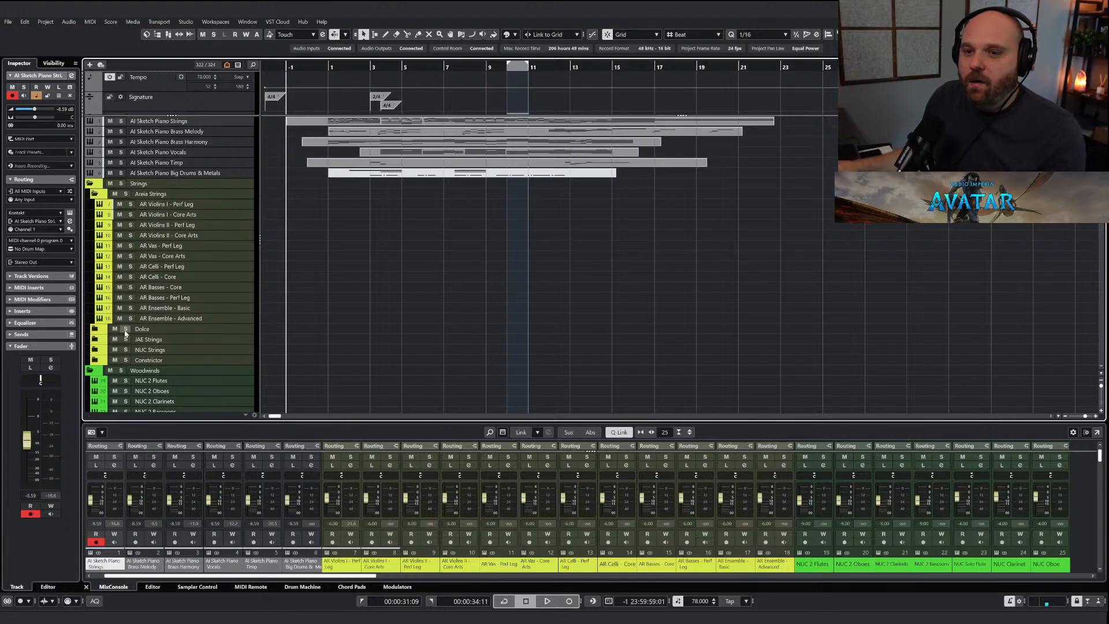
Look through the string, woodwind, brass, vocal and percussion tracks in the project's track list.
scroll(135, 243, "down", 8)
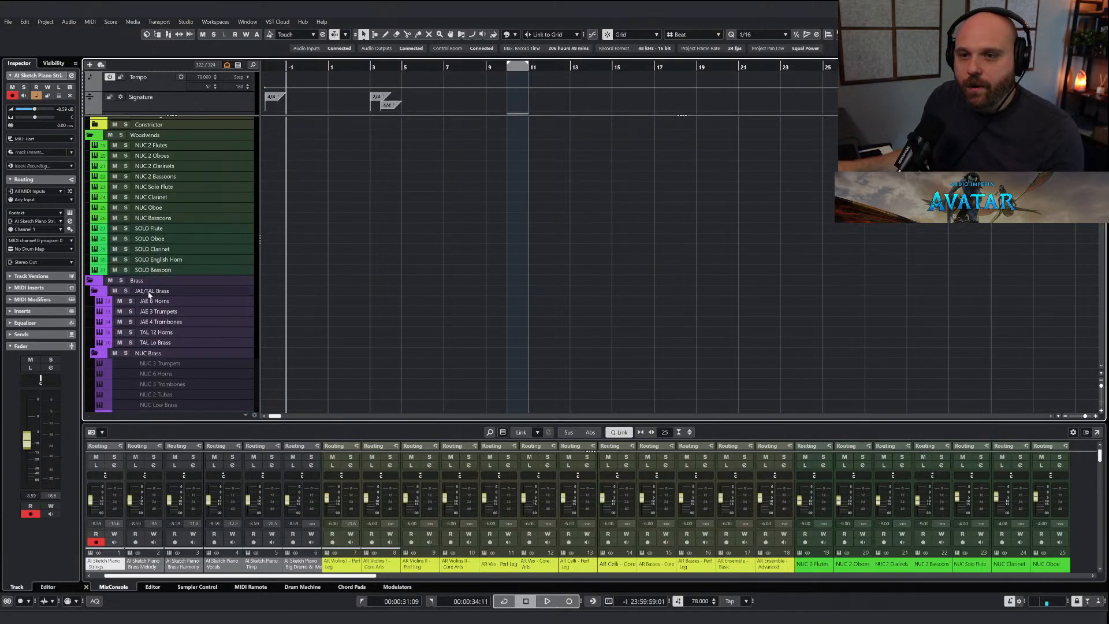
scroll(149, 330, "up", 6)
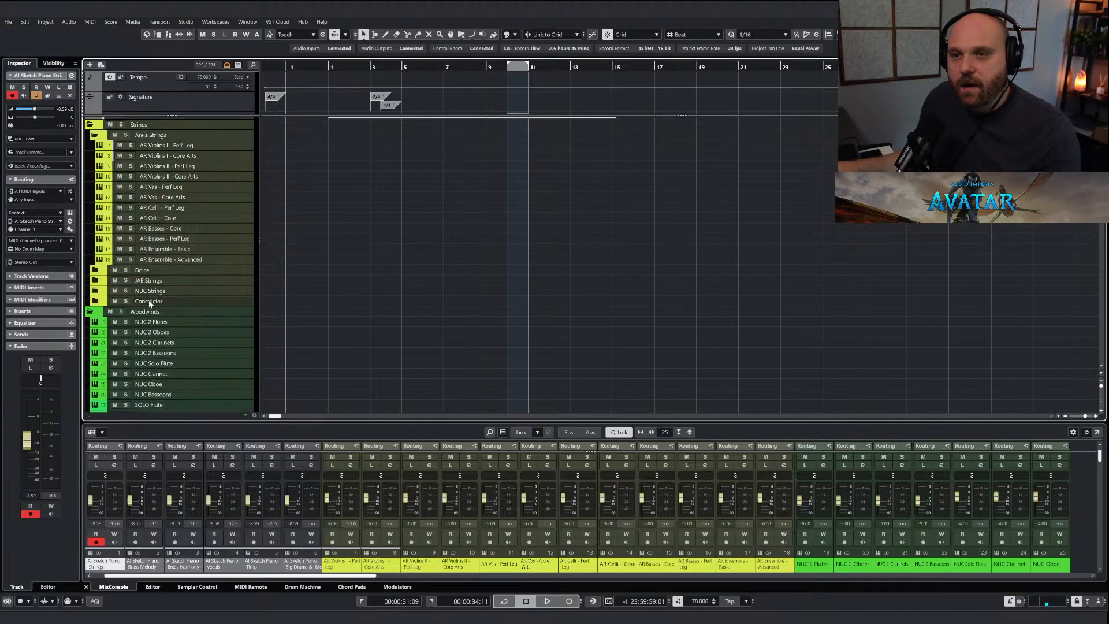
scroll(147, 304, "down", 4)
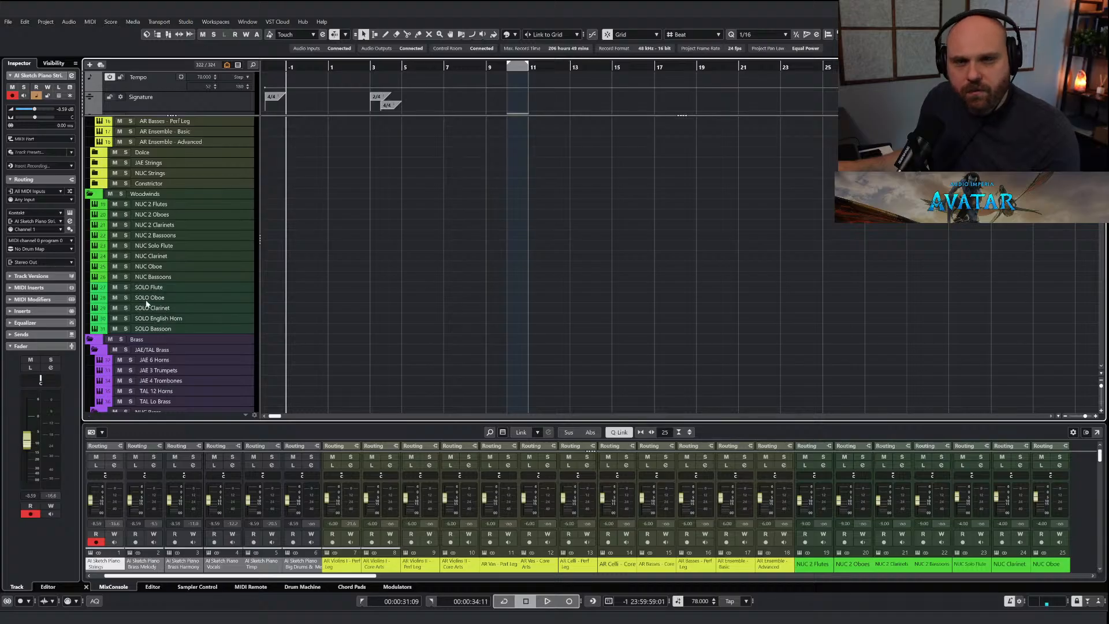
scroll(155, 298, "down", 2)
scroll(155, 298, "down", 4)
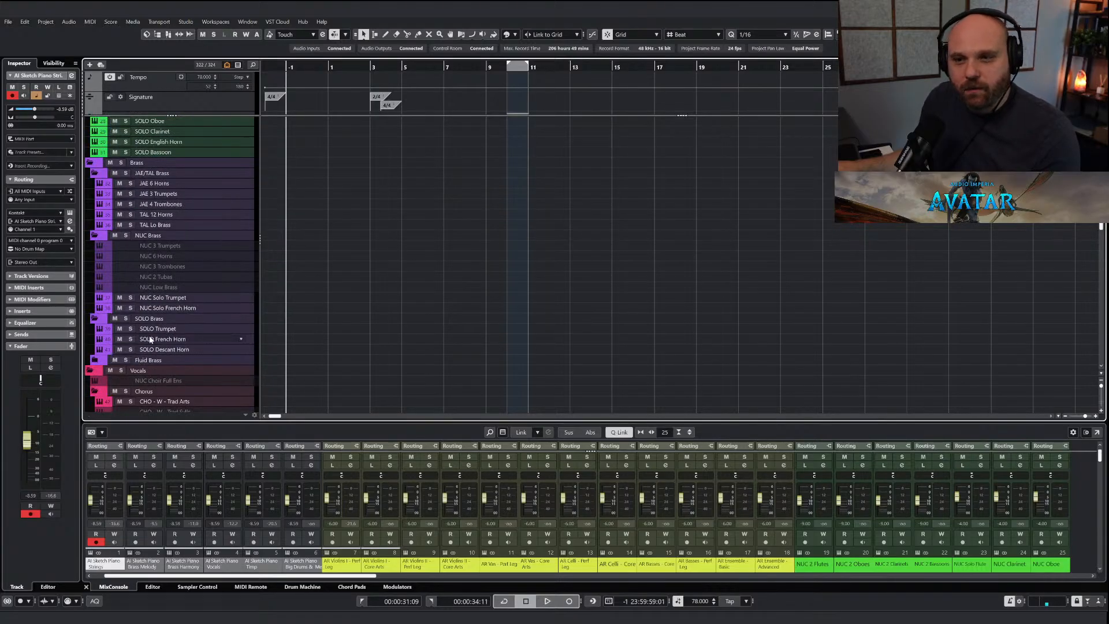
scroll(151, 335, "down", 4)
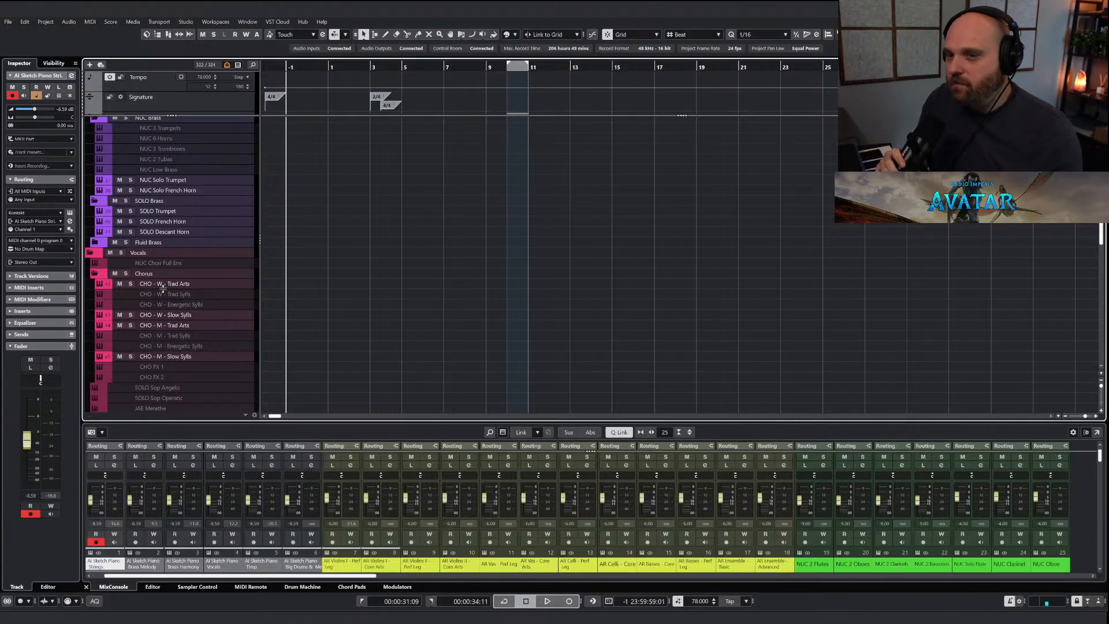
scroll(162, 288, "down", 8)
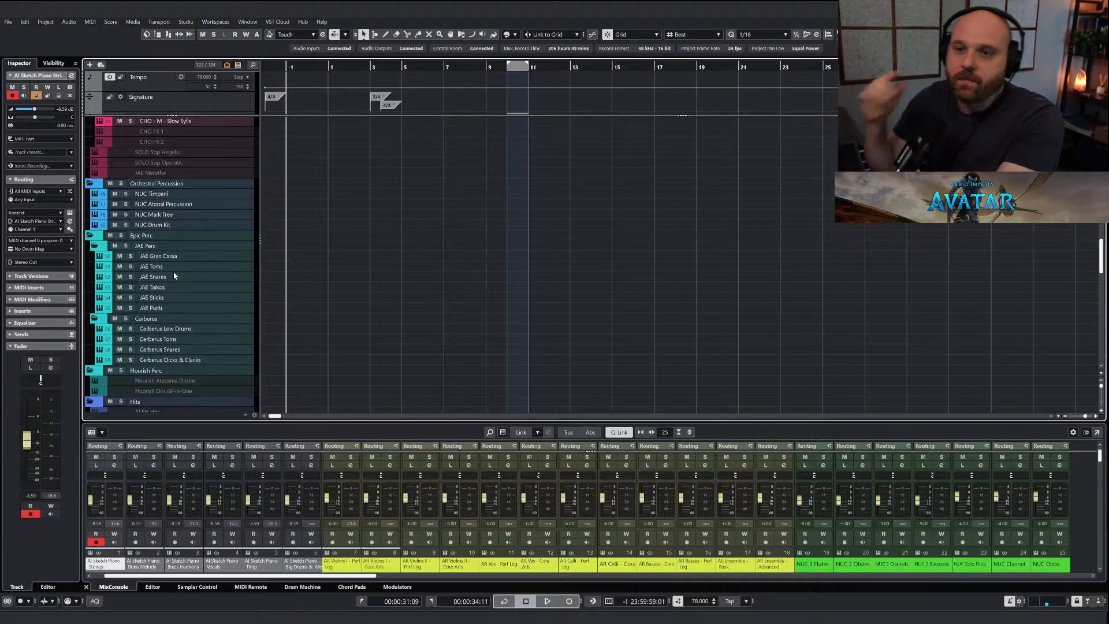
Collapse the Cerberus, Flourish Perc and Hits track folders.
left_click(93, 320)
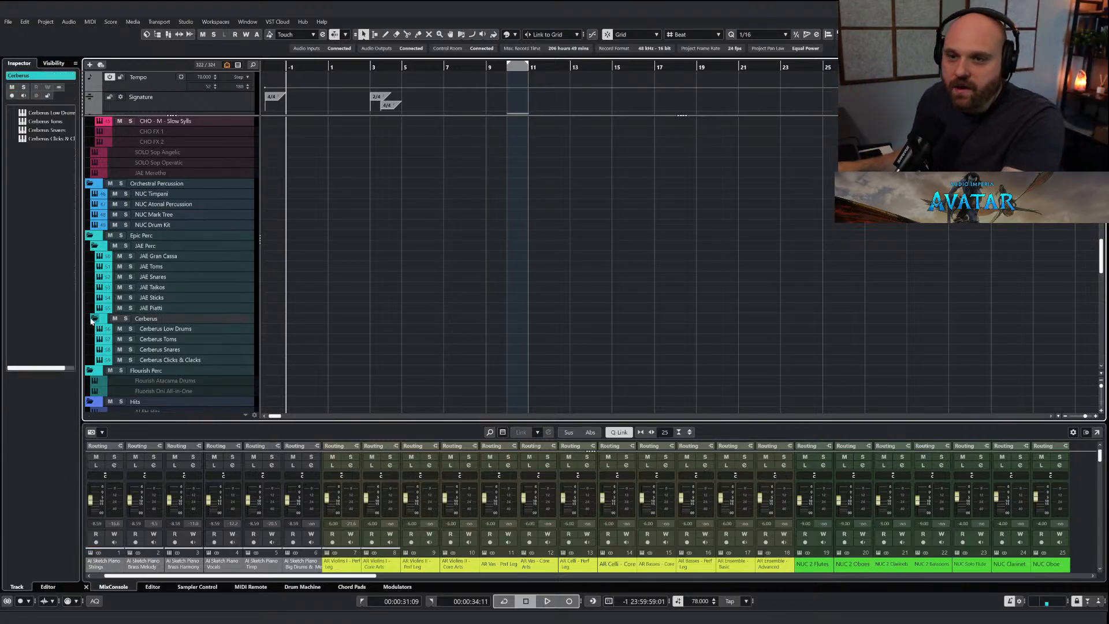
left_click(92, 320)
left_click(90, 329)
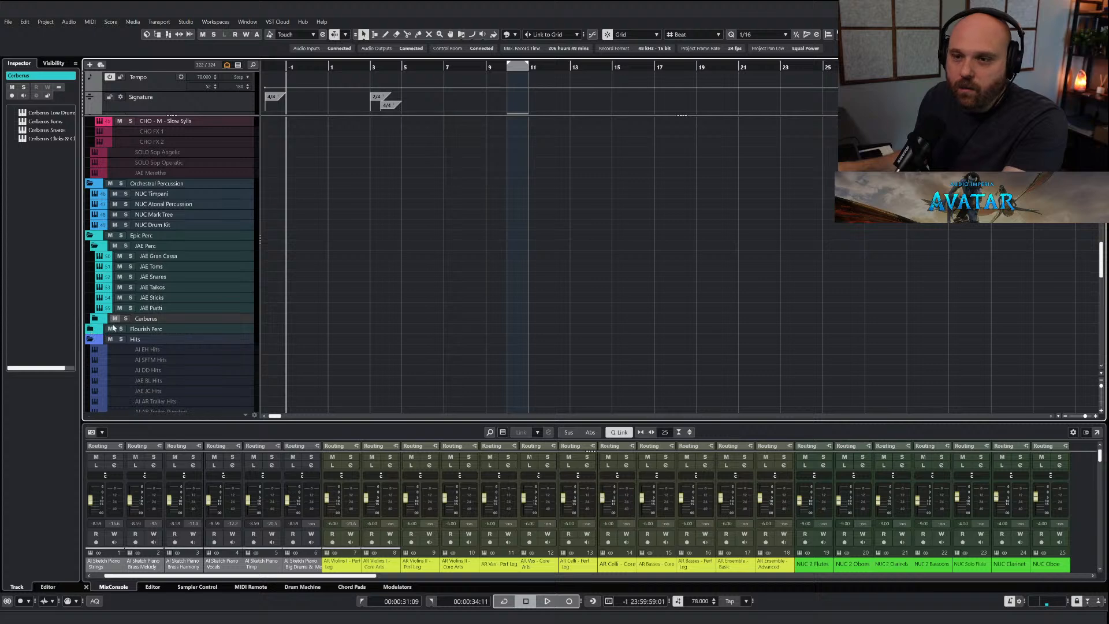
left_click(90, 339)
Select the Sine Sub Bass track in the Synths folder.
scroll(112, 292, "down", 3)
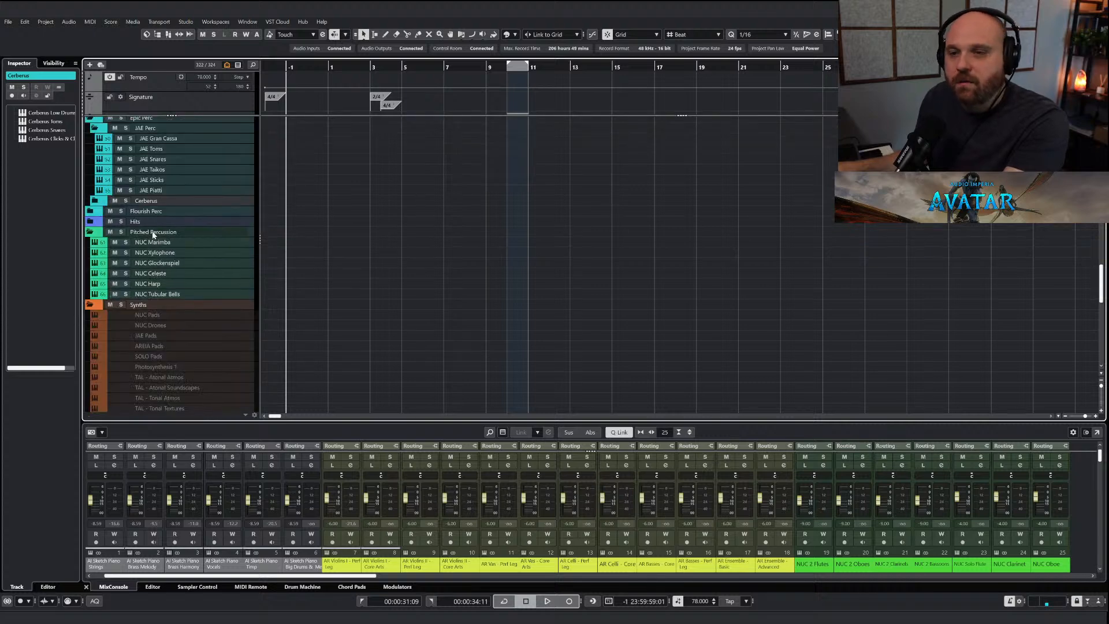
scroll(131, 269, "down", 3)
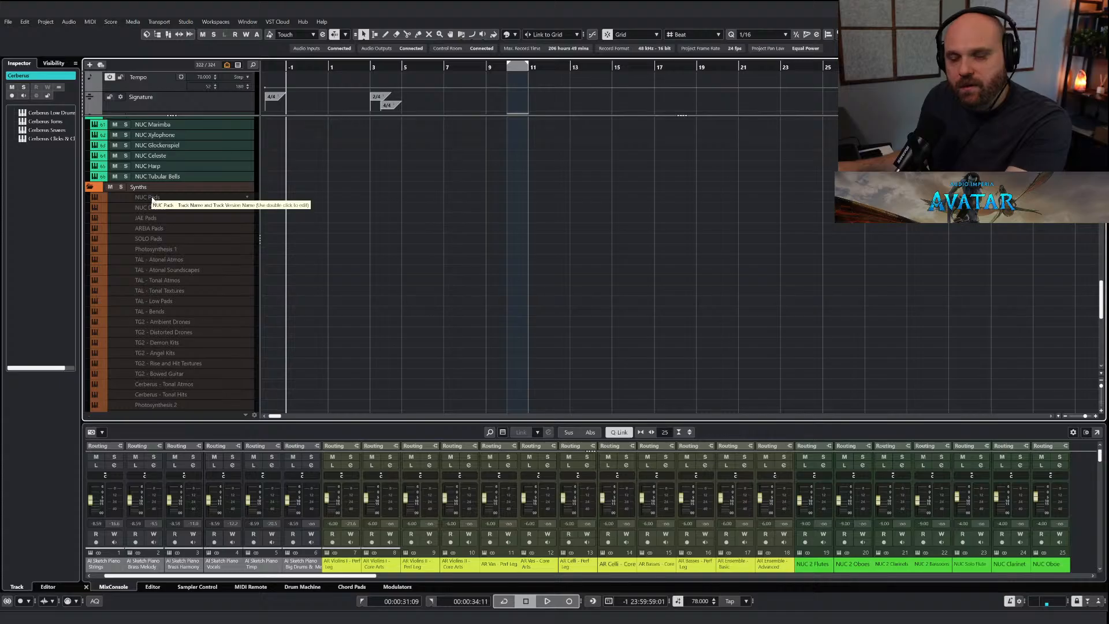
scroll(162, 202, "down", 3)
left_click(168, 309)
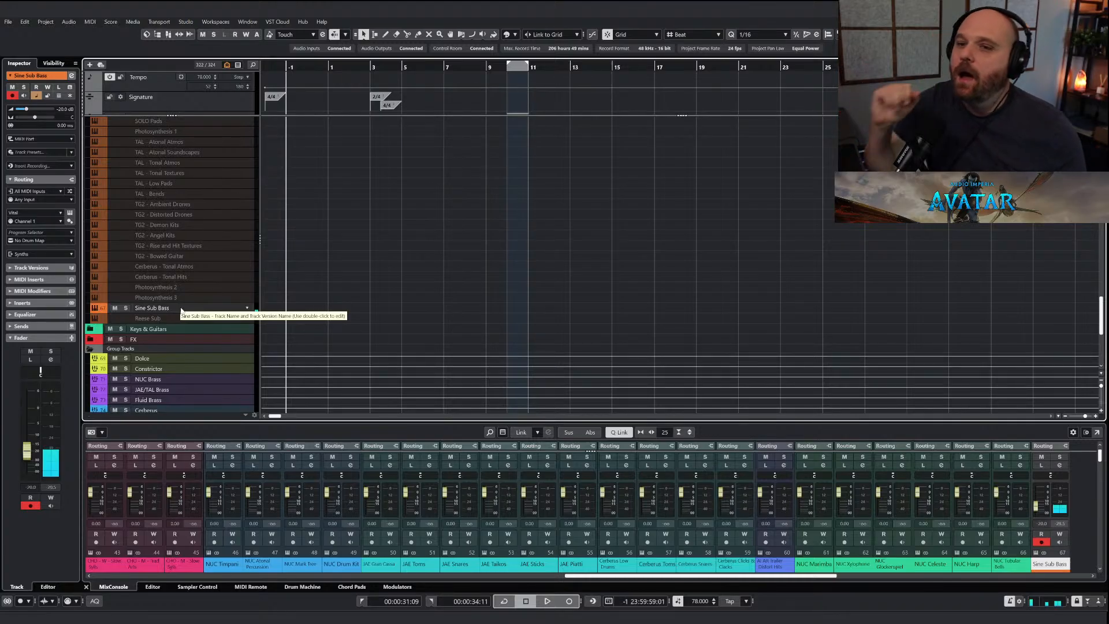
Review the piano sketch tracks and the string, woodwind and brass template tracks below them.
scroll(338, 312, "up", 15)
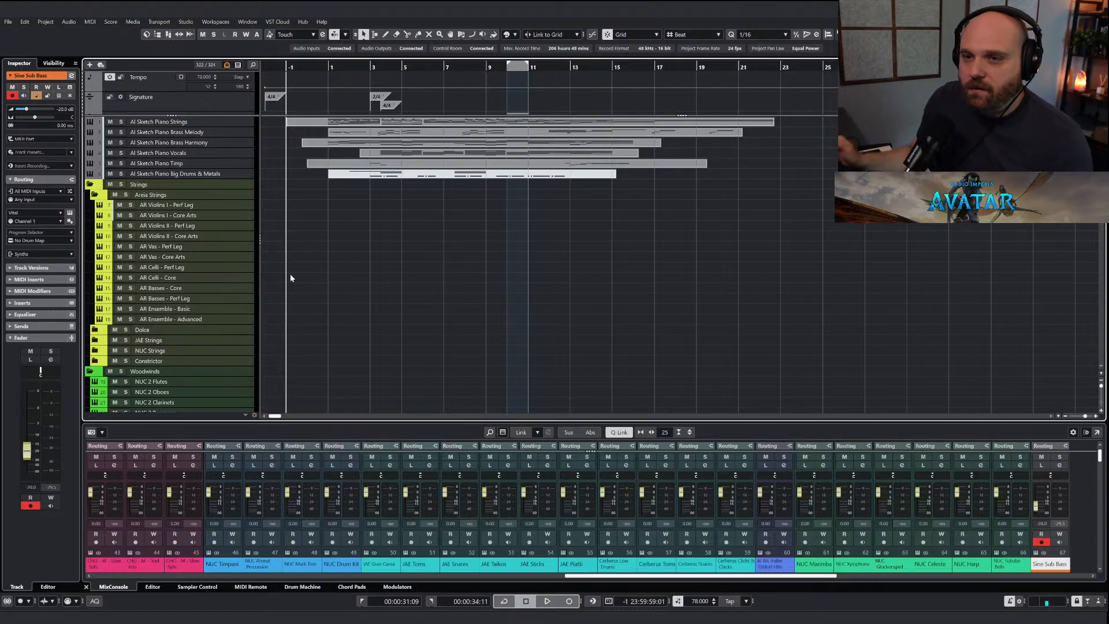
scroll(290, 273, "down", 3)
scroll(294, 277, "up", 3)
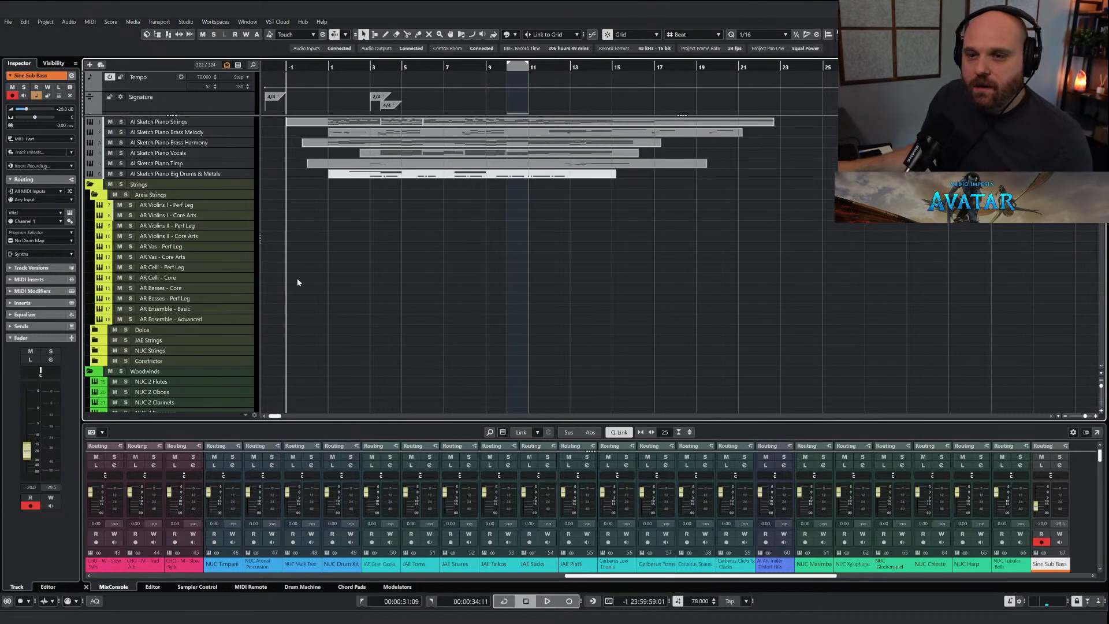
scroll(298, 280, "down", 4)
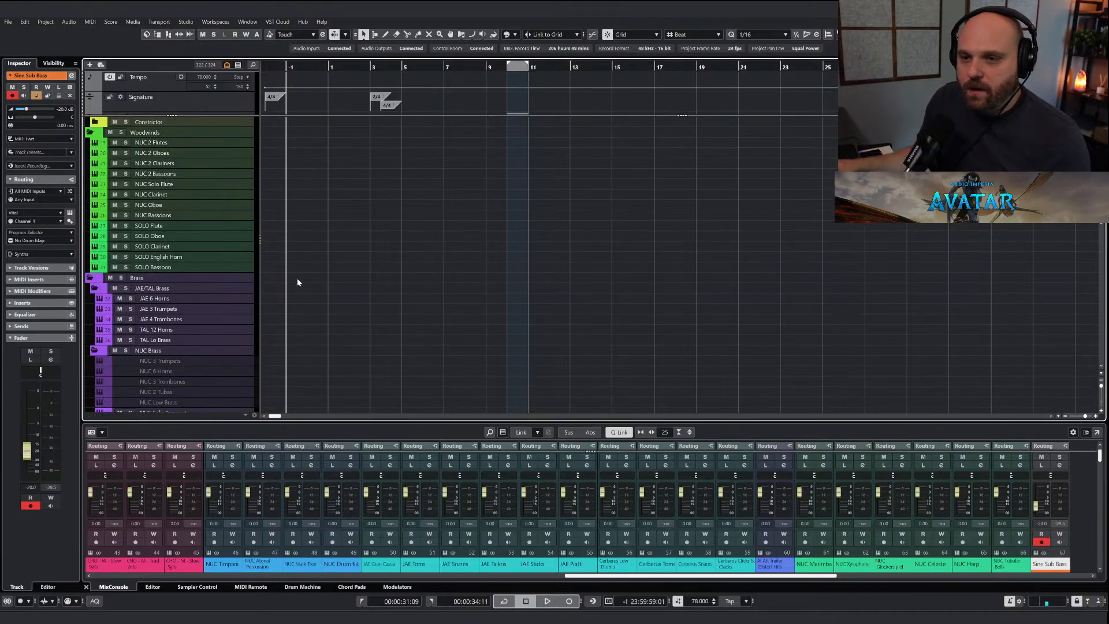
scroll(298, 281, "down", 3)
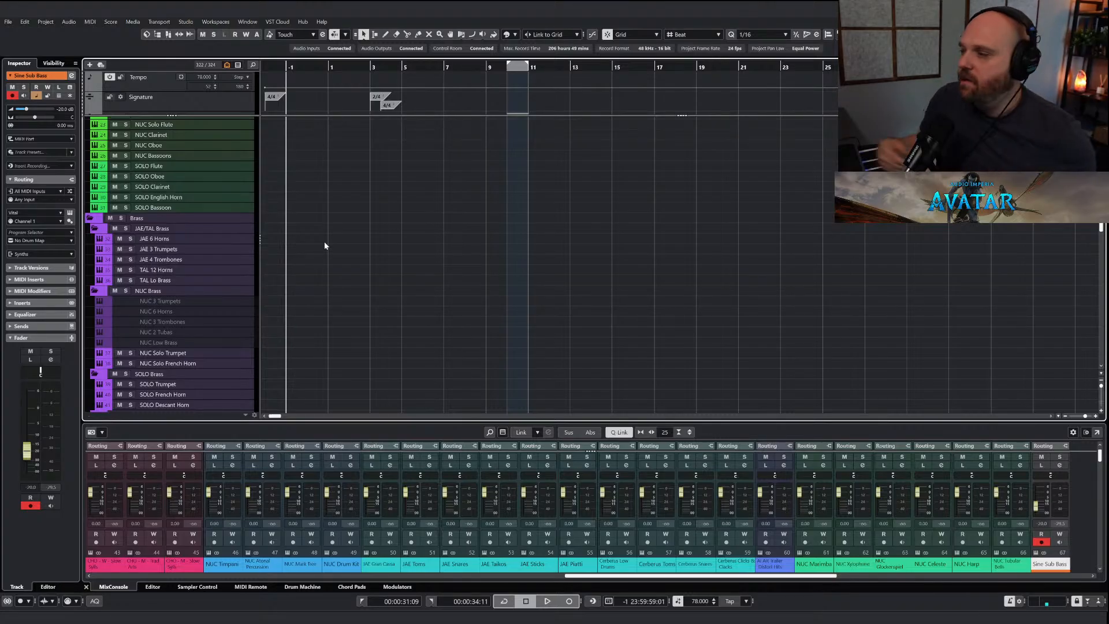
scroll(439, 309, "up", 6)
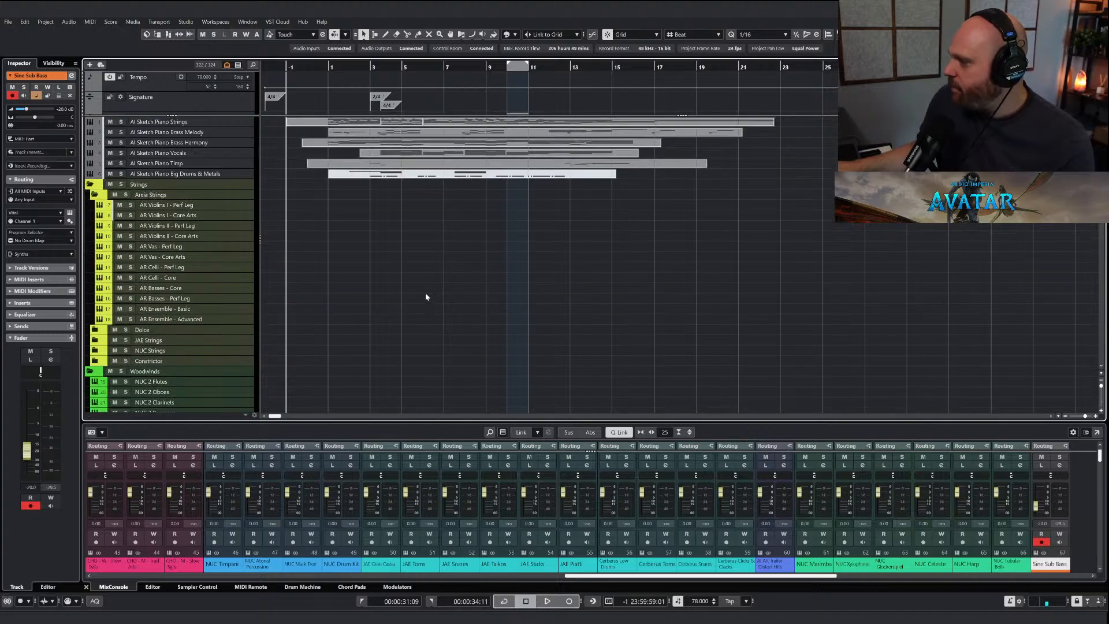
scroll(393, 297, "down", 5)
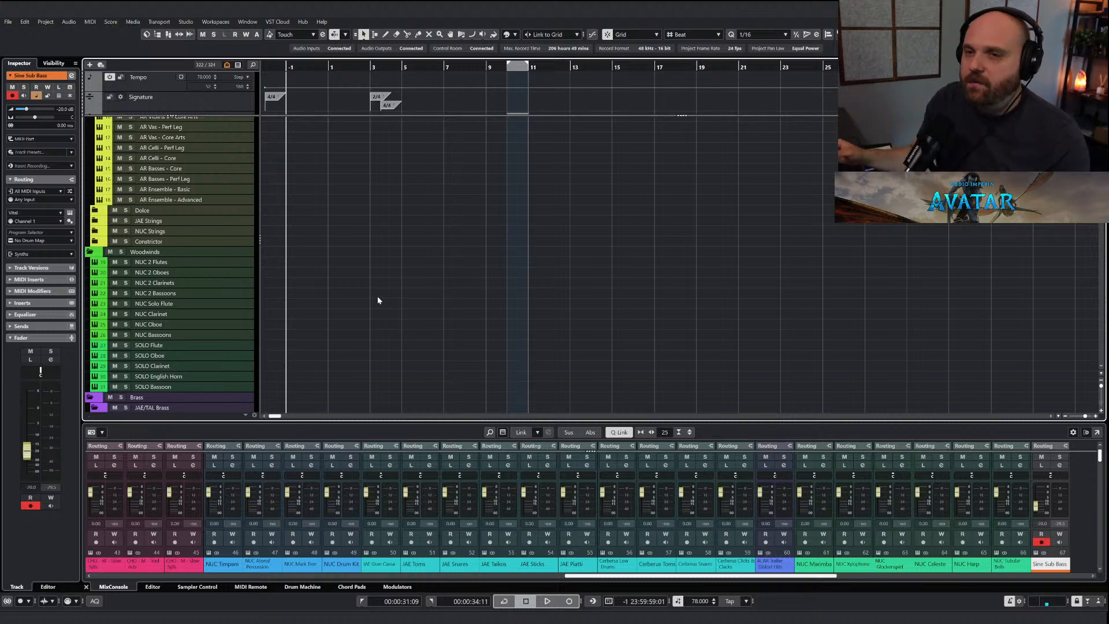
scroll(318, 267, "up", 5)
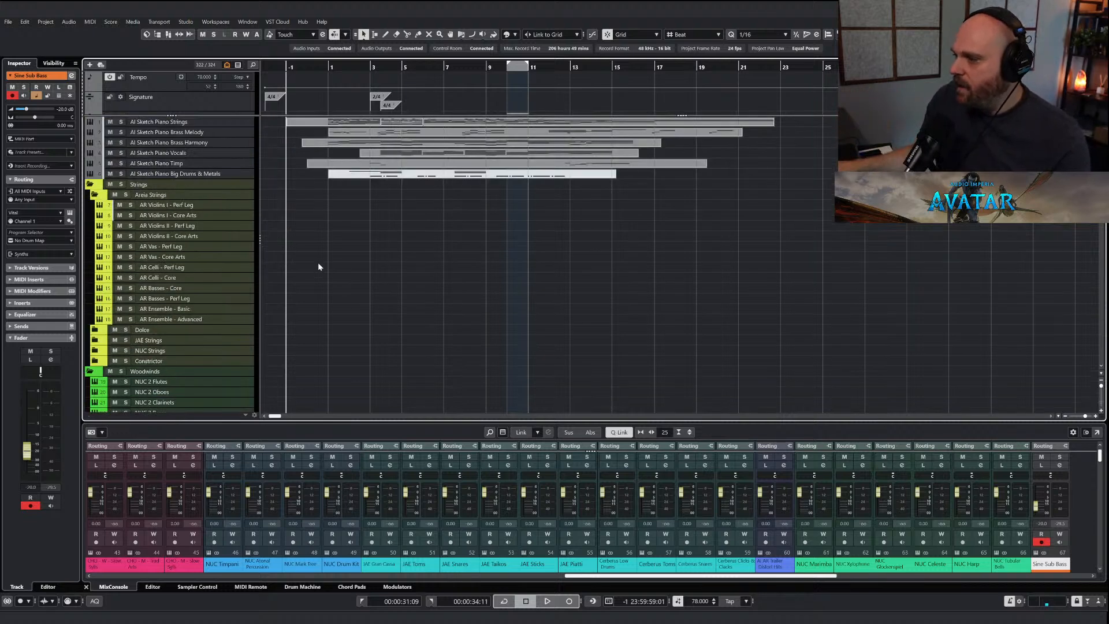
Place the playhead at the start of bar 1, where most sketch parts begin.
left_click(318, 68)
right_click(366, 259)
left_click(366, 260)
key("h")
key("h")
key("h")
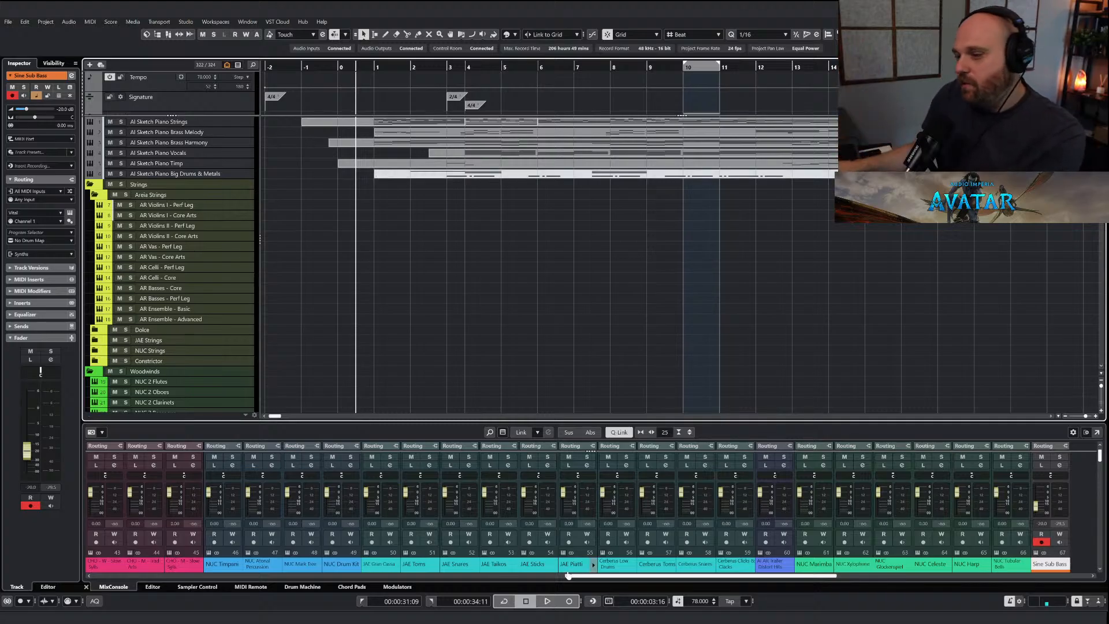
left_click_drag(579, 576, 89, 573)
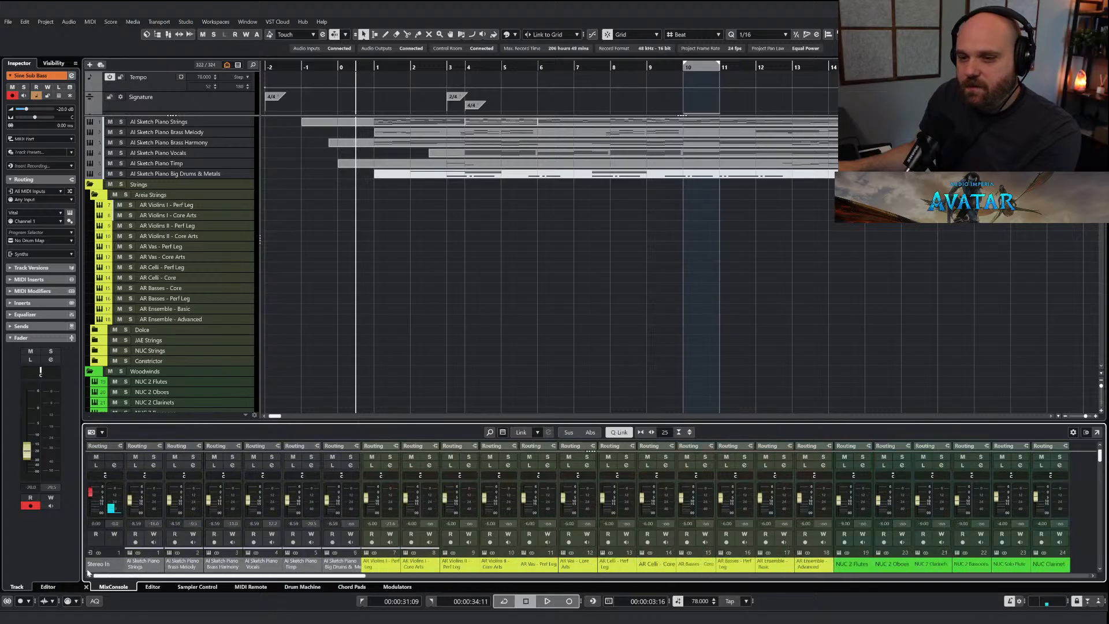
left_click(372, 67)
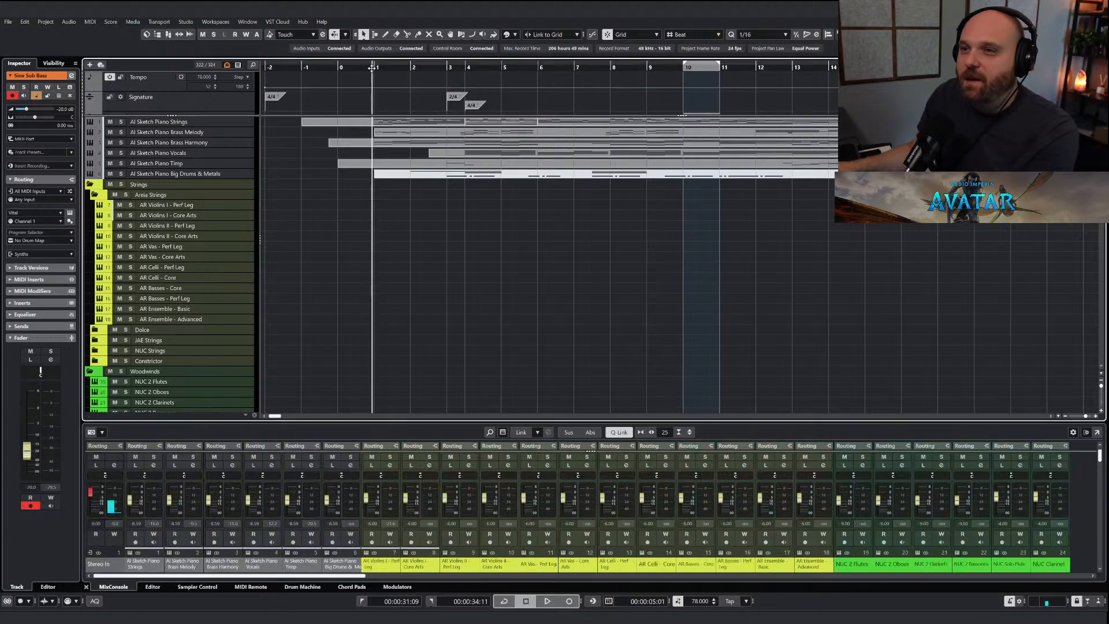
Solo the six AI Sketch Piano channels and lower their linked faders together to -12.5 dB.
left_click(154, 460)
left_click(193, 459)
left_click(232, 460)
left_click(272, 460)
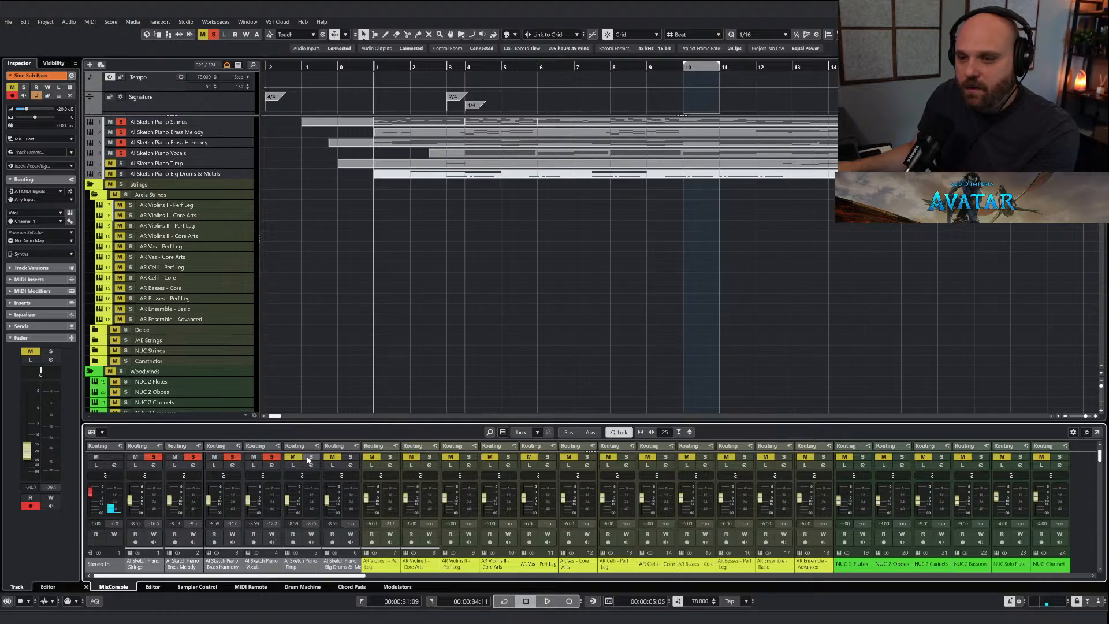
left_click(310, 457)
left_click(350, 457)
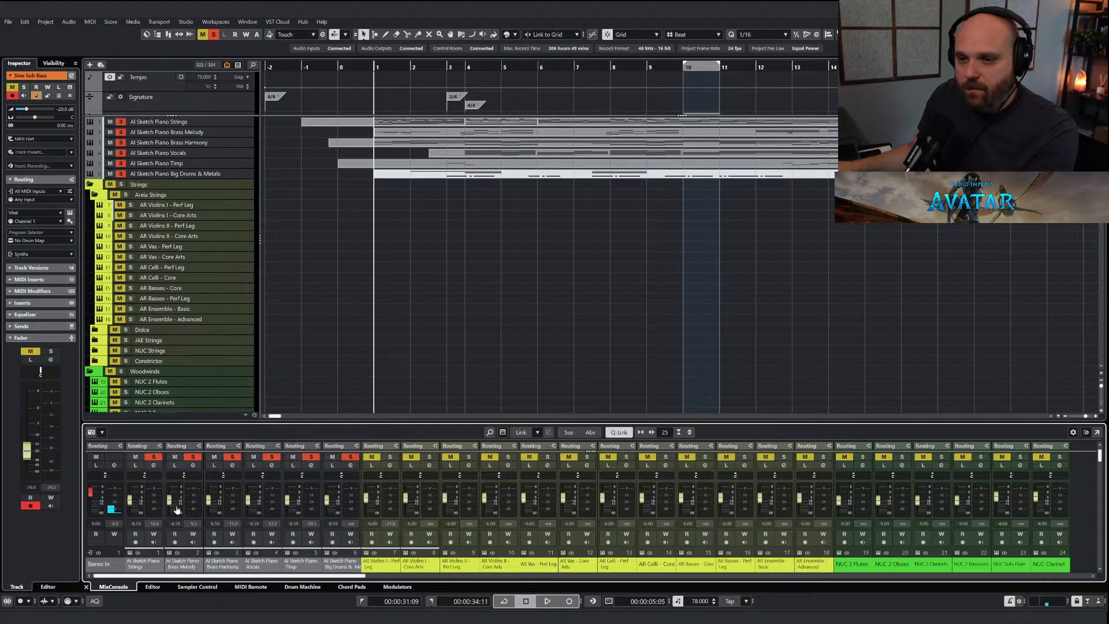
left_click(134, 541)
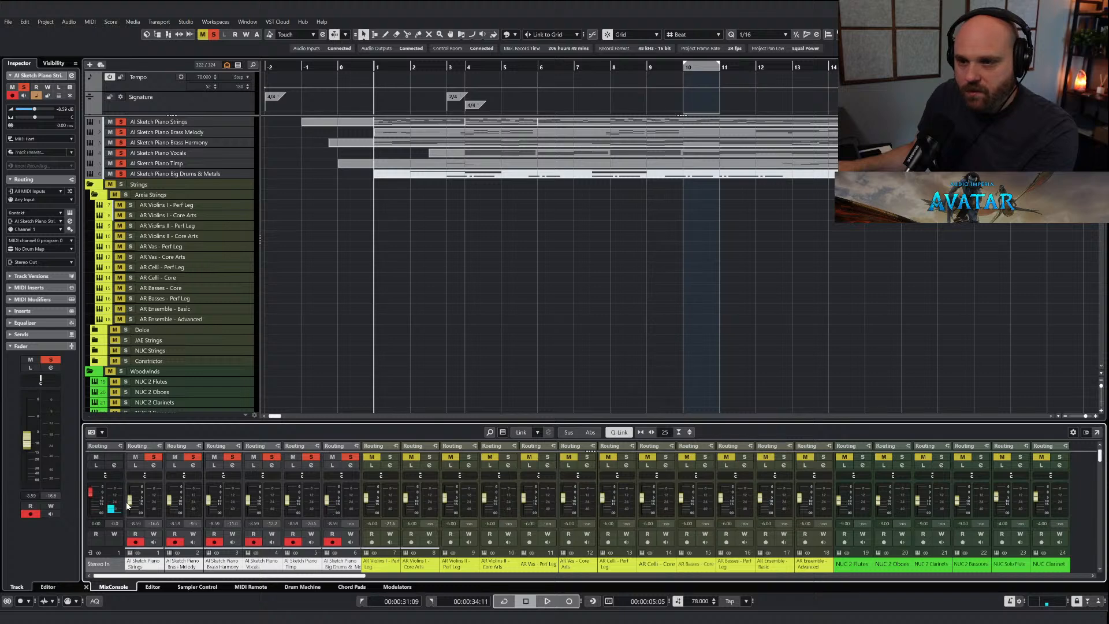
left_click_drag(131, 501, 131, 508)
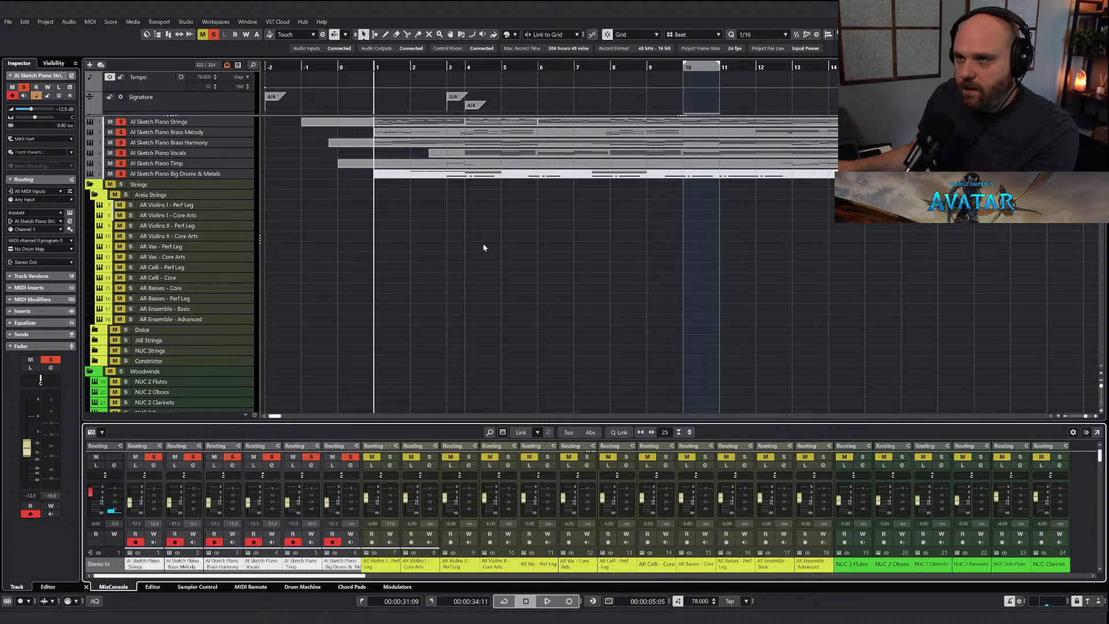
Play the soloed sketch tracks from bar 1, then stop with the playhead just before bar 1.
key("space")
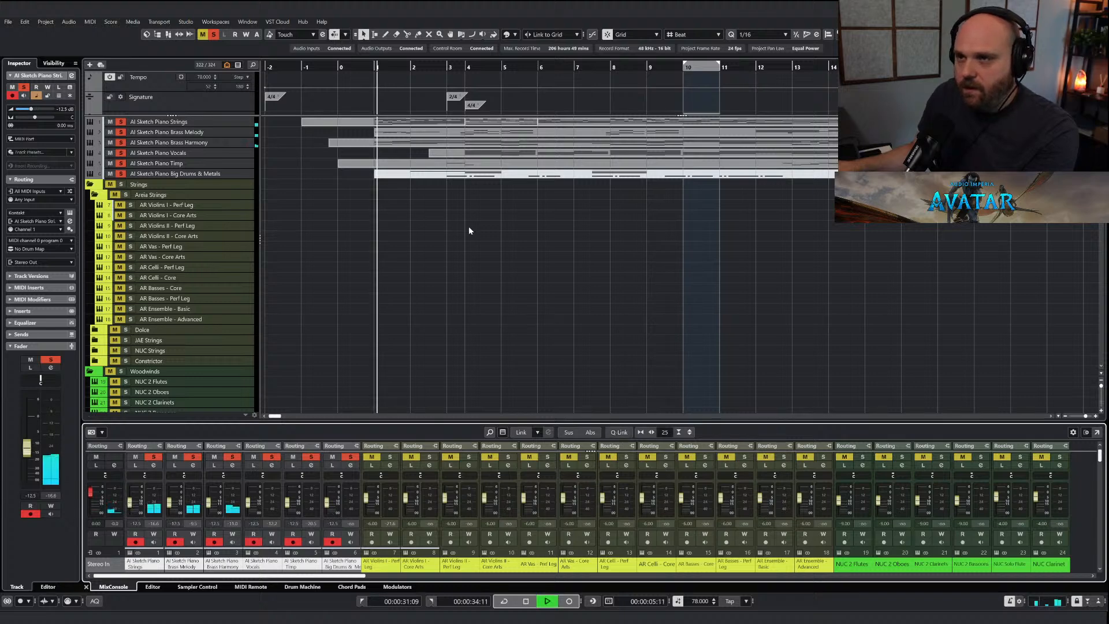
left_click(364, 67)
key("space")
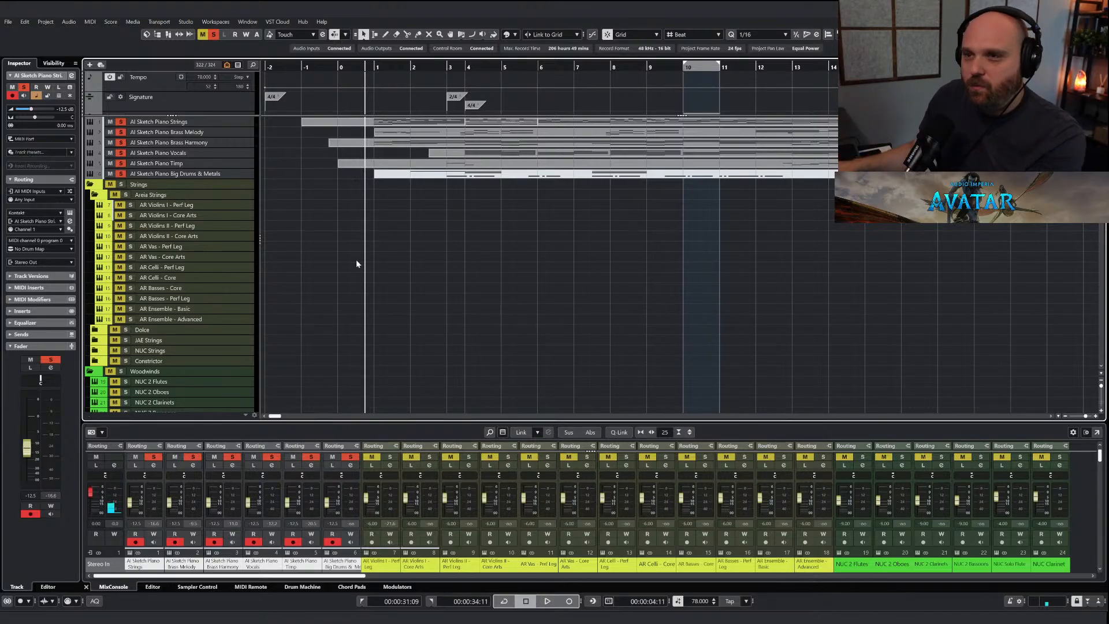
Deactivate all solos and play the sketch from just before bar 1 to about bar 21.
left_click(215, 34)
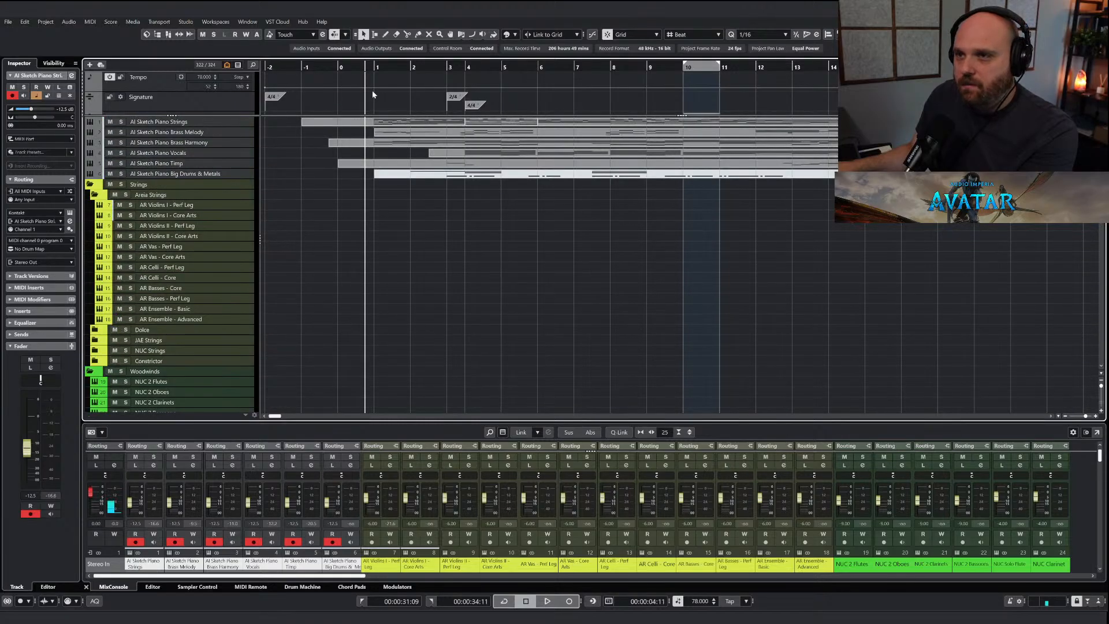
key("space")
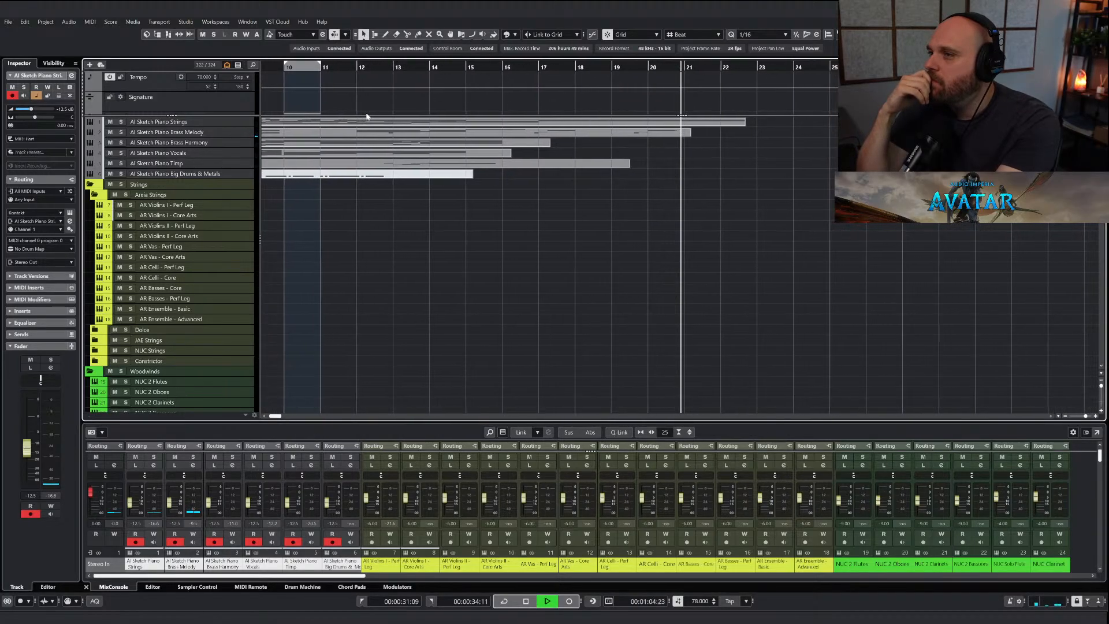
key("space")
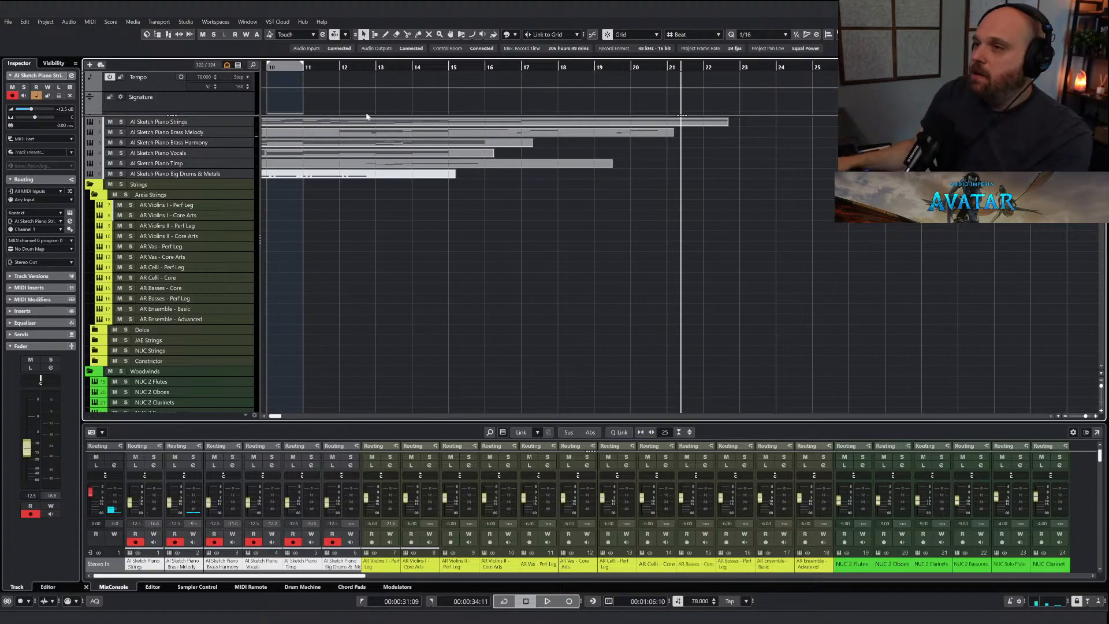
Fit the whole sketch arrangement in view and run the playhead from before bar 1 to about bar 17.
right_click(604, 252)
key("g")
key("g")
key("g")
key("g")
key("g")
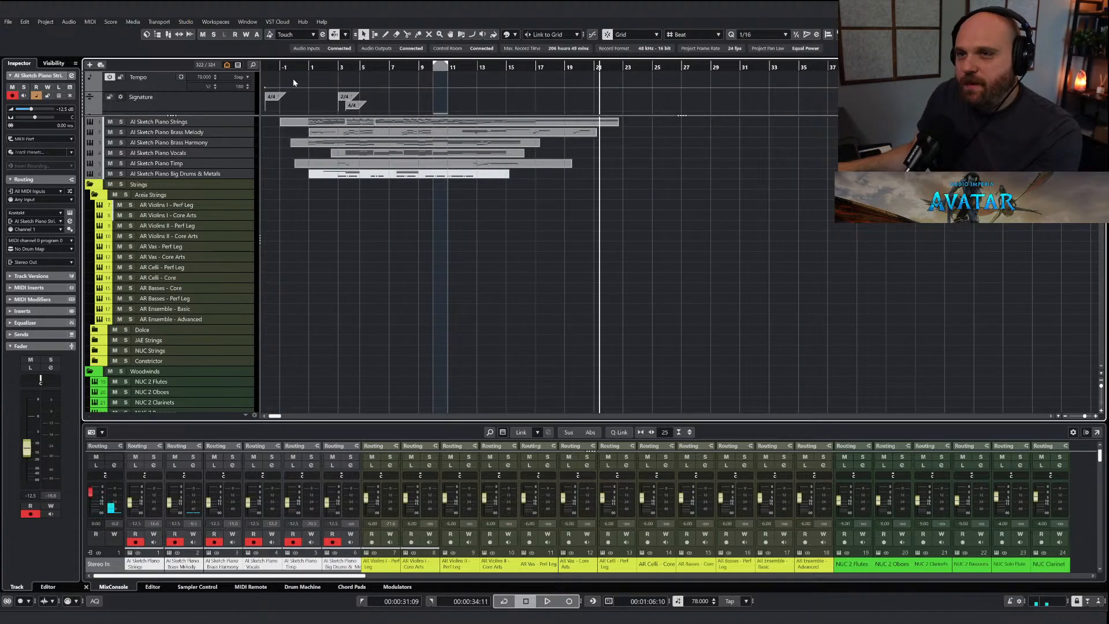
left_click_drag(297, 68, 550, 149)
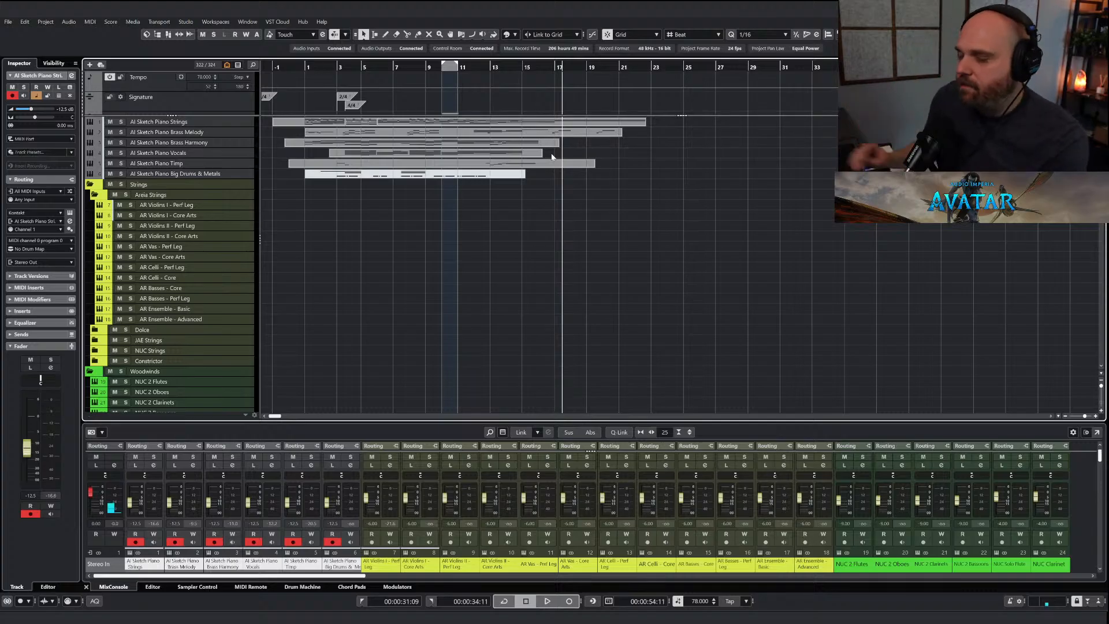
Return the playhead to about half a bar before bar 1.
left_click(301, 68)
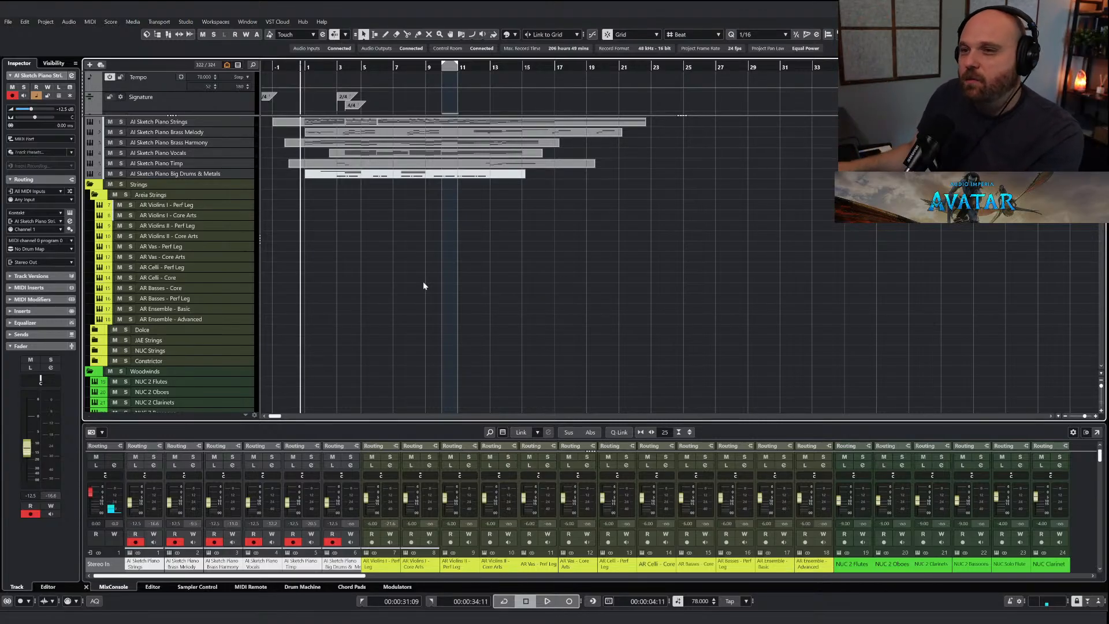
left_click_drag(326, 71, 297, 111)
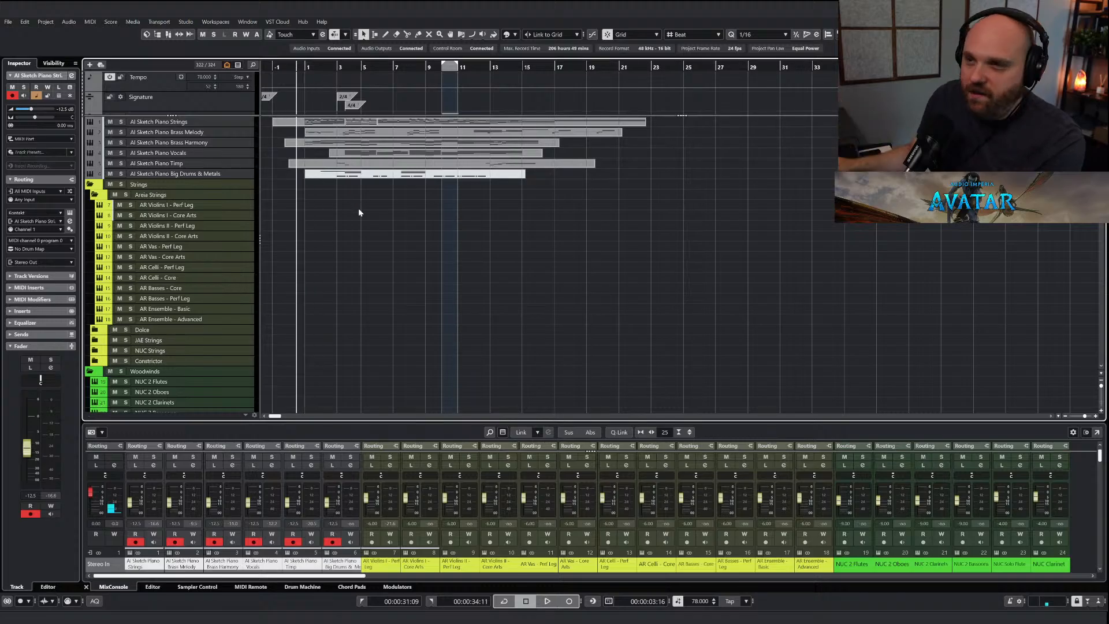
key("h")
key("h")
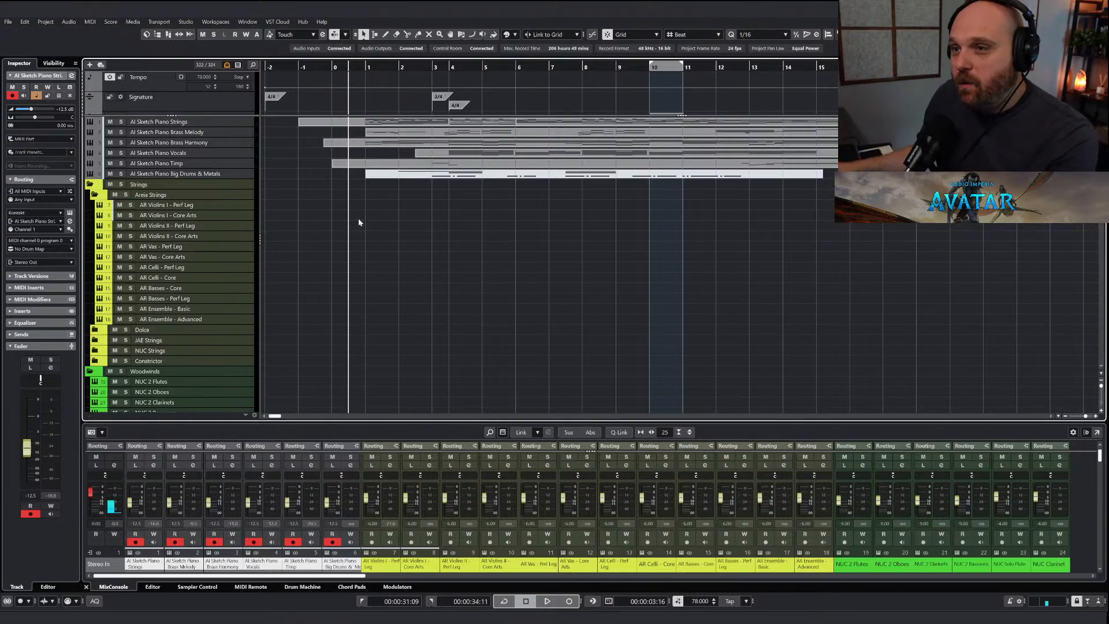
Zoom in on the opening bars and play the sketch from just before bar 1 to about bar 2.
left_click(361, 68)
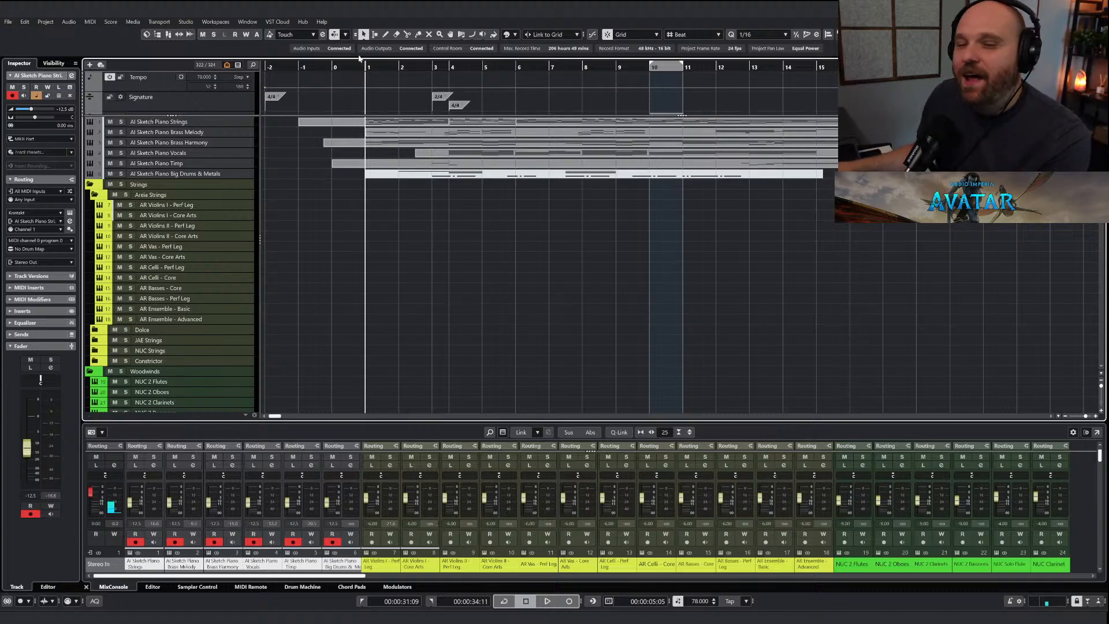
key("j")
left_click_drag(356, 69, 346, 68)
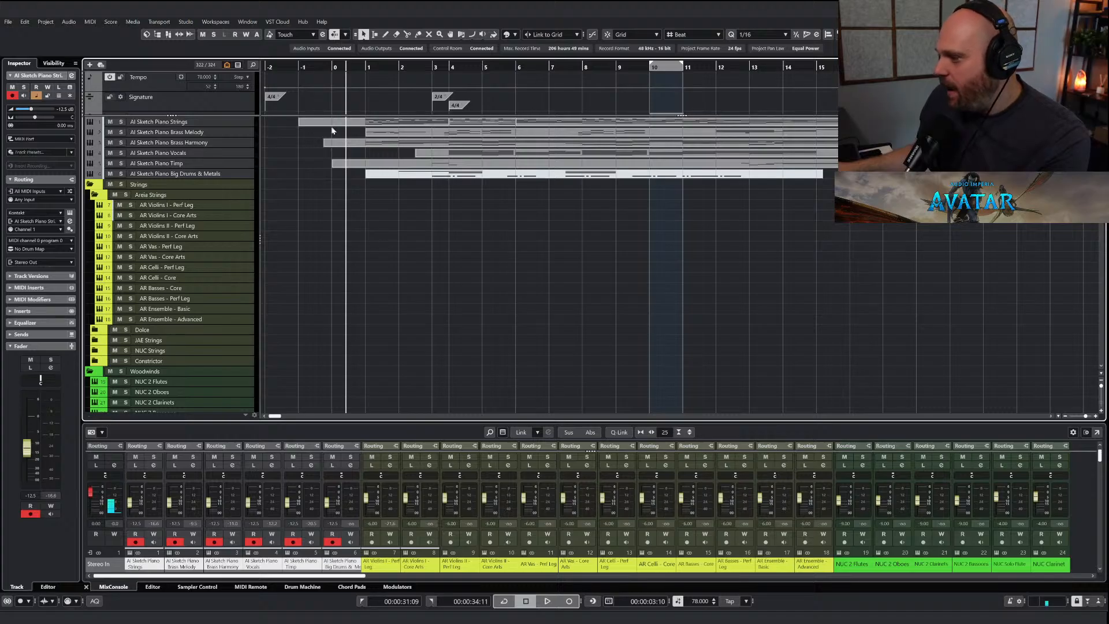
left_click_drag(340, 70, 364, 77)
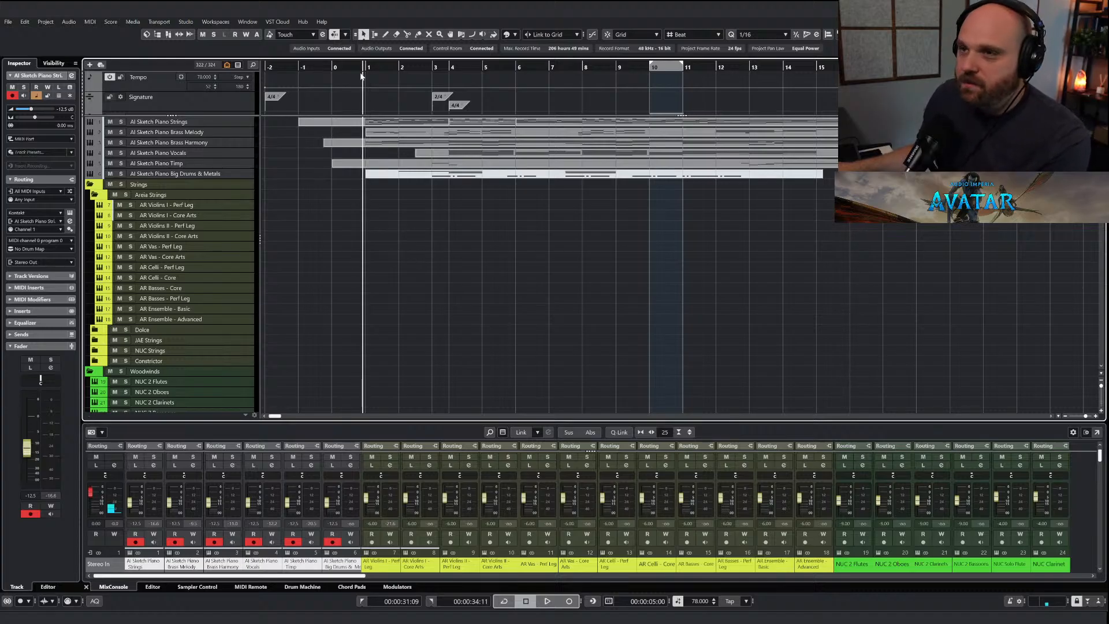
left_click_drag(360, 68, 383, 91)
key("h")
key("h")
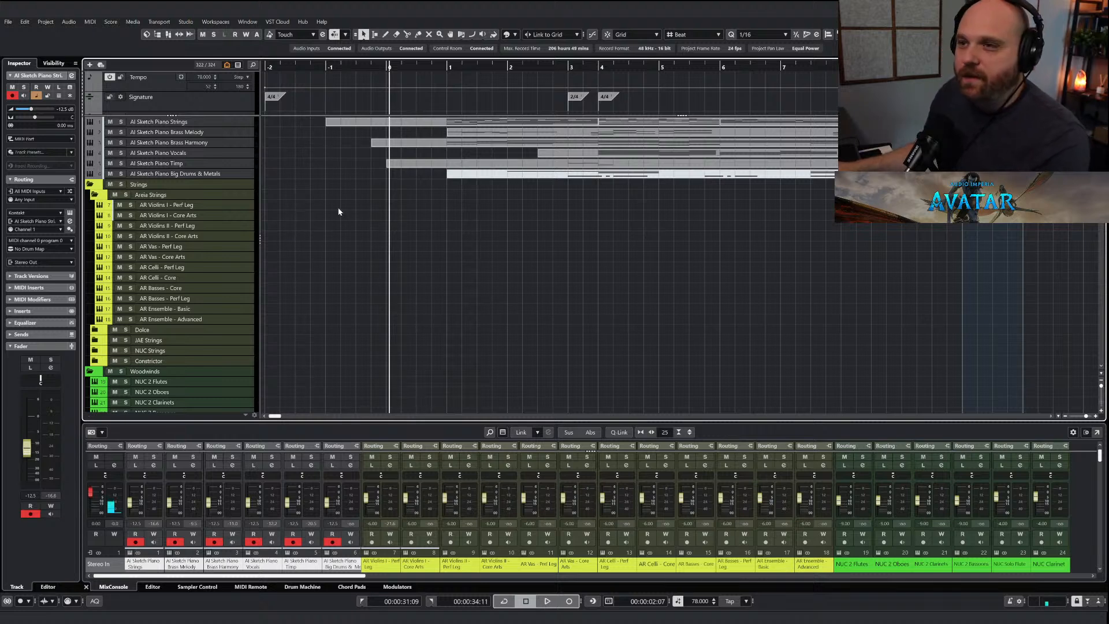
left_click_drag(450, 66, 442, 69)
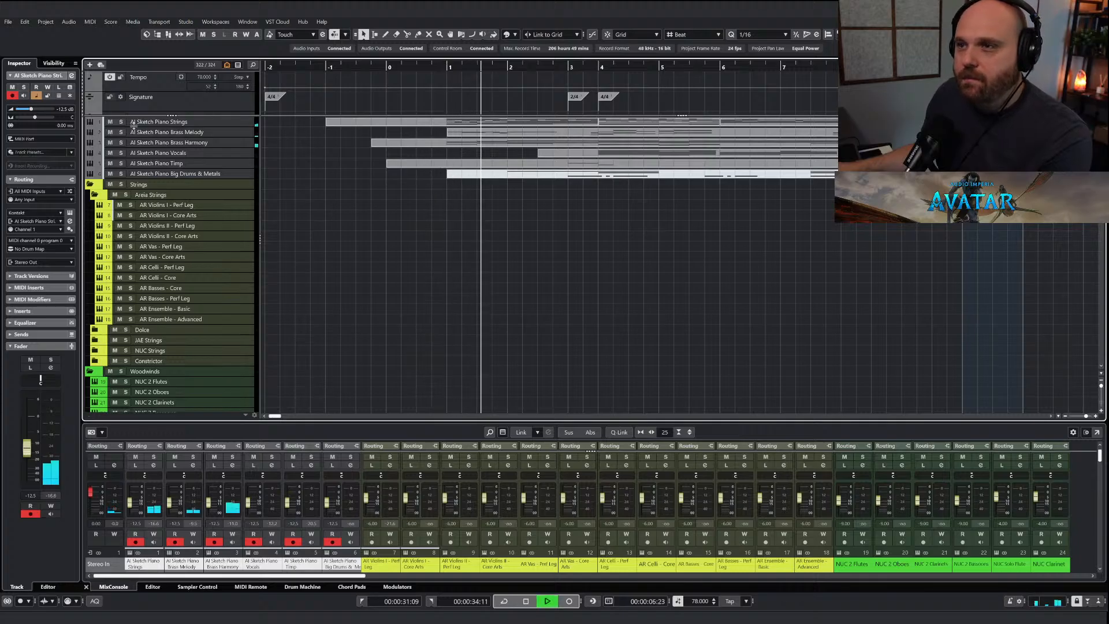
key("space")
Copy the top melody line from the first AI Sketch Piano Strings part and place the playhead at bar 1.
left_click(459, 133)
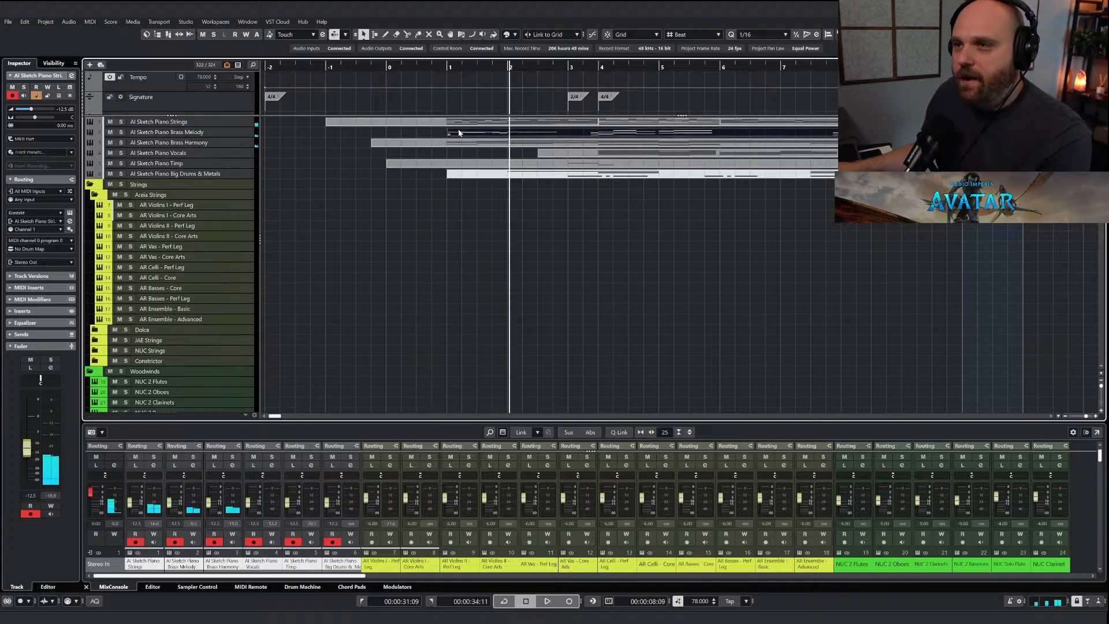
left_click(443, 123)
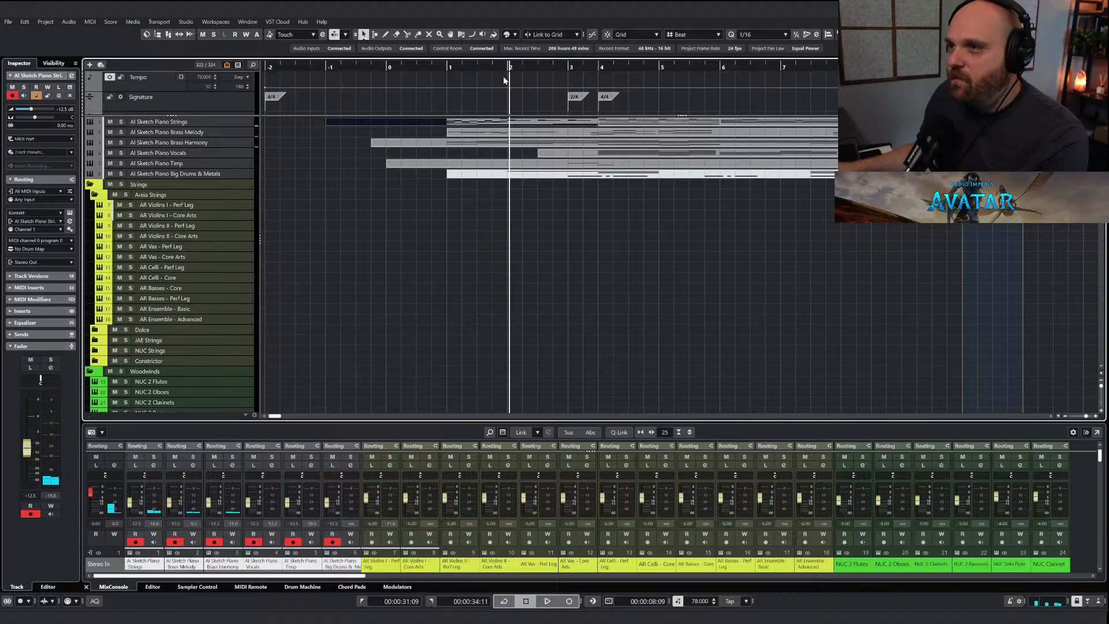
double_click(453, 122)
left_click(283, 187)
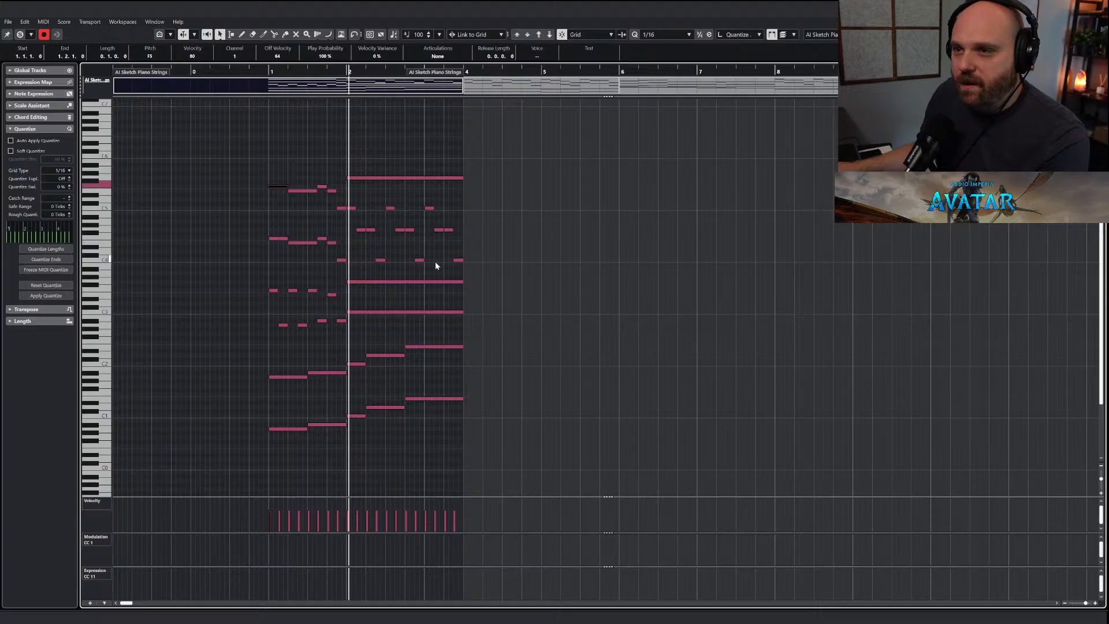
left_click_drag(339, 73, 445, 241)
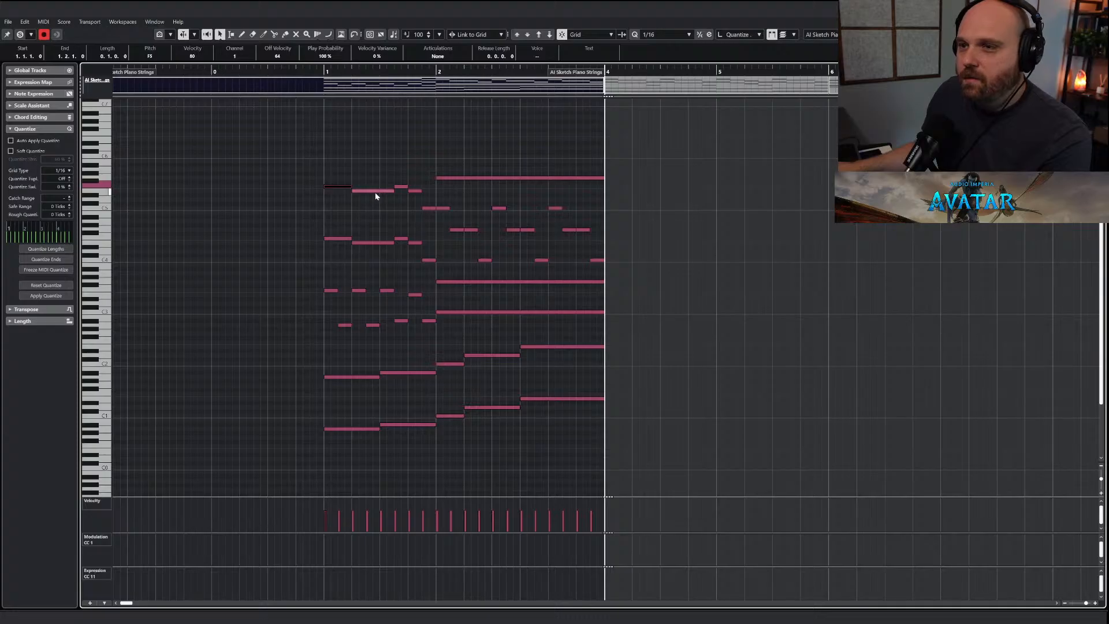
left_click_drag(339, 160, 429, 217)
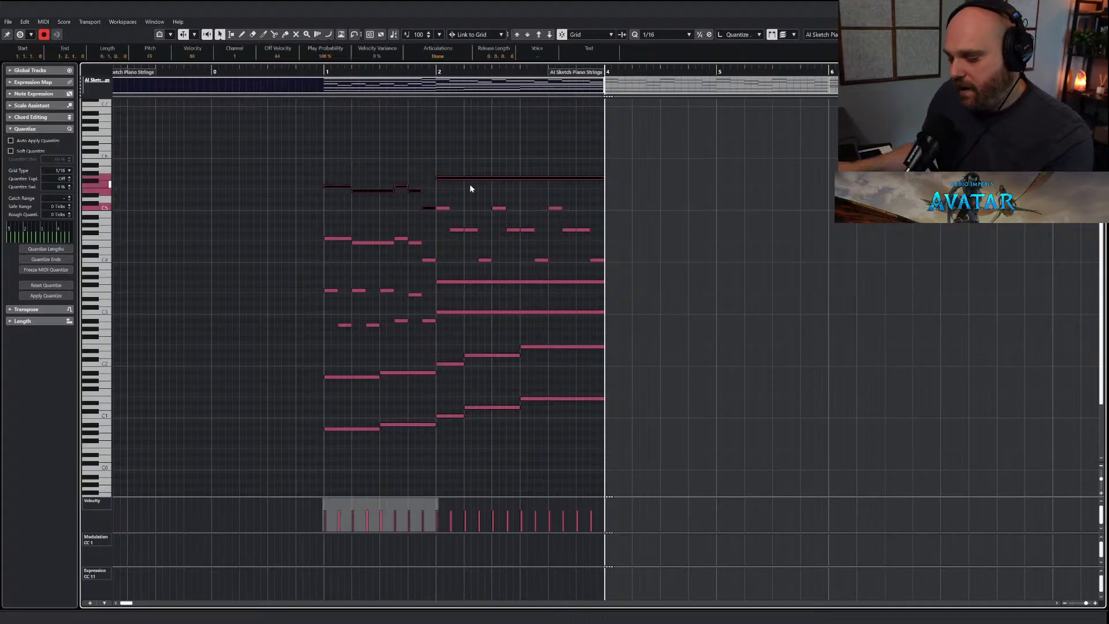
left_click(322, 74)
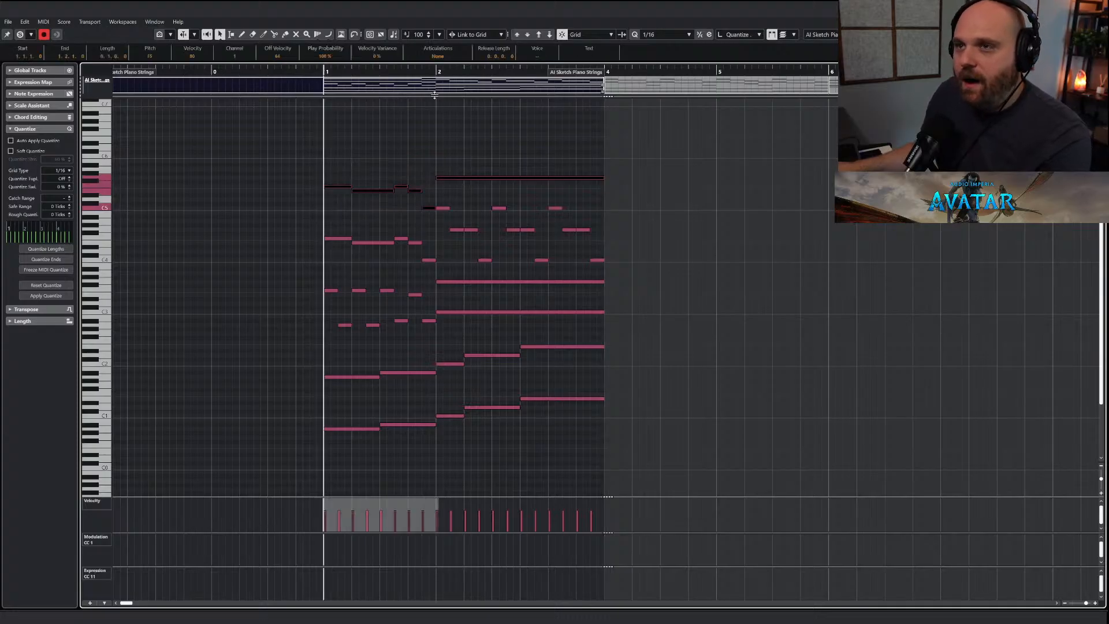
key("Return")
Paste the copied melody at bar 1 on the AR Violins I - Perf Leg track and solo that track.
right_click(378, 202)
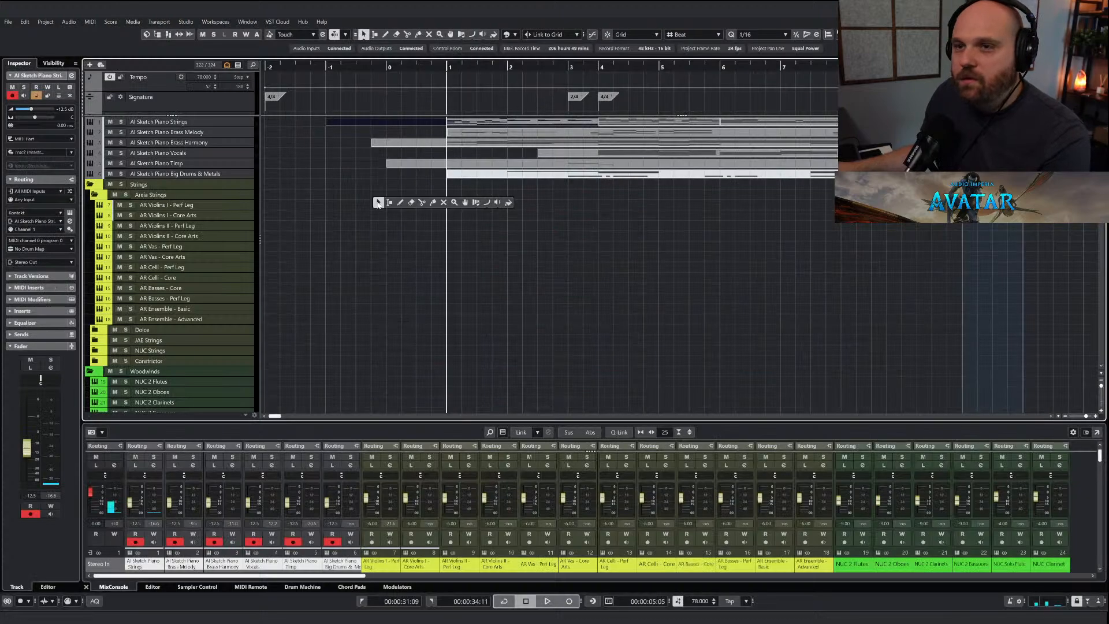
left_click(378, 202)
left_click(176, 207)
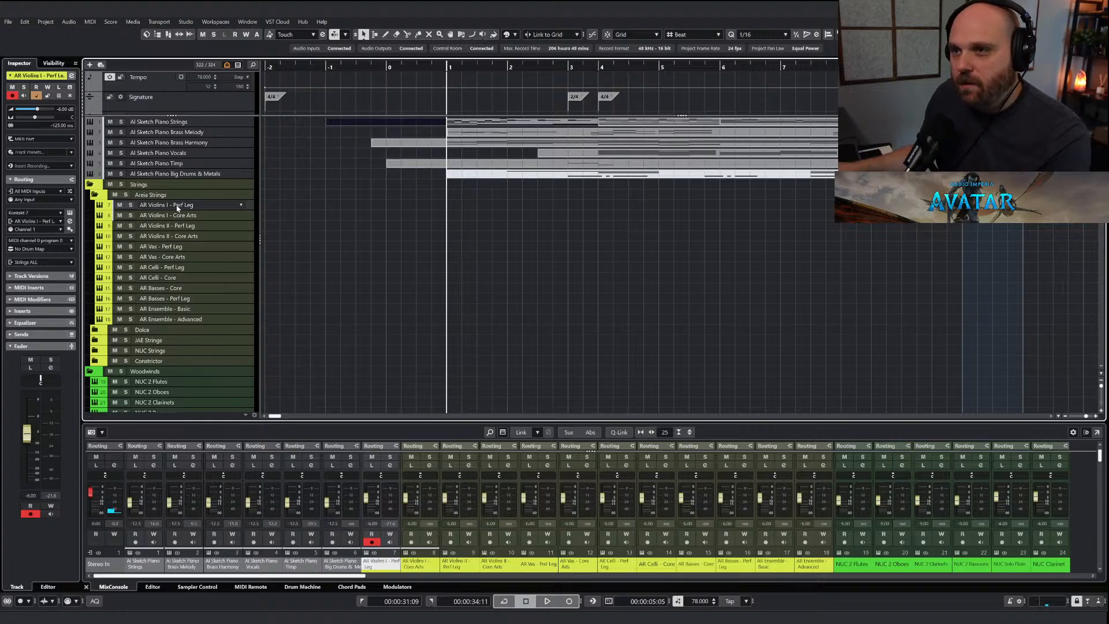
key("ctrl+v")
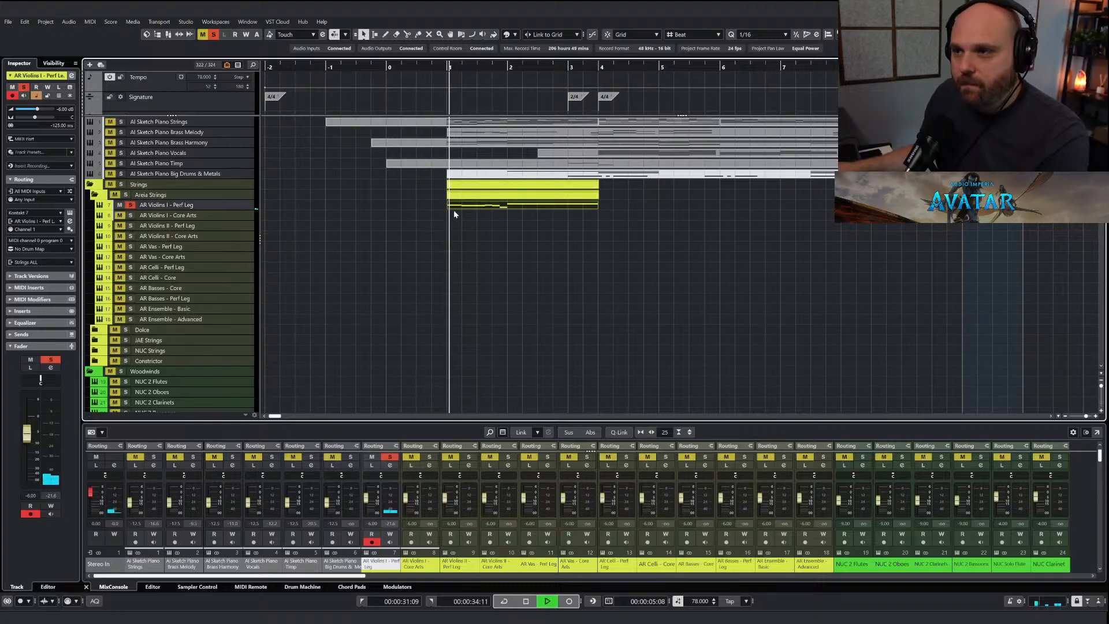
Lengthen the five bar 1 notes of the AR Violins I part so they slightly overlap, and return the playhead before bar 1.
key("ctrl+e")
right_click(443, 268)
left_click(439, 265)
left_click_drag(458, 208, 565, 255)
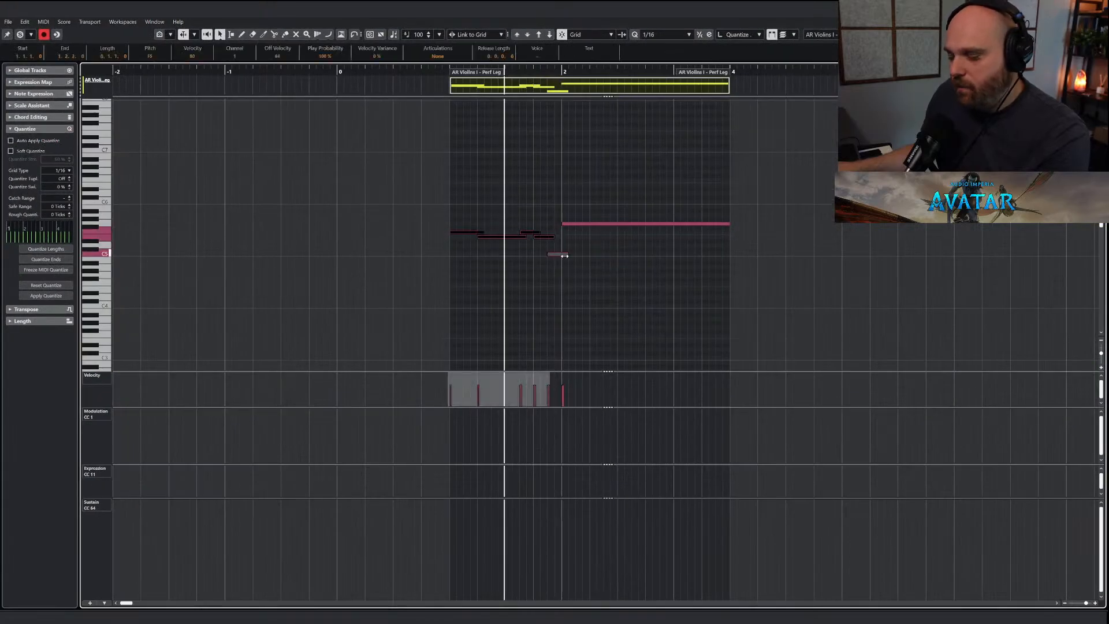
left_click_drag(484, 232, 484, 233)
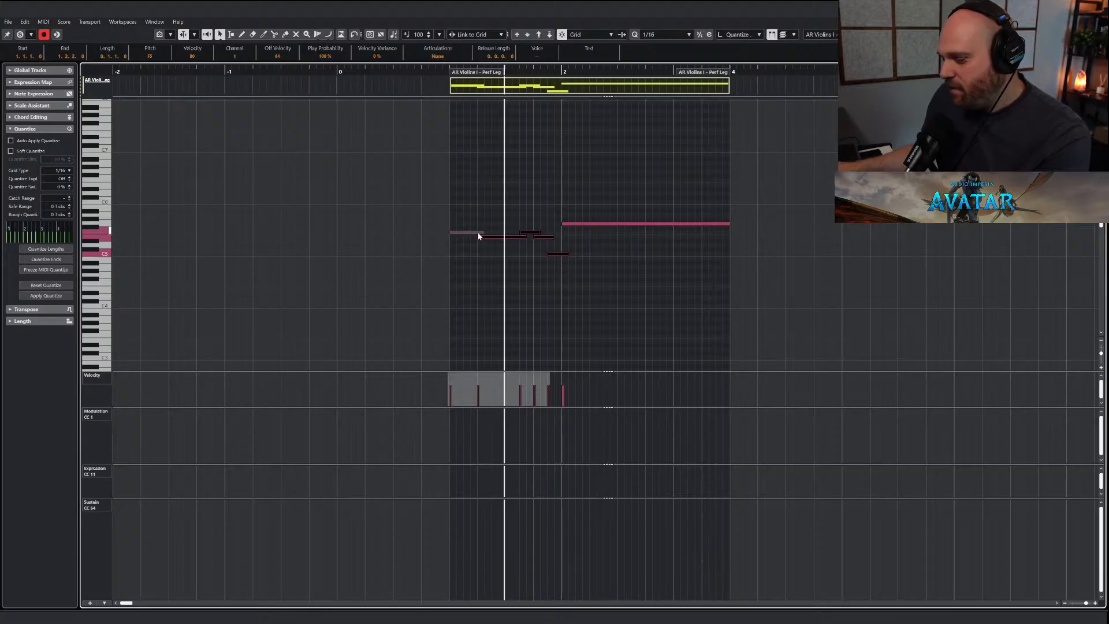
left_click_drag(483, 233, 482, 234)
left_click(442, 85)
Draw a gently varying modulation (CC 1) curve across the whole violin part, starting at about 70.
right_click(510, 254)
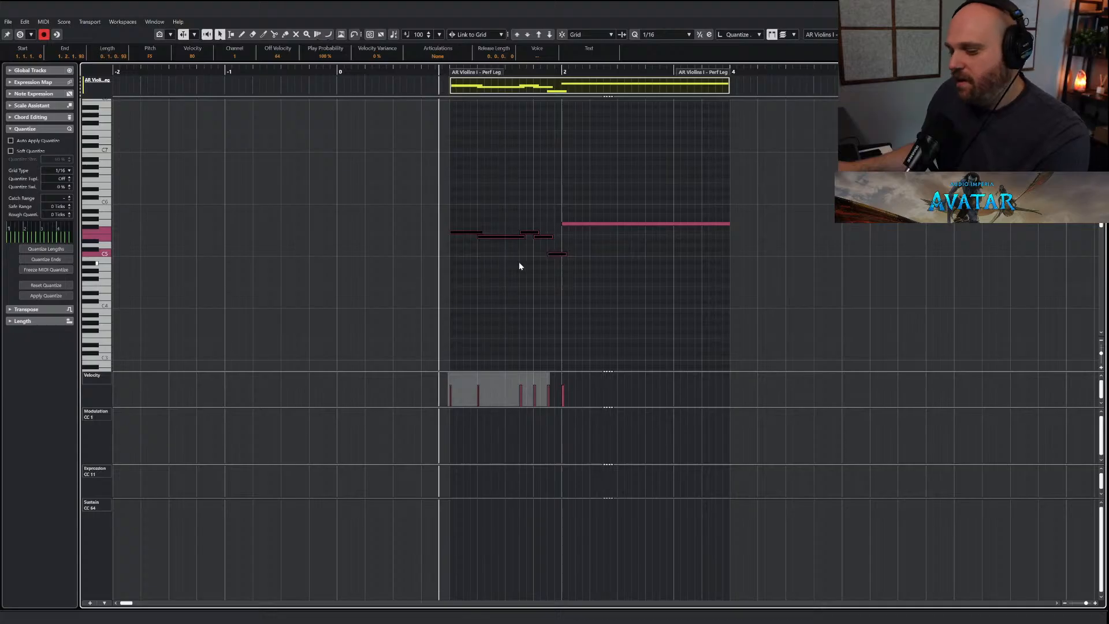
left_click_drag(495, 72, 408, 148)
right_click(362, 281)
left_click(386, 285)
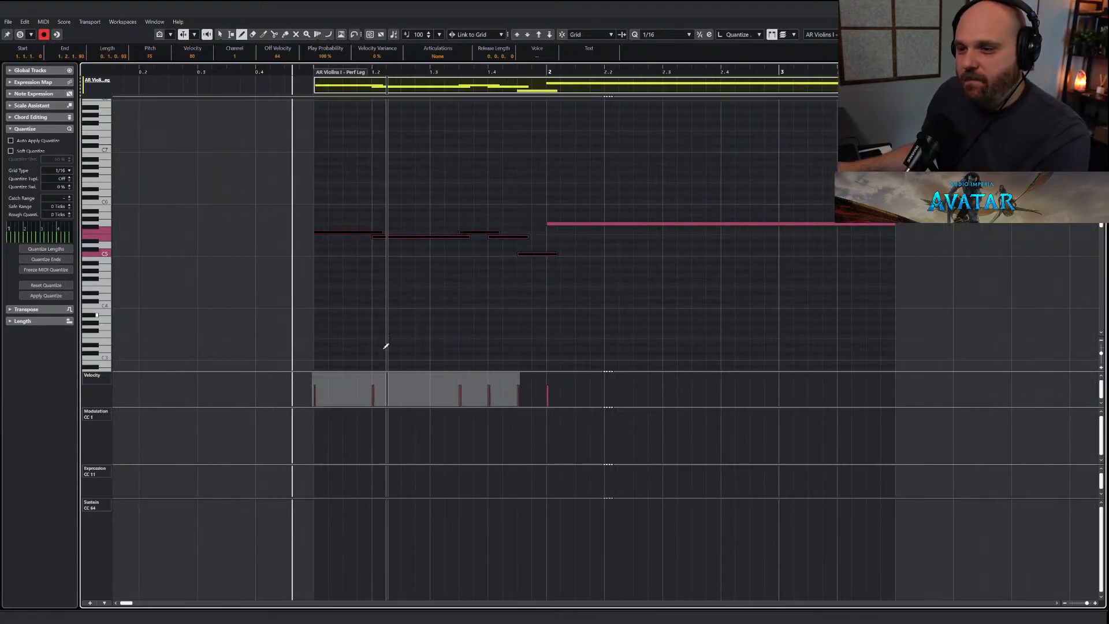
left_click(317, 429)
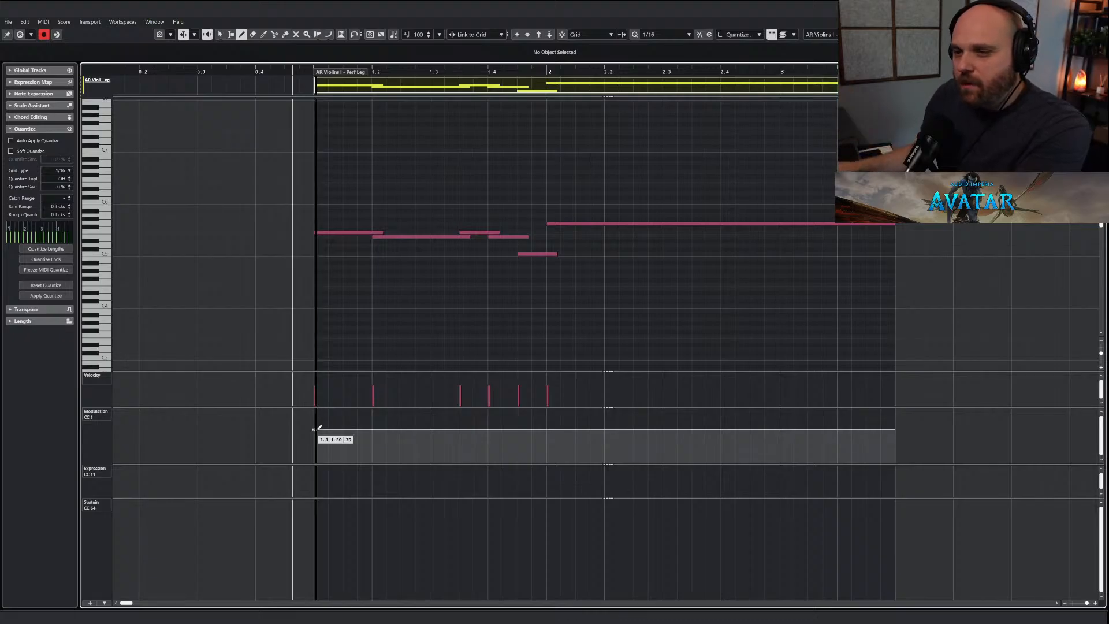
mouse_move(313, 428)
left_mouse_down()
mouse_move(710, 435)
mouse_move(899, 420)
left_mouse_up()
key("1")
Play the violin part, lower its entire modulation curve slightly, and move the playhead back before bar 1.
key("space")
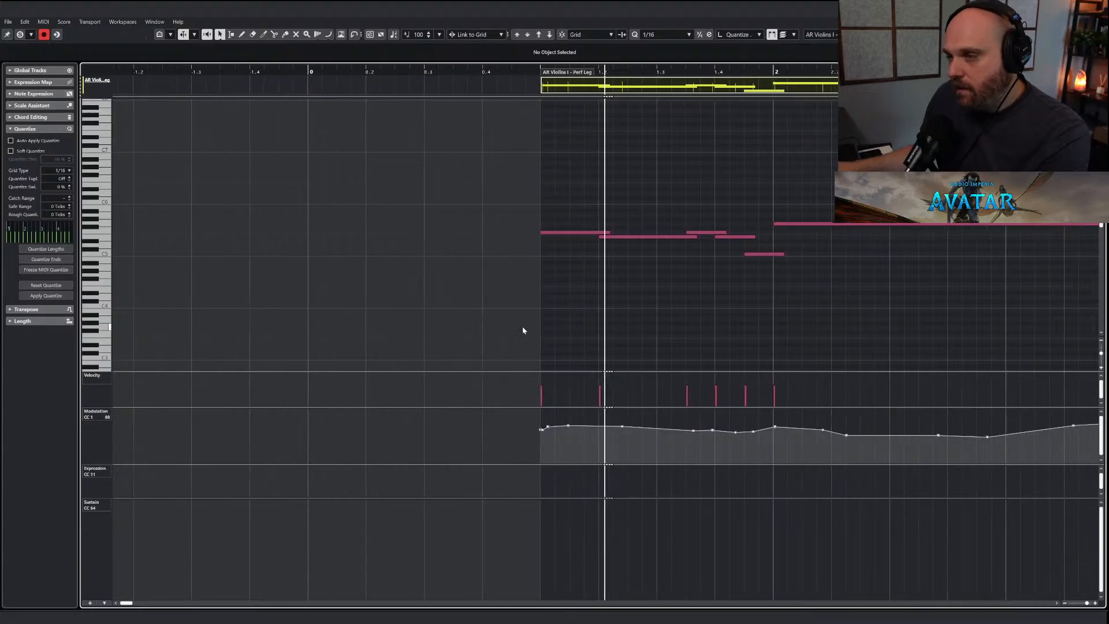
scroll(522, 327, "down", 3)
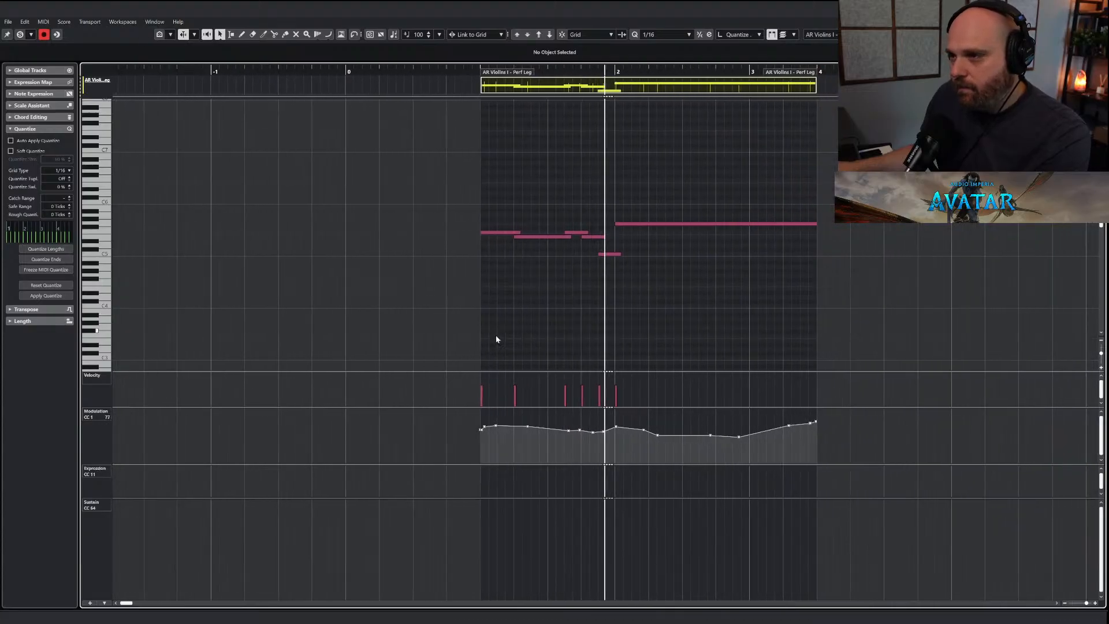
left_click_drag(453, 414, 807, 483)
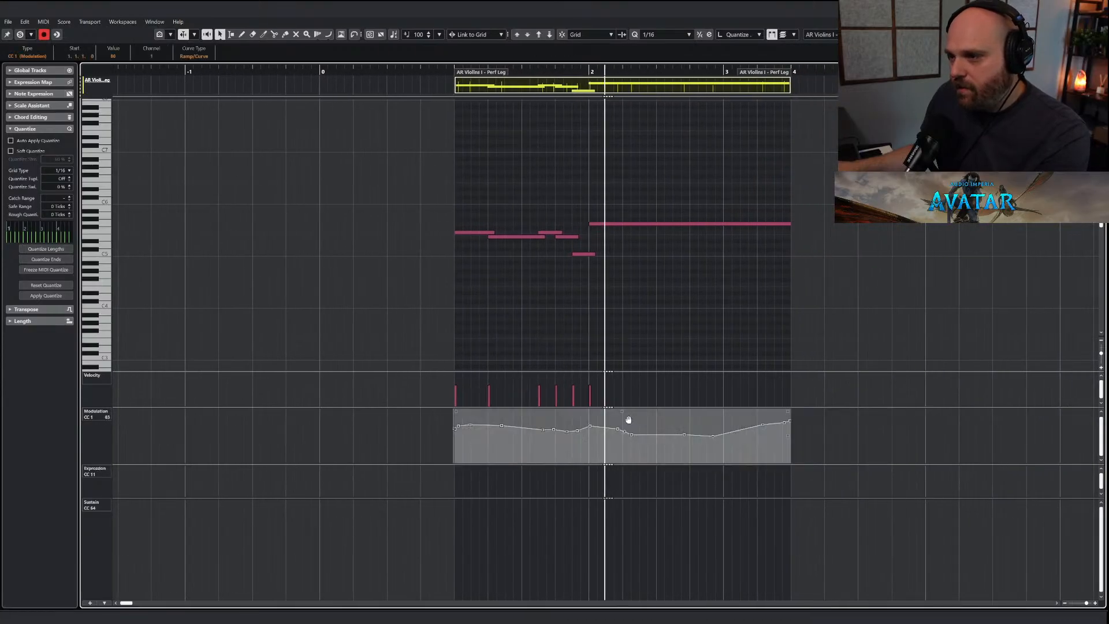
left_click_drag(629, 420, 629, 428)
left_click_drag(520, 75, 455, 75)
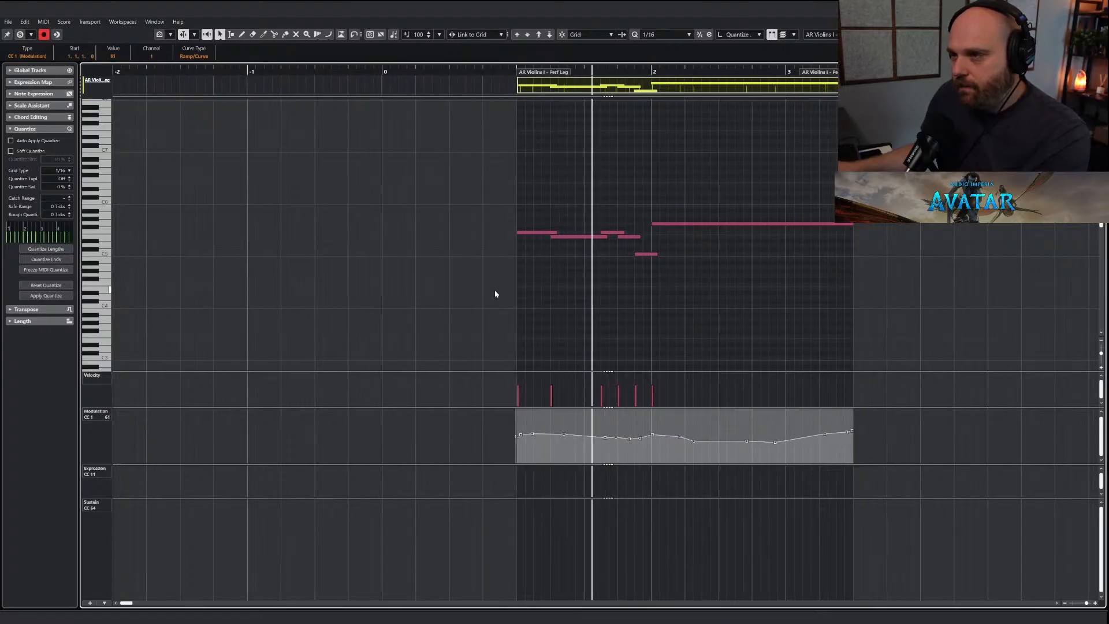
Redraw the violin modulation curve from about bar 2 so it dips under the long note and rises to the part's end.
right_click(538, 324)
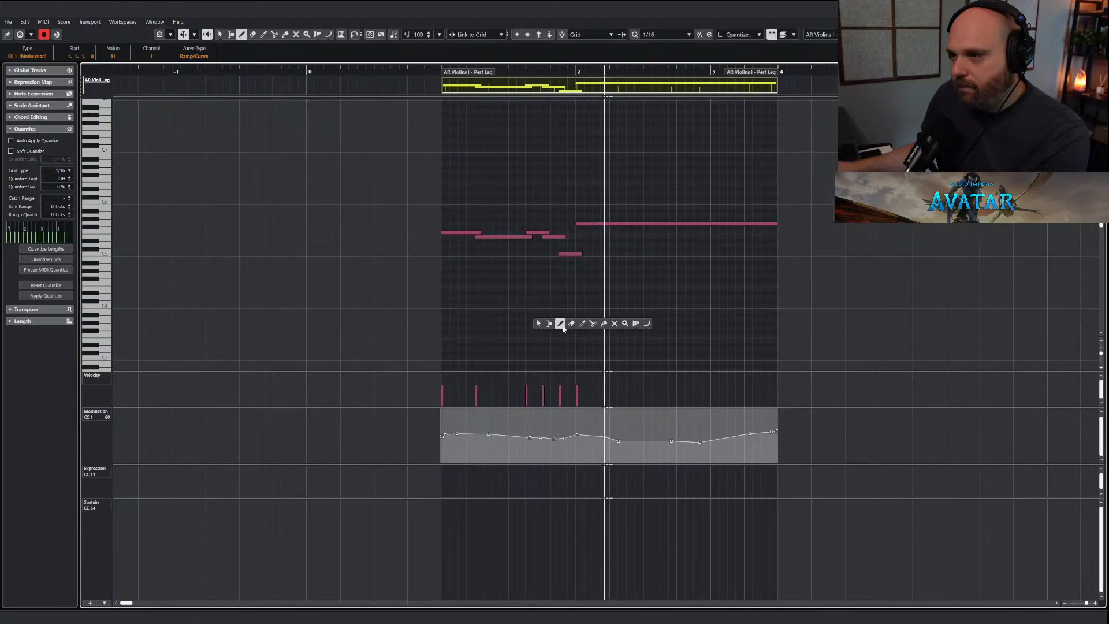
left_click(560, 324)
key("space")
mouse_move(556, 436)
left_mouse_down()
mouse_move(623, 451)
mouse_move(745, 421)
left_mouse_up()
key("1")
Play the edited violin part from just before bar 1 to shortly after bar 2, returning to the project arrangement.
left_click(389, 72)
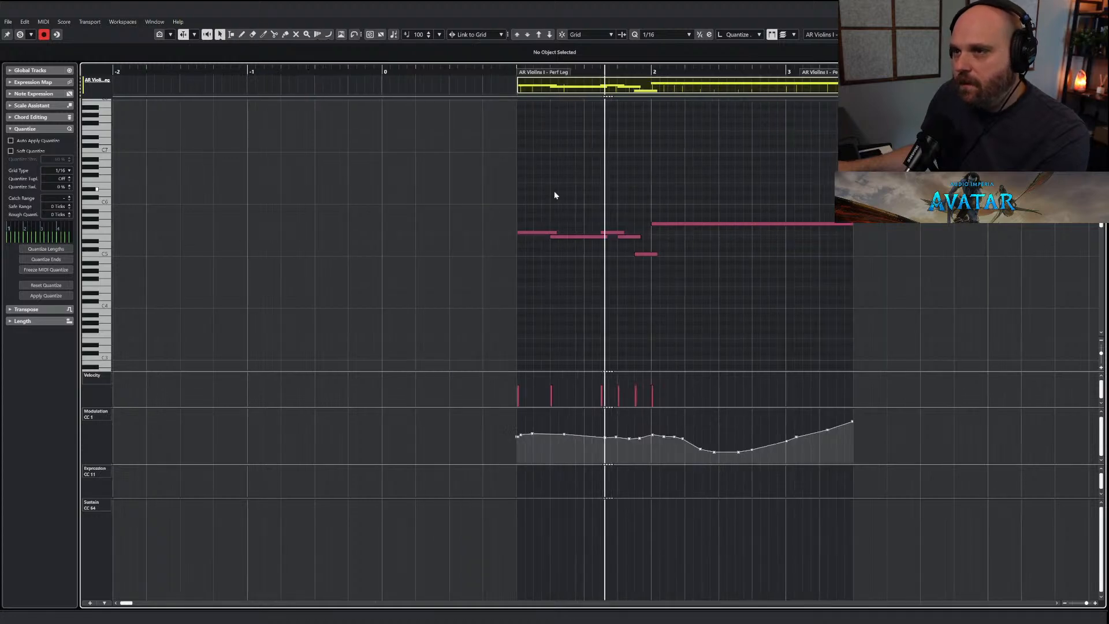
key("space")
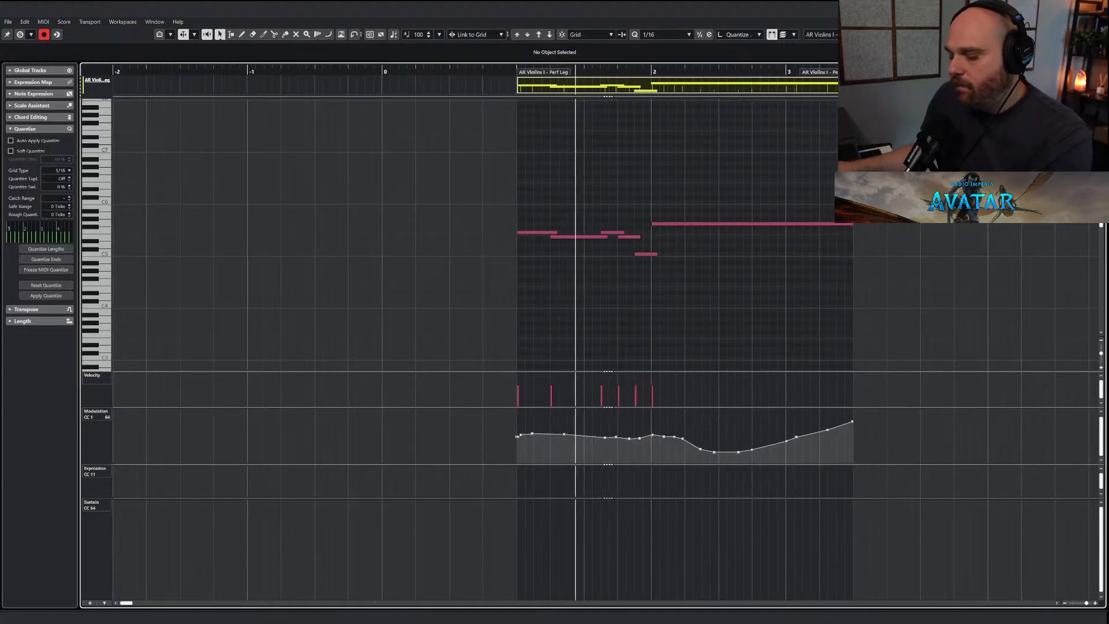
key("Return")
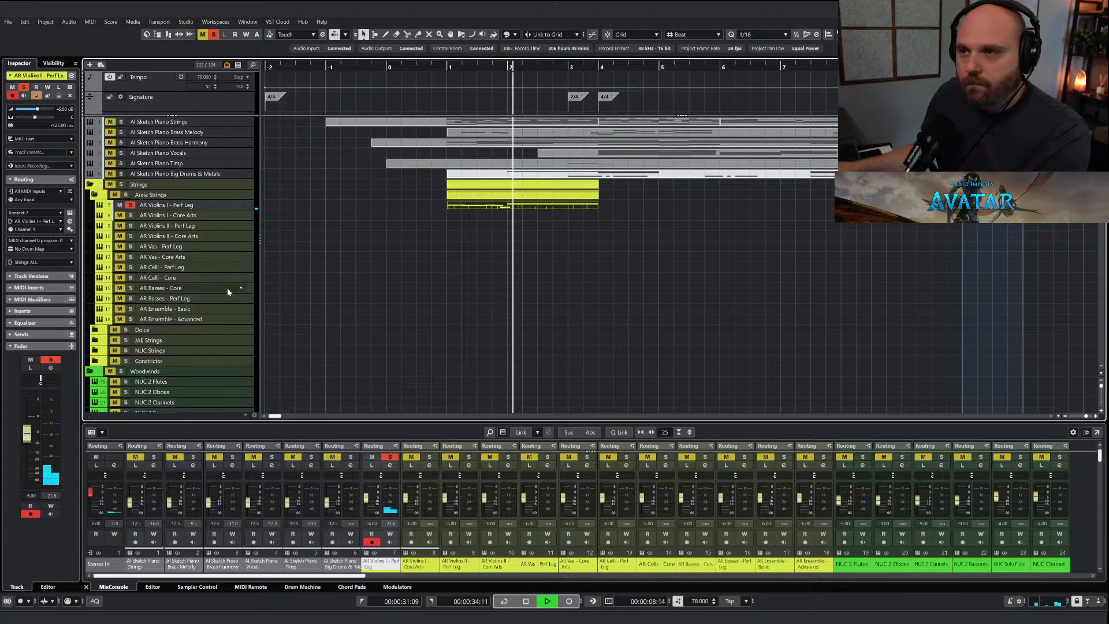
key("space")
Expand the Dolce and Violins I folders and enable the Dolce - Vlns I Leg track.
left_click(94, 329)
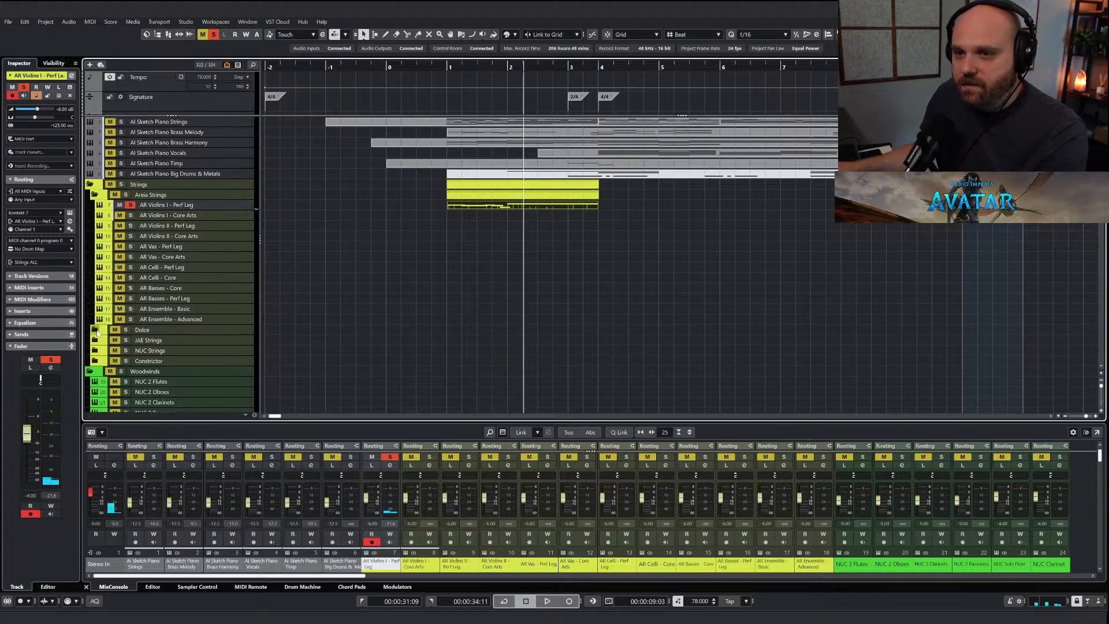
left_click(99, 340)
left_click(156, 350)
right_click(156, 349)
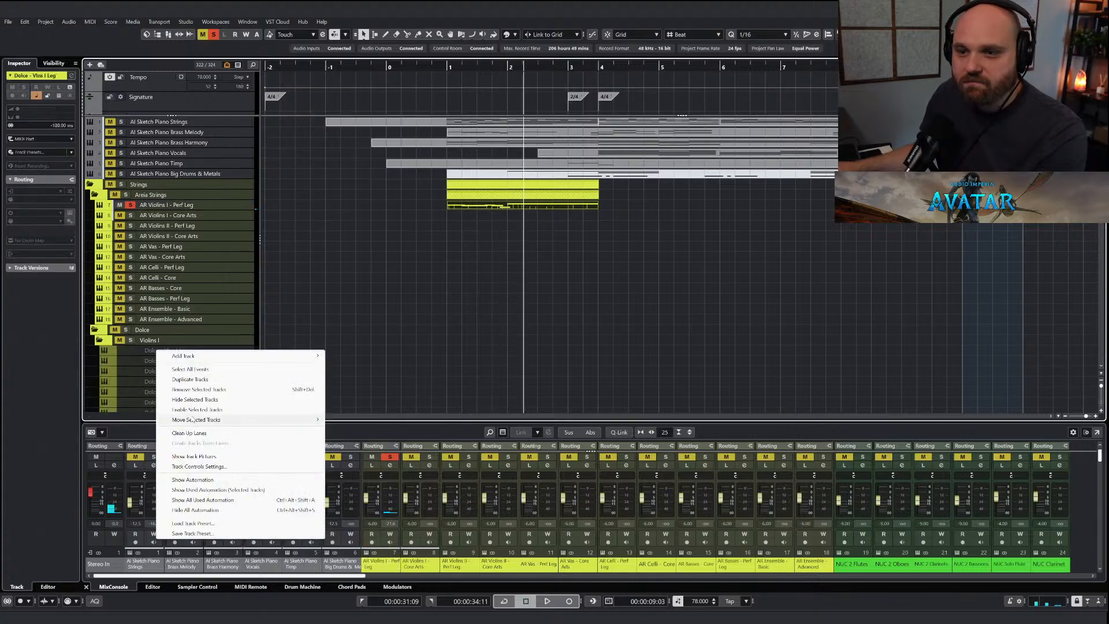
left_click(194, 410)
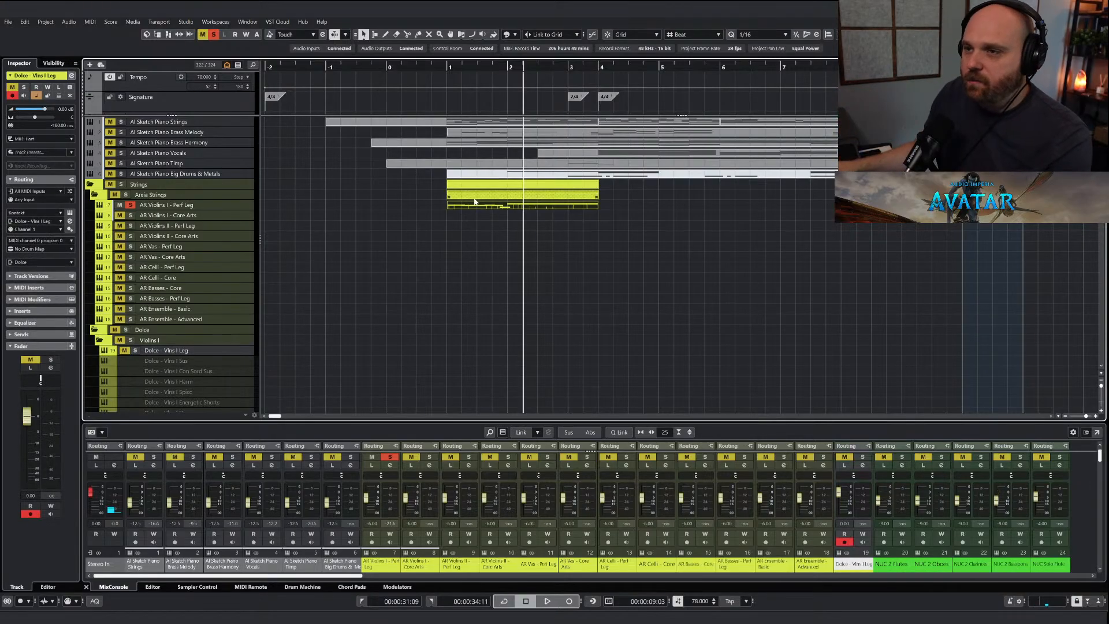
Paste the violin melody part at bar 1 on the Dolce - Vlns I Leg track.
left_click(445, 72)
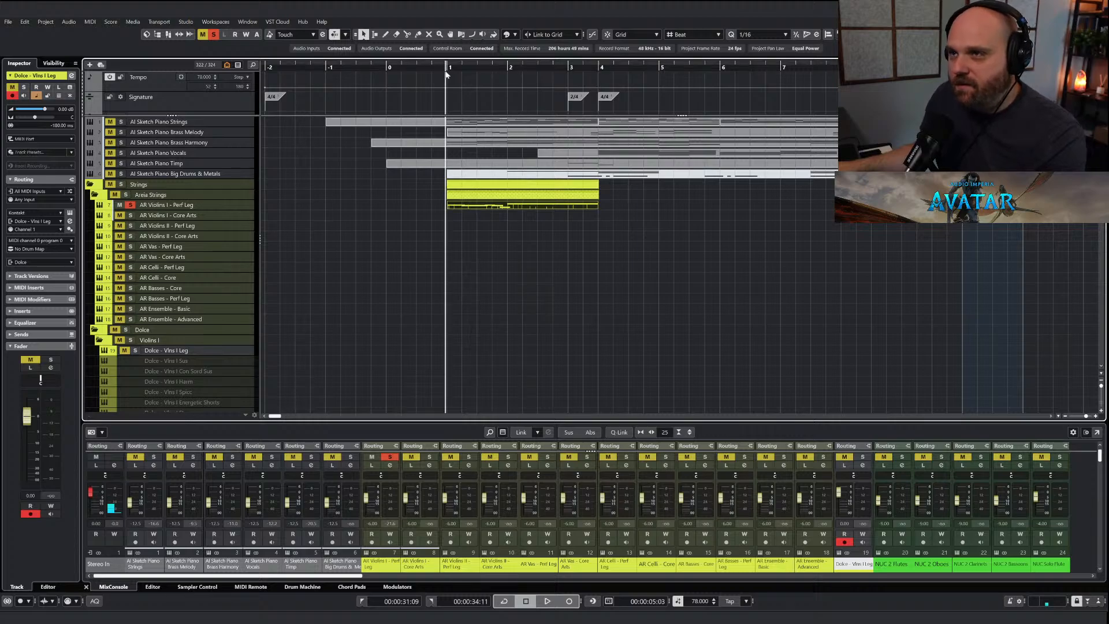
left_click(448, 77)
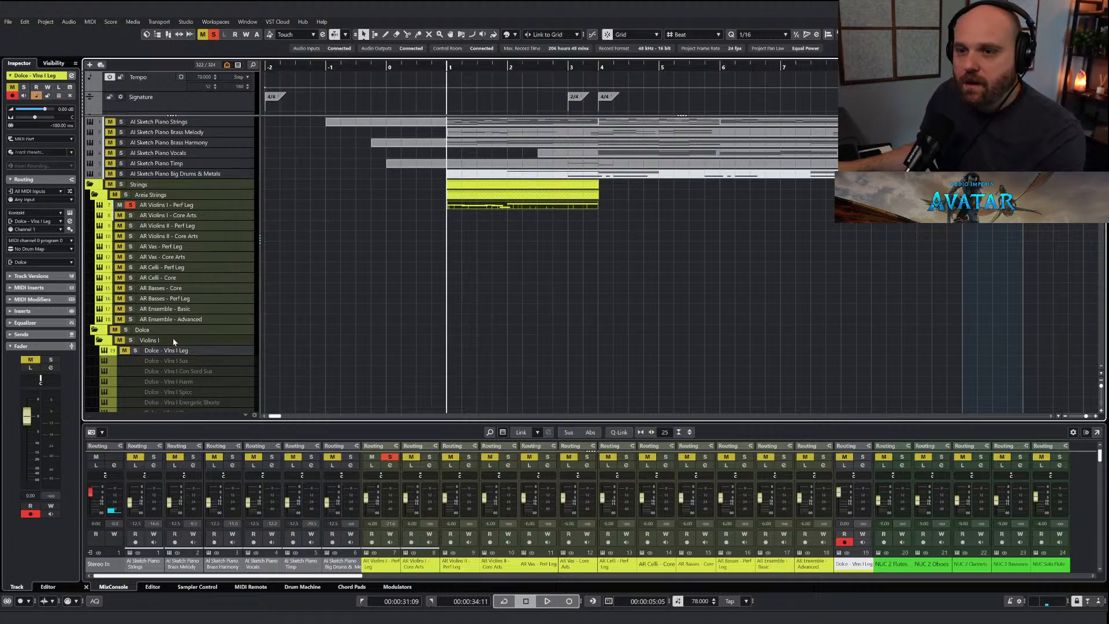
key("ctrl+v")
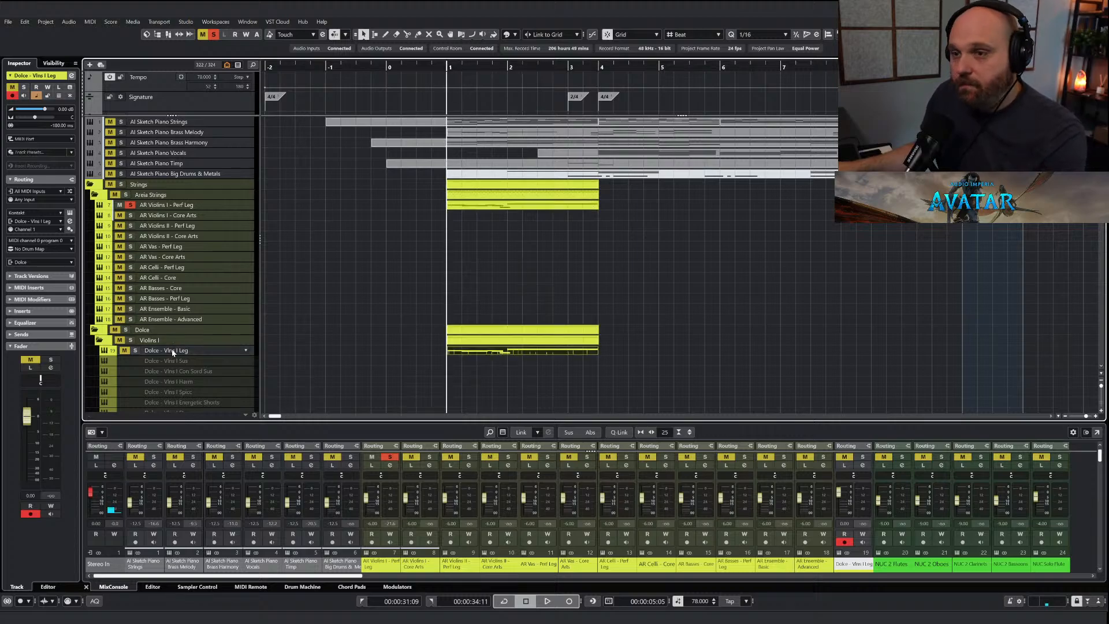
Solo only the Dolce - Vlns I Leg track and pan it to L28 while playing it from bar 1.
left_click(213, 35)
left_click(135, 351)
key("space")
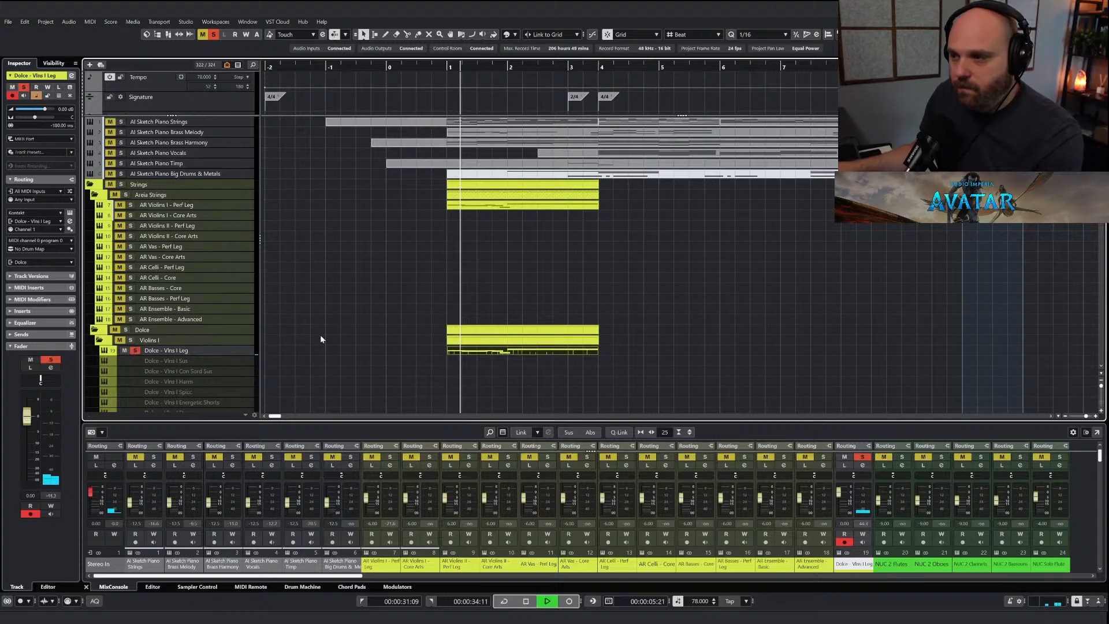
left_click_drag(850, 476, 846, 478)
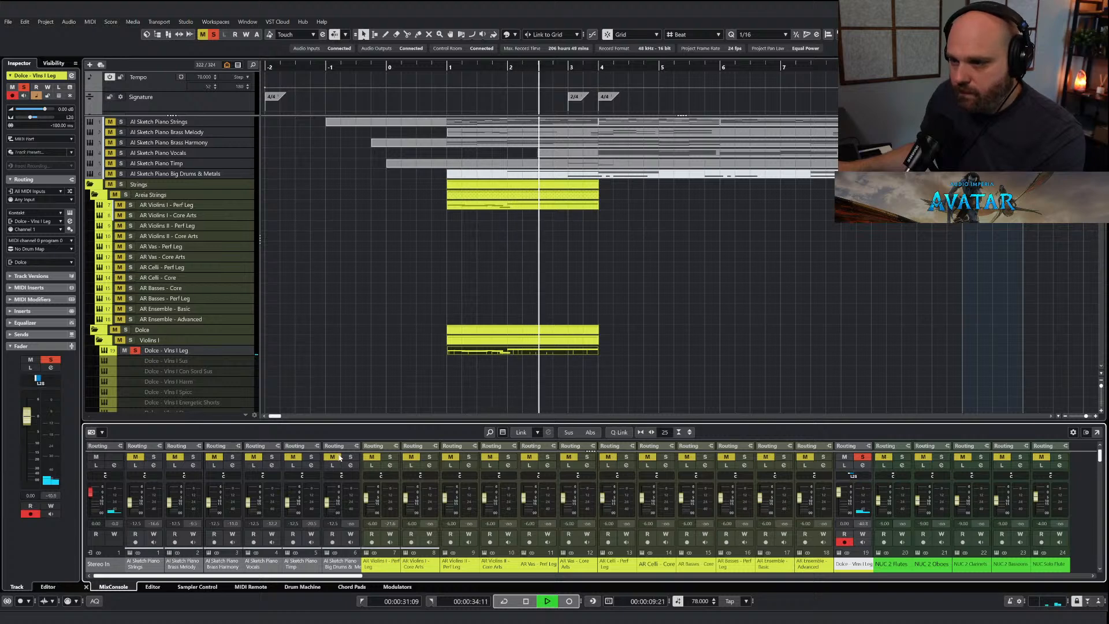
Pan the AR Violins I - Perf Leg track left and solo it together with Dolce - Vlns I Leg for playback.
left_click_drag(381, 477, 376, 477)
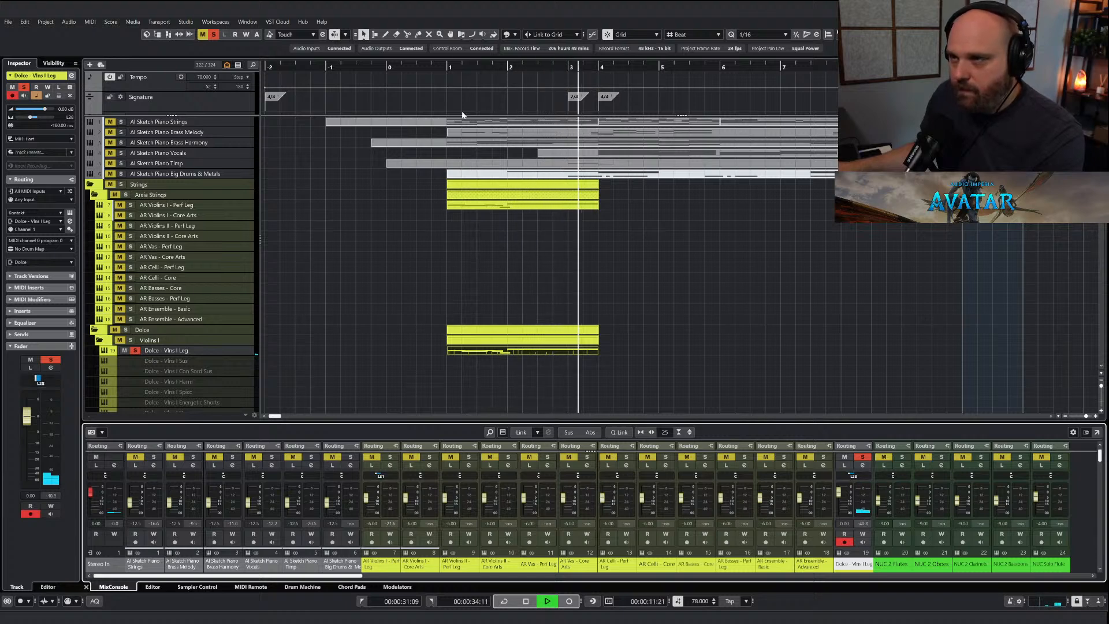
left_click(525, 601)
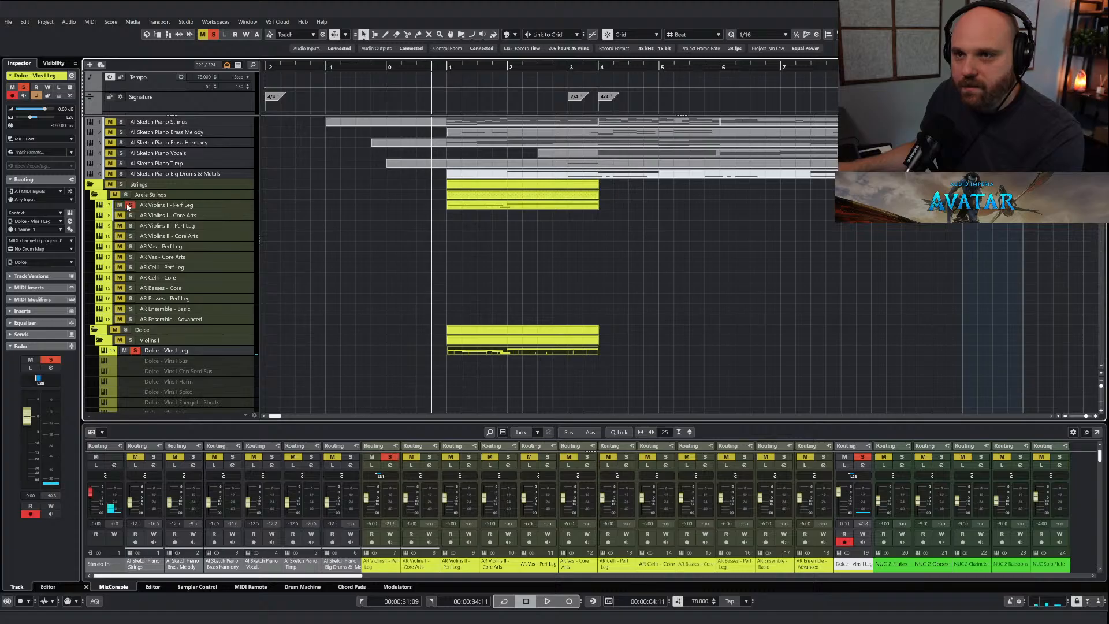
key("space")
Set the Dolce - Vlns I Leg volume to -1.09 dB while auditioning it against AR Violins I - Perf Leg, and clear all solos.
left_click_drag(841, 492, 841, 501)
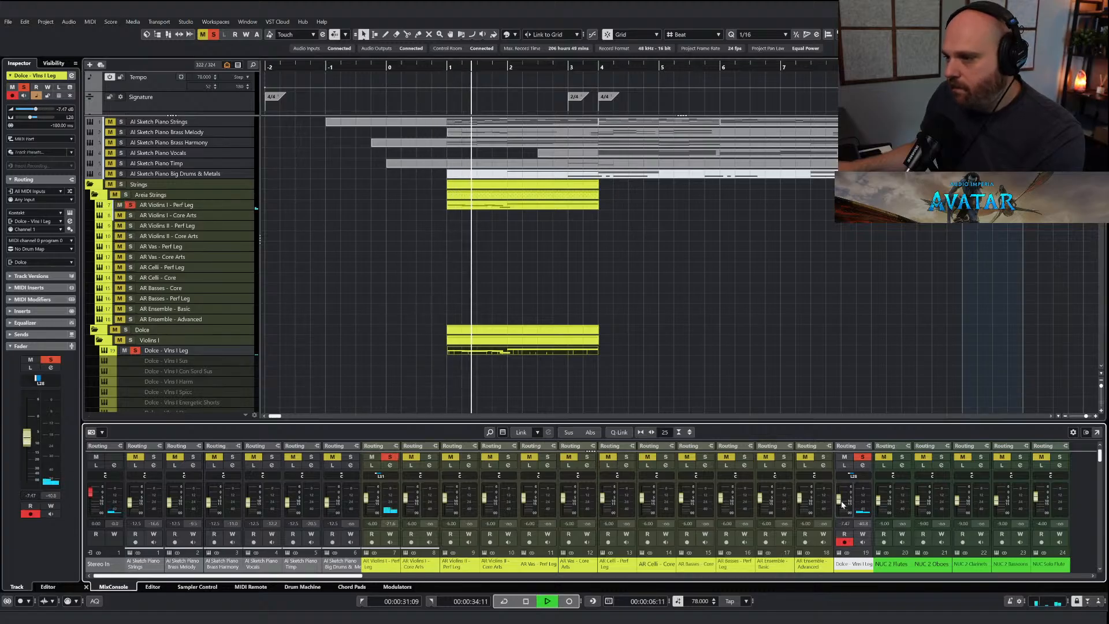
left_click(474, 279)
key("space")
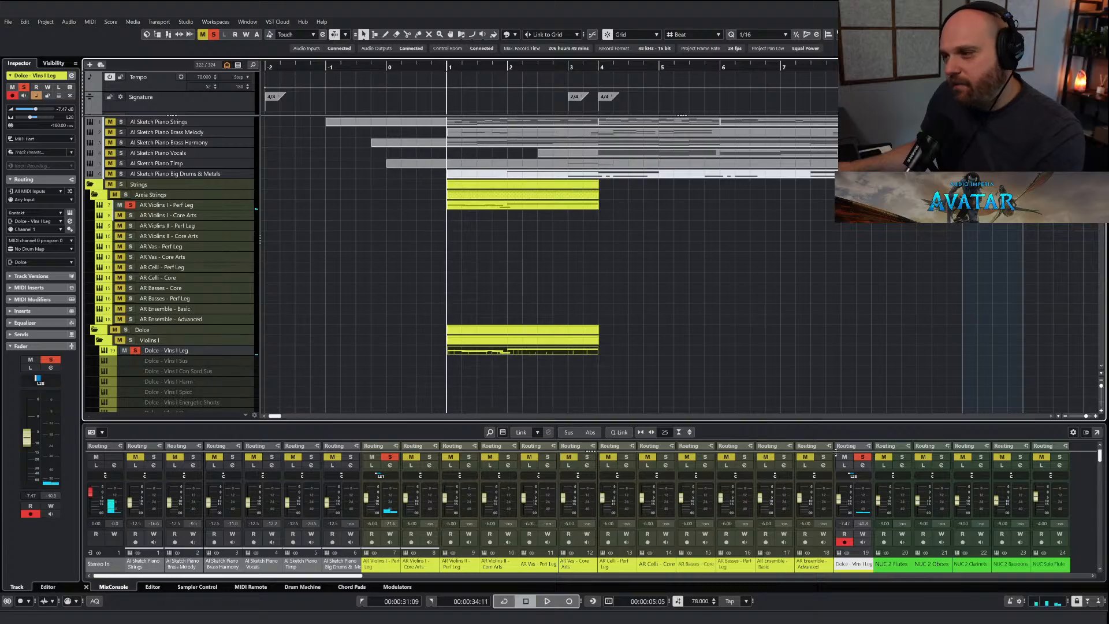
key("space")
left_click(843, 502)
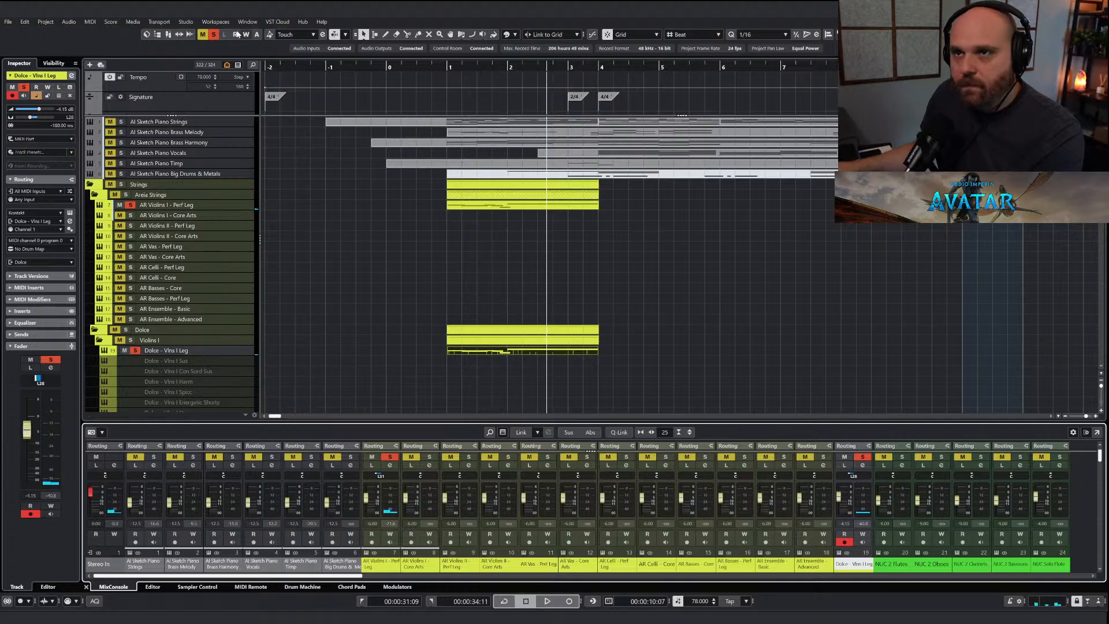
left_click(216, 34)
left_click(135, 351)
key("space")
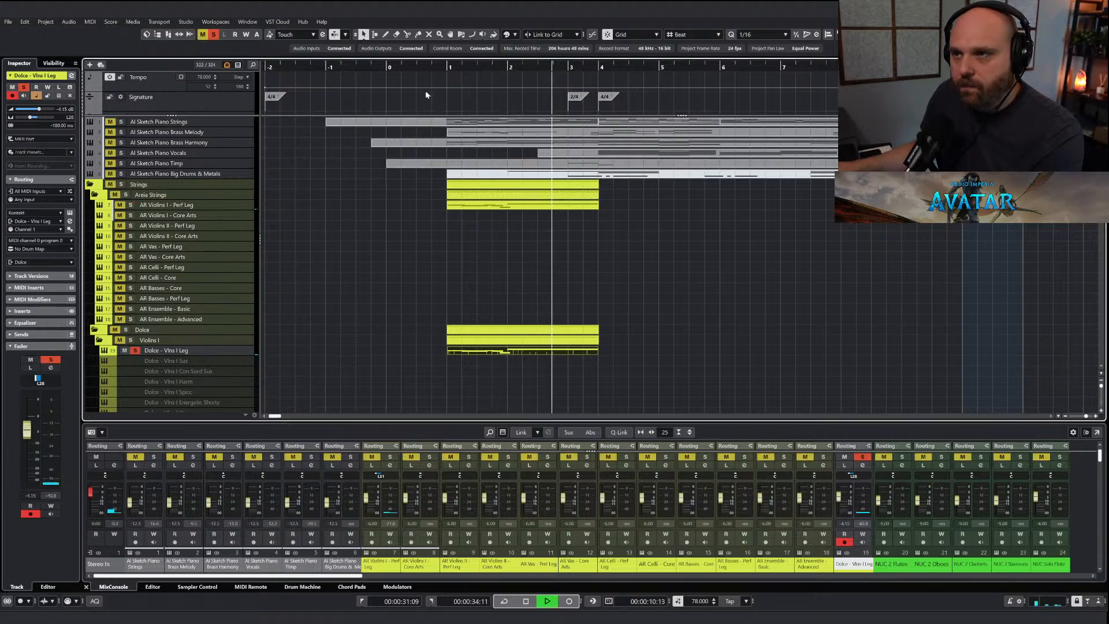
left_click(440, 68)
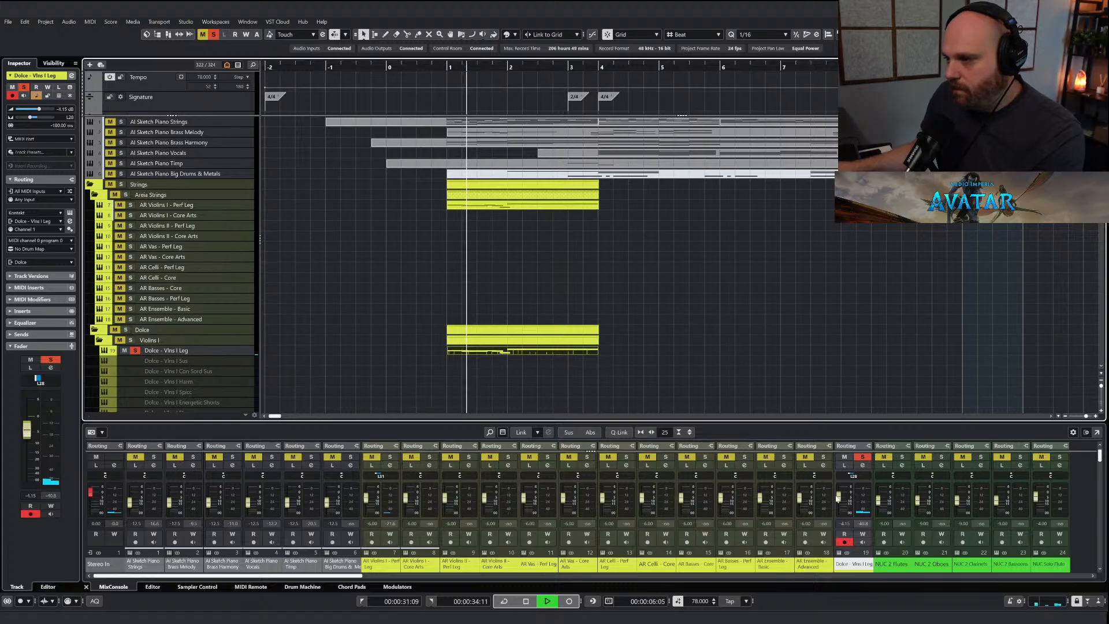
left_click(863, 456)
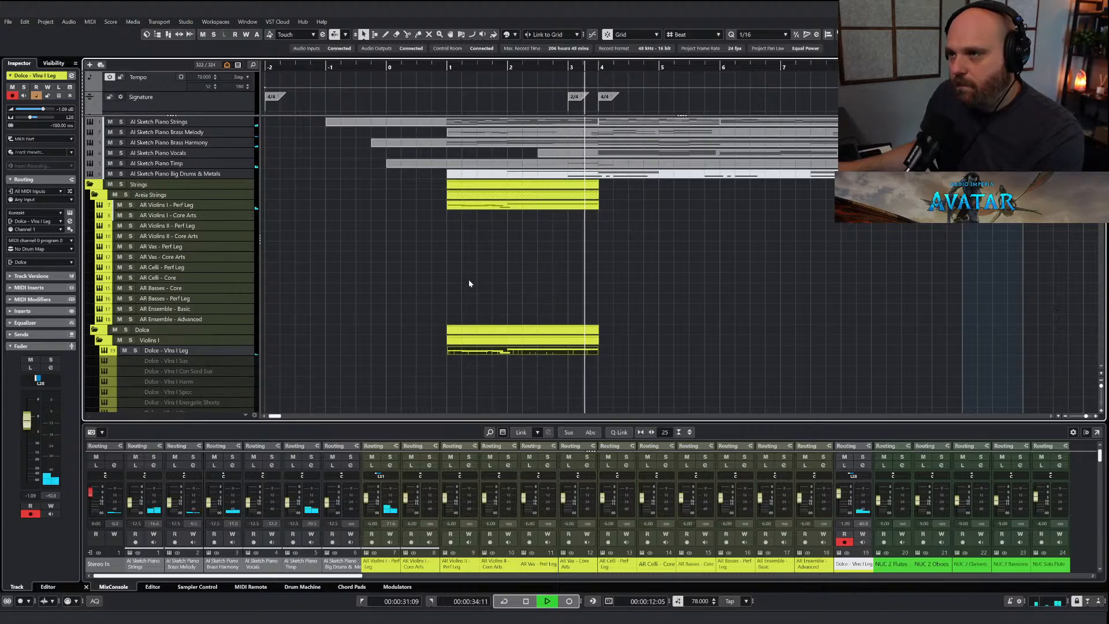
key("space")
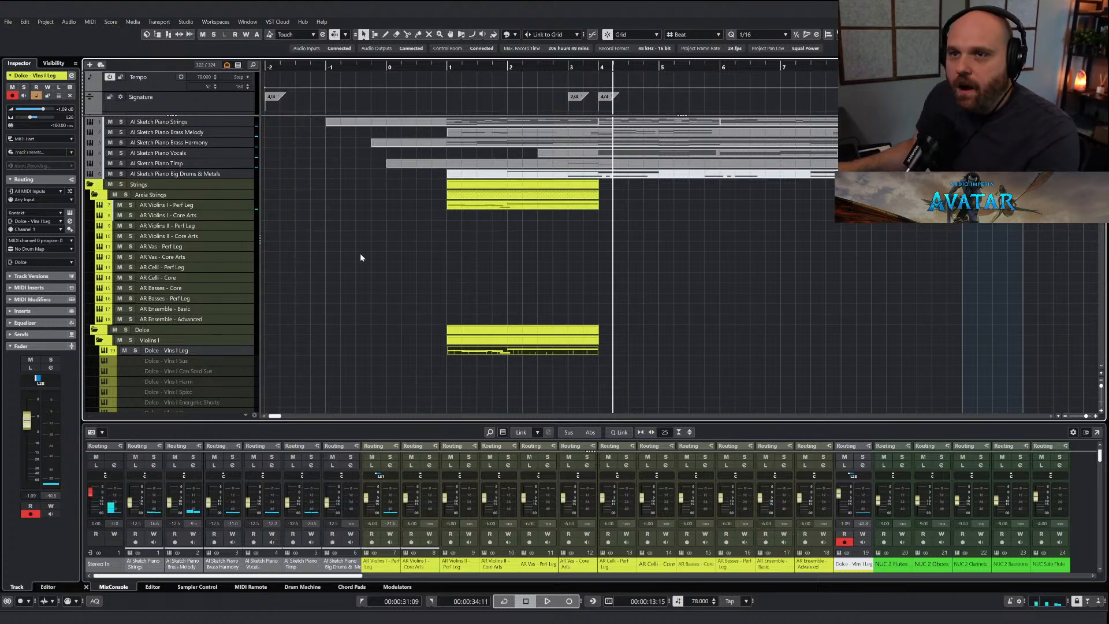
Copy the AR Violins I - Perf Leg part to the AR Violins II - Perf Leg track, solo that track and play from bar 1.
left_click(481, 207)
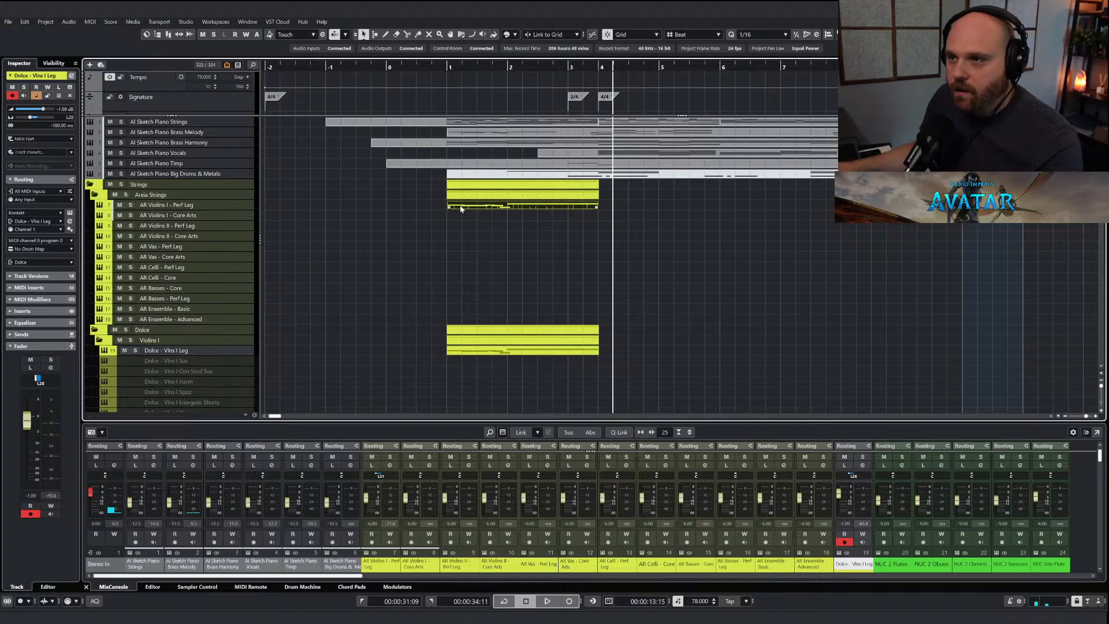
key("super")
left_click(464, 226)
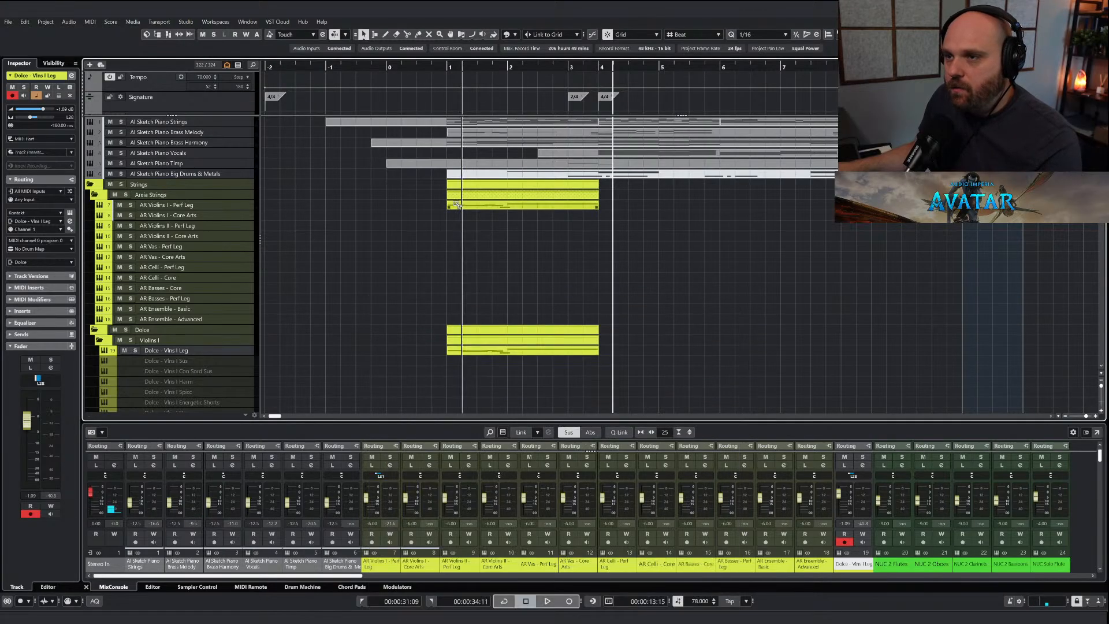
left_click_drag(458, 206, 458, 236)
left_click(132, 226)
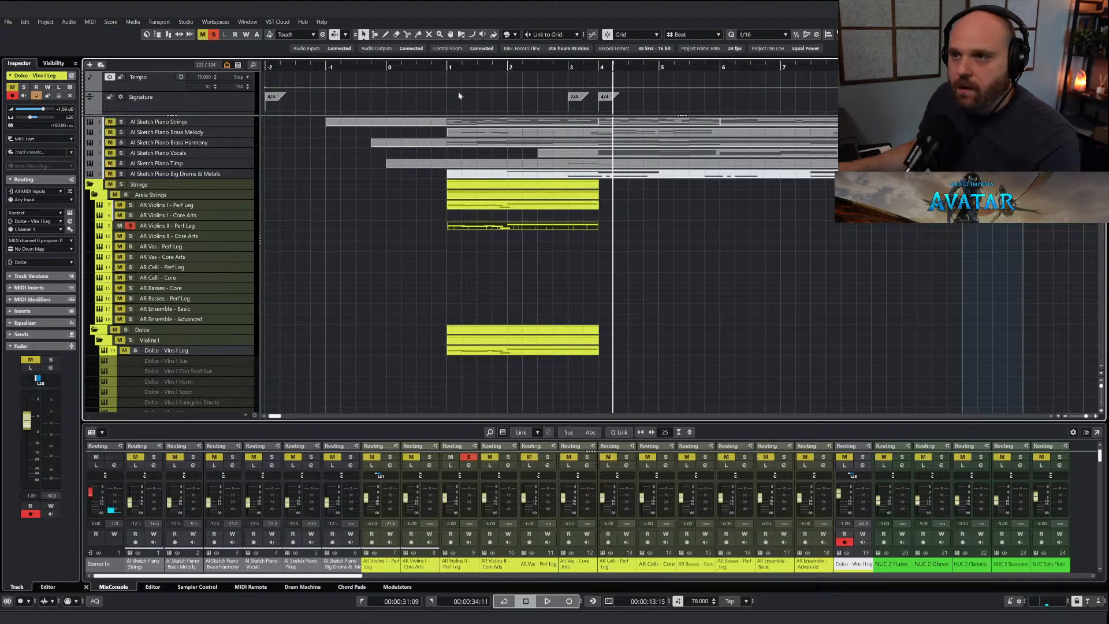
double_click(446, 65)
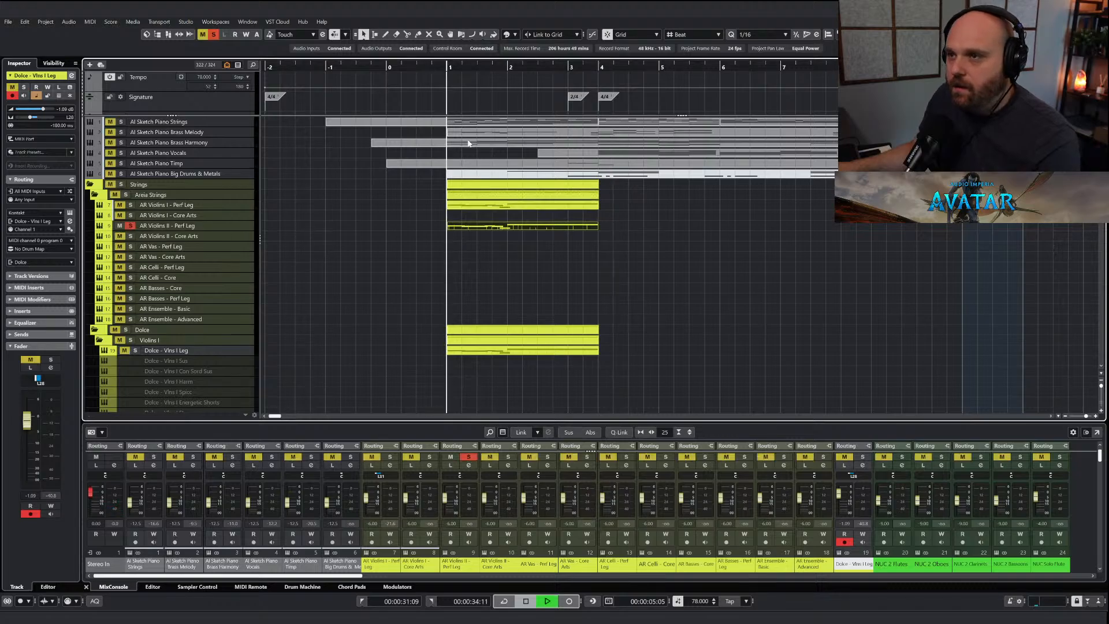
Transpose all notes of the AR Violins II - Perf Leg part down an octave, return to the arrangement and clear the solo.
double_click(481, 227)
key("ctrl+a")
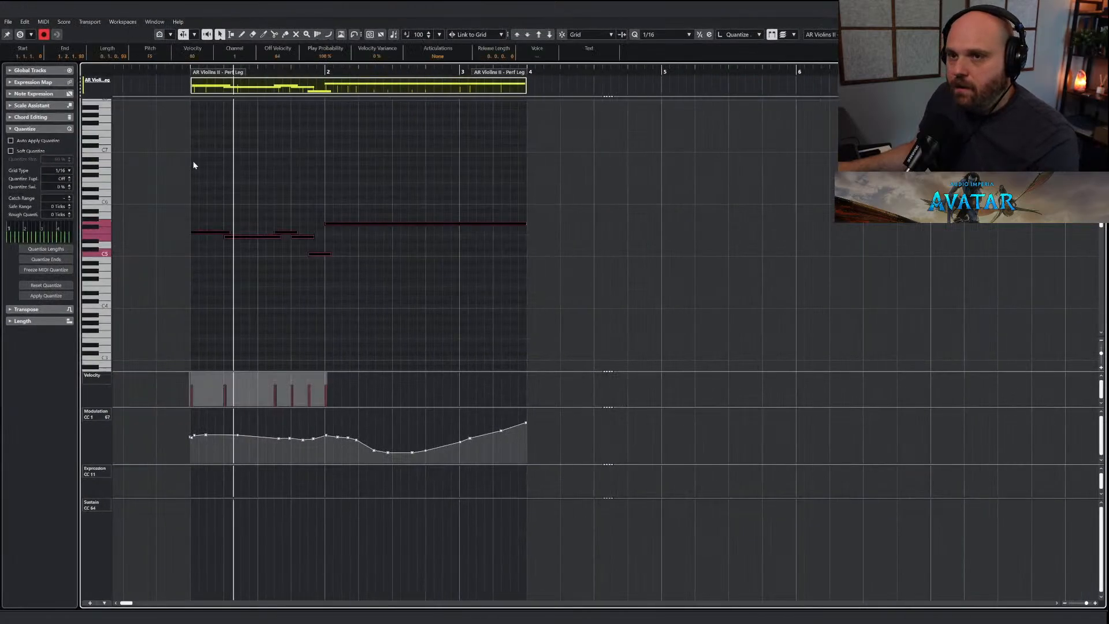
left_click(551, 36)
left_click(694, 215)
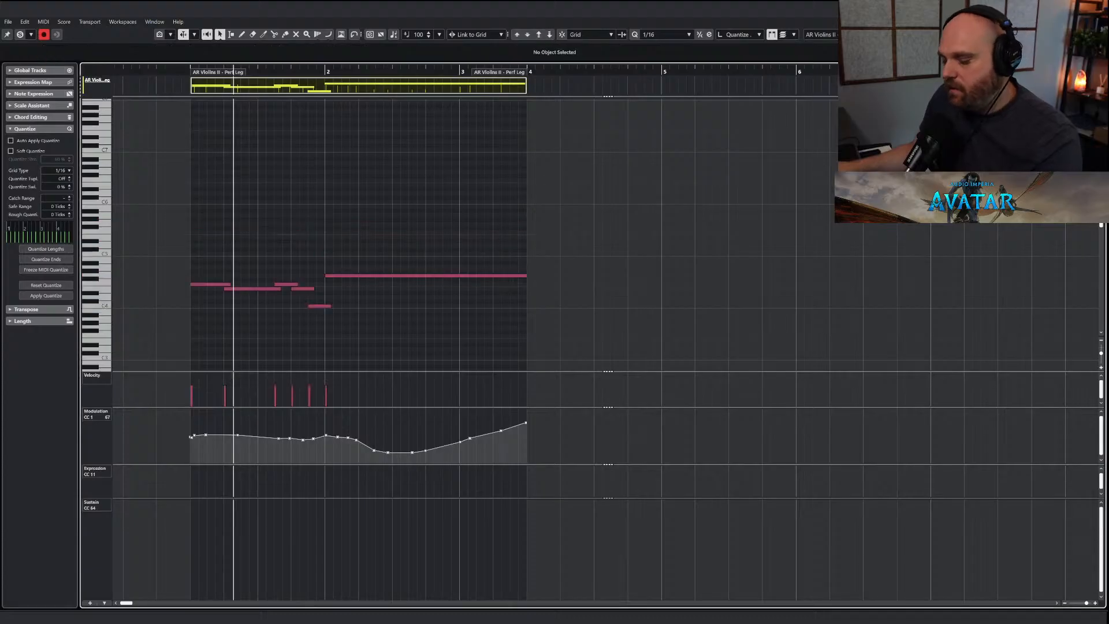
key("Return")
left_click(438, 69)
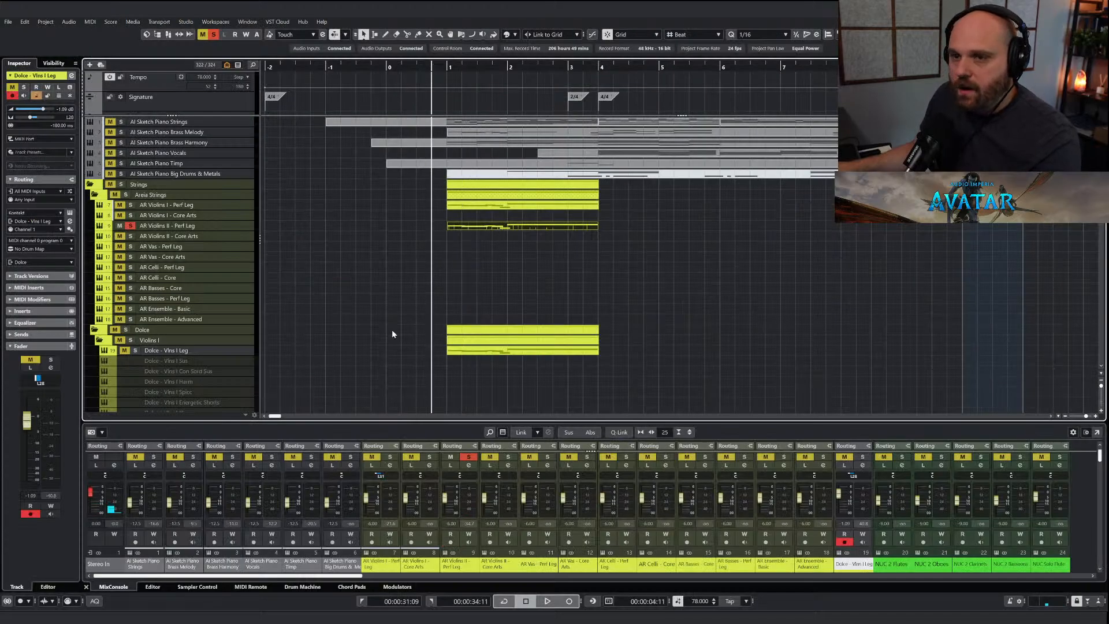
left_click(213, 34)
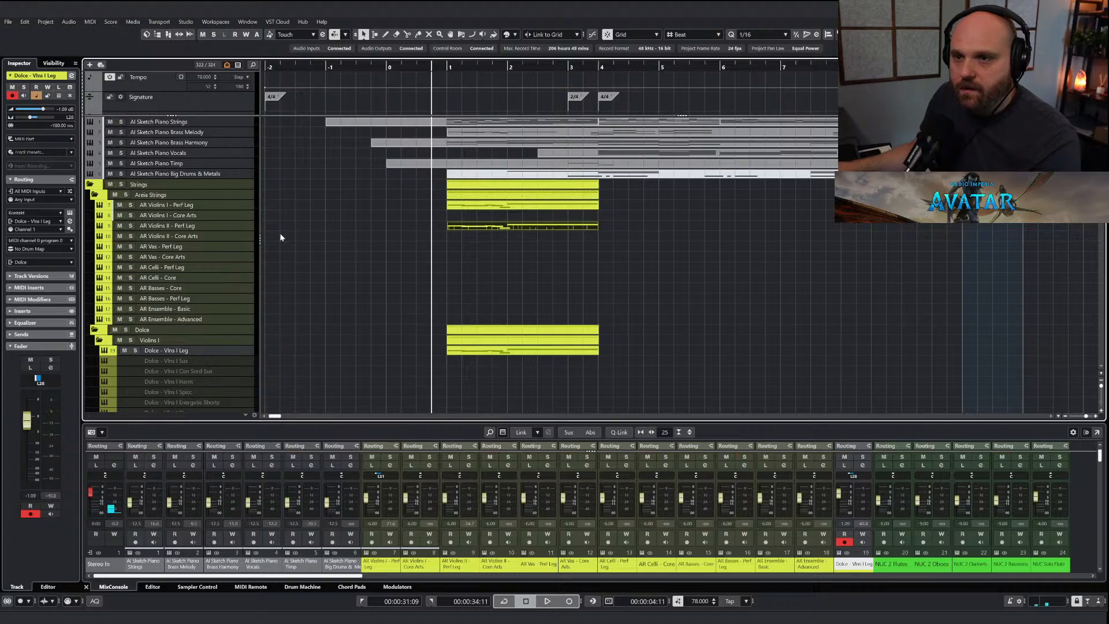
Enable the Dolce - Vlns II Leg track in the Violins II folder.
scroll(227, 297, "down", 3)
left_click(175, 366)
right_click(176, 366)
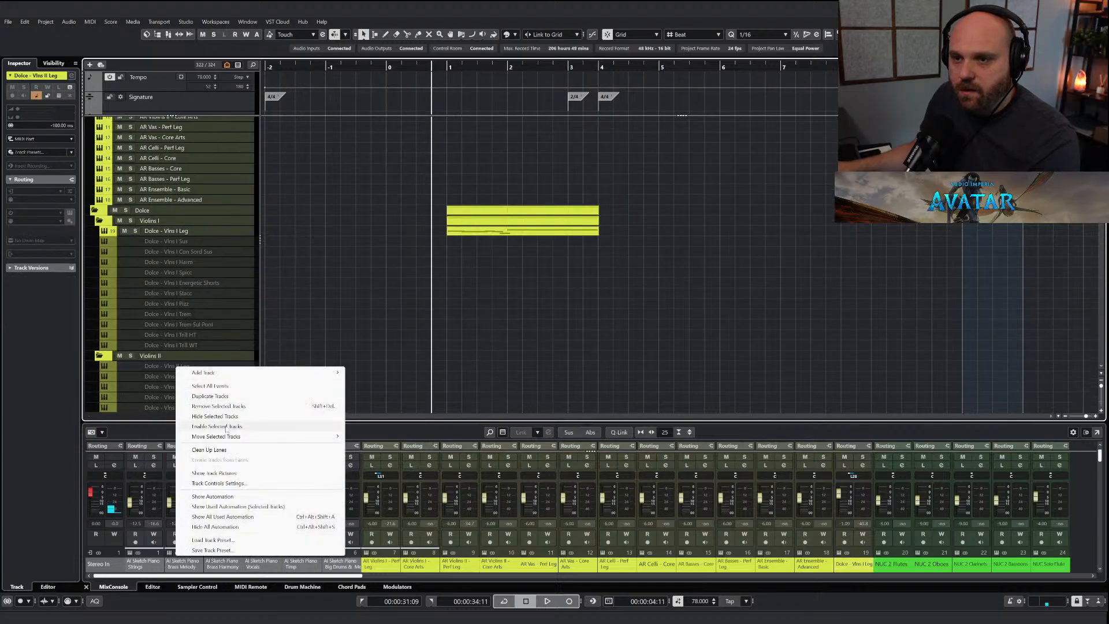
left_click(248, 427)
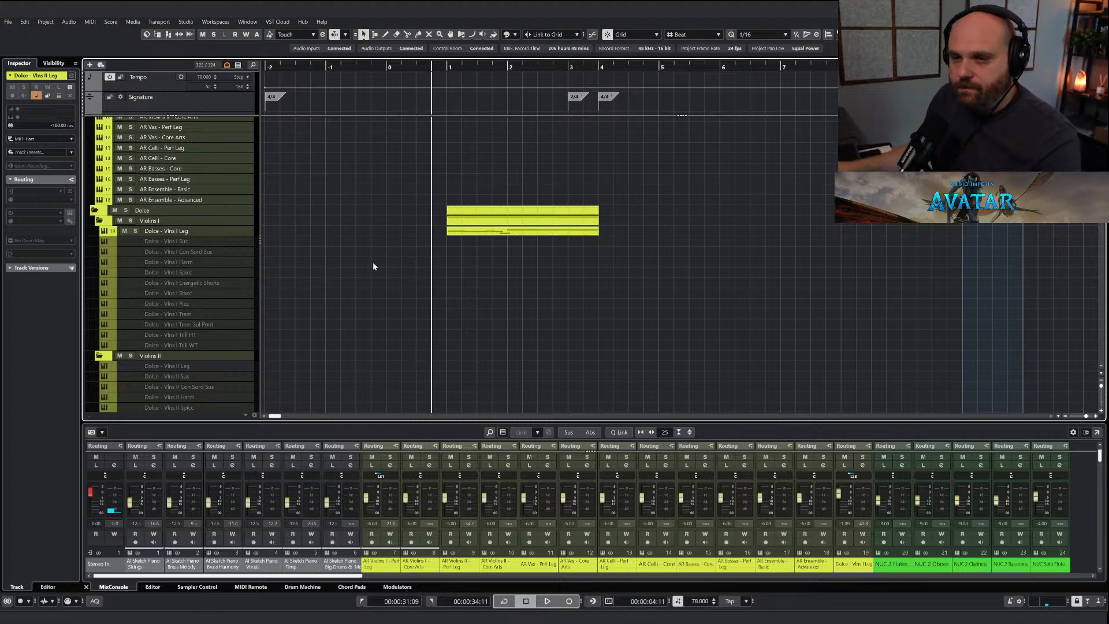
Paste the copied violin melody at bar 1 on Dolce - Vlns II Leg and delete the extra part pasted below it.
left_click_drag(435, 73, 446, 69)
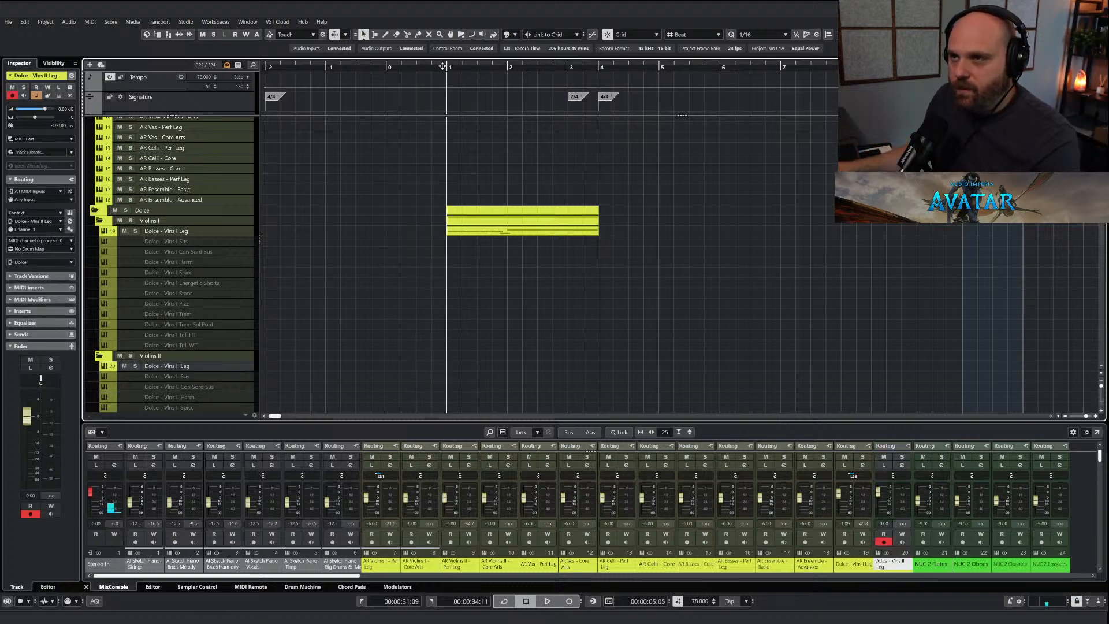
left_click(471, 232)
scroll(475, 217, "up", 3)
left_click(480, 227)
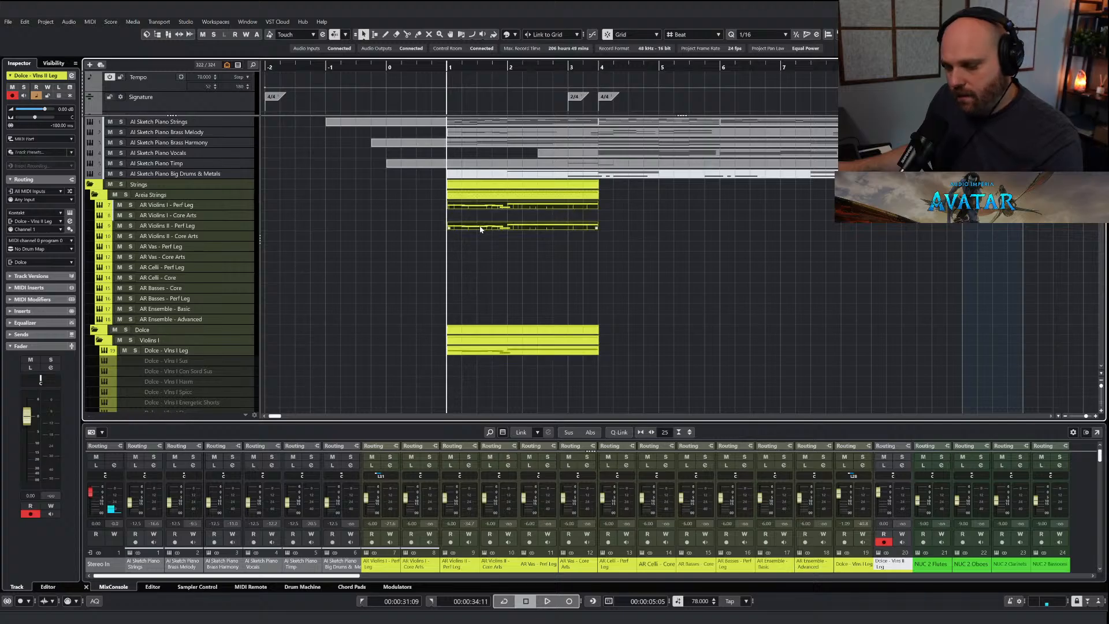
scroll(191, 249, "down", 8)
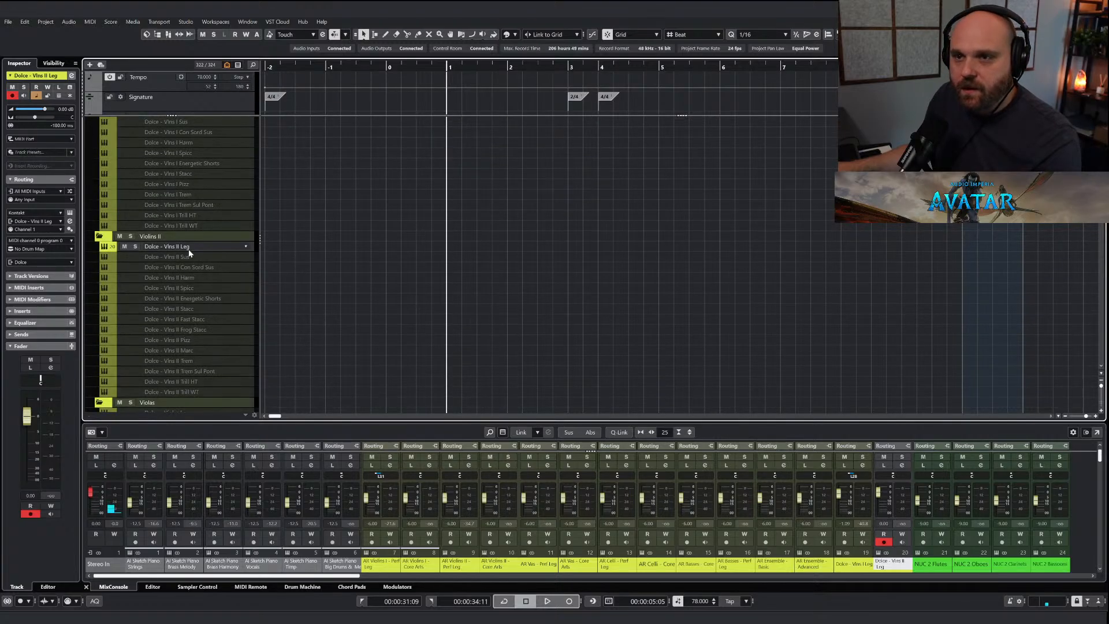
key("ctrl+v")
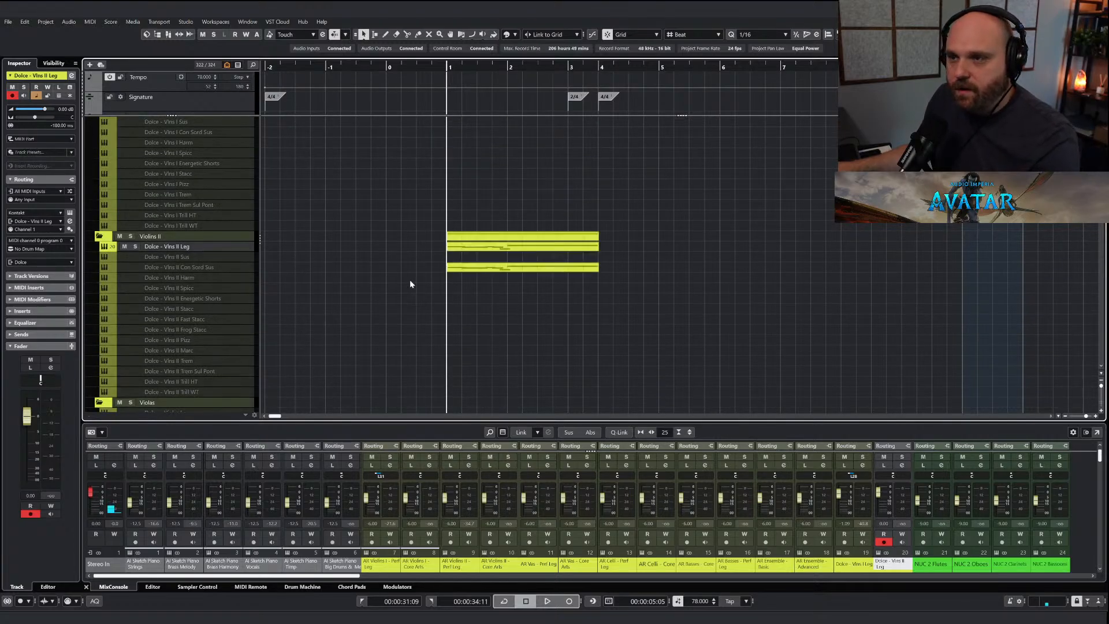
left_click(453, 270)
key("Delete")
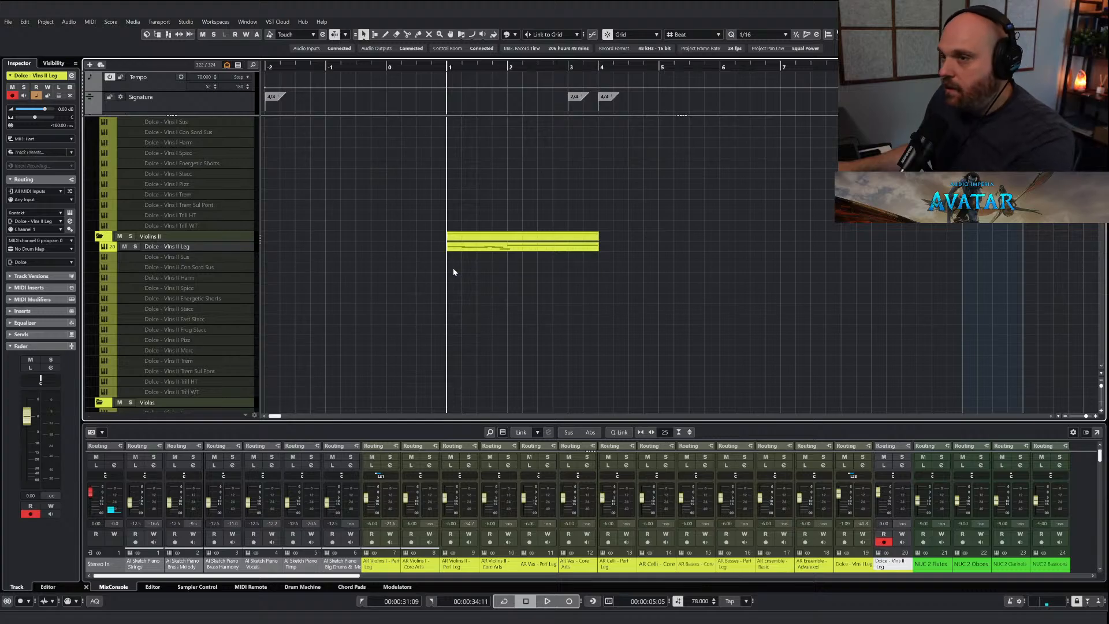
Solo the Dolce - Vlns II Leg track and pan it to L15 while playing it from bar 1.
left_click(135, 246)
key("space")
scroll(332, 240, "up", 7)
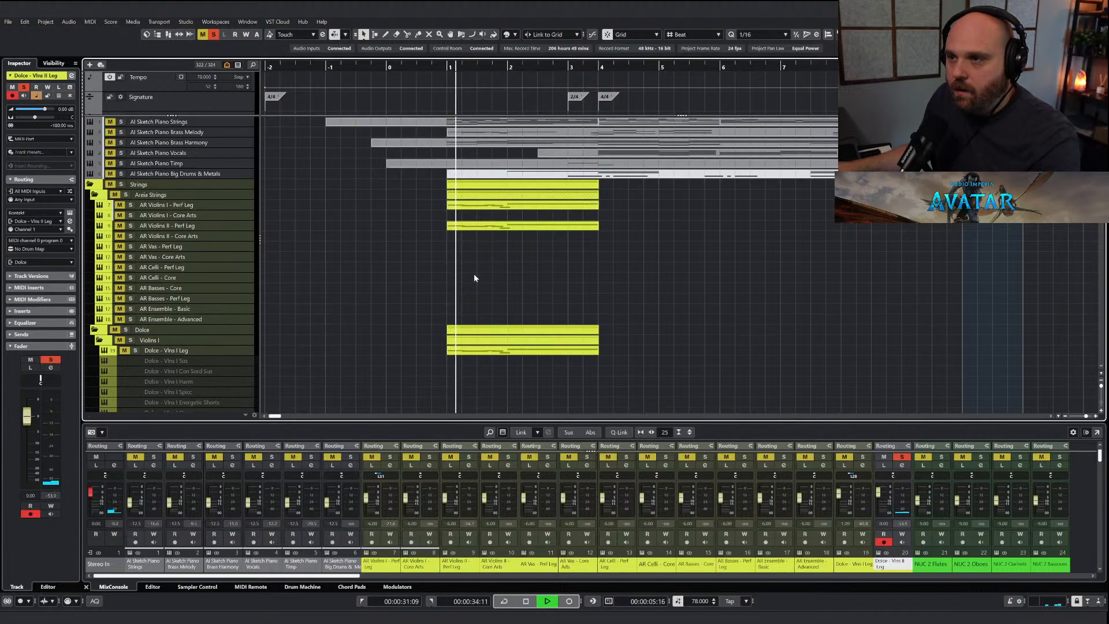
scroll(473, 324, "down", 2)
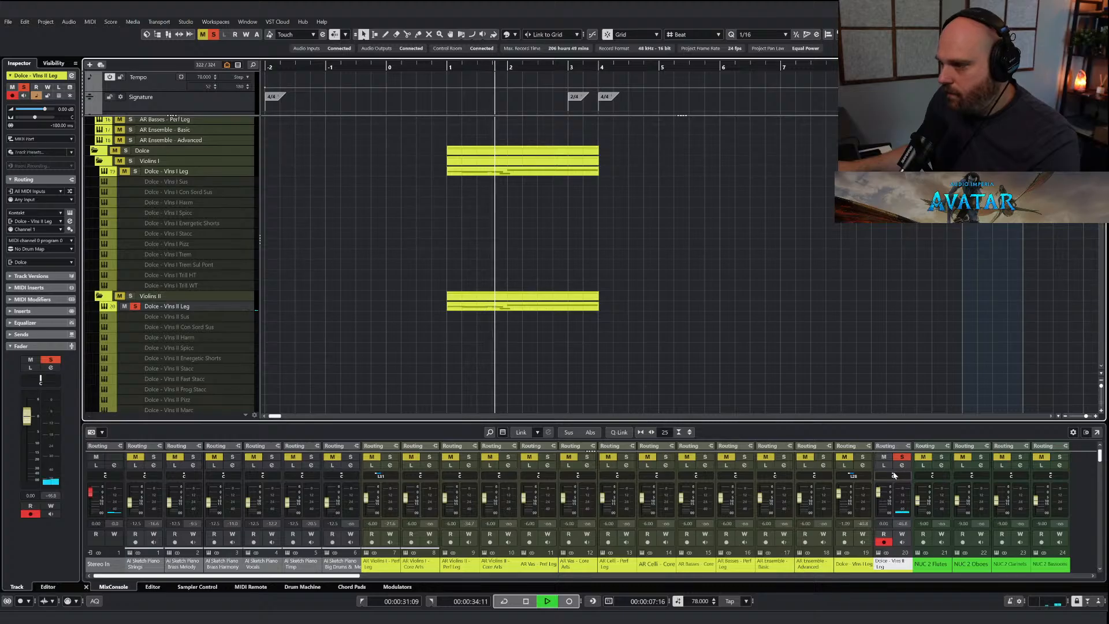
left_click_drag(893, 474, 890, 473)
key("space")
Transpose all notes of the Dolce - Vlns II Leg part down an octave, return to just before bar 1 and clear the solo.
double_click(525, 306)
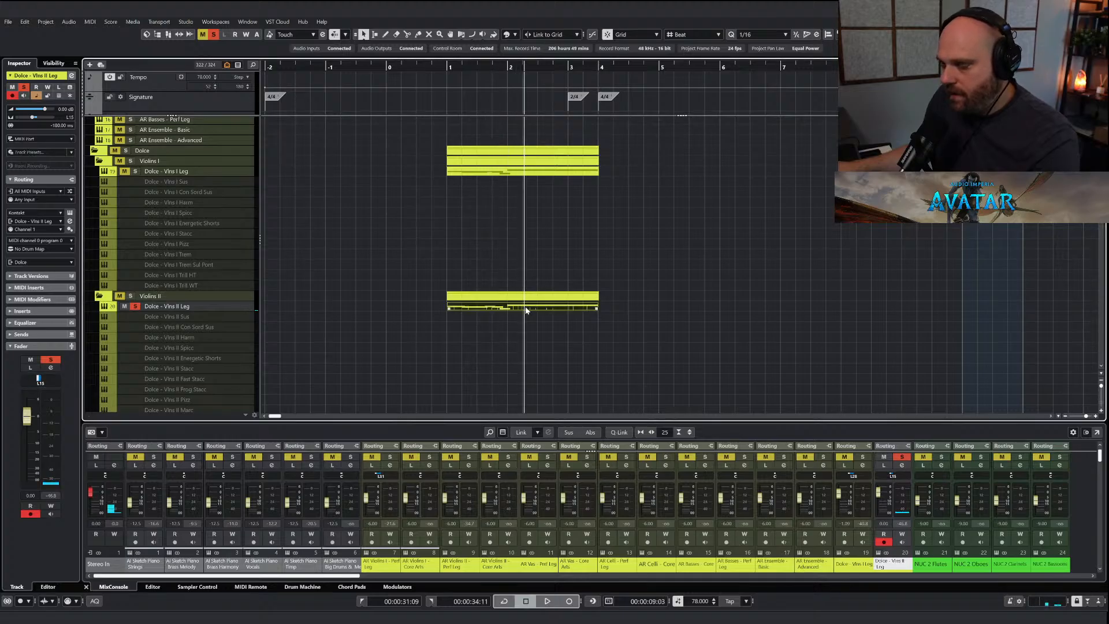
left_click_drag(46, 142, 46, 138)
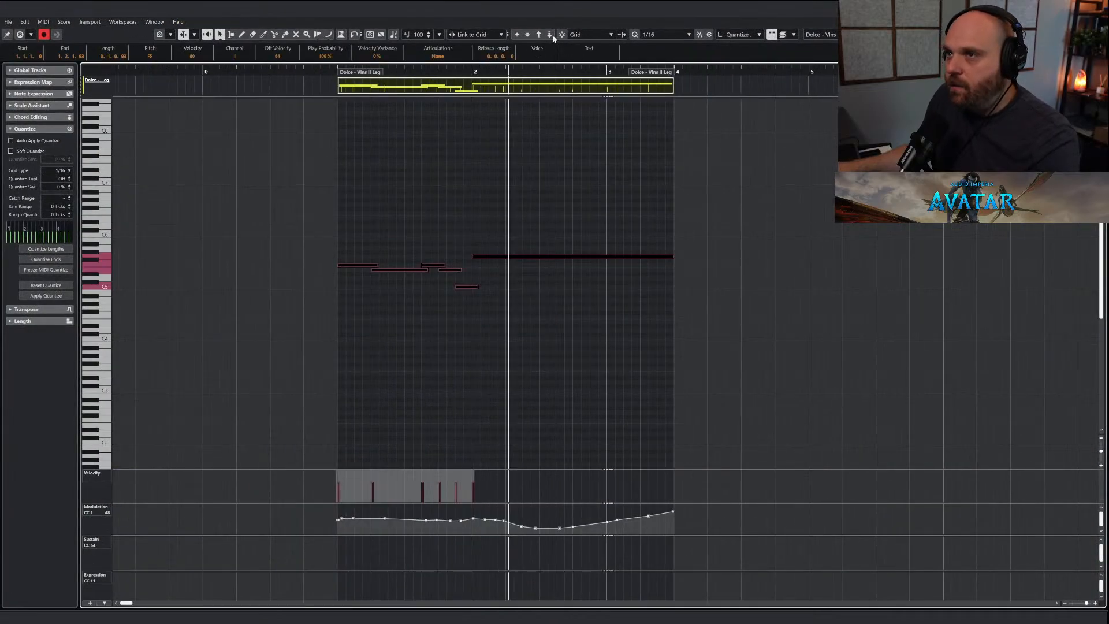
key("Escape")
left_click_drag(452, 68, 438, 173)
left_click(213, 35)
Mute the opening AI Sketch Piano parts on the Strings, Brass Melody, Brass Harmony, Vocals and Timp tracks with the Mute tool.
scroll(519, 269, "up", 6)
right_click(501, 231)
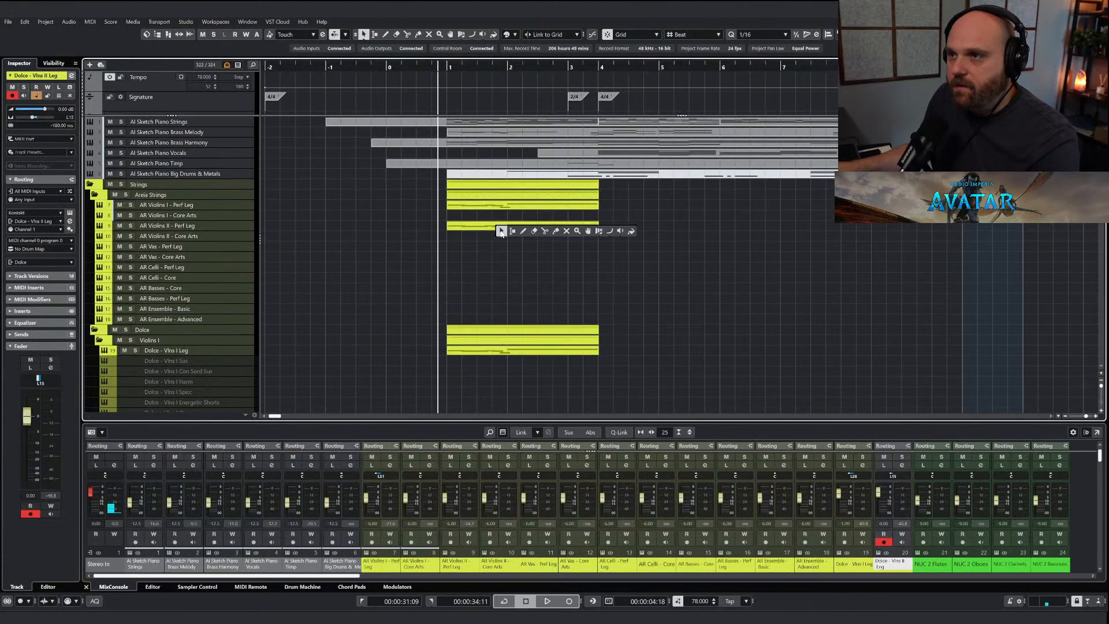
left_click(566, 231)
left_click(494, 123)
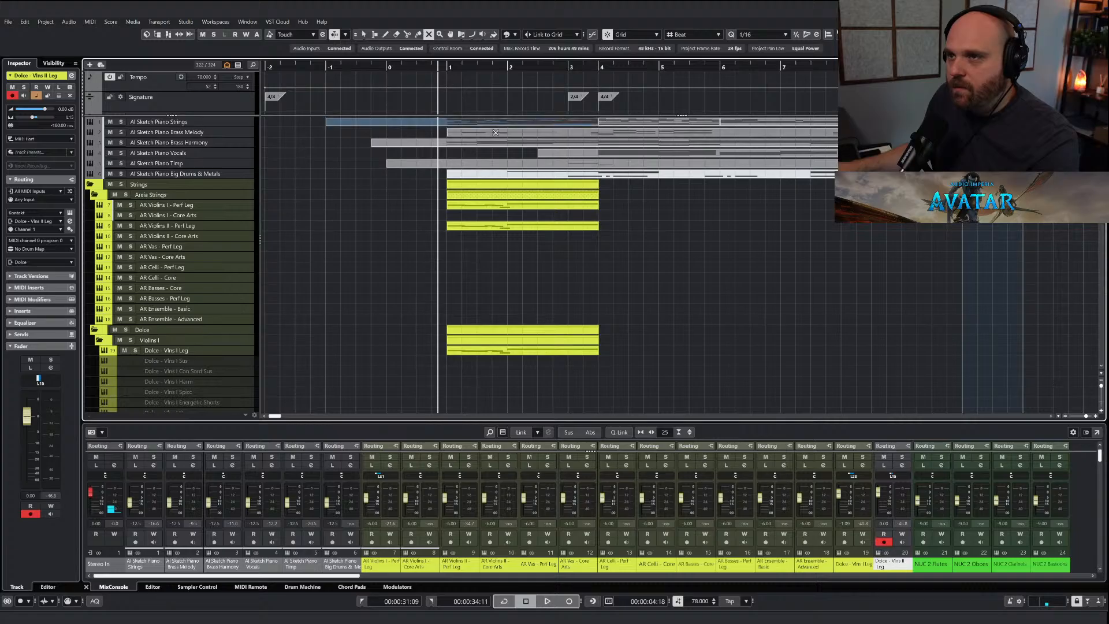
left_click(495, 133)
left_click(494, 141)
left_click(498, 157)
left_click(528, 163)
left_click(555, 154)
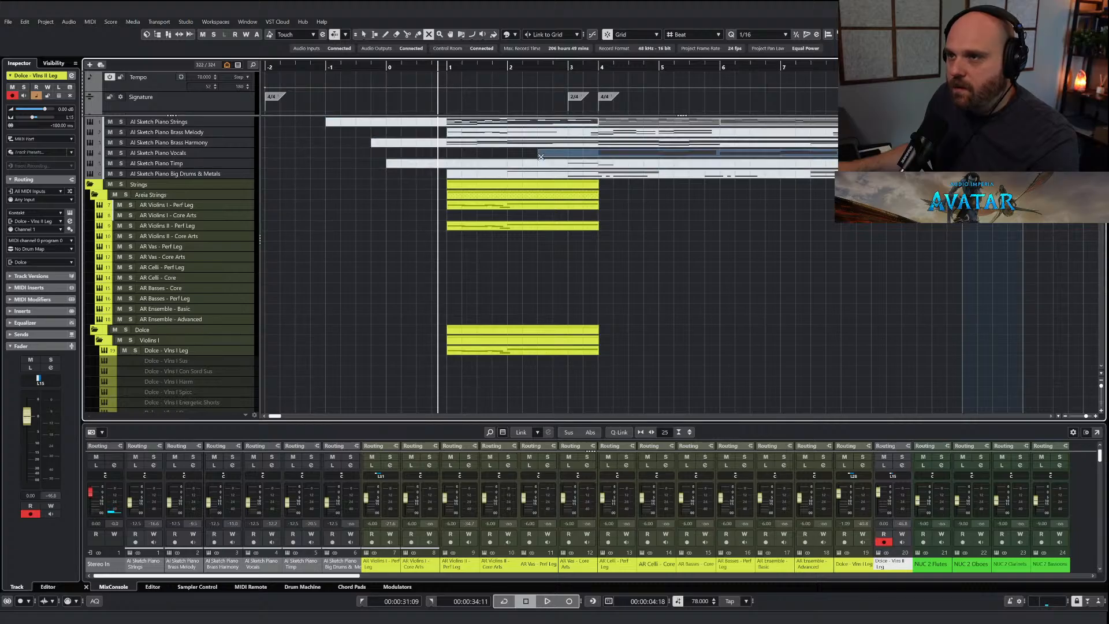
key("1")
Play the layered violins, lowering Dolce - Vlns I Leg slightly and setting the Dolce - Vlns II Leg volume to -3.16 dB.
key("space")
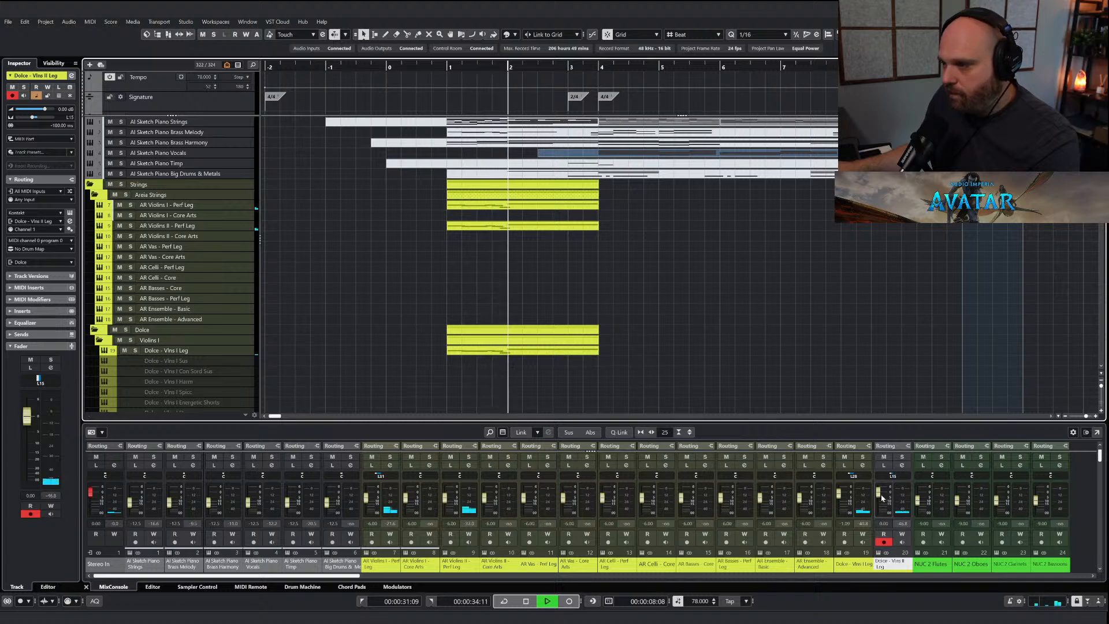
left_click_drag(878, 491, 839, 499)
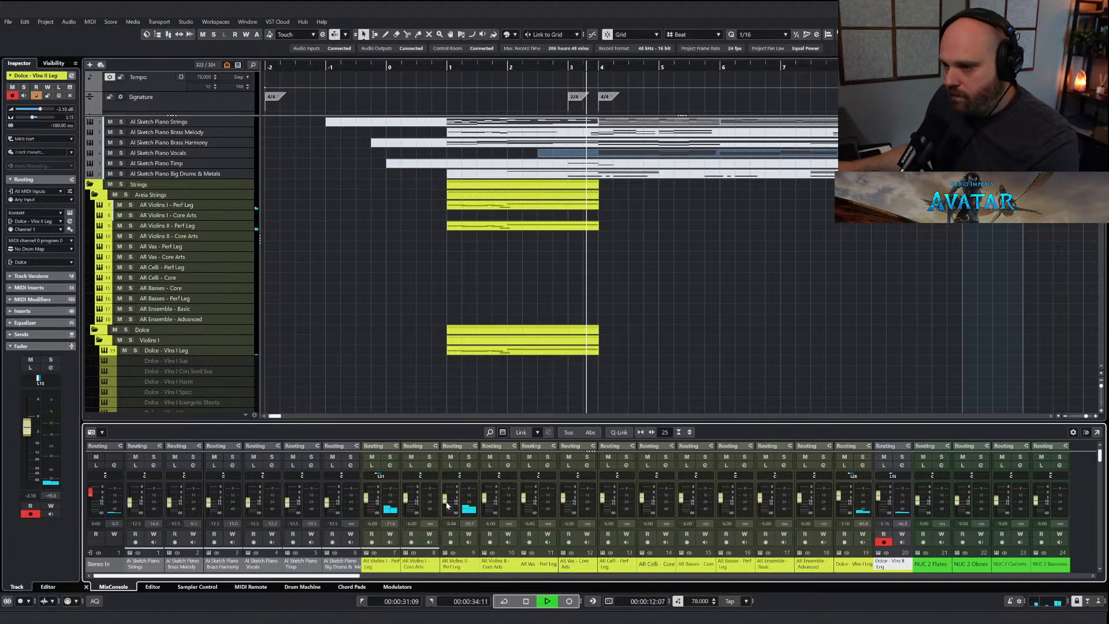
right_click(419, 299)
left_click(419, 299)
key("space")
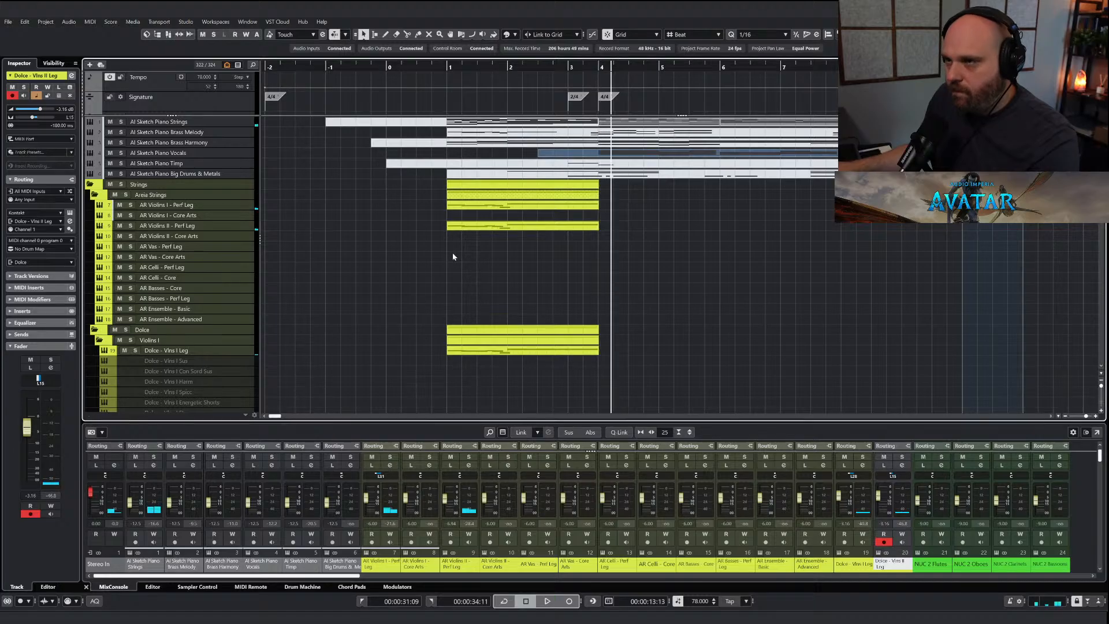
left_click(483, 353)
scroll(429, 248, "down", 3)
scroll(438, 275, "up", 3)
scroll(438, 275, "down", 5)
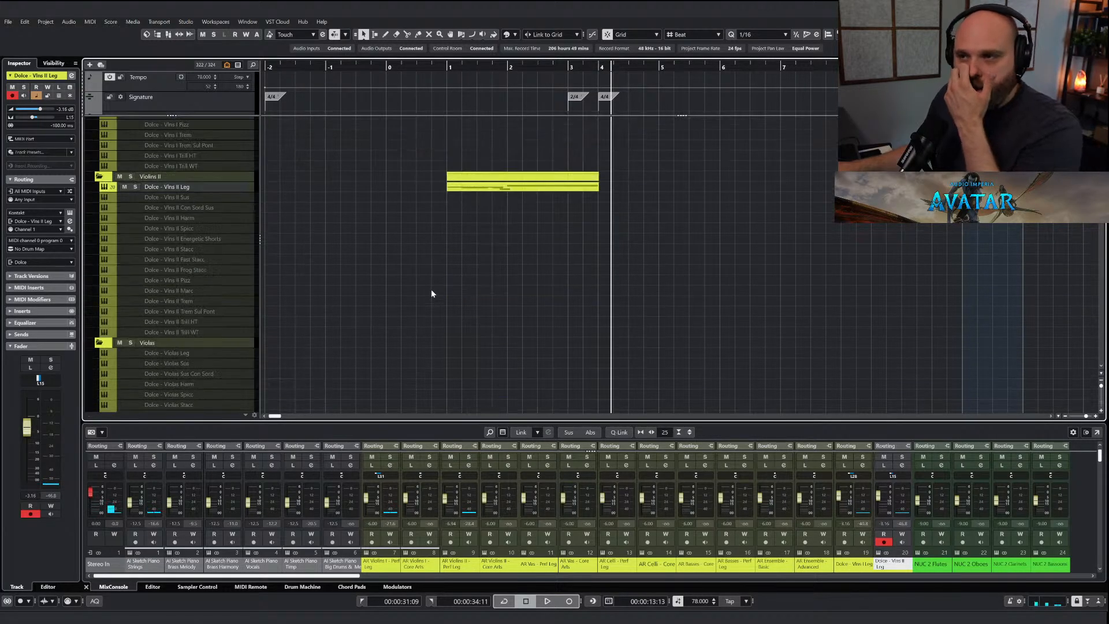
Copy the alternating short-note figure and the sustained note following it above C3 from the opening AI Sketch Piano Strings part, placing the cursor at bar 1.
scroll(439, 271, "up", 5)
double_click(486, 124)
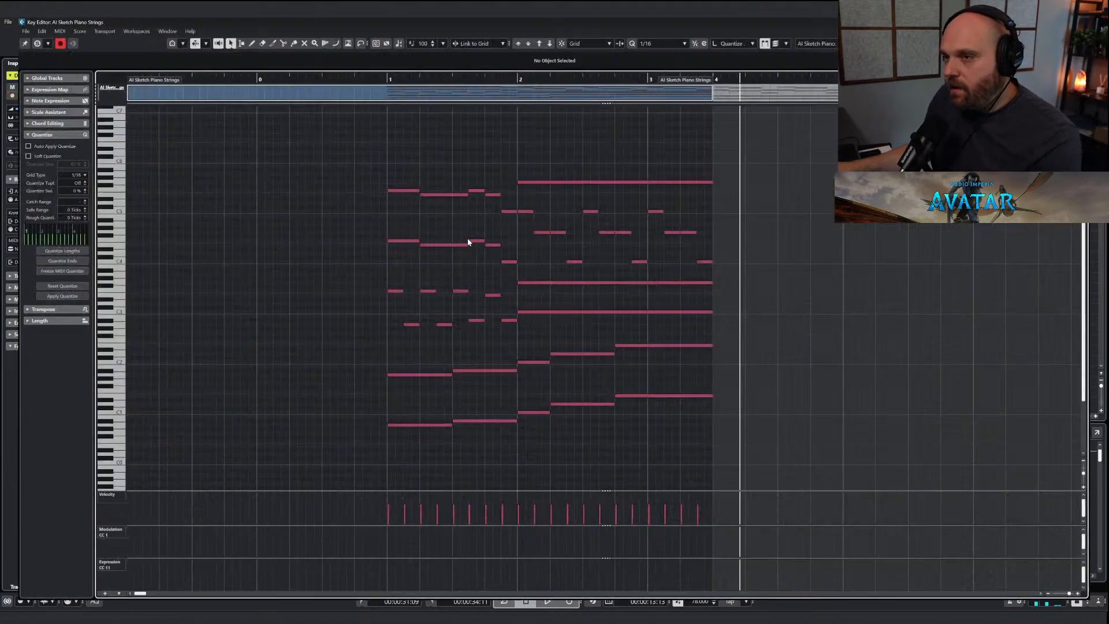
left_click(390, 291)
left_click(424, 291)
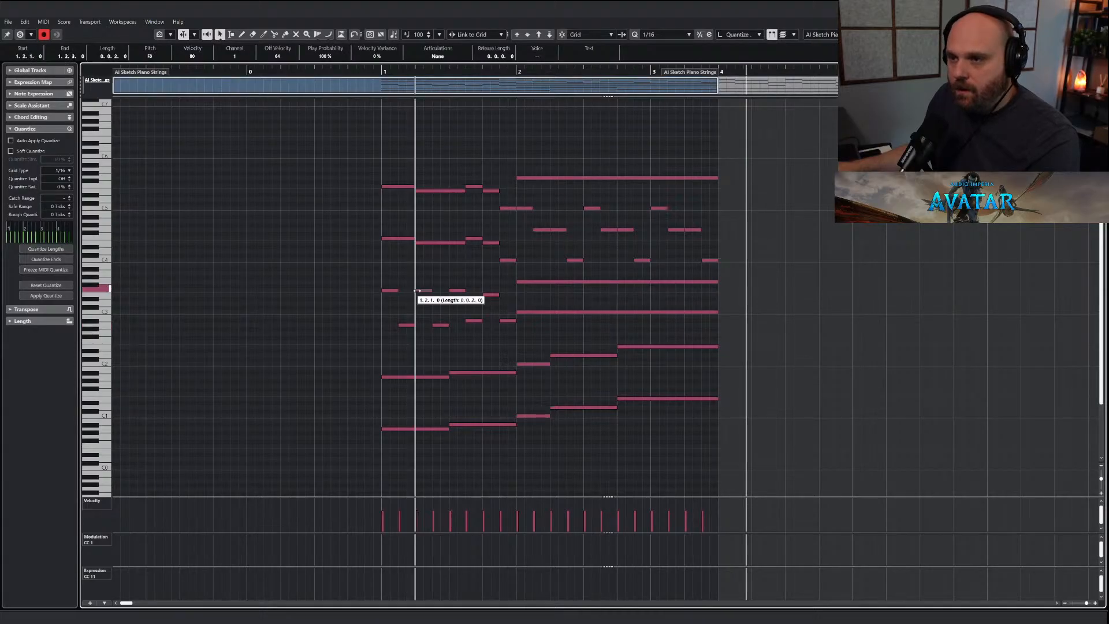
left_click(474, 321)
left_click(508, 321)
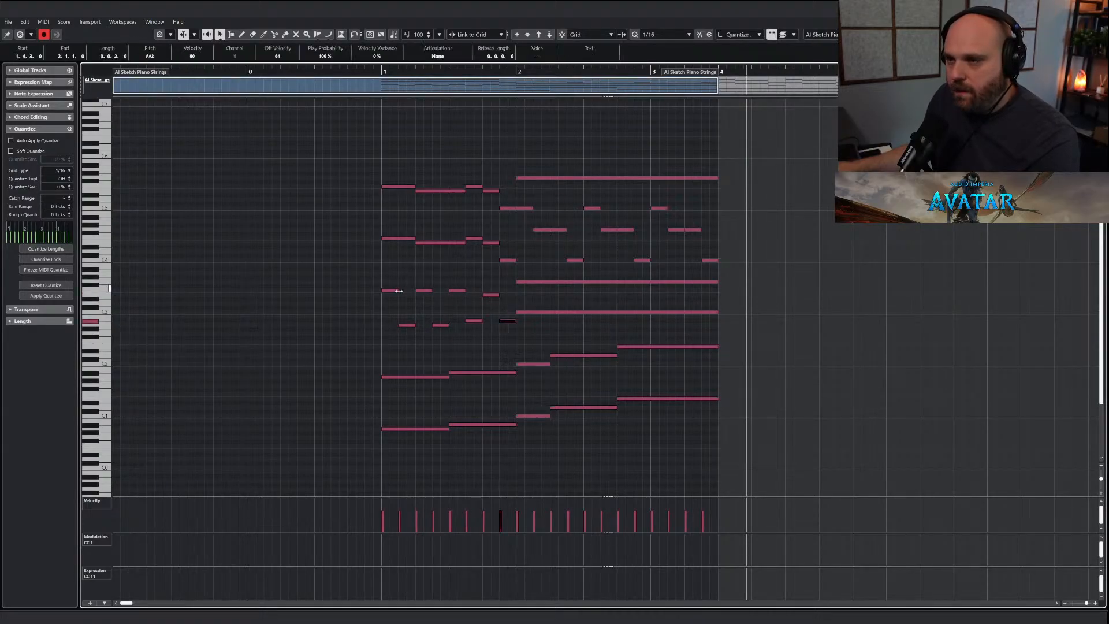
left_click_drag(339, 272, 507, 334)
left_click(541, 283, "shift")
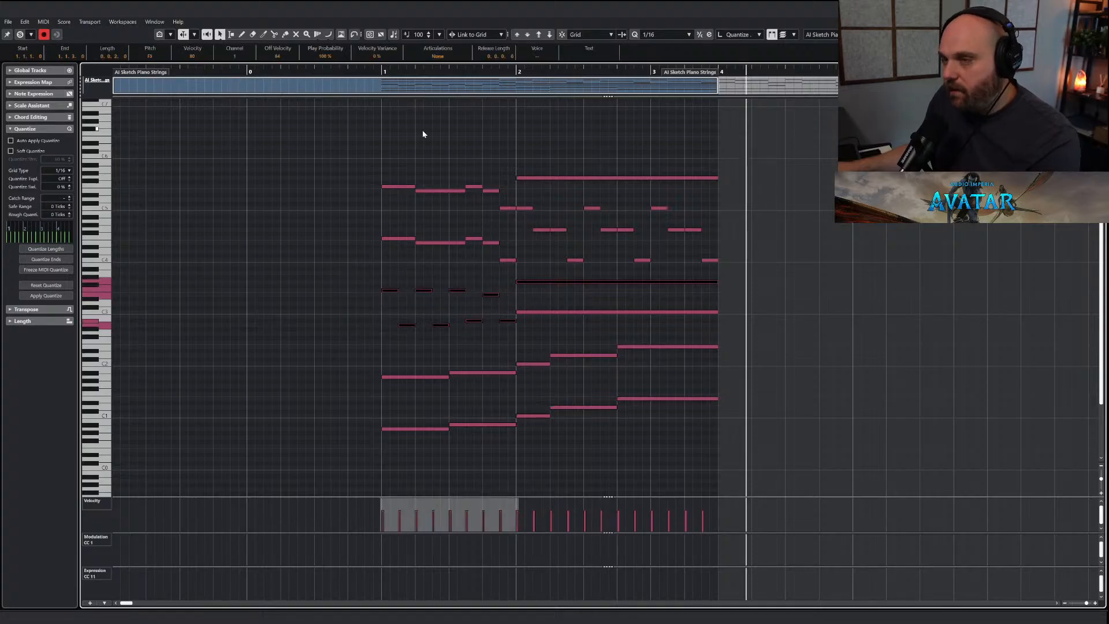
left_click(385, 83)
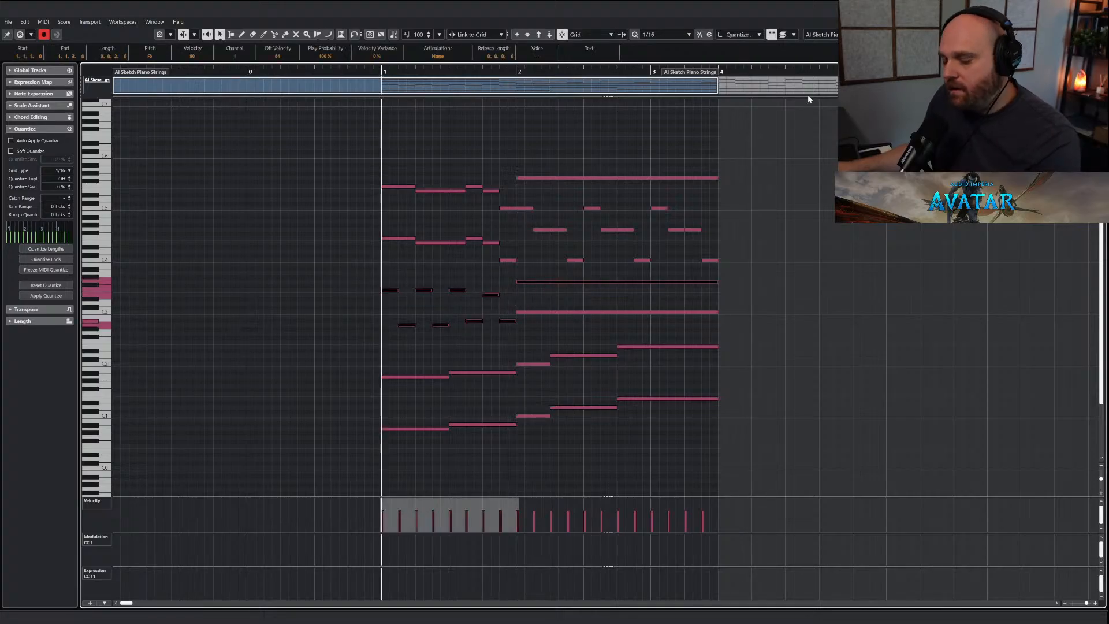
key("Return")
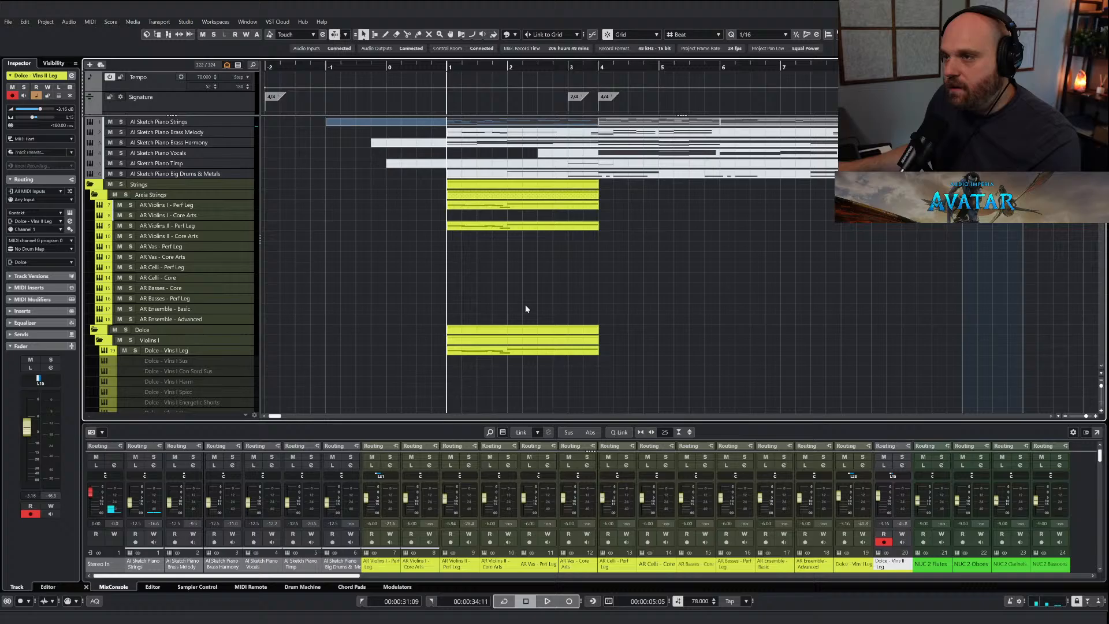
Paste the copied figure at bar 1 on the AR Celli - Perf Leg track and open the new part for editing.
left_click(186, 278)
left_click(189, 268)
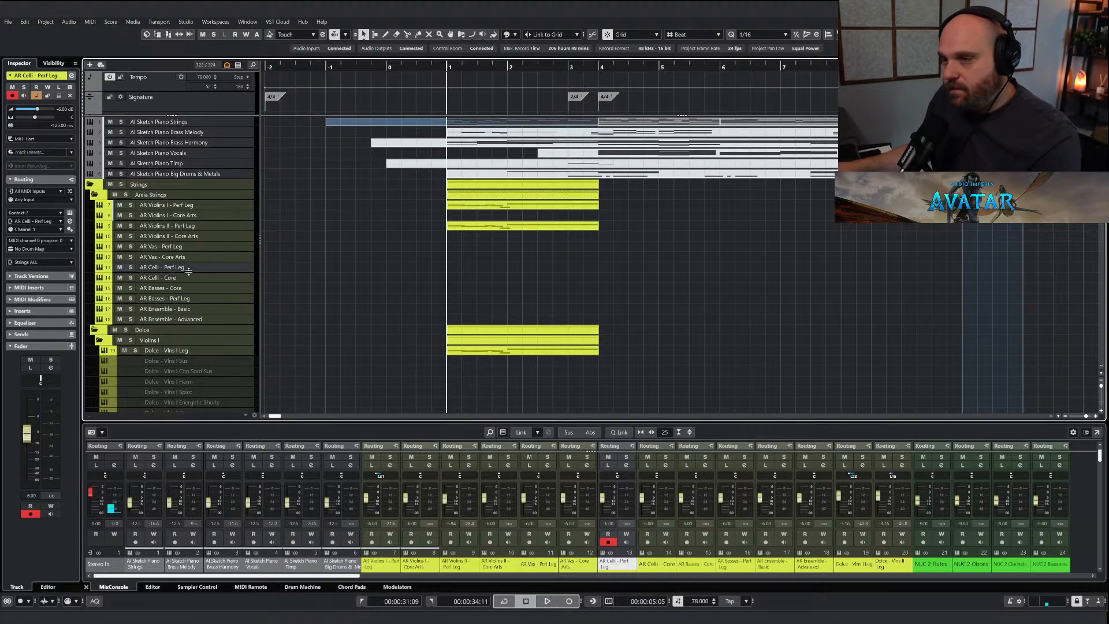
key("Return")
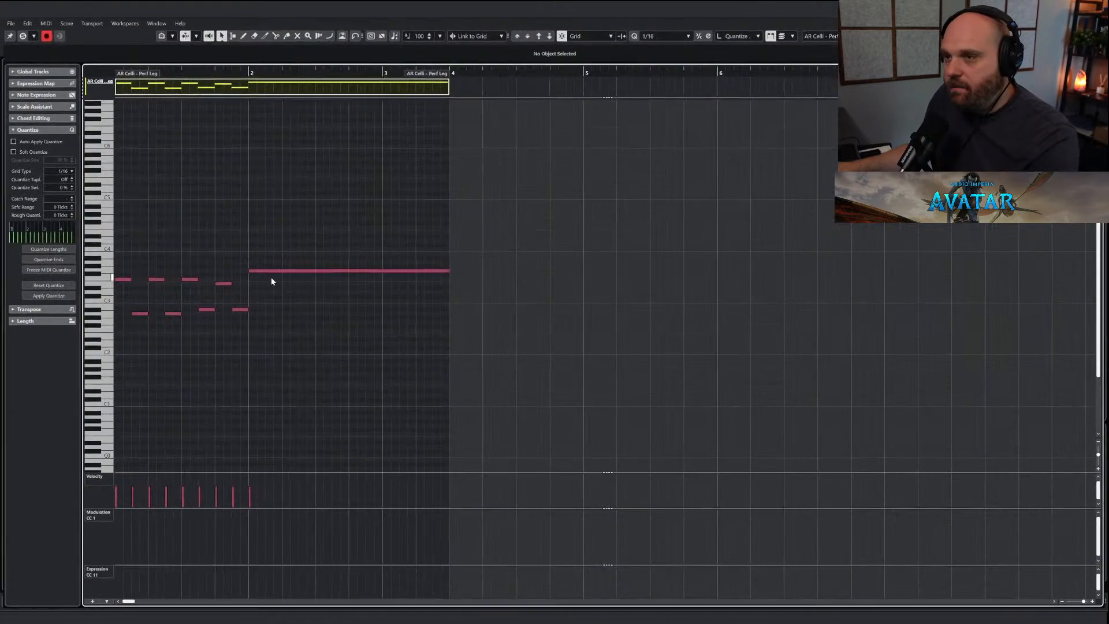
Lengthen the celli figure's short notes slightly, draw a modulation curve swelling toward the part's end, and play it back.
left_click_drag(403, 256, 565, 311)
right_click(518, 363)
left_click(543, 365)
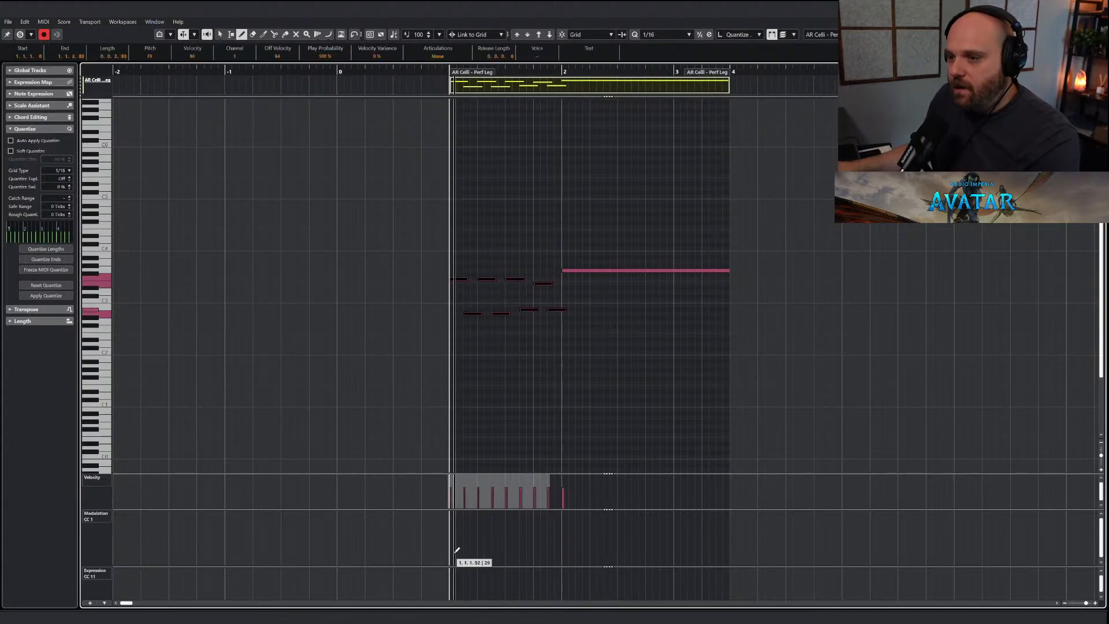
mouse_move(452, 539)
left_mouse_down()
mouse_move(547, 527)
mouse_move(633, 544)
mouse_move(729, 518)
left_mouse_up()
key("1")
key("space")
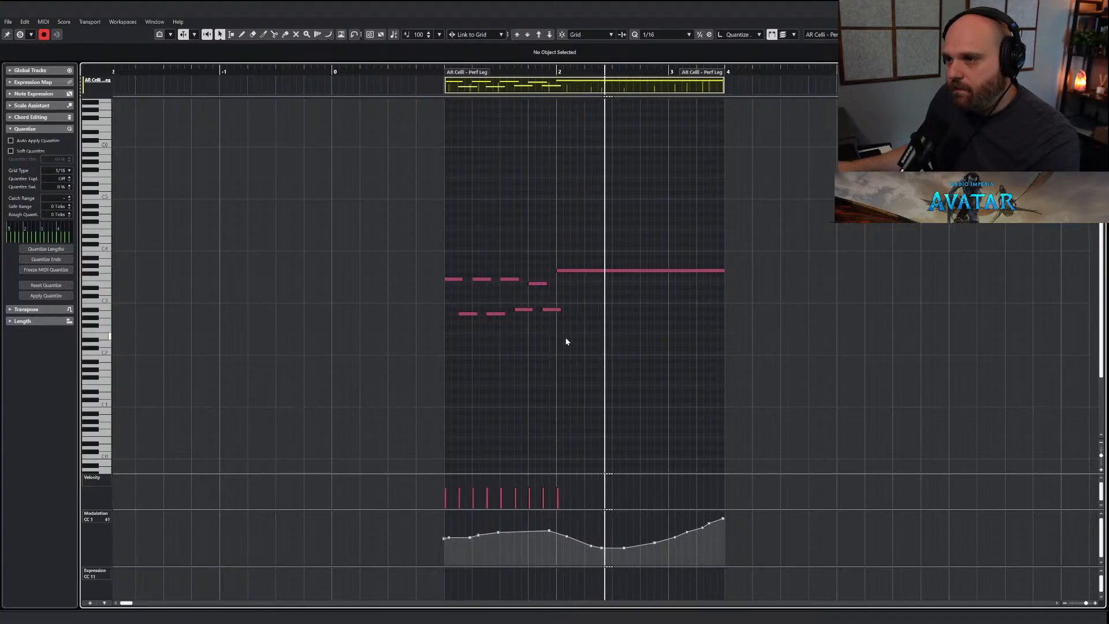
key("Return")
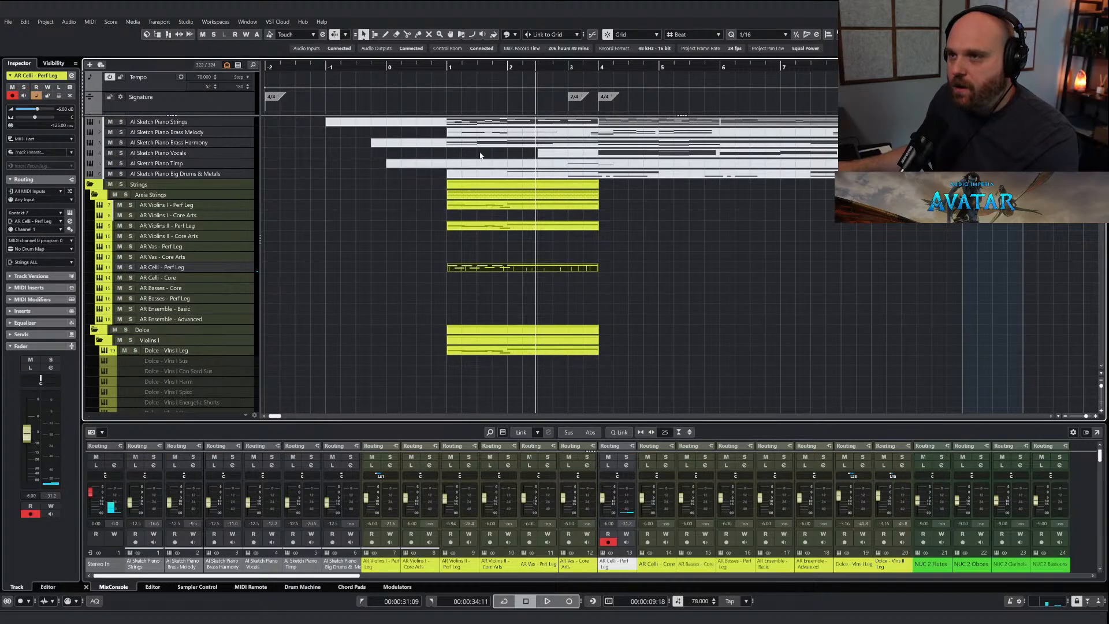
Copy the lowest bass line from the opening AI Sketch Piano Strings part and place the cursor at bar 1.
left_click(478, 123)
key("Return")
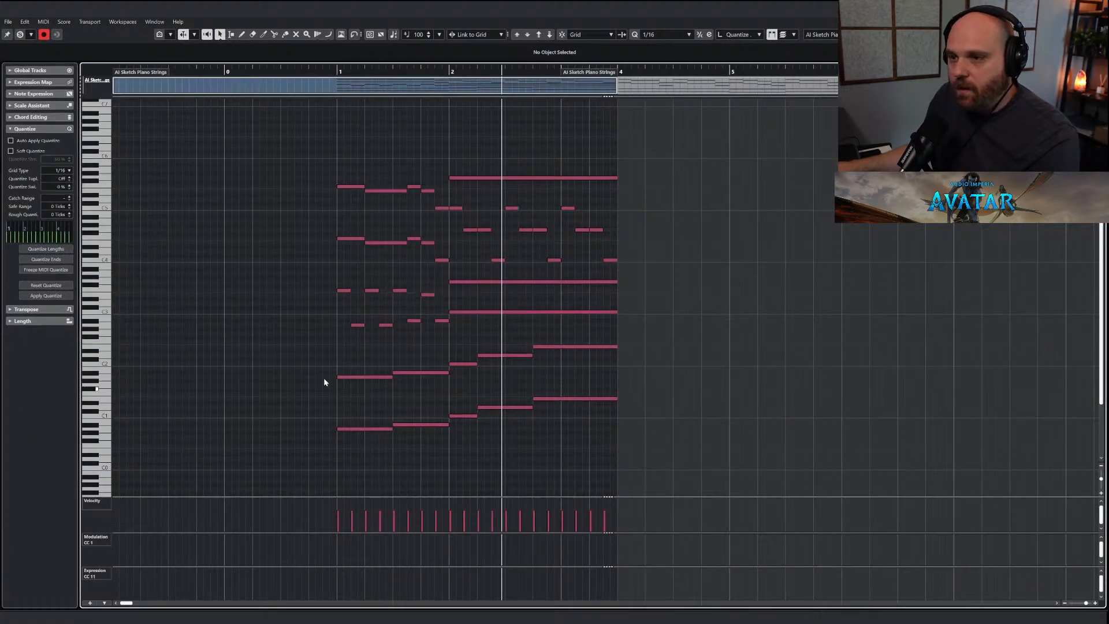
left_click_drag(337, 396, 570, 438)
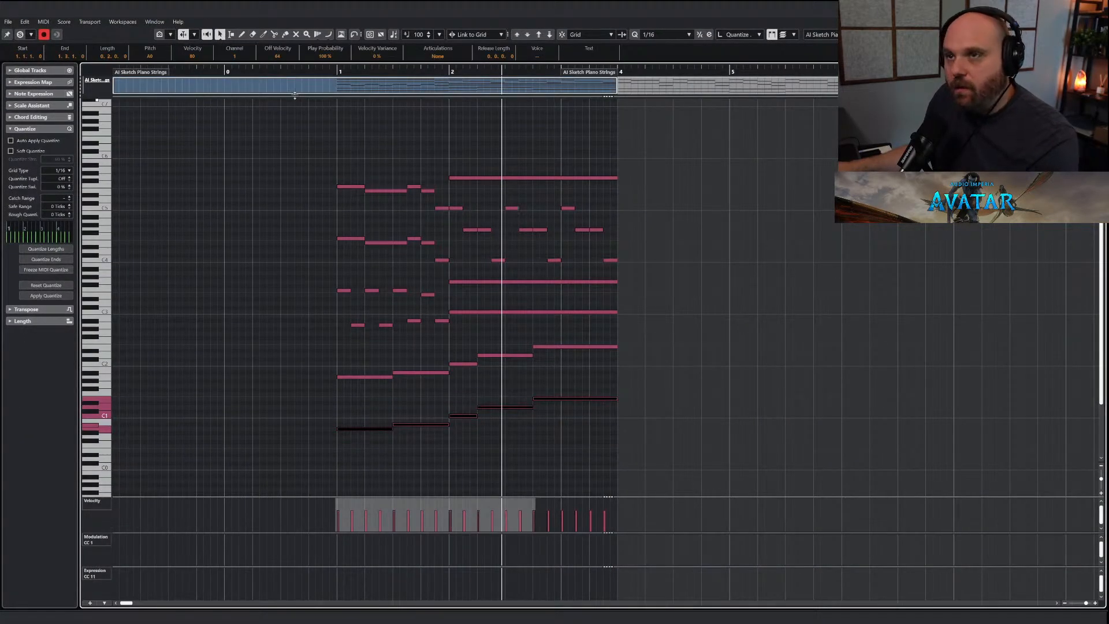
left_click(339, 74)
key("Return")
Paste the bass line at bar 1 on the AR Basses - Perf Leg track and play that track soloed.
scroll(370, 254, "down", 4)
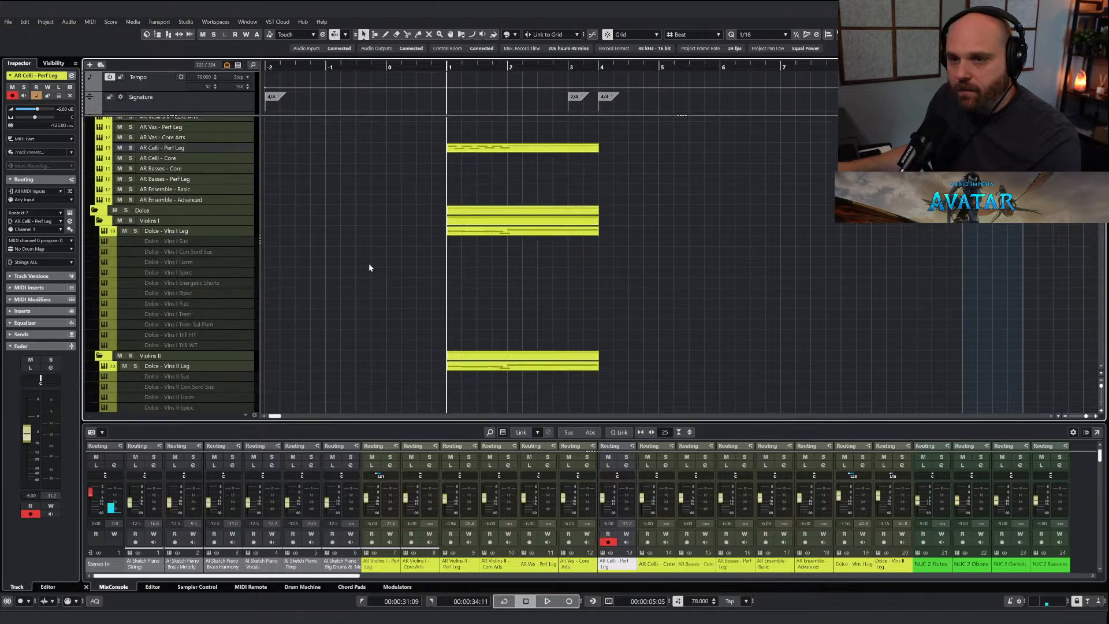
scroll(364, 262, "up", 2)
left_click(176, 251)
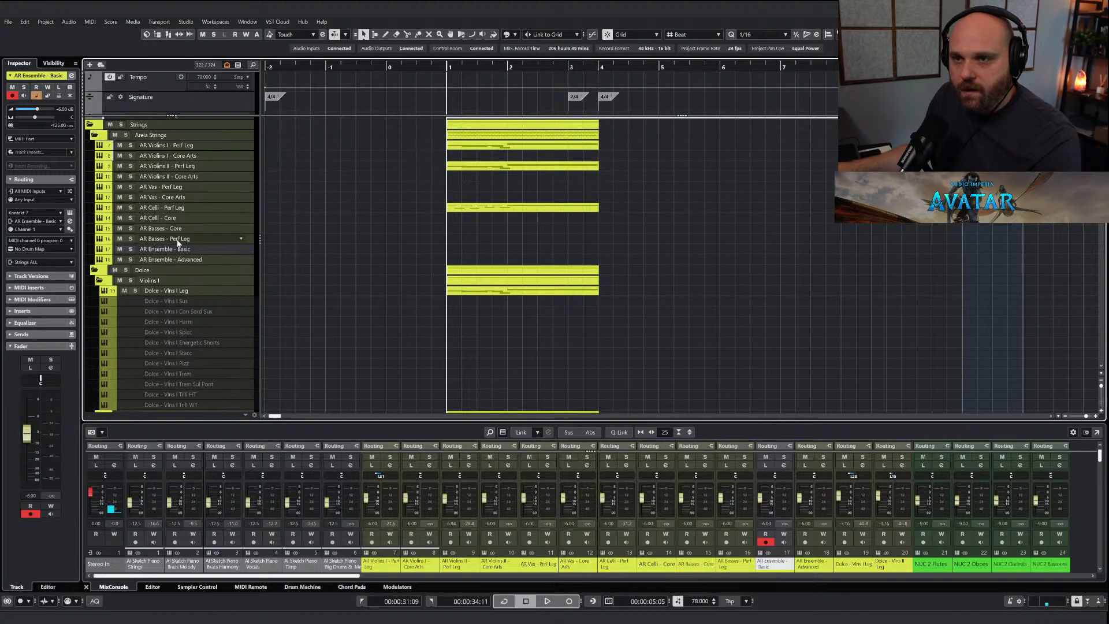
left_click(179, 239)
key("space")
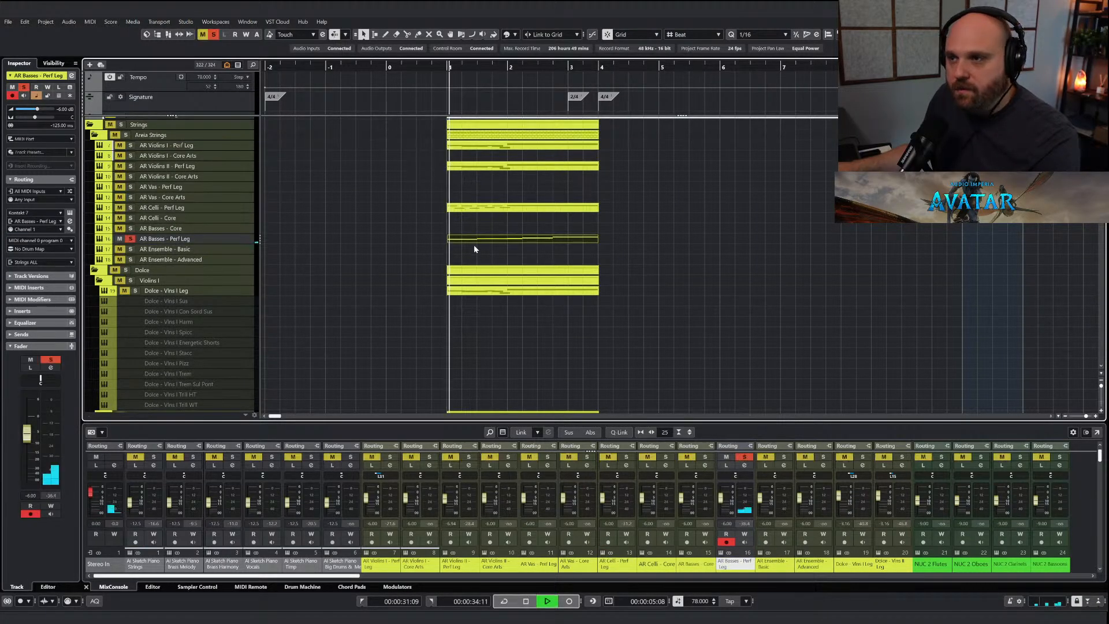
Draw a modulation curve across the AR Basses - Perf Leg part, starting at about 70 and rising toward the end.
double_click(474, 240)
key("space")
right_click(435, 339)
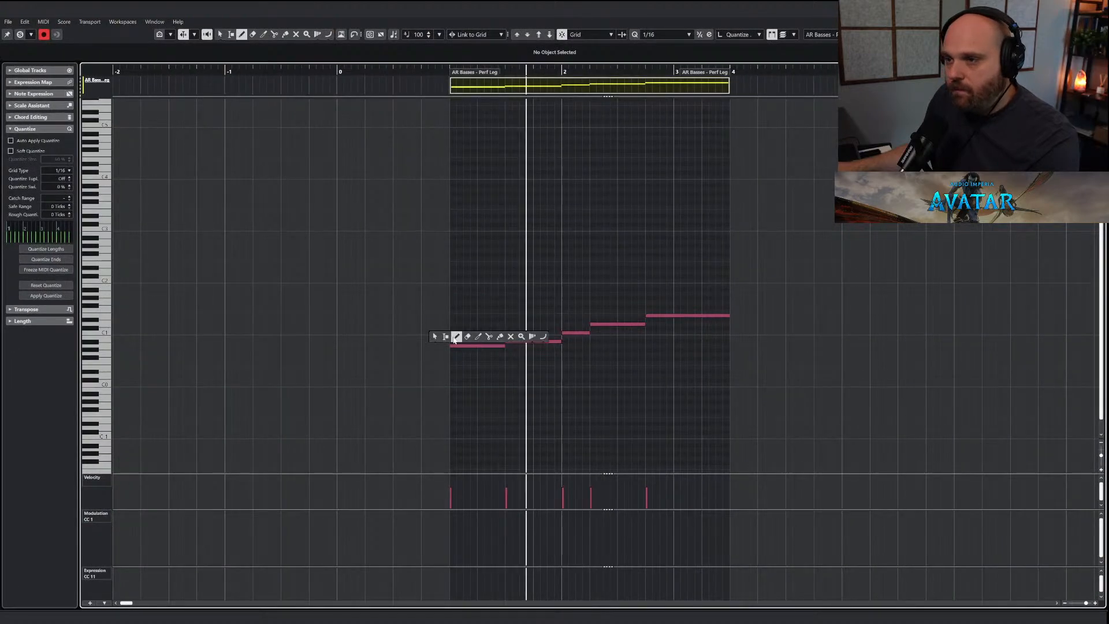
left_click(447, 334)
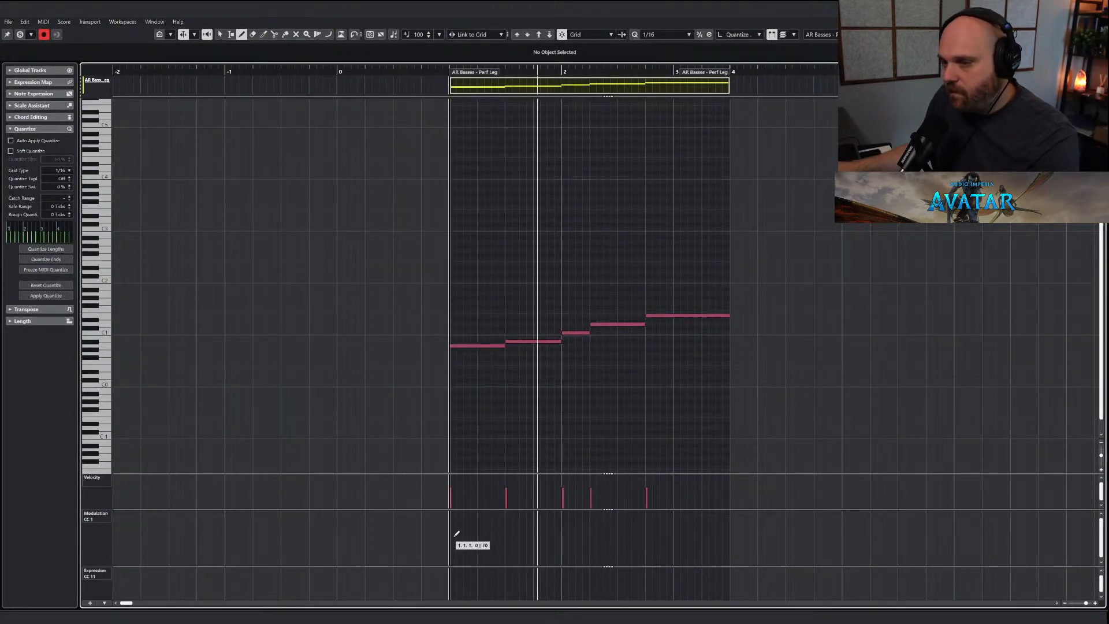
mouse_move(455, 535)
left_mouse_down()
mouse_move(663, 534)
mouse_move(732, 516)
left_mouse_up()
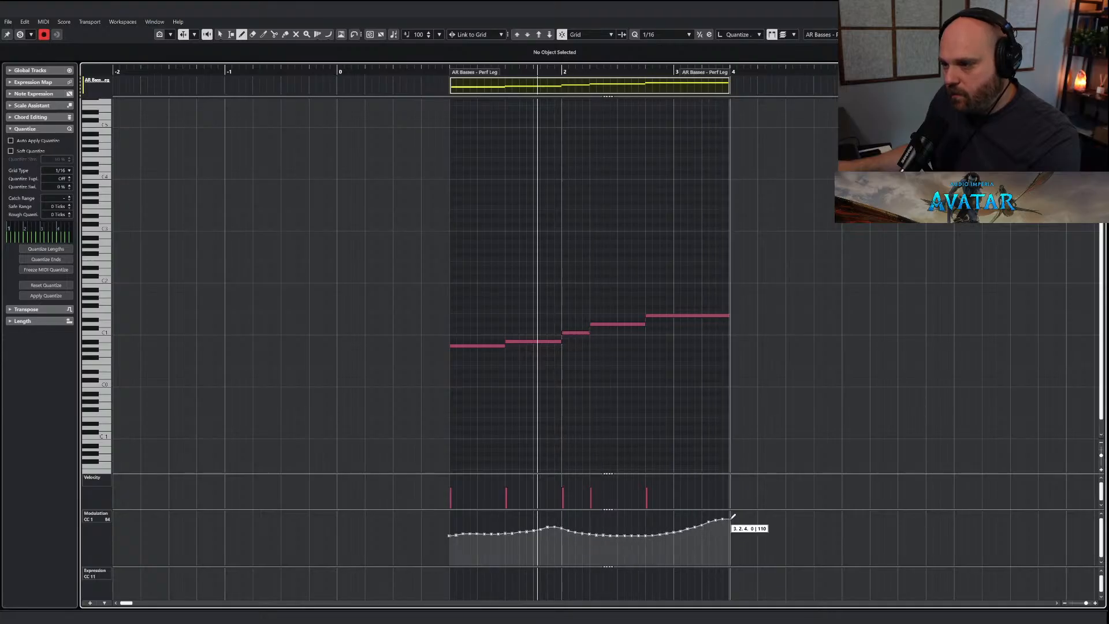
Redraw the basses' modulation from about the middle of bar 2 to the part's end as a smooth upward ramp.
right_click(687, 523)
left_click(790, 519)
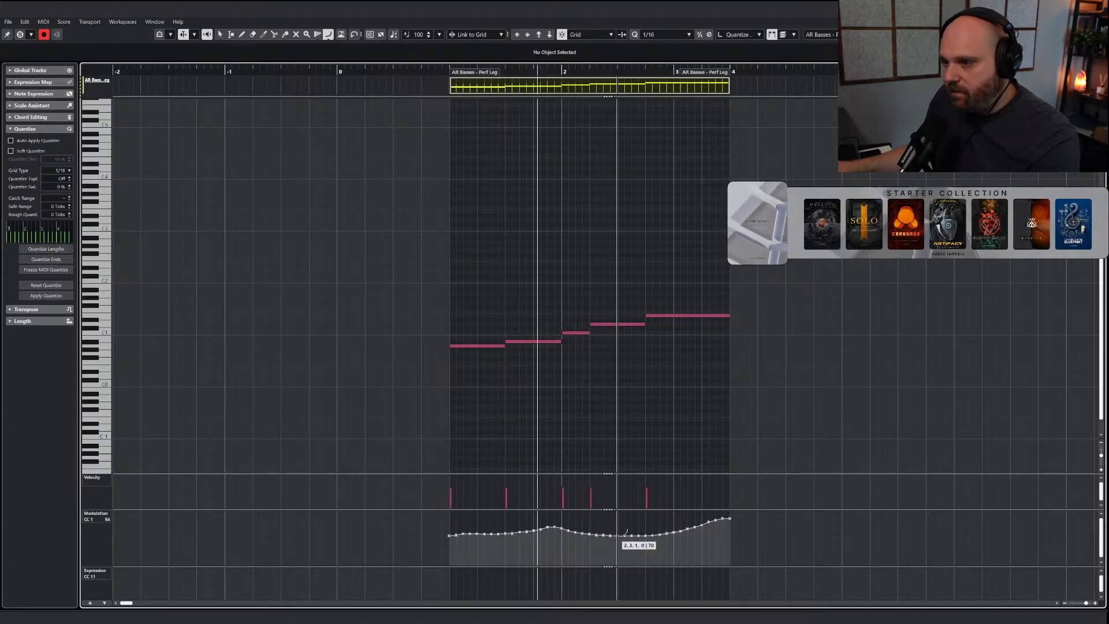
left_click_drag(626, 533, 746, 519)
key("1")
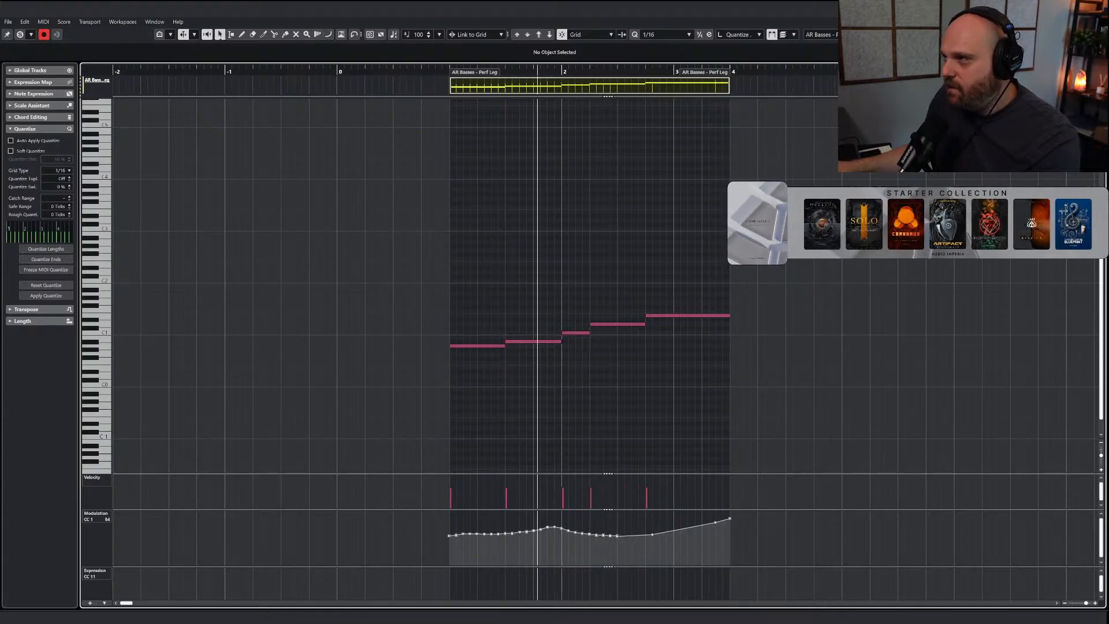
key("Return")
Clear the basses solo and play all the string parts from just before bar 1.
left_click(432, 68)
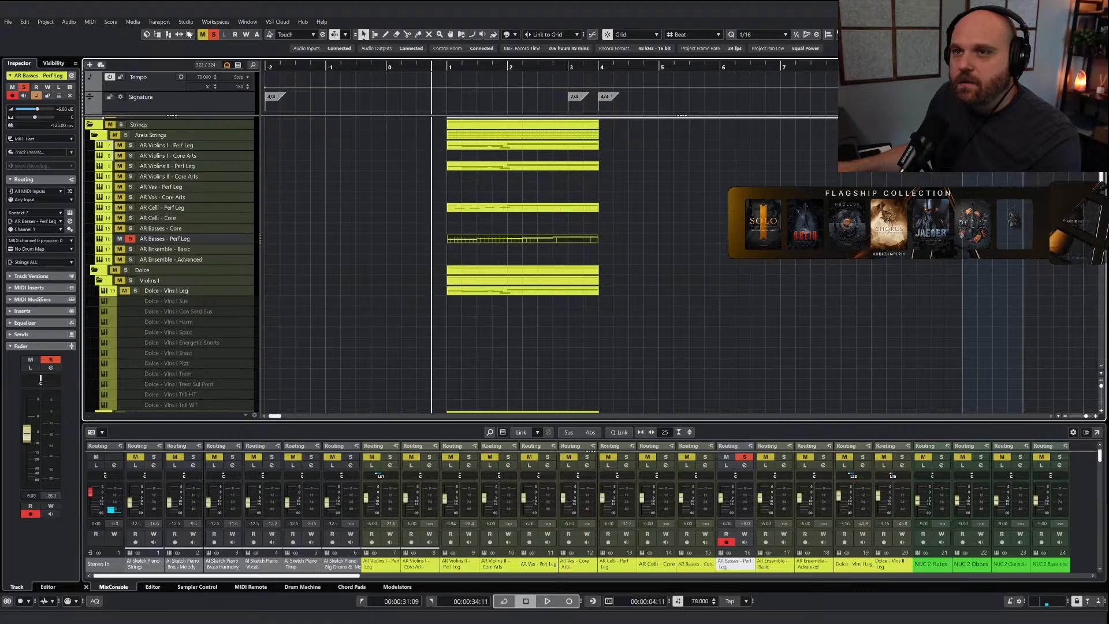
left_click(218, 34)
key("space")
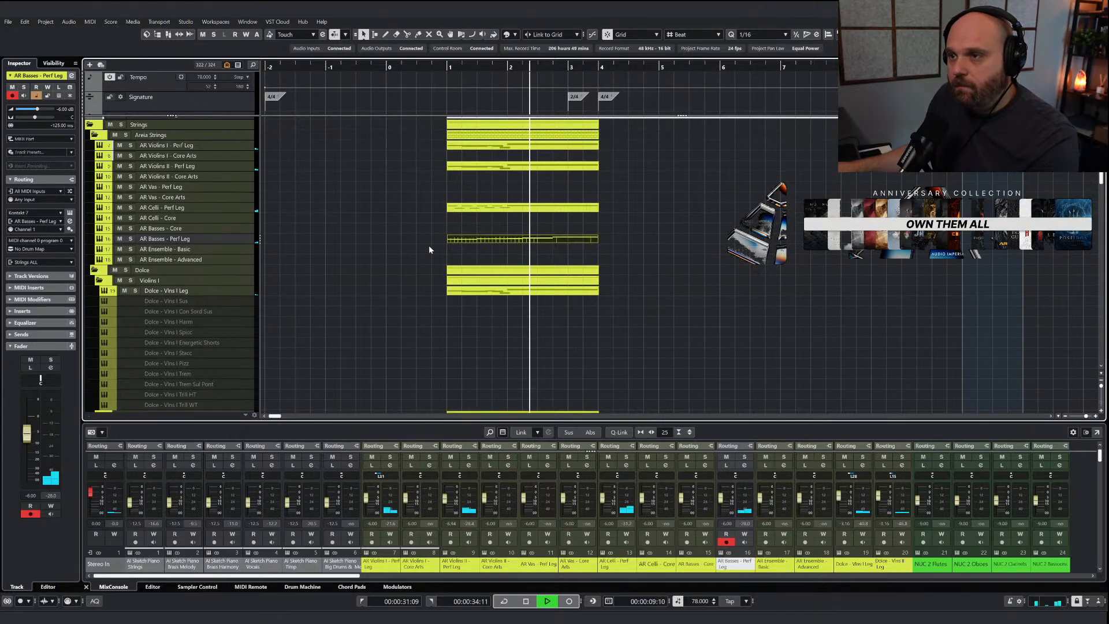
left_click(507, 243)
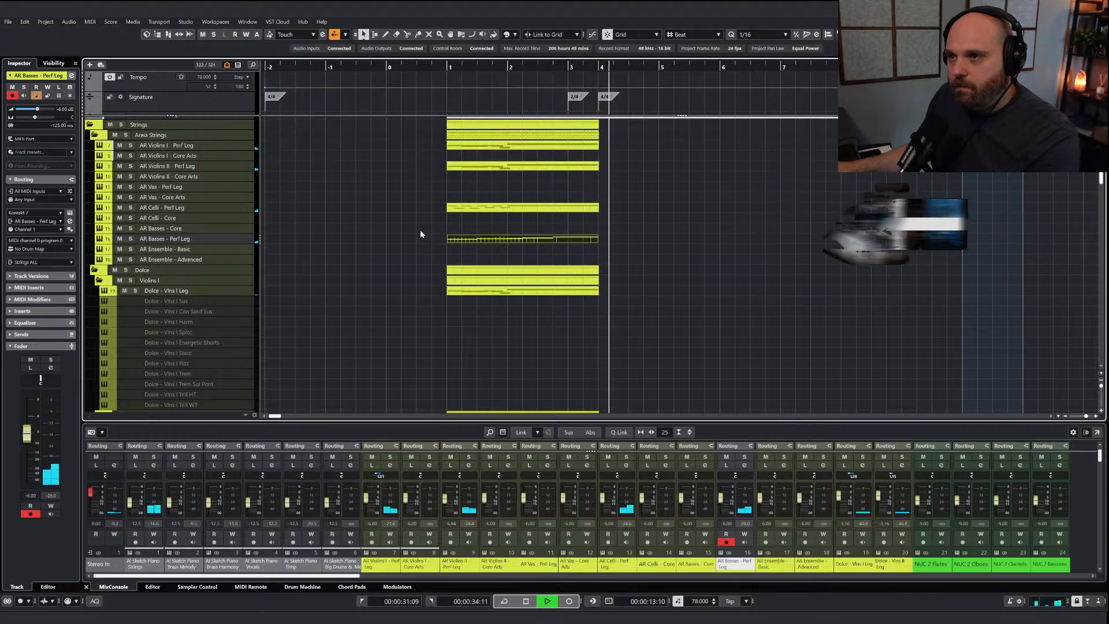
key("space")
Select the AI Sketch Piano Brass Melody track and replay the string arrangement from just before bar 1.
scroll(418, 230, "up", 3)
left_click(187, 133)
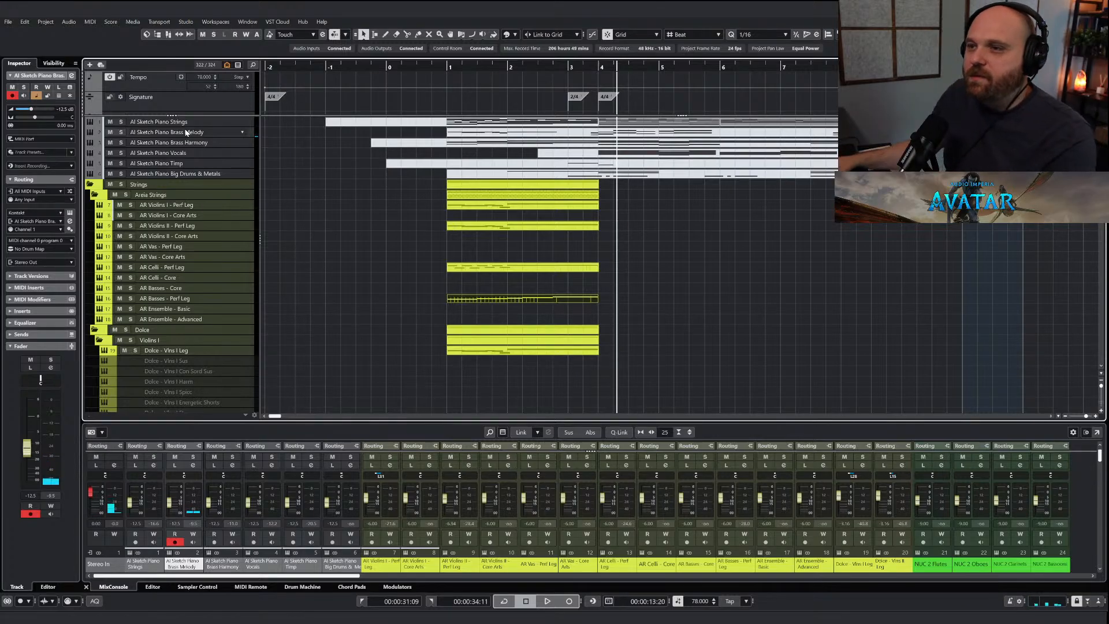
left_click(431, 69)
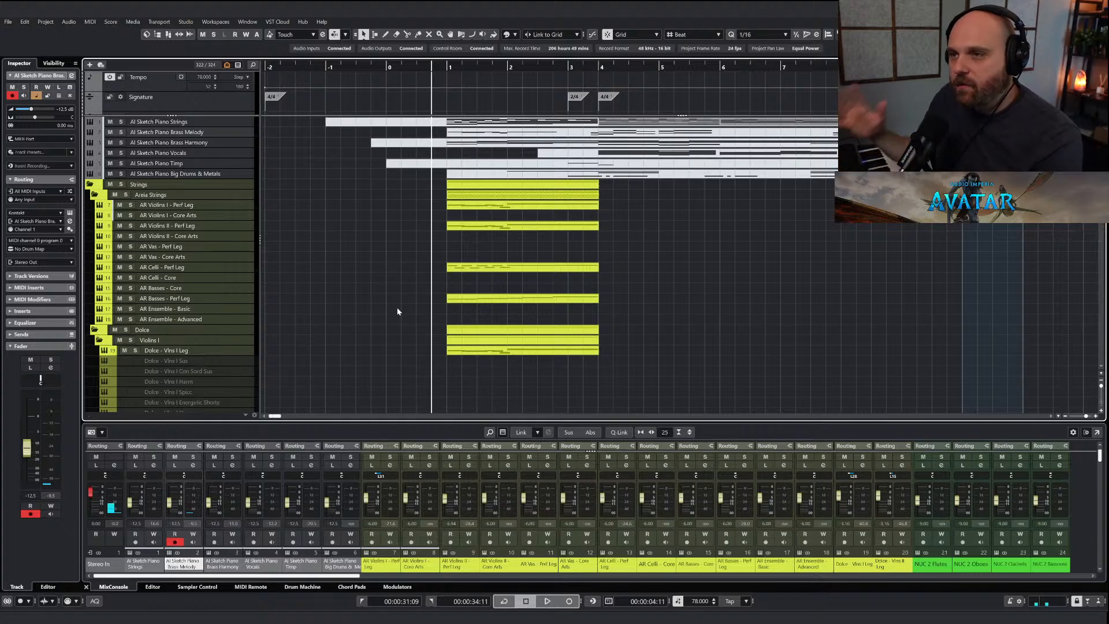
key("space")
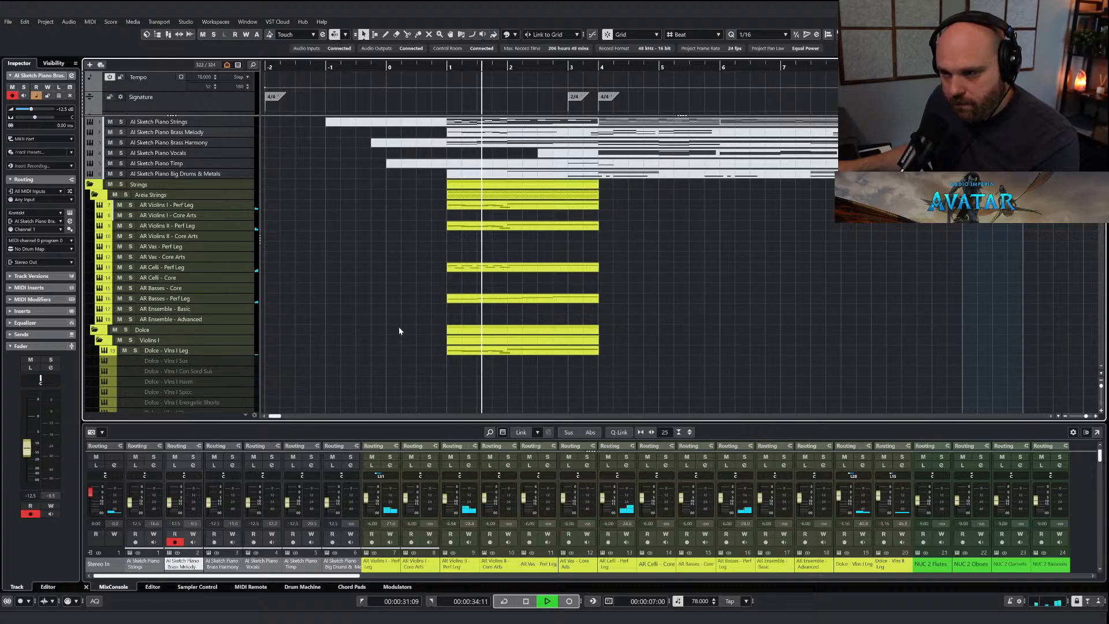
key("space")
left_click(484, 301)
left_click(409, 295)
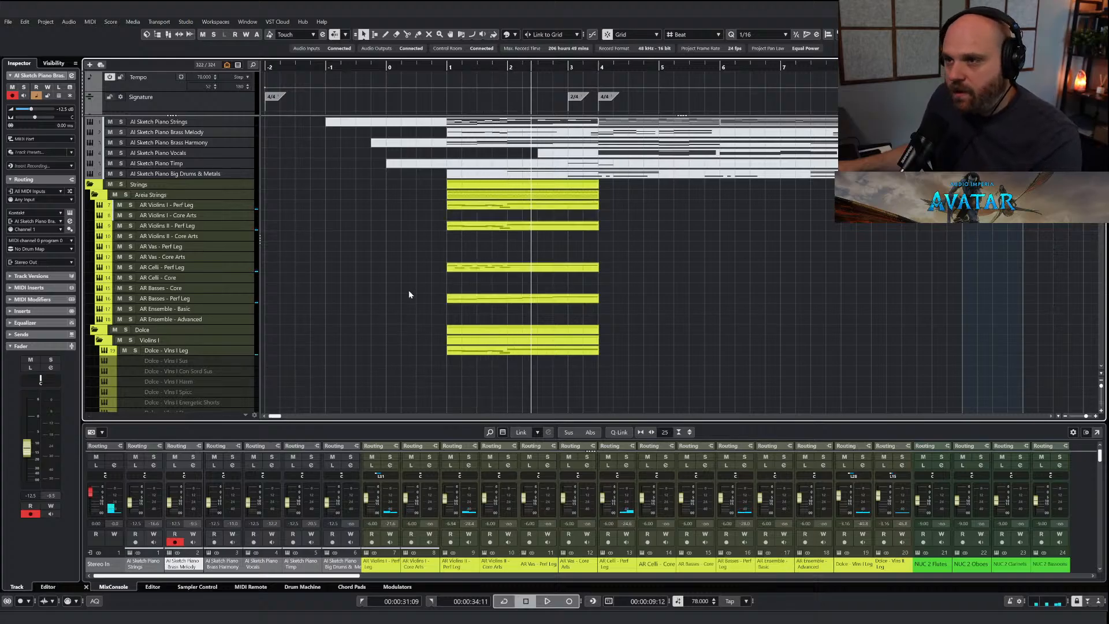
Select the AR Basses - Perf Leg part, enable the Dolce - Basses Leg track and place the cursor at bar 0.
left_click(208, 196)
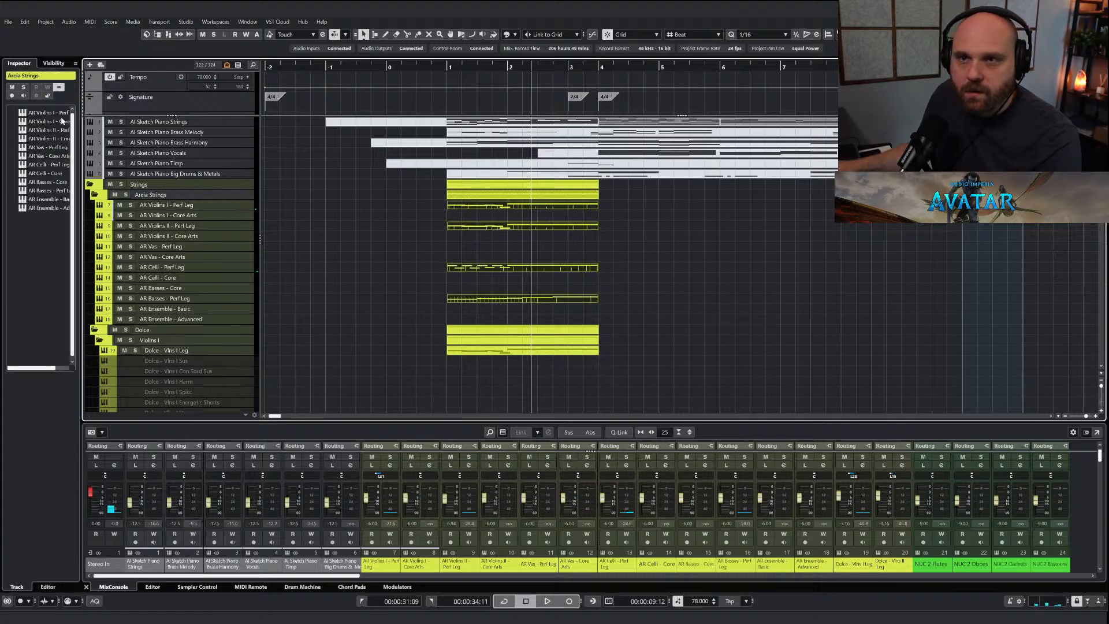
left_click(269, 195)
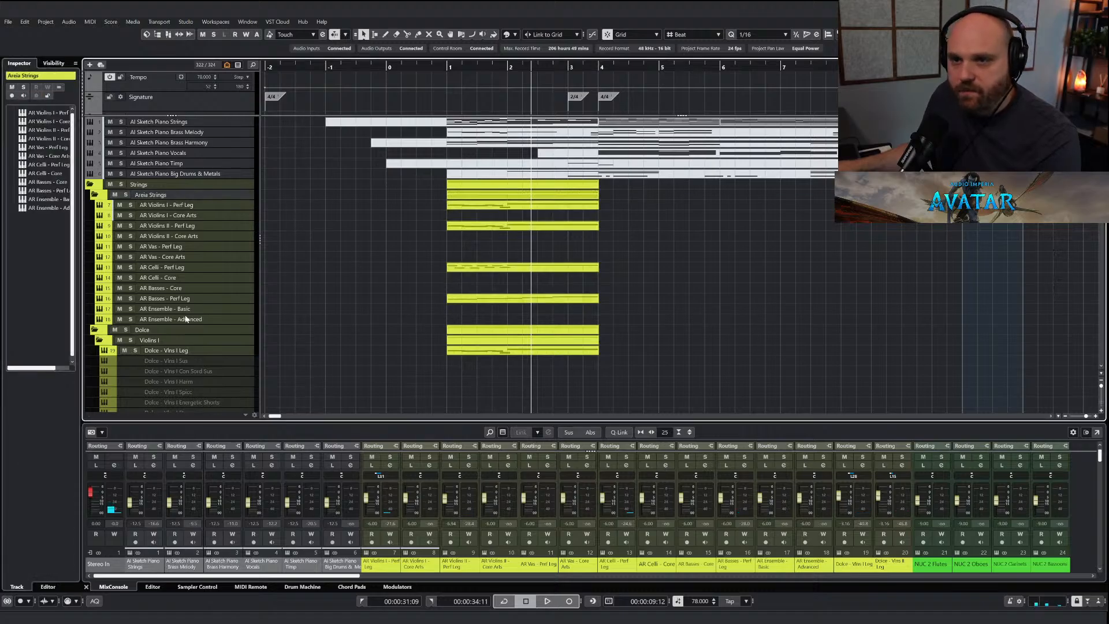
left_click(465, 301)
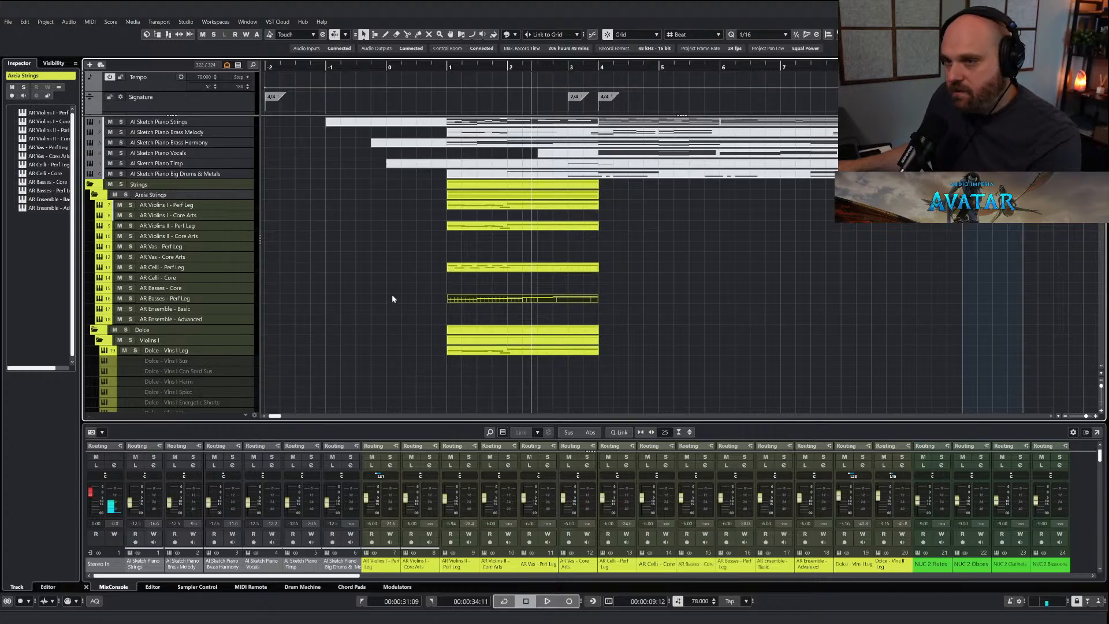
scroll(392, 299, "down", 10)
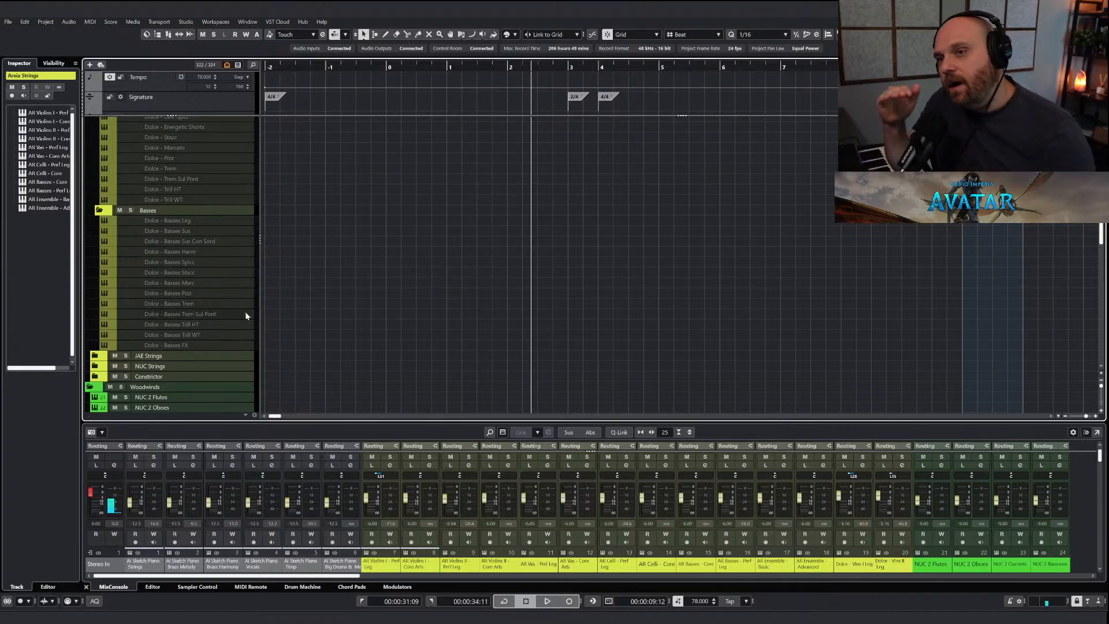
right_click(182, 220)
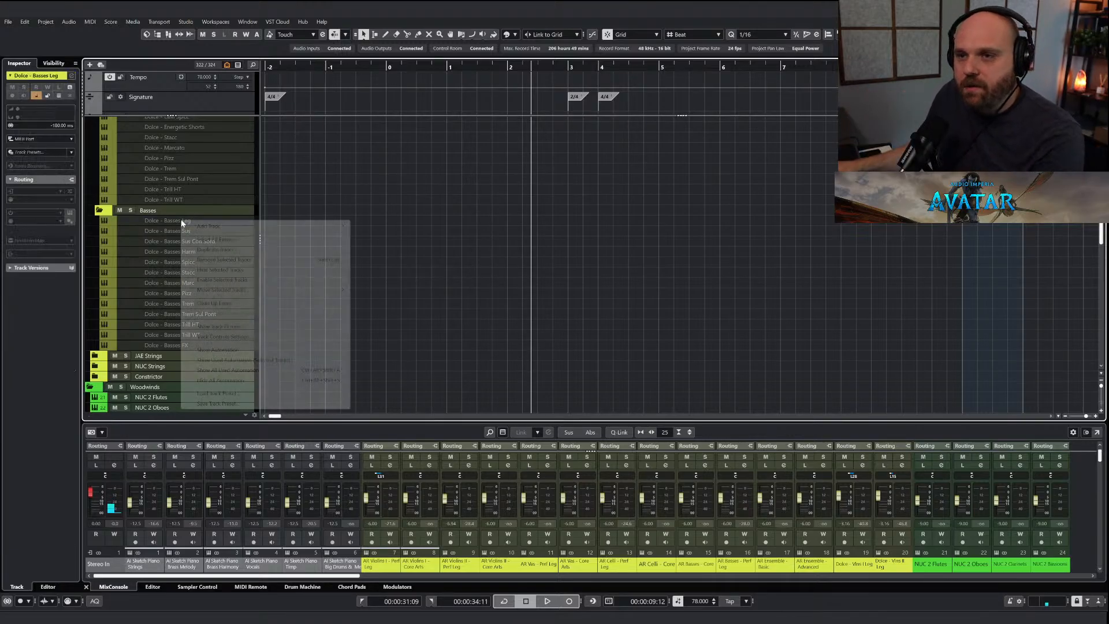
left_click(217, 282)
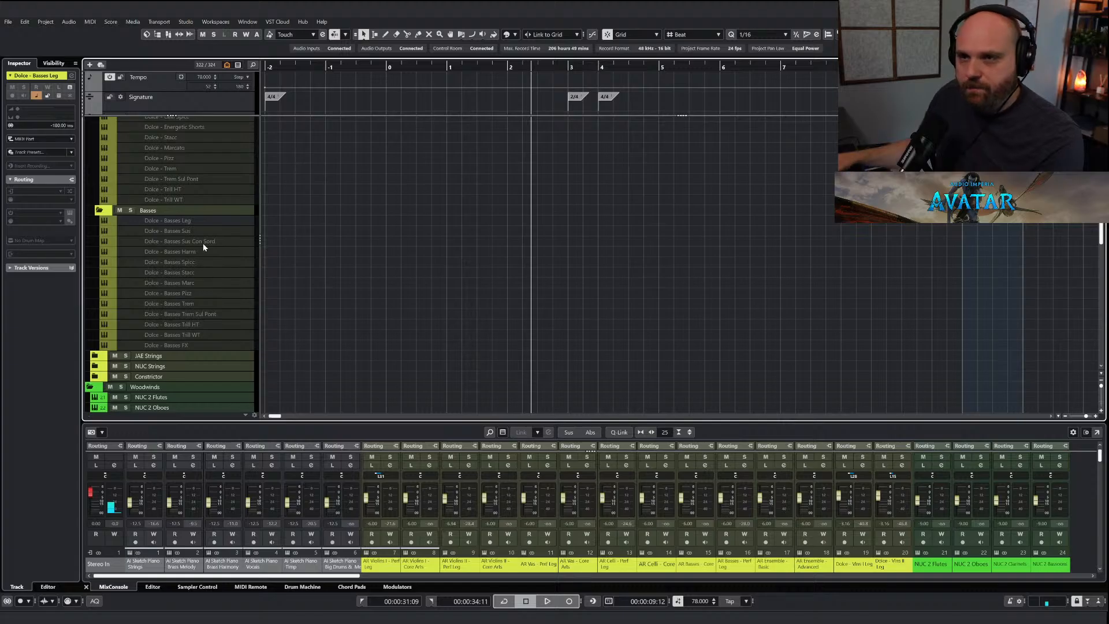
left_click(388, 67)
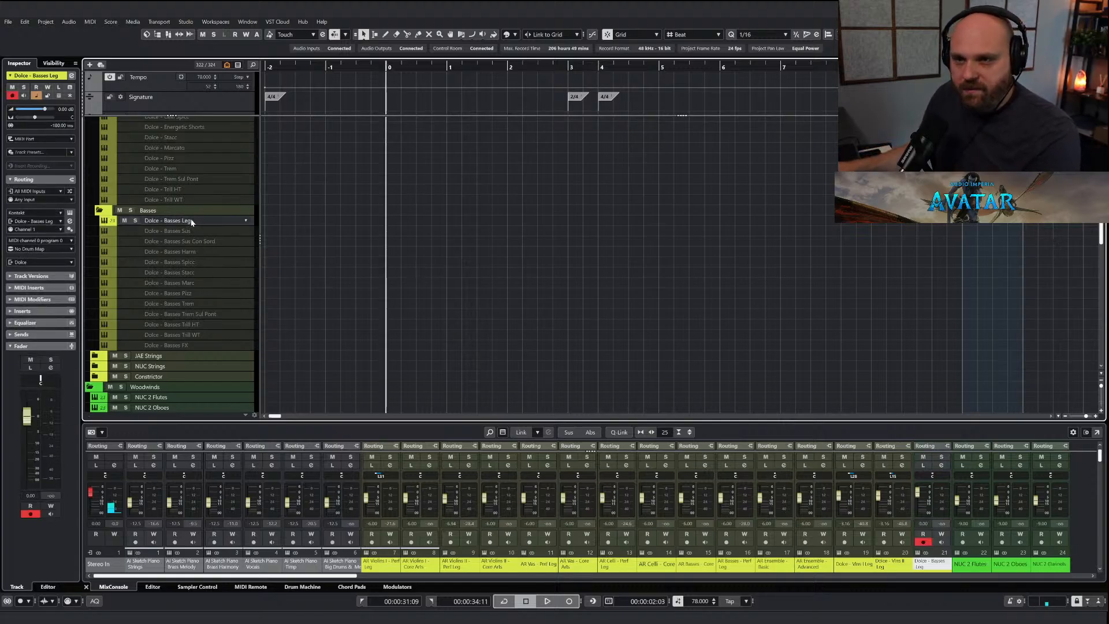
Paste the copied basses part at bar 0 on the Dolce - Basses Leg track, then solo the track and play it.
key("ctrl+v")
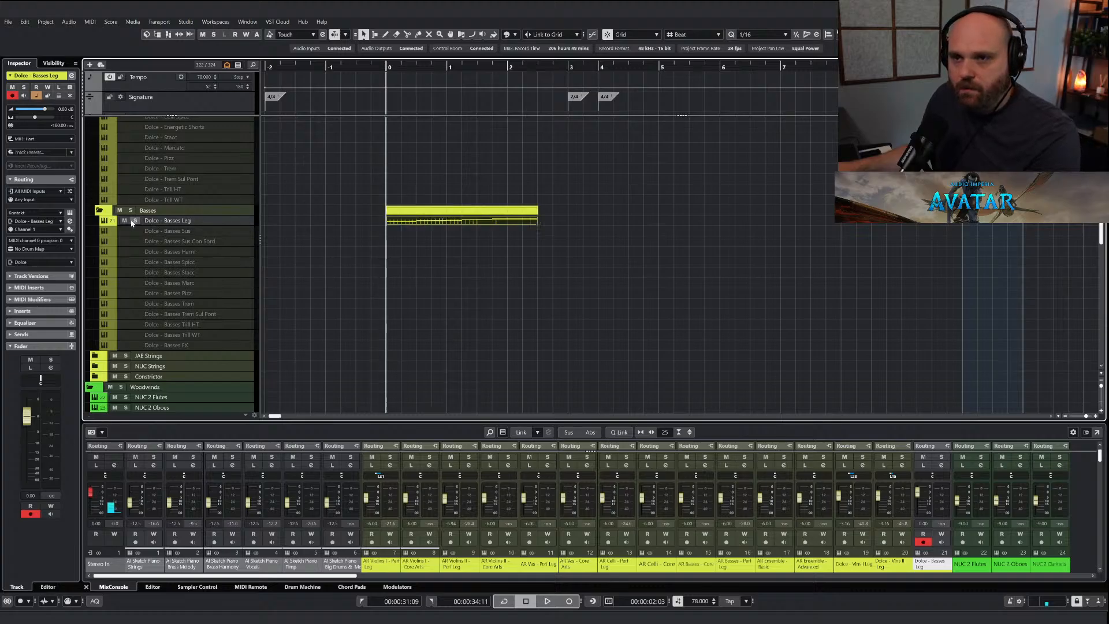
left_click(134, 220)
key("space")
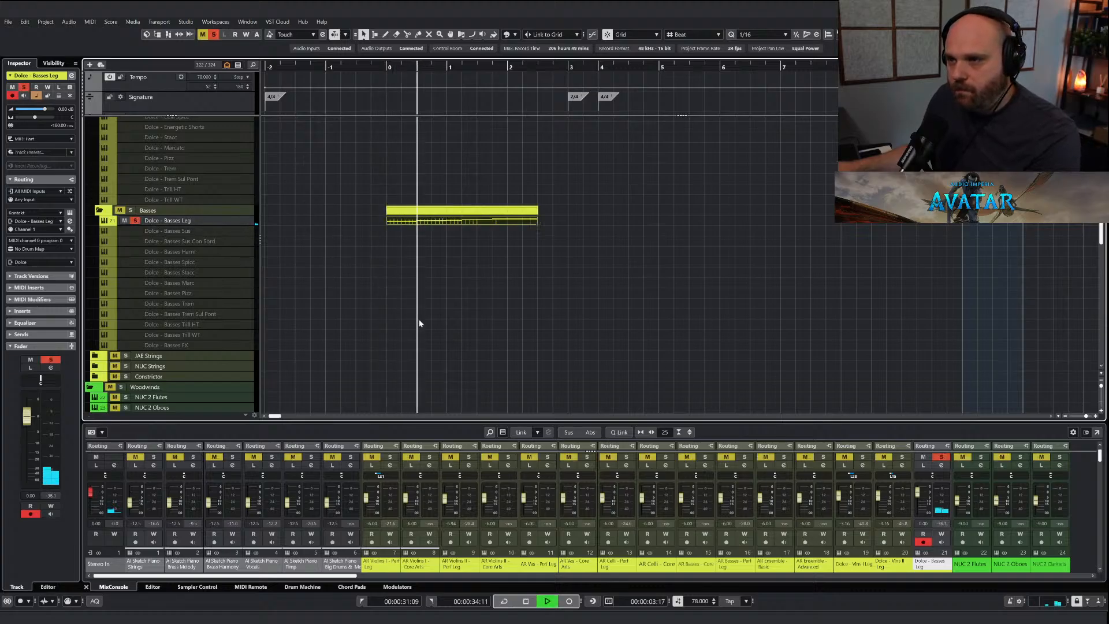
left_click(423, 225)
key("space")
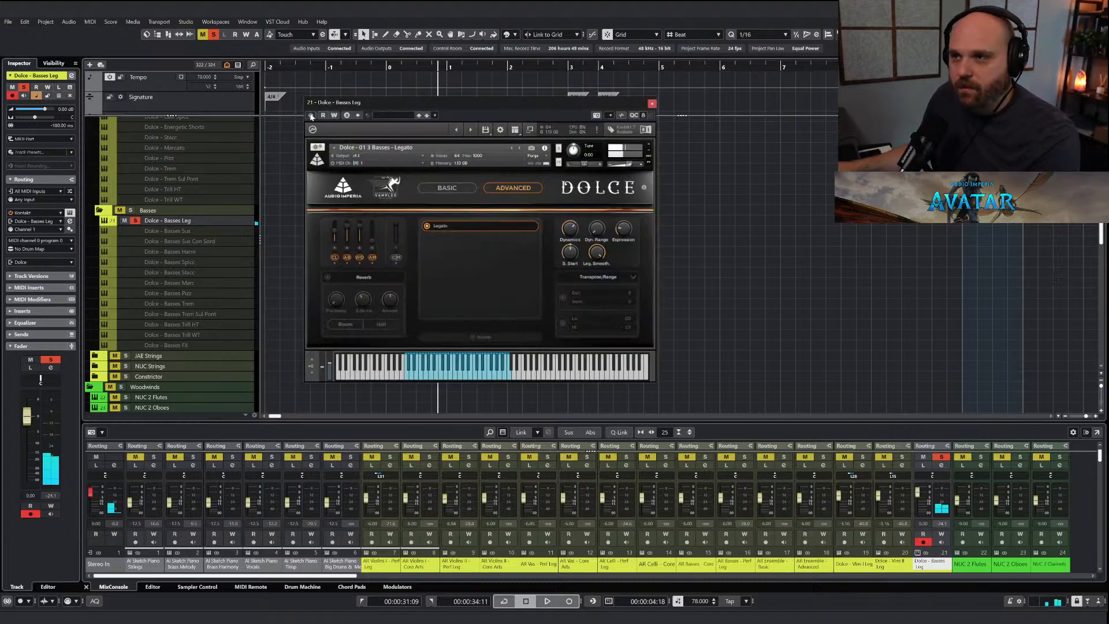
left_click(651, 104)
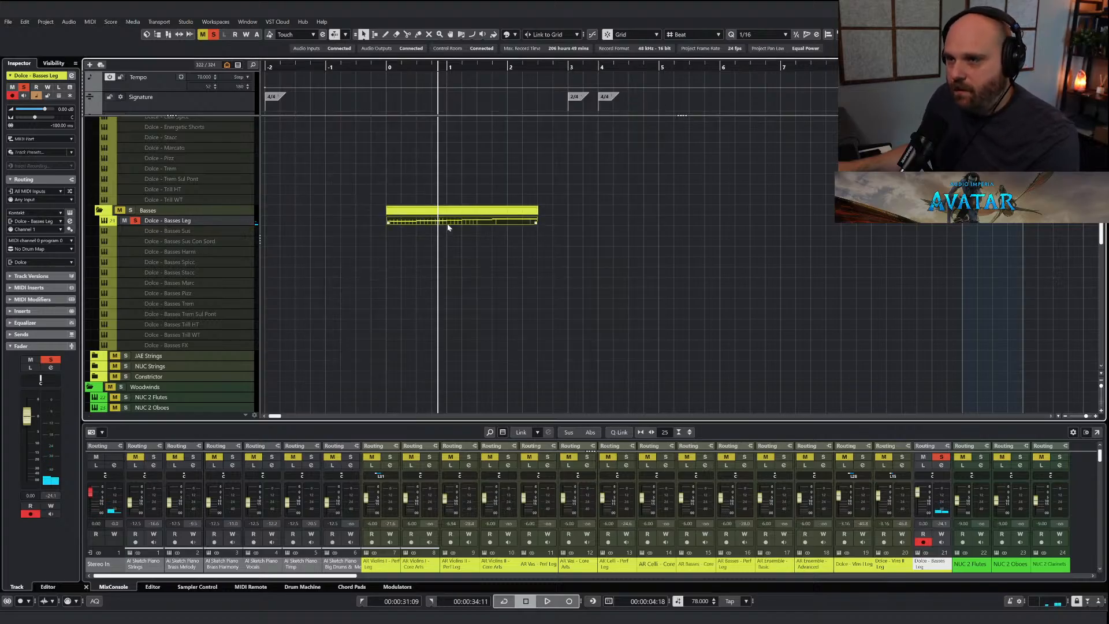
Lengthen the first four notes of the Dolce - Basses Leg part so each slightly overlaps the following note.
key("Return")
left_click_drag(394, 379, 627, 458)
left_click_drag(463, 369, 705, 465)
left_click_drag(715, 396, 726, 396)
left_click(523, 313)
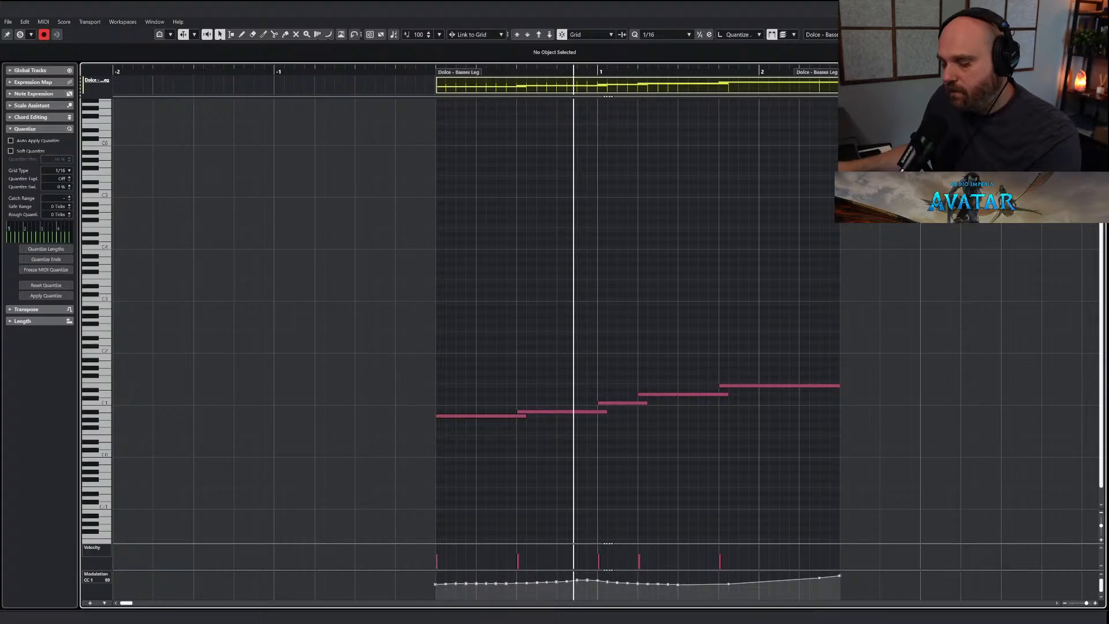
key("Return")
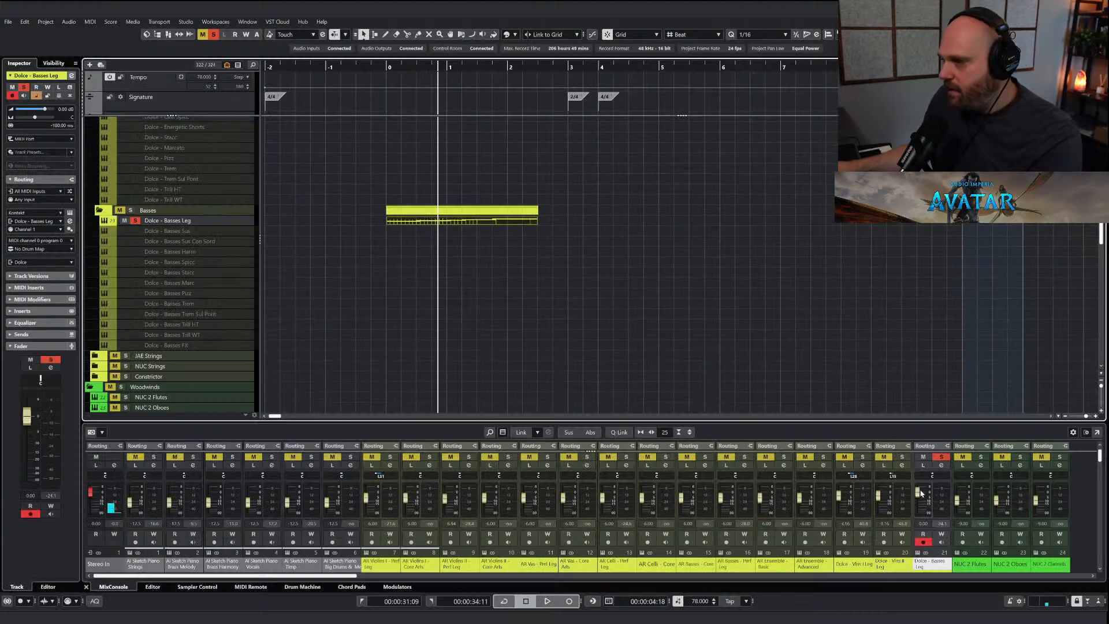
Lengthen the first four notes of the AR Basses - Perf Leg part so each slightly overlaps the following note.
scroll(488, 221, "up", 15)
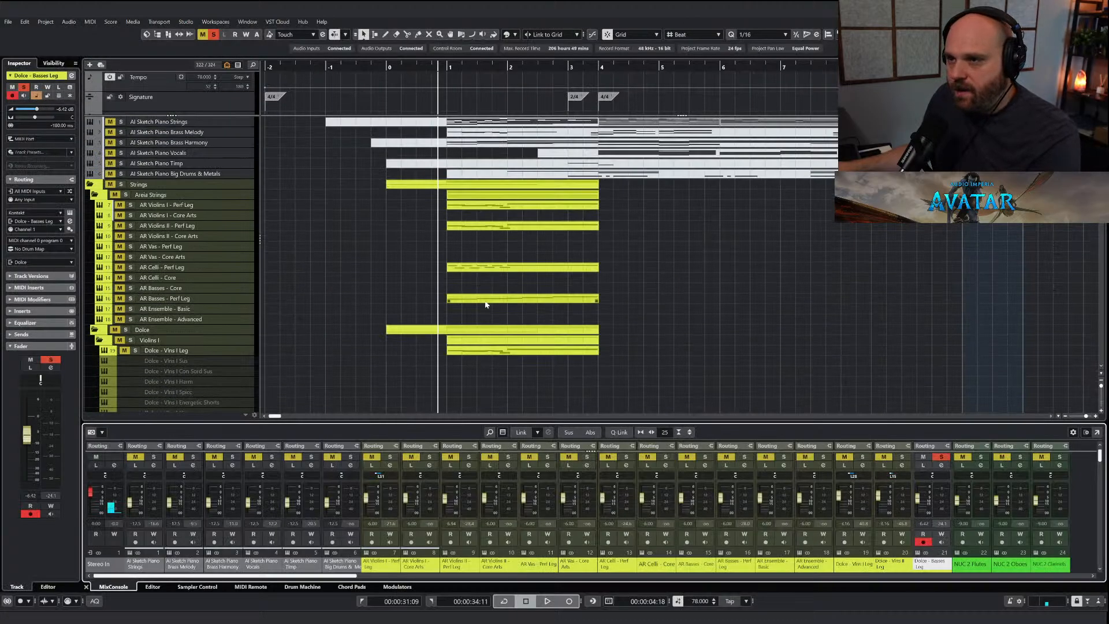
left_click(487, 300)
key("Return")
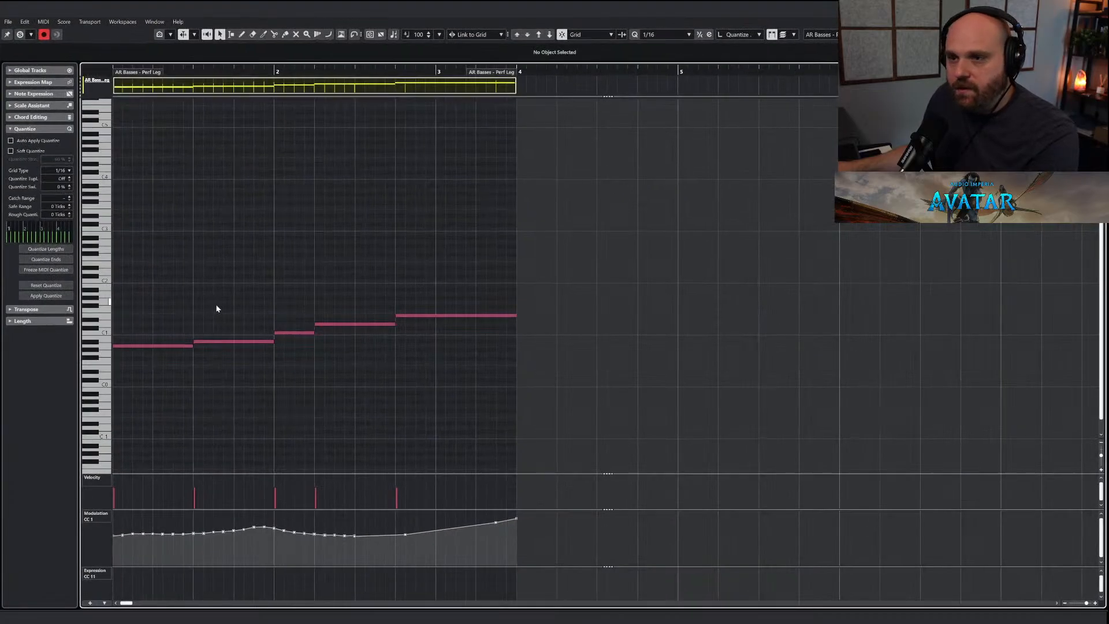
left_click_drag(158, 301, 362, 395)
left_click_drag(395, 324, 405, 325)
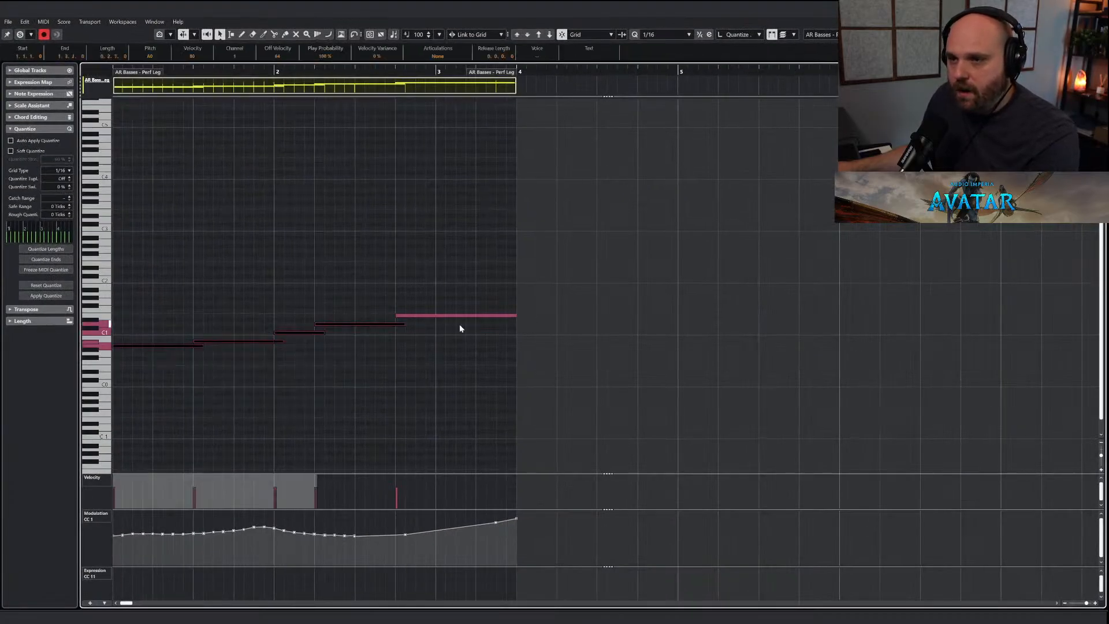
key("Return")
Clear the solo and move the Dolce - Basses Leg part so it starts at bar 1.
left_click(213, 34)
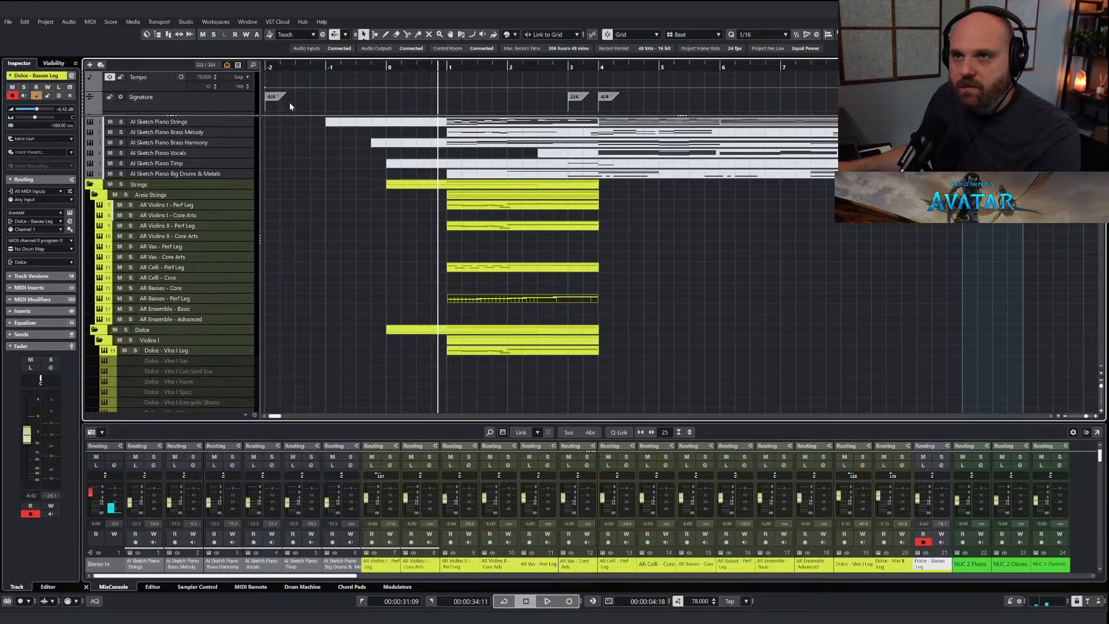
scroll(351, 216, "down", 4)
key("space")
scroll(351, 216, "down", 15)
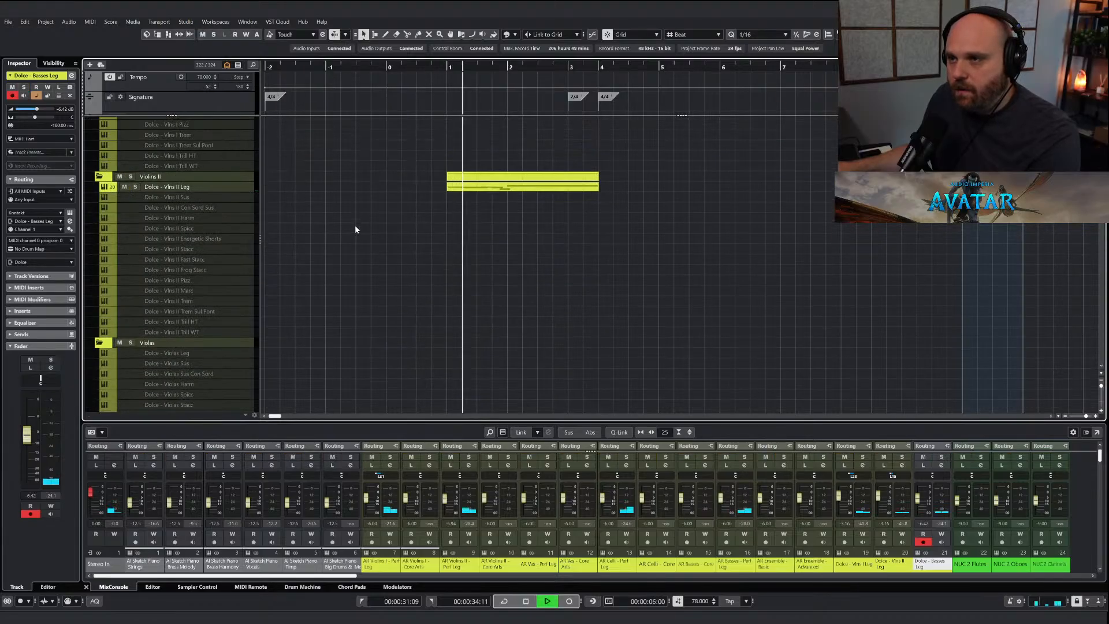
left_click_drag(406, 261, 477, 272)
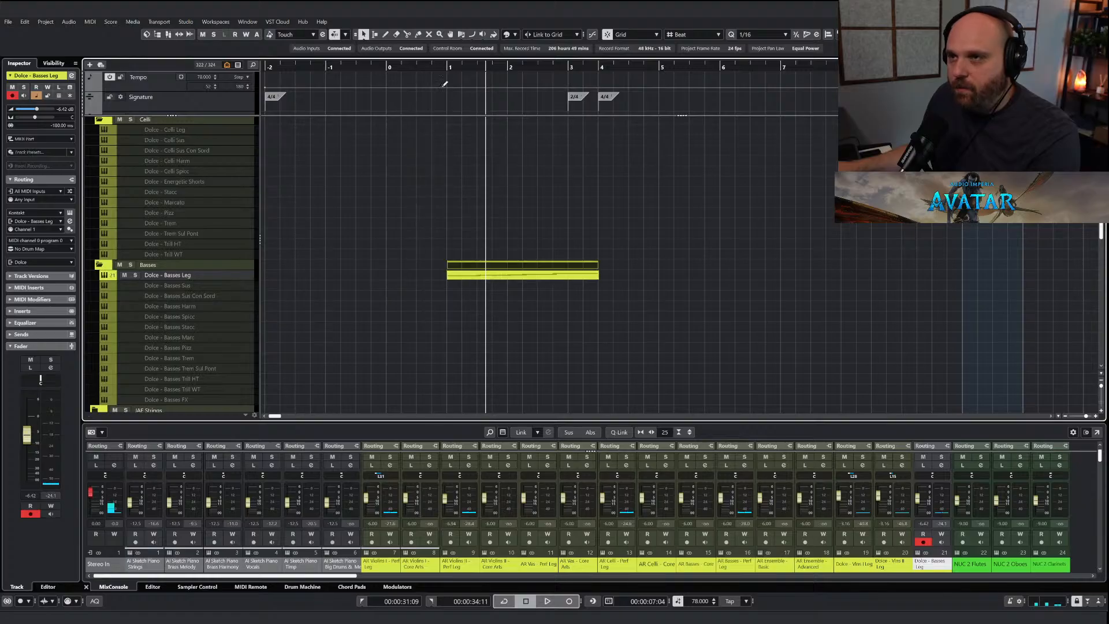
Play the full string arrangement with the layered Dolce basses from just before bar 1.
left_click_drag(443, 70, 431, 71)
key("space")
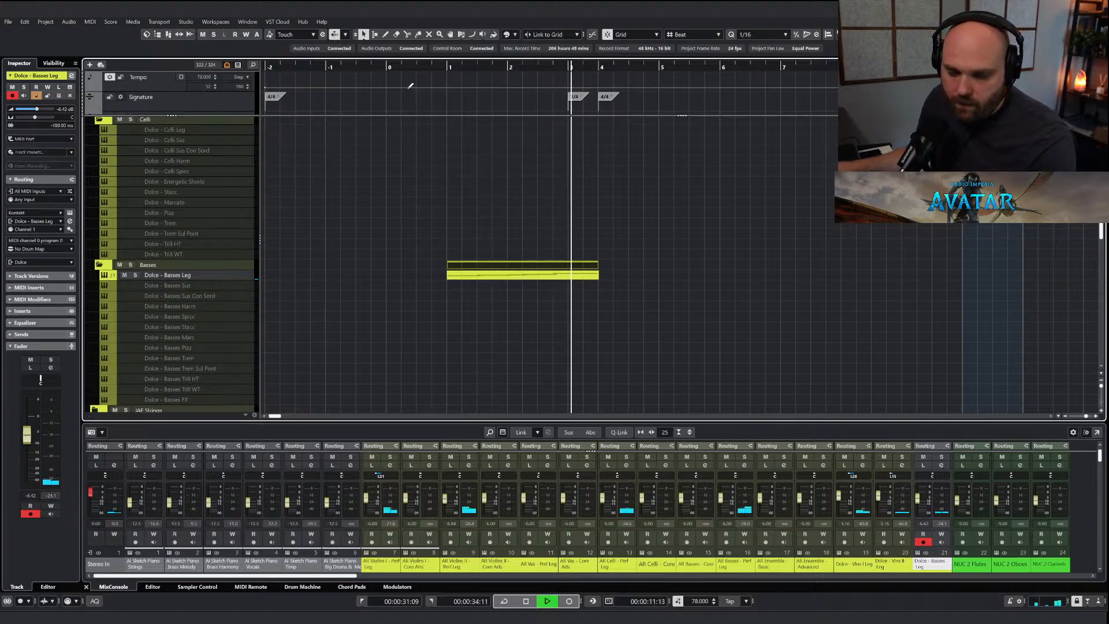
key("space")
left_click(447, 69)
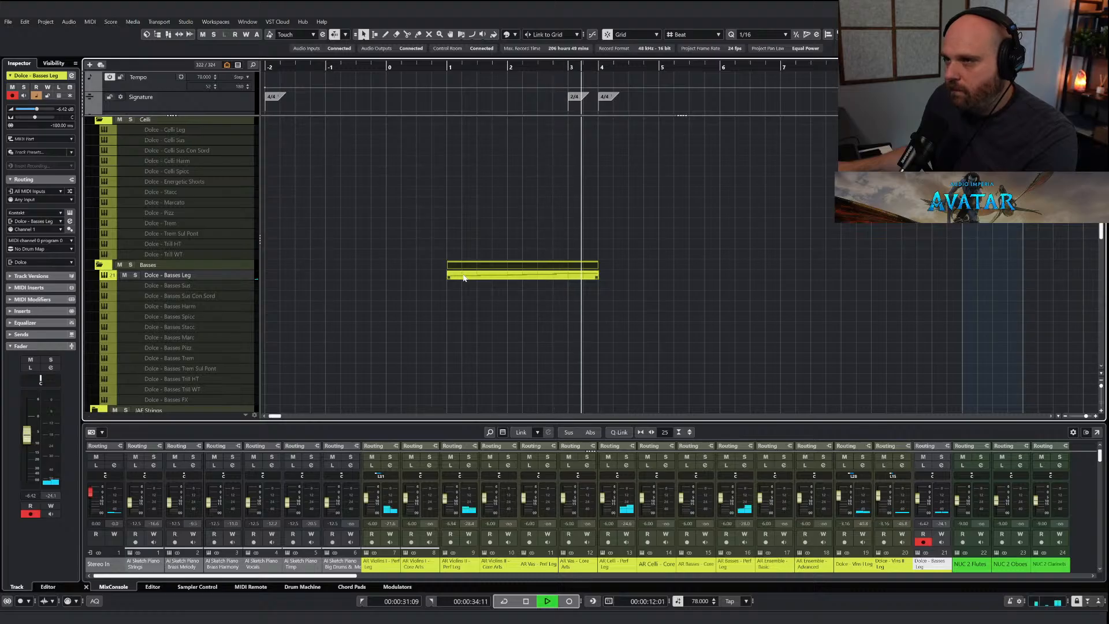
scroll(428, 226, "up", 10)
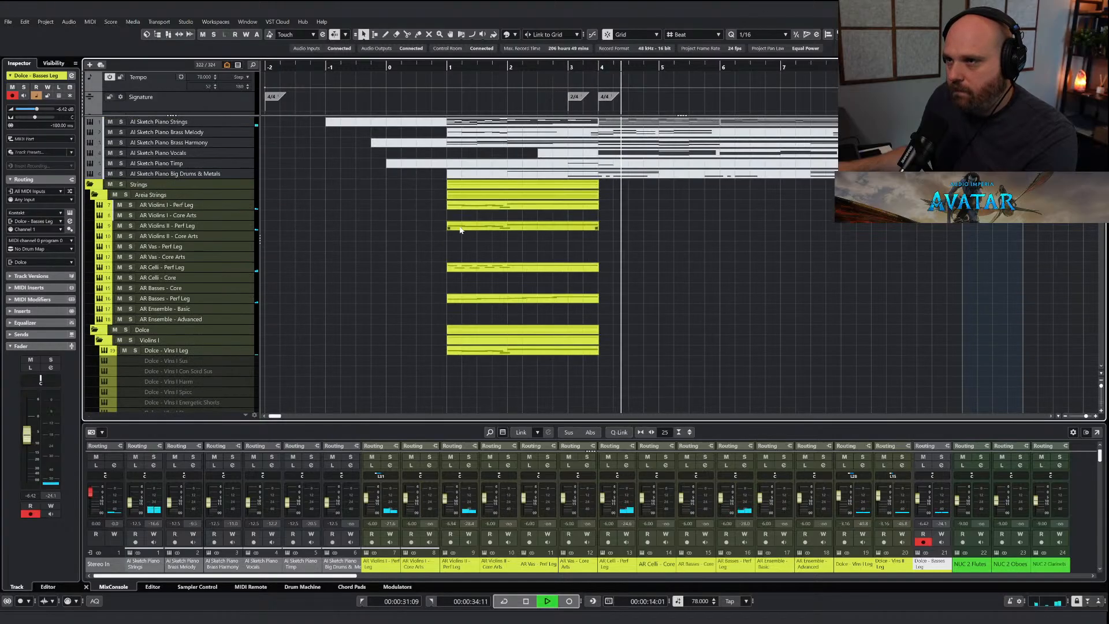
key("space")
Mute the AI Sketch Piano Strings parts that start at bar 4 and bar 6.
left_click(677, 210)
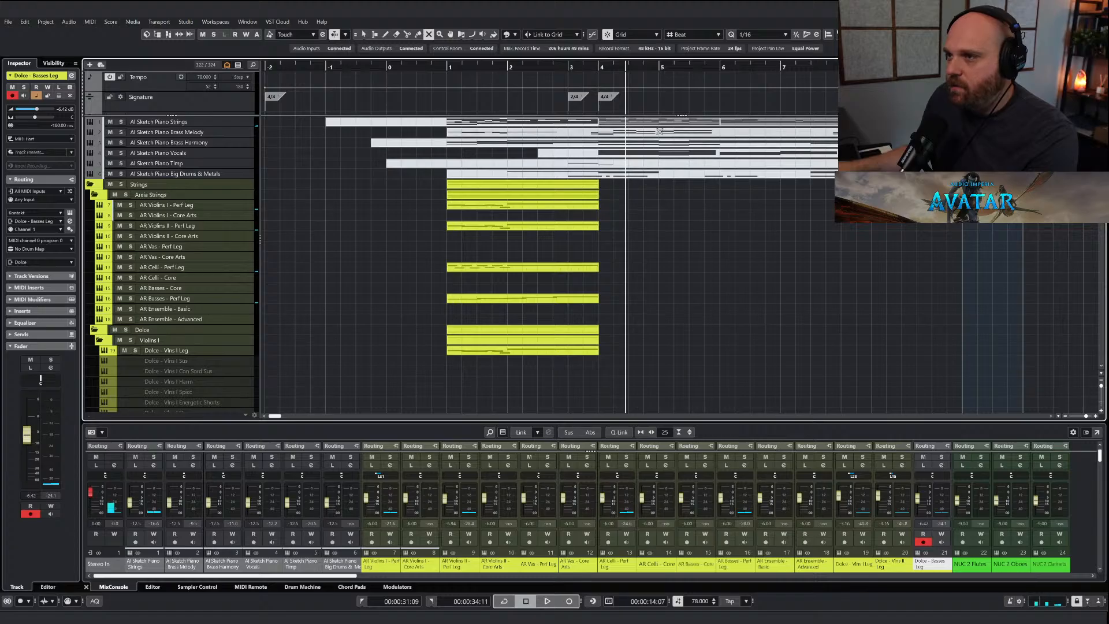
left_click(661, 123)
right_click(732, 197)
left_click(795, 194)
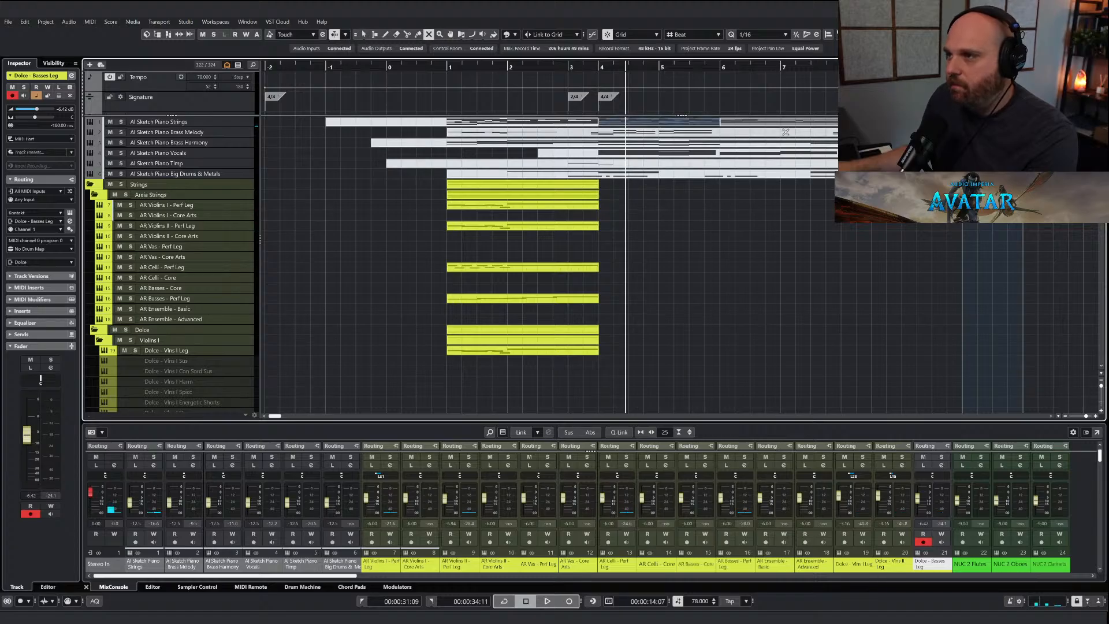
left_click(780, 123)
key("1")
Place the cursor at bar 1 and copy the AI Sketch Piano Brass Harmony notes from bar 1 up to bar 4.
left_click(455, 63)
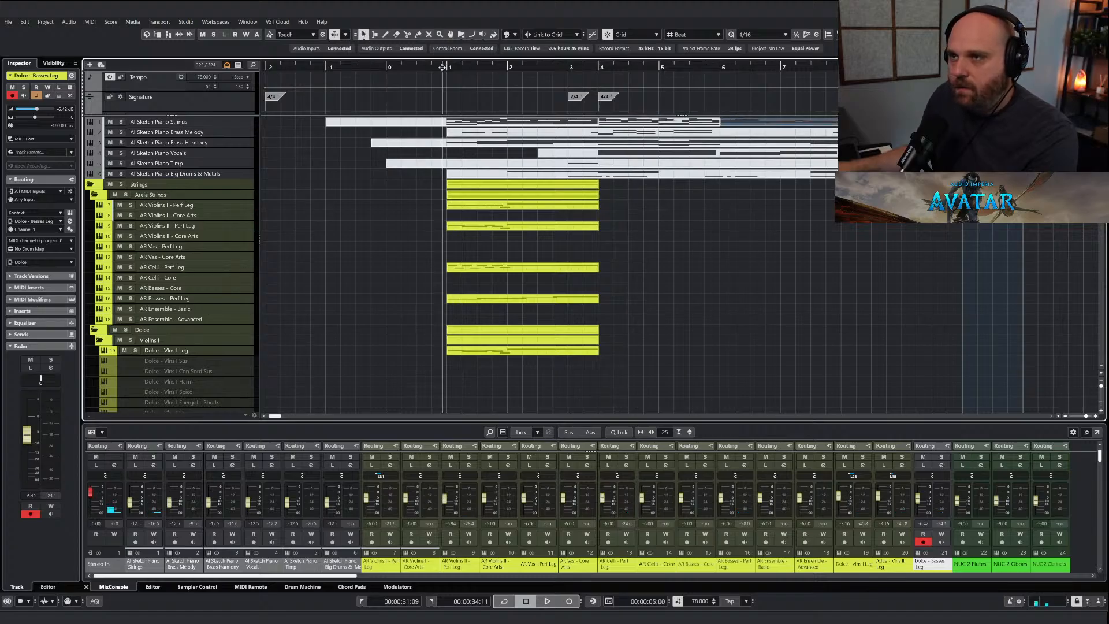
scroll(329, 223, "down", 15)
scroll(328, 231, "down", 6)
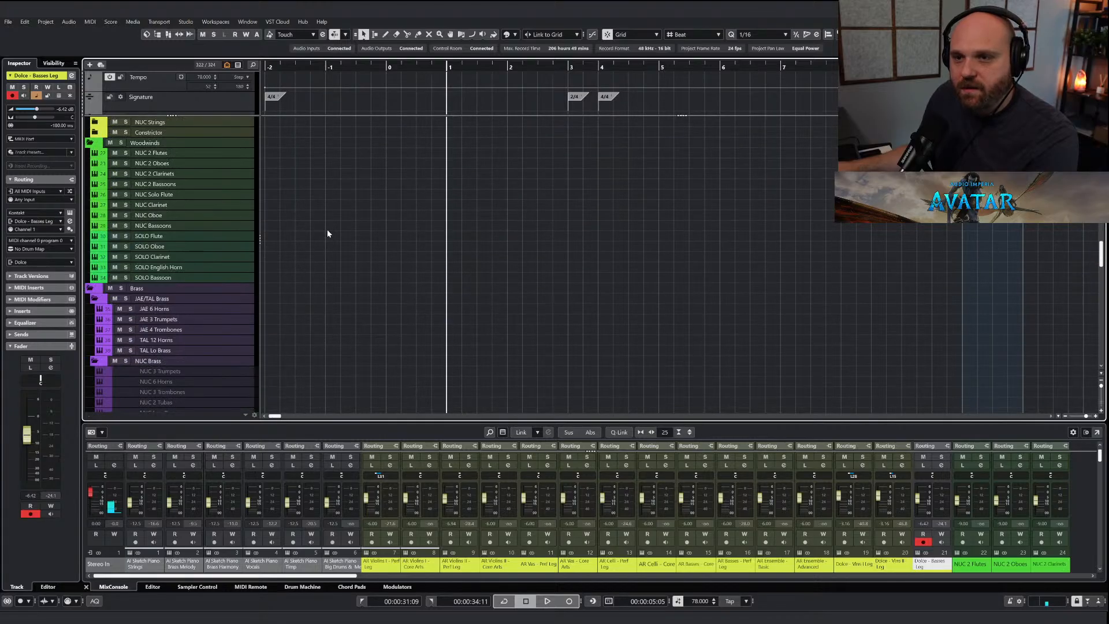
scroll(381, 295, "up", 20)
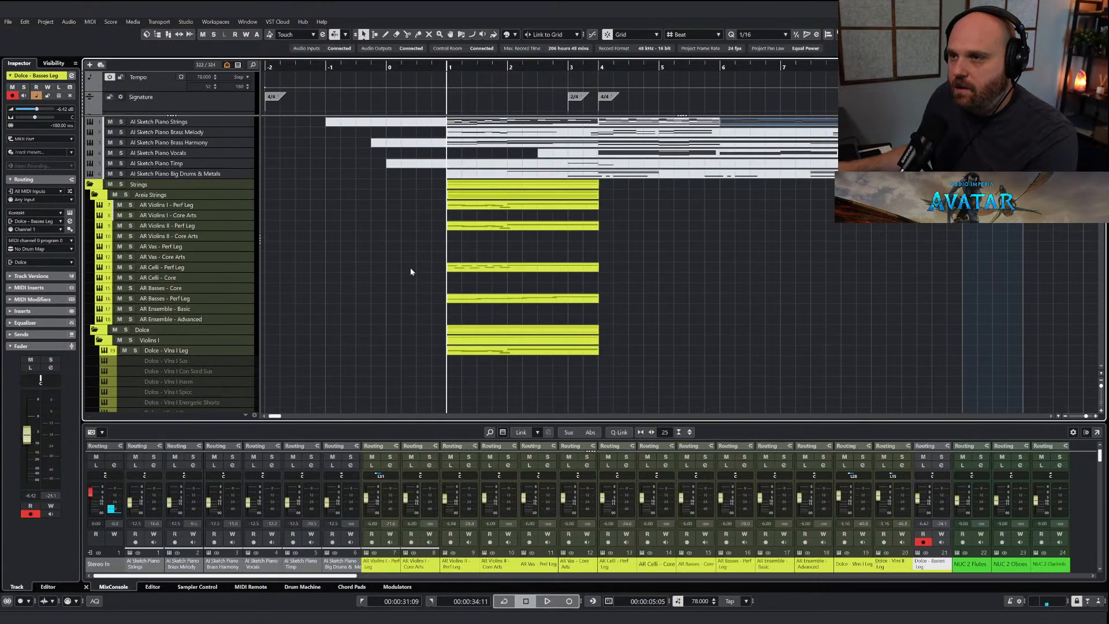
double_click(452, 143)
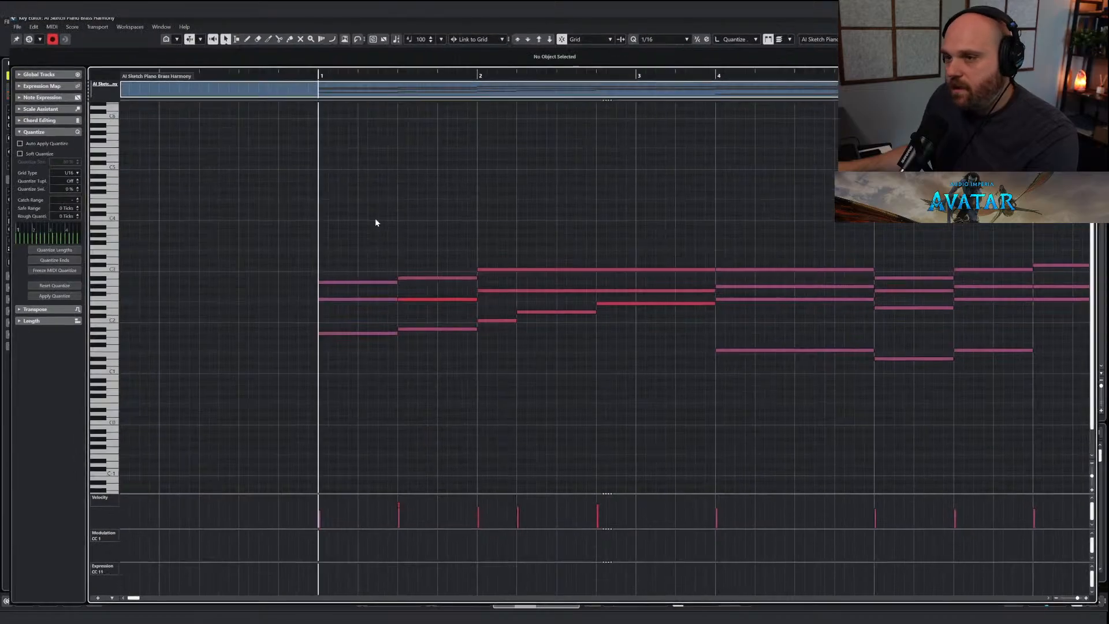
left_click_drag(310, 242, 650, 374)
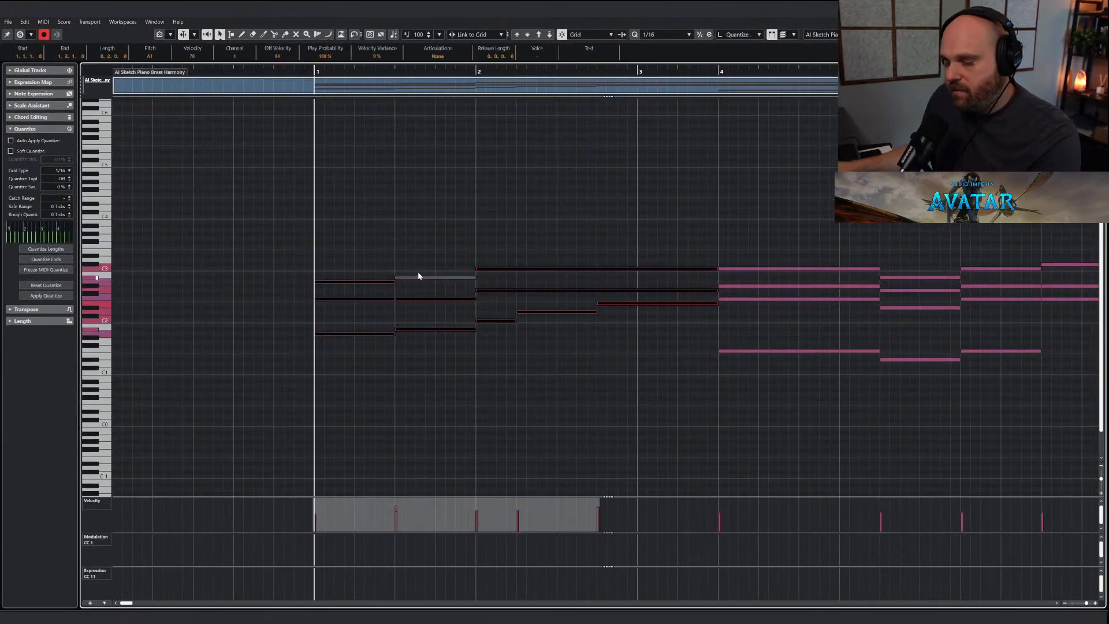
key("j")
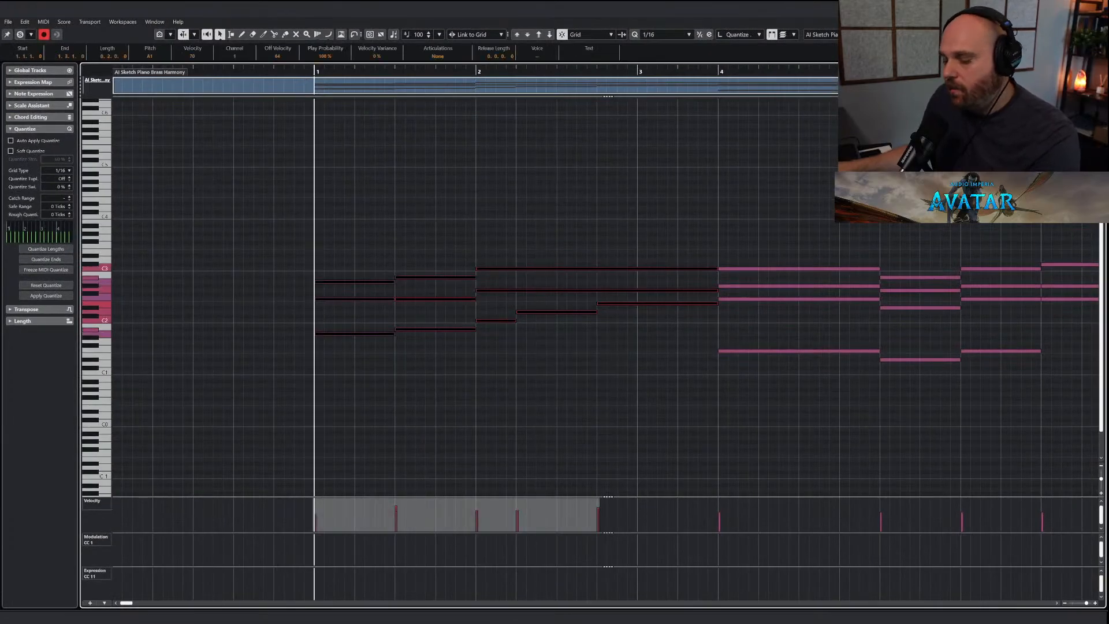
key("Escape")
Paste the brass harmony notes at bar 1 on the JAE 4 Trombones track and solo that track.
scroll(497, 238, "down", 15)
scroll(424, 271, "up", 2)
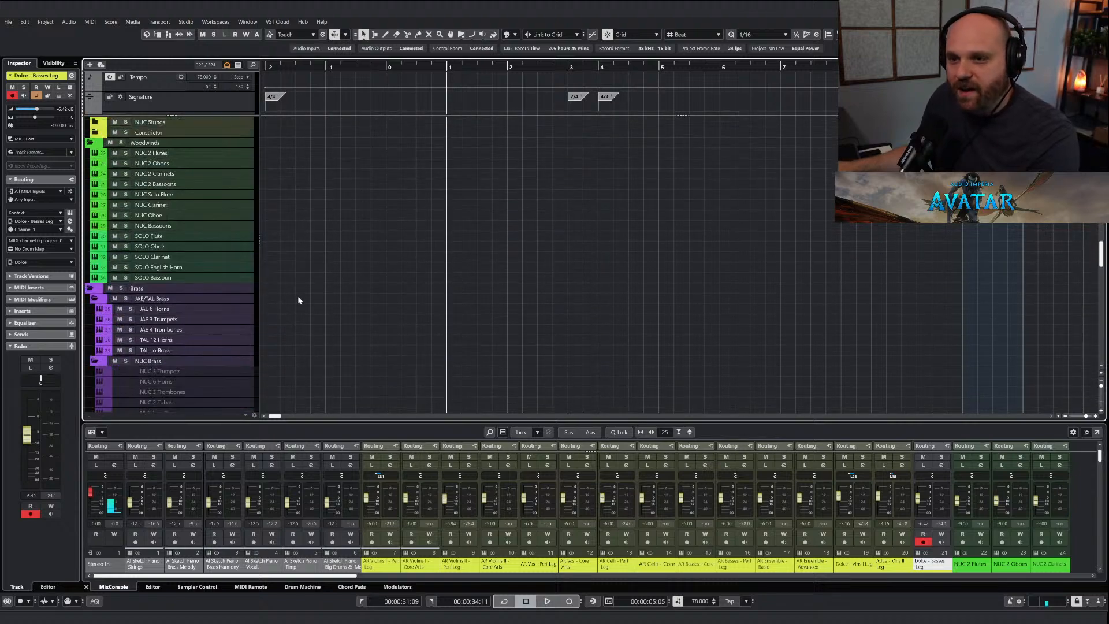
left_click(202, 312)
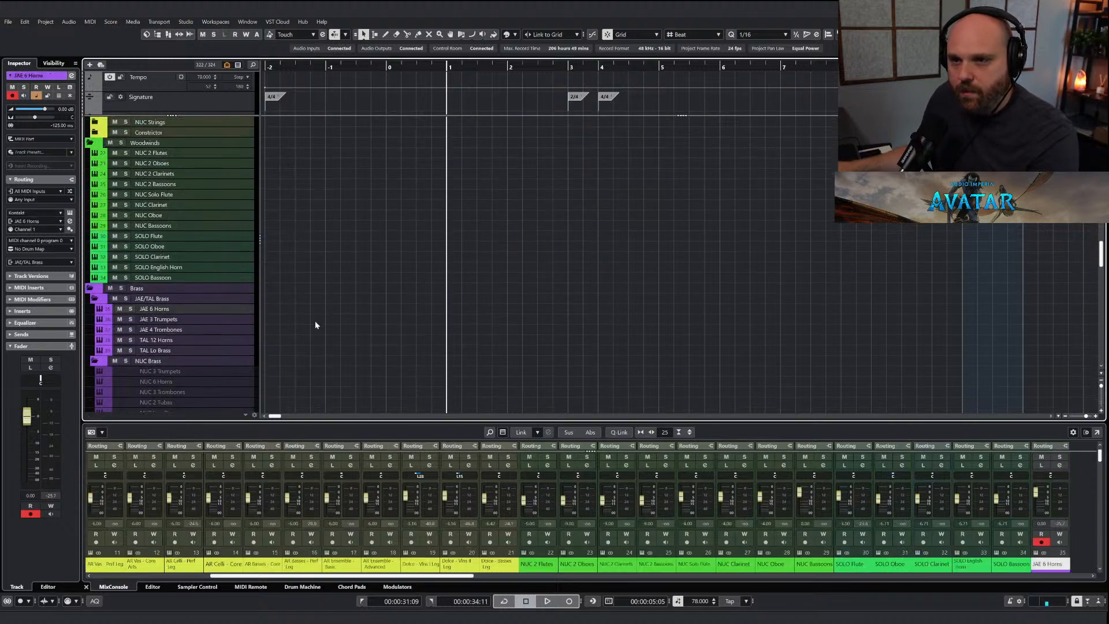
left_click(185, 333)
key("ctrl+v")
left_click(132, 331)
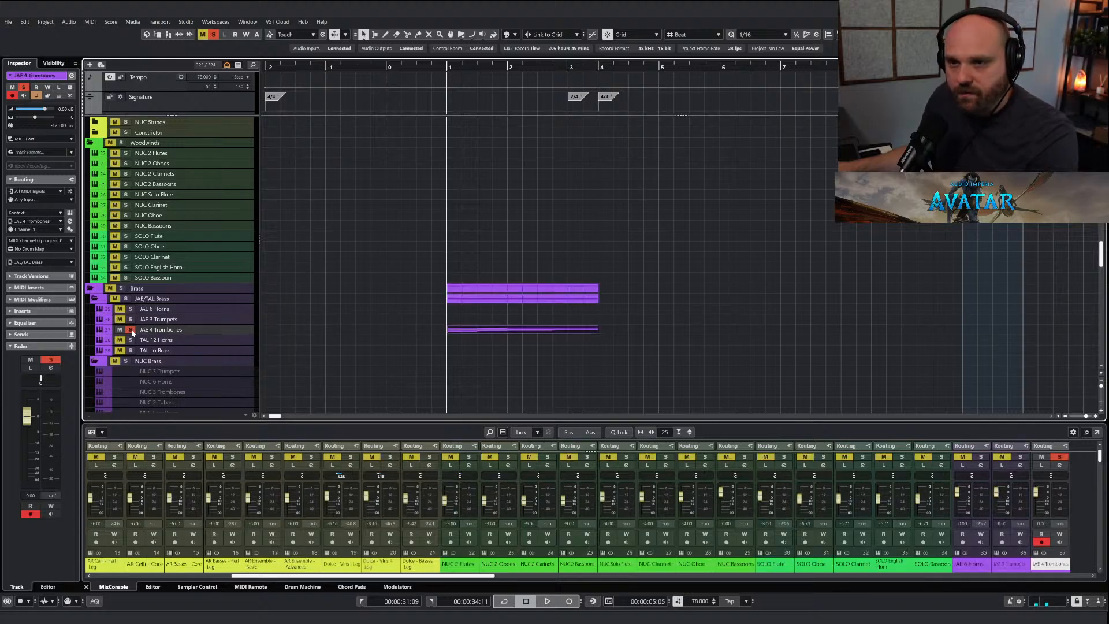
Draw a gently rising and falling modulation curve across the whole JAE 4 Trombones part, rising again at its end.
double_click(482, 329)
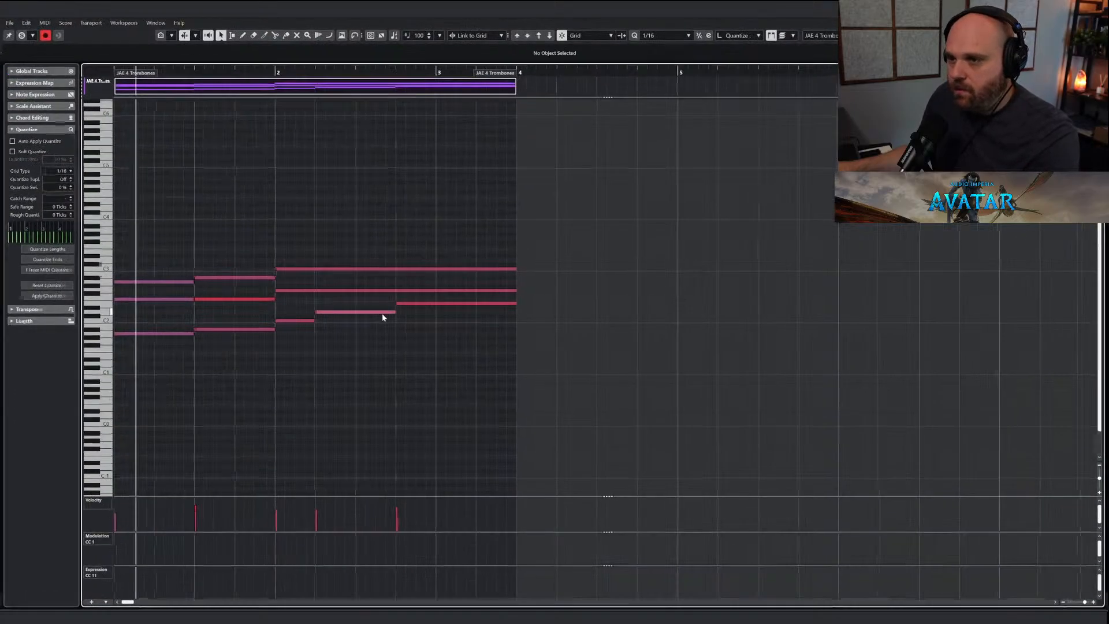
right_click(381, 315)
left_click(402, 316)
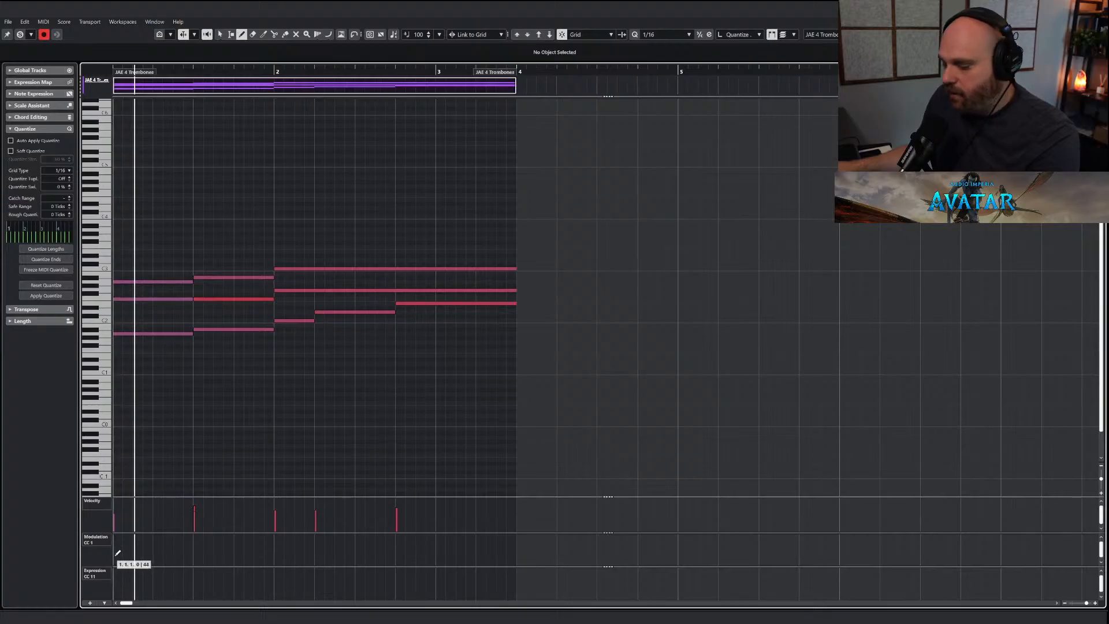
mouse_move(118, 553)
left_mouse_down()
mouse_move(227, 546)
mouse_move(370, 557)
mouse_move(516, 544)
left_mouse_up()
key("1")
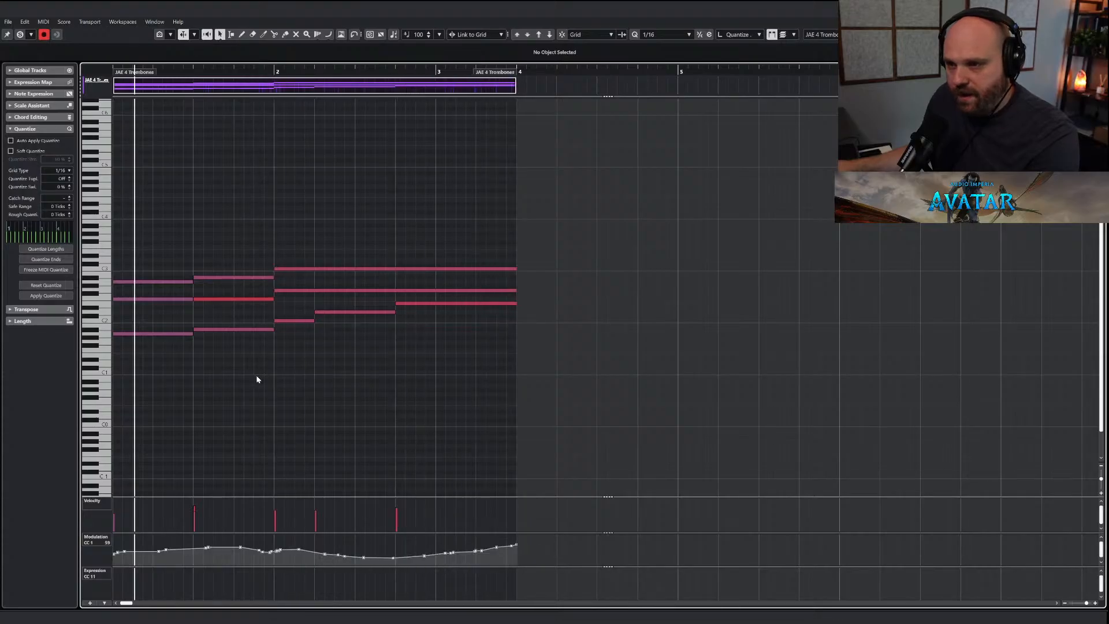
Listen to the soloed trombones and scale their entire modulation curve down slightly.
key("space")
scroll(608, 403, "down", 3)
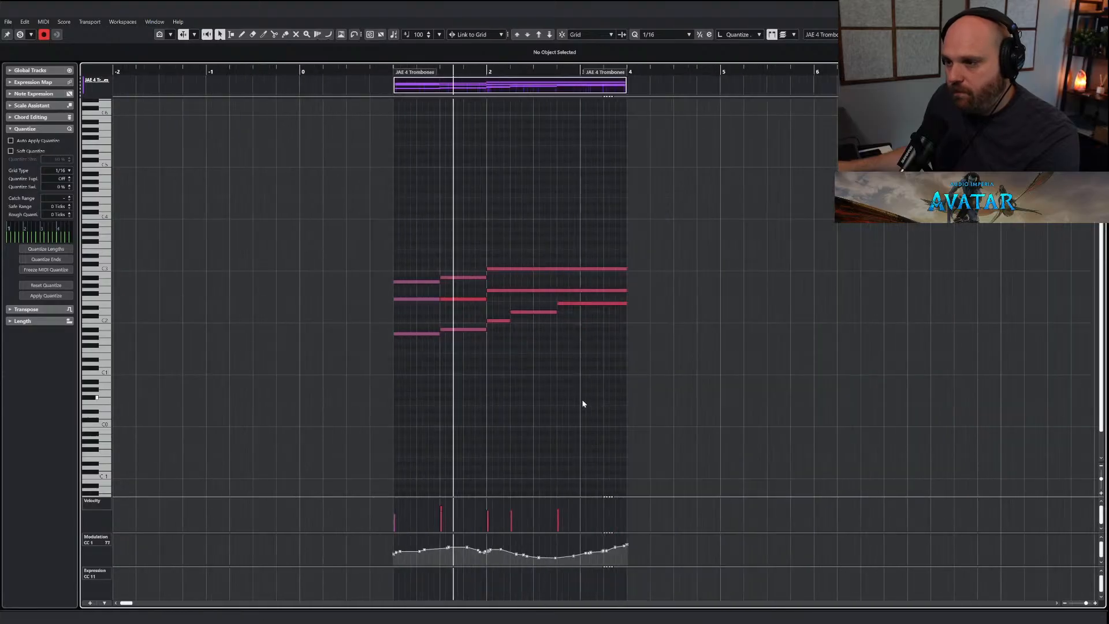
scroll(488, 415, "down", 2)
right_click(414, 426)
left_click(415, 425)
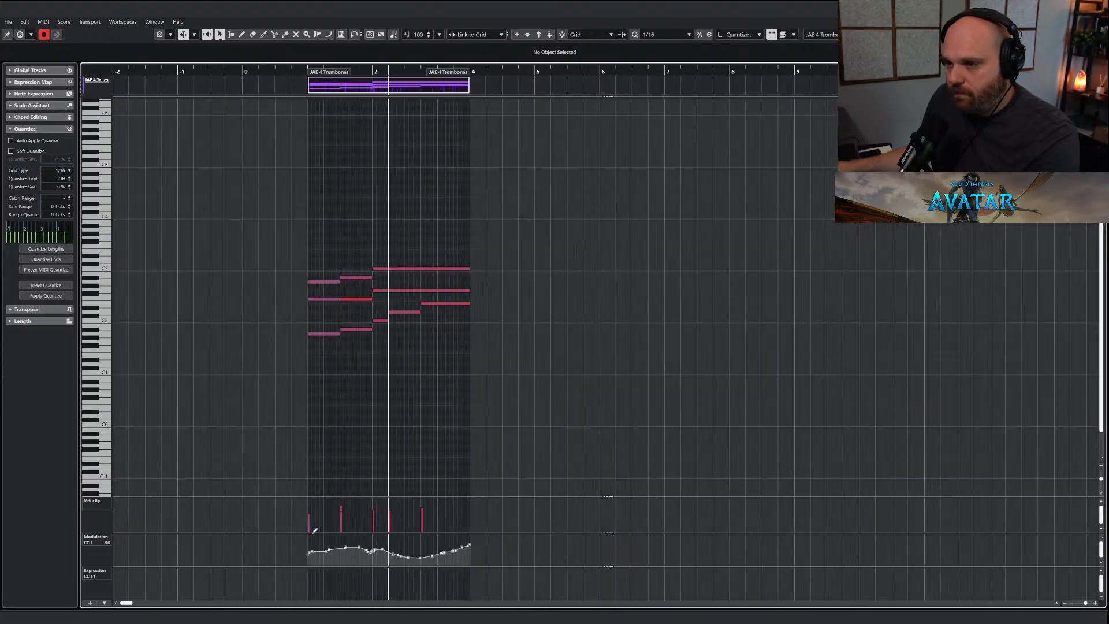
left_click(400, 554)
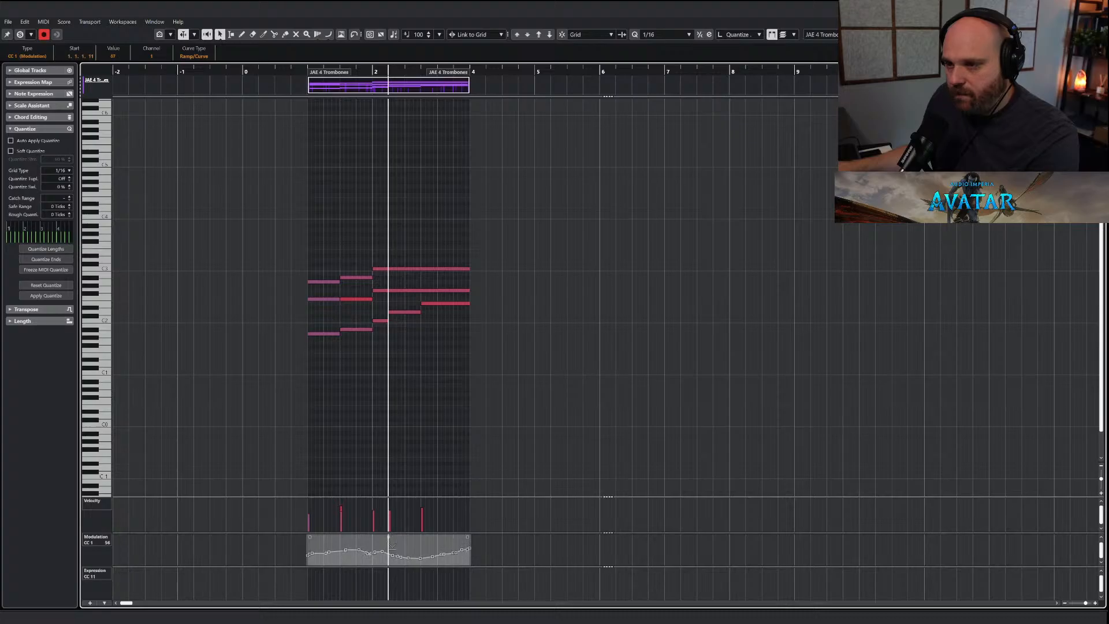
Clear the trombones solo and play them with the strings from just before bar 1.
left_click(299, 71)
key("Return")
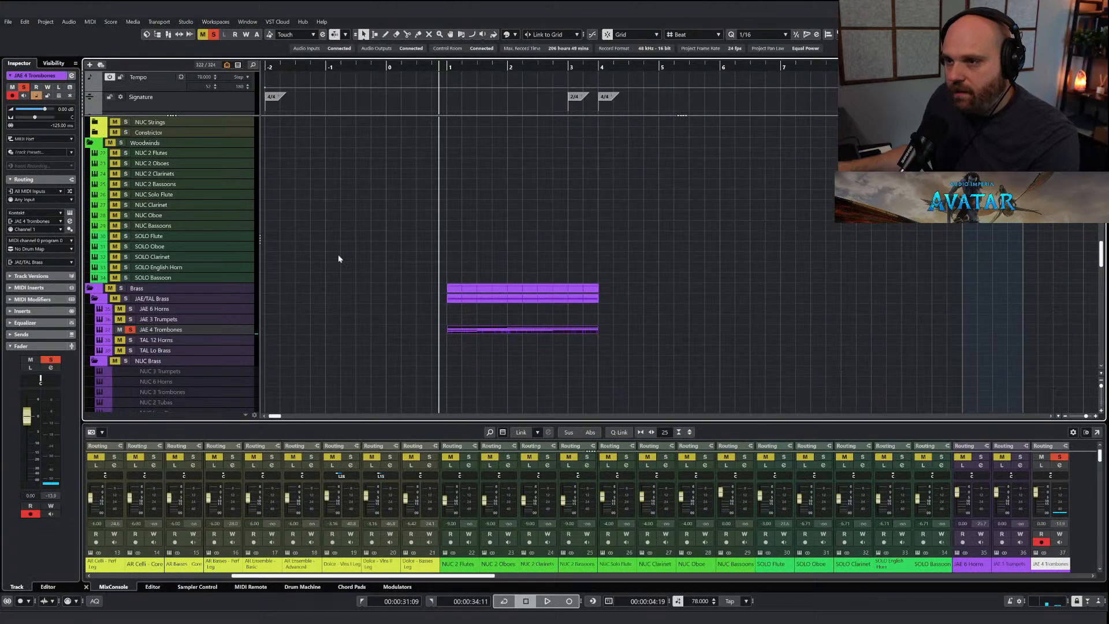
left_click(130, 330)
key("space")
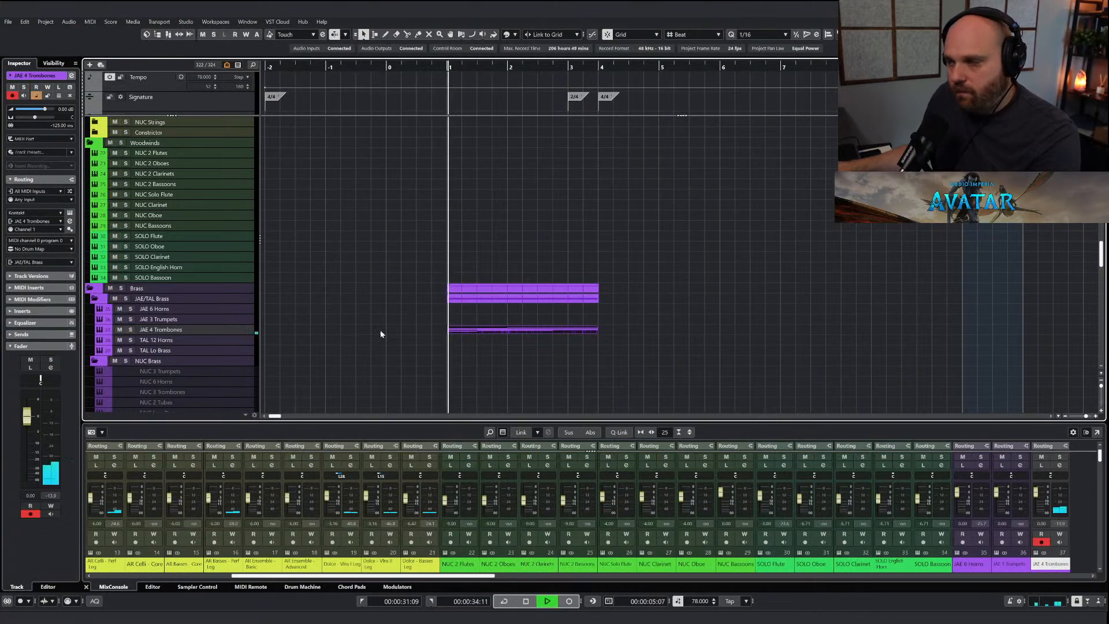
key("space")
Open the JAE 4 Trombones part and shorten the ends of its upper notes slightly before the first two chord changes.
double_click(483, 331)
key("h")
key("h")
key("h")
key("h")
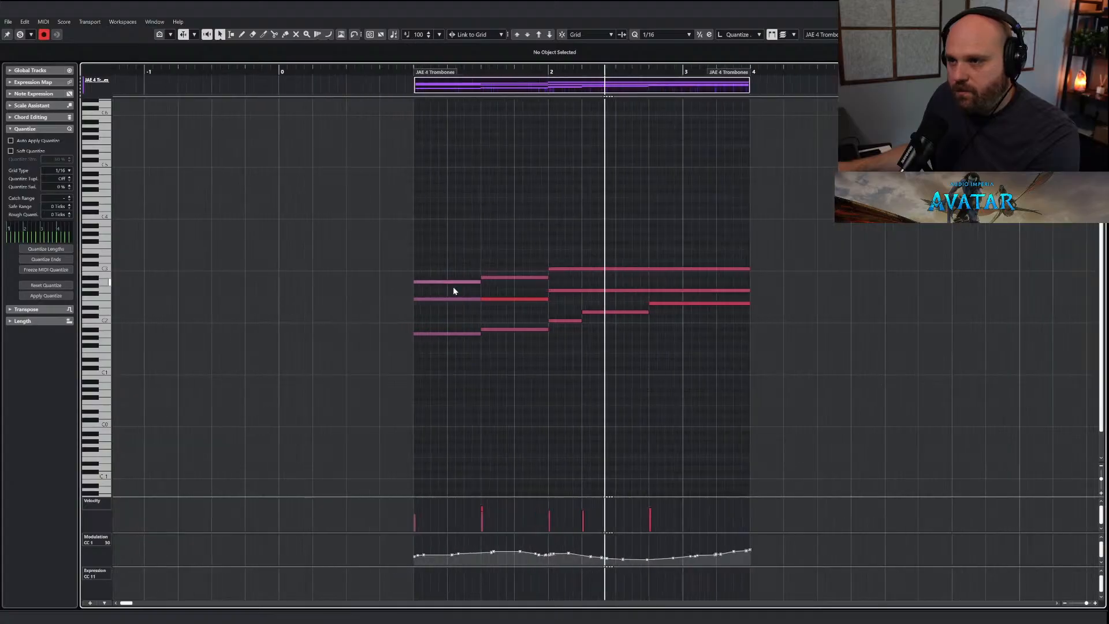
left_click_drag(505, 311, 541, 298)
left_click(566, 268)
left_click_drag(465, 324, 568, 361)
Stagger the upper trombone notes' ends and slightly offset the starts of the two upper notes at bar 2.
left_click(470, 283)
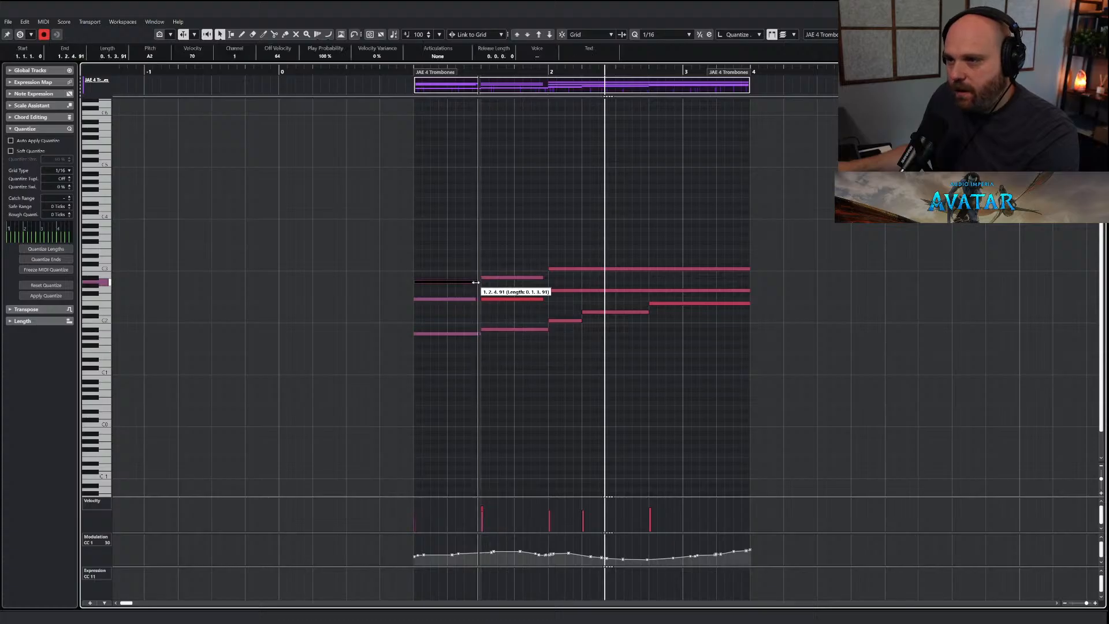
left_click(473, 299)
left_click_drag(543, 299, 551, 269)
left_click(472, 269)
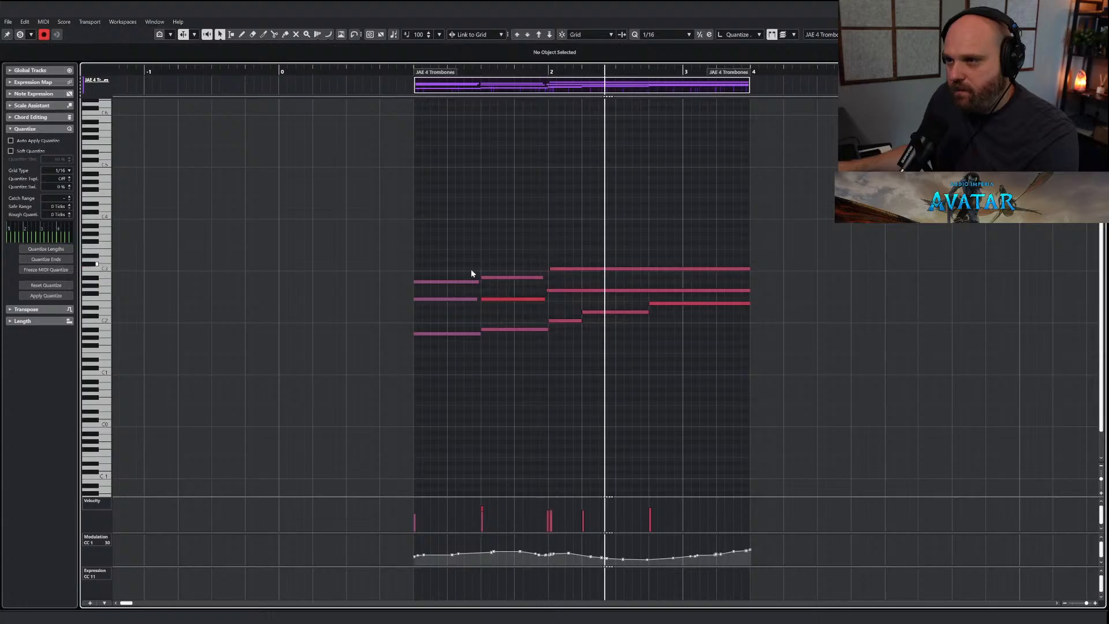
key("Return")
Solo the JAE 4 Trombones, play them from just before bar 1 and lower their fader to -2.70 dB.
left_click(130, 329)
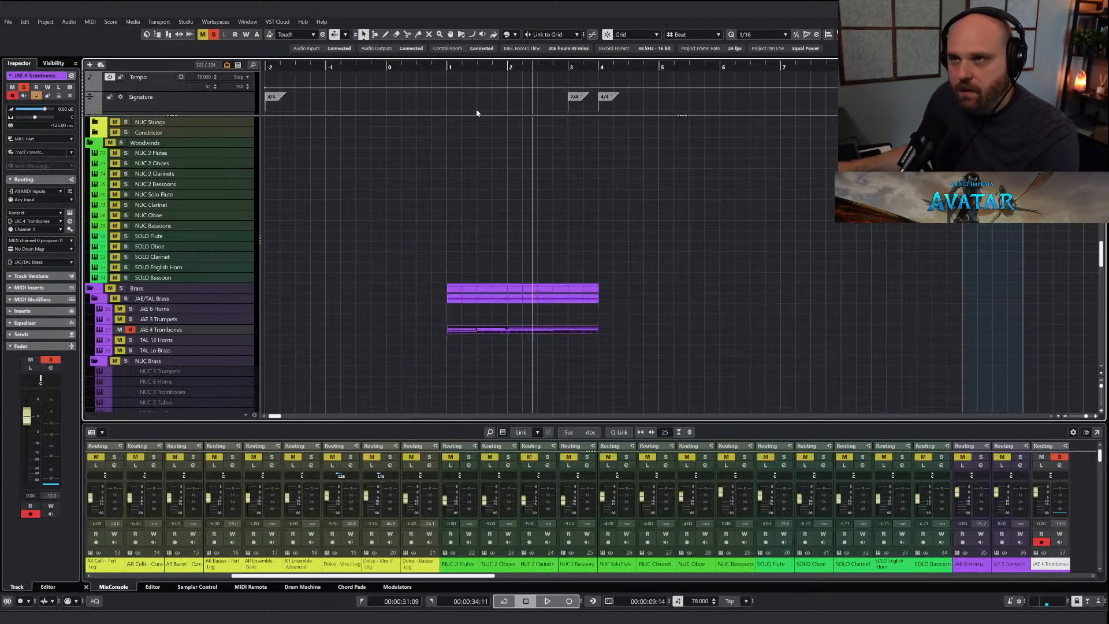
left_click(432, 67)
key("space")
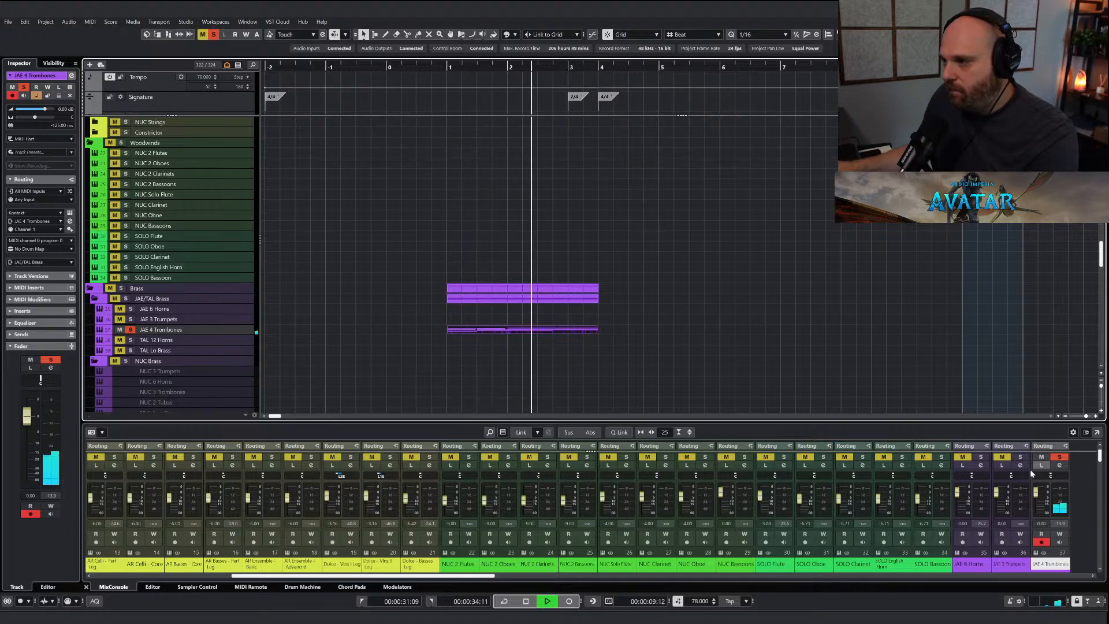
left_click_drag(1034, 495, 1034, 500)
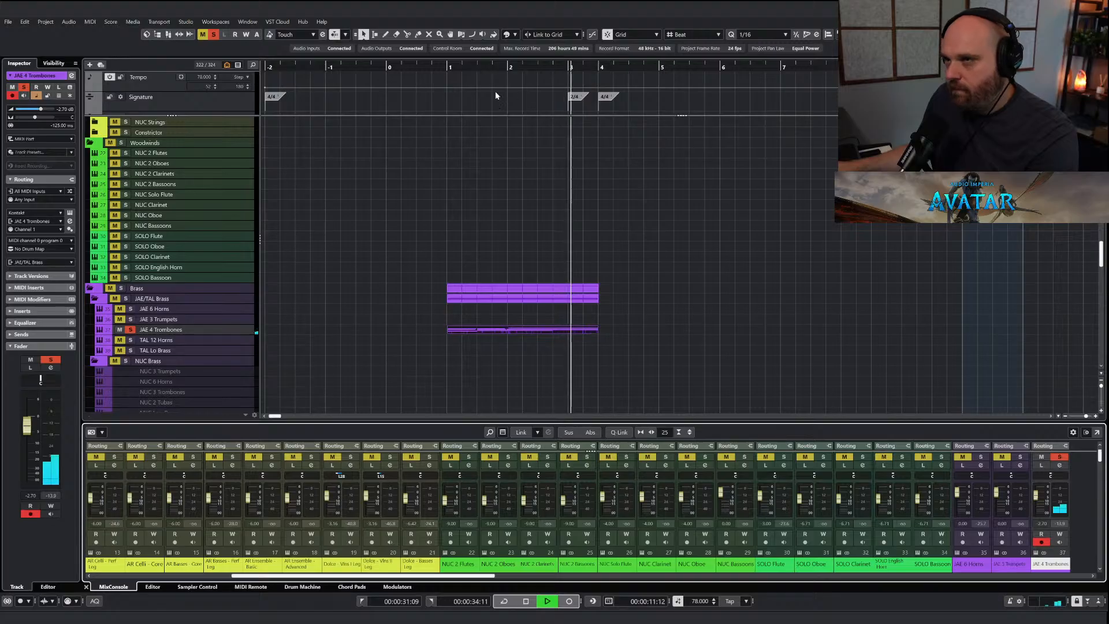
key("space")
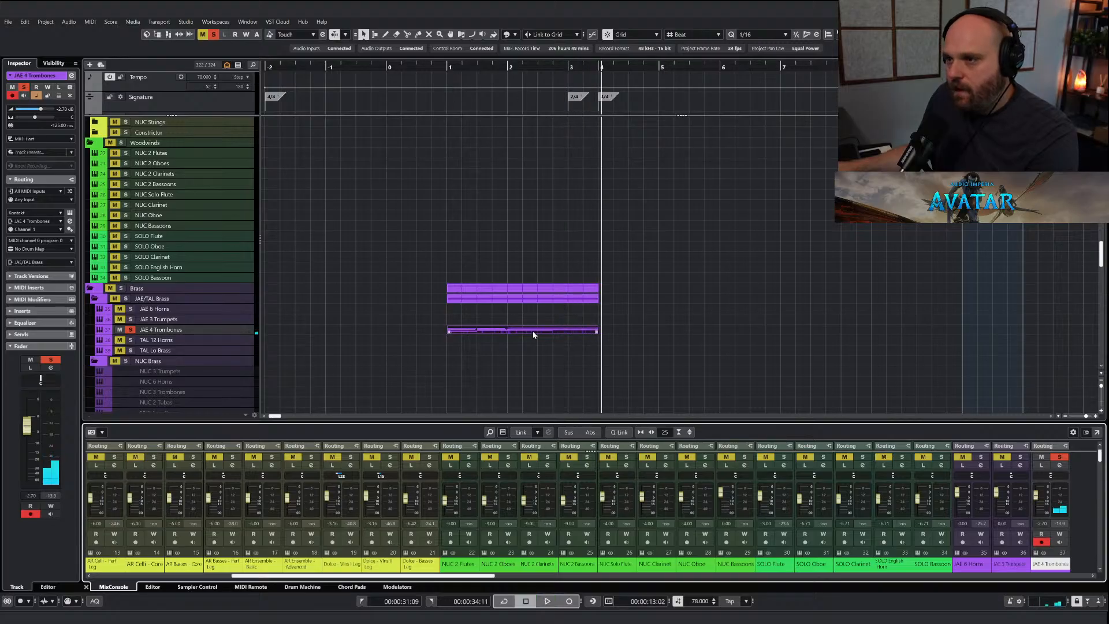
Redraw the trombones' modulation curve to rise higher from late in bar 2 to the end of the part.
left_click(533, 333)
double_click(533, 332)
right_click(517, 353)
left_click(538, 352)
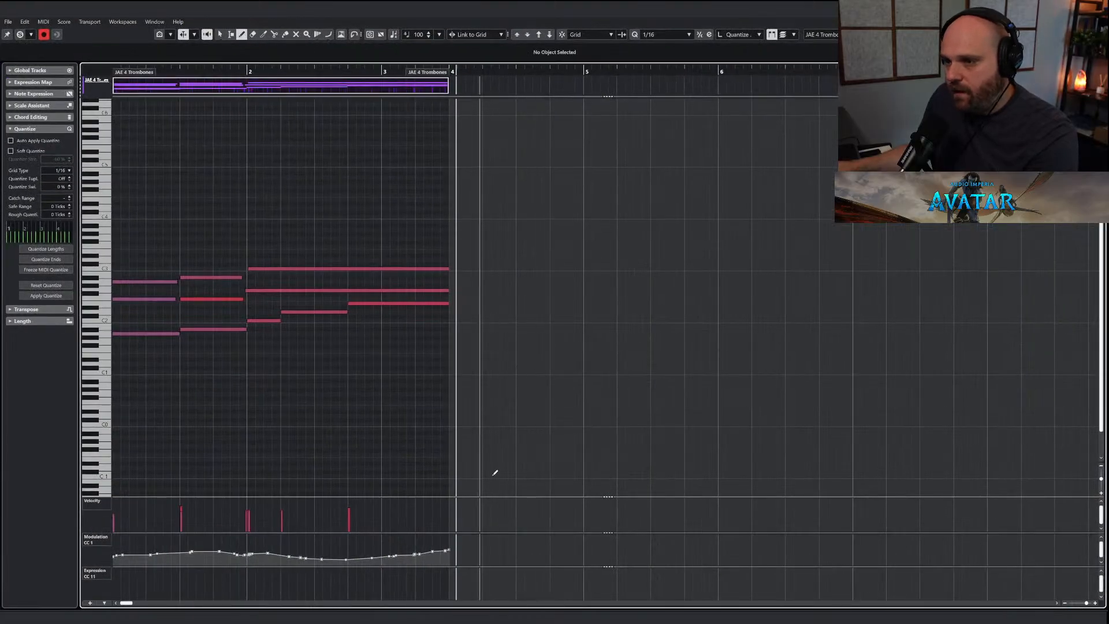
left_click_drag(351, 556, 454, 544)
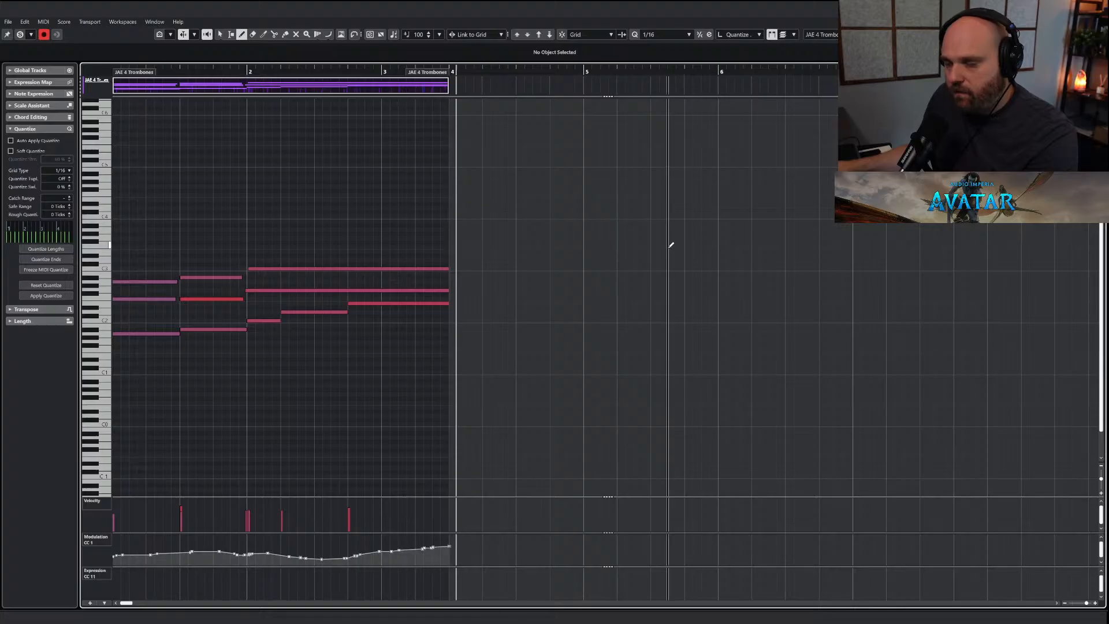
key("Escape")
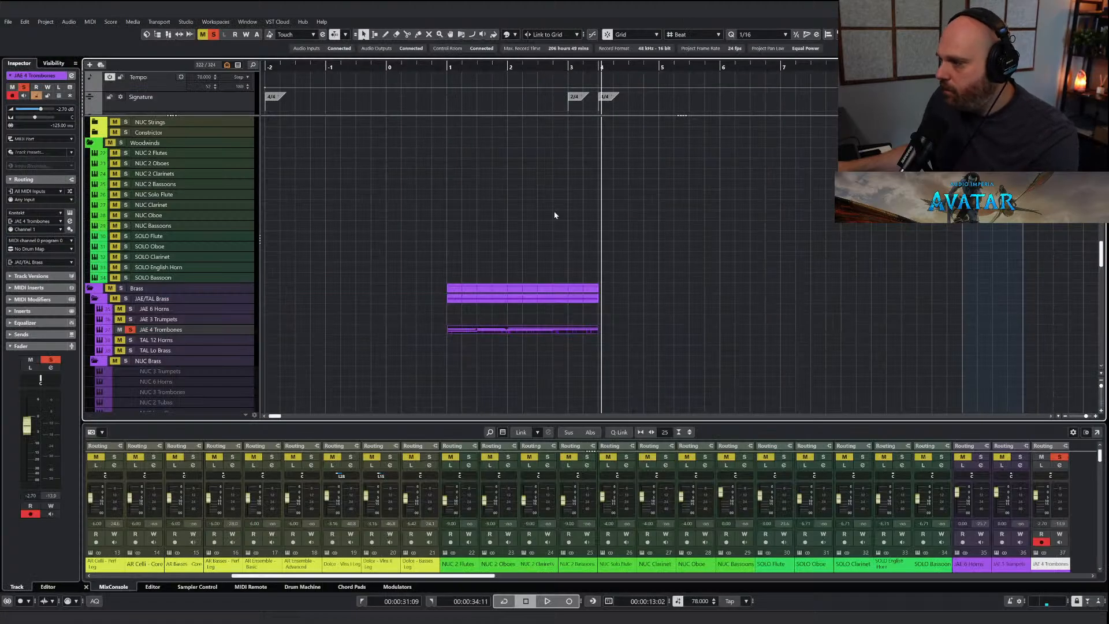
Listen to the start of the soloed trombones from just before bar 1.
scroll(551, 227, "down", 6)
scroll(477, 133, "up", 6)
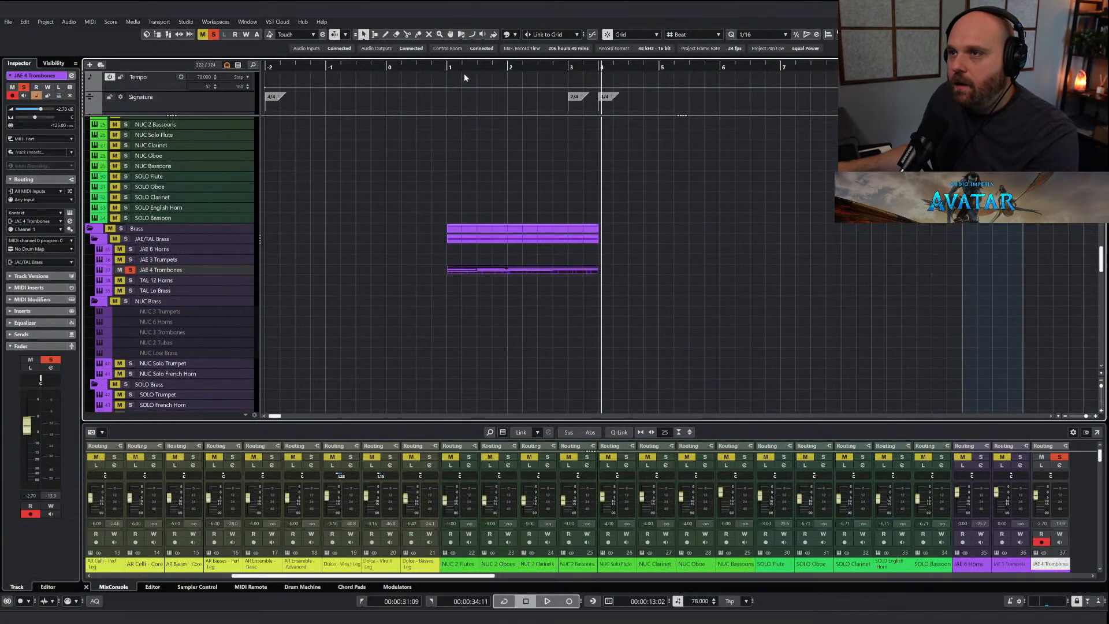
left_click(431, 68)
key("space")
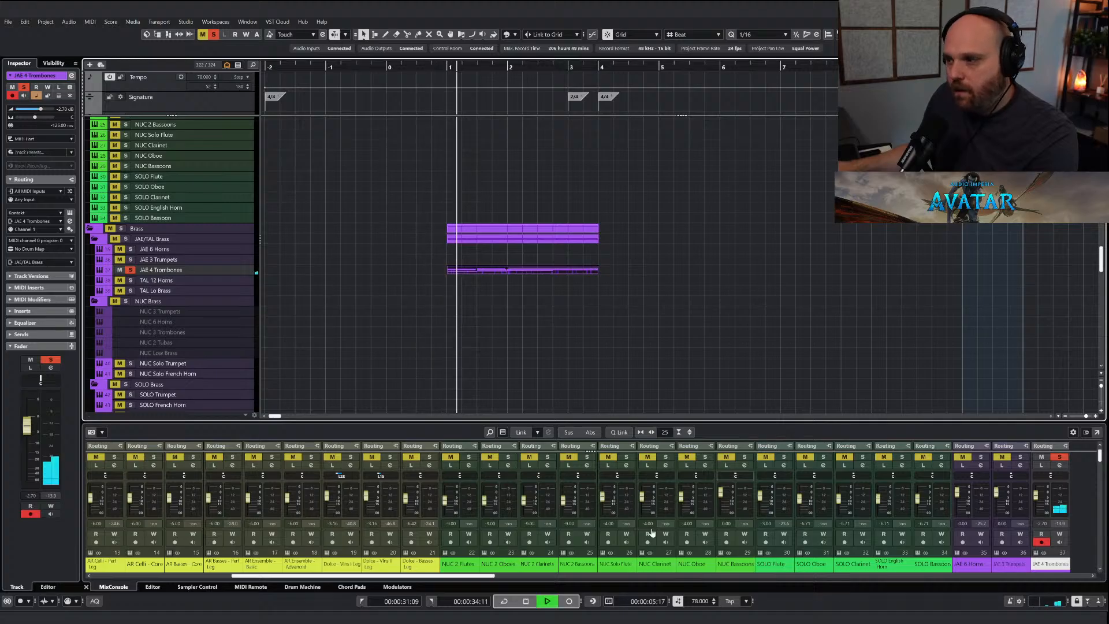
key("space")
Enlarge the mixer to show the group channels' sends and activate the Val Room and Val V Hall sends on Brass ALL.
left_click_drag(465, 576, 877, 576)
left_click_drag(946, 609, 1100, 605)
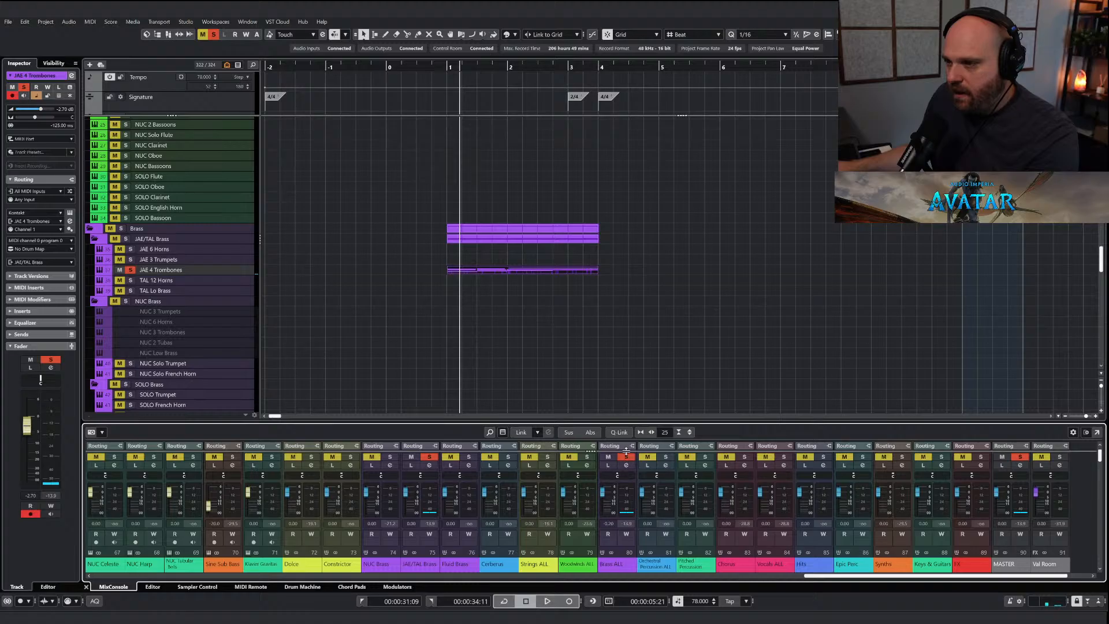
scroll(626, 449, "down", 2)
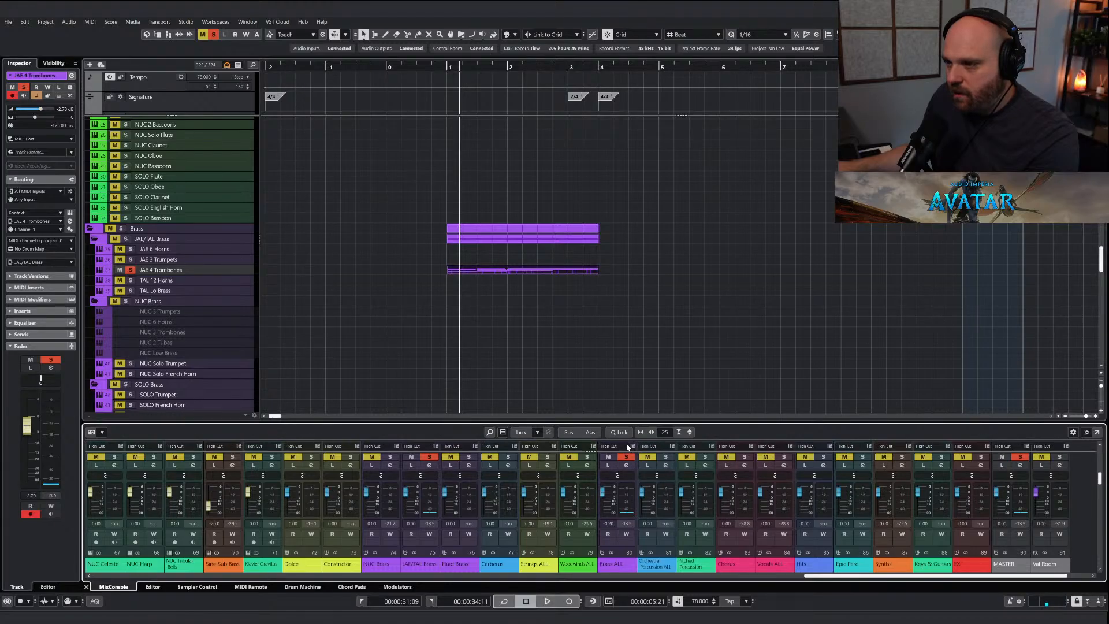
scroll(628, 447, "down", 1)
left_click_drag(631, 318, 631, 285)
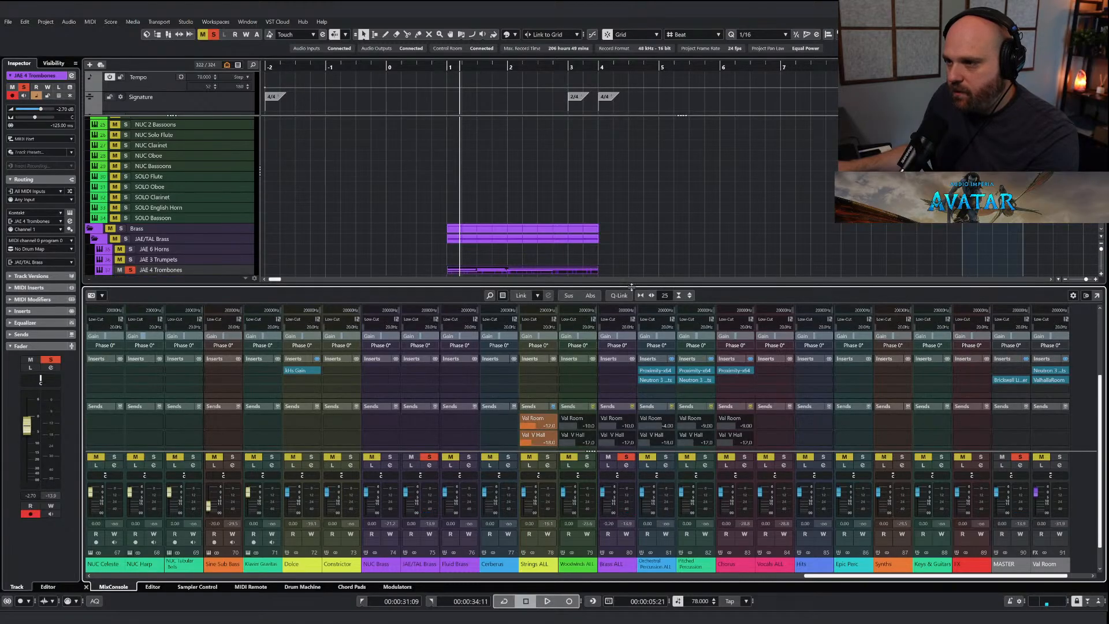
scroll(612, 380, "down", 2)
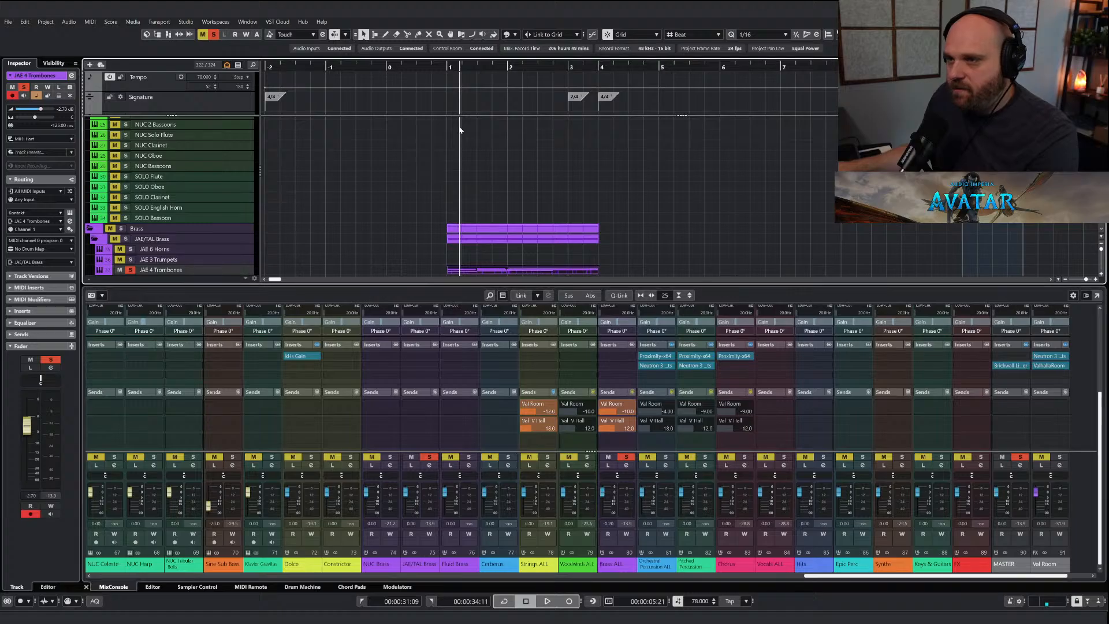
Play from bar 1 with Brass ALL soloed and set its Val Room send to -7 and Val V Hall send to -9.
double_click(447, 67)
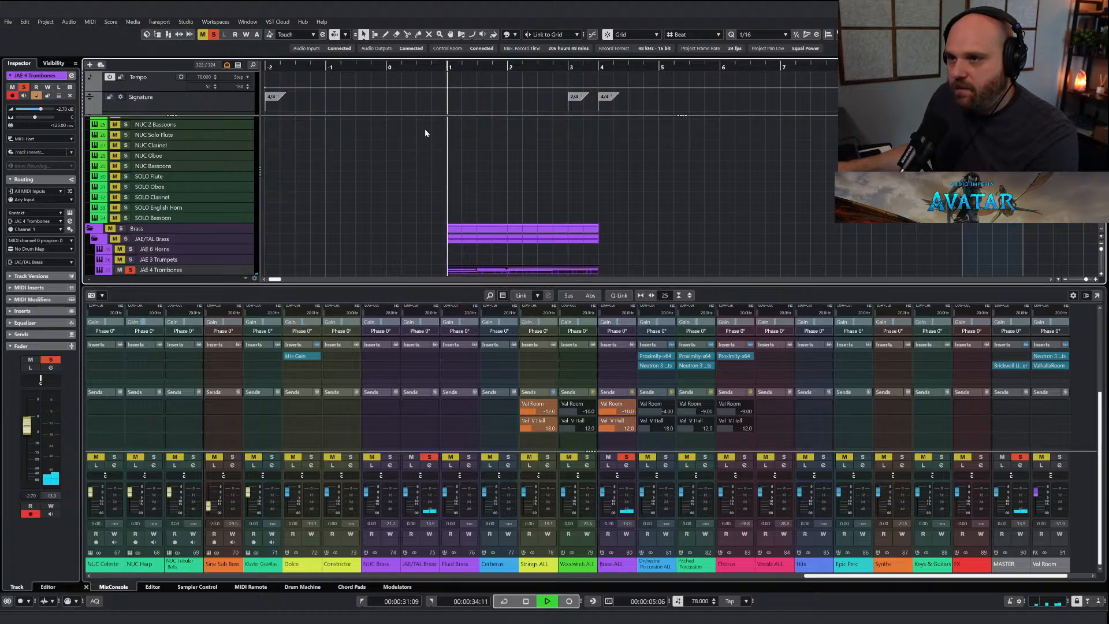
left_click(624, 458)
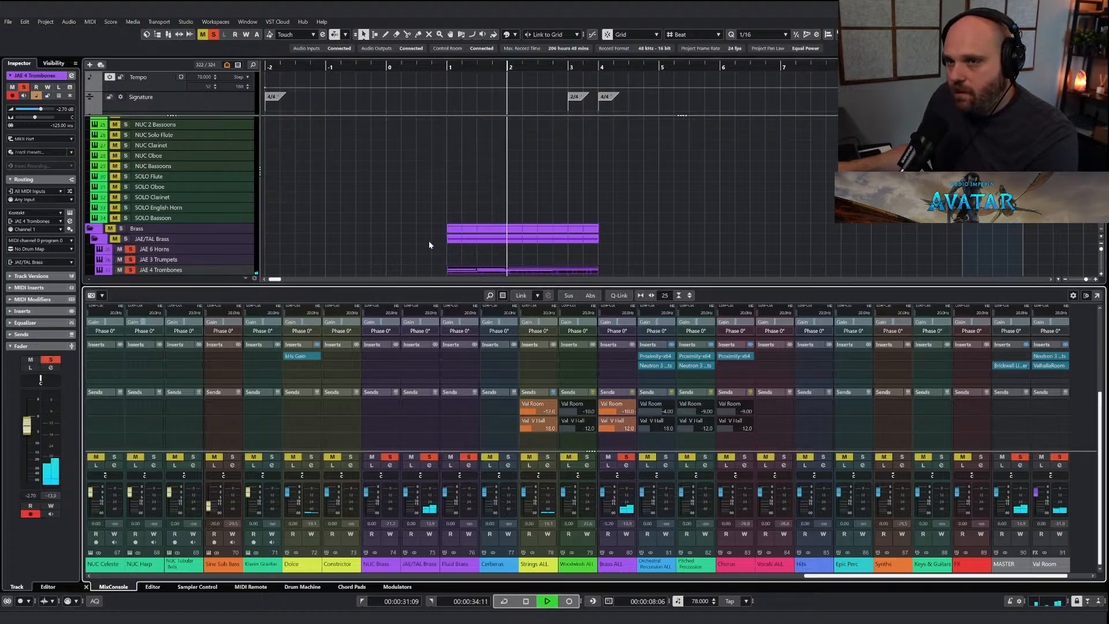
scroll(629, 415, "up", 3)
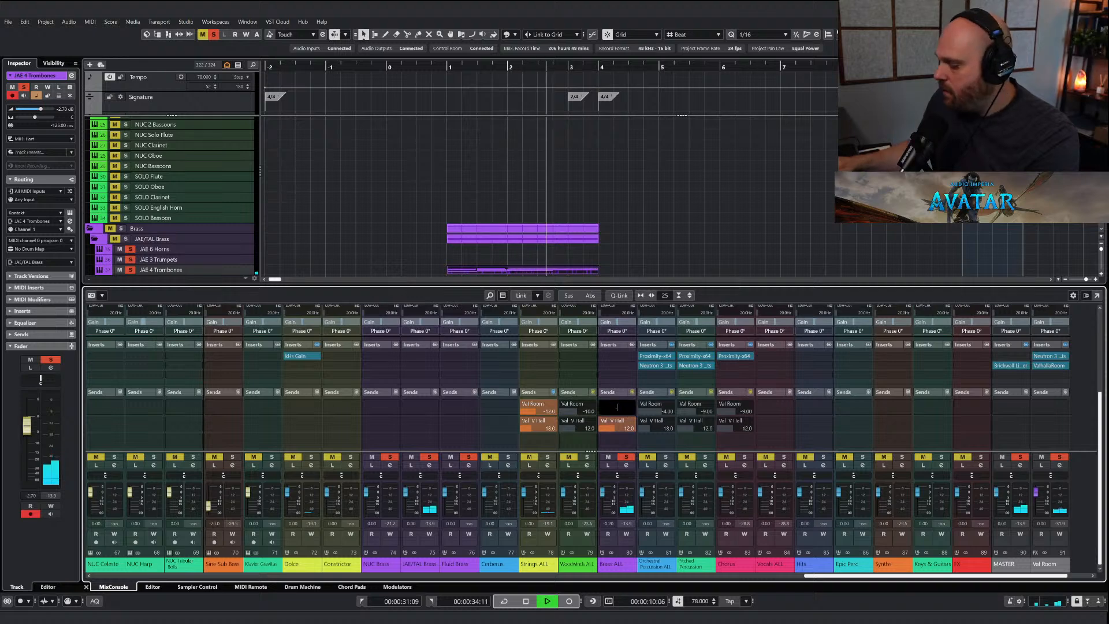
double_click(628, 428)
type("-9")
key("Return")
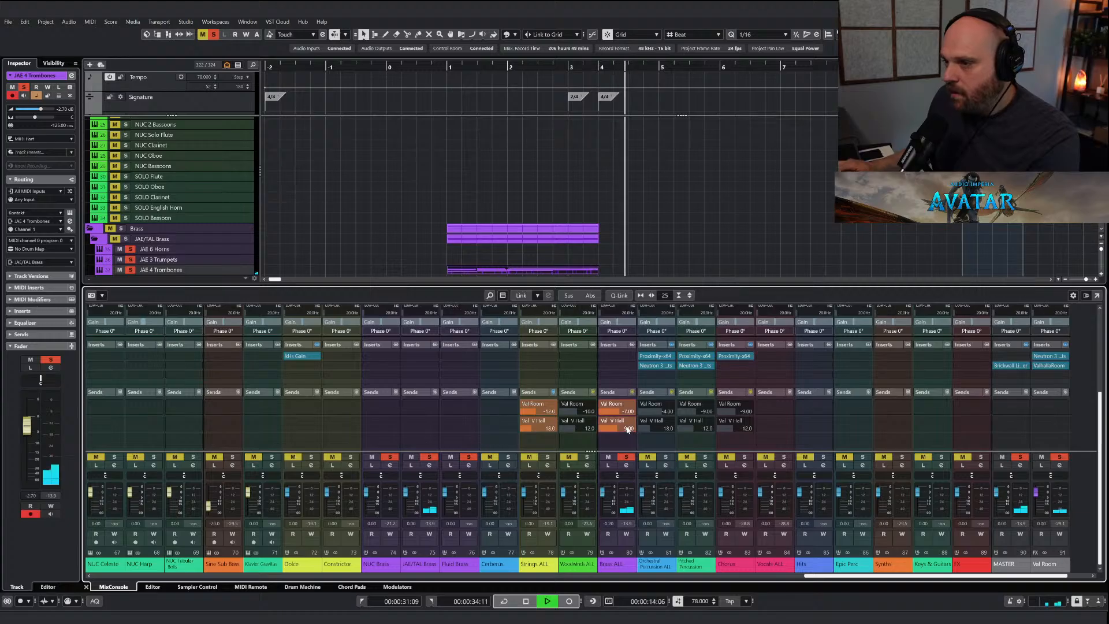
Replay the brass from just before bar 1, clear all solos and play it again with the strings.
left_click(433, 65)
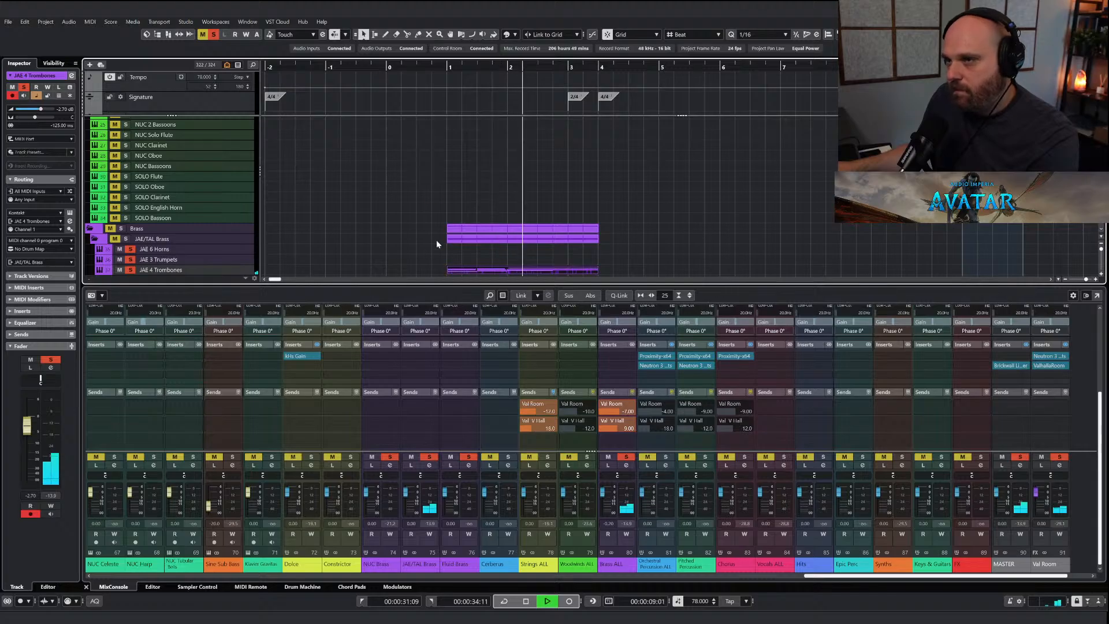
left_click(212, 35)
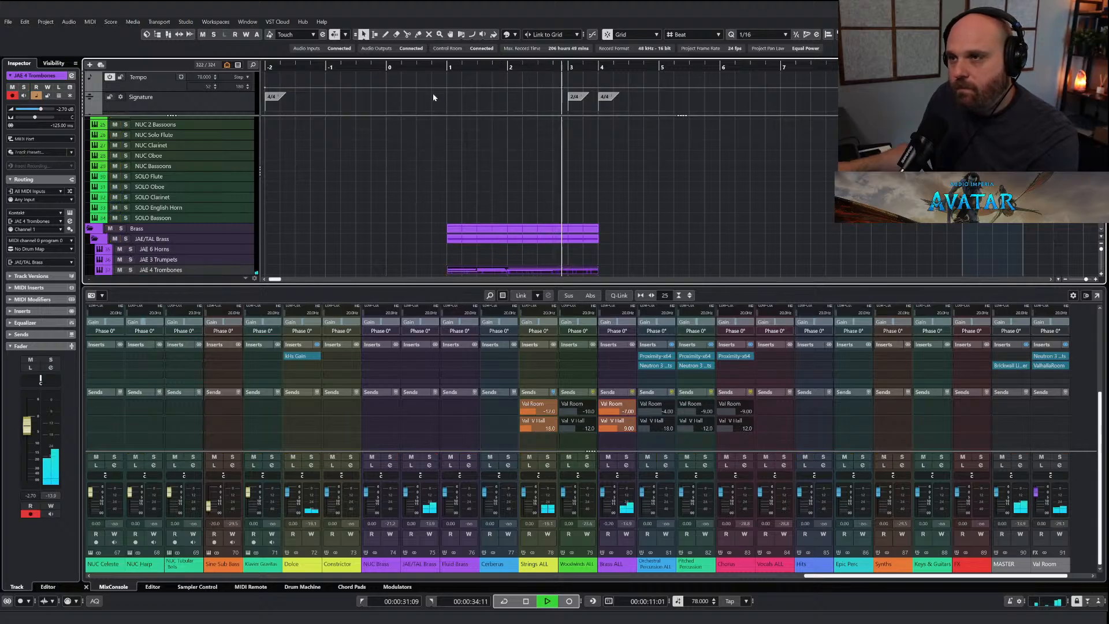
left_click(434, 67)
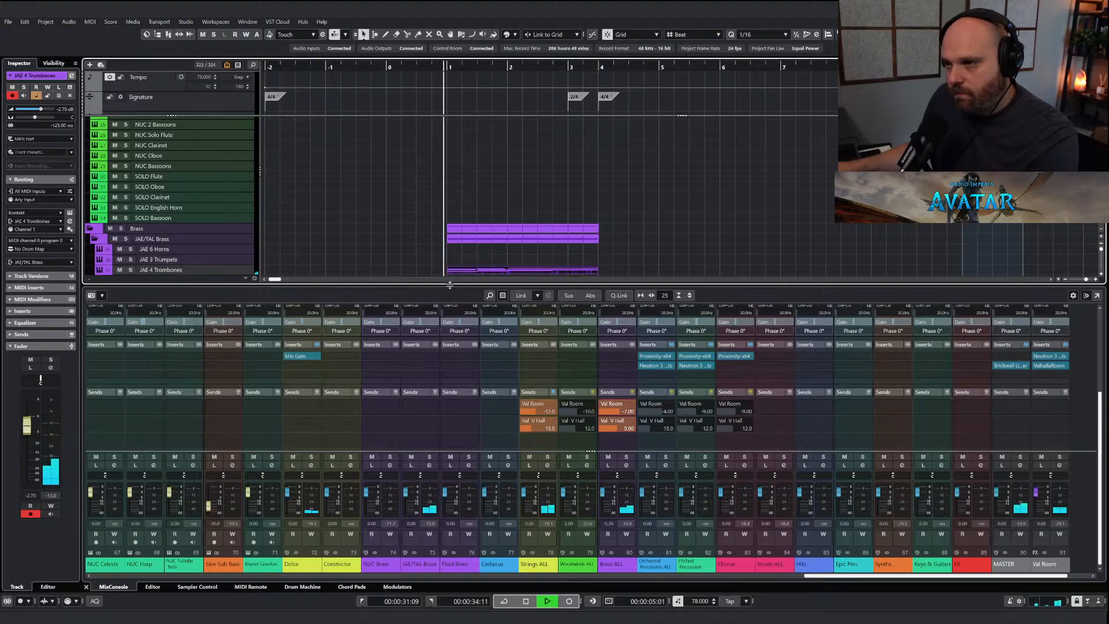
Lower the JAE 4 Trombones fader to -5.89 dB during playback.
key("g")
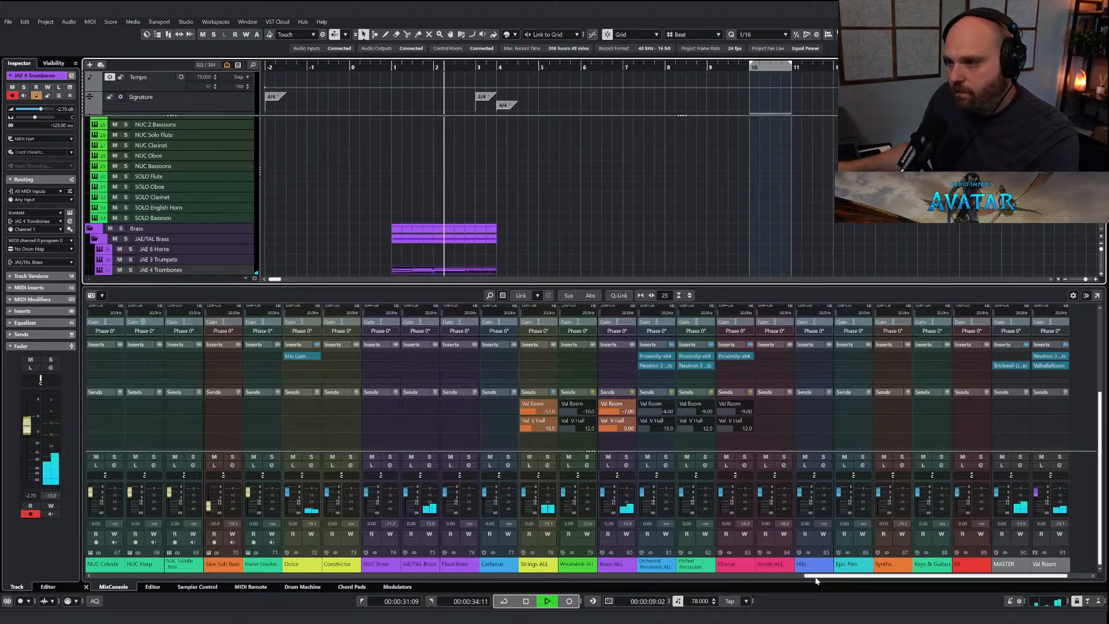
scroll(625, 570, "left", 10)
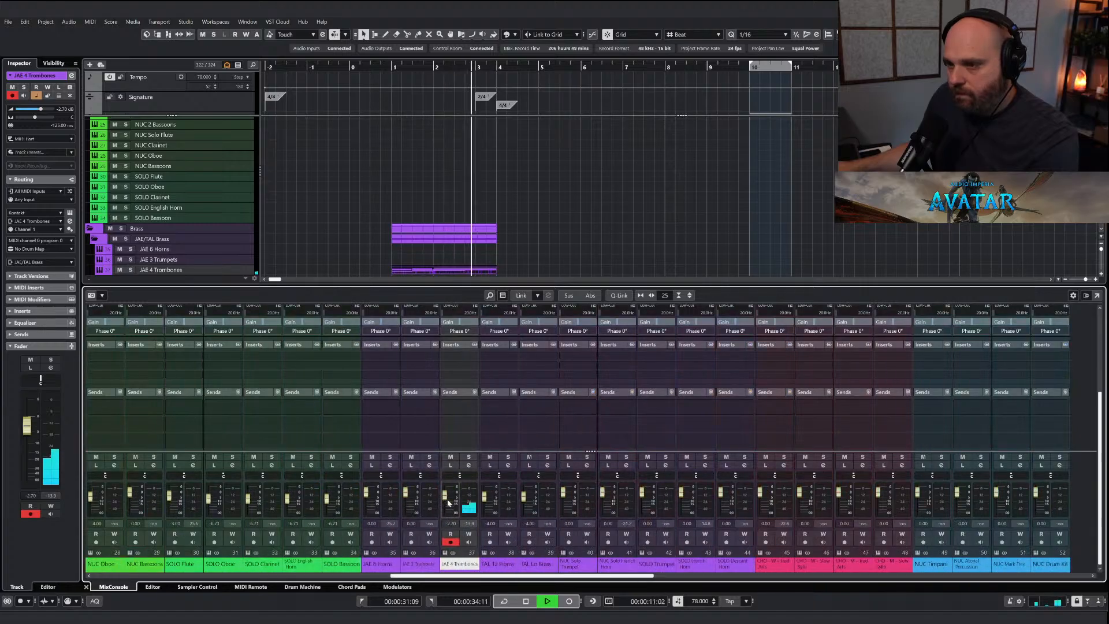
left_click_drag(447, 496, 447, 502)
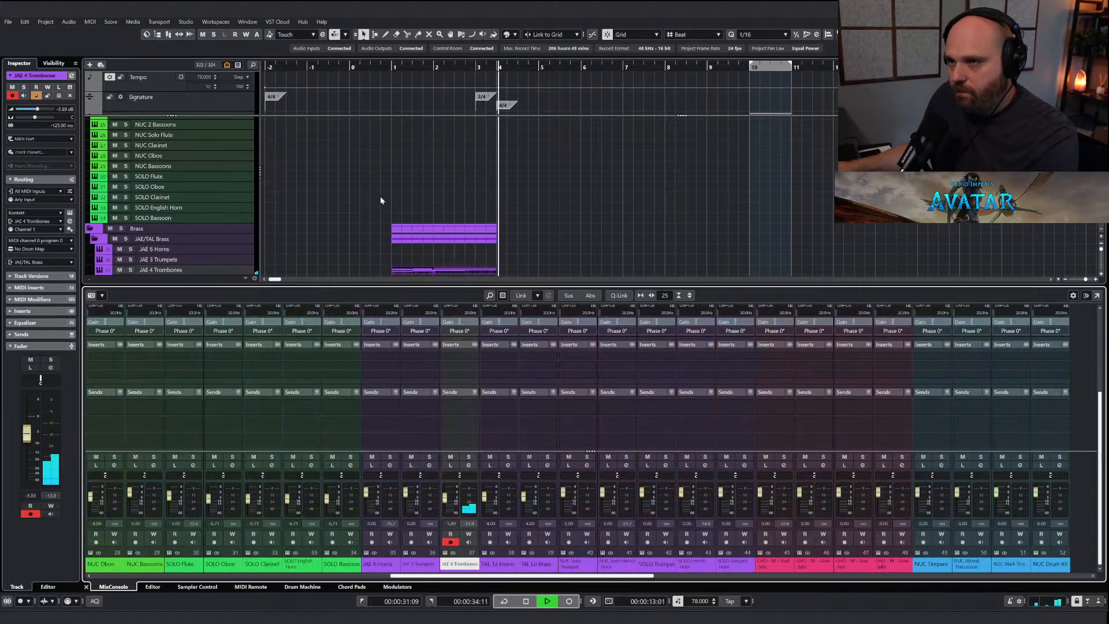
Enable the NUC 2 Tubas track and copy the trombones part onto it at bar 1.
scroll(380, 197, "down", 3)
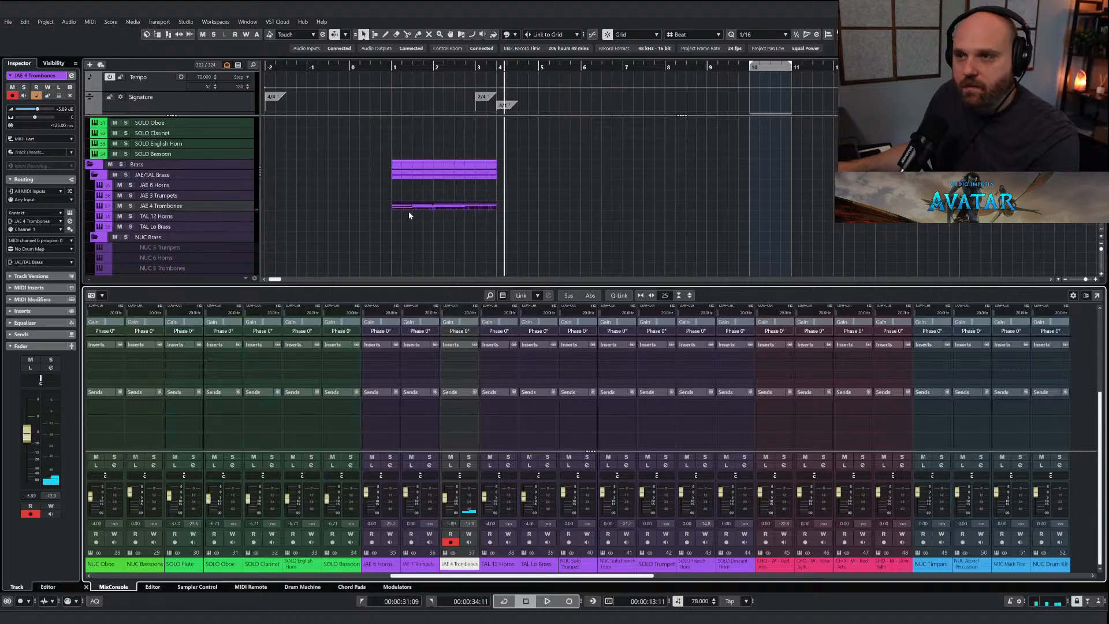
scroll(411, 211, "down", 2)
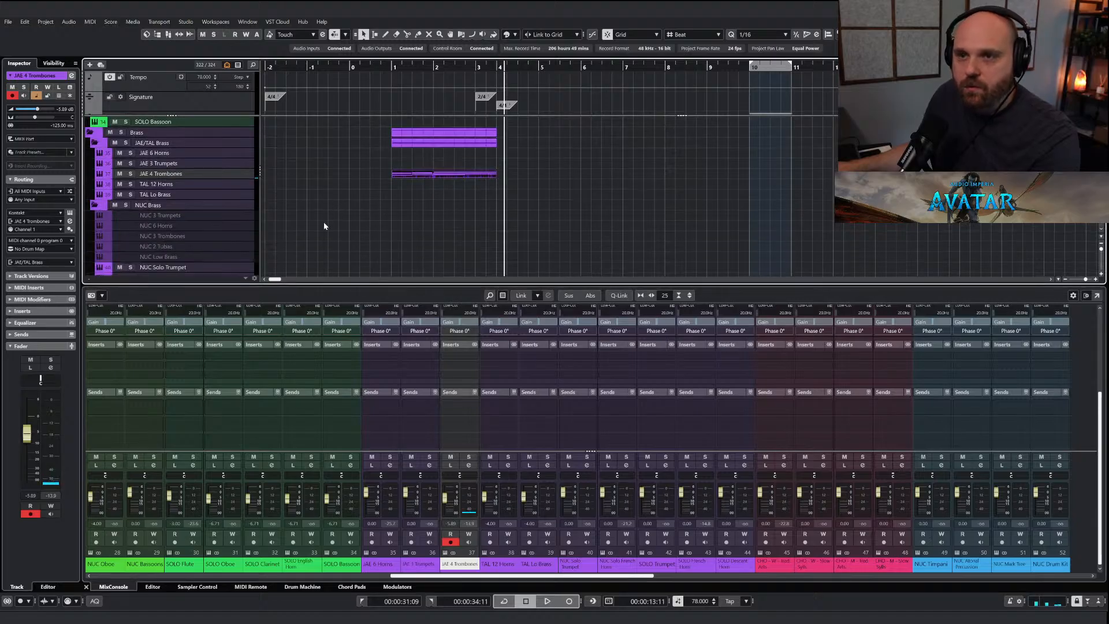
right_click(162, 250)
key("Escape")
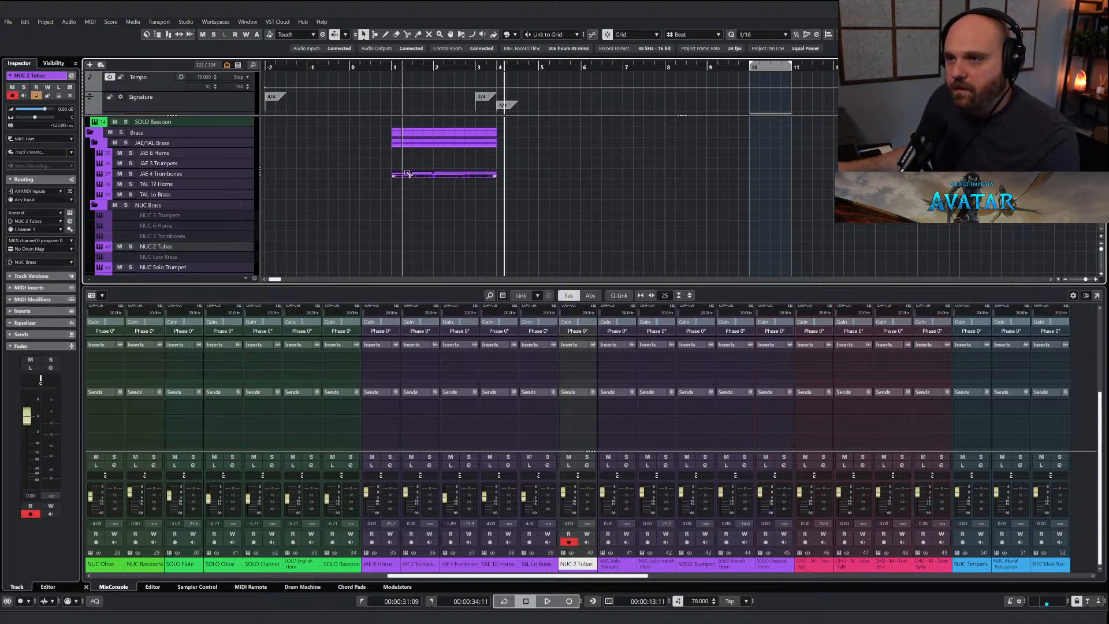
left_click_drag(408, 173, 457, 306)
Delete the upper harmony notes from the NUC 2 Tubas part, keeping only the bass line.
double_click(412, 248)
key("Delete")
left_click_drag(460, 260, 512, 294)
key("Delete")
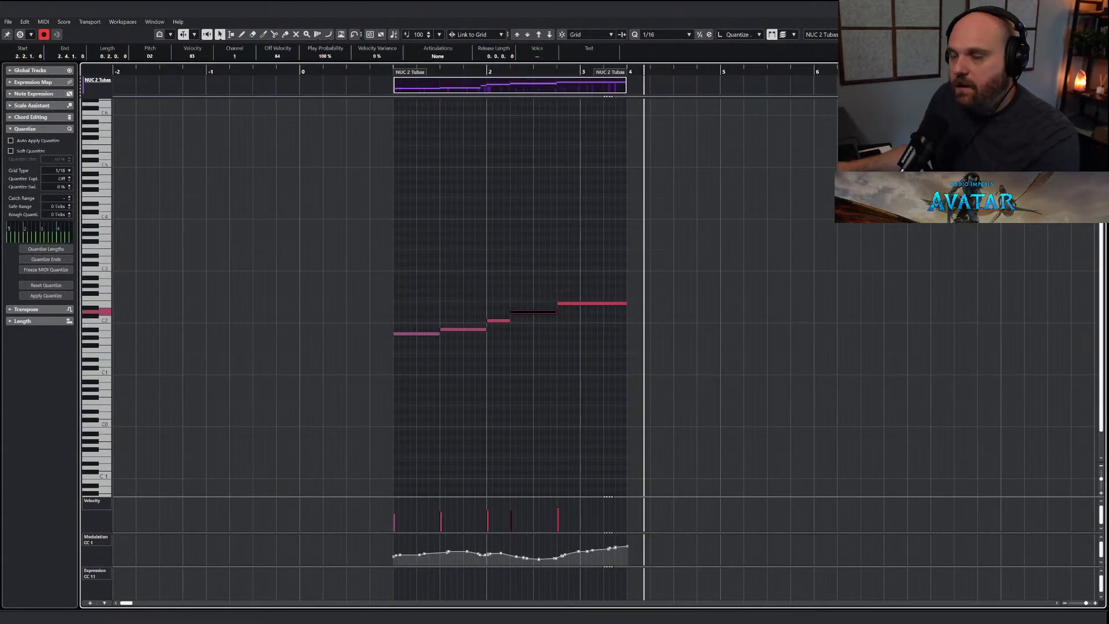
key("Return")
Solo the NUC 2 Tubas track and play it from around bar 1.
left_click(131, 246)
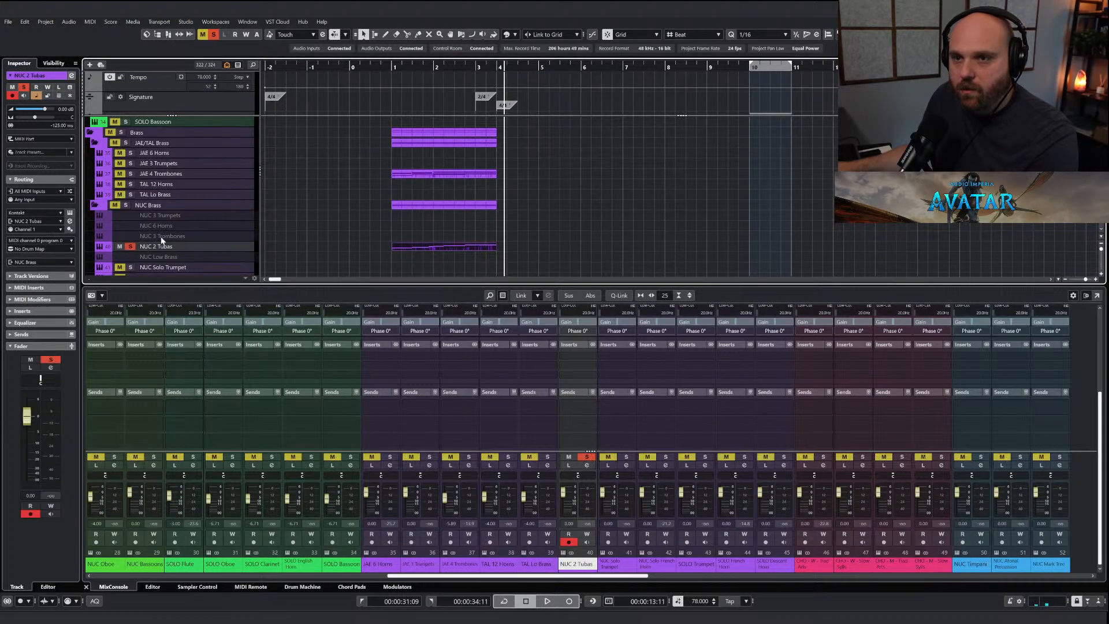
left_click(396, 84)
key("space")
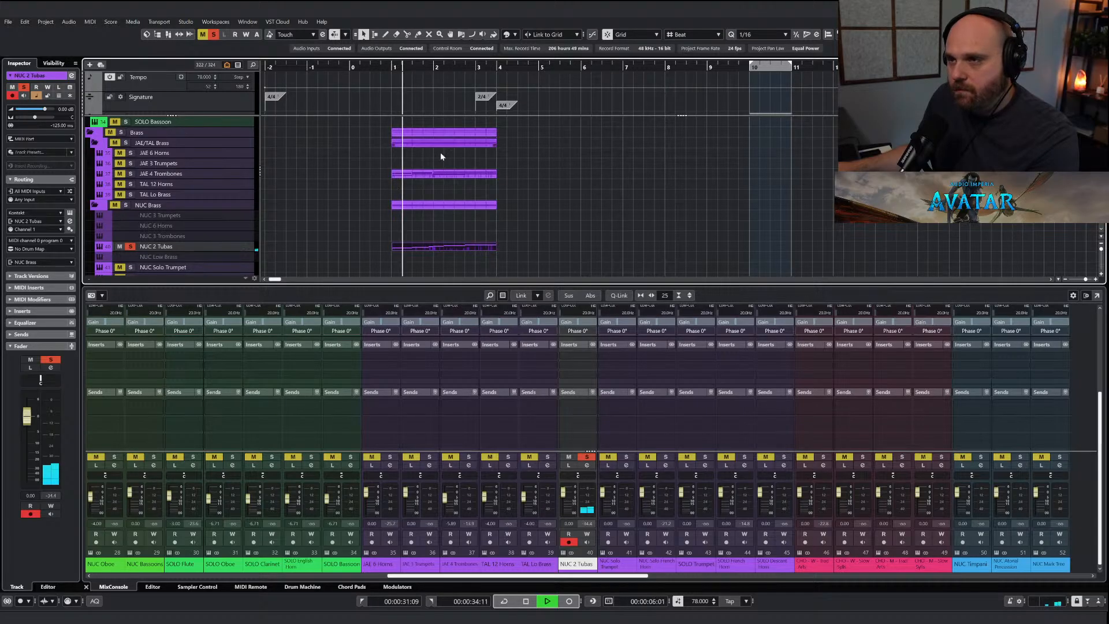
Add the JAE 4 Trombones to the solo, raise their fader slightly, lower NUC 2 Tubas to -2.27 dB and replay.
left_click(130, 174)
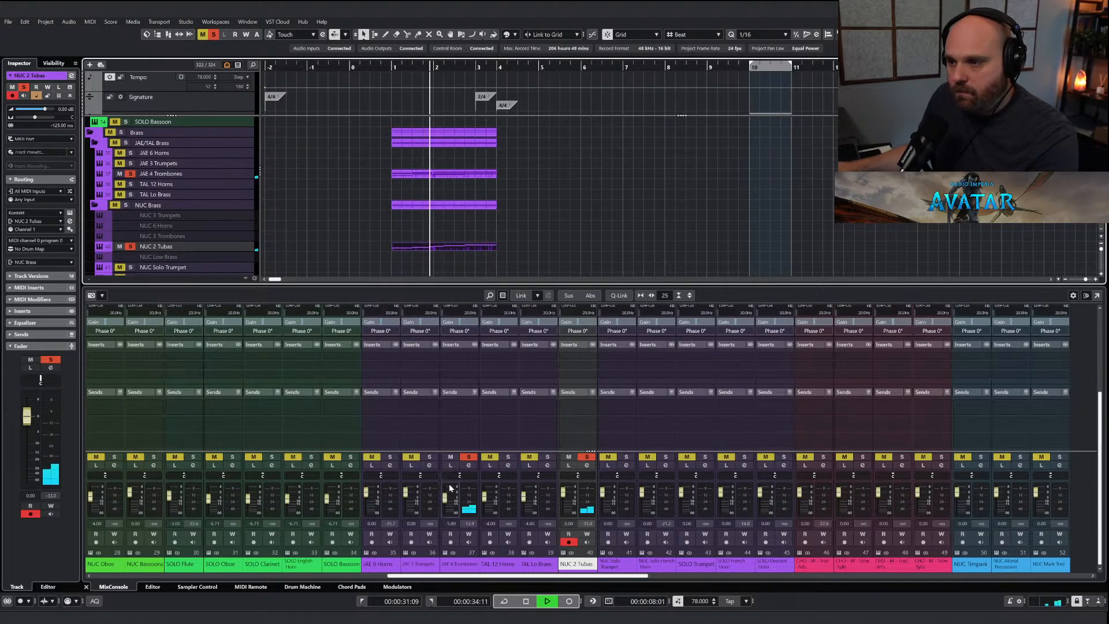
left_click_drag(446, 498, 447, 501)
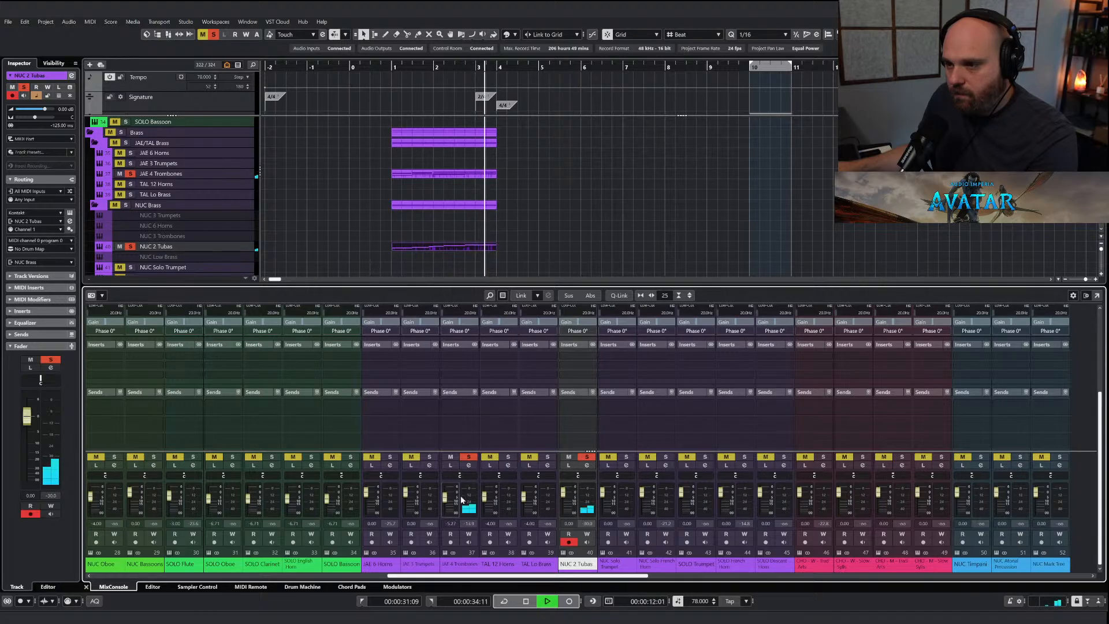
left_click_drag(563, 493, 565, 495)
left_click(354, 67)
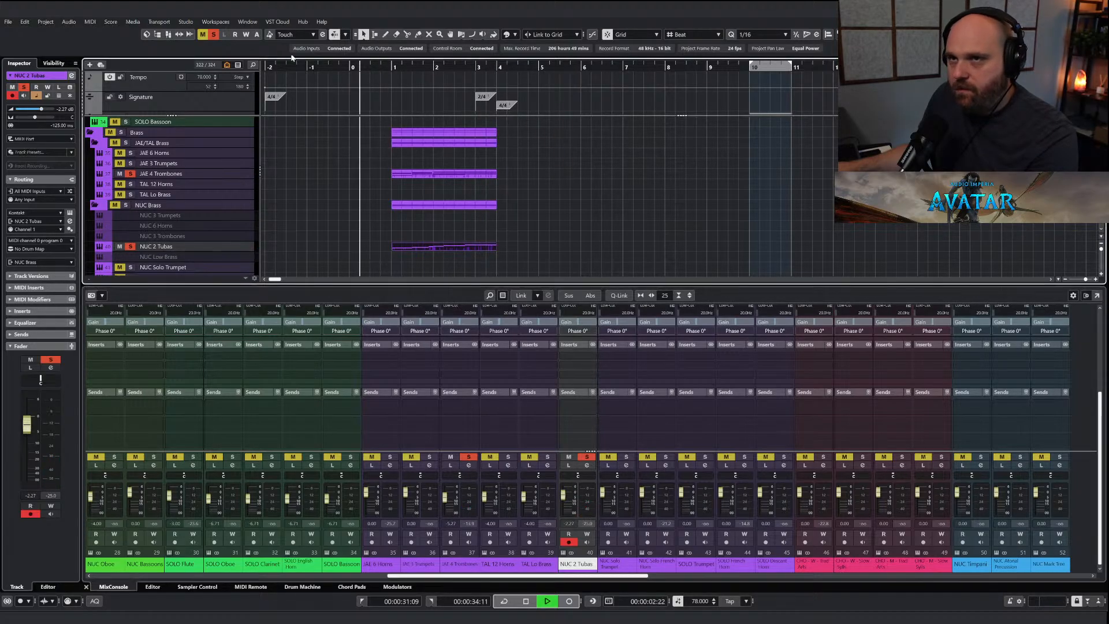
Clear all solos, play the full arrangement through the end of bar 3 and stop playback.
left_click(214, 35)
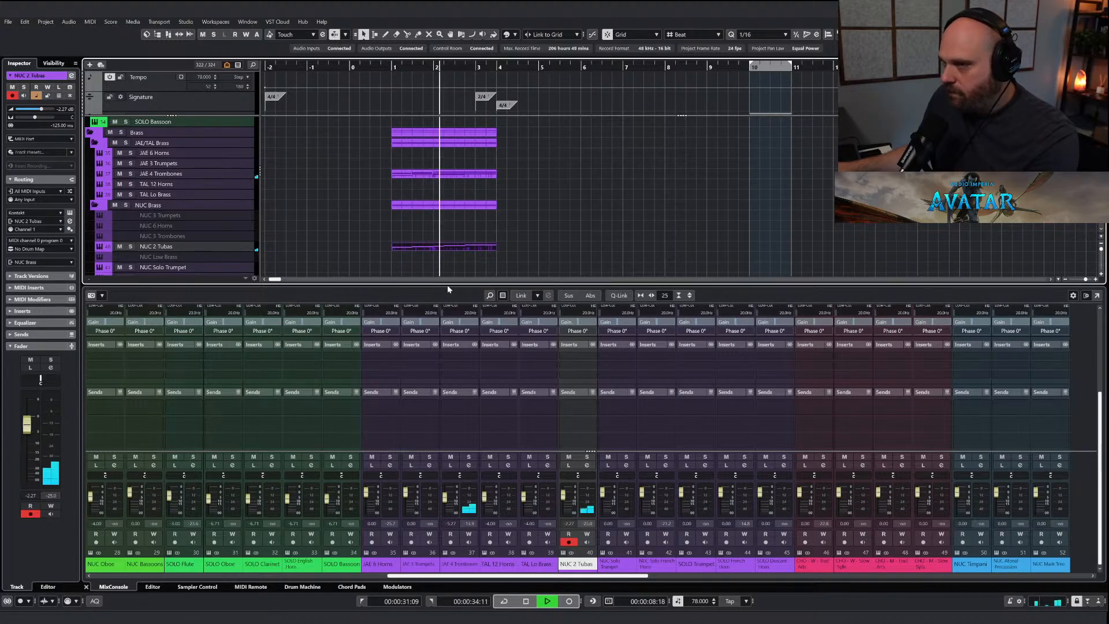
left_click(422, 249)
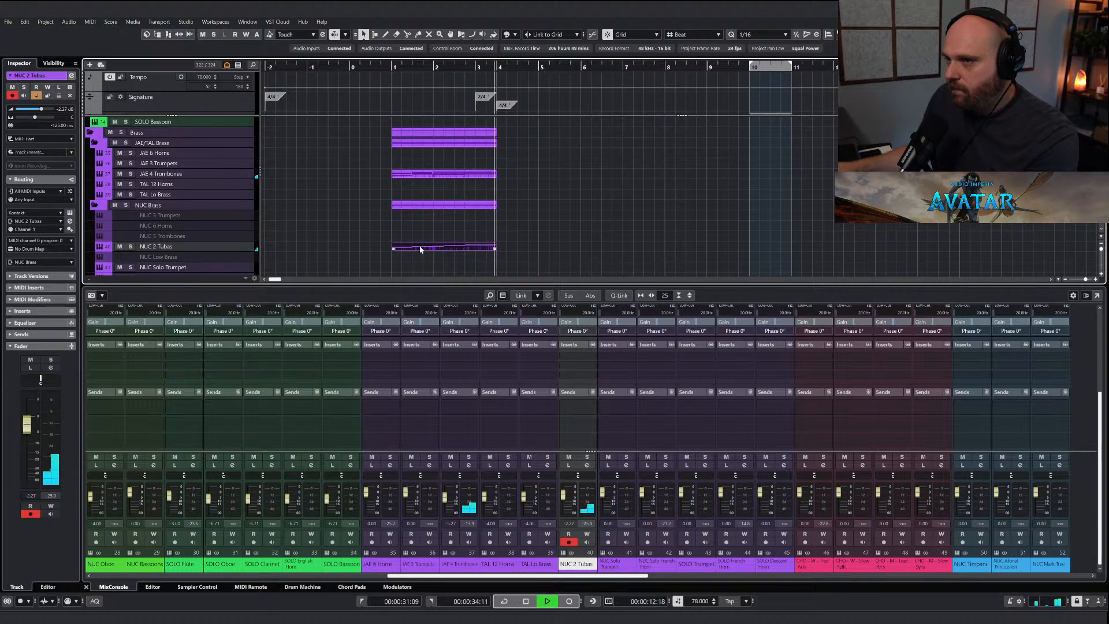
key("space")
Copy all melody notes from the AR Violins I - Perf Leg part.
scroll(413, 231, "up", 10)
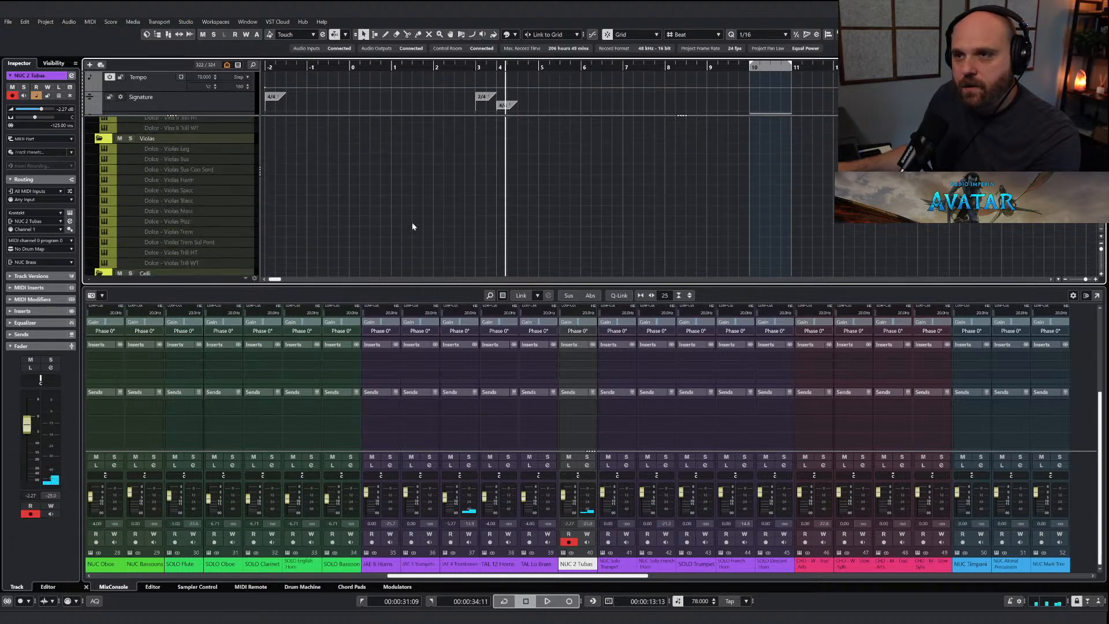
scroll(413, 227, "up", 5)
left_click(424, 135)
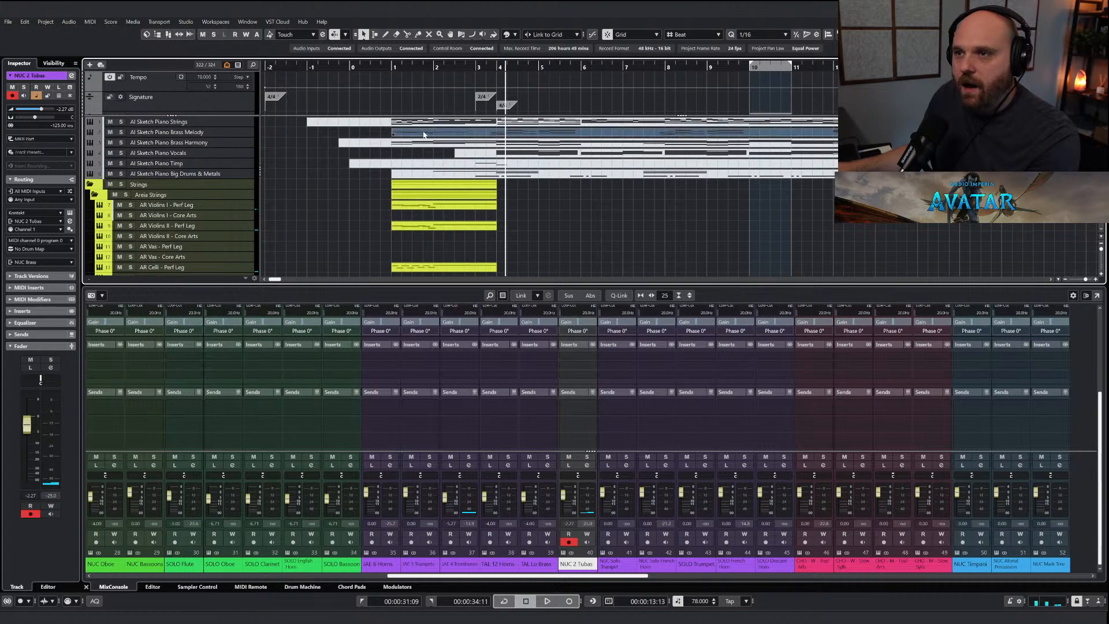
scroll(397, 173, "down", 3)
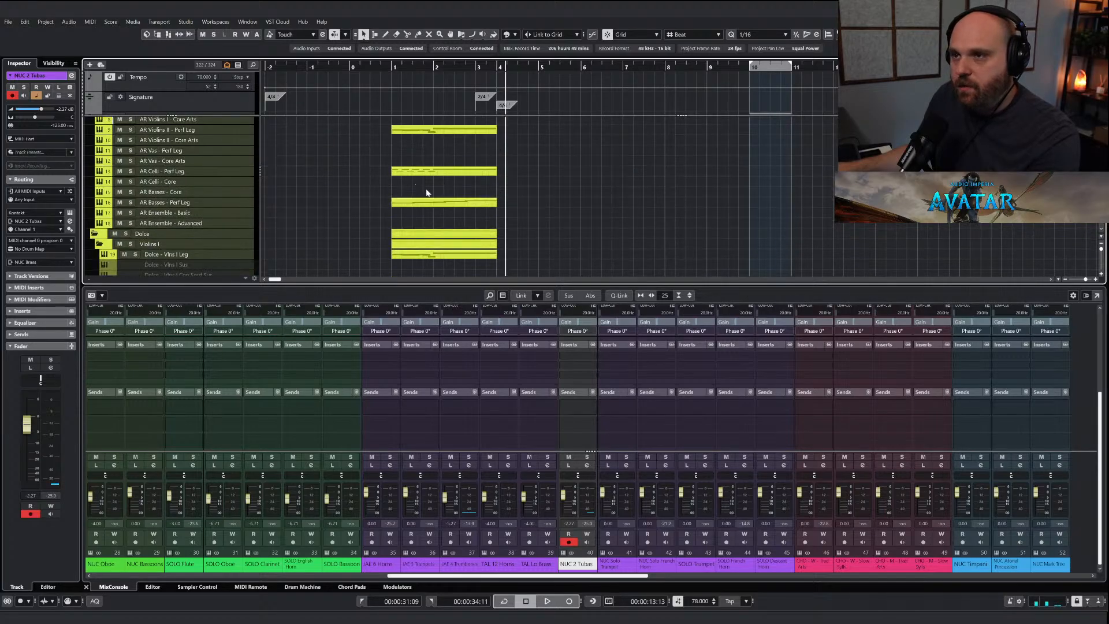
double_click(421, 178)
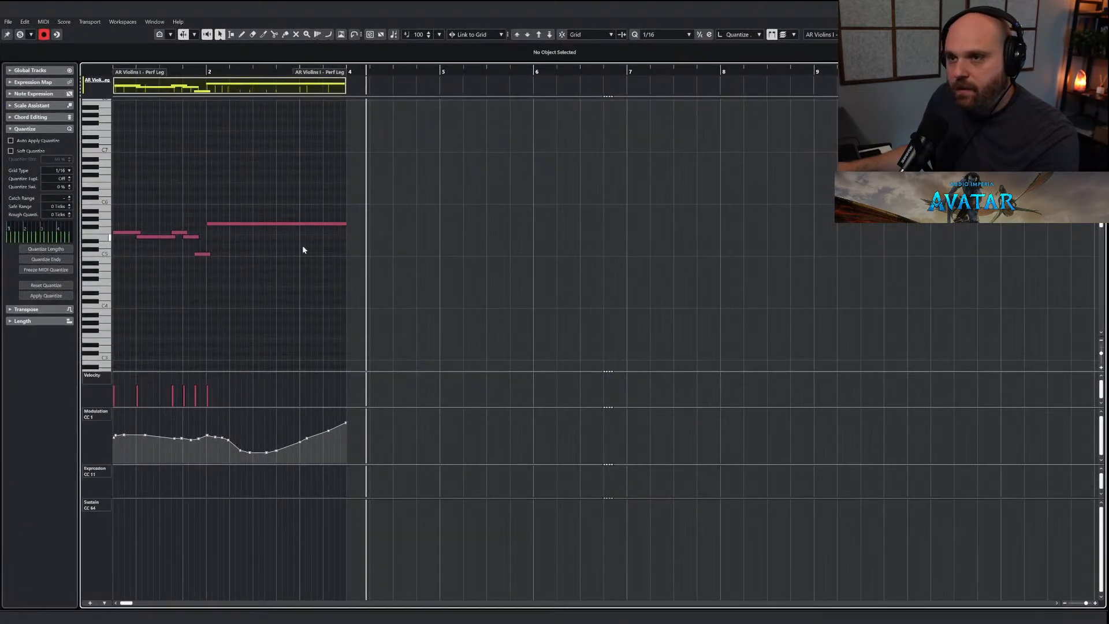
left_click_drag(413, 289, 121, 172)
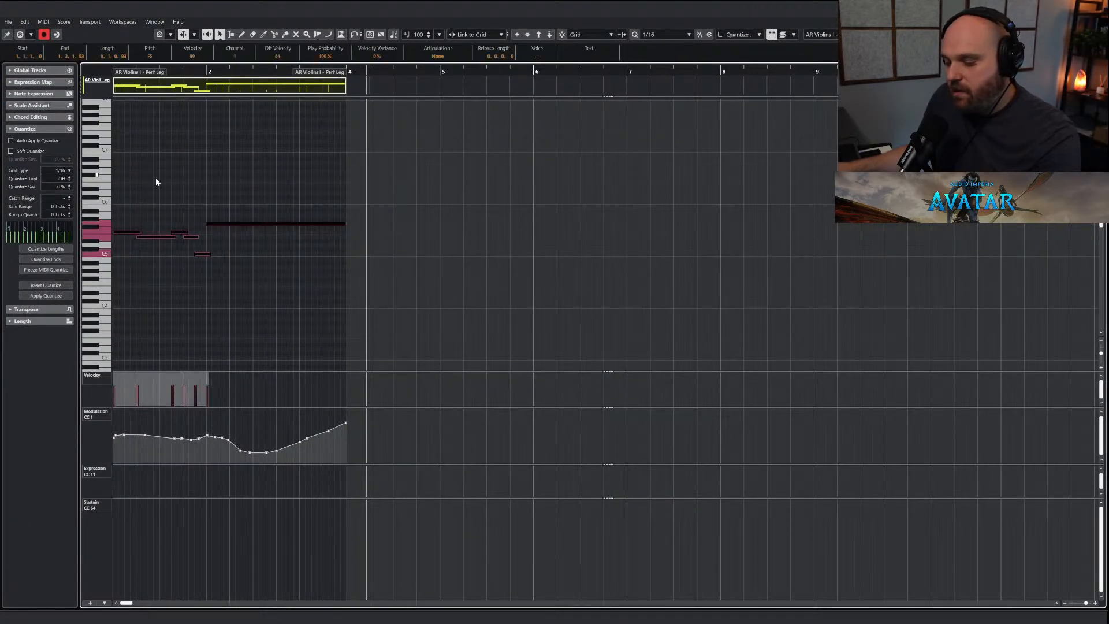
key("Return")
Paste the copied violin melody onto the JAE 6 Horns track at bar 1, then solo the track and start playback.
scroll(352, 194, "down", 15)
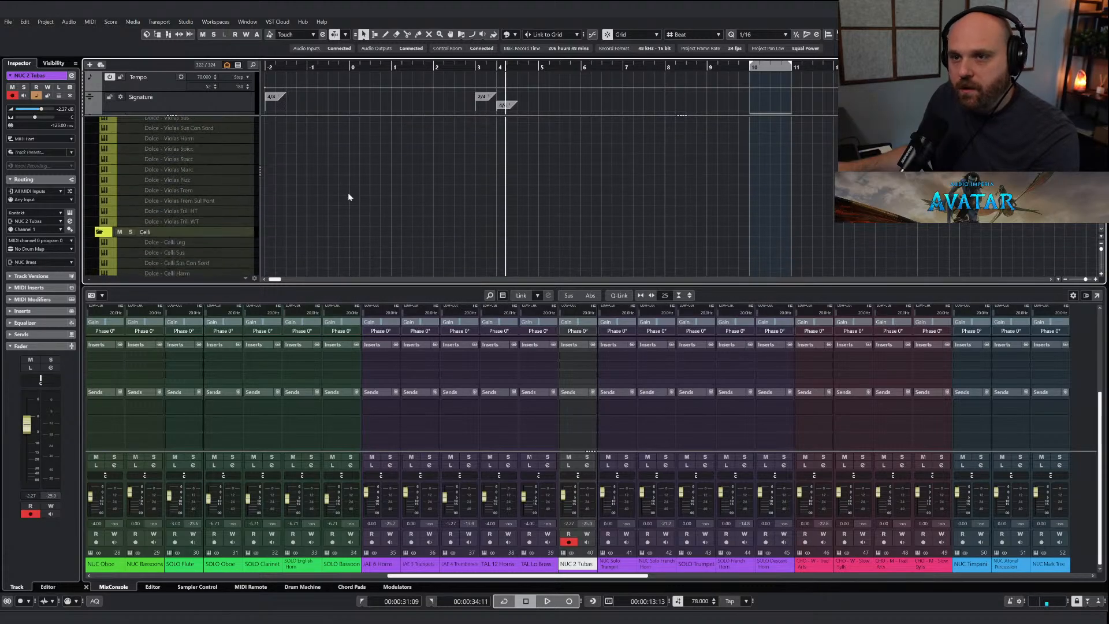
scroll(332, 199, "up", 2)
left_click(393, 71)
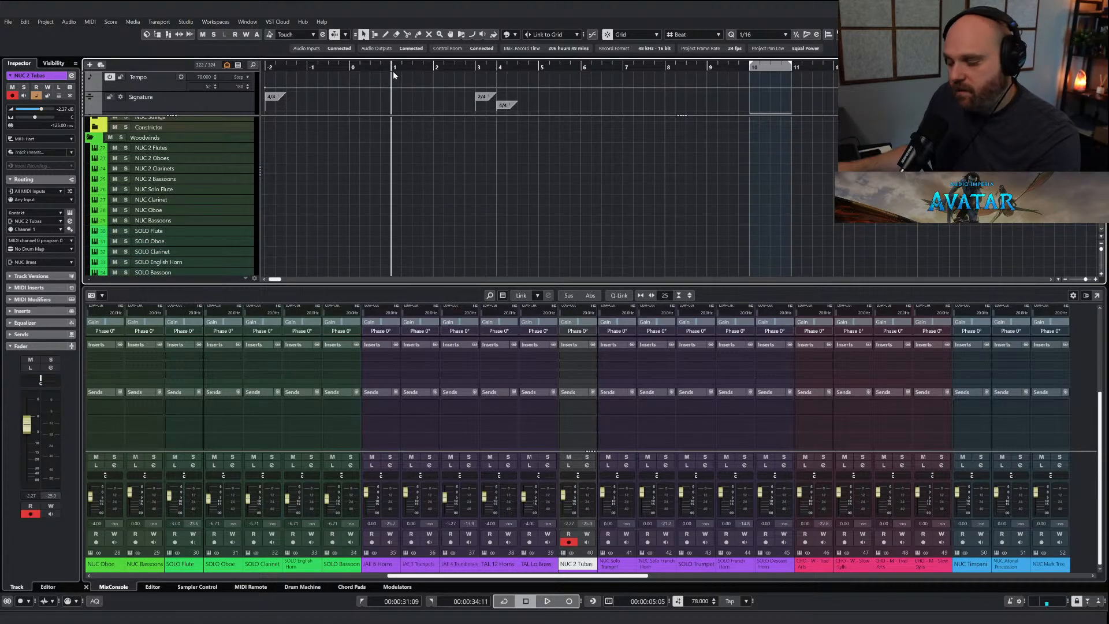
scroll(320, 185, "down", 5)
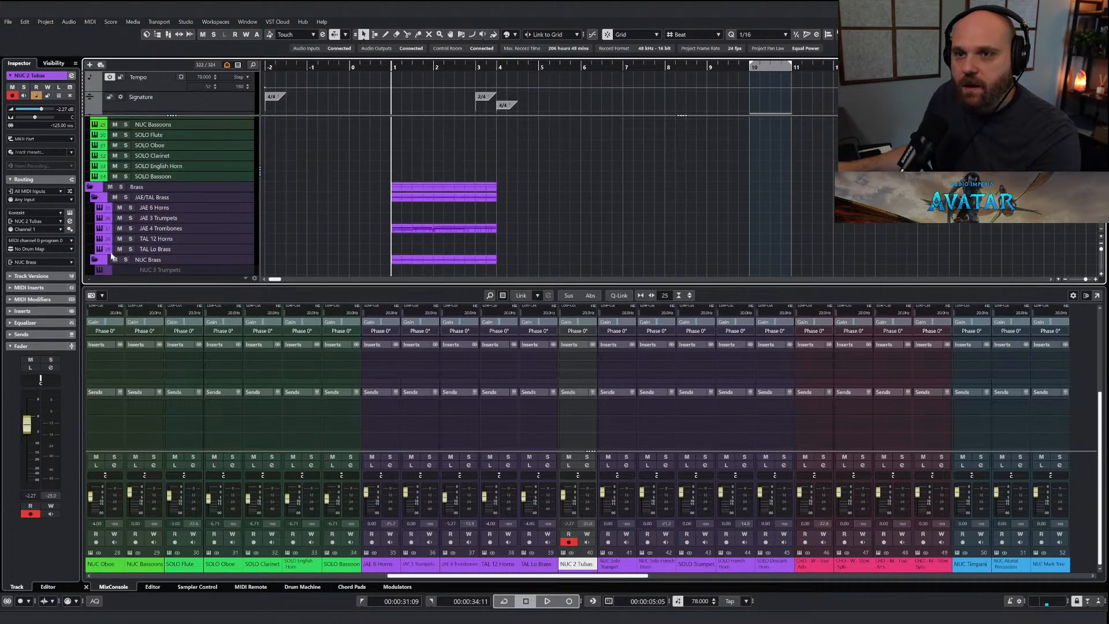
left_click(162, 211)
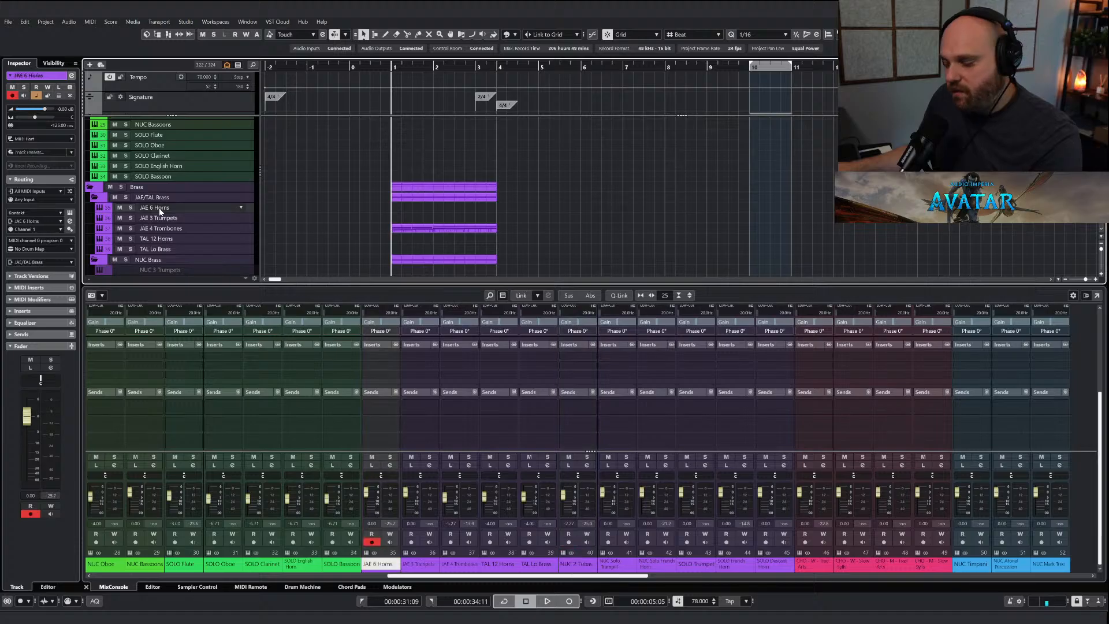
left_click(127, 208)
key("space")
Transpose all notes of the JAE 6 Horns part down two octaves and listen to the soloed result.
double_click(430, 211)
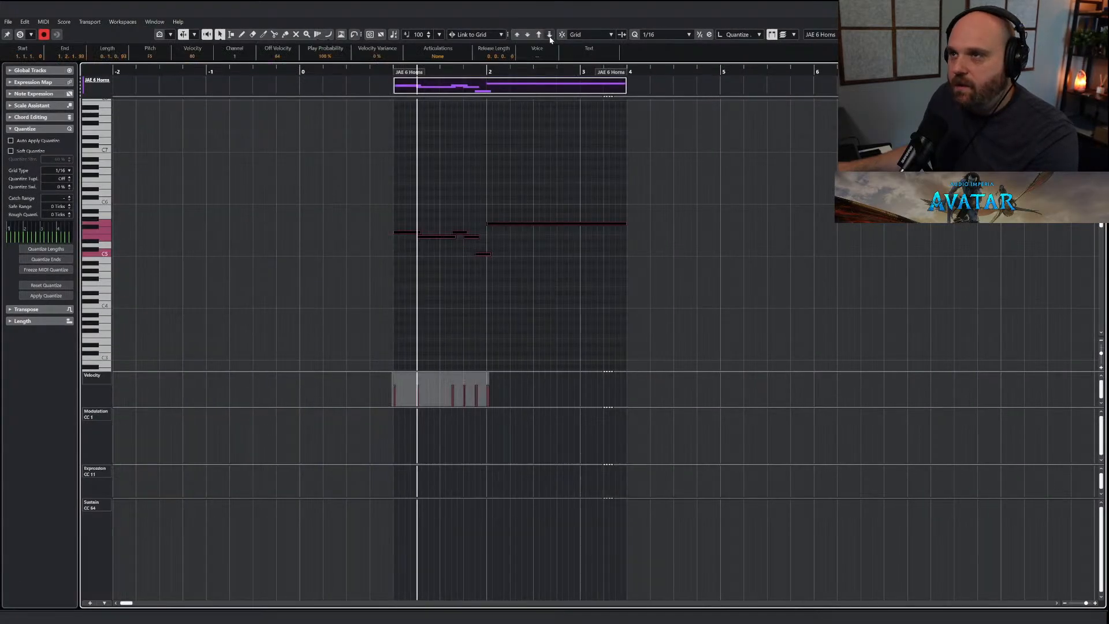
left_click(549, 35)
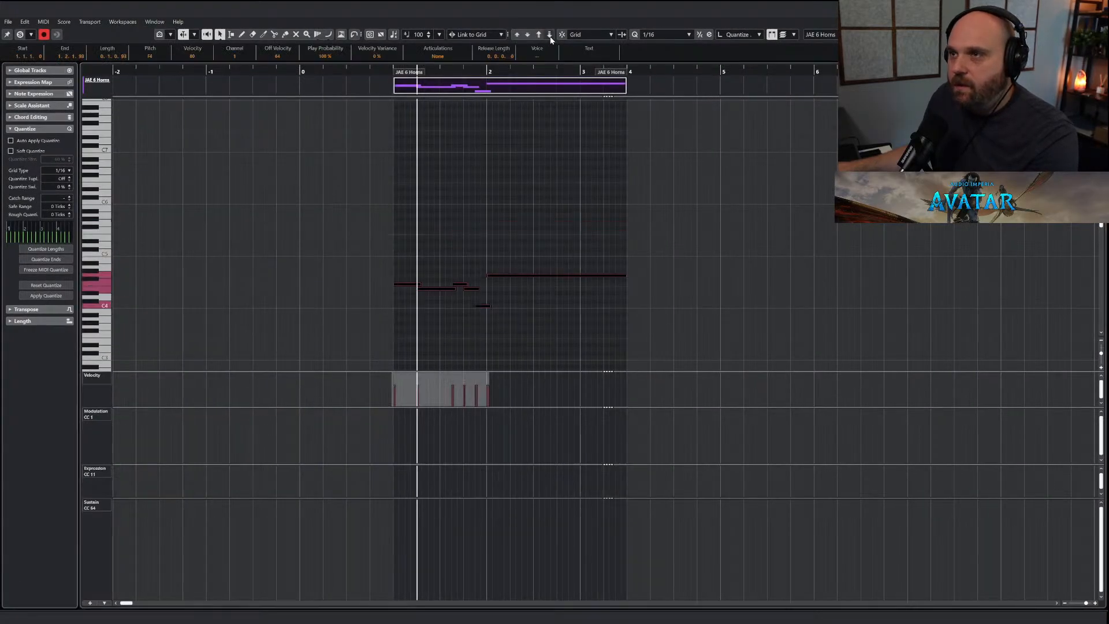
left_click(549, 35)
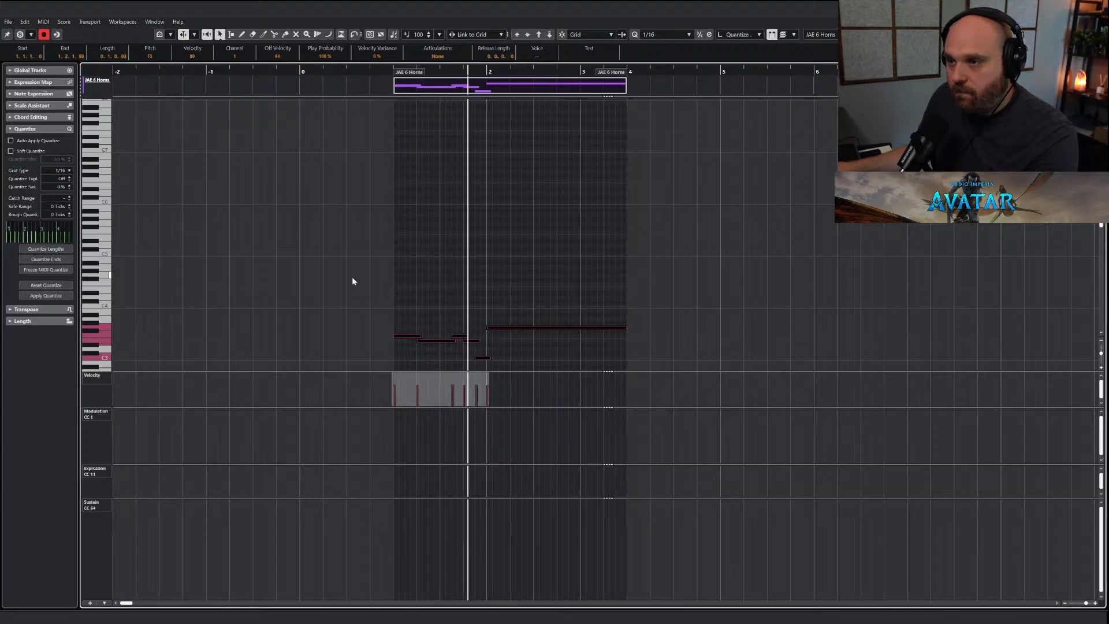
key("Return")
key("space")
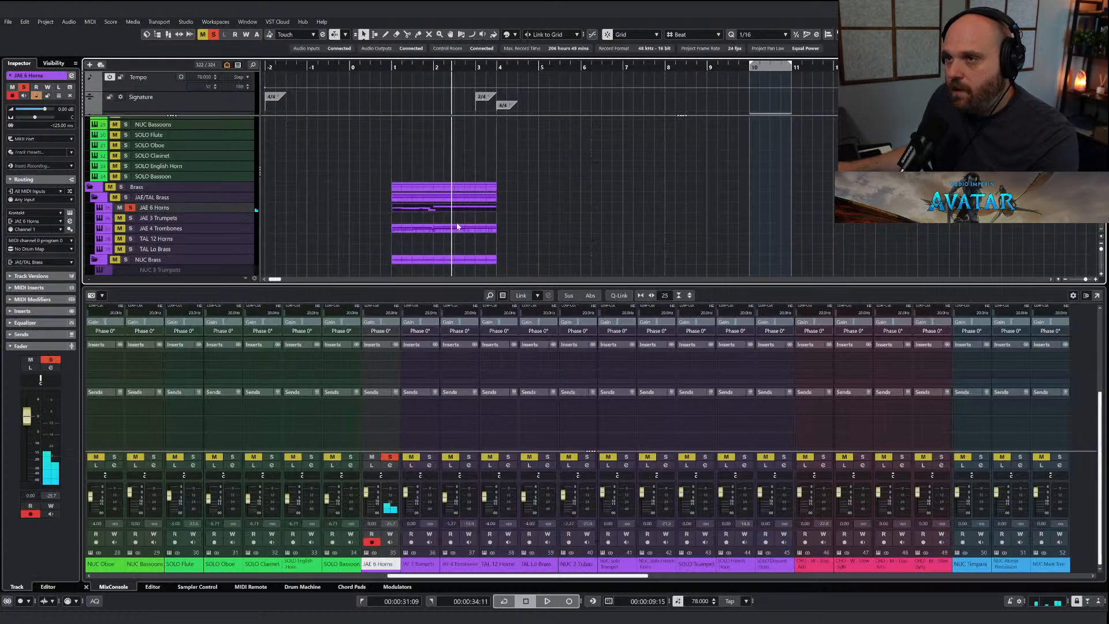
Inspect the opening melody's register in the AI Sketch Piano Brass Melody part.
scroll(453, 214, "up", 12)
double_click(428, 132)
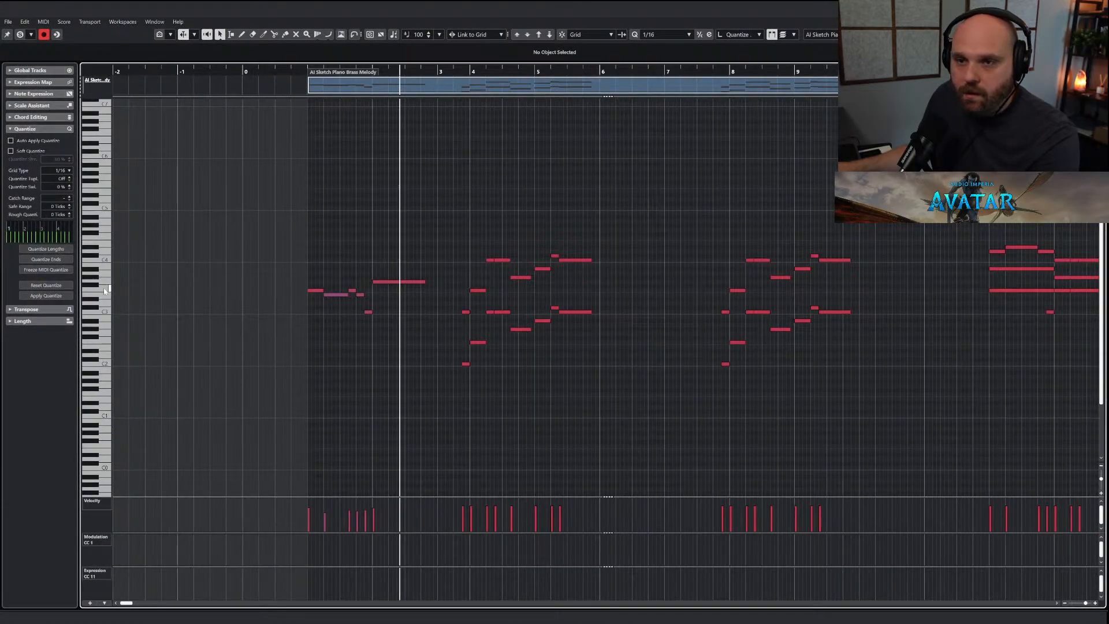
key("Return")
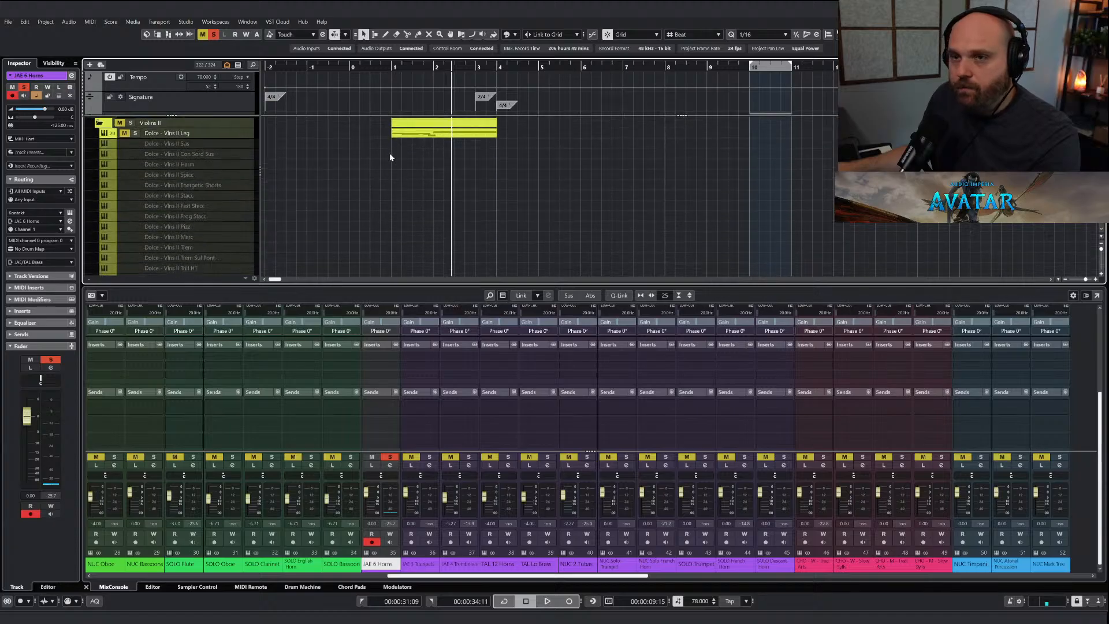
Clear the solo and play the full arrangement from bar 1 with the horns included.
left_click(212, 35)
scroll(353, 144, "down", 10)
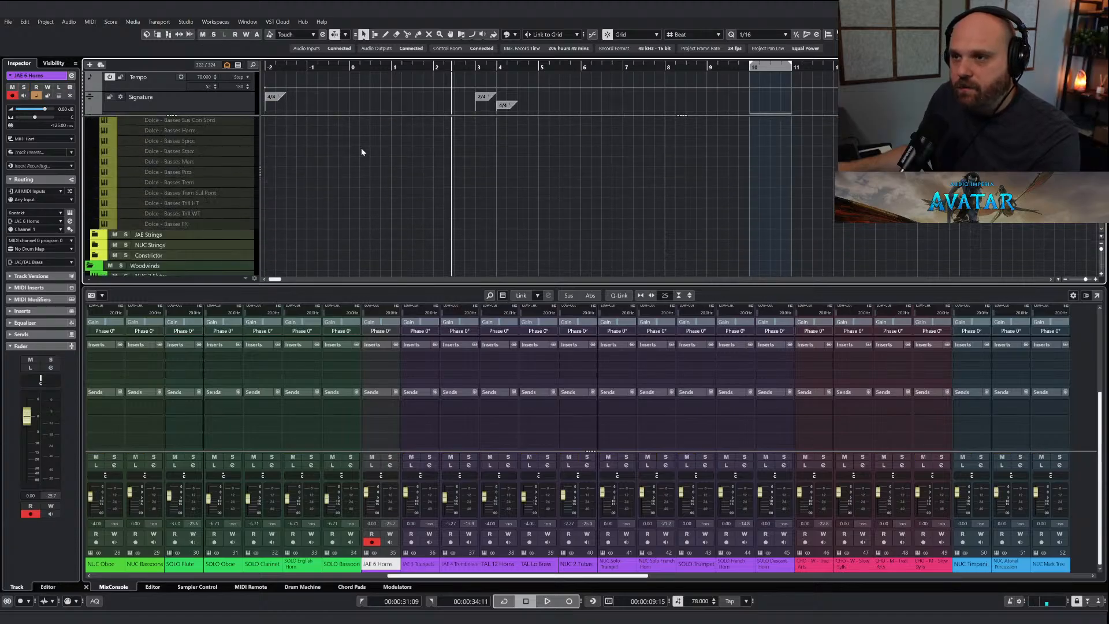
scroll(407, 86, "down", 2)
left_click(389, 69)
key("space")
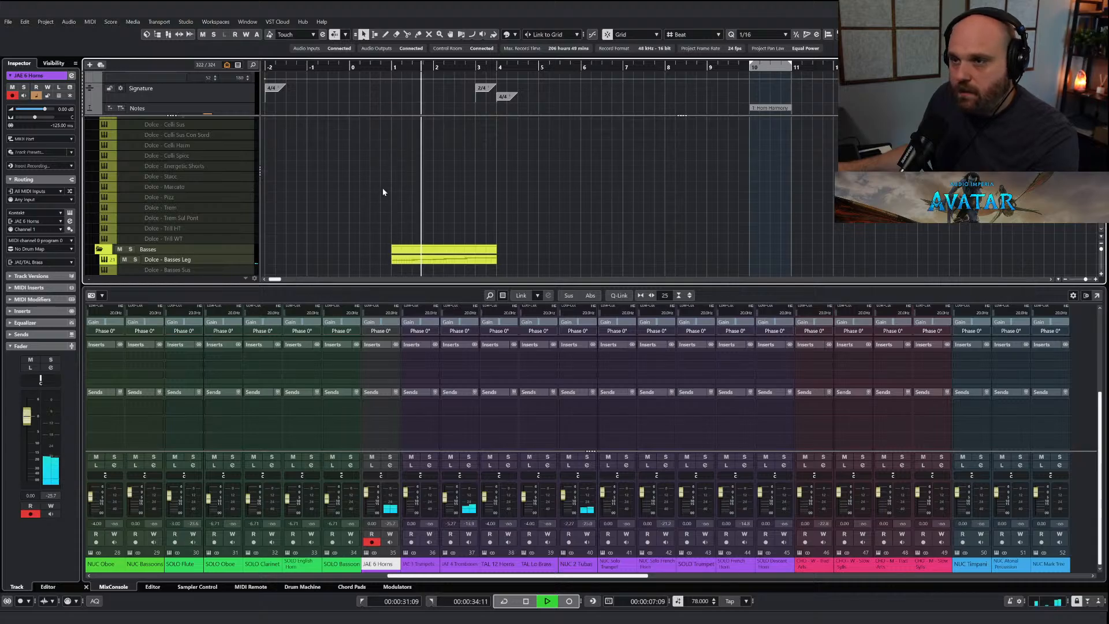
scroll(382, 192, "up", 15)
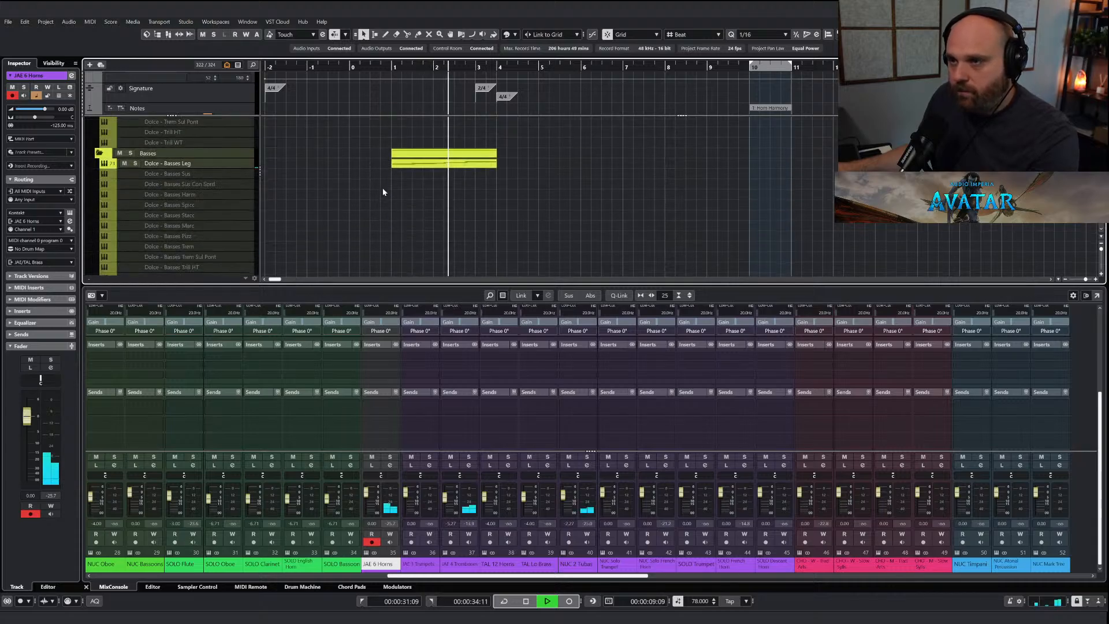
scroll(383, 194, "down", 15)
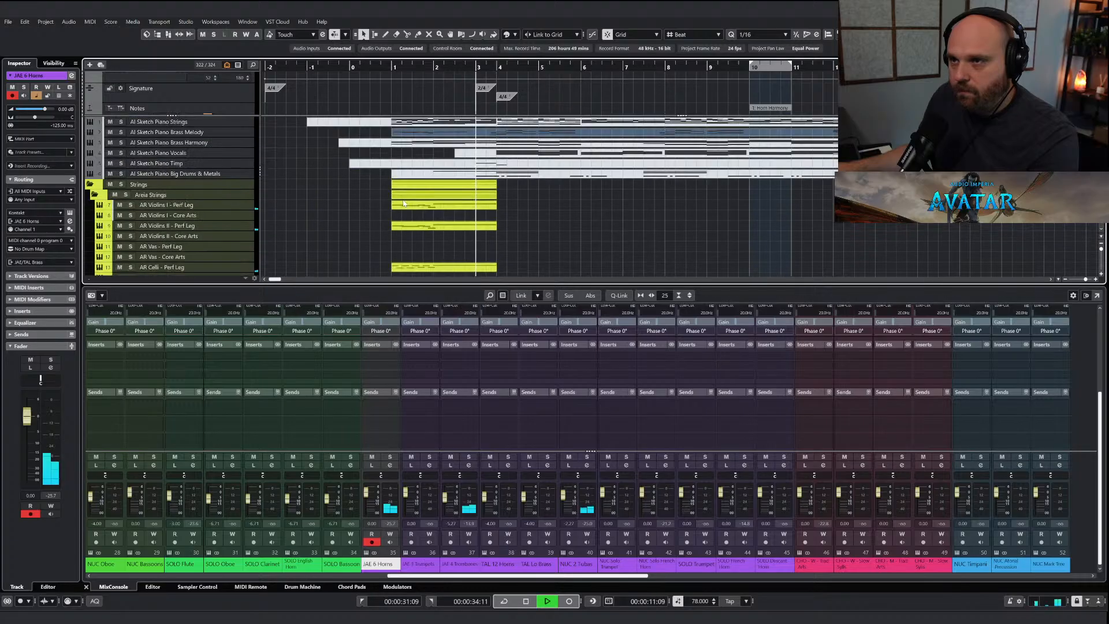
scroll(404, 205, "down", 10)
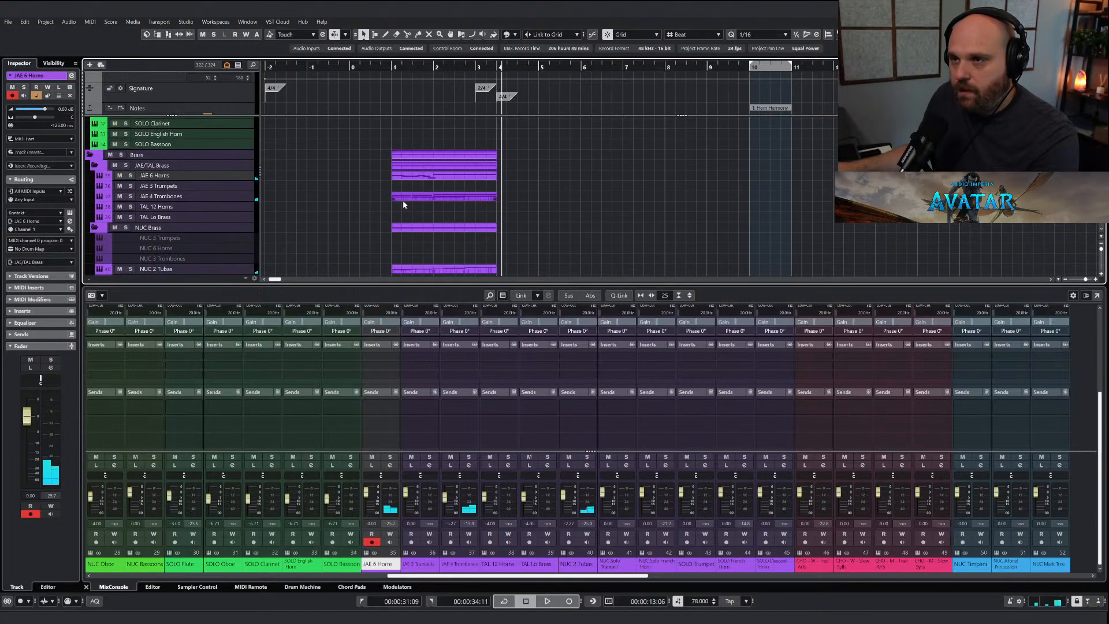
Draw a CC 1 modulation curve across the JAE 6 Horns part, dipping after bar 2 and rising towards bar 4.
double_click(415, 179)
right_click(306, 282)
left_click(325, 280)
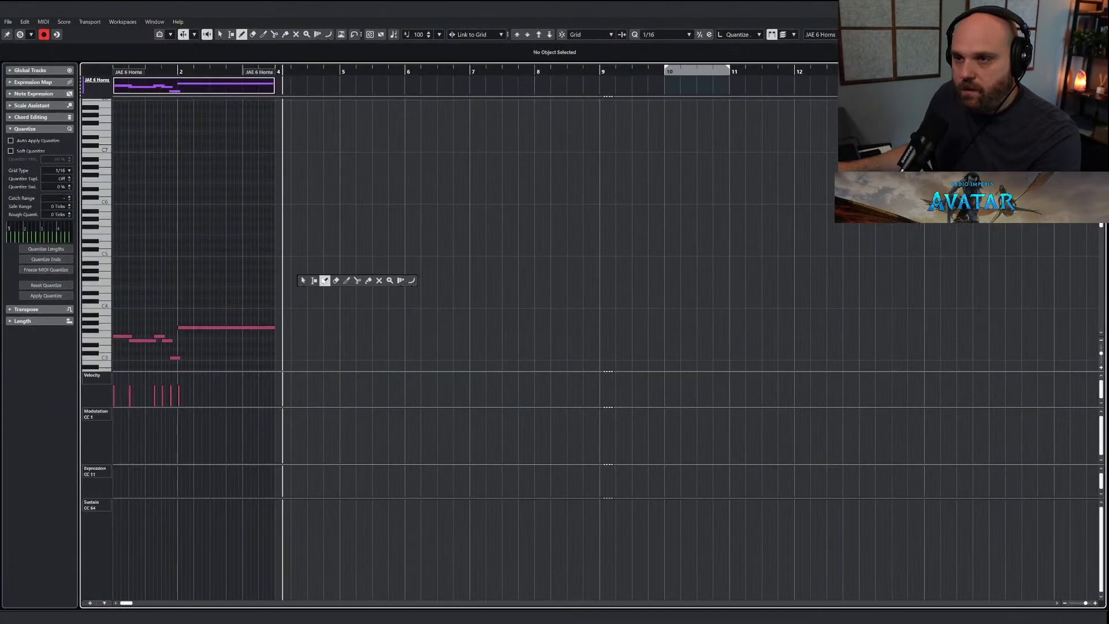
key("g")
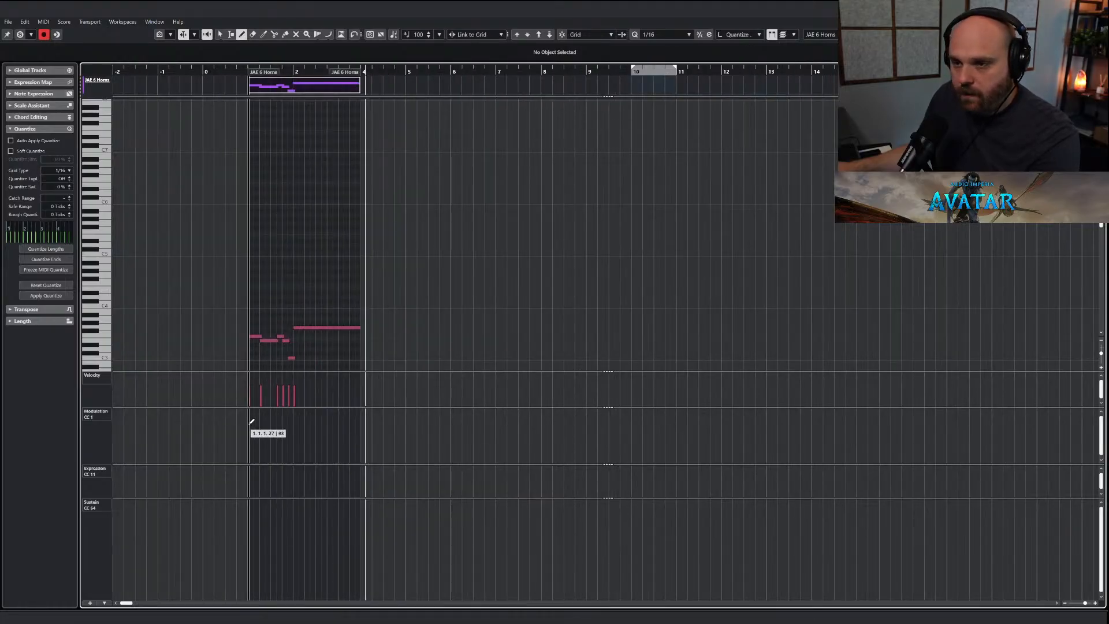
mouse_move(250, 426)
left_mouse_down()
mouse_move(298, 421)
mouse_move(321, 438)
mouse_move(367, 413)
left_mouse_up()
key("Return")
right_click(350, 257)
left_click(356, 265)
Replay from bar 1 and slightly lower the entire CC 1 modulation curve of the JAE 6 Horns part.
key("space")
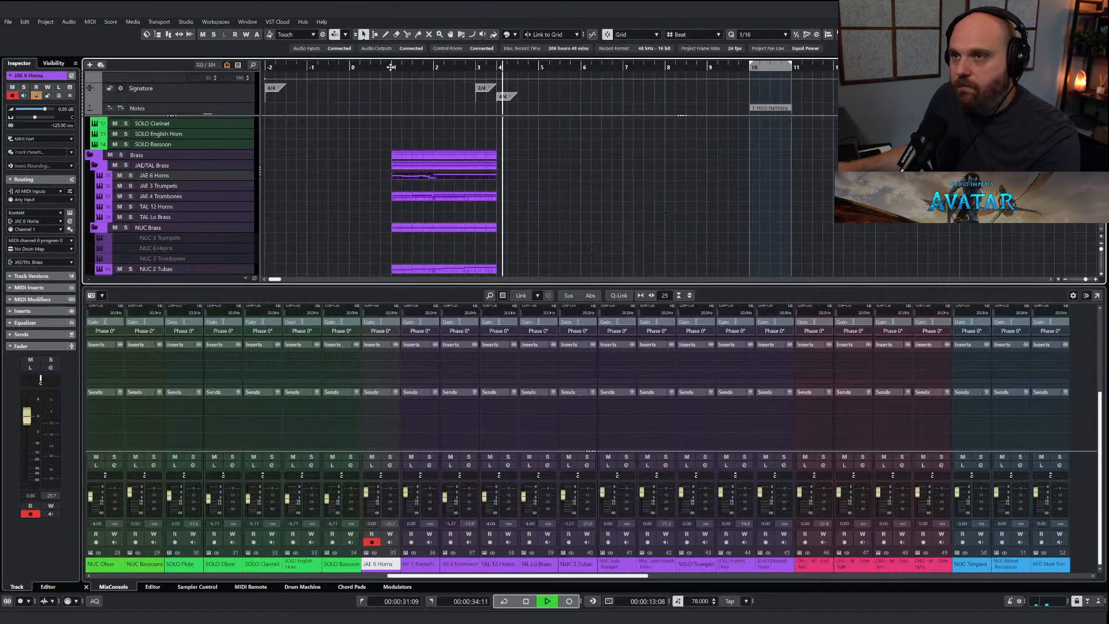
left_click(393, 62)
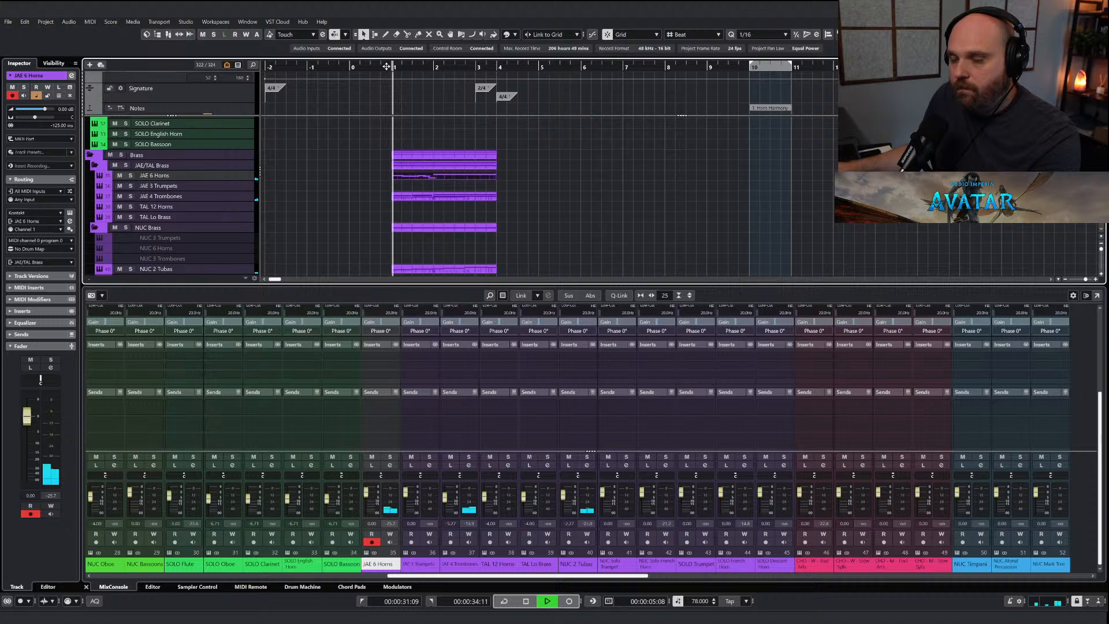
double_click(427, 177)
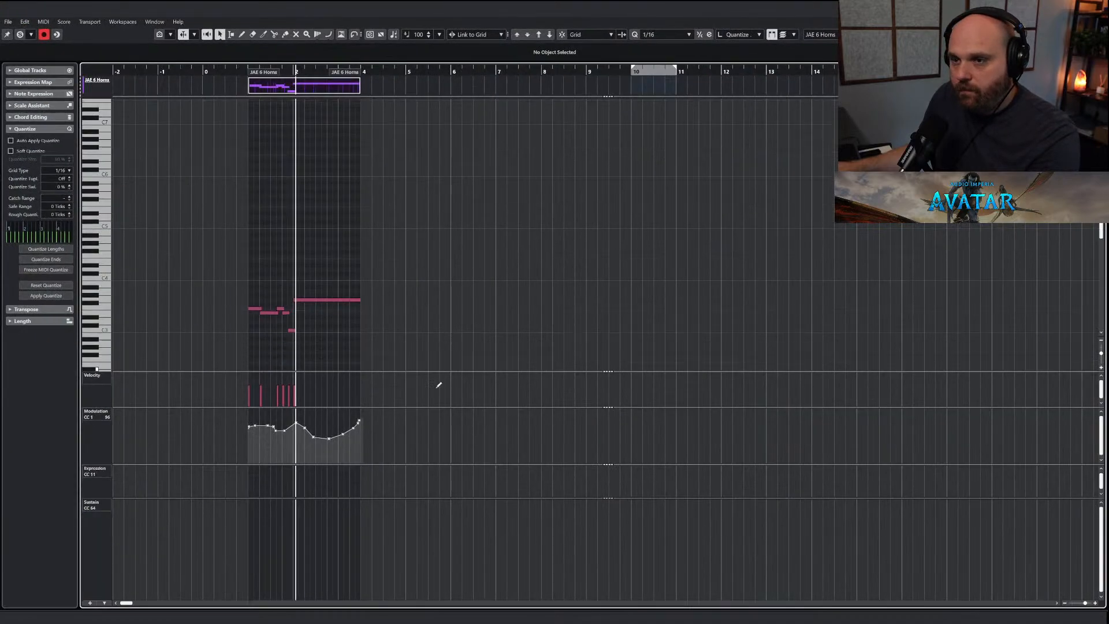
key("ctrl+a")
left_click_drag(230, 414, 428, 471)
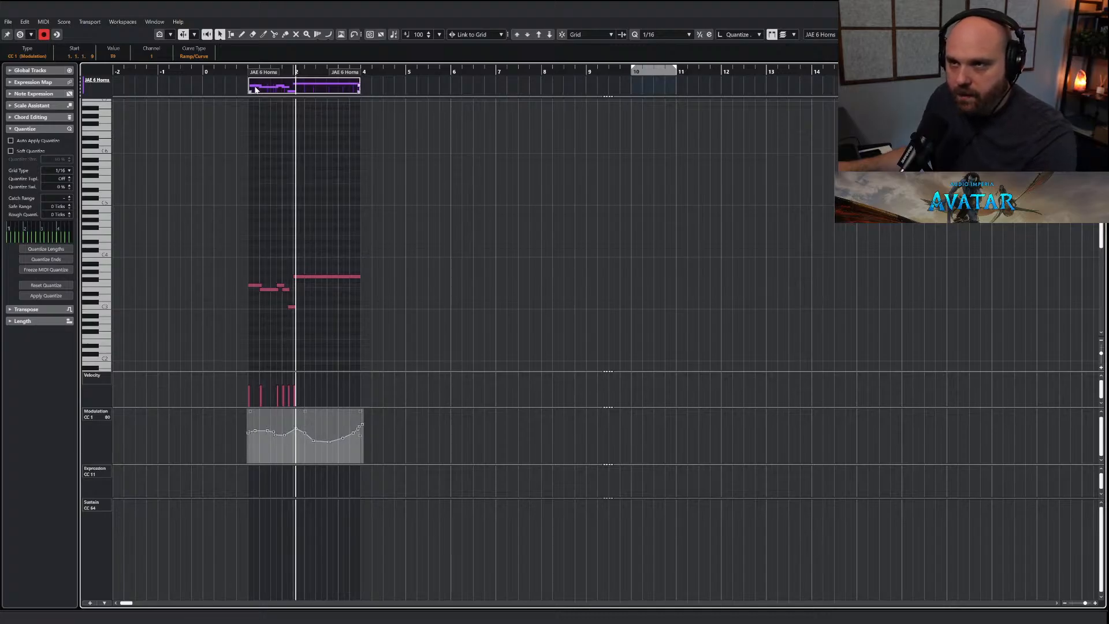
Play the arrangement from bar 1 through bar 4 to judge the softened horns, then stop.
left_click(235, 72)
key("space")
key("Return")
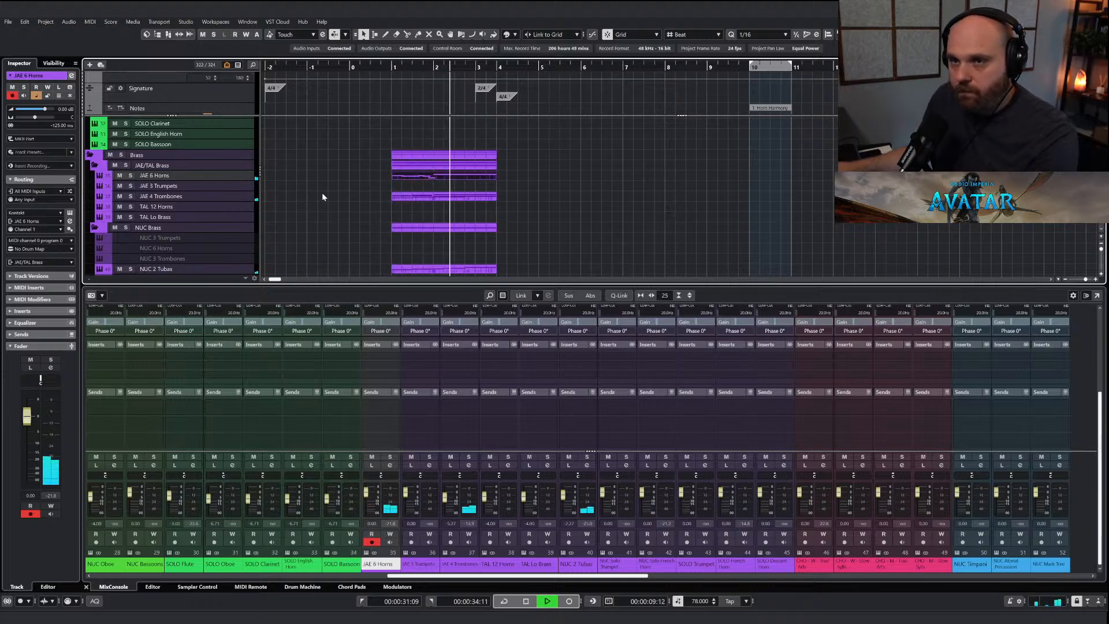
scroll(366, 209, "down", 5)
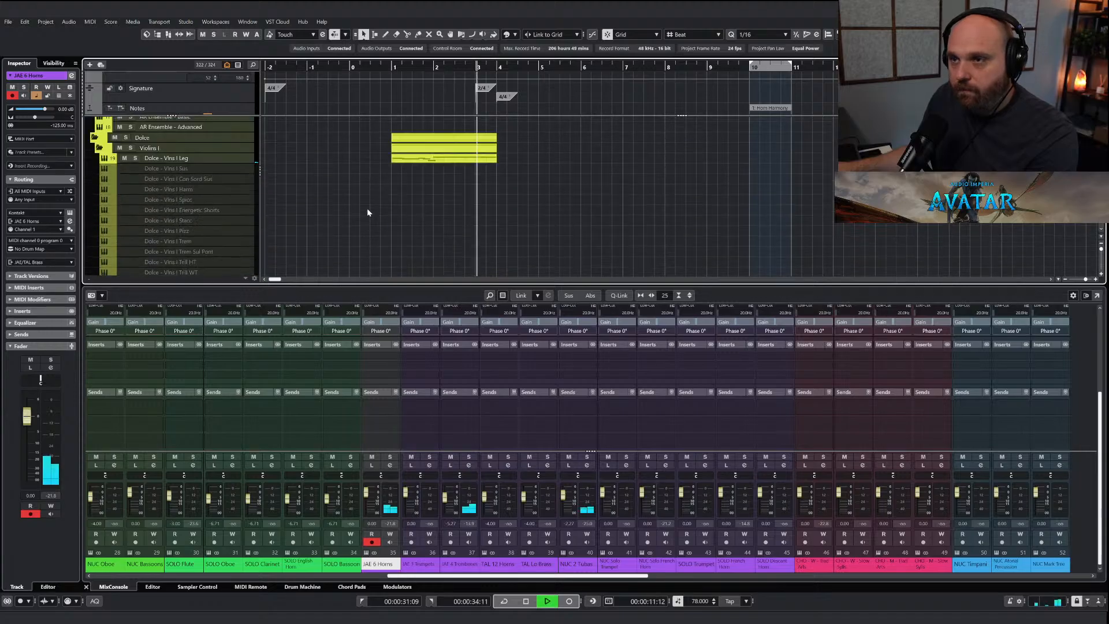
scroll(366, 208, "up", 6)
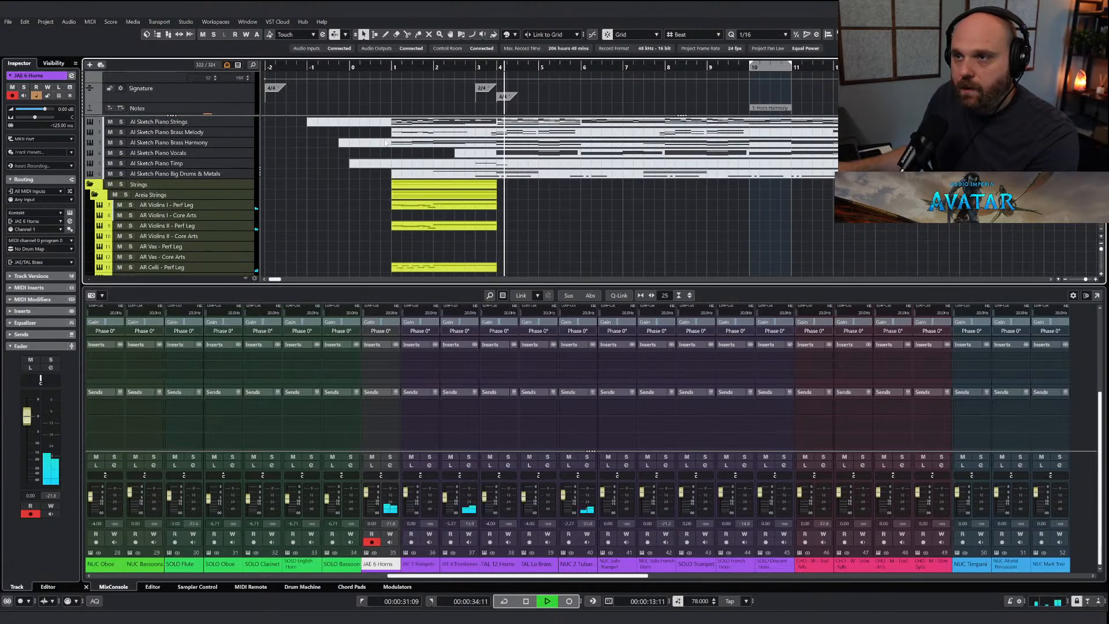
key("space")
Copy the Dolce Vlns II Leg part onto the SOLO Flute track, starting at bar 1.
scroll(357, 179, "down", 6)
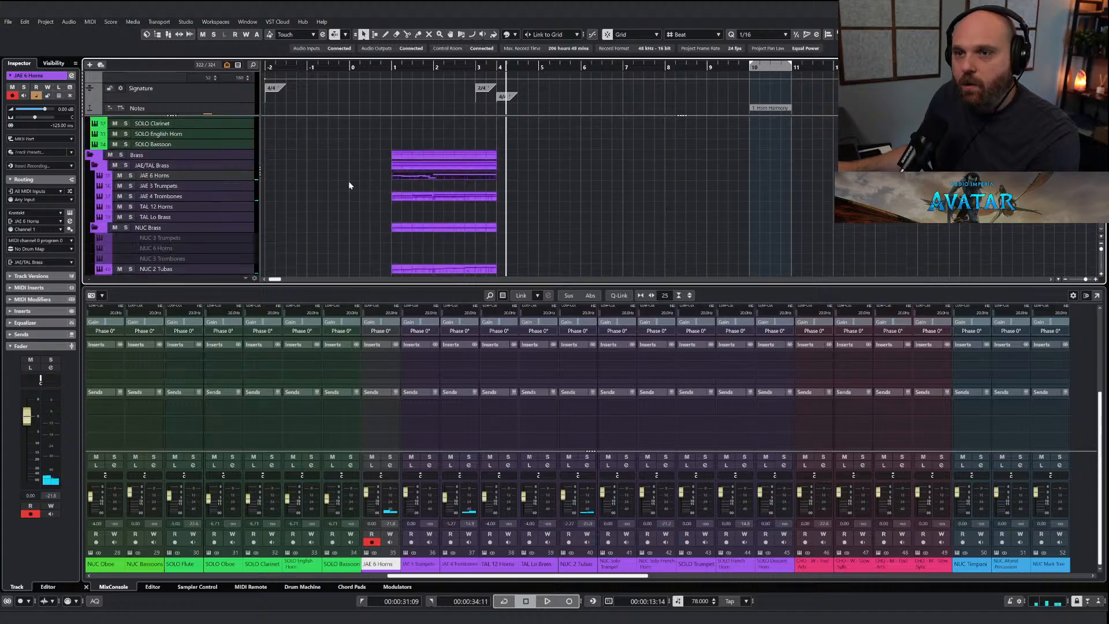
scroll(348, 183, "down", 5)
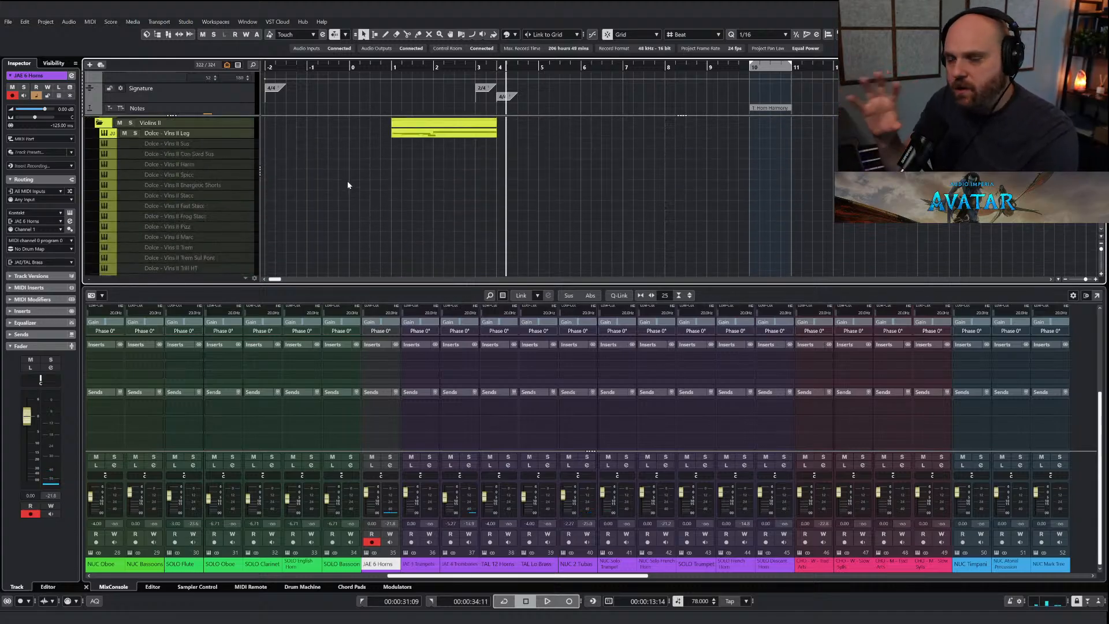
left_click(399, 136)
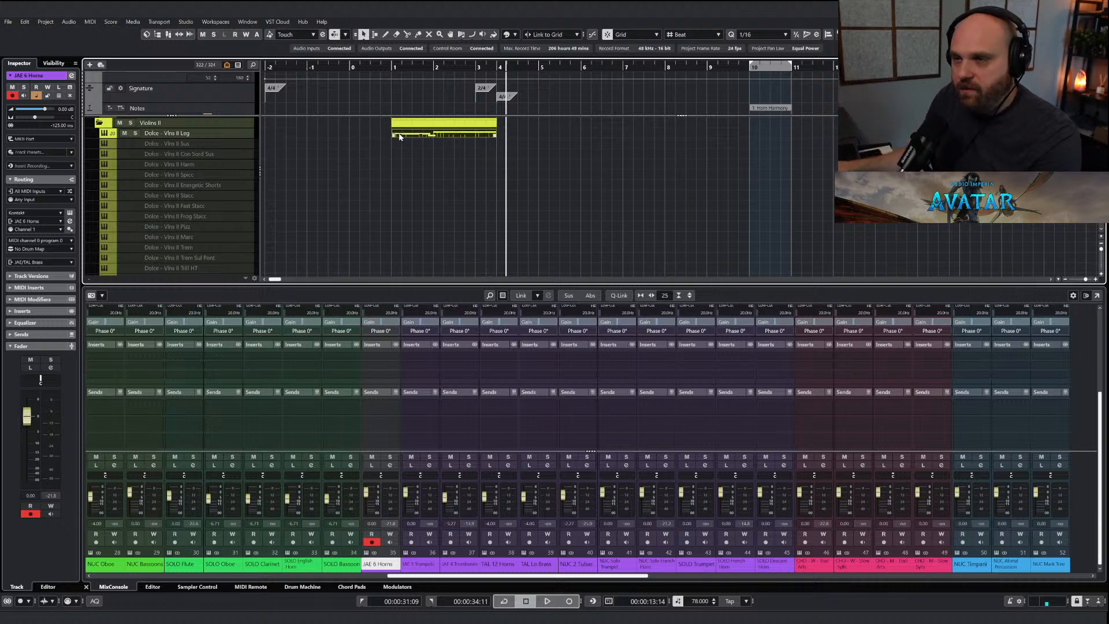
left_click(389, 69)
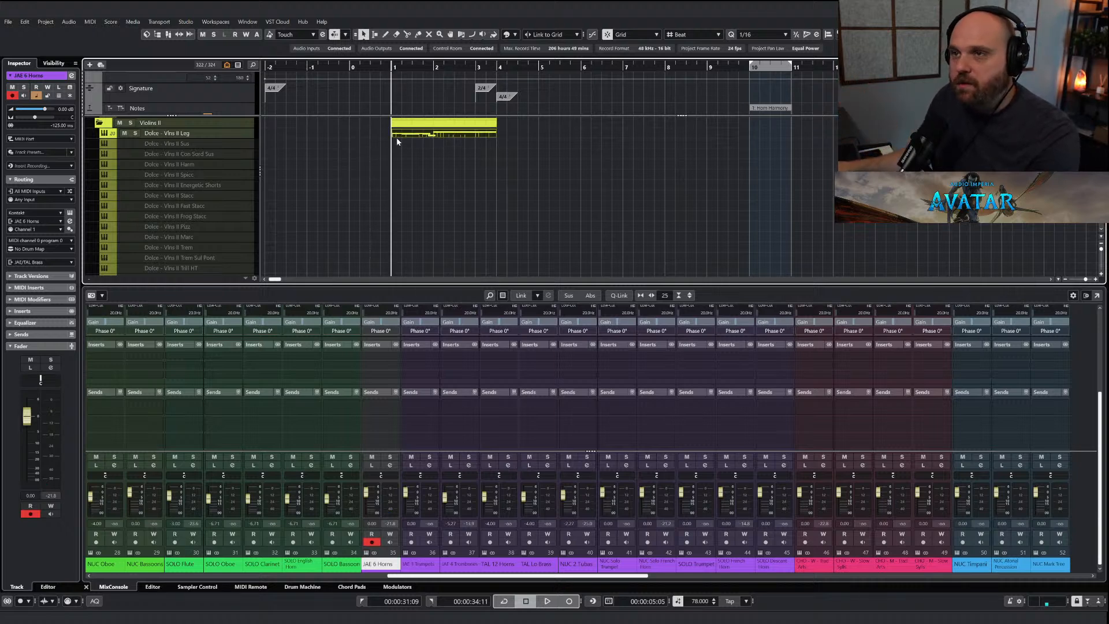
scroll(313, 175, "up", 3)
scroll(313, 175, "down", 12)
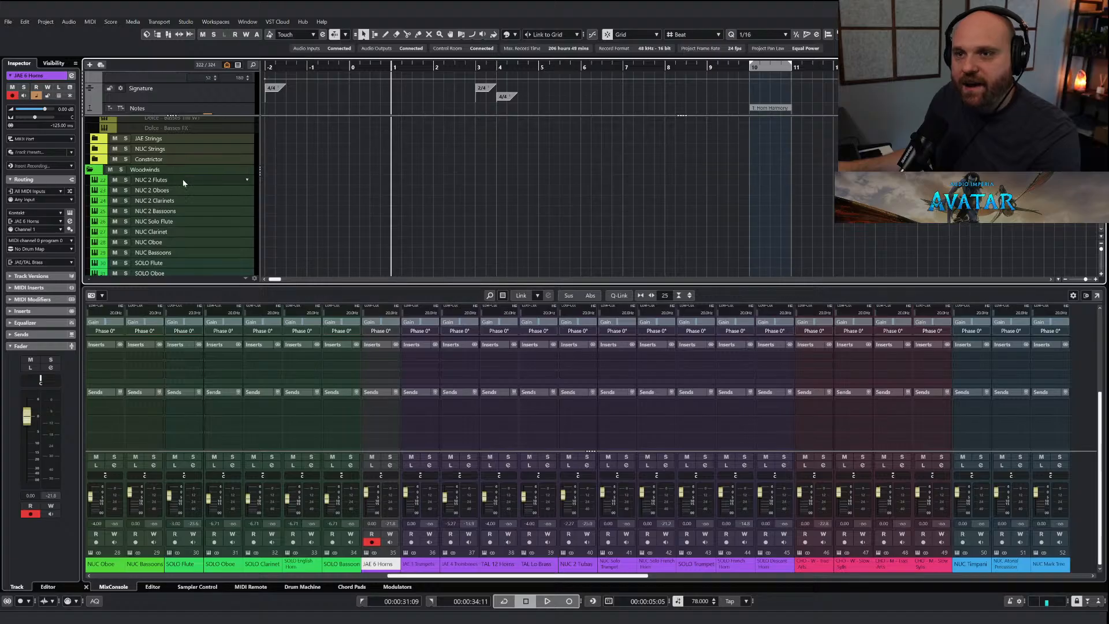
scroll(234, 173, "down", 1)
left_click(152, 231)
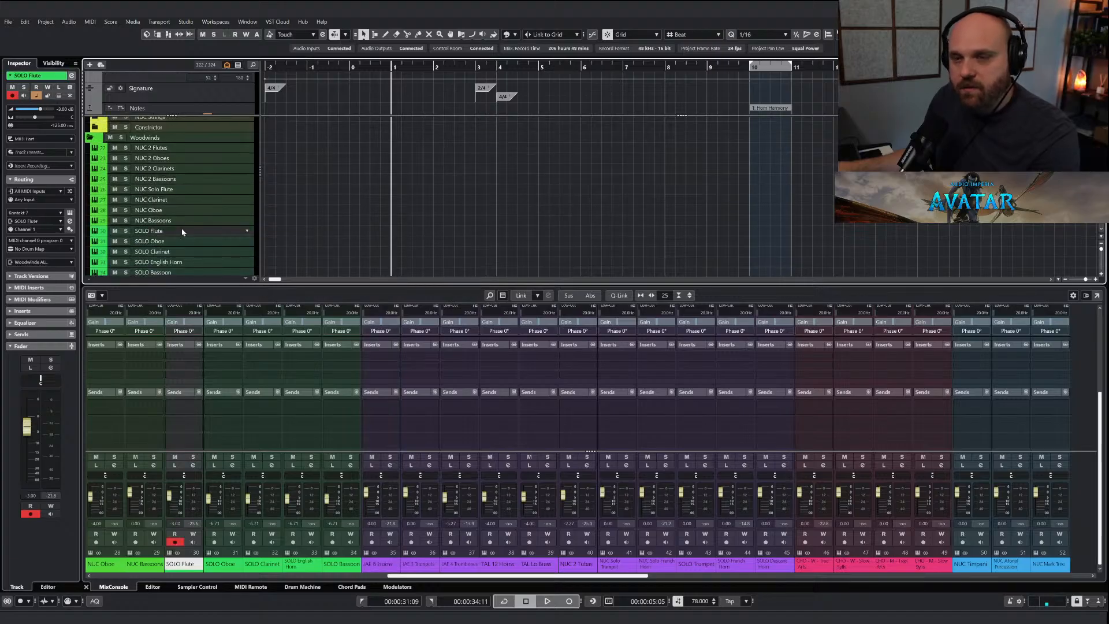
key("ctrl+v")
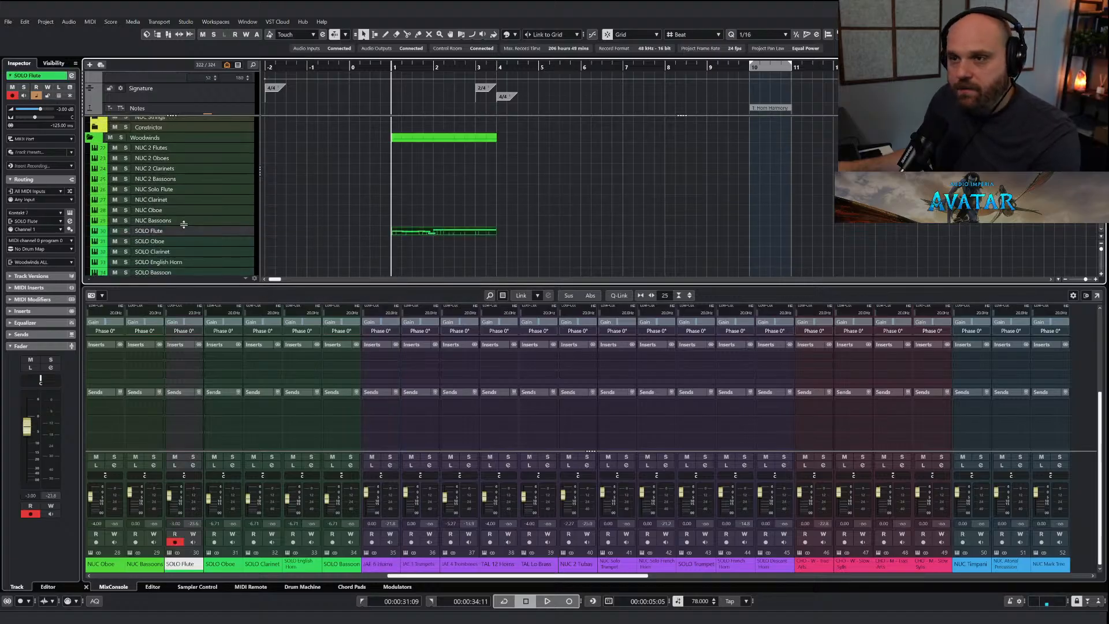
Solo and play the SOLO Flute part, transpose all its notes up an octave, and leave the editor.
left_click(125, 231)
key("space")
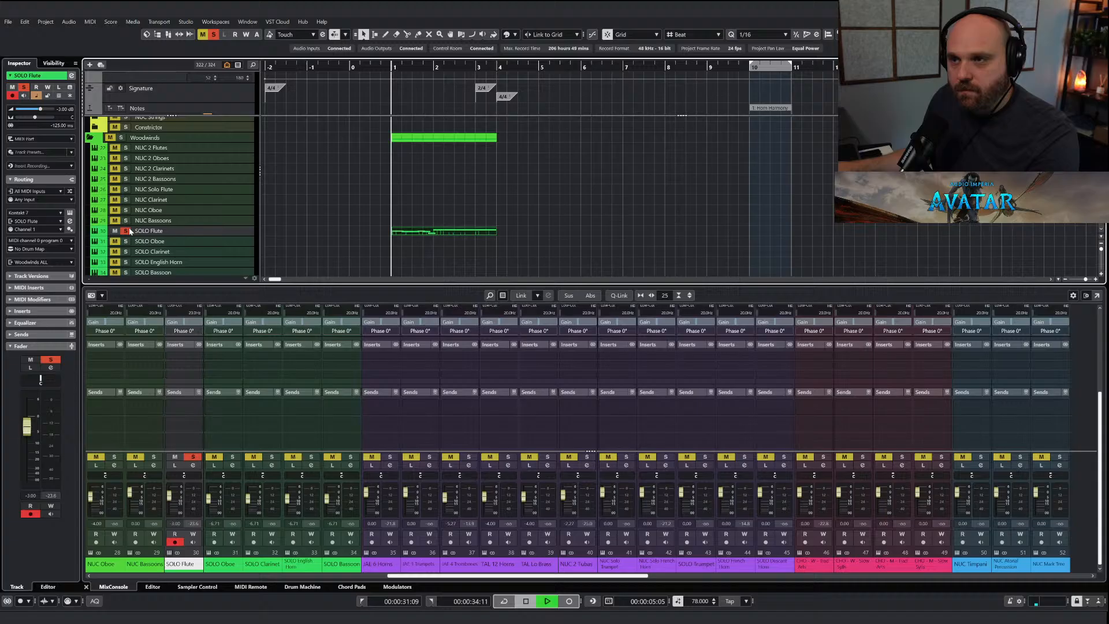
double_click(398, 232)
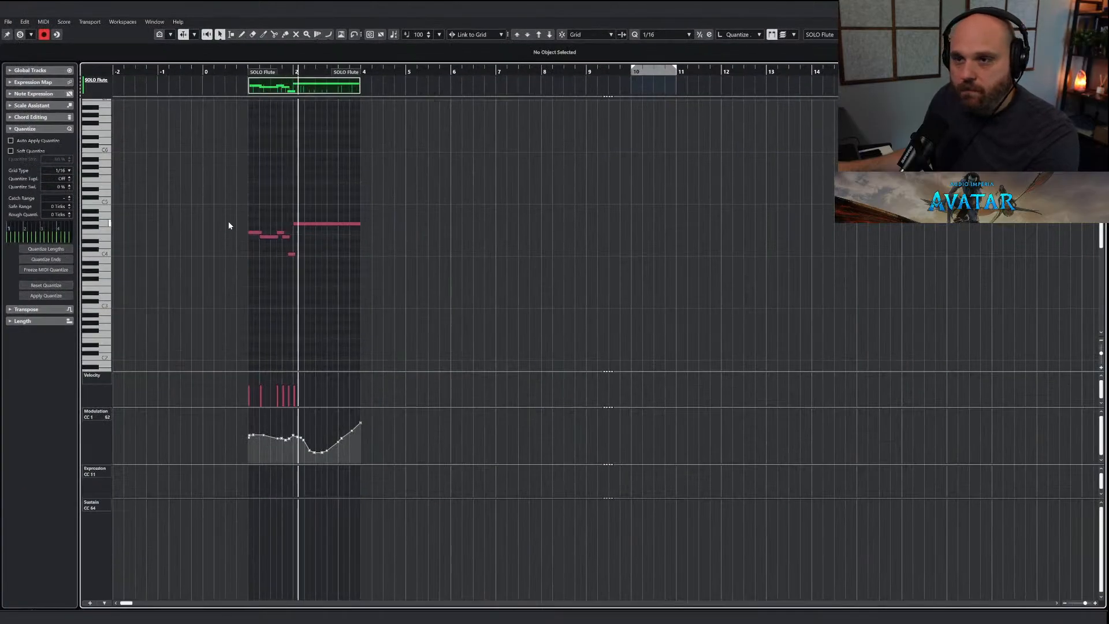
key("ctrl+a")
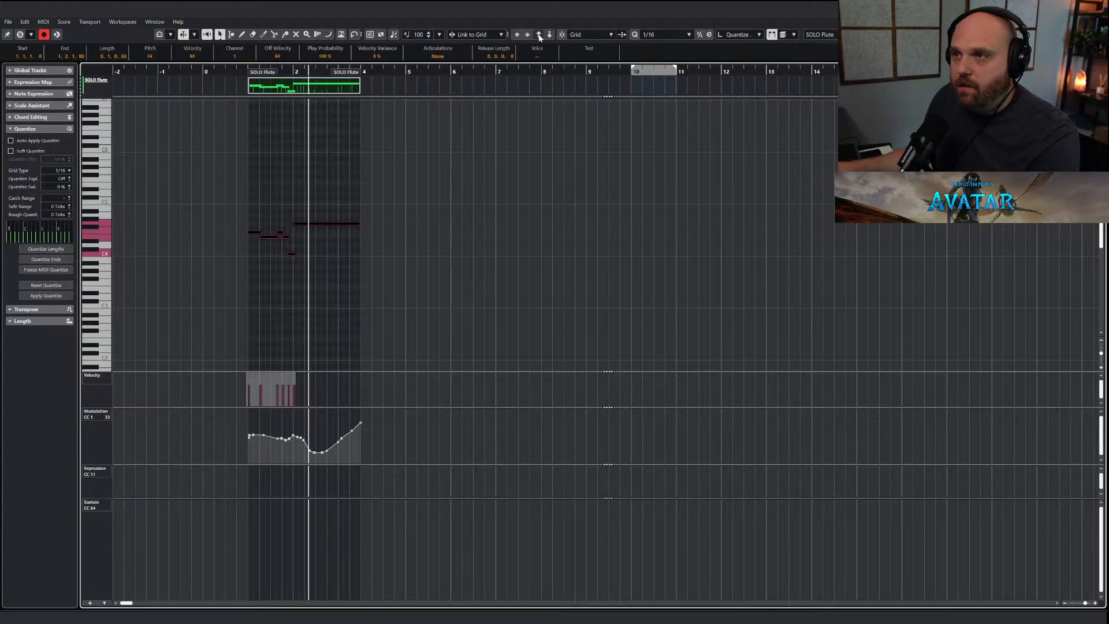
left_click(539, 36)
left_click(309, 168)
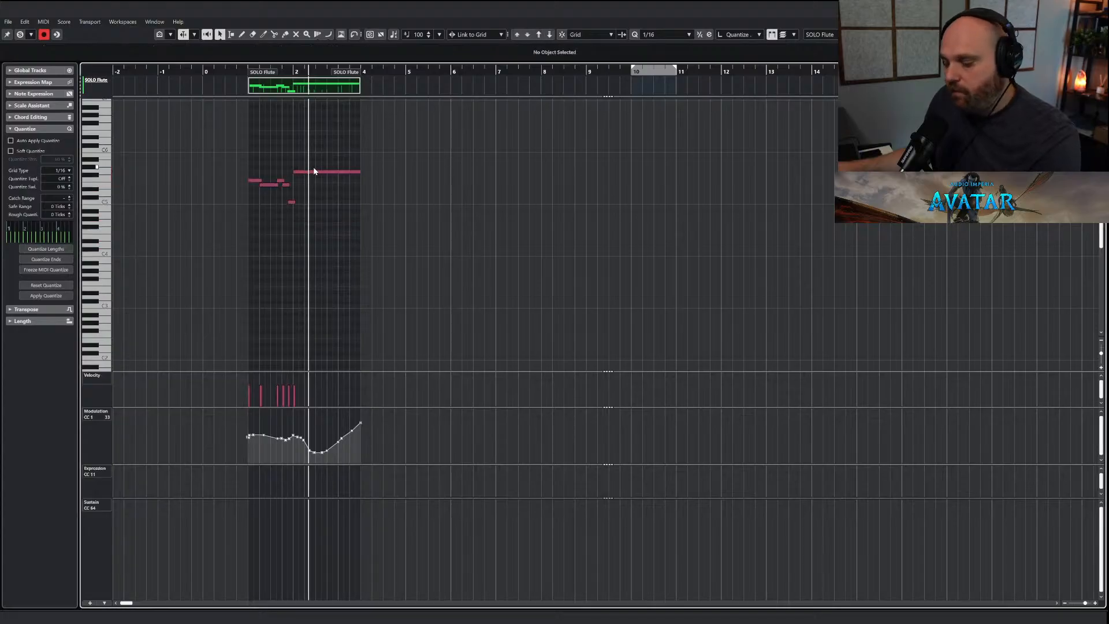
key("Return")
Clear the solo and activate the Val Room and Val V Hall sends on Woodwinds ALL at -7.00 and -9.00.
scroll(259, 205, "down", 2)
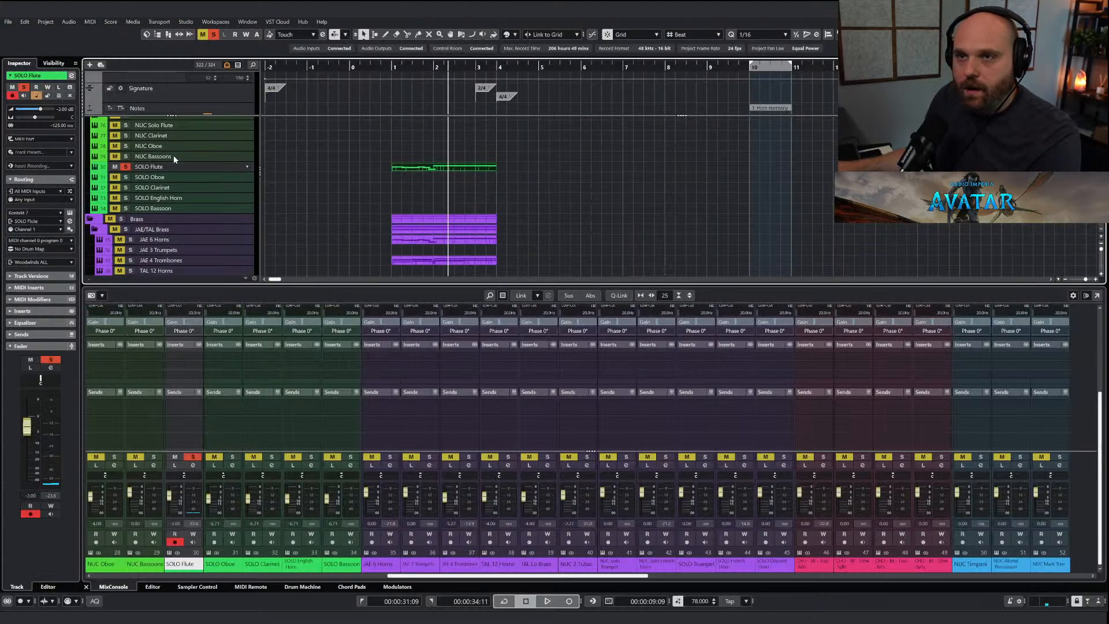
left_click(215, 34)
left_click_drag(523, 576, 898, 592)
scroll(877, 563, "right", 2)
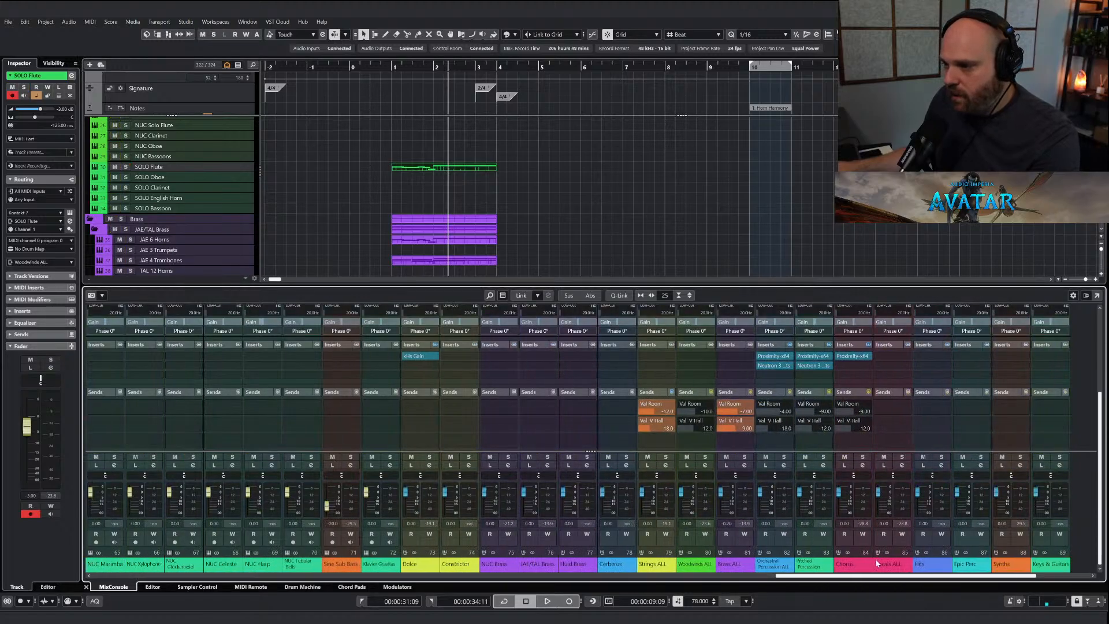
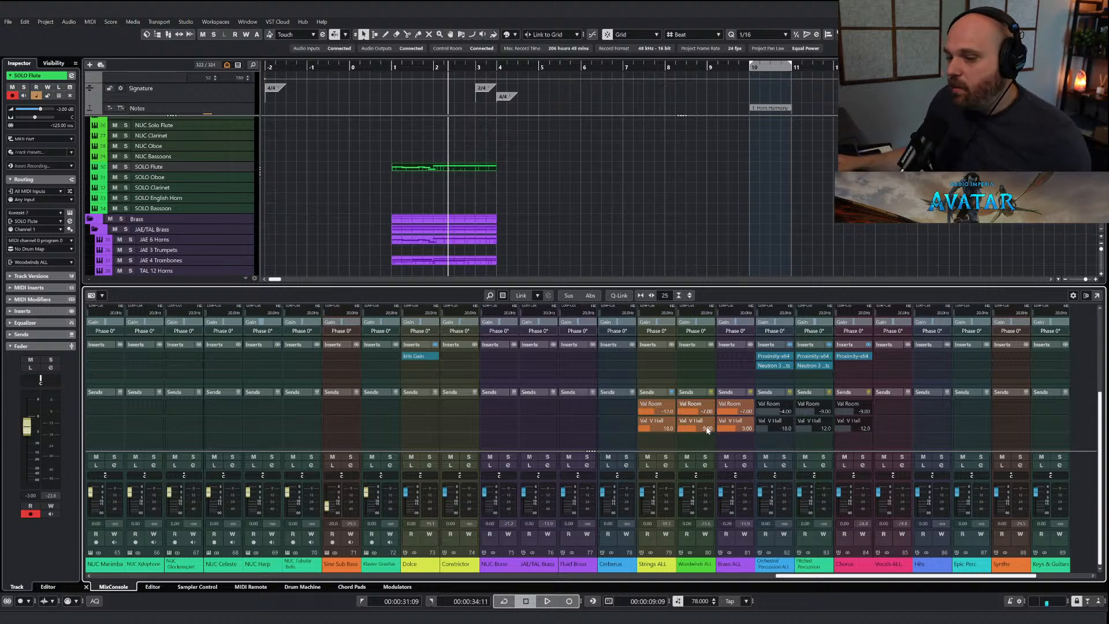
Solo the SOLO Flute, play it from bar 1 and lower its fader to about -11.8 dB.
left_click(125, 166)
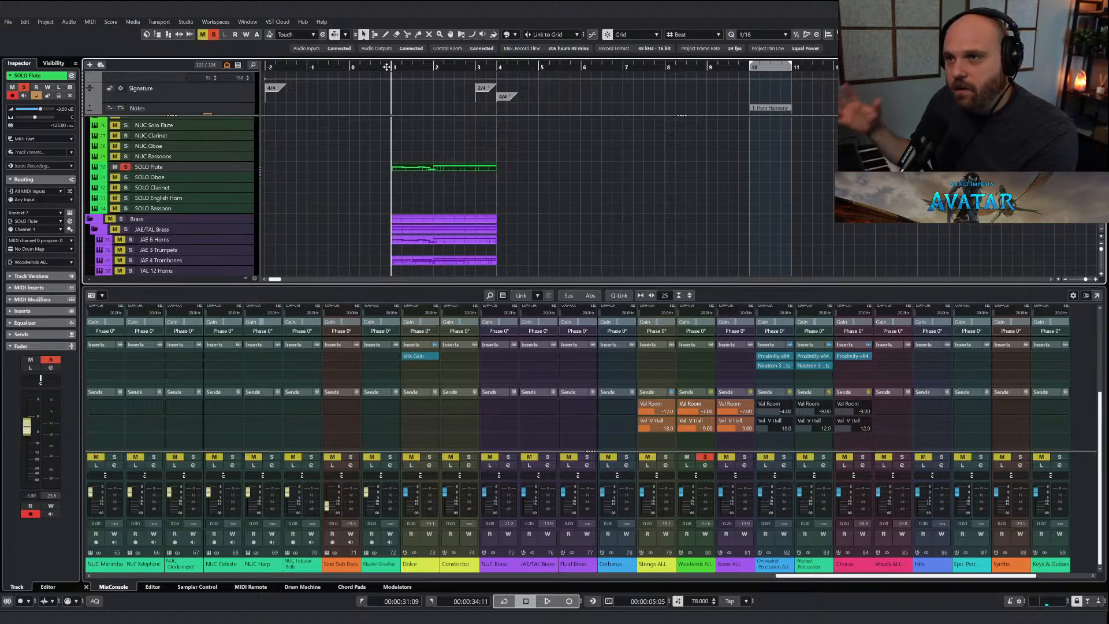
key("space")
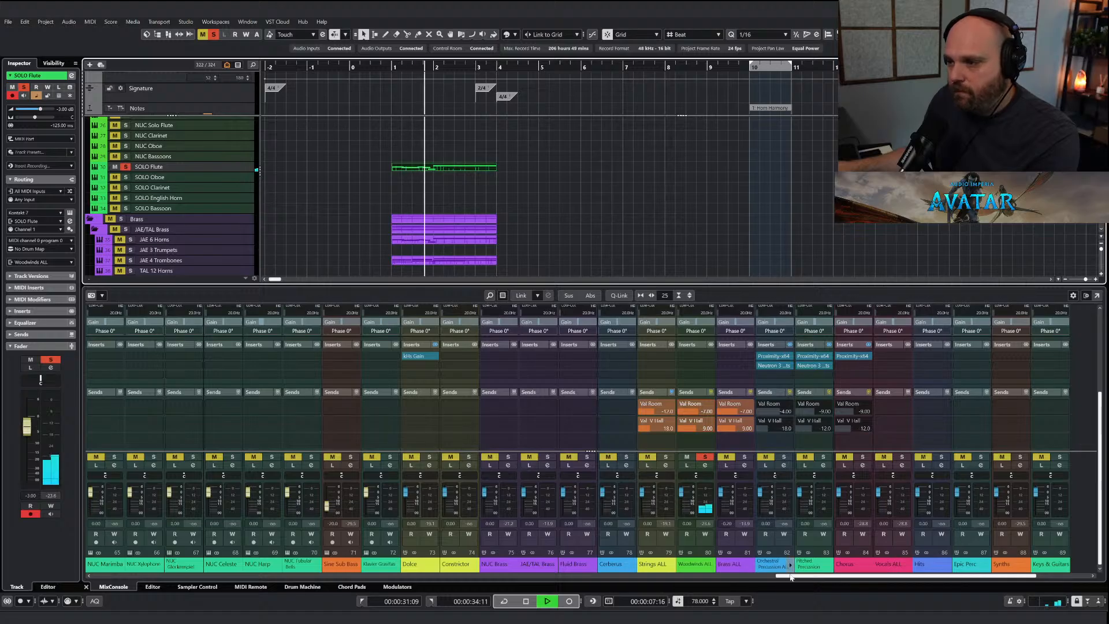
left_click_drag(790, 576, 340, 569)
left_click_drag(406, 496, 407, 507)
key("space")
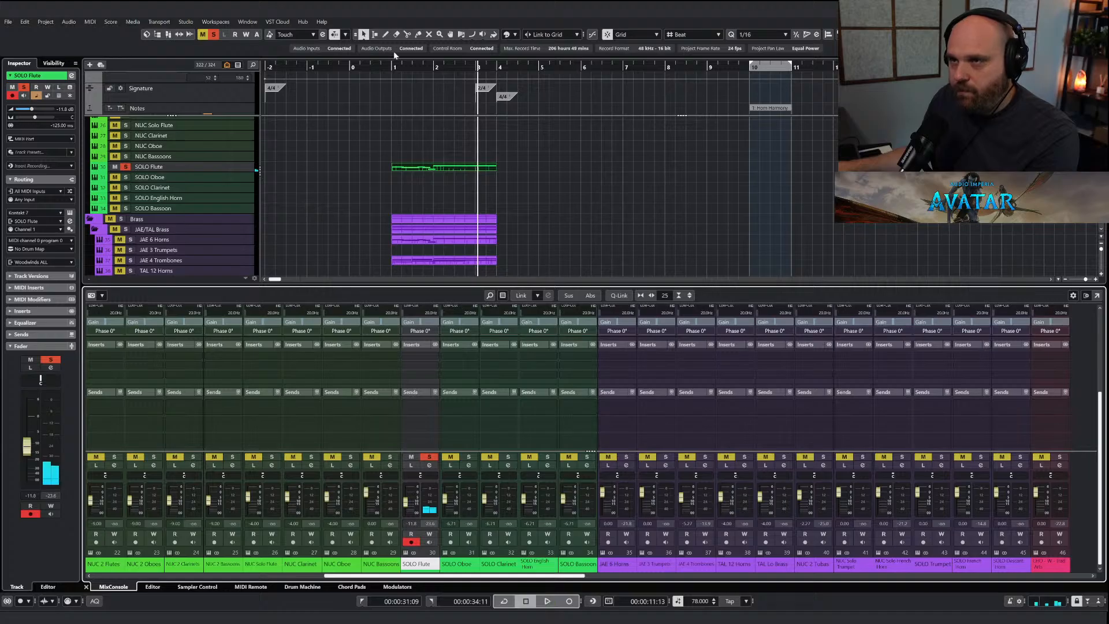
Clear the solo, replay the full arrangement and fine-tune the SOLO Flute fader to about -11.1 dB.
left_click(359, 64)
left_click(214, 34)
key("space")
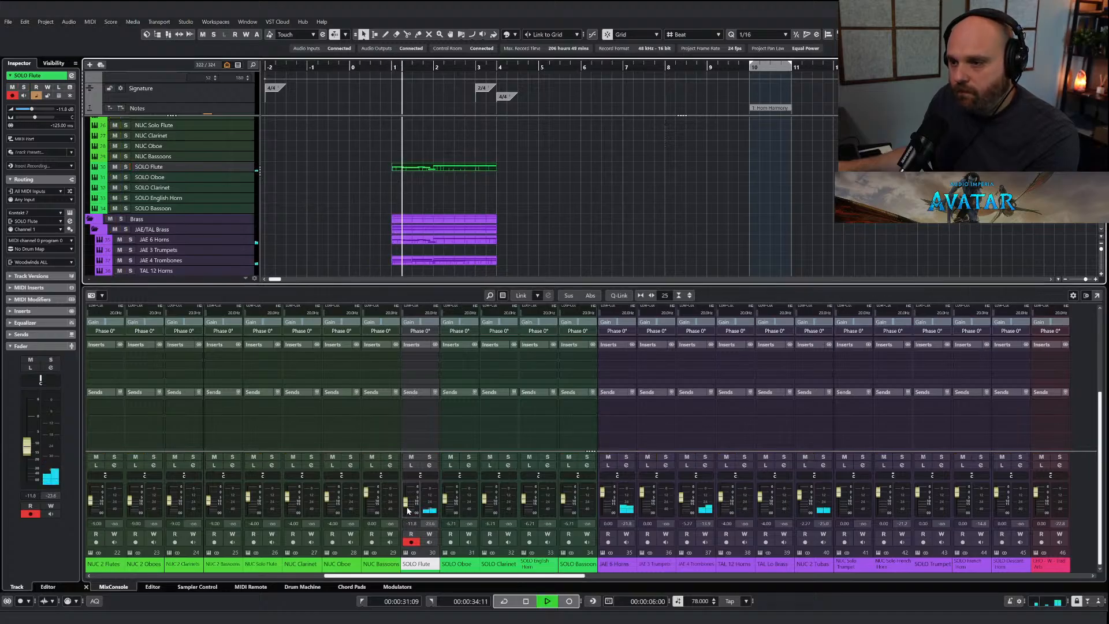
left_click_drag(407, 507, 408, 506)
scroll(408, 507, "down", 5)
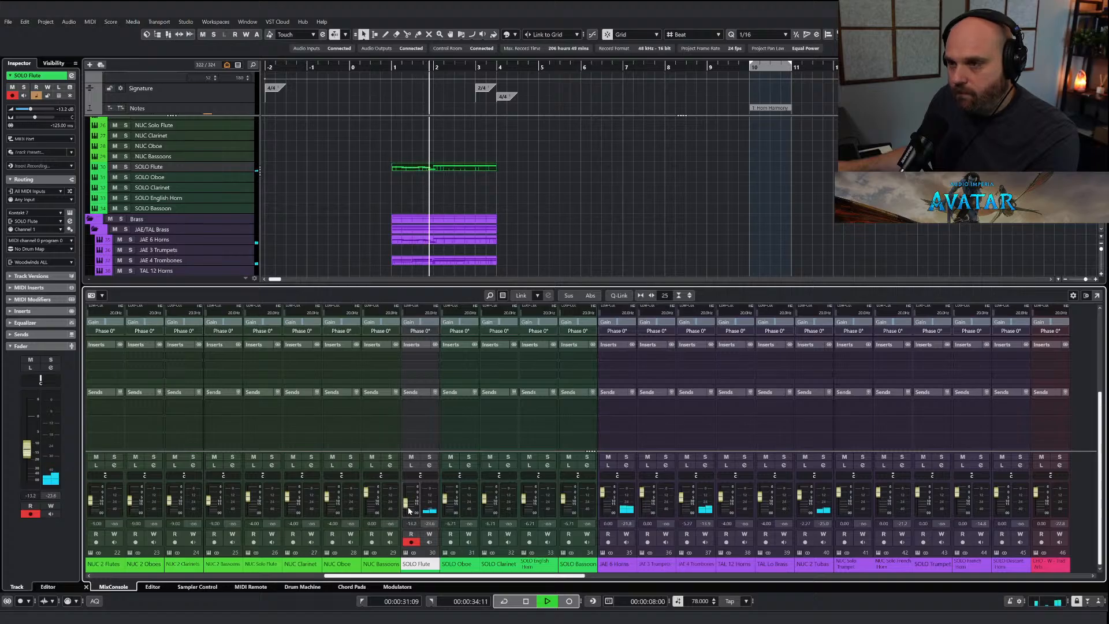
scroll(408, 507, "up", 4)
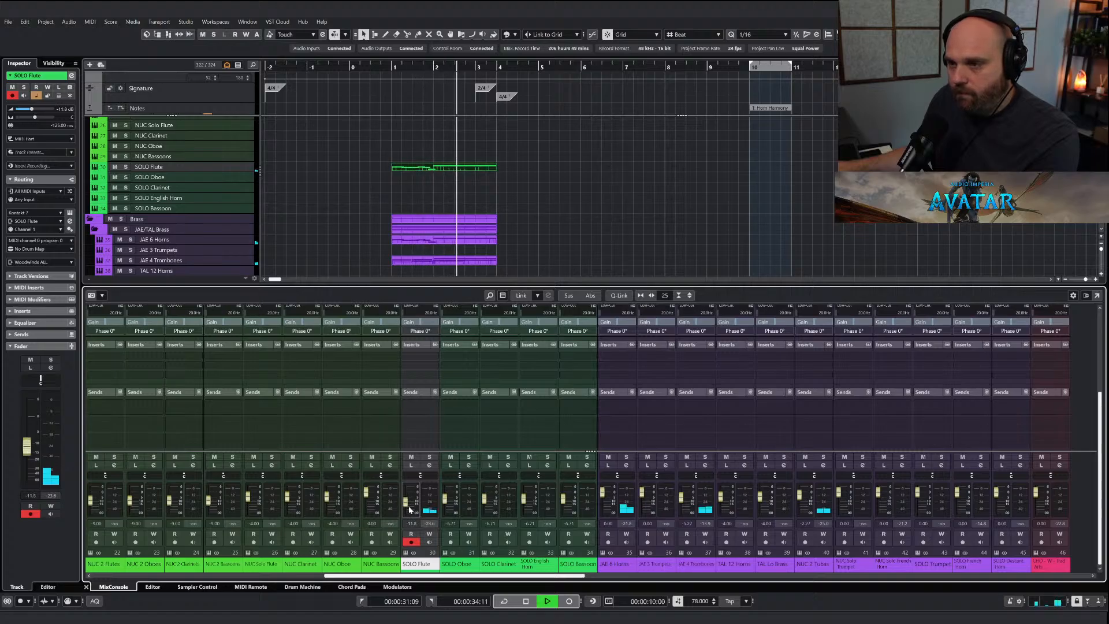
left_click(452, 188)
right_click(452, 187)
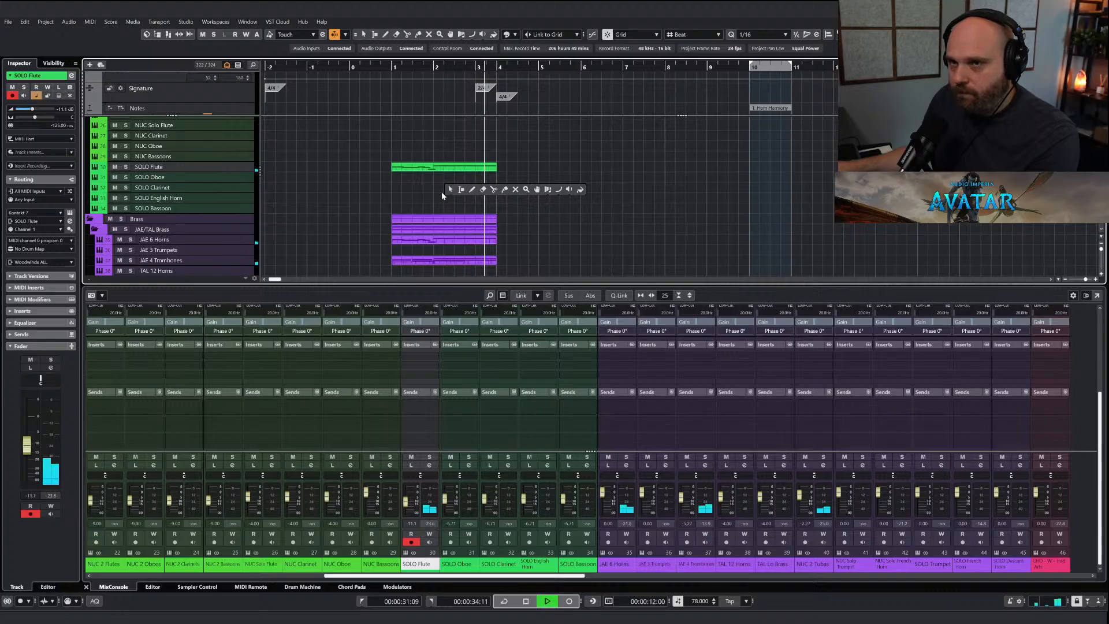
left_click(430, 191)
scroll(429, 196, "up", 3)
key("space")
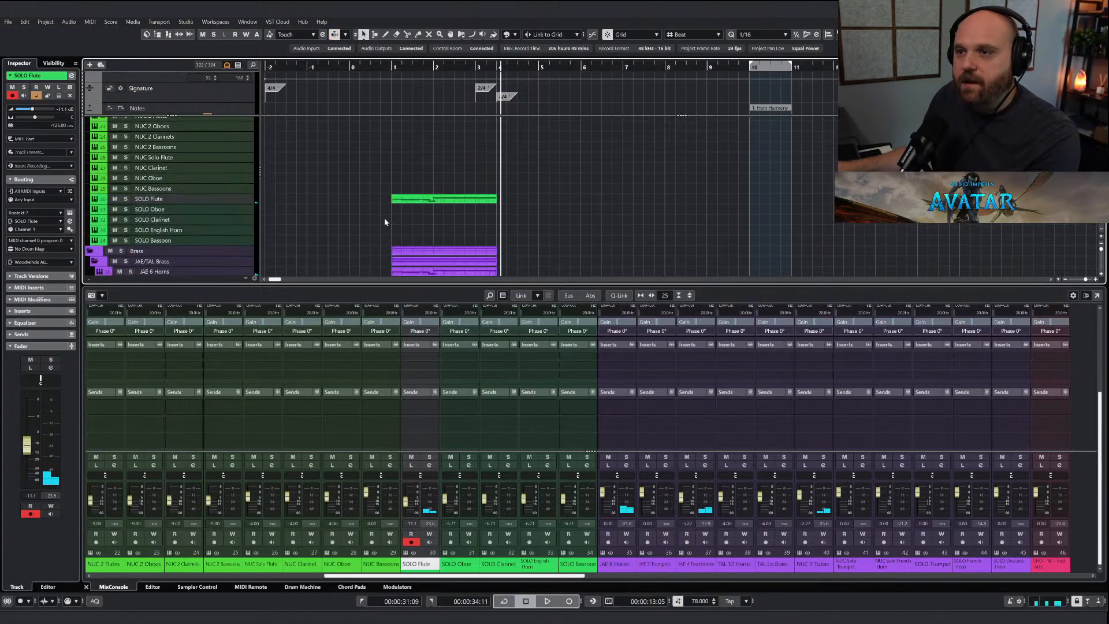
Copy the SOLO Flute part onto the SOLO Oboe track at the same position.
scroll(398, 216, "up", 3)
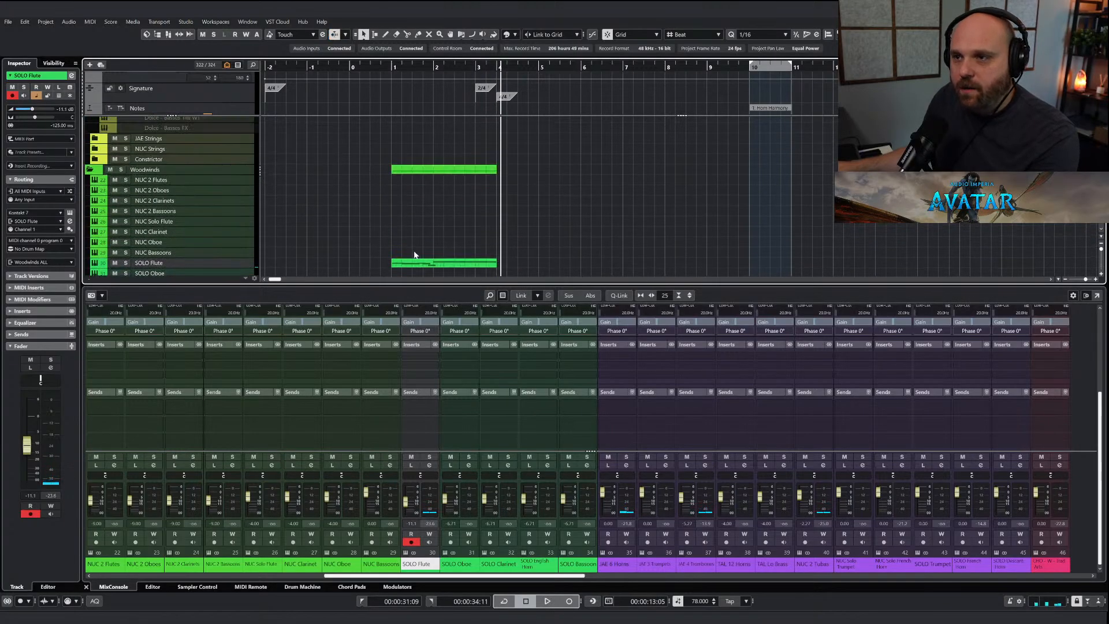
scroll(414, 254, "down", 2)
left_click(398, 232)
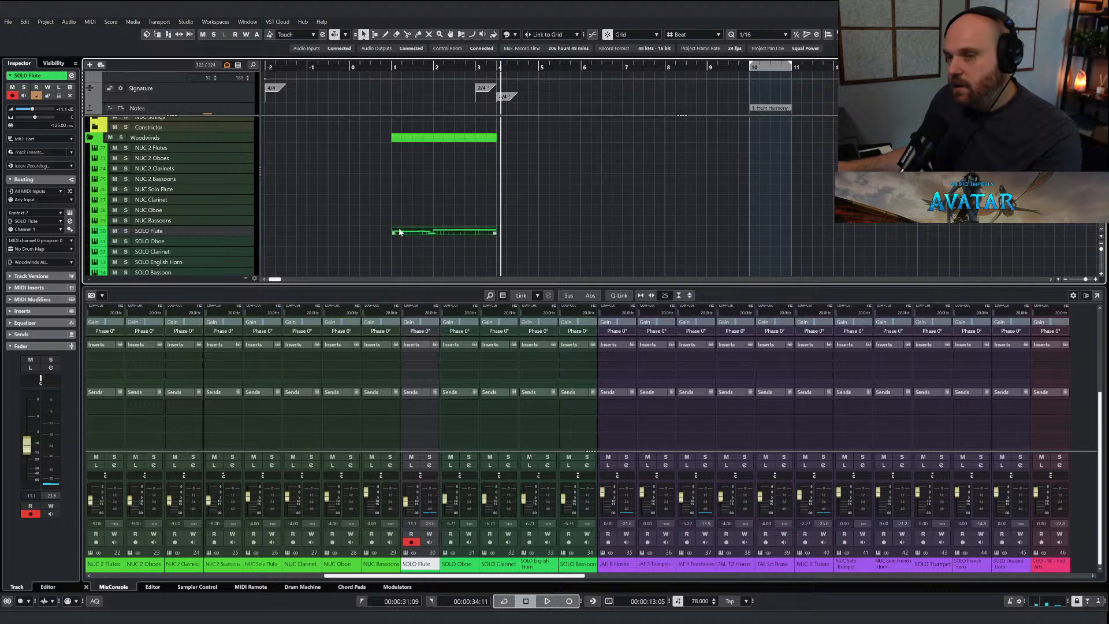
scroll(403, 232, "down", 2)
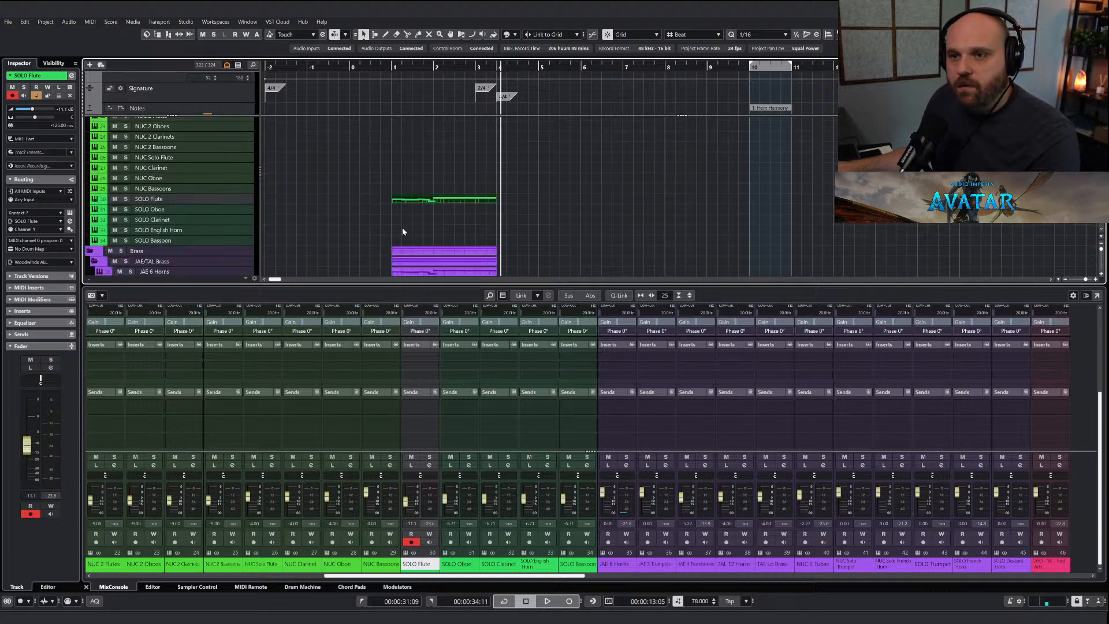
mouse_move(409, 202)
left_mouse_down()
mouse_move(409, 215)
mouse_move(423, 213)
left_mouse_up()
key("ctrl+z")
Transpose all notes of the SOLO Oboe part down an octave and leave the editor.
double_click(423, 213)
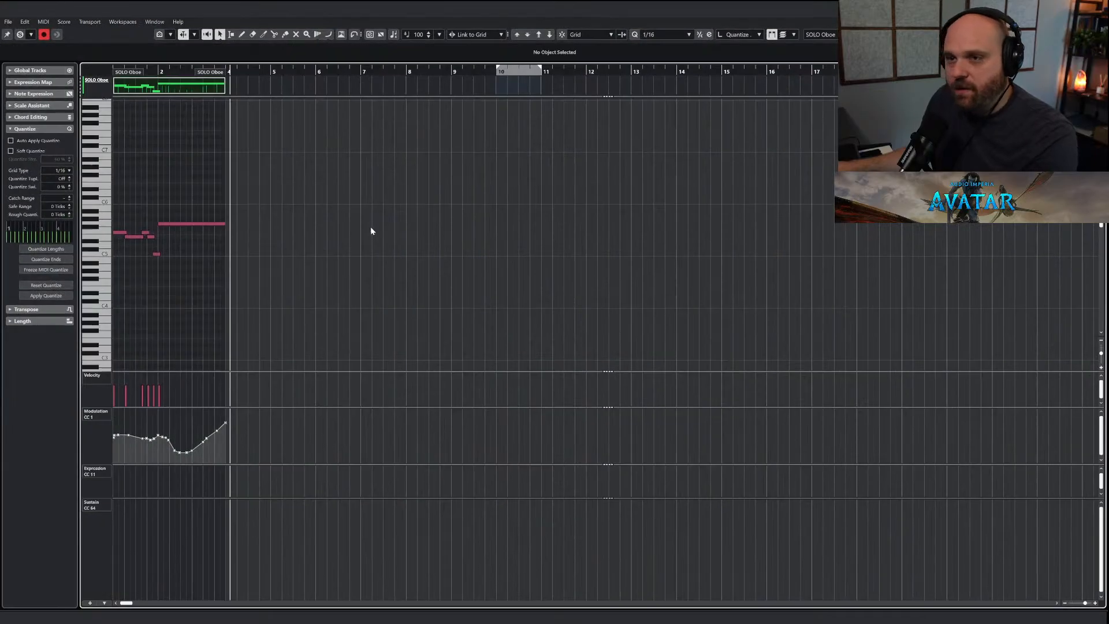
key("ctrl+a")
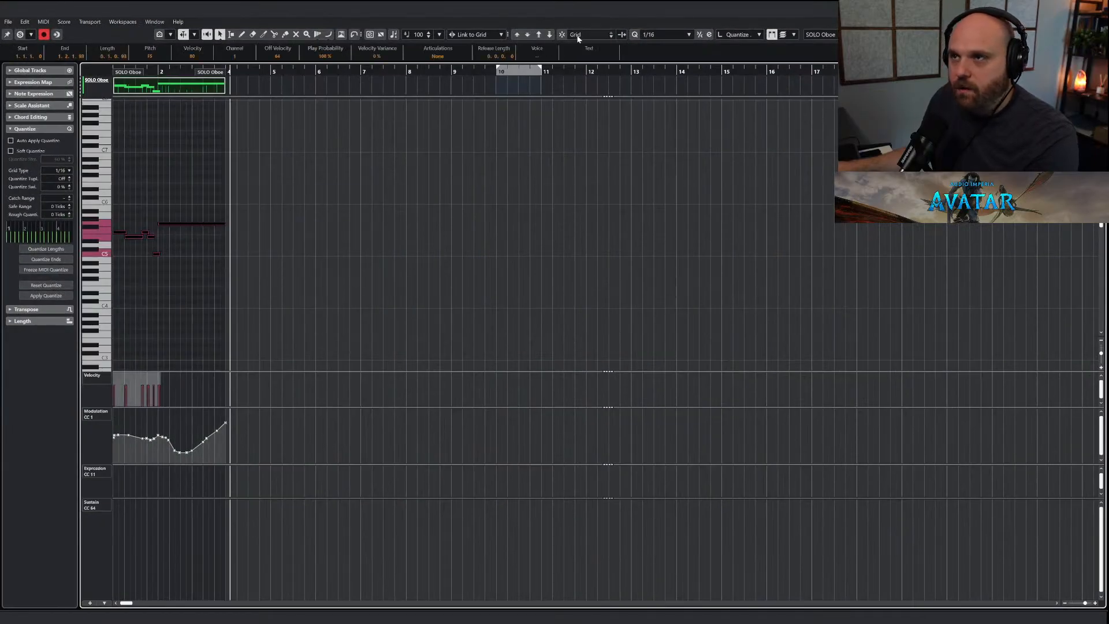
left_click(550, 35)
key("Escape")
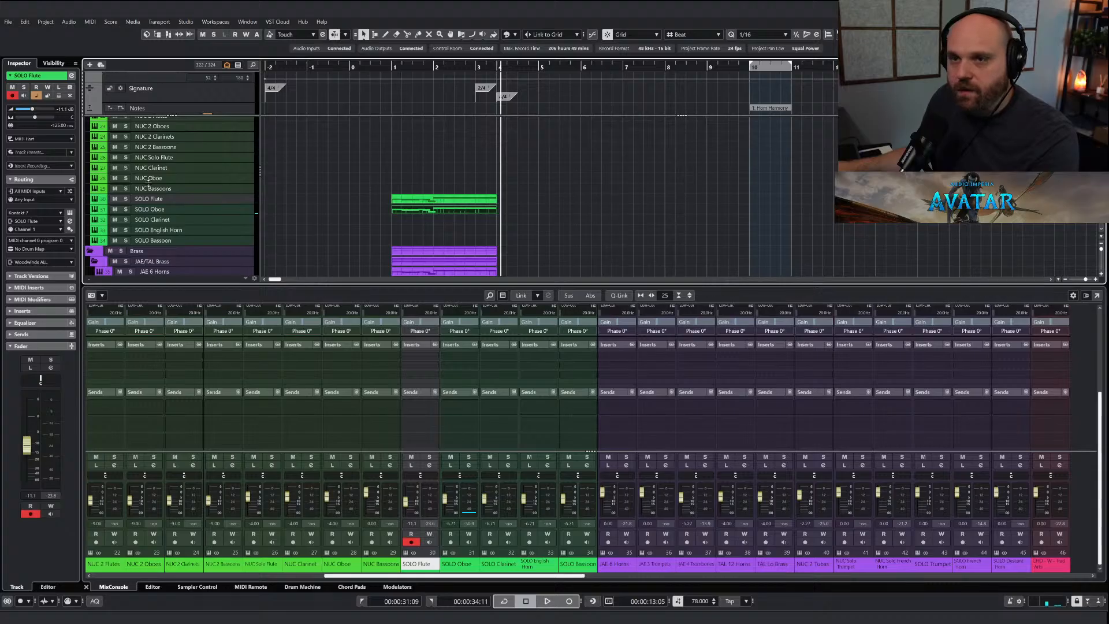
Solo the SOLO Oboe with the SOLO Flute, lower the oboe fader to about -11 dB during playback, and clear the solos.
left_click(126, 210)
double_click(381, 66)
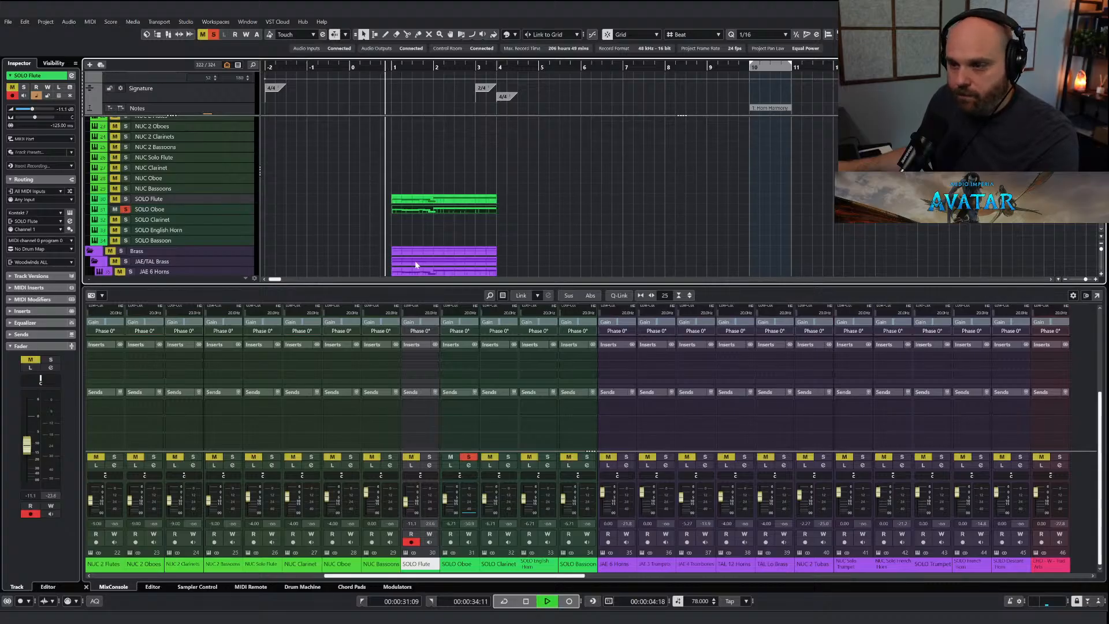
left_click(429, 456)
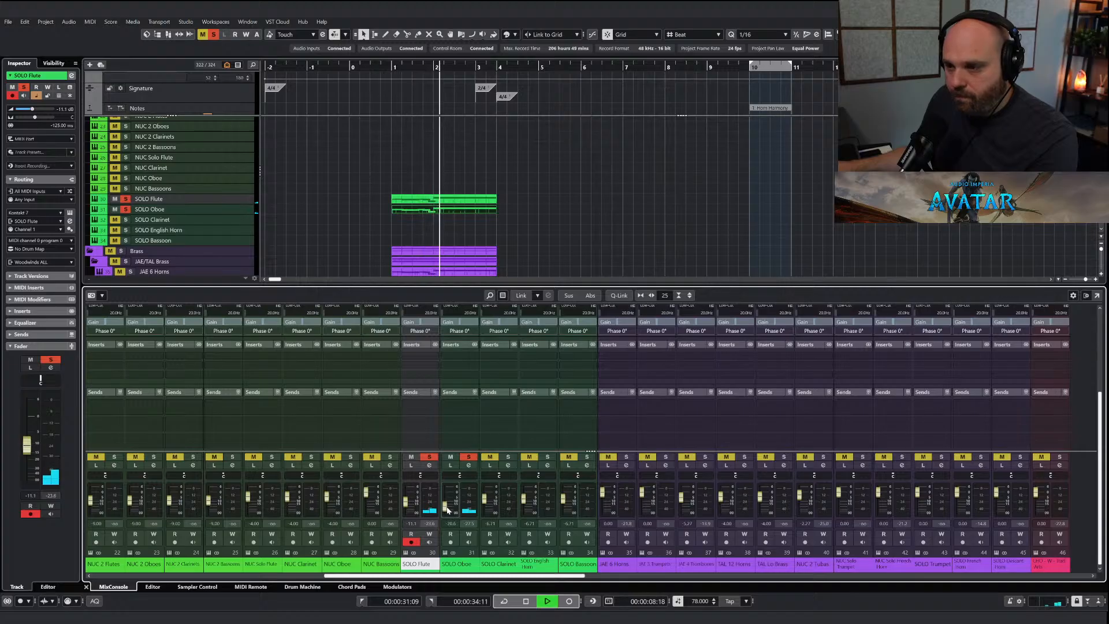
key("space")
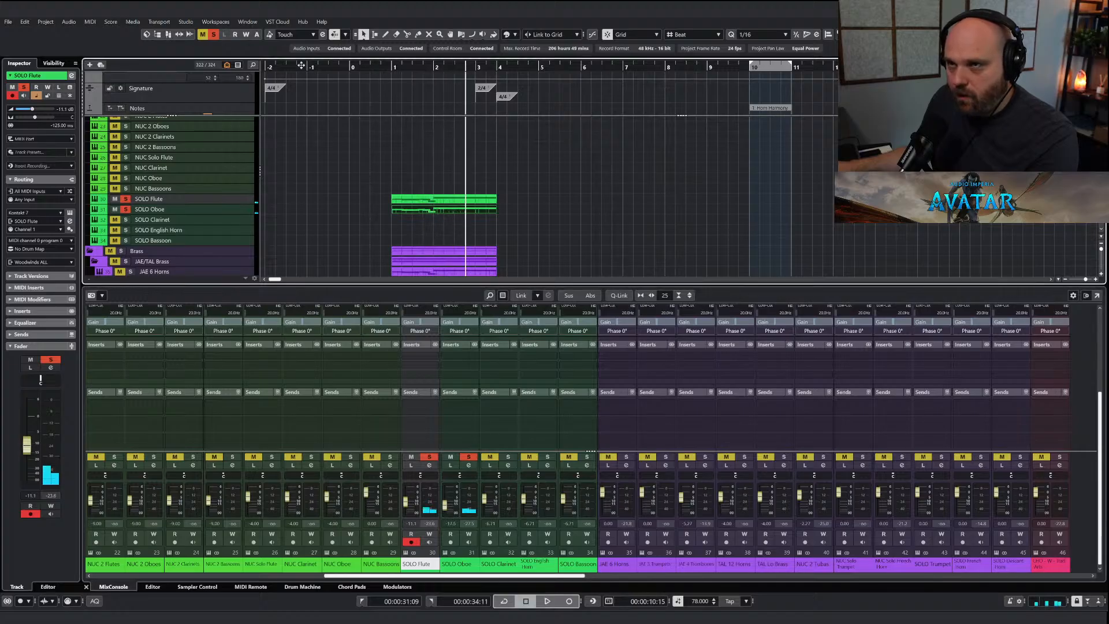
left_click(213, 35)
left_click(380, 66)
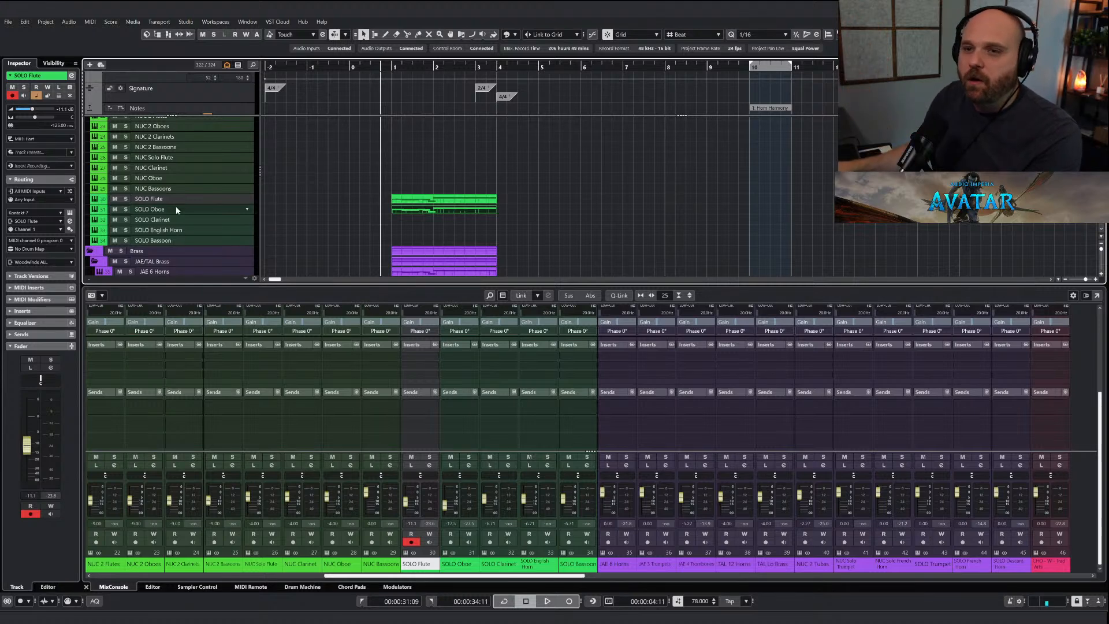
Solo the SOLO Flute and SOLO Oboe, play them back and lower the SOLO Oboe fader slightly.
left_click_drag(126, 201, 125, 209)
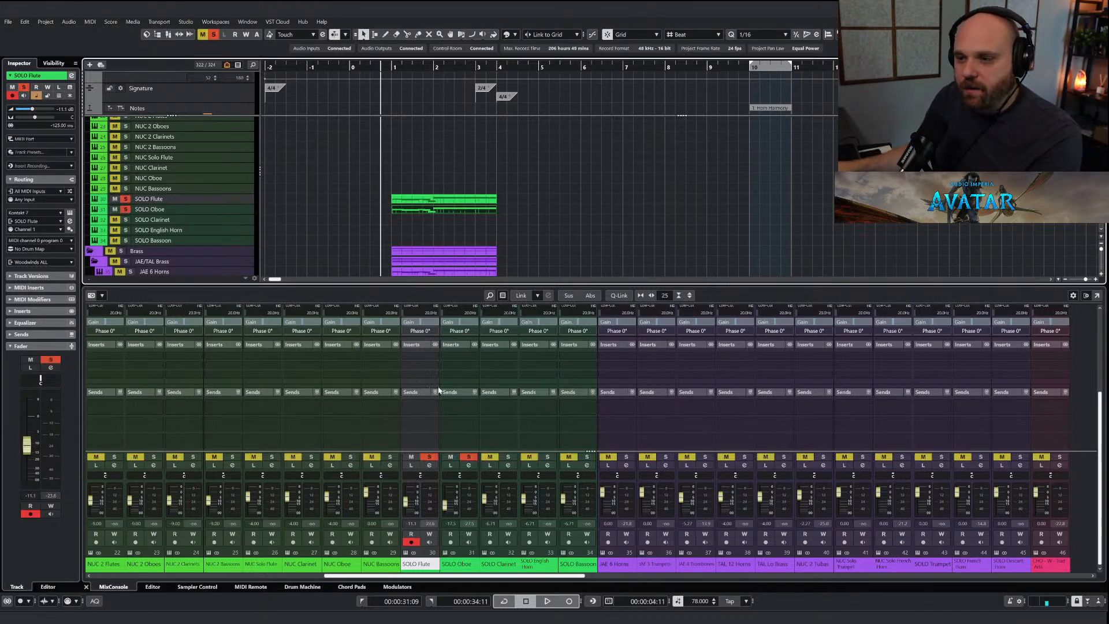
key("space")
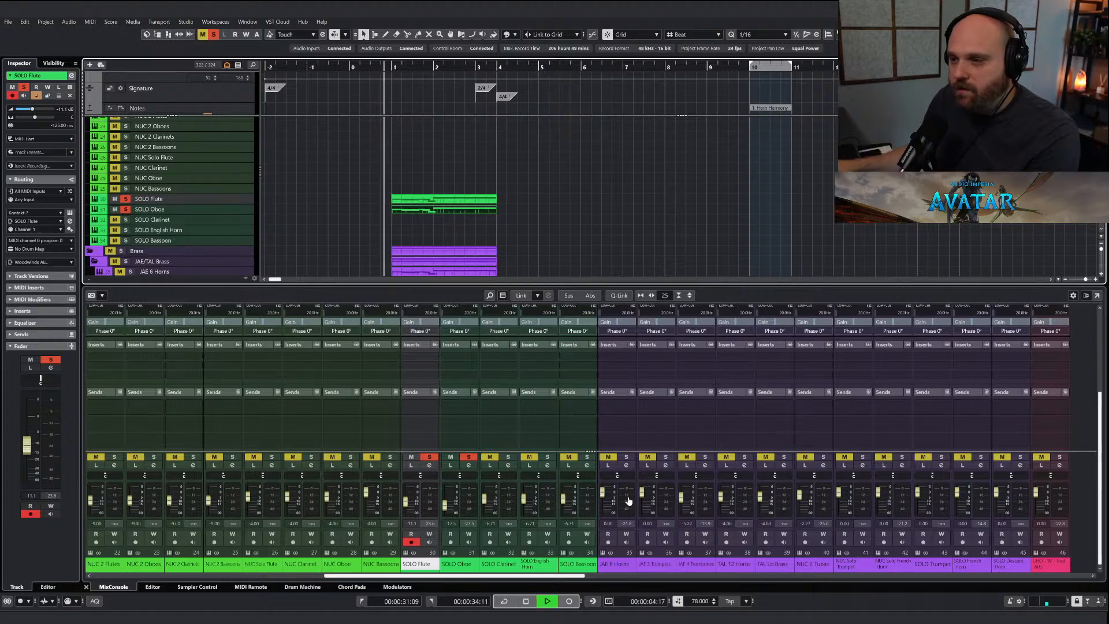
left_click(461, 454)
left_click(455, 458)
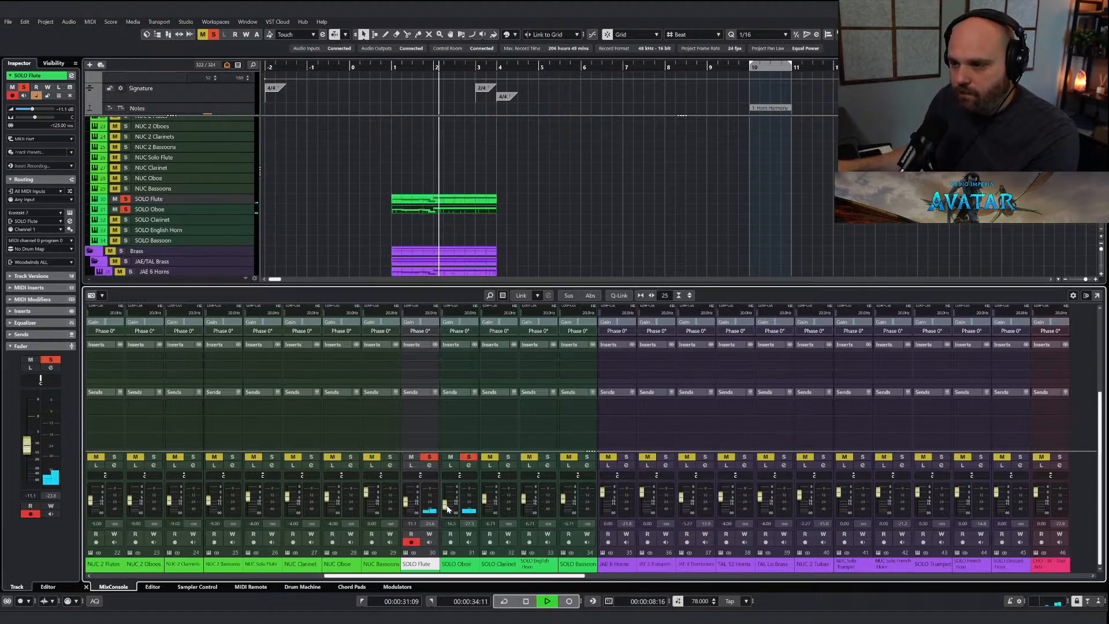
left_click_drag(446, 507, 447, 508)
key("space")
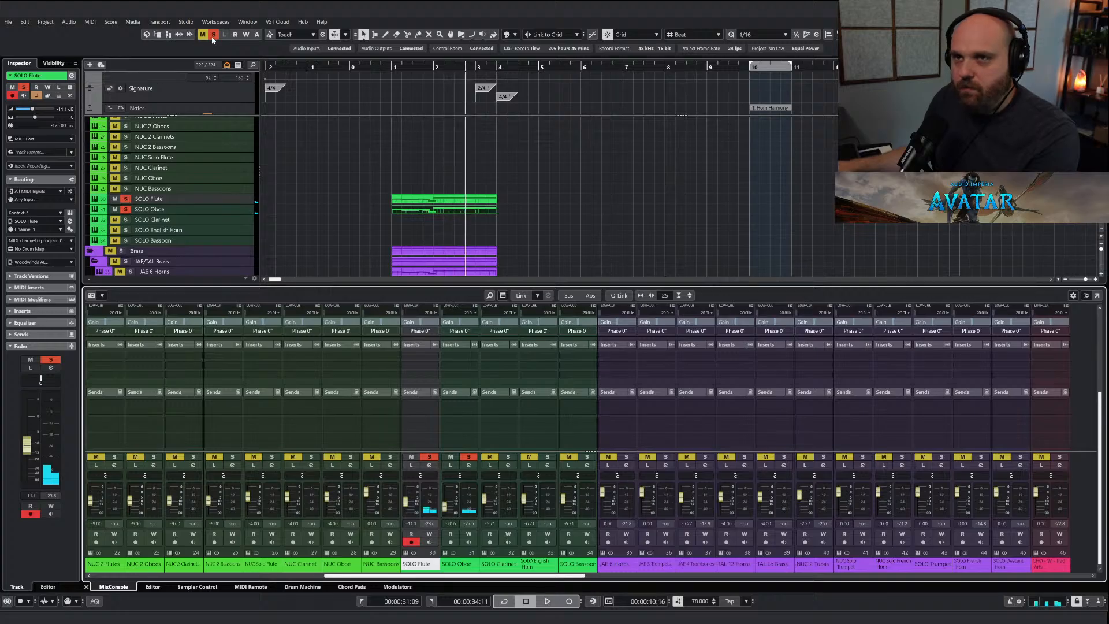
Clear the solos and replay the full arrangement from just before bar 1.
left_click(214, 34)
left_click(379, 67)
key("space")
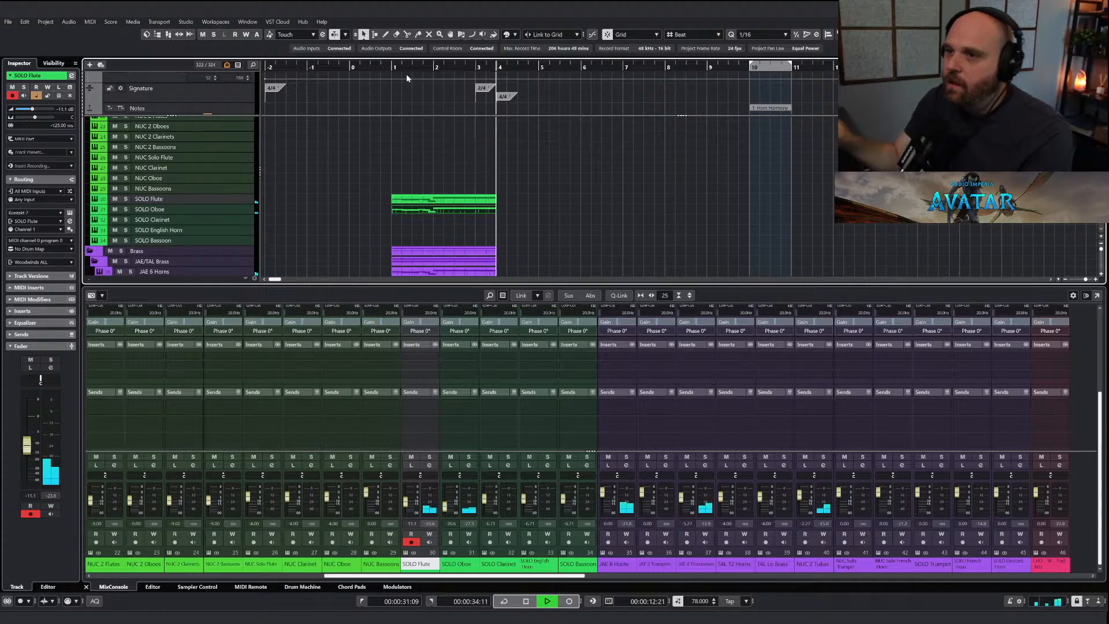
key("space")
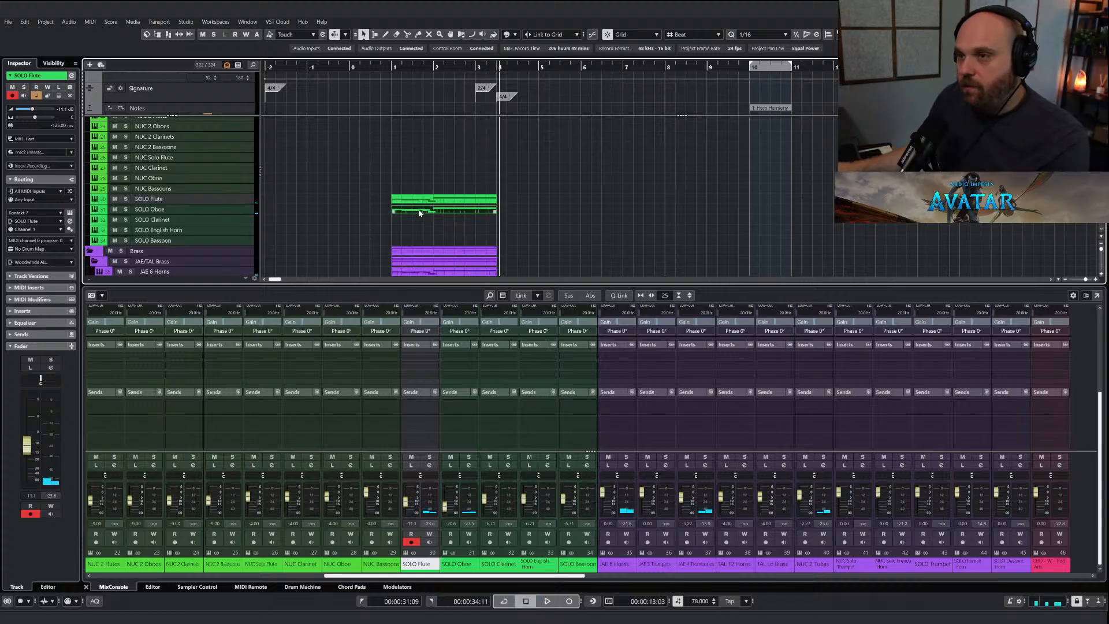
Copy the SOLO Oboe part onto the SOLO Clarinet track at the same position and solo the clarinet.
left_click_drag(413, 209, 415, 222)
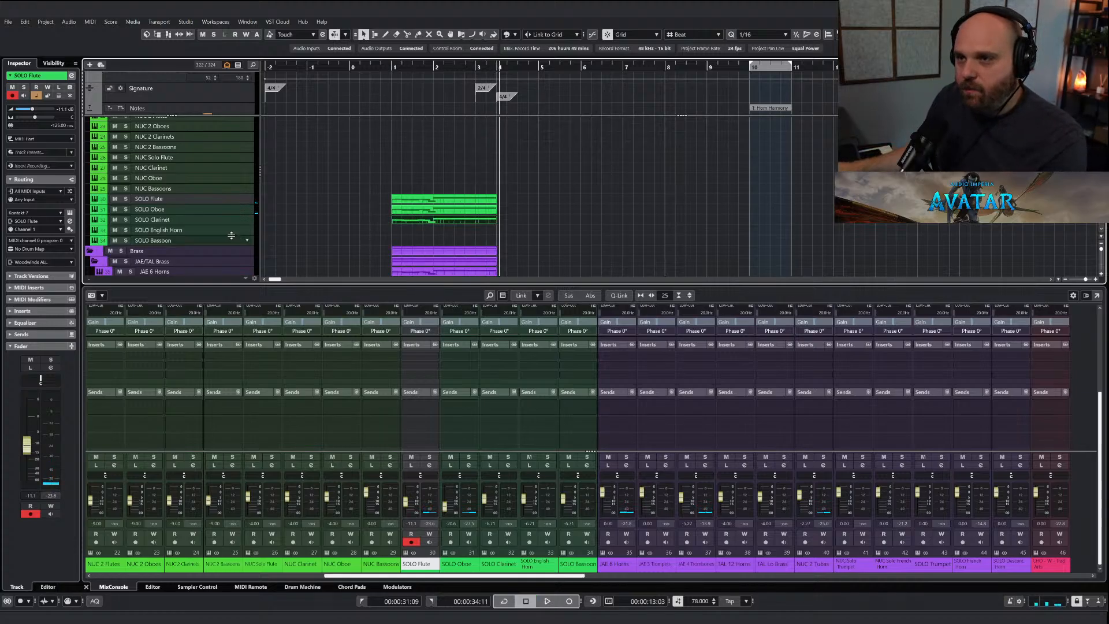
left_click(137, 222)
key("s")
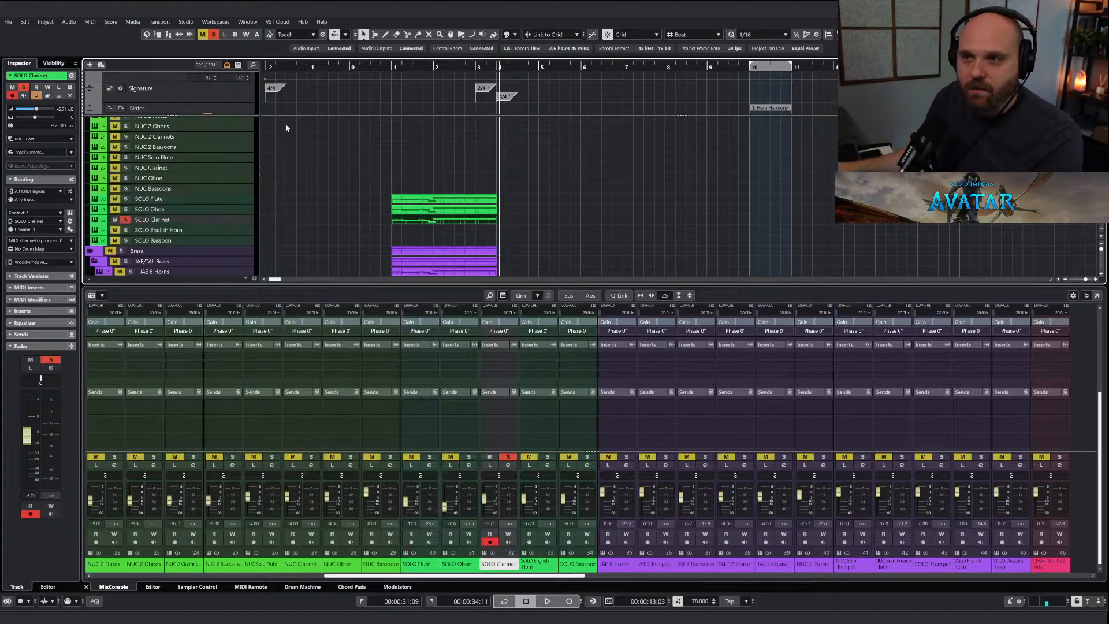
Lower the SOLO Clarinet fader to about -15.6 dB during playback, adding the SOLO Oboe and SOLO Flute to the solo for comparison.
left_click(398, 74)
key("space")
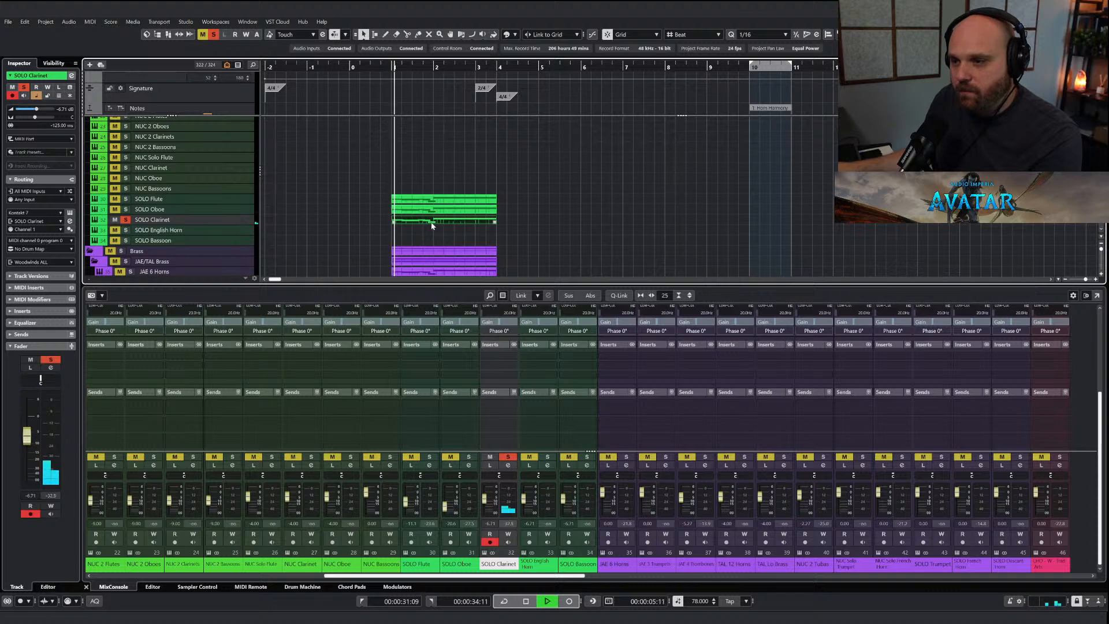
left_click(469, 457)
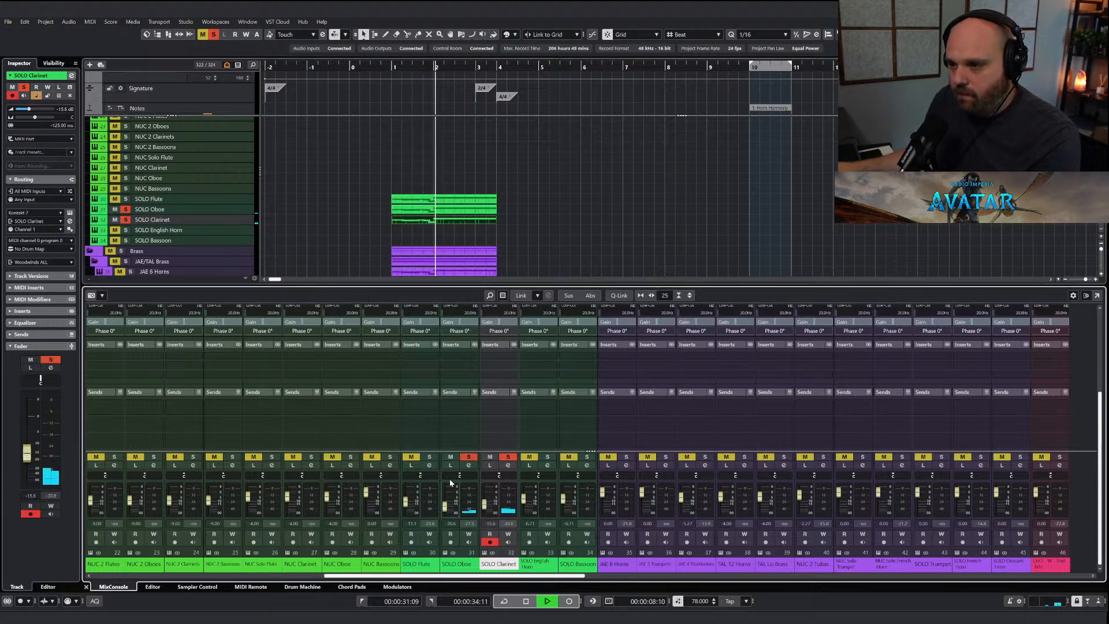
left_click(429, 457)
left_click(386, 70)
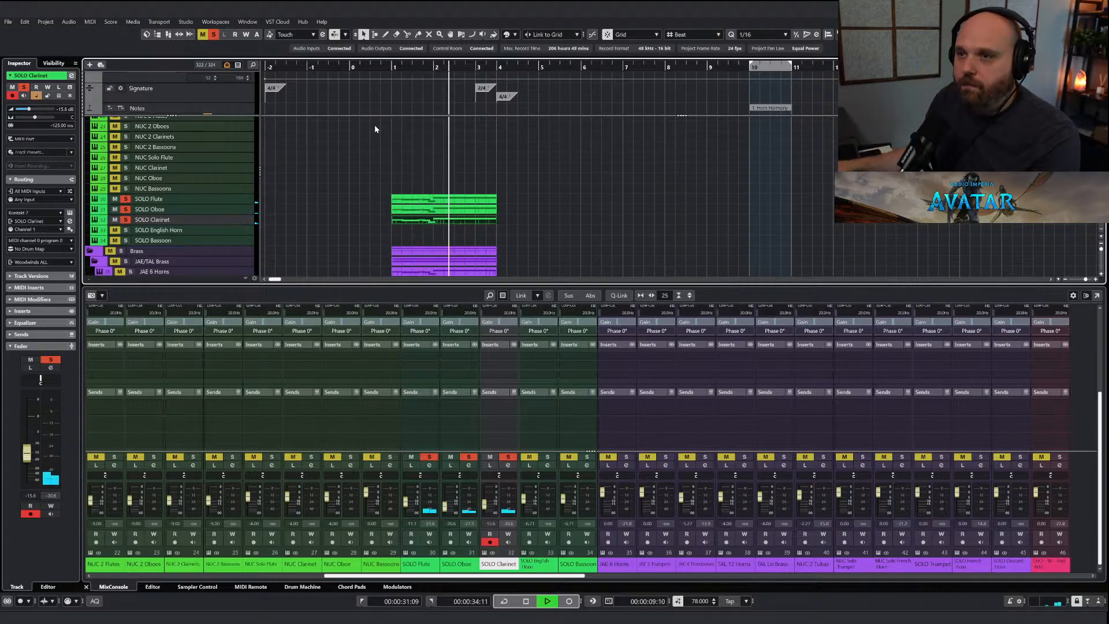
key("space")
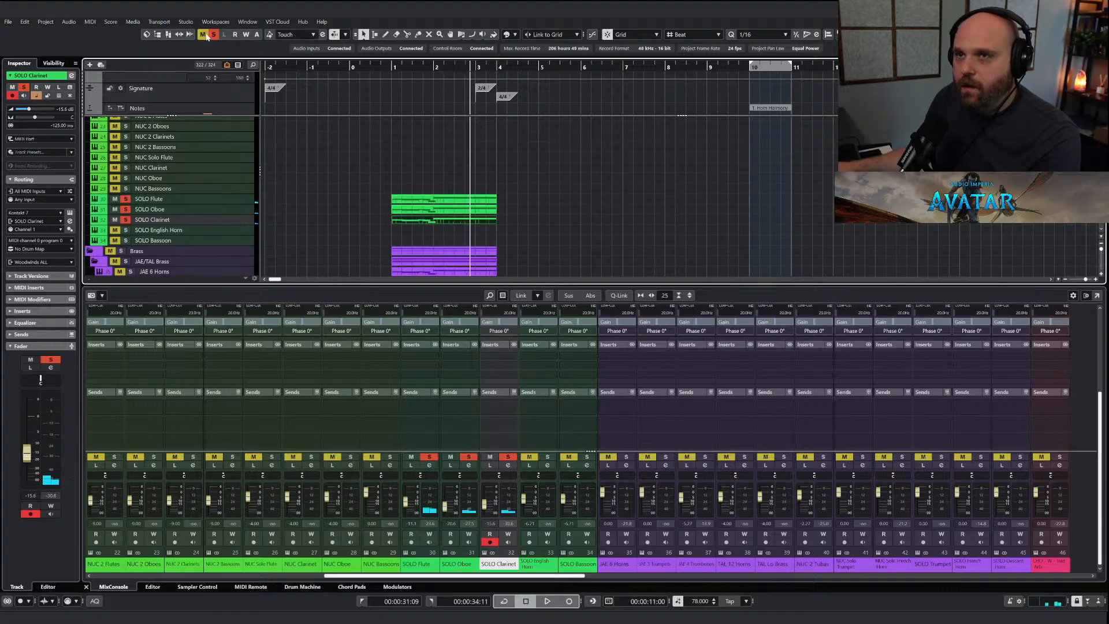
Clear the woodwind solos and listen to the full arrangement with the clarinet layer from just before bar 1.
left_click(213, 35)
left_click(386, 67)
key("space")
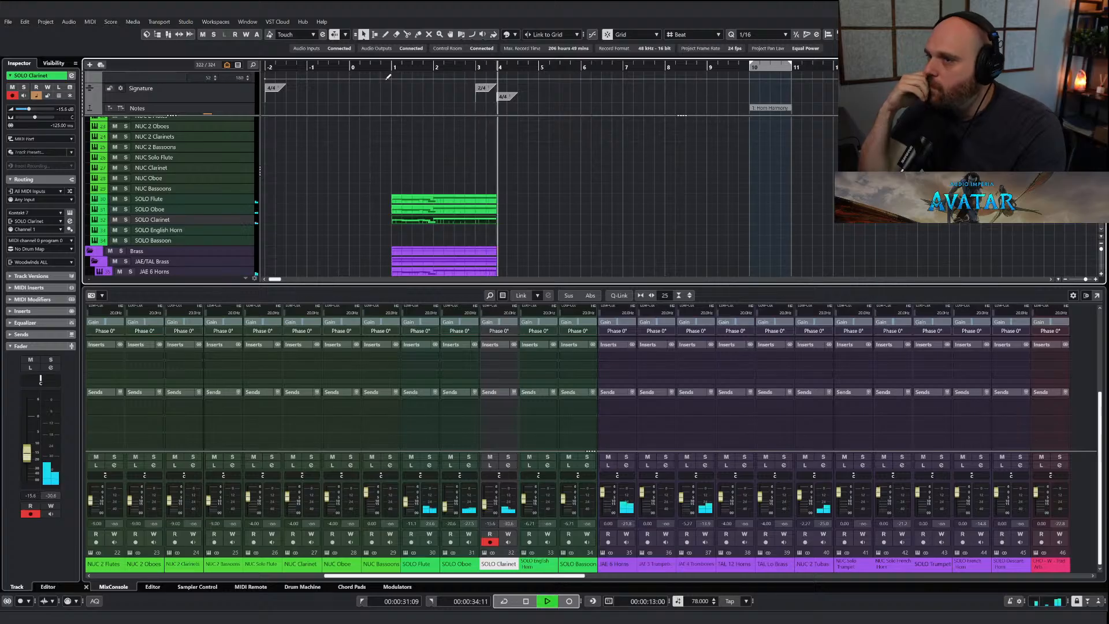
key("space")
Copy the Dolce - Basses Leg part onto the NUC 2 Bassoons track at bar 1.
scroll(354, 224, "up", 2)
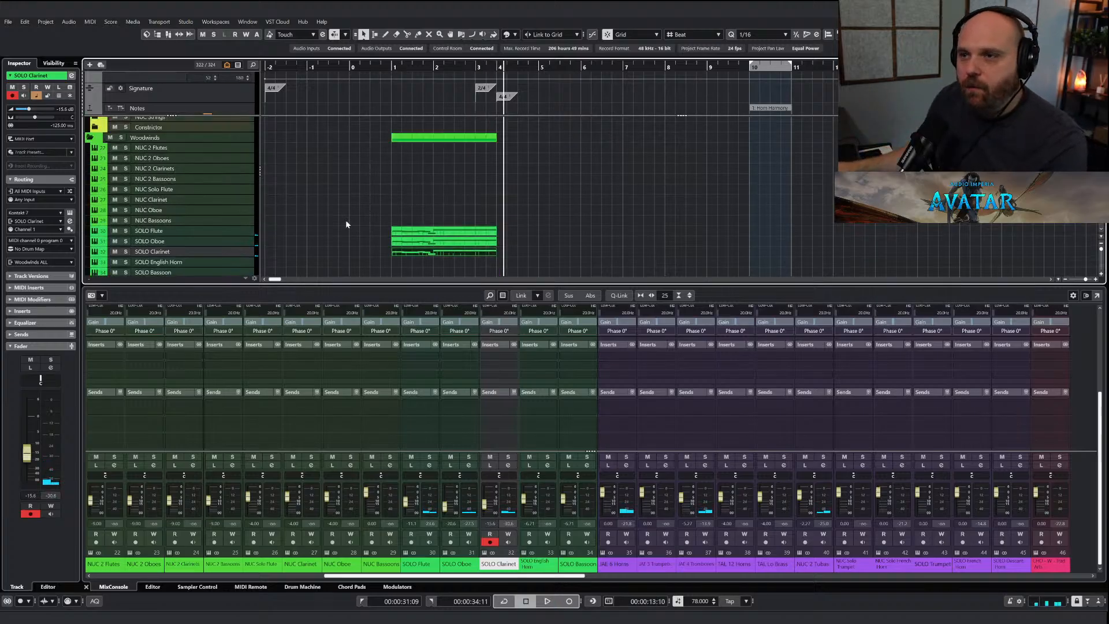
scroll(387, 203, "down", 10)
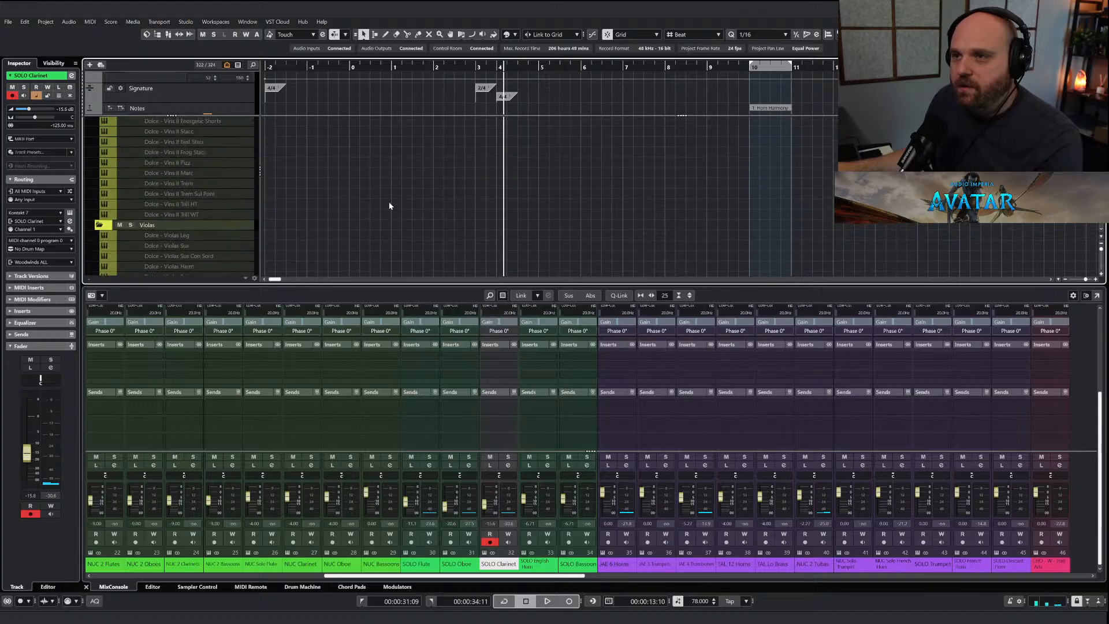
scroll(390, 206, "down", 10)
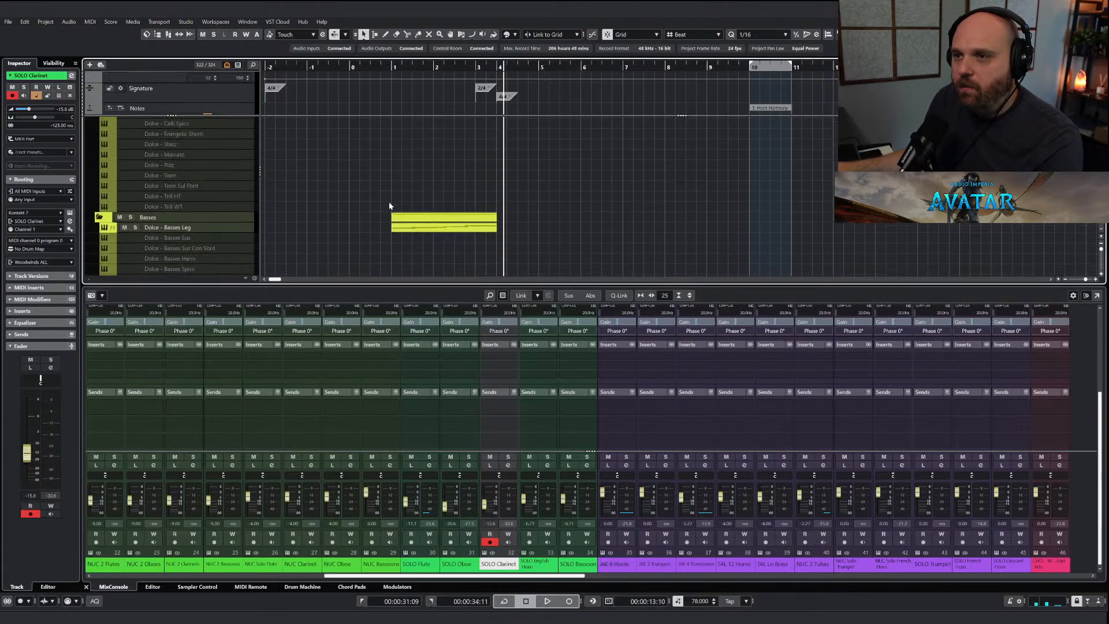
scroll(389, 203, "down", 3)
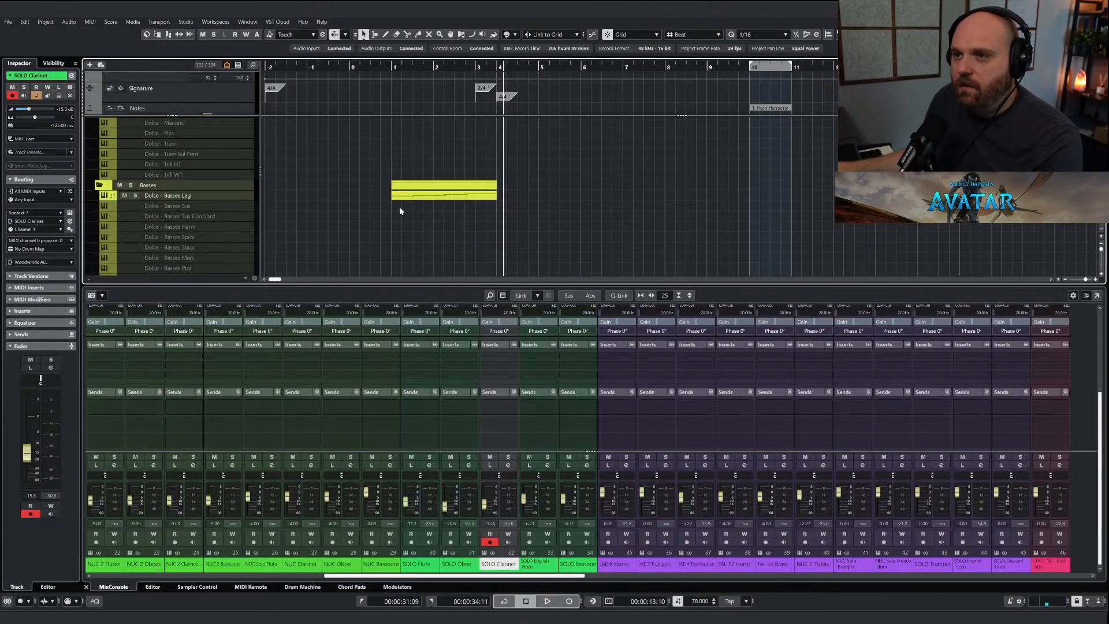
left_click(415, 198)
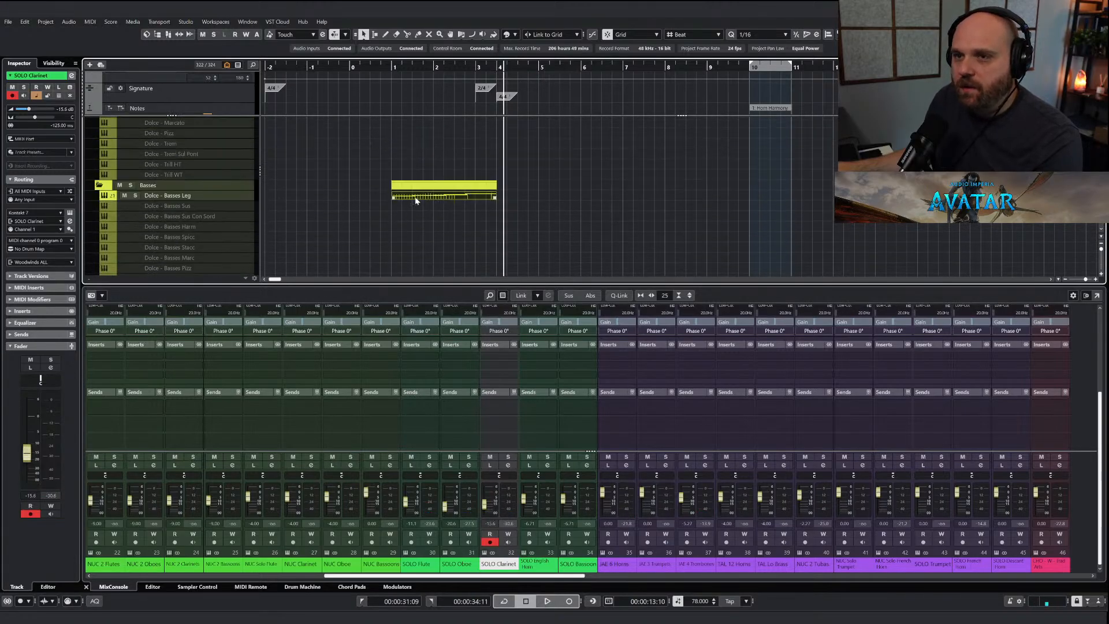
left_click(393, 67)
scroll(362, 220, "up", 10)
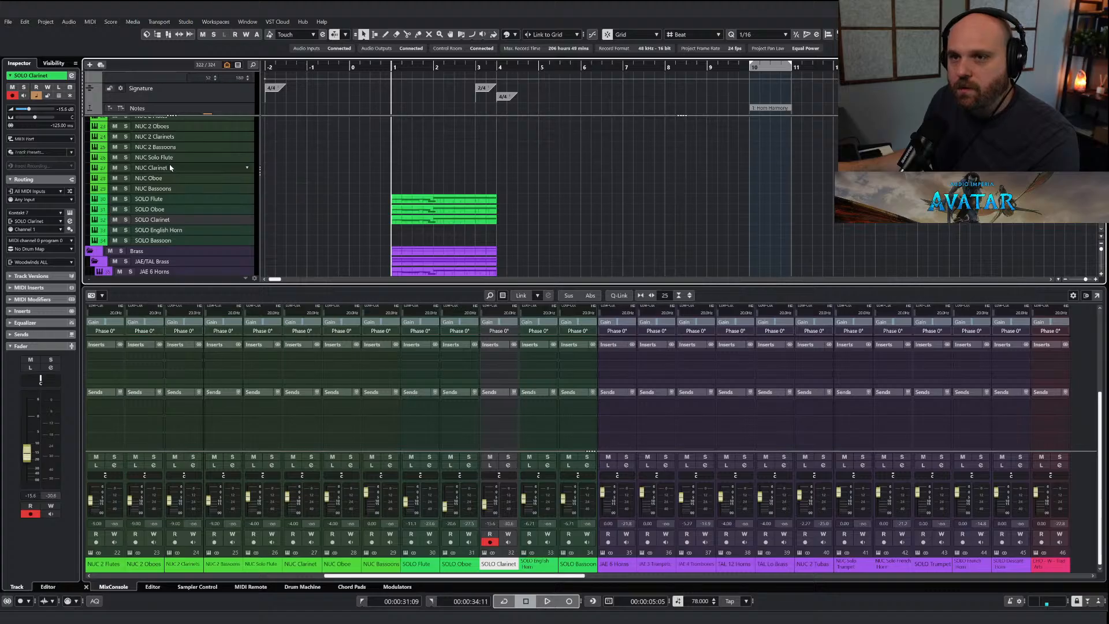
left_click(168, 148)
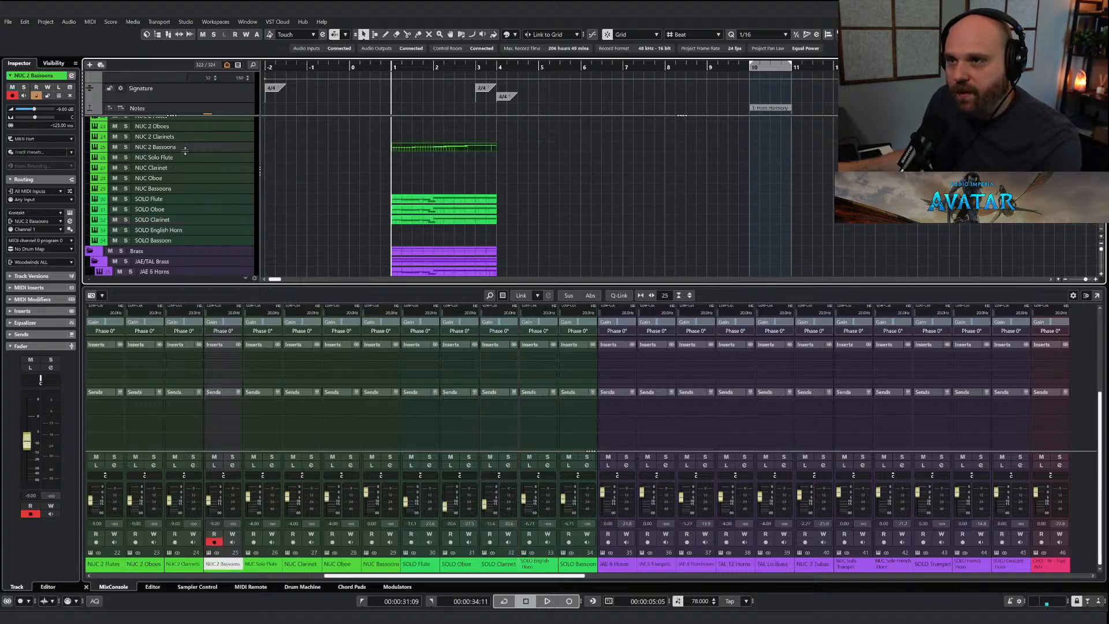
Solo NUC 2 Bassoons, play it back and transpose all notes of its part up an octave in the editor.
left_click(125, 147)
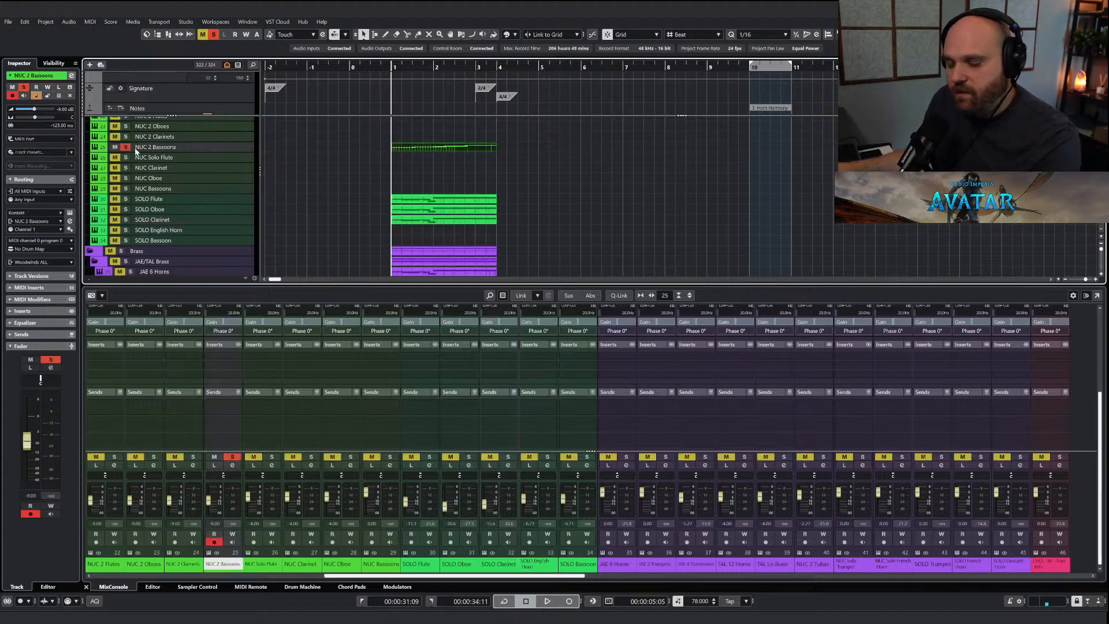
key("space")
key("ctrl+e")
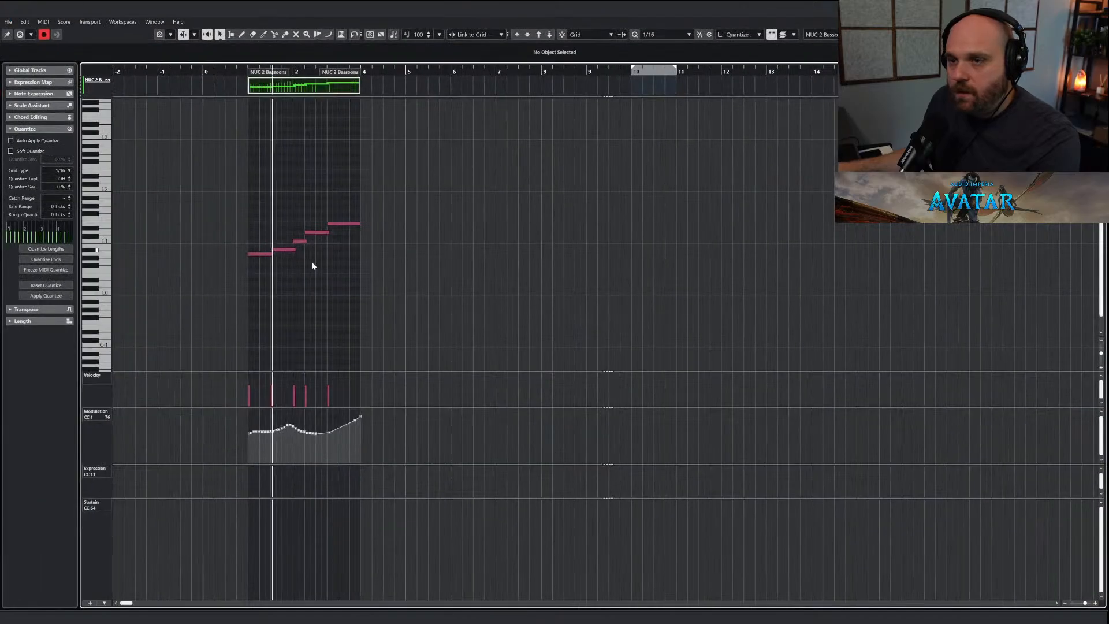
key("shift+Up")
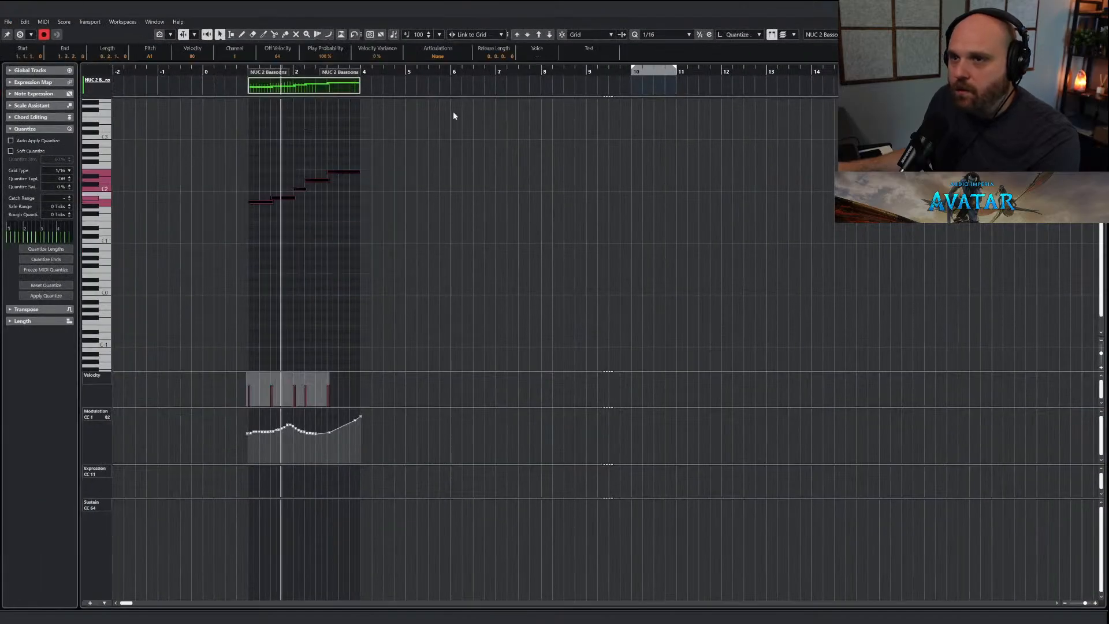
Remove the overlaps between the bassoon notes with the Delete Overlaps (poly) function.
right_click(238, 237)
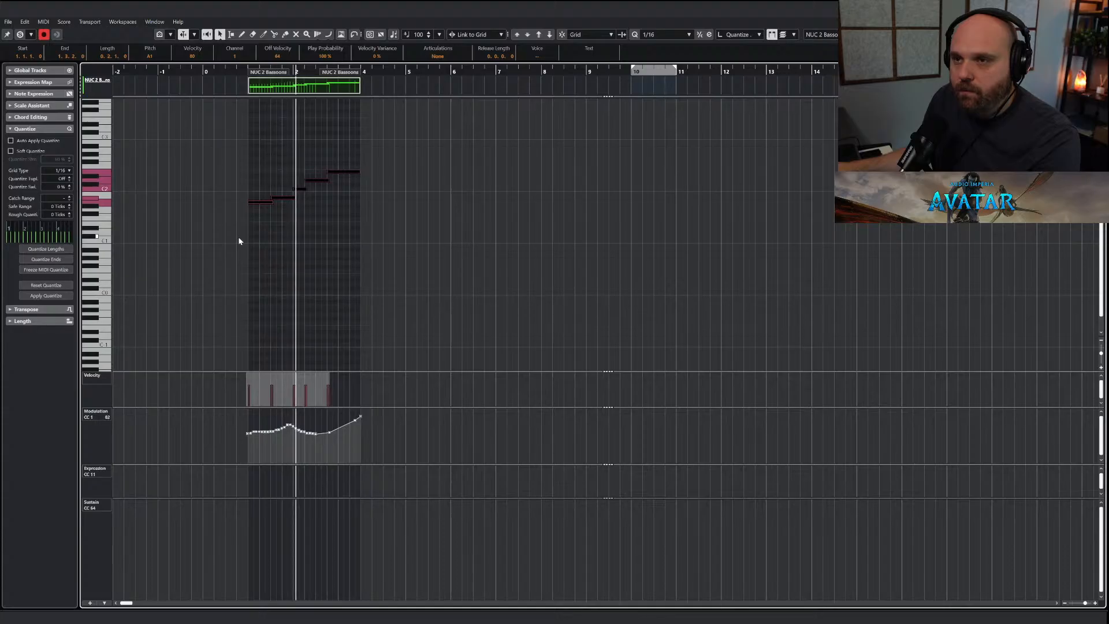
key("h")
key("h")
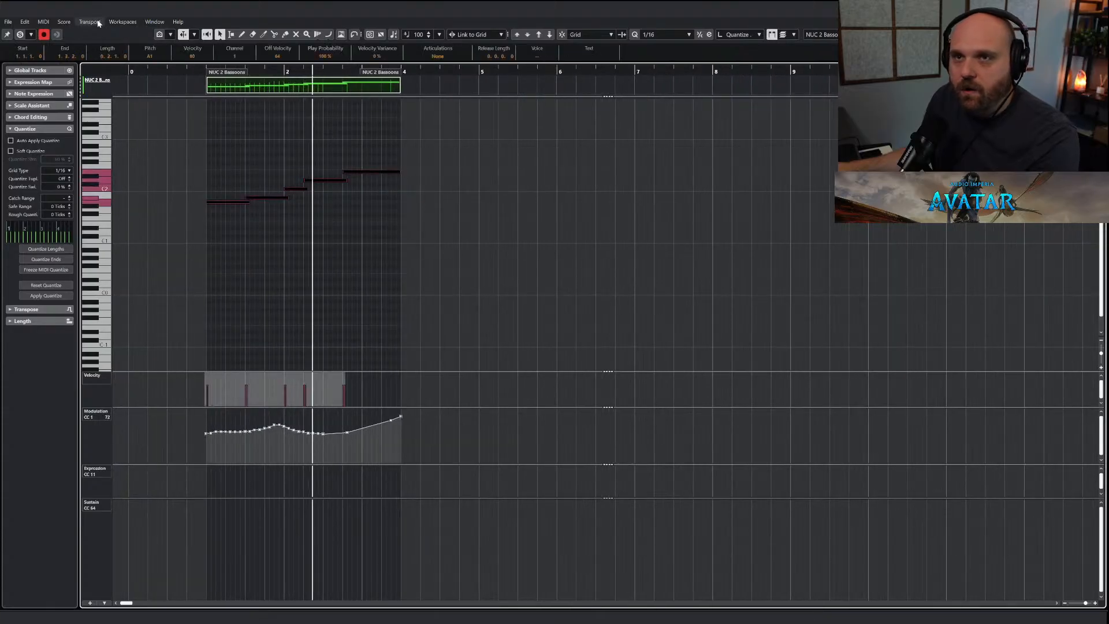
left_click(69, 22)
mouse_move(43, 21)
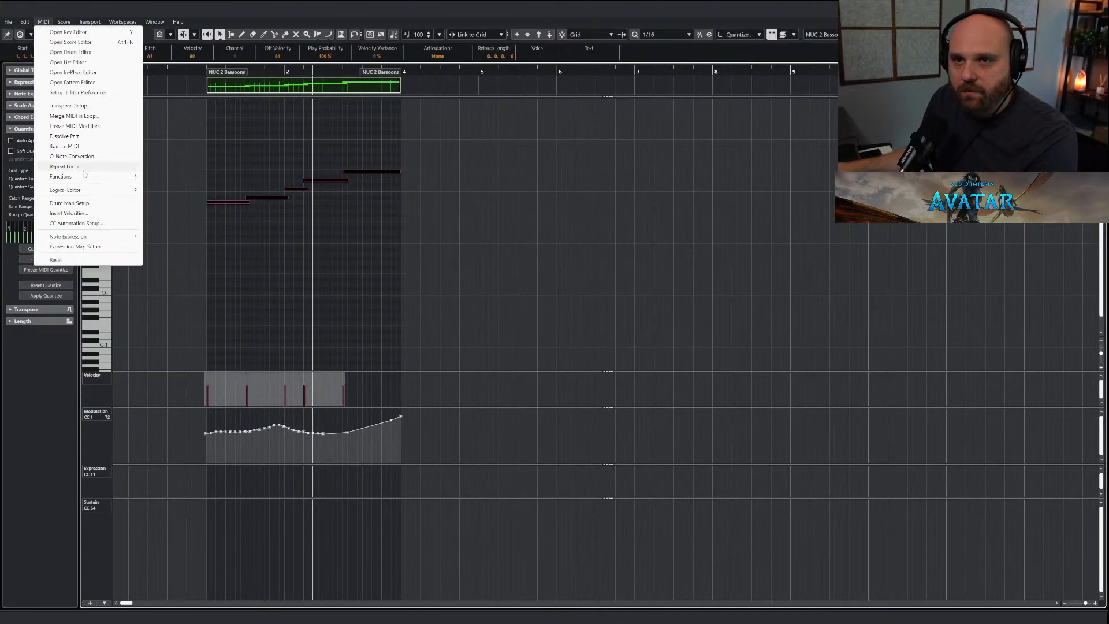
mouse_move(90, 177)
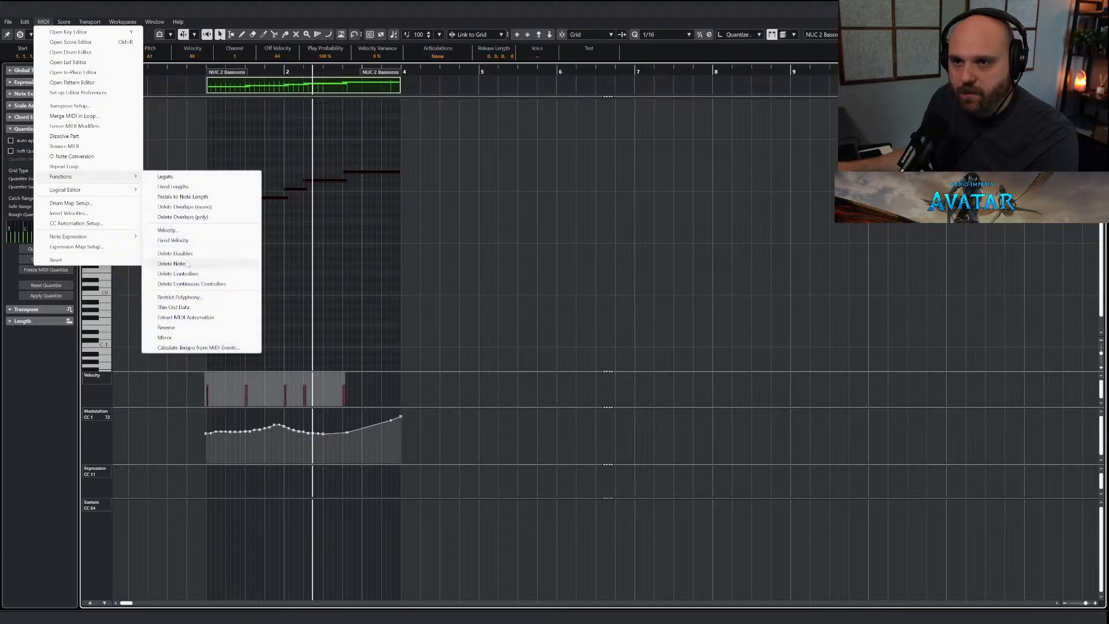
left_click(196, 217)
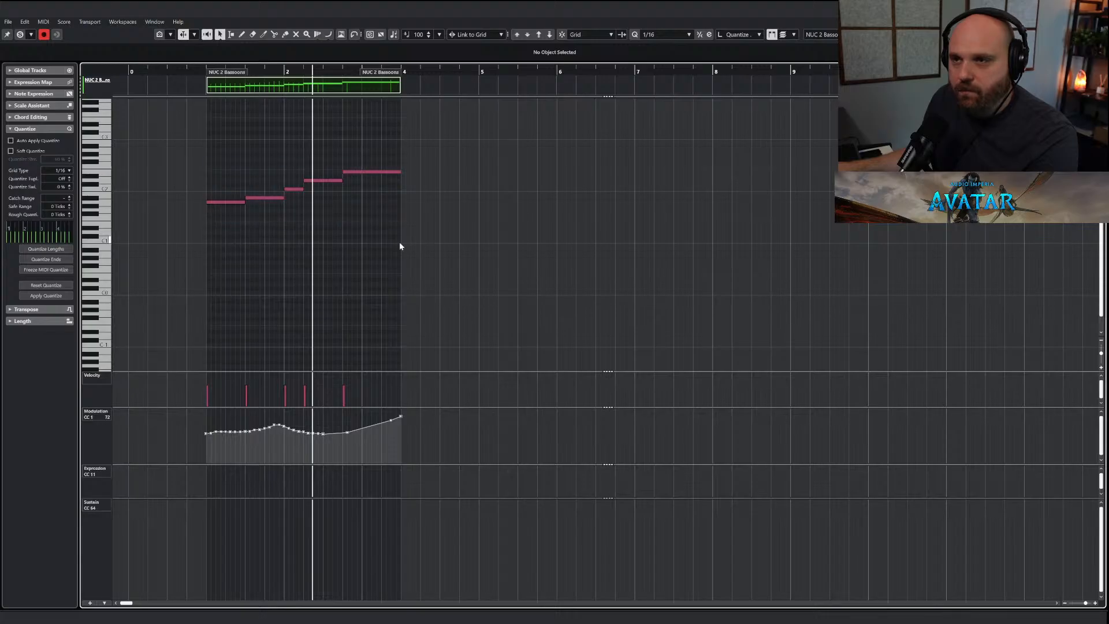
Select all bassoon notes, then bring up the NUC 2 Bassoons instrument's Transpose/Range settings, toggle the range option and close the instrument.
left_click_drag(217, 166, 355, 240)
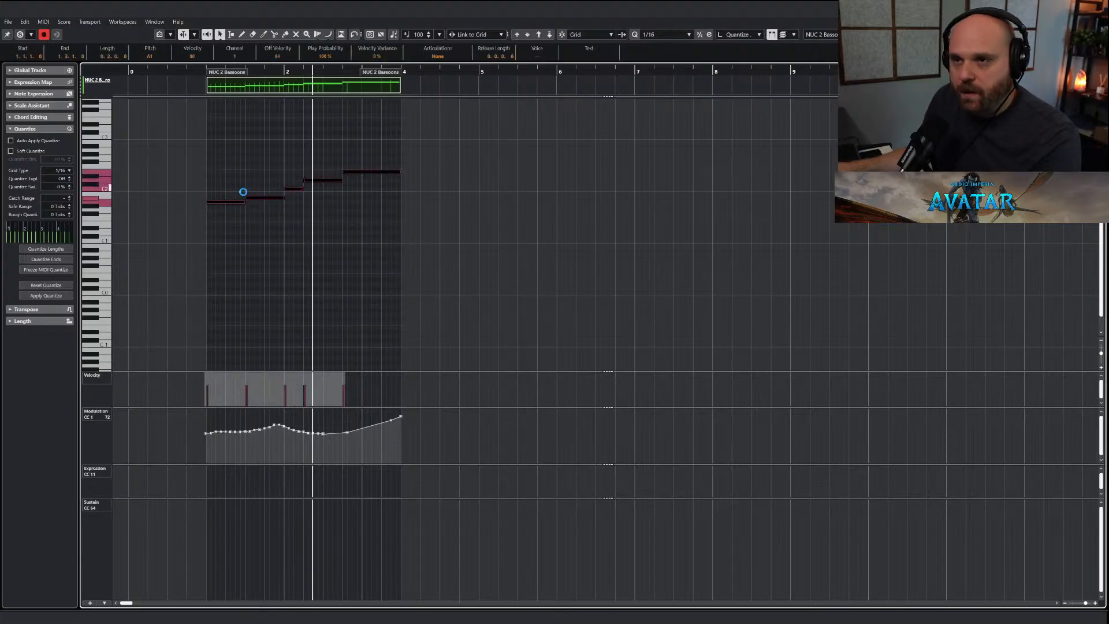
left_click(500, 128)
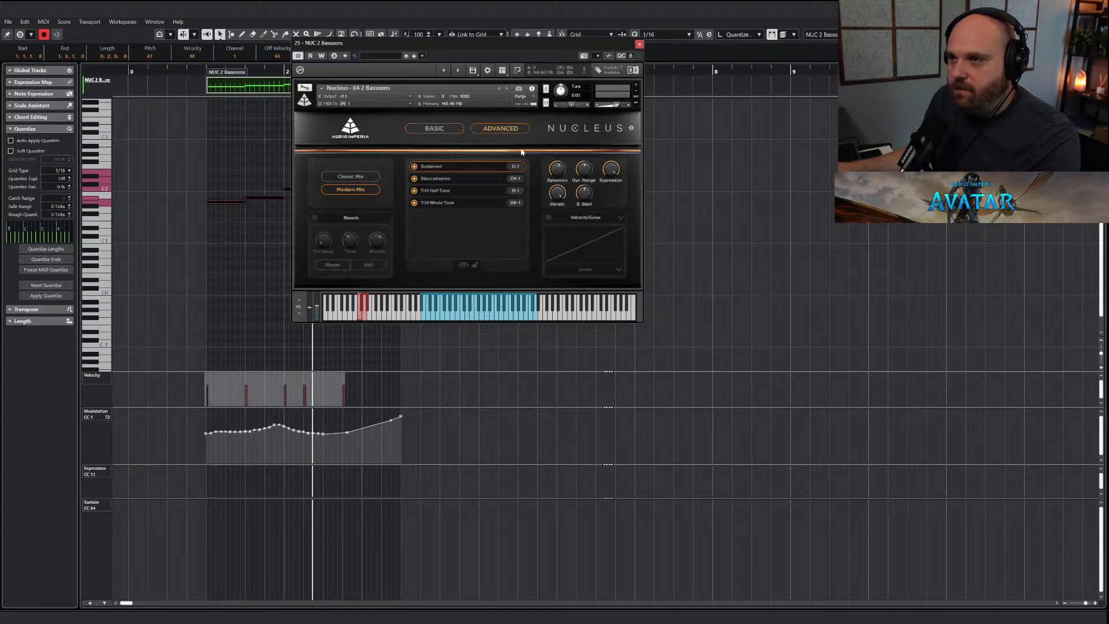
left_click(588, 217)
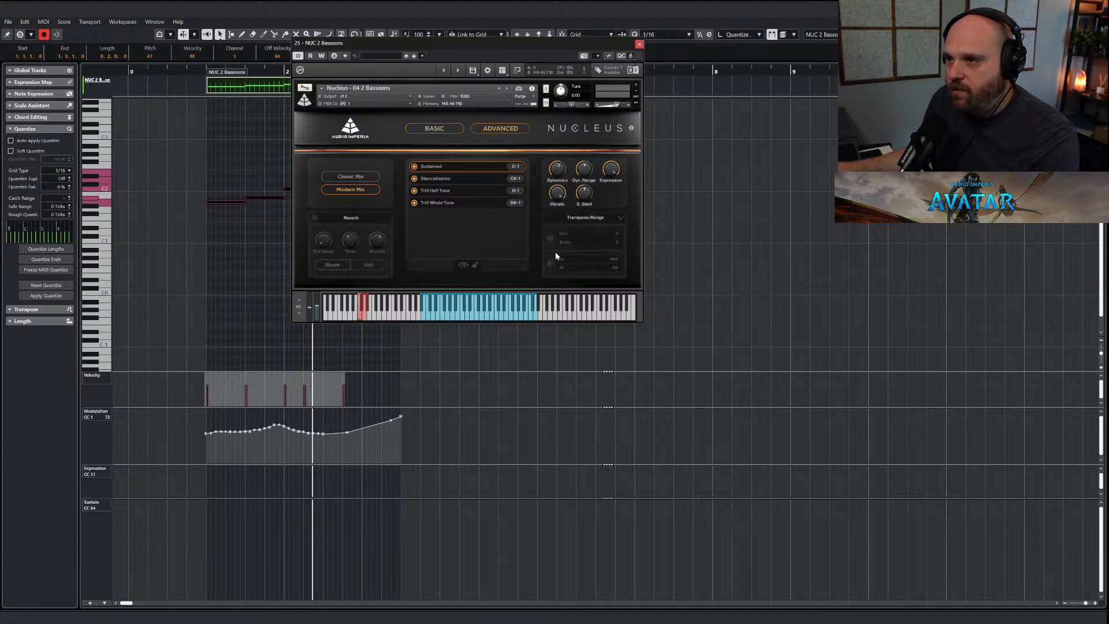
left_click(551, 264)
left_click(640, 45)
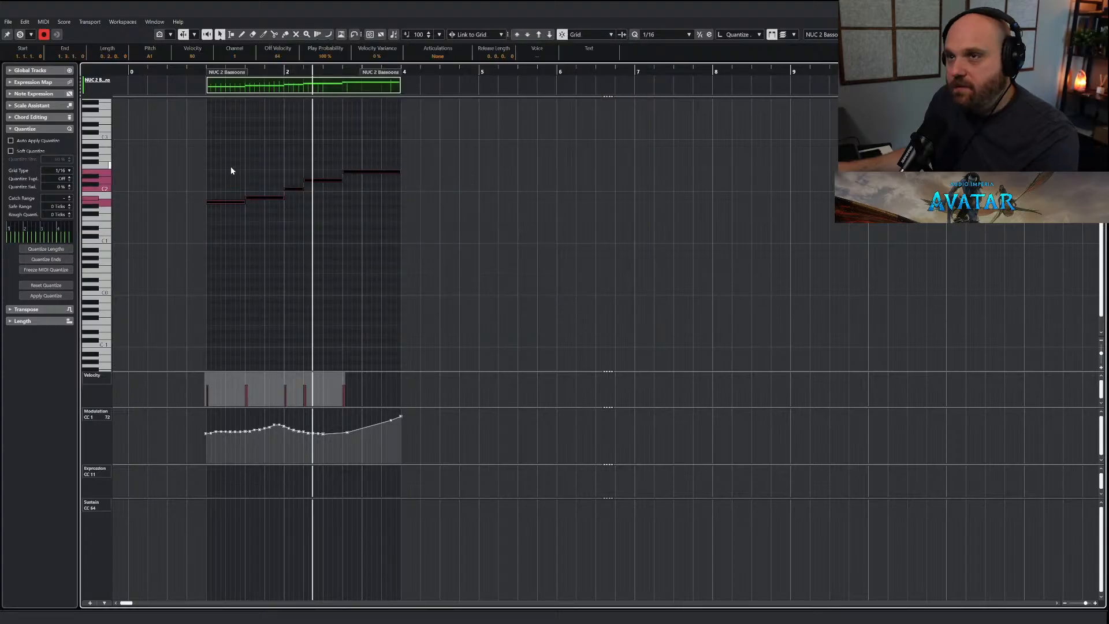
Double all the bassoon notes an octave lower, solo the editor and play the part from just before bar 1.
mouse_move(234, 208)
left_mouse_down()
mouse_move(235, 257)
mouse_move(230, 208)
left_mouse_up()
left_click(20, 34)
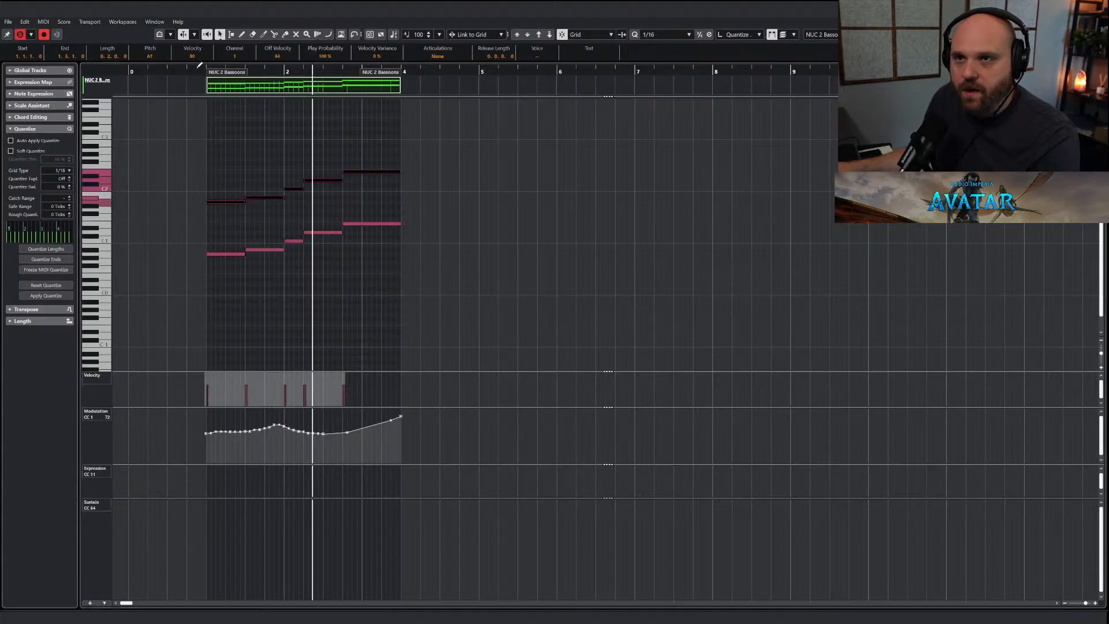
left_click_drag(202, 70, 197, 69)
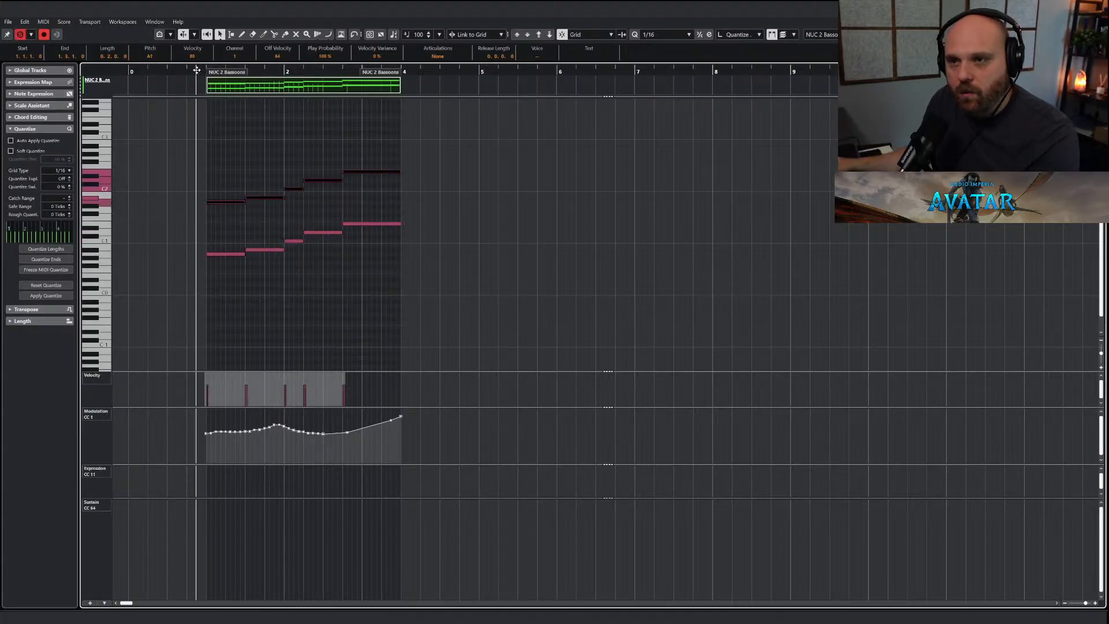
key("space")
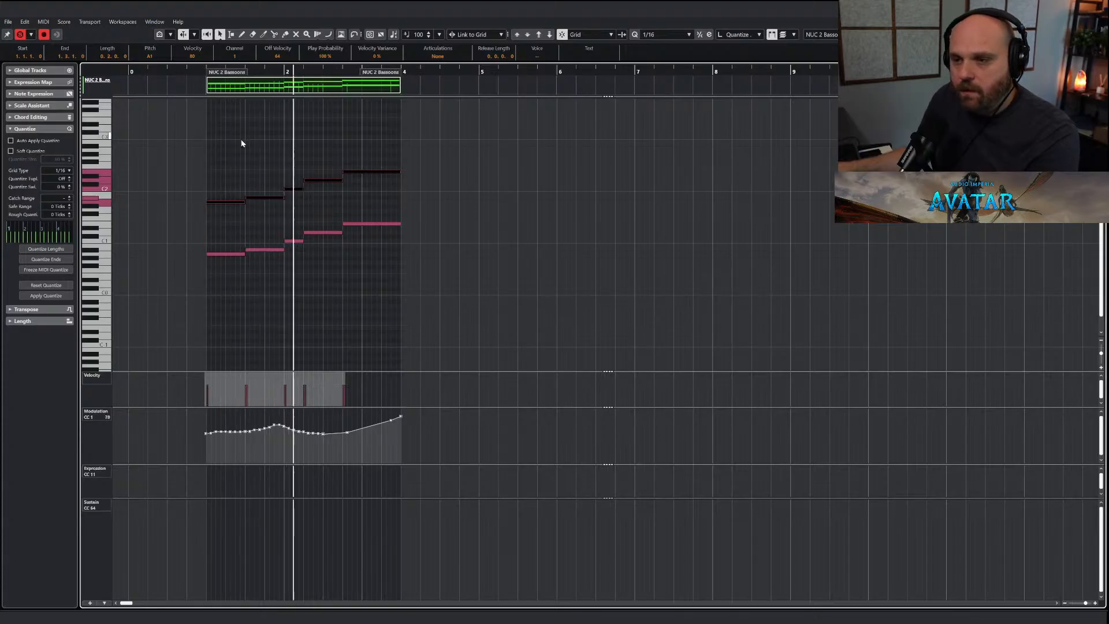
Play the soloed Woodwinds folder from just before bar 1, lower NUC 2 Bassoons to about -11.8 dB and clear all solos.
key("Return")
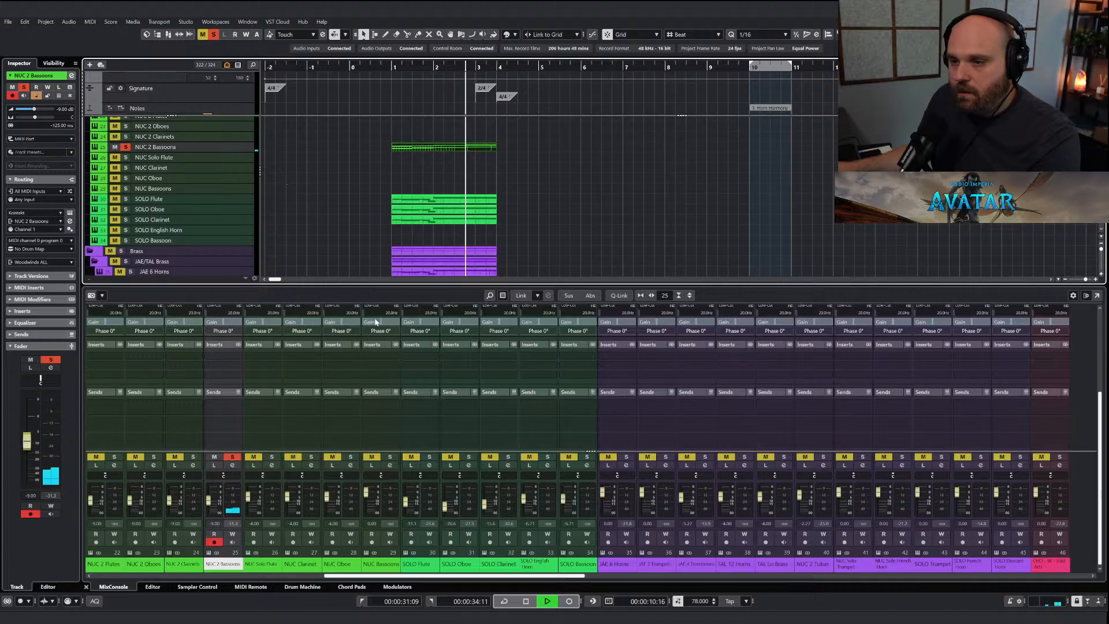
scroll(316, 211, "up", 3)
key("space")
left_click(123, 202)
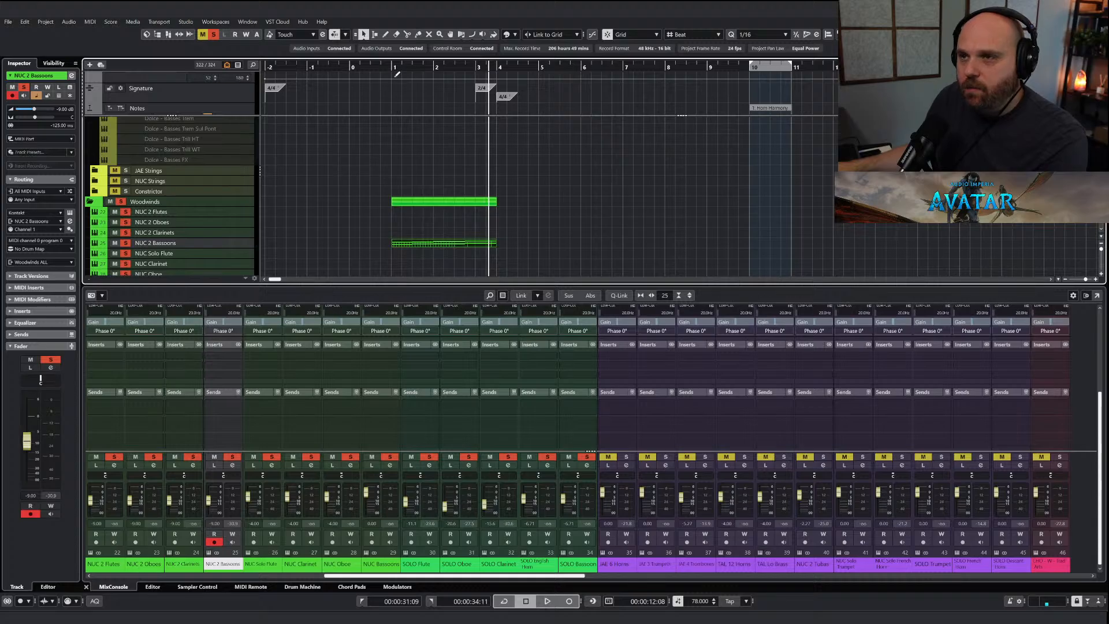
left_click_drag(390, 73, 380, 74)
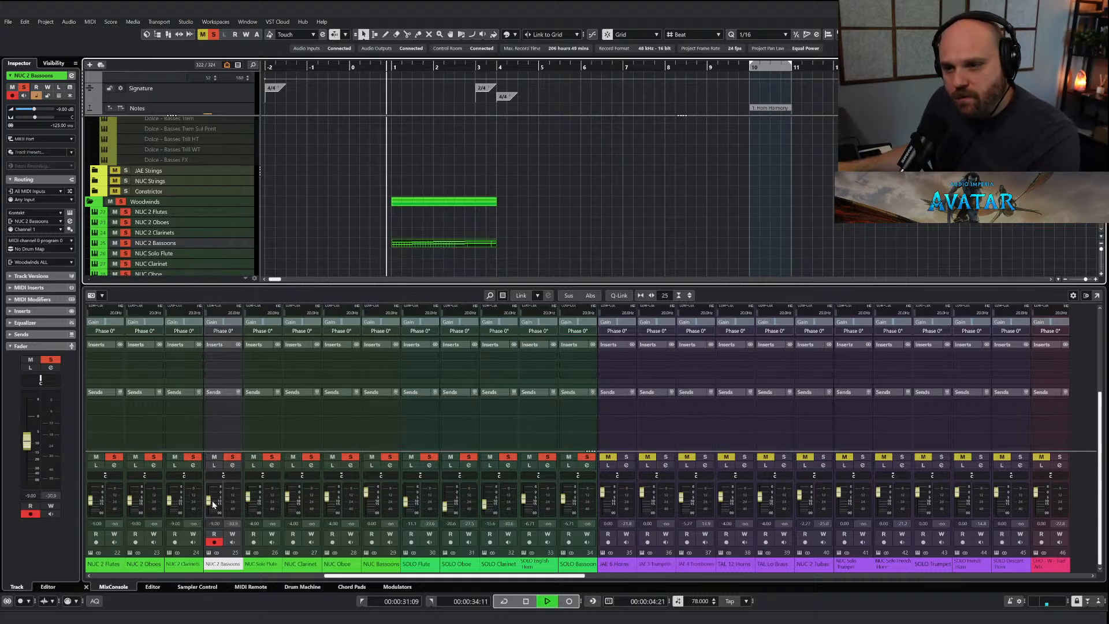
left_click_drag(212, 500, 212, 502)
left_click(316, 230)
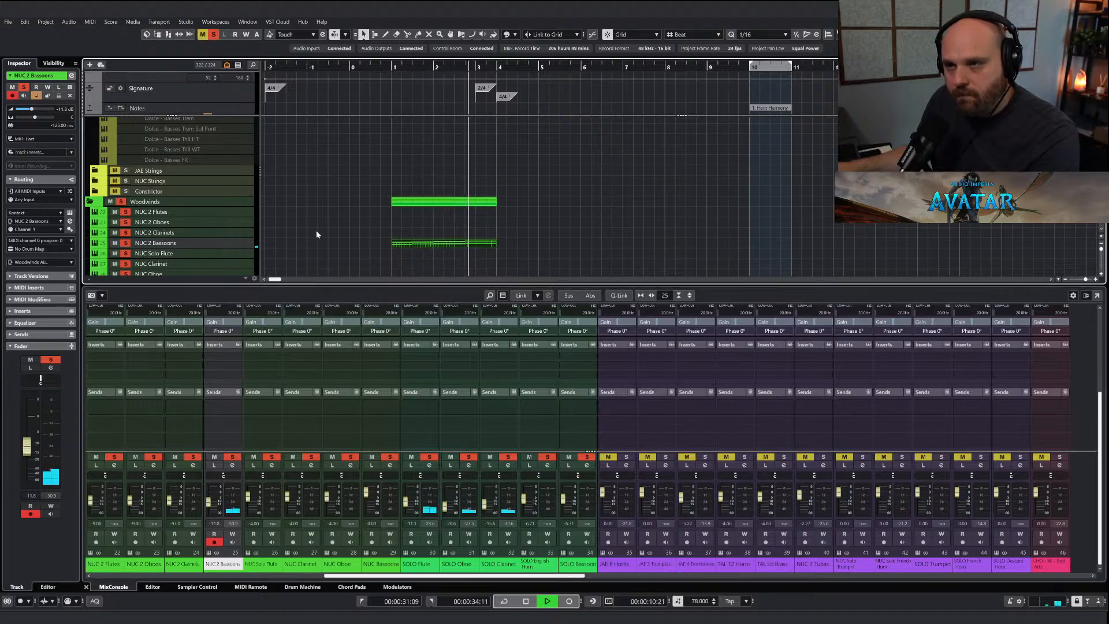
key("space")
left_click(214, 35)
Copy the JAE 4 Trombones part onto the NUC 2 Clarinets track at bar 1.
scroll(391, 190, "down", 6)
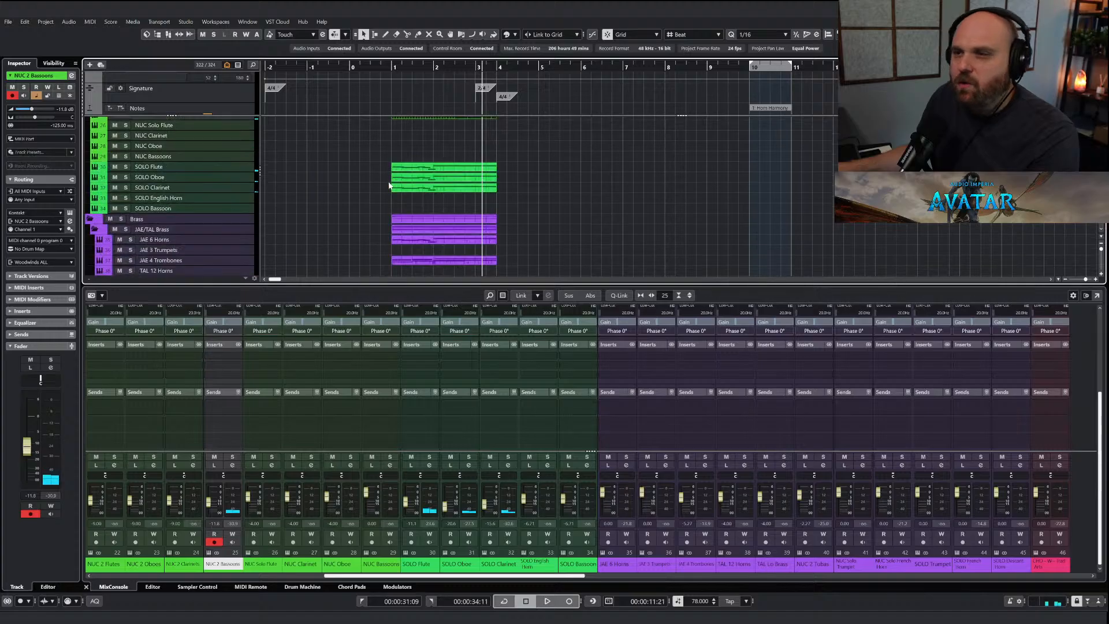
scroll(393, 203, "down", 1)
scroll(393, 202, "up", 7)
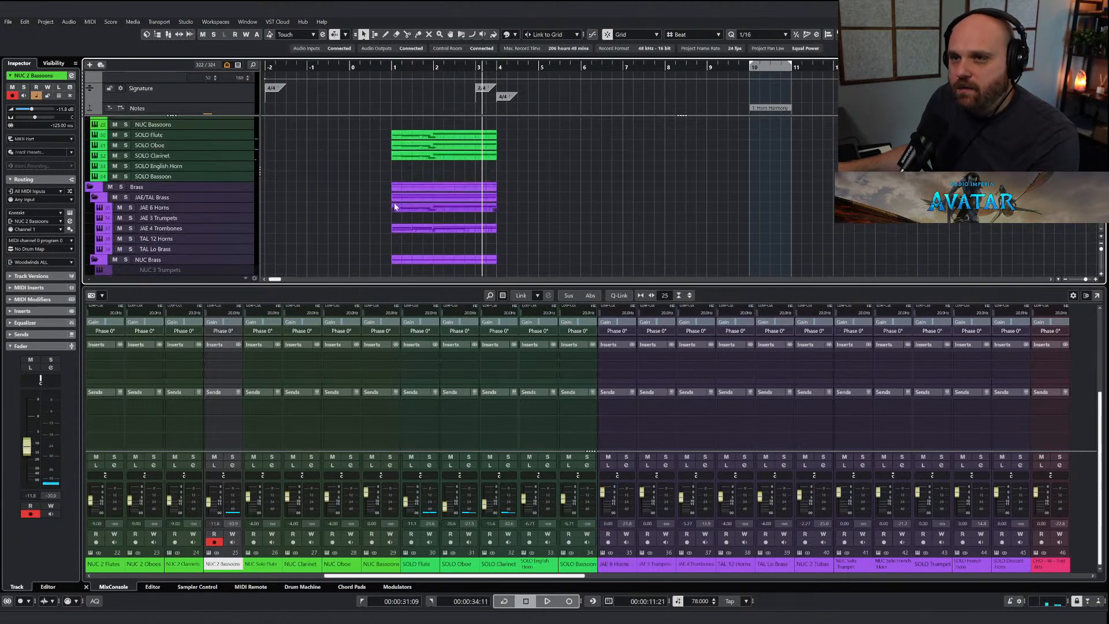
scroll(373, 204, "up", 3)
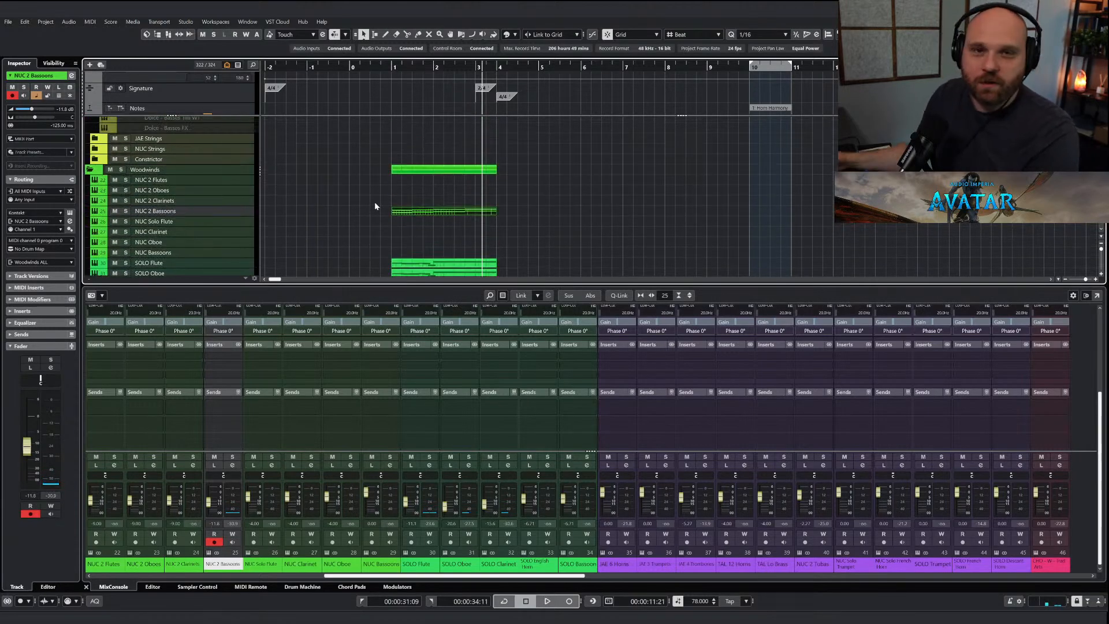
scroll(374, 205, "down", 1)
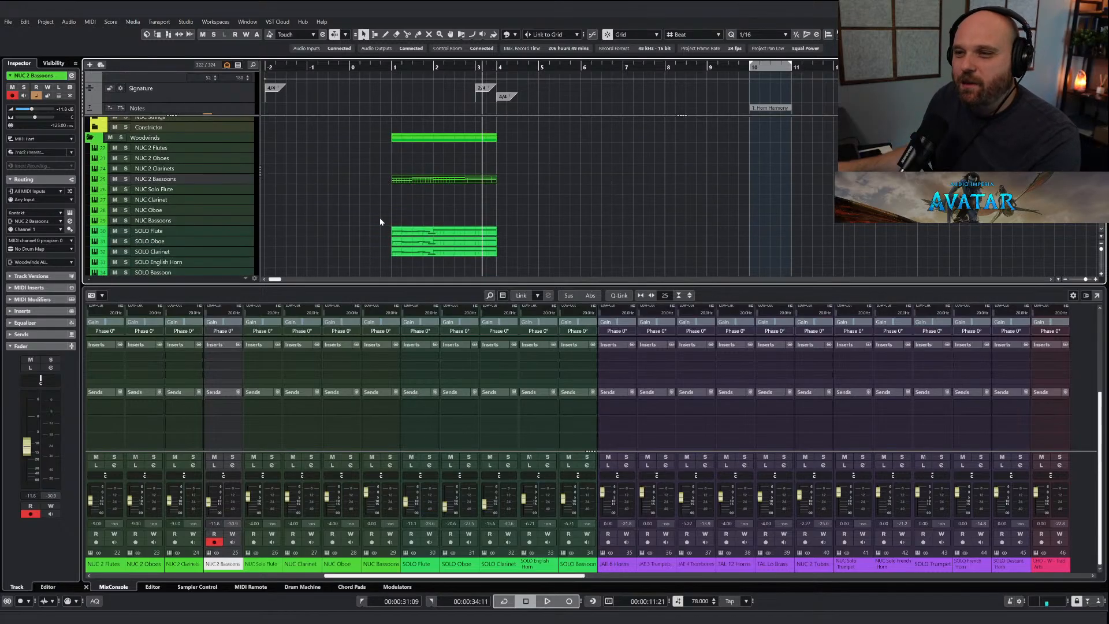
scroll(396, 243, "down", 4)
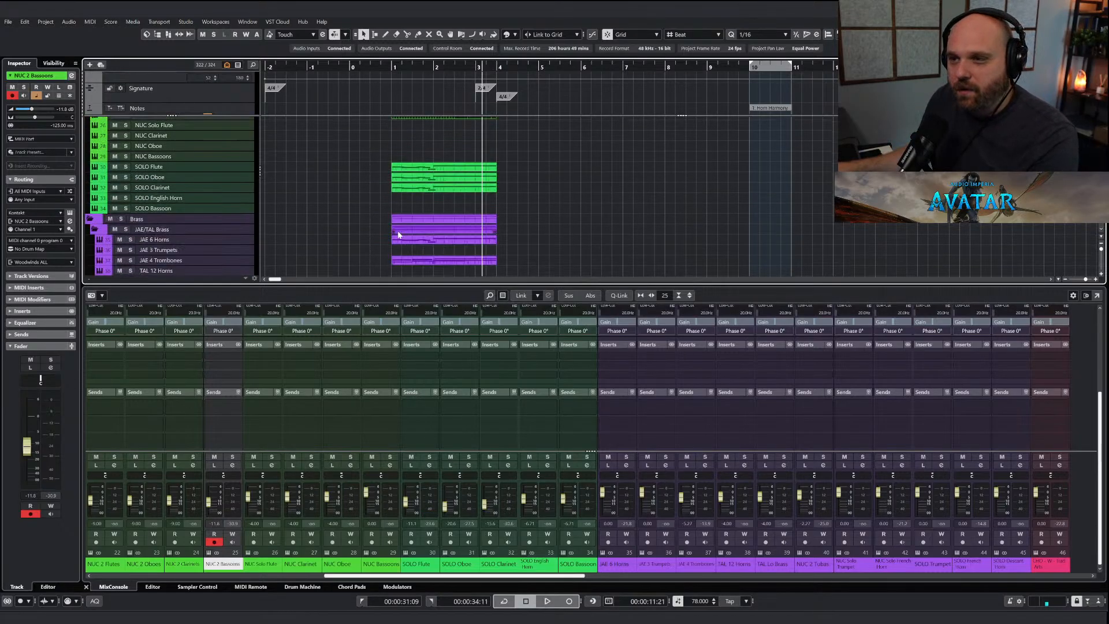
left_click(422, 199)
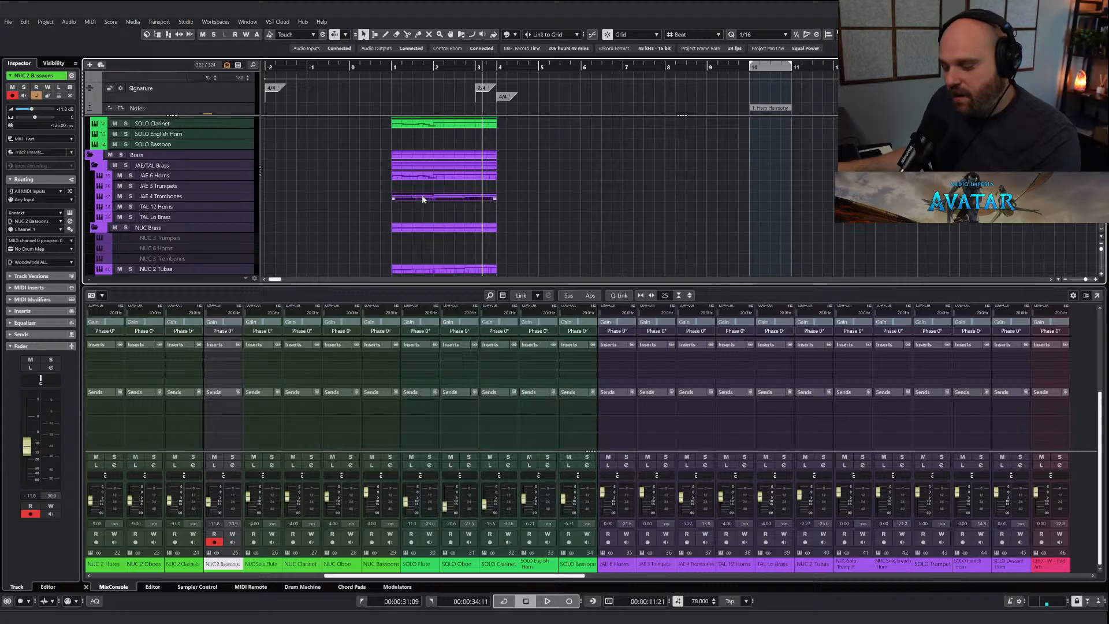
left_click(389, 68)
scroll(403, 153, "up", 5)
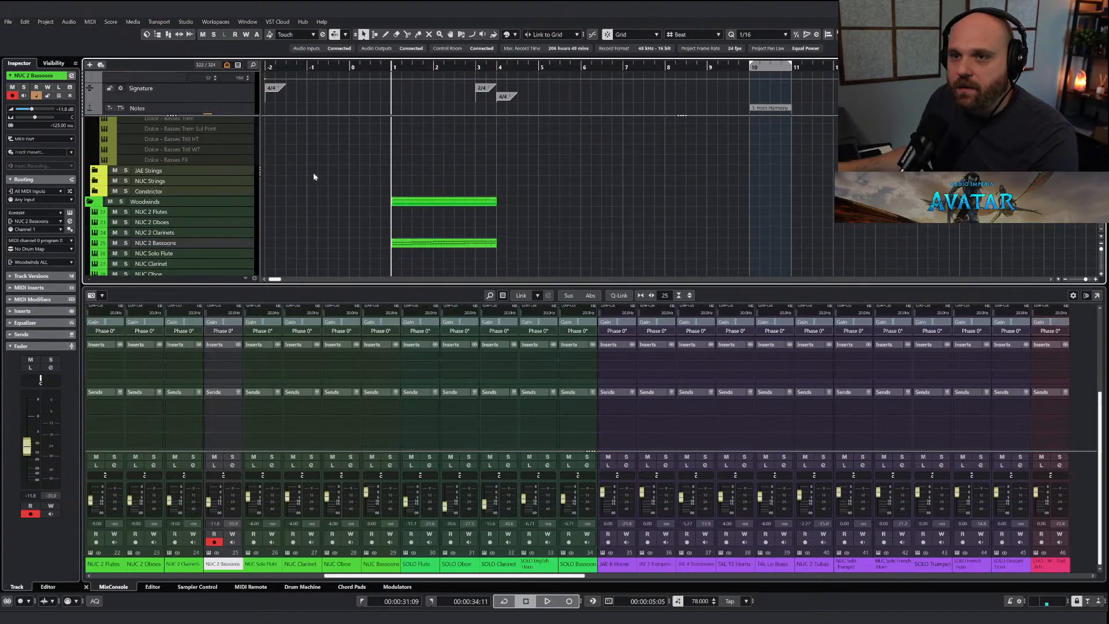
left_click(188, 234)
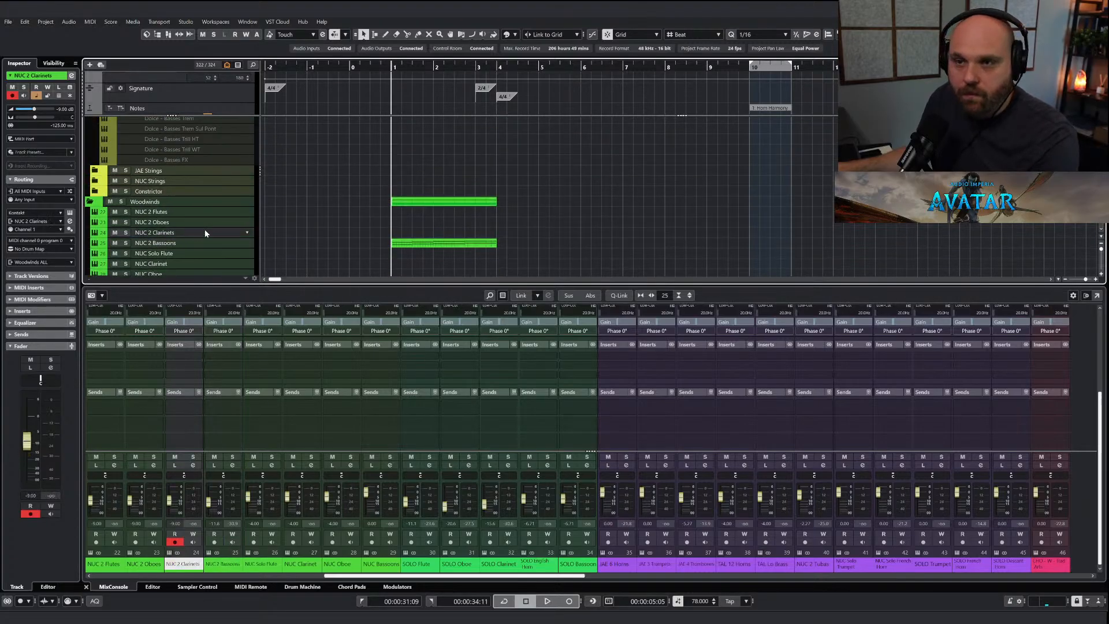
key("ctrl+v")
Delete the lowest line of notes from the NUC 2 Clarinets part, keeping the upper two voices, and close the editor.
key("Return")
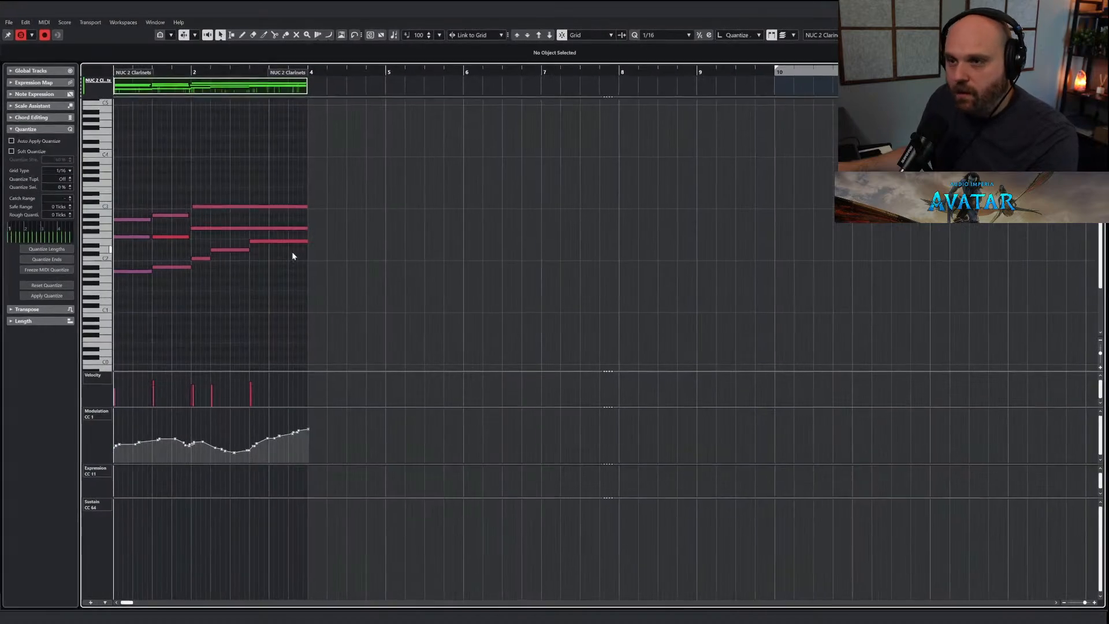
left_click_drag(126, 252, 184, 292)
key("Delete")
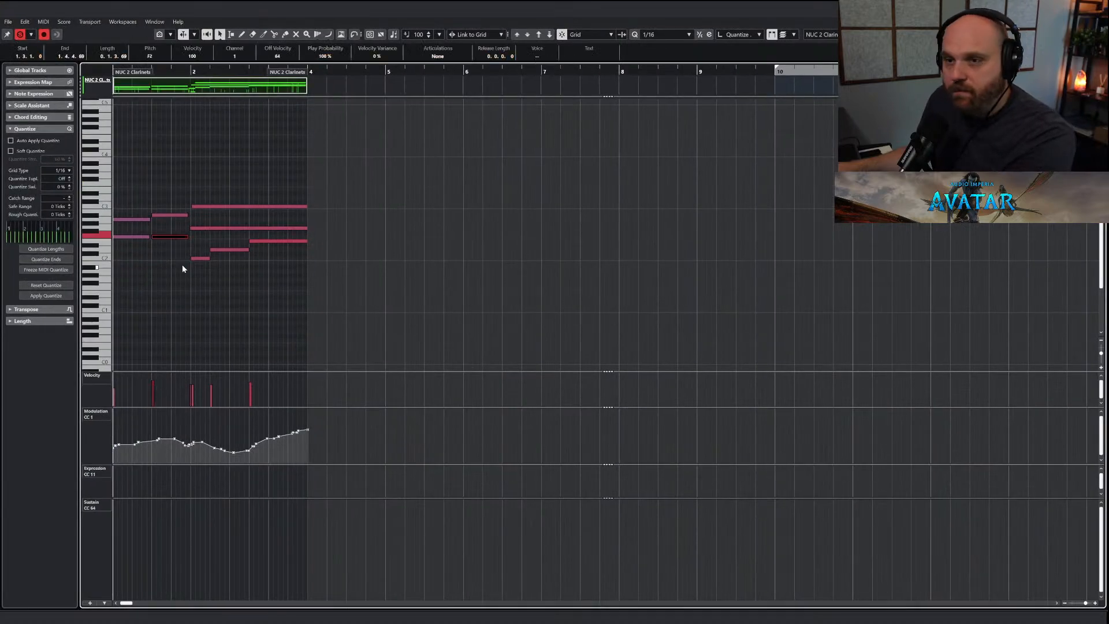
left_click_drag(181, 246, 241, 275)
key("Delete")
left_click(251, 248)
left_click(137, 237)
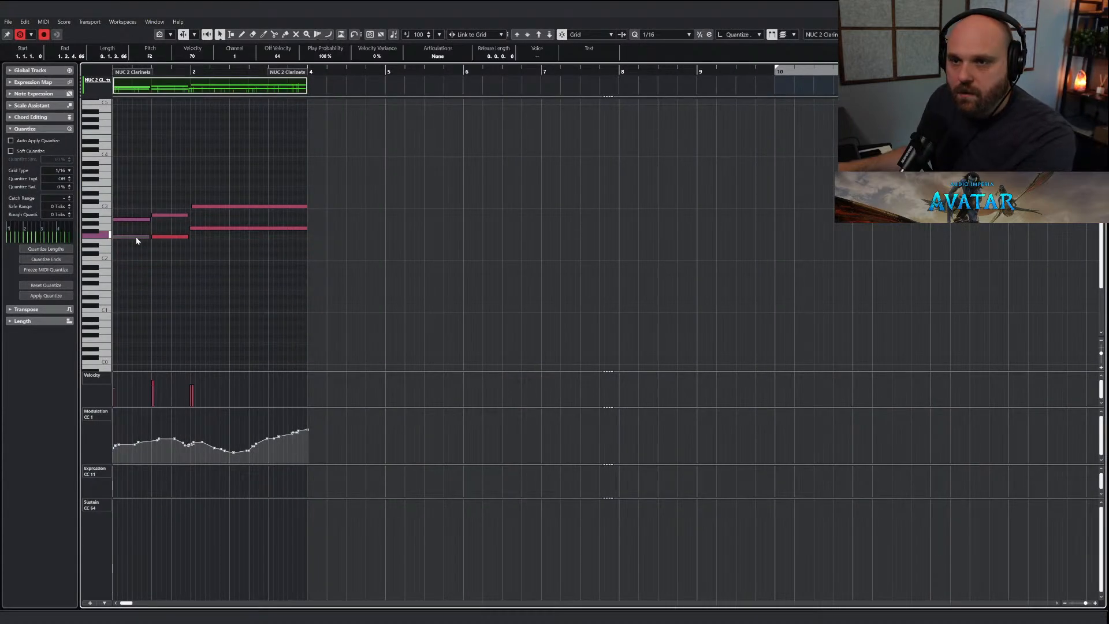
key("Return")
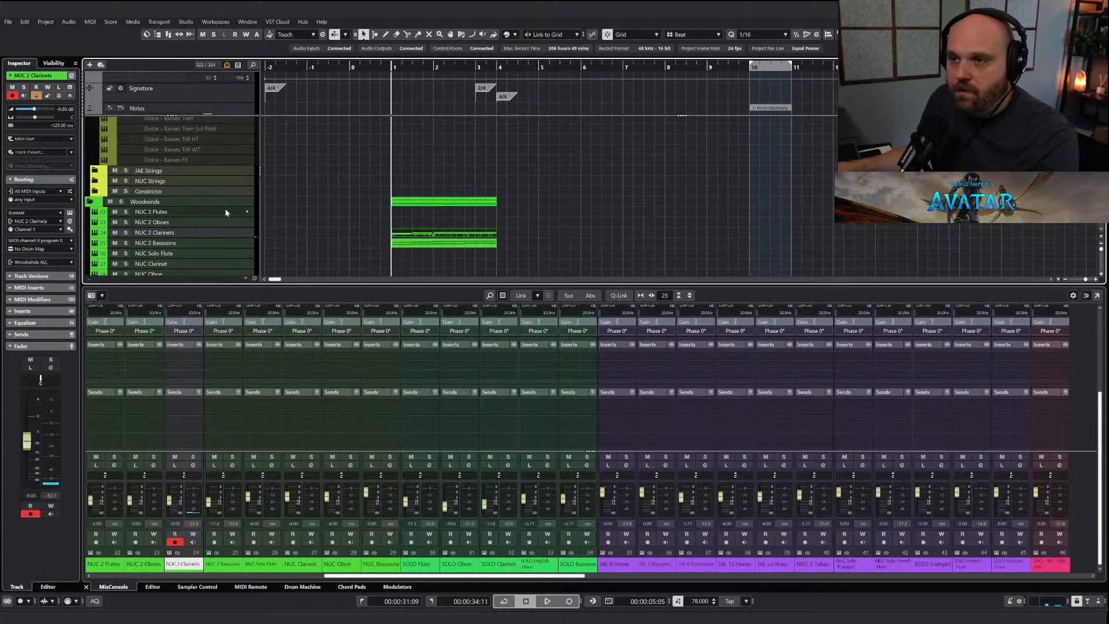
Solo NUC 2 Clarinets together with NUC 2 Bassoons and lower the clarinets' level slightly during playback.
left_click(125, 233)
key("space")
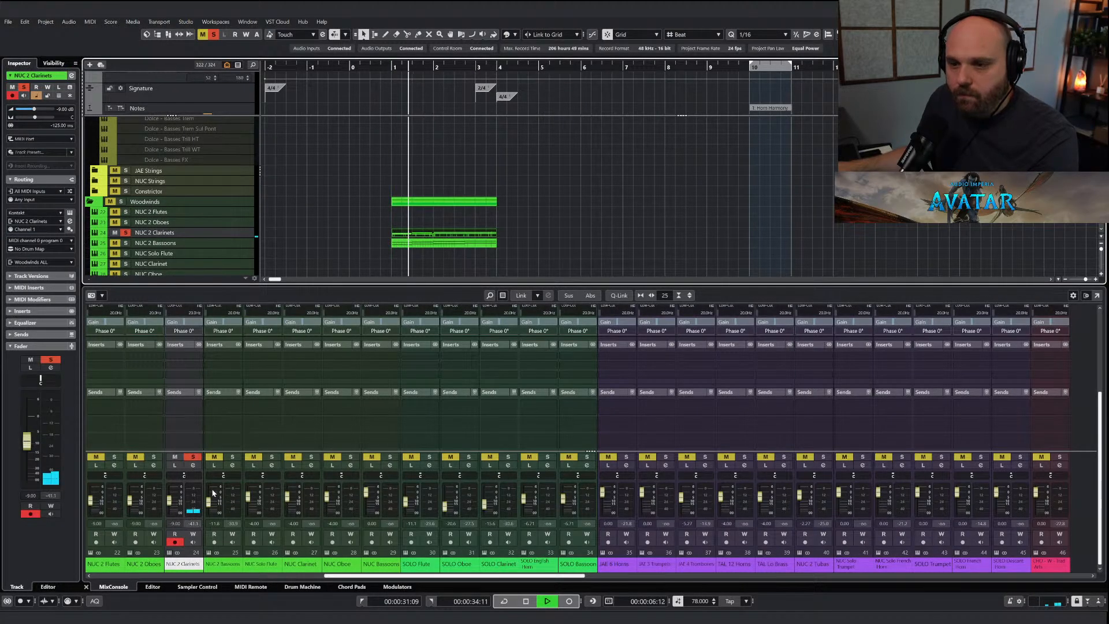
left_click(233, 457)
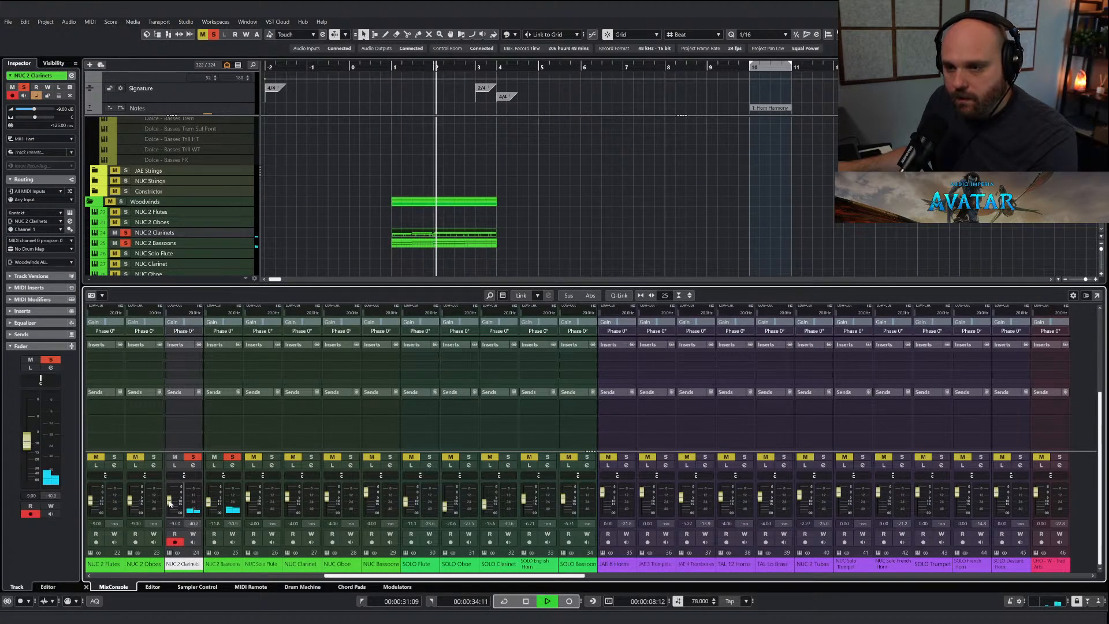
left_click_drag(170, 504, 171, 506)
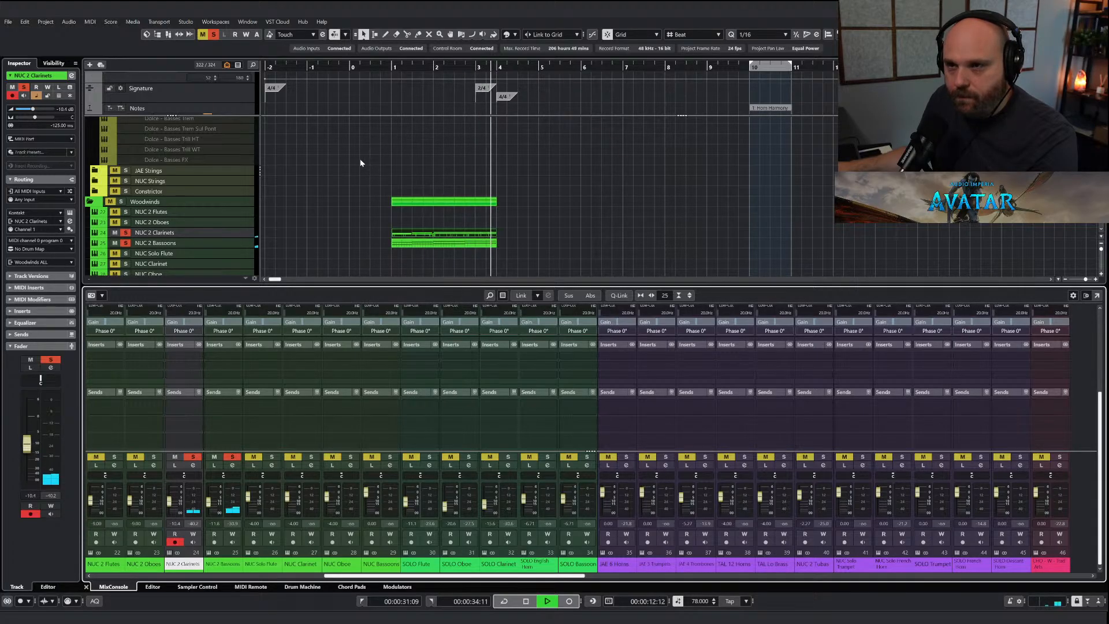
key("space")
Solo the Woodwinds folder, listen to the whole section and unsolo it.
left_click(121, 201)
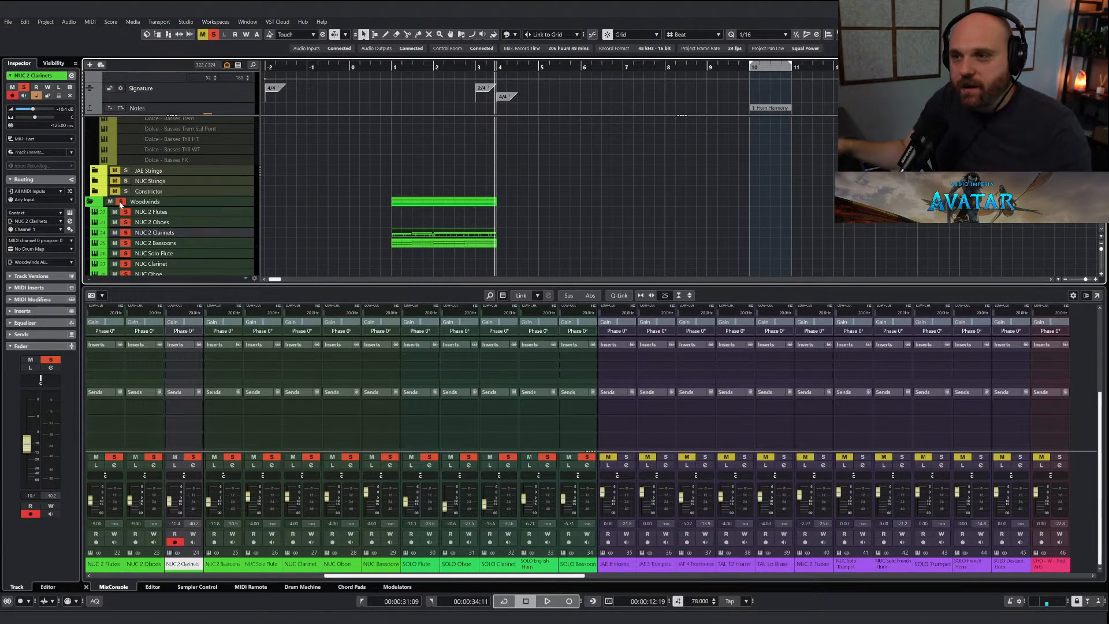
key("space")
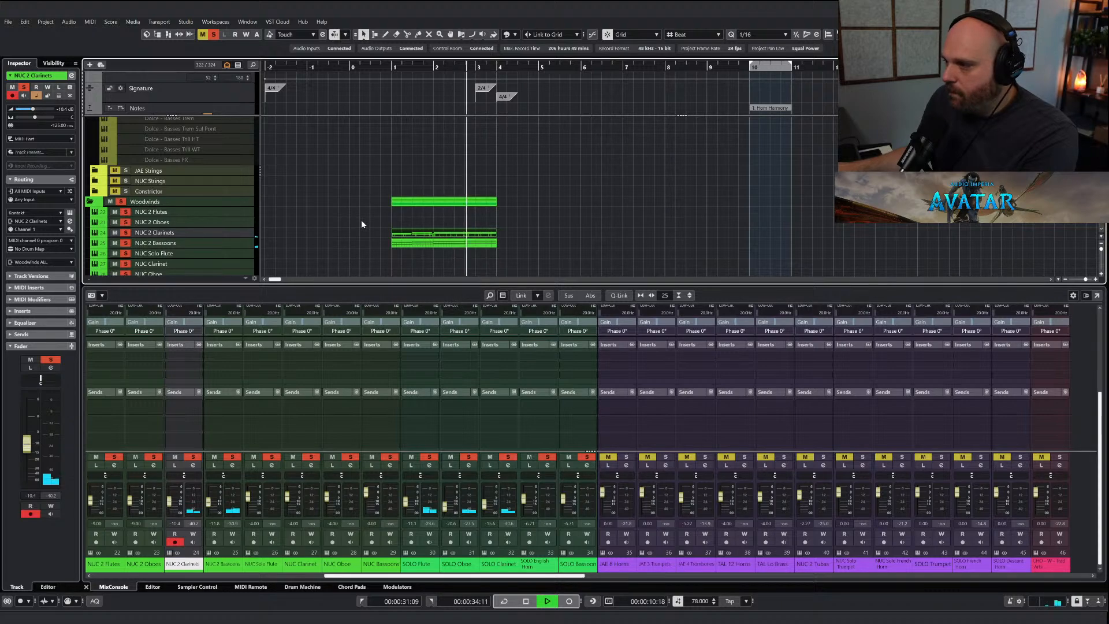
key("space")
left_click(121, 202)
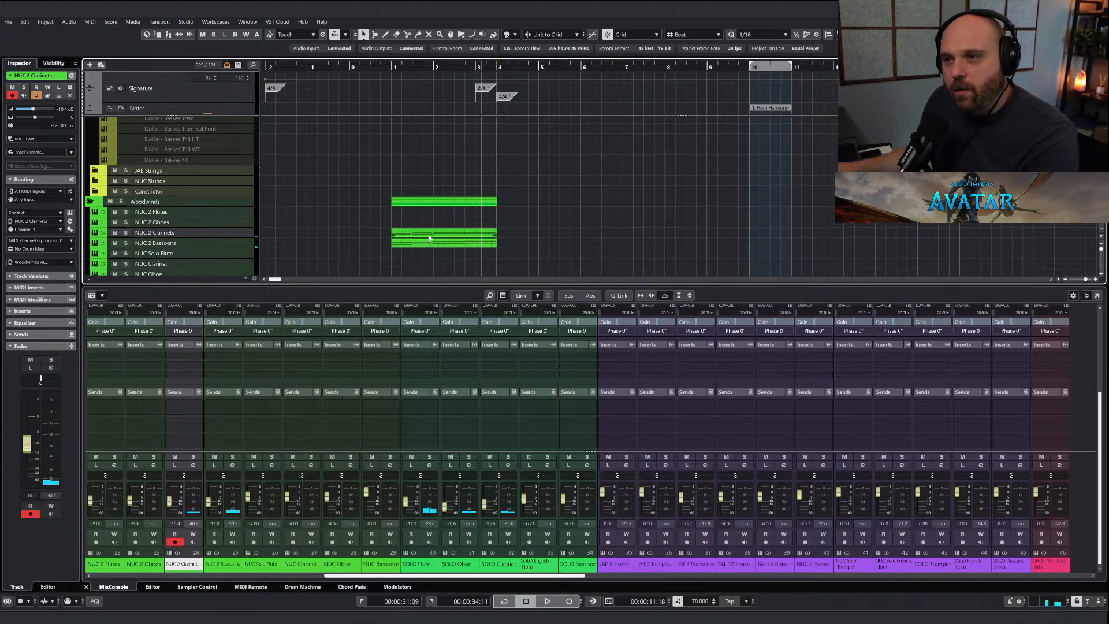
In the NUC 2 Bassoons part, lengthen the first two notes in both octaves so they overlap the following notes.
double_click(396, 242)
right_click(315, 230)
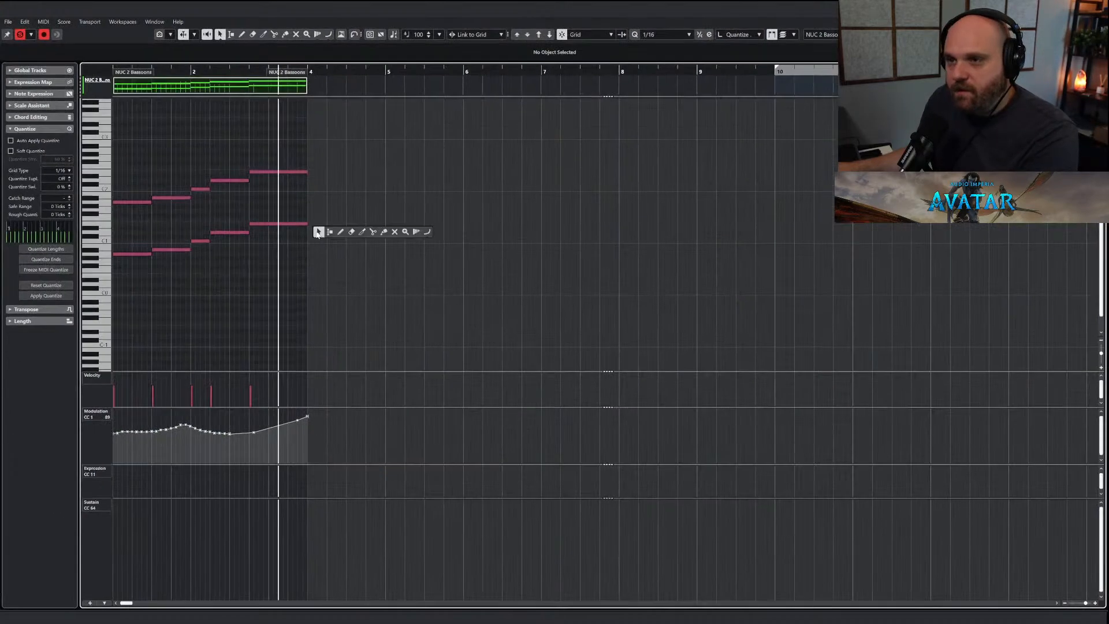
key("h")
left_click_drag(382, 179, 481, 263)
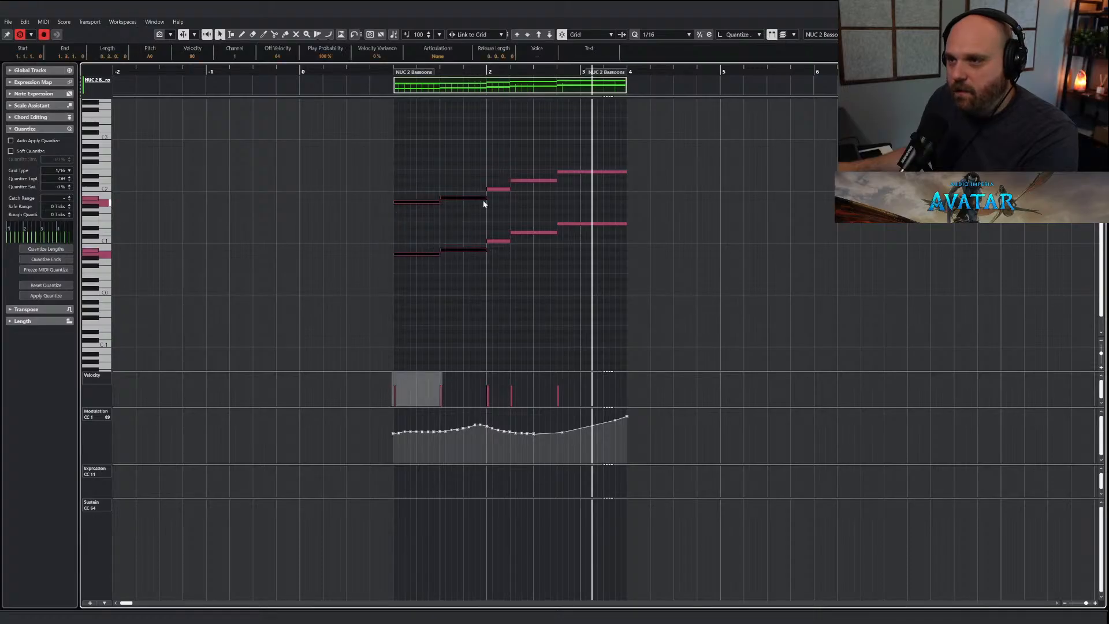
left_click_drag(484, 204, 524, 202)
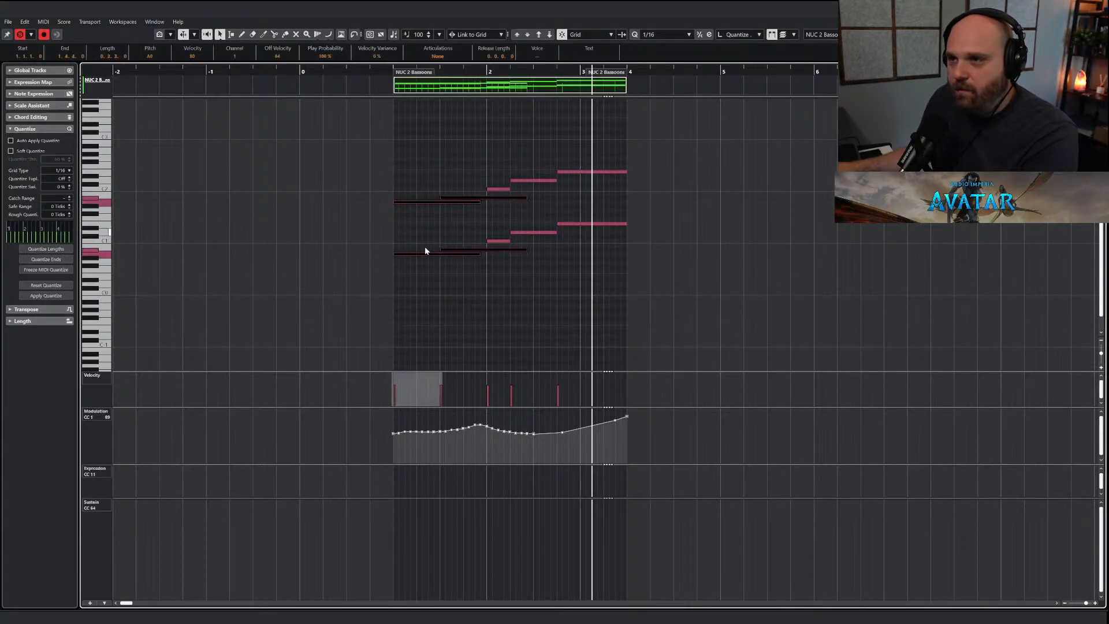
Apply Delete Overlaps (poly) to the lengthened bassoon notes and deselect them.
left_click(44, 22)
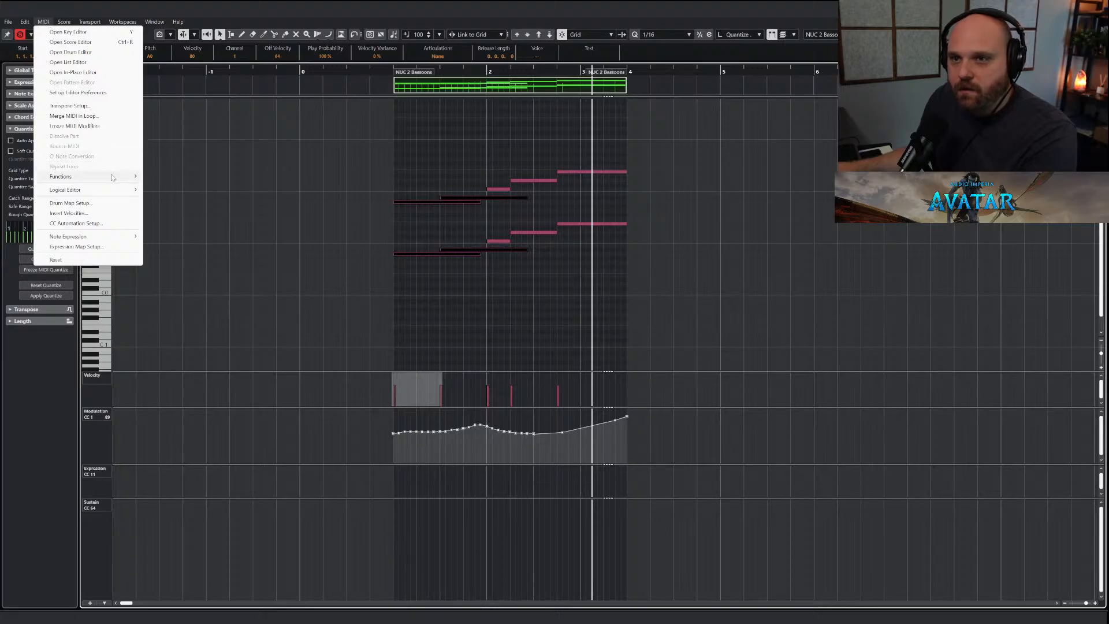
mouse_move(112, 177)
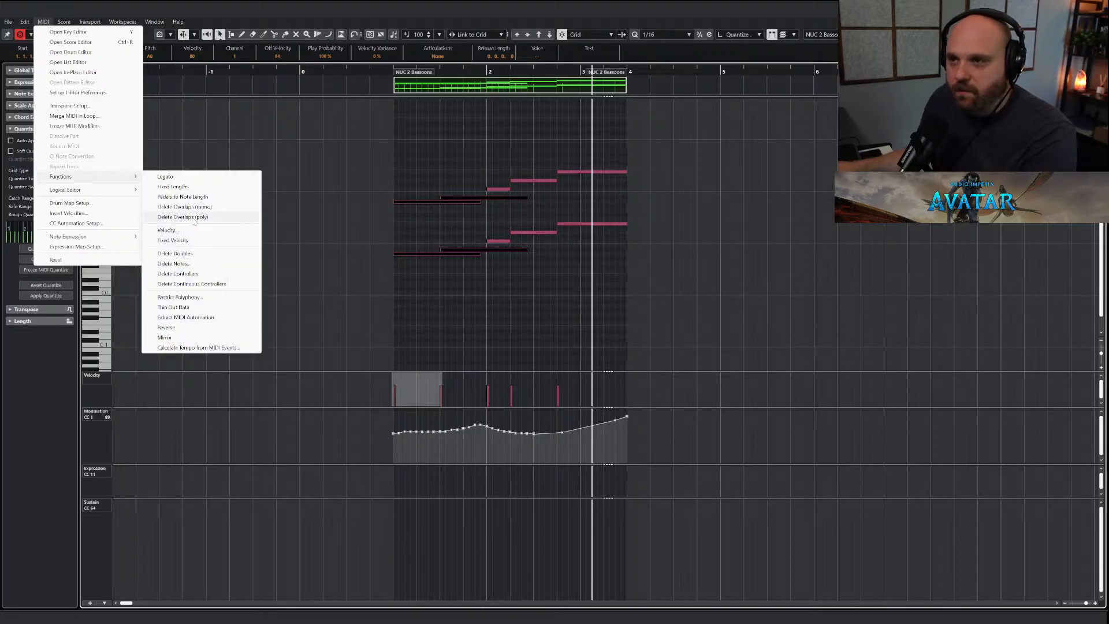
left_click(193, 220)
left_click(498, 216)
Try Delete Overlaps (poly) on only the second bassoon note of both octaves.
left_click_drag(463, 181, 471, 255)
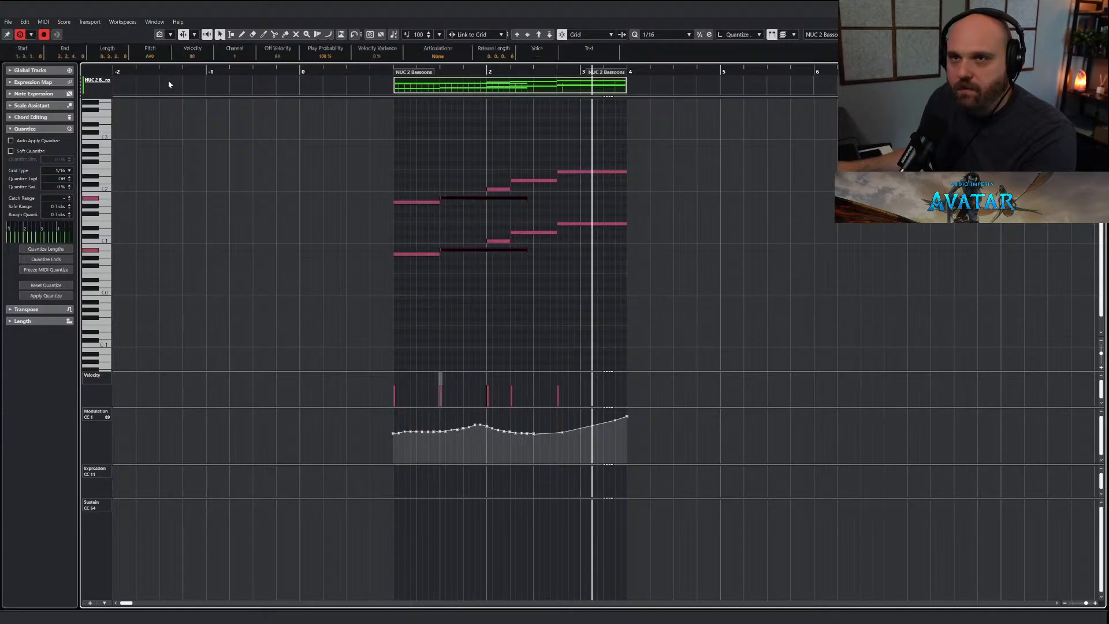
left_click(49, 23)
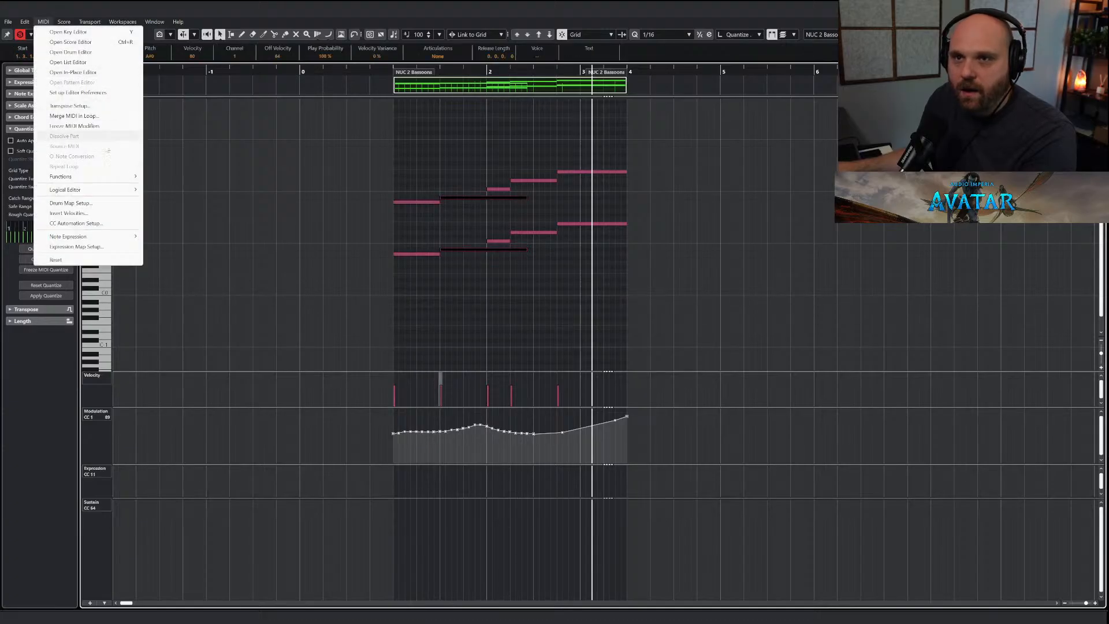
mouse_move(112, 182)
left_click(183, 216)
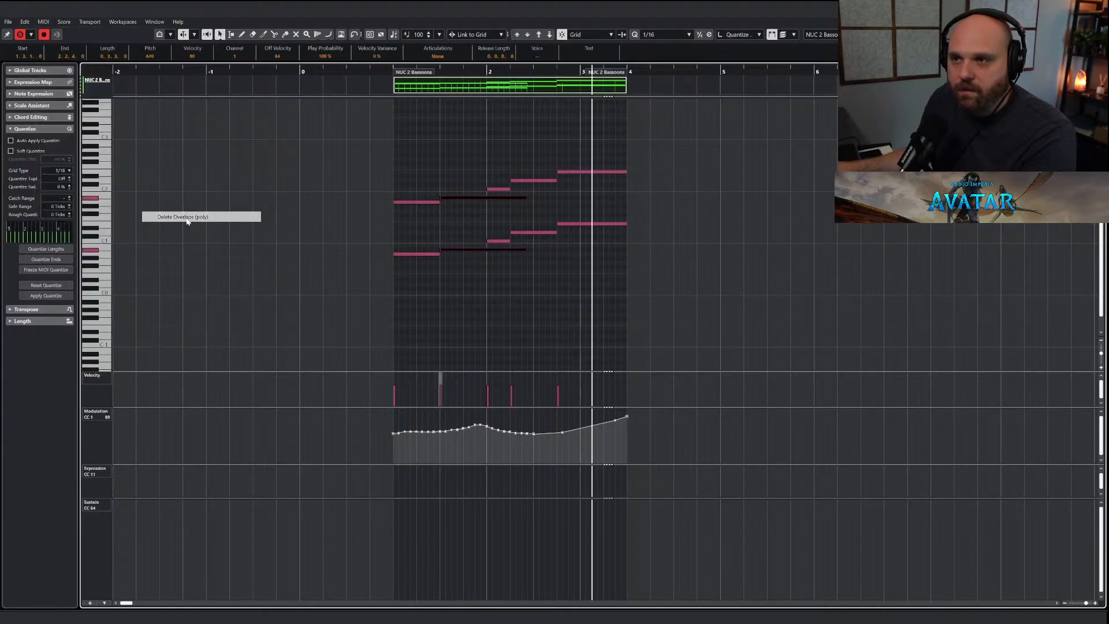
left_click(513, 203)
Reselect the second bassoon note in each octave individually and try Delete Overlaps (poly) again.
left_click(520, 198)
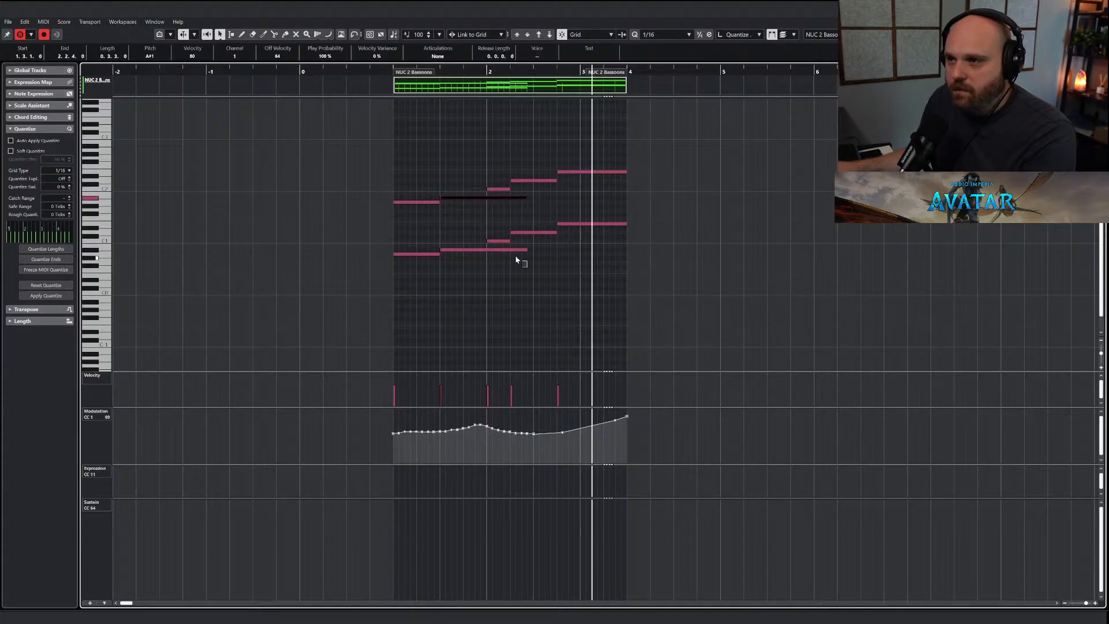
left_click_drag(499, 252, 498, 250)
left_click(44, 22)
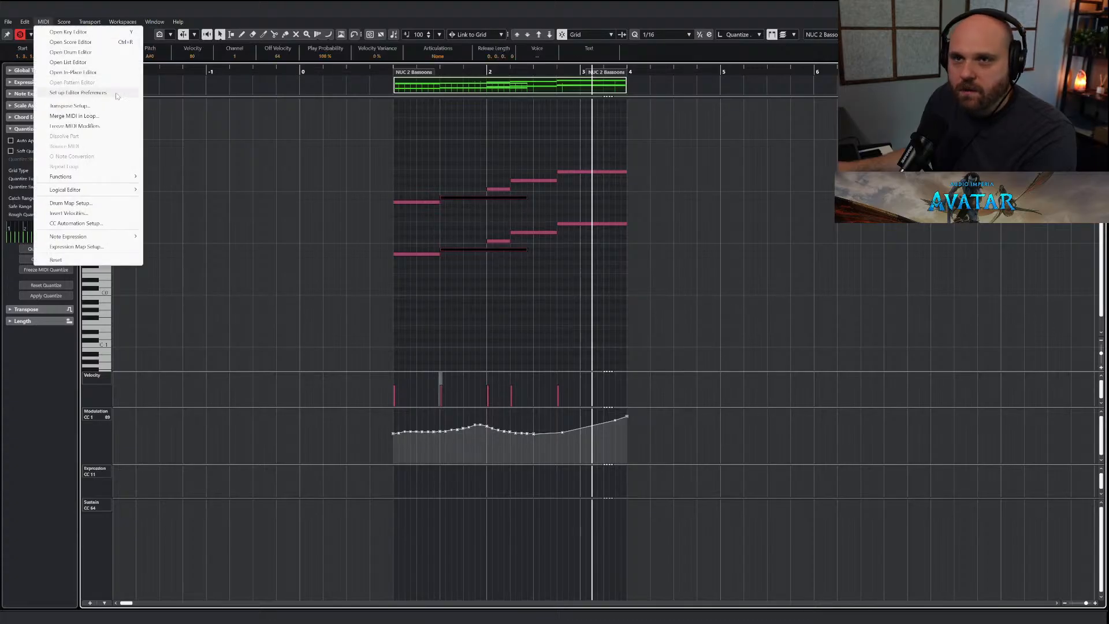
mouse_move(104, 177)
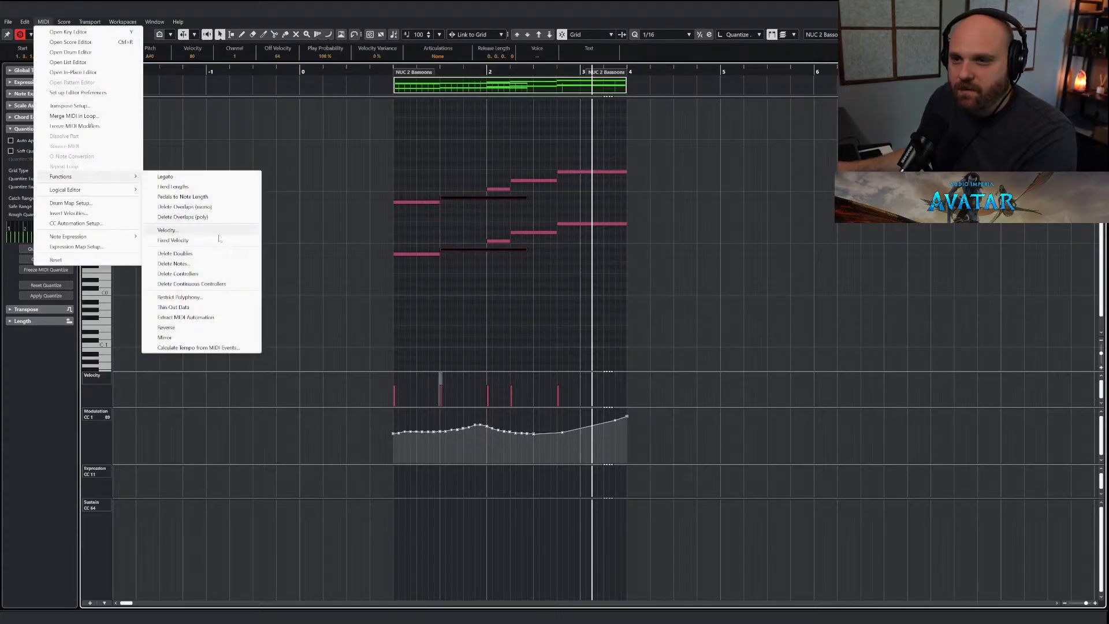
left_click(183, 218)
left_click(444, 223)
Try Delete Overlaps (poly) on only the upper-octave second bassoon note.
left_click(472, 198)
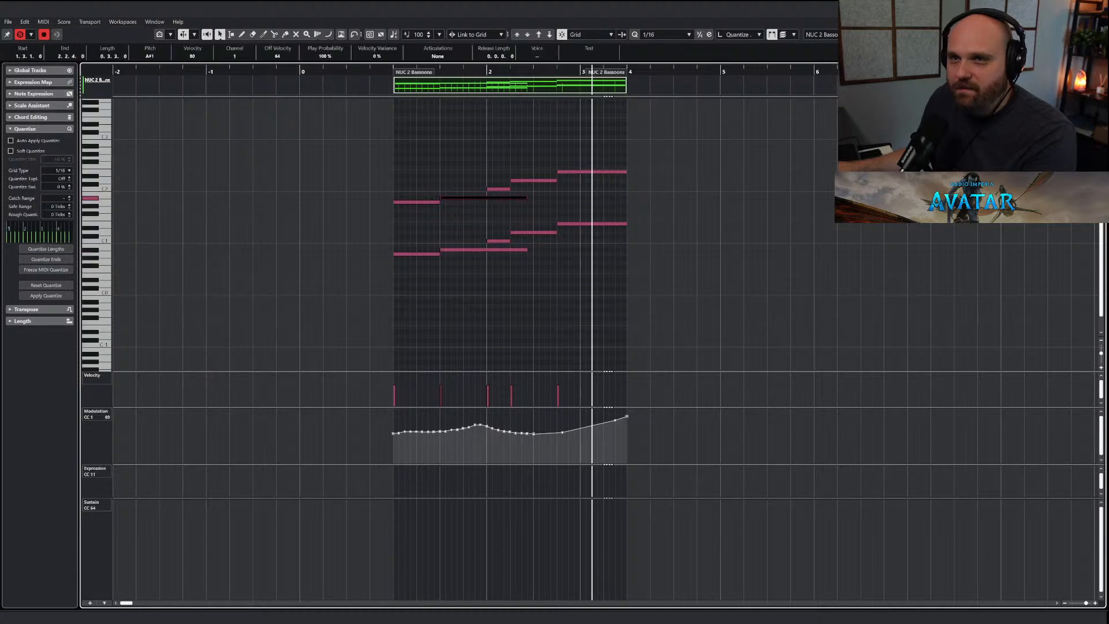
left_click(42, 22)
mouse_move(102, 176)
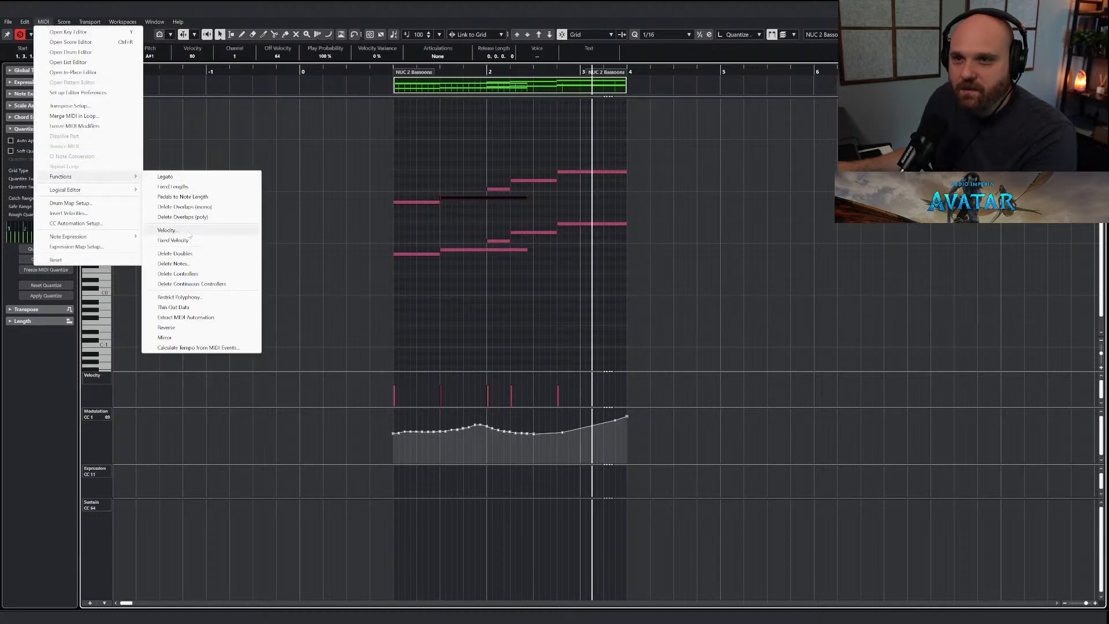
left_click(191, 217)
Shorten the second bassoon note in both octaves so each ends at bar 2, where the third note begins.
left_click(522, 202)
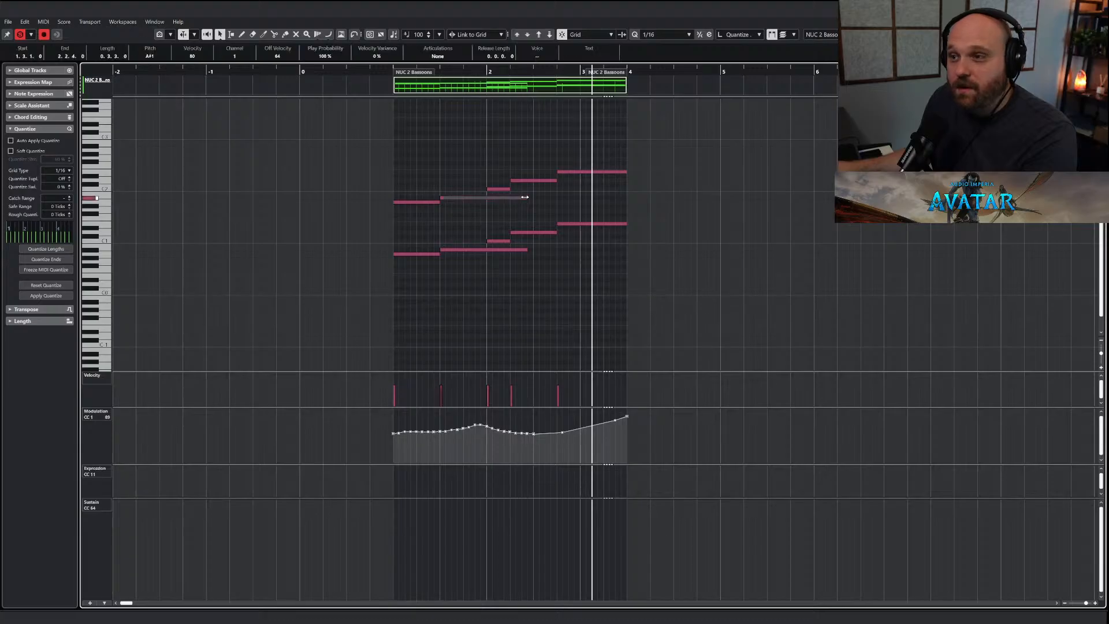
left_click_drag(525, 201, 487, 201)
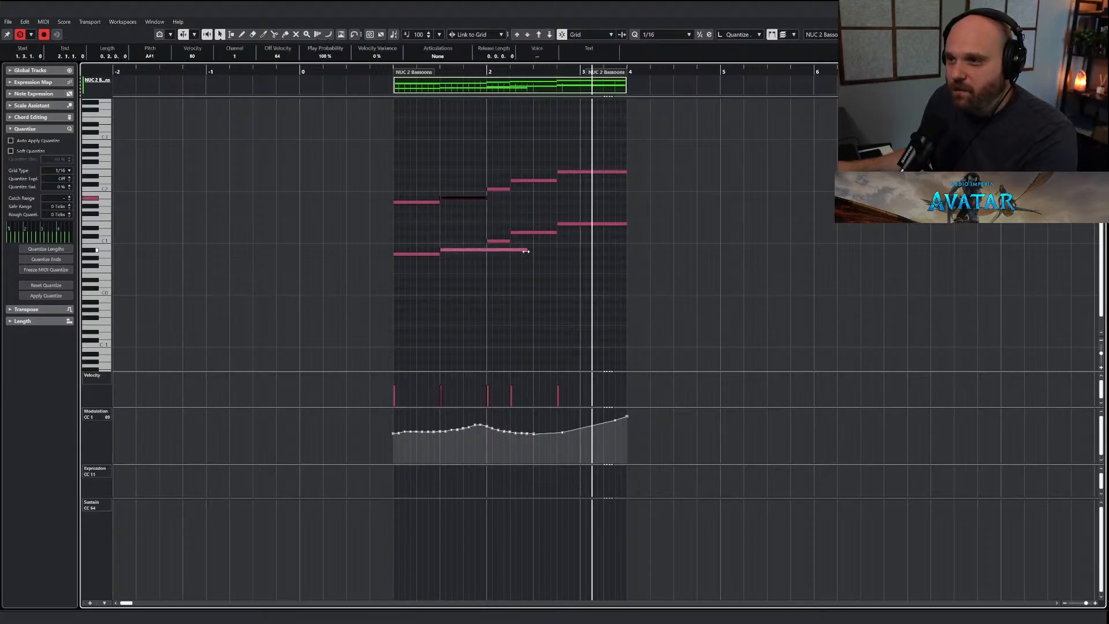
left_click_drag(526, 251, 487, 251)
left_click(466, 233)
Apply Delete Overlaps (poly) to the third and fourth bassoon notes of both octaves, and trim the fourth notes to the start of the fifth.
left_click_drag(463, 180, 504, 288)
left_click(497, 191)
left_click_drag(496, 170, 562, 232)
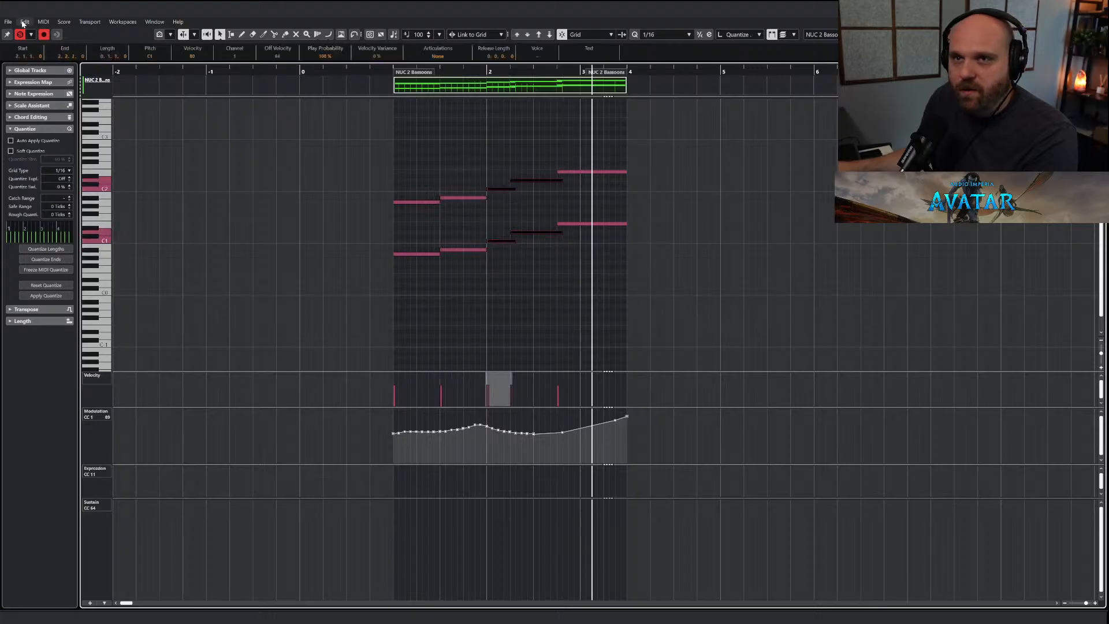
left_click(43, 21)
mouse_move(102, 176)
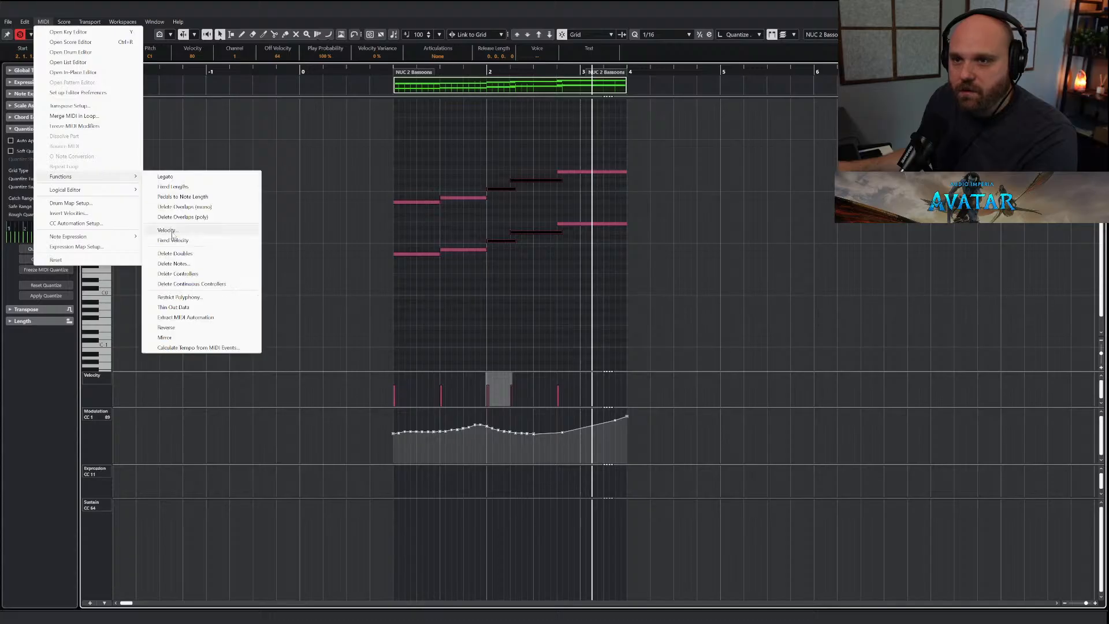
left_click(175, 221)
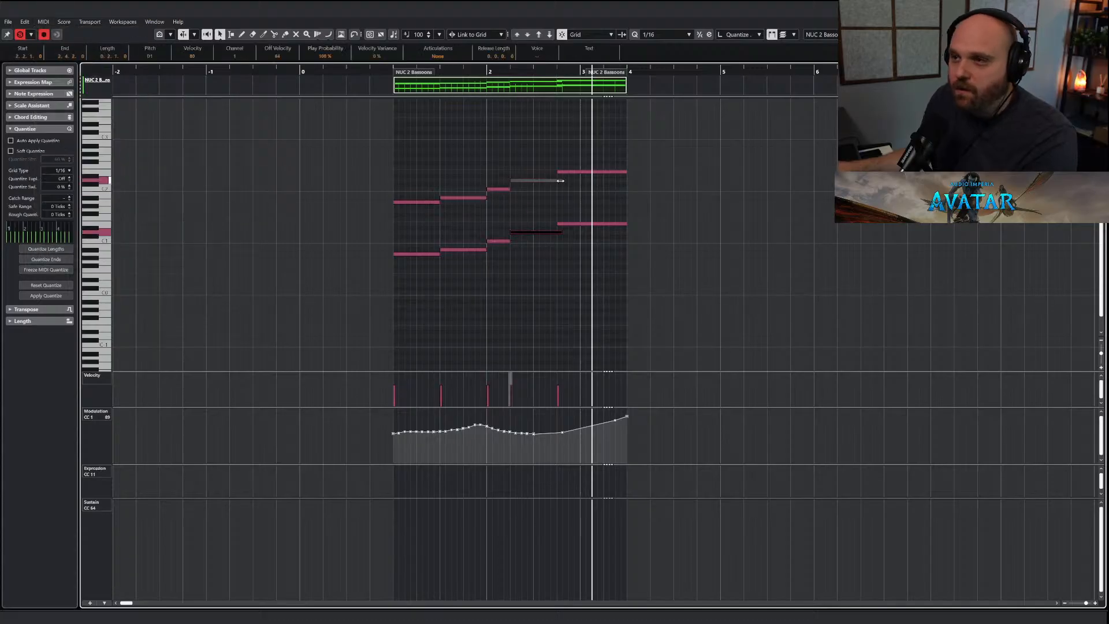
left_click_drag(561, 181, 556, 181)
left_click(501, 157)
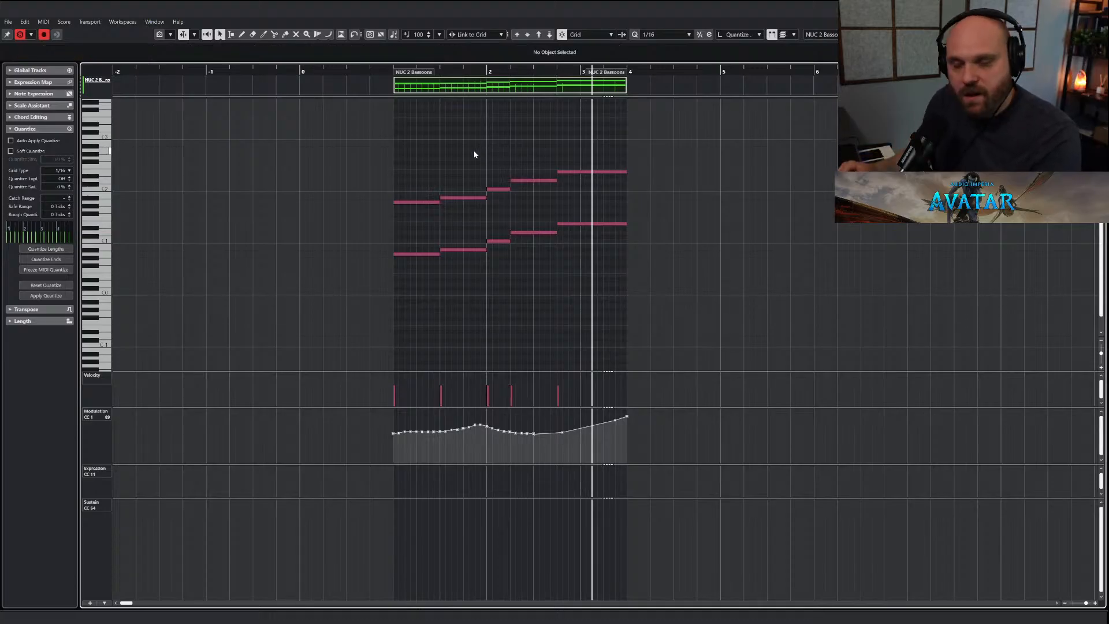
Leave the bassoon MIDI editor and play the Woodwinds folder soloed from bar 1.
key("Return")
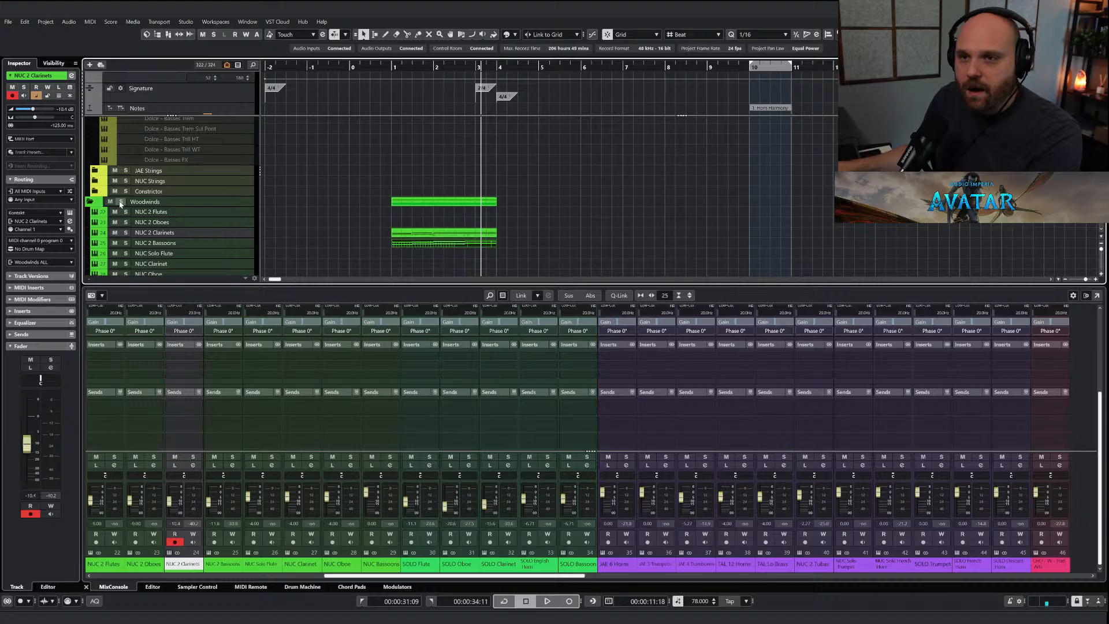
left_click(121, 202)
left_click(395, 67)
key("space")
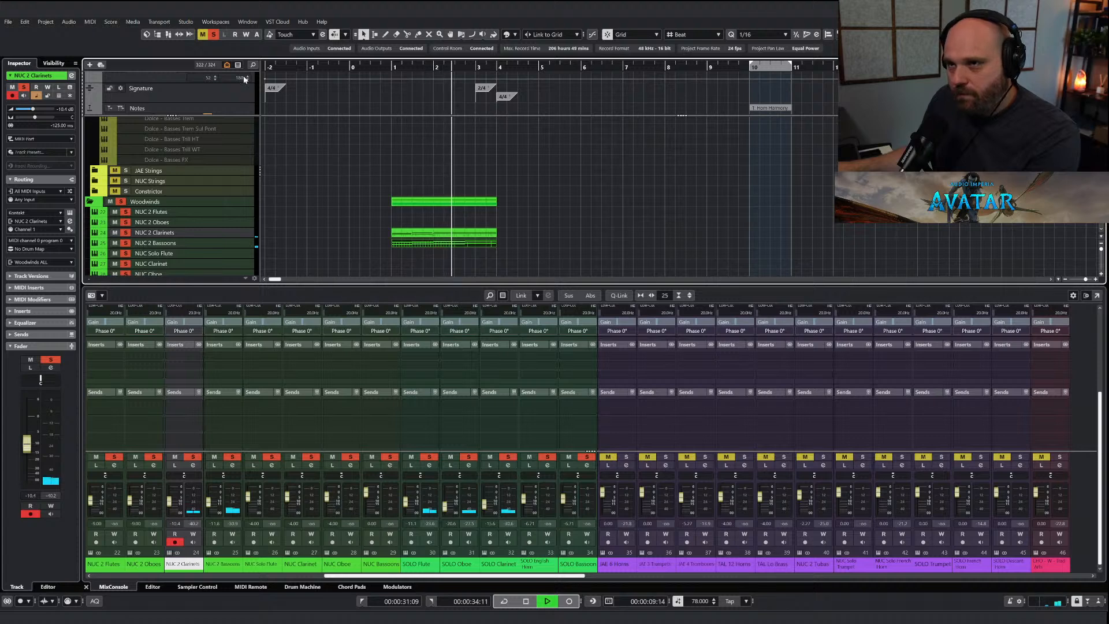
key("space")
Clear all solos and play the full arrangement from just before bar 1.
left_click(214, 35)
left_click(383, 67)
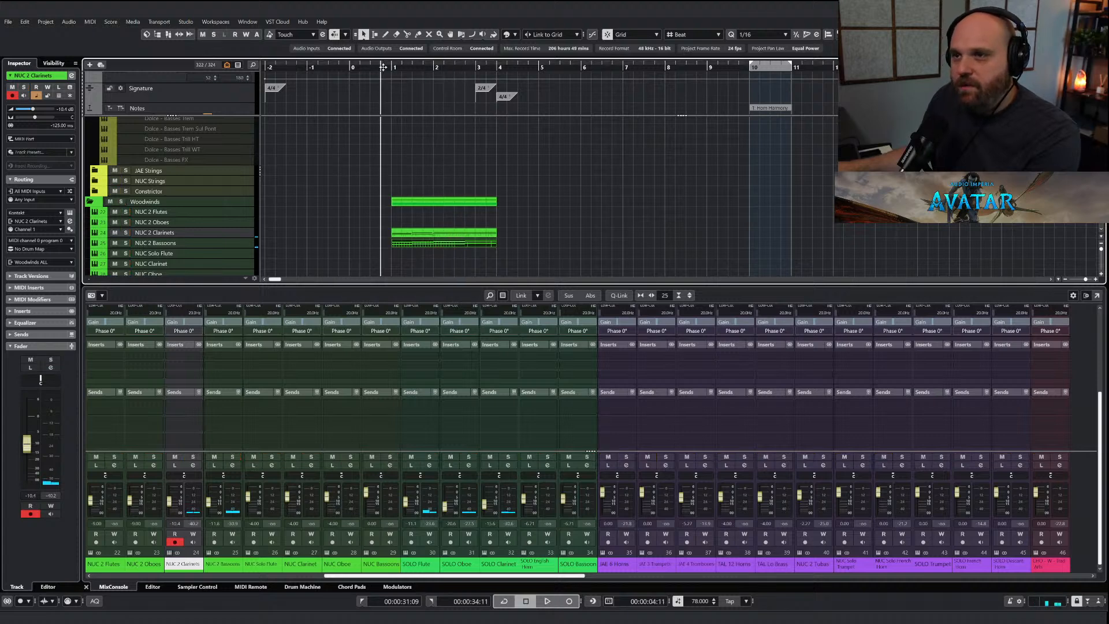
key("space")
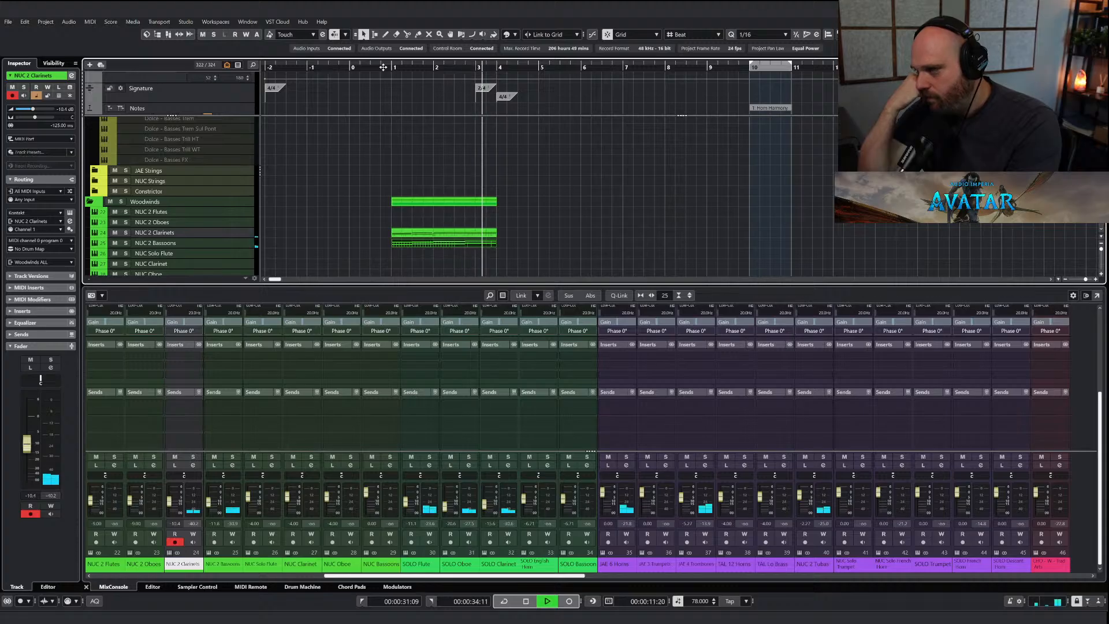
key("space")
Copy the clip on the AR Celli - Perf Leg track and set the playback cursor to bar 1.
scroll(407, 183, "down", 3)
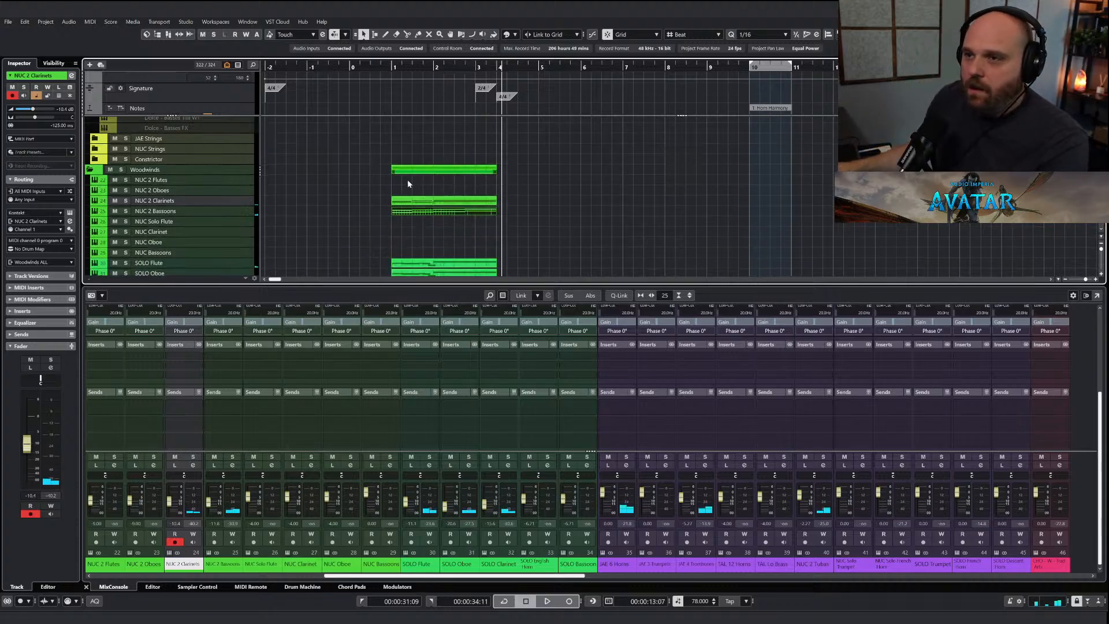
scroll(408, 179, "down", 10)
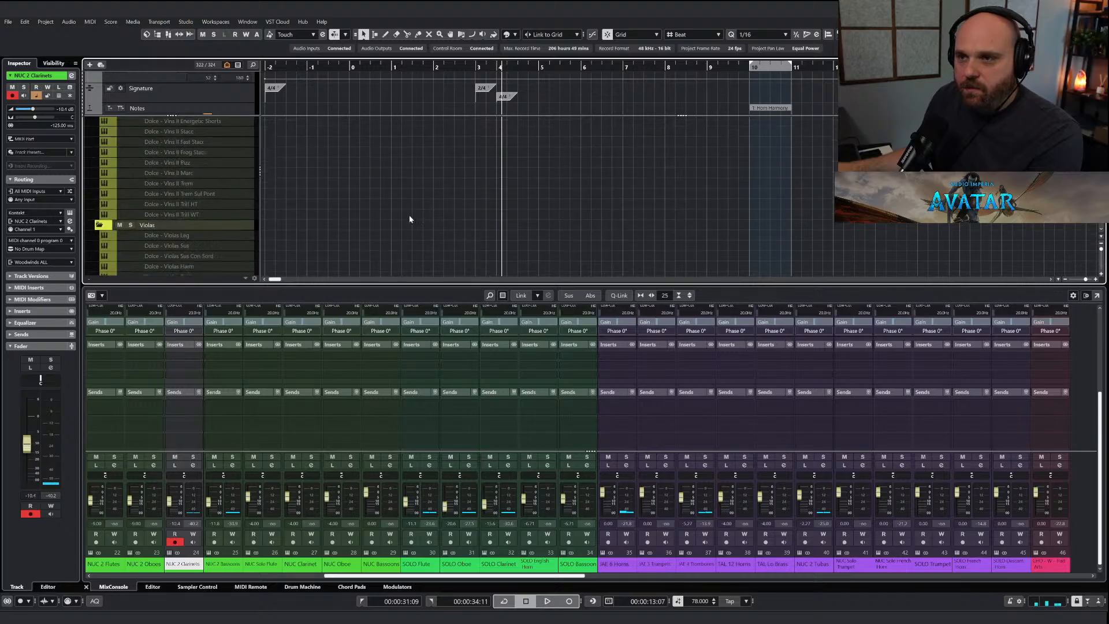
scroll(410, 219, "down", 8)
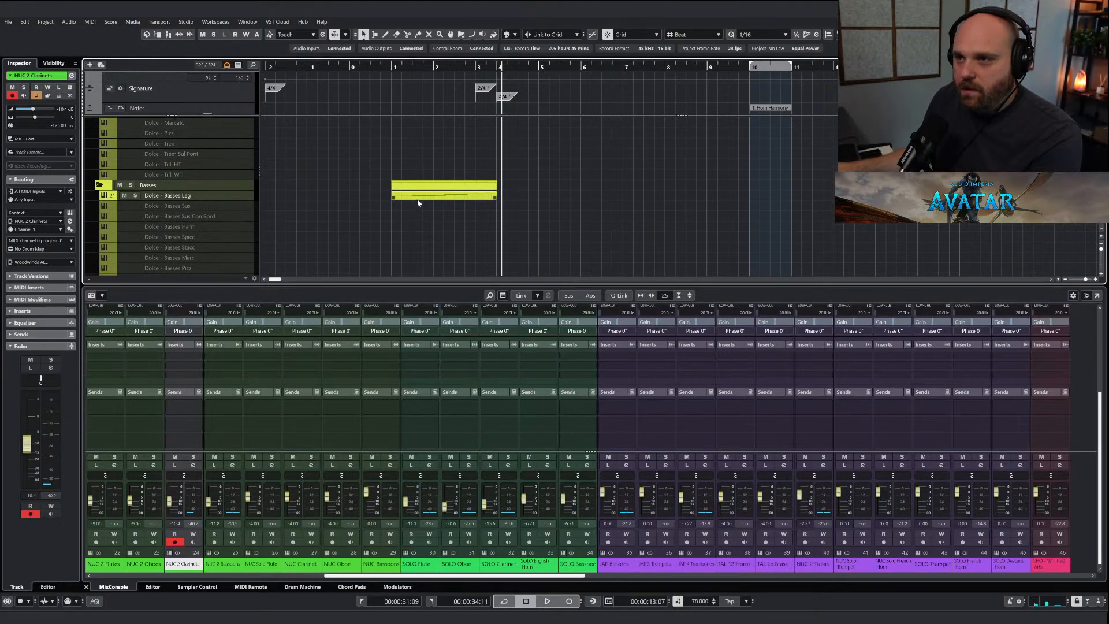
scroll(434, 218, "up", 8)
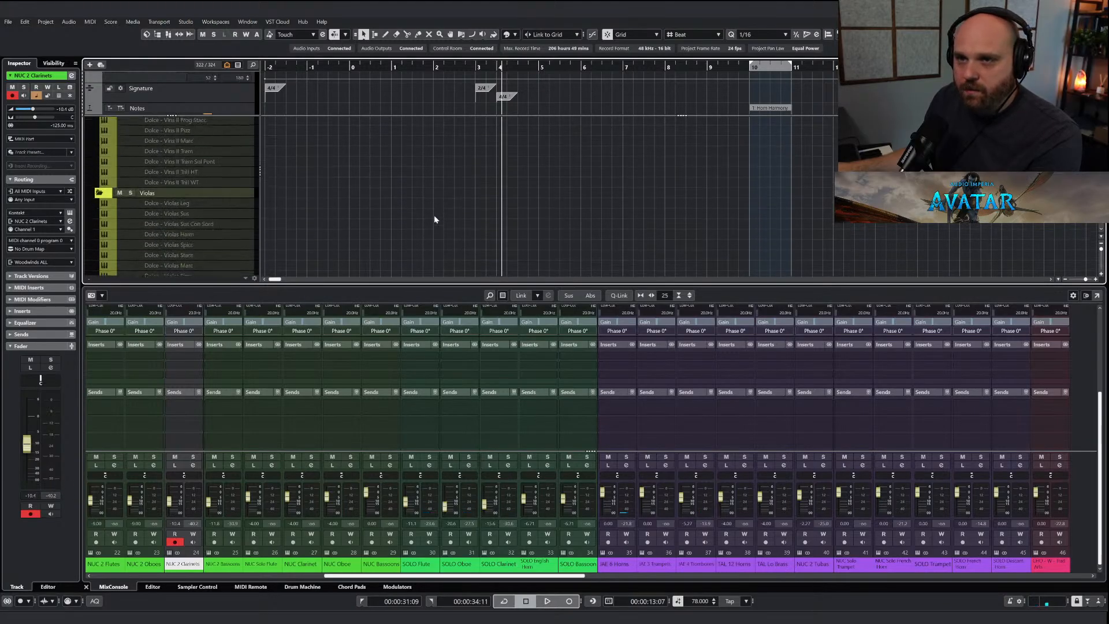
scroll(434, 218, "up", 15)
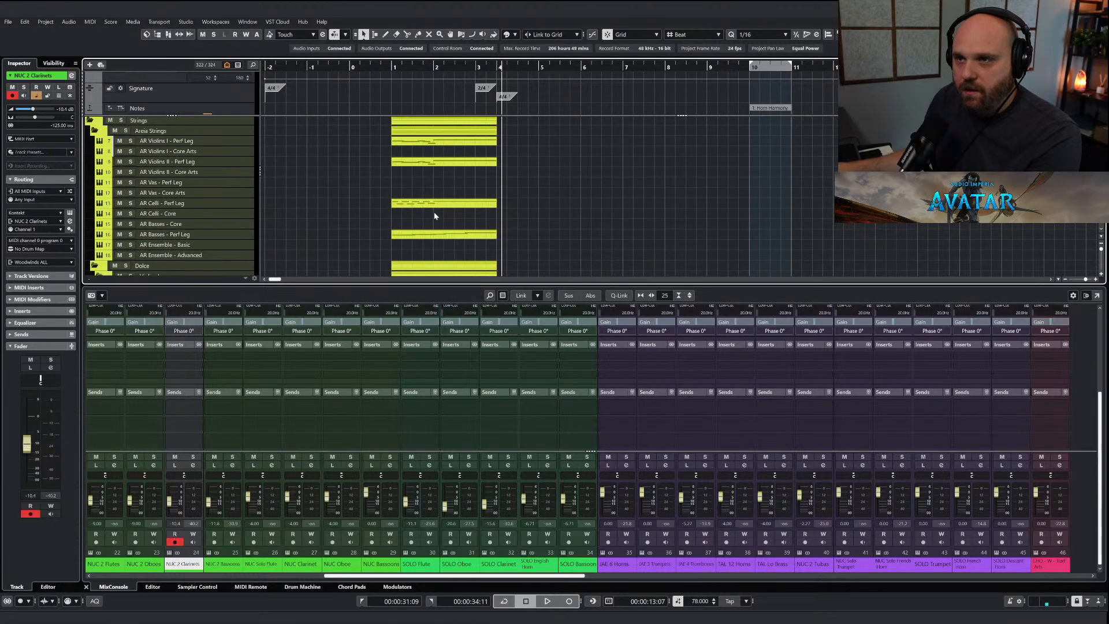
left_click(428, 208)
left_click(393, 67)
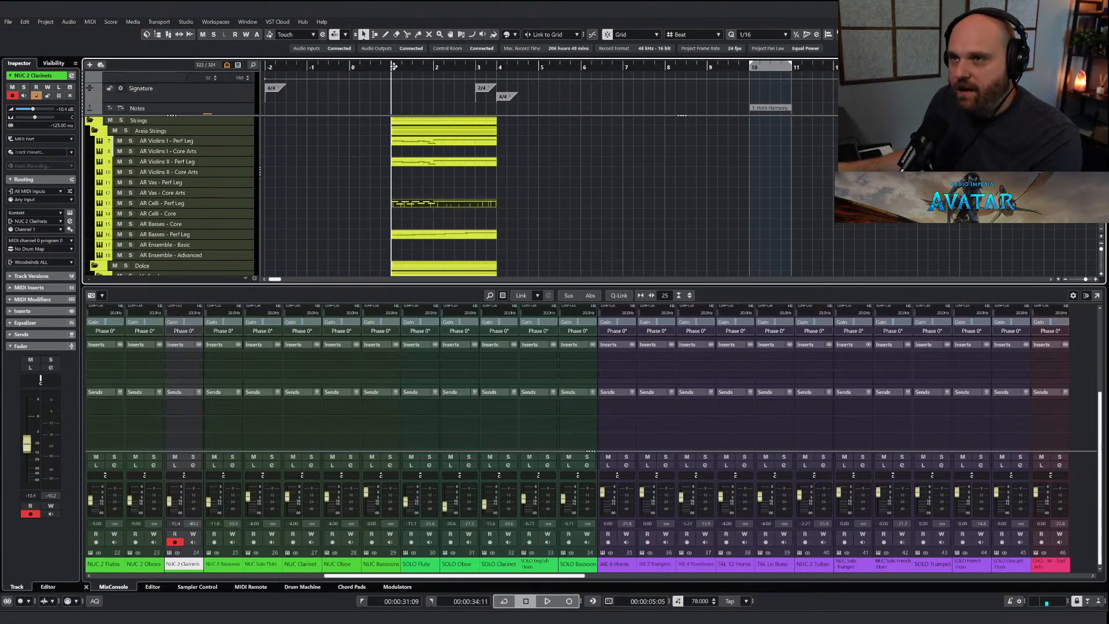
Enable the disabled Dolce - Celli Leg track in the Celli folder.
scroll(366, 172, "down", 15)
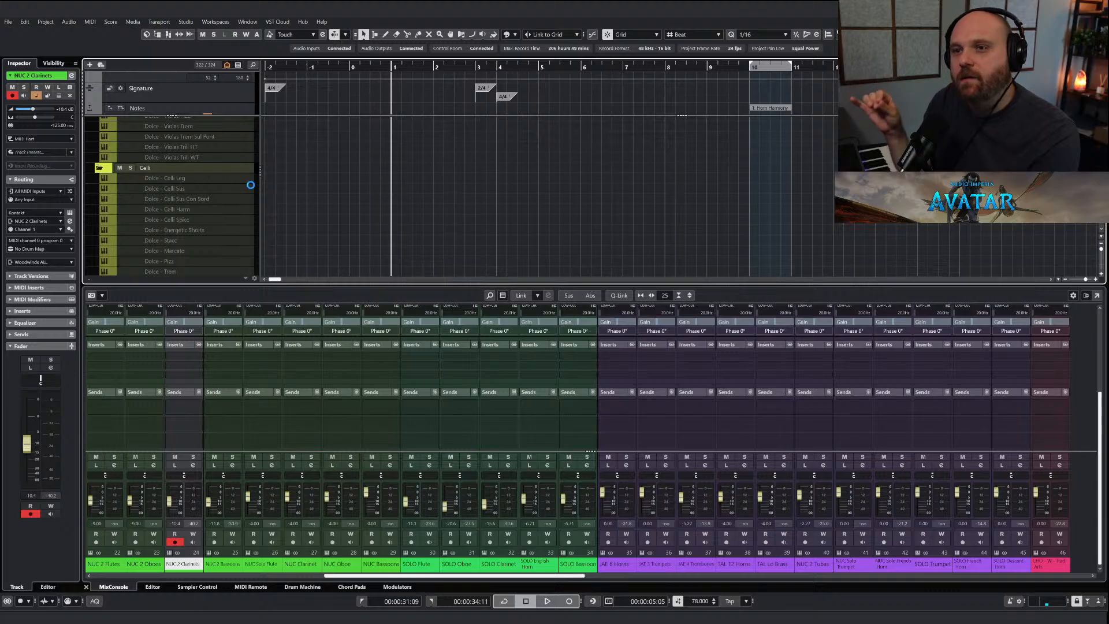
right_click(227, 174)
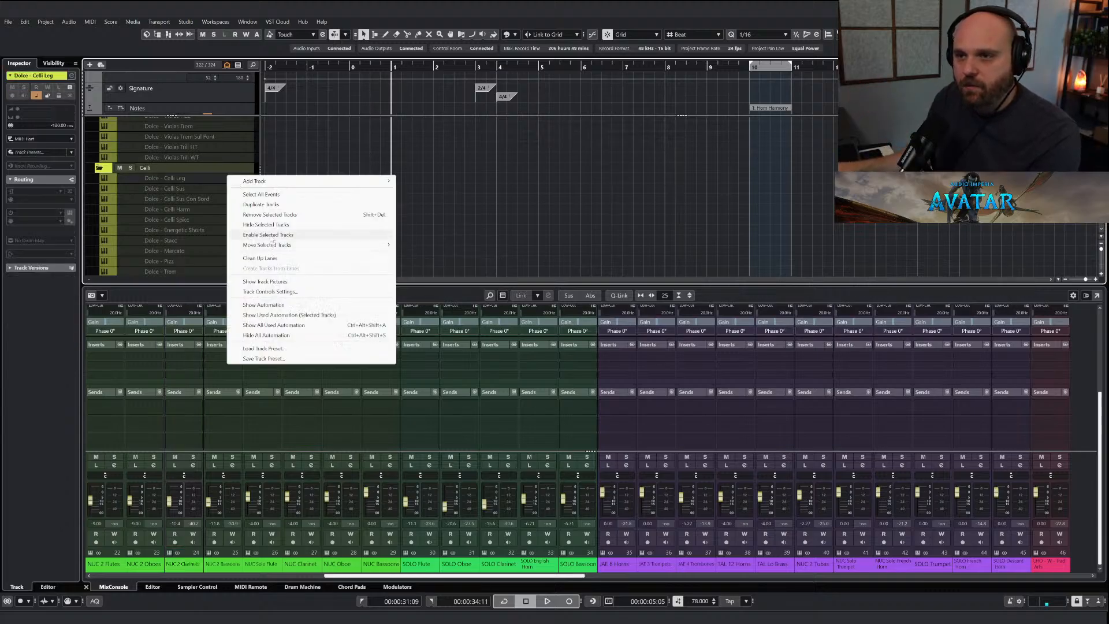
left_click(269, 238)
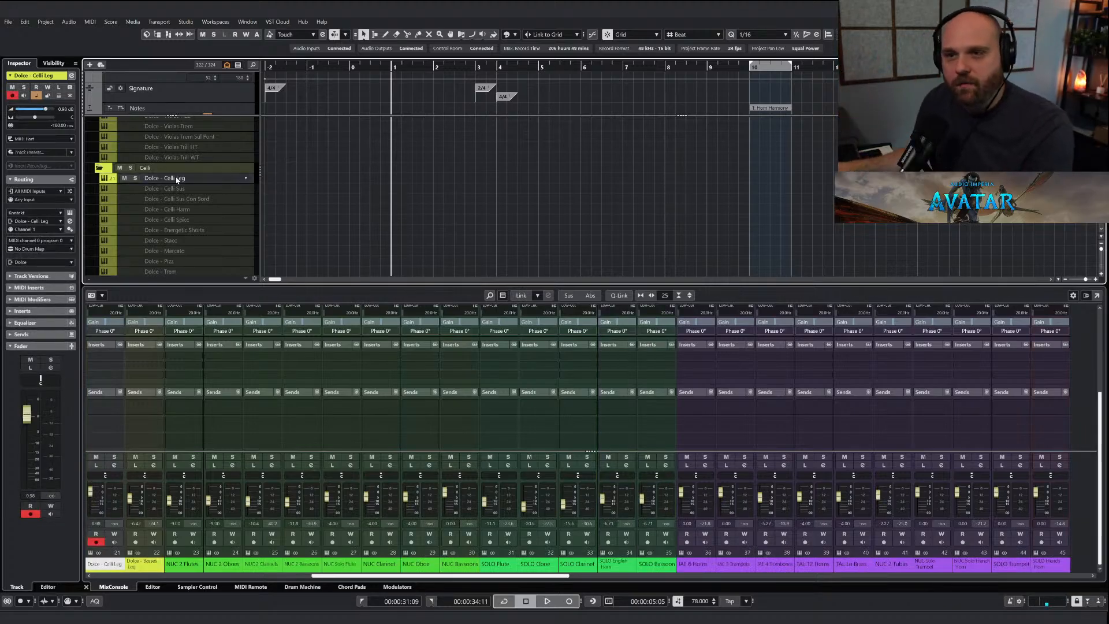
Paste the celli clip onto Dolce - Celli Leg at bar 1 and audition the track soloed.
left_click(136, 179)
key("ctrl+v")
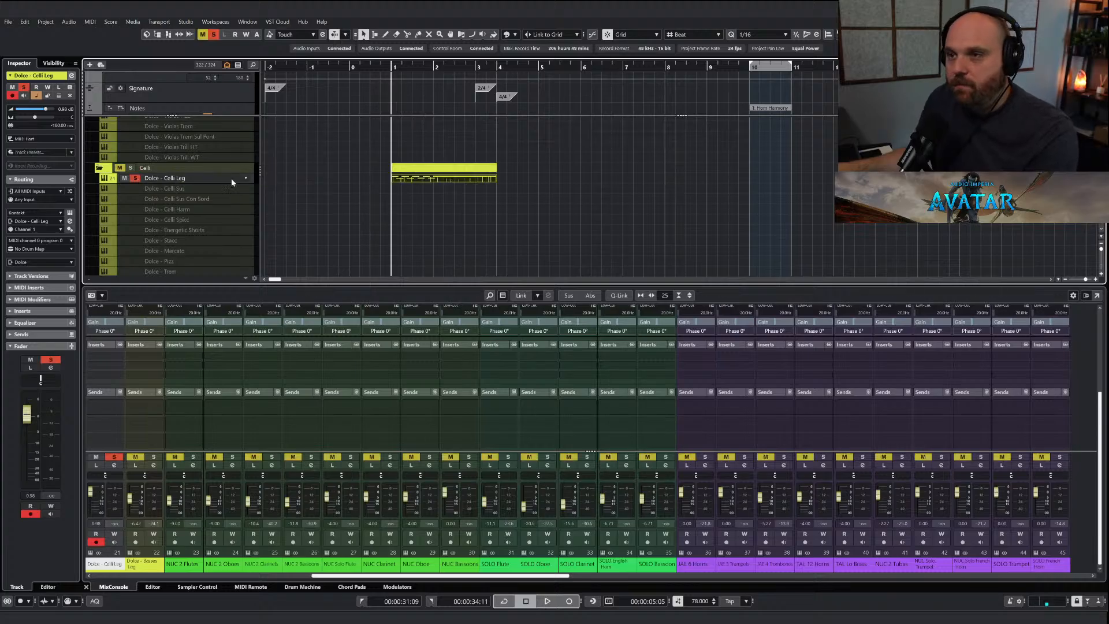
key("space")
key("space")
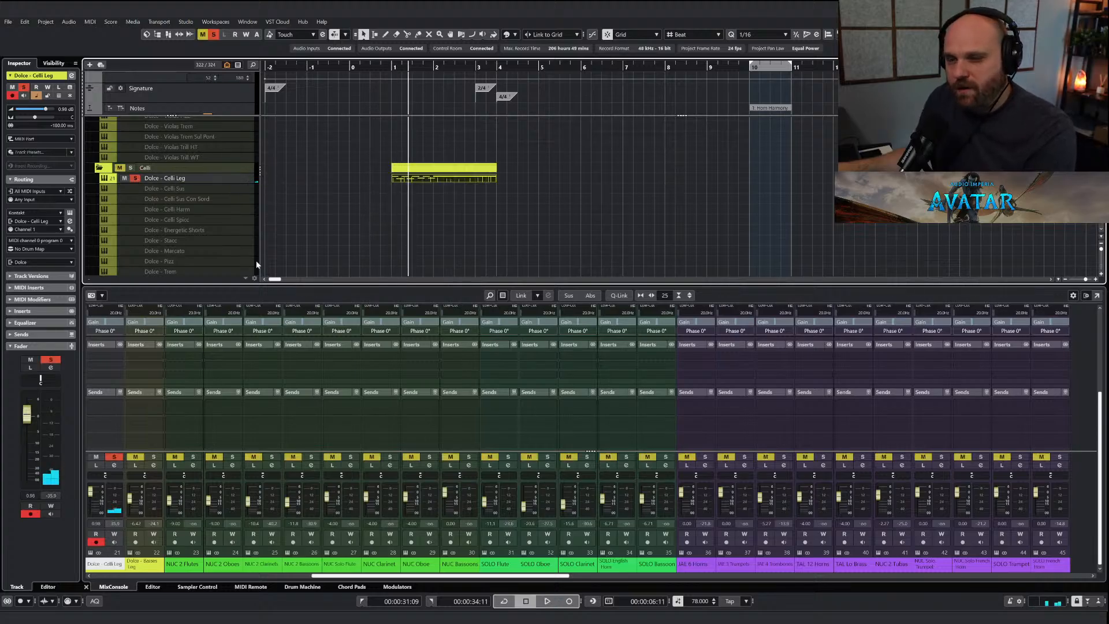
Solo AR Celli - Perf Leg as well and balance Dolce - Celli Leg against it with the volume at about -2.16 dB.
scroll(282, 184, "up", 10)
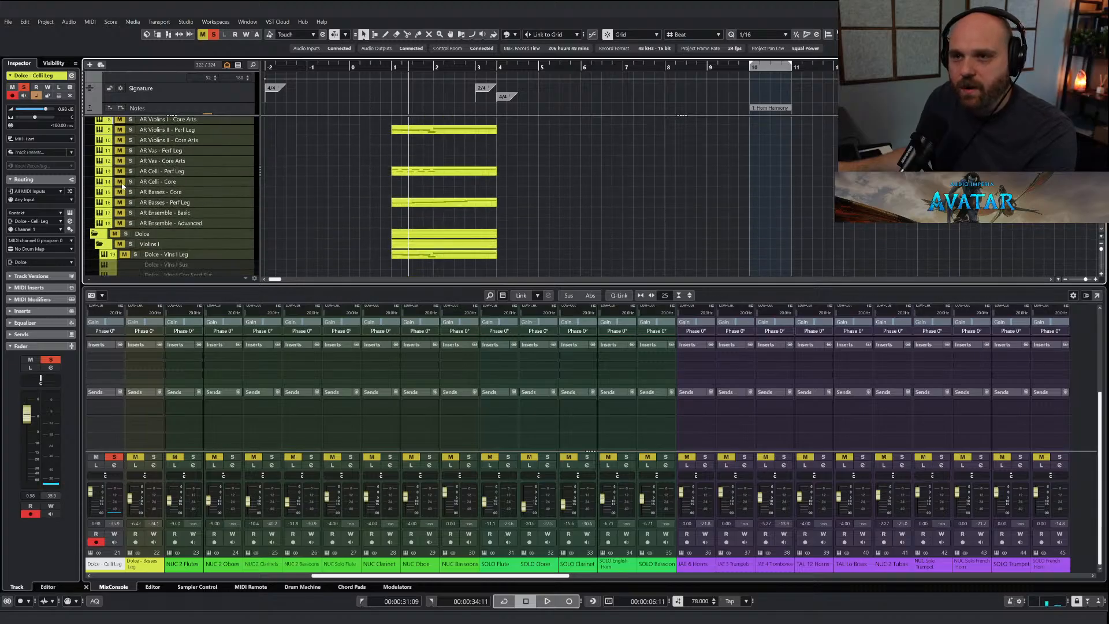
left_click_drag(96, 492, 96, 500)
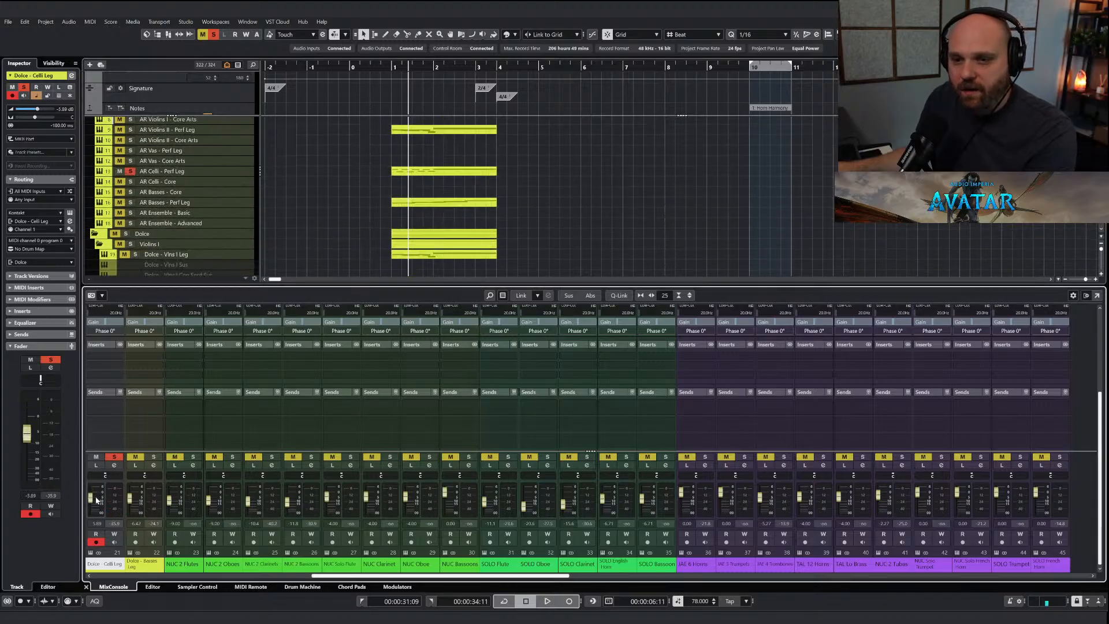
left_click(388, 63)
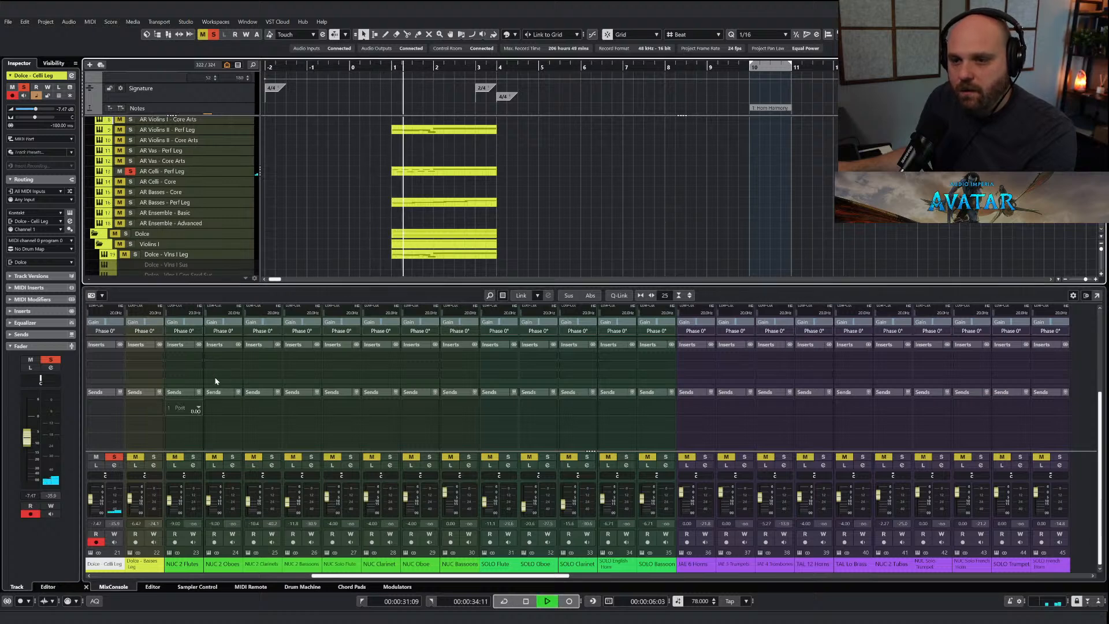
left_click_drag(90, 505, 90, 504)
left_click(383, 66)
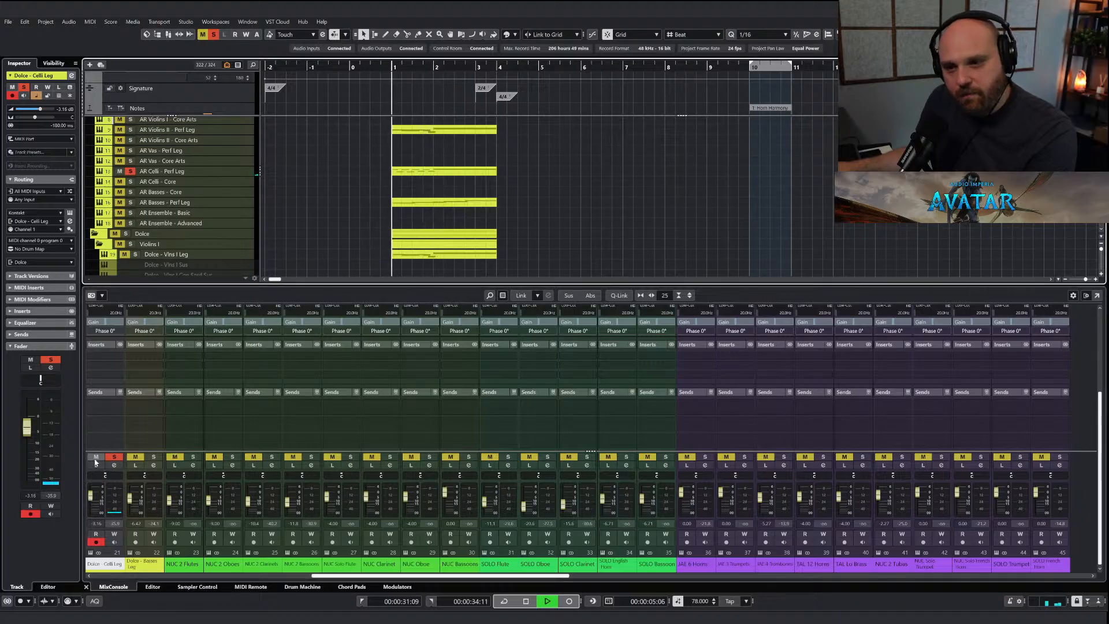
Compare the celli passage by ear without and with the Dolce - Celli Leg layer.
left_click(114, 456)
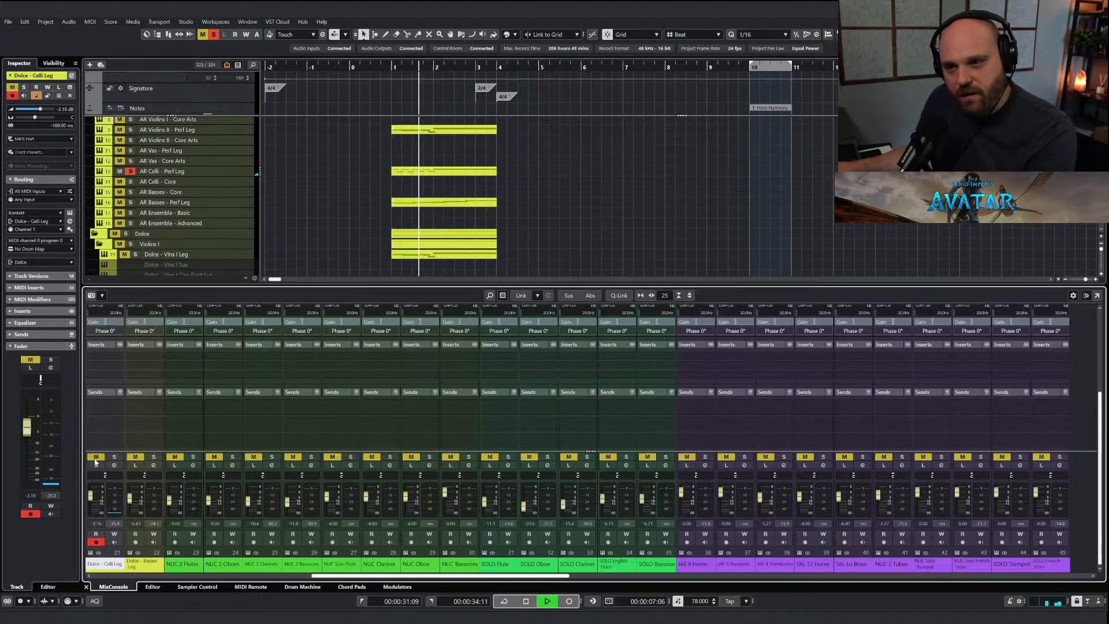
key("s")
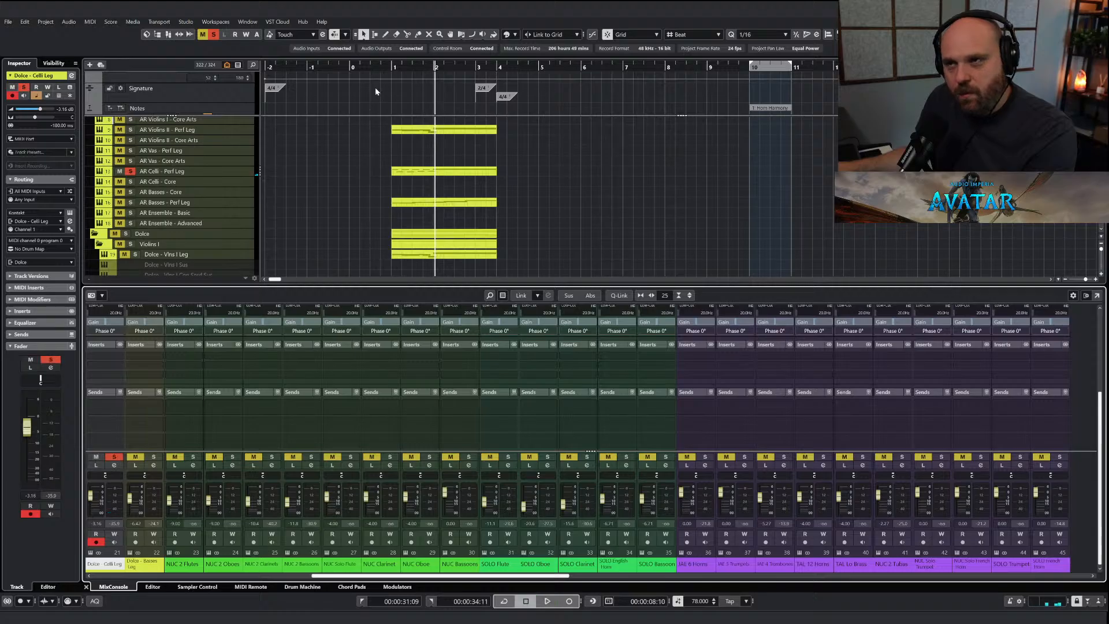
left_click(386, 67)
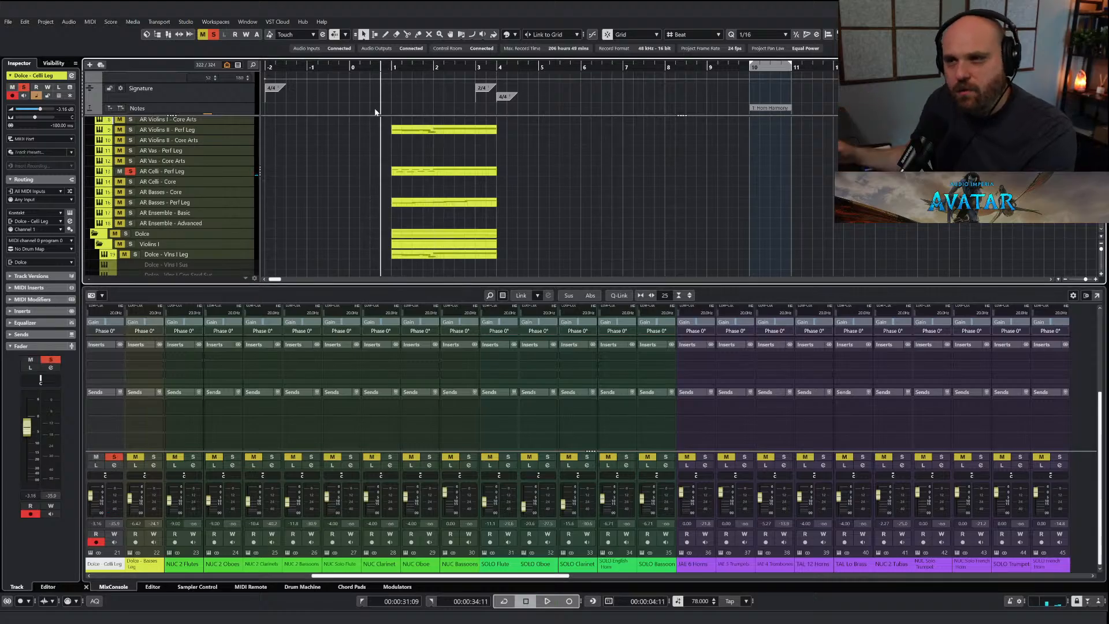
key("space")
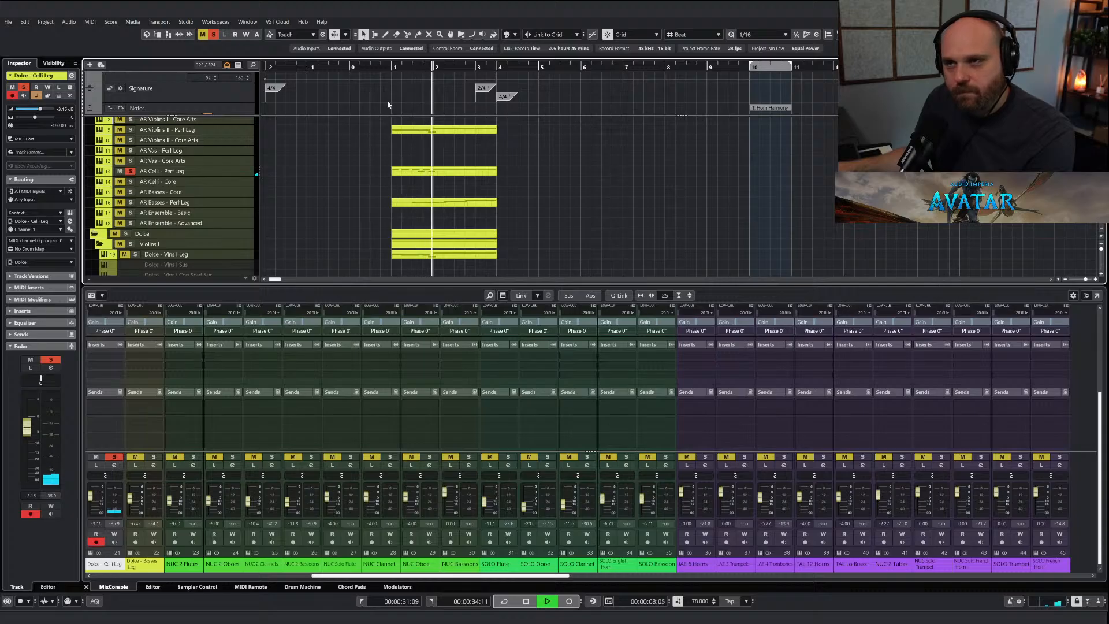
key("space")
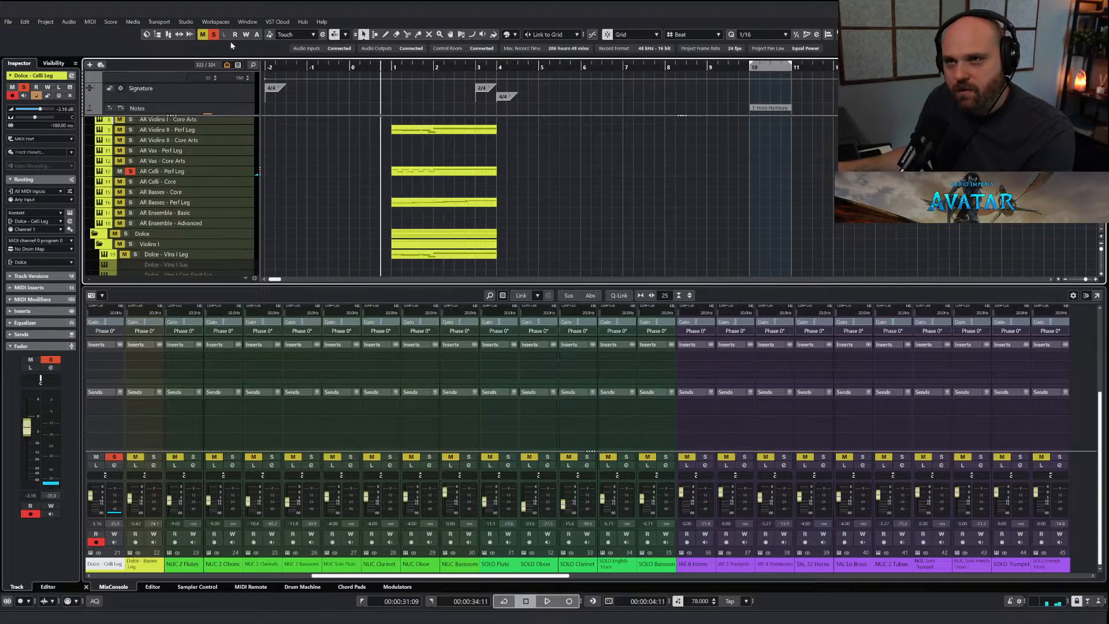
Clear the celli solos and listen to the whole arrangement with the new celli layer.
left_click(214, 34)
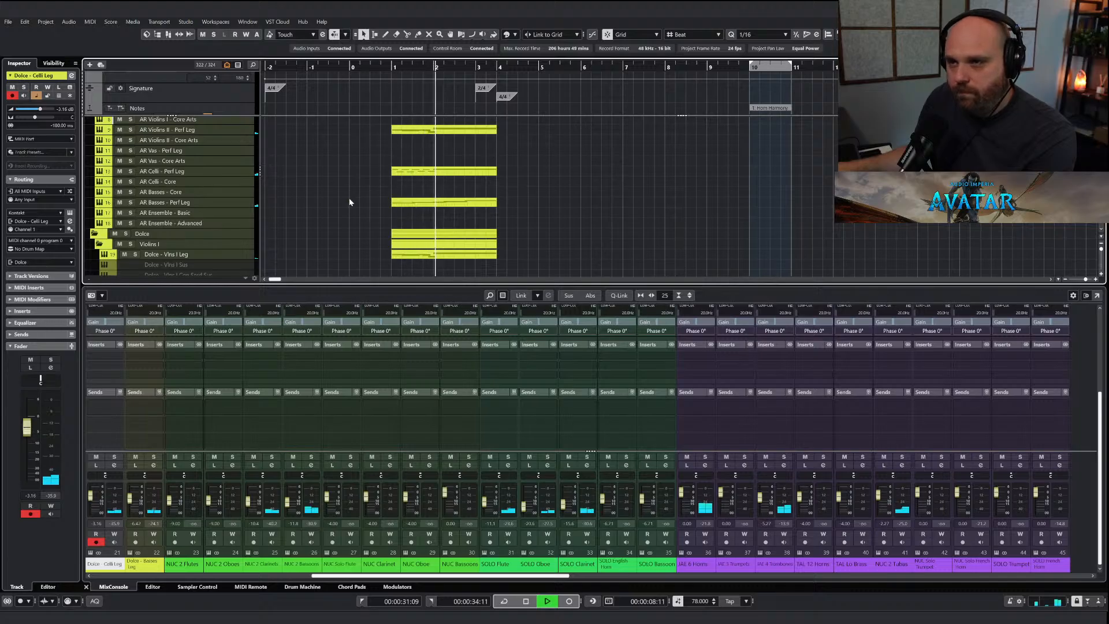
scroll(349, 203, "down", 5)
scroll(349, 203, "down", 15)
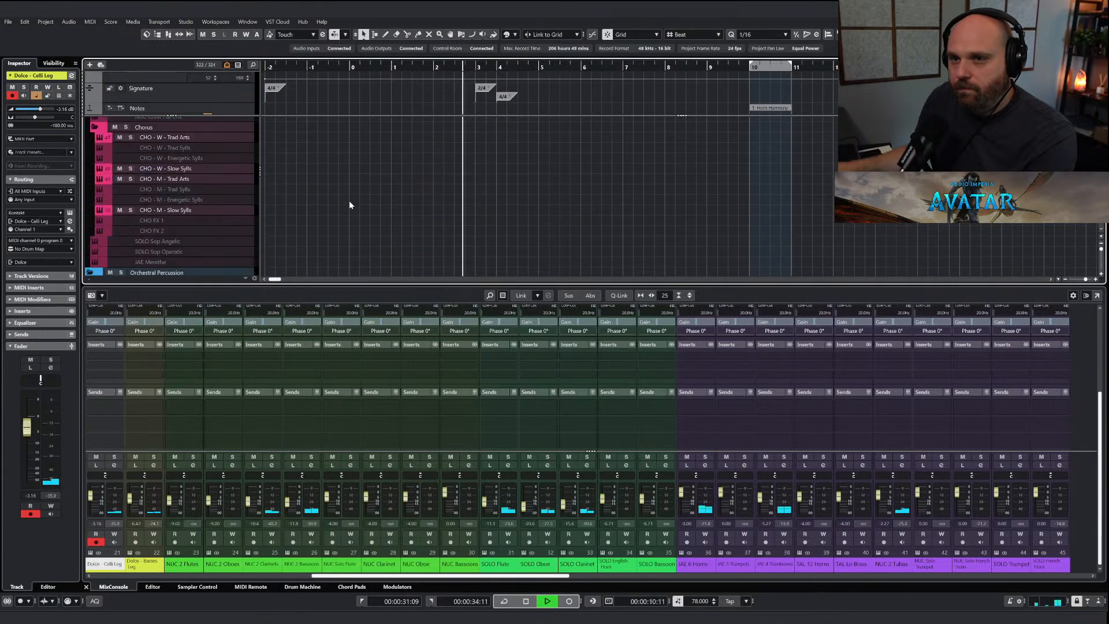
scroll(349, 200, "down", 4)
key("space")
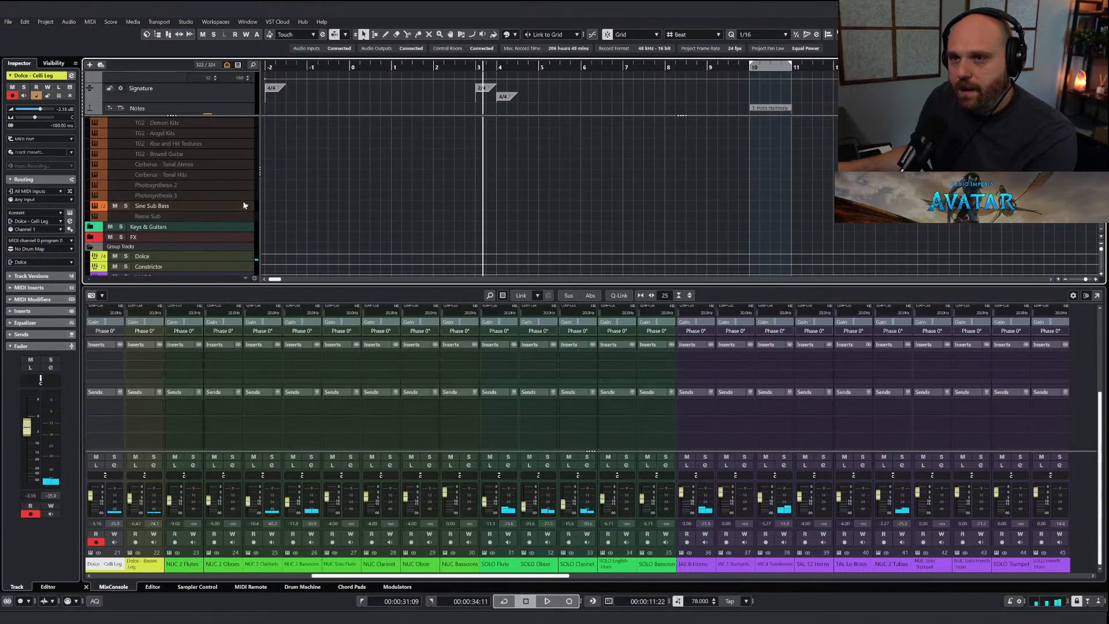
Copy the Dolce - Basses Leg clip to the Sine Sub Bass track at bar 1.
right_click(240, 202)
left_click(353, 174)
scroll(354, 174, "up", 20)
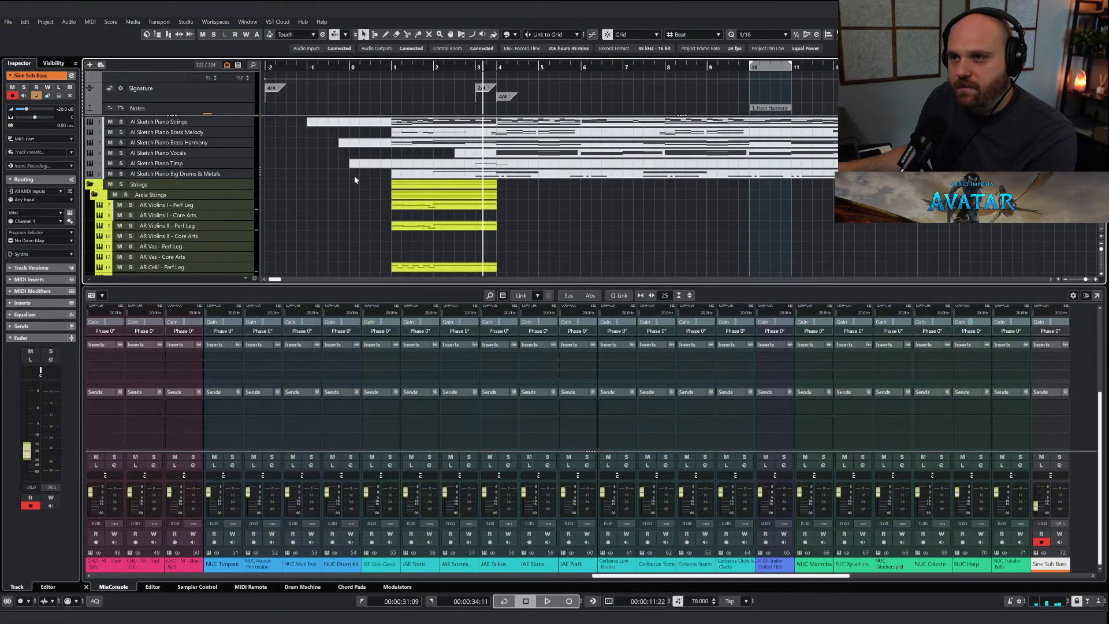
scroll(381, 199, "down", 12)
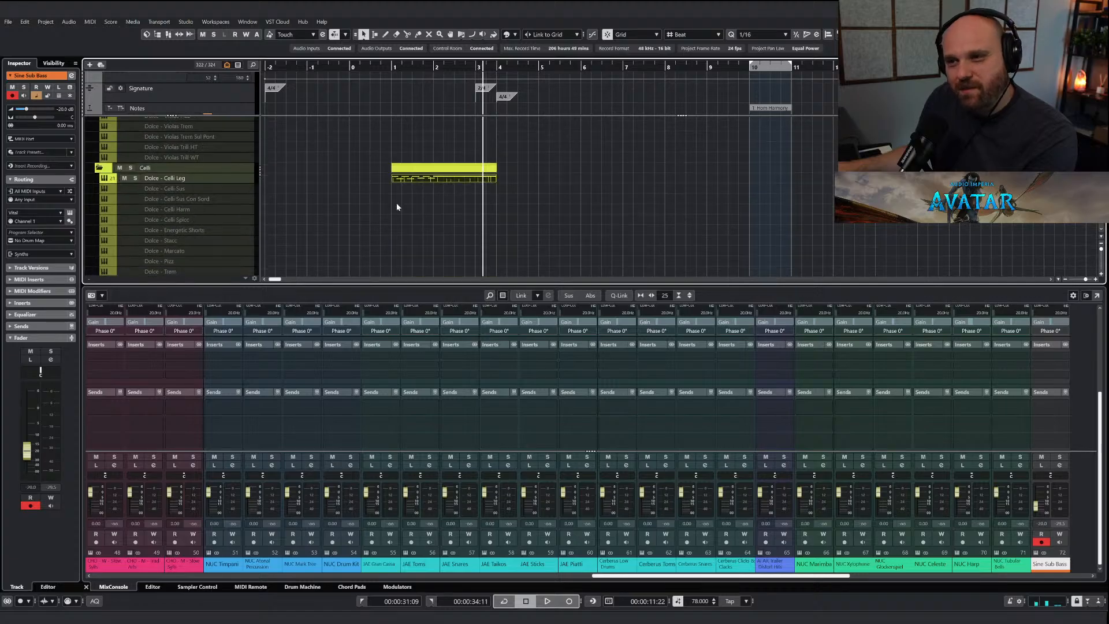
scroll(399, 211, "down", 1)
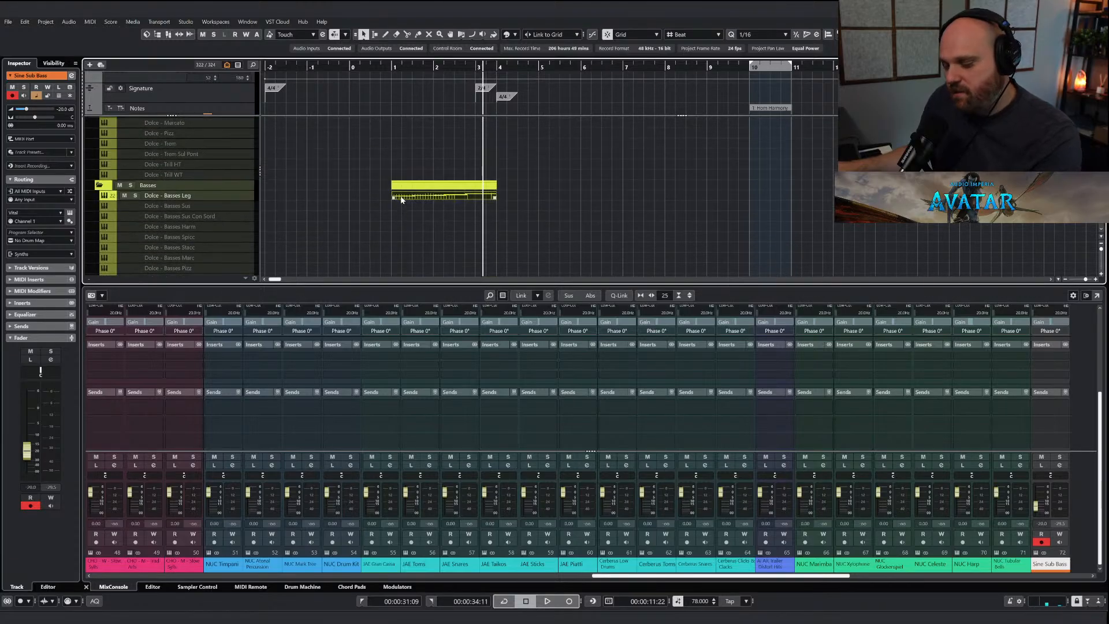
left_click(391, 71)
scroll(364, 177, "down", 15)
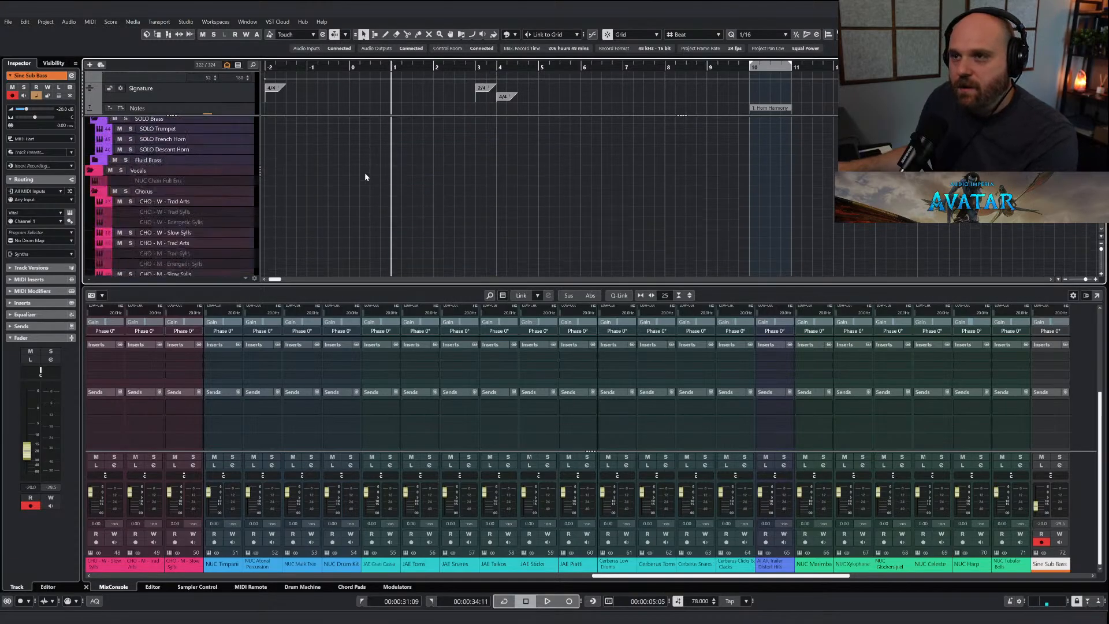
scroll(361, 176, "down", 4)
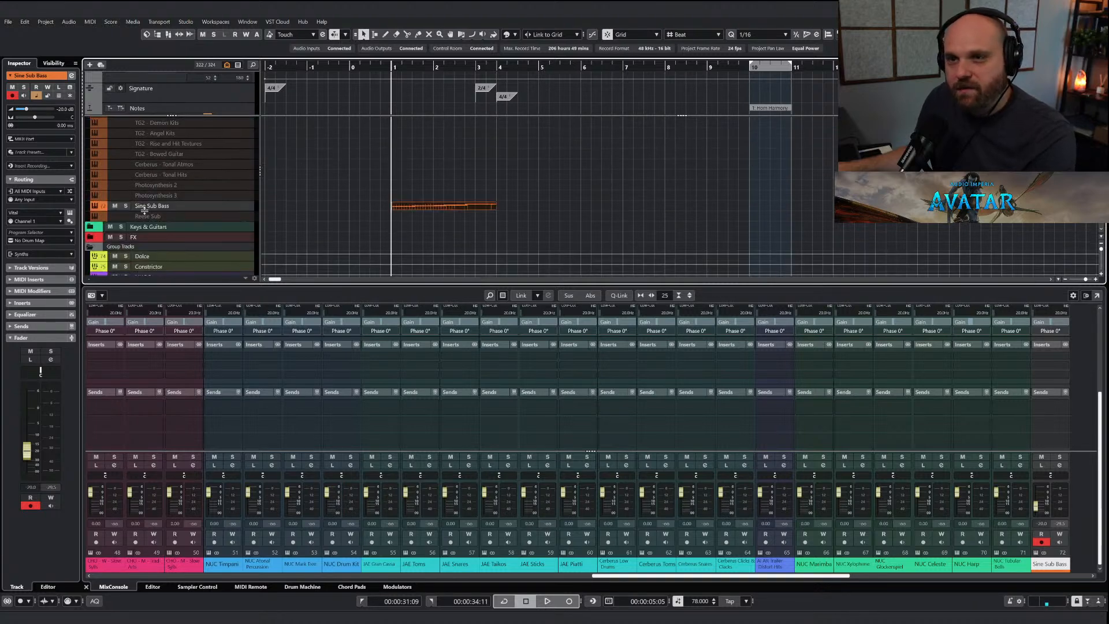
Play the Sine Sub Bass track soloed and set its pre-gain to -10 dB.
left_click(126, 206)
key("space")
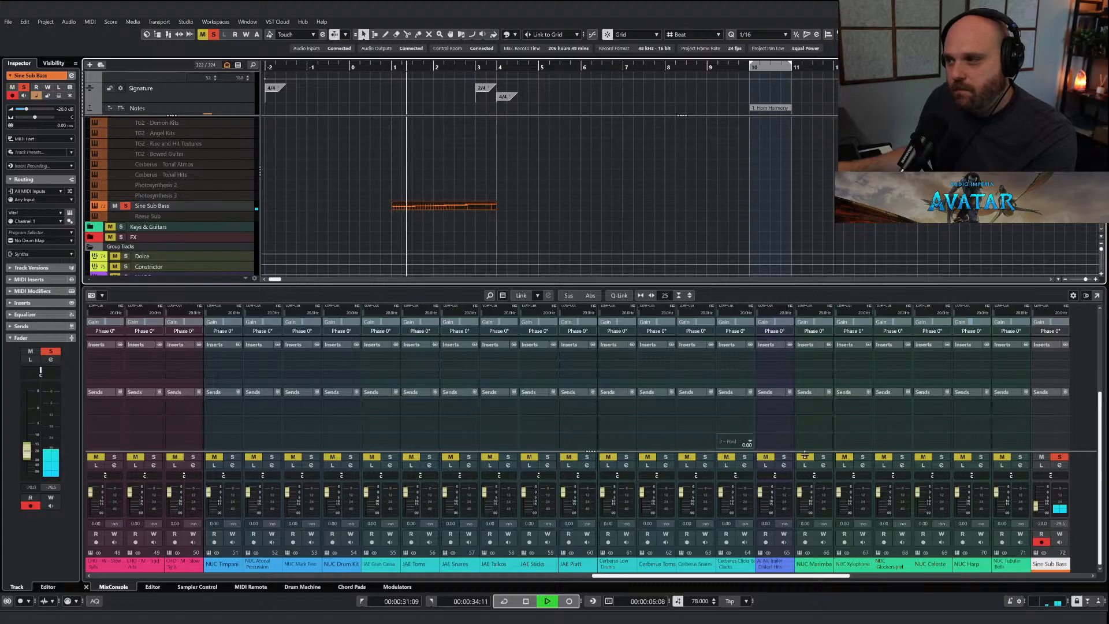
double_click(1051, 322)
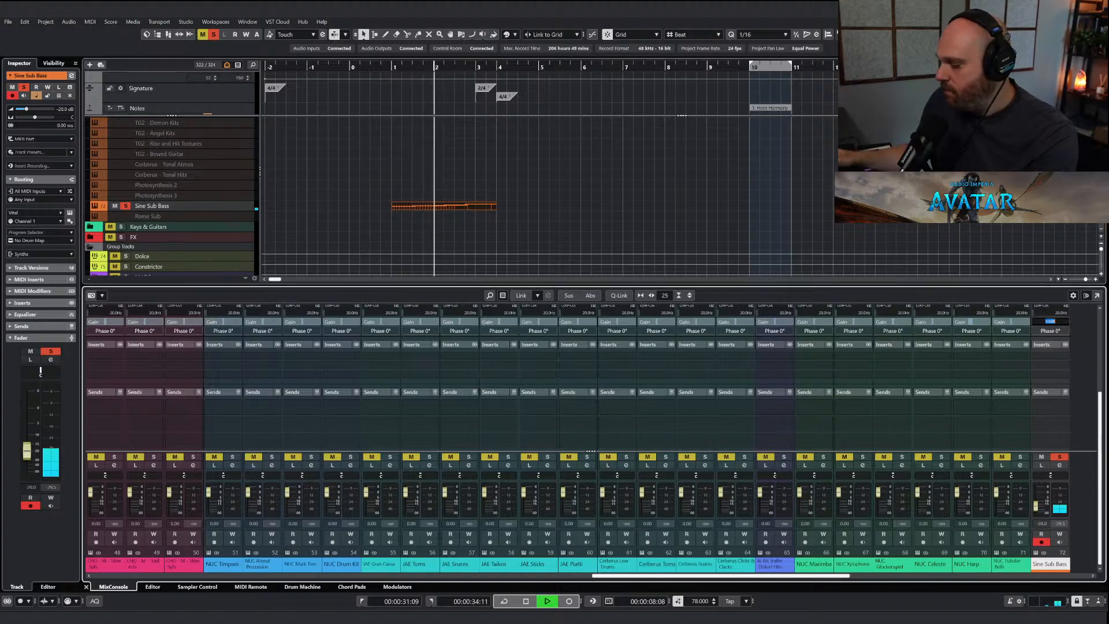
type("-10")
key("Return")
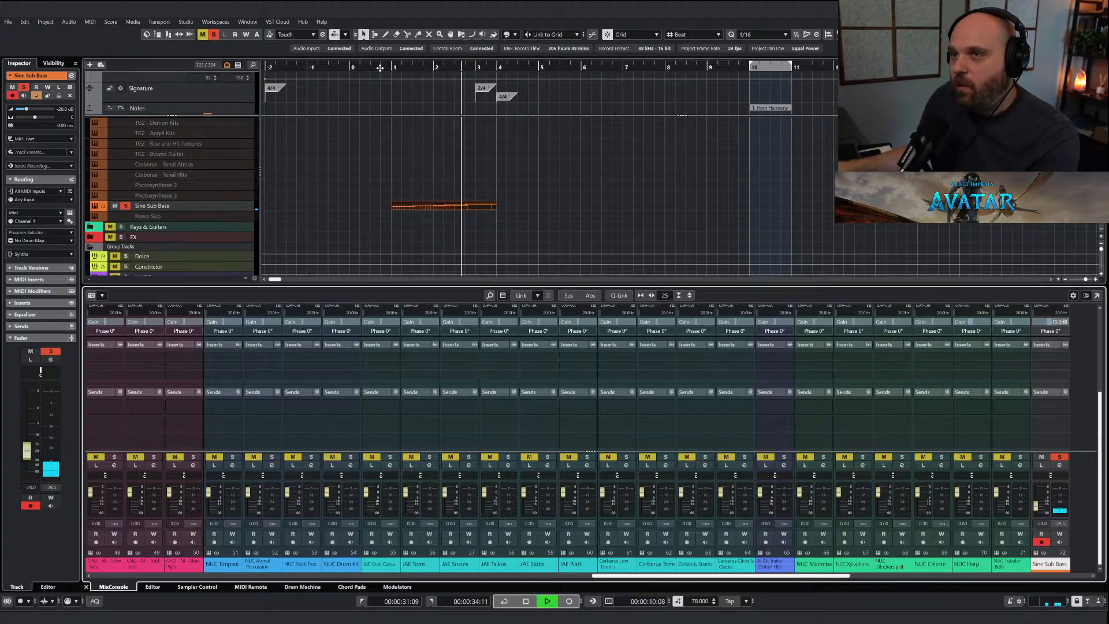
Clear all solos, solo the Sine Sub Bass track again and listen to it on its own.
key("space")
left_click(214, 36)
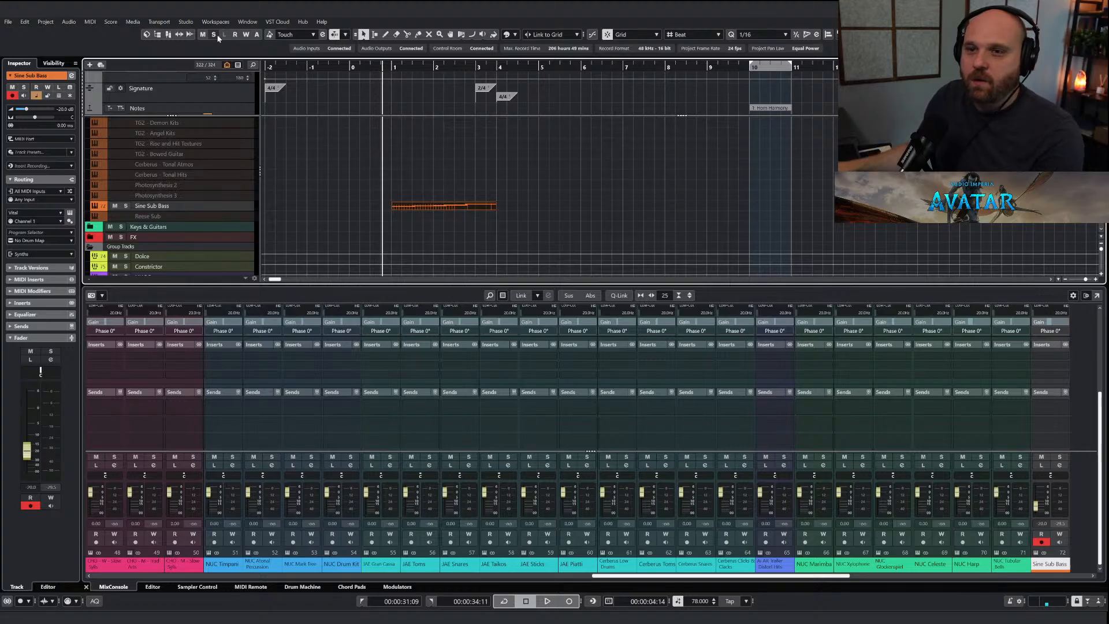
left_click(126, 206)
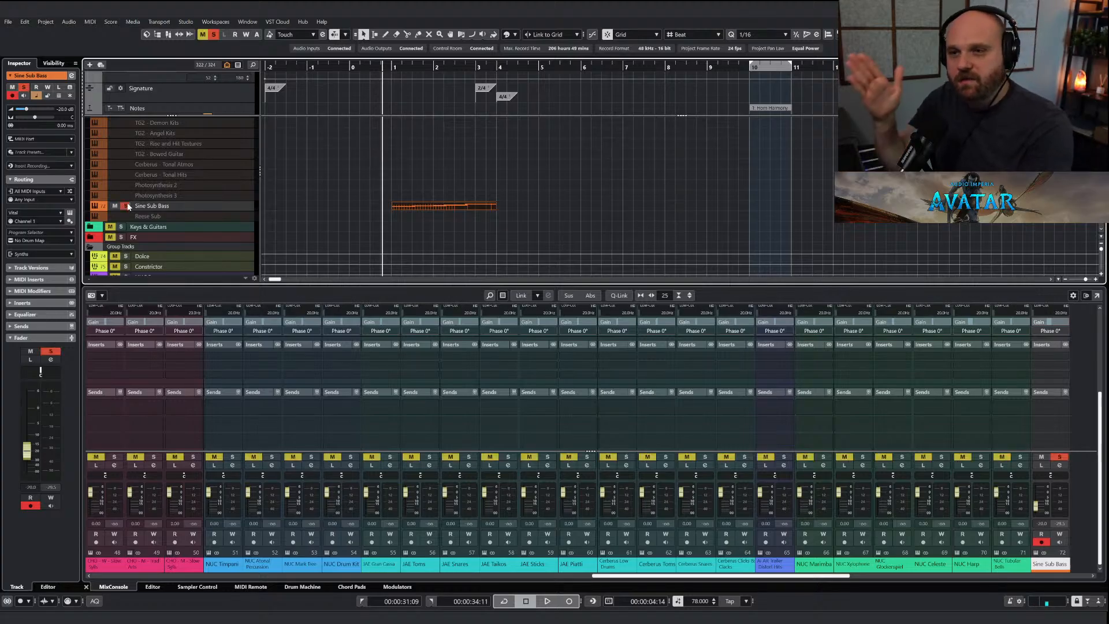
key("space")
scroll(332, 188, "up", 15)
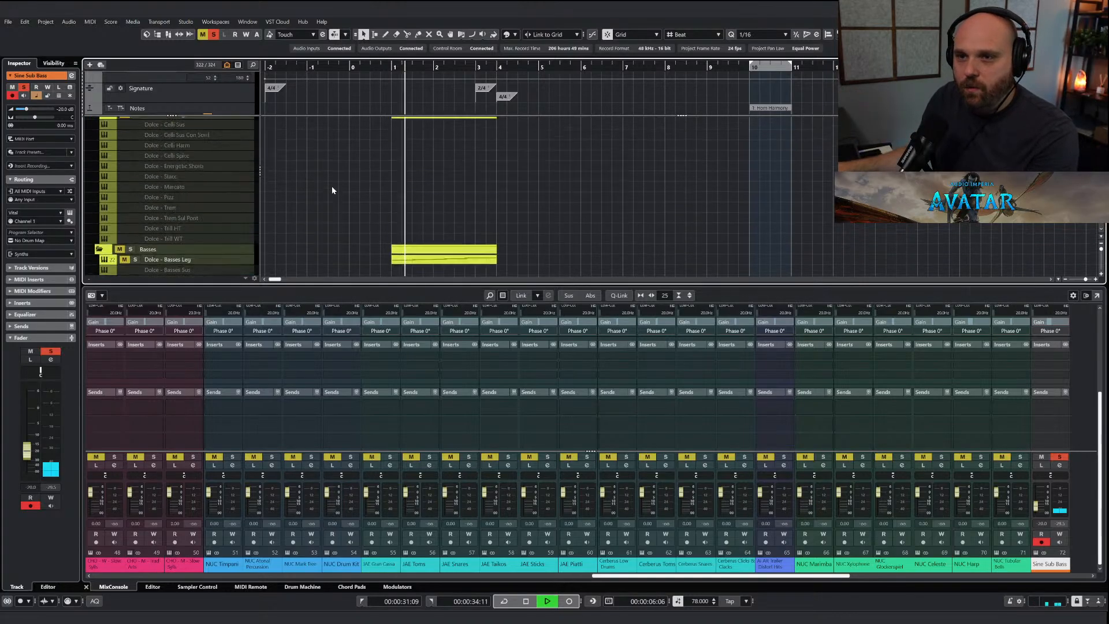
scroll(331, 190, "up", 15)
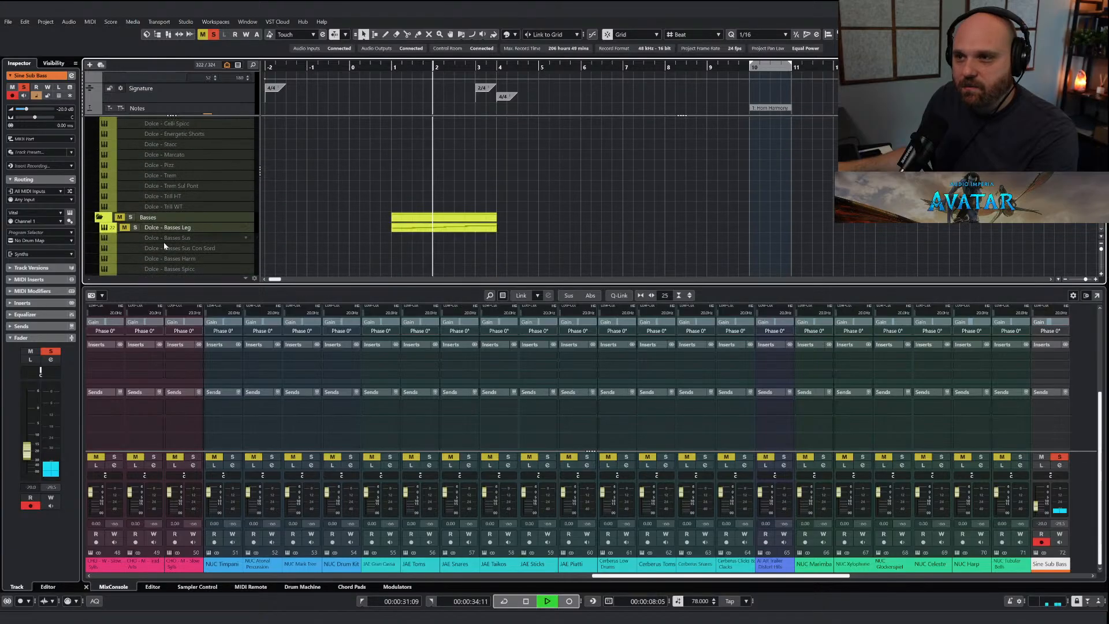
key("space")
Solo Dolce - Basses Leg alongside the Sine Sub Bass and compare the passage by ear with the sub muted and unmuted.
left_click(125, 228)
scroll(363, 241, "down", 15)
scroll(362, 237, "down", 15)
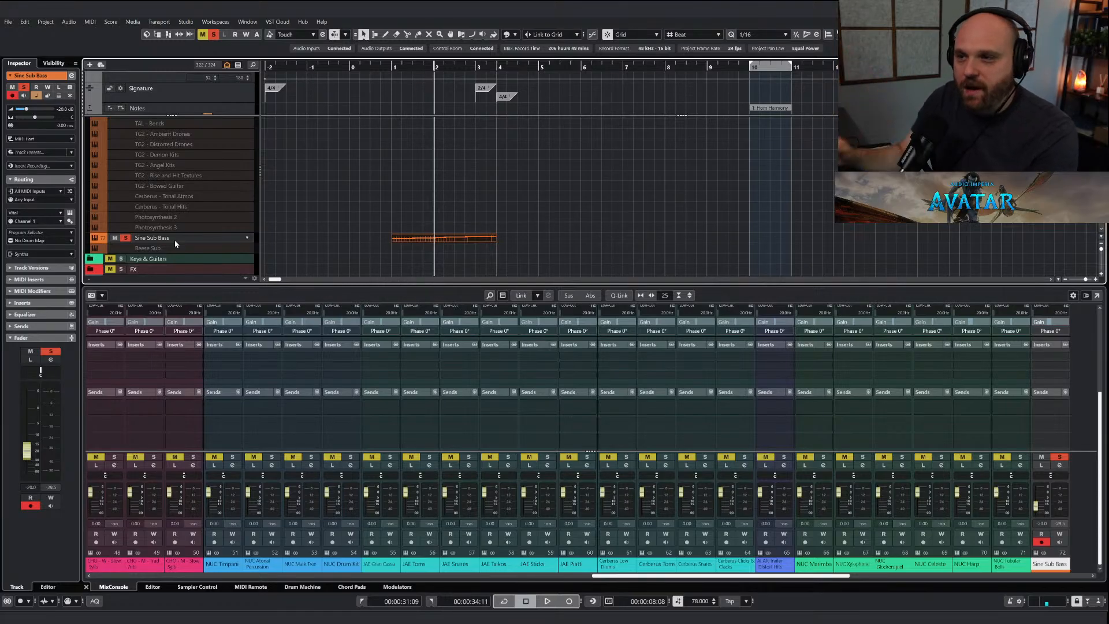
left_click(381, 68)
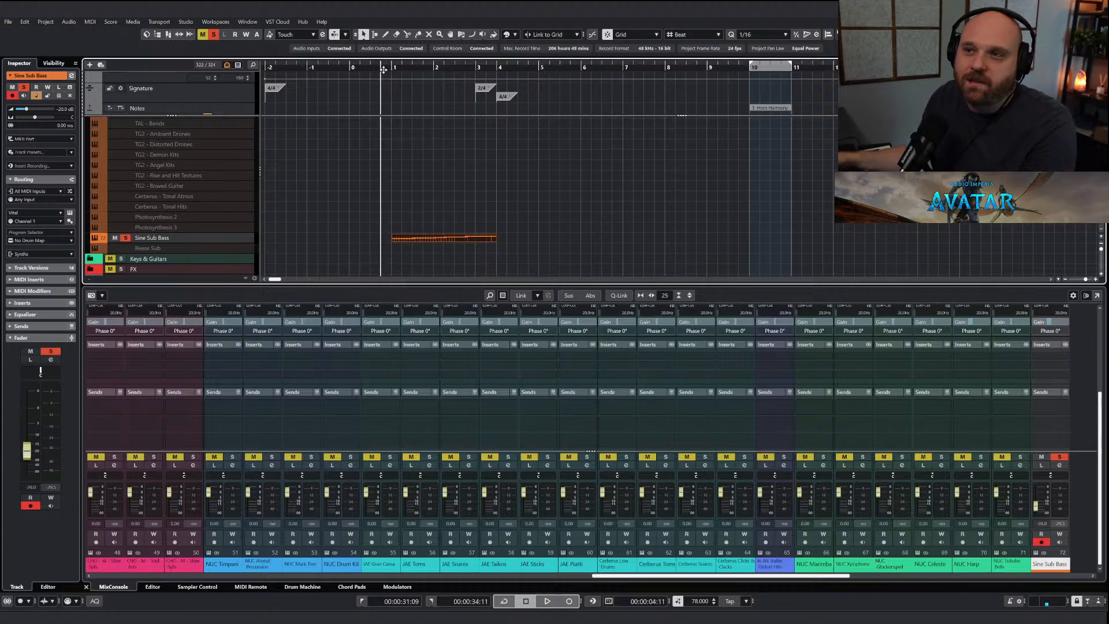
scroll(393, 204, "down", 5)
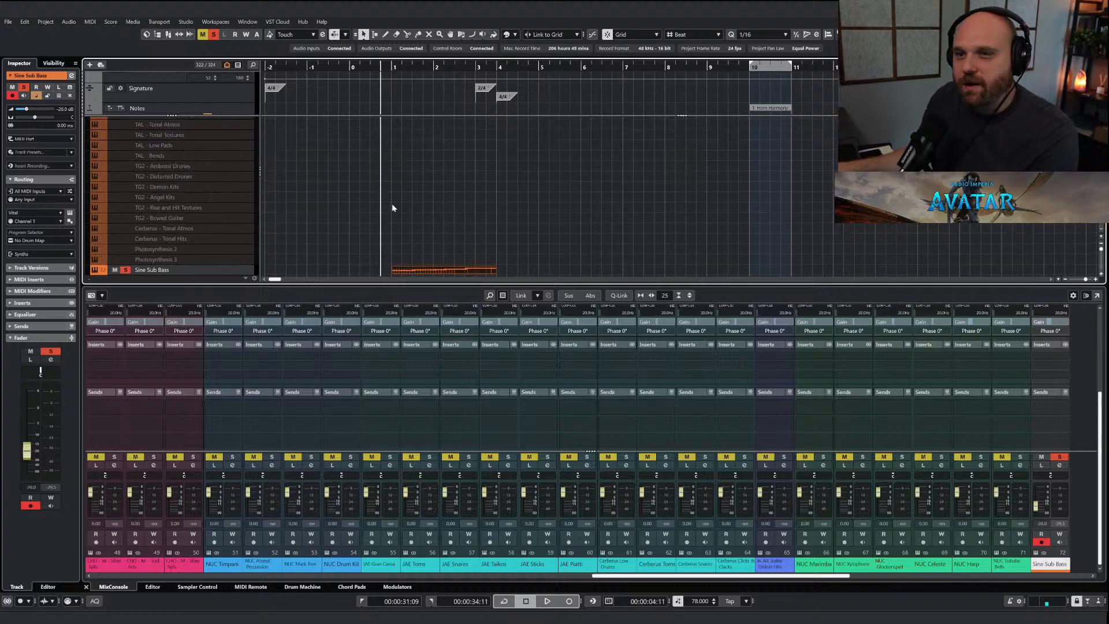
scroll(393, 207, "up", 5)
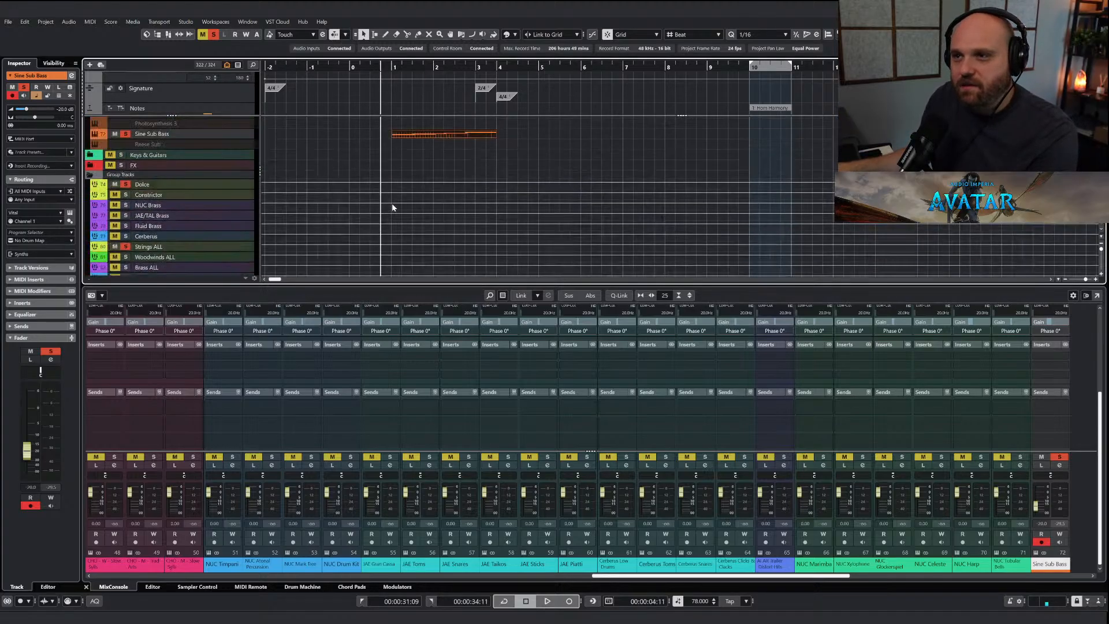
scroll(393, 206, "up", 15)
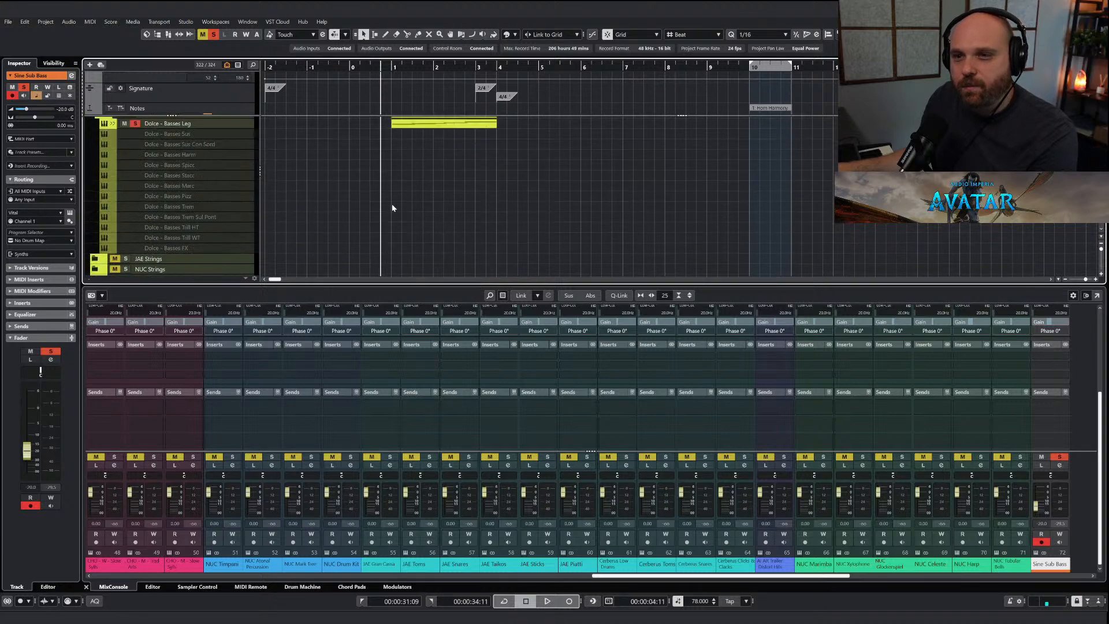
scroll(347, 214, "down", 15)
scroll(353, 191, "down", 1)
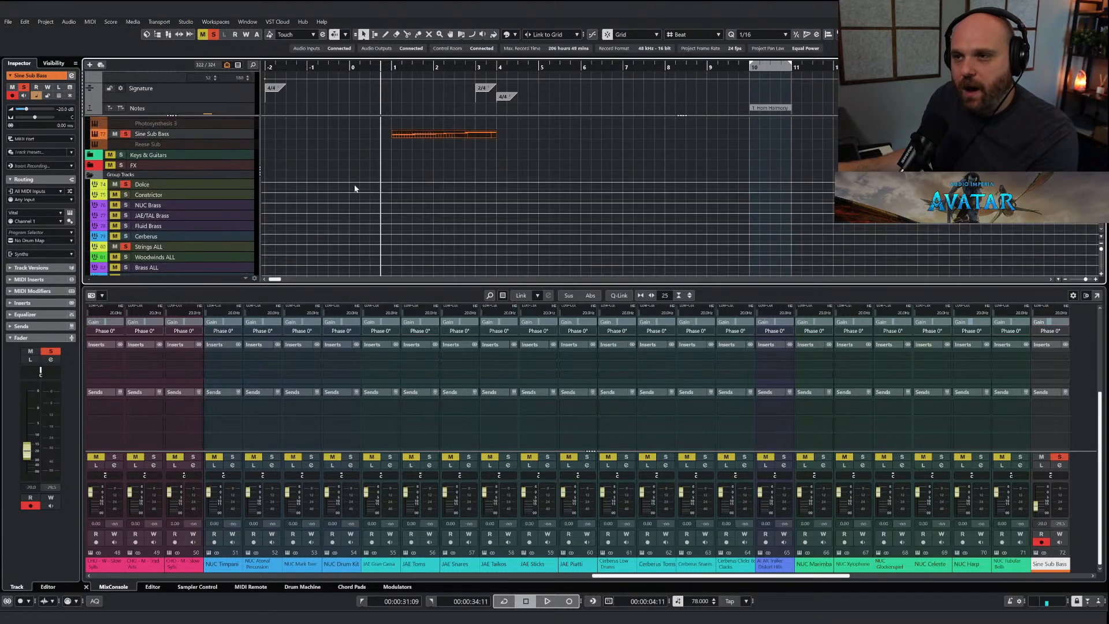
scroll(216, 205, "up", 1)
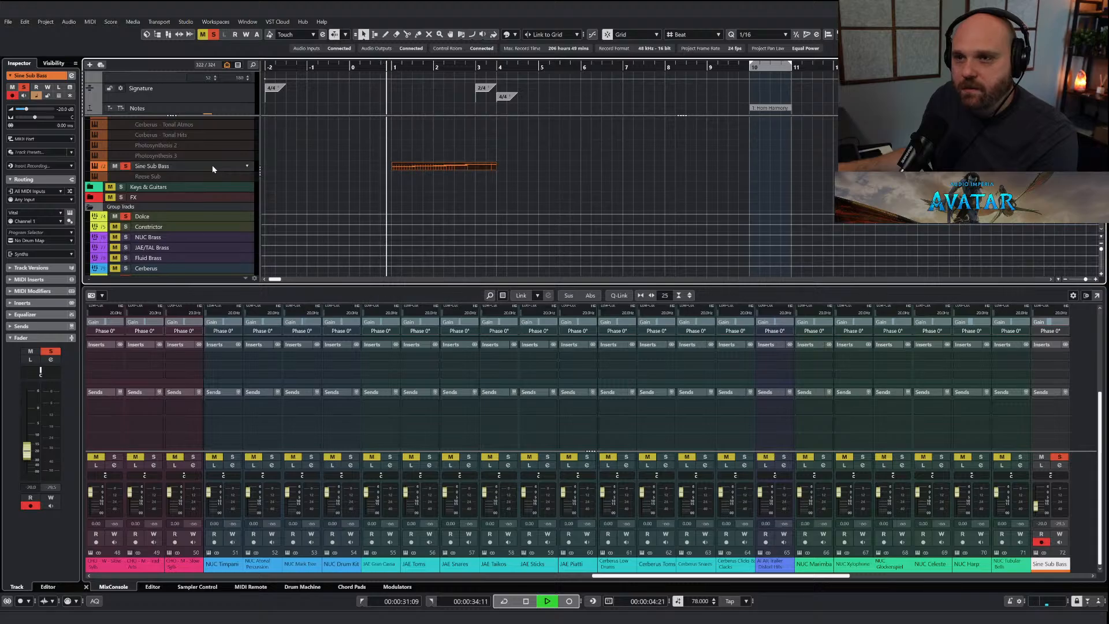
left_click(1045, 457)
left_click(1045, 457)
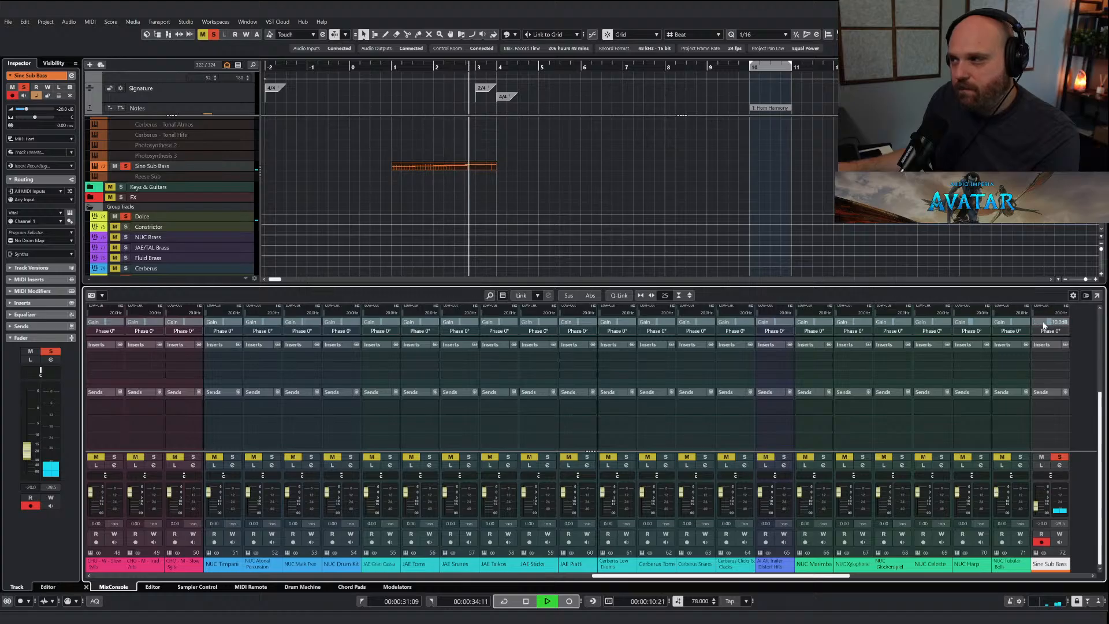
Set the Sine Sub Bass pre-gain to -15 dB and stop playback.
type("-15")
key("Return")
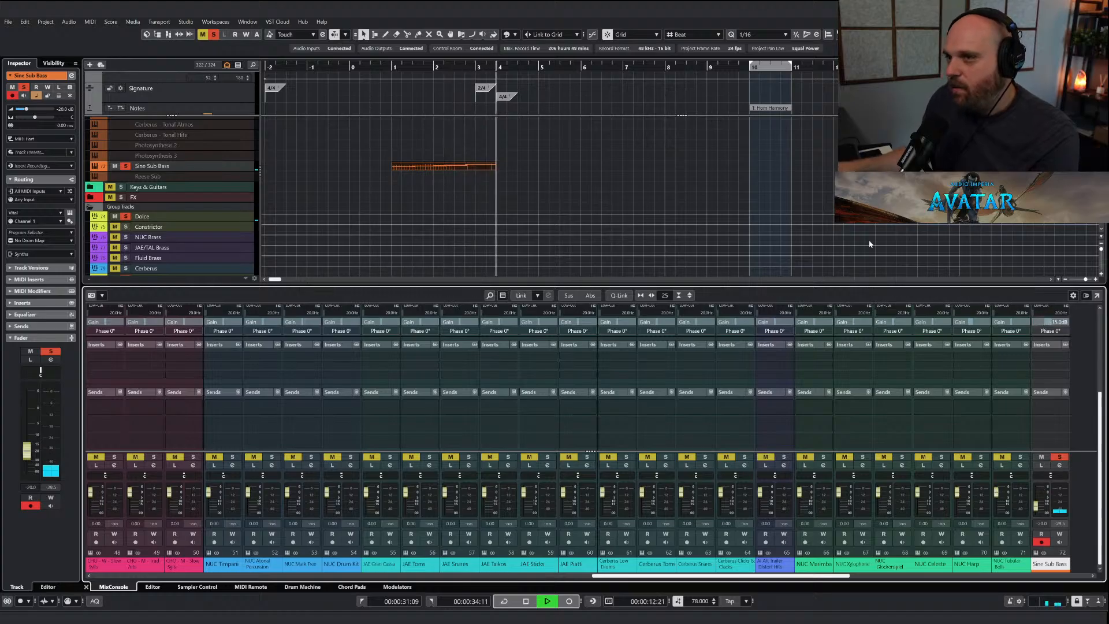
key("space")
Replay the soloed basses from bar 1, raise the Sine Sub Bass fader to about -15 dB and compare with the sub muted.
left_click(392, 68)
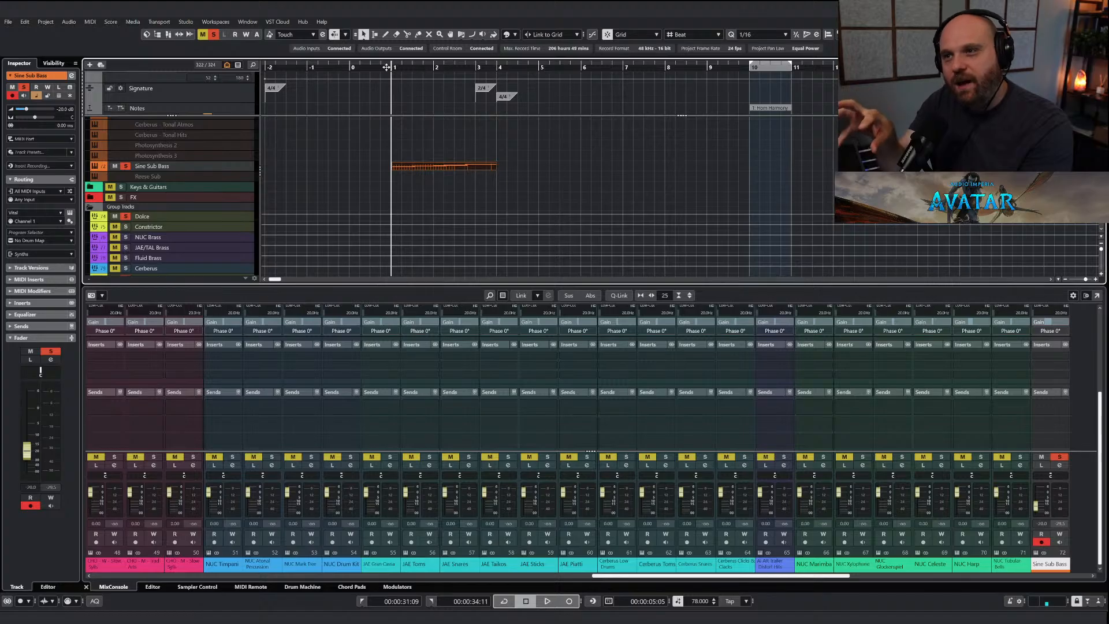
key("space")
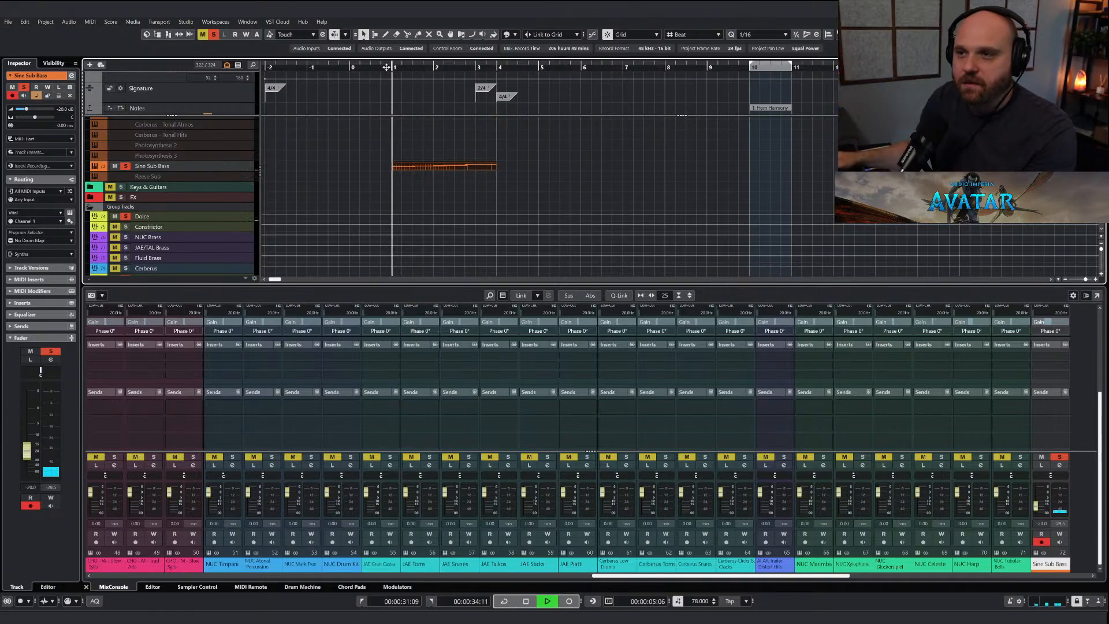
left_click_drag(1039, 510, 1039, 508)
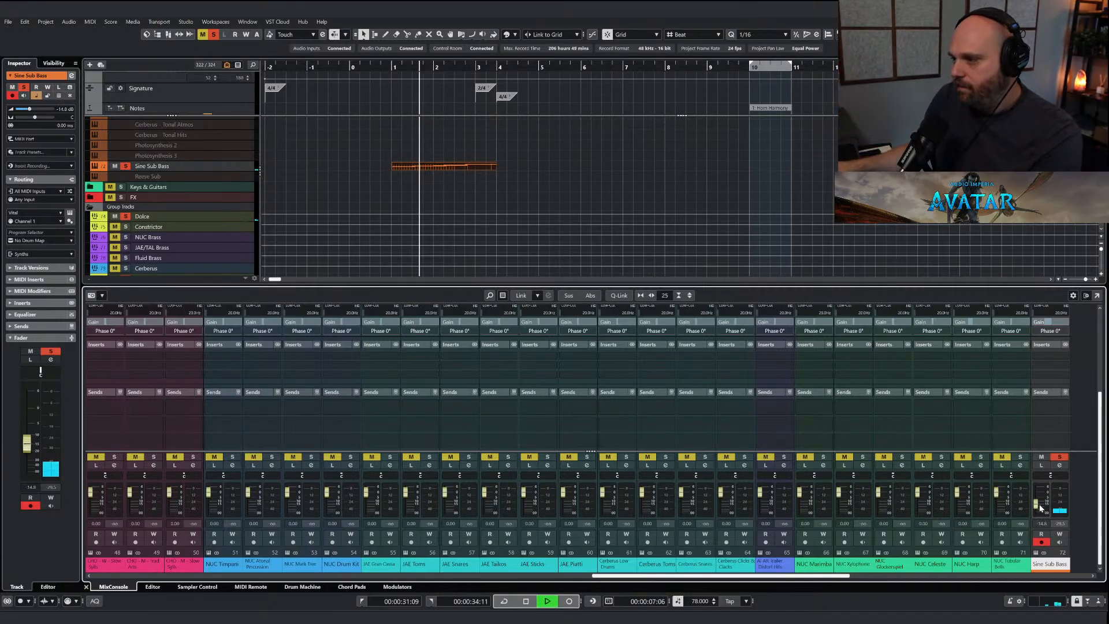
left_click(1046, 457)
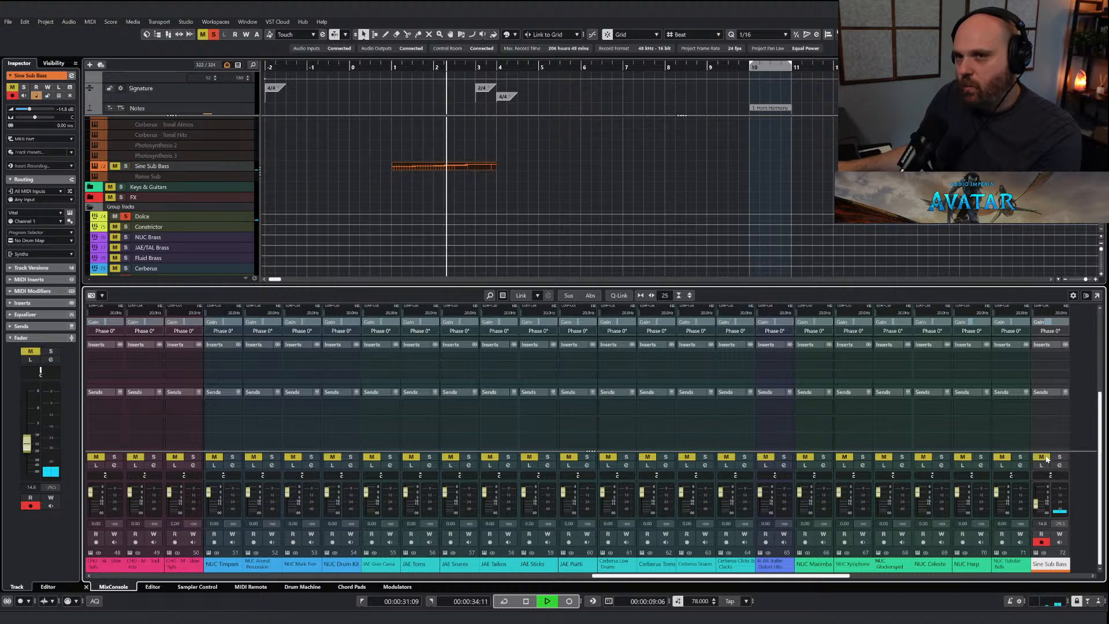
left_click(1046, 456)
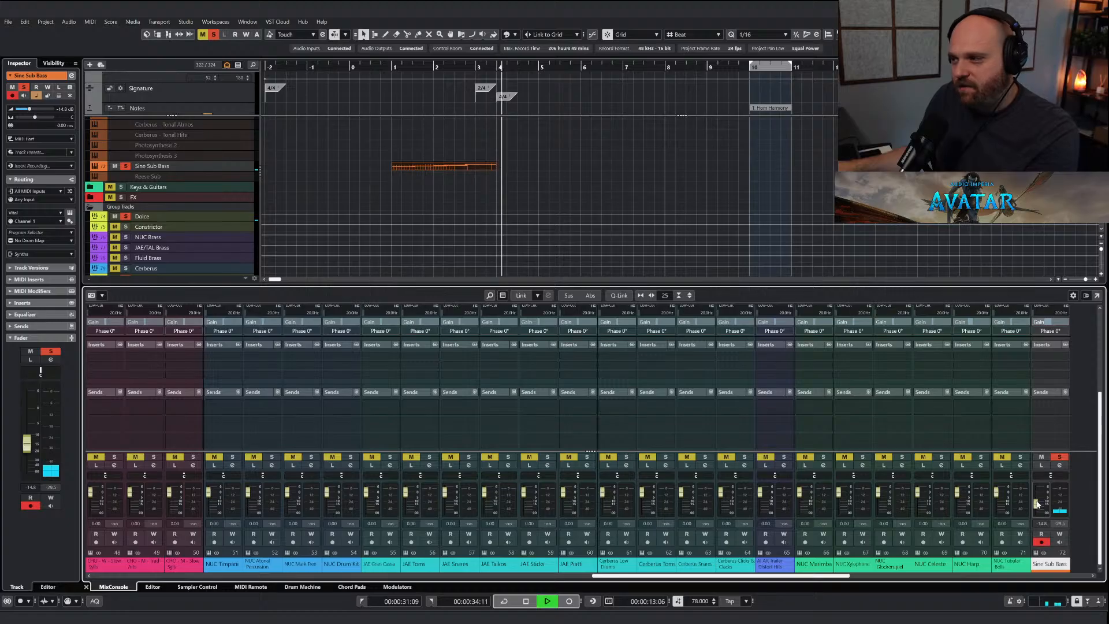
Clear all solos and listen to the full arrangement with the sub bass included.
left_click(213, 35)
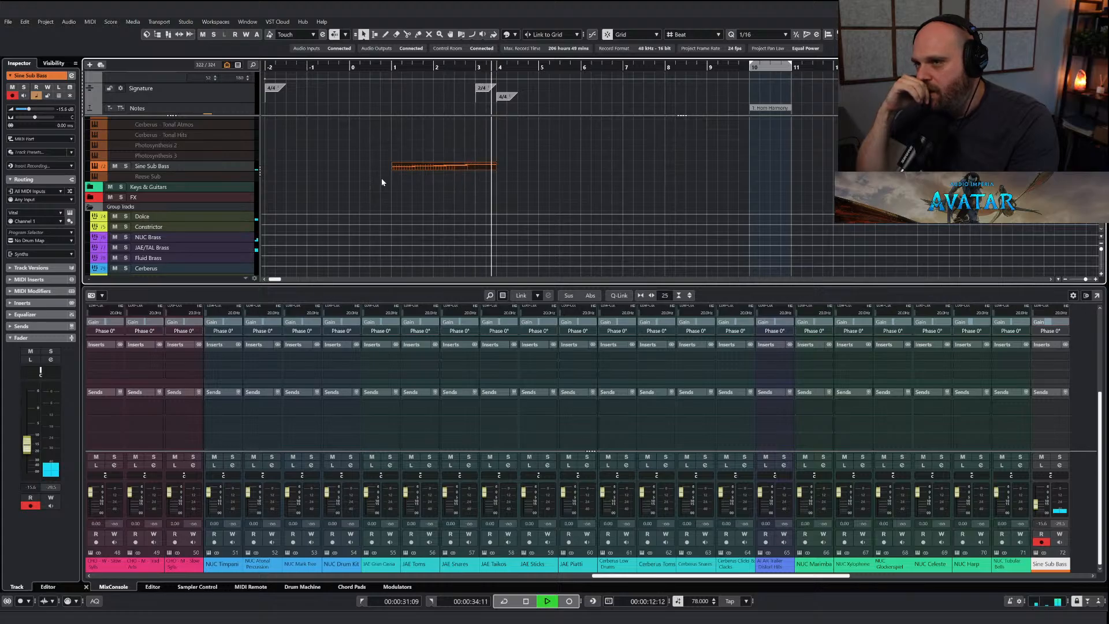
key("space")
Draw an empty clip on the NUC Timpani track from the middle of bar 0 to bar 6 and open it for note editing.
scroll(380, 175, "up", 10)
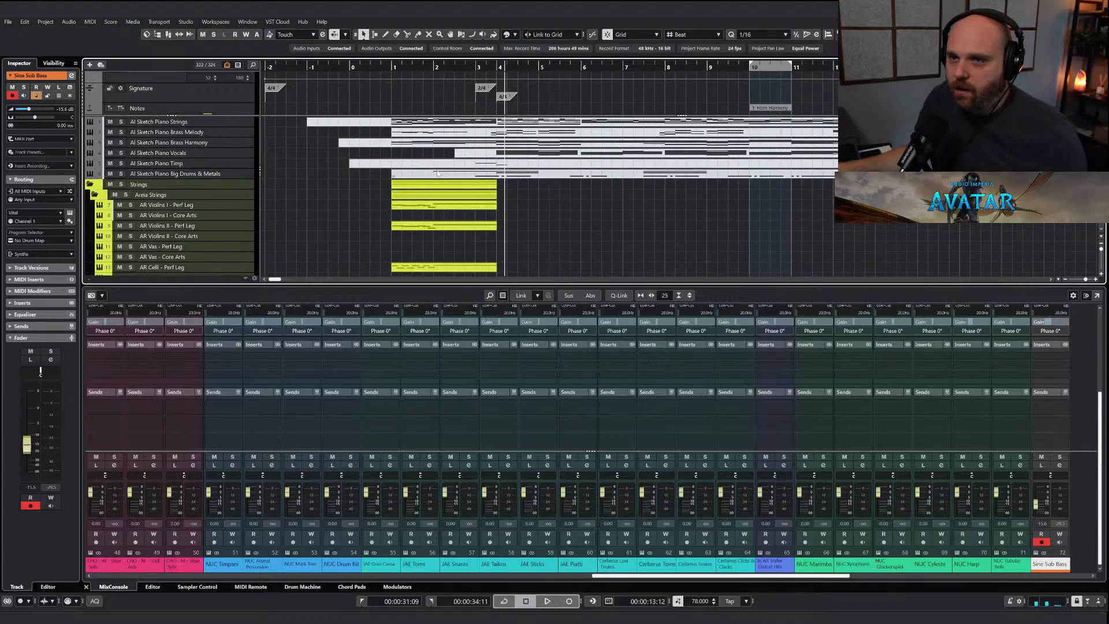
scroll(346, 203, "down", 8)
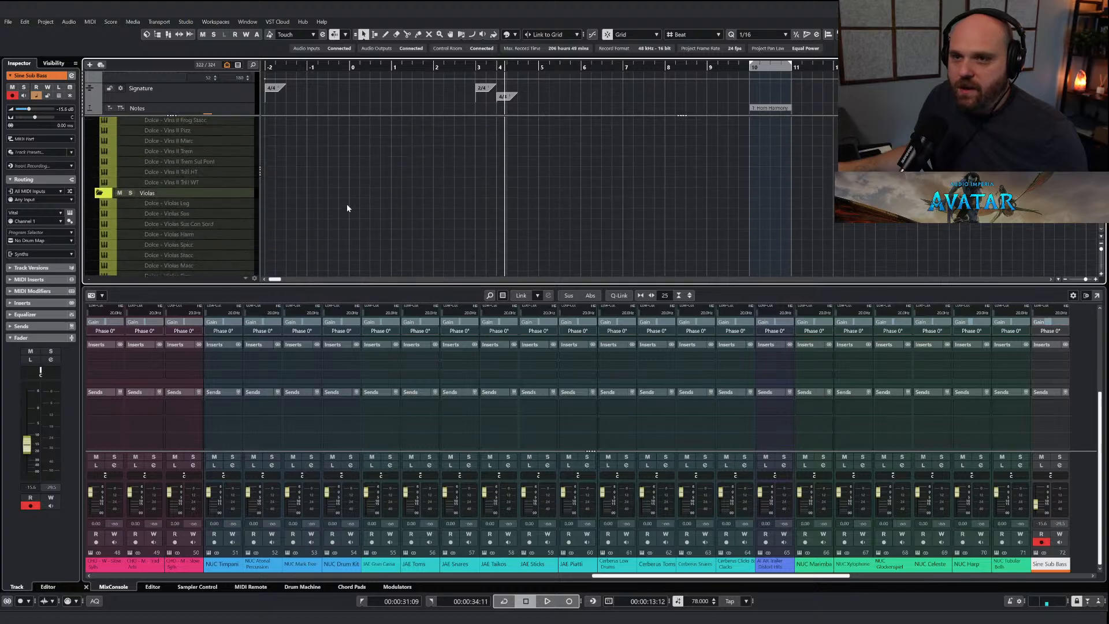
scroll(347, 205, "down", 15)
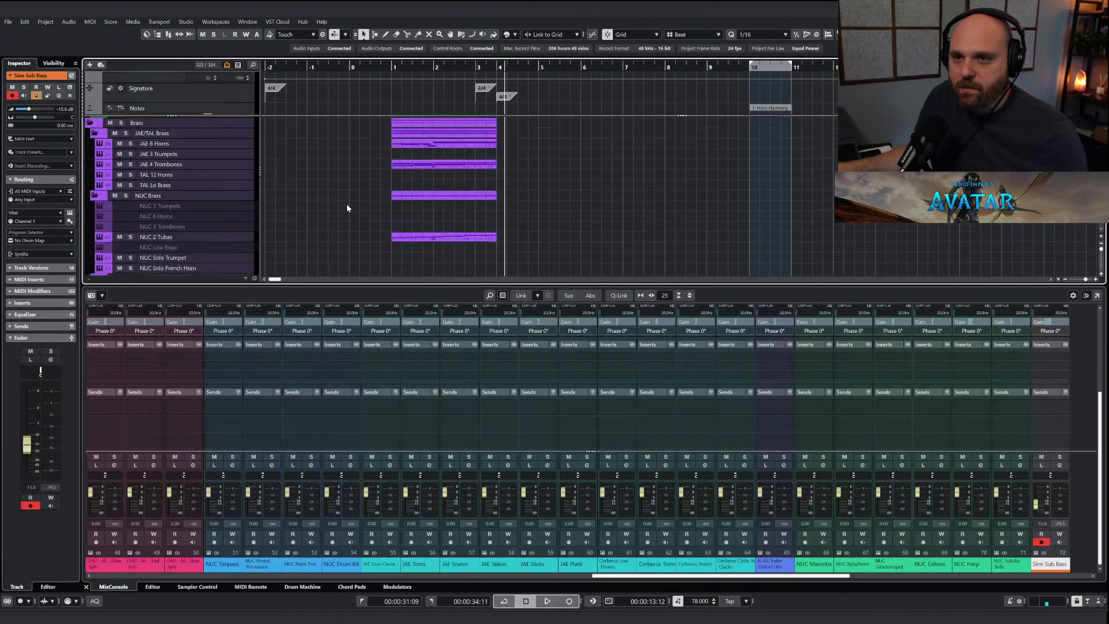
scroll(347, 208, "down", 6)
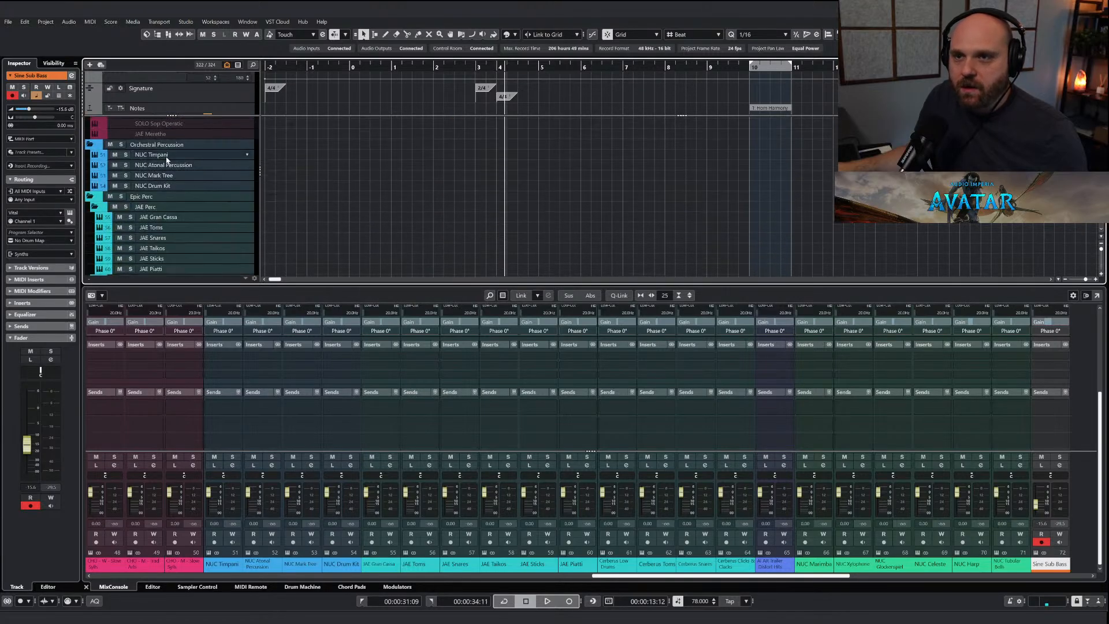
right_click(380, 185)
left_click(394, 183)
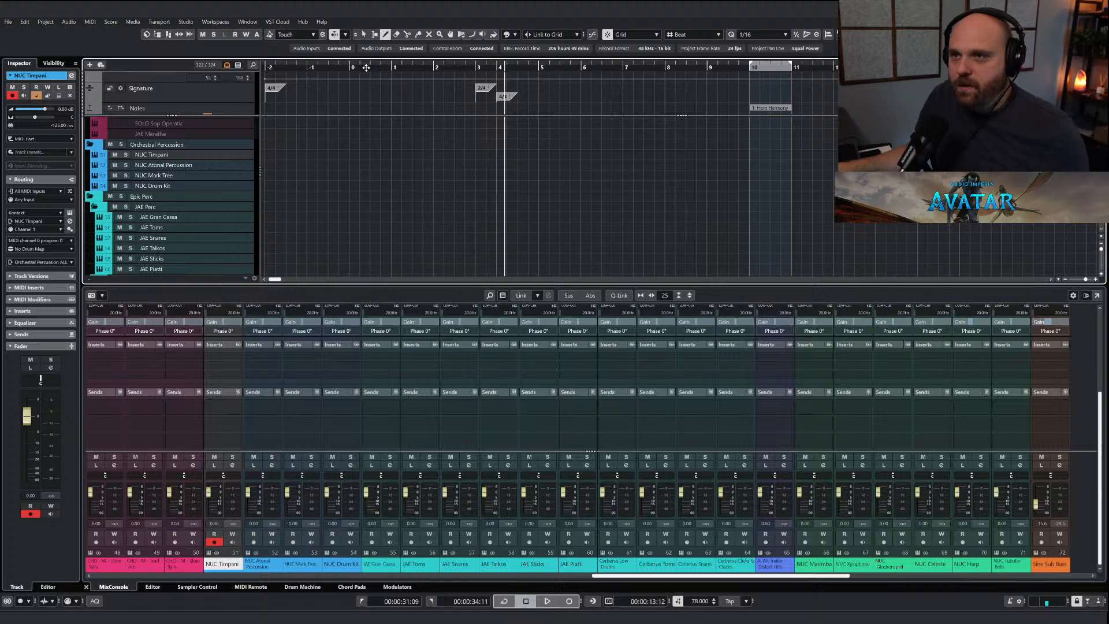
left_click(391, 69)
key("space")
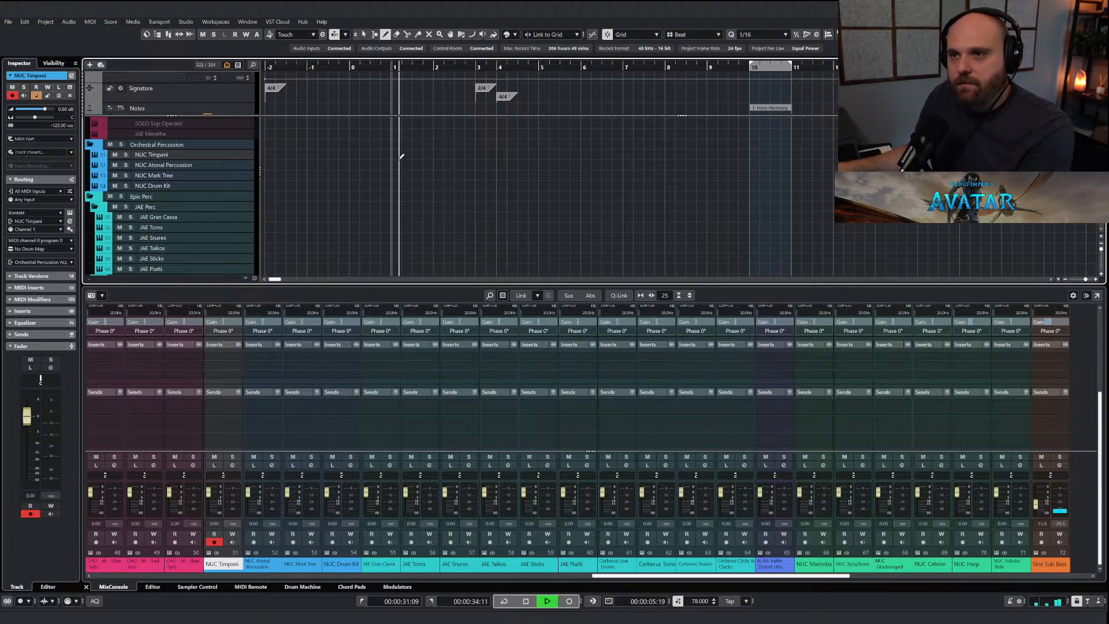
left_click_drag(370, 154, 587, 165)
key("Return")
Ready the Draw tool in the timpani clip, turn off editor solo and open the NUC Timpani instrument window beside the note area.
right_click(377, 243)
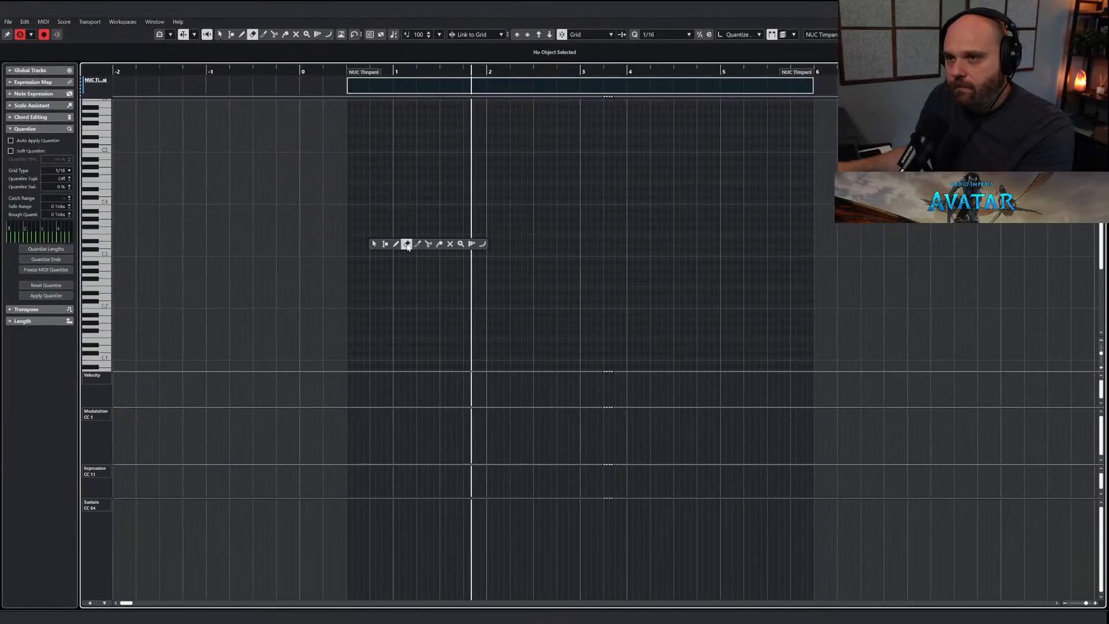
left_click(396, 245)
key("h")
key("h")
key("h")
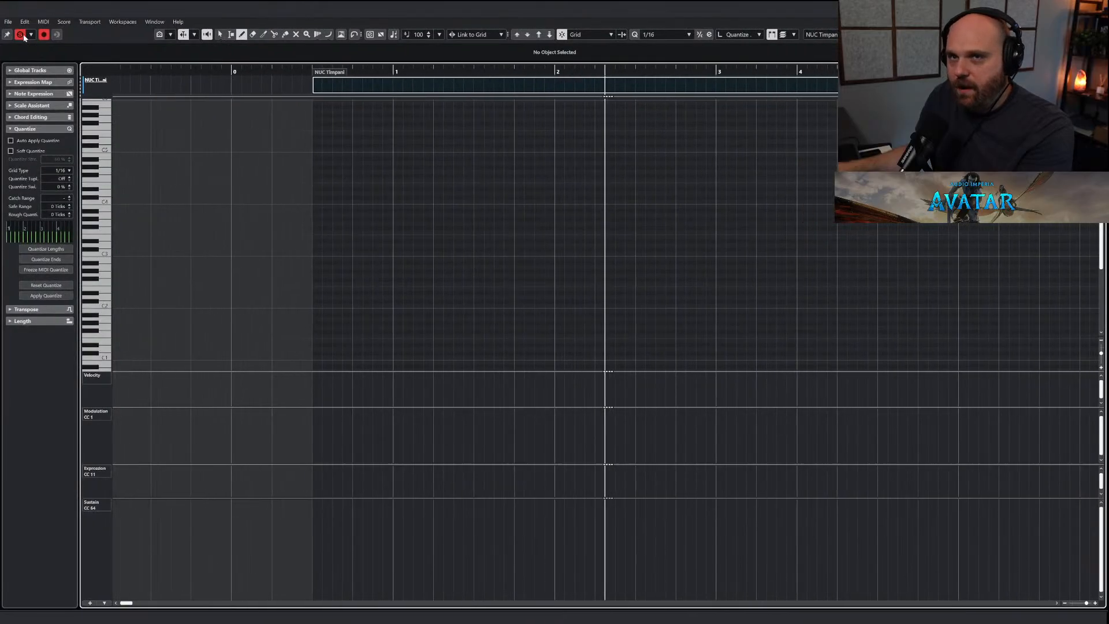
left_click(22, 36)
scroll(499, 254, "down", 3)
key("F11")
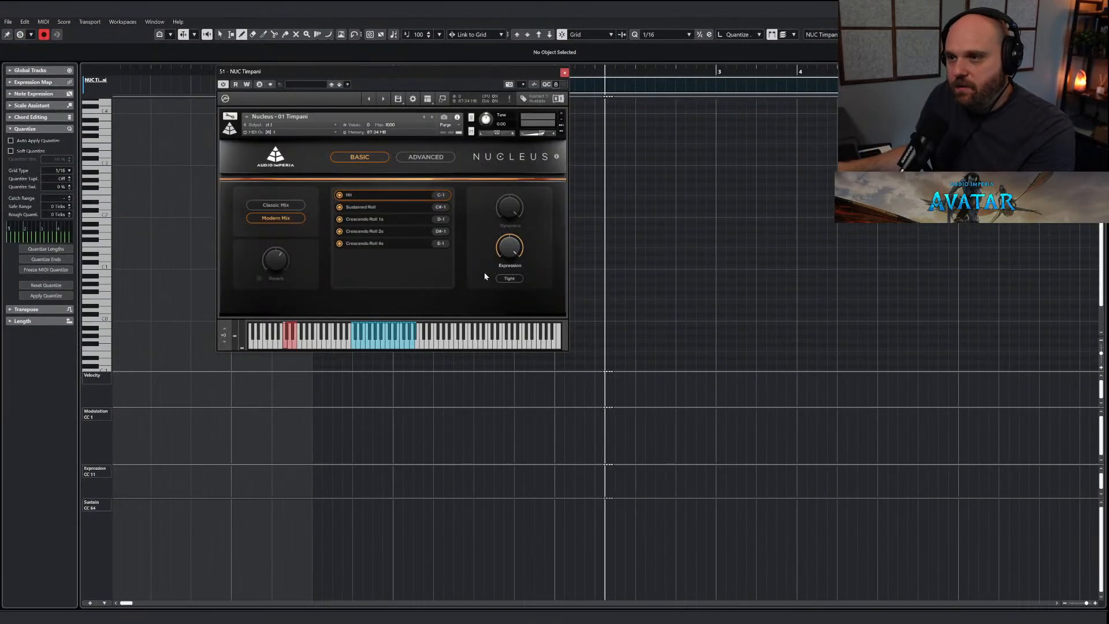
mouse_move(425, 75)
left_mouse_down()
mouse_move(564, 75)
mouse_move(302, 75)
mouse_move(373, 70)
left_mouse_up()
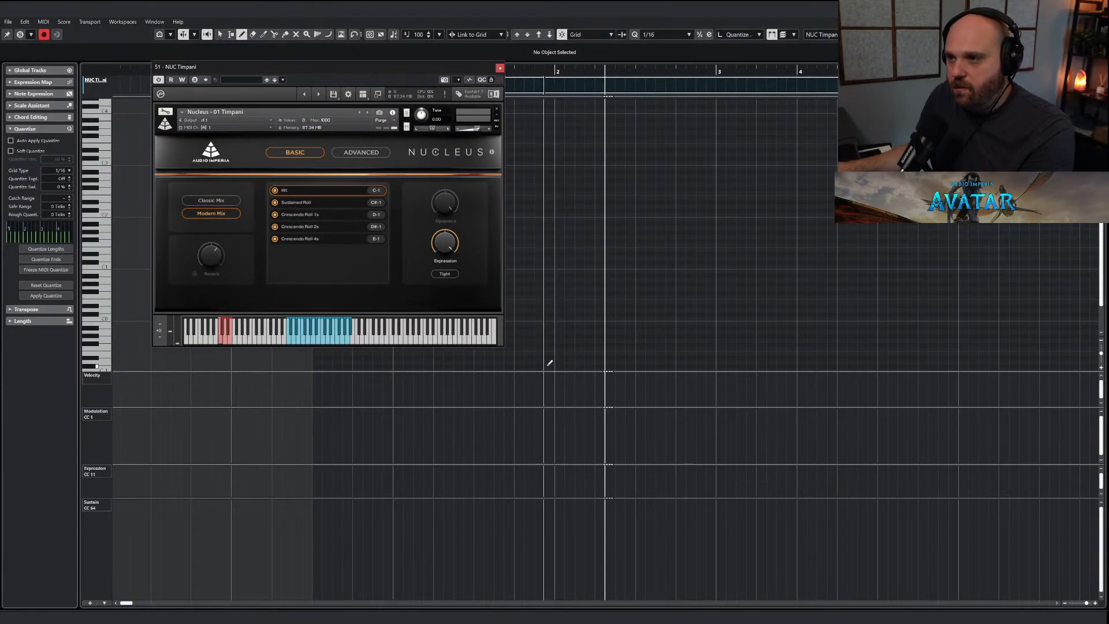
Draw a two-beat keyswitch note at 1.4.4 on C#-1 for the Sustained Roll articulation and close the instrument window.
left_click_drag(549, 365, 625, 365)
key("Up")
key("Up")
key("Up")
key("Down")
key("Down")
key("Down")
key("Down")
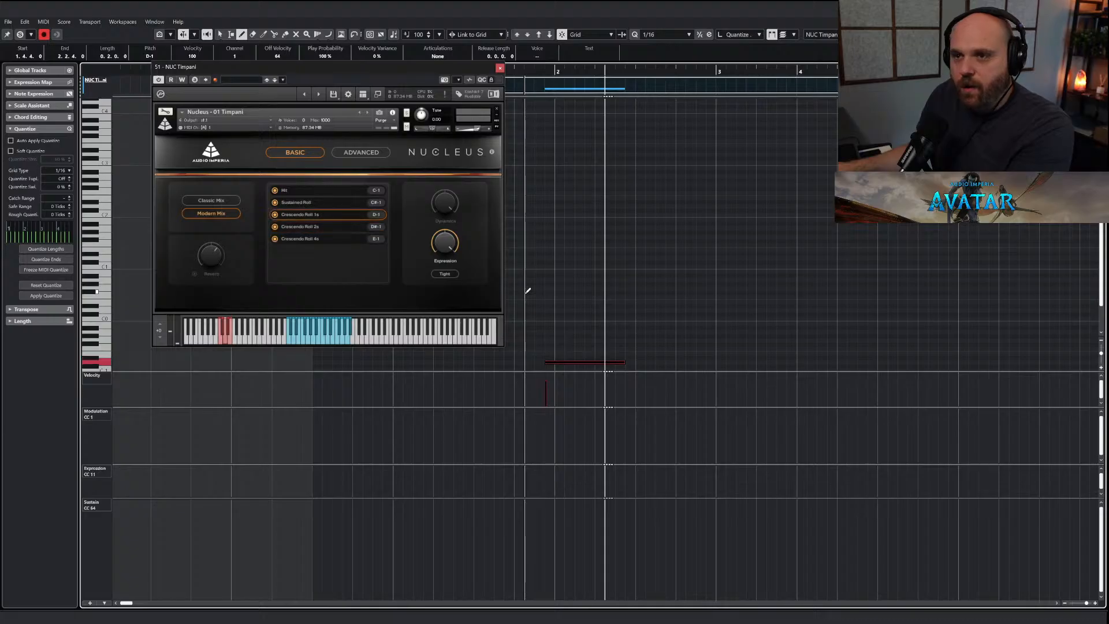
key("Up")
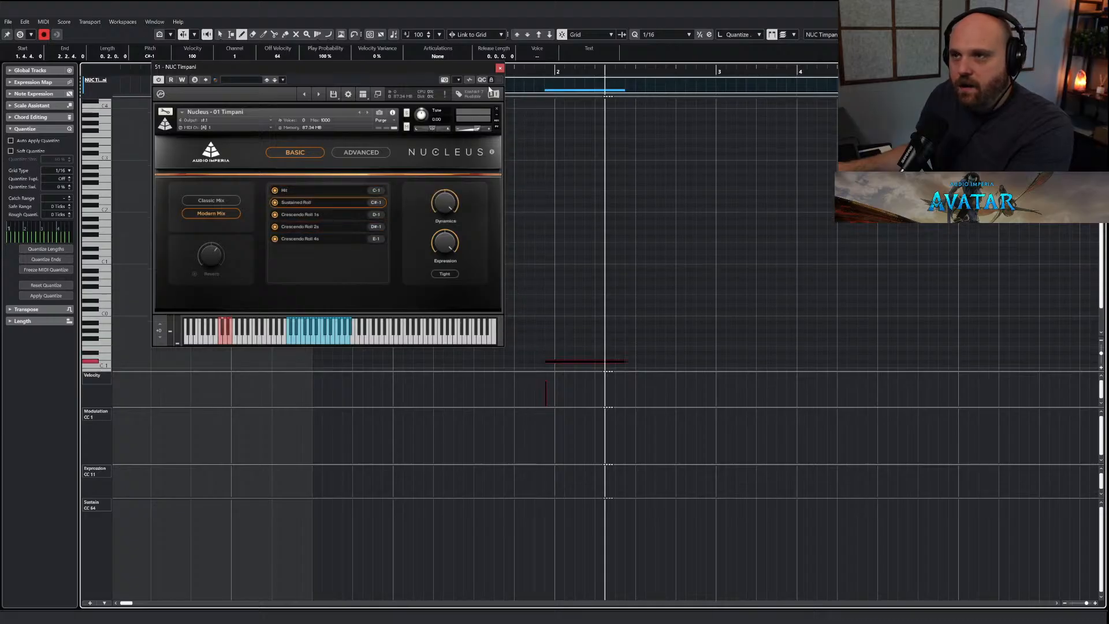
left_click(501, 68)
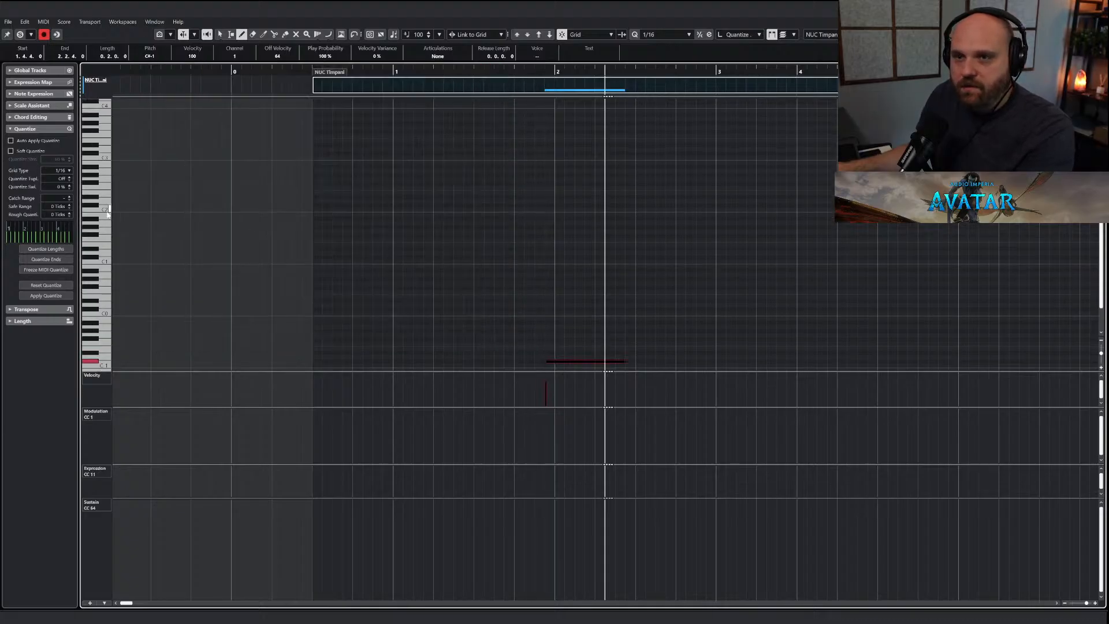
Draw a C2 timpani note from bar 2 to bar 4 and add a modulation (CC 1) point of 41 just before it.
left_click_drag(561, 208, 804, 208)
key("g")
key("g")
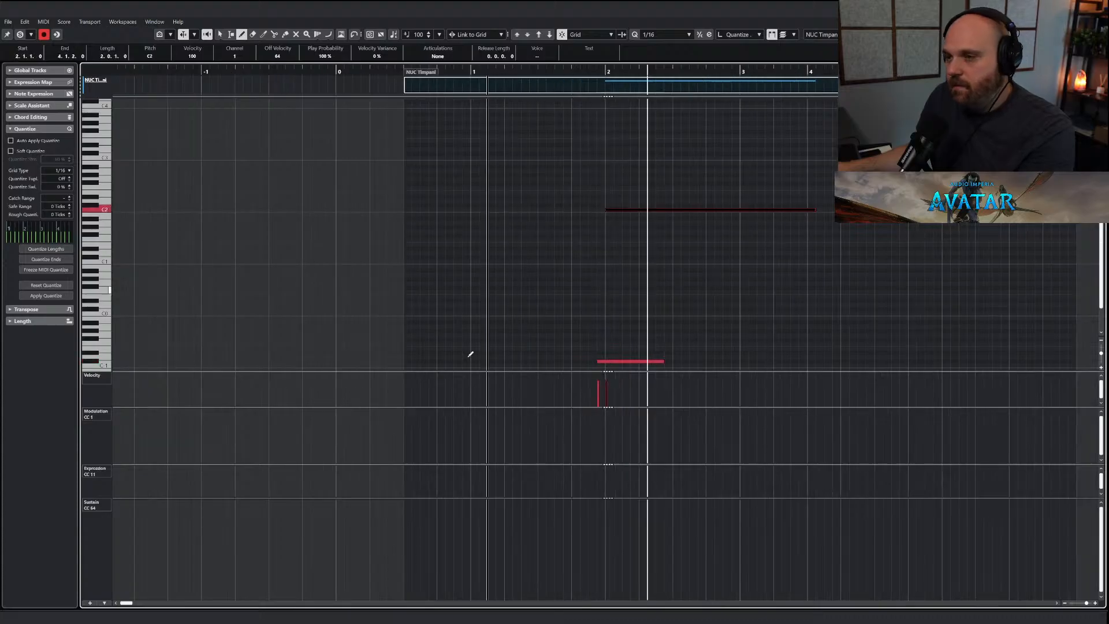
left_click(534, 446)
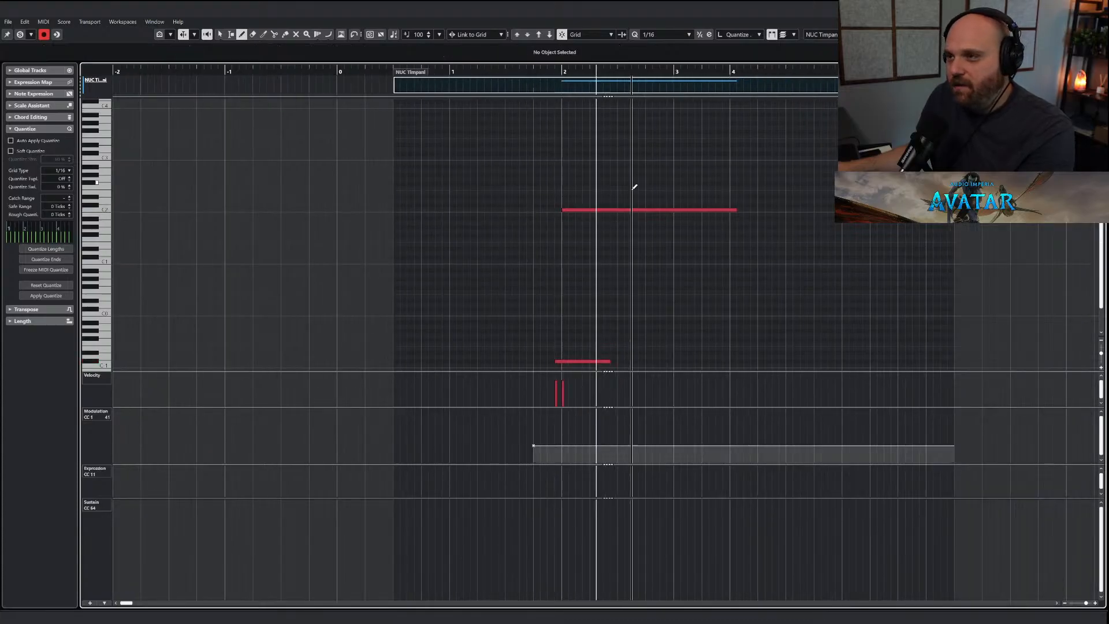
key("1")
left_click_drag(738, 212, 730, 213)
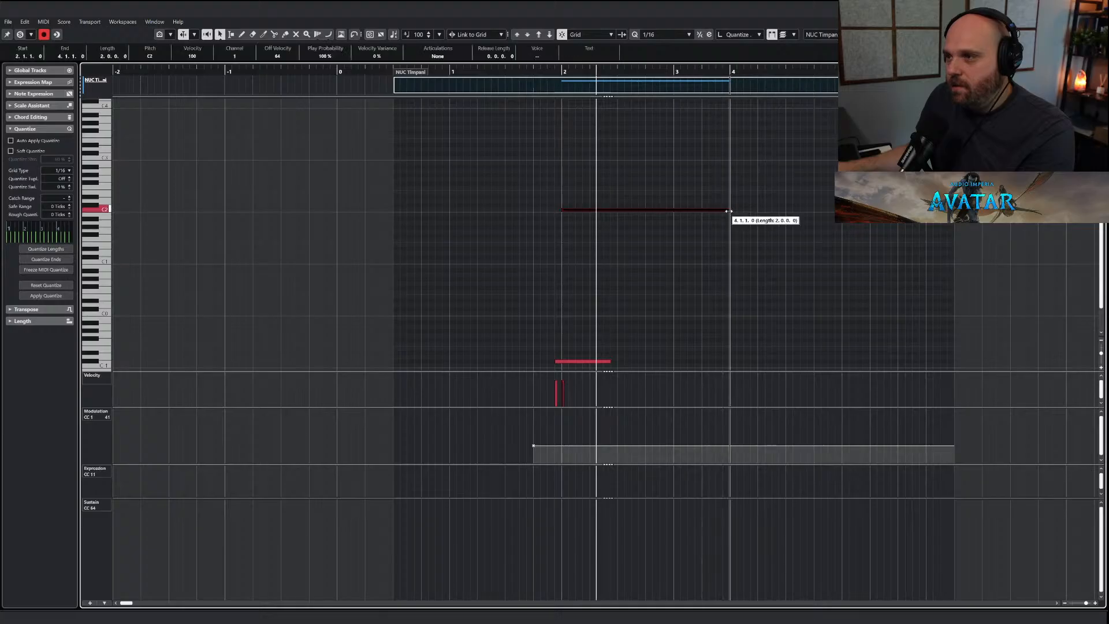
Draw a modulation (CC 1) curve that swells just before bar 2, dips after it and rises again under the timpani roll.
right_click(690, 254)
left_click(711, 253)
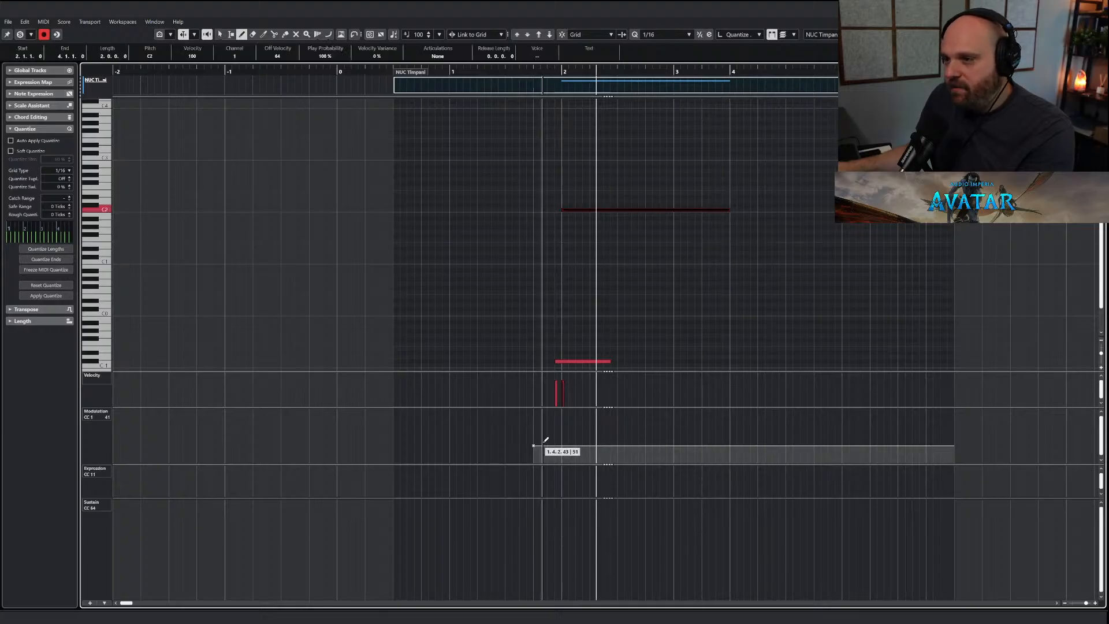
left_click_drag(539, 447, 666, 444)
key("1")
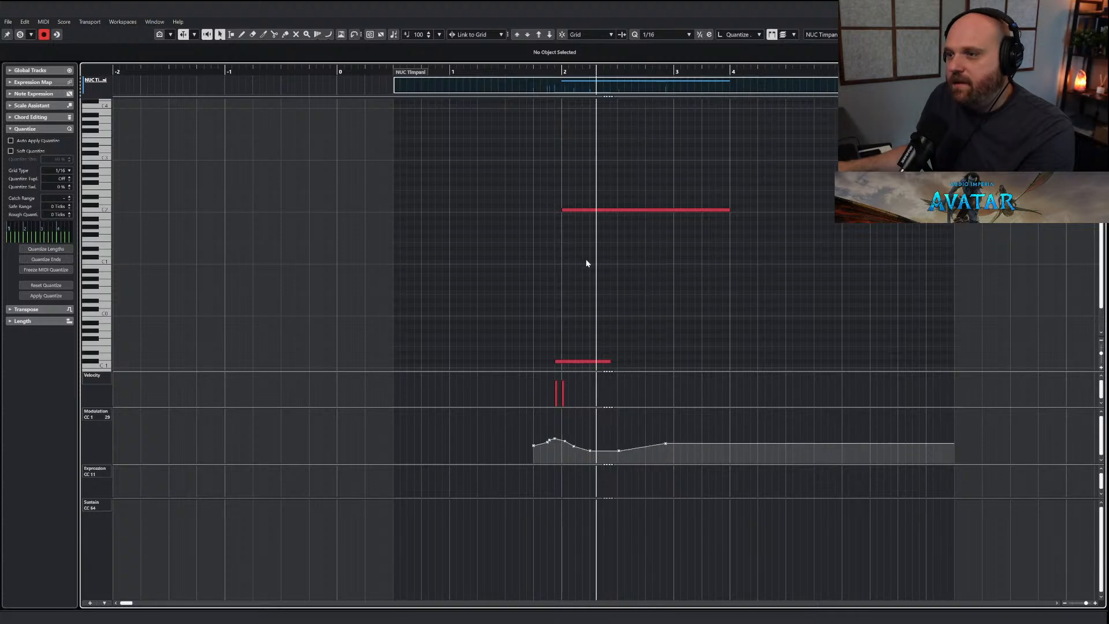
Draw two-beat A1 and A#1 timpani notes from bar 1, and start the C2 roll note and its keyswitch one beat later.
left_click(540, 213)
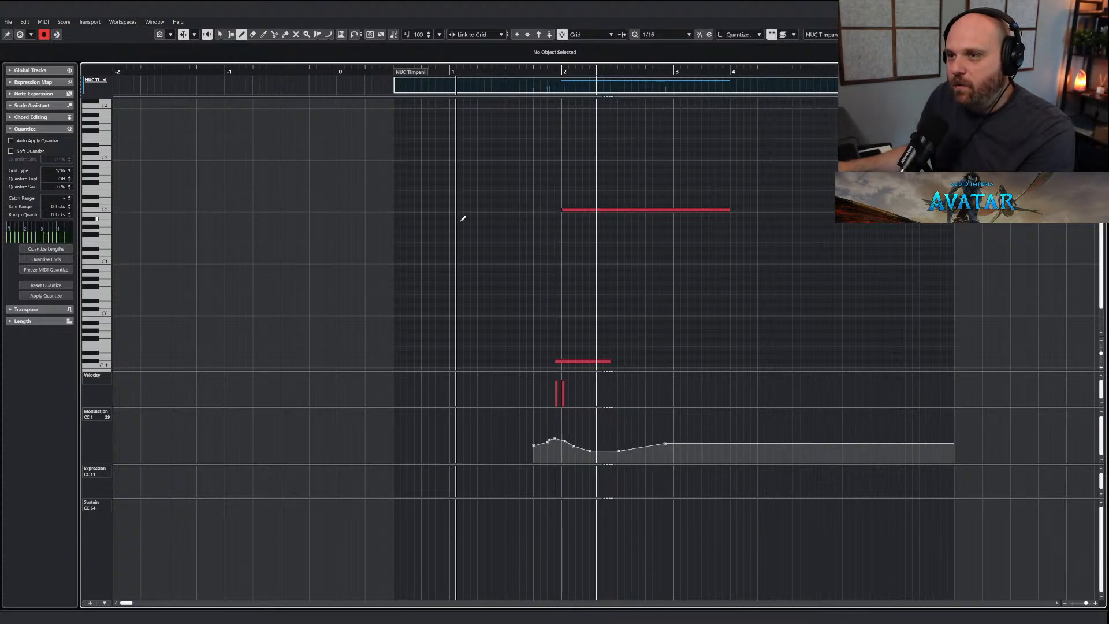
left_click_drag(451, 223, 559, 218)
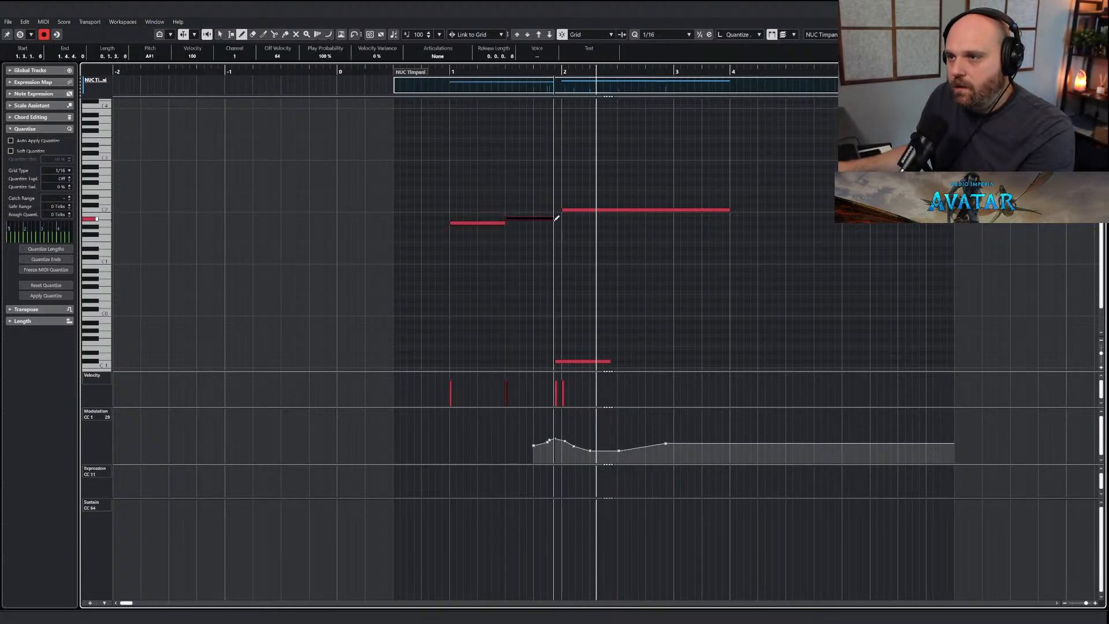
key("1")
left_click_drag(568, 367, 597, 334)
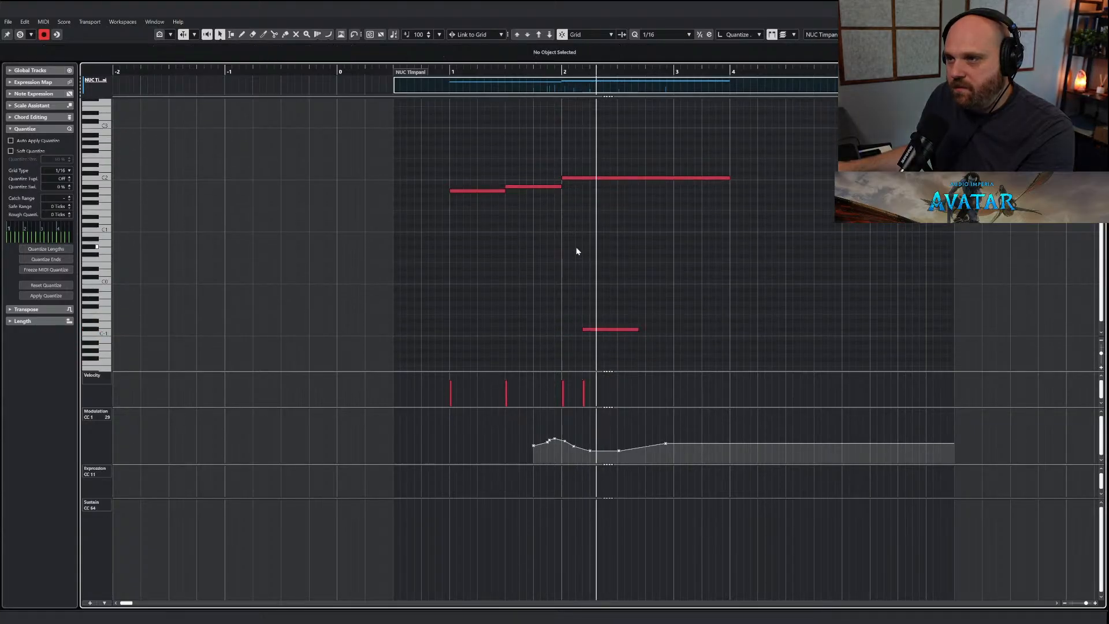
left_click_drag(565, 179, 591, 179)
Draw a C-1 keyswitch note from 0.4.3 to 1.2.1 ahead of the lead-in timpani hits.
right_click(540, 198)
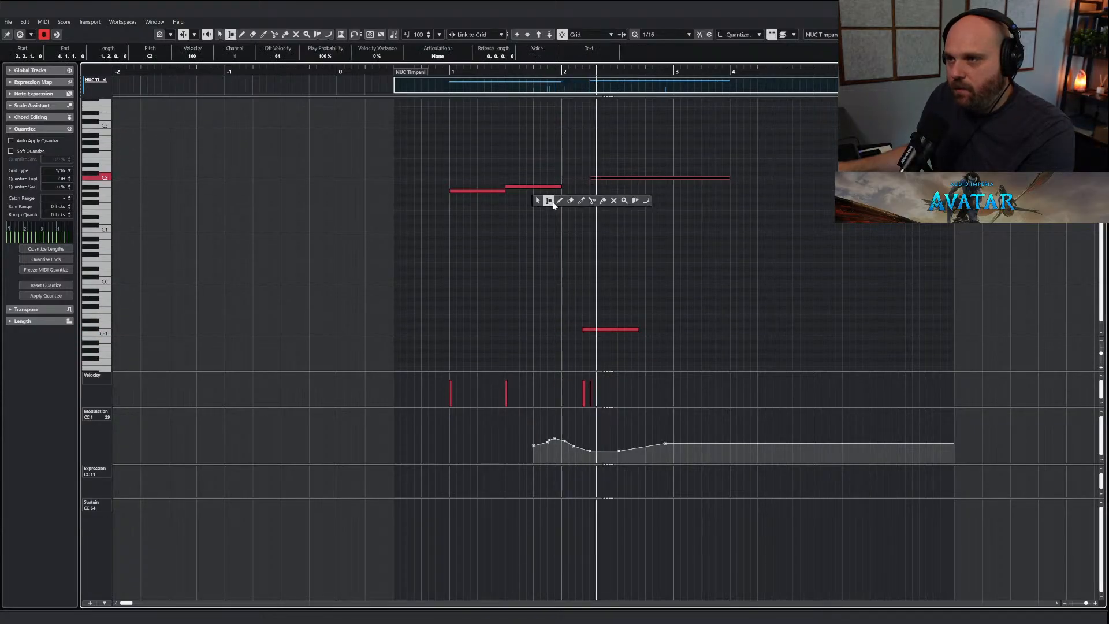
left_click(560, 202)
left_click_drag(437, 334, 477, 333)
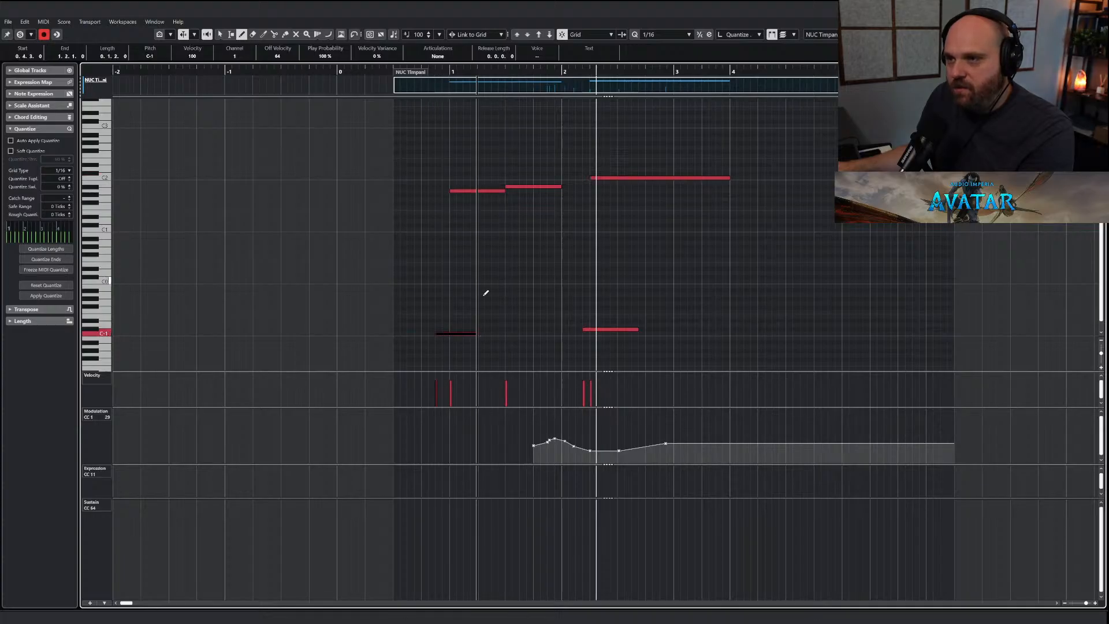
Lower the velocities of the two lead-in hits and add a one-beat C2 hit at bar 2 with a velocity of about 70.
left_click_drag(453, 388, 569, 386)
left_click_drag(563, 178, 592, 178)
left_click_drag(563, 395, 569, 383)
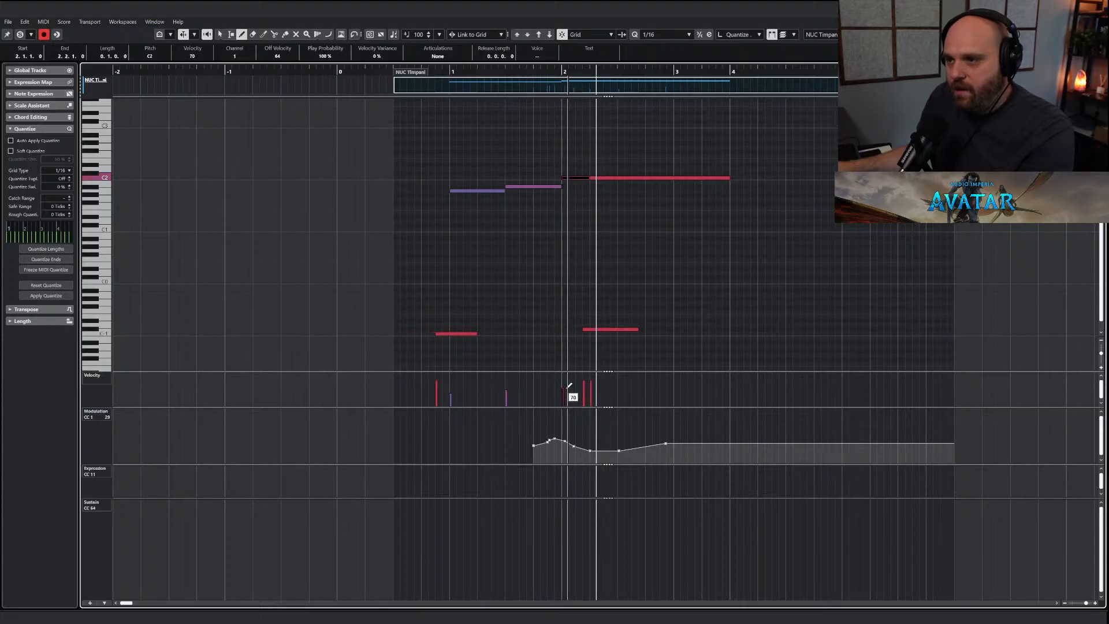
key("1")
left_click(503, 273)
Shape the modulation under the C2 roll into a smooth rise ending at bar 4, and close the timpani clip.
right_click(582, 457)
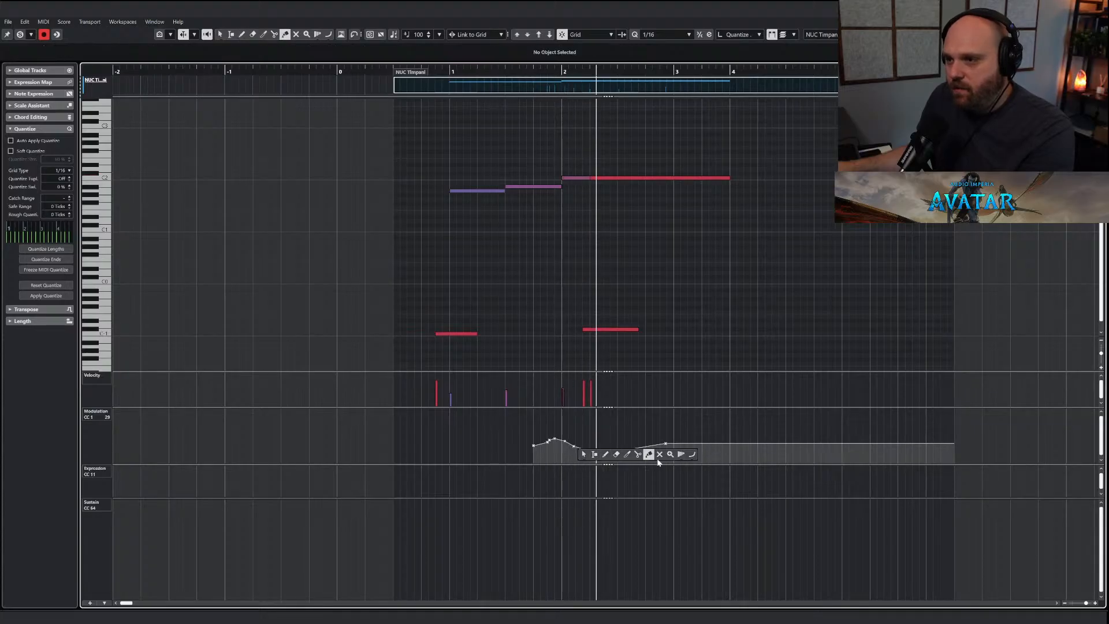
left_click(694, 458)
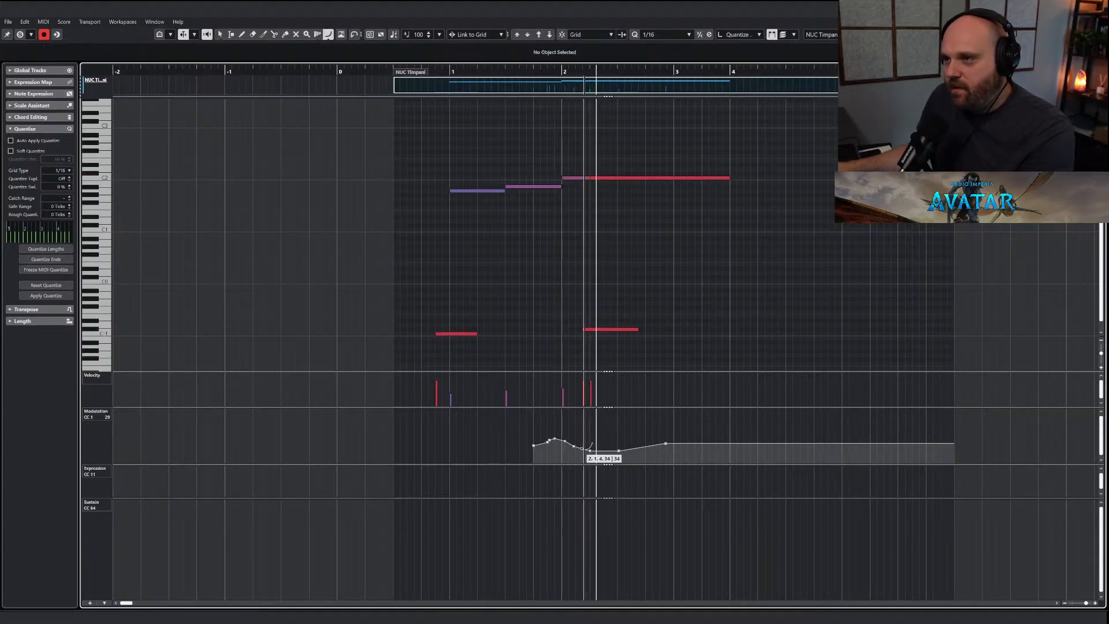
left_click_drag(588, 450, 724, 431)
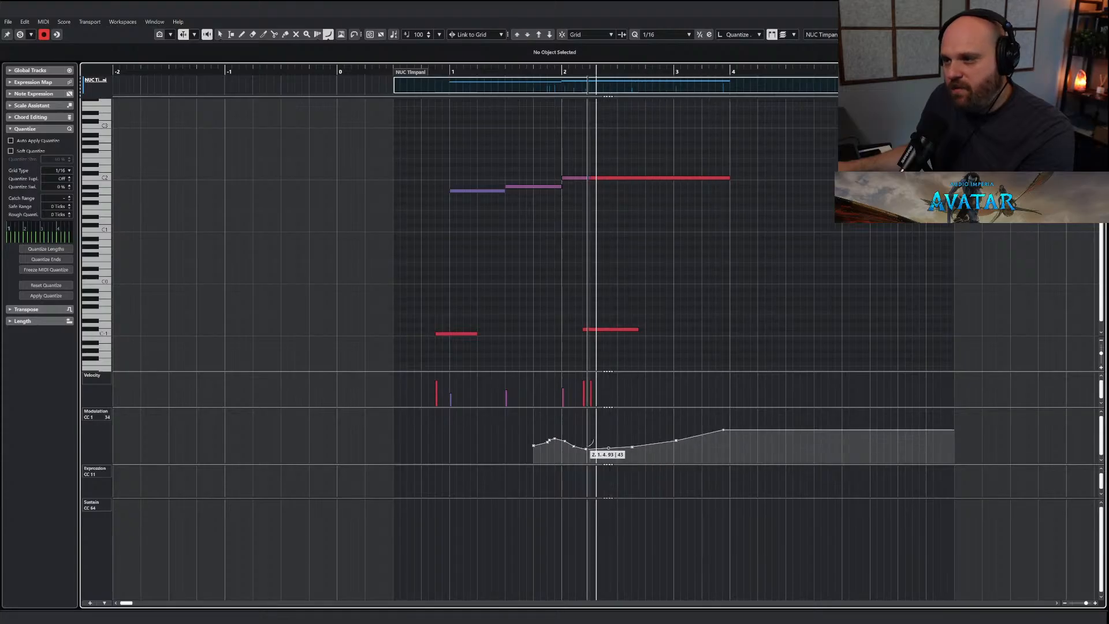
left_click_drag(595, 446, 736, 431)
key("1")
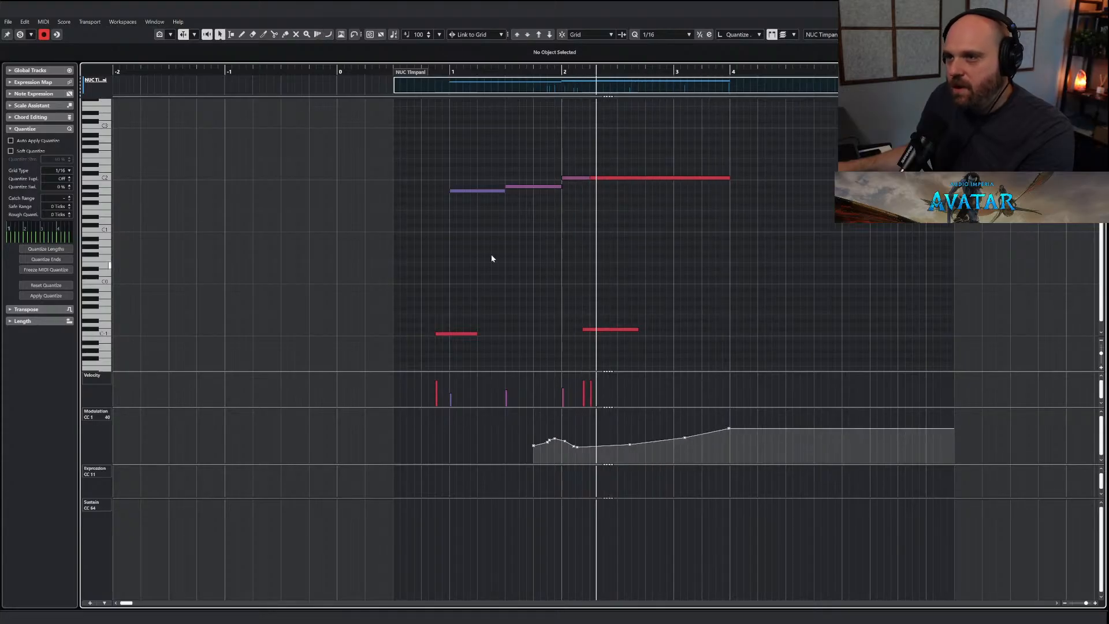
key("Escape")
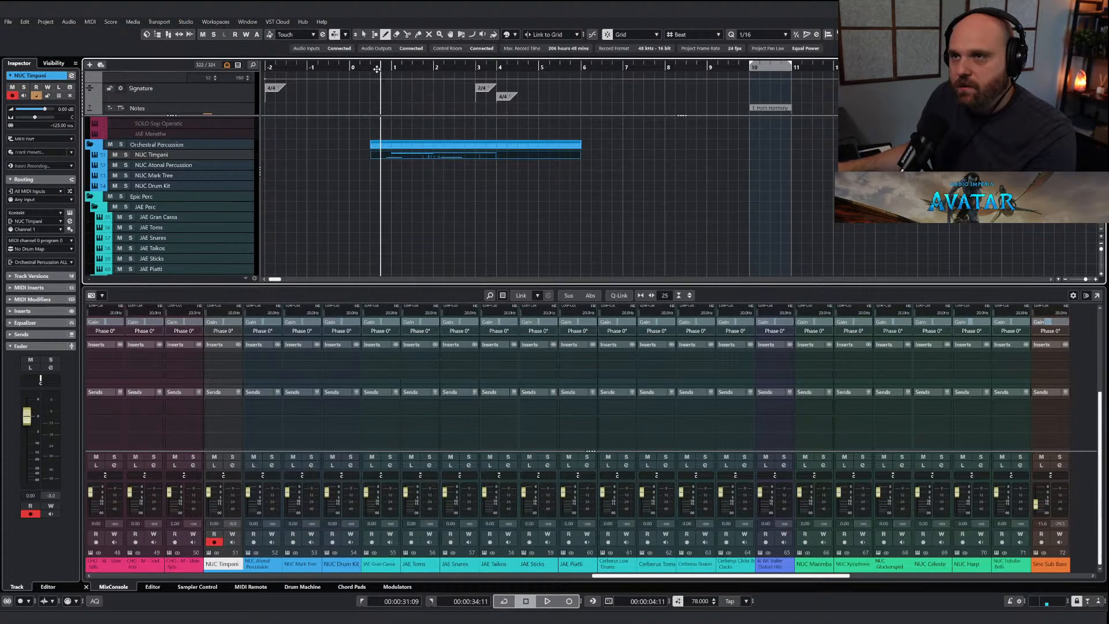
Play the timpani clip, reopen it and redraw the roll's modulation as a steeper rise from near zero at 2.2 to bar 4.
key("space")
key("1")
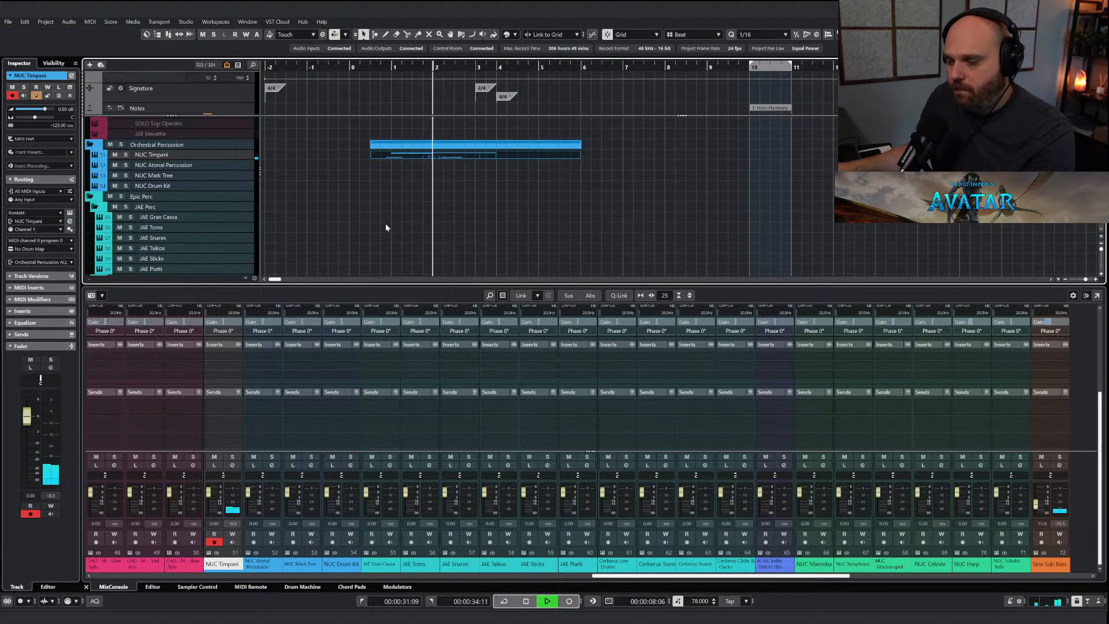
double_click(440, 155)
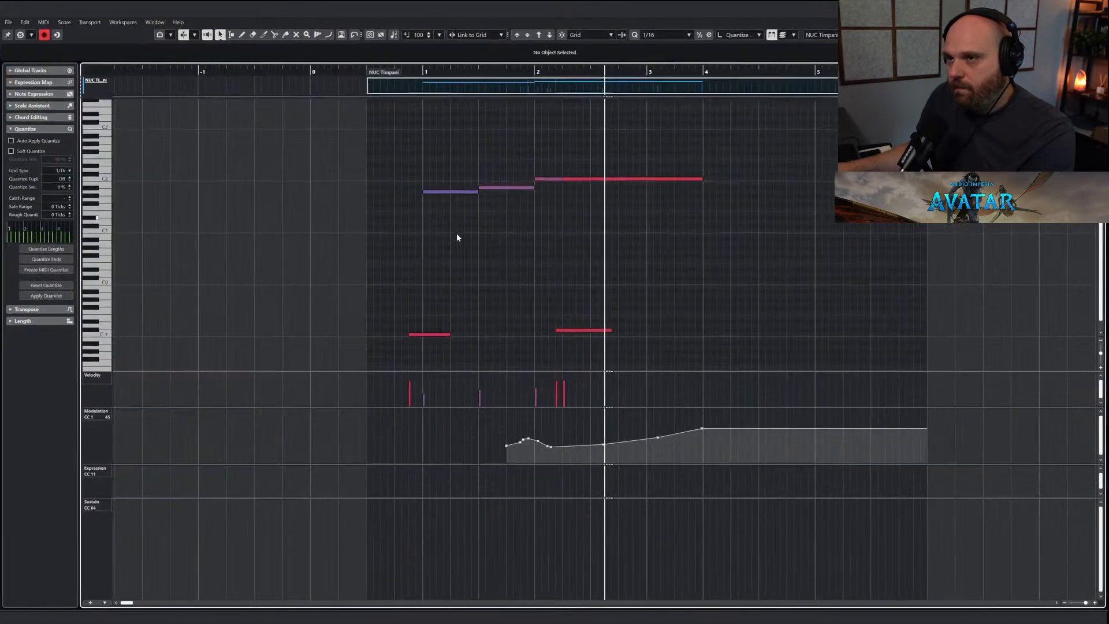
left_click_drag(505, 461, 653, 421)
key("1")
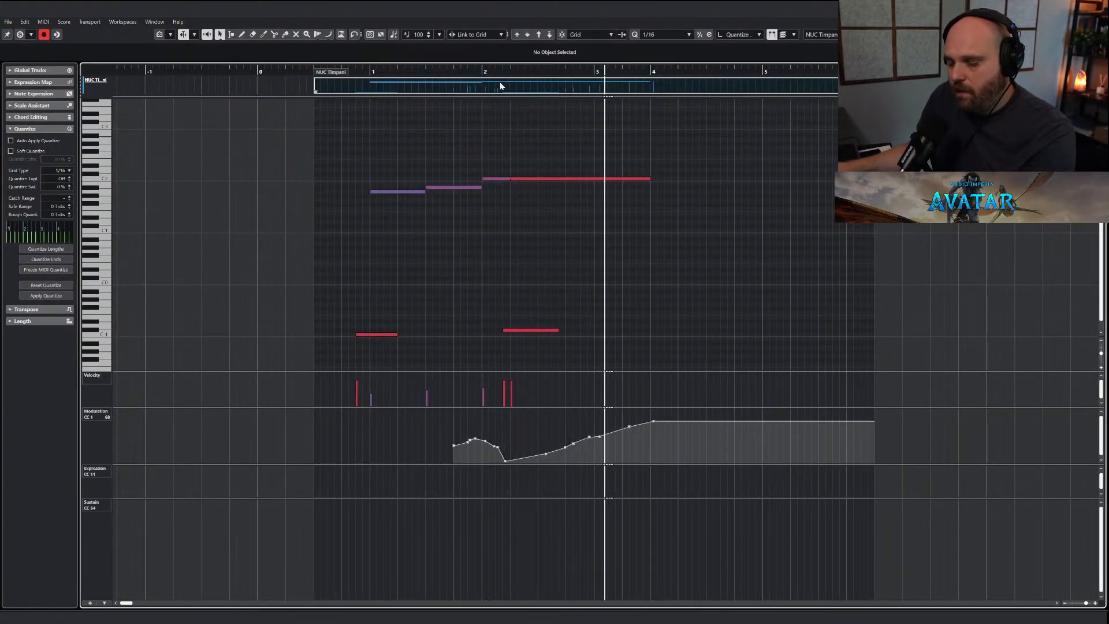
Return to the arrangement, play the timpani part in context and lower the NUC Timpani fader to -2.70 dB.
key("Return")
key("l")
key("space")
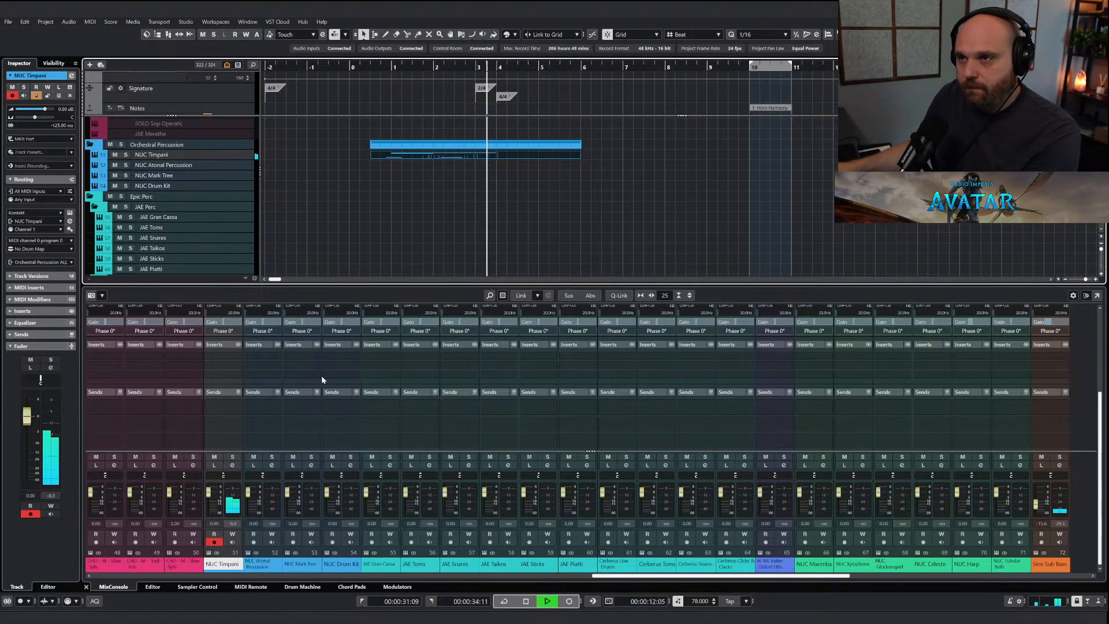
key("space")
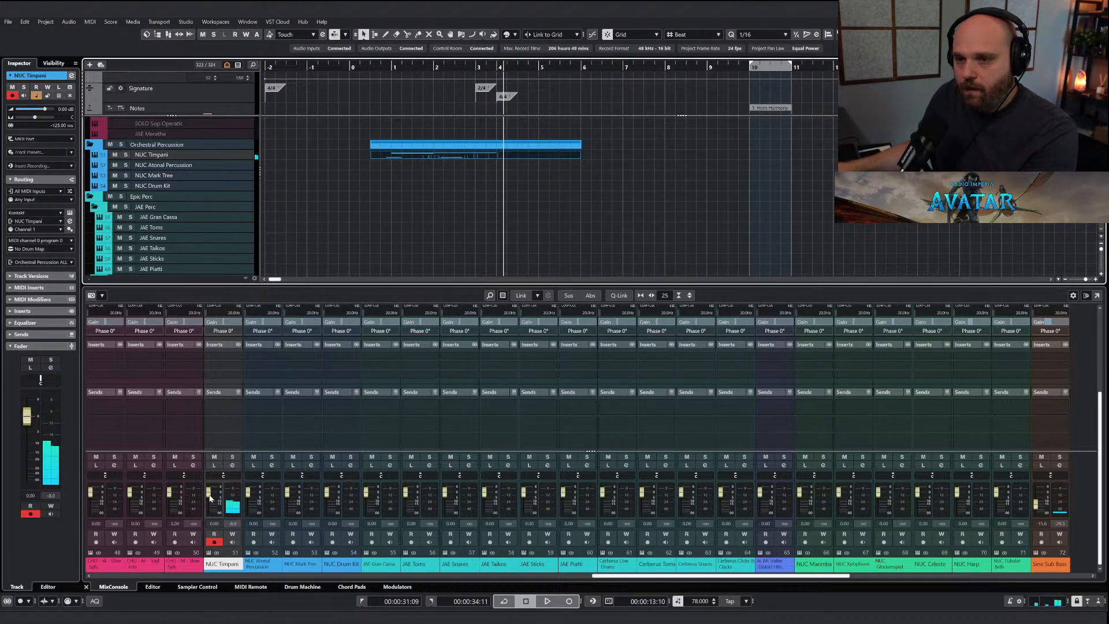
left_click_drag(210, 498, 213, 503)
Delete the long G4 note from bar 2 to bar 4 in the AR Violins II - Perf Leg clip and return to the arrangement.
scroll(380, 214, "up", 10)
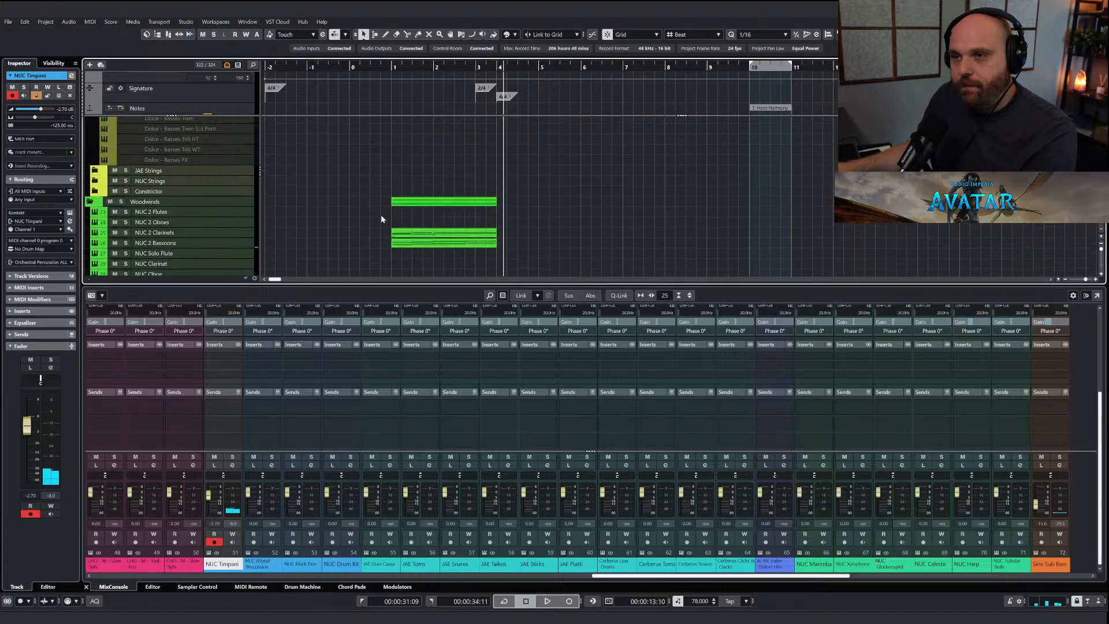
scroll(396, 197, "up", 8)
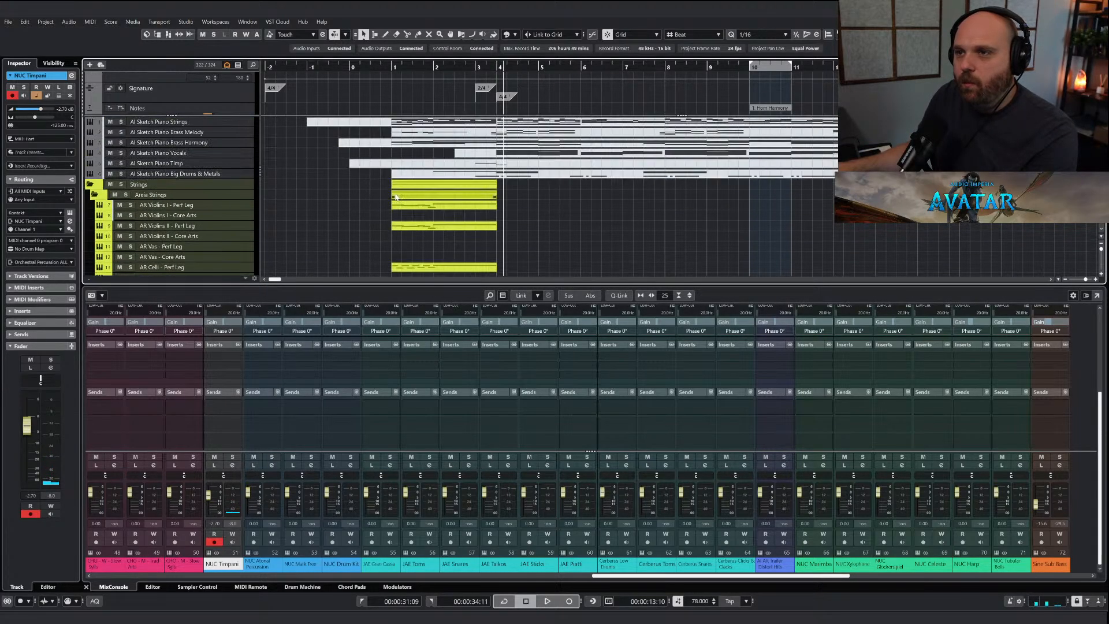
key("g")
key("g")
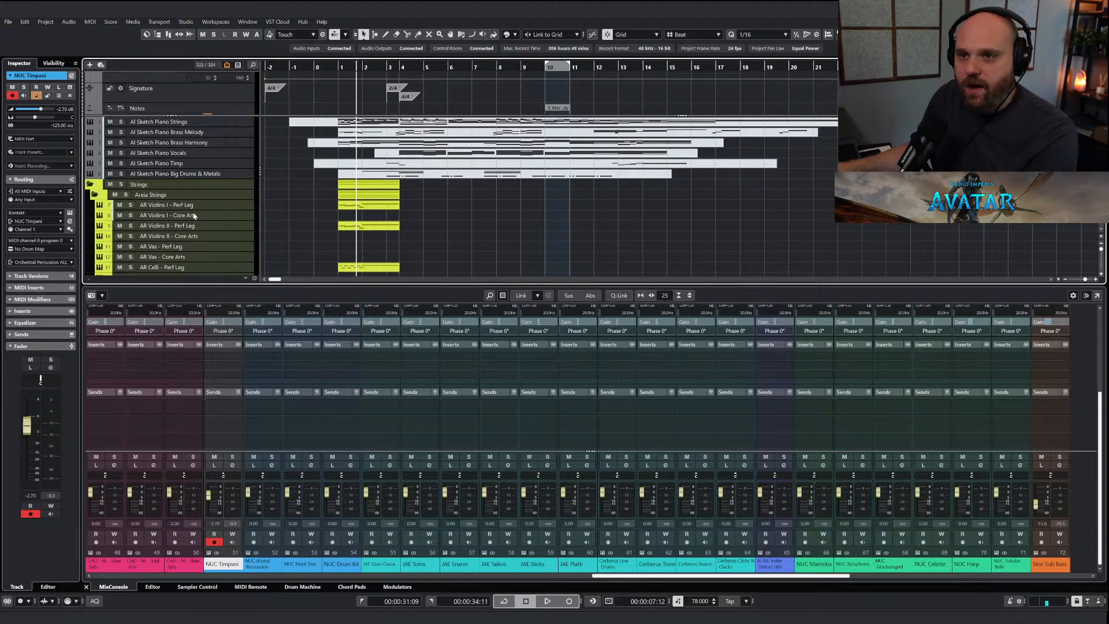
double_click(362, 227)
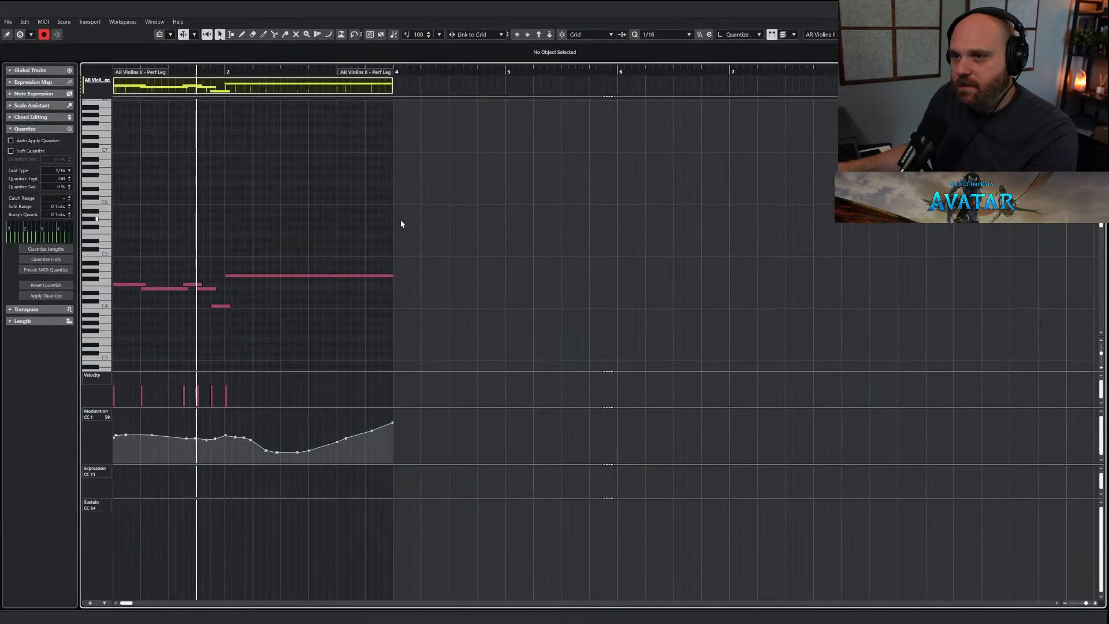
left_click(252, 275)
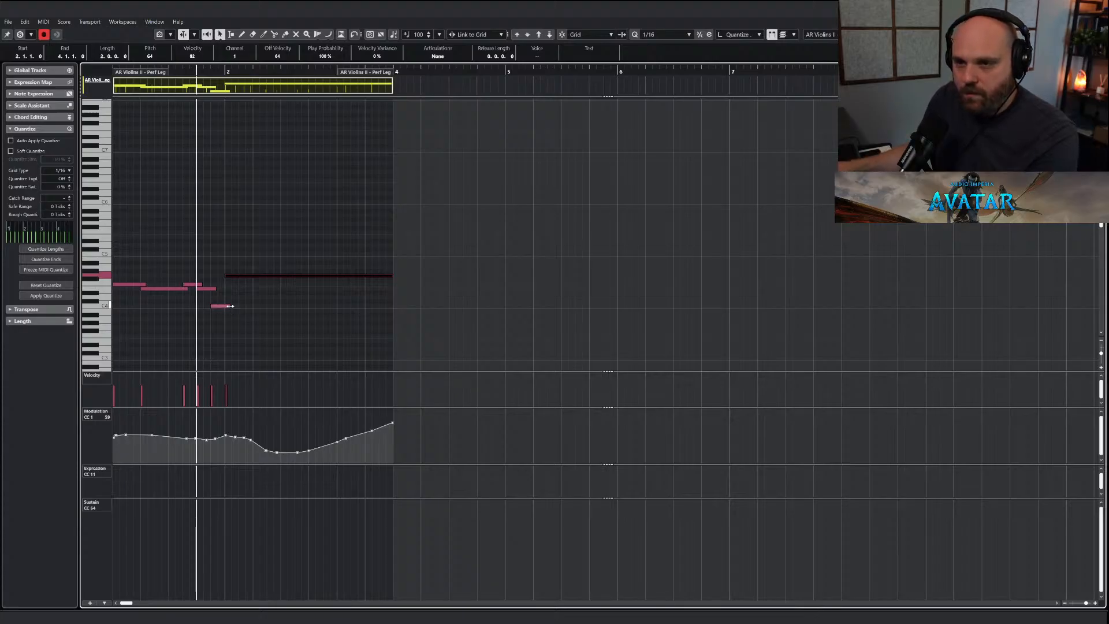
left_click_drag(230, 306, 243, 284)
key("j")
left_click(232, 272)
key("Delete")
key("Return")
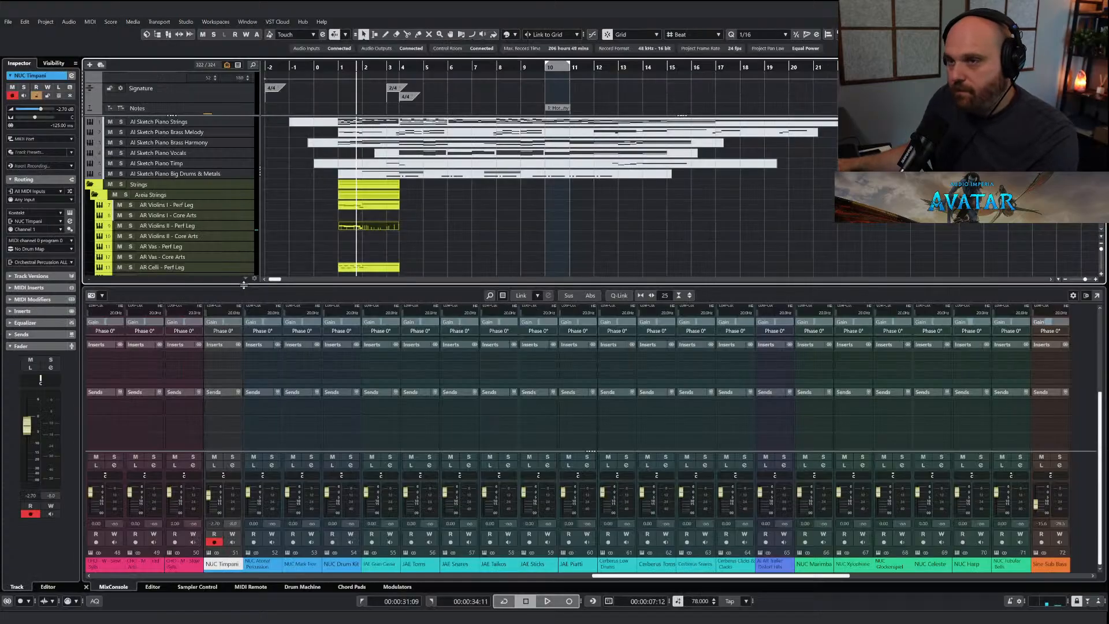
Select the AR Violins II - Core Arts track and check its articulations in the Areia instrument window.
left_click(202, 236)
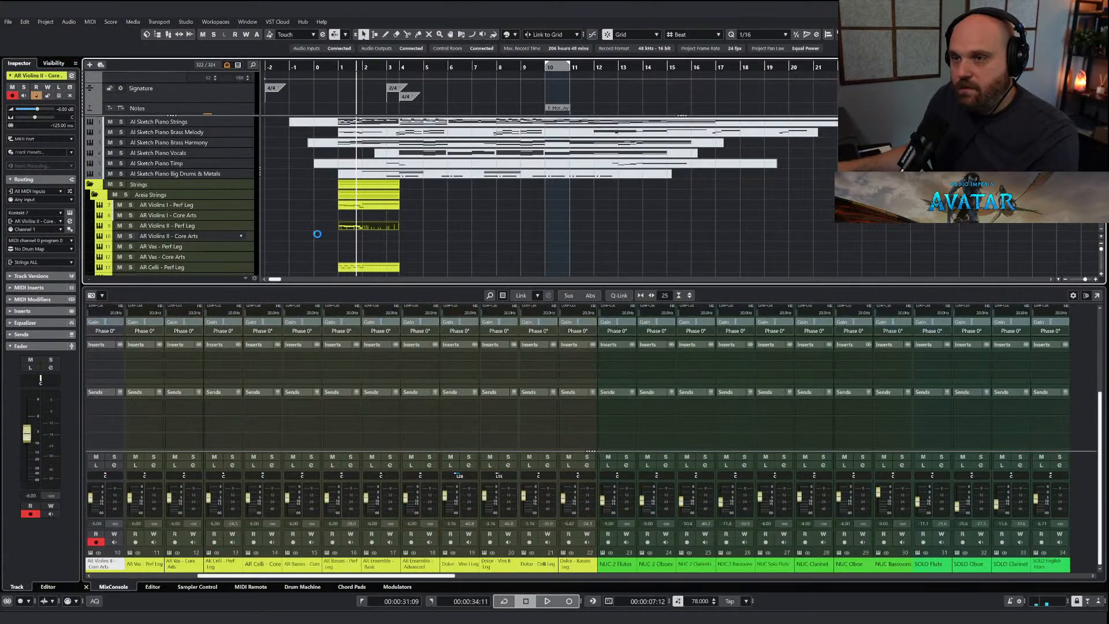
key("e")
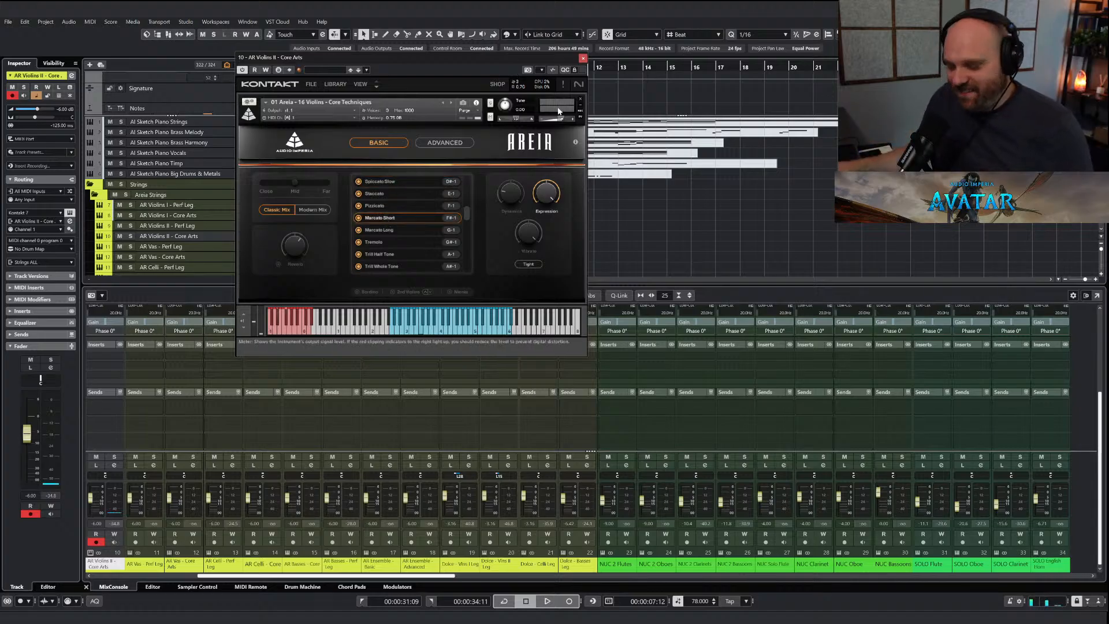
left_click(583, 58)
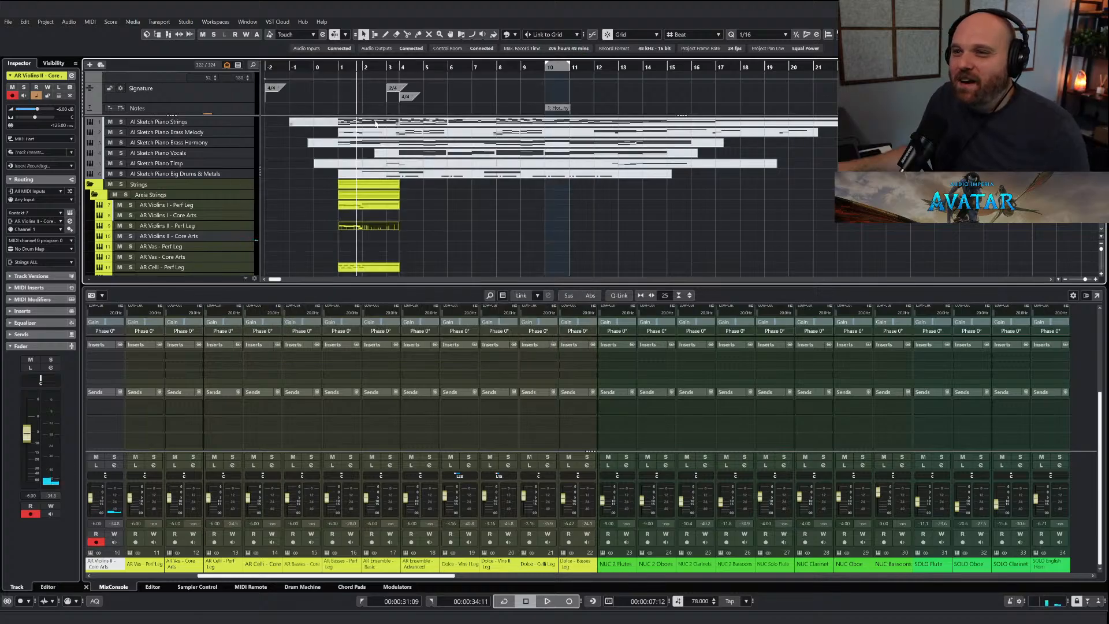
Copy the short C5, G#4 and C4 pattern notes from bar 2 of AI Sketch Piano Strings onto AR Violins II - Core Arts.
left_click(375, 123)
double_click(372, 124)
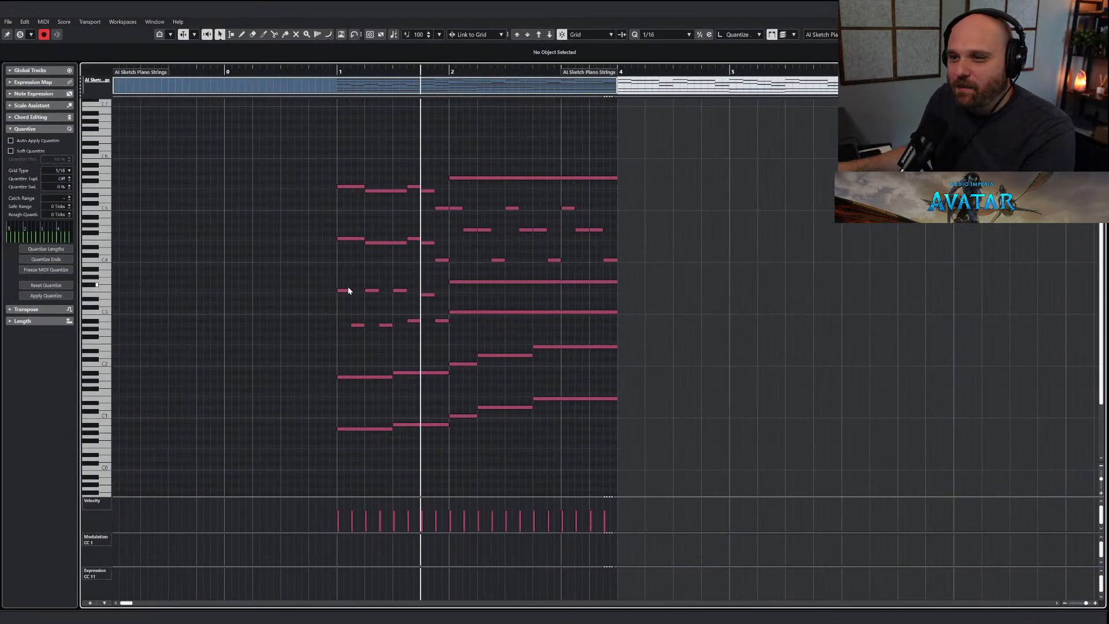
left_click_drag(454, 202, 605, 260)
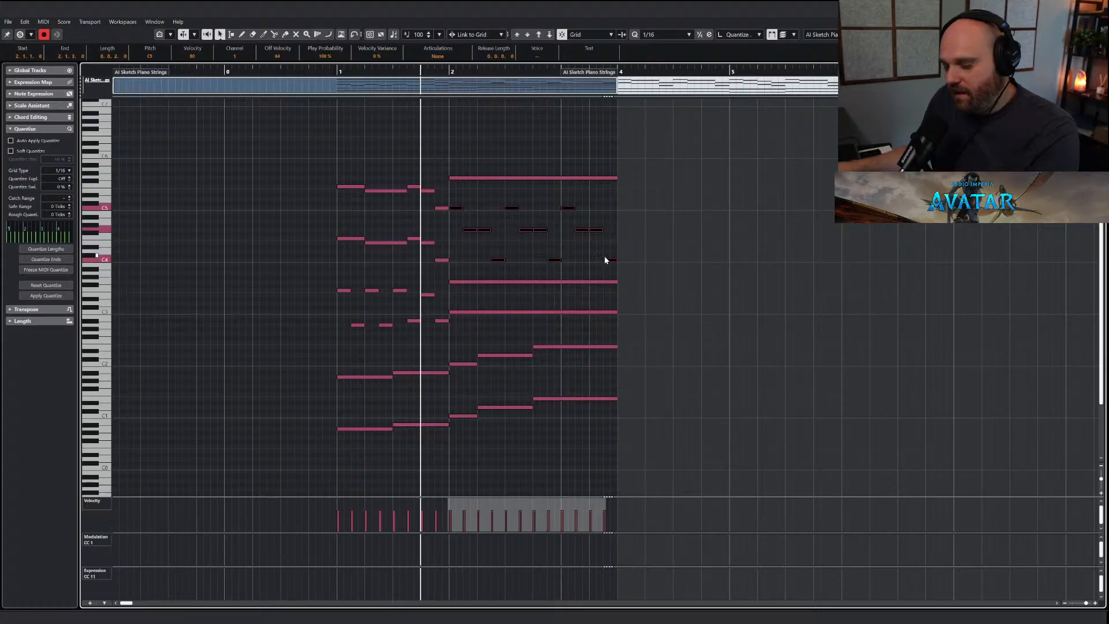
key("j")
left_click(451, 73)
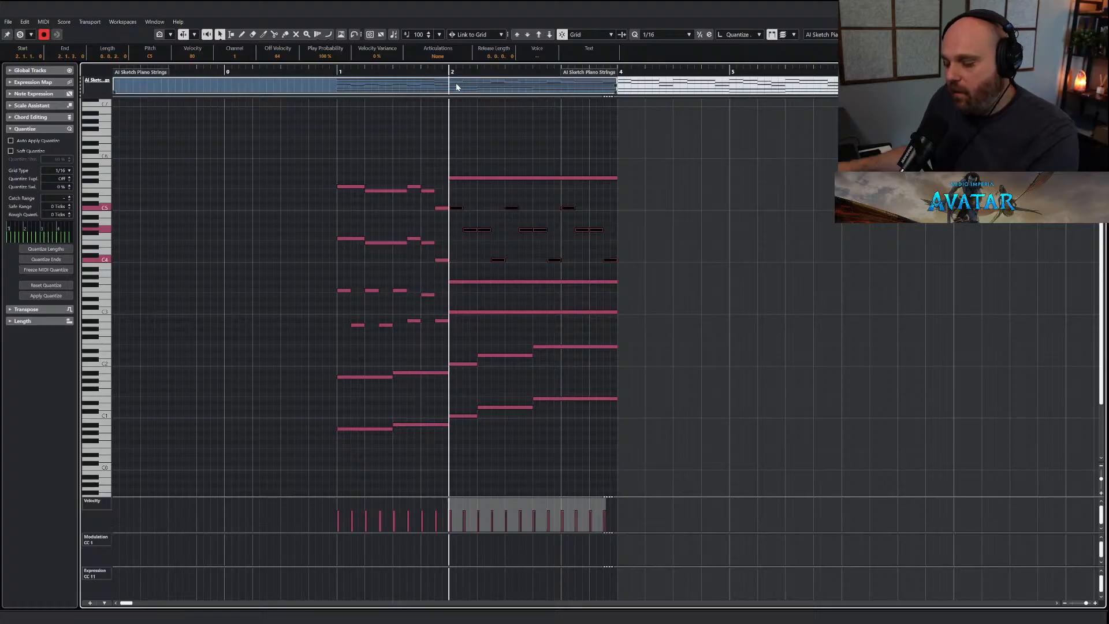
key("Return")
scroll(352, 227, "down", 1)
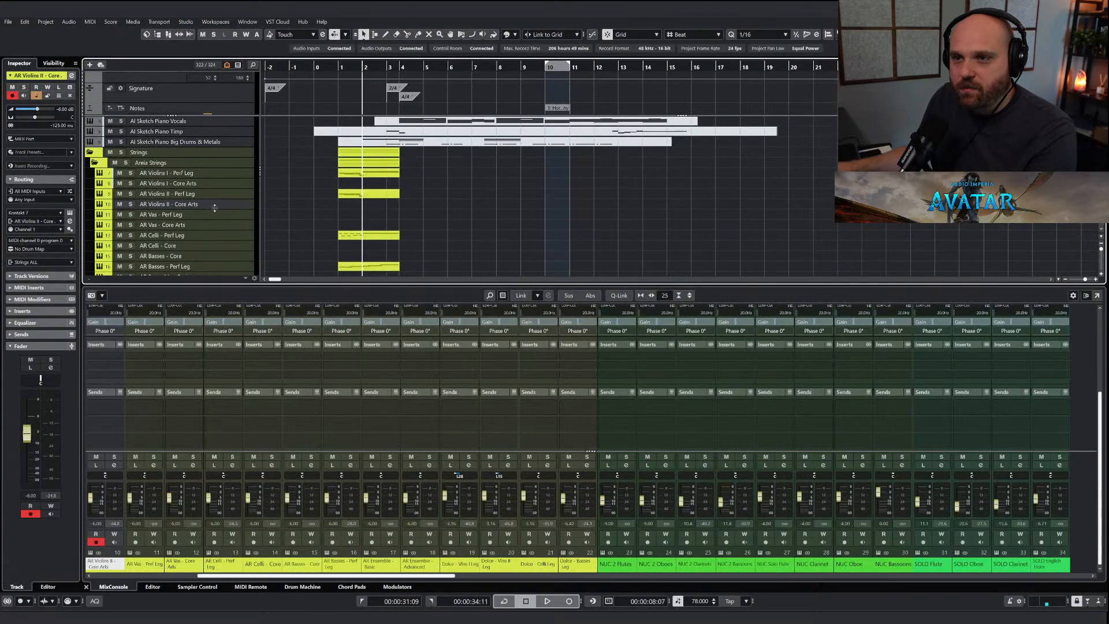
key("ctrl+v")
Solo AR Violins II - Core Arts, play the pasted pattern from bar 2 to bar 4 and select the Perf Leg clip above.
key("s")
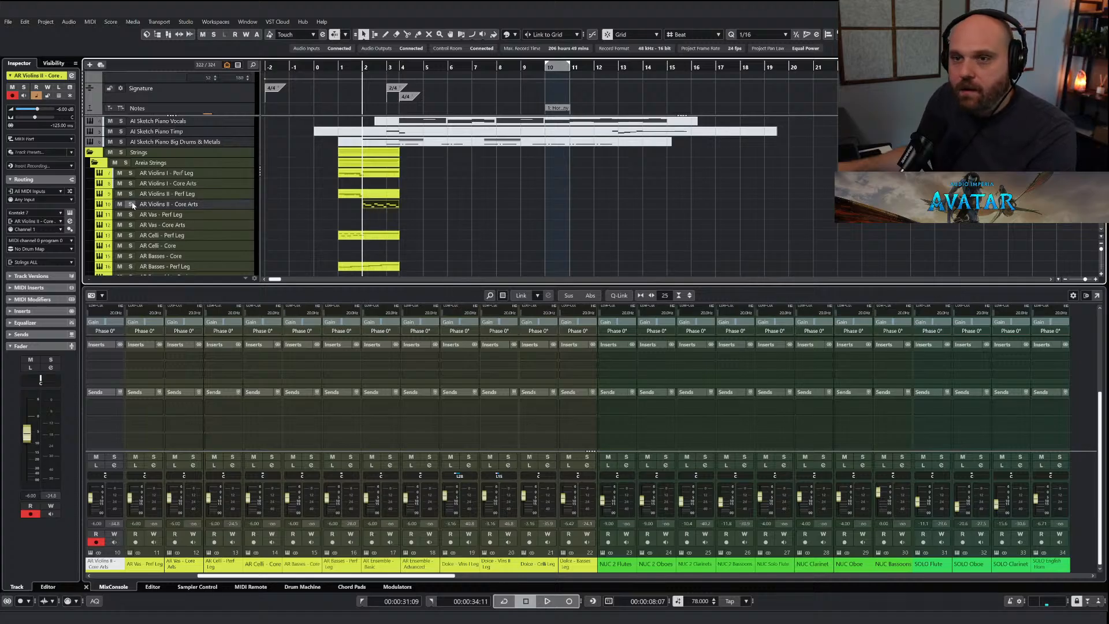
key("space")
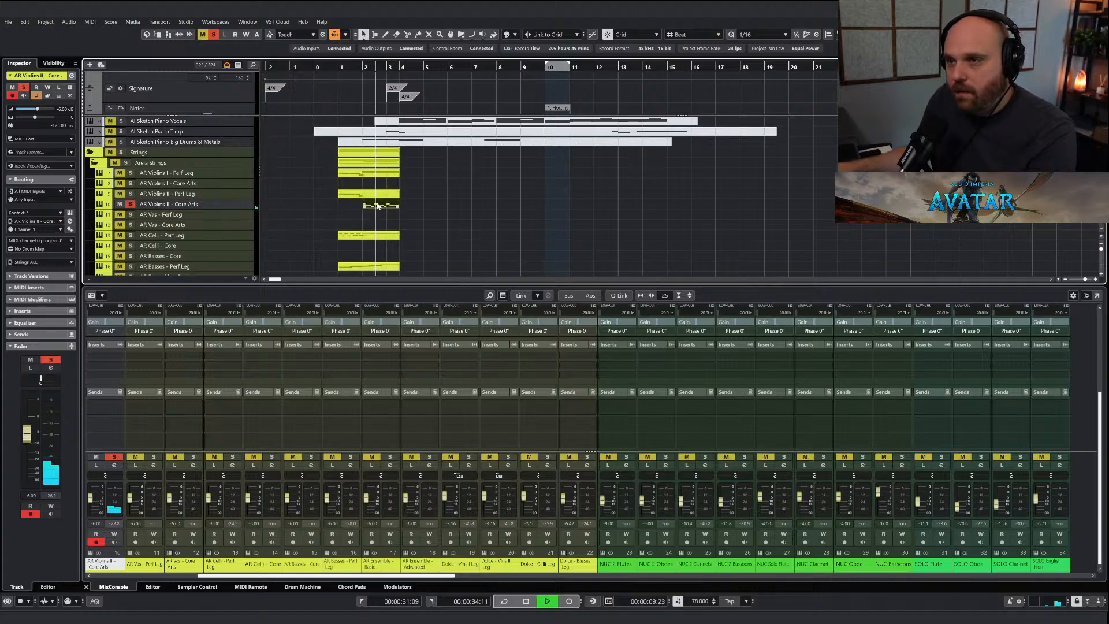
scroll(376, 206, "up", 2)
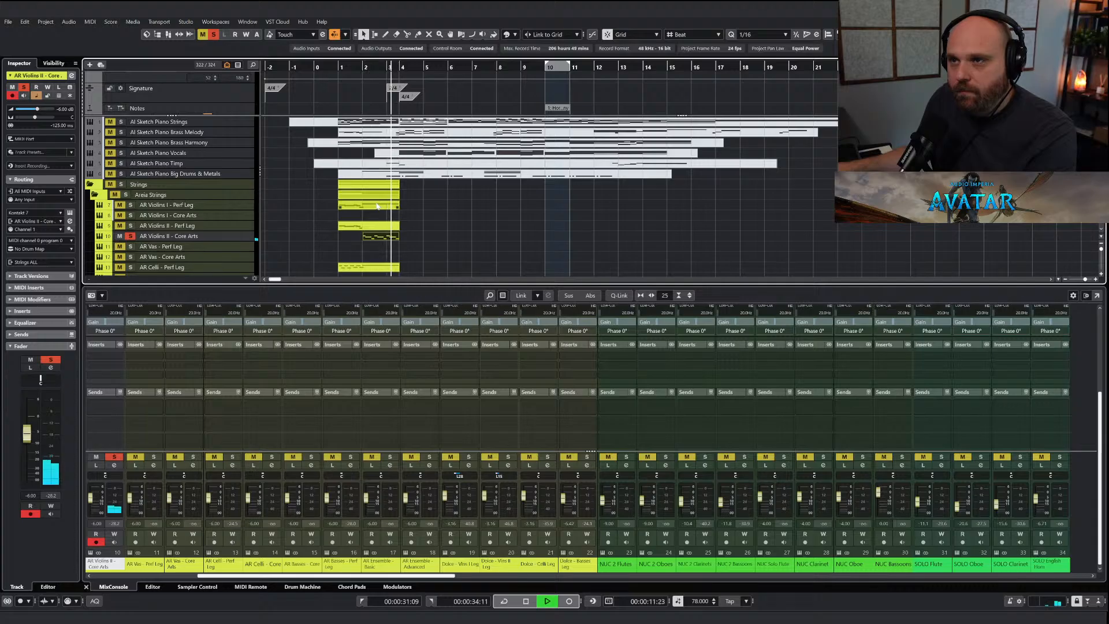
key("space")
key("Up")
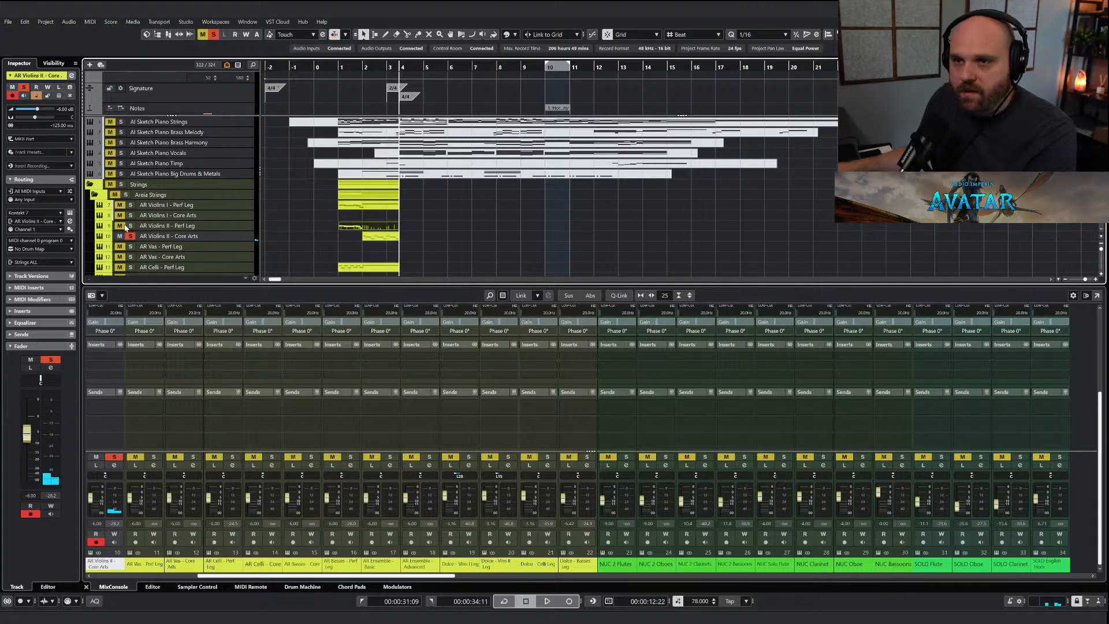
Play AR Violins II - Perf Leg and Core Arts together, lower the Core Arts fader to about -9.18 dB and clear all solos.
key("space")
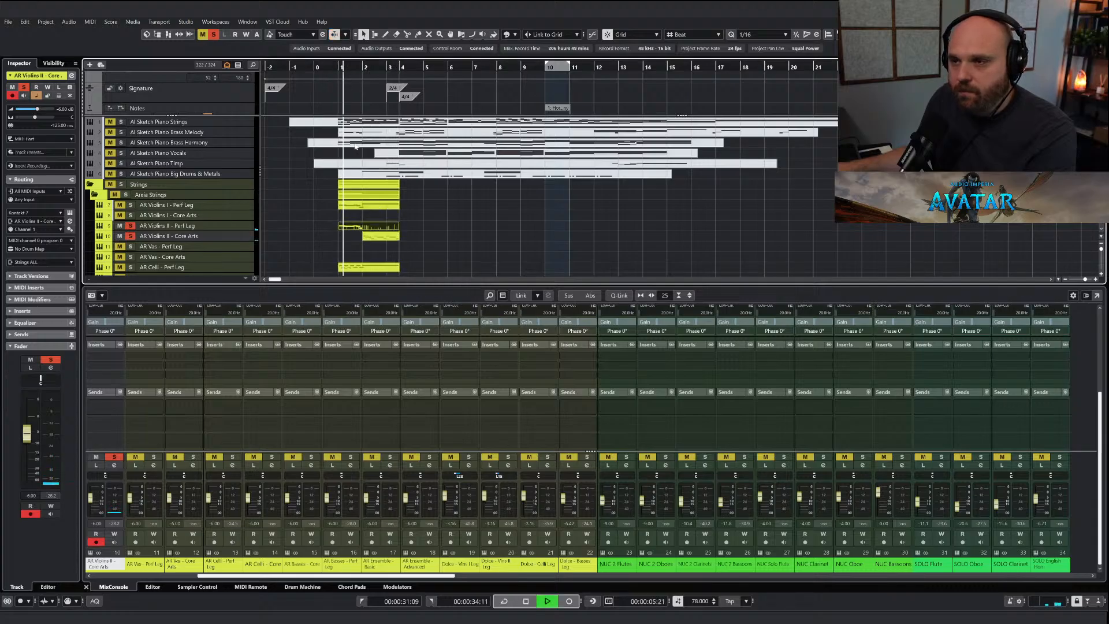
left_click(388, 239)
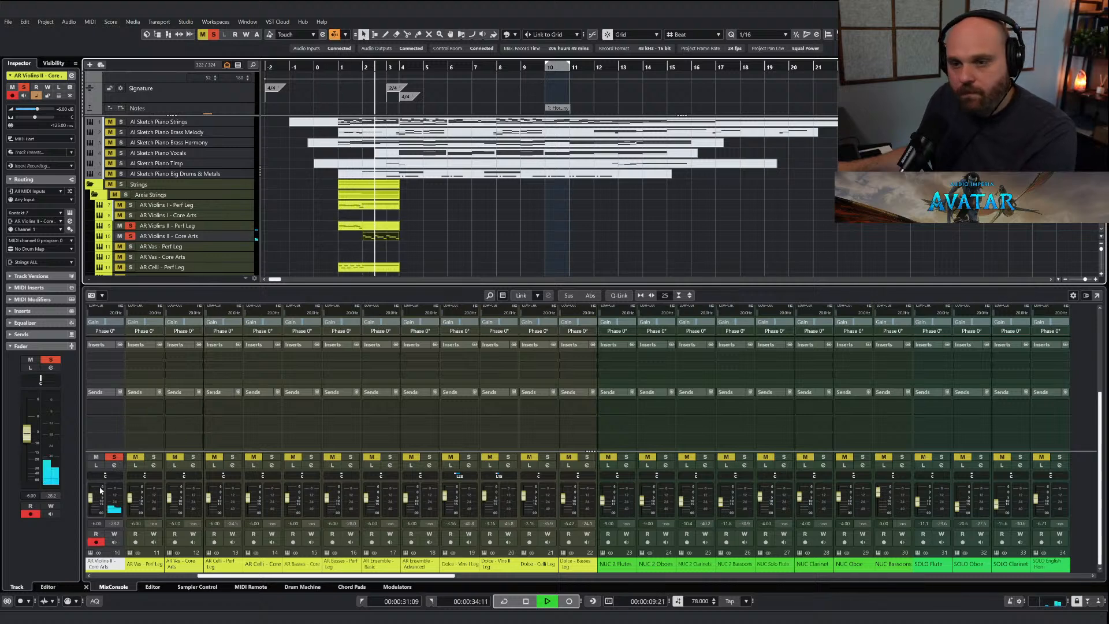
left_click_drag(98, 501, 96, 504)
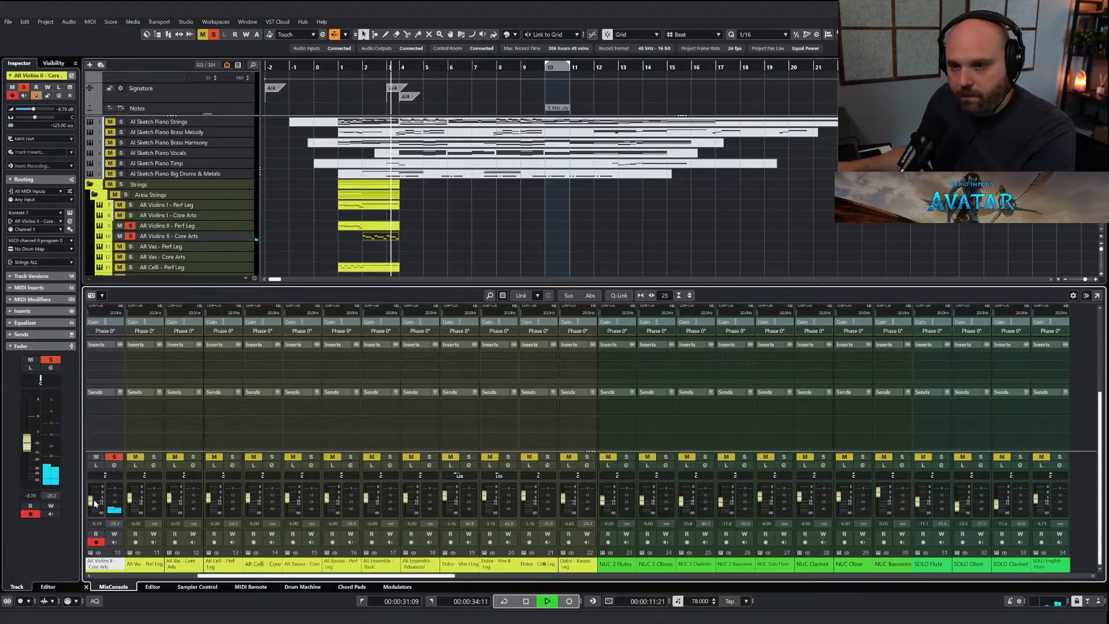
key("space")
scroll(328, 171, "down", 3)
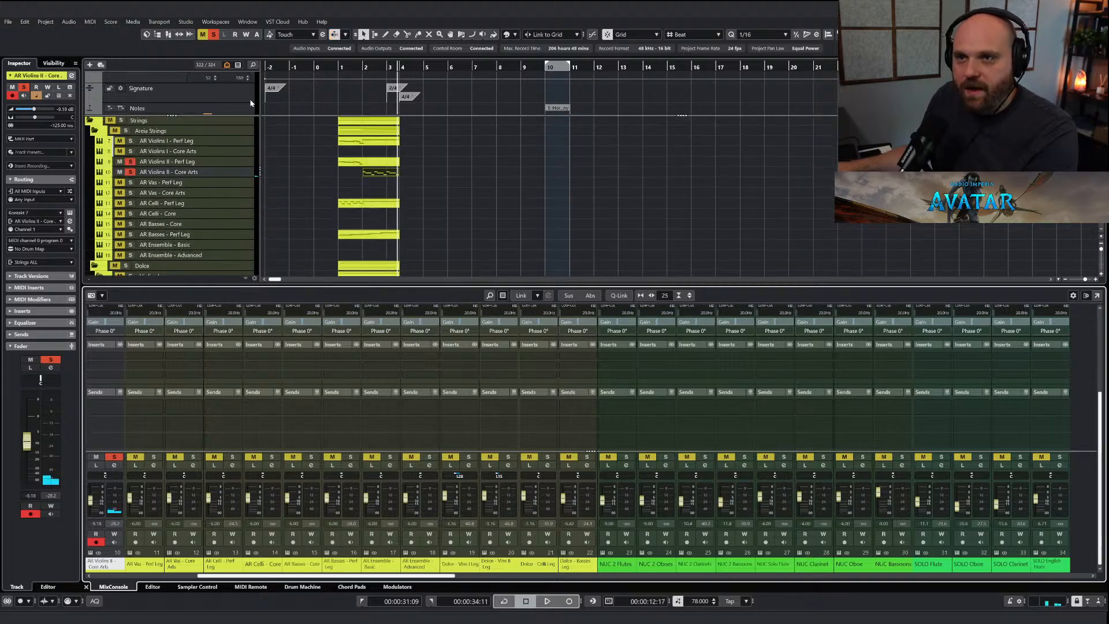
left_click(215, 34)
Find the disabled Dolce - Vlns II Marc track in the Dolce Violins II folder and enable it.
scroll(390, 216, "down", 10)
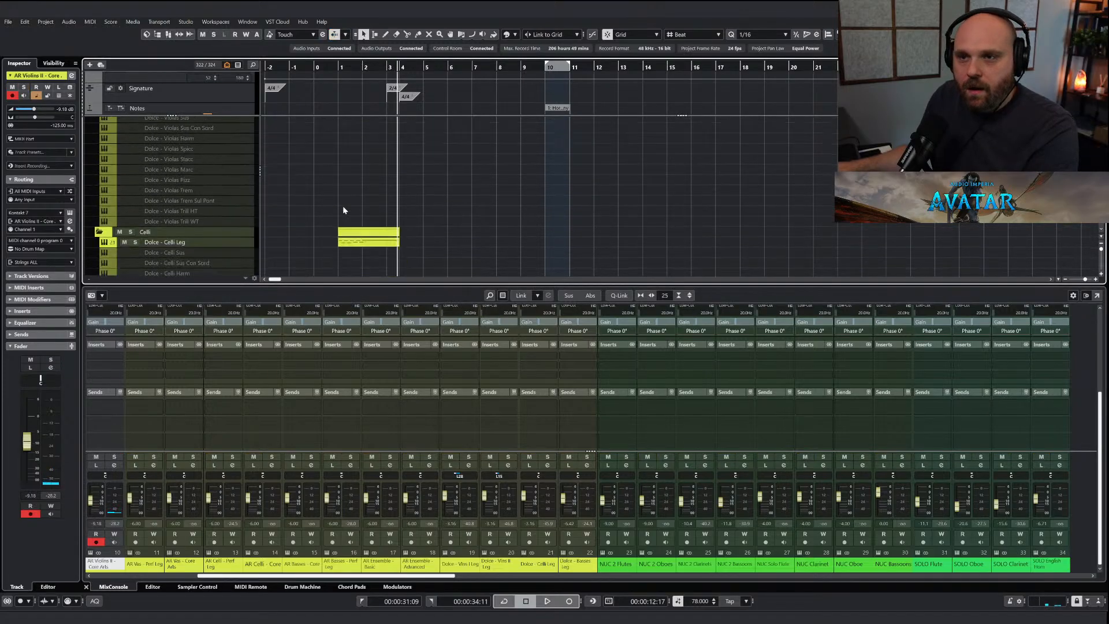
scroll(330, 211, "up", 4)
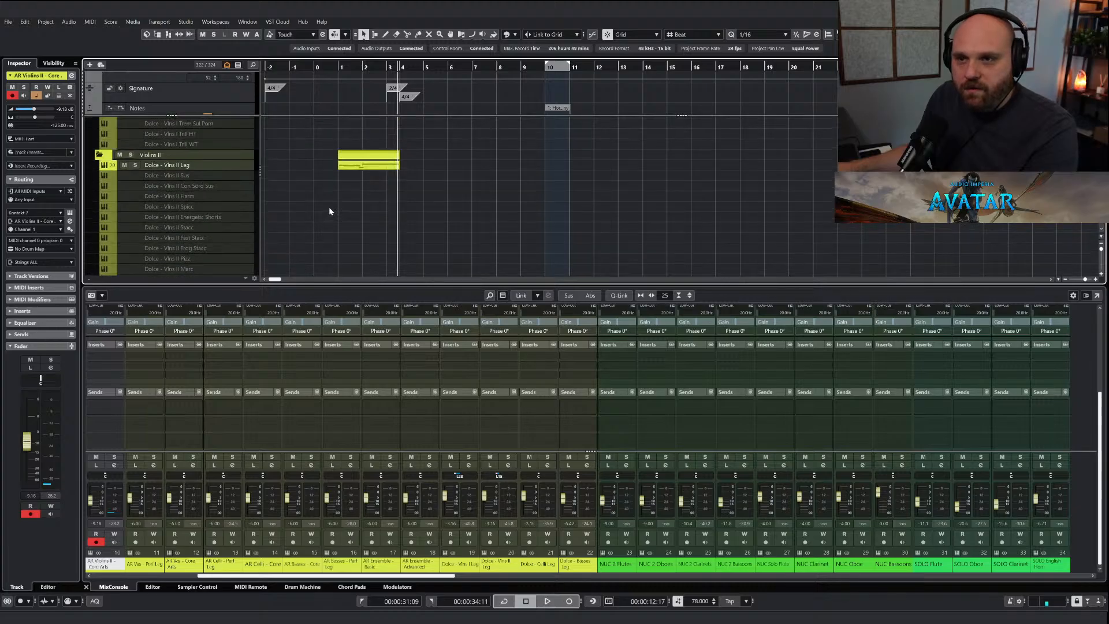
scroll(339, 207, "down", 2)
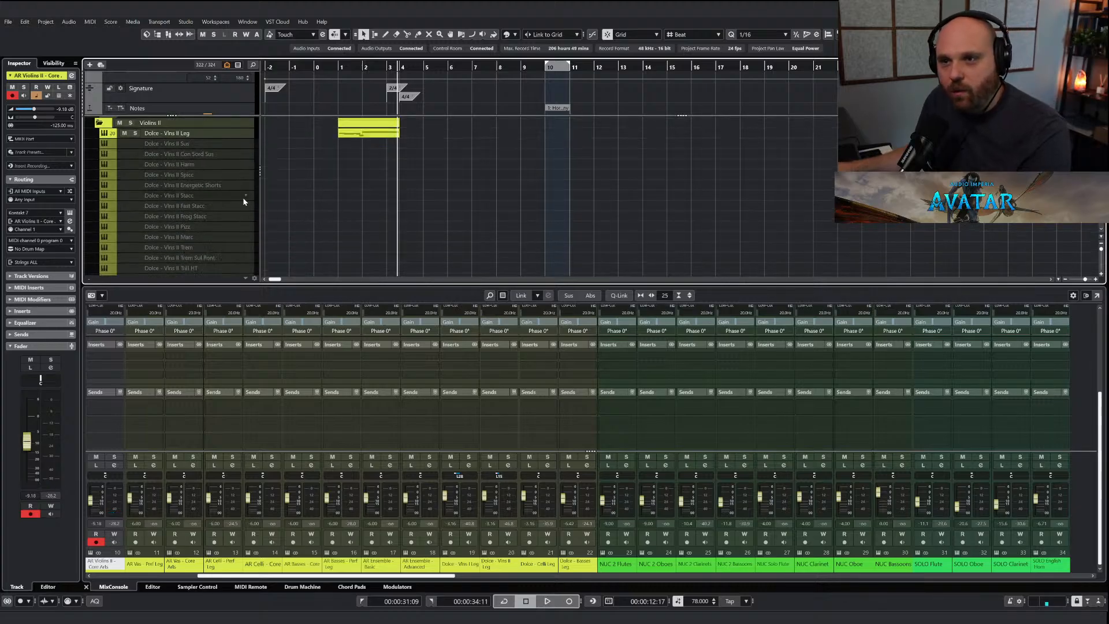
left_click(184, 241)
right_click(184, 241)
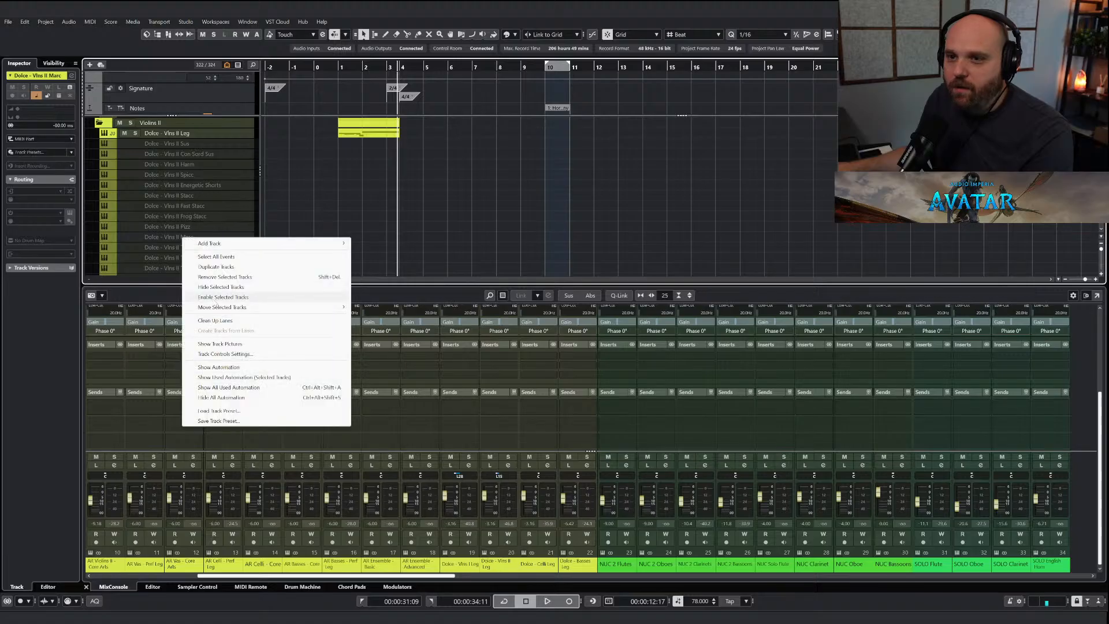
left_click(303, 229)
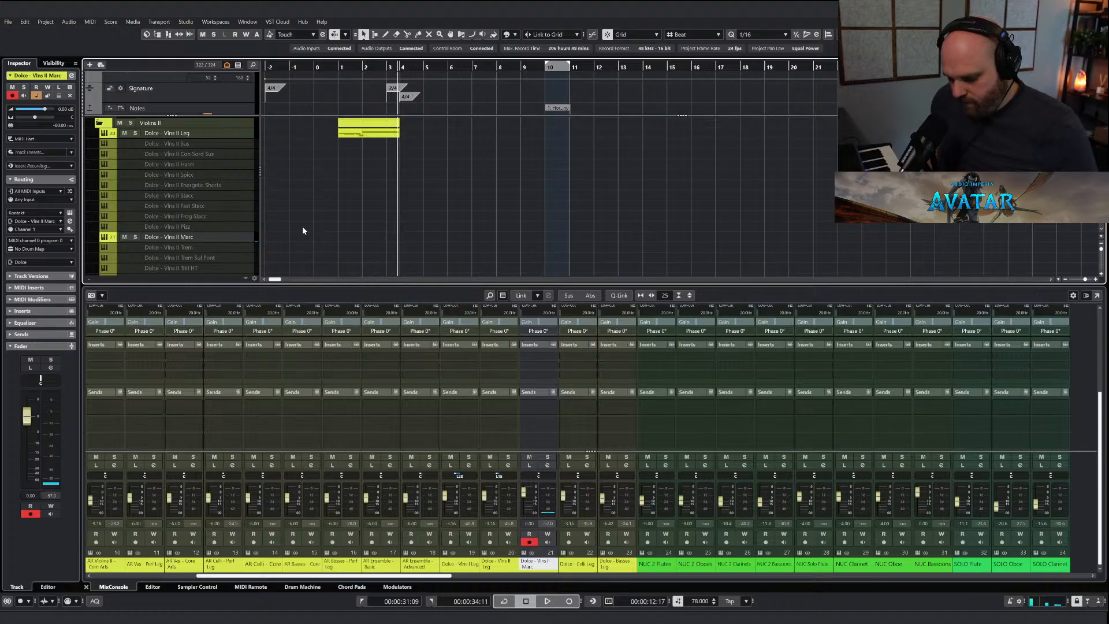
Place the playback cursor at bar 2 and paste the copied short-note pattern onto Dolce - Vlns II Marc.
scroll(303, 230, "up", 5)
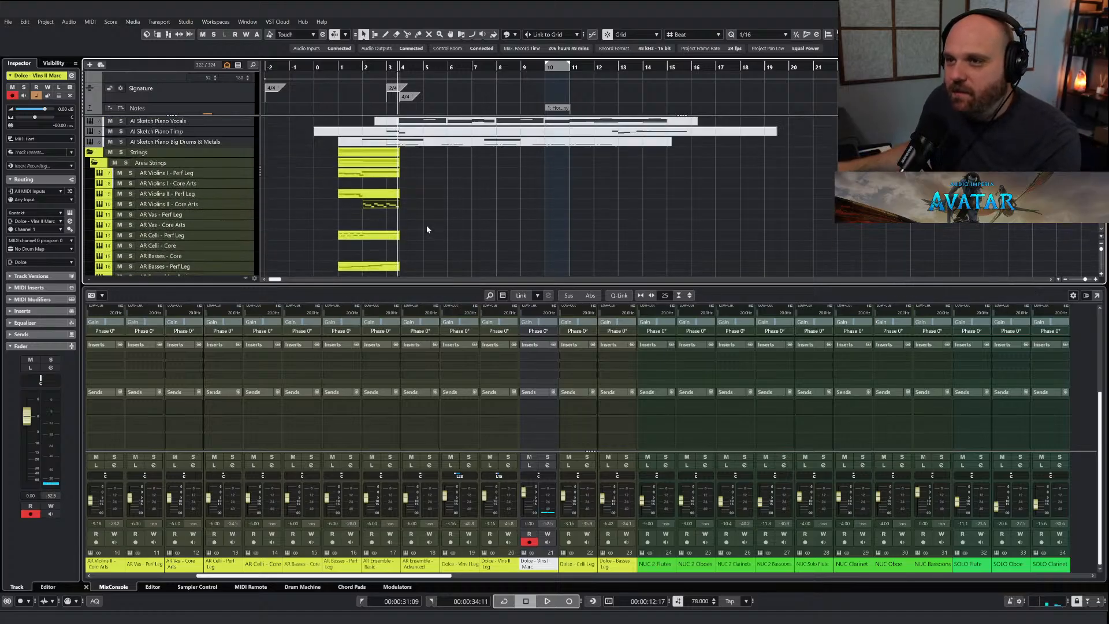
scroll(401, 231, "up", 2)
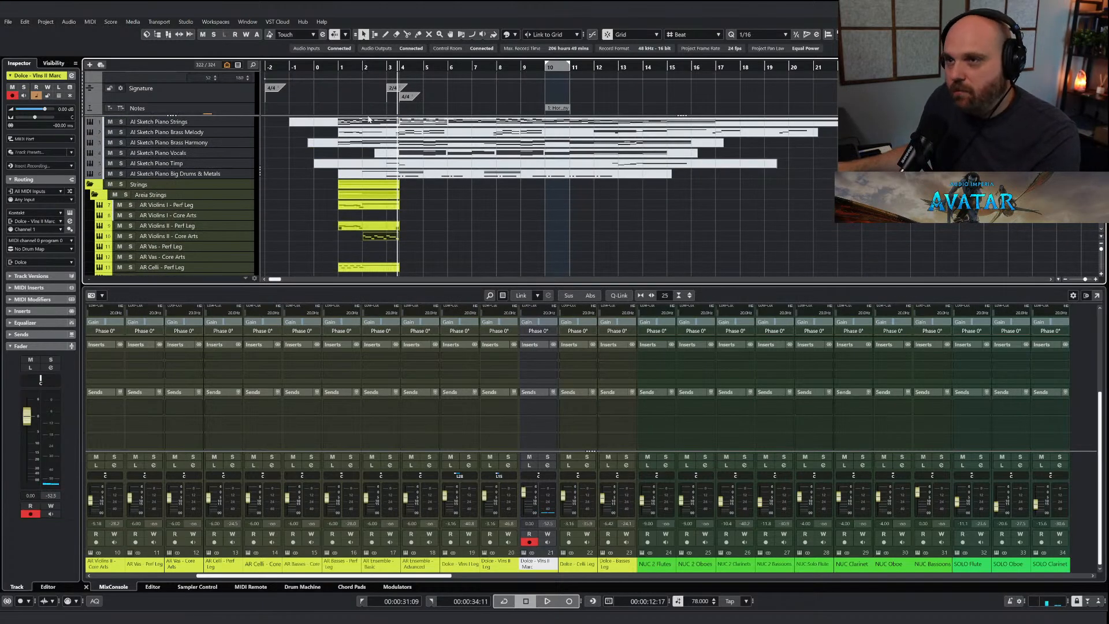
left_click(363, 66)
scroll(339, 165, "down", 7)
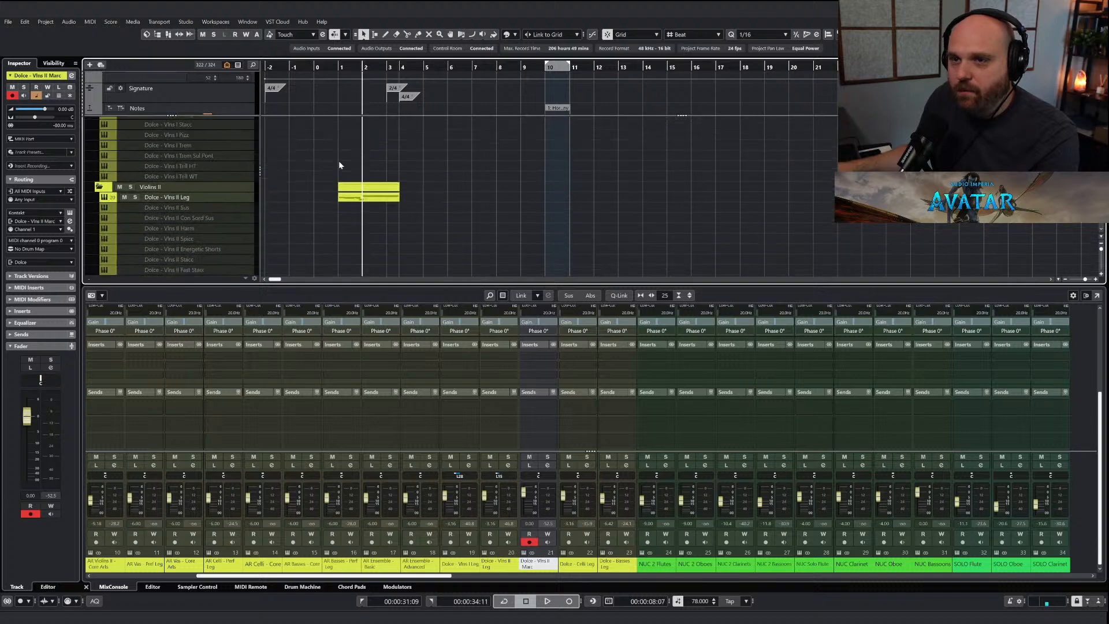
scroll(275, 211, "down", 2)
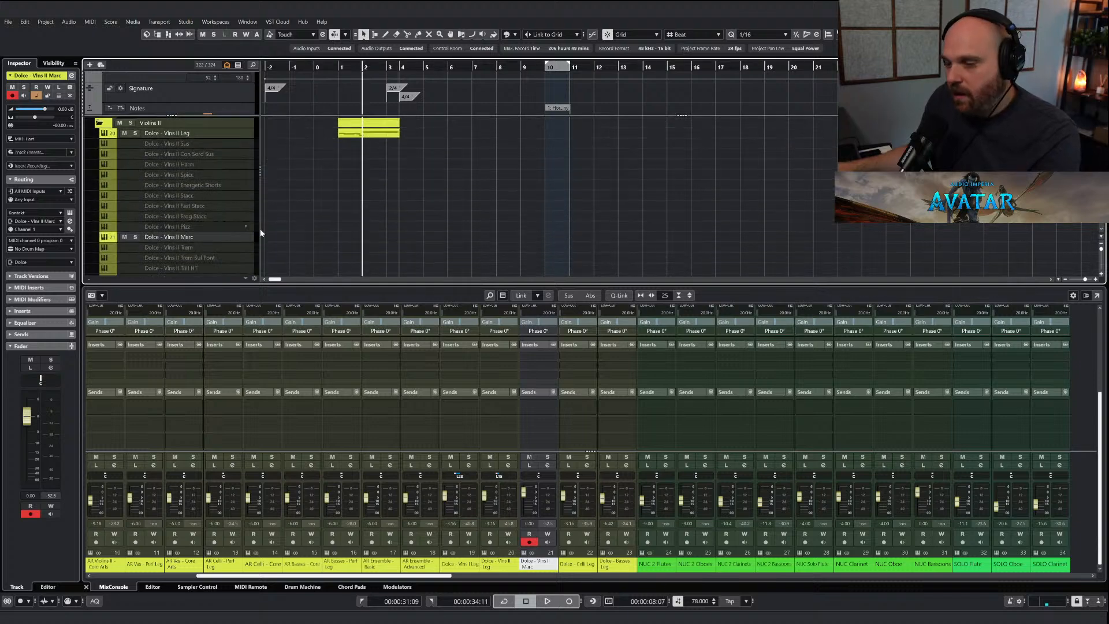
key("ctrl+v")
In the Dolce - Vlns II Leg clip, delete the long note from bar 2 to bar 4 and trim the preceding C4 to bar 2.
left_click(387, 137)
double_click(383, 138)
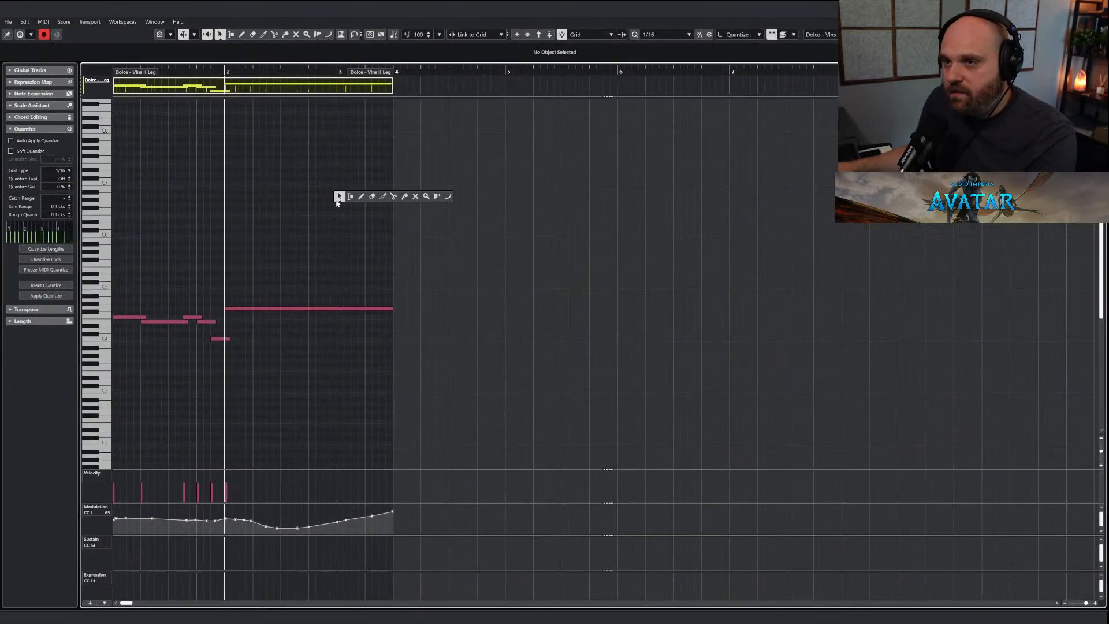
left_click(264, 309)
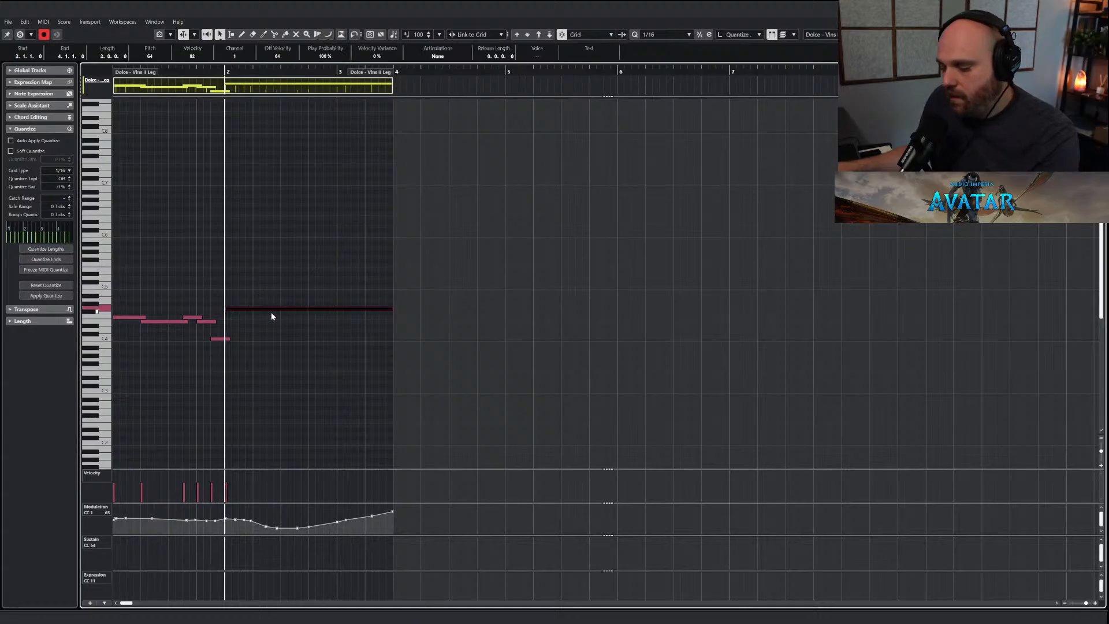
key("Delete")
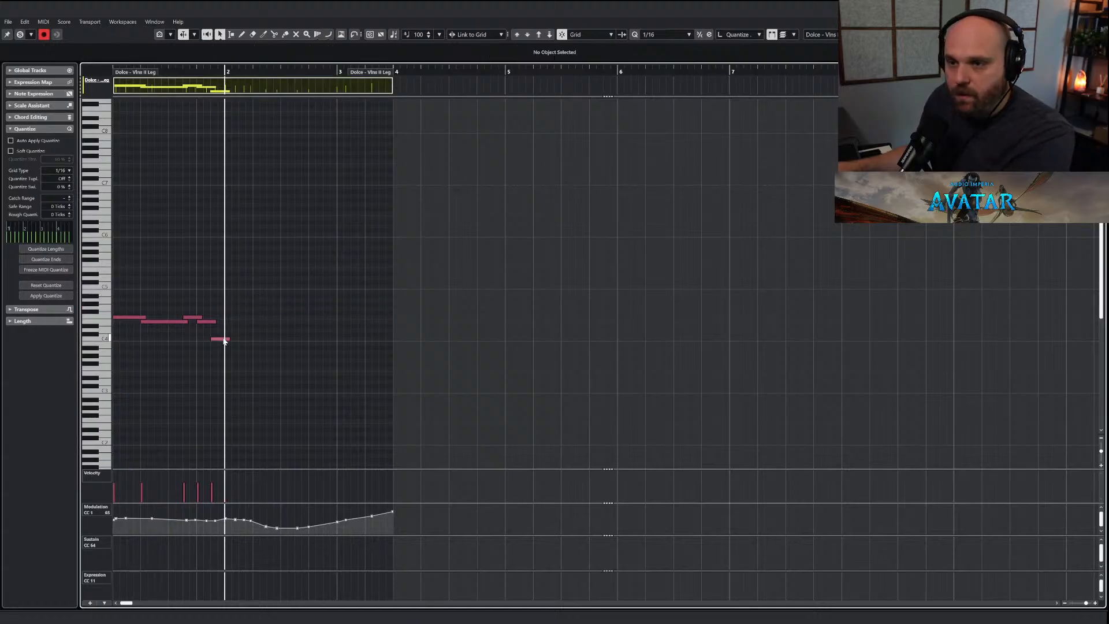
left_click_drag(230, 339, 224, 338)
key("Return")
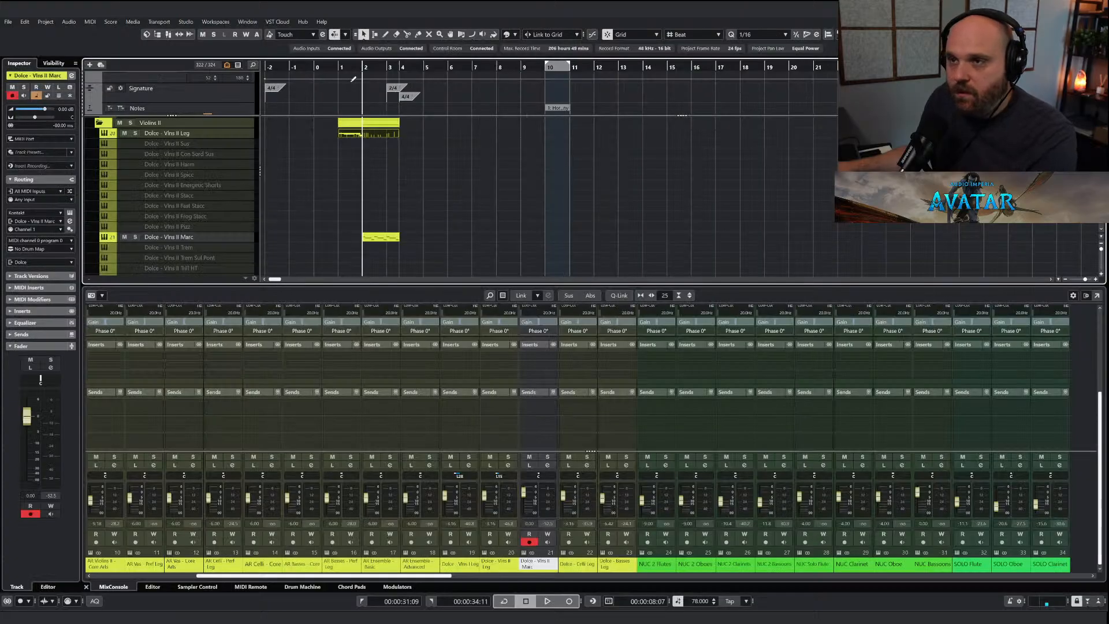
Play the full arrangement up to bar 4 to hear the added short violins II pattern in context.
key("space")
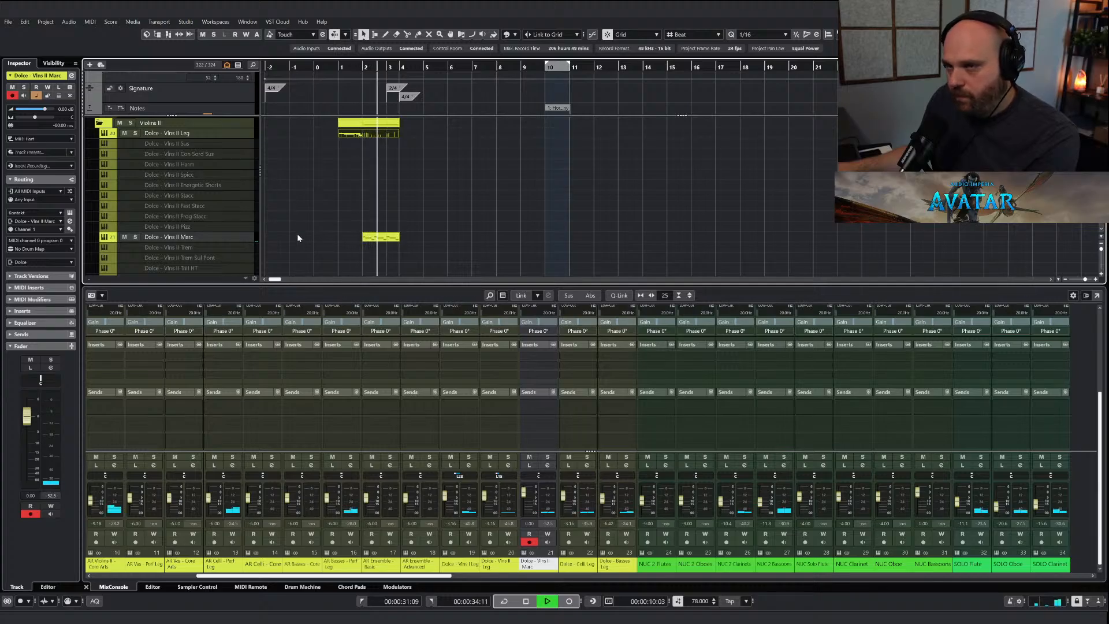
scroll(352, 234, "up", 5)
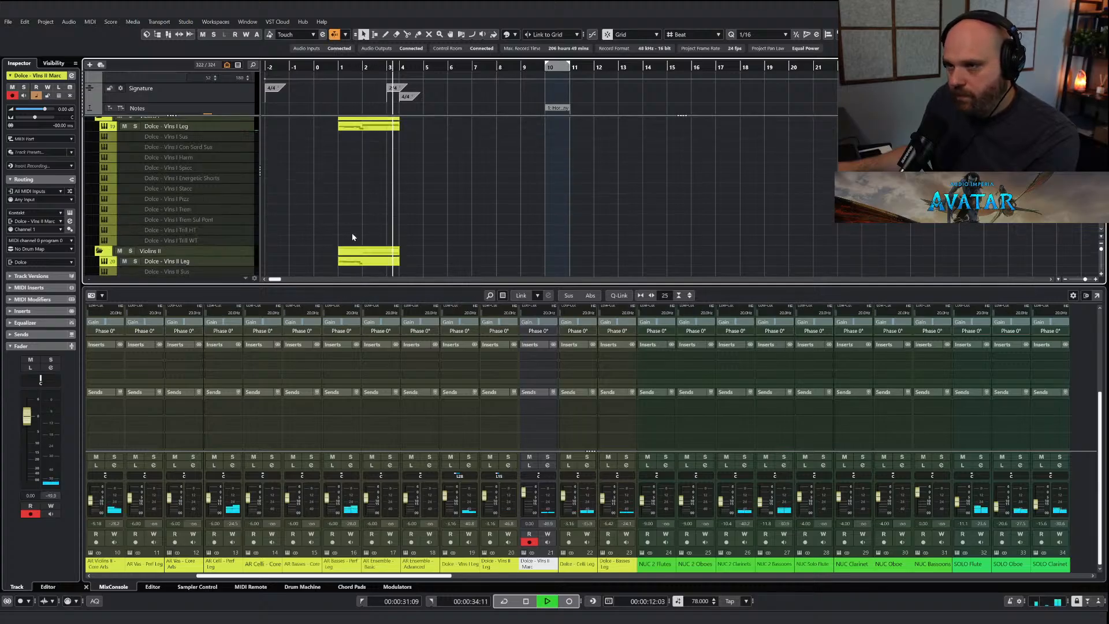
scroll(353, 236, "up", 3)
key("space")
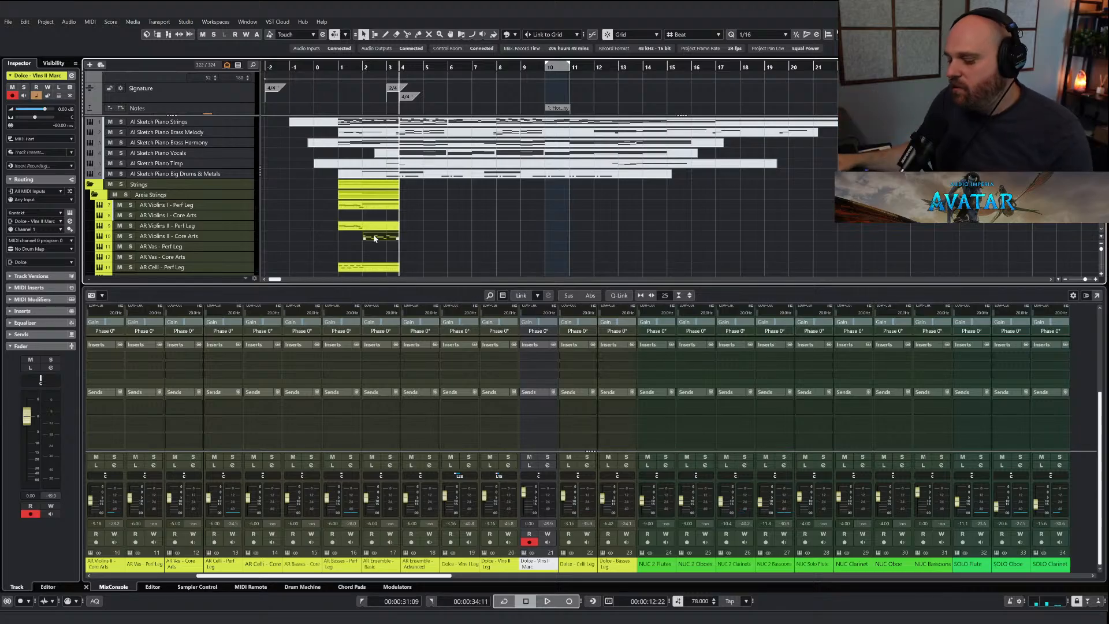
Open the AR Violins II - Core Arts clip and draw a gradual velocity rise to about 90 across the pattern notes.
double_click(375, 238)
right_click(279, 285)
left_click(279, 281)
key("h")
key("h")
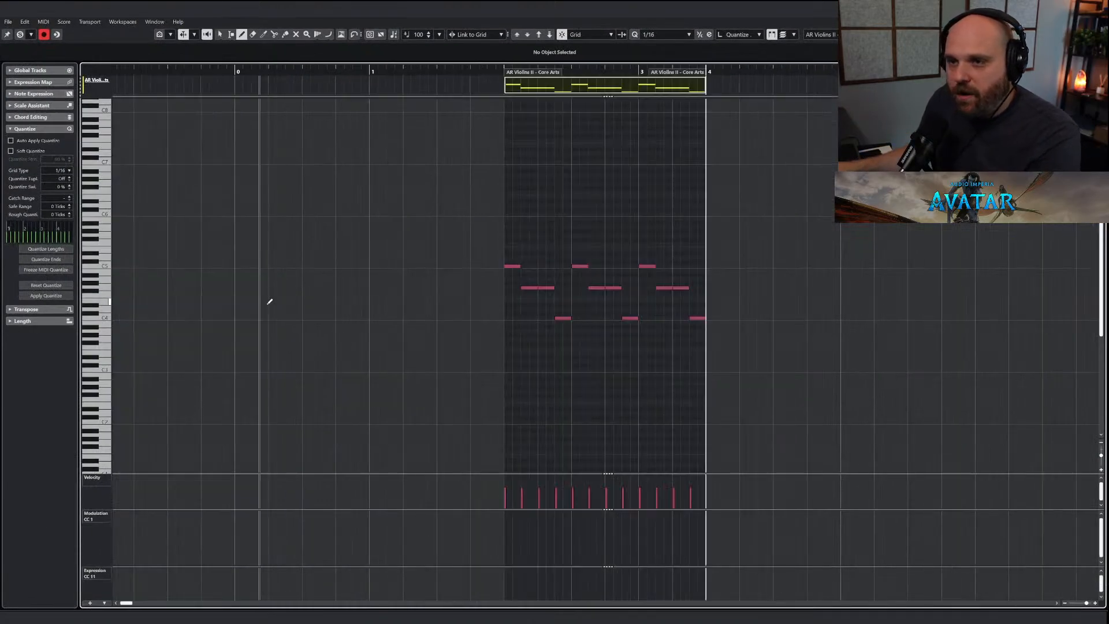
left_click_drag(488, 484, 695, 486)
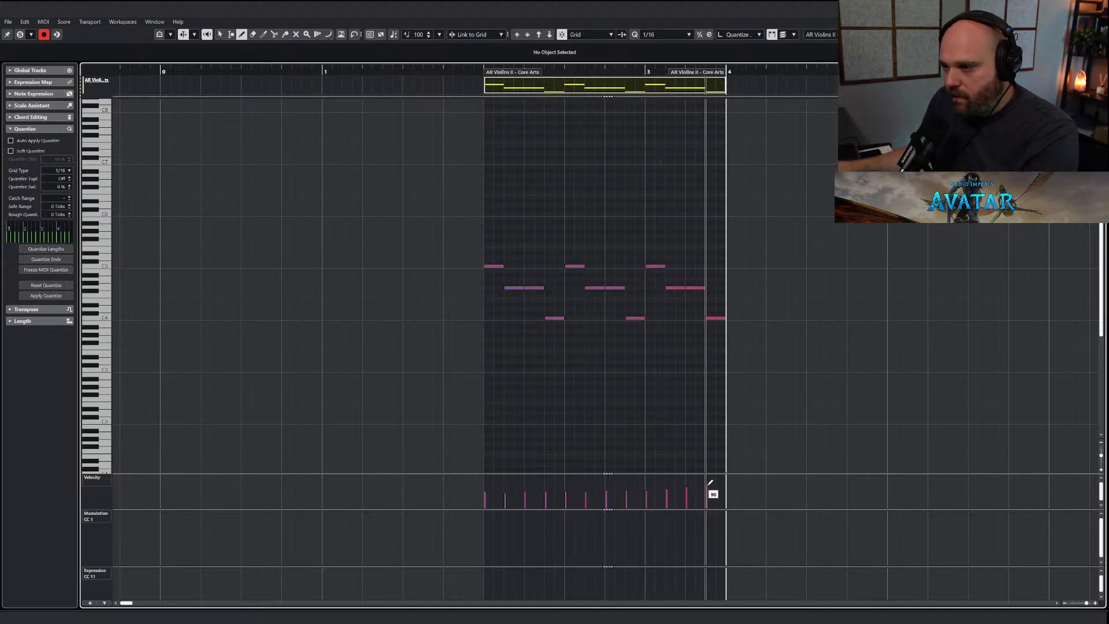
Copy all the Core Arts pattern notes and paste them at bar 2 in the AR Violins II - Perf Leg clip.
key("1")
key("ctrl+a")
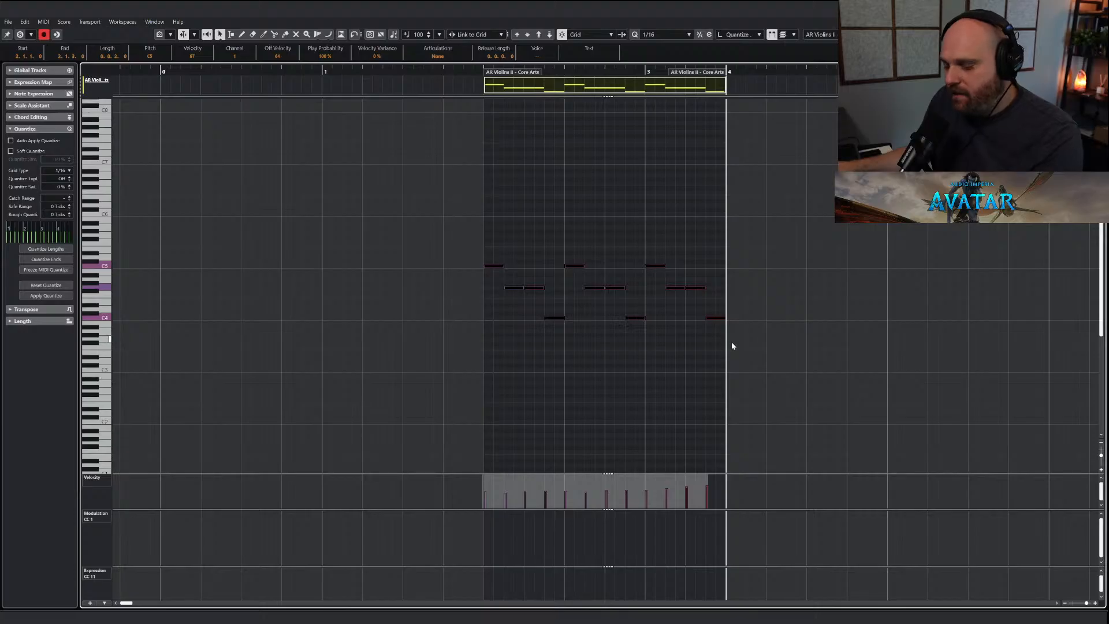
left_click(482, 71)
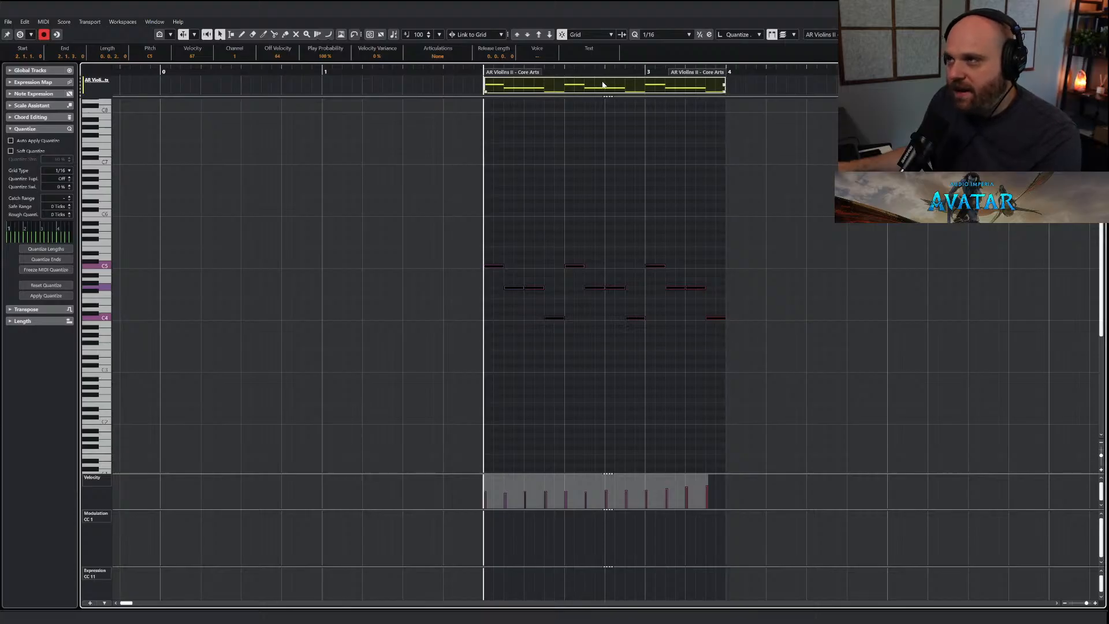
key("Return")
left_click(371, 229)
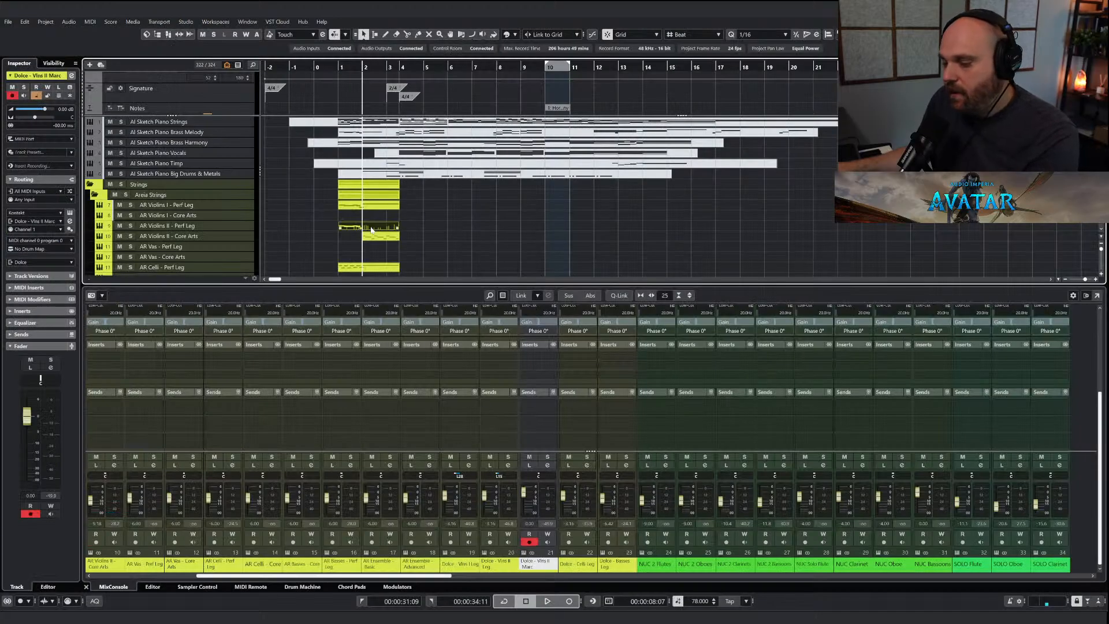
key("Return")
key("ctrl+v")
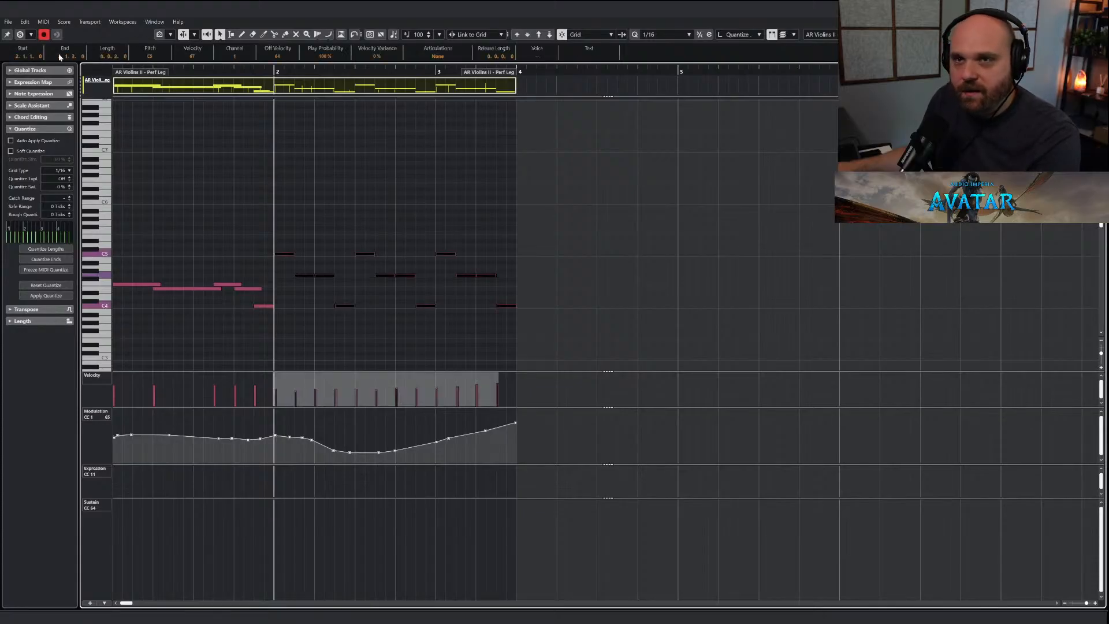
Extend the C4 before bar 2 slightly past the barline and merge the first repeated G#4 pair into one overlapping note.
right_click(275, 310)
left_click(315, 322)
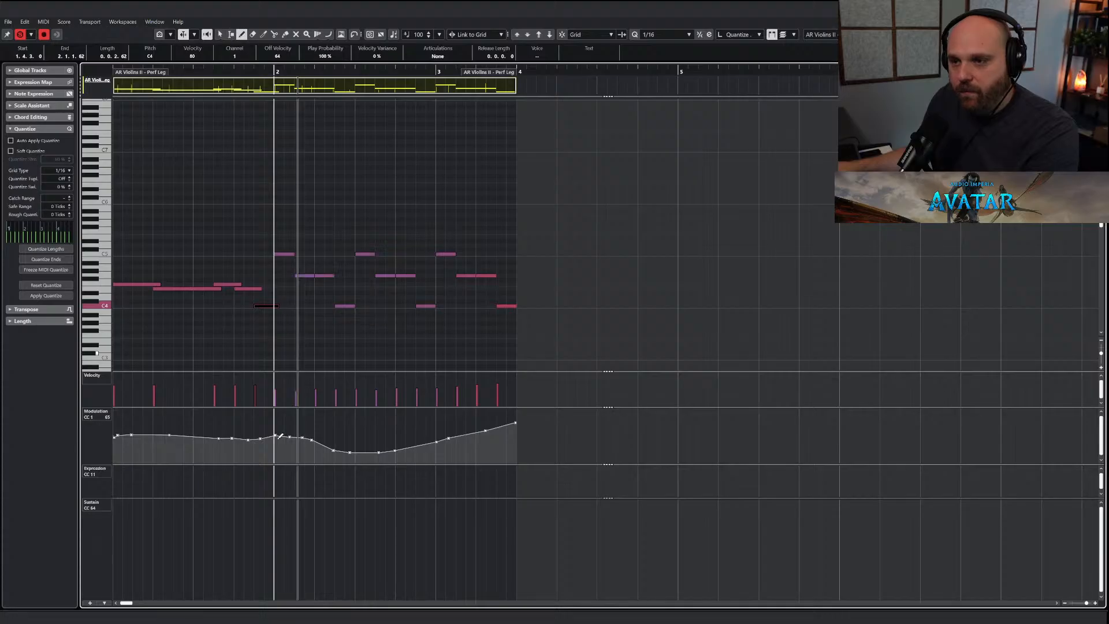
left_click(208, 72)
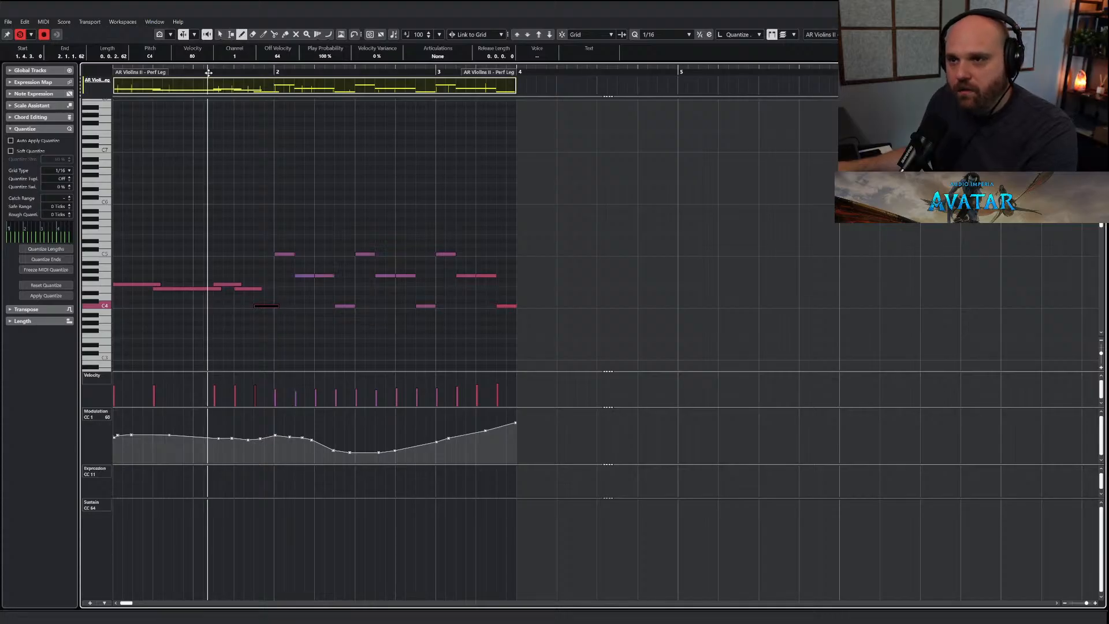
key("1")
left_click(339, 306)
left_click(284, 254, "shift")
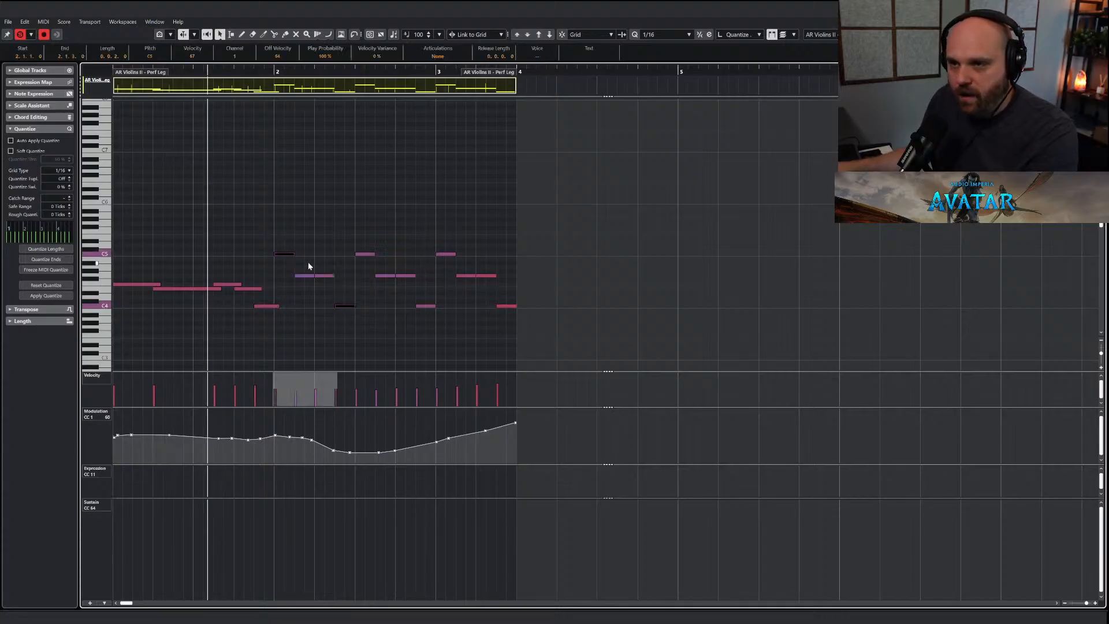
left_click(328, 276)
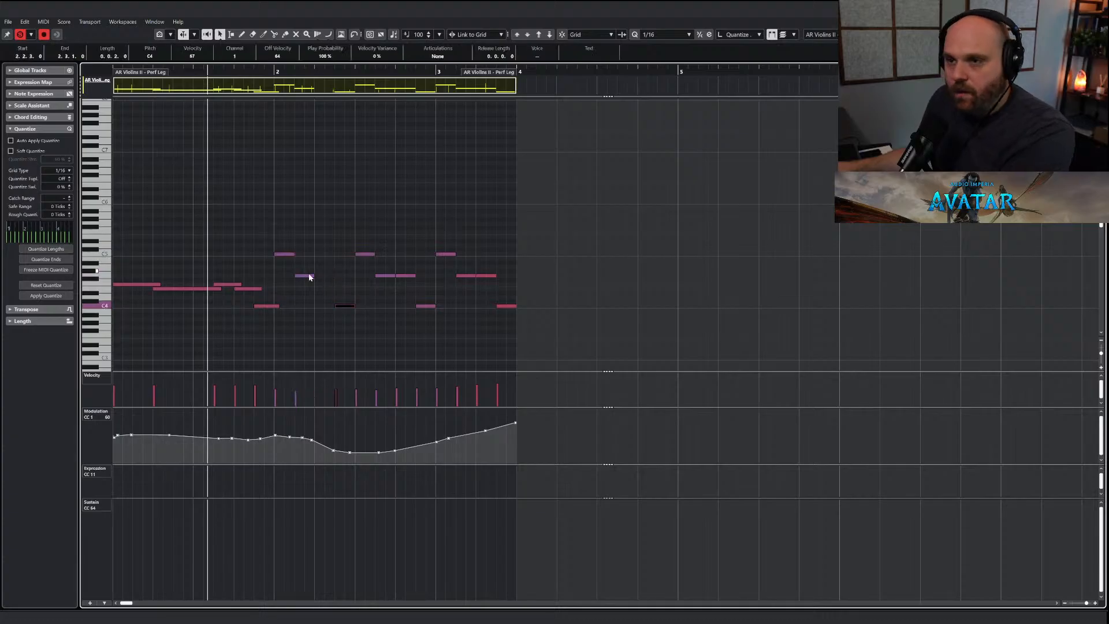
left_click_drag(313, 276, 377, 255)
Merge the second repeated G#4 pair into one note and lengthen the first group's C4 and C5 into the notes that follow.
left_click(409, 275)
key("Delete")
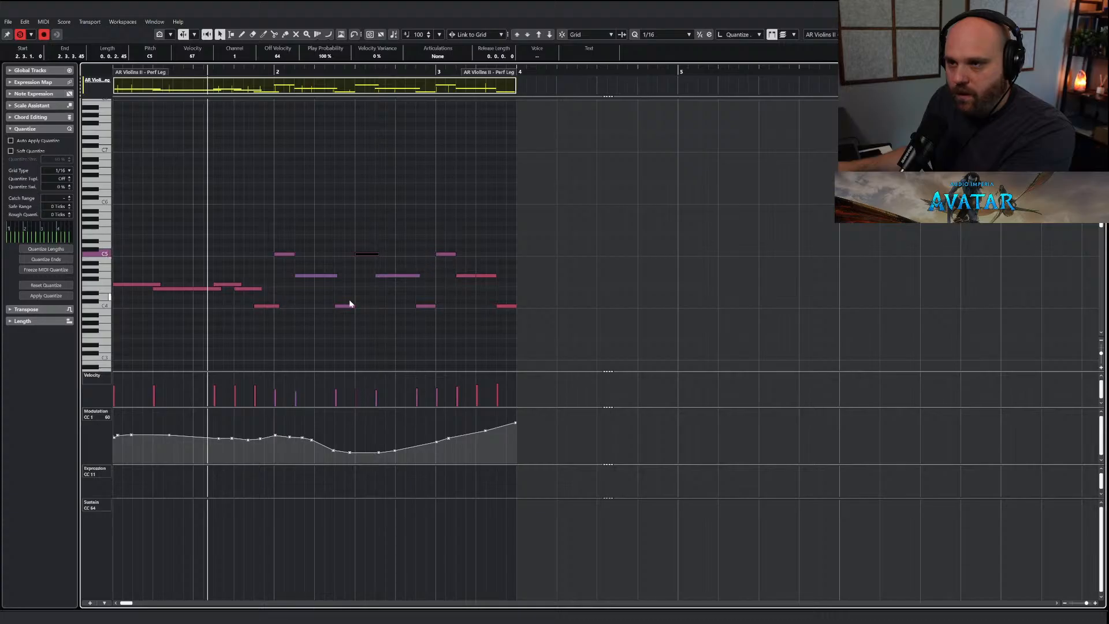
left_click_drag(350, 304, 359, 307)
left_click_drag(296, 254, 301, 255)
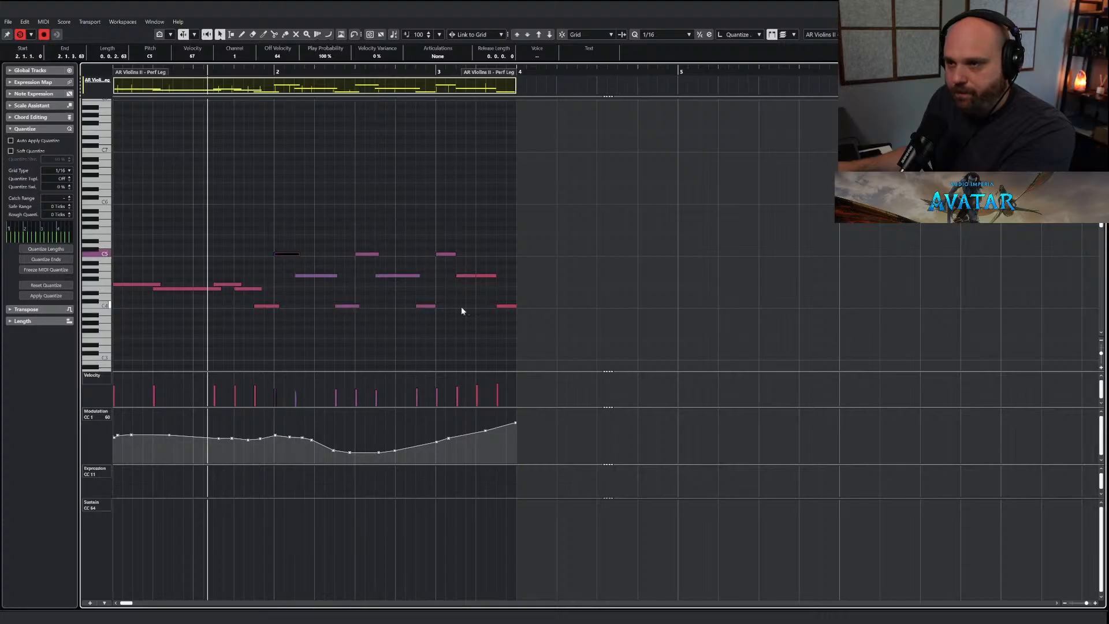
Lengthen the second group's C4 and the bar 3 C5, merge the last repeated G#4 pair into one note and play the legato line.
left_click_drag(434, 305, 455, 258)
left_click(483, 276)
key("Delete")
left_click(466, 278)
key("space")
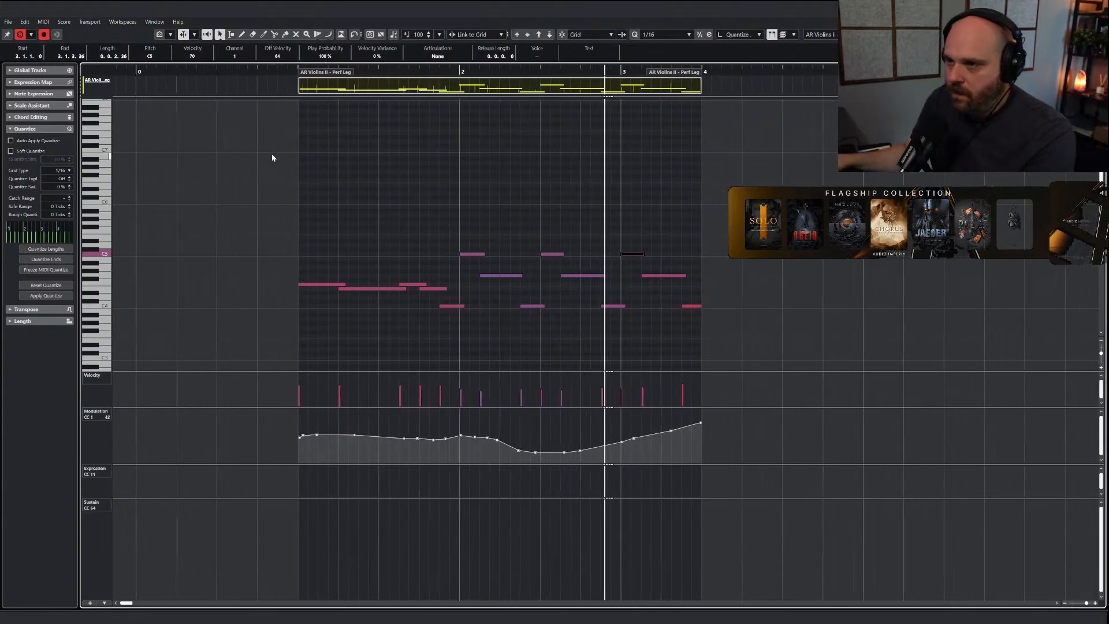
Redraw the CC 1 modulation curve in the AR Violins II - Perf Leg clip and return to the arrangement.
right_click(387, 168)
left_click(387, 166)
mouse_move(375, 448)
left_mouse_down()
mouse_move(376, 437)
mouse_move(620, 435)
left_mouse_up()
key("1")
key("Return")
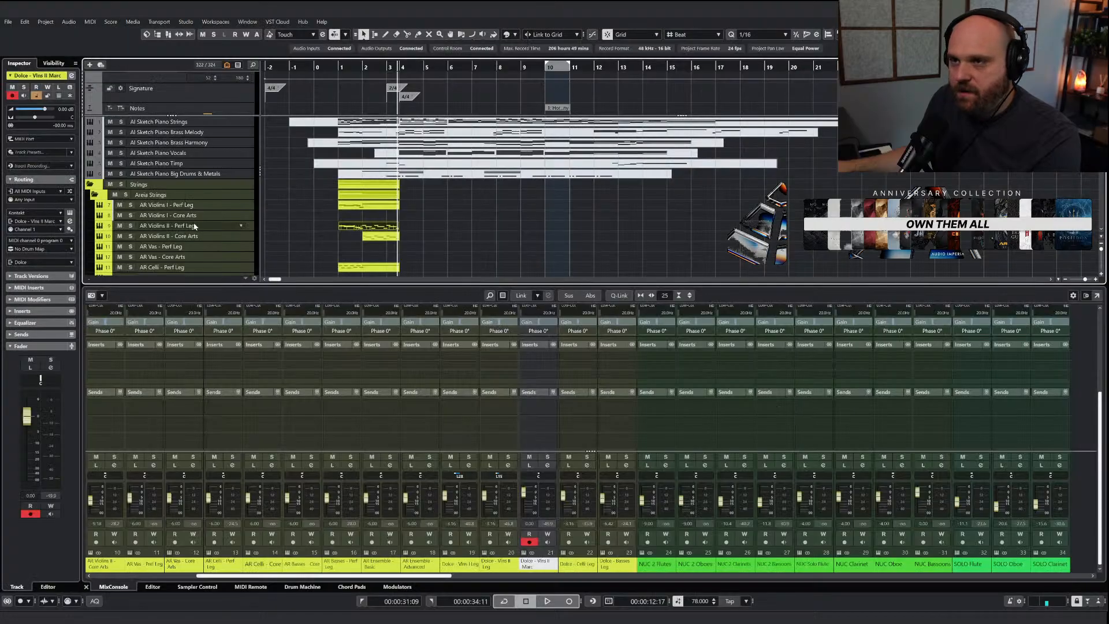
Solo the AR Violins II - Core Arts track, play it from bar 2 and lower its mixer fader slightly.
left_click(131, 226)
left_click(130, 237)
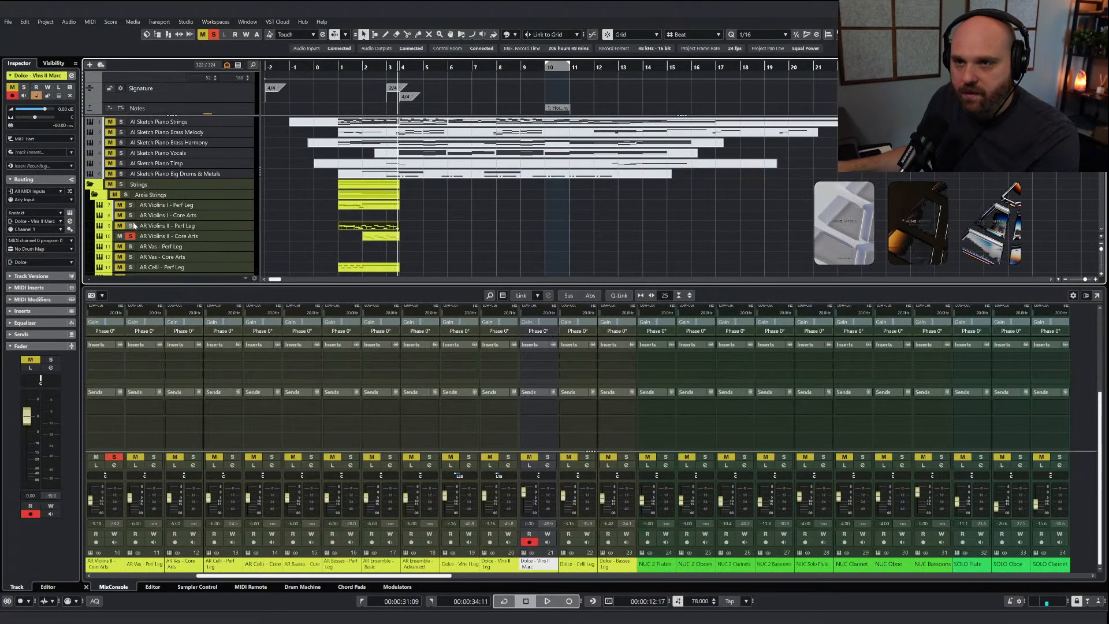
left_click(361, 68)
key("space")
key("h")
key("h")
key("h")
key("h")
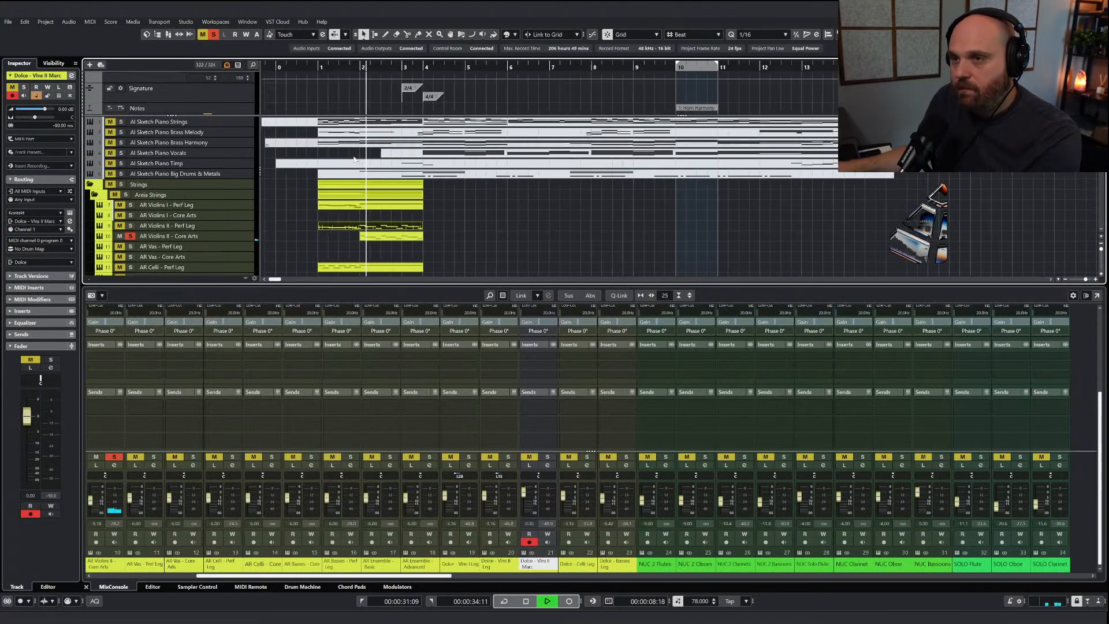
left_click_drag(93, 502, 94, 507)
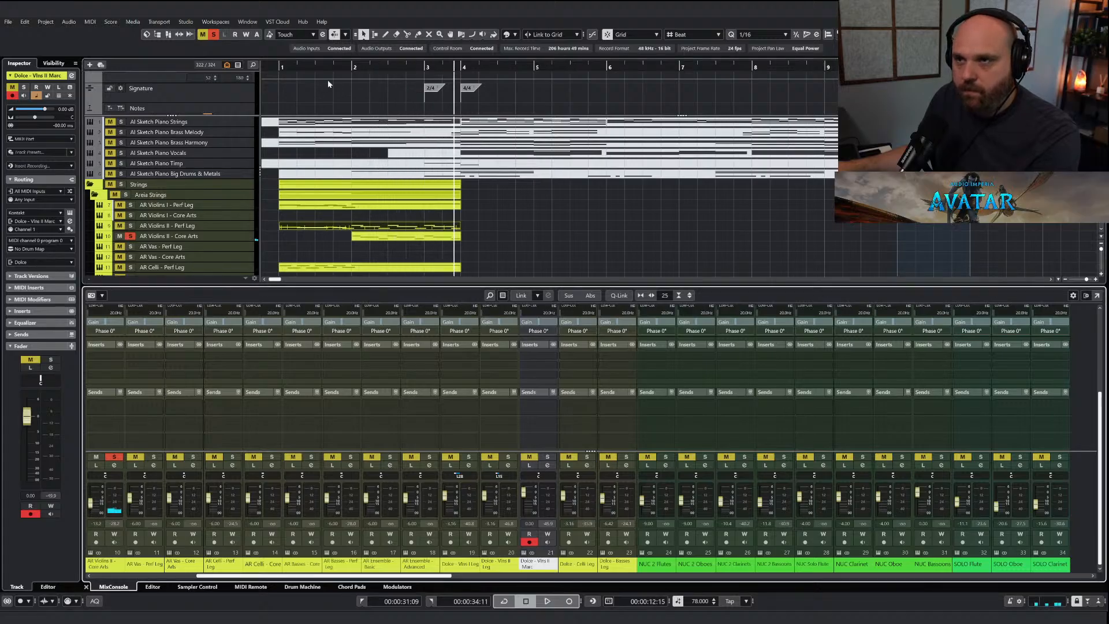
key("space")
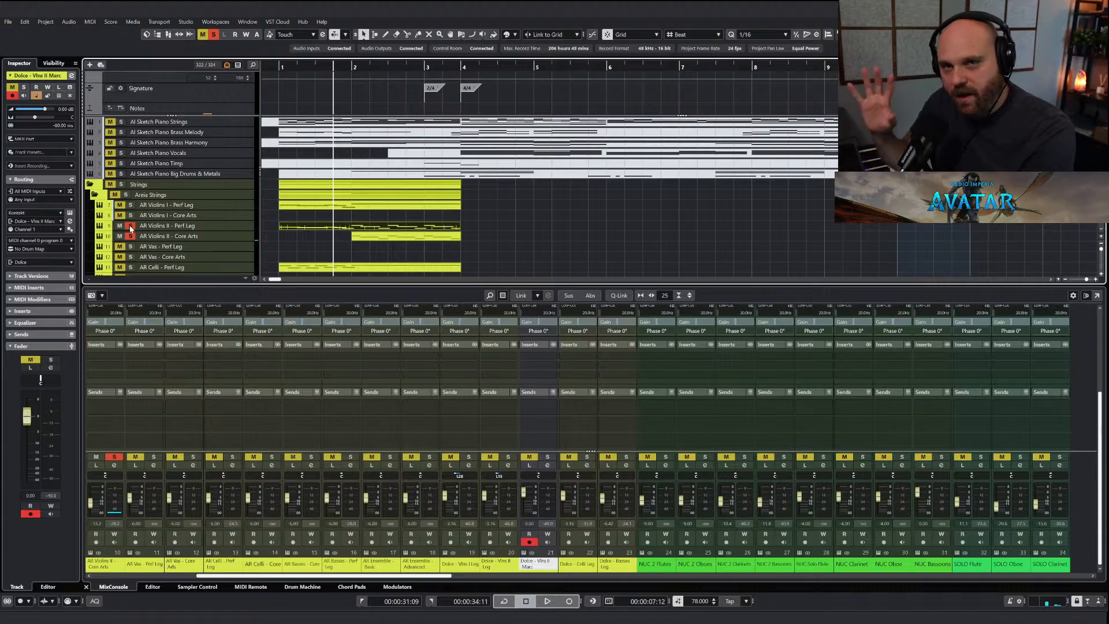
Play both AR Violins II layers together and redraw the Perf Leg clip's CC 1 curve as a gentle rise from bar 2 to the clip end.
key("space")
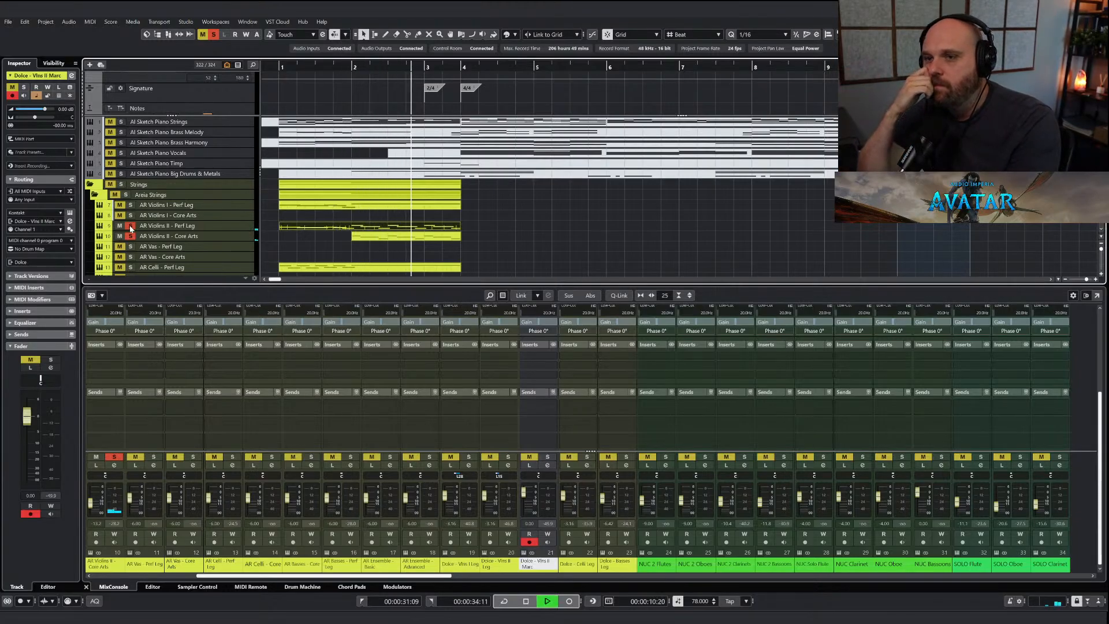
key("space")
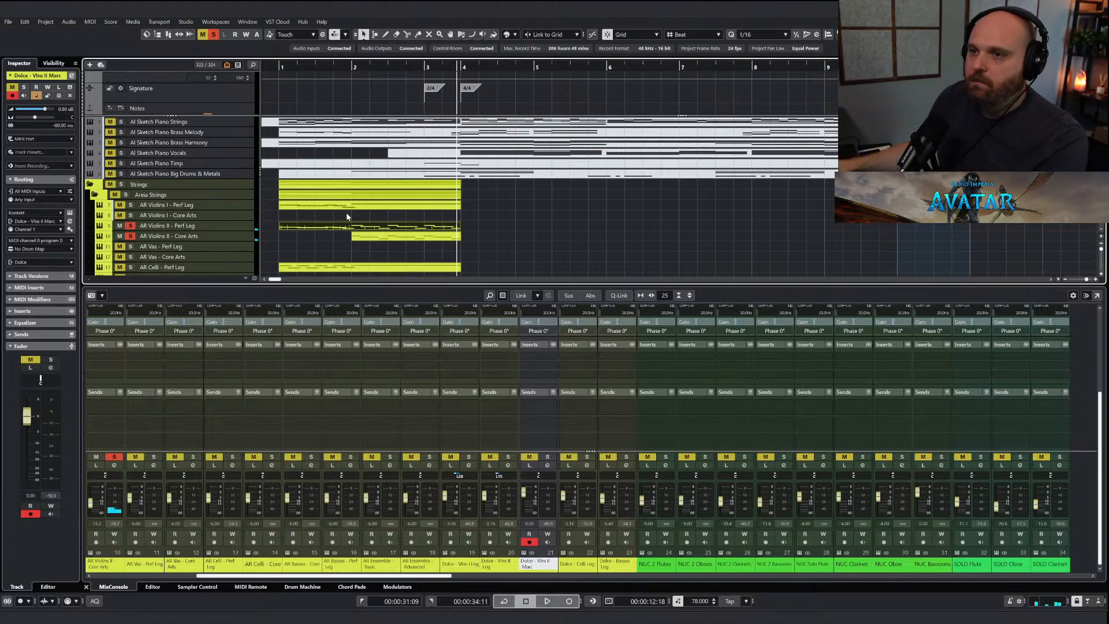
double_click(387, 229)
right_click(355, 244)
left_click(380, 246)
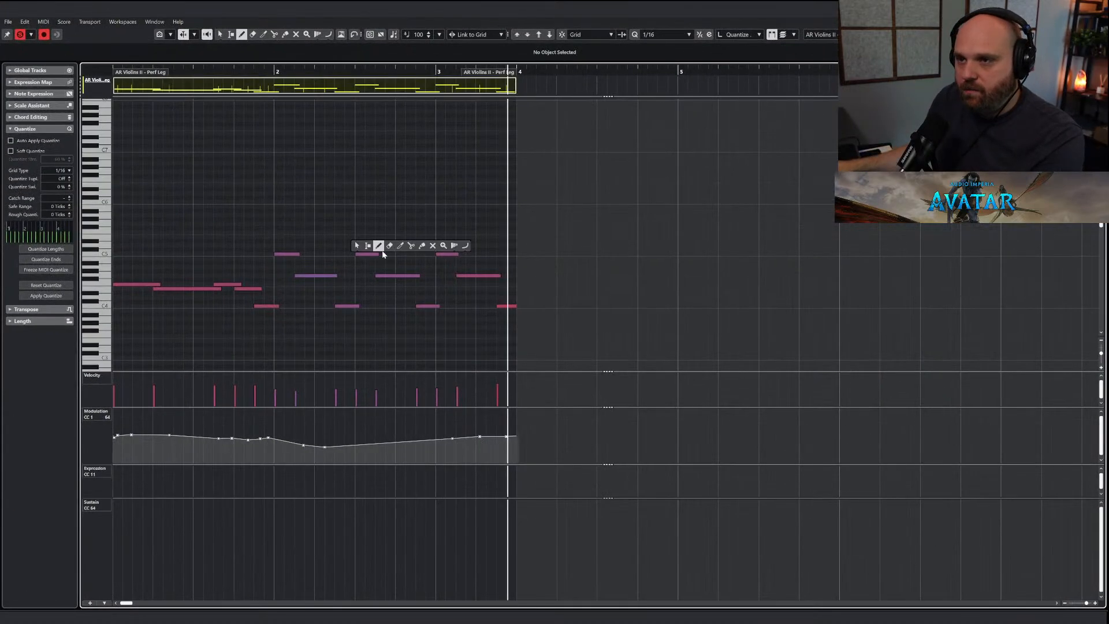
left_click_drag(327, 445, 511, 437)
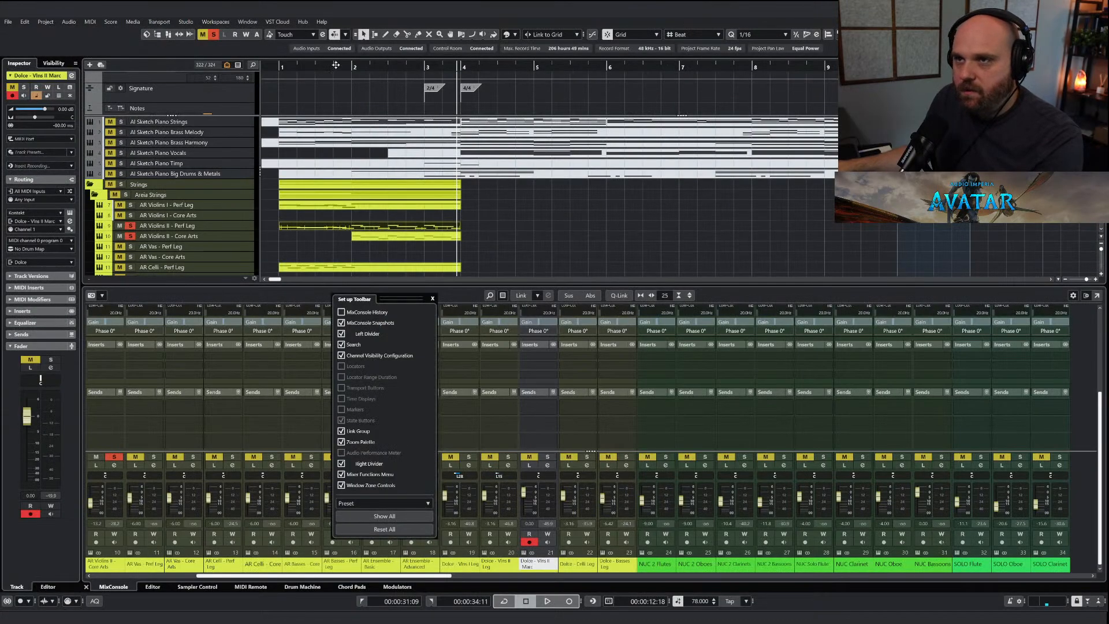
Compare the AR Violins II layers by playing them together, with Core Arts alone and with Perf Leg alone.
left_click(336, 65)
key("space")
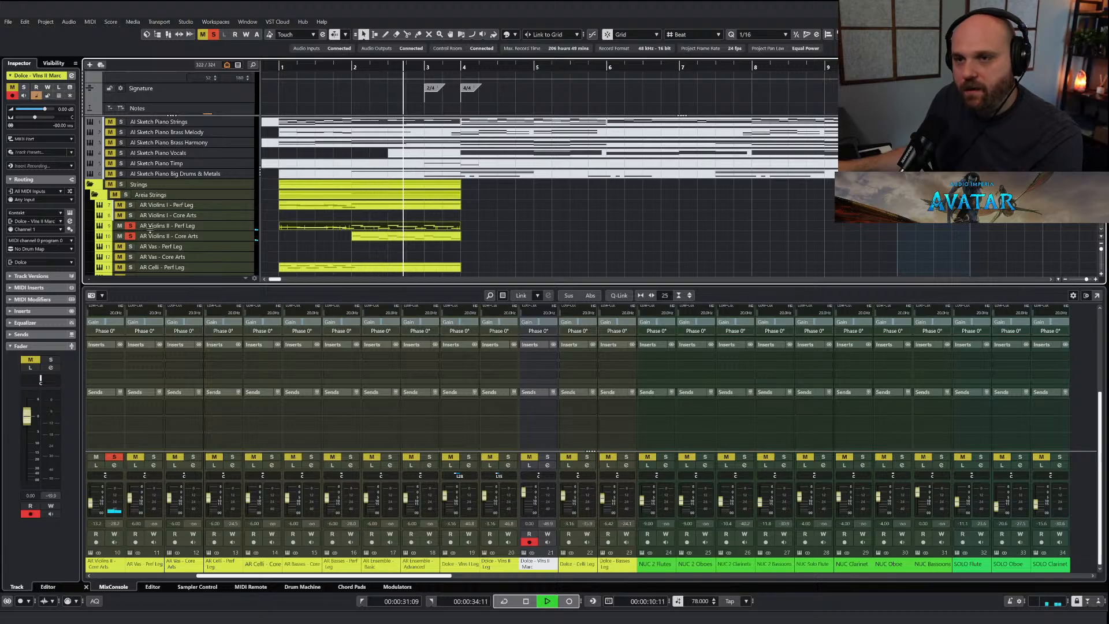
key("space")
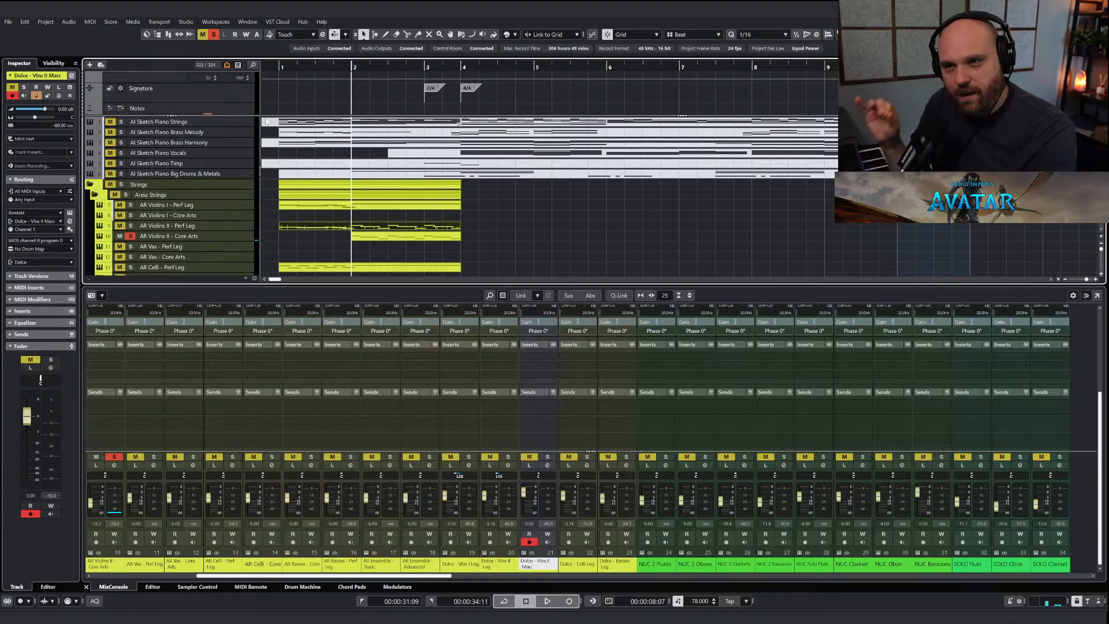
key("space")
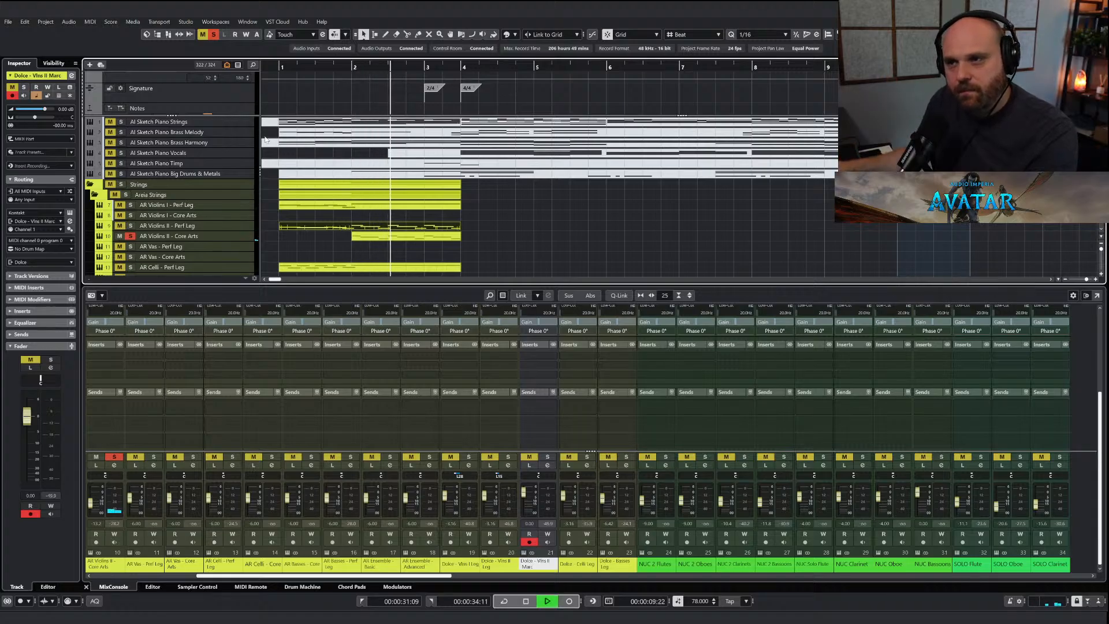
key("space")
left_click(130, 236)
left_click(131, 226)
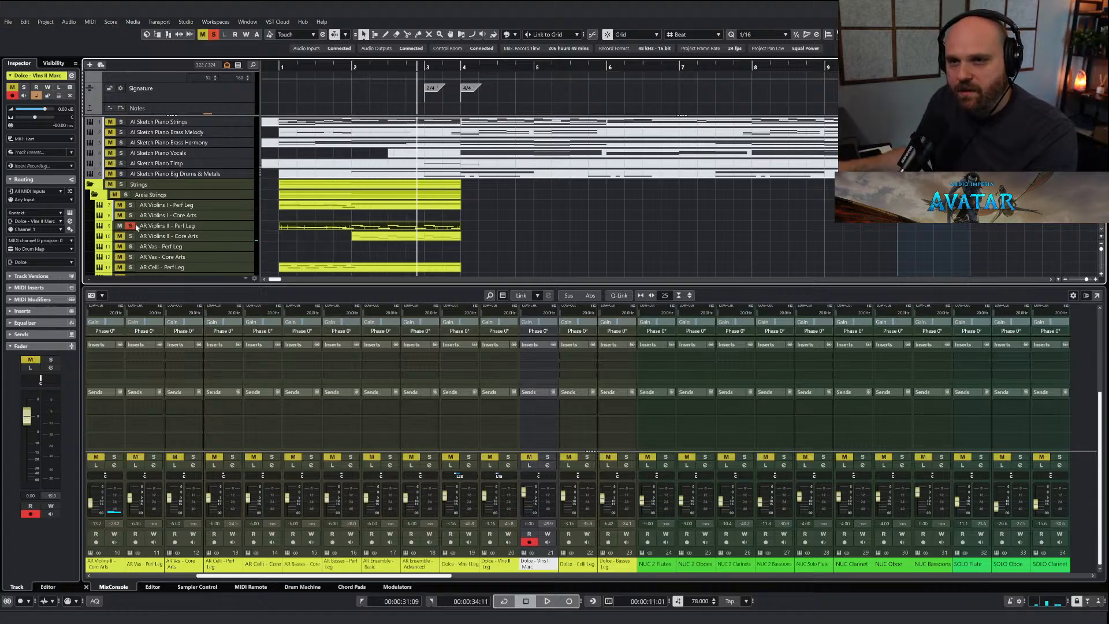
double_click(354, 68)
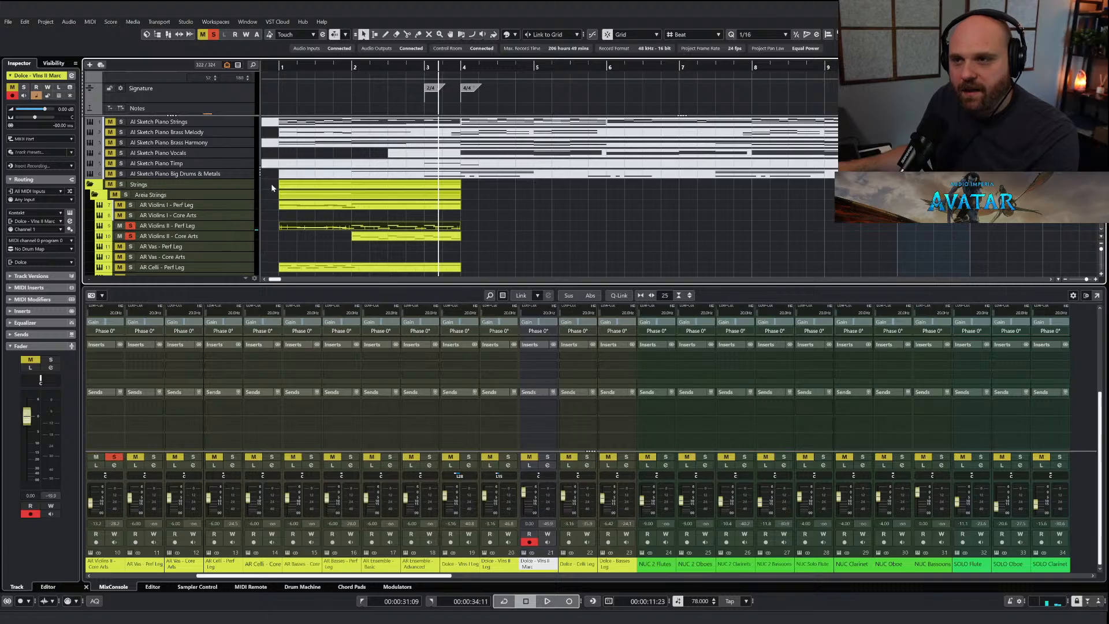
Solo Dolce - Vlns II Marc alongside the AR Violins II layers, play from bar 2 and lower its fader to about -1 dB.
scroll(271, 185, "down", 10)
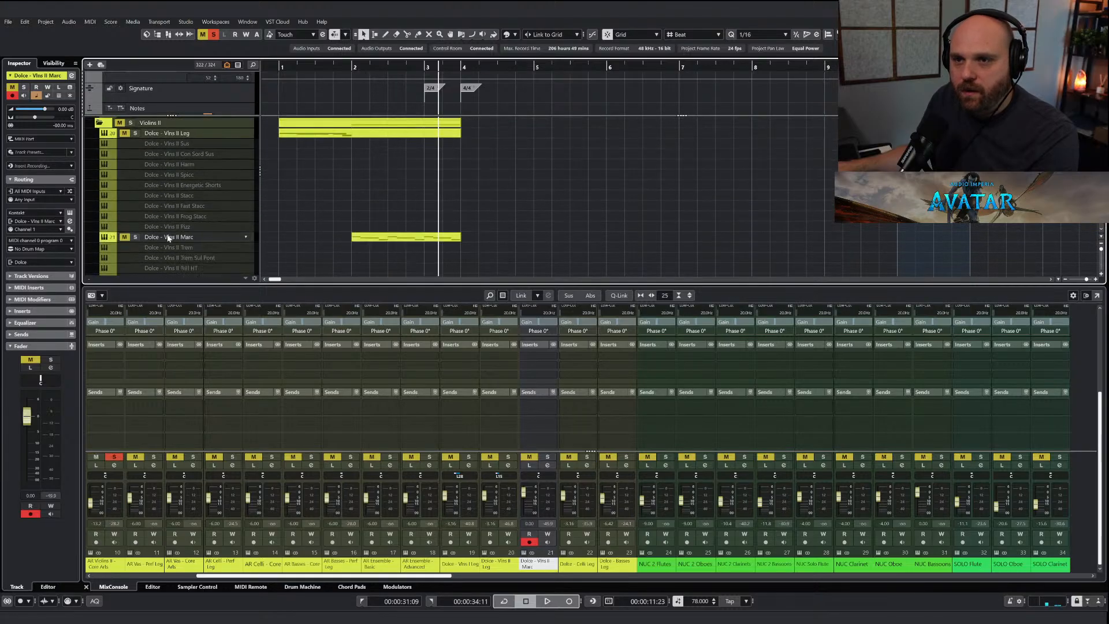
scroll(136, 249, "up", 1)
left_click(354, 67)
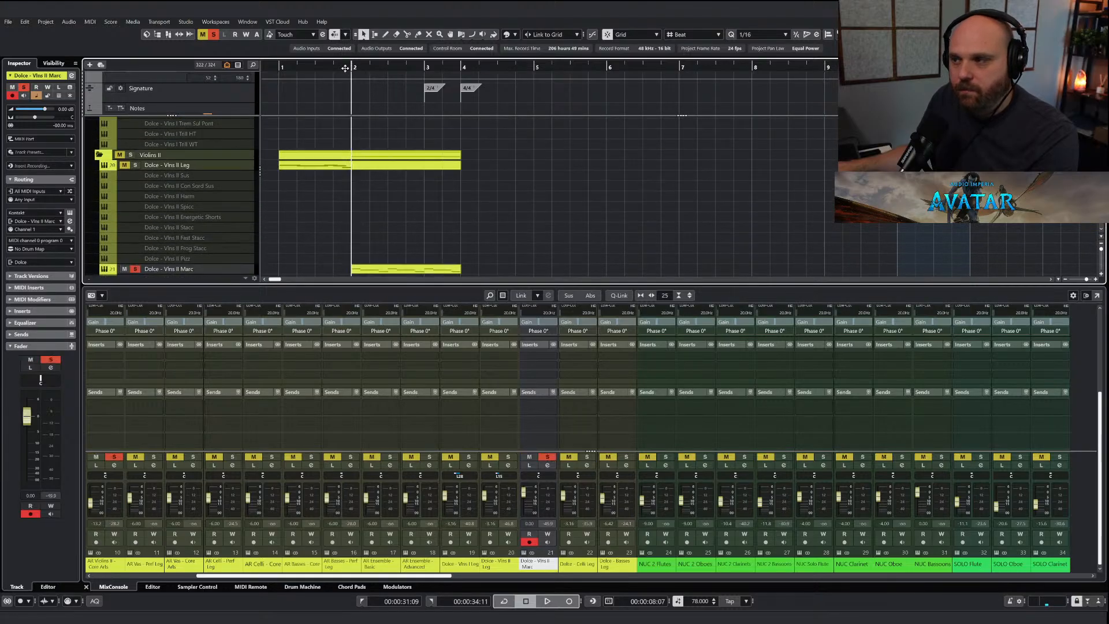
key("space")
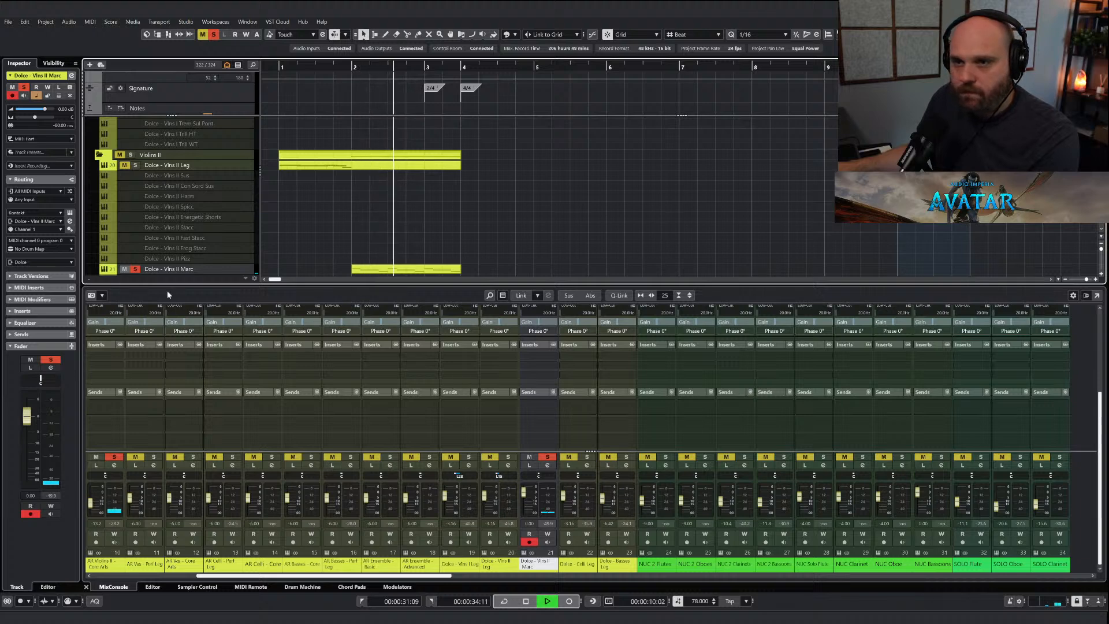
left_click_drag(525, 494, 525, 494)
key("space")
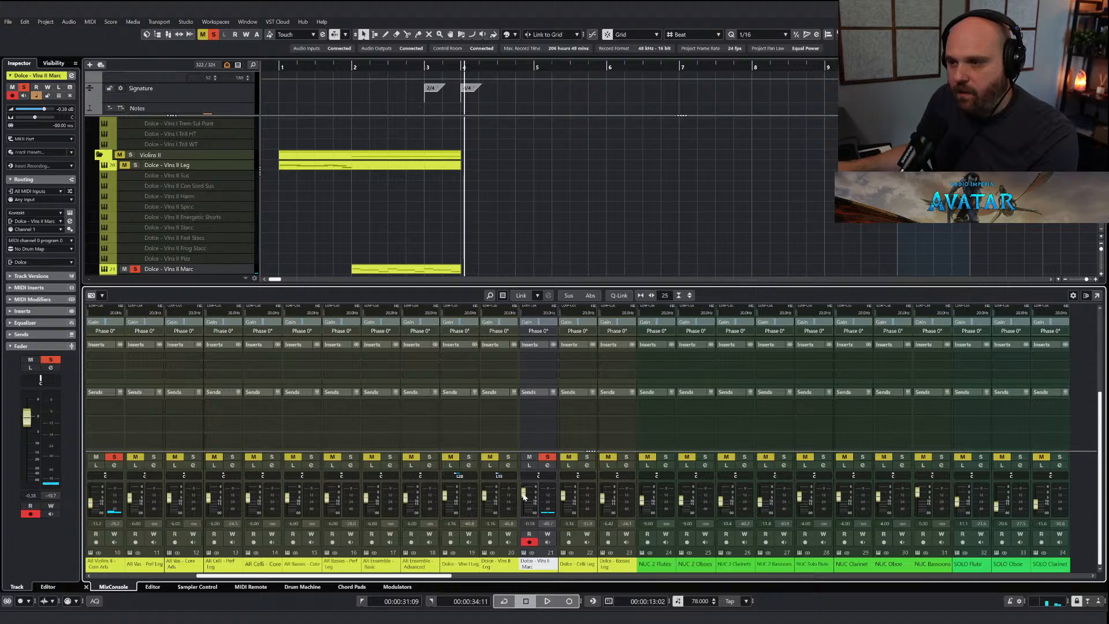
Clear all track solos and play the full arrangement from bar 1.
left_click(213, 34)
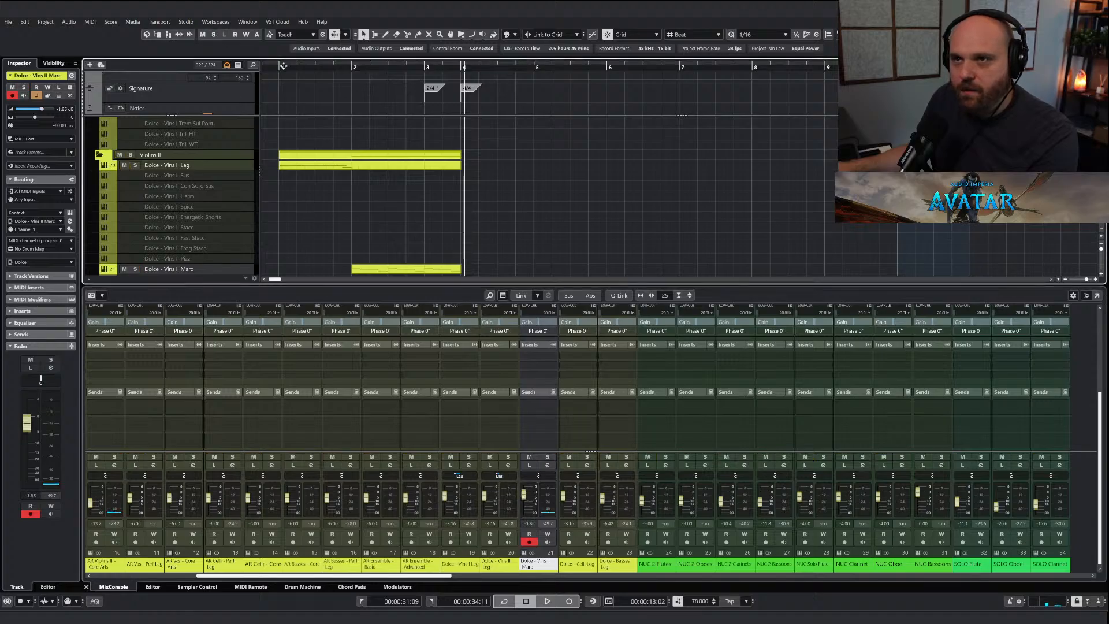
key("Home")
key("space")
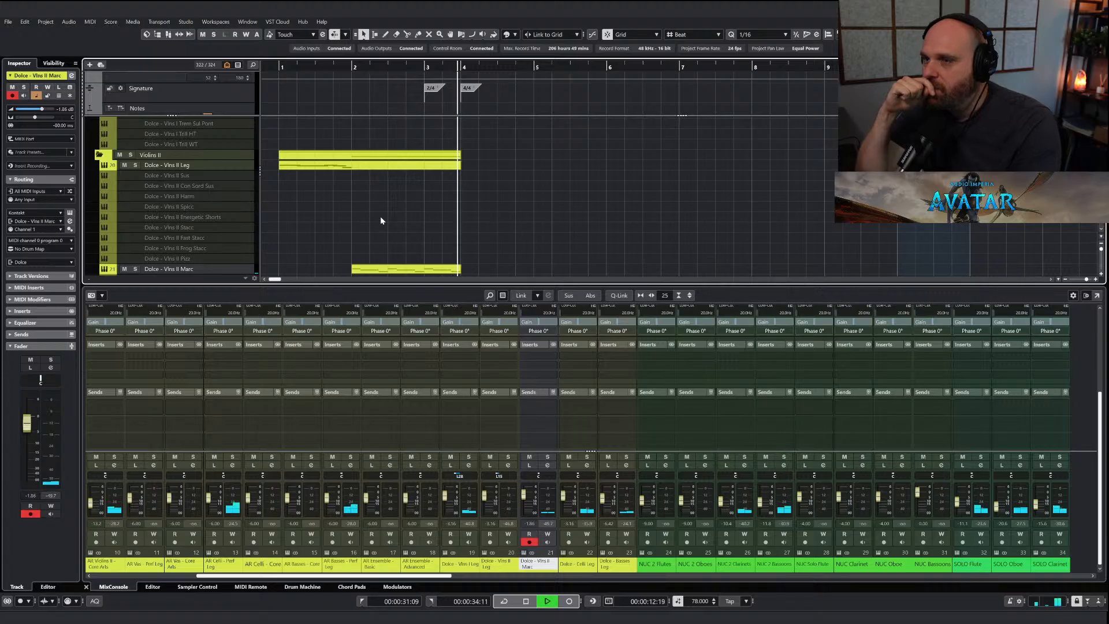
scroll(387, 203, "down", 3)
scroll(387, 200, "down", 10)
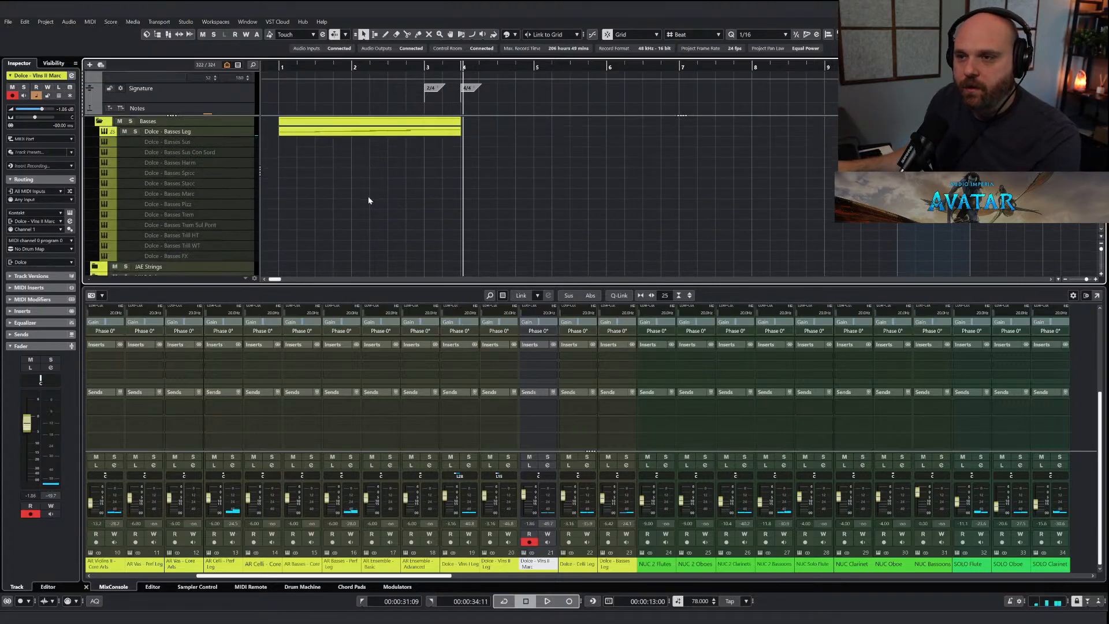
Copy all the notes of the AR Violins II - Core Arts clip and return to the arrangement.
left_click(358, 253)
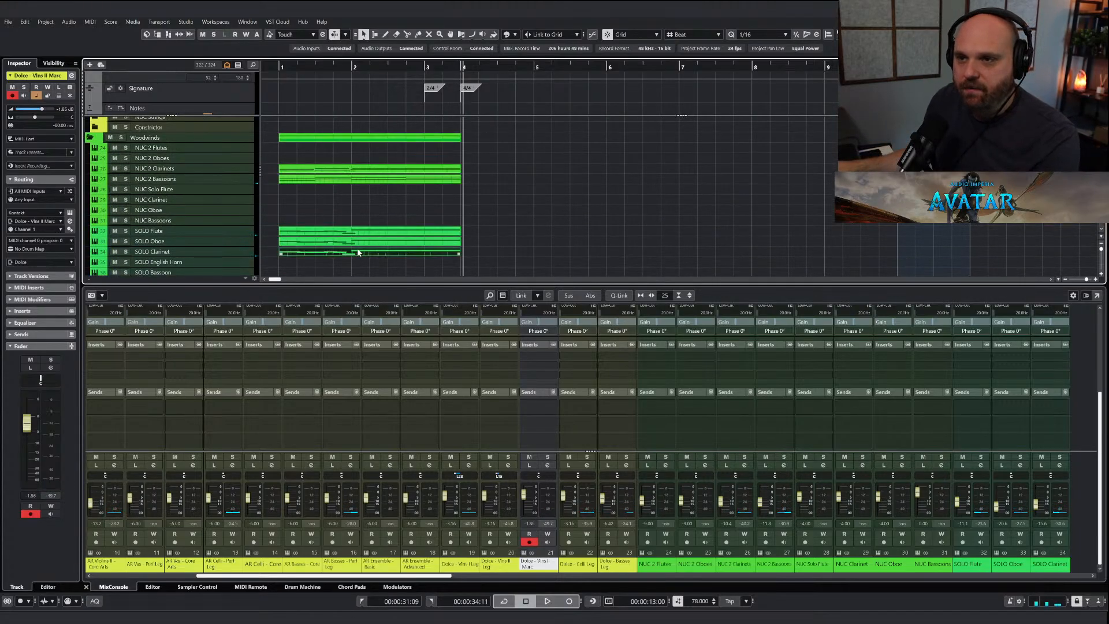
scroll(301, 217, "up", 3)
scroll(300, 215, "down", 2)
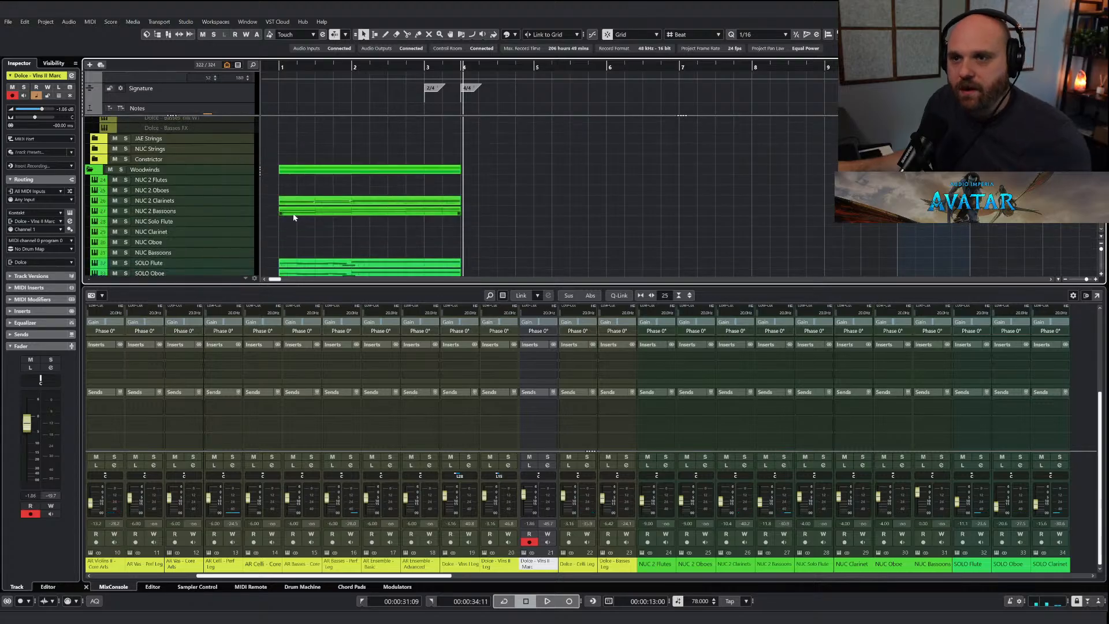
scroll(294, 217, "down", 2)
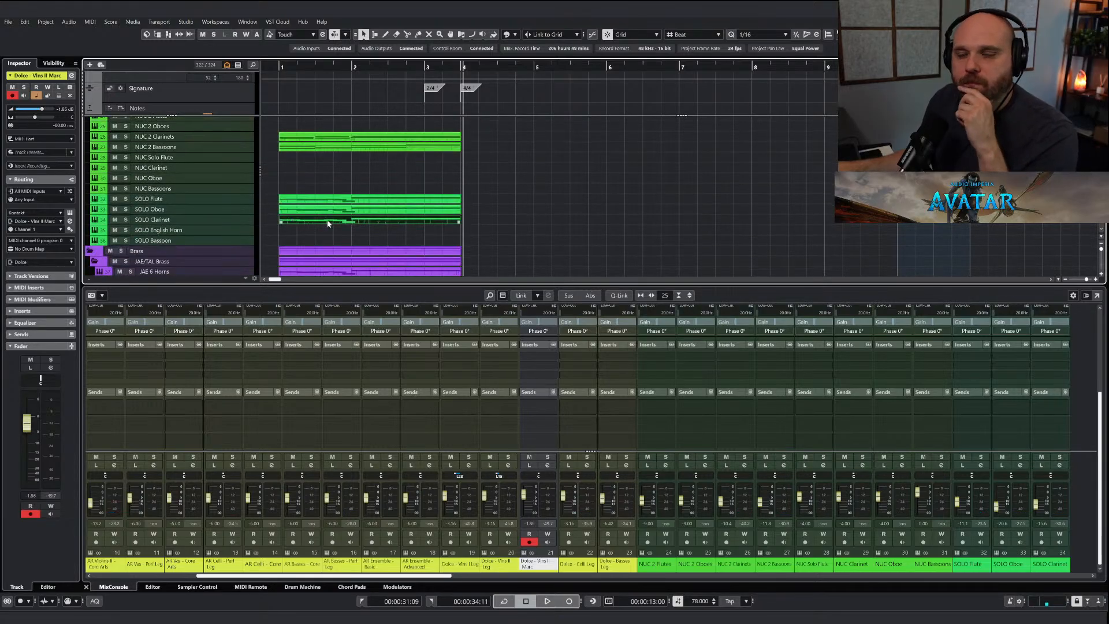
scroll(339, 202, "up", 10)
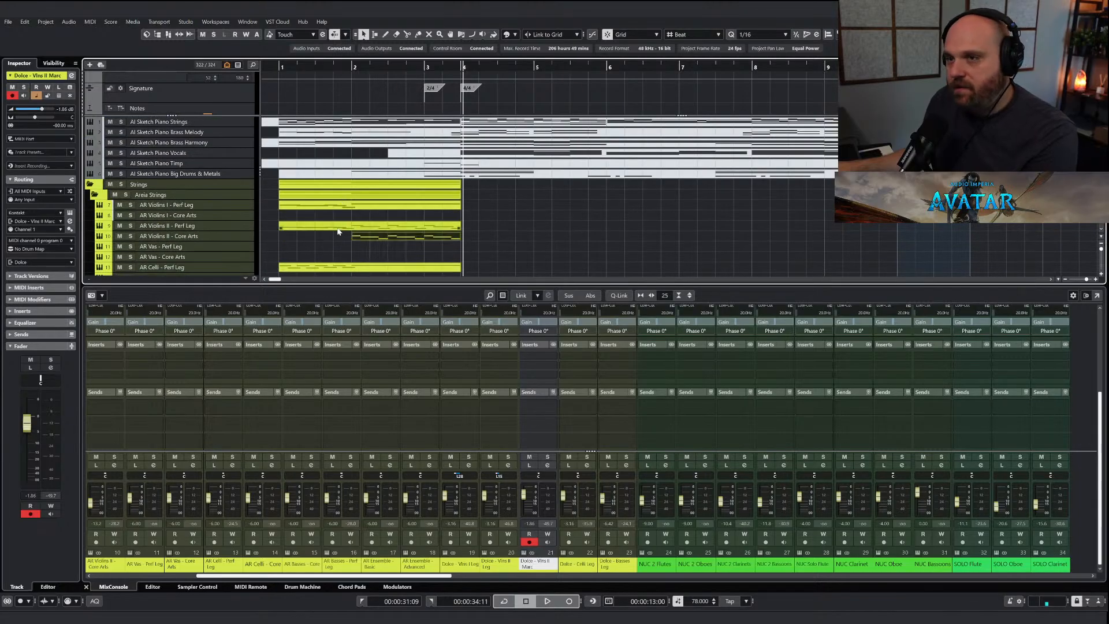
double_click(287, 227)
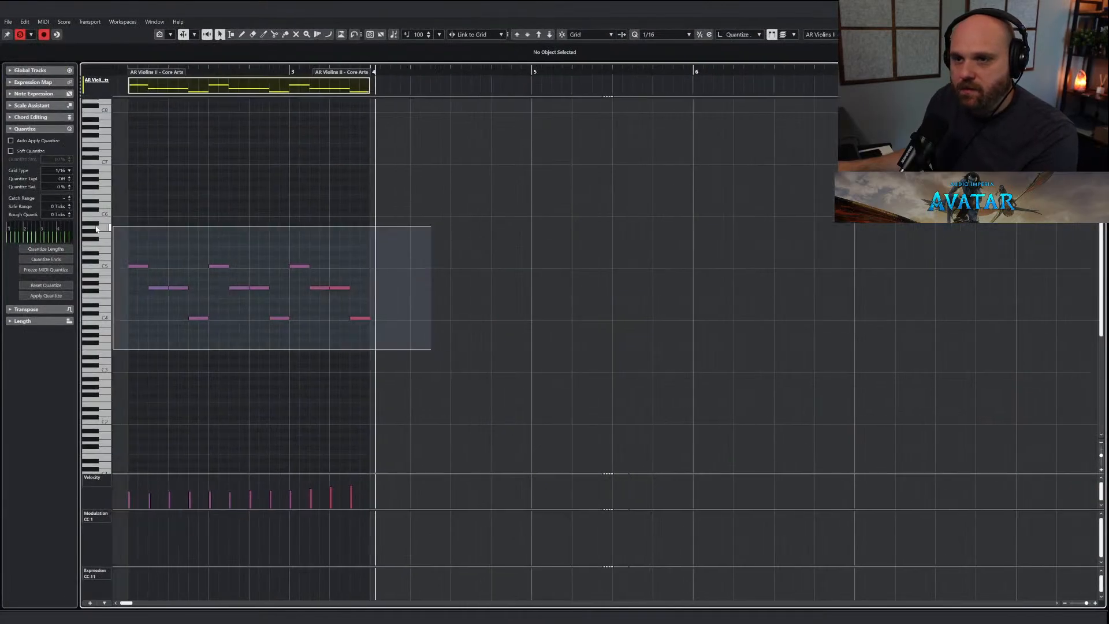
key("Escape")
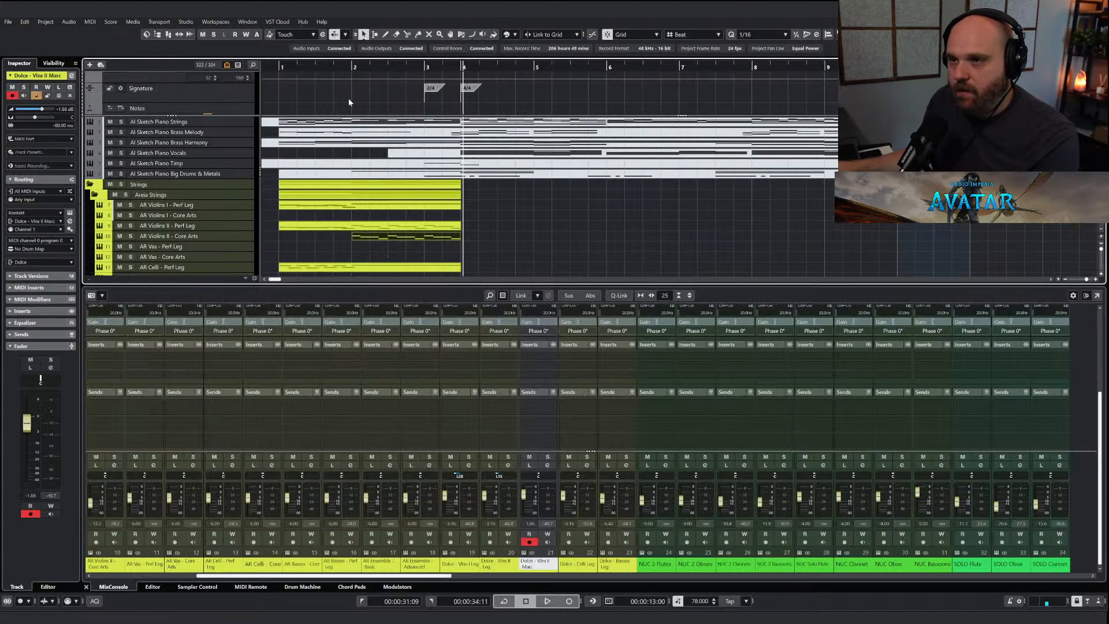
Replace the SOLO Clarinet clip's notes from bar 2 onward with the copied violins II pattern.
scroll(341, 168, "down", 15)
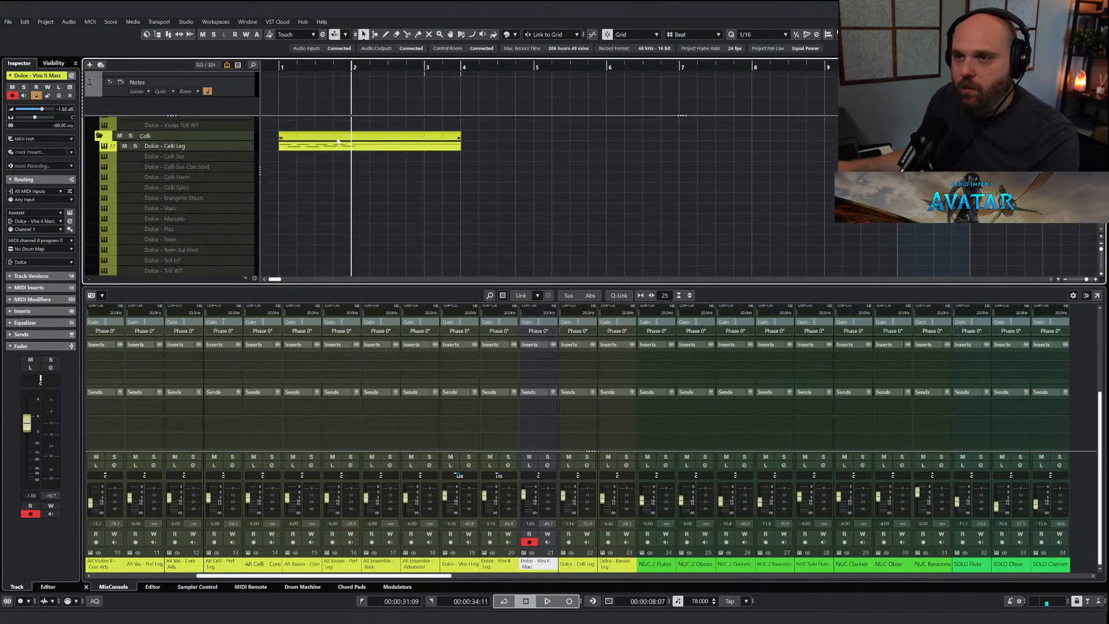
scroll(358, 212, "down", 8)
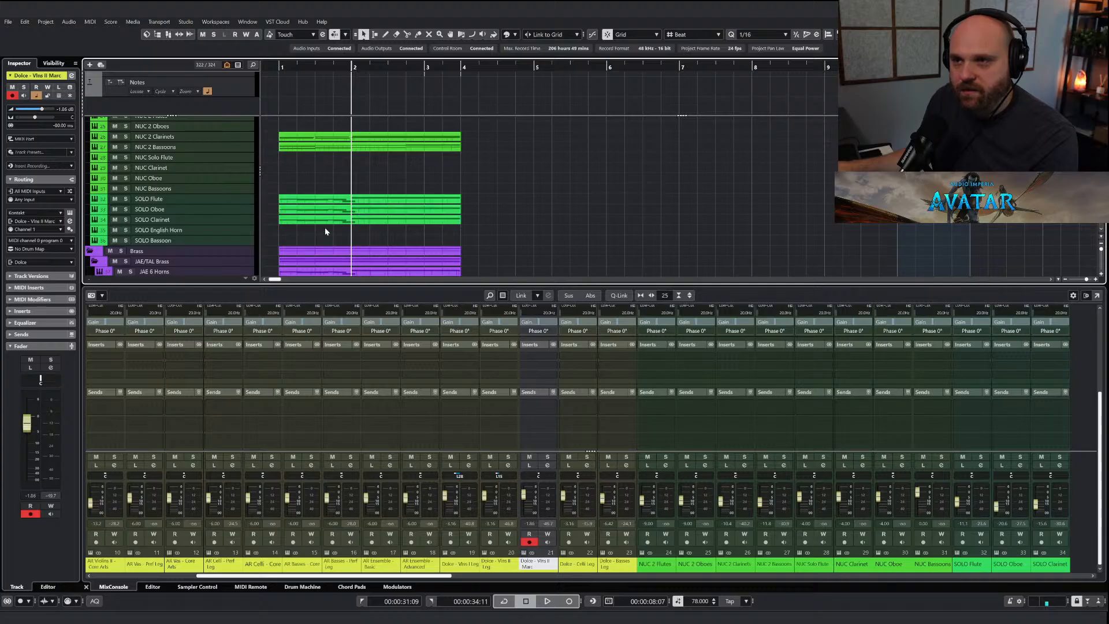
left_click(186, 220)
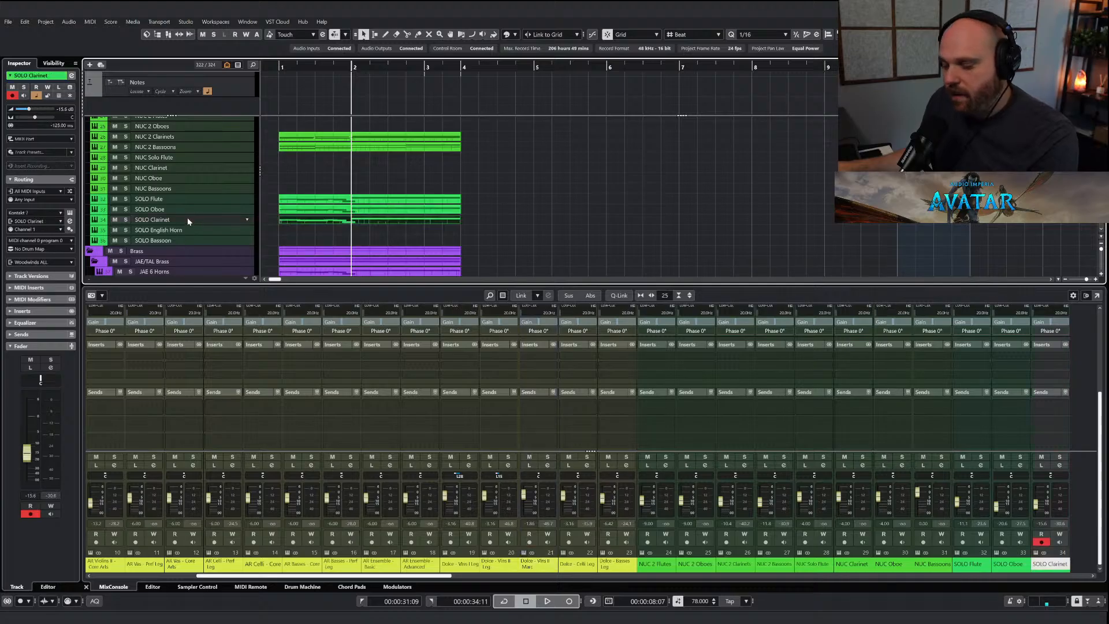
key("Return")
left_click_drag(330, 232, 397, 301)
key("Delete")
key("ctrl+v")
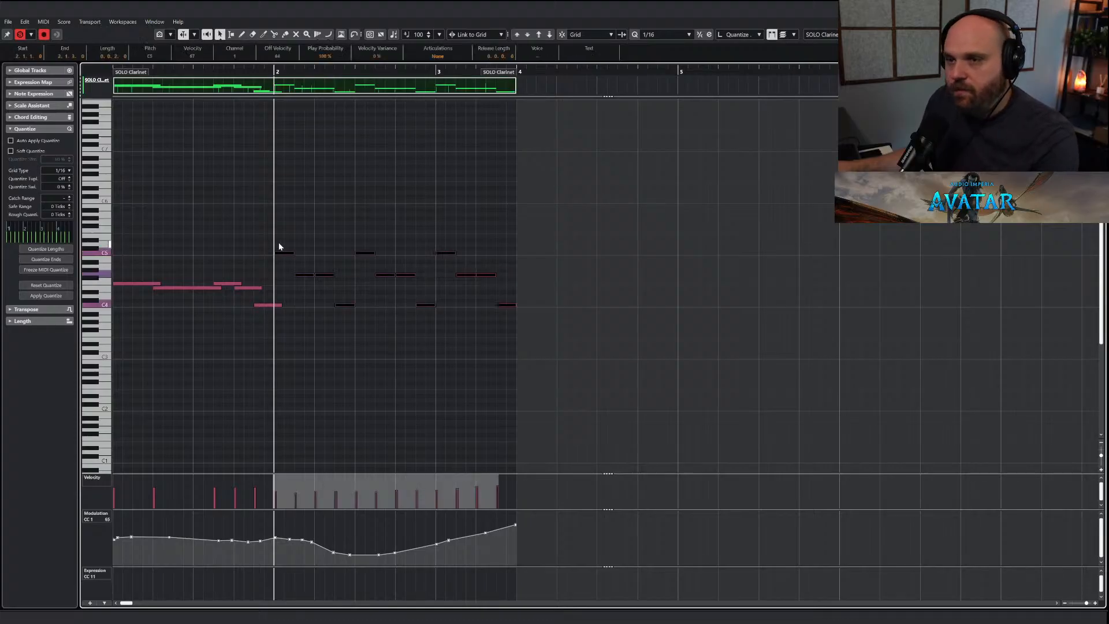
Play the pasted clarinet line, redraw its CC 1 modulation curve through bars 2 and 3 and return to the arrangement.
key("space")
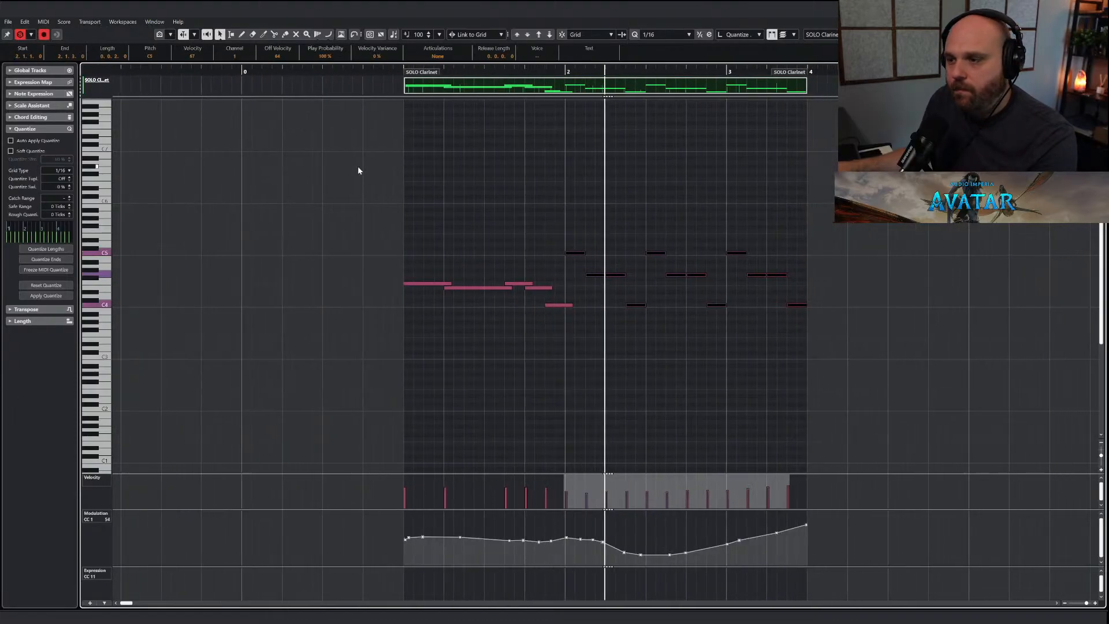
right_click(599, 345)
left_click(601, 335)
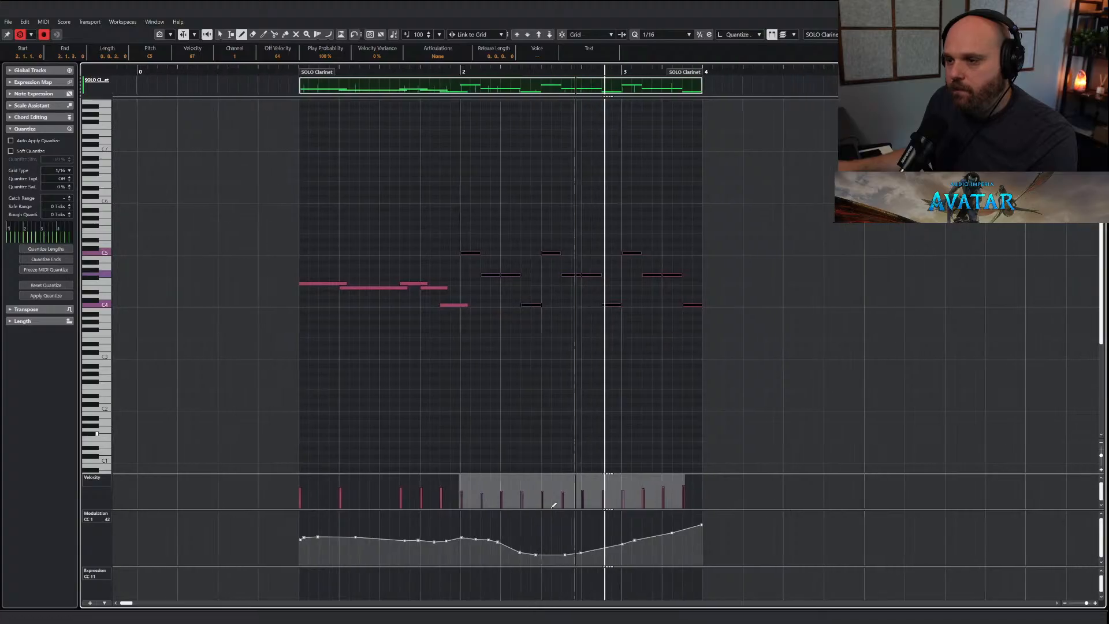
left_click_drag(413, 535, 662, 526)
key("Return")
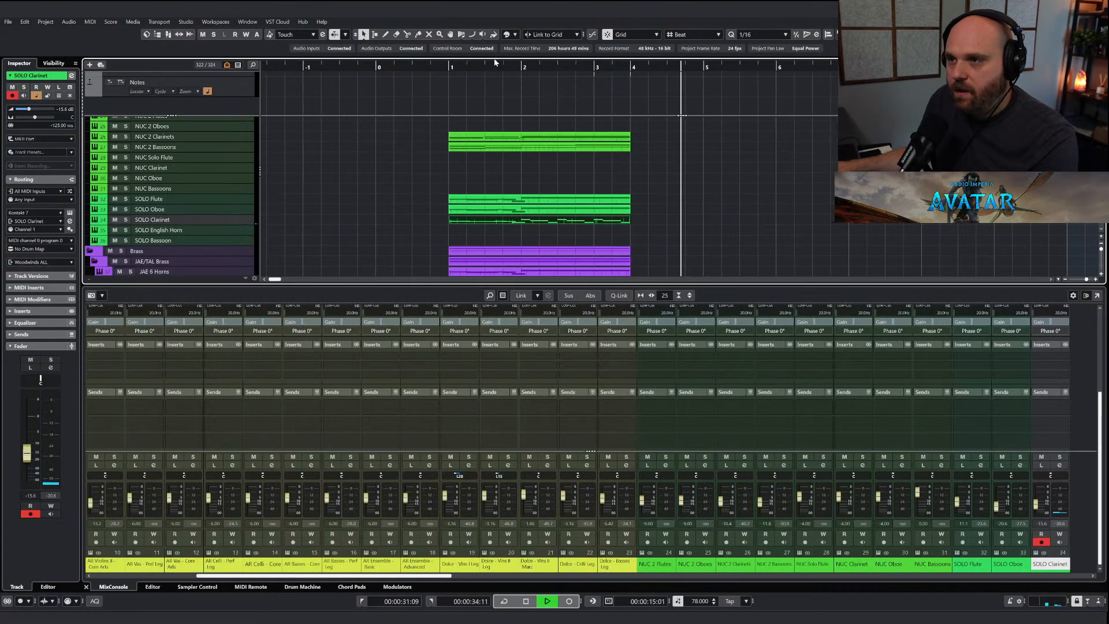
Solo the Woodwinds folder and play the group from bar 1.
left_click_drag(507, 64, 448, 74)
scroll(125, 199, "up", 3)
key("space")
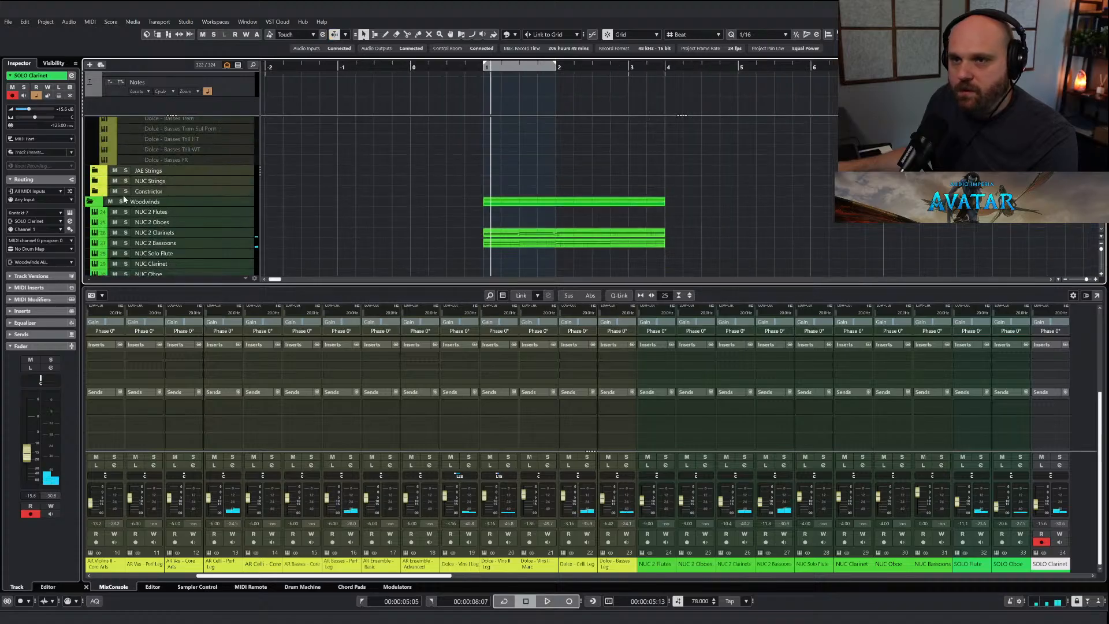
left_click(119, 201)
key("space")
scroll(119, 202, "down", 3)
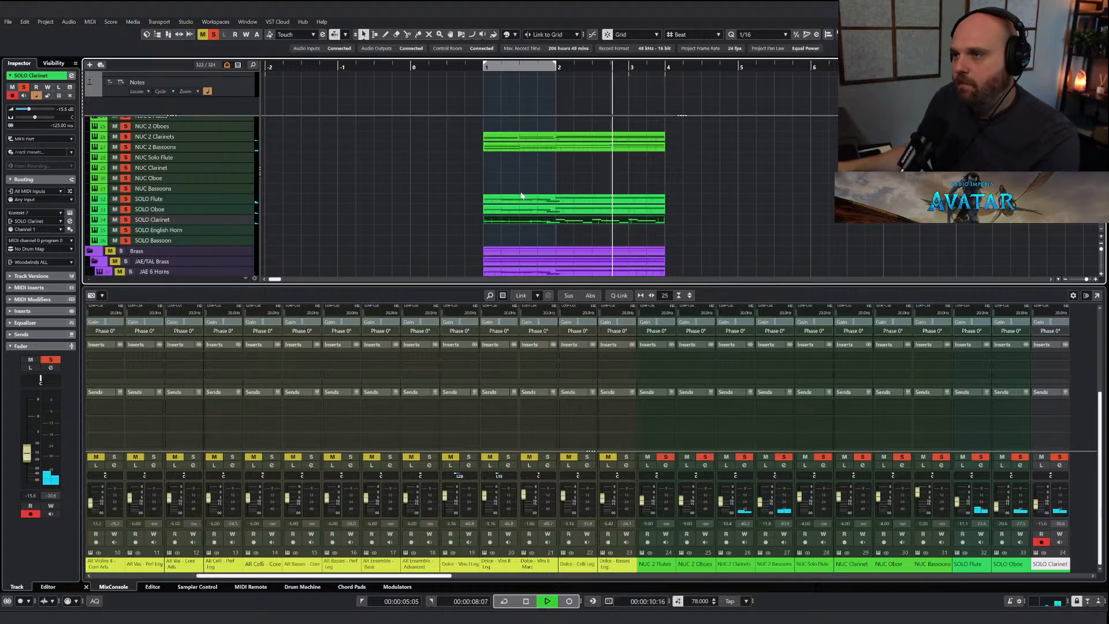
Stop playback and trim the ends of the first four note pairs in the NUC 2 Bassoons clip slightly, then return to the arrangement.
left_click(553, 149)
key("space")
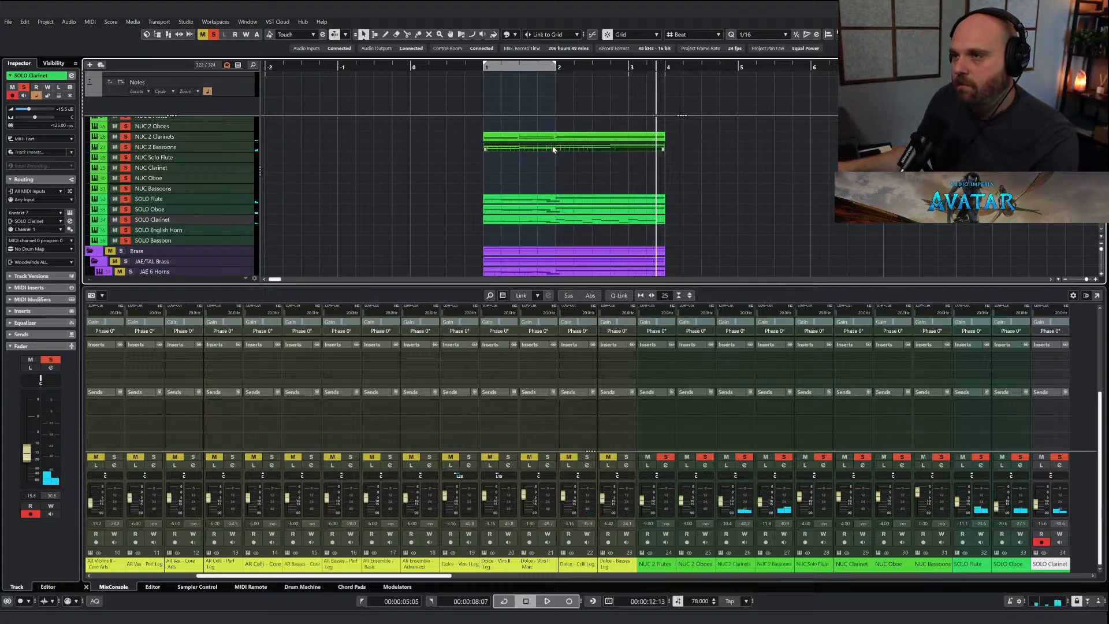
double_click(540, 155)
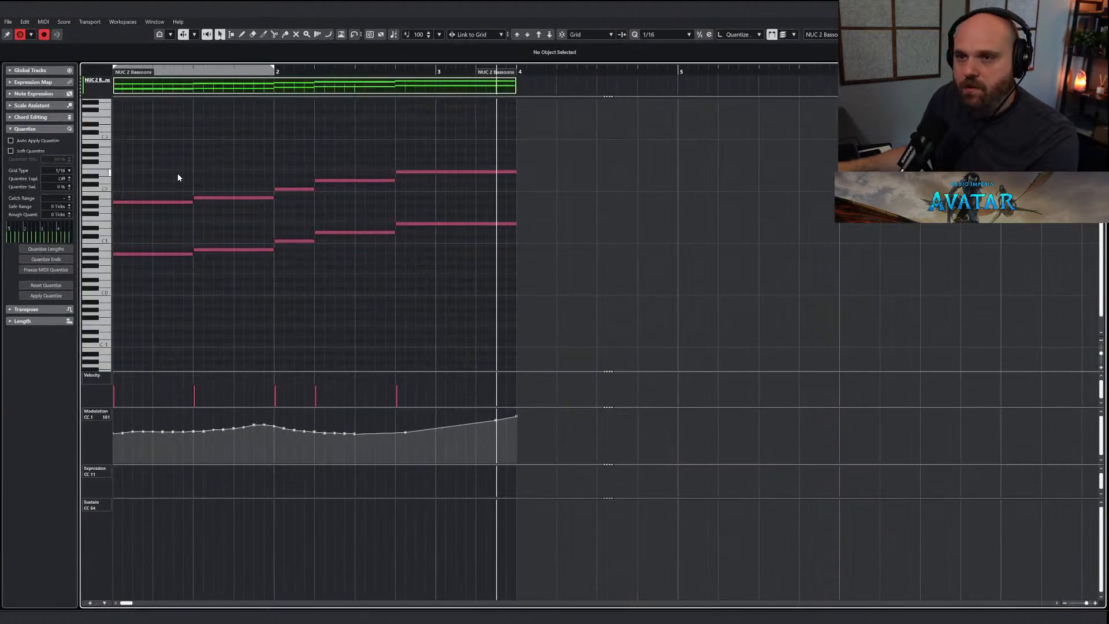
left_click_drag(178, 178, 362, 307)
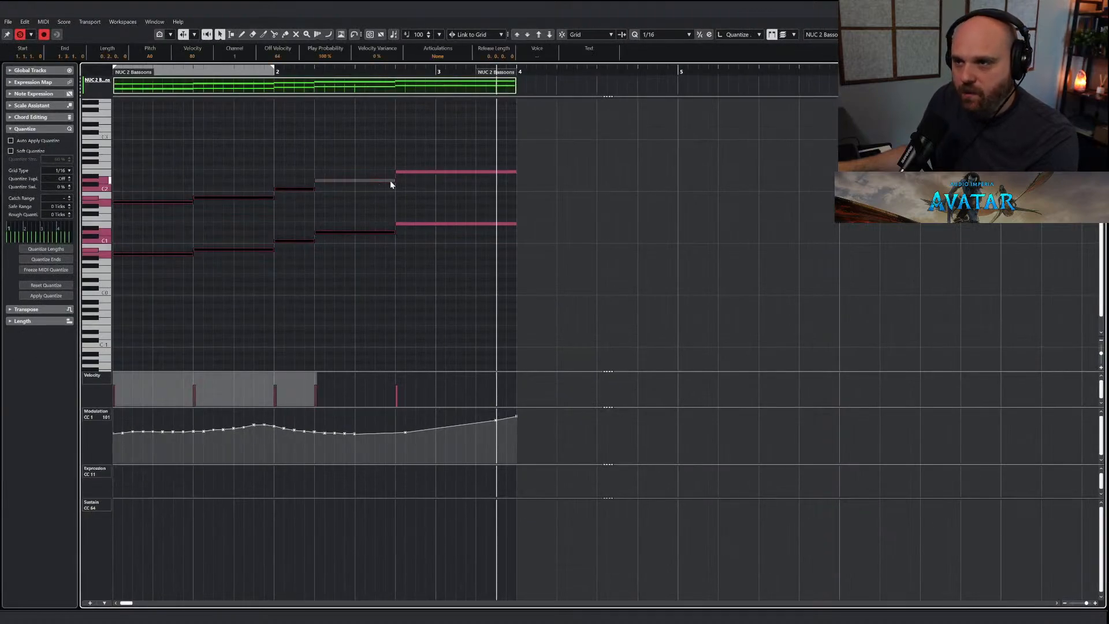
left_click_drag(395, 181, 391, 180)
left_click_drag(222, 184, 256, 254)
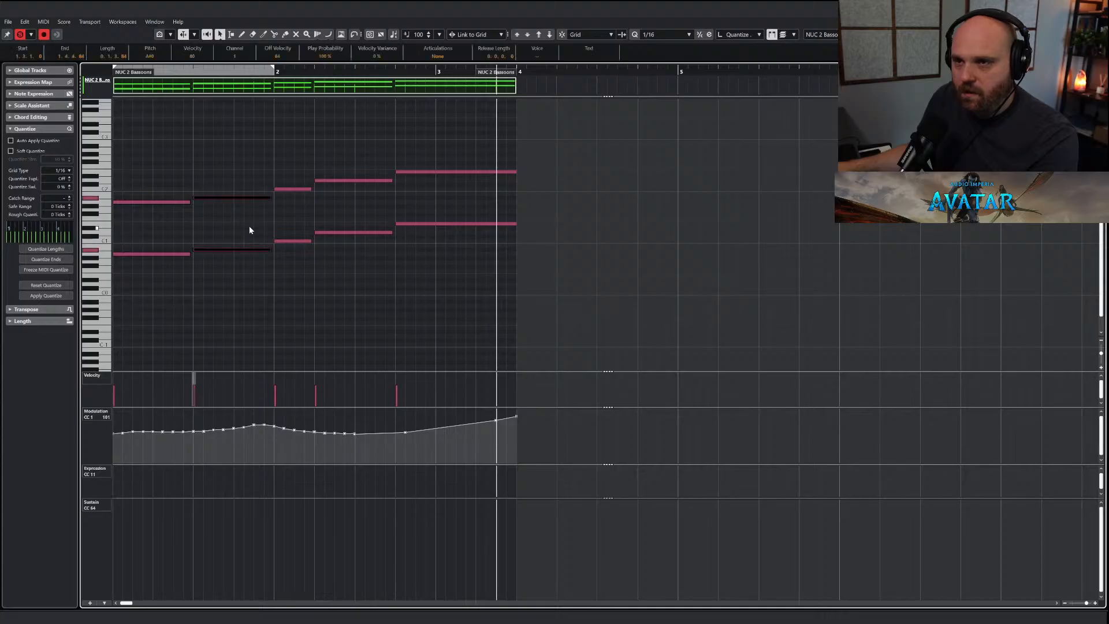
left_click_drag(271, 198, 268, 198)
left_click_drag(293, 175, 306, 245)
left_click_drag(385, 175, 388, 232)
key("Return")
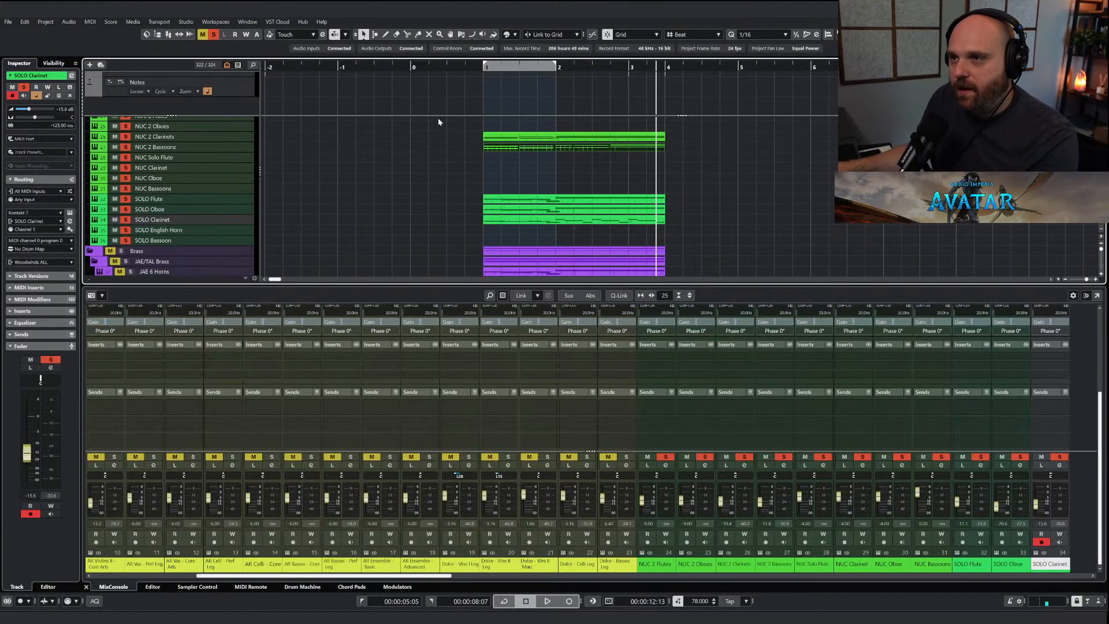
Clear all solos and play the full arrangement from bar 1.
left_click(486, 68)
left_click(213, 35)
key("space")
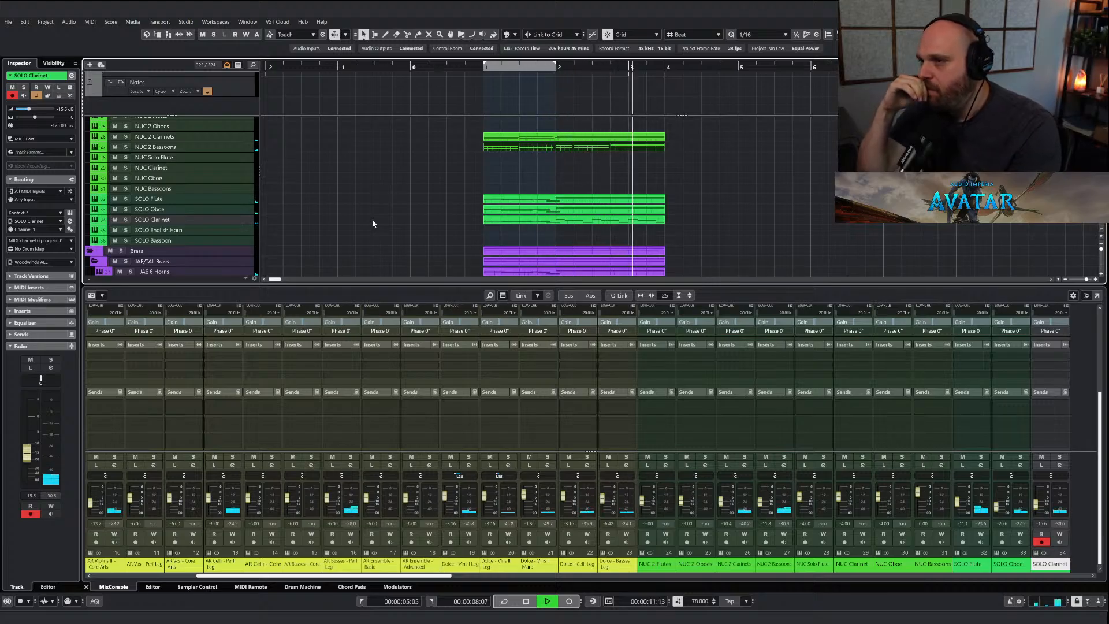
key("space")
Solo the SOLO Clarinet track and play its clip around the start of bar 2.
left_click(125, 220)
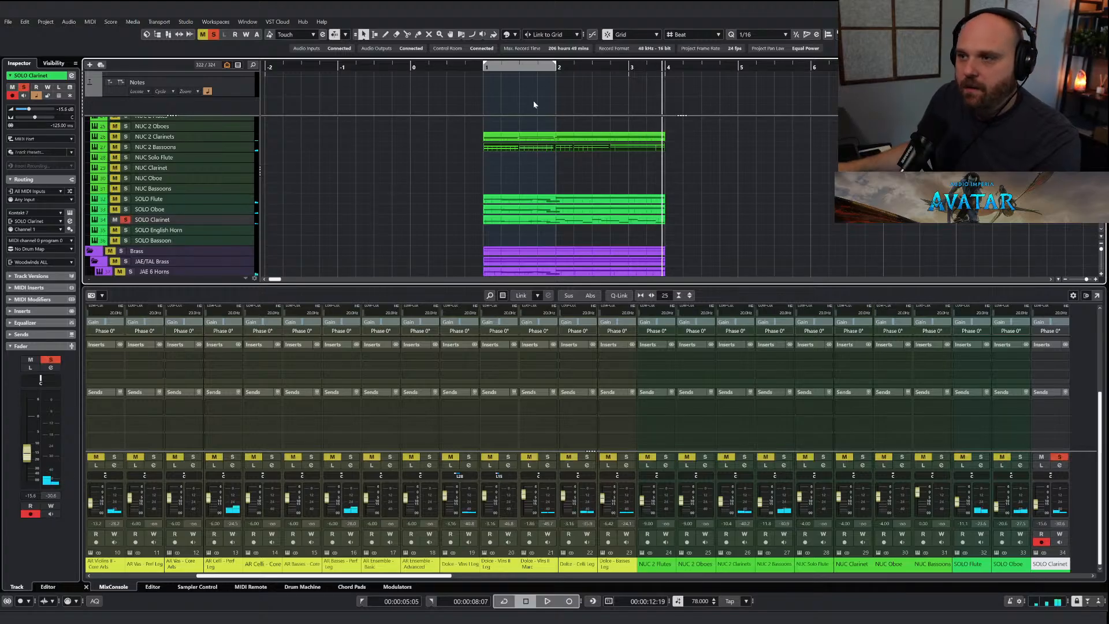
left_click(542, 65)
key("space")
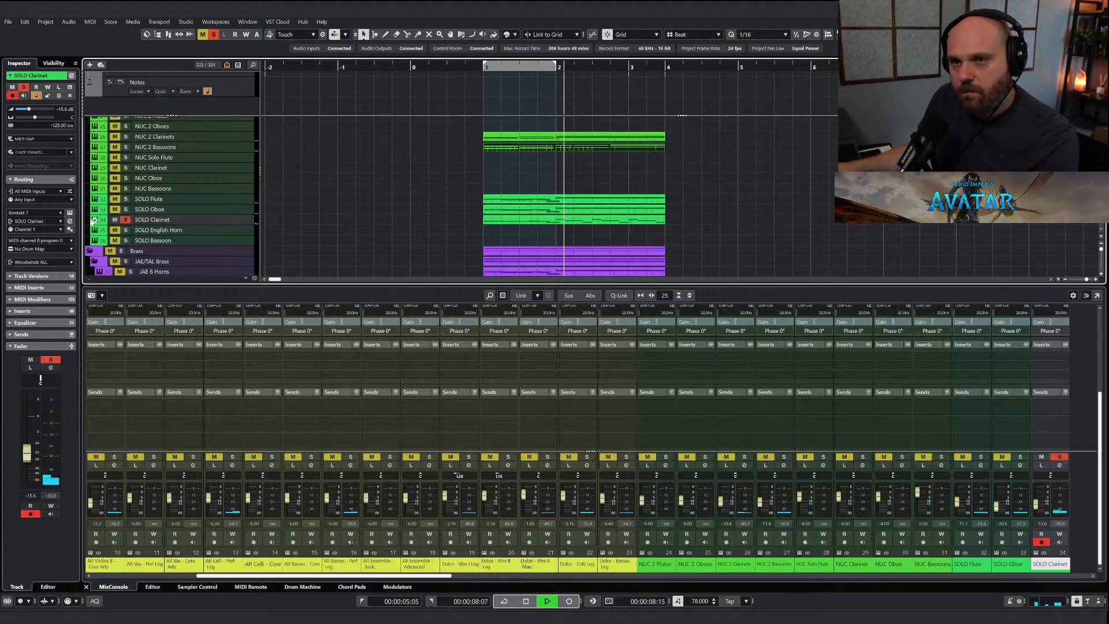
left_click(536, 221)
key("space")
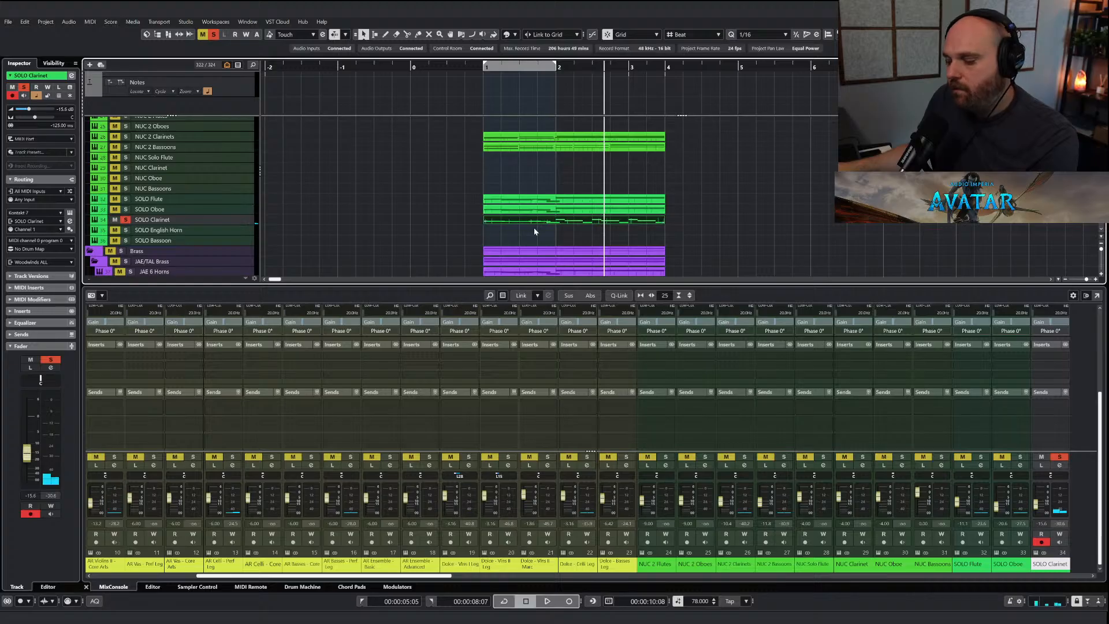
Draw a CC 11 expression curve in the SOLO Clarinet clip falling from about 99 at bar 1 to 60 at bar 2.
key("Return")
right_click(415, 239)
left_click(404, 234)
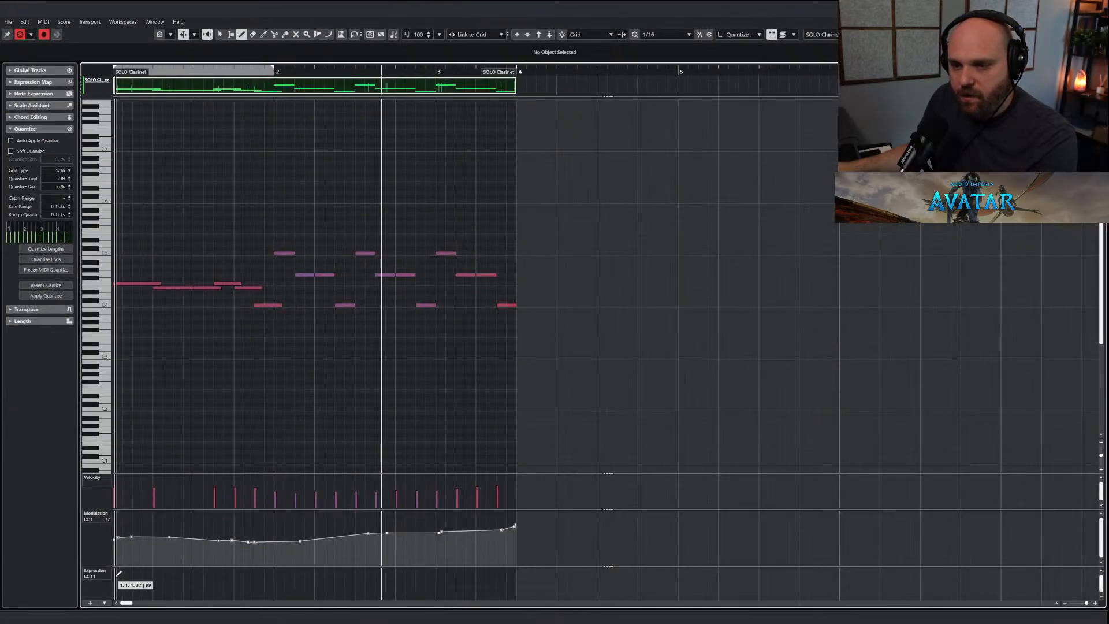
left_click_drag(119, 573, 275, 585)
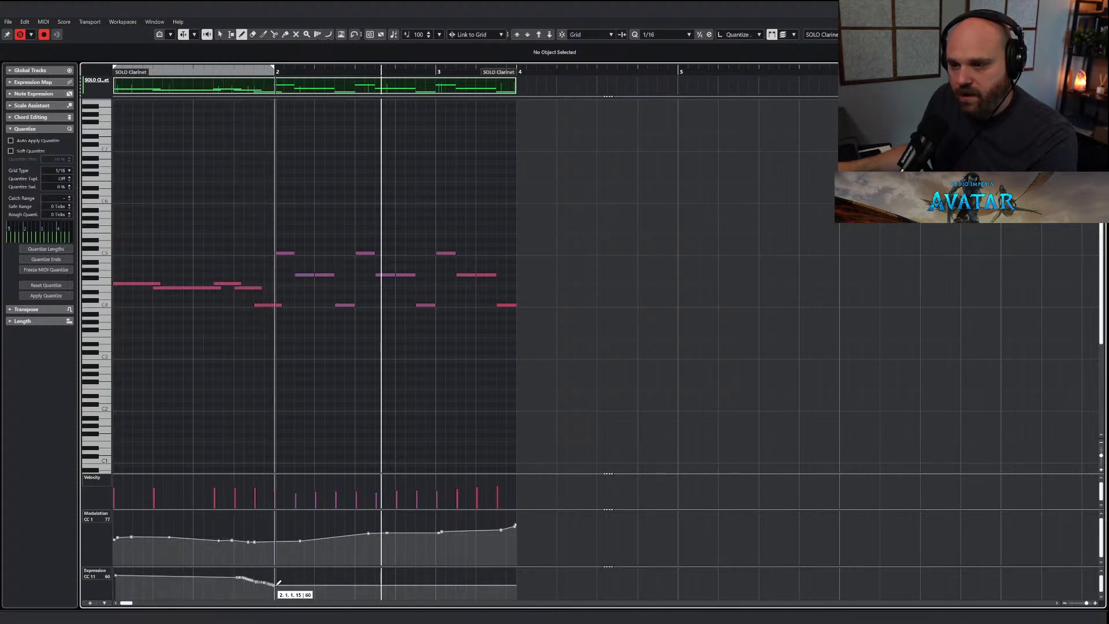
right_click(268, 346)
left_click(268, 348)
key("Return")
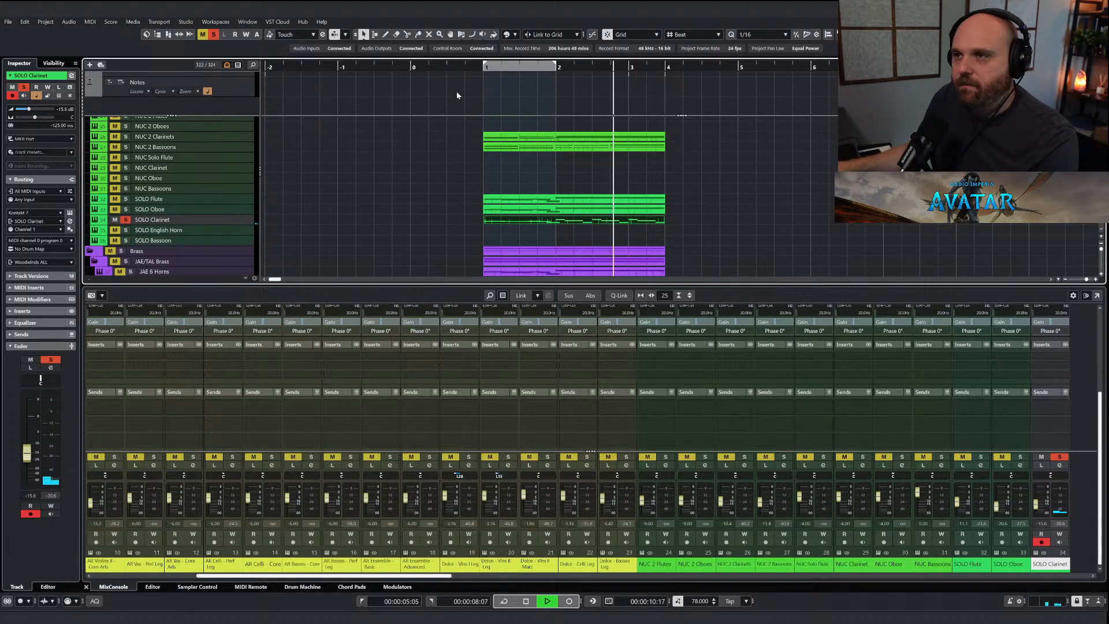
Play the soloed clarinet from bar 1 and clear all solos to hear it within the full arrangement.
left_click(469, 67)
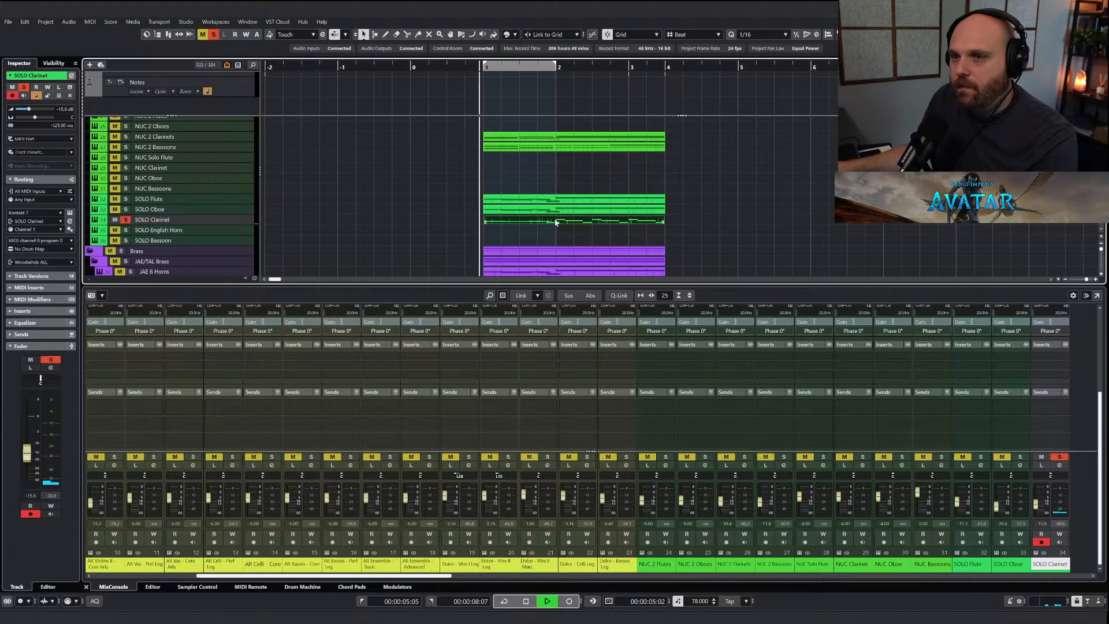
left_click(219, 35)
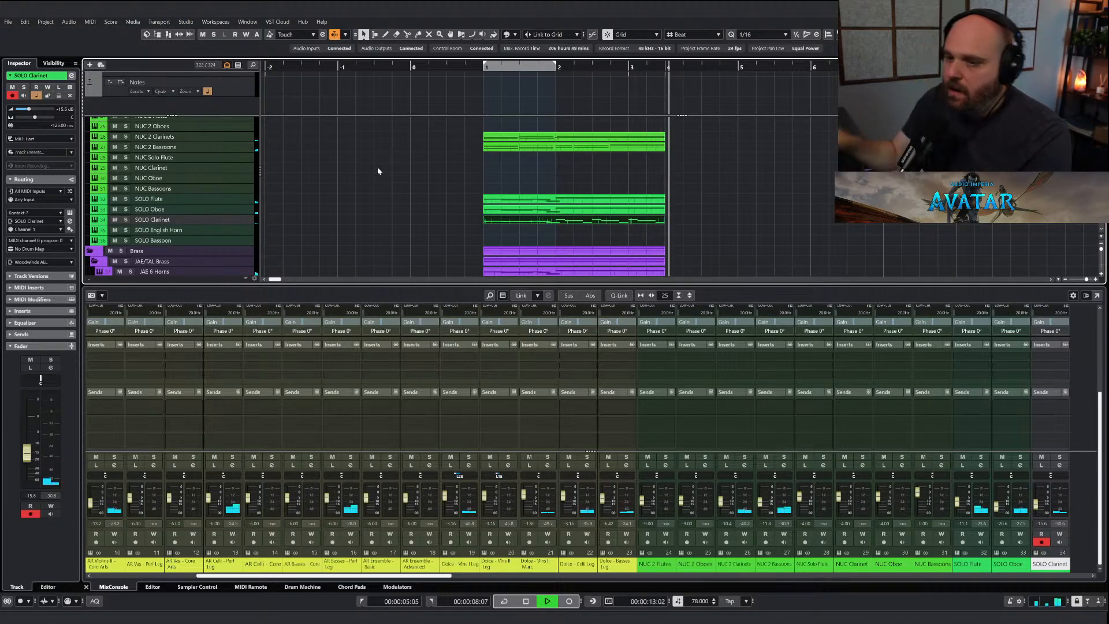
key("space")
Copy the AR Celli - Perf Leg clip onto the AR Vas - Perf Leg track at bar 1.
scroll(287, 511, "left", 5)
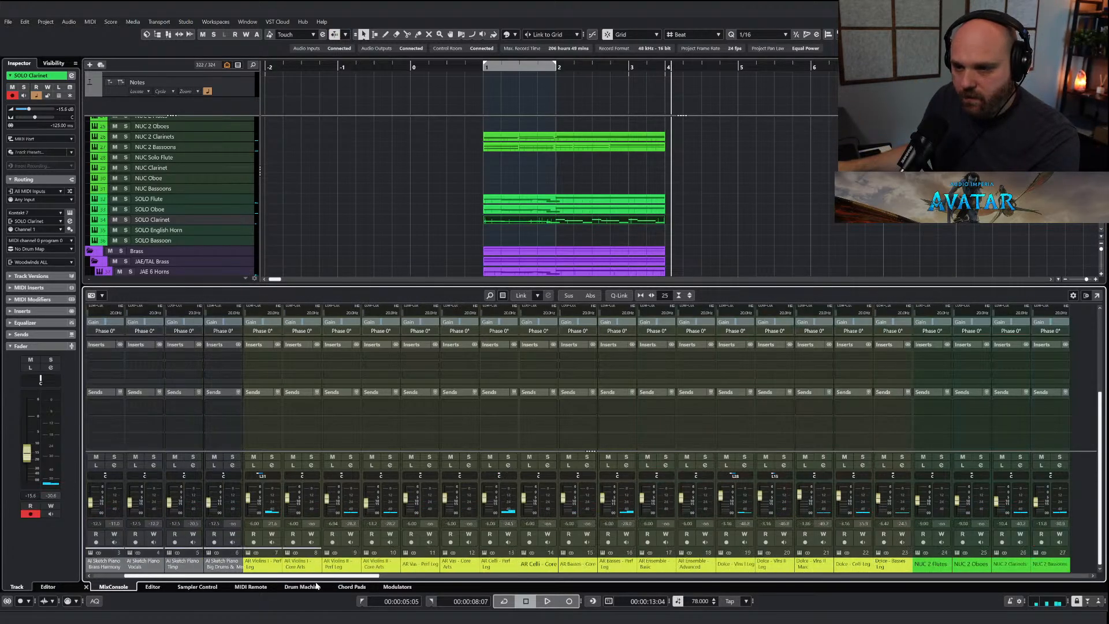
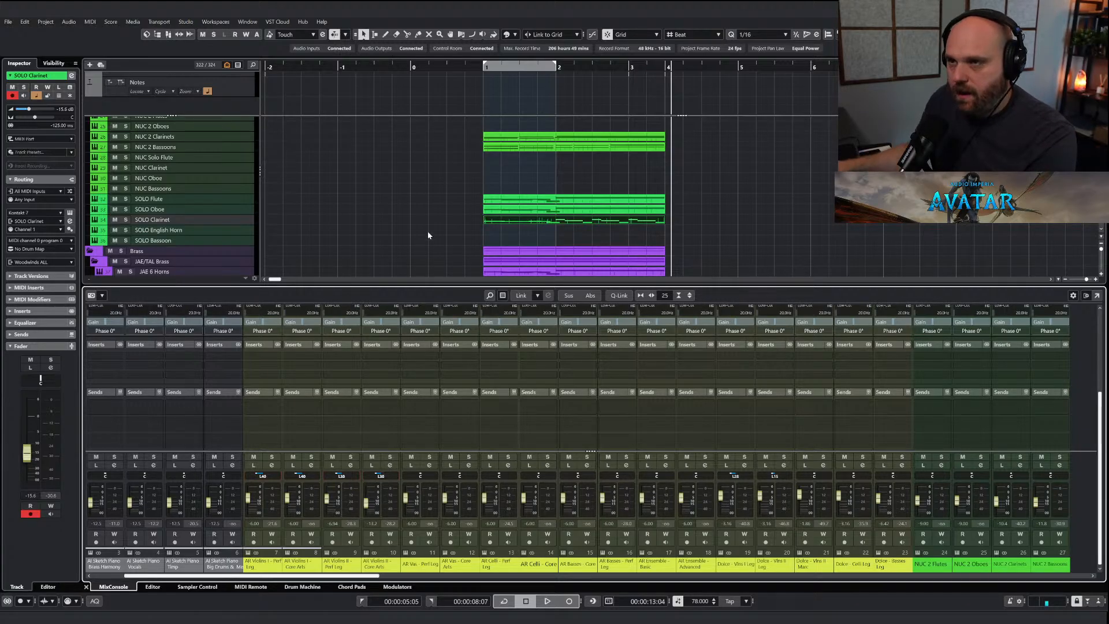
scroll(428, 231, "up", 10)
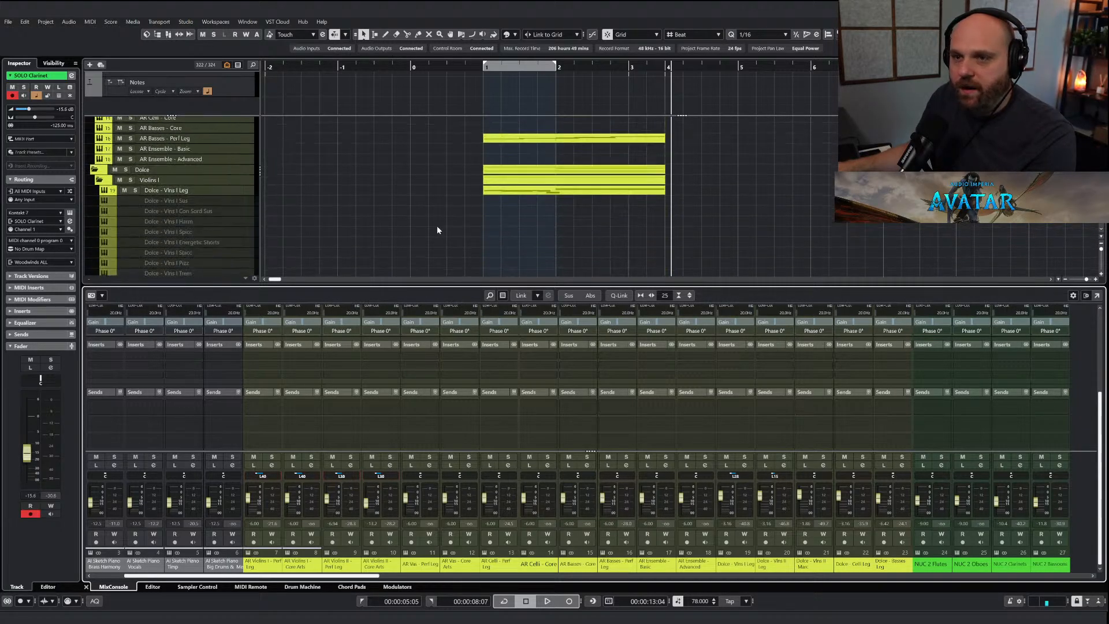
scroll(433, 230, "up", 5)
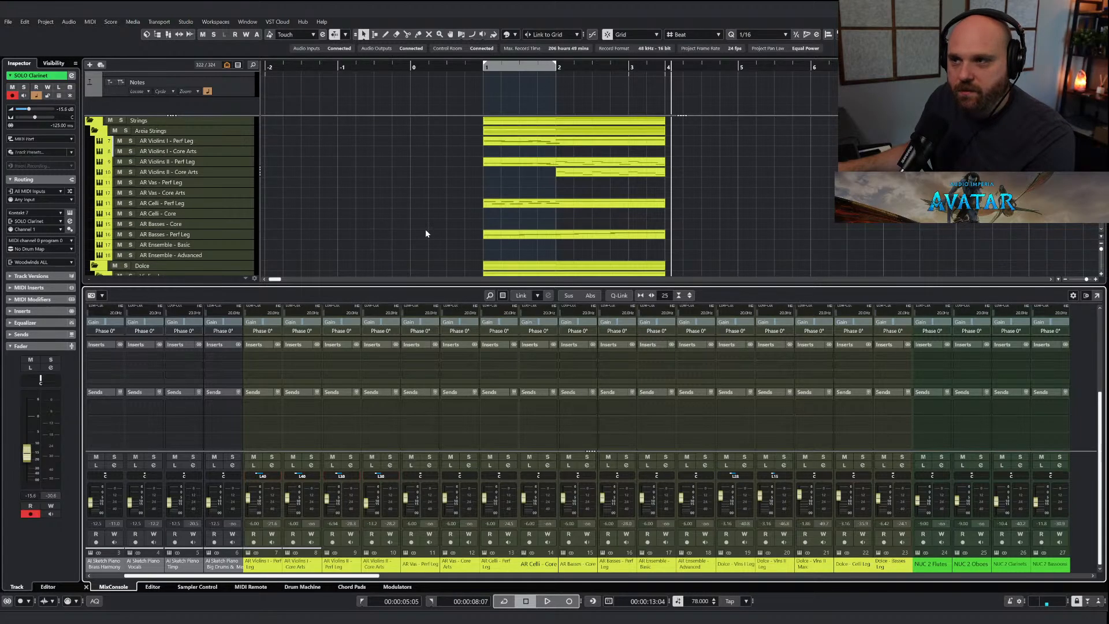
left_click(493, 205)
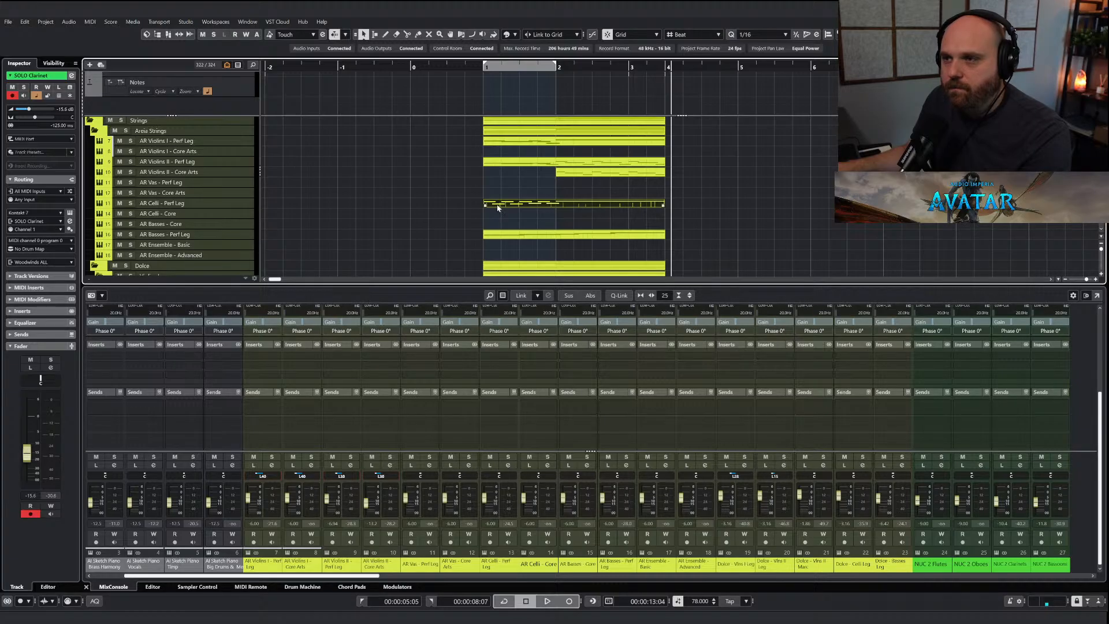
left_click_drag(498, 205, 497, 184)
Solo AR Vas - Perf Leg, play it from bar 1 and add AR Celli - Perf Leg to the solo.
left_click(130, 182)
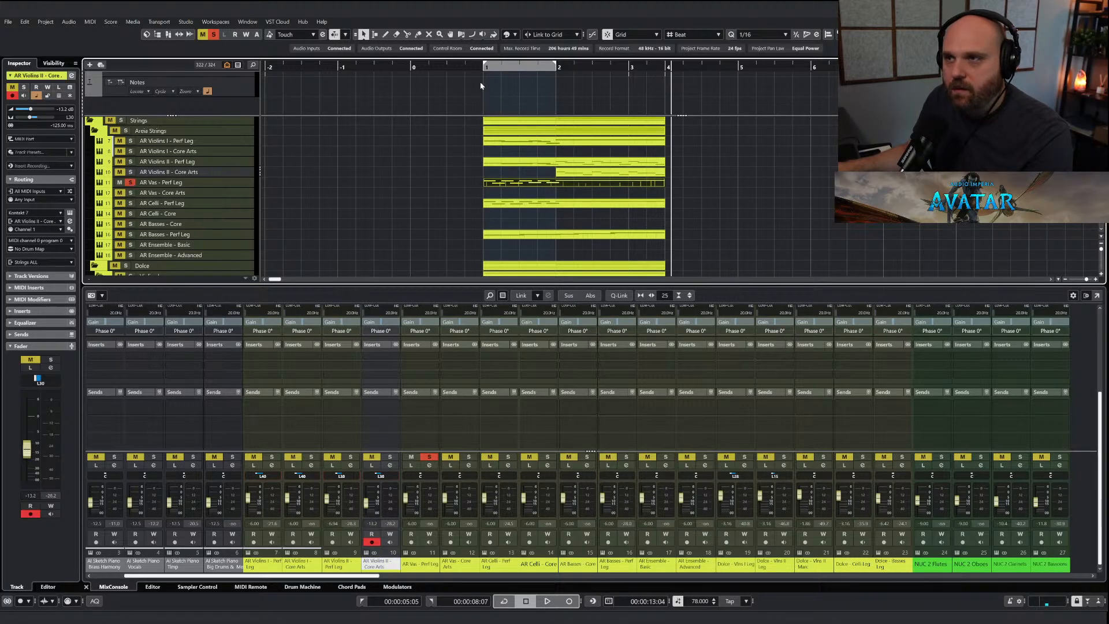
key("space")
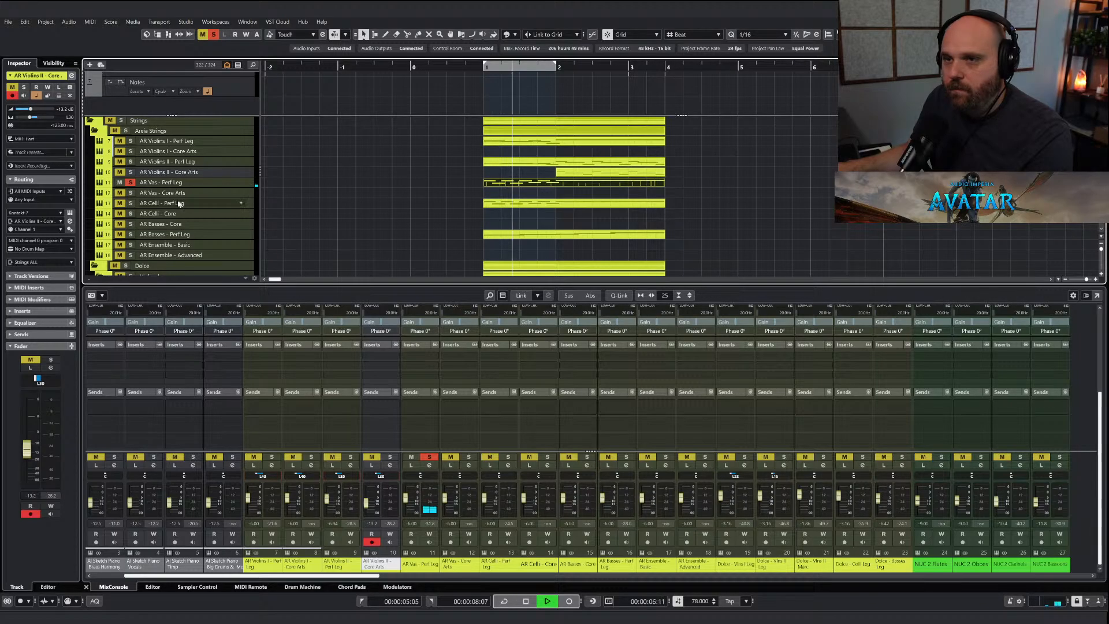
left_click(130, 204)
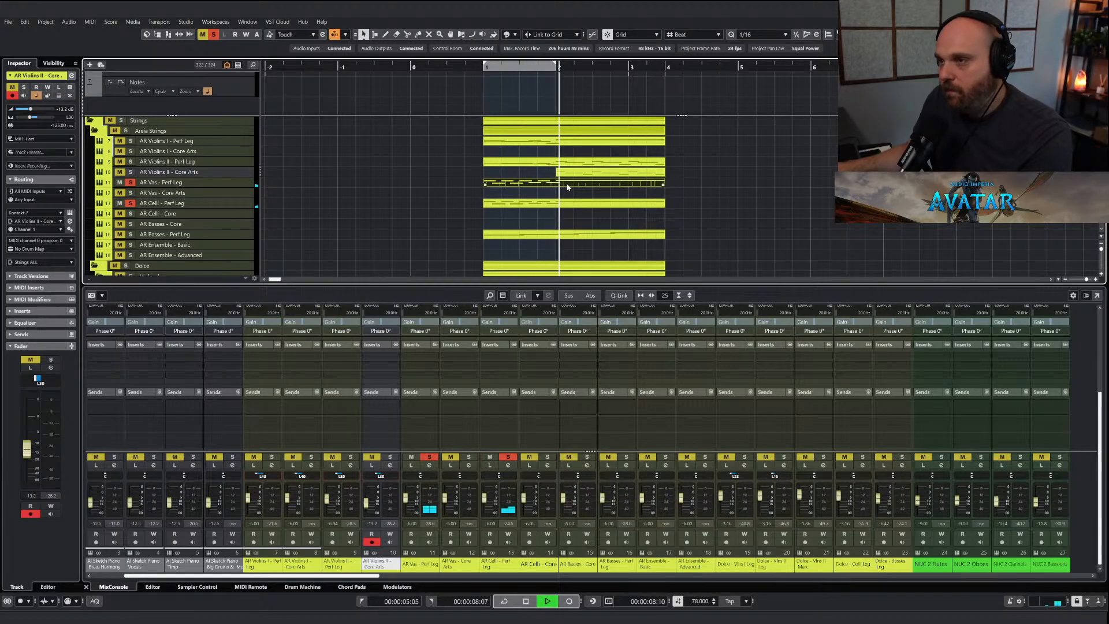
Raise the long note starting at bar 2 in the AR Vas - Perf Leg clip to C4 and return to the arrangement.
double_click(565, 185)
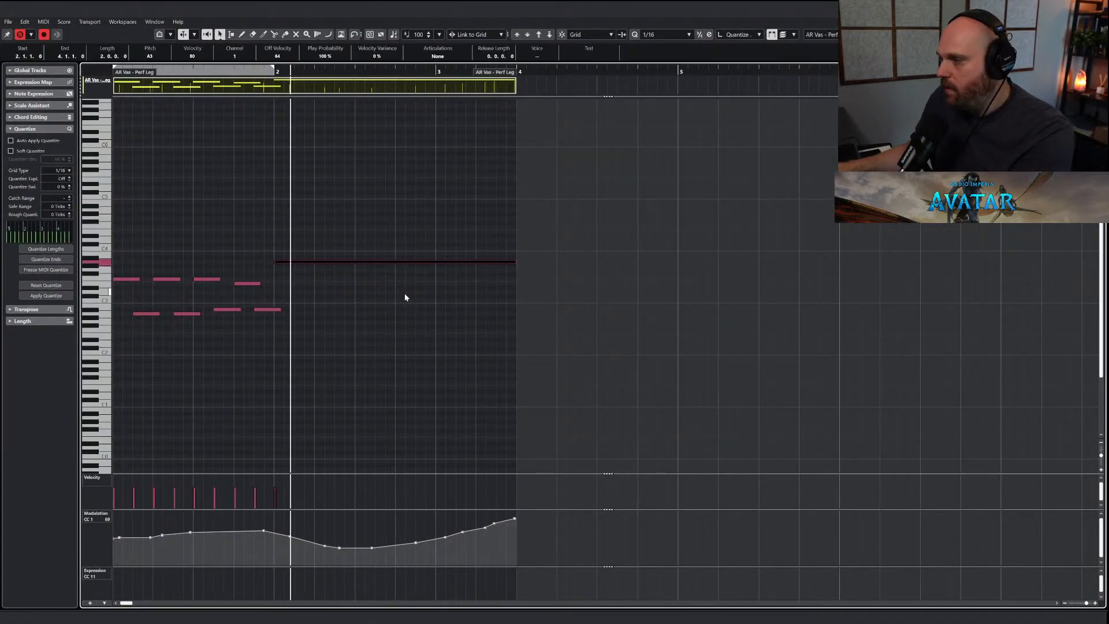
key("Up")
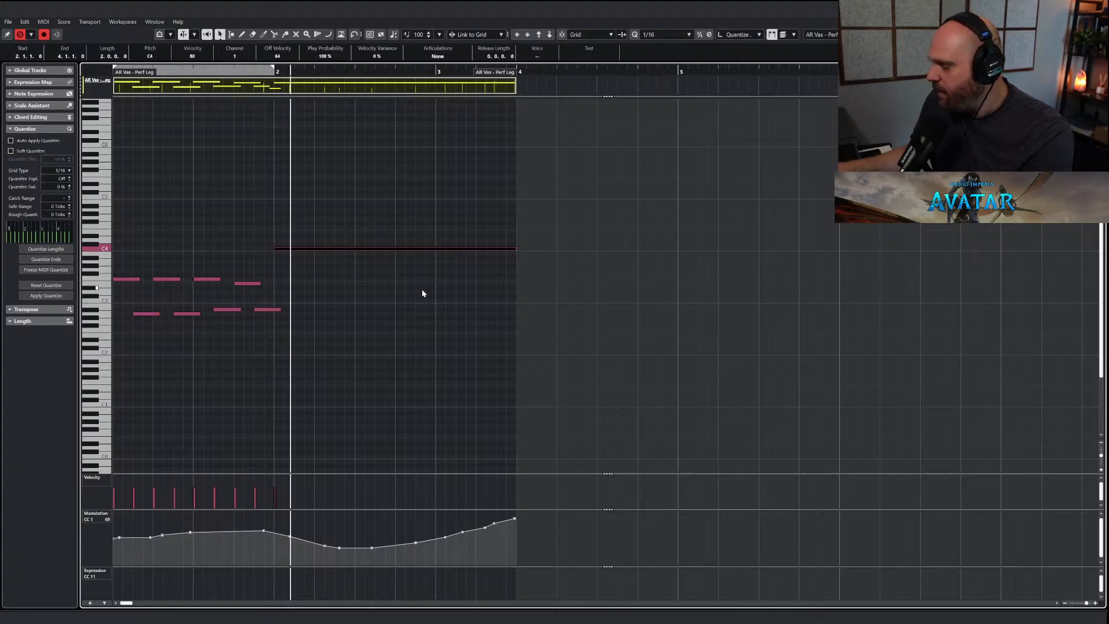
key("Escape")
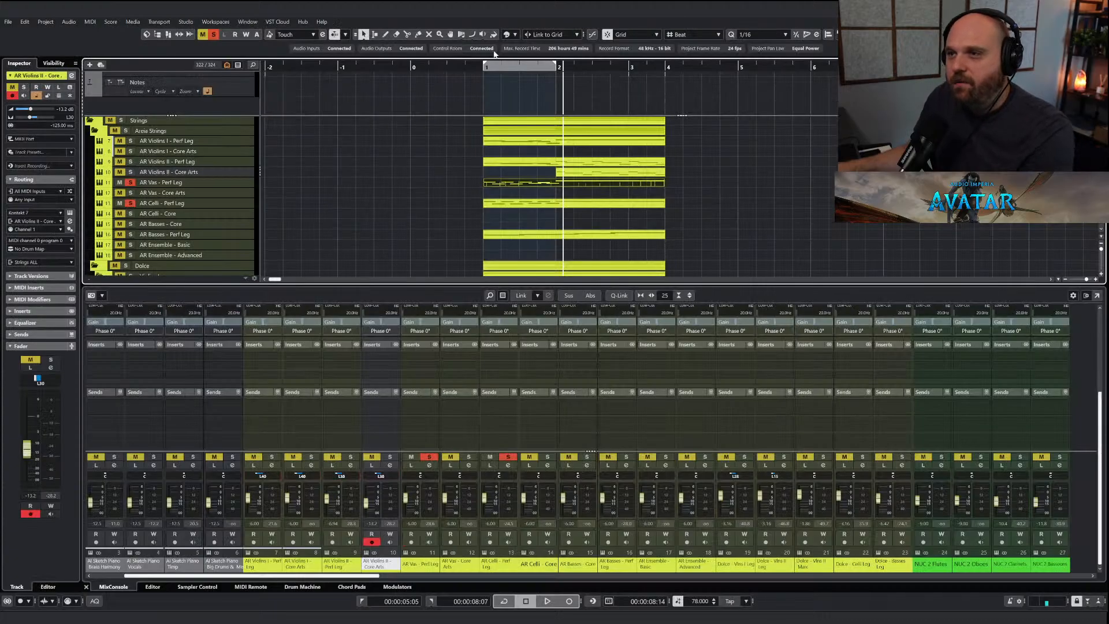
Play the violas and celli from bar 1, then redraw the viola clip's CC 1 modulation curve from late bar 1 to the clip's end.
left_click(488, 66)
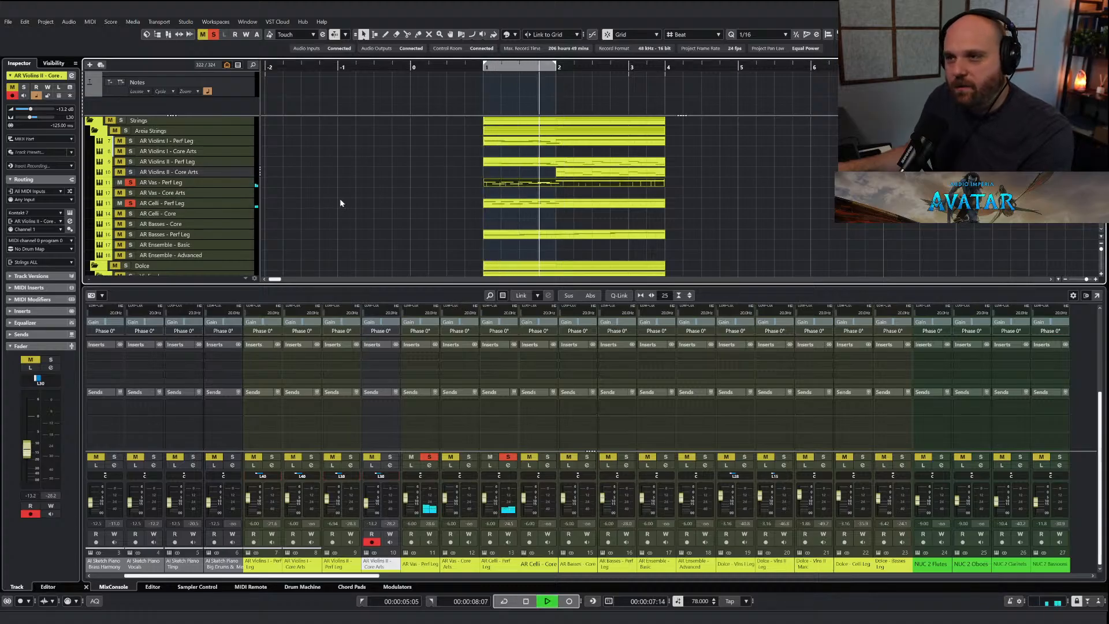
key("space")
double_click(536, 183)
right_click(465, 224)
left_click(488, 221)
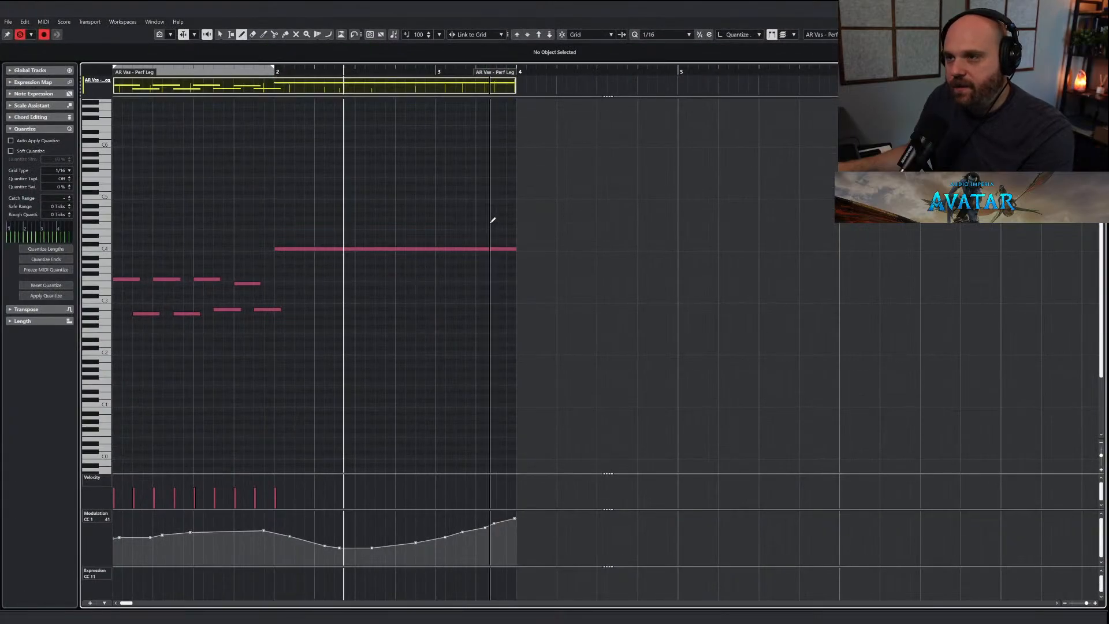
mouse_move(225, 531)
left_mouse_down()
mouse_move(340, 557)
mouse_move(522, 520)
left_mouse_up()
key("Escape")
Lower the AR Vas - Perf Leg channel volume to -12.5 dB.
key("Down")
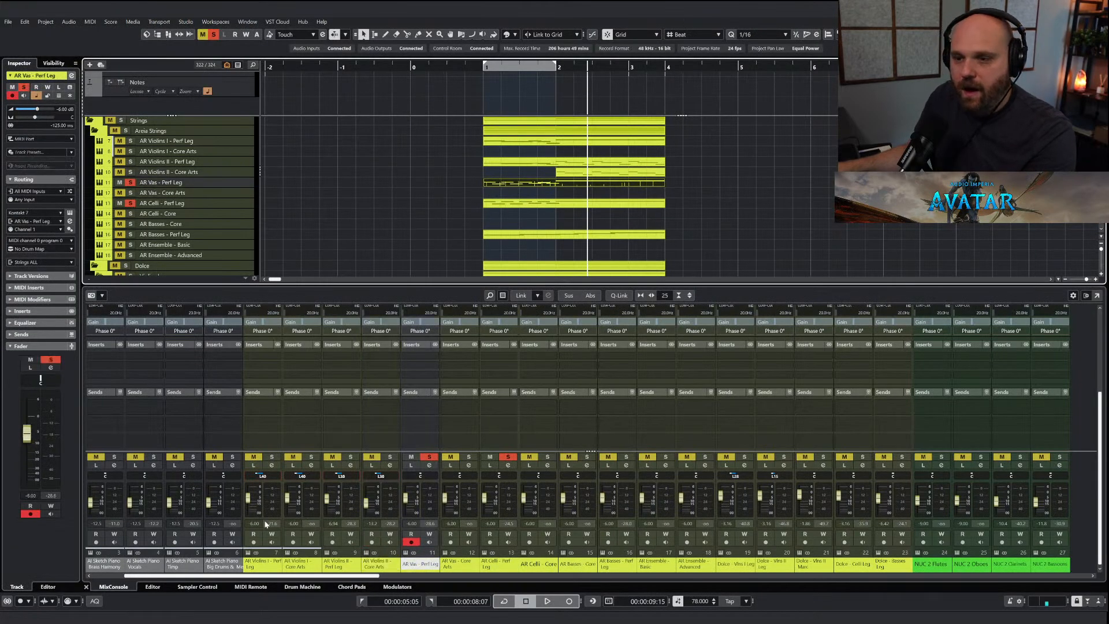
scroll(408, 512, "down", 3)
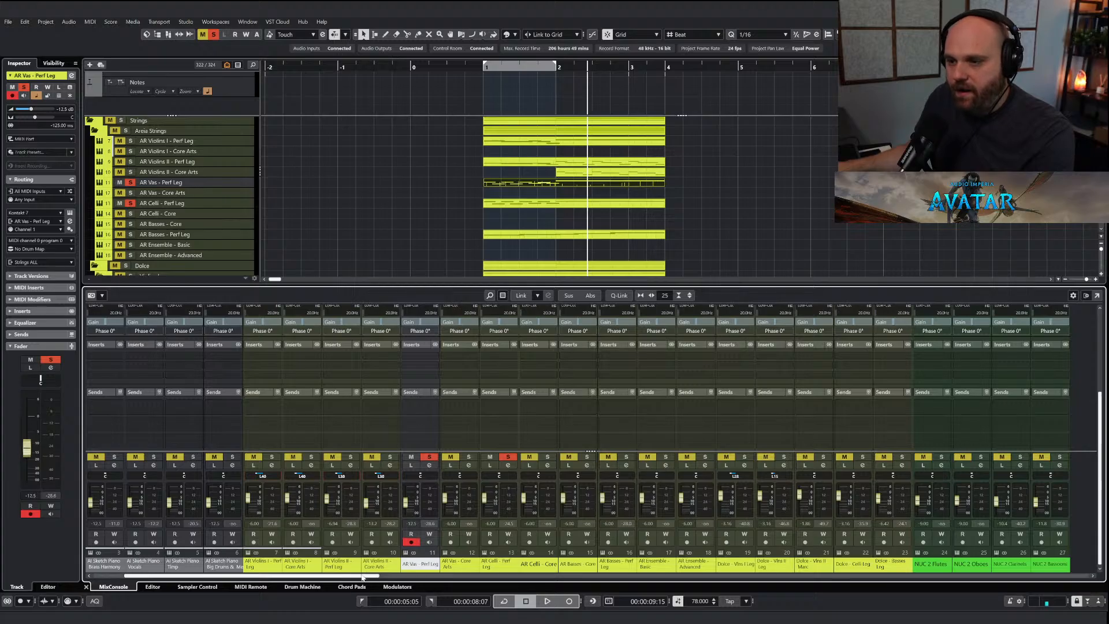
Set the Strings ALL group's reverb sends to -9 dB for Val Room and -14 dB for Val V Hall.
left_click_drag(362, 577, 1001, 580)
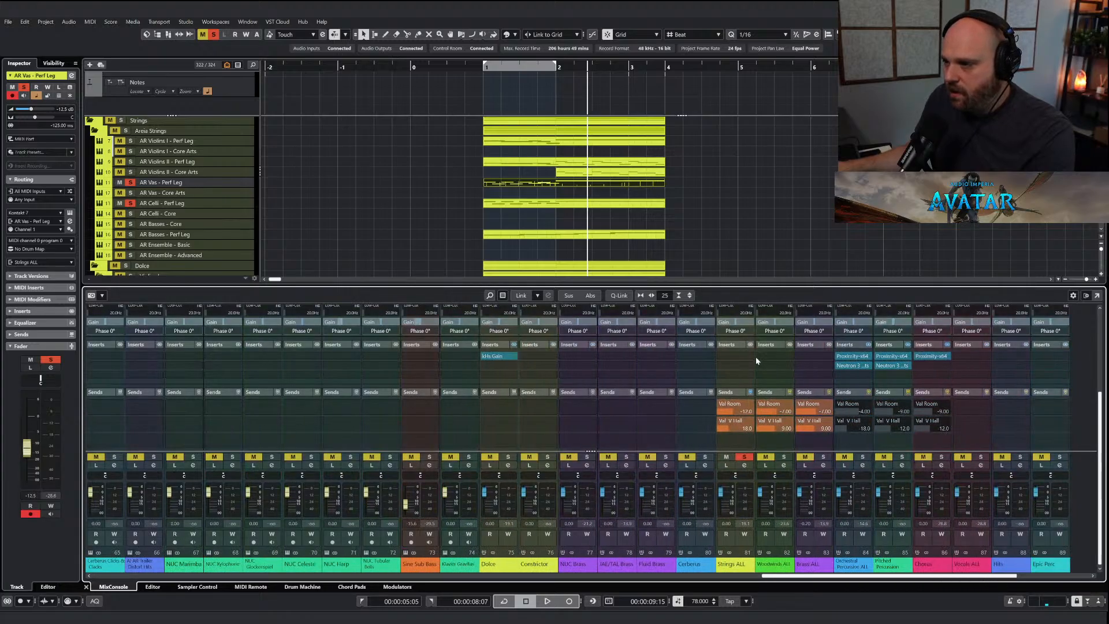
type("-9")
key("Return")
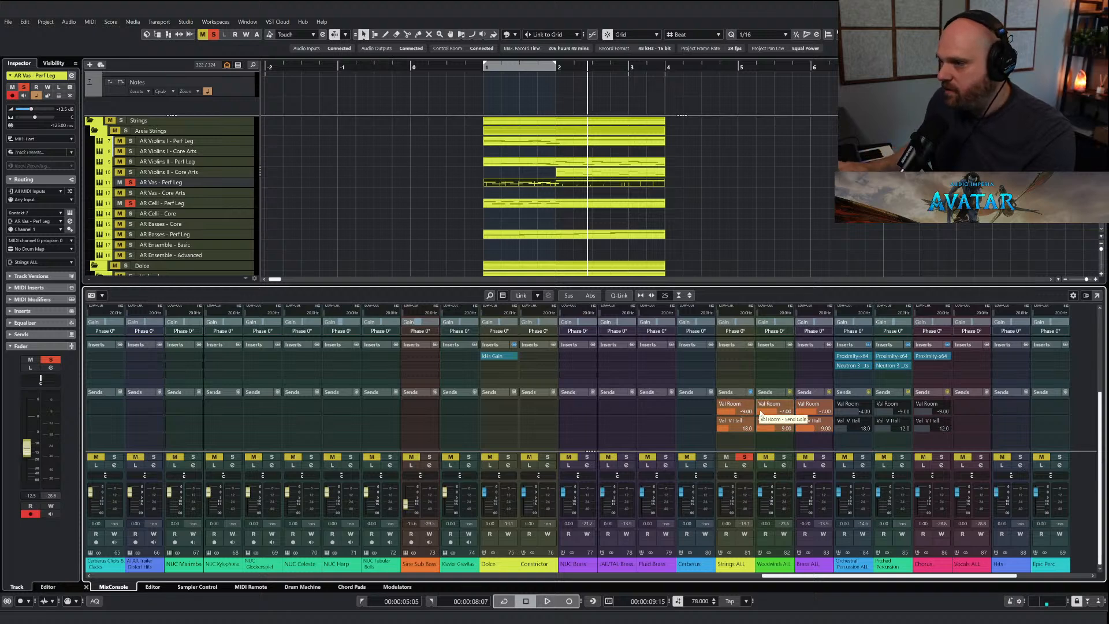
type("-")
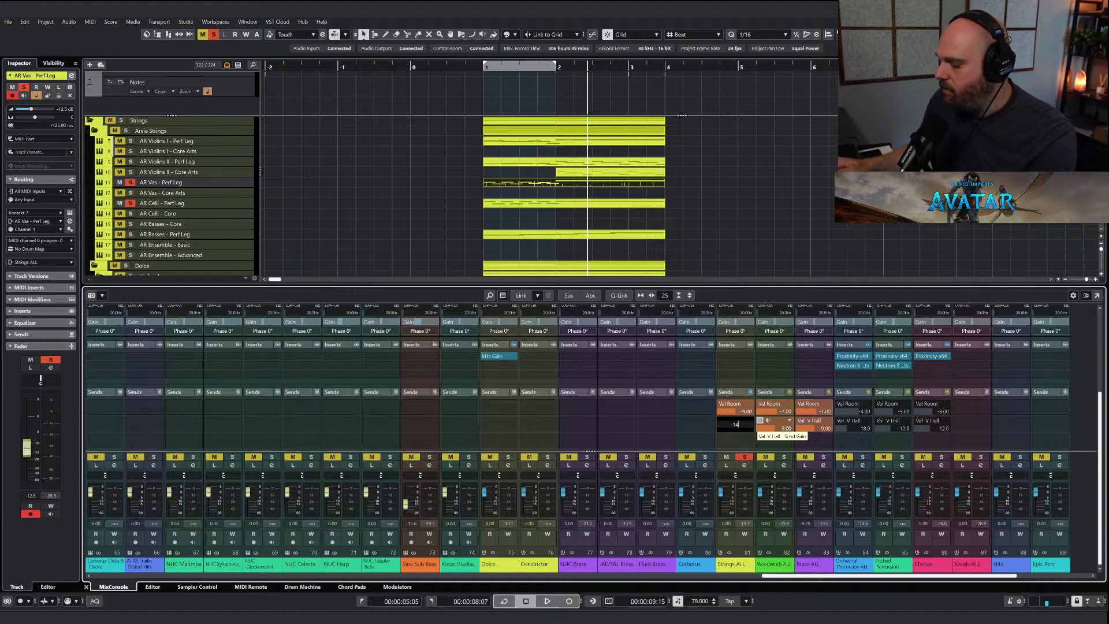
type("14")
key("Return")
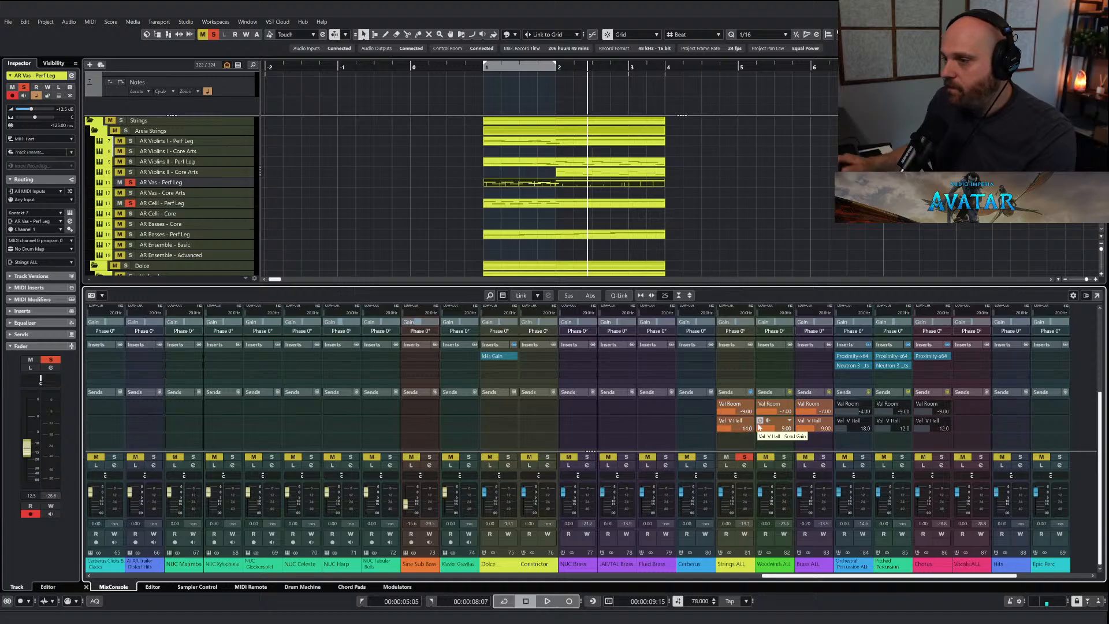
Clear all solos and return the playback position to bar 1.
left_click(213, 36)
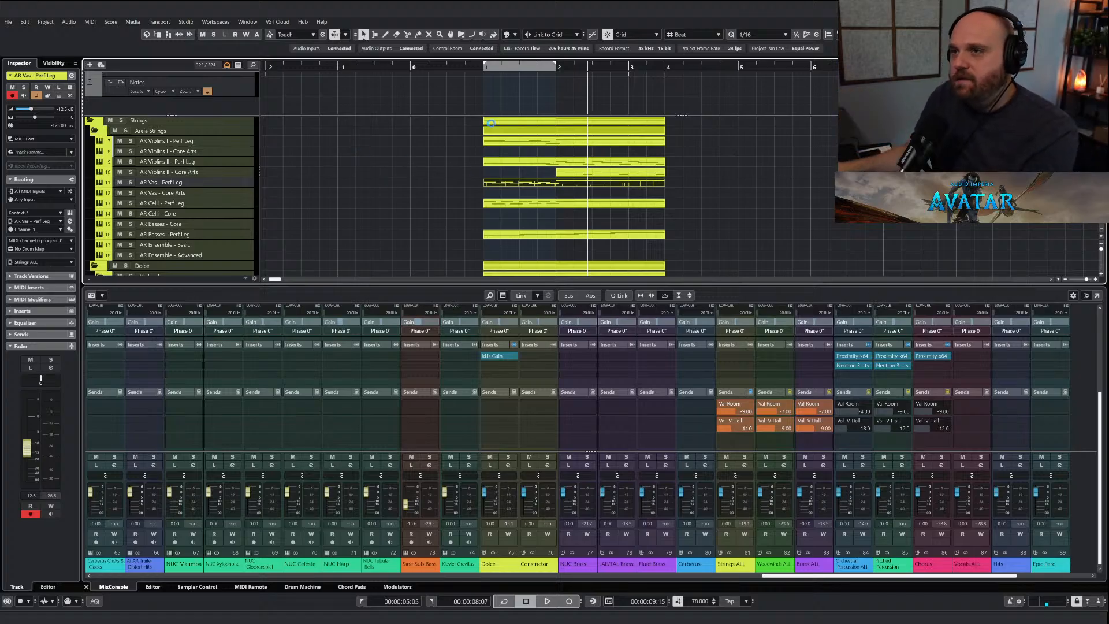
left_click(478, 69)
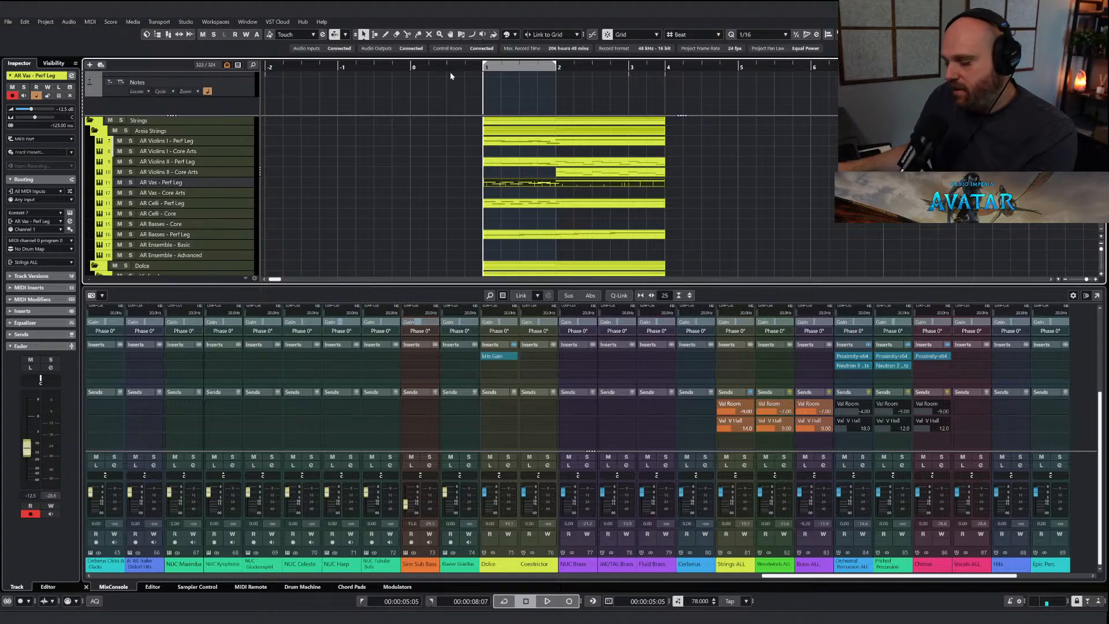
Play from bar 1, then copy the notes from late bar 3 onward in the AI Sketch Piano Brass Melody clip.
left_click(467, 66)
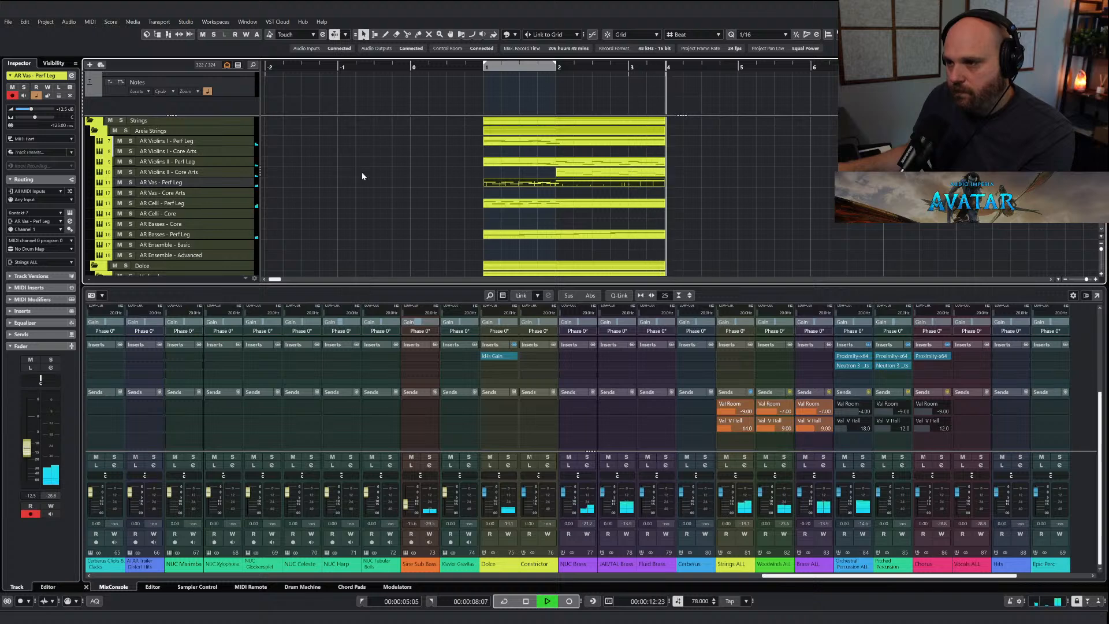
scroll(410, 185, "up", 2)
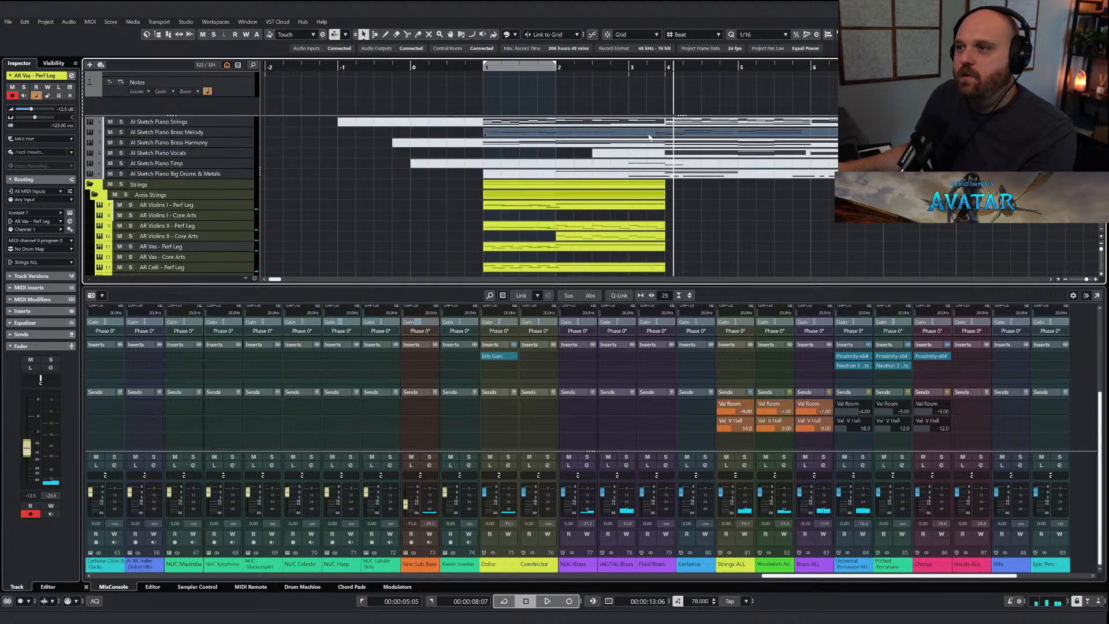
key("Return")
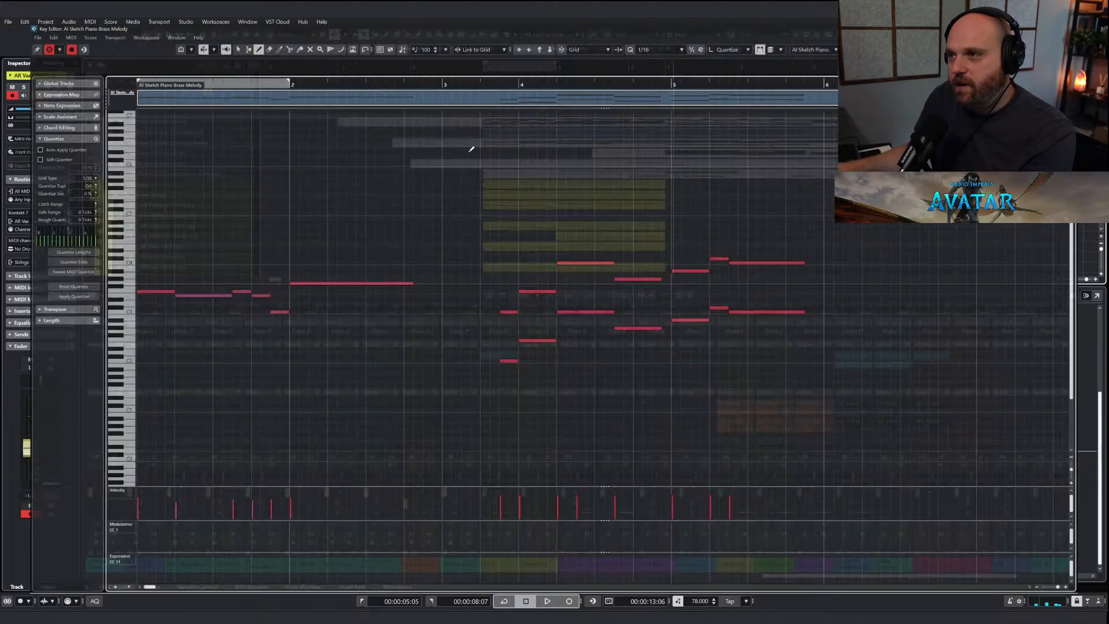
left_click_drag(482, 234, 875, 417)
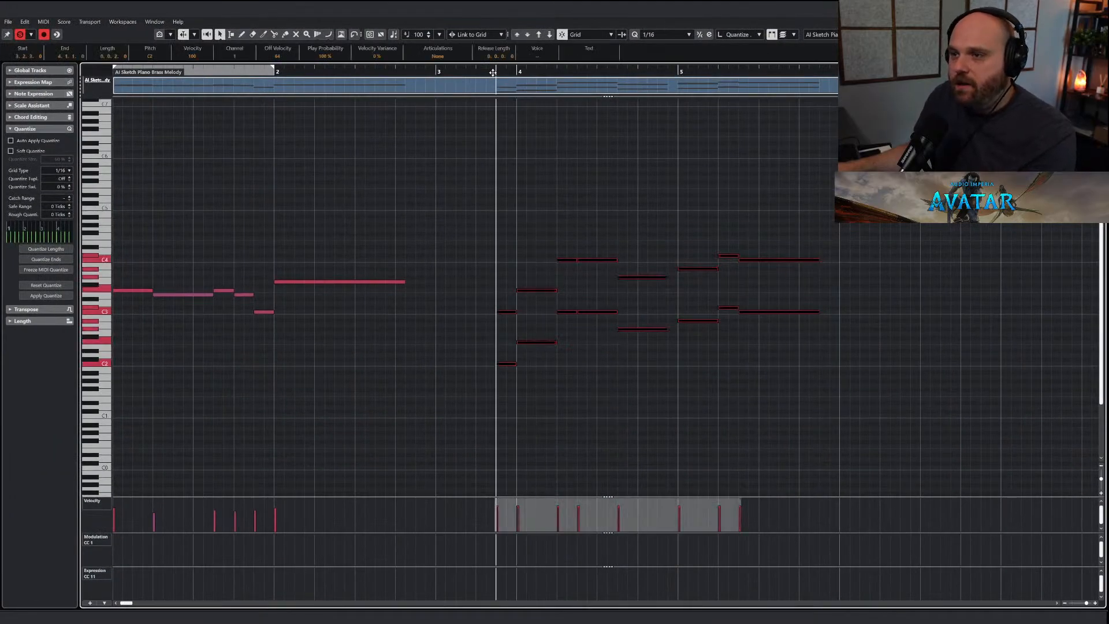
key("Return")
Paste the copied brass phrase onto the JAE 3 Trumpets track at late bar 3.
scroll(404, 191, "down", 10)
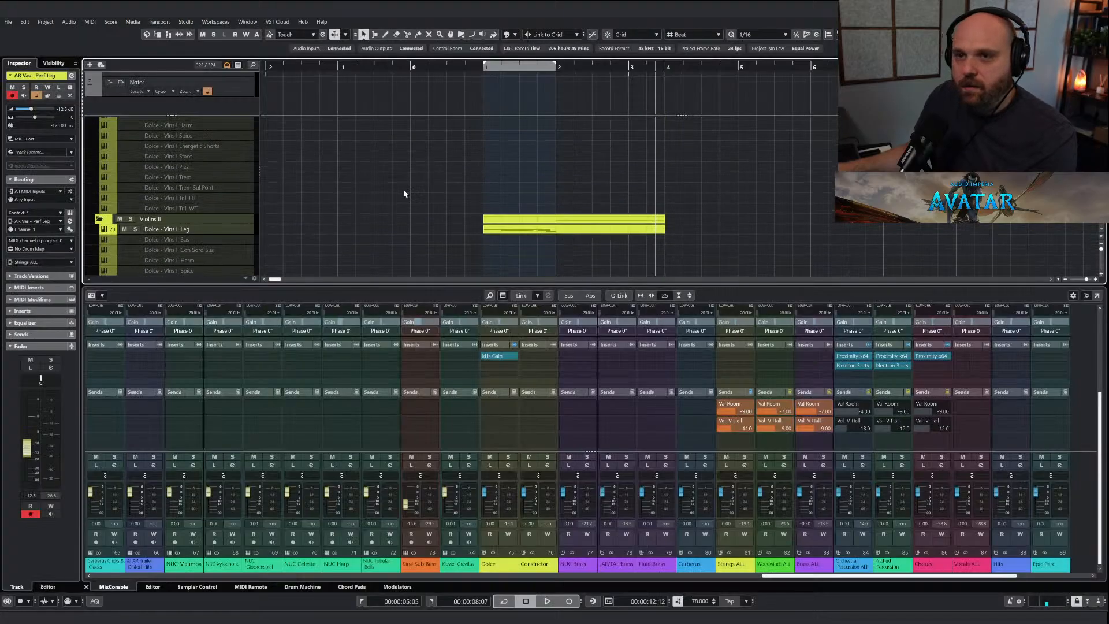
scroll(375, 202, "down", 12)
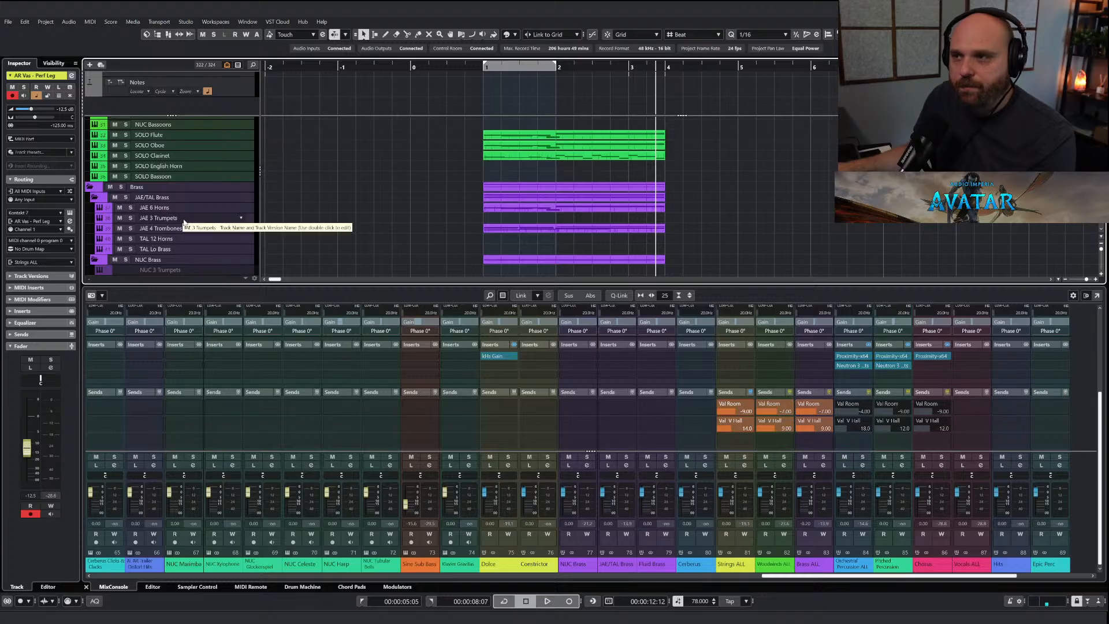
left_click(184, 221)
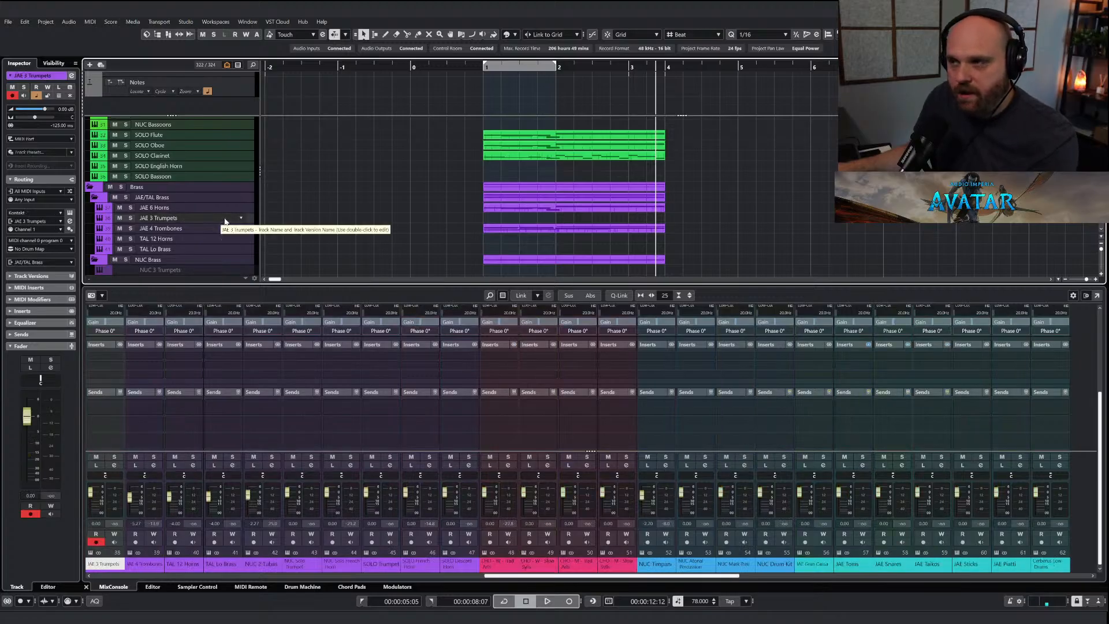
key("ctrl+v")
Open the pasted trumpet clip and draw a constant CC 1 modulation level across its full length.
key("ctrl+e")
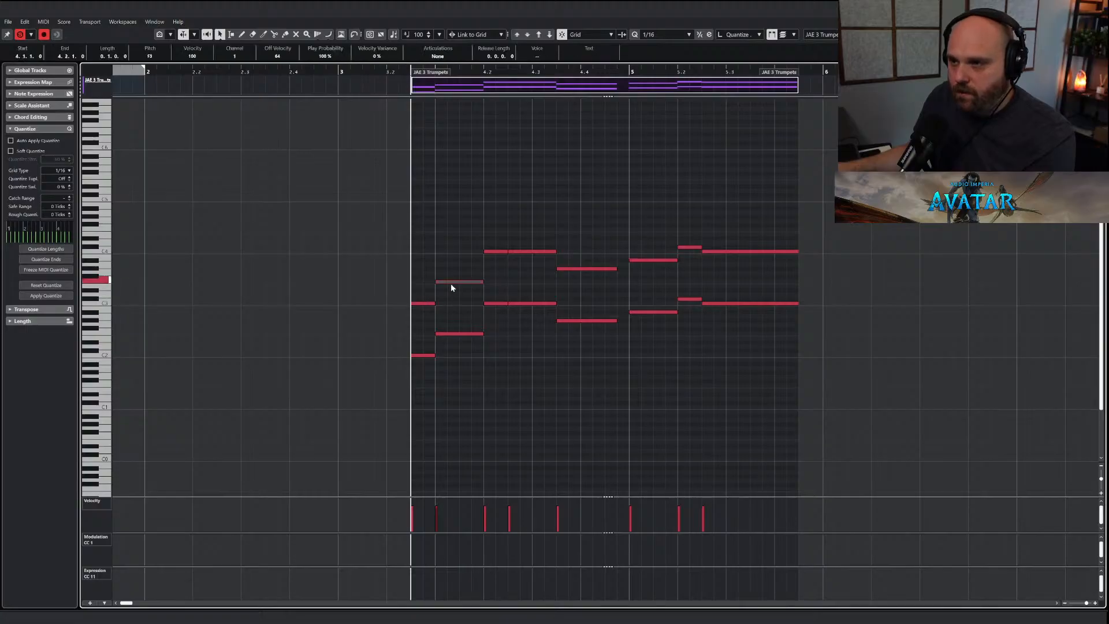
left_click(451, 283)
right_click(453, 438)
left_click(453, 438)
left_click(415, 544)
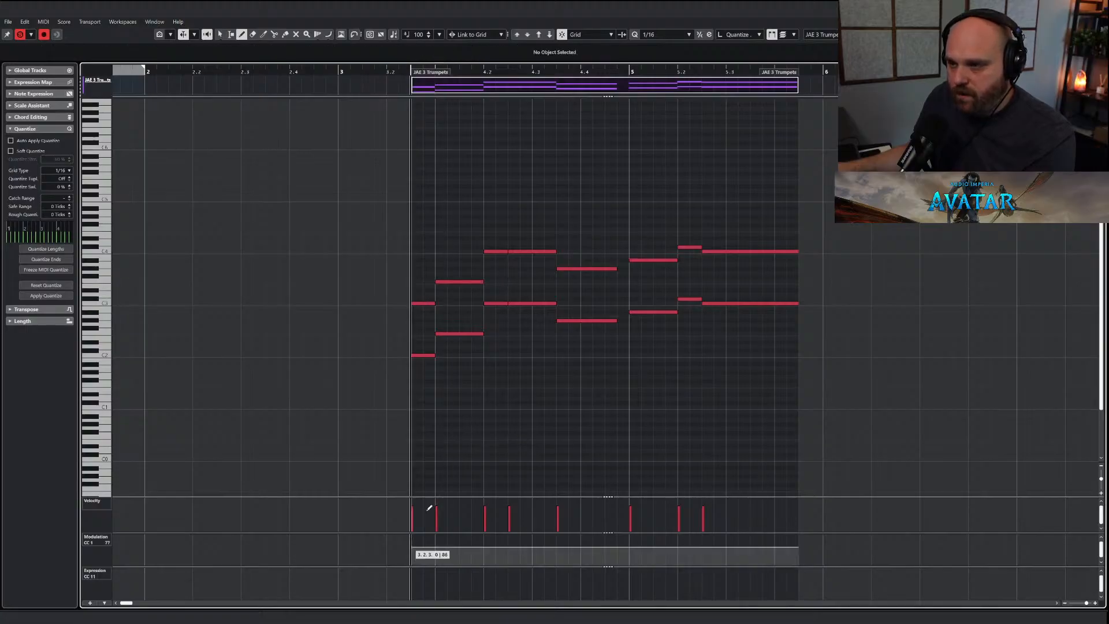
Delete the lower-octave notes from the trumpet phrase and merge the repeated C4 into one note overlapping the next.
right_click(512, 350)
left_click(506, 347)
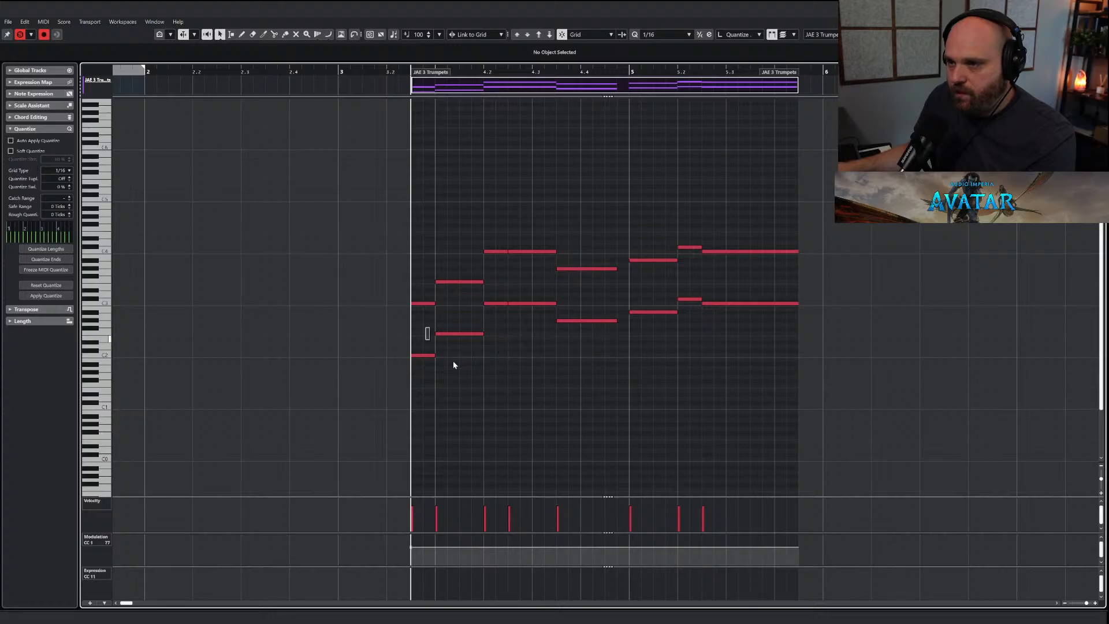
left_click_drag(453, 362, 491, 361)
key("Delete")
left_click_drag(504, 292, 749, 367)
key("Delete")
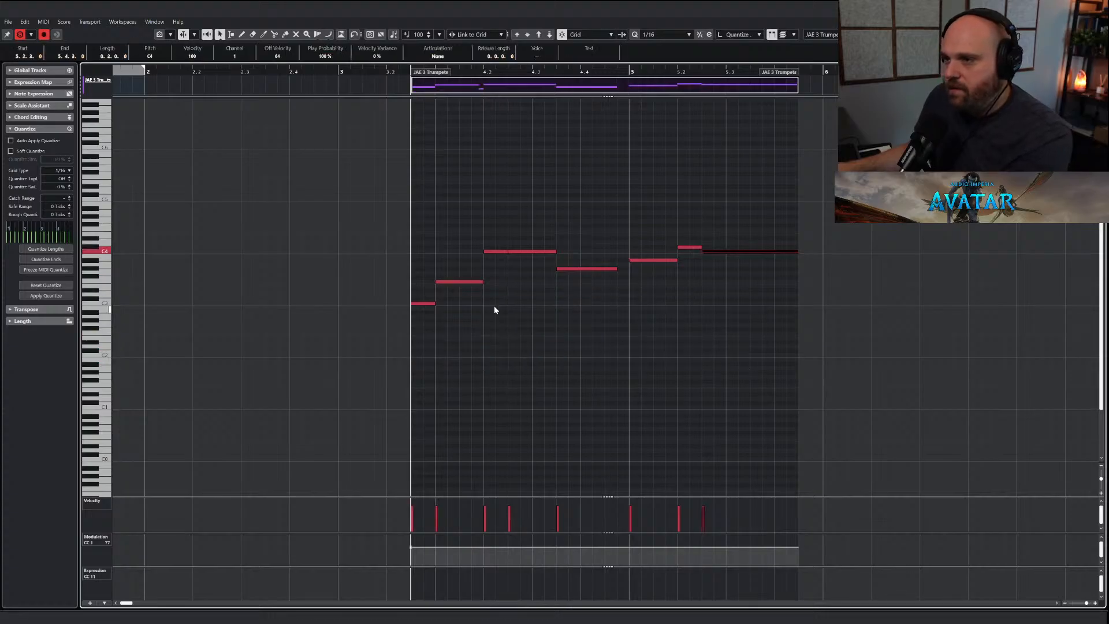
left_click_drag(507, 251, 565, 256)
Shape the trumpet phrase's CC 1 modulation with two gentle swells and lengthen its first two notes and the C#4 to overlap their successors.
left_click(528, 335)
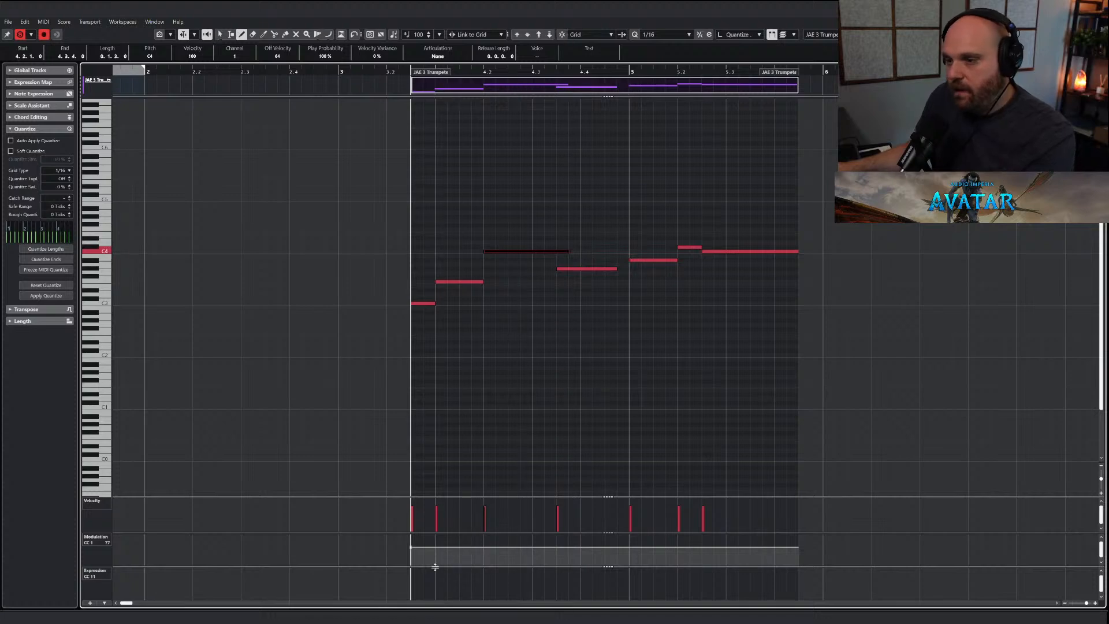
mouse_move(411, 547)
left_mouse_down()
mouse_move(728, 541)
mouse_move(677, 542)
mouse_move(798, 551)
left_mouse_up()
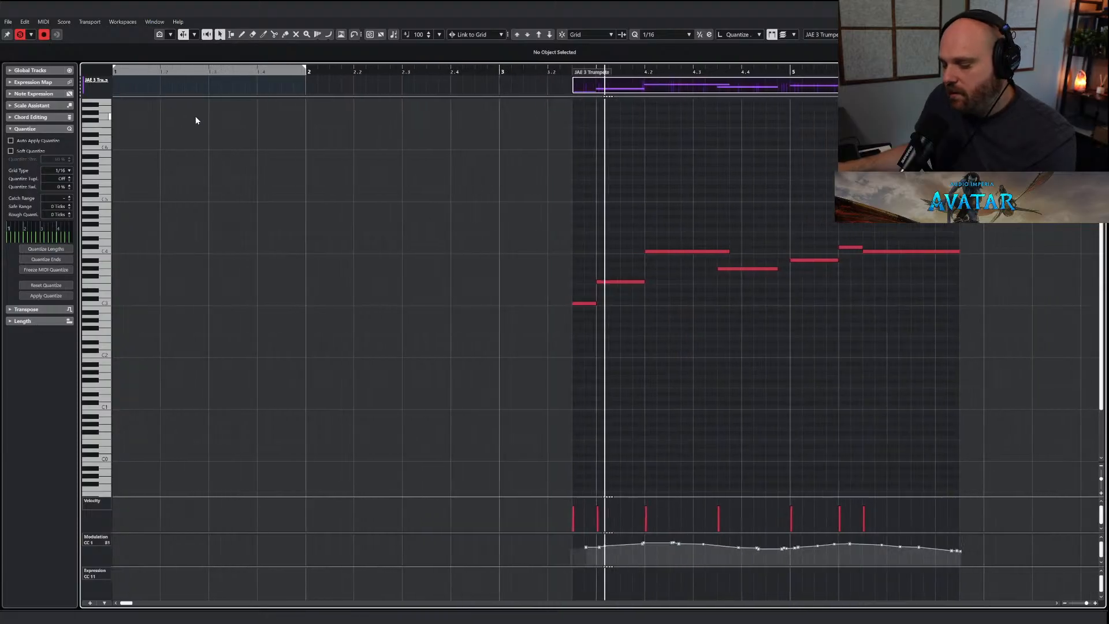
left_click_drag(502, 272, 581, 282)
left_click(700, 268)
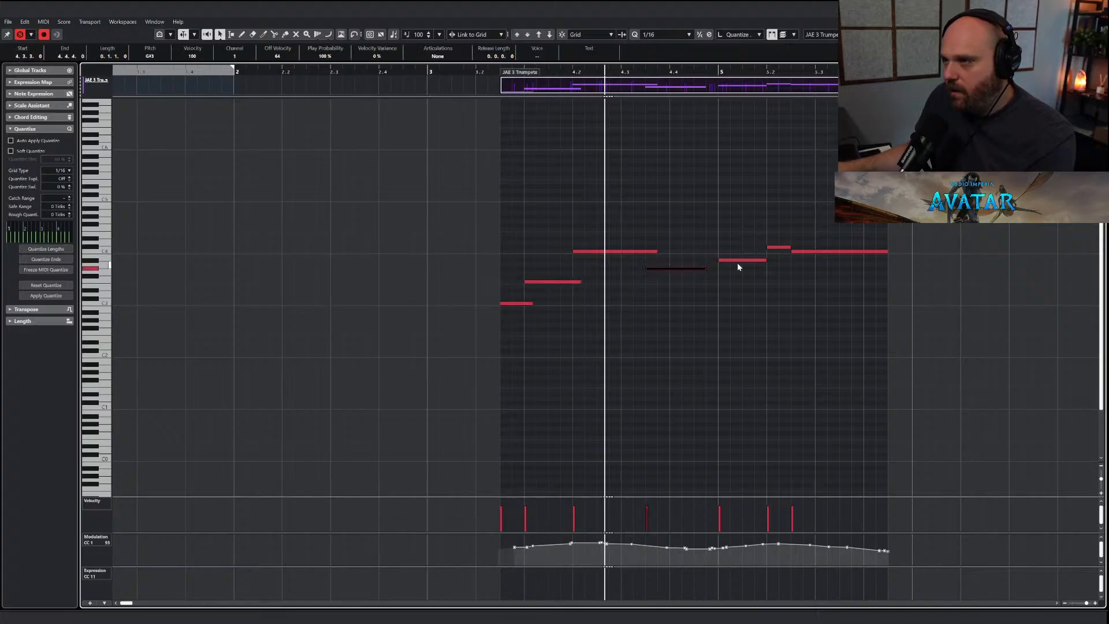
left_click(786, 247)
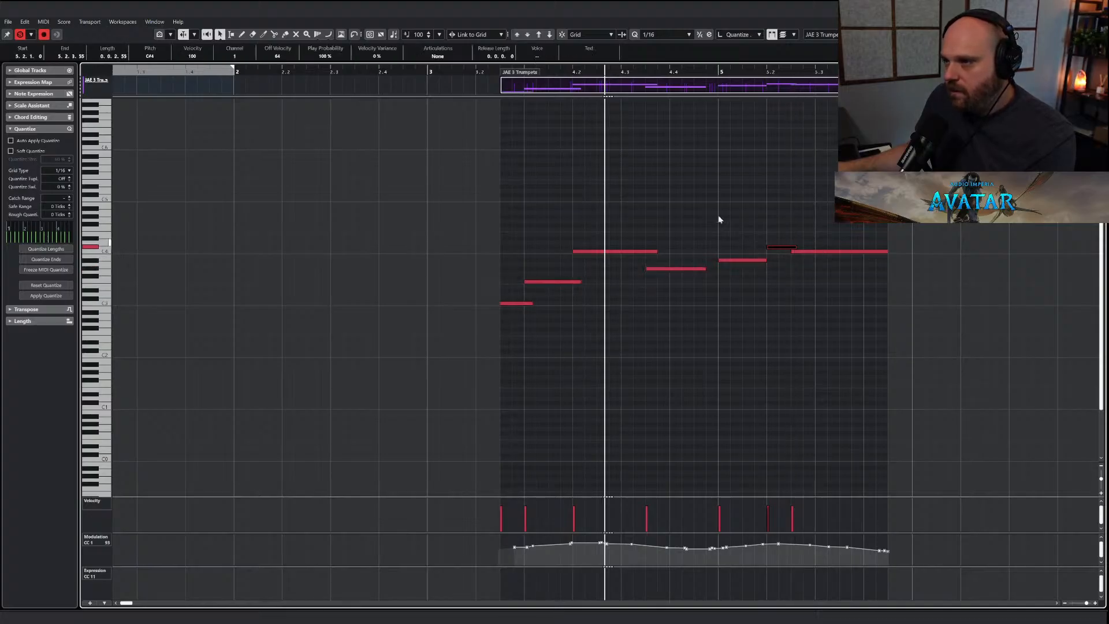
Play back the trumpet phrase and lower the JAE 3 Trumpets channel volume to -2.70 dB.
left_click_drag(556, 73, 483, 74)
key("space")
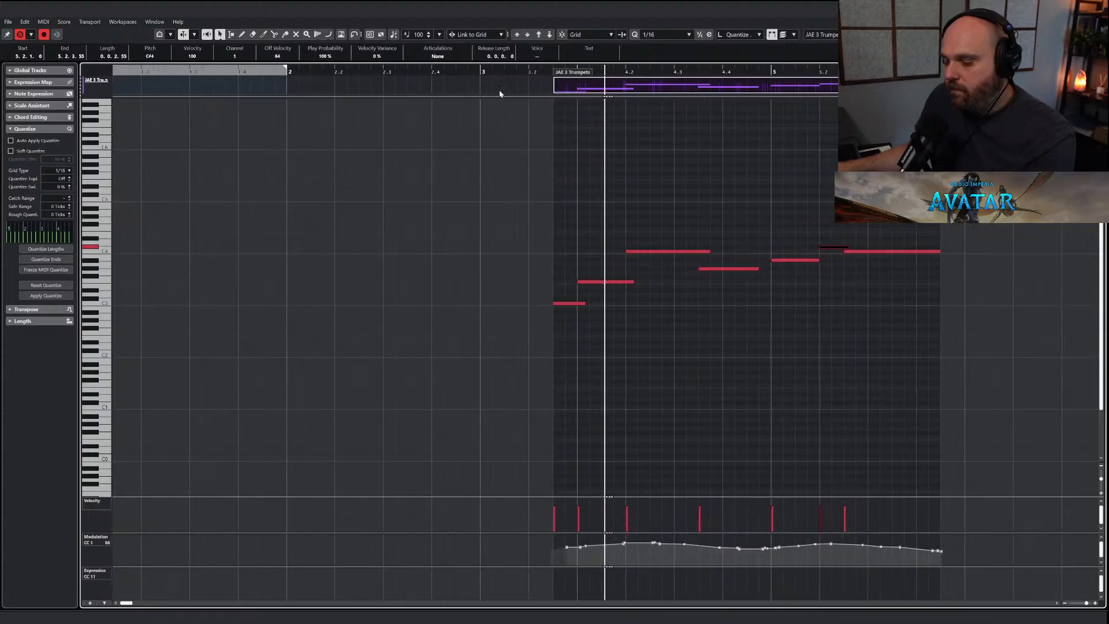
key("Return")
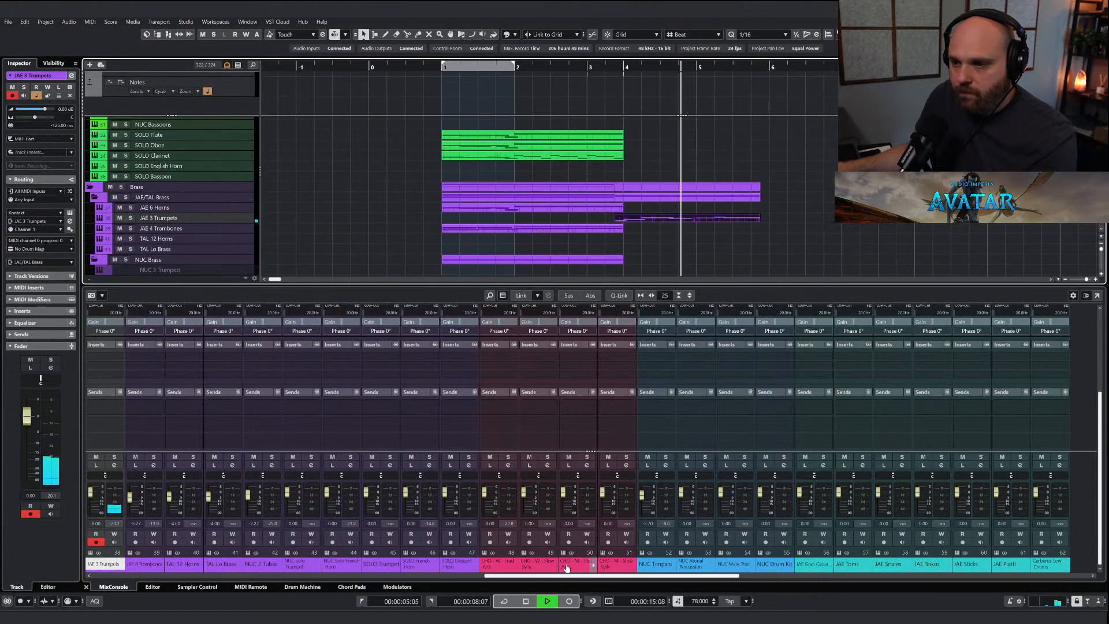
left_click_drag(566, 575, 494, 575)
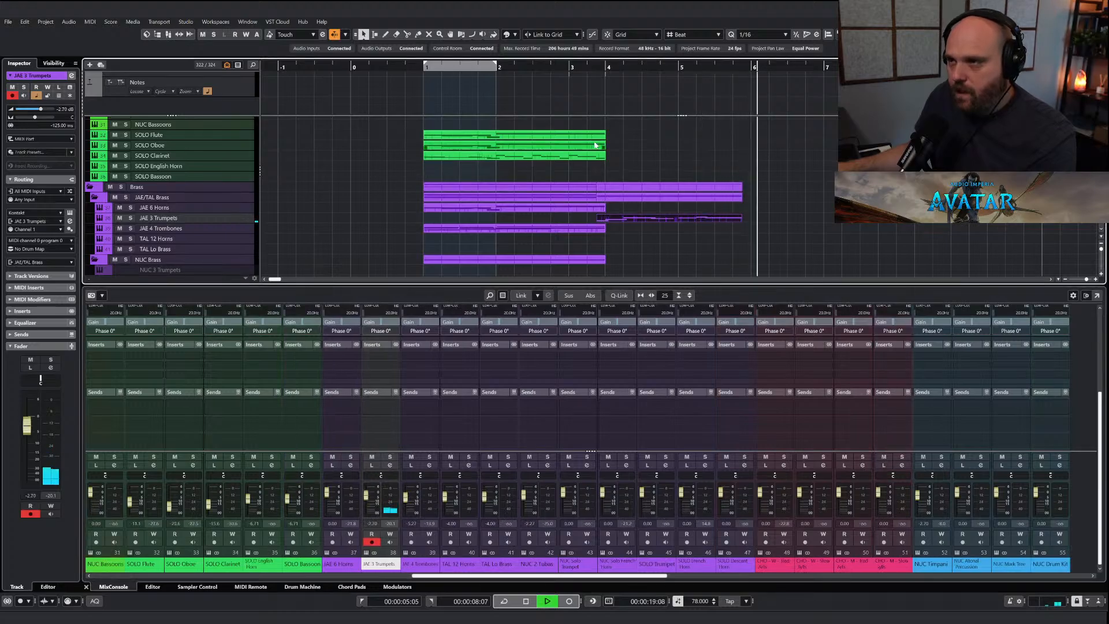
key("space")
Shorten the long held note in the JAE 6 Horns clip to about 3.2 and extend the clip into late bar 5.
left_click(512, 210)
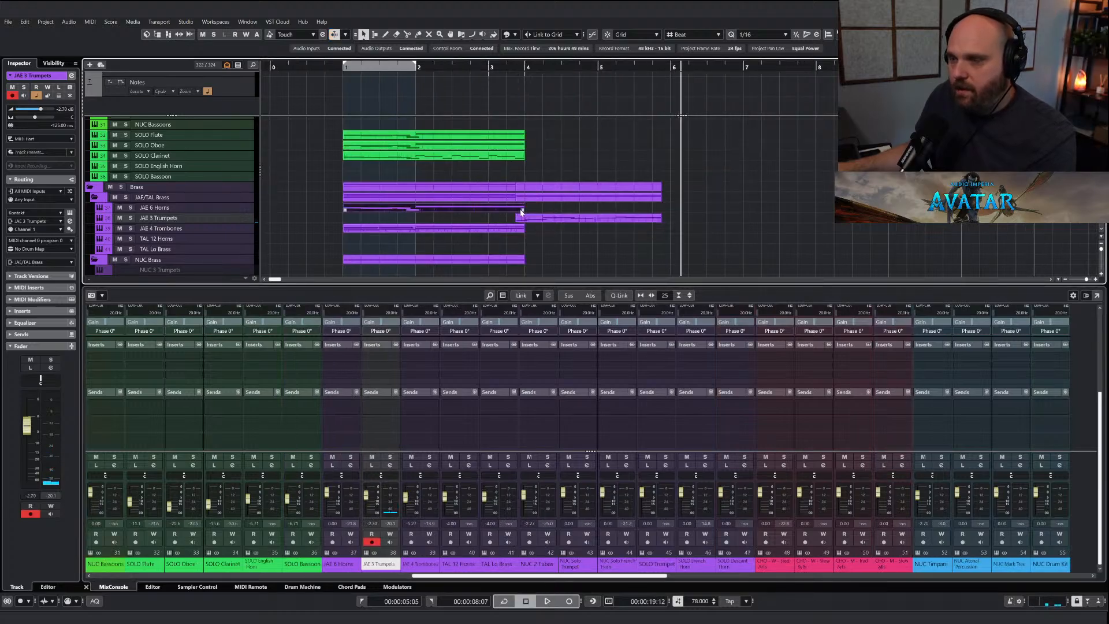
key("Return")
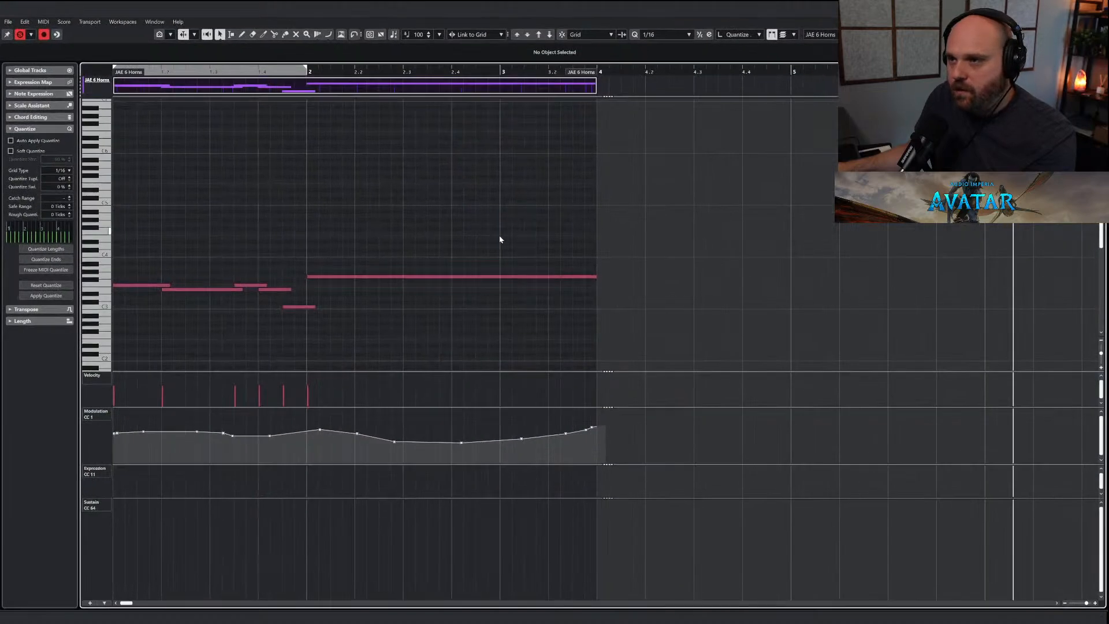
left_click_drag(594, 277, 549, 276)
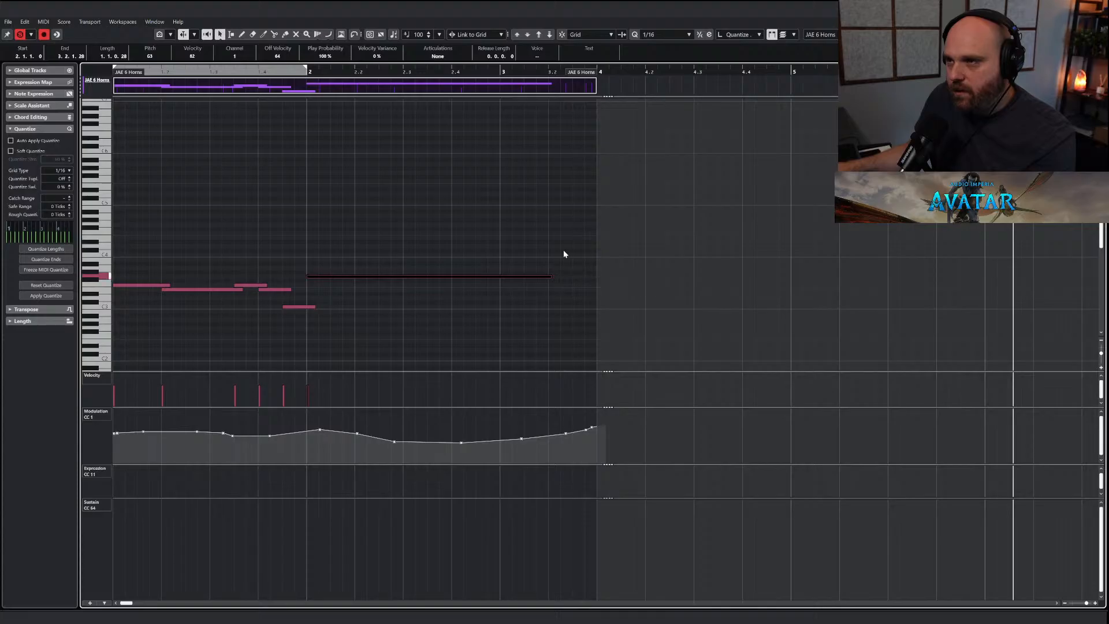
left_click_drag(596, 74, 926, 74)
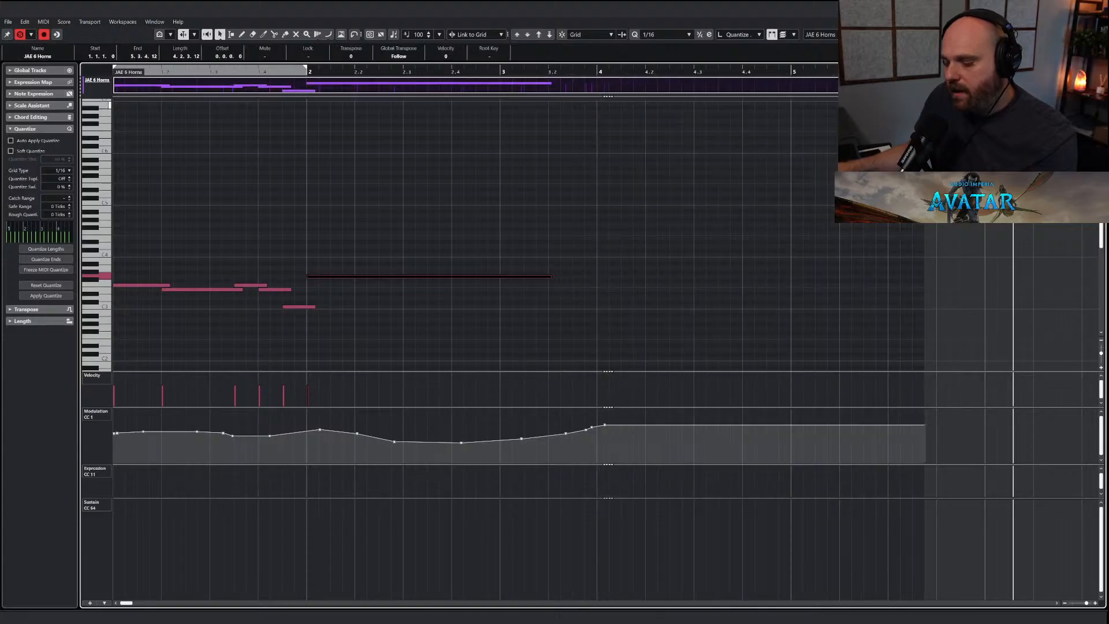
key("Return")
Copy all the notes of the JAE 3 Trumpets phrase into the JAE 6 Horns clip starting at 3.2.3.
left_click(567, 220)
key("Return")
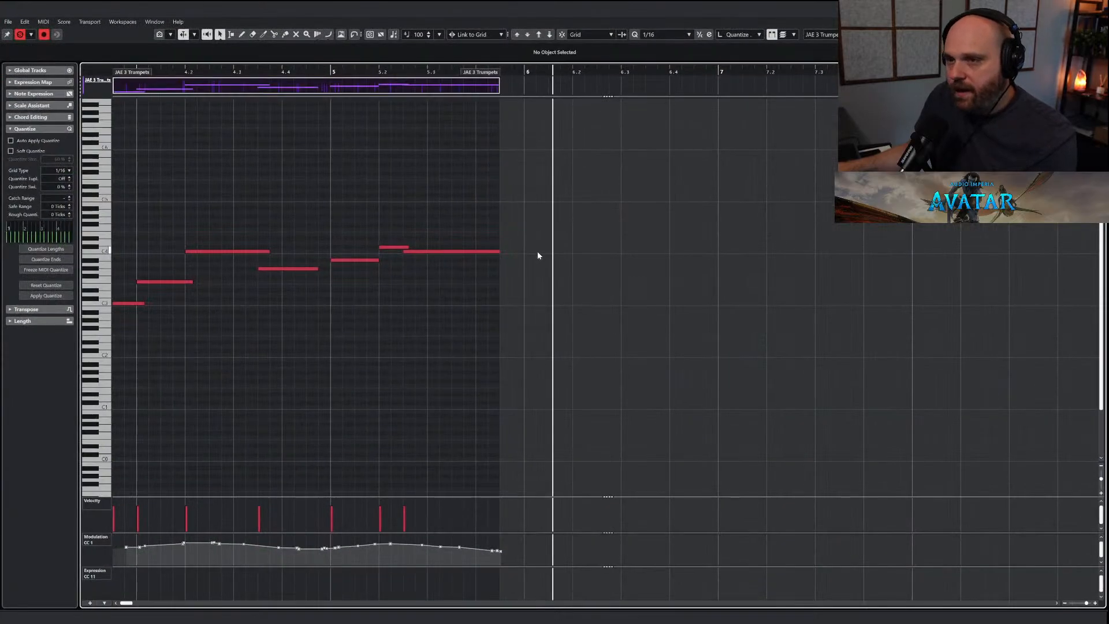
left_click_drag(578, 324, 191, 198)
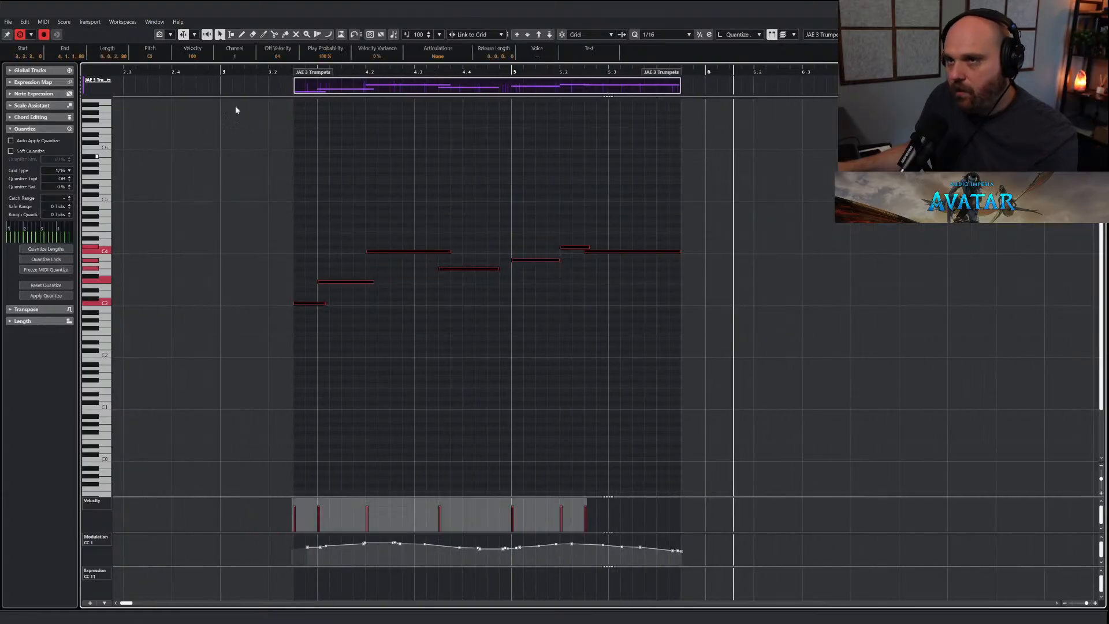
key("Return")
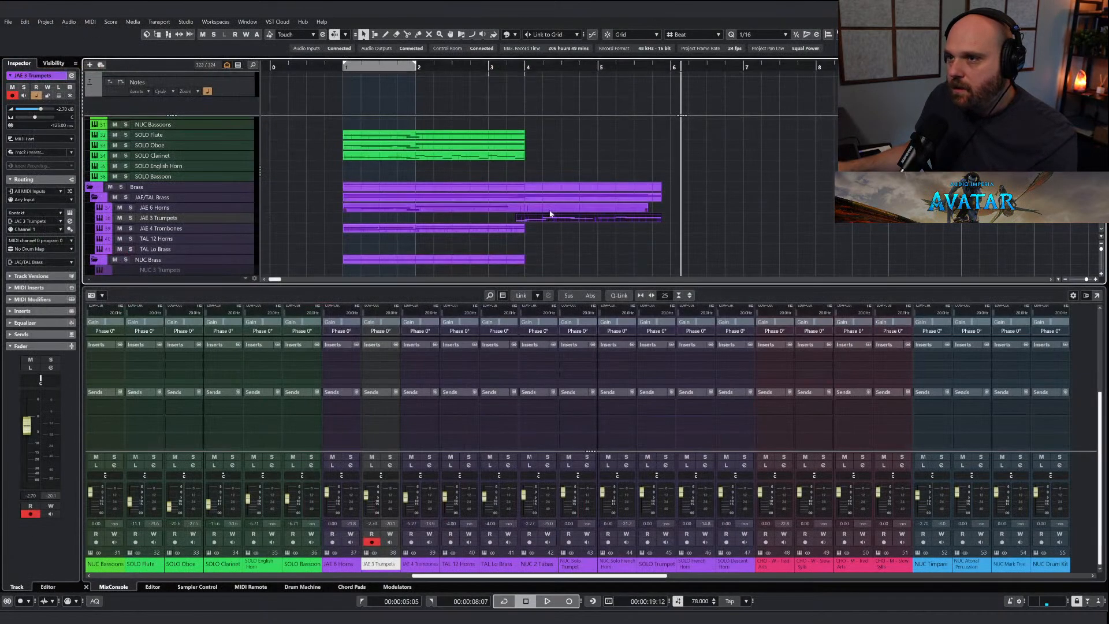
left_click(397, 142)
key("Return")
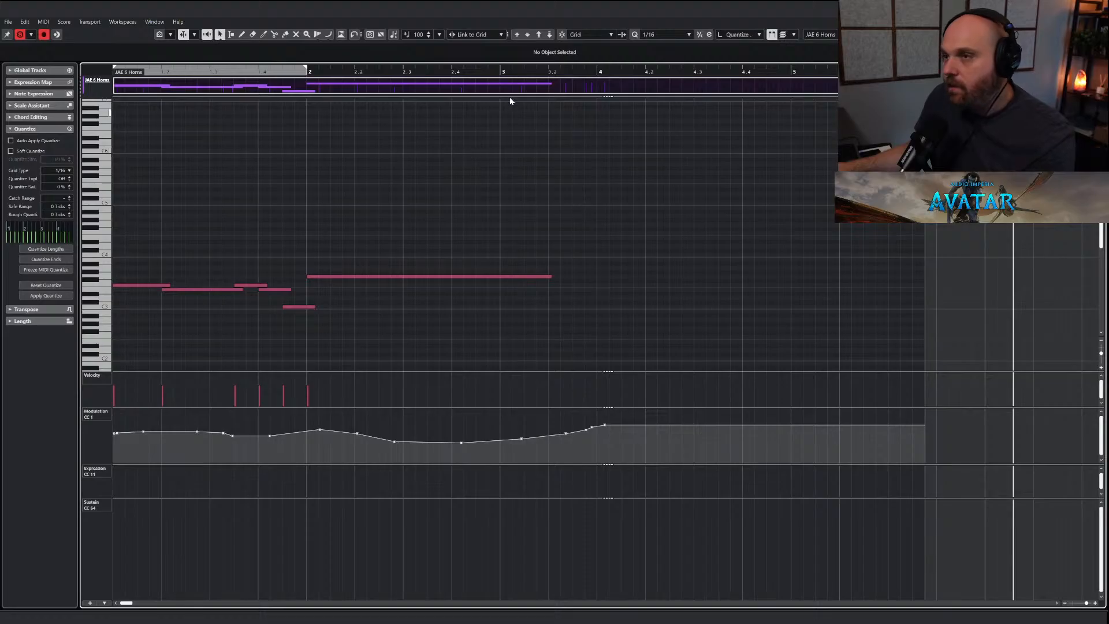
left_click(569, 73)
left_click(573, 72)
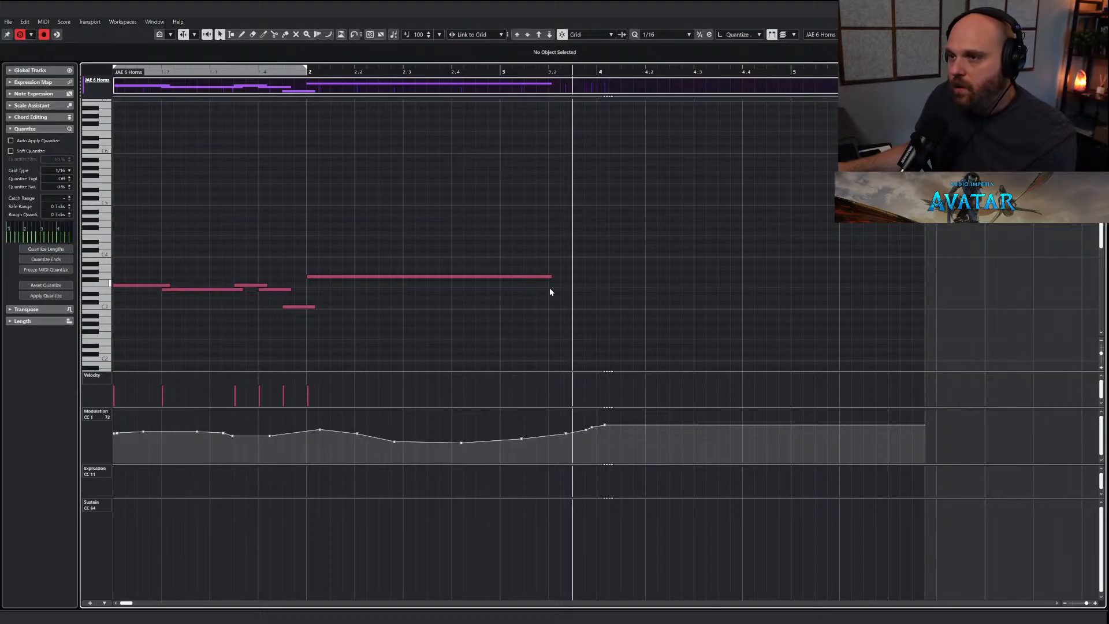
key("ctrl+v")
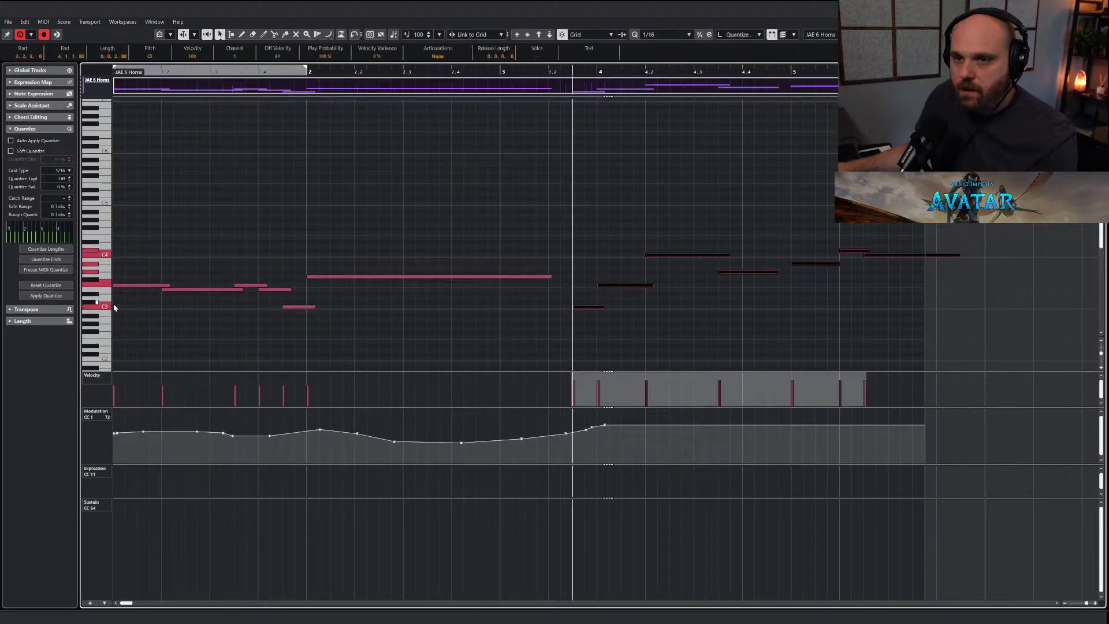
left_click_drag(113, 306, 108, 308)
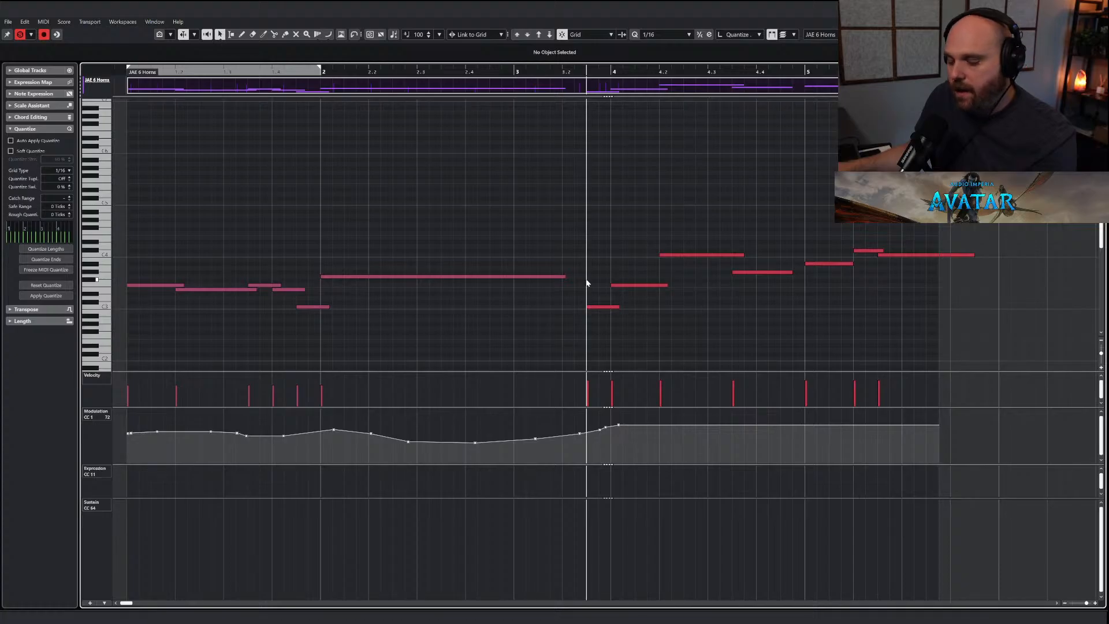
Transpose the pasted horn phrase down one octave.
left_click_drag(604, 229, 1010, 338)
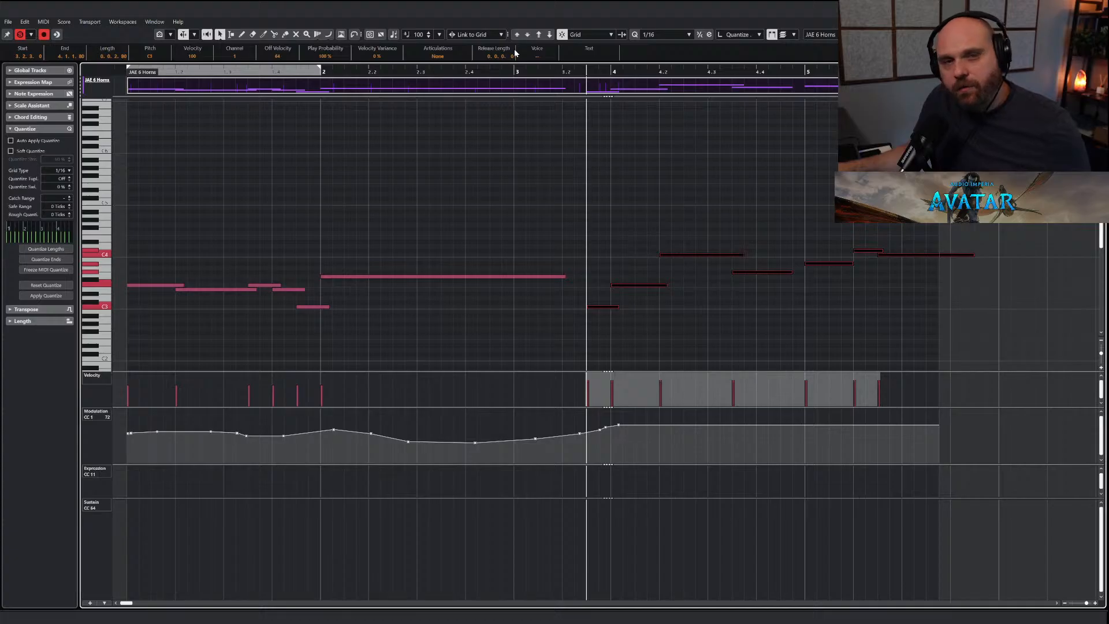
left_click(549, 35)
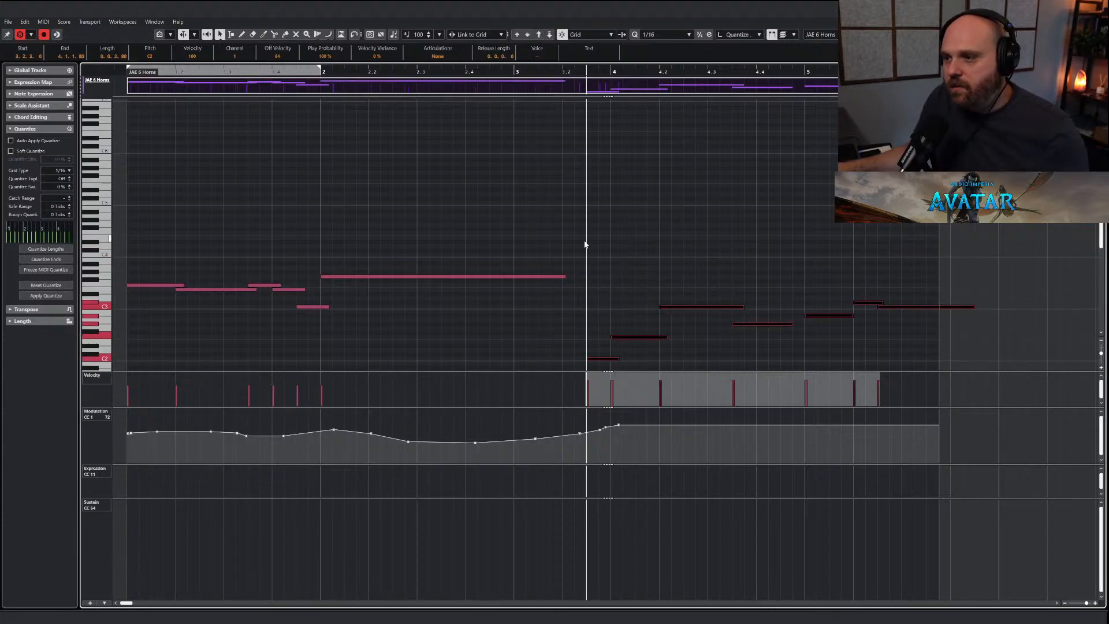
Redraw the JAE 6 Horns clip's CC 1 modulation curve through the added phrase and play back the arrangement.
left_click_drag(481, 75, 338, 75)
key("space")
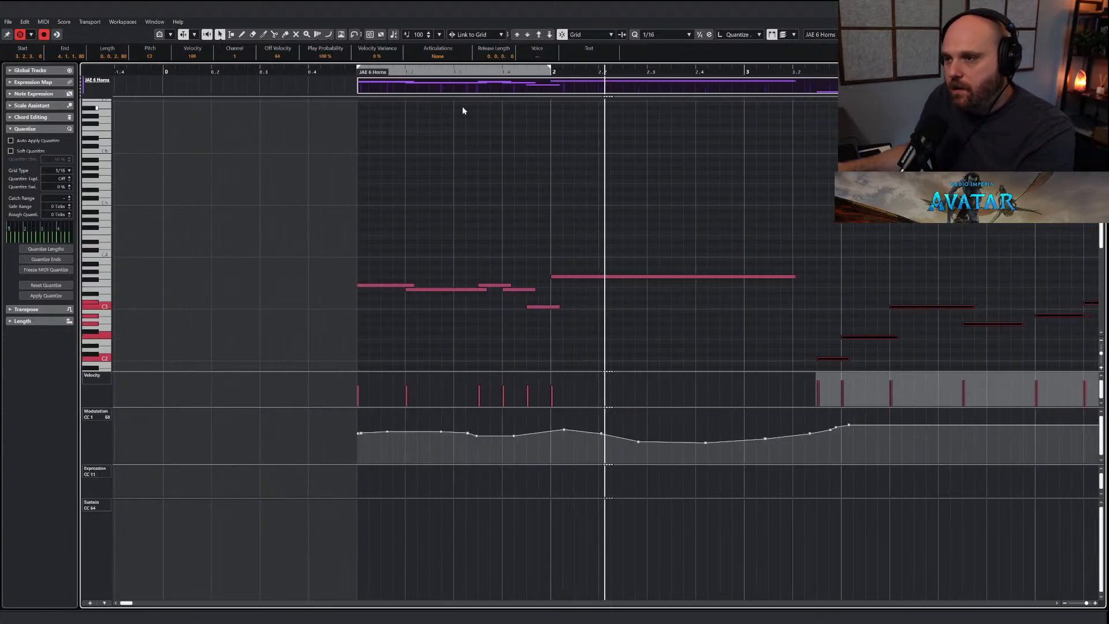
right_click(490, 204)
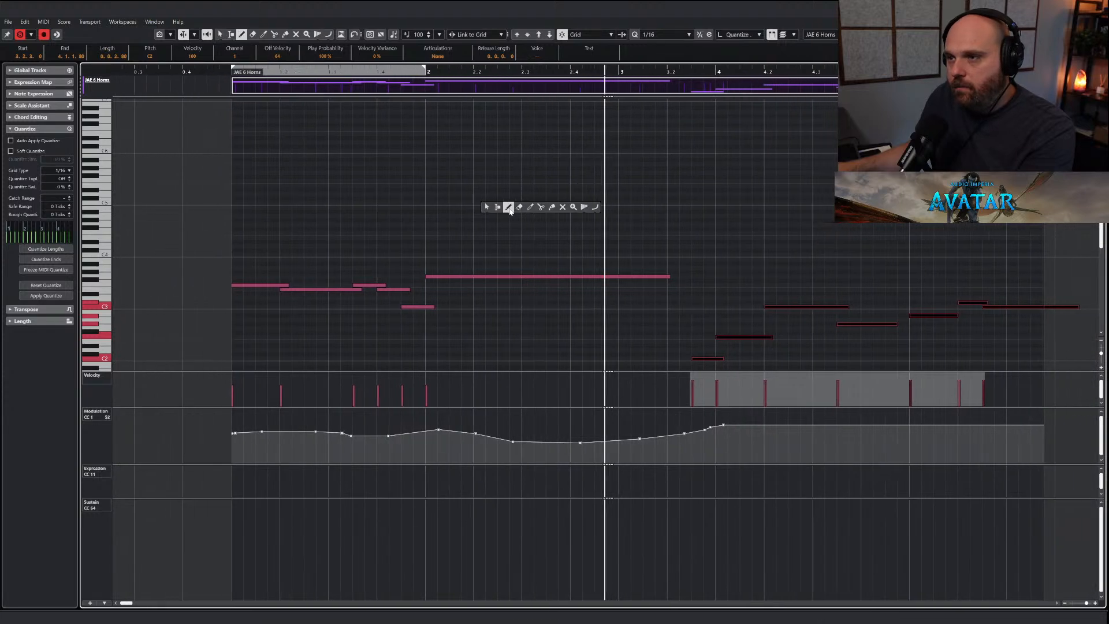
left_click(510, 209)
mouse_move(494, 442)
left_mouse_down()
mouse_move(686, 422)
mouse_move(696, 422)
mouse_move(621, 429)
mouse_move(896, 423)
mouse_move(973, 434)
left_mouse_up()
key("1")
key("Return")
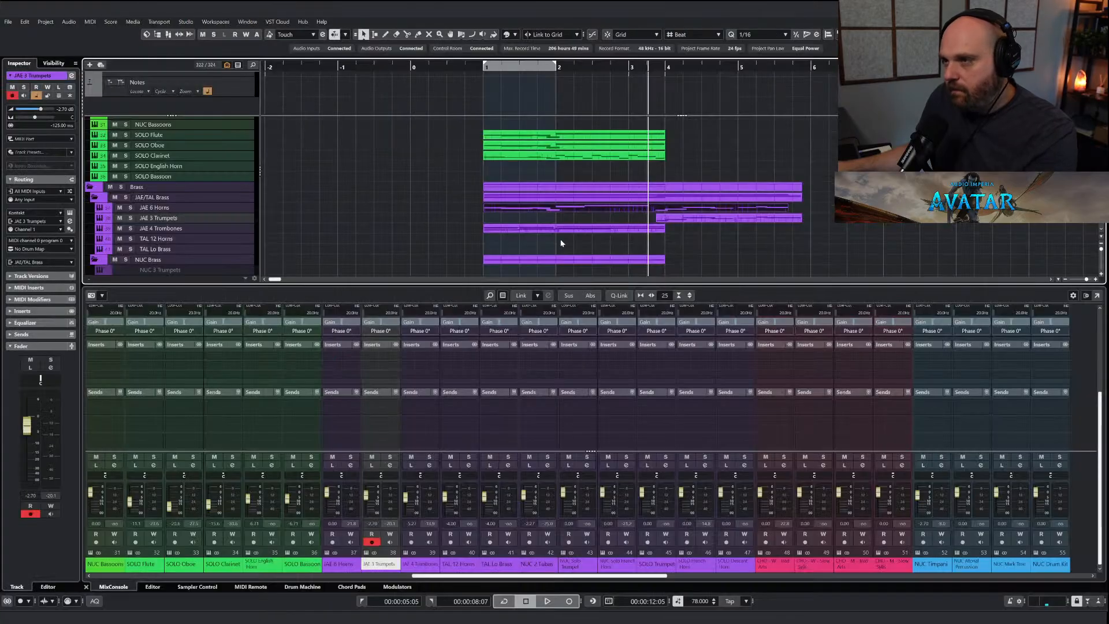
key("space")
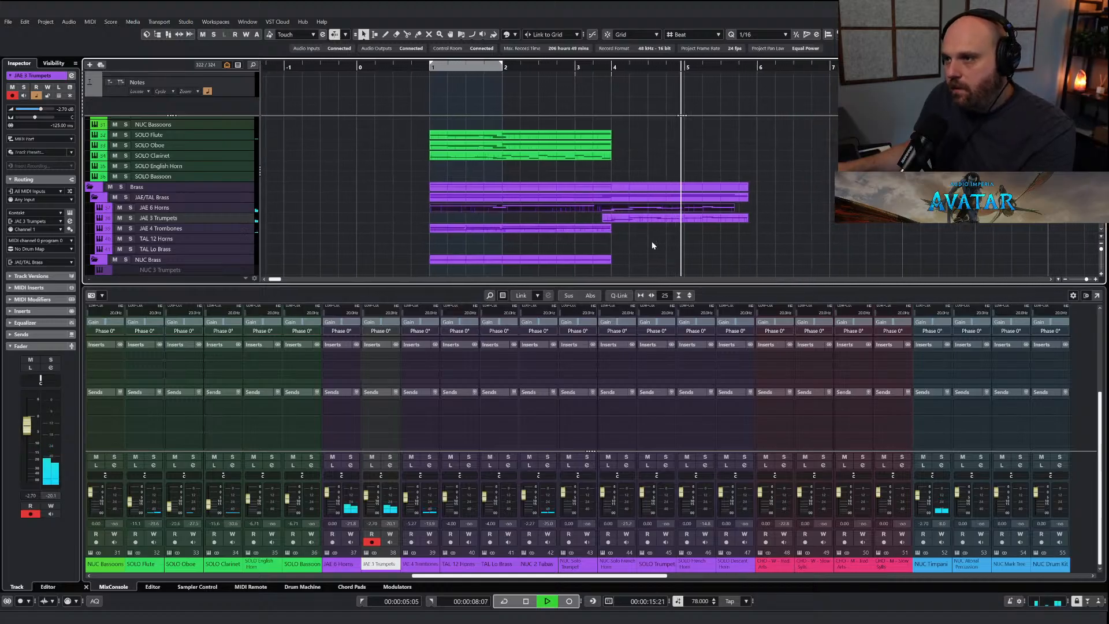
Draw a repeated C4 at 4.2.3 over the held C4 in the JAE 3 Trumpets clip and play back the change.
left_click(643, 218)
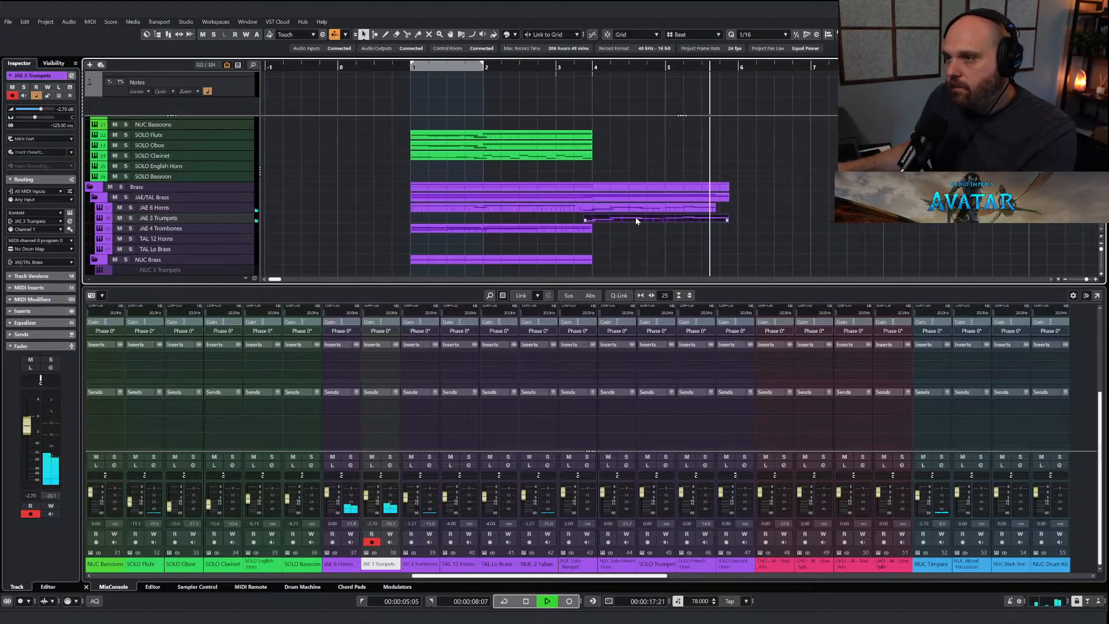
key("space")
key("Return")
right_click(538, 268)
left_click(539, 269)
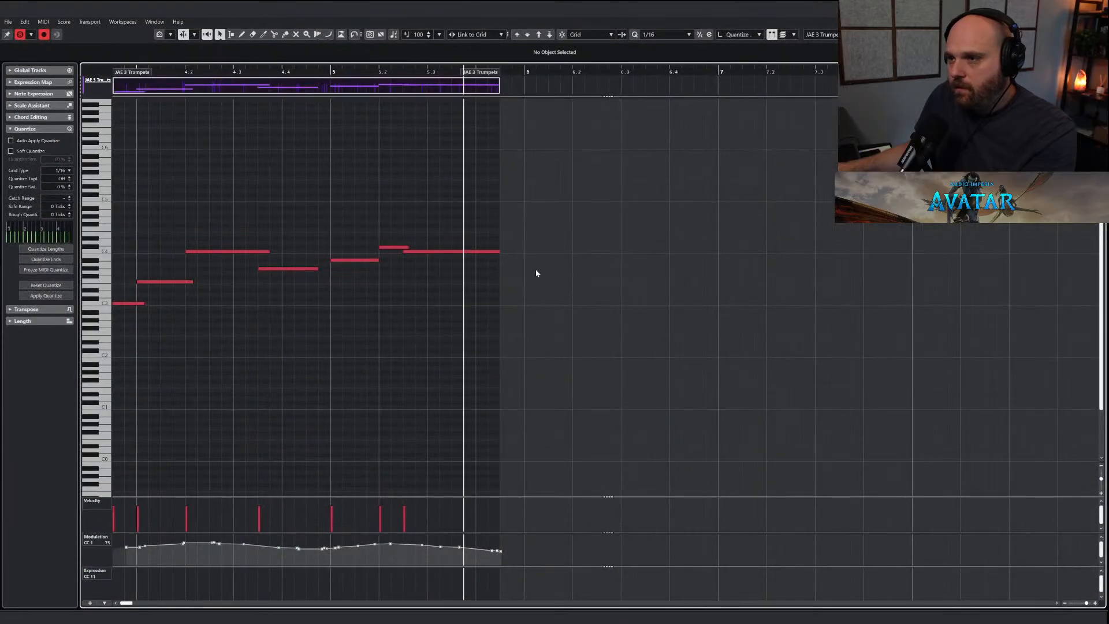
key("g")
right_click(513, 349)
left_click(535, 349)
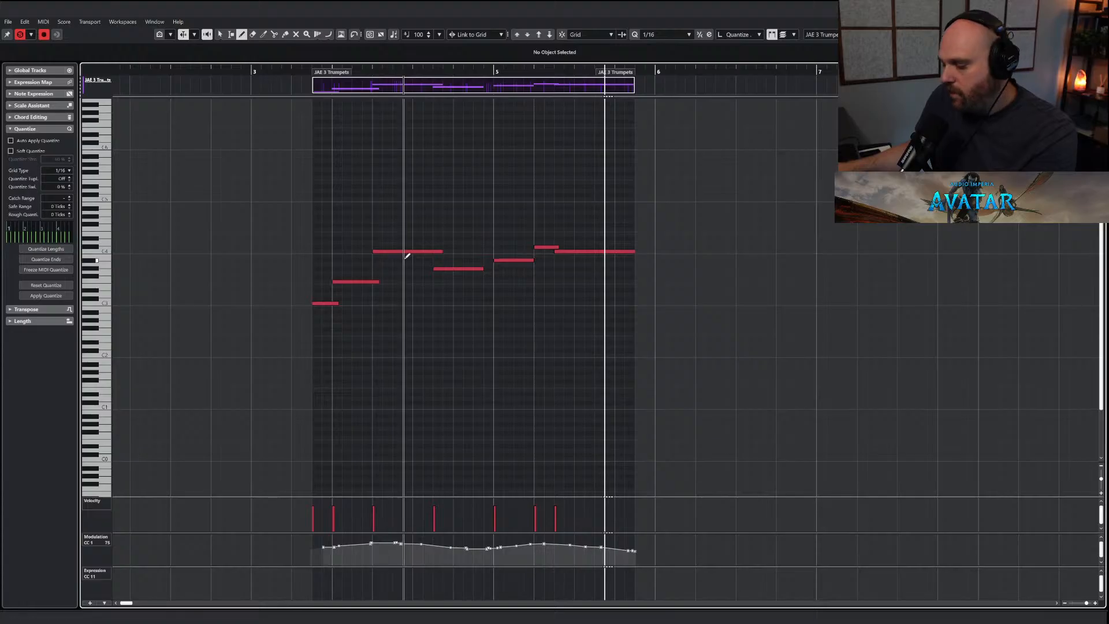
left_click_drag(395, 251, 442, 251)
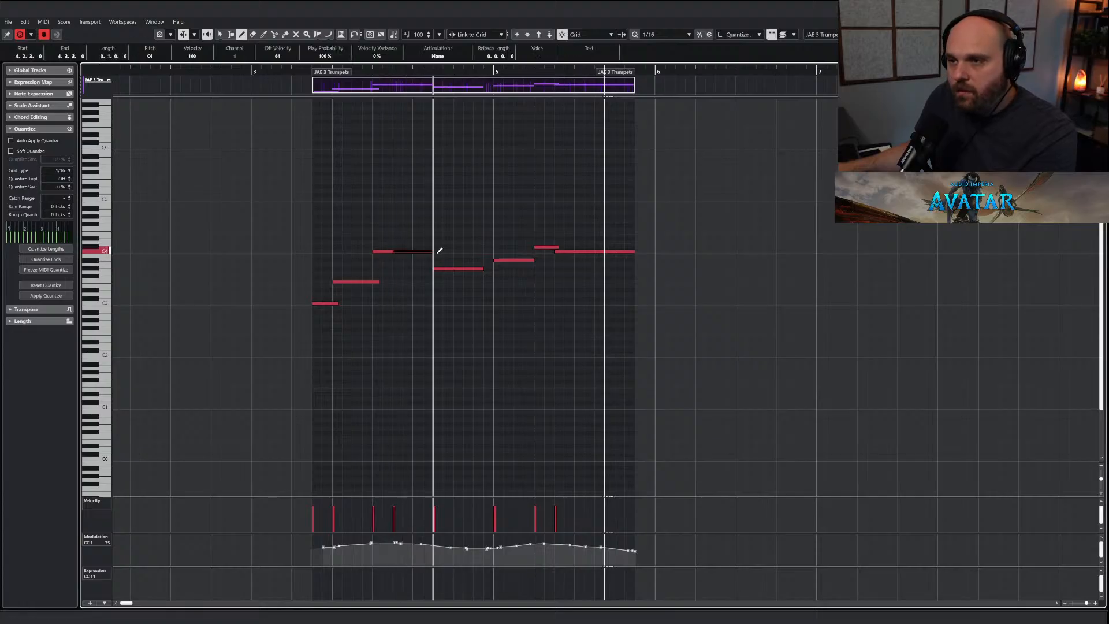
key("space")
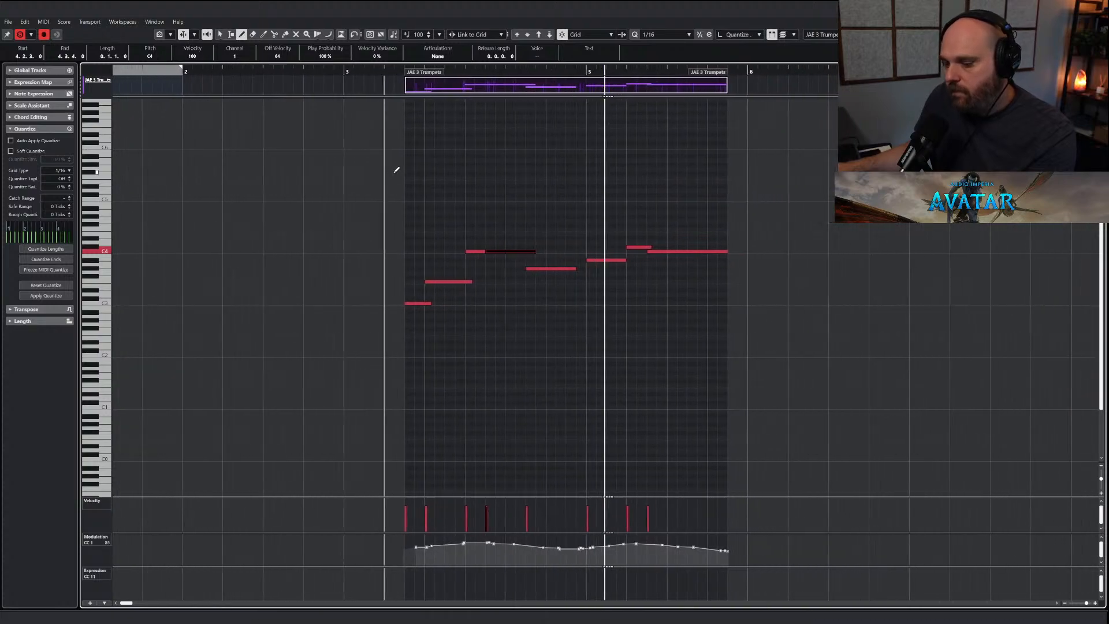
key("Return")
key("space")
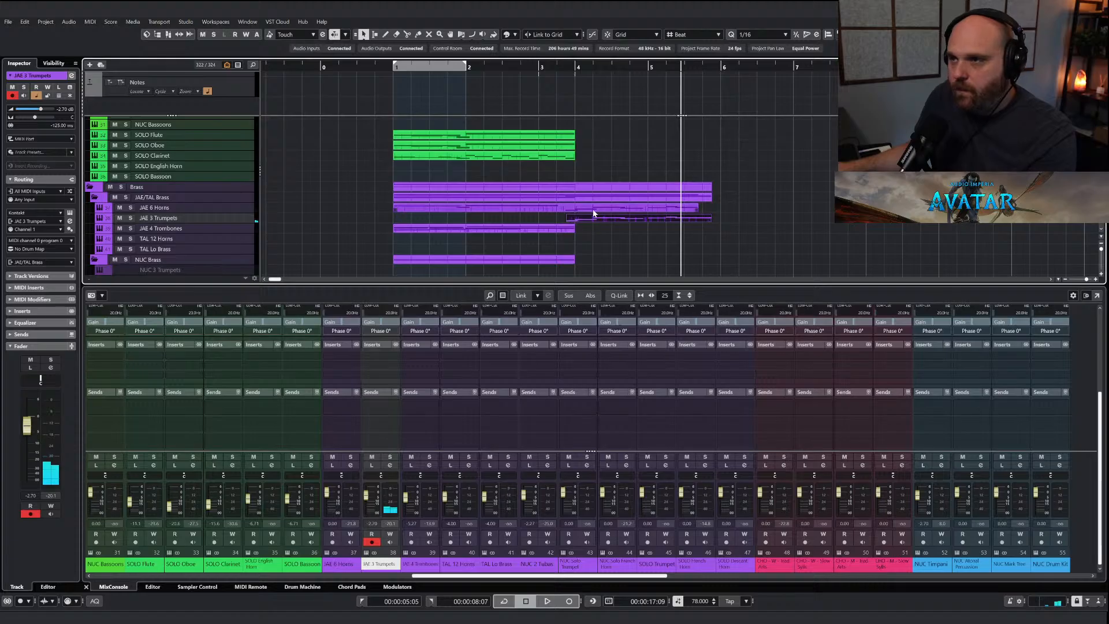
Draw the matching repeated C3 at 4.2.3 over the held C3 in the JAE 6 Horns clip and play it back.
double_click(593, 211)
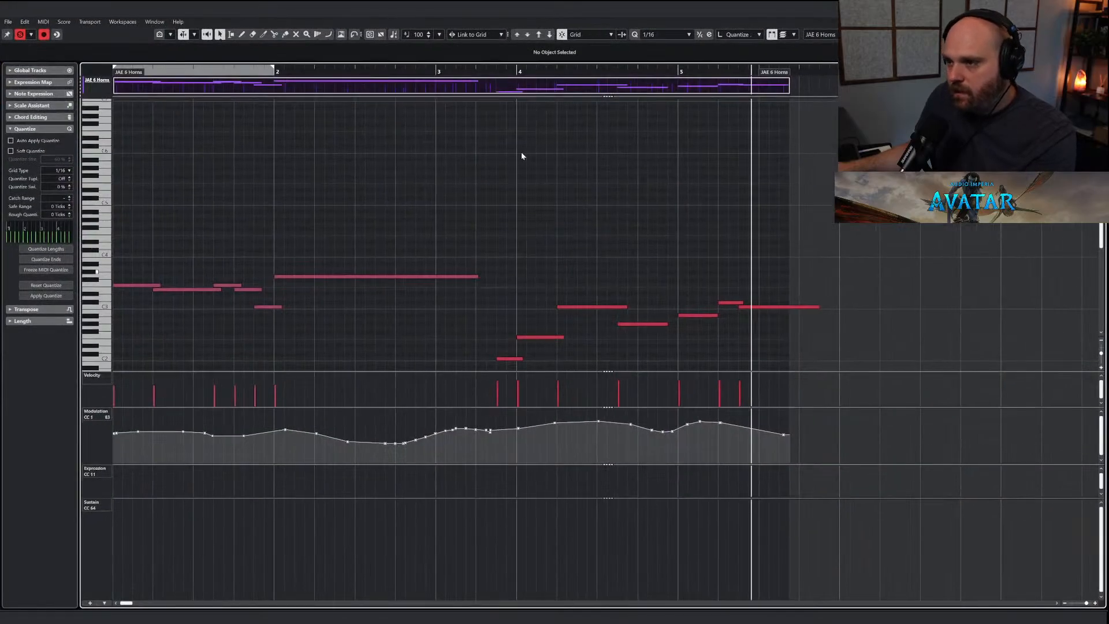
left_click(500, 80)
right_click(647, 319)
left_click(670, 318)
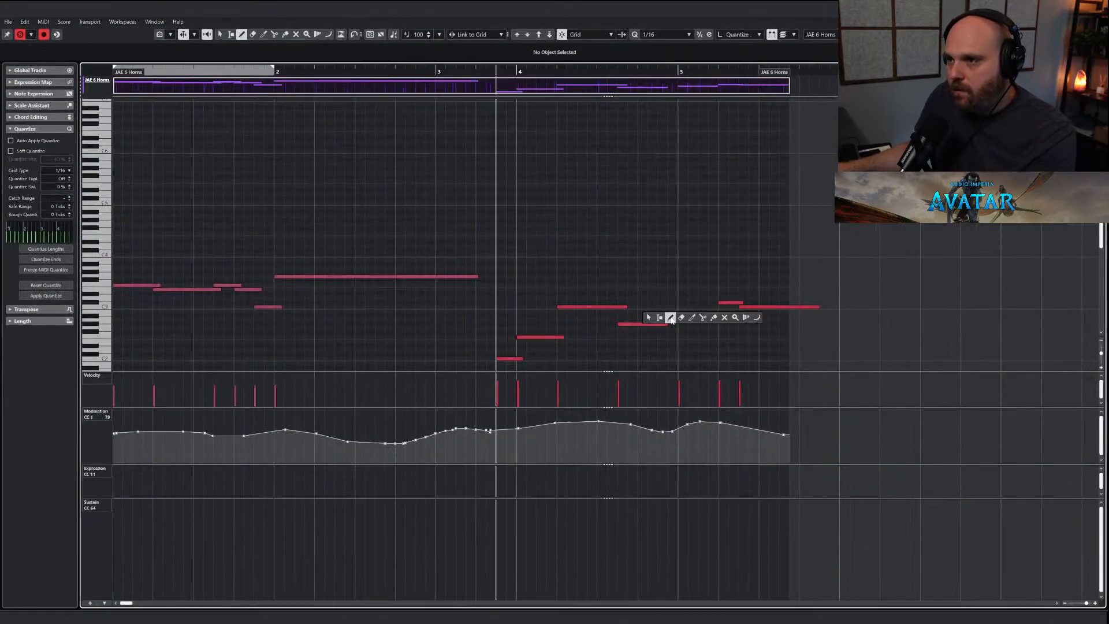
left_click(592, 305)
mouse_move(592, 305)
left_mouse_down()
mouse_move(583, 306)
mouse_move(628, 306)
left_mouse_up()
right_click(520, 232)
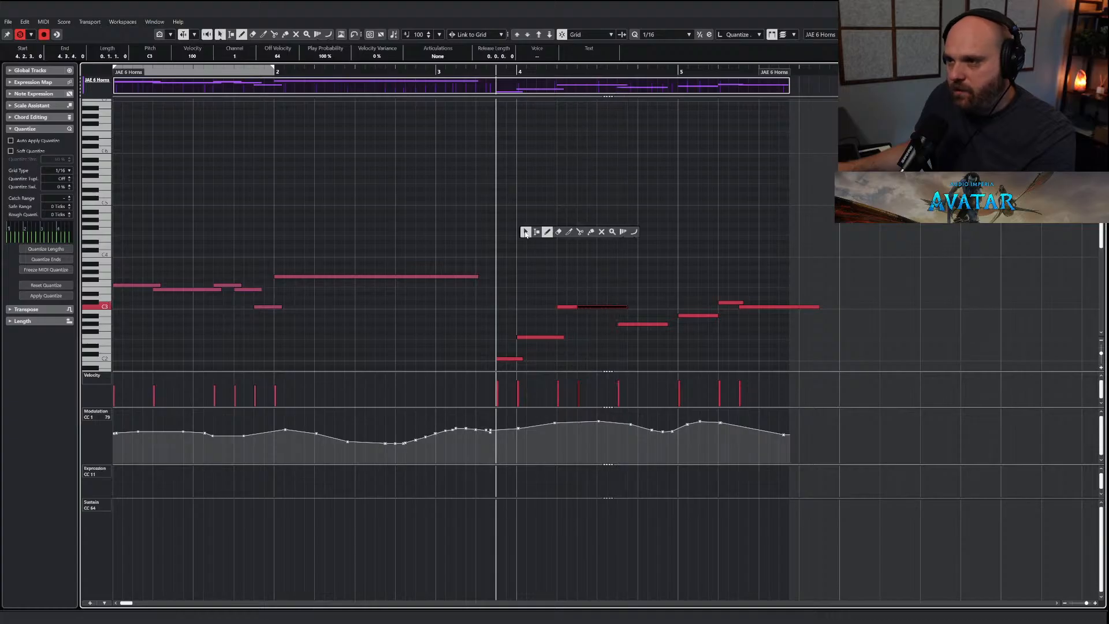
left_click(520, 232)
key("space")
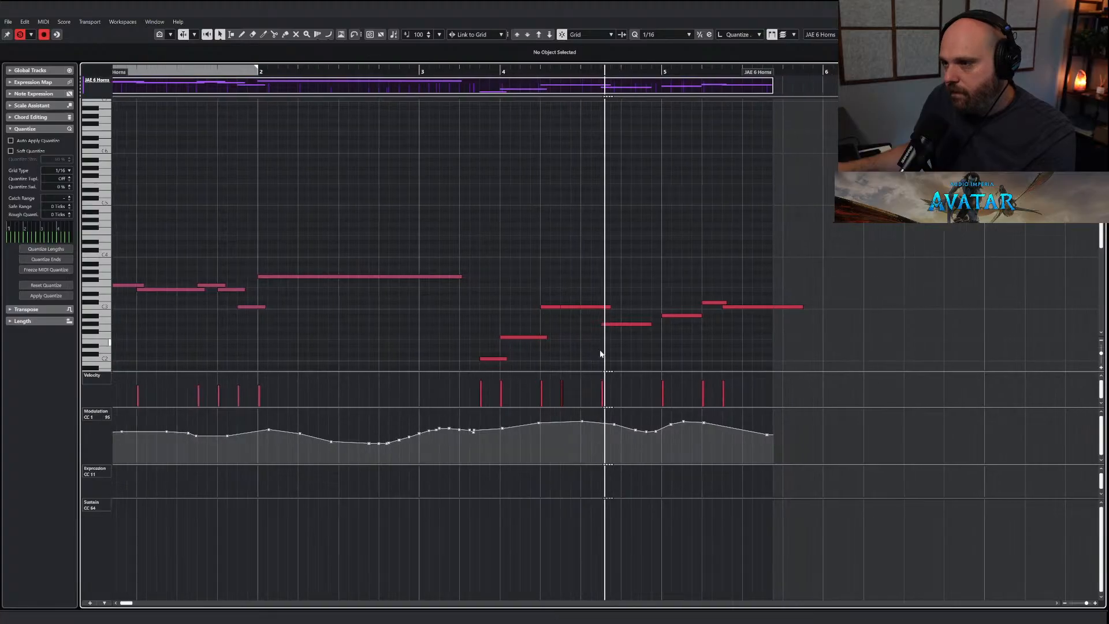
Redraw the JAE 6 Horns CC 1 modulation as a smoother curve from late bar 3 to the clip's end and play it back.
right_click(601, 355)
left_click(617, 359)
key("j")
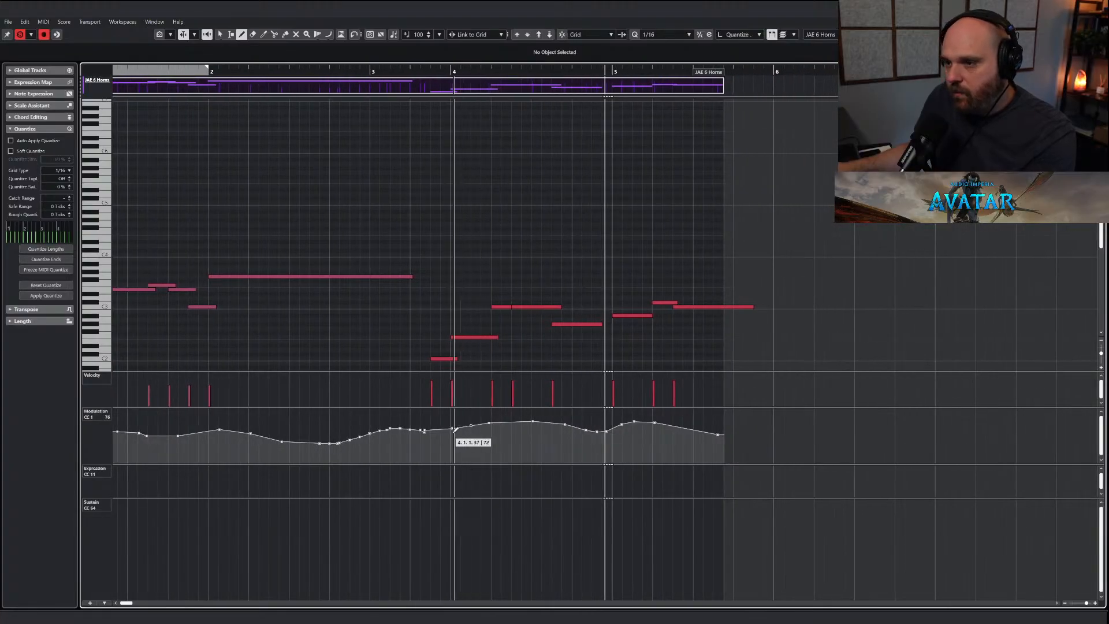
left_click_drag(425, 429, 722, 433)
left_click(404, 72)
key("space")
right_click(499, 174)
left_click(499, 174)
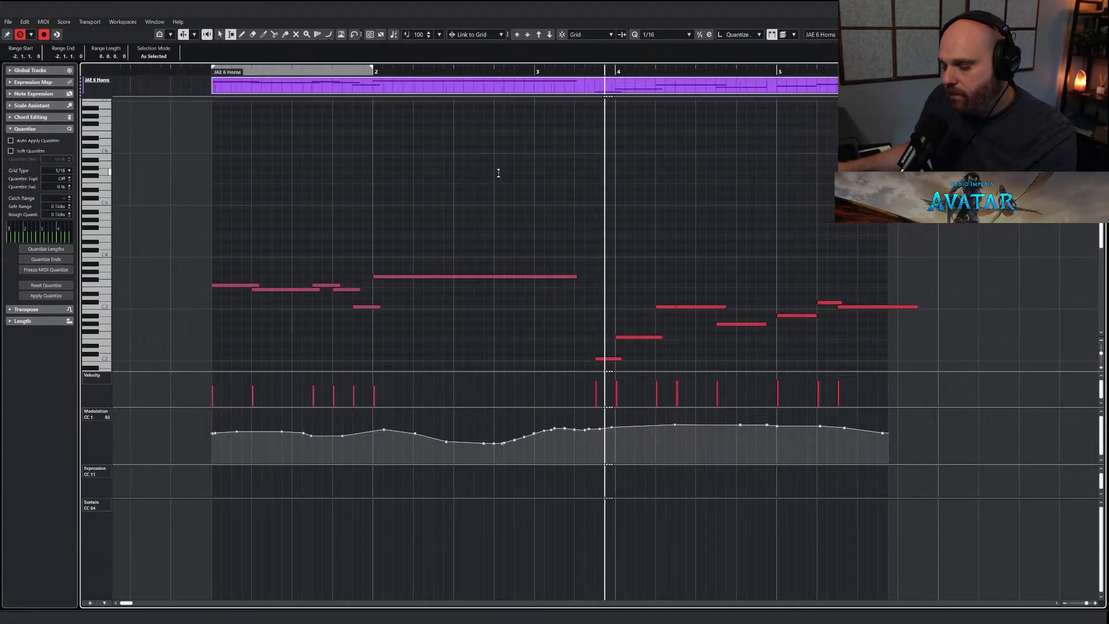
key("Return")
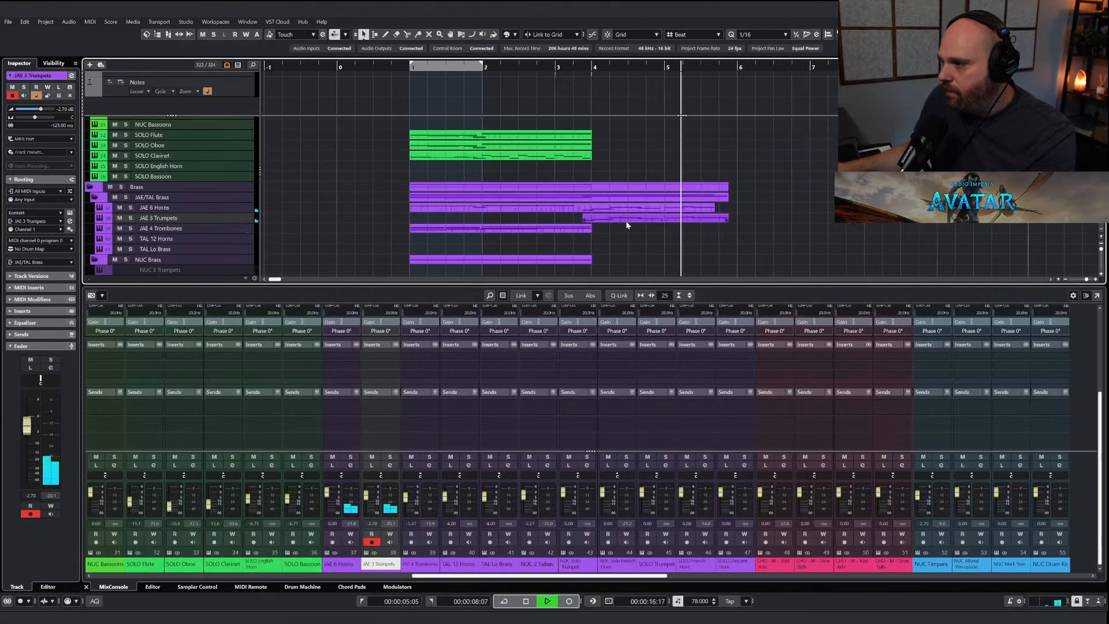
key("space")
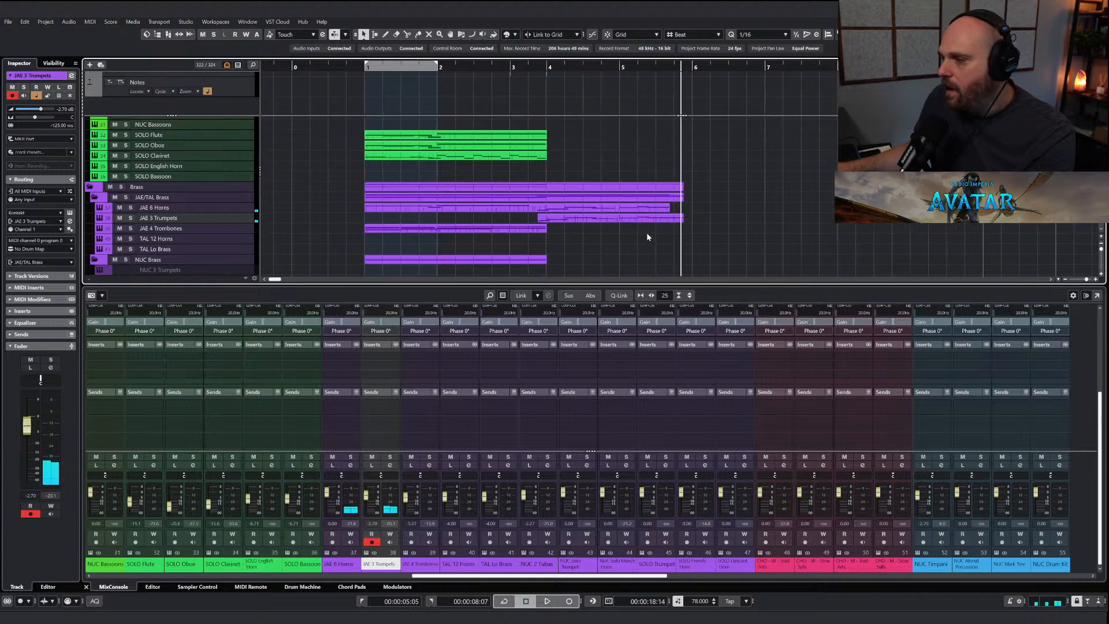
Extend the end of the JAE 6 Horns clip to just before bar 6.
left_click(657, 208)
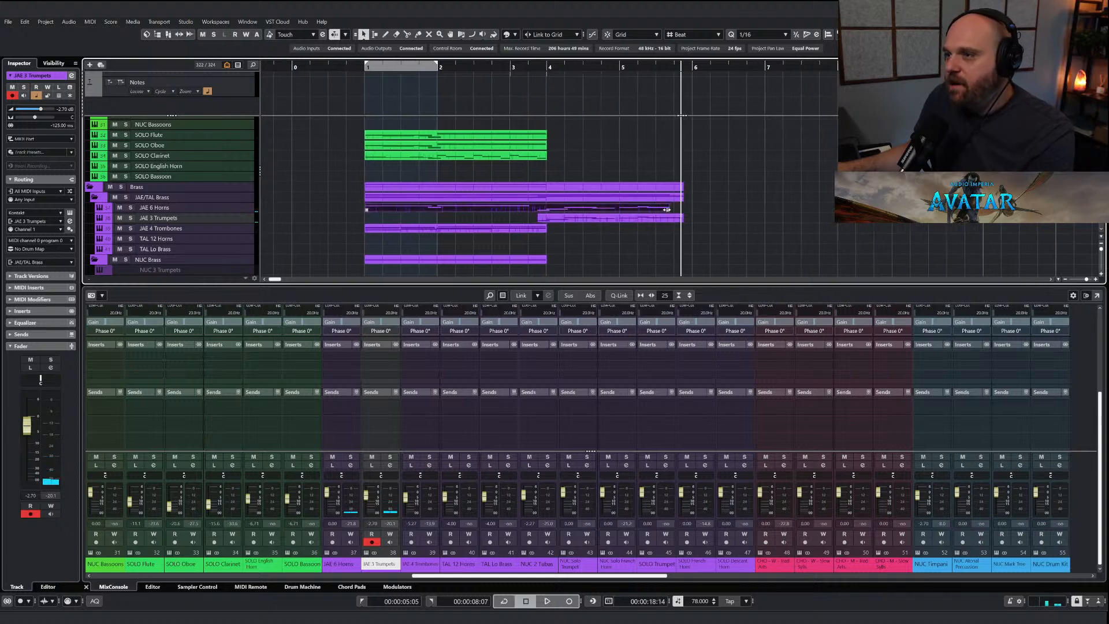
scroll(428, 159, "down", 5)
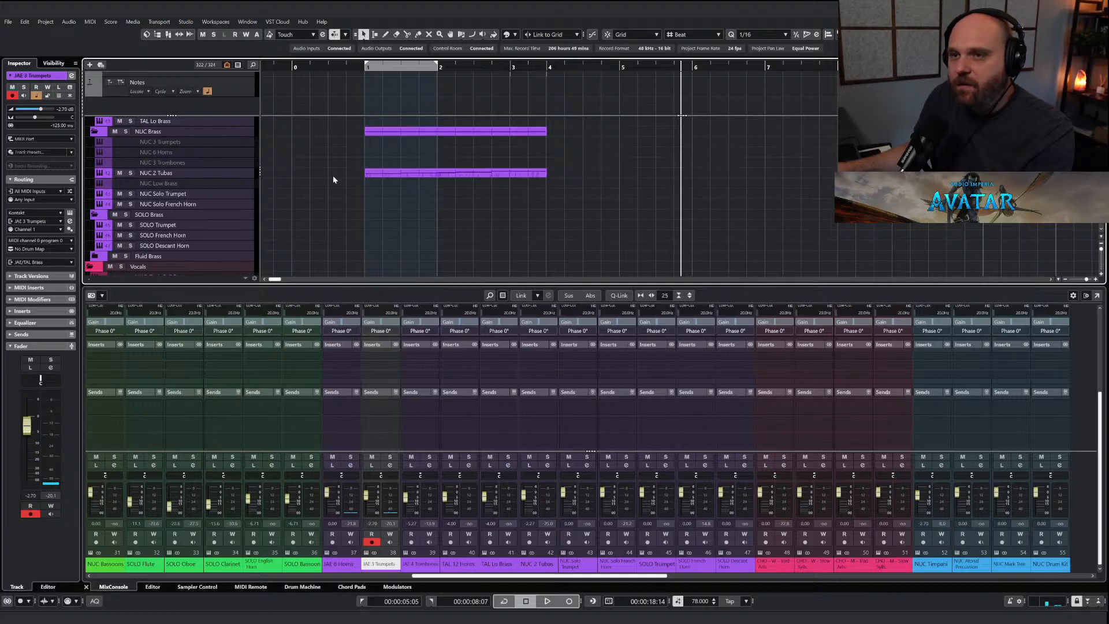
scroll(461, 213, "up", 4)
scroll(363, 214, "down", 1)
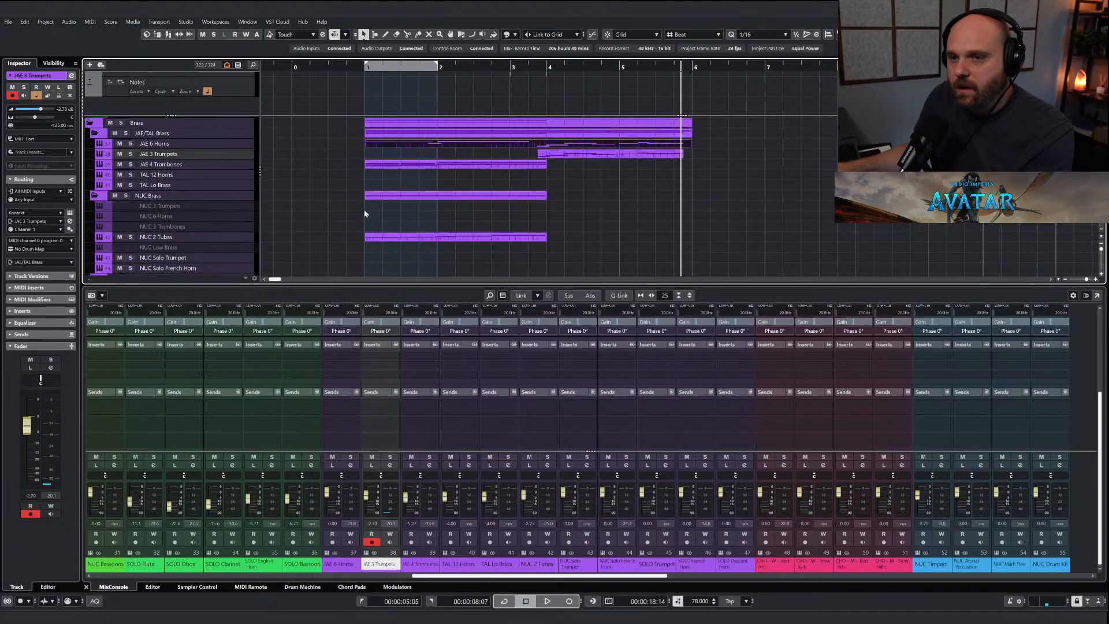
scroll(325, 213, "up", 5)
scroll(404, 214, "down", 4)
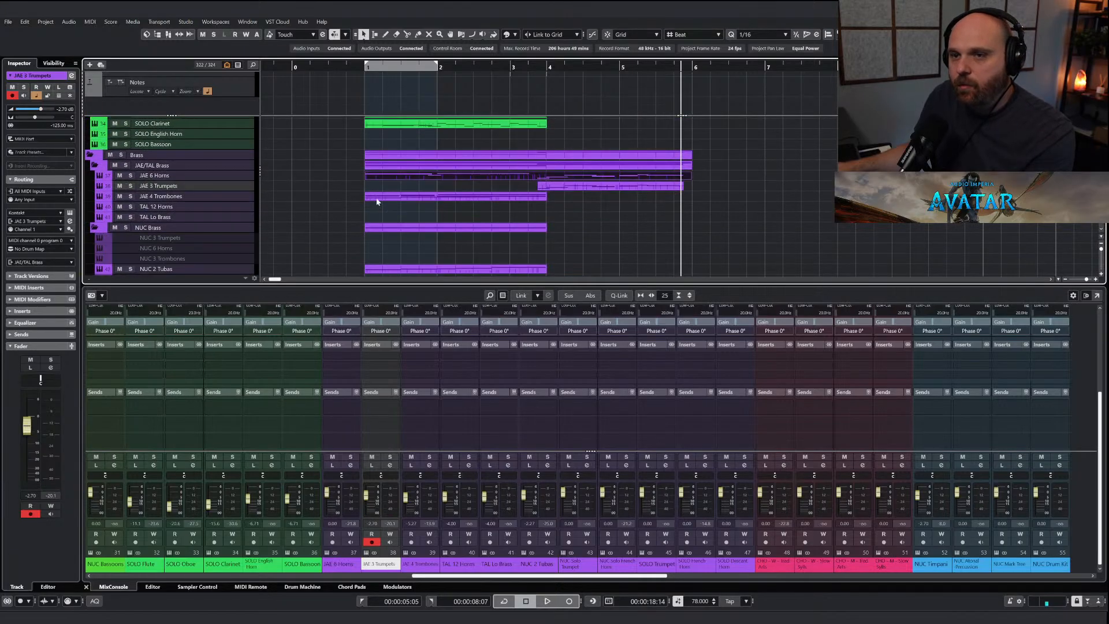
Play back the arrangement from bar 1 and review the sketch and string tracks.
left_click(364, 67)
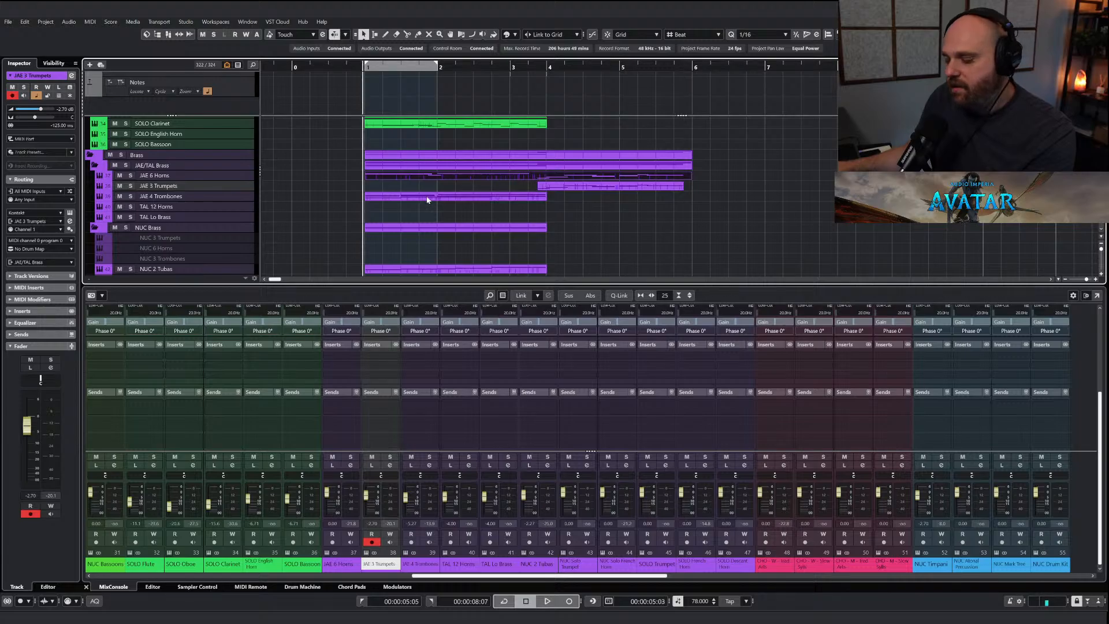
key("space")
scroll(427, 199, "up", 6)
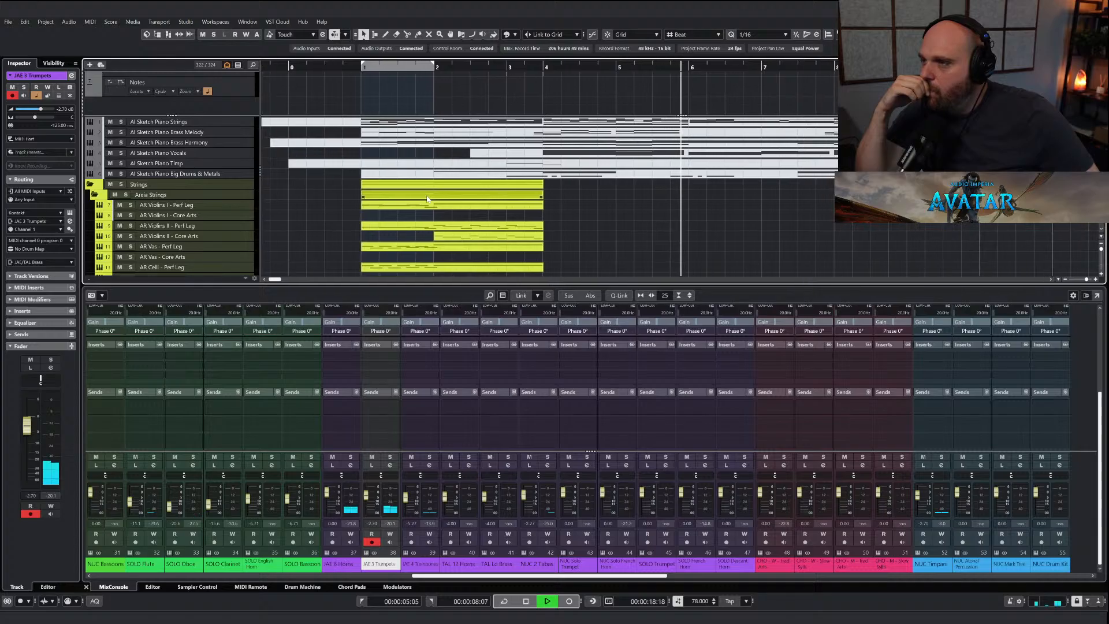
scroll(499, 197, "down", 8)
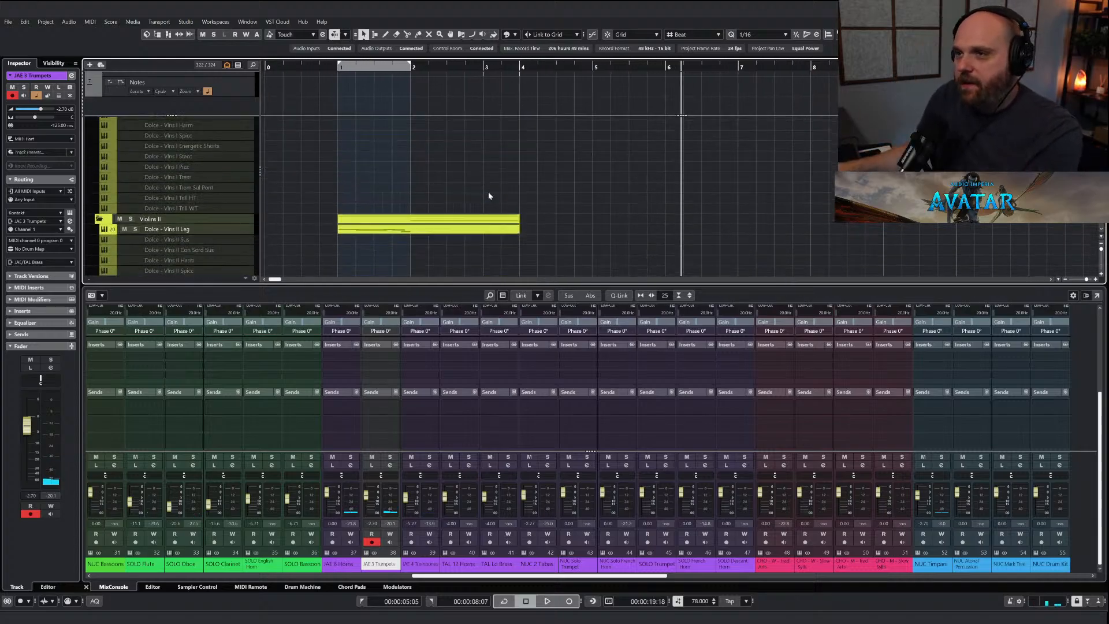
scroll(489, 195, "up", 8)
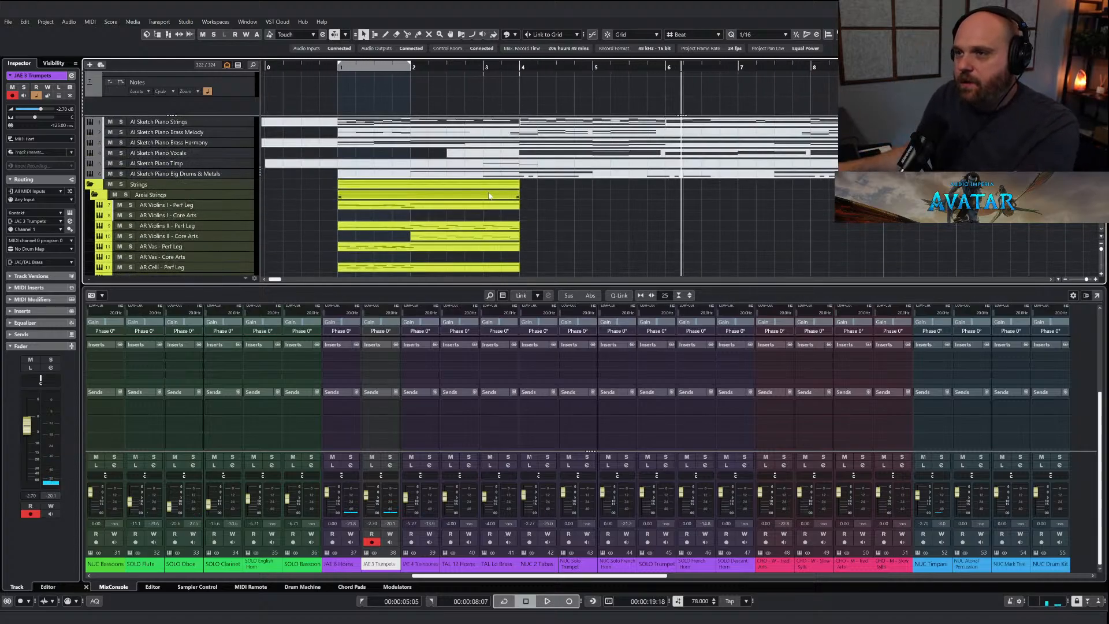
Copy the bar 4–5 chords from the AI Sketch Piano Brass Harmony clip and place the playback cursor at bar 4.
left_click(522, 145)
double_click(517, 148)
scroll(471, 256, "down", 3)
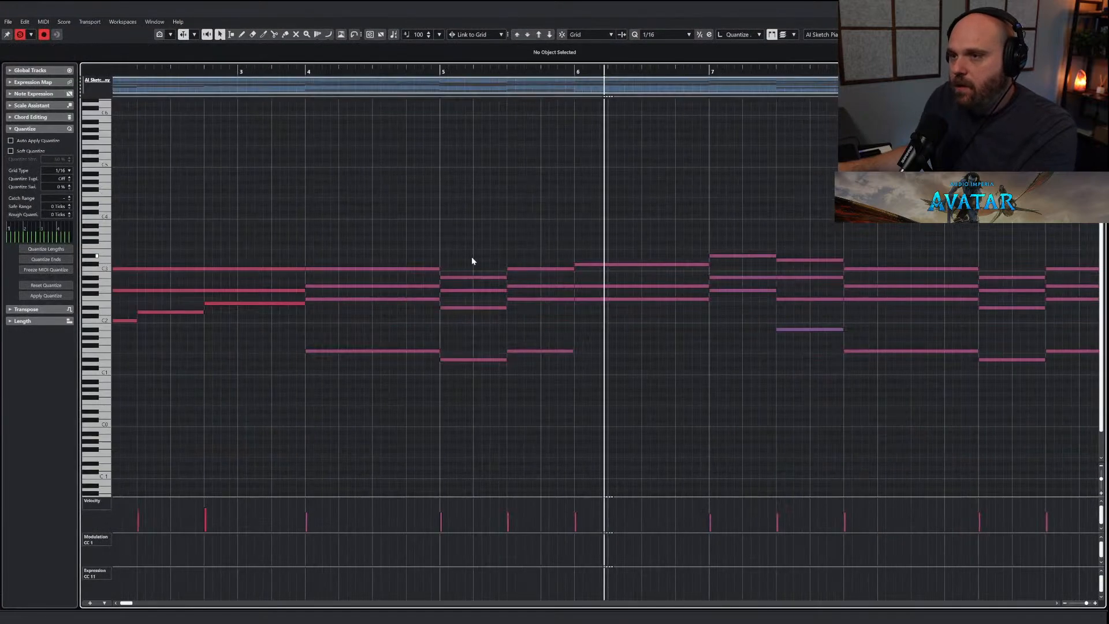
left_click_drag(431, 241, 570, 408)
left_click(399, 70)
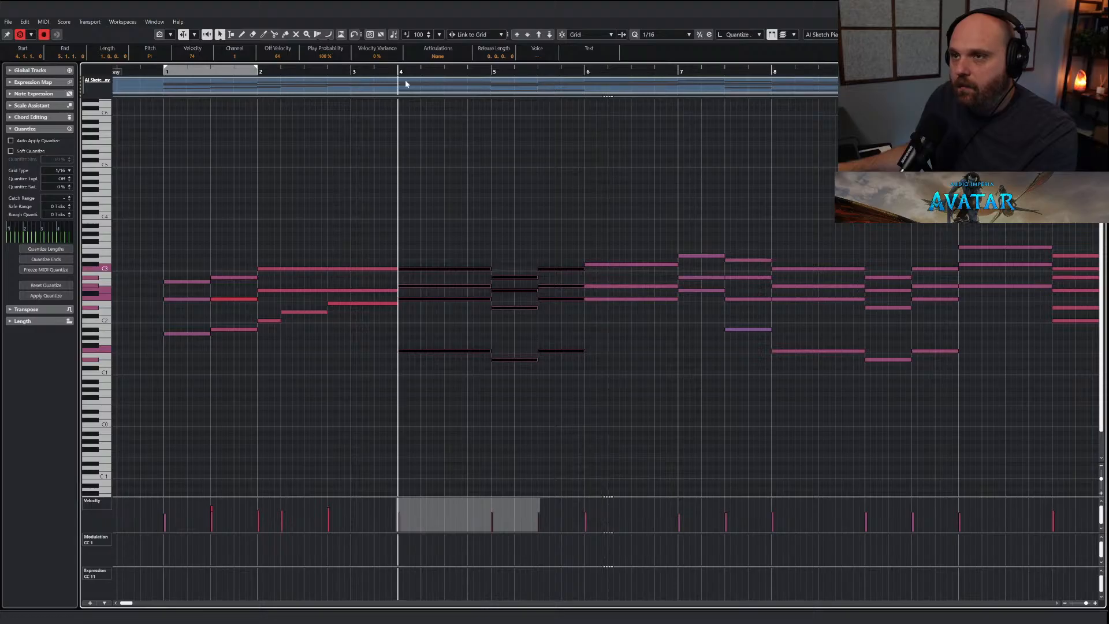
key("Return")
Extend the JAE 4 Trombones clip to just before bar 6 and paste the copied harmony chords at bar 4.
scroll(504, 197, "down", 12)
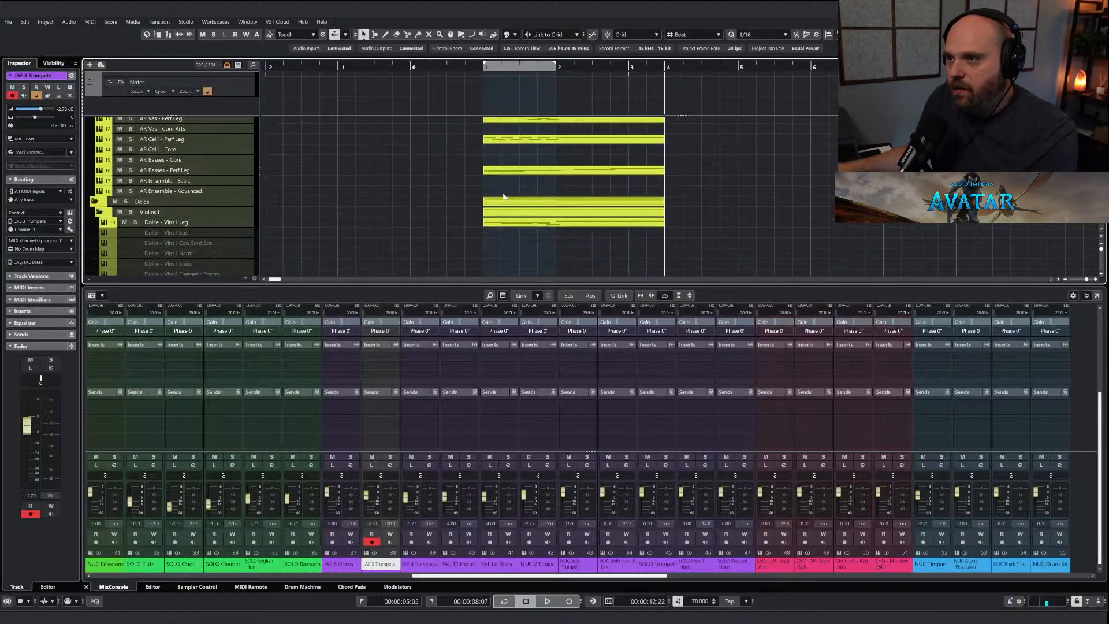
scroll(628, 214, "down", 10)
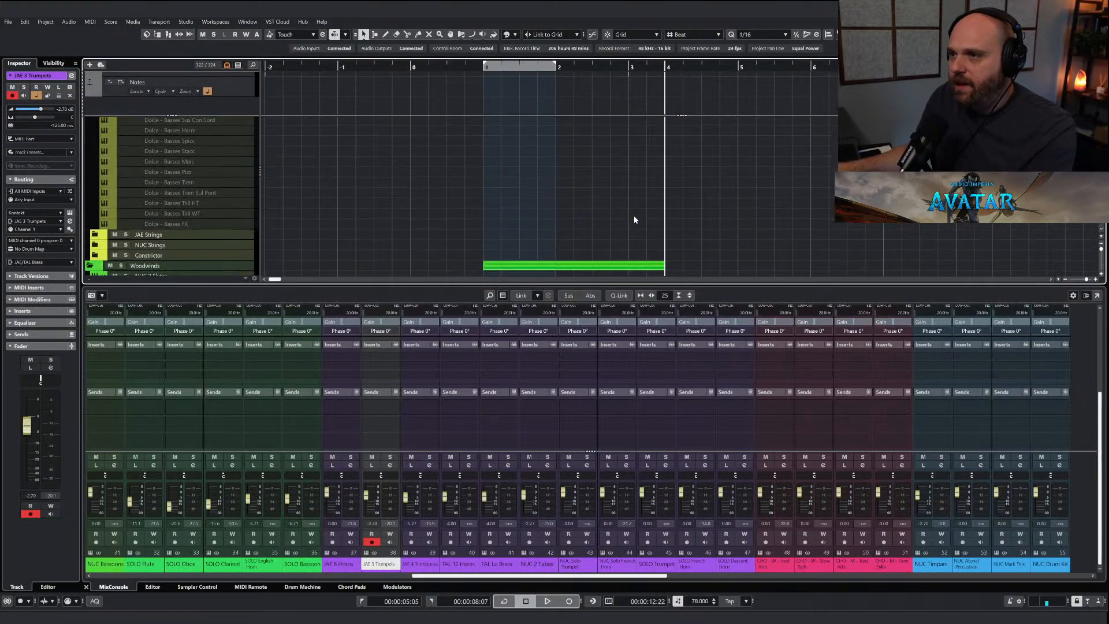
left_click_drag(663, 167, 794, 174)
key("Return")
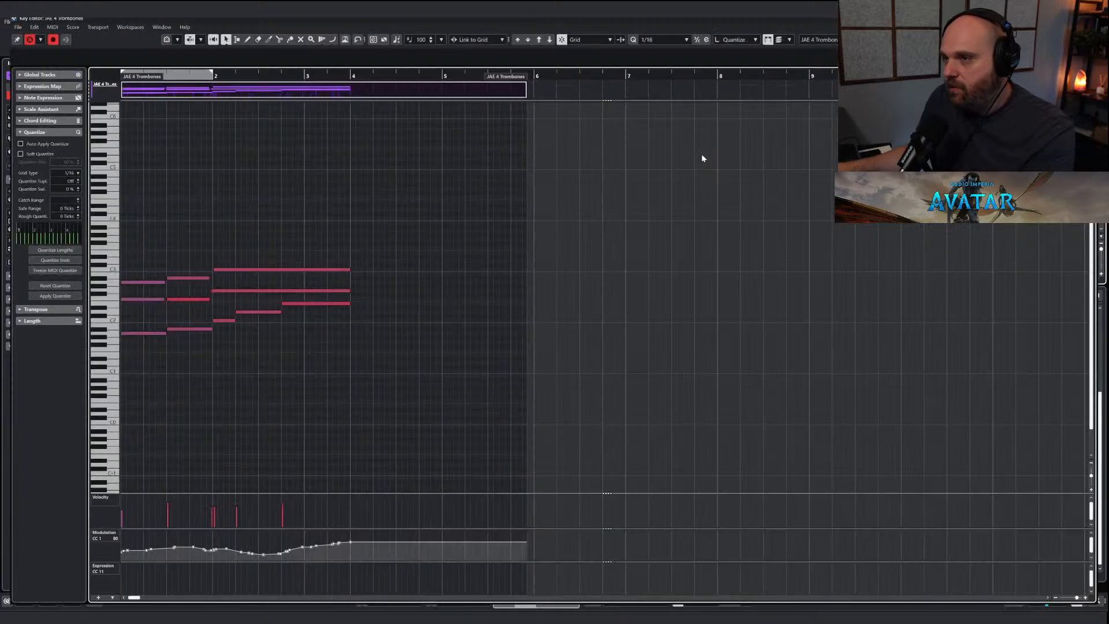
key("ctrl+v")
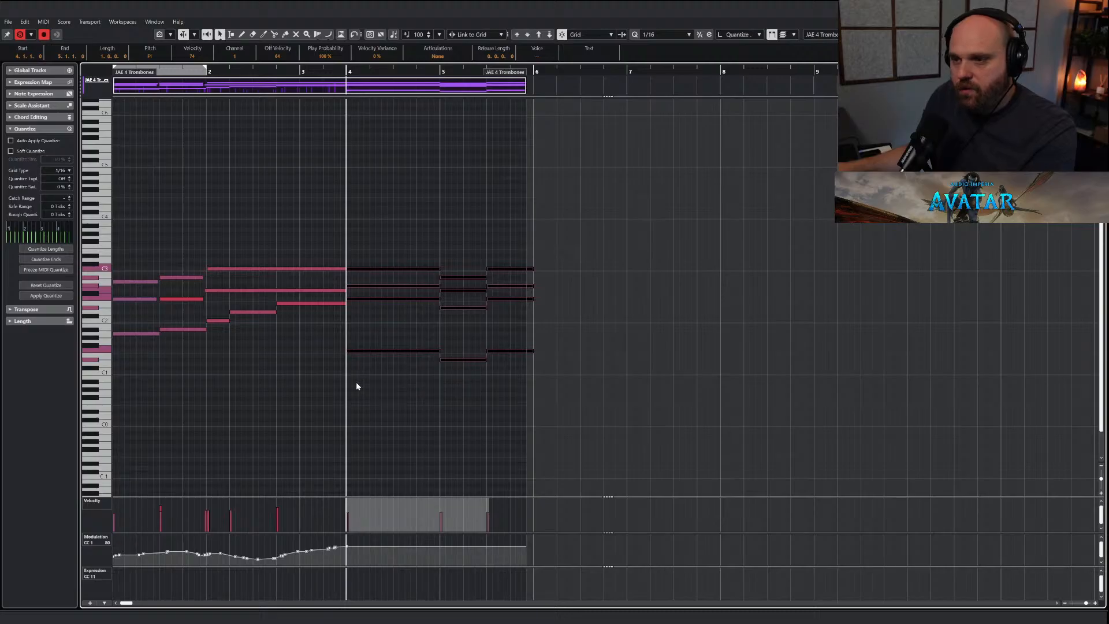
Draw a gently rising CC 1 modulation curve over bars 4–5 of the JAE 4 Trombones clip and extend the clip just past bar 7.
key("space")
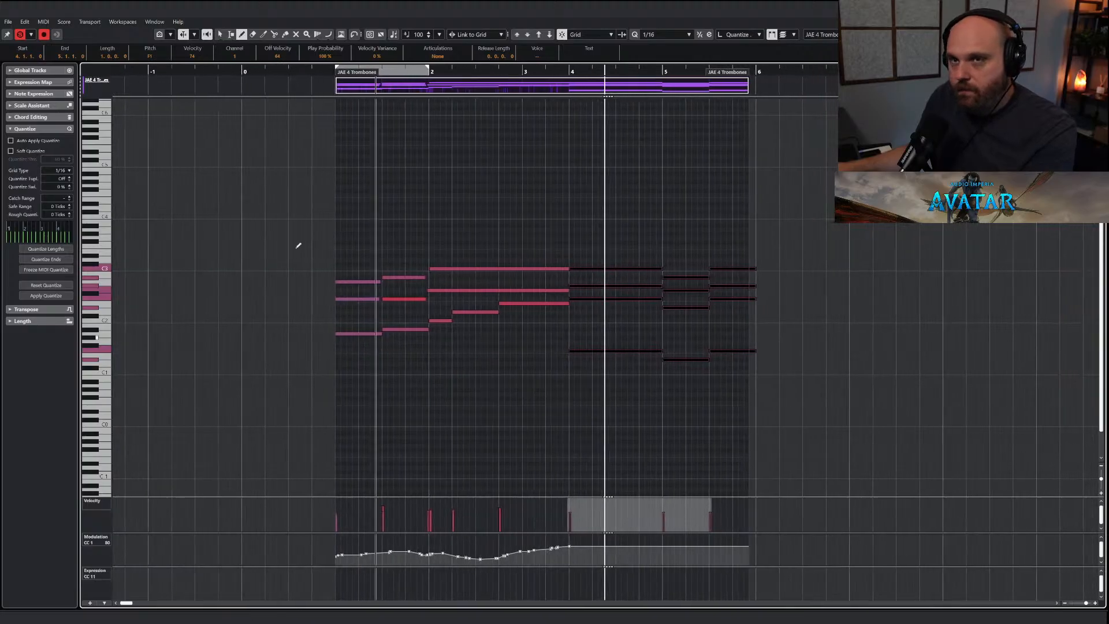
key("8")
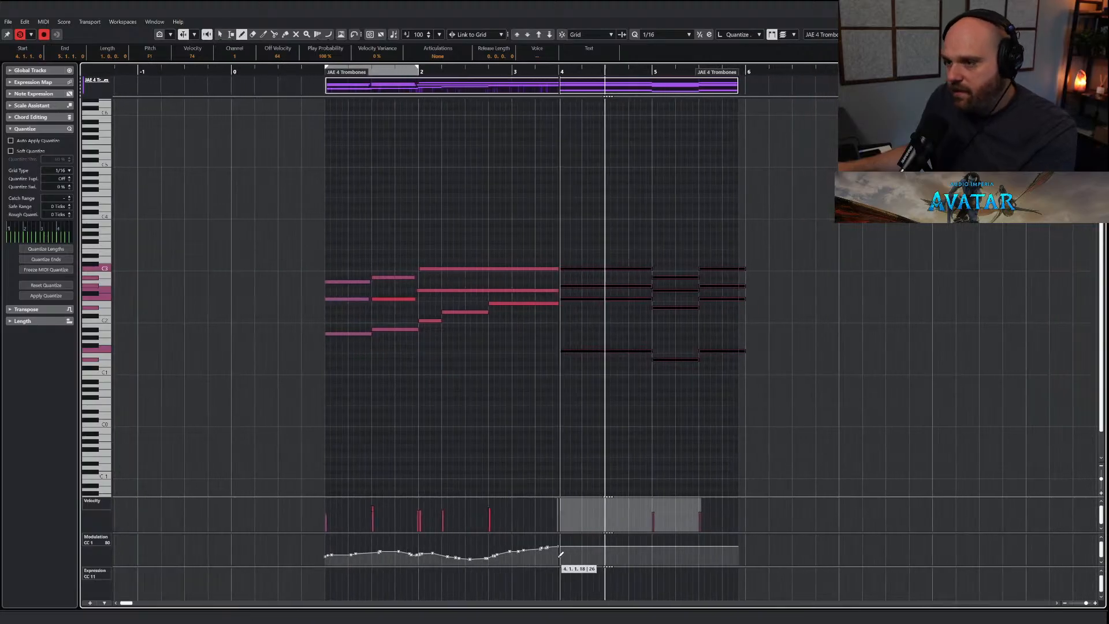
left_click_drag(549, 554, 734, 550)
key("space")
key("1")
left_click_drag(736, 84, 872, 84)
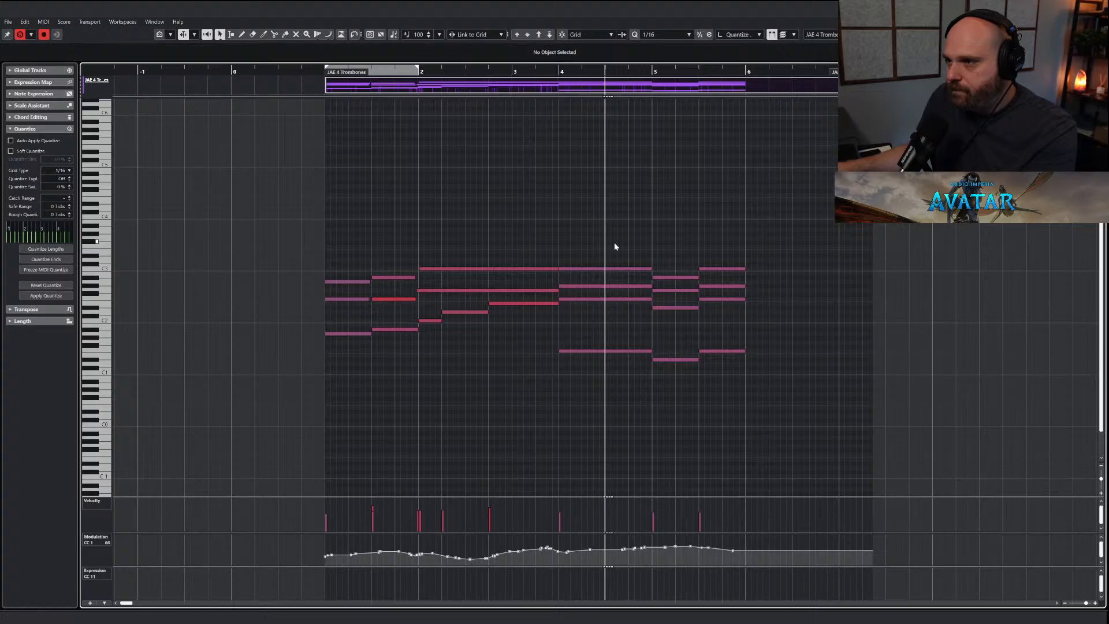
Shorten the ends of the bar 4 chord and the first bar 5 chord slightly in the JAE 4 Trombones clip.
left_click_drag(615, 247, 684, 356)
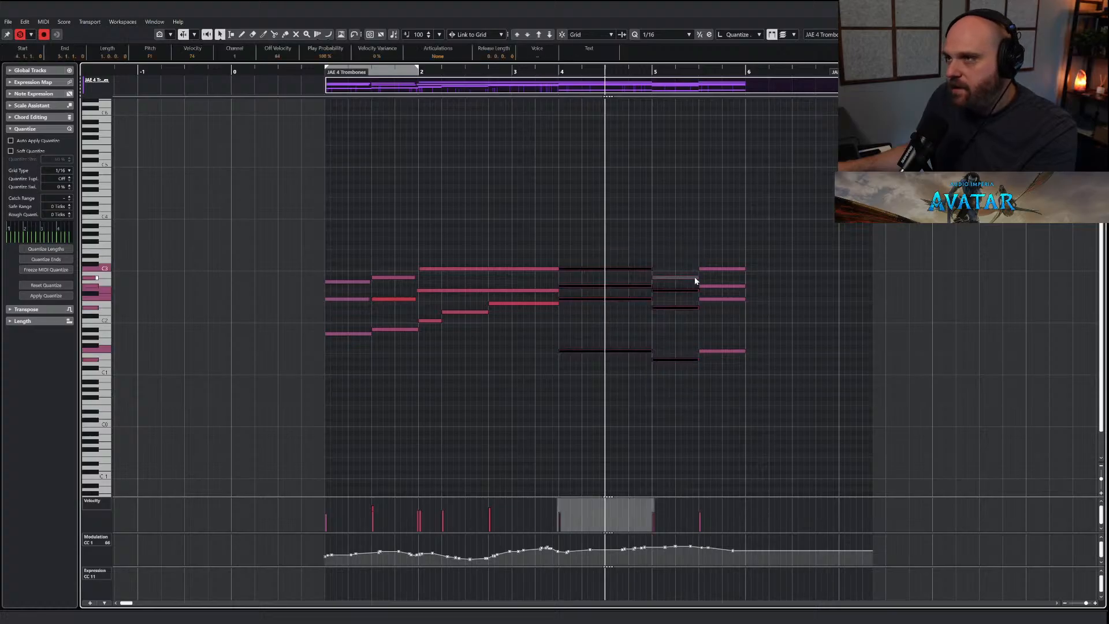
left_click_drag(697, 278, 655, 290)
left_click(677, 258)
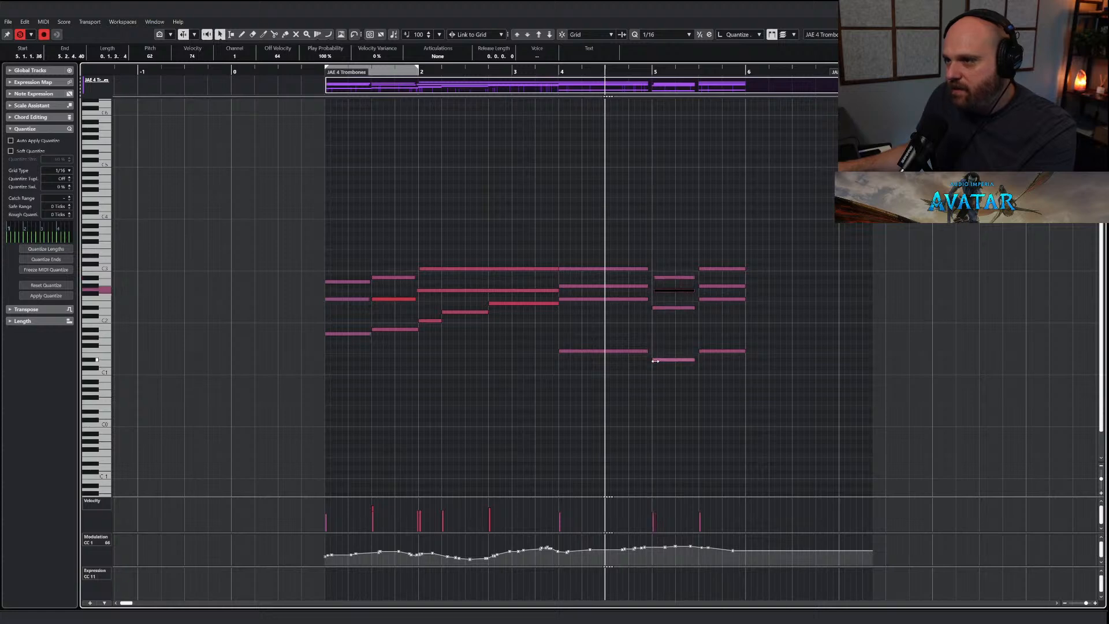
Stagger the start times of individual notes in the bar 4 and bar 5 chords of the JAE 4 Trombones clip.
left_click_drag(655, 360, 658, 361)
left_click_drag(700, 301, 694, 297)
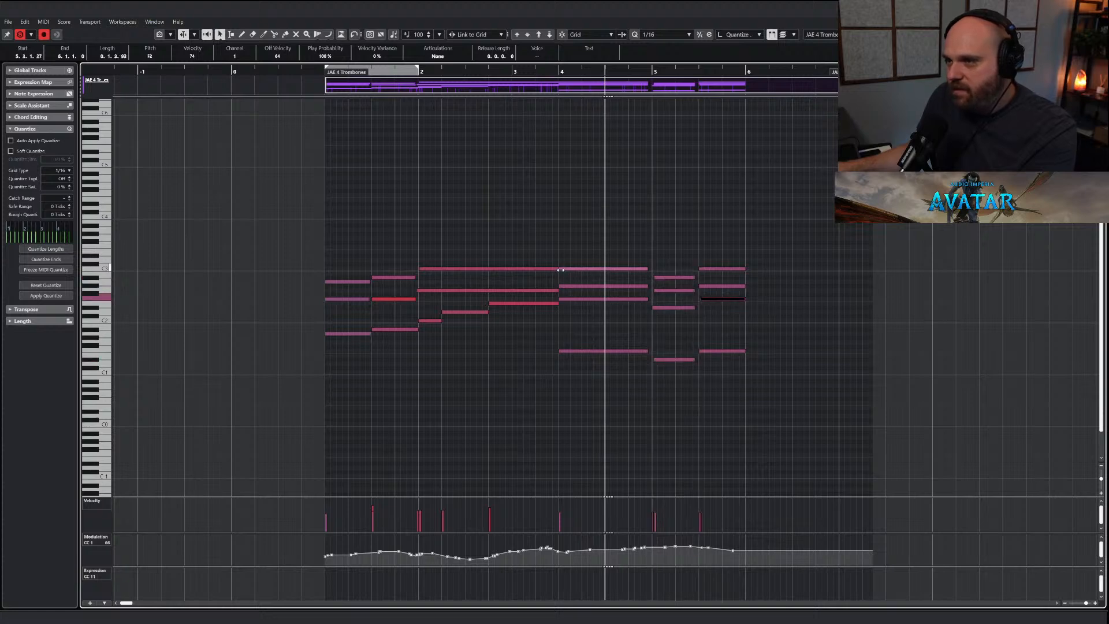
left_click_drag(560, 270, 561, 286)
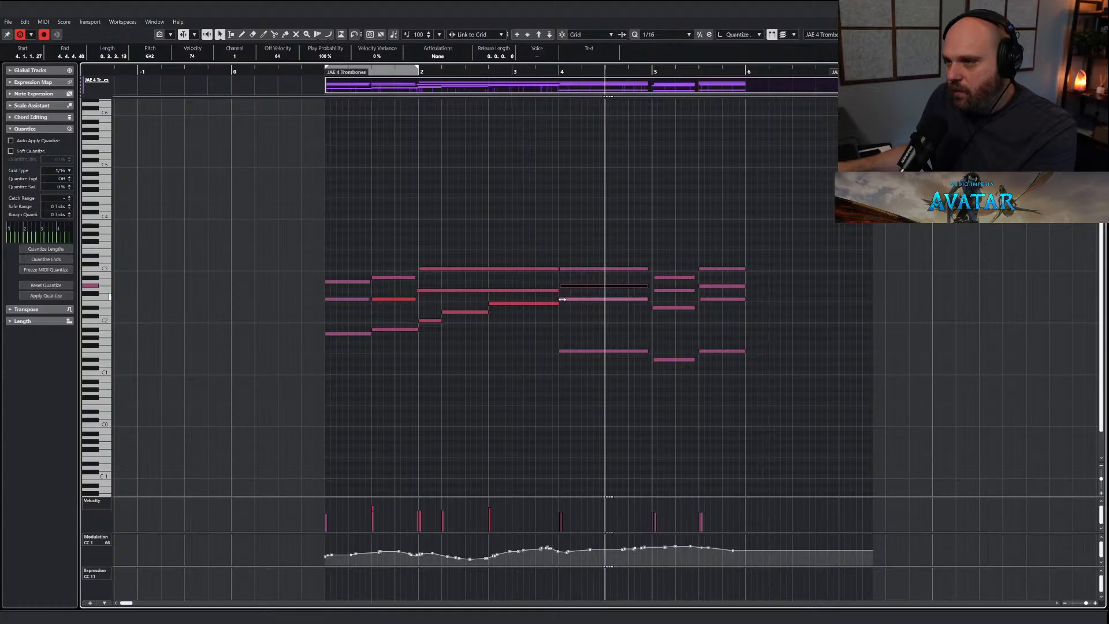
left_click_drag(560, 351, 583, 351)
left_click_drag(700, 270, 694, 265)
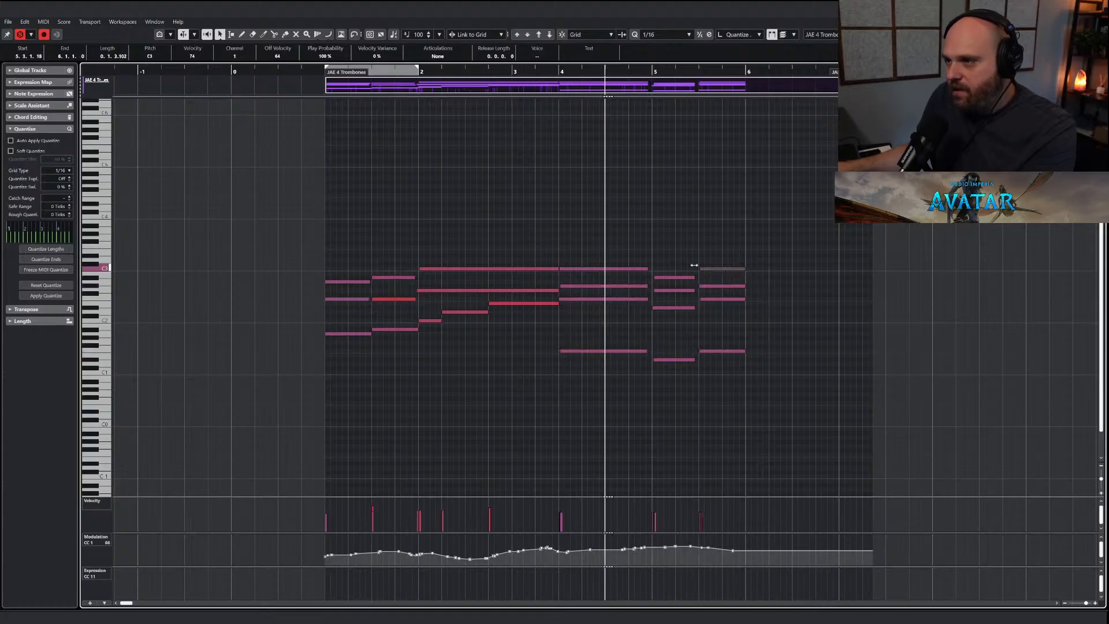
key("Return")
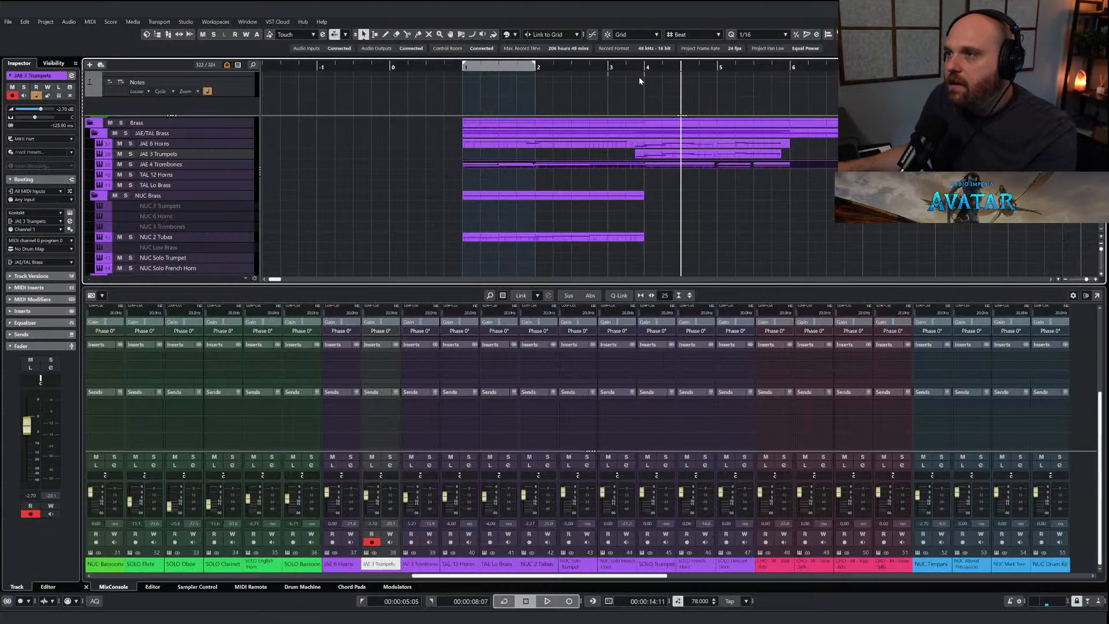
Audition the brass passage and redraw the JAE 4 Trombones CC 1 modulation curve from late bar 4 to bar 6.
key("space")
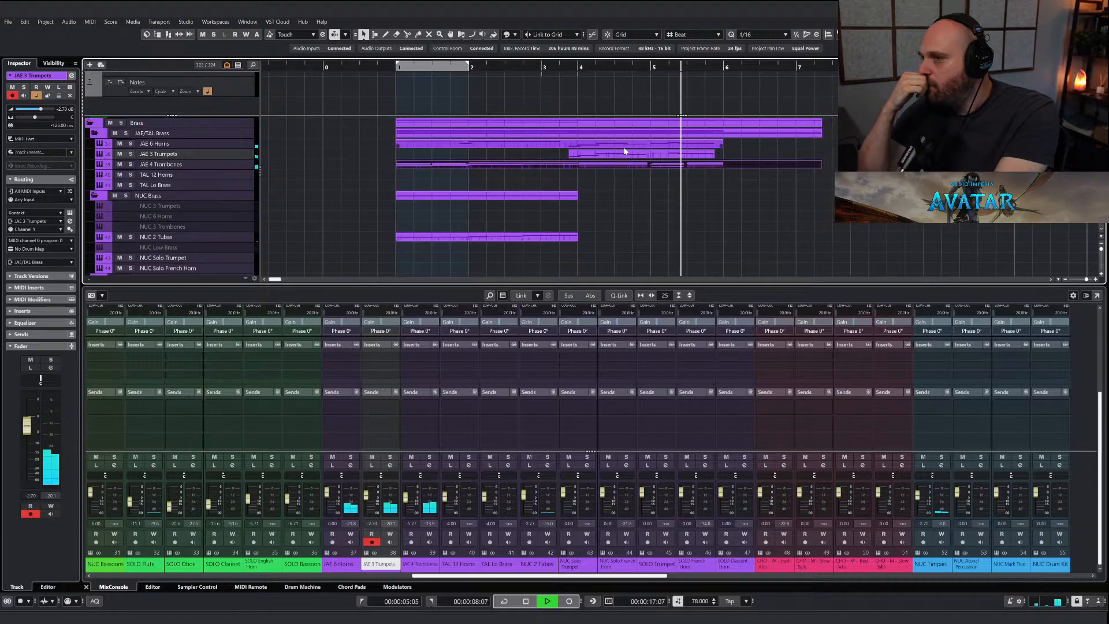
key("space")
left_click(640, 165)
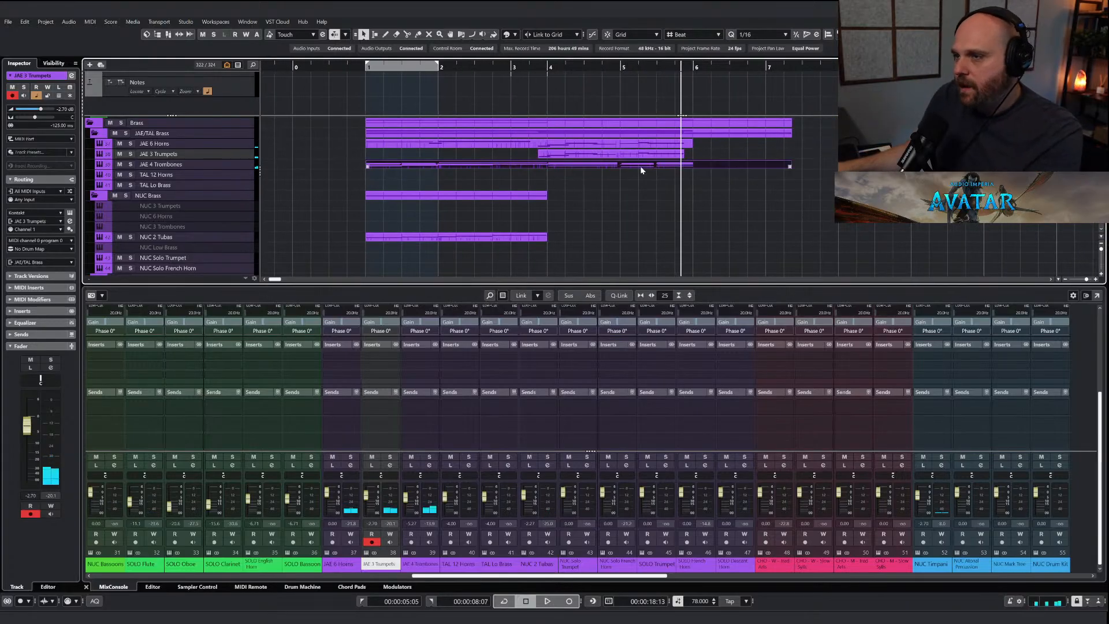
double_click(633, 166)
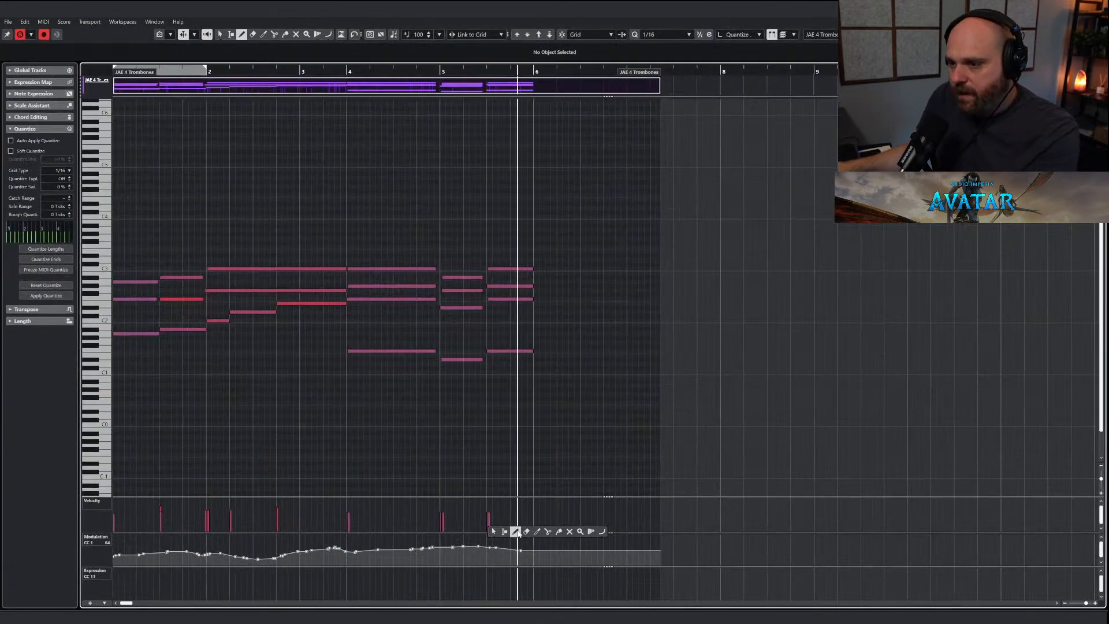
left_click(518, 532)
left_click_drag(429, 549, 530, 550)
right_click(498, 457)
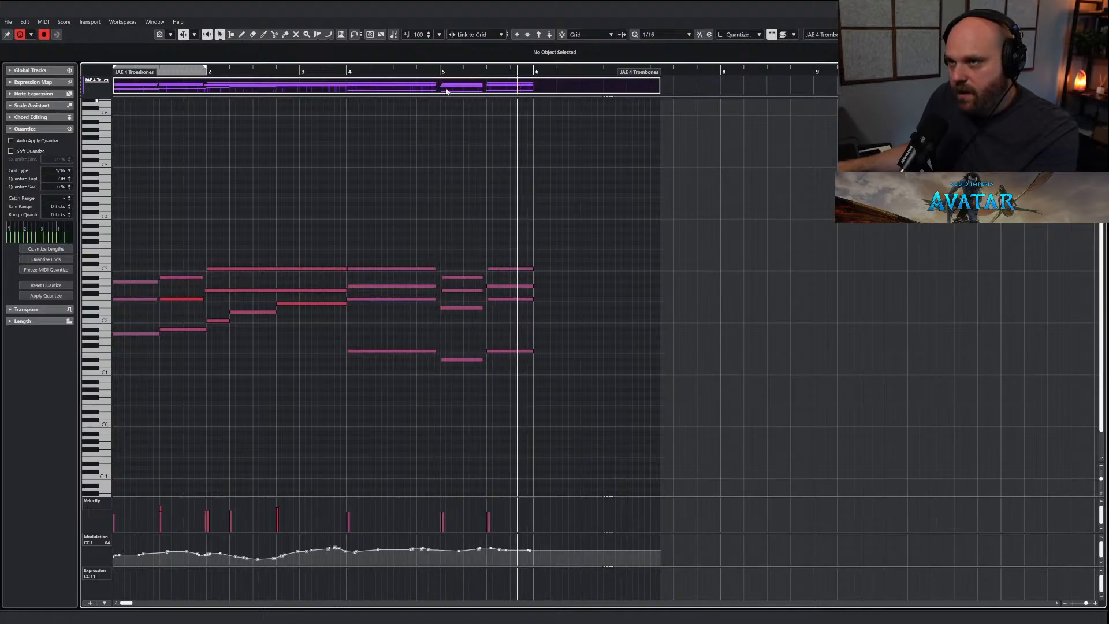
Reshape the JAE 4 Trombones CC 1 curve in bar 5 with a dip on the first chord and a swell into the second.
scroll(544, 250, "left", 4)
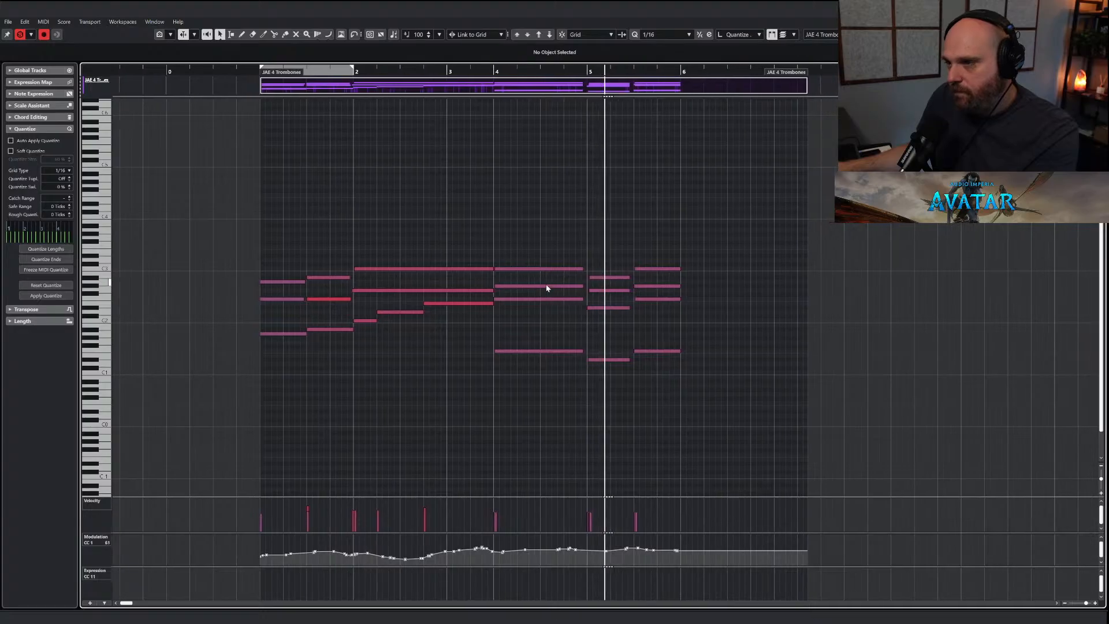
right_click(575, 403)
left_click(597, 405)
key("space")
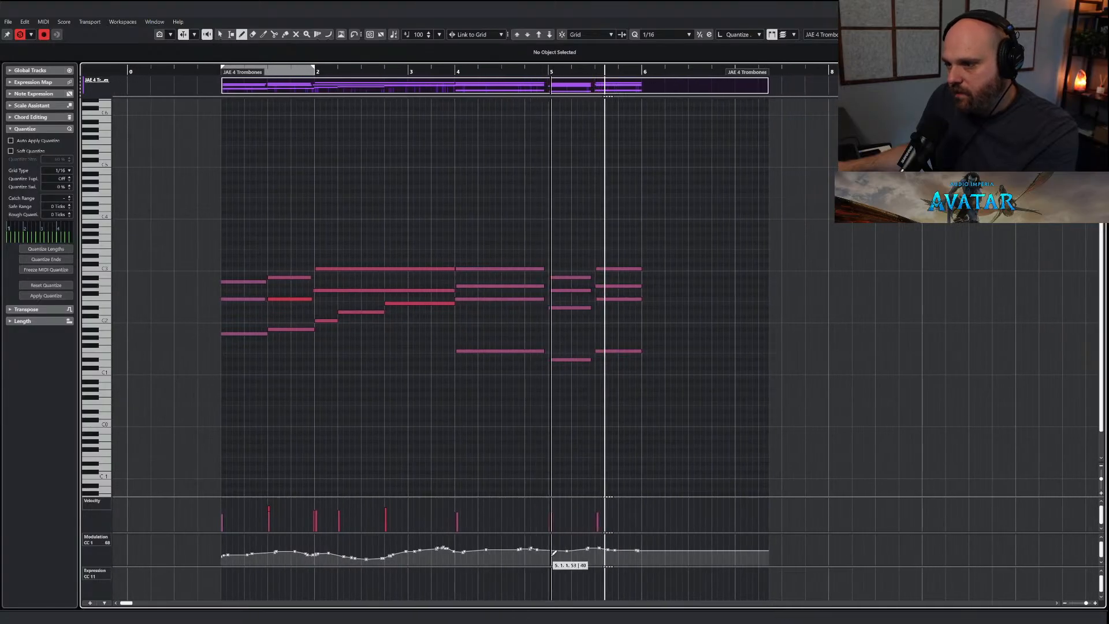
left_click_drag(554, 550, 639, 549)
left_click_drag(547, 68, 540, 69)
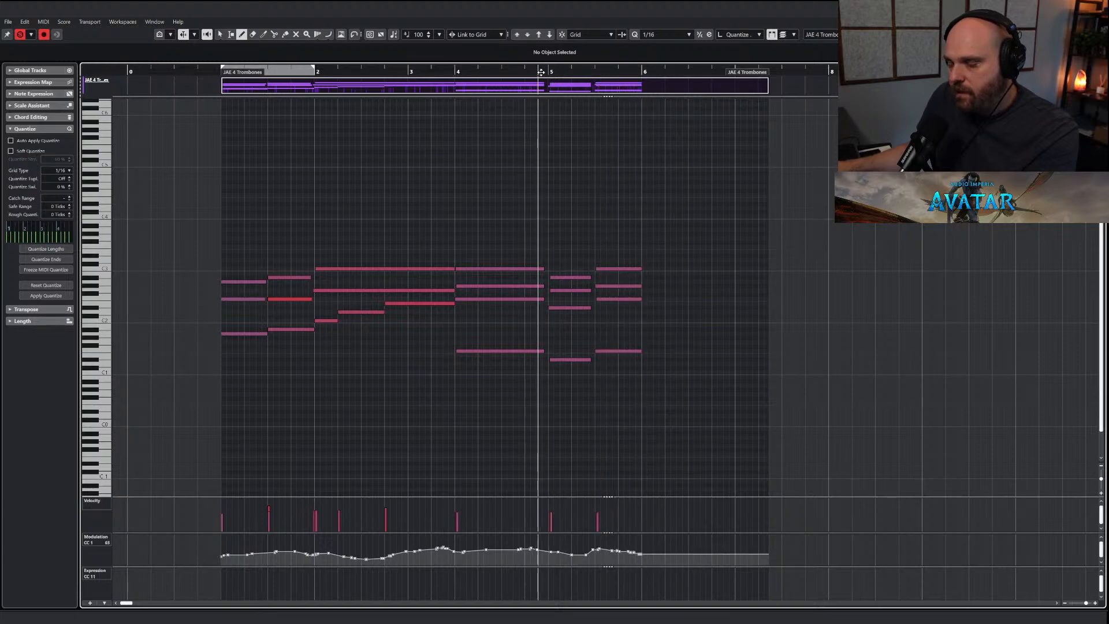
Play back the brass in bars 4–5 and look over the string and woodwind tracks for parts that stop at bar 4.
key("space")
key("Return")
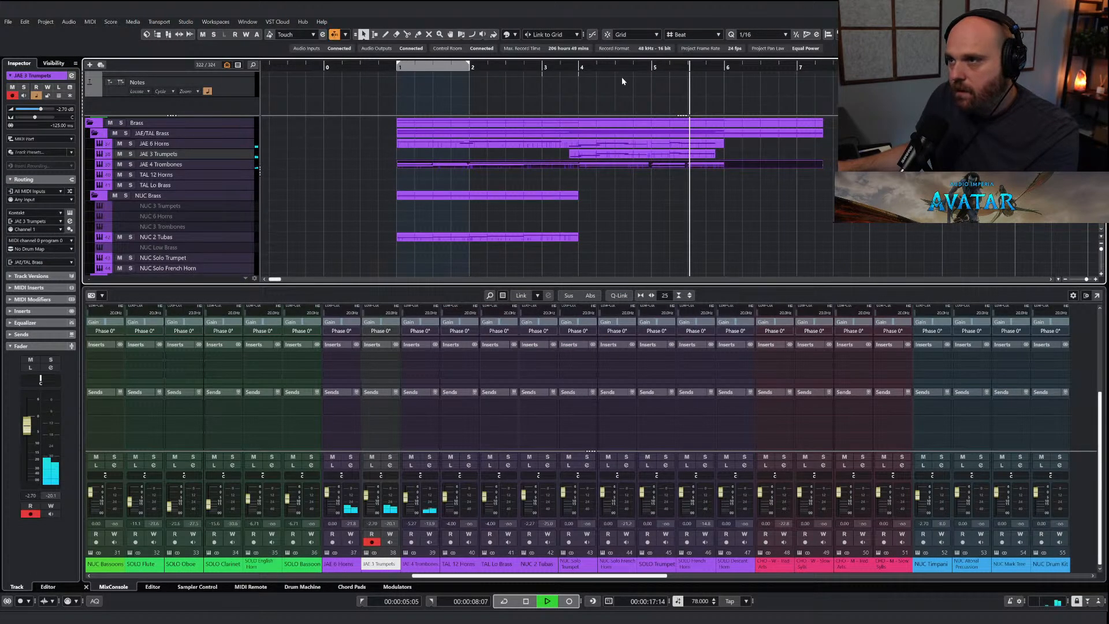
left_click(640, 70)
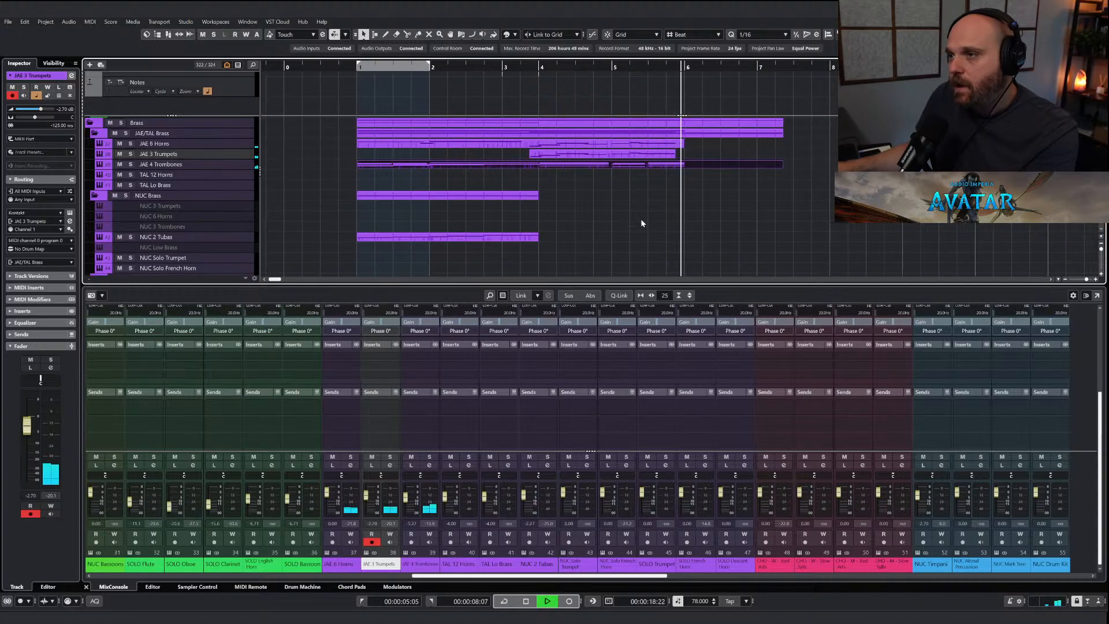
key("space")
scroll(623, 202, "down", 10)
scroll(618, 197, "up", 3)
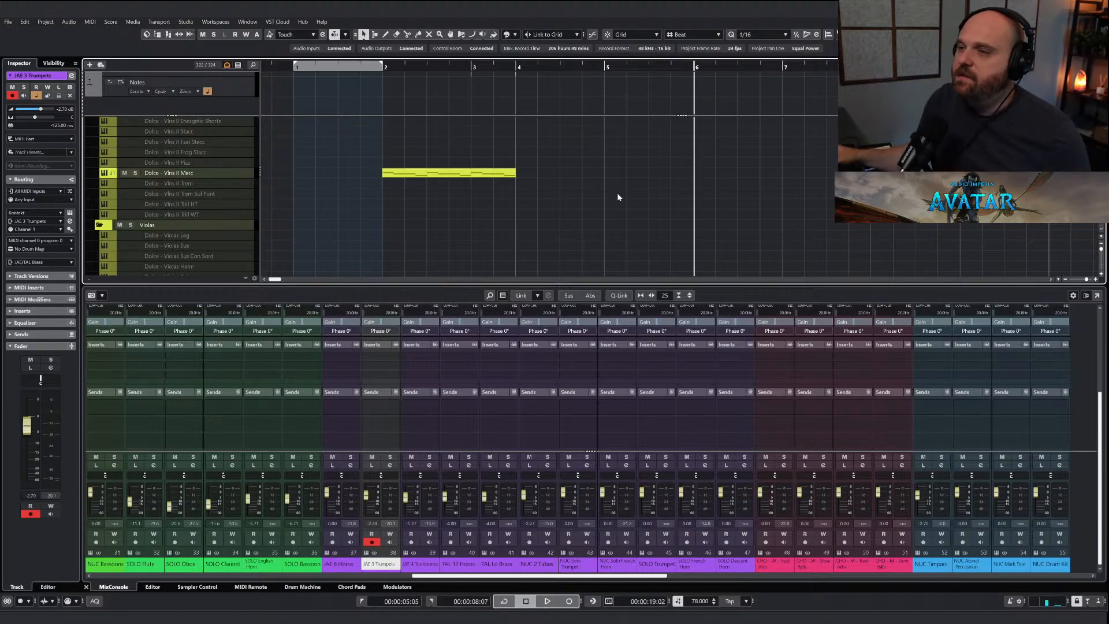
scroll(616, 196, "down", 12)
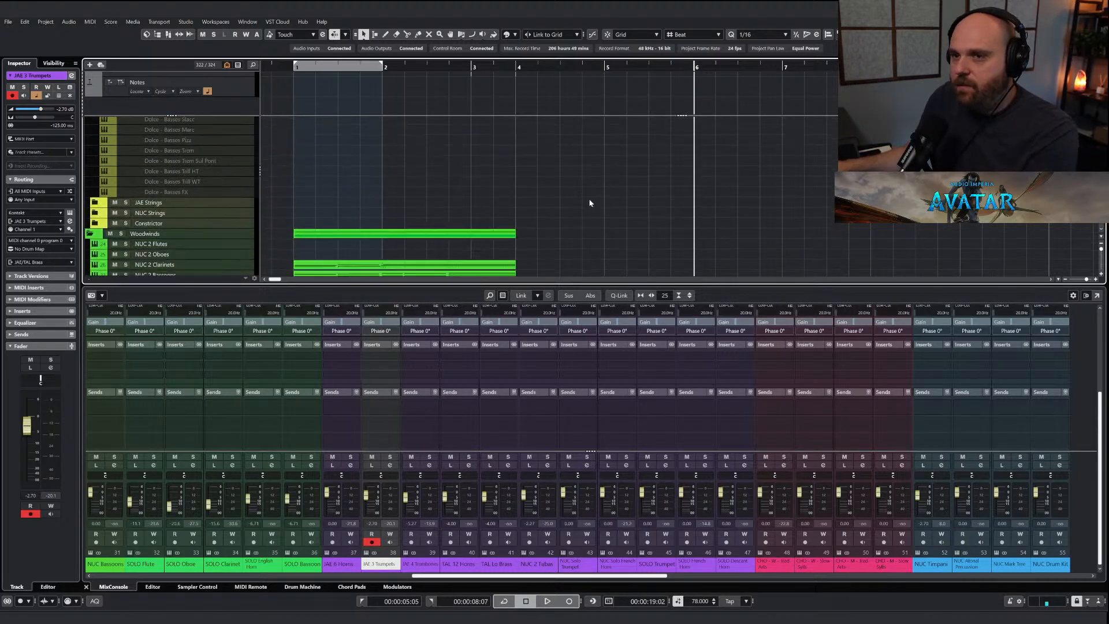
left_click(508, 66)
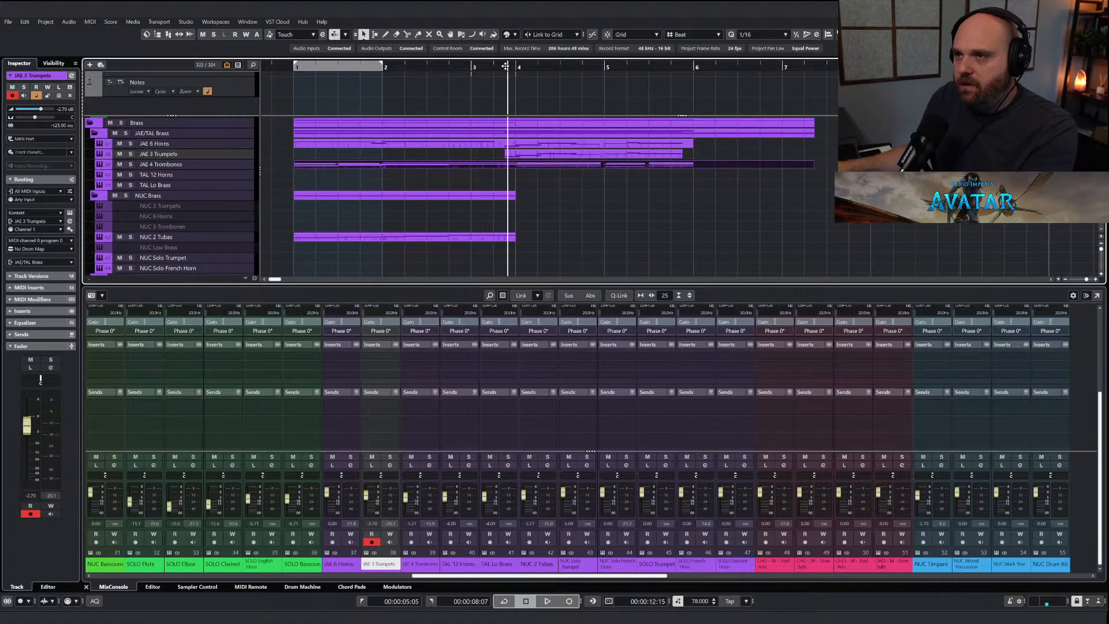
key("space")
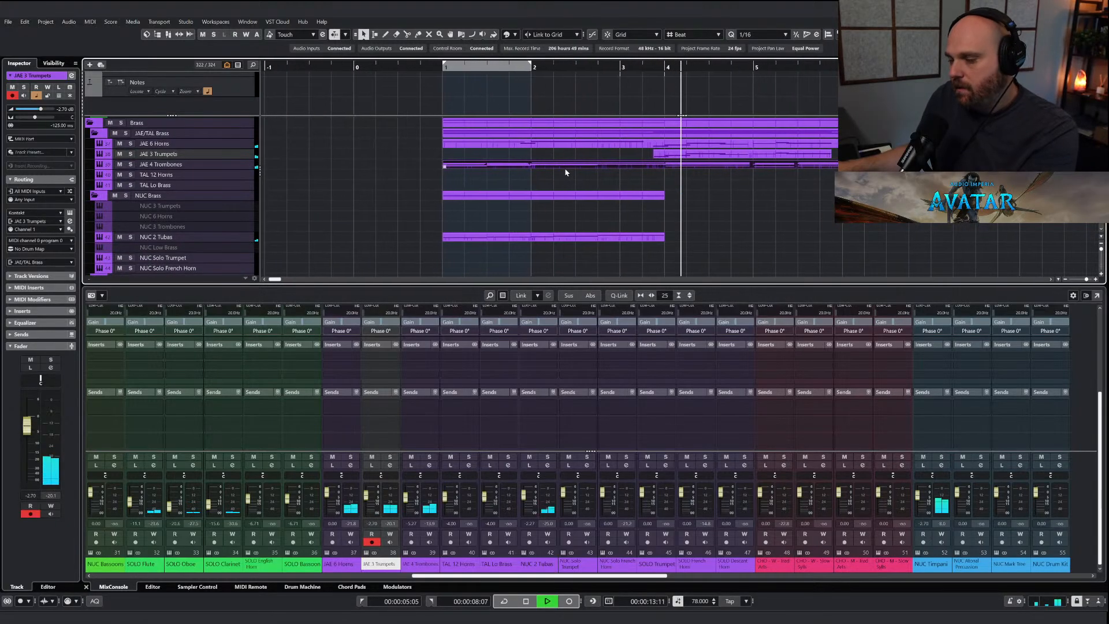
Extend the end of the NUC 2 Tubas clip past bar 6.
left_click(601, 238)
left_click_drag(627, 240, 868, 241)
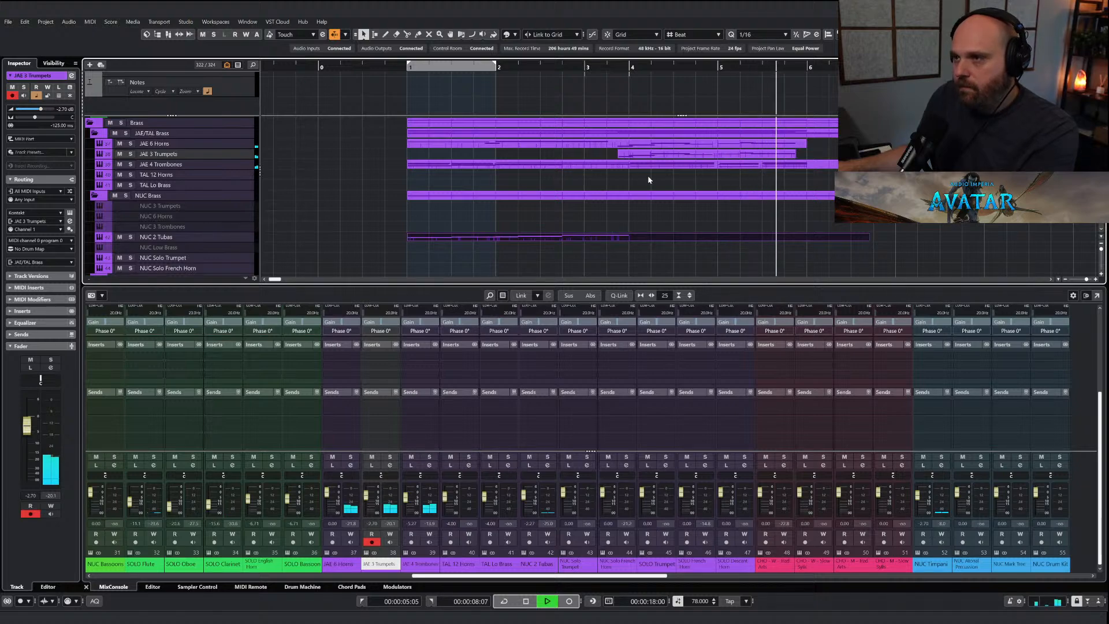
key("space")
Copy the lowest trombone notes of bars 4–5 and paste them at bar 4 in the NUC 2 Tubas clip.
double_click(618, 167)
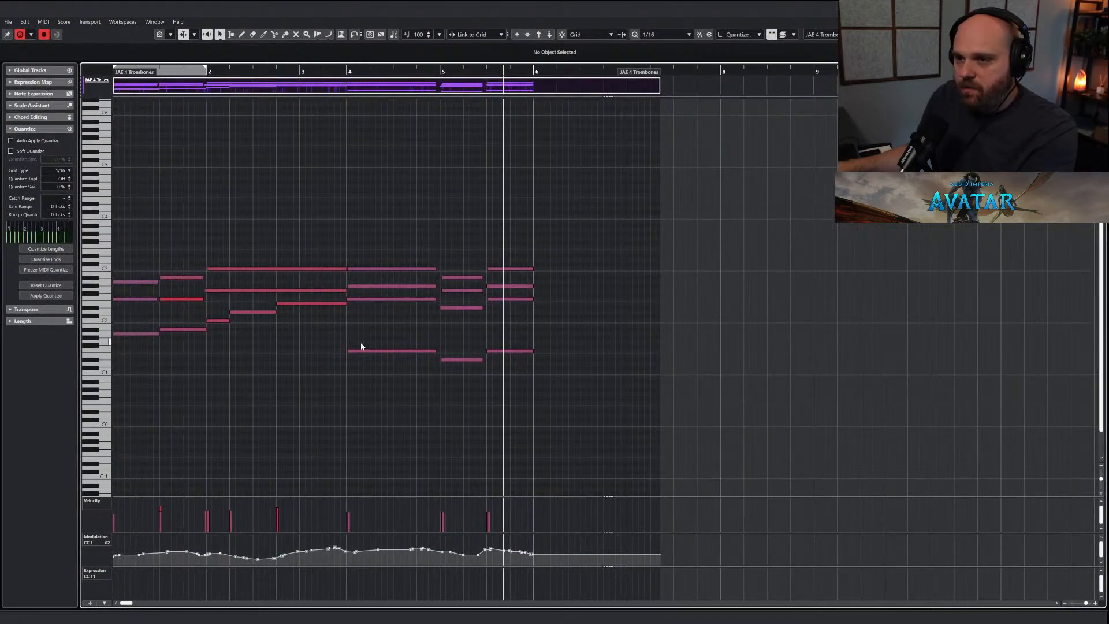
left_click_drag(360, 342, 531, 382)
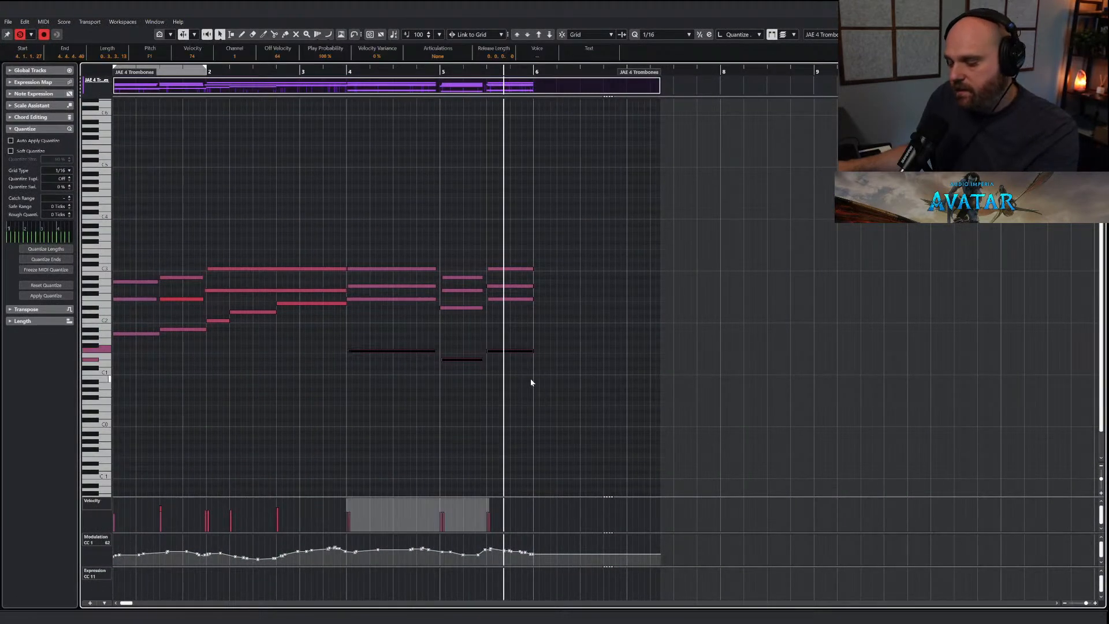
left_click(347, 70)
key("Escape")
double_click(689, 242)
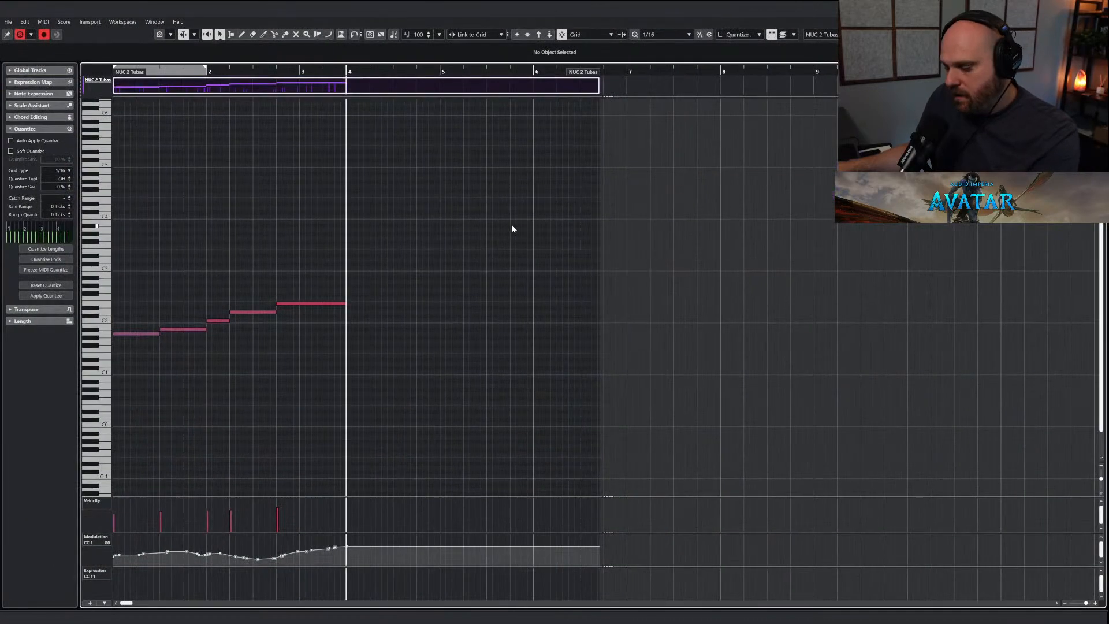
key("ctrl+v")
Draw a gently undulating CC 1 modulation curve over bars 4–5 of the NUC 2 Tubas clip.
right_click(411, 263)
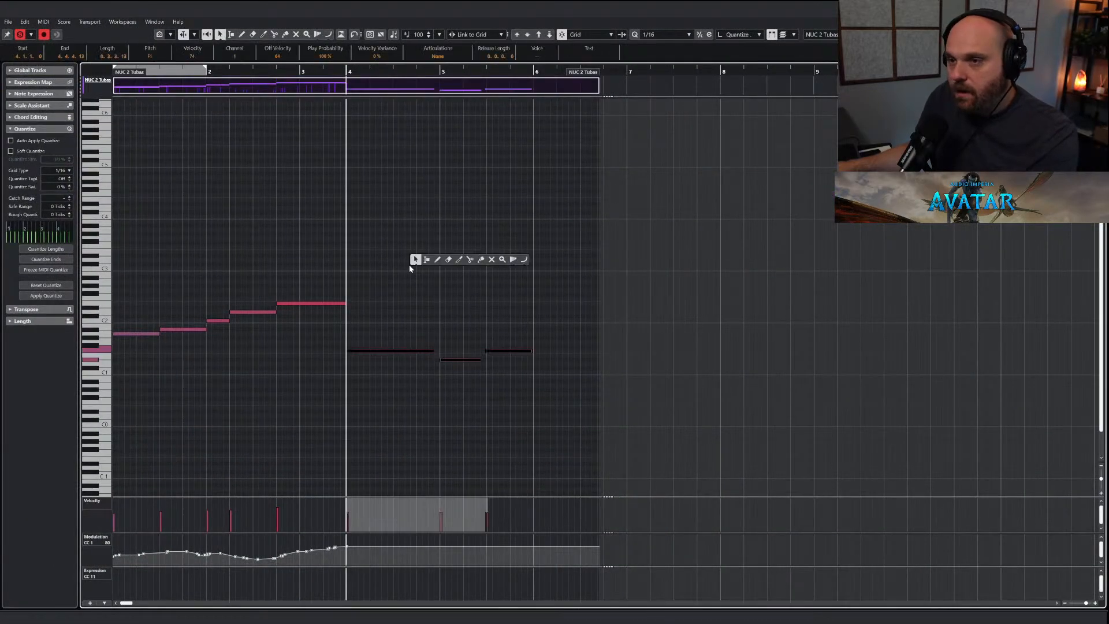
left_click(359, 352)
right_click(359, 350)
left_click(394, 357)
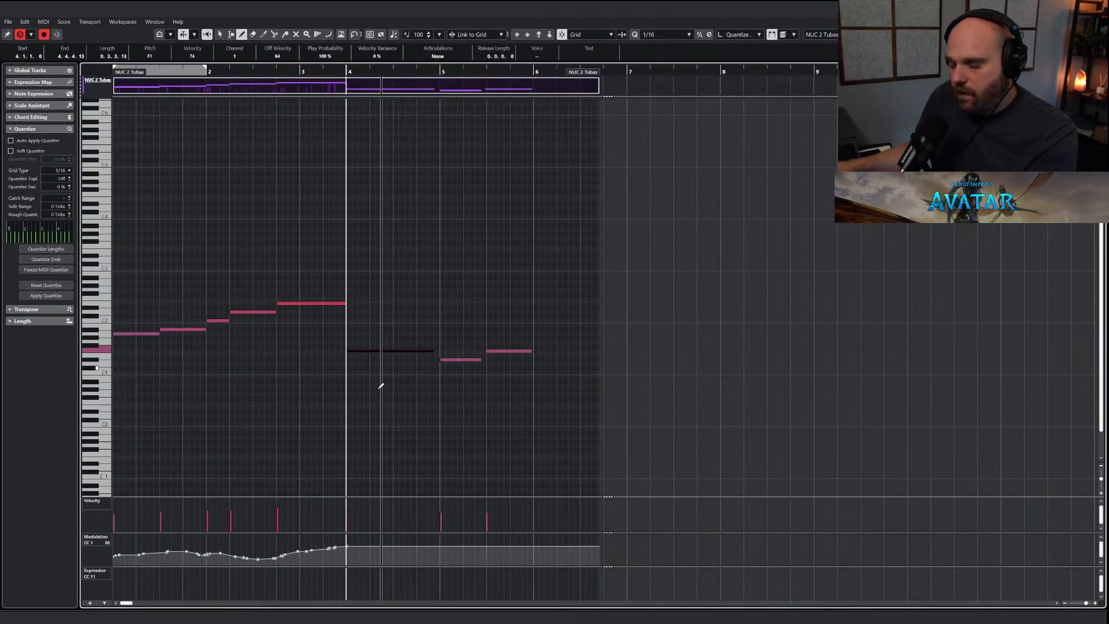
left_click_drag(345, 549, 526, 554)
right_click(406, 397)
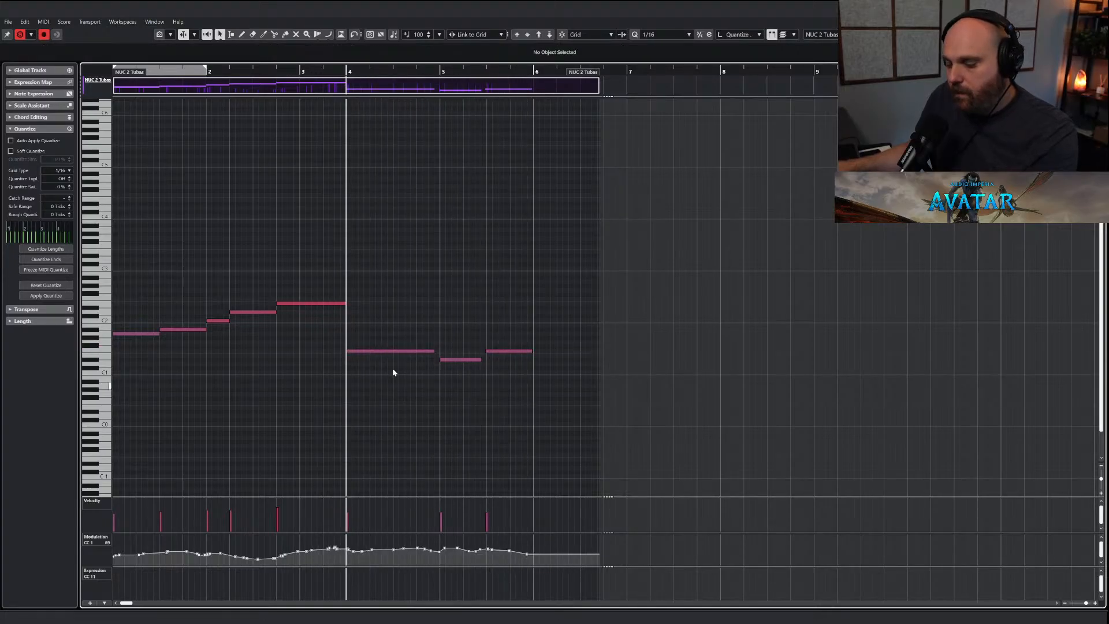
Play back bars 4–5 to check the tubas together with the other brass.
key("Return")
left_click(672, 67)
key("space")
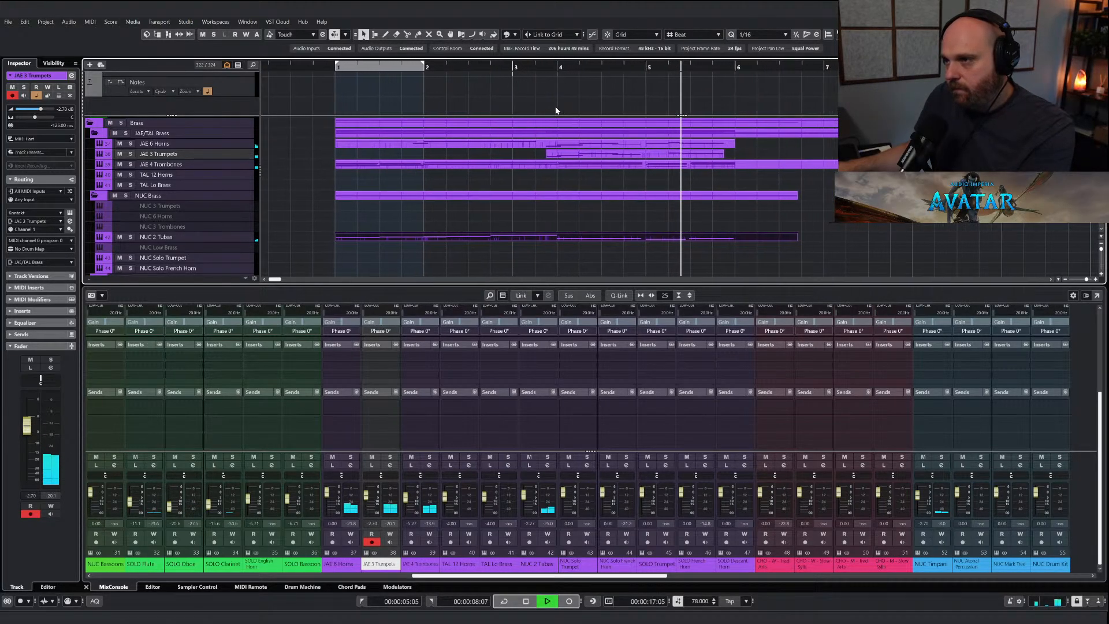
key("space")
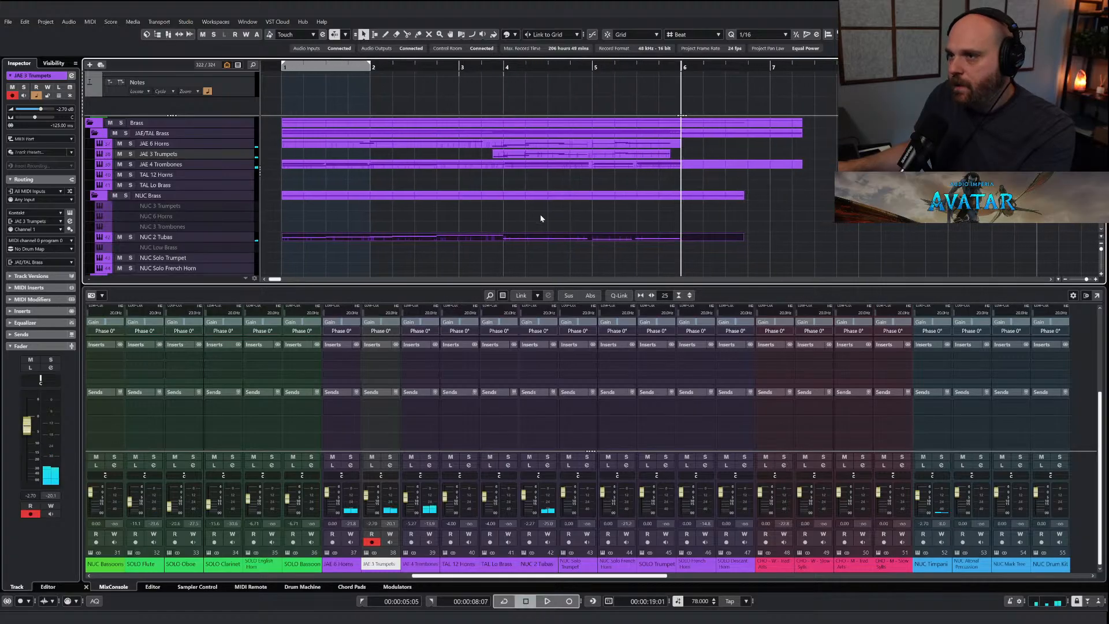
Copy the lower octave of the bar 4–5 ostinato from the AI Sketch Piano Strings clip and place the playback cursor at bar 4.
scroll(540, 213, "up", 10)
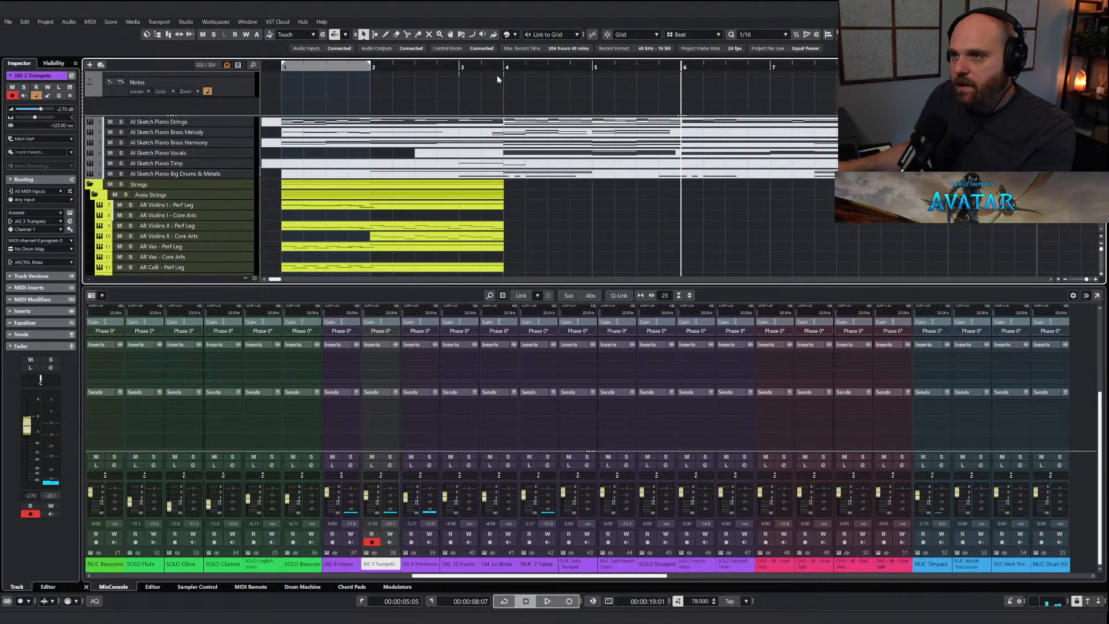
left_click(491, 67)
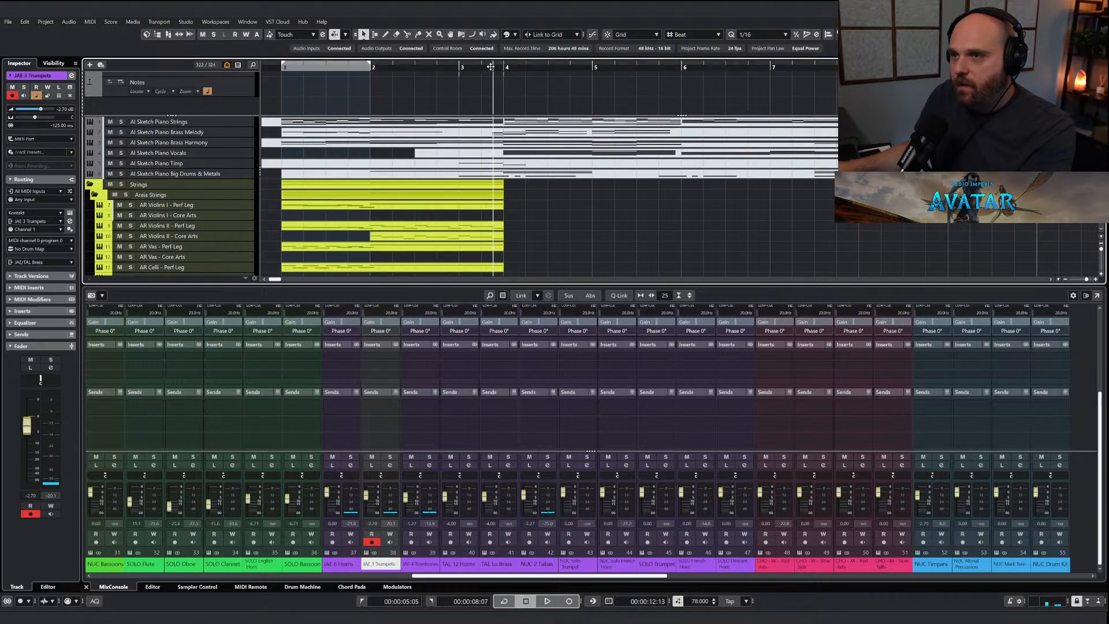
double_click(535, 124)
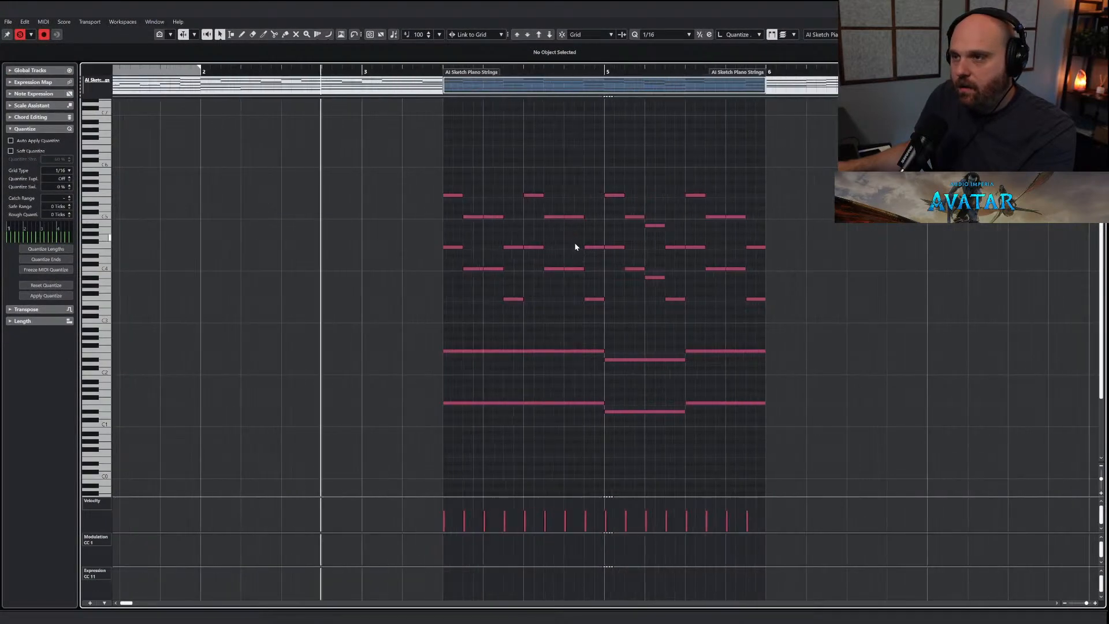
left_click_drag(492, 296, 496, 305)
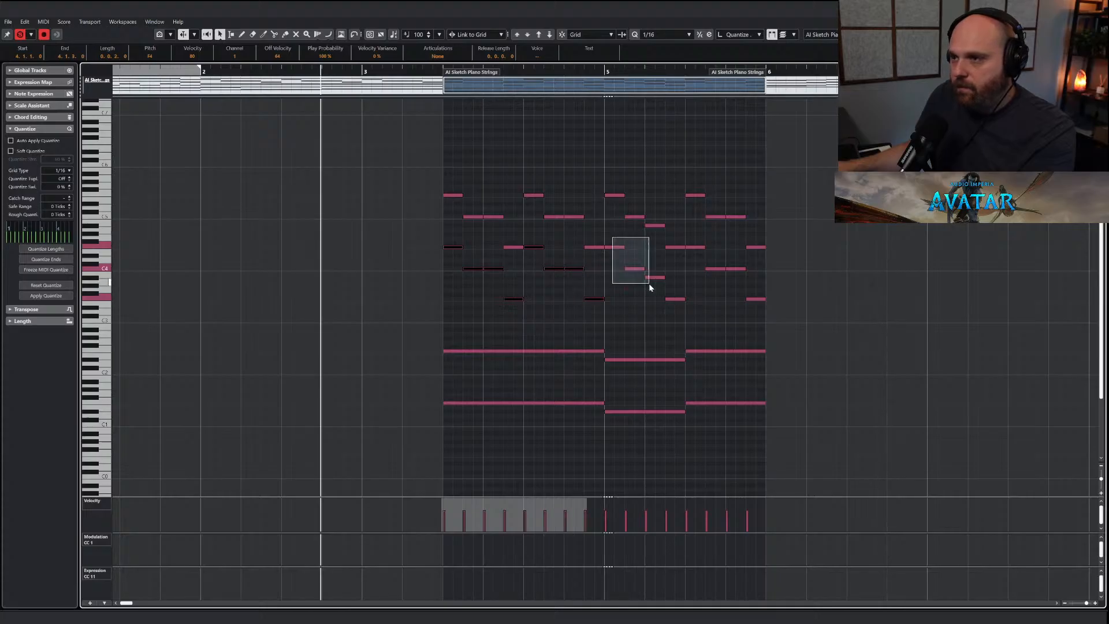
left_click_drag(650, 287, 651, 288)
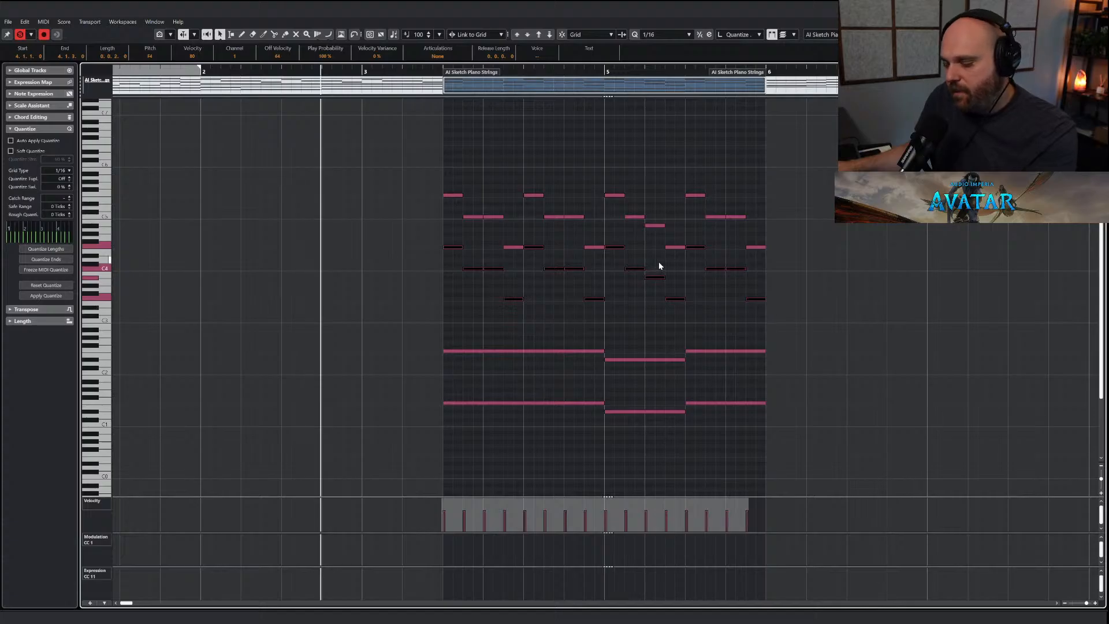
left_click(443, 70)
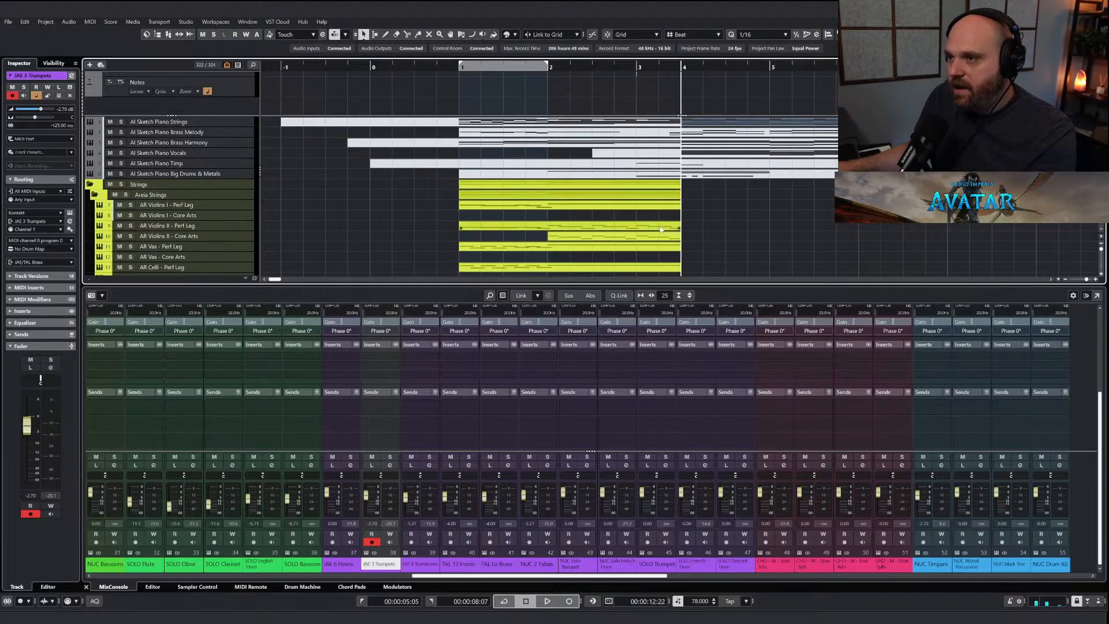
Extend the AR Violins II - Perf Leg clip past bar 5 and paste the copied ostinato notes at bar 4.
left_click(661, 229)
left_click_drag(680, 228, 798, 229)
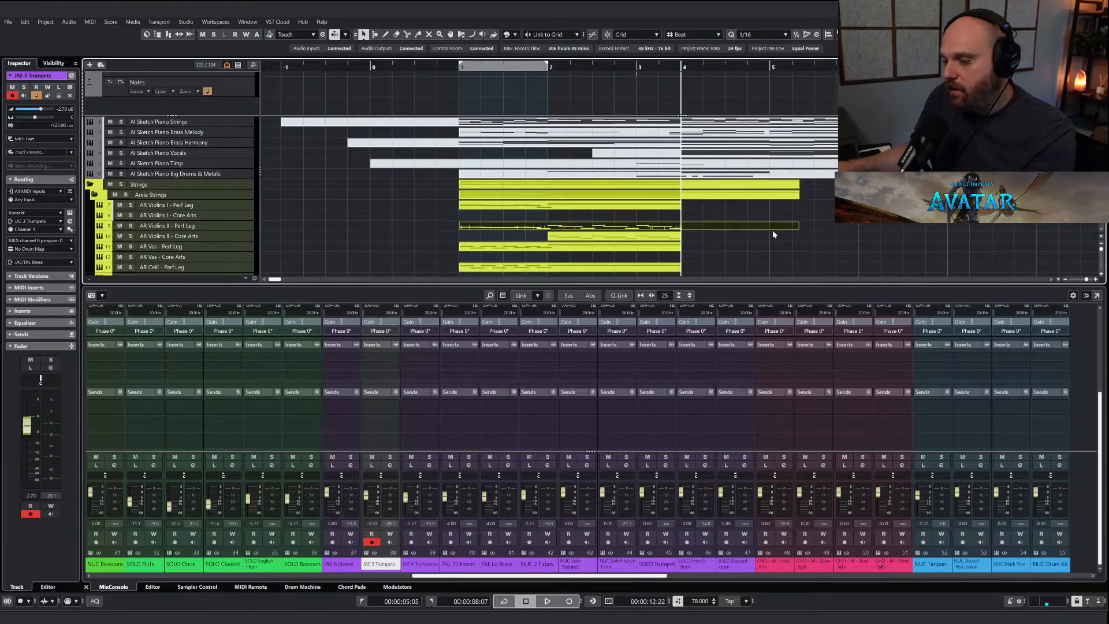
double_click(772, 229)
key("ctrl+v")
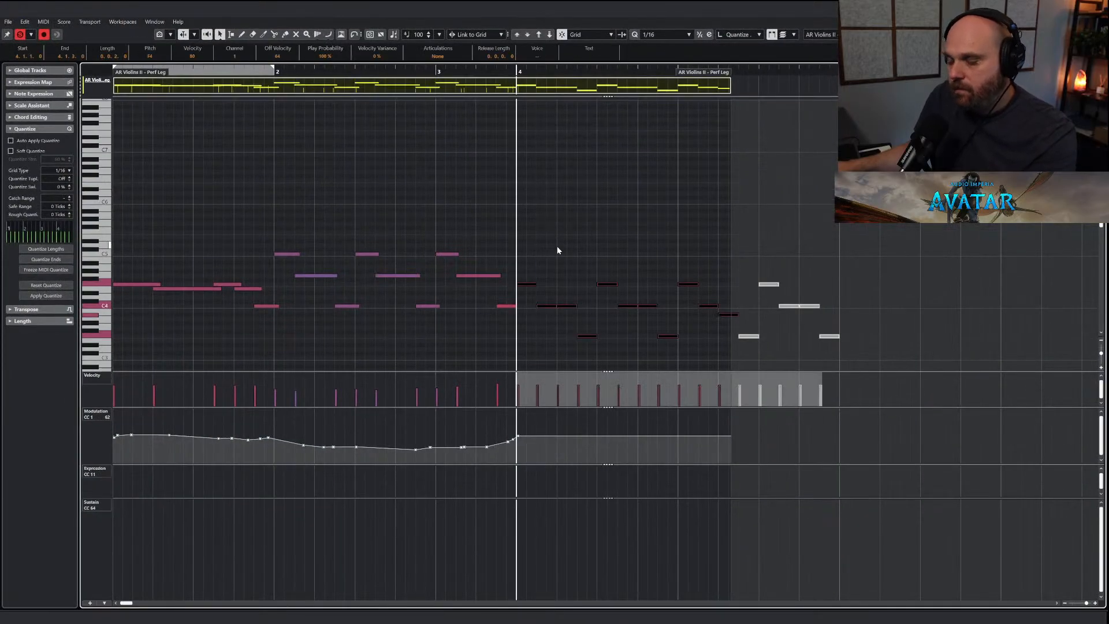
key("g")
scroll(627, 256, "down", 3)
key("h")
key("h")
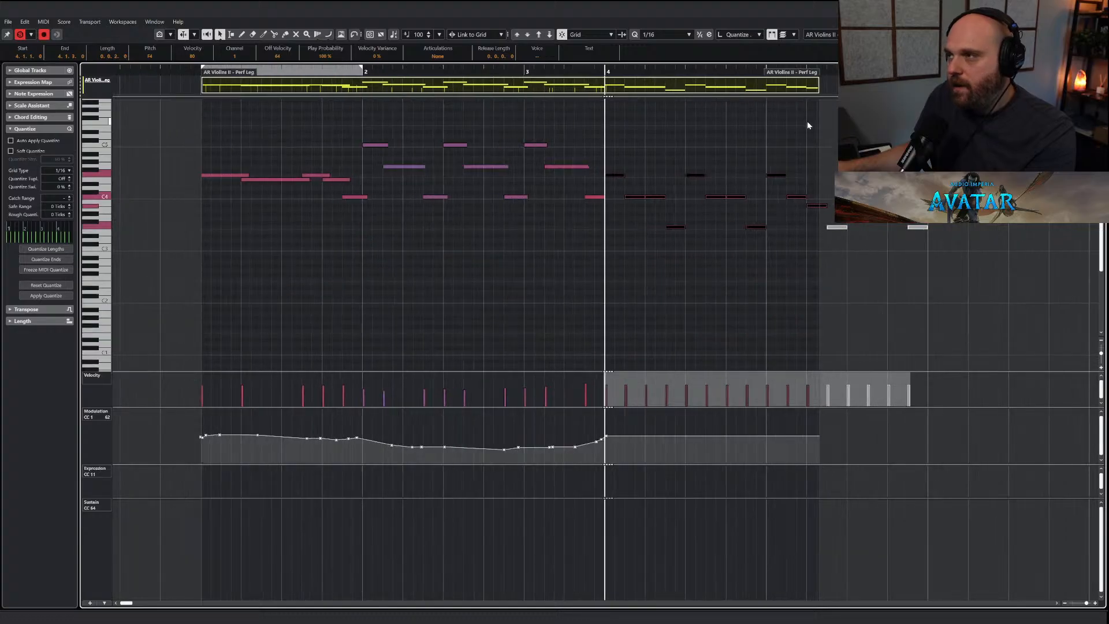
Extend the AR Violins II - Core Arts clip past bar 5 and paste the copied ostinato notes at bar 4.
key("Escape")
left_click(670, 238)
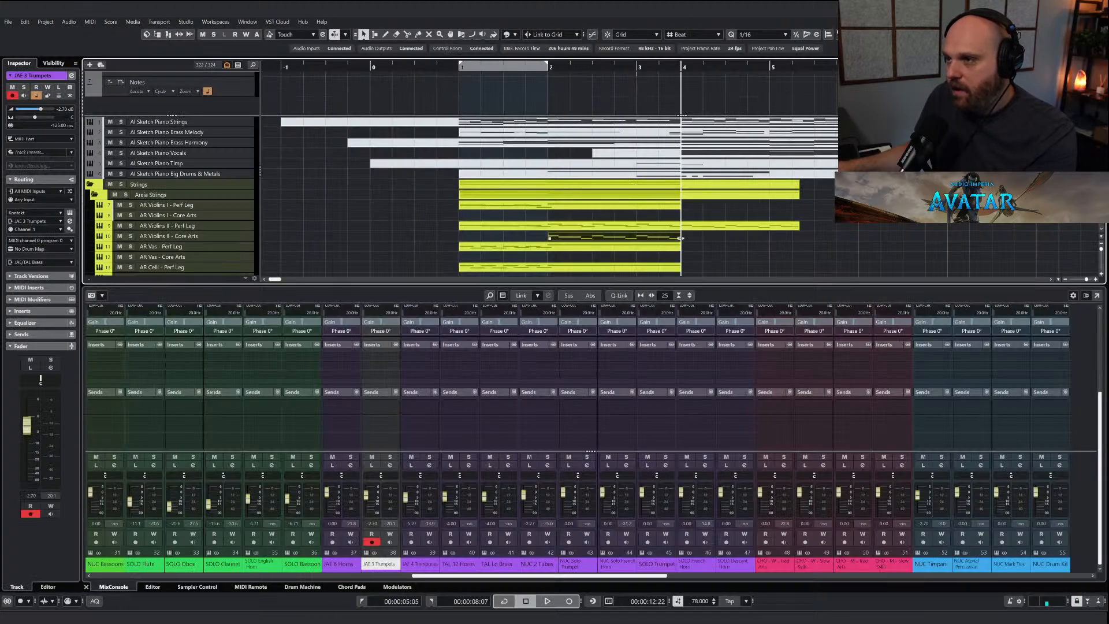
left_click_drag(681, 238, 781, 239)
key("Return")
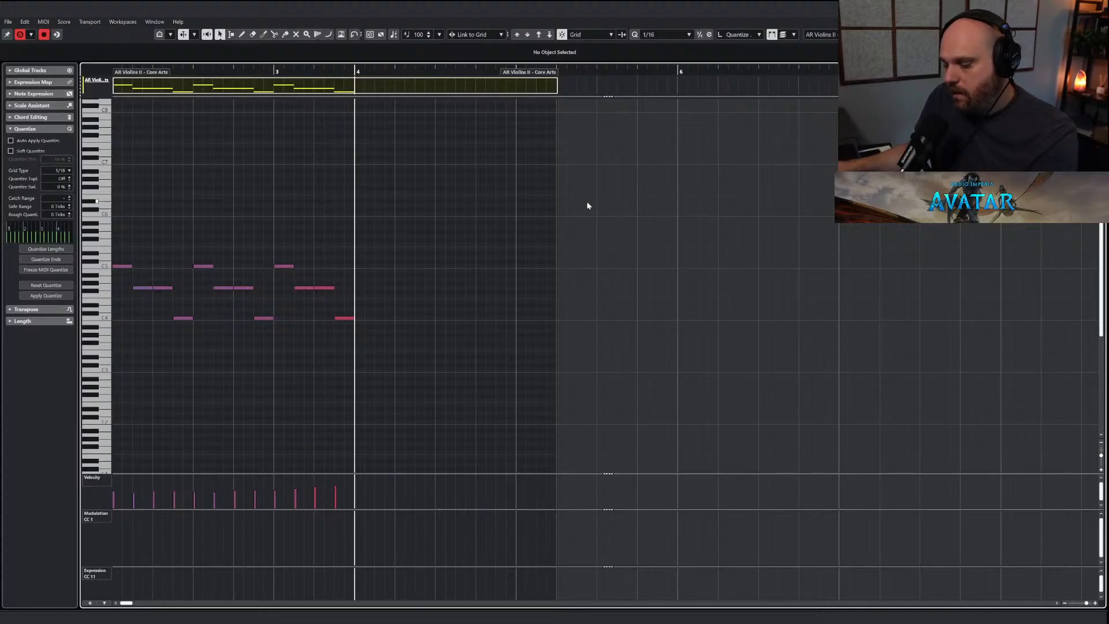
key("ctrl+v")
left_click(379, 223)
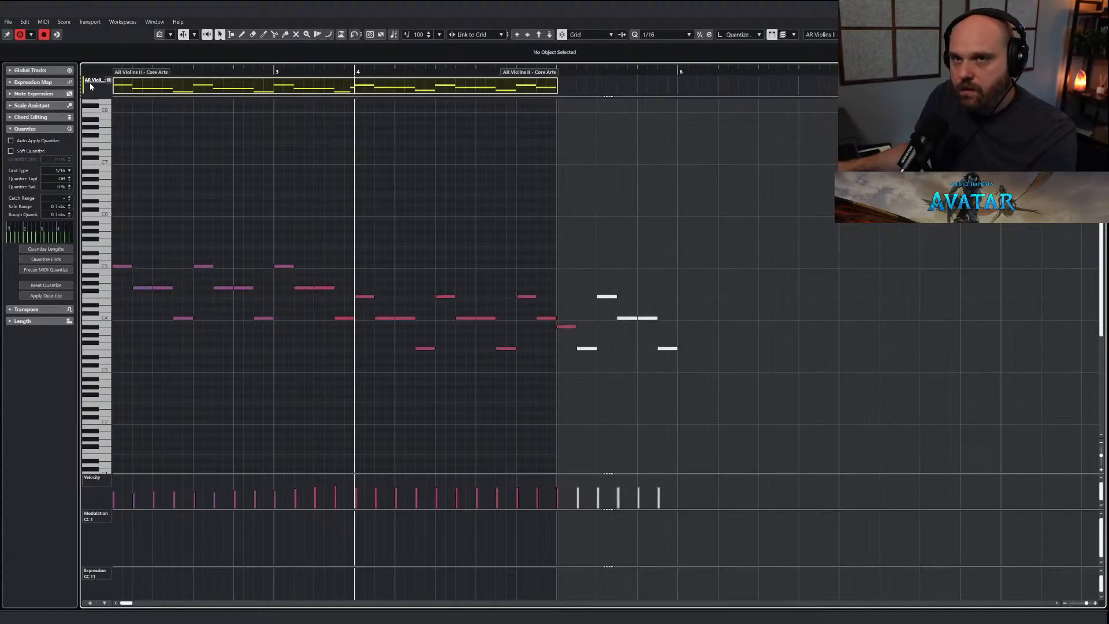
key("Return")
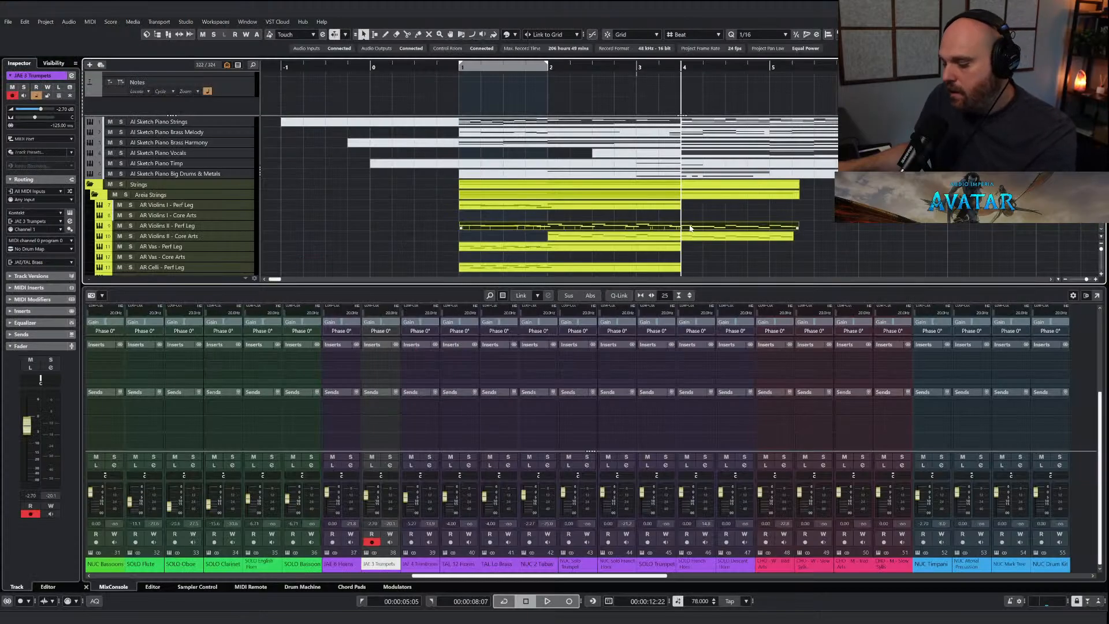
Merge the repeated C4 notes of the ostinato from bar 4 in the AR Violins II - Perf Leg clip into longer notes.
key("Return")
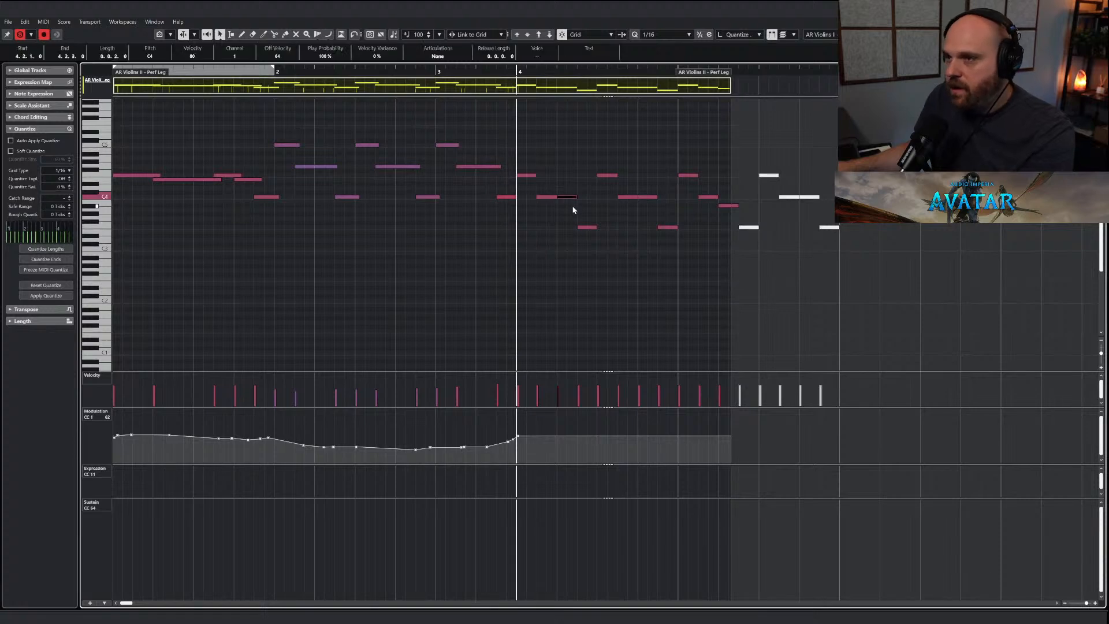
left_click_drag(568, 200, 727, 198)
key("Delete")
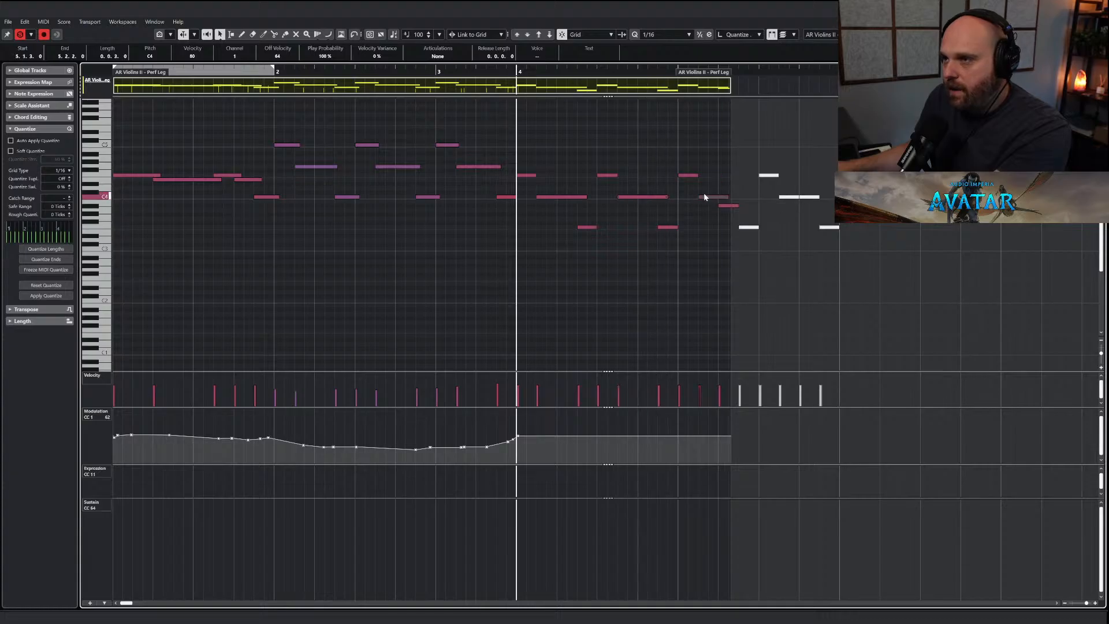
Extend the AR Violins II - Perf Leg clip past bar 6 and lengthen its upper and lower ostinato notes so they overlap.
left_click_drag(528, 169, 779, 182)
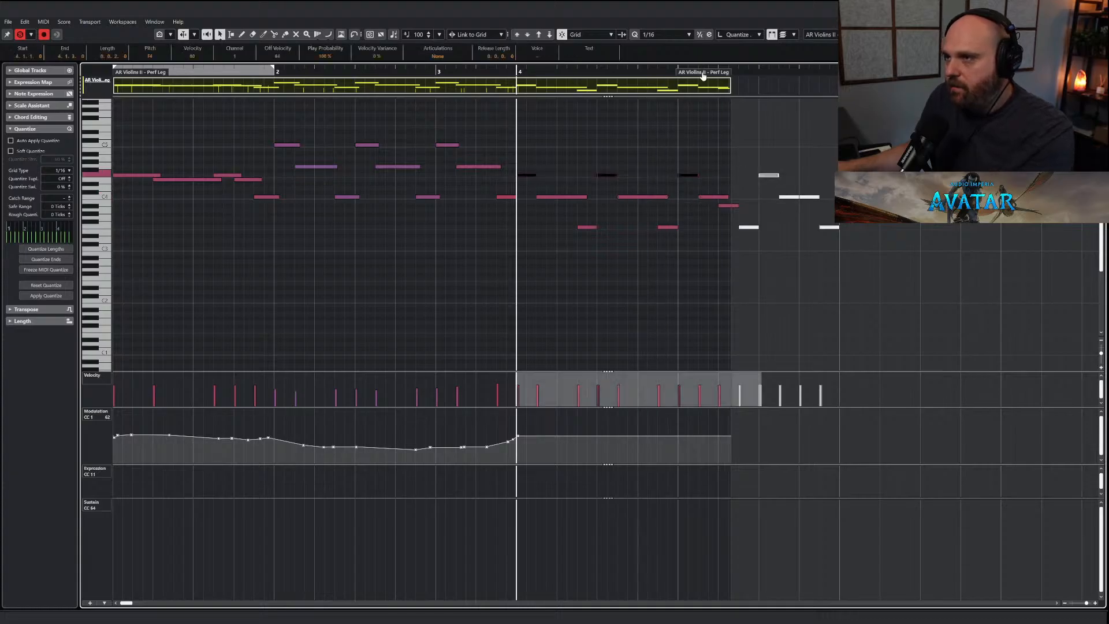
left_click_drag(703, 76, 869, 76)
left_click_drag(778, 175, 823, 200)
left_click(810, 197)
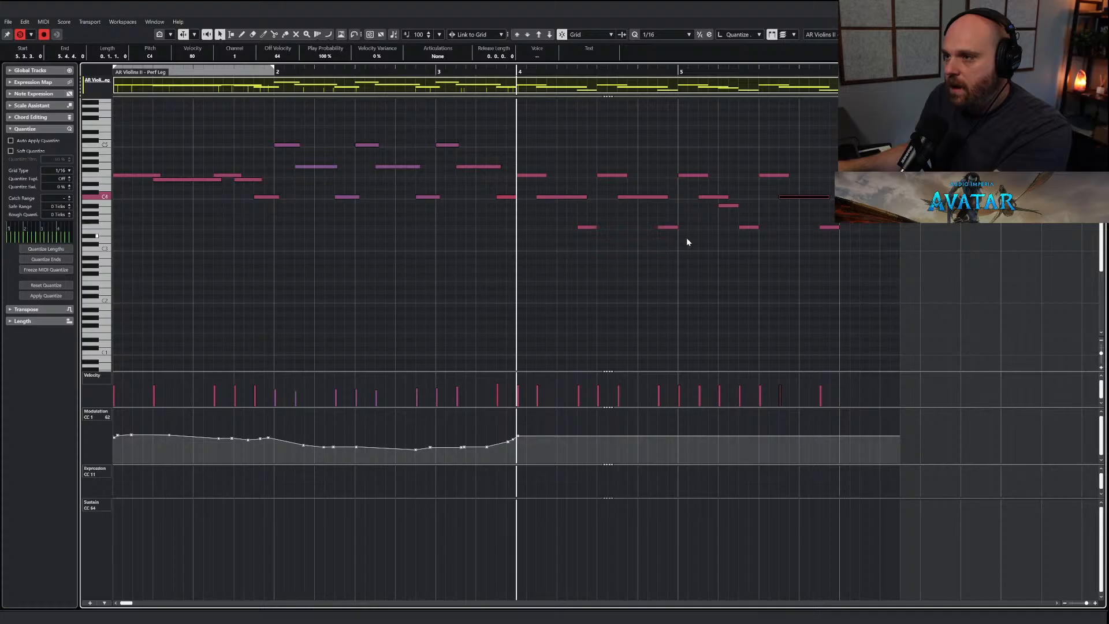
mouse_move(839, 254)
left_mouse_down()
mouse_move(592, 220)
mouse_move(607, 226)
left_mouse_up()
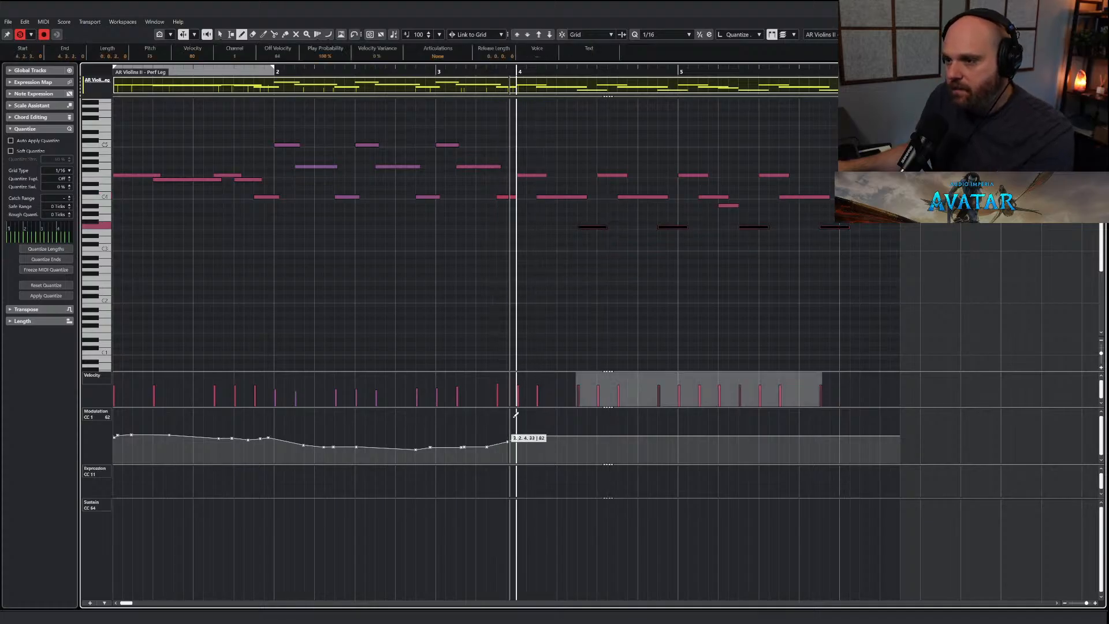
key("space")
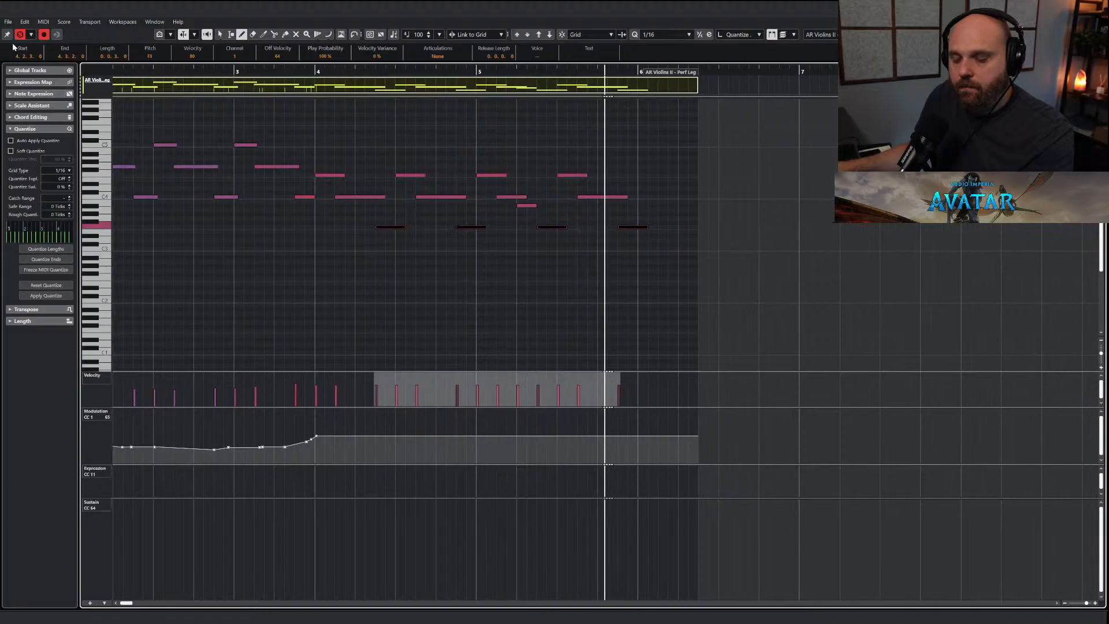
key("space")
key("Return")
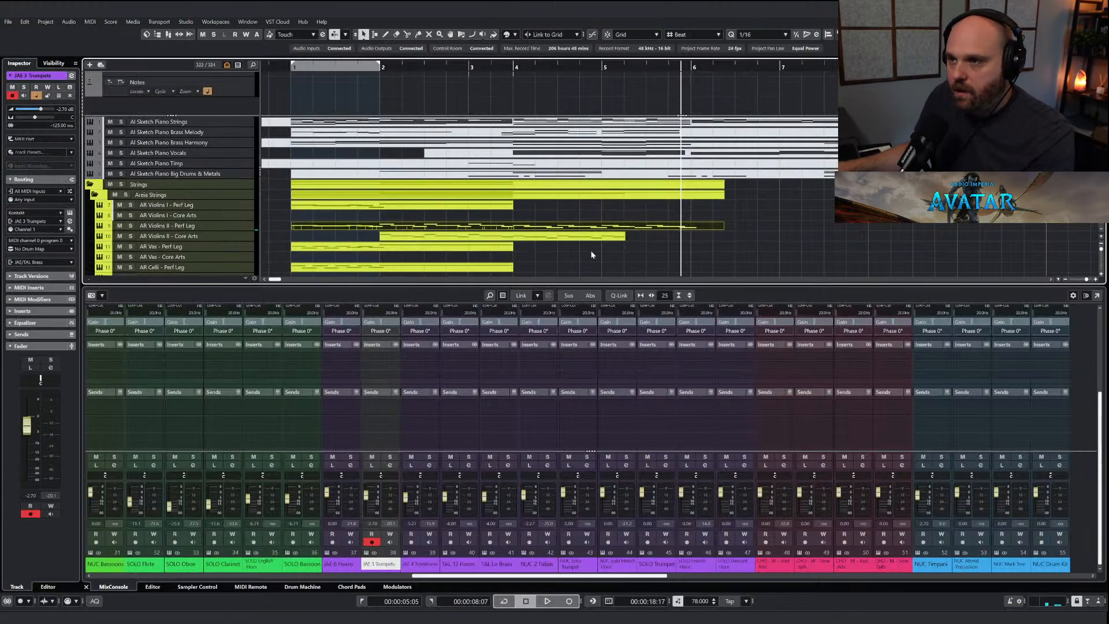
Extend the AR Violins II - Core Arts clip past bar 6, then audition both Violins II tracks soloed and in the full mix.
left_click(617, 238)
left_click_drag(629, 238, 743, 247)
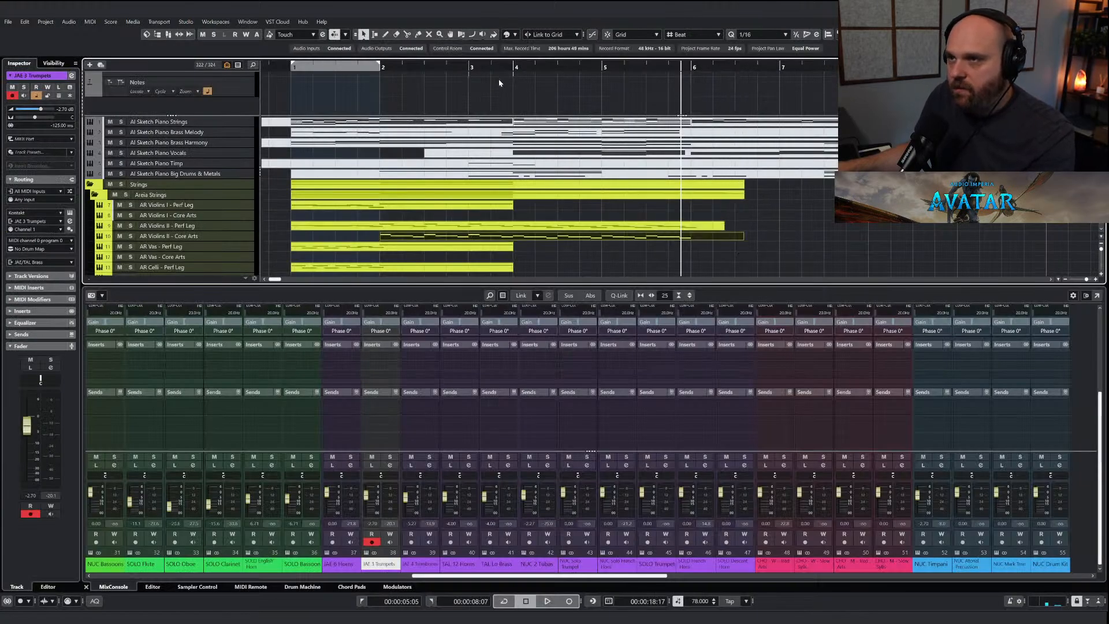
left_click(130, 226)
left_click(131, 237)
key("space")
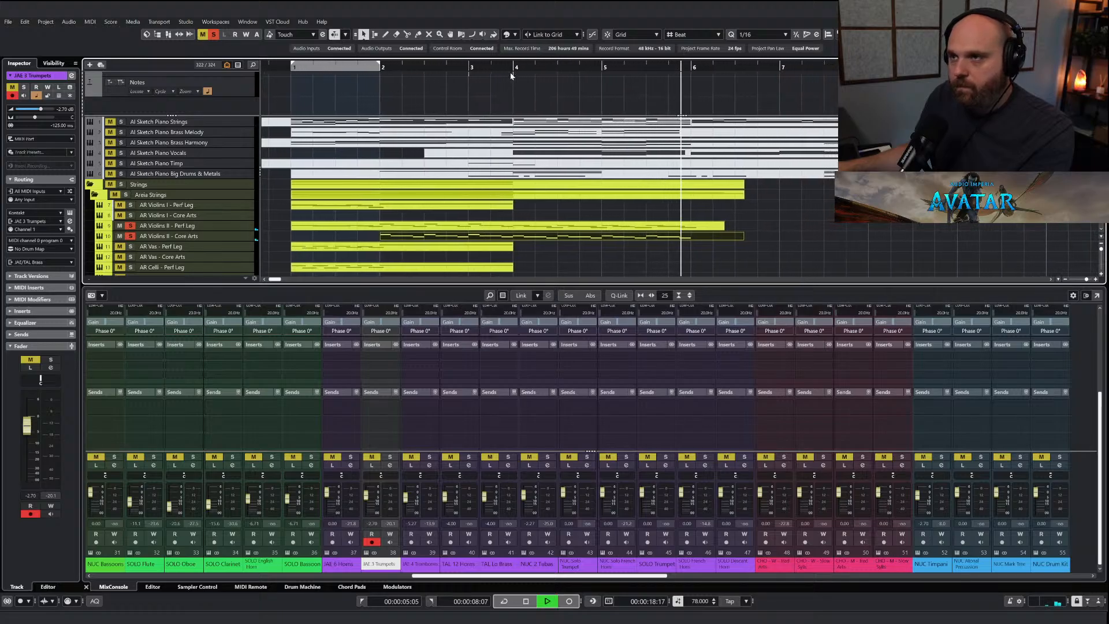
left_click(215, 36)
right_click(596, 210)
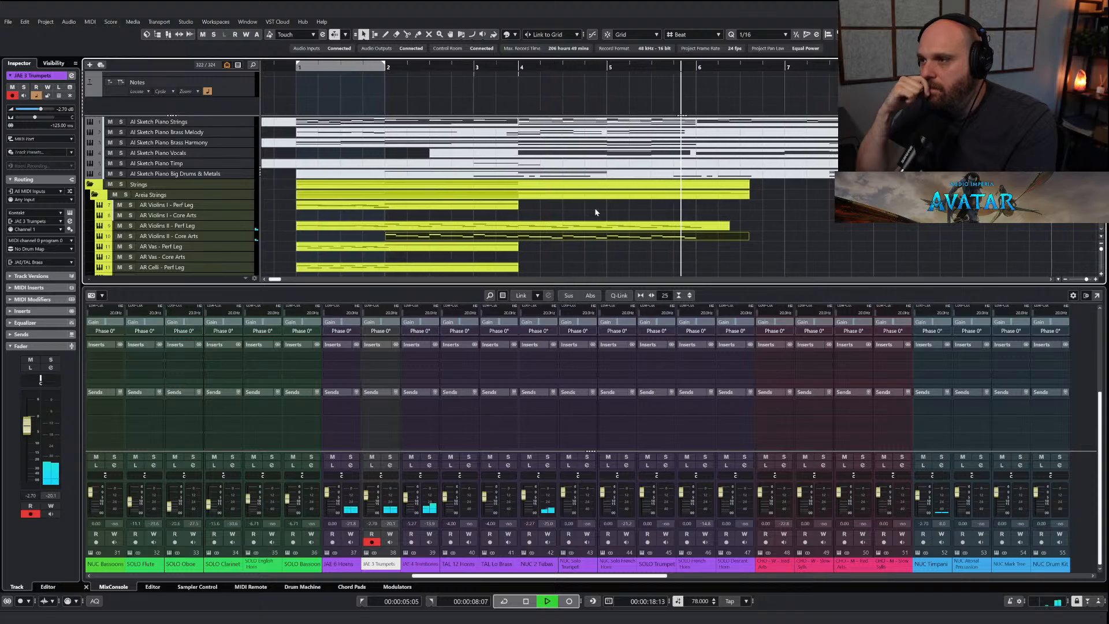
key("space")
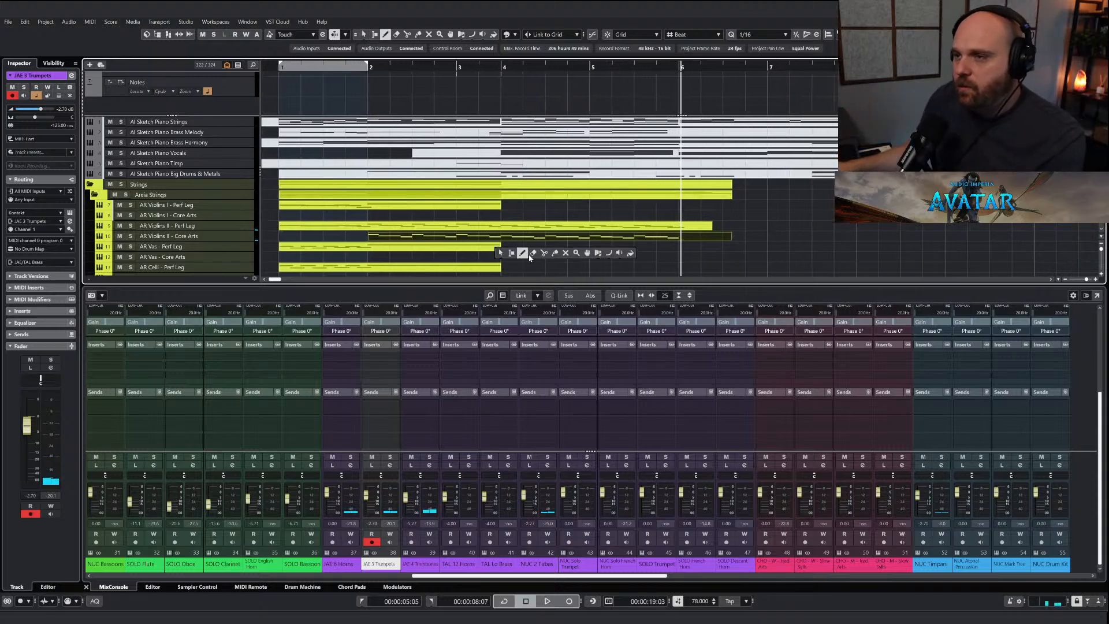
Split the Violins II Perf Leg and Core Arts clips at bar 4 and copy their bar 4–5 parts to the matching Violins I tracks.
left_click(543, 253)
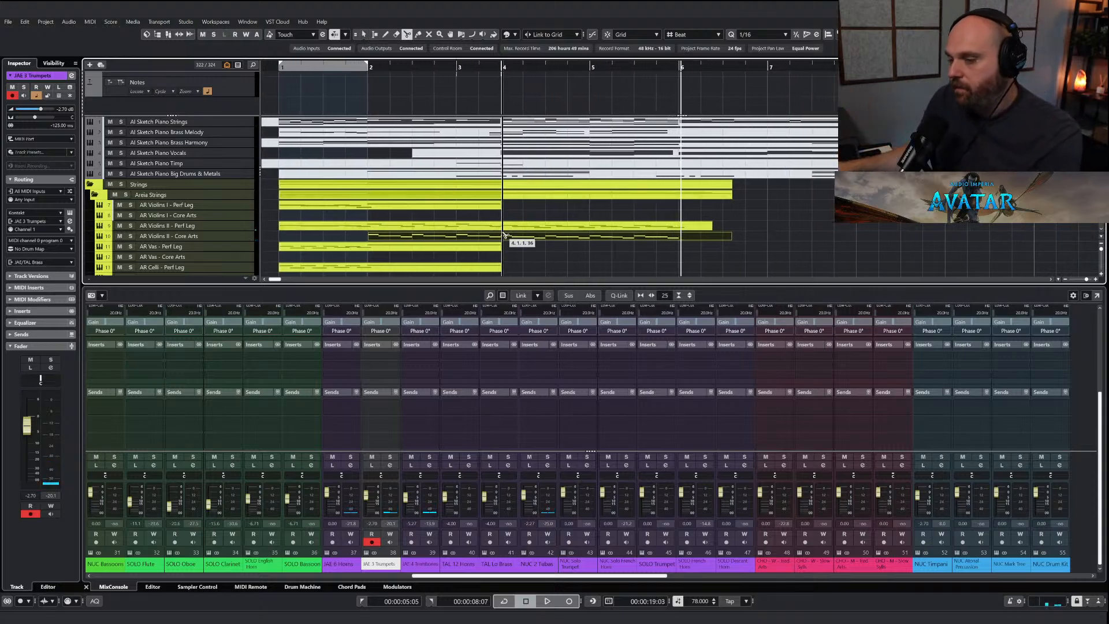
left_click(507, 229)
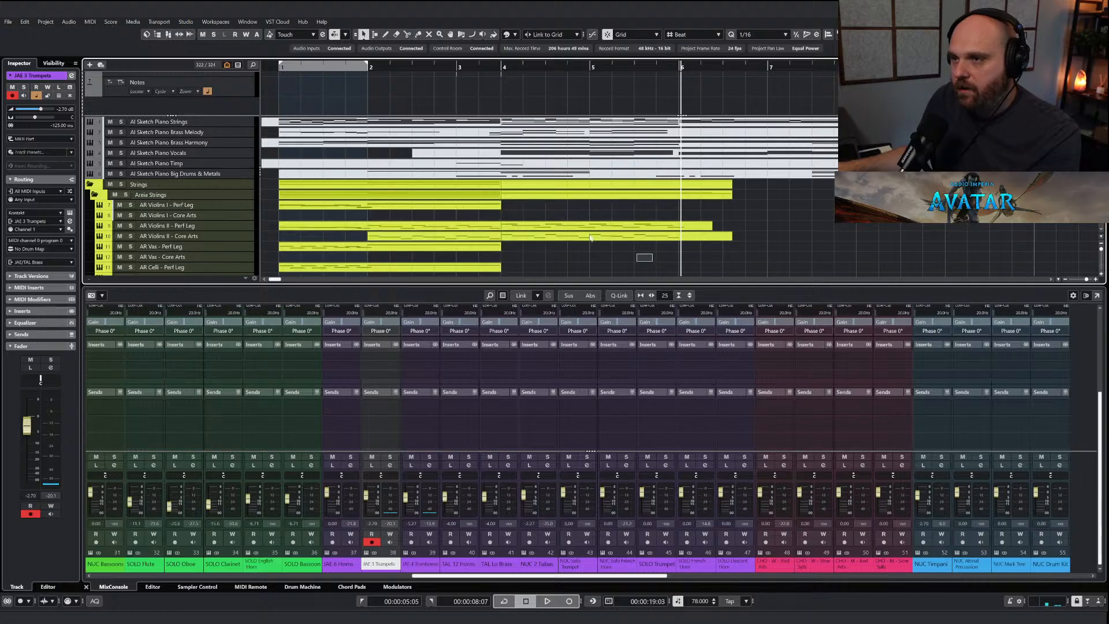
left_click_drag(589, 235, 522, 209)
Transpose all the copied ostinato notes on the Violins I tracks up one octave.
key("Return")
right_click(418, 249)
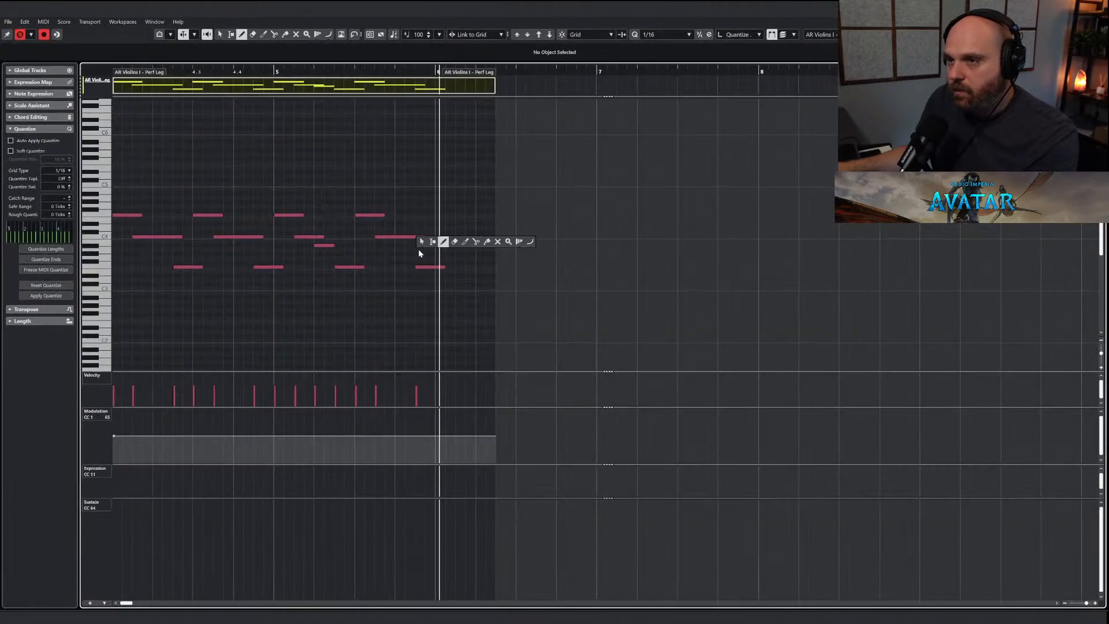
left_click(423, 242)
left_click_drag(557, 332, 101, 176)
left_click(536, 35)
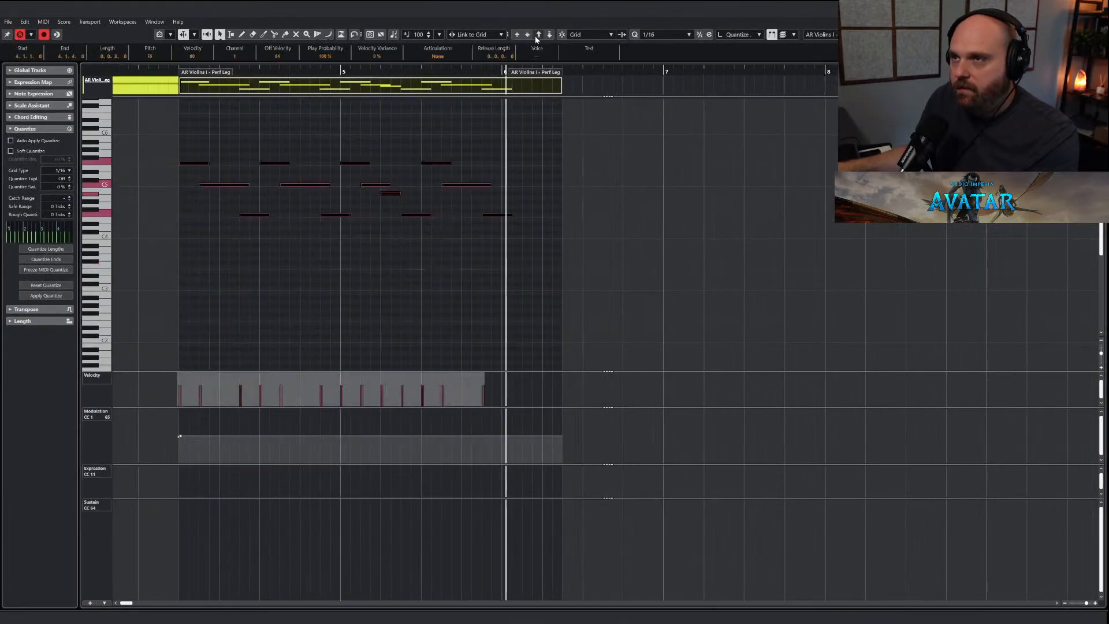
key("Escape")
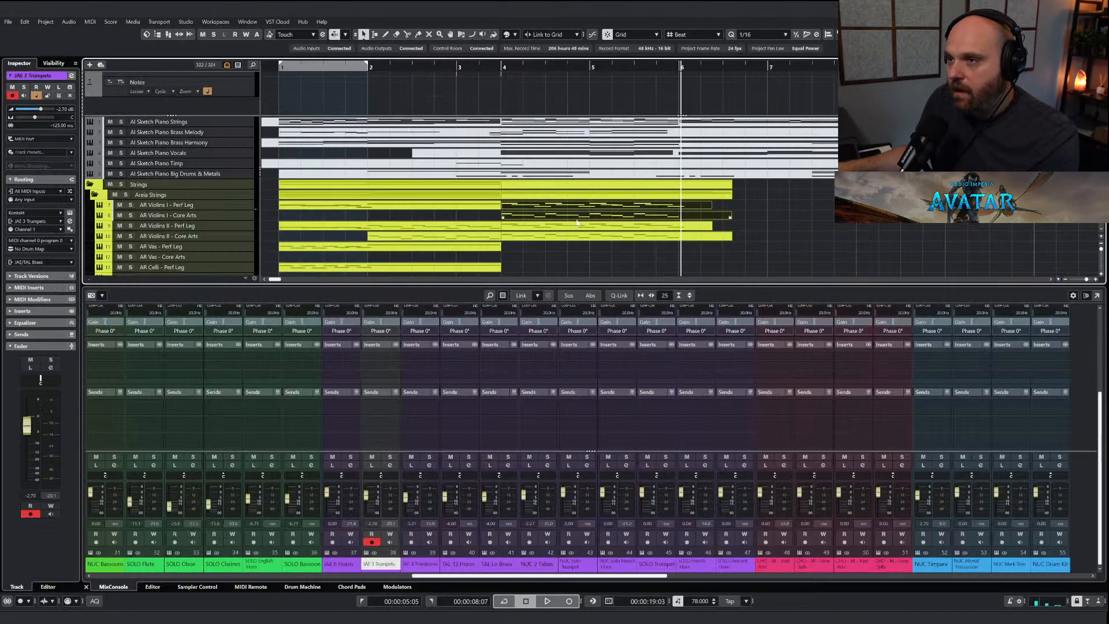
Solo the Violins I Perf Leg and Core Arts tracks during playback from bar 4 and inspect the Core Arts articulations in Areia.
left_click(131, 205)
double_click(504, 67)
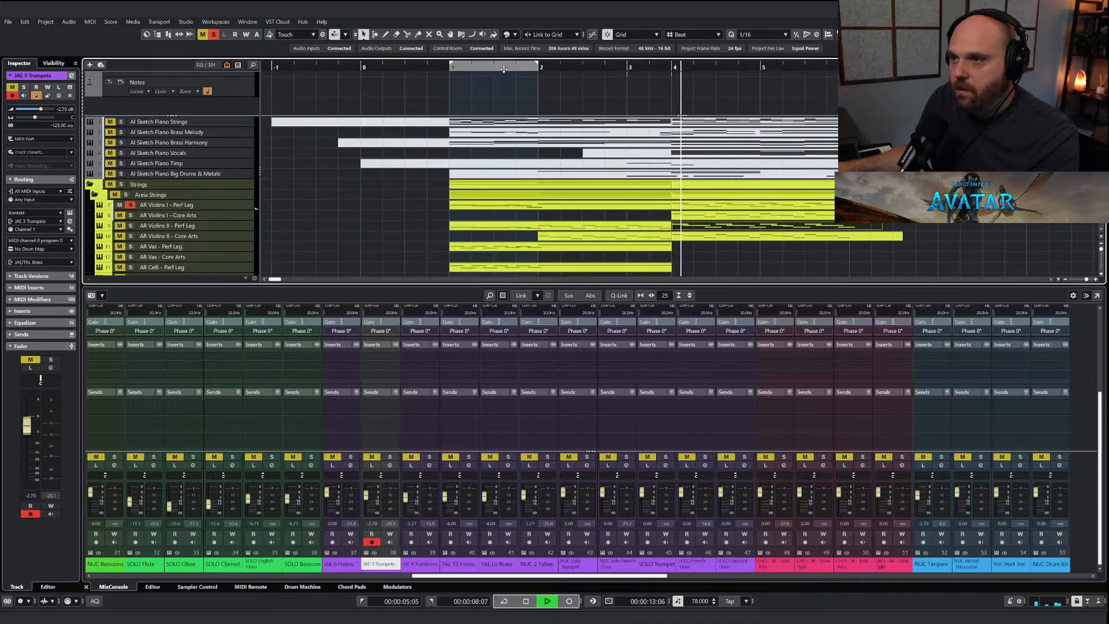
left_click(131, 215)
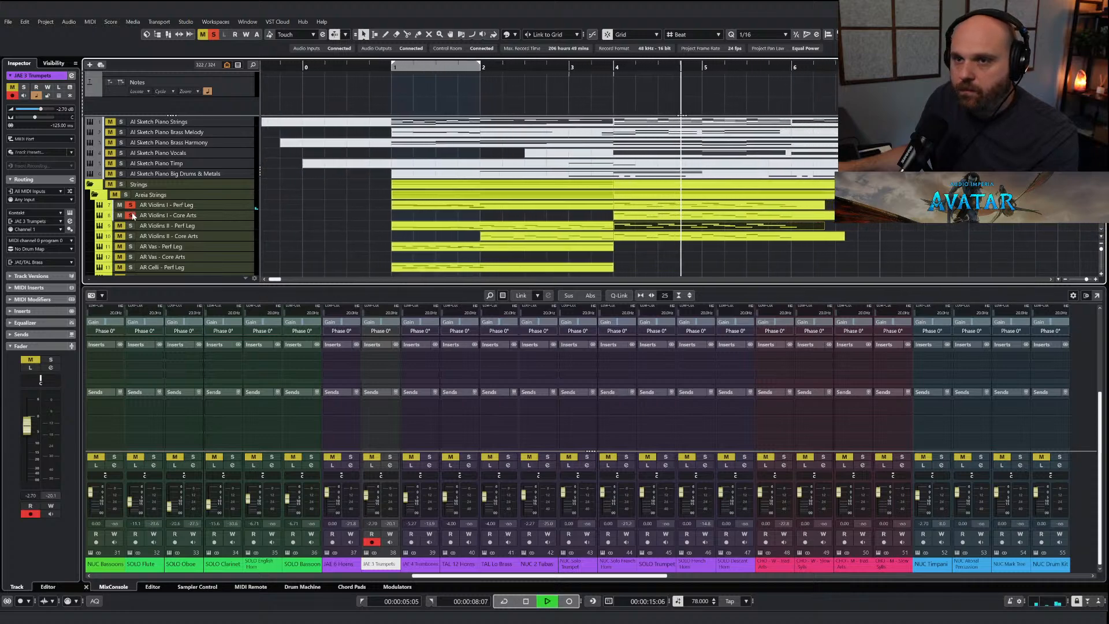
key("space")
left_click(177, 218)
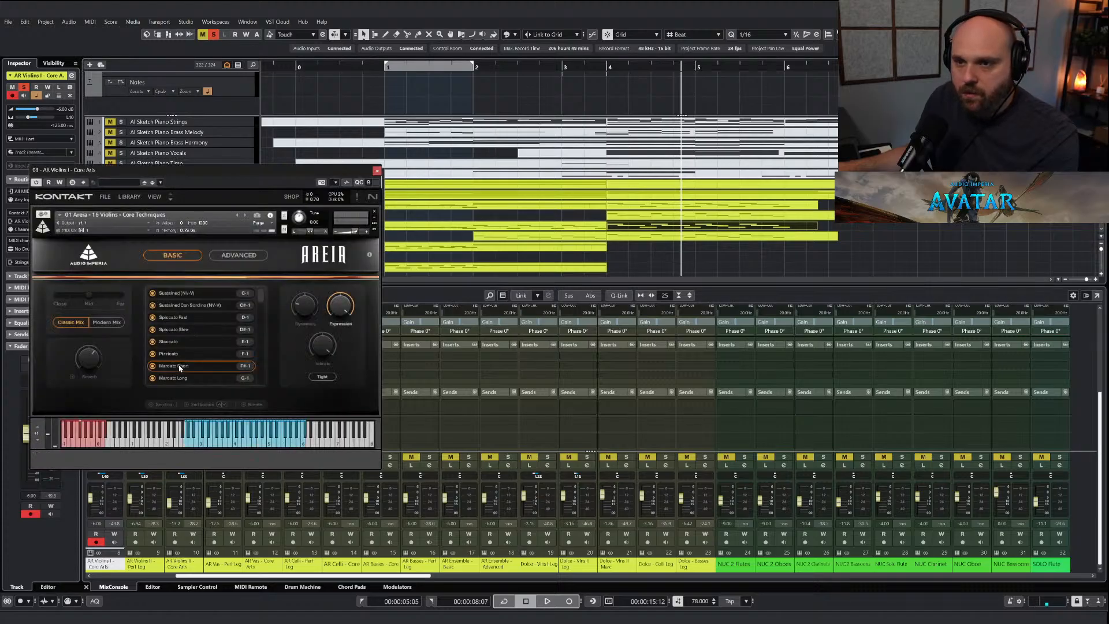
left_click(377, 172)
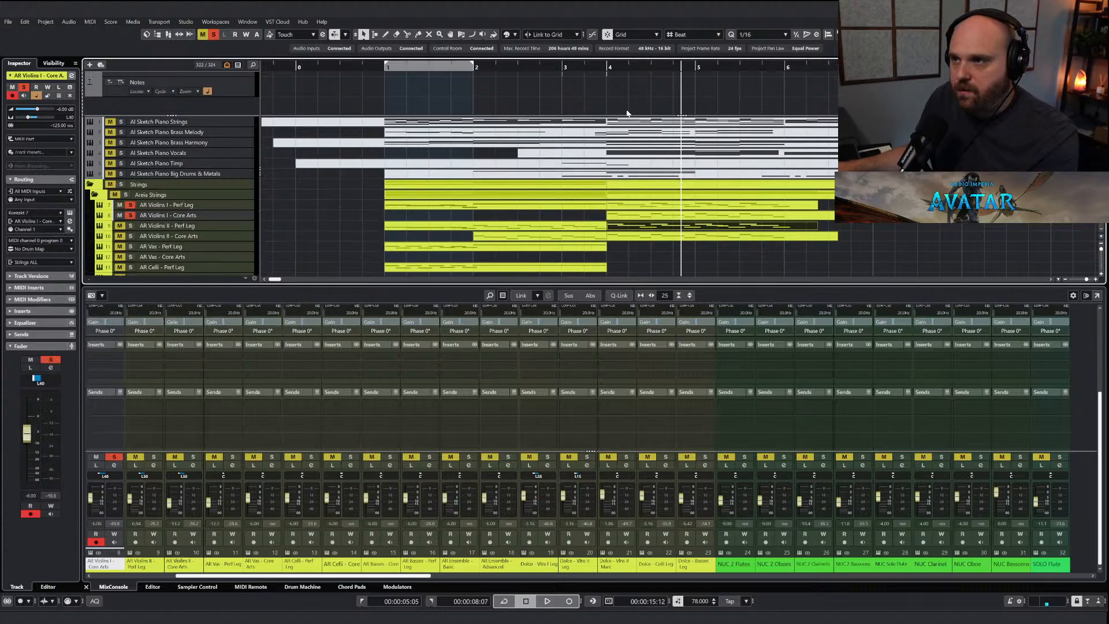
Play the soloed Violins I tracks from bar 4 and lower the AR Violins I - Core Arts volume slightly.
left_click(606, 67)
key("space")
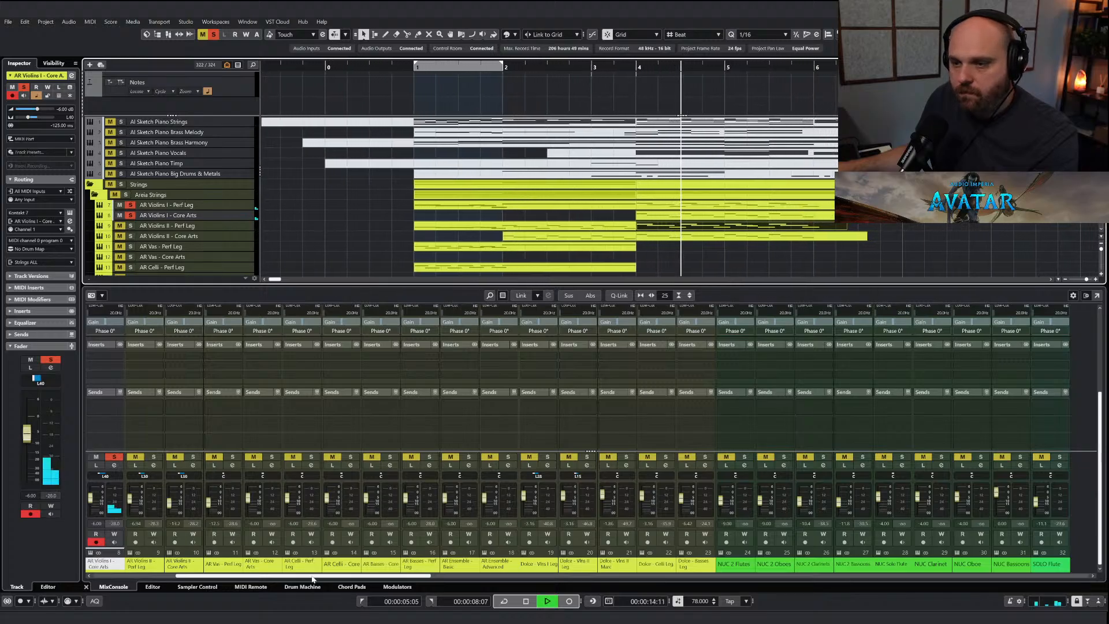
left_click_drag(313, 577, 241, 582)
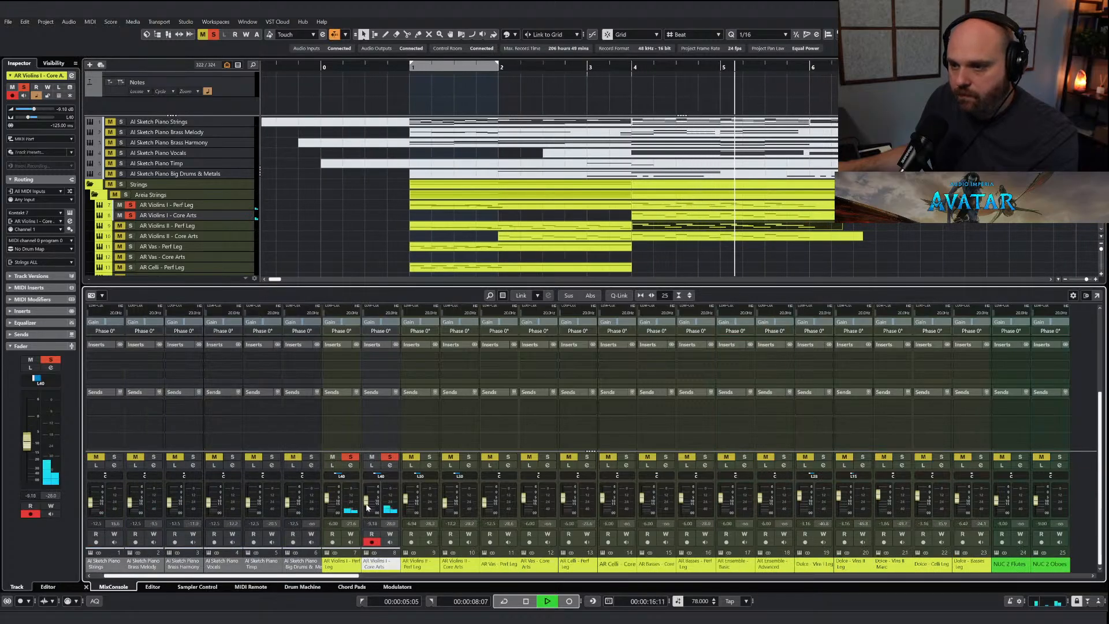
key("space")
Glue the AR Violins I - Perf Leg clips together at bar 4 and draw a CC 1 modulation curve from late bar 3 across bars 4–5.
right_click(616, 228)
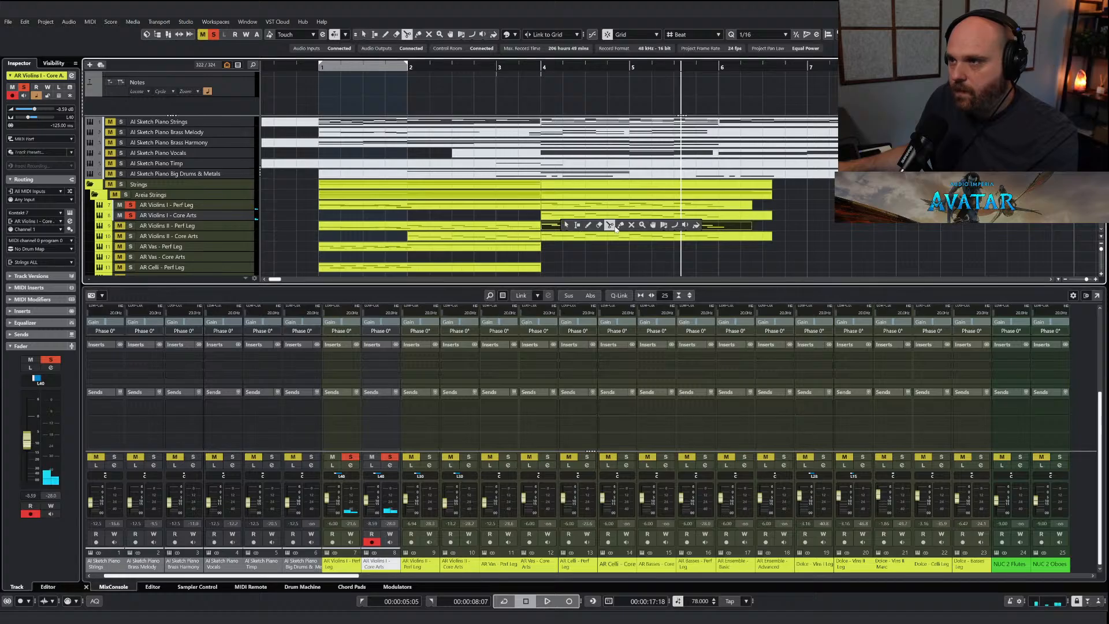
left_click(538, 206)
double_click(538, 207)
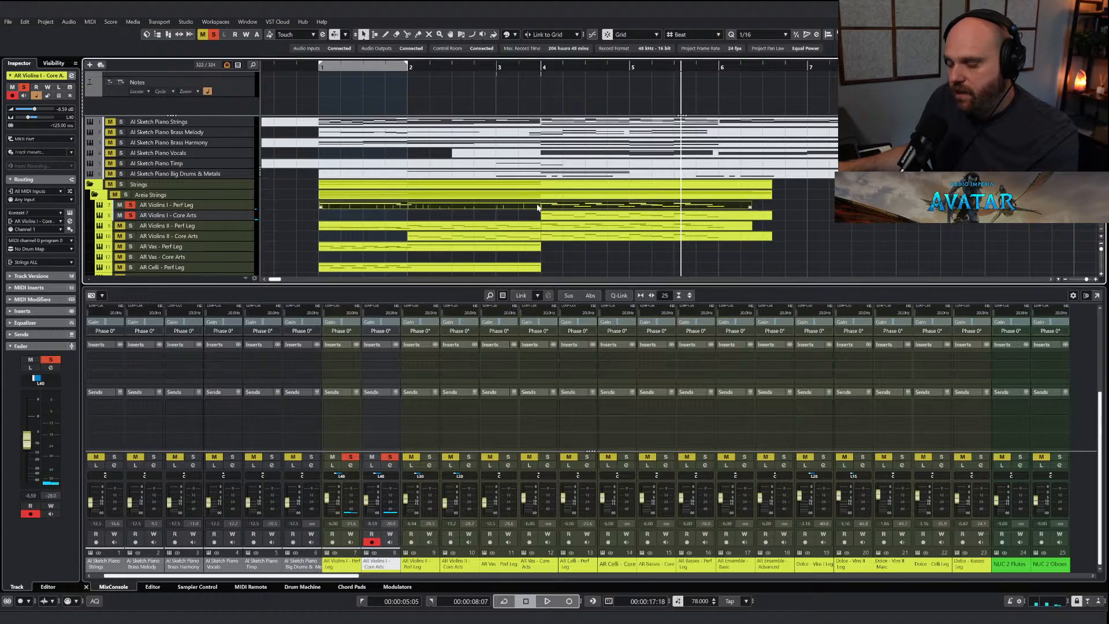
right_click(466, 302)
left_click(451, 297)
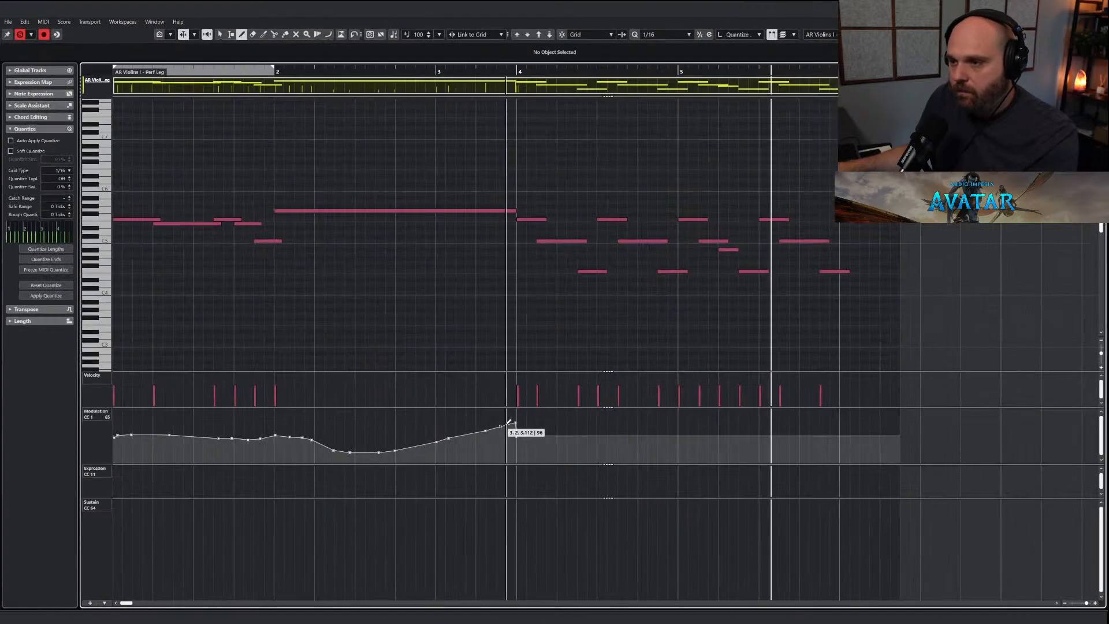
left_click_drag(479, 429, 779, 437)
key("Return")
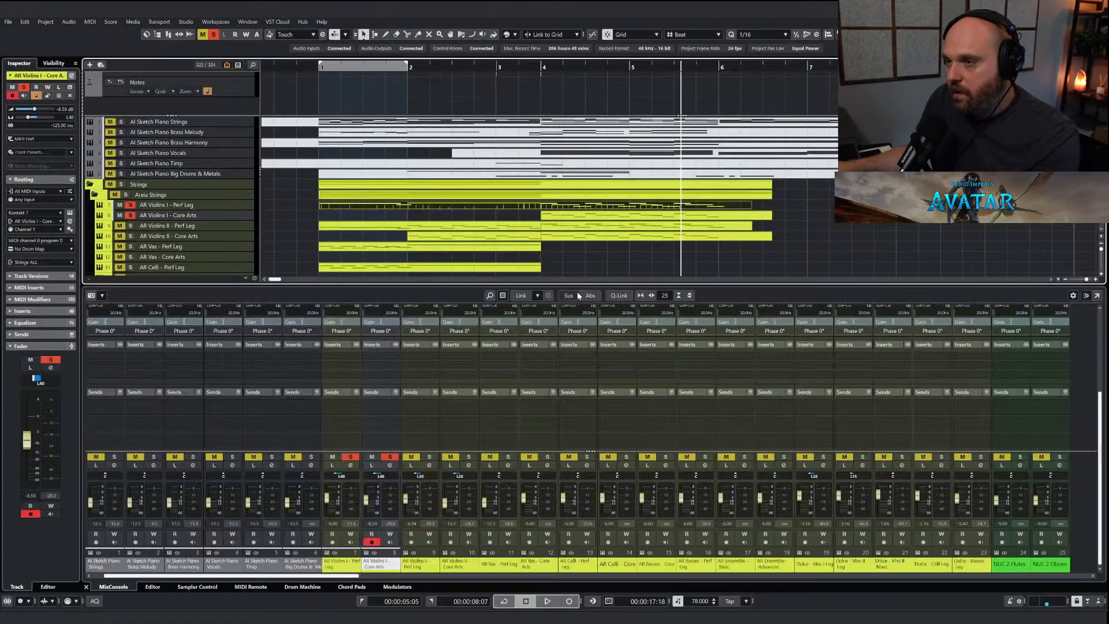
Audition AR Violins I - Core Arts alone and redraw the velocities of its ostinato notes across bars 4–5.
left_click(132, 205)
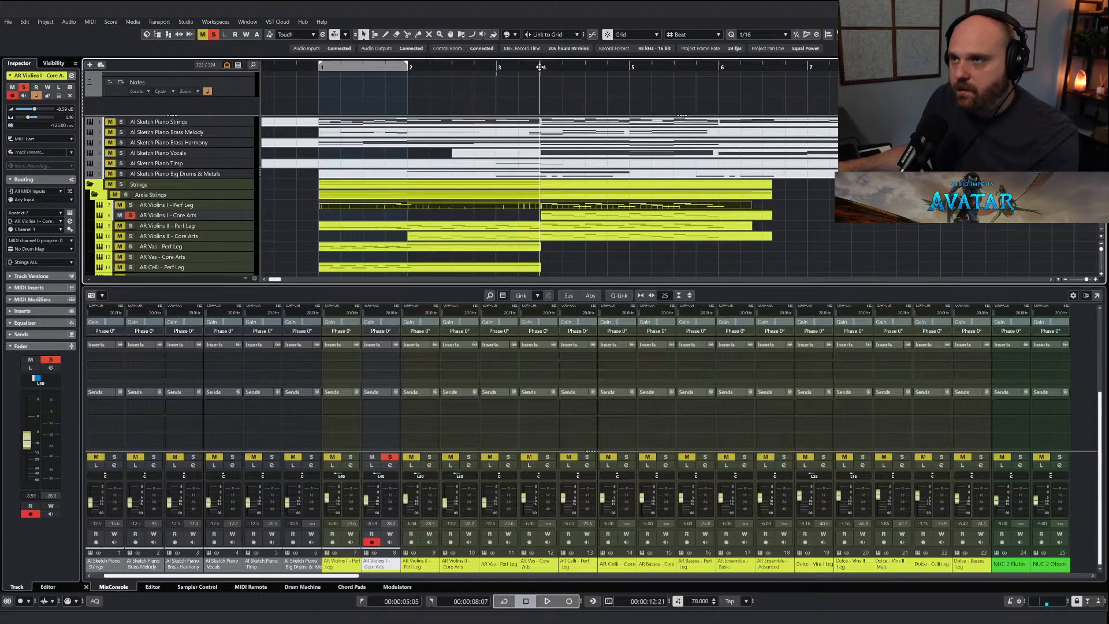
key("space")
left_click(696, 215)
key("Return")
right_click(484, 387)
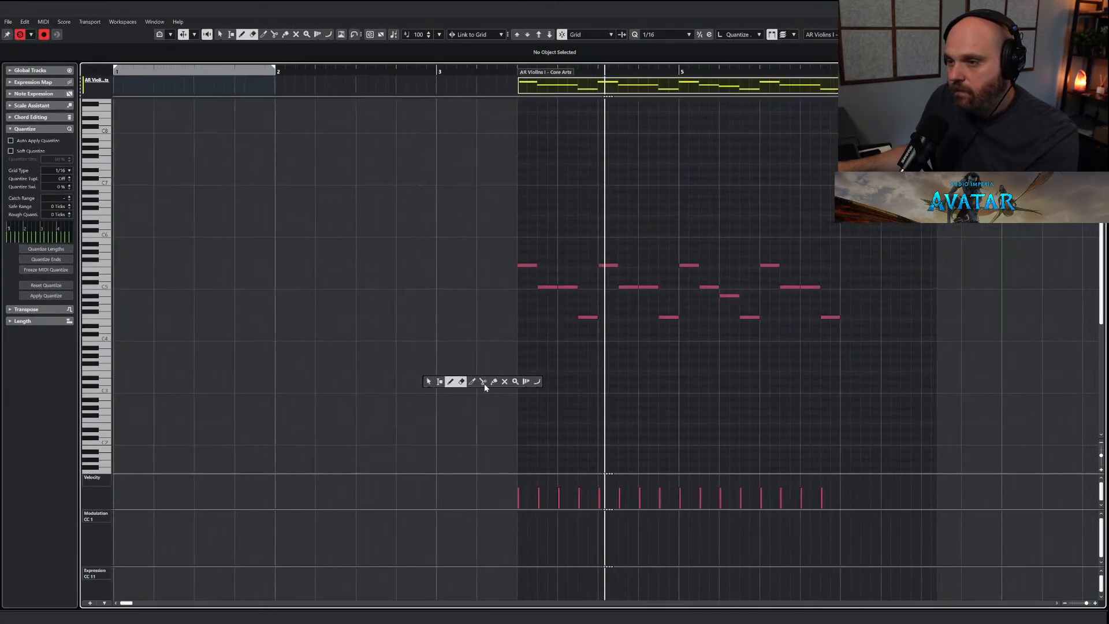
left_click(450, 381)
mouse_move(558, 491)
left_mouse_down()
mouse_move(504, 491)
mouse_move(791, 493)
left_mouse_up()
key("Return")
right_click(533, 280)
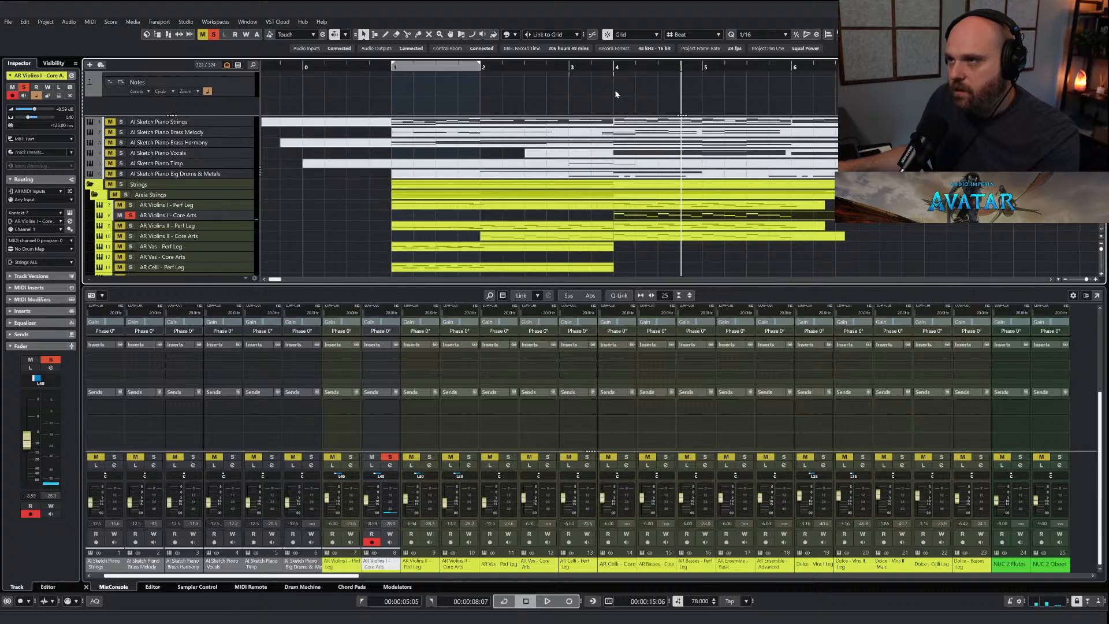
Compare Violins I Perf Leg with and without Core Arts, fine-tune the Core Arts volume, and place the playback cursor at bar 3.
left_click(128, 205)
key("space")
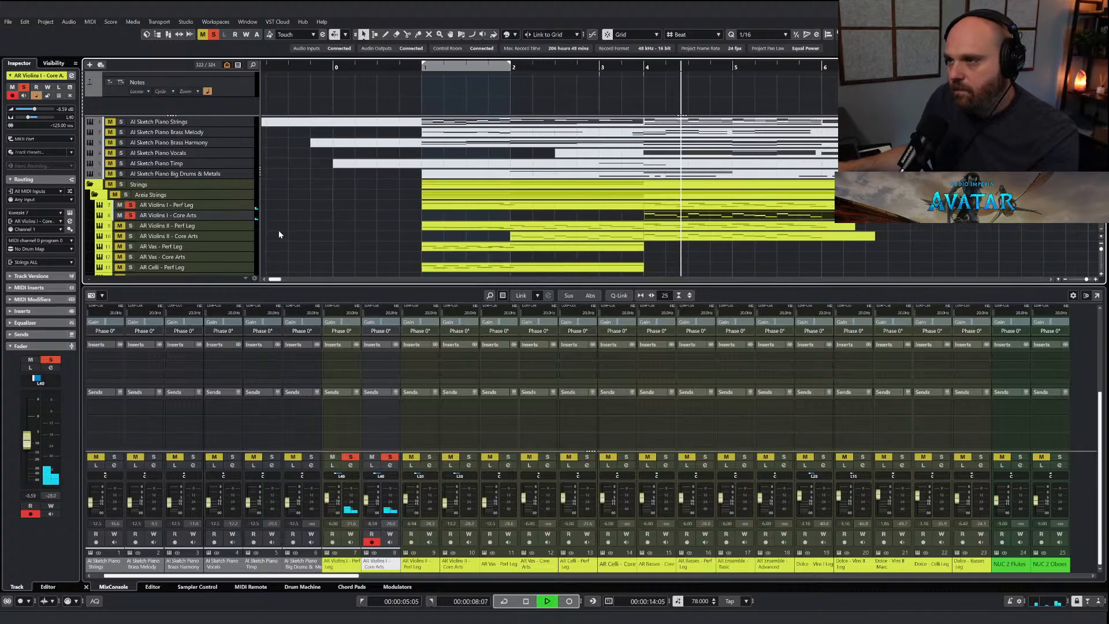
left_click(372, 457)
left_click(372, 456)
left_click_drag(367, 501, 368, 504)
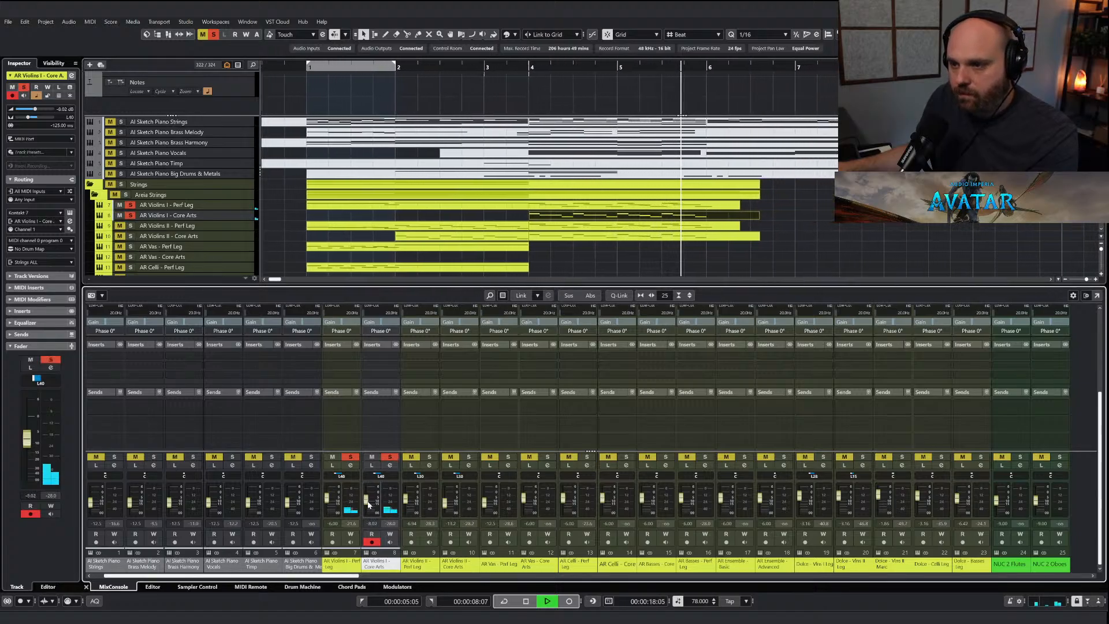
key("space")
left_click(467, 68)
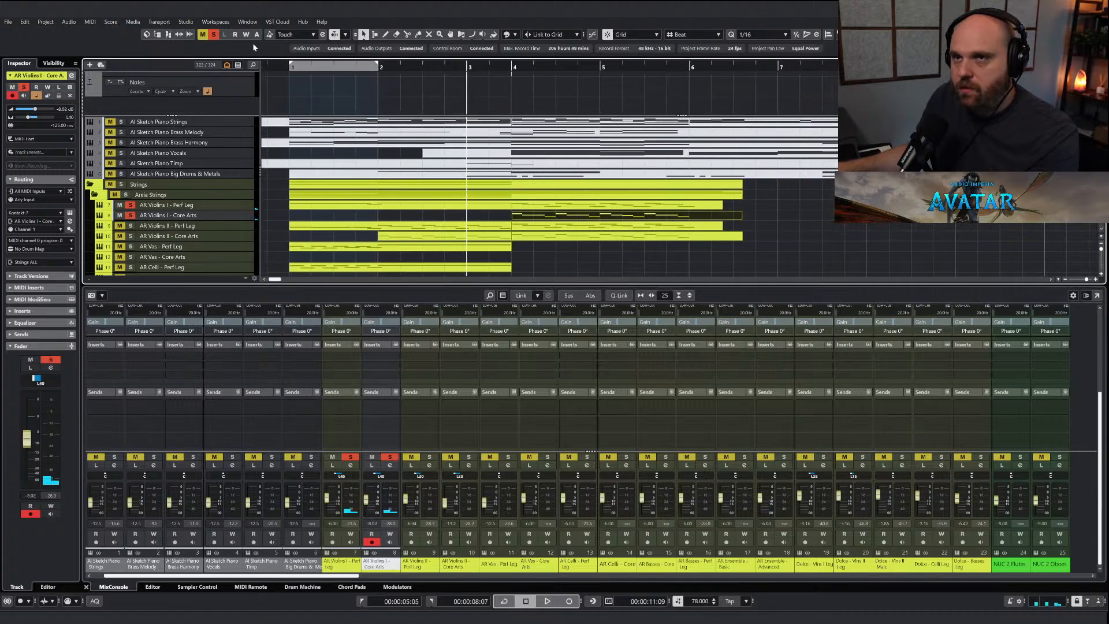
Clear the existing solos, solo the Strings folder and play it back from bar 2.
left_click(215, 35)
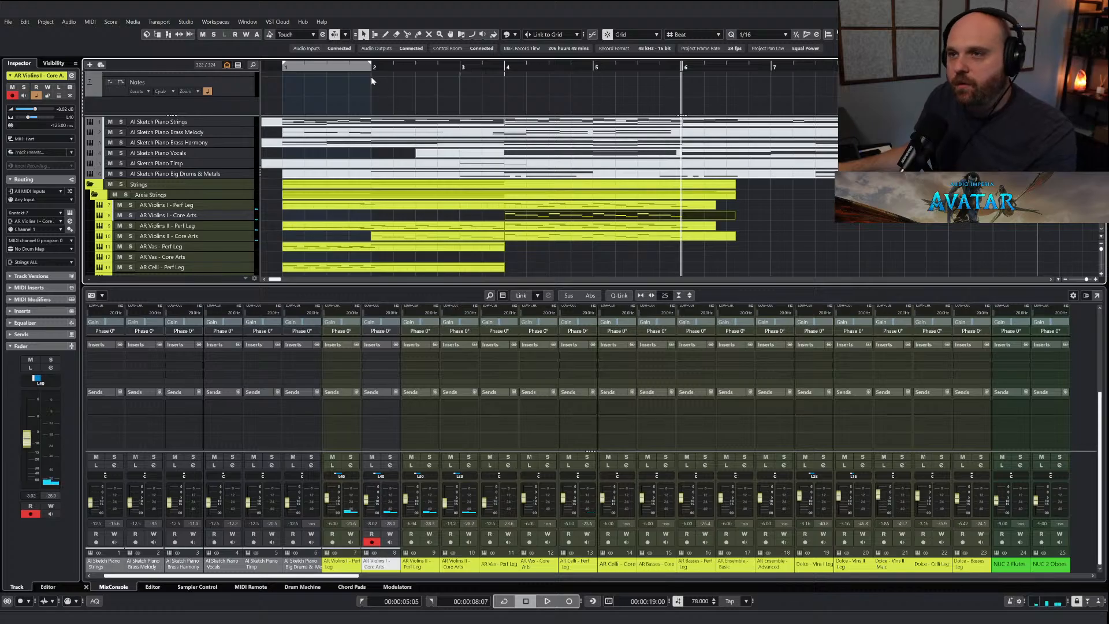
left_click(370, 75)
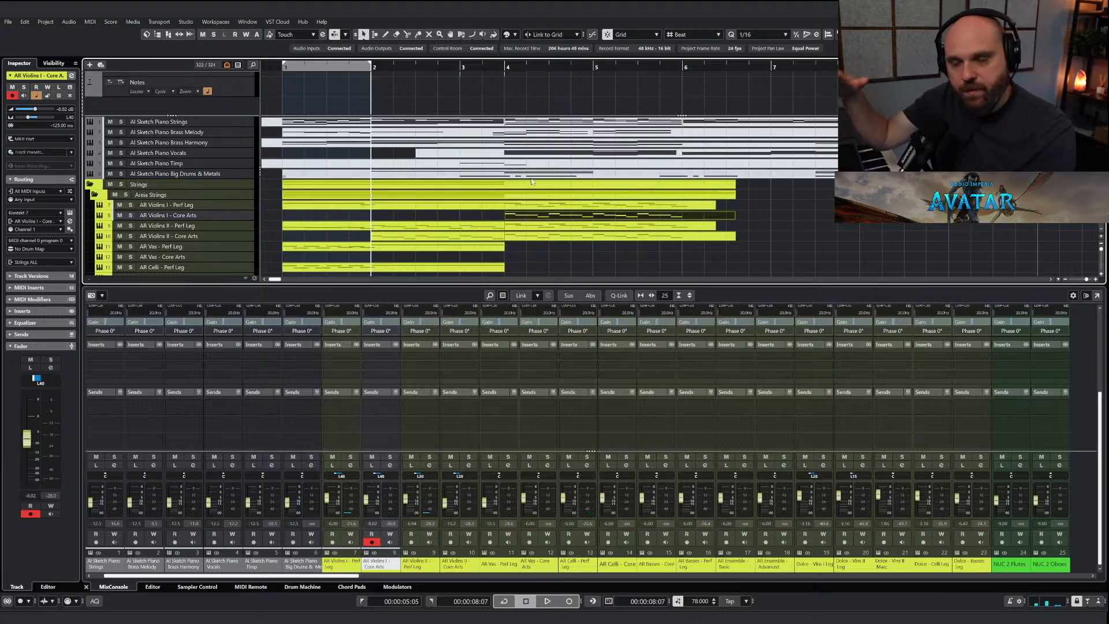
left_click(121, 184)
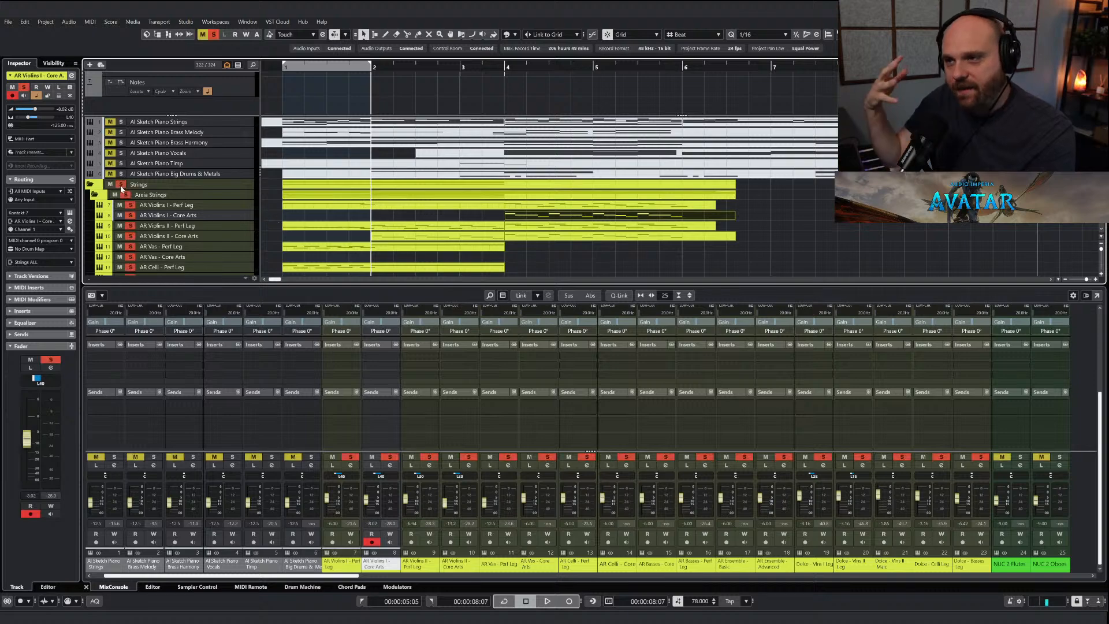
key("space")
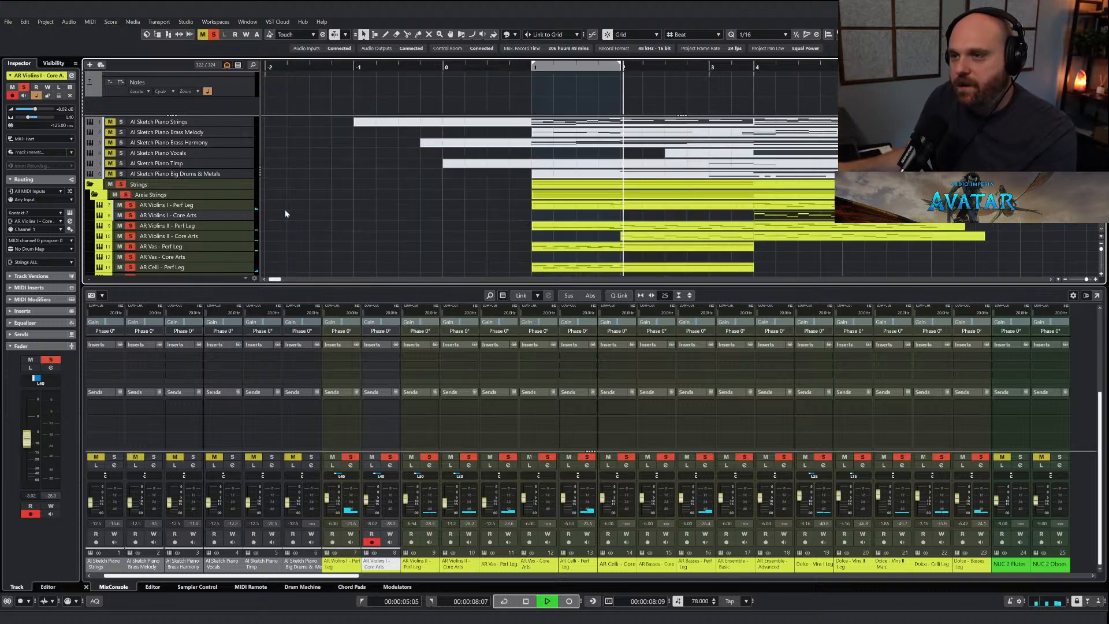
scroll(489, 193, "down", 2)
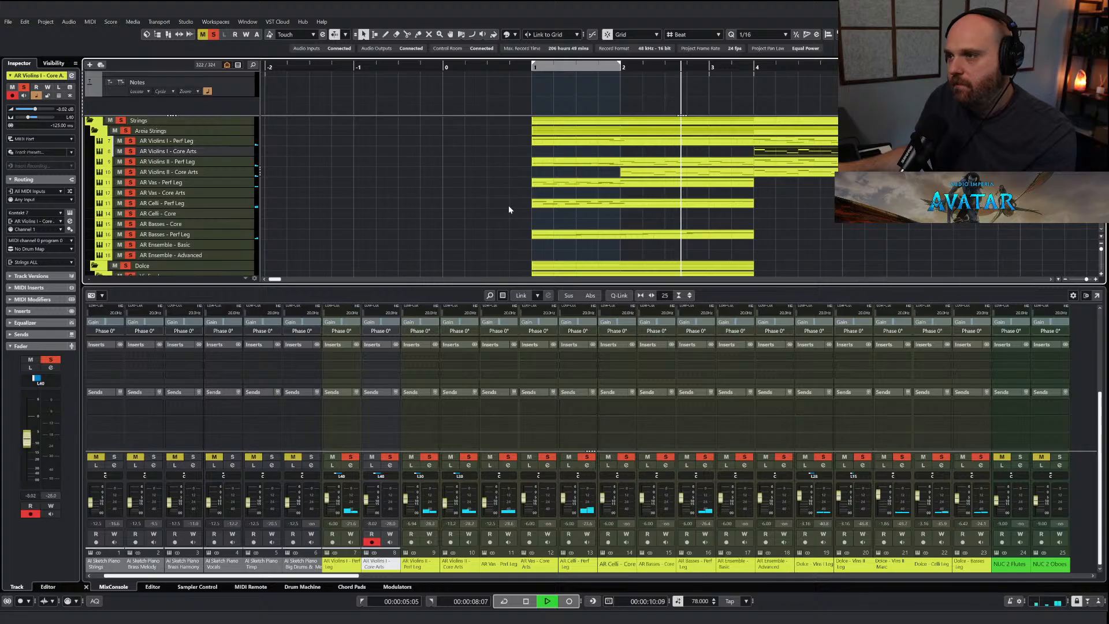
scroll(509, 210, "up", 2)
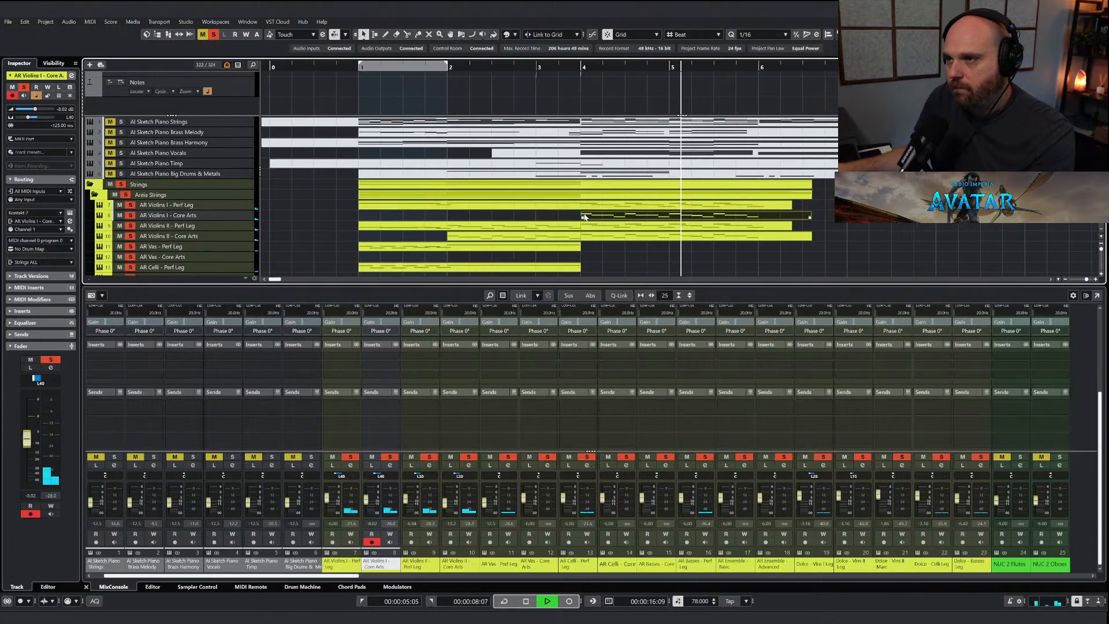
left_click(645, 208)
key("space")
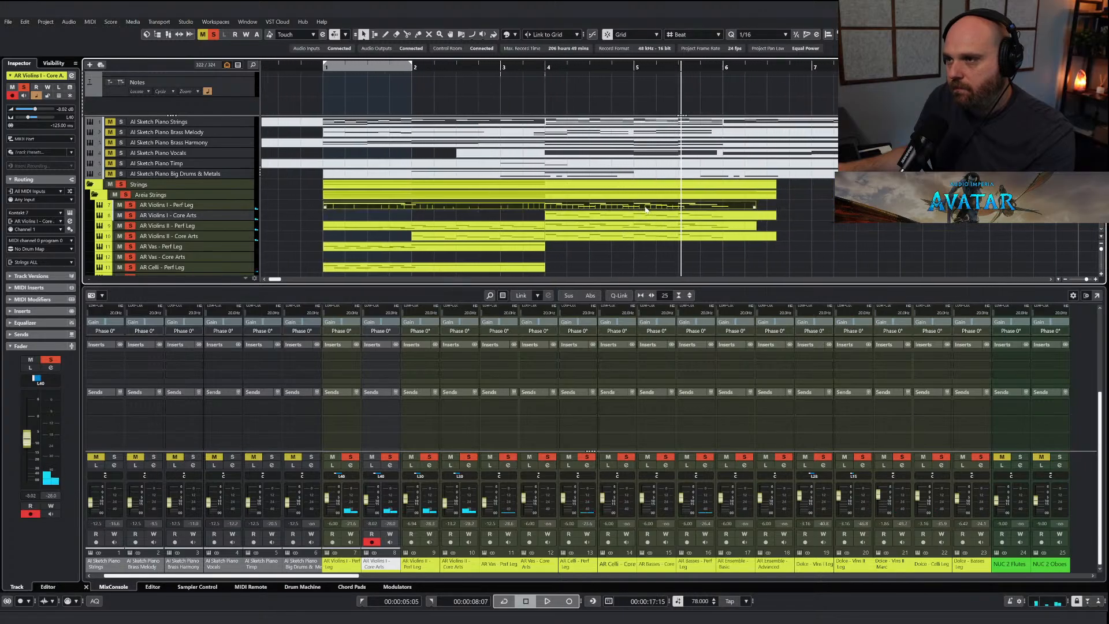
left_click(617, 219)
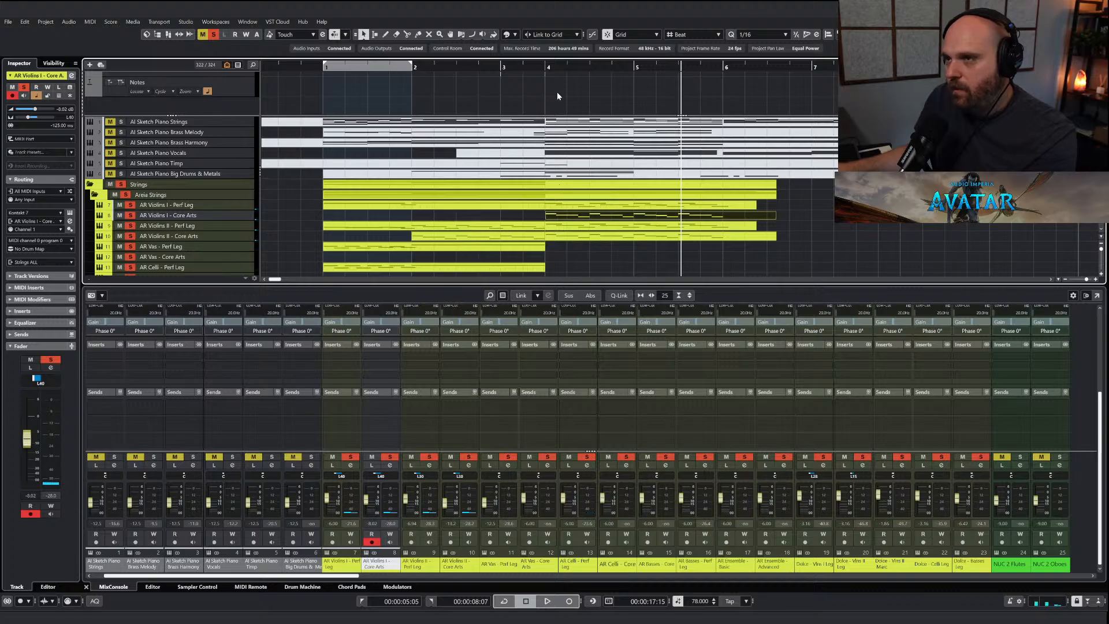
Extend the Dolce - Vlns I Leg part to bar 6 and place the playhead at bar 4.
scroll(539, 190, "down", 10)
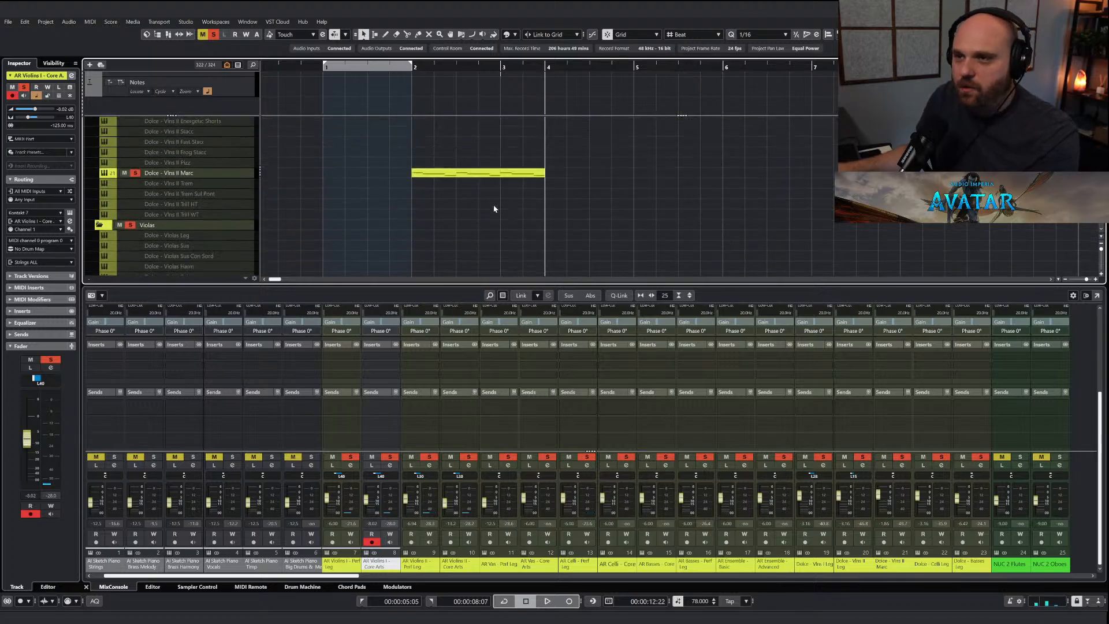
scroll(299, 186, "up", 3)
scroll(219, 224, "up", 3)
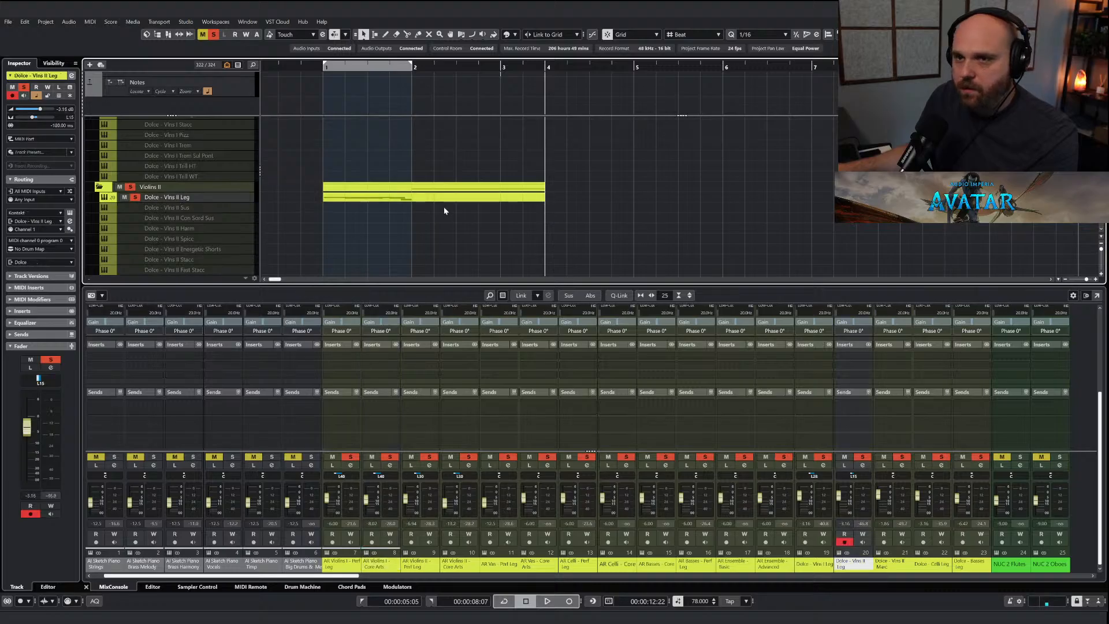
scroll(445, 211, "up", 3)
scroll(541, 222, "down", 1)
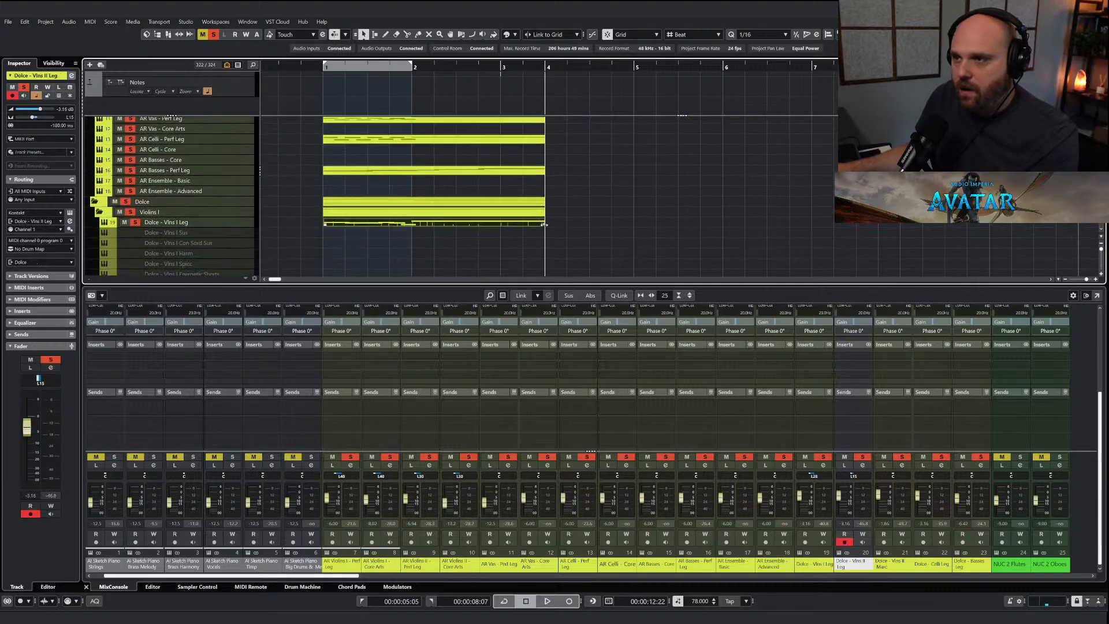
left_click_drag(544, 224, 696, 227)
double_click(623, 224)
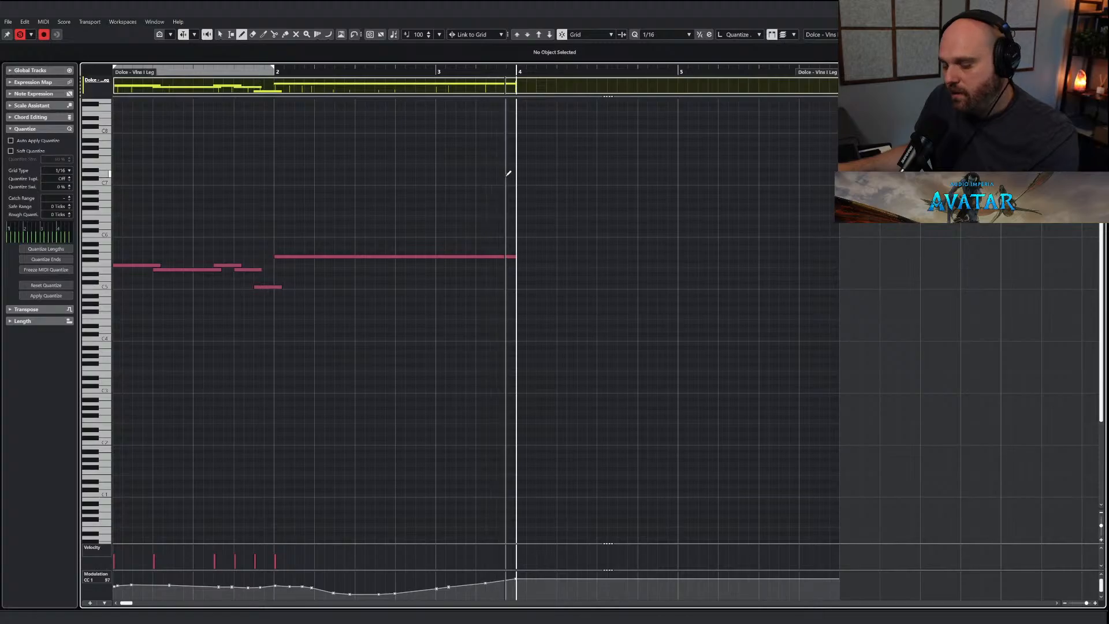
right_click(532, 216)
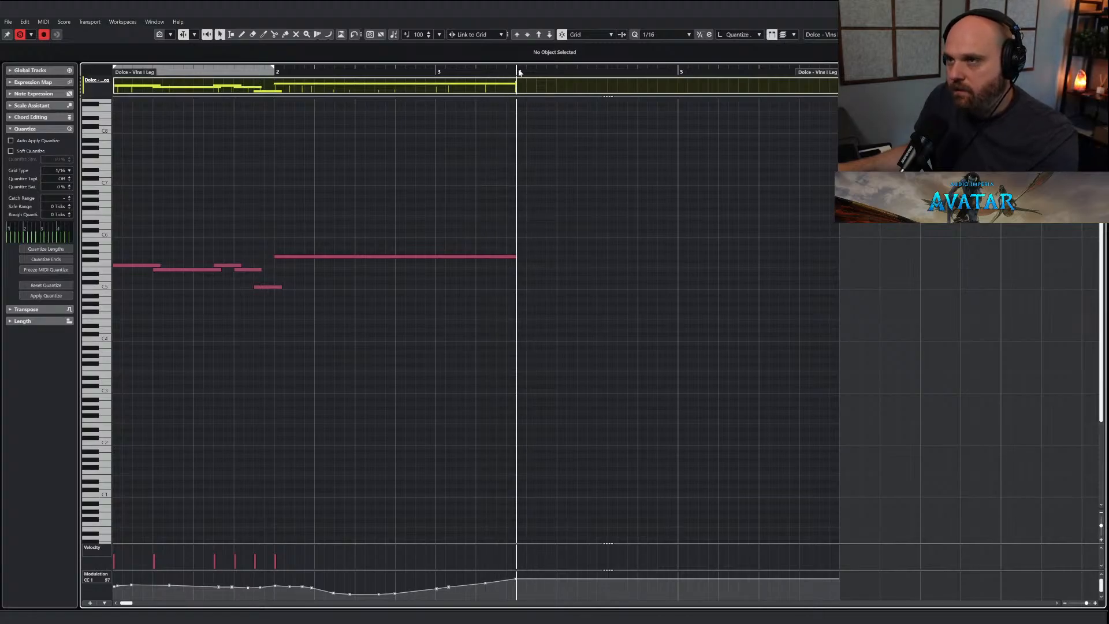
left_click_drag(506, 70, 517, 71)
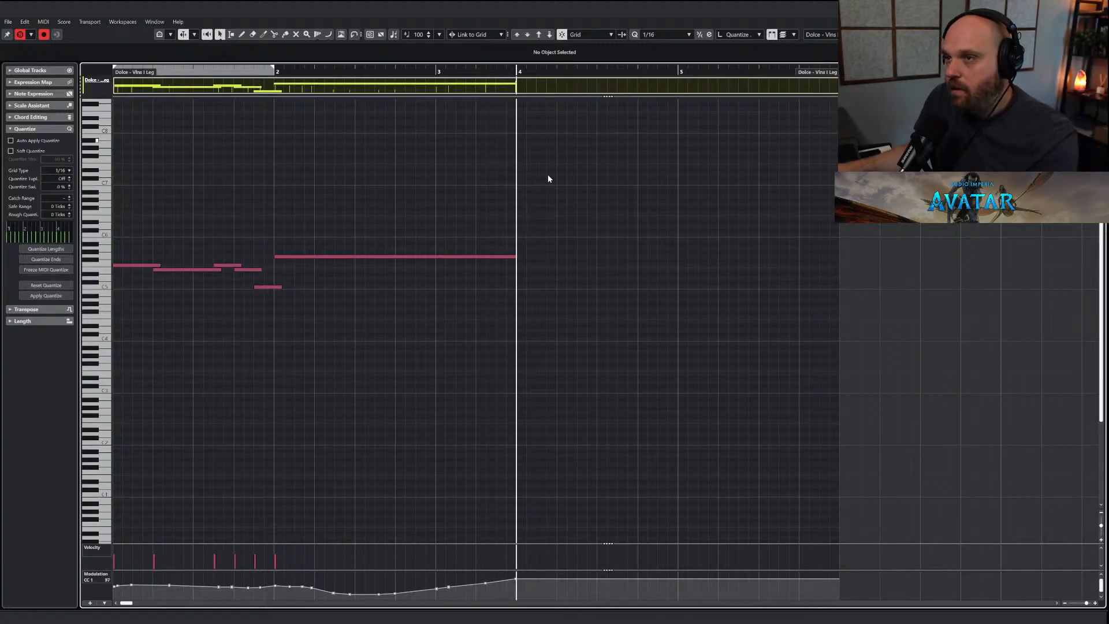
key("Return")
Copy all notes from bar 4 onward in the AR Violins I - Perf Leg part.
scroll(539, 224, "up", 4)
scroll(591, 219, "down", 4)
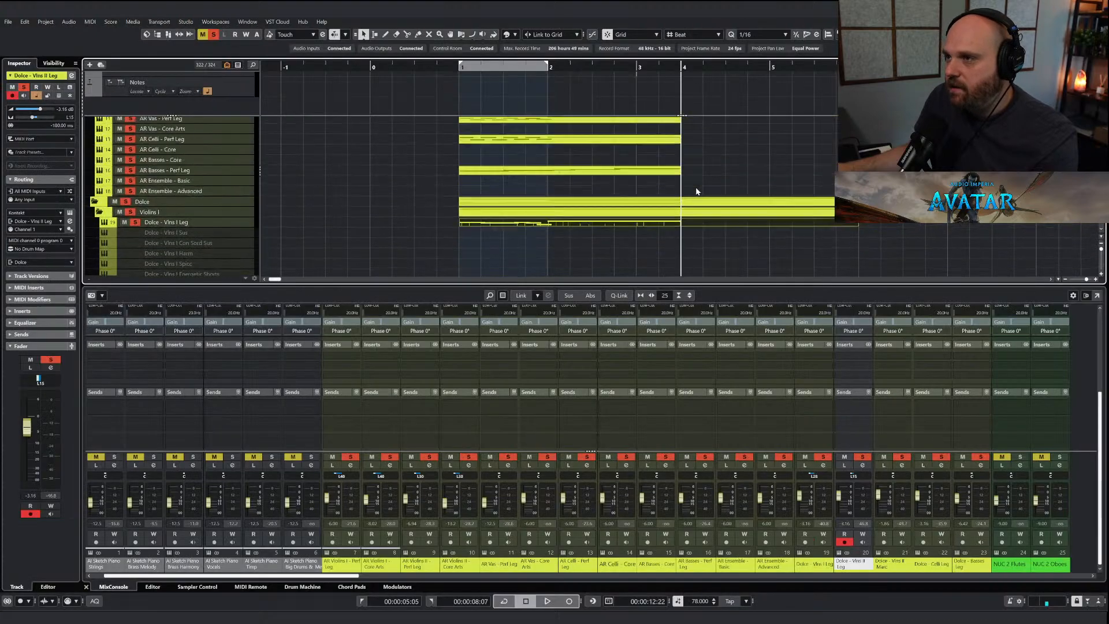
scroll(696, 196, "up", 4)
left_click(697, 204)
key("Return")
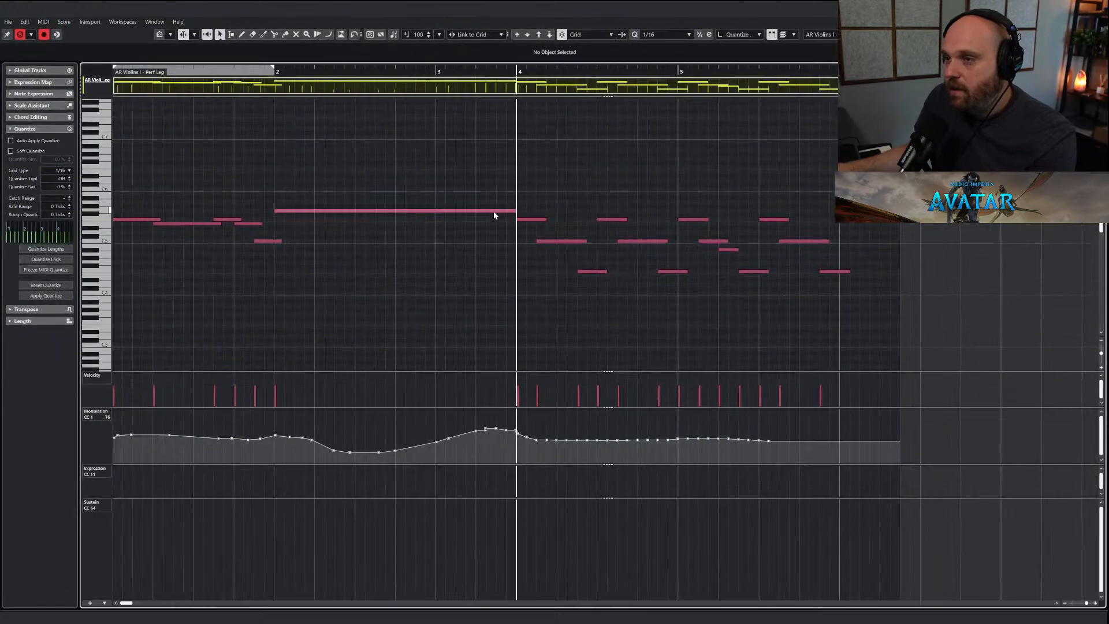
left_click_drag(534, 206, 941, 335)
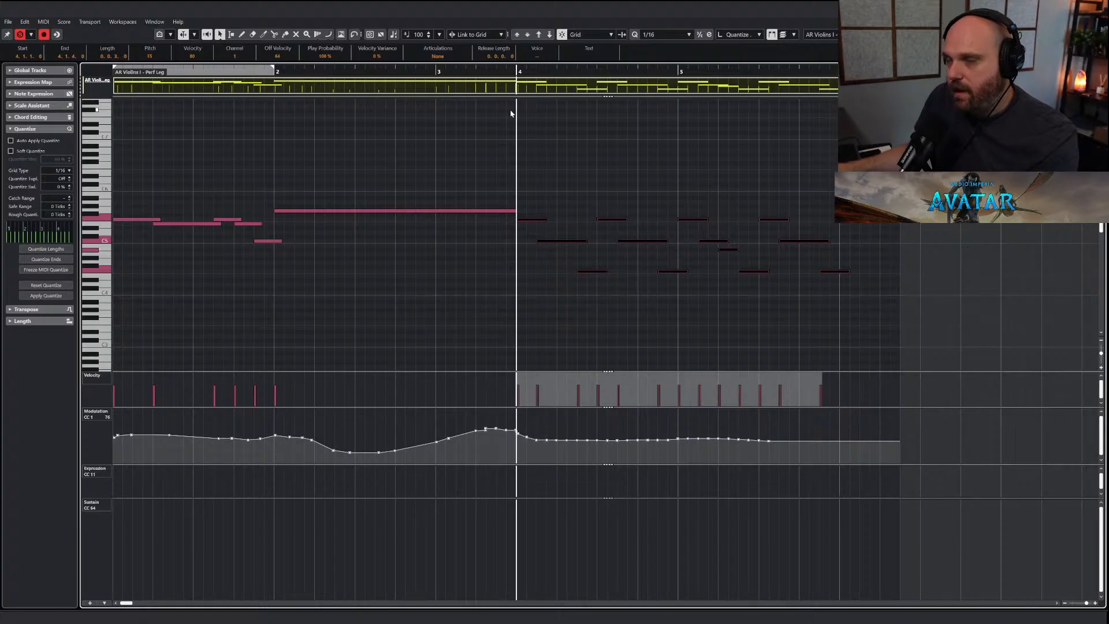
key("Return")
Paste the copied violin notes at bar 4 of the Dolce - Vlns I Leg part.
scroll(629, 195, "down", 10)
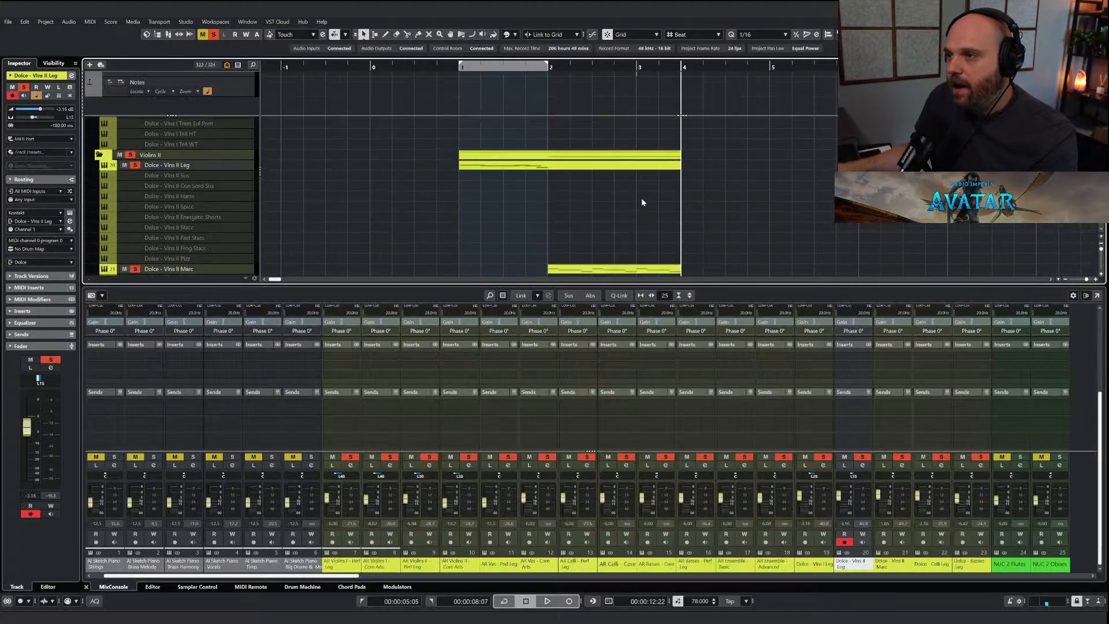
scroll(644, 202, "up", 2)
scroll(650, 203, "up", 3)
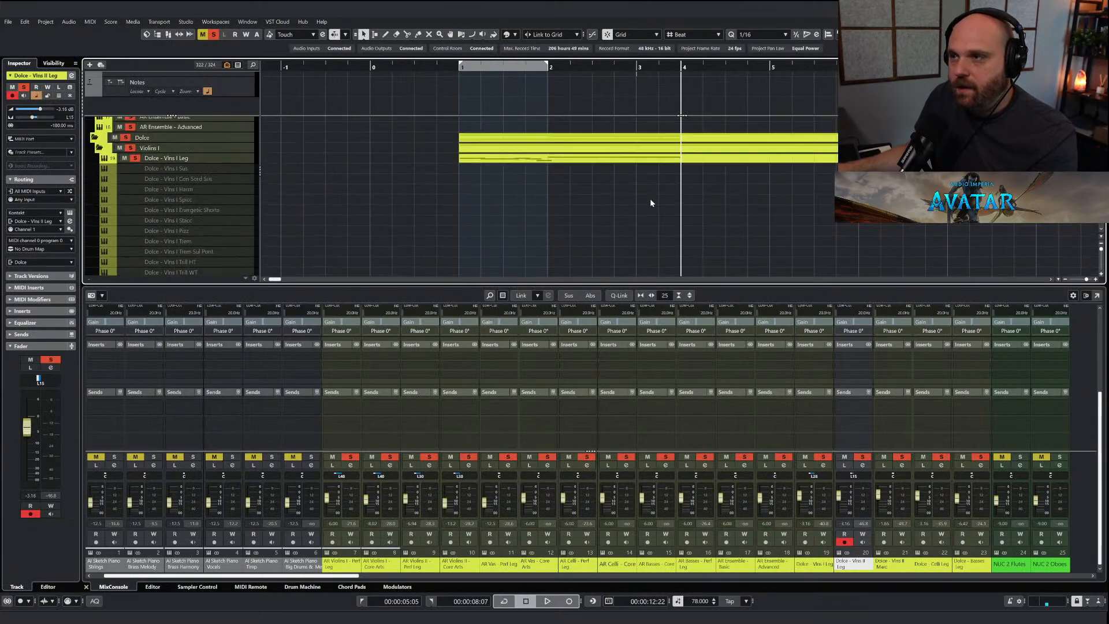
double_click(687, 160)
key("ctrl+v")
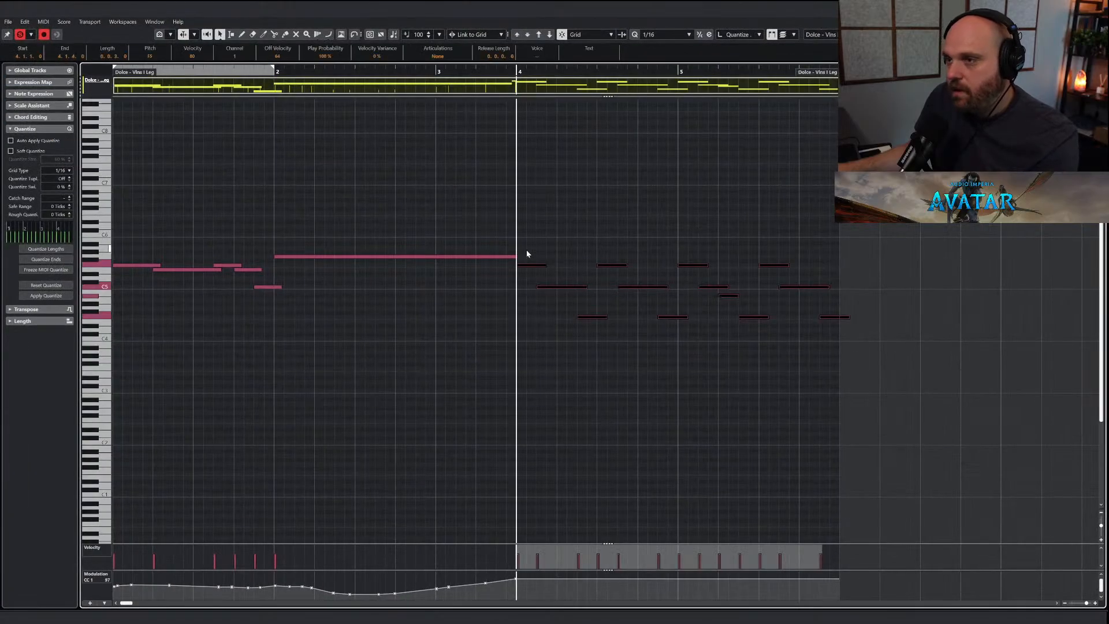
Lengthen the long note held from bar 2 slightly past bar 4 and draw a modulation drop across the start of bar 4.
left_click(535, 266)
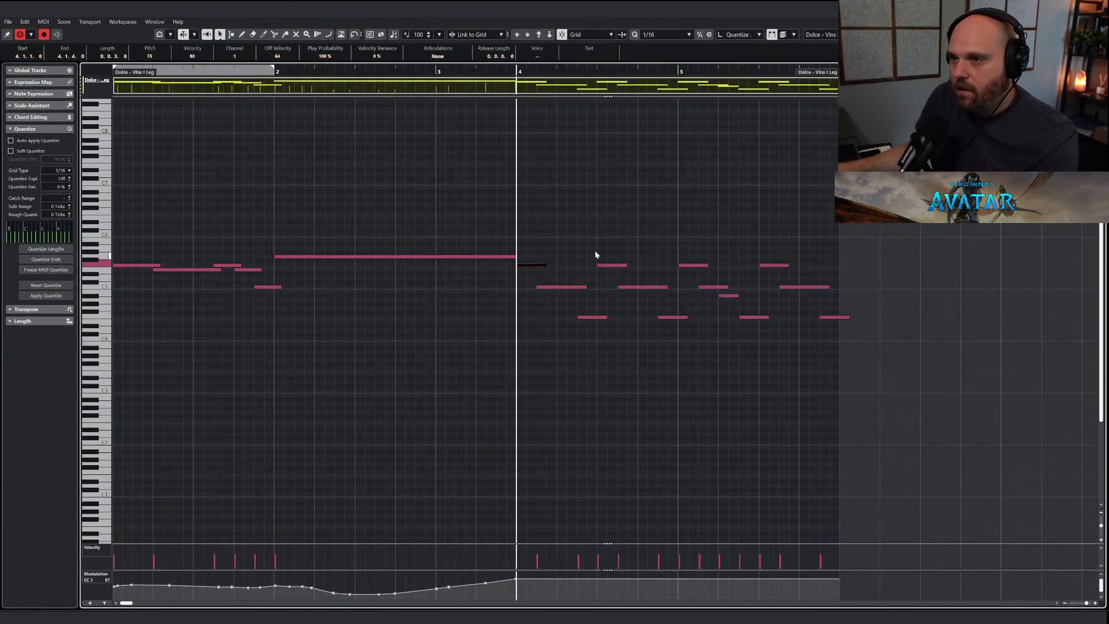
left_click_drag(515, 256, 591, 258)
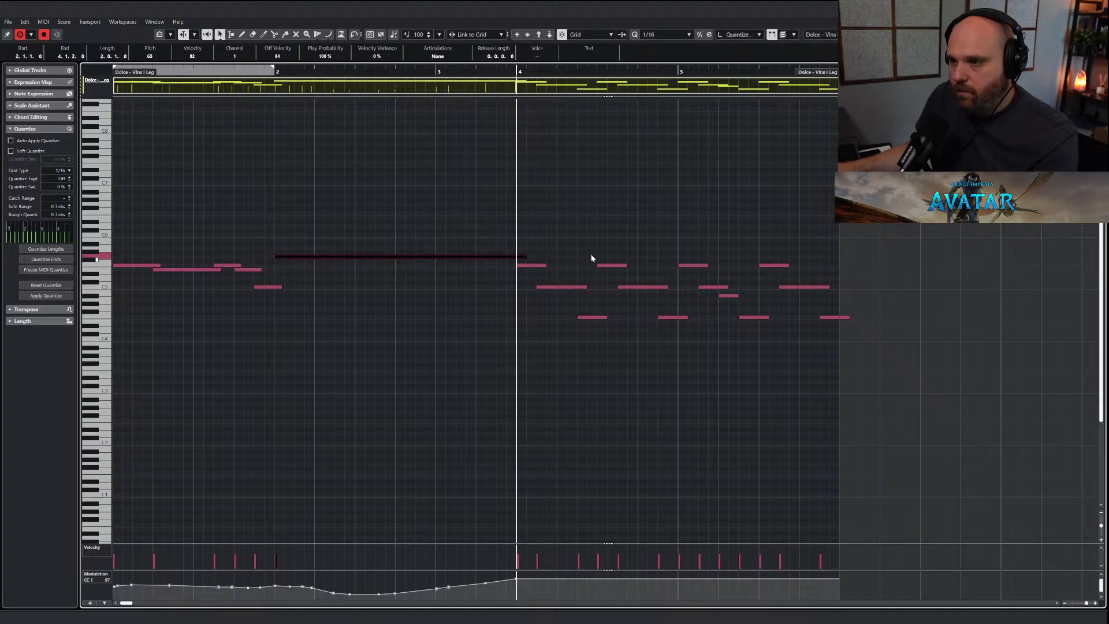
left_click(554, 413)
key("j")
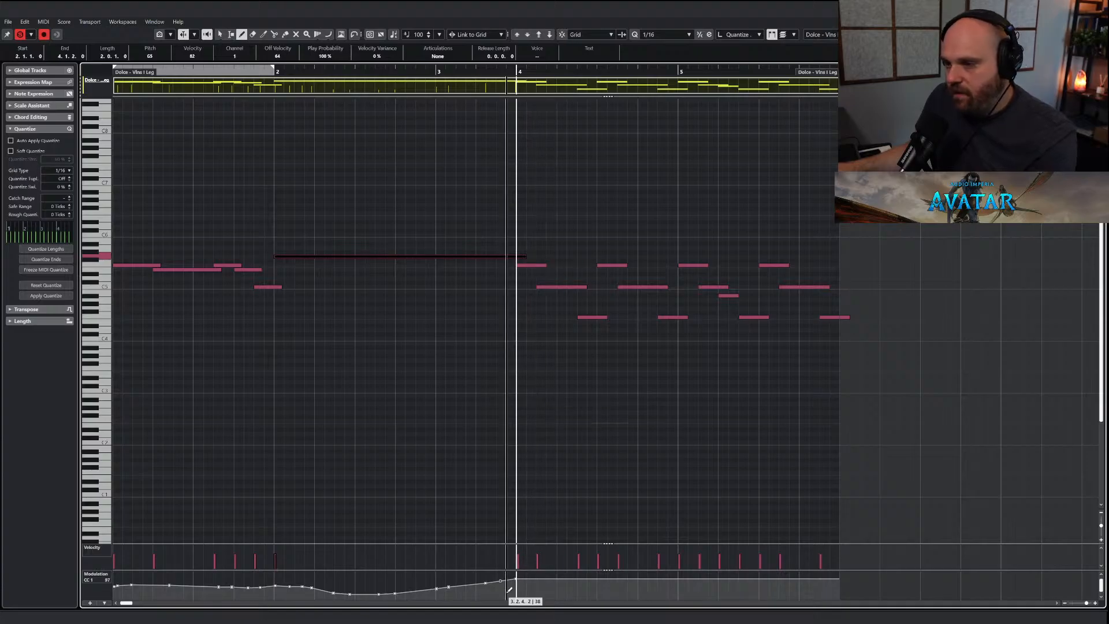
left_click_drag(508, 581, 523, 587)
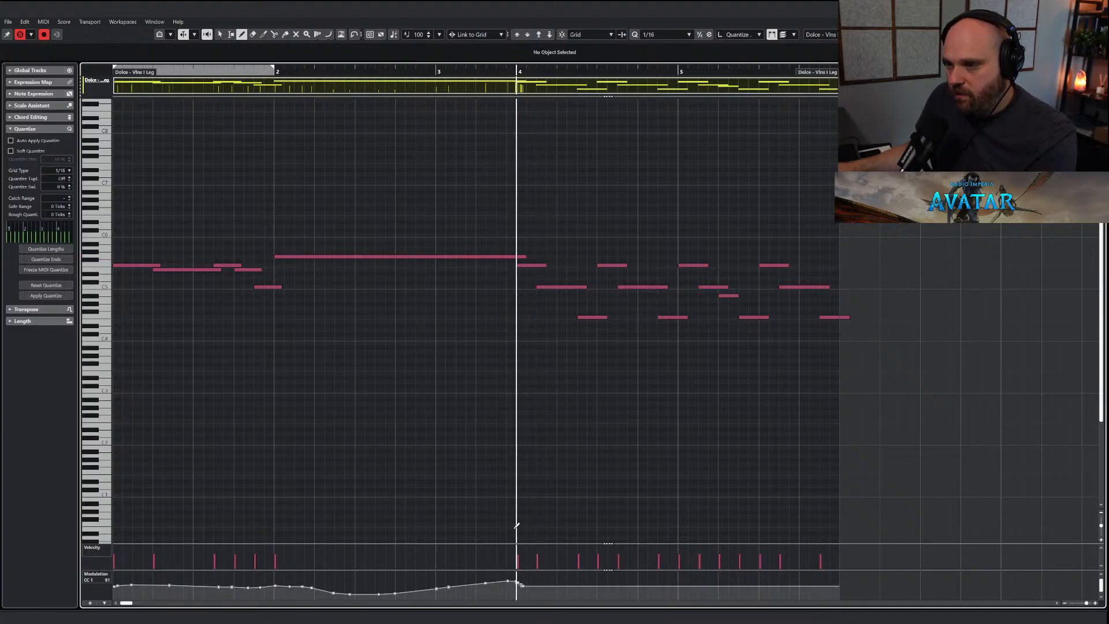
key("Return")
Play back the soloed strings through the phrase that starts at bar 4.
scroll(531, 131, "up", 6)
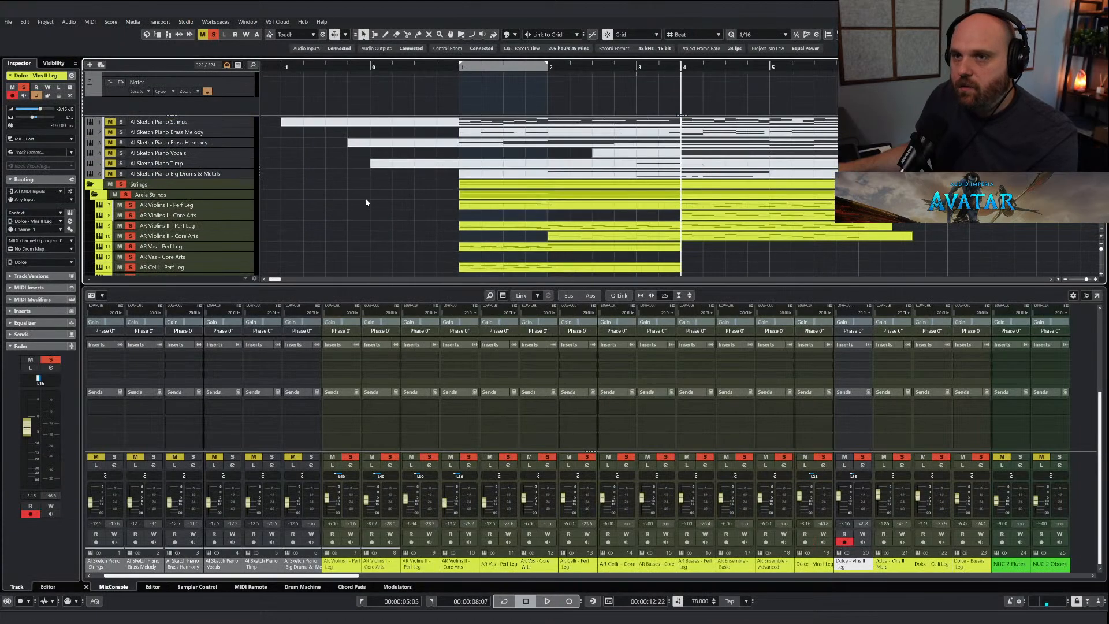
scroll(646, 79, "up", 2)
key("space")
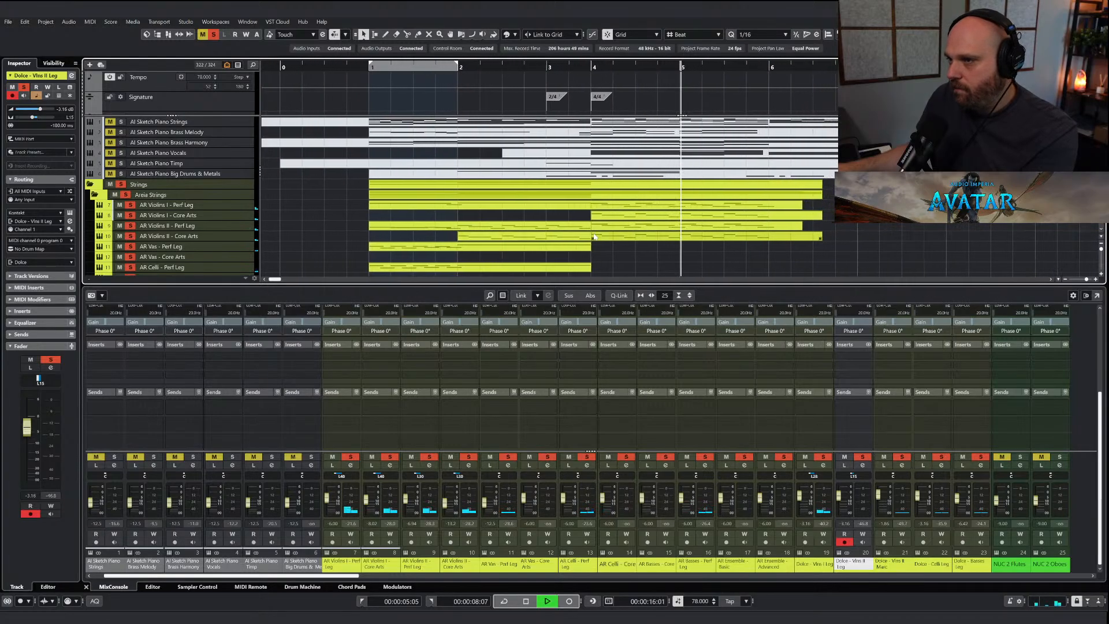
key("space")
Extend the AR Basses - Perf Leg part to bar 6 and draw overlapping sustained notes F0, D#0 and F0 from bar 4.
scroll(564, 202, "down", 5)
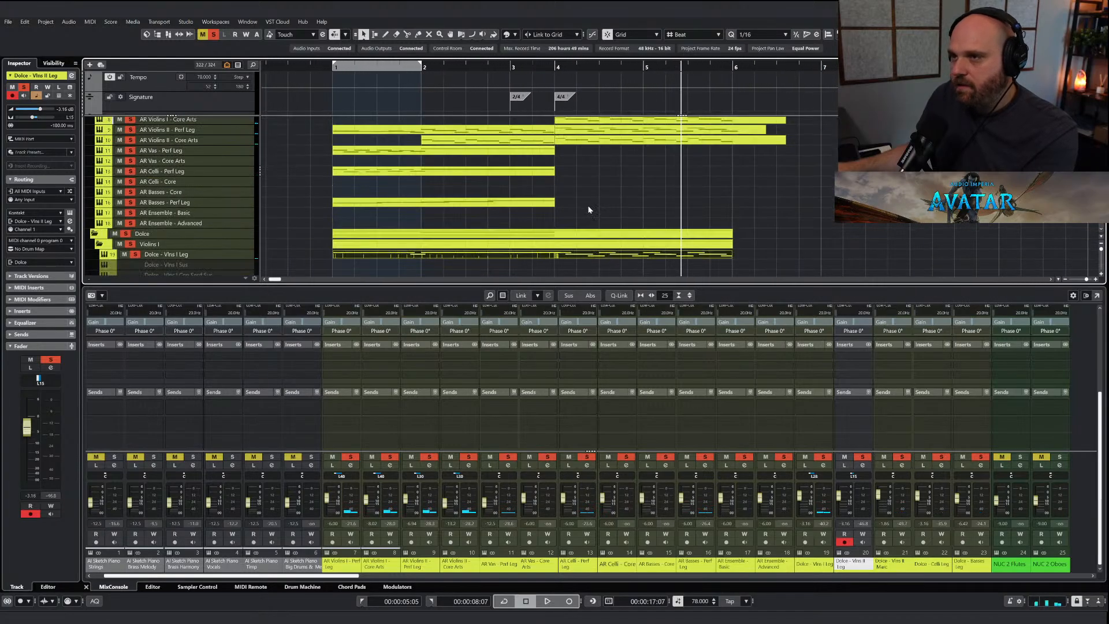
left_click(547, 173)
key("Return")
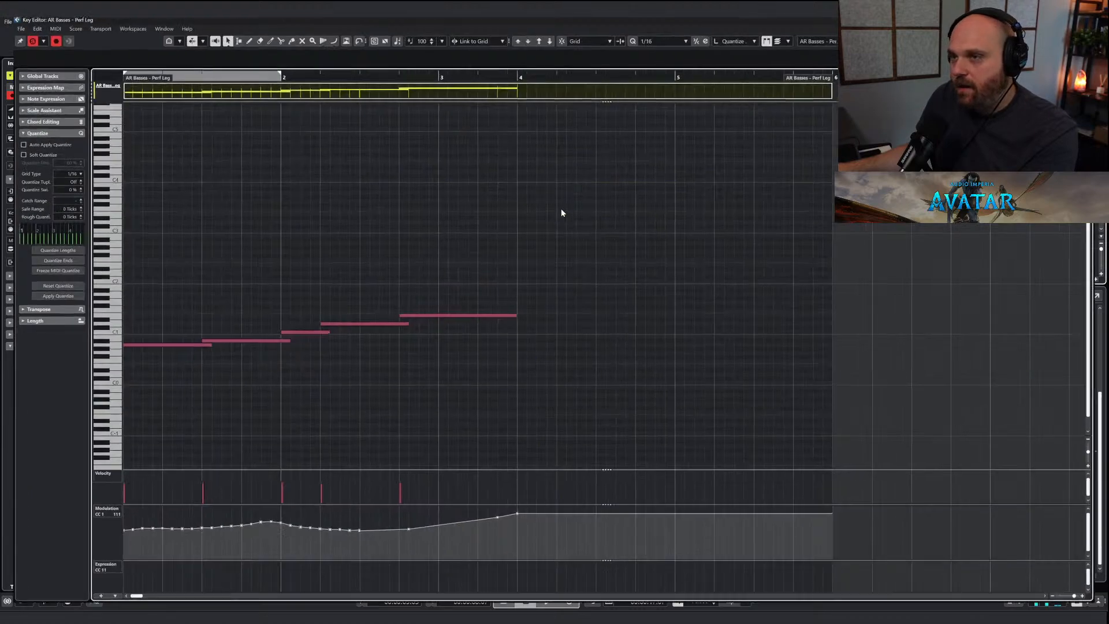
right_click(560, 209)
key("j")
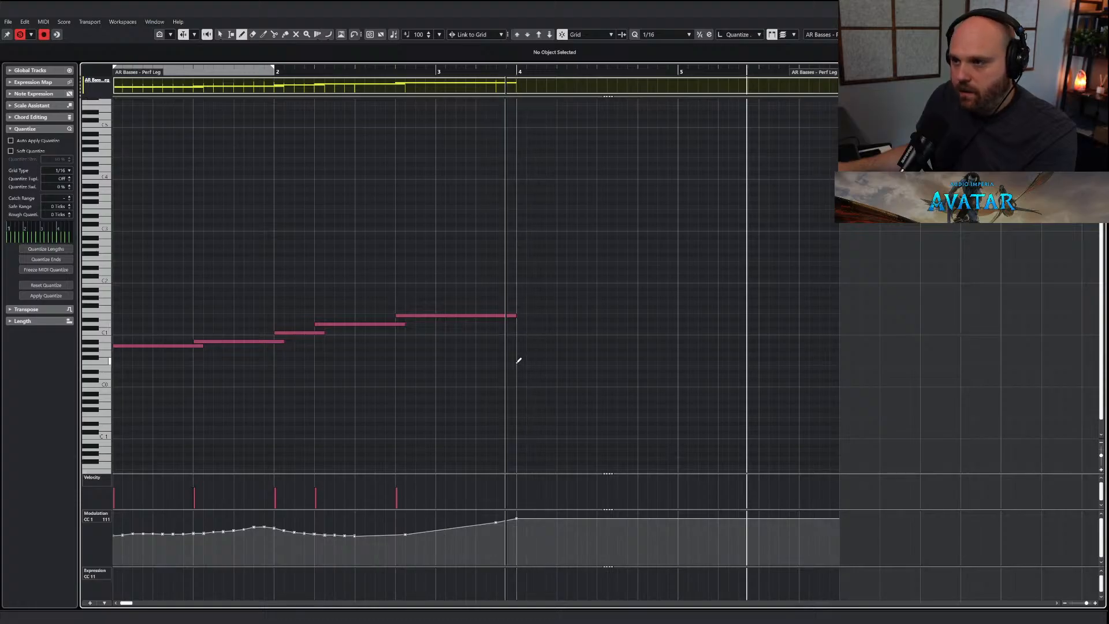
left_click_drag(519, 362, 838, 363)
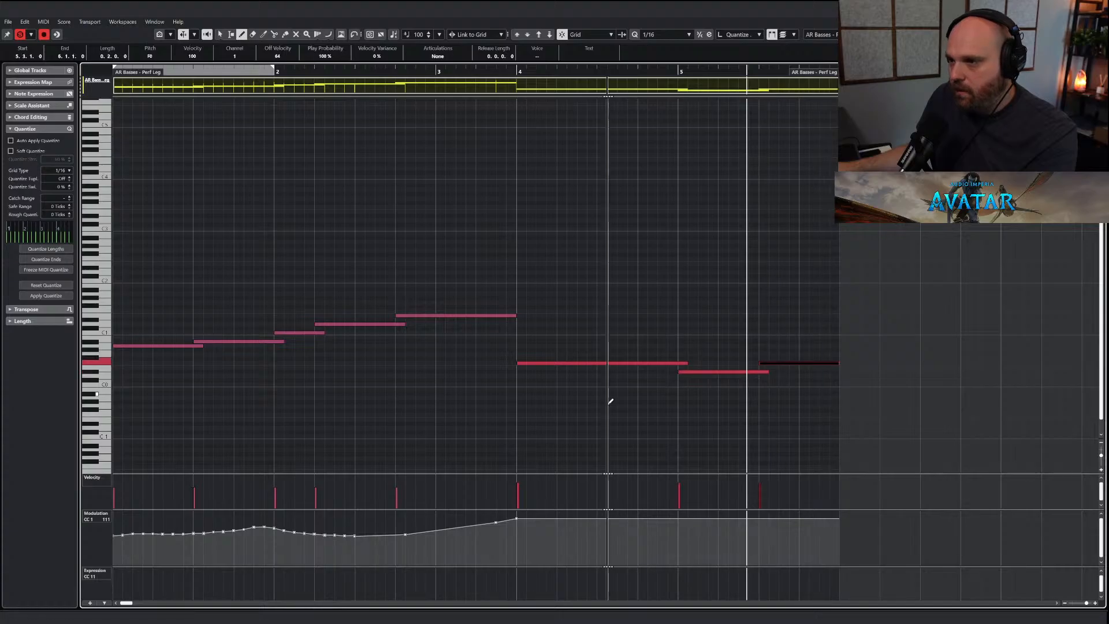
Draw the basses' modulation curve from just before bar 4 to bar 5 and lengthen the preceding note slightly past bar 4.
left_click_drag(507, 523, 671, 532)
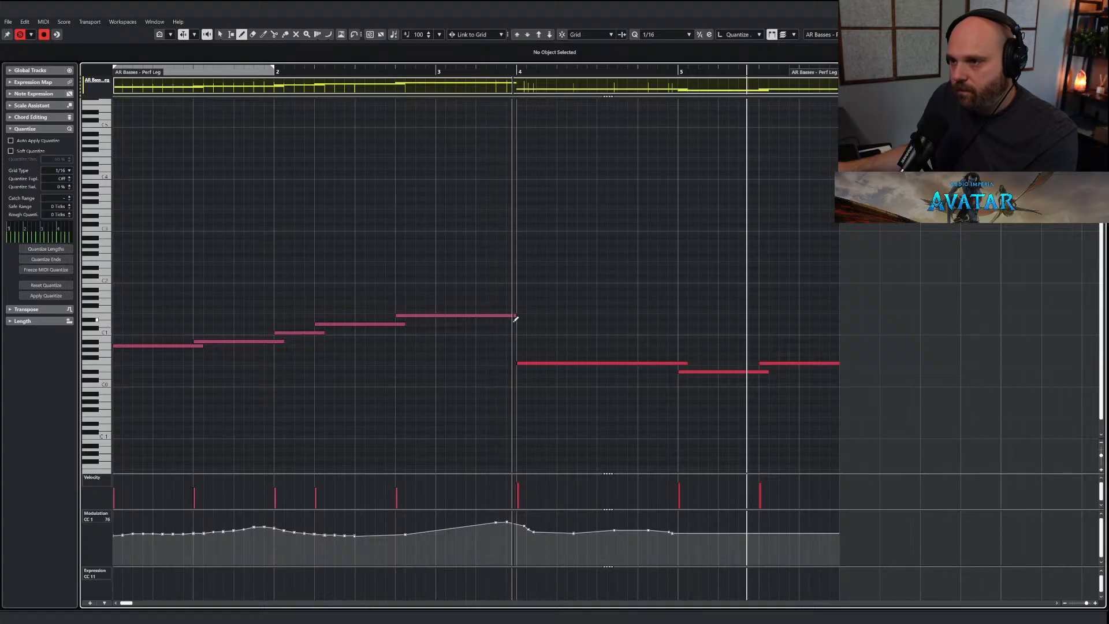
left_click_drag(515, 318, 527, 316)
Play back the strings with the new bass line from just before bar 3.
left_click_drag(472, 71, 420, 70)
key("space")
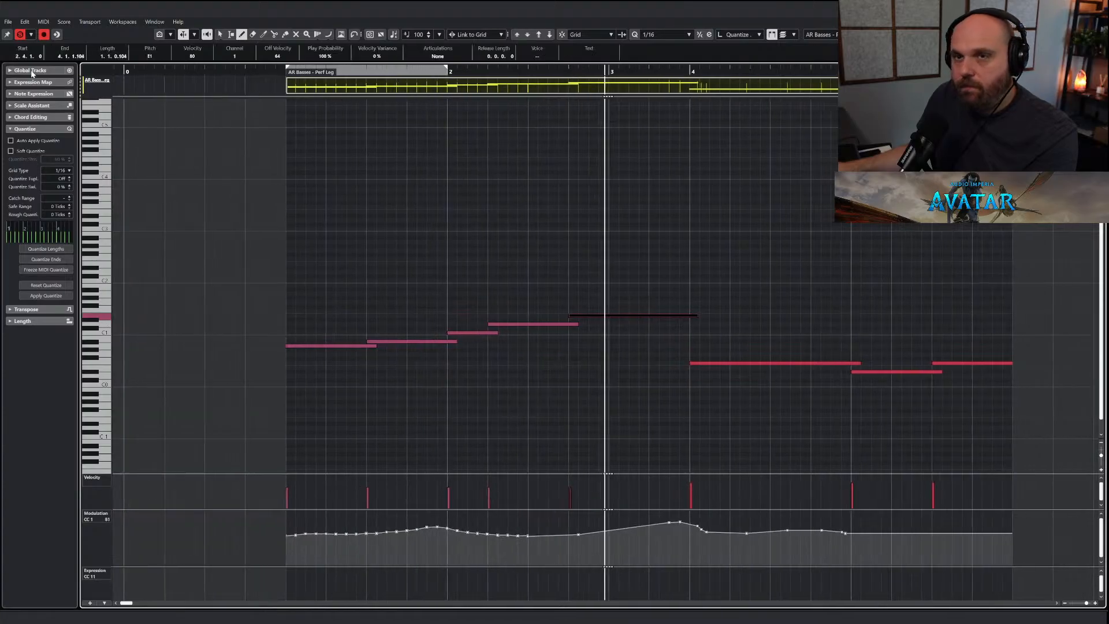
key("Return")
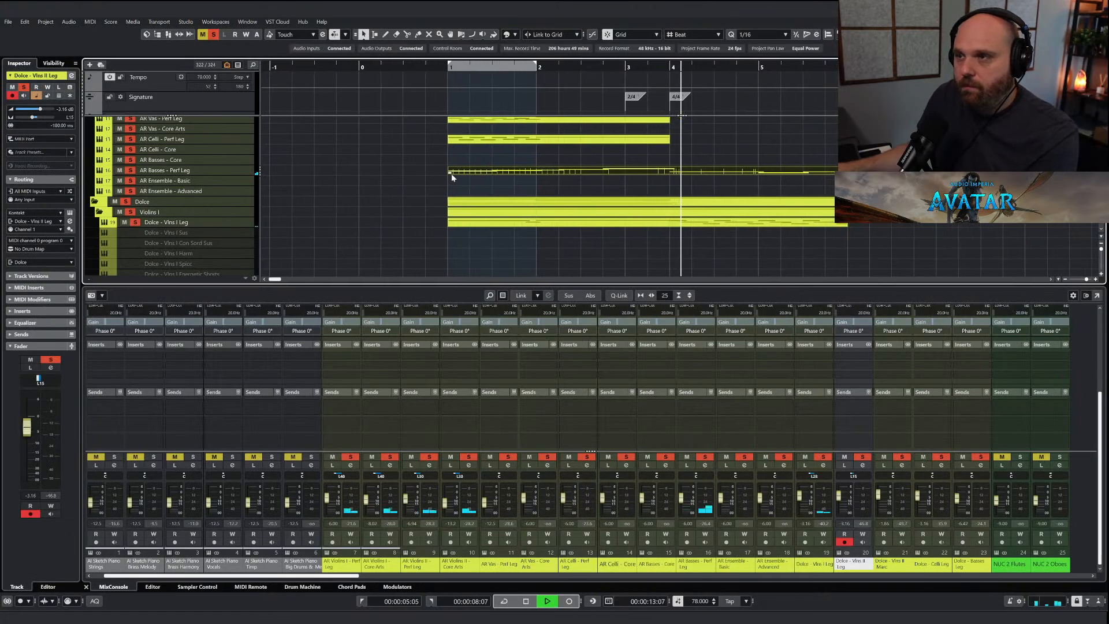
left_click(646, 173)
scroll(644, 172, "up", 5)
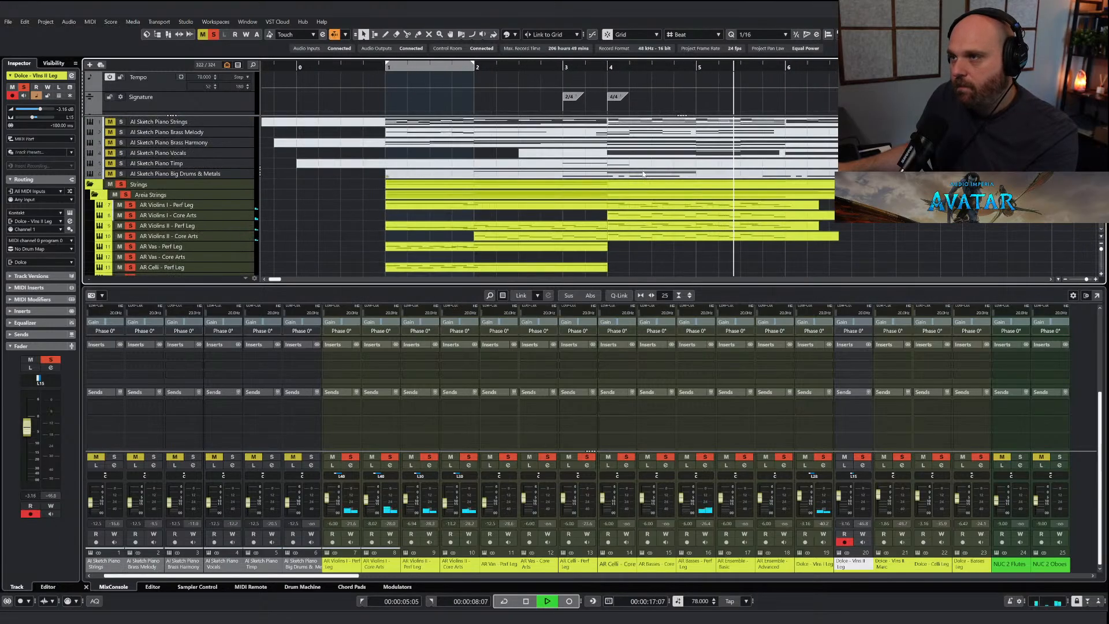
key("space")
Check the sketch's bass notes, raise the three AR Basses - Perf Leg notes from bar 4 by one octave, and play back the phrase.
key("Return")
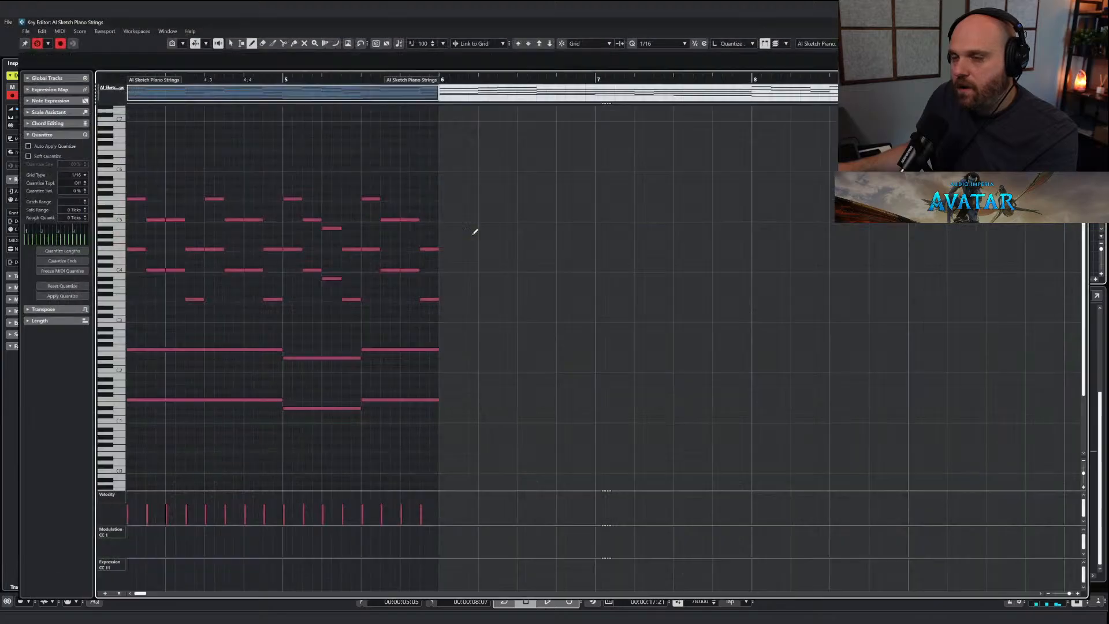
key("1")
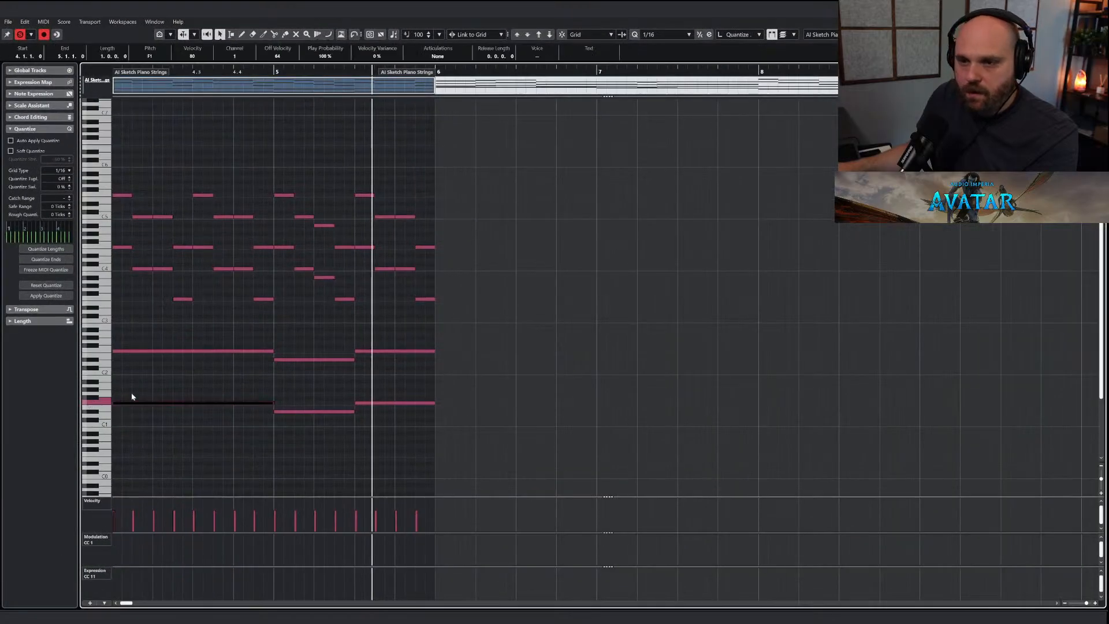
key("Return")
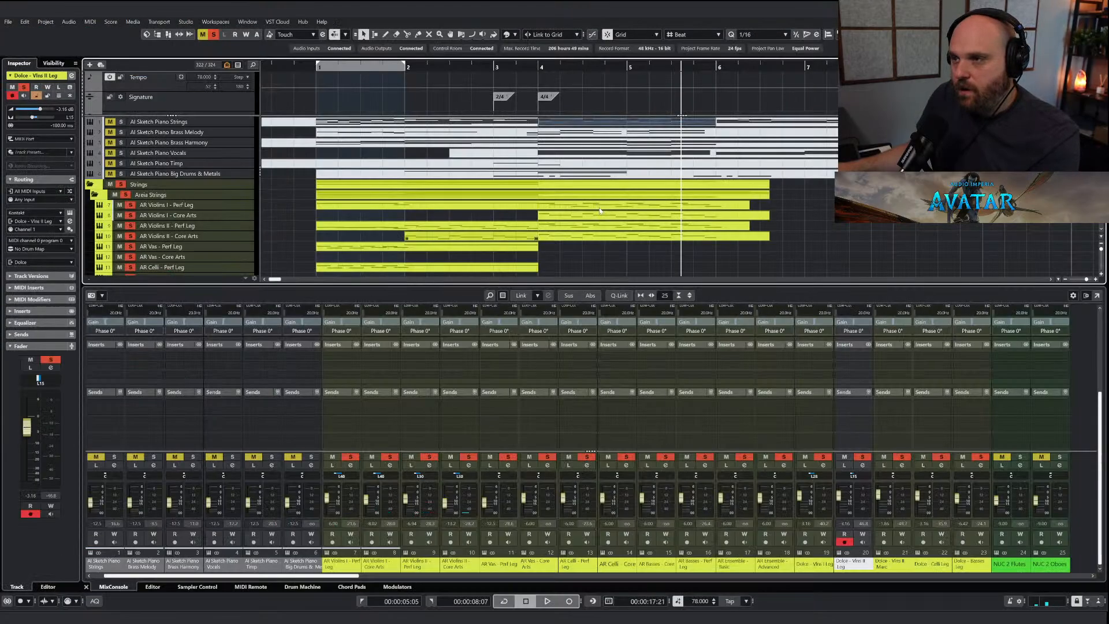
left_click(585, 205)
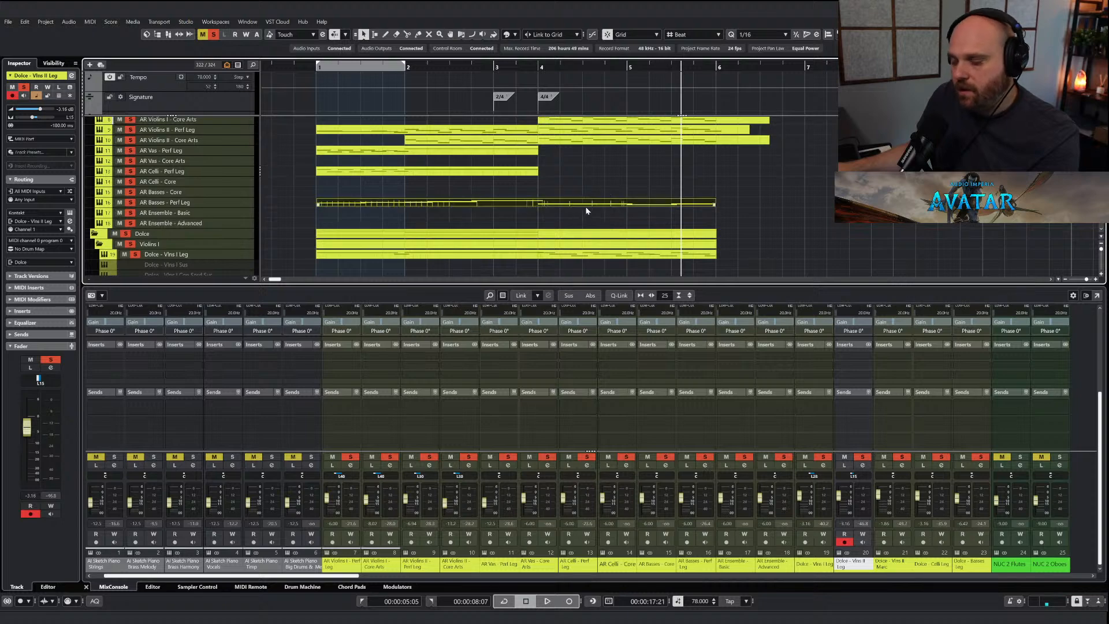
key("Return")
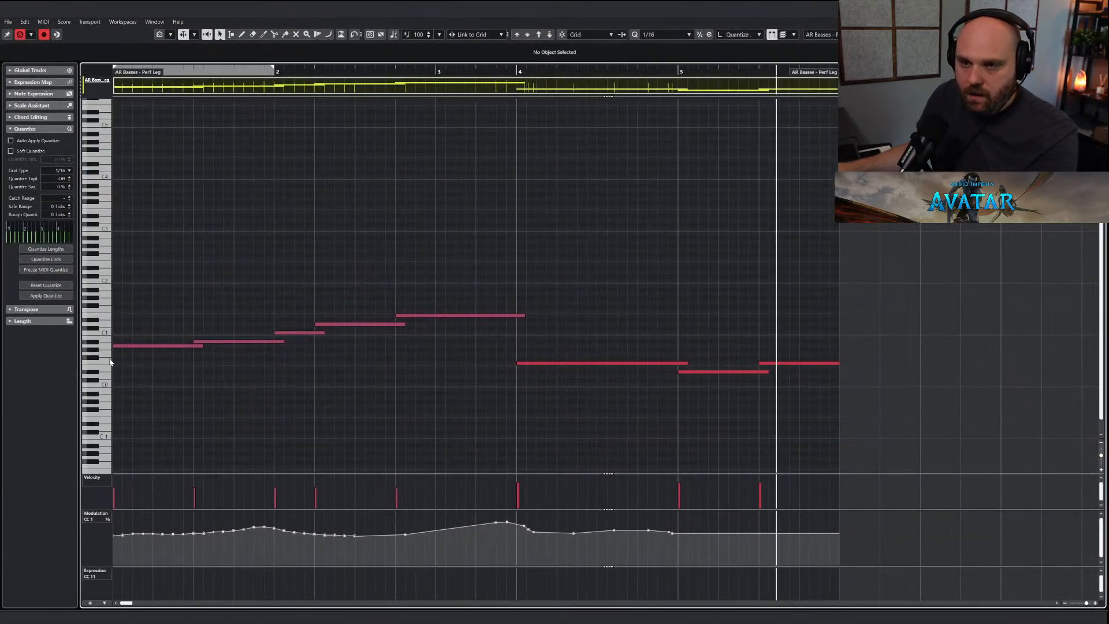
left_click_drag(462, 345, 873, 413)
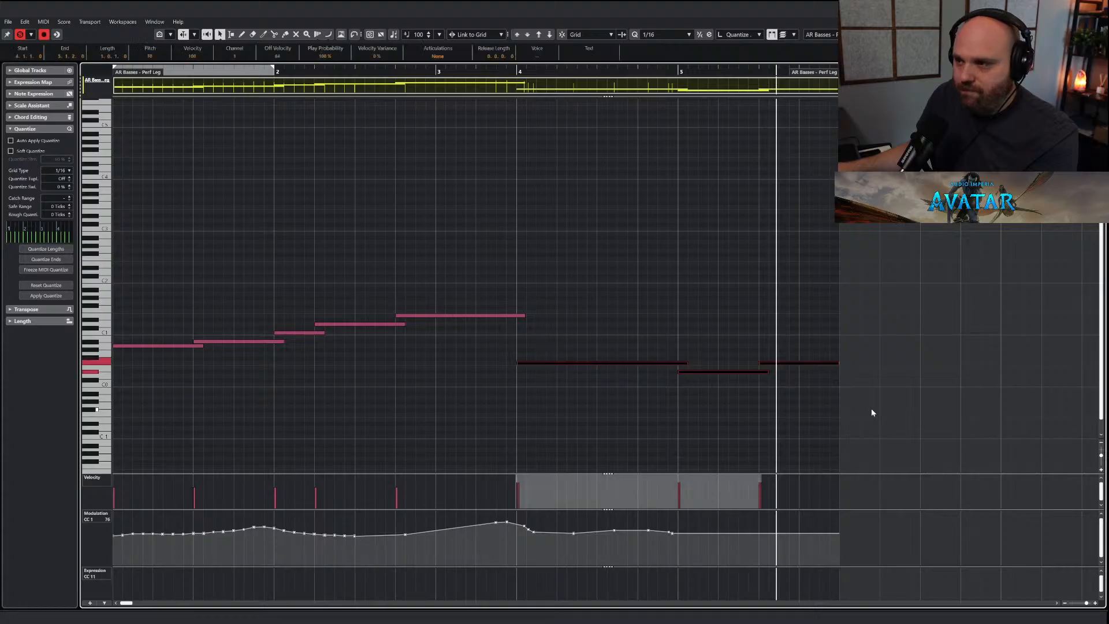
left_click(539, 35)
left_click(473, 329)
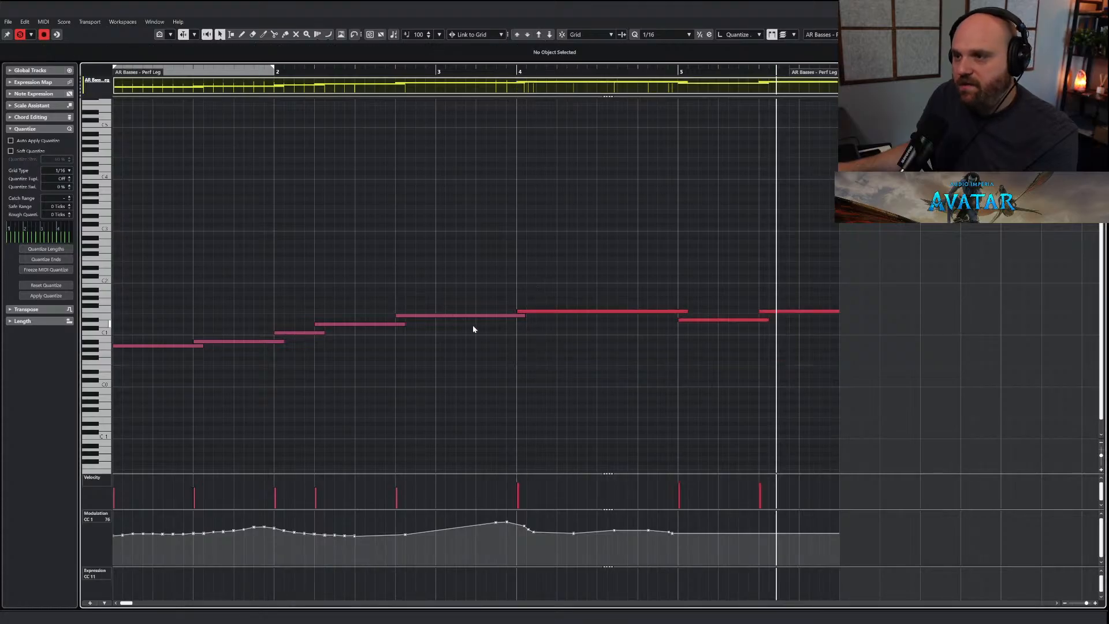
left_click(539, 311)
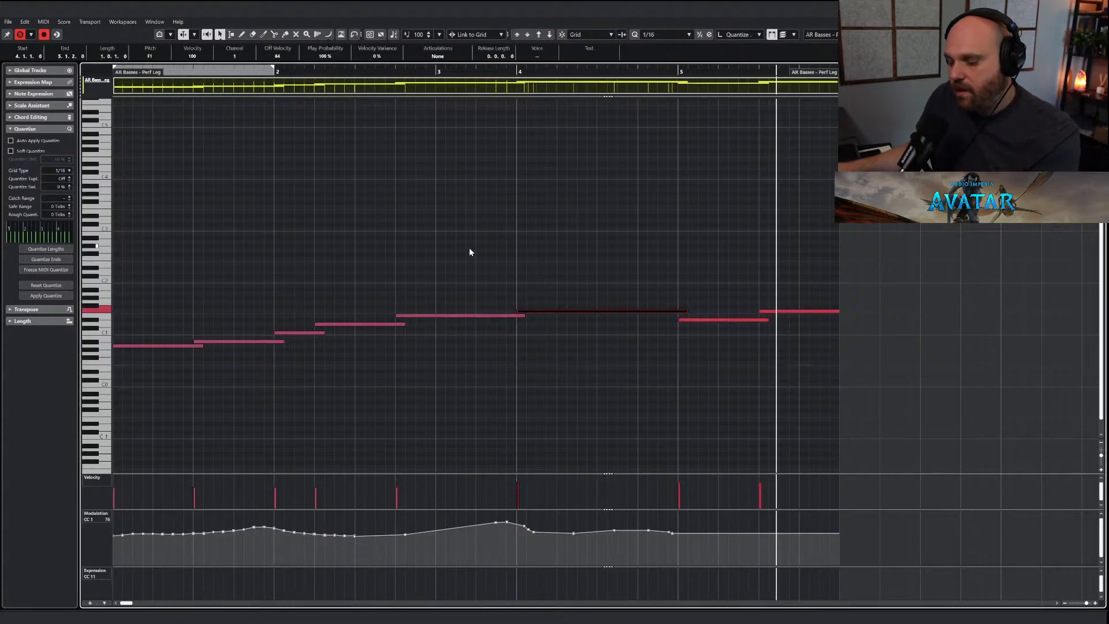
key("Return")
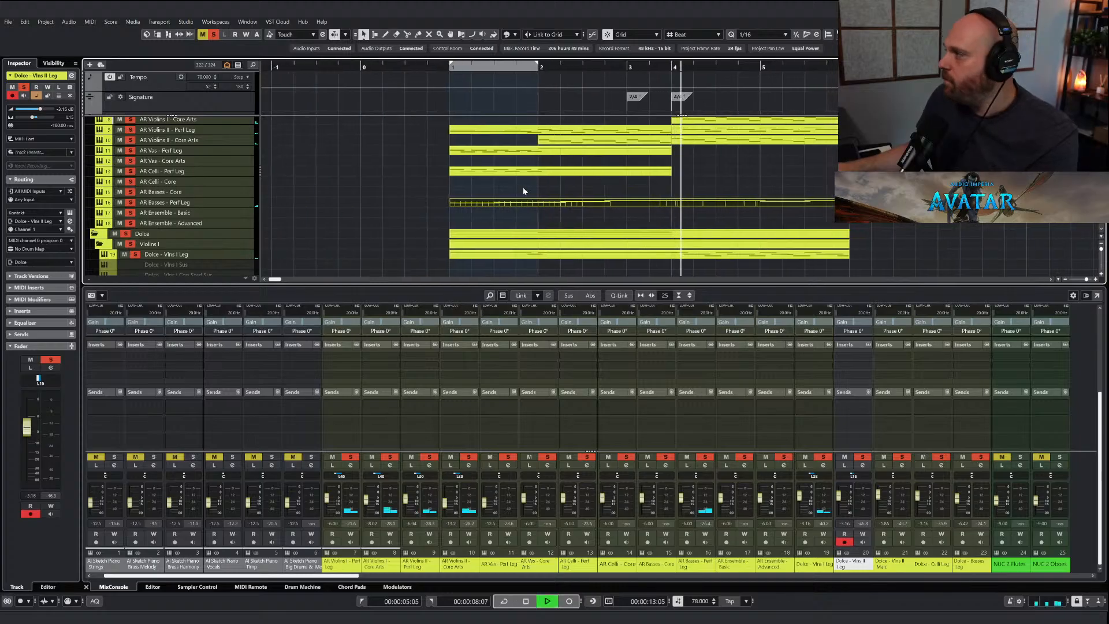
key("space")
Extend the AR Celli - Perf Leg part to bar 6, copy in the basses' three notes from bar 4, and raise them one octave.
left_click(626, 172)
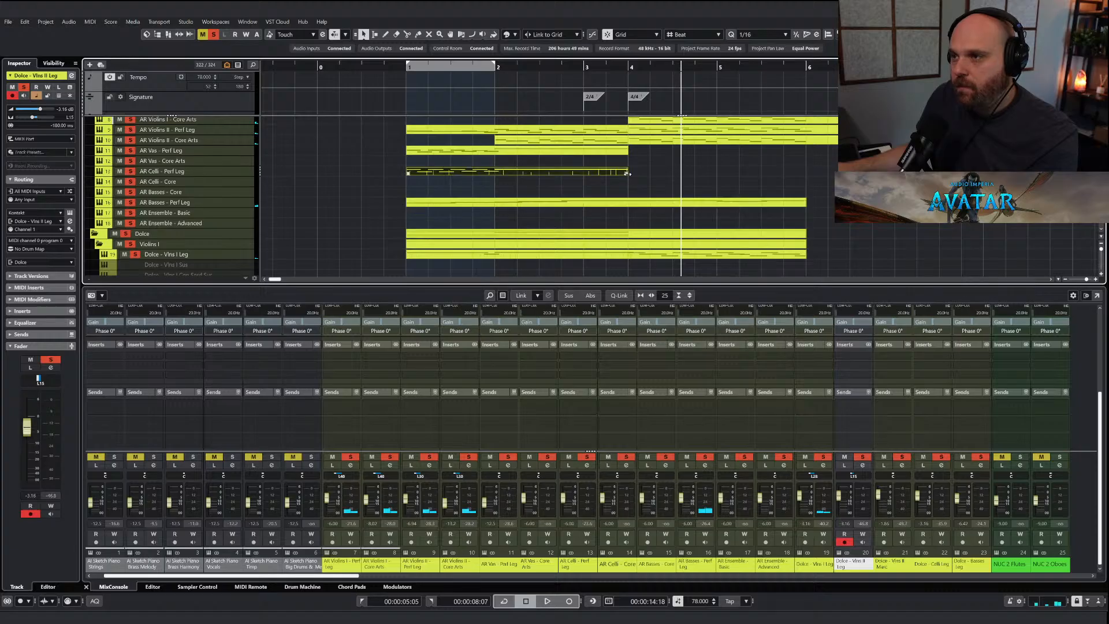
left_click(701, 206)
key("Return")
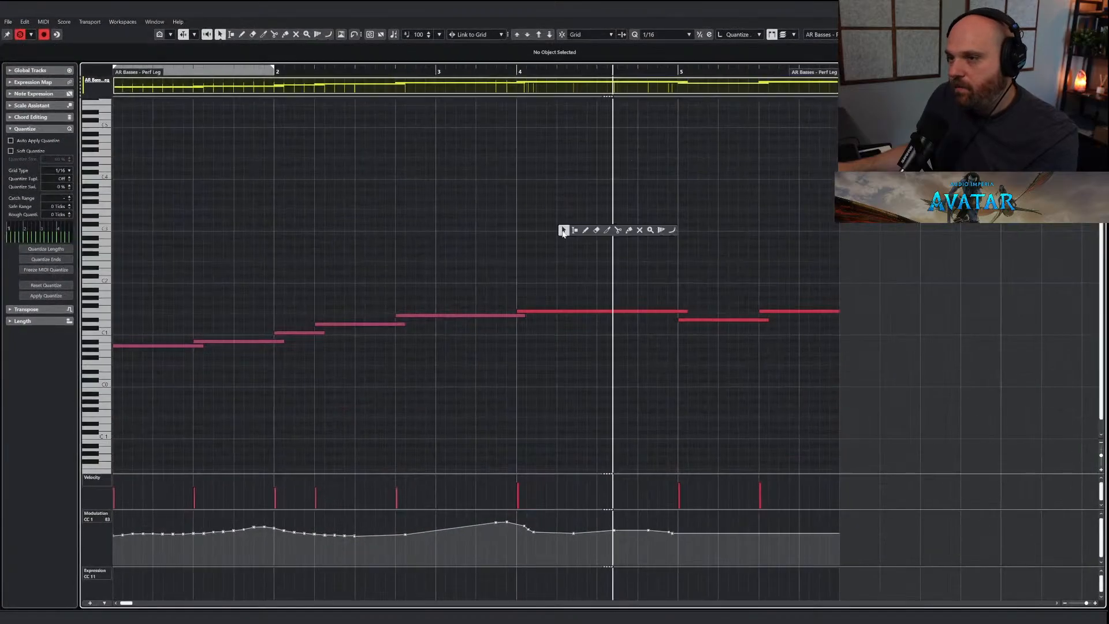
left_click_drag(565, 258, 863, 360)
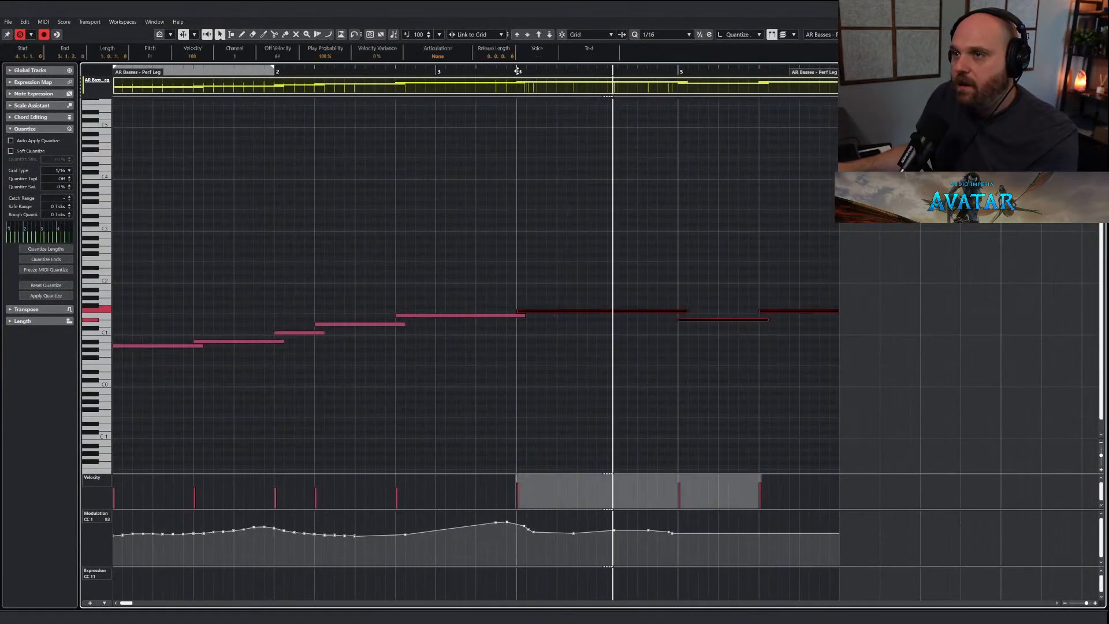
key("Escape")
left_click(661, 174)
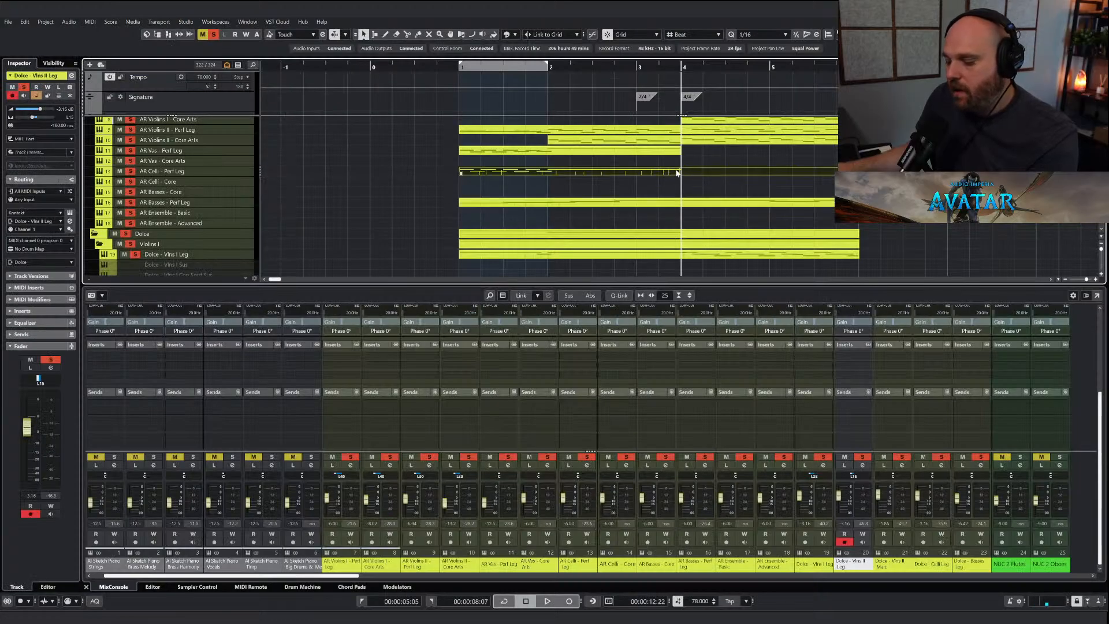
key("Return")
key("ctrl+v")
left_click_drag(584, 326, 810, 405)
left_click(537, 34)
left_click(528, 276)
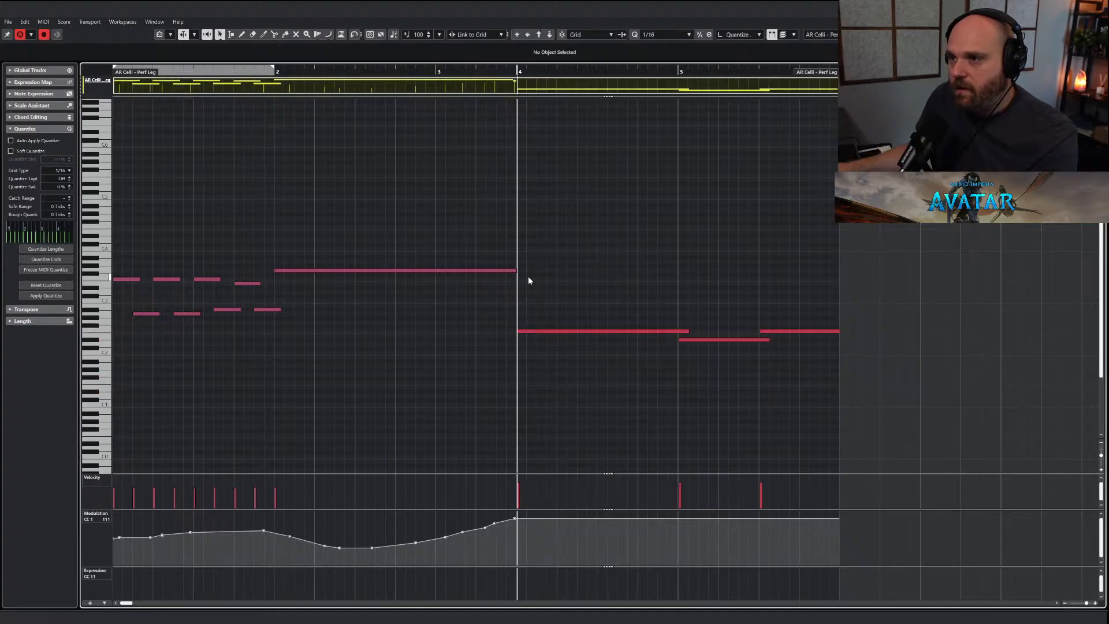
Trim the celli's held note to end just before bar 4 and draw a dipping, gently swelling modulation curve from there through bar 5.
left_click(512, 270)
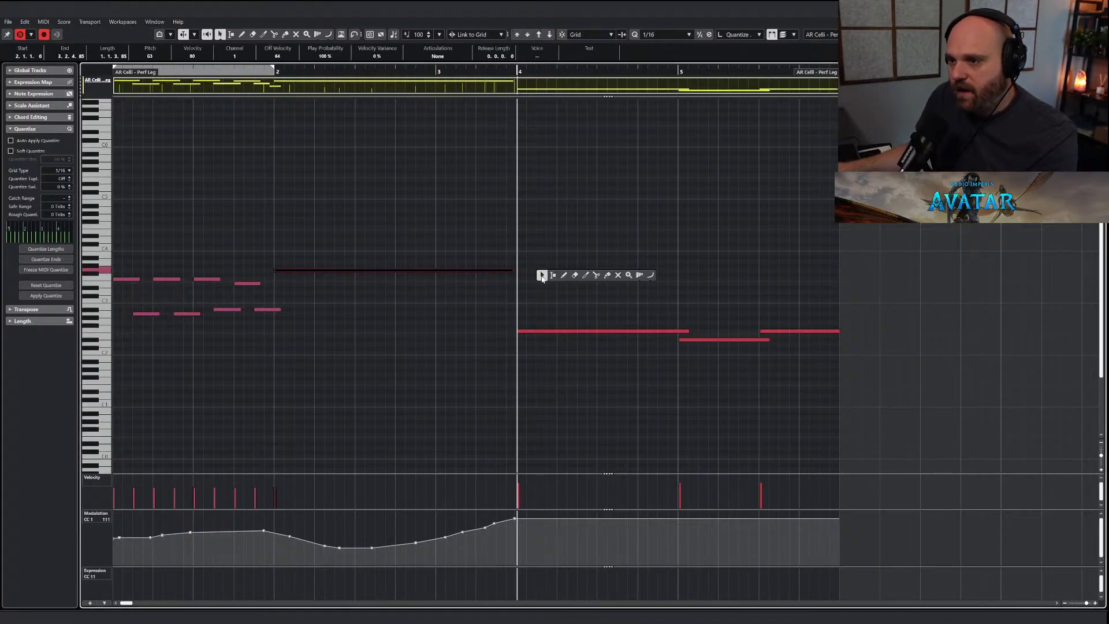
left_click(563, 275)
mouse_move(501, 520)
left_mouse_down()
mouse_move(530, 532)
mouse_move(807, 535)
left_mouse_up()
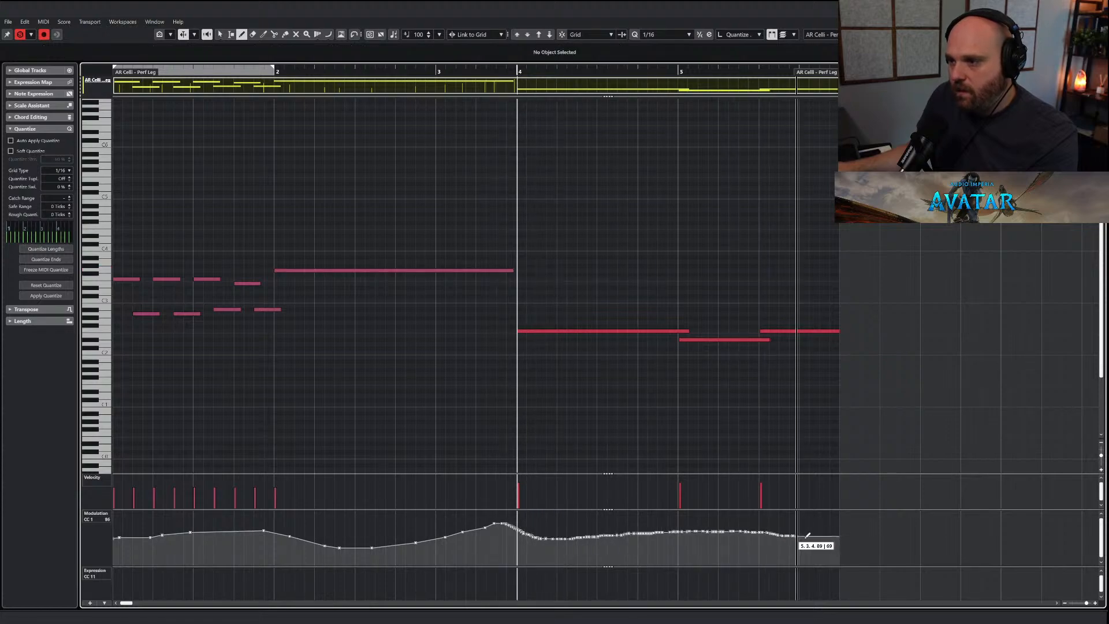
key("1")
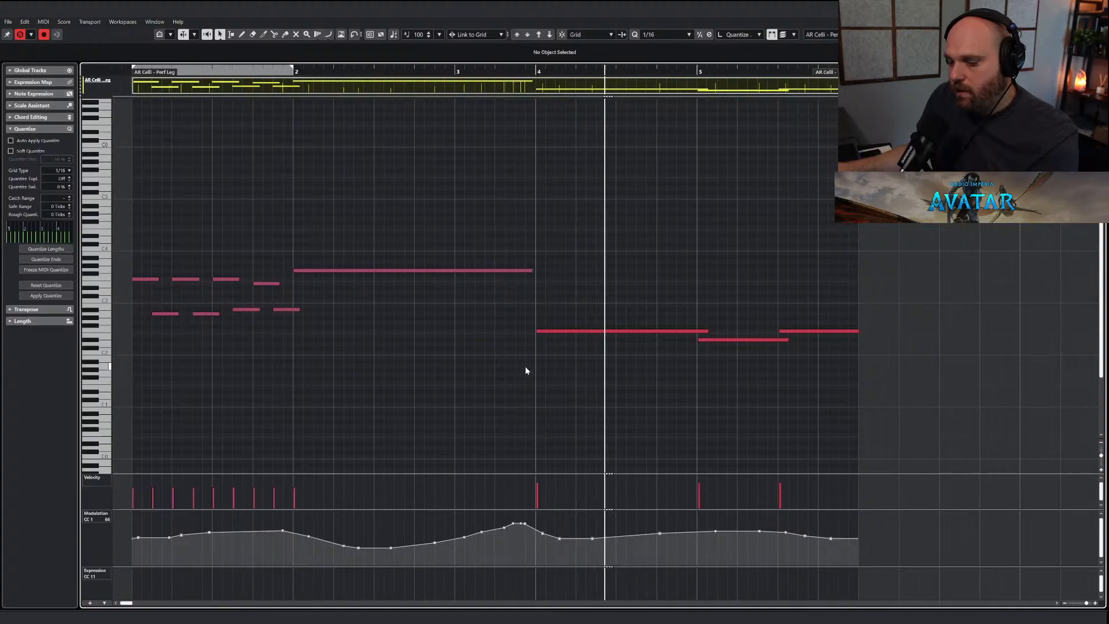
key("Return")
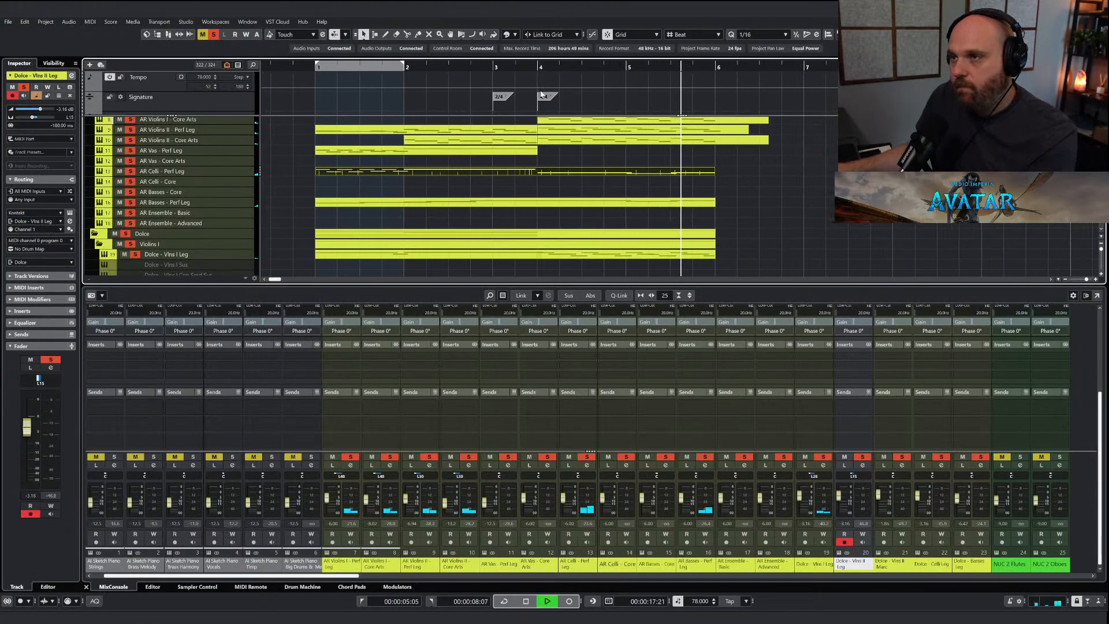
Redraw the celli's modulation with a deeper dip after bar 4 and a lower swell from just before bar 5 to nearly bar 6.
double_click(594, 170)
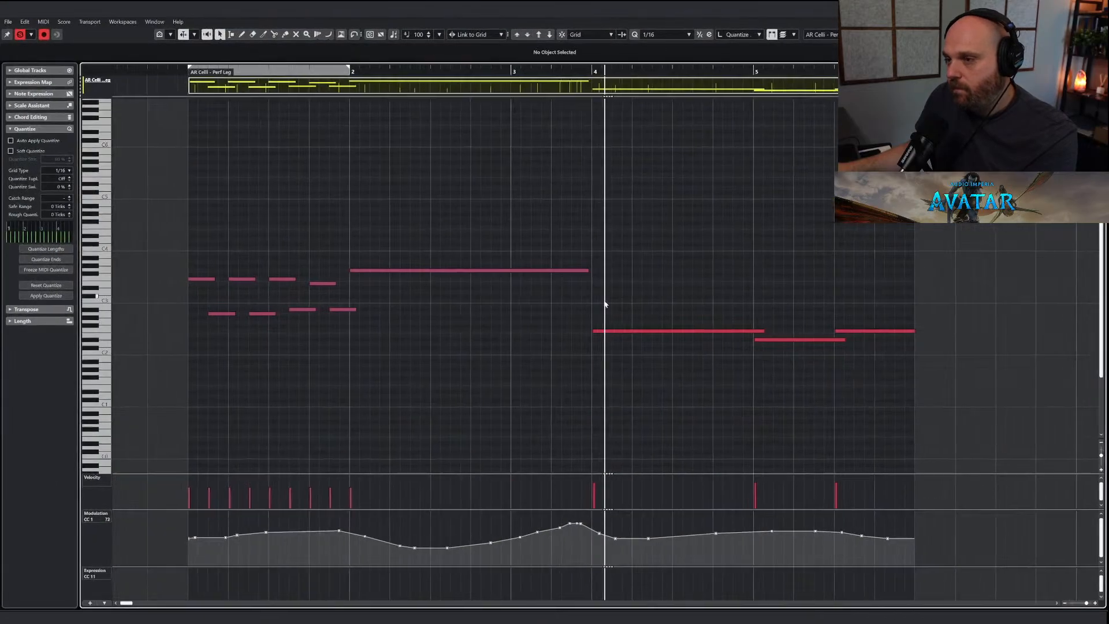
right_click(627, 361)
left_click(631, 360)
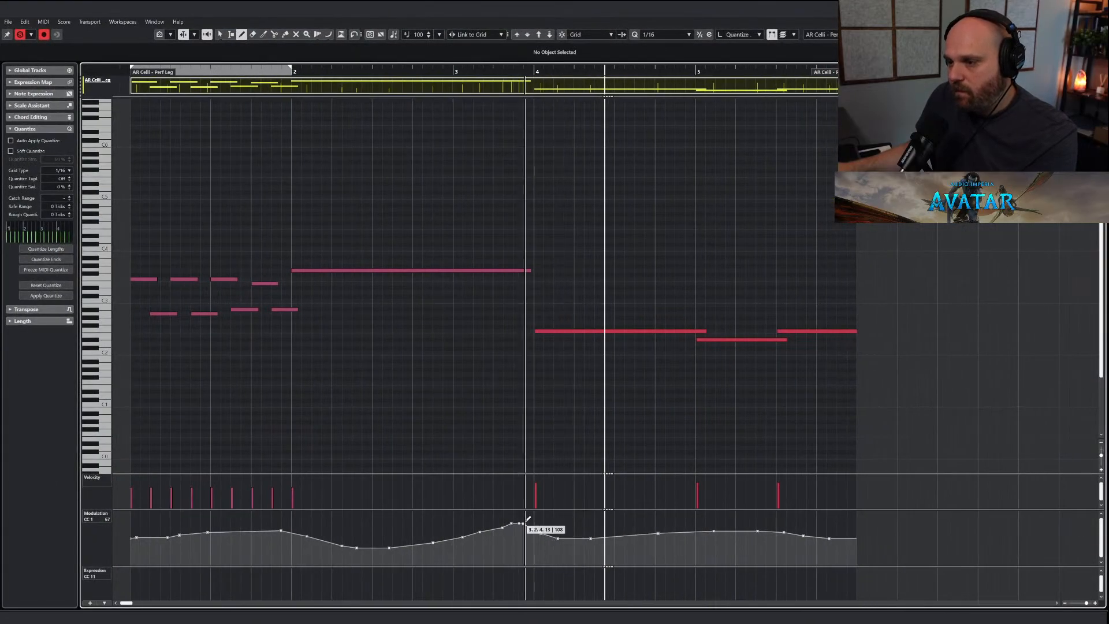
left_click_drag(527, 519, 615, 542)
mouse_move(682, 538)
left_mouse_down()
mouse_move(724, 530)
mouse_move(680, 536)
mouse_move(851, 542)
left_mouse_up()
key("space")
key("1")
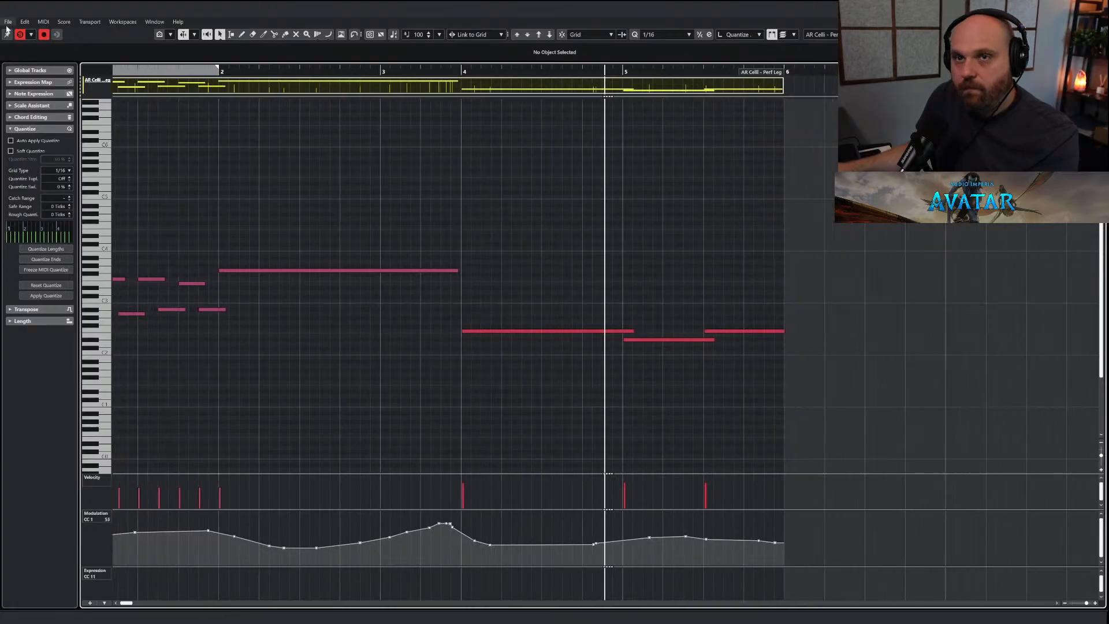
Turn off the editor's solo mode and all track solos, and play back the full arrangement to just before bar 6.
left_click(20, 35)
key("Return")
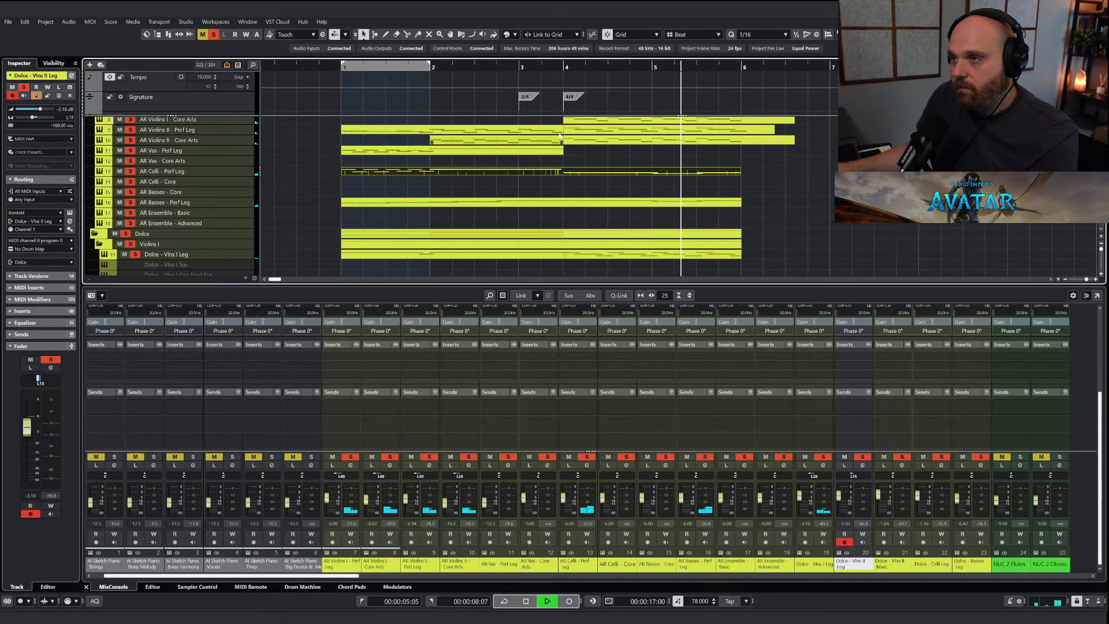
key("space")
left_click(215, 35)
key("space")
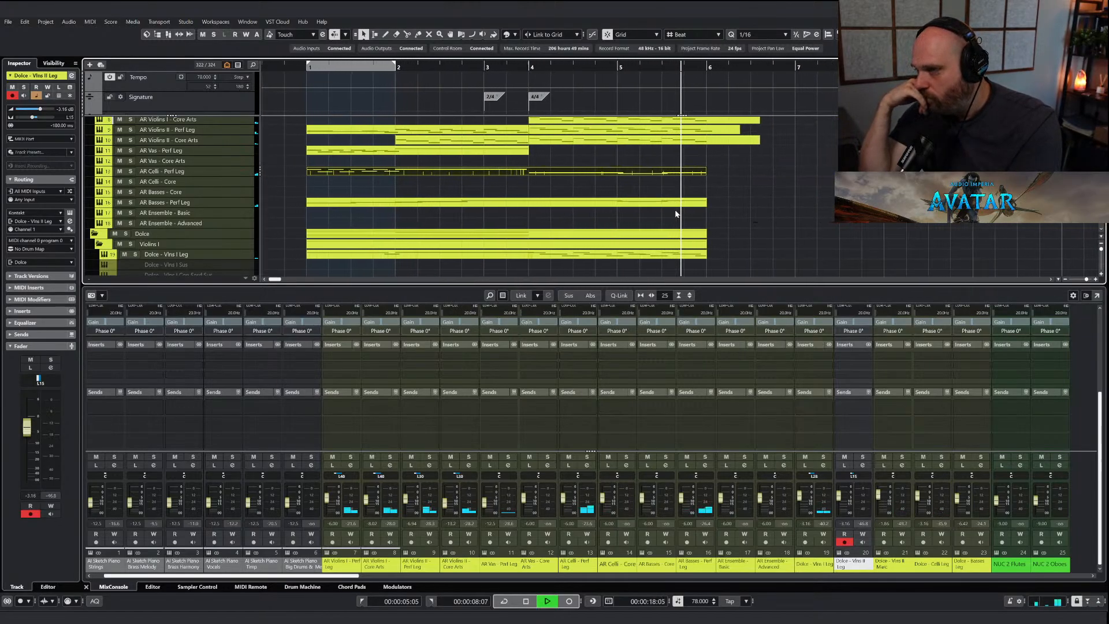
key("space")
Look through the string, woodwind and brass tracks to examine which instruments have parts from bar 4 onward.
scroll(535, 188, "down", 3)
scroll(502, 210, "up", 8)
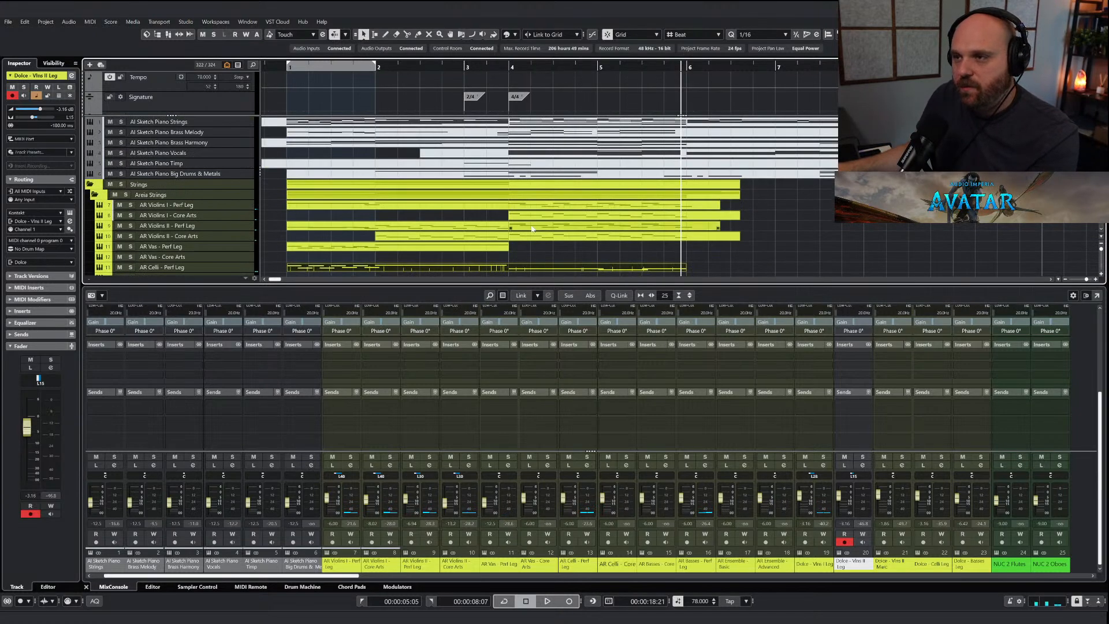
scroll(524, 229, "down", 10)
scroll(524, 230, "down", 10)
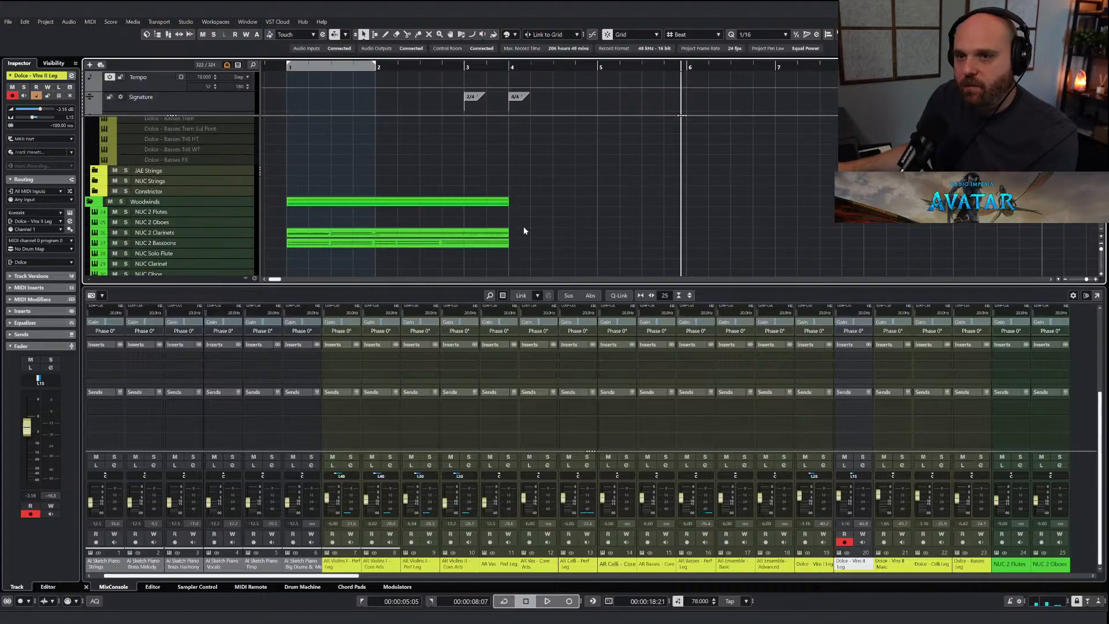
scroll(523, 231, "down", 4)
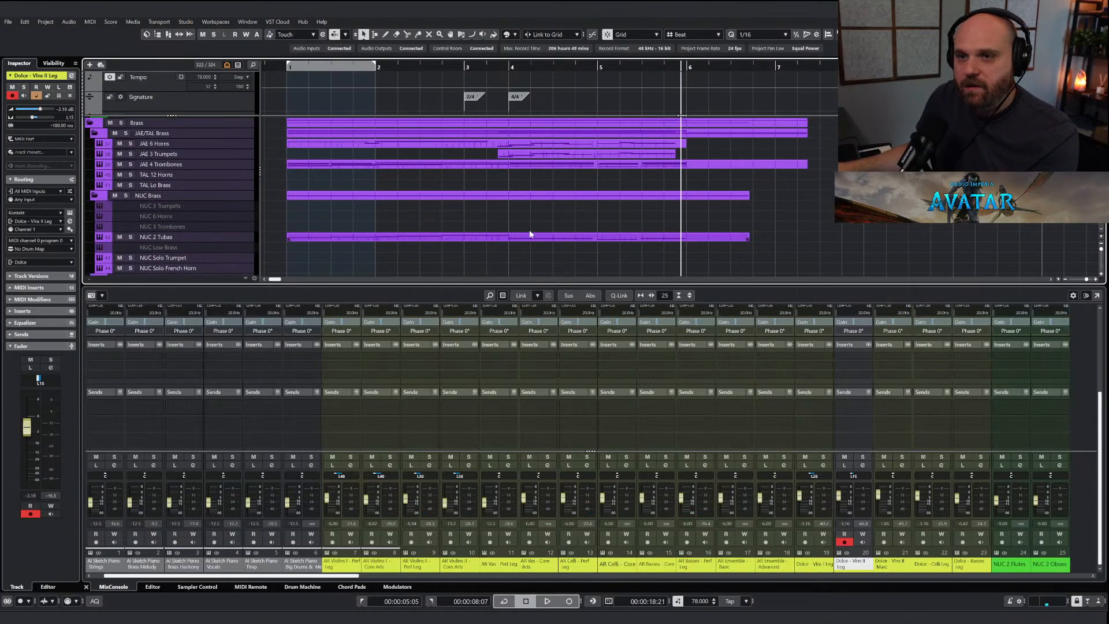
left_click(530, 234)
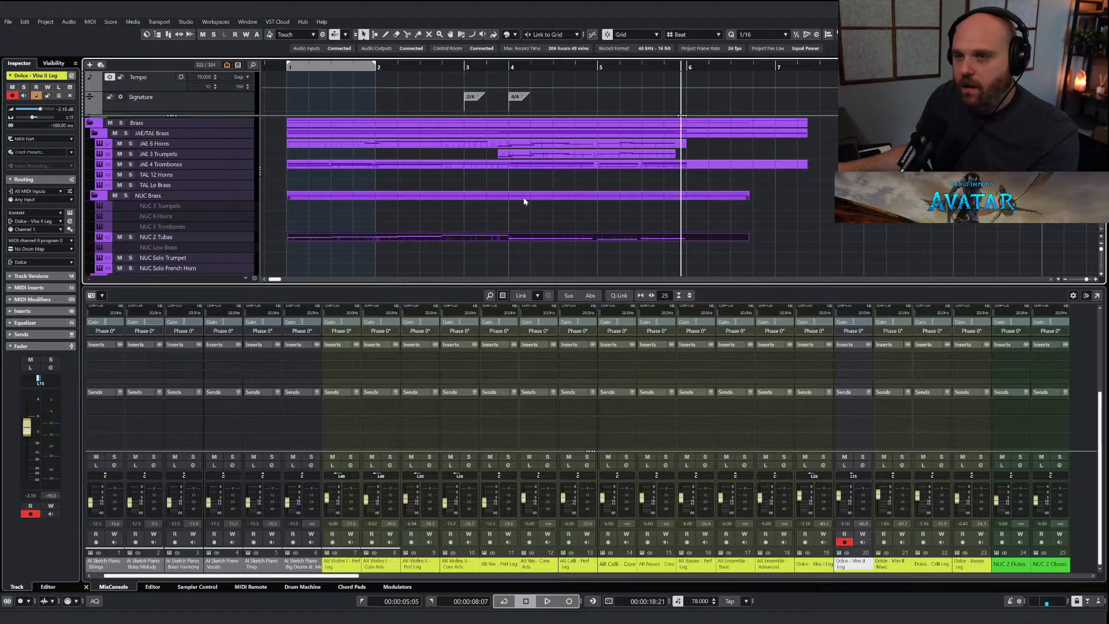
scroll(524, 202, "up", 15)
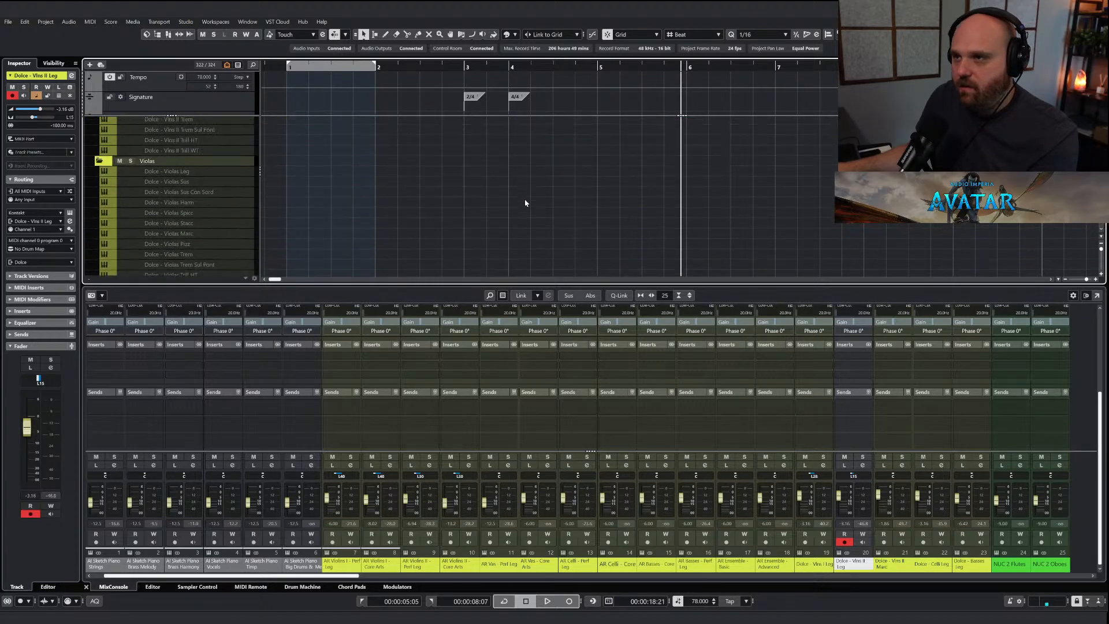
scroll(524, 203, "up", 6)
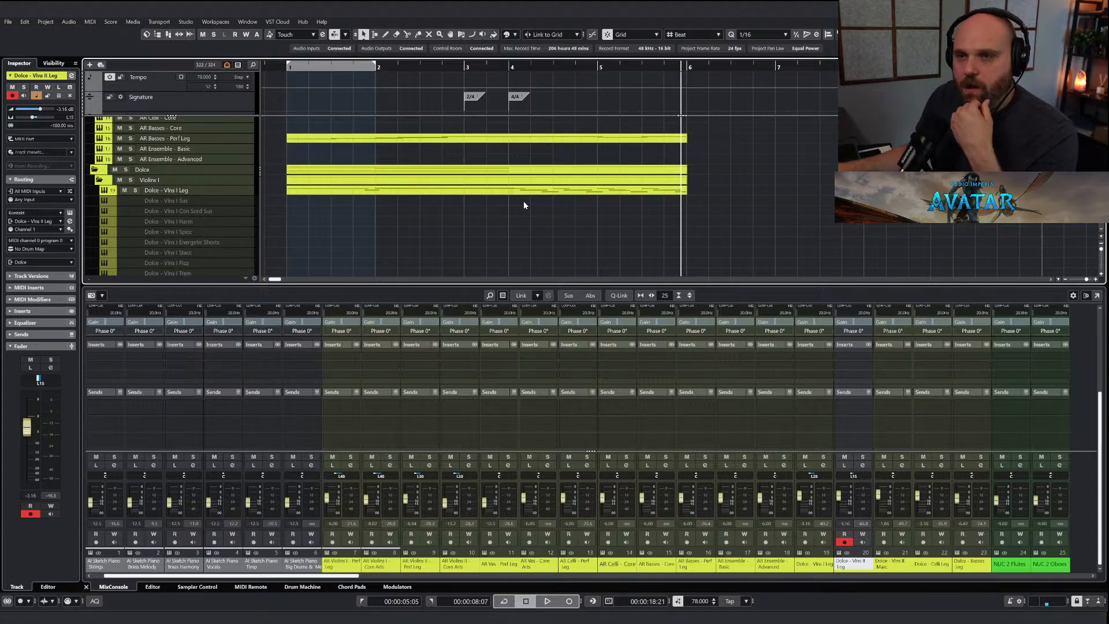
scroll(523, 201, "up", 5)
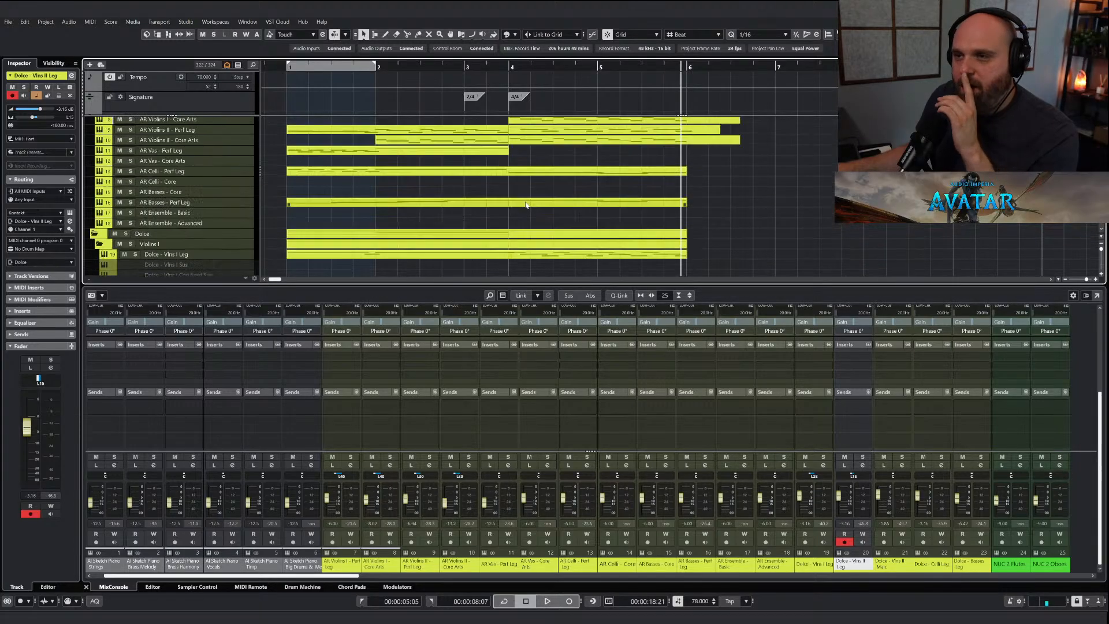
scroll(526, 204, "down", 10)
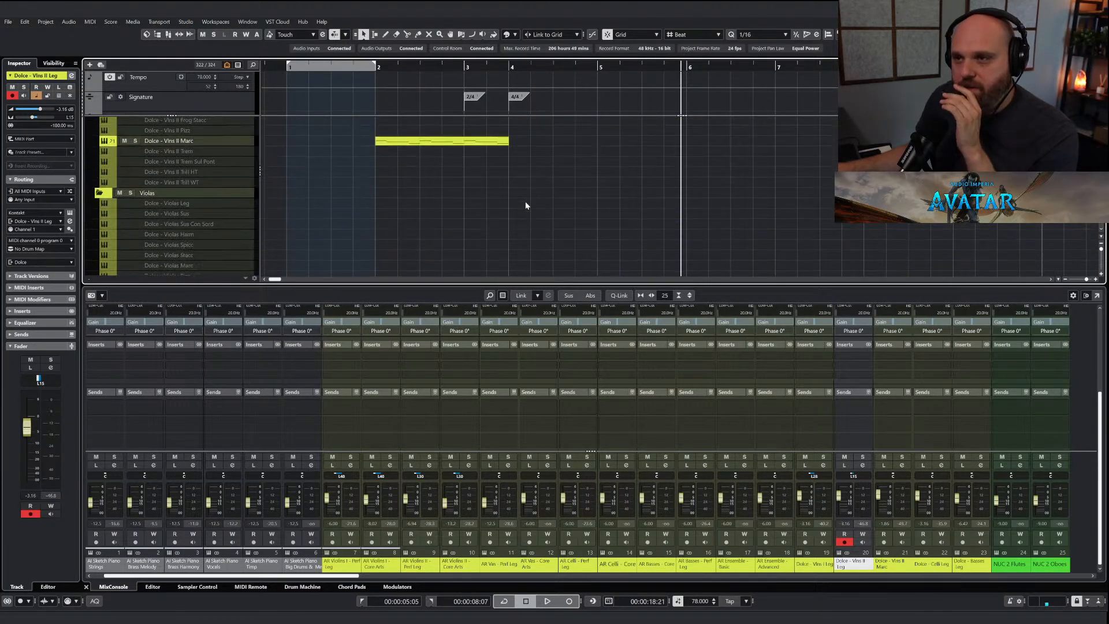
scroll(526, 205, "down", 10)
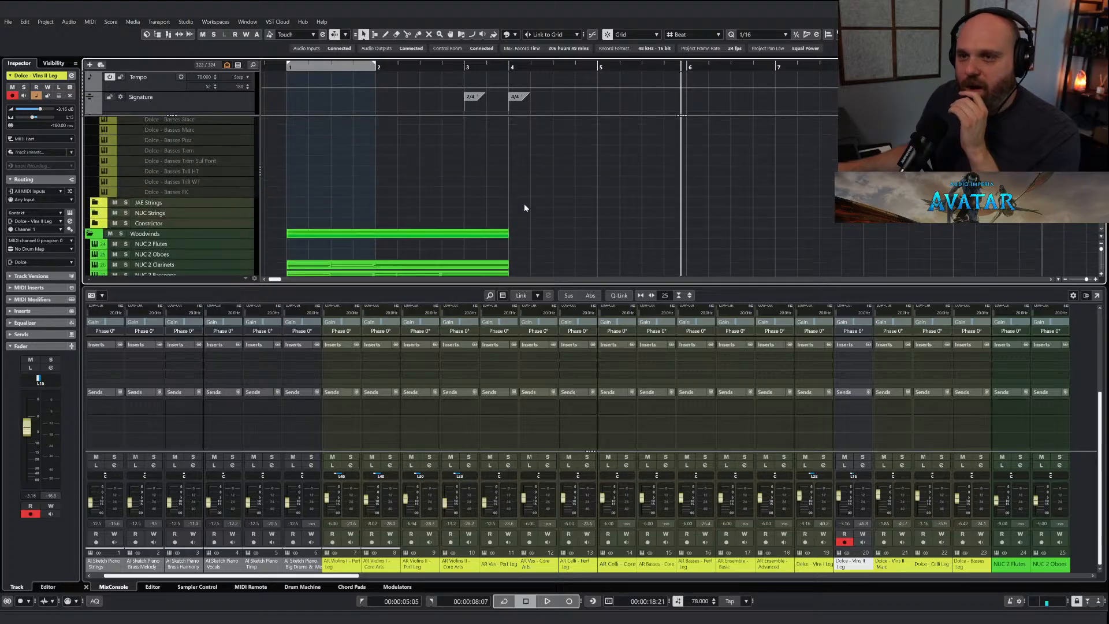
scroll(524, 207, "up", 15)
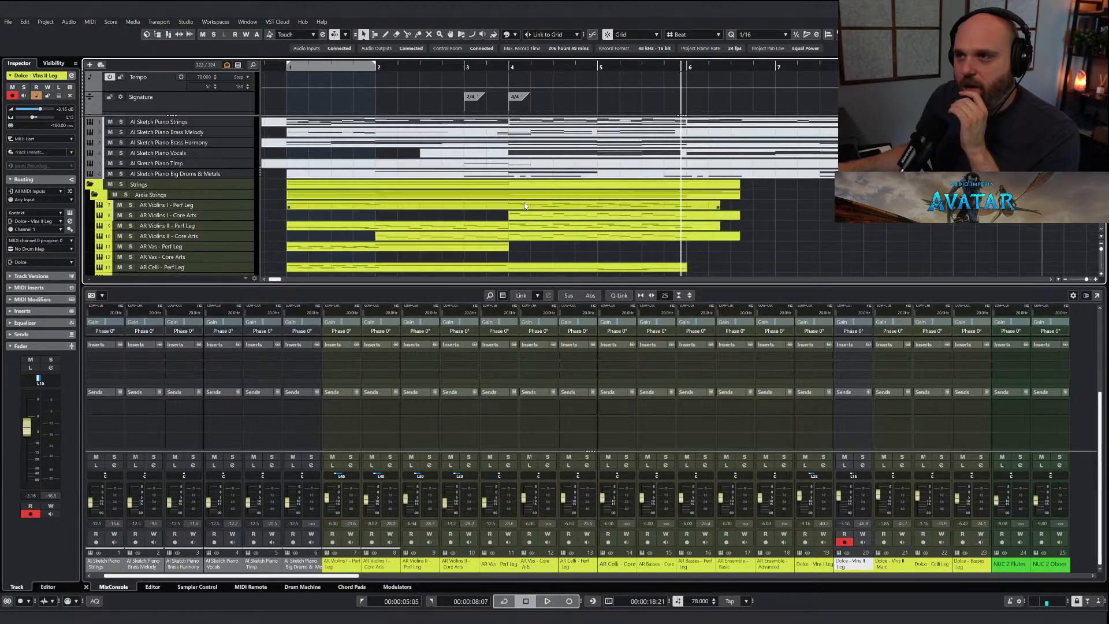
Open the AI Sketch Piano Vocals part, copy its chord notes in bars 4 and 5, and place the playhead at bar 4.
left_click(516, 155)
double_click(514, 157)
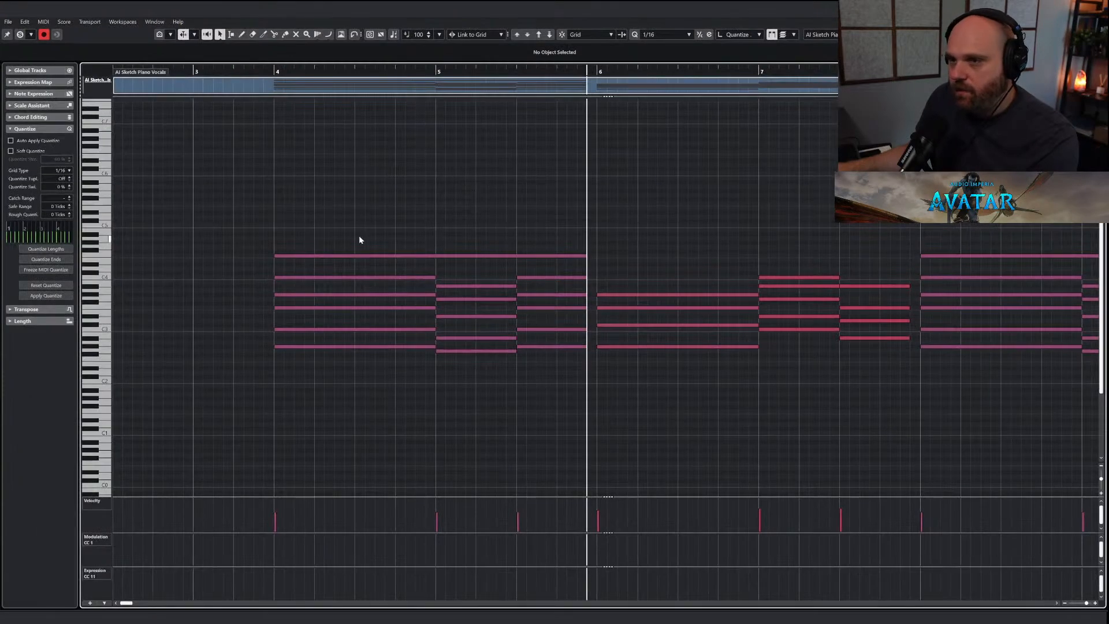
mouse_move(322, 224)
left_mouse_down()
mouse_move(554, 421)
mouse_move(549, 409)
left_mouse_up()
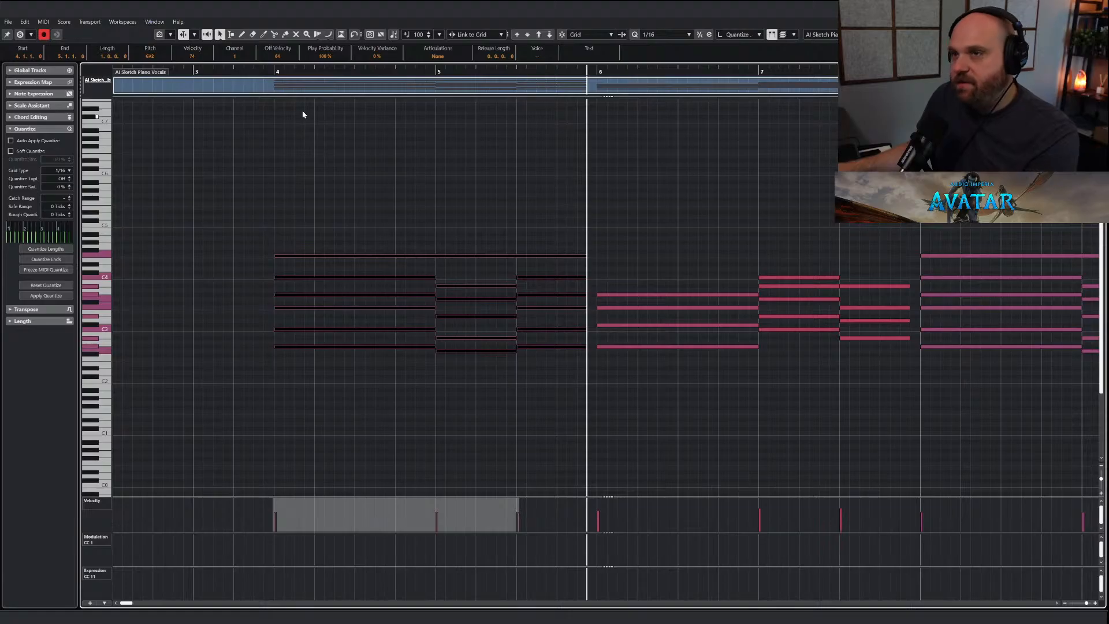
left_click(273, 73)
key("Return")
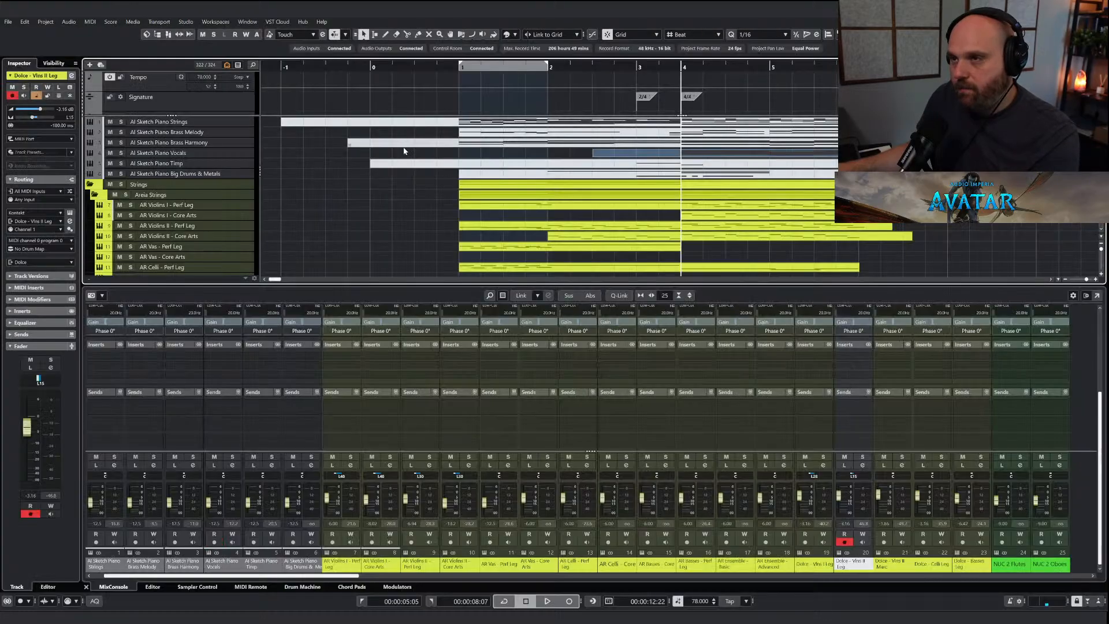
Draw an empty part on the CHO - W - Trad Arts track from beat 2 of bar 3 to bar 6.
scroll(486, 170, "down", 6)
scroll(486, 170, "down", 15)
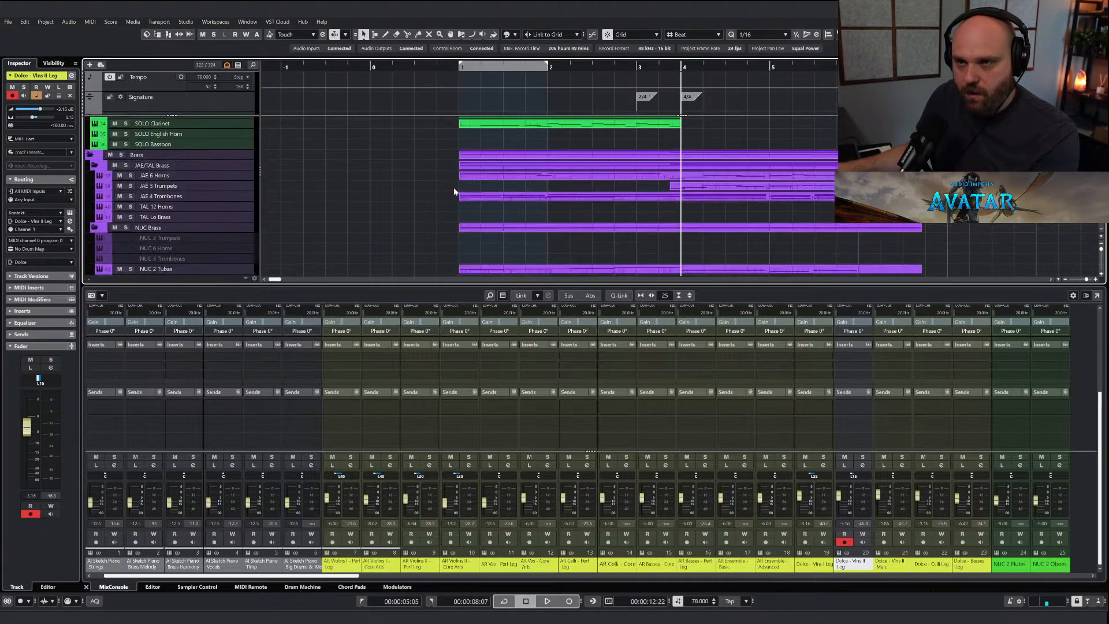
scroll(454, 191, "down", 3)
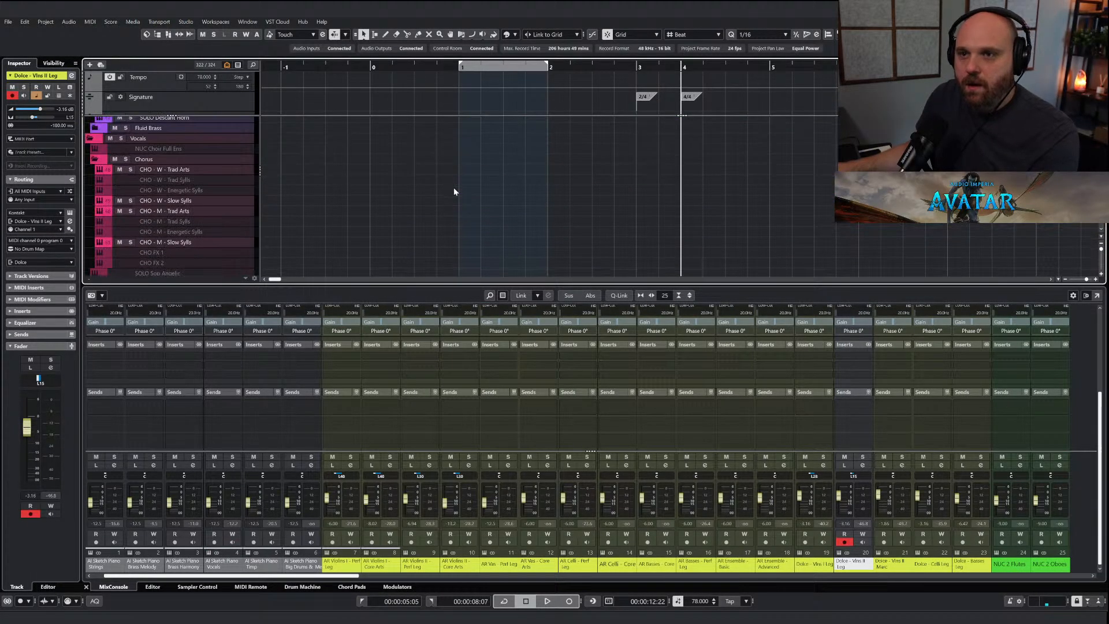
left_click(211, 169)
right_click(592, 199)
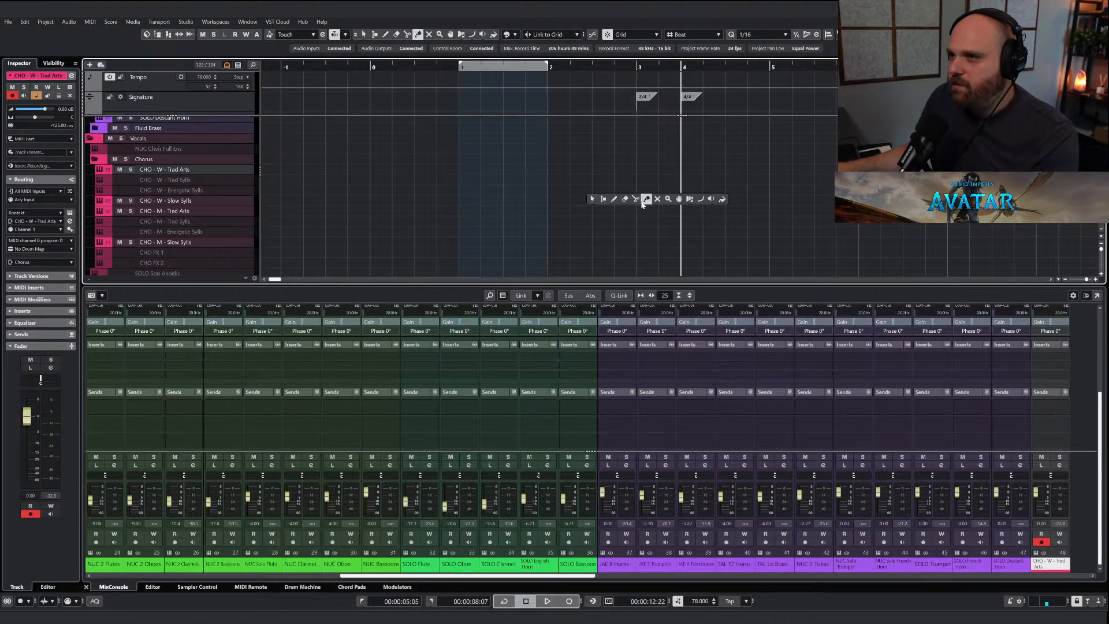
left_click(613, 201)
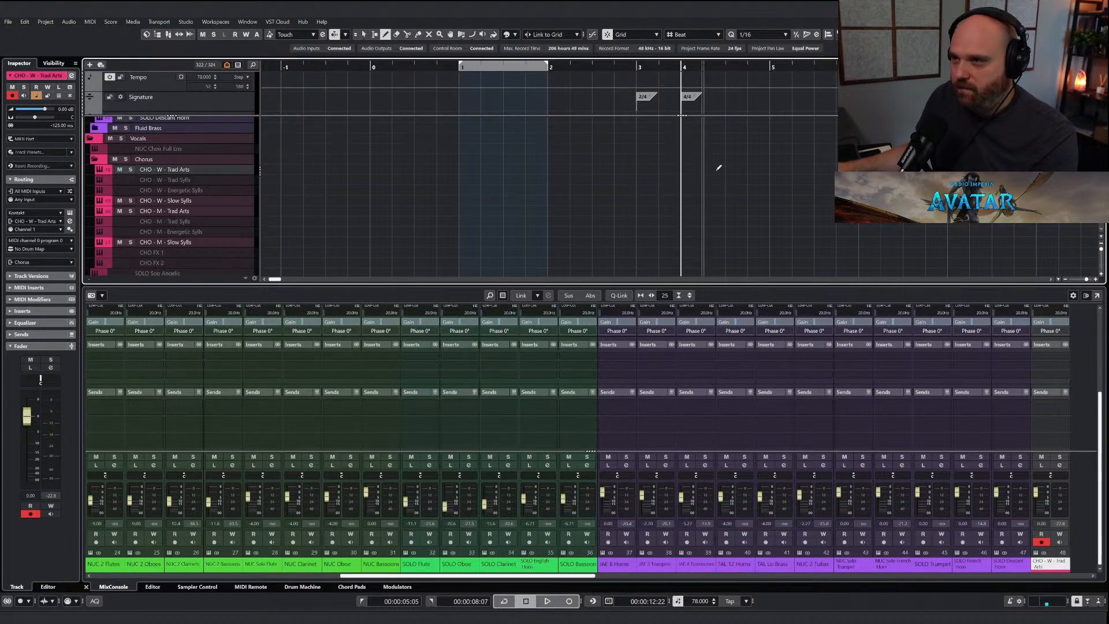
left_click_drag(661, 172, 860, 172)
Open the new women's choir part and paste the copied vocal chords at bar 4.
key("Return")
right_click(568, 216)
left_click(567, 216)
key("ctrl+v")
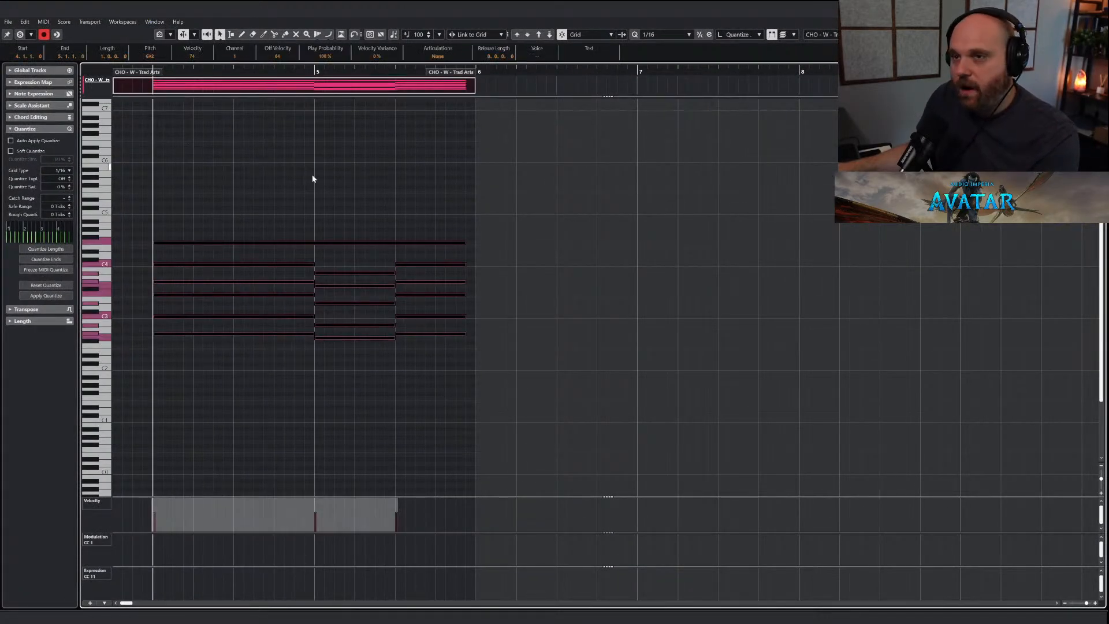
Check the women's Chorus articulations and draw a modulation curve that eases down from just before bar 4 and swells gently in bar 5.
key("e")
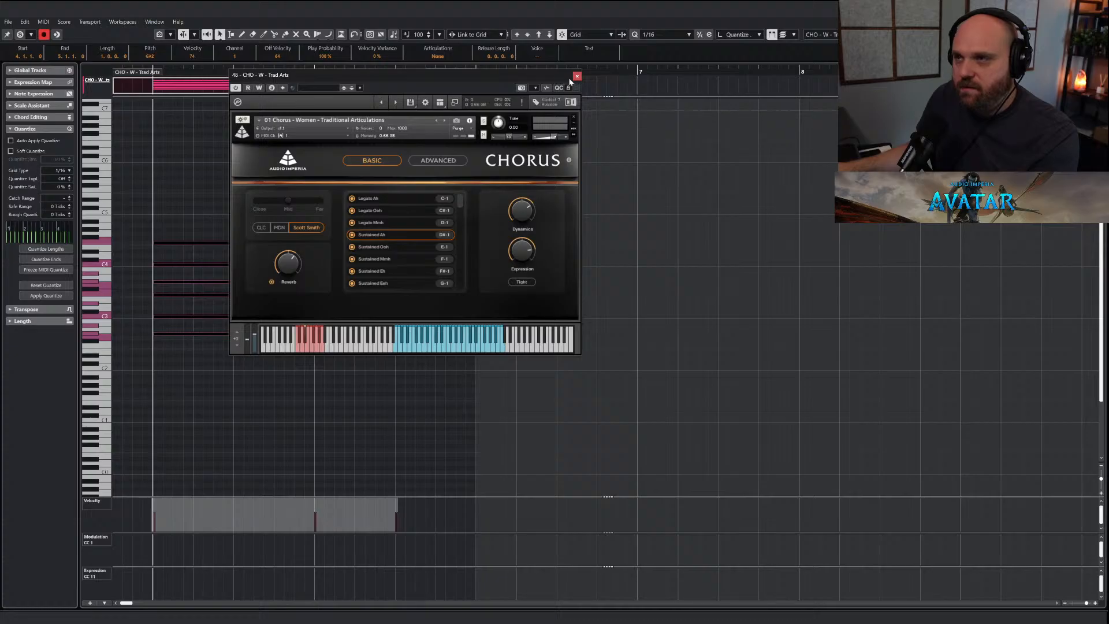
left_click(577, 77)
right_click(290, 254)
left_click(293, 260)
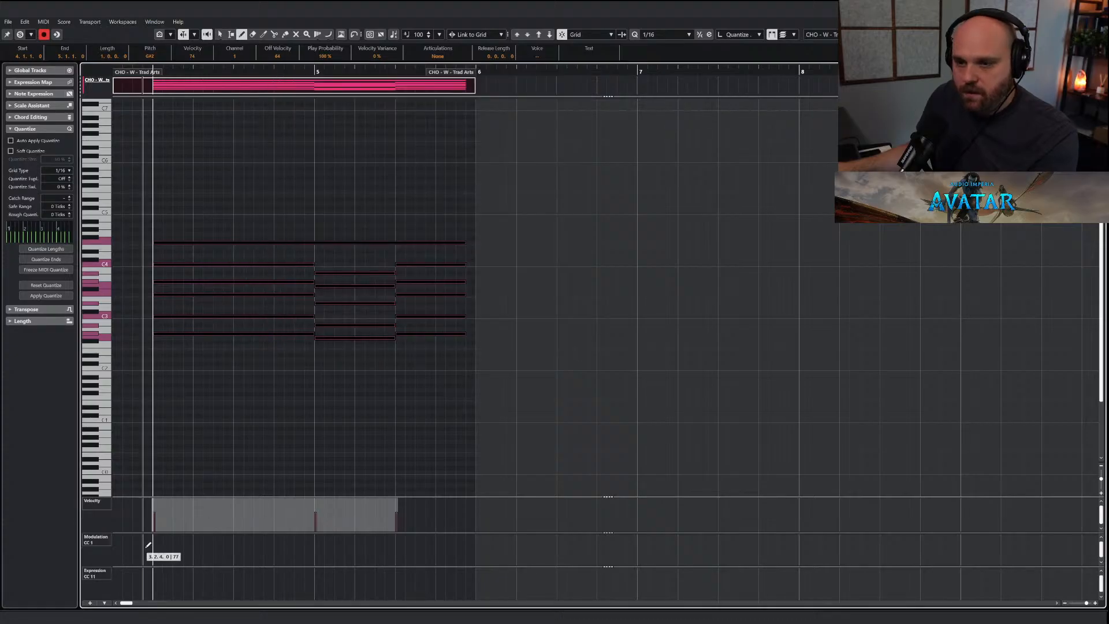
left_click_drag(145, 542, 461, 551)
Mute the three lowest notes of each chord in the women's choir part.
right_click(321, 345)
left_click(319, 343)
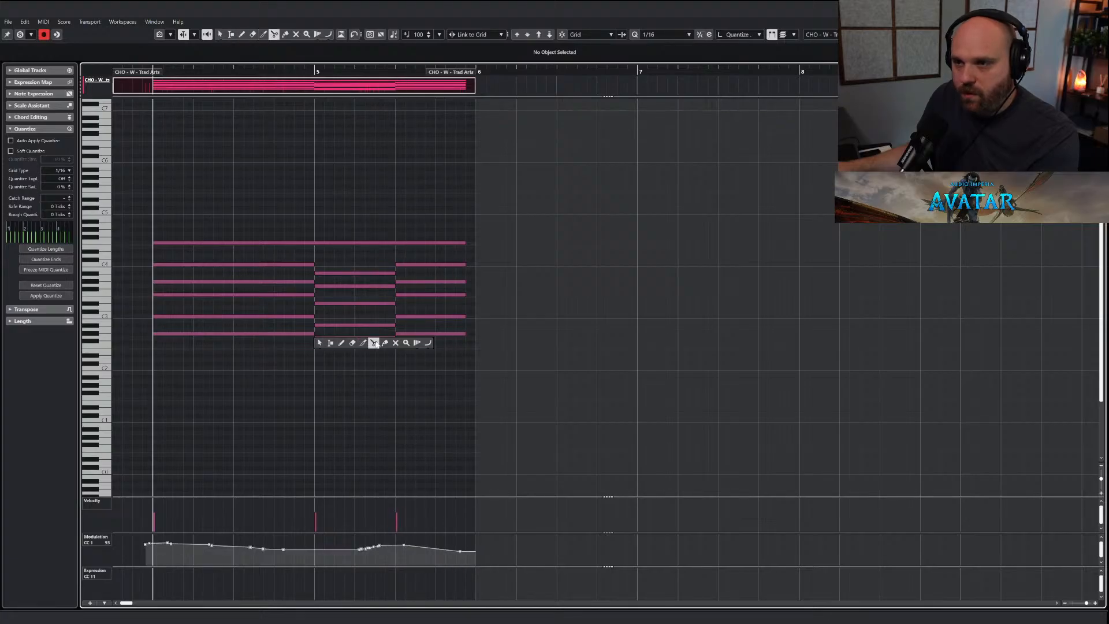
left_click(395, 343)
left_click_drag(228, 300, 318, 347)
left_click(349, 286)
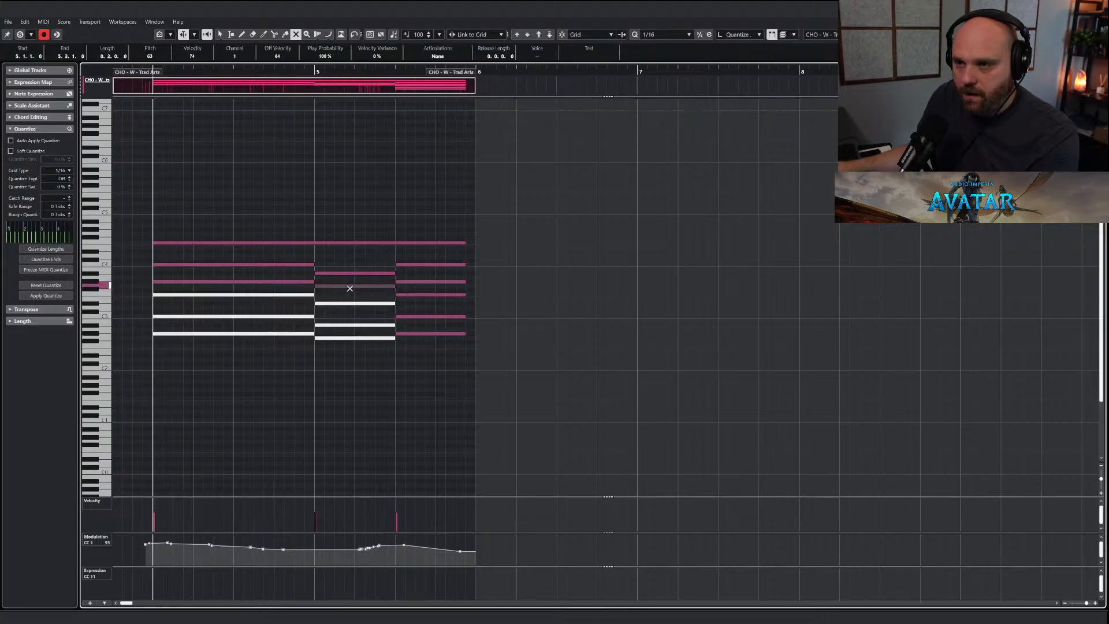
left_click_drag(399, 292, 425, 349)
right_click(411, 352)
left_click(413, 353)
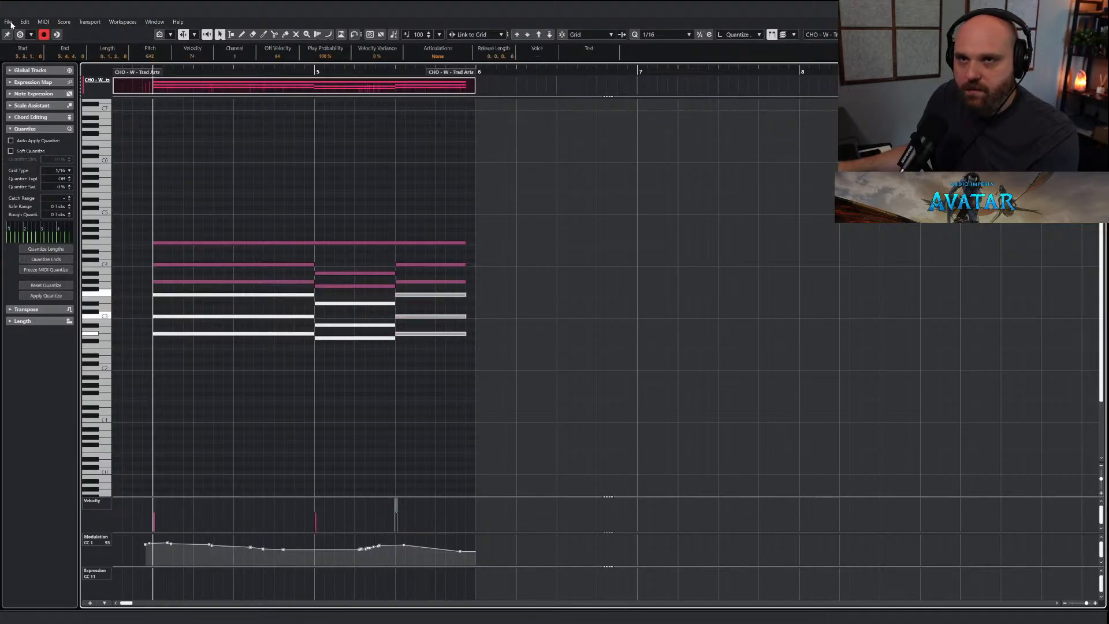
Play back the women's upper chord notes with the editor soloed and lower their whole modulation curve slightly.
left_click(20, 36)
key("space")
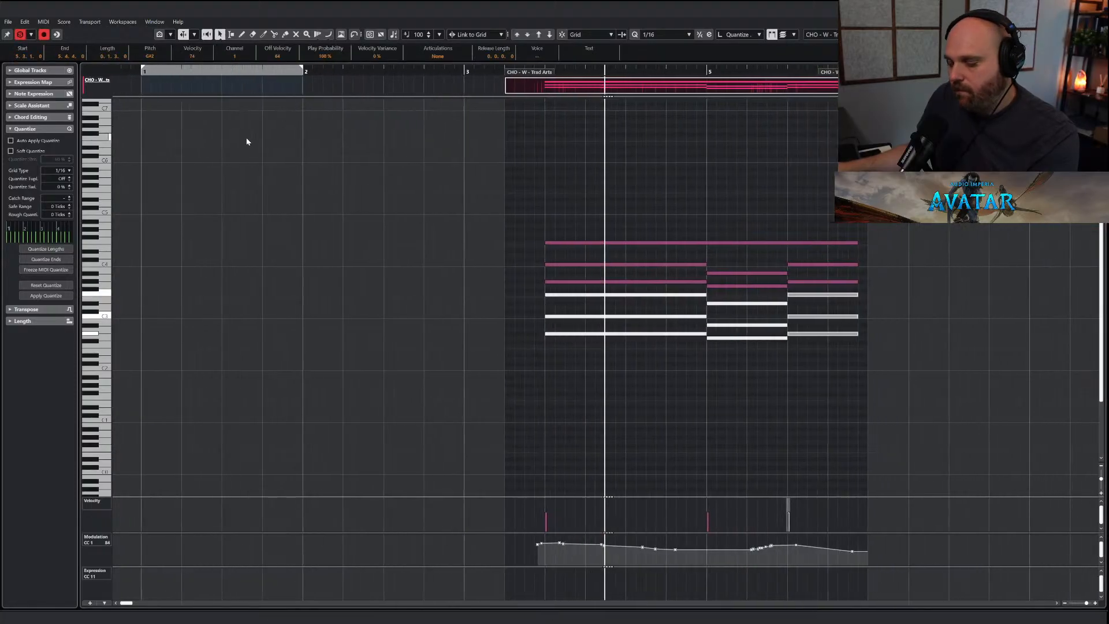
right_click(555, 469)
left_click(555, 470)
key("g")
key("g")
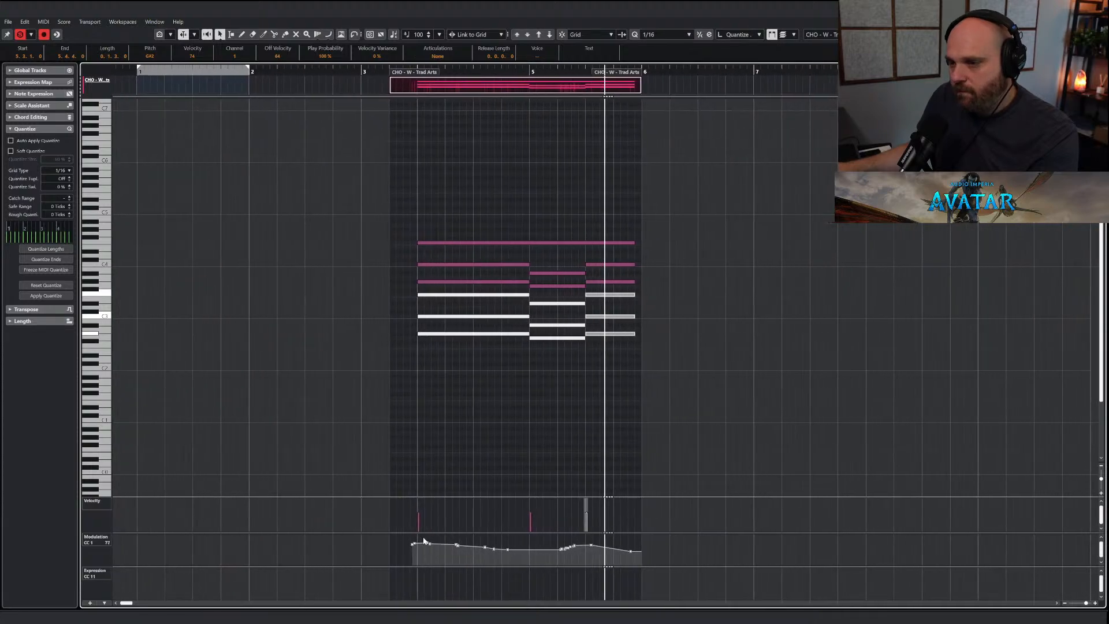
left_click_drag(393, 538, 645, 563)
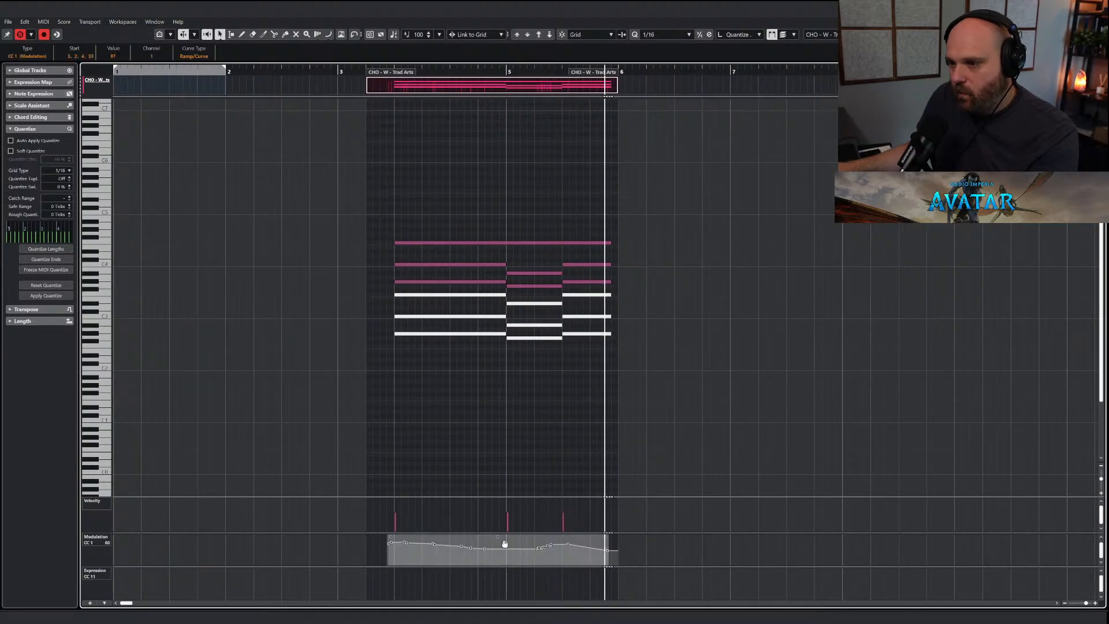
left_click(509, 242)
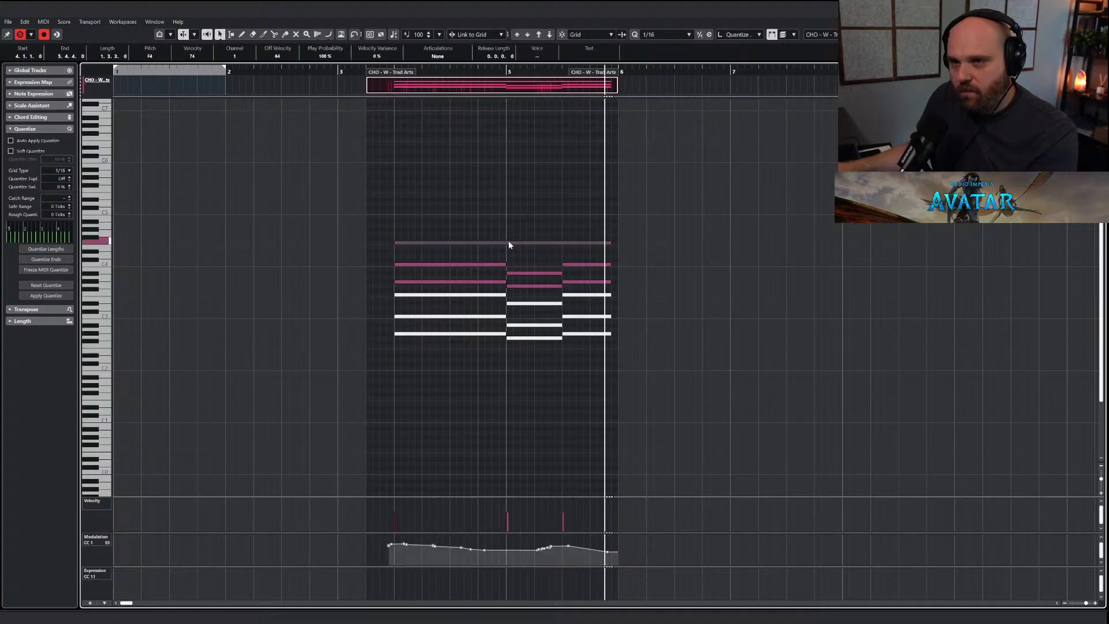
key("Return")
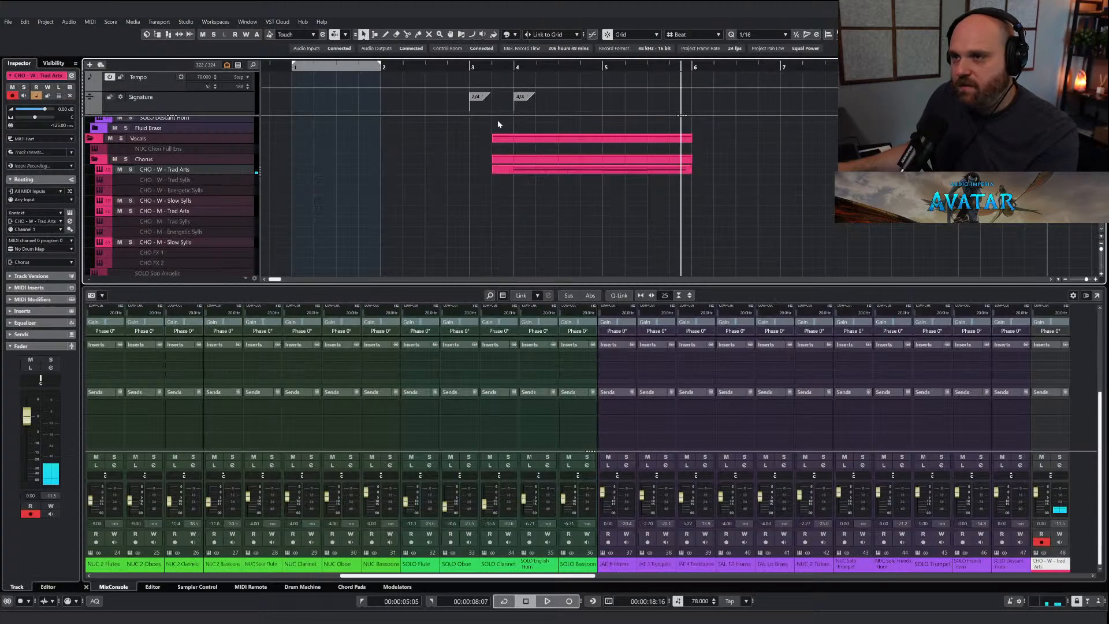
Clear the solo on the Chorus folder and copy the women's choir part to CHO - M - Trad Arts at the same position.
left_click(125, 159)
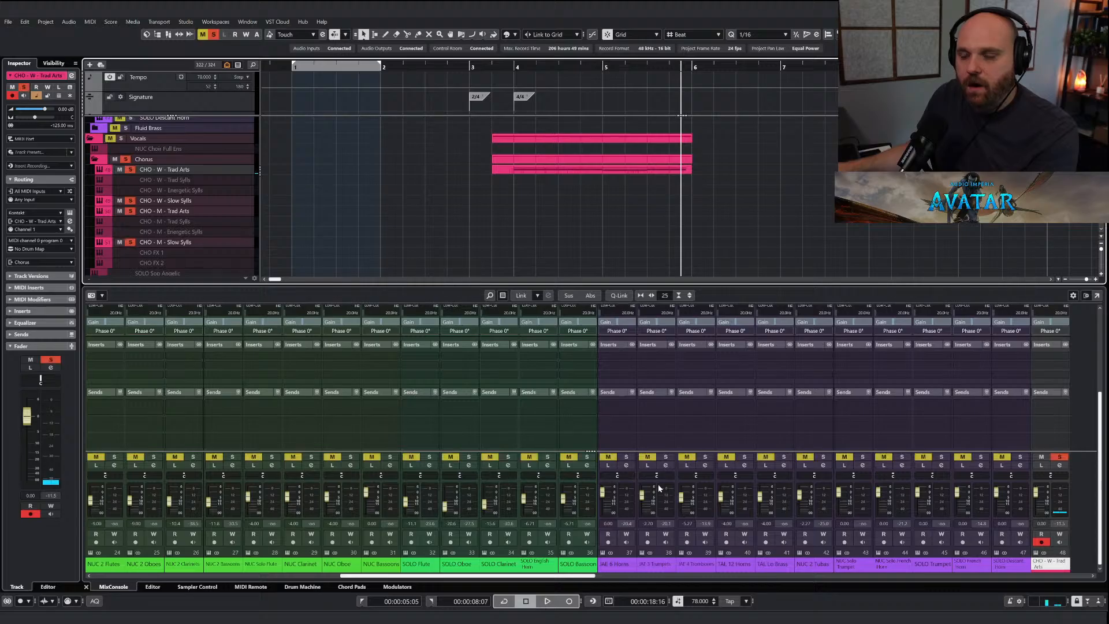
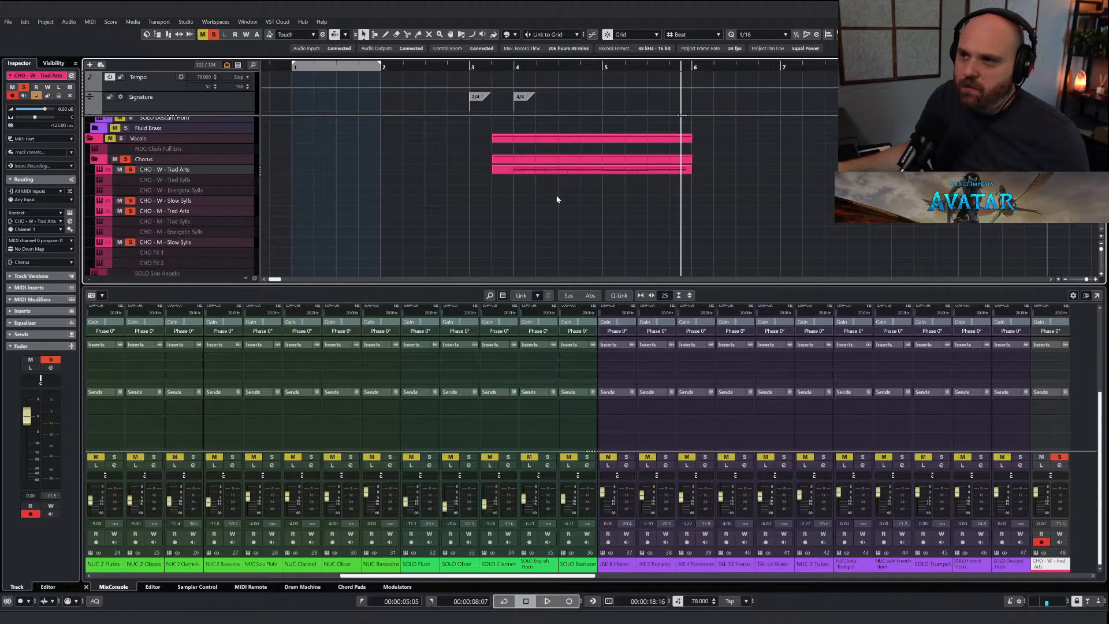
left_click(214, 35)
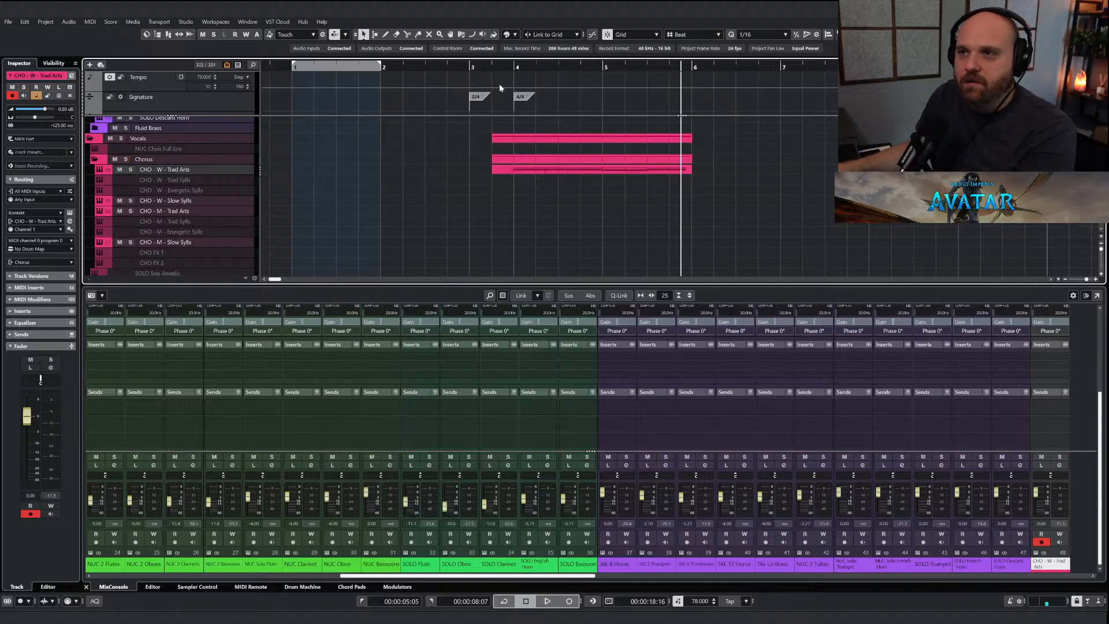
left_click(493, 69)
left_click(530, 169)
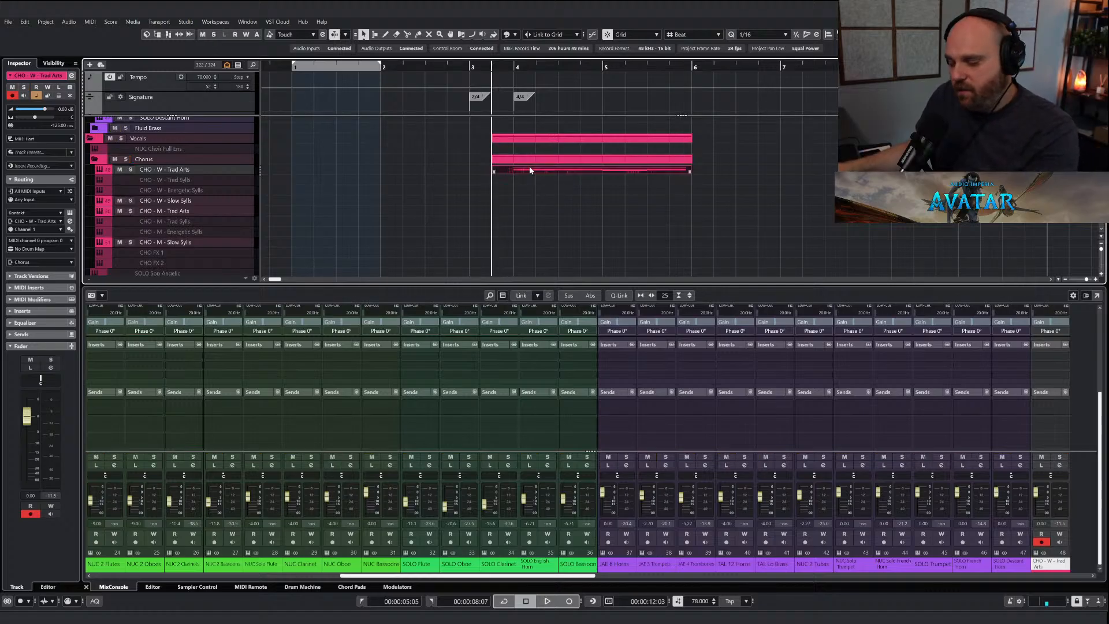
left_click_drag(521, 172, 517, 216)
Solo the CHO - M - Trad Arts track and check the articulations in its Chorus instrument.
left_click(130, 210)
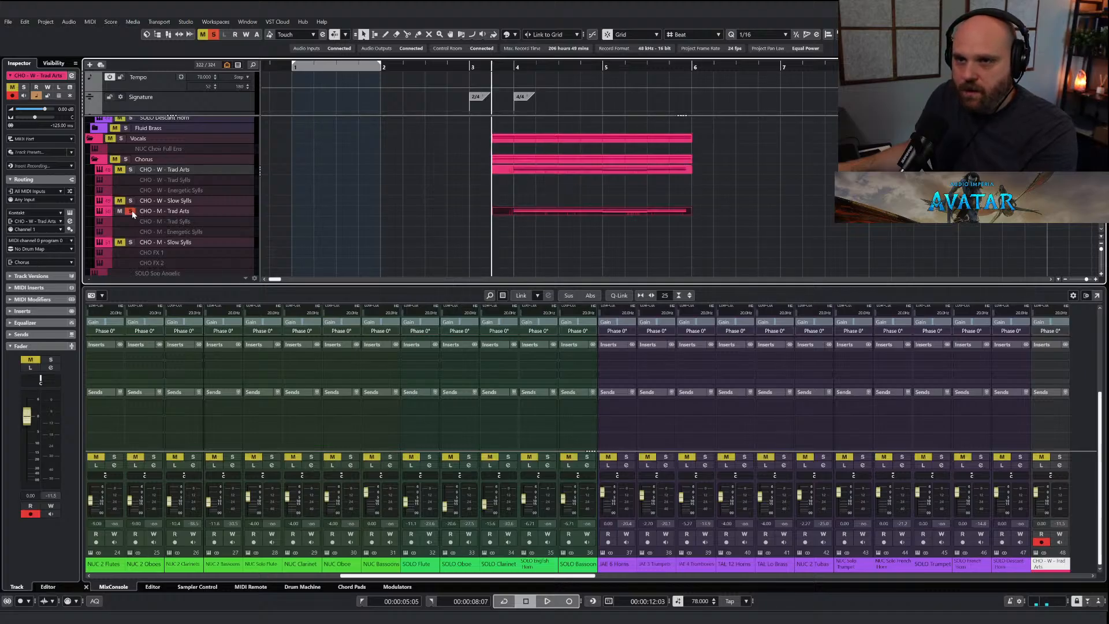
key("e")
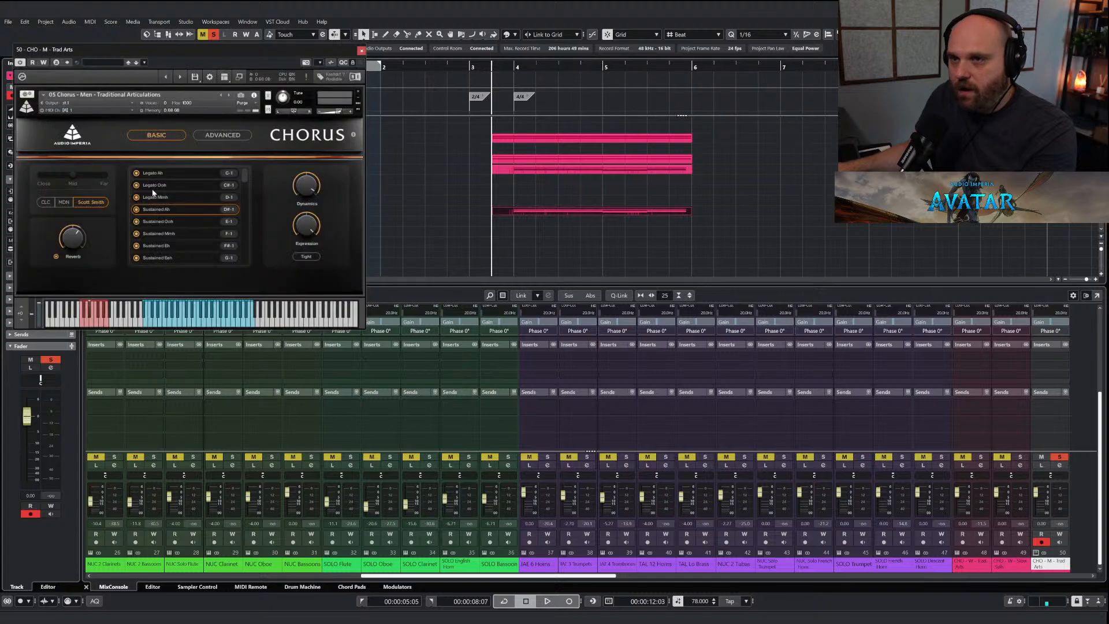
left_click(362, 51)
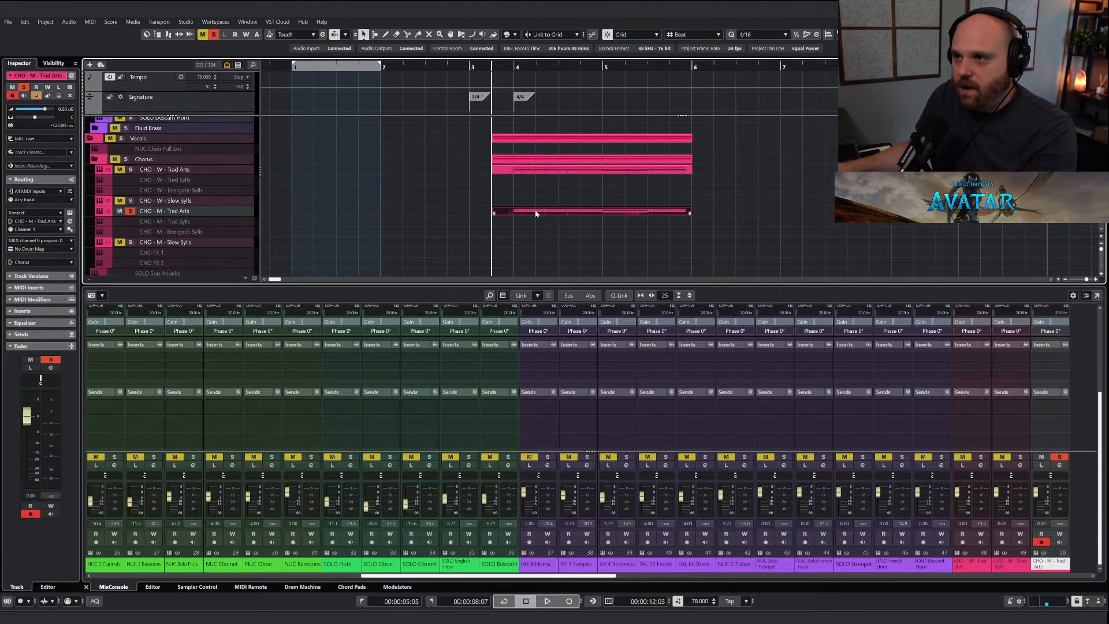
In the men's choir part, mute the upper chord notes, unmute the three lowest, and play back from just before bar 4.
key("Return")
right_click(426, 218)
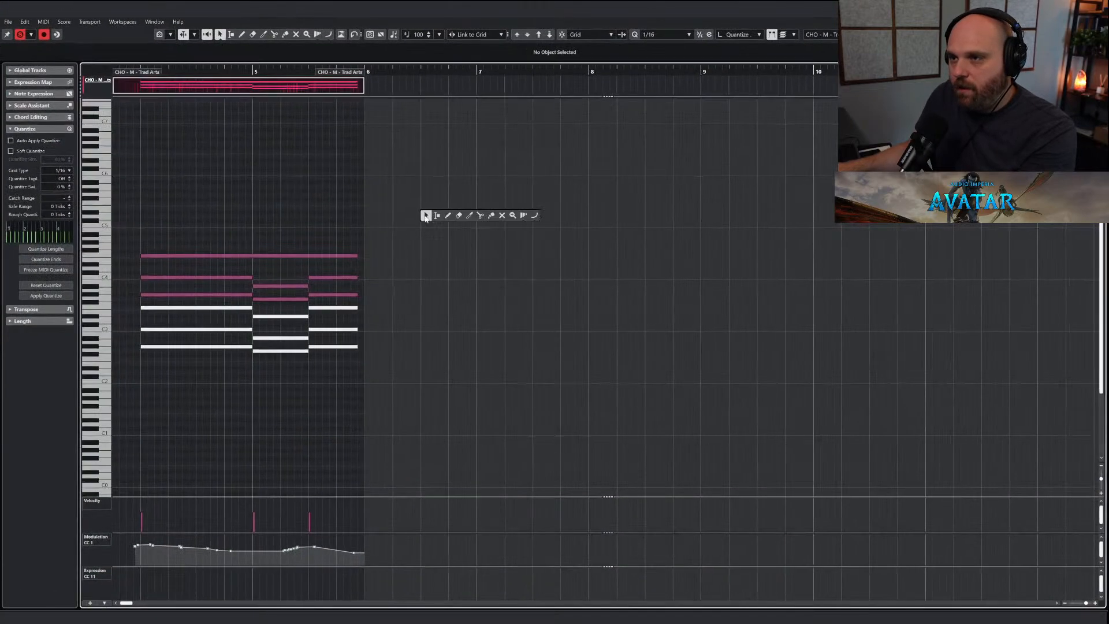
left_click(502, 214)
left_click_drag(180, 245, 327, 303)
left_click_drag(206, 302, 383, 358)
right_click(195, 318)
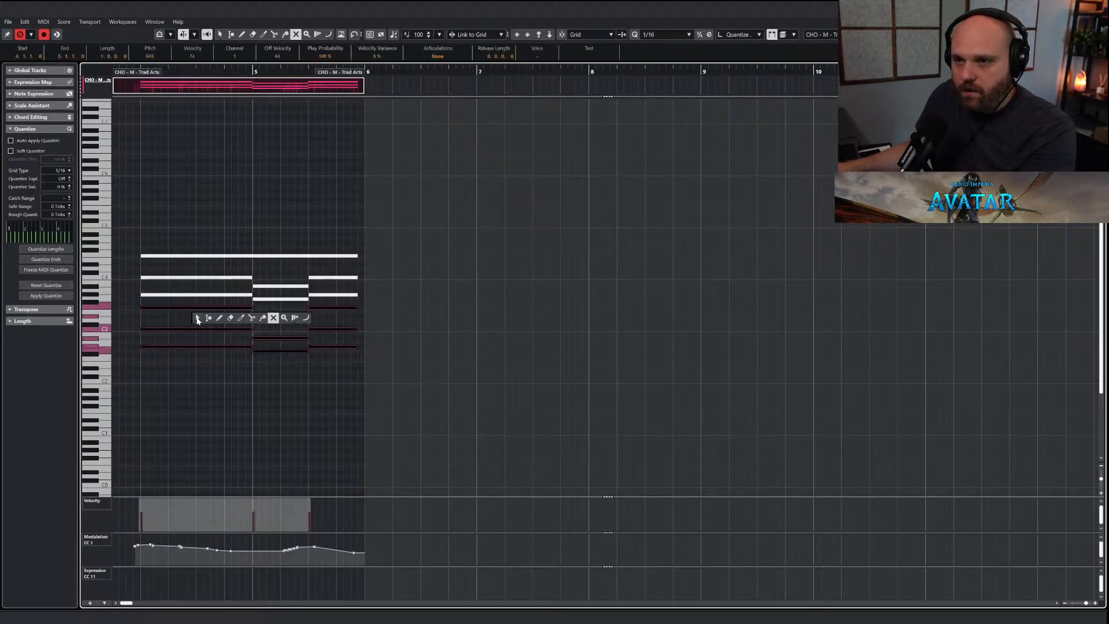
left_click(198, 317)
left_click_drag(166, 74, 134, 74)
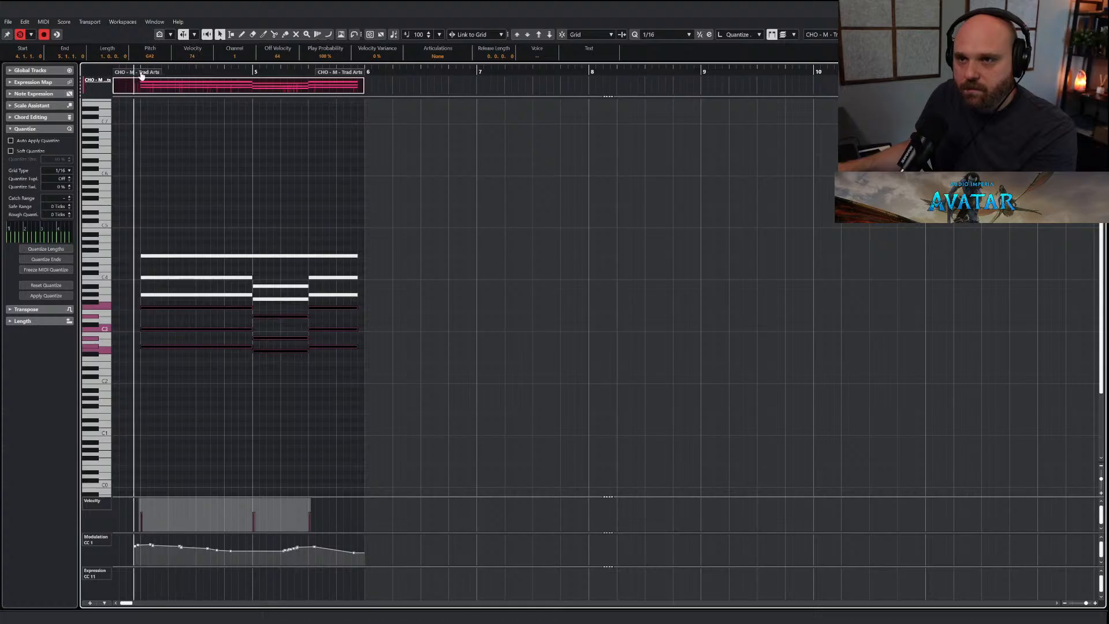
key("space")
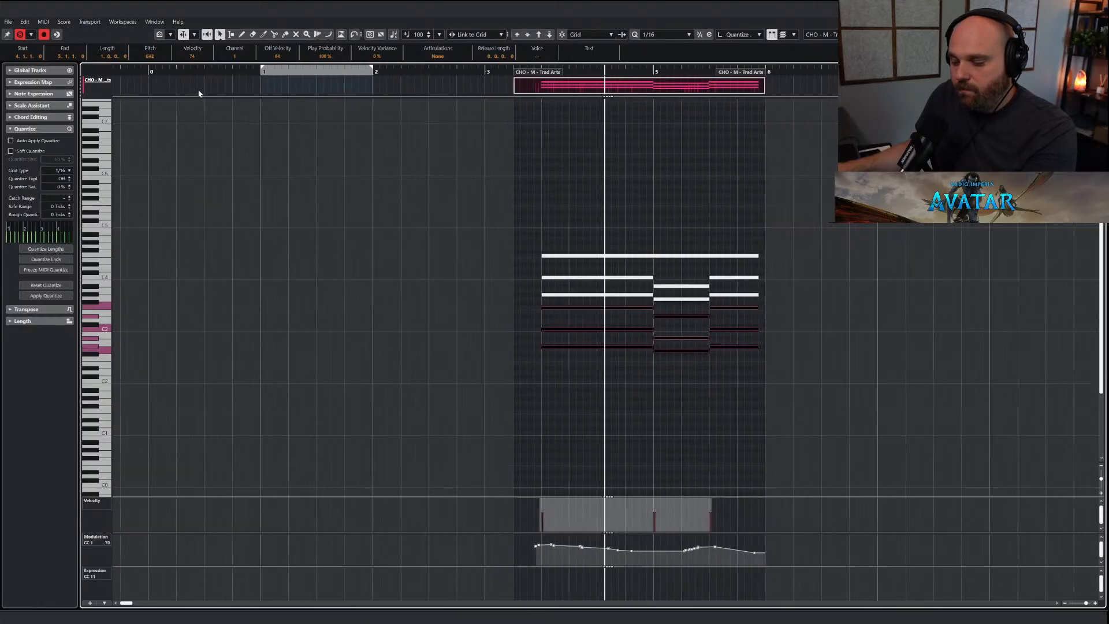
Solo the women's Trad Arts track alongside the men's, play them together, and lower the choir faders to -2.16 dB.
key("Return")
left_click(132, 169)
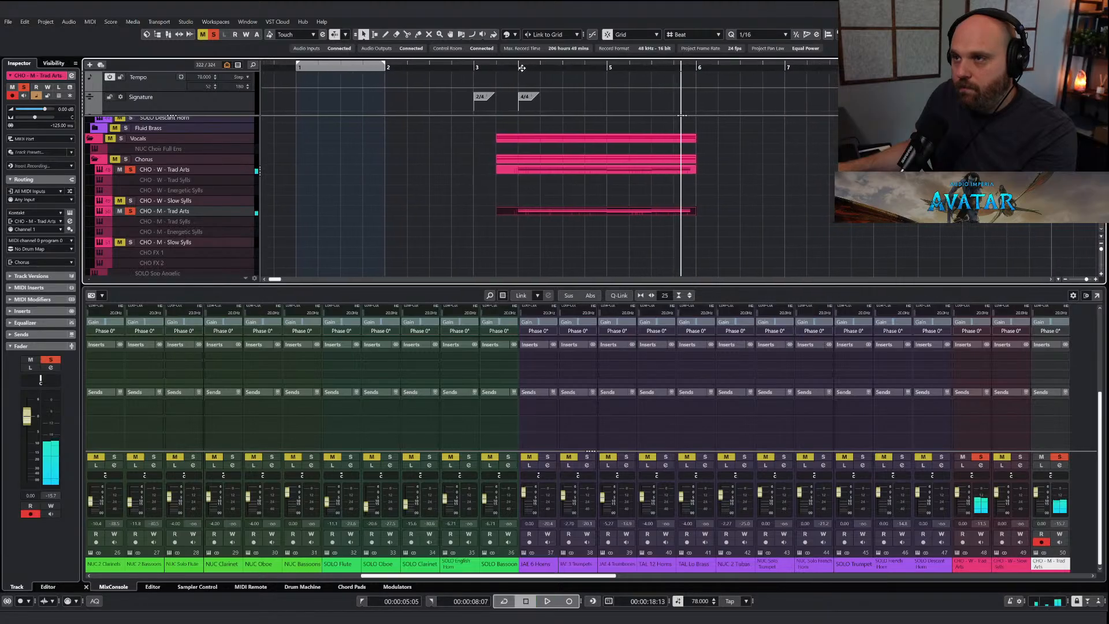
key("space")
left_click_drag(960, 499, 959, 500)
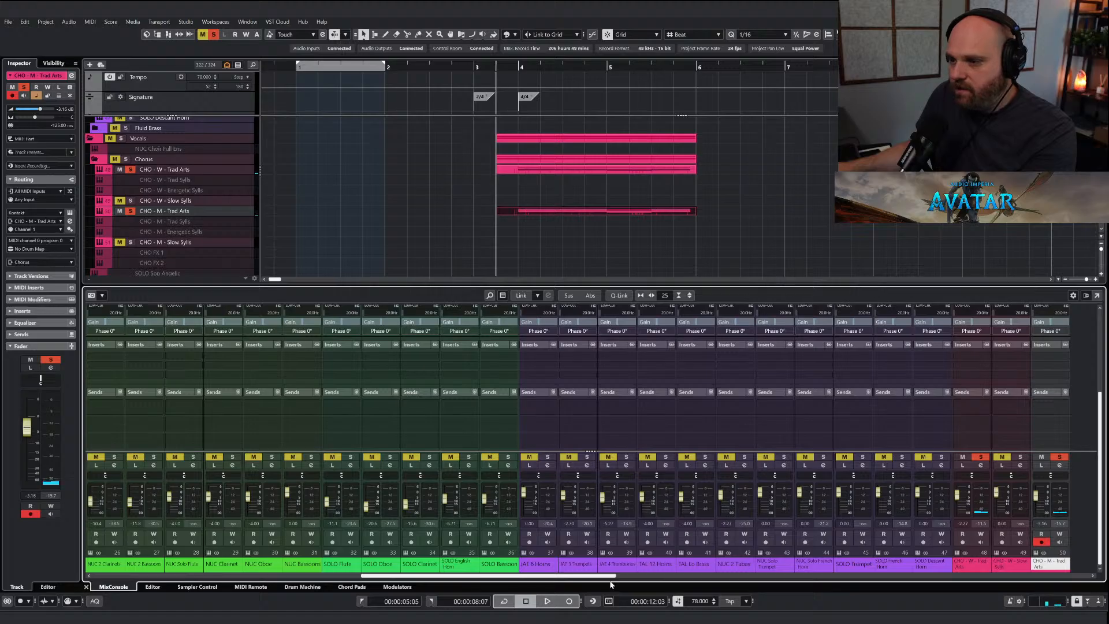
Activate the Val V Hall send on the Chorus group channel and play back the soloed choir.
left_click_drag(612, 576, 1060, 576)
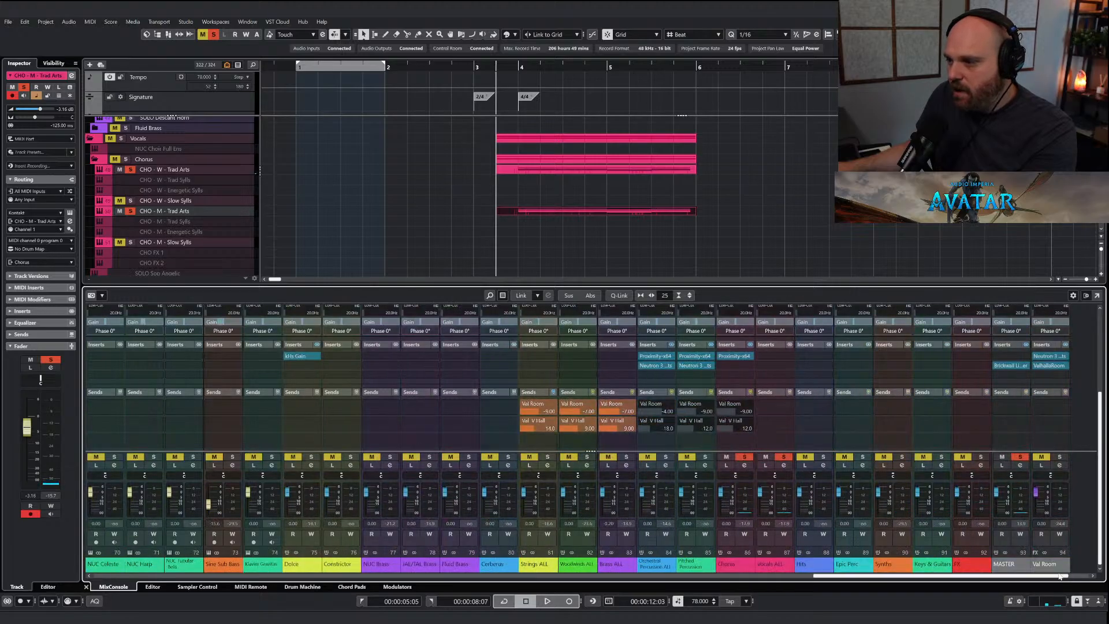
left_click(509, 68)
key("space")
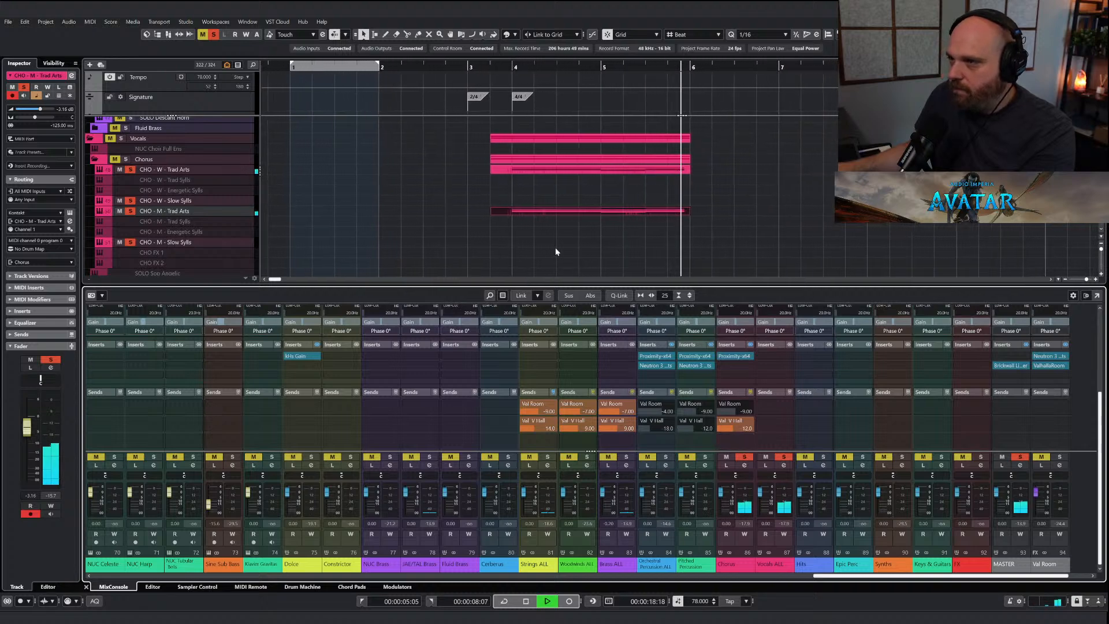
Turn off all solos and play back the full arrangement from bar 3.
left_click_drag(470, 61, 445, 63)
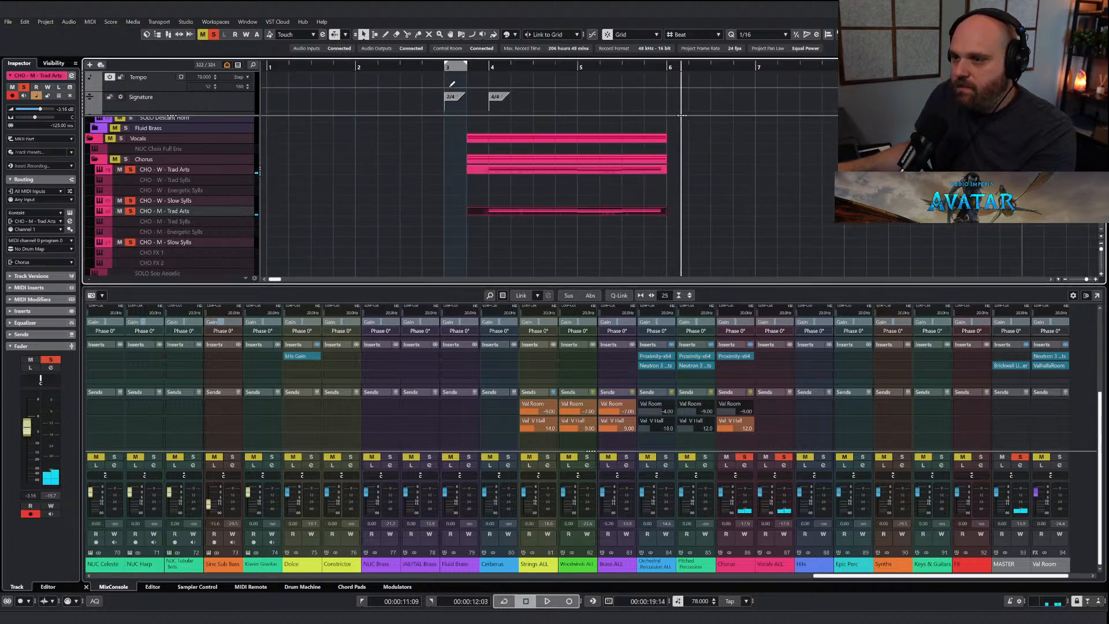
left_click(454, 69)
left_click(214, 34)
key("space")
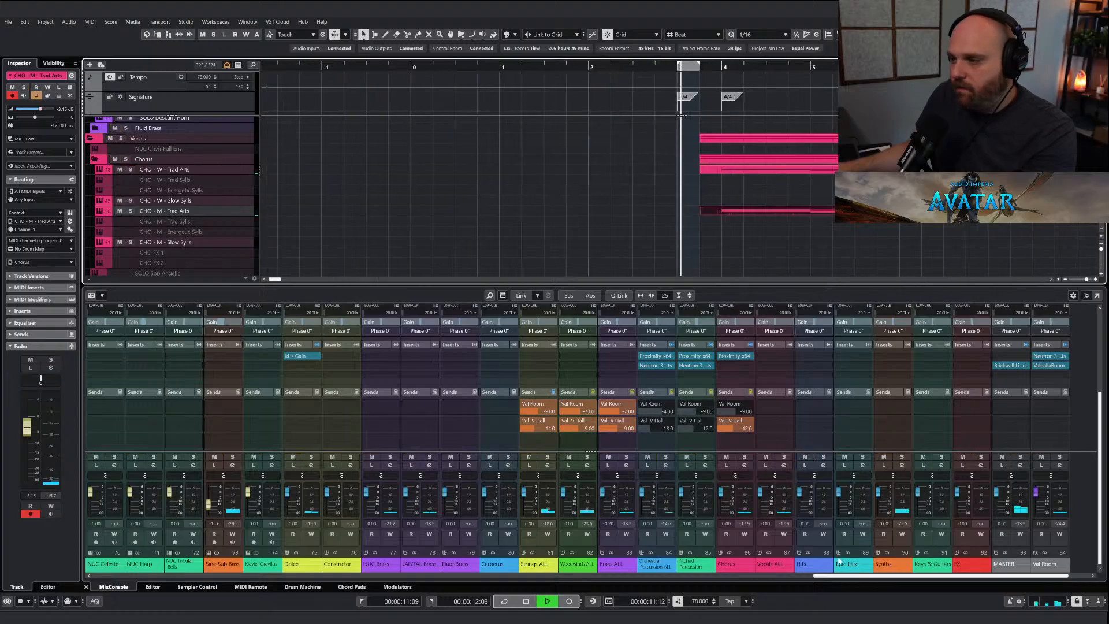
Rebalance the women's and men's Trad Arts choir faders against the full arrangement during playback, and stop after bar 6.
left_click_drag(834, 576, 486, 579)
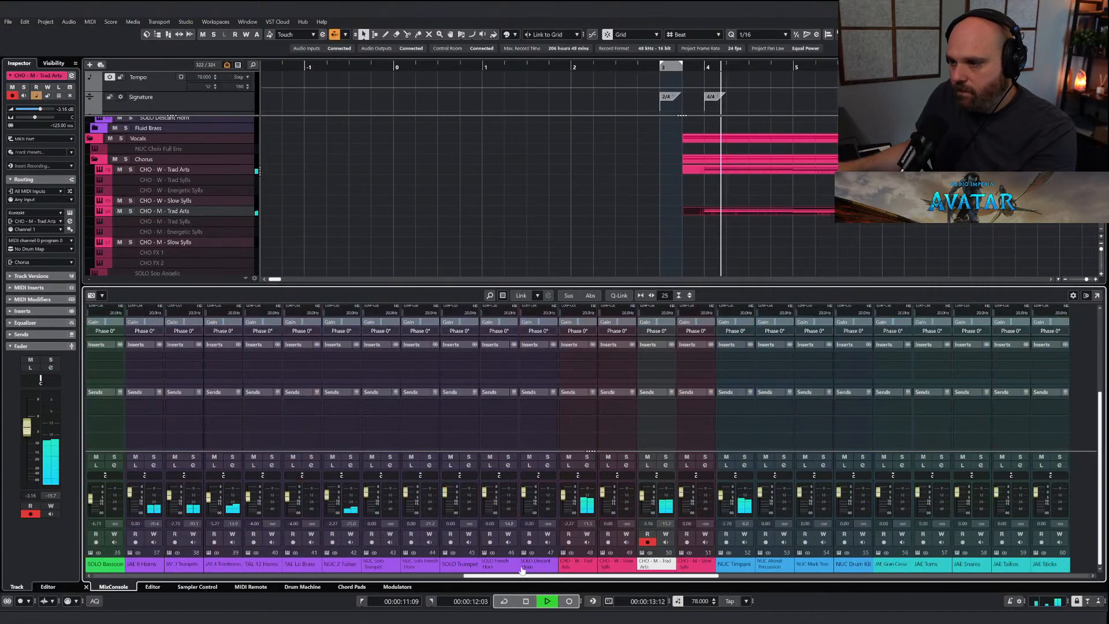
left_click_drag(564, 496, 564, 499)
left_click_drag(642, 500, 640, 499)
left_click_drag(566, 499, 567, 498)
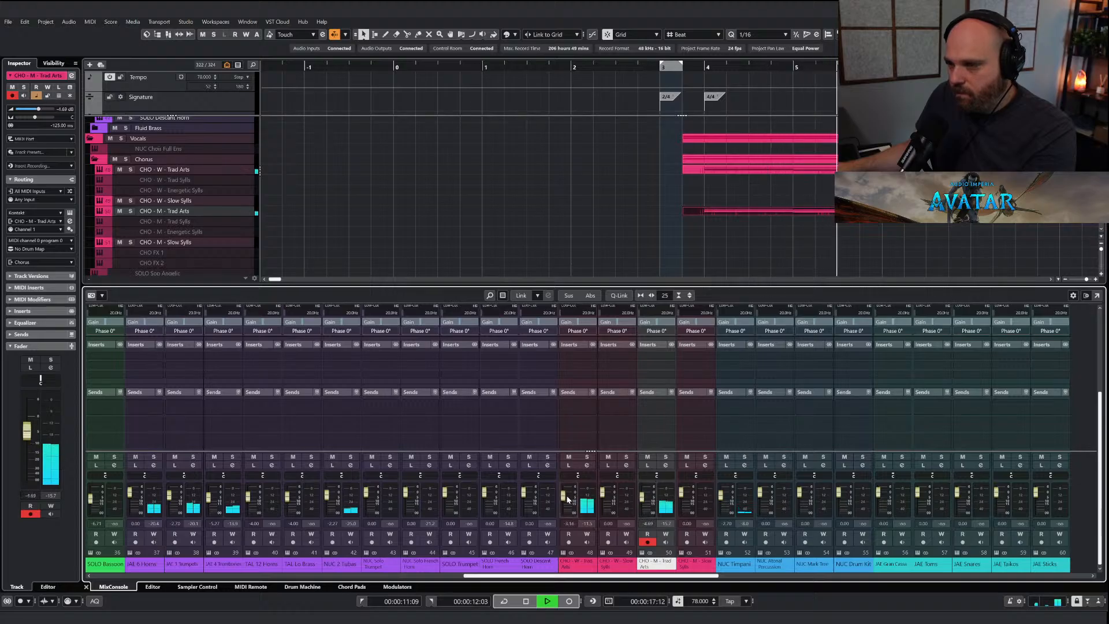
key("space")
scroll(623, 243, "up", 10)
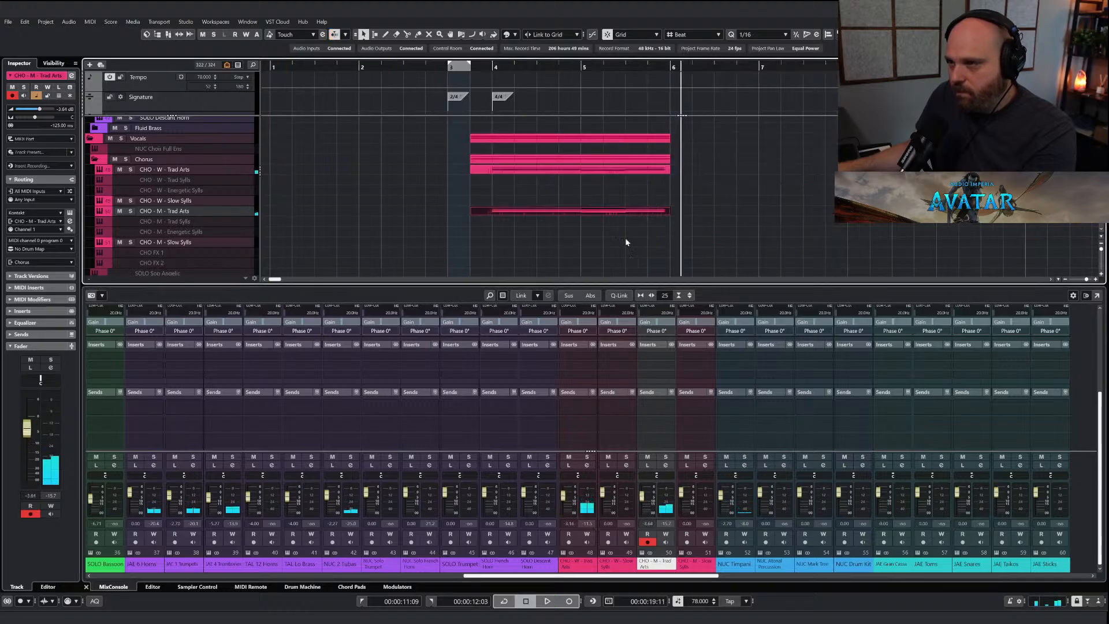
scroll(494, 210, "down", 10)
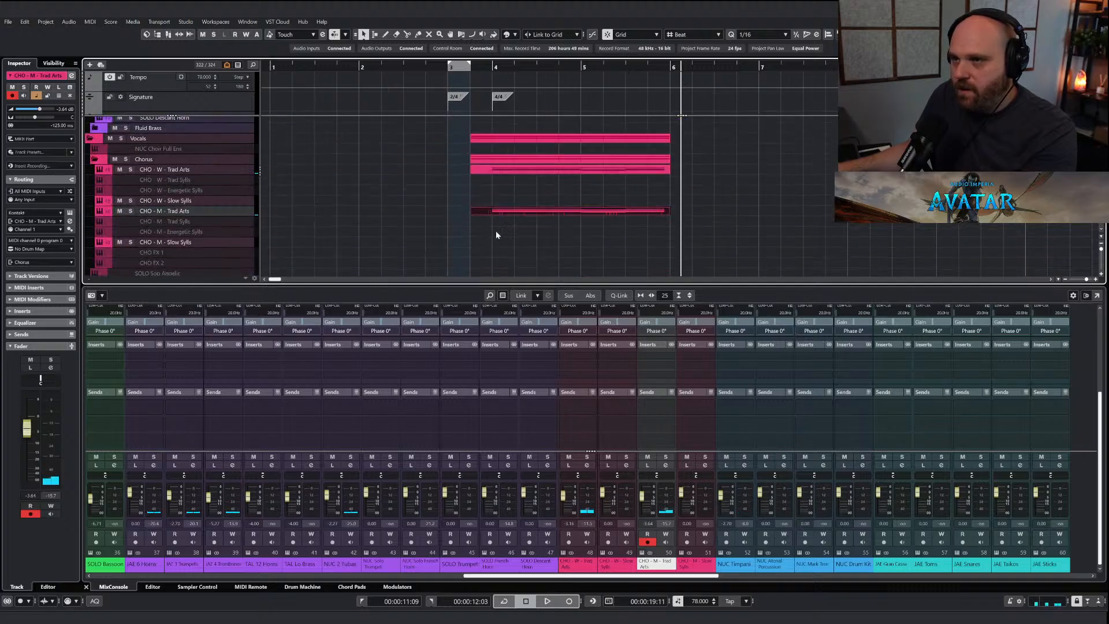
left_click_drag(643, 500, 642, 499)
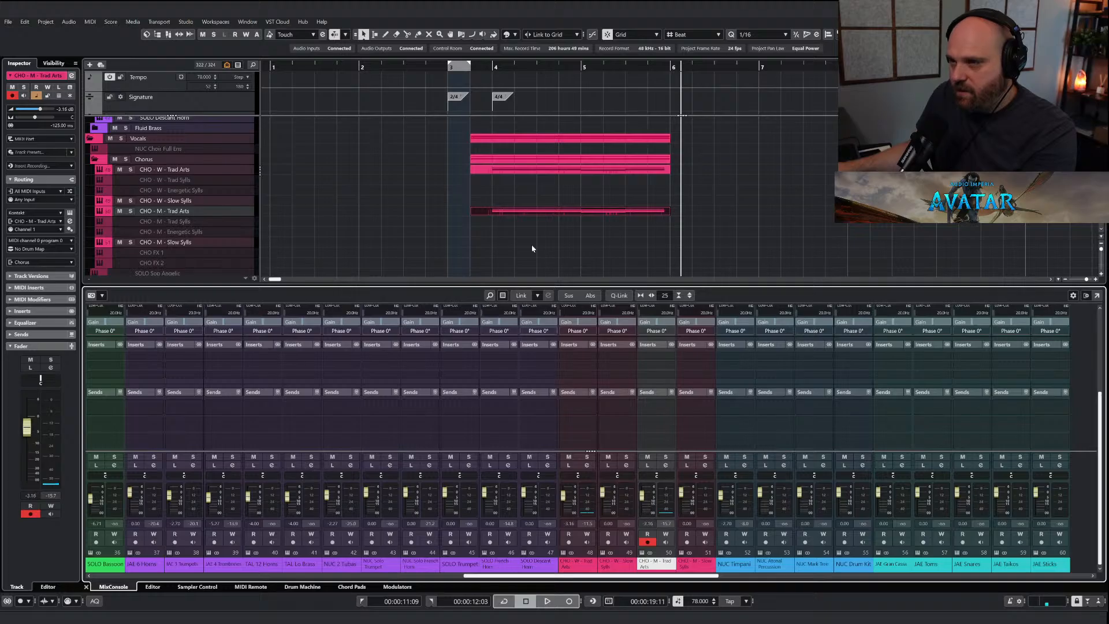
Play back the full arrangement from just before bar 1 and raise the women's Trad Arts fader slightly, stopping after bar 6.
left_click_drag(493, 66, 493, 71)
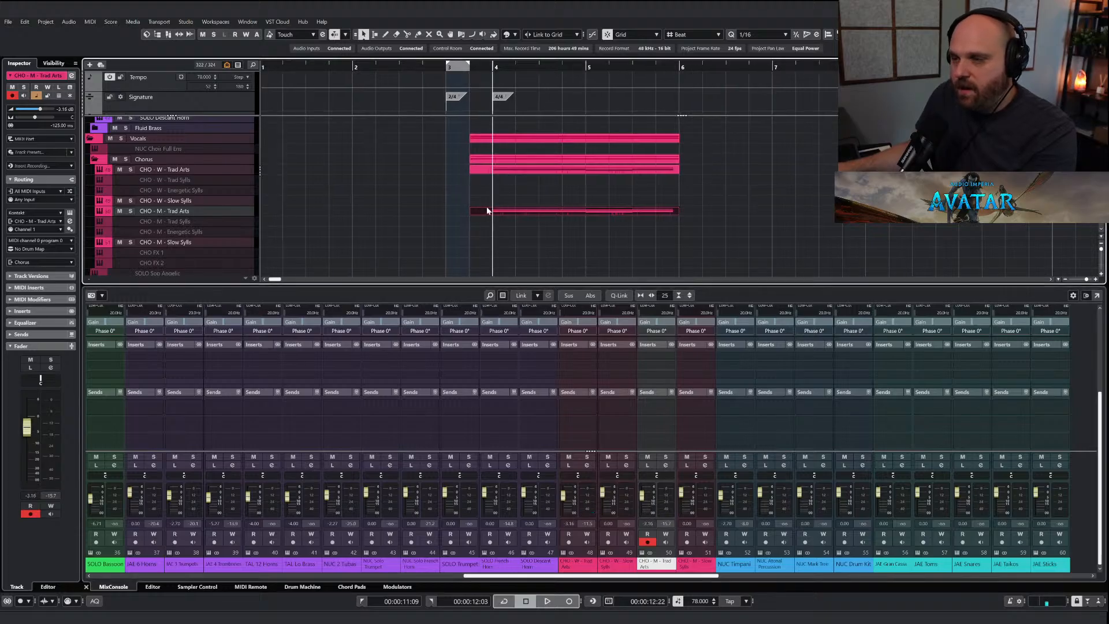
right_click(419, 200)
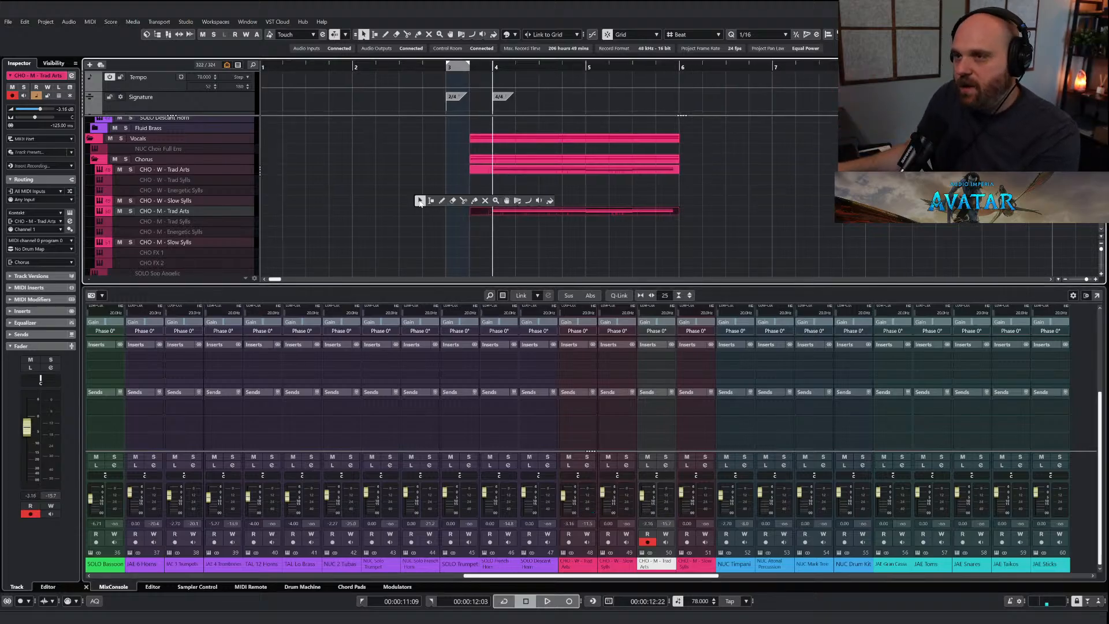
key("g")
key("g")
key("g")
key("g")
key("g")
left_click_drag(339, 67, 370, 74)
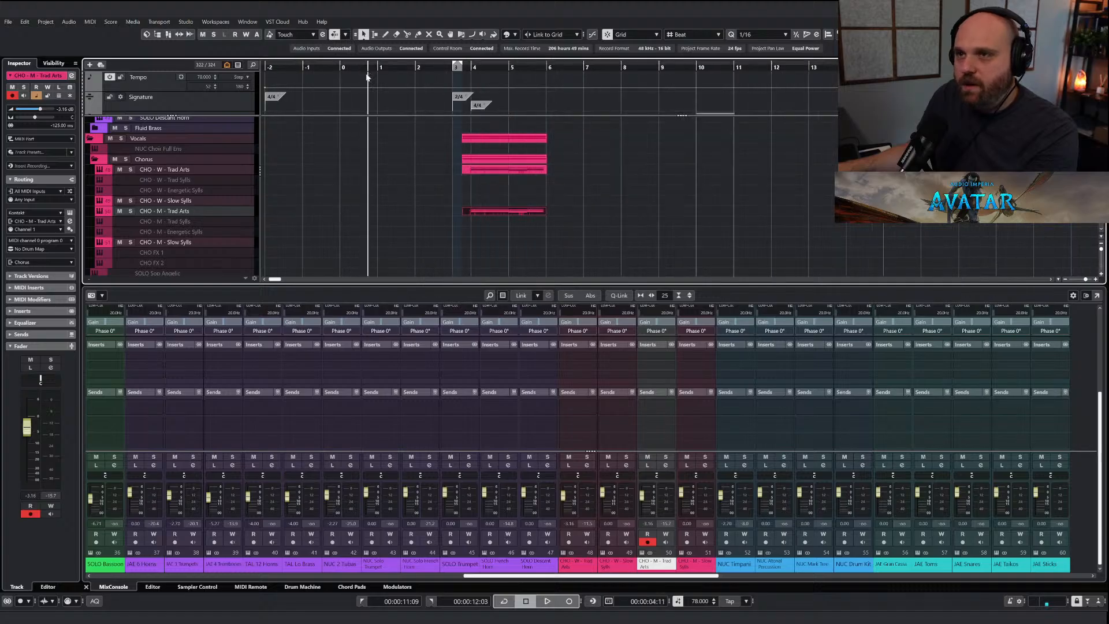
key("space")
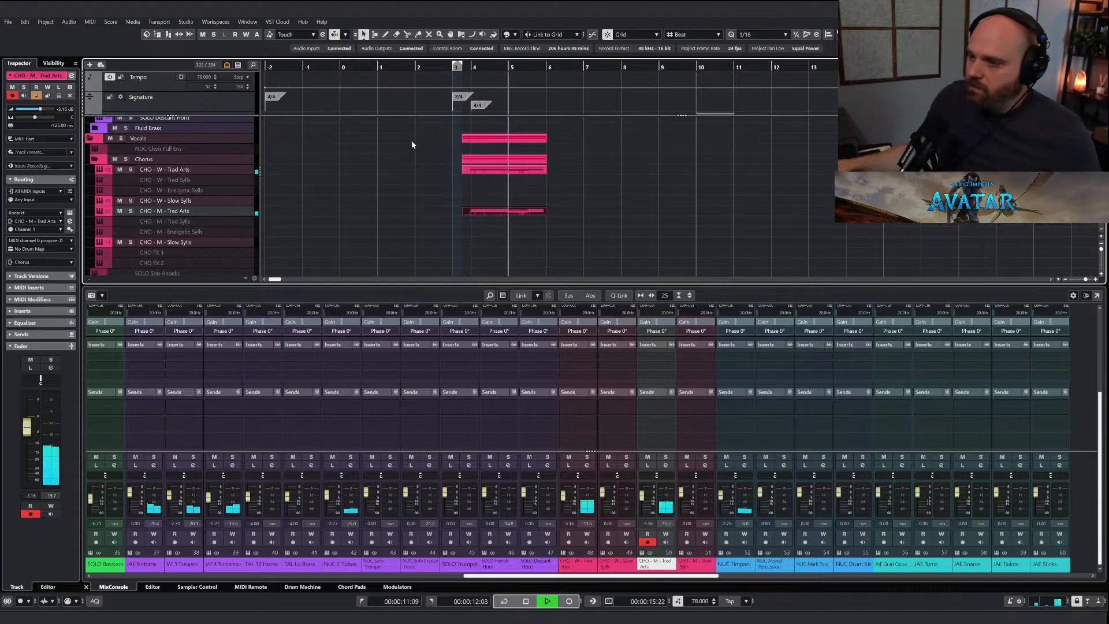
left_click_drag(565, 501, 565, 499)
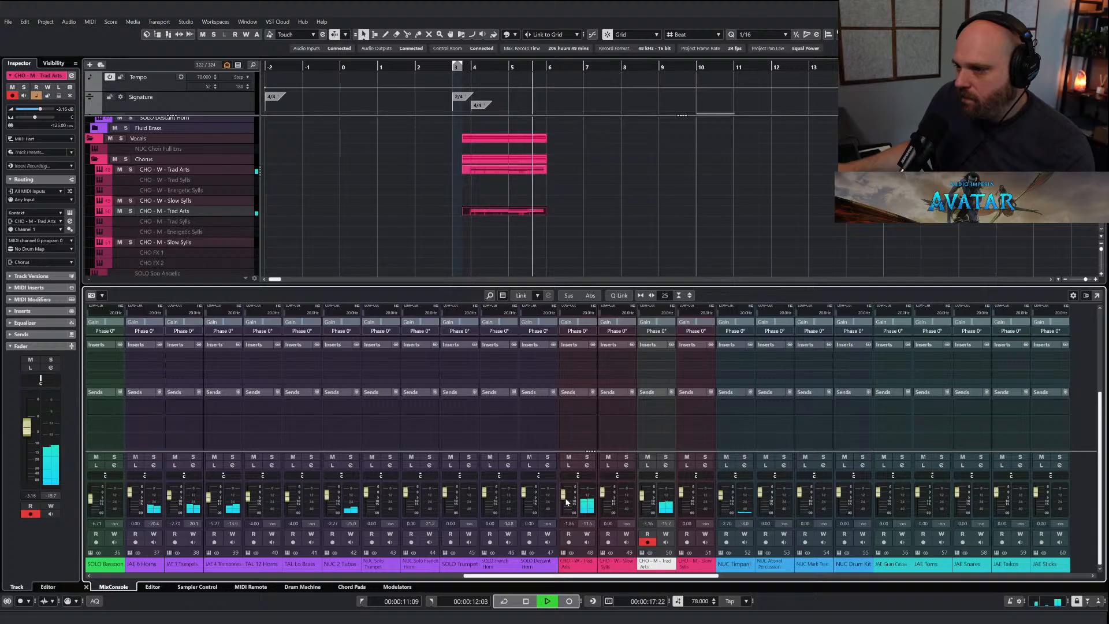
right_click(498, 199)
left_click(512, 212)
key("space")
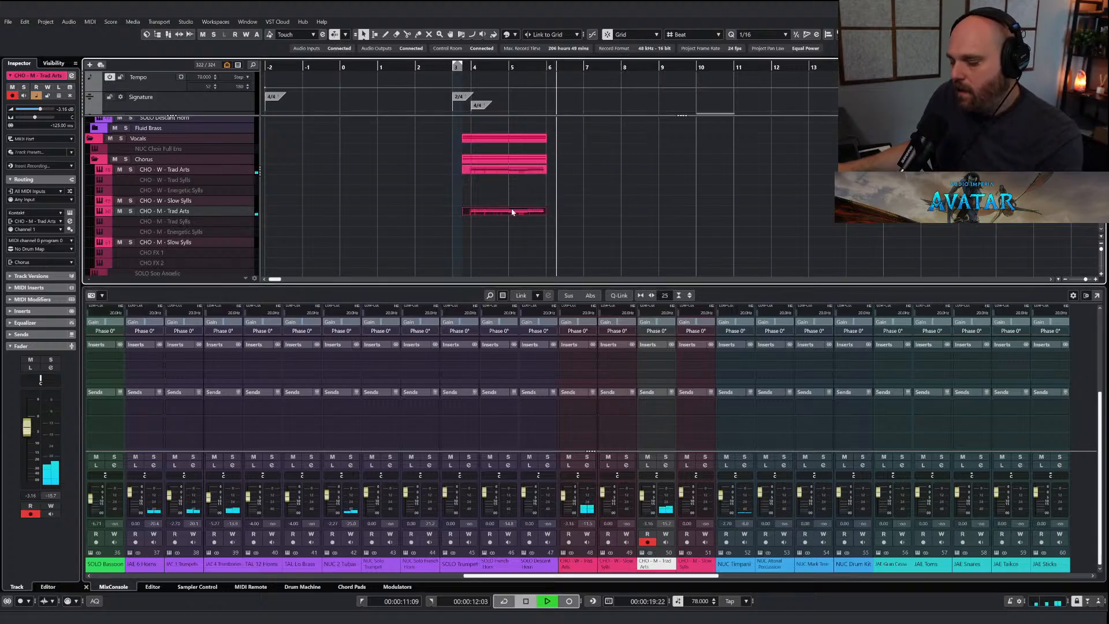
Set the Chorus group's Val V Hall send to -9.00, solo the Chorus folder and play it from bar 4.
scroll(612, 535, "right", 10)
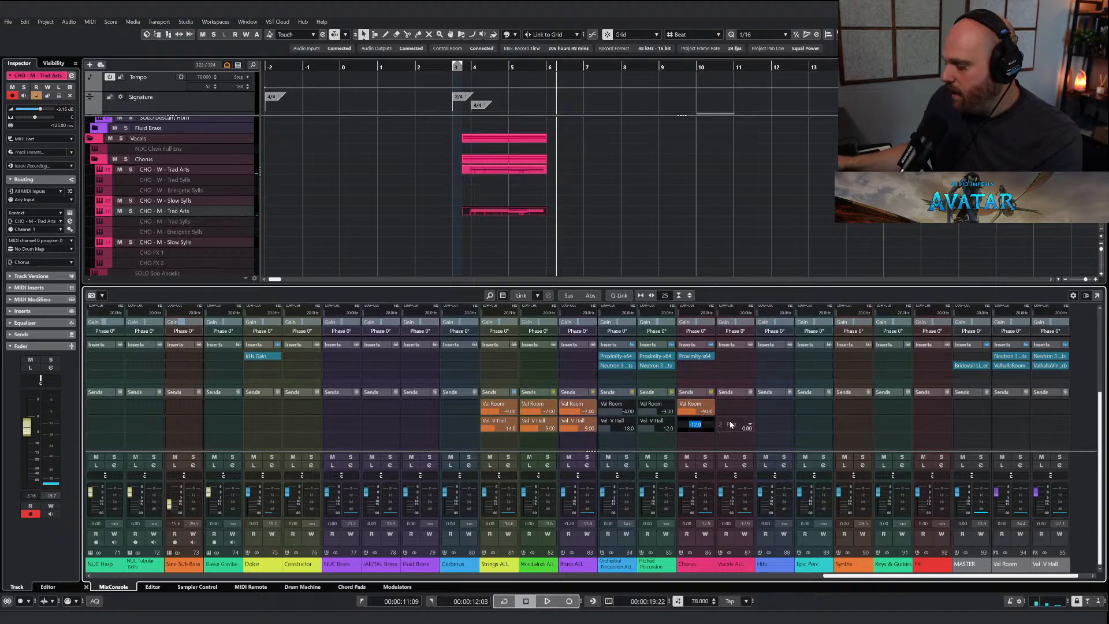
key("Return")
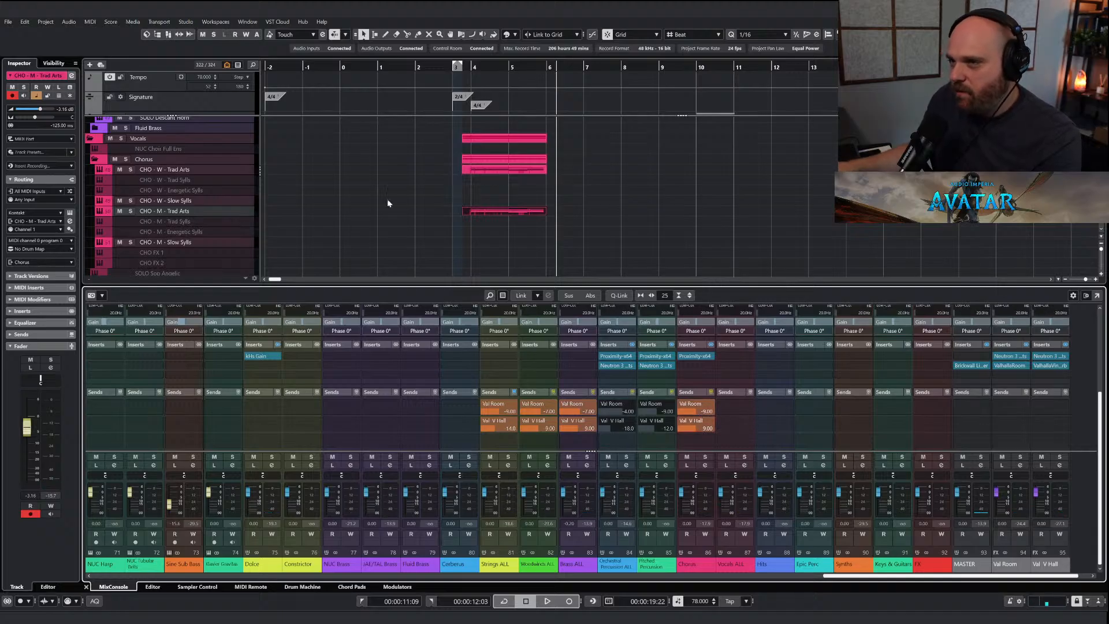
left_click(125, 159)
left_click(471, 67)
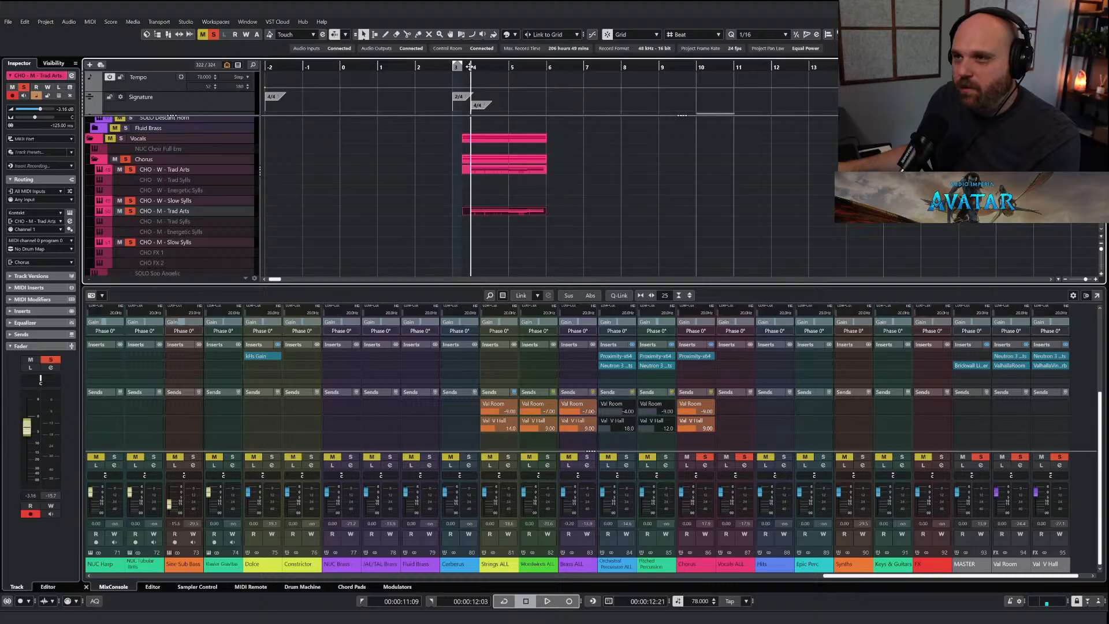
key("space")
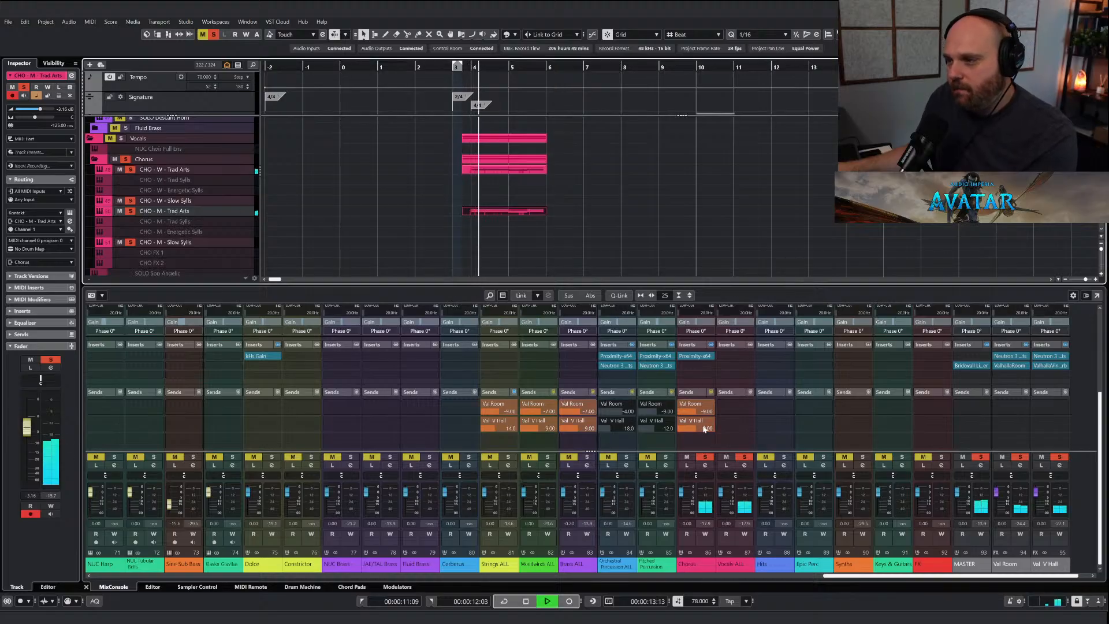
Set the Chorus group's Val Room send to -7.00 and audition the soloed choir.
double_click(702, 413)
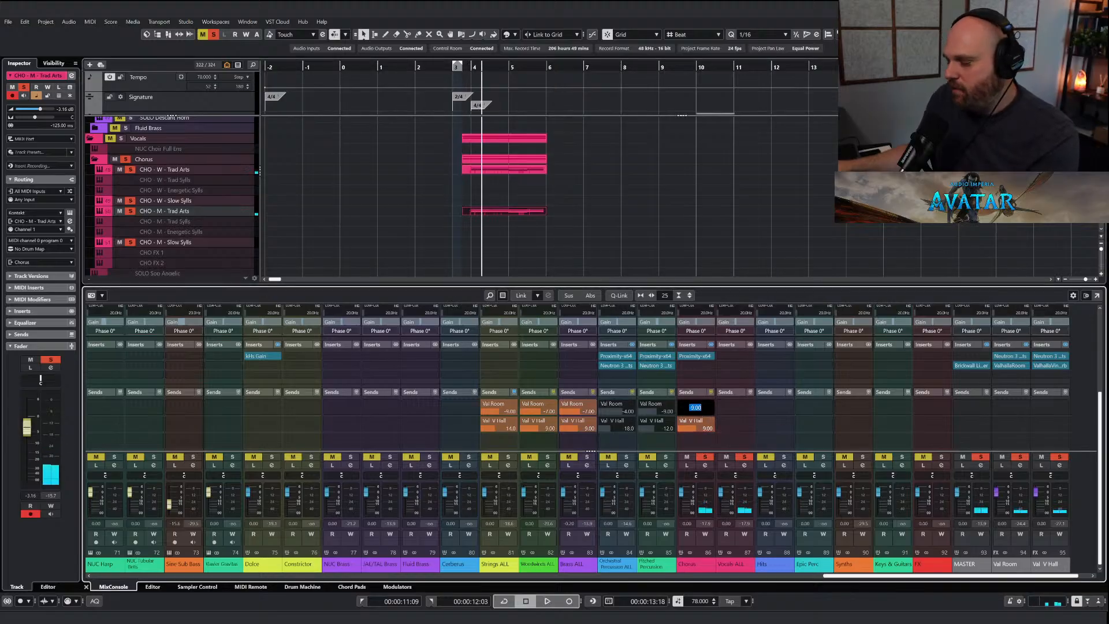
key("space")
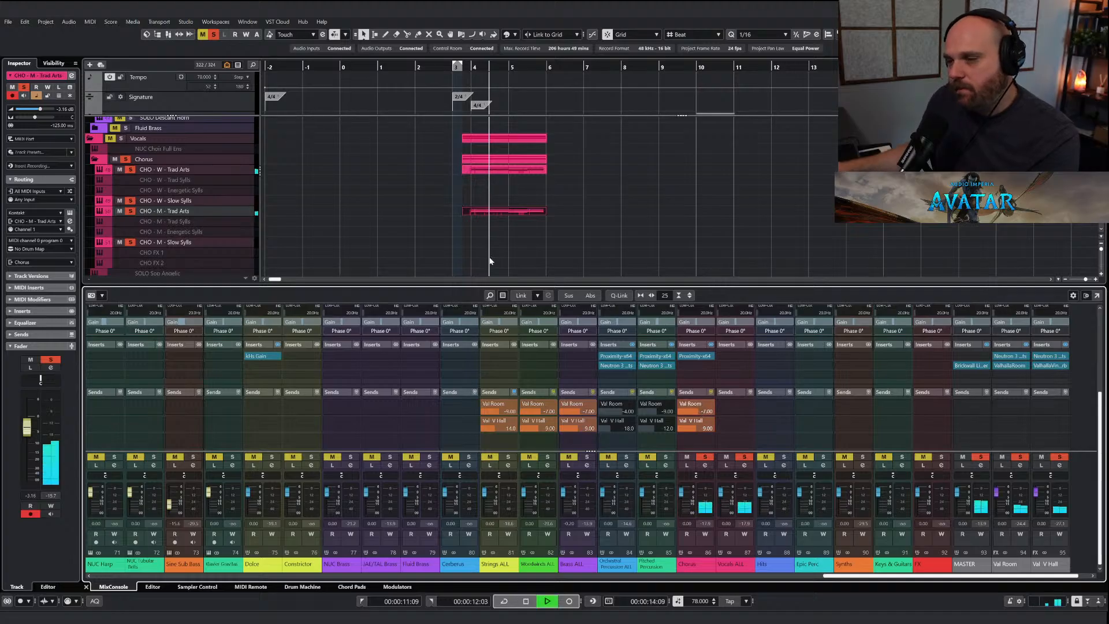
key("space")
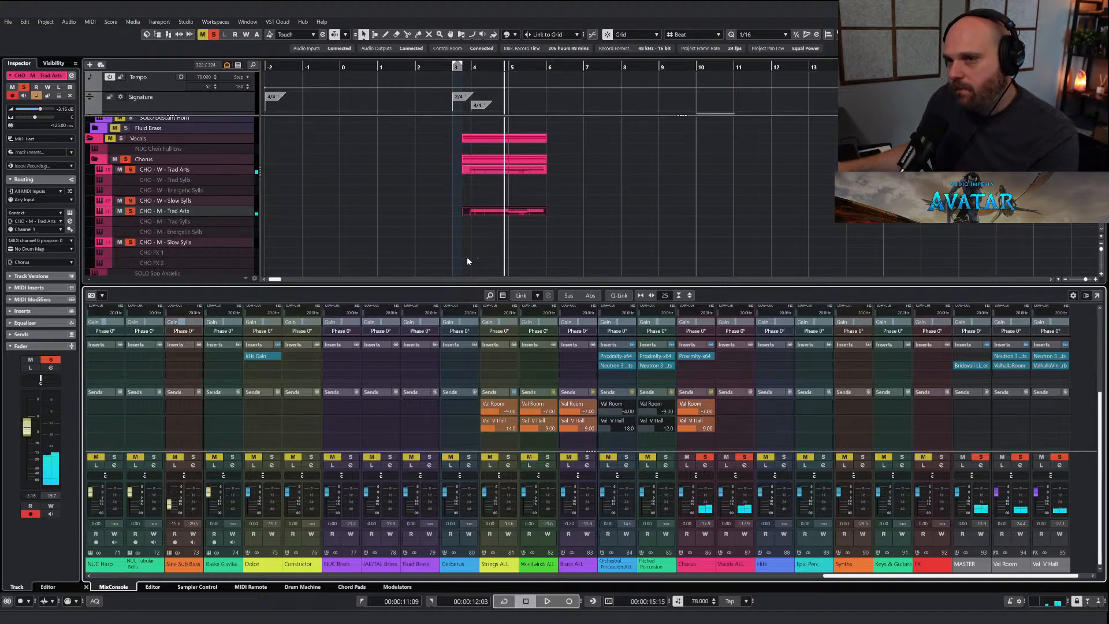
Clear all solos and play back the full arrangement from just before bar 4.
left_click_drag(483, 70, 462, 70)
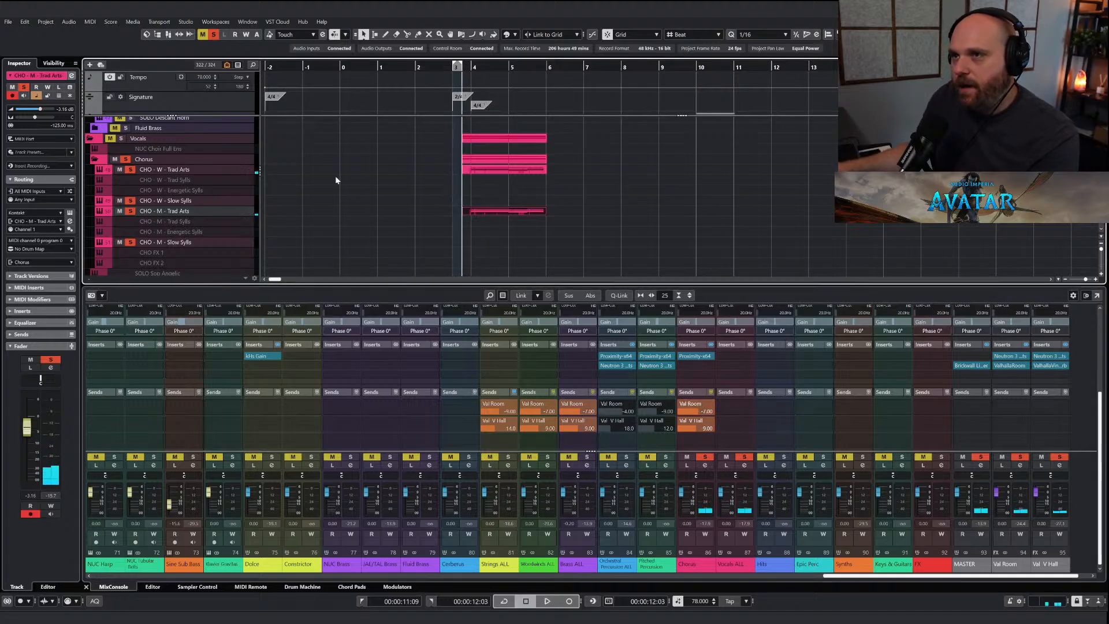
left_click(213, 34)
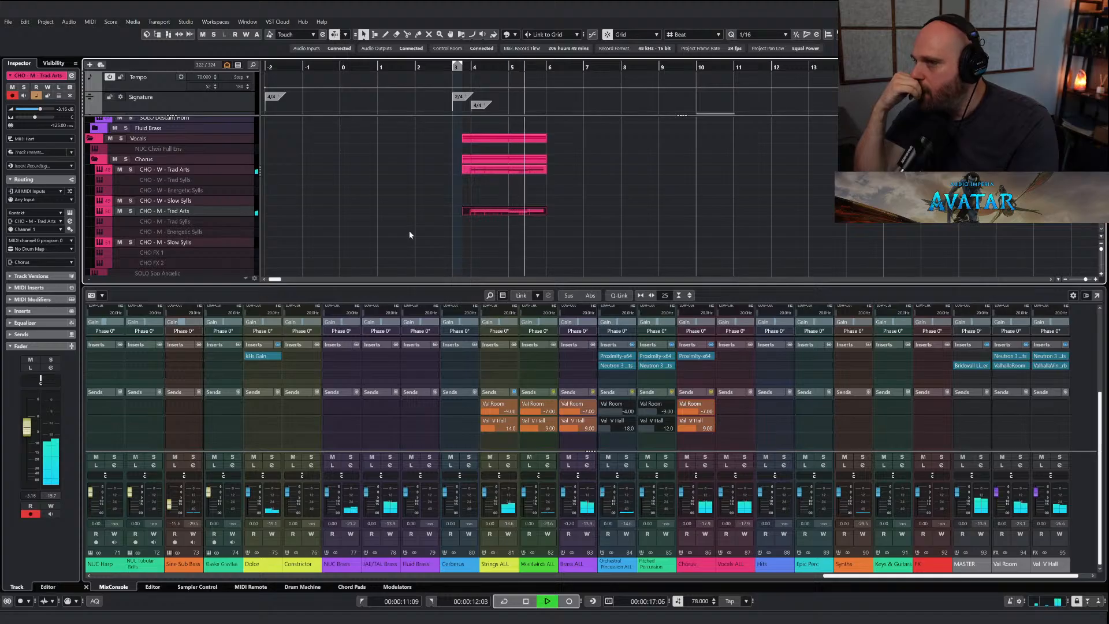
key("space")
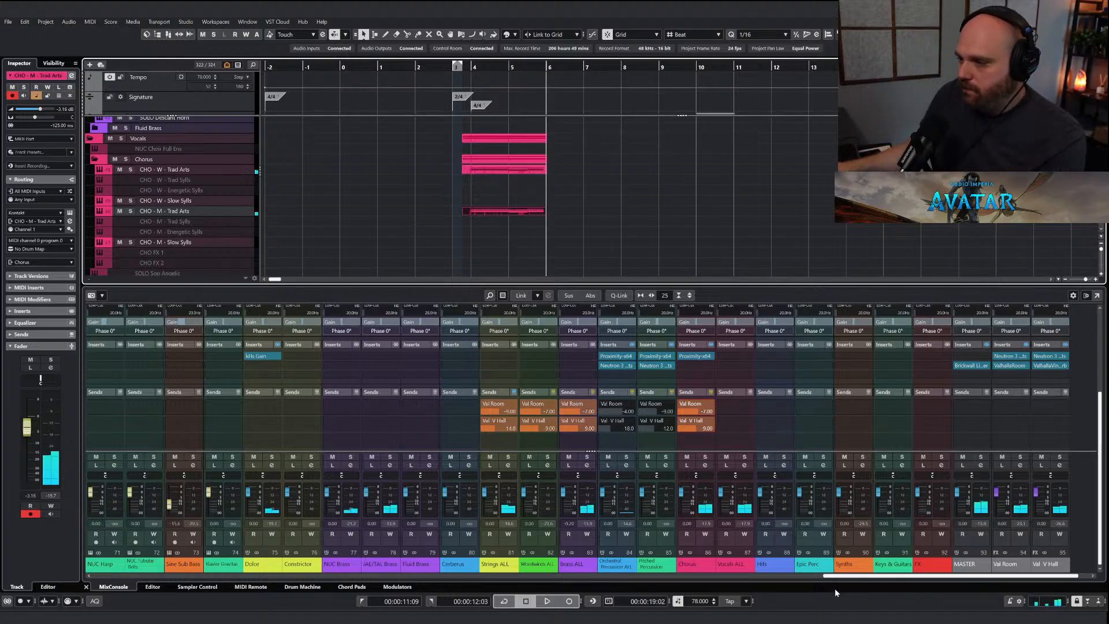
Lower the women's Trad Arts fader to about -6 dB and the men's to about -7 dB, checking the balance from bar 4.
left_click_drag(835, 576, 467, 584)
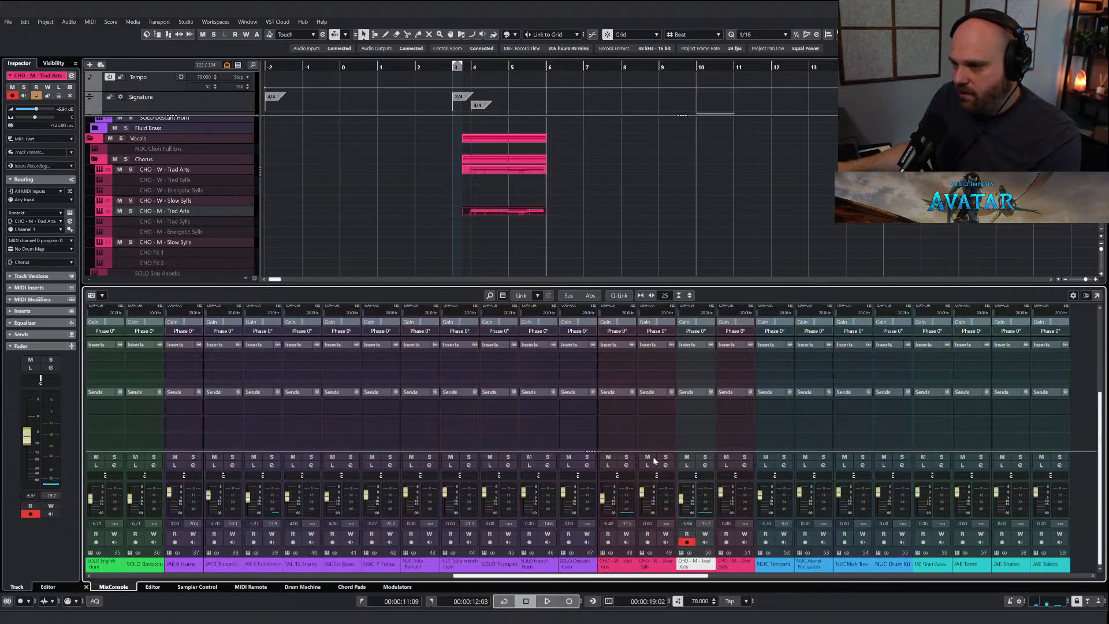
left_click(474, 67)
key("space")
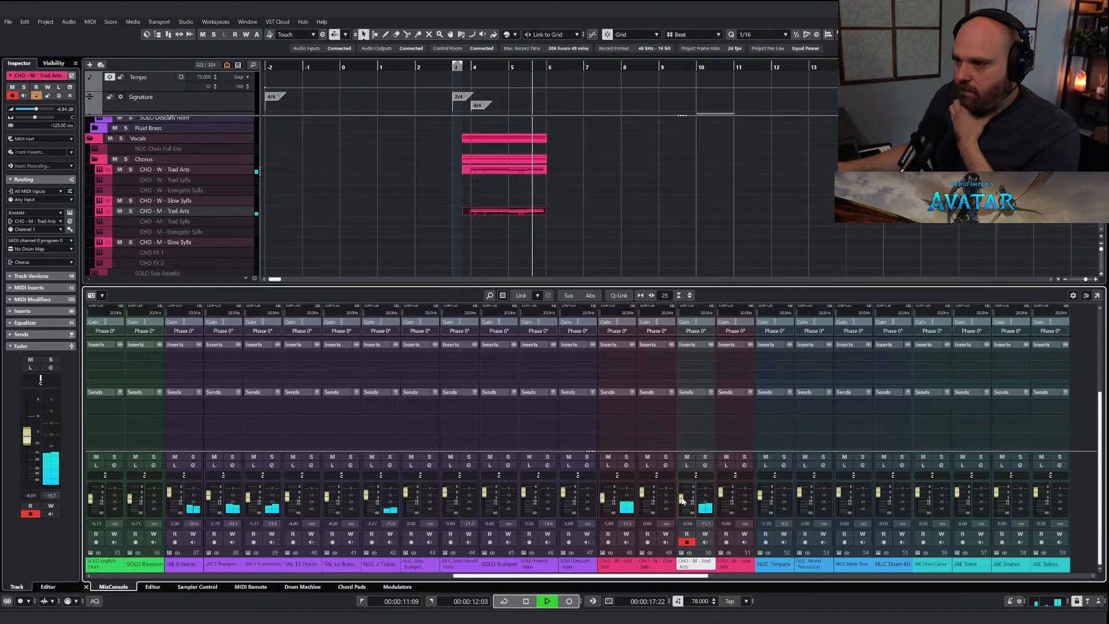
key("space")
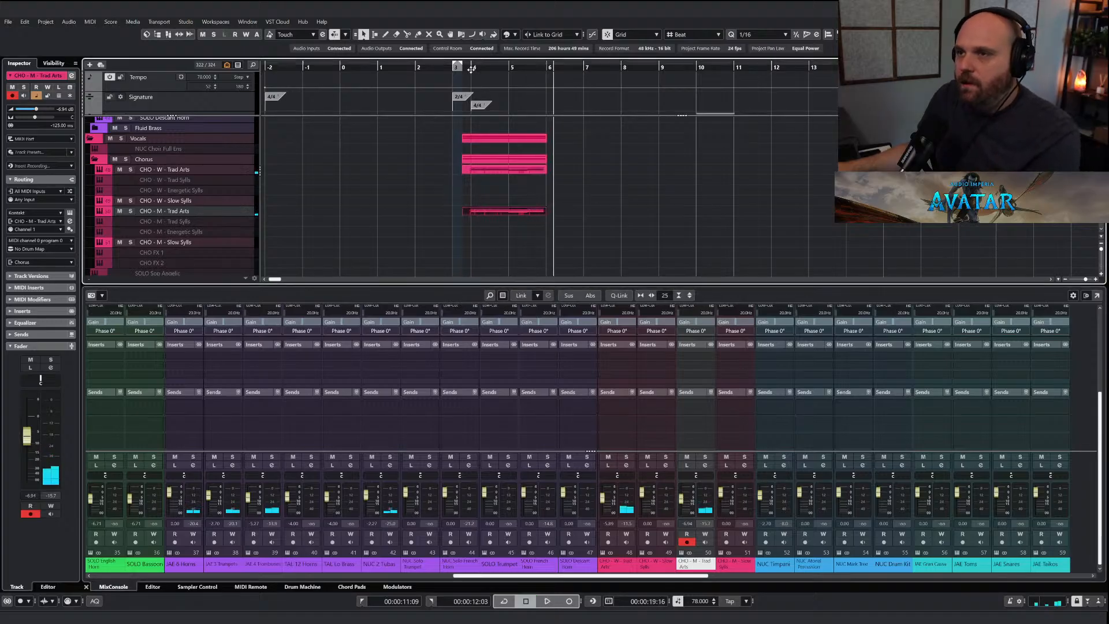
In the Sine Sub Bass part, draw a note across bar 4, a lower one for half of bar 5, and the first pitch again to bar 6.
scroll(471, 182, "down", 10)
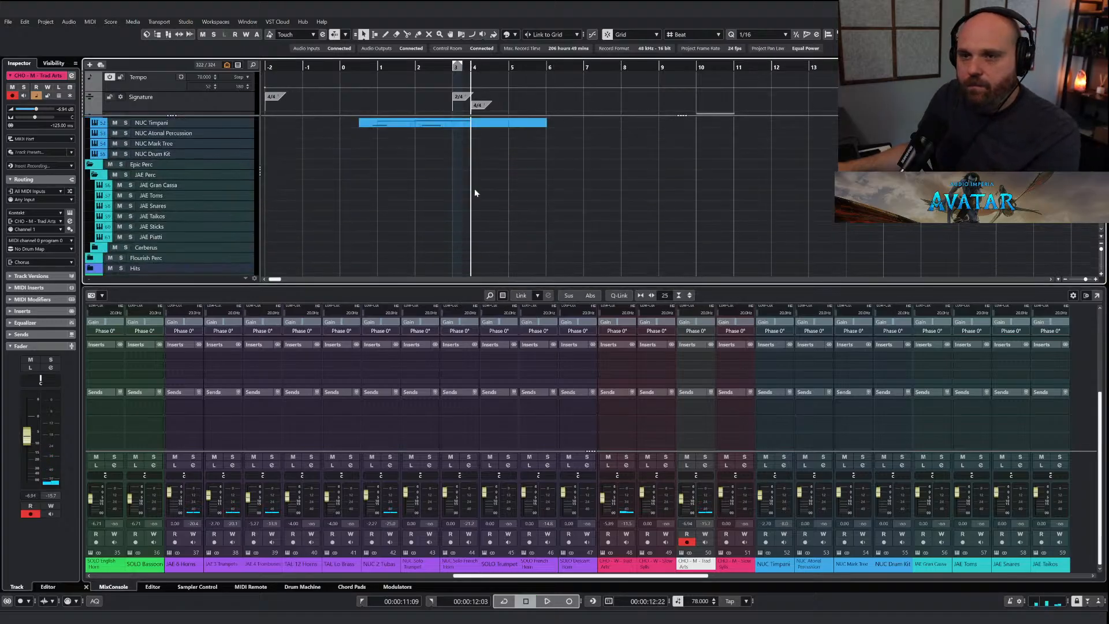
scroll(472, 196, "down", 6)
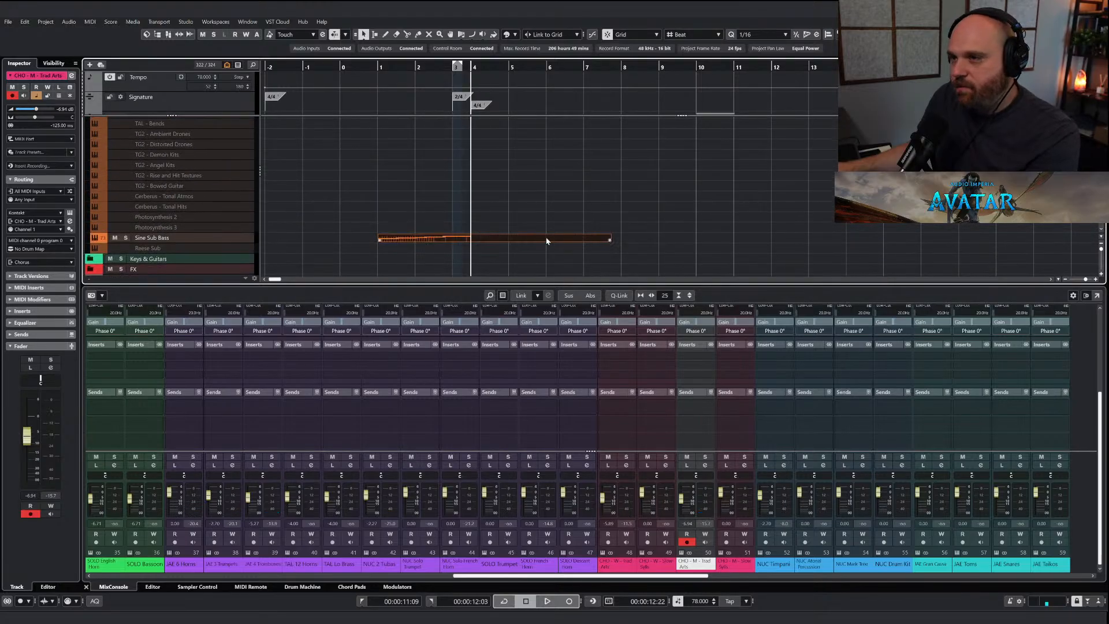
double_click(547, 240)
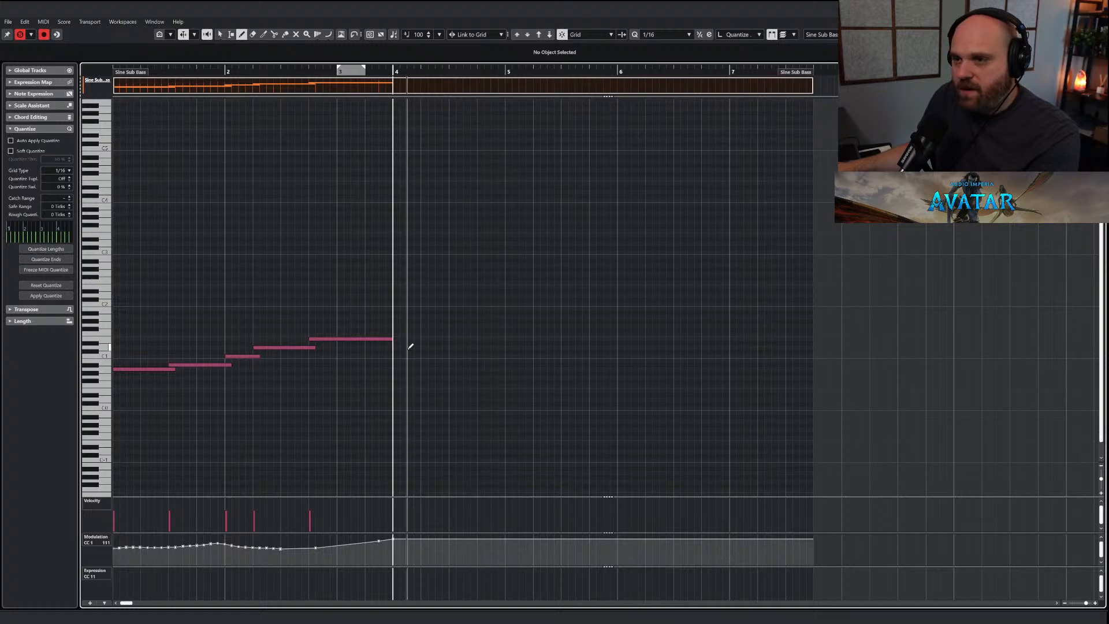
mouse_move(396, 354)
left_mouse_down()
mouse_move(463, 354)
mouse_move(517, 330)
mouse_move(568, 341)
left_mouse_up()
left_click_drag(563, 335, 617, 335)
key("1")
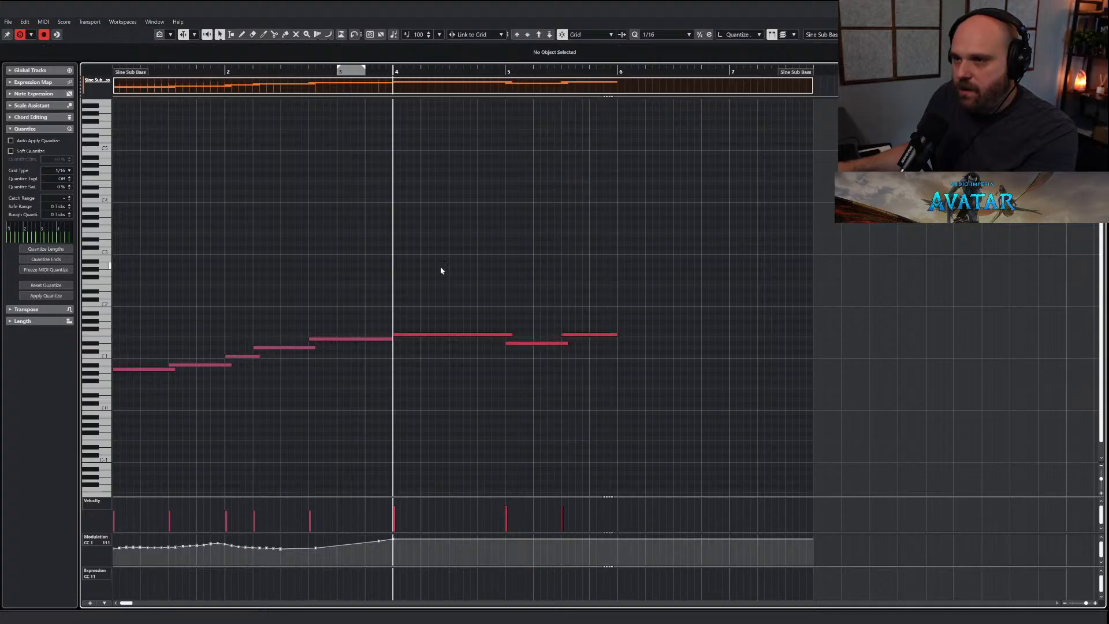
Close the Sine Sub Bass part and play back the arrangement with its extended bass line from just before bar 3.
left_click(393, 339)
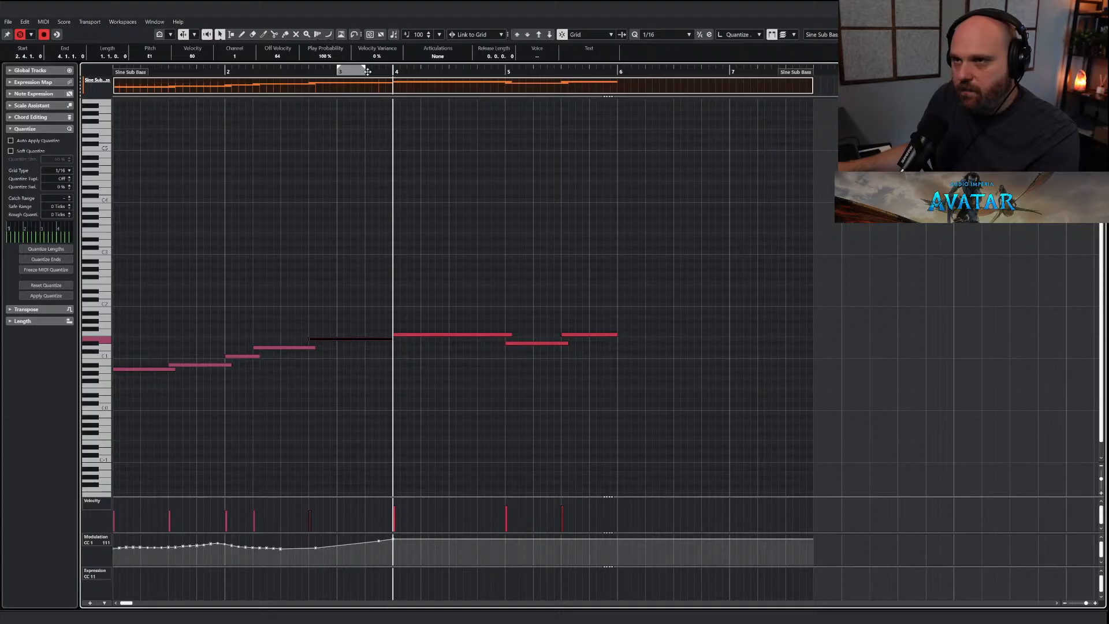
left_click(316, 72)
key("Return")
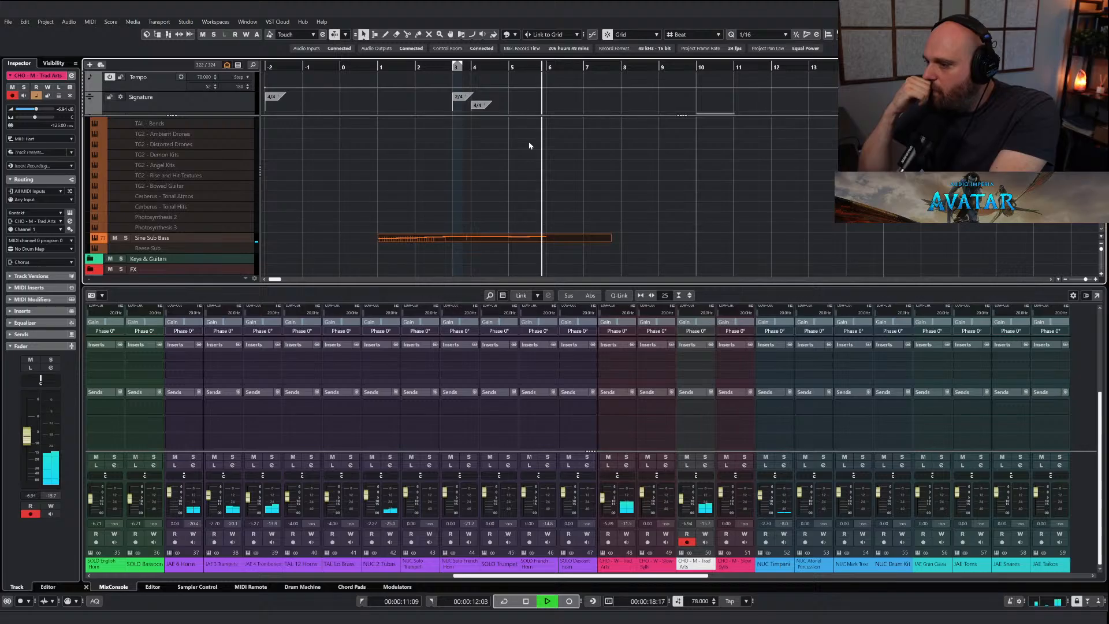
key("space")
Split the JAE 6 Horns part midway through bar 3, just ahead of the phrase leading into bar 4.
scroll(529, 192, "down", 10)
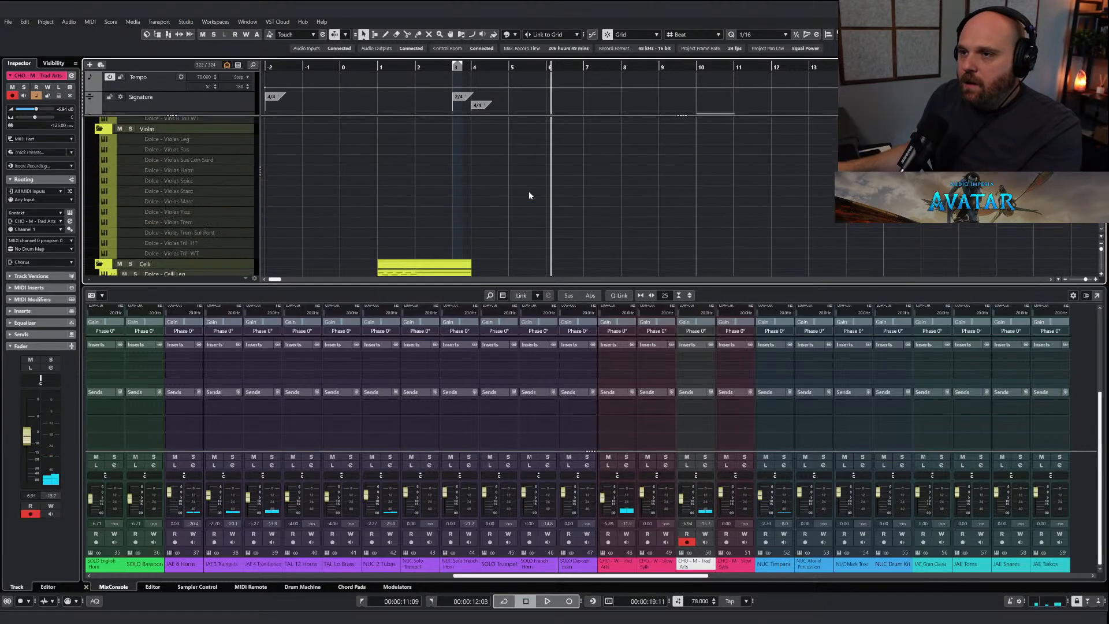
scroll(529, 192, "up", 10)
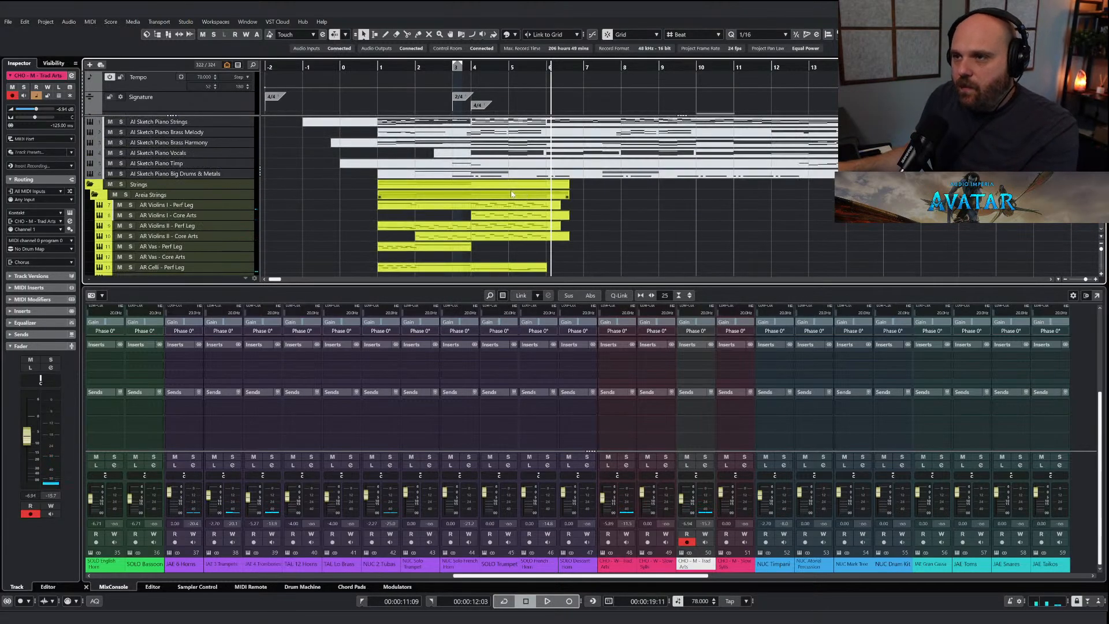
scroll(512, 194, "down", 12)
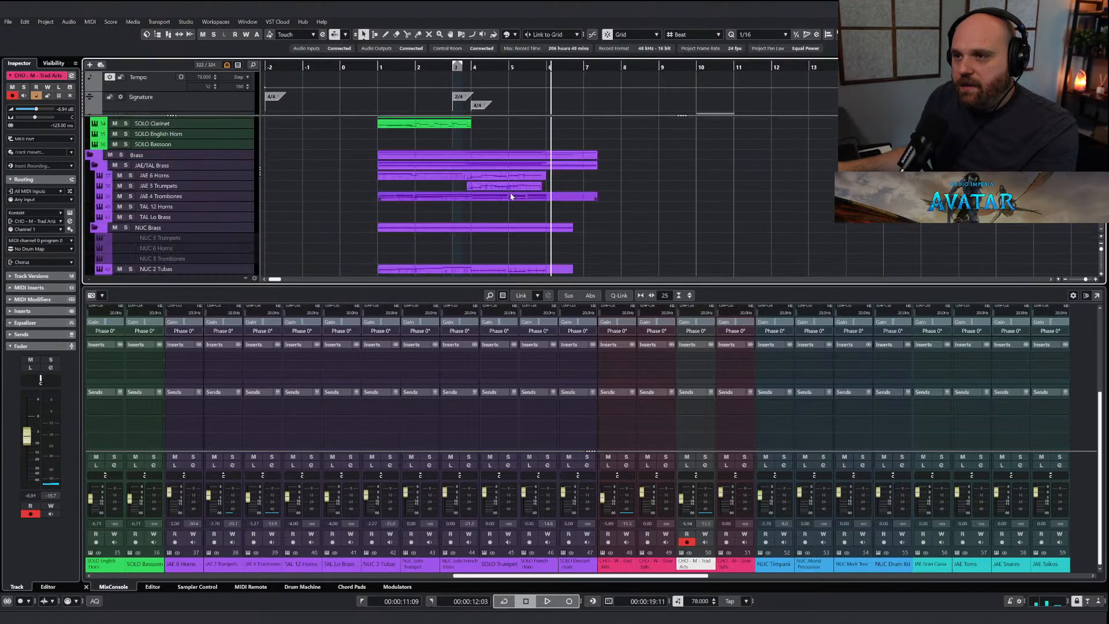
scroll(510, 197, "up", 3)
right_click(582, 240)
key("h")
key("h")
key("h")
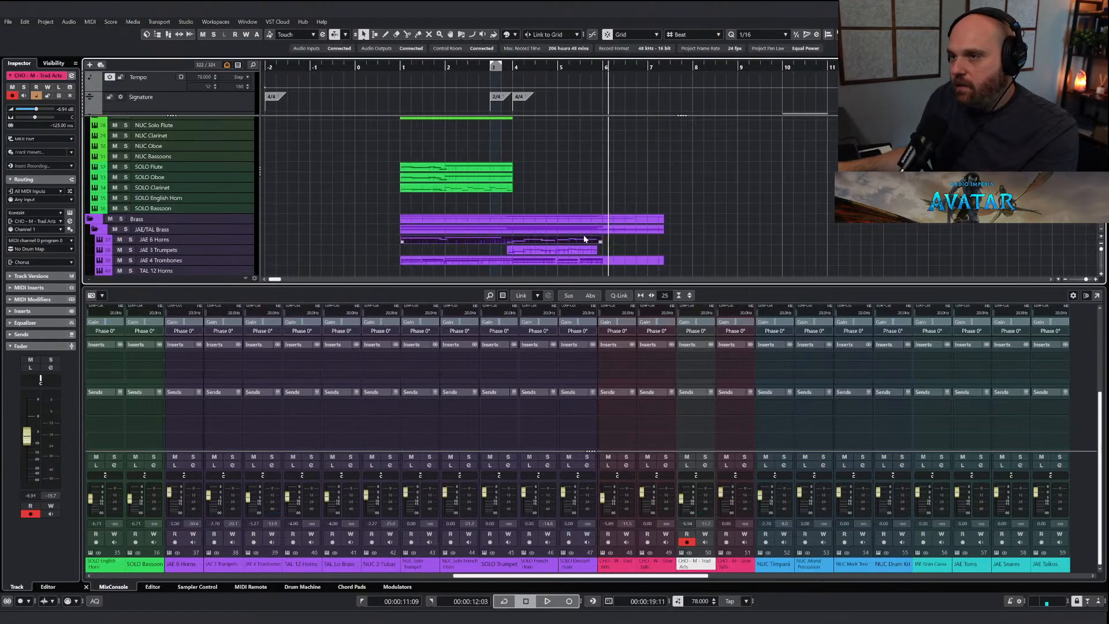
left_click(597, 238)
left_click(627, 237)
key("h")
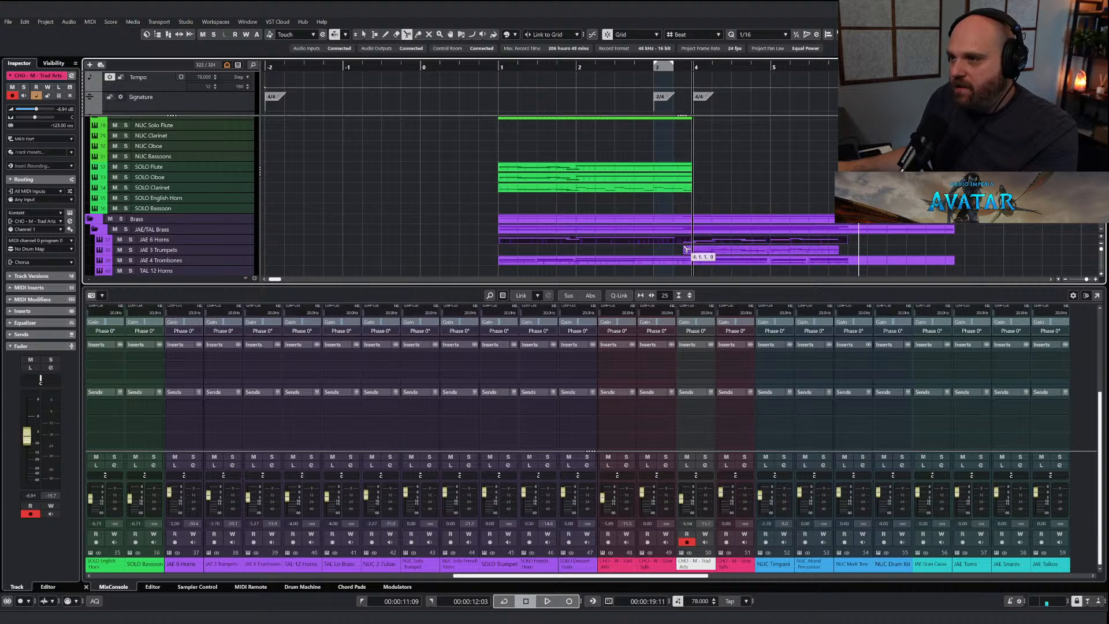
left_click(679, 245)
key("1")
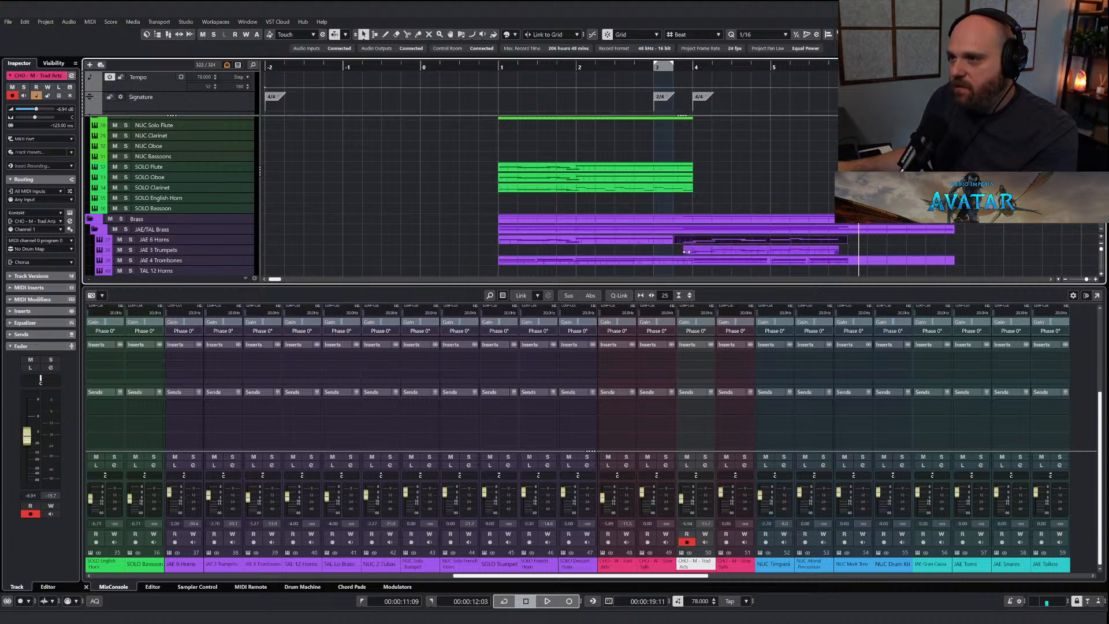
Extend the JAE 3 Trumpets part to bar 6 and copy it with the split-off horns part onto the SOLO Flute and SOLO Oboe tracks.
left_click(834, 253)
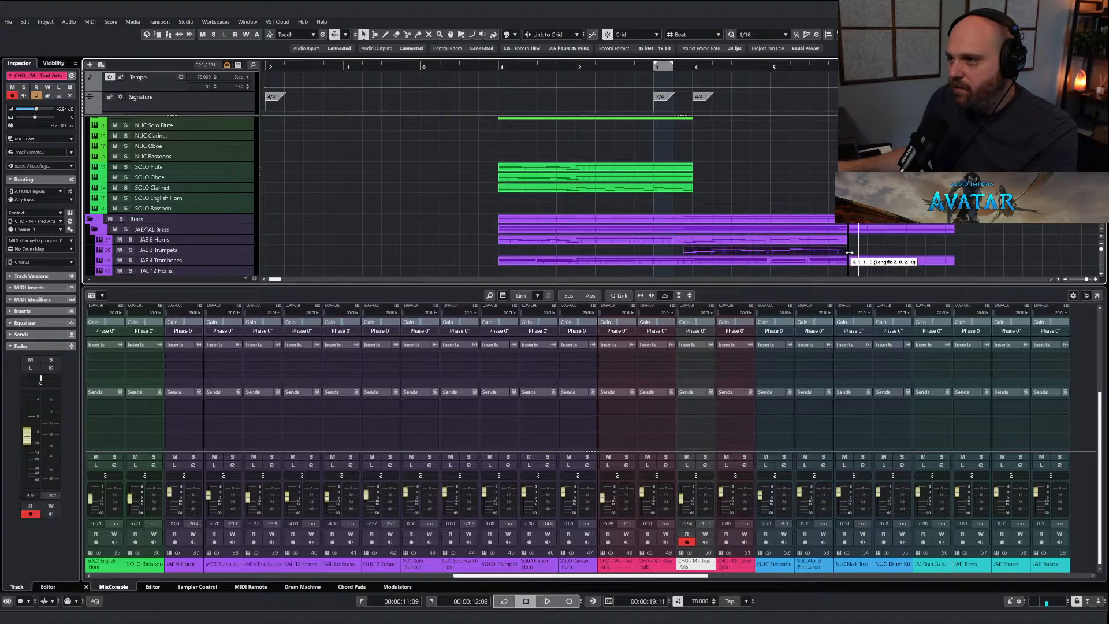
left_click_drag(862, 254, 743, 241)
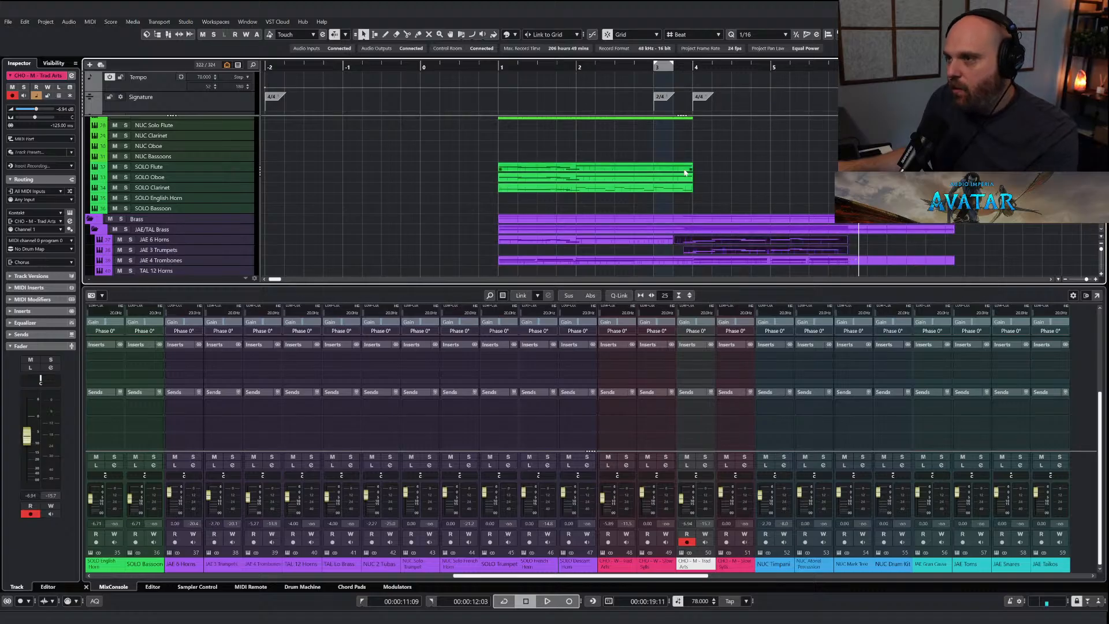
left_click(674, 71)
scroll(510, 199, "up", 3)
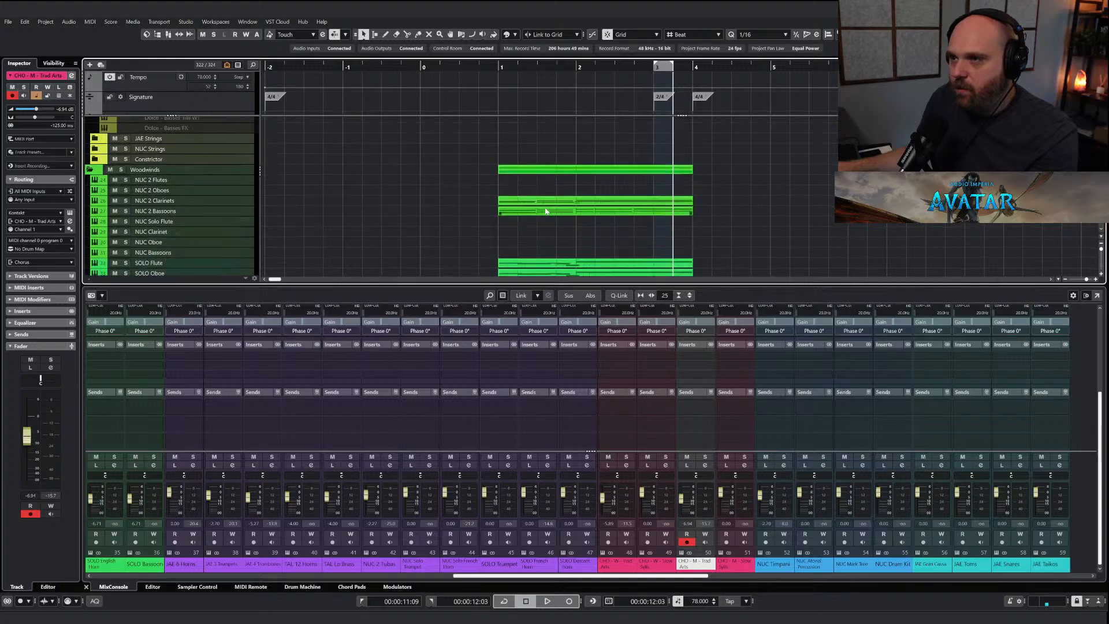
left_click(177, 232)
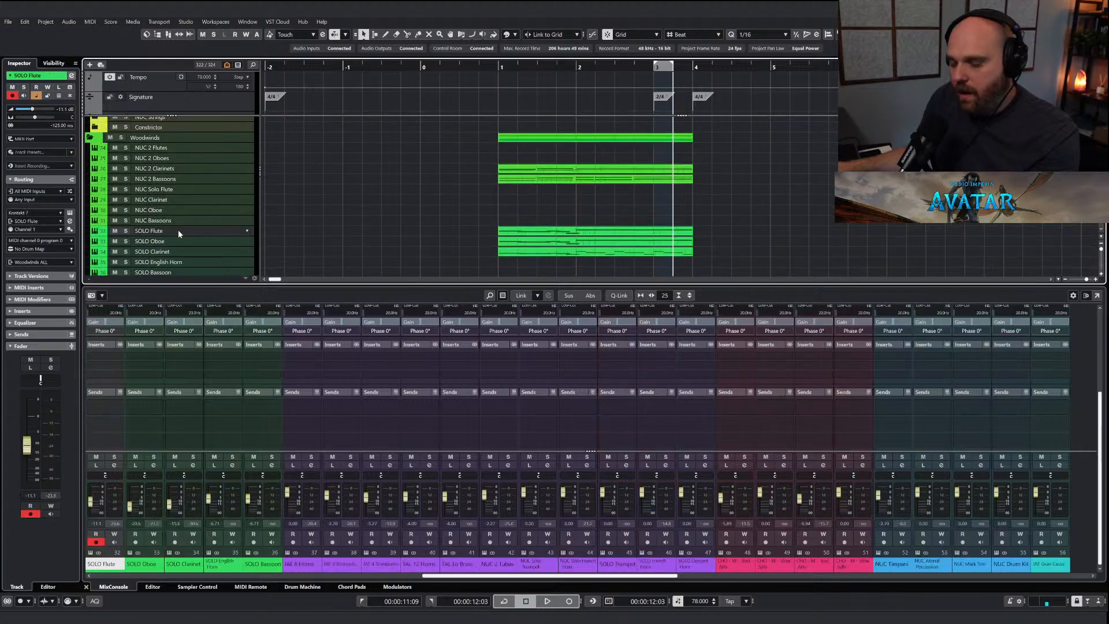
key("ctrl+v")
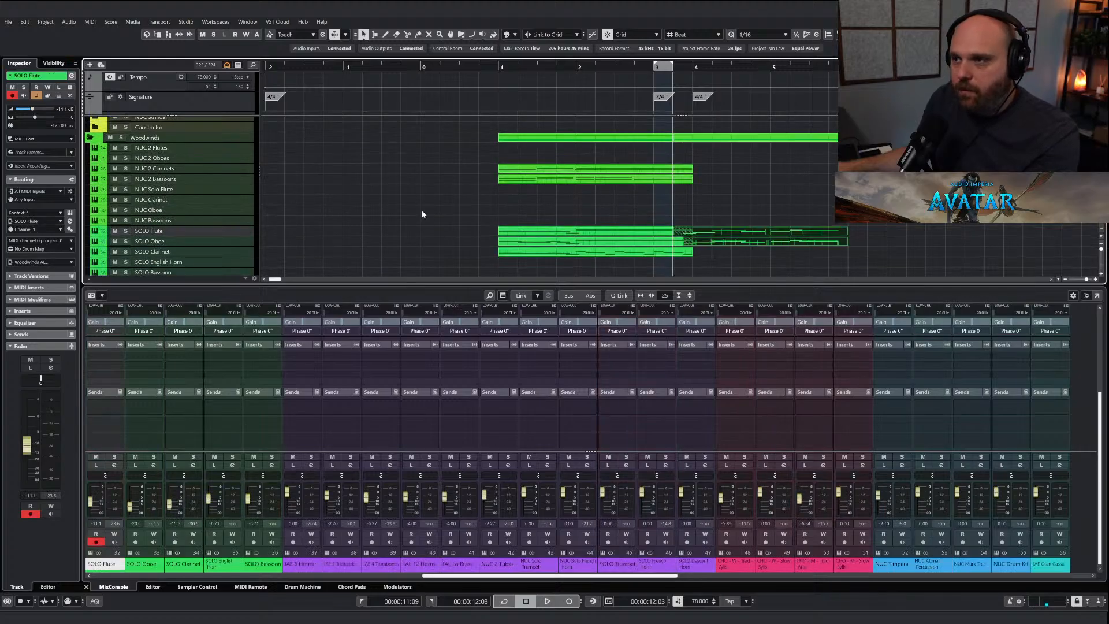
Glue the copied horns part to the existing SOLO Flute part.
right_click(679, 223)
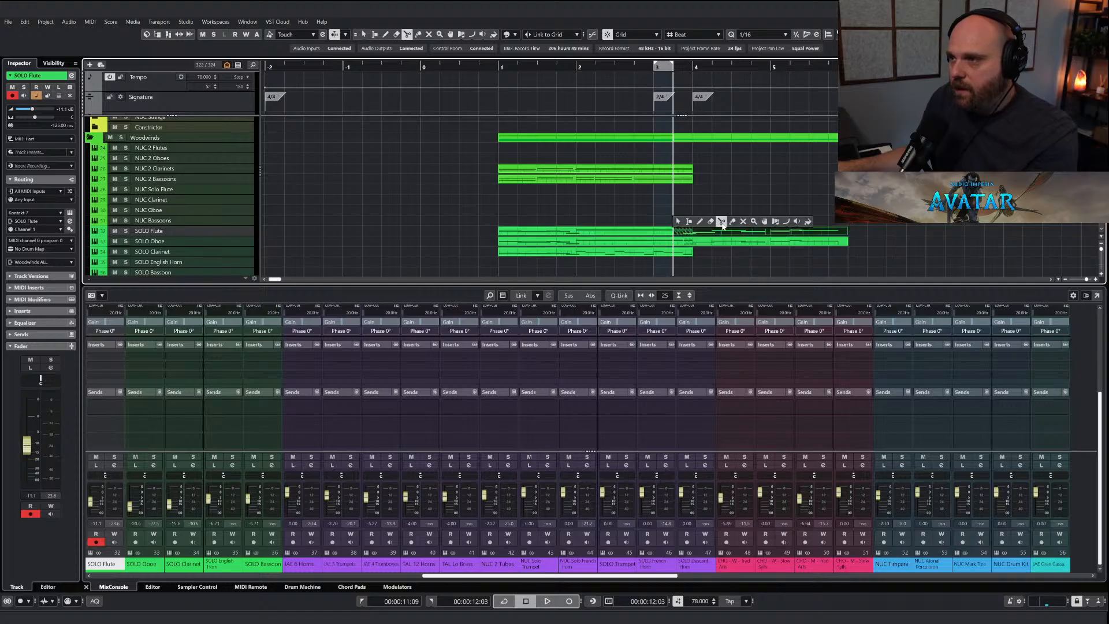
left_click(731, 222)
left_click(667, 231)
right_click(677, 230)
left_click(678, 230)
left_click(674, 232)
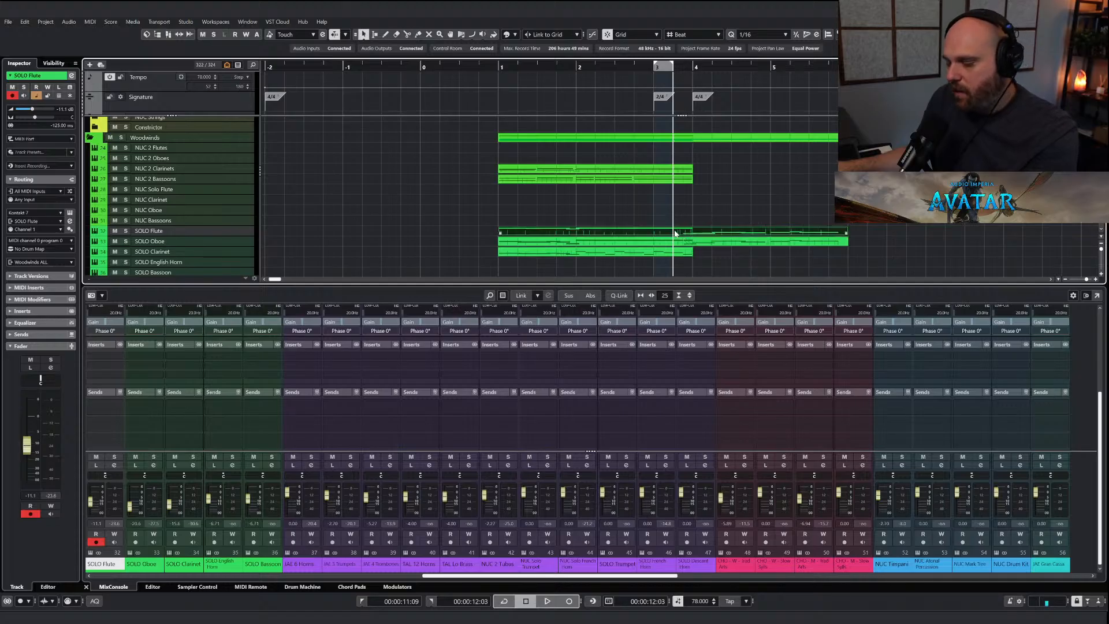
In the SOLO Flute part, raise the copied phrase around bars 4 and 5 by three octaves and bring it back down one octave.
double_click(675, 231)
left_click_drag(351, 271, 697, 353)
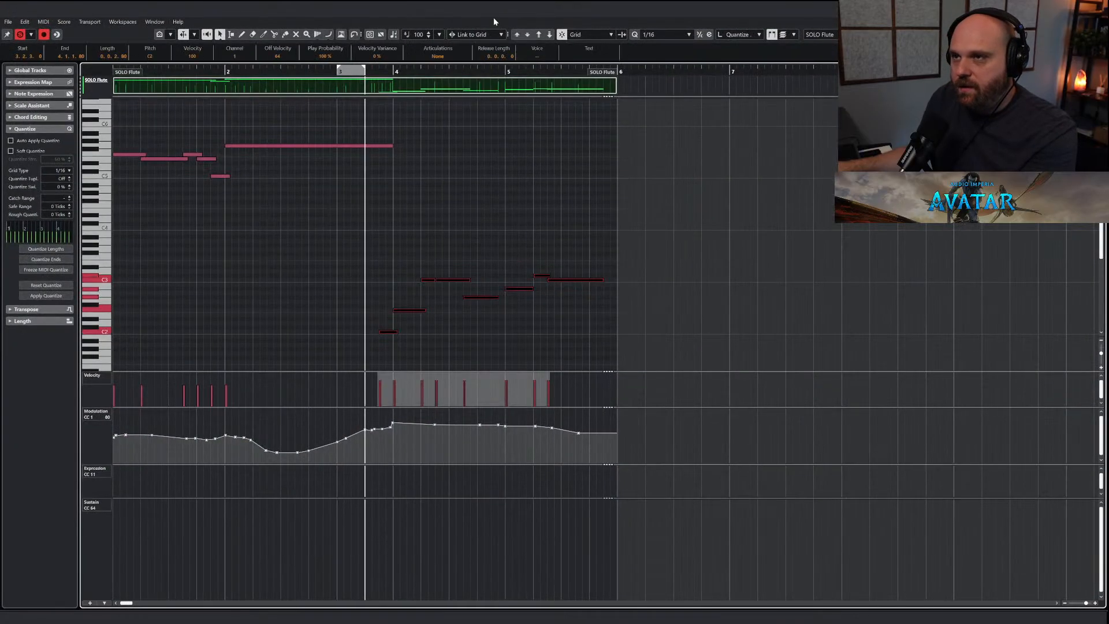
left_click(537, 35)
left_click(538, 35)
left_click(538, 34)
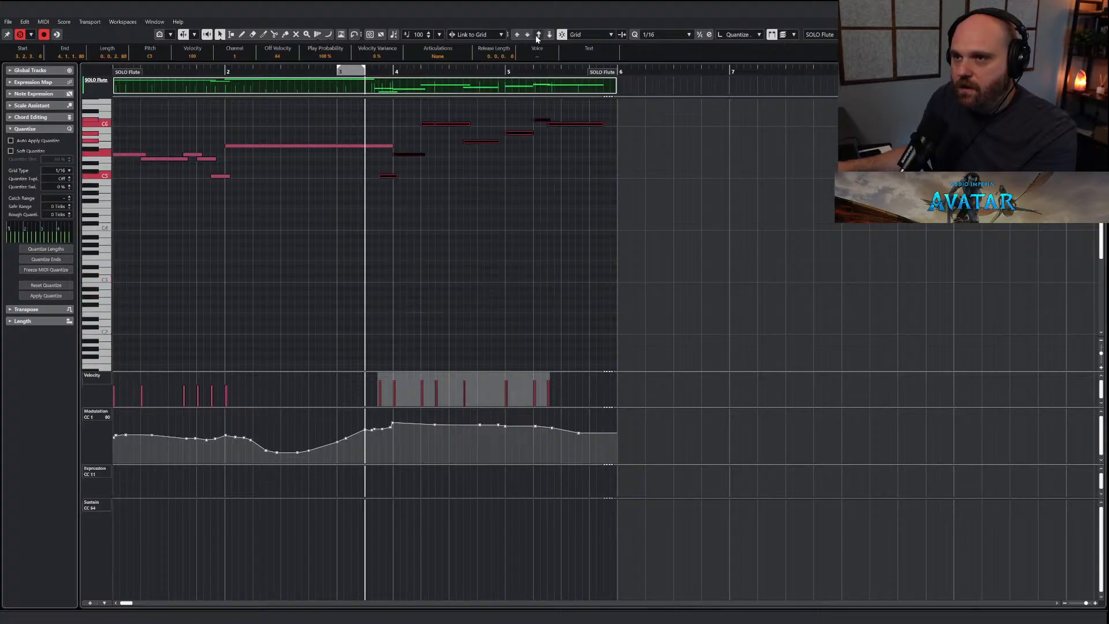
left_click(390, 179)
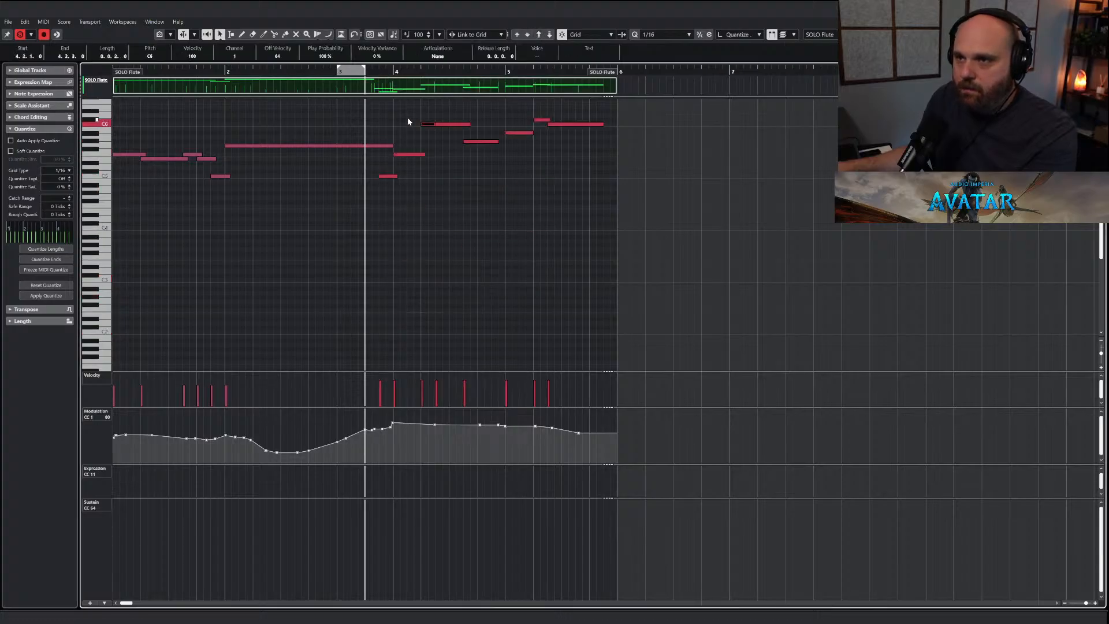
left_click_drag(407, 121, 627, 219)
left_click(549, 34)
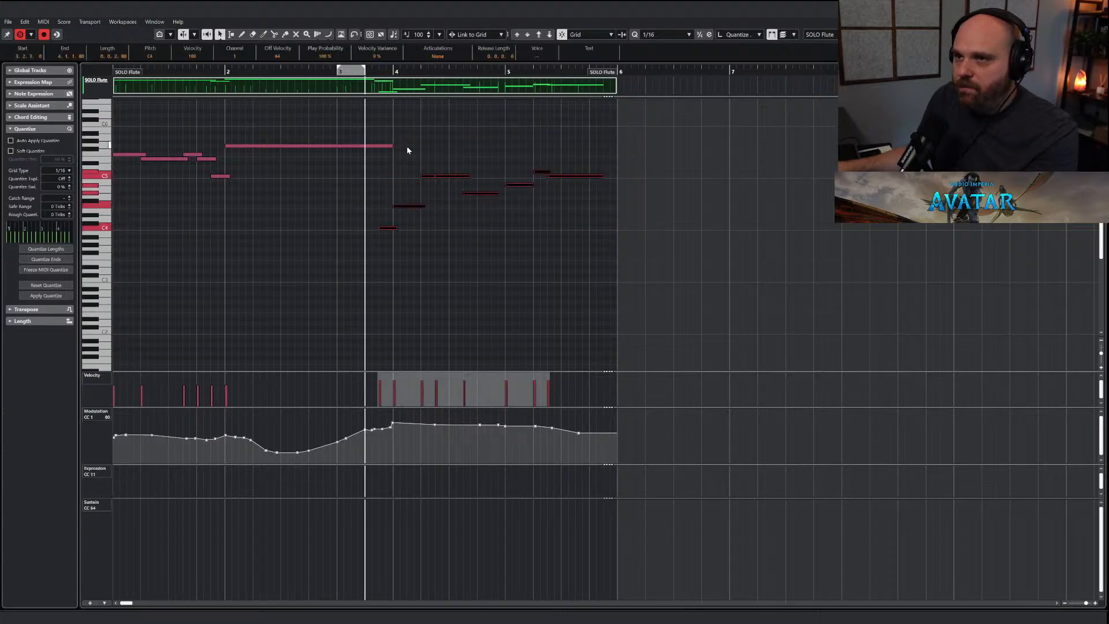
Shorten the flute's long note from bar 2 to end at beat 2 of bar 3, and play back the soloed Woodwinds.
left_click(409, 149)
left_click_drag(392, 145, 361, 150)
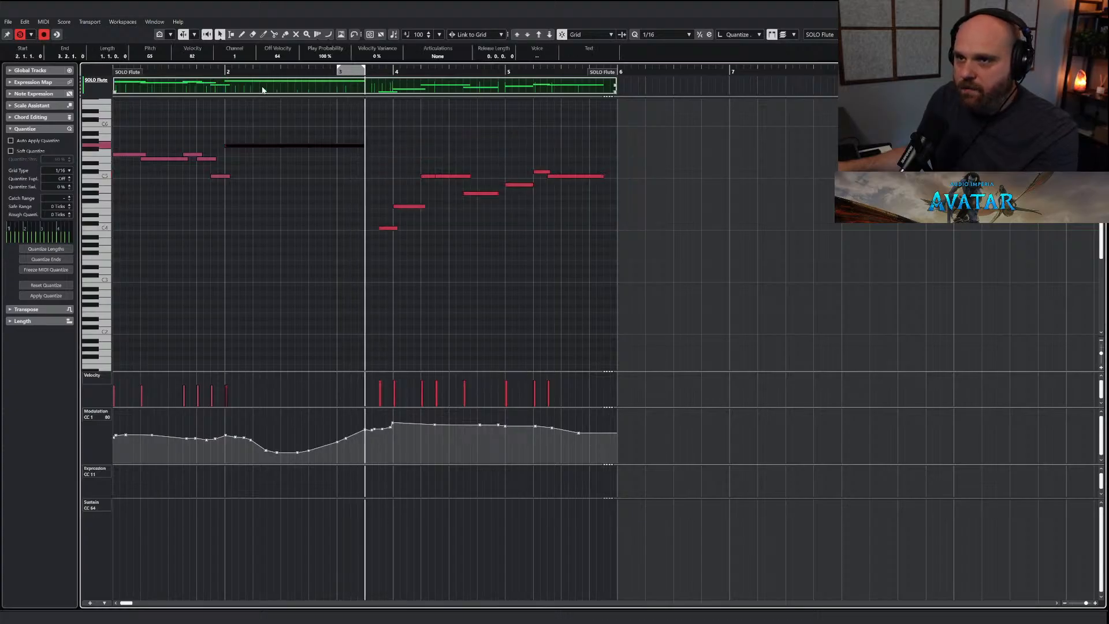
left_click_drag(230, 73, 211, 73)
key("Return")
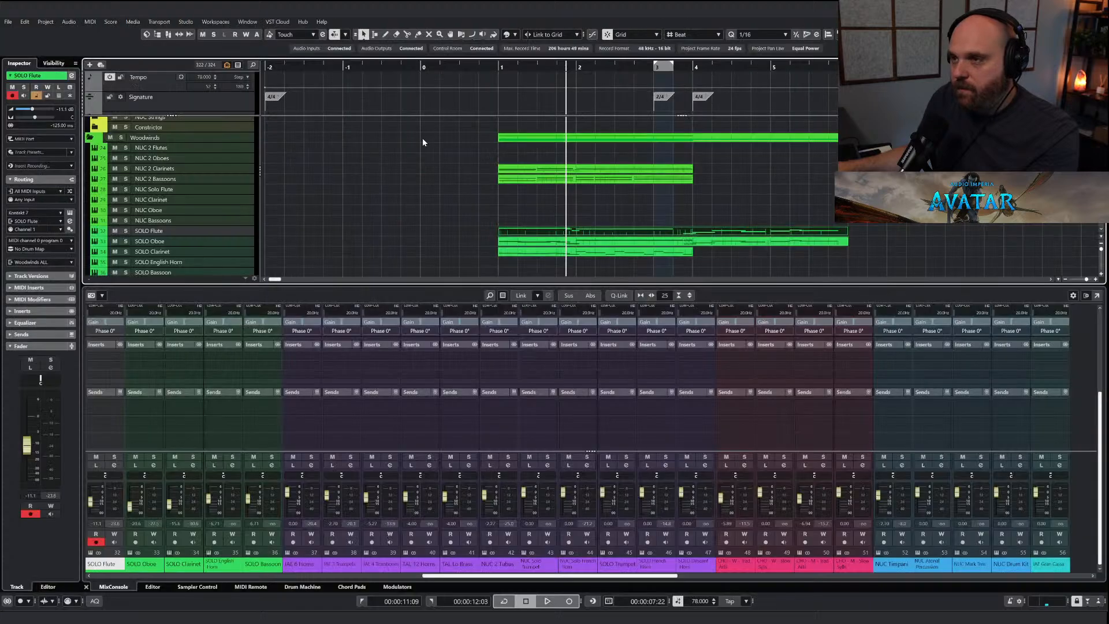
left_click(123, 139)
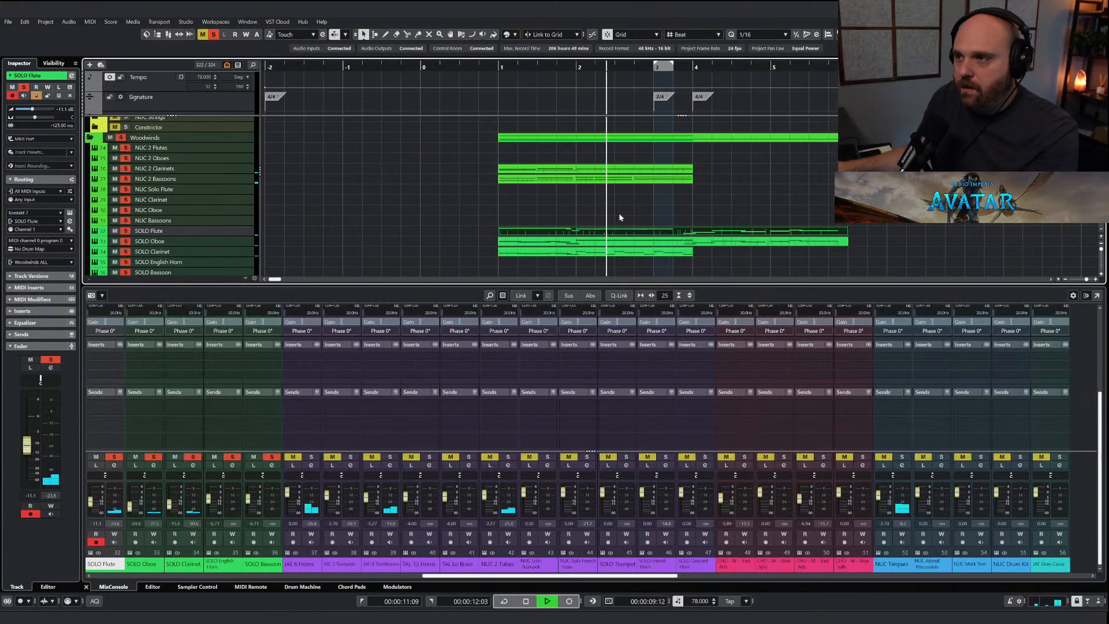
Glue the copied trumpets part to the existing SOLO Oboe part.
right_click(733, 248)
left_click(756, 246)
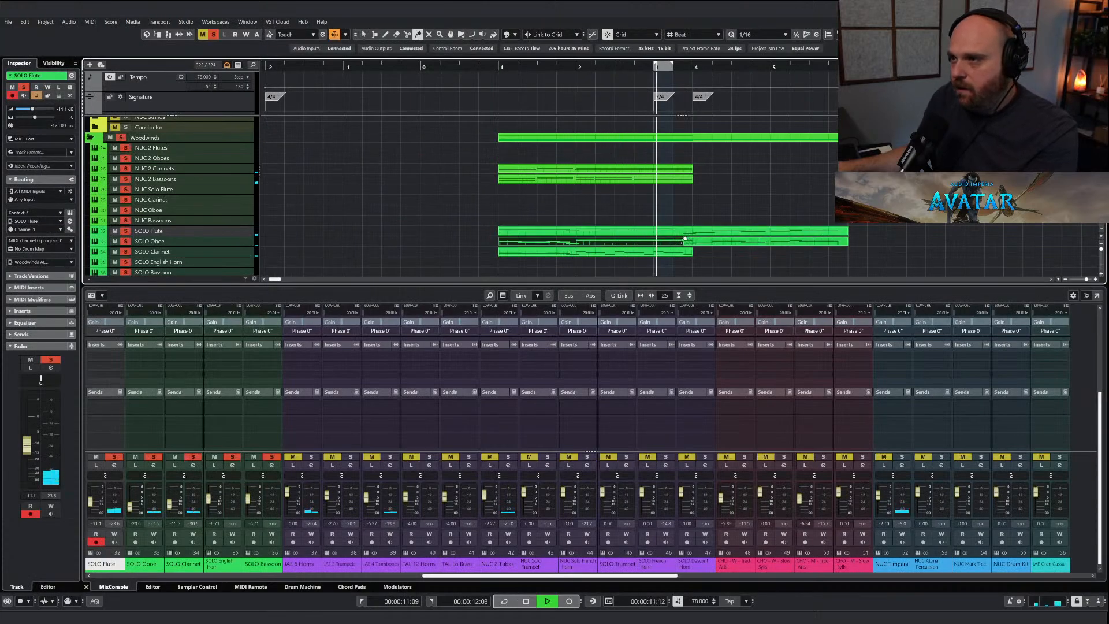
left_click(678, 243)
right_click(678, 244)
left_click(680, 245)
left_click(680, 245)
In the SOLO Oboe part, shorten the long note to end ahead of the copied phrase and raise that phrase one octave.
double_click(657, 242)
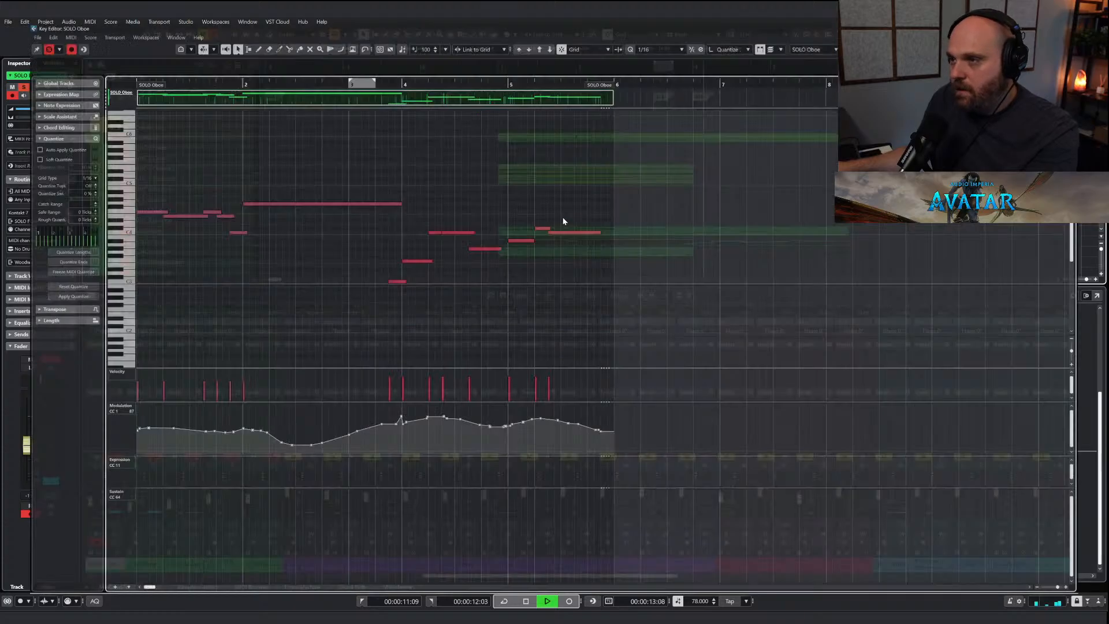
left_click(548, 198)
key("space")
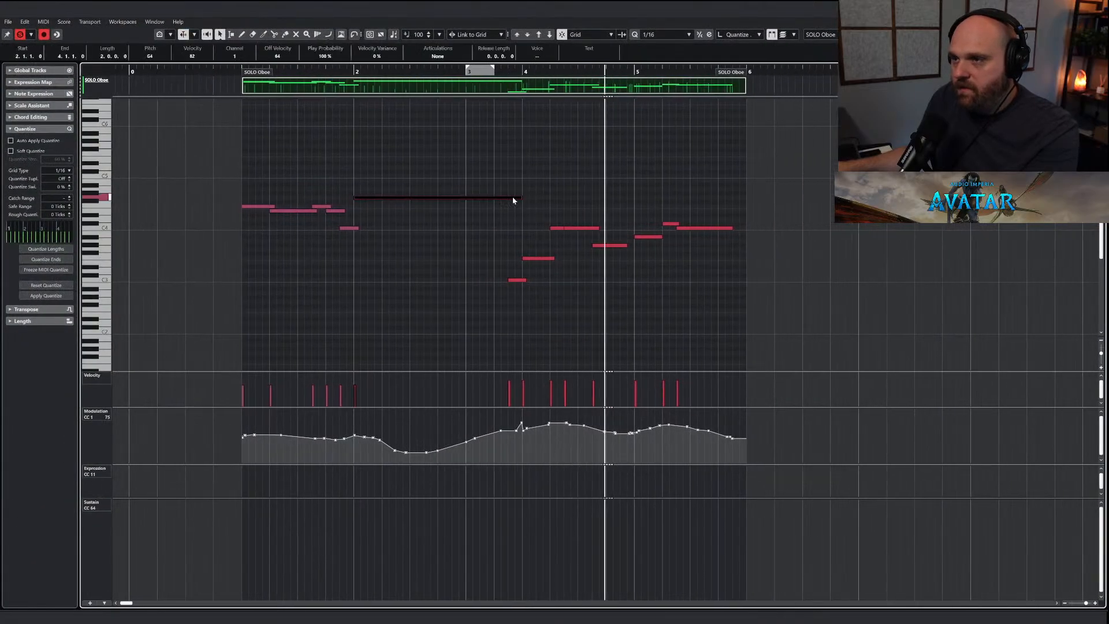
left_click_drag(520, 197, 809, 335)
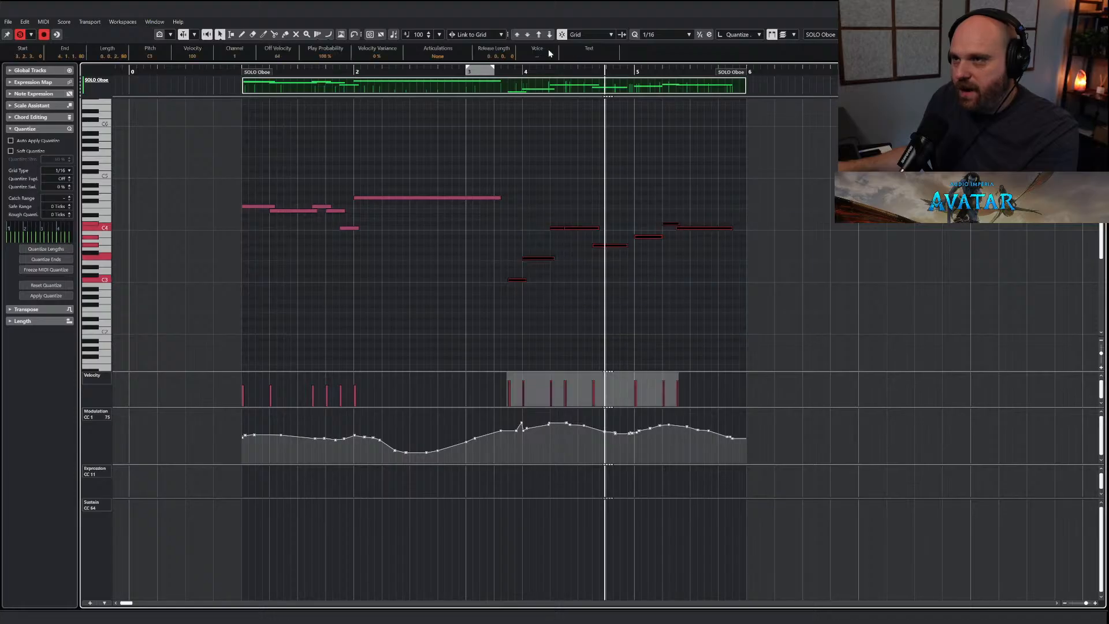
left_click(538, 34)
left_click(488, 79)
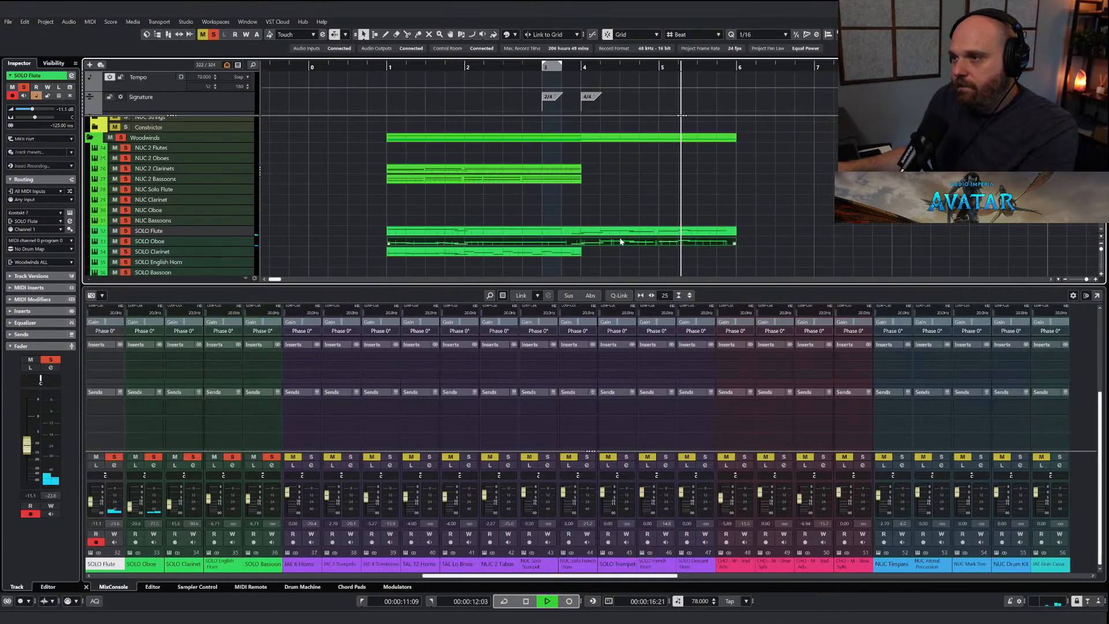
Open the SOLO Flute and SOLO Oboe parts together to compare their notes, and close the editor.
left_click_drag(755, 261, 594, 225)
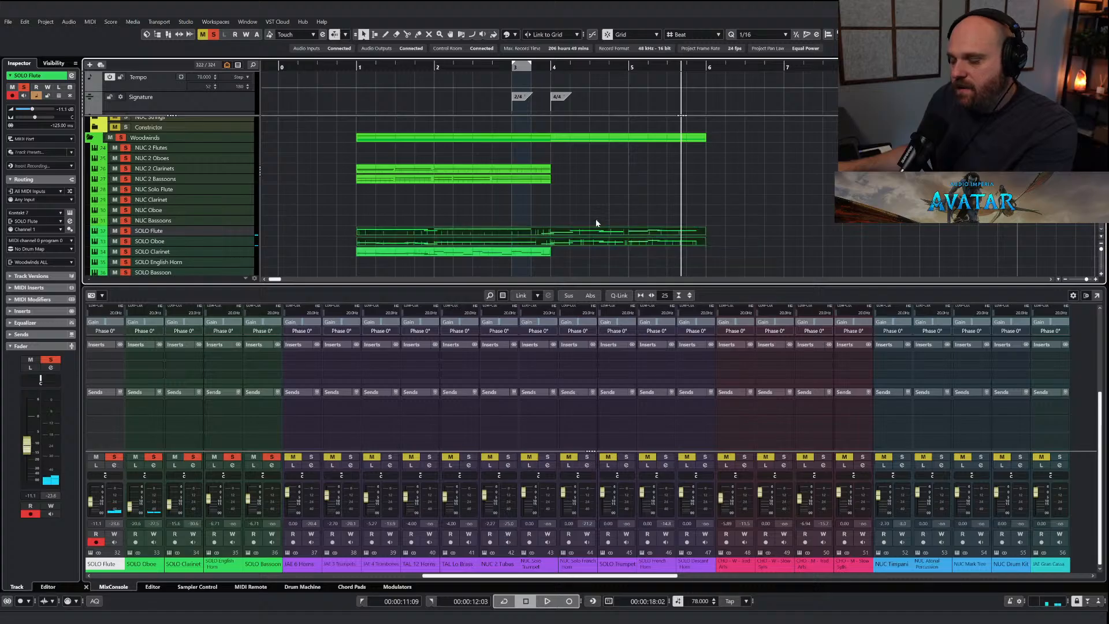
double_click(595, 230)
mouse_move(534, 192)
left_mouse_down()
mouse_move(521, 185)
mouse_move(538, 187)
left_mouse_up()
left_click(523, 210)
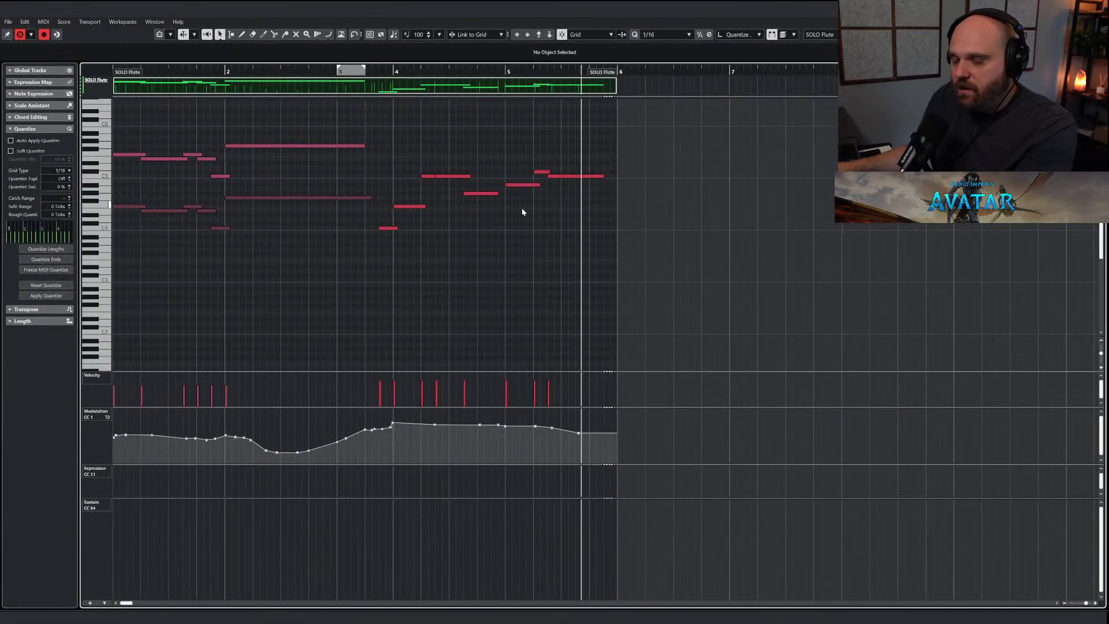
key("Return")
left_click(569, 197)
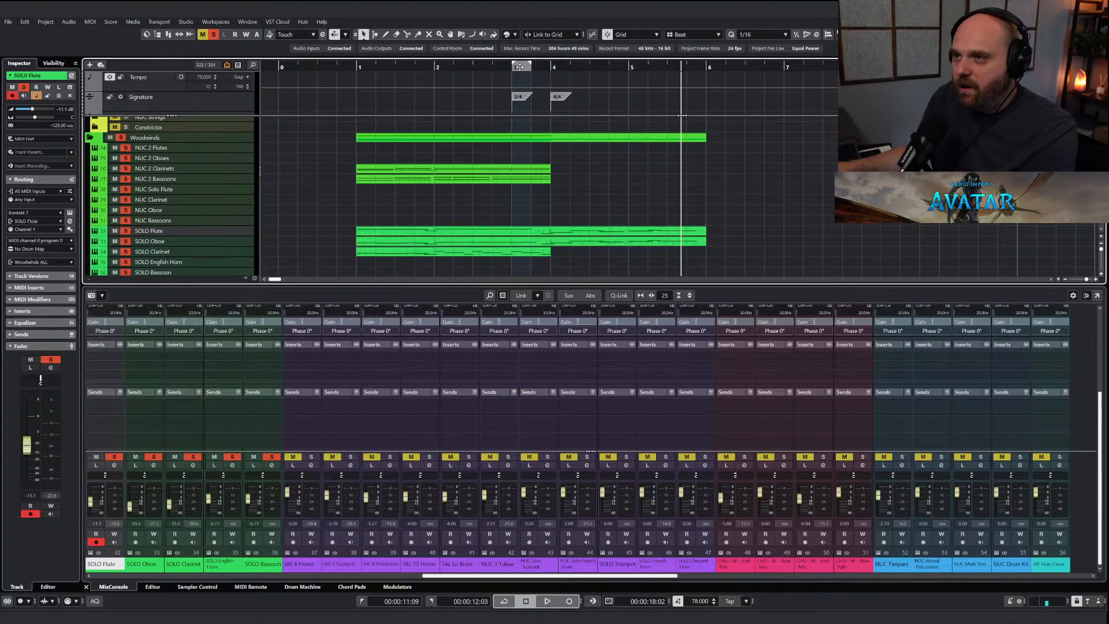
Clear all solos and play back the full arrangement with the extended flute and oboe up to bar 6.
left_click(214, 36)
key("space")
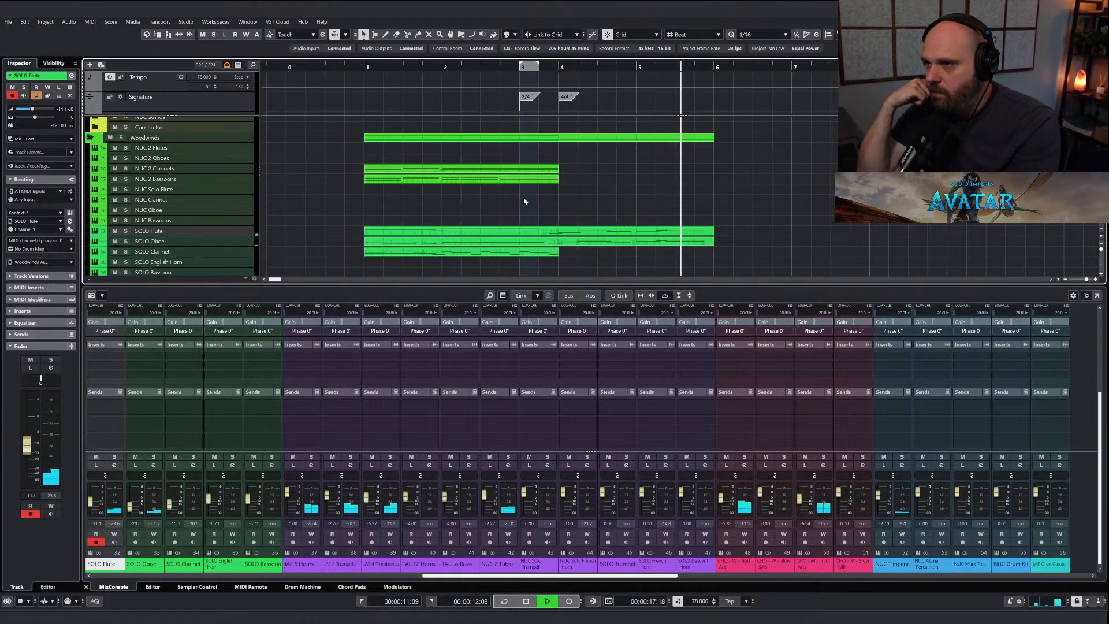
key("space")
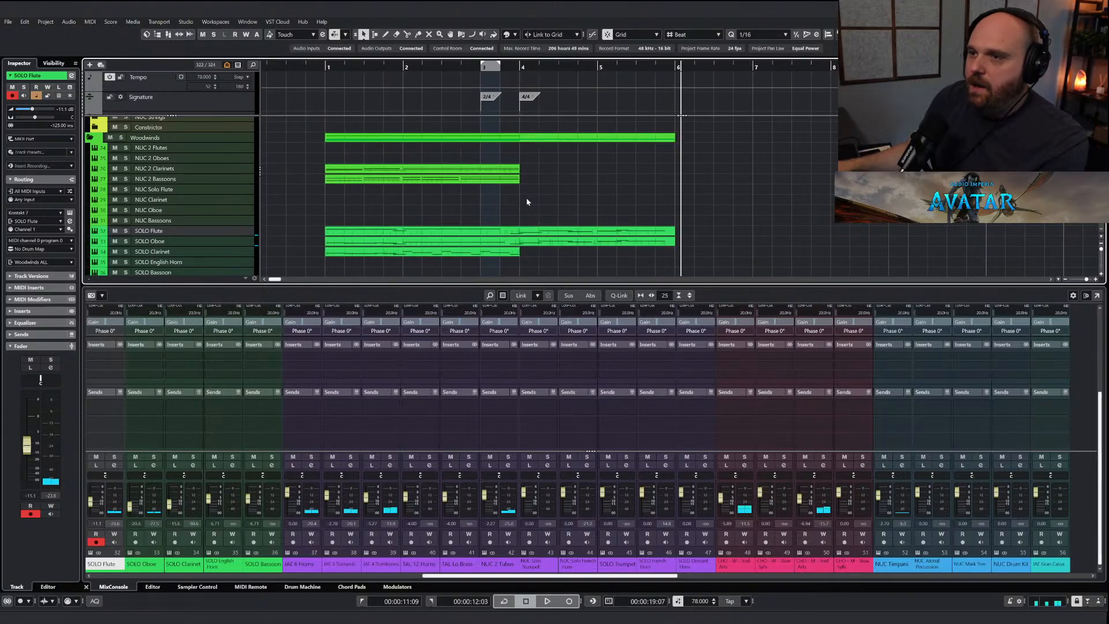
Copy the notes from bar 4 onward in the AR Violins I - Perf Leg part and place the playhead at bar 4.
scroll(522, 198, "down", 10)
scroll(520, 195, "up", 12)
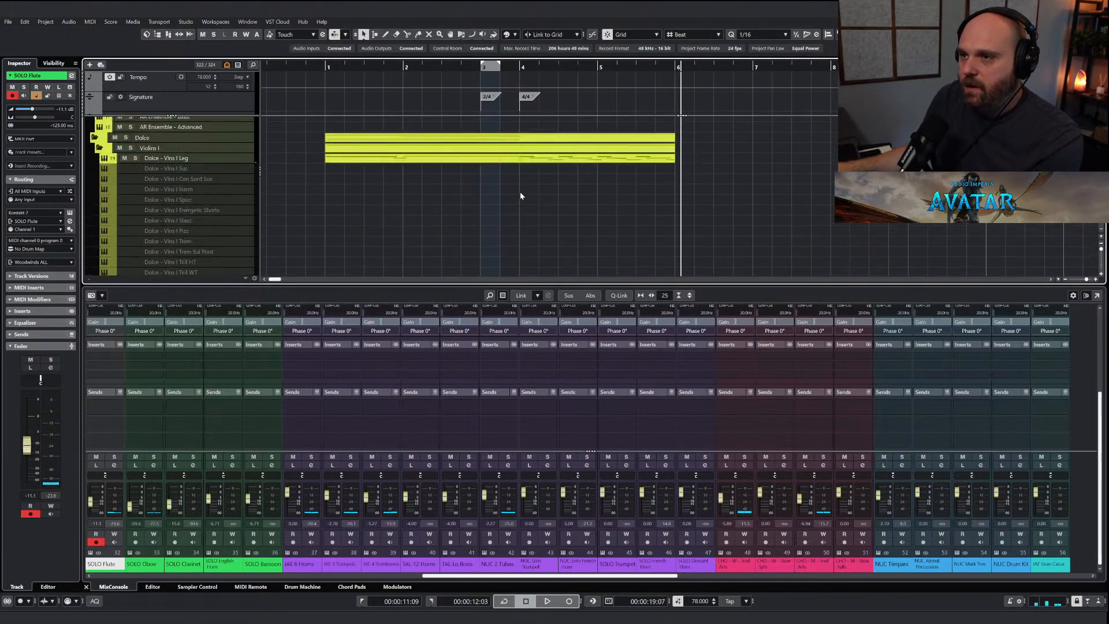
left_click(550, 176)
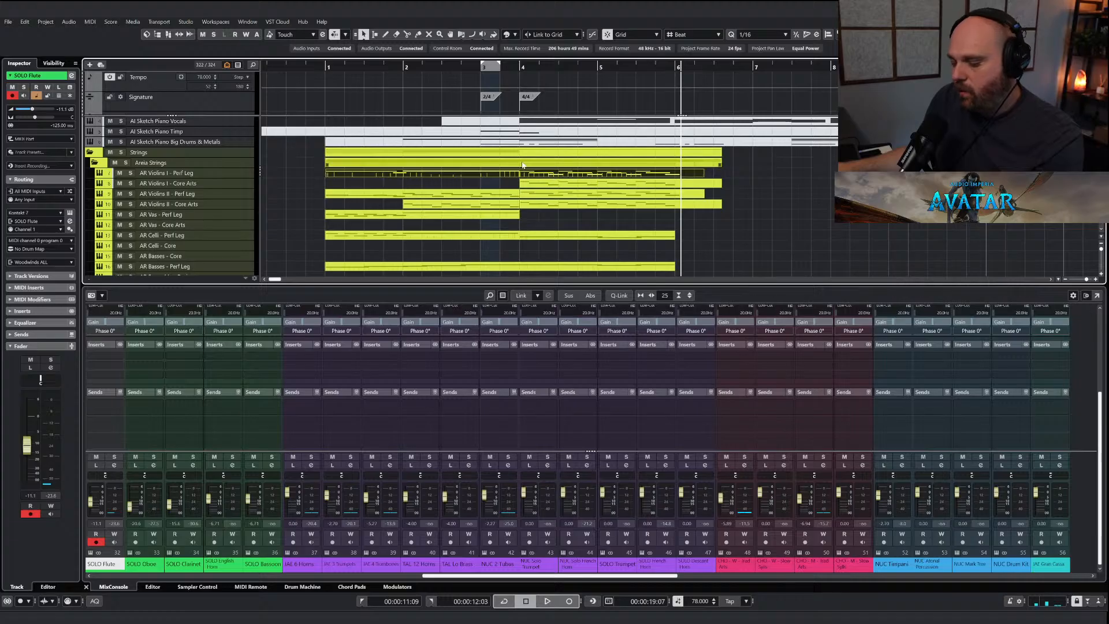
key("Return")
left_click_drag(413, 207, 658, 329)
left_click(394, 70)
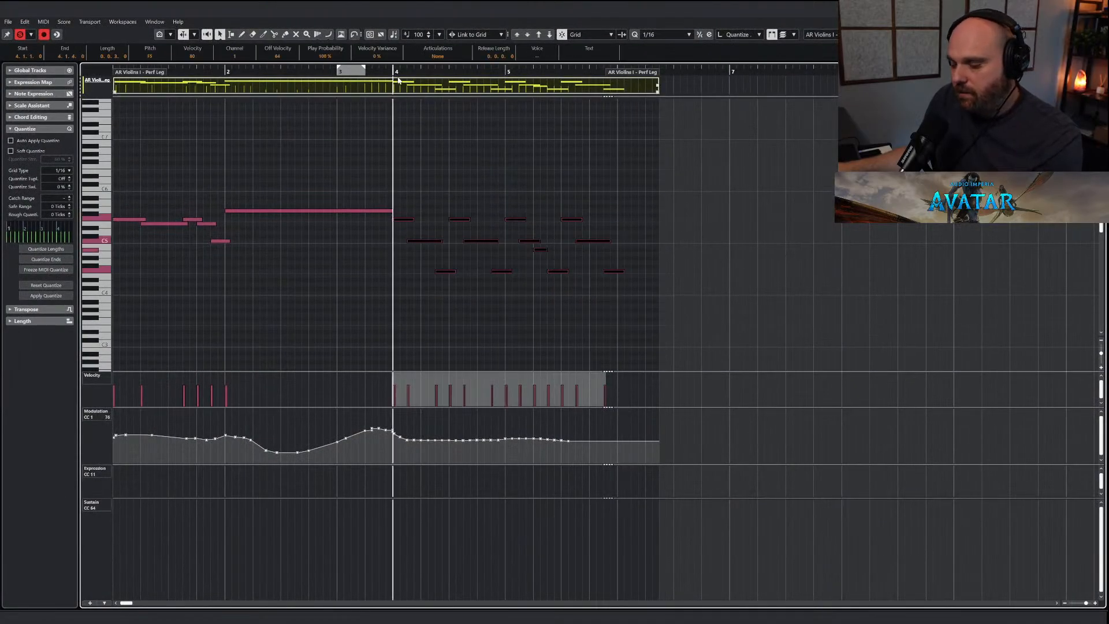
Paste the copied violin notes into the SOLO Clarinet part starting at bar 4.
key("Return")
scroll(471, 206, "down", 10)
scroll(578, 211, "down", 10)
scroll(624, 243, "up", 4)
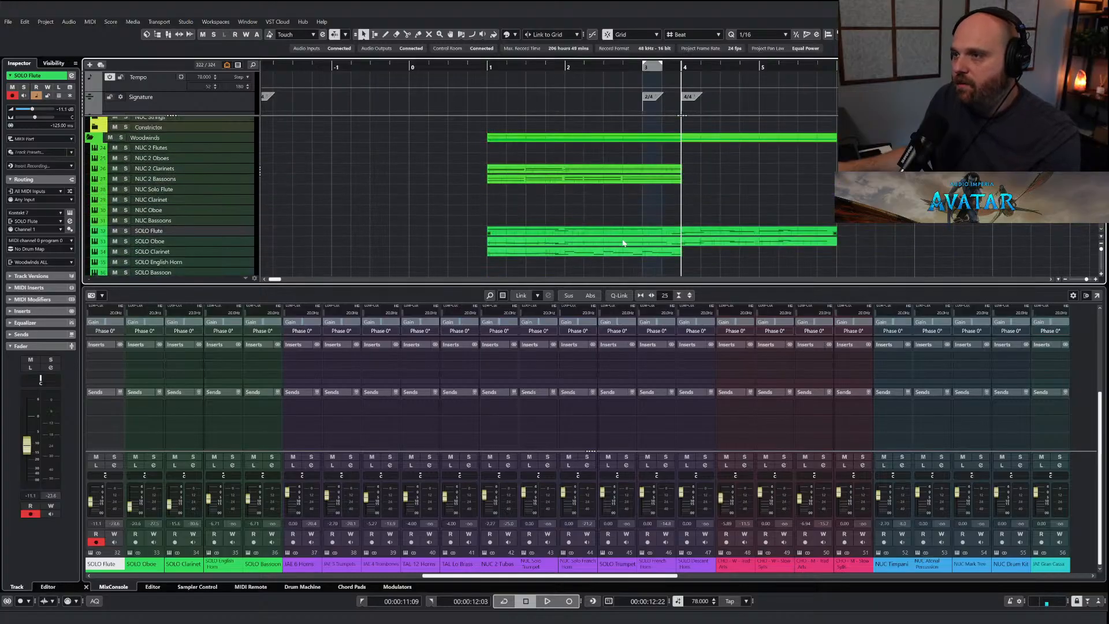
key("Return")
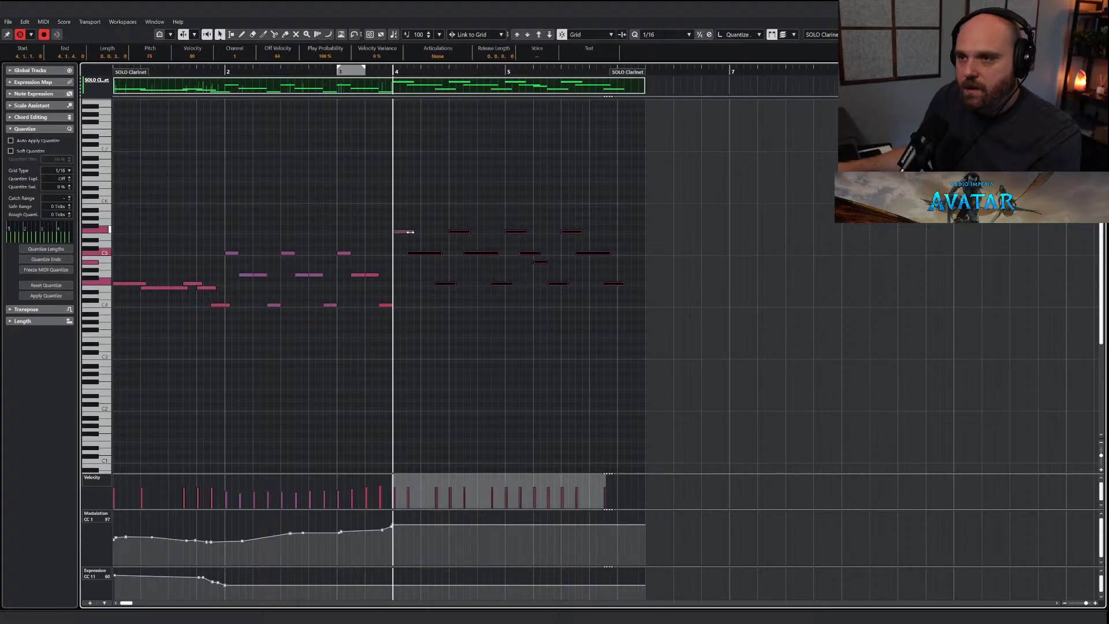
Transpose the notes pasted from bar 4 onward in the SOLO Clarinet part down one octave and play them back.
left_click(404, 224)
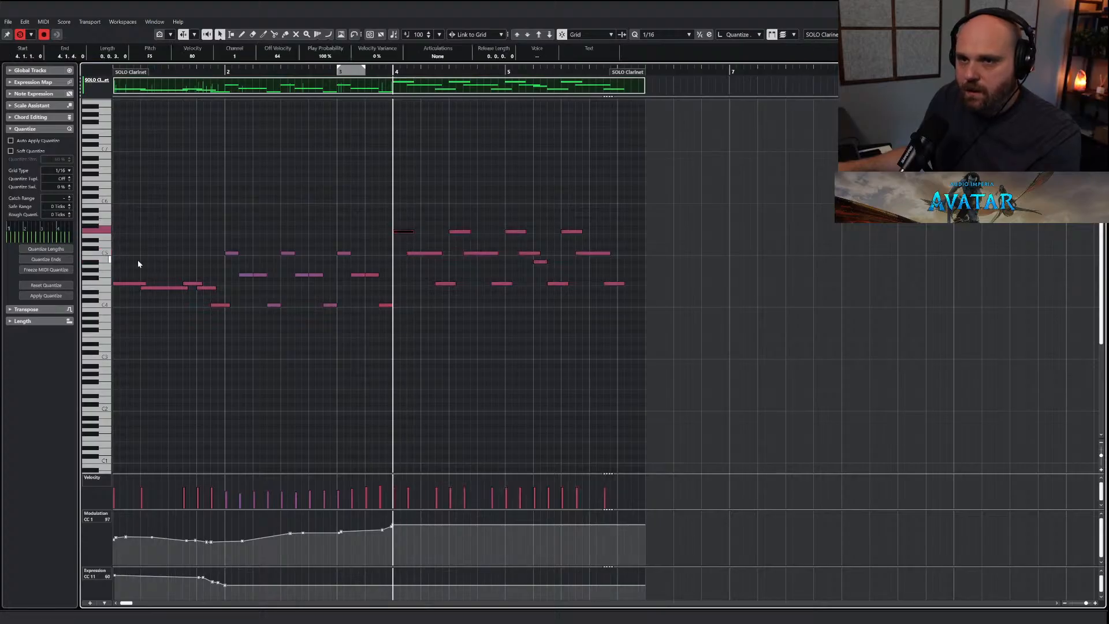
left_click_drag(416, 220, 718, 336)
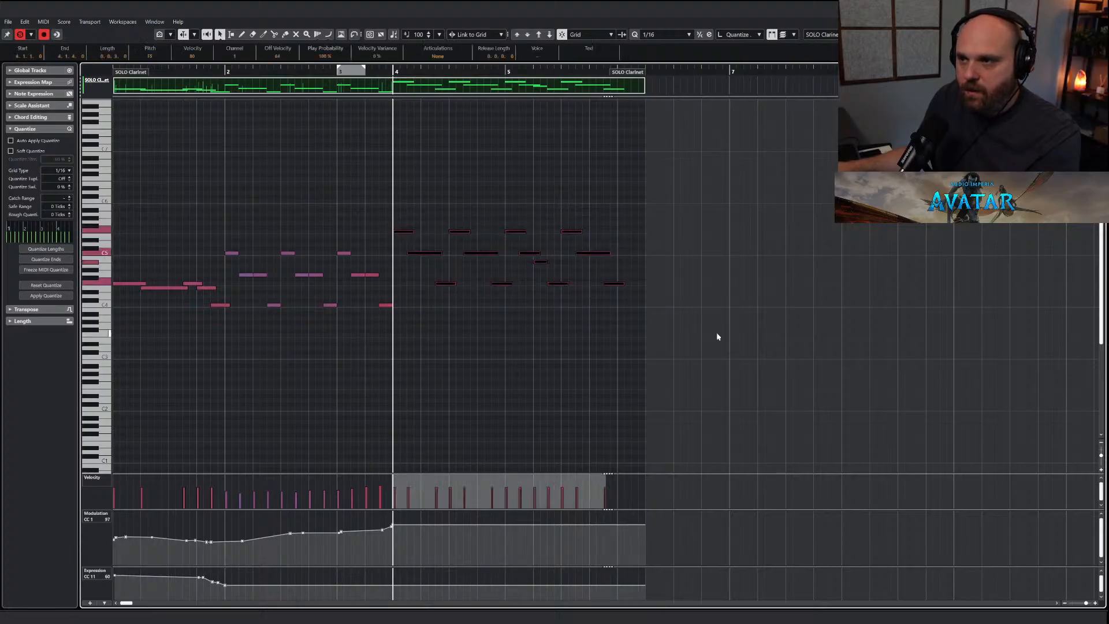
left_click(551, 36)
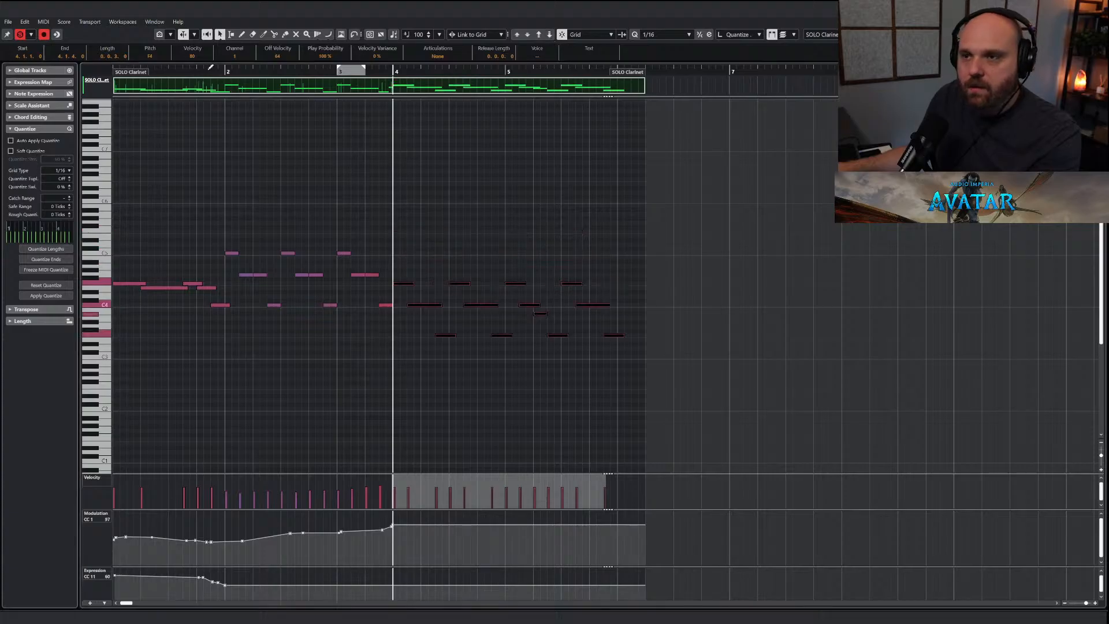
key("space")
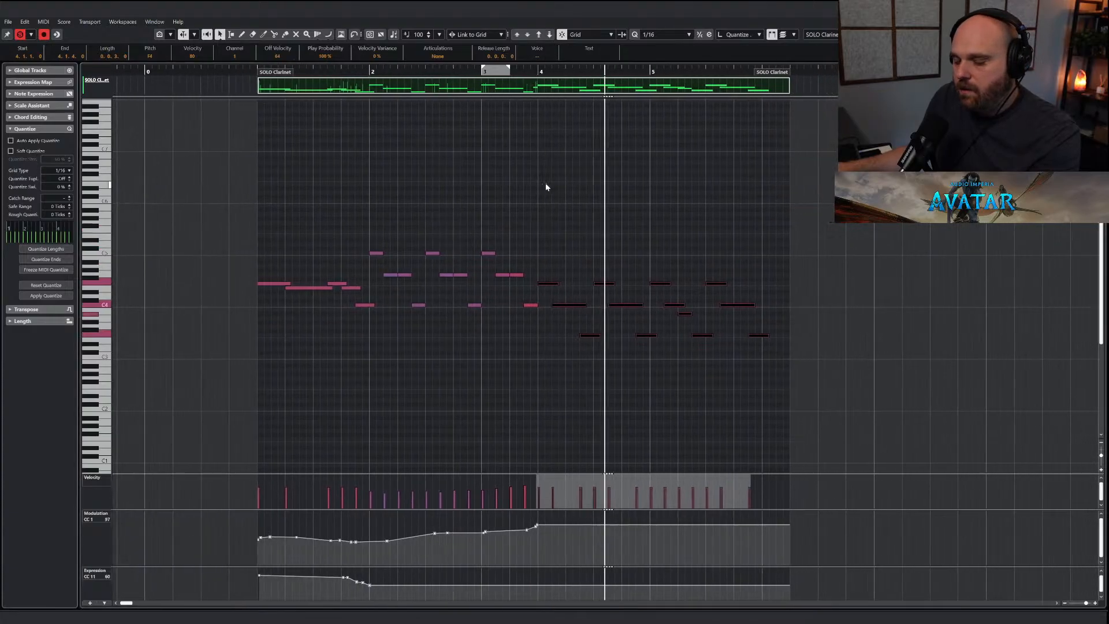
key("Return")
key("space")
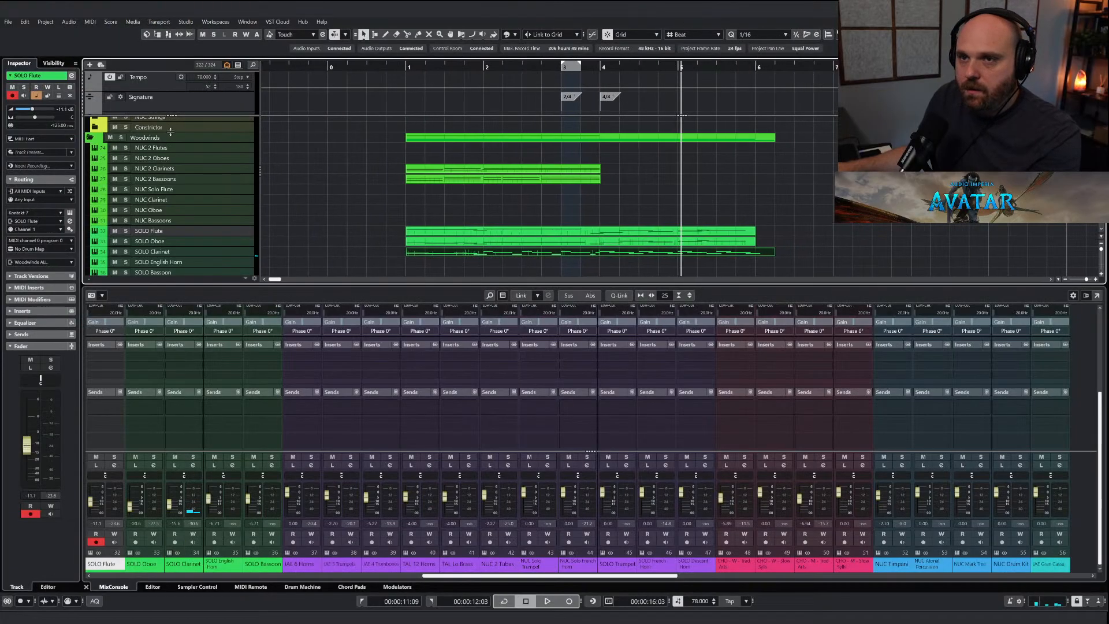
Solo the Woodwinds folder, play back its parts from bar 4, and return the playhead to the end of bar 3.
left_click(121, 137)
left_click(592, 67)
key("space")
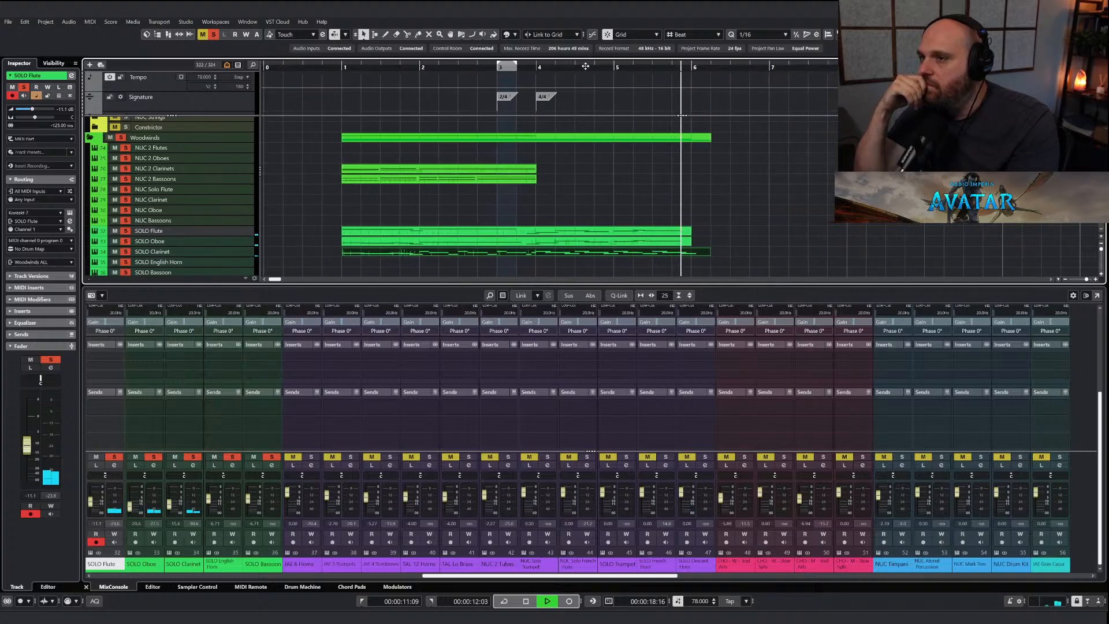
key("space")
left_click(508, 67)
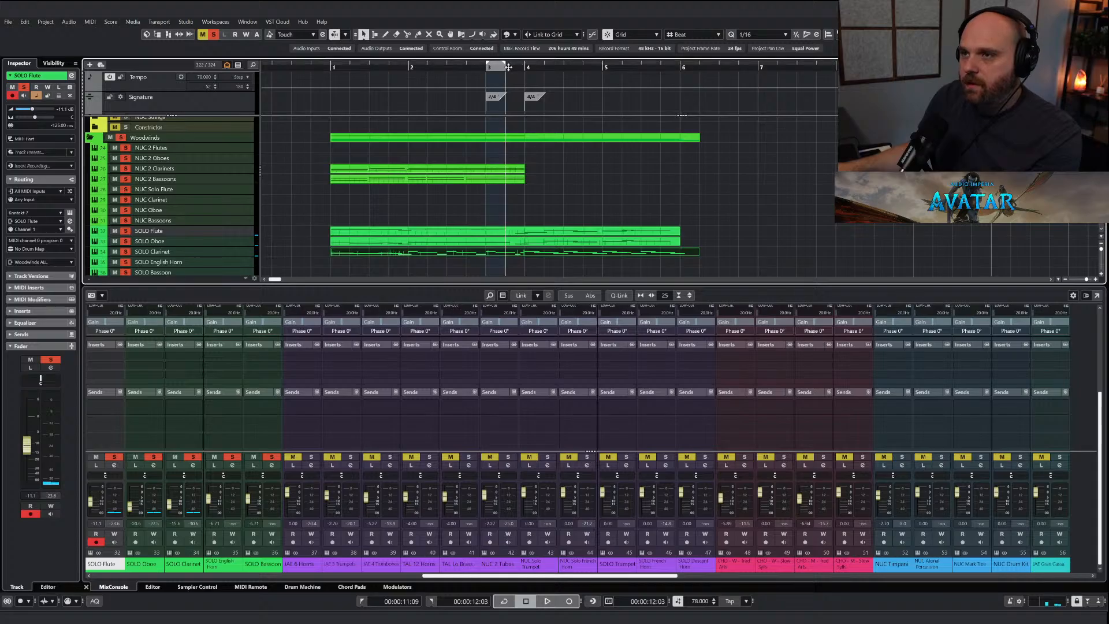
Extend the NUC 2 Bassoons part to bar 6 and open it in the Key Editor.
right_click(501, 188)
left_click(501, 188)
left_click(516, 180)
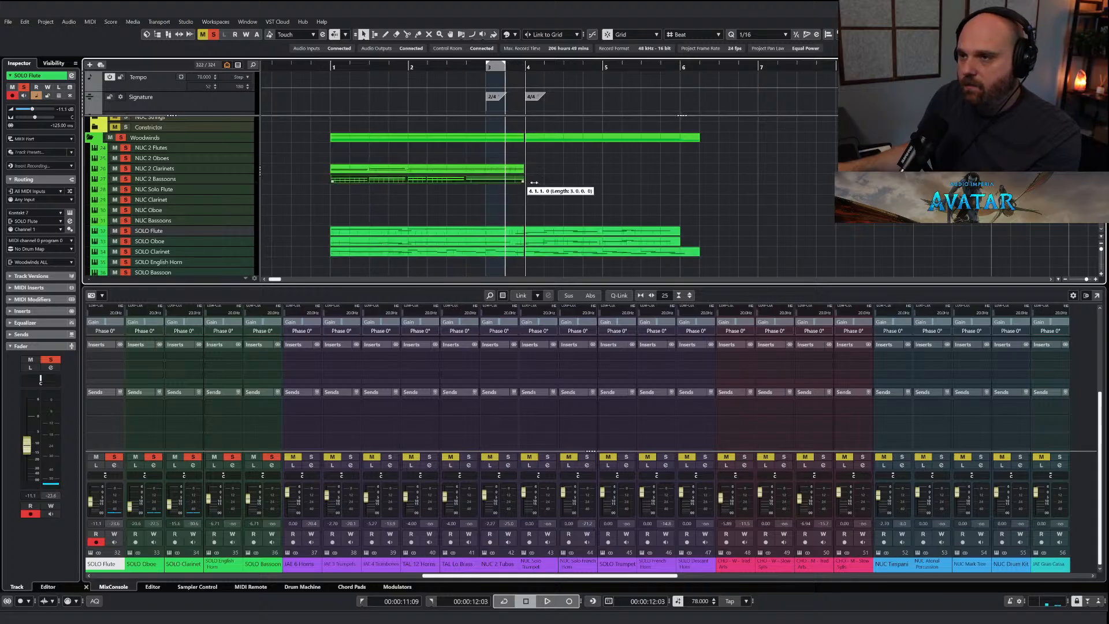
left_click_drag(534, 183, 677, 182)
key("Return")
Shorten the final bar 3 bassoon notes slightly and draw octave-doubled F, D# and F notes, one across bar 4 and two in bar 5.
right_click(526, 204)
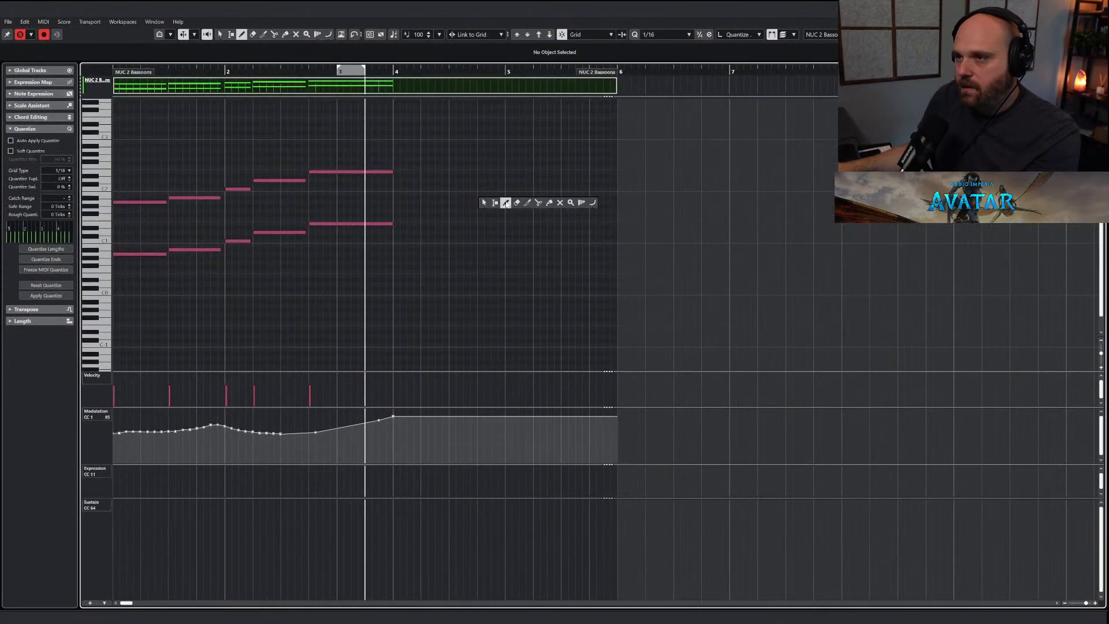
left_click(505, 203)
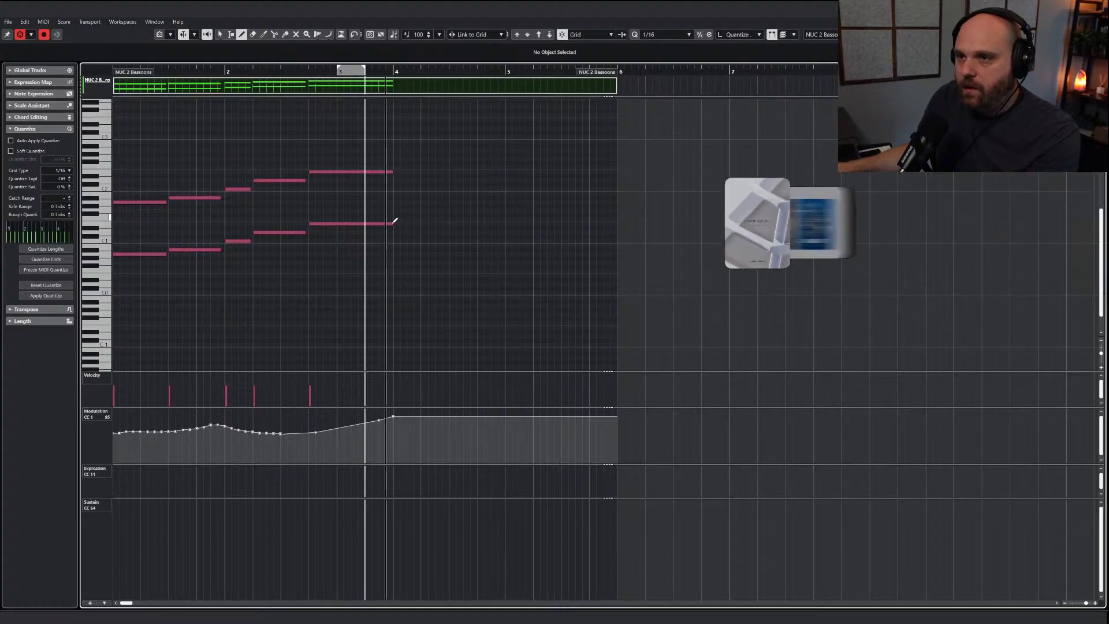
key("1")
mouse_move(399, 231)
left_mouse_down()
mouse_move(379, 166)
mouse_move(555, 175)
left_mouse_up()
right_click(402, 184)
left_click(425, 186)
left_click_drag(562, 168, 611, 167)
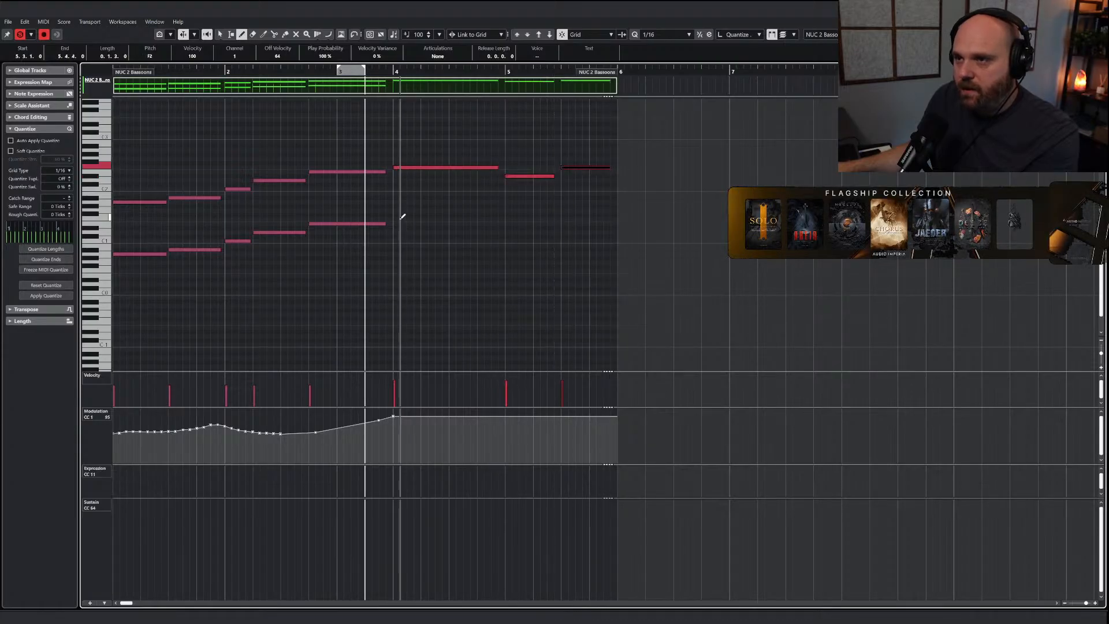
left_click_drag(394, 219, 611, 219)
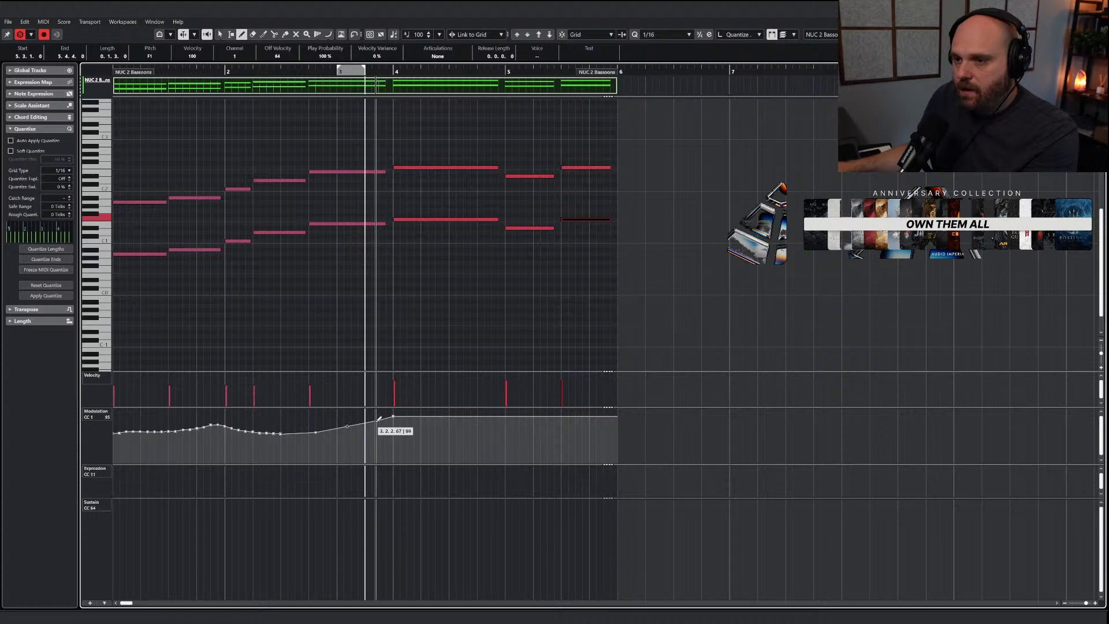
Redraw the bassoons' CC 1 modulation from the end of bar 3 through bar 5 and play back the soloed woodwinds.
left_click_drag(380, 418, 612, 421)
right_click(502, 309)
left_click(509, 310)
key("Return")
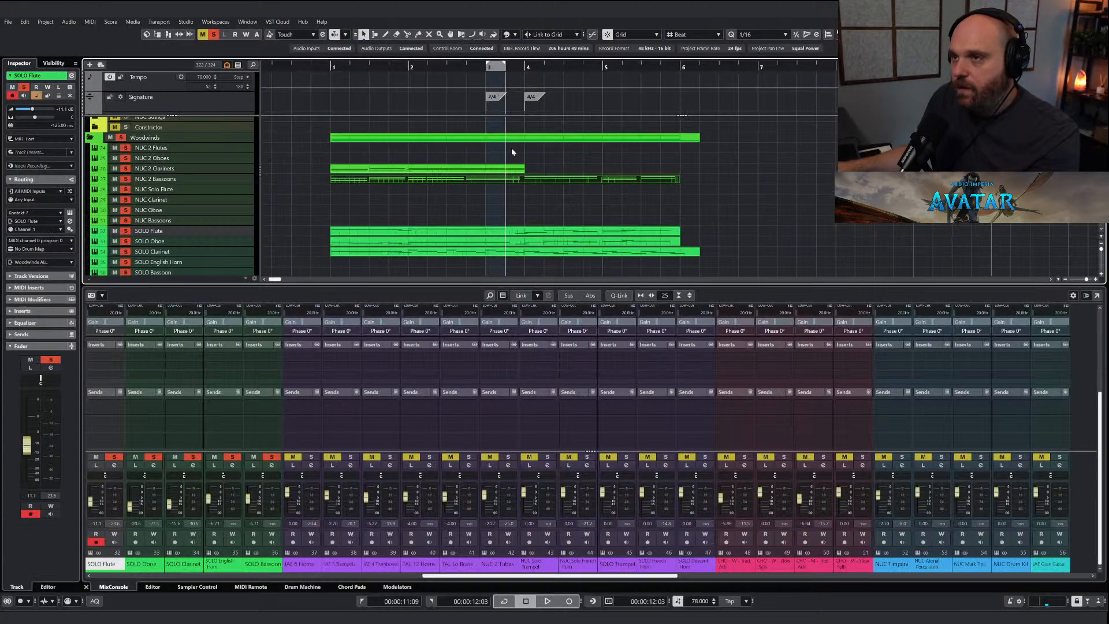
key("space")
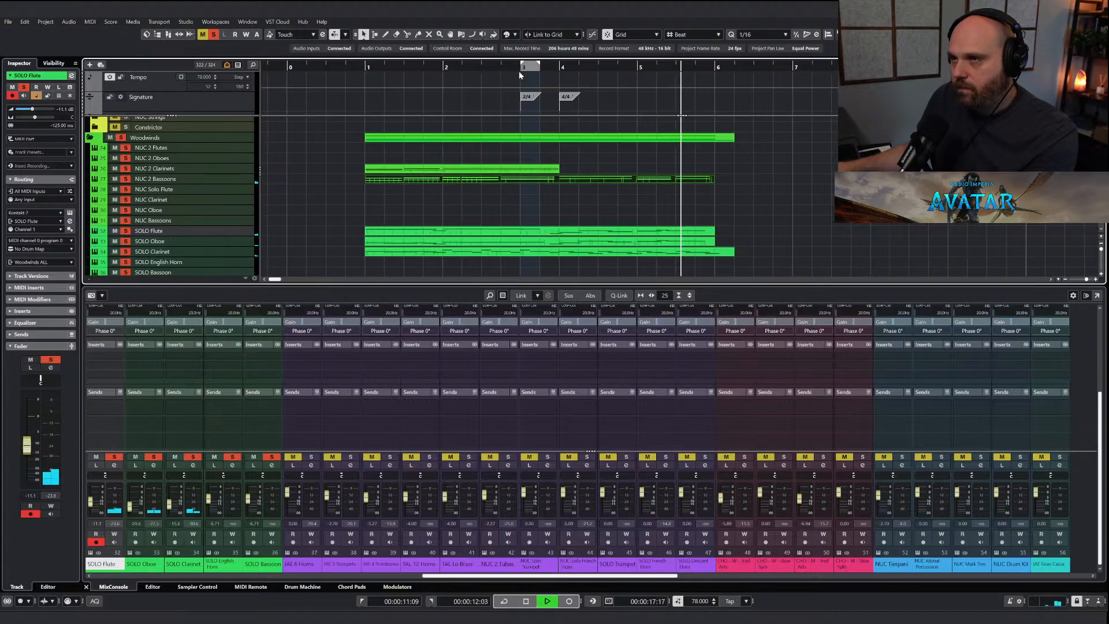
key("space")
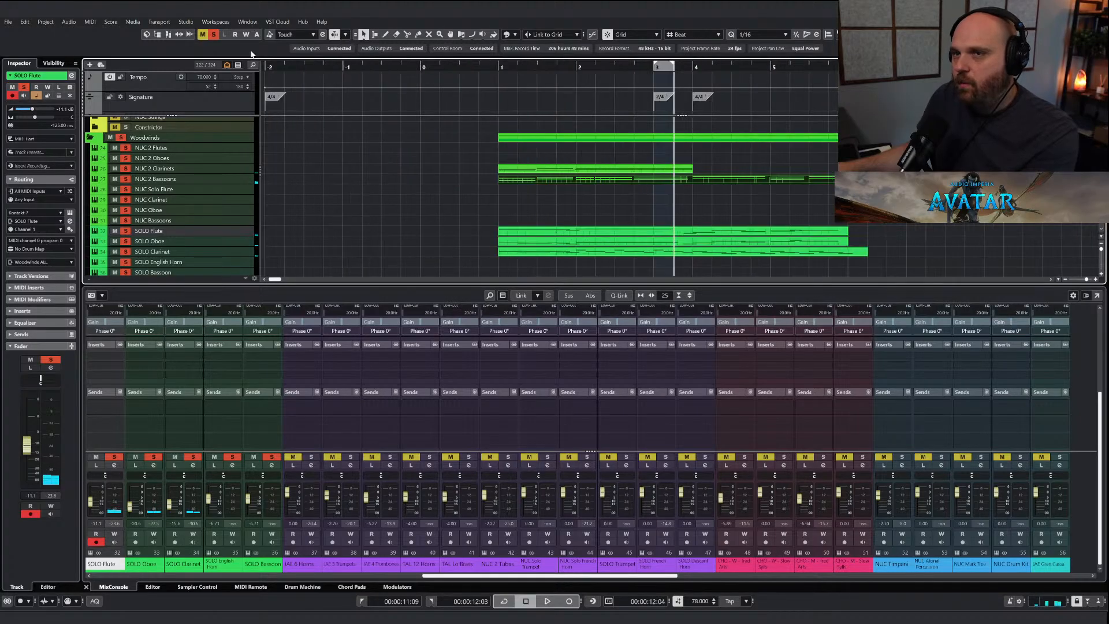
Clear all solos and play back the full arrangement up to bar 6.
left_click(208, 35)
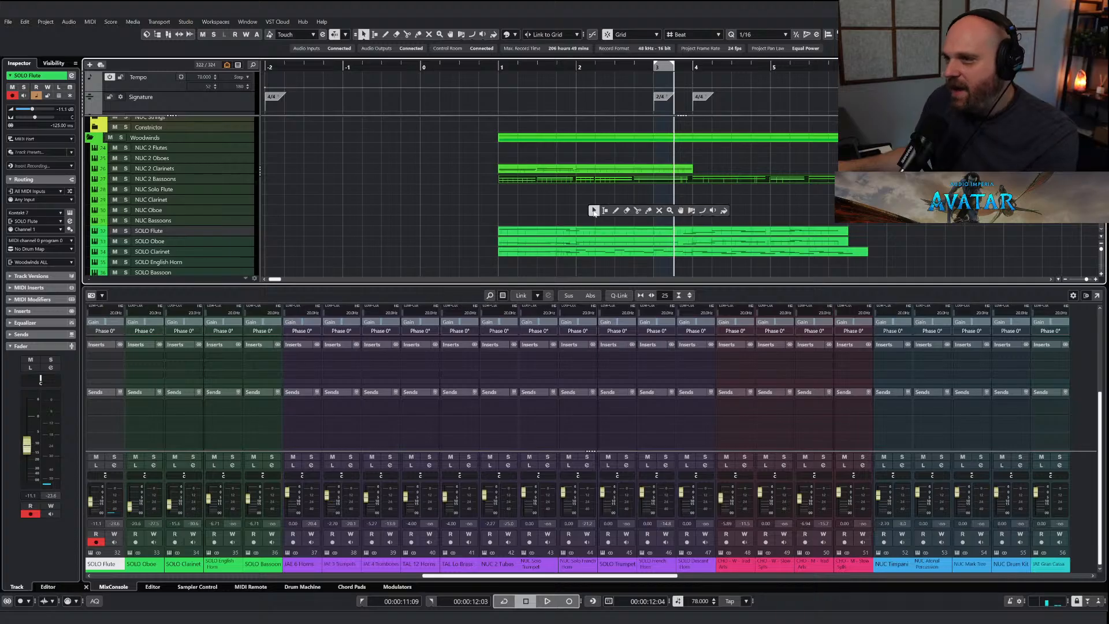
key("g")
key("g")
left_click_drag(387, 66, 403, 81)
left_click(428, 214)
key("space")
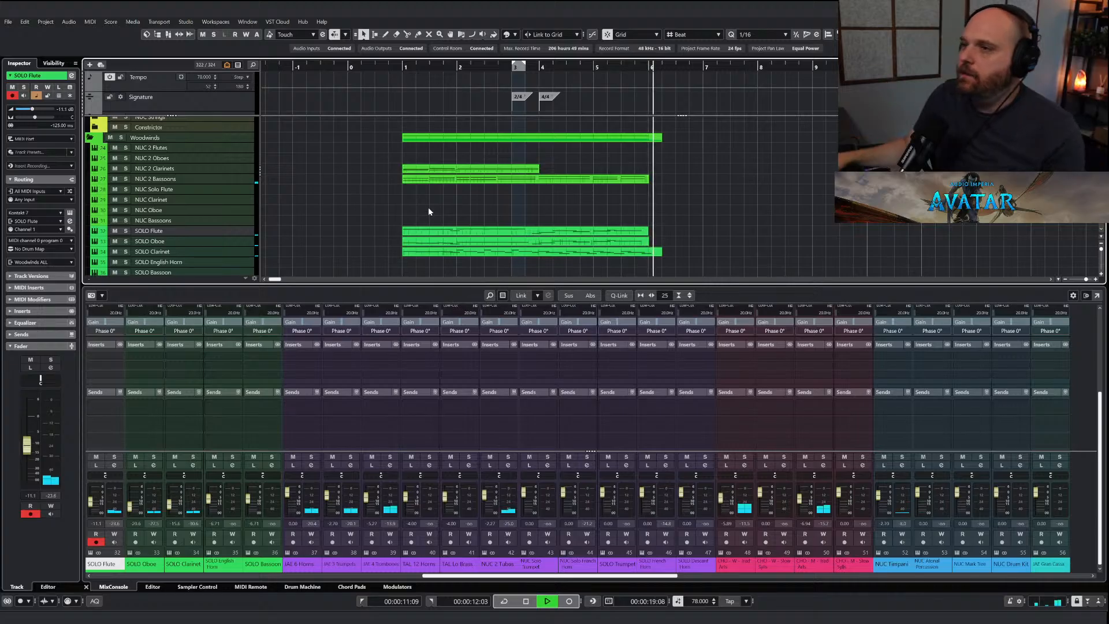
key("space")
Open the JAE 6 Horns and JAE 3 Trumpets parts together and lengthen the short bar 5 notes before the final held notes to about three sixteenths.
scroll(567, 151, "left", 1)
scroll(593, 162, "up", 8)
scroll(595, 162, "up", 10)
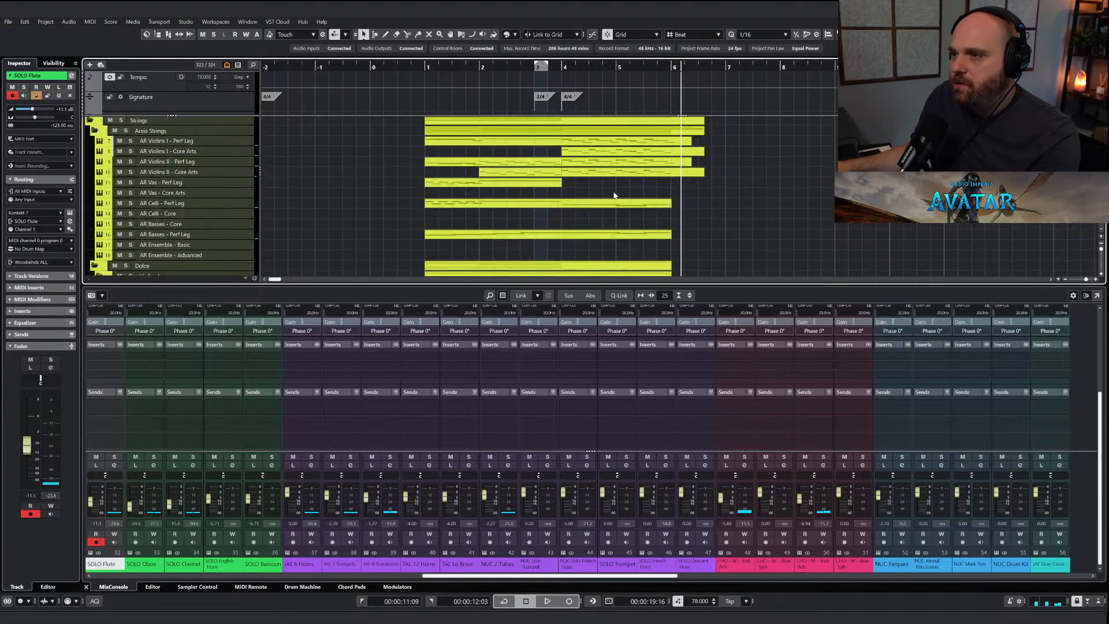
scroll(640, 211, "up", 15)
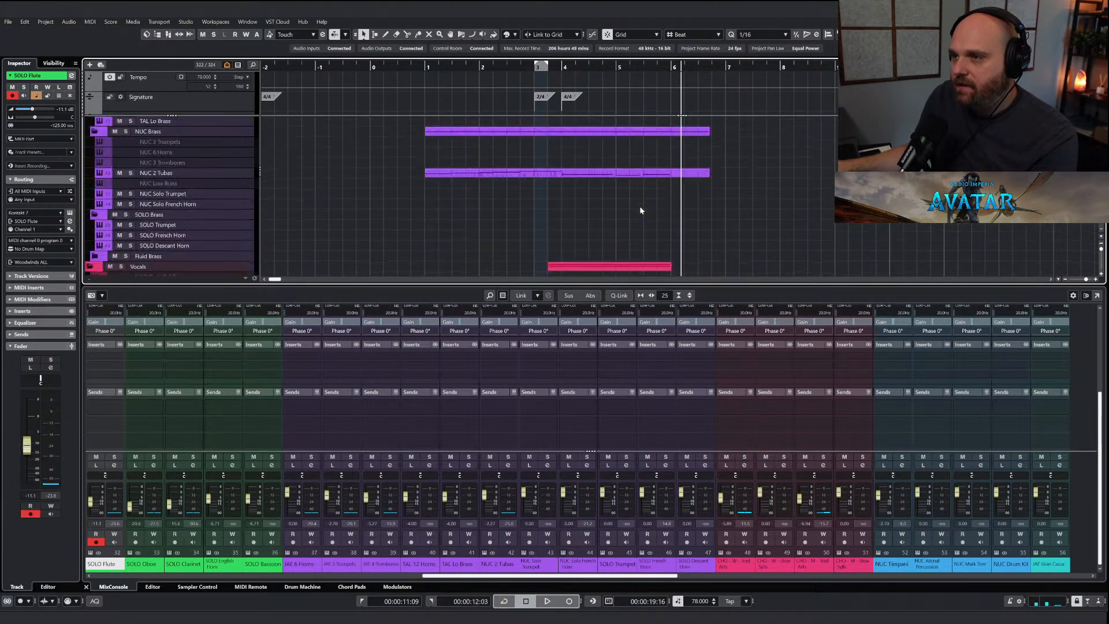
double_click(656, 179)
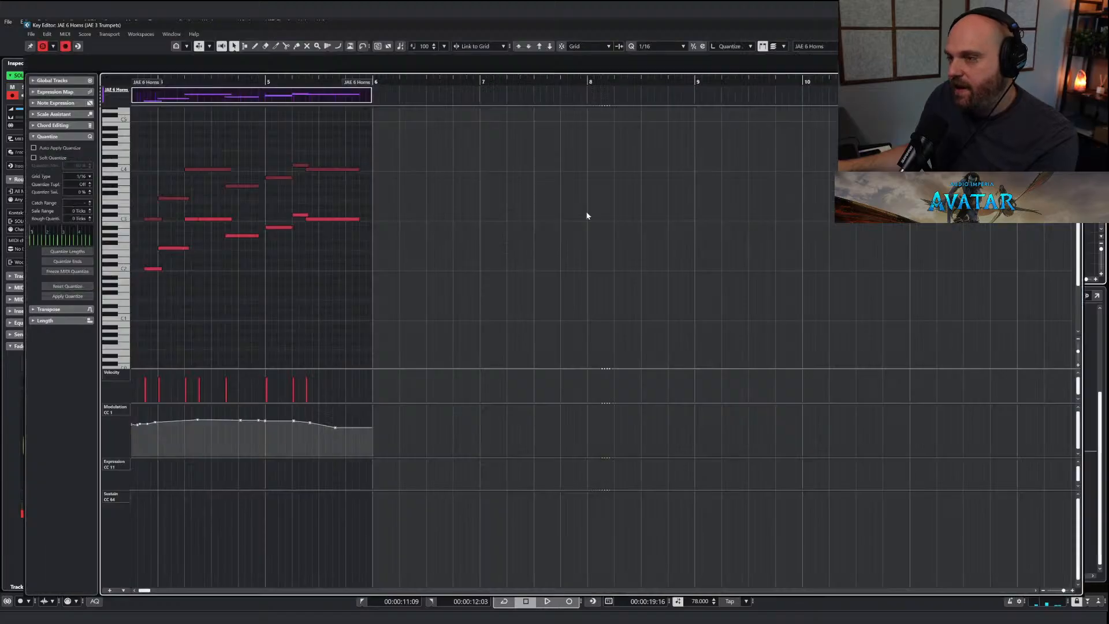
mouse_move(341, 247)
left_mouse_down()
mouse_move(316, 150)
mouse_move(299, 164)
mouse_move(303, 211)
left_mouse_up()
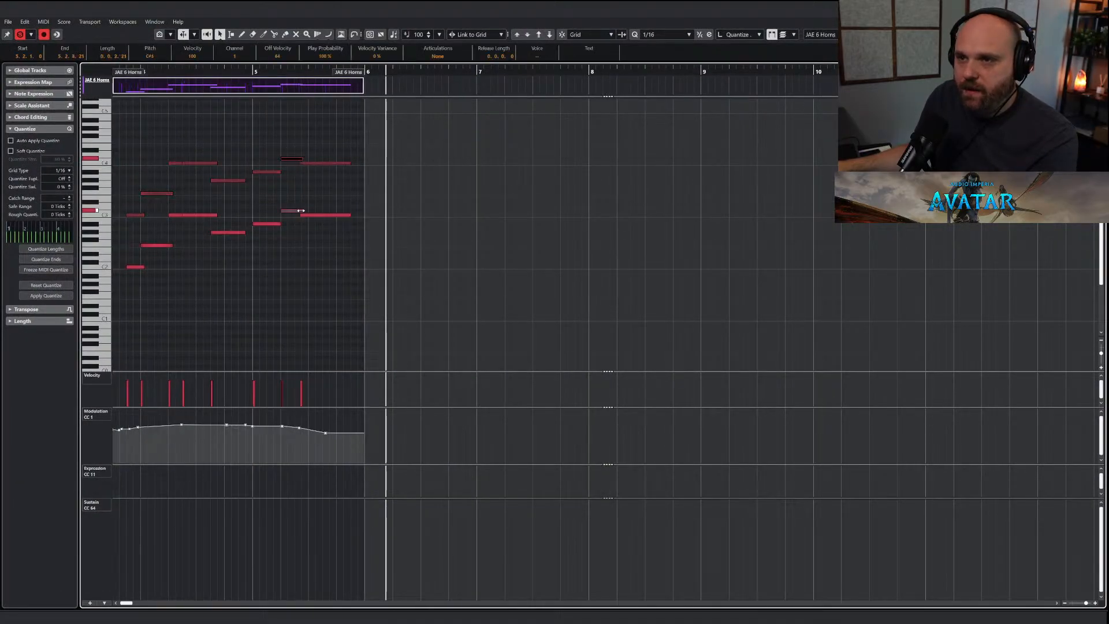
Play back the edited horn and trumpet notes, close the editor, and deselect the brass parts.
left_click_drag(242, 70, 12, 60)
key("space")
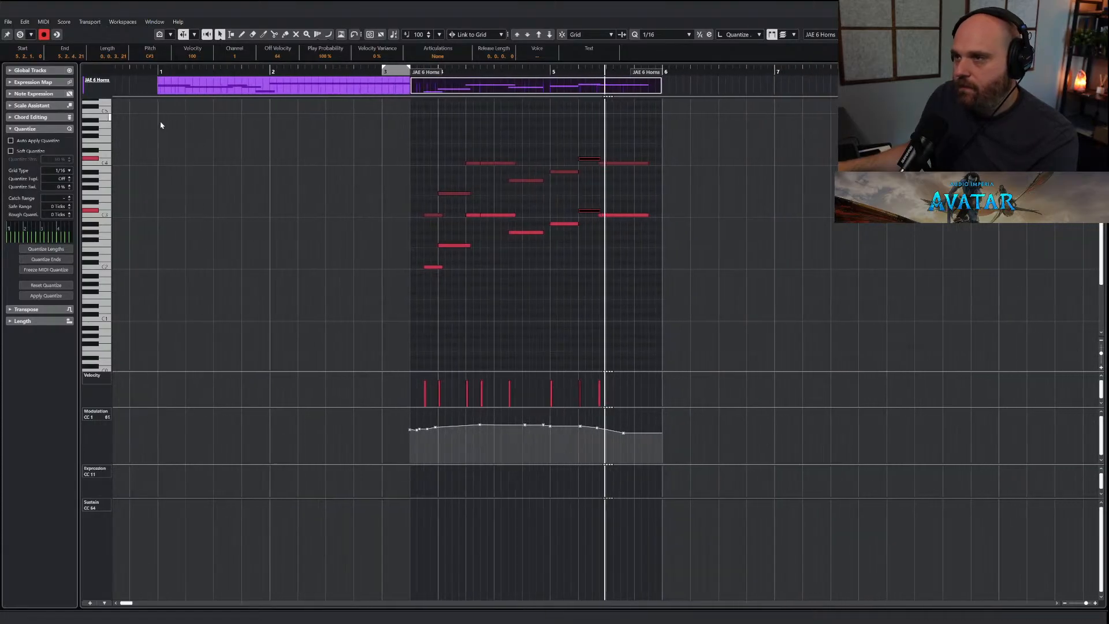
key("Escape")
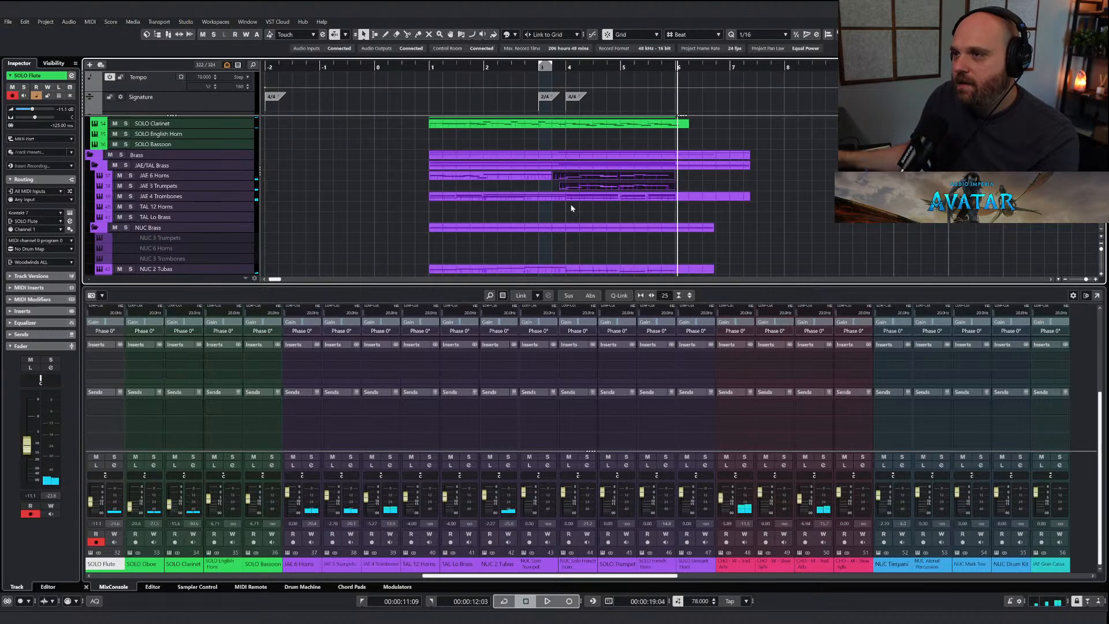
right_click(572, 208)
left_click(574, 201)
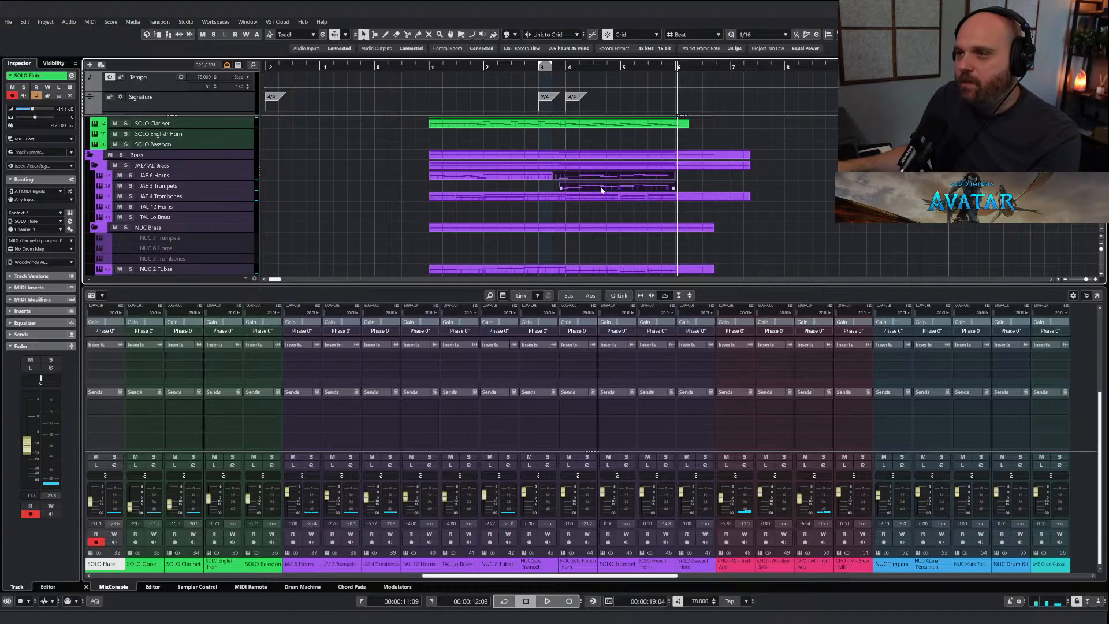
left_click(676, 217)
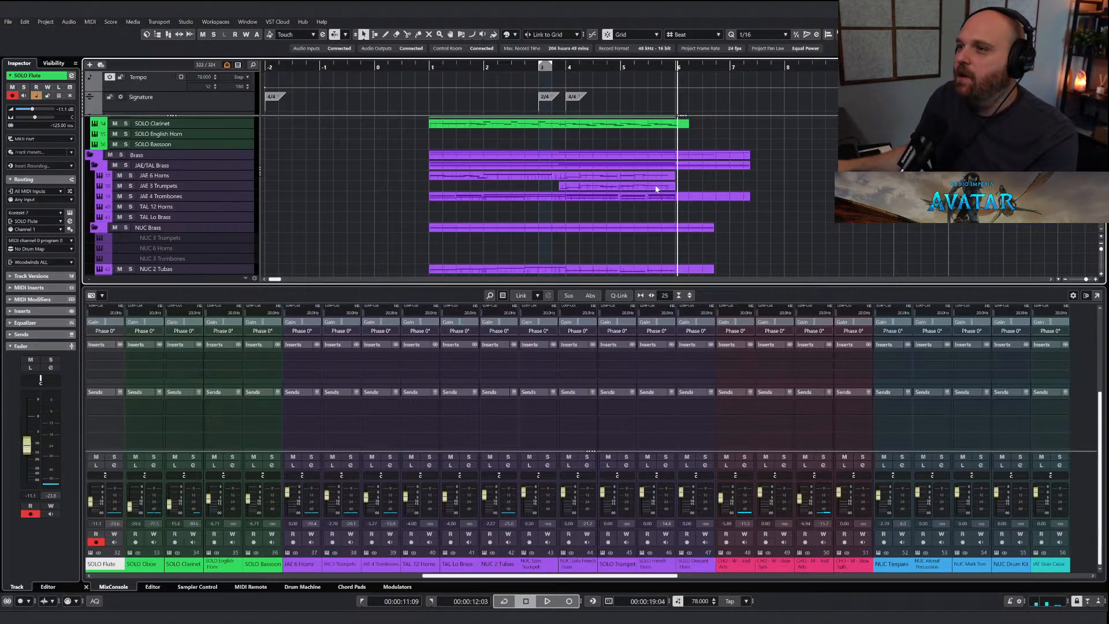
Play back the full arrangement from the end of bar 3 and set the fader of vocal channel 48 to -5.27.
left_click_drag(628, 67, 551, 68)
key("space")
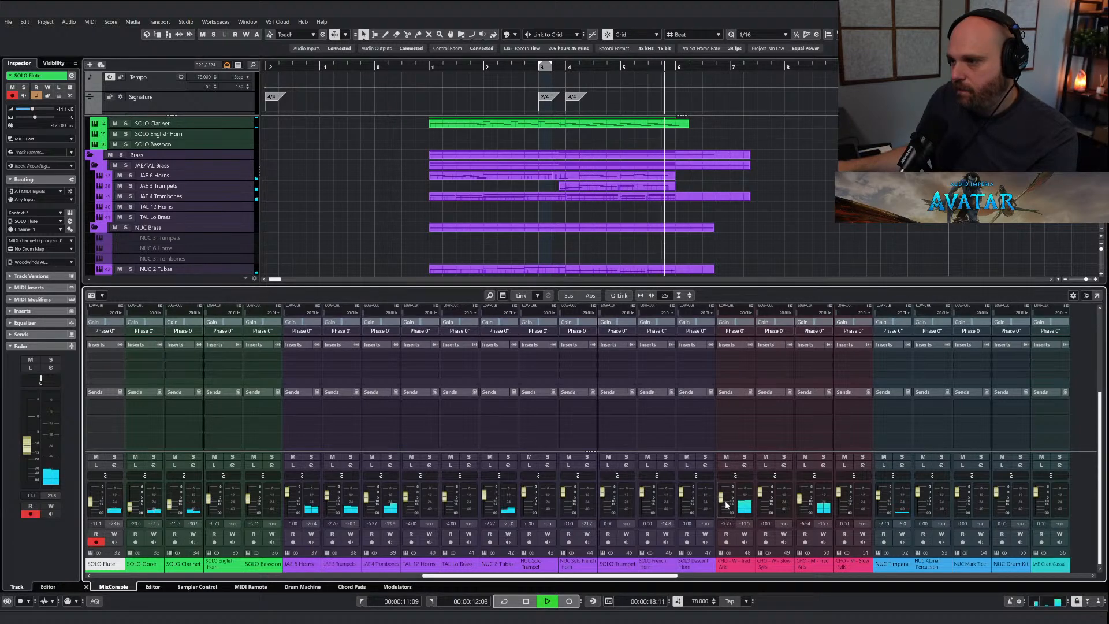
key("space")
Solo the Strings folder and play back the string parts.
scroll(642, 214, "up", 5)
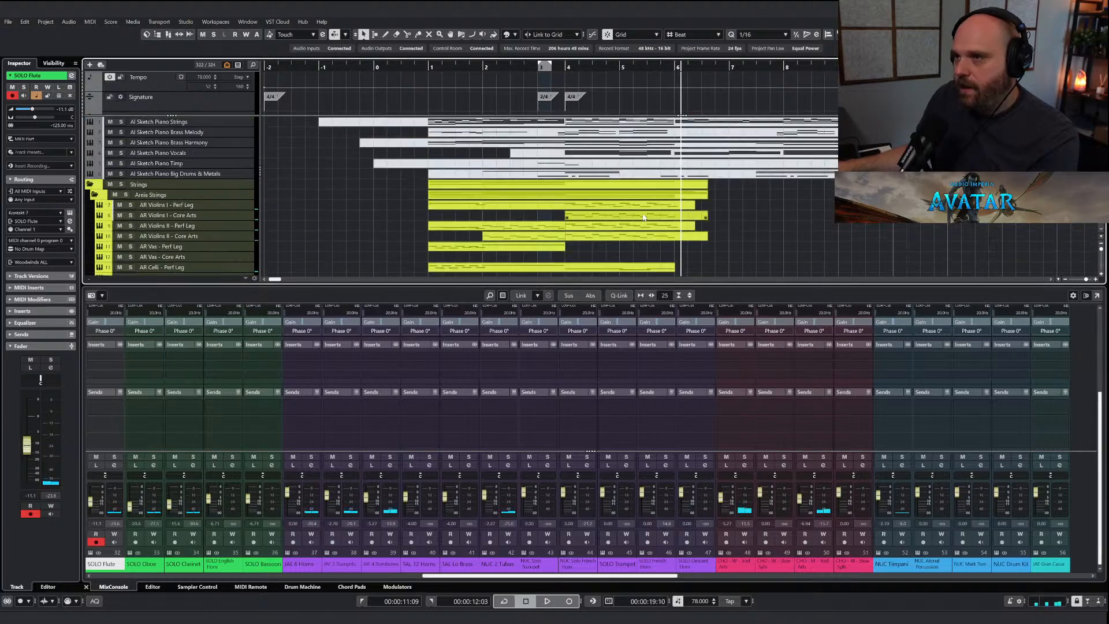
left_click(122, 185)
key("space")
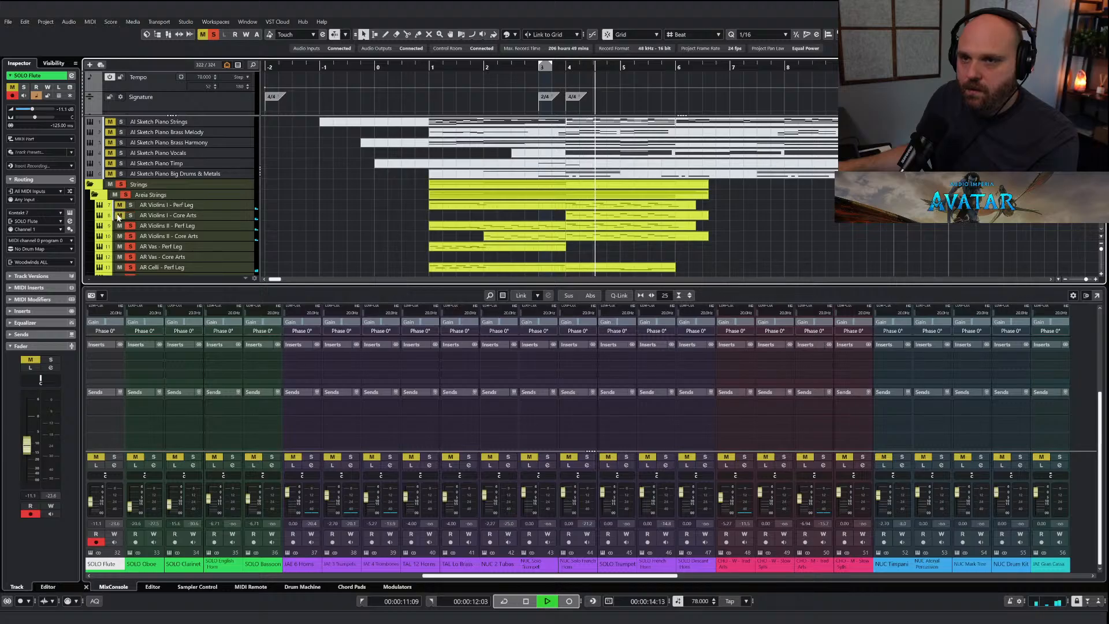
Redraw the CC 1 modulation of AR Violins I - Perf Leg from bar 4 onward, and clear all solos to check it in the full arrangement.
left_click(580, 208)
key("ctrl+e")
right_click(421, 225)
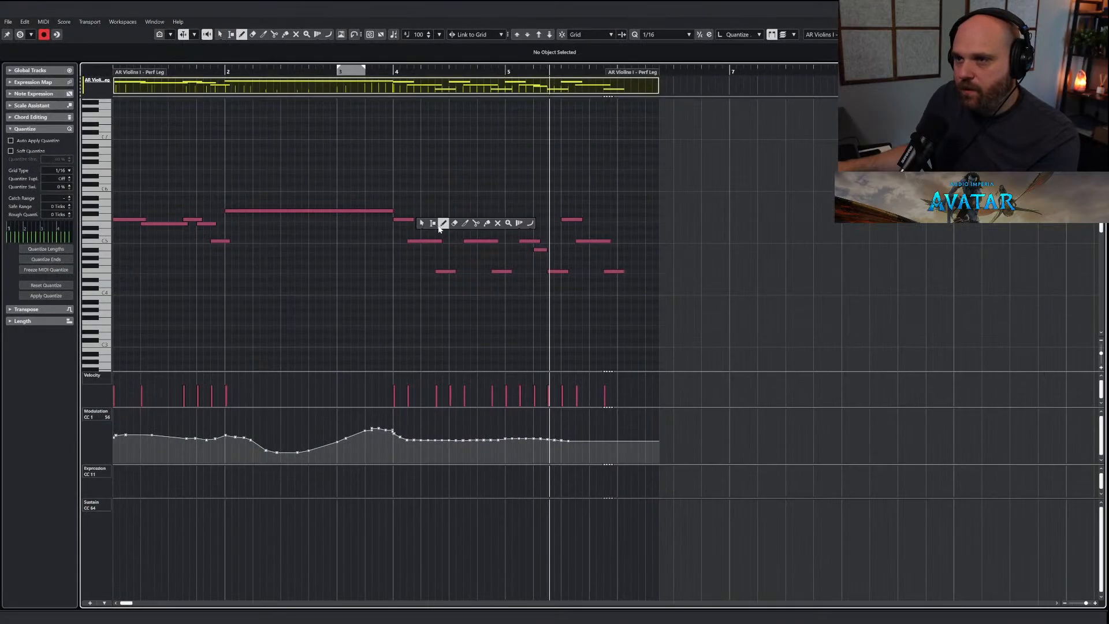
left_click(443, 224)
mouse_move(397, 434)
left_mouse_down()
mouse_move(384, 435)
mouse_move(409, 448)
mouse_move(619, 446)
left_mouse_up()
key("Return")
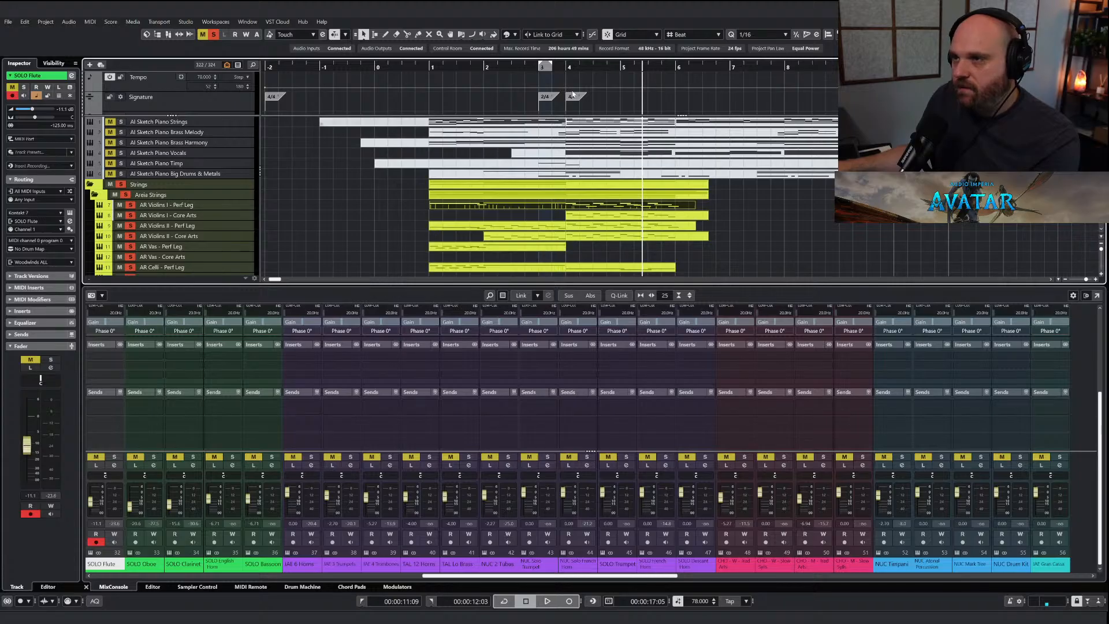
double_click(567, 67)
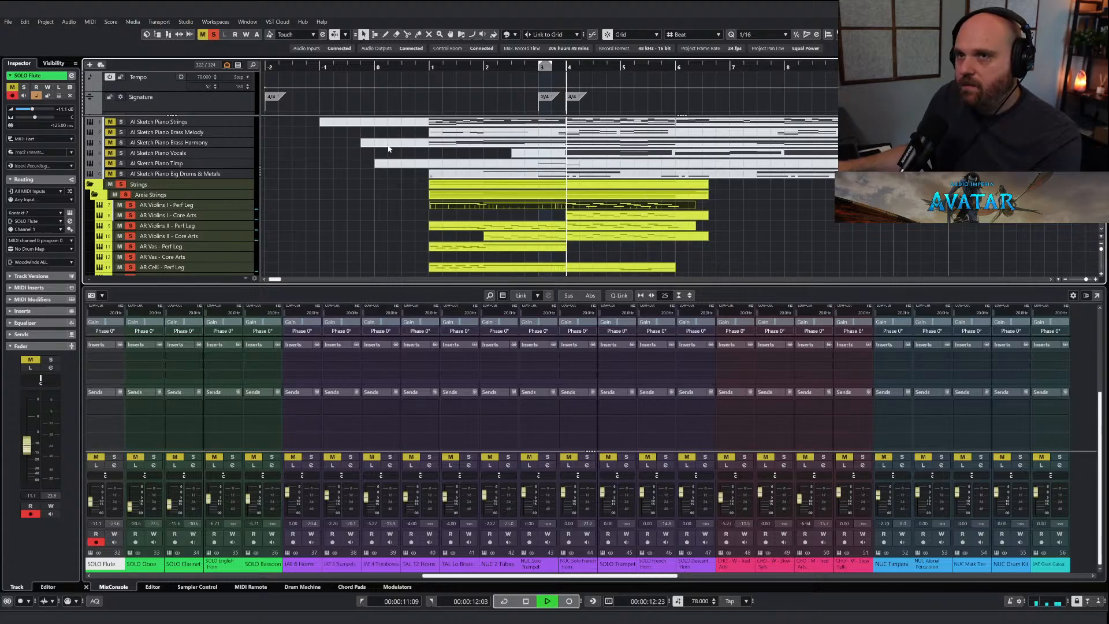
left_click(213, 35)
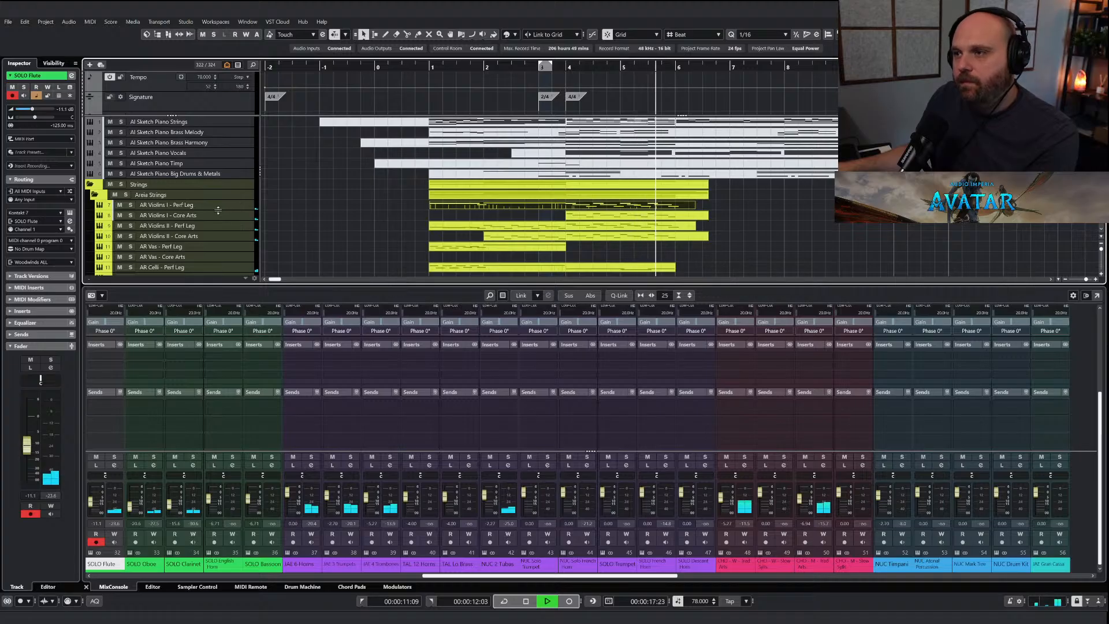
Copy the top melody line of bars 6 and 7 from the AI Sketch Piano Strings part, with the cursor at bar 6.
double_click(691, 124)
key("1")
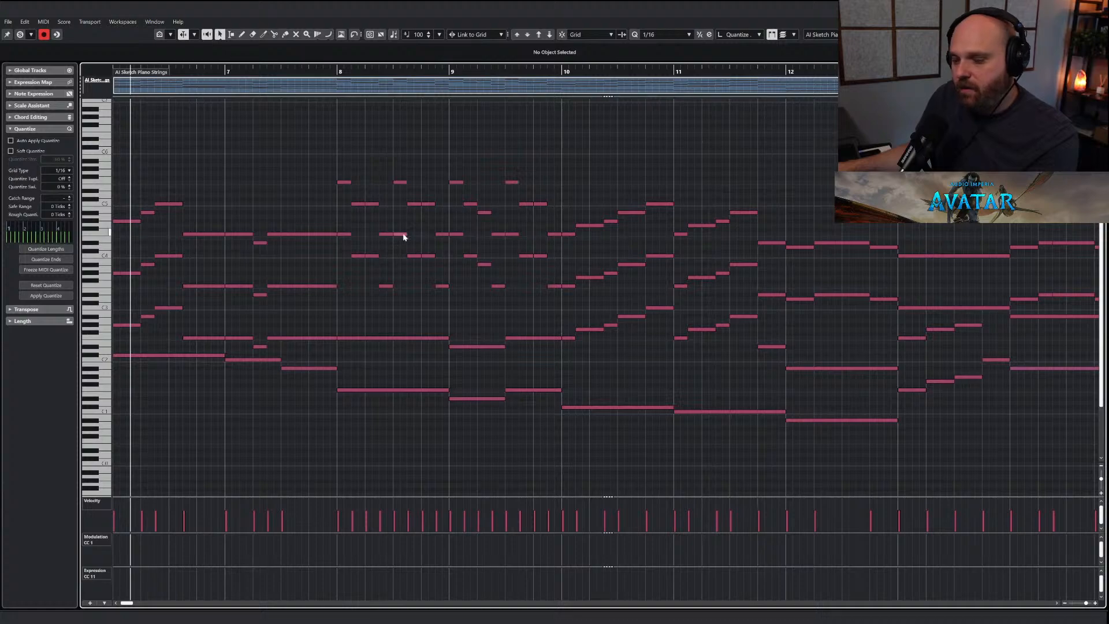
scroll(404, 236, "left", 8)
left_click(579, 220)
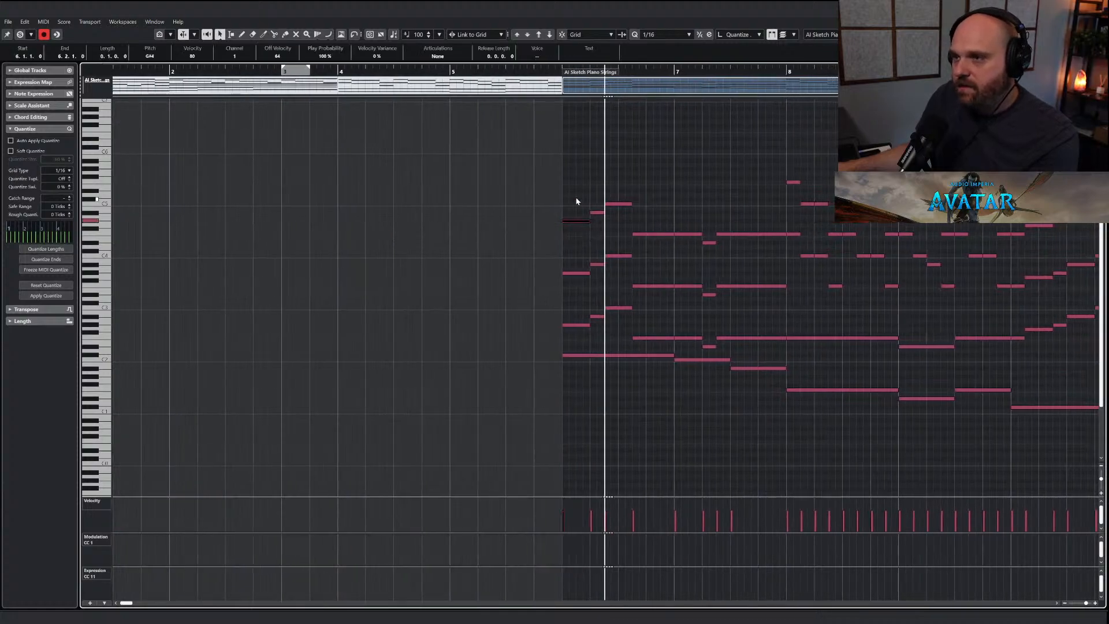
left_click_drag(576, 201, 671, 235)
left_click_drag(740, 250, 736, 253)
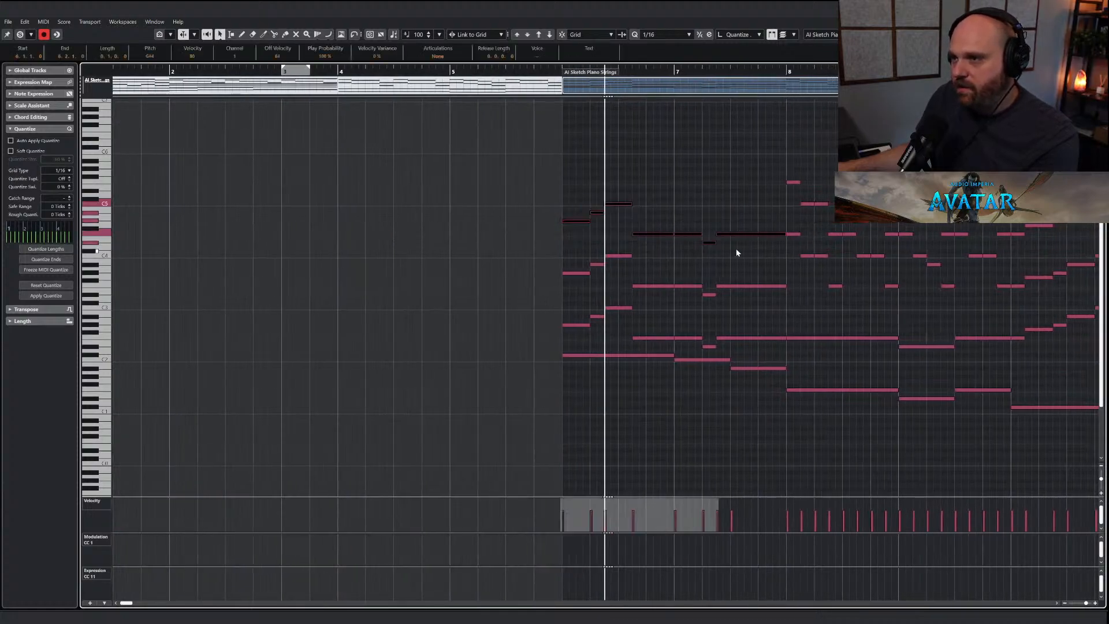
left_click(561, 70)
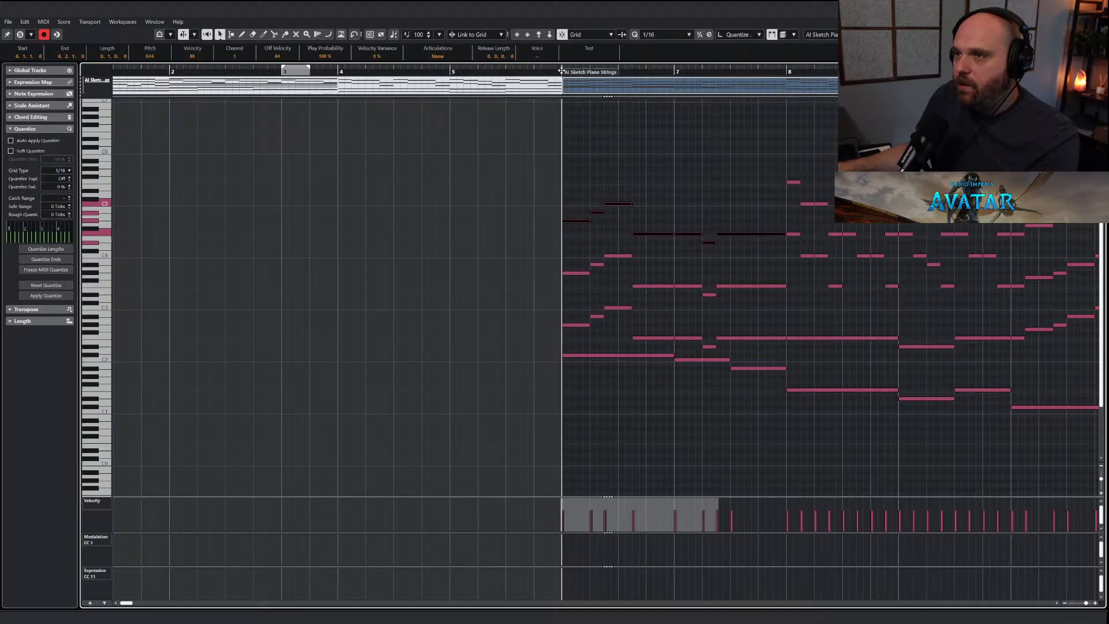
key("Return")
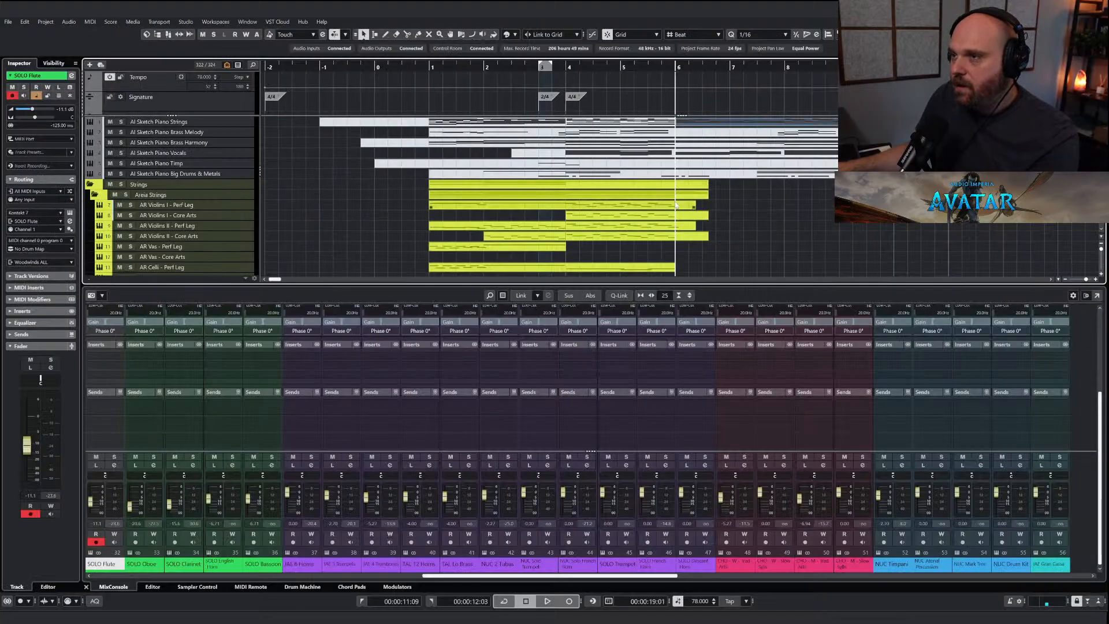
Paste the copied melody into the AR Violins I - Perf Leg part at bar 6.
left_click(692, 208)
key("Return")
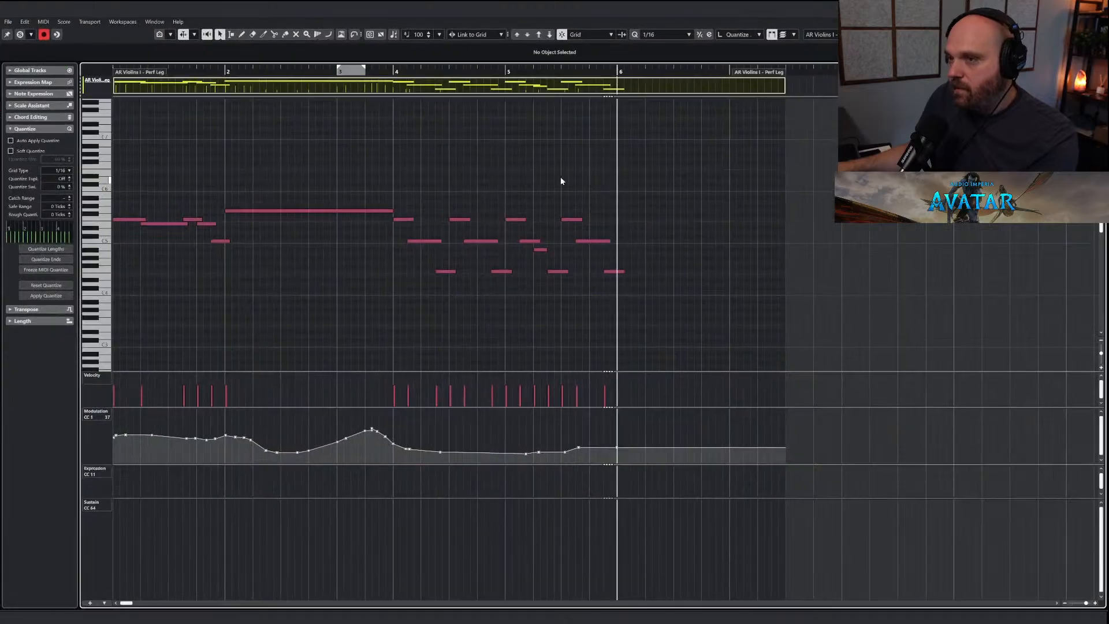
key("ctrl+v")
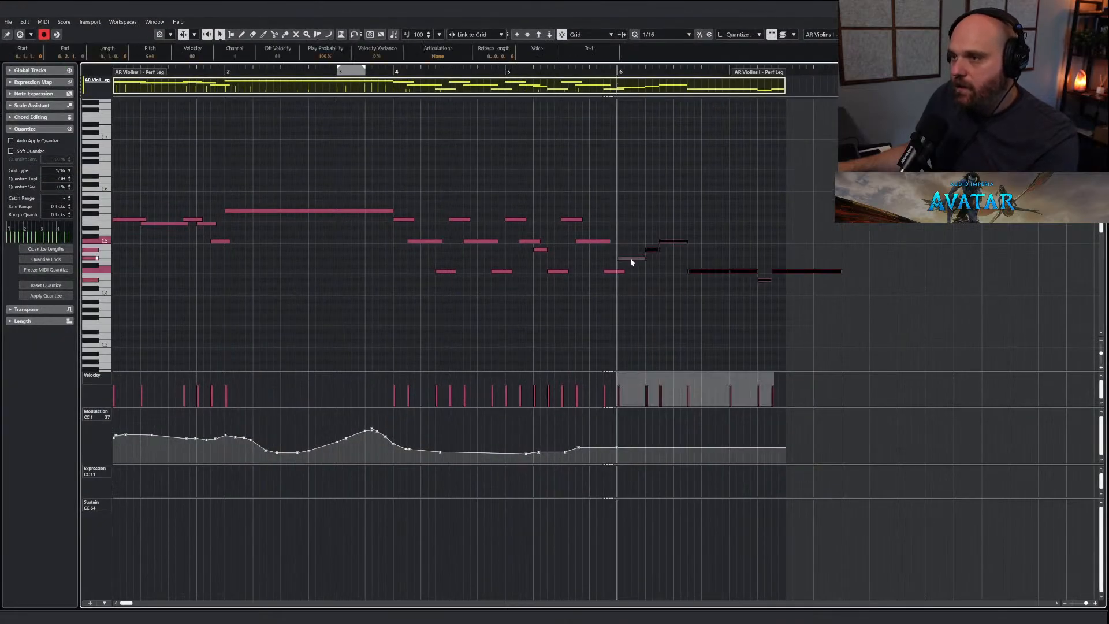
Lengthen the pasted violin notes in bars 6 and 7 so they overlap the following notes for legato.
left_click(646, 254)
left_click_drag(637, 243, 650, 273)
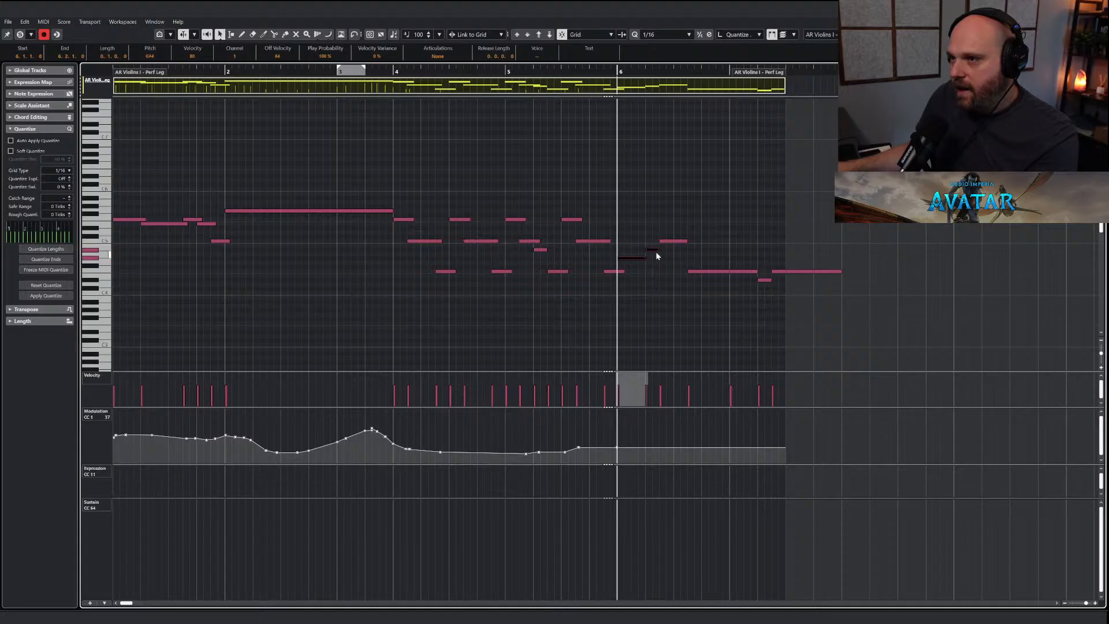
left_click(627, 226)
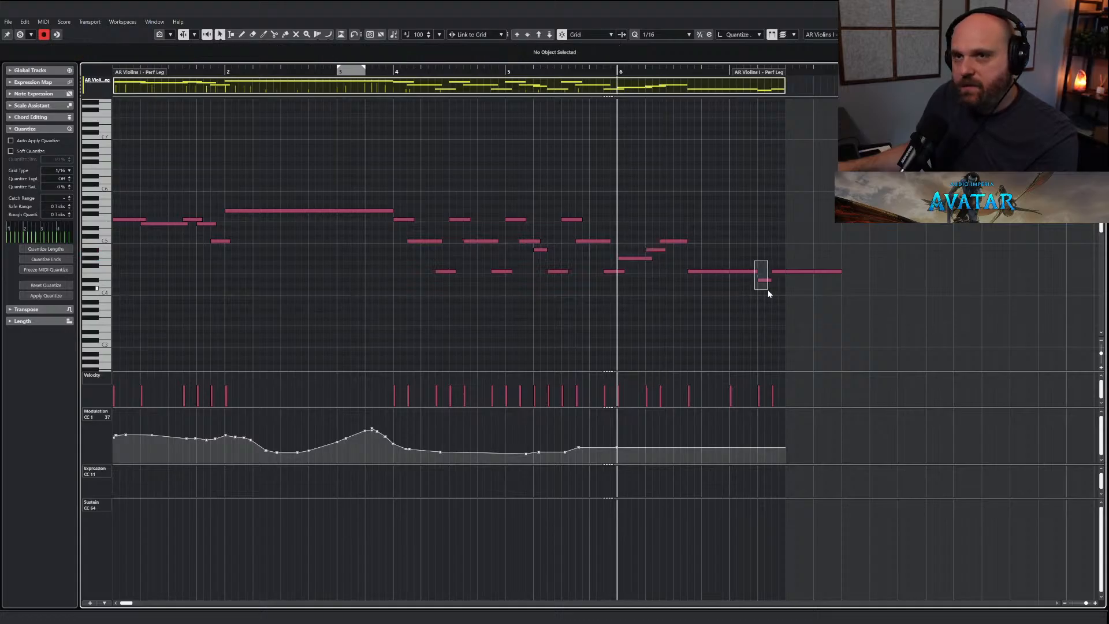
left_click_drag(767, 290, 778, 281)
right_click(608, 317)
left_click(637, 322)
left_click(634, 321)
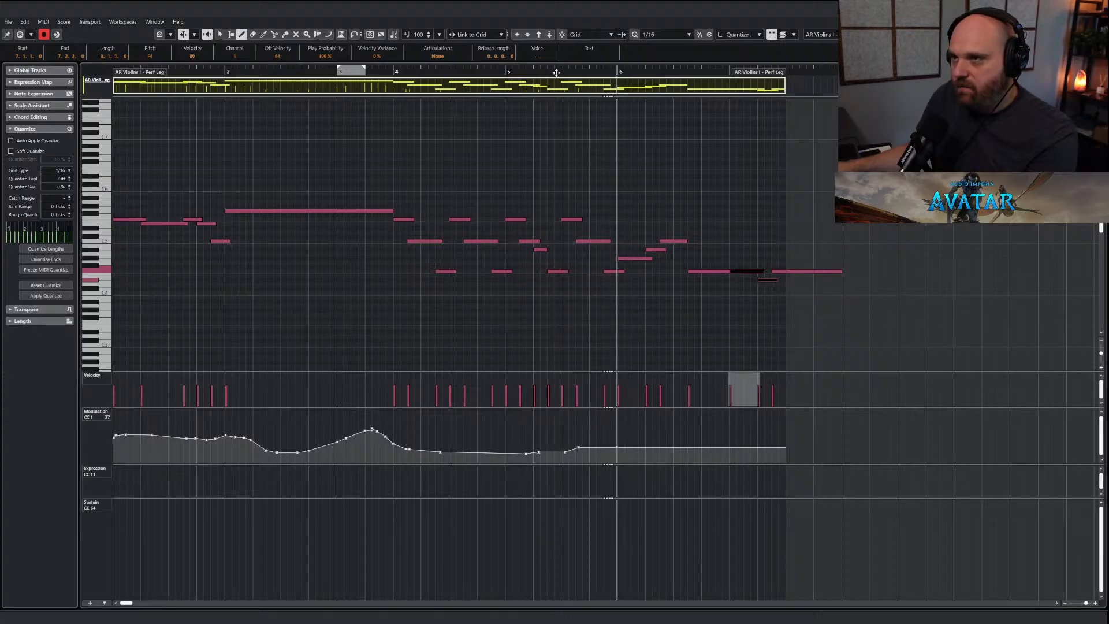
Draw a CC 1 modulation rise from late bar 5 into bar 6, levelling off at 74, and check it with playback.
left_click(453, 72)
mouse_move(563, 452)
left_mouse_down()
mouse_move(627, 424)
mouse_move(675, 424)
left_mouse_up()
key("1")
key("space")
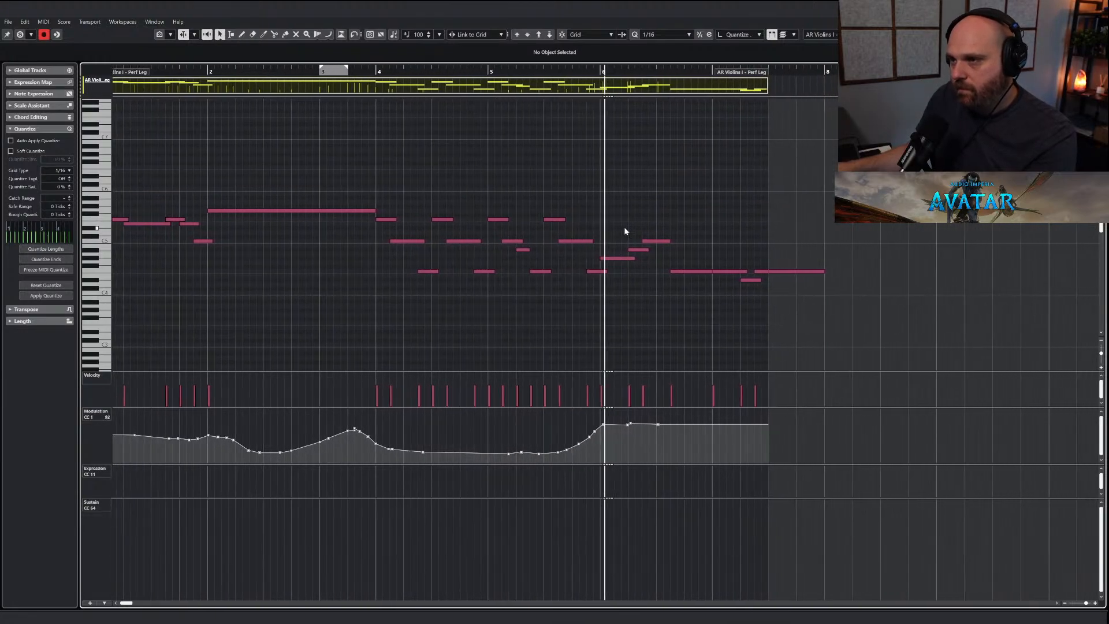
key("8")
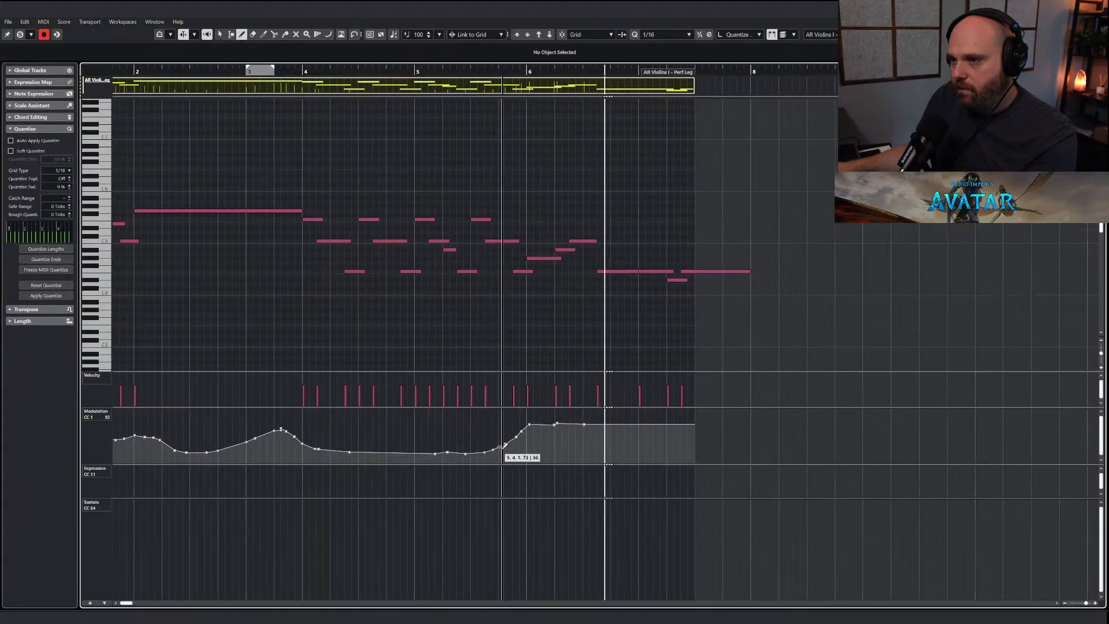
left_click_drag(505, 444, 587, 432)
Extend the AR Violins I - Perf Leg part just past bar 8 and copy its melody notes from bar 6 onward.
right_click(580, 322)
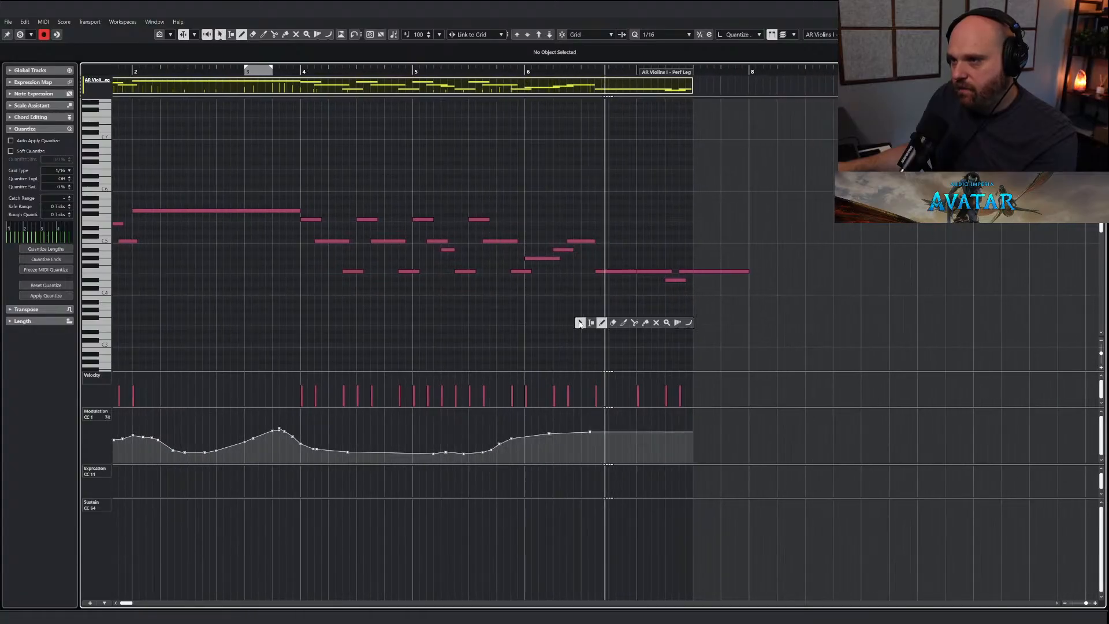
left_click(580, 323)
left_click_drag(554, 237, 760, 345)
left_click_drag(691, 75, 758, 76)
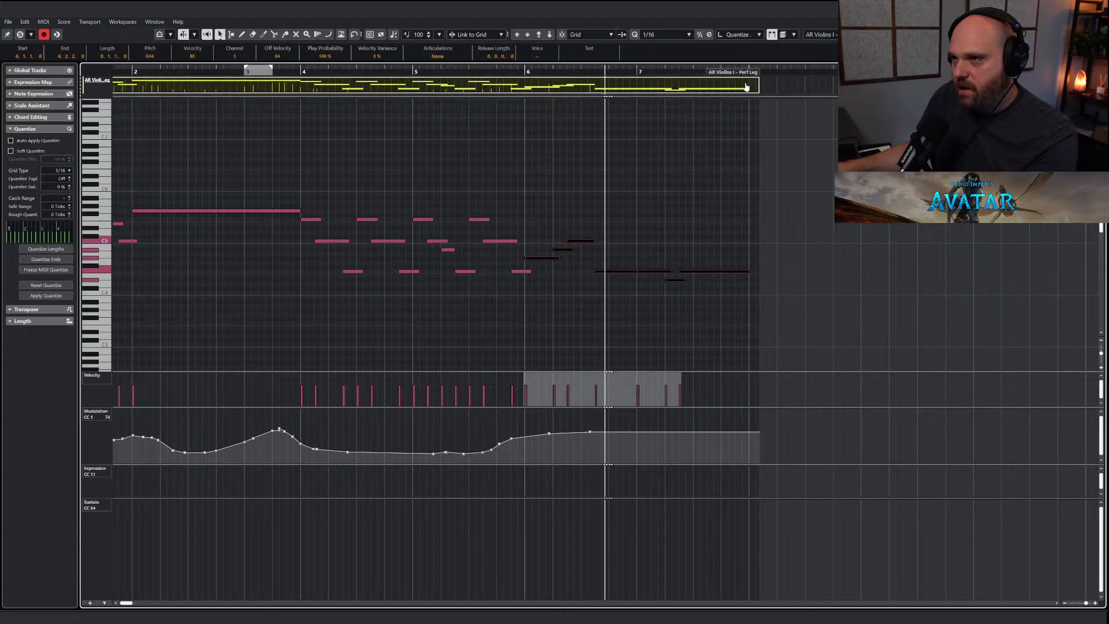
left_click(524, 72)
key("Escape")
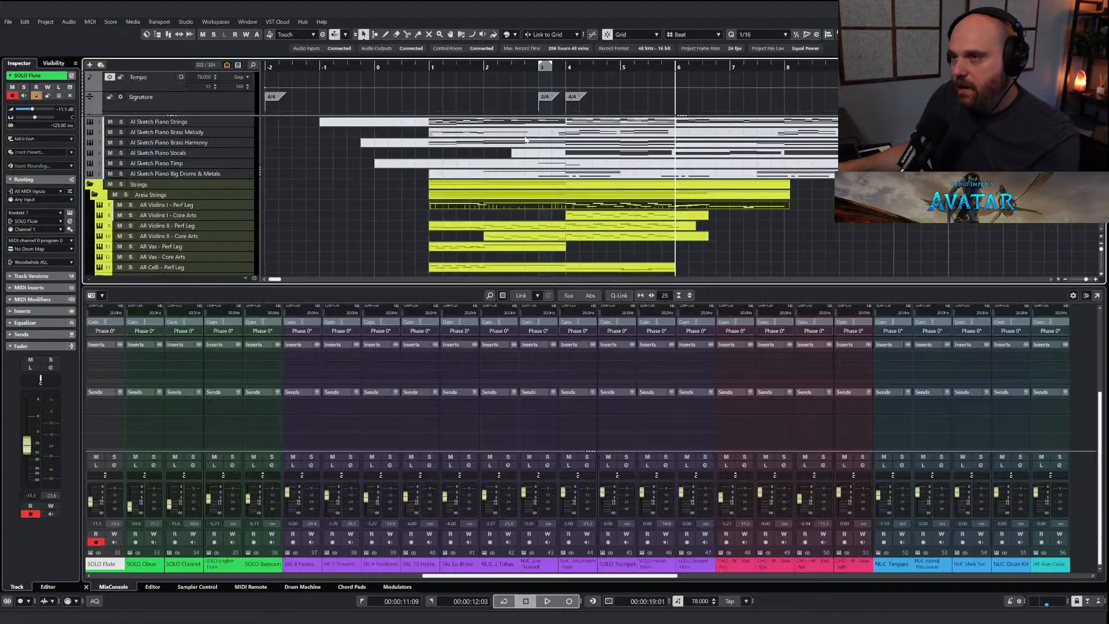
Extend the Dolce - Vlns I Leg part into bar 7 and paste the copied melody at bar 6.
scroll(569, 193, "down", 15)
scroll(569, 194, "up", 10)
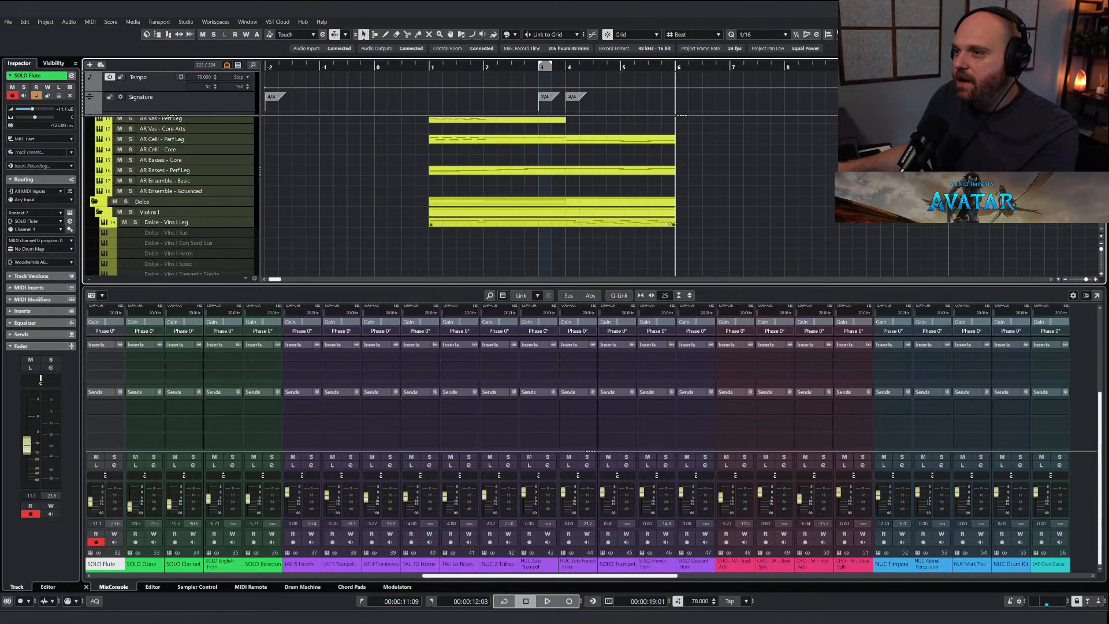
left_click_drag(674, 224, 744, 224)
double_click(674, 224)
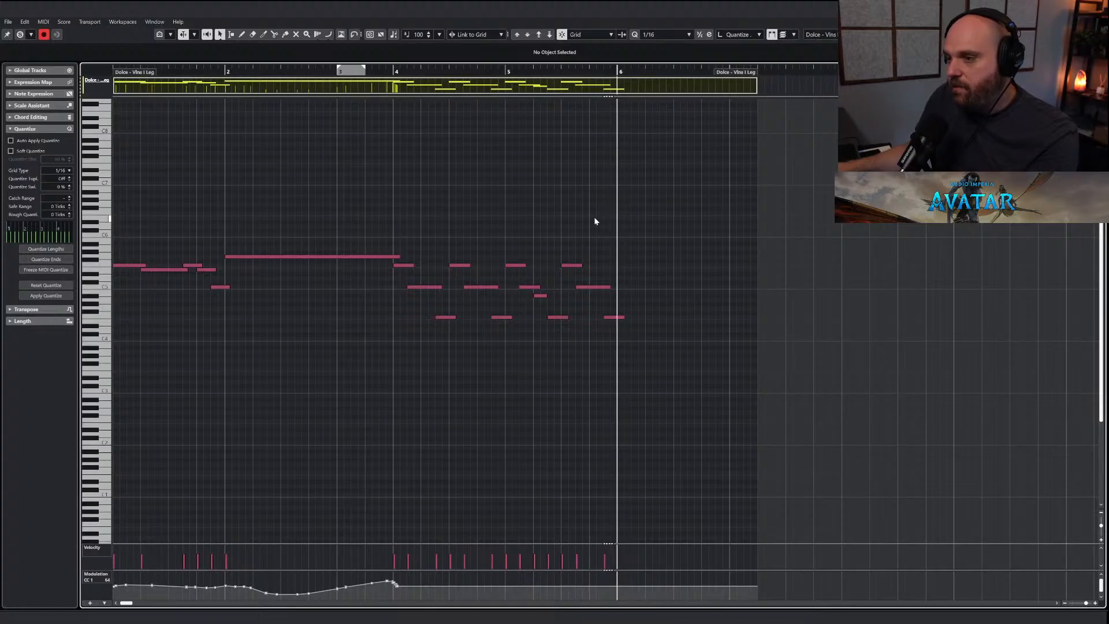
key("ctrl+v")
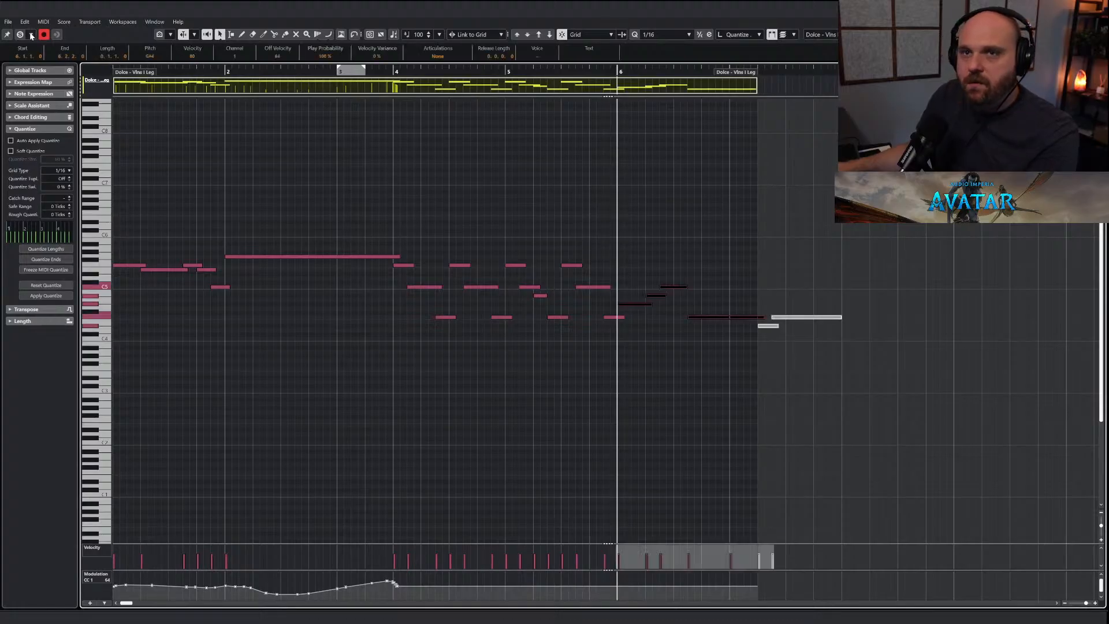
Redraw the Dolce violins' CC 1 modulation from bar 4 into bar 6 and extend the part's end to 8.3.3.0.
left_click(472, 254)
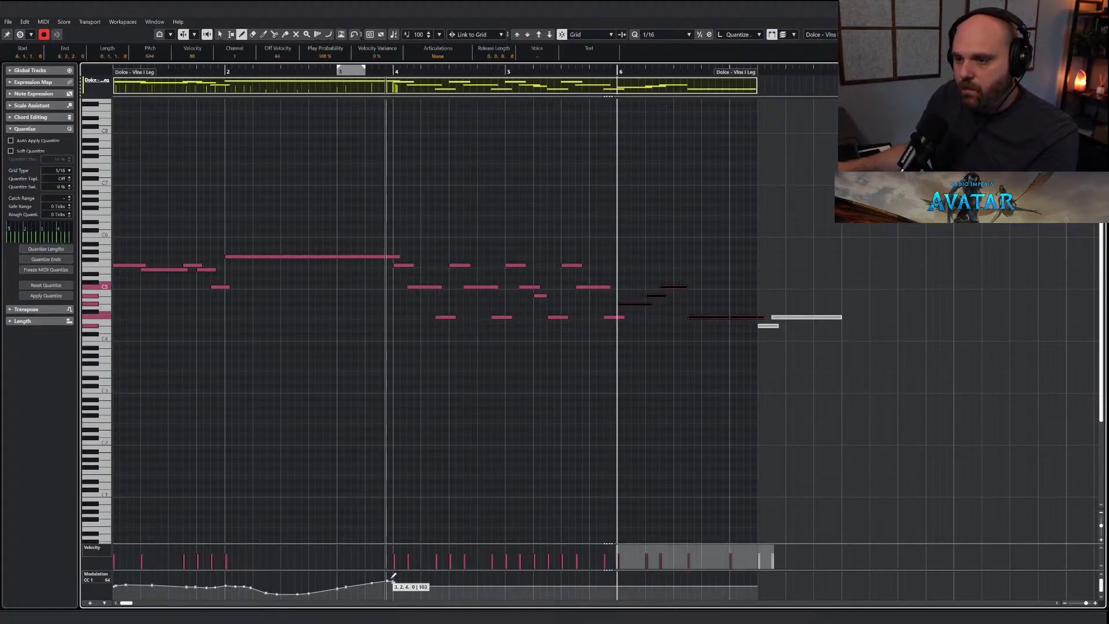
mouse_move(388, 584)
left_mouse_down()
mouse_move(582, 592)
mouse_move(656, 579)
left_mouse_up()
key("1")
left_click_drag(741, 73, 896, 75)
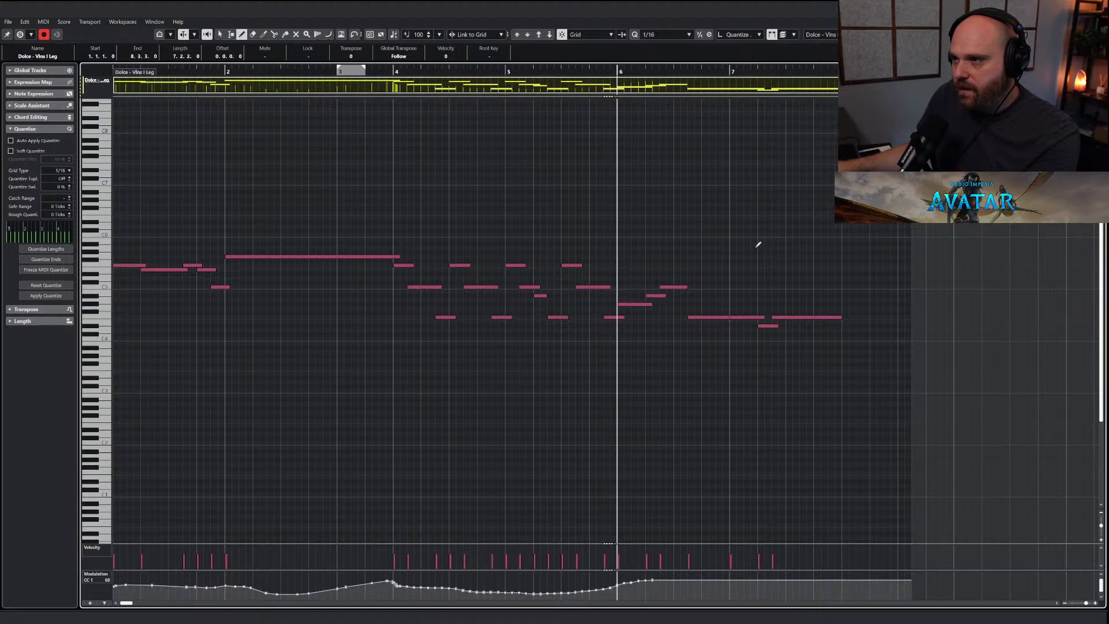
Show the CC 64 sustain lane and draw a short sustain pulse across the repeated note at bar 7.
left_click(92, 603)
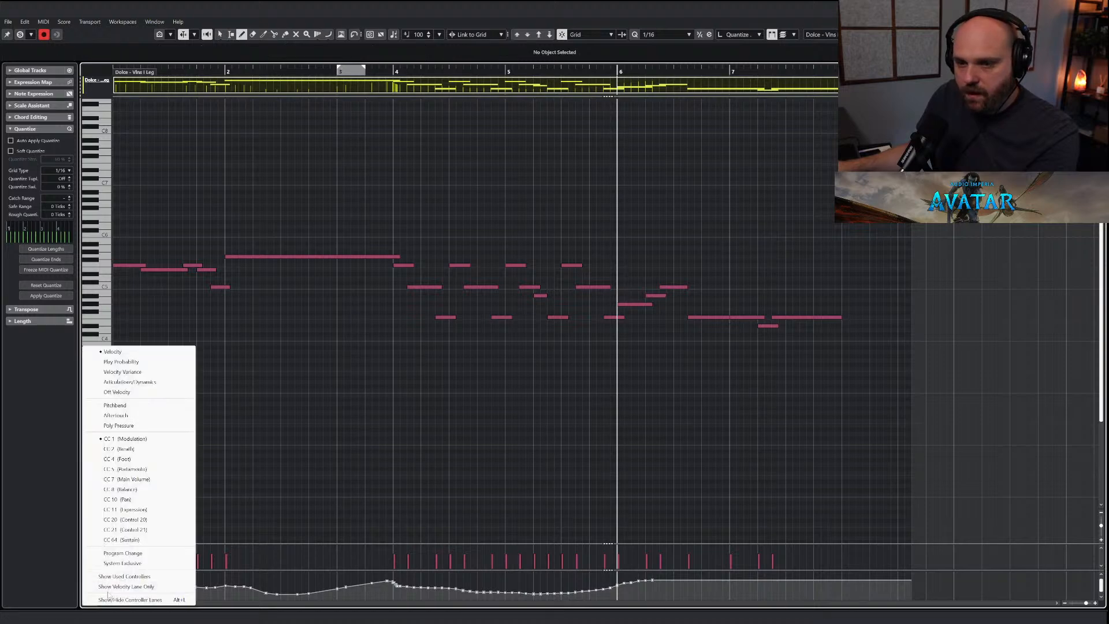
left_click(128, 540)
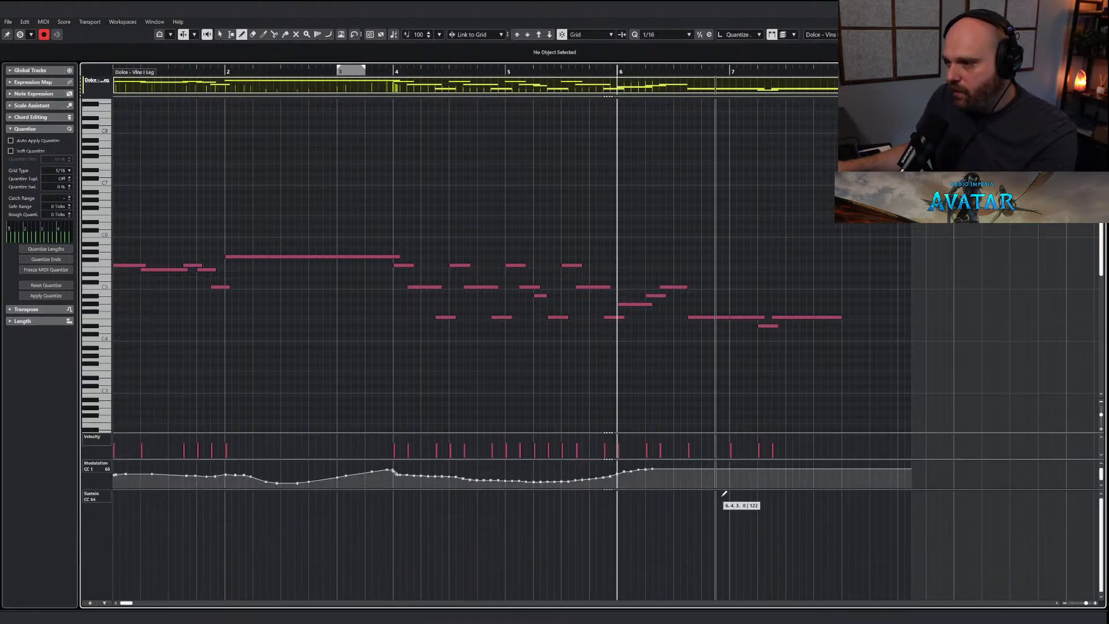
mouse_move(725, 494)
left_mouse_down()
mouse_move(735, 490)
mouse_move(736, 604)
left_mouse_up()
key("1")
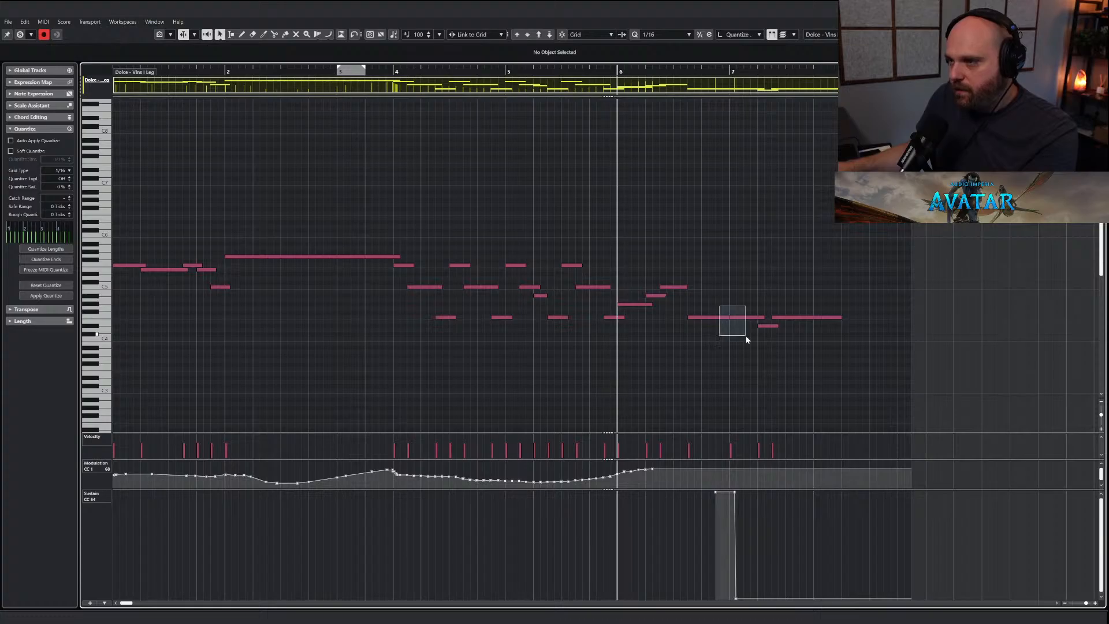
left_click_drag(746, 335, 746, 336)
left_click(734, 326)
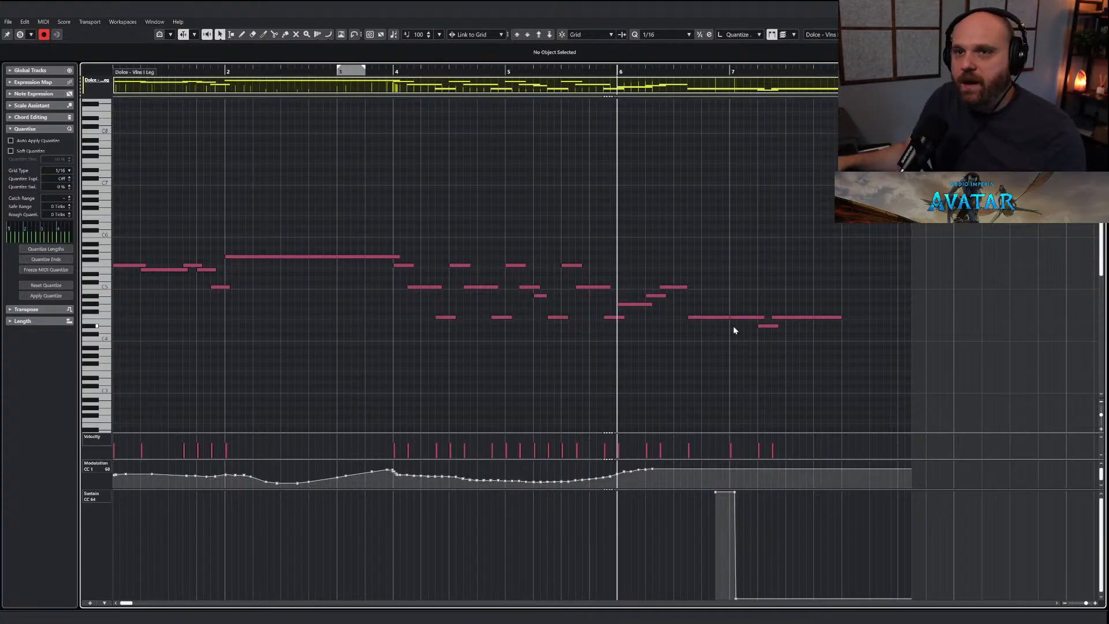
Solo the editor and play back the Dolce violin line from the second half of bar 5.
left_click(20, 34)
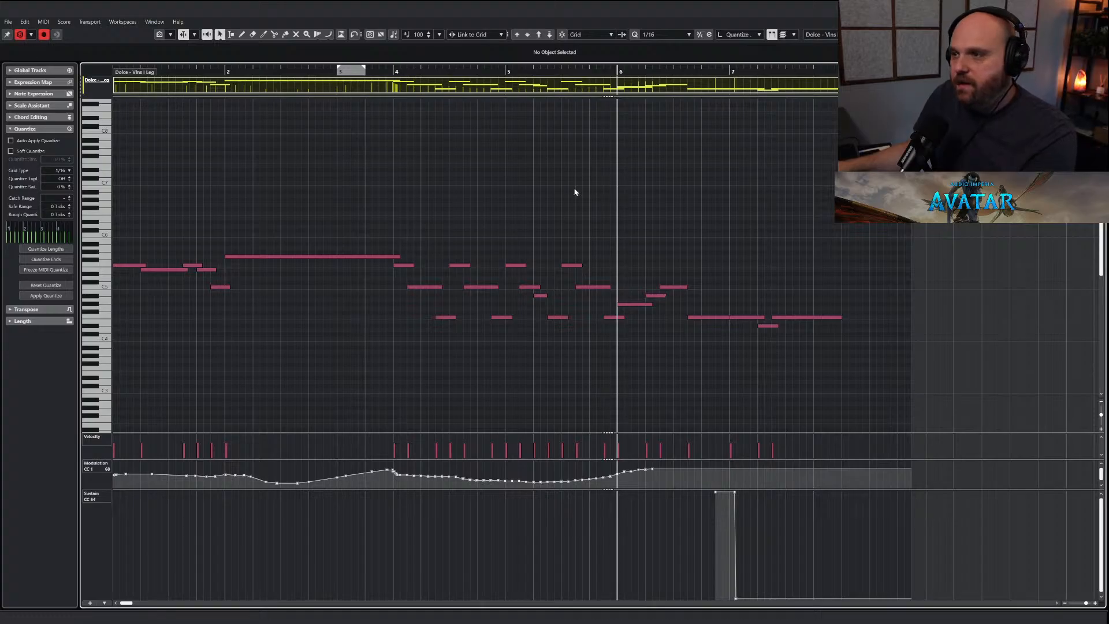
left_click(588, 71)
key("space")
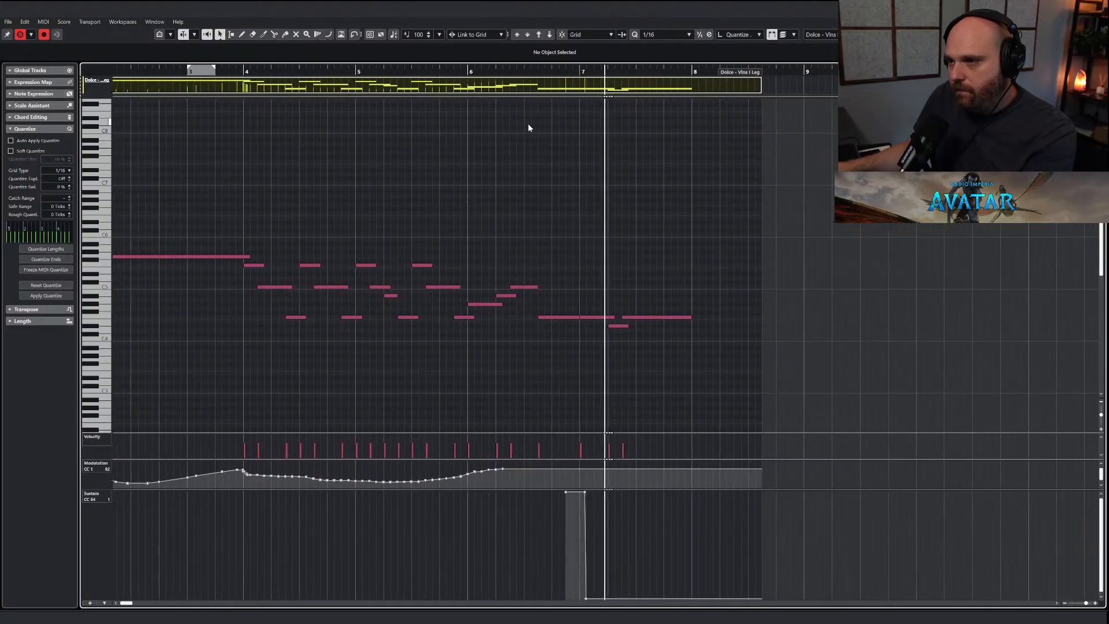
Shorten the last Dolce violin note to end at 7.4.3.119, reshape the CC 1 modulation through bar 7, and close the editor.
left_click_drag(633, 317, 629, 319)
key("8")
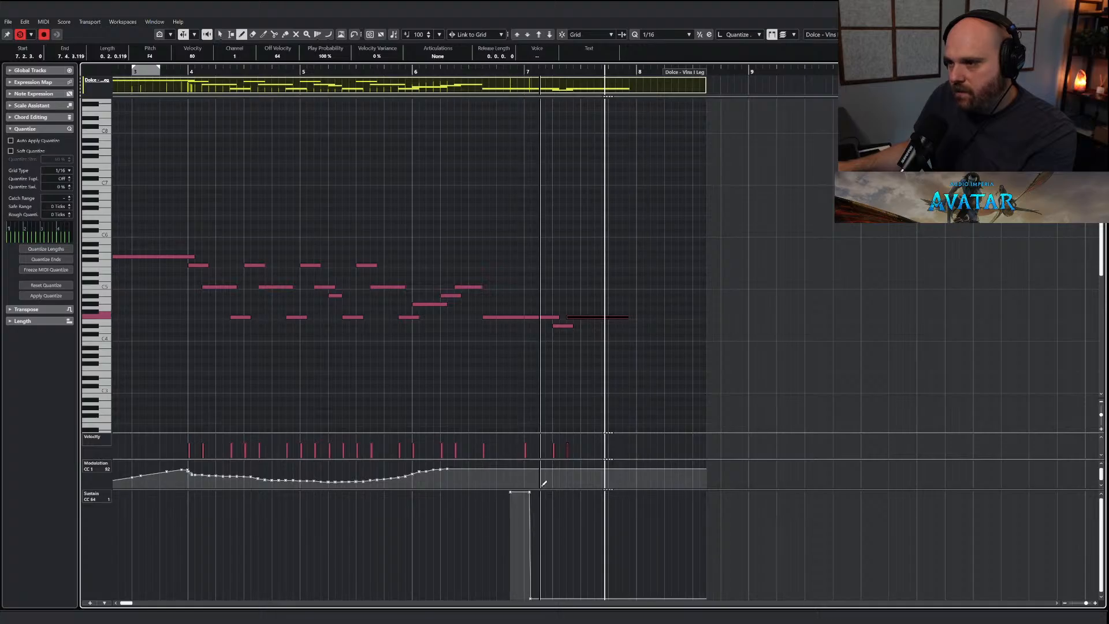
left_click_drag(549, 473, 634, 475)
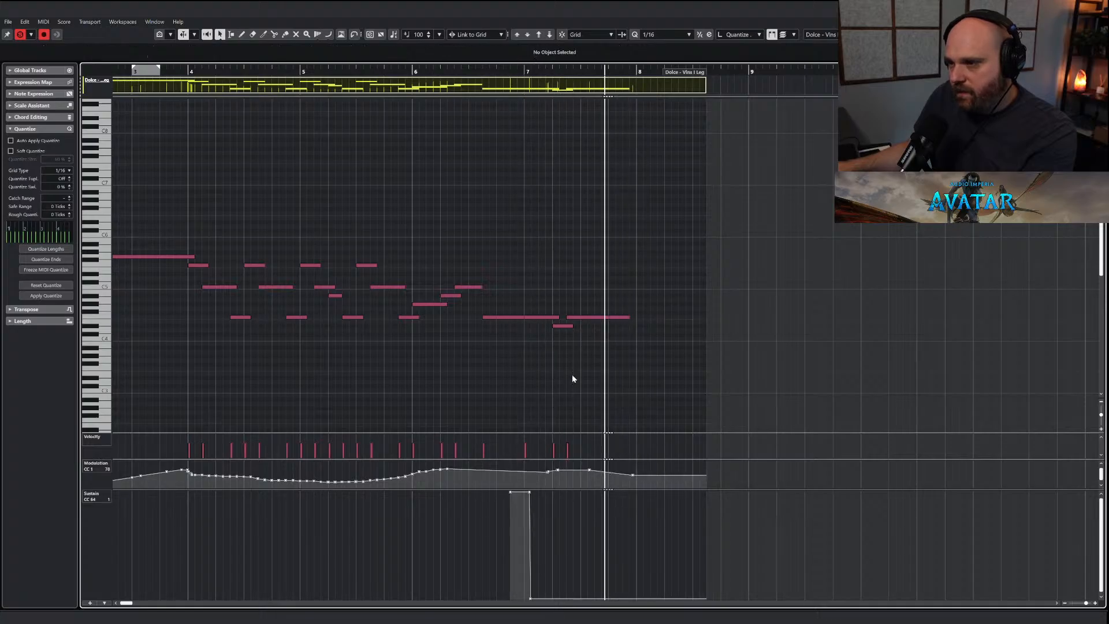
key("1")
key("Return")
Solo Dolce - Vlns I Leg and AR Violins I - Perf Leg and play them together from just before bar 6.
right_click(578, 109)
left_click(582, 113)
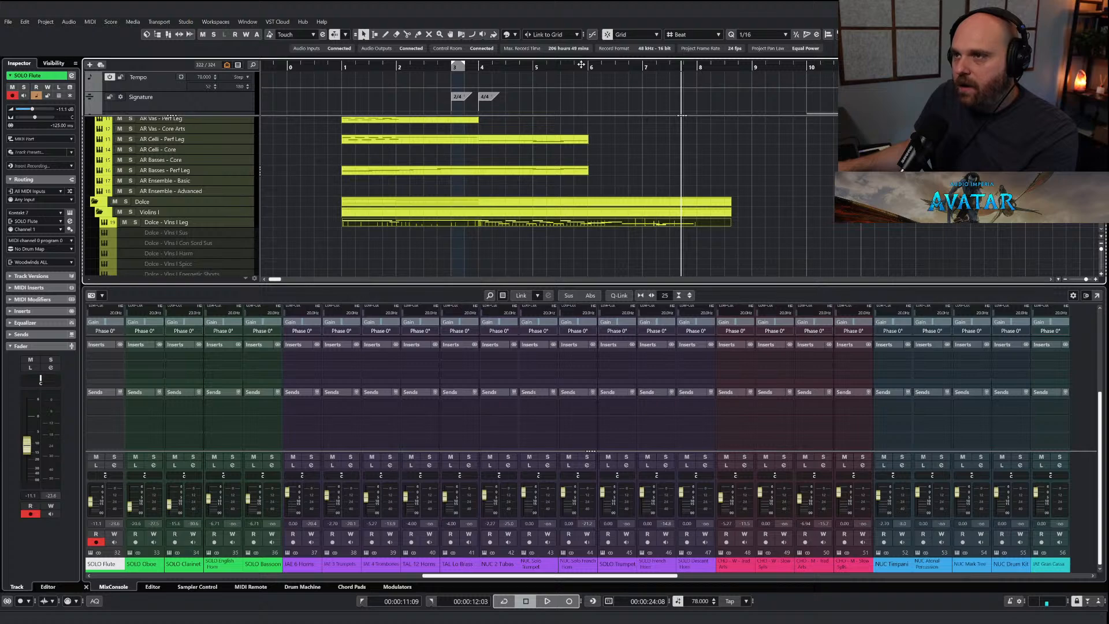
left_click(580, 65)
left_click(135, 222)
scroll(424, 224, "up", 5)
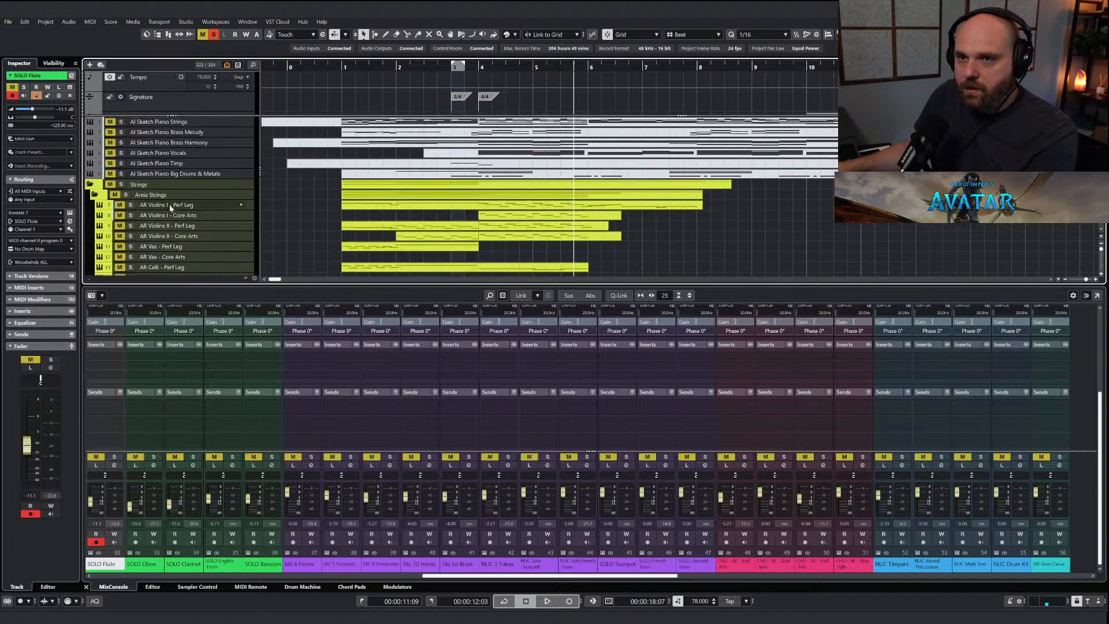
left_click(131, 205)
key("space")
scroll(474, 199, "left", 2)
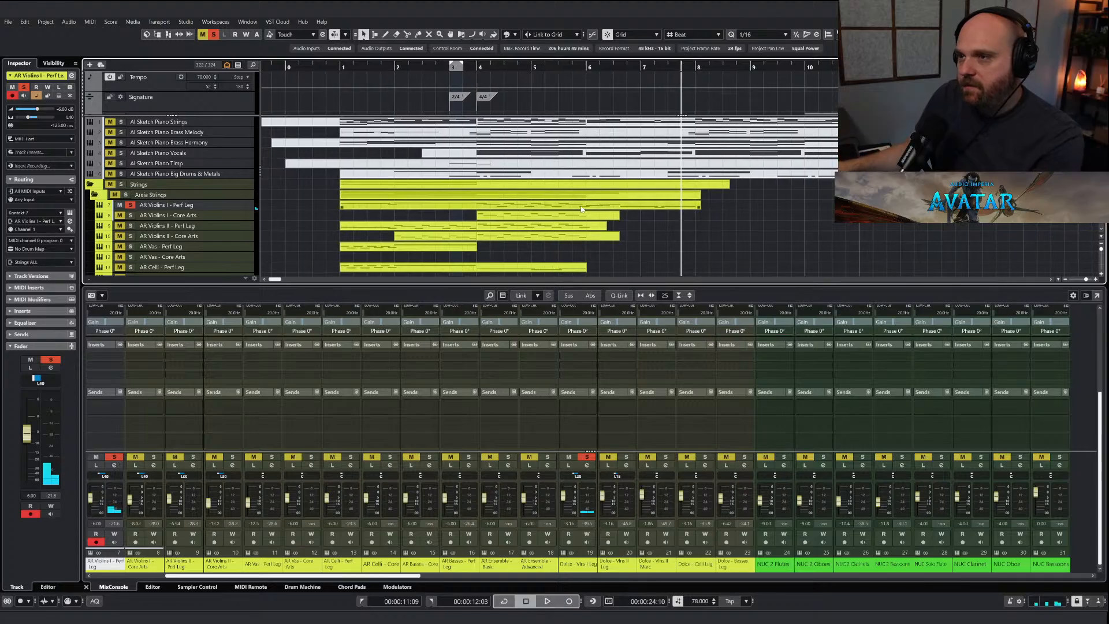
Copy the AR Violins I - Perf Leg melody notes from bar 6 onward, place the cursor at bar 6, and close the editor.
double_click(609, 208)
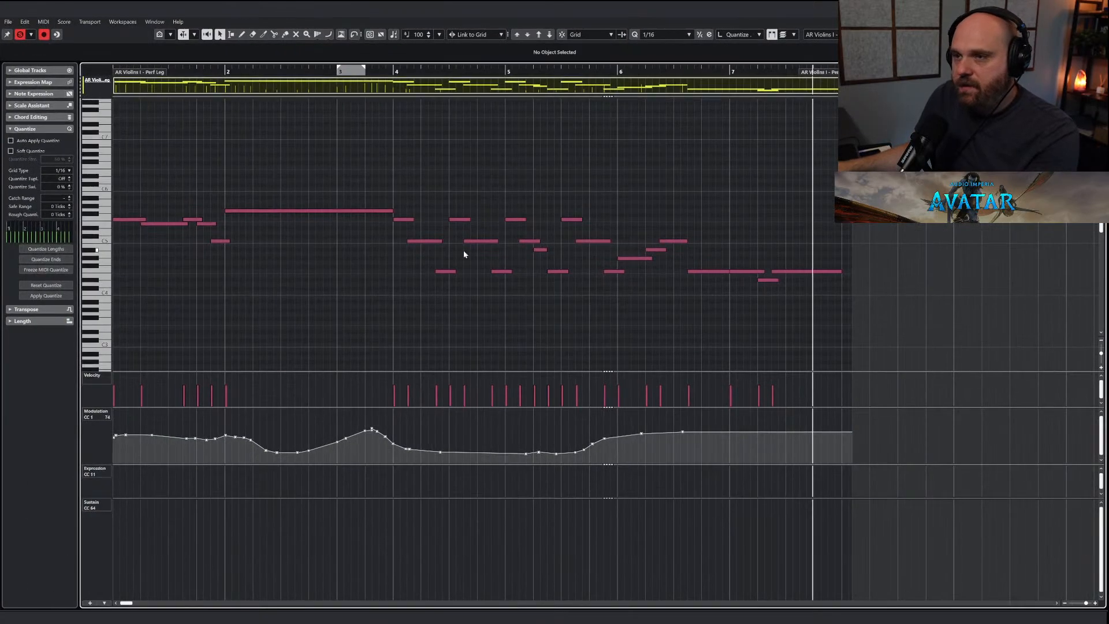
left_click_drag(654, 228, 922, 333)
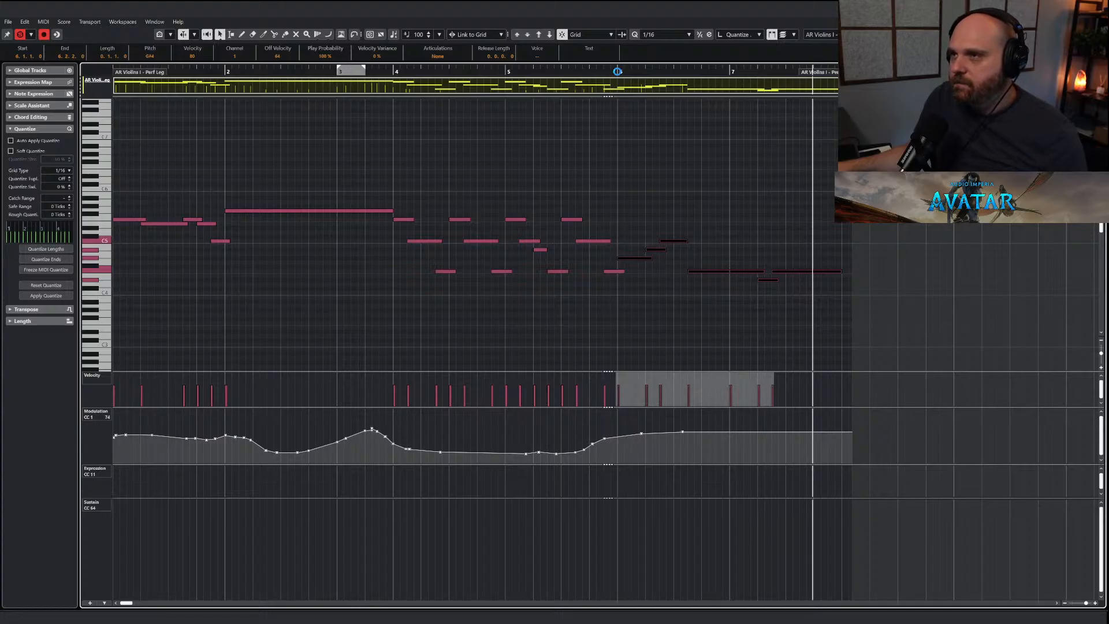
left_click(617, 71)
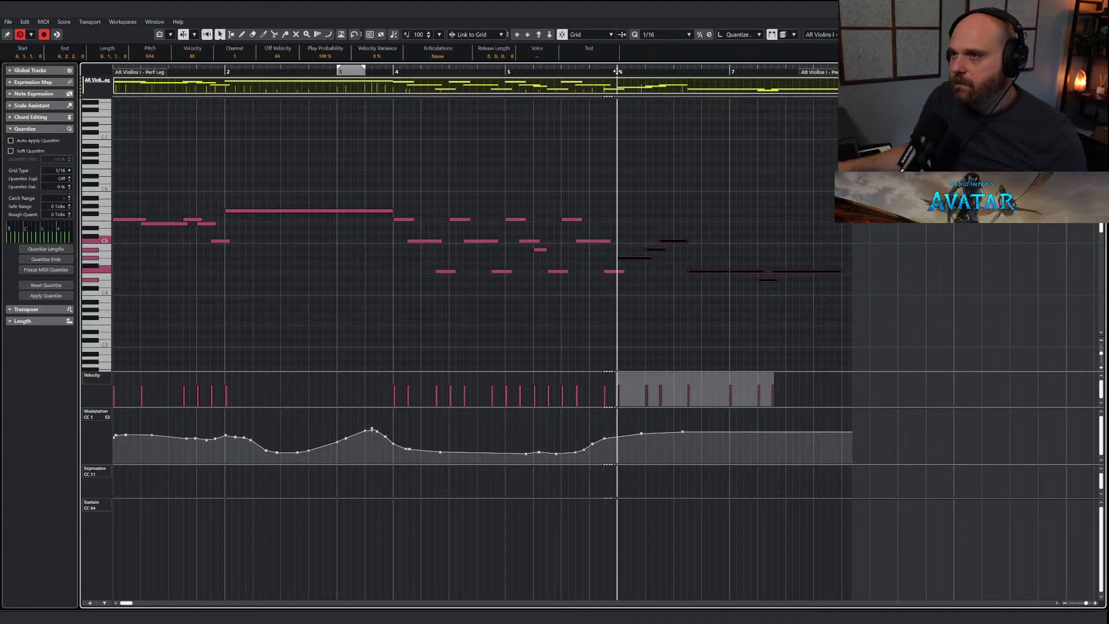
key("Return")
right_click(676, 227)
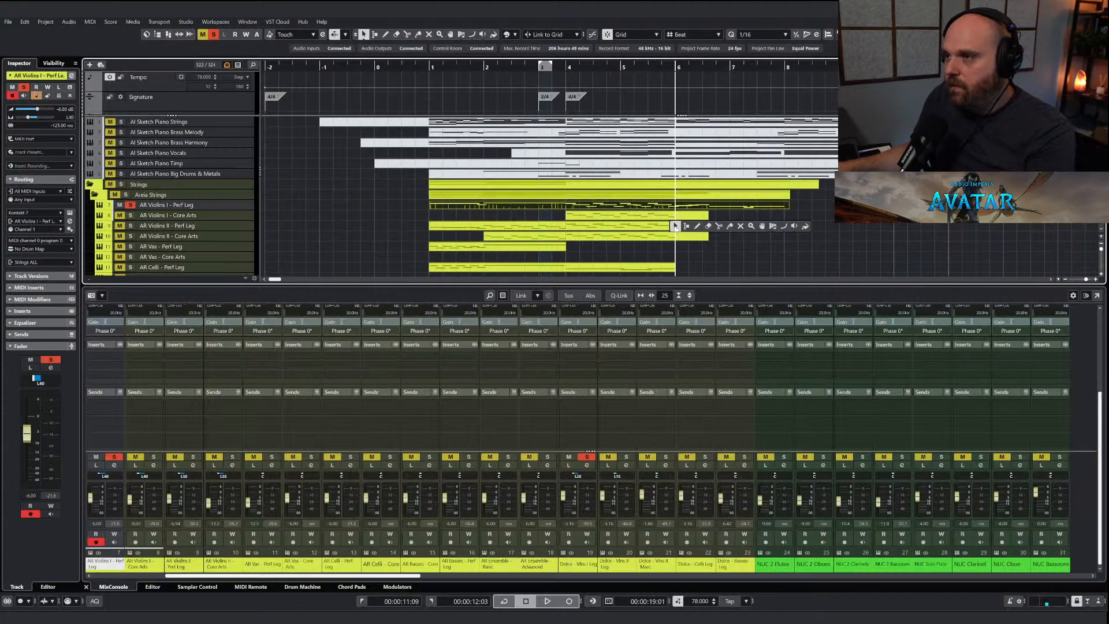
Paste the melody into AR Violins II - Perf Leg at bar 6, transpose it down an octave, and extend the part past bar 9.
left_click(680, 227)
left_click(674, 228)
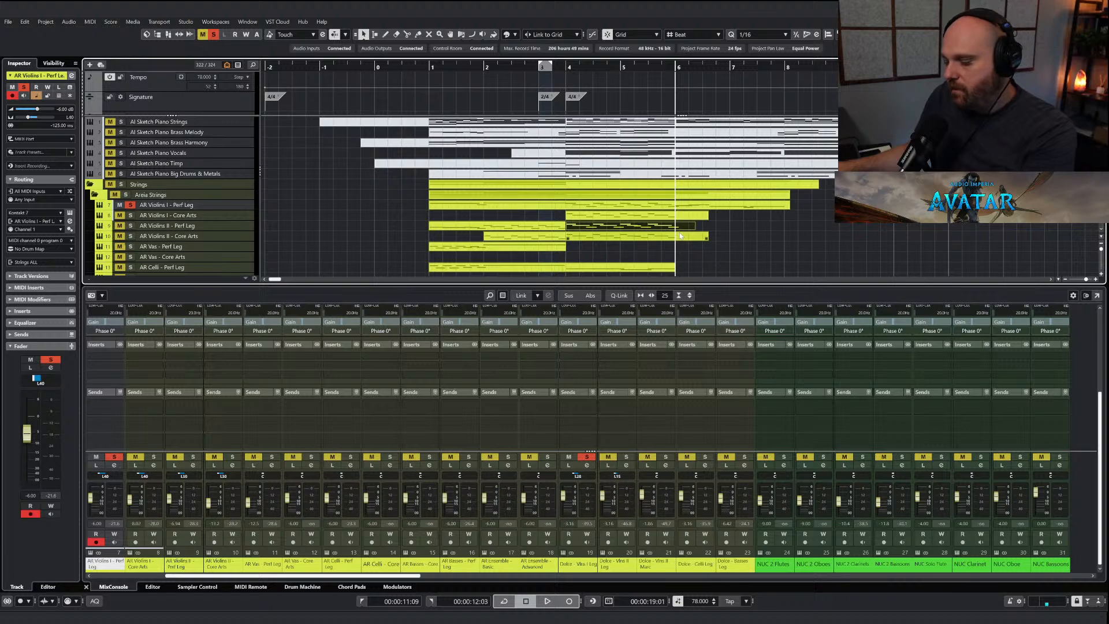
key("Return")
key("ctrl+v")
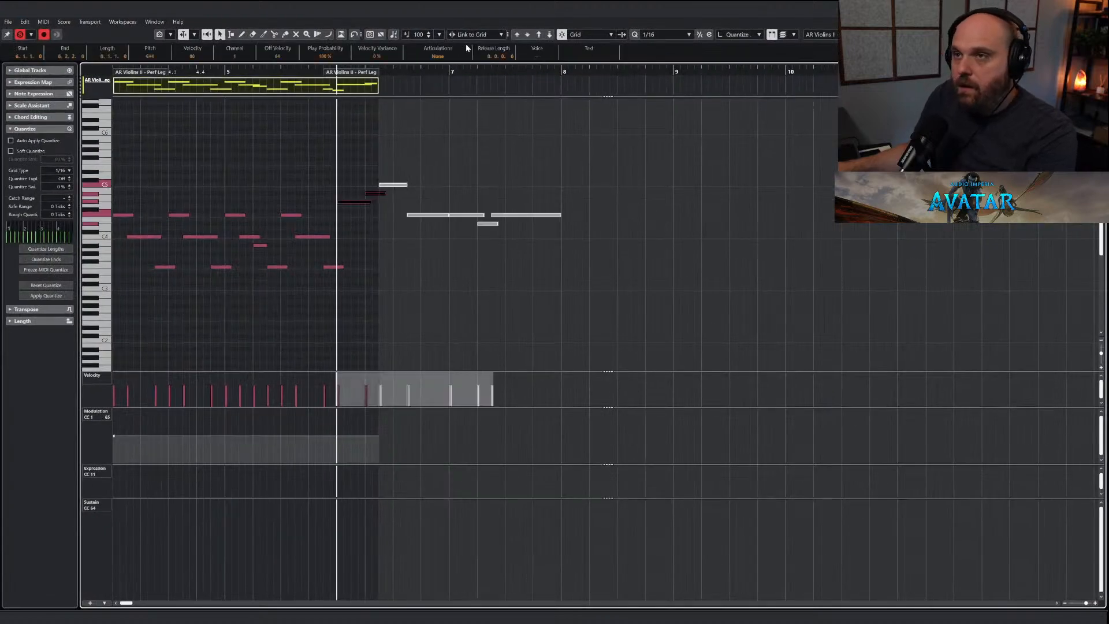
left_click(549, 35)
left_click_drag(359, 73, 677, 113)
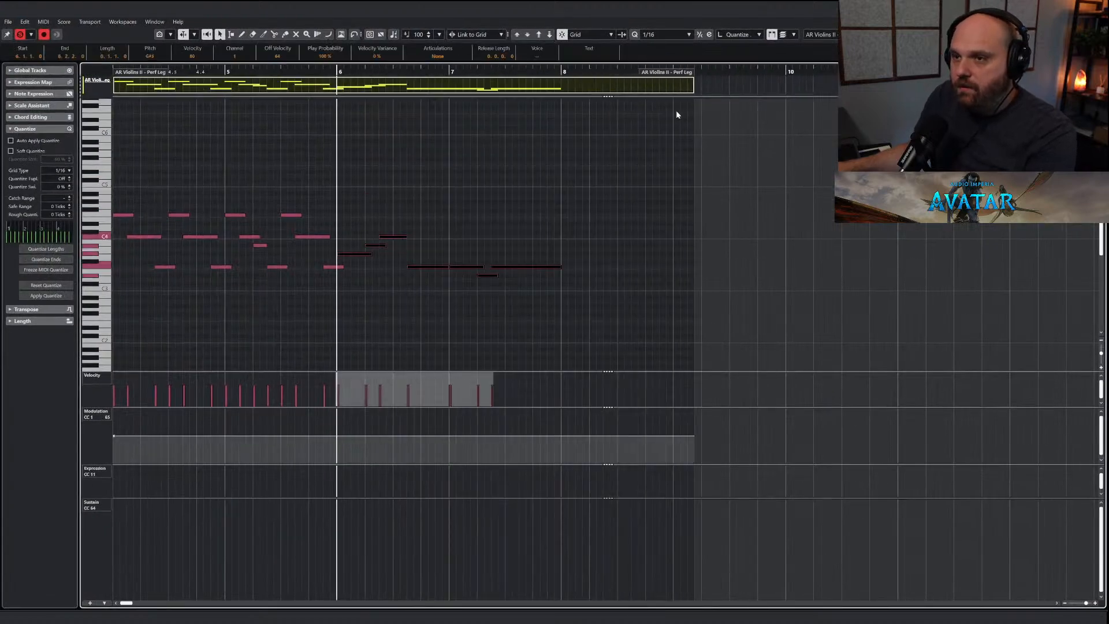
Draw AR Violins II CC 1 modulation from bar 4 to bar 8, dipping early, peaking around bar 6 and easing off.
right_click(298, 379)
left_click(319, 384)
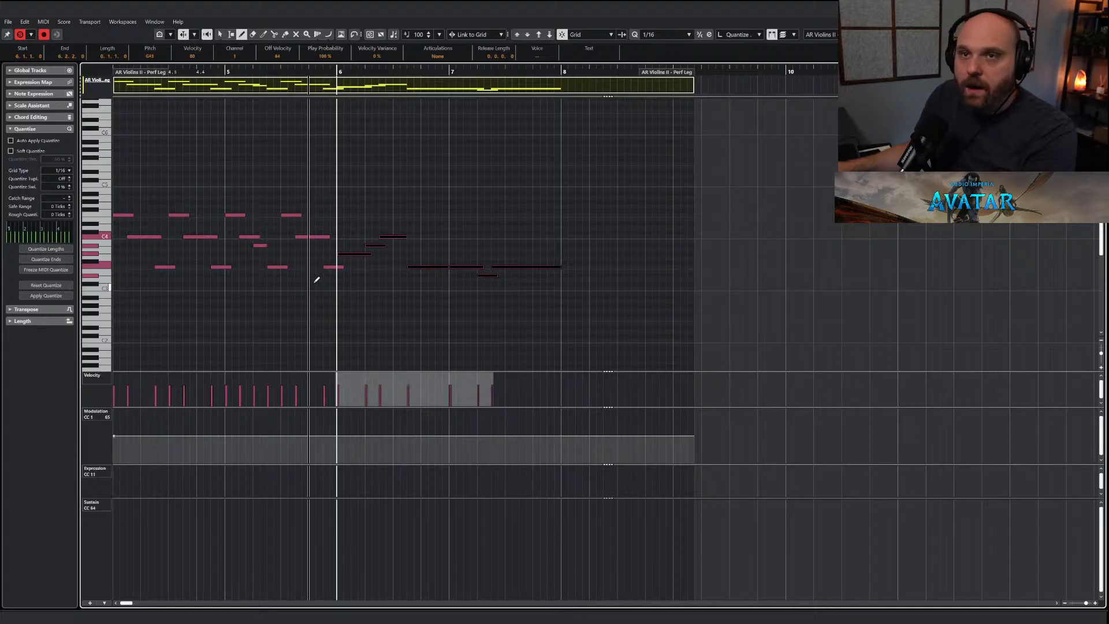
key("g")
key("g")
key("g")
left_click_drag(474, 436, 607, 425)
left_click_drag(633, 425, 729, 433)
Play back the new AR Violins II line, close the editor, and listen to it together with the other soloed violins.
key("1")
key("space")
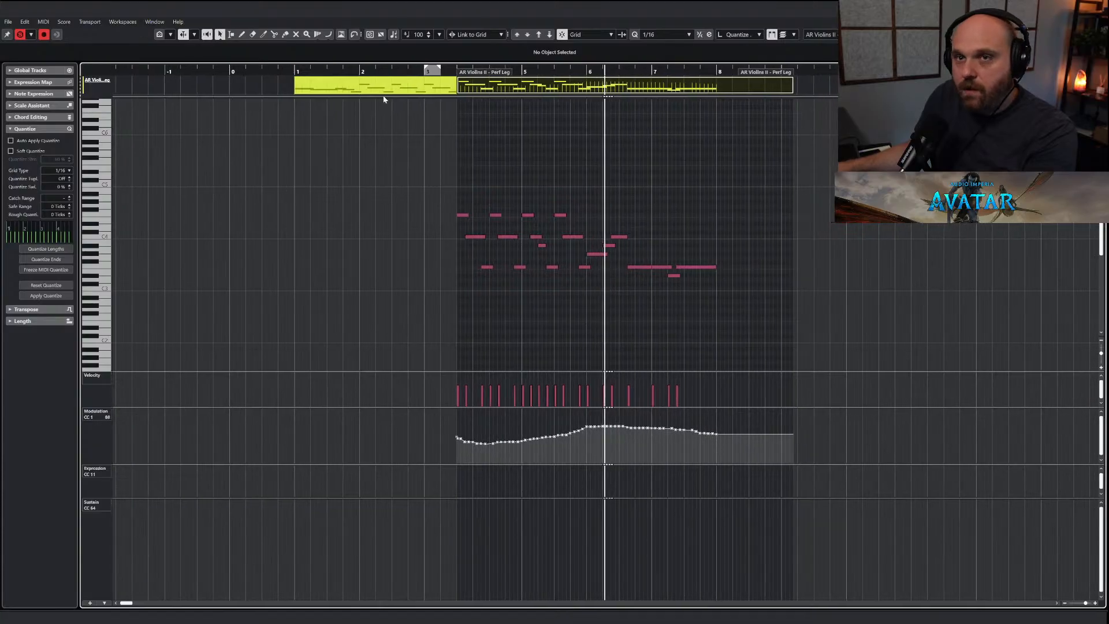
key("Return")
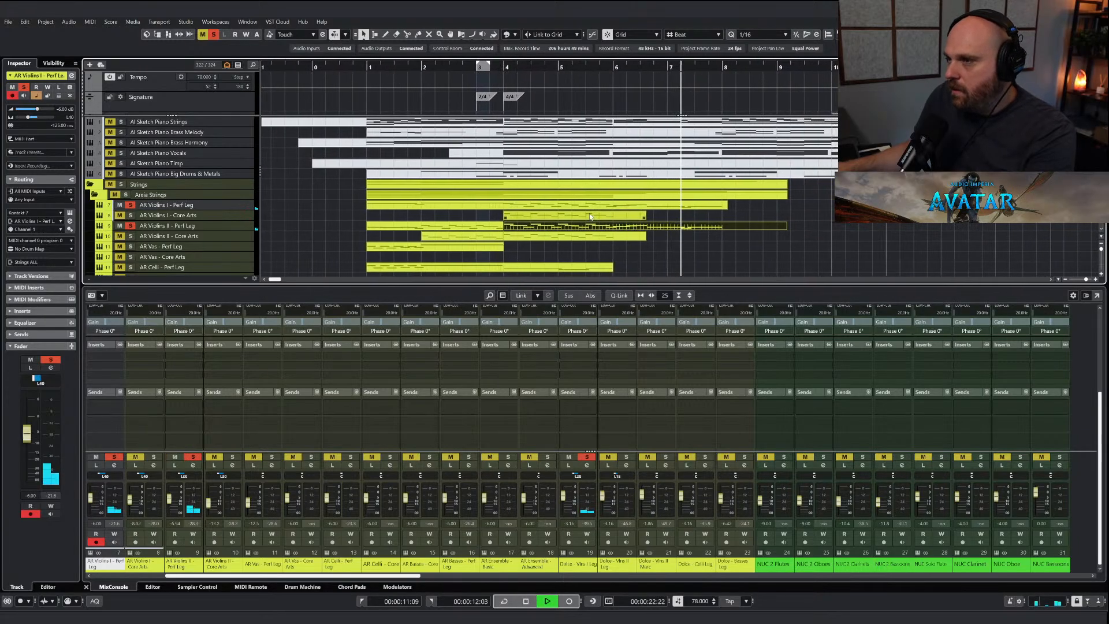
key("space")
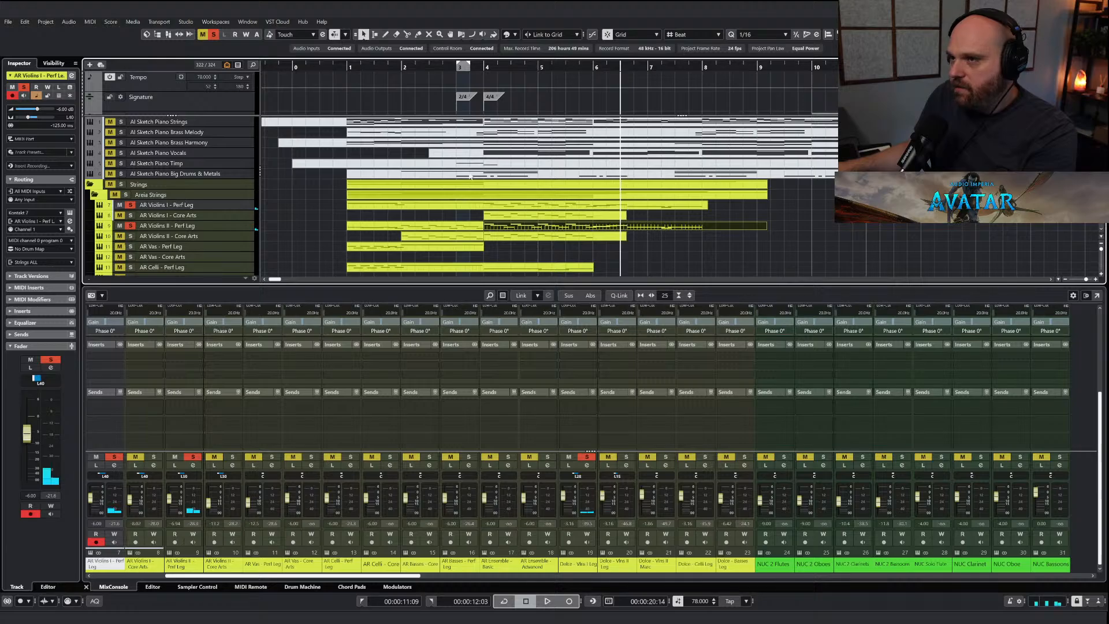
key("space")
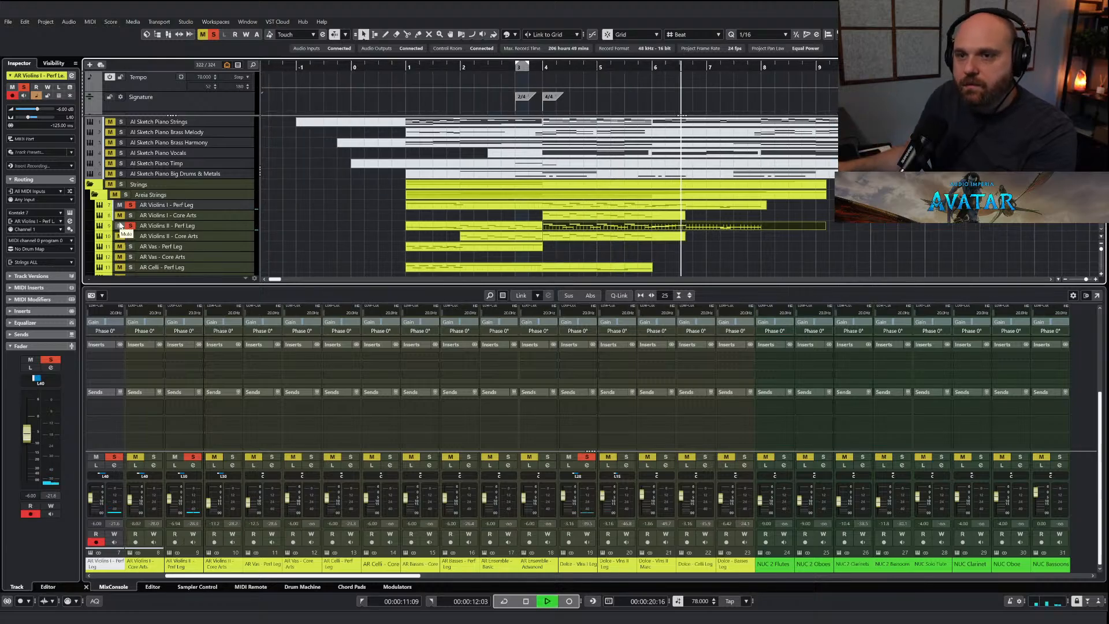
left_click(131, 225)
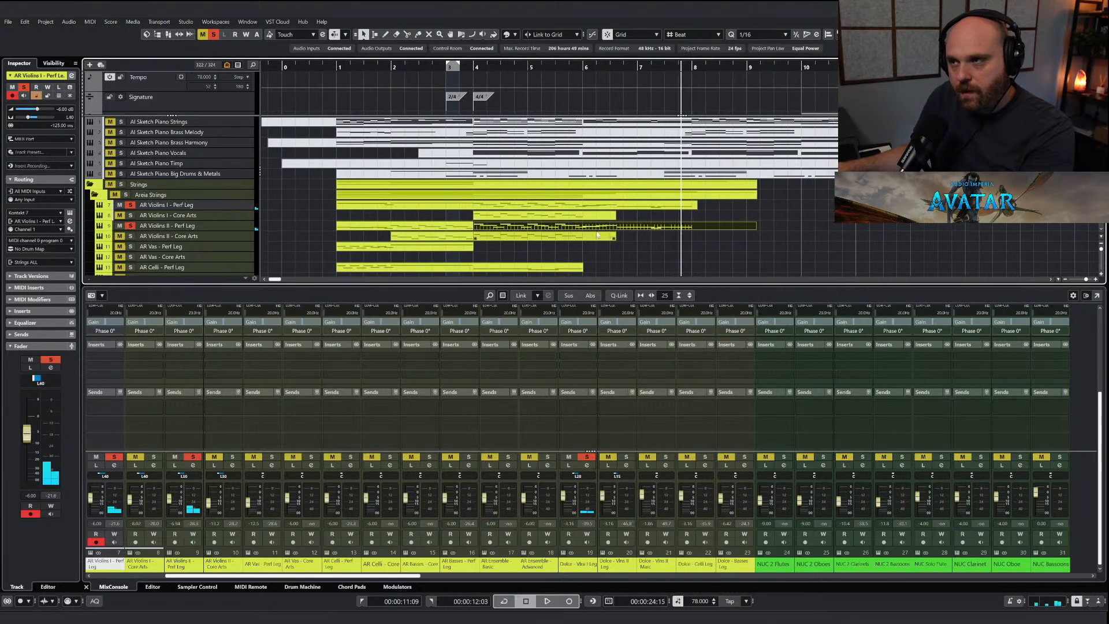
Extend the Dolce - Vlns II Leg part to about the middle of bar 9 and paste the melody late in bar 5.
scroll(365, 233, "down", 10)
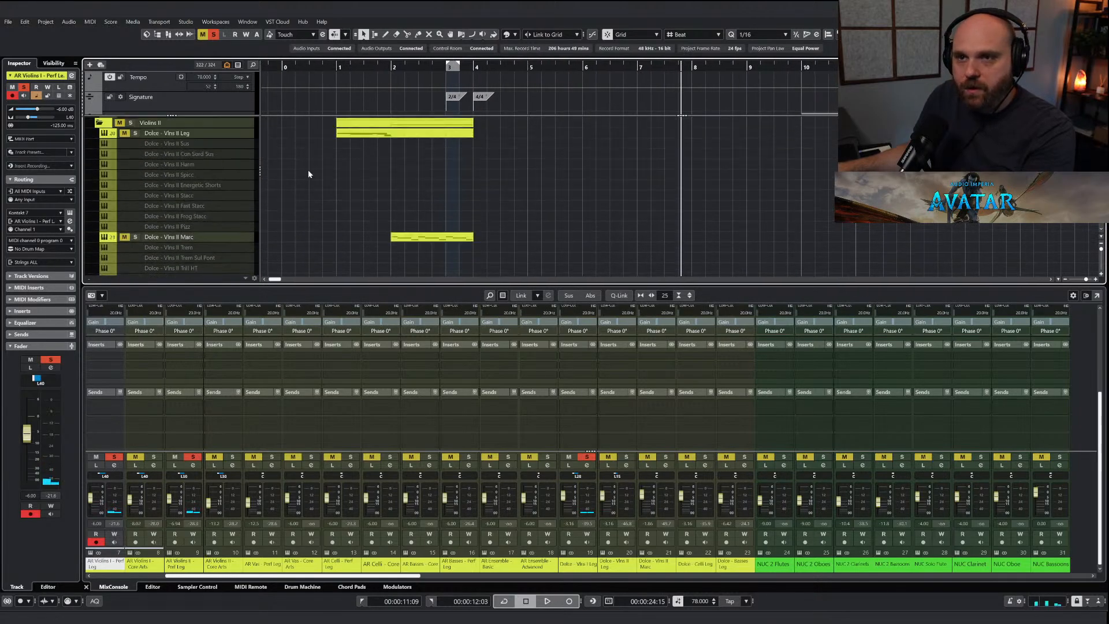
scroll(459, 138, "up", 5)
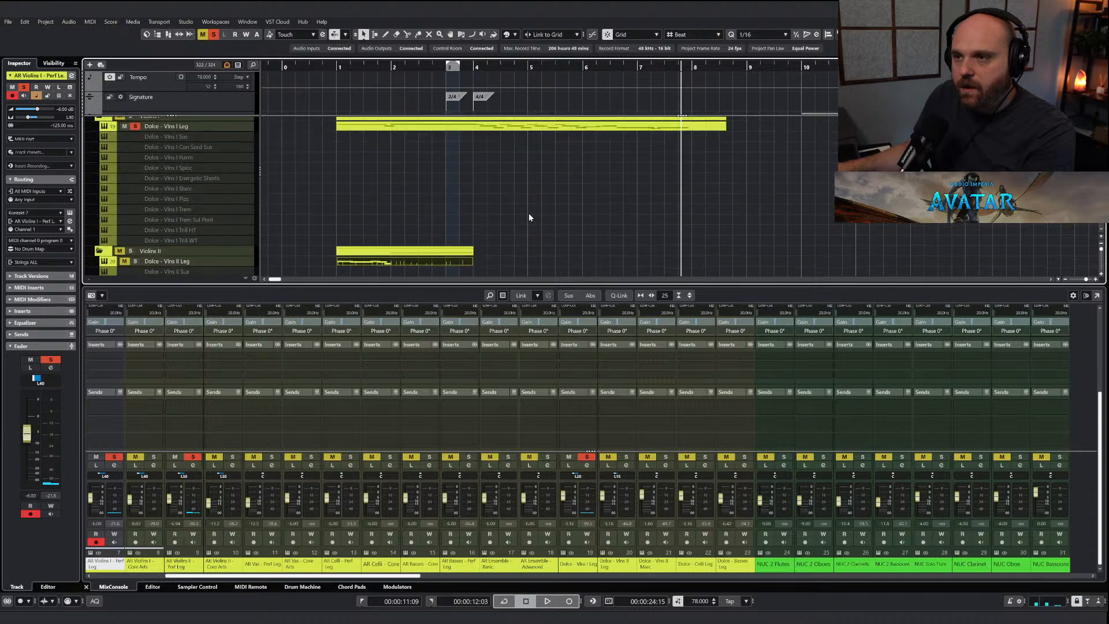
left_click_drag(472, 263, 770, 265)
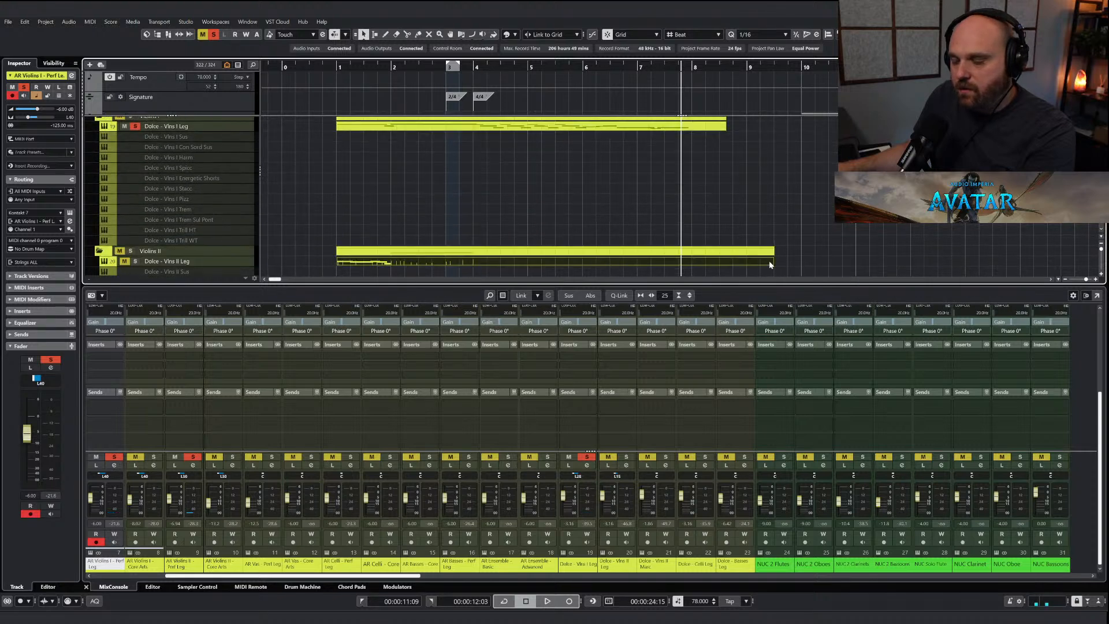
left_click(573, 67)
key("space")
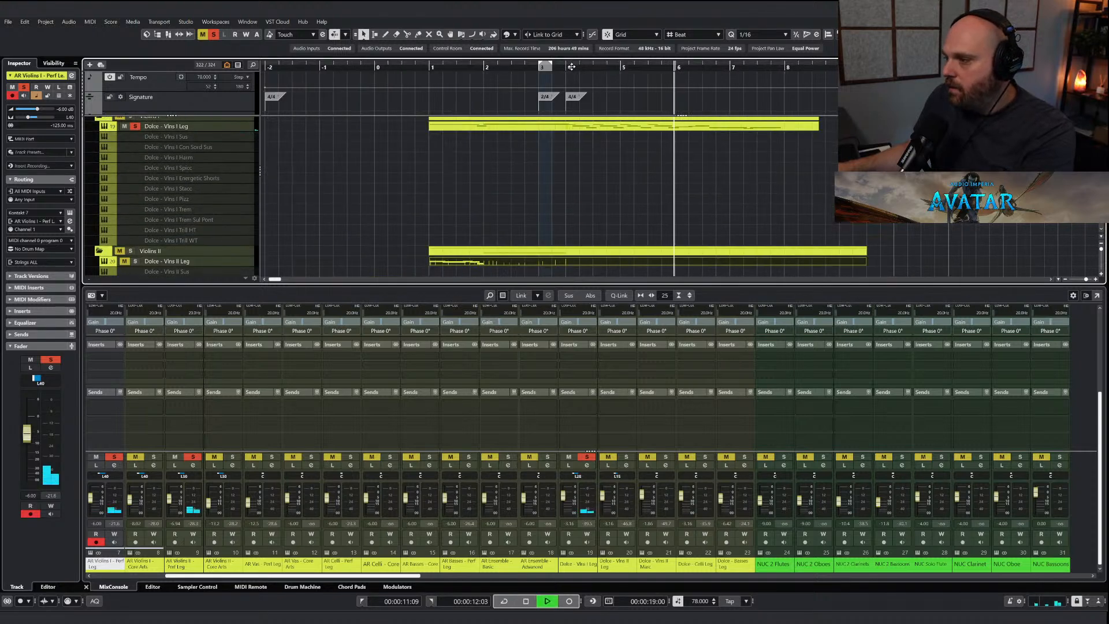
key("space")
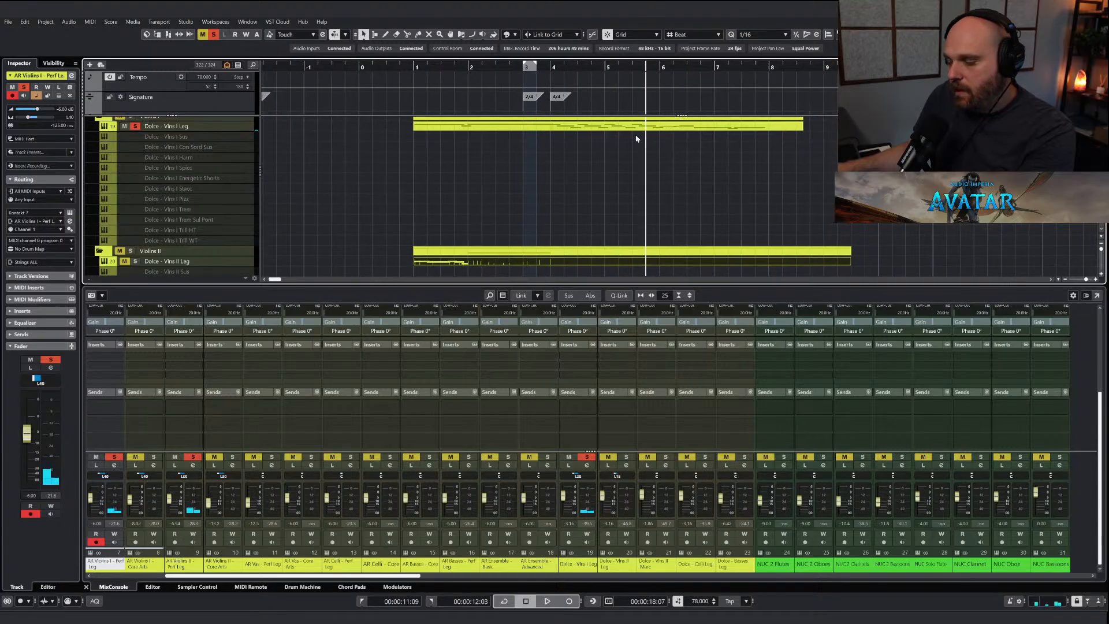
double_click(645, 263)
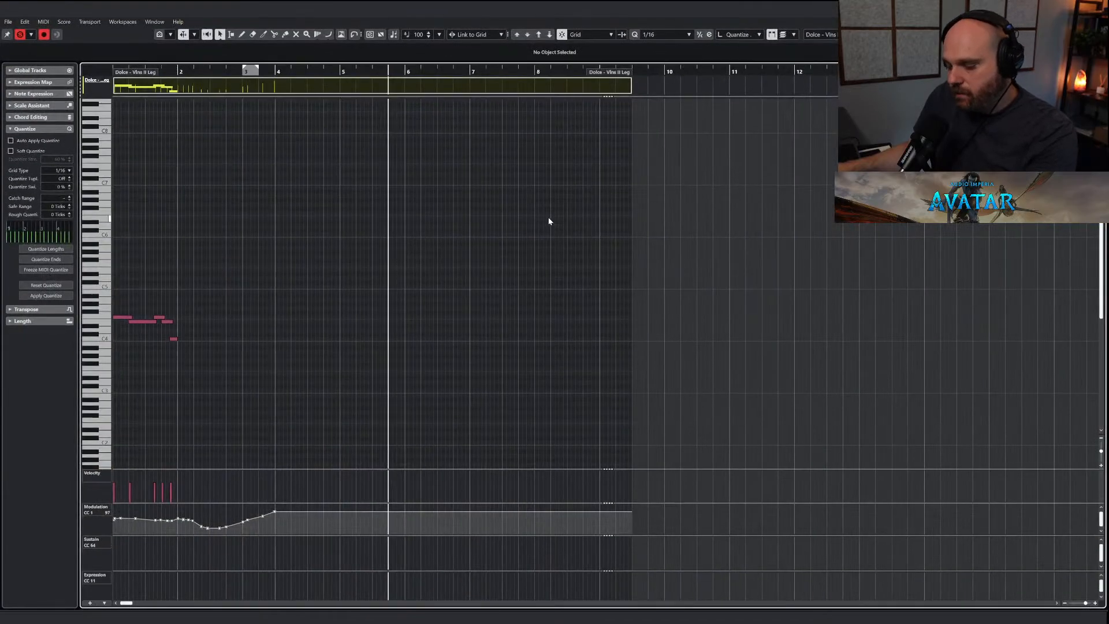
key("h")
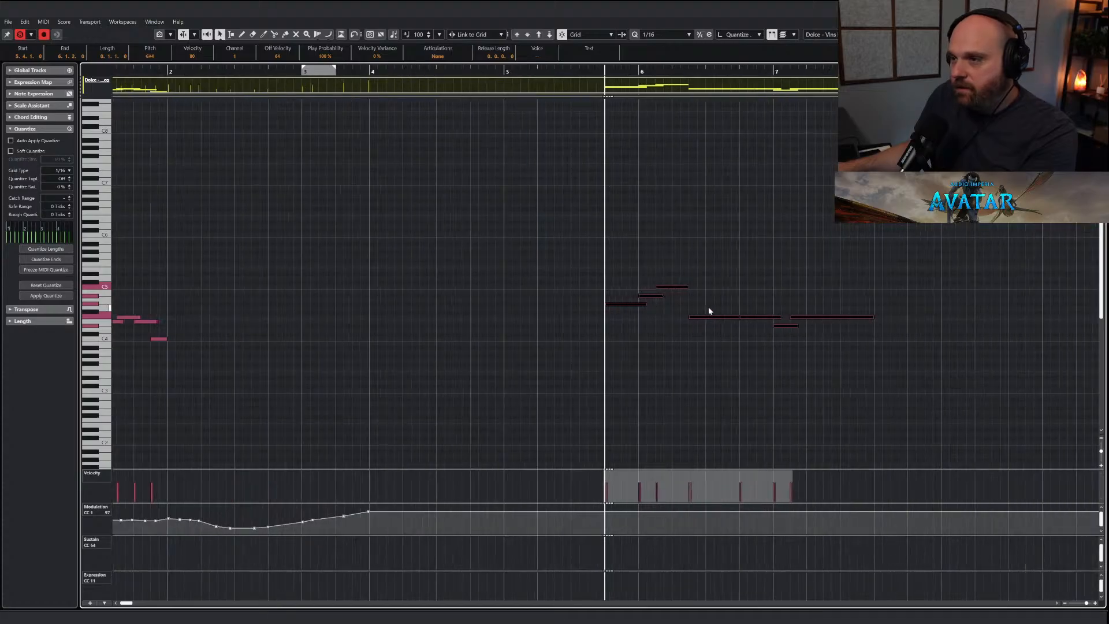
Move the pasted Dolce Vlns II melody to bar 6, add a pickup note before it, and close the editor.
left_click(627, 307)
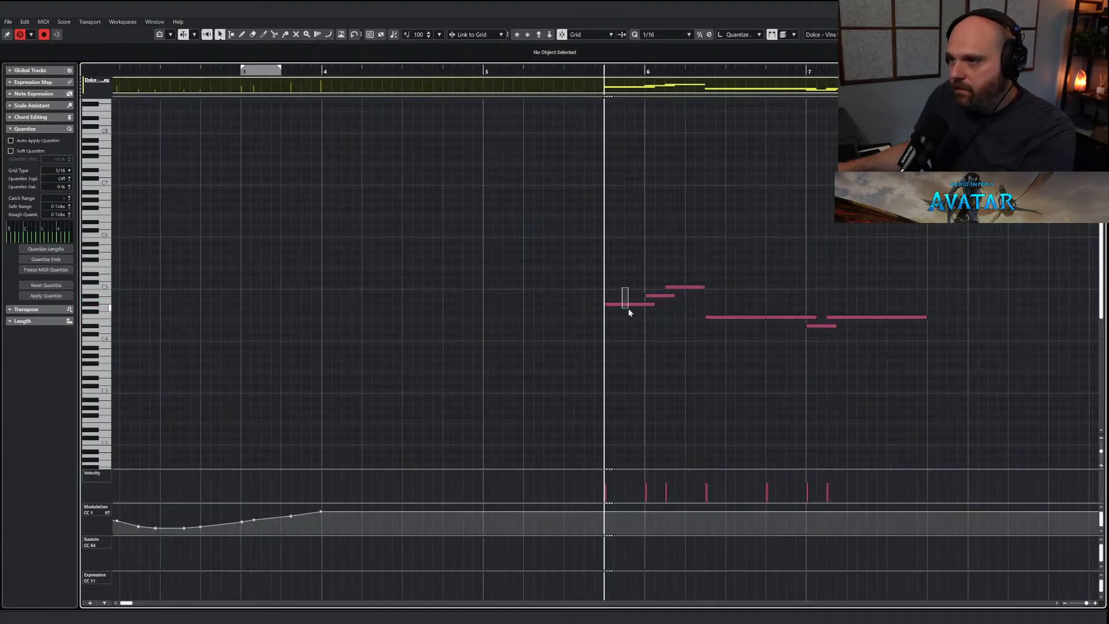
key("ctrl+a")
mouse_move(634, 306)
left_mouse_down()
mouse_move(676, 305)
mouse_move(654, 318)
left_mouse_up()
right_click(653, 321)
left_click(659, 324)
left_click(655, 322)
key("Return")
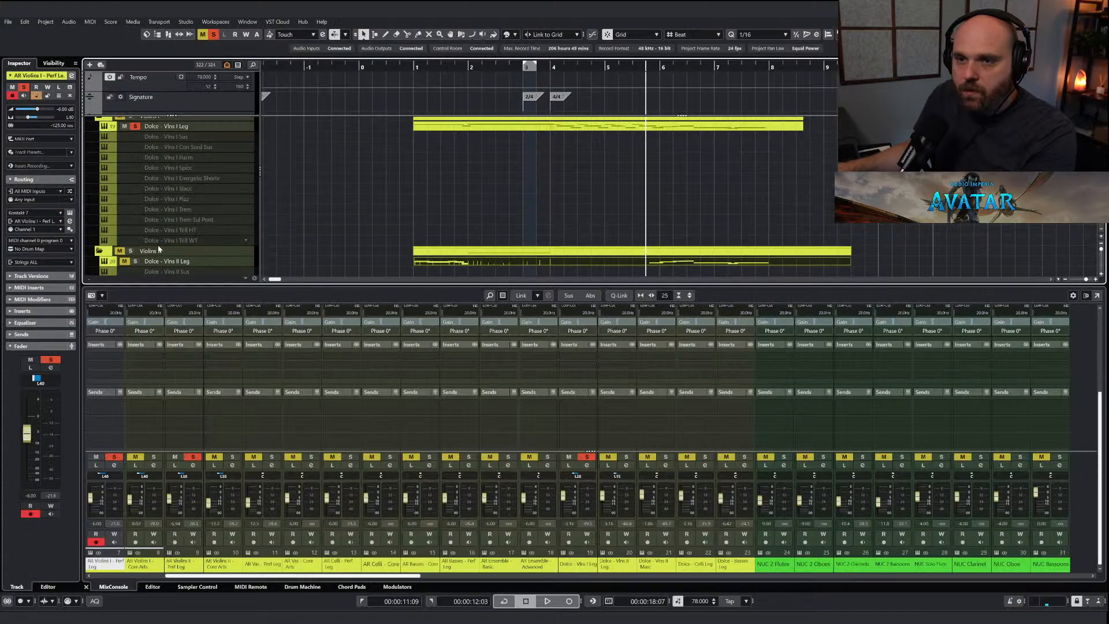
Clear all solos, solo Dolce - Vlns II Leg, and play it from just before bar 6.
left_click(213, 35)
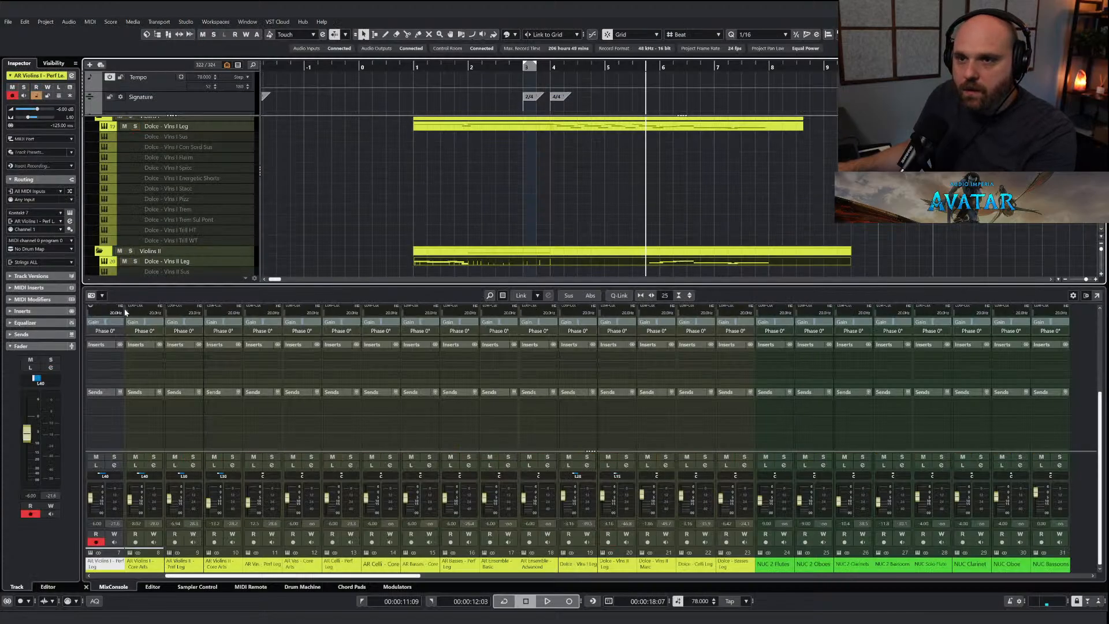
left_click(135, 261)
key("space")
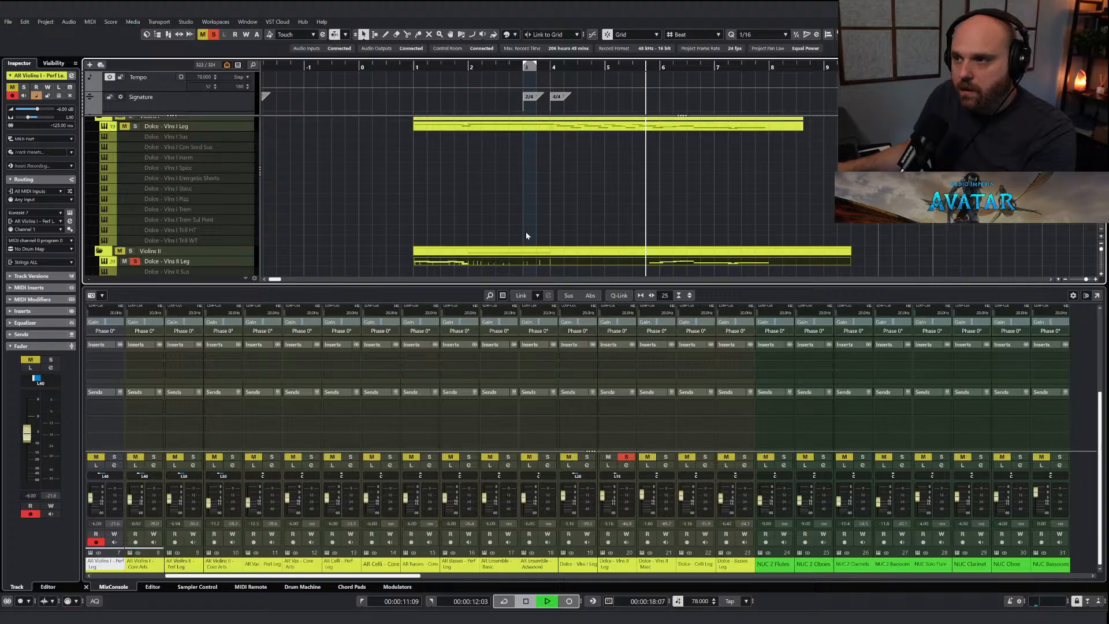
Draw a short CC 64 sustain pedal across the start of bar 7 in Dolce - Vlns II Leg and play the passage.
double_click(595, 262)
right_click(469, 278)
left_click(490, 276)
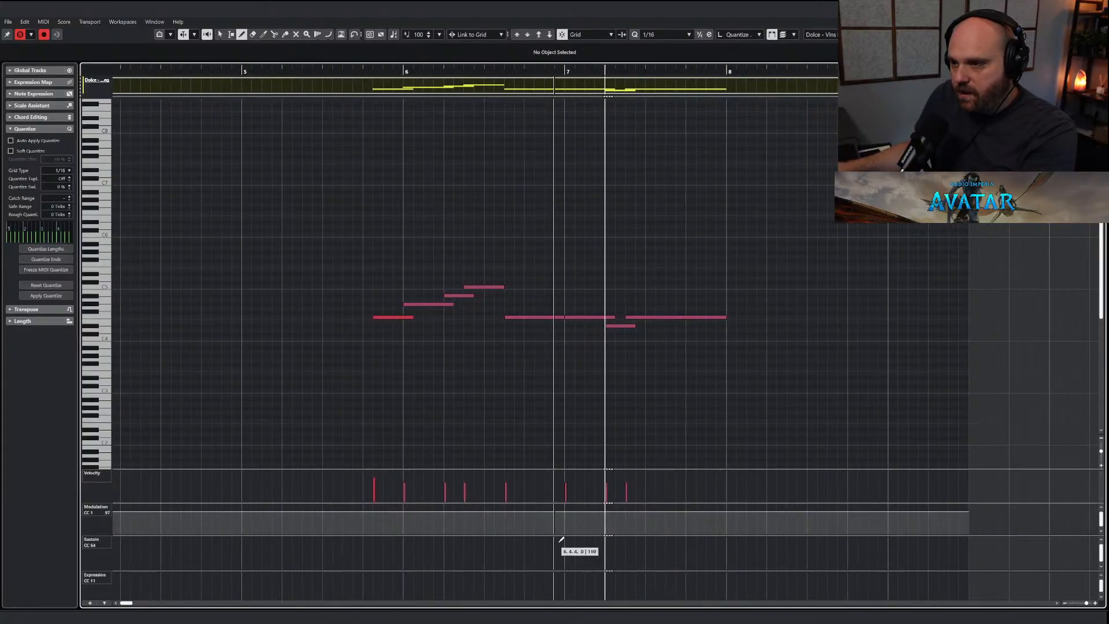
mouse_move(561, 539)
left_mouse_down()
mouse_move(580, 537)
mouse_move(576, 569)
left_mouse_up()
left_click(431, 72)
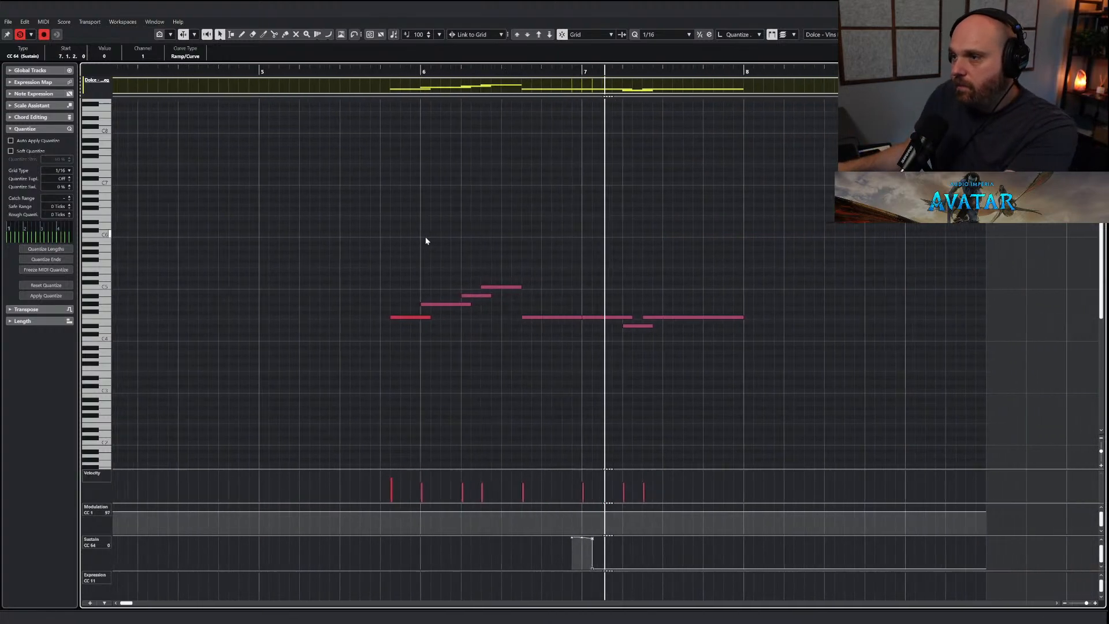
Shorten the last Dolce Vlns II melody note to end at 7.4.4.0 and close the editor.
left_click(622, 317)
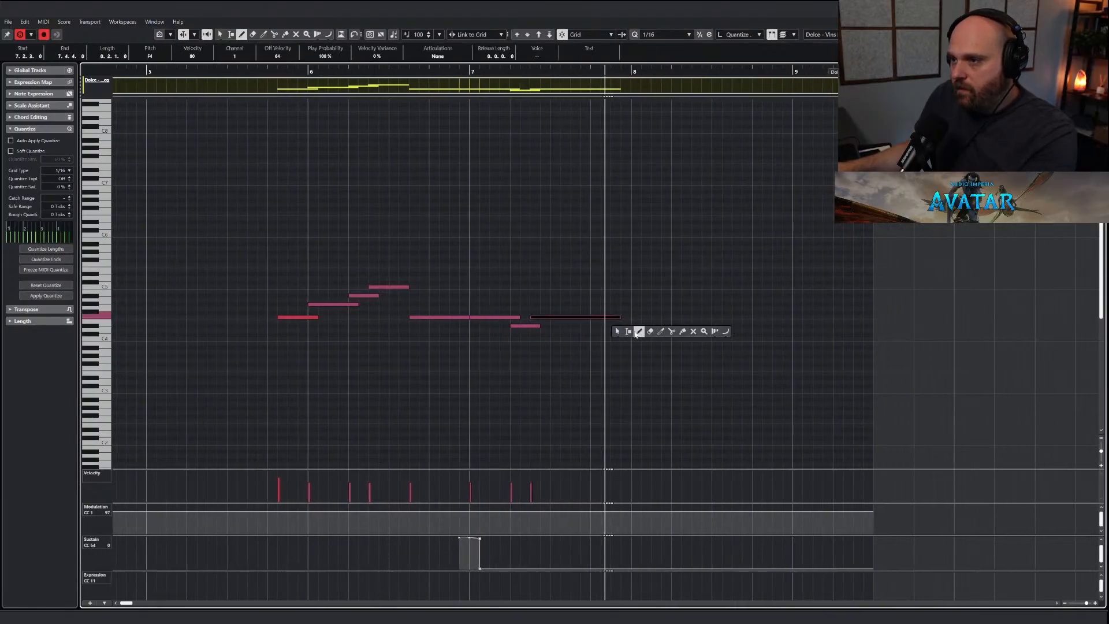
right_click(459, 265)
left_click(458, 266)
left_click(459, 266)
key("Return")
Clear all mutes and solos and play the full arrangement from bar 3 through bar 7.
right_click(508, 209)
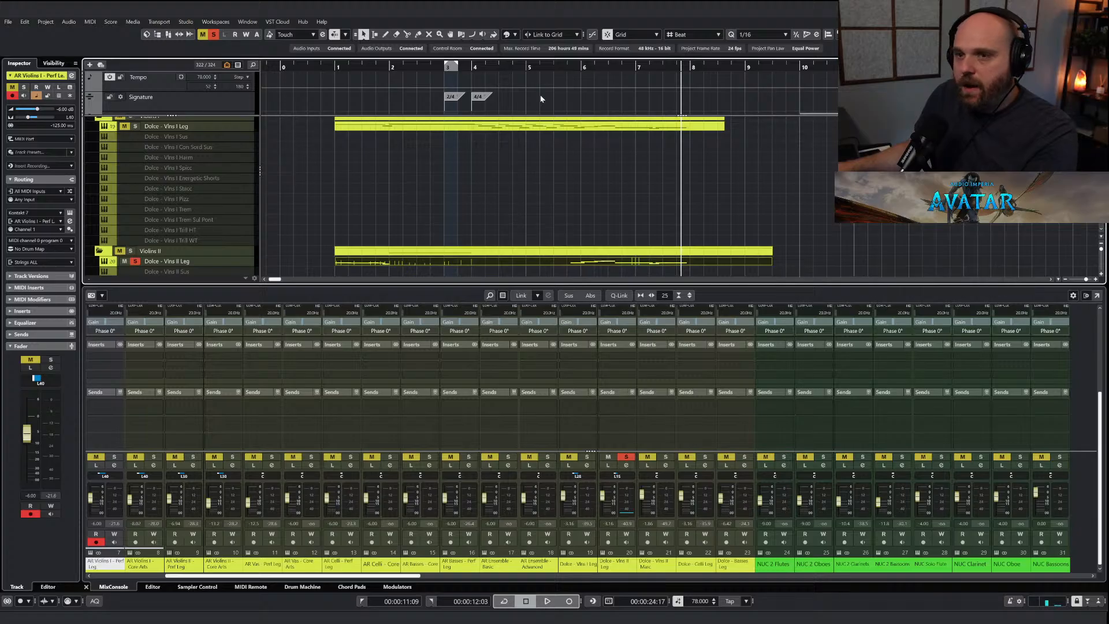
key("space")
left_click(202, 34)
left_click(213, 35)
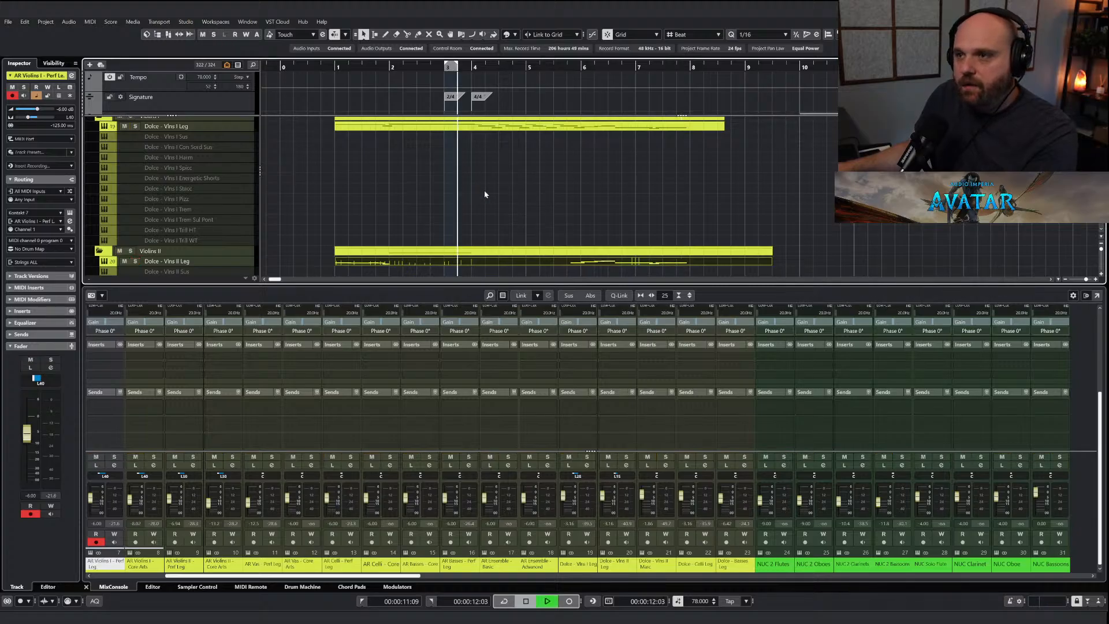
key("space")
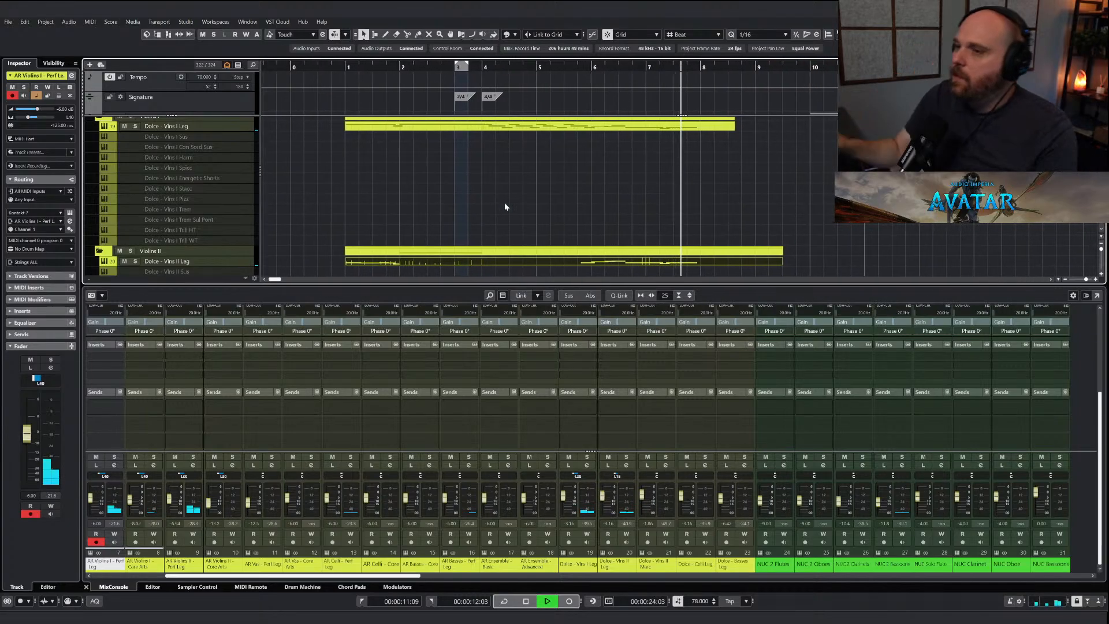
key("space")
Copy the AR Violins I - Perf Leg melody notes from 5.4.3 onward, place the cursor at their start, and close the editor.
left_click(571, 67)
scroll(609, 204, "up", 10)
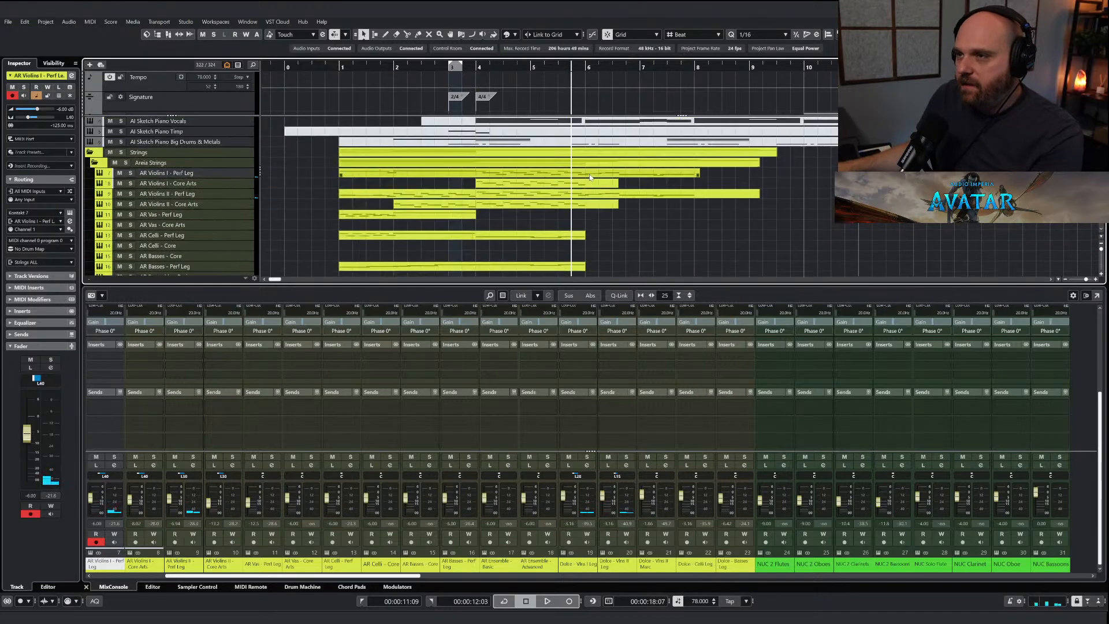
left_click(609, 206)
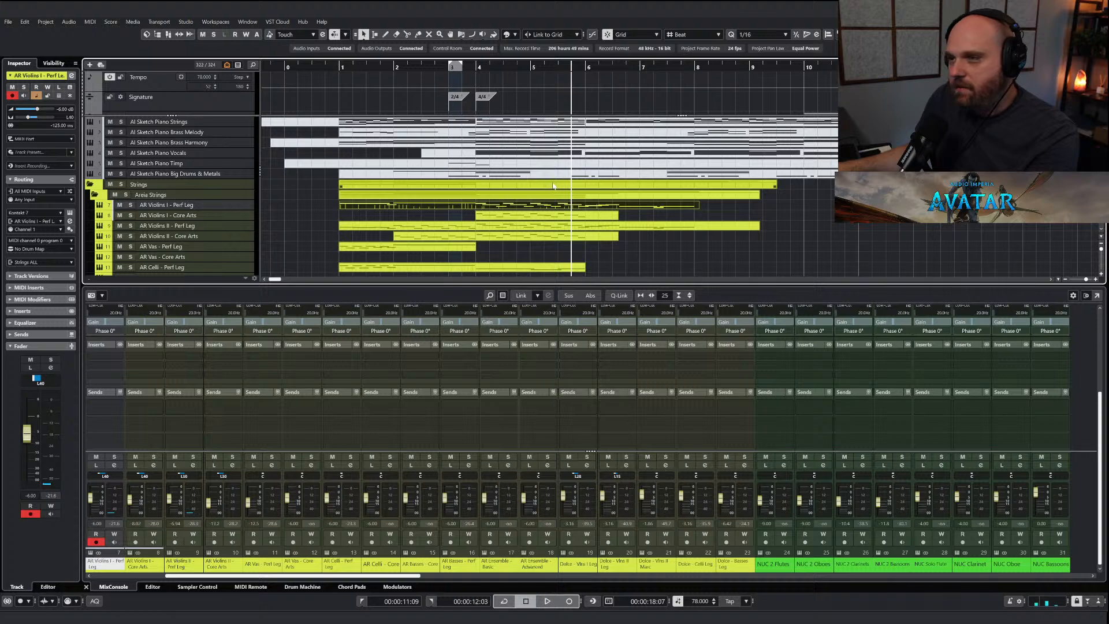
key("Return")
left_click_drag(638, 231, 856, 298)
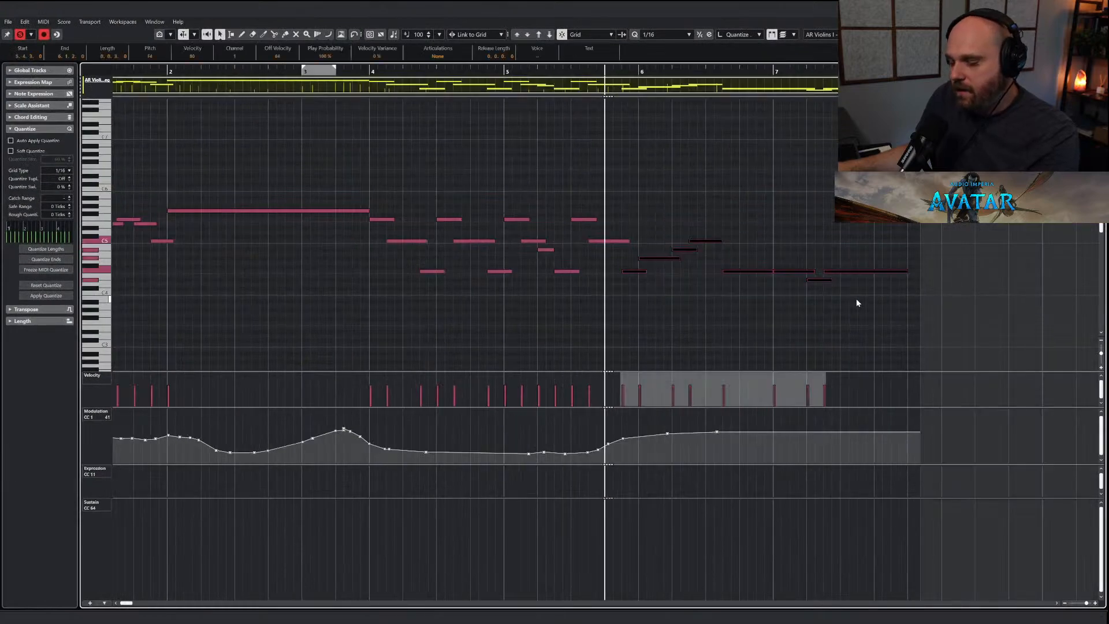
left_click(623, 73)
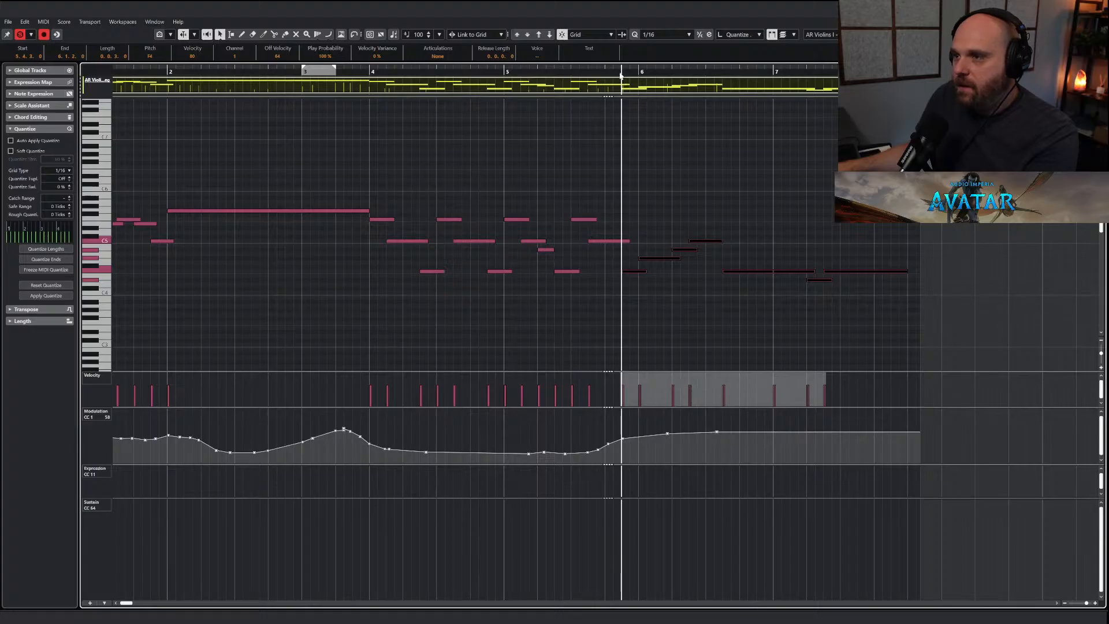
key("Return")
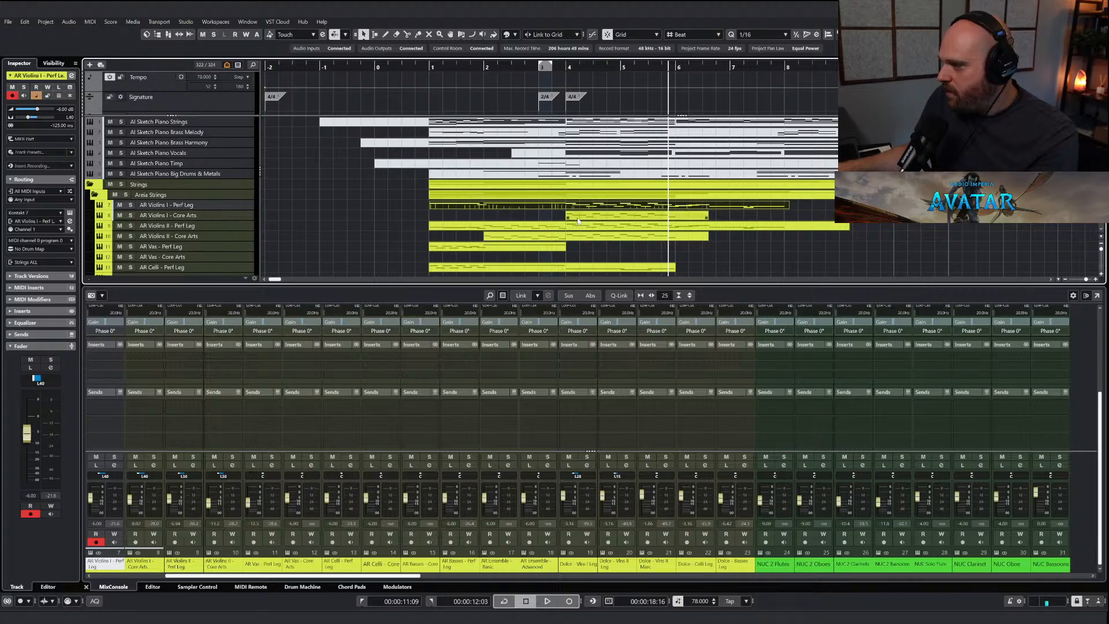
Find the SOLO Flute track in the woodwinds and extend its part past bar 8.
scroll(577, 220, "down", 10)
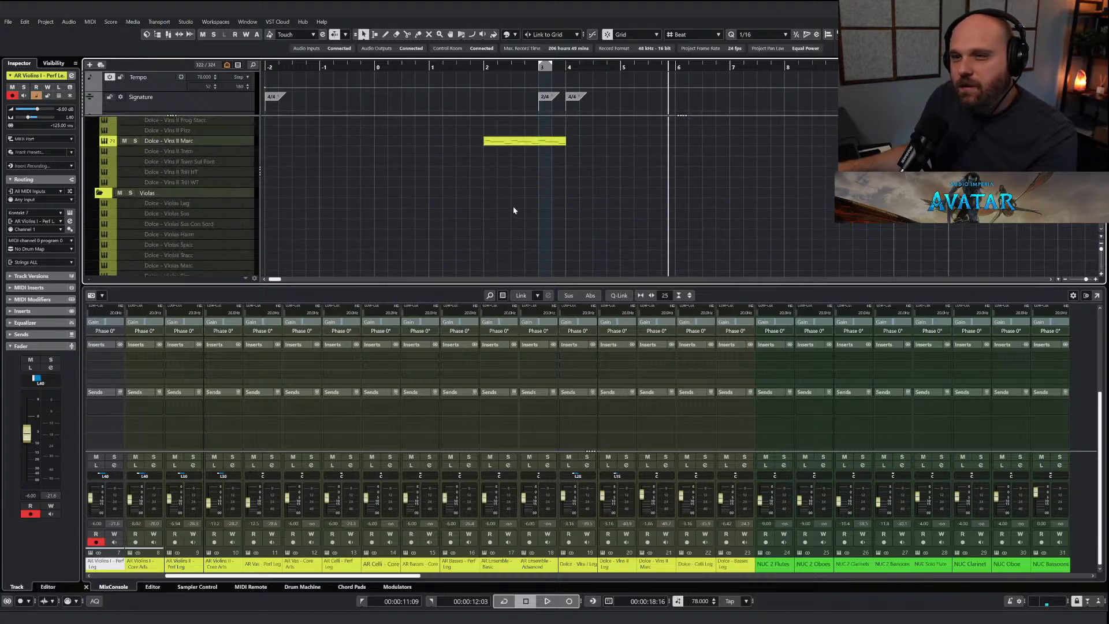
scroll(514, 210, "down", 12)
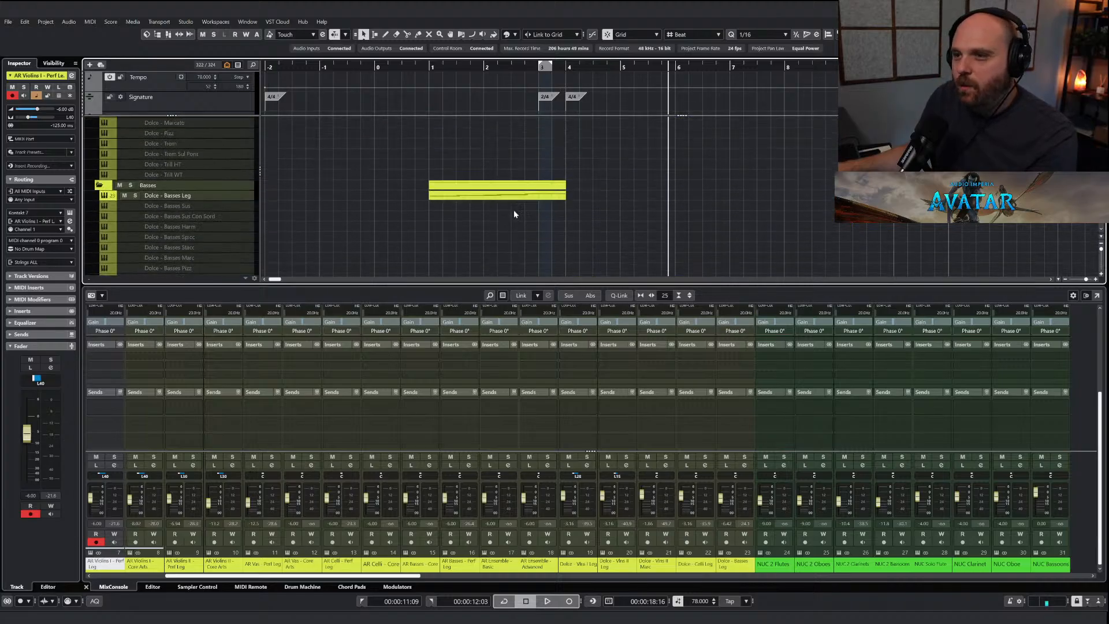
scroll(515, 218, "down", 6)
scroll(443, 181, "up", 2)
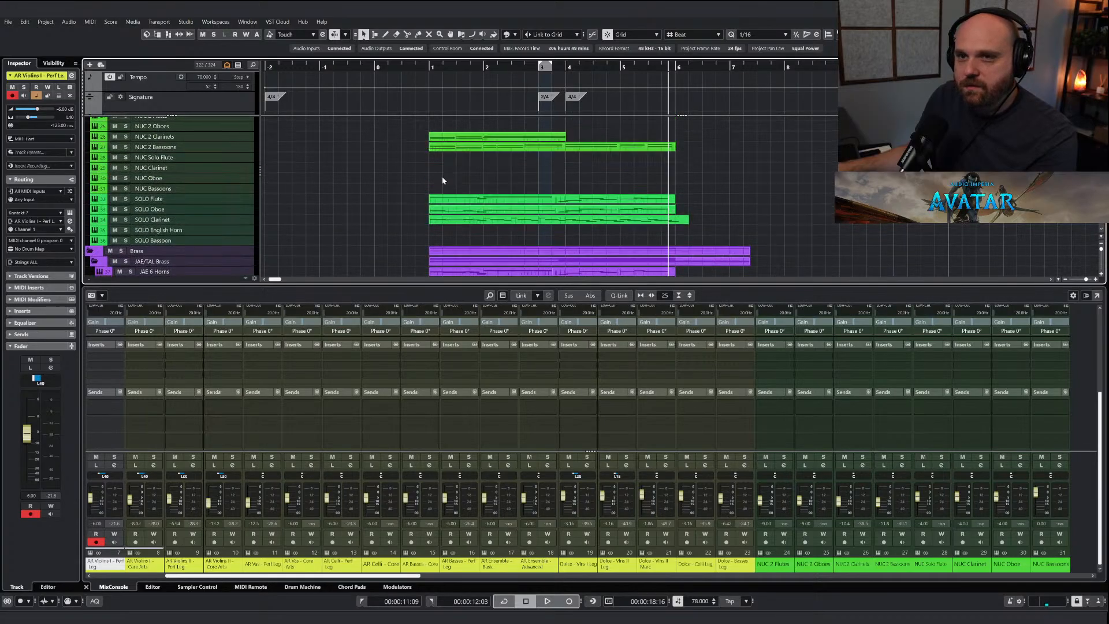
left_click(672, 202)
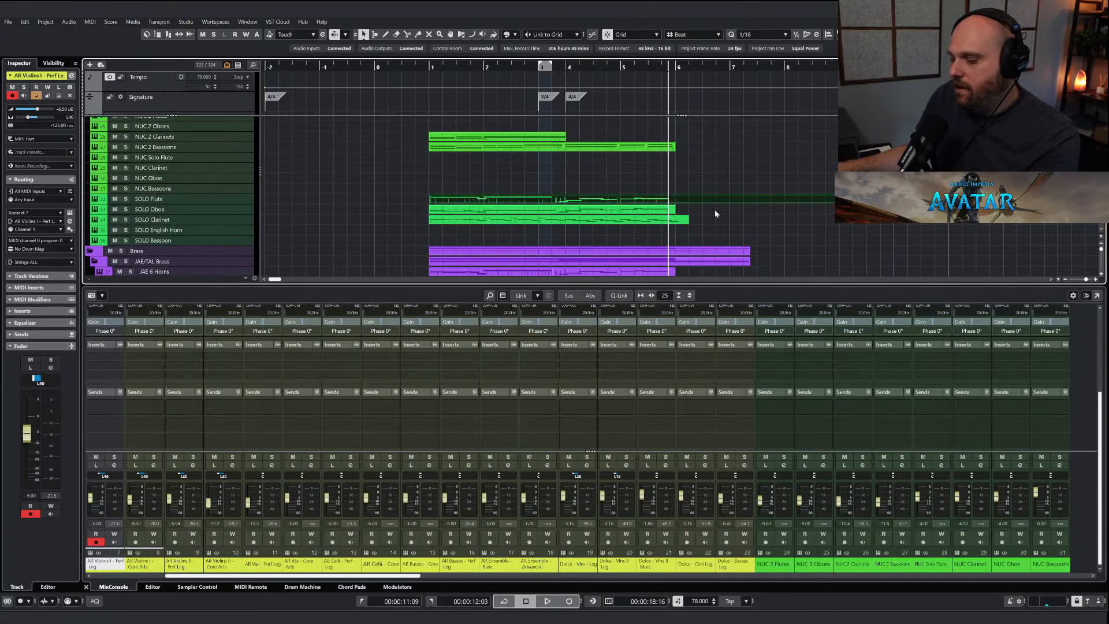
Paste the copied melody into the SOLO Flute part at 5.4.3 and play it from shortly before that point.
key("Return")
key("ctrl+v")
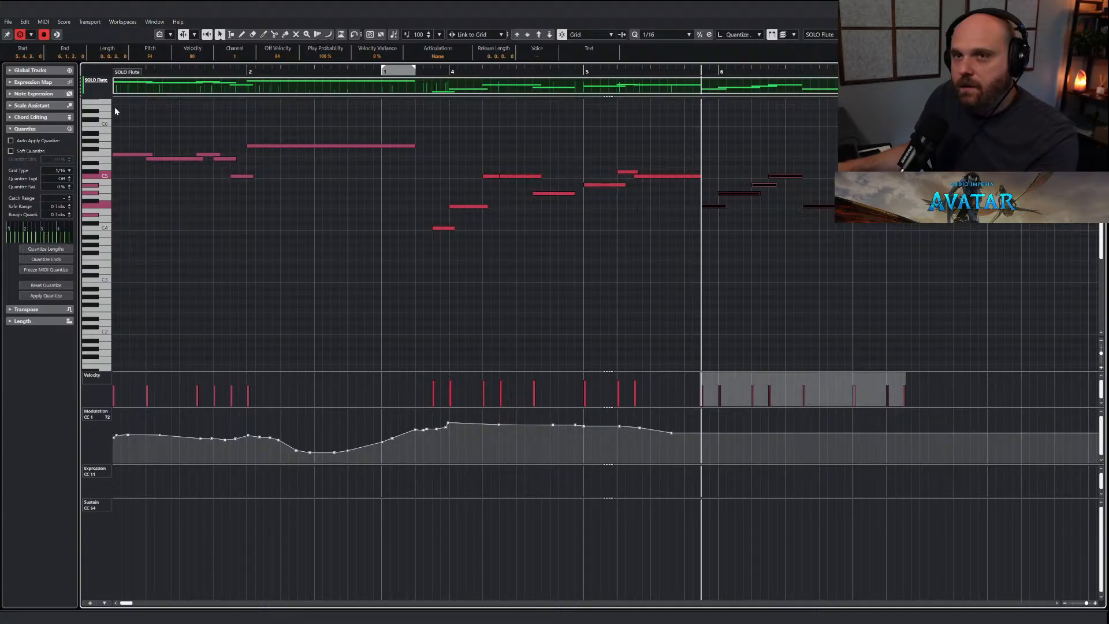
left_click(676, 70)
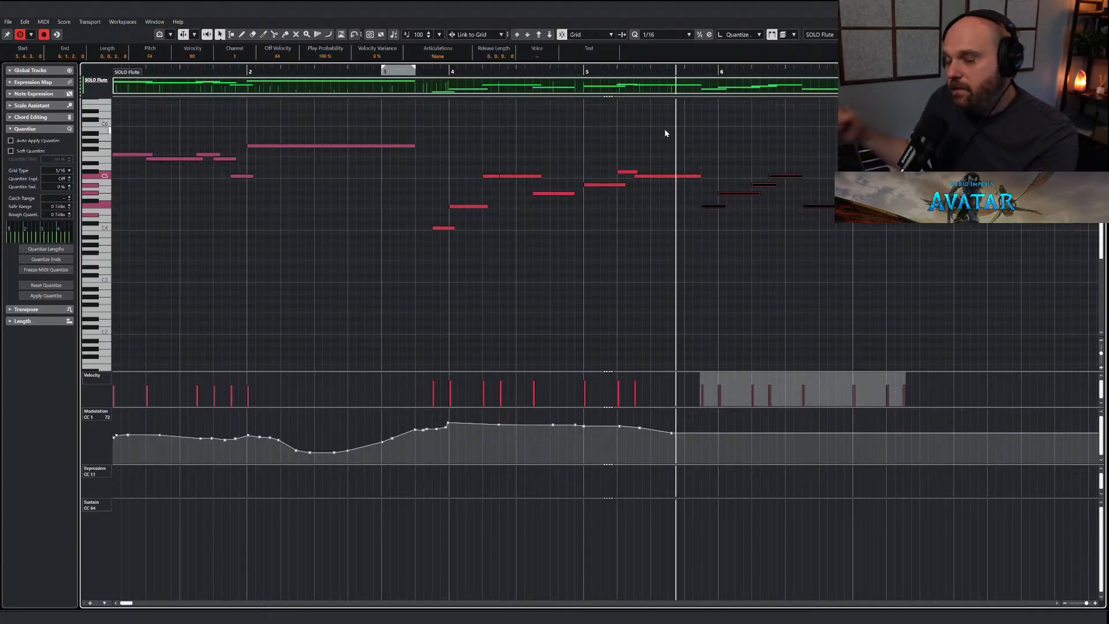
key("space")
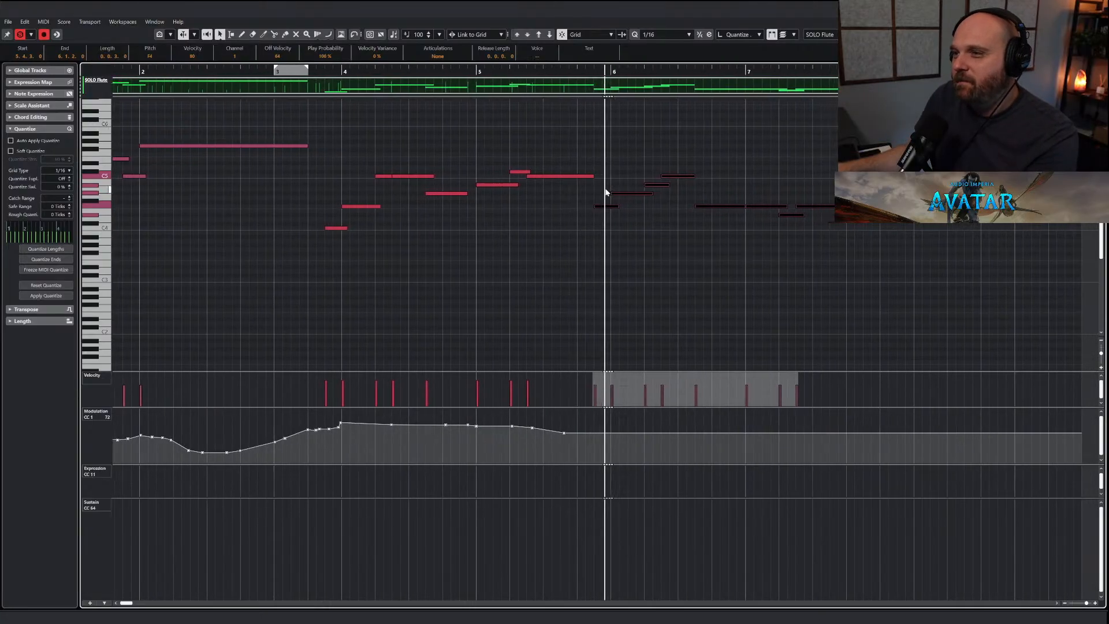
Draw the flute's CC 1 curve from late bar 5 to the start of bar 7, ending at about 99, and close the editor.
right_click(579, 273)
left_click(599, 271)
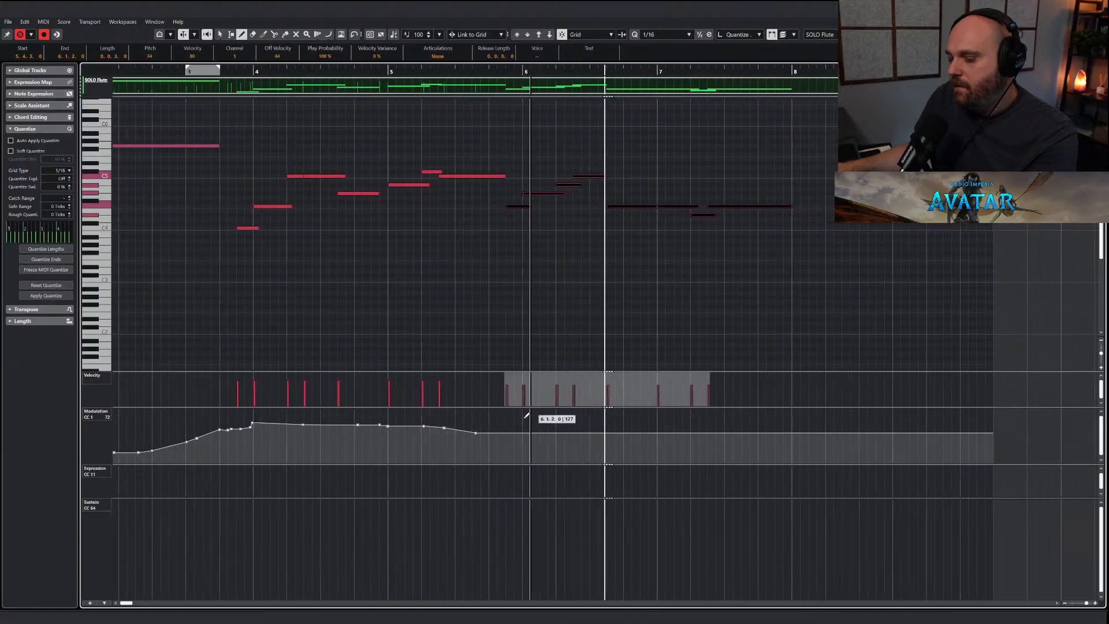
key("j")
left_click_drag(451, 432, 641, 421)
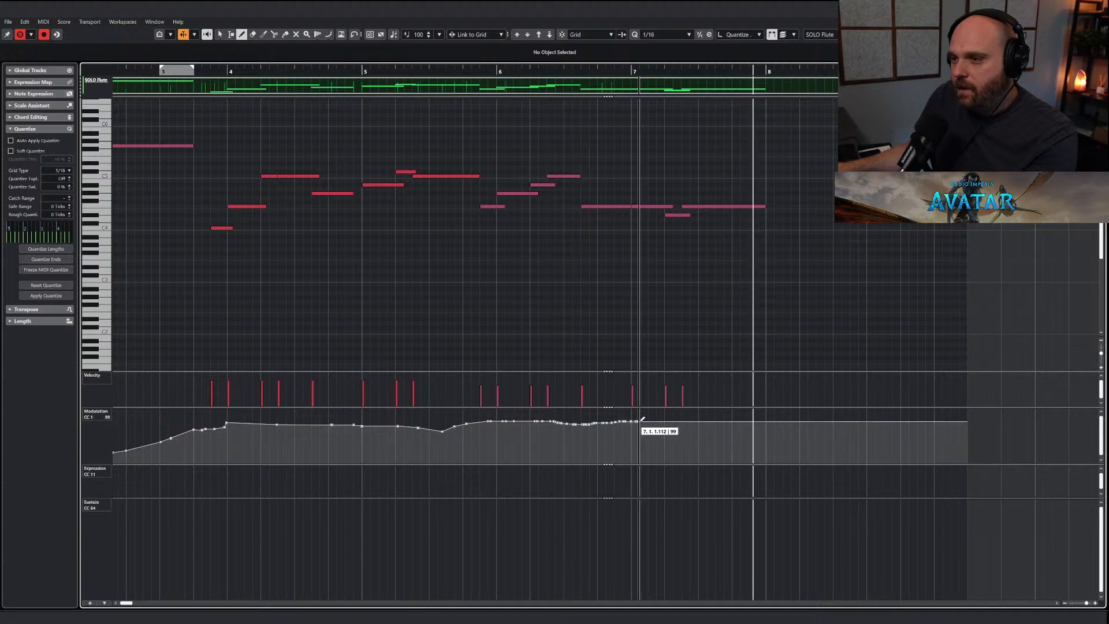
key("1")
key("Return")
key("space")
Extend the SOLO Oboe part past bar 9 and paste the copied melody into it at 5.4.3.
left_click(547, 211)
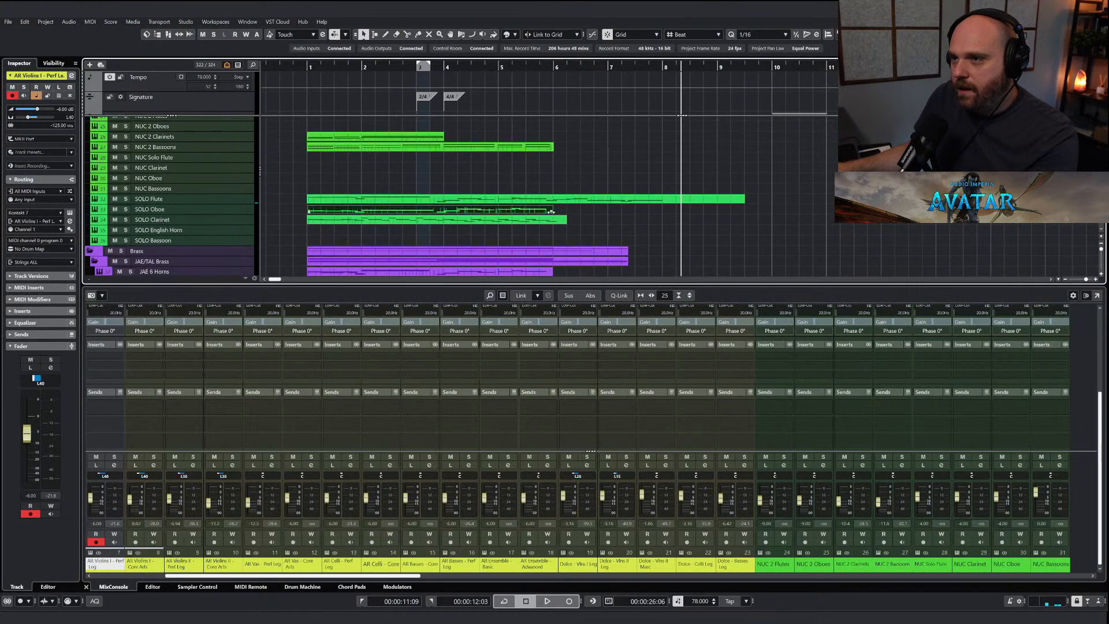
left_click_drag(551, 213, 751, 221)
key("Return")
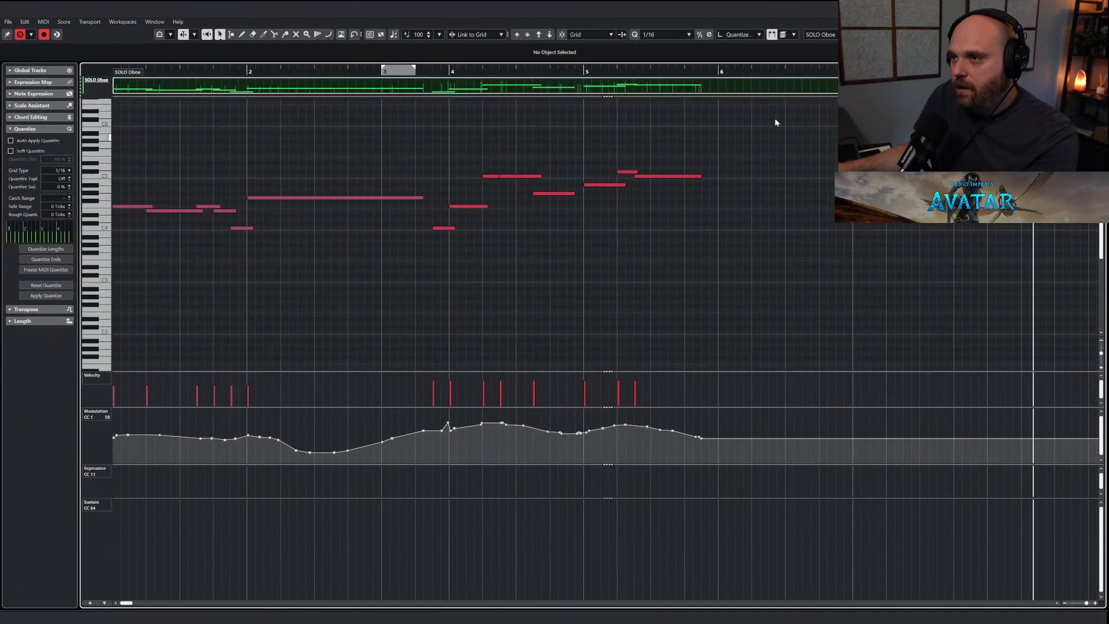
left_click(700, 71)
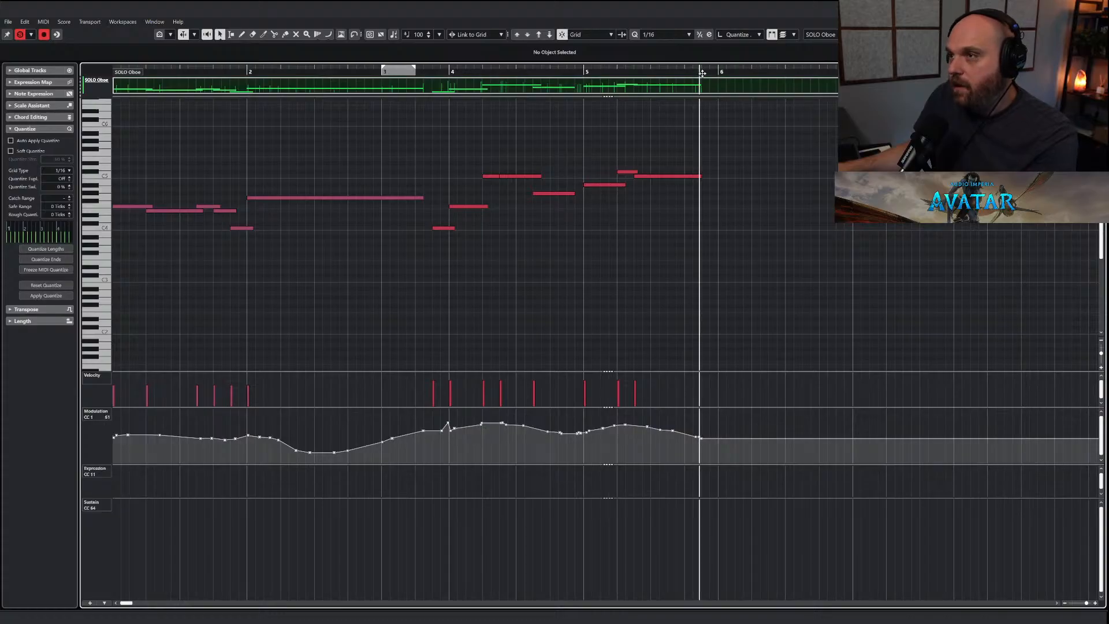
left_click(702, 73)
key("ctrl+v")
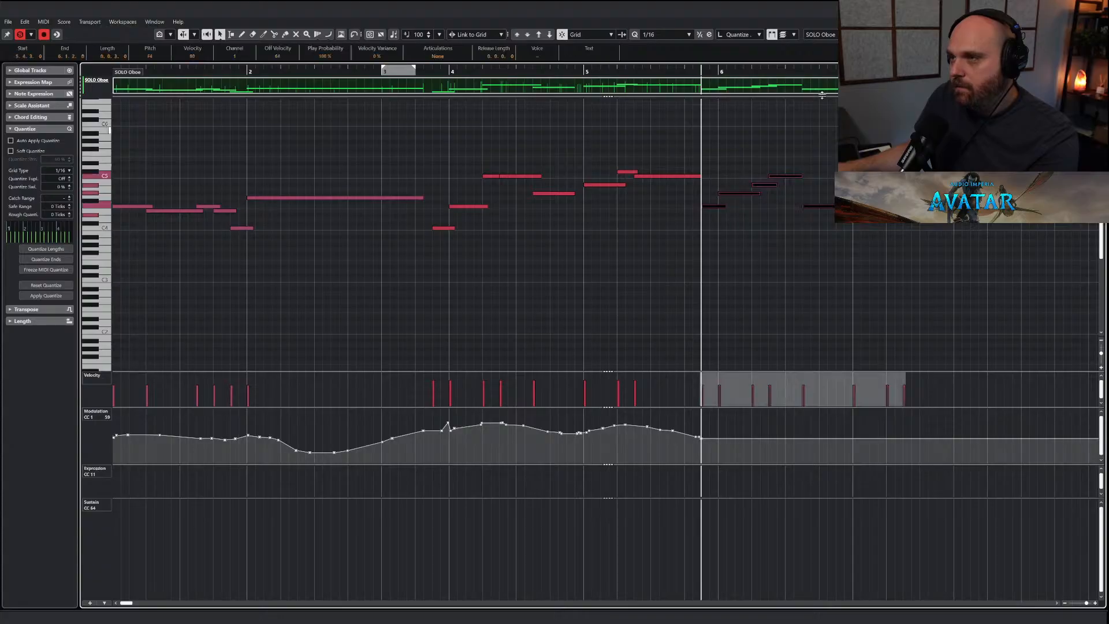
Transpose the pasted oboe notes down an octave and shorten the C5 note before them to end at 5.4.2.0.
left_click(549, 35)
left_click(734, 138)
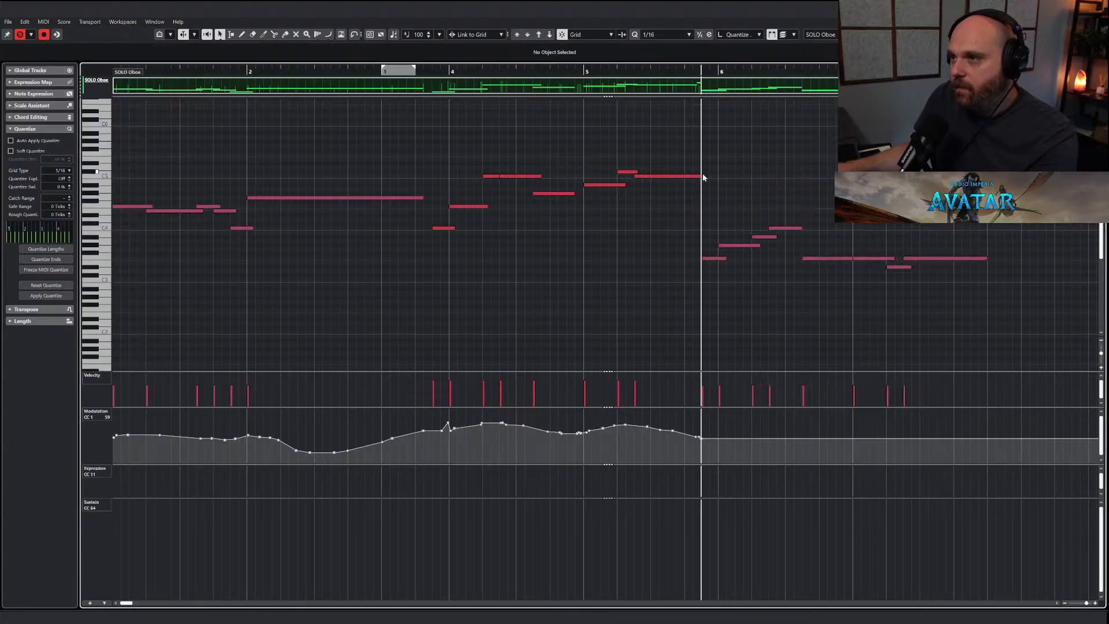
left_click_drag(700, 177, 691, 176)
Redraw the oboe's CC 1 curve from late bar 5, rising into bar 6, and close the editor.
left_click_drag(684, 72, 668, 73)
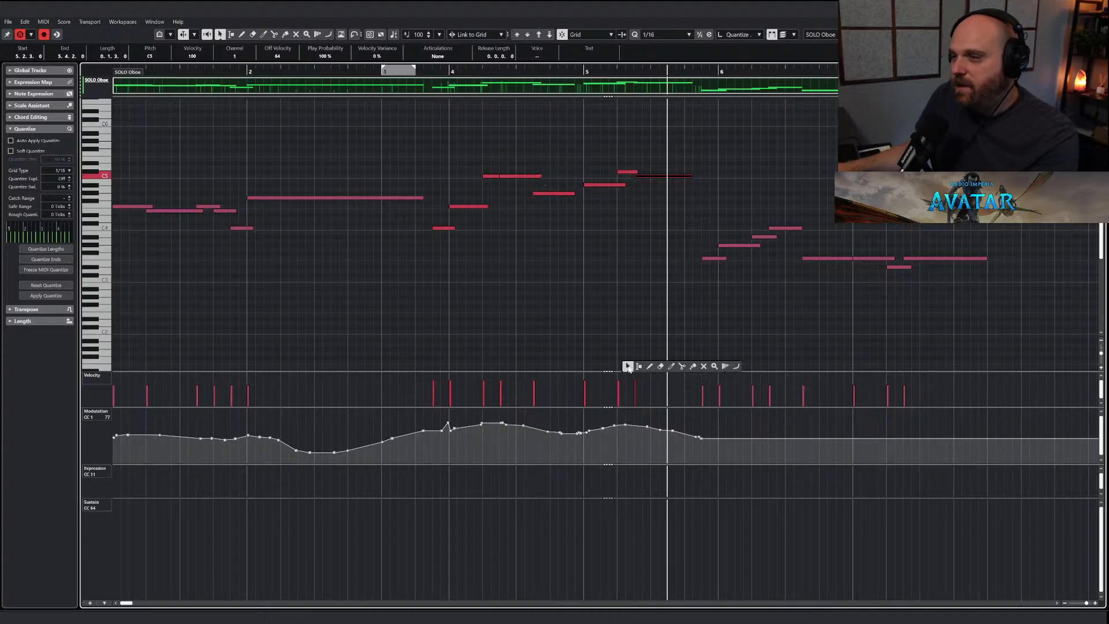
mouse_move(673, 431)
left_mouse_down()
mouse_move(747, 421)
mouse_move(663, 428)
mouse_move(735, 421)
left_mouse_up()
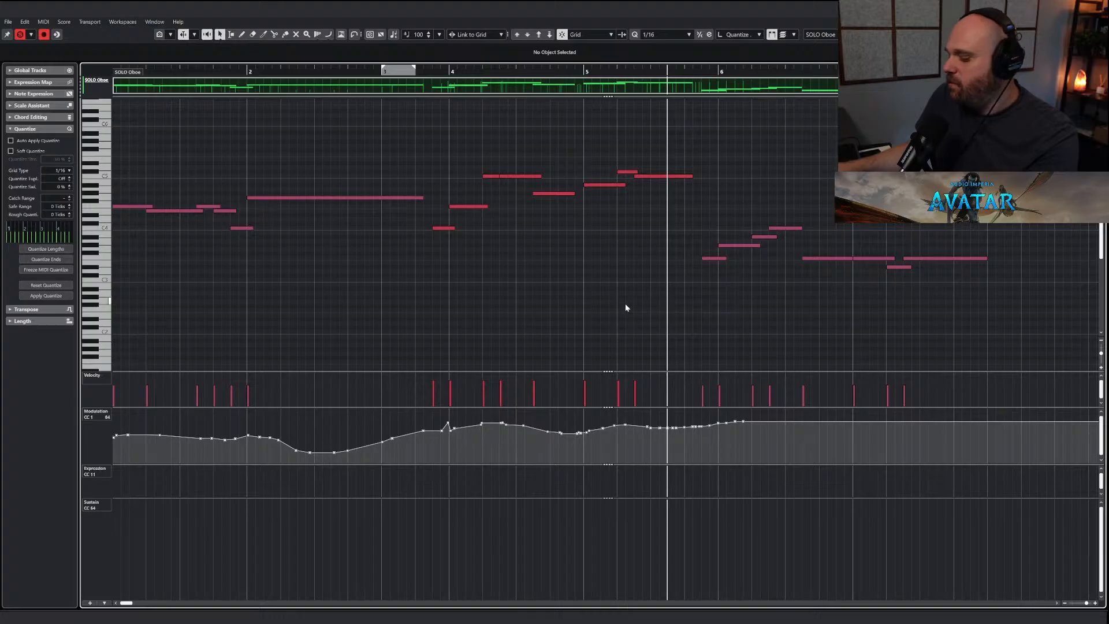
key("Return")
Solo the Woodwinds folder and play it from bar 5 into bar 7.
right_click(622, 199)
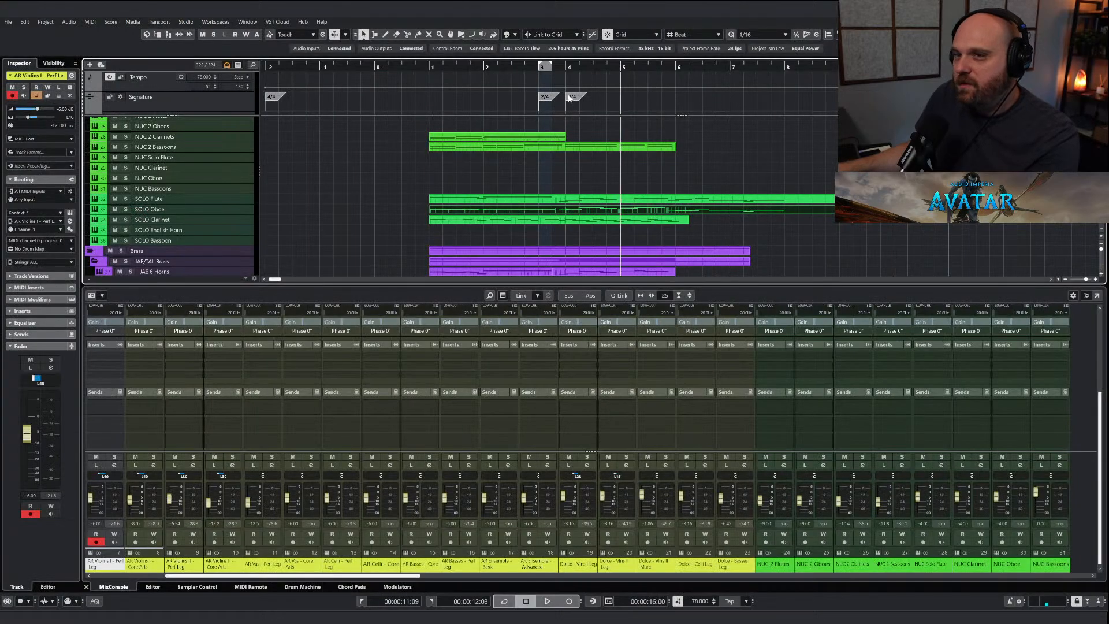
scroll(485, 188, "up", 3)
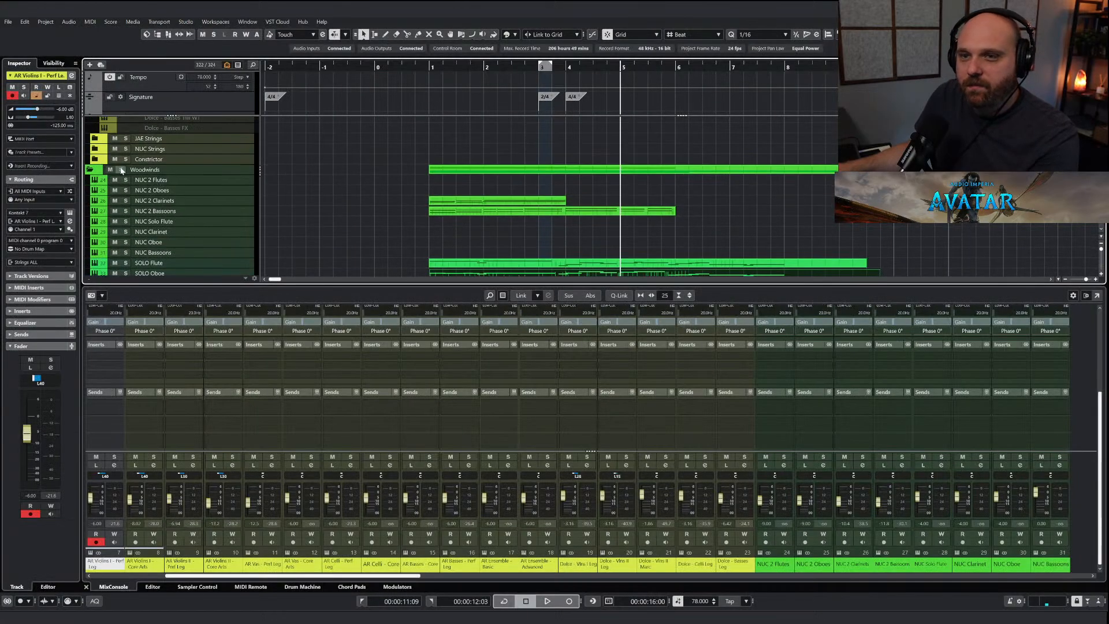
left_click(122, 170)
key("space")
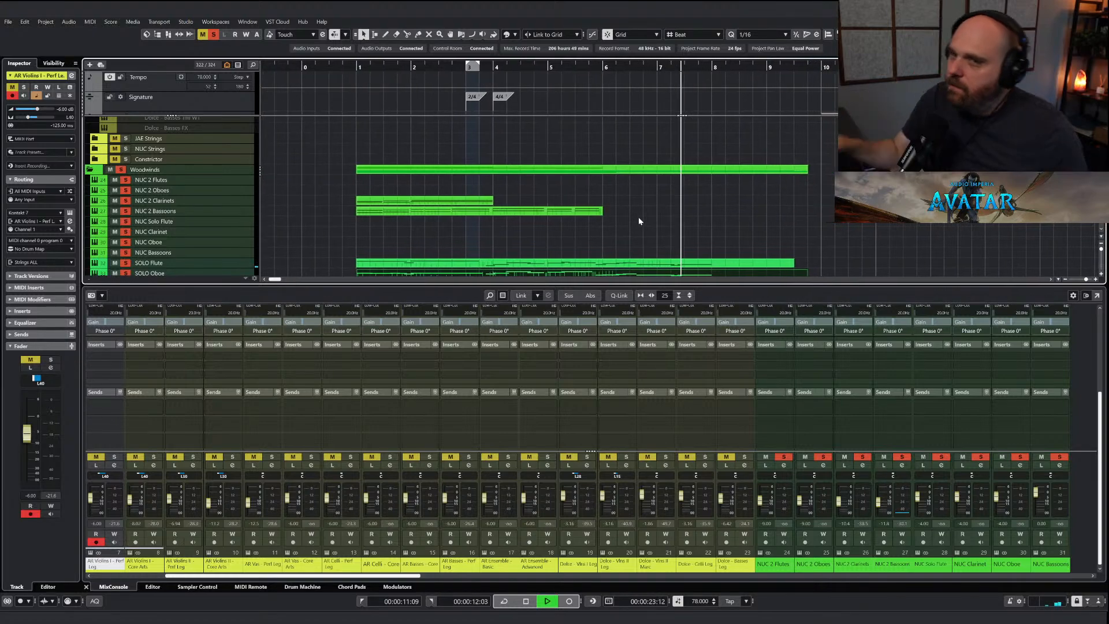
key("space")
Solo the Strings folder alongside the woodwinds and play both sections from just before bar 6 through bar 7.
scroll(514, 157, "up", 10)
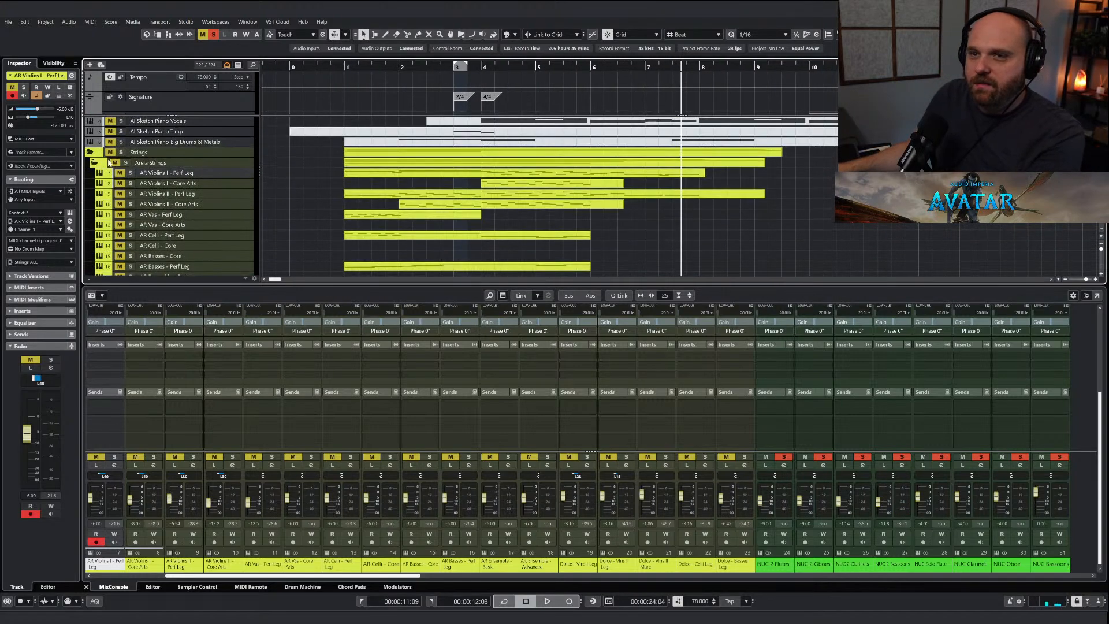
left_click(120, 153)
scroll(560, 198, "down", 10)
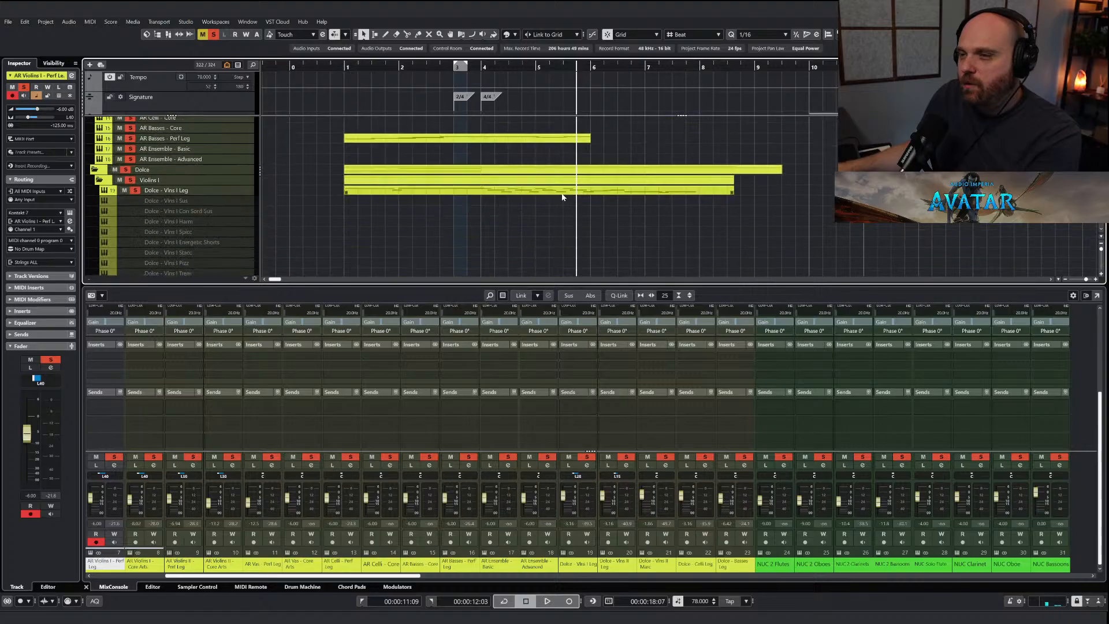
scroll(561, 198, "down", 10)
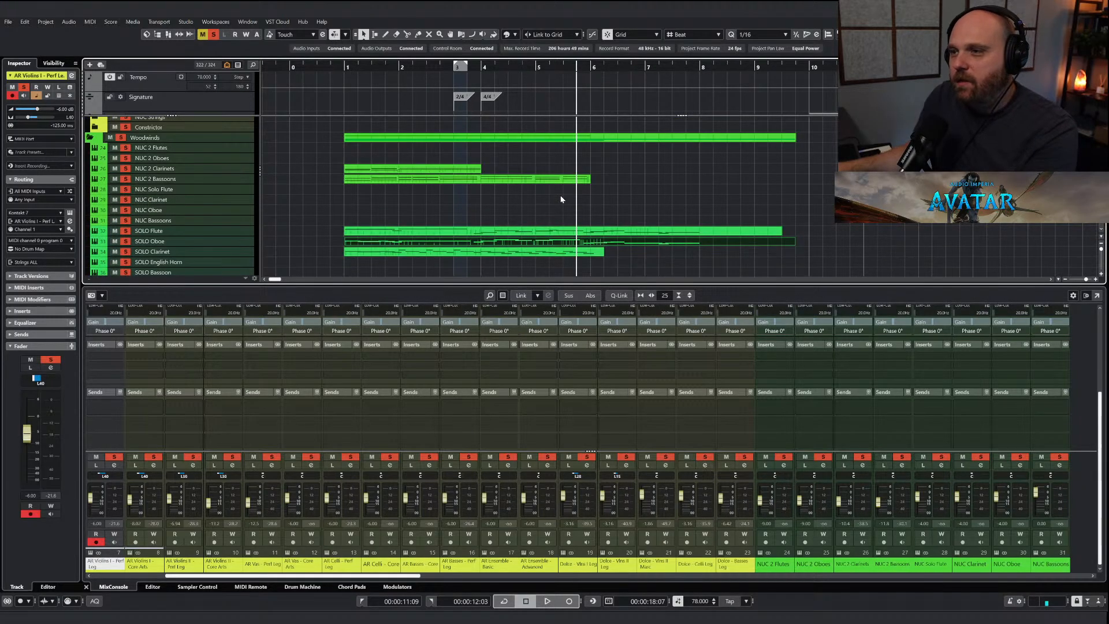
key("space")
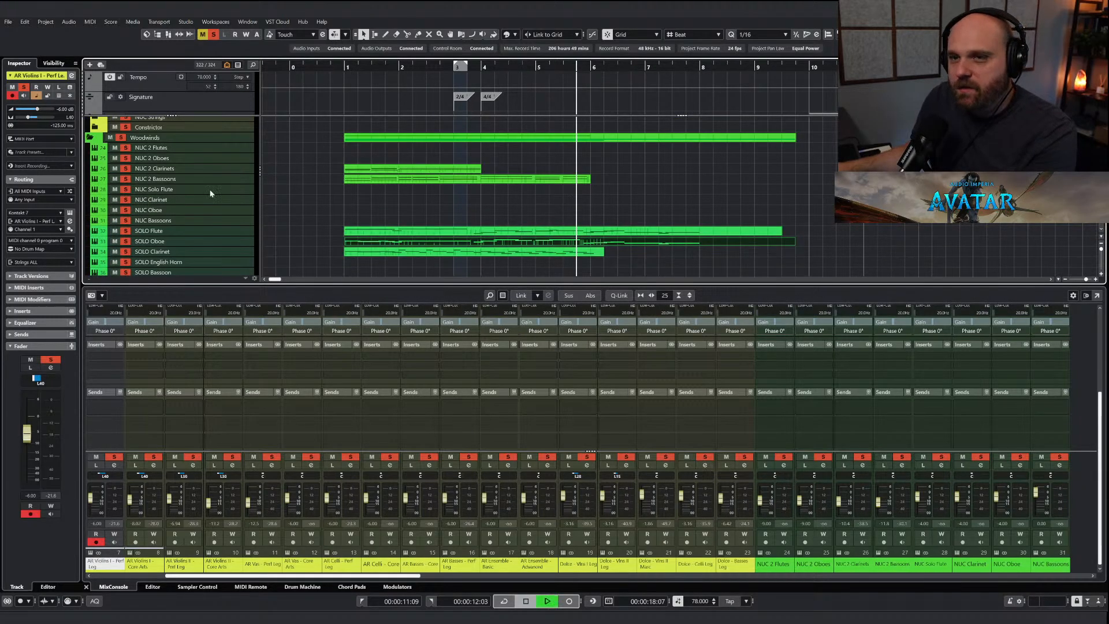
left_click(110, 138)
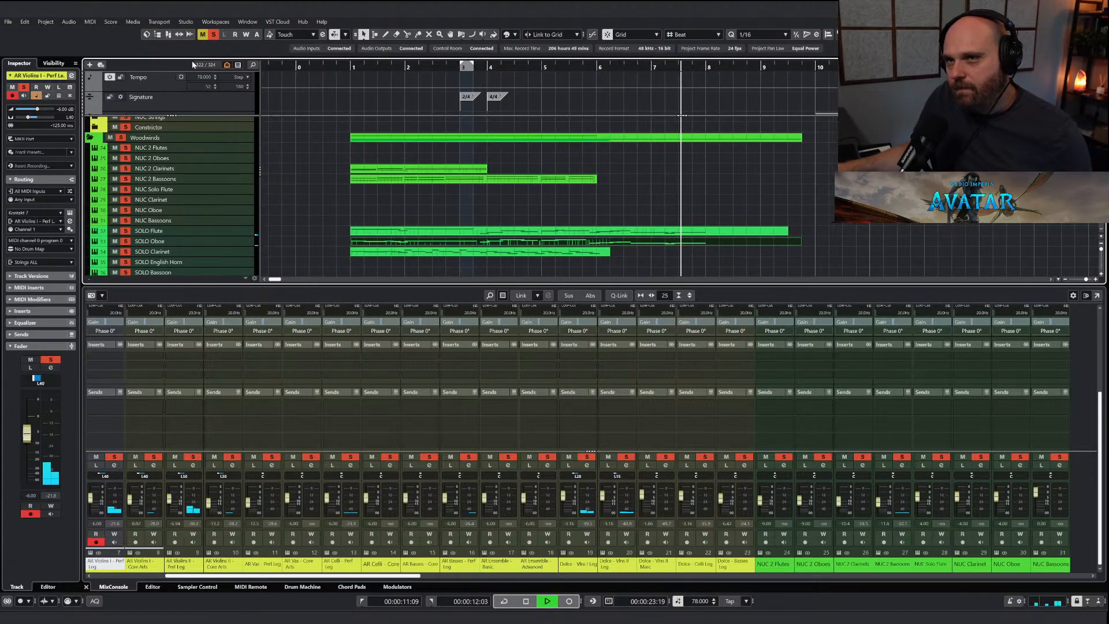
Clear all solos and play the full arrangement from bar 5.
left_click(214, 35)
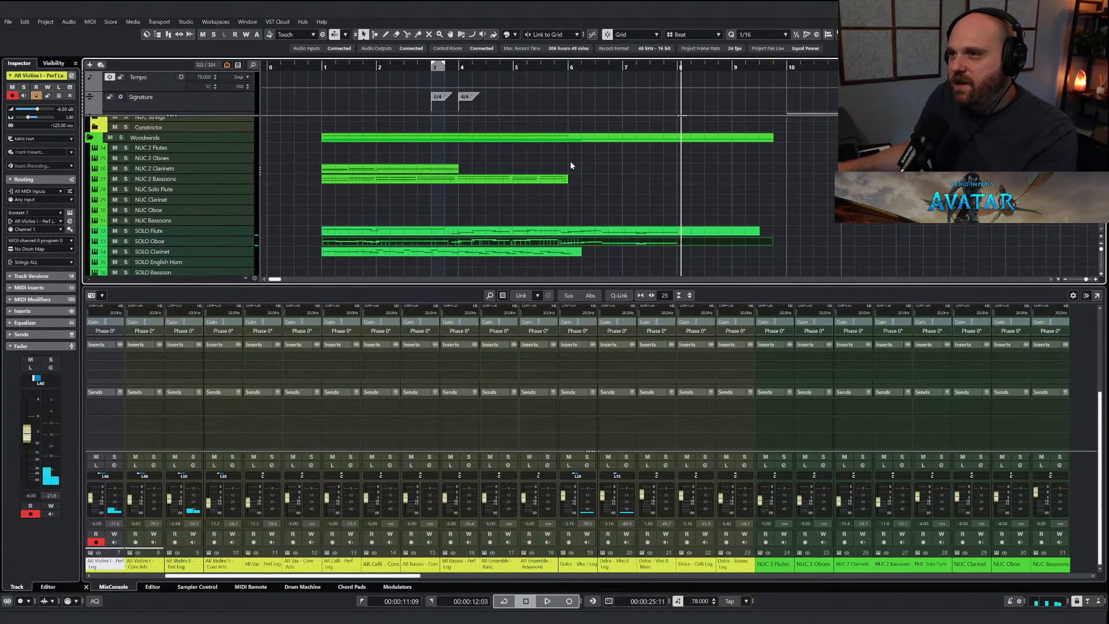
left_click(513, 65)
key("space")
key("g")
key("g")
key("g")
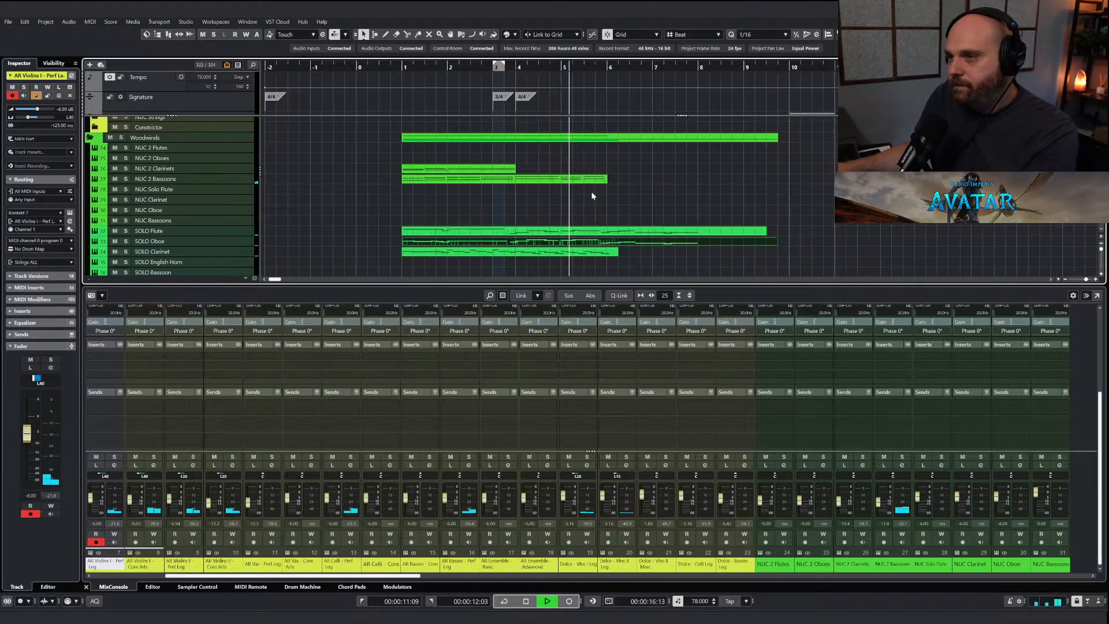
Open the JAE 4 Trombones part, touch up its CC 1 curve at the end of the last chord before bar 6, and close the editor.
right_click(542, 197)
left_click(542, 196)
scroll(536, 200, "down", 5)
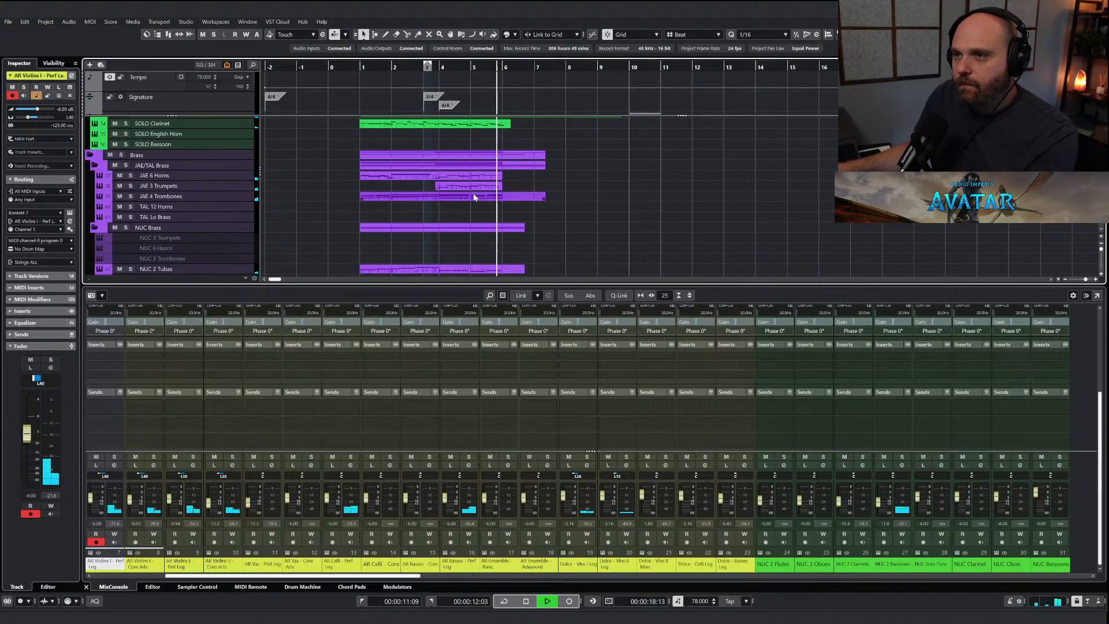
left_click(496, 199)
double_click(495, 198)
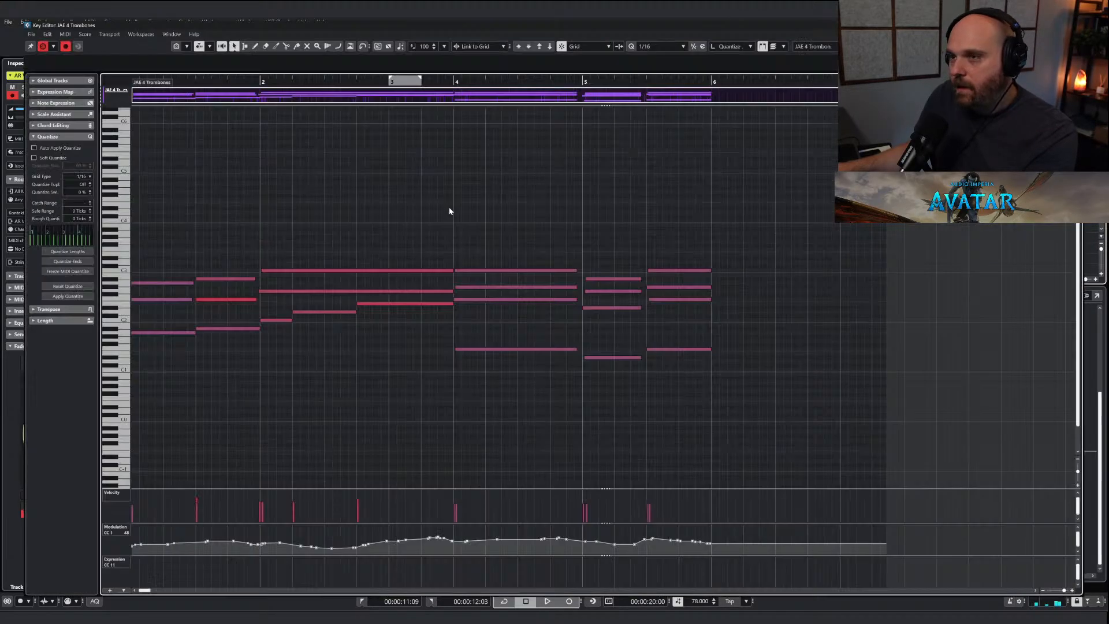
right_click(476, 233)
left_click(466, 228)
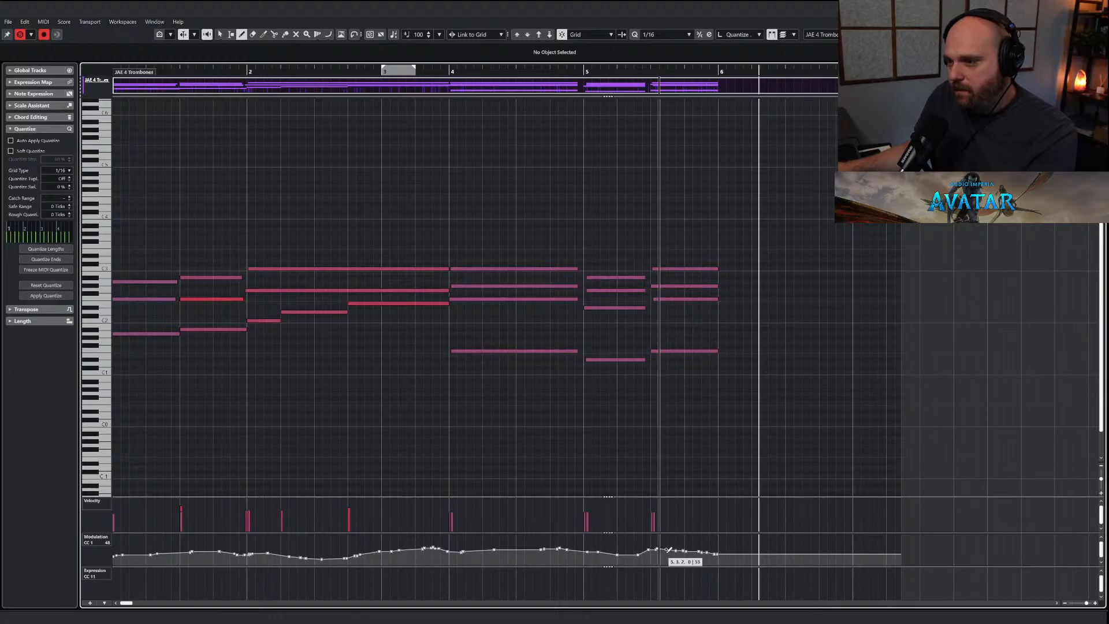
left_click_drag(715, 554, 717, 554)
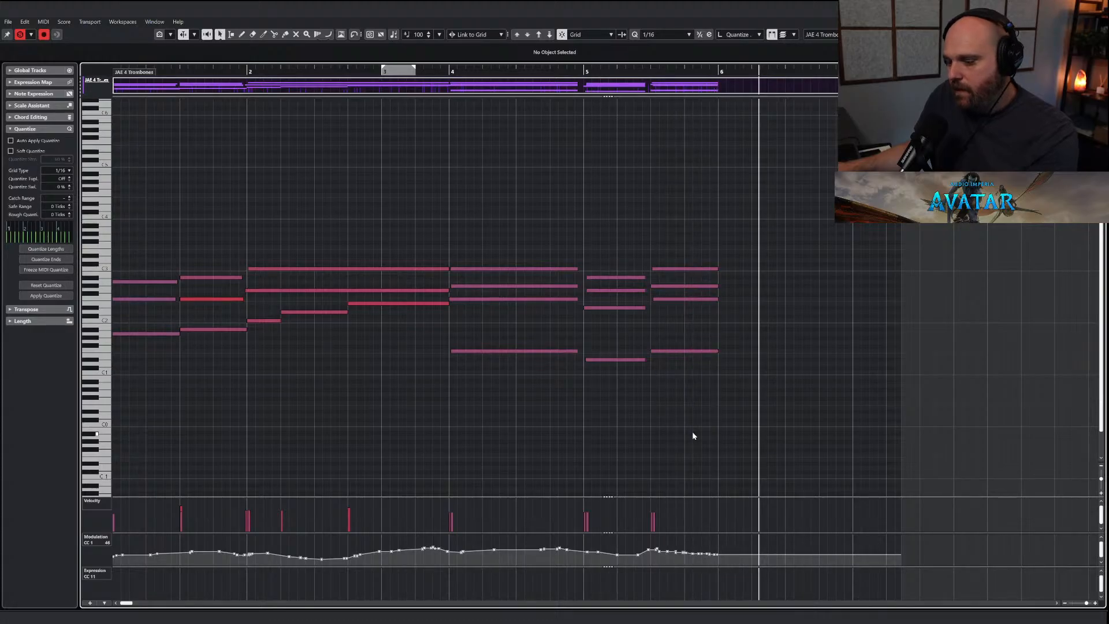
key("Return")
Copy the bar 6 and 7 chords from AI Sketch Piano Brass Harmony, place the cursor at bar 6, and close the editor.
scroll(533, 183, "down", 1)
scroll(530, 185, "up", 15)
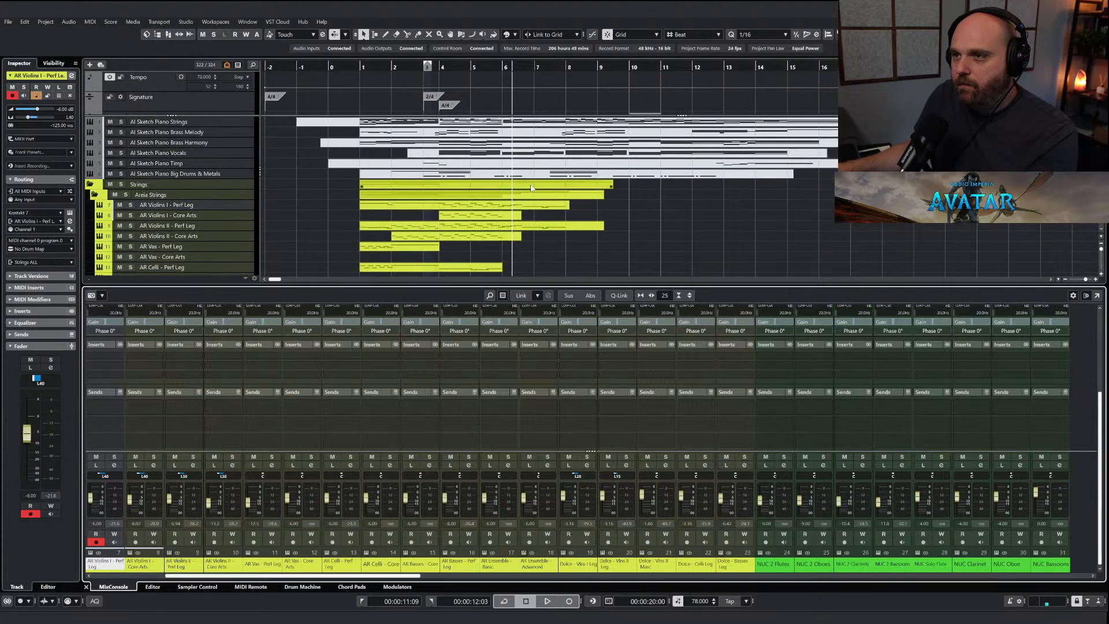
left_click(507, 146)
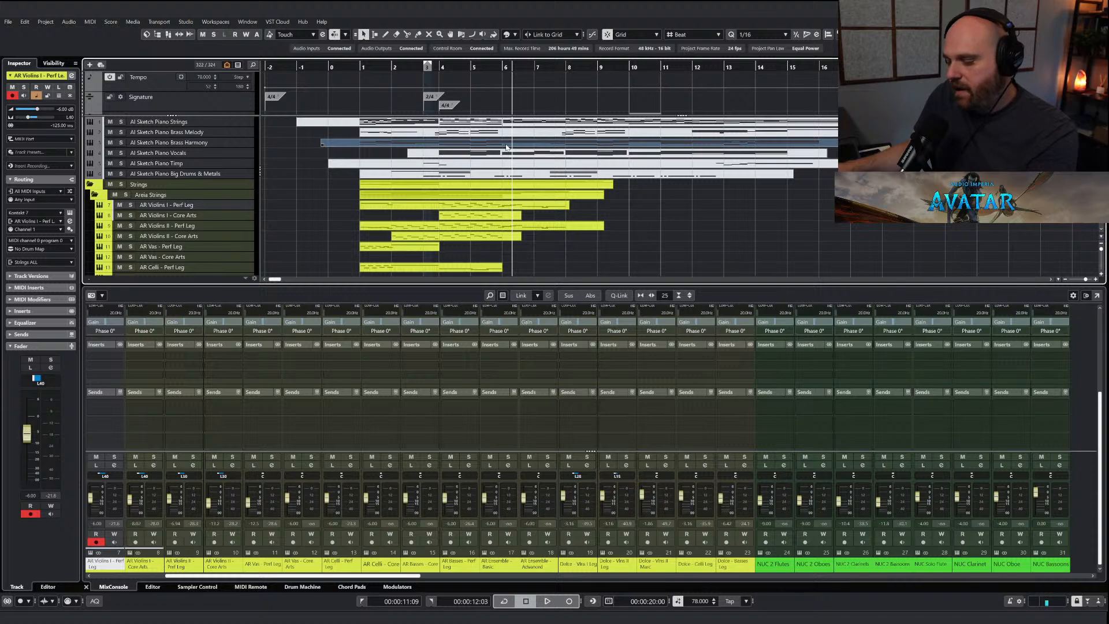
key("Return")
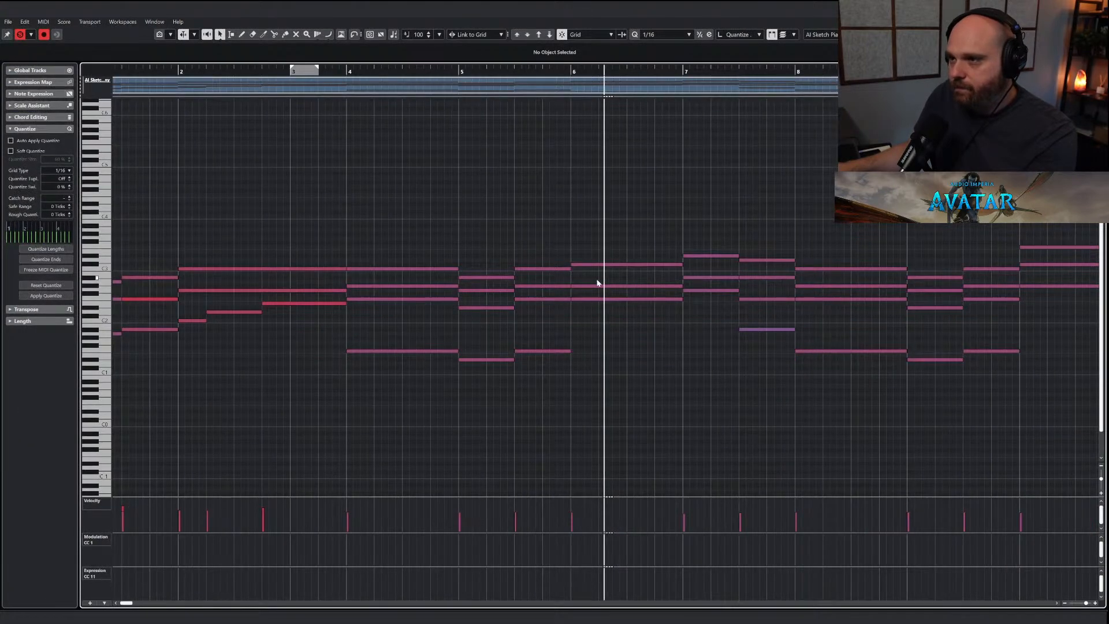
left_click_drag(592, 239, 767, 349)
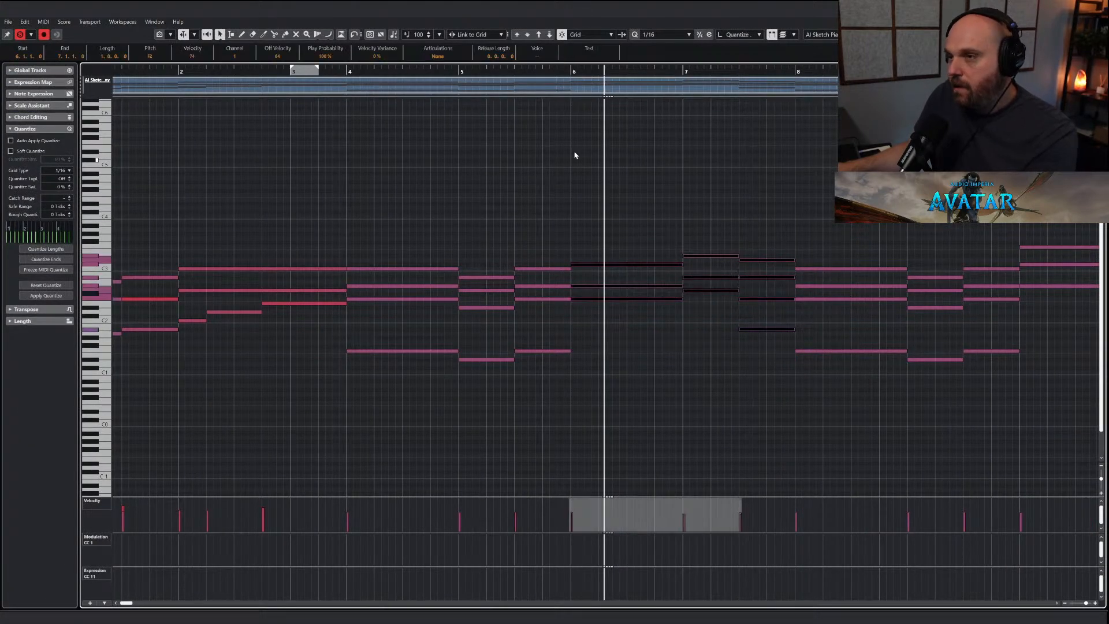
left_click(572, 73)
key("Escape")
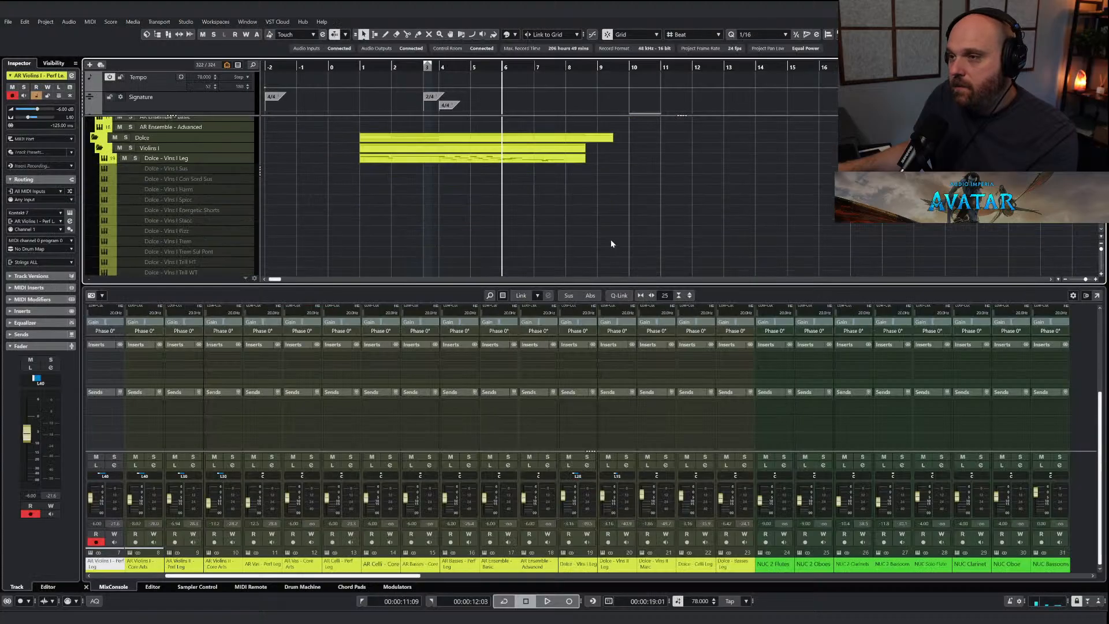
Paste the copied chords into the JAE 4 Trombones part at bar 6 and extend the part to 8.4.1.
scroll(611, 239, "down", 8)
scroll(541, 220, "down", 3)
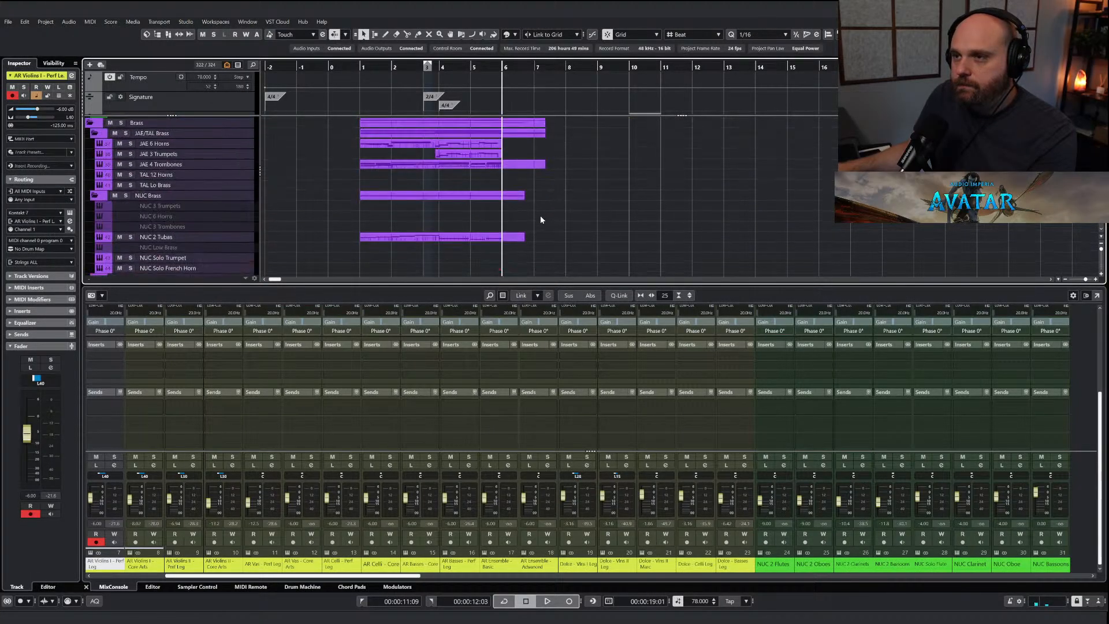
double_click(507, 169)
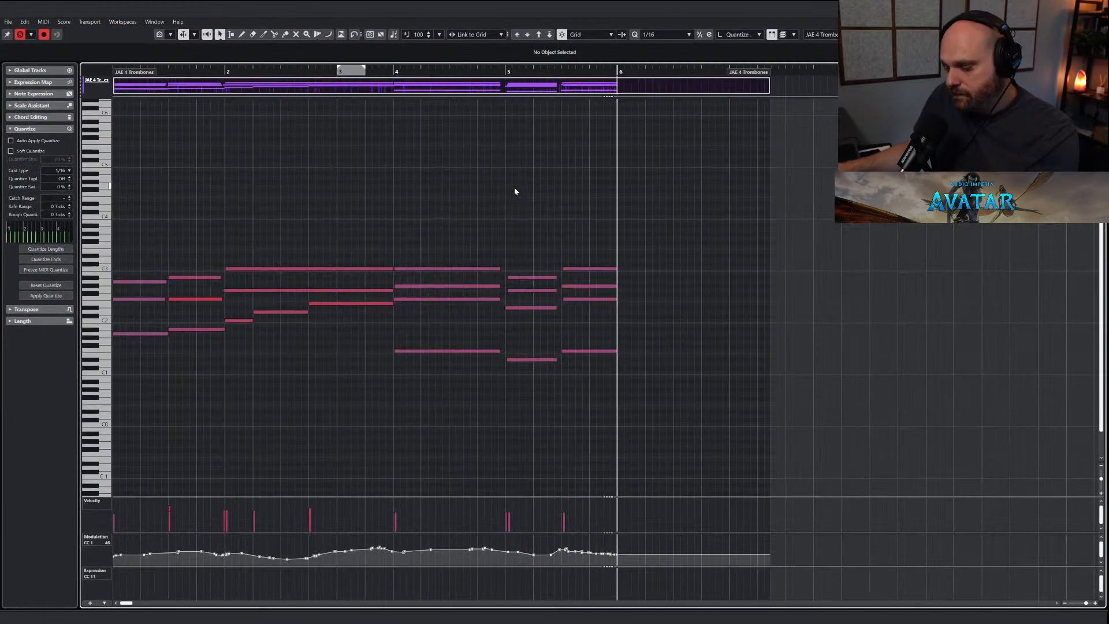
right_click(541, 206)
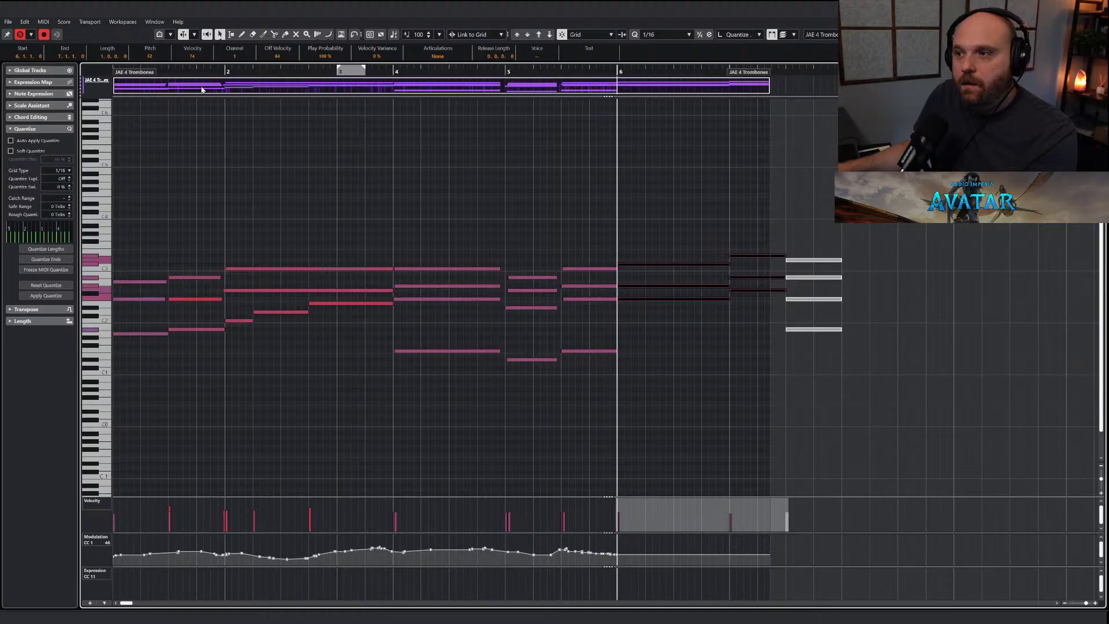
key("space")
left_click_drag(691, 73, 845, 74)
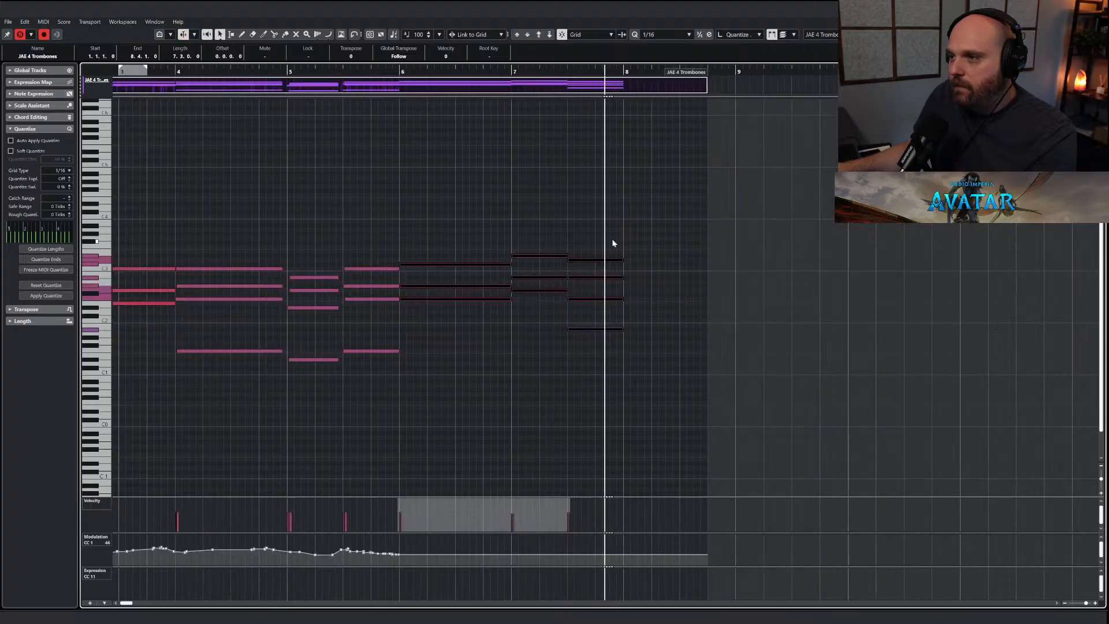
Shorten the bar 6 and 7 chords in the JAE 4 Trombones part to leave a small gap after each chord.
left_click_drag(459, 237, 543, 342)
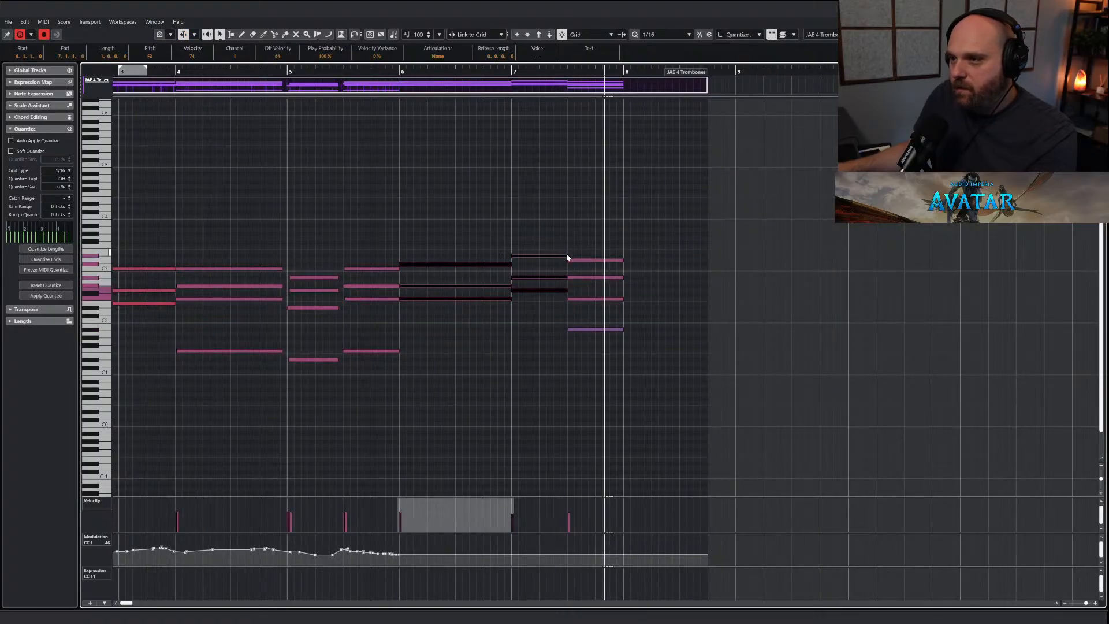
left_click(566, 255)
left_click_drag(566, 255, 621, 332)
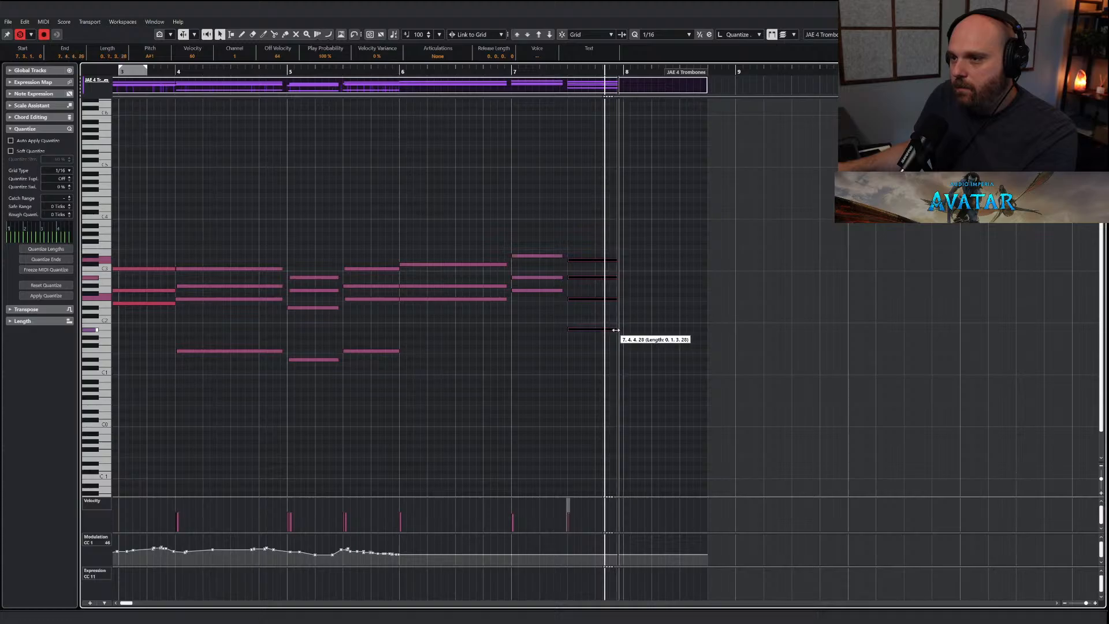
left_click(504, 359)
Draw a CC 1 curve under the trombone chords in bars 6 and 7, rising to about 77 at the end of bar 7.
mouse_move(408, 554)
left_mouse_down()
mouse_move(390, 554)
mouse_move(531, 550)
left_mouse_up()
left_click_drag(553, 552, 622, 547)
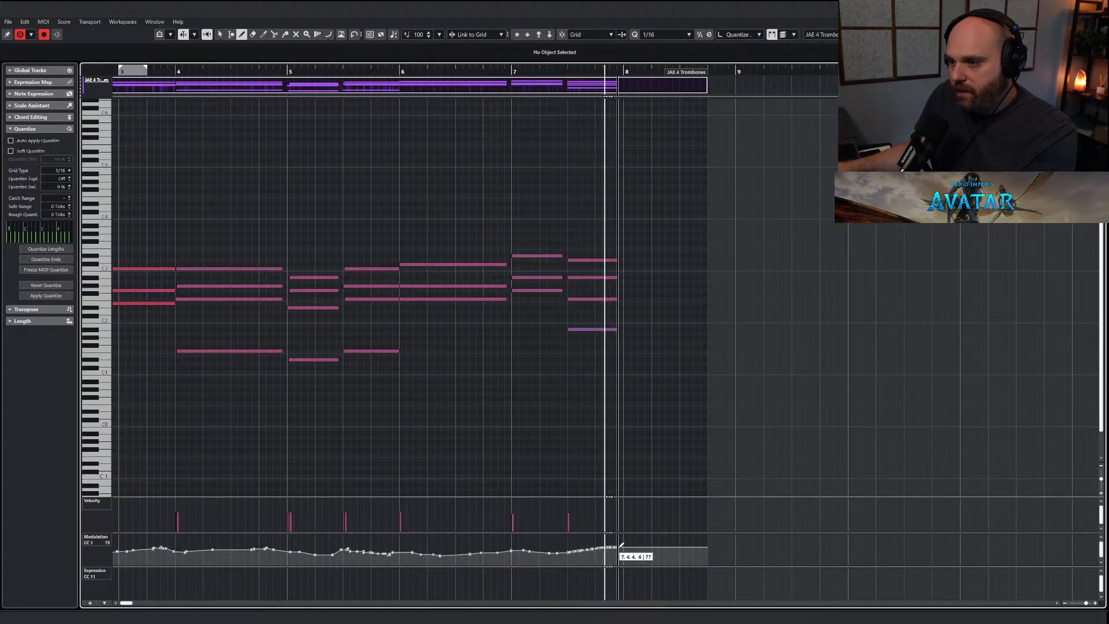
right_click(517, 409)
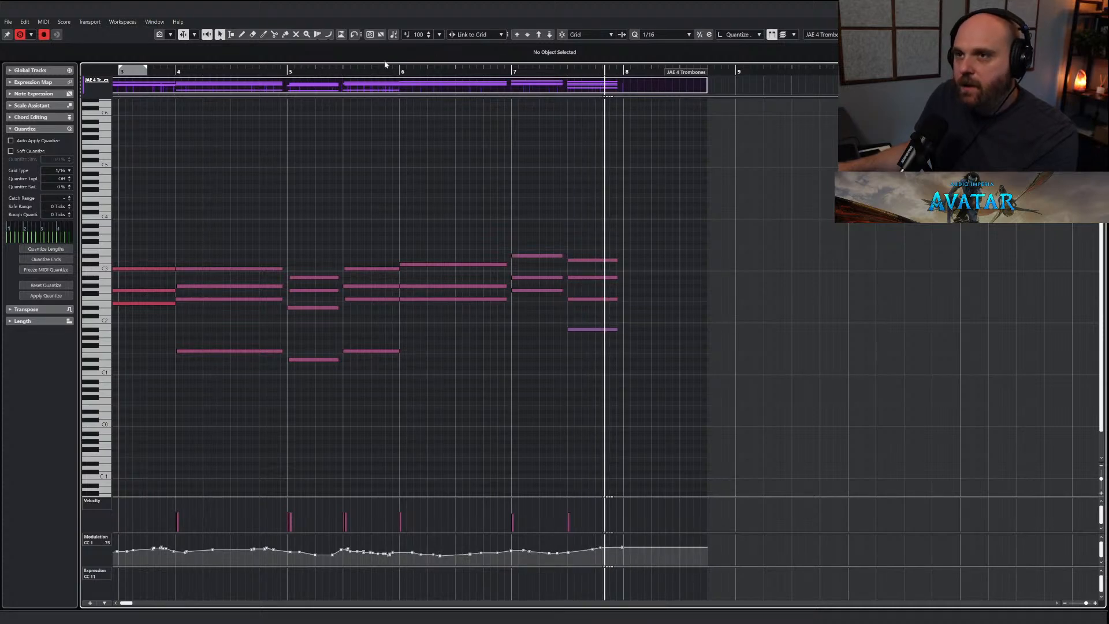
Play the trombones from the middle of bar 5 and close the editor.
left_click(347, 68)
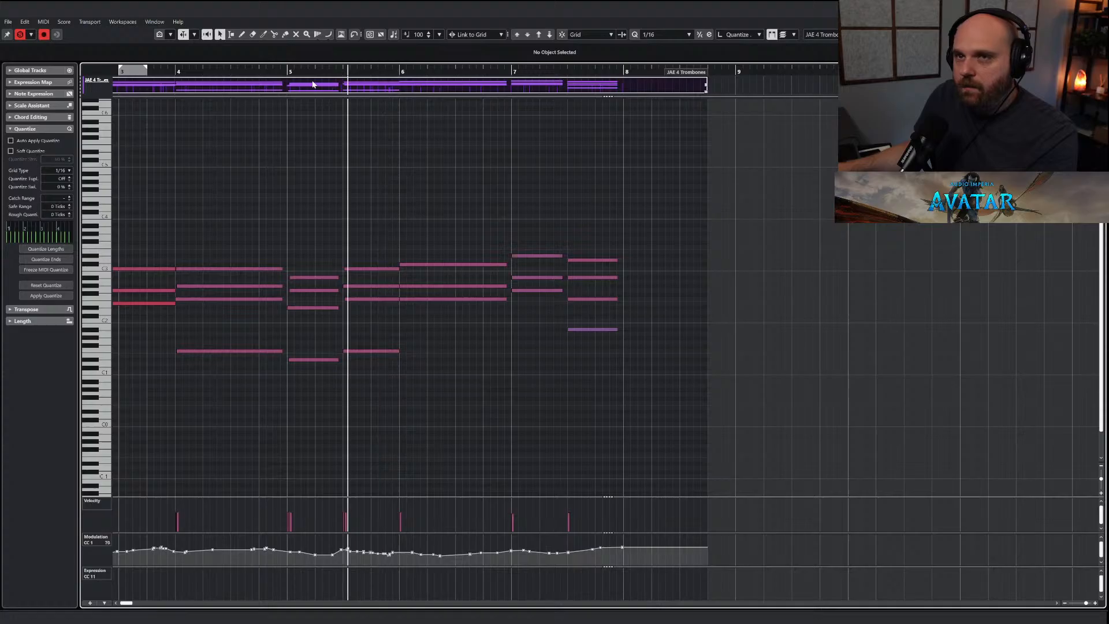
left_click(466, 300)
key("Return")
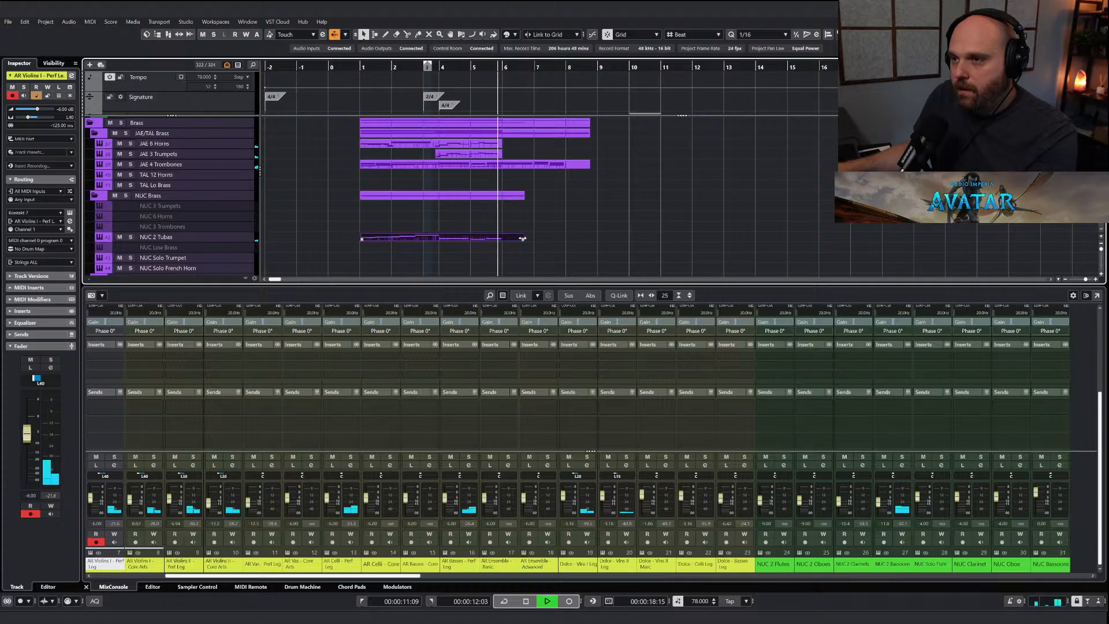
Extend the NUC 2 Tubas part past bar 9, draw C#2 through bar 6 and C2 and A#1 in bar 7, and close the editor.
key("Return")
right_click(501, 252)
left_click(510, 253)
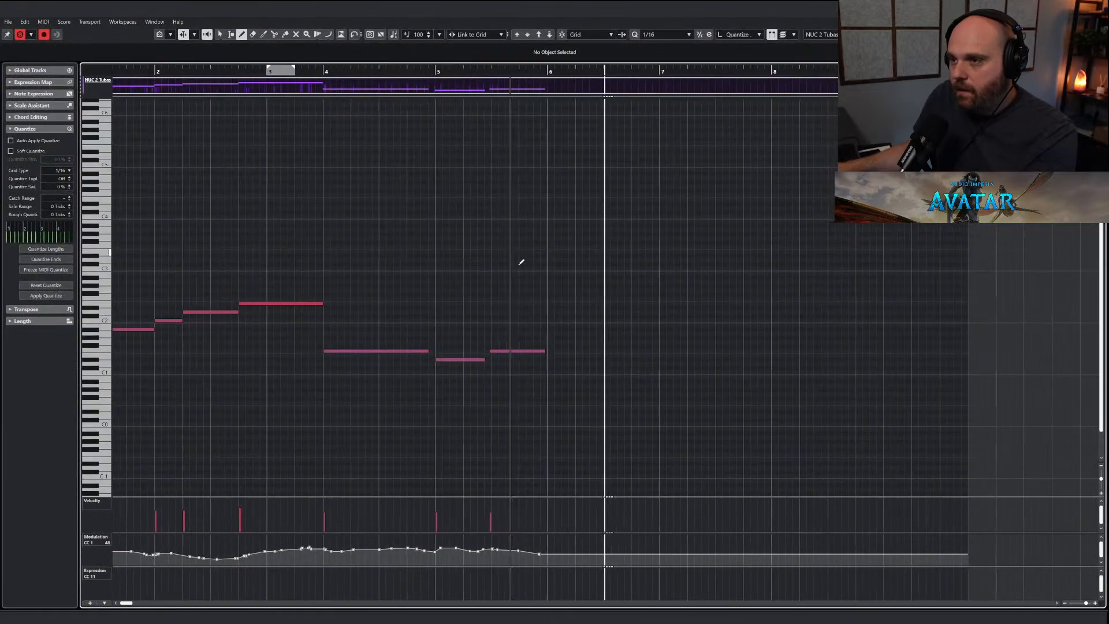
key("space")
left_click_drag(549, 316, 661, 318)
mouse_move(659, 320)
left_mouse_down()
mouse_move(777, 329)
mouse_move(762, 328)
left_mouse_up()
key("1")
left_click(698, 262)
key("Return")
Open the AI Sketch Piano Strings part, check its lowest notes in bars 6 and 7, and close the editor.
scroll(565, 207, "up", 10)
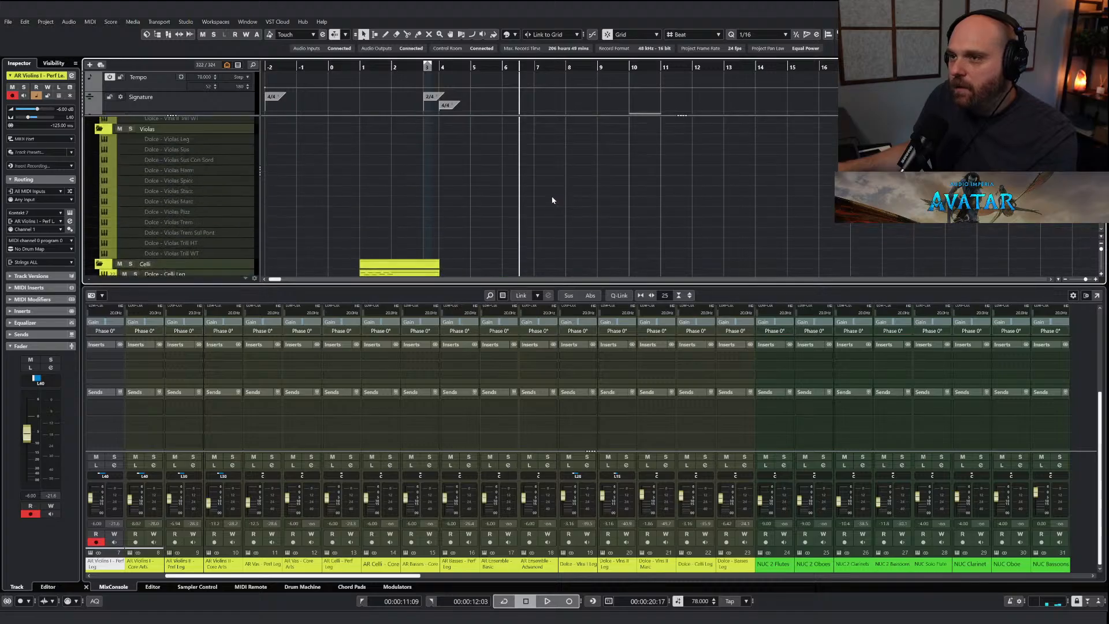
scroll(552, 200, "up", 5)
left_click(516, 125)
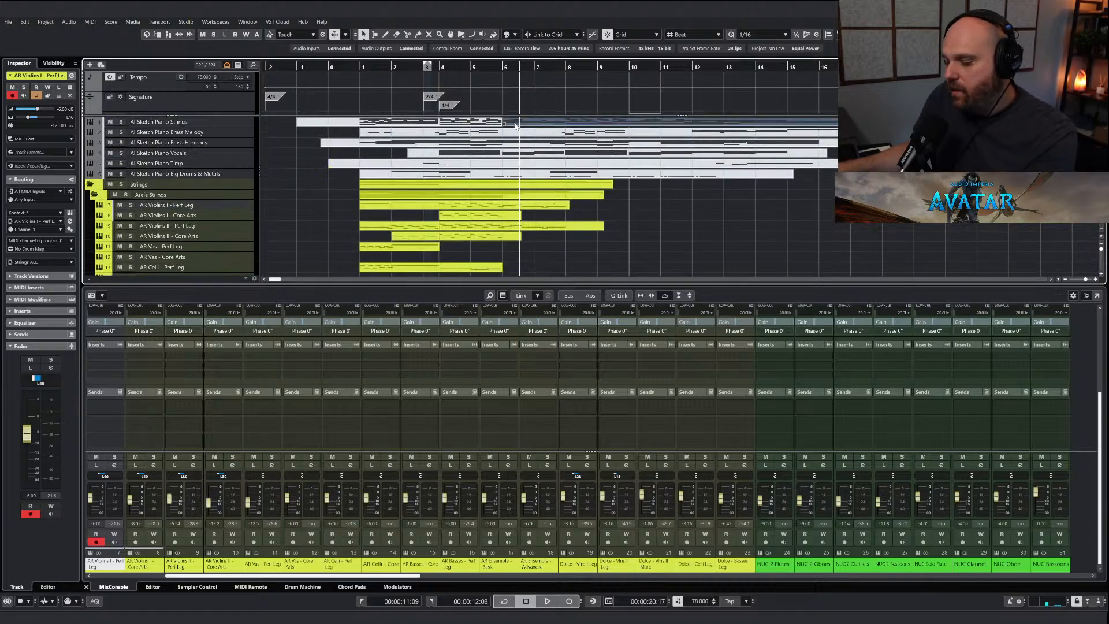
double_click(516, 124)
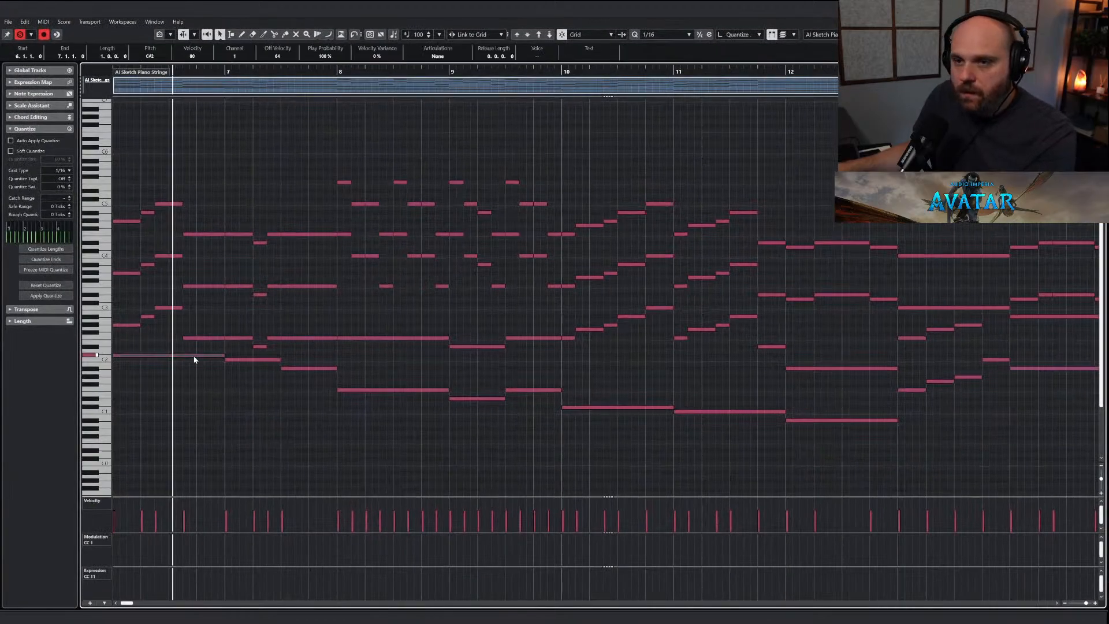
key("g")
key("space")
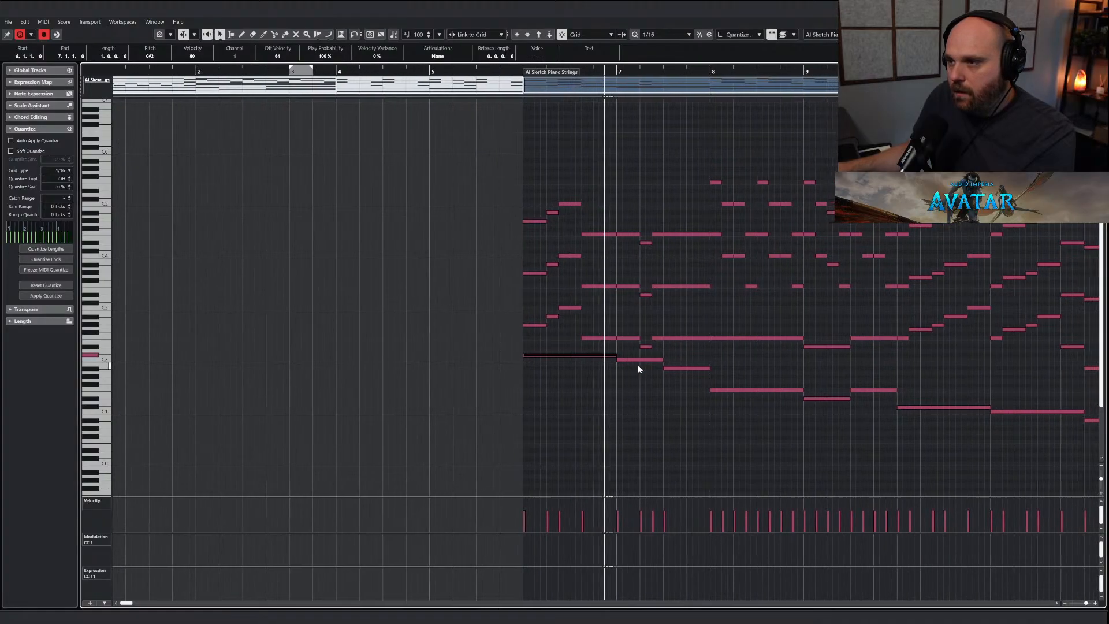
key("Return")
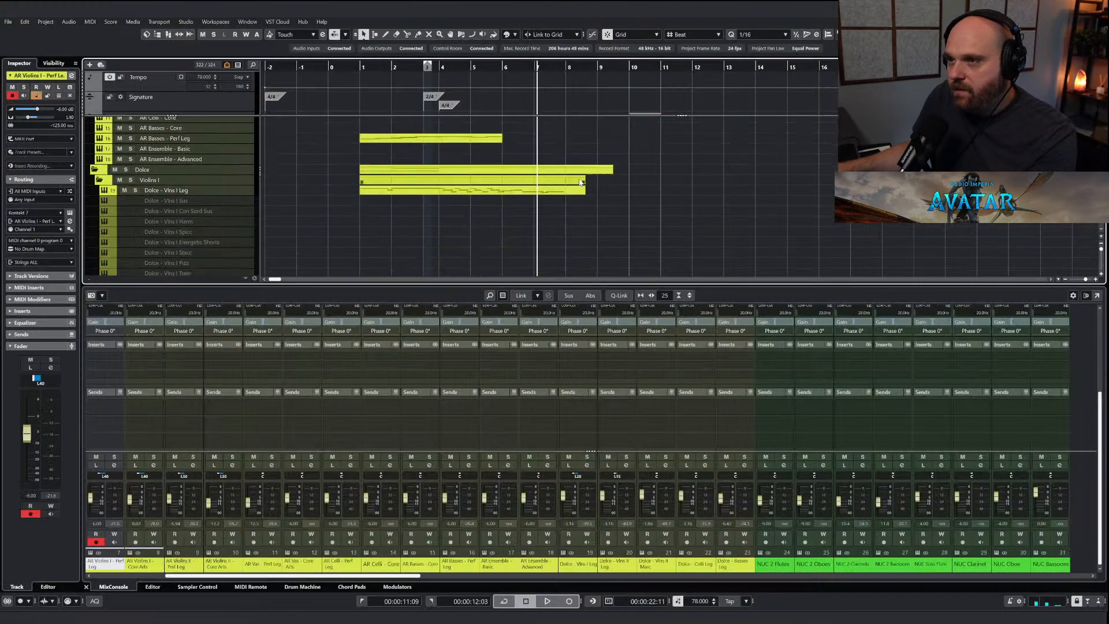
Open the NUC 2 Tubas part and draw a gently rising CC 1 curve under the bar 6 and 7 notes.
scroll(571, 180, "down", 12)
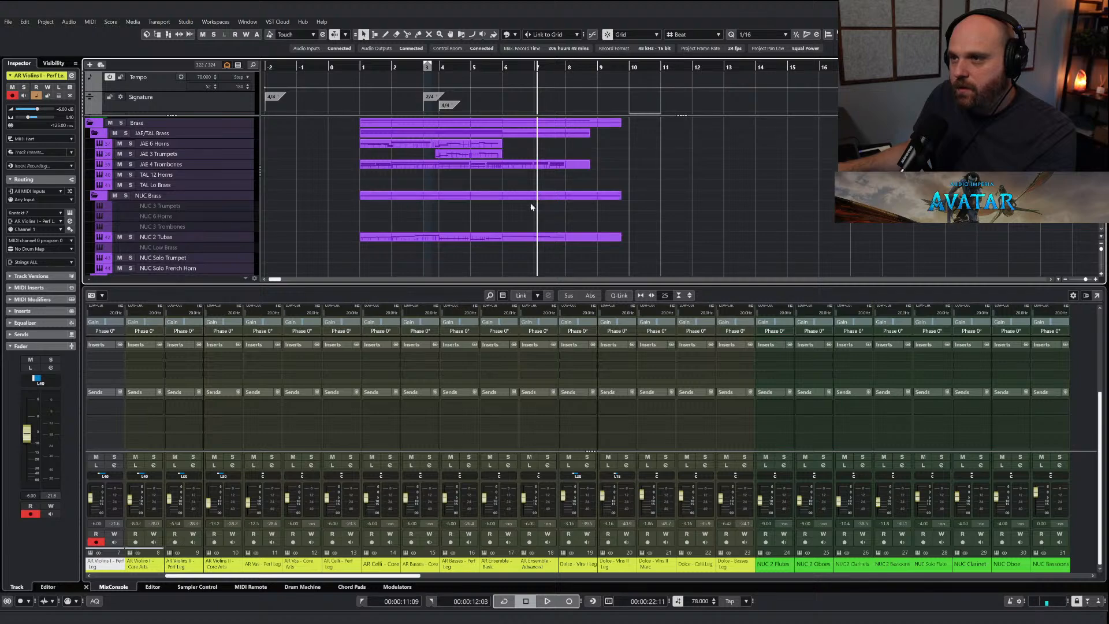
double_click(540, 239)
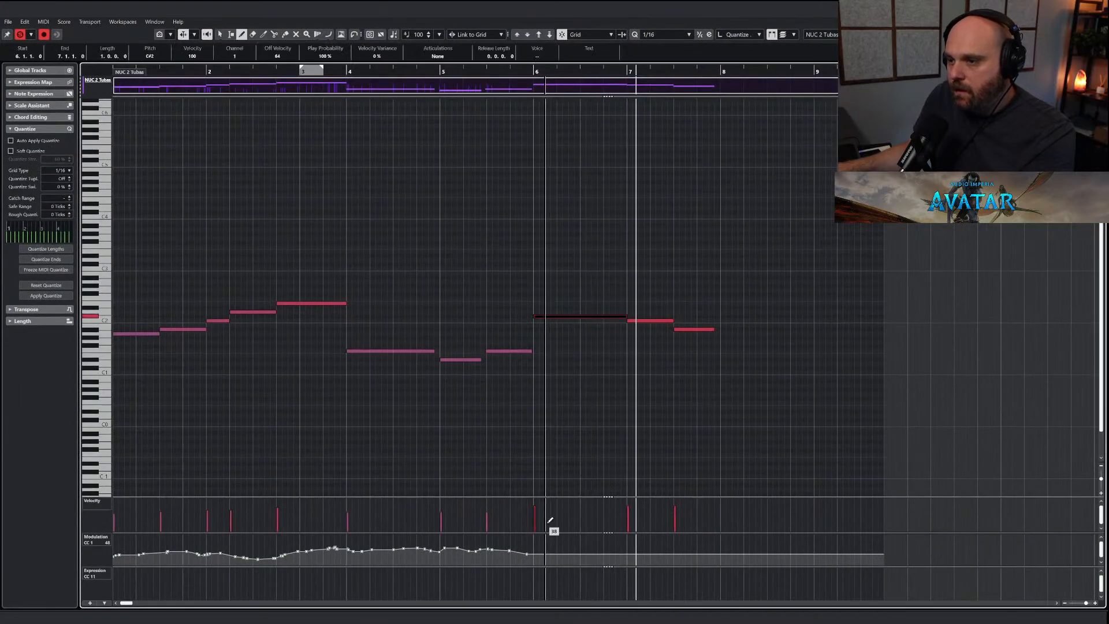
left_click_drag(527, 553, 712, 548)
key("1")
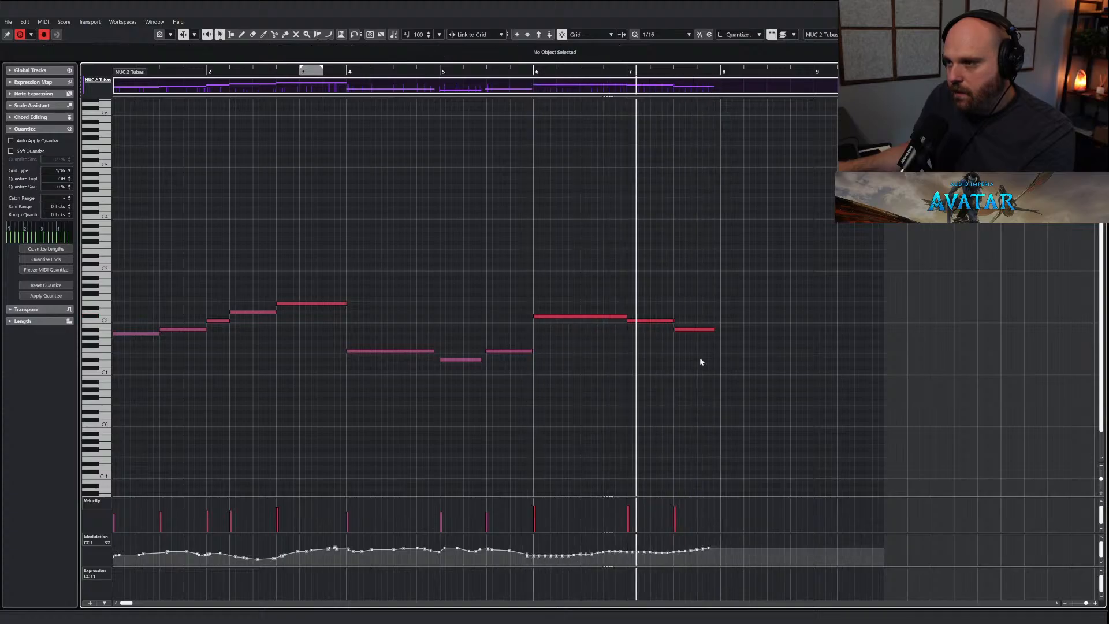
Close the tuba editor and play the arrangement from the middle of bar 5.
left_click(476, 72)
key("Escape")
key("space")
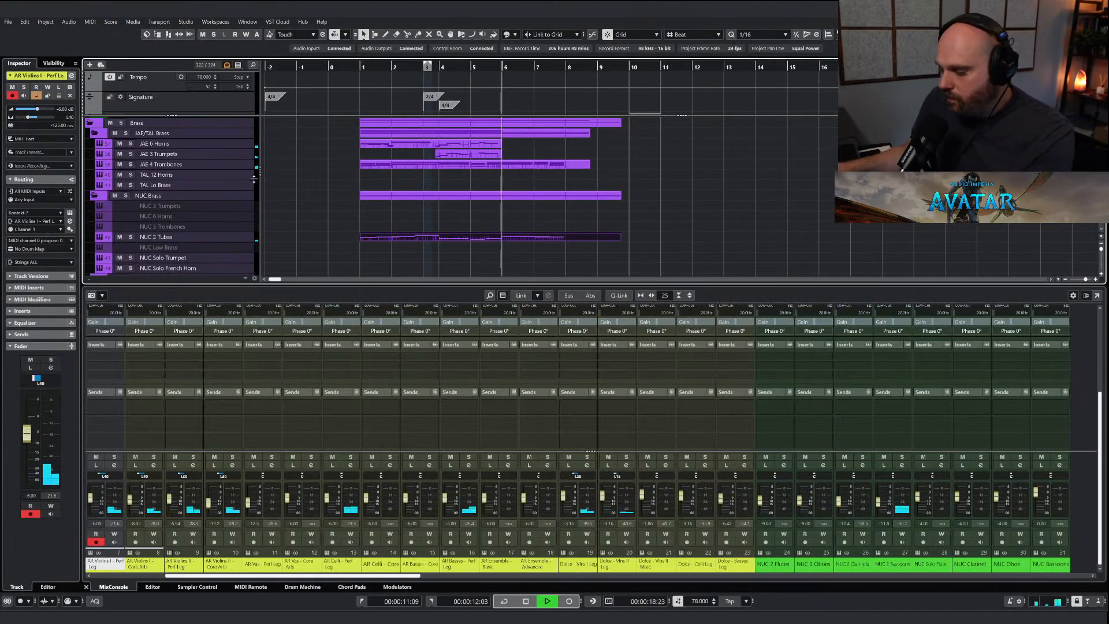
Transpose the bar 6 and 7 notes in the NUC 2 Tubas part down one octave and replay the passage from bar 6.
double_click(505, 237)
left_click_drag(643, 326, 690, 351)
left_click(549, 35)
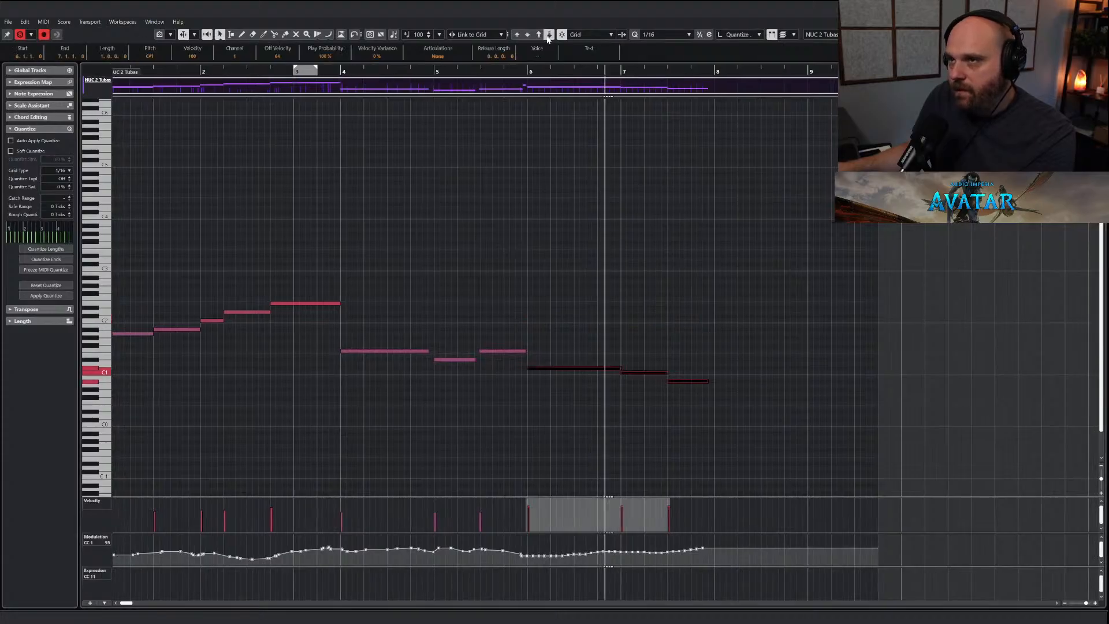
left_click(500, 73)
key("Escape")
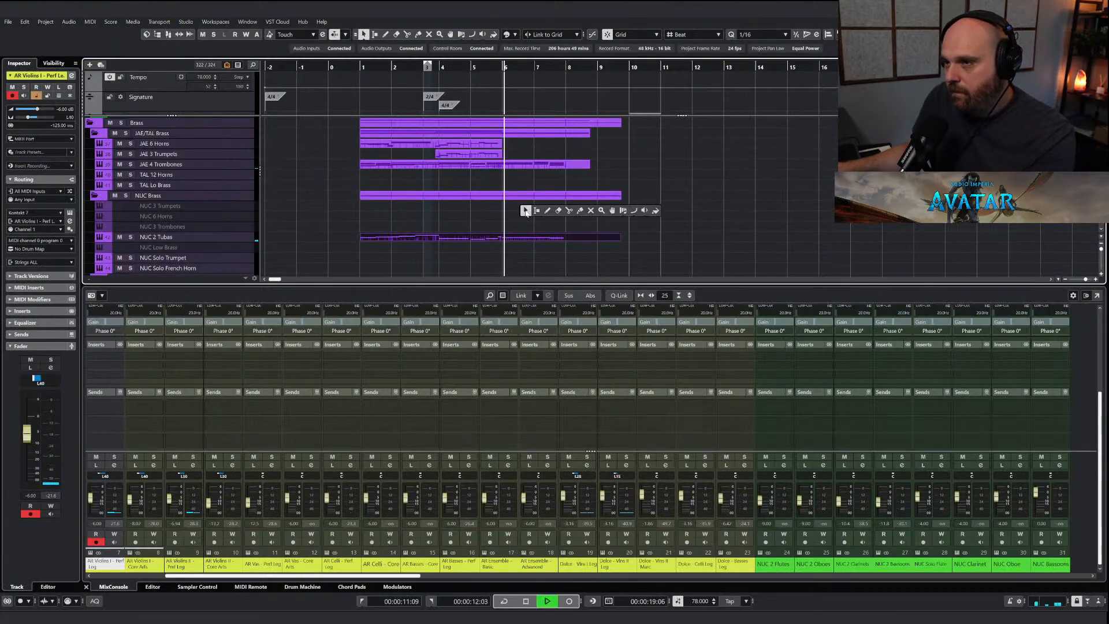
left_click(501, 67)
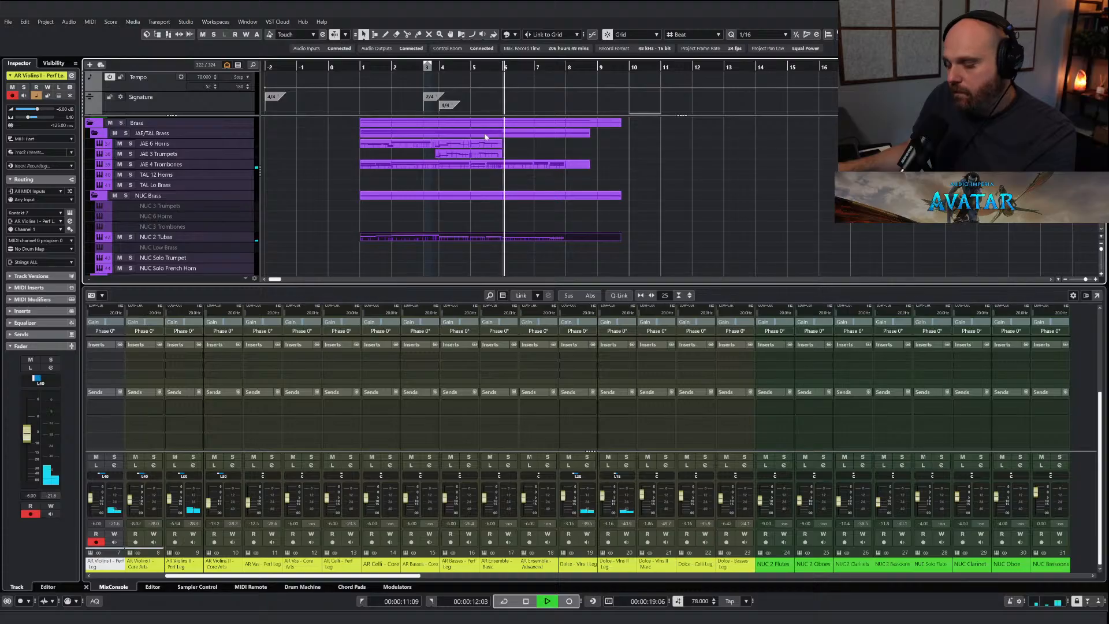
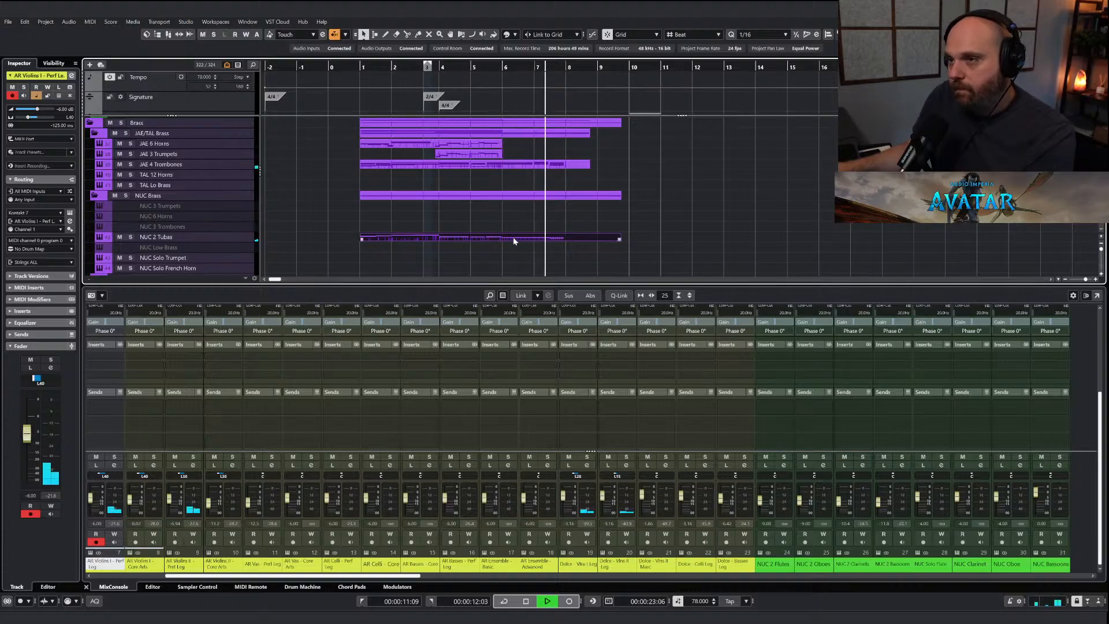
key("space")
Redraw the NUC 2 Tubas CC 1 curve over bars 6 and 7 with a dip at bar 7 and a final rise, and close the editor.
double_click(455, 237)
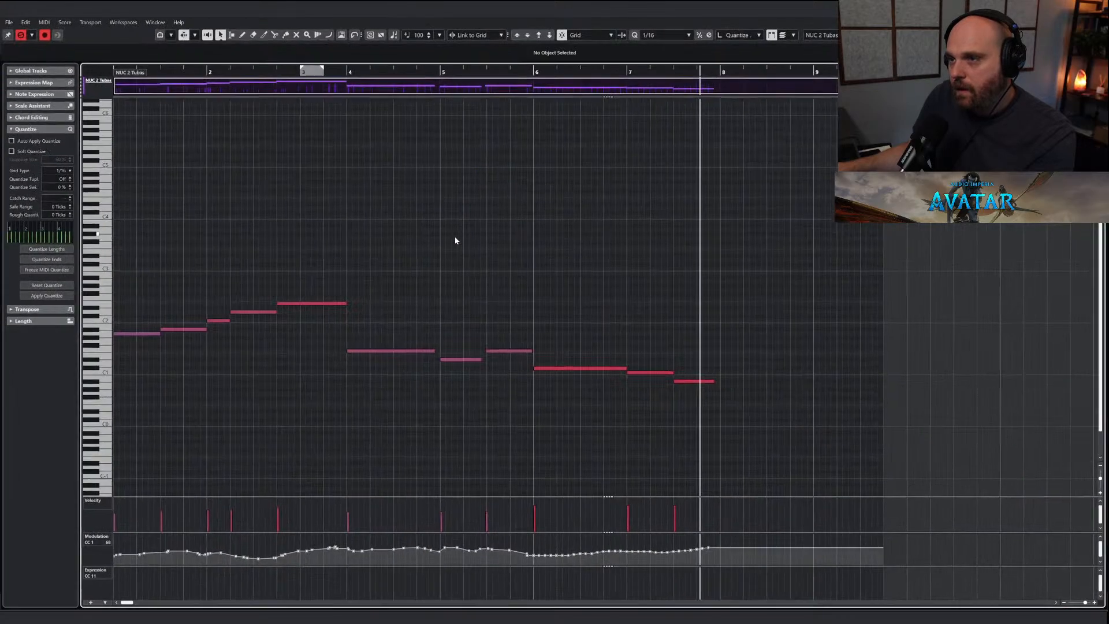
right_click(455, 240)
left_click(479, 242)
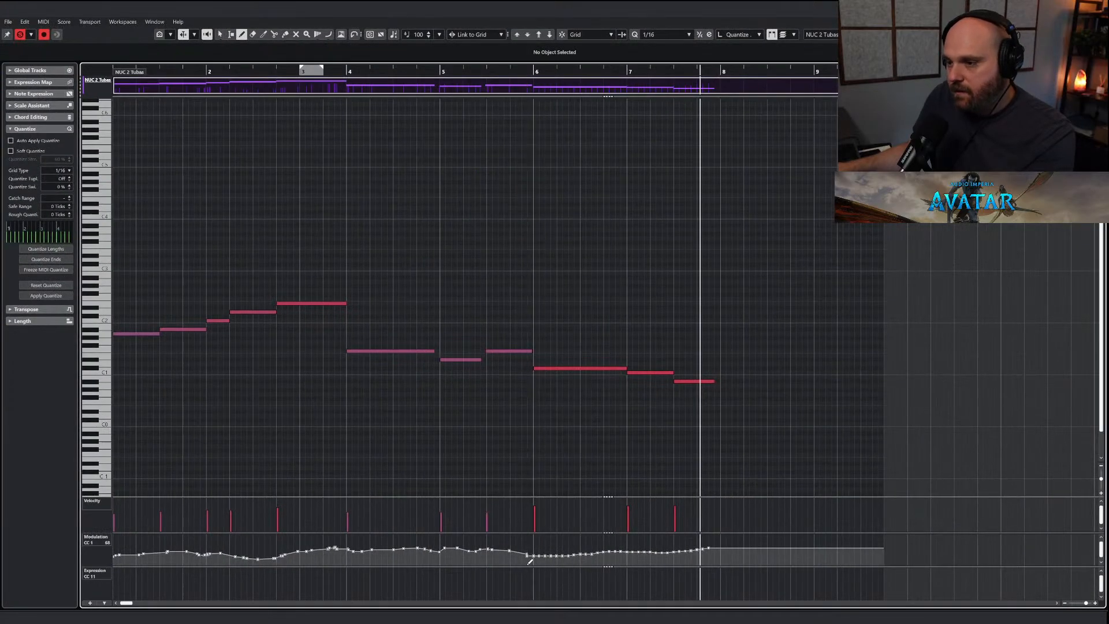
left_click_drag(529, 561, 717, 549)
right_click(679, 471)
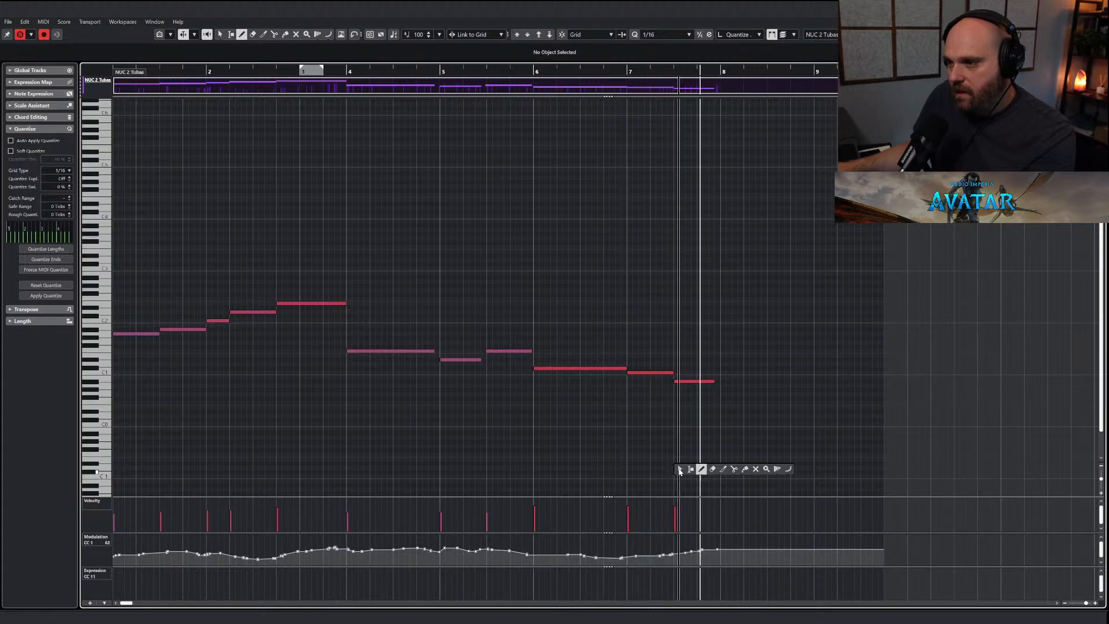
left_click(680, 470)
key("Return")
Redraw the JAE 4 Trombones CC 1 curve over bars 6 and 7, dipping in bar 7 and rising to about 73 at bar 8, and close the editor.
double_click(539, 167)
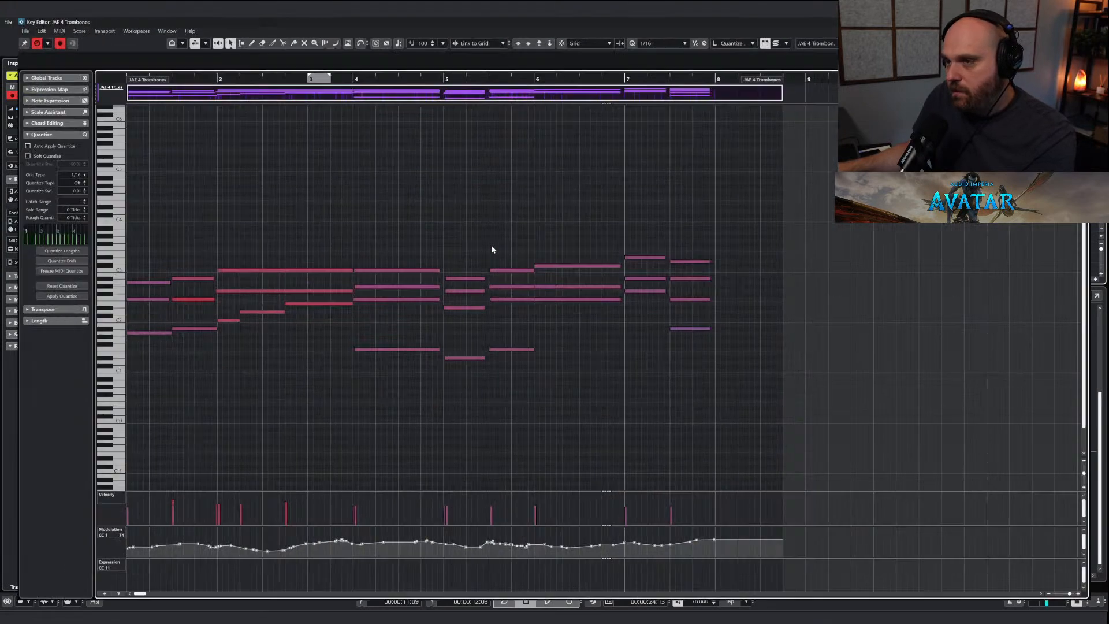
right_click(493, 249)
left_click(514, 249)
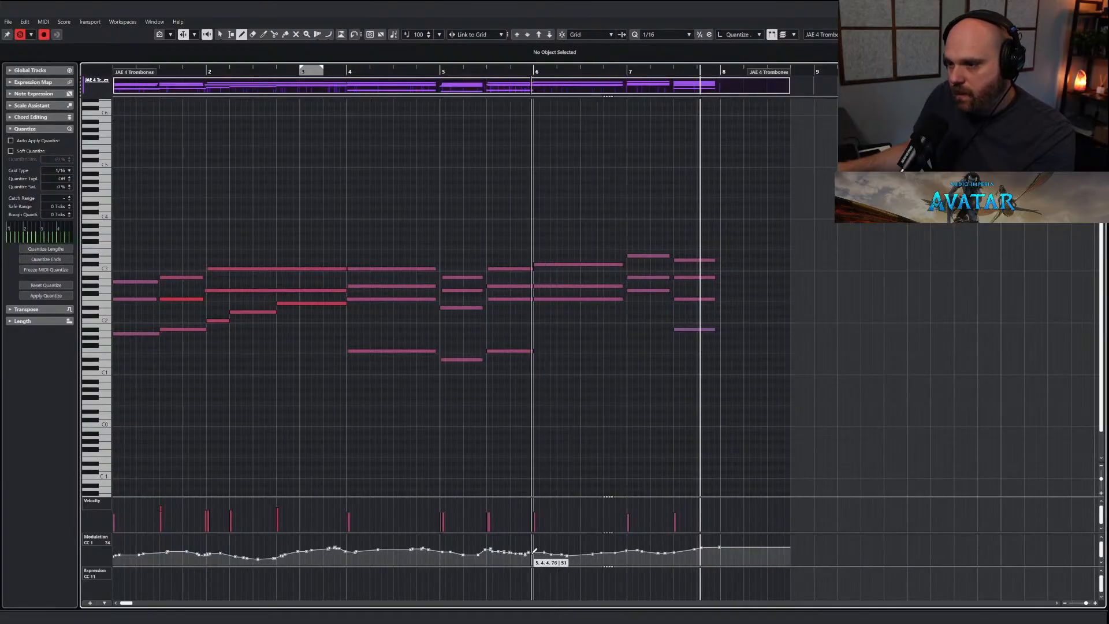
left_click_drag(533, 552, 723, 542)
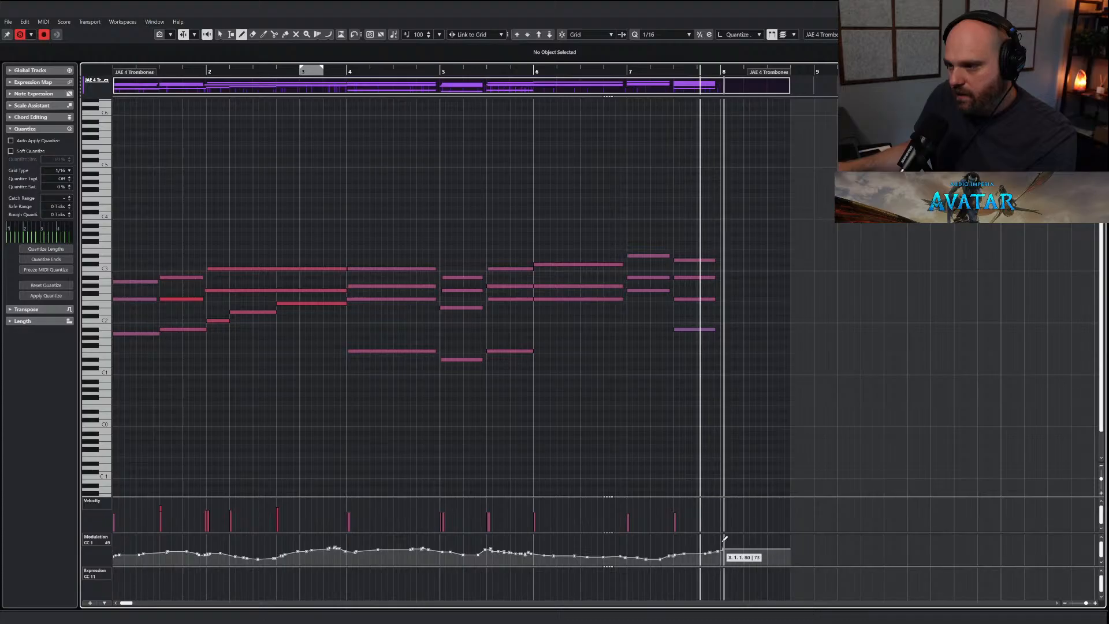
right_click(631, 435)
left_click(633, 437)
key("Return")
Play the arrangement from bar 6 to hear the reshaped trombone and tuba dynamics.
left_click(504, 68)
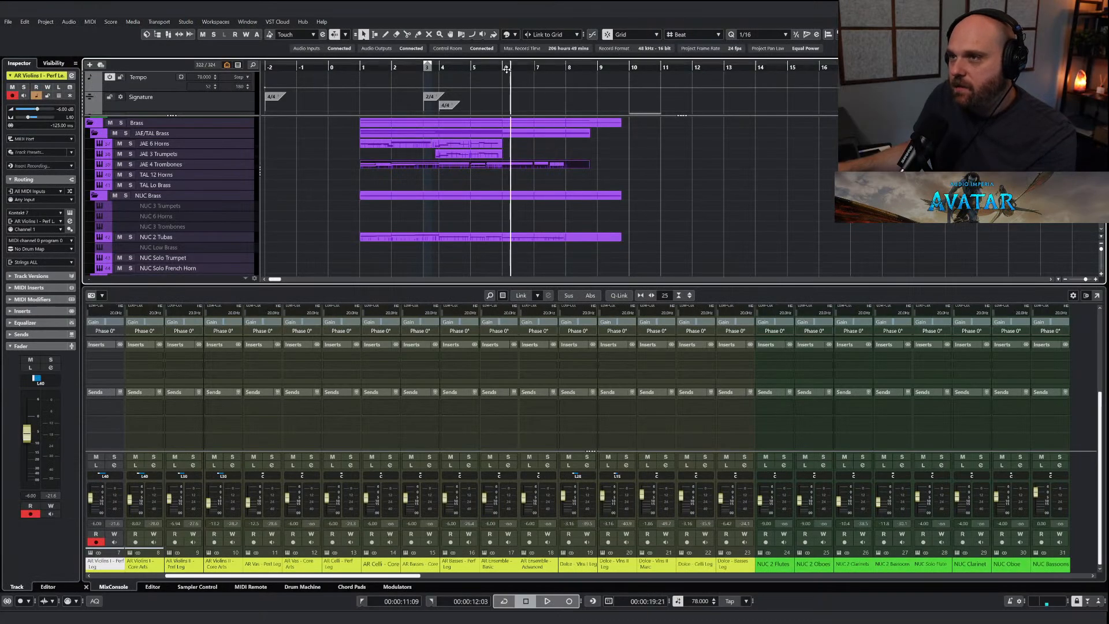
key("space")
scroll(511, 251, "down", 3)
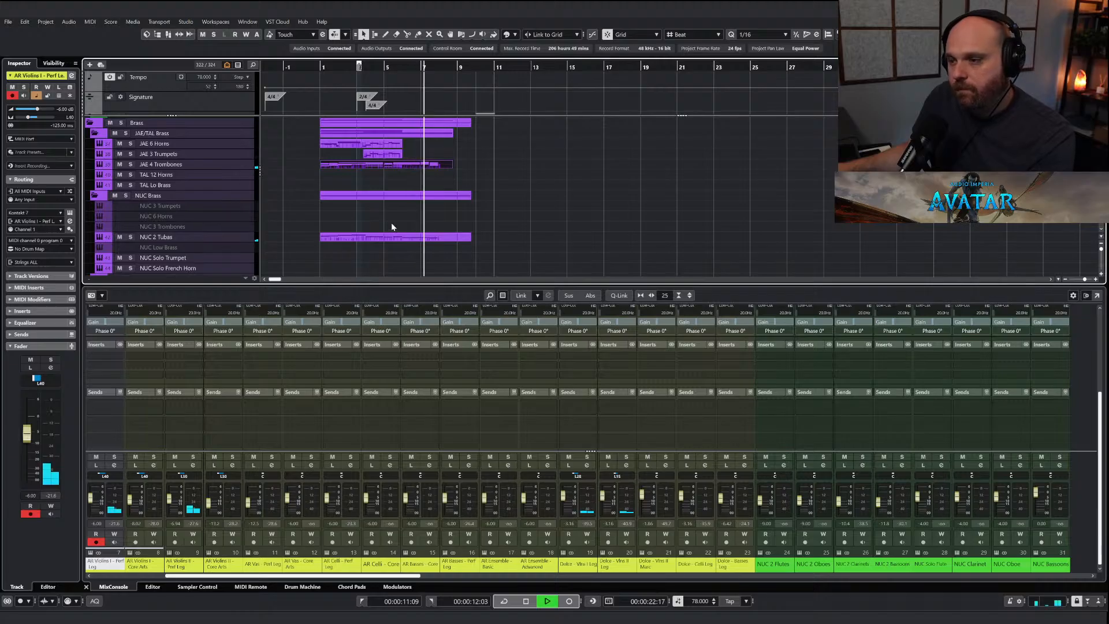
Mute the lowest trombone note of the last bar 7 chord and the lowest notes of the bar 4 and 5 chords, and close the editor.
double_click(417, 167)
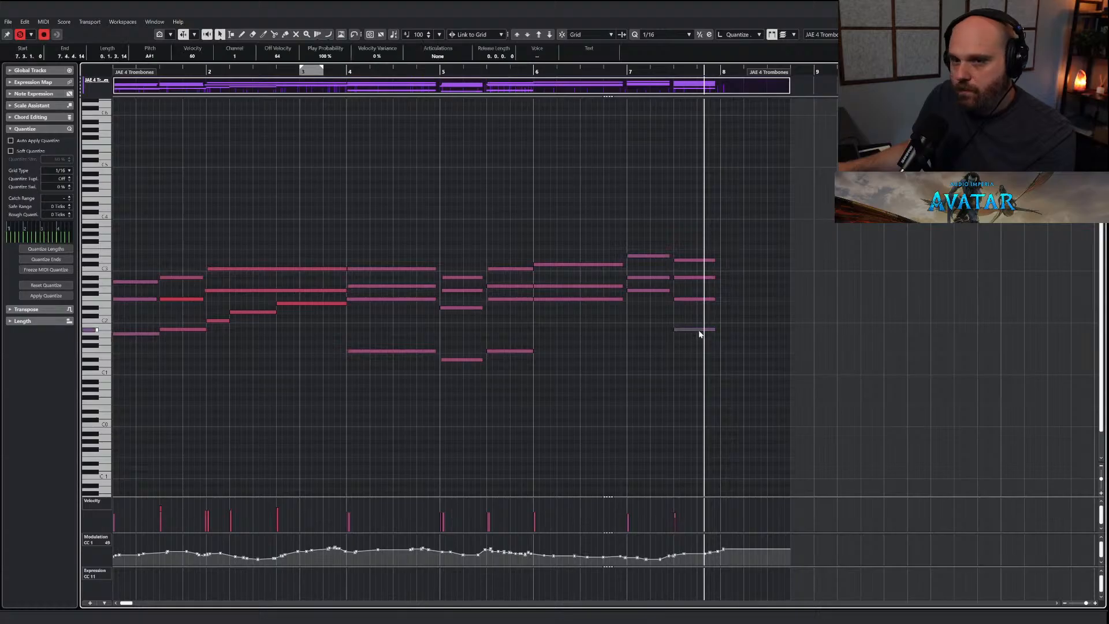
right_click(671, 323)
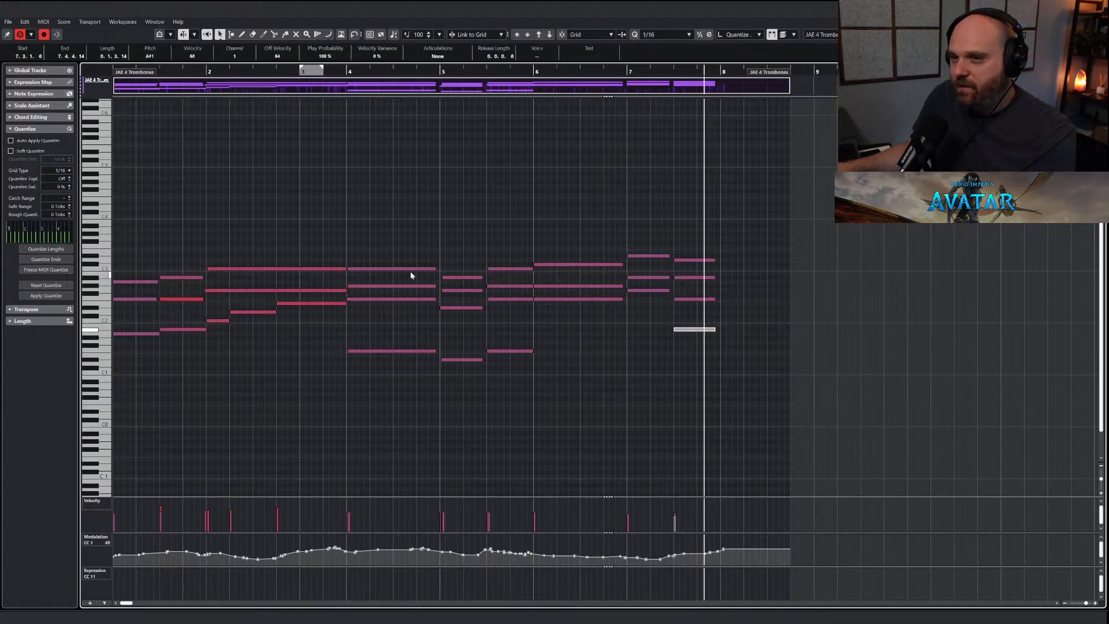
left_click(413, 352)
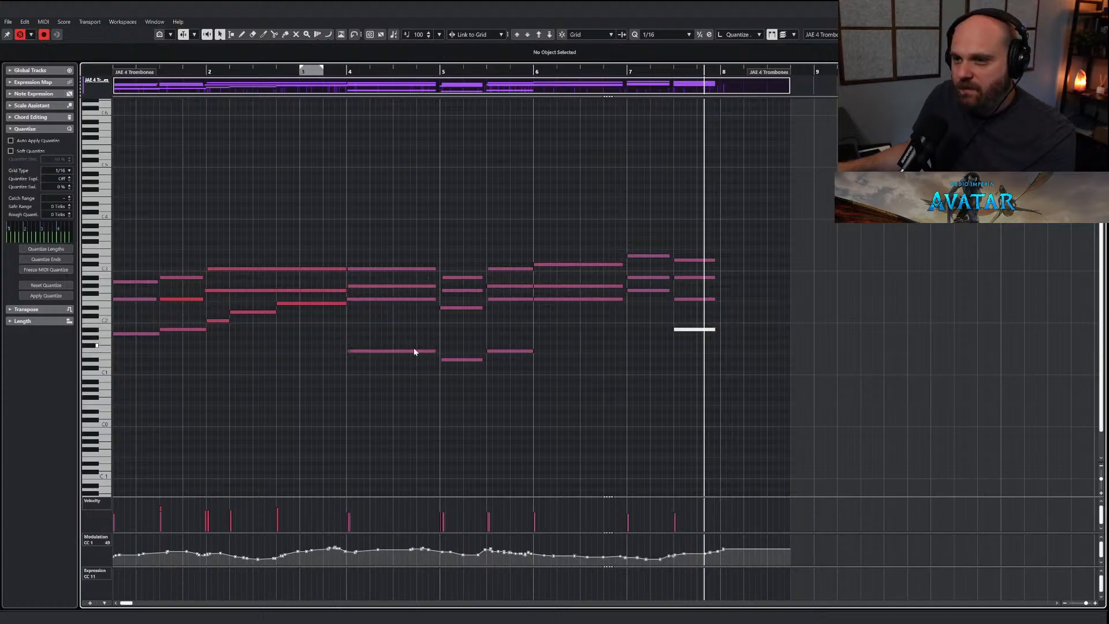
left_click(414, 346)
left_click_drag(410, 342, 511, 388)
scroll(352, 156, "left", 5)
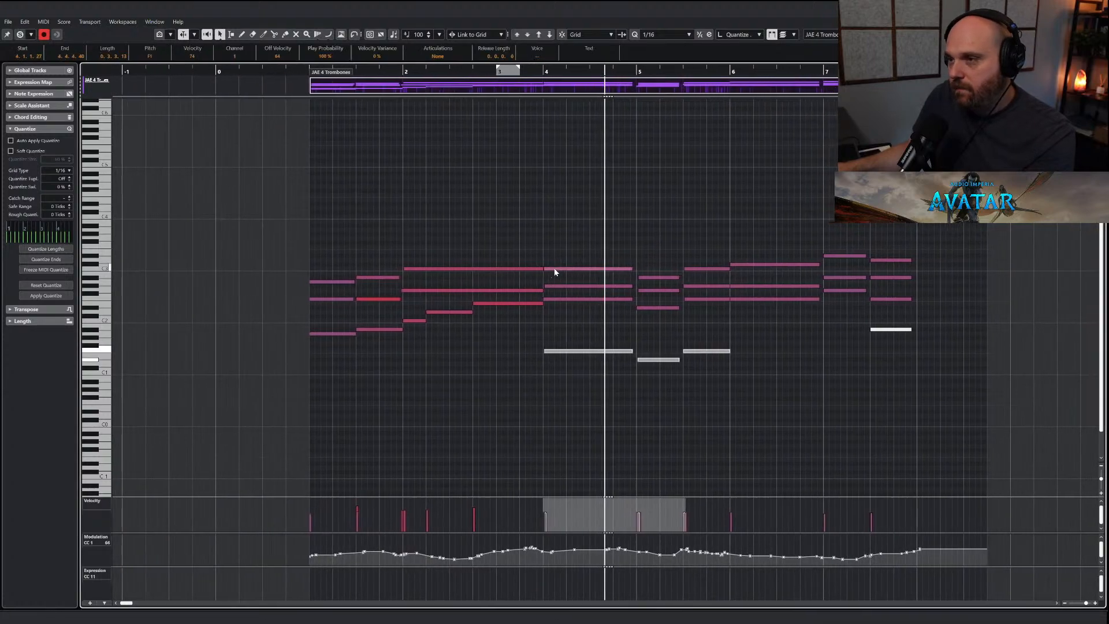
scroll(553, 267, "down", 3)
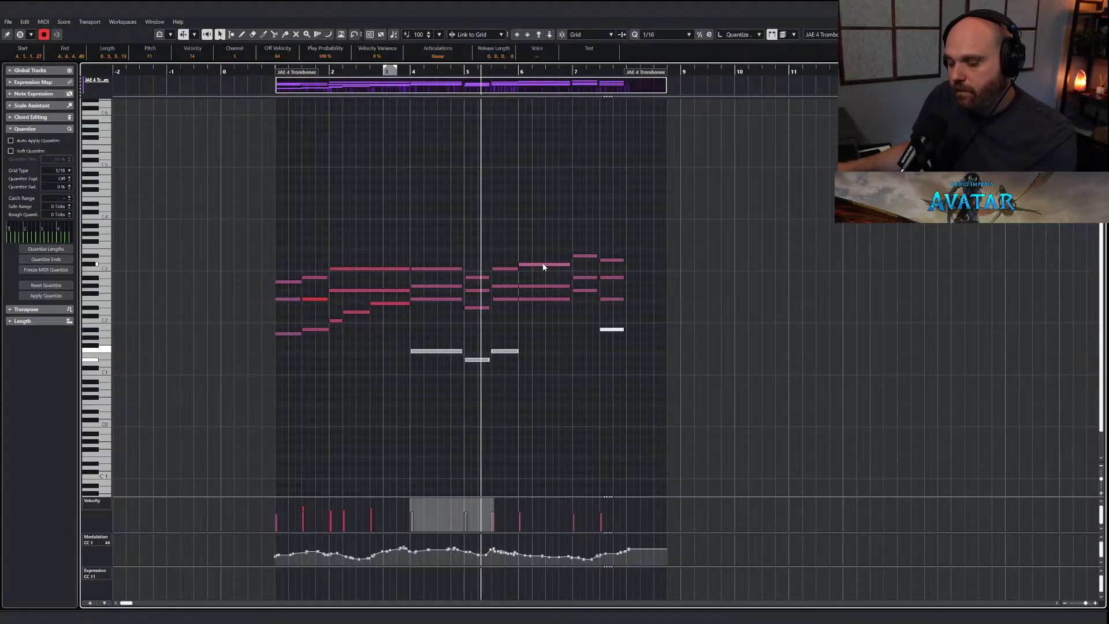
key("Return")
Listen to the full arrangement through bars 6 and 7 with the low trombone notes muted.
right_click(481, 202)
left_click(482, 199)
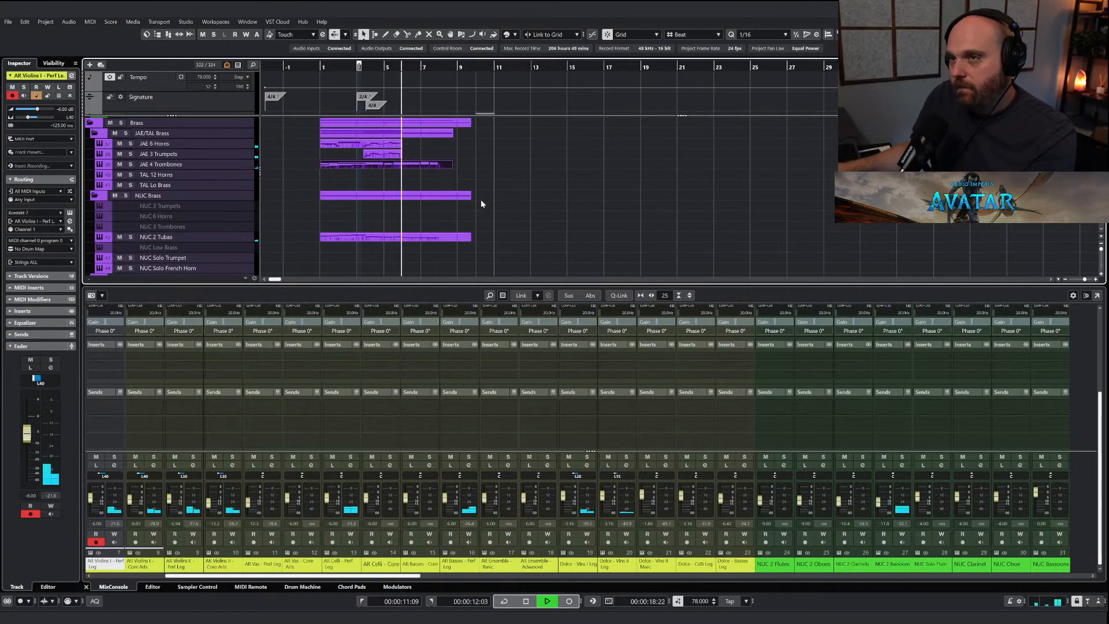
key("h")
key("h")
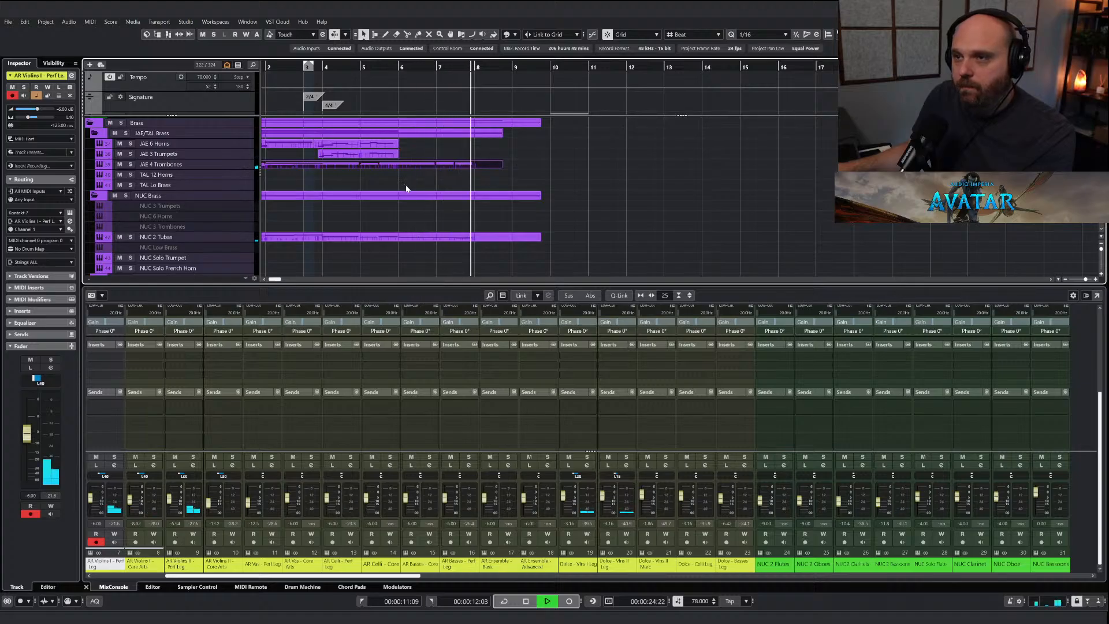
Solo the AR Violins I - Perf Leg track and play it from bar 6.
scroll(407, 185, "up", 10)
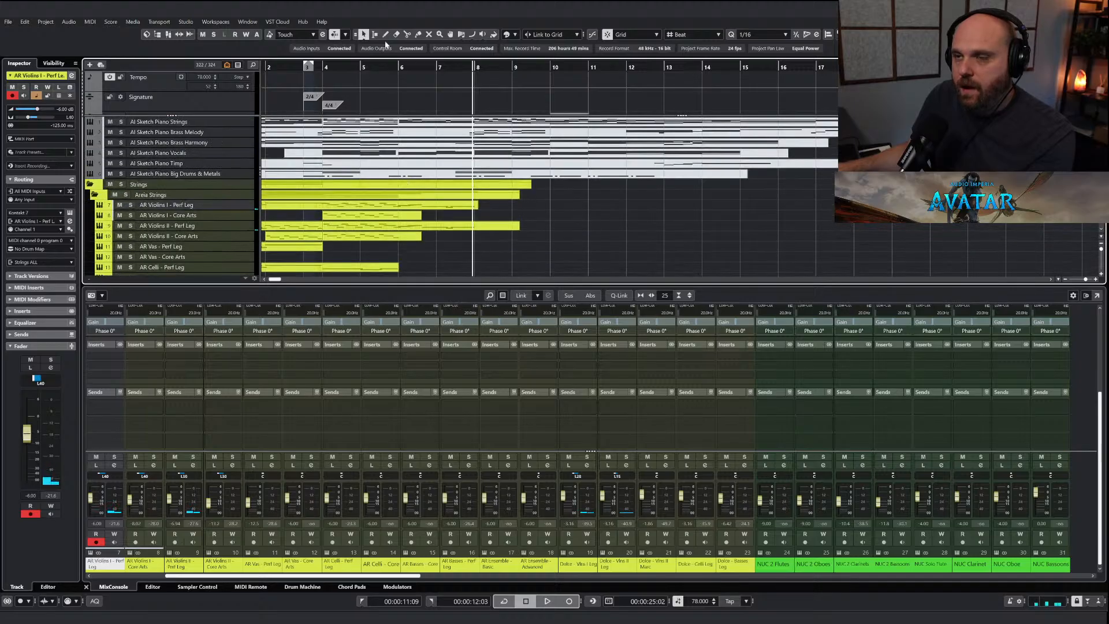
left_click(131, 204)
key("space")
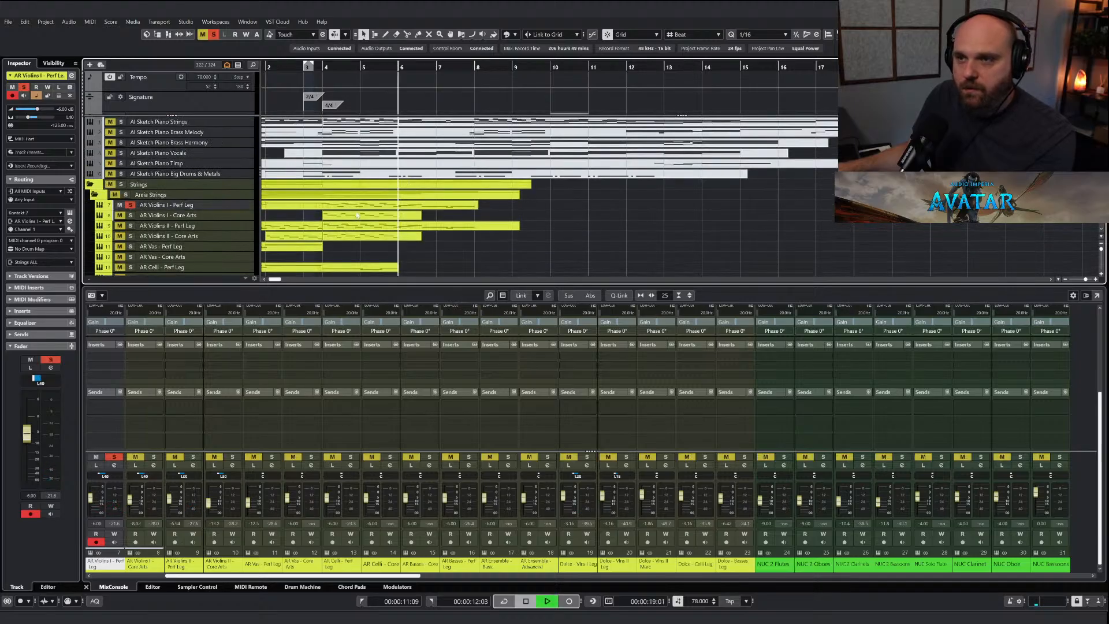
Redraw the AR Violins I - Perf Leg CC 1 modulation curve over the bar 6 and 7 phrase, and close the editor.
key("Return")
right_click(380, 231)
left_click(394, 234)
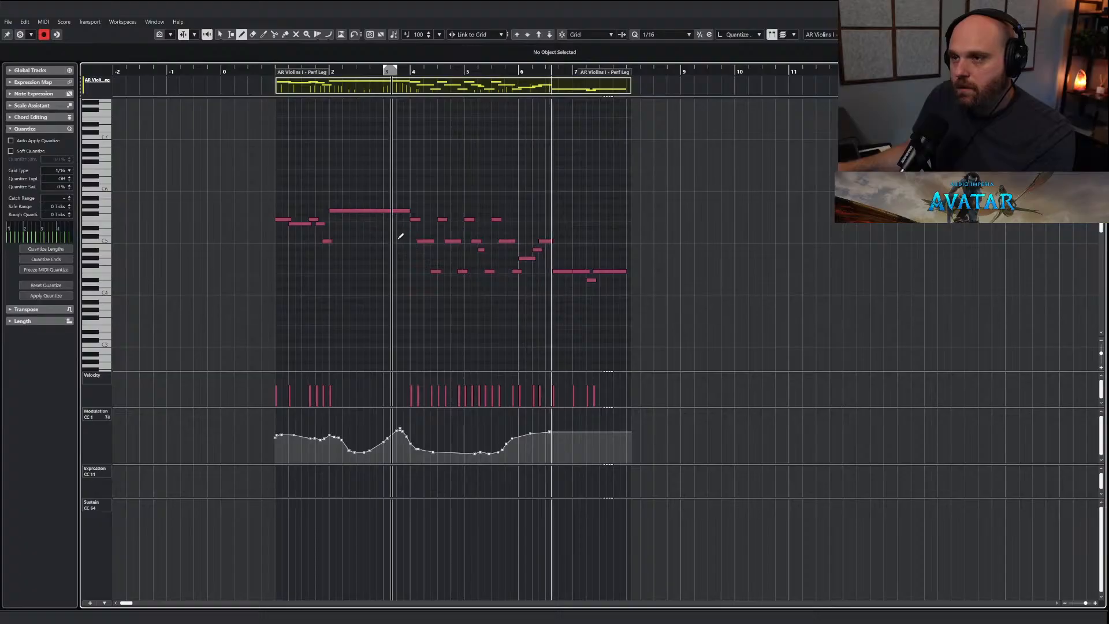
key("g")
key("g")
key("h")
key("h")
key("h")
key("h")
mouse_move(478, 440)
left_mouse_down()
mouse_move(540, 423)
mouse_move(501, 439)
mouse_move(633, 444)
mouse_move(682, 432)
left_mouse_up()
right_click(572, 315)
key("Return")
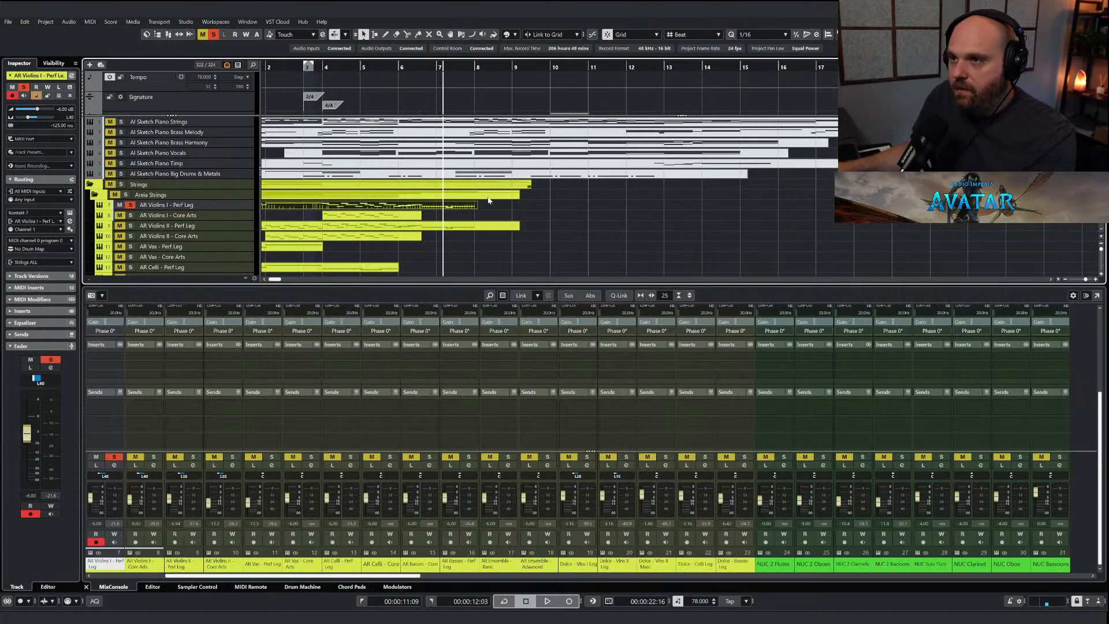
Redraw the AR Violins II - Perf Leg CC 1 curve freehand from bar 6 to bar 8, and close the editor.
double_click(450, 228)
right_click(423, 245)
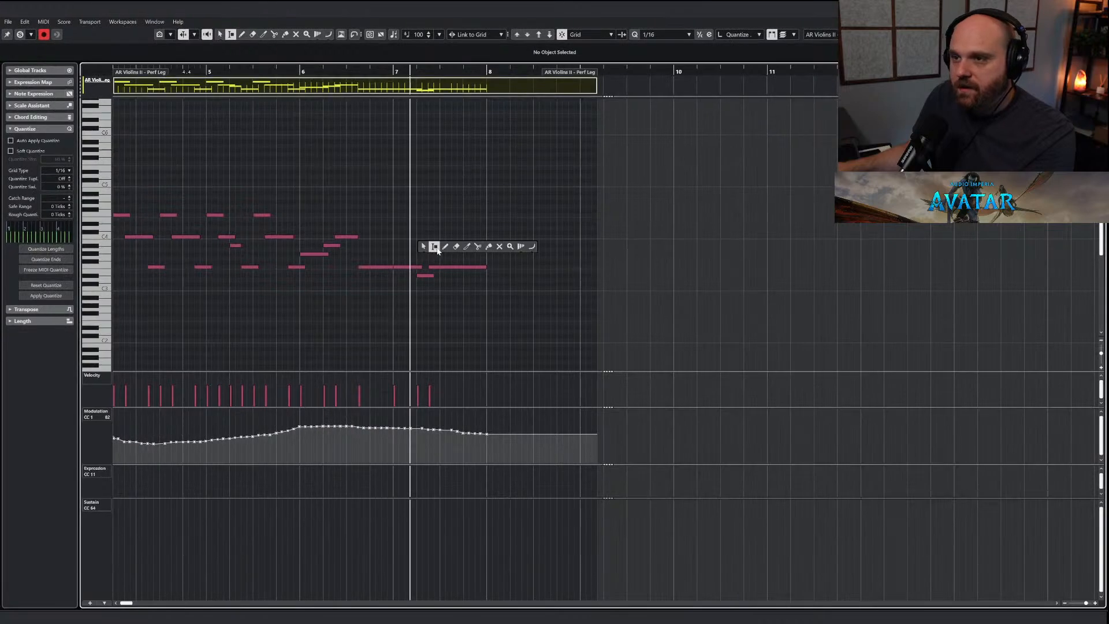
left_click(446, 248)
mouse_move(312, 423)
left_mouse_down()
mouse_move(399, 439)
mouse_move(490, 435)
left_mouse_up()
key("Escape")
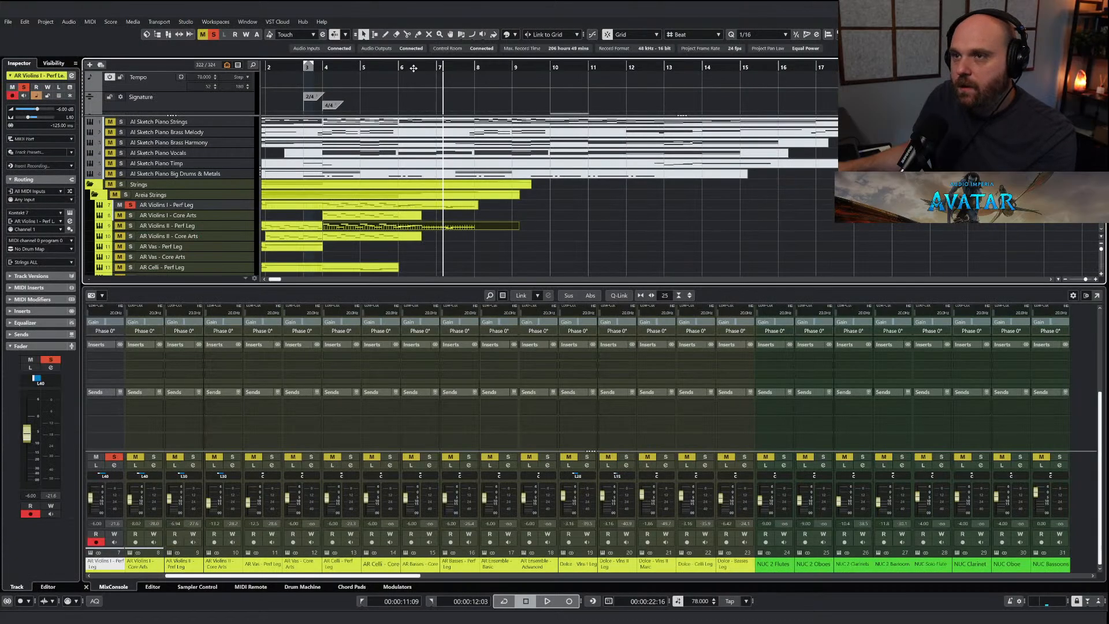
Solo the whole Strings folder and listen to the string section through bars 6 and 7.
scroll(393, 208, "down", 4)
scroll(399, 217, "up", 2)
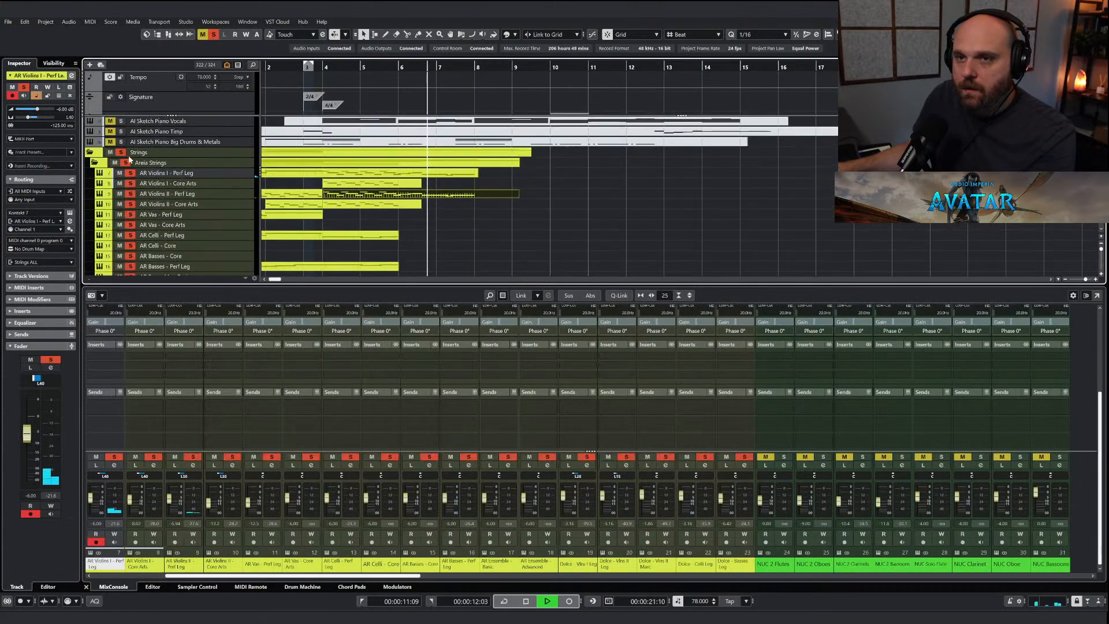
scroll(408, 229, "down", 3)
Redraw the Dolce - Vlns I Leg CC 1 curve from bar 6 to bar 8, and close the editor.
left_click(430, 257)
double_click(410, 253)
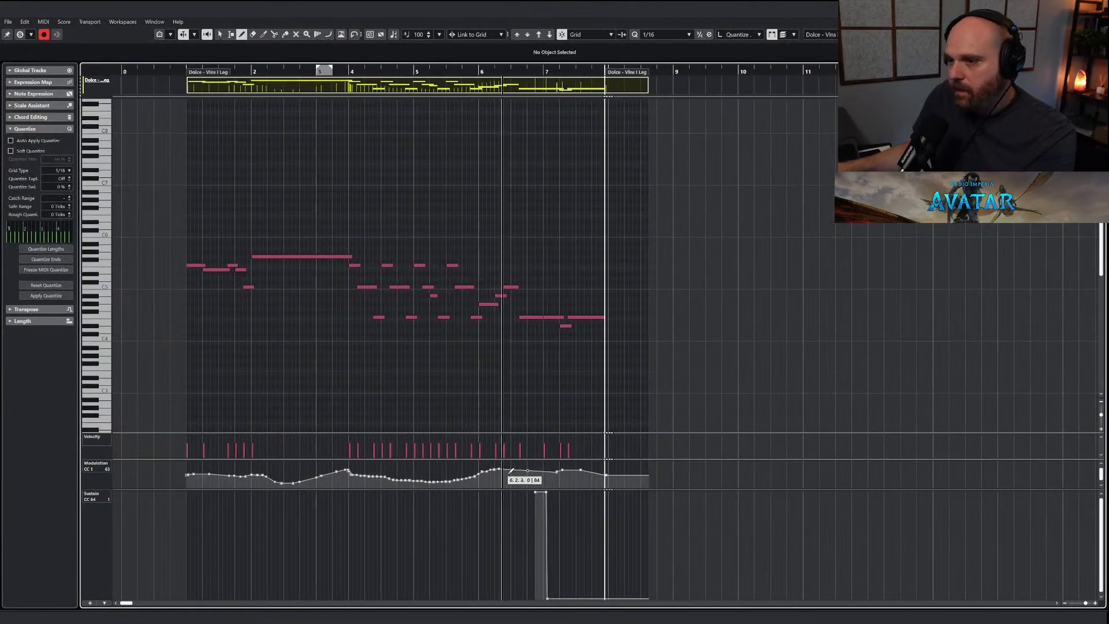
left_click_drag(480, 477, 605, 465)
key("1")
key("Return")
scroll(501, 166, "down", 7)
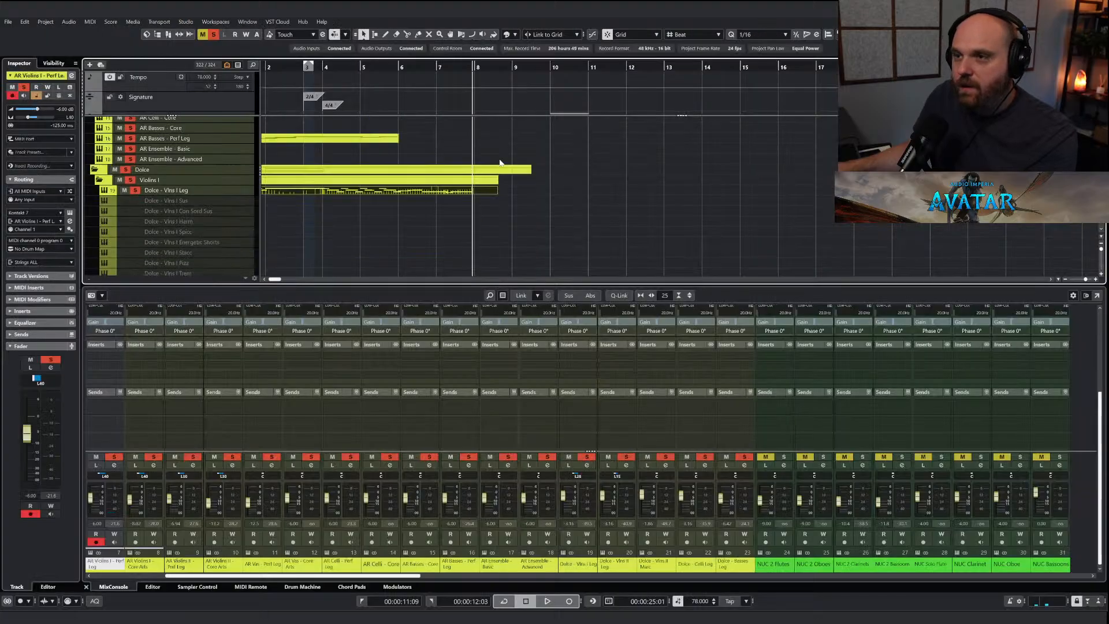
Draw a CC 1 modulation curve for the Dolce - Vlns II Leg part from about bar 5.5 to bar 8.
scroll(433, 226, "up", 2)
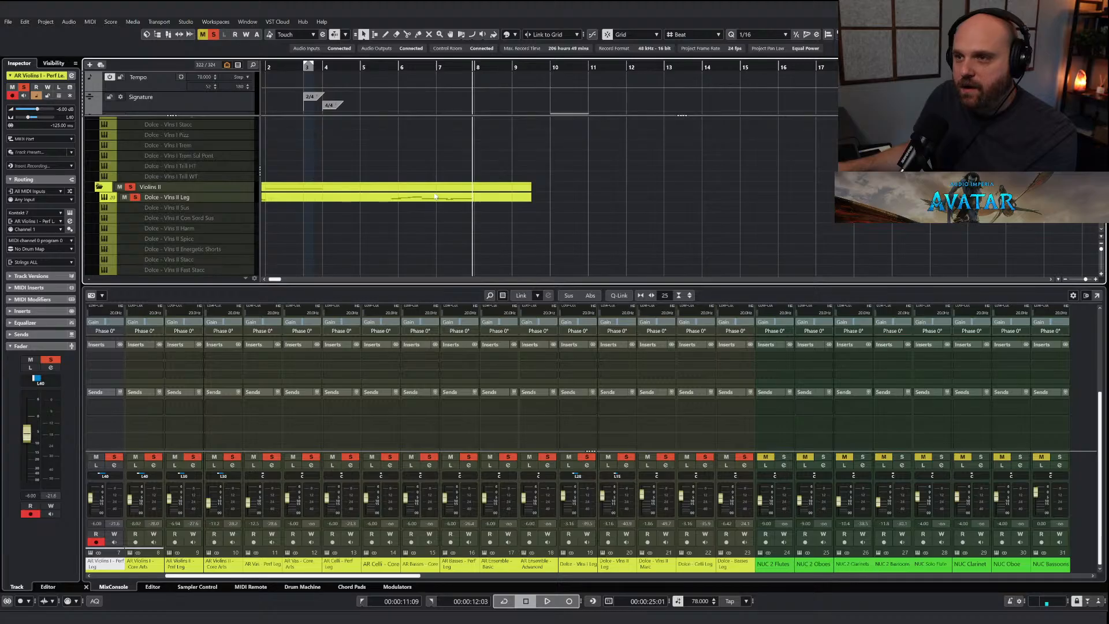
left_click(435, 197)
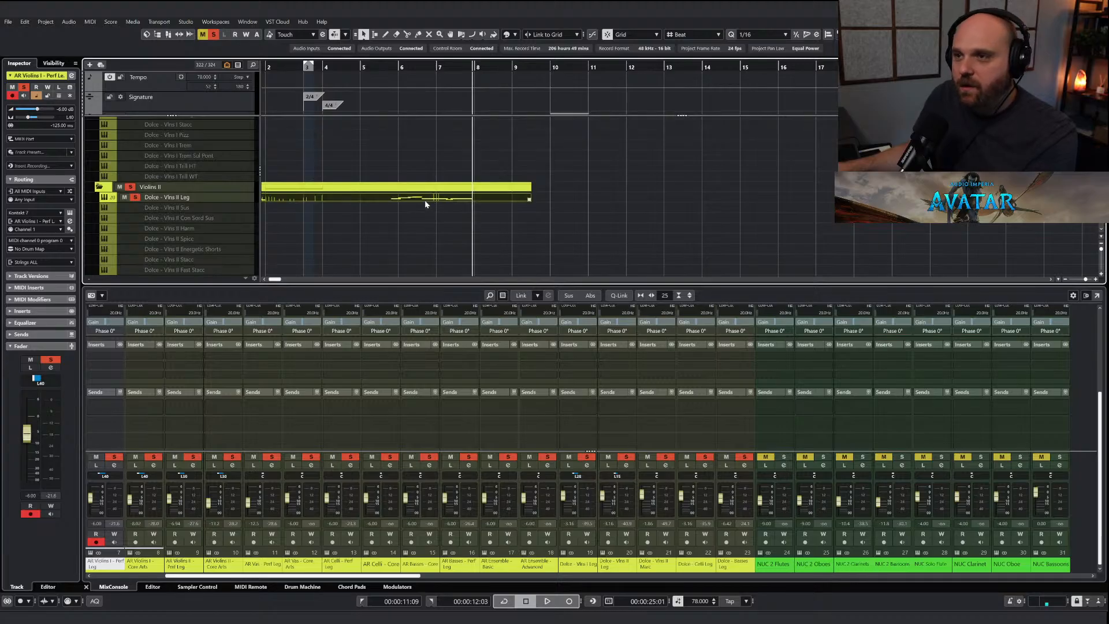
double_click(425, 199)
left_click(448, 215)
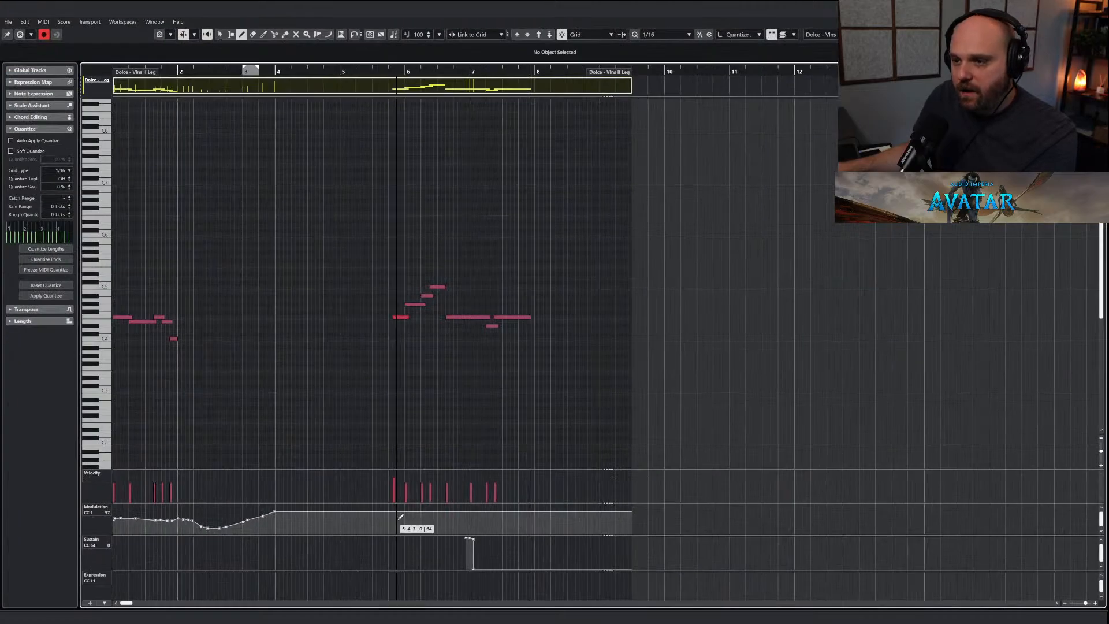
left_click_drag(378, 513, 536, 512)
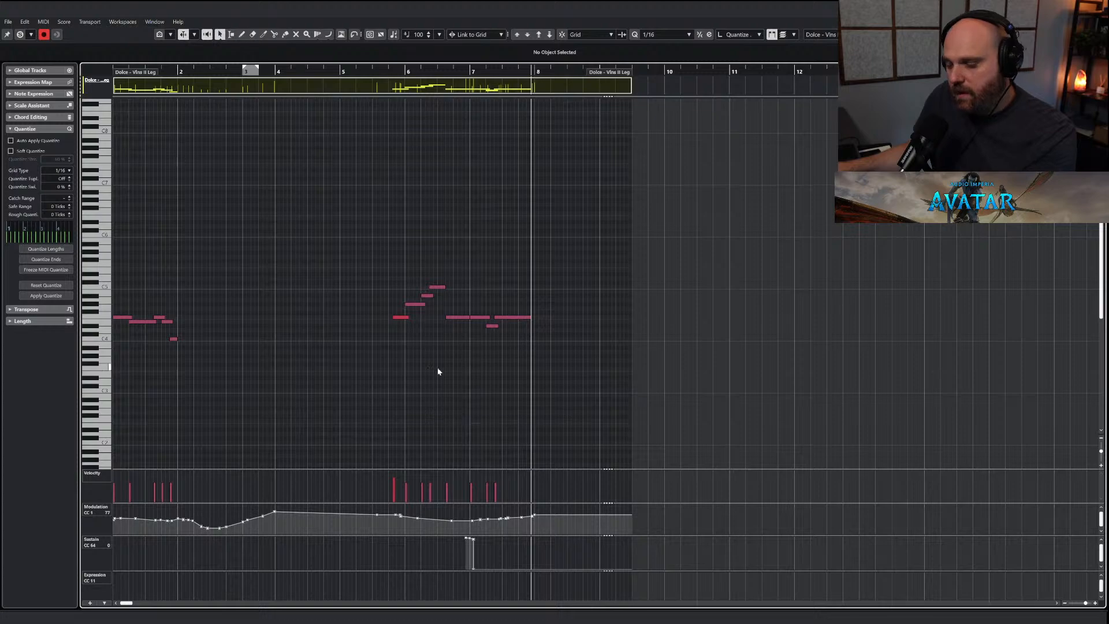
key("Return")
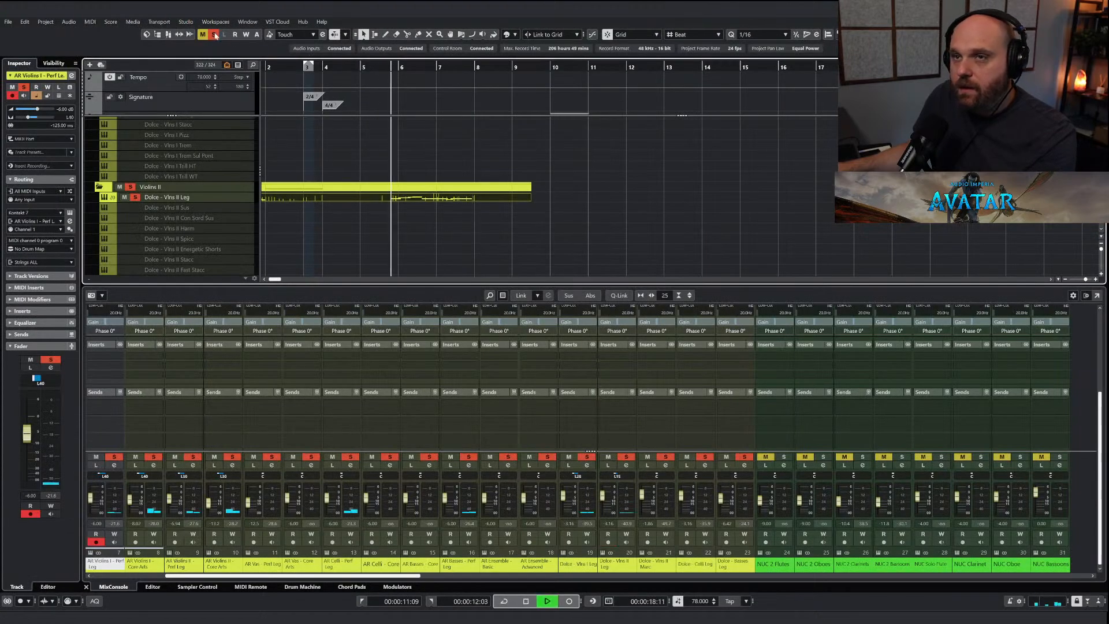
Deactivate all track solos and lower the JAE 4 Trombones modulation from about bar 5.5 to bar 8.
left_click(214, 35)
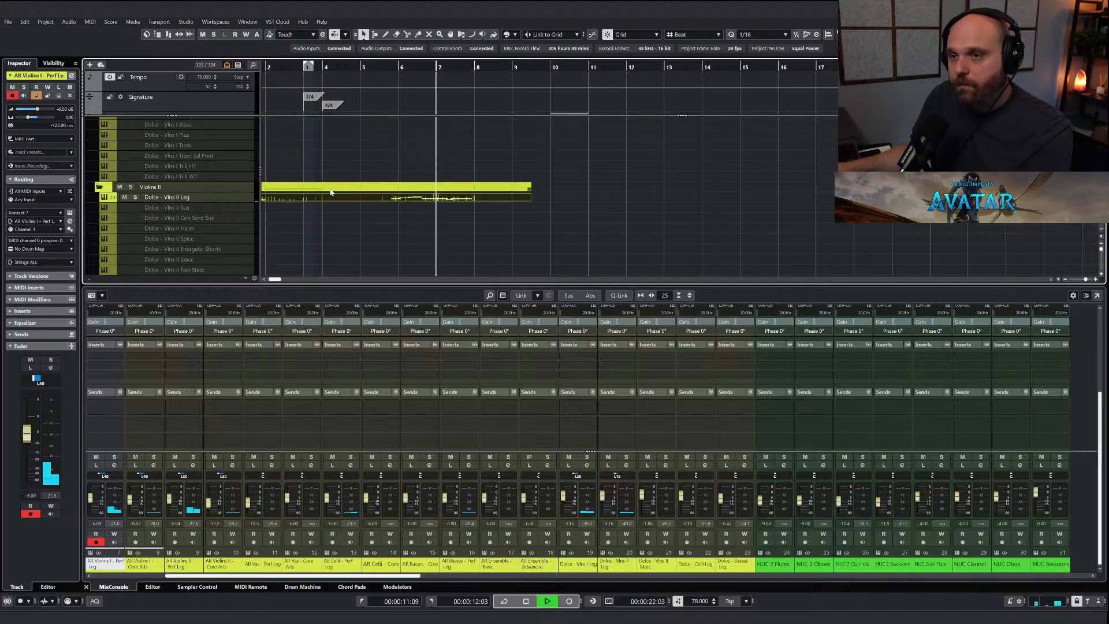
scroll(368, 207, "down", 15)
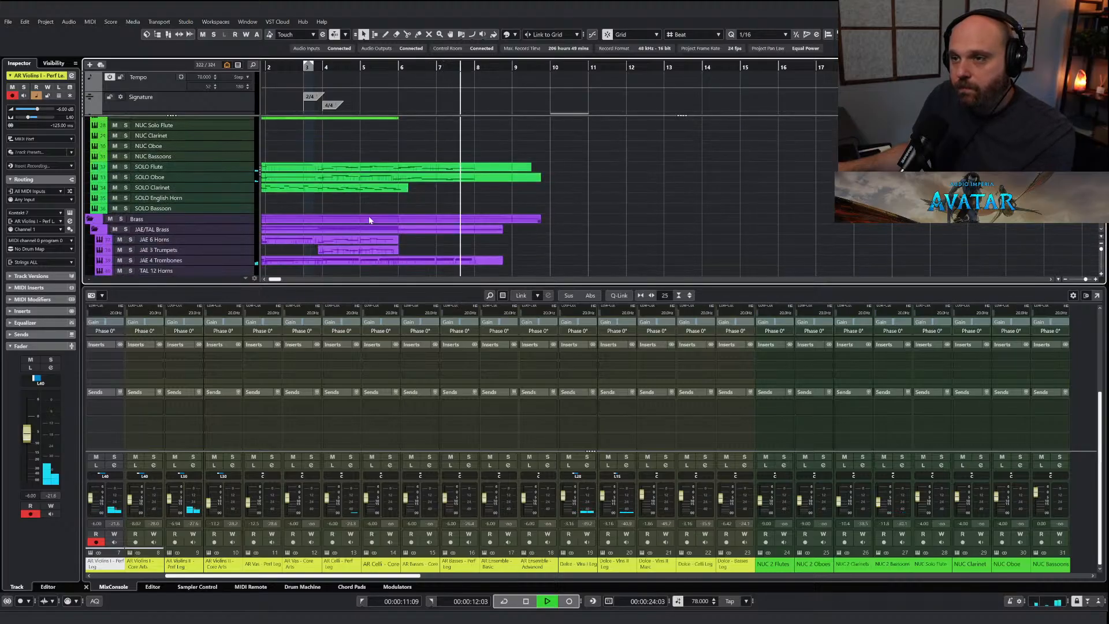
double_click(451, 265)
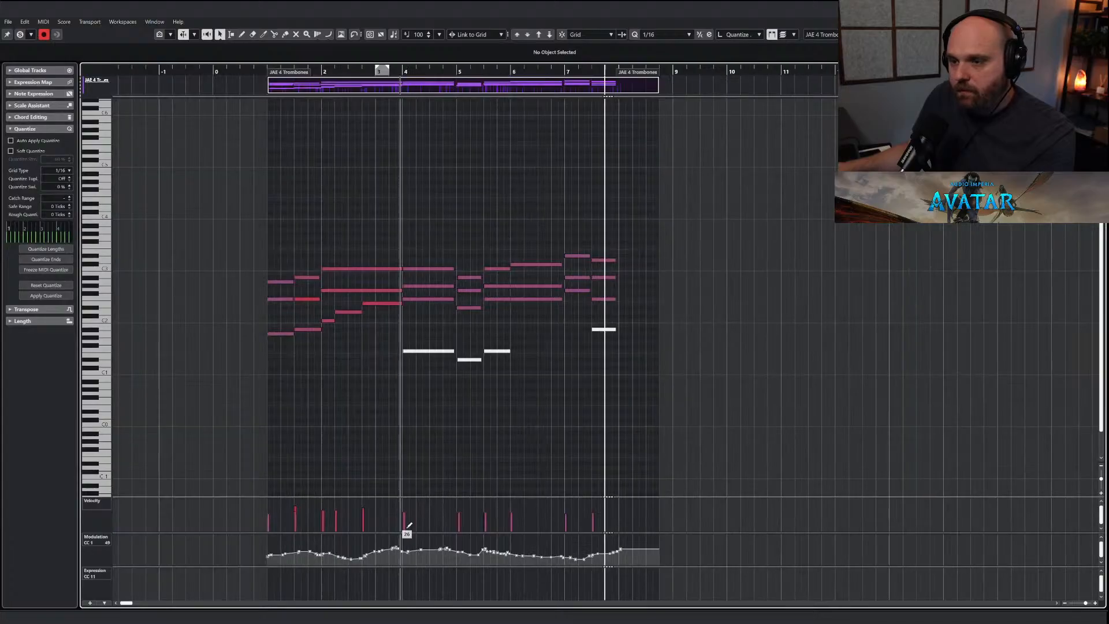
left_click_drag(478, 541, 622, 564)
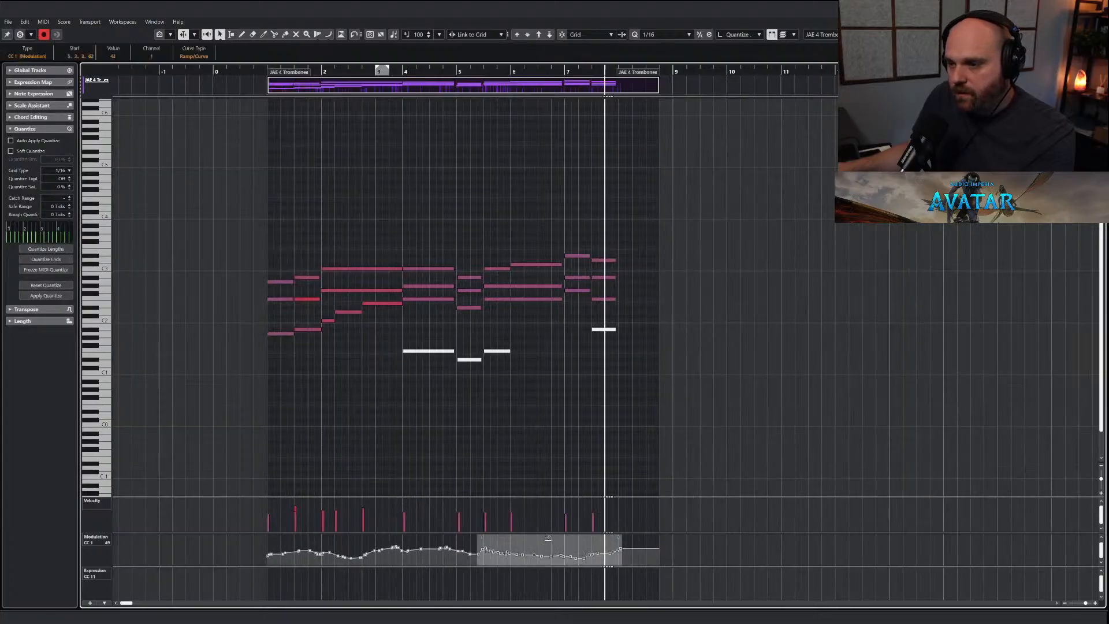
Audition the trombones from bar 4 and redraw their modulation a little higher between about bars 5.5 and 6.
left_click(439, 72)
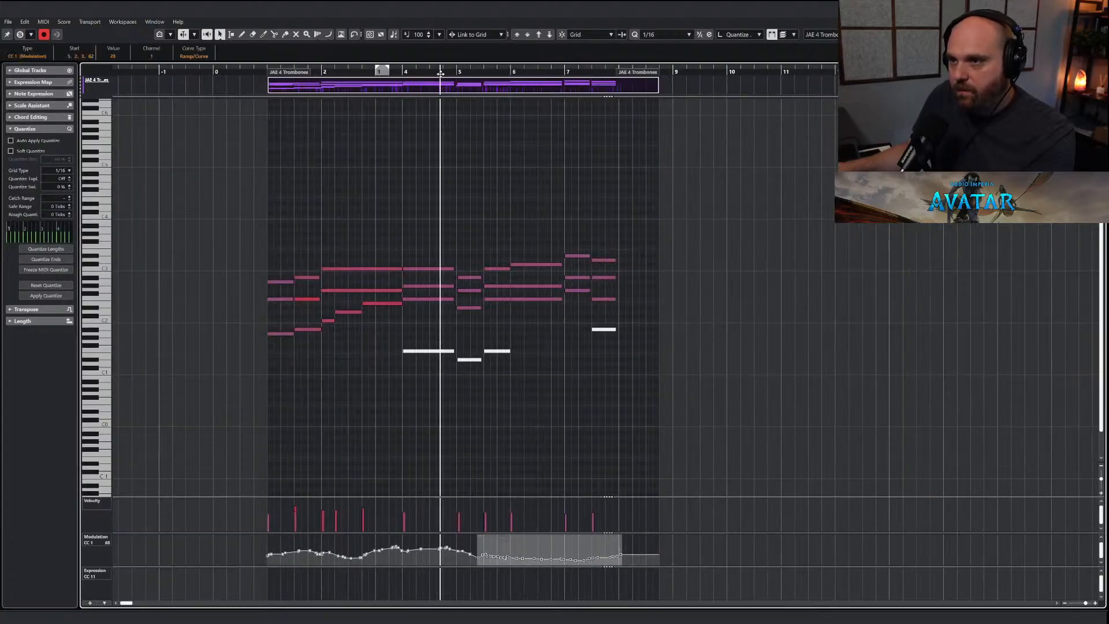
key("8")
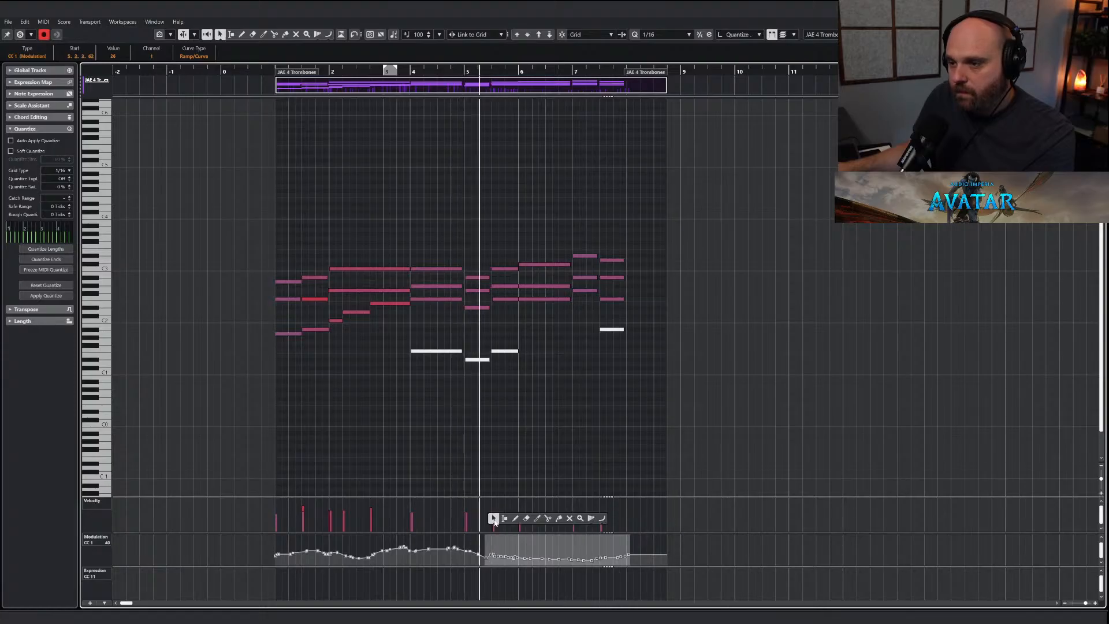
mouse_move(492, 553)
left_mouse_down()
mouse_move(522, 553)
mouse_move(478, 435)
left_mouse_up()
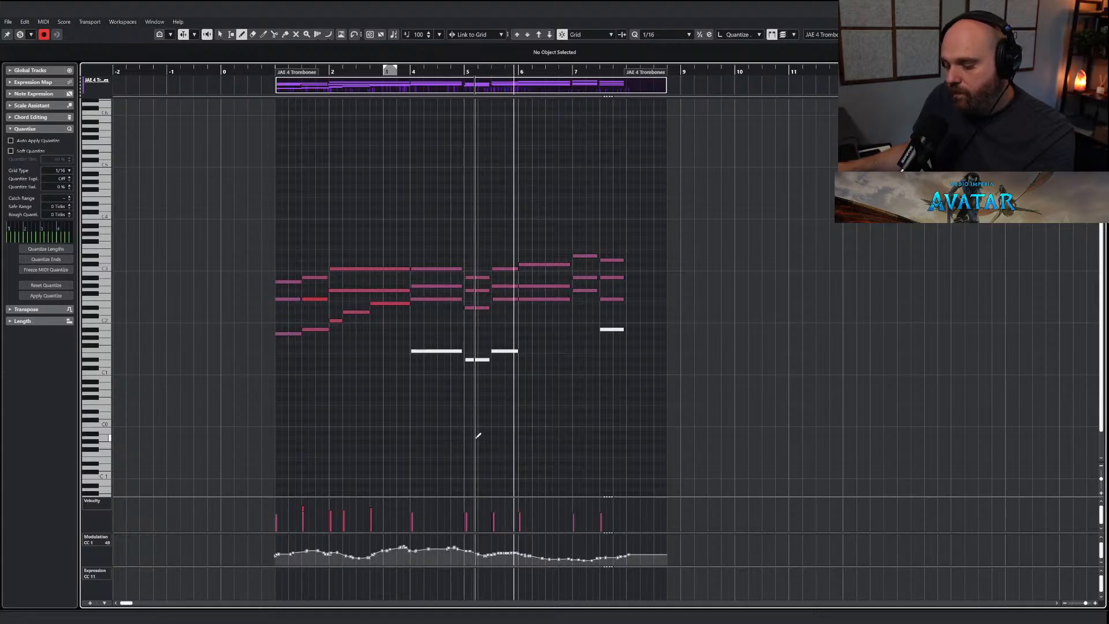
Shorten the three upper trombone notes just before bar 6, stop playback and close the part.
key("1")
left_click_drag(504, 248, 513, 306)
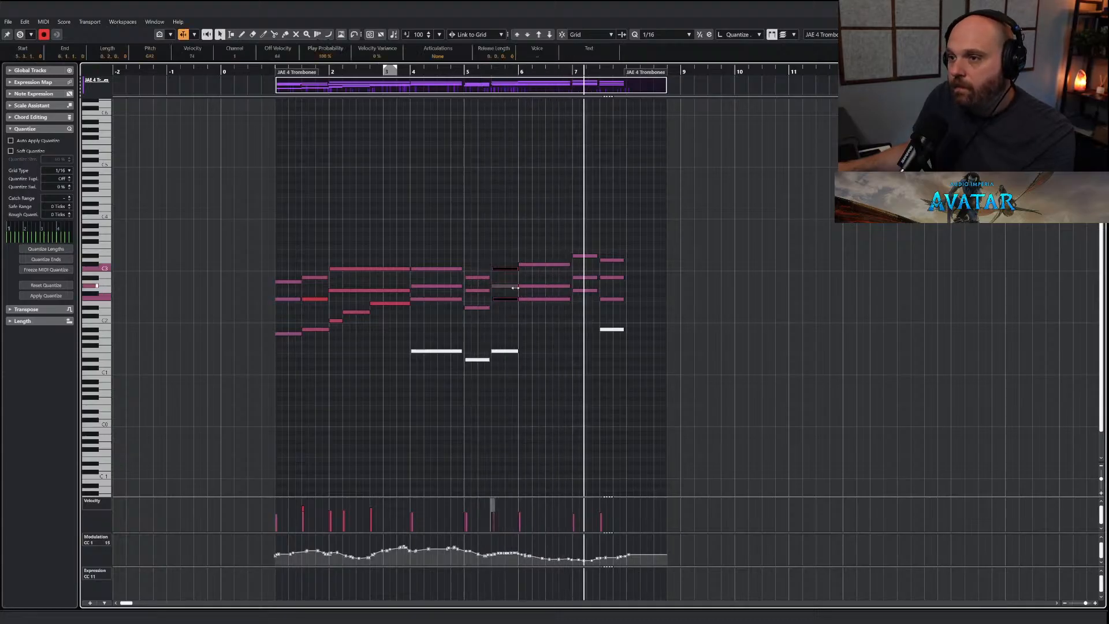
right_click(497, 237)
left_click(496, 236)
key("space")
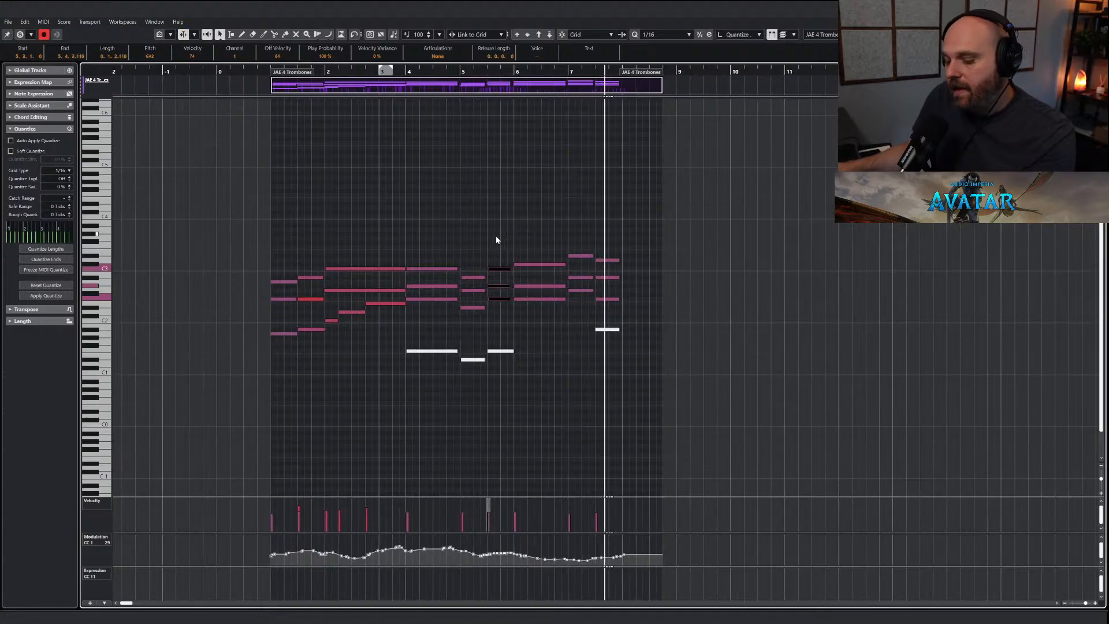
key("Escape")
Open the AI Sketch Piano Vocals part for note editing around bars 5 to 9.
scroll(501, 202, "up", 8)
scroll(500, 201, "up", 10)
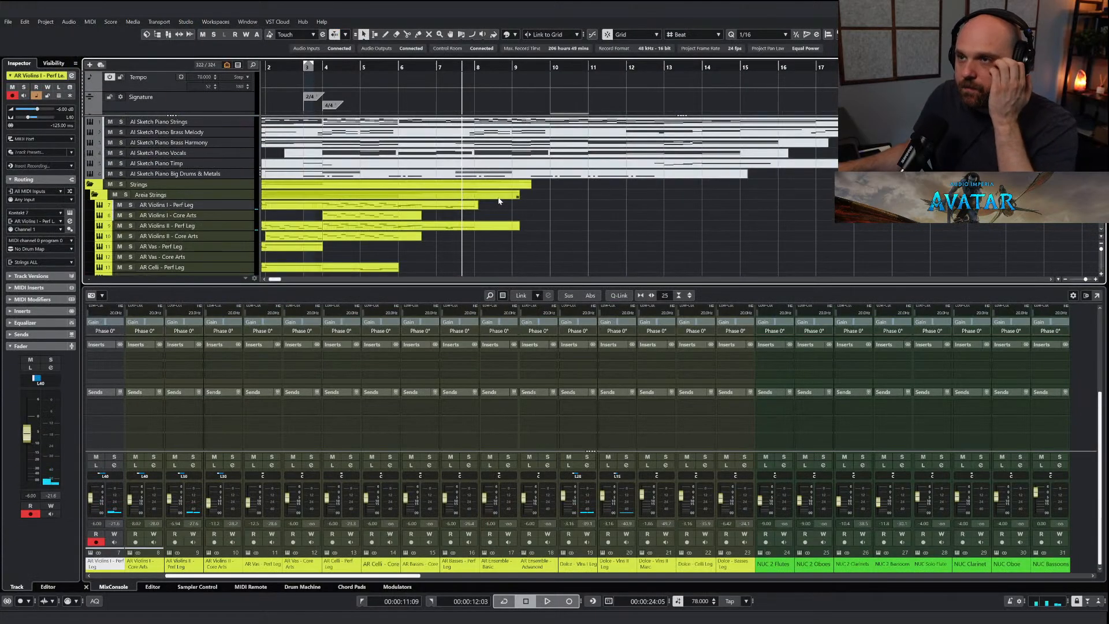
left_click(487, 154)
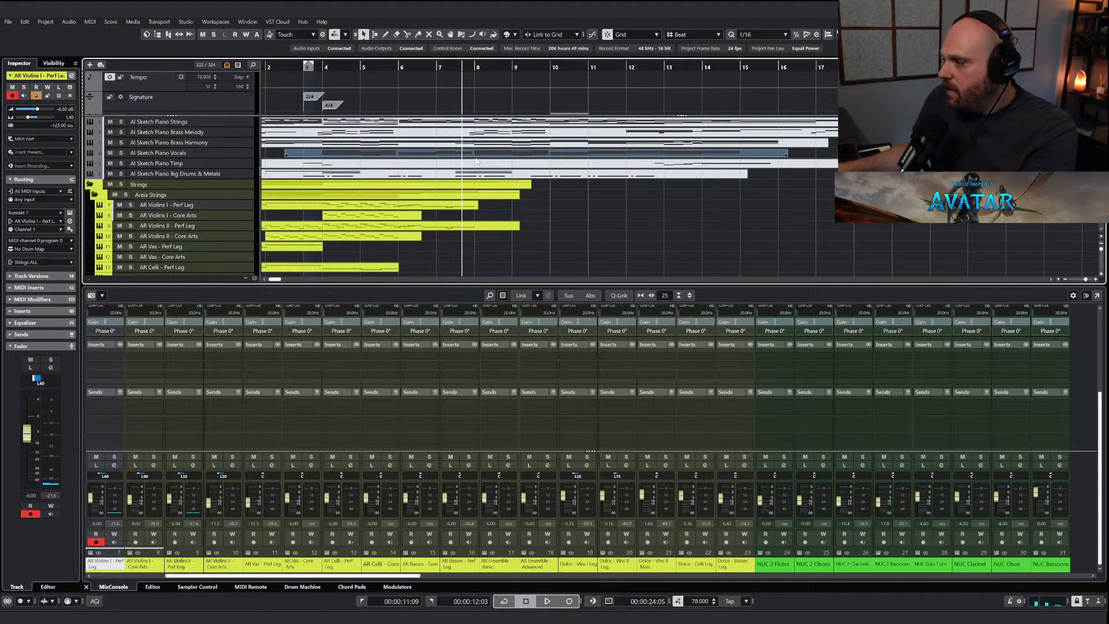
key("Return")
key("h")
key("h")
key("h")
key("h")
key("h")
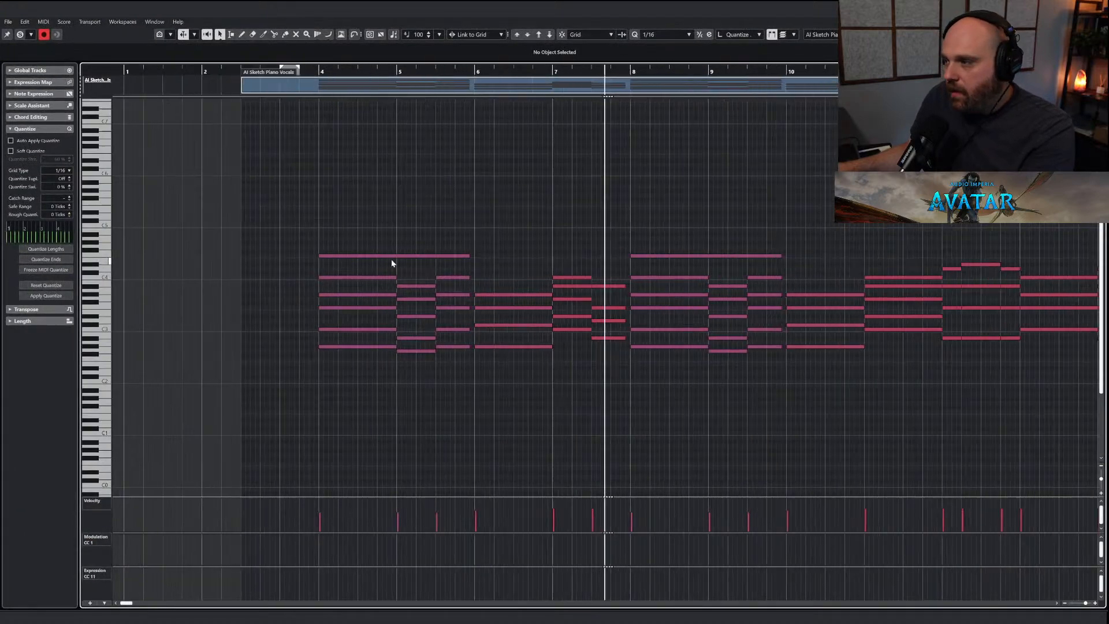
key("h")
Copy the sketch vocal chords in bars 6 and 7 and place the playback cursor at bar 6.
left_click(547, 278)
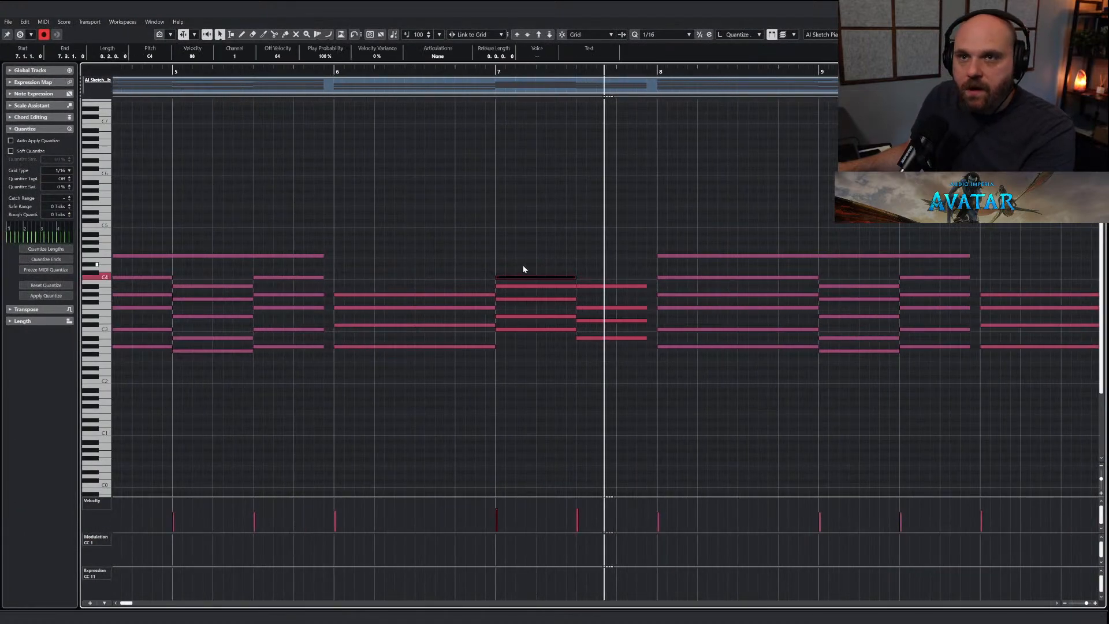
left_click_drag(524, 269, 607, 359)
left_click_drag(402, 234, 614, 406)
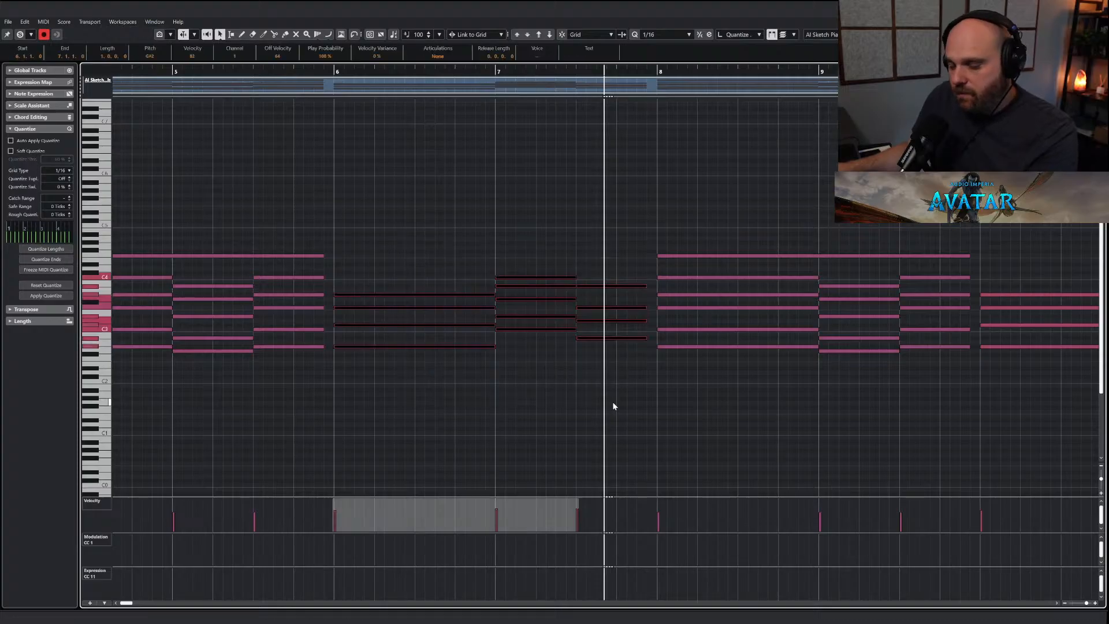
left_click(332, 70)
left_click(335, 71)
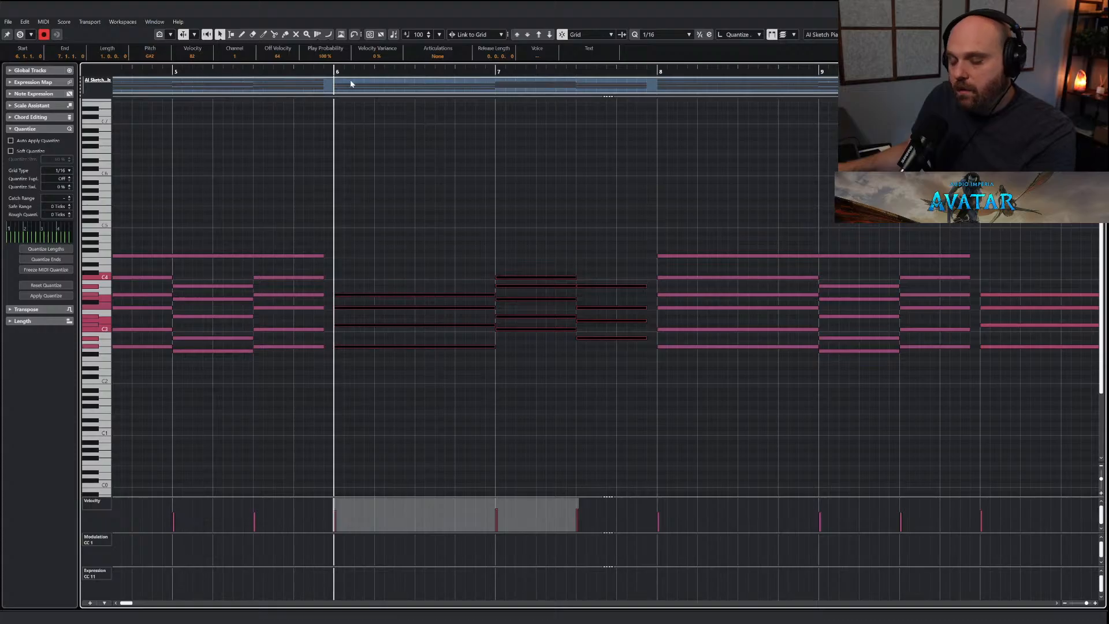
key("Return")
Extend the CHO - W - Trad Arts part past bar 9 and open it for note editing.
scroll(429, 247, "down", 8)
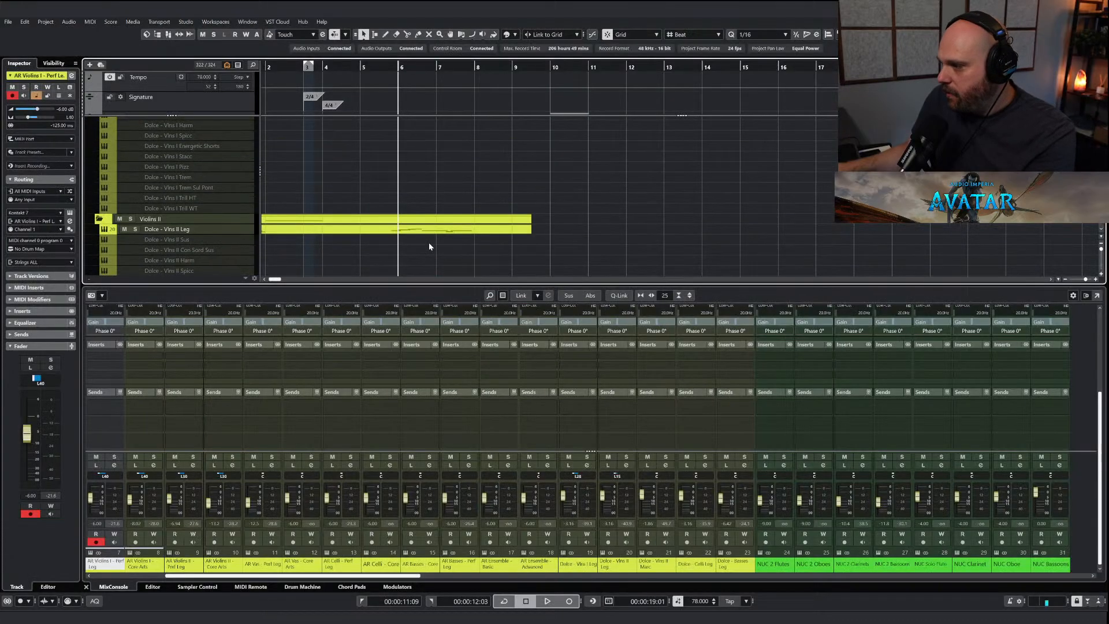
scroll(429, 247, "down", 10)
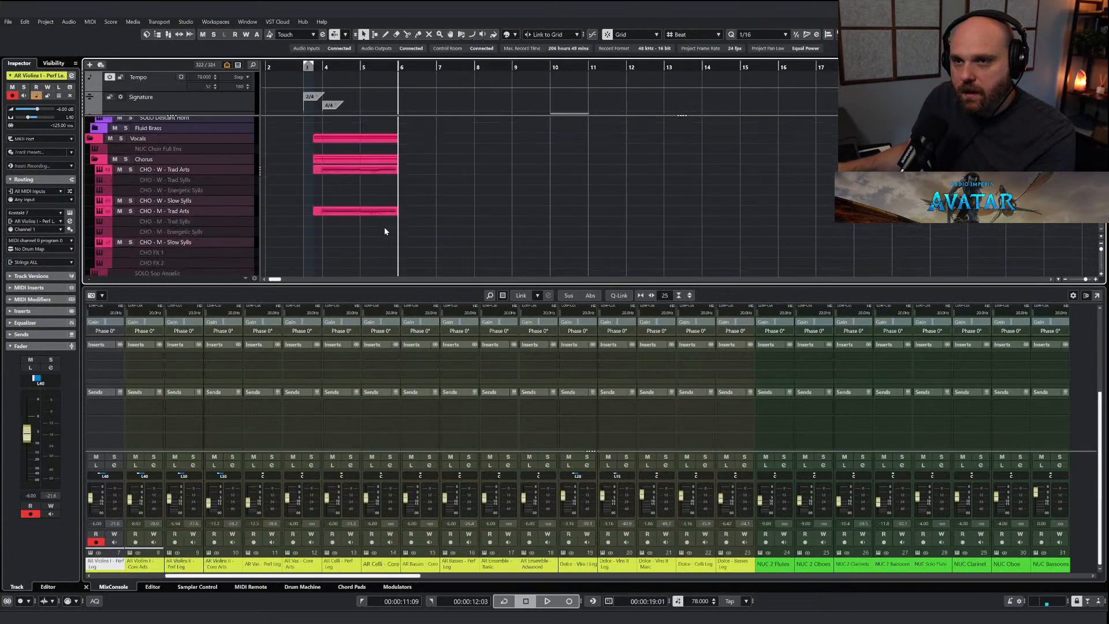
scroll(386, 232, "down", 9)
scroll(391, 183, "up", 10)
left_click(394, 202)
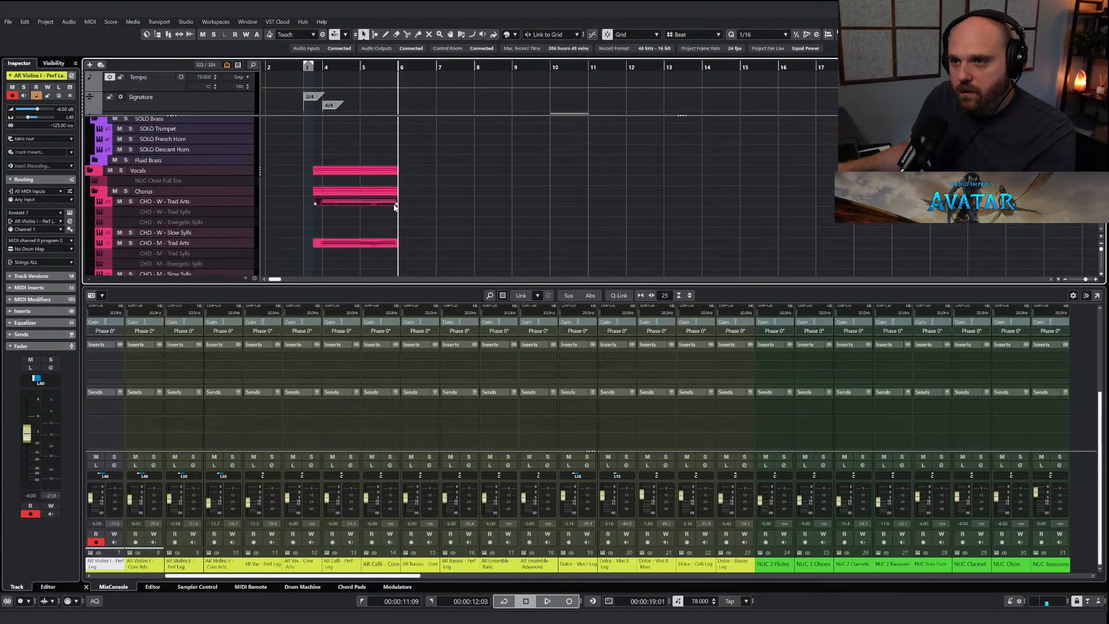
left_click_drag(396, 204, 532, 223)
key("Return")
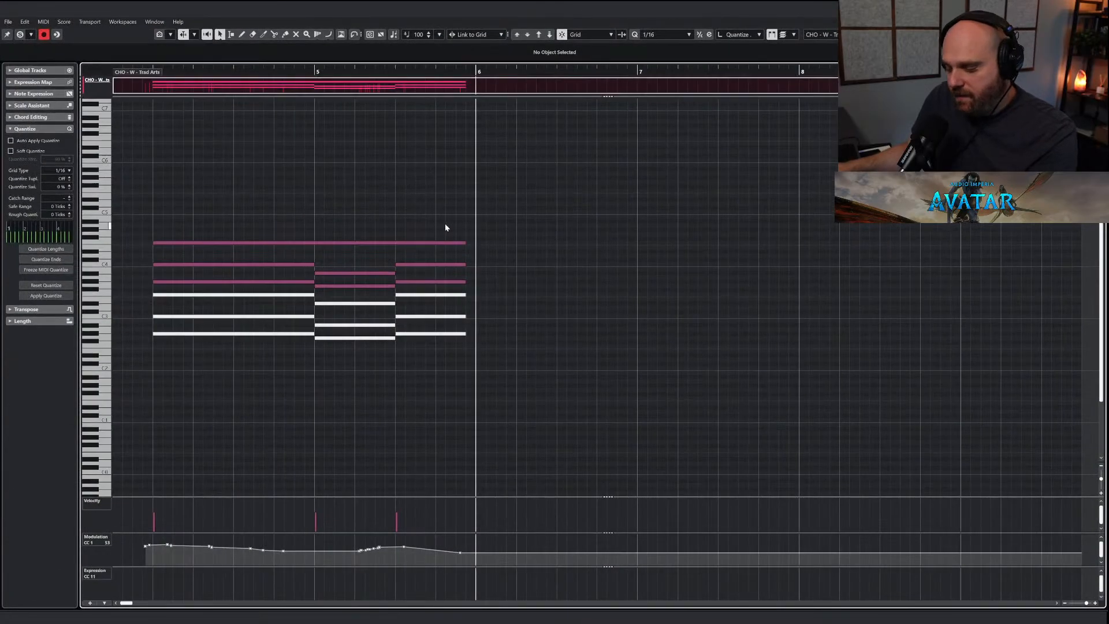
Paste the copied chords at bar 6 of the women's choir part, solo the editor and audition them.
left_click(606, 250)
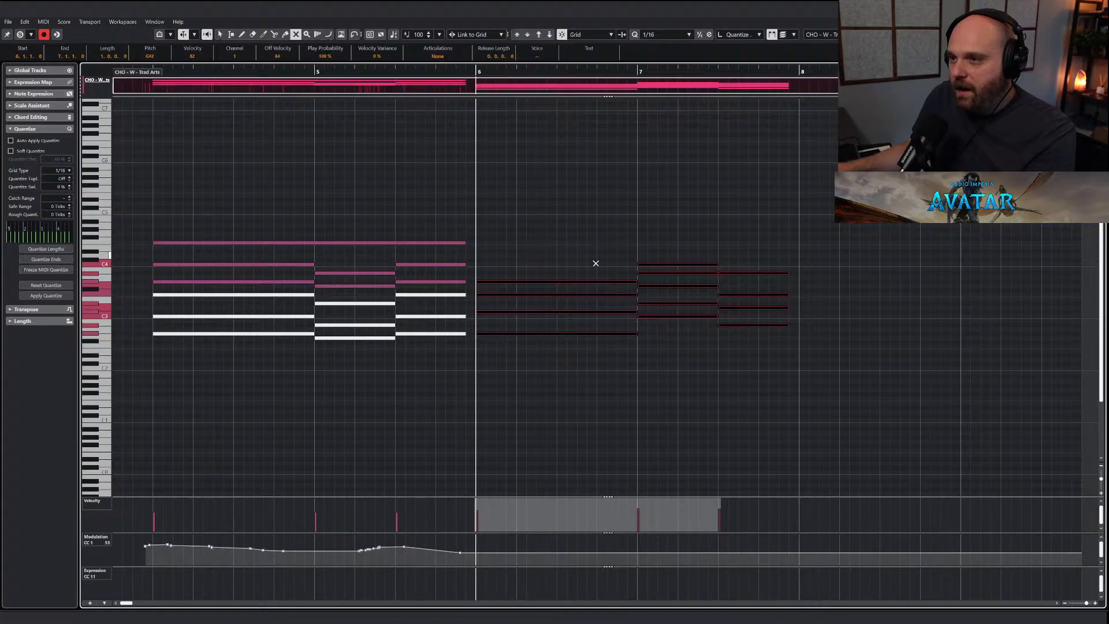
left_click(20, 35)
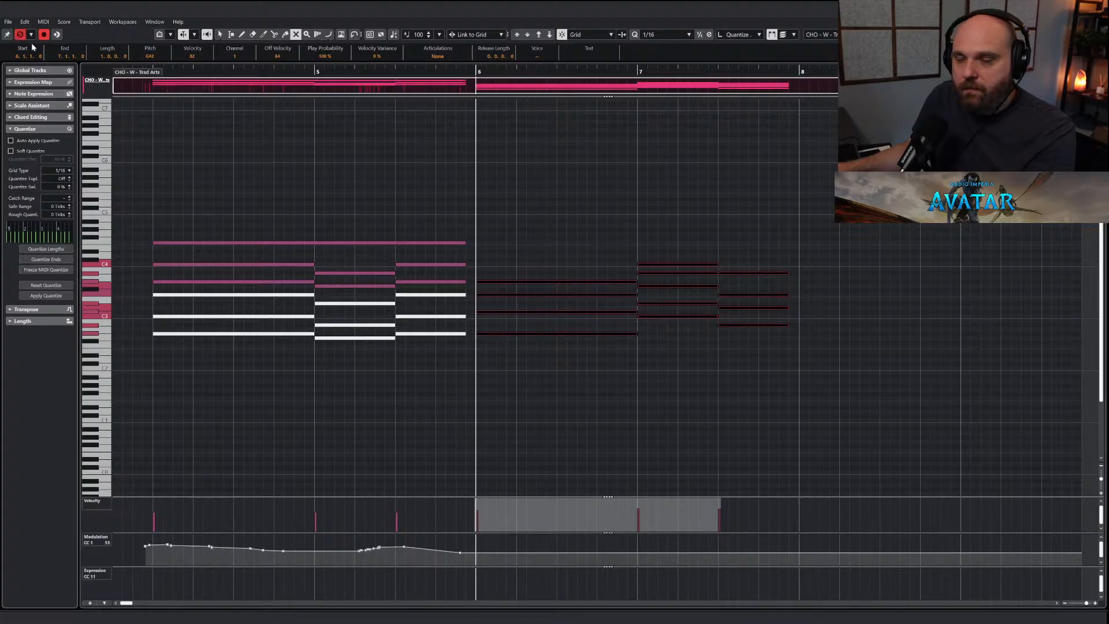
key("space")
right_click(506, 321)
left_click(507, 322)
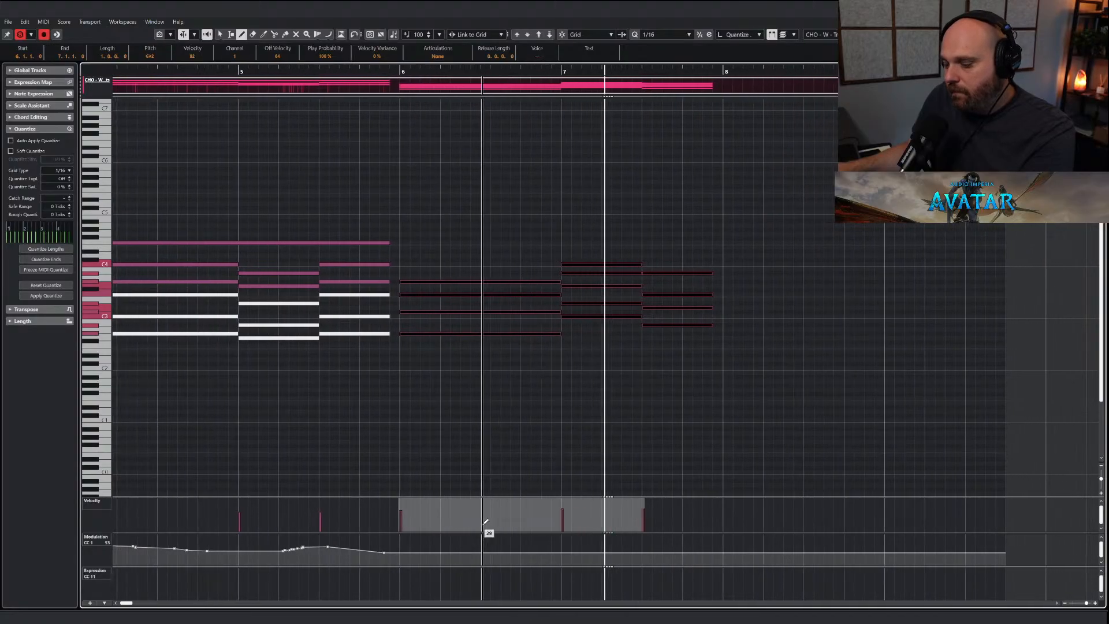
Mute the two lowest notes of each pasted chord in bars 6 and 7 of the women's choir part.
key("g")
key("g")
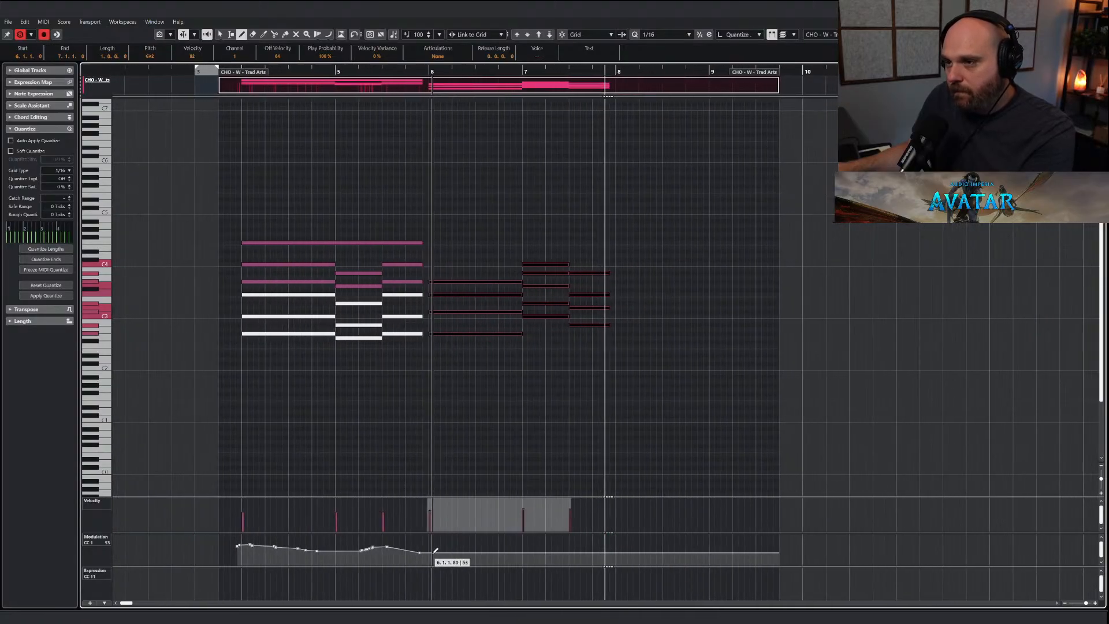
right_click(474, 335)
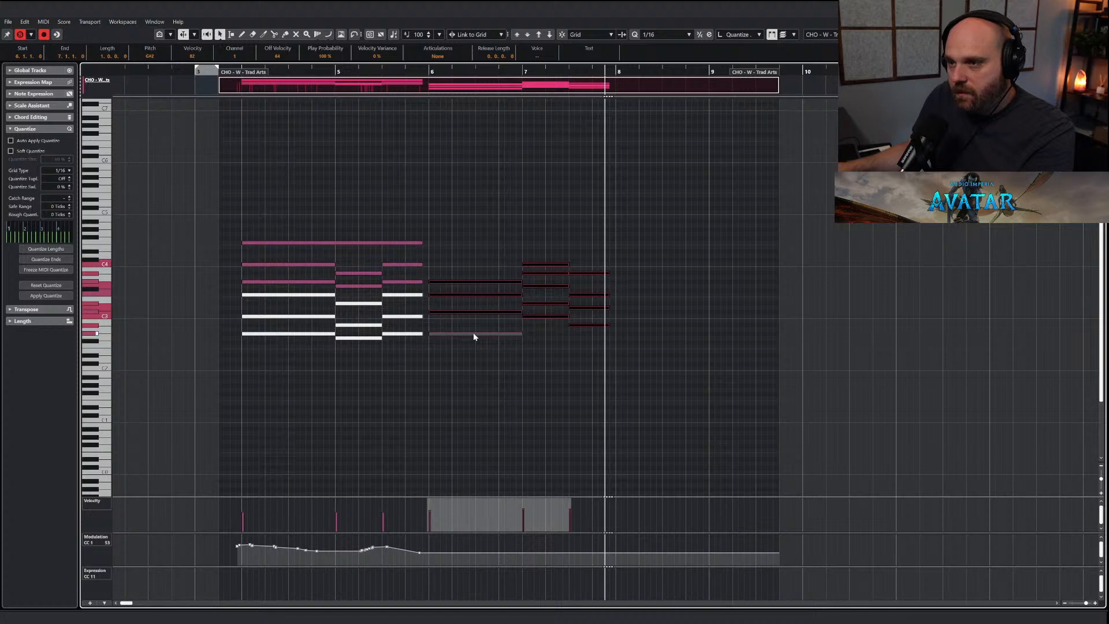
left_click(473, 317)
right_click(477, 313)
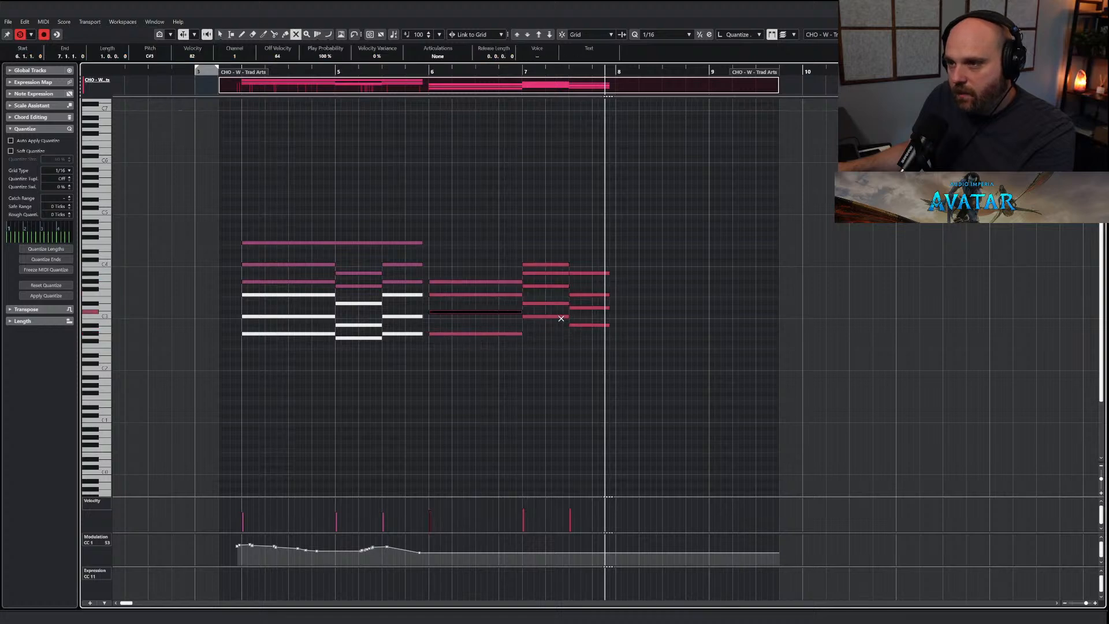
left_click_drag(472, 308, 488, 347)
left_click_drag(529, 299, 599, 341)
left_click(517, 390)
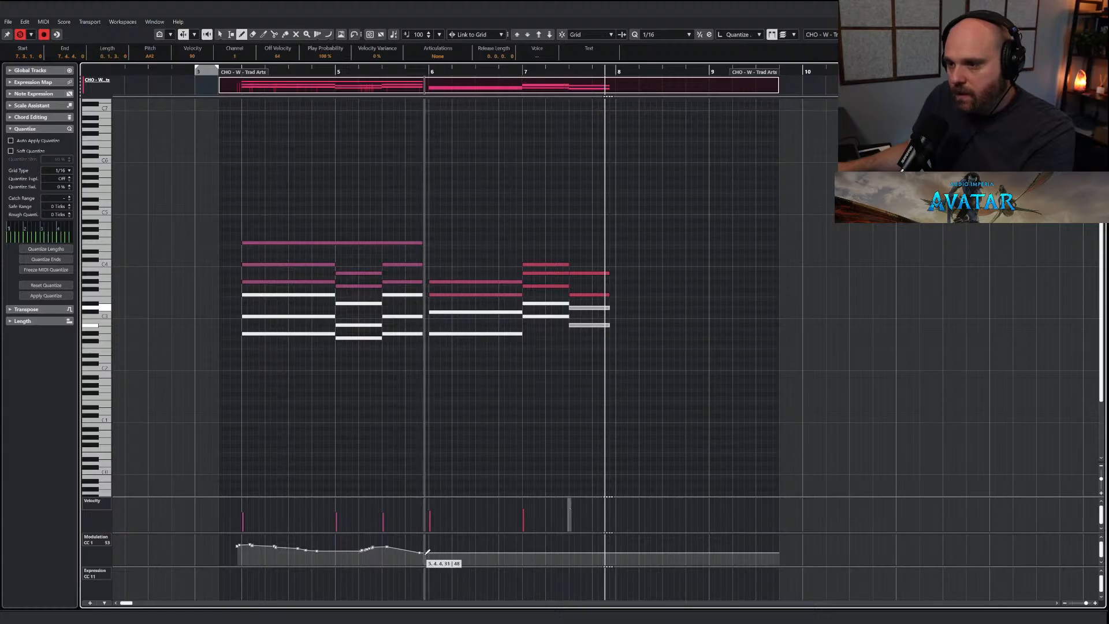
Draw a CC 1 modulation curve from bar 6 to 8 and lengthen the last choir chord to nearly bar 8.
left_click_drag(427, 551, 615, 547)
key("1")
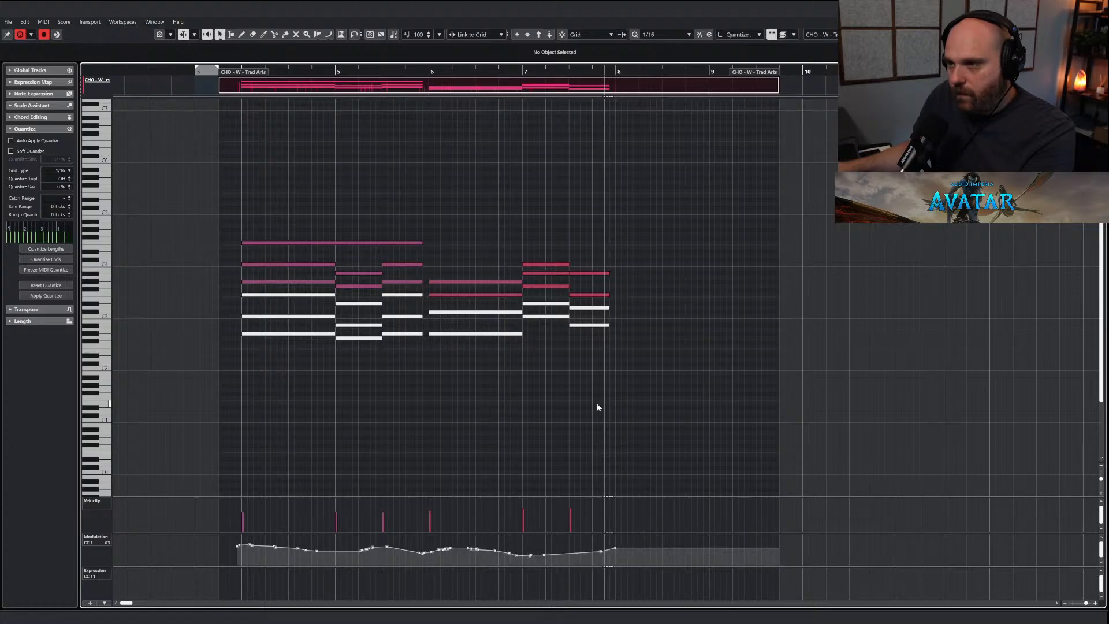
left_click_drag(605, 261, 612, 274)
left_click(611, 279)
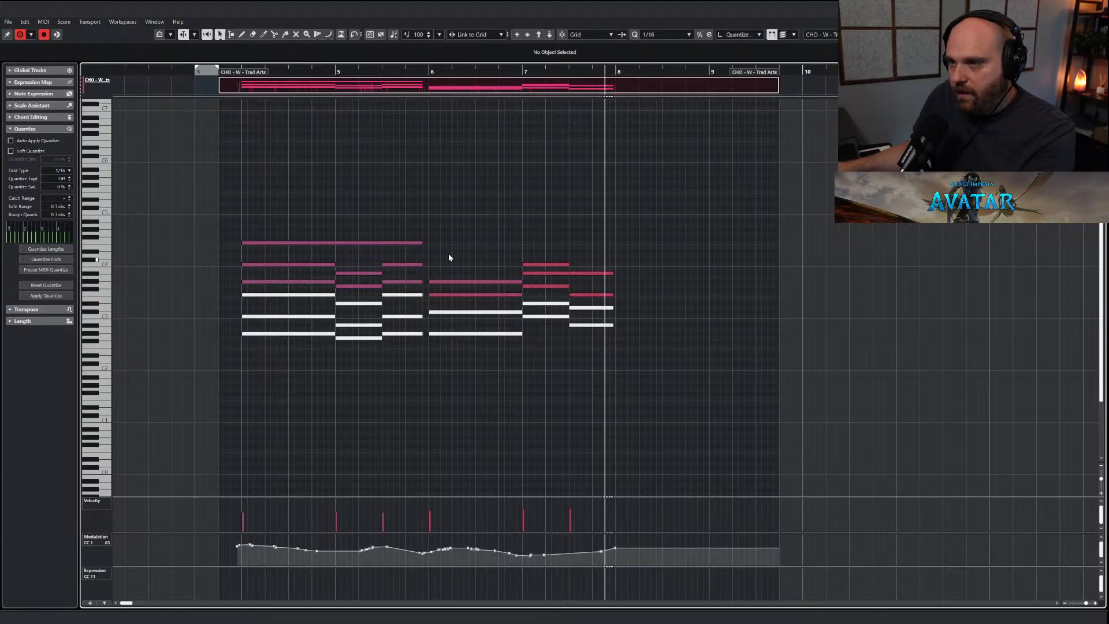
Copy the women's choir chords of bars 6 and 7 and paste them at bar 6 of the extended CHO - M - Trad Arts part.
left_click_drag(450, 256, 657, 375)
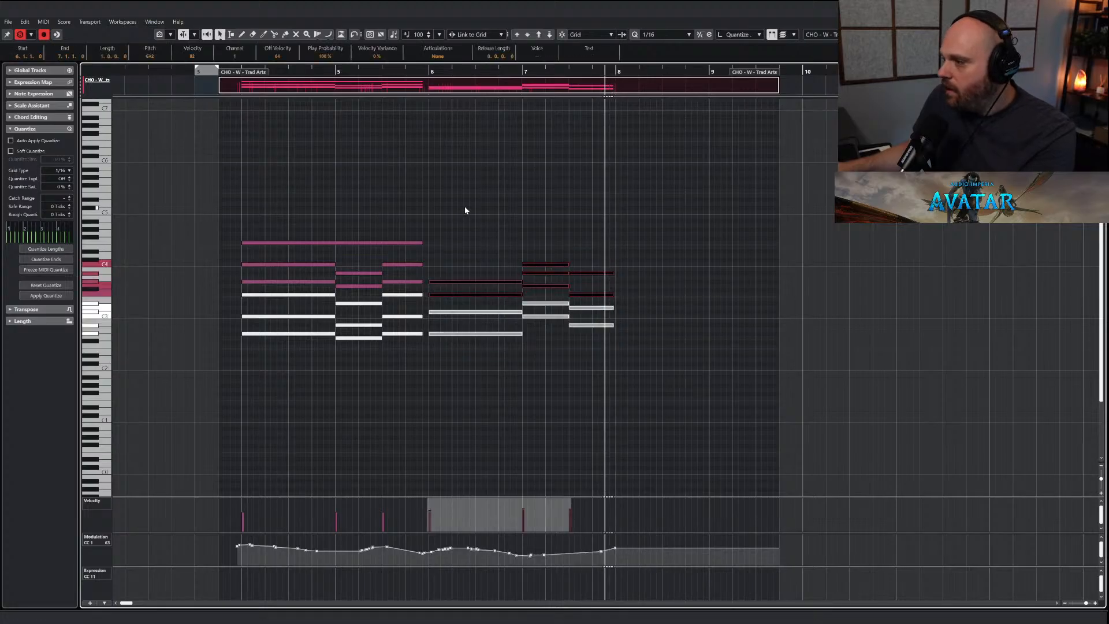
left_click(428, 73)
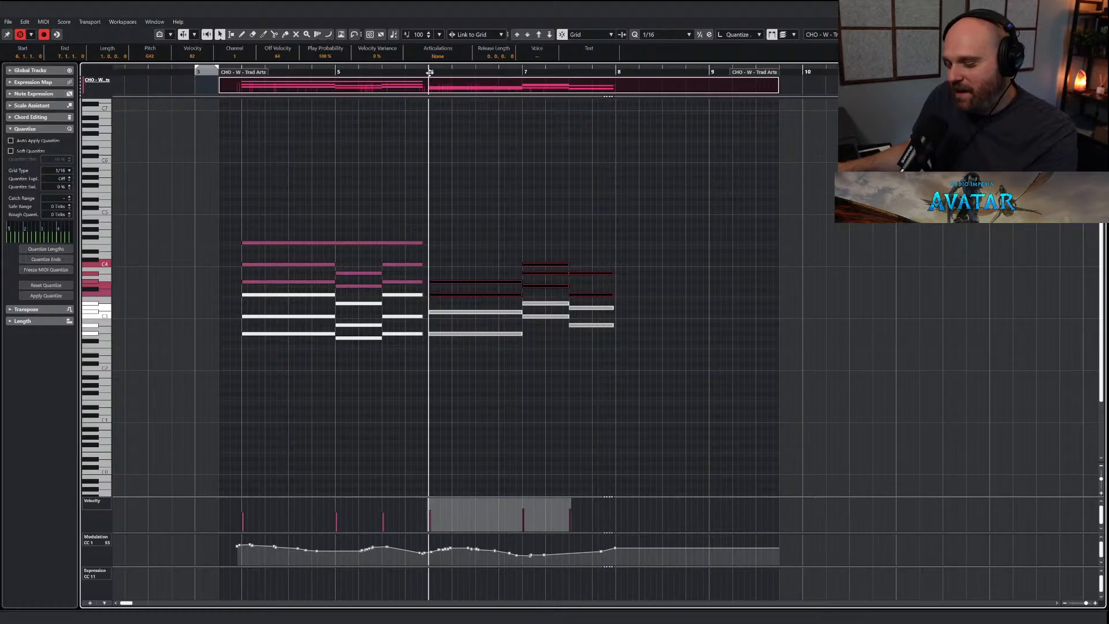
key("Return")
left_click(393, 246)
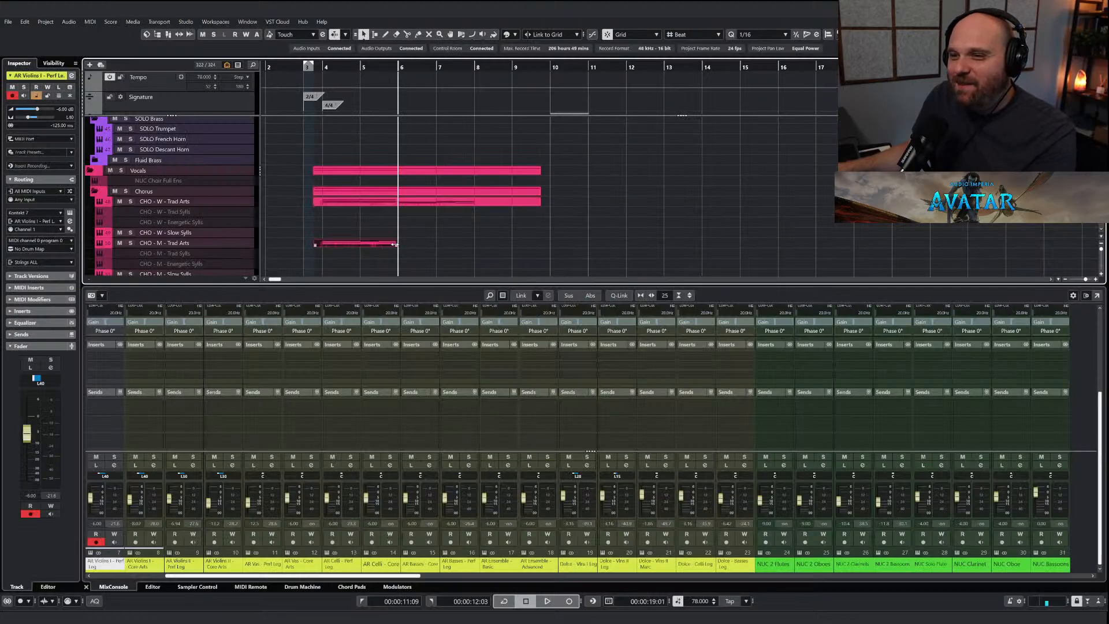
key("Return")
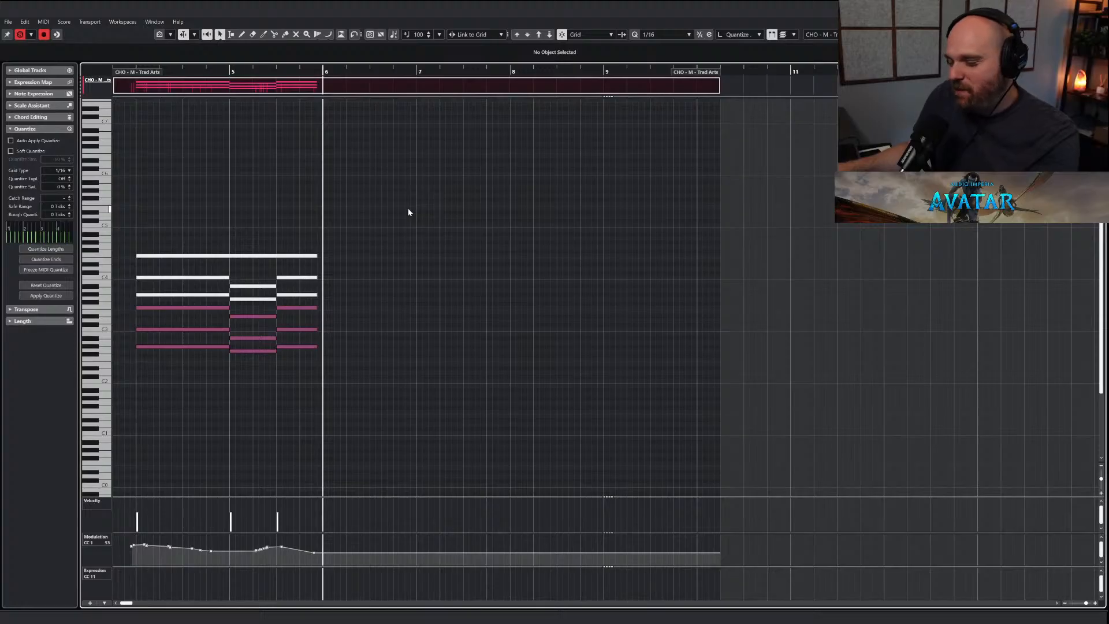
Mute the upper notes and unmute the two lowest notes of each pasted chord in bars 6 and 7 of the men's choir part.
right_click(375, 272)
left_click(448, 268)
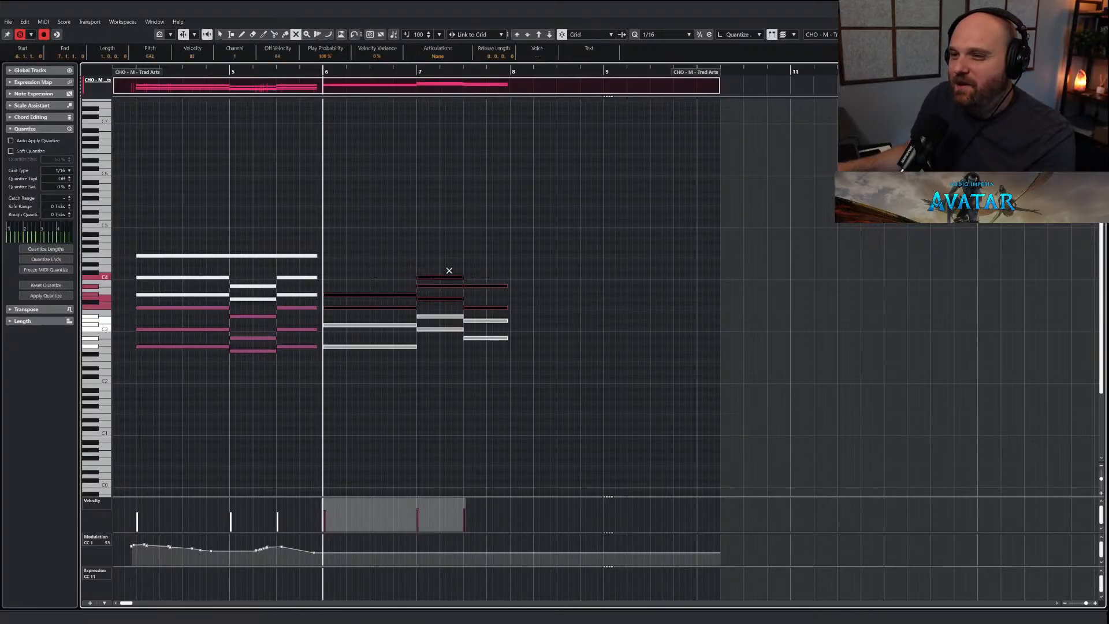
left_click_drag(377, 278, 392, 303)
left_click_drag(436, 268, 492, 309)
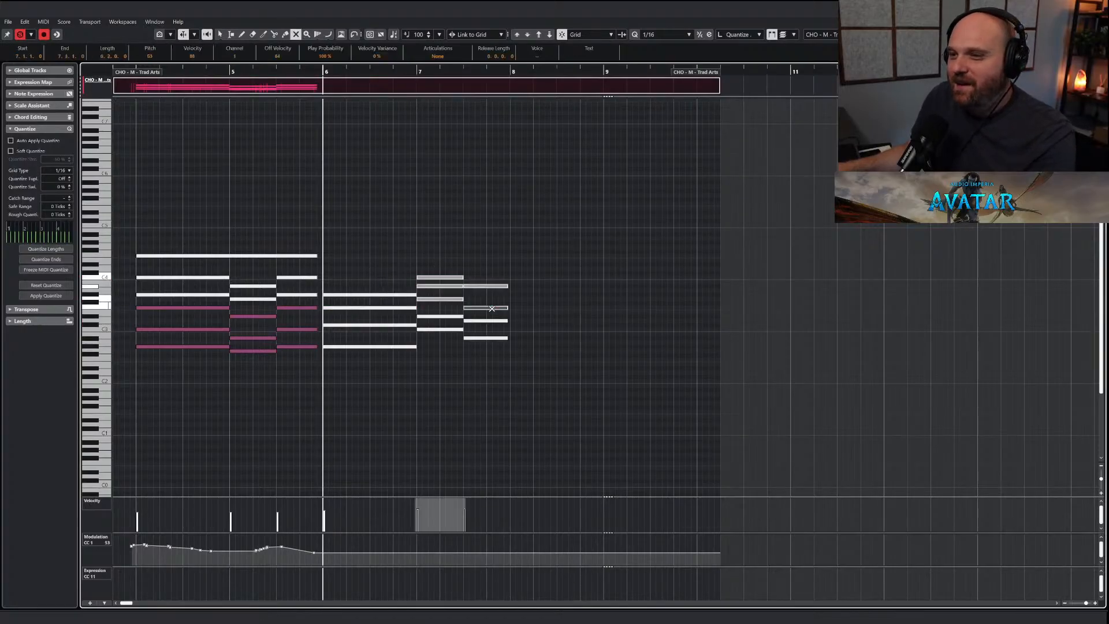
left_click(373, 326)
left_click_drag(417, 367, 418, 368)
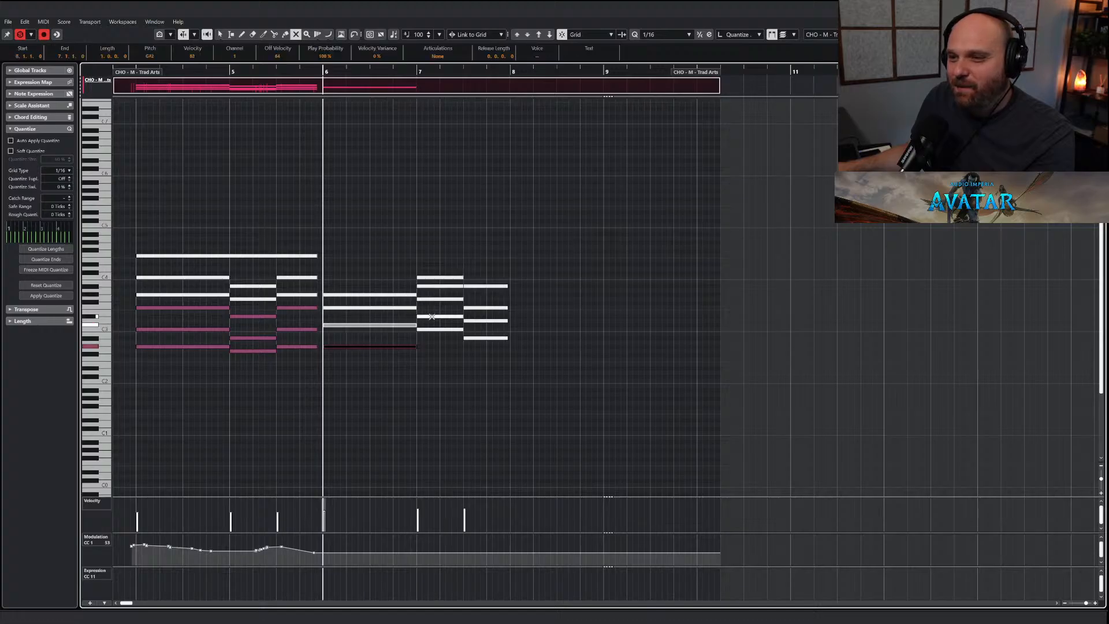
left_click_drag(433, 312, 492, 355)
right_click(495, 367)
left_click(494, 366)
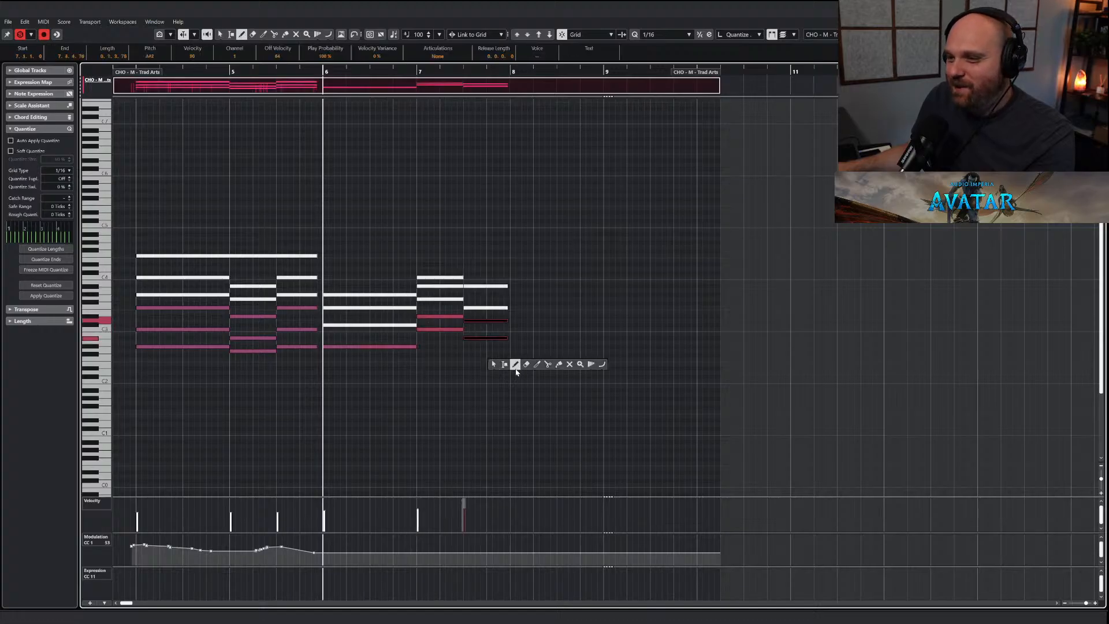
left_click(516, 369)
key("g")
key("j")
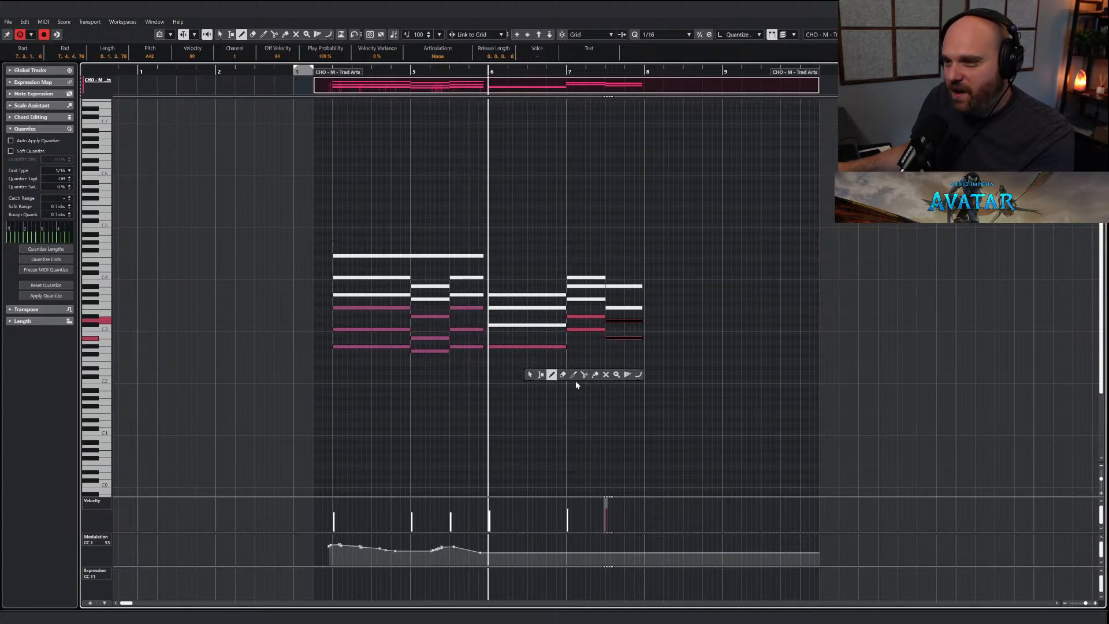
left_click(515, 327)
Draw a CC 1 modulation curve from bar 6 to bar 8 in the men's choir part and audition the passage.
right_click(515, 335)
left_click(538, 349)
left_click_drag(473, 552, 648, 544)
key("Return")
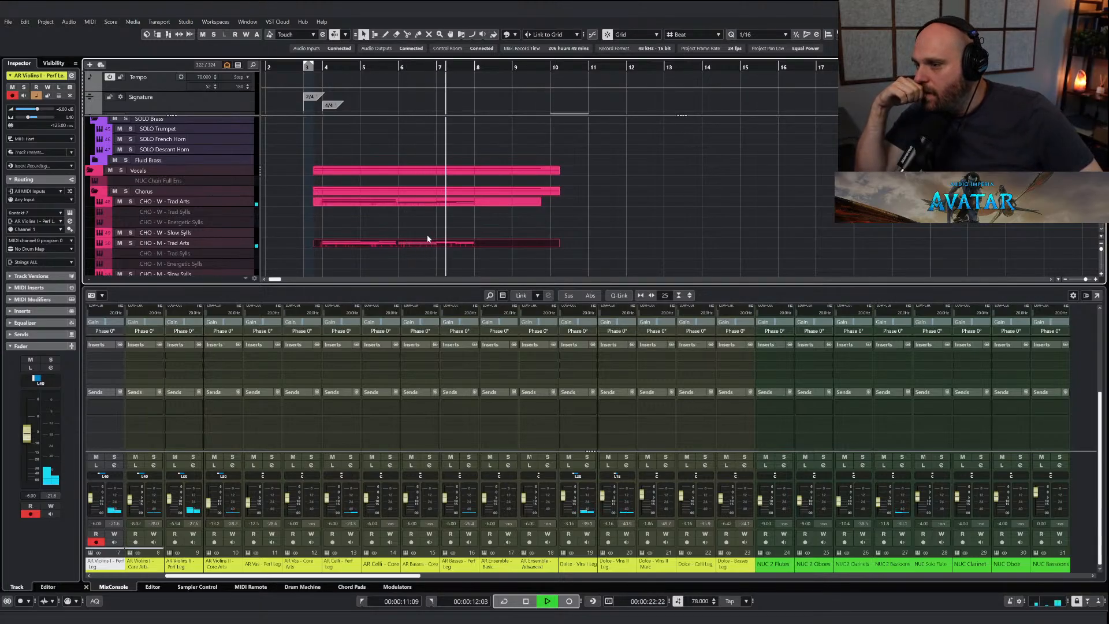
key("space")
left_click(427, 228)
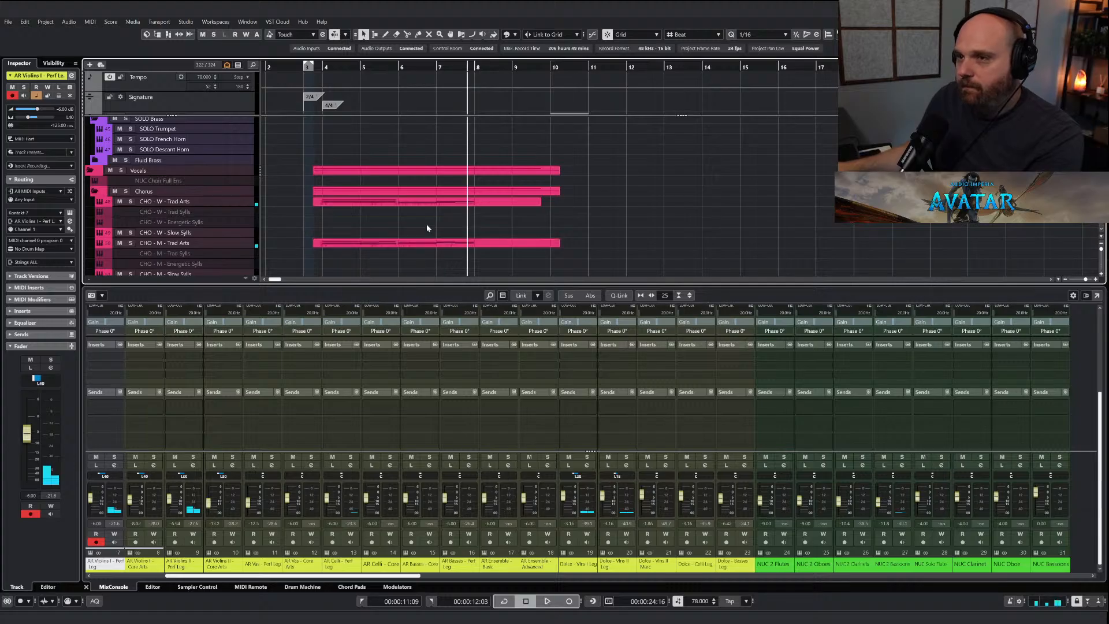
Redraw the women's choir CC 1 curve from just before bar 6, dipping first and rising to about 66 at bar 8.
double_click(431, 205)
right_click(426, 240)
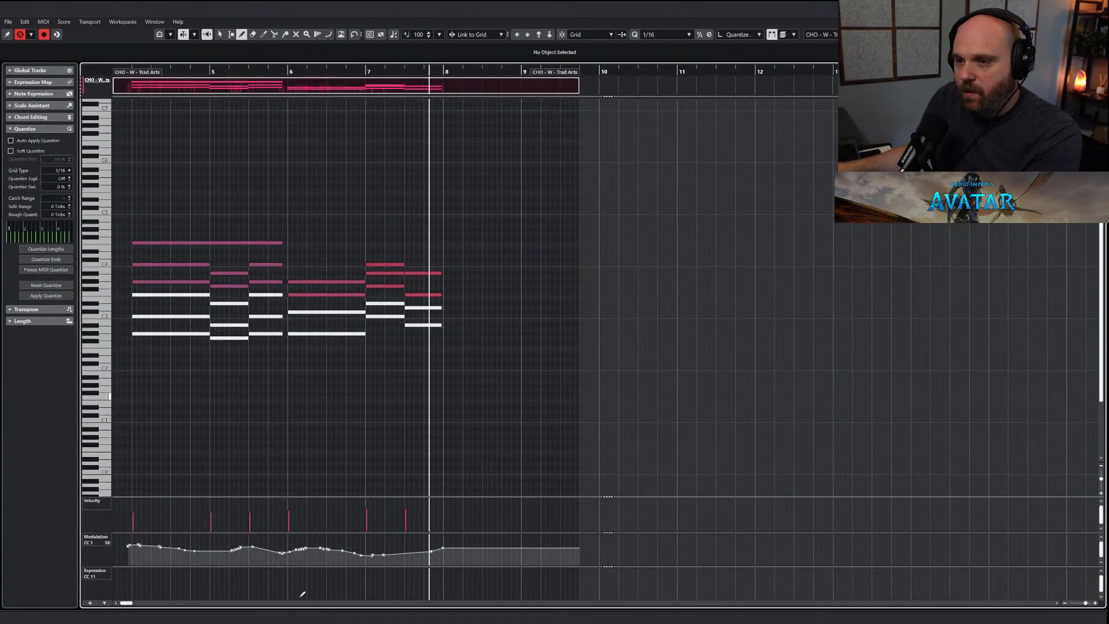
left_click_drag(279, 556, 443, 548)
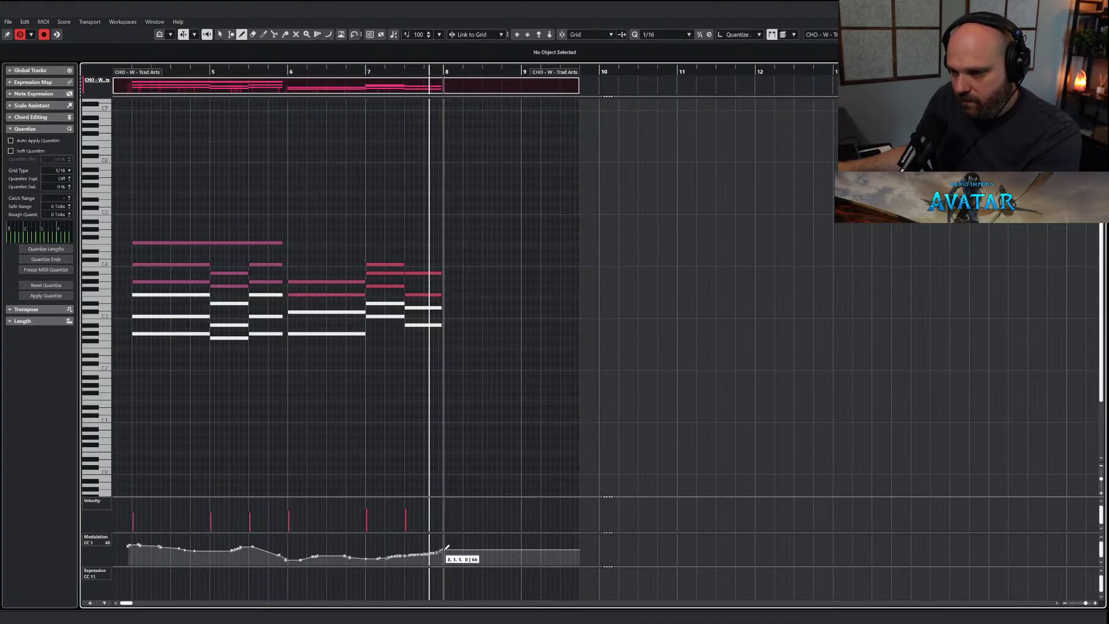
right_click(392, 443)
left_click(392, 442)
key("Return")
left_click(477, 243)
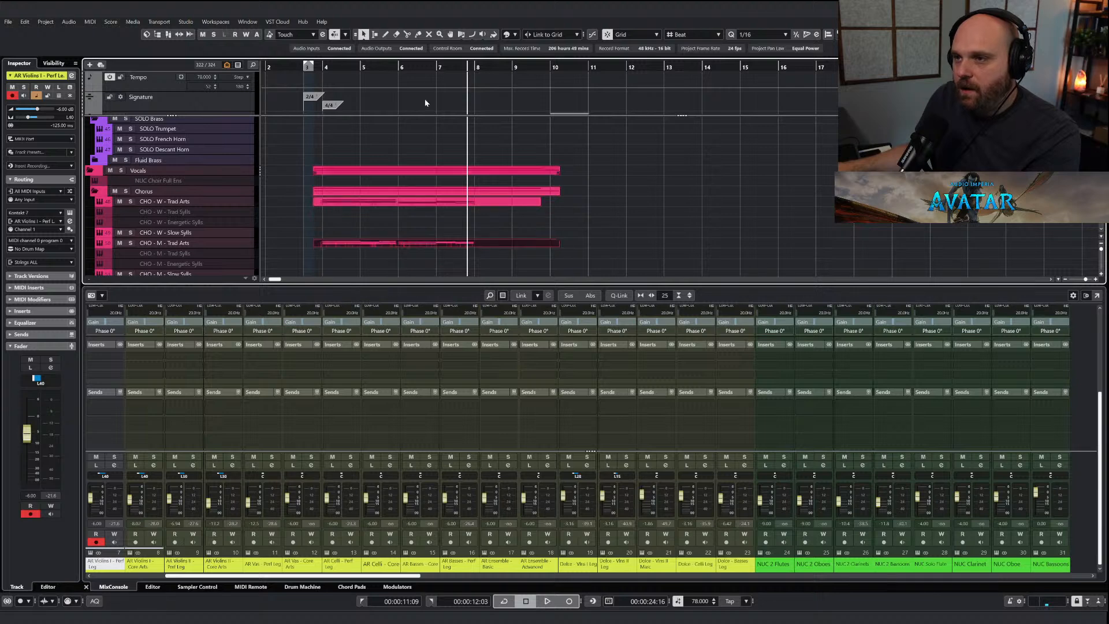
Solo the Vocals folder and unmute the third-lowest note of each chord in bars 6 and 7 of the men's choir part.
left_click(122, 170)
key("space")
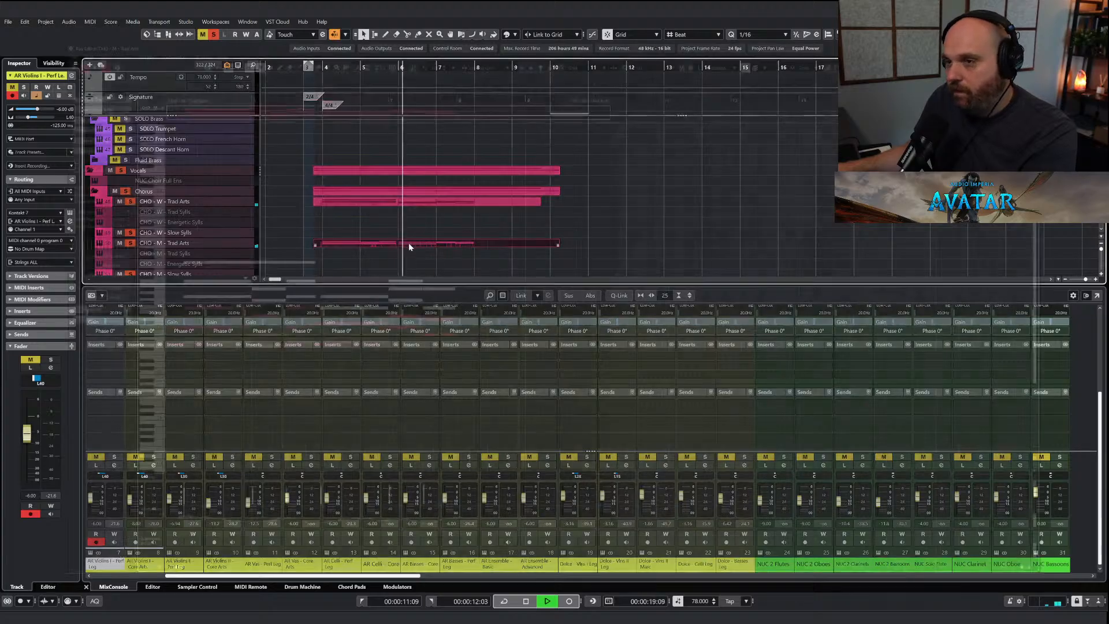
double_click(409, 243)
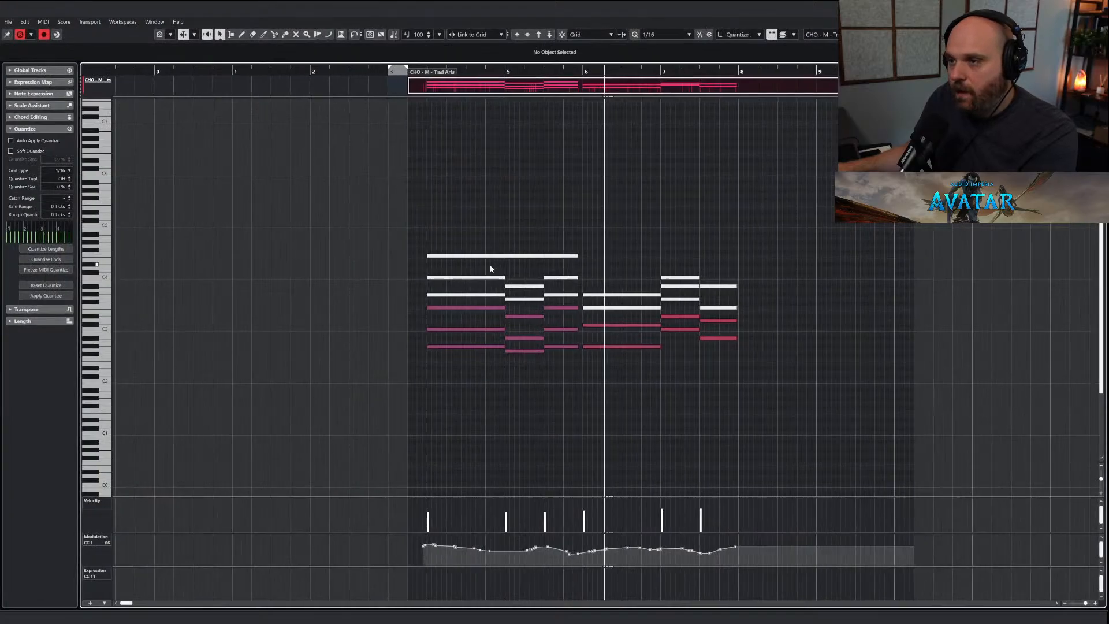
left_click(617, 309)
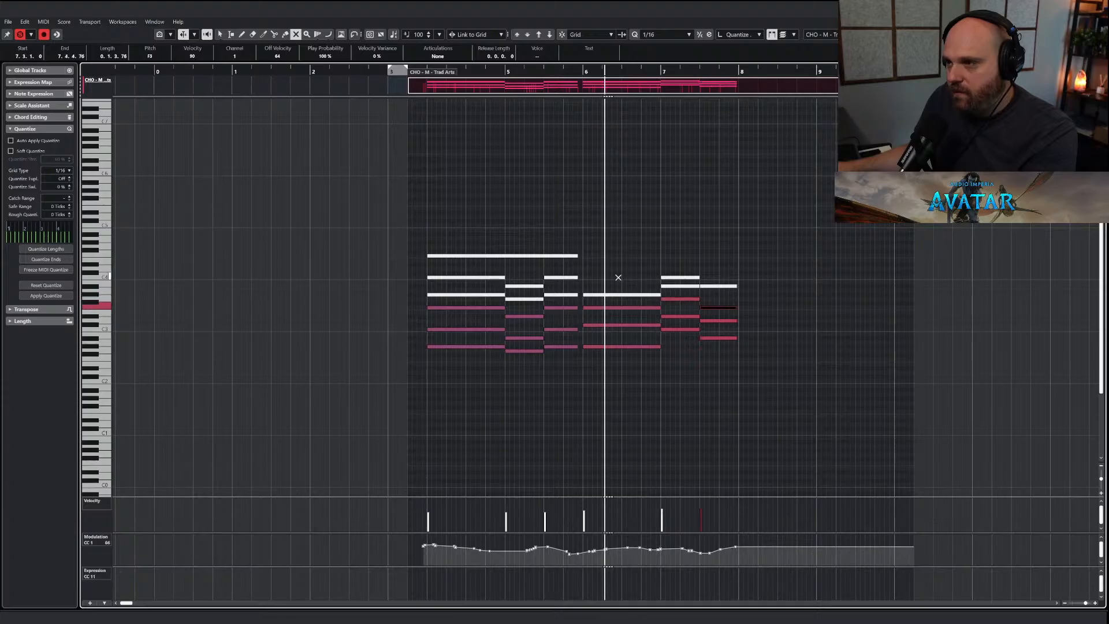
key("1")
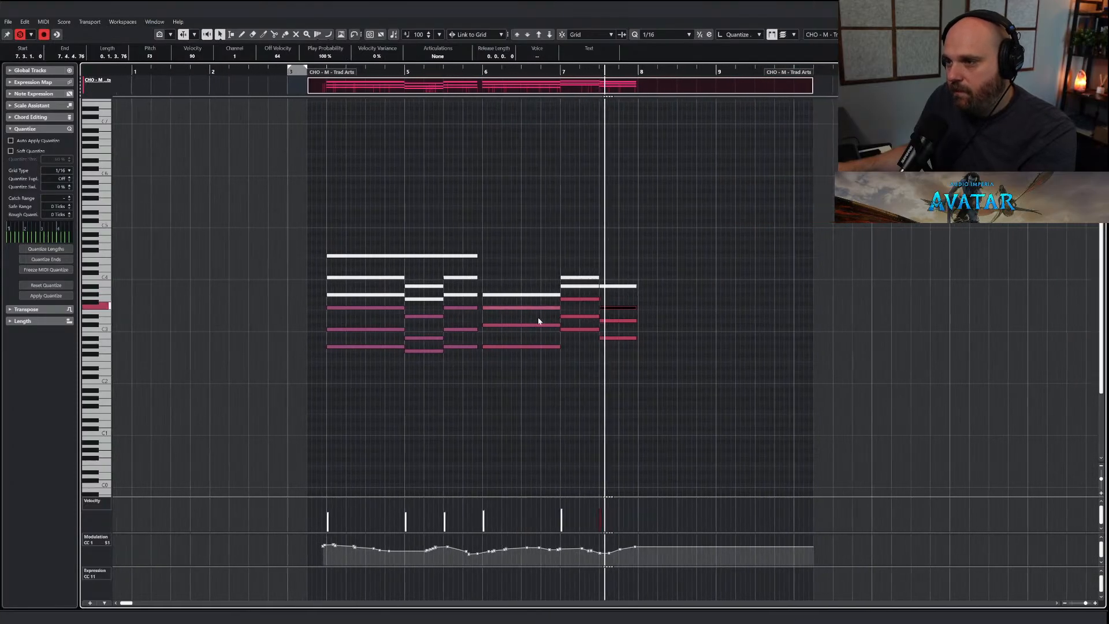
Redraw the men's choir CC 1 modulation curve from just before bar 6 to nearly bar 8.
key("8")
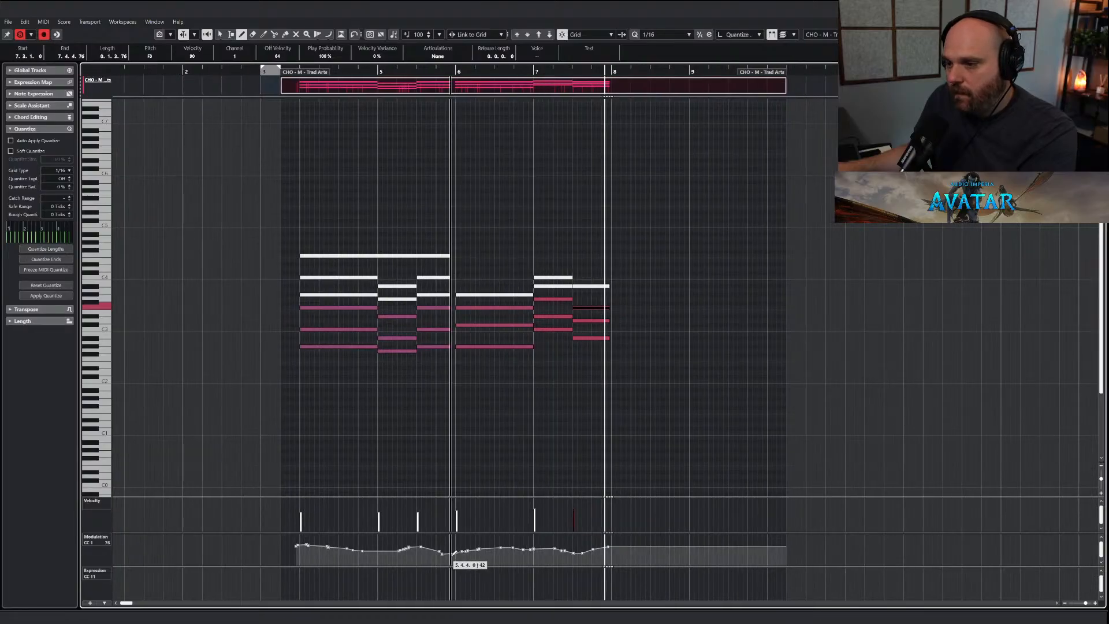
left_click_drag(453, 553, 605, 546)
right_click(562, 439)
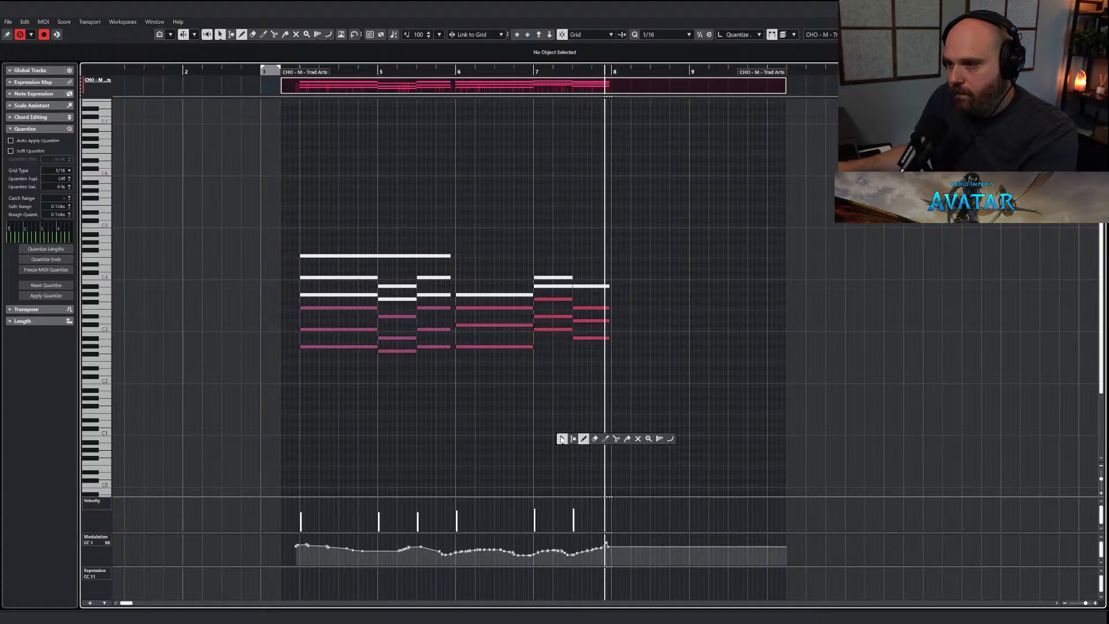
key("Return")
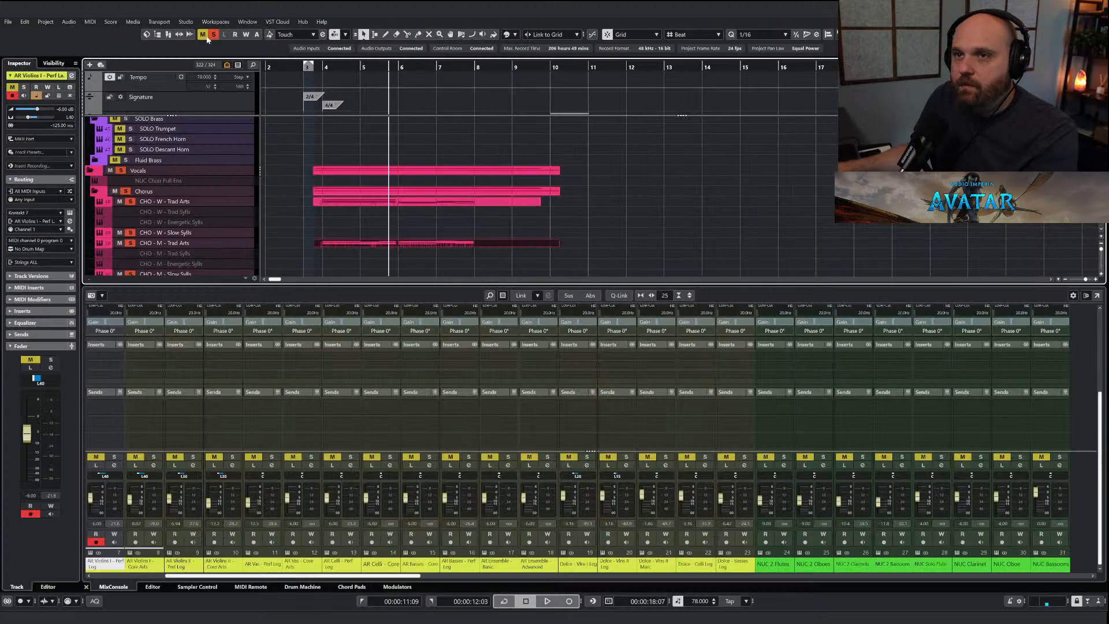
Clear all solos and play the choir passage together with the full orchestra.
left_click(212, 36)
key("space")
key("g")
key("g")
key("g")
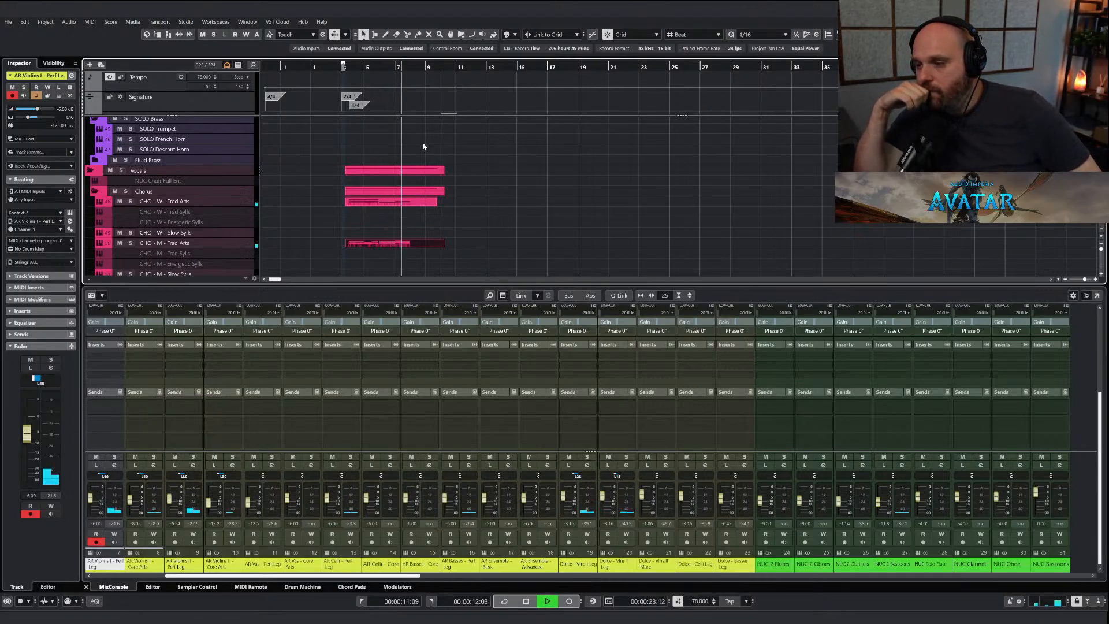
Lengthen the bar 6 chord and the first bar 7 chord of the JAE 4 Trombones part so each reaches the following chord.
scroll(427, 173, "up", 5)
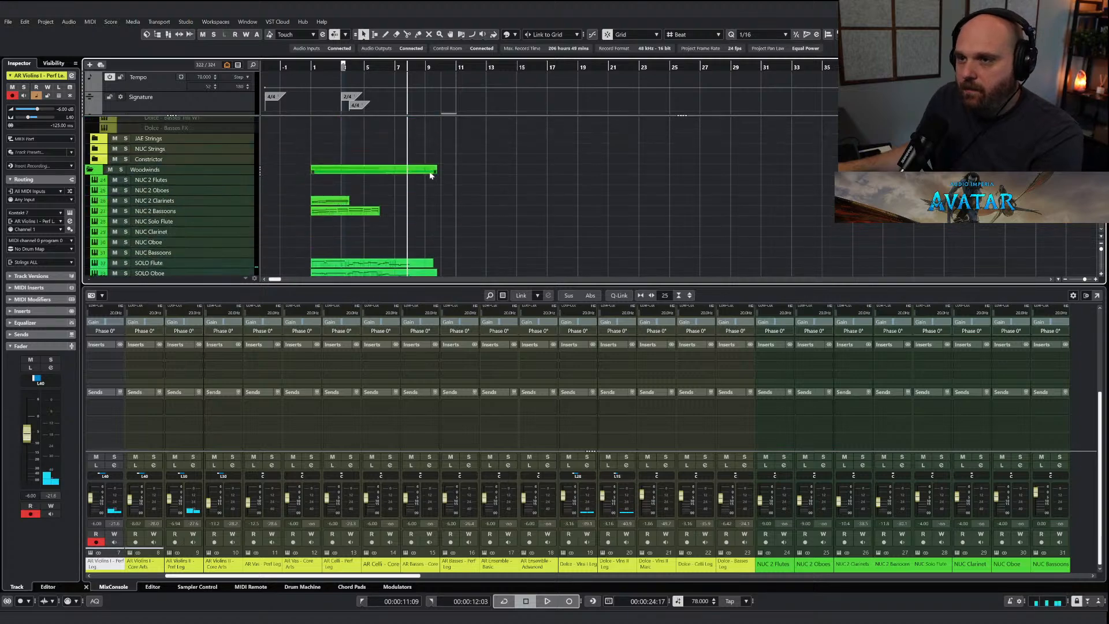
scroll(430, 182, "up", 2)
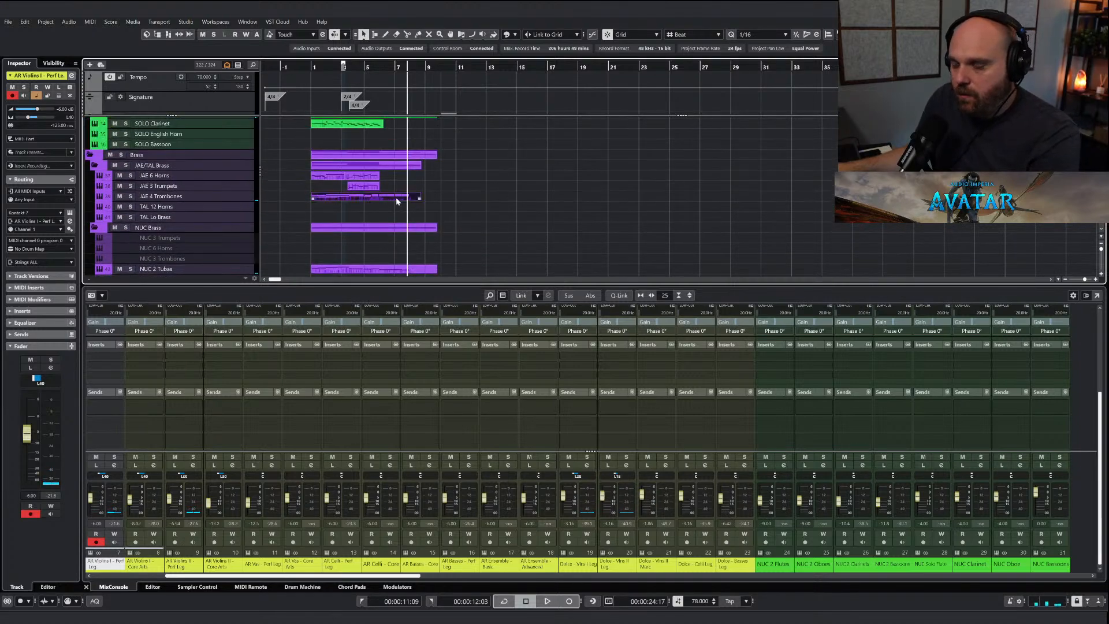
double_click(397, 199)
left_click_drag(526, 342, 527, 341)
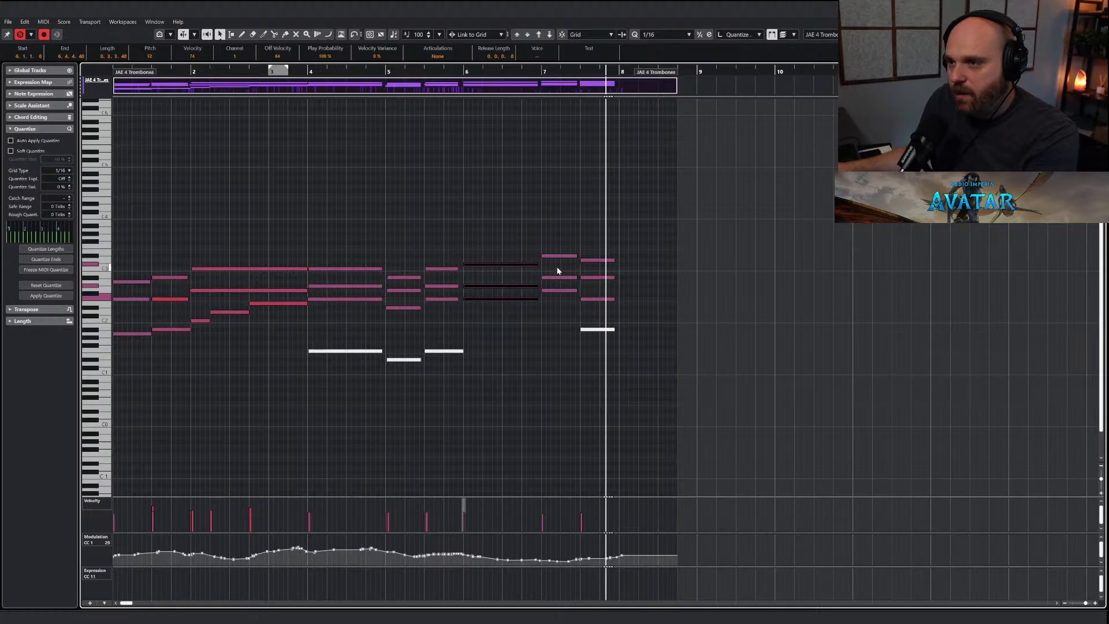
left_click_drag(537, 265, 574, 295)
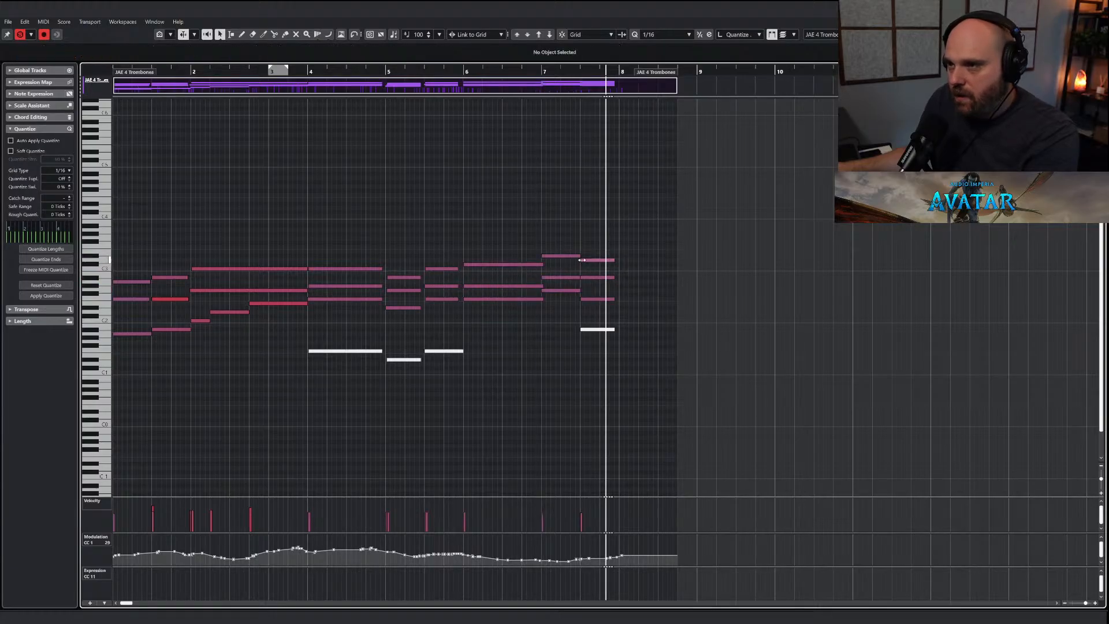
left_click(582, 260)
left_click(581, 299)
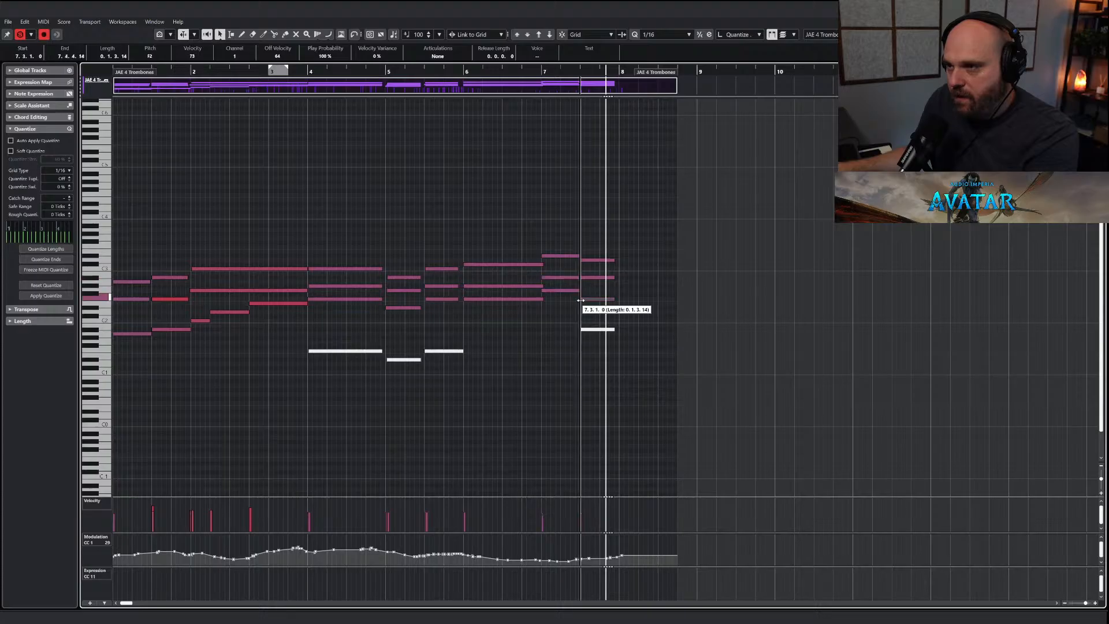
left_click(542, 299)
Audition the passage with the lengthened trombones and inspect the bar 6 to 8 notes of the NUC 2 Tubas part.
key("space")
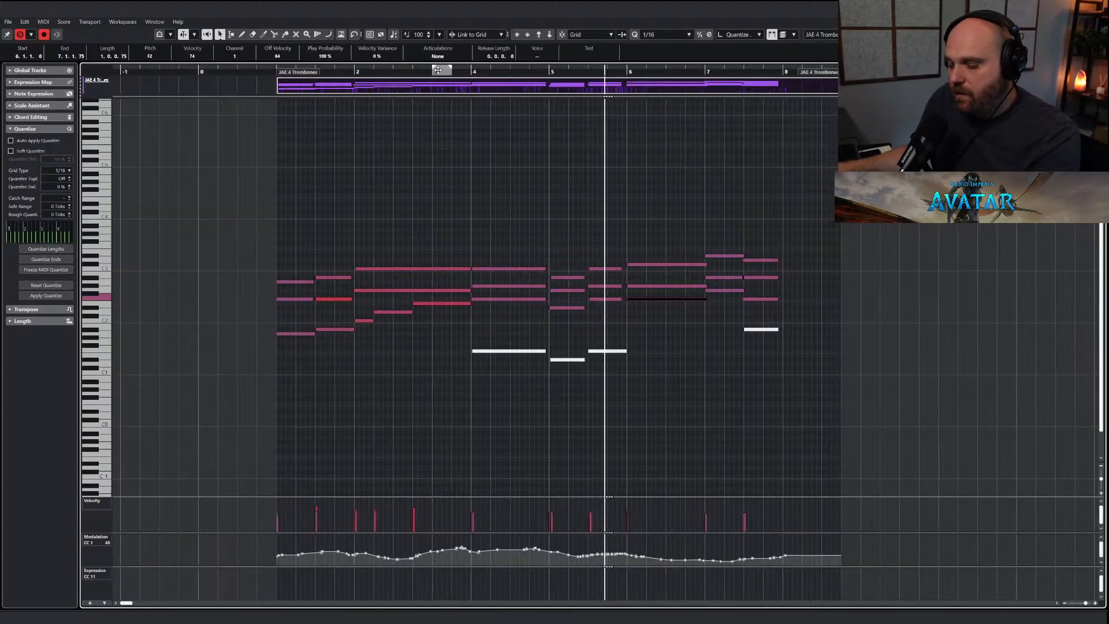
key("Return")
scroll(354, 151, "down", 5)
scroll(372, 170, "up", 5)
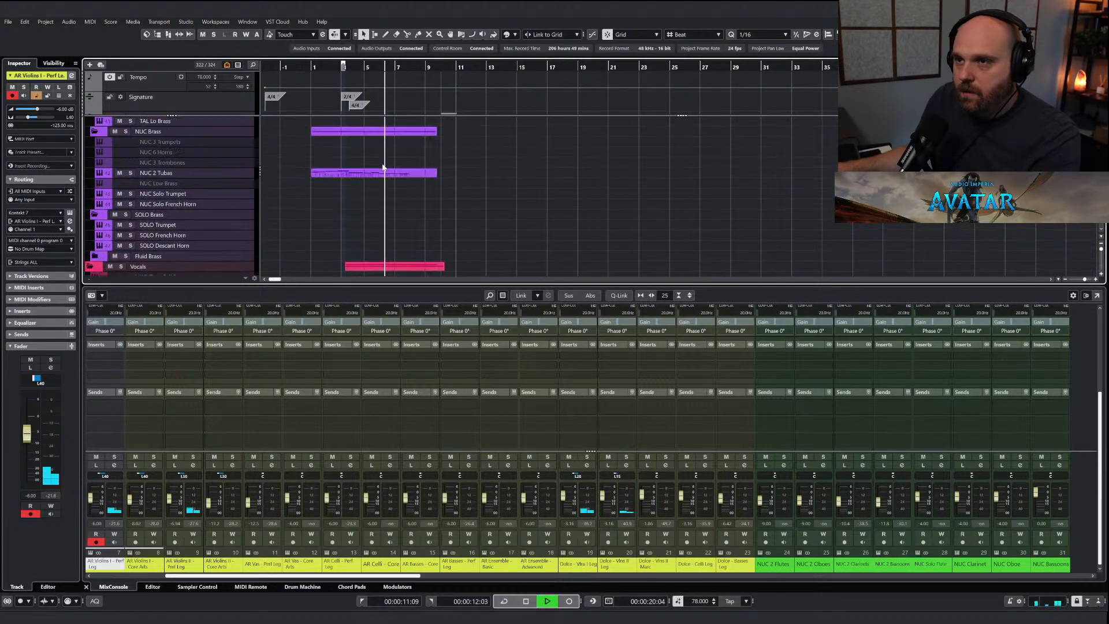
double_click(390, 239)
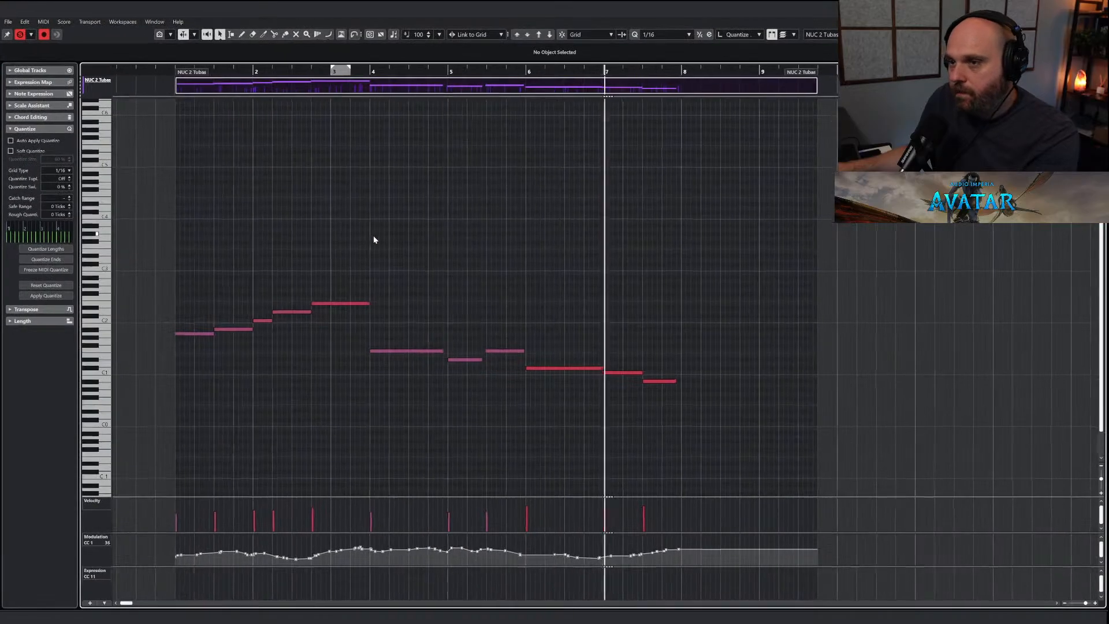
left_click(567, 369)
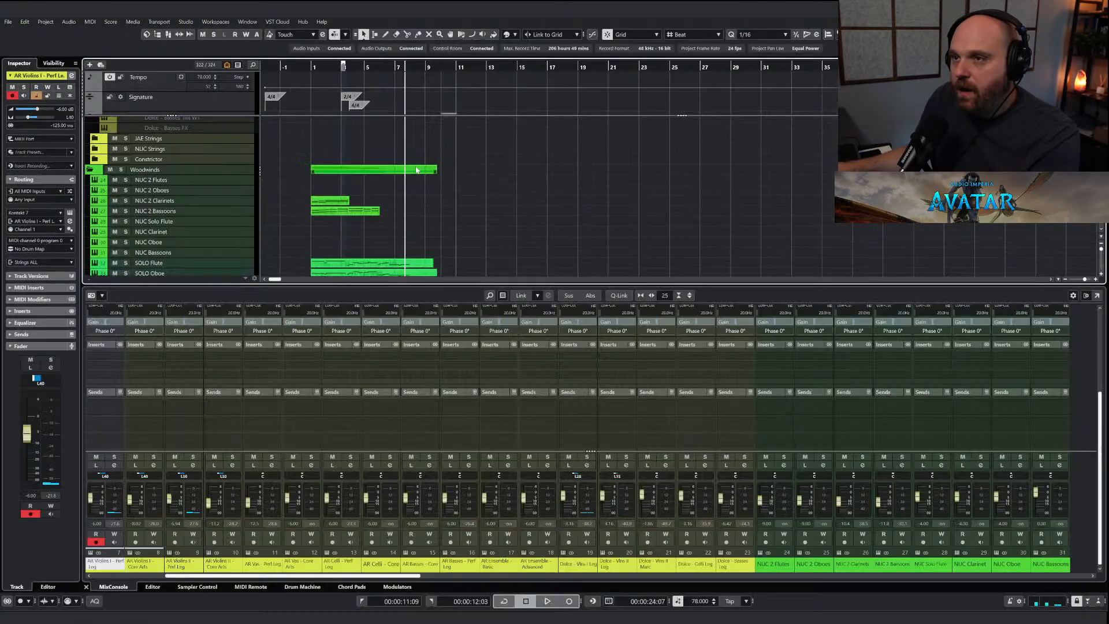
Show only the tracks with data and hide the mixer to give the whole arrangement full height.
scroll(414, 168, "up", 10)
scroll(416, 170, "up", 5)
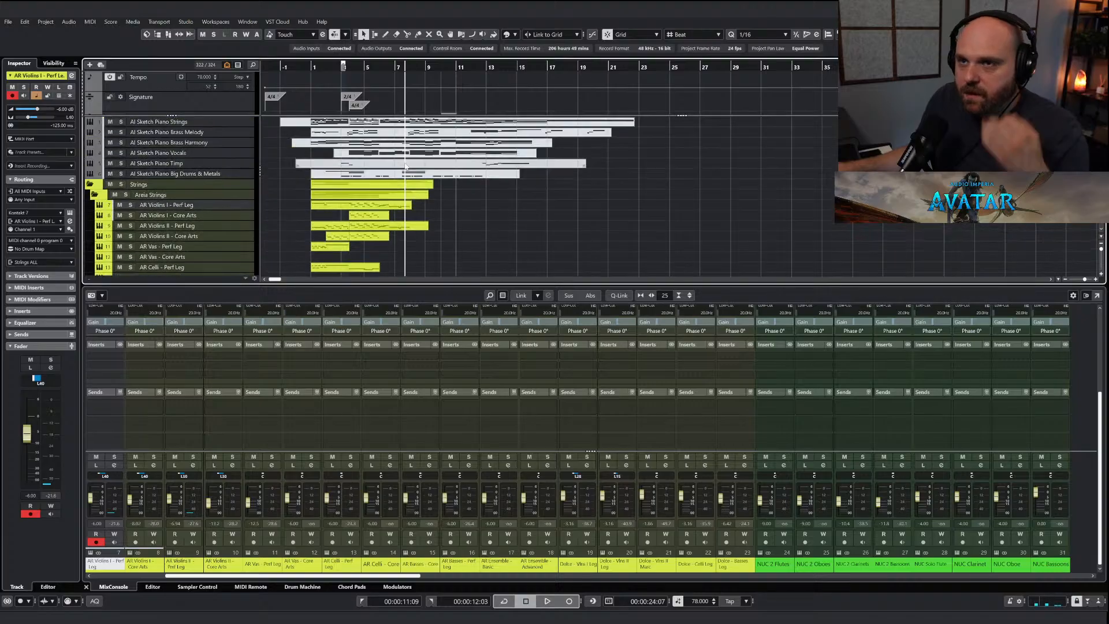
left_click(227, 65)
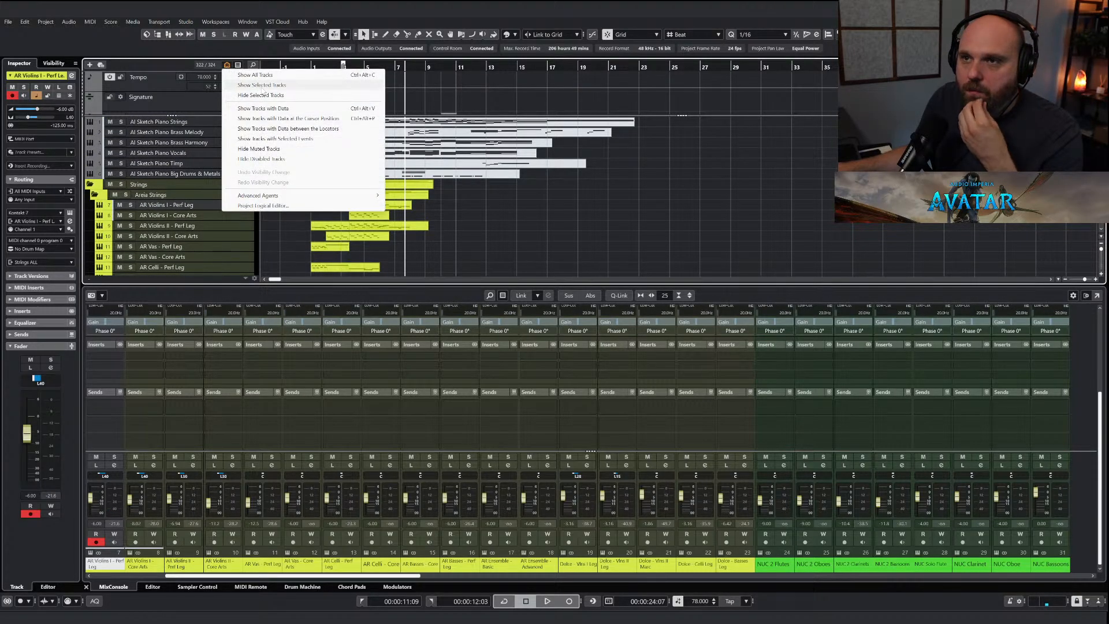
left_click(269, 108)
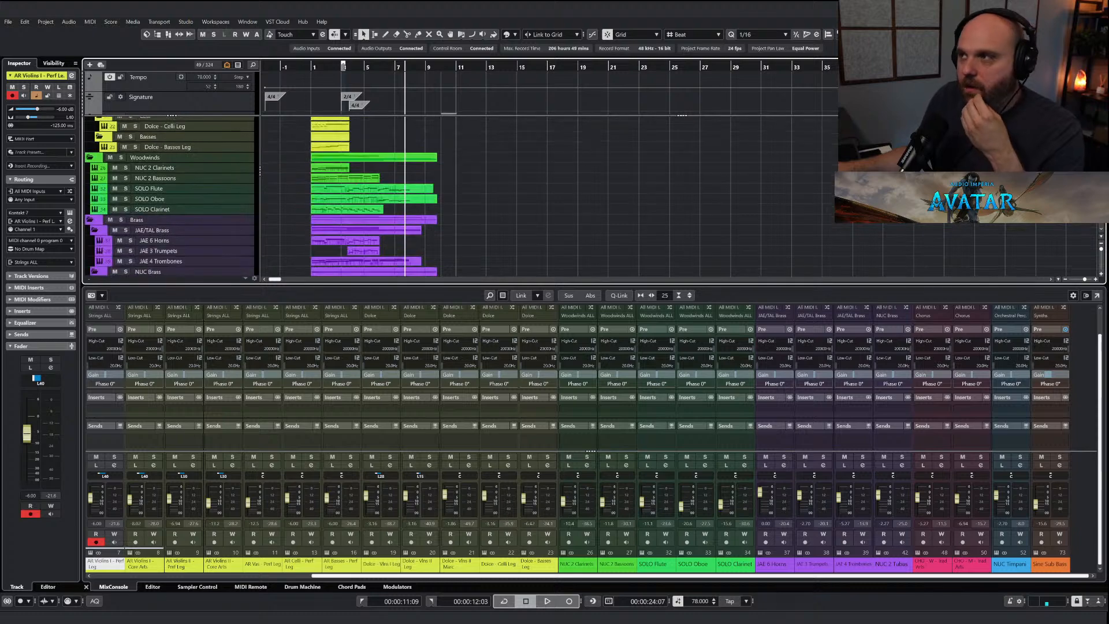
key("ctrl+alt+b")
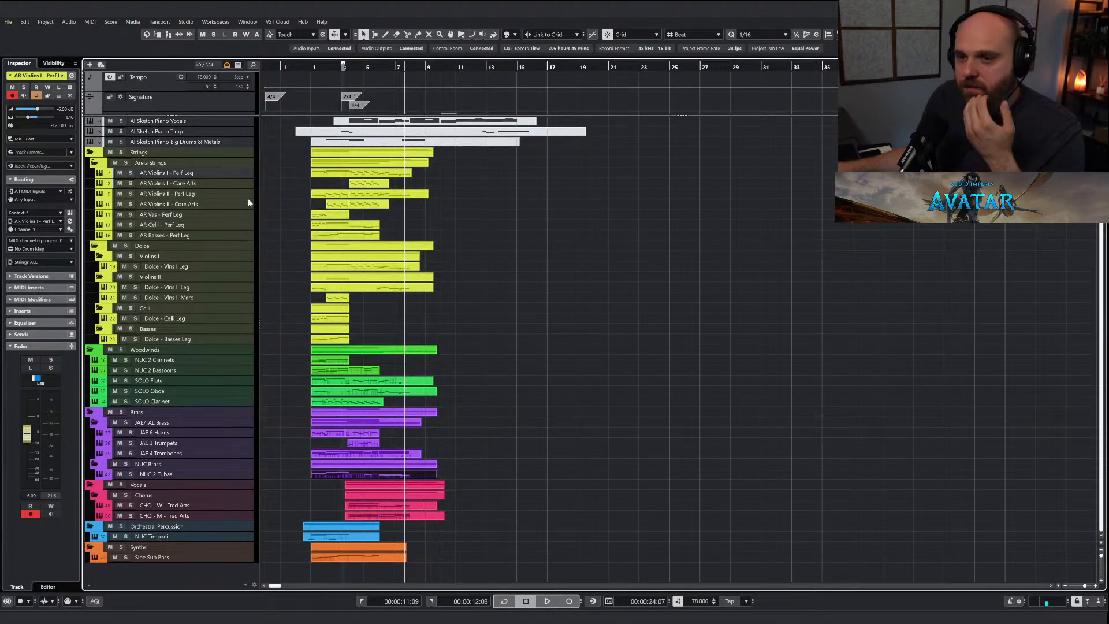
Play the full arrangement from bar 5 into bar 6.
key("h")
key("h")
key("h")
key("h")
key("h")
key("h")
key("h")
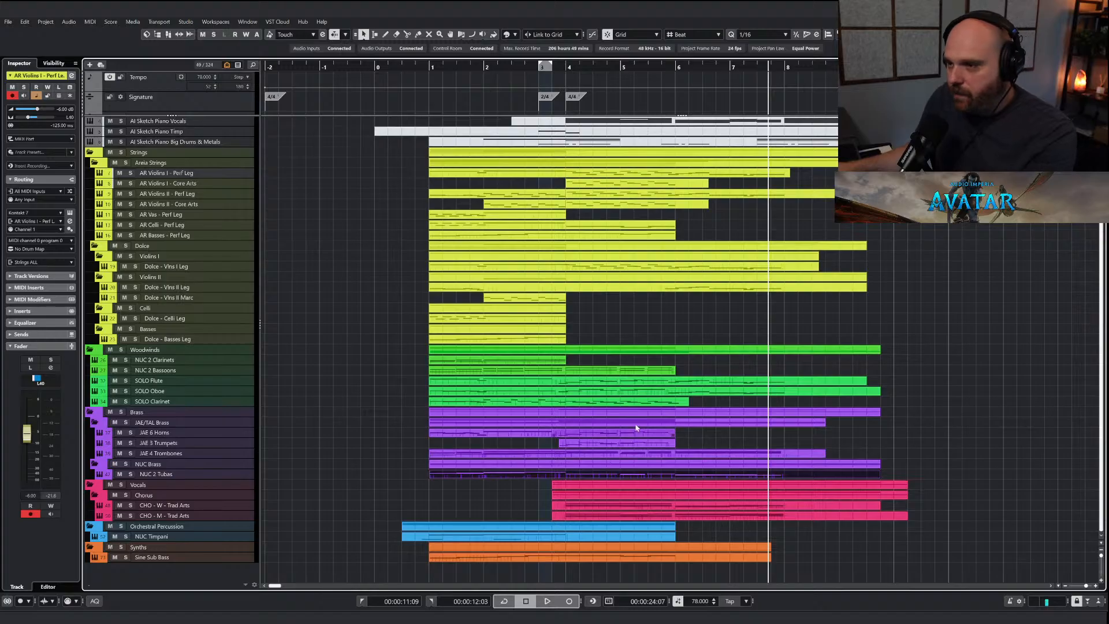
left_click(620, 67)
key("space")
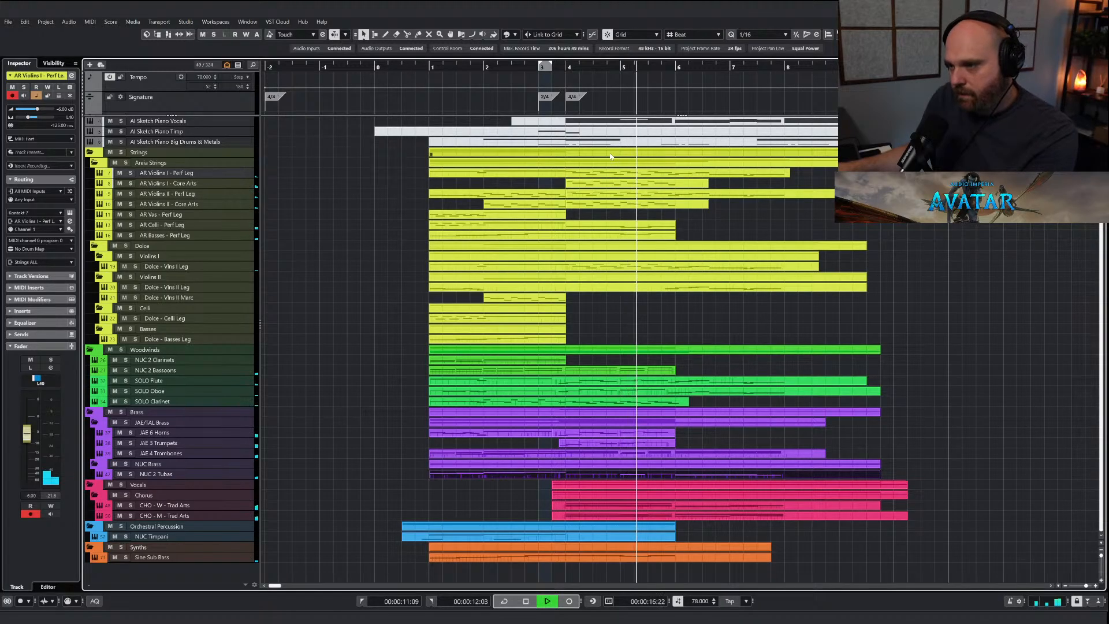
key("space")
Extend the AR Basses - Perf Leg part to bar 8 and check the AI Sketch Piano Strings notes from bar 6 onward.
left_click(662, 238)
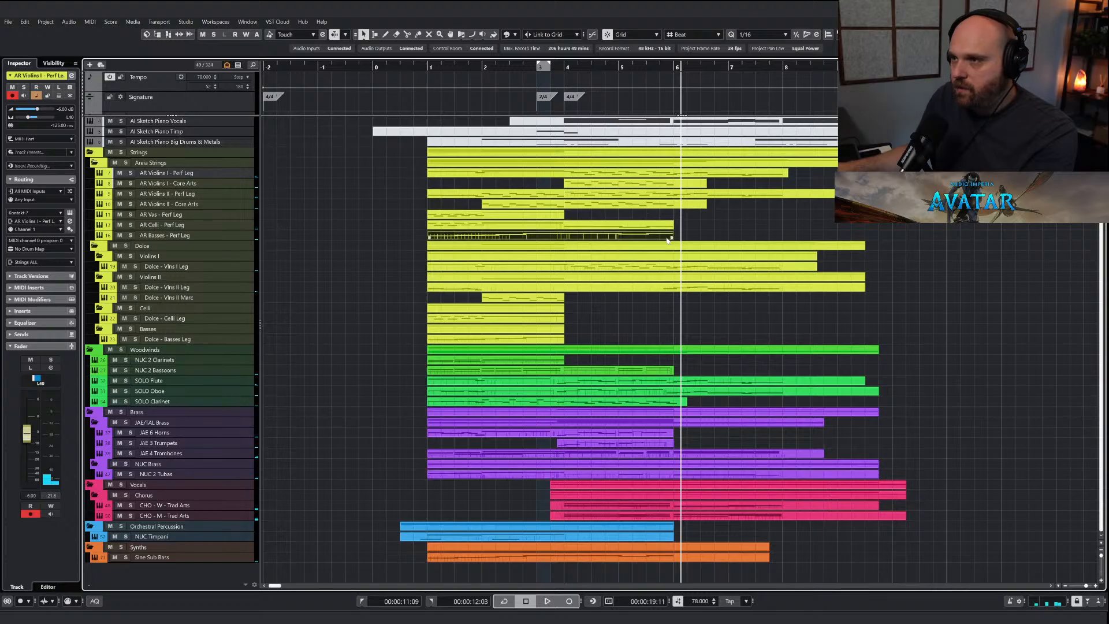
left_click_drag(673, 238, 782, 238)
scroll(657, 228, "up", 1)
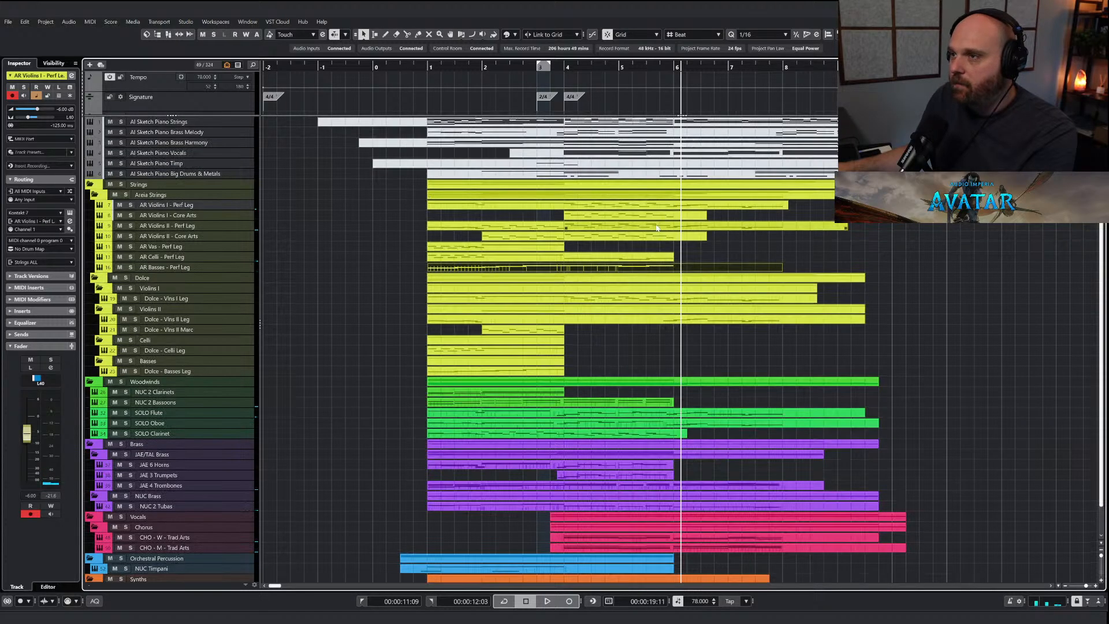
left_click(676, 124)
key("Return")
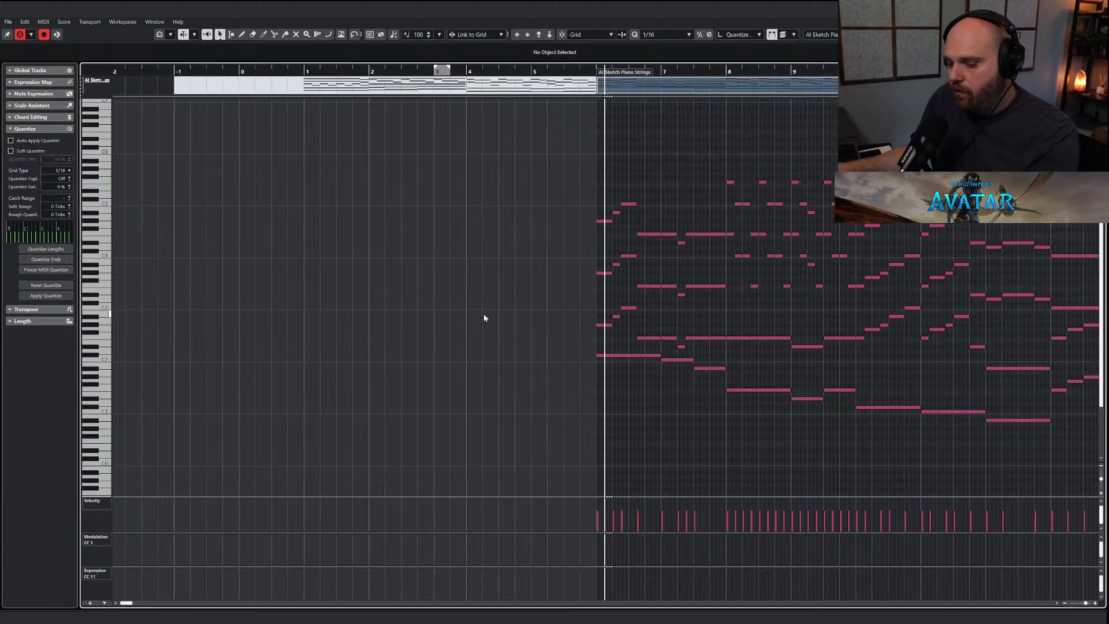
key("Return")
scroll(676, 299, "down", 1)
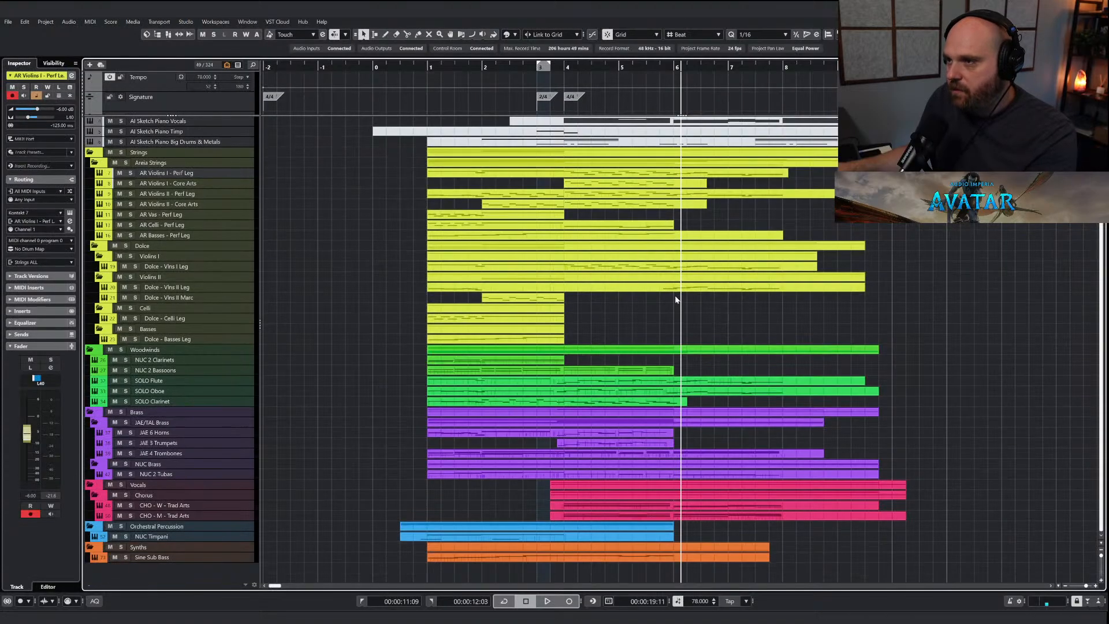
Draw three descending notes across bars 6 and 7 of the AR Basses part and shape its modulation from bar 5 to bar 8.
left_click(669, 235)
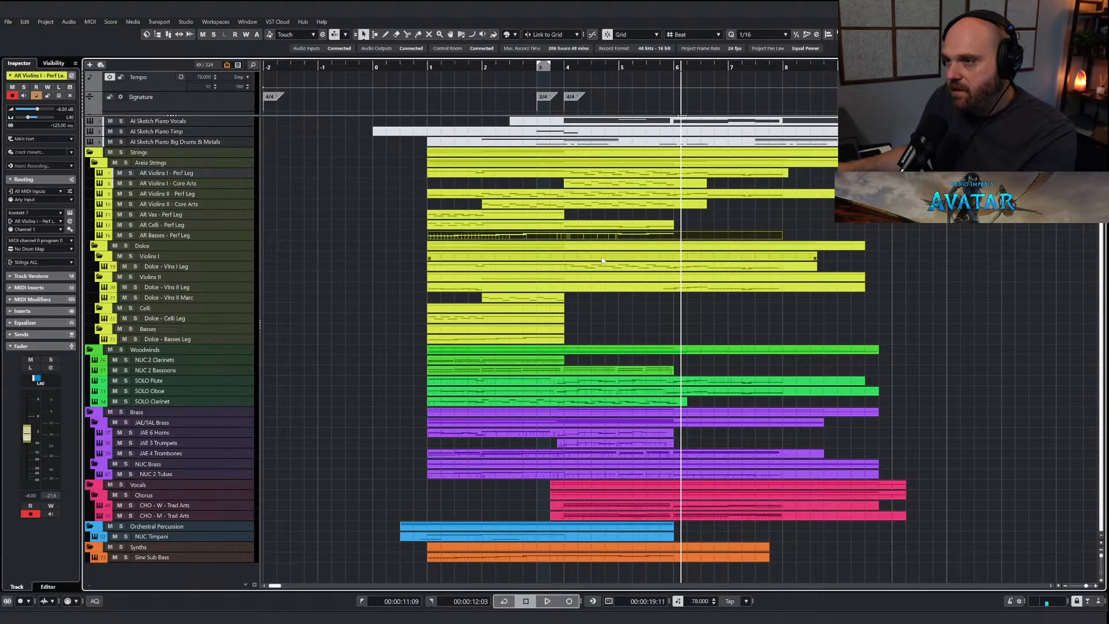
key("Return")
left_click(572, 291)
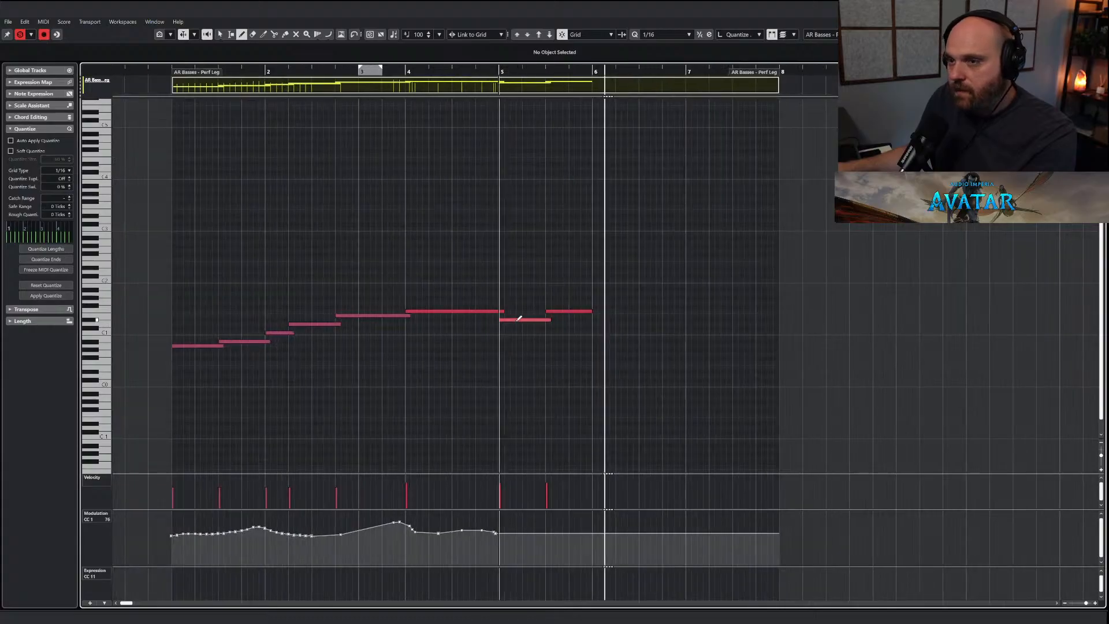
key("h")
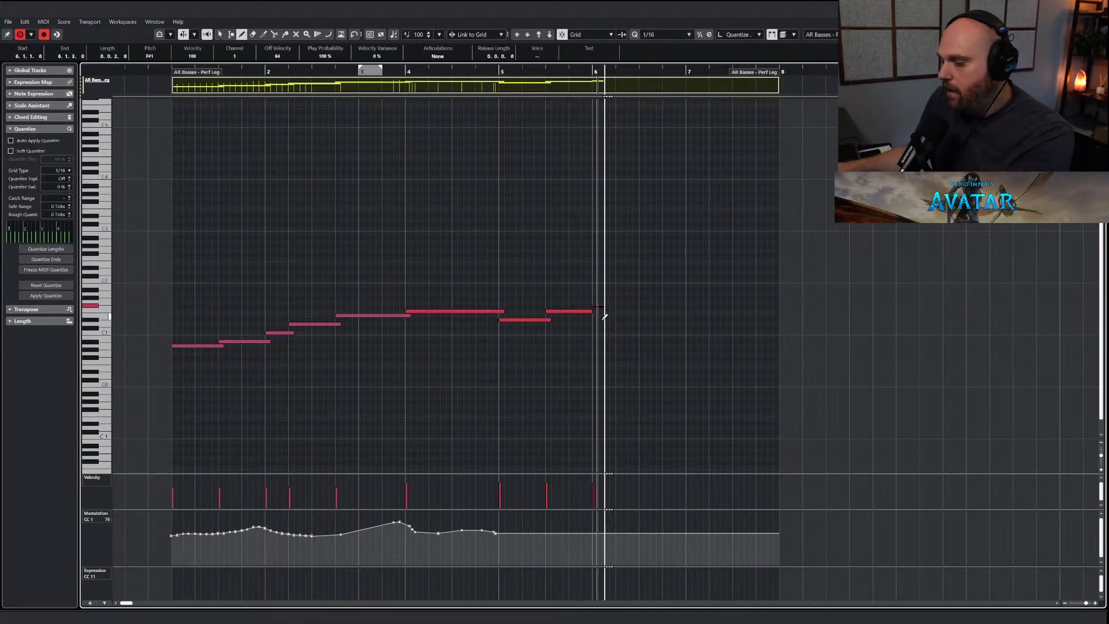
left_click(595, 328)
left_click_drag(629, 324, 687, 330)
left_click_drag(687, 332, 786, 341)
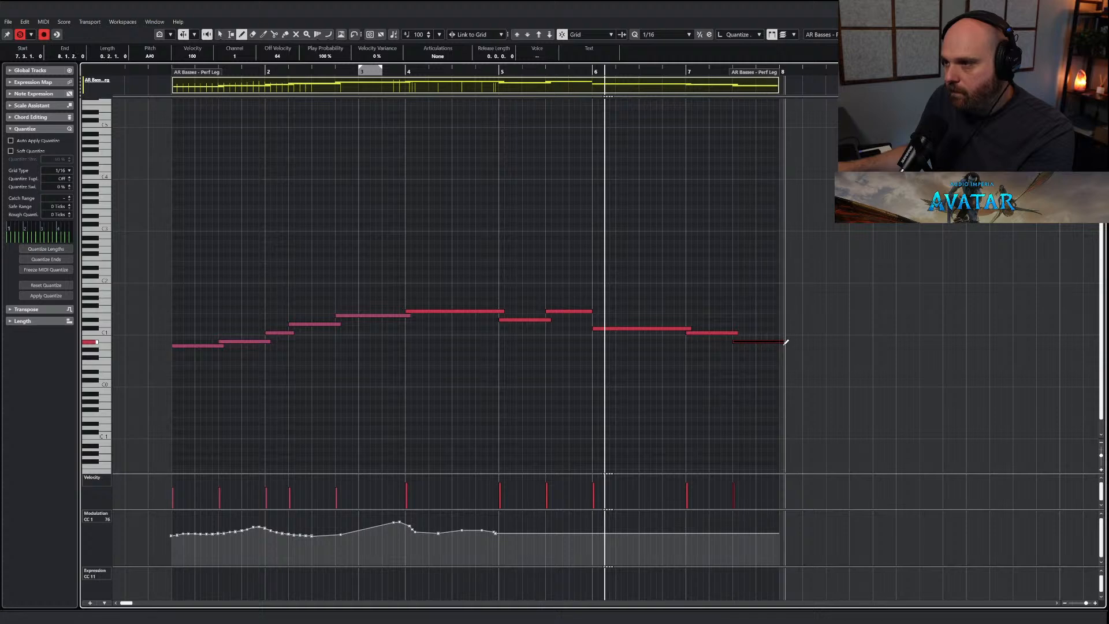
left_click_drag(500, 532, 773, 526)
key("Escape")
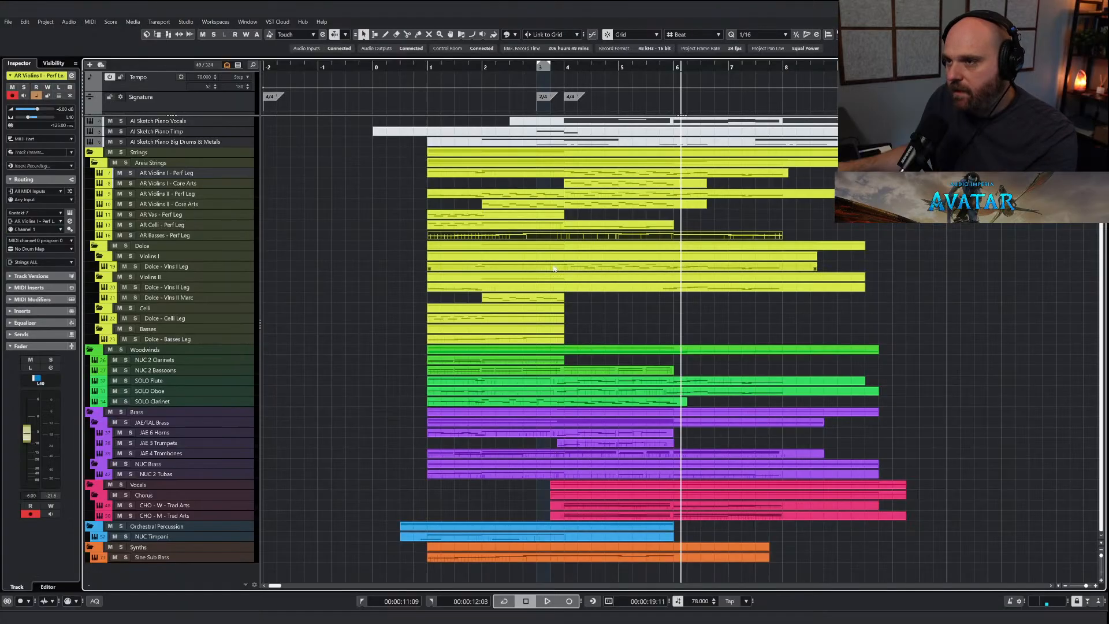
Extend the AR Celli - Perf Leg part past bar 8 and draw three descending notes with a modulation curve from bar 6.
left_click(672, 229)
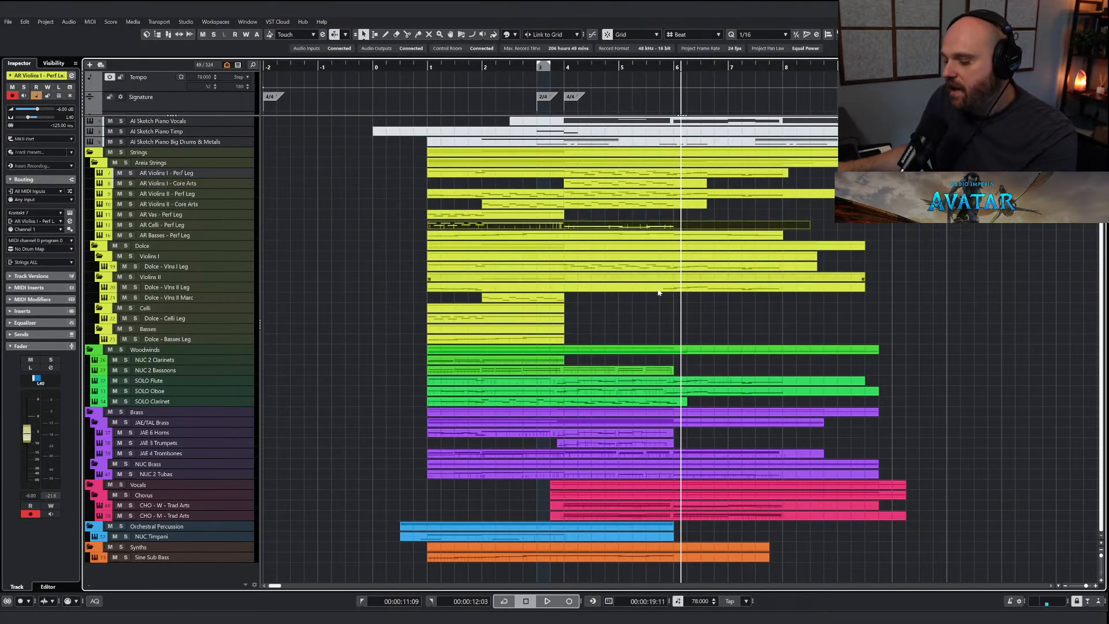
key("Return")
right_click(513, 354)
left_click(535, 354)
mouse_move(532, 331)
left_mouse_down()
mouse_move(539, 347)
mouse_move(727, 362)
left_mouse_up()
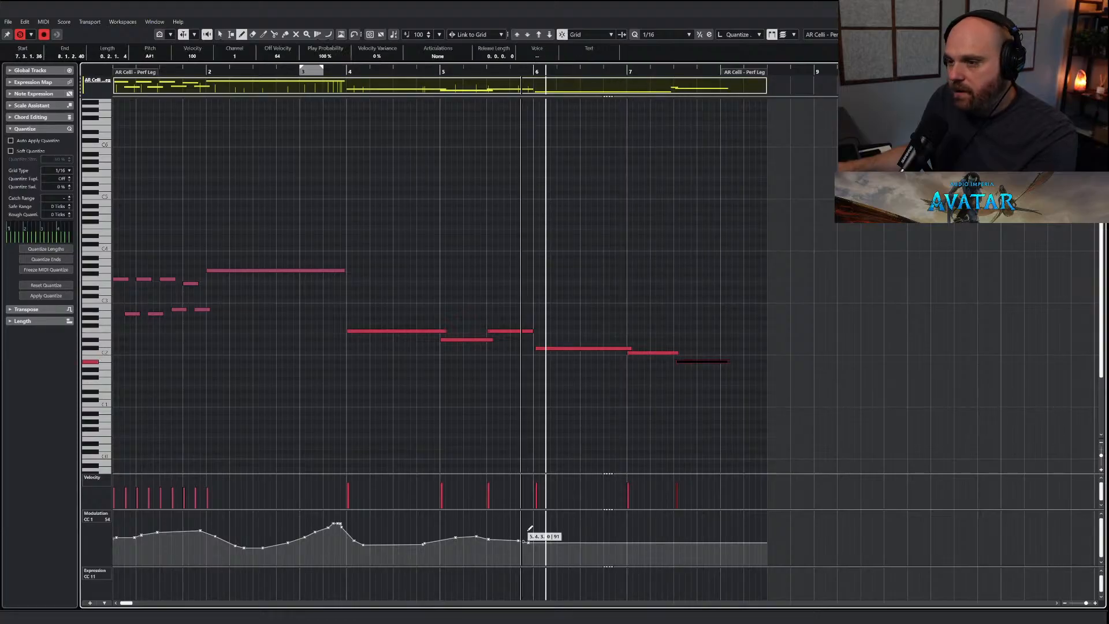
mouse_move(530, 527)
left_mouse_down()
mouse_move(515, 534)
mouse_move(711, 528)
left_mouse_up()
Play the celli line with the orchestra and redraw its modulation curve across bars 6 and 7.
key("space")
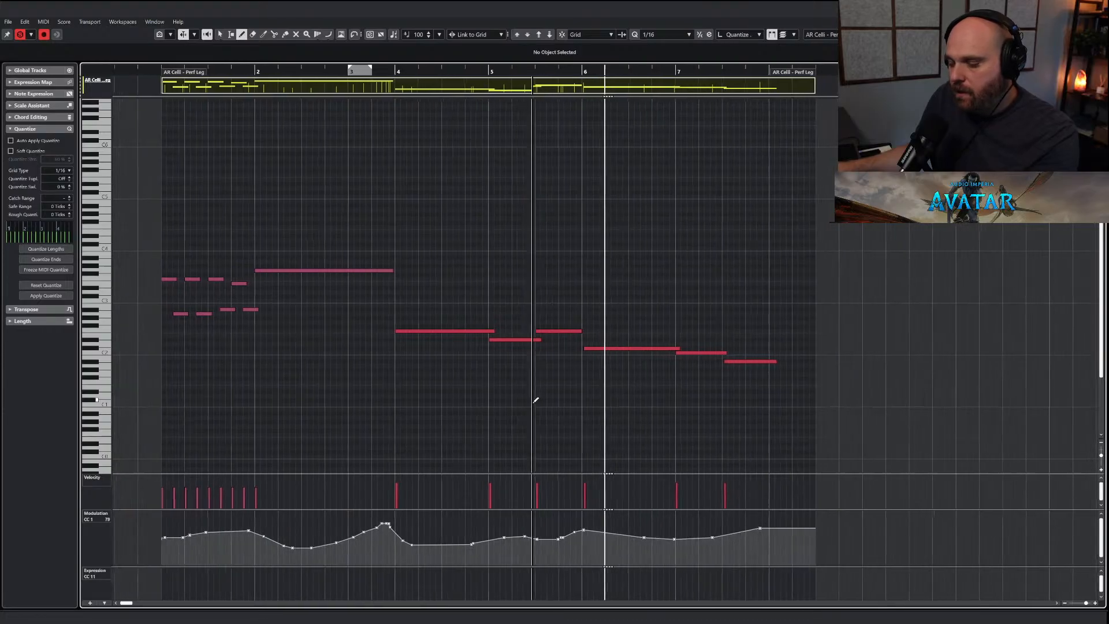
key("Return")
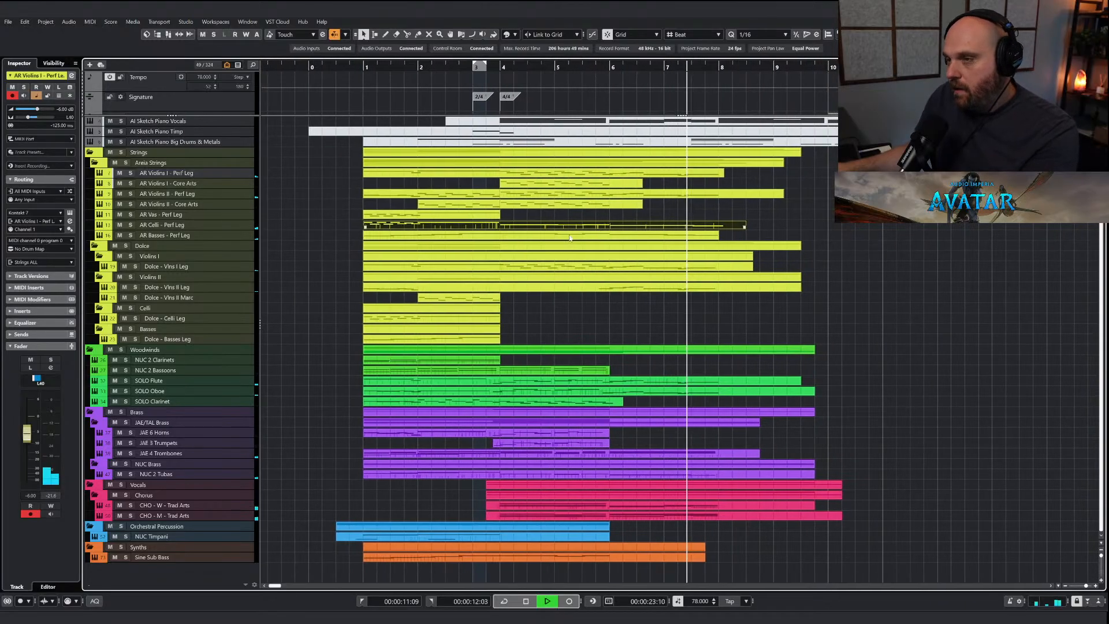
key("Return")
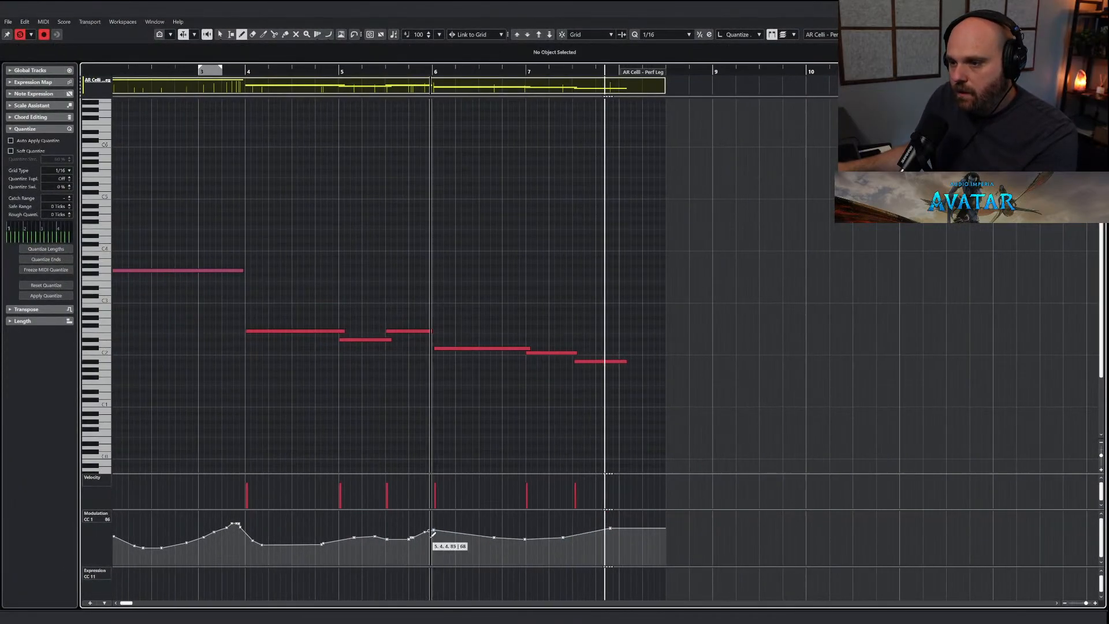
mouse_move(430, 528)
left_mouse_down()
mouse_move(525, 539)
mouse_move(615, 526)
left_mouse_up()
Delete the three descending notes in bars 6 and 7 of the AR Celli part.
left_click_drag(478, 315, 588, 378)
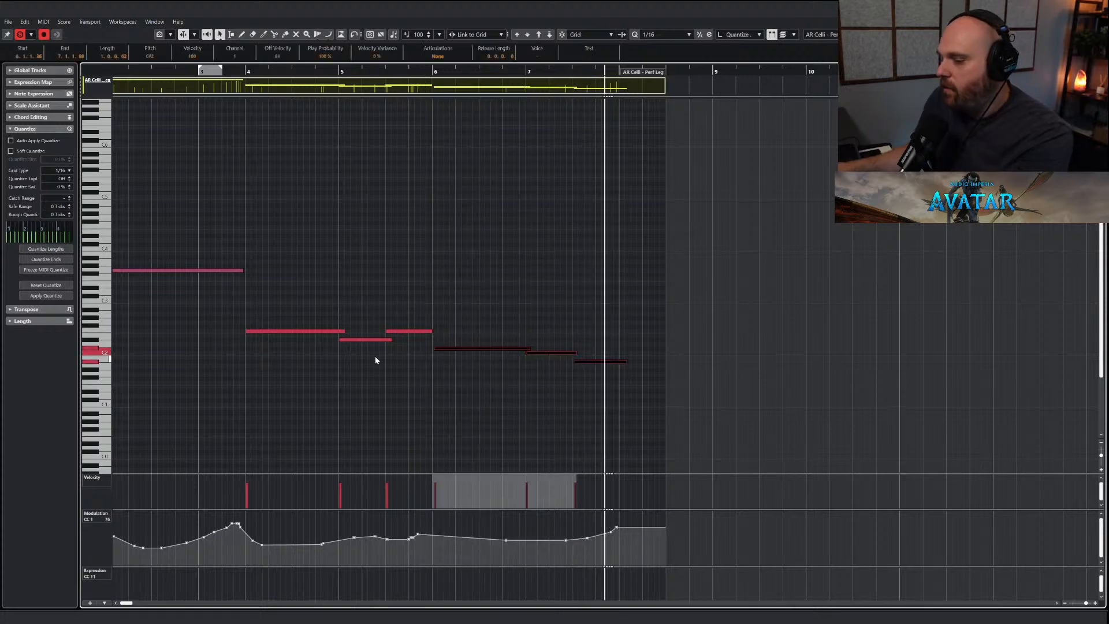
left_click_drag(505, 322, 616, 395)
key("Delete")
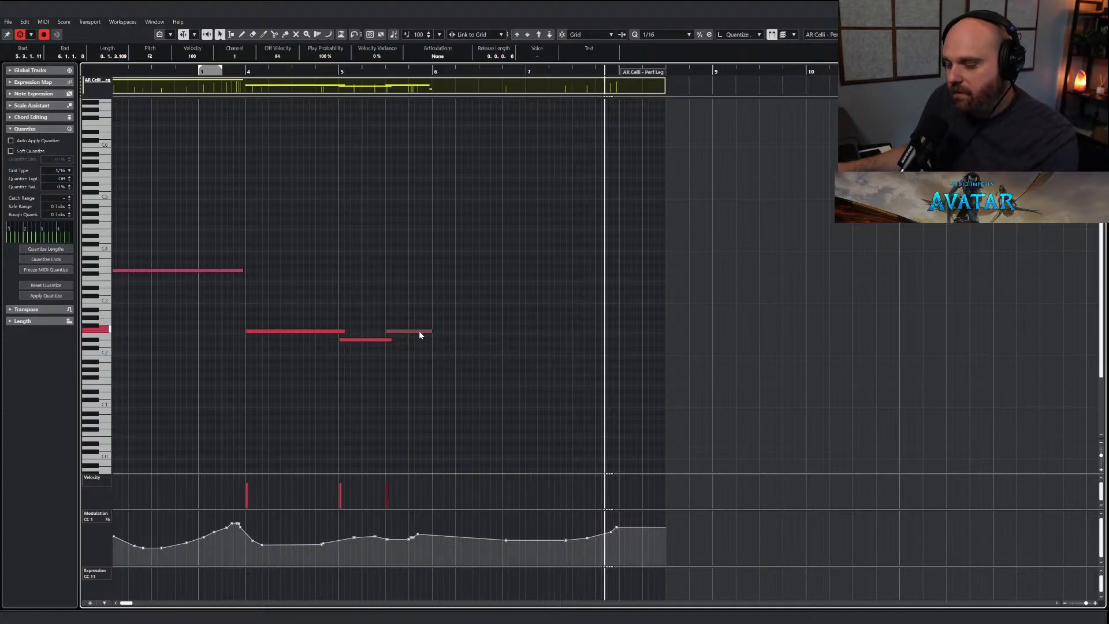
key("Return")
Copy the AR Violins I - Perf Leg notes from the pickup before bar 6 through bar 7 and set the playhead at that pickup.
double_click(660, 175)
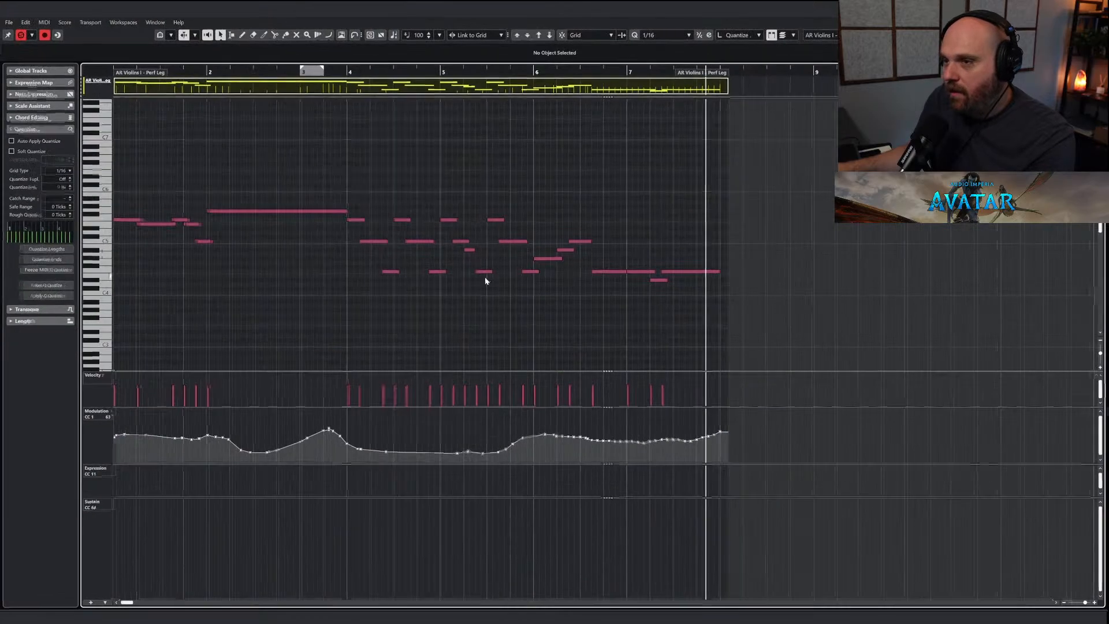
left_click_drag(534, 223, 664, 284)
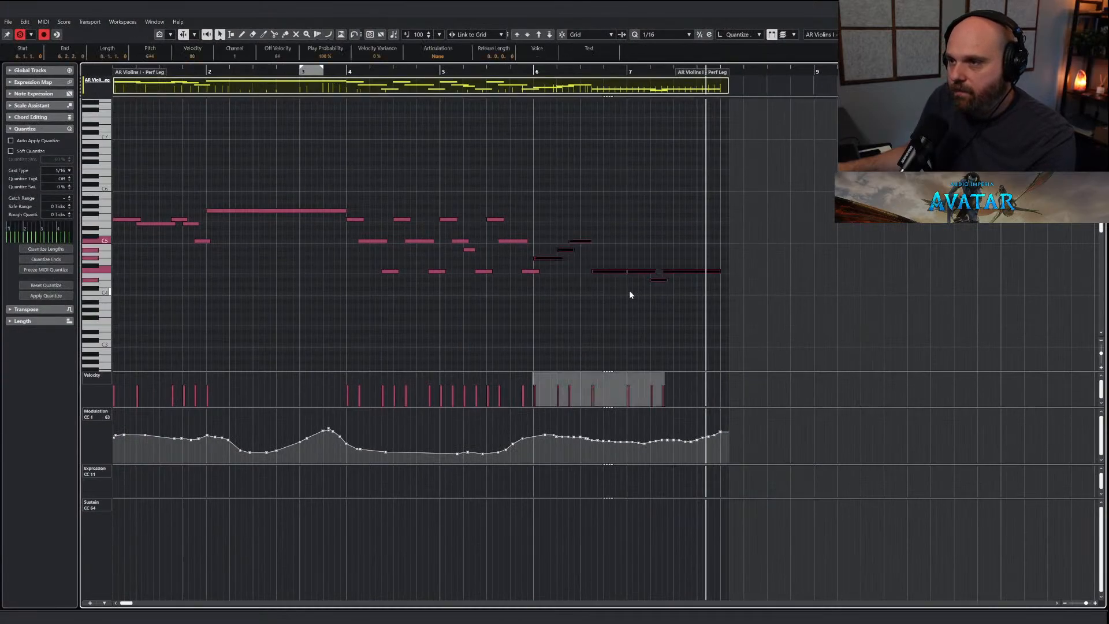
left_click_drag(515, 263, 553, 294)
left_click_drag(545, 230, 734, 315)
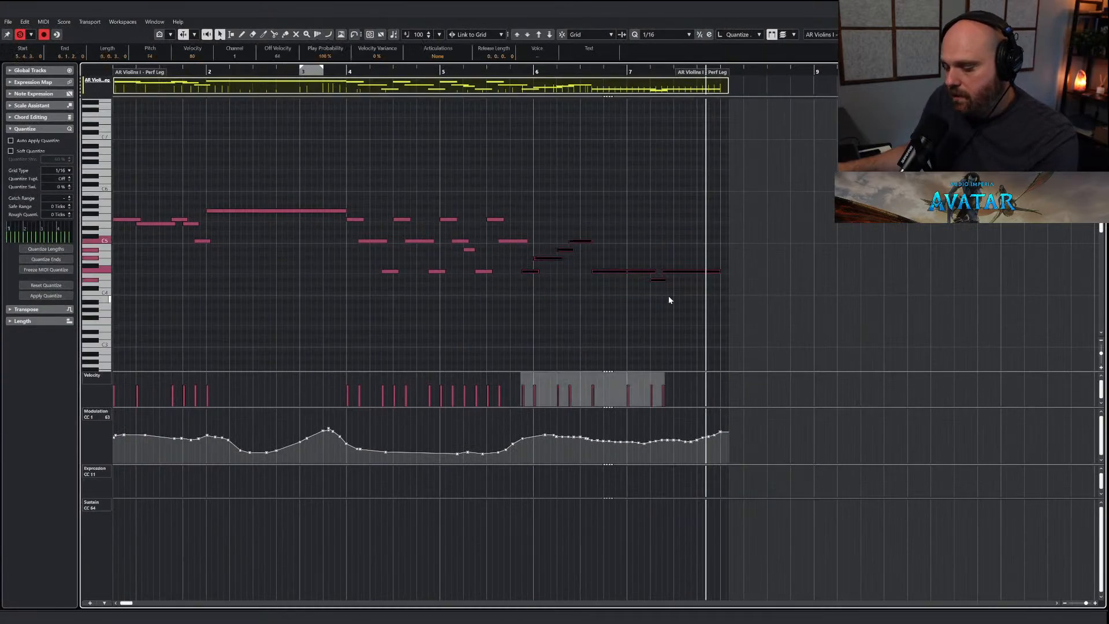
left_click(516, 72)
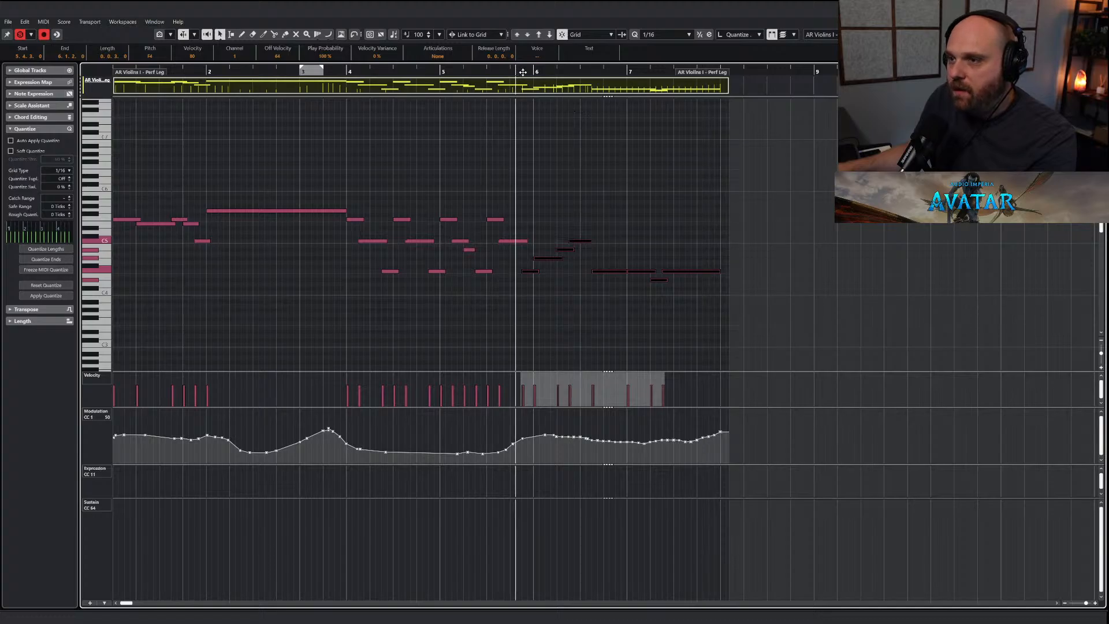
left_click(522, 73)
key("Return")
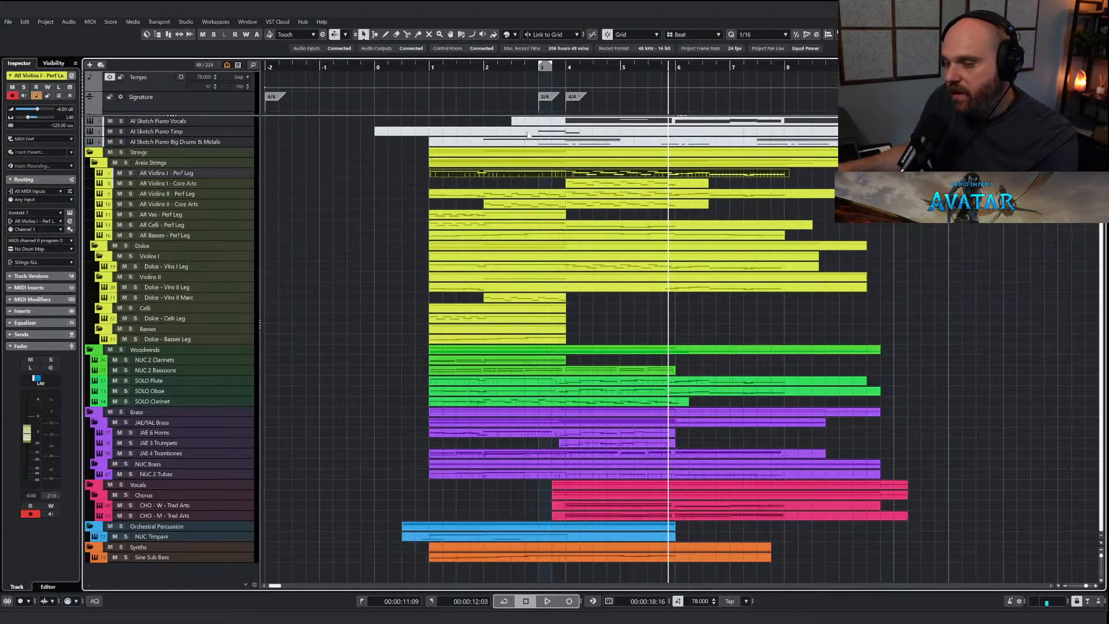
Paste the violin line into the AR Celli part at the pickup before bar 6 and transpose it down two octaves.
left_click(647, 226)
key("Return")
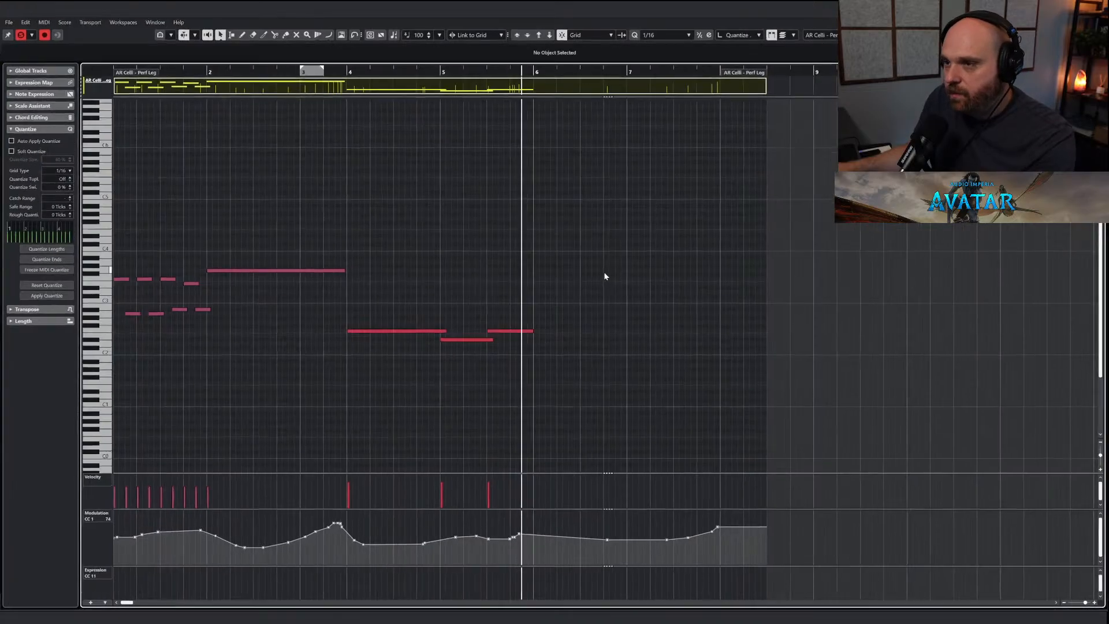
key("ctrl+v")
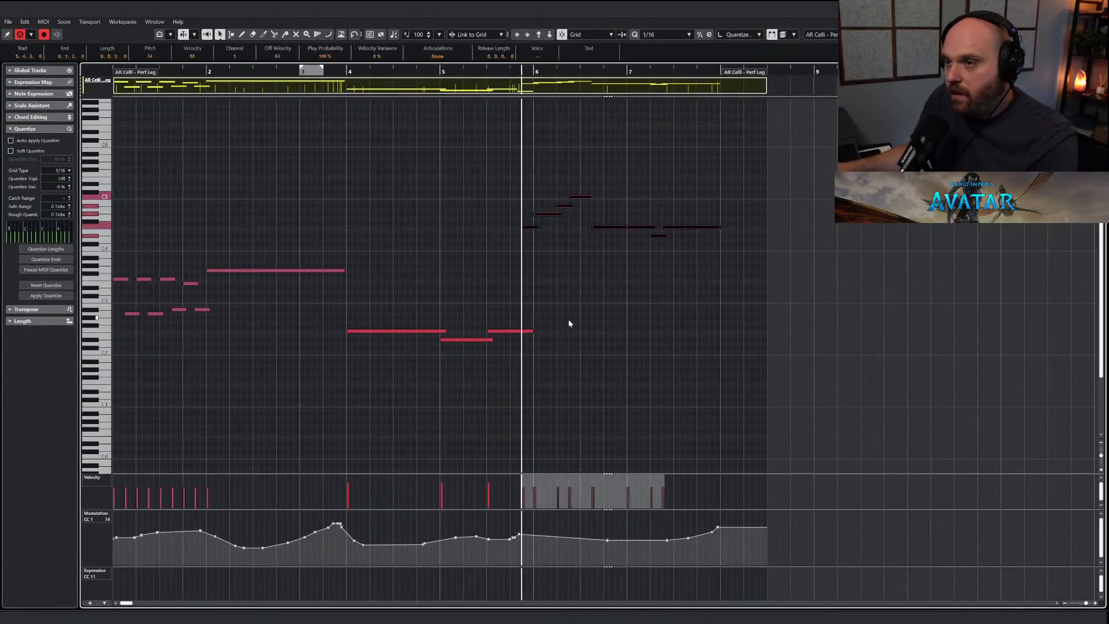
left_click(549, 36)
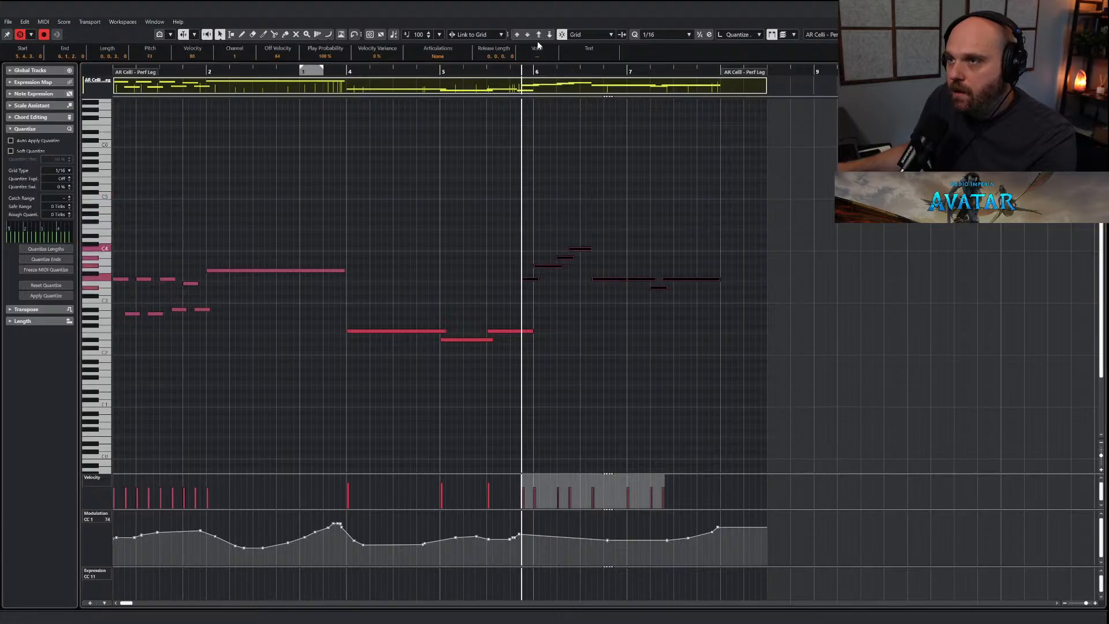
left_click(550, 35)
Replace the pasted pickup by lengthening the last bar 5 celli note into bar 6, and audition the passage with editor solo off.
left_click(549, 248)
left_click_drag(520, 332, 549, 332)
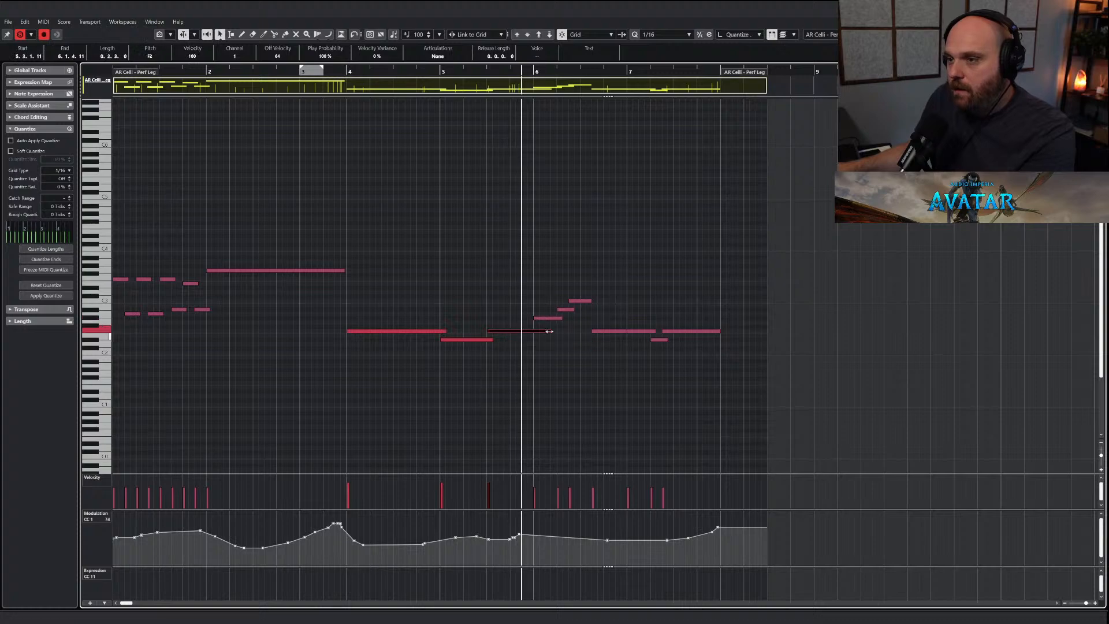
left_click(476, 72)
key("space")
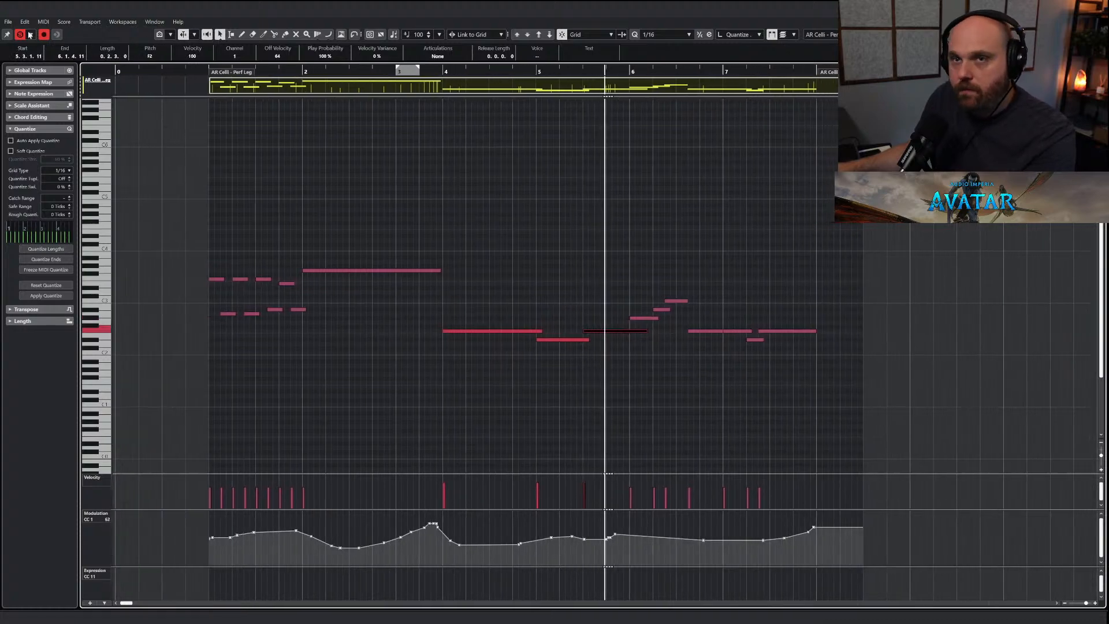
left_click(20, 34)
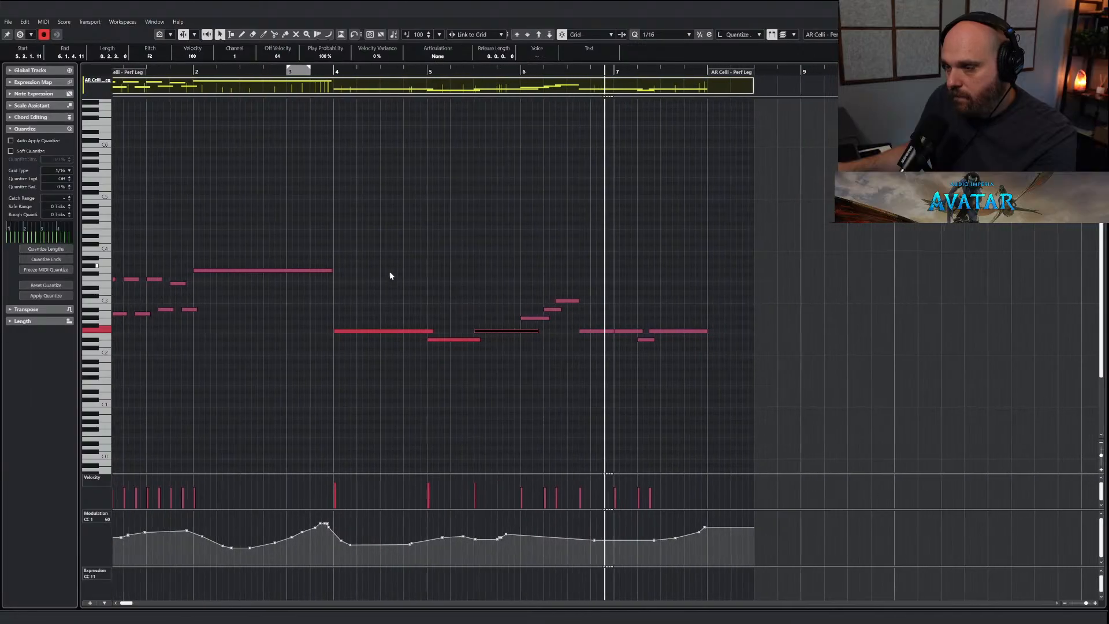
Redraw the AR Celli modulation curve from the end of bar 5 to bar 8 to follow the pasted melody.
right_click(569, 362)
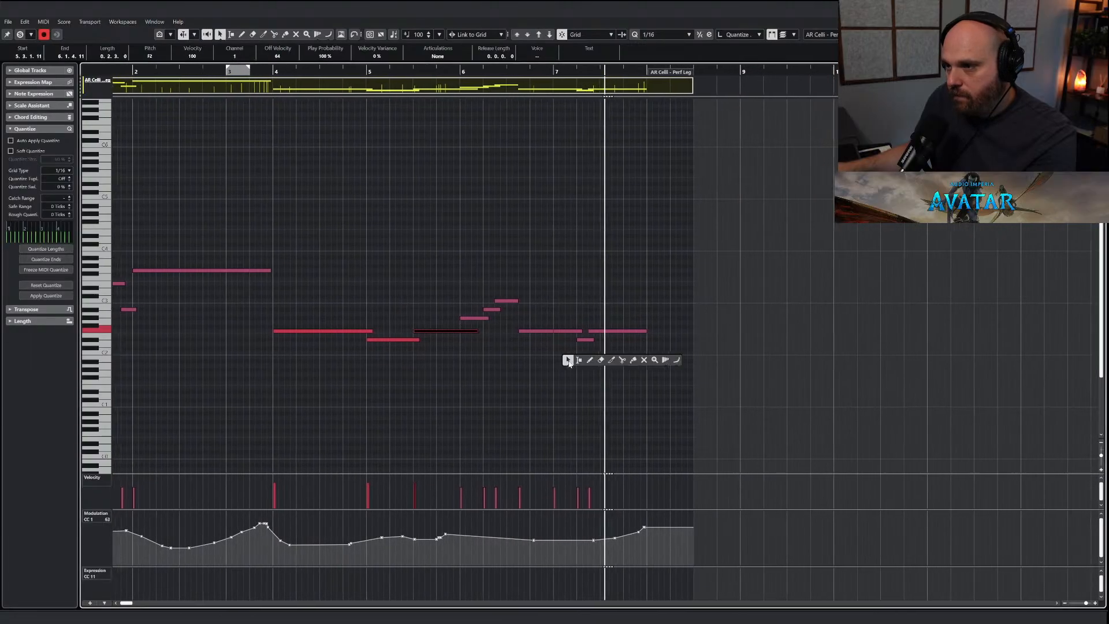
left_click(589, 360)
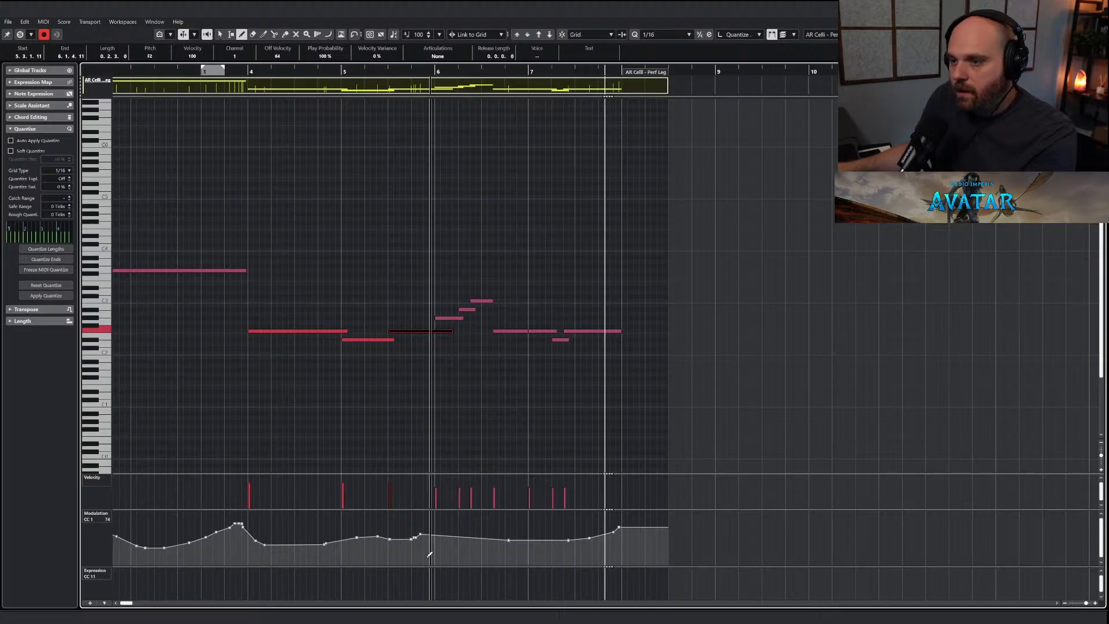
left_click_drag(420, 534, 607, 533)
Copy the pasted melody notes of bars 6 and 7 in the AR Celli part and set the playhead at bar 6.
right_click(508, 387)
left_click(512, 388)
mouse_move(634, 379)
left_mouse_down()
mouse_move(546, 315)
mouse_move(461, 278)
left_mouse_up()
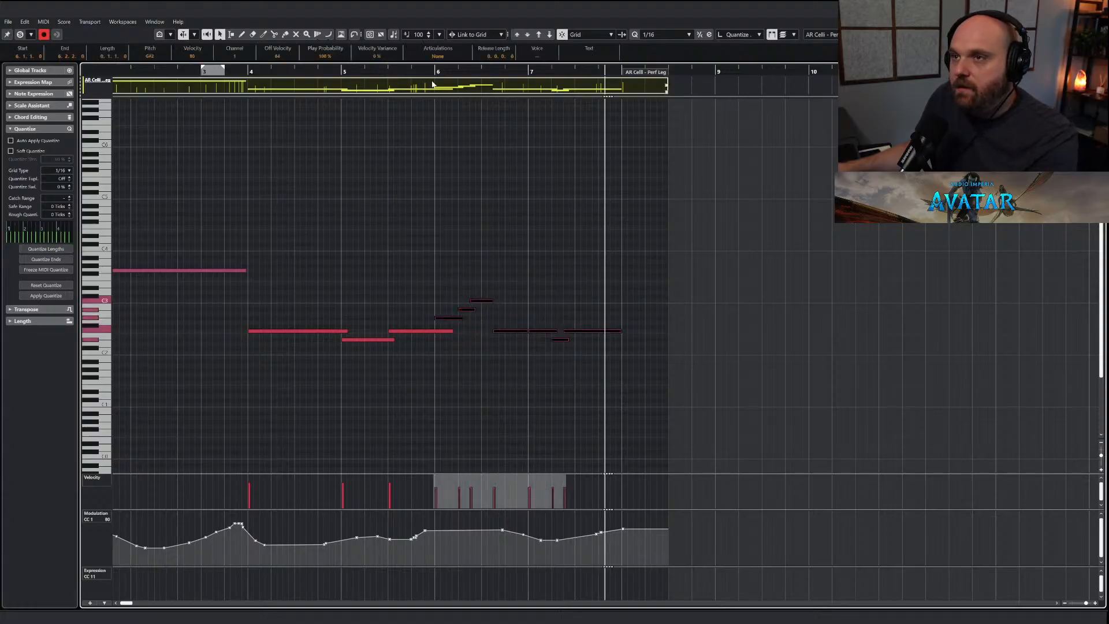
left_click_drag(431, 72, 434, 72)
key("Return")
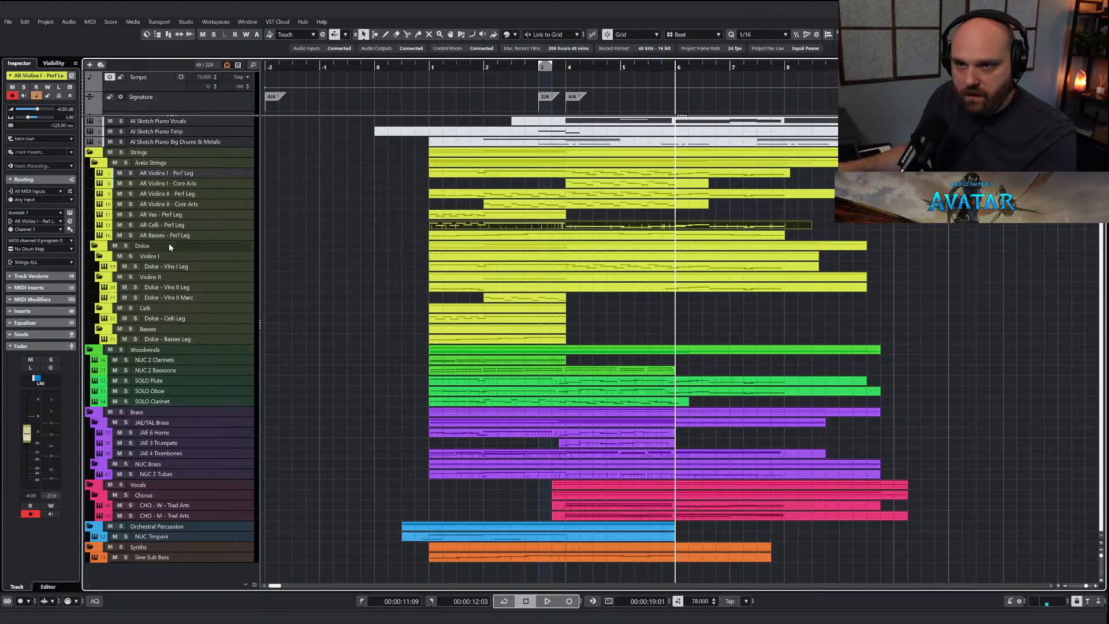
Extend the Dolce - Celli Leg part from bar 4 to past bar 8 and paste the copied celli melody into it at bar 6.
left_click(571, 331)
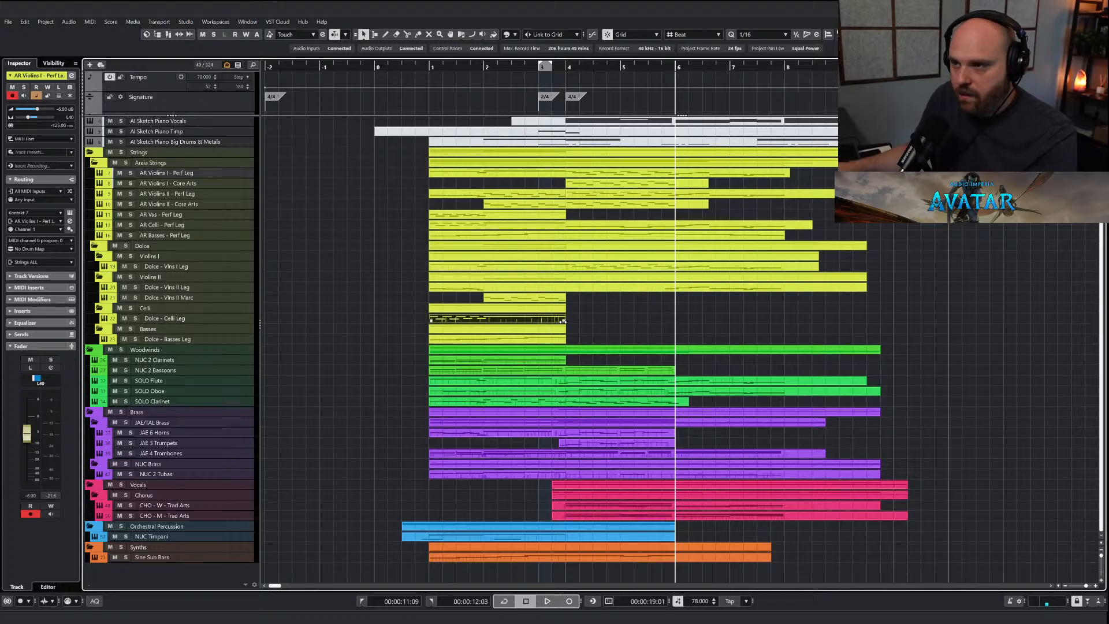
left_click_drag(563, 321, 790, 328)
key("Return")
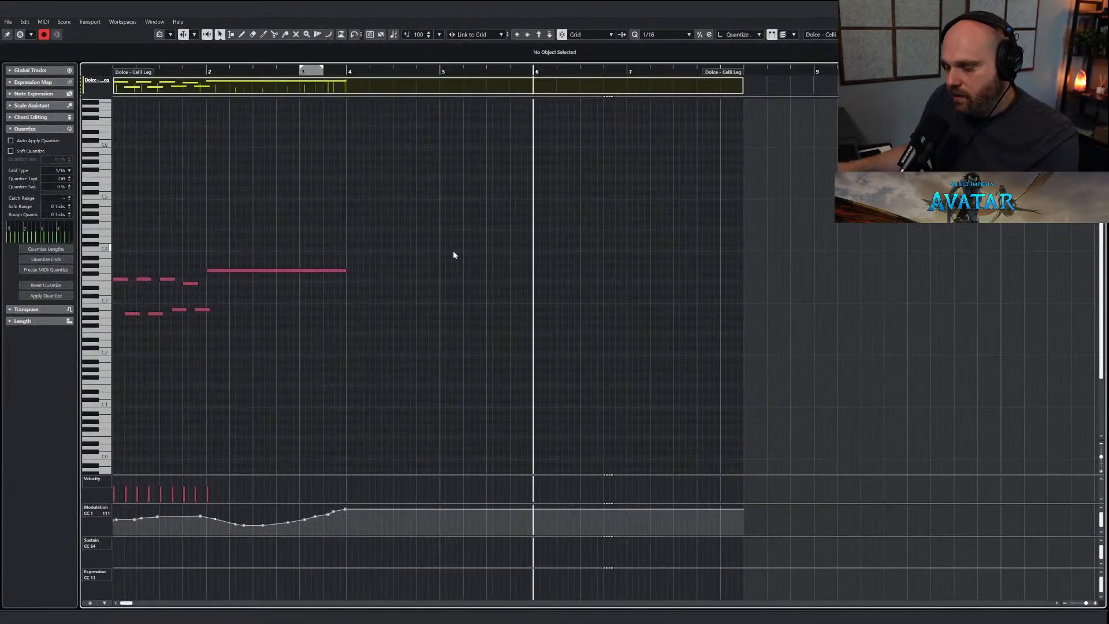
key("ctrl+v")
Draw a pickup note just before bar 6 in the Dolce celli part, matching the pitch of the long bar 7 note.
right_click(546, 331)
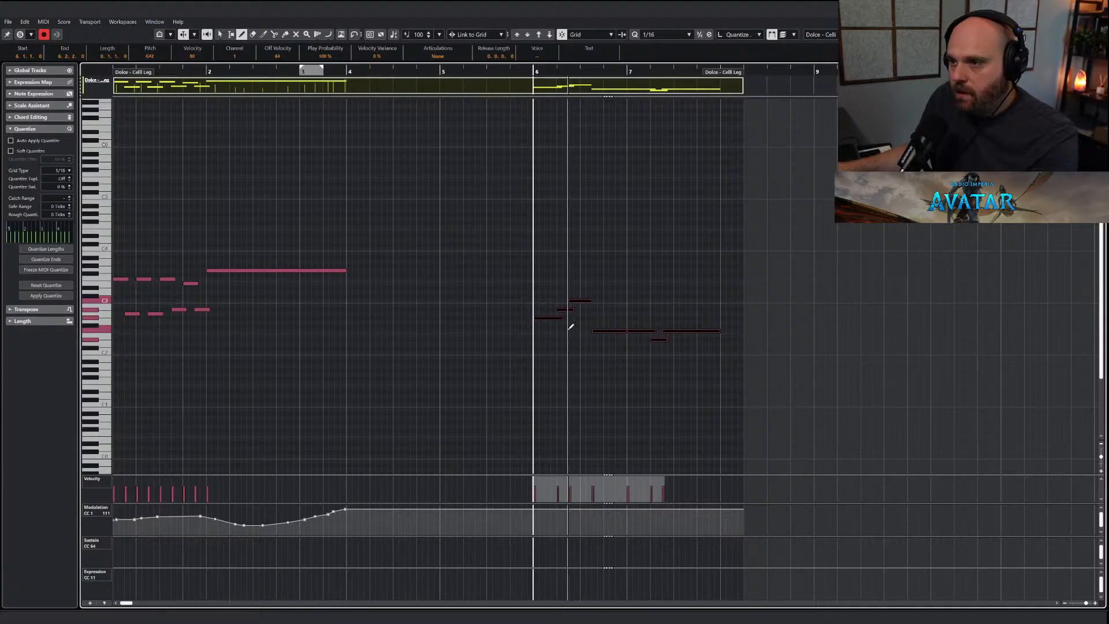
left_click_drag(518, 322, 539, 322)
key("1")
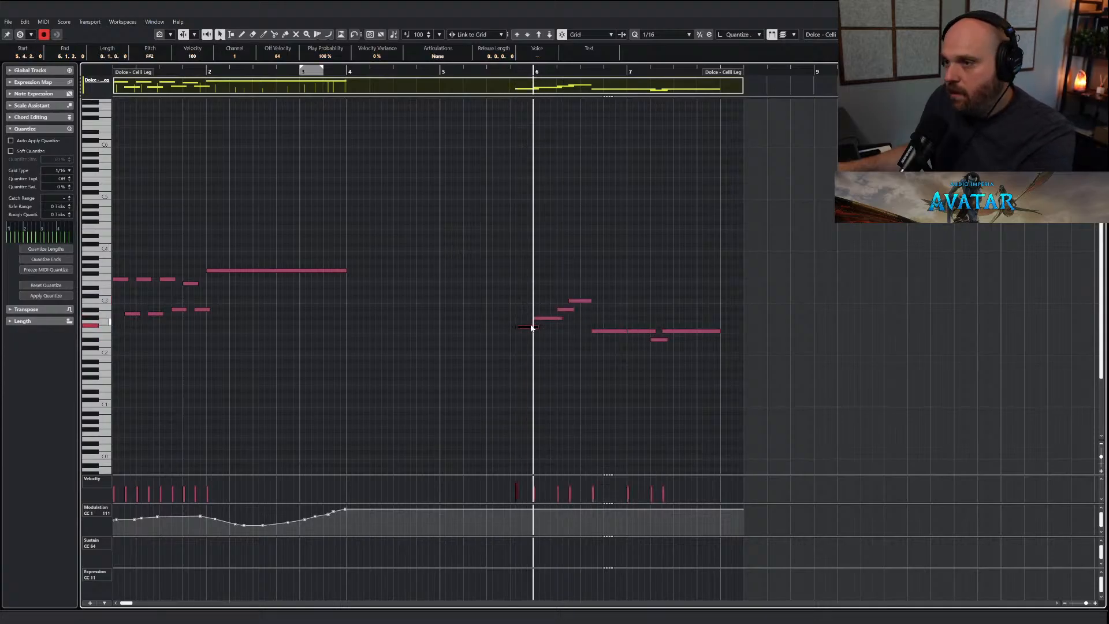
left_click(511, 326)
Draw the Dolce celli modulation curve from bar 5 to bar 8 and add a short sustain pedal press around the start of bar 7.
right_click(509, 382)
left_click(532, 386)
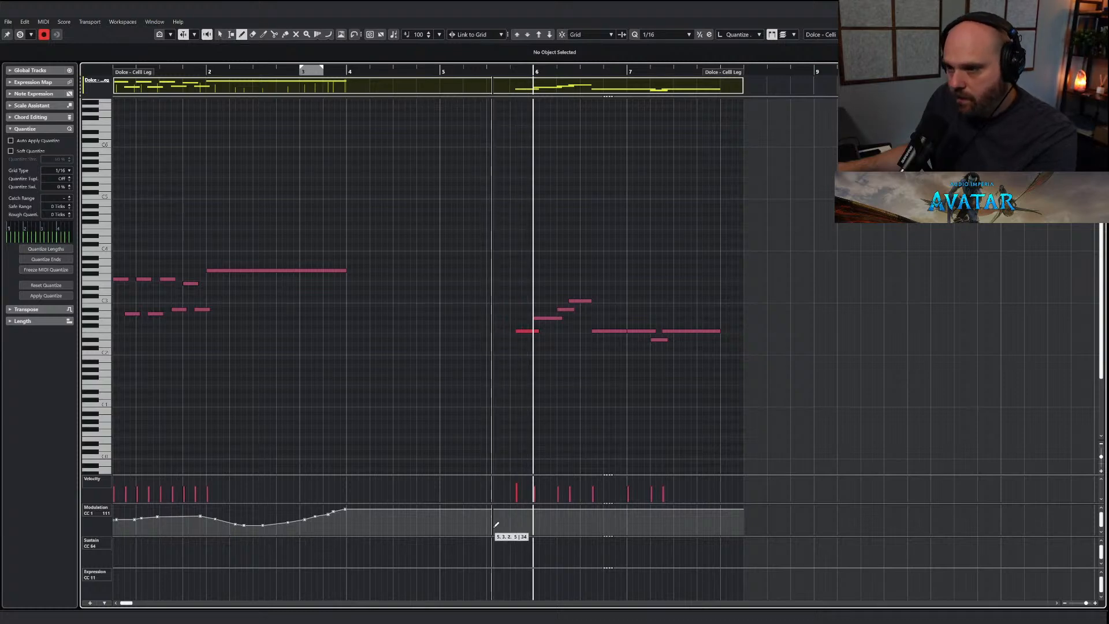
mouse_move(496, 525)
left_mouse_down()
mouse_move(526, 511)
mouse_move(714, 515)
left_mouse_up()
left_click(617, 538)
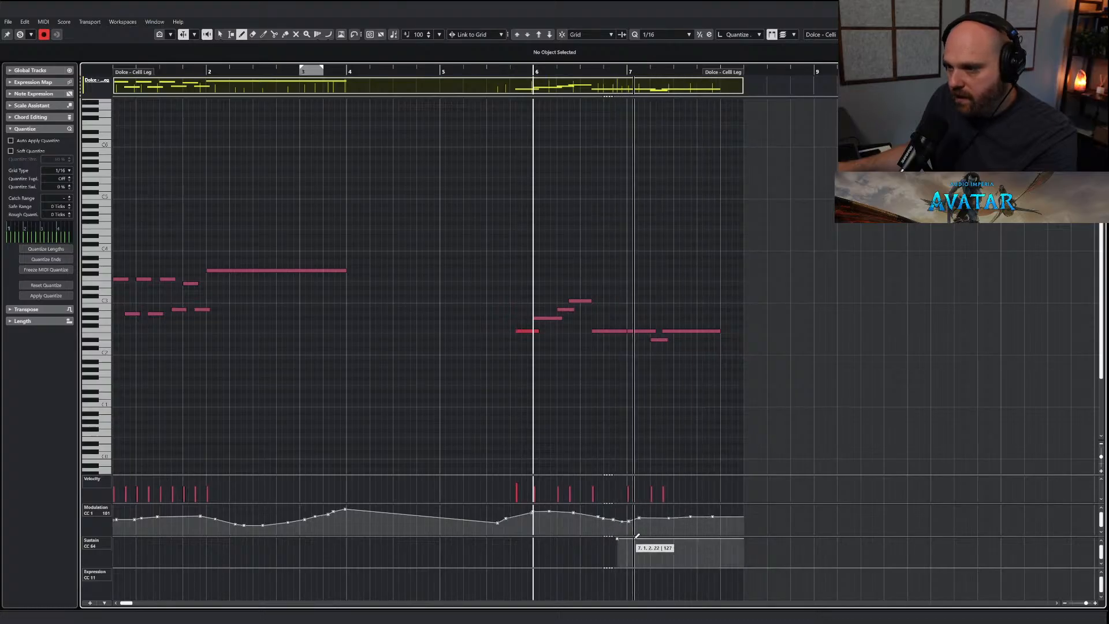
left_click_drag(637, 536, 636, 579)
Audition the Dolce celli passage with editor solo on and lower its modulation curve slightly from late bar 5 to bar 8.
key("space")
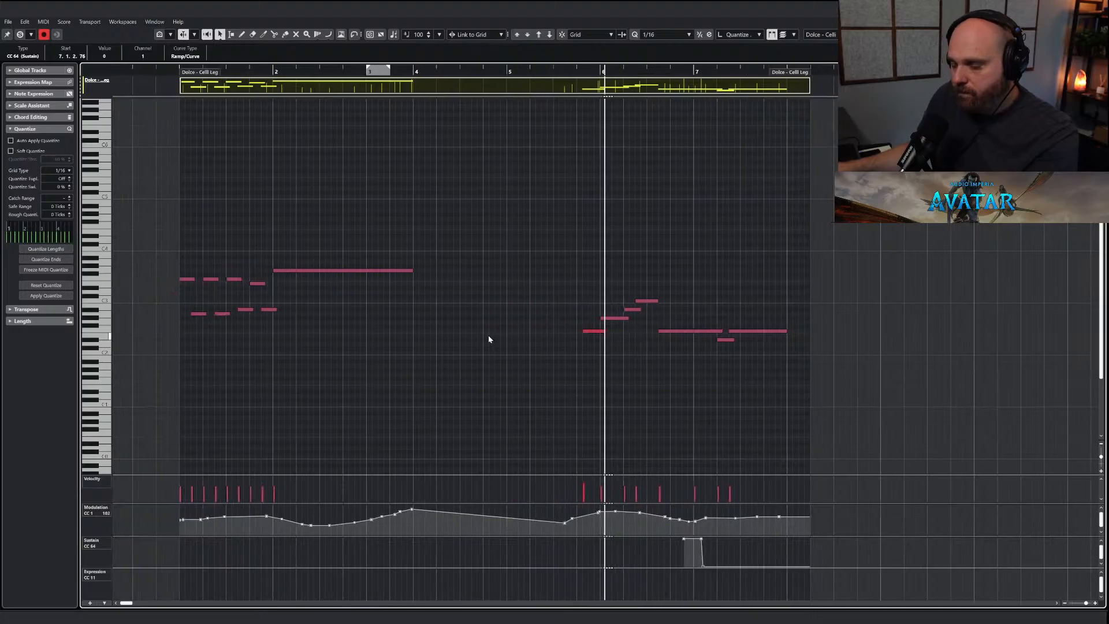
key("g")
key("g")
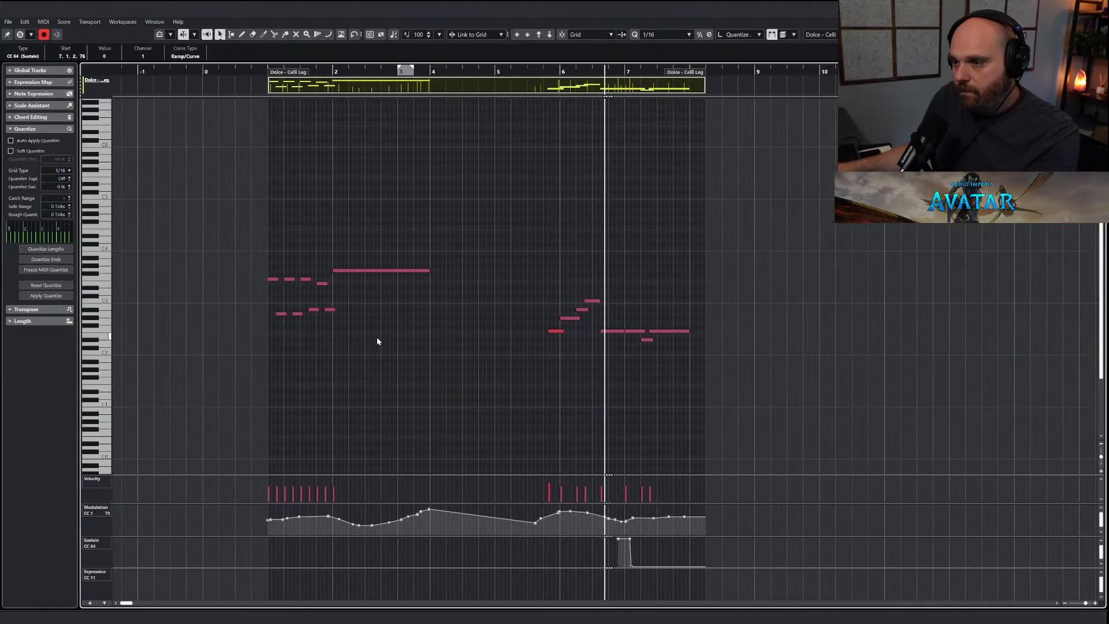
right_click(500, 363)
left_click(501, 364)
left_click_drag(500, 275, 670, 346)
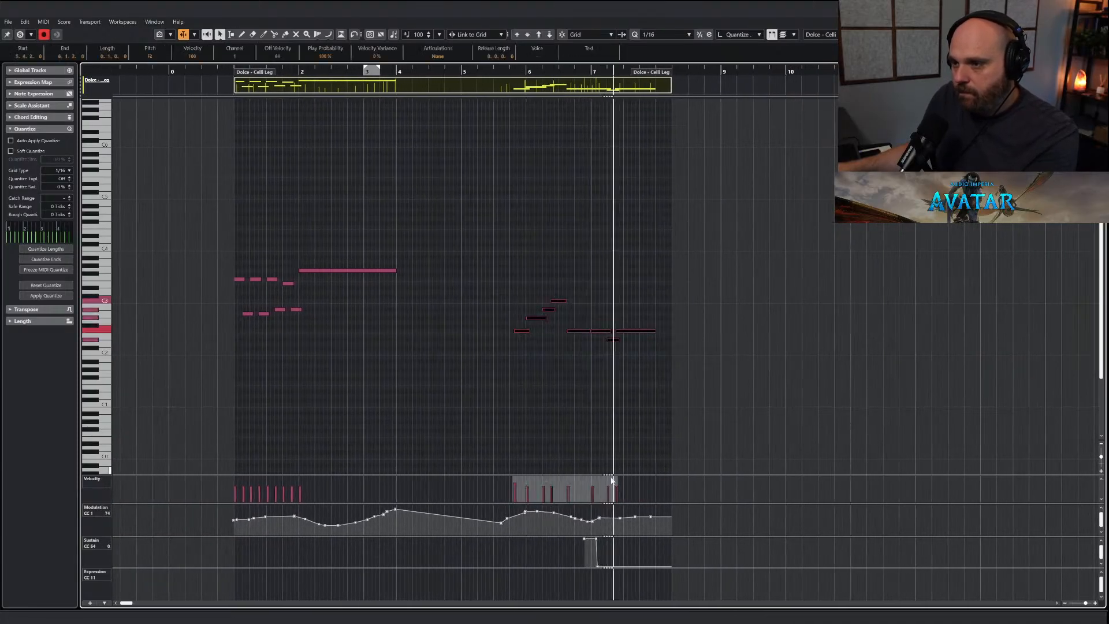
left_click_drag(473, 507, 641, 536)
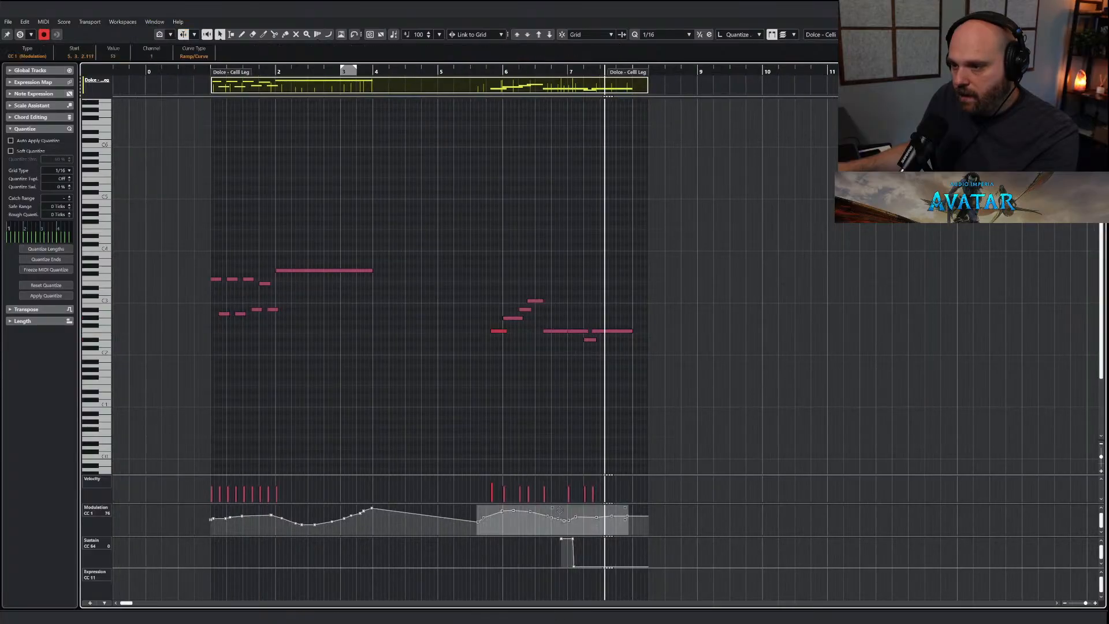
left_click(20, 35)
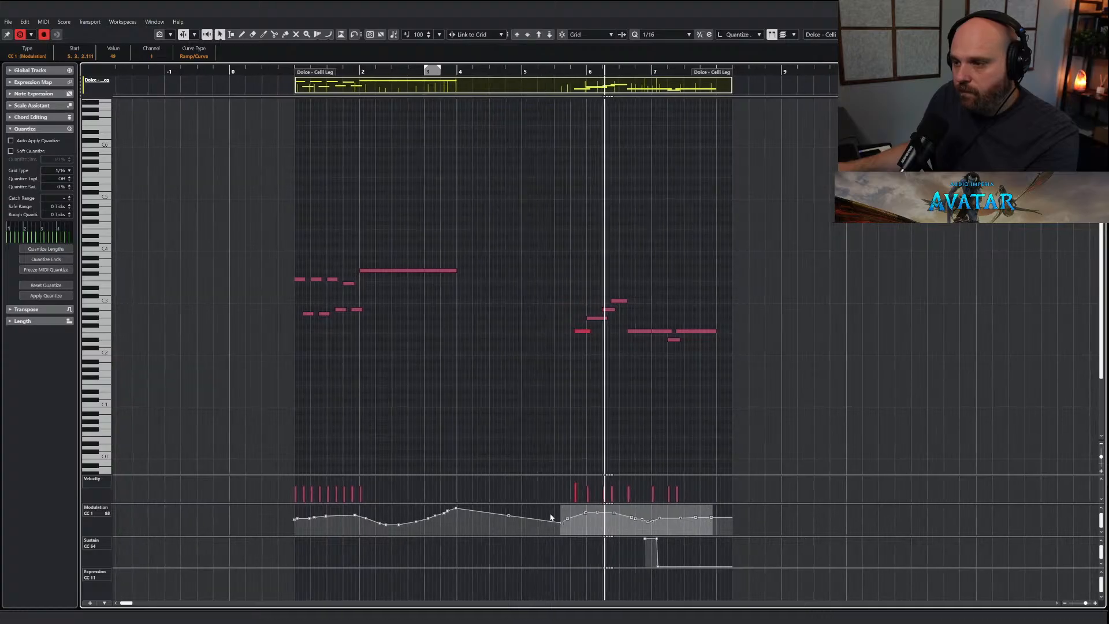
left_click_drag(543, 510, 710, 537)
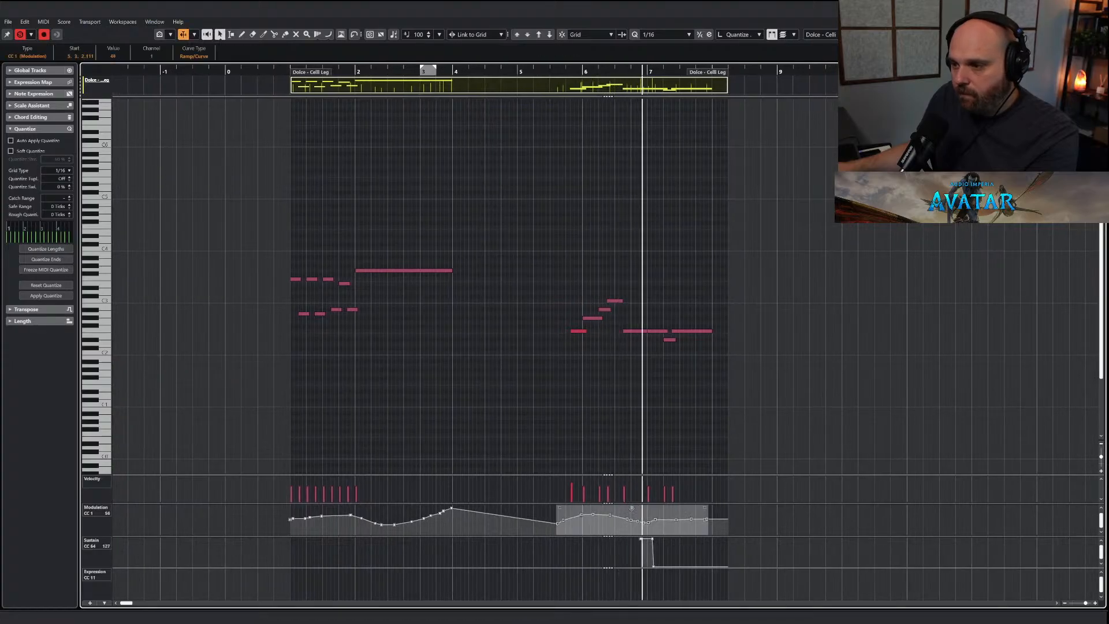
left_click(569, 422)
key("Return")
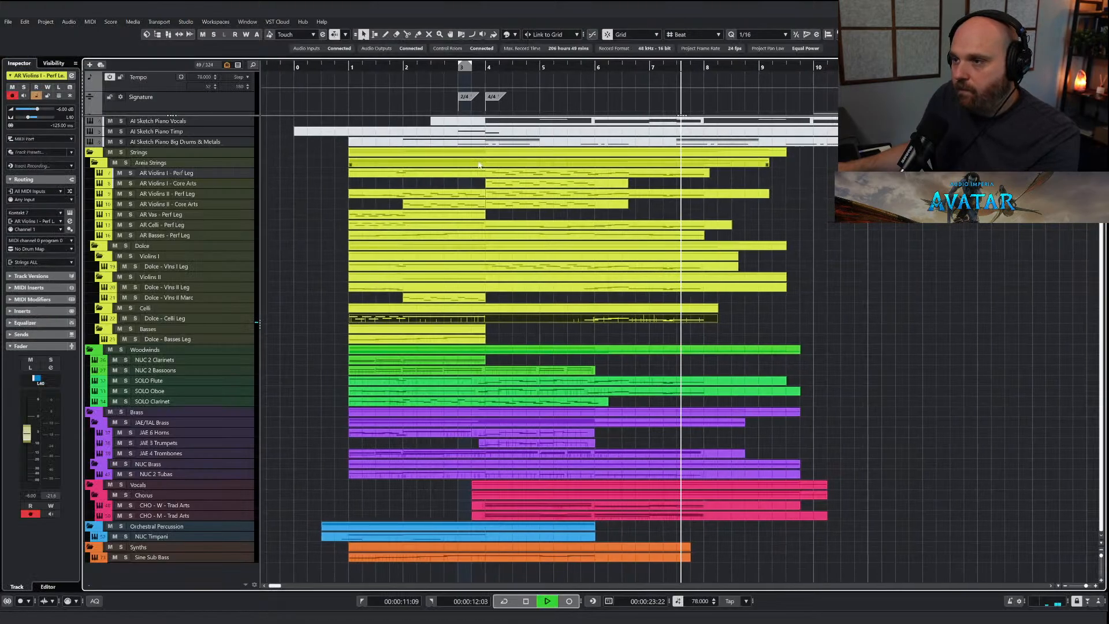
Solo the AR Celli - Perf Leg track and play it back from bar 6.
key("space")
left_click(131, 225)
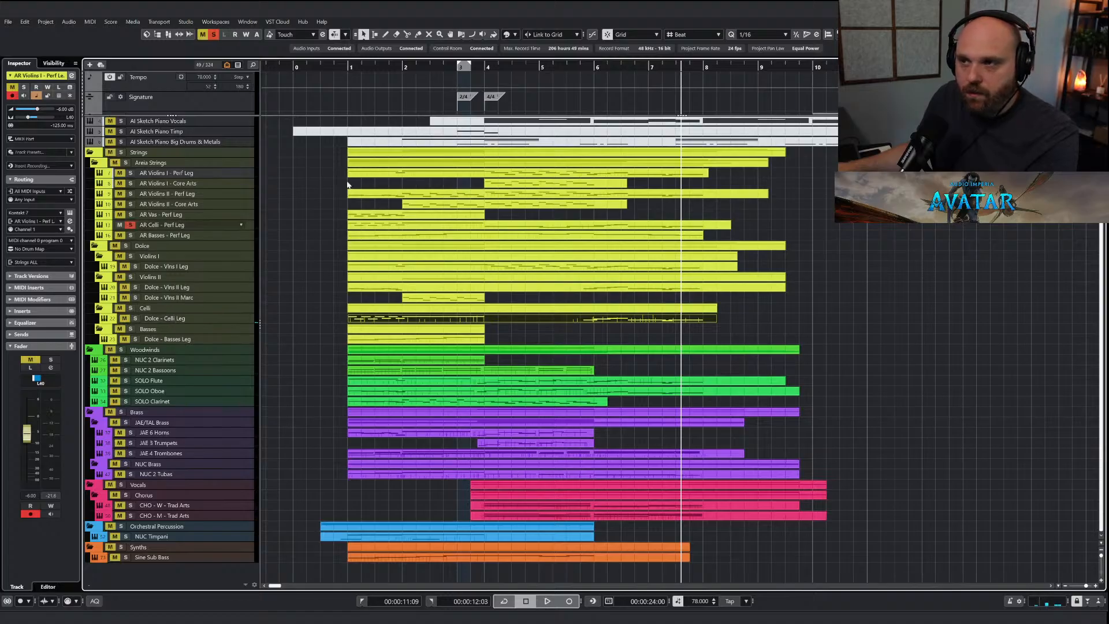
left_click(599, 69)
key("space")
Redraw the AR Celli modulation curve from bar 6 to bar 8 with a dip around bar 7 and a rise towards bar 8.
left_click(662, 227)
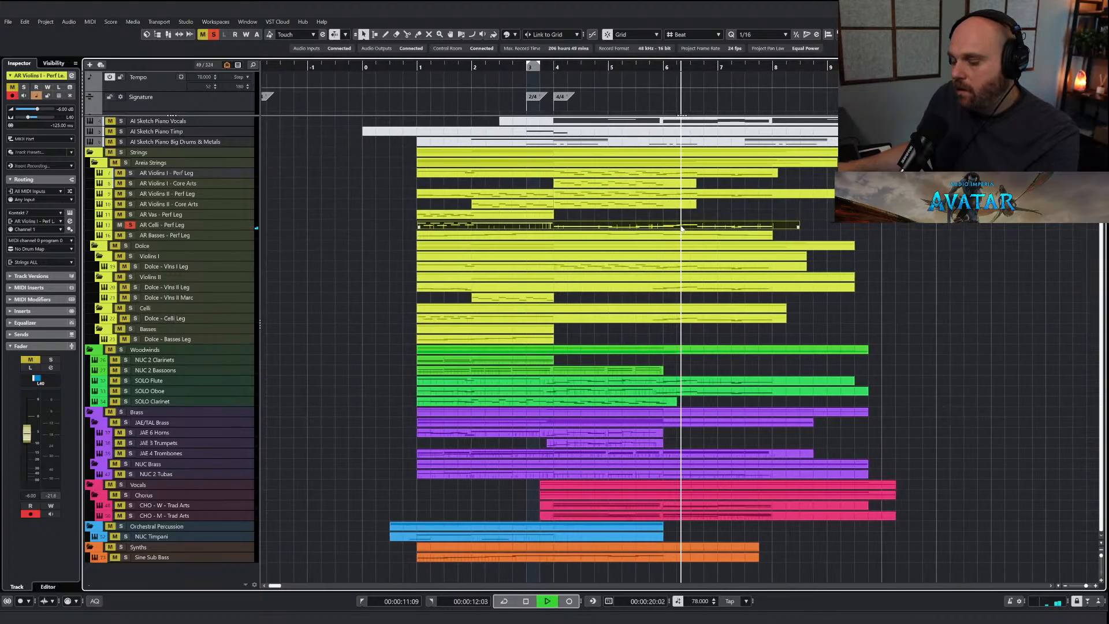
key("Return")
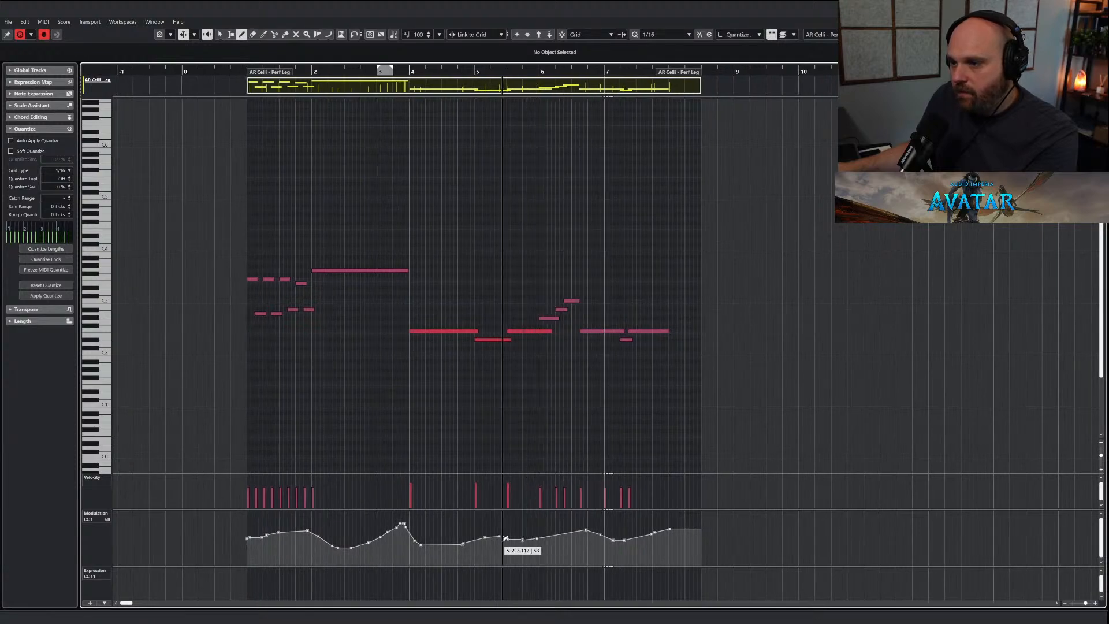
mouse_move(541, 539)
left_mouse_down()
mouse_move(588, 547)
mouse_move(671, 530)
left_mouse_up()
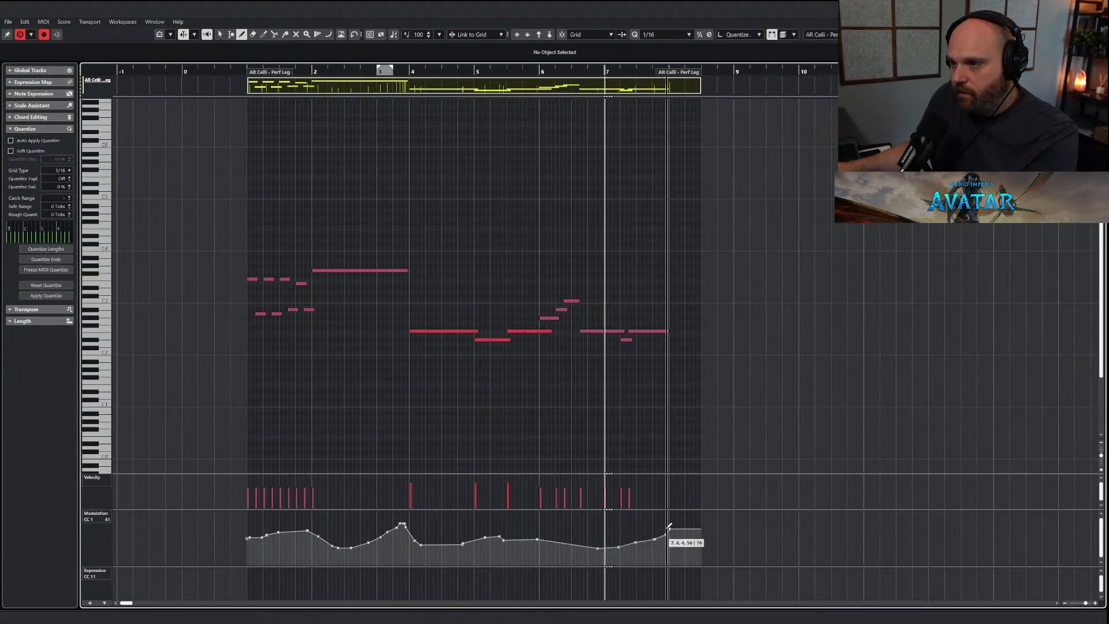
key("space")
key("Return")
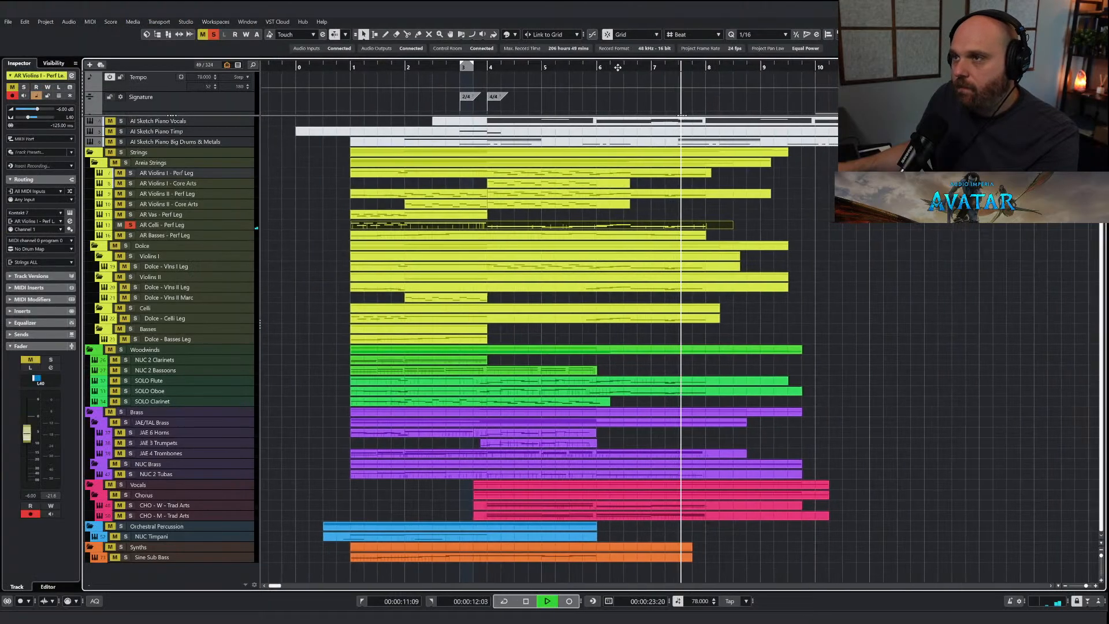
Solo the whole Strings folder and listen to the passage up to bar 8.
left_click(124, 153)
left_click(121, 152)
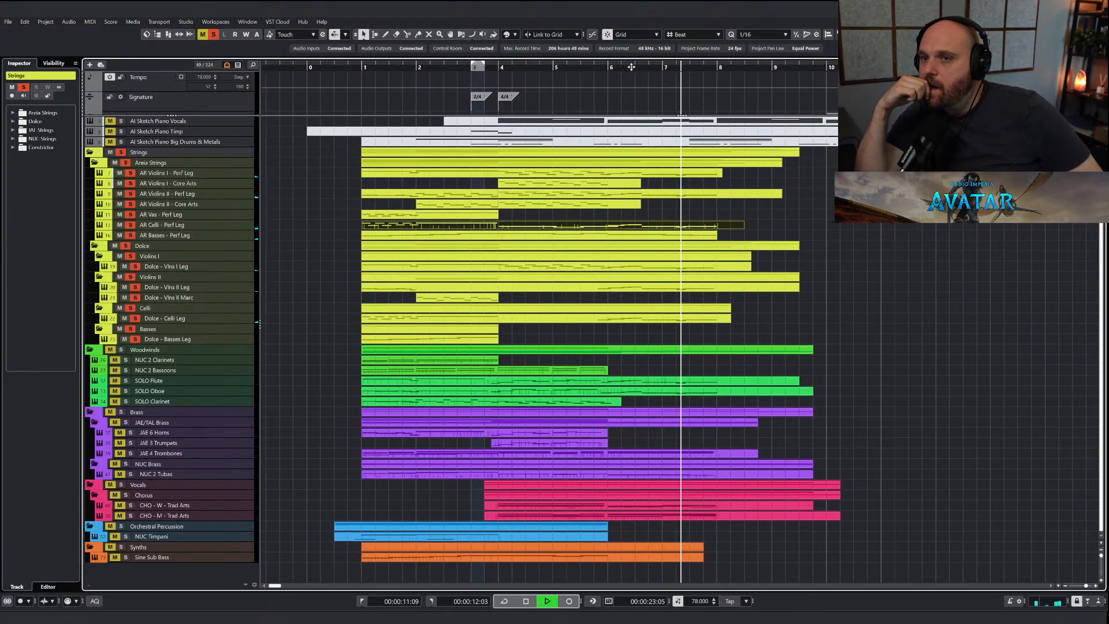
key("space")
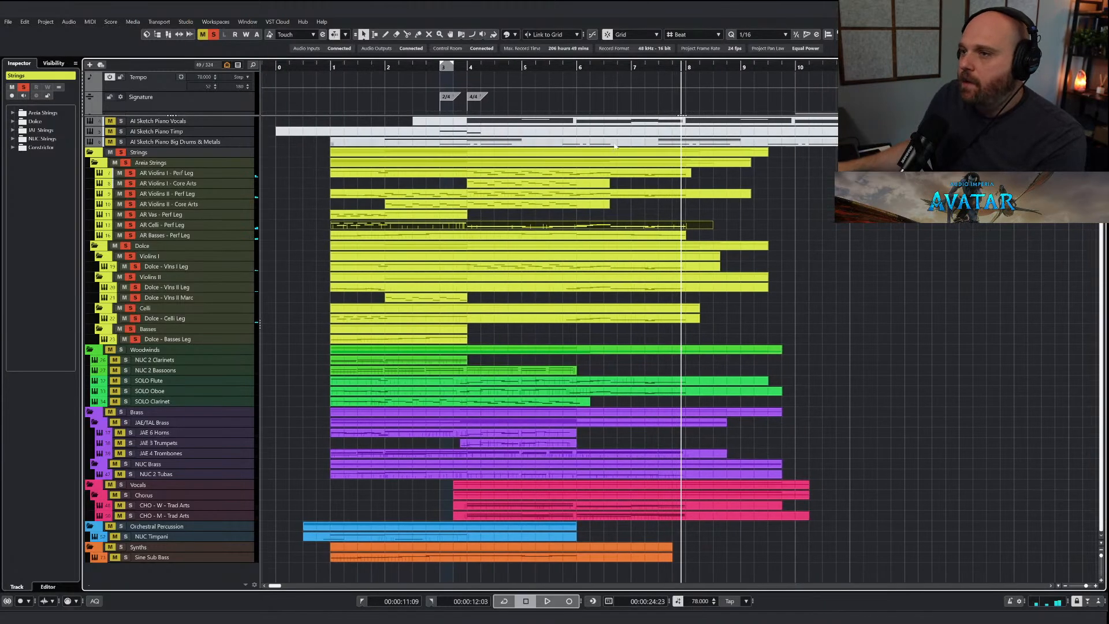
Copy the end of the AR Violins II - Perf Leg part, from the second beat of bar 6, to the AR Vas - Perf Leg track.
left_click(614, 207)
left_click(609, 198)
scroll(607, 206, "up", 3)
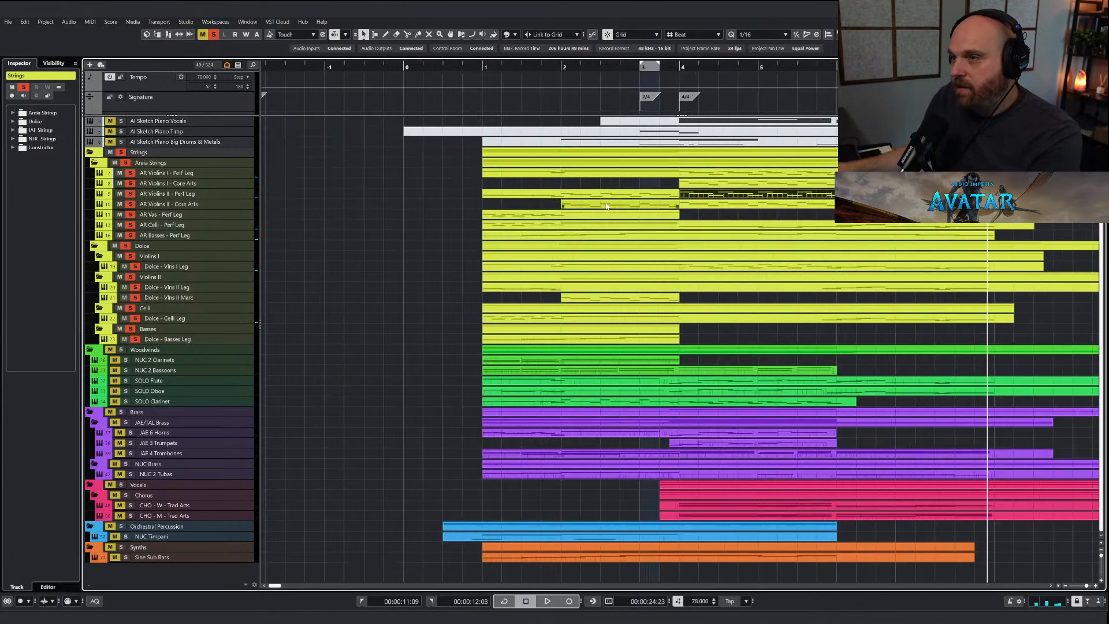
left_click(756, 200)
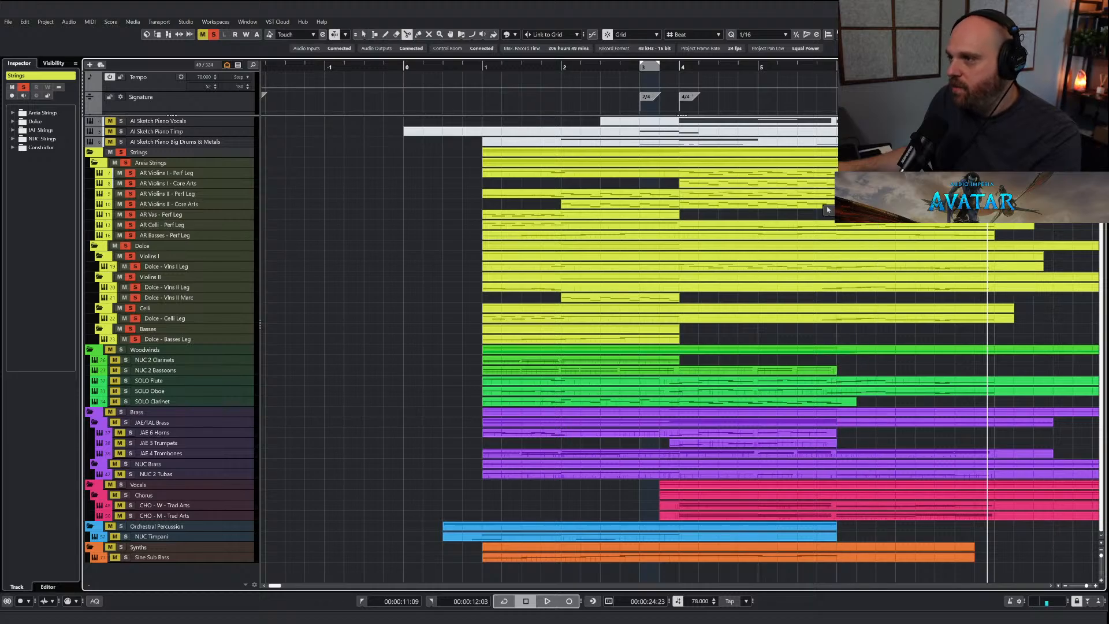
scroll(656, 108, "down", 2)
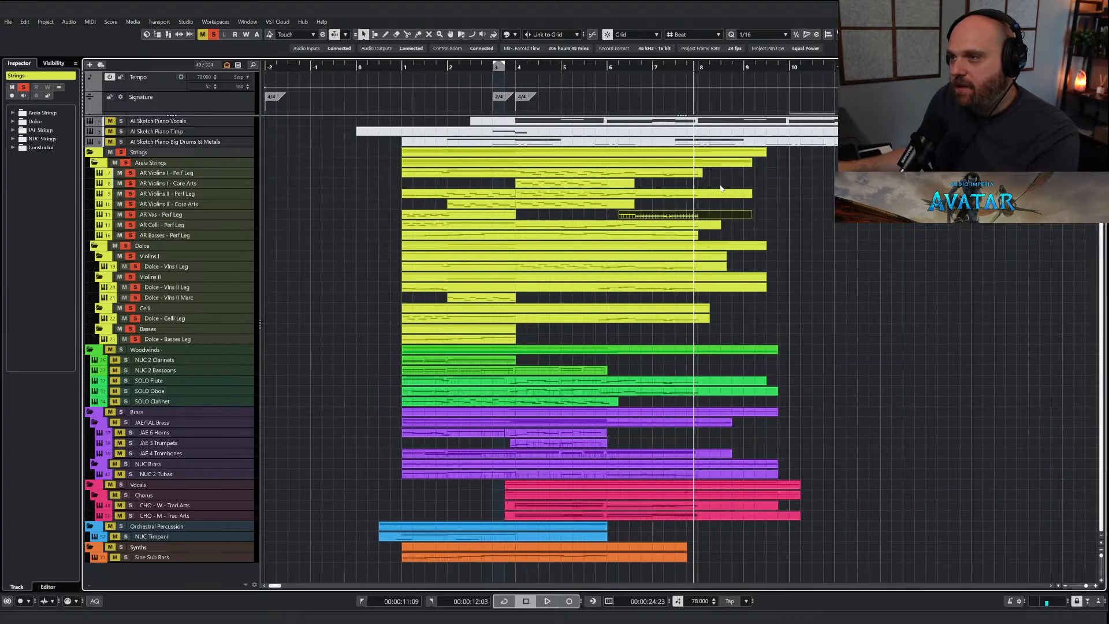
Clear all solos, audition the AR Vas track alone from bar 6, and solo the Strings folder for the end of the playback.
left_click_drag(786, 68, 591, 177)
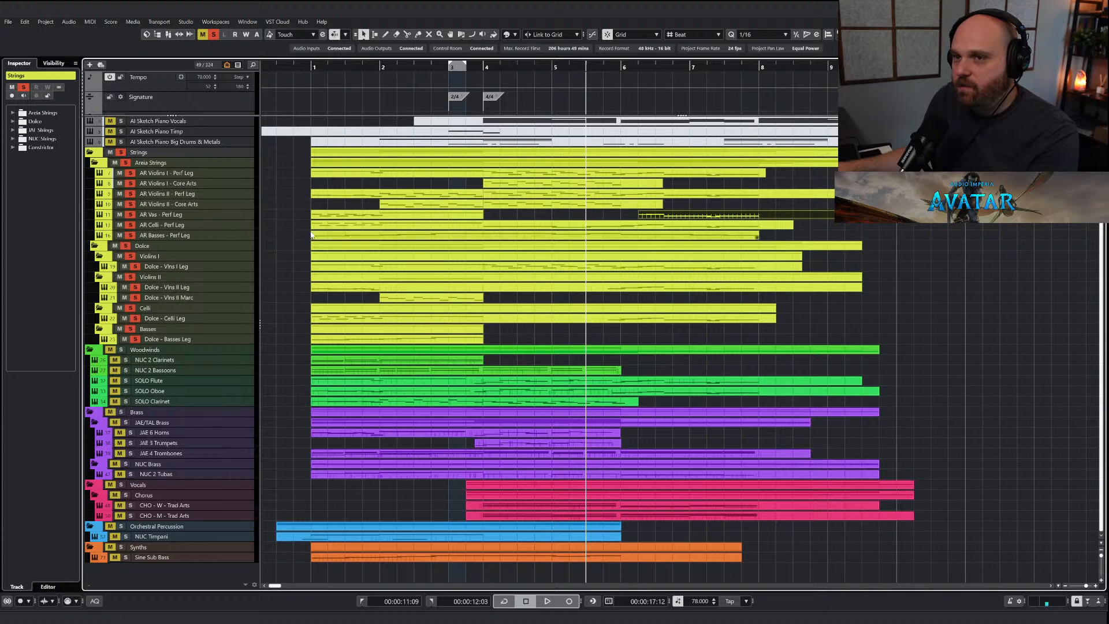
left_click(213, 34)
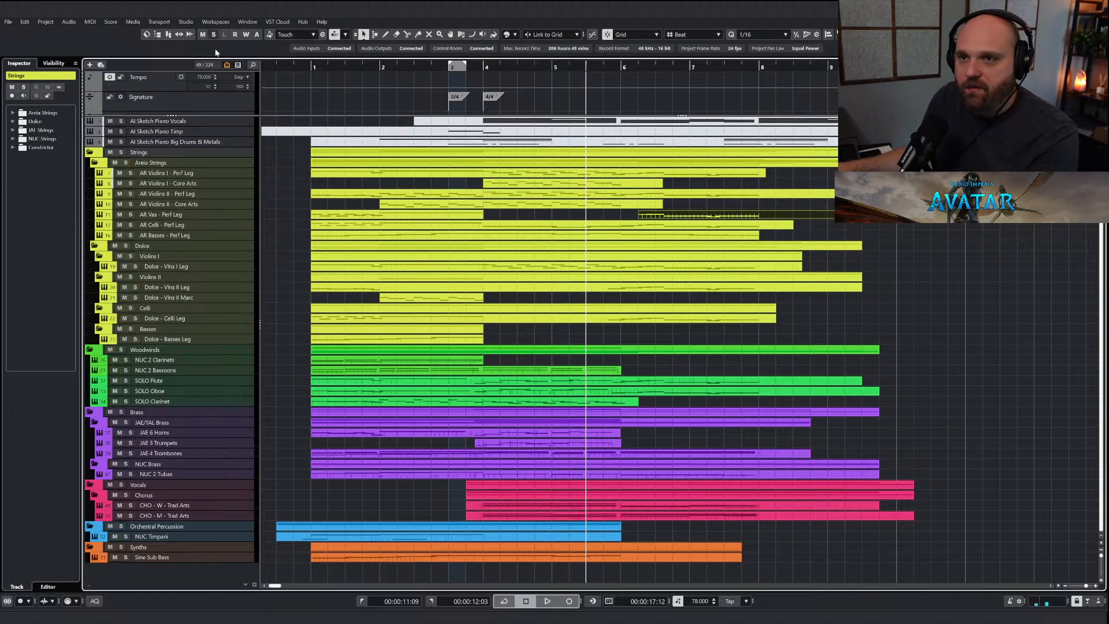
left_click(131, 214)
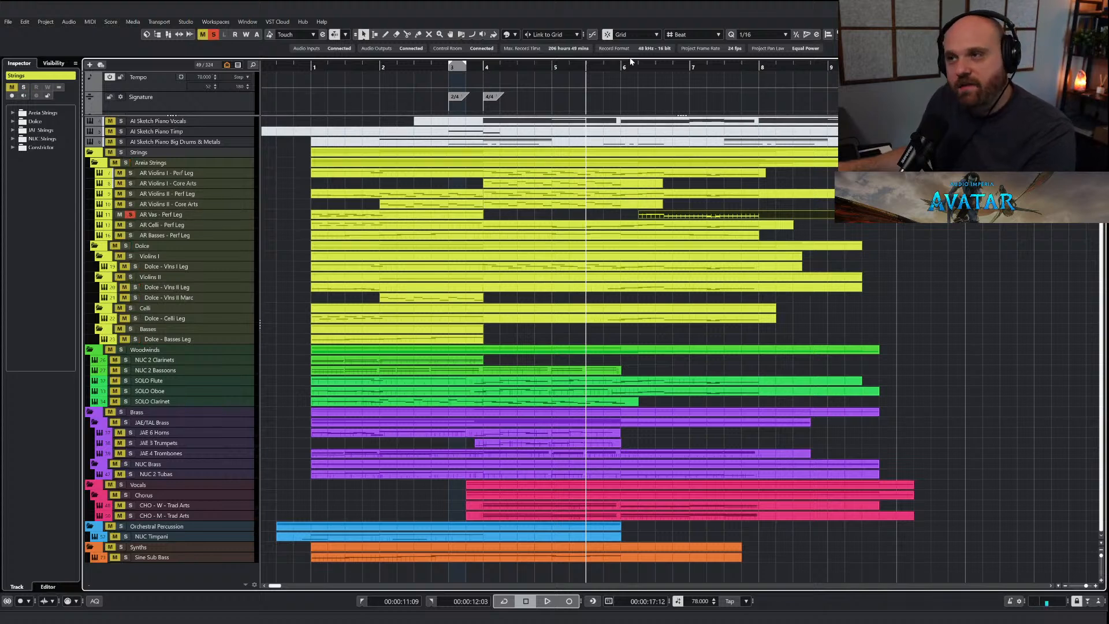
left_click_drag(630, 62, 625, 69)
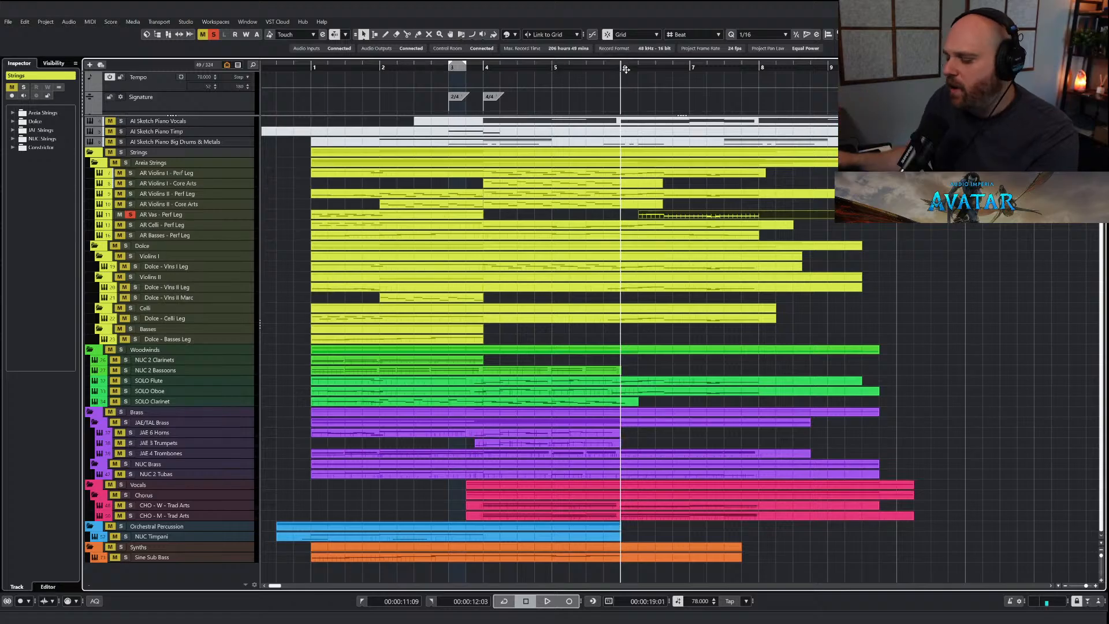
key("space")
scroll(681, 204, "left", 3)
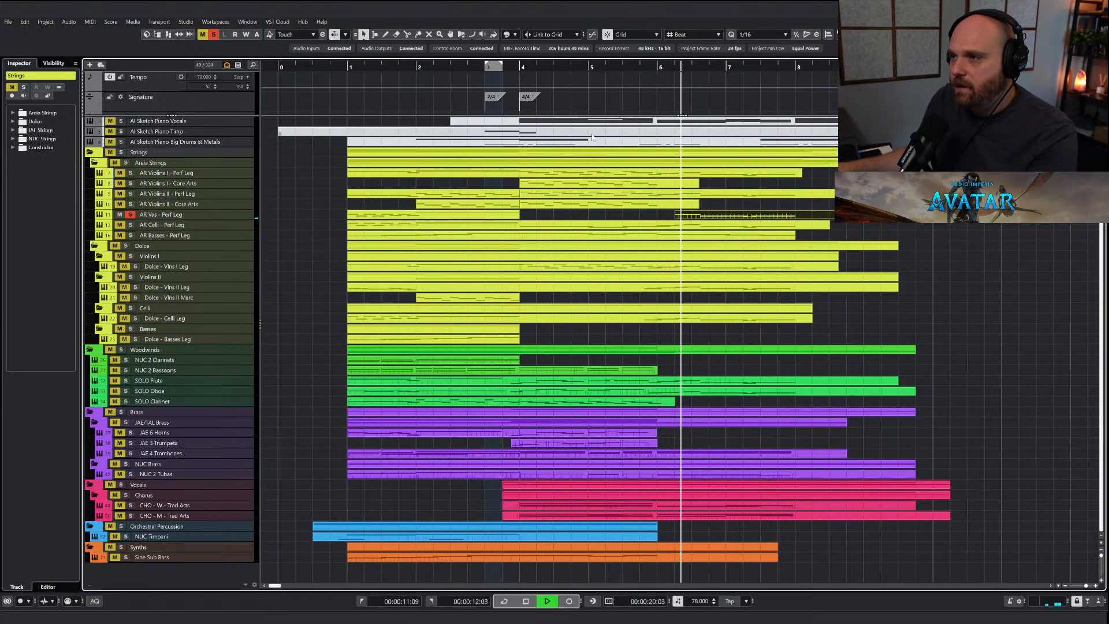
left_click(687, 218)
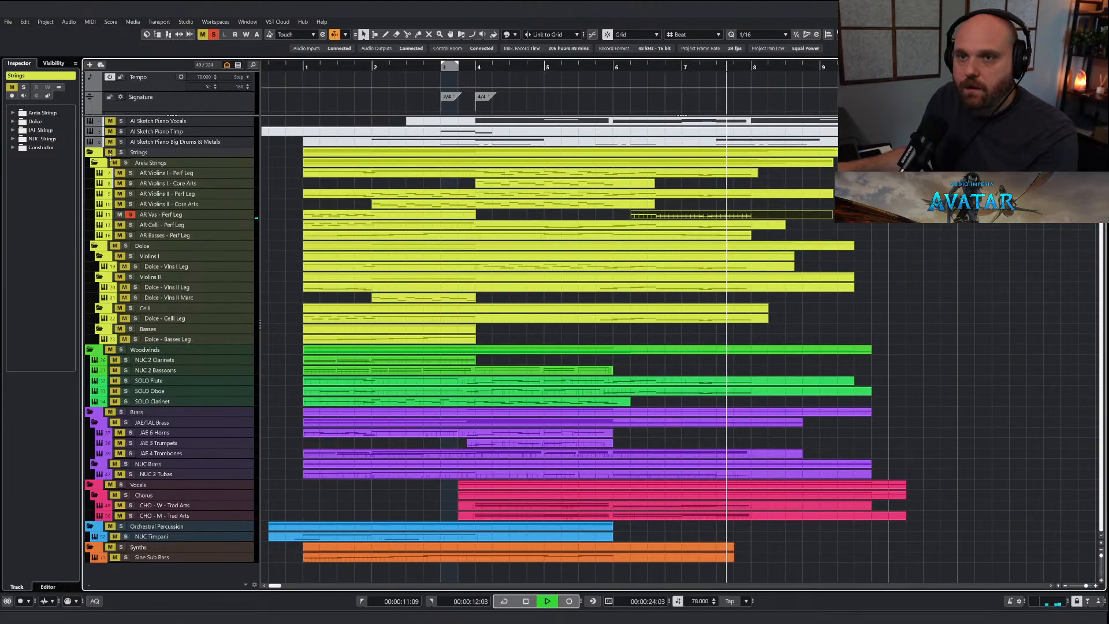
left_click(120, 152)
key("space")
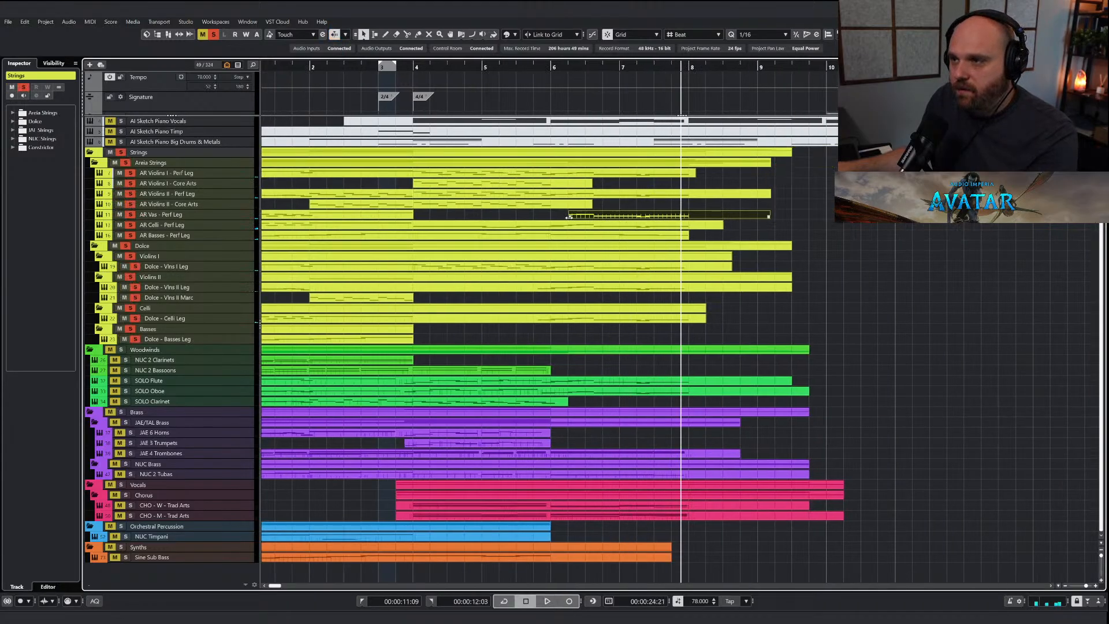
Extend the start of the copied AR Vas part to before bar 6 and draw a note from bar 6 into its second beat.
left_click_drag(569, 217, 541, 220)
key("Return")
right_click(373, 314)
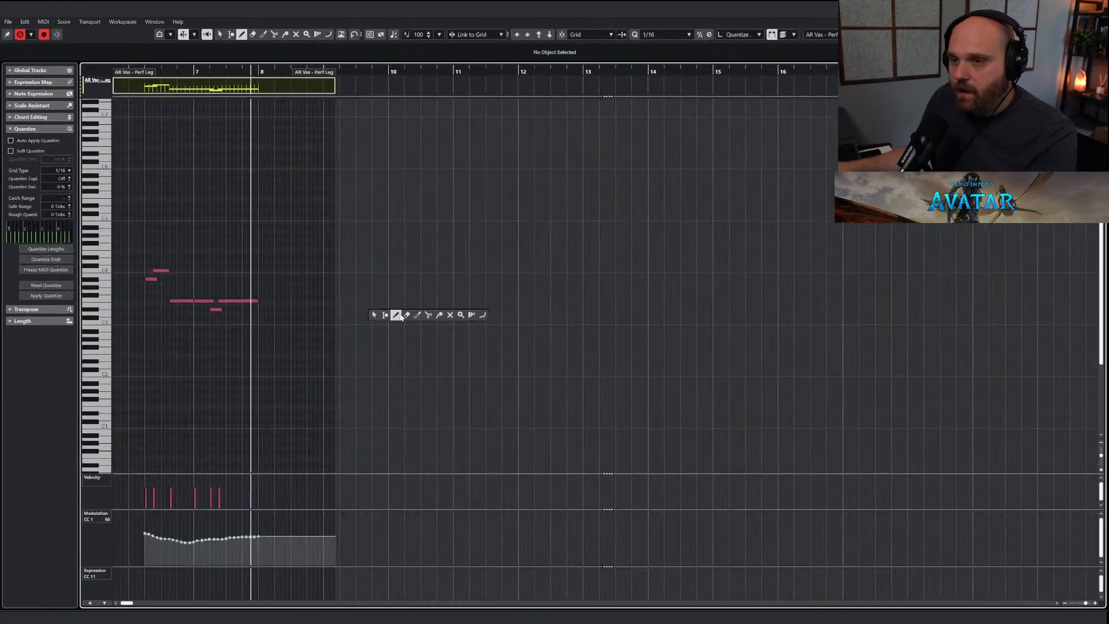
left_click(396, 315)
key("h")
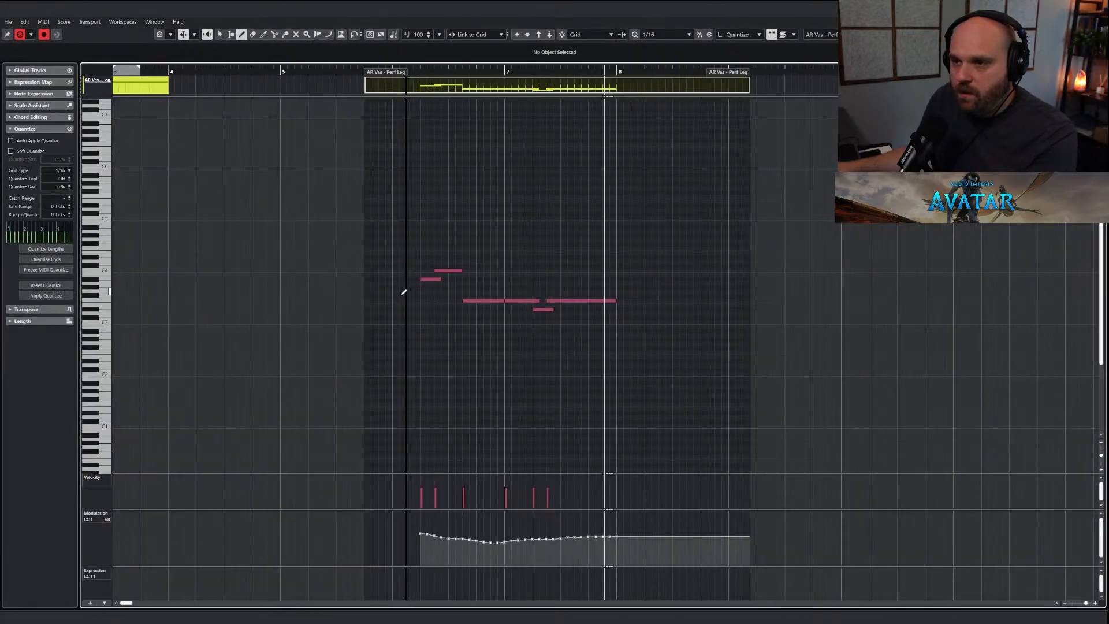
left_click_drag(395, 300, 428, 299)
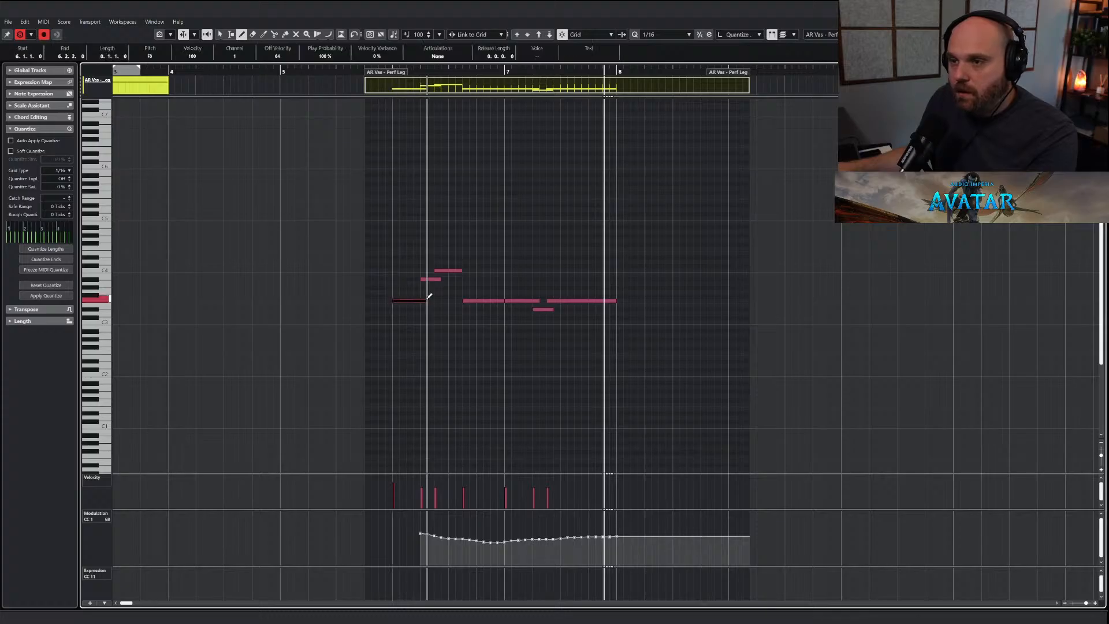
Audition the AR Vas part from bar 6 and draw a rising modulation ramp under its new first note.
left_click(386, 72)
key("space")
right_click(397, 314)
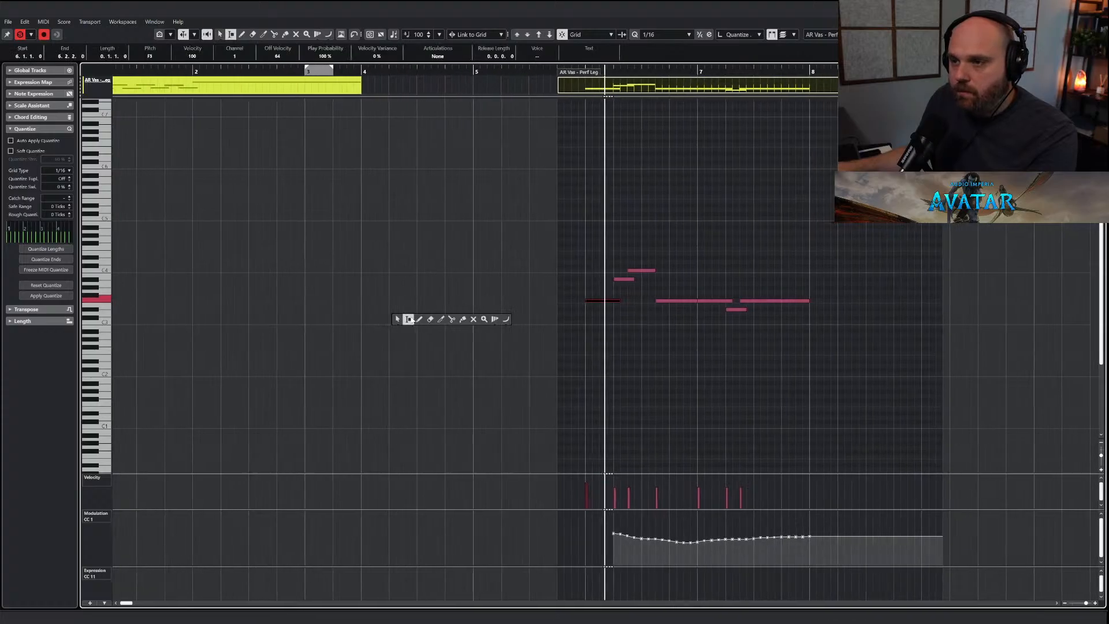
left_click(408, 319)
key("space")
left_click_drag(532, 542, 567, 535)
left_click(543, 300)
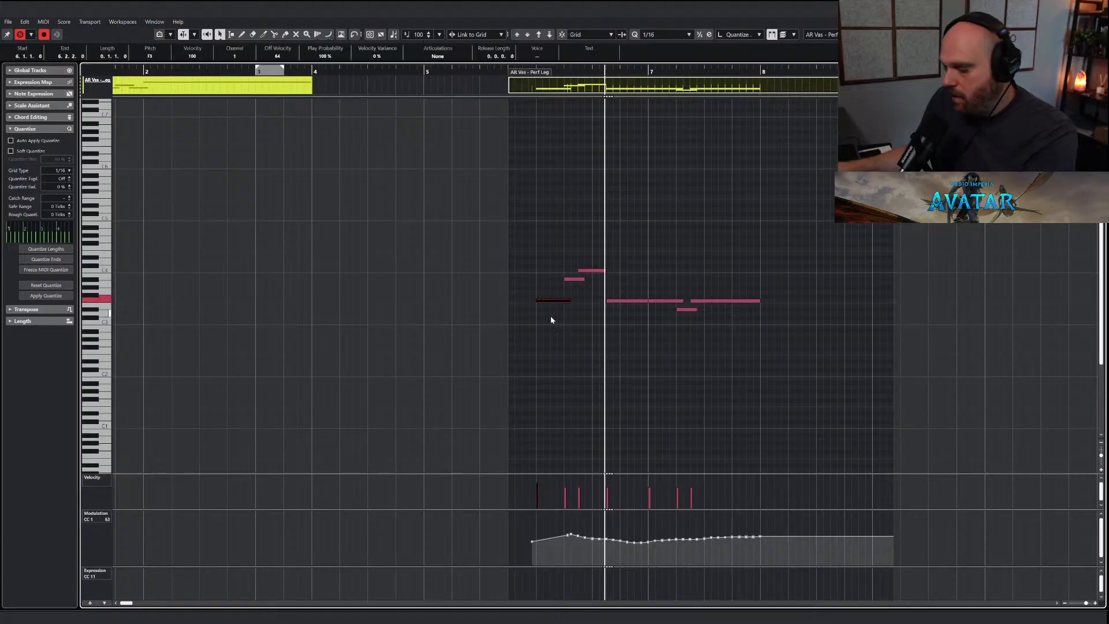
Audition the soloed strings, clear all solos and play the full arrangement from bar 4.
key("space")
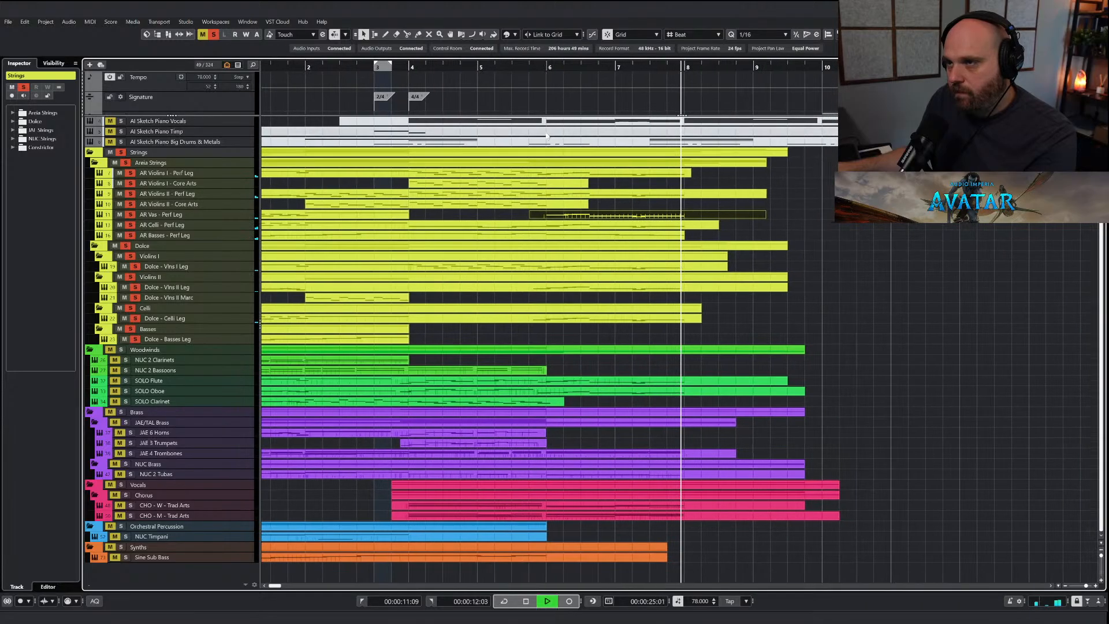
key("space")
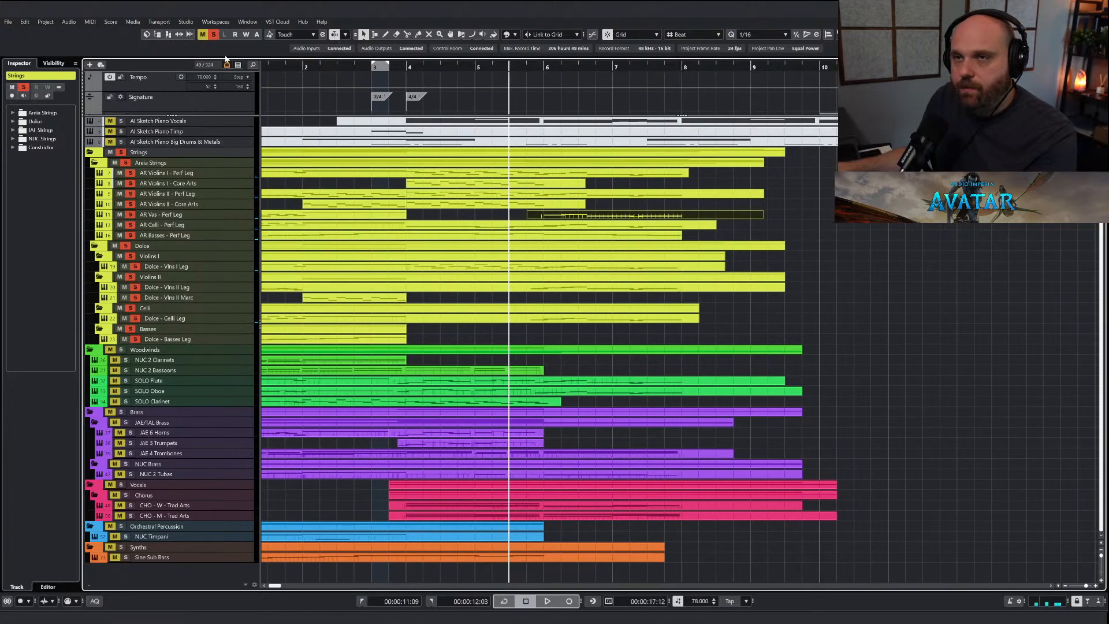
left_click(214, 34)
left_click(423, 75)
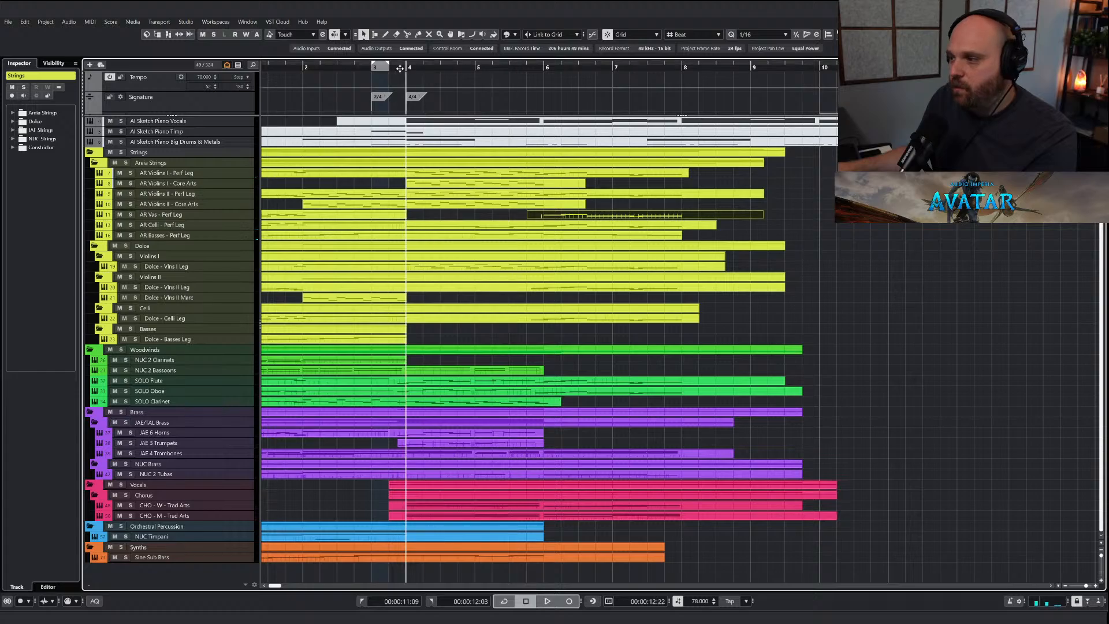
key("space")
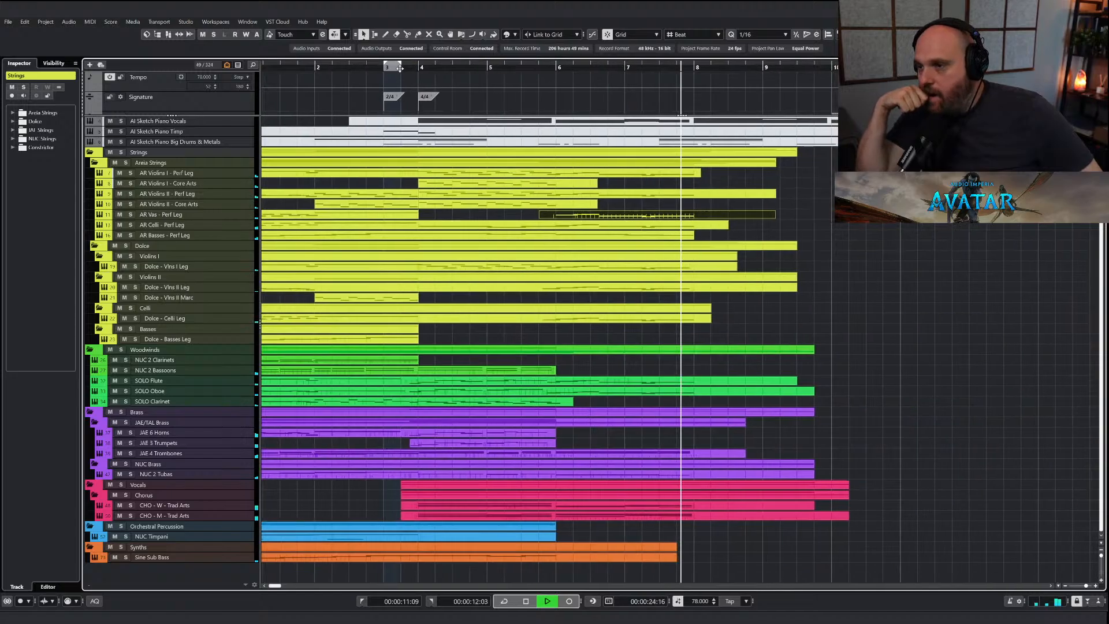
key("space")
Draw three descending notes in the Sine Sub Bass part: one filling bar 6 and two half-bar notes in bar 7.
left_click(545, 548)
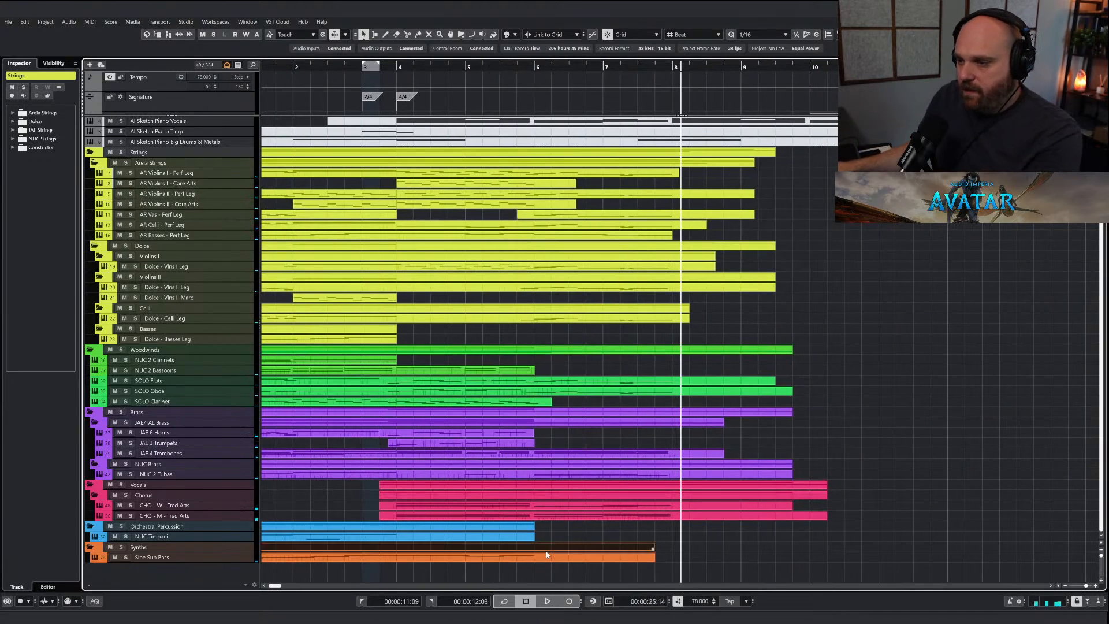
left_click(548, 559)
key("Return")
right_click(489, 407)
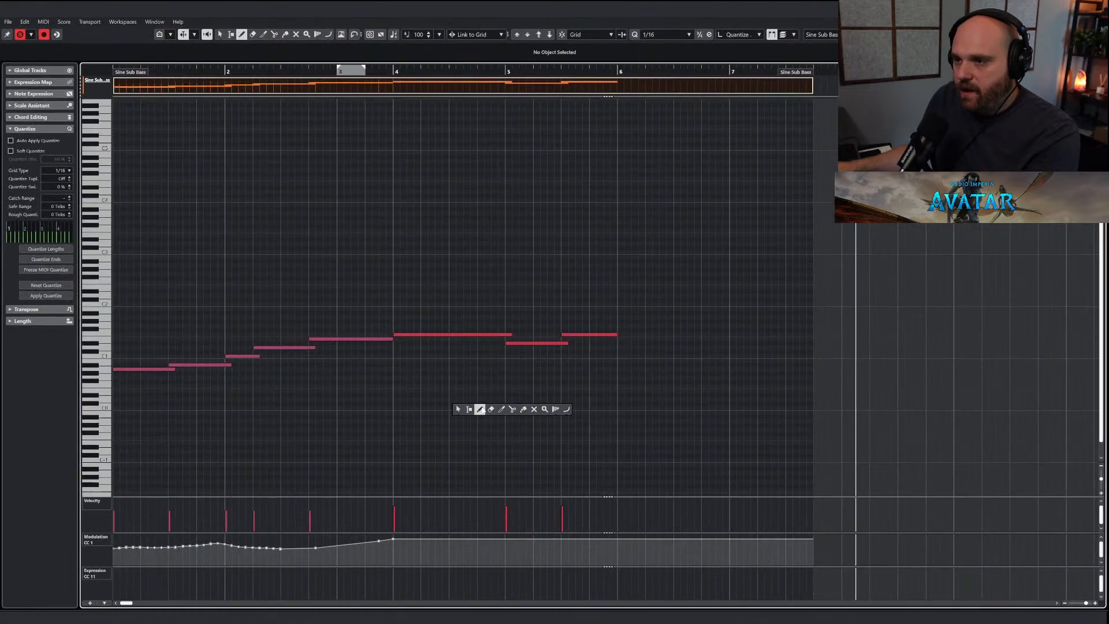
left_click(480, 409)
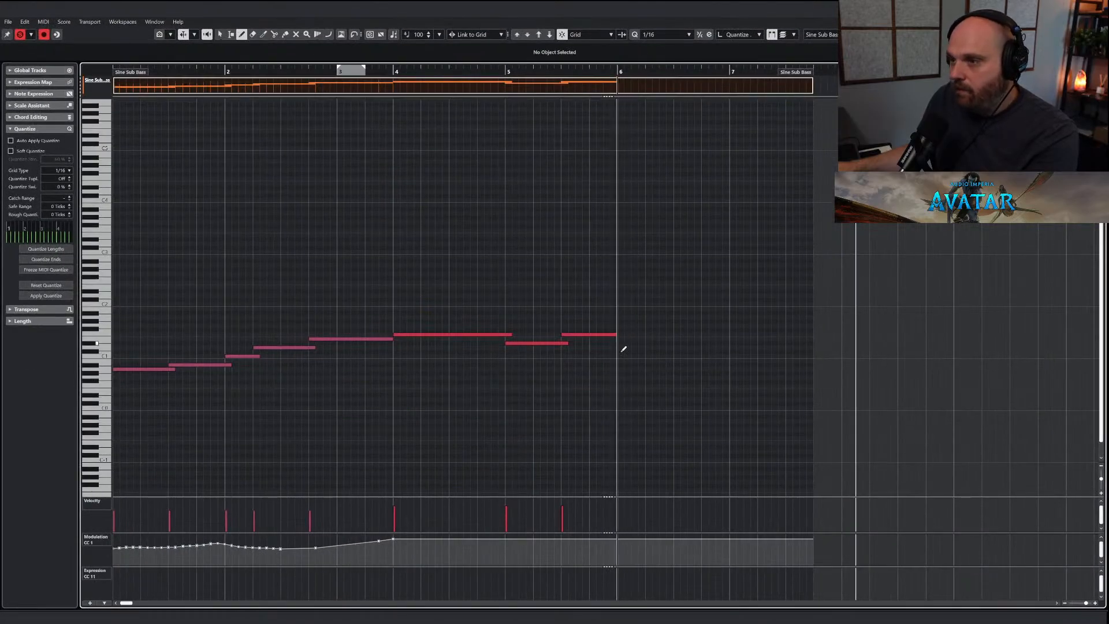
left_click_drag(622, 351, 736, 352)
left_click_drag(732, 356, 847, 362)
Extend the Sine Sub Bass note ending at bar 6 so it slightly overlaps the first new note, and close the part.
key("1")
left_click(616, 328)
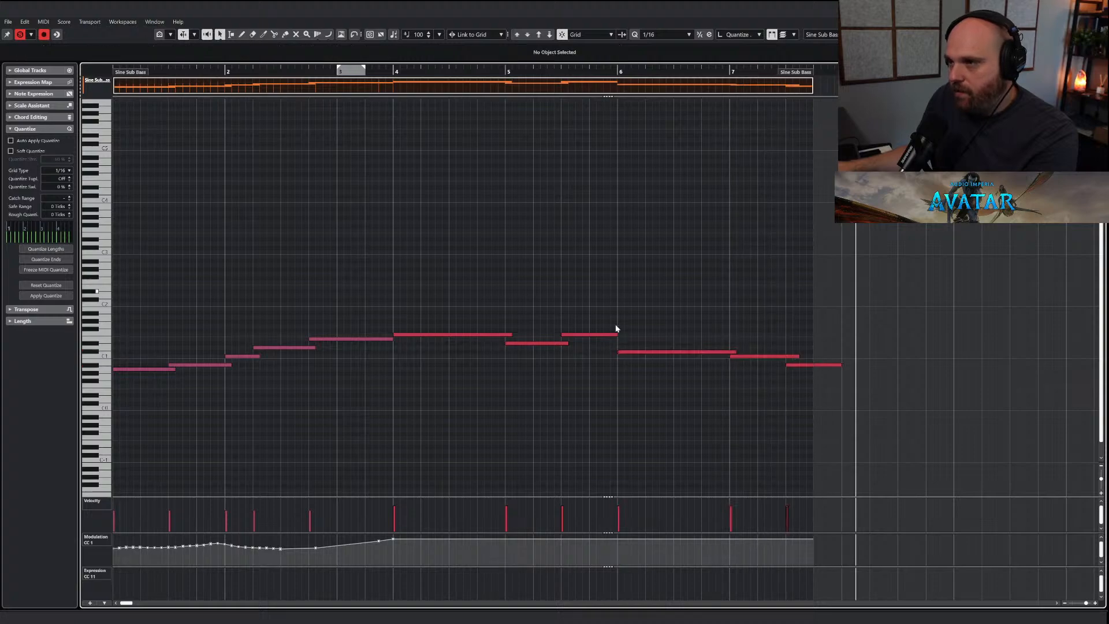
left_click_drag(616, 334, 625, 336)
key("Return")
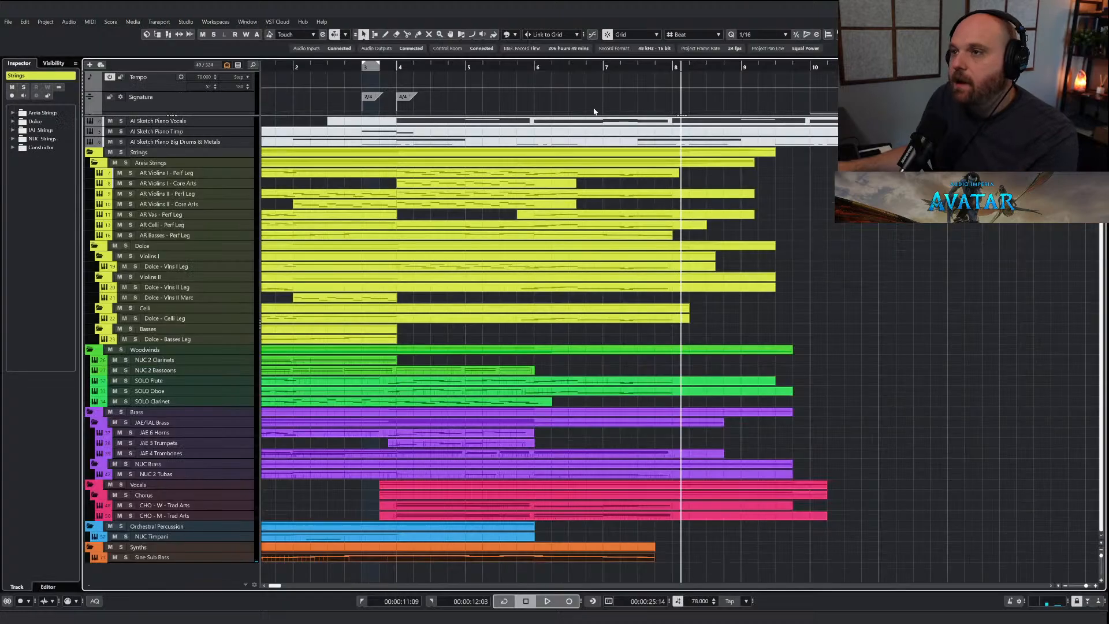
Audition the arrangement from just before bar 6 and extend the end of the Sine Sub Bass part slightly past bar 8.
left_click_drag(572, 69, 526, 71)
key("space")
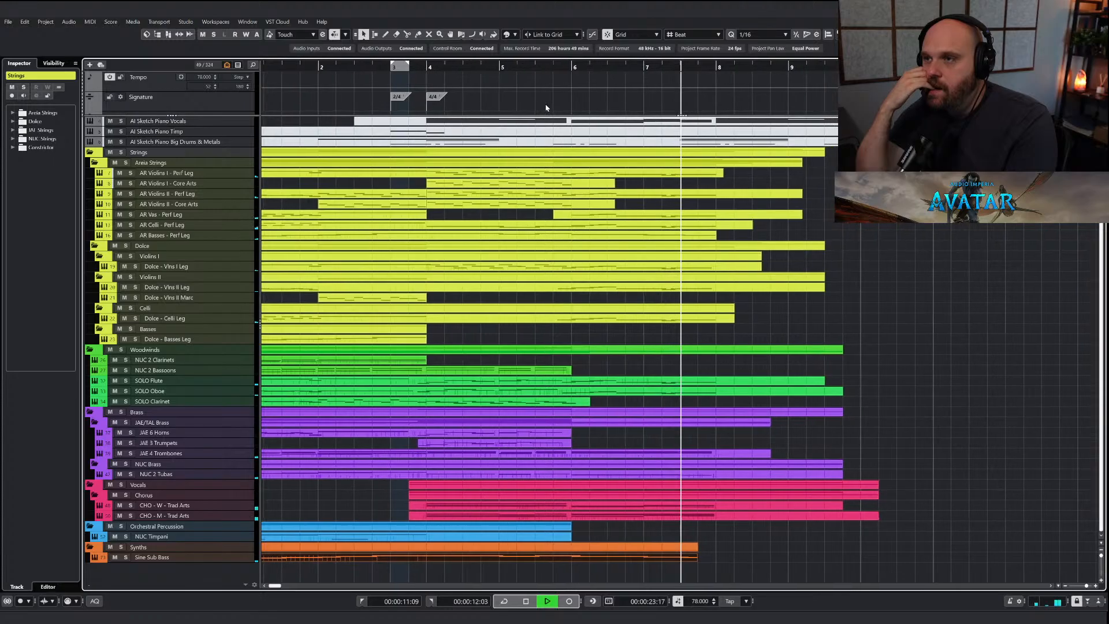
key("space")
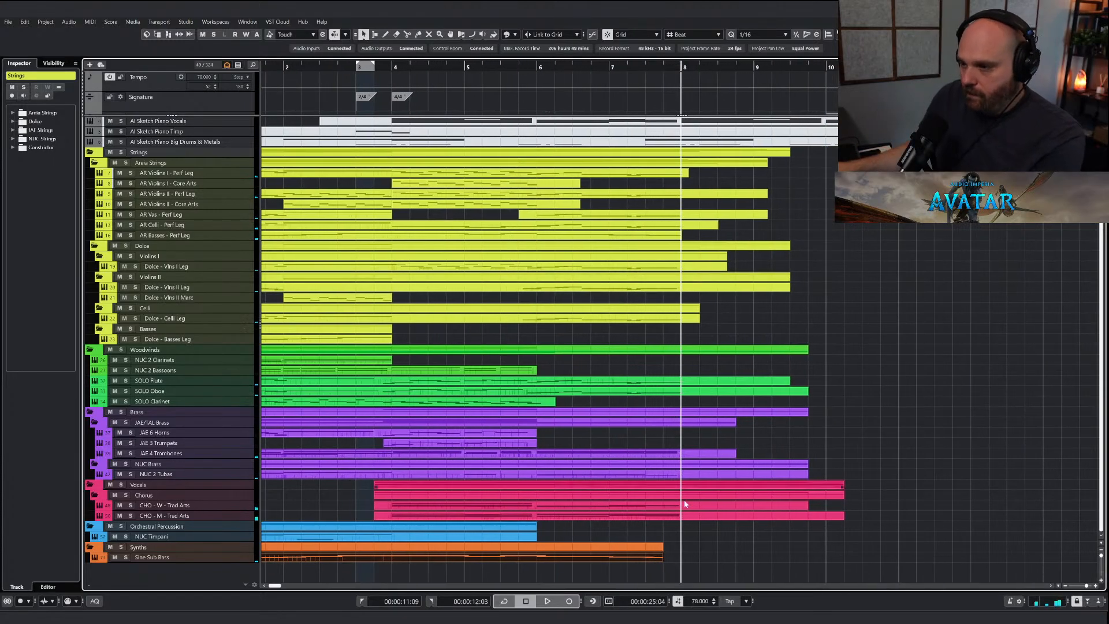
left_click_drag(663, 560, 700, 559)
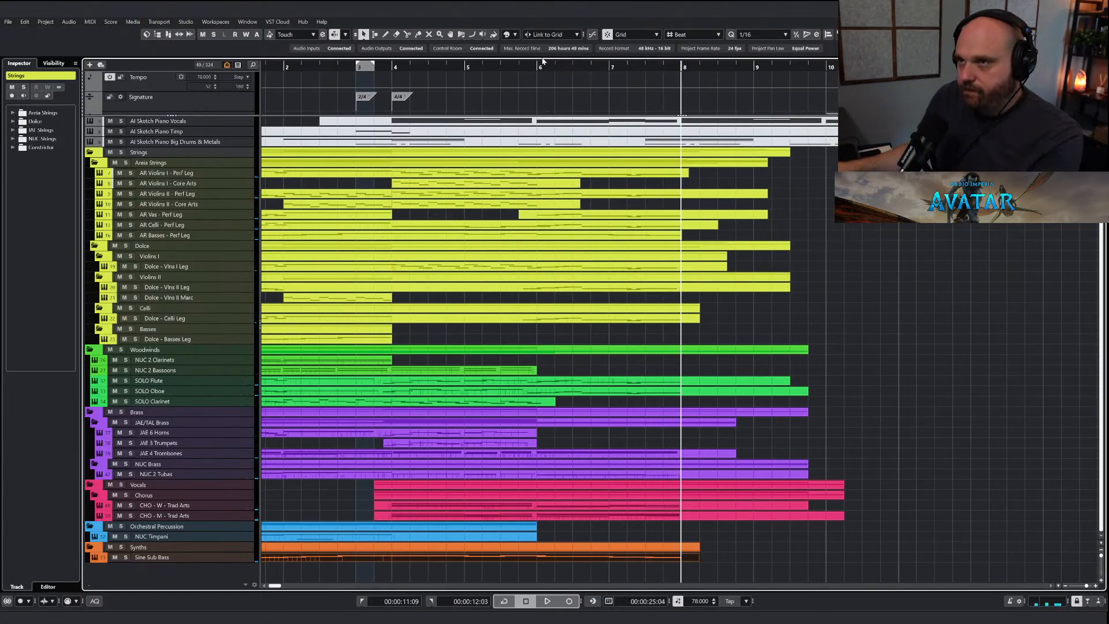
Play the arrangement from the second half of bar 5 into bar 7 to check the extended sub bass.
left_click(513, 67)
key("space")
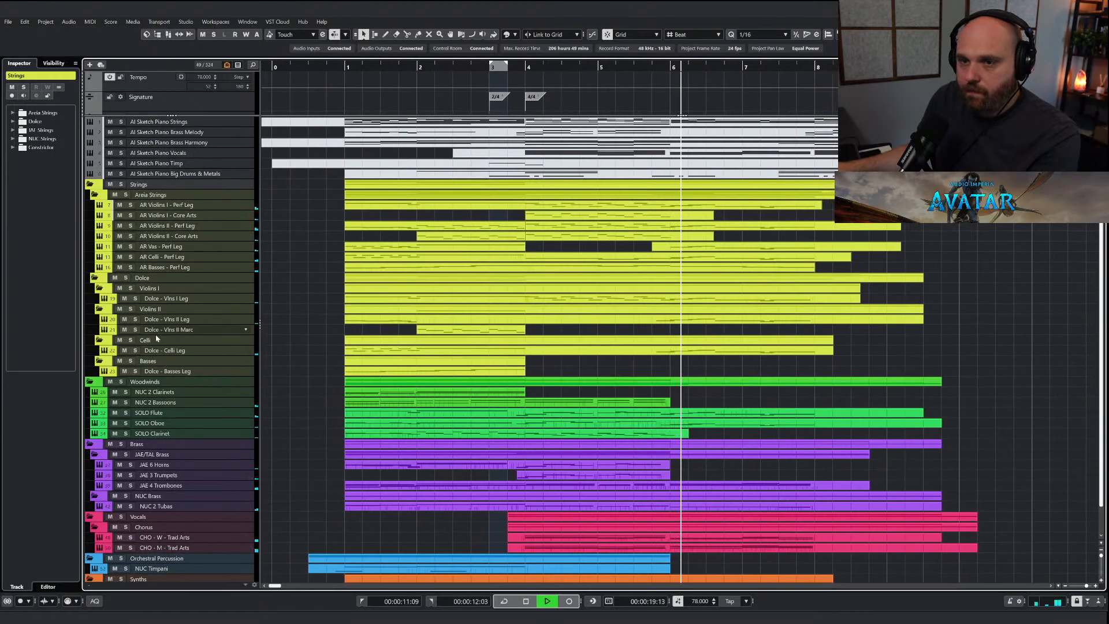
left_click(135, 370)
left_click(136, 371)
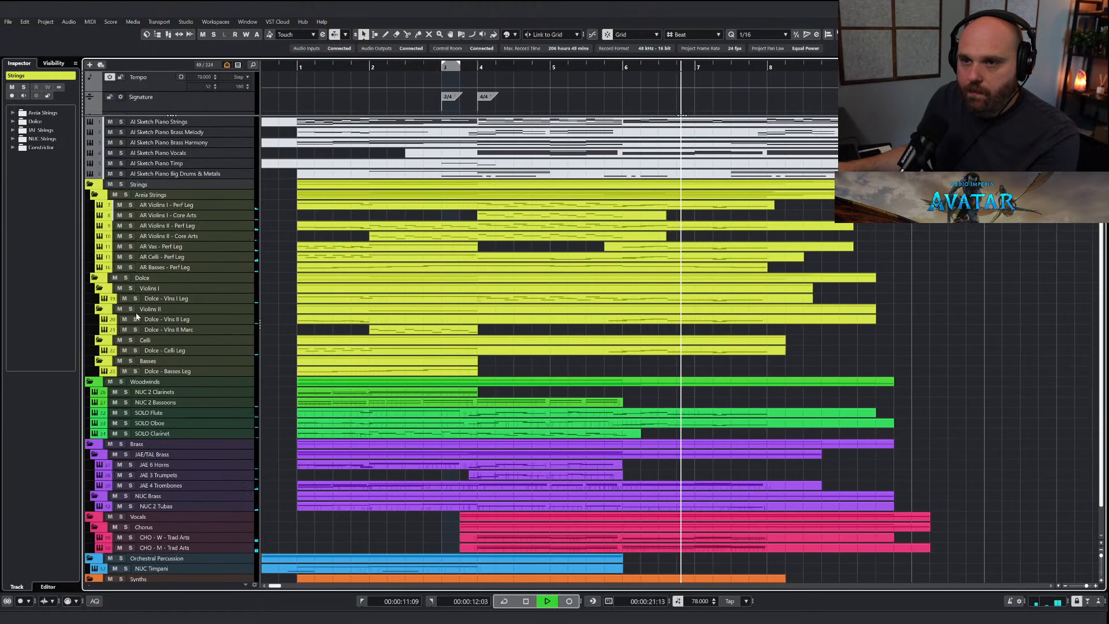
key("space")
Show the Sine Sub Bass volume automation and lower it from just before bar 6 to about -29.2 dB at bar 6.
scroll(521, 406, "down", 2)
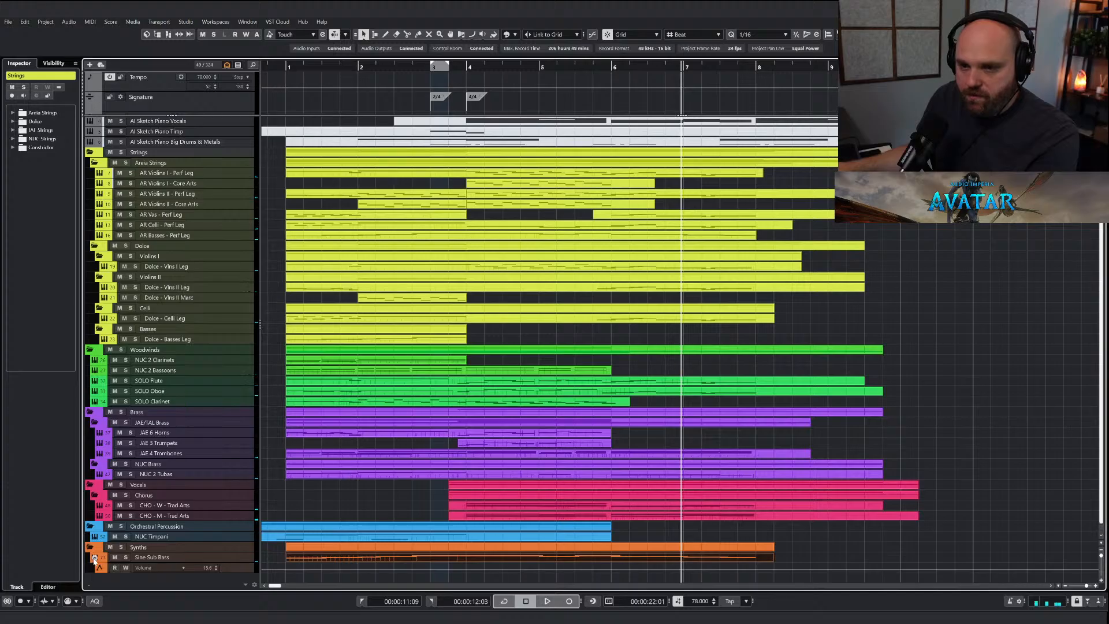
left_click(241, 572)
scroll(588, 502, "down", 1)
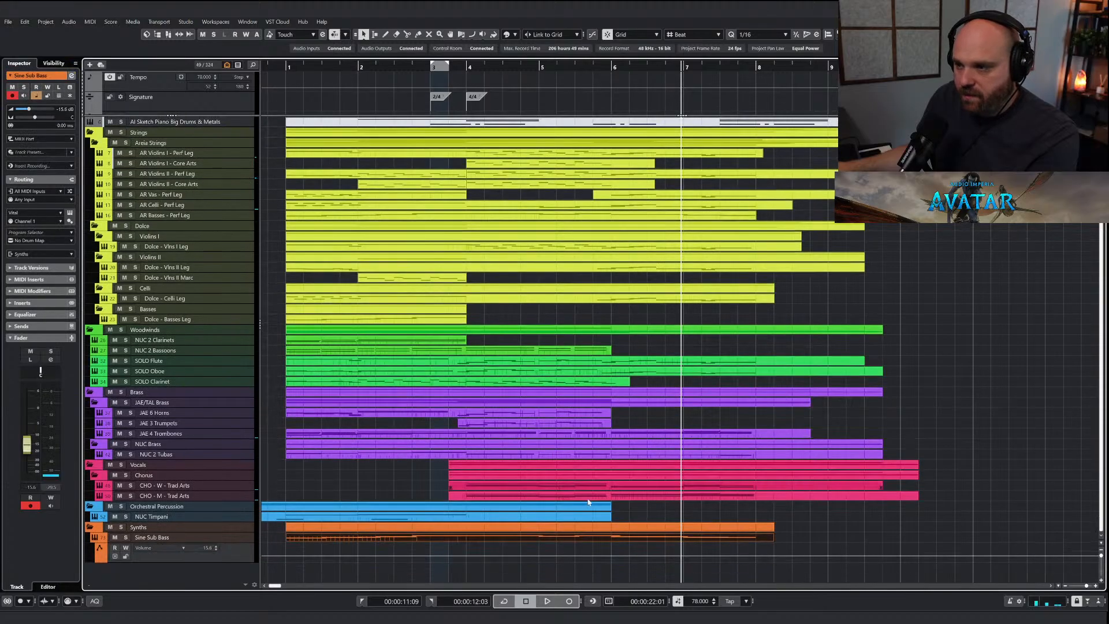
left_click(601, 65)
key("space")
right_click(616, 188)
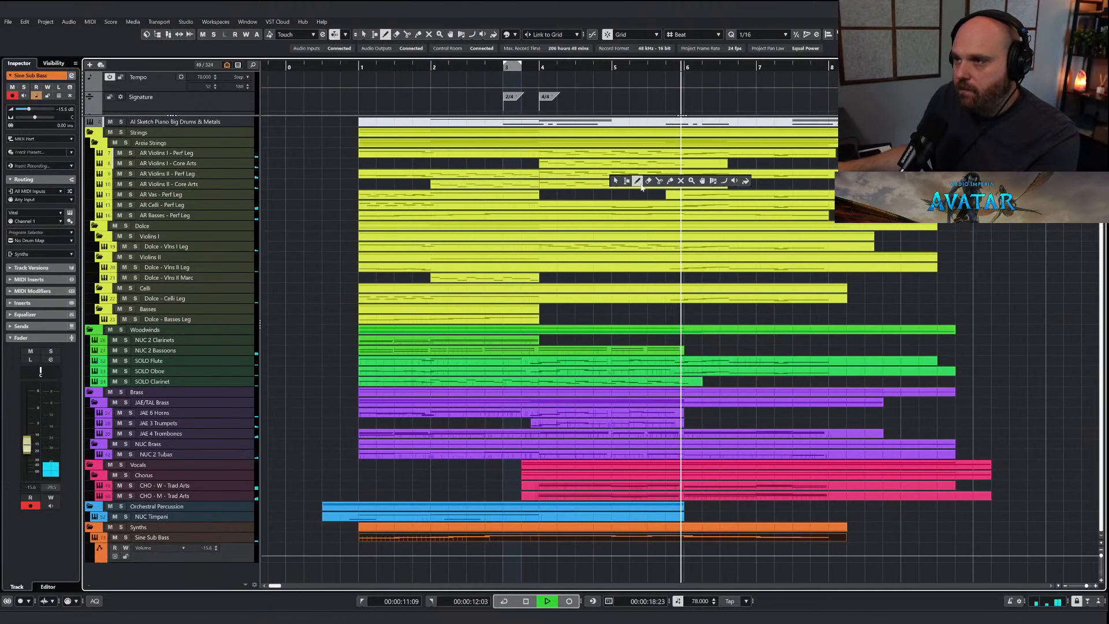
left_click(637, 182)
key("space")
mouse_move(658, 555)
left_mouse_down()
mouse_move(671, 554)
mouse_move(659, 563)
left_mouse_up()
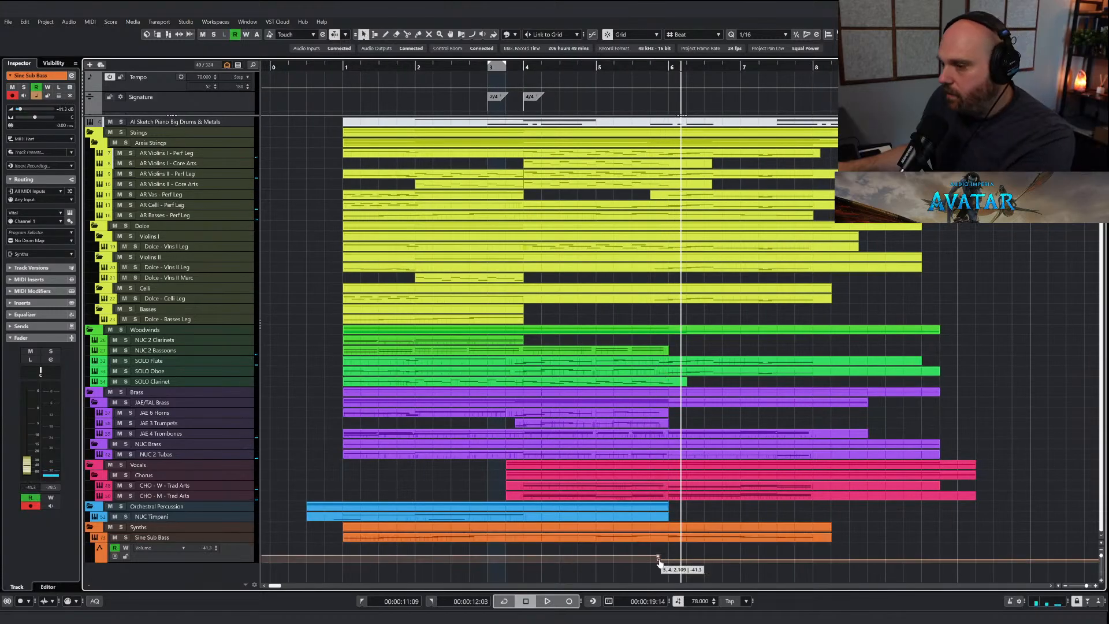
key("ctrl+z")
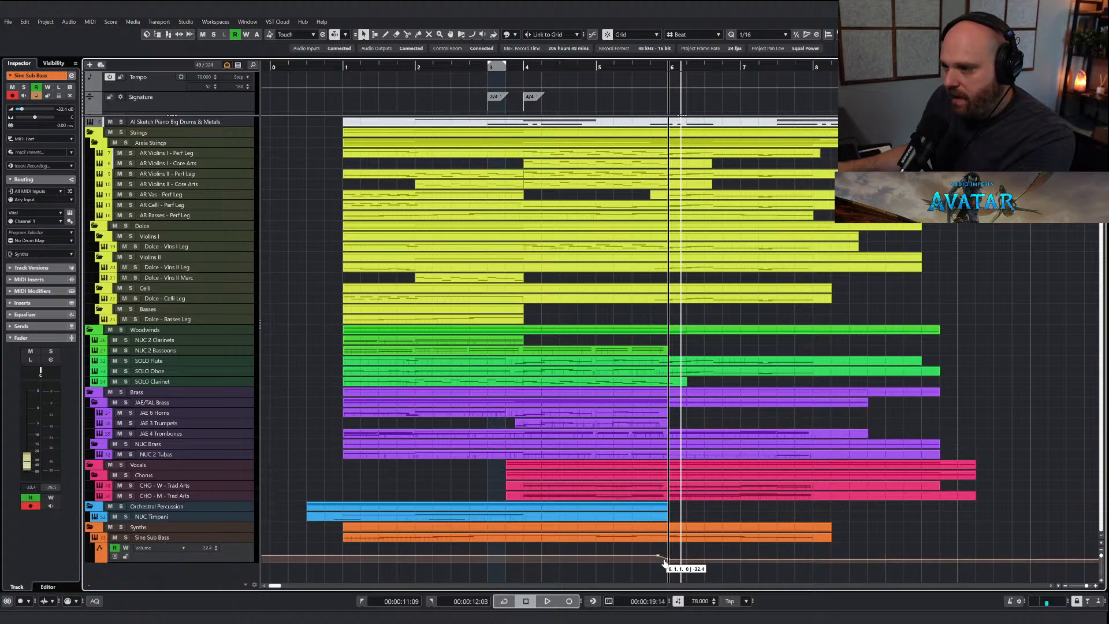
Solo the Vocals folder and redraw the CHO - W - Trad Arts modulation curve from just before bar 6 to bar 8.
left_click(627, 66)
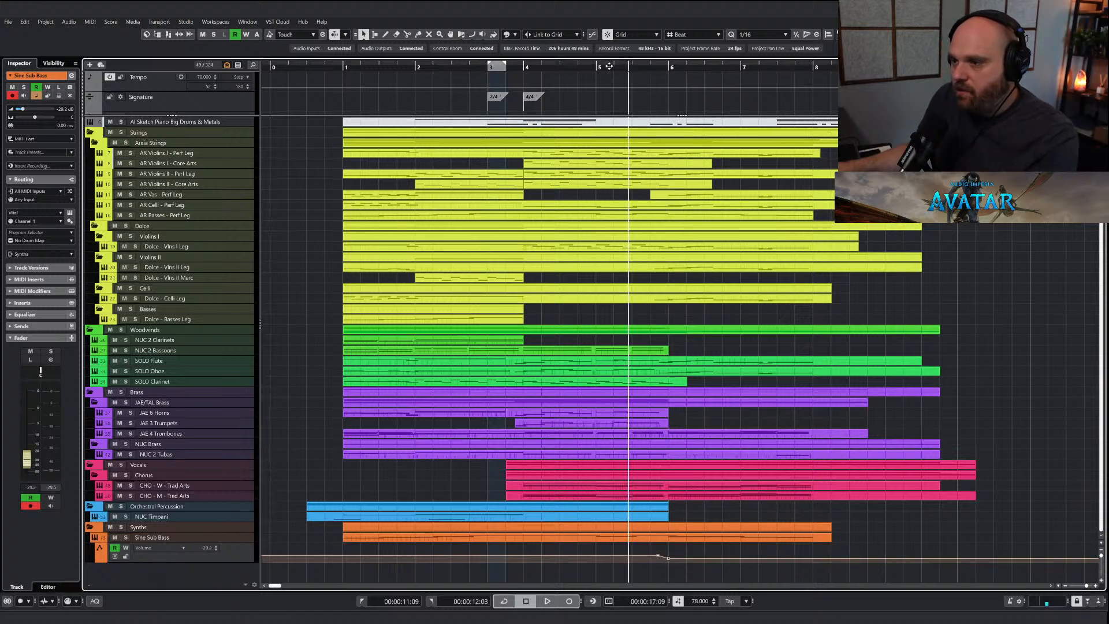
left_click(121, 465)
key("space")
double_click(734, 487)
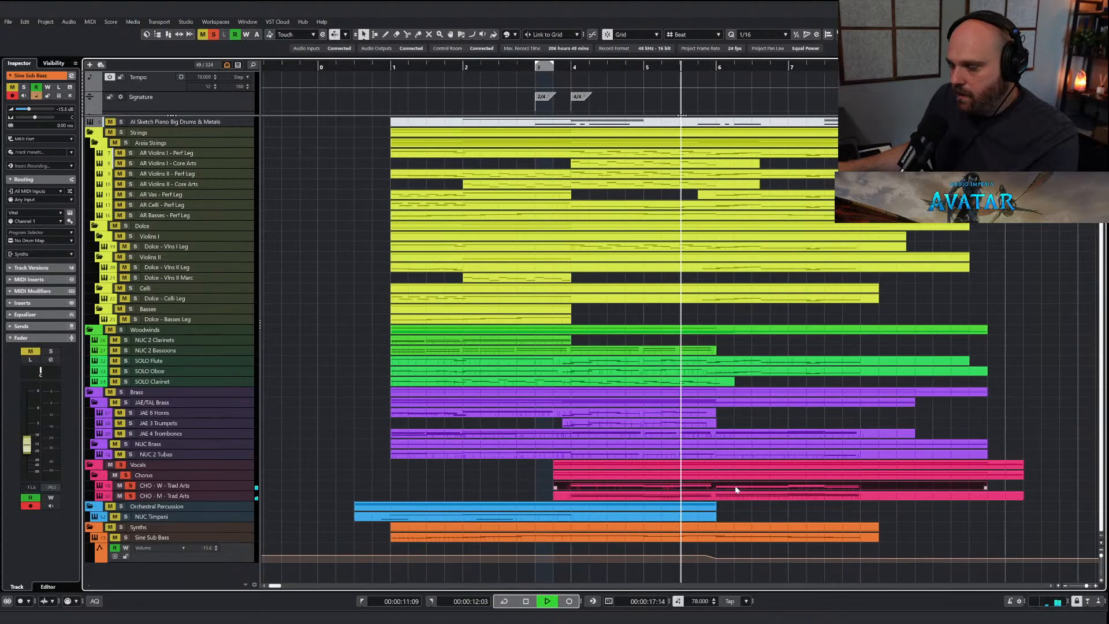
right_click(456, 448)
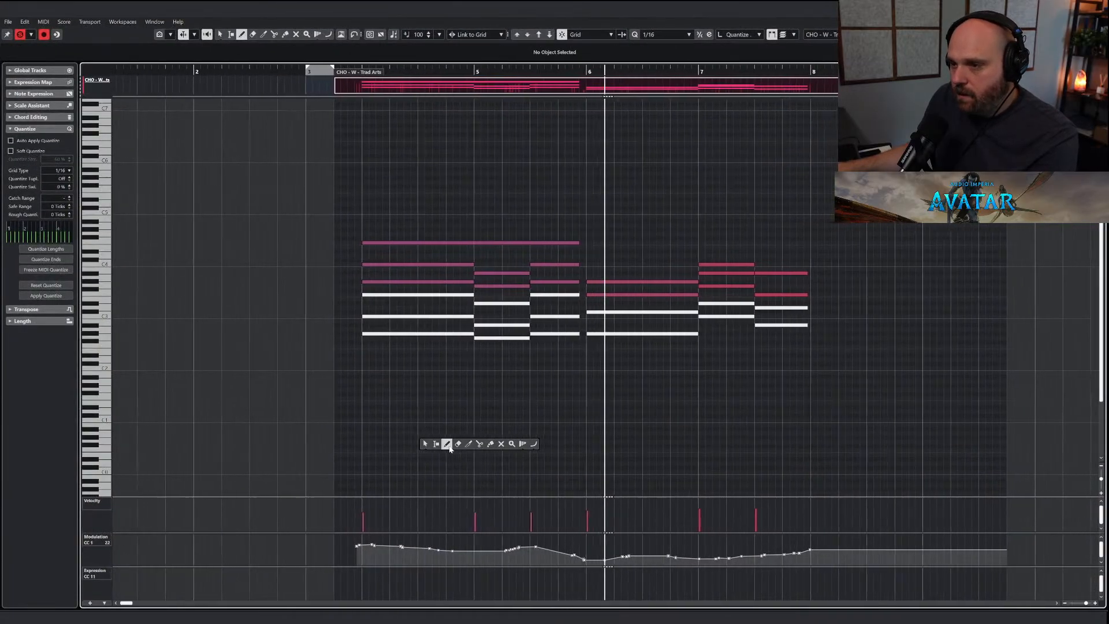
left_click(447, 444)
left_click_drag(547, 560, 776, 552)
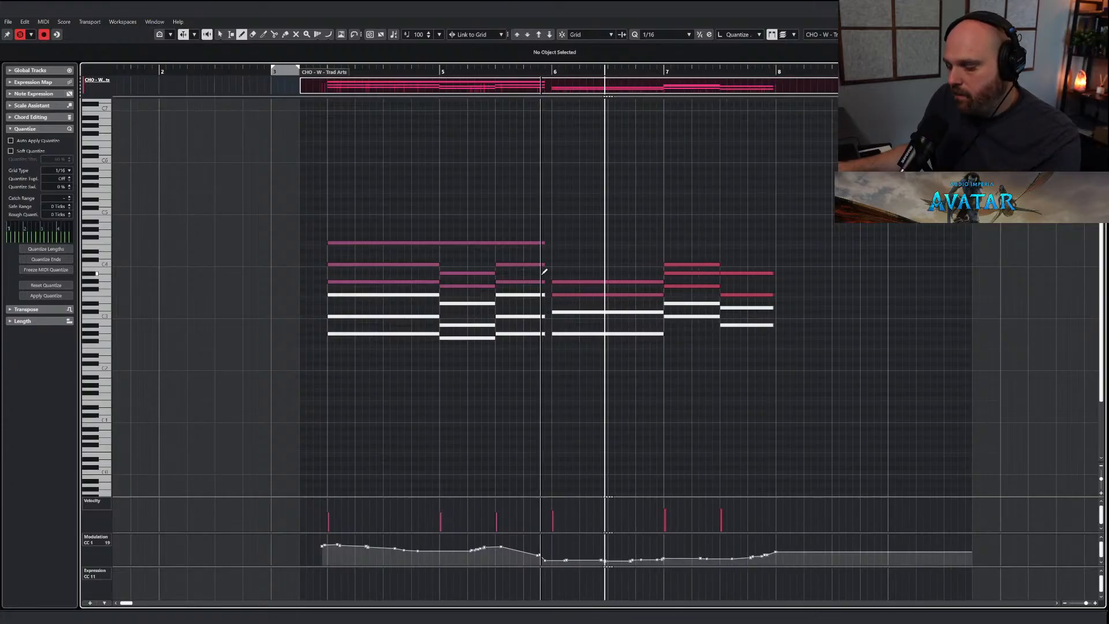
Redraw the modulation curve of the CHO - M - Trad Arts part from the middle of bar 5 to near bar 7.
key("Escape")
left_click(645, 495)
double_click(645, 495)
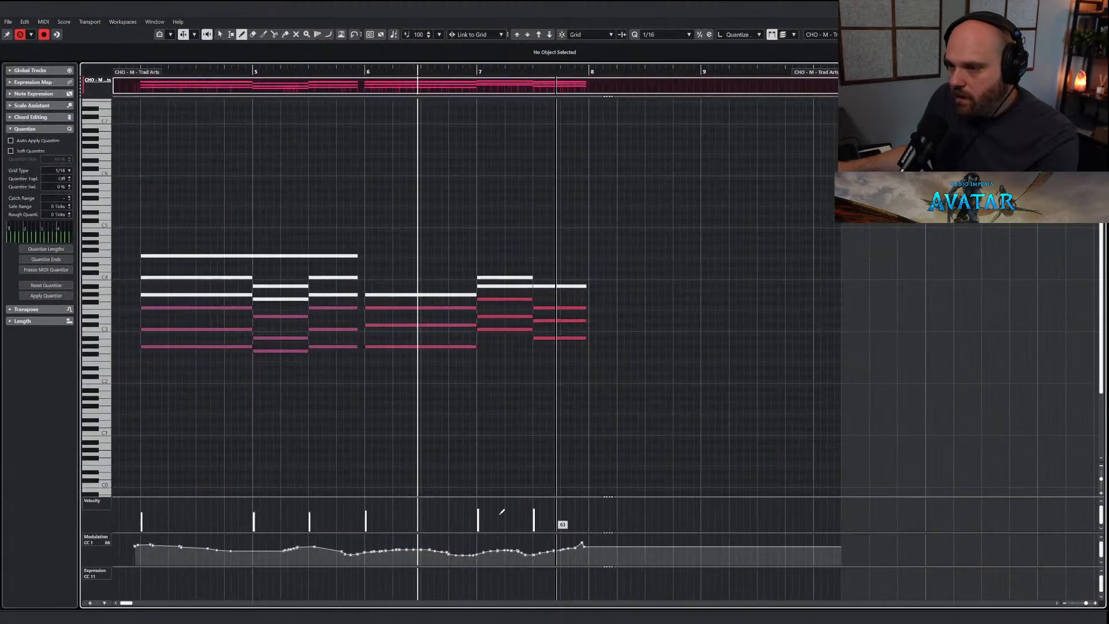
mouse_move(309, 547)
left_mouse_down()
mouse_move(473, 554)
mouse_move(465, 544)
left_mouse_up()
key("Escape")
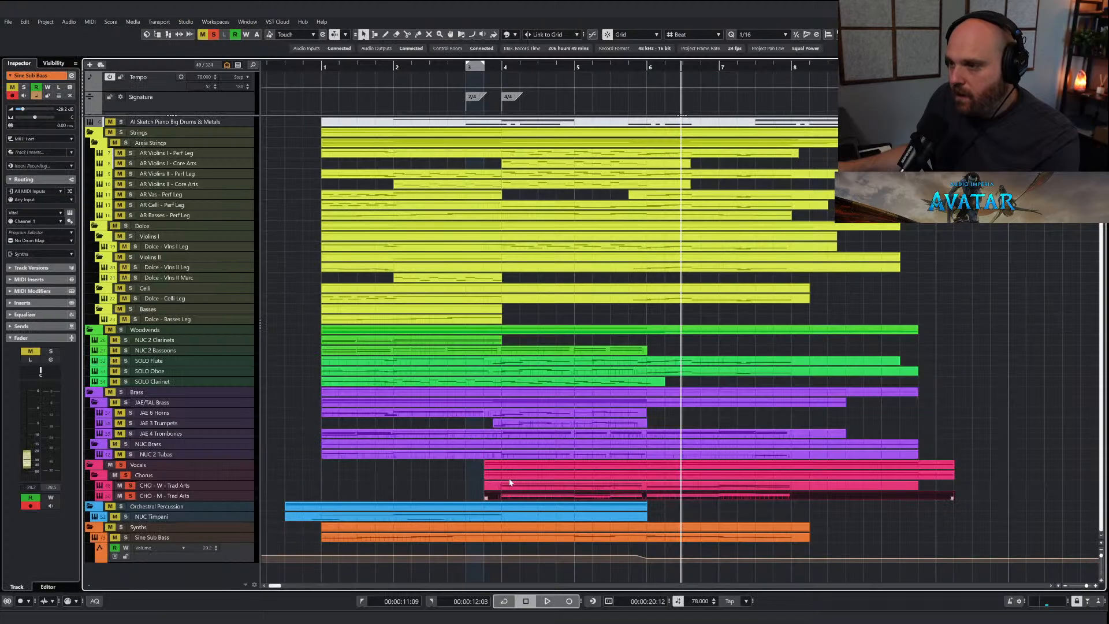
Show volume automation for both CHO Trad Arts tracks and lower each volume curve at bar 6.
left_click(99, 488)
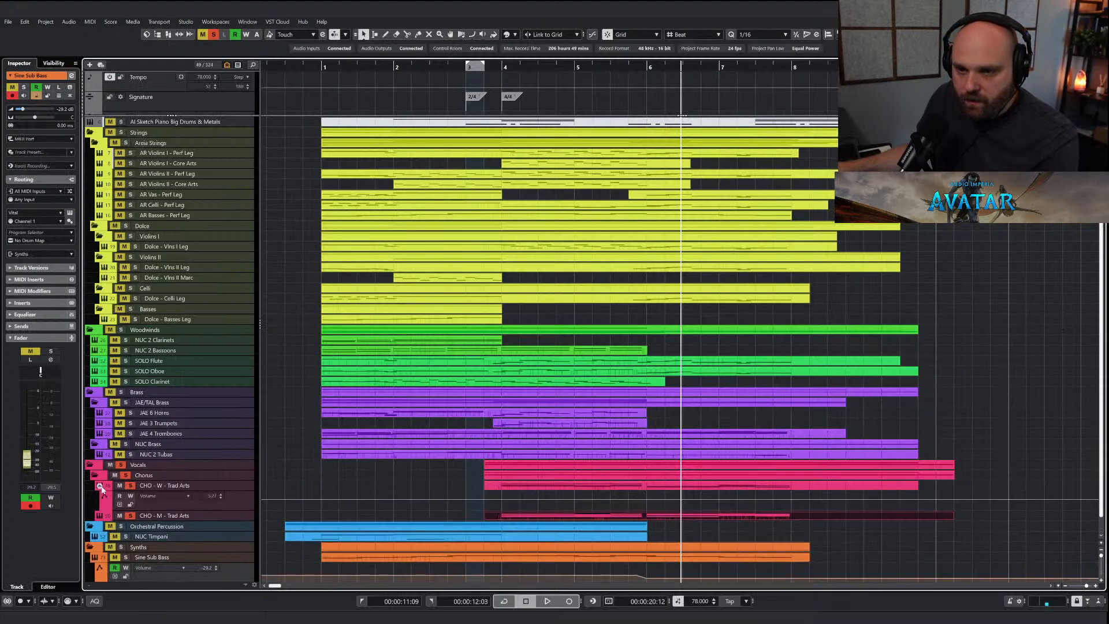
left_click(99, 518)
left_click(640, 504)
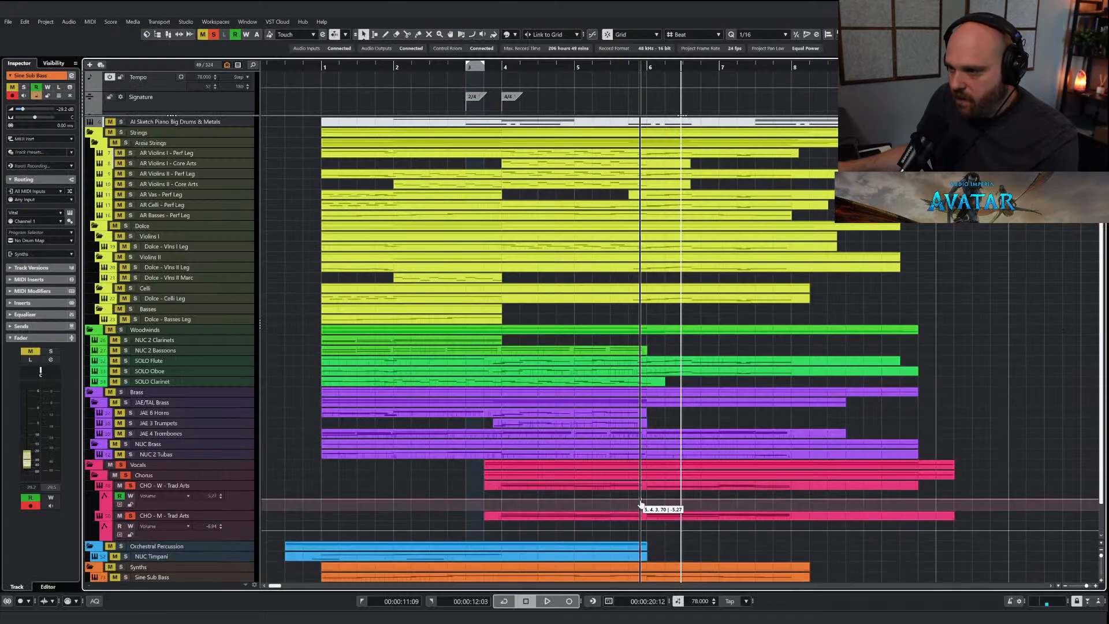
left_click_drag(646, 498, 648, 531)
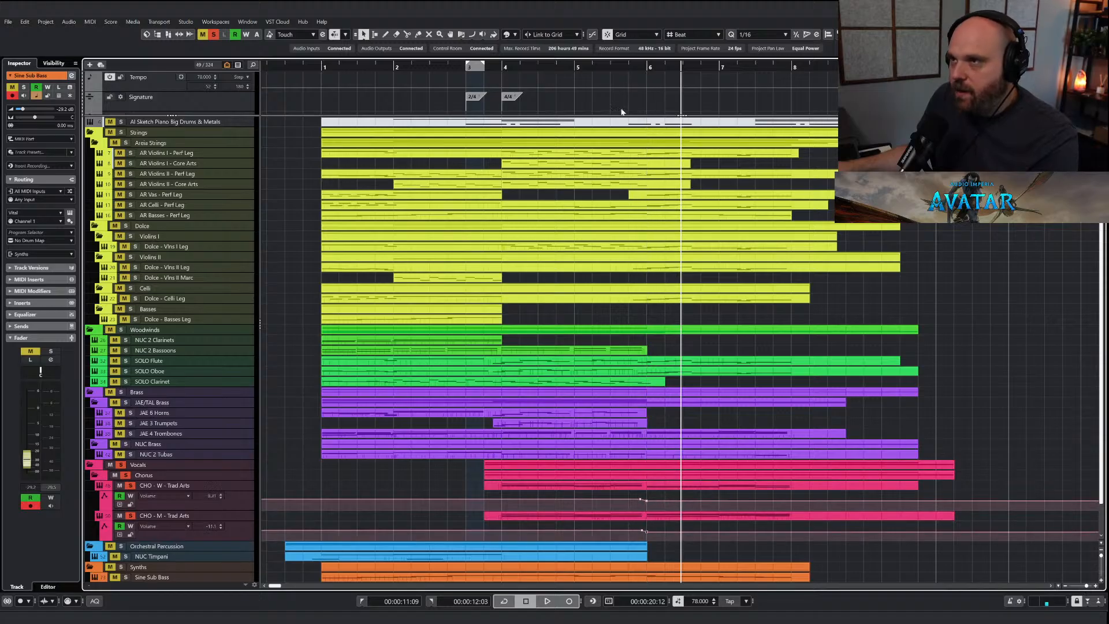
Audition the choir from the second half of bar 5 and add the Woodwinds folder to the solo during playback.
left_click(622, 65)
key("space")
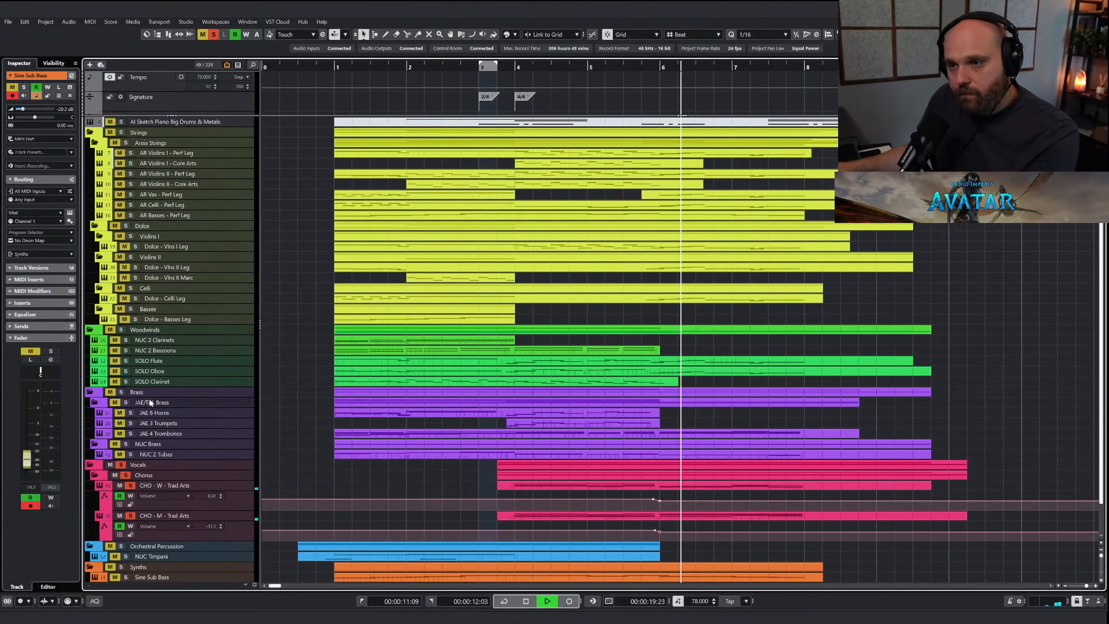
key("space")
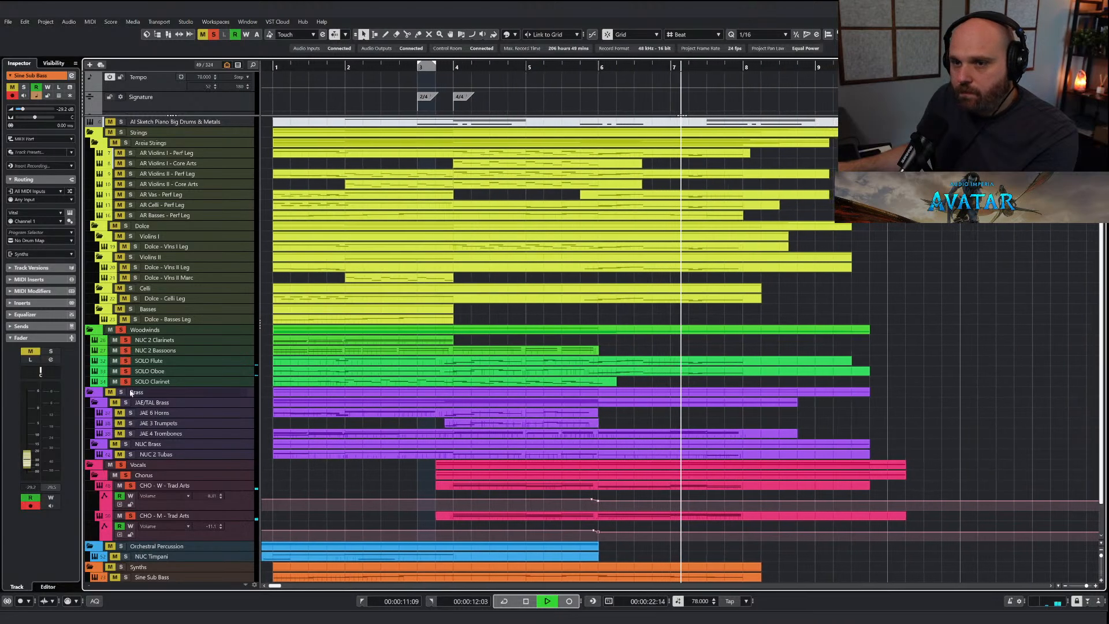
left_click(116, 373)
key("space")
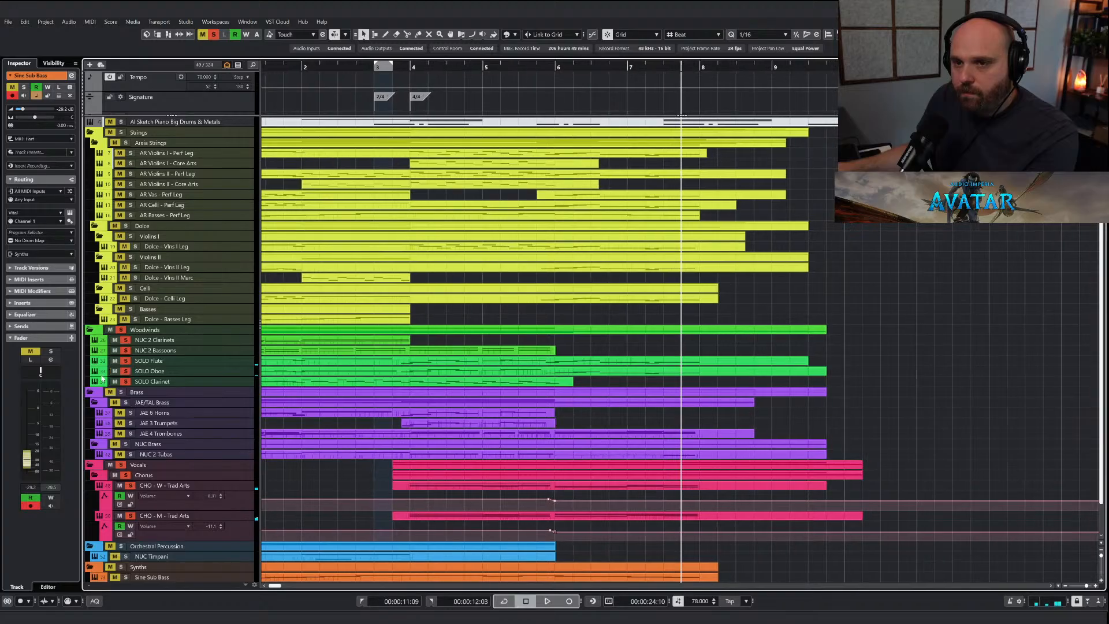
Show and enlarge the SOLO Oboe volume automation lane, and split the oboe part at beat 4 of bar 5.
left_click(95, 374)
left_click_drag(241, 388, 245, 422)
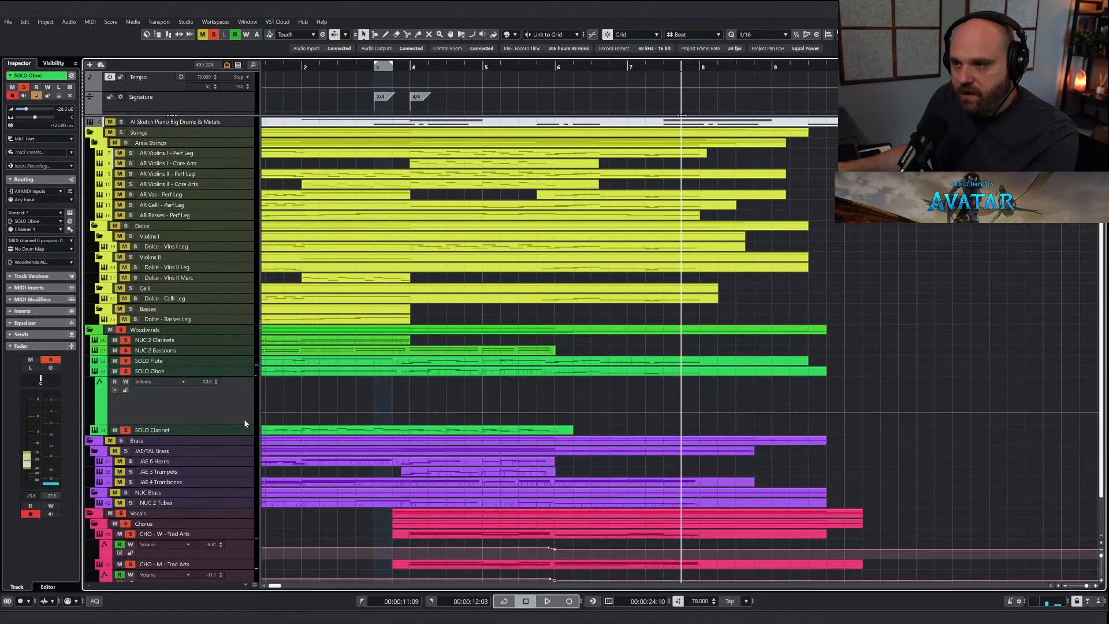
left_click(542, 412)
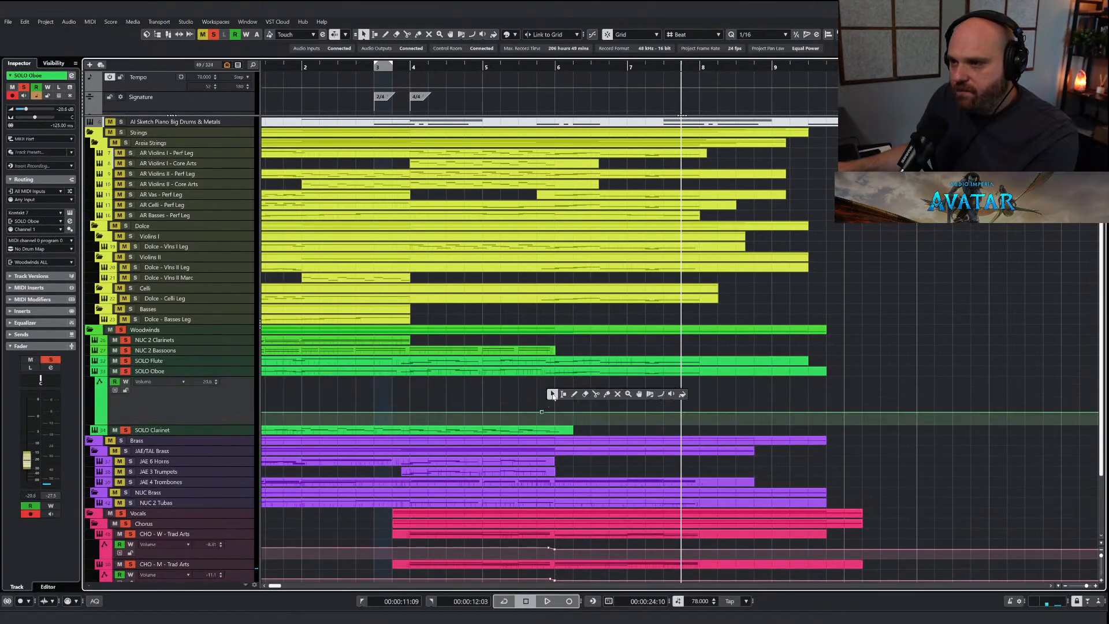
key("ctrl+z")
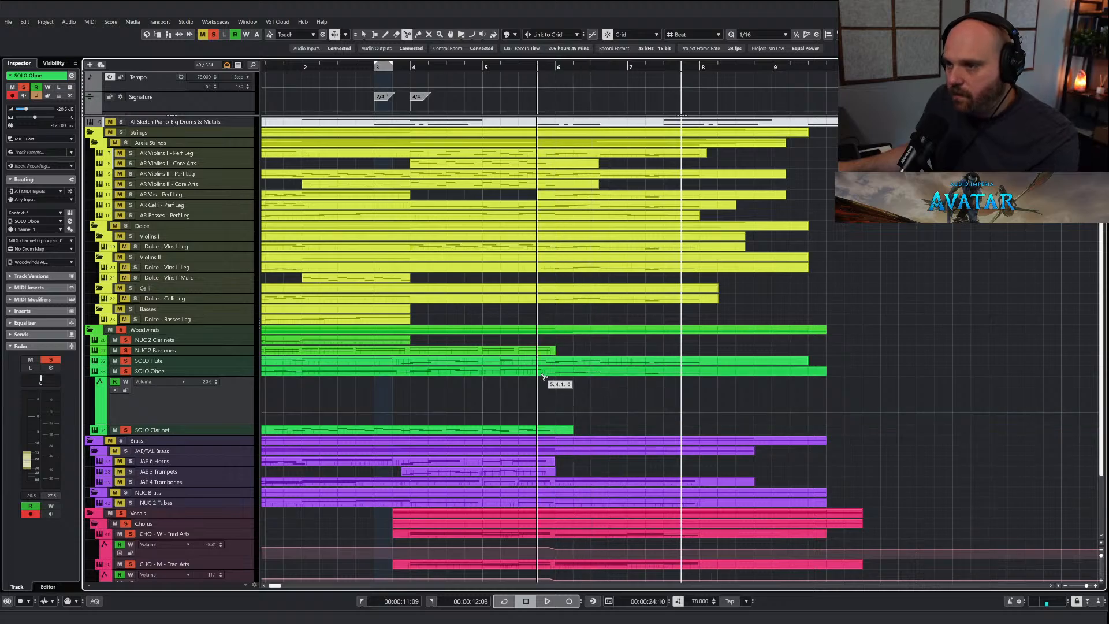
left_click(543, 375)
right_click(543, 375)
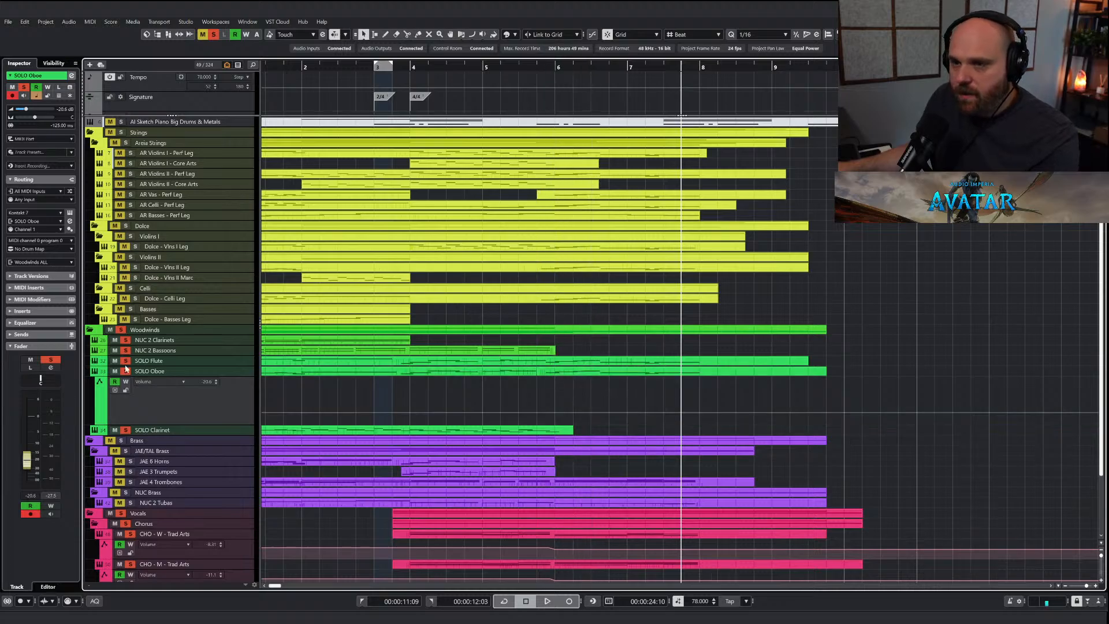
Hide the SOLO Oboe automation lane, move the oboe section after the split to SOLO Clarinet, and glue it to the clarinet part.
left_click(94, 373)
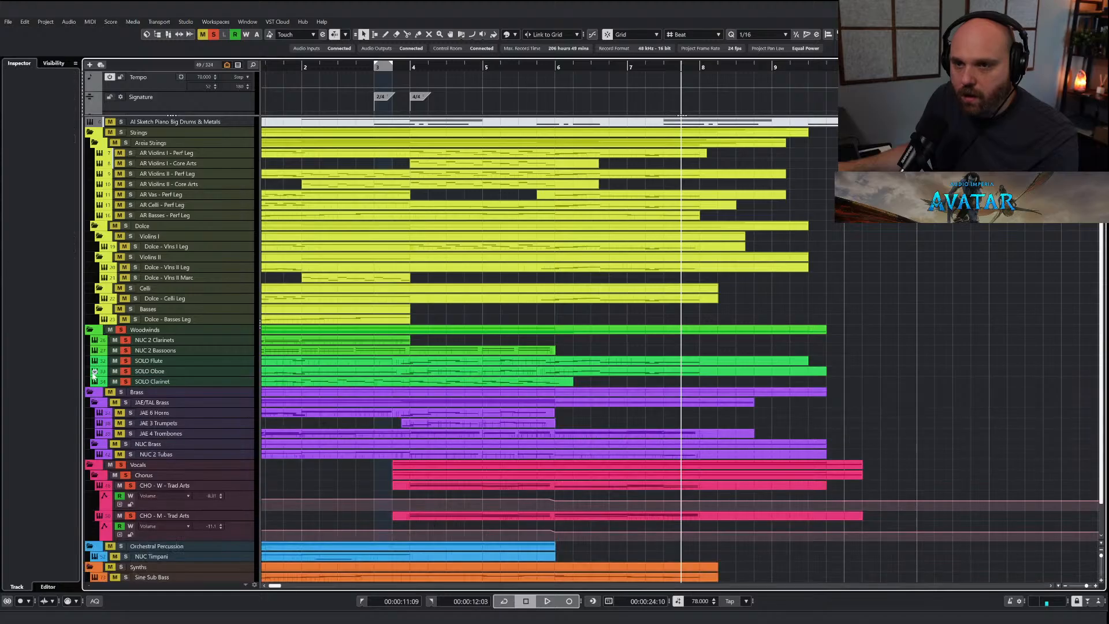
left_click_drag(552, 373, 565, 380)
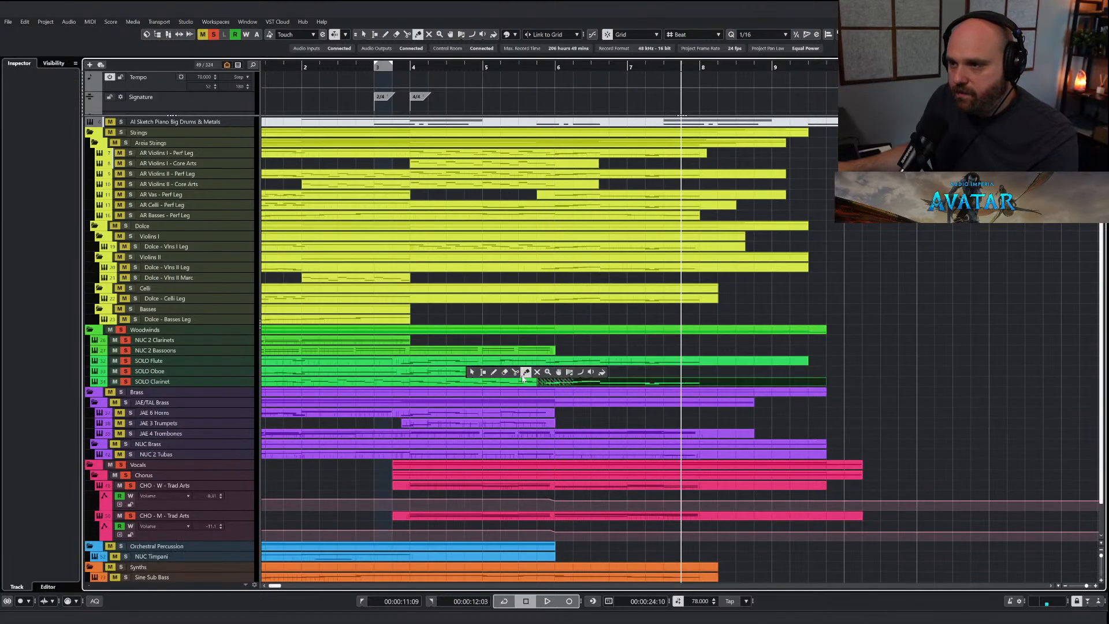
left_click(533, 381)
key("1")
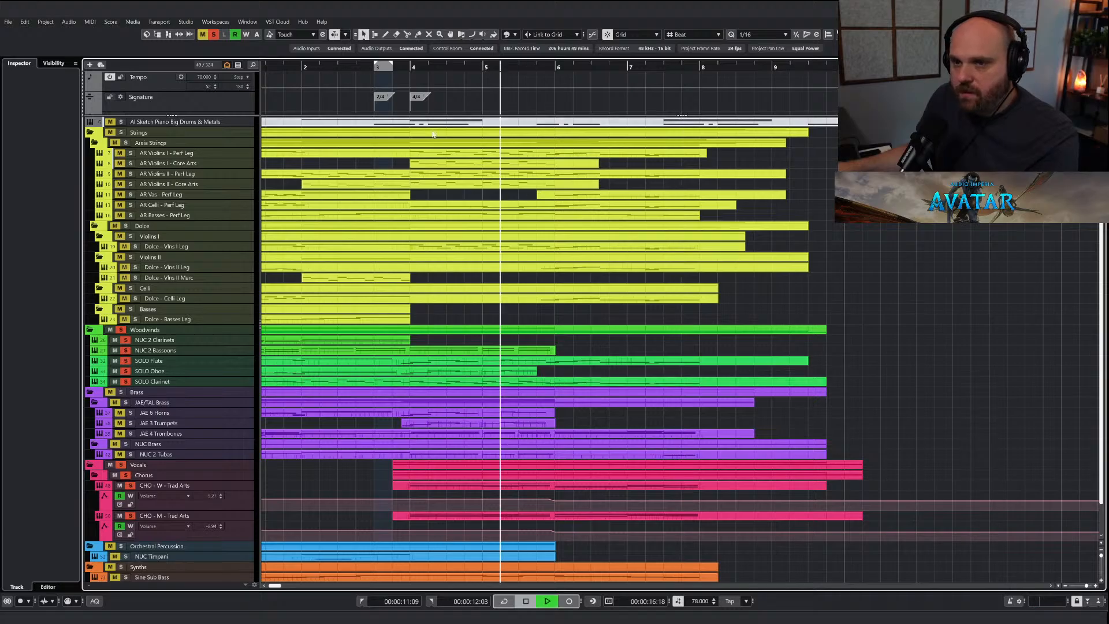
Play from bar 4 into bar 7, clearing all solos during playback to hear the full mix.
scroll(433, 134, "left", 5)
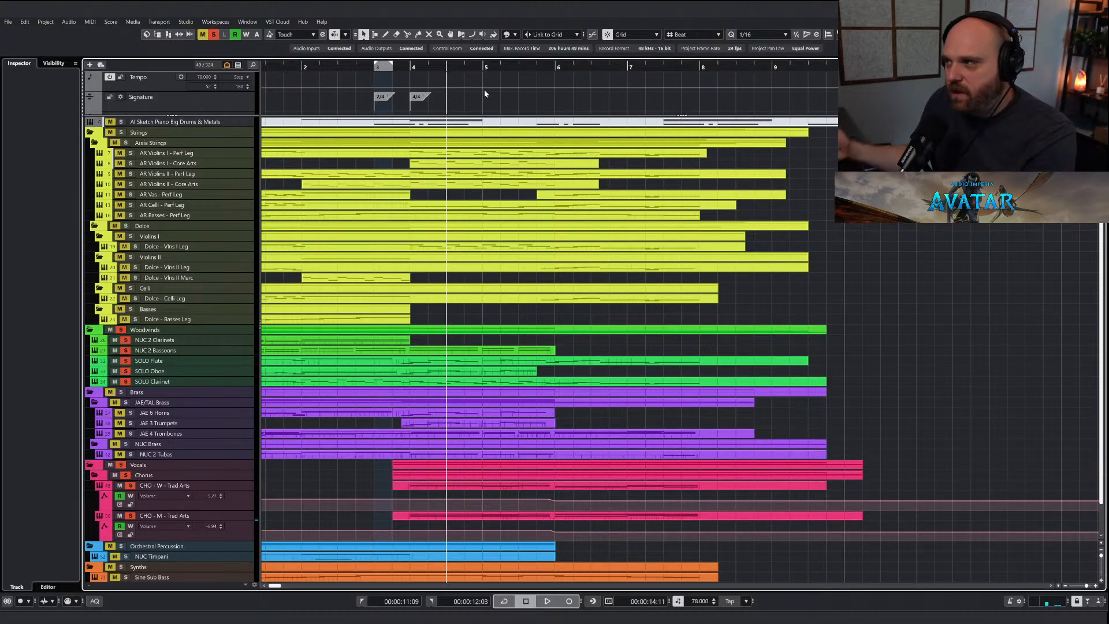
key("space")
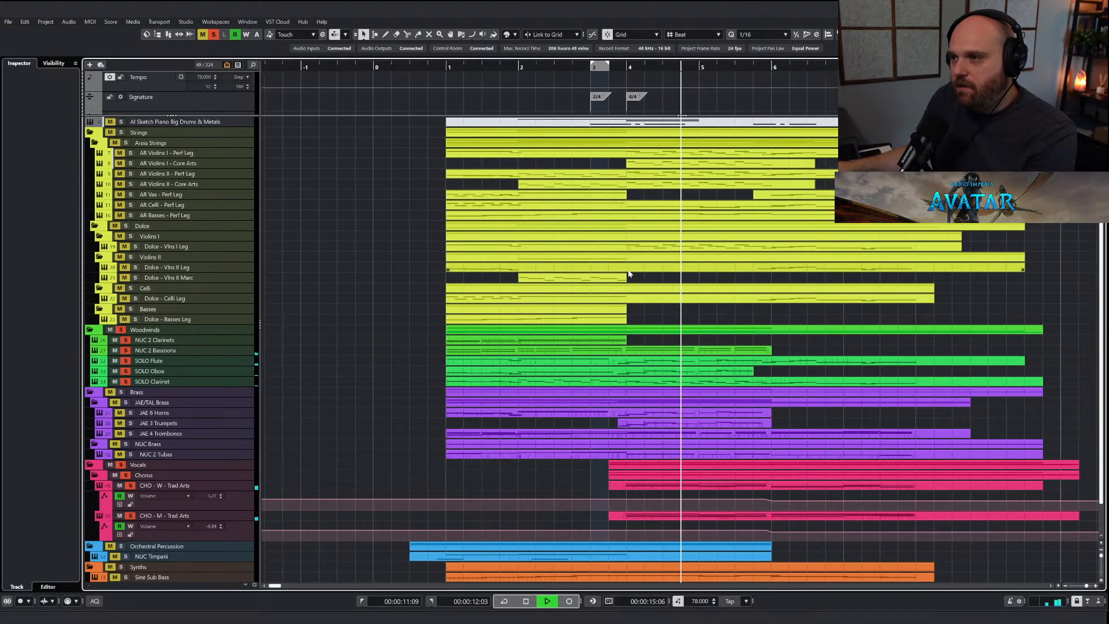
left_click(214, 35)
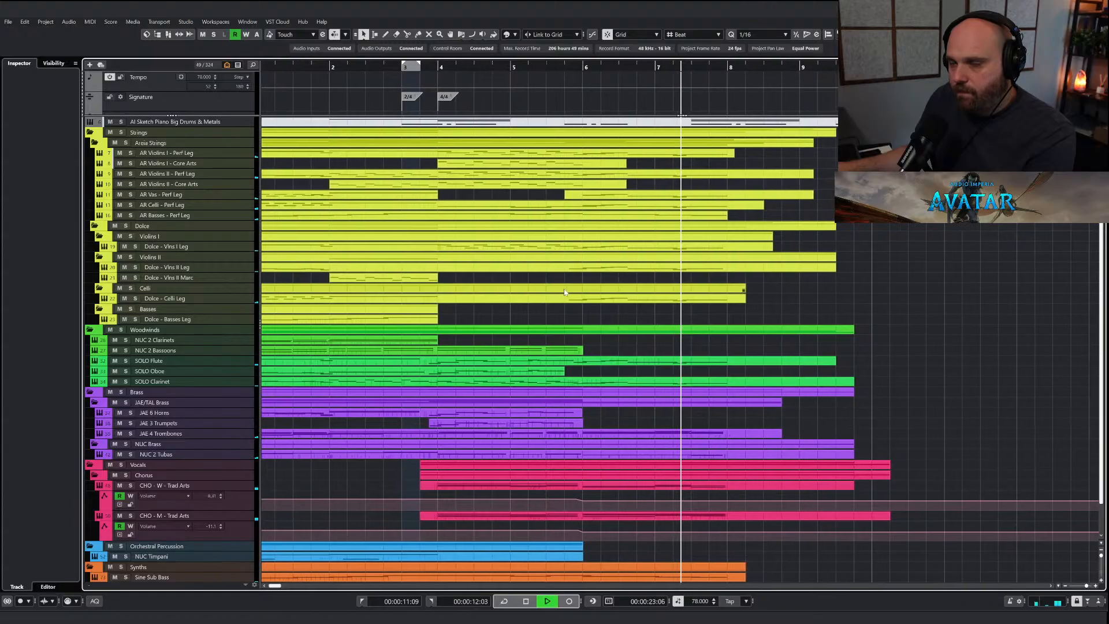
key("space")
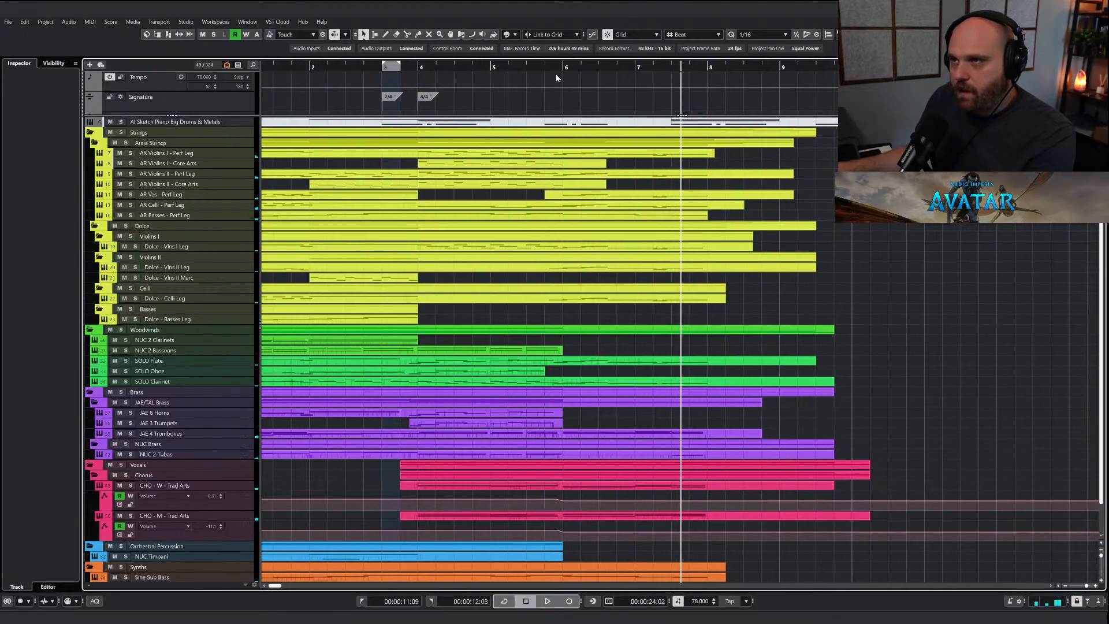
Solo AR Violins I - Perf Leg and check its notes and modulation curve through bars 6 and 7 during playback.
left_click(131, 153)
key("space")
double_click(642, 155)
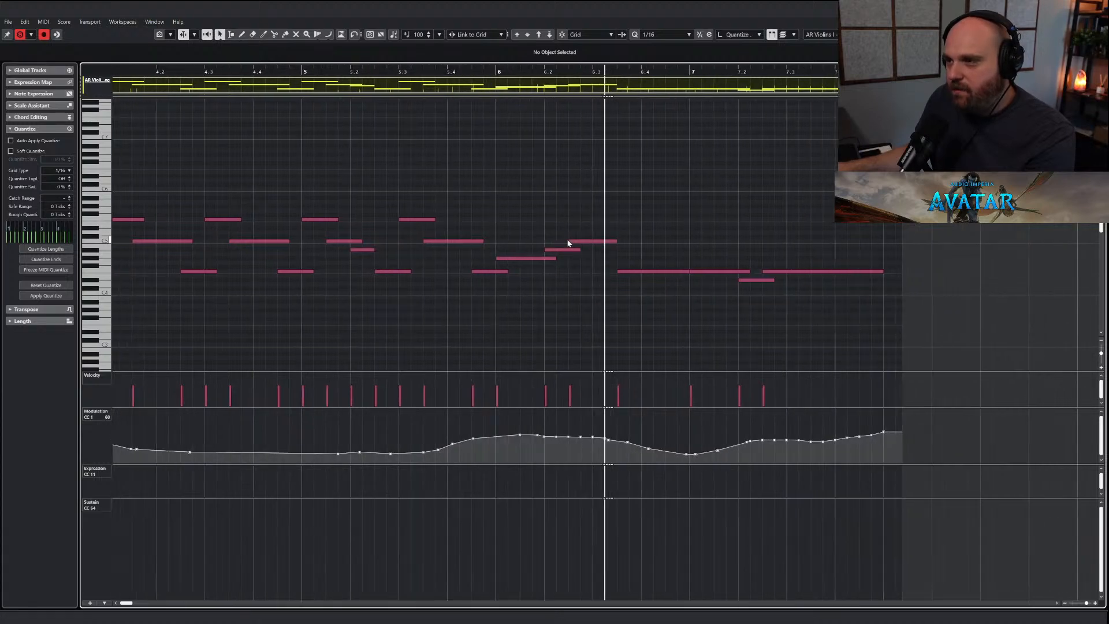
right_click(581, 283)
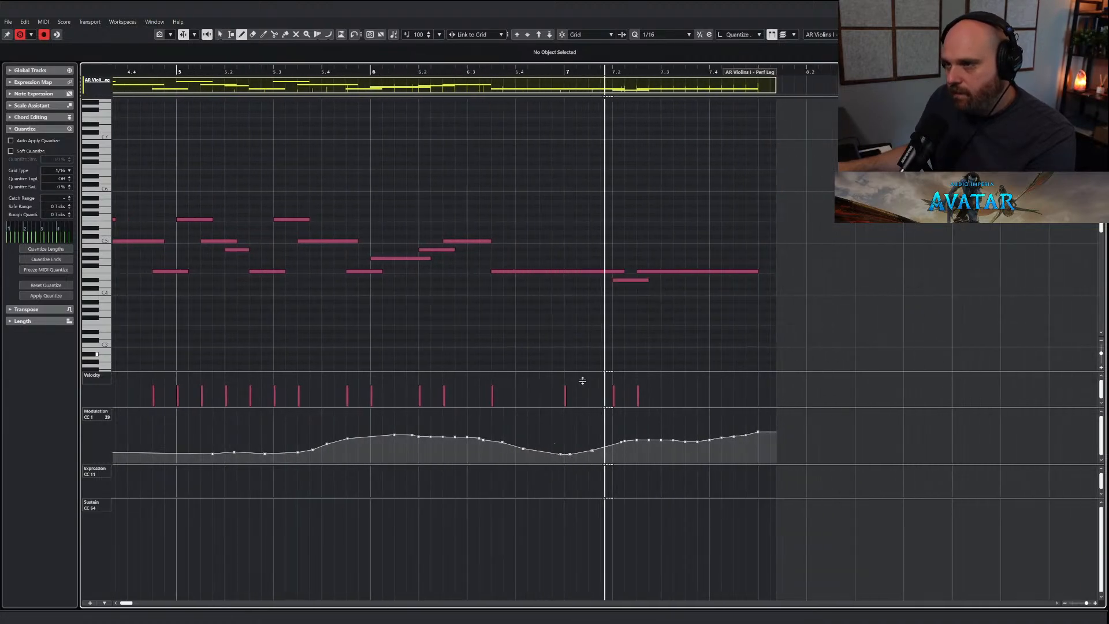
right_click(519, 333)
left_click(501, 332)
key("Return")
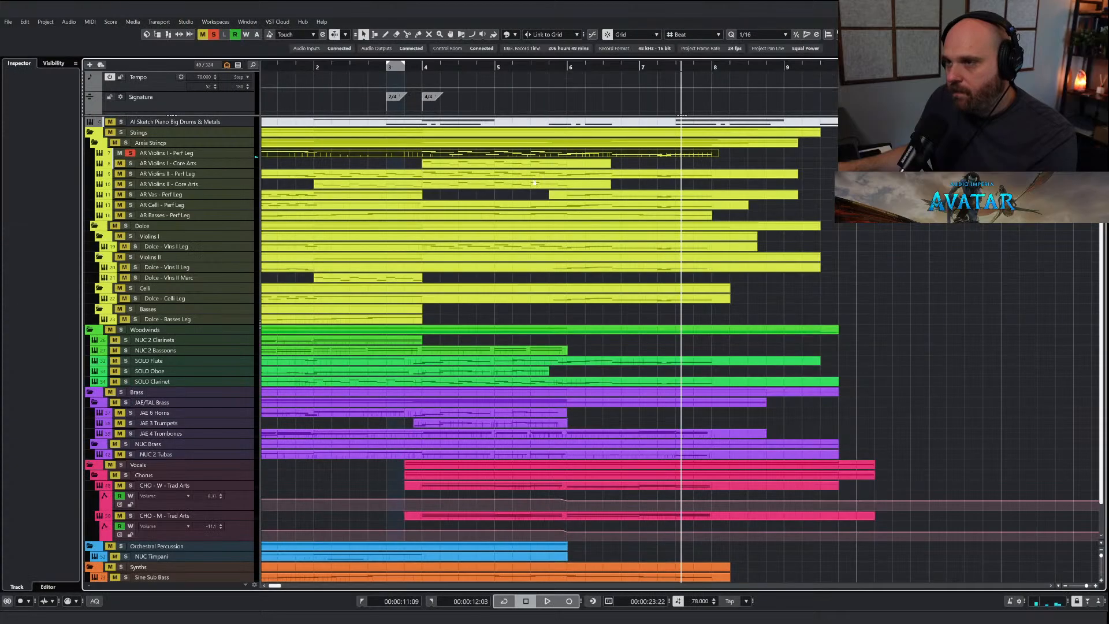
Redraw the modulation curve of the Dolce - Vlns I Leg part around bar 7, dipping before the barline and swelling after it.
left_click(564, 67)
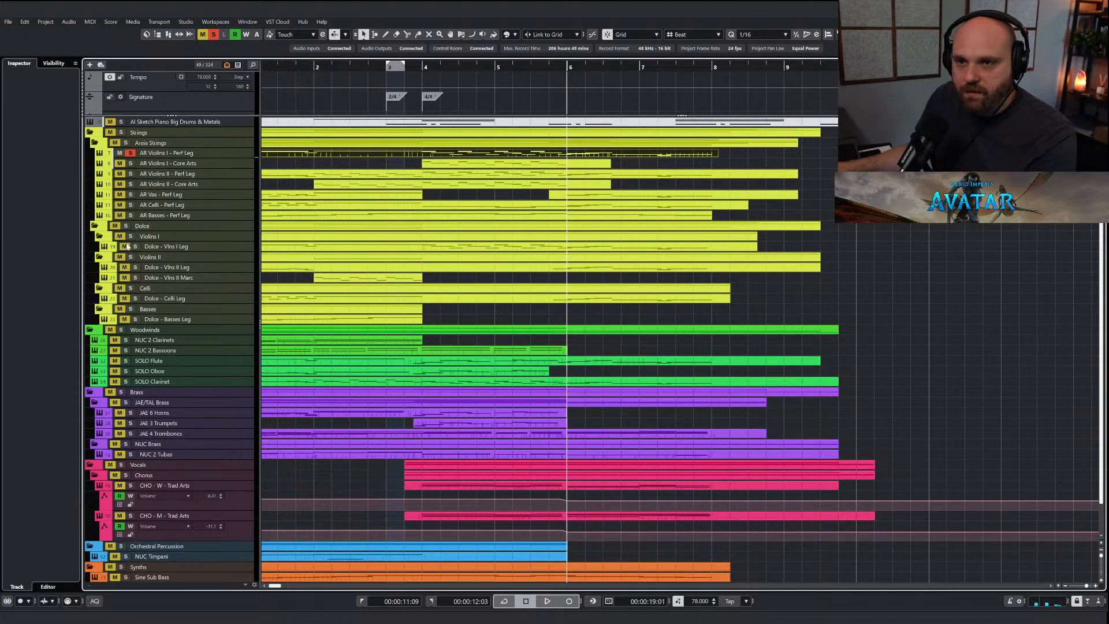
left_click(491, 247)
key("space")
key("Return")
right_click(557, 319)
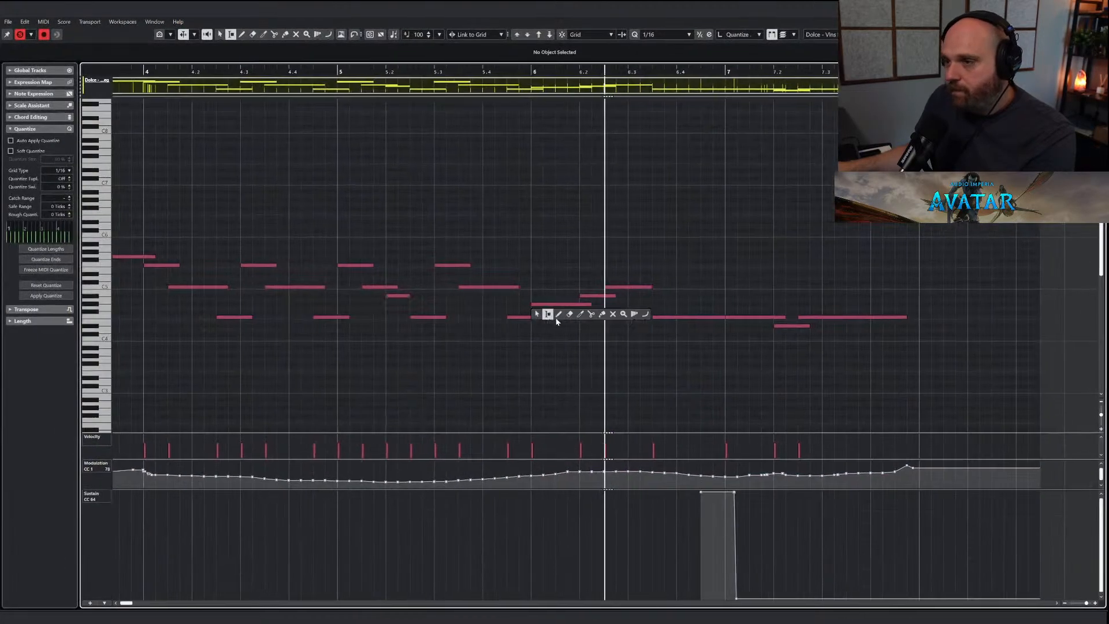
left_click(560, 316)
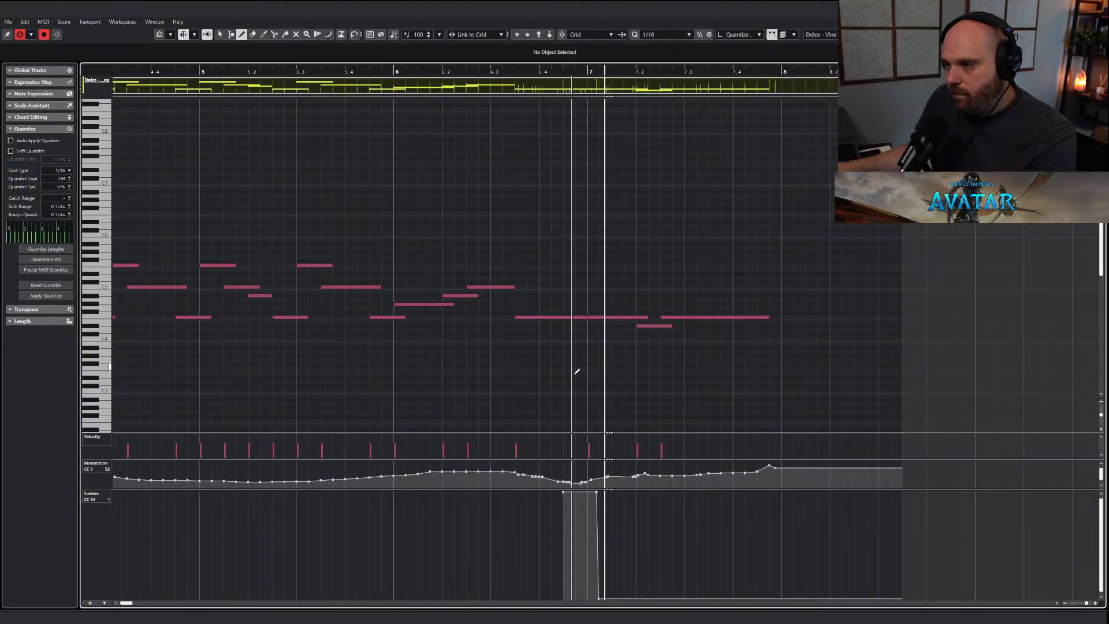
left_click_drag(527, 482, 711, 470)
key("1")
left_click_drag(478, 72, 354, 72)
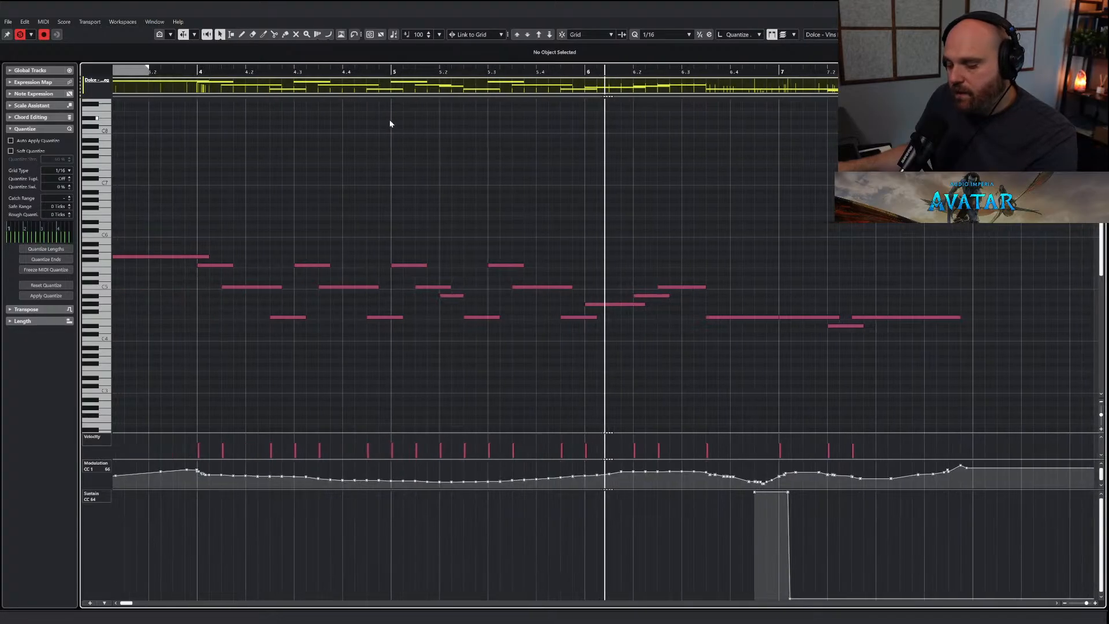
key("Return")
Clear all solos and listen to the violin changes within the full arrangement through bar 7.
left_click(214, 35)
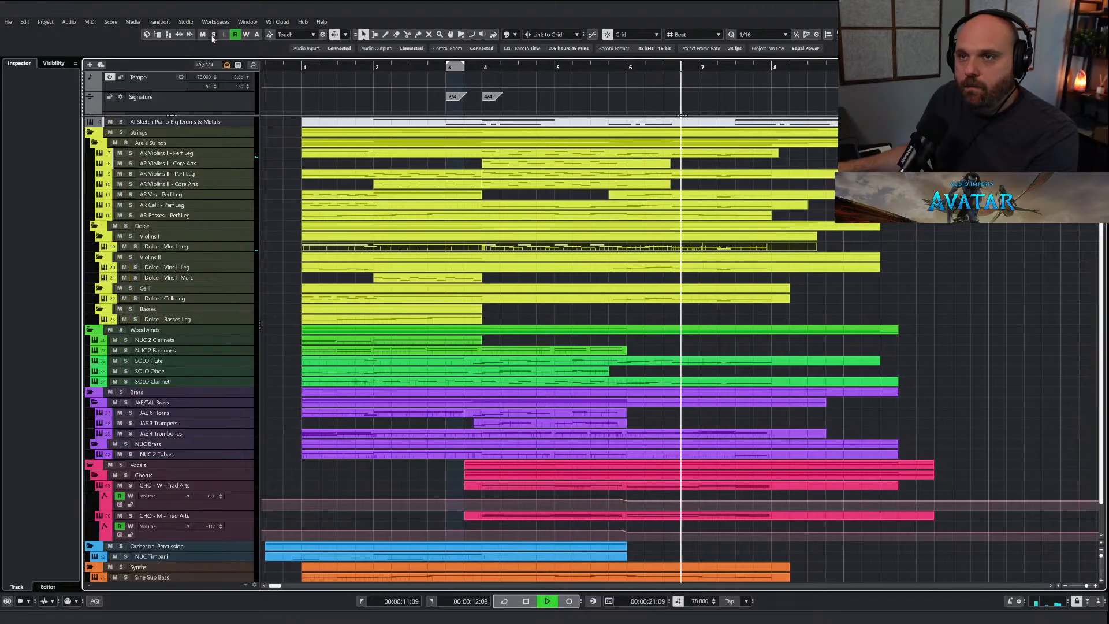
key("g")
key("g")
key("g")
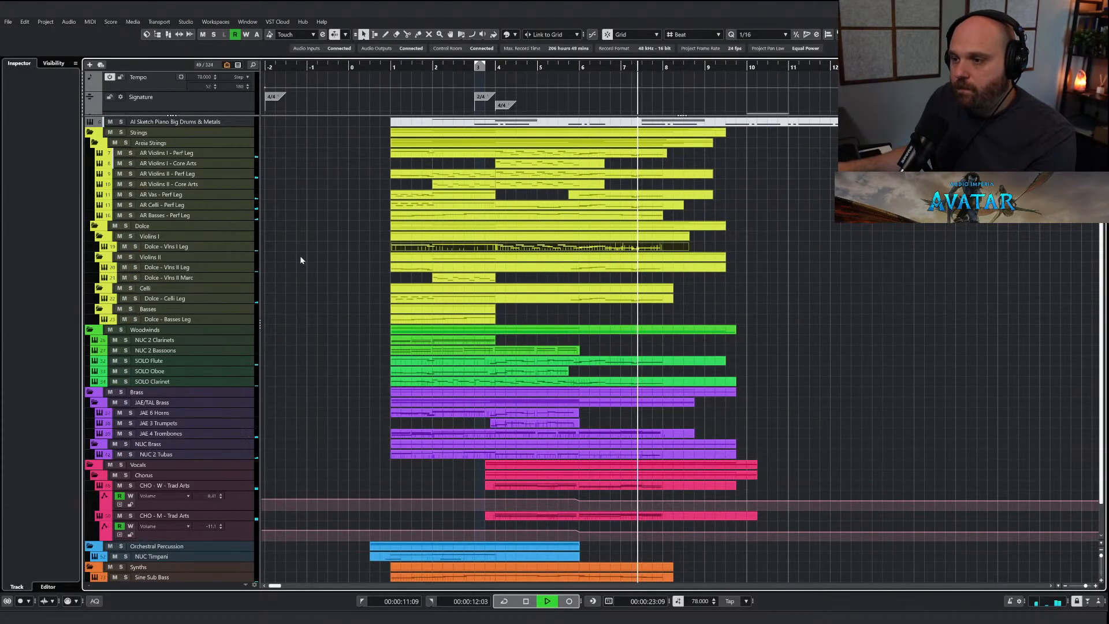
Solo JAE 4 Trombones and lower its modulation curve from just before bar 6 to bar 8.
left_click(132, 434)
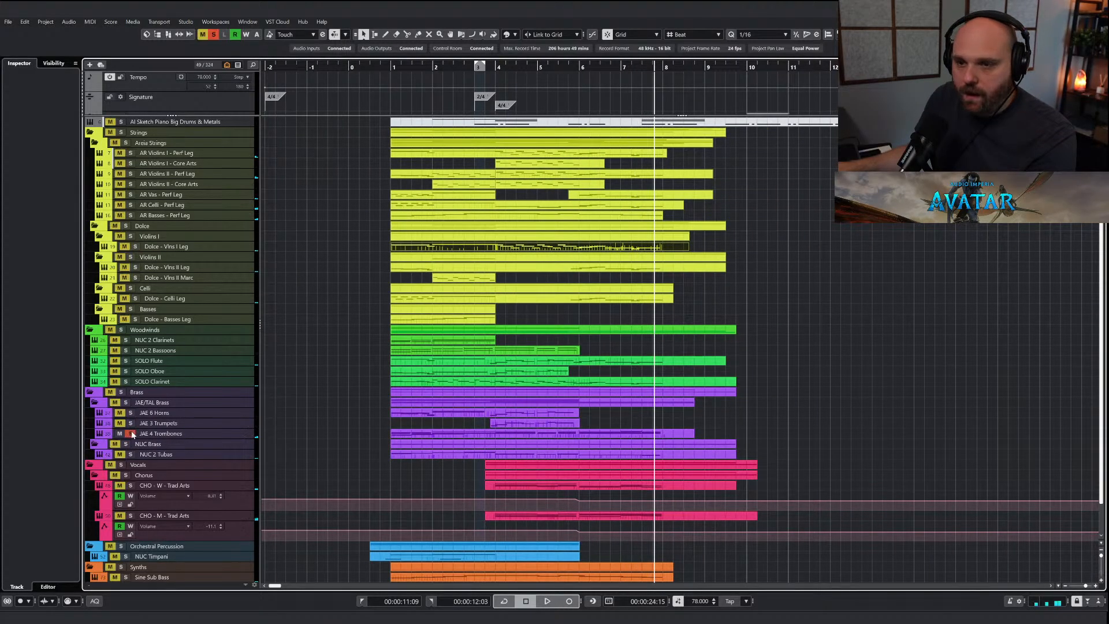
double_click(603, 433)
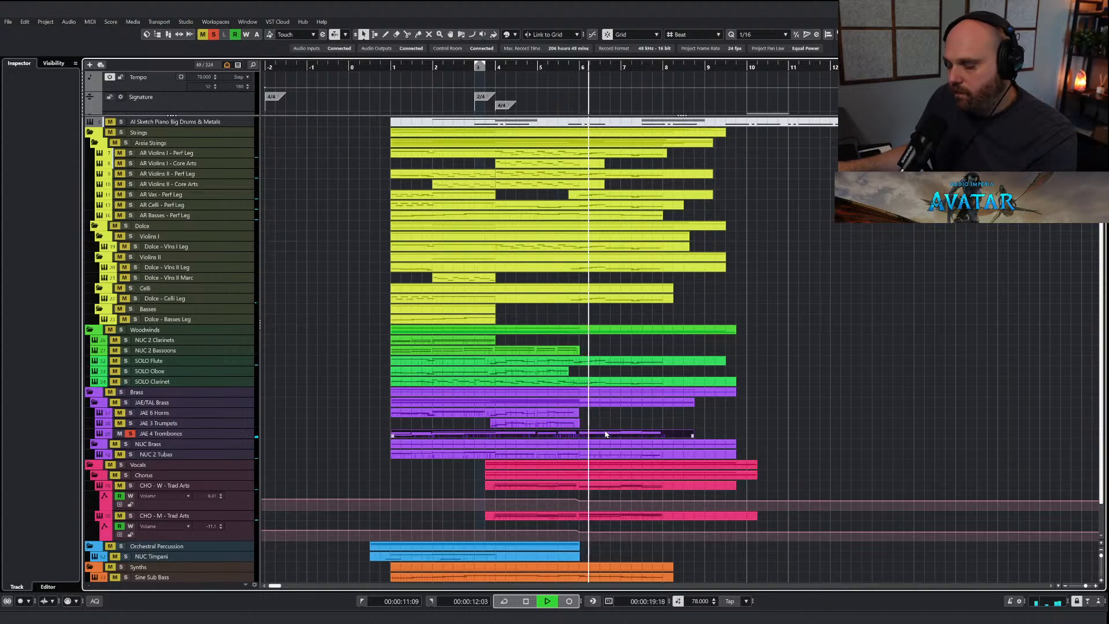
key("g")
key("g")
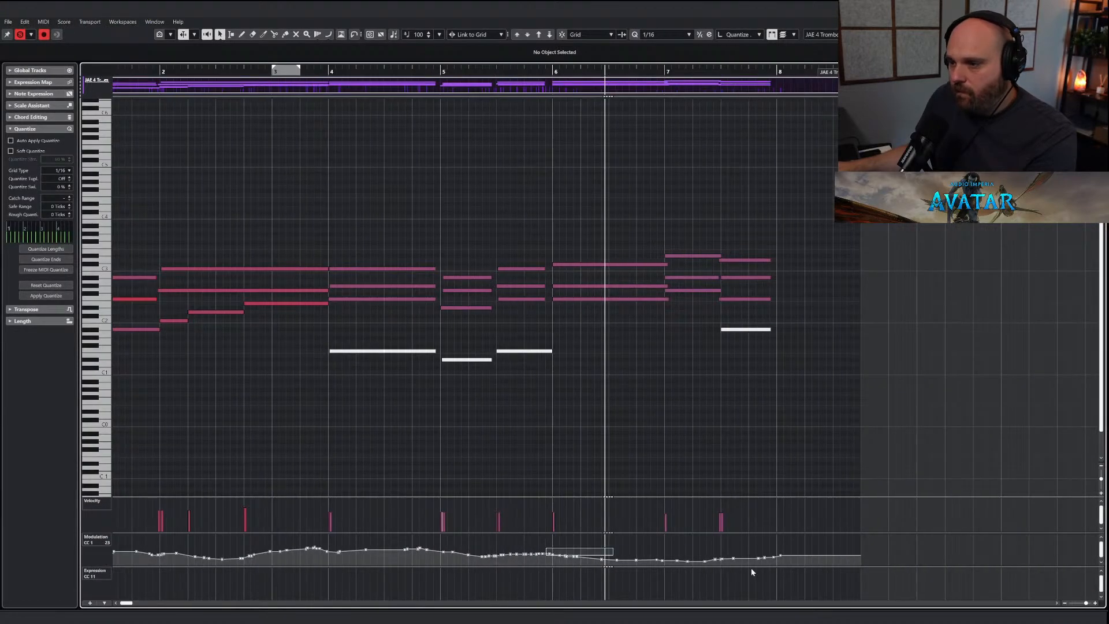
left_click_drag(752, 571, 800, 576)
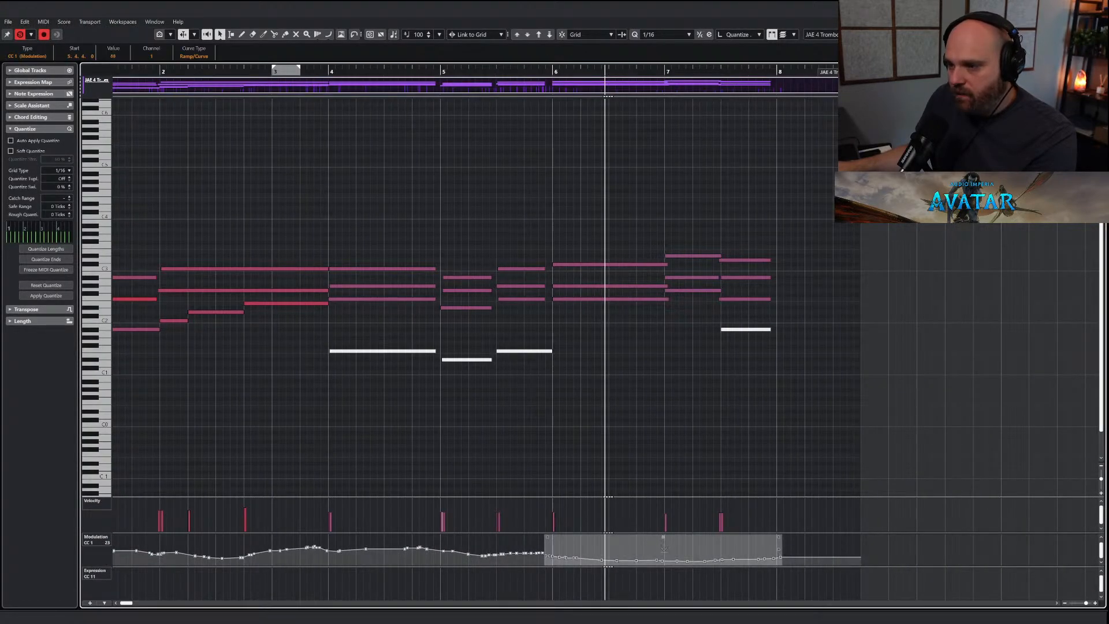
left_click(523, 73)
key("space")
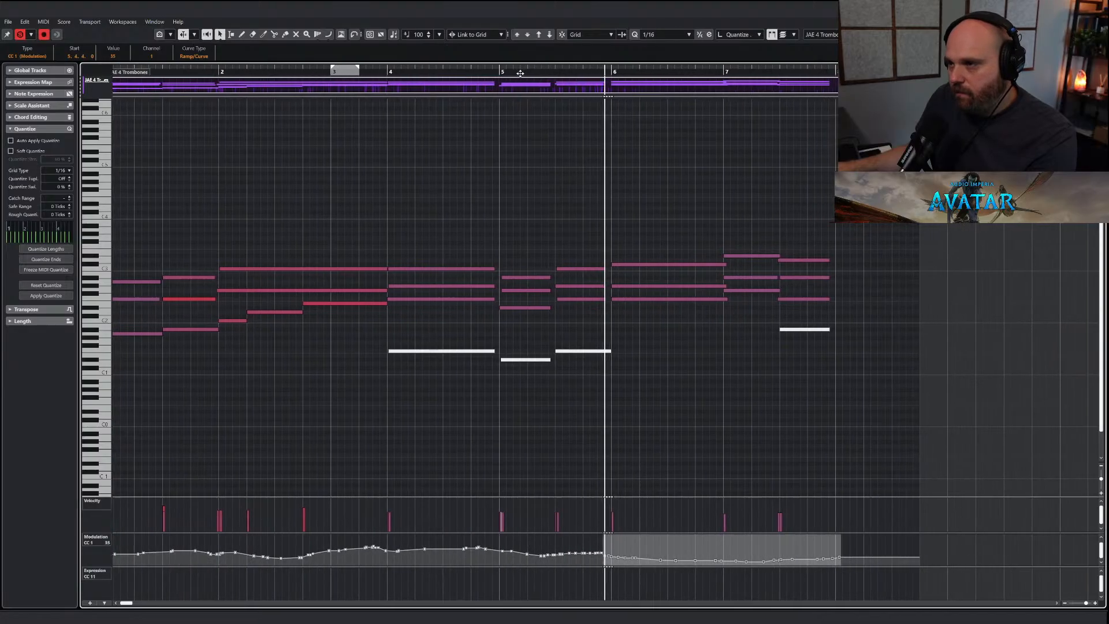
key("Return")
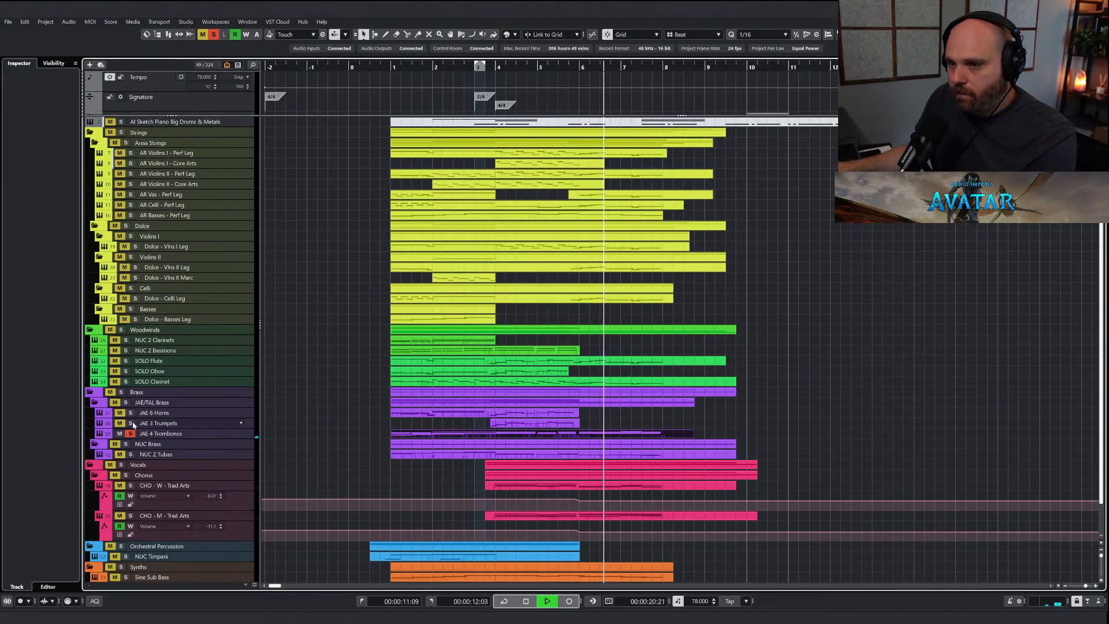
Show volume automation for JAE 4 Trombones, lower the volume curve at bar 6, and audition the transition.
left_click(104, 437)
left_click(99, 437)
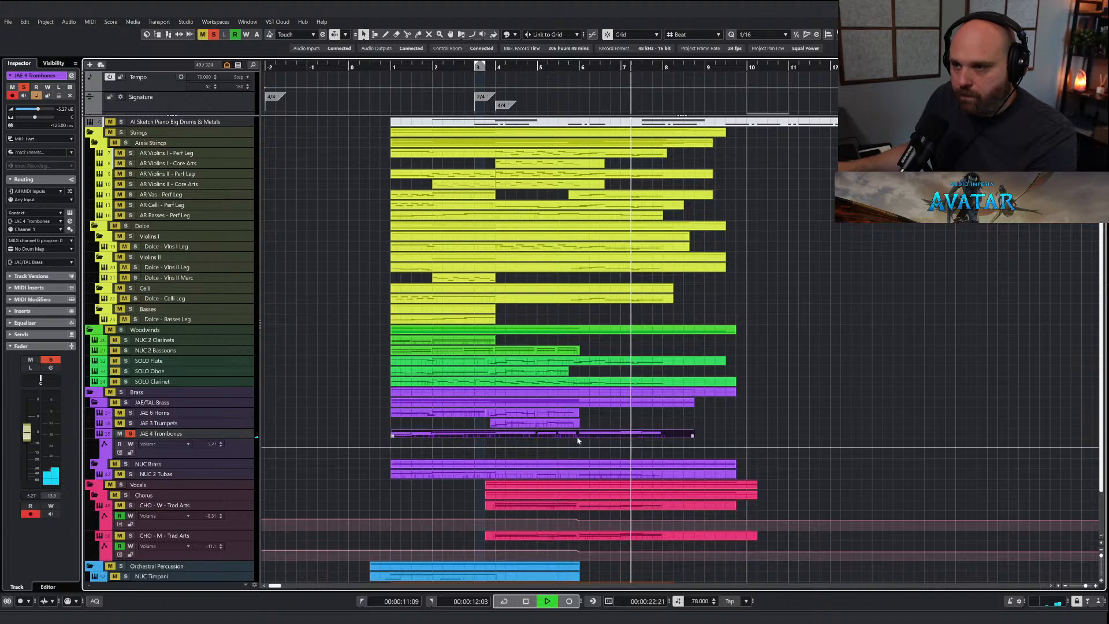
key("space")
left_click_drag(575, 443, 580, 446)
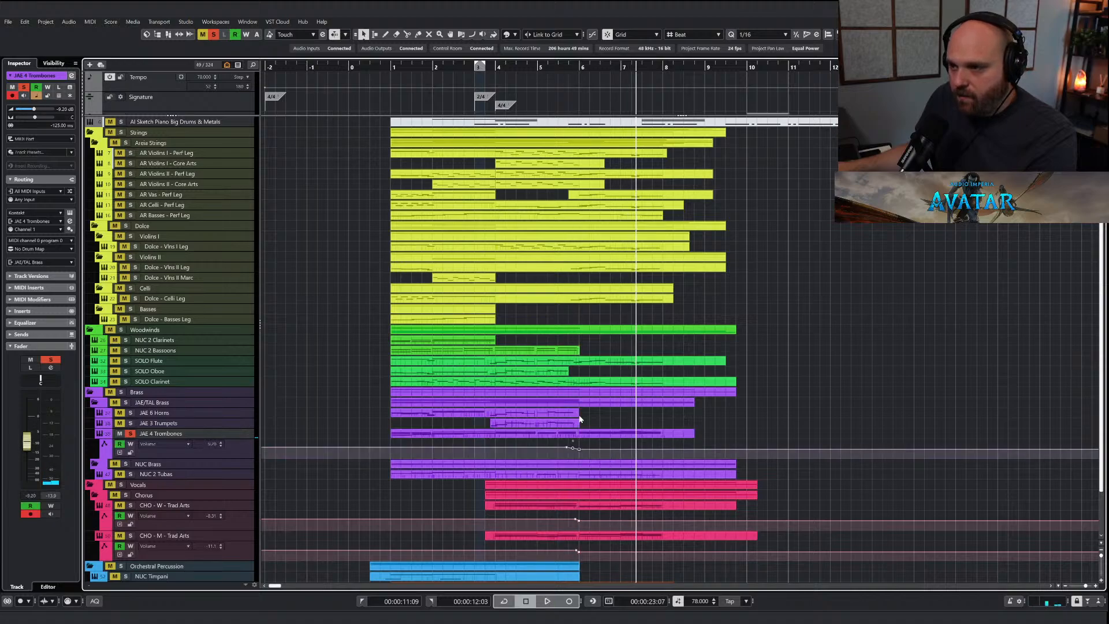
left_click(556, 69)
key("space")
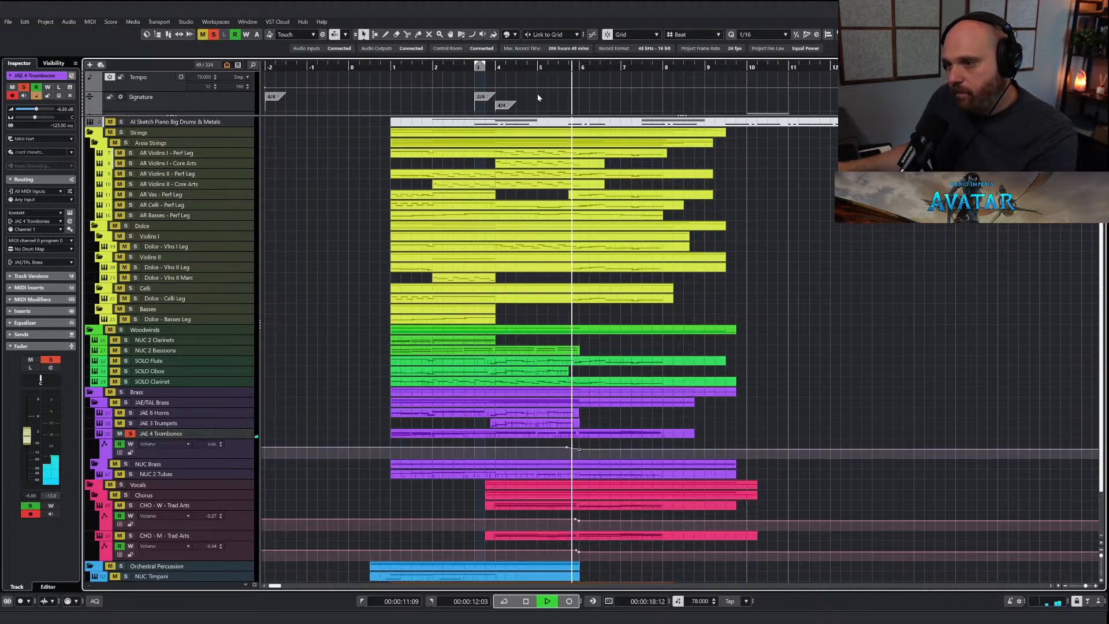
Transpose the top notes of the JAE 4 Trombones chords in bars 6 and 7 down an octave.
left_click(596, 437)
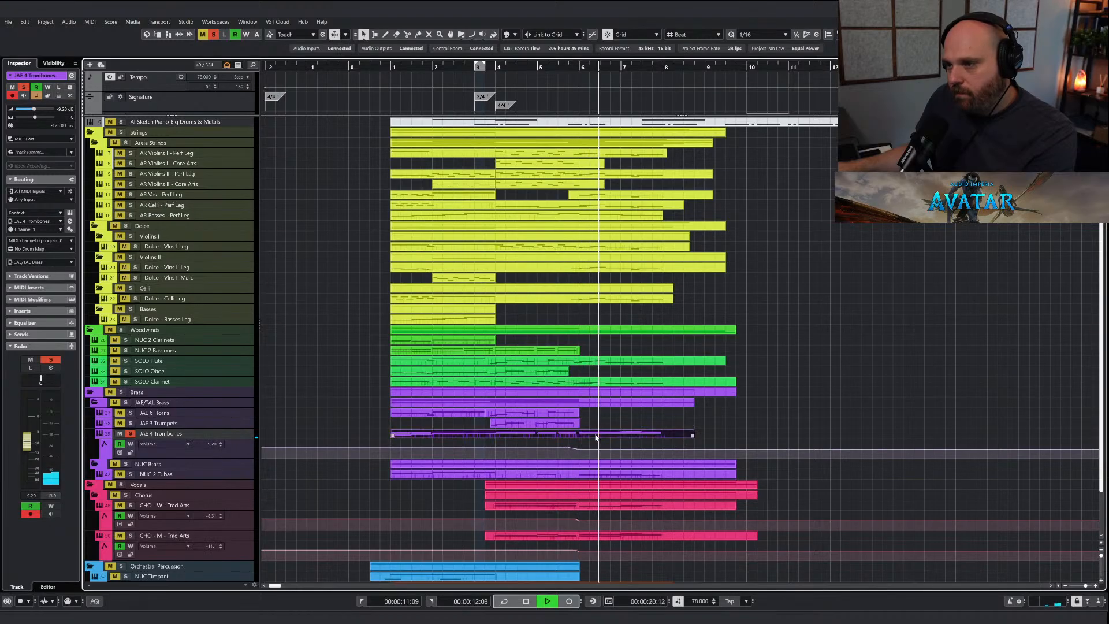
key("Return")
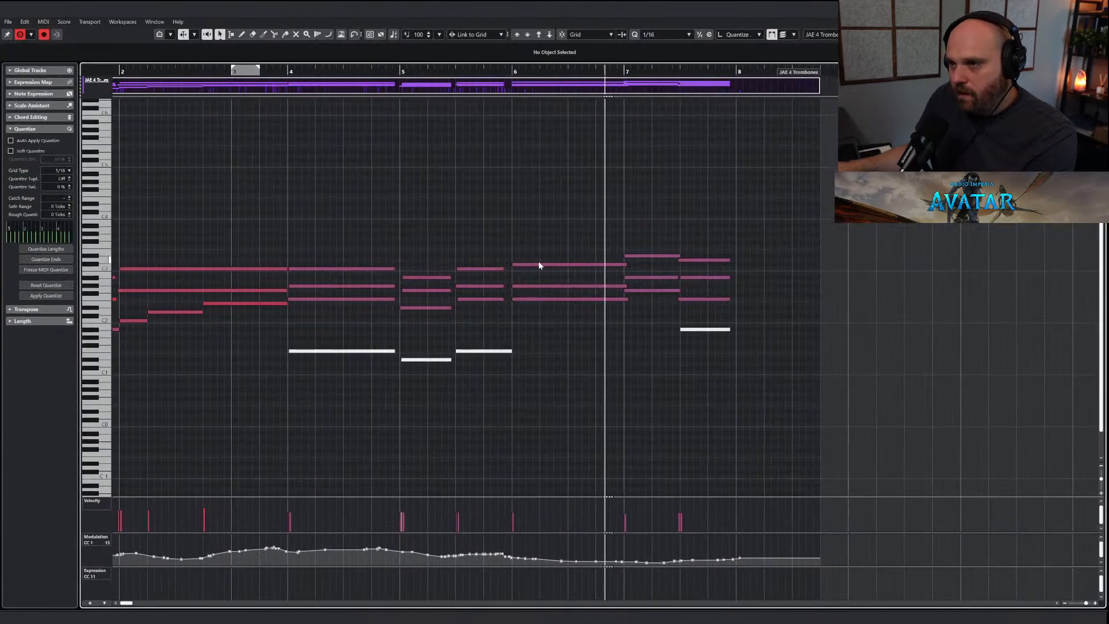
left_click(540, 263)
left_click_drag(696, 269, 696, 271)
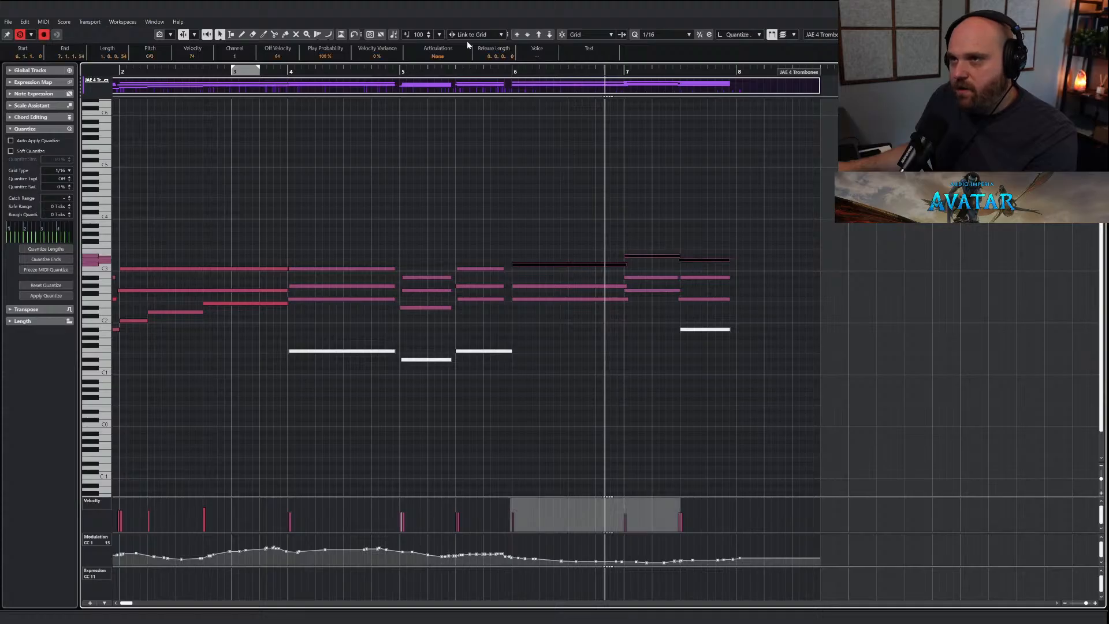
left_click(549, 34, "shift")
left_click(689, 334)
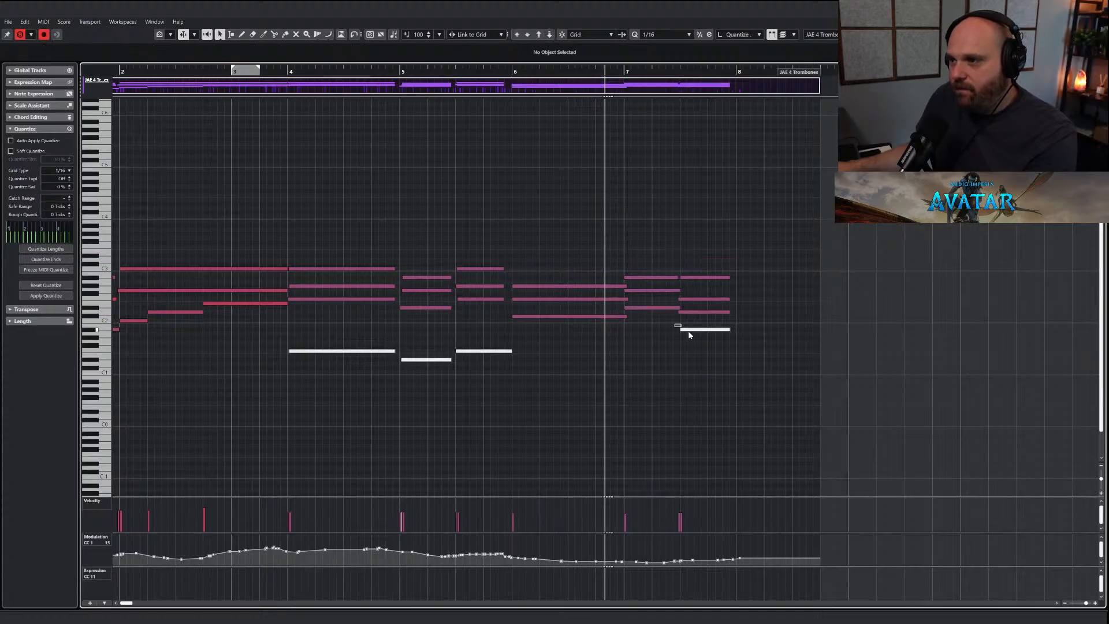
Audition the revoiced trombone chords from the end of bar 5 through bar 7, and close the part's editor.
left_click(505, 71)
key("space")
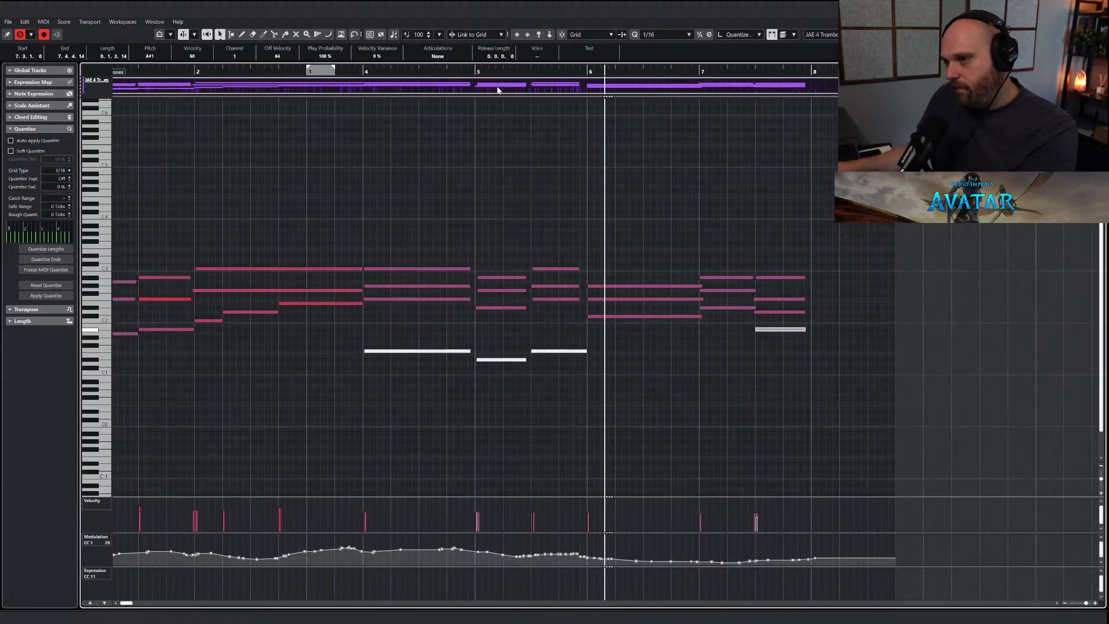
right_click(517, 136)
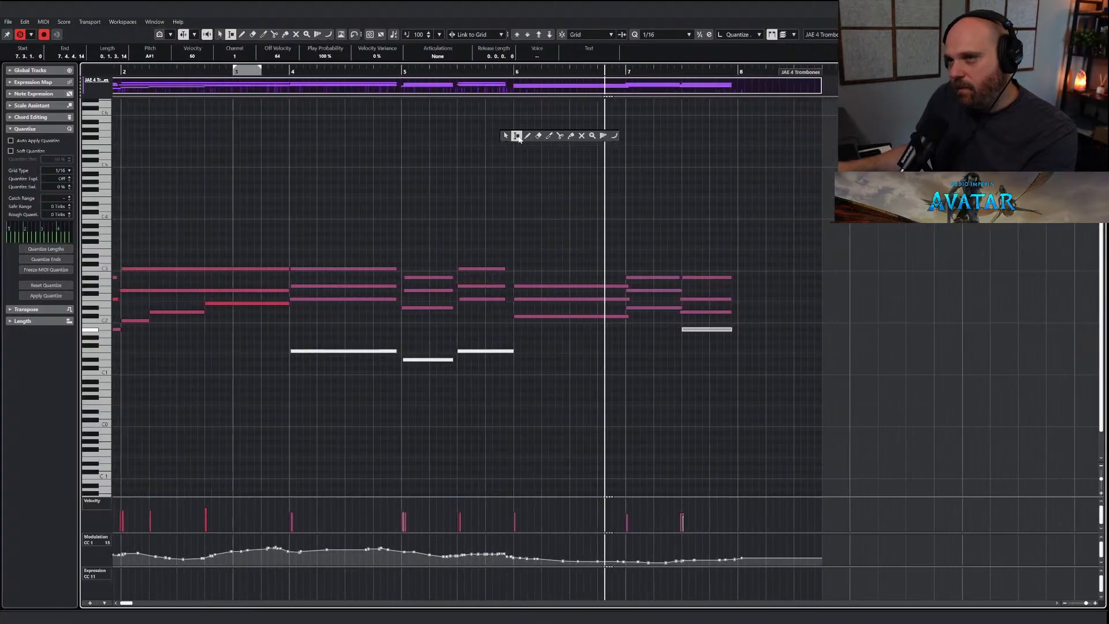
left_click(527, 134)
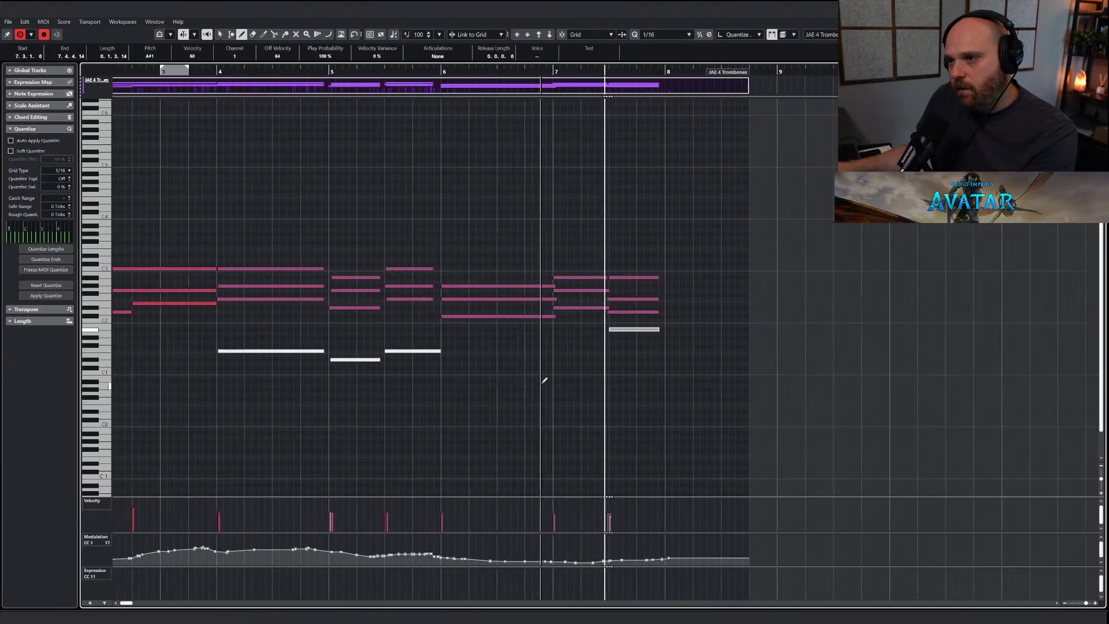
key("1")
left_click_drag(522, 263, 546, 334)
left_click(445, 168)
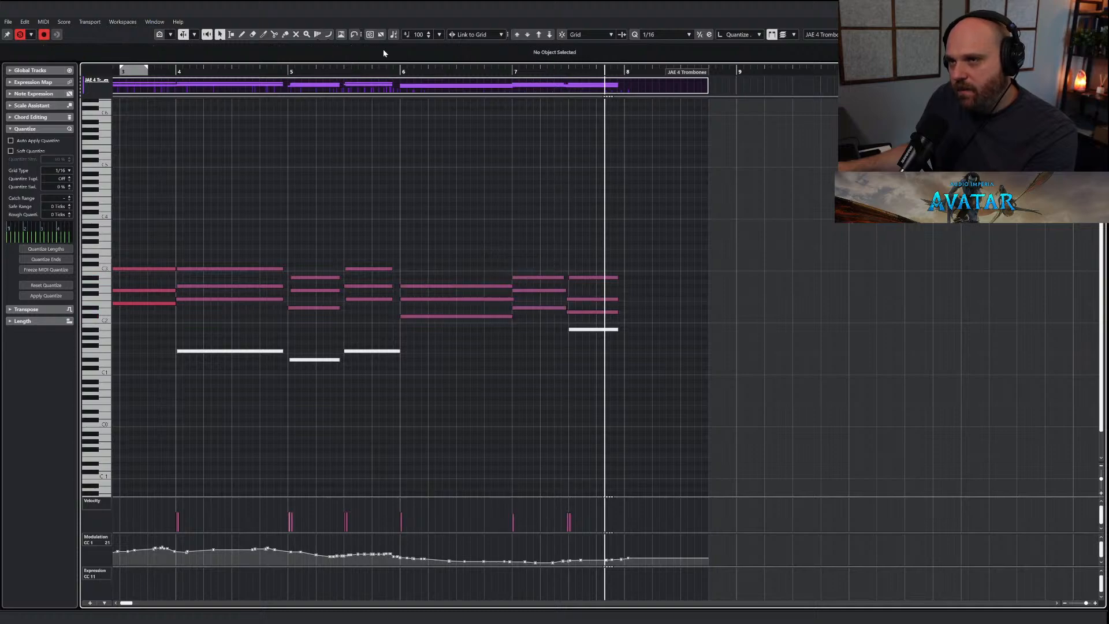
left_click(20, 34)
key("Return")
Play from the middle of bar 5 with all solos cleared to check the trombones in the full mix.
left_click(559, 67)
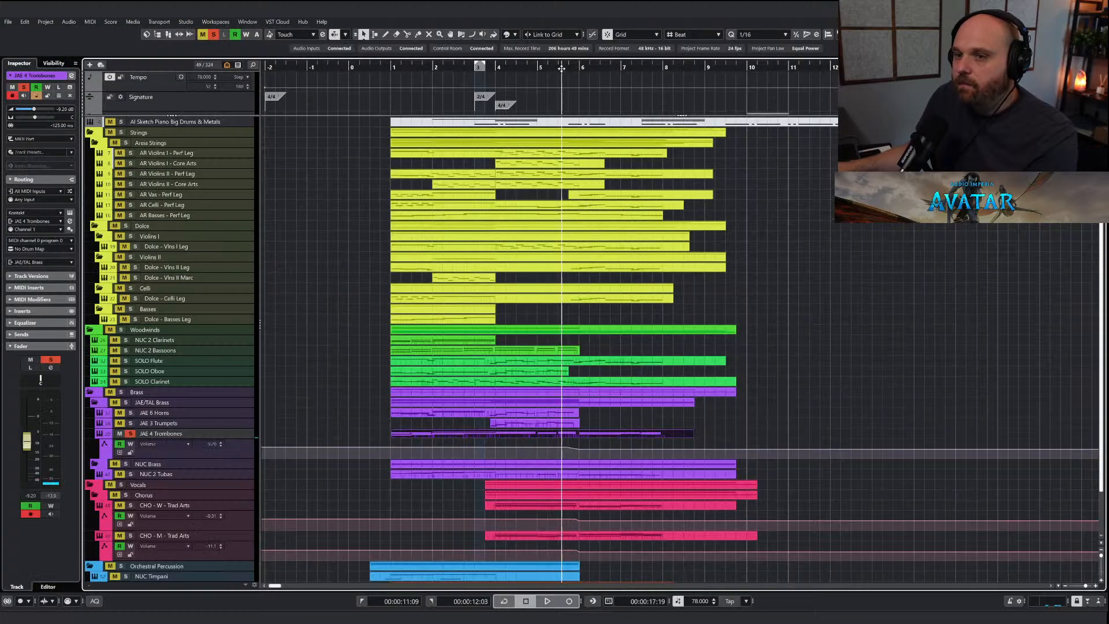
key("space")
left_click(214, 35)
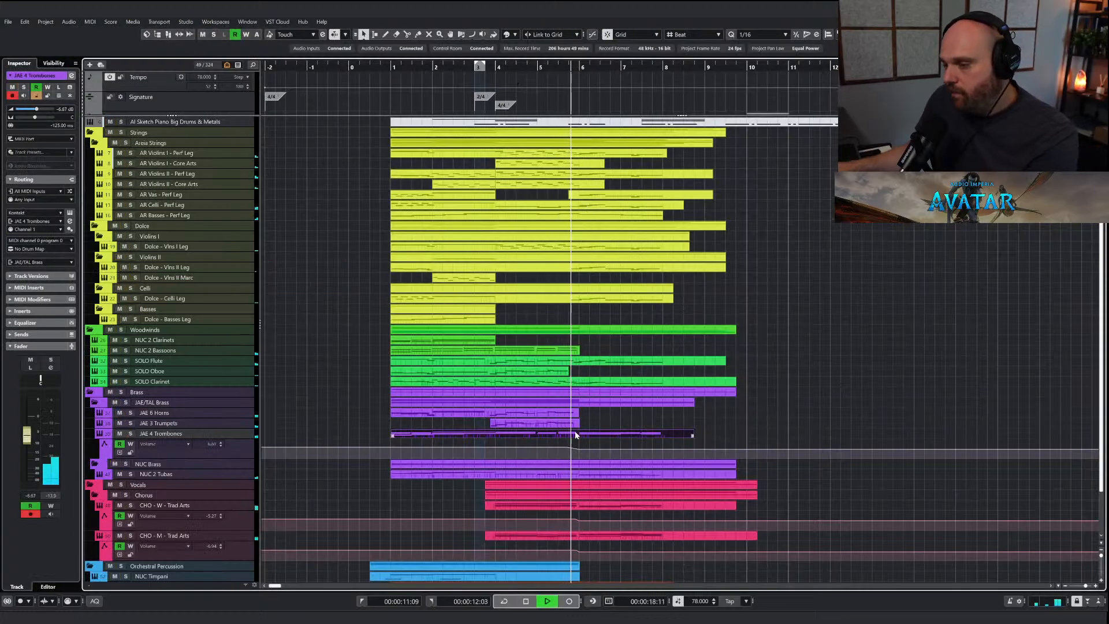
Select the JAE 4 Trombones volume point at bar 6 and audition the full mix into the second half of bar 7.
left_click(579, 450)
left_click(580, 450)
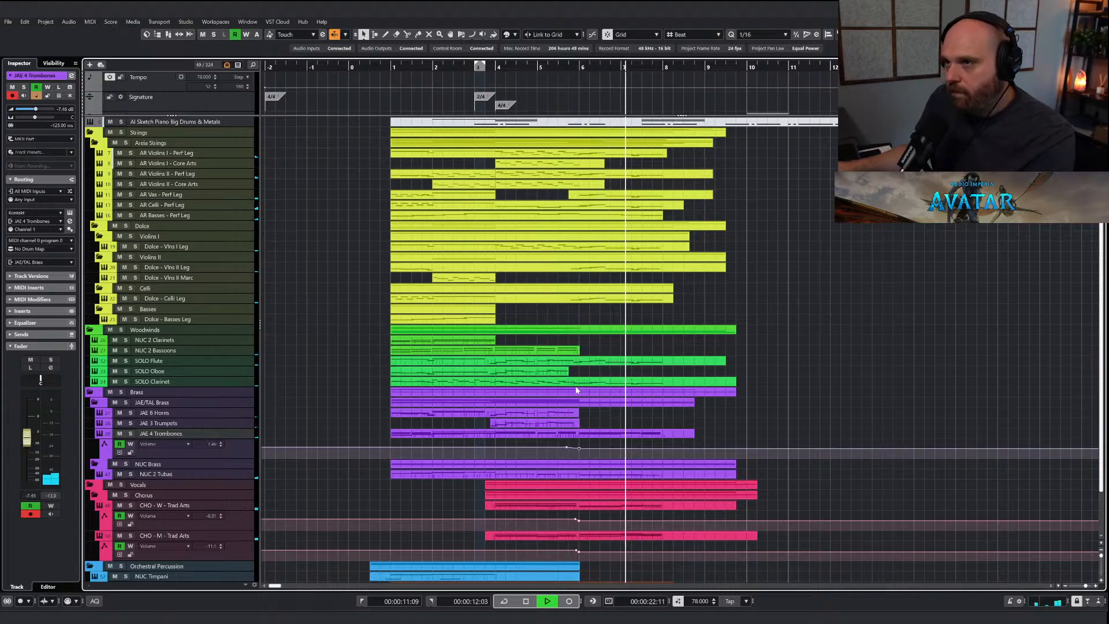
scroll(564, 265, "up", 3)
scroll(563, 265, "down", 4)
scroll(563, 265, "up", 4)
key("space")
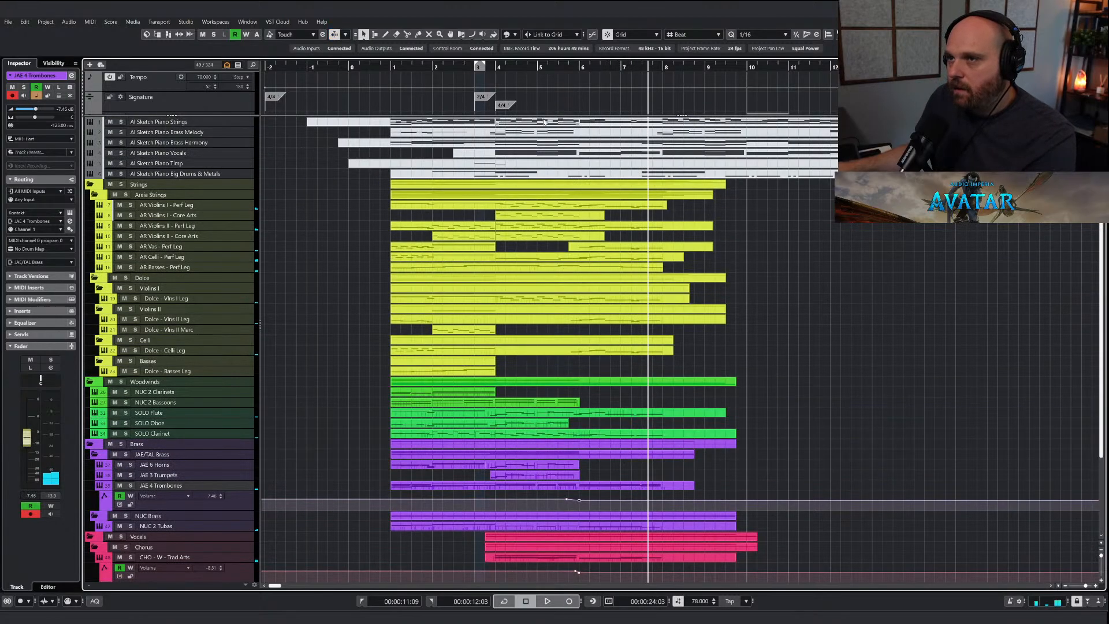
Play the cue from just before bar 1 past bar 8, and slightly raise the CHO - W - Trad Arts volume after bar 6.
scroll(565, 97, "down", 2)
scroll(566, 98, "down", 1)
left_click_drag(566, 67, 370, 96)
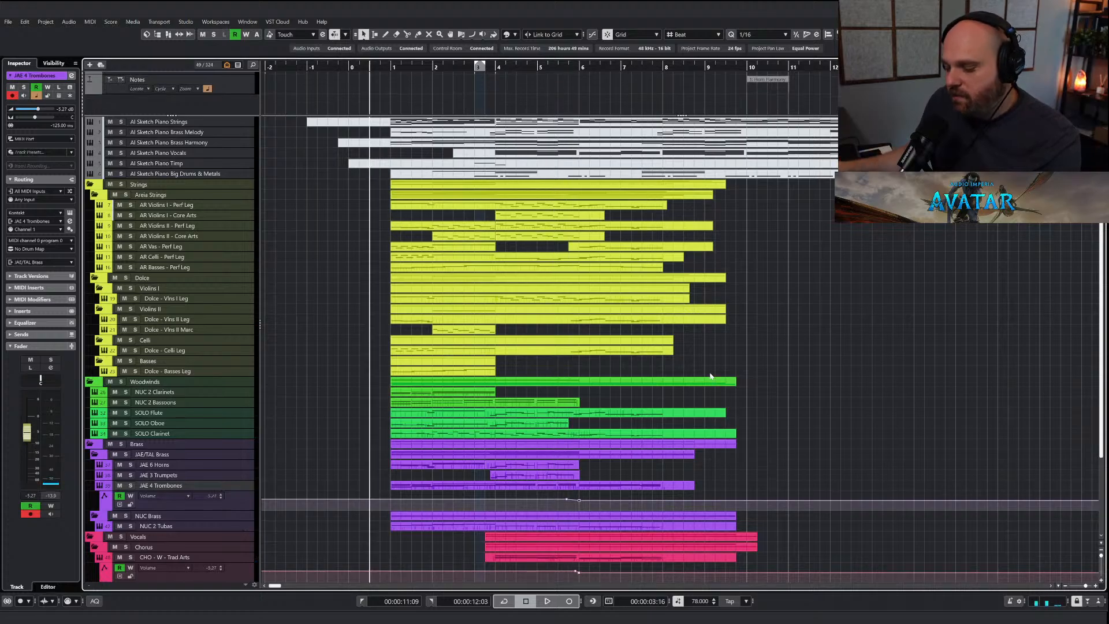
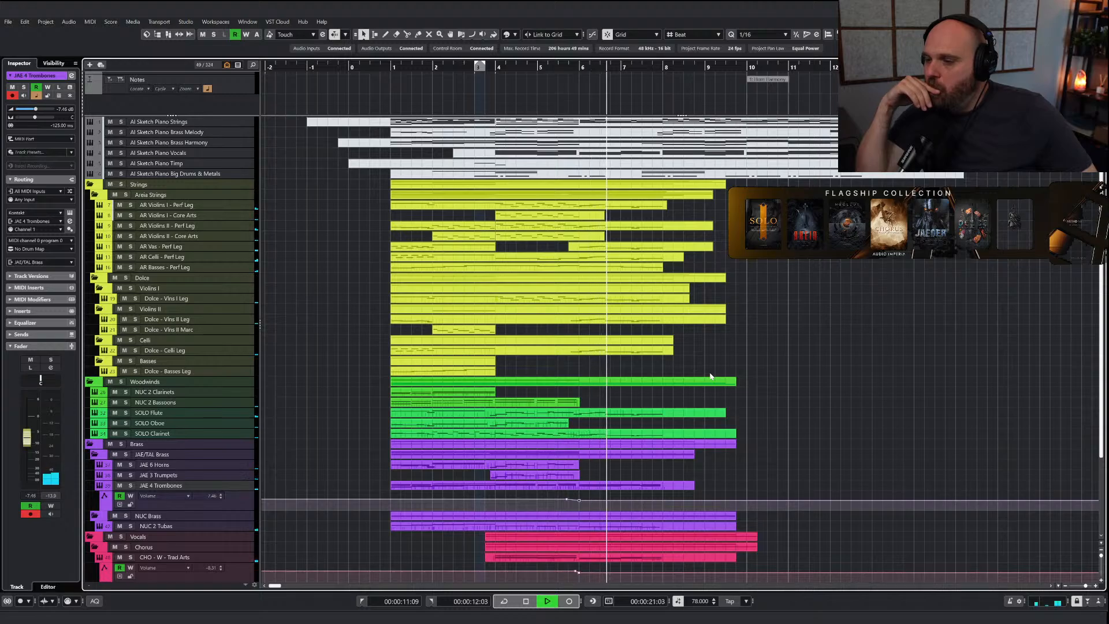
left_click_drag(580, 575, 580, 574)
left_click(584, 557)
key("space")
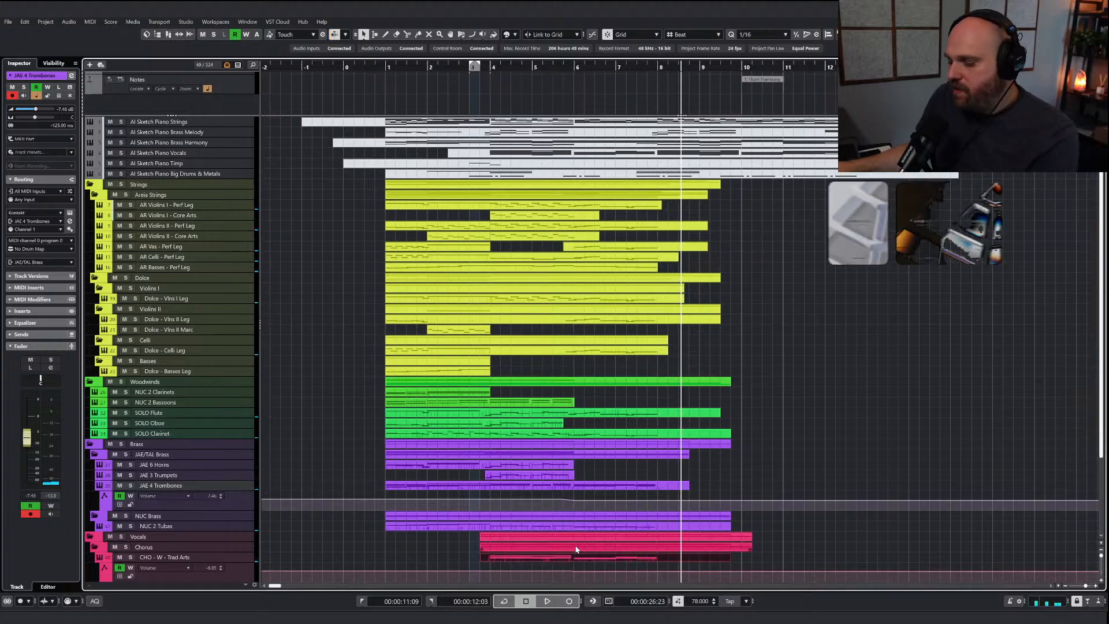
Redraw the CHO - W - Trad Arts modulation curve across bars 6 and 7 as a gentle swell, and close the part's editor.
double_click(575, 550)
right_click(437, 438)
left_click(453, 435)
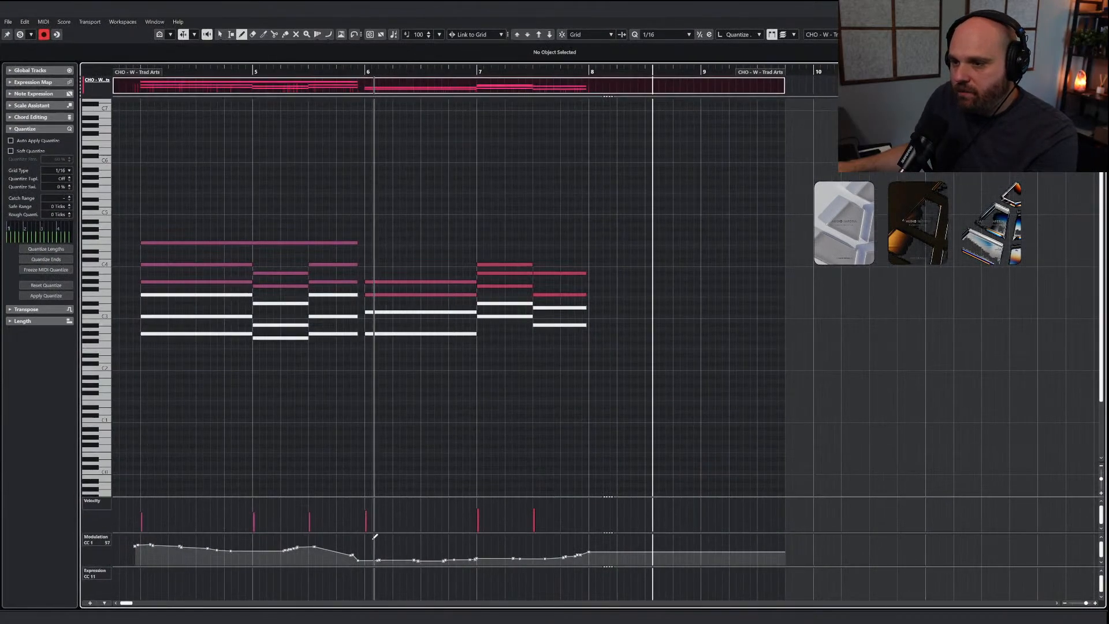
left_click_drag(356, 557, 482, 554)
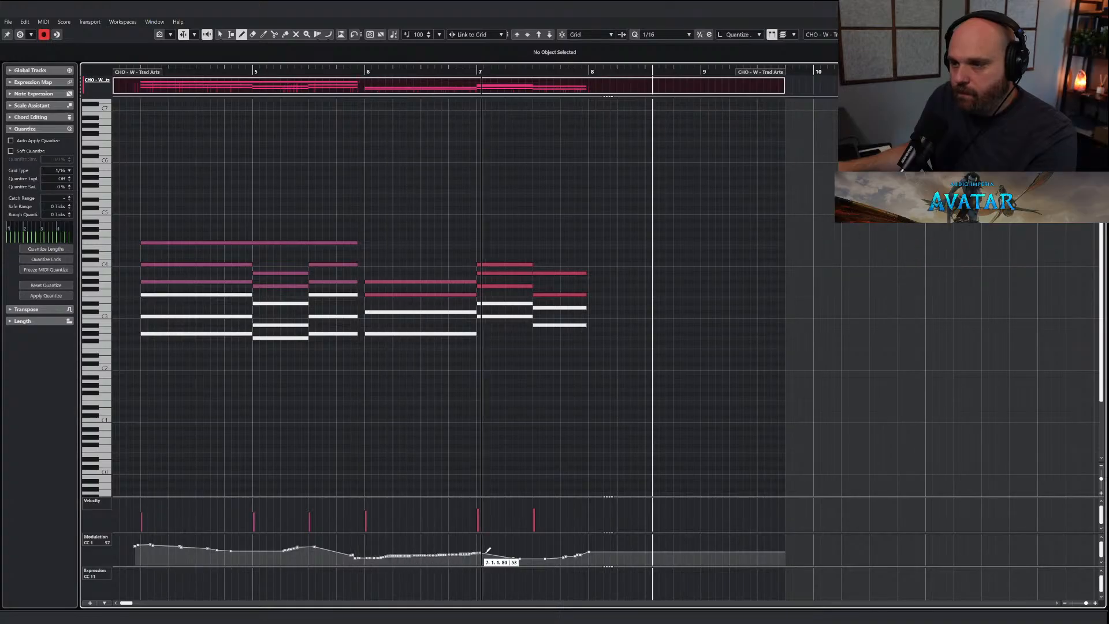
left_click_drag(565, 553, 565, 539)
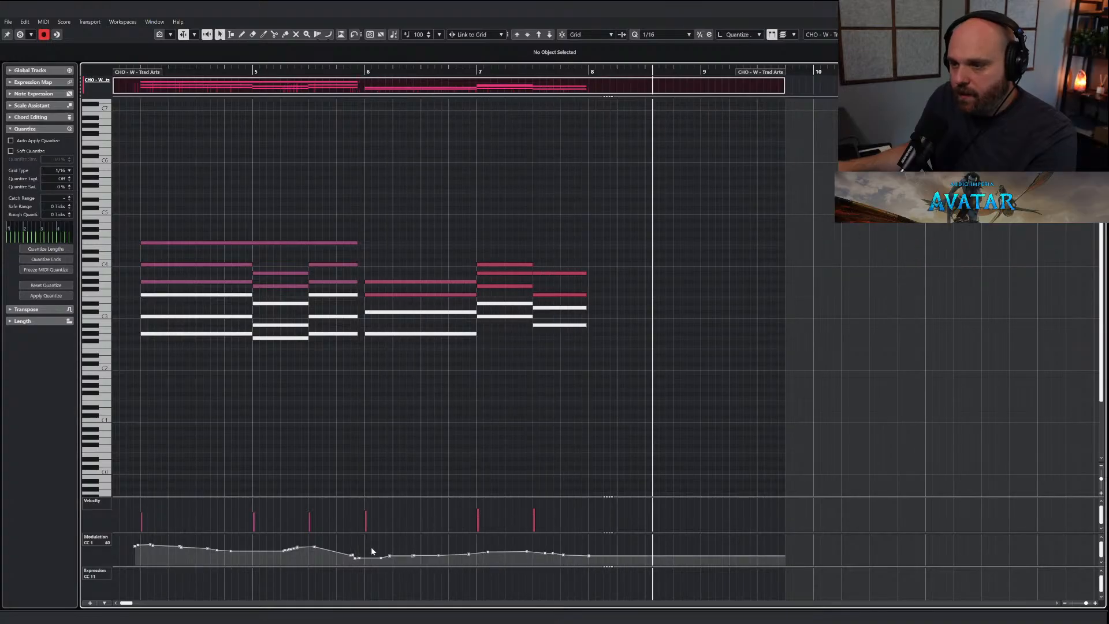
left_click_drag(341, 543, 652, 583)
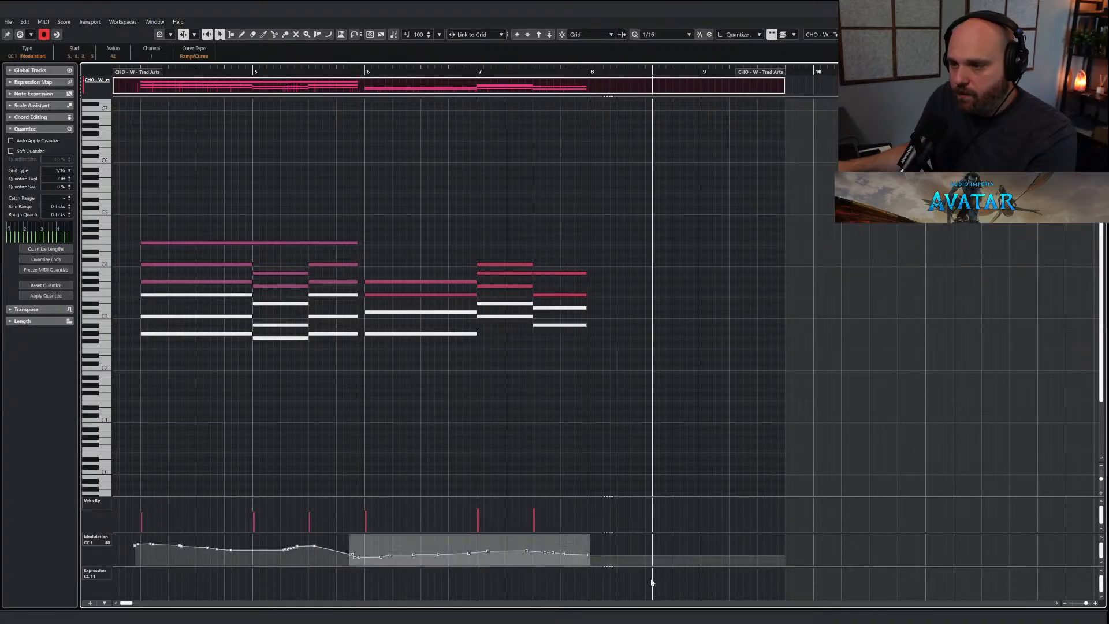
left_click(313, 72)
key("Return")
Play from the middle of bar 5 and replay from bar 6 to audition the reshaped choir in the full mix.
key("space")
scroll(587, 420, "down", 3)
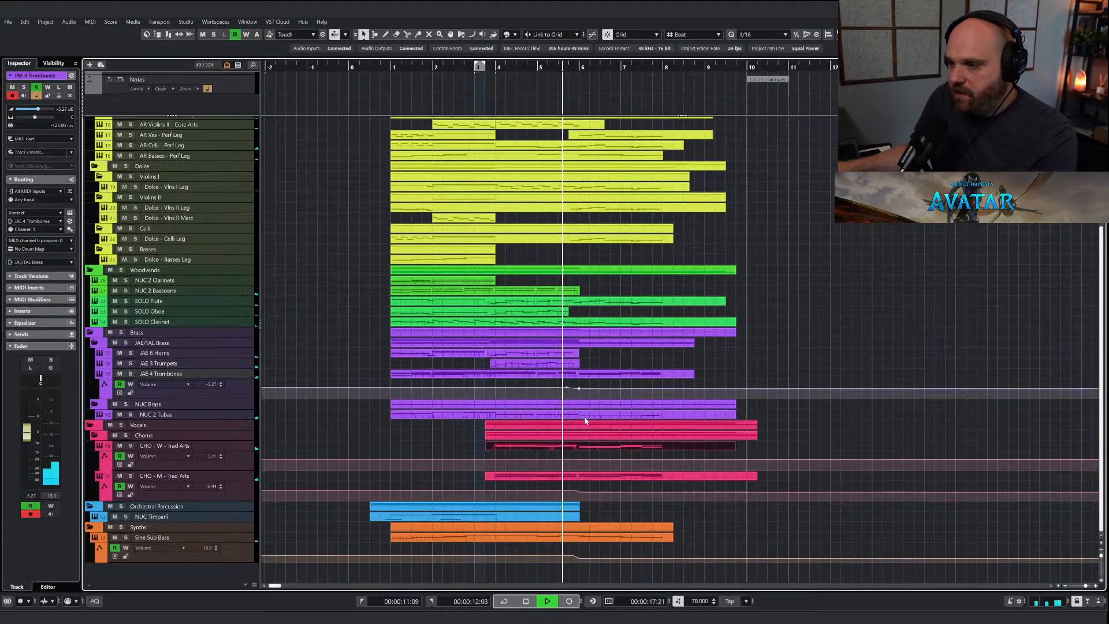
left_click(580, 476)
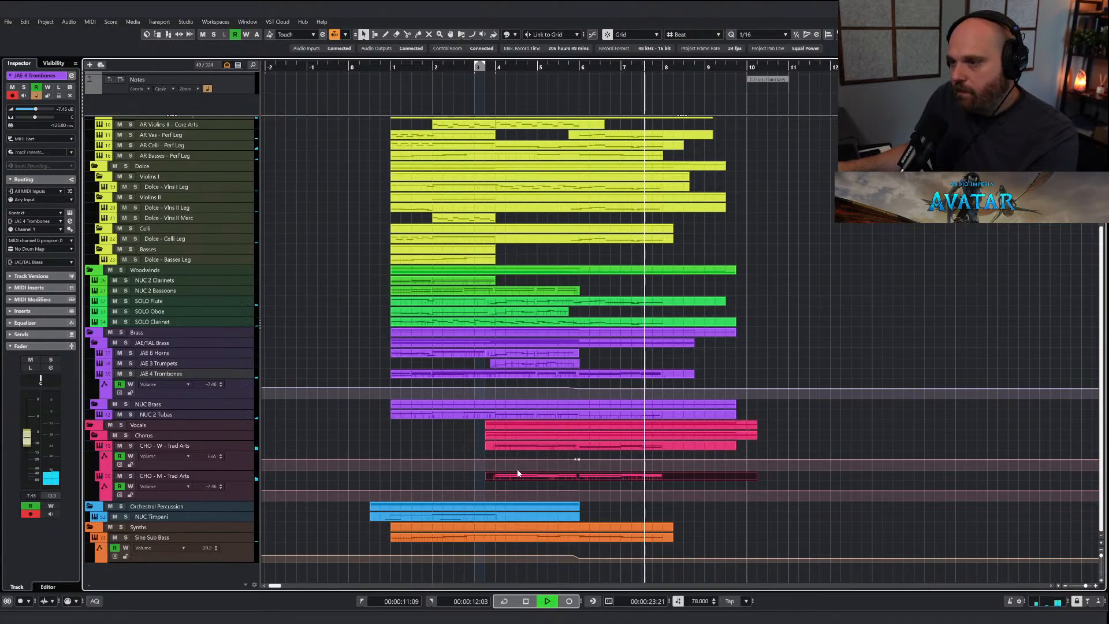
left_click(589, 68)
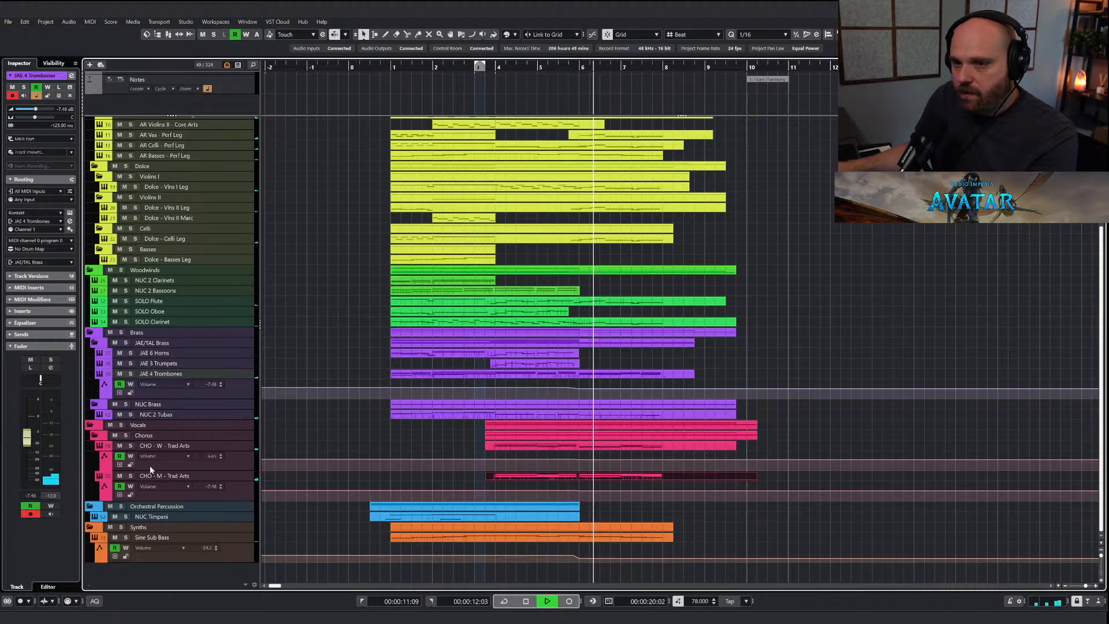
Lower the top note of the women's choir's first bar 7 chord to A#3, and audition both choirs soloed before clearing the solos.
double_click(587, 445)
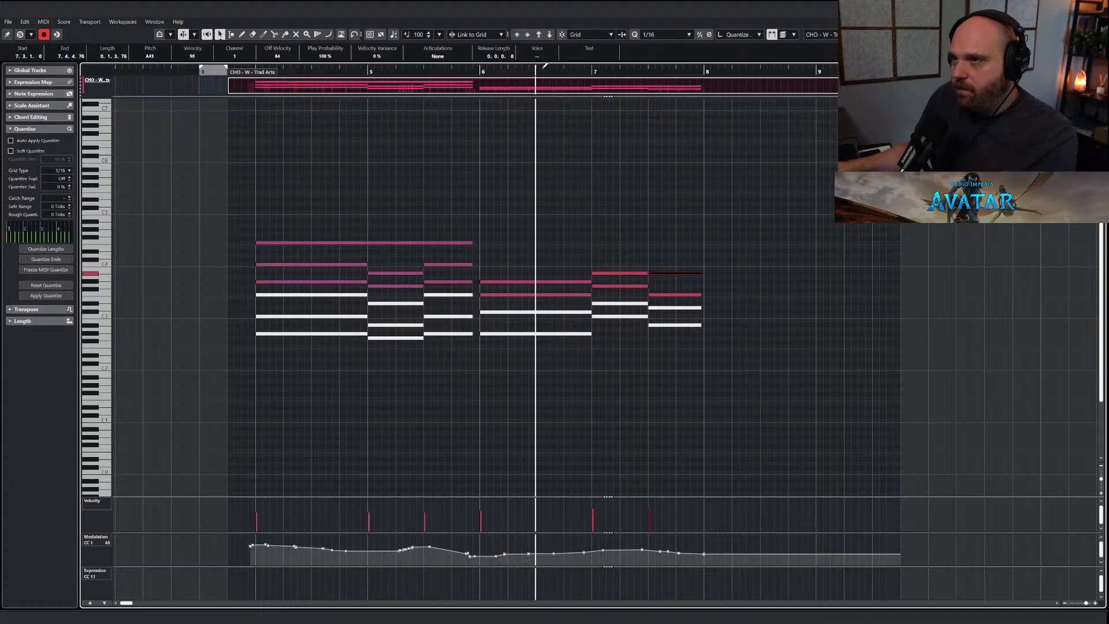
key("Escape")
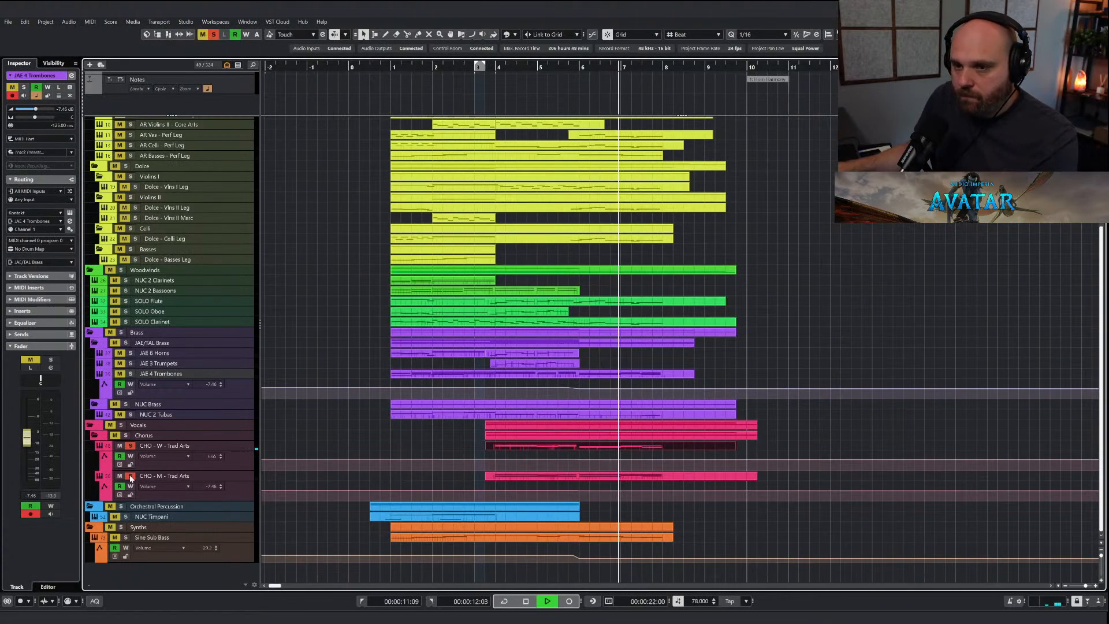
left_click(635, 475)
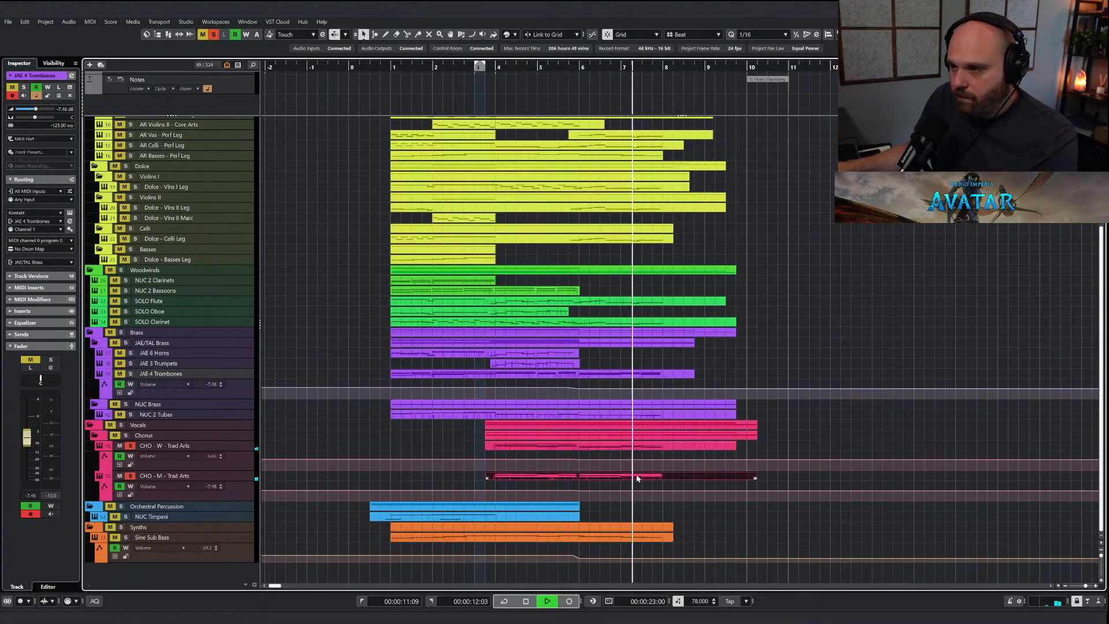
left_click(585, 67)
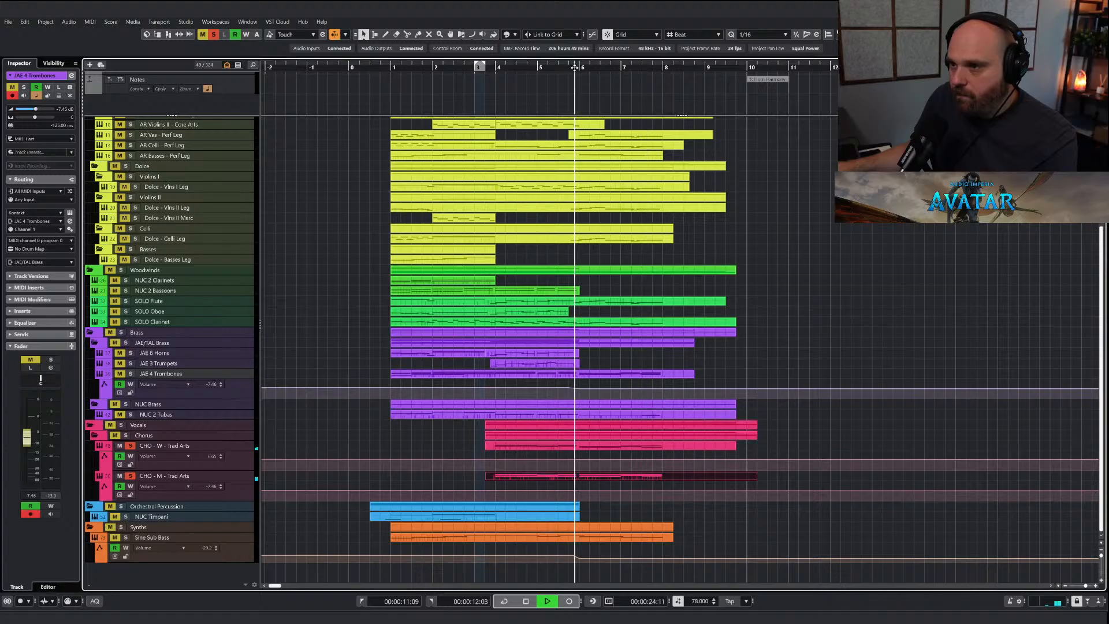
left_click(214, 35)
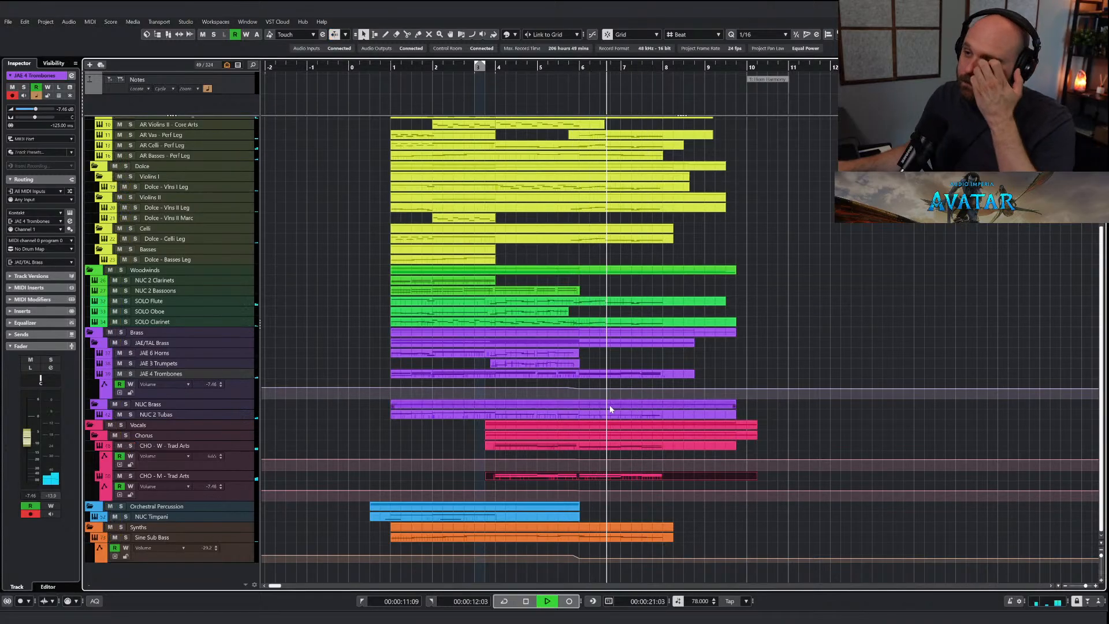
Extend the NUC 2 Bassoons part to just past bar 8 and open it for note editing.
left_click(578, 292)
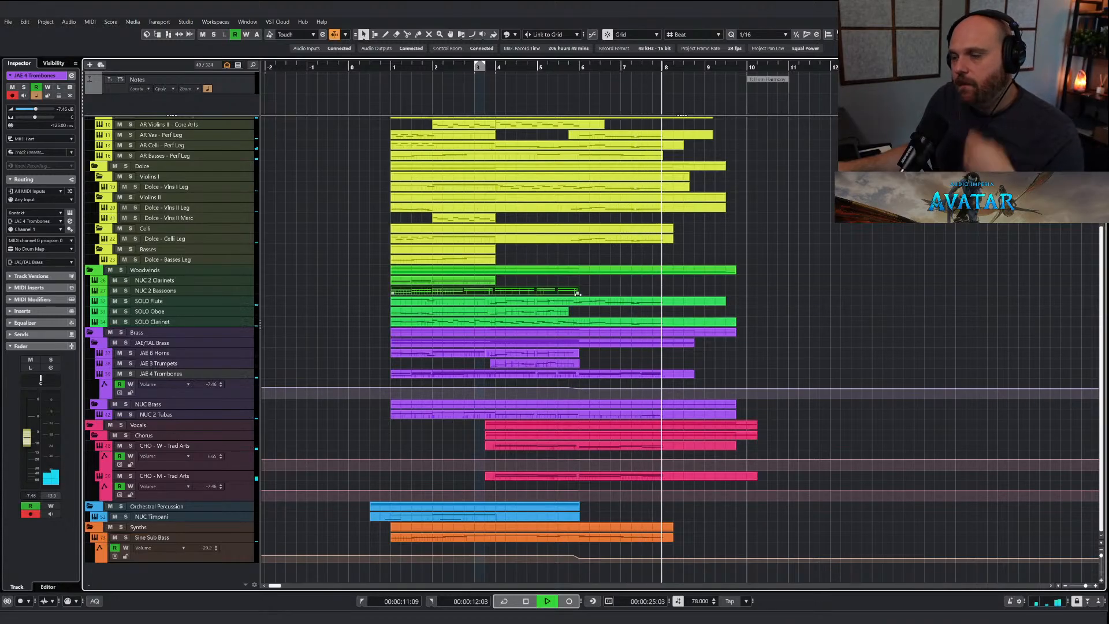
left_click_drag(576, 293, 673, 293)
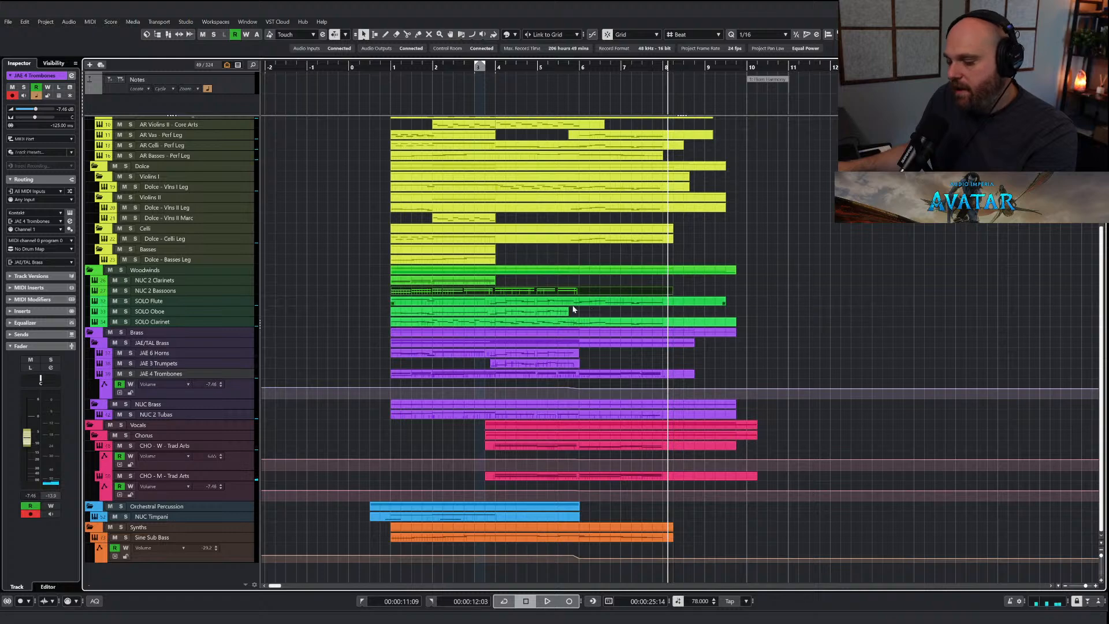
key("Return")
right_click(477, 321)
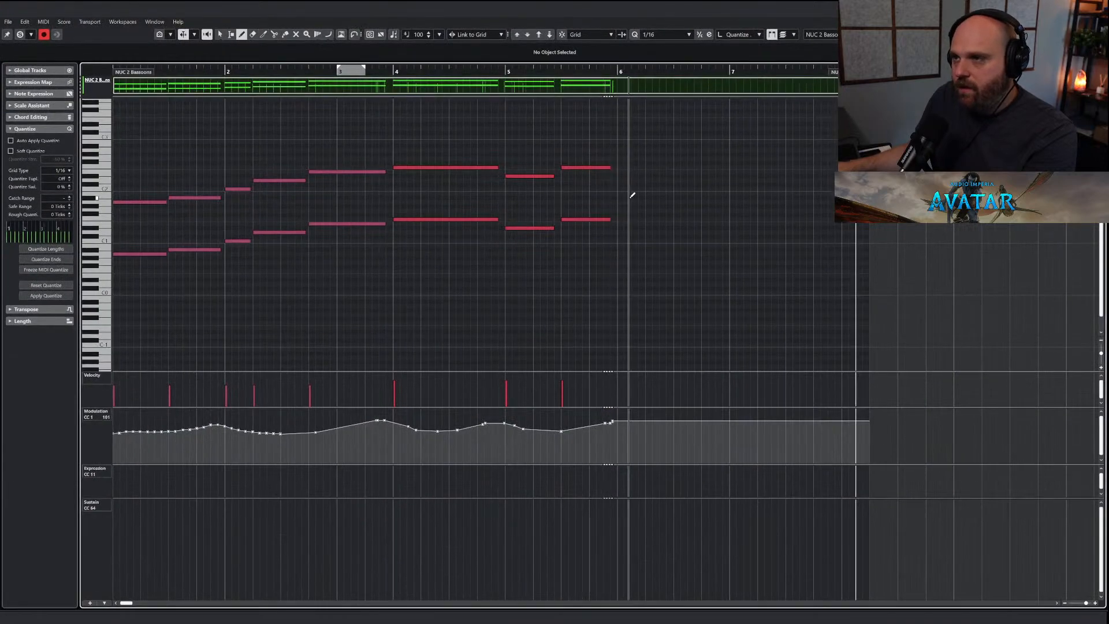
Draw bassoon notes C#2 in bar 6 and C2 and A#1 in bar 7, and redraw their modulation curve up to bar 8.
key("j")
key("h")
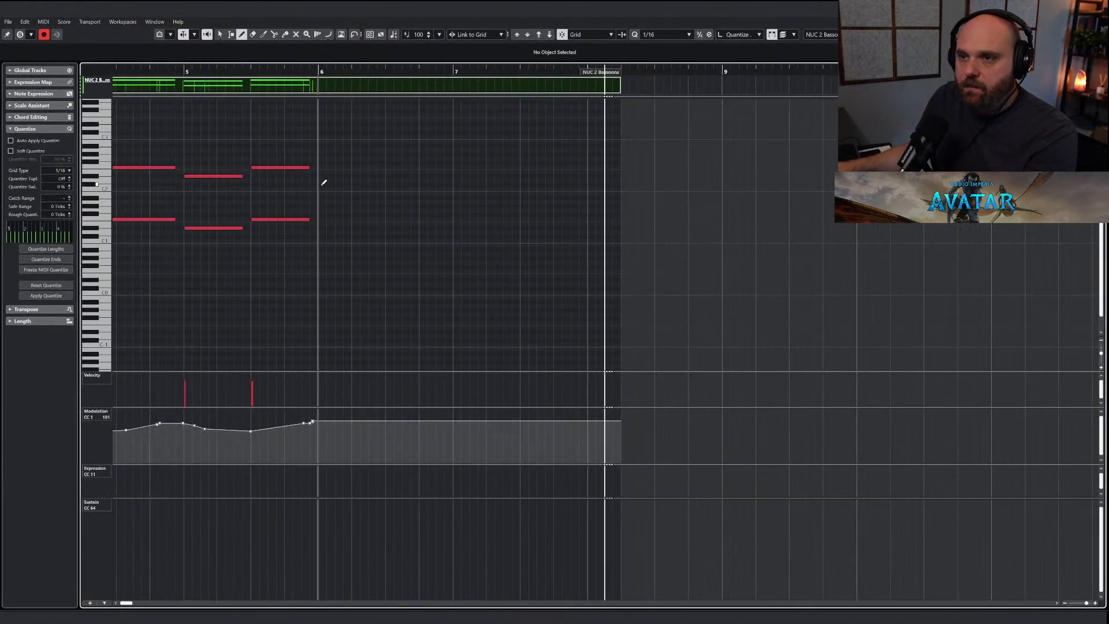
left_click_drag(323, 184, 583, 200)
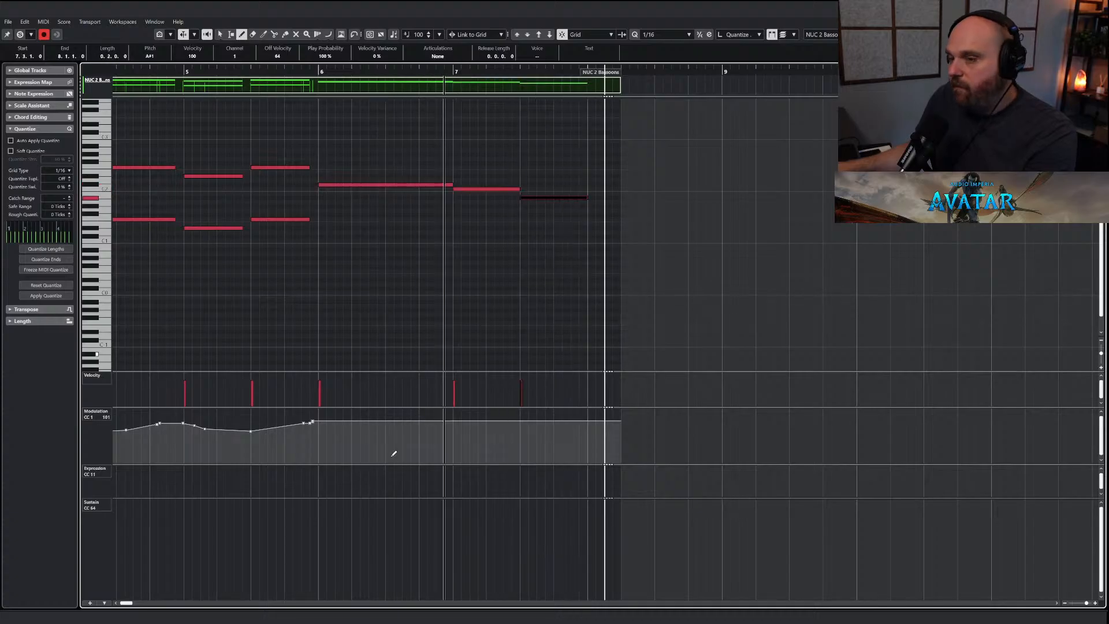
mouse_move(251, 431)
left_mouse_down()
mouse_move(322, 445)
mouse_move(476, 446)
mouse_move(575, 431)
left_mouse_up()
key("1")
key("Return")
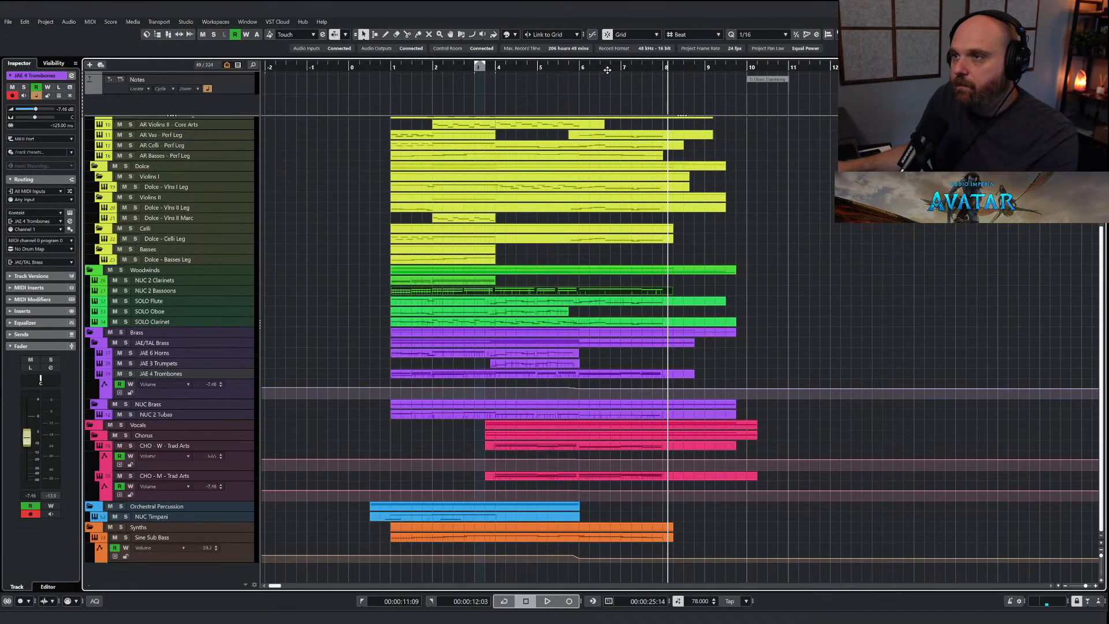
Play bars 5 to 8 twice to audition the new bassoon line in the full mix.
left_click(585, 72)
key("space")
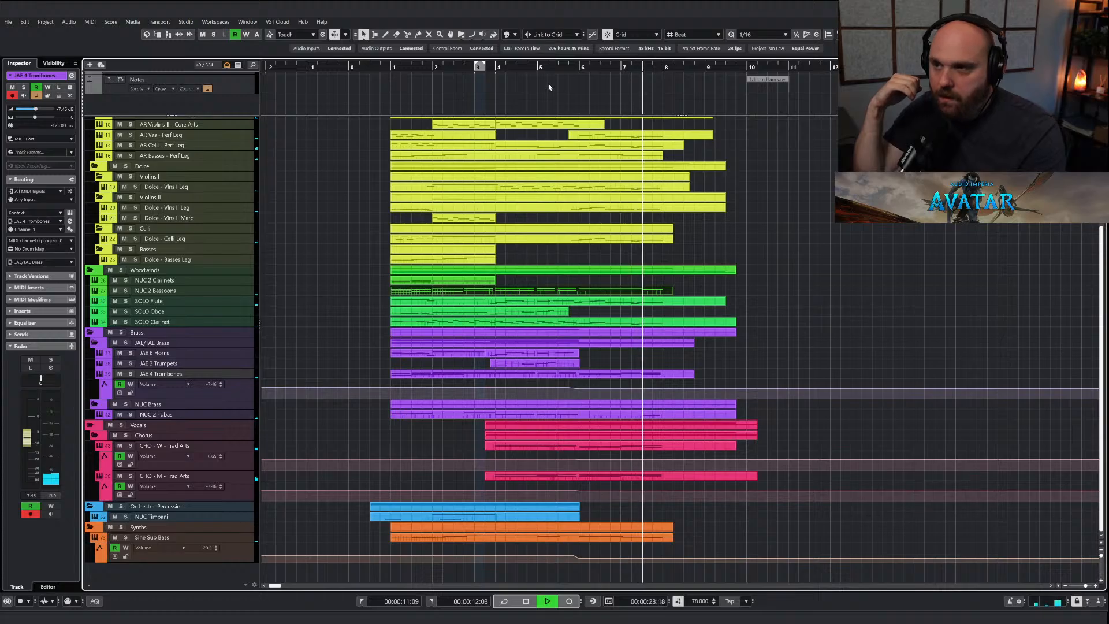
key("space")
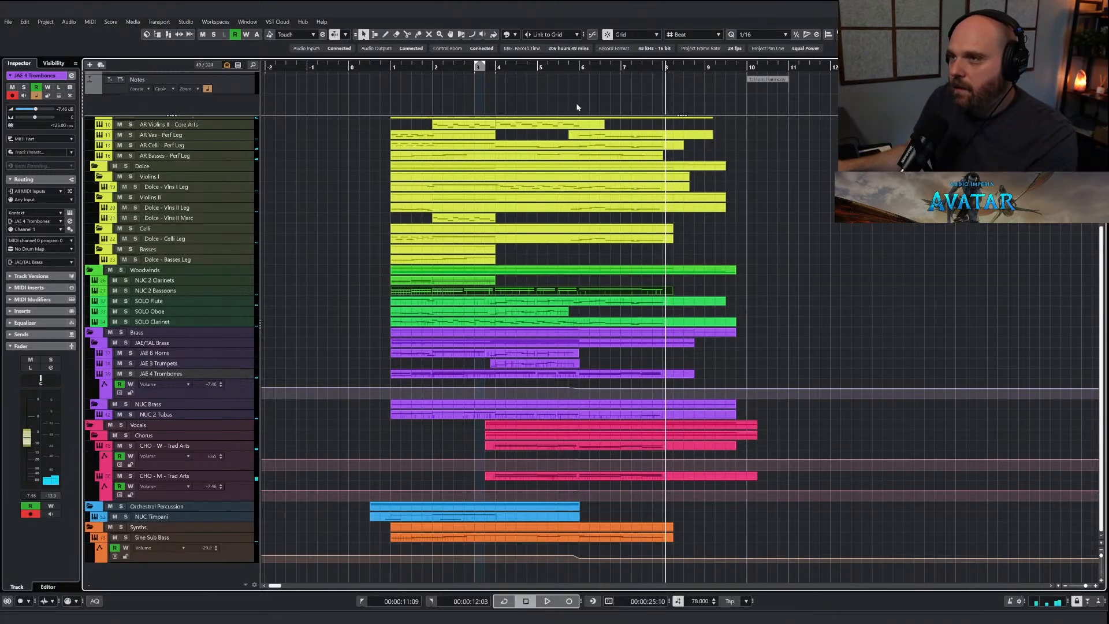
left_click(588, 74)
key("space")
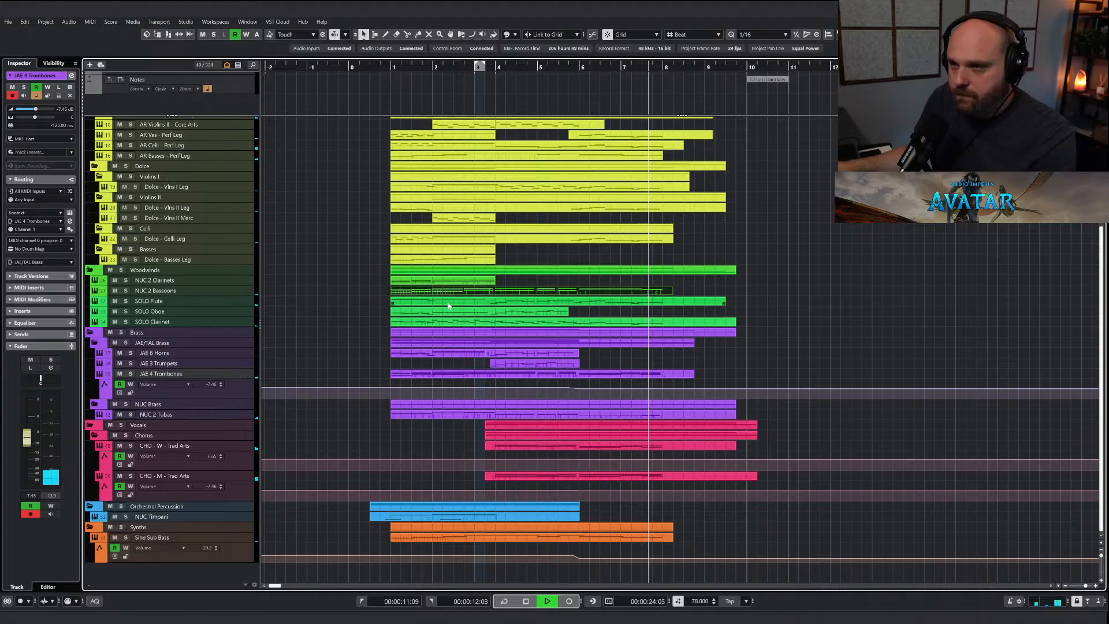
key("space")
Solo JAE 4 Trombones and redraw the part's modulation curve as a rising swell from bar 7 to bar 8.
left_click(641, 360)
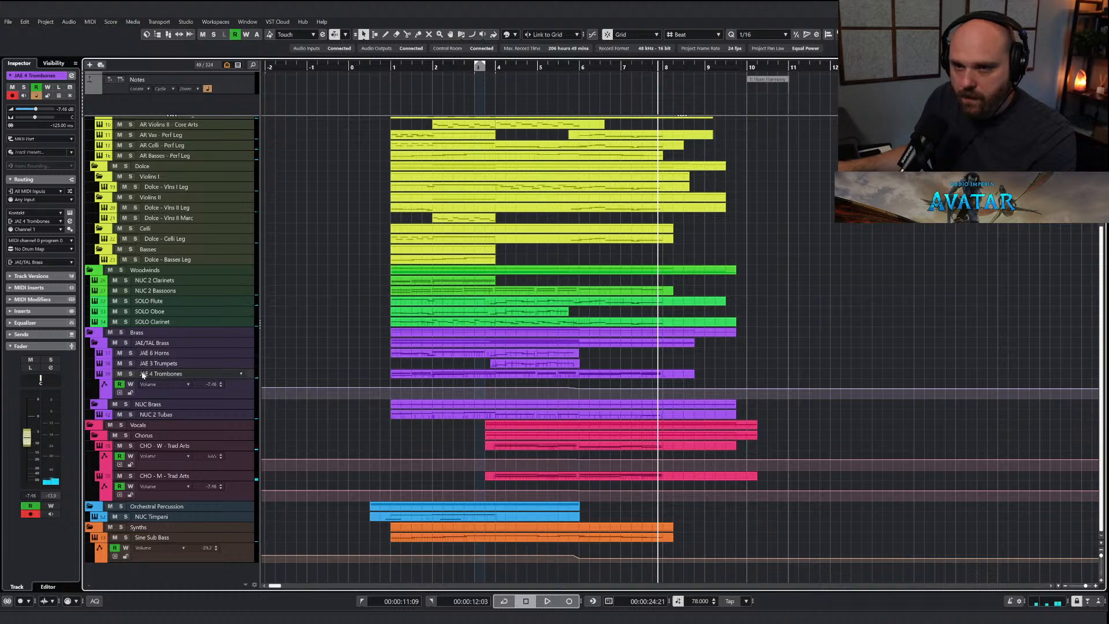
key("s")
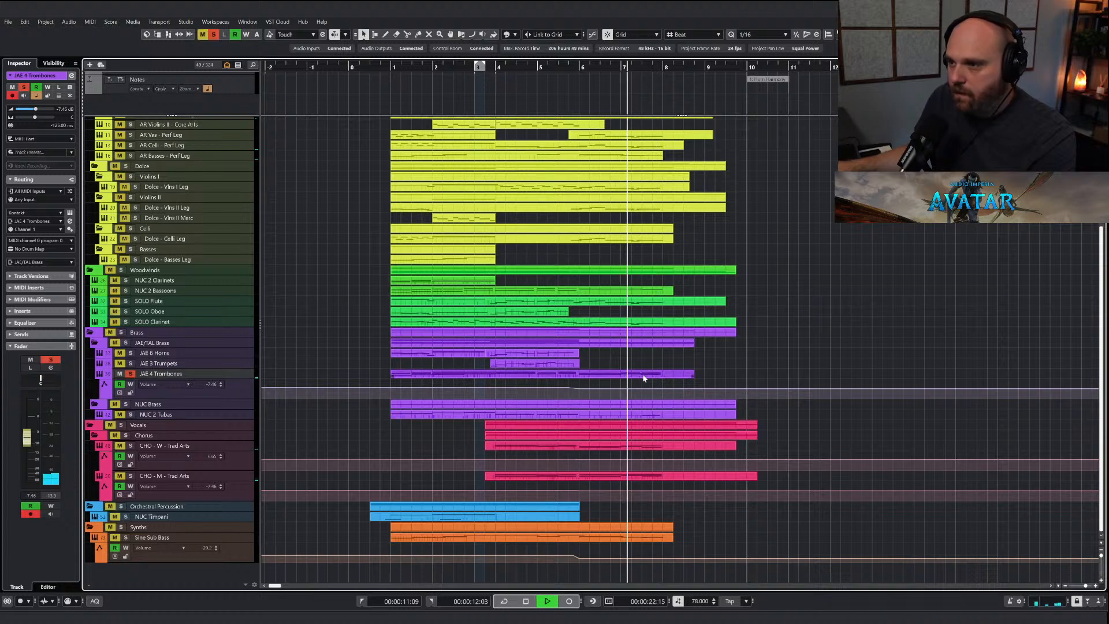
double_click(643, 373)
right_click(575, 381)
left_click(590, 378)
key("space")
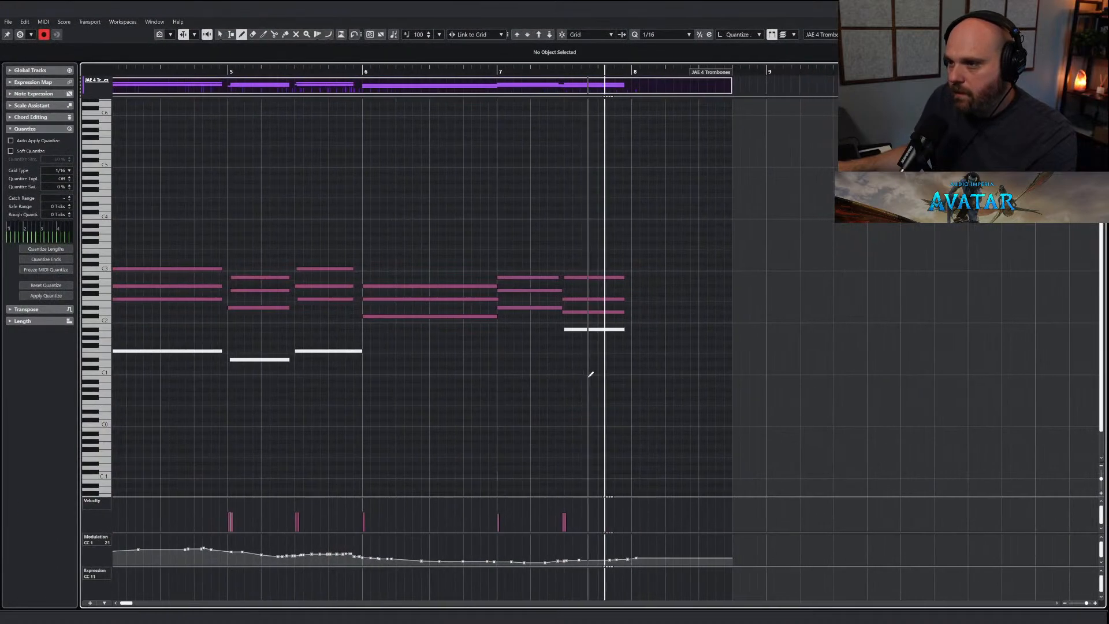
left_click_drag(537, 562, 640, 548)
right_click(601, 426)
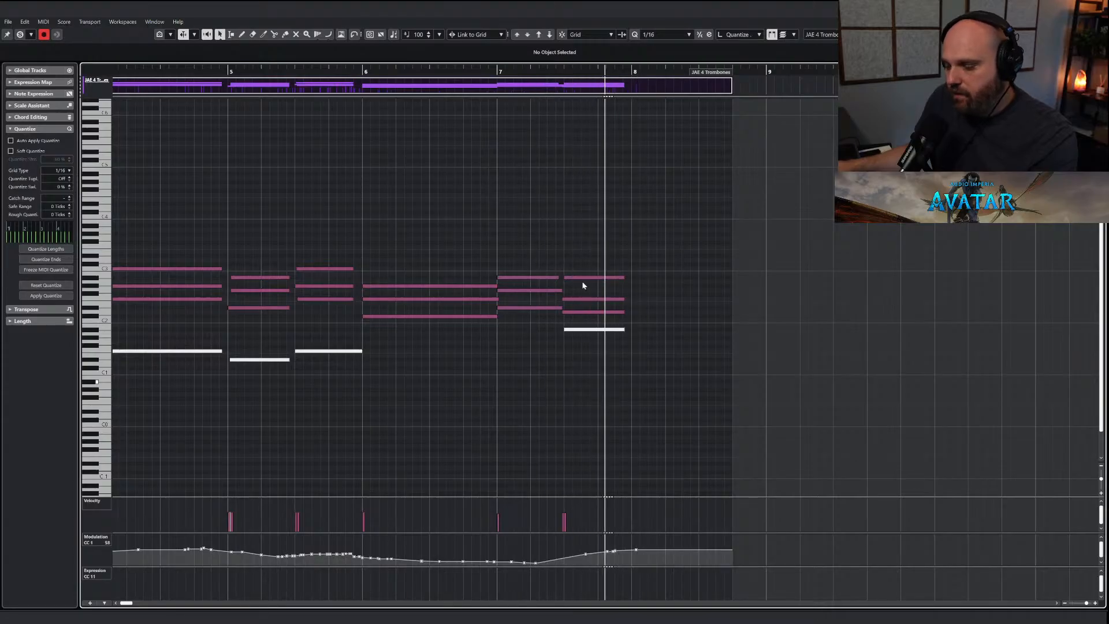
Lengthen the last trombone chord of bar 7 to end at bar 8, audition it, and close the part's editor.
left_click_drag(564, 73, 516, 75)
key("space")
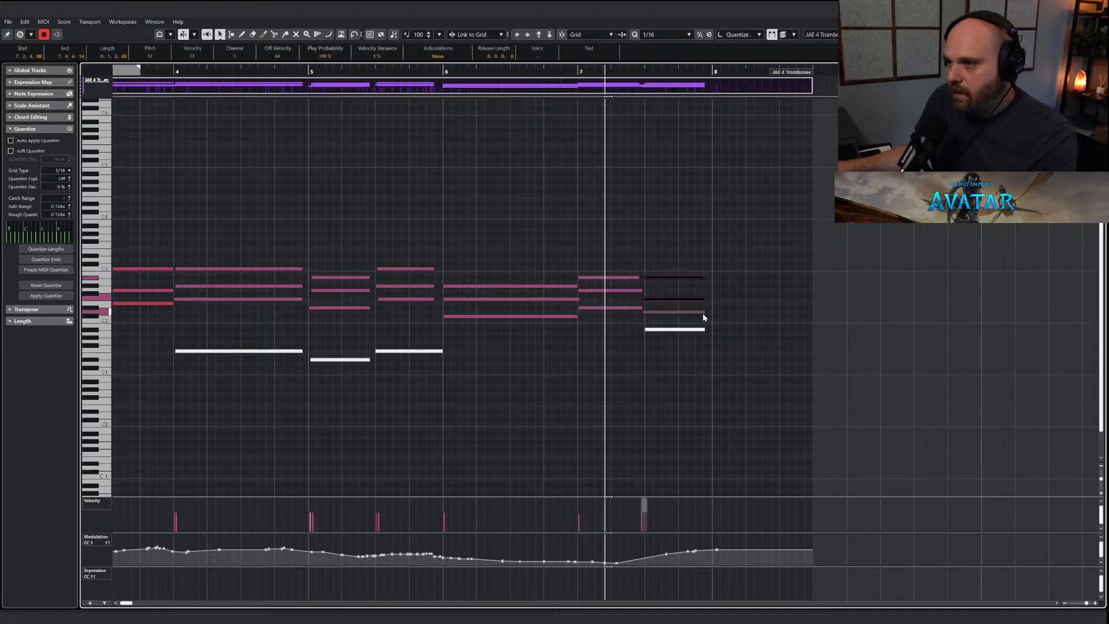
left_click_drag(704, 313, 710, 314)
key("space")
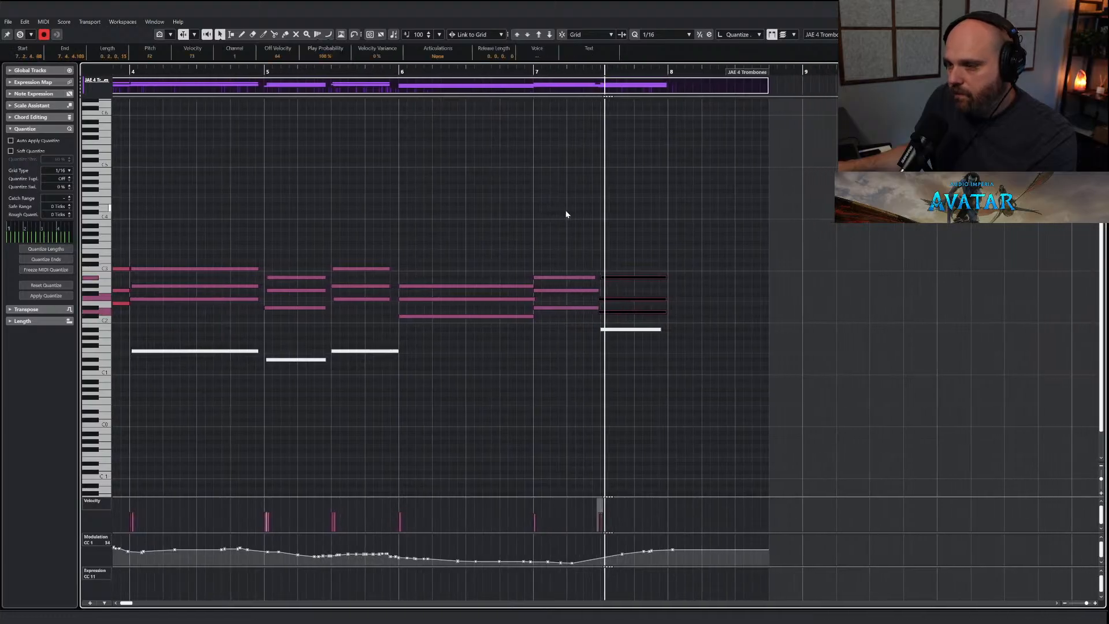
key("Return")
key("space")
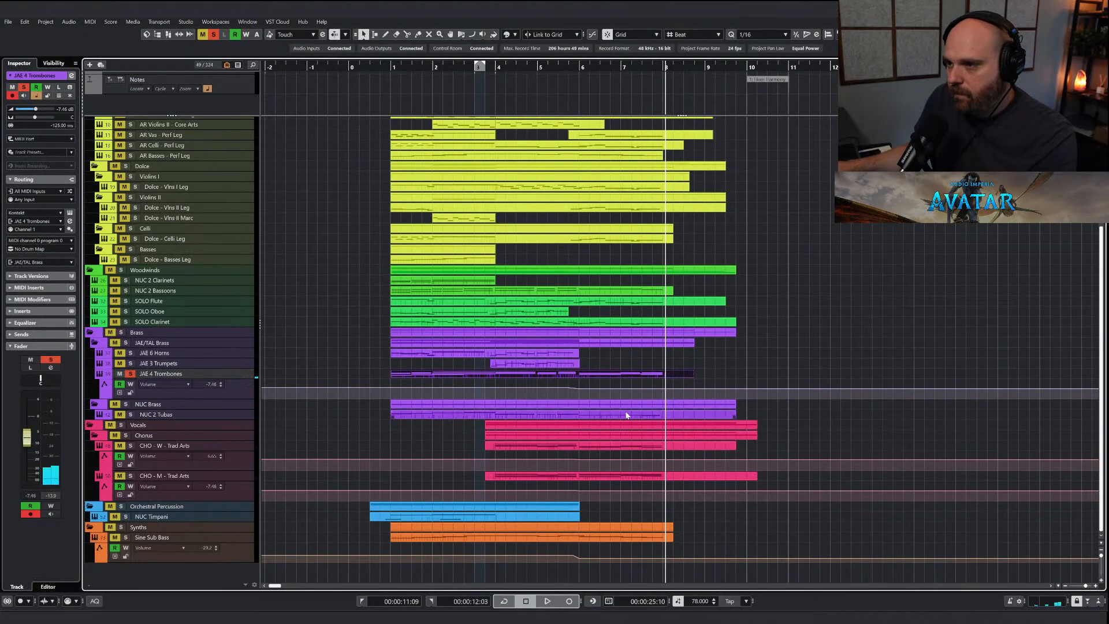
Open the NUC 2 Tubas part and draw its modulation curve rising through bar 7 to about 98 at bar 8.
double_click(627, 415)
right_click(525, 381)
left_click(557, 381)
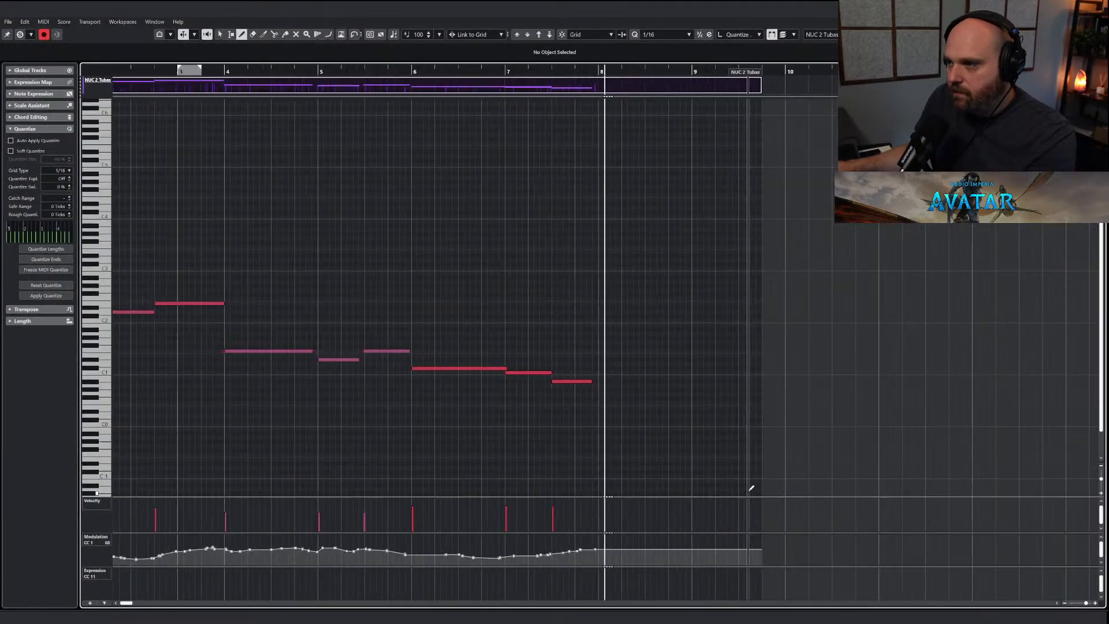
left_click_drag(511, 555, 606, 539)
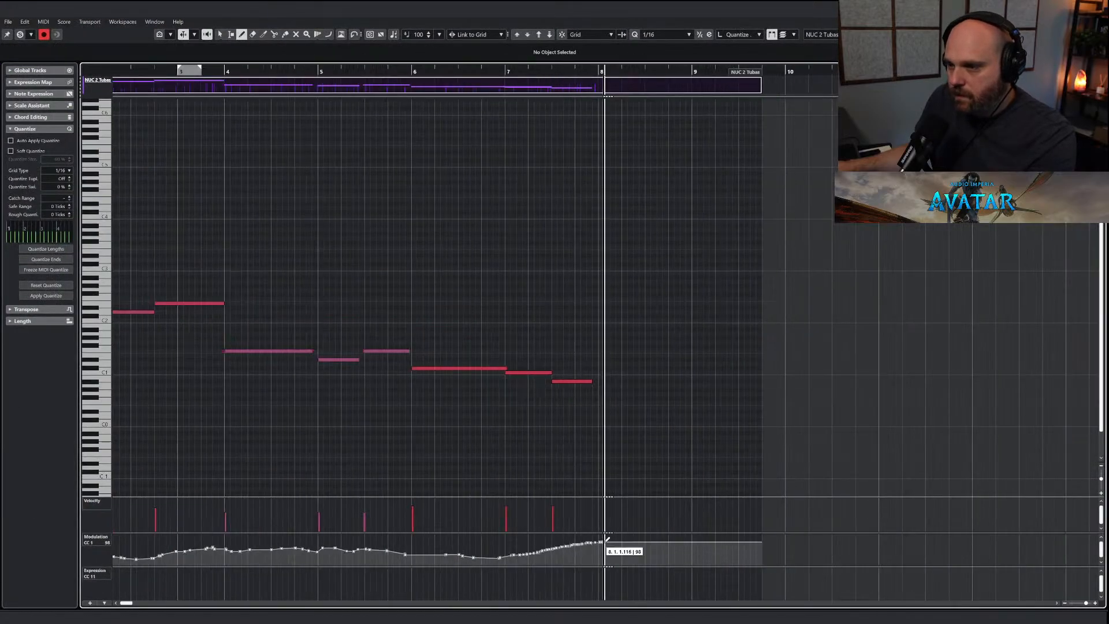
Open the Dolce - Celli Leg part, draw its modulation curve as a gentle rise from bar 7 to bar 8, and close it.
key("Return")
left_click(654, 216)
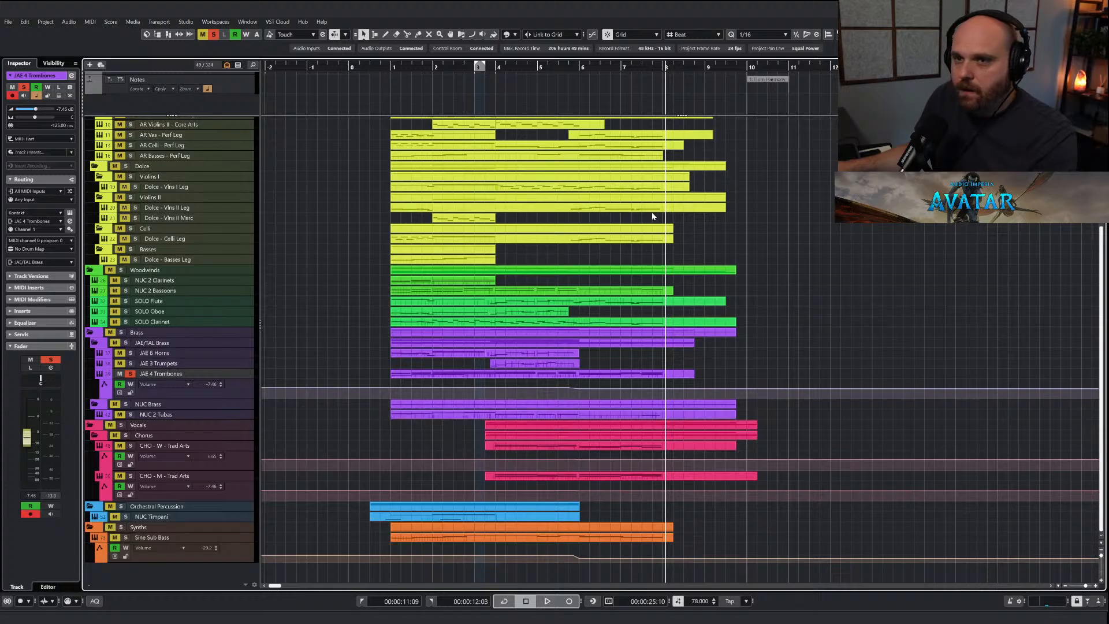
left_click(646, 241)
key("Return")
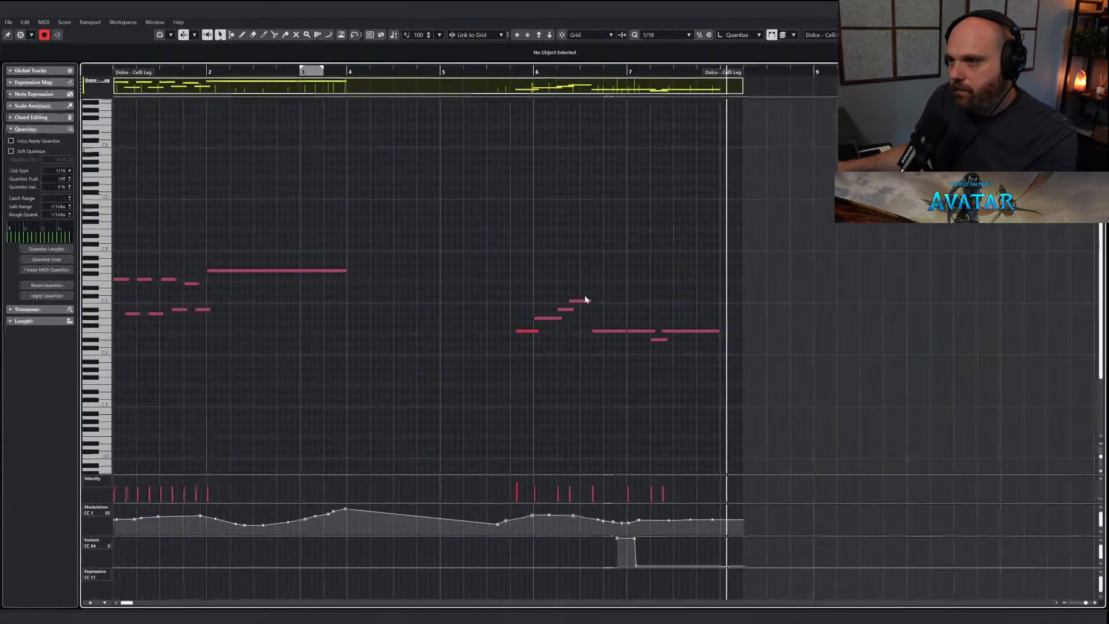
left_click_drag(644, 517, 722, 511)
key("1")
key("Escape")
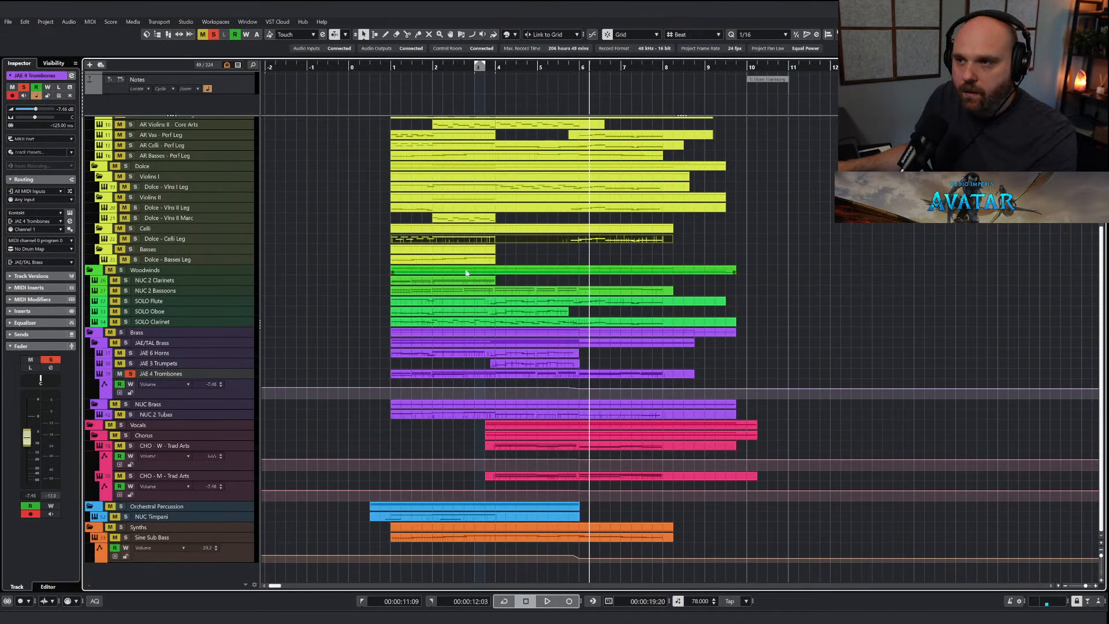
Extend the Dolce - Basses Leg part past bar 9 during playback and inspect its notes in the editor.
left_click(489, 262)
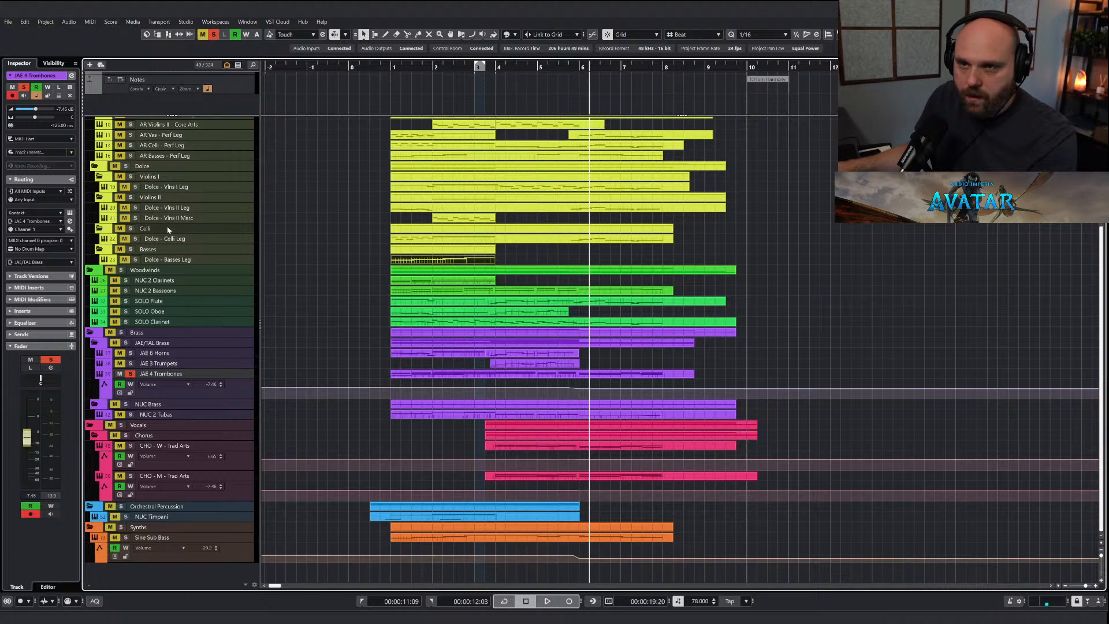
key("space")
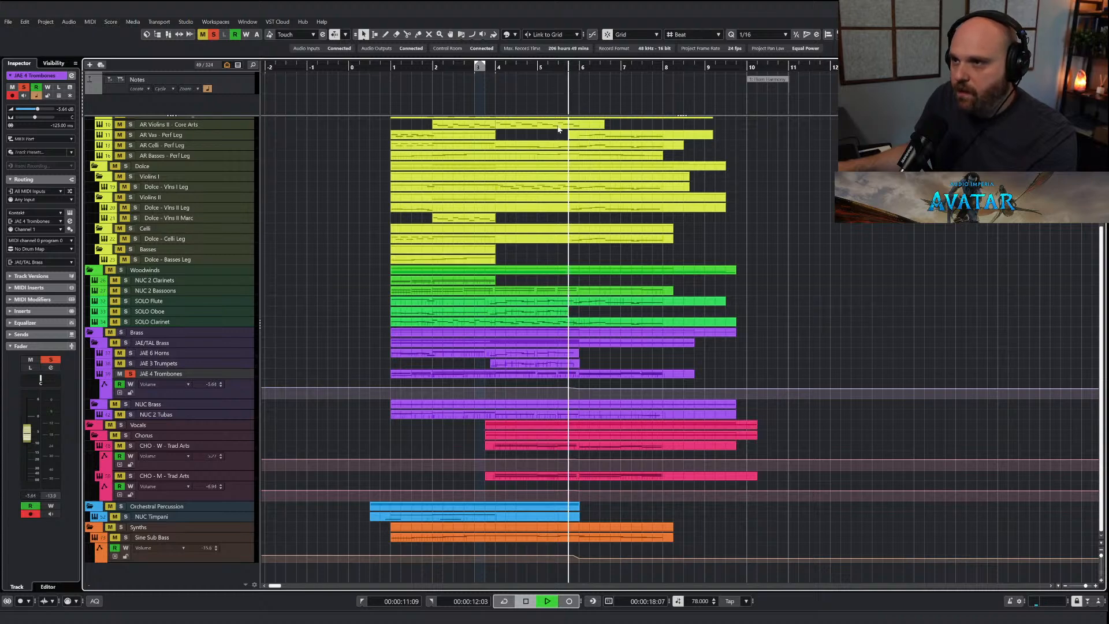
left_click_drag(495, 260, 716, 270)
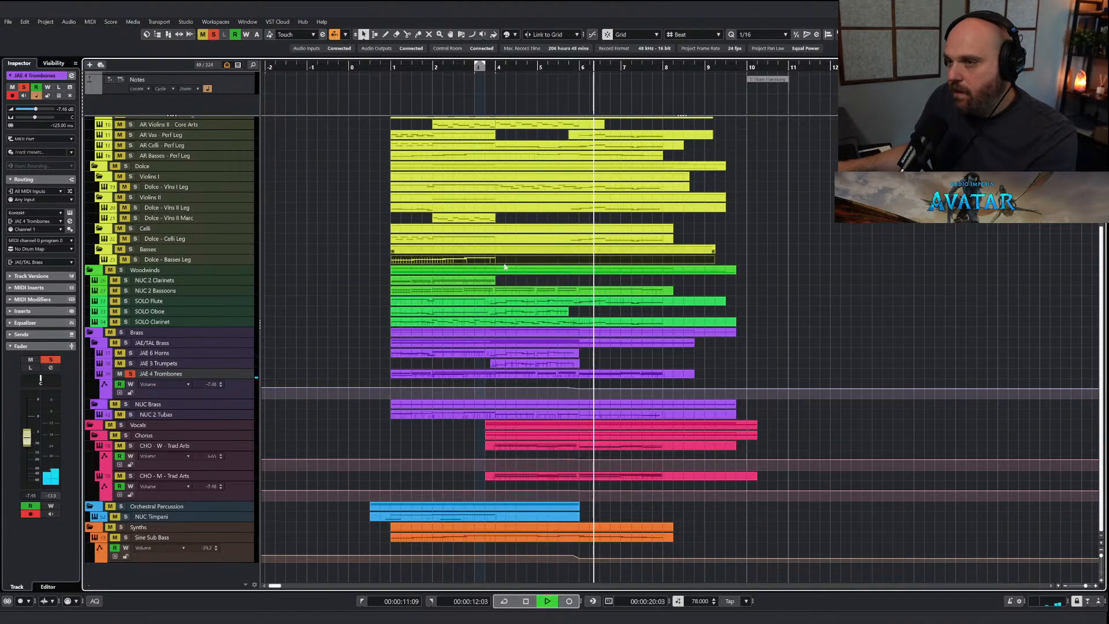
double_click(503, 261)
right_click(502, 294)
left_click(480, 302)
key("space")
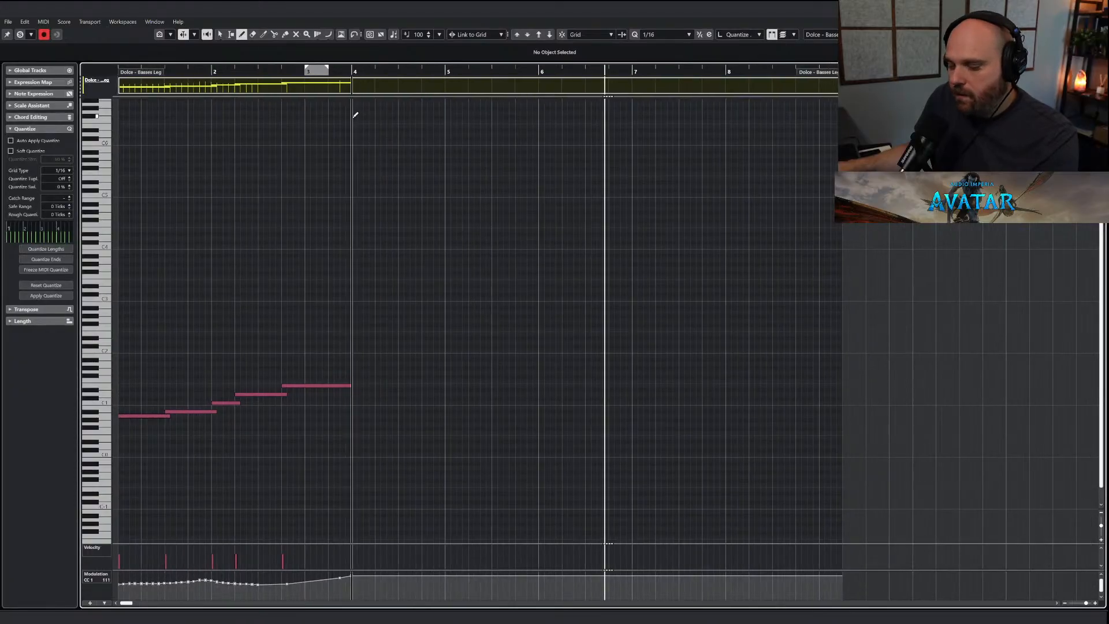
key("Escape")
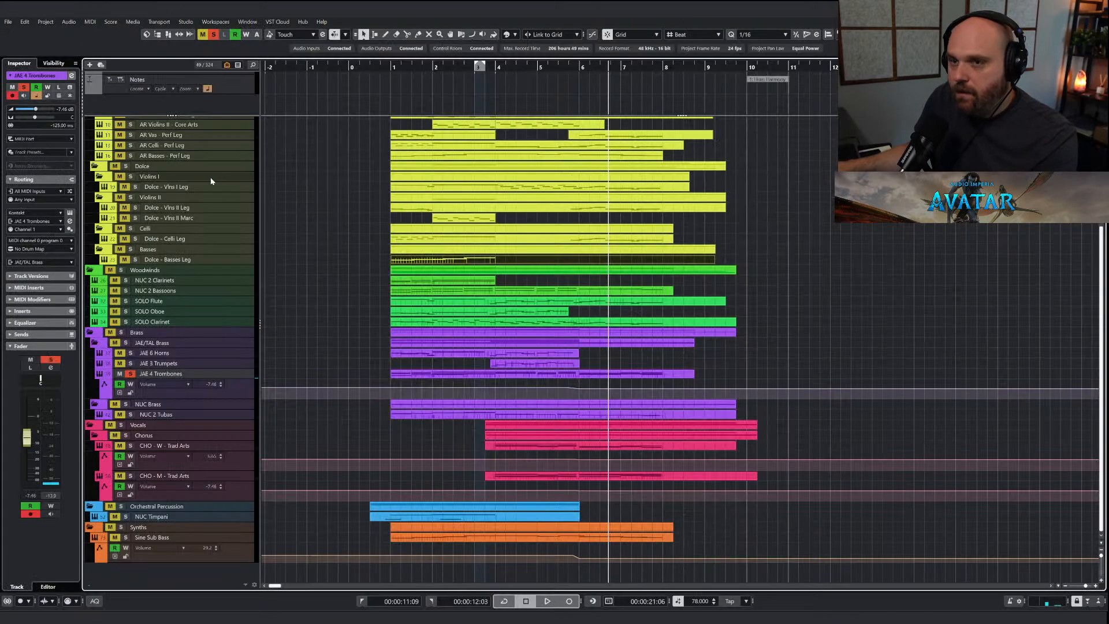
Clear all solos, play the passage from late bar 3 in the full mix, and solo the Strings folder while listening.
left_click(216, 34)
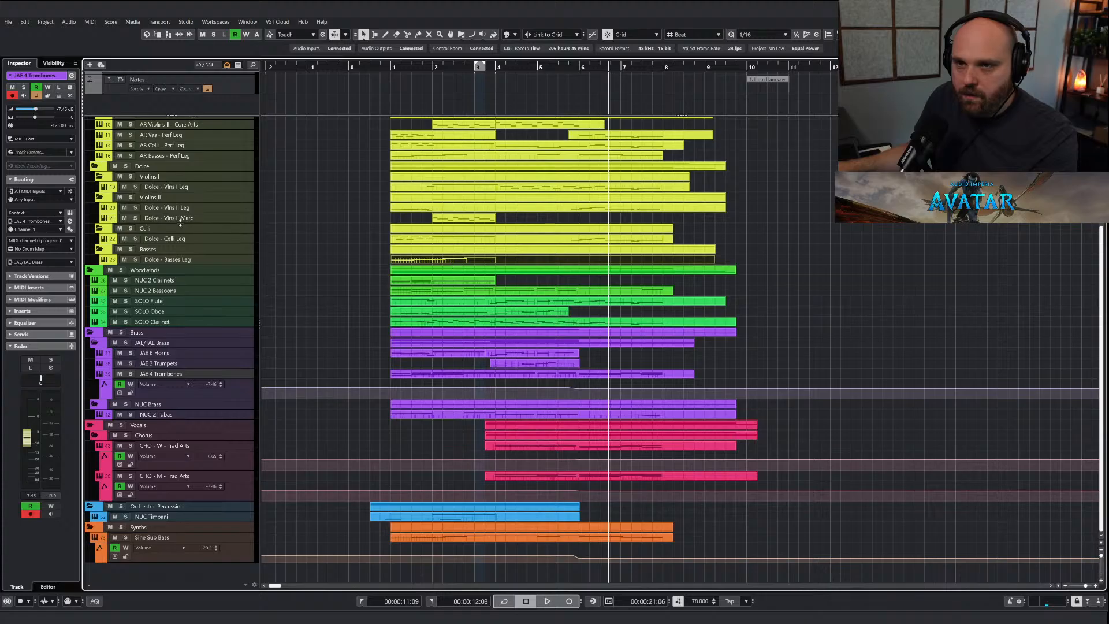
left_click(491, 67)
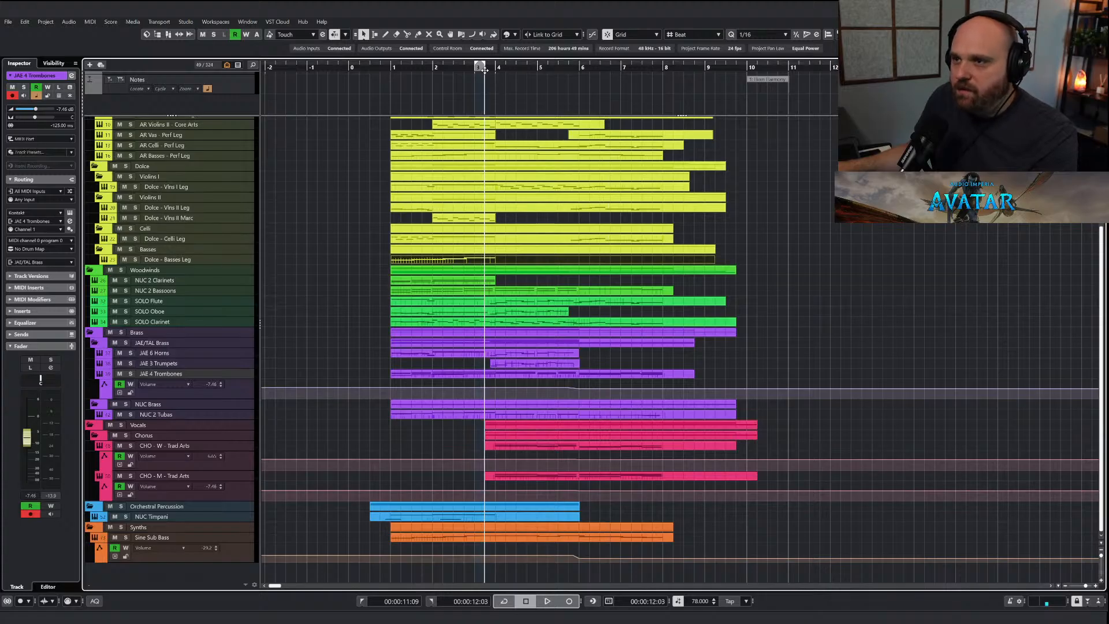
key("space")
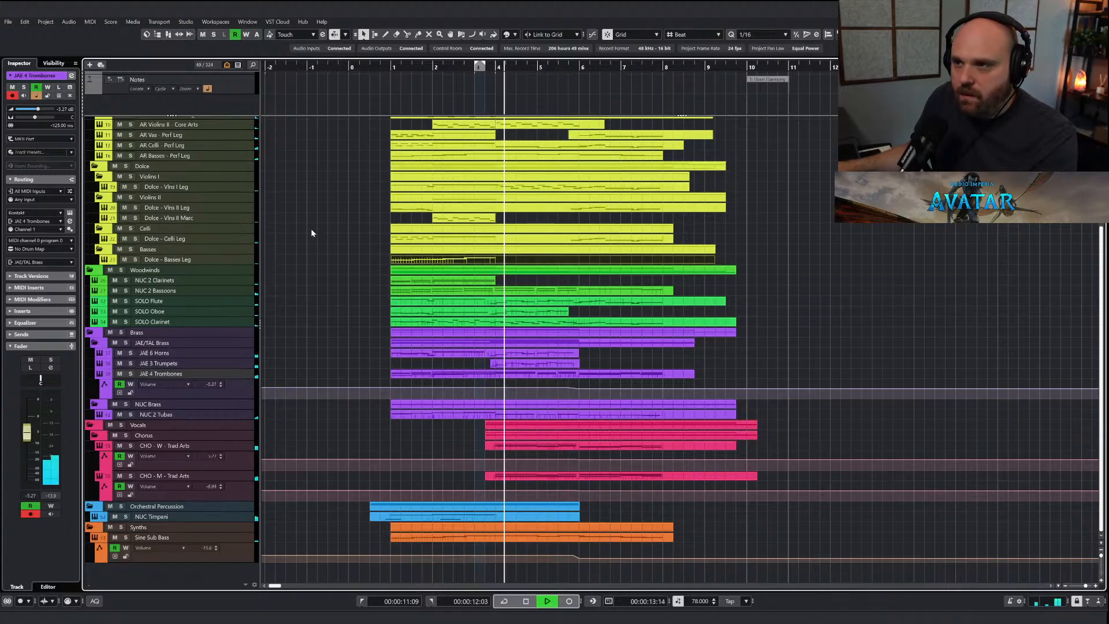
scroll(173, 205, "up", 4)
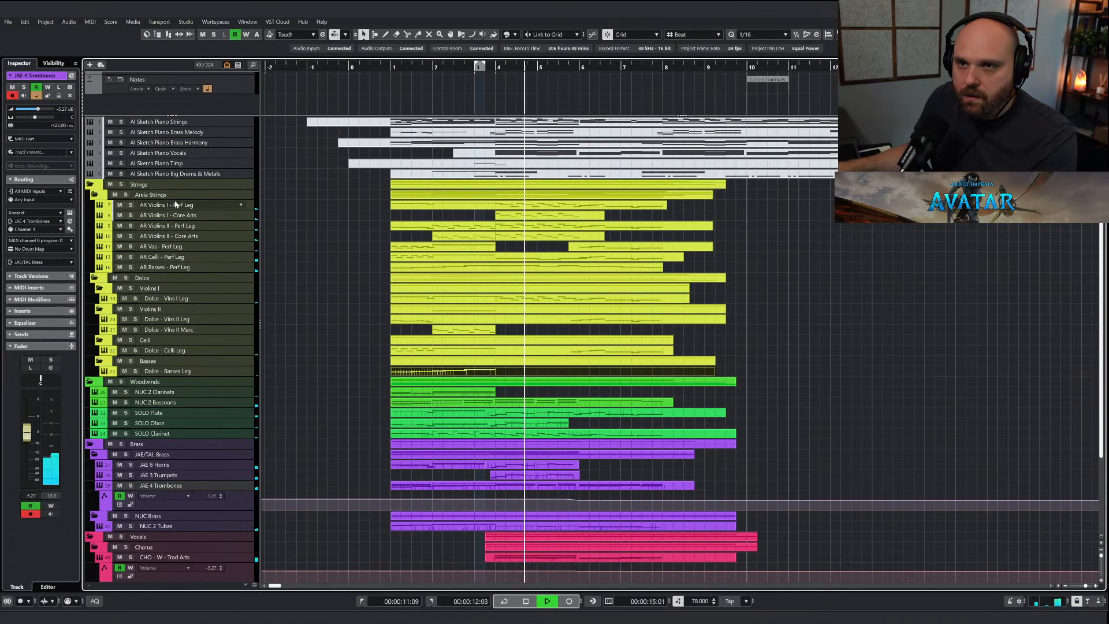
left_click(125, 185)
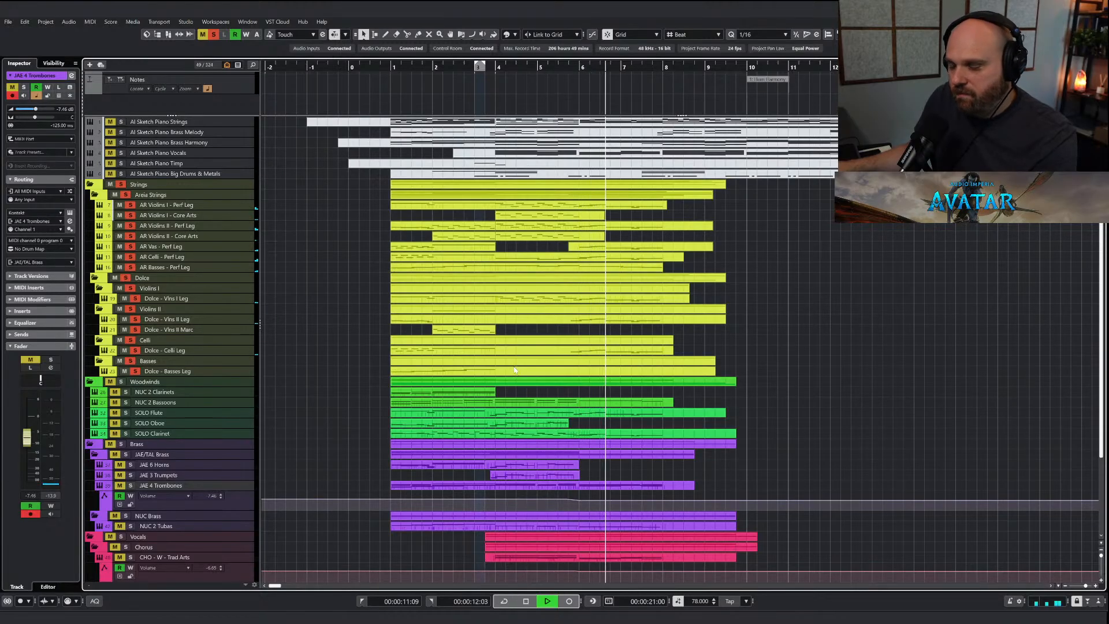
key("space")
Copy the AR Basses - Perf Leg notes from bar 4 to bar 8 into the Dolce - Basses Leg part at bar 4.
left_click(533, 269)
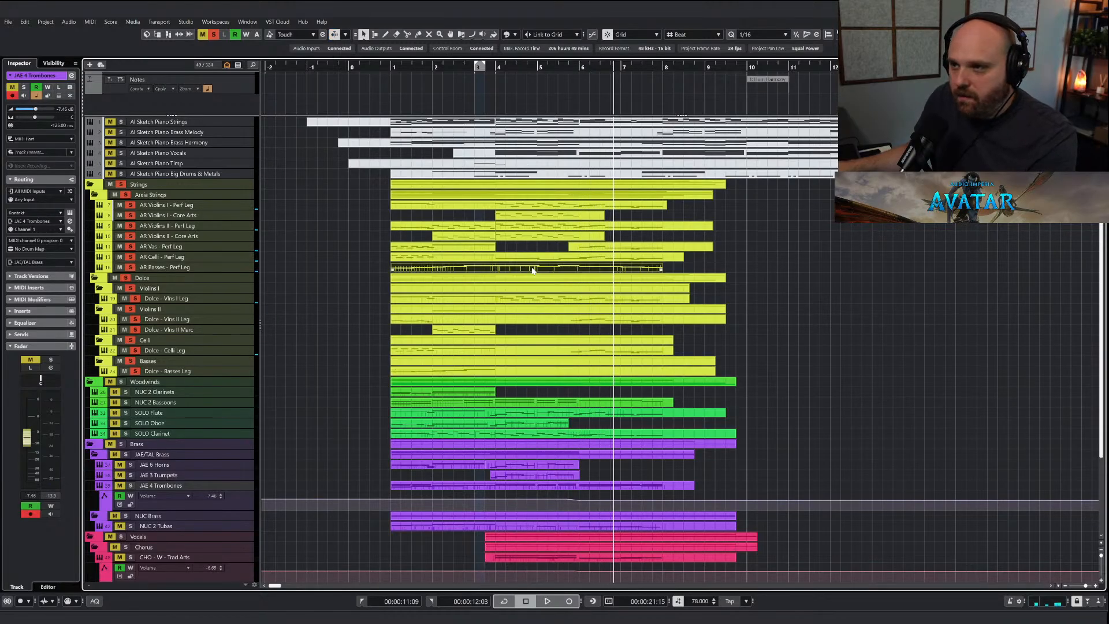
key("Return")
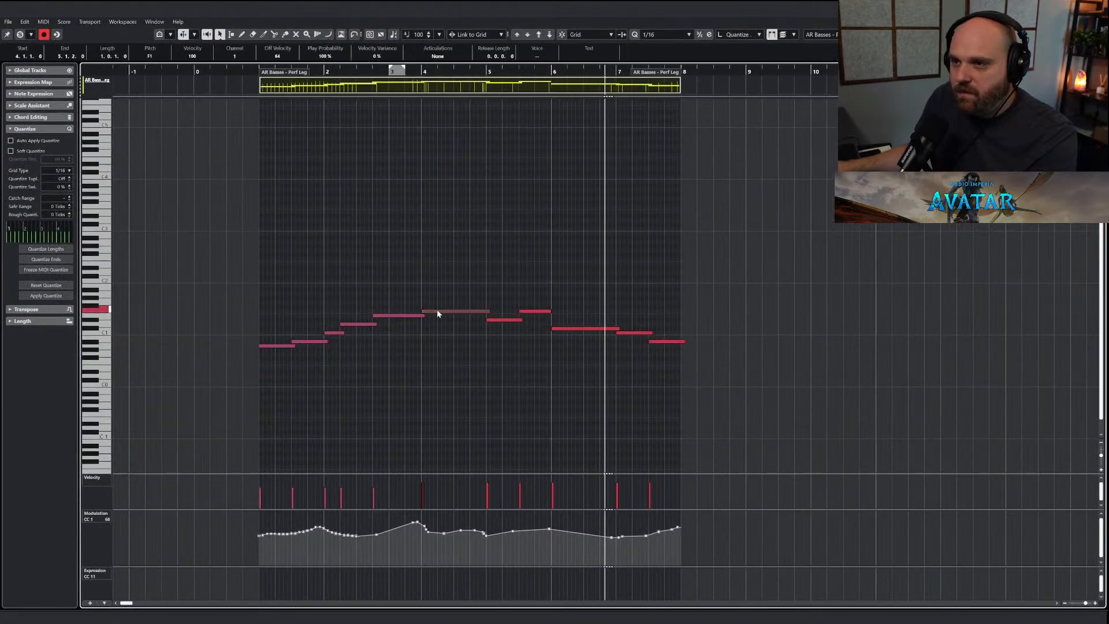
left_click_drag(437, 310, 689, 377)
left_click(419, 72)
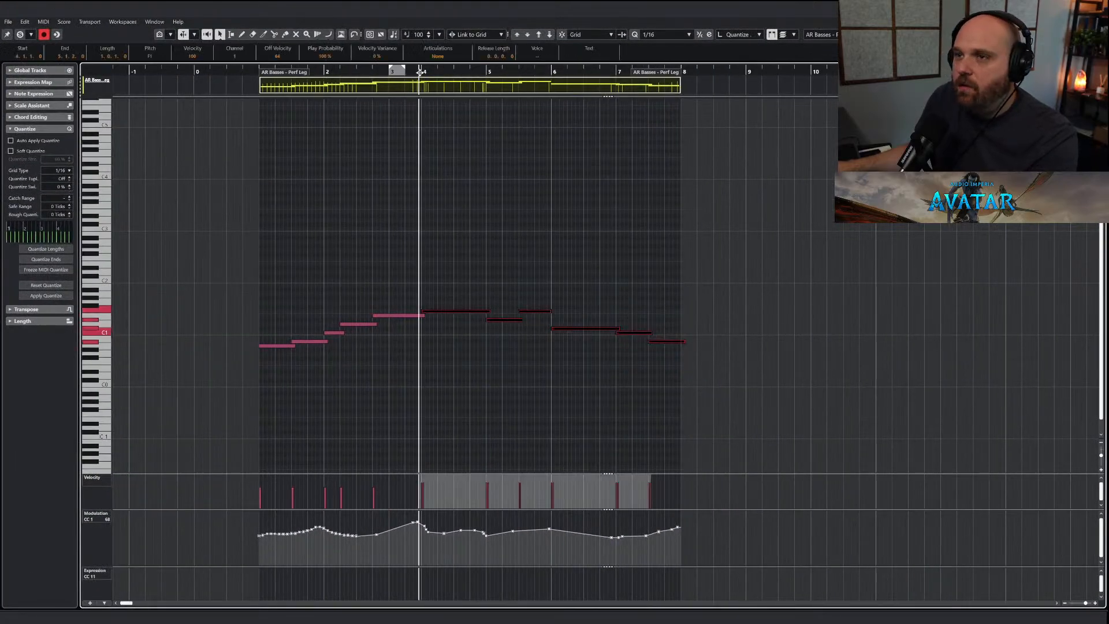
key("j")
left_click(422, 72)
key("Escape")
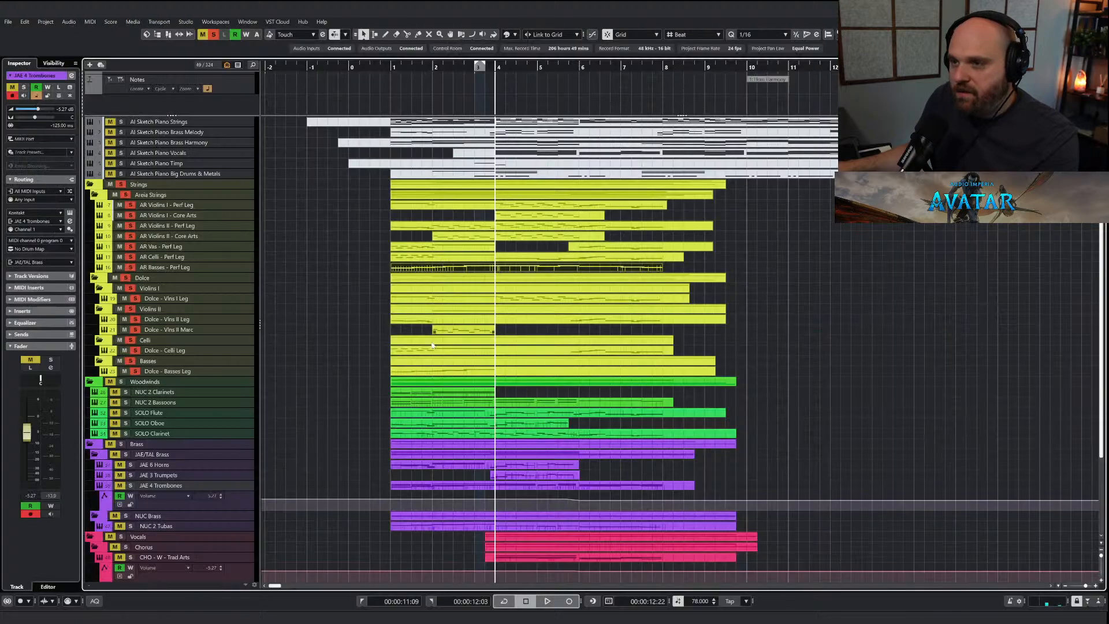
double_click(491, 368)
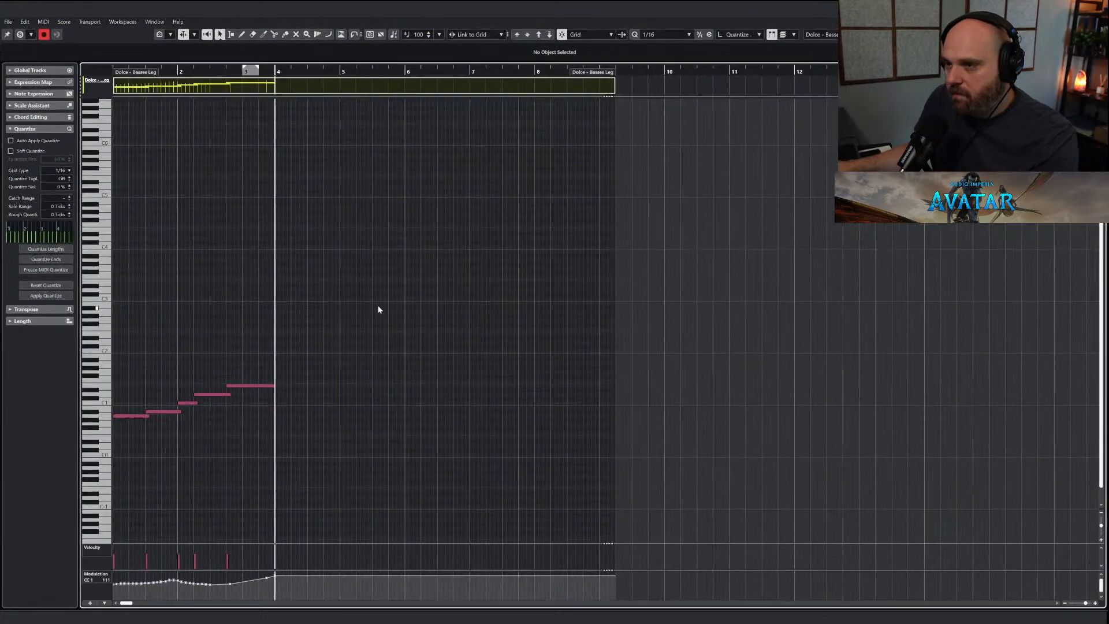
Draw the Dolce - Basses Leg modulation curve from bar 4 to about 109 at bar 8 and audition it in the full mix.
right_click(326, 402)
left_click(346, 402)
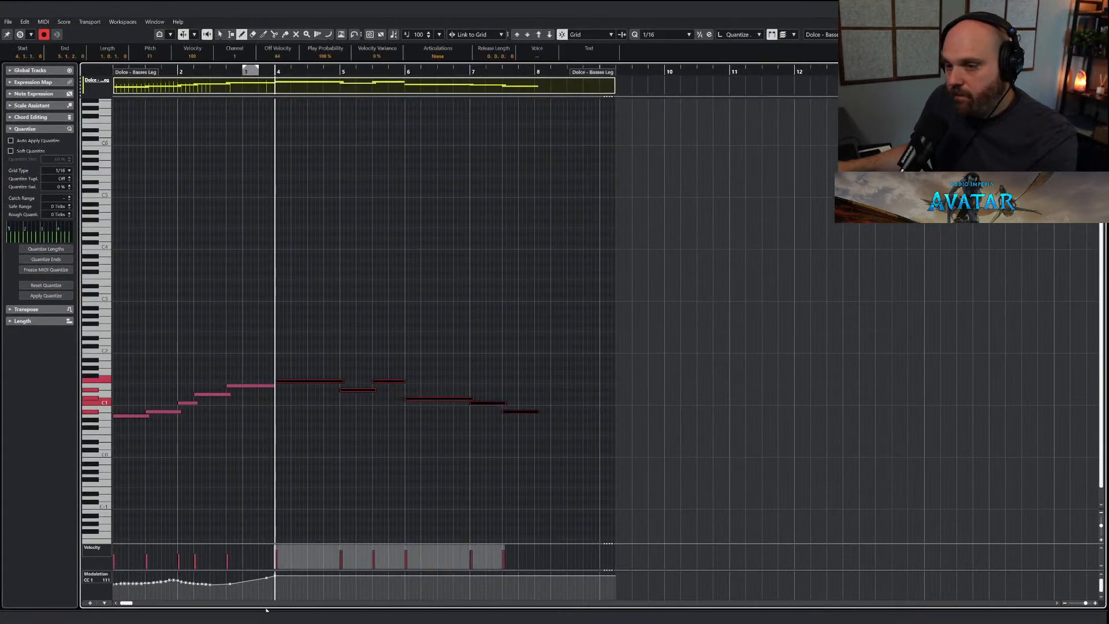
left_click_drag(276, 577, 537, 578)
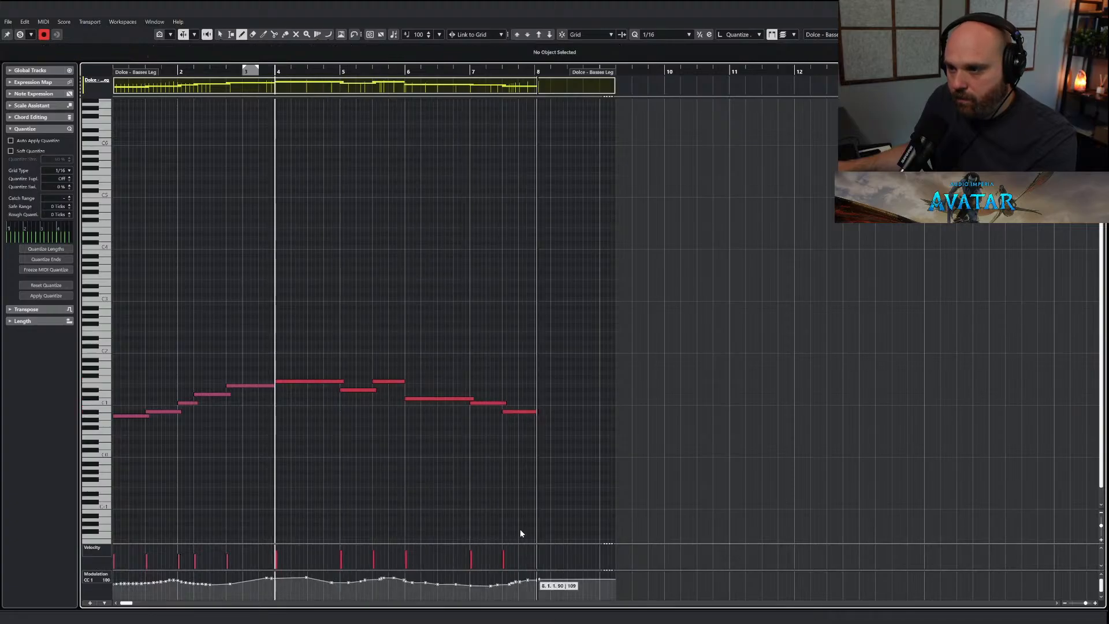
key("space")
key("Return")
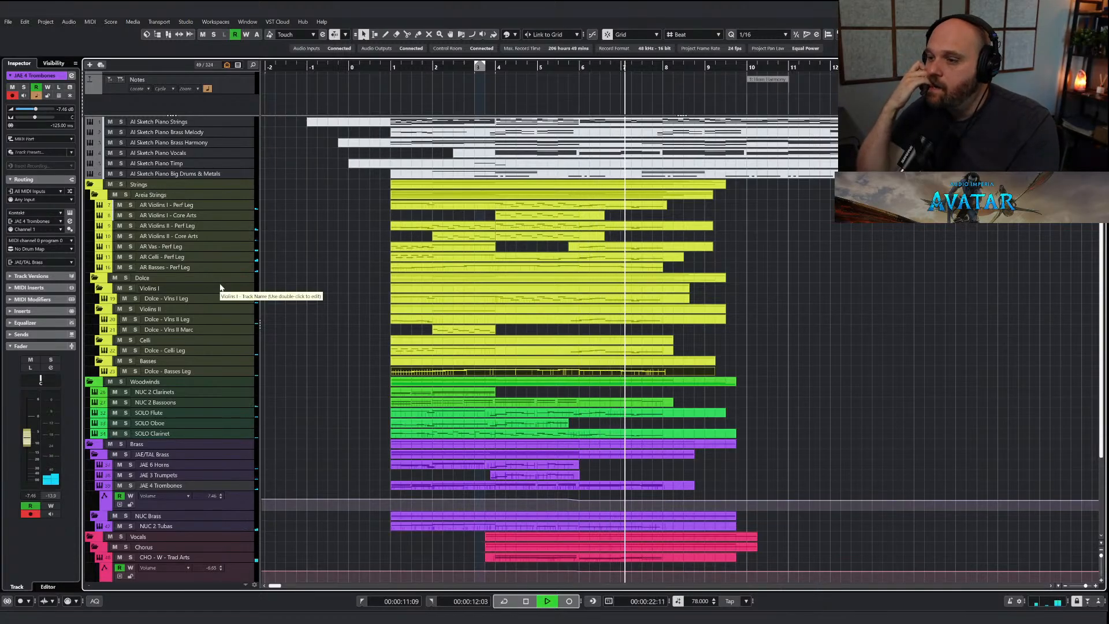
Open the CHO - W - Trad Arts part, draw its modulation curve rising through bar 7 to bar 8, and audition the passage.
left_click(605, 558)
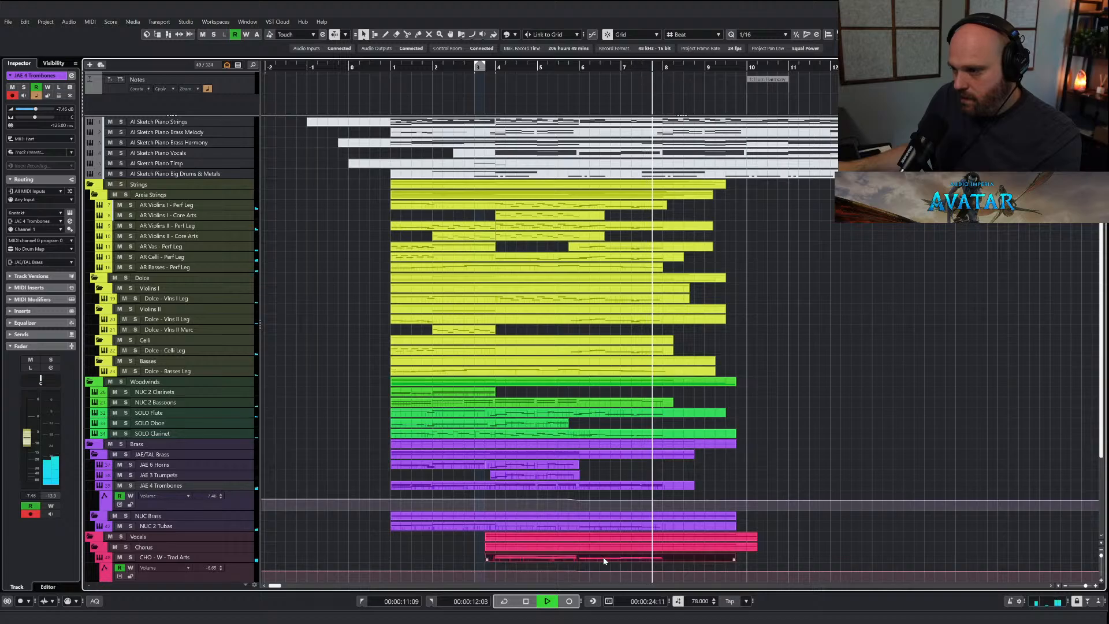
double_click(604, 559)
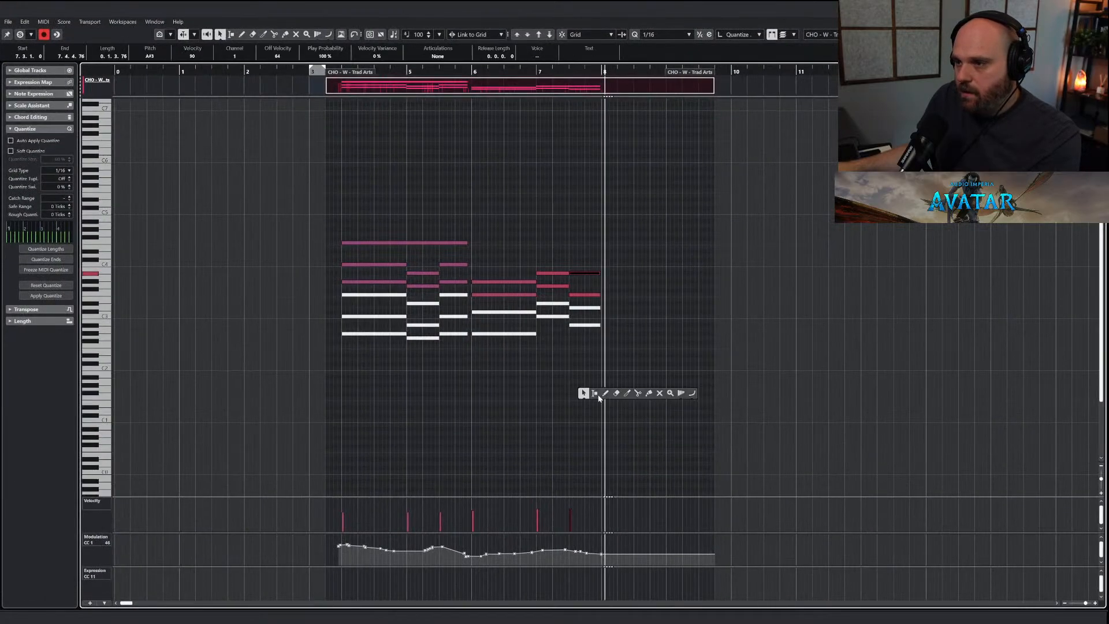
left_click_drag(555, 551, 606, 543)
right_click(571, 452)
left_click(572, 452)
left_click(451, 72)
key("space")
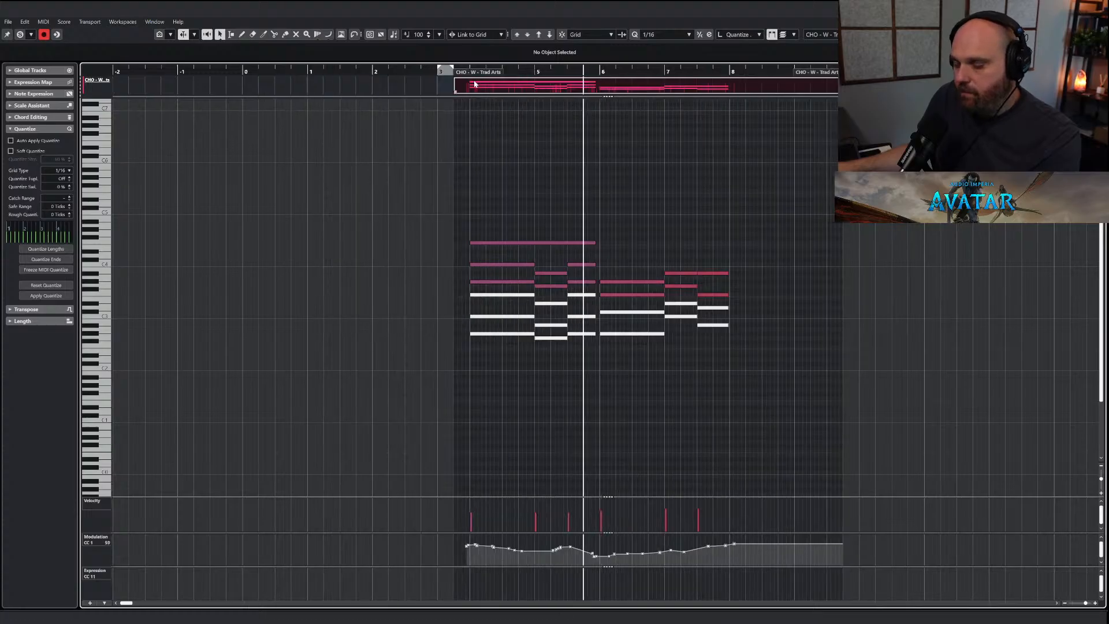
key("Return")
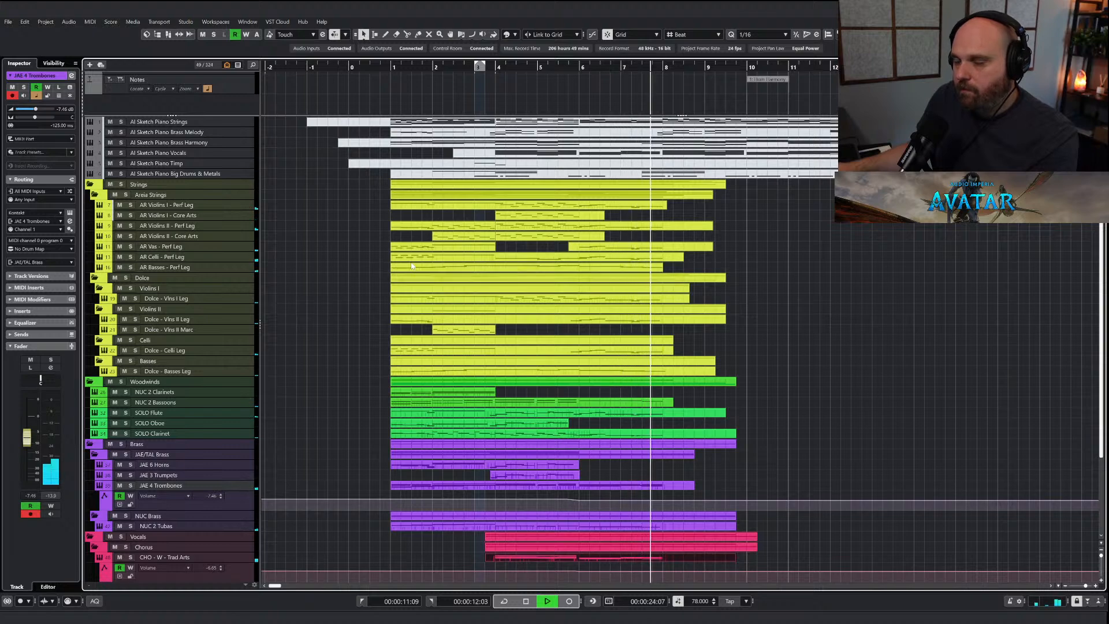
key("space")
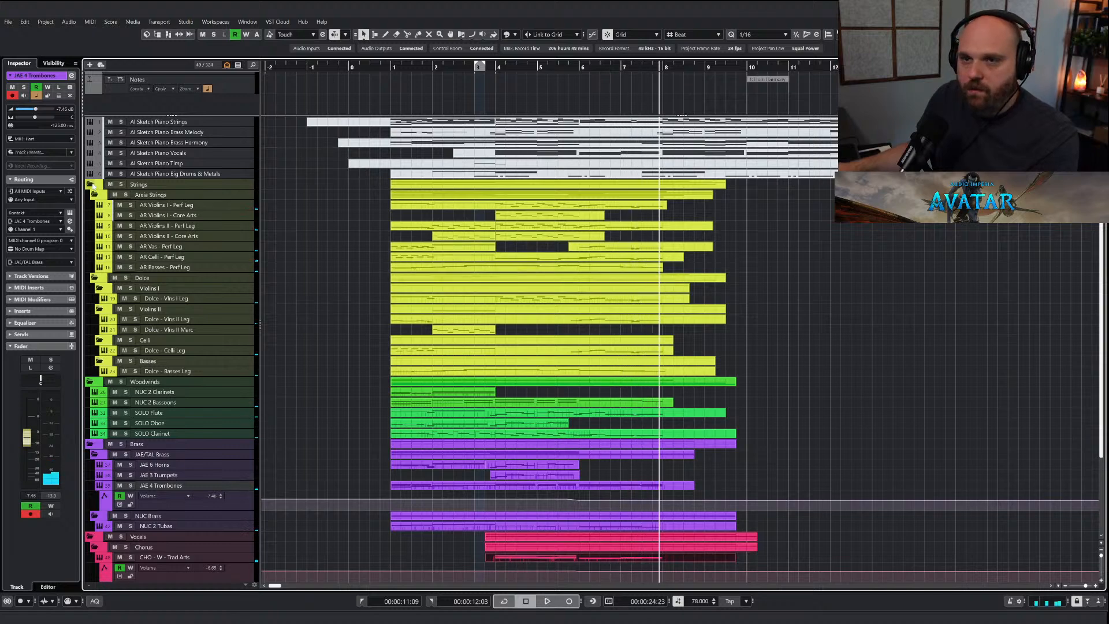
Collapse the Strings, Woodwinds, Brass, Vocals and Orchestral Percussion folders.
left_click(90, 184)
left_click(90, 194)
left_click(91, 205)
left_click(91, 215)
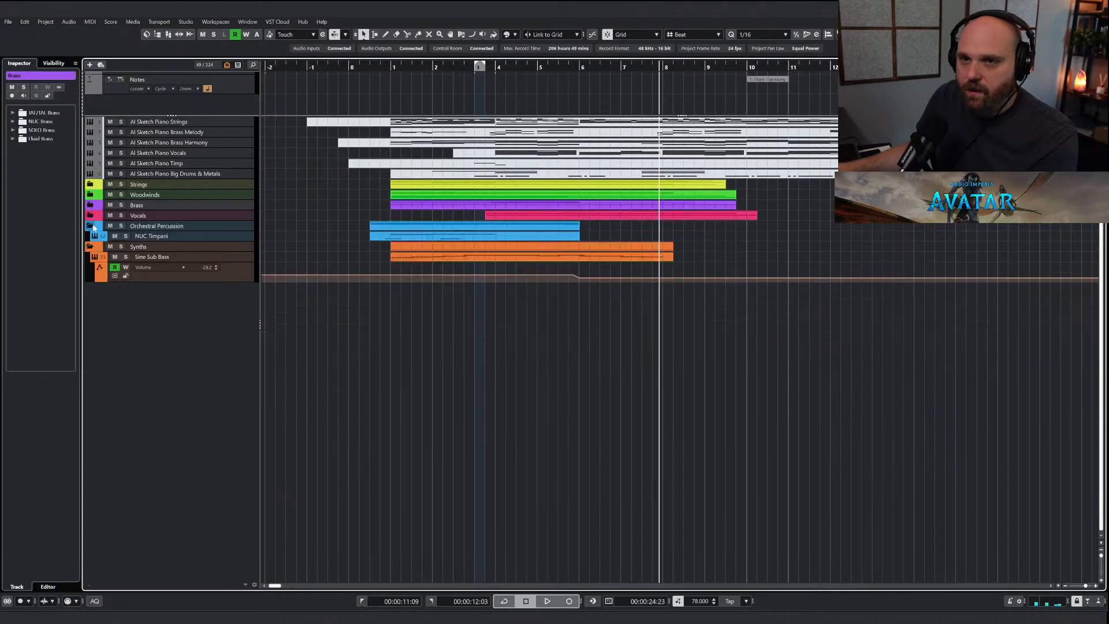
left_click(91, 225)
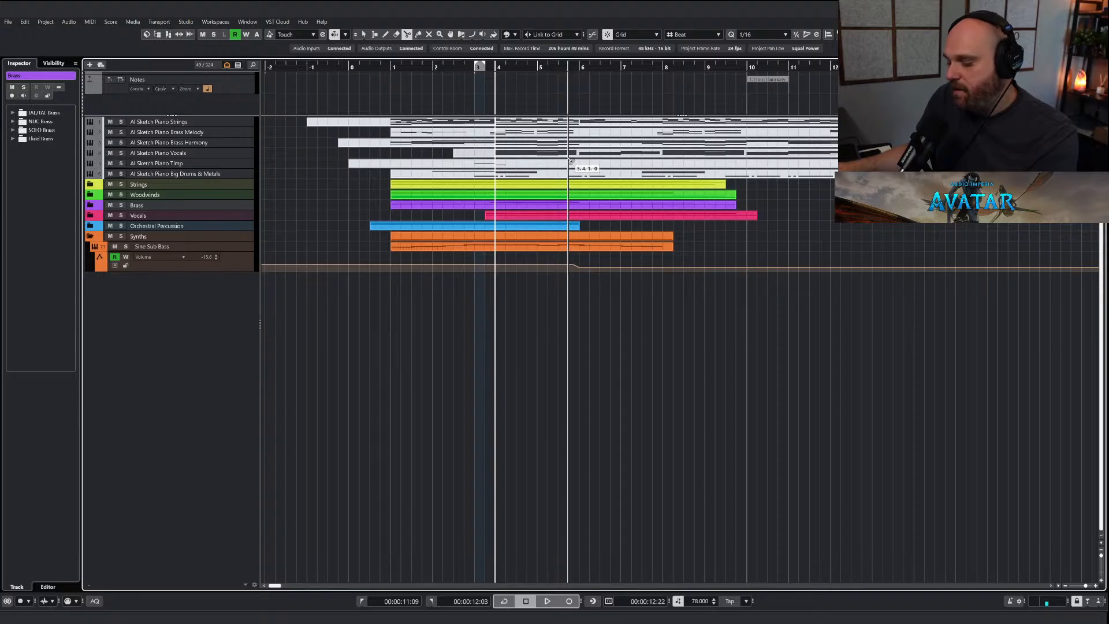
Split the instrument section parts at bar 4 and bar 6, auditioning briefly to check the cut positions.
key("h")
key("h")
key("h")
key("space")
key("space")
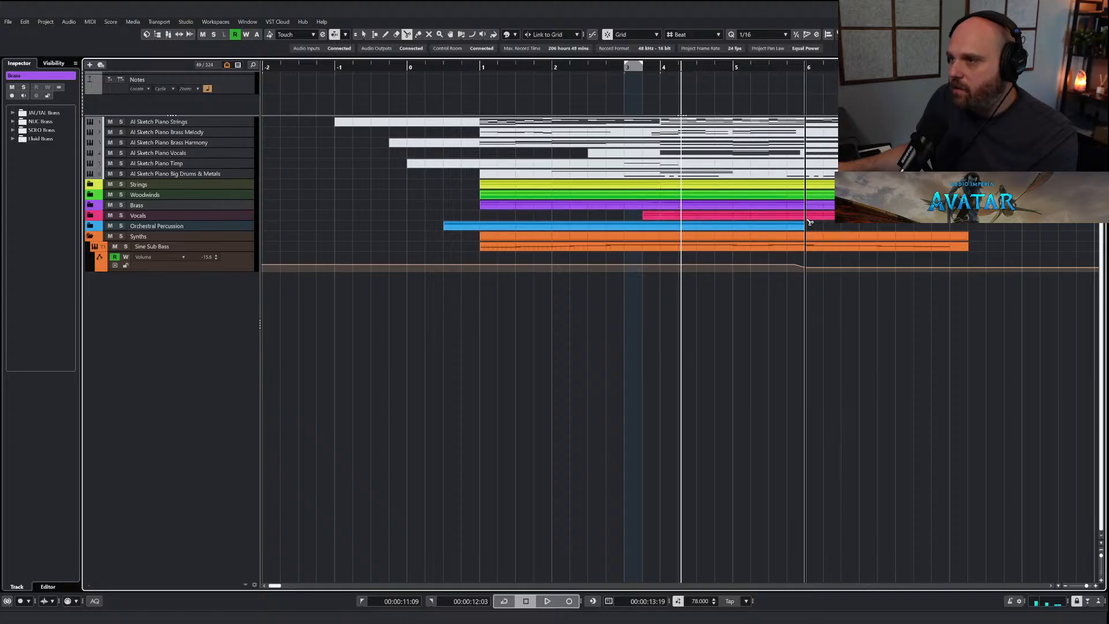
key("space")
key("space")
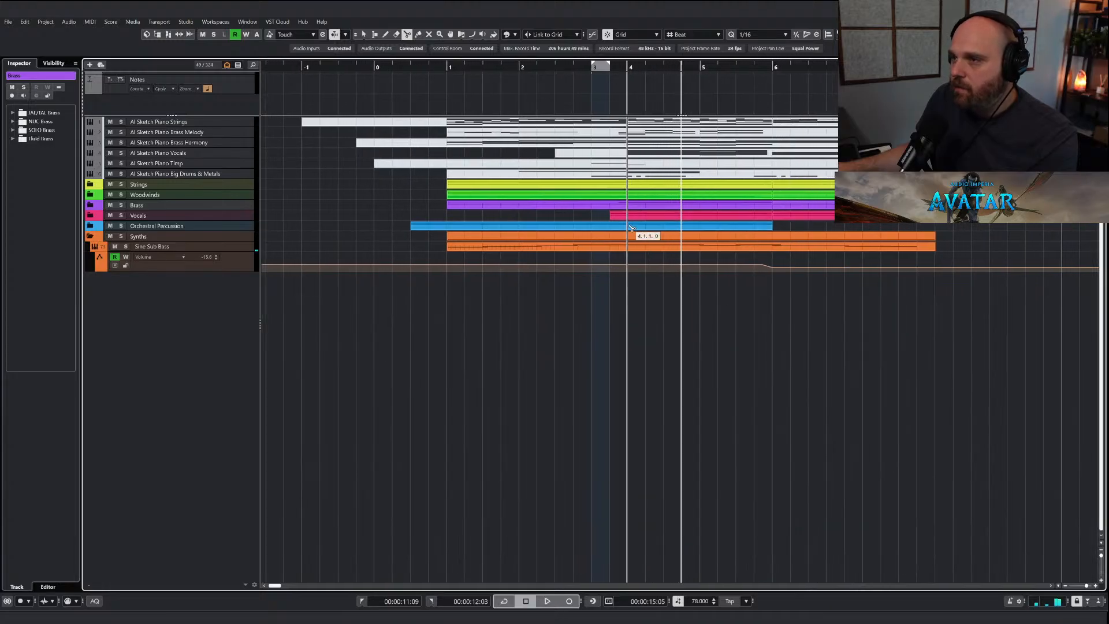
left_click(776, 245)
key("1")
Split the Strings, Woodwinds, Brass and Vocals parts at bar 8 and delete everything after it while playing the passage.
key("g")
key("g")
key("space")
key("g")
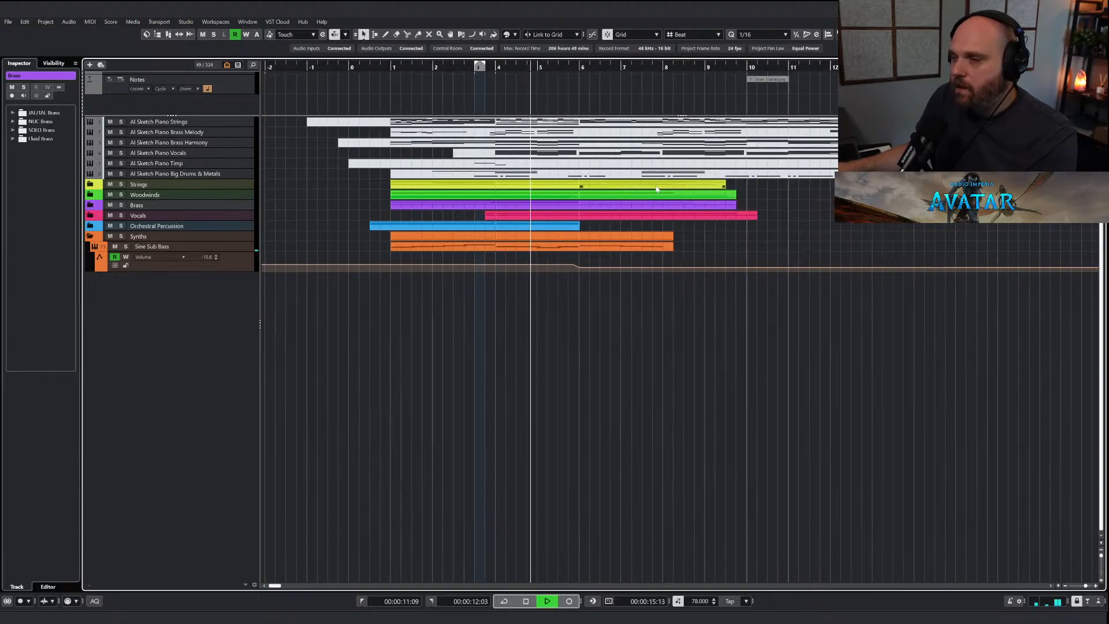
key("g")
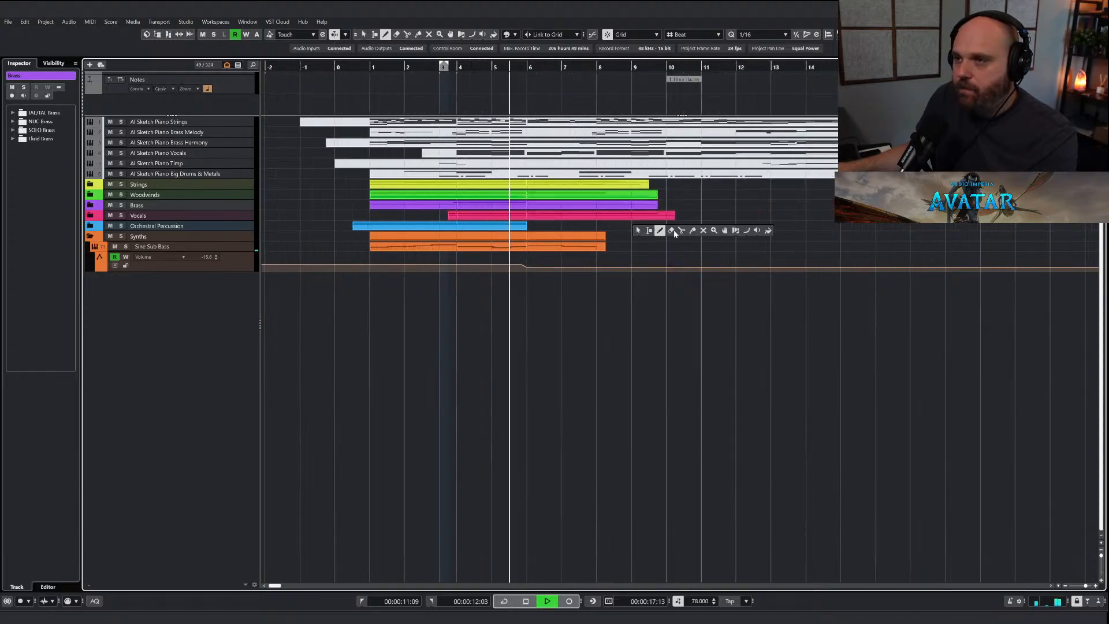
key("3")
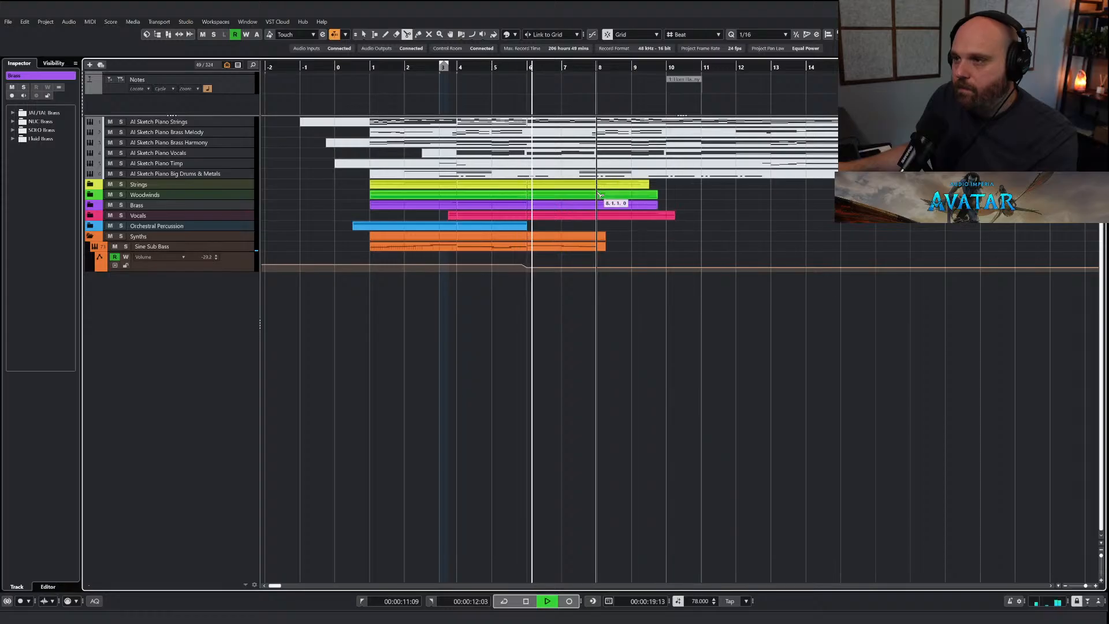
right_click(635, 225)
left_click(635, 224)
left_click_drag(724, 231, 620, 186)
key("Delete")
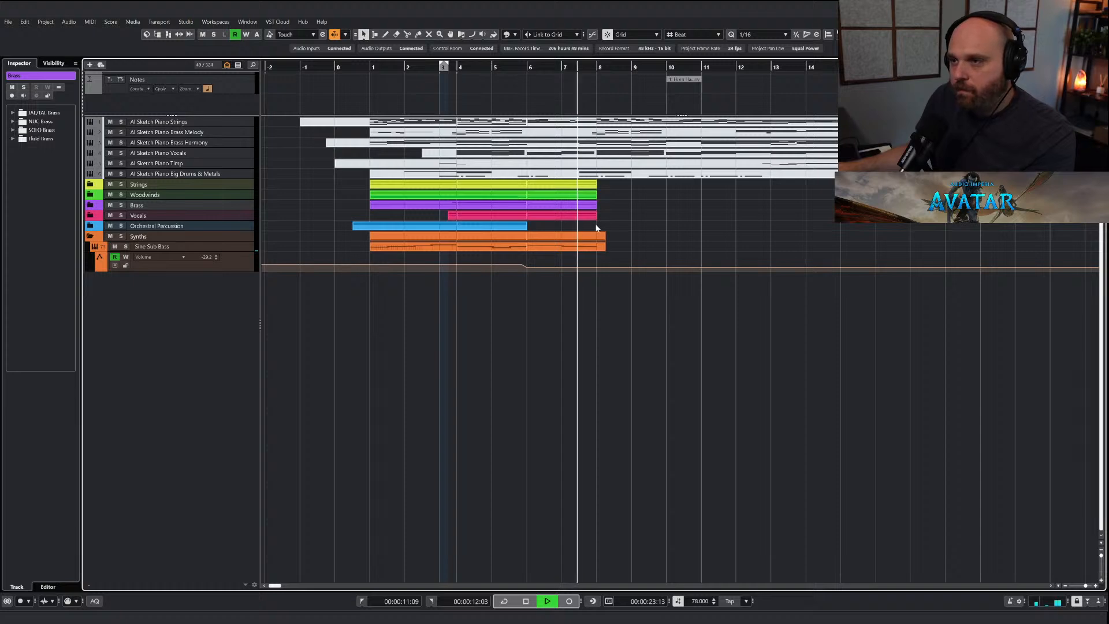
key("space")
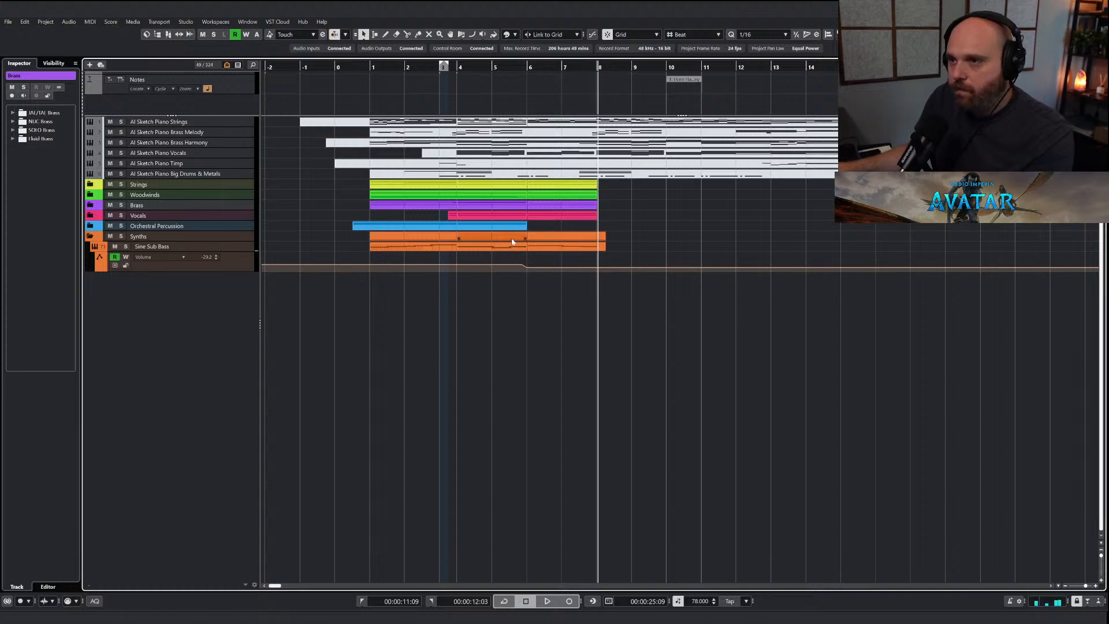
Trim the Synths part to end at bar 8 and copy all instrument section parts from bars 4–6 to bar 8.
left_click_drag(483, 190, 484, 190)
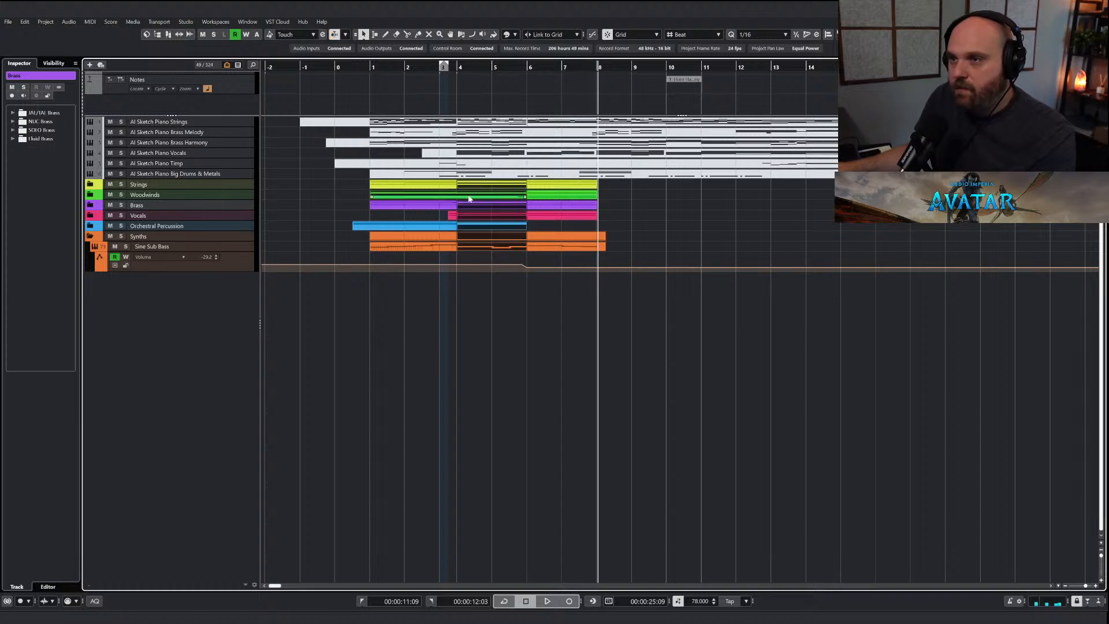
left_click(513, 196)
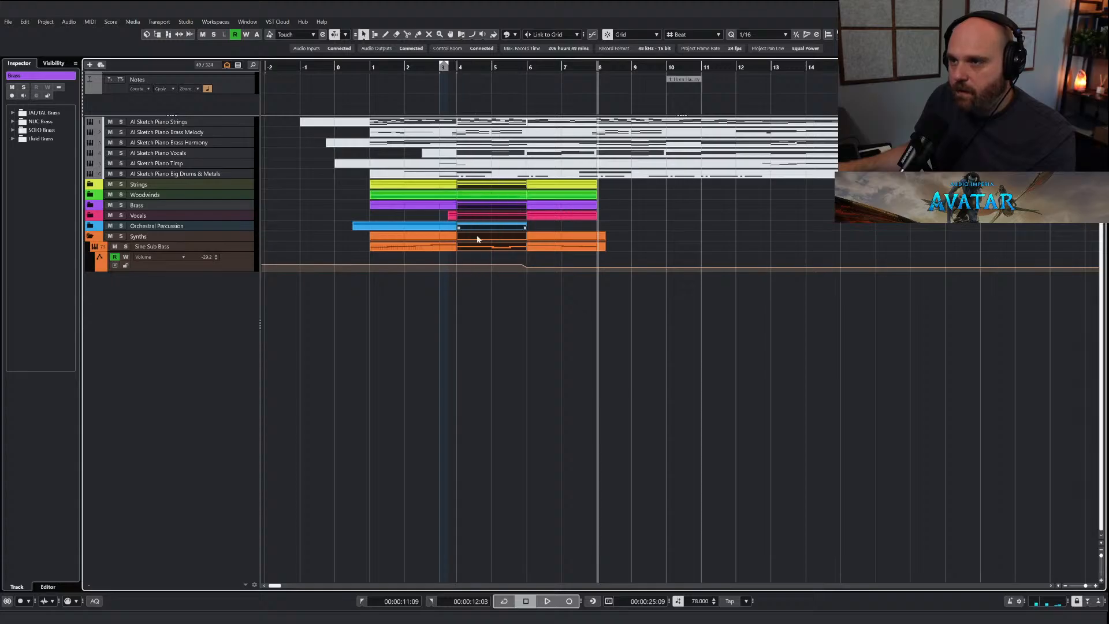
left_click(487, 258)
left_click_drag(477, 185, 478, 186)
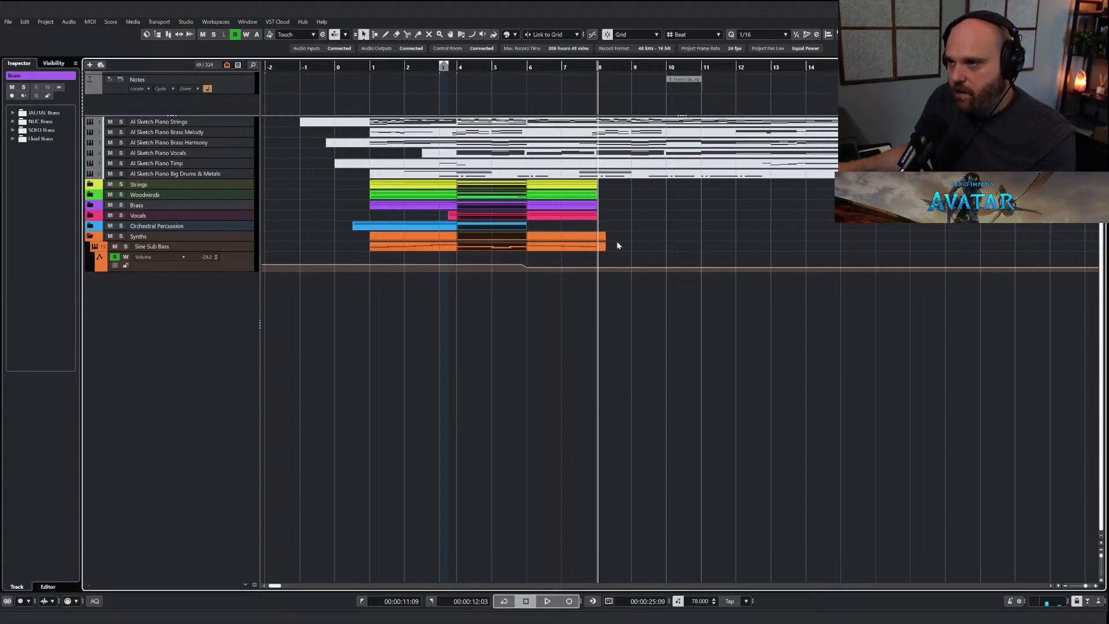
left_click_drag(618, 246, 605, 235)
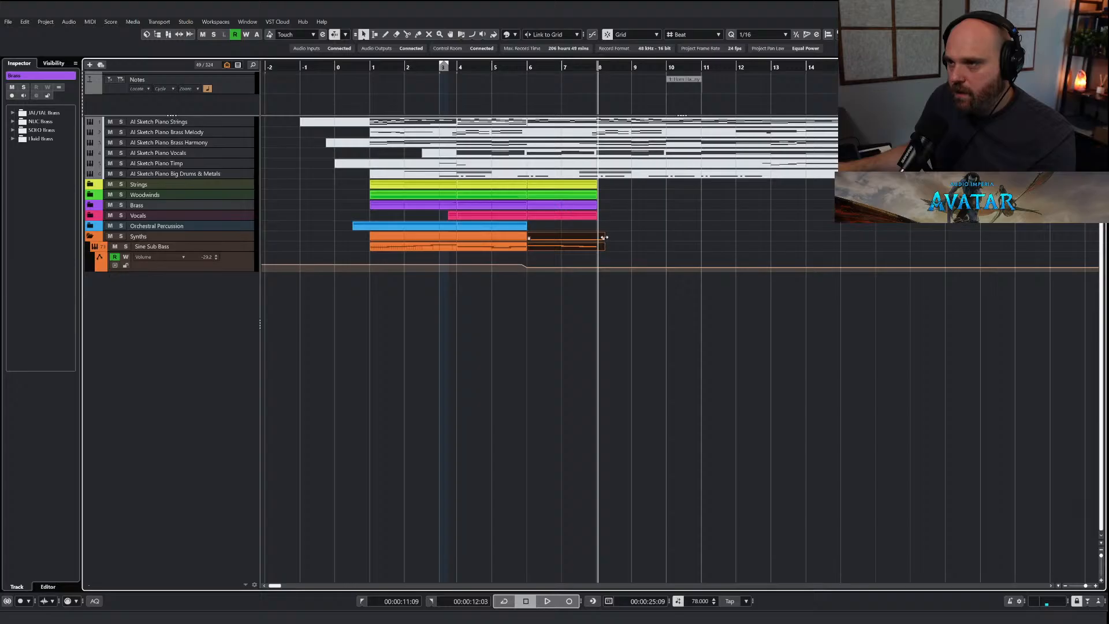
left_click_drag(604, 237, 598, 237)
mouse_move(501, 198)
left_mouse_down()
mouse_move(495, 187)
mouse_move(629, 183)
left_mouse_up()
Play the cue from bar 2 to audition the transition into the copied section at bar 8.
right_click(793, 230)
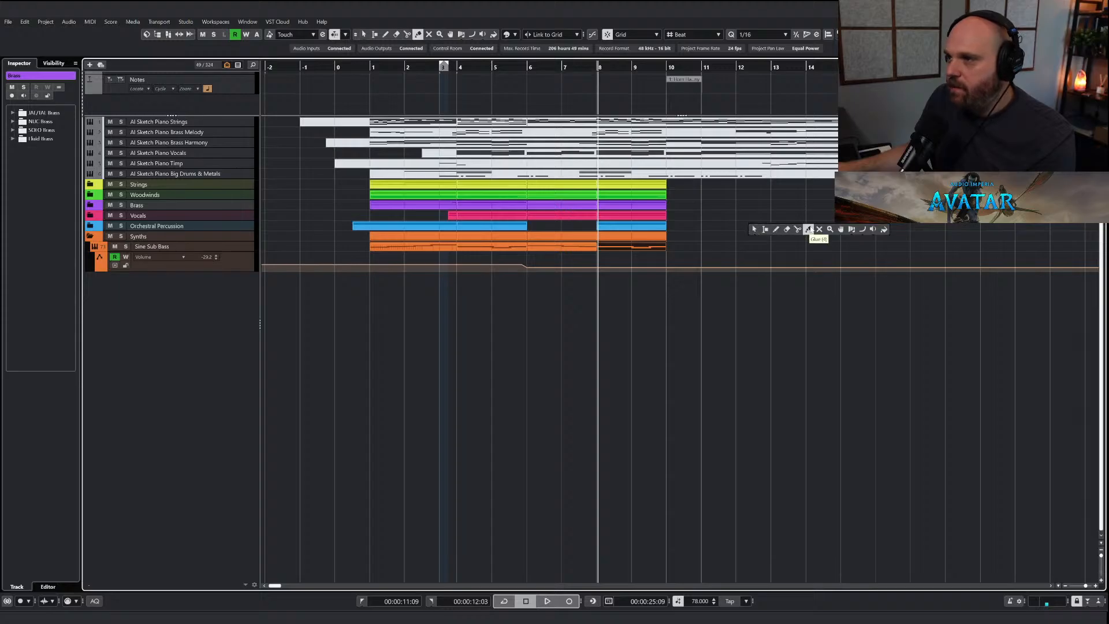
left_click(405, 70)
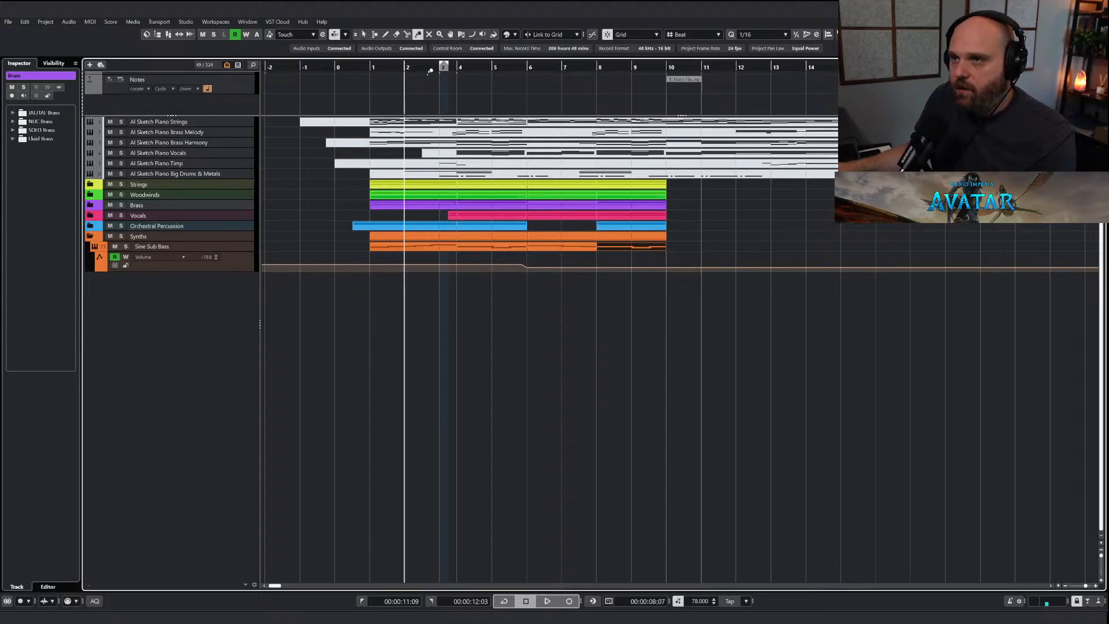
key("1")
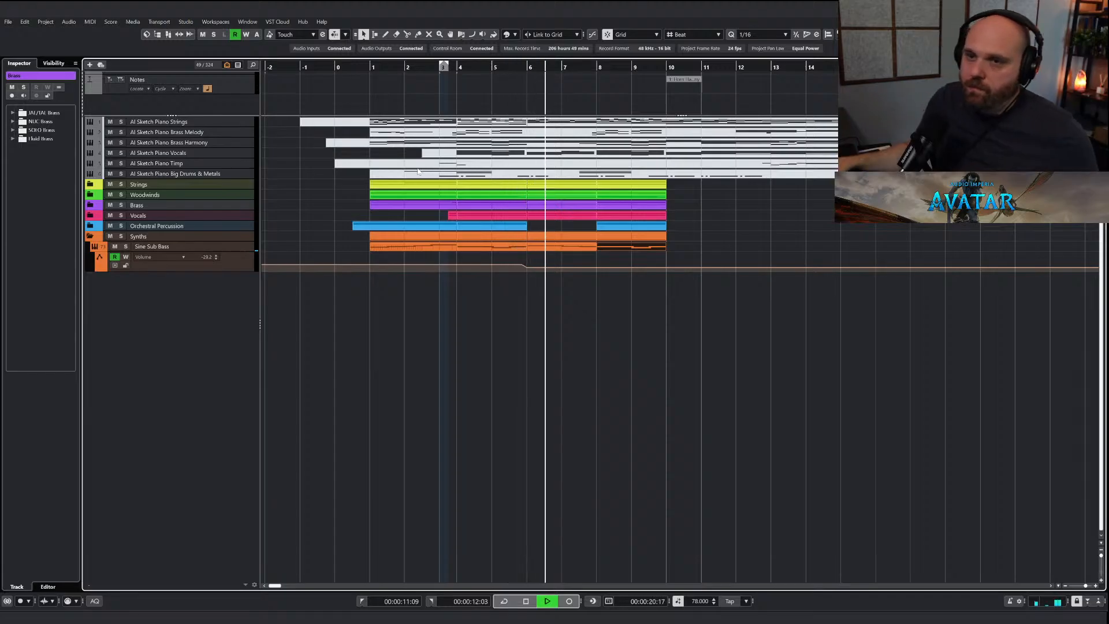
right_click(517, 281)
left_click(517, 280)
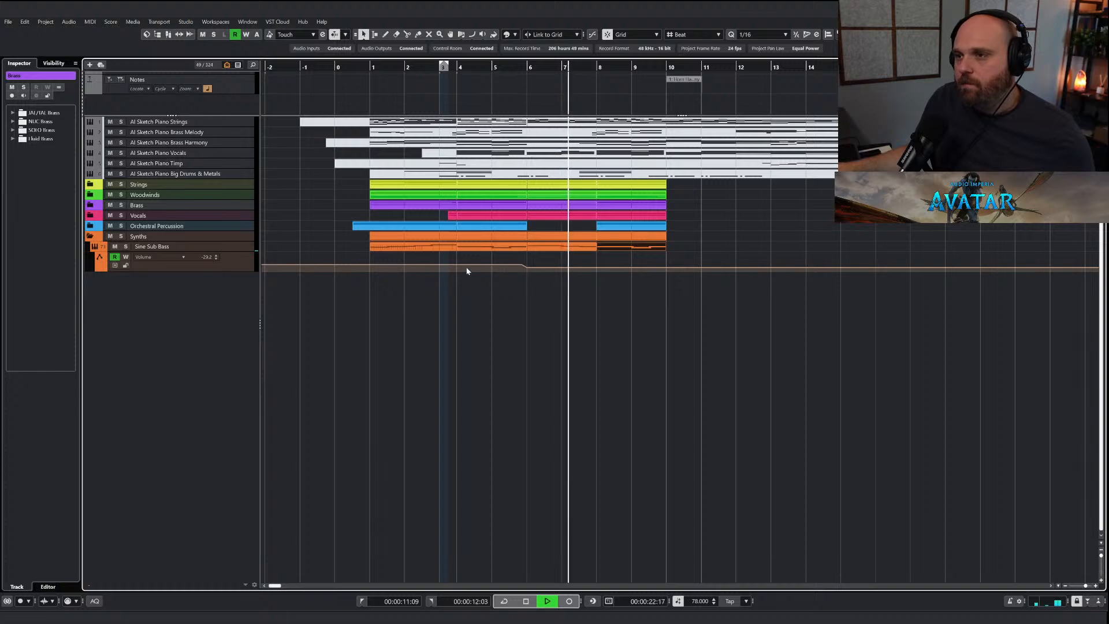
Enlarge the Sine Sub Bass volume lane and add automation points raising the volume into bar 8, stopping playback when done.
left_click(237, 270)
left_click_drag(237, 275, 237, 291)
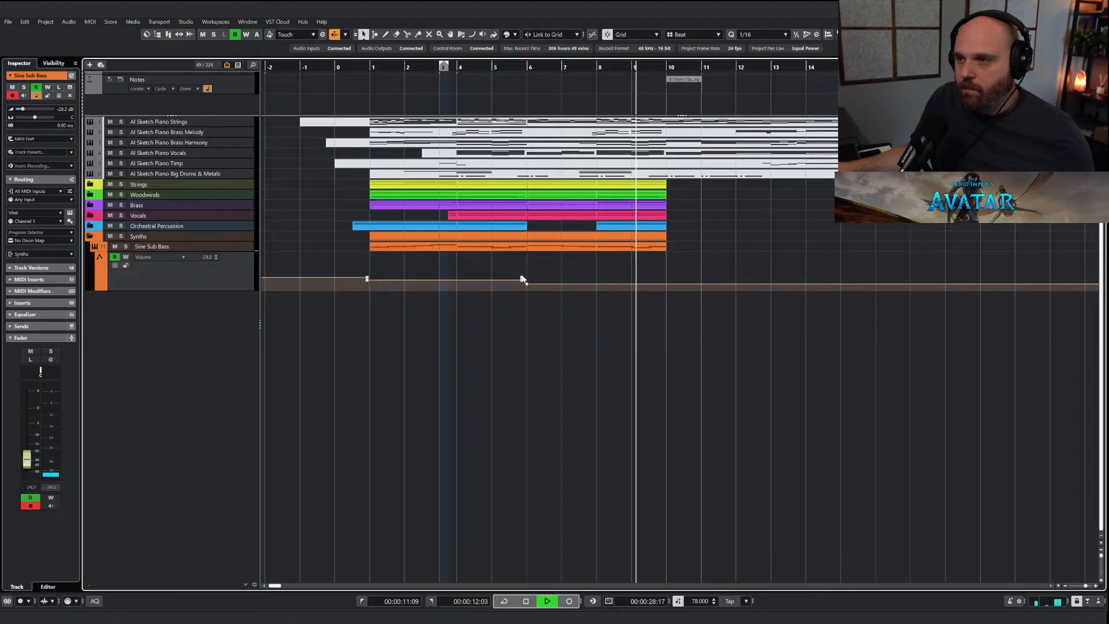
left_click(588, 284)
left_click_drag(597, 284, 597, 282)
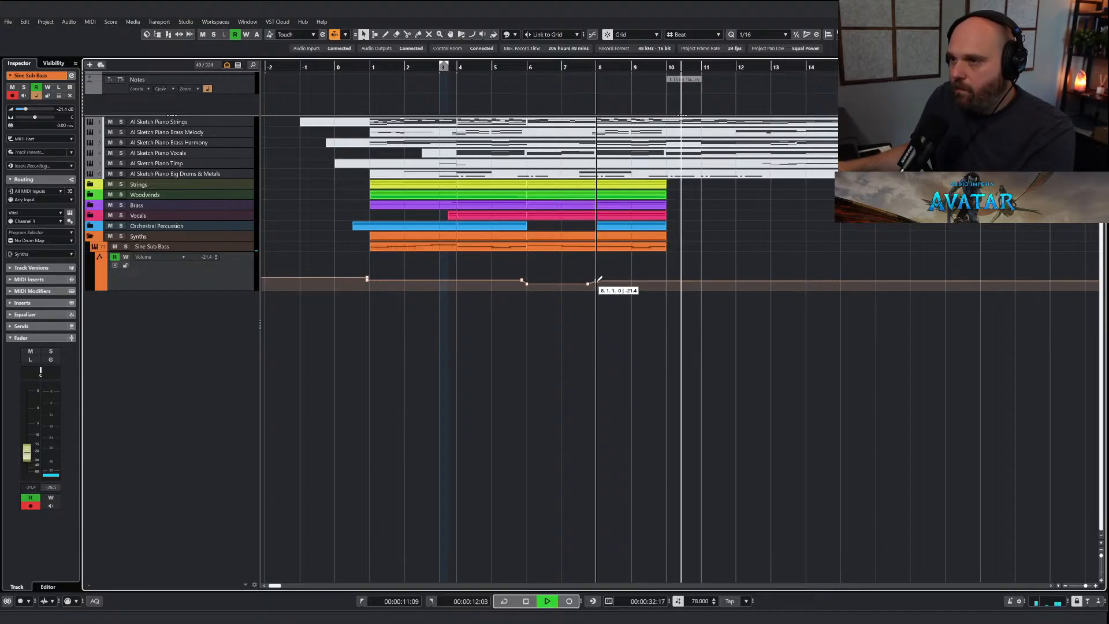
right_click(587, 272)
left_click(587, 271)
key("space")
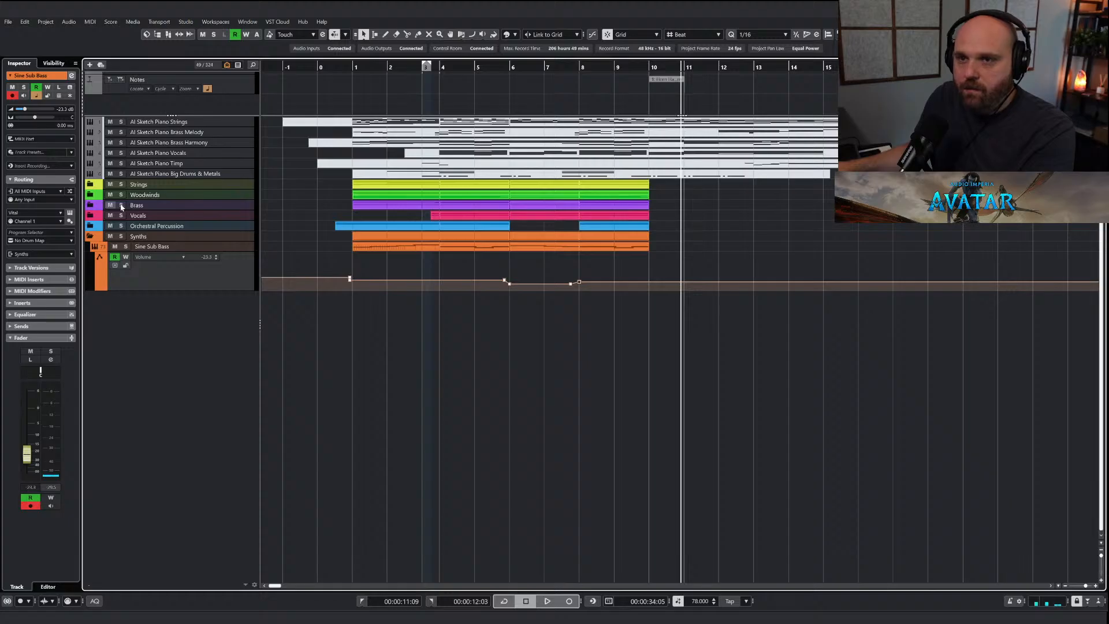
Solo the Brass folder and play from bar 3, checking the JAE 3 Trumpets and JAE 6 Horns before clearing the solo.
left_click(417, 68)
key("space")
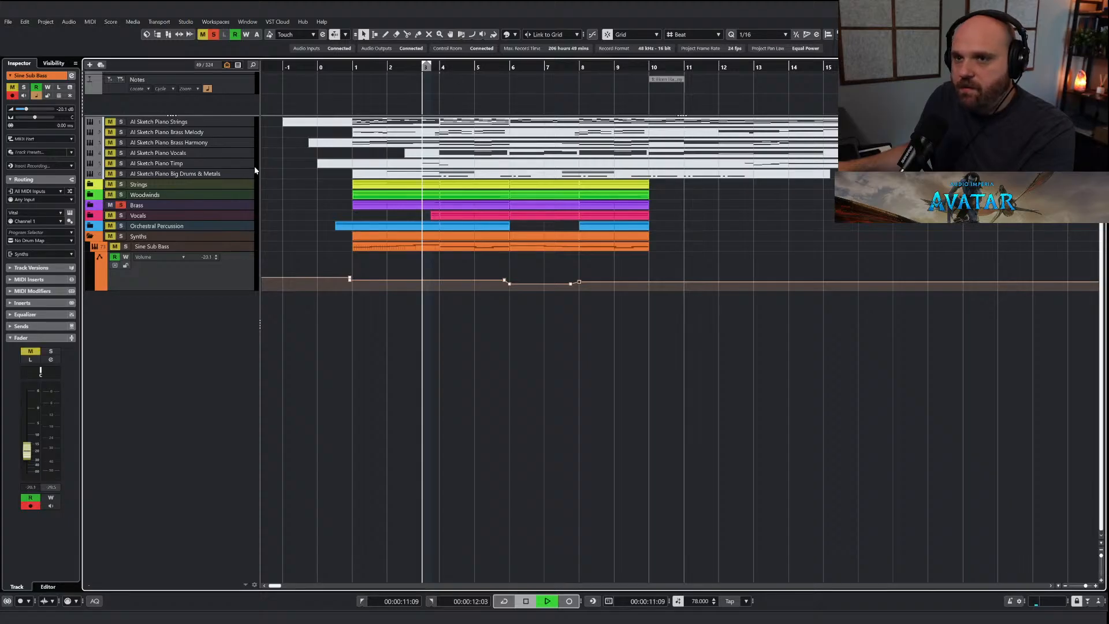
left_click(90, 205)
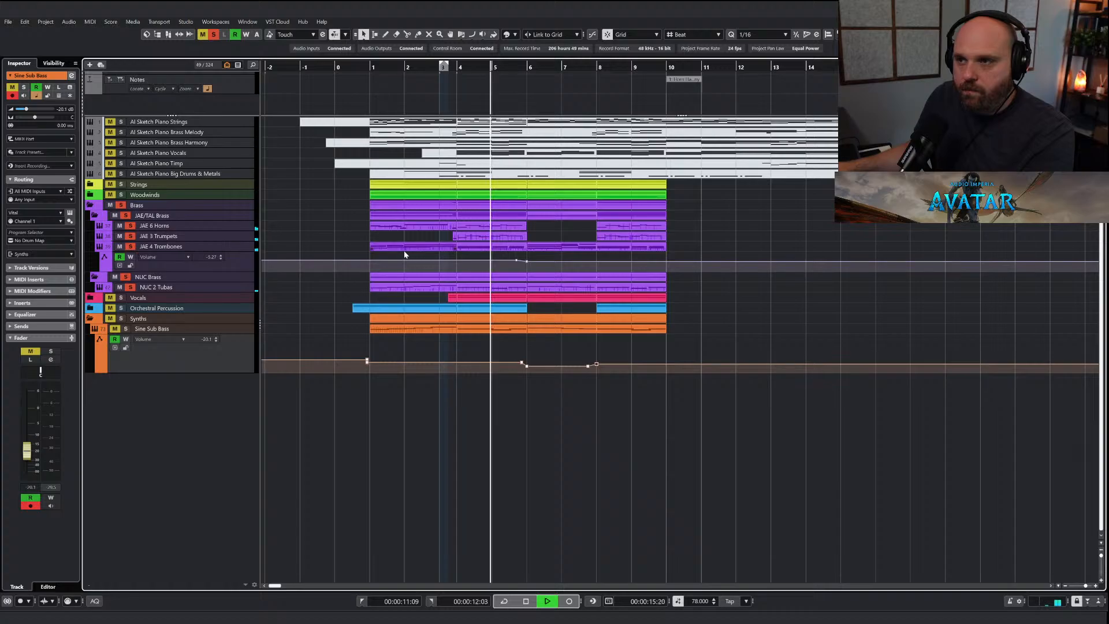
left_click(167, 236)
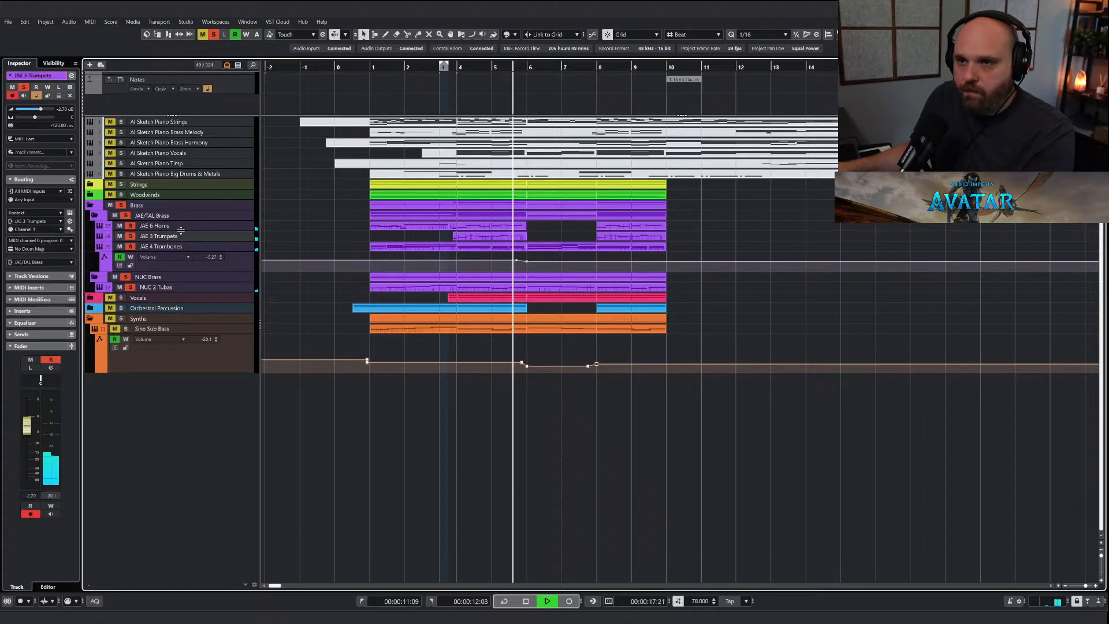
left_click(164, 226)
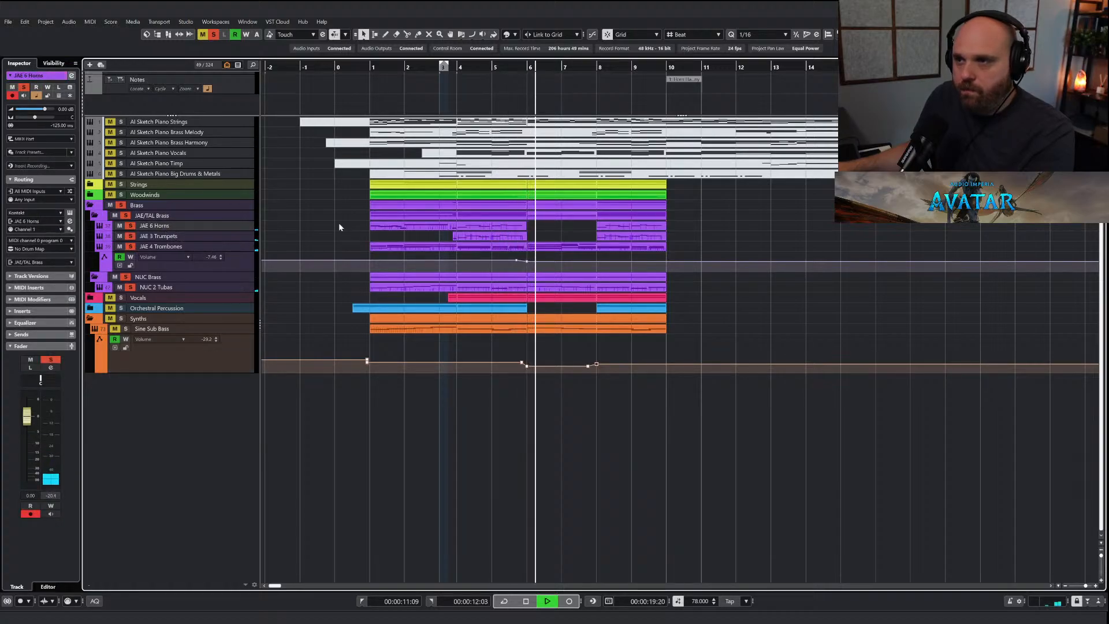
left_click(216, 34)
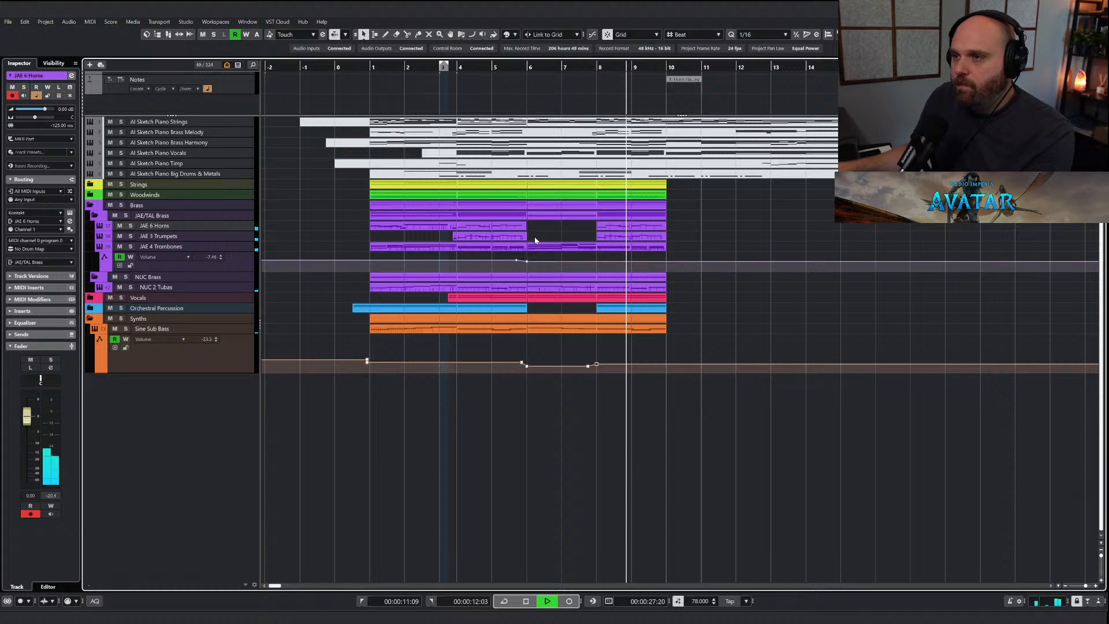
Glue the split section parts of every instrument track into continuous parts ending at bar 10.
right_click(563, 237)
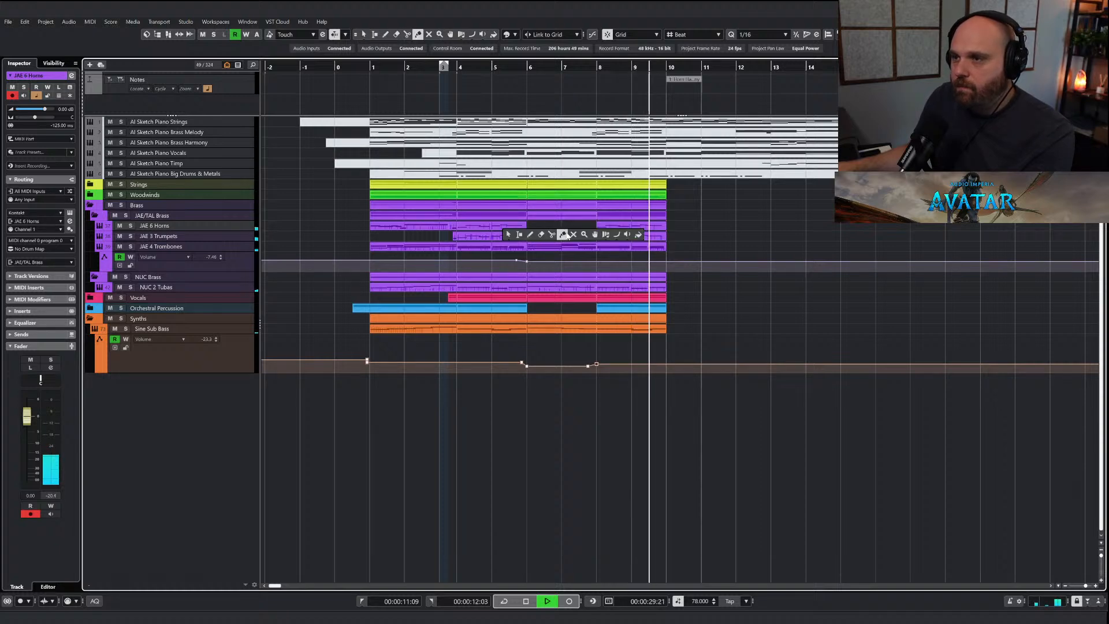
left_click(563, 234)
key("space")
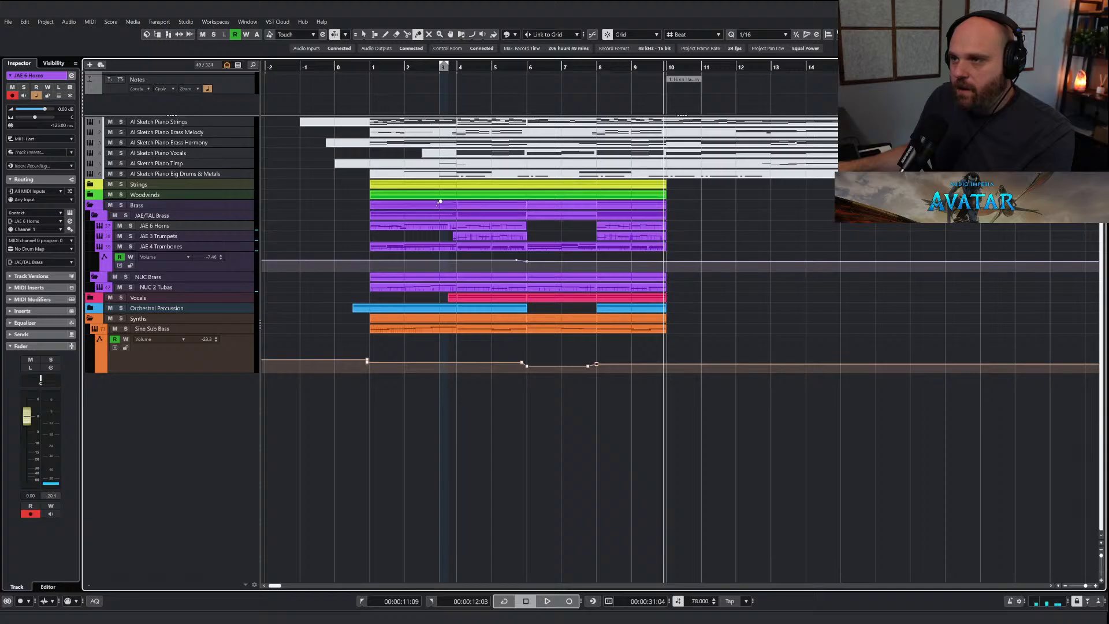
left_click(438, 202)
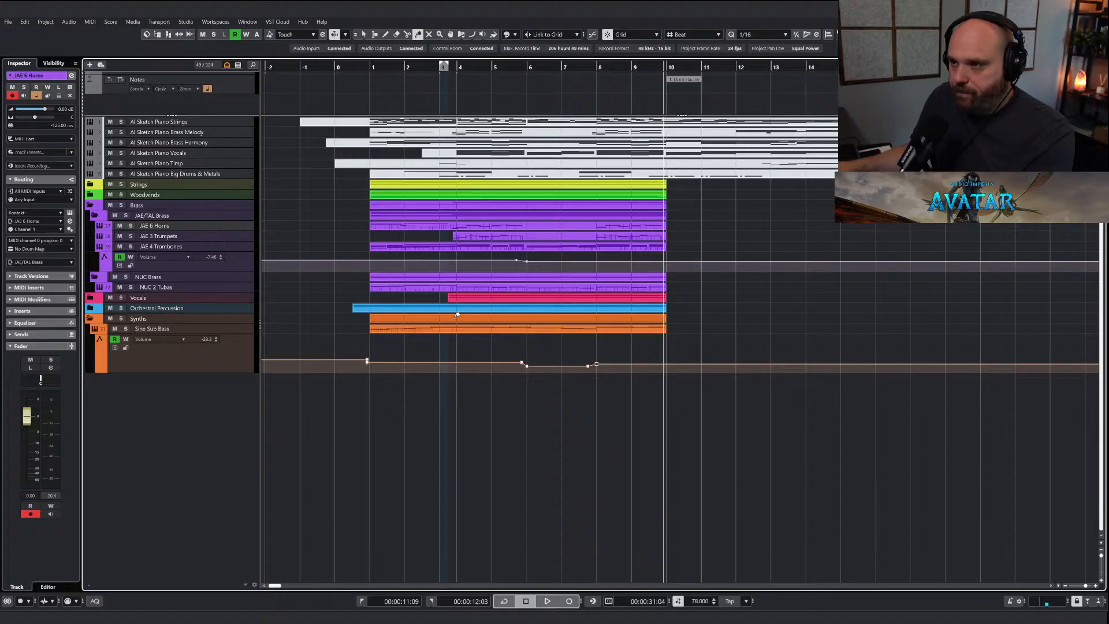
key("1")
Audition the passage from just before bar 8 to bar 10 and expand the Strings folder to show its tracks.
left_click(588, 67)
key("space")
key("h")
key("h")
key("h")
key("h")
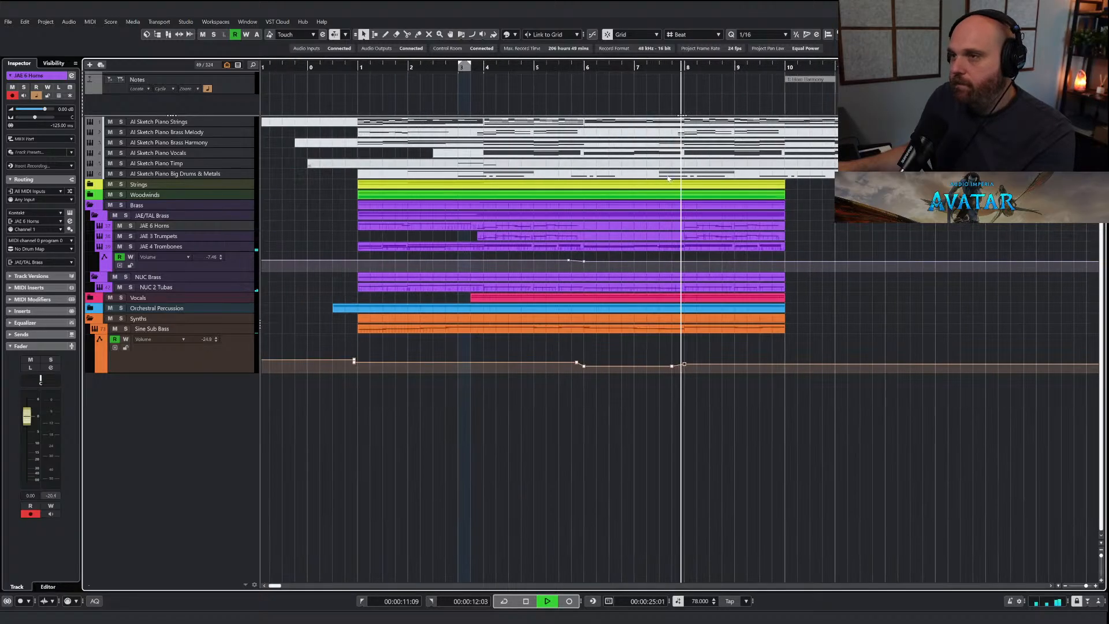
key("g")
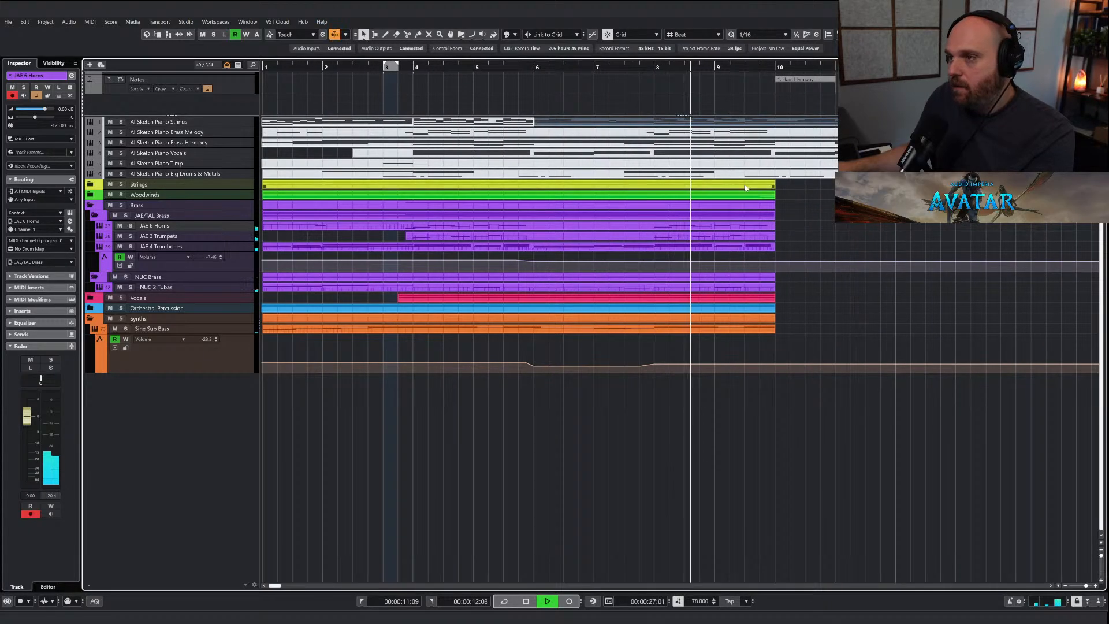
left_click(95, 186)
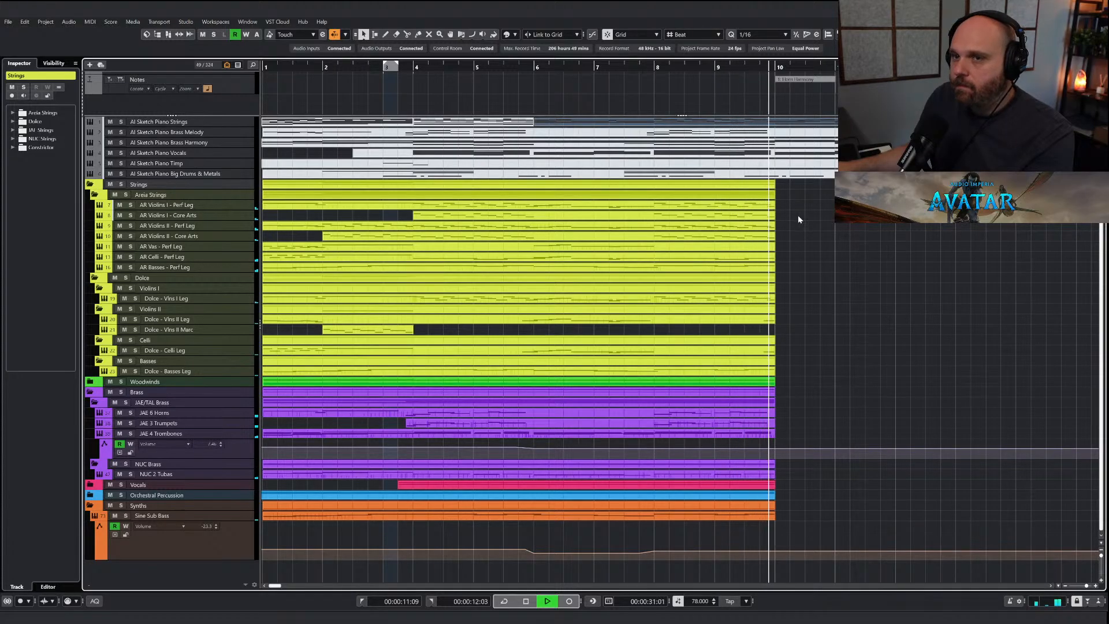
key("space")
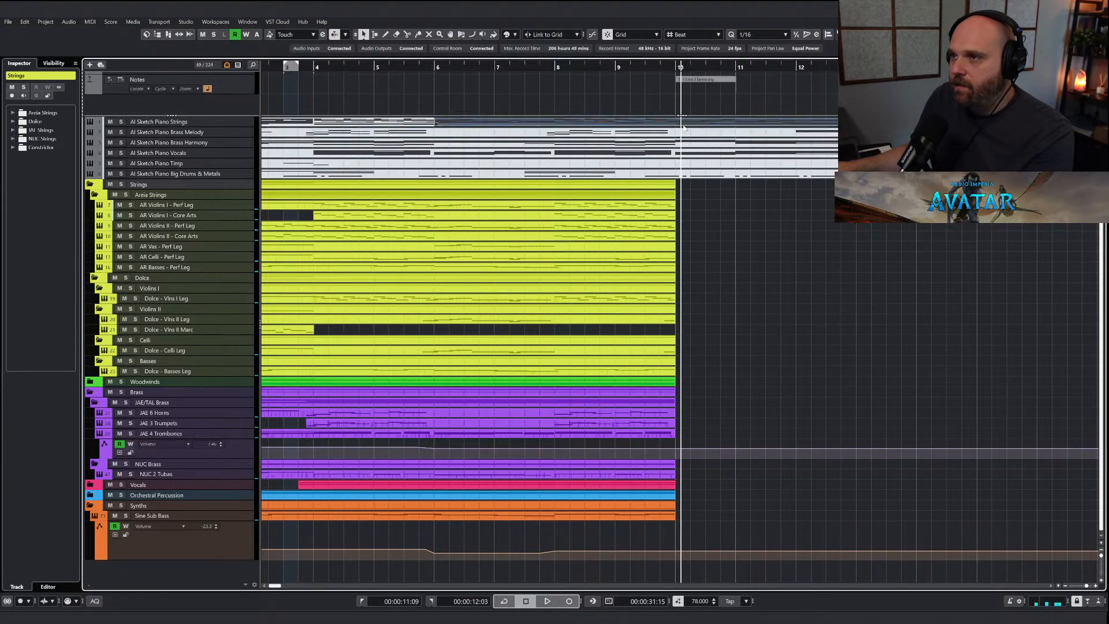
Copy the top melodic line from bar 10 onward in the AI Sketch Piano Strings part, with the playhead at bar 10.
double_click(683, 124)
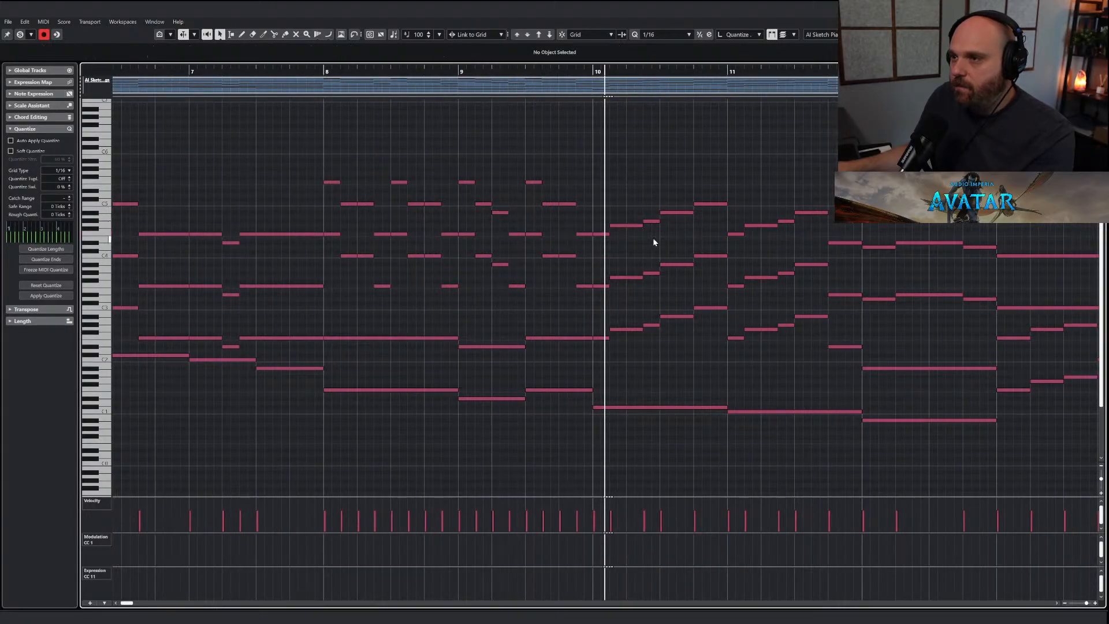
left_click_drag(598, 218, 653, 238)
left_click_drag(662, 200, 702, 226)
left_click_drag(770, 247, 789, 243)
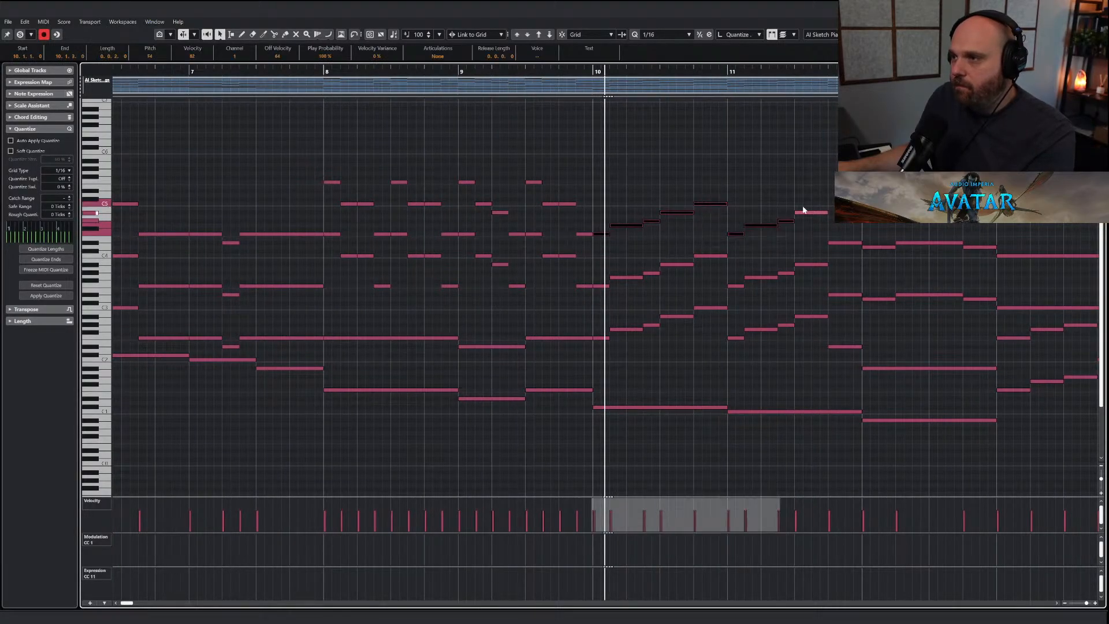
left_click_drag(901, 246, 1035, 272)
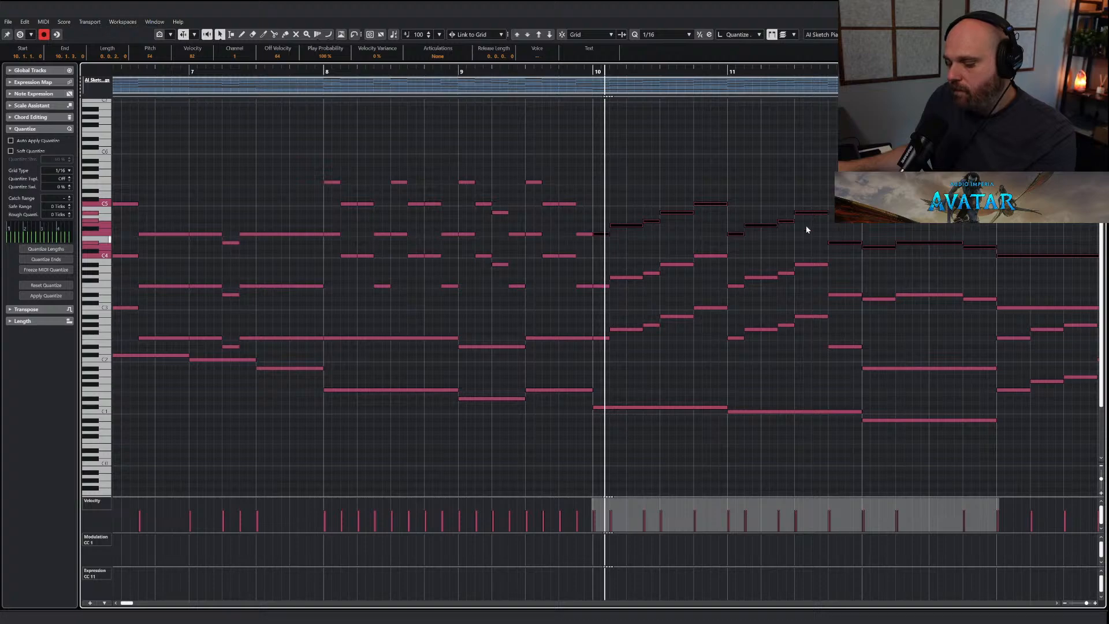
left_click(589, 73)
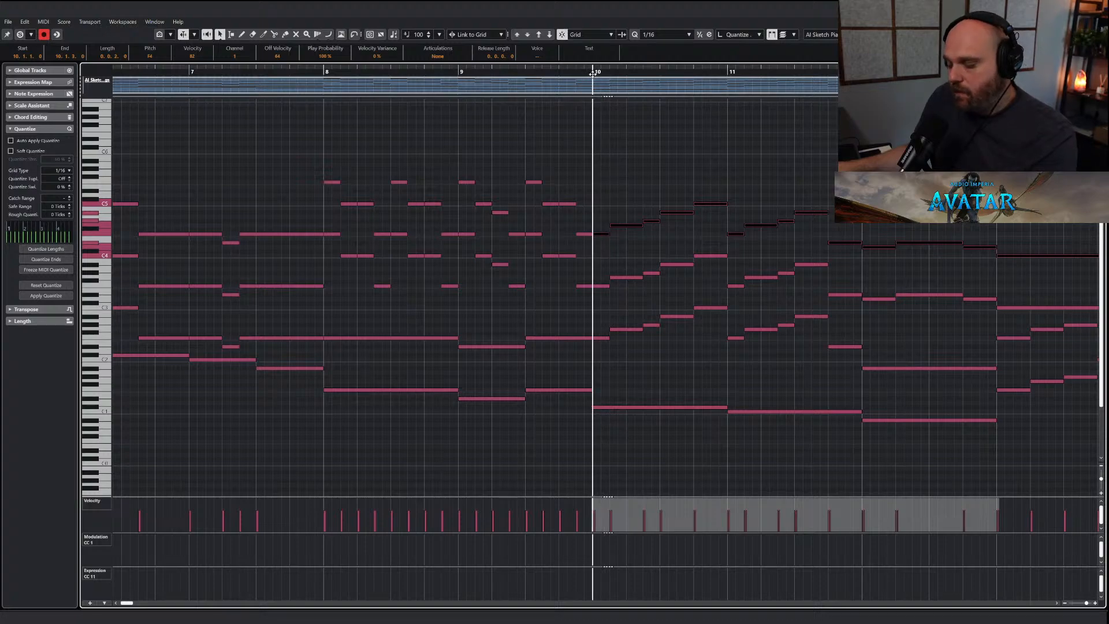
key("Return")
Extend the AR Violins I - Perf Leg part past bar 13, paste the copied melody at bar 10, and audition it.
left_click(668, 204)
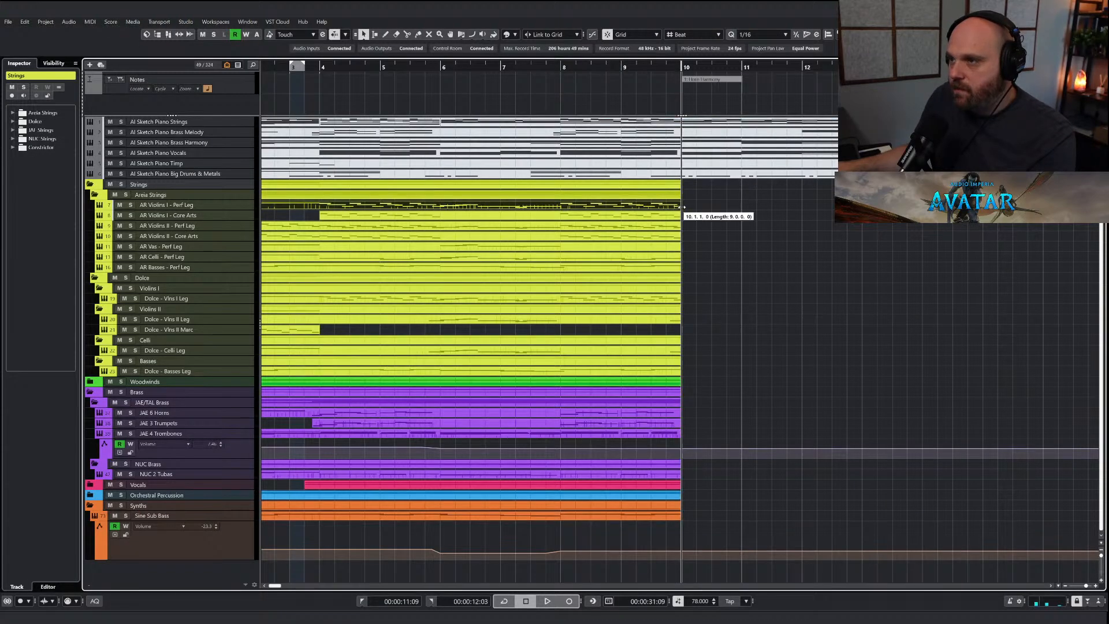
key("Return")
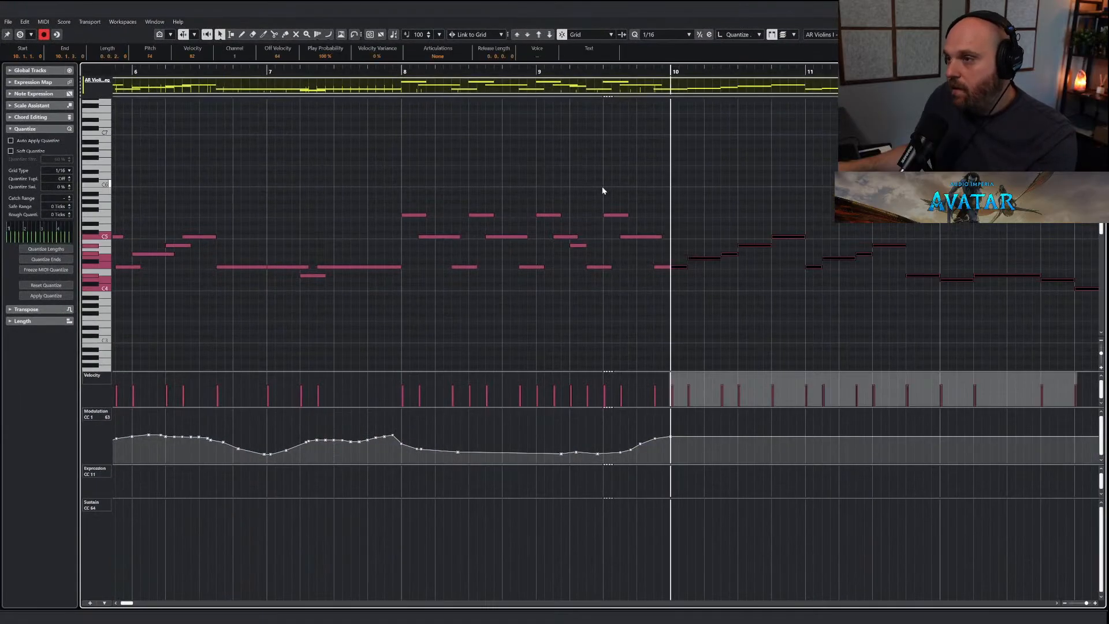
left_click(19, 35)
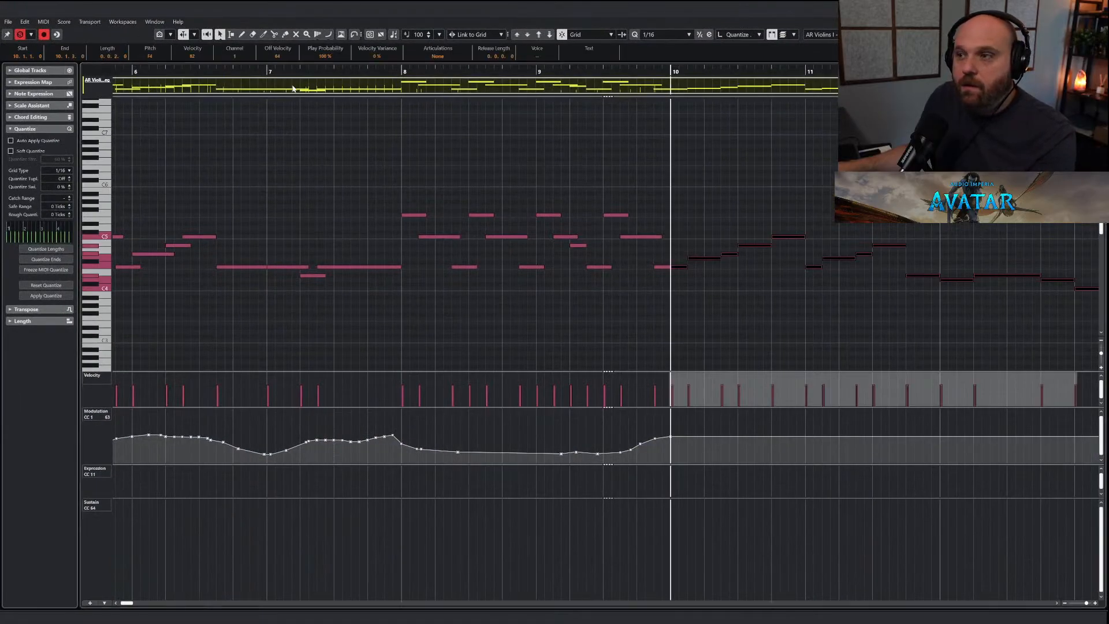
key("space")
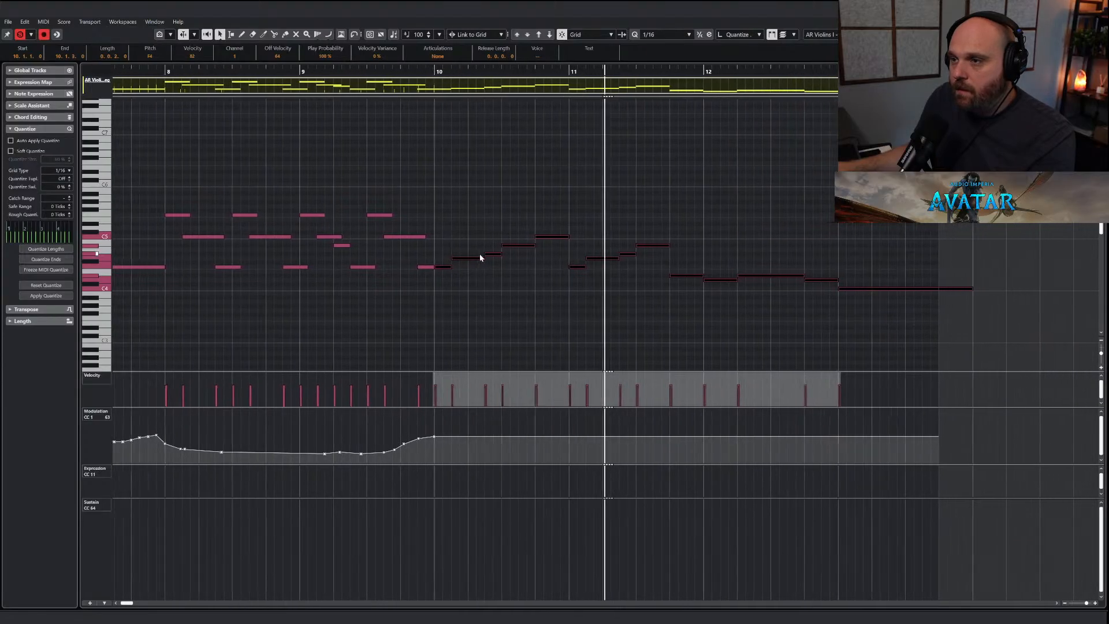
Lengthen the AR Violins I melody notes in bar 10 slightly so they overlap the following notes for legato.
left_click(525, 198)
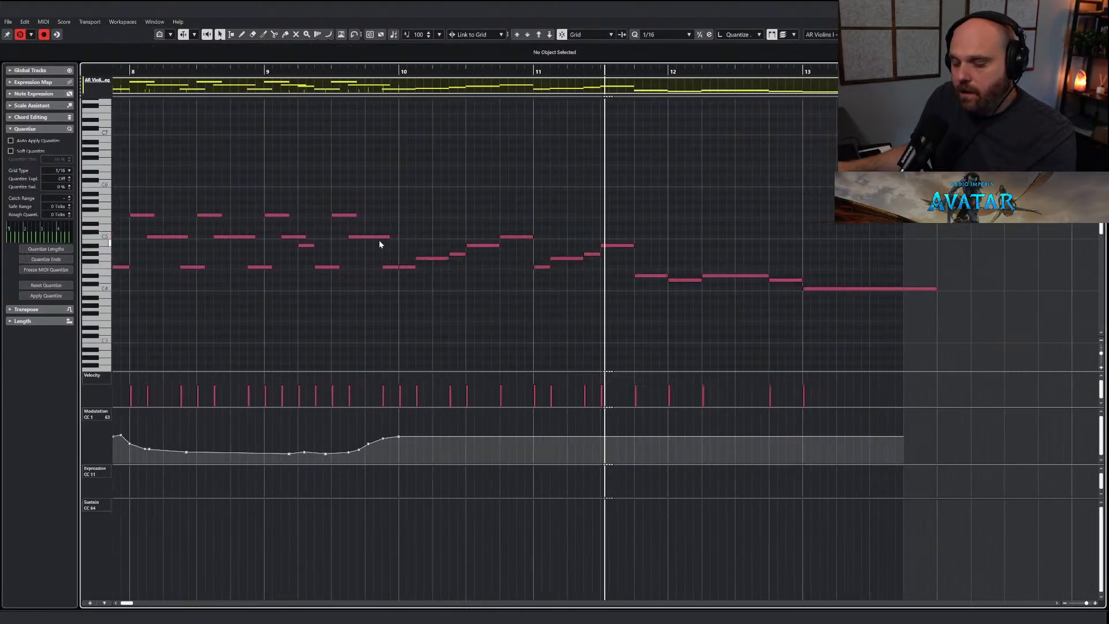
left_click_drag(309, 72, 298, 72)
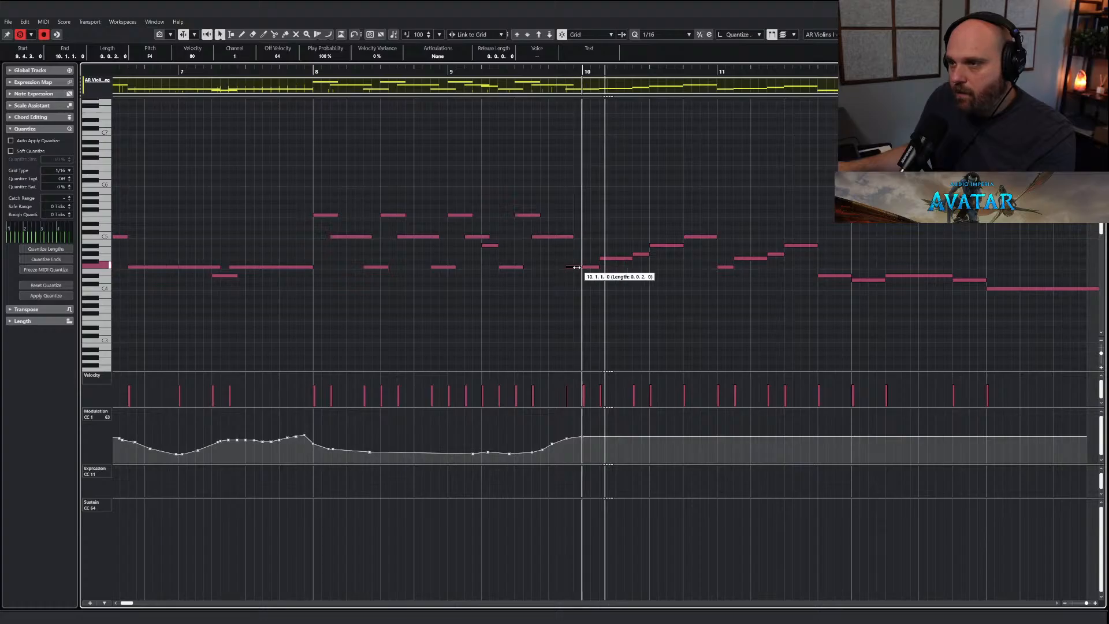
left_click(601, 284)
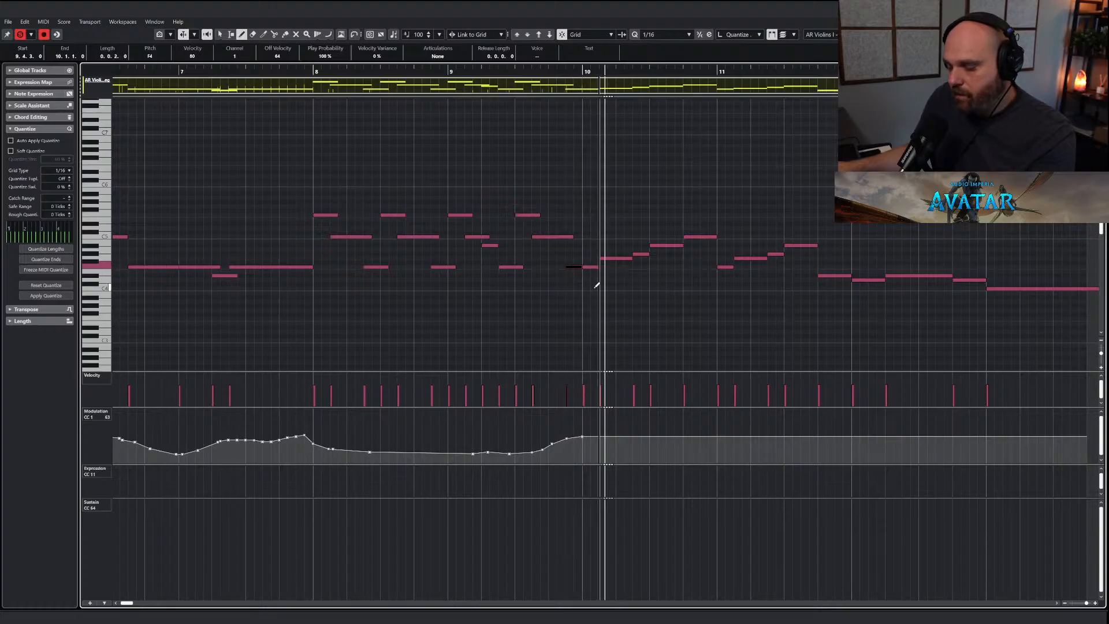
right_click(595, 300)
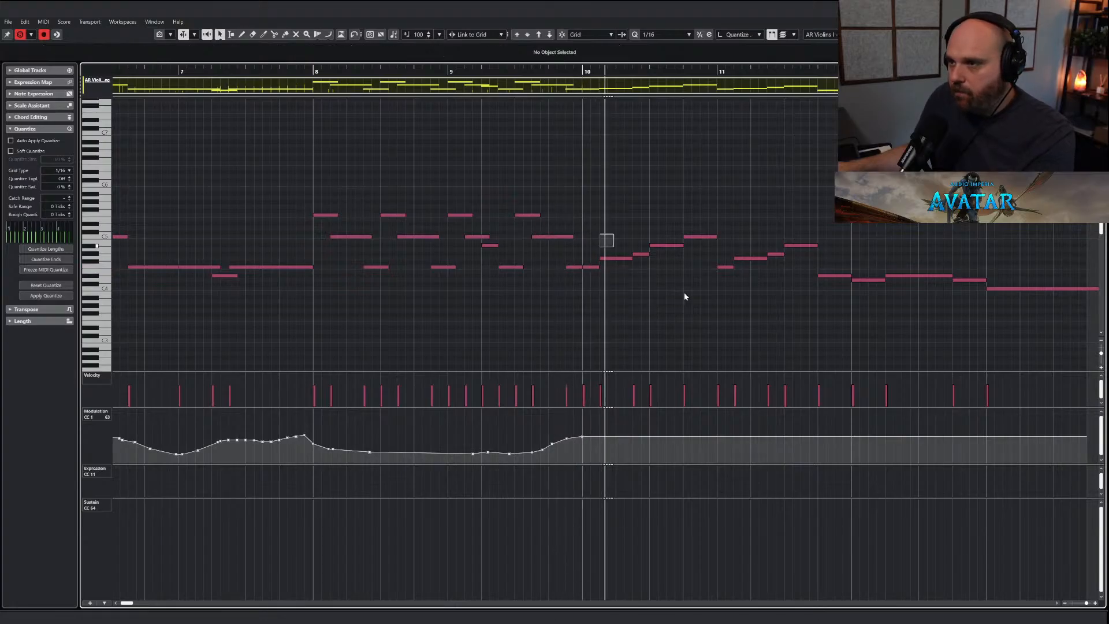
left_click_drag(684, 296, 713, 307)
left_click_drag(684, 246, 686, 246)
left_click_drag(598, 267, 601, 267)
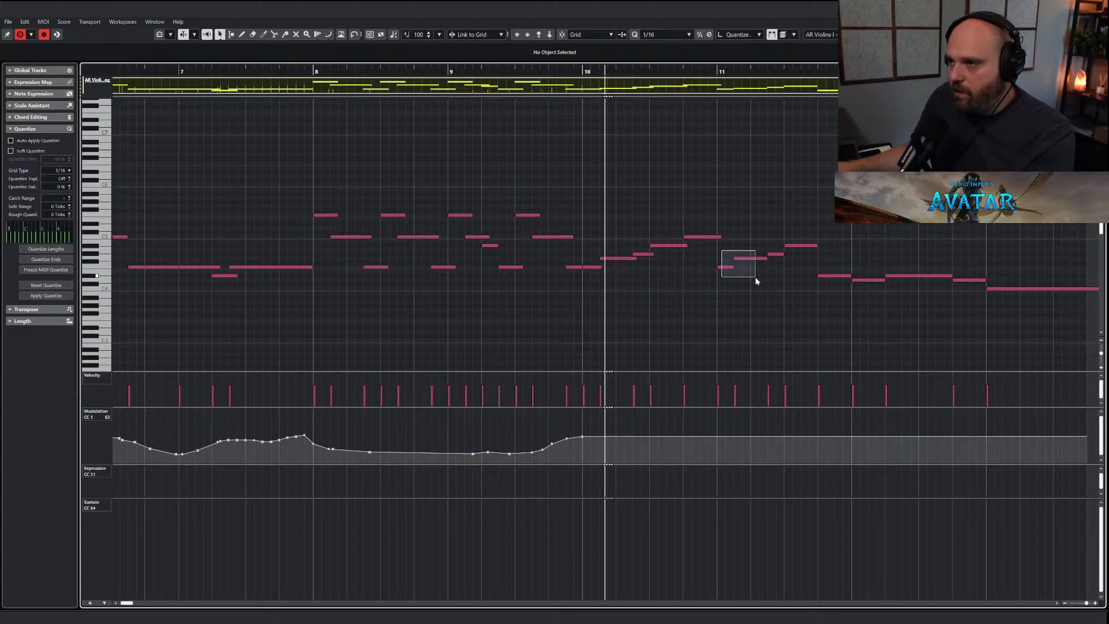
Lengthen the AR Violins I melody notes in bars 11 and 12 slightly for legato overlaps and audition the line.
left_click_drag(754, 276, 805, 283)
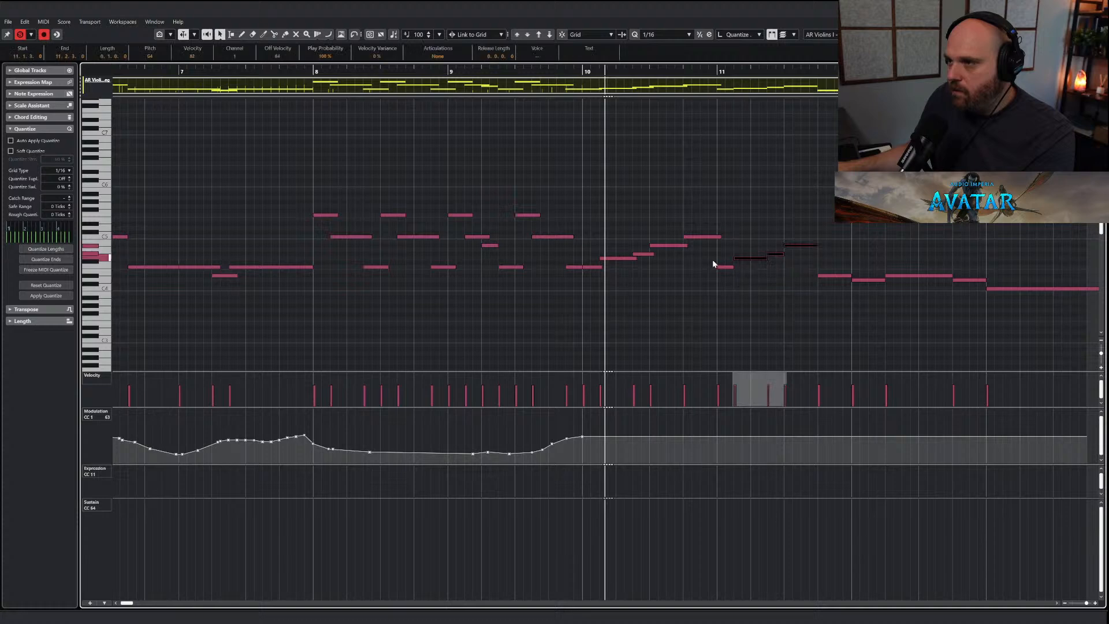
left_click_drag(729, 266, 738, 267)
left_click_drag(812, 267, 951, 311)
left_click_drag(849, 275, 854, 276)
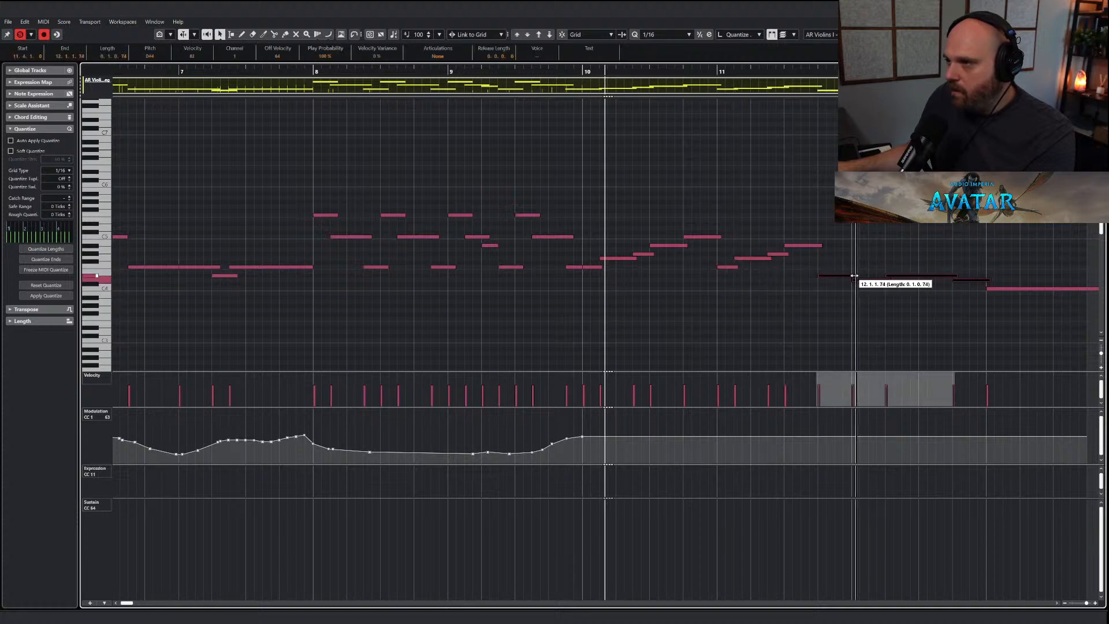
left_click(747, 214)
key("space")
key("g")
key("g")
key("g")
key("space")
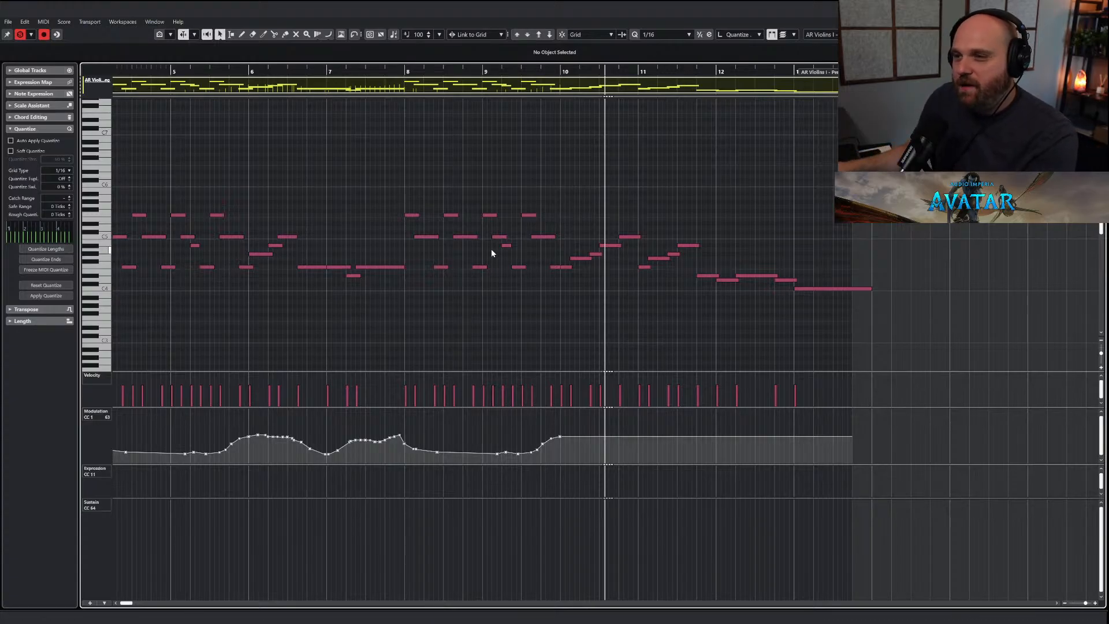
Draw a gently varying CC 1 modulation curve under the AR Violins I melody from around bar 10 into bar 12.
key("h")
right_click(521, 294)
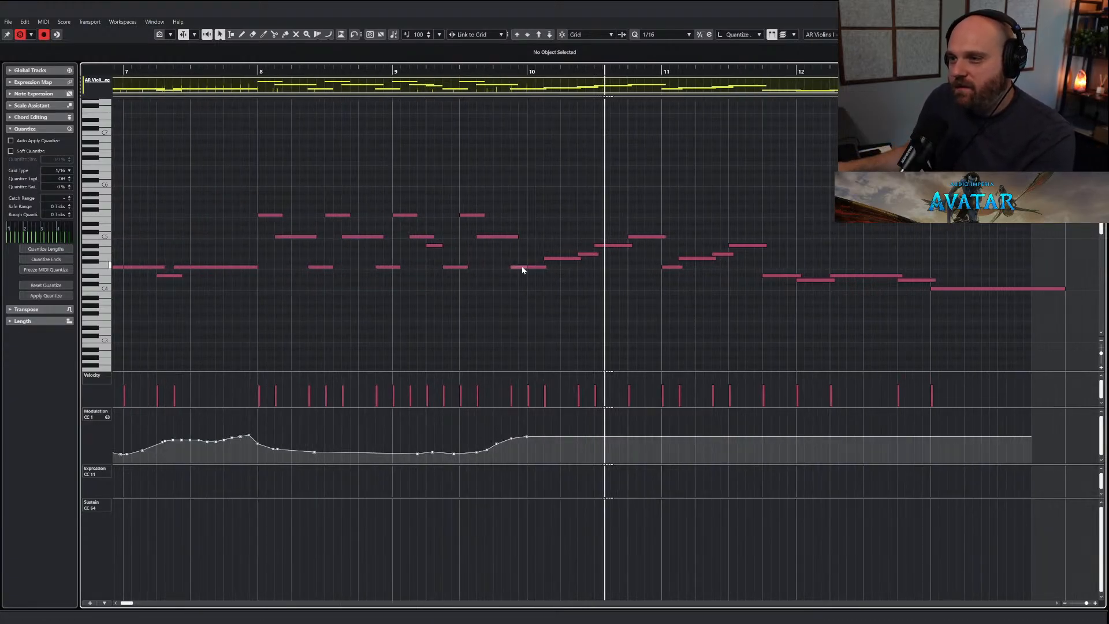
left_click(549, 347)
key("g")
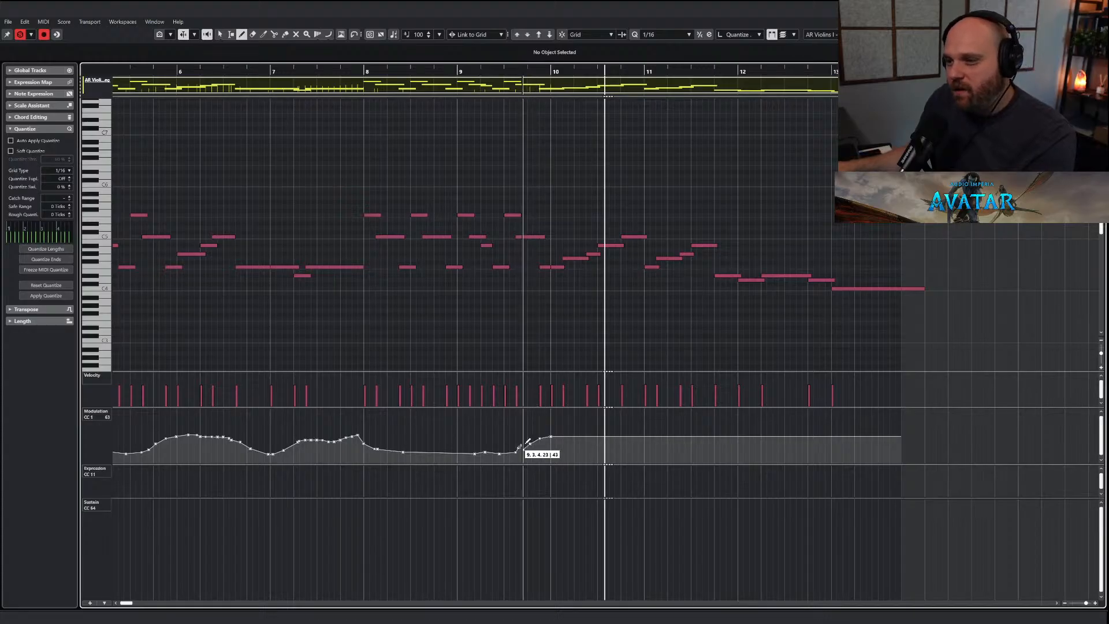
left_click_drag(528, 441, 773, 428)
right_click(678, 343)
left_click(678, 343)
key("Return")
Audition the new violin melody in the full arrangement, starting just before bar 10.
right_click(590, 314)
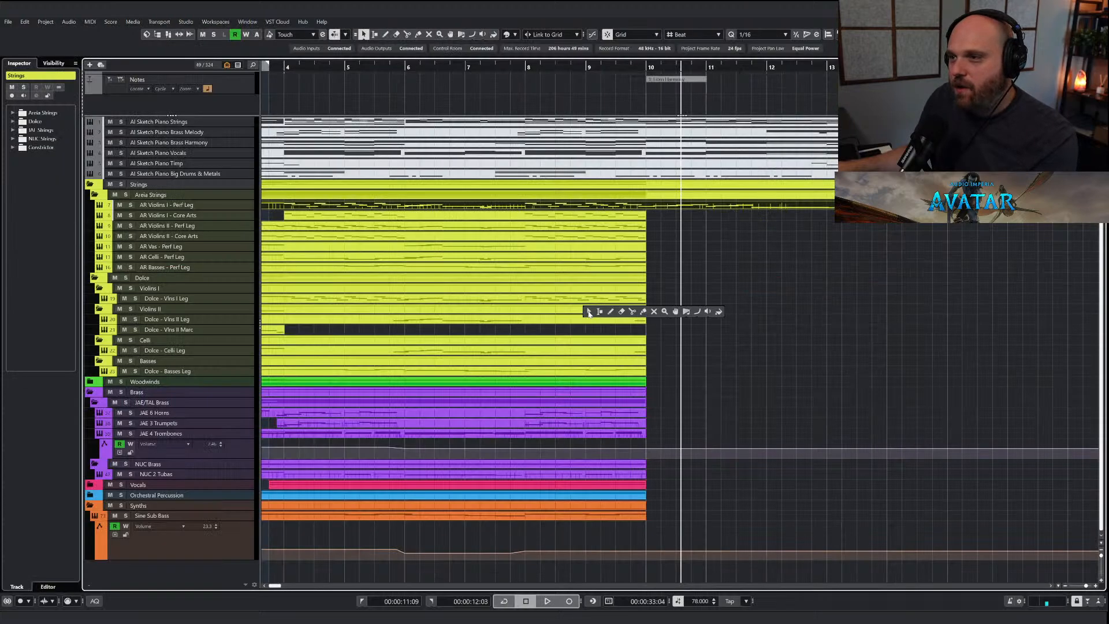
left_click(589, 313)
left_click_drag(616, 63, 630, 64)
left_click(630, 68)
key("space")
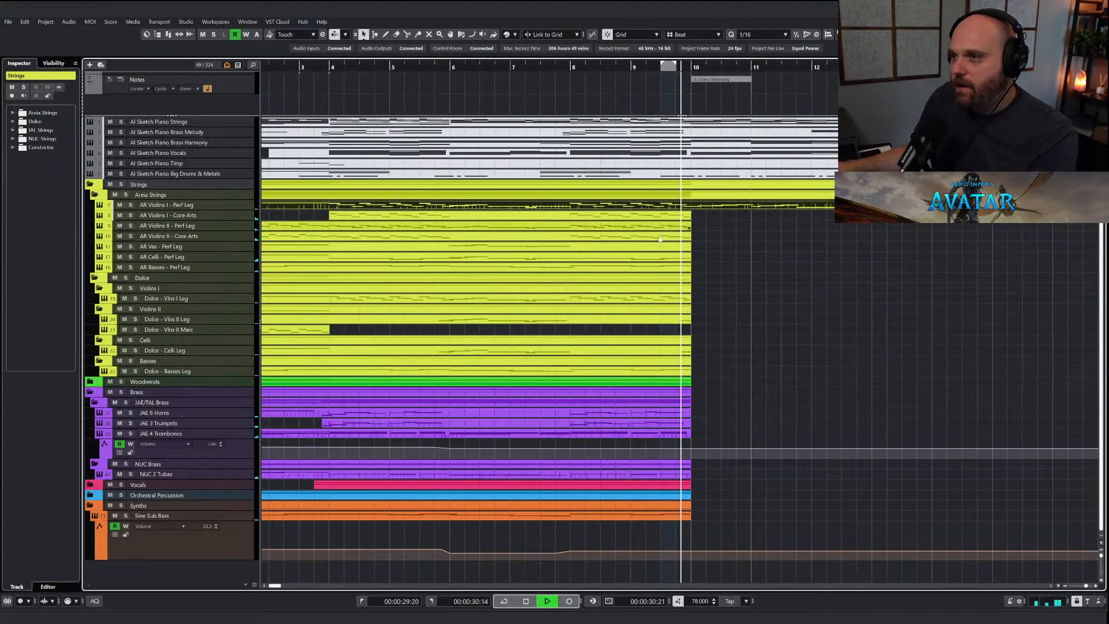
key("h")
key("h")
key("h")
key("h")
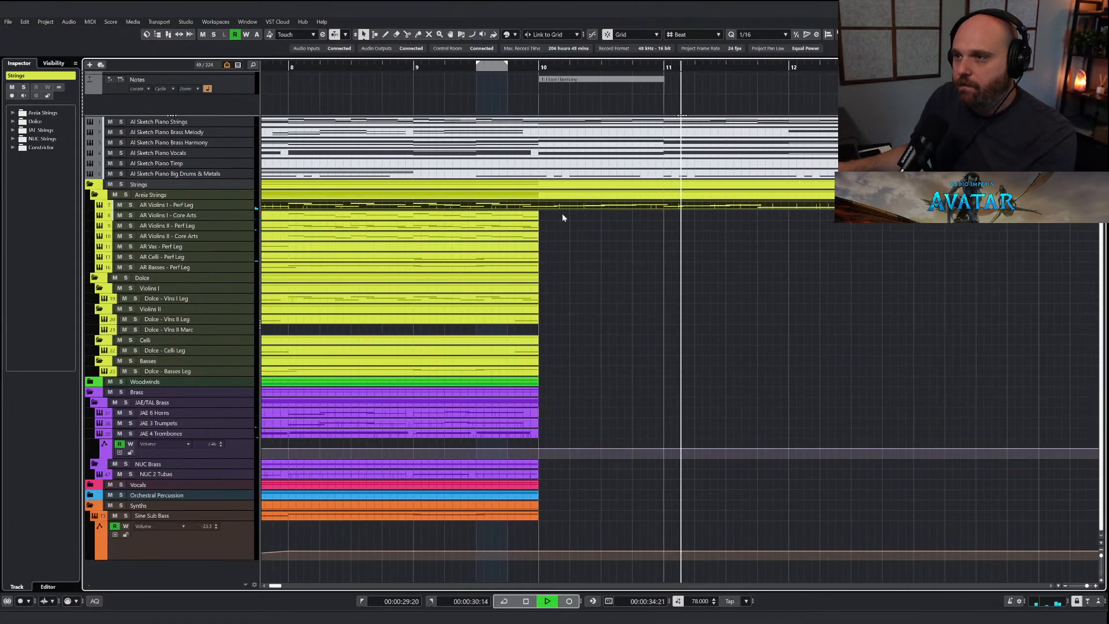
Split the AR Violins I part at bar 10, copy the new section to AR Violins II - Perf Leg, and transpose the copy down an octave.
key("3")
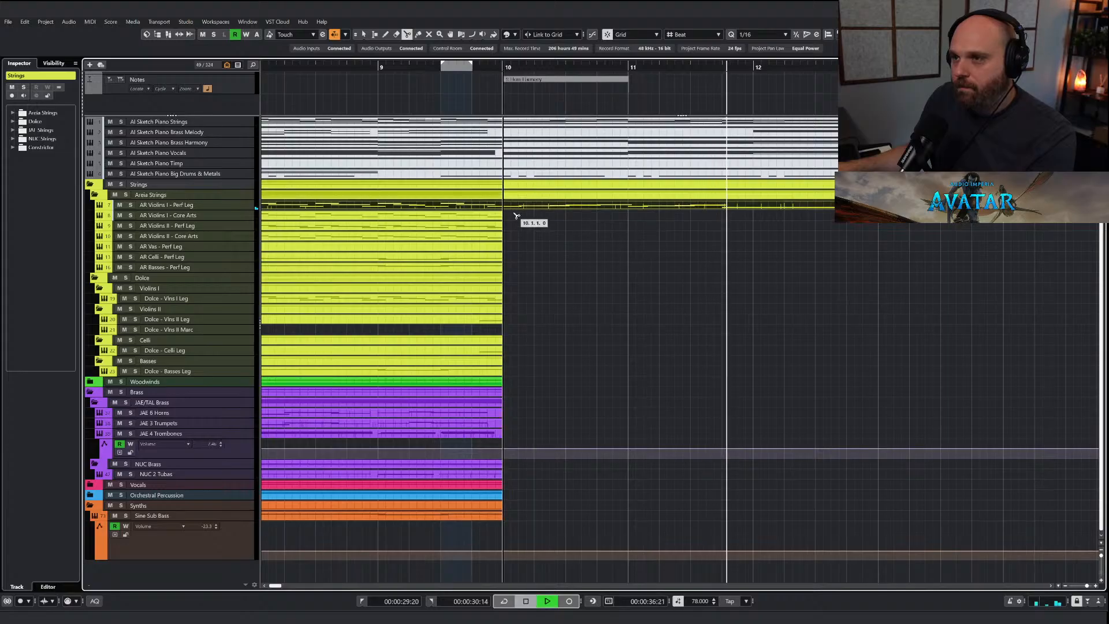
key("space")
right_click(527, 217)
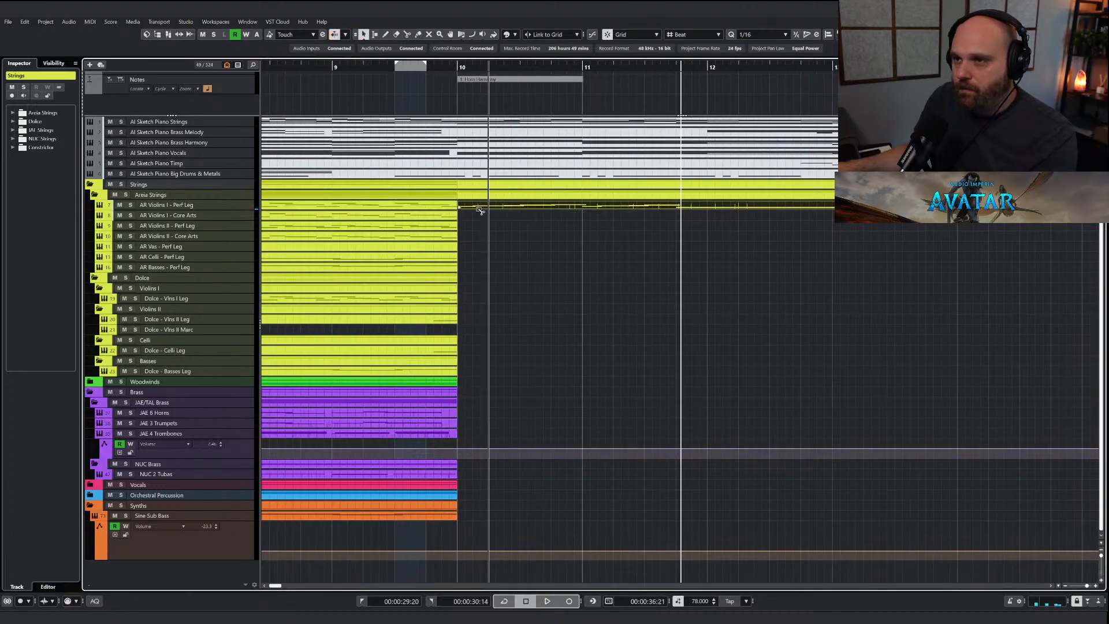
left_click_drag(480, 209, 477, 229)
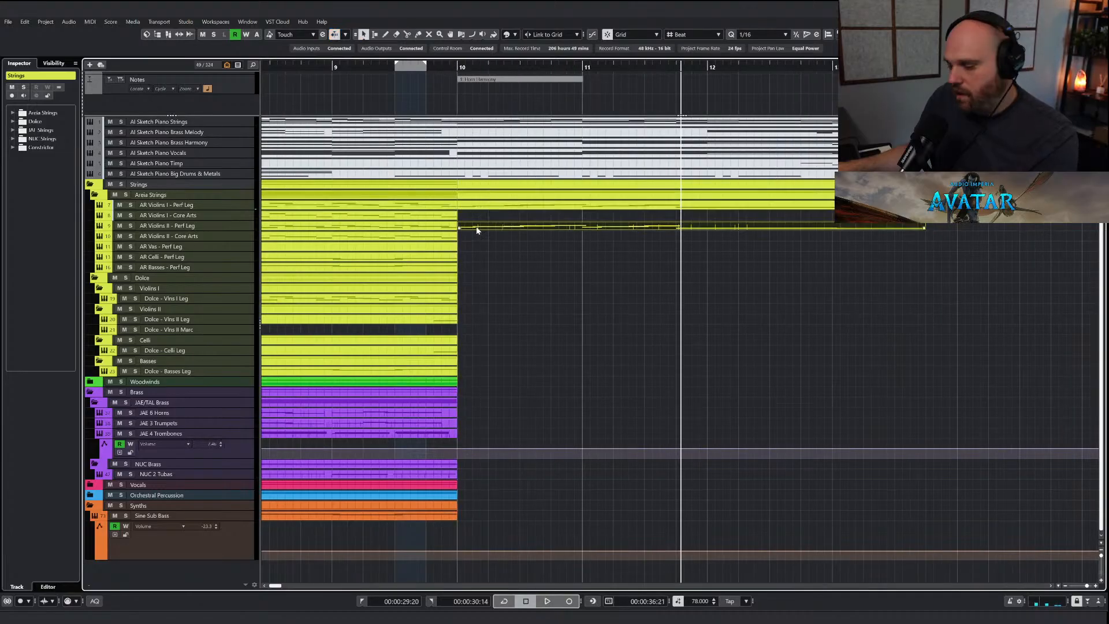
double_click(477, 230)
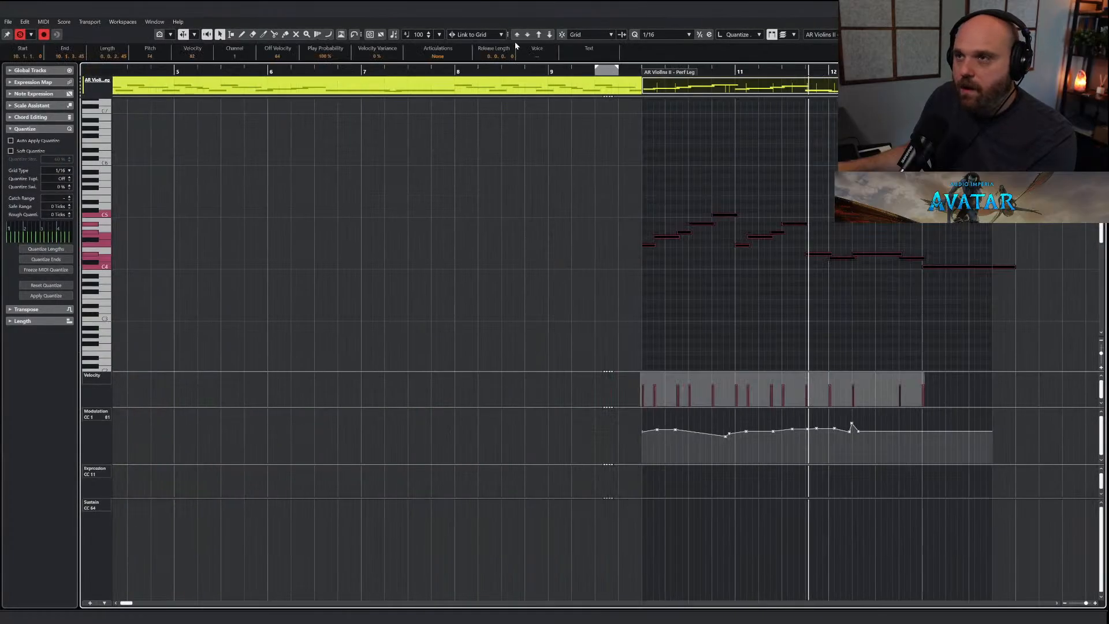
left_click(547, 36)
key("Return")
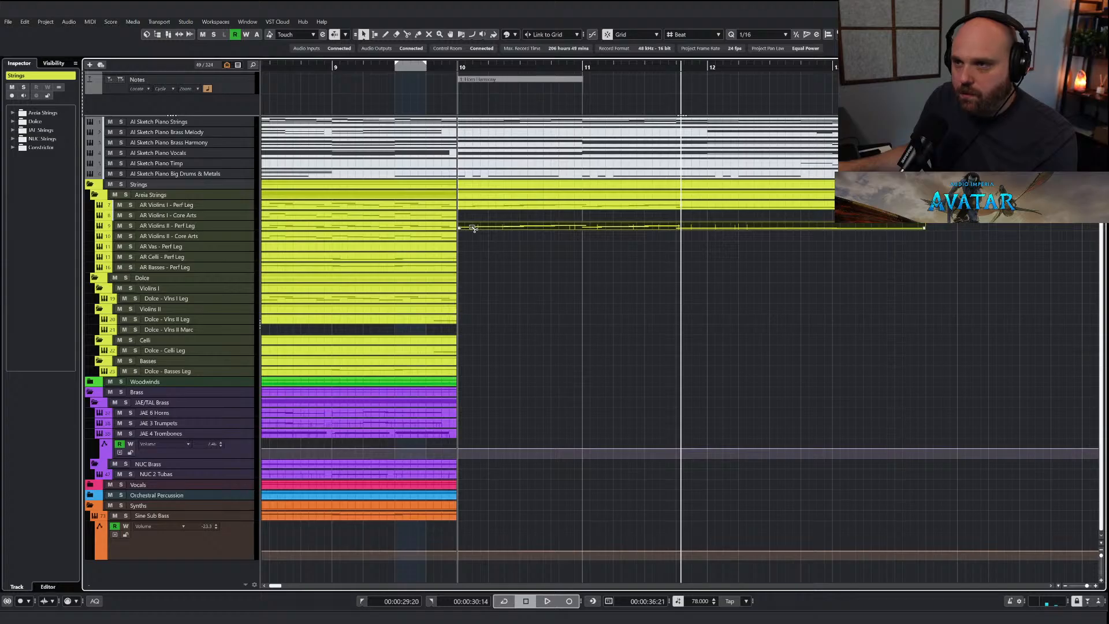
Copy the melody section to AR Vas, Dolce - Vlns I Leg and Dolce - Vlns II Leg, and glue the sections to the parts before bar 10.
left_click_drag(472, 228, 461, 304)
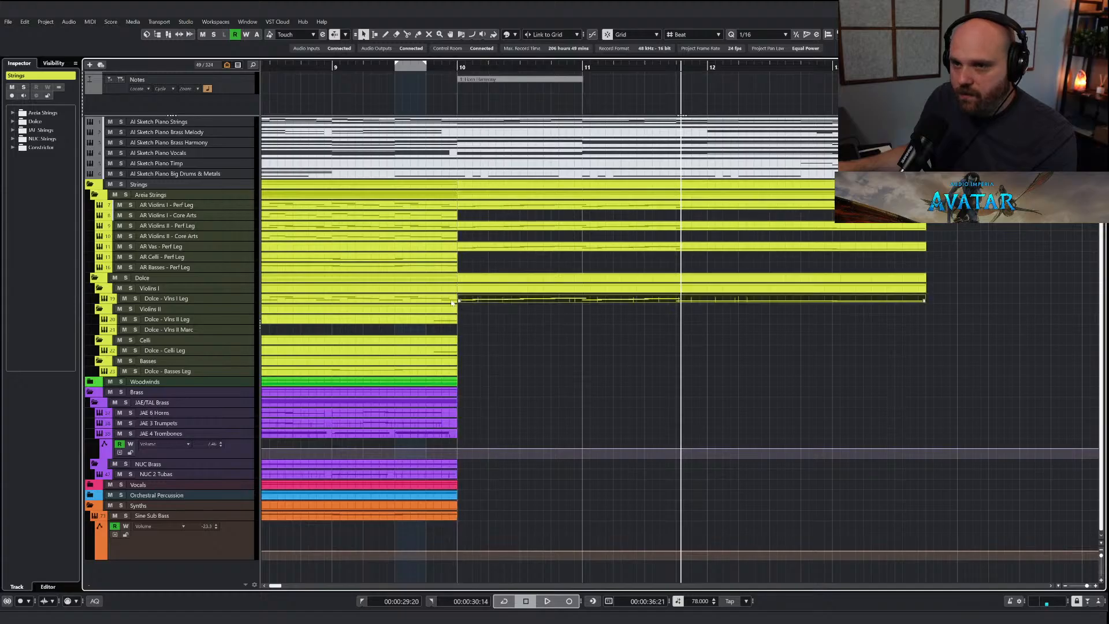
left_click_drag(475, 226, 467, 325)
right_click(550, 332)
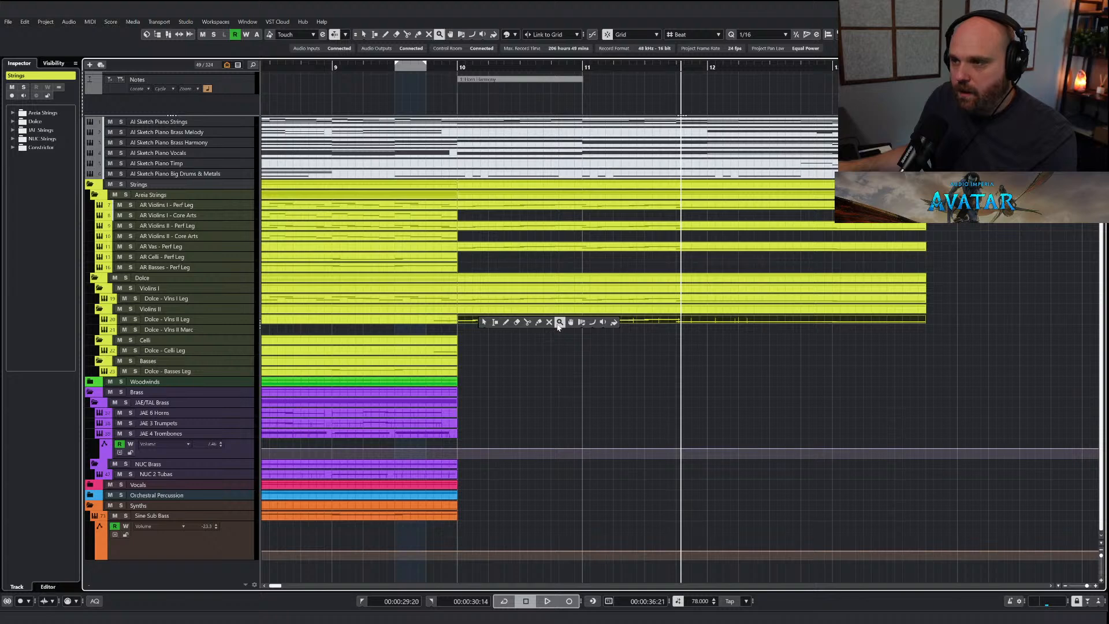
left_click(538, 322)
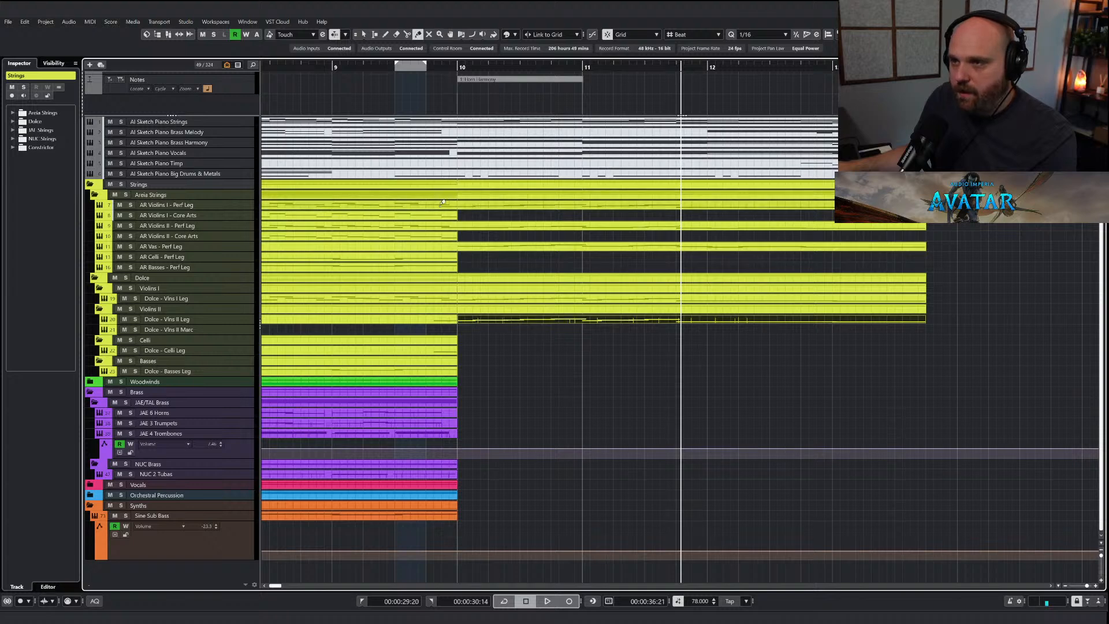
left_click(450, 319)
right_click(451, 323)
left_click(451, 320)
Audition the layered strings from just before bar 10 to past bar 13.
left_click(438, 67)
right_click(430, 163)
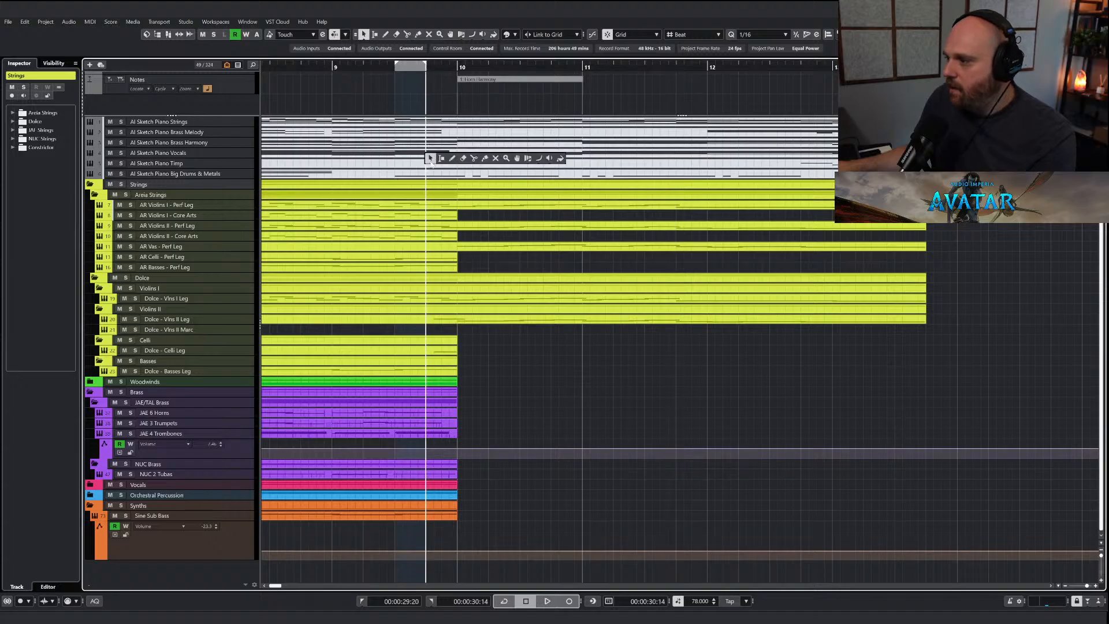
left_click(431, 160)
key("space")
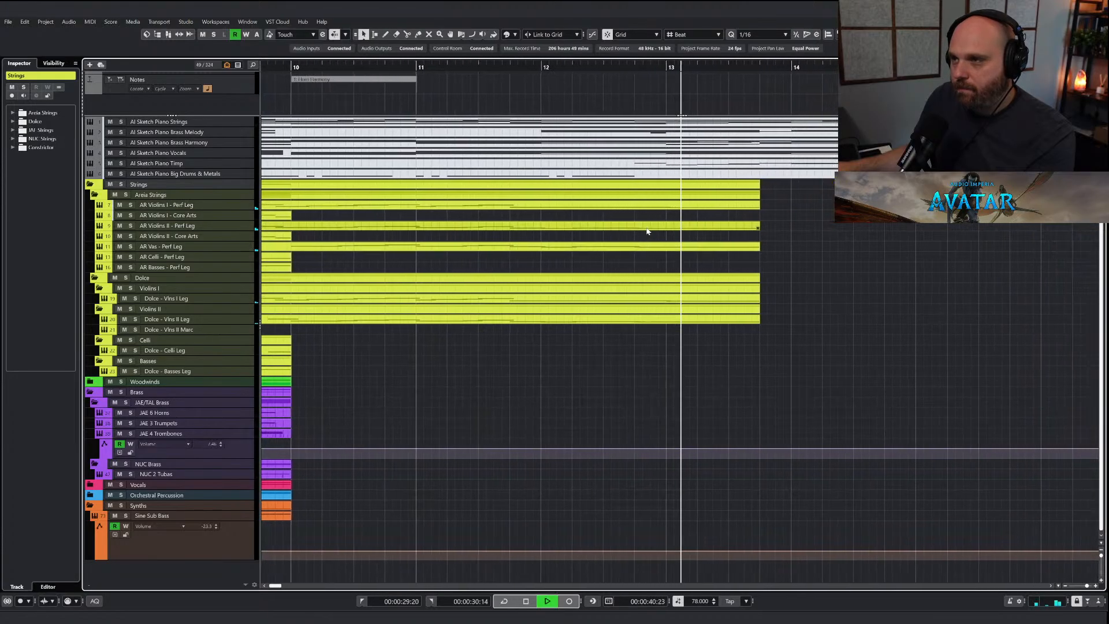
key("space")
key("g")
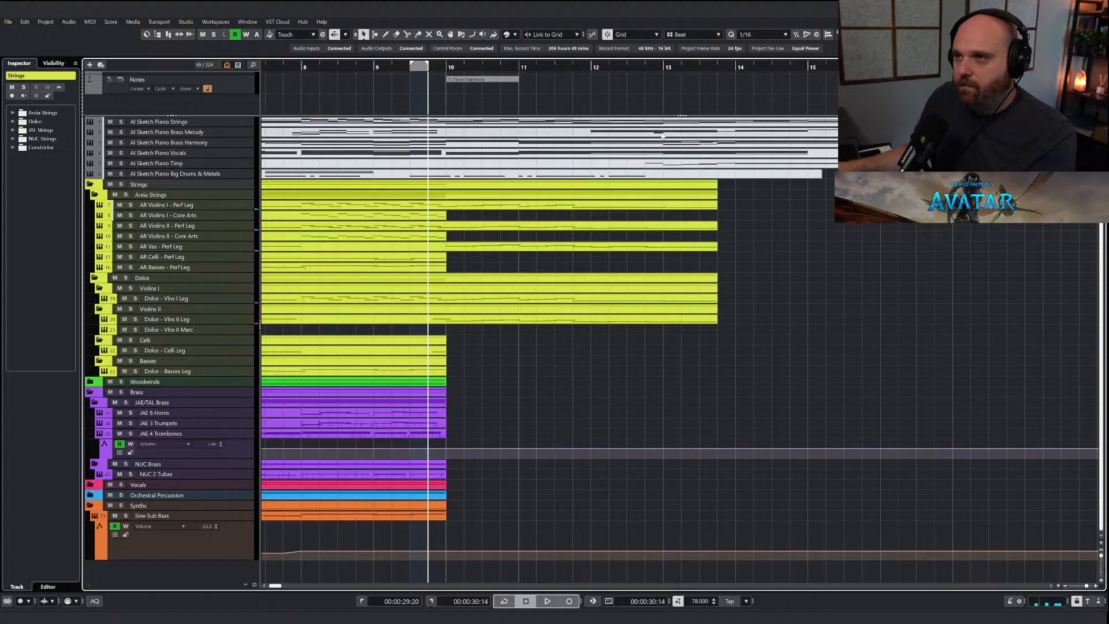
Copy the lowest bass notes of bars 10 to 12 in the AI Sketch Piano Strings part, with the playhead at bar 10.
double_click(638, 126)
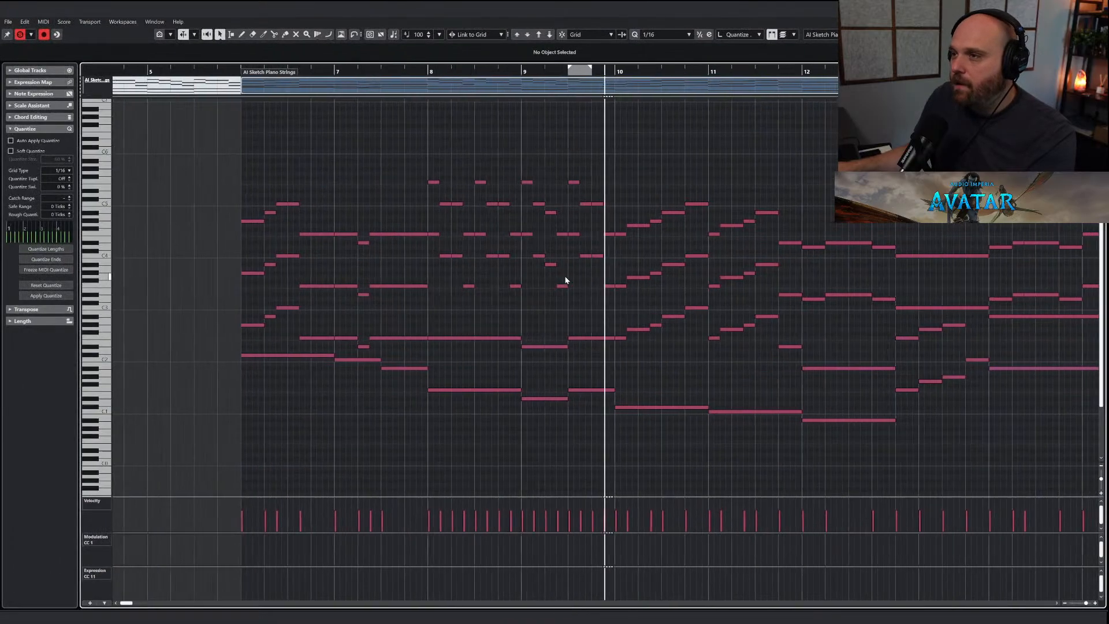
key("Return")
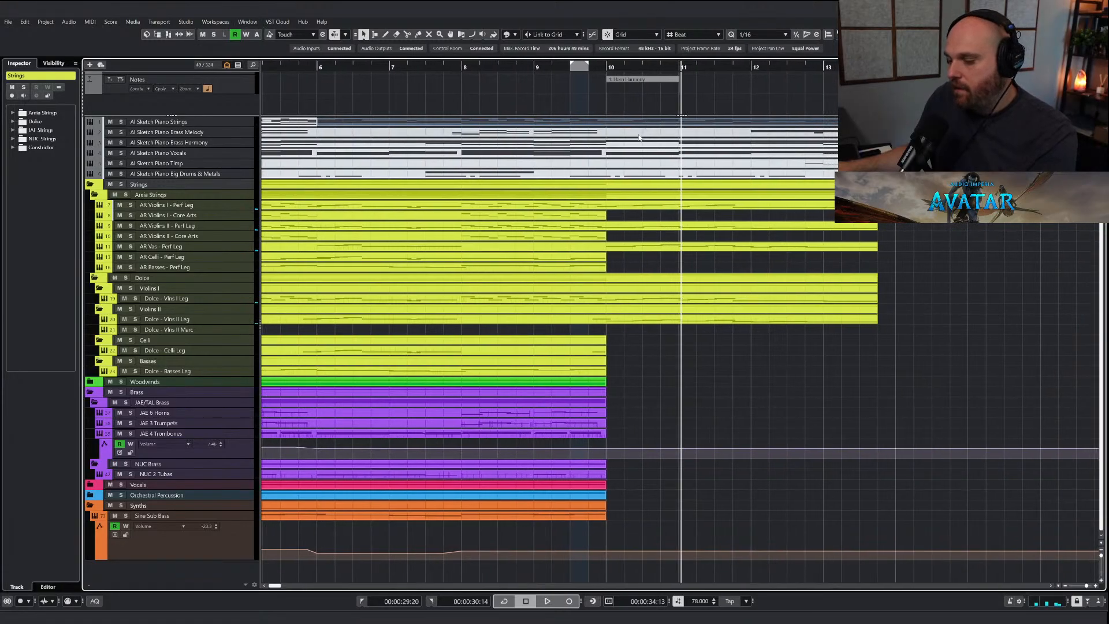
key("Return")
right_click(544, 249)
left_click_drag(693, 442, 677, 433)
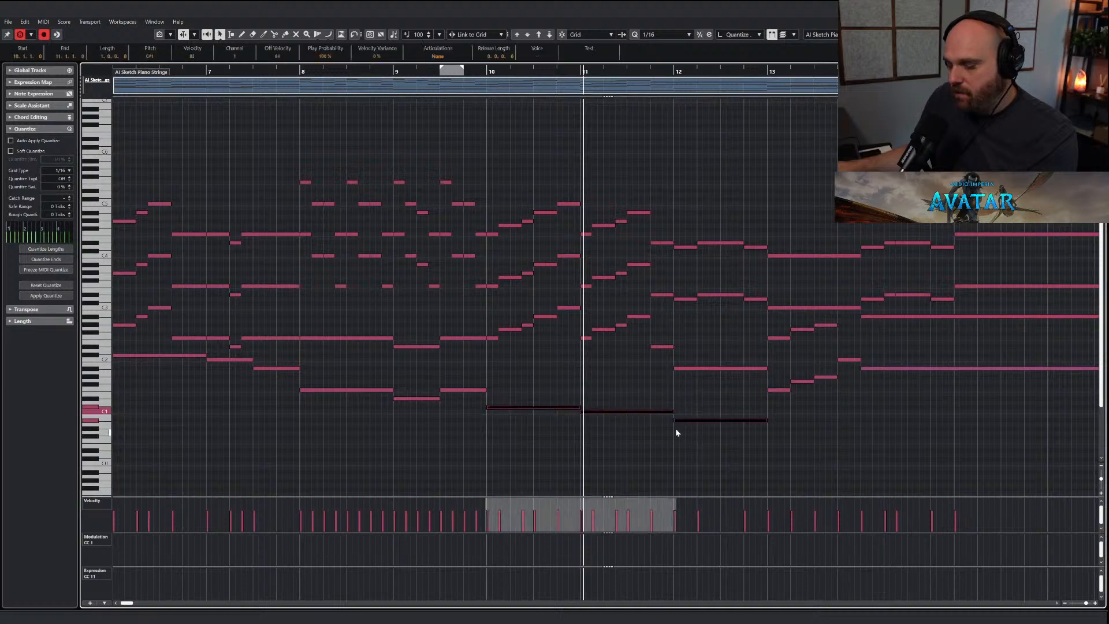
left_click(490, 71)
key("Return")
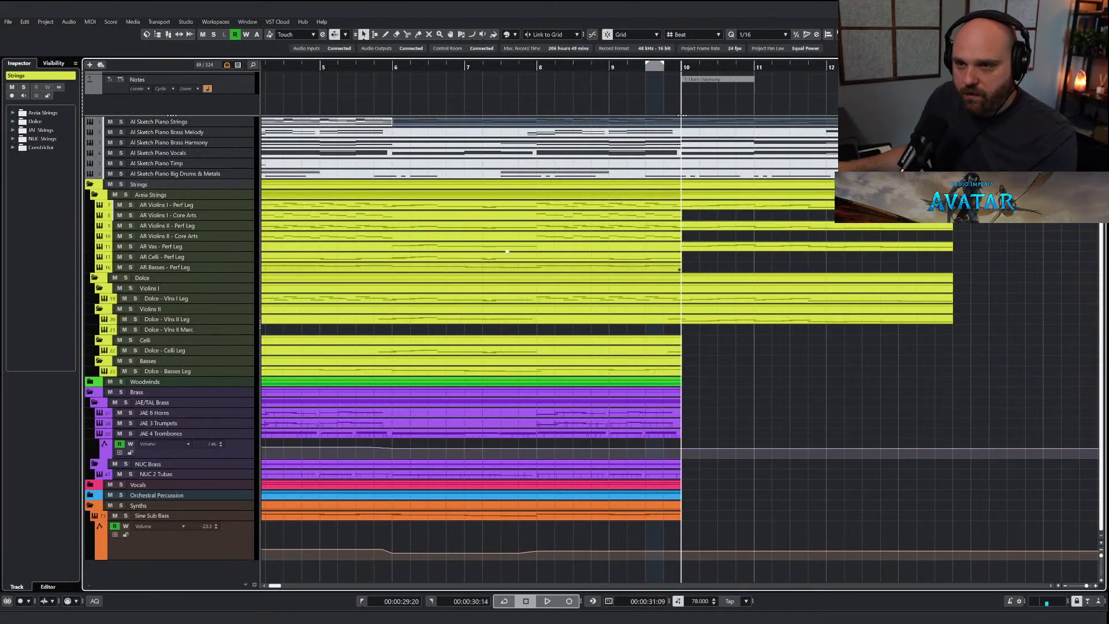
Extend the Dolce - Basses Leg part past bar 13, paste the bass notes at bar 10, and overlap the preceding note into them.
left_click(678, 374)
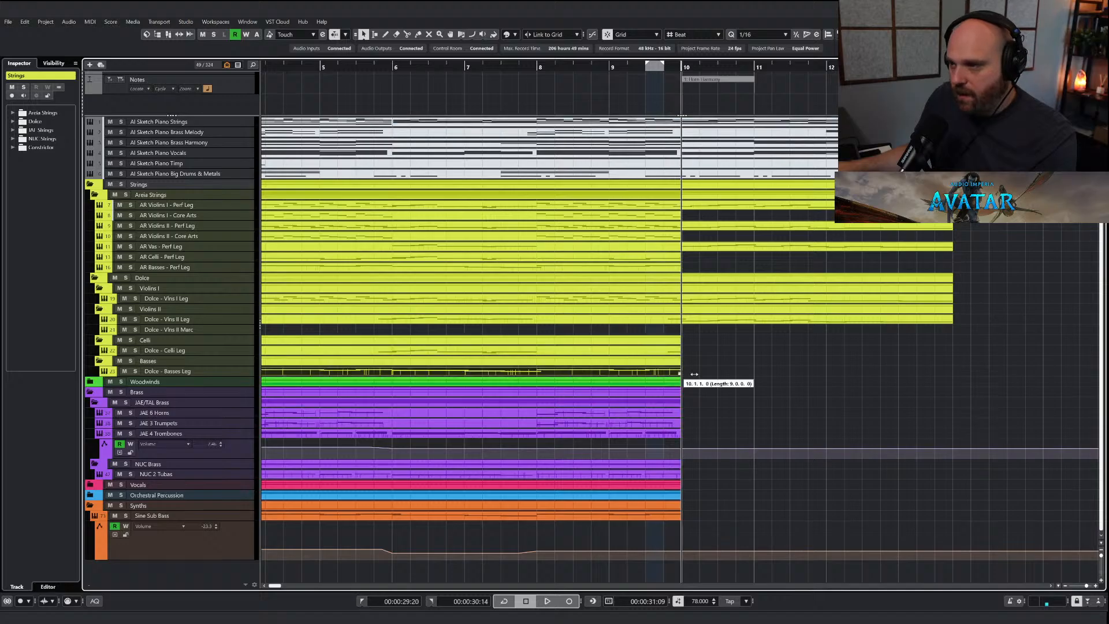
left_click_drag(693, 374, 901, 374)
key("Return")
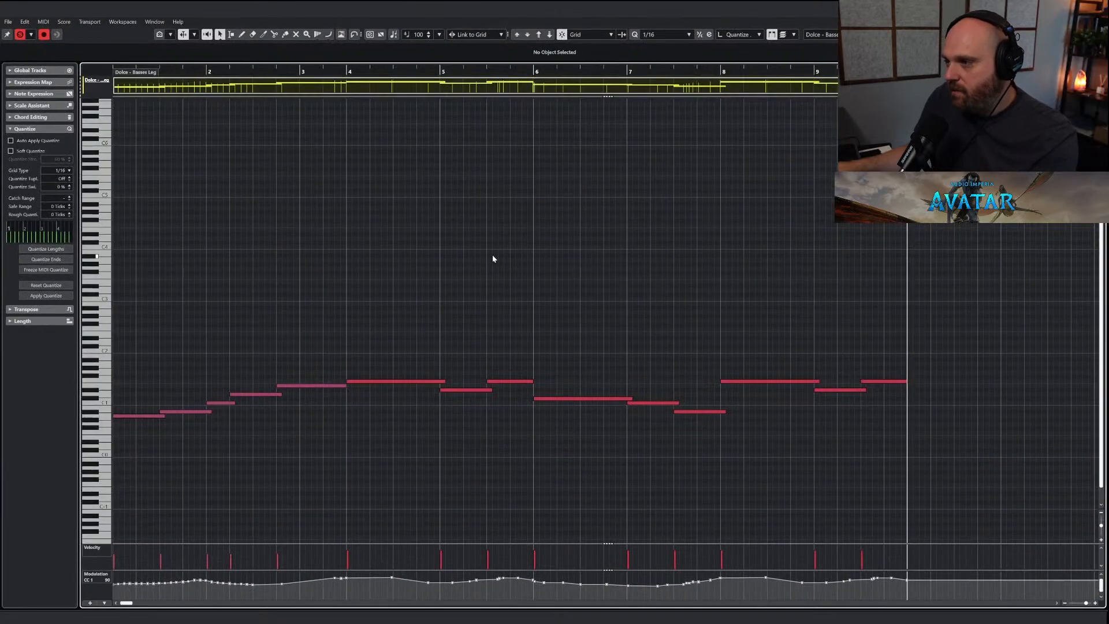
key("ctrl+v")
left_click(859, 374)
left_click_drag(907, 381, 912, 382)
key("Return")
Extend the AR Basses - Perf Leg part past bar 13, paste the bass notes at bar 10, and overlap the preceding note into them.
left_click(659, 269)
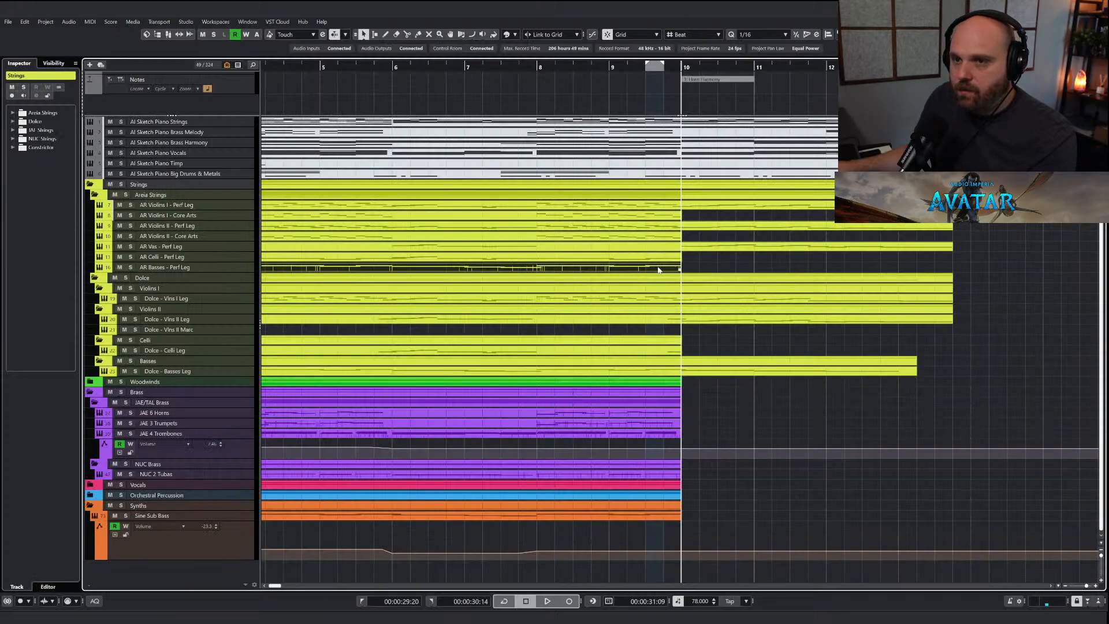
left_click_drag(681, 269, 898, 269)
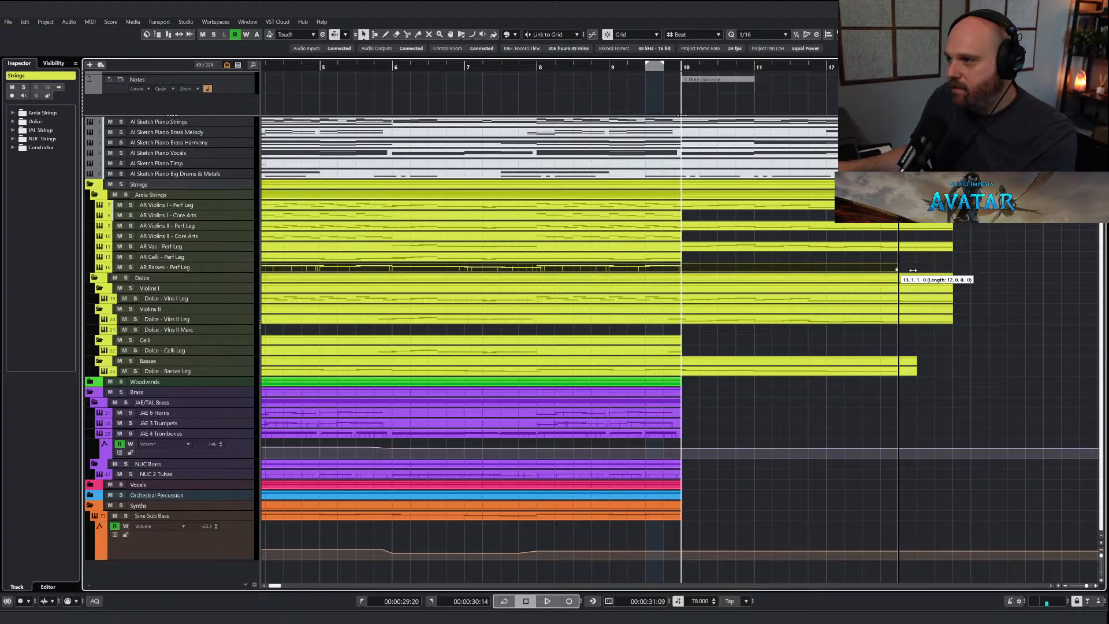
left_click_drag(913, 270, 935, 269)
key("Return")
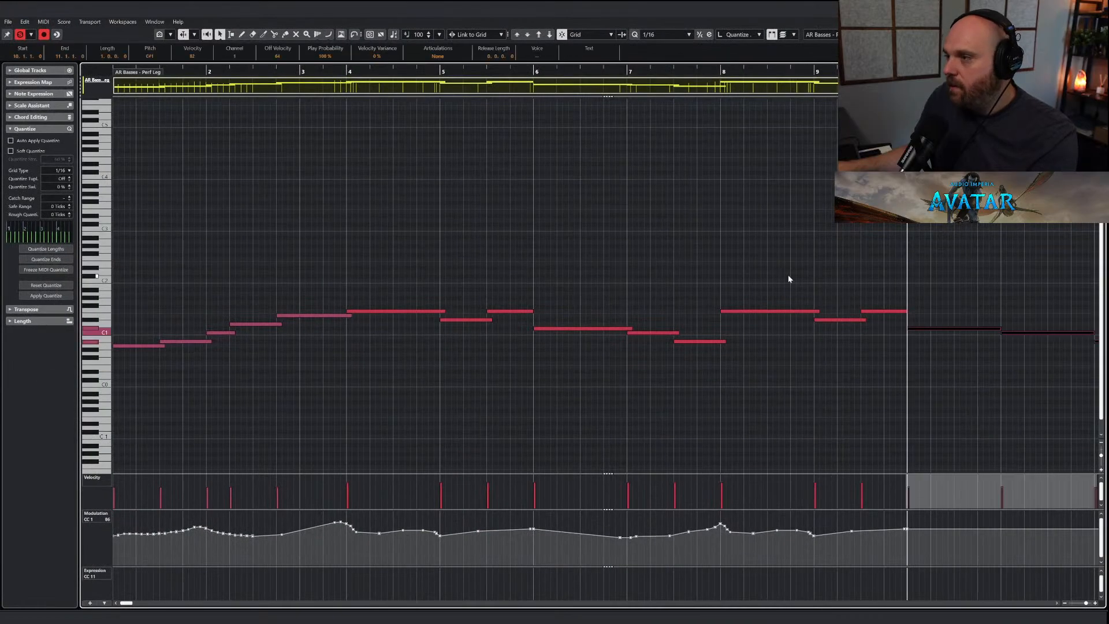
left_click_drag(905, 311, 911, 310)
Draw a modulation curve in the AR Basses - Perf Leg part from bar 9, easing down gradually after bar 10 to past bar 12.
key("g")
key("g")
key("g")
key("g")
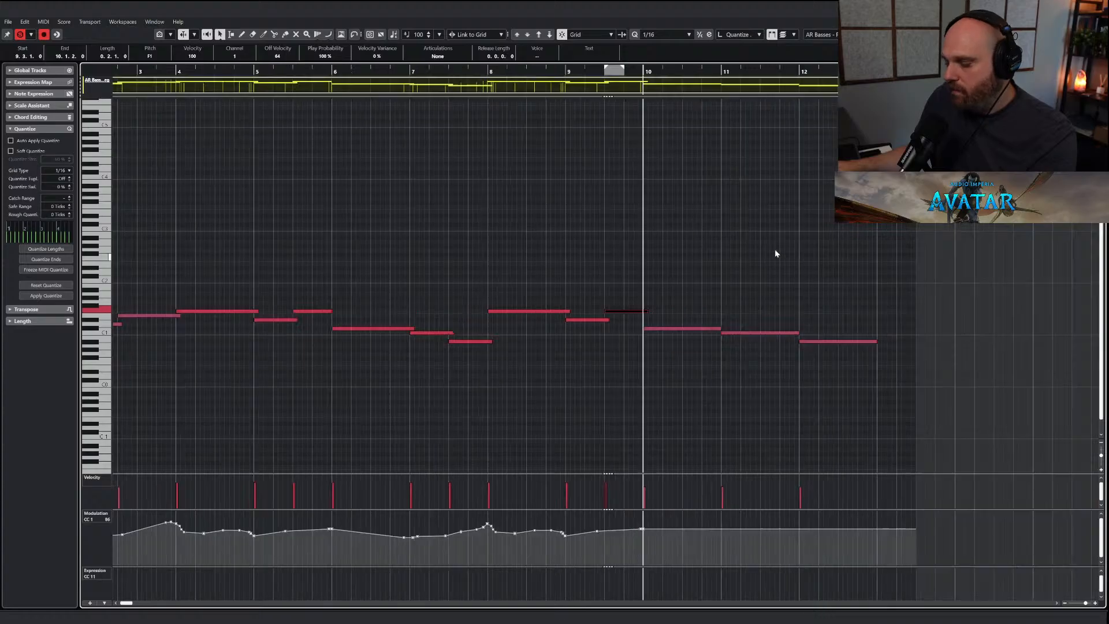
right_click(615, 359)
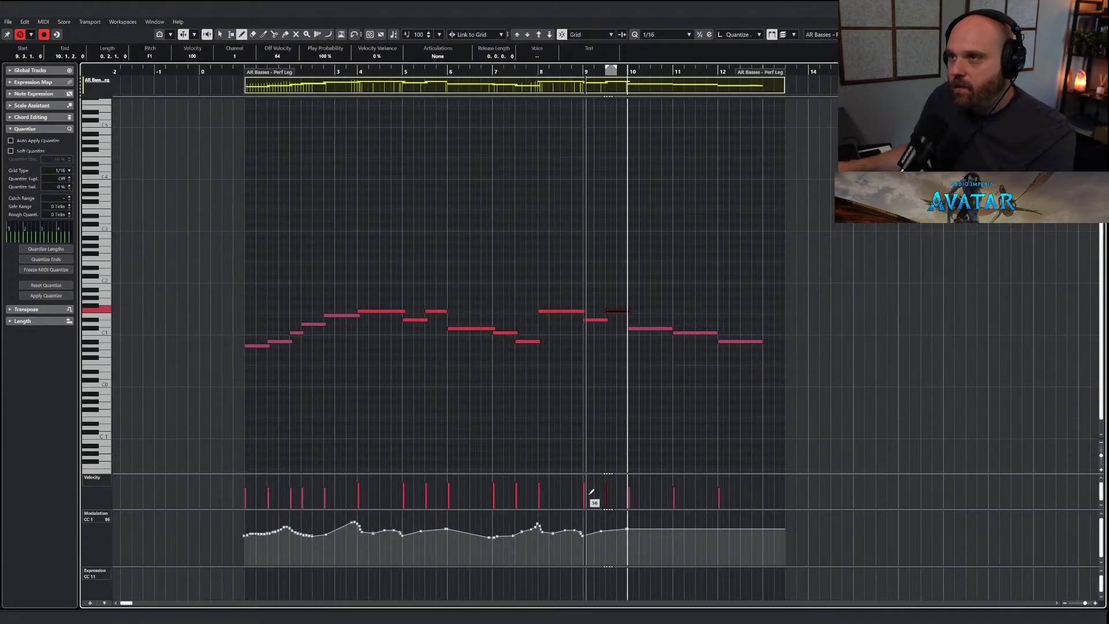
mouse_move(577, 532)
left_mouse_down()
mouse_move(618, 524)
mouse_move(731, 536)
mouse_move(620, 521)
mouse_move(751, 538)
left_mouse_up()
Lengthen the bar 10 and bar 11 notes in the AR Basses - Perf Leg part so each slightly overlaps the following note.
right_click(589, 362)
left_click(663, 333)
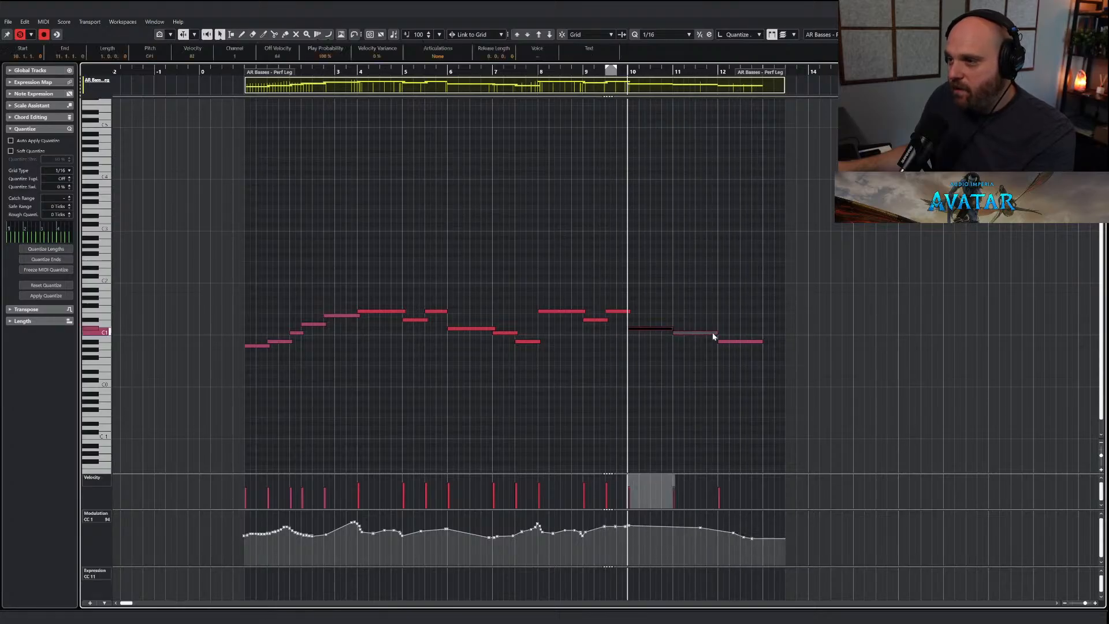
left_click(712, 332, "shift")
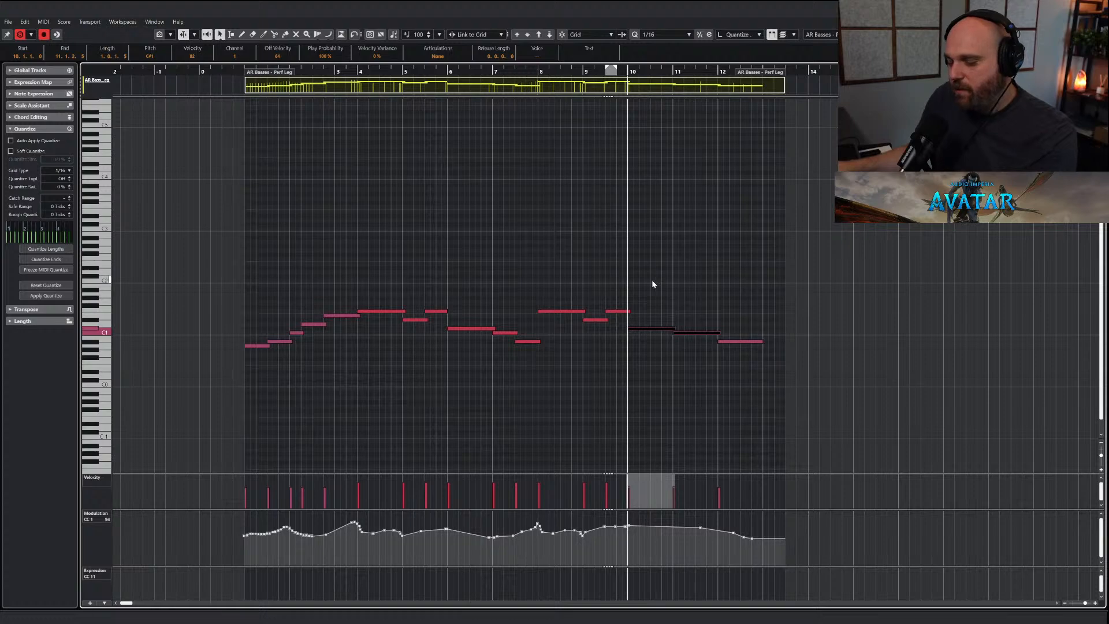
key("Escape")
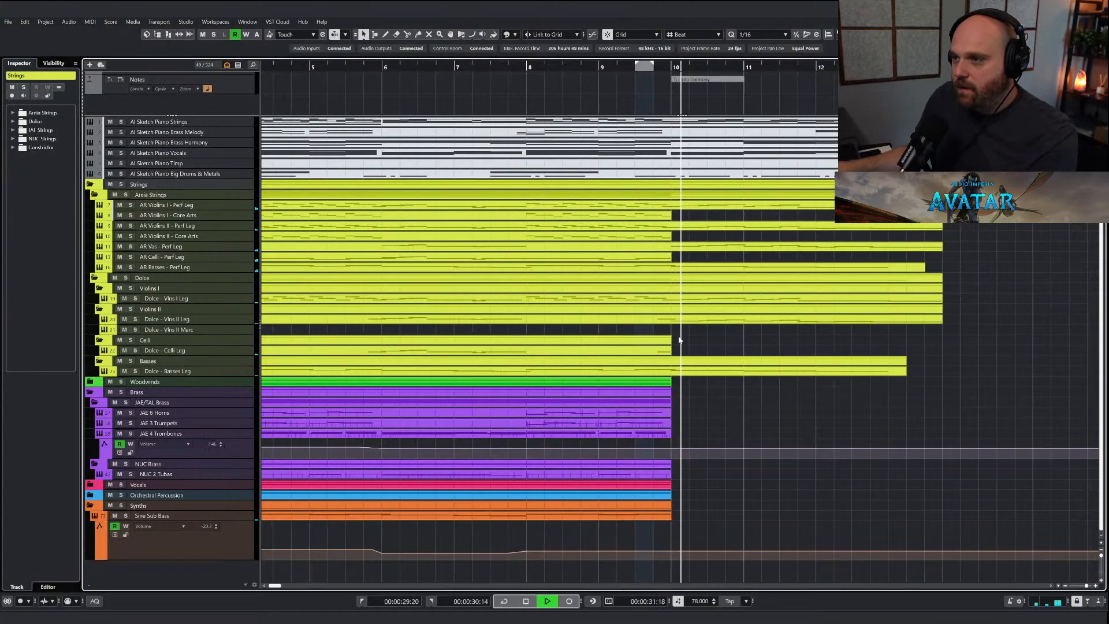
Lengthen the bar 10 and bar 11 notes in the Dolce - Basses Leg part so each slightly overlaps the following note.
double_click(675, 372)
mouse_move(601, 379)
left_mouse_down()
mouse_move(643, 412)
mouse_move(665, 403)
left_mouse_up()
key("space")
right_click(608, 377)
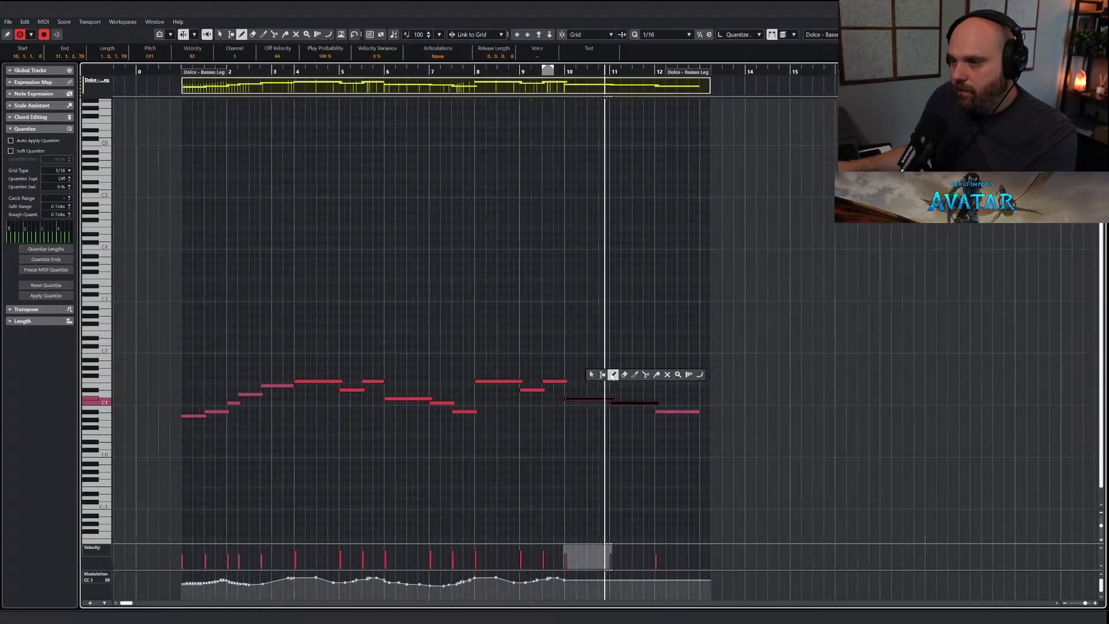
left_click(614, 375)
key("Escape")
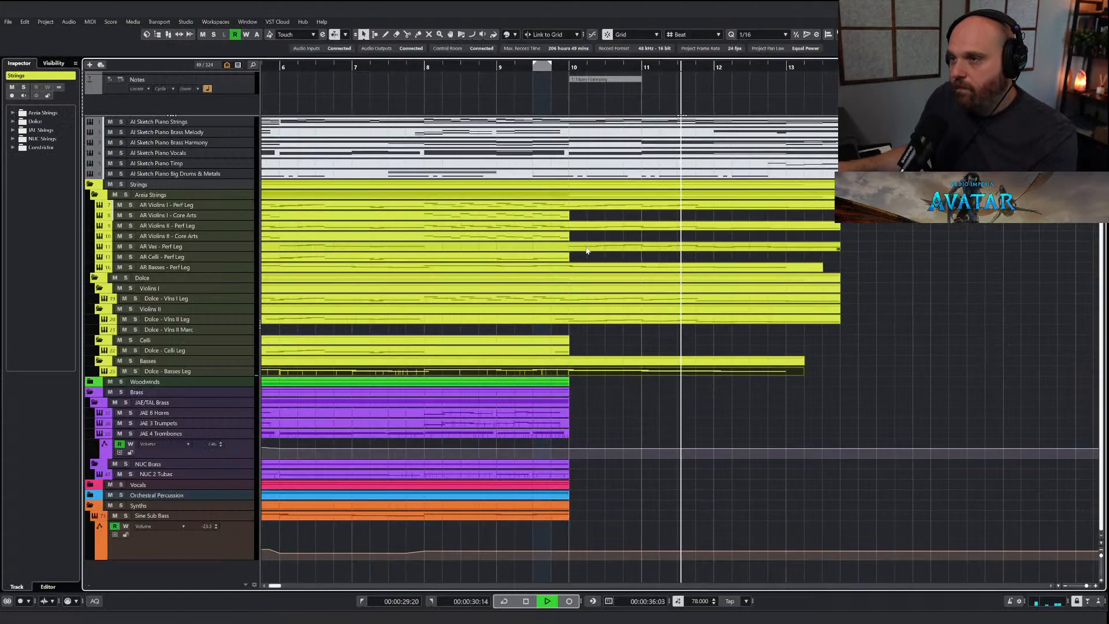
Audition the arrangement from just before bar 9 through the new bass notes after bar 10.
key("space")
left_click(489, 67)
key("space")
key("g")
key("g")
key("g")
key("g")
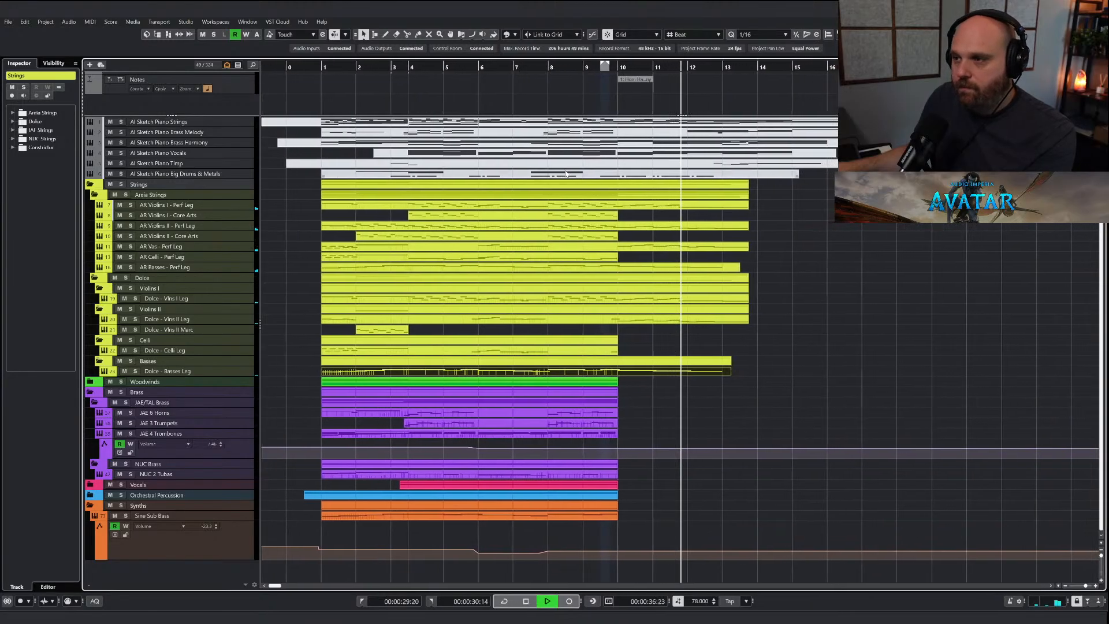
Stop playback and open the AI Sketch Piano Vocals part in the Key Editor.
key("space")
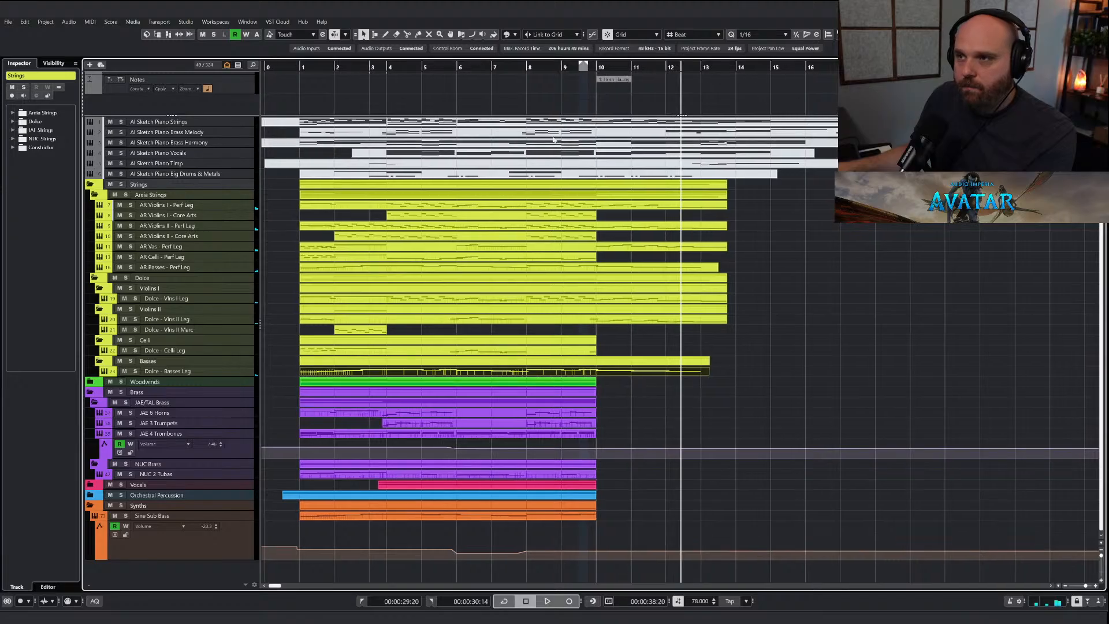
left_click(608, 144)
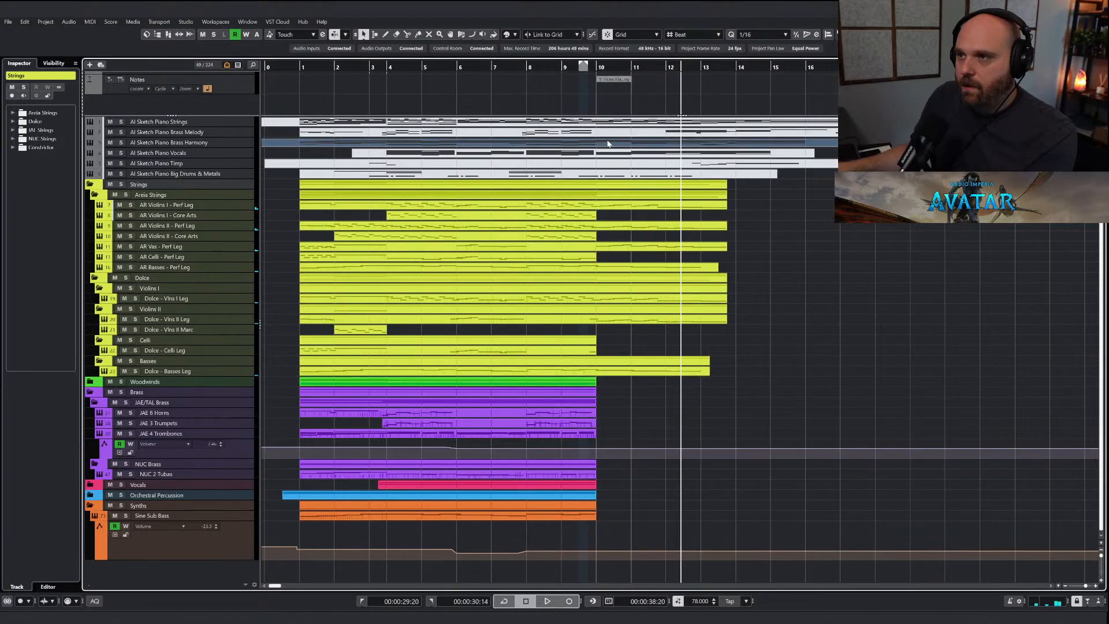
left_click(627, 164)
left_click(639, 156)
double_click(625, 155)
Copy all sketch vocal notes from bar 10 onward, set the playback cursor at the start of bar 10, and close the editor.
right_click(574, 244)
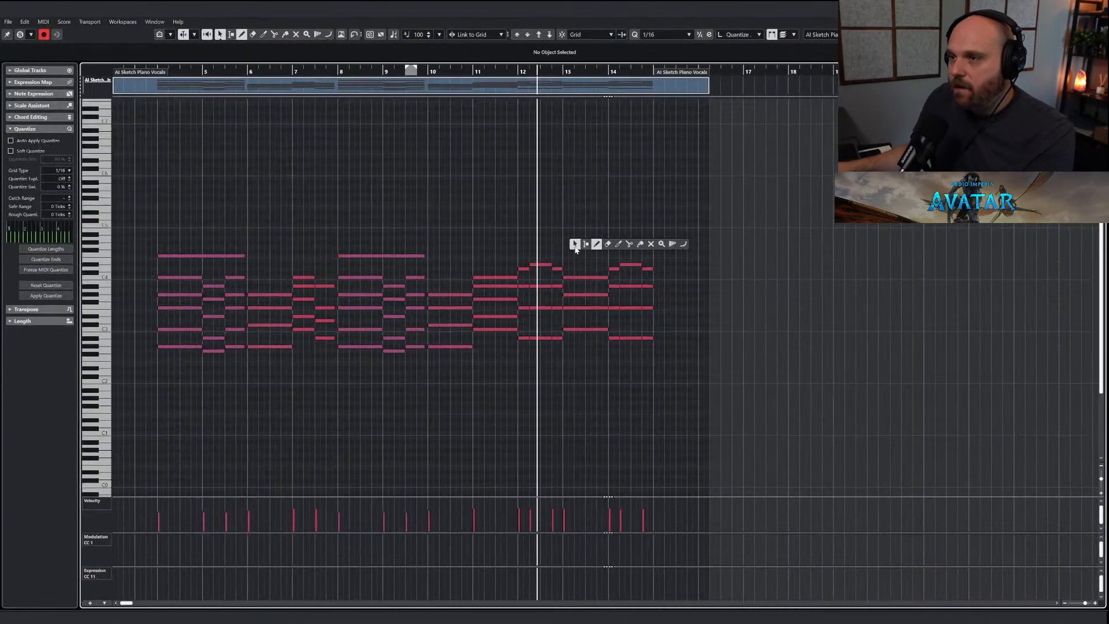
left_click(575, 247)
key("h")
key("h")
left_click_drag(539, 250, 789, 371)
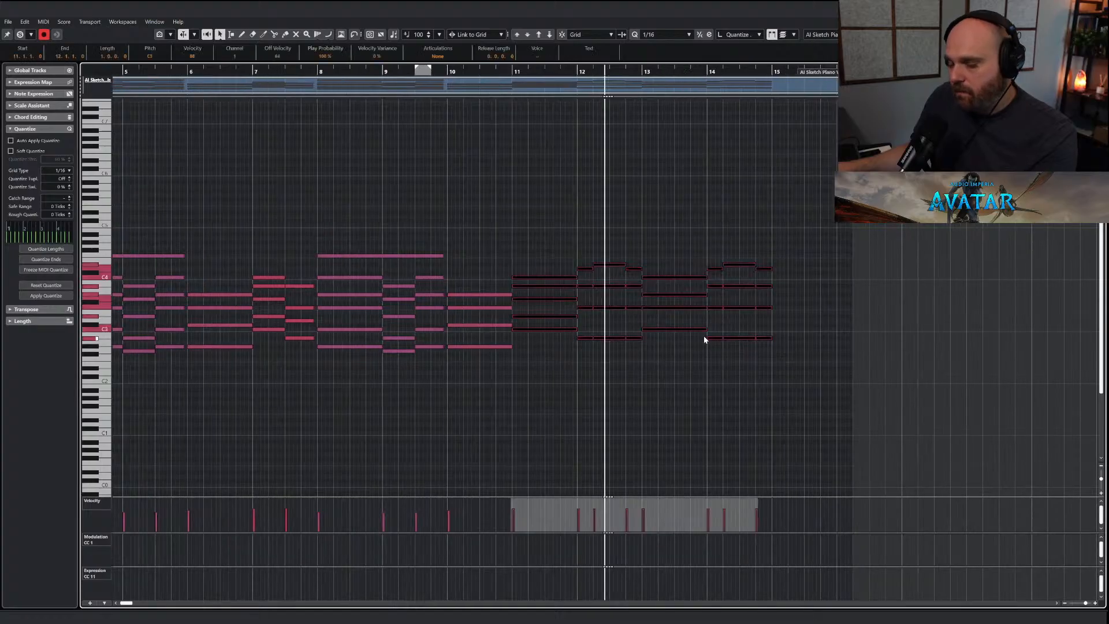
left_click_drag(451, 71, 443, 71)
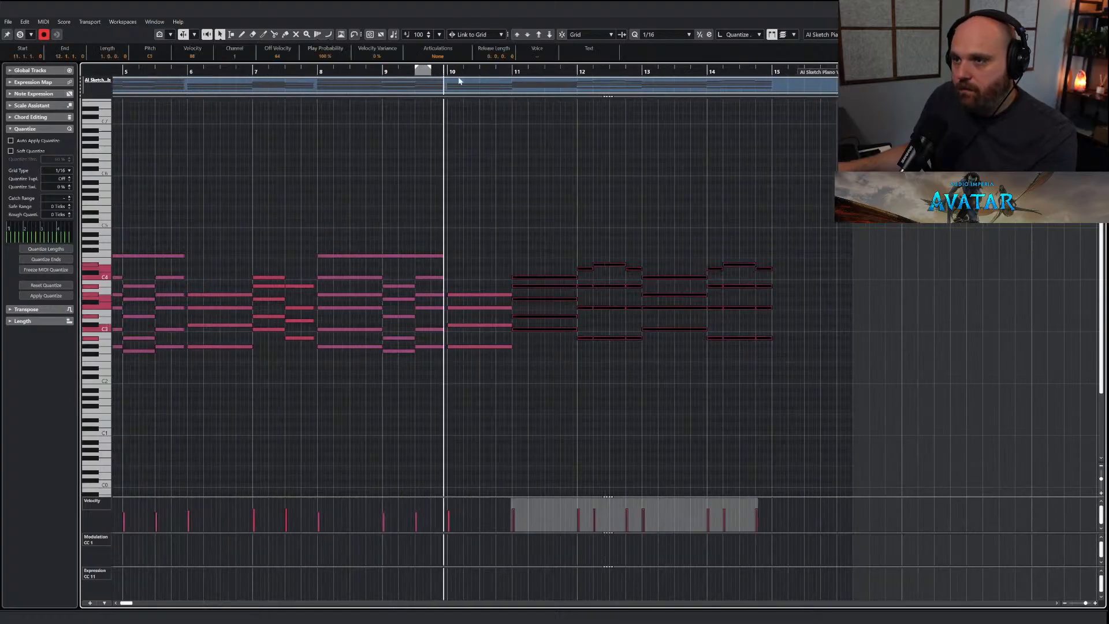
key("space")
left_click_drag(621, 231, 945, 404)
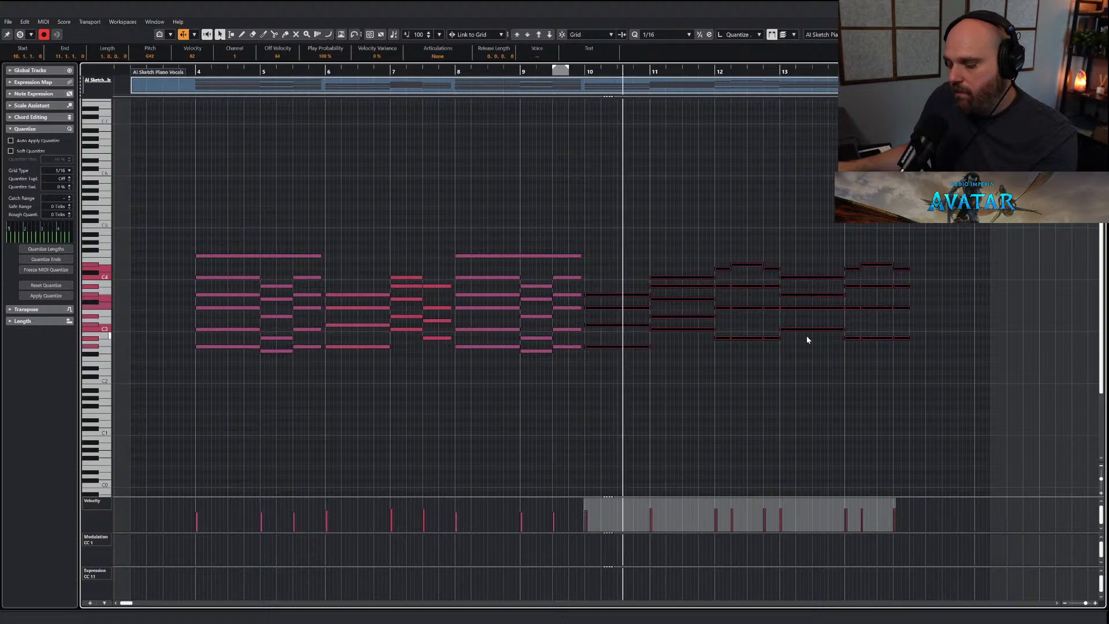
key("space")
left_click(542, 75)
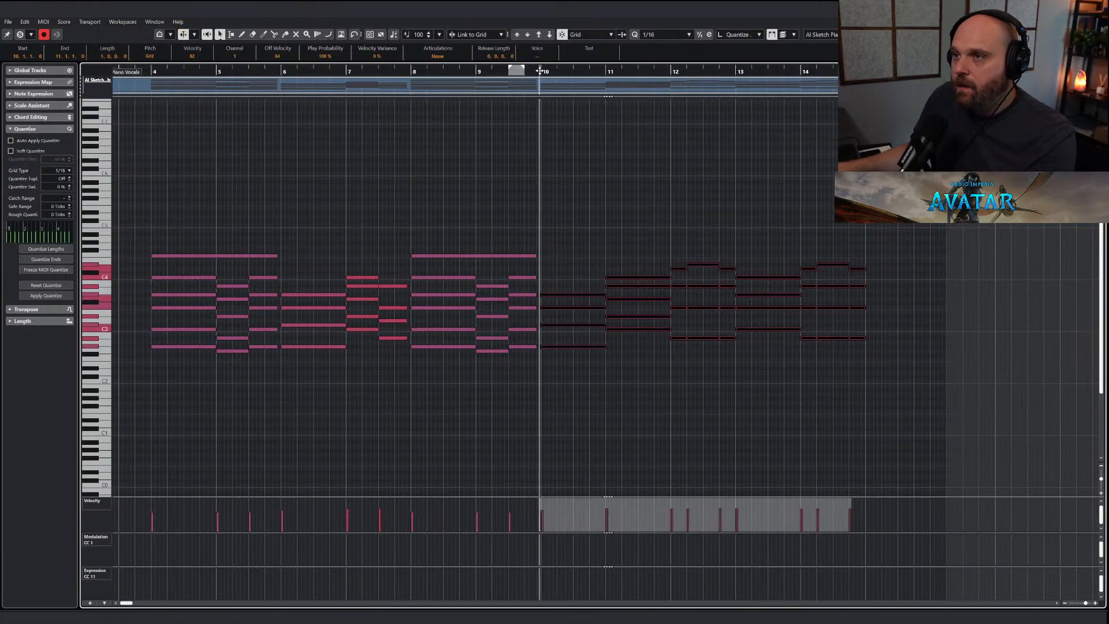
key("Return")
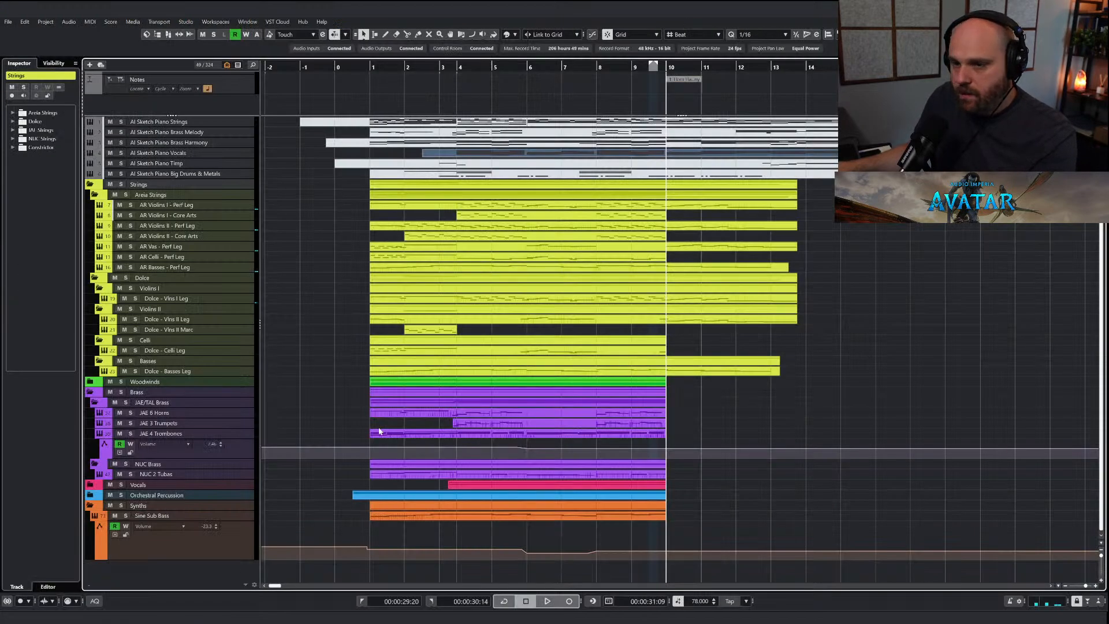
Expand the Vocals folder, lengthen the CHO - W - Trad Arts part to about bar 13, and paste the copied notes at bar 10.
left_click(91, 485)
scroll(194, 437, "down", 2)
left_click_drag(665, 438, 758, 436)
key("Return")
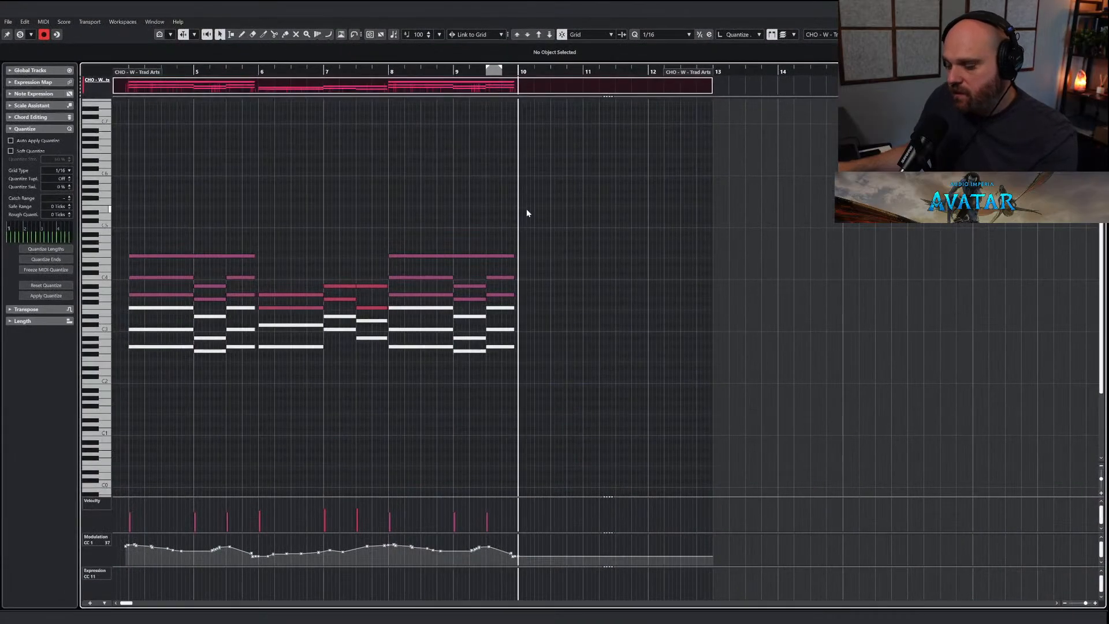
key("ctrl+v")
Mute the lower voices from bar 10 onward in the CHO - W - Trad Arts part and extend the part's end to bar 17.
right_click(553, 250)
right_click(570, 260)
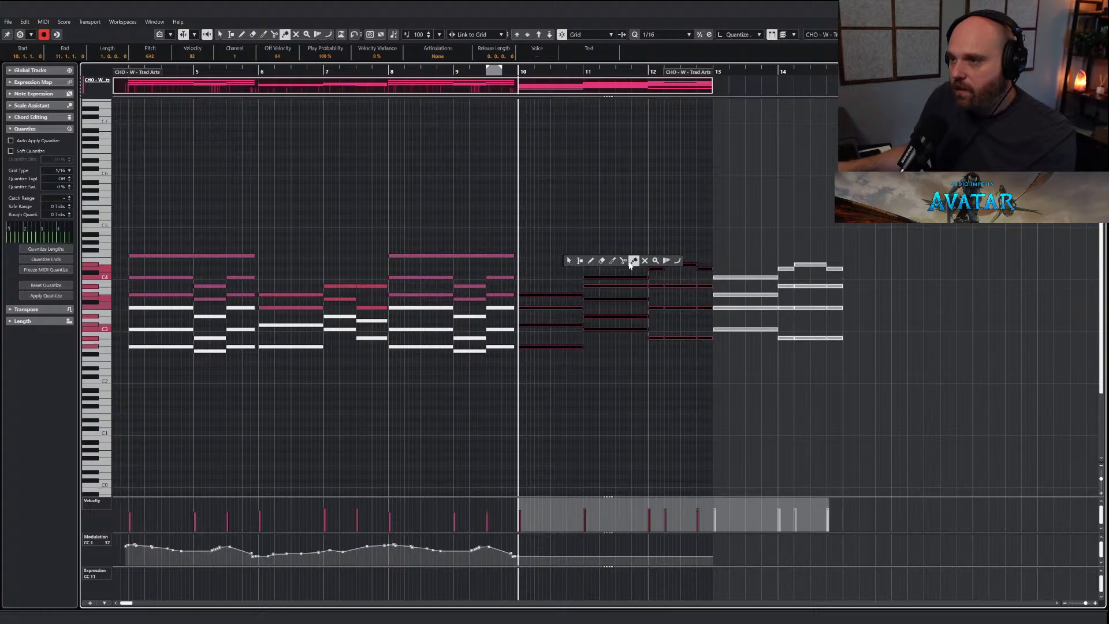
left_click_drag(548, 322, 607, 361)
left_click_drag(596, 312, 828, 359)
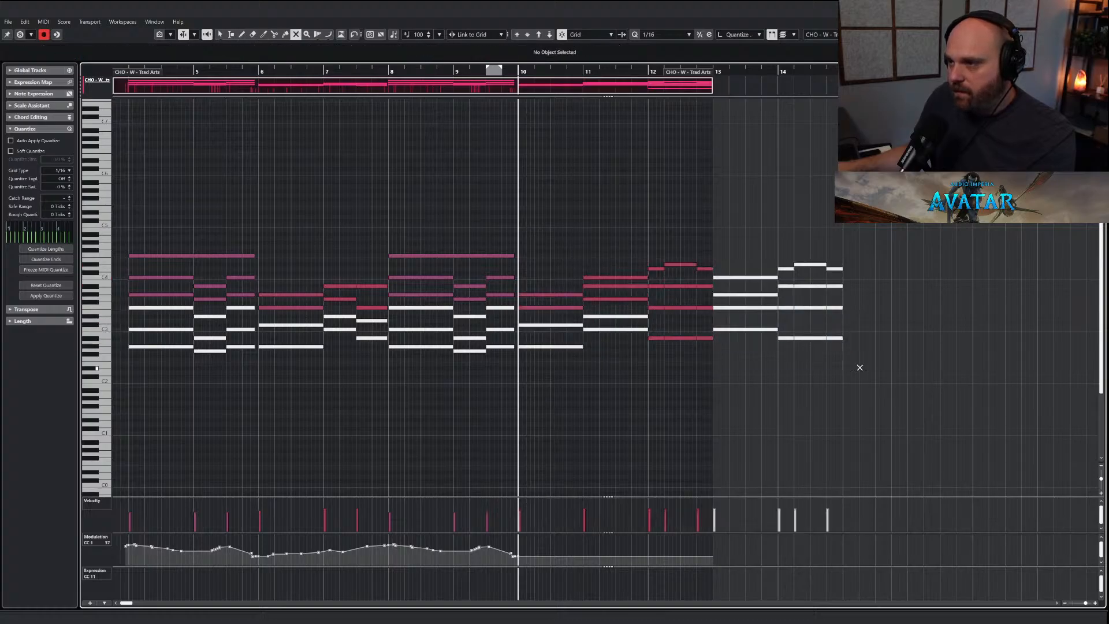
key("1")
left_click_drag(686, 75, 946, 75)
right_click(607, 364)
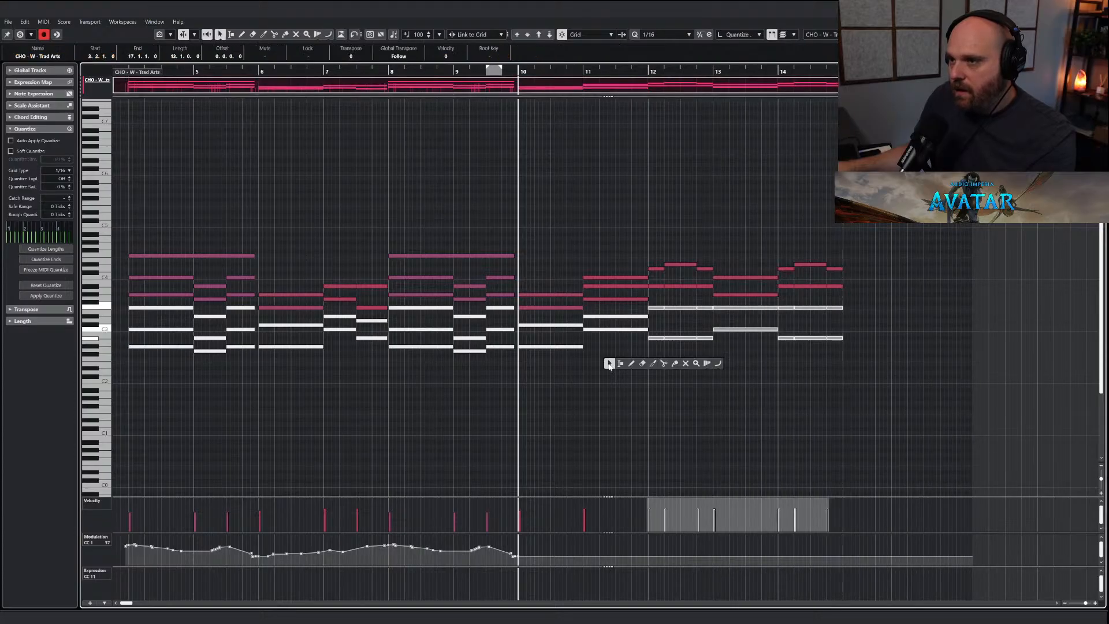
left_click(609, 367)
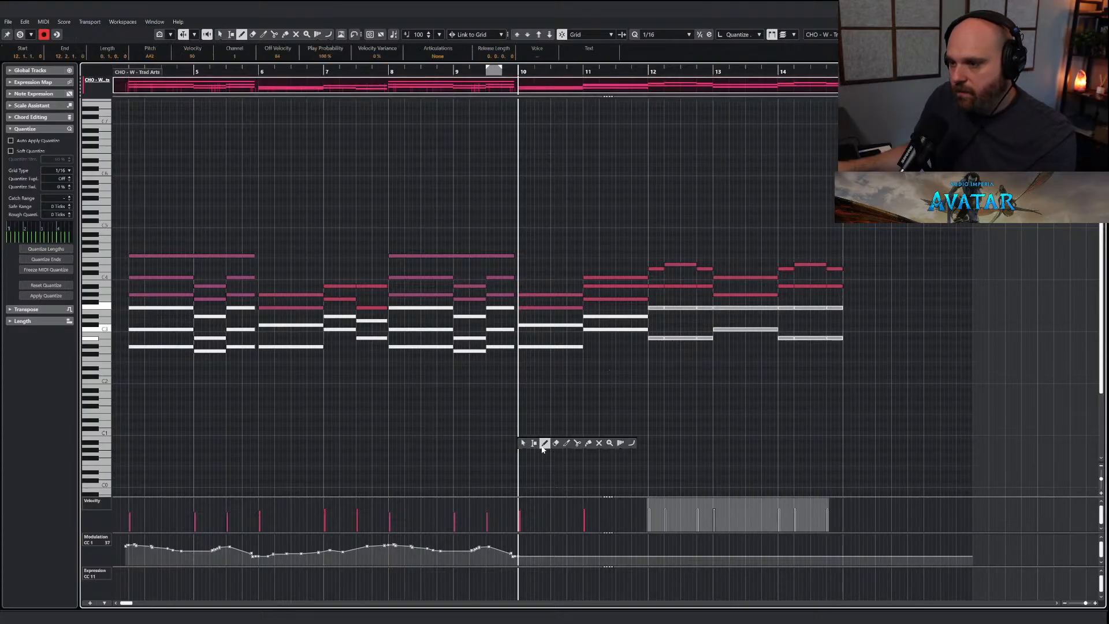
Draw CC 1 modulation at about 68 from mid-bar 9 into bar 10 of the CHO - W part, and close the editor.
left_click(542, 447)
key("j")
left_click_drag(490, 550, 537, 547)
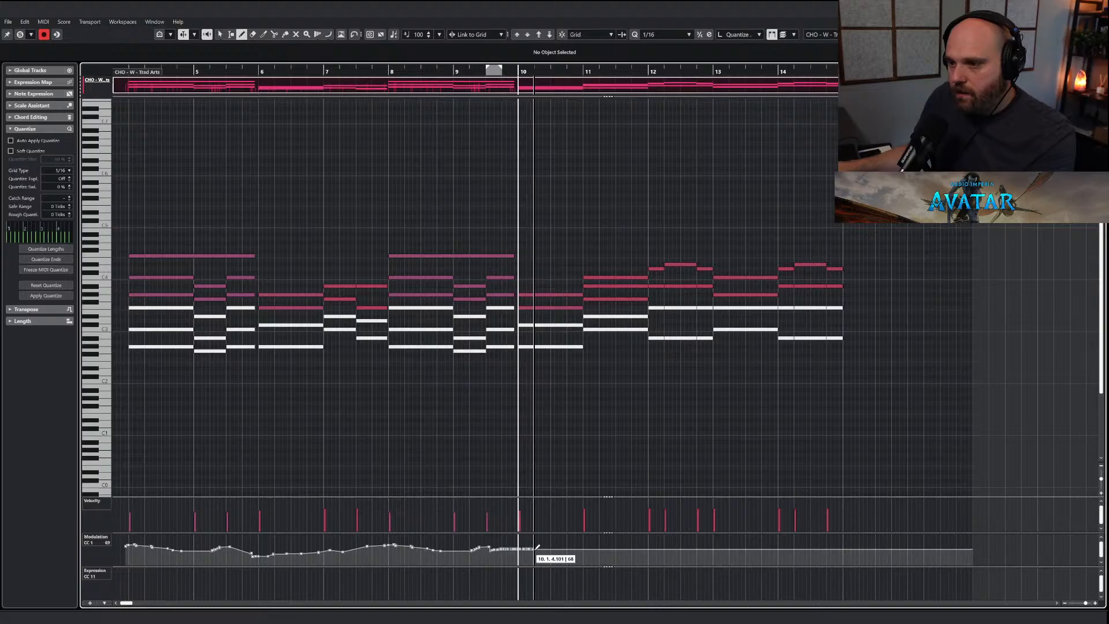
right_click(502, 428)
left_click(505, 430)
key("Return")
Lengthen the CHO - M - Trad Arts part to about bar 16 and paste the copied sketch notes at bar 10.
left_click(661, 467)
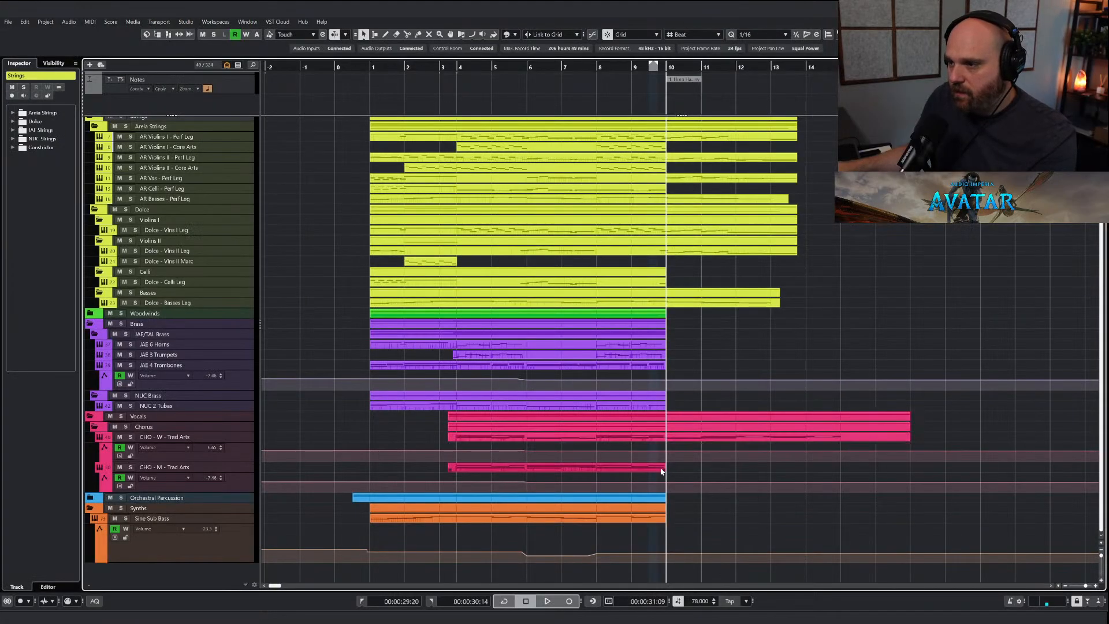
left_click_drag(661, 470, 891, 470)
key("Return")
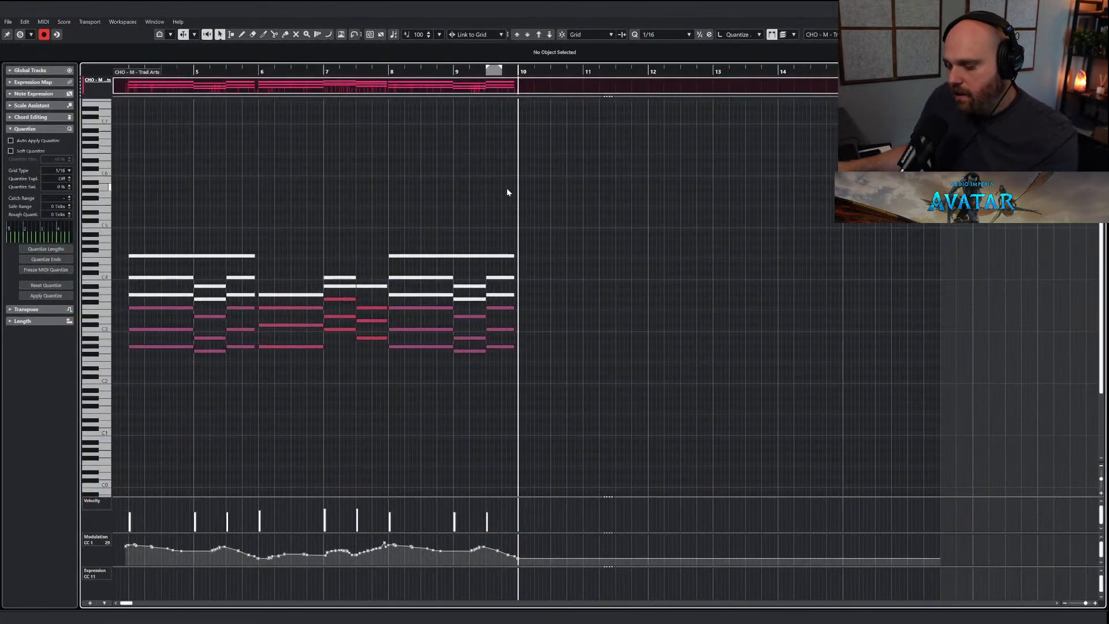
key("ctrl+v")
Mute the upper voices in bars 10 to 14 of the CHO - M part, including the third note down in bar 11.
right_click(554, 263)
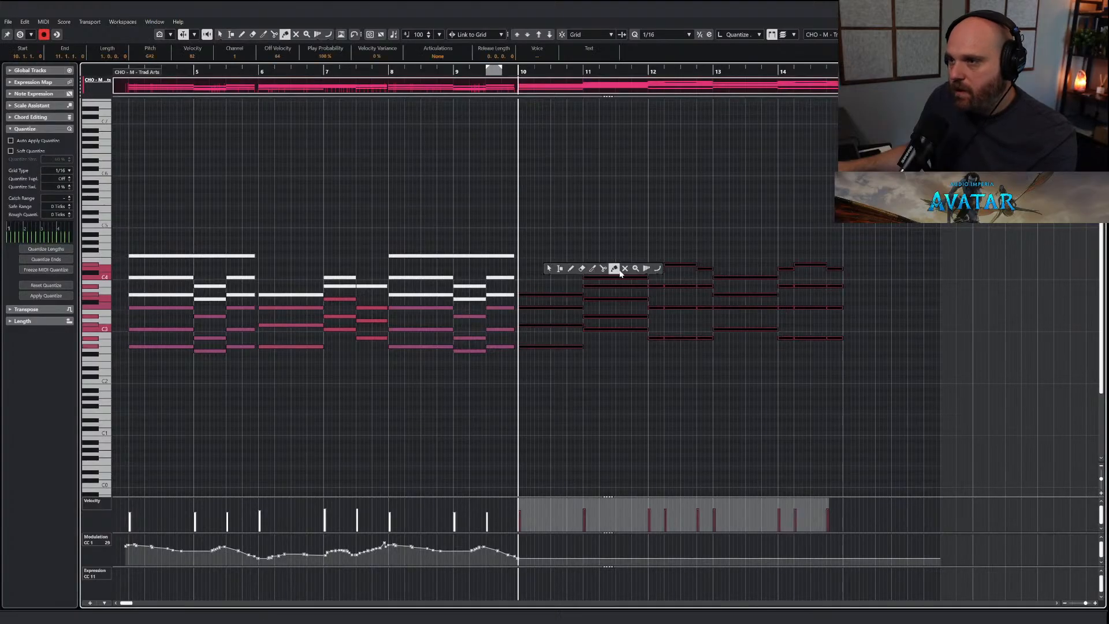
left_click_drag(537, 276, 562, 308)
left_click_drag(585, 268, 779, 300)
left_click_drag(777, 258, 843, 297)
right_click(628, 302)
left_click(628, 302)
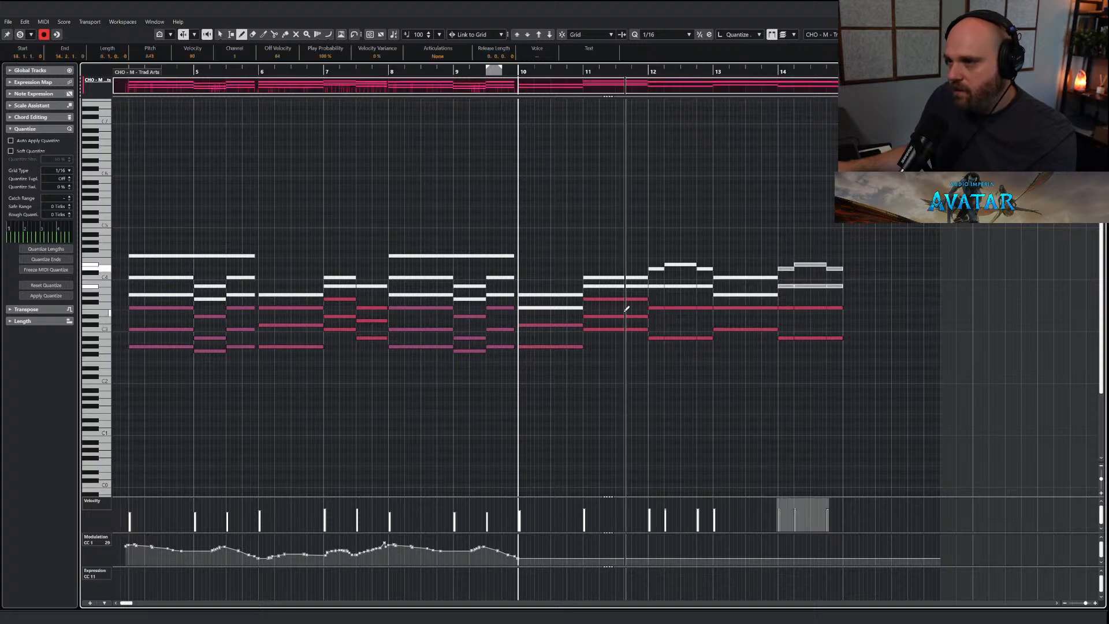
right_click(623, 330)
left_click(631, 300)
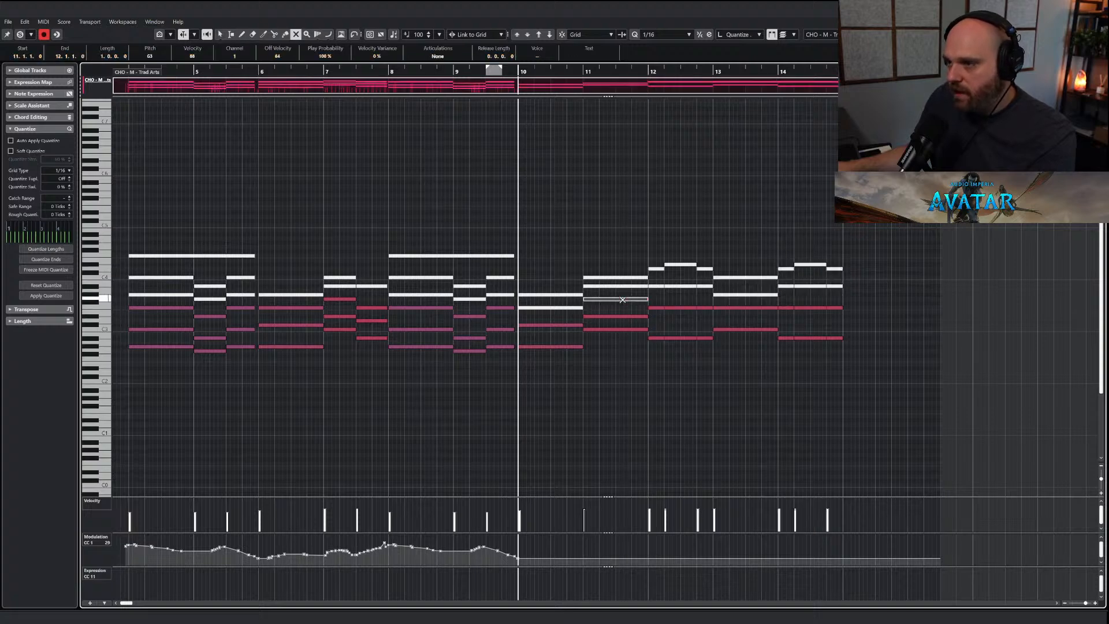
Draw a nearly level CC 1 modulation line from mid-bar 9 into bar 10 of the CHO - M part and play it back.
right_click(617, 312)
left_click(638, 313)
key("j")
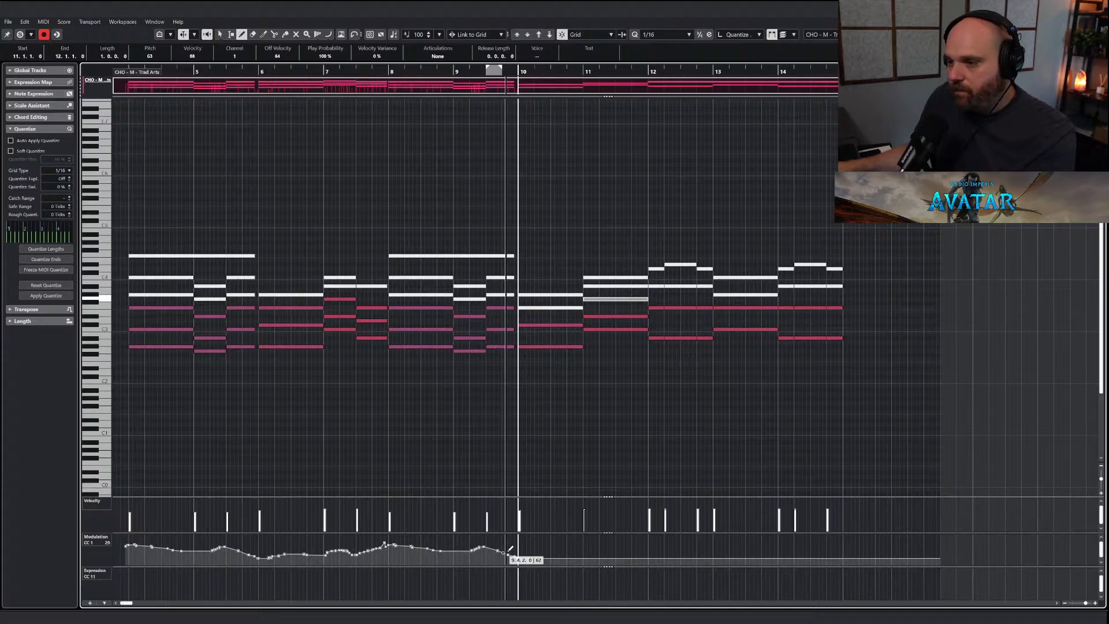
left_click_drag(485, 546, 552, 550)
key("space")
key("1")
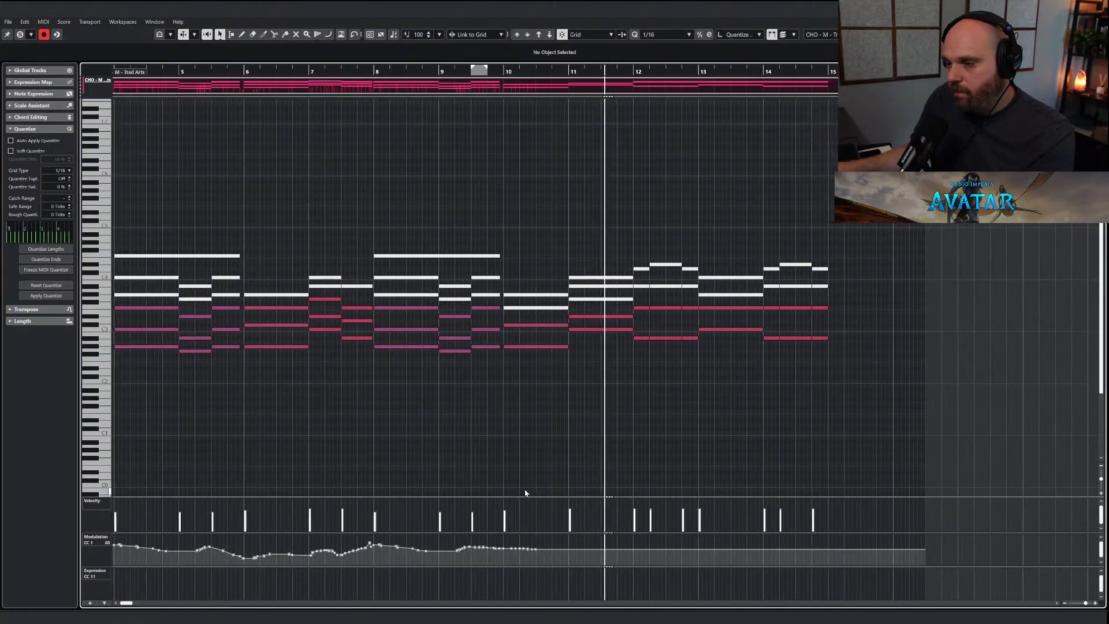
Stop playback, draw a gently rising and falling CC 1 modulation curve over bars 10 to 13 of the CHO - M part, and close the editor.
right_click(526, 490)
left_click(547, 490)
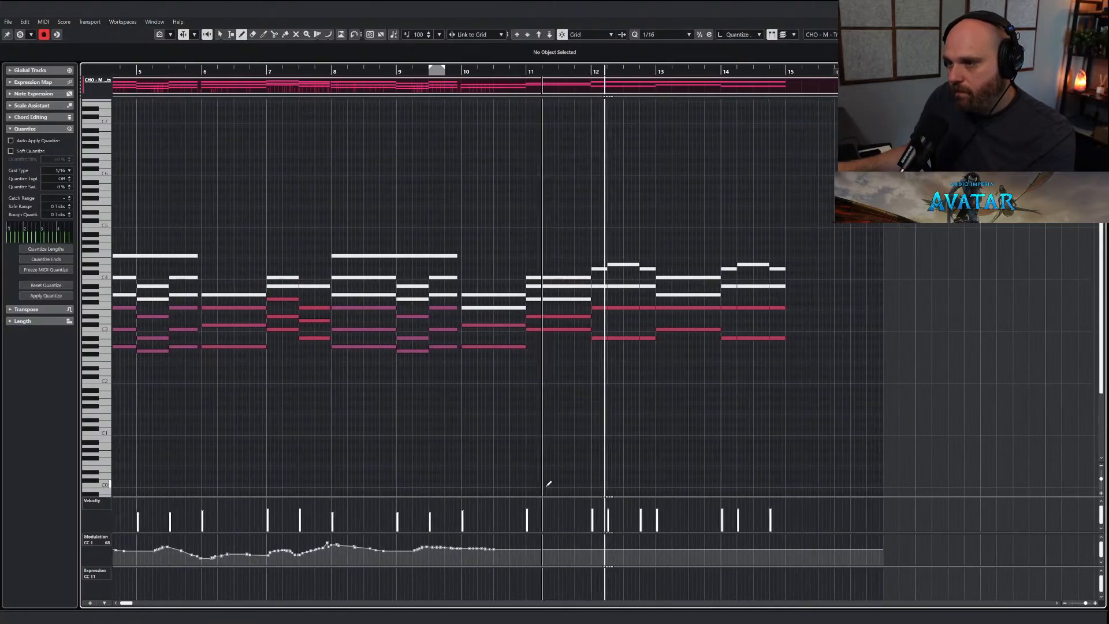
key("space")
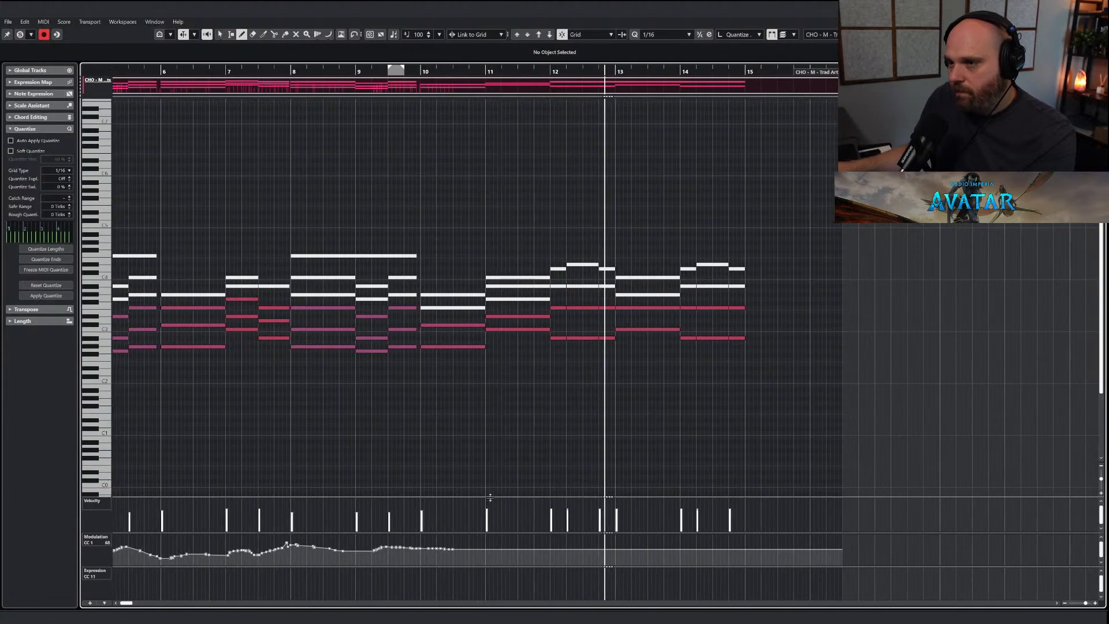
key("j")
mouse_move(422, 547)
left_mouse_down()
mouse_move(680, 546)
mouse_move(687, 572)
left_mouse_up()
key("1")
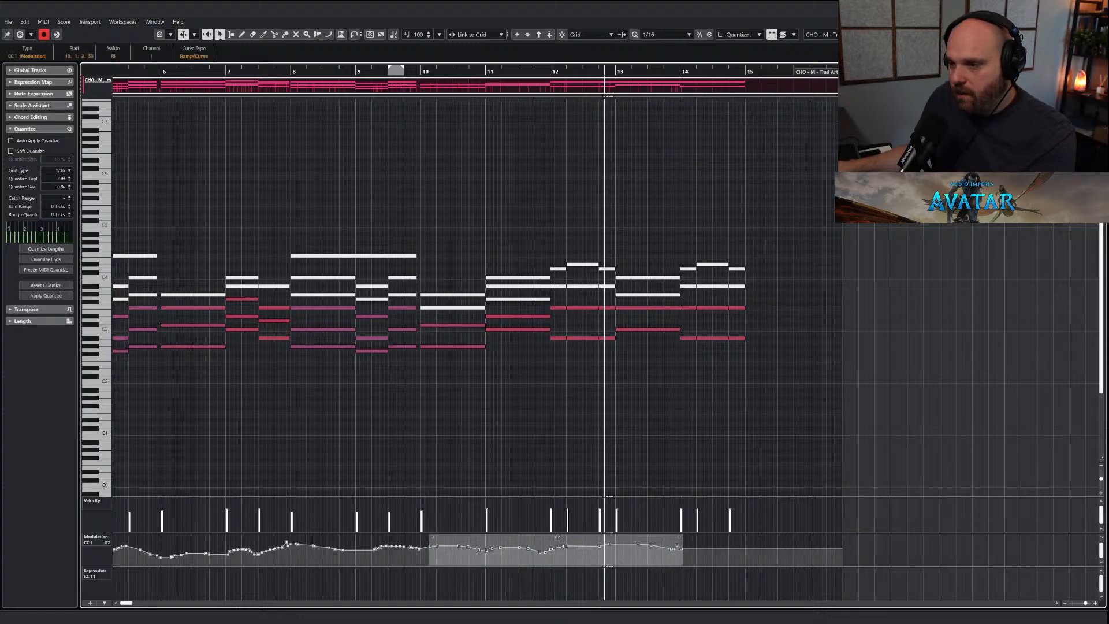
left_click(467, 435)
key("Return")
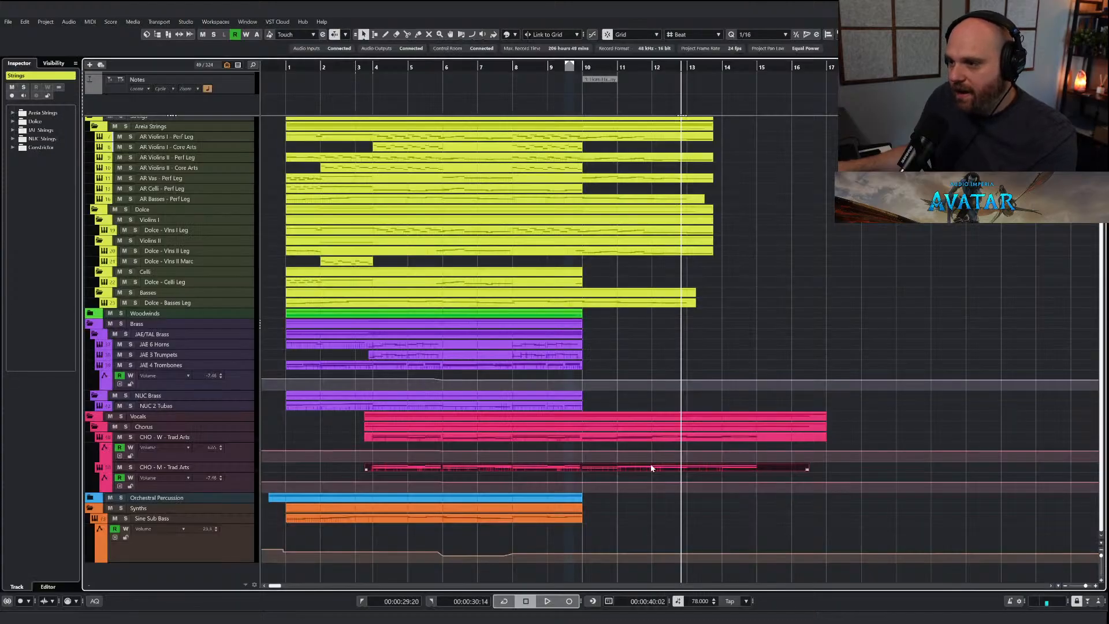
Play back the arrangement from about bar 13 and check how far each instrument section extends past bar 10.
scroll(601, 367, "left", 3)
scroll(587, 370, "up", 2)
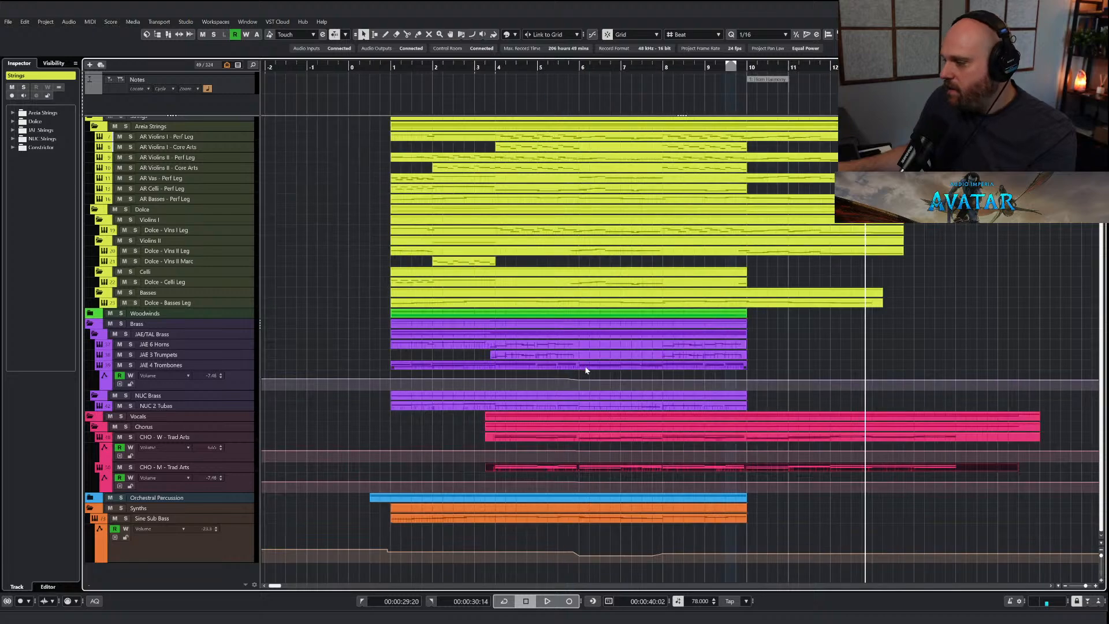
scroll(577, 370, "down", 3)
scroll(577, 370, "up", 1)
scroll(673, 362, "up", 1)
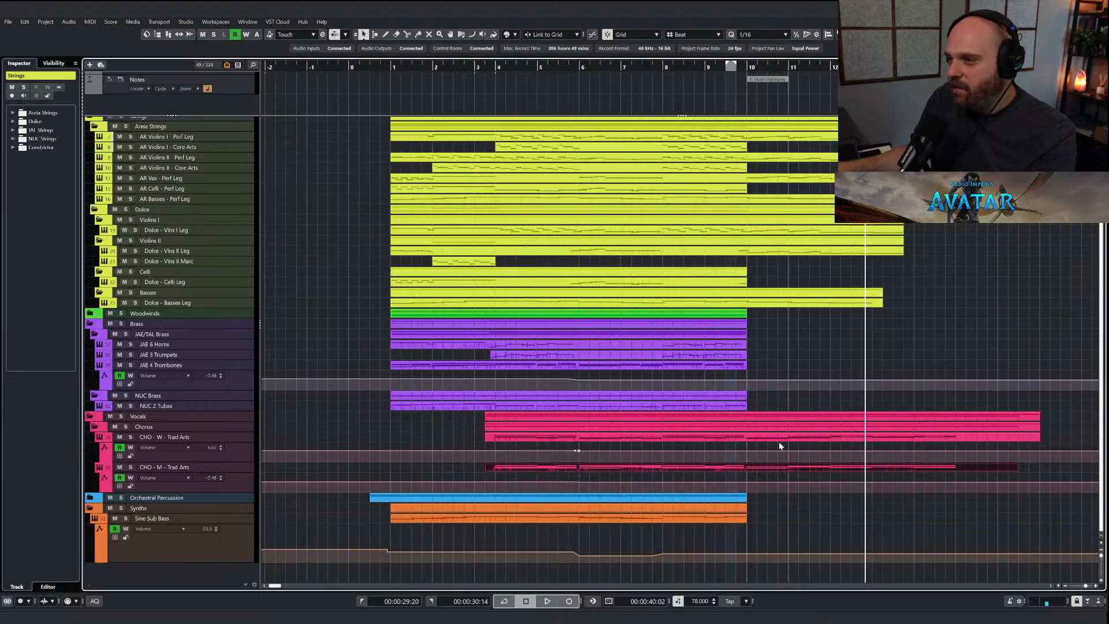
left_click(708, 293)
key("space")
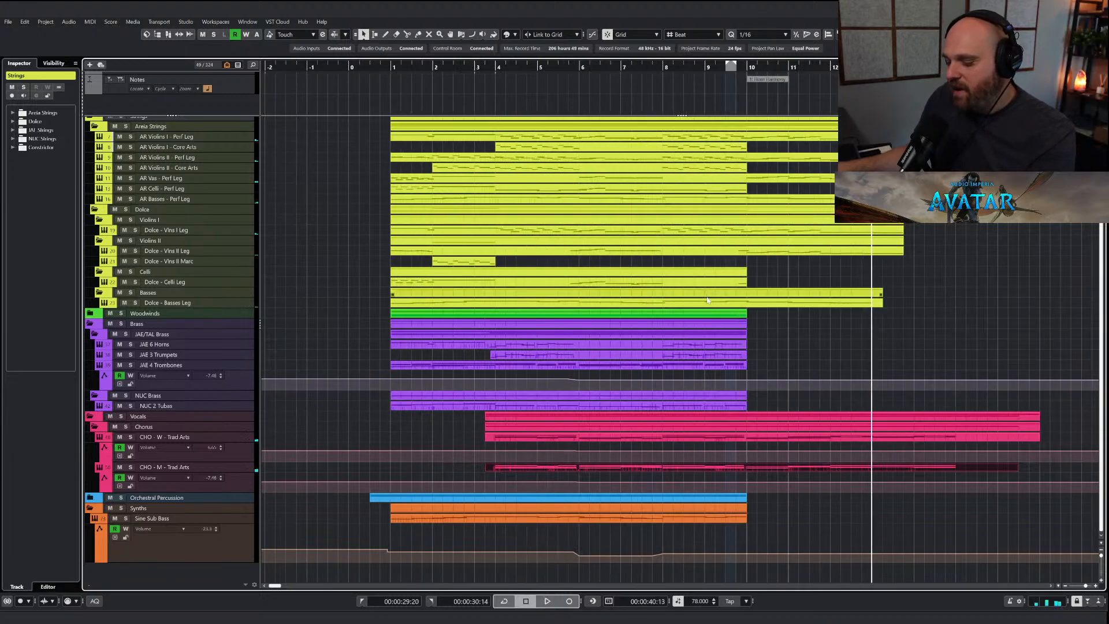
scroll(708, 300, "up", 1)
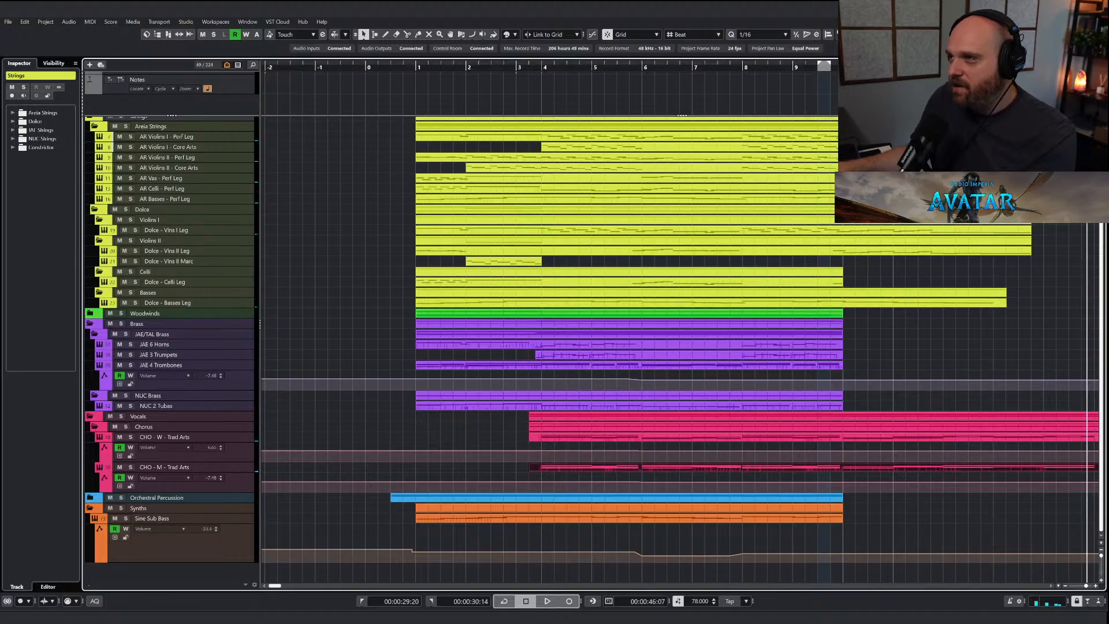
left_click_drag(823, 69, 461, 68)
Draw an undulating CC 1 modulation curve from mid-bar 9 to mid-bar 14 of the CHO - W part, and select its top melody notes from bar 11.
left_click(521, 434)
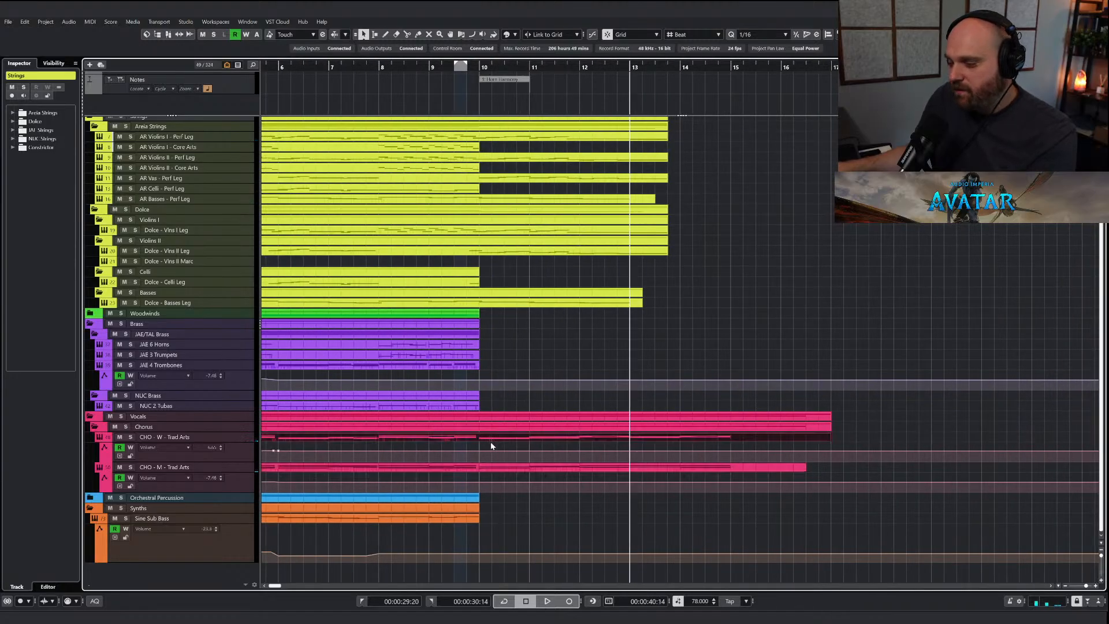
double_click(488, 442)
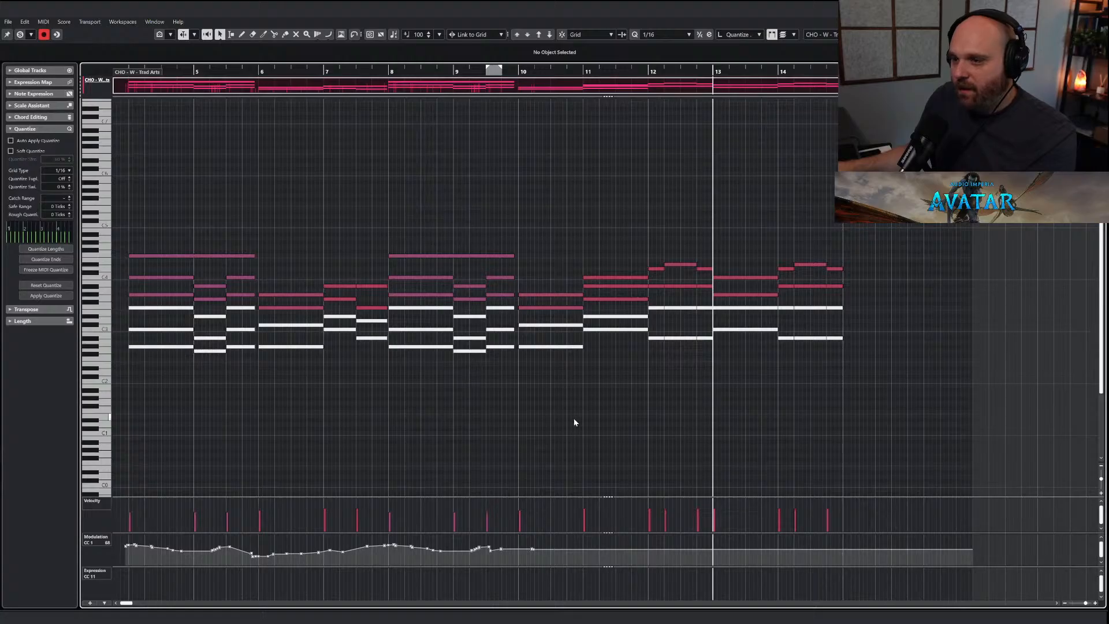
key("j")
left_click_drag(492, 552, 817, 546)
key("1")
left_click_drag(601, 250, 921, 278)
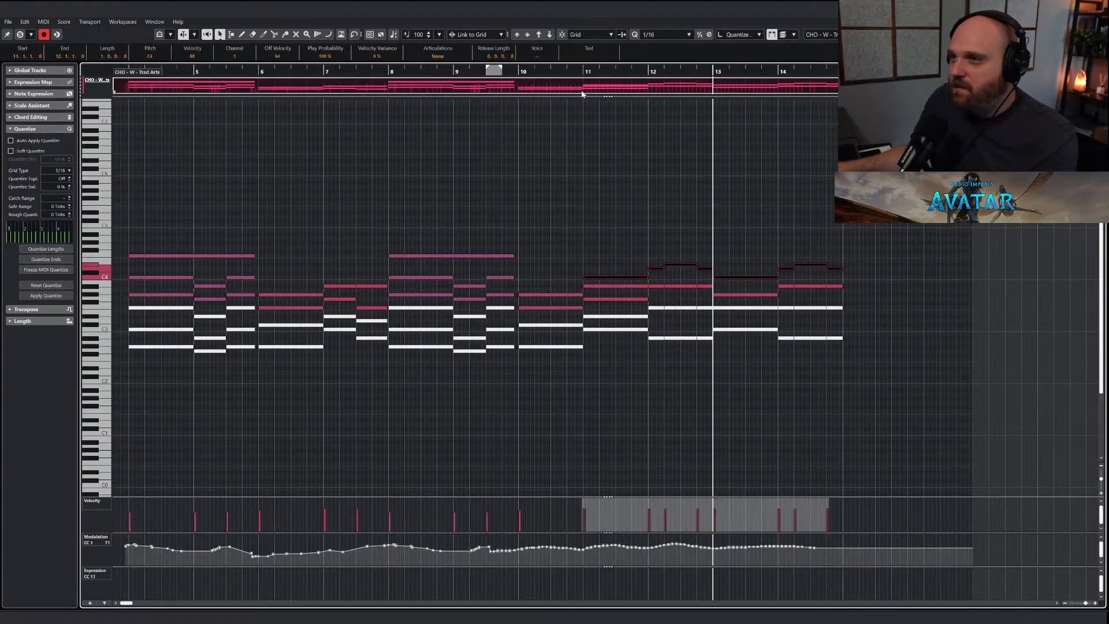
key("Return")
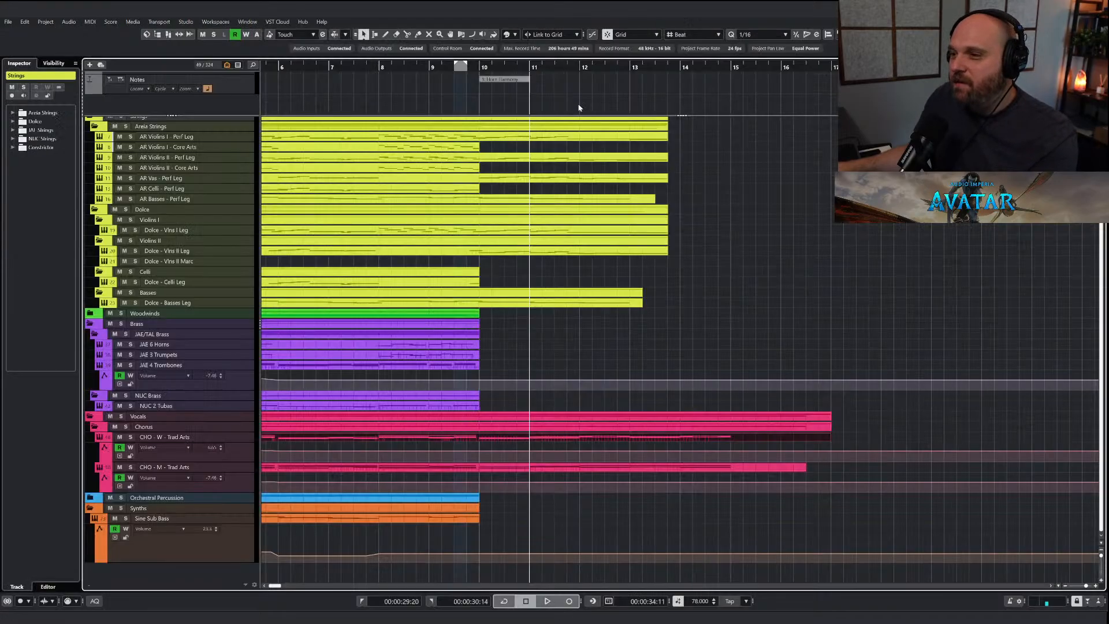
Search the tracks for "angel" and reveal the SOLO Sop Angelic track.
scroll(295, 359, "up", 2)
scroll(330, 359, "down", 2)
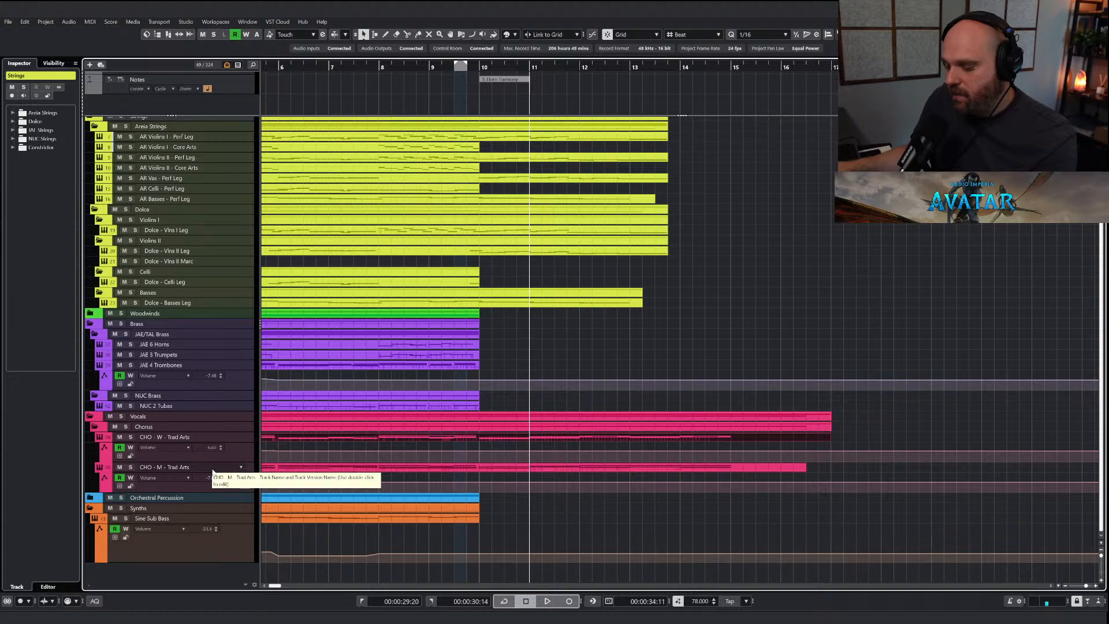
type("f")
type("angel")
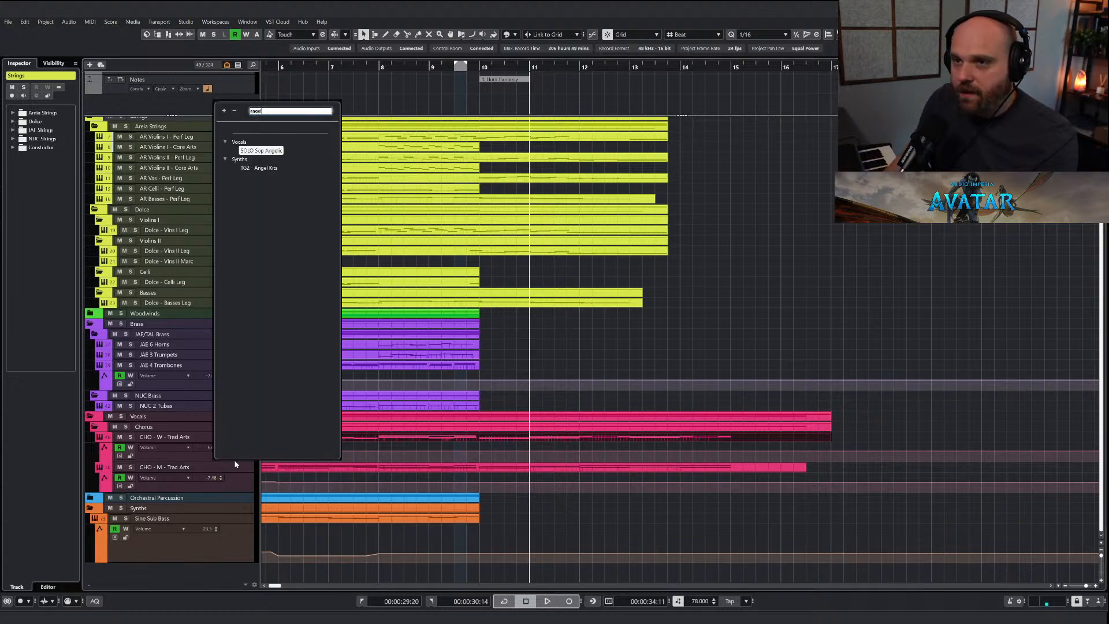
left_click(267, 151)
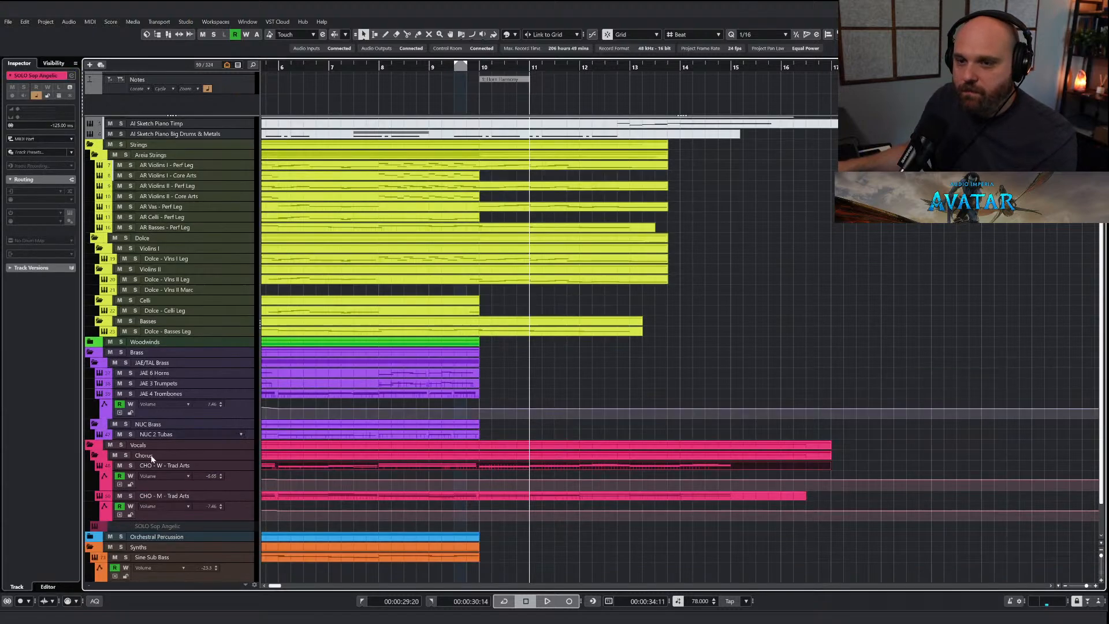
Enable the SOLO Sop Angelic track, place the copied melody on it at bar 10, and solo the track.
right_click(147, 523)
left_click(197, 395)
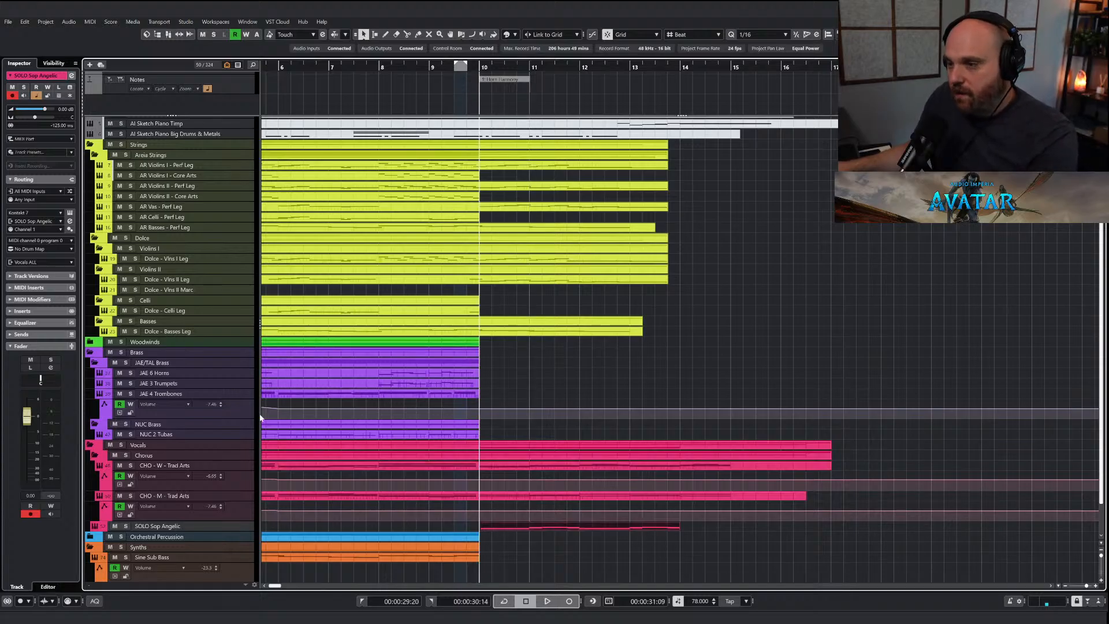
left_click(125, 526)
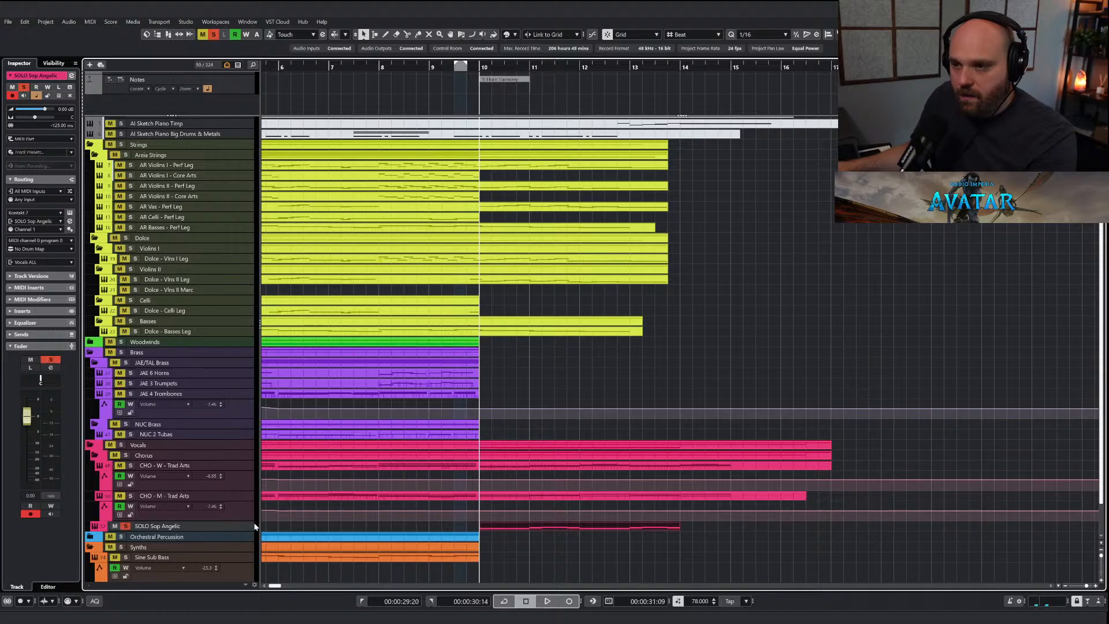
Lengthen all notes of the SOLO Sop Angelic part slightly so they overlap the following notes, and close the editor.
double_click(557, 527)
left_click_drag(417, 267, 611, 363)
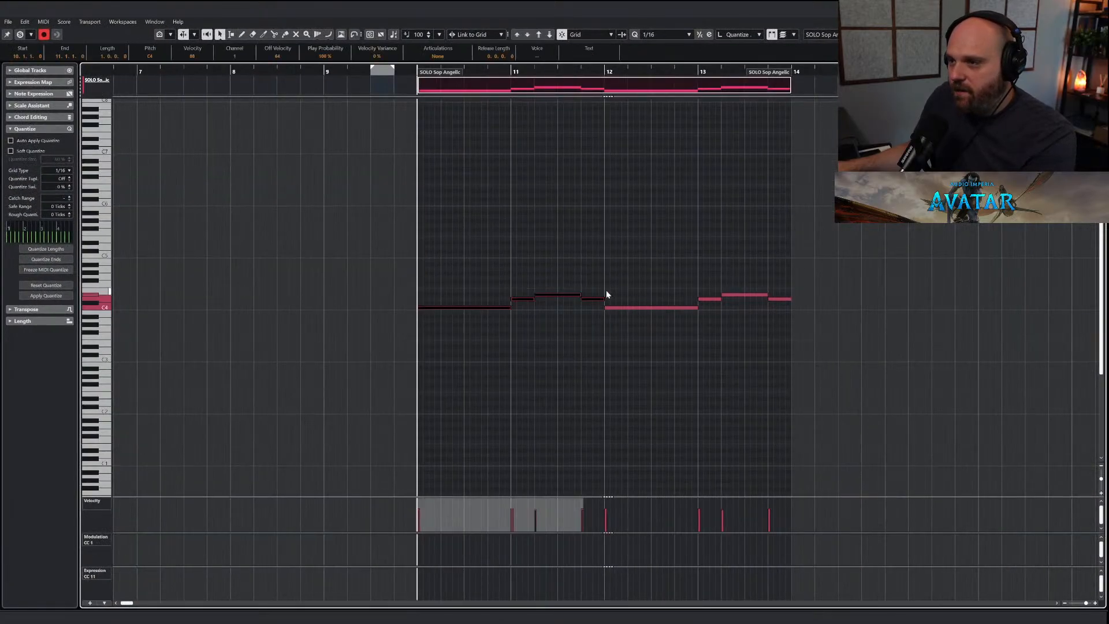
left_click_drag(602, 299, 612, 298)
left_click_drag(687, 283, 779, 341)
left_click_drag(765, 294, 769, 295)
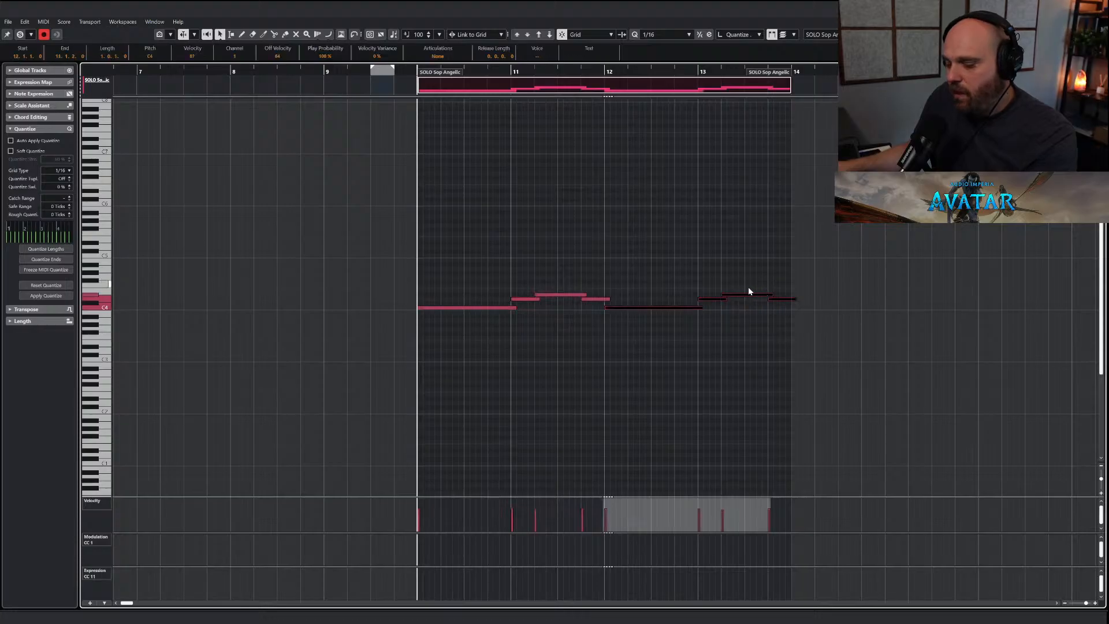
key("Return")
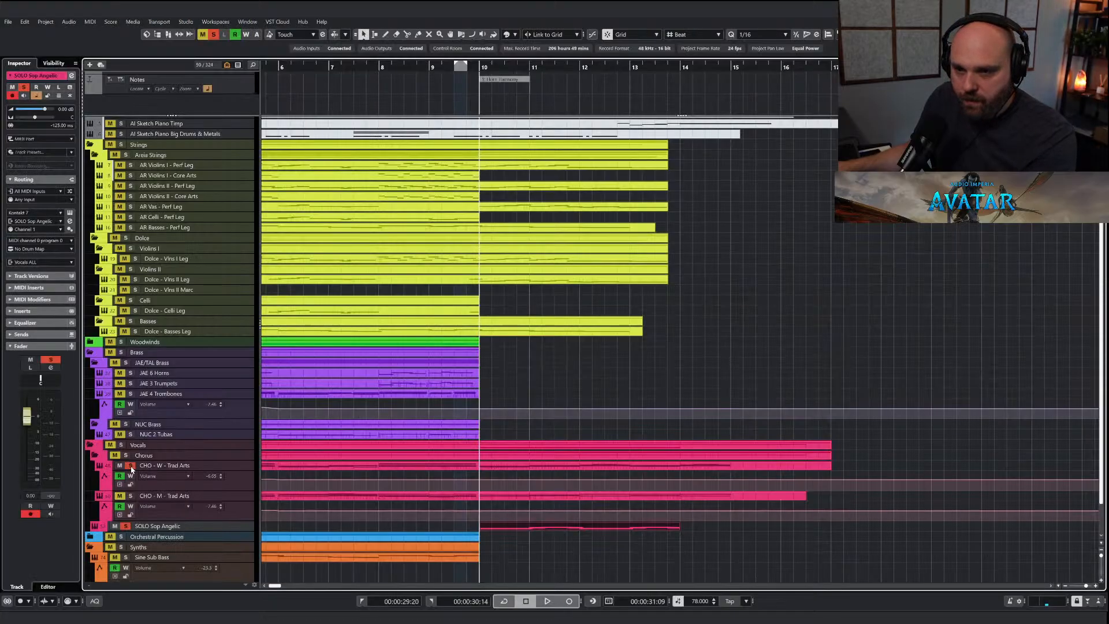
Lower SOLO Sop Angelic to about -9.8 dB, route its output to Chorus, and play it with the CHO - W track from bar 10.
key("space")
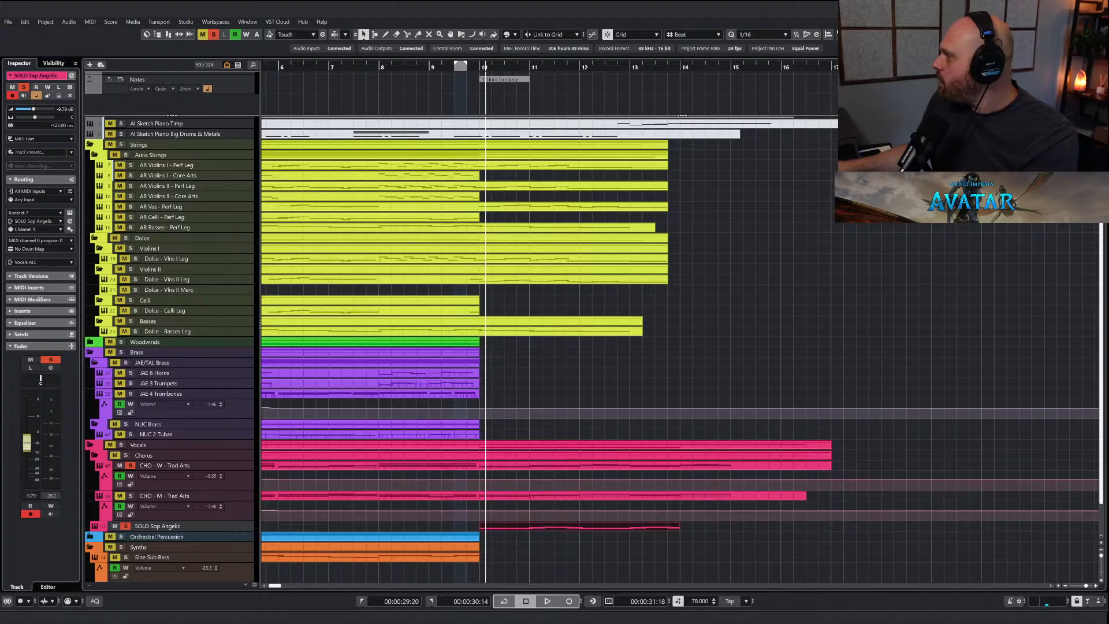
left_click(466, 88)
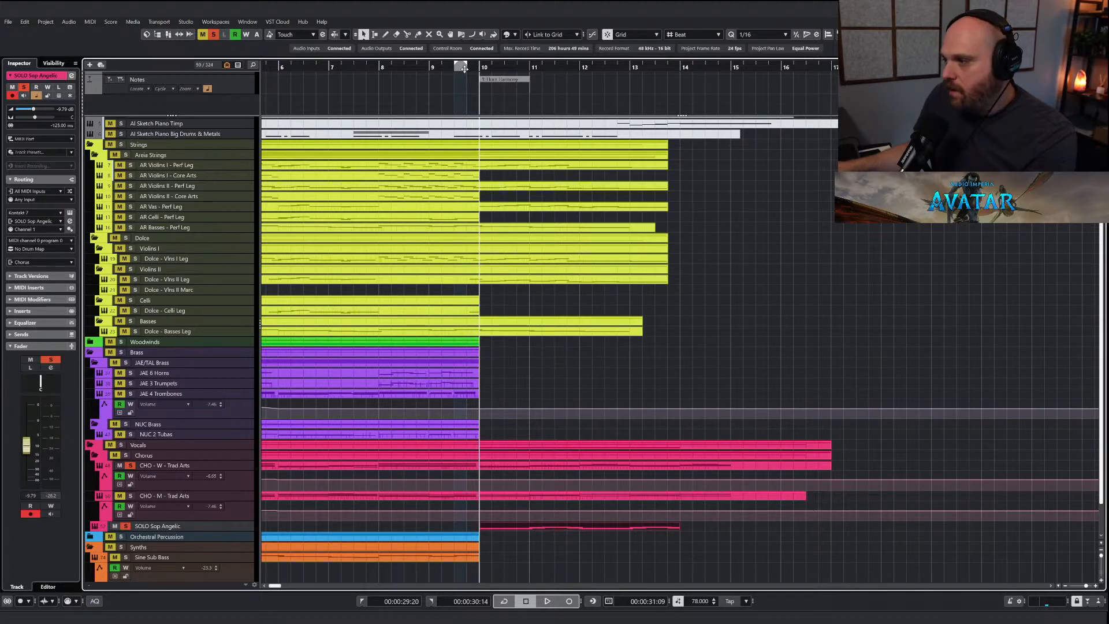
key("space")
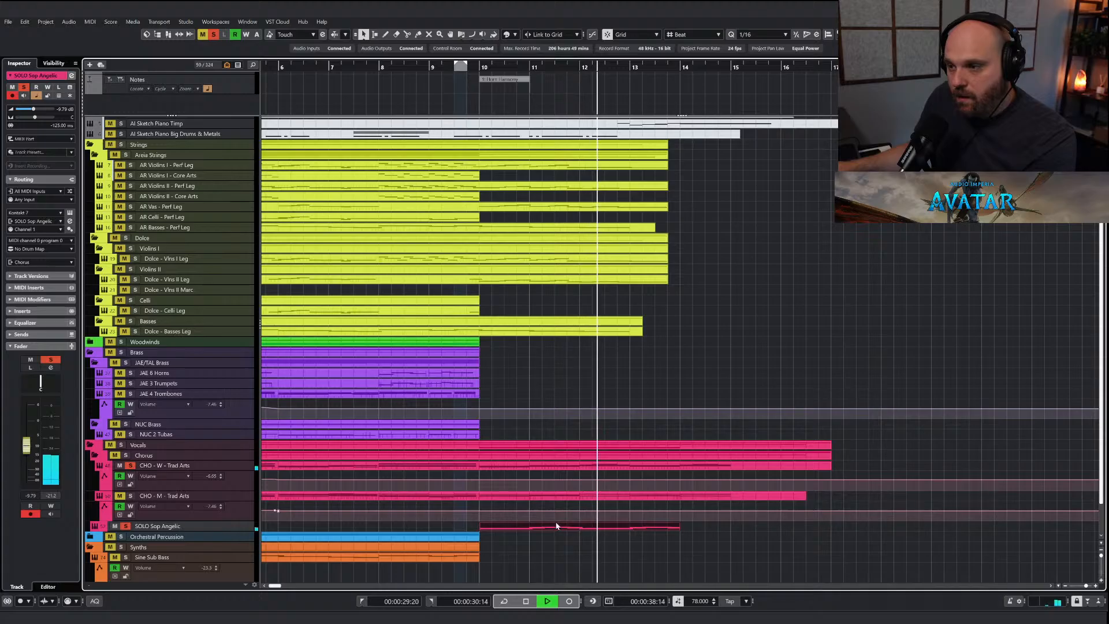
Stop playback, move the SOLO Sop Angelic part one bar forward to start at bar 11, and play from there.
key("space")
left_click(522, 545)
left_click_drag(519, 530, 569, 529)
left_click(530, 67)
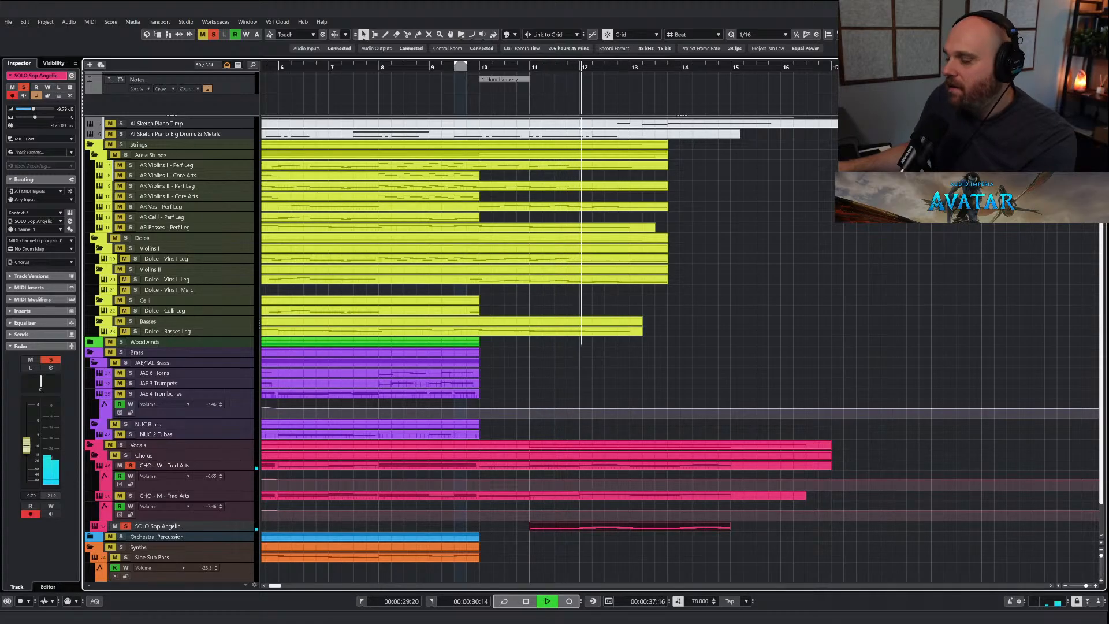
Lower the SOLO Sop Angelic track to -17.5 dB in the mixer, close the mixer, and stop playback.
key("alt+F3")
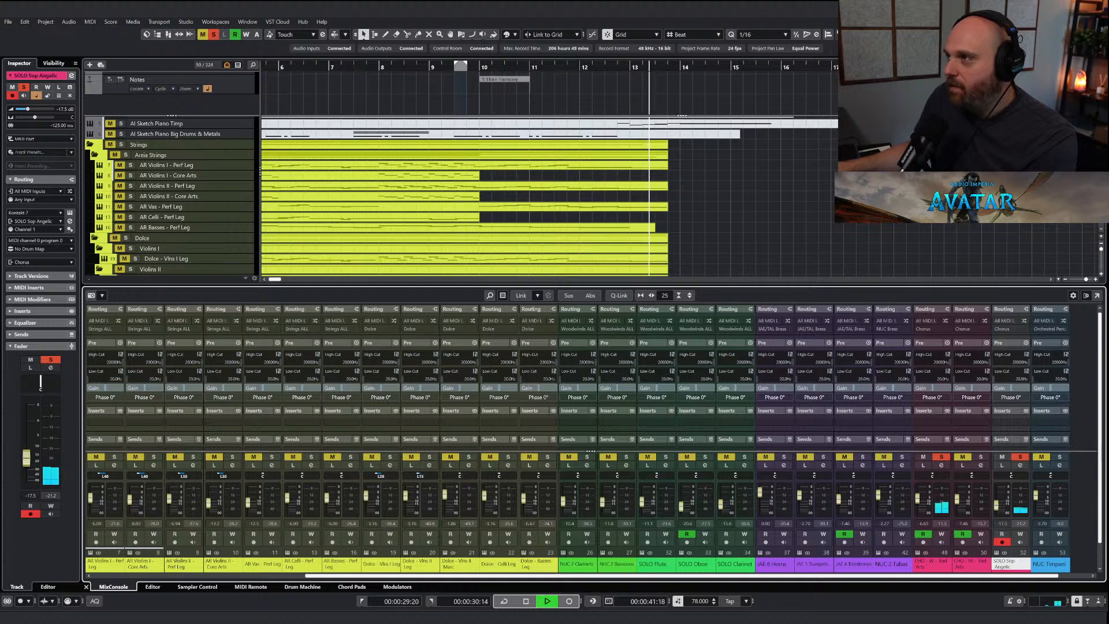
key("alt+F3")
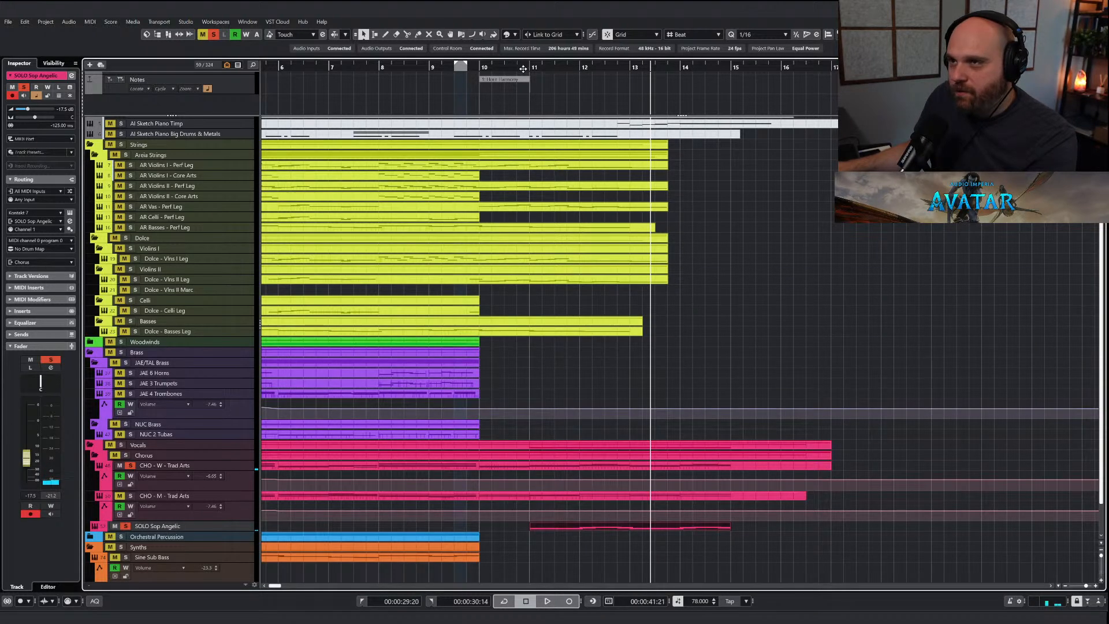
key("space")
Clear all solos and play back the full arrangement around bars 11 to 13.
left_click(213, 34)
key("space")
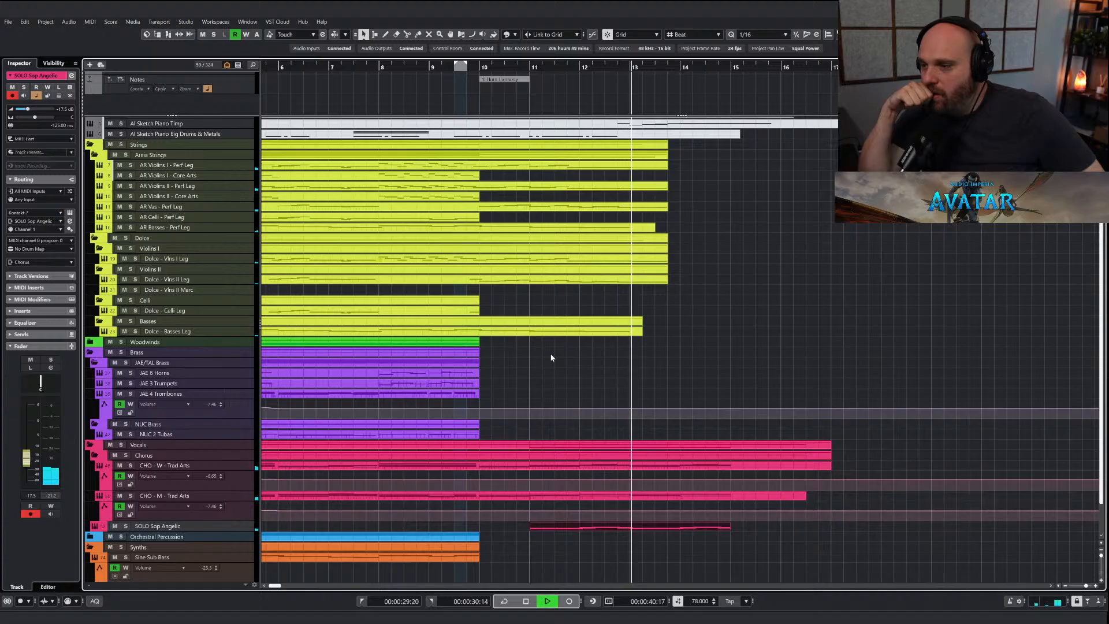
key("space")
Transpose the AR Violins I - Perf Leg notes from bar 12 onward up one octave, and play back from mid-bar 11.
double_click(552, 164)
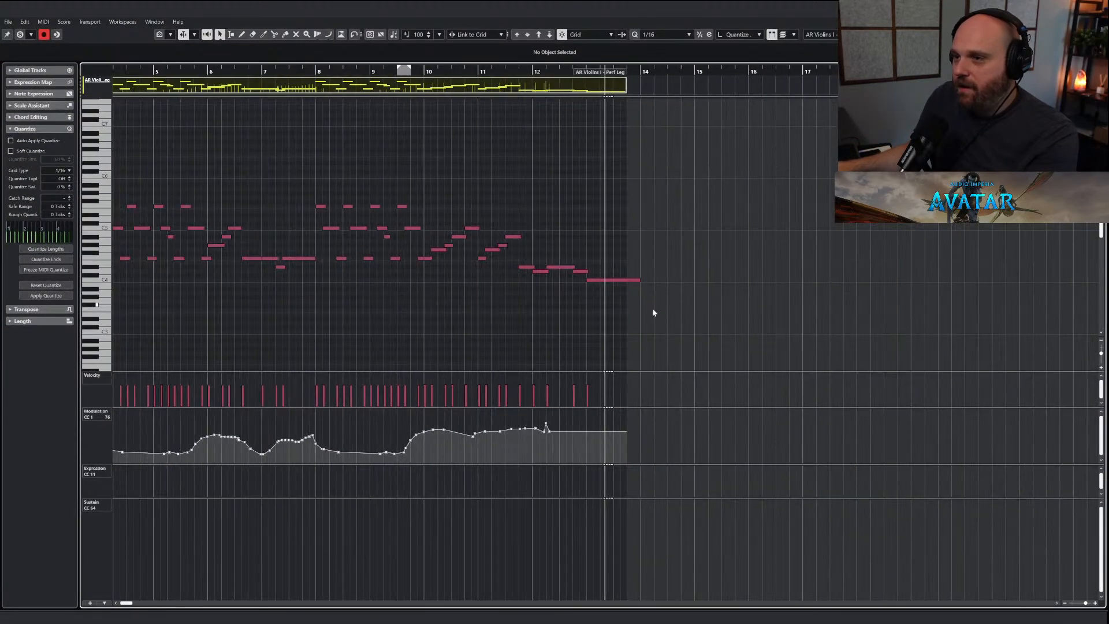
left_click_drag(704, 313, 510, 267)
left_click(539, 35)
left_click(506, 186)
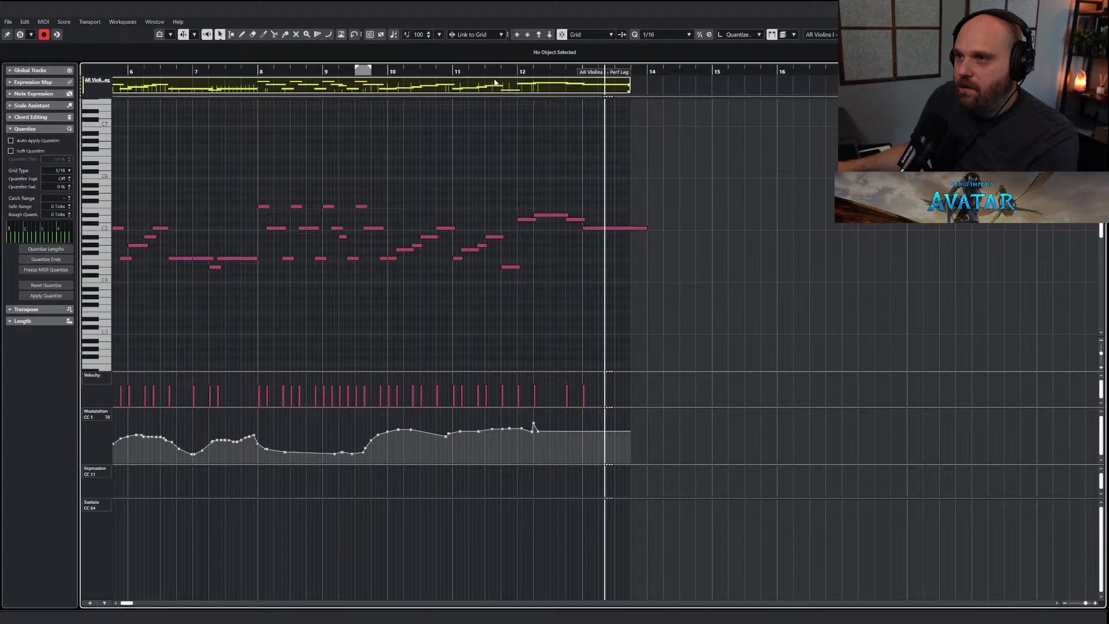
left_click(490, 71)
key("space")
key("Return")
Transpose the AR Violins II - Perf Leg notes from bar 12 onward up one octave, and play back from bar 11.
left_click(573, 186)
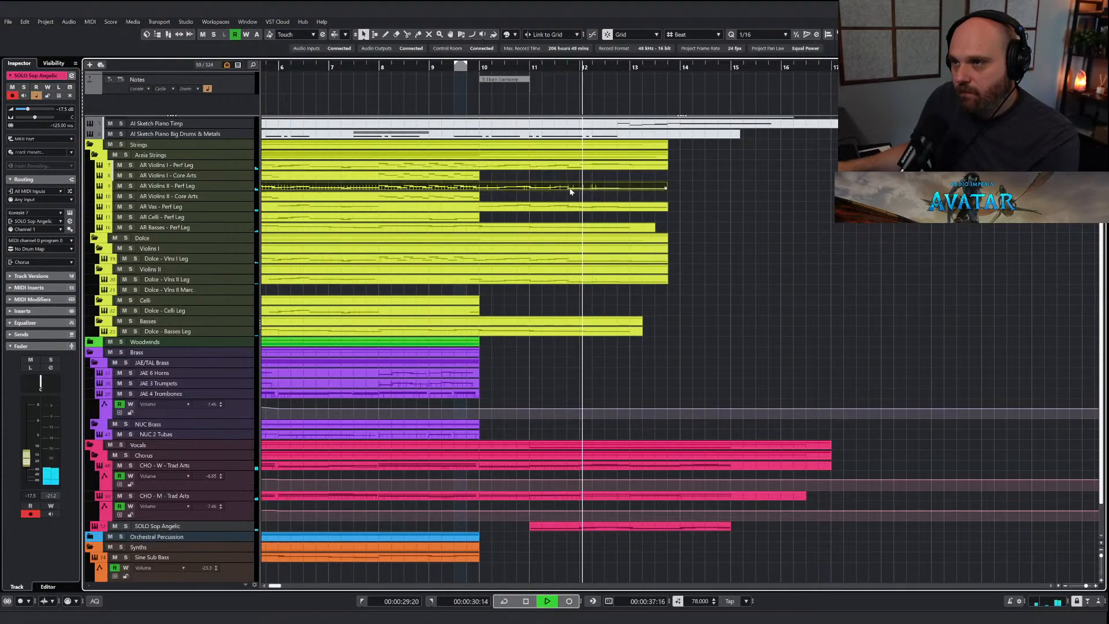
double_click(571, 187)
left_click_drag(765, 328, 585, 266)
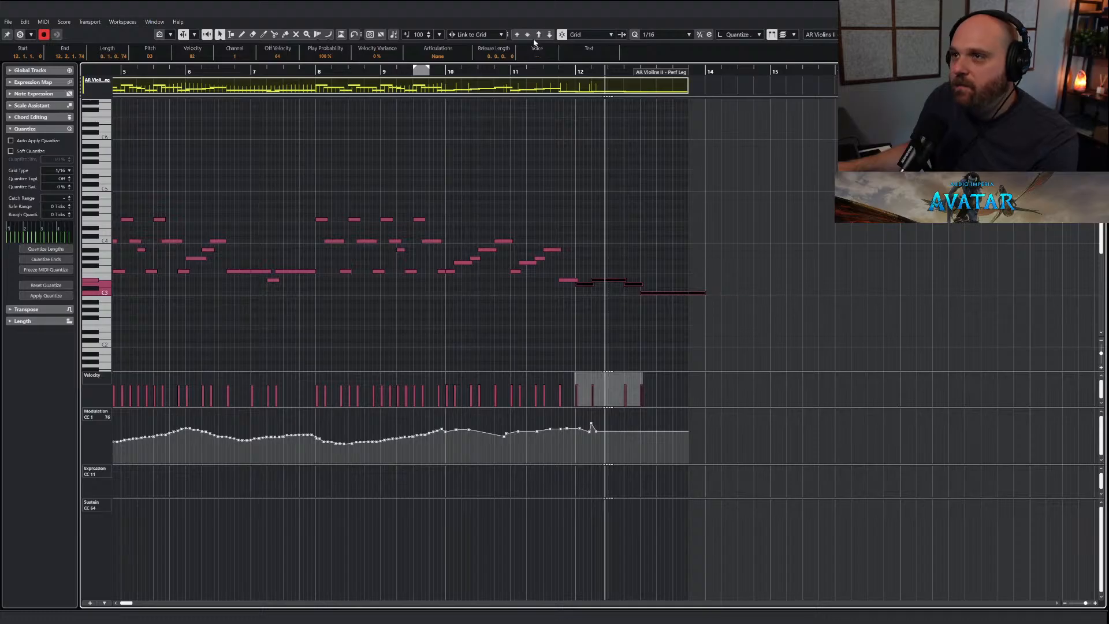
key("shift+Up")
left_click(559, 198)
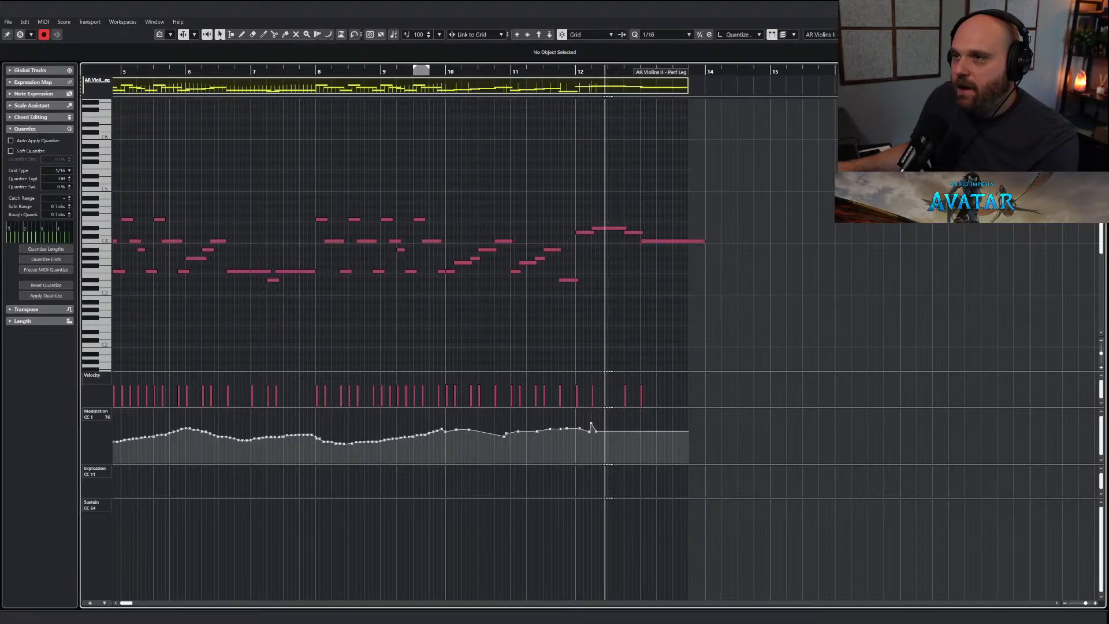
left_click(511, 70)
key("space")
key("Return")
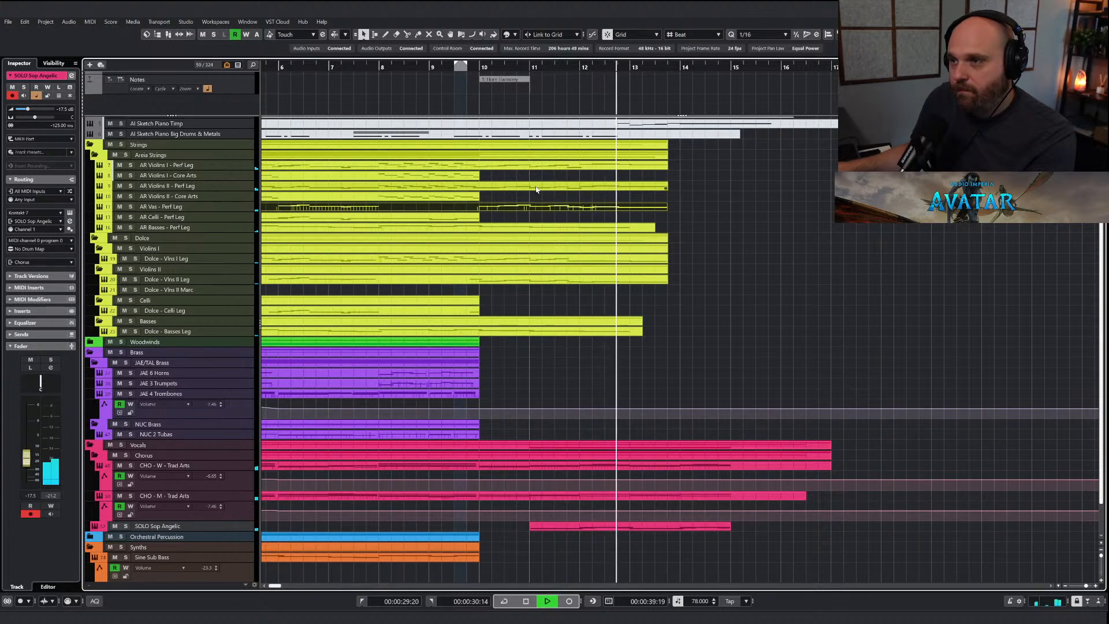
Play back the full arrangement from just before bar 12 to check the raised violins against the vocals.
key("space")
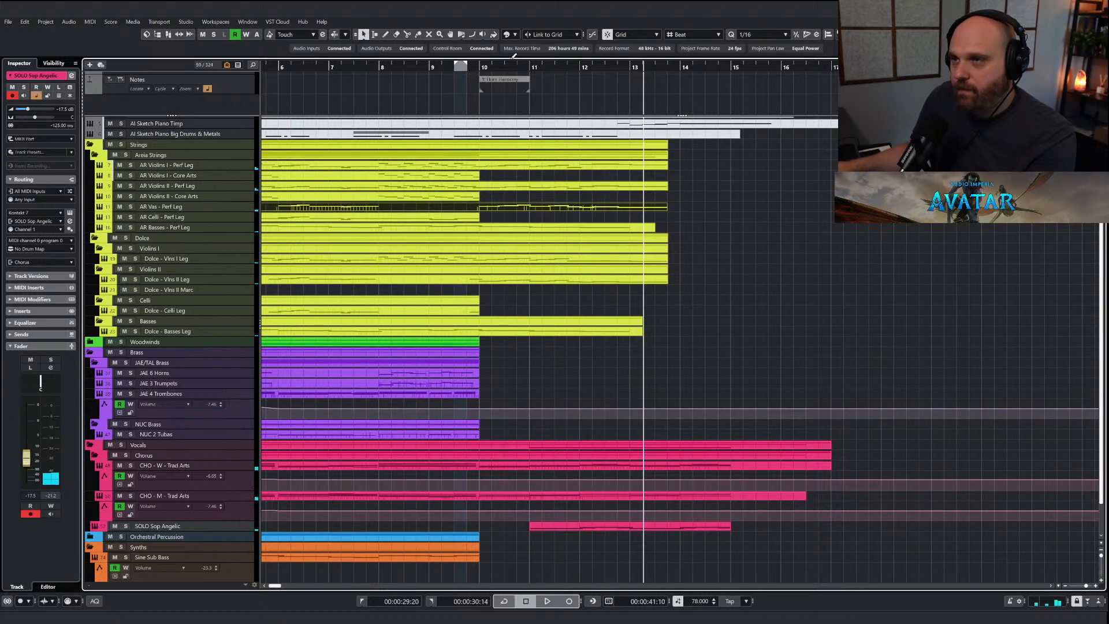
left_click(566, 67)
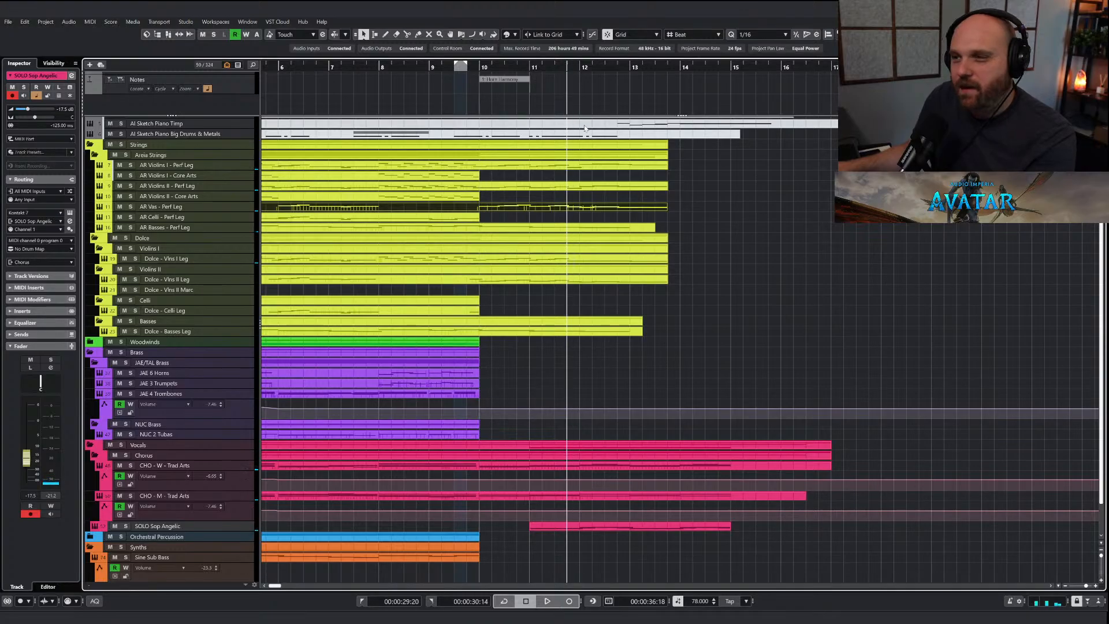
key("space")
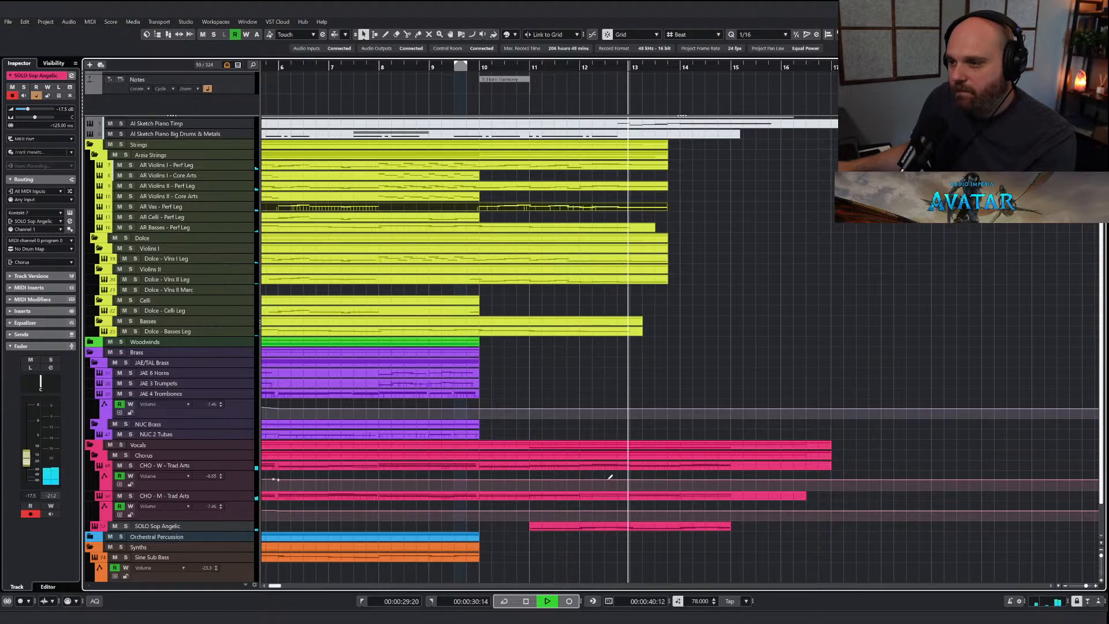
left_click(601, 360)
key("space")
Copy the bar 10 and 11 chords from the AI Sketch Piano Brass Harmony part, and set the cursor at bar 10.
key("g")
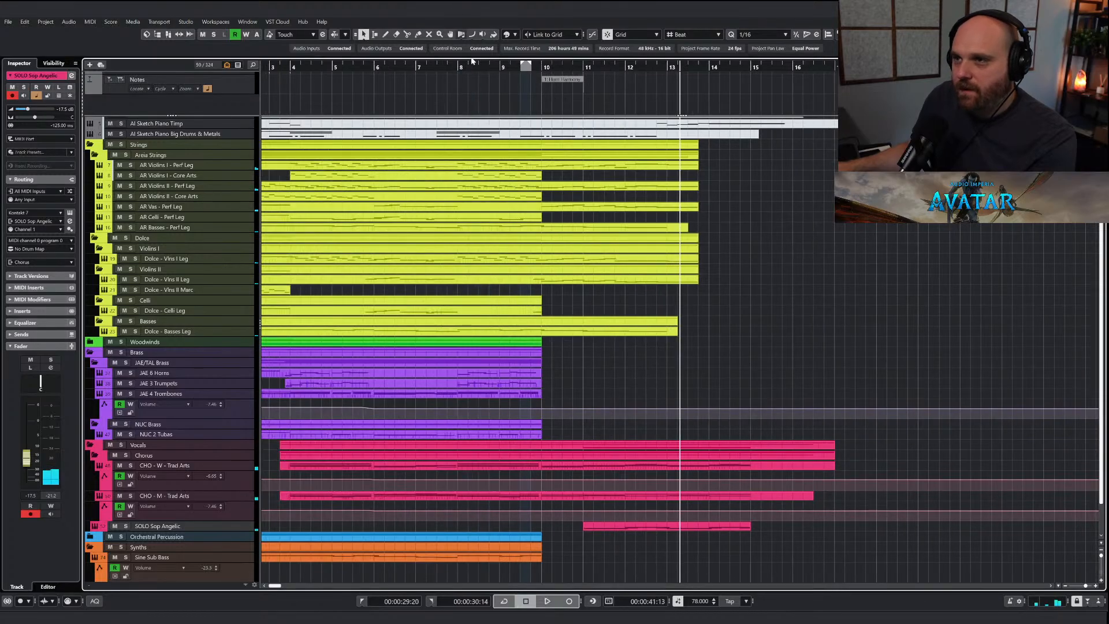
left_click(526, 66)
scroll(584, 169, "down", 2)
scroll(584, 170, "up", 4)
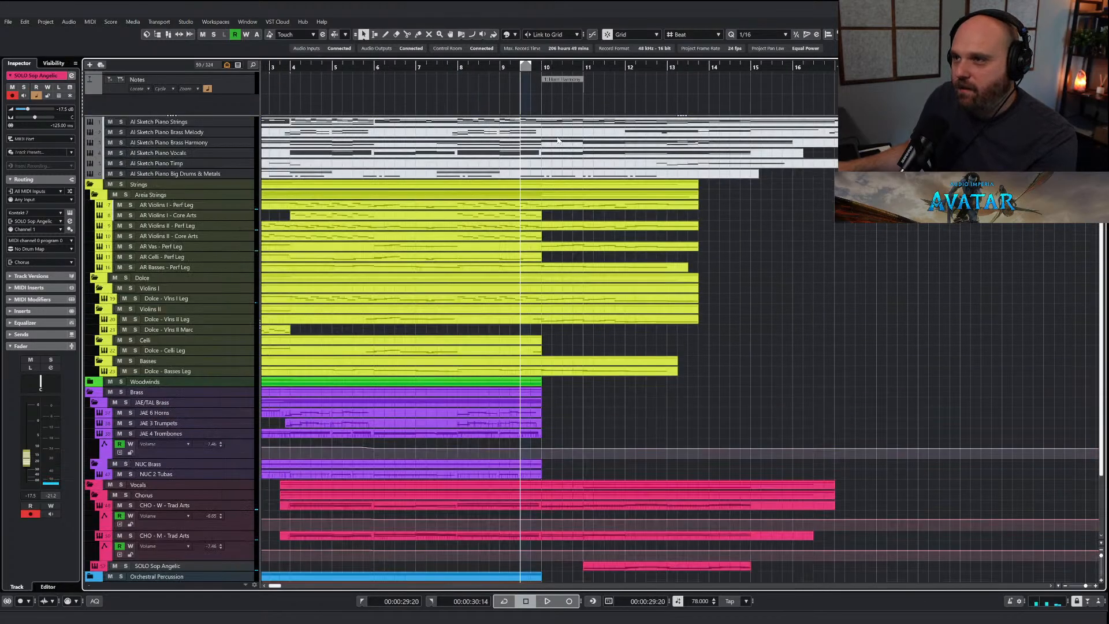
left_click(578, 135)
left_click(561, 146)
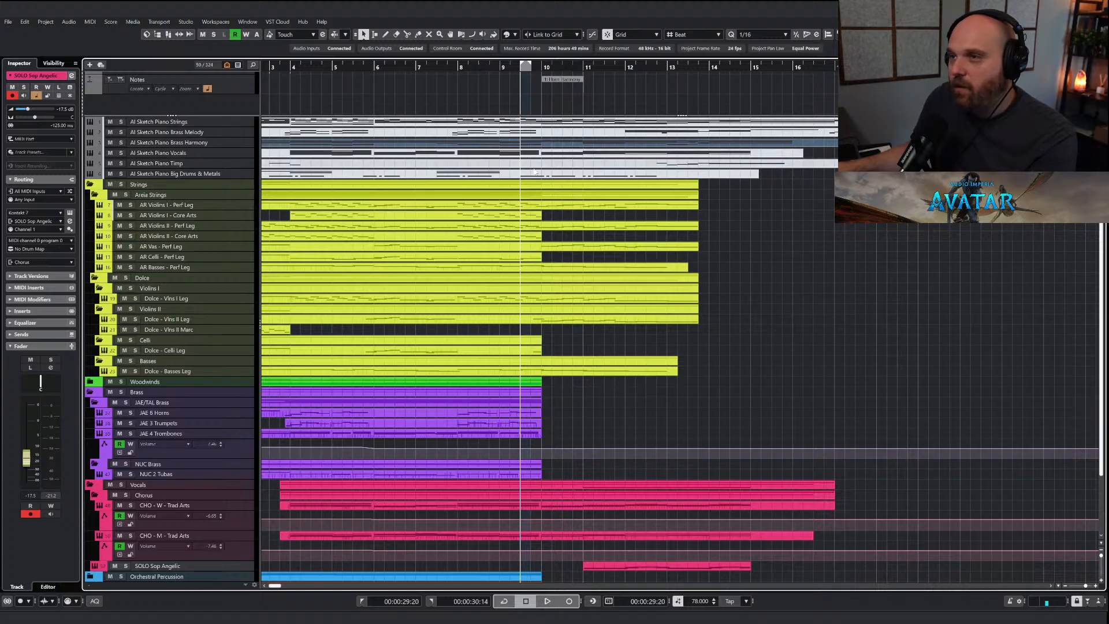
key("Return")
right_click(543, 249)
scroll(709, 283, "right", 4)
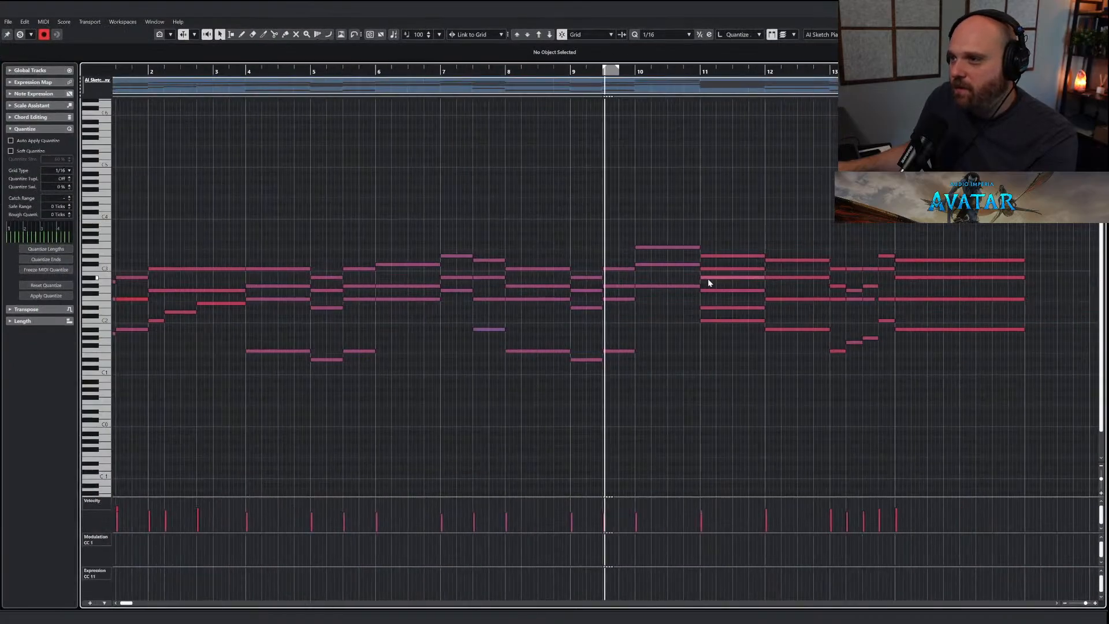
left_click_drag(641, 222, 715, 335)
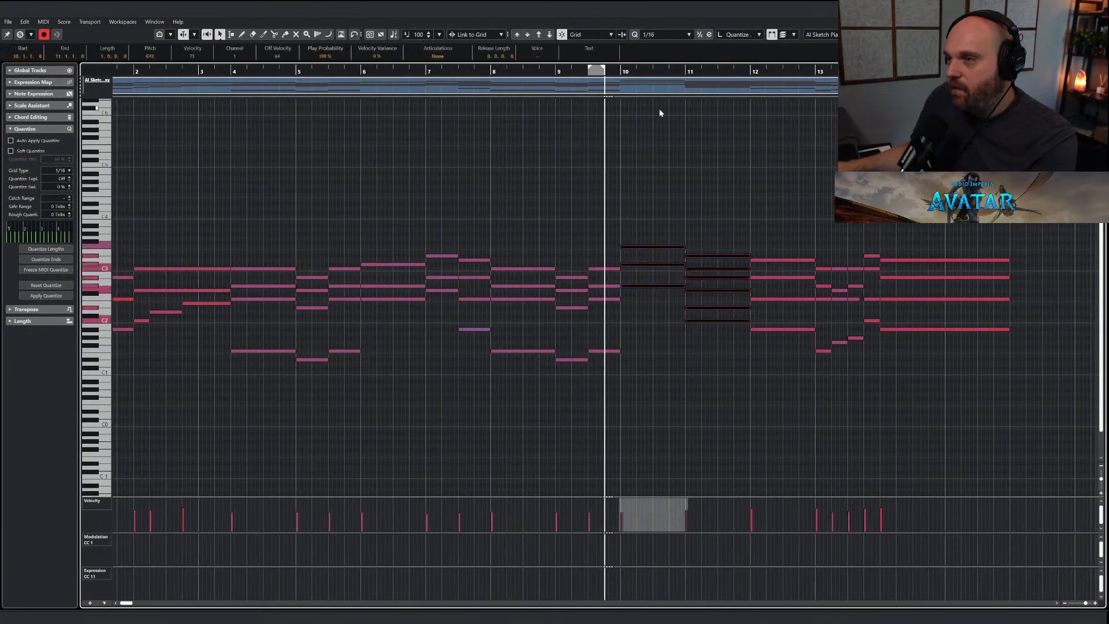
left_click(617, 72)
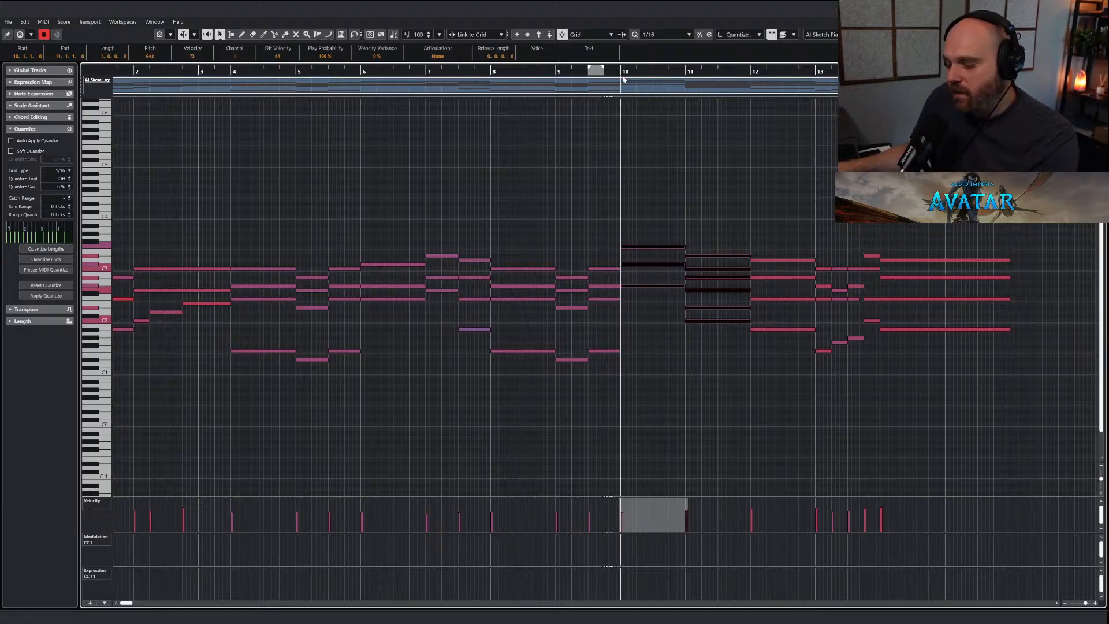
key("Return")
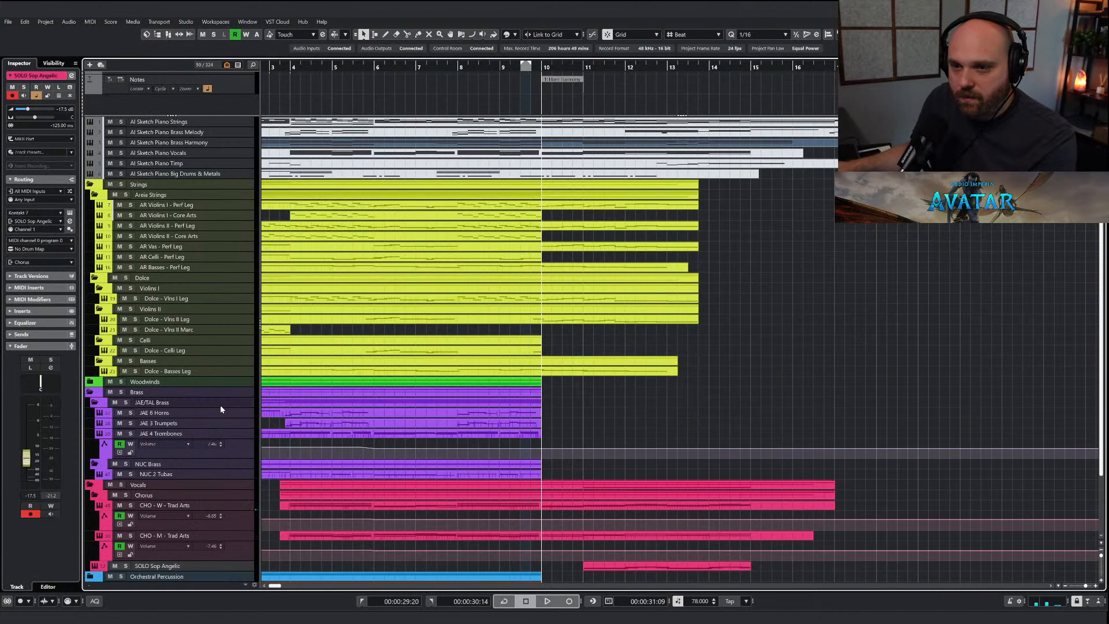
Paste the copied chords onto the JAE 6 Horns track at bar 10 and glue them to the existing horn part.
left_click(199, 414)
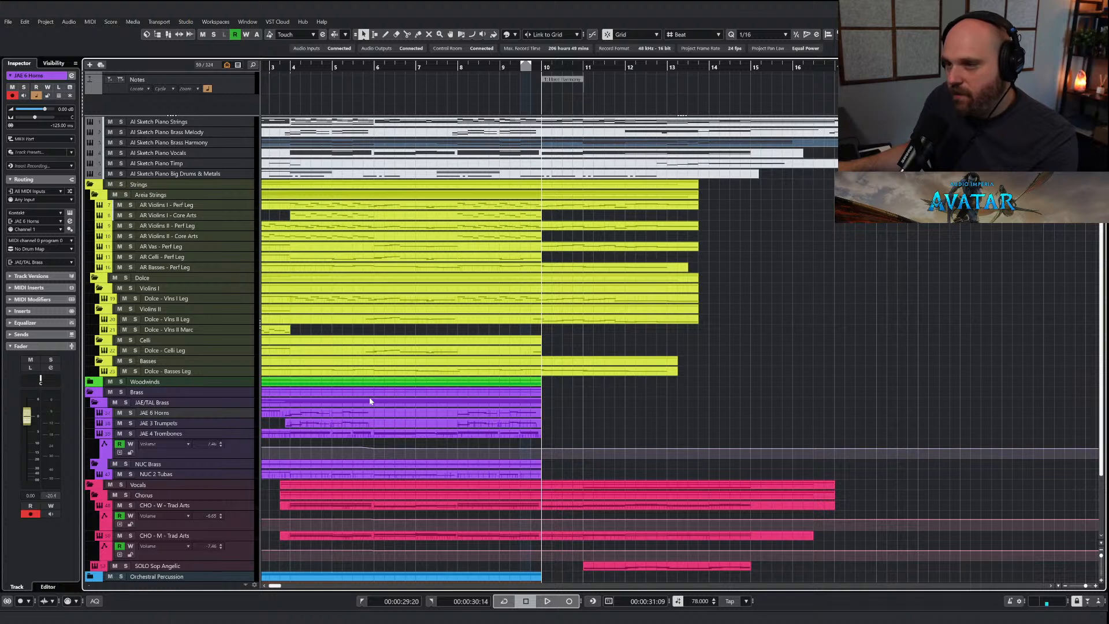
key("ctrl+v")
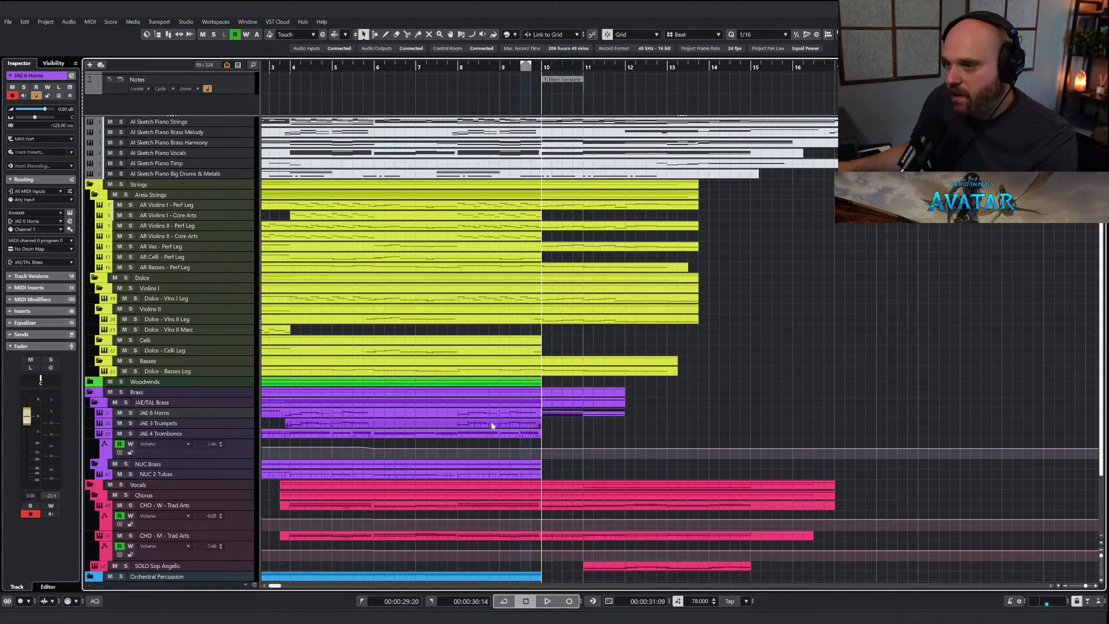
right_click(354, 425)
left_click(356, 409)
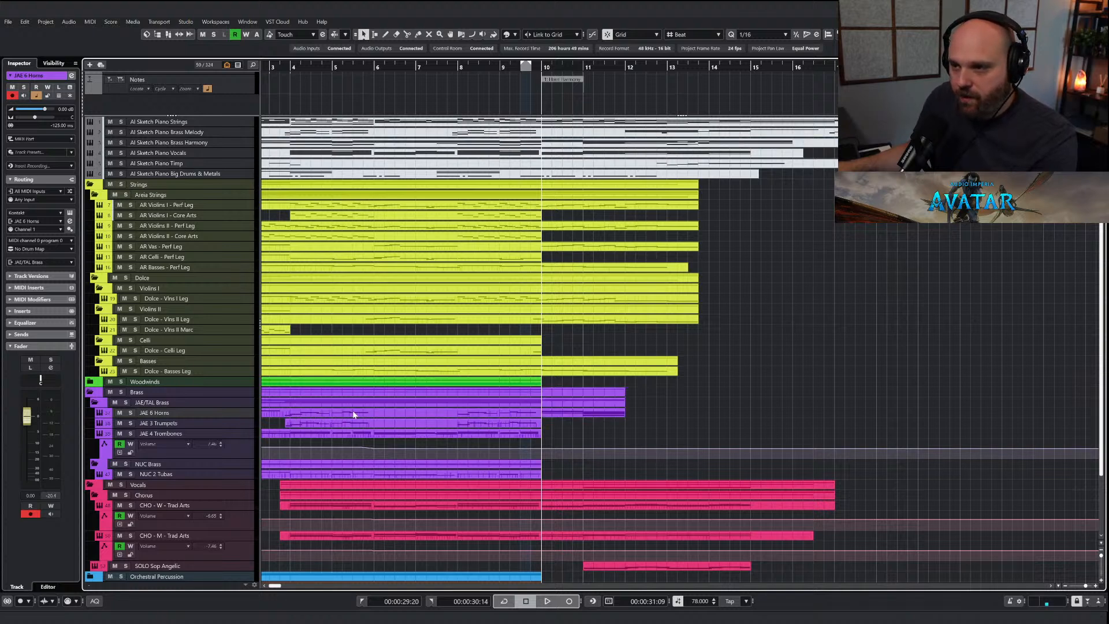
In the JAE 6 Horns part, draw a Legato keyswitch note on C-1 from bar 1 and a Sustained keyswitch on C#-1 just before bar 10.
double_click(354, 415)
left_click(369, 333)
scroll(370, 332, "down", 3)
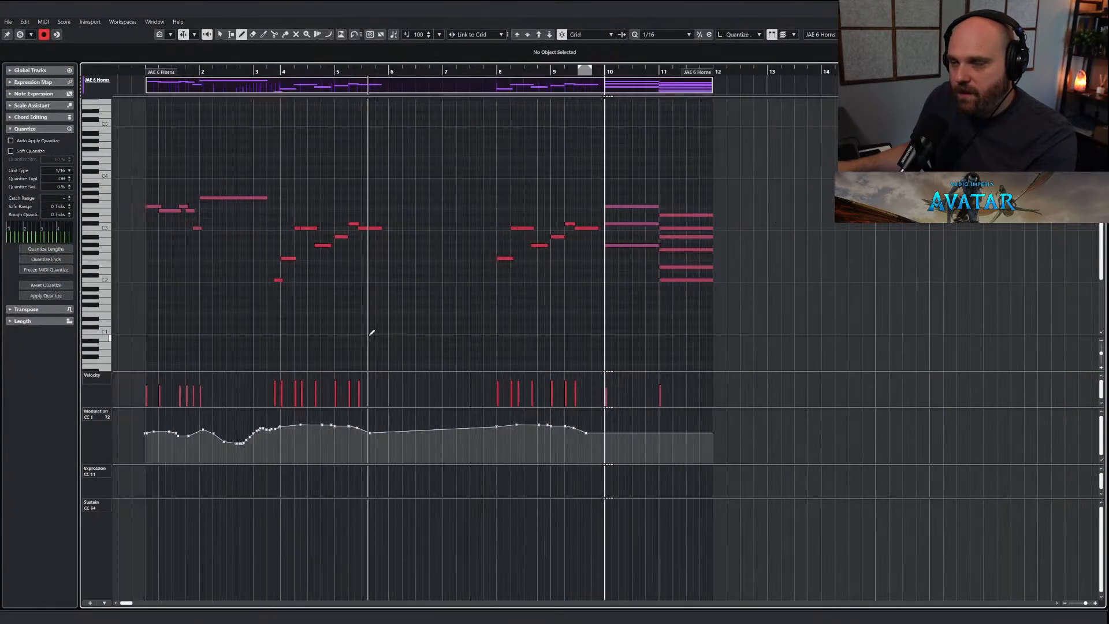
key("e")
scroll(305, 315, "down", 4)
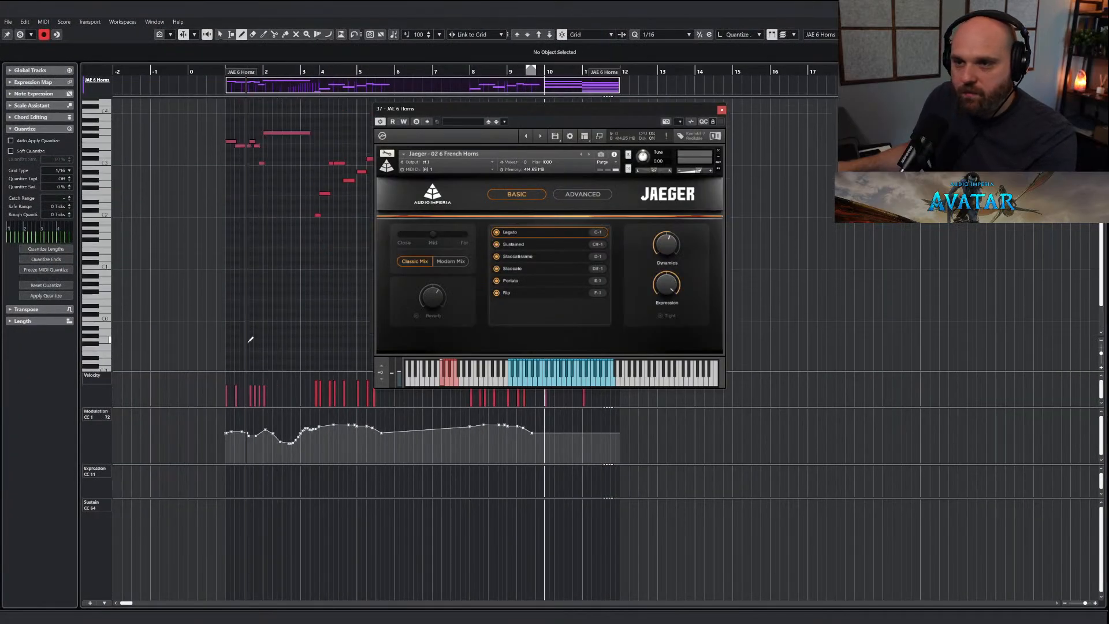
left_click_drag(230, 315, 343, 315)
left_click_drag(465, 105, 765, 166)
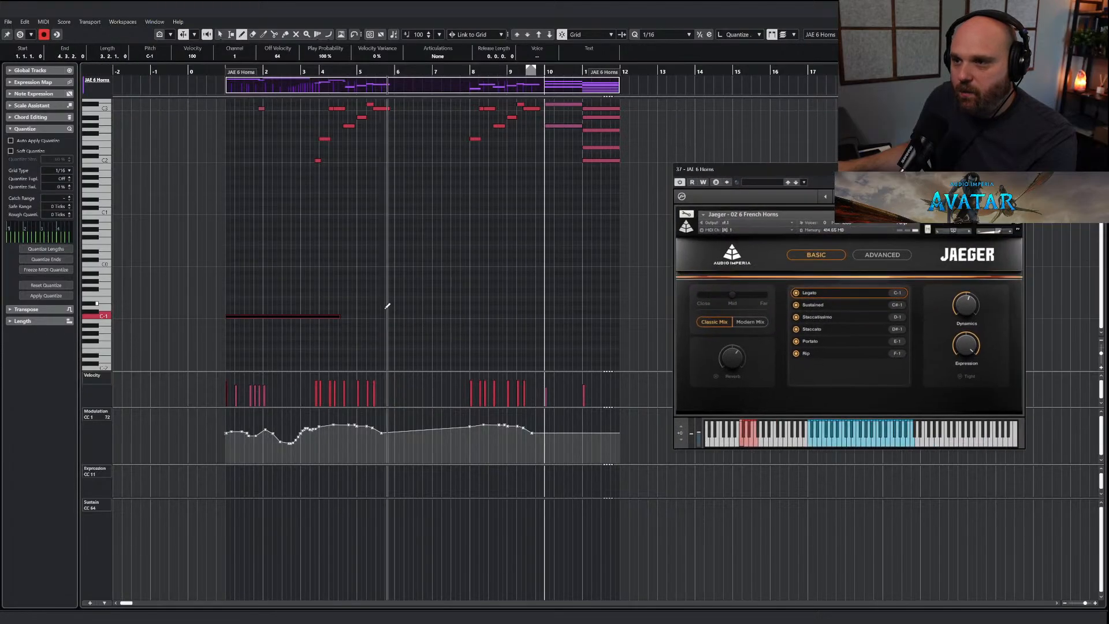
mouse_move(341, 316)
left_mouse_down()
mouse_move(549, 315)
mouse_move(567, 294)
left_mouse_up()
Adjust the end of the horns' C-1 keyswitch note to 9.4.2, where the C#-1 keyswitch starts.
key("1")
left_click(537, 189)
scroll(539, 203, "up", 6)
key("h")
key("h")
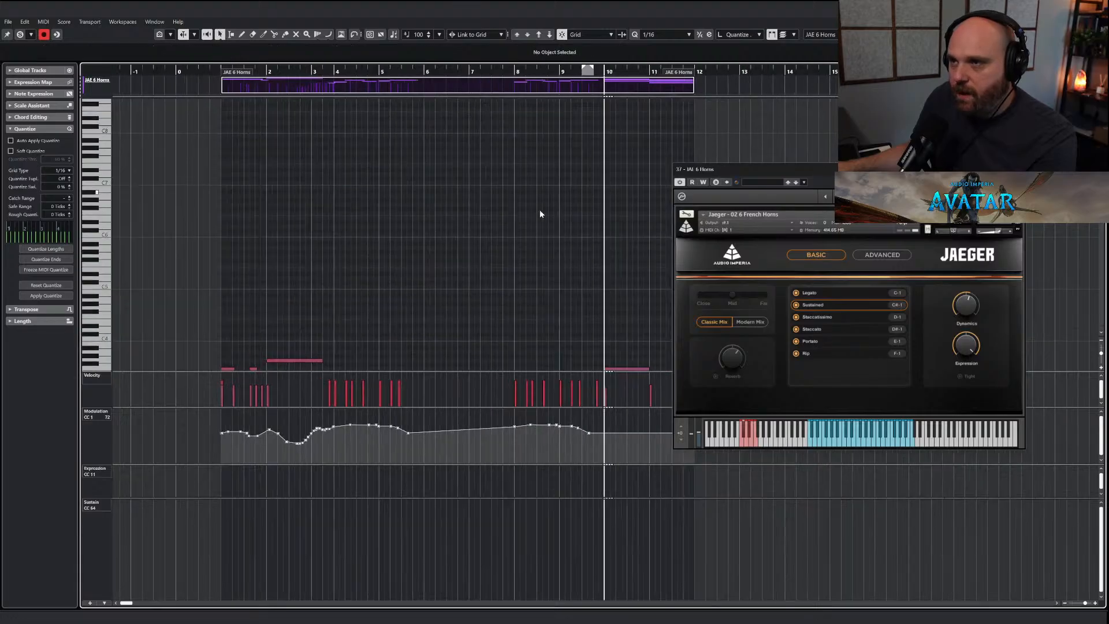
scroll(554, 237, "down", 4)
key("h")
key("h")
key("h")
scroll(612, 276, "up", 1)
scroll(612, 278, "down", 4)
scroll(598, 306, "up", 2)
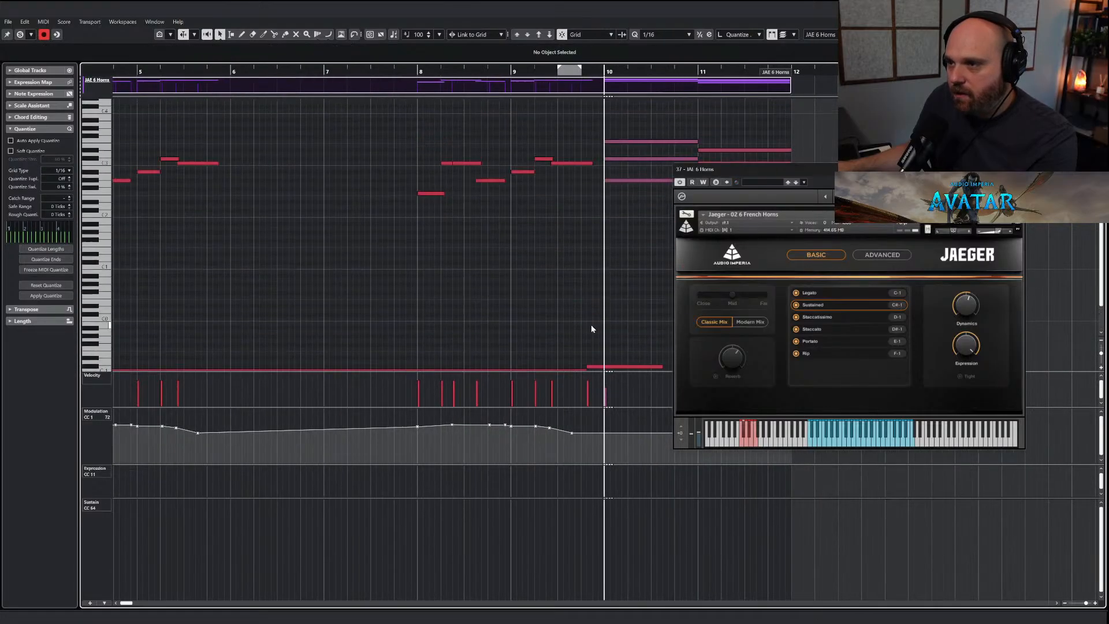
left_click(588, 367)
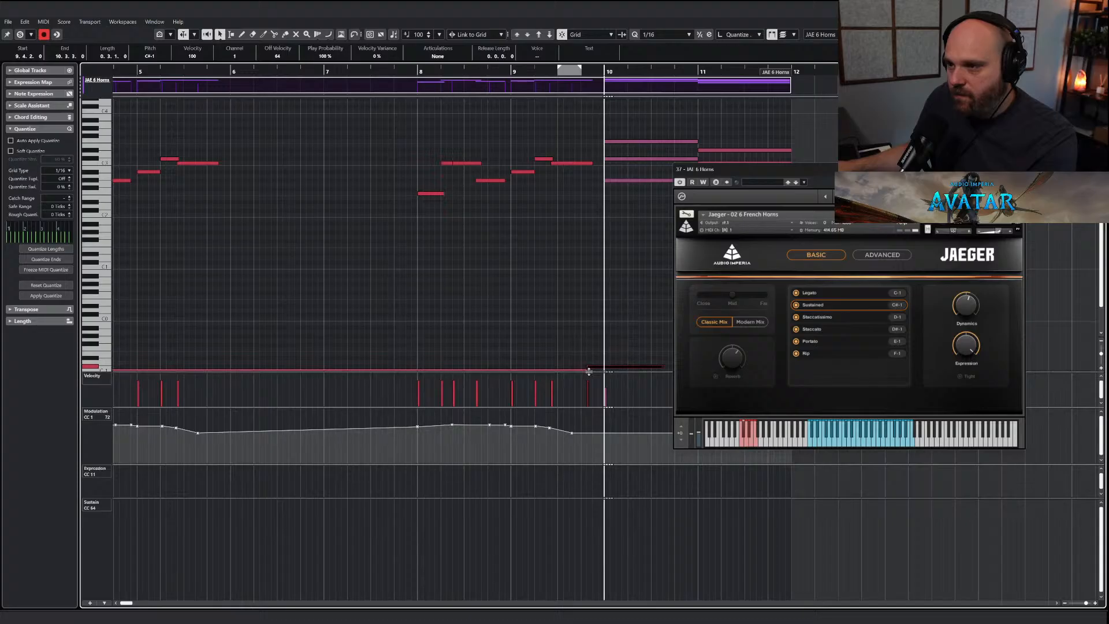
left_click_drag(585, 371, 584, 370)
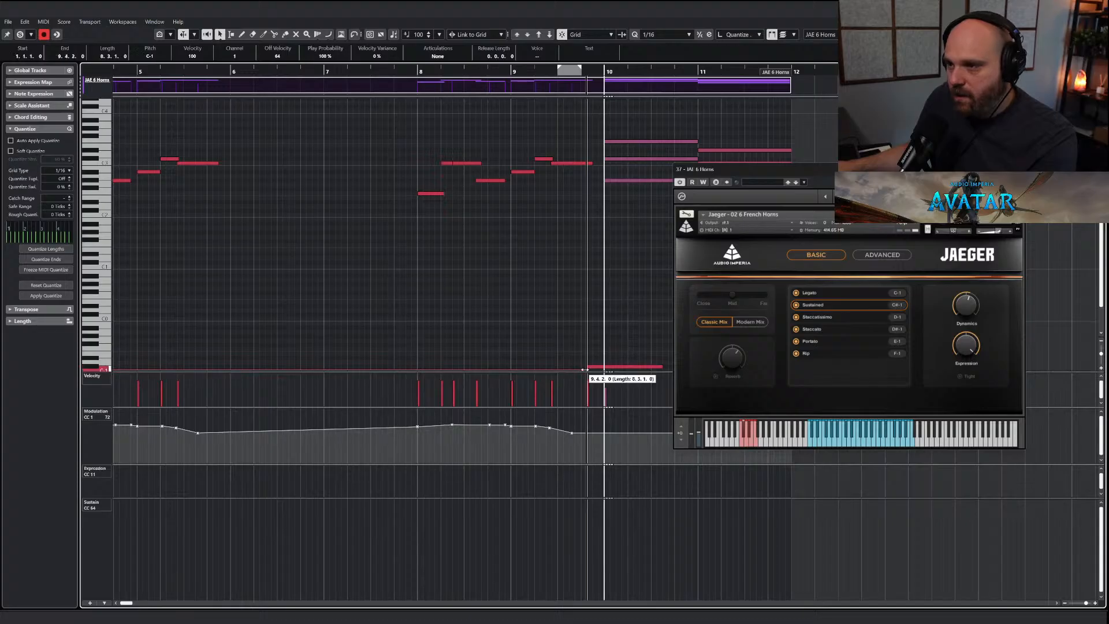
Close the horns' editor and instrument window, and play back the arrangement from just before bar 9.
left_click(499, 72)
key("Return")
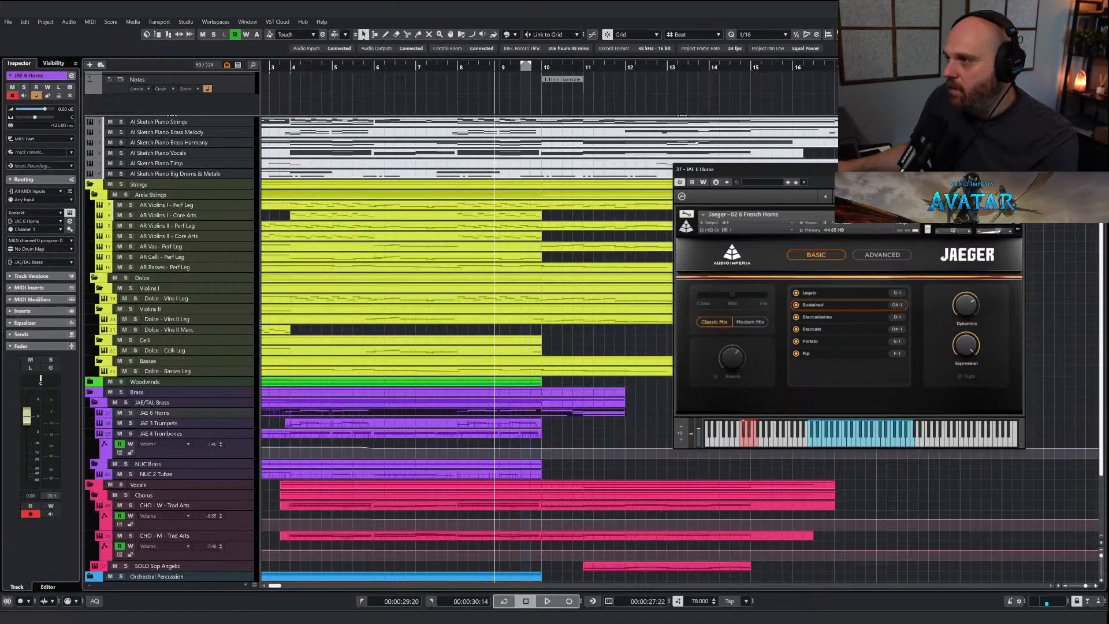
left_click(1015, 169)
key("space")
right_click(536, 412)
left_click(551, 415)
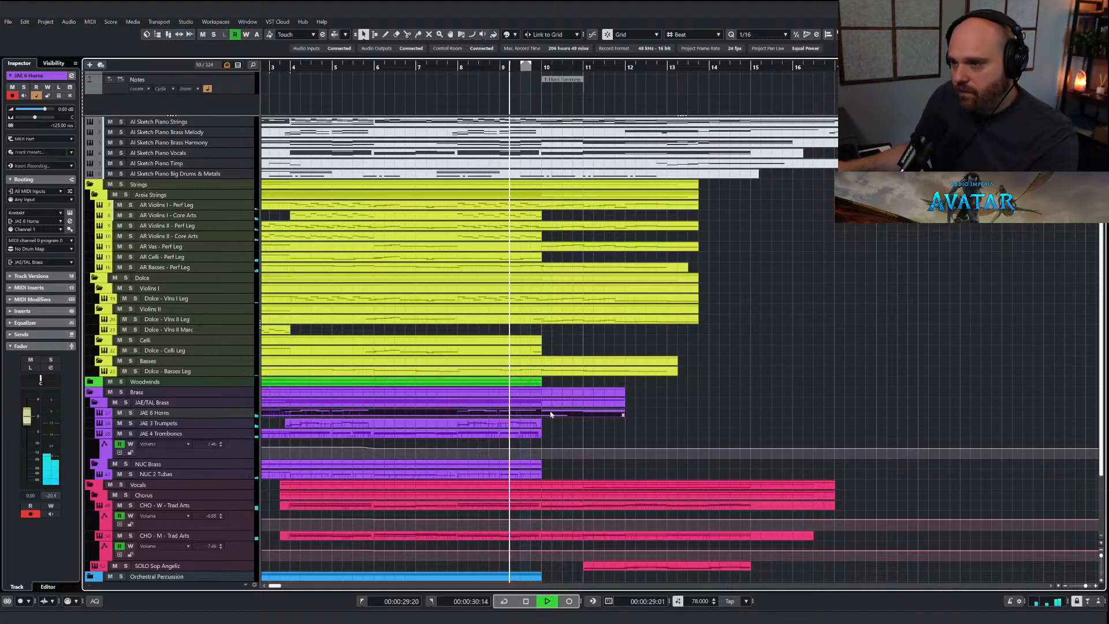
Redraw the horns' modulation to dip just before bar 10 and swell through bar 10, and play back the transition.
double_click(550, 415)
right_click(512, 325)
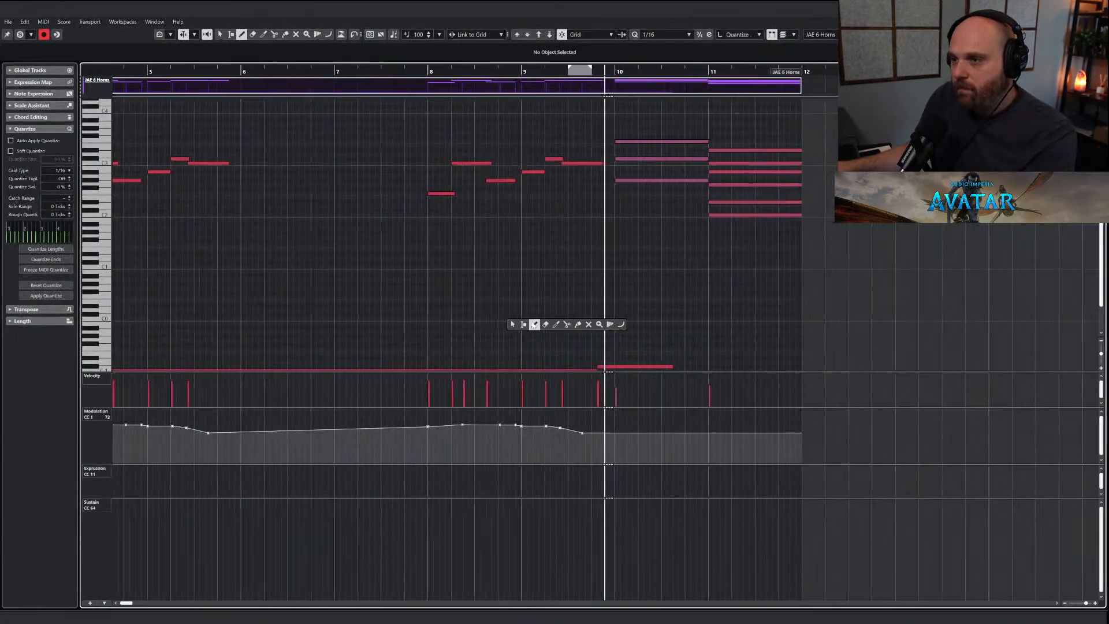
left_click(533, 326)
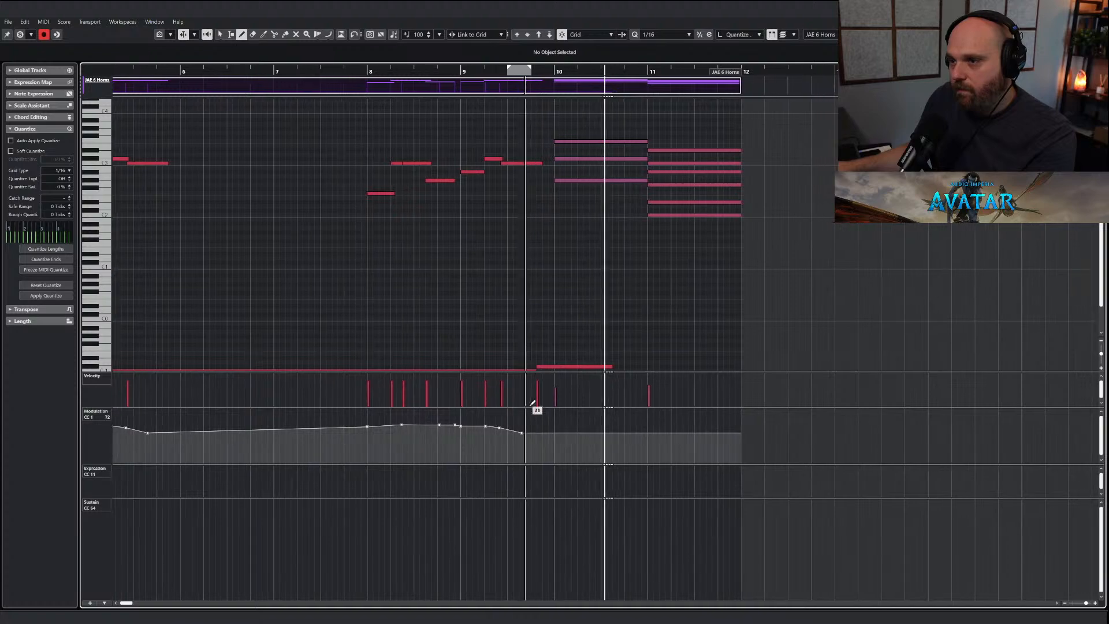
mouse_move(502, 433)
left_mouse_down()
mouse_move(532, 446)
mouse_move(634, 443)
left_mouse_up()
key("1")
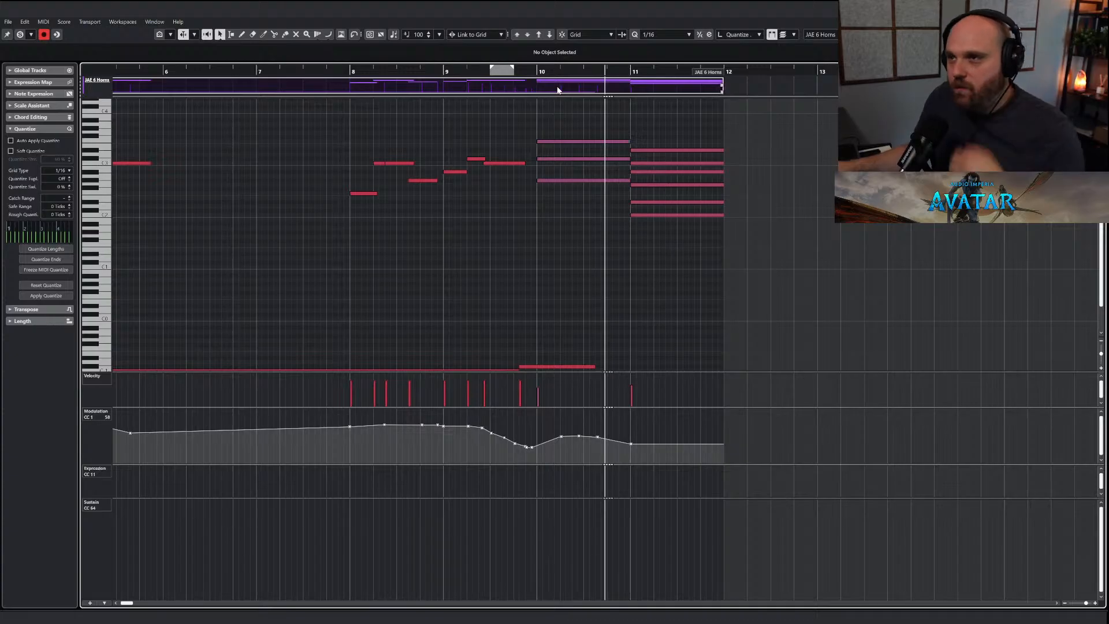
left_click(533, 70)
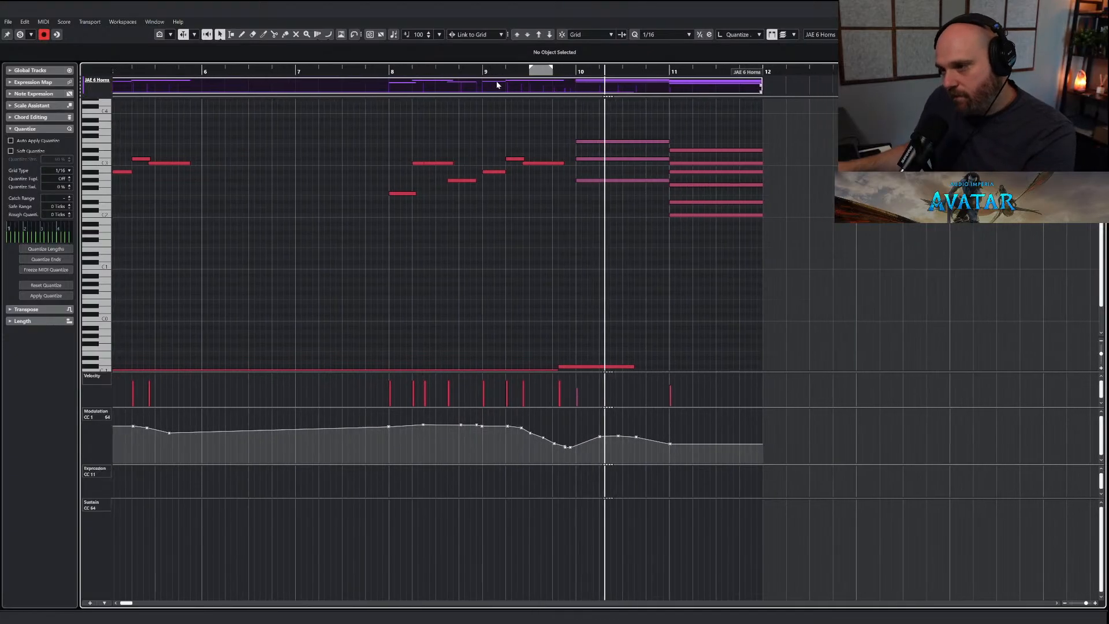
right_click(506, 217)
left_click(532, 223)
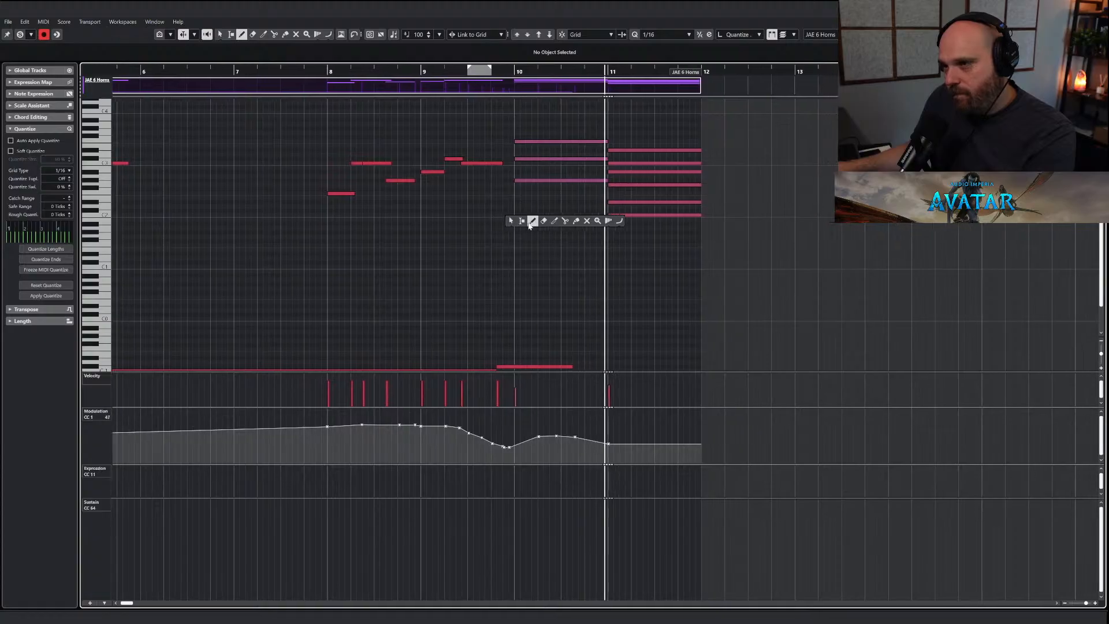
key("1")
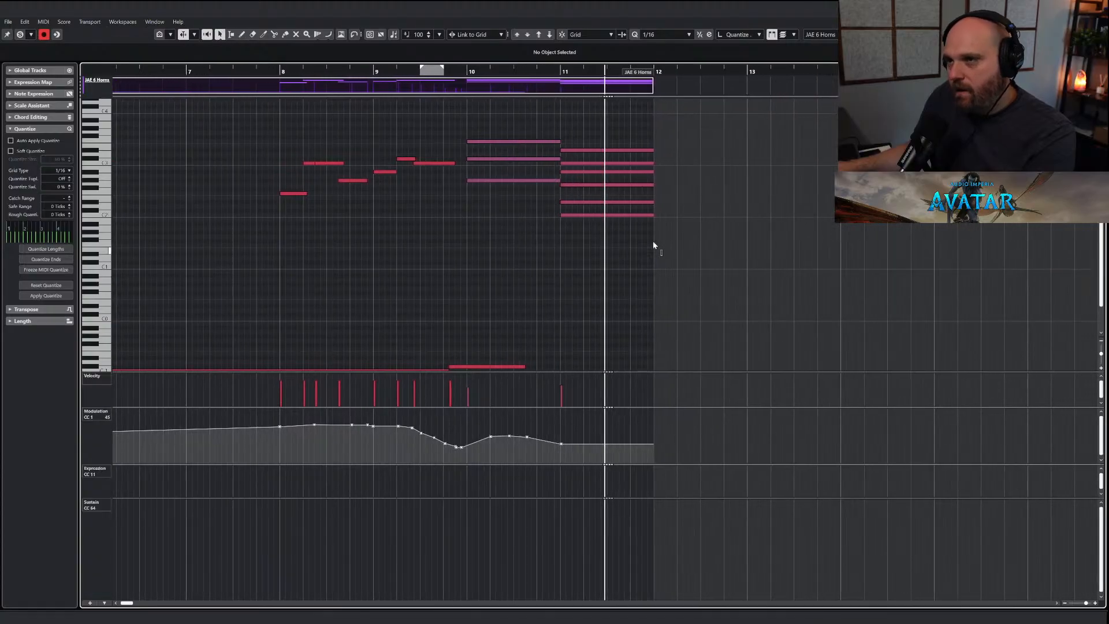
Move the three lowest notes of the horns' bar 11 chord to bar 11 of the JAE 4 Trombones part, extending that part past bar 12.
left_click_drag(581, 188, 579, 183)
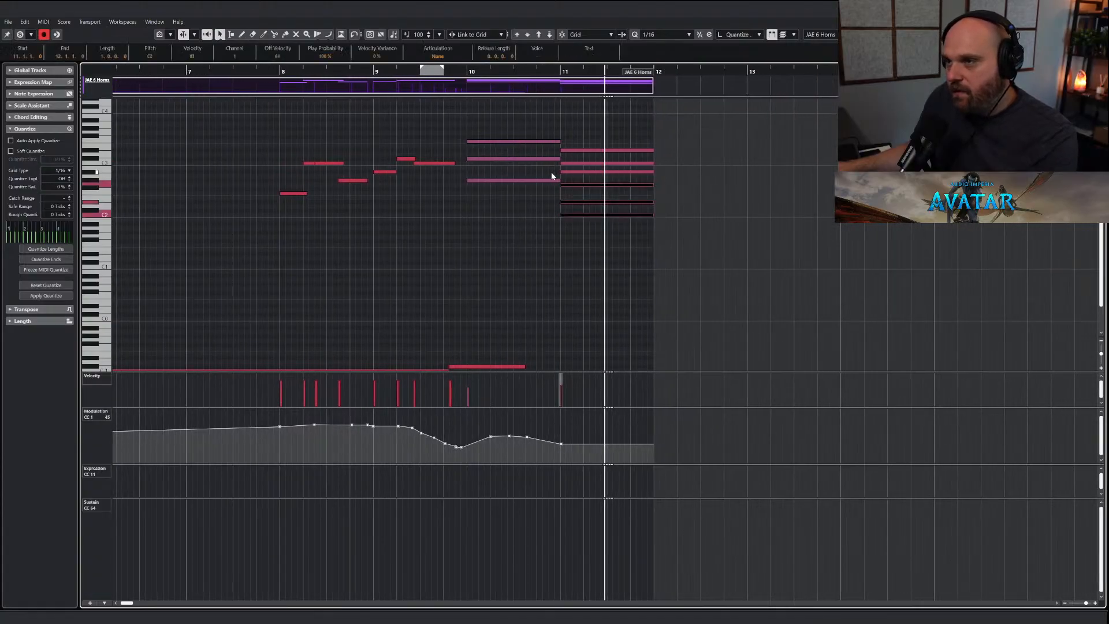
left_click(560, 71)
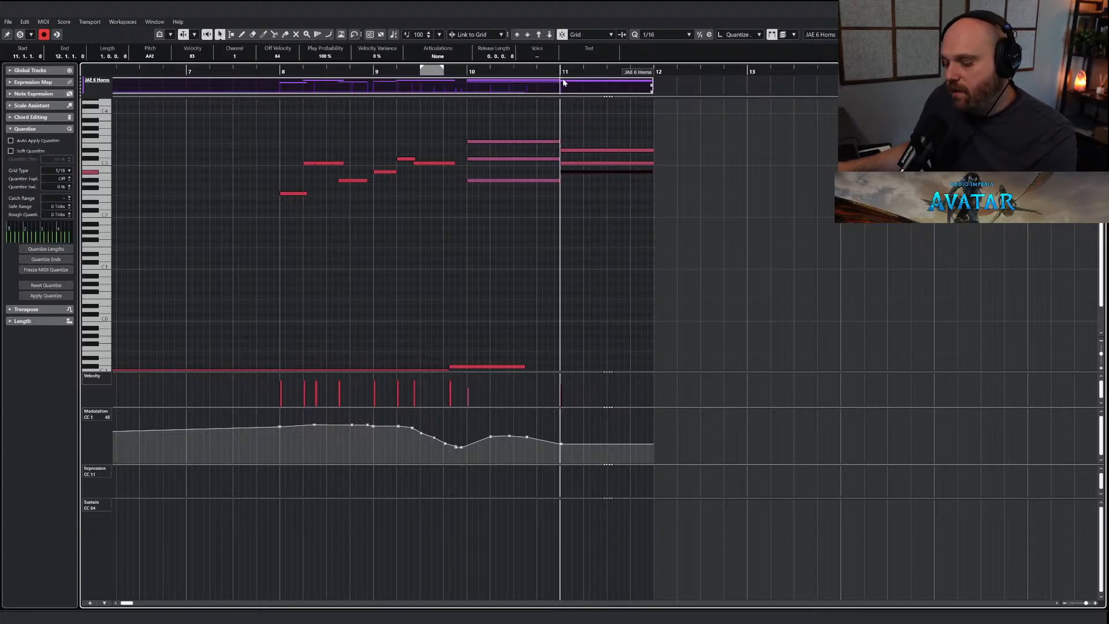
key("Return")
left_click(533, 434)
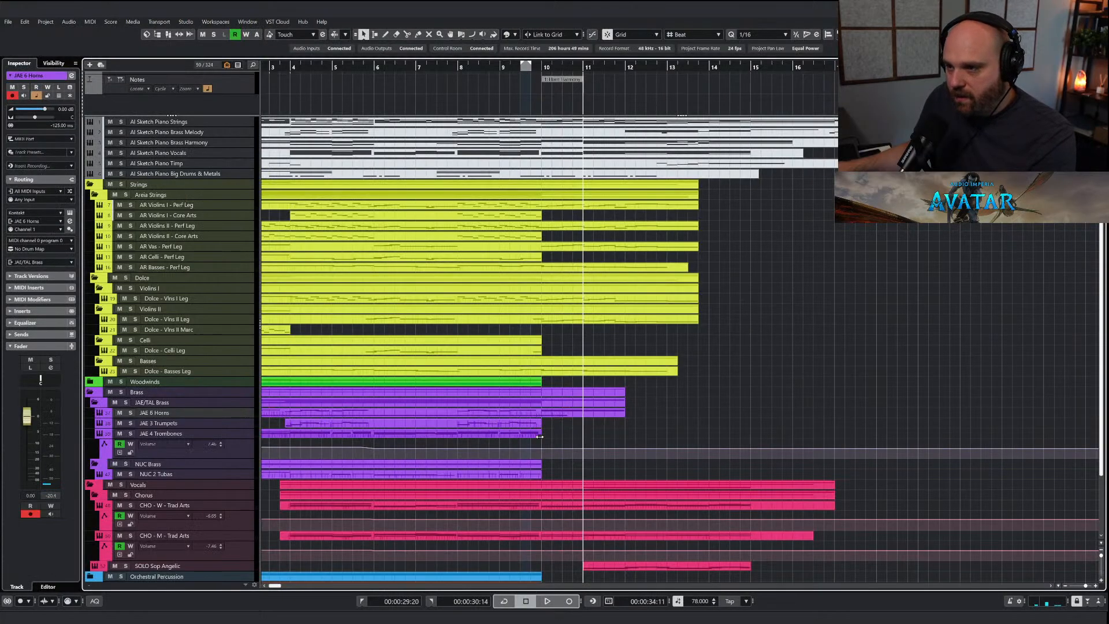
left_click_drag(540, 437, 656, 440)
key("Return")
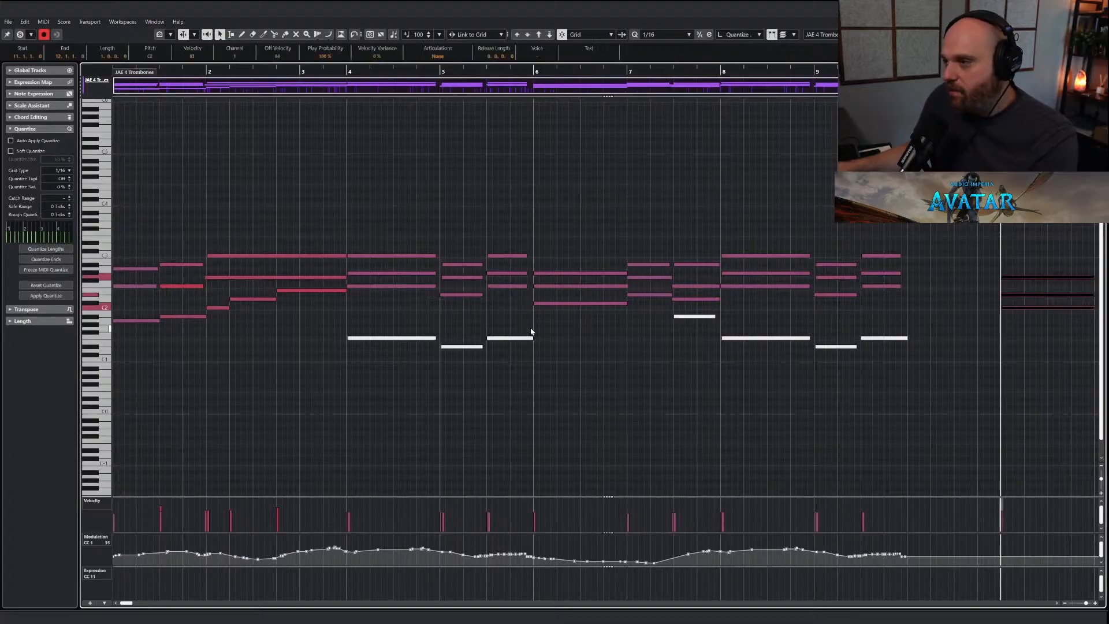
Draw a gradual modulation rise across bar 11 of the trombones, and play back the arrangement from just before bar 10.
key("g")
key("g")
key("g")
right_click(623, 372)
left_click(649, 377)
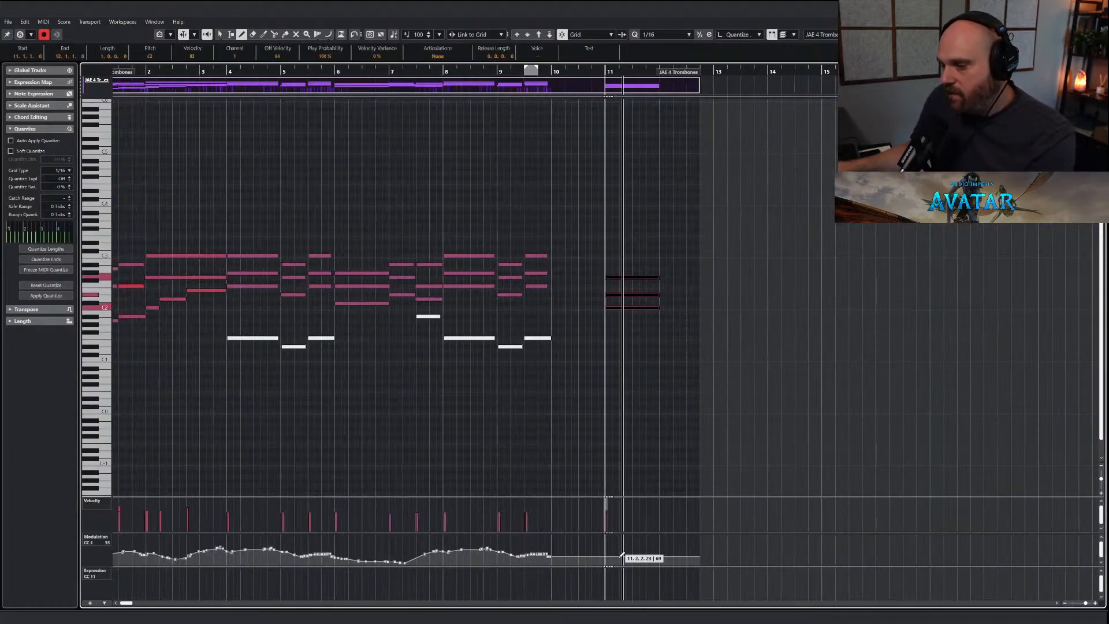
left_click_drag(599, 557, 659, 547)
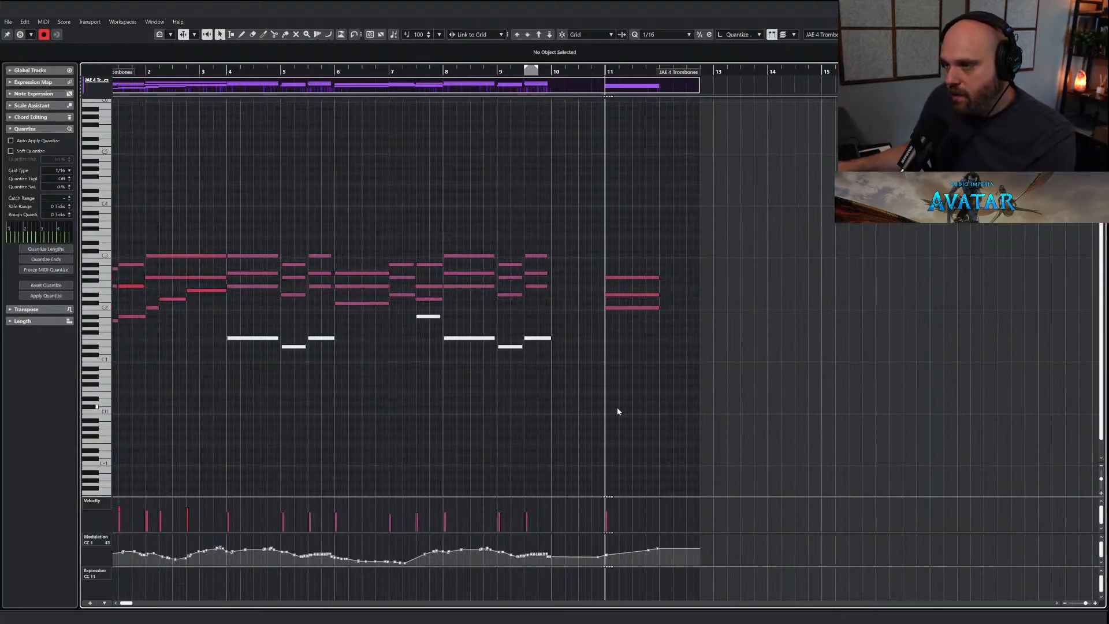
key("Return")
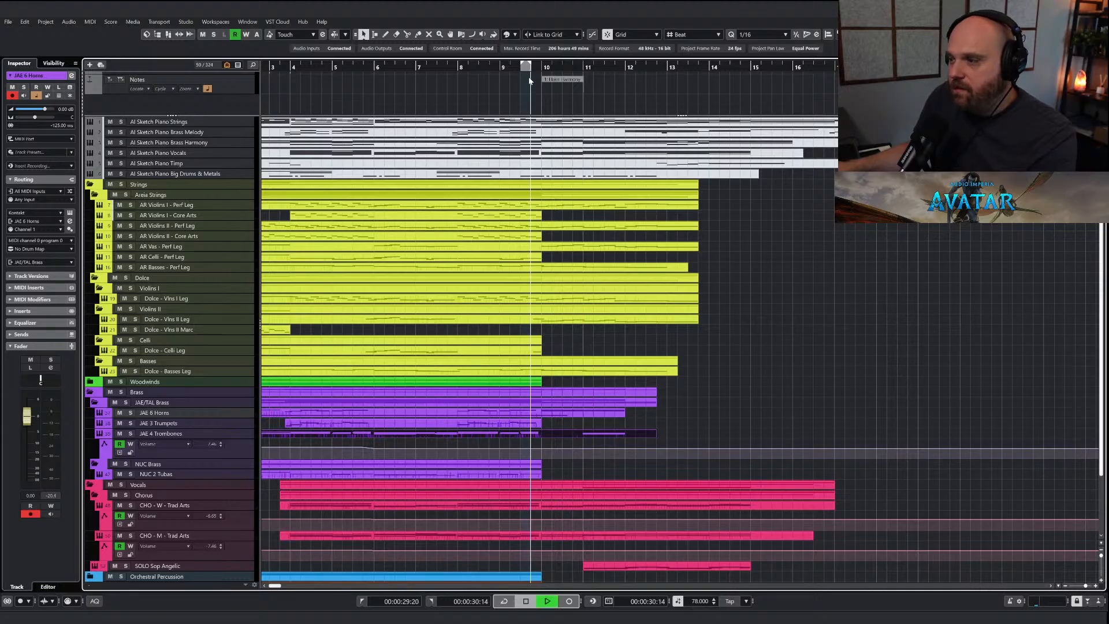
key("space")
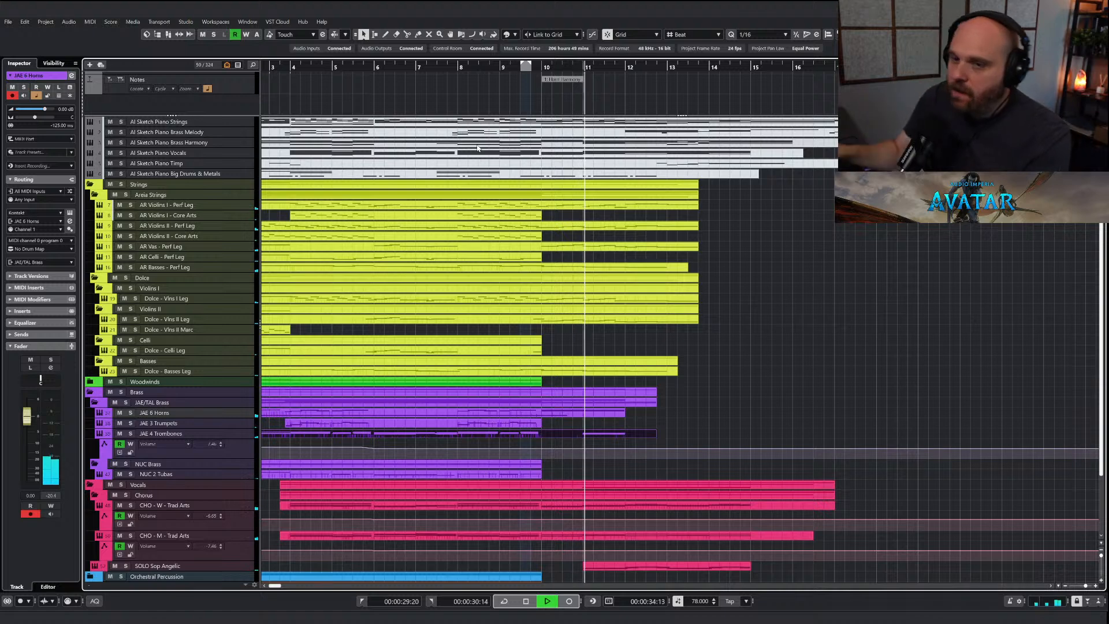
key("space")
Add volume automation to the JAE 6 Horns track that drops to -3.00 just before bar 10.
left_click(101, 414)
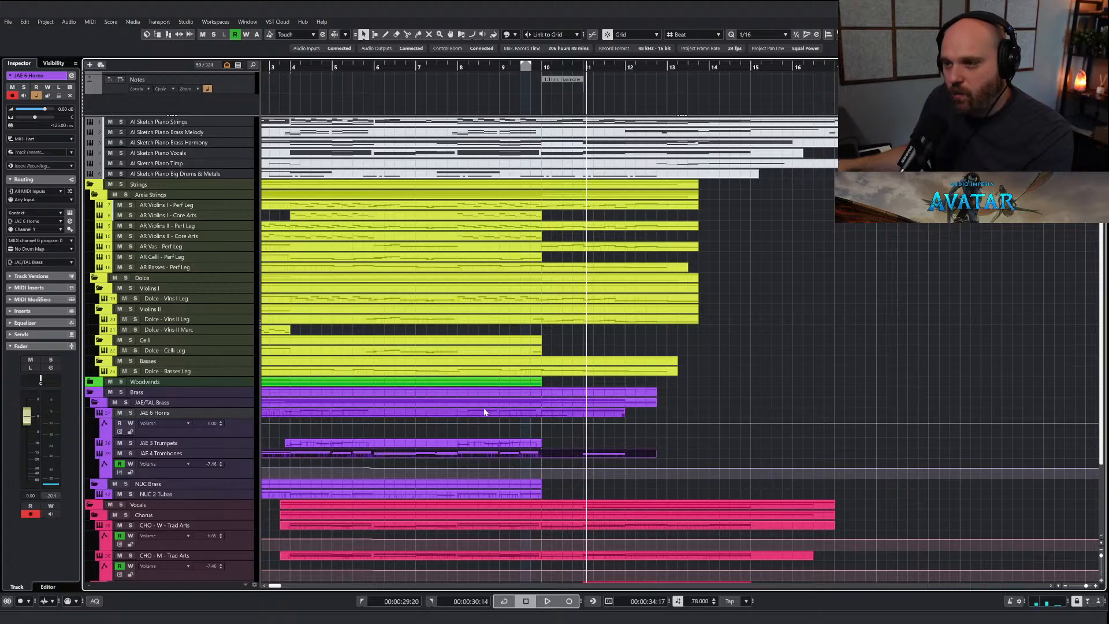
left_click(542, 416)
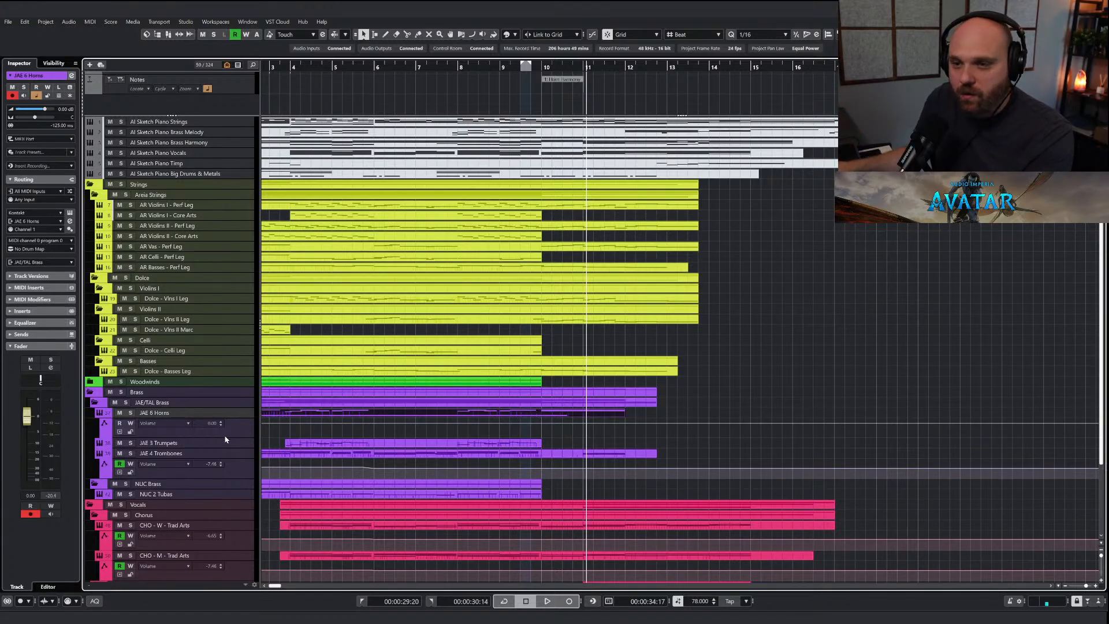
left_click_drag(225, 436, 227, 446)
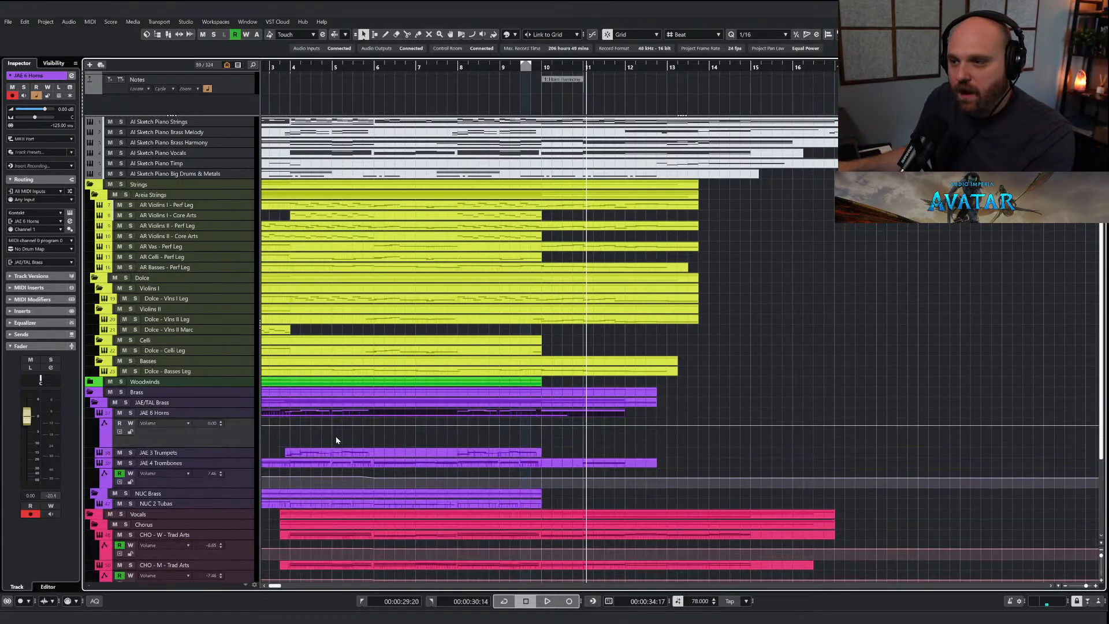
left_click(532, 430)
left_click_drag(543, 425, 544, 426)
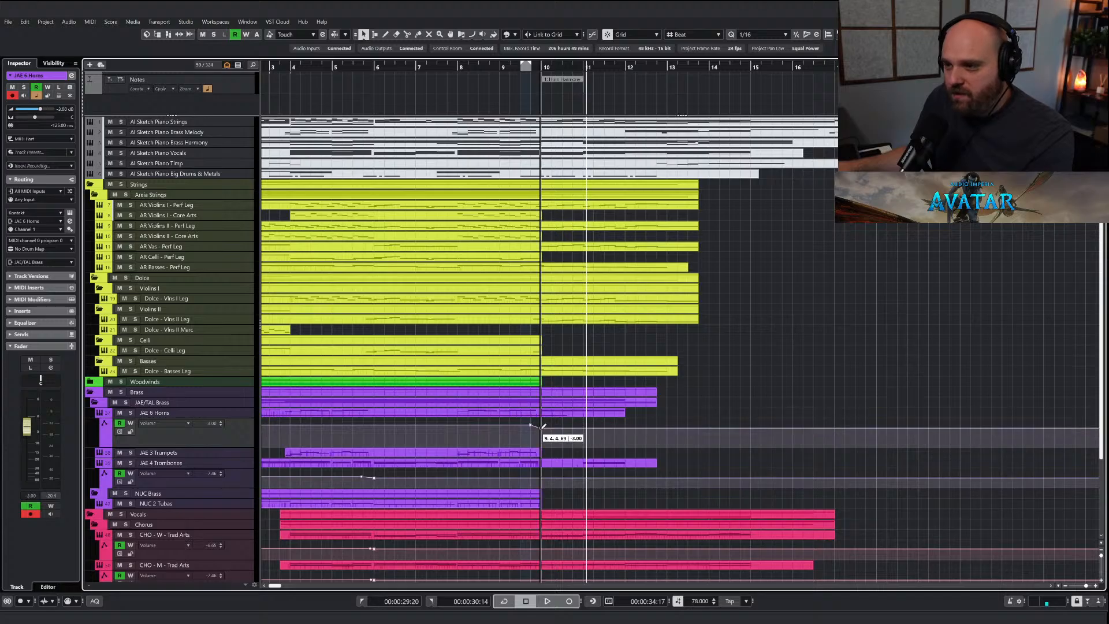
Play back the arrangement from just before bar 8 to check the quieter horns against the other parts.
left_click_drag(525, 68, 517, 80)
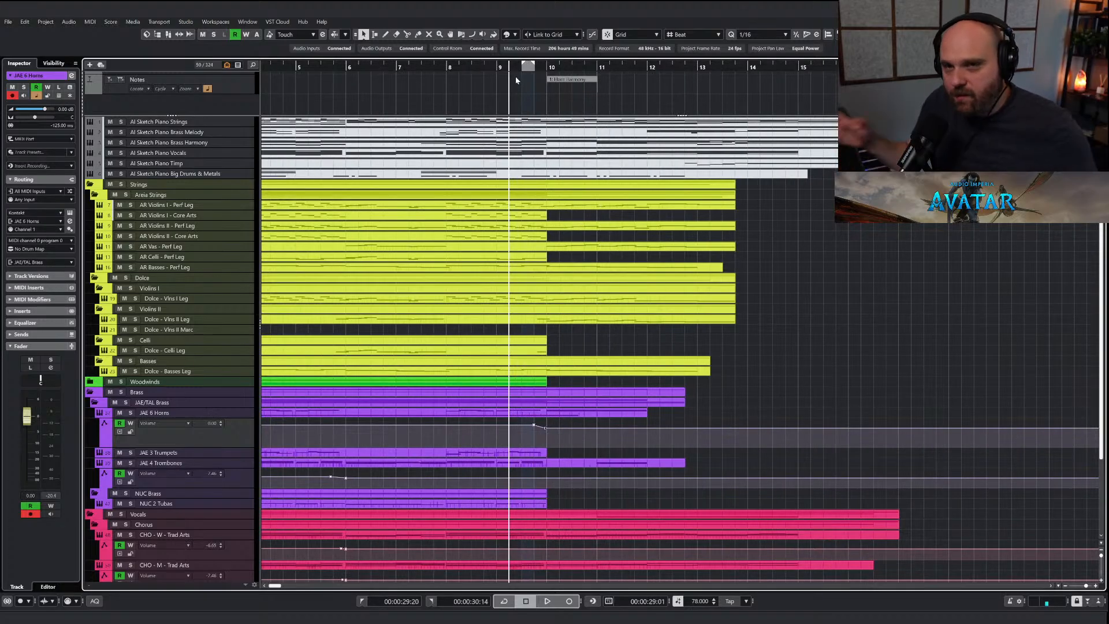
left_click(439, 69)
key("space")
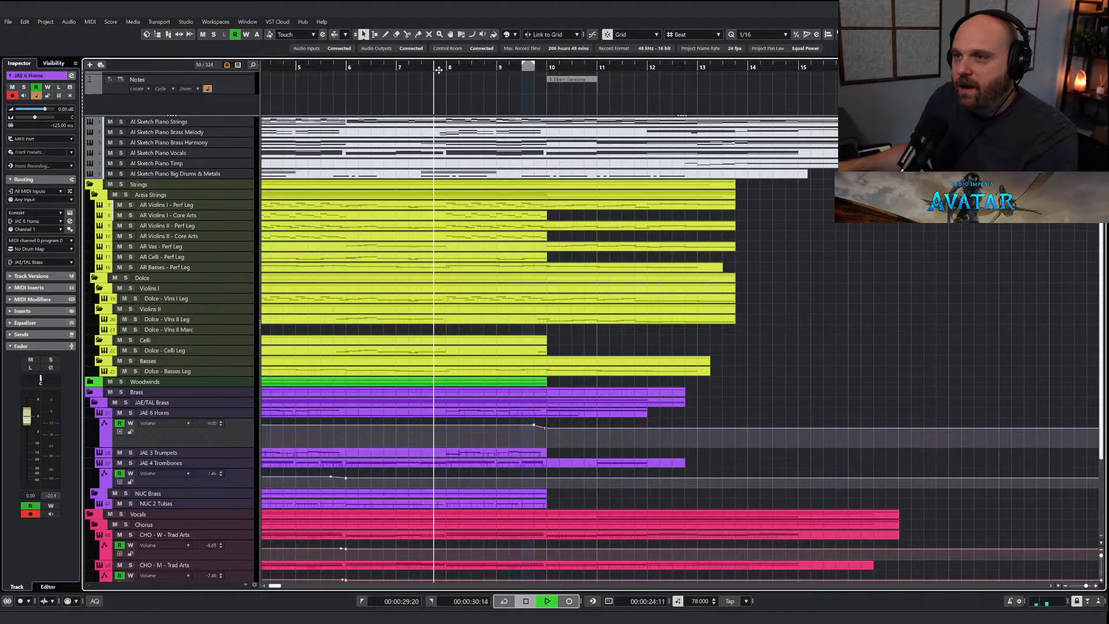
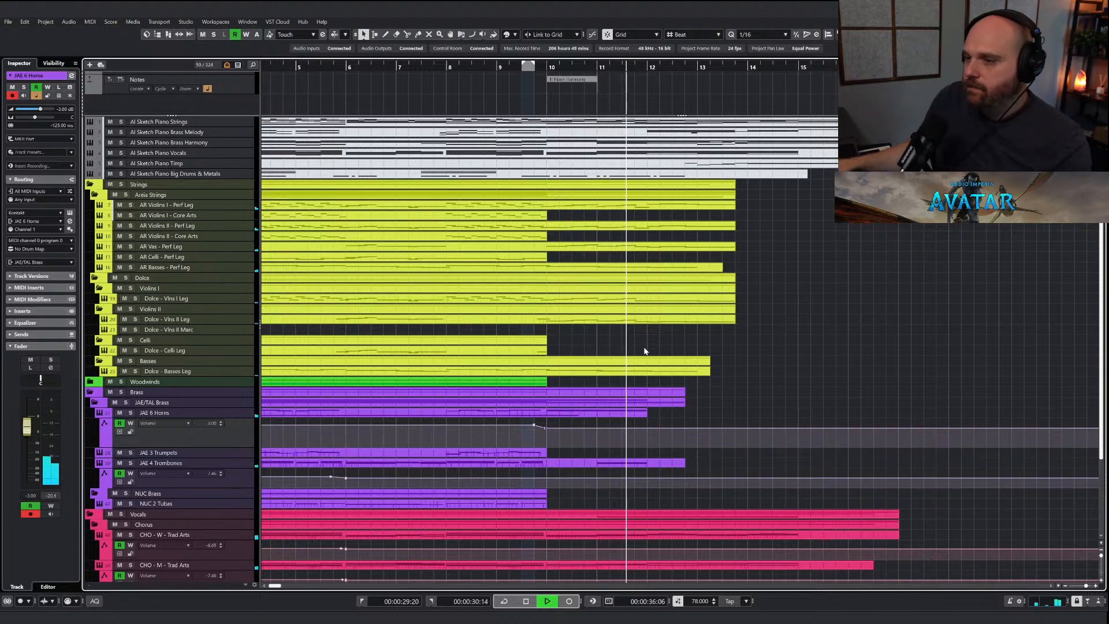
Draw two notes across bar 10 of the JAE 4 Trombones part, G#2 and three semitones lower, and shape the modulation up to bar 11.
double_click(595, 462)
right_click(517, 382)
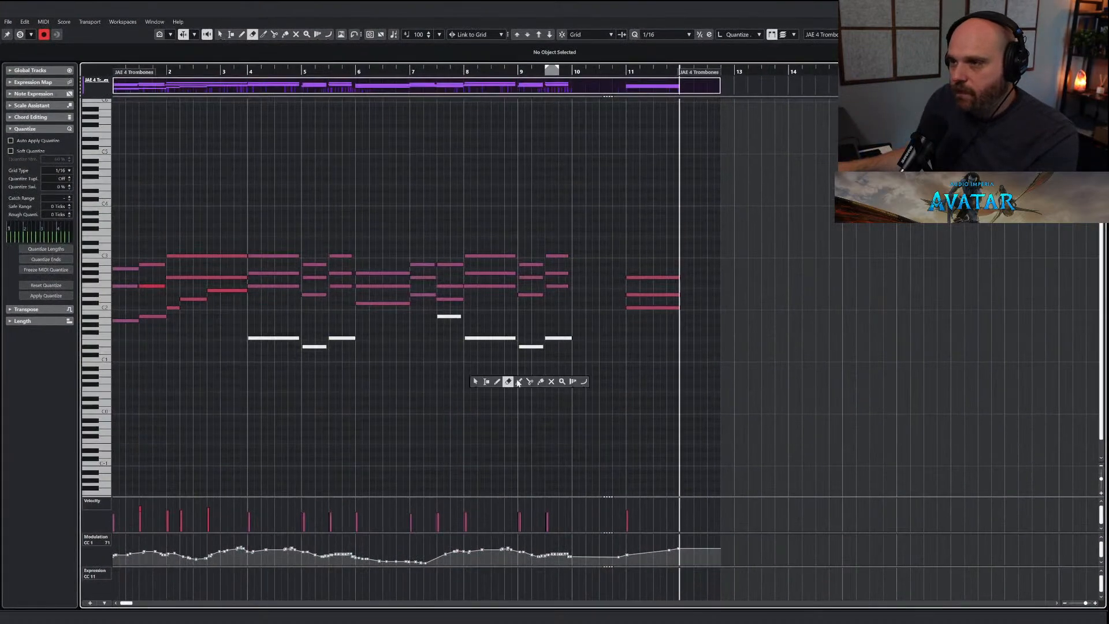
left_click(497, 382)
key("h")
key("h")
key("h")
key("h")
key("h")
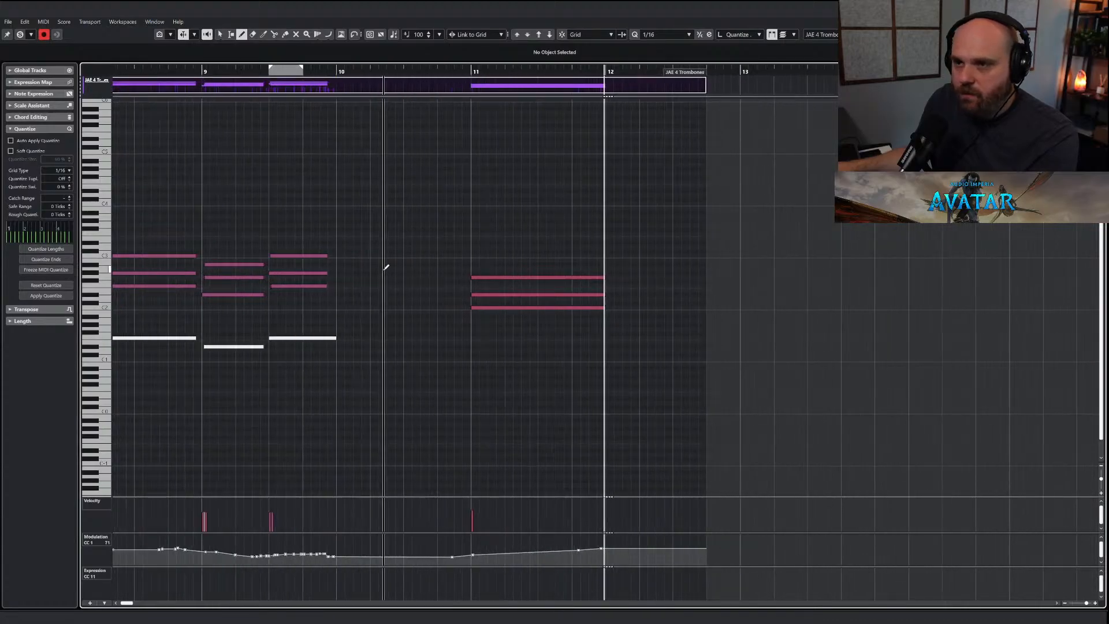
left_click_drag(341, 271, 468, 272)
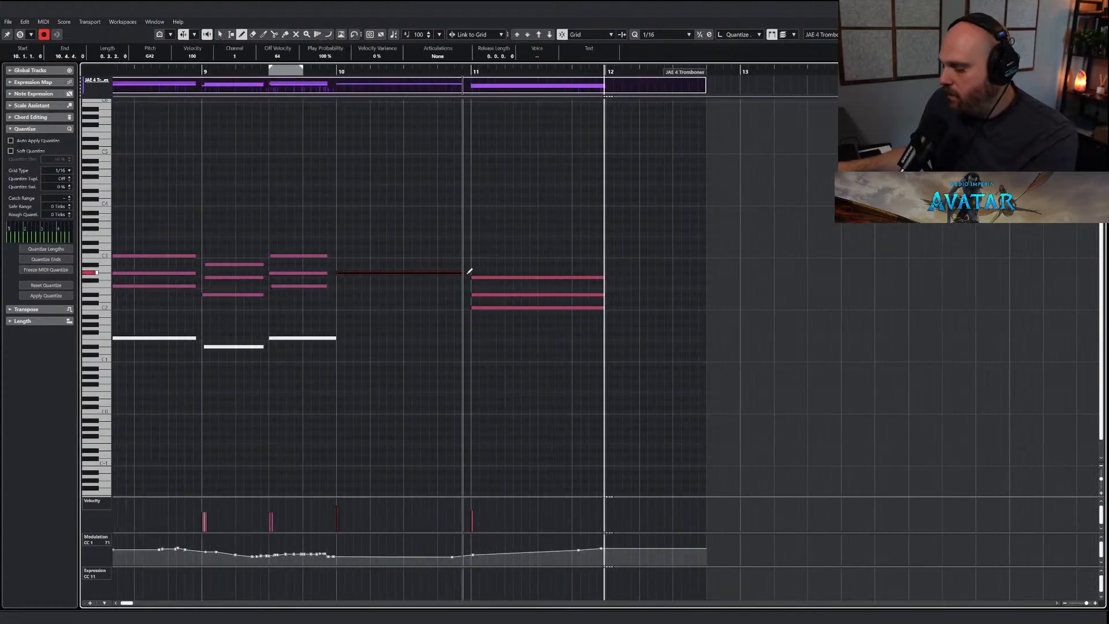
key("Down")
key("Down")
key("Down")
left_click_drag(343, 274, 465, 274)
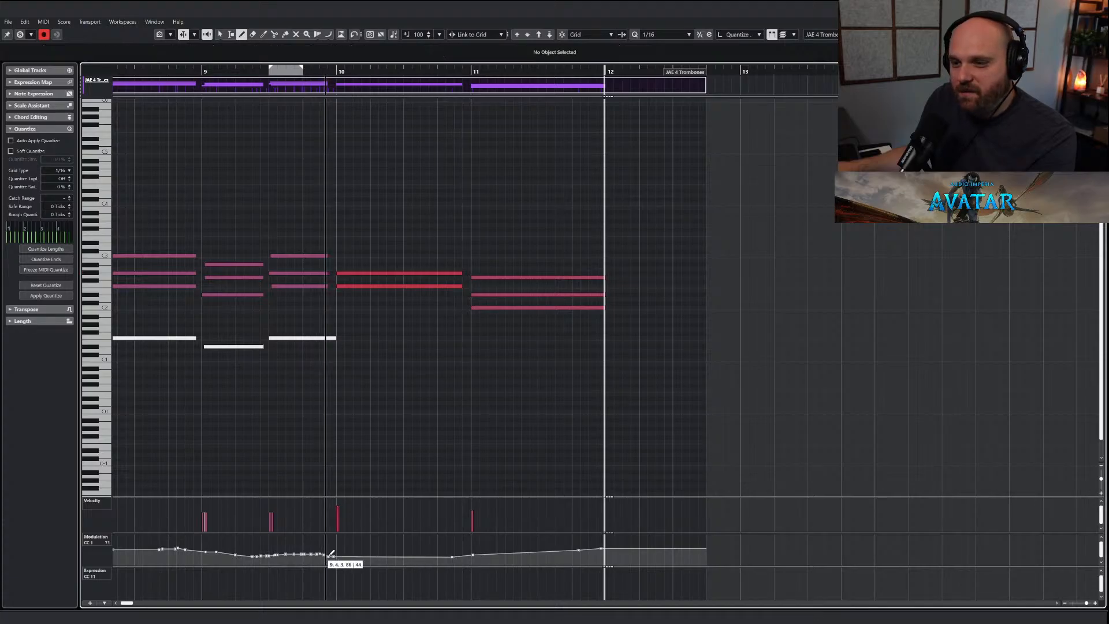
left_click_drag(333, 551, 473, 557)
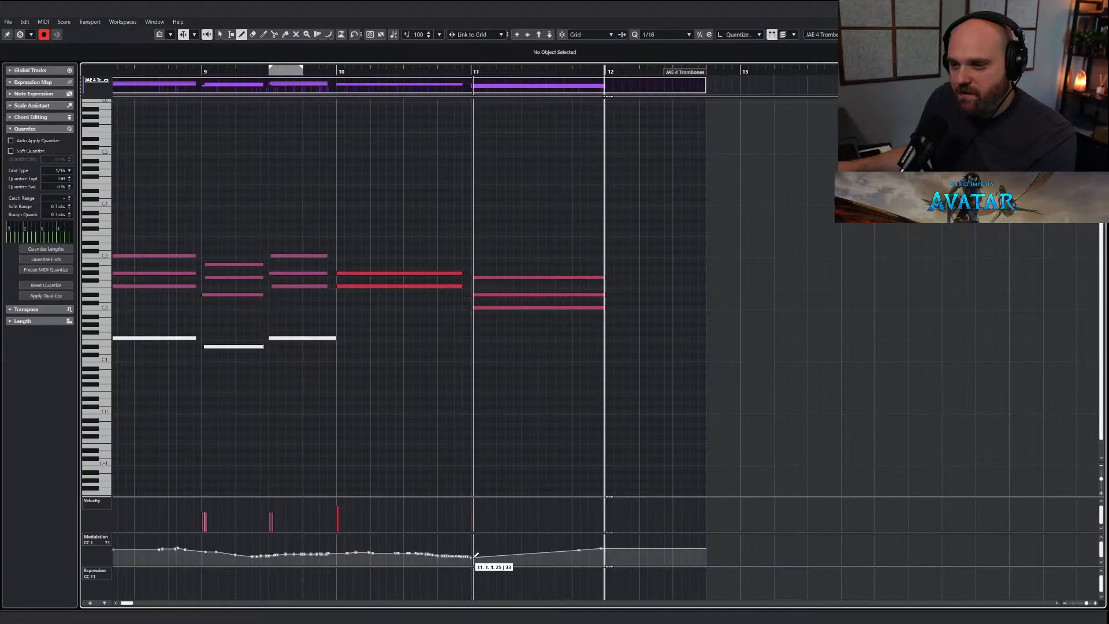
Close the trombone editor, solo the Brass folder and play back the brass from halfway through bar 9.
key("1")
key("Escape")
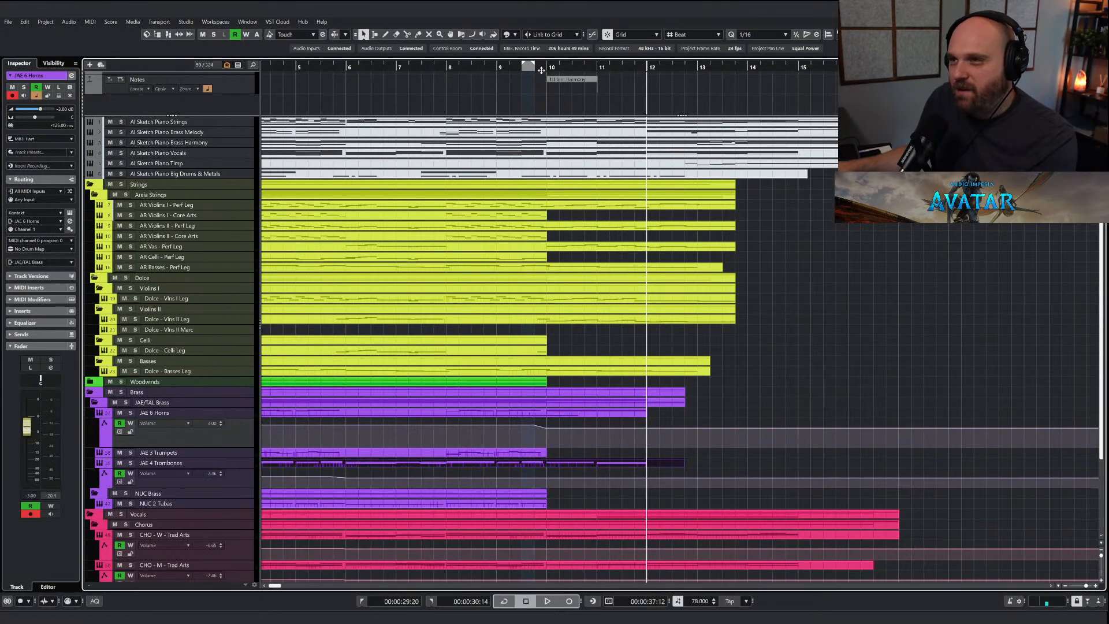
left_click_drag(540, 70, 523, 71)
left_click(122, 392)
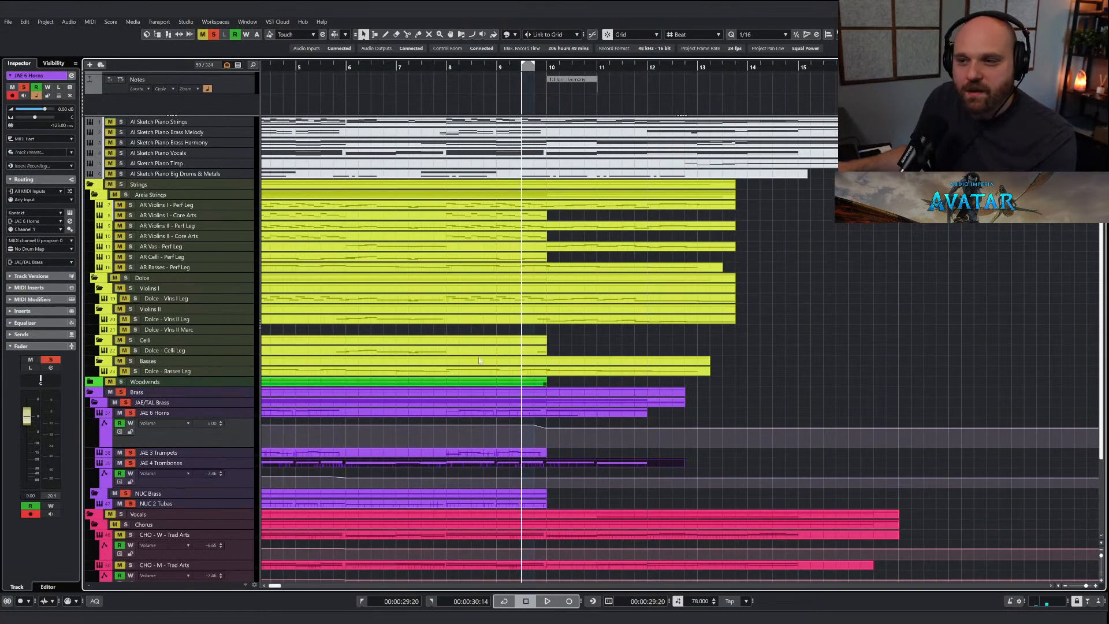
key("h")
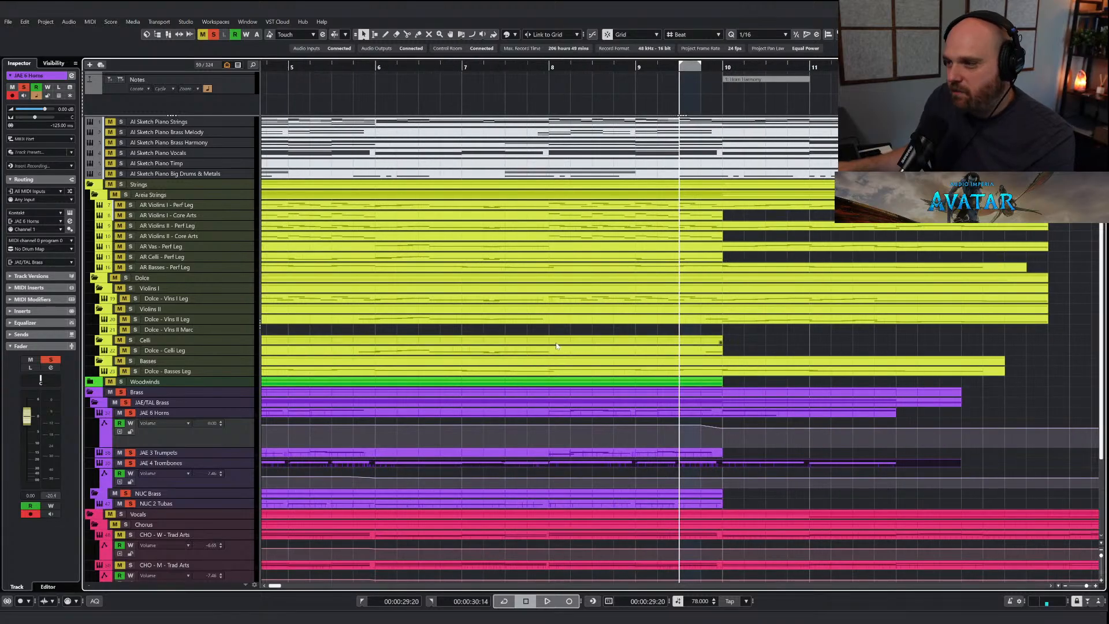
key("g")
right_click(590, 356)
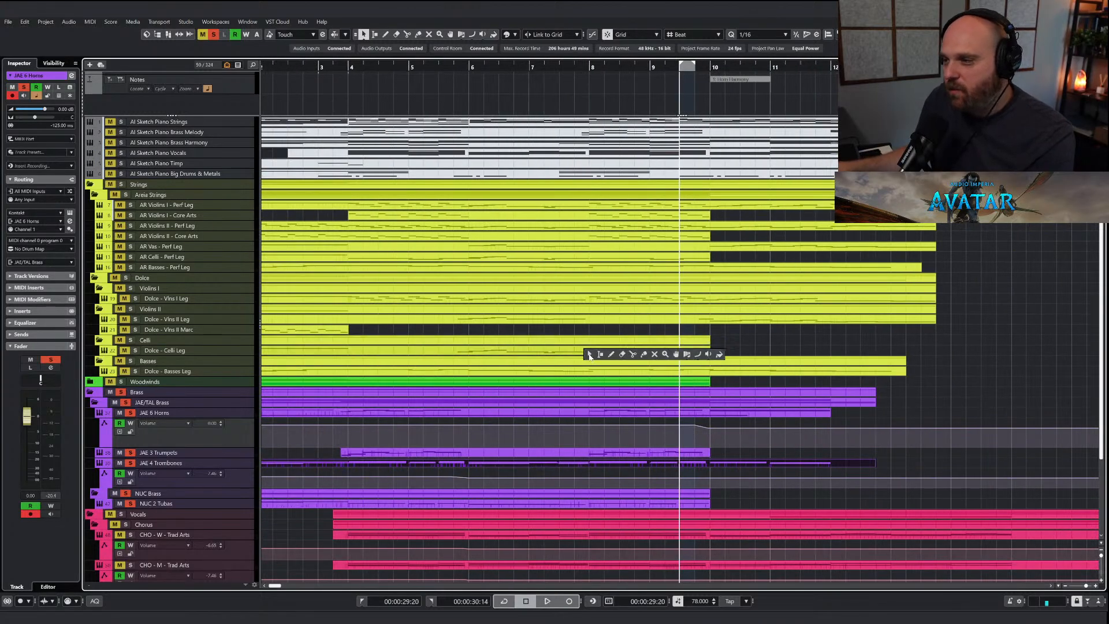
left_click(592, 357)
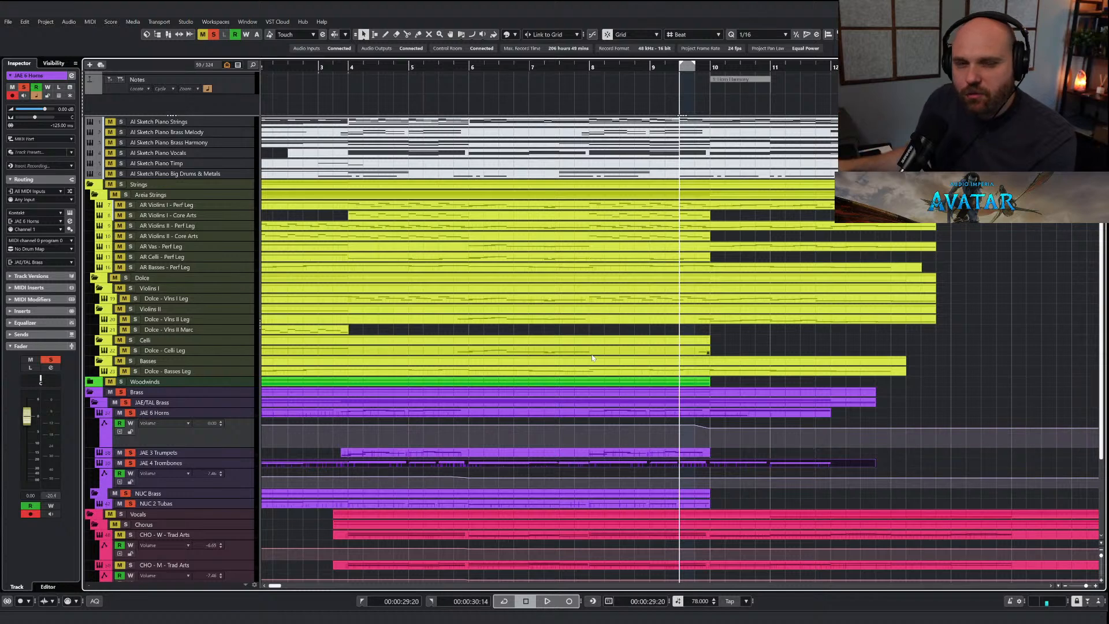
right_click(631, 385)
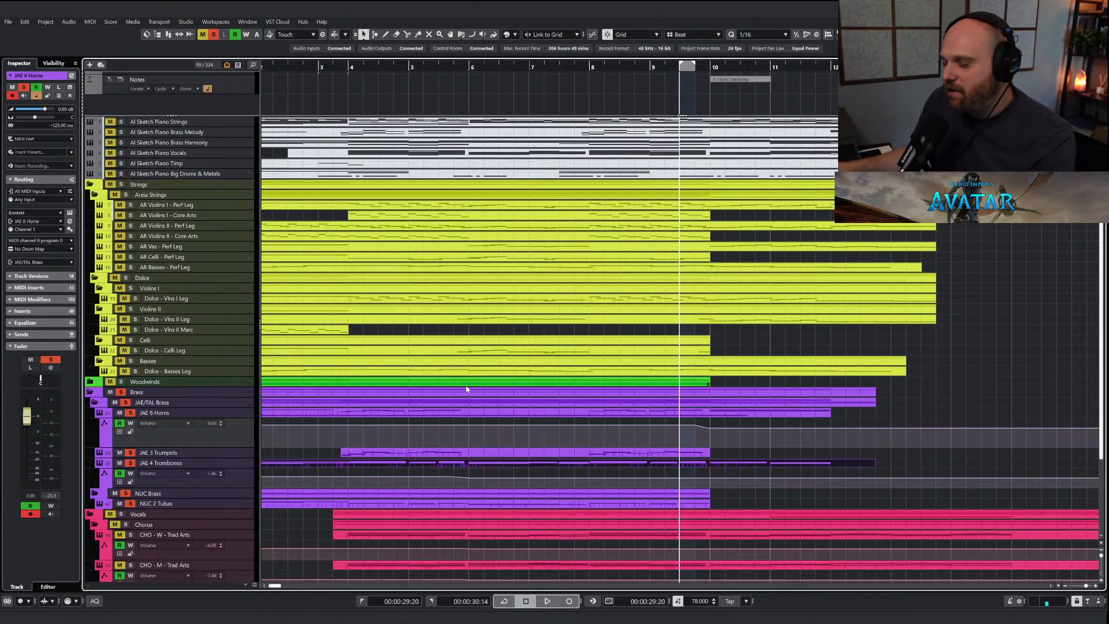
key("space")
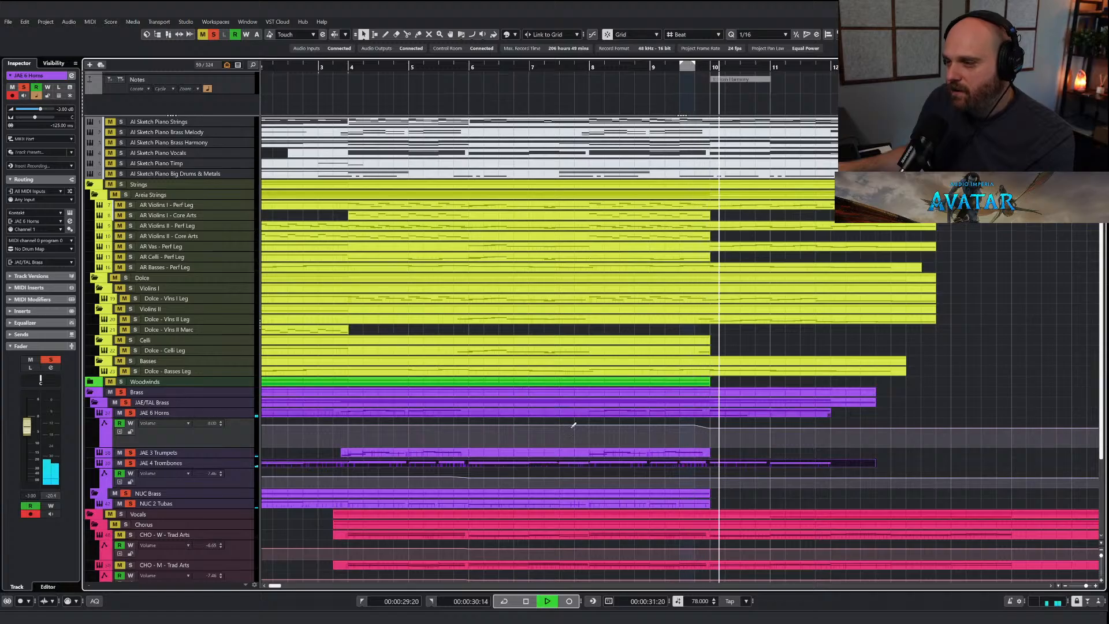
Extend the NUC 2 Tubas part to just past bar 12 and open it for note editing.
left_click(707, 504)
left_click_drag(708, 505, 845, 506)
key("Return")
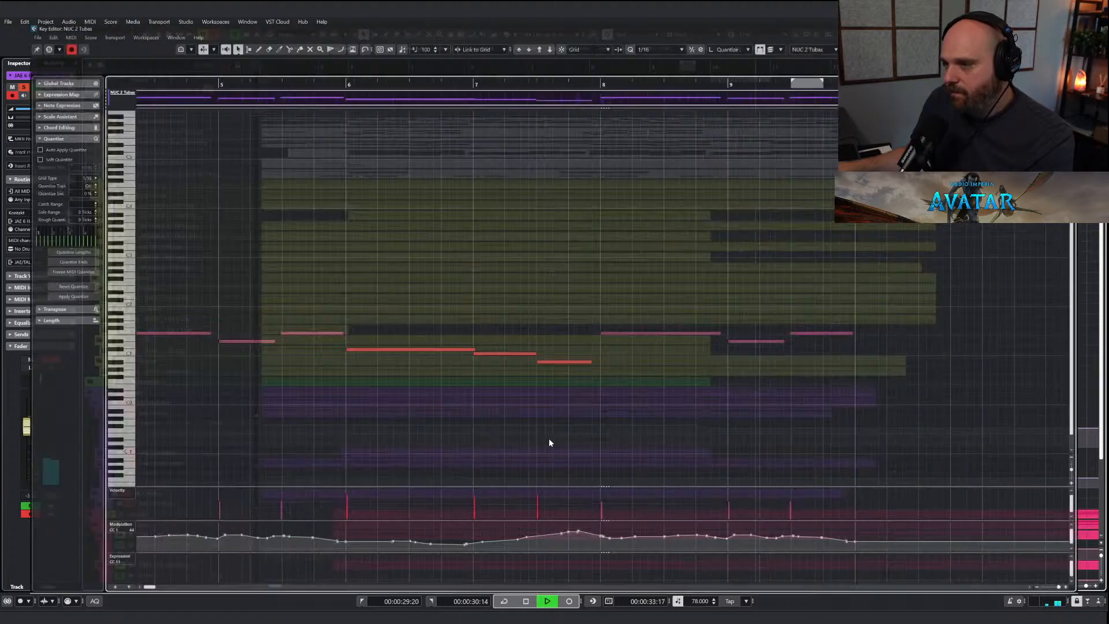
right_click(519, 407)
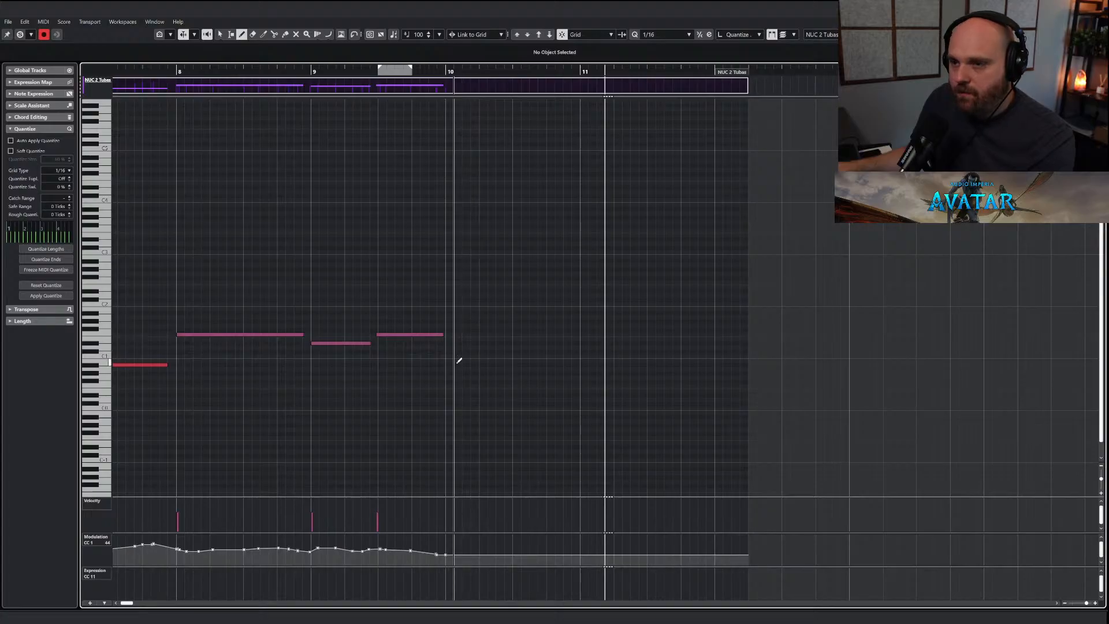
Draw a low tuba note across bar 10 and one a semitone lower across bar 11, with modulation dipping and rising to bar 12.
left_click_drag(451, 351, 577, 351)
left_click_drag(580, 356, 715, 357)
mouse_move(442, 551)
left_mouse_down()
mouse_move(709, 544)
mouse_move(543, 554)
mouse_move(606, 559)
mouse_move(714, 545)
left_mouse_up()
right_click(572, 442)
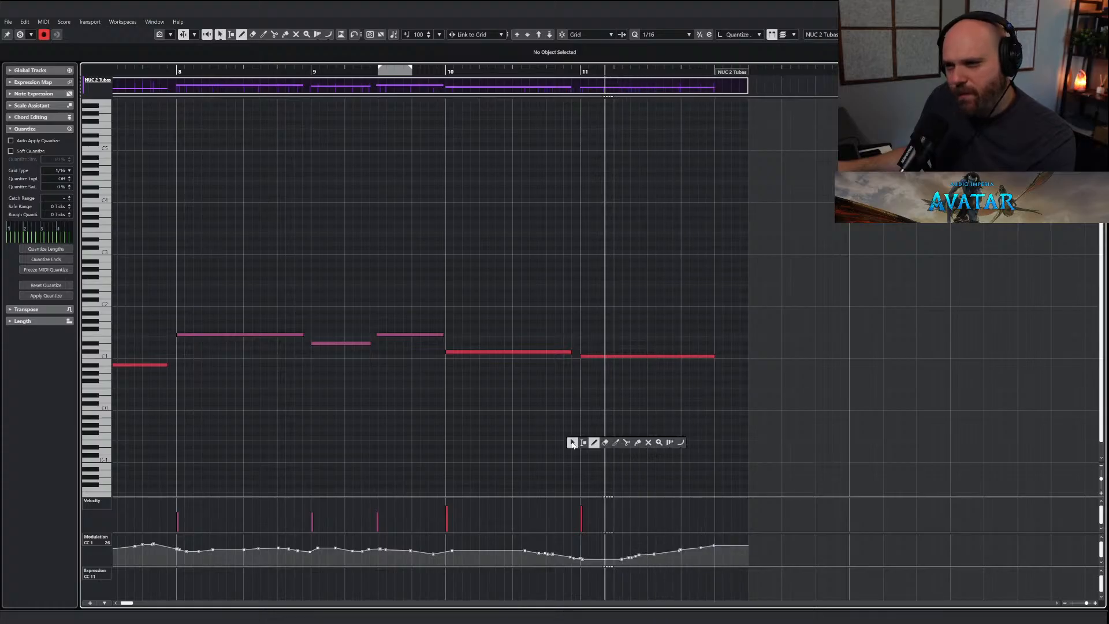
key("Return")
Play back the soloed brass from halfway through bar 9 to check the new tuba notes.
right_click(636, 354)
left_click(646, 355)
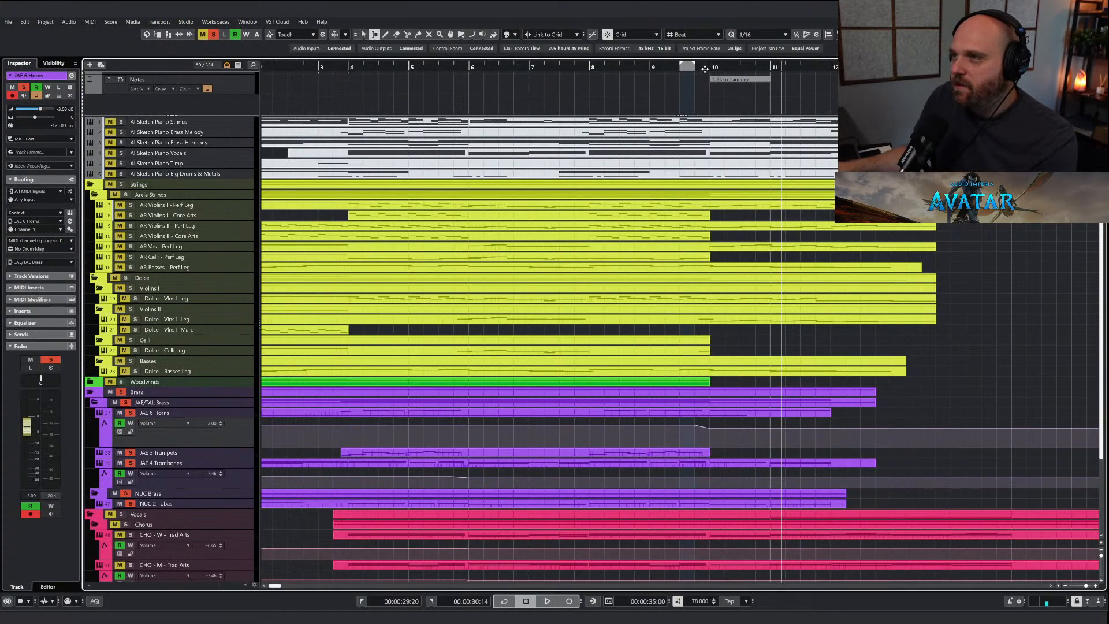
left_click(683, 68)
right_click(808, 279)
left_click(810, 278)
key("g")
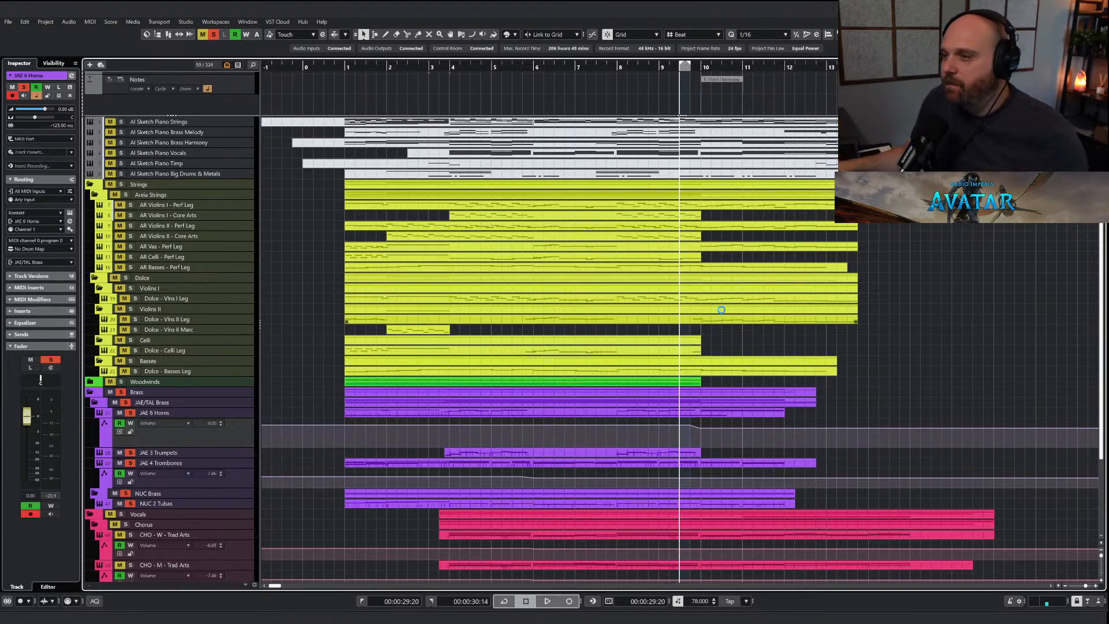
left_click(683, 309)
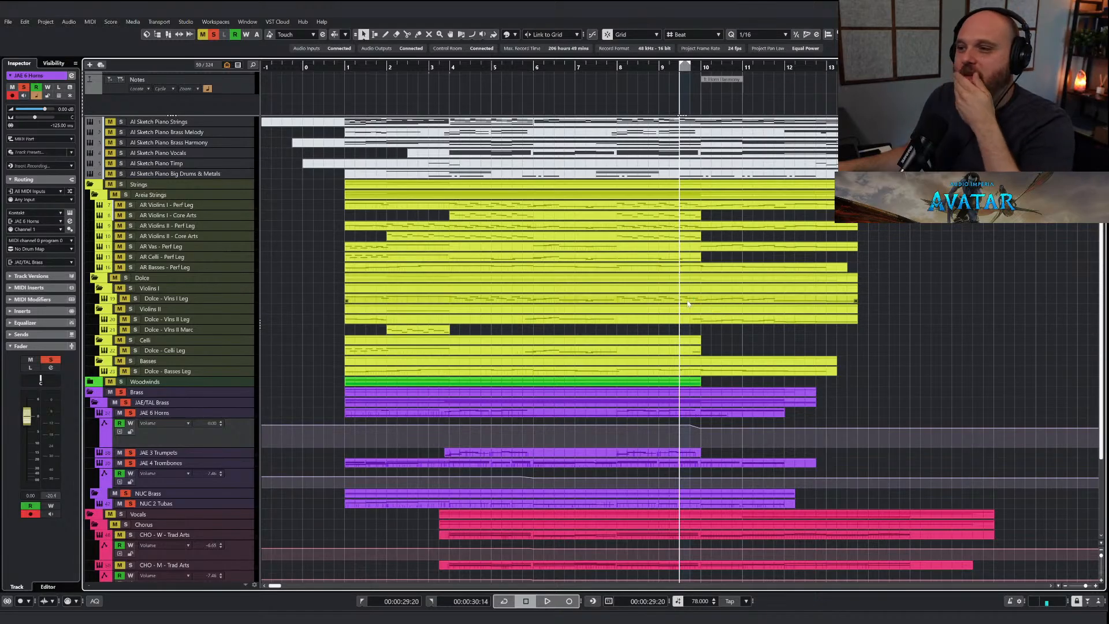
left_click(670, 362)
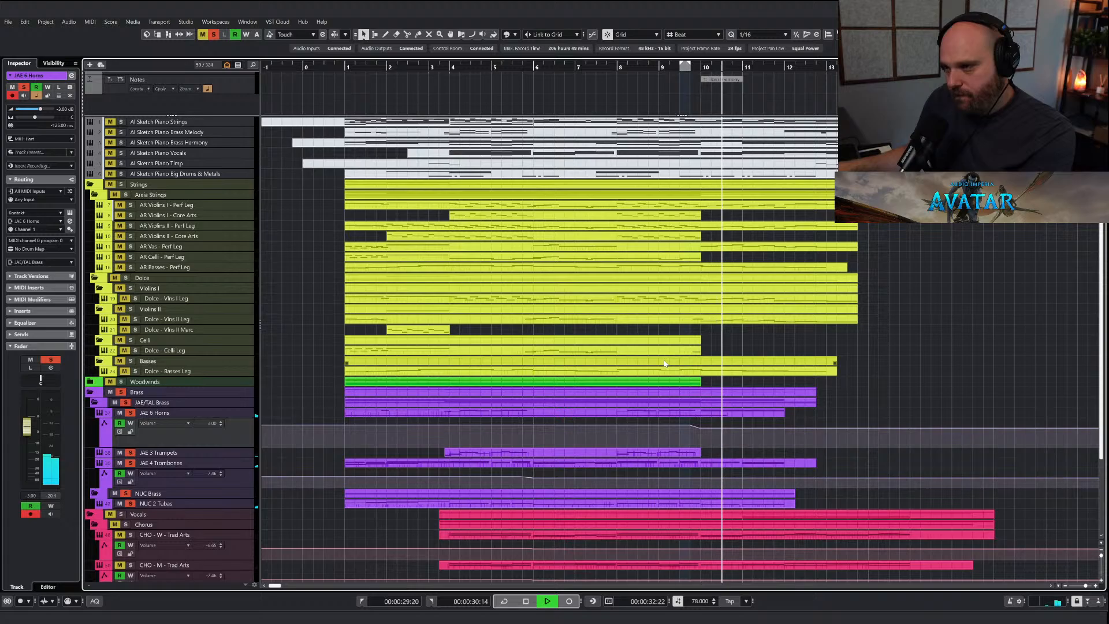
Open the JAE 4 Trombones part and redraw its modulation from the end of bar 9 to bar 12 with a swell in each bar.
double_click(722, 462)
right_click(591, 427)
left_click(581, 423)
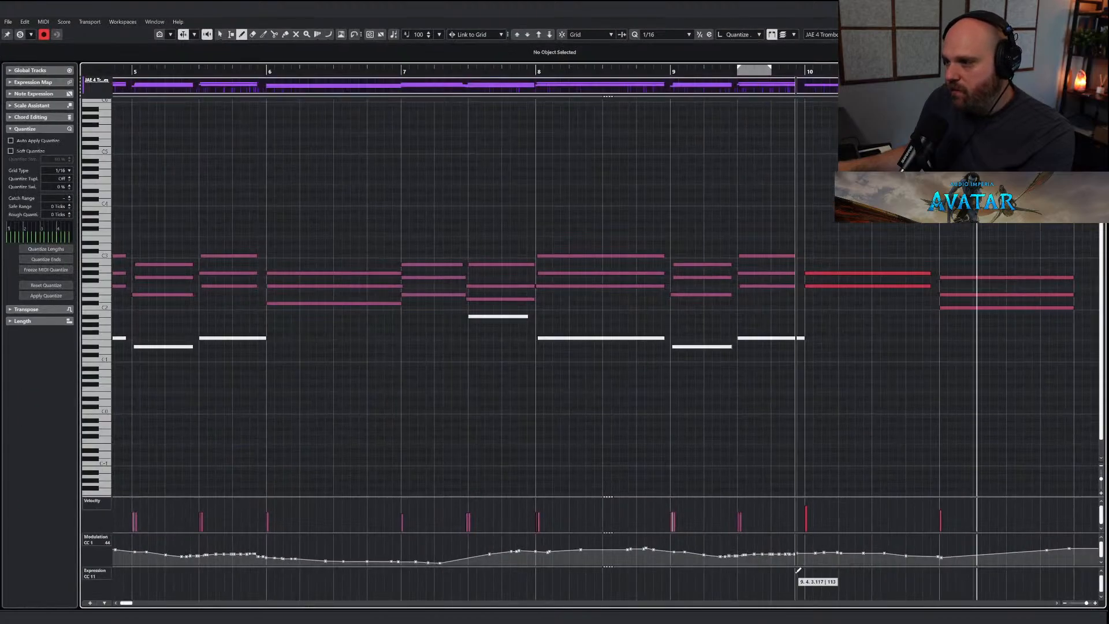
mouse_move(797, 553)
left_mouse_down()
mouse_move(781, 556)
mouse_move(885, 549)
mouse_move(939, 561)
mouse_move(1073, 545)
left_mouse_up()
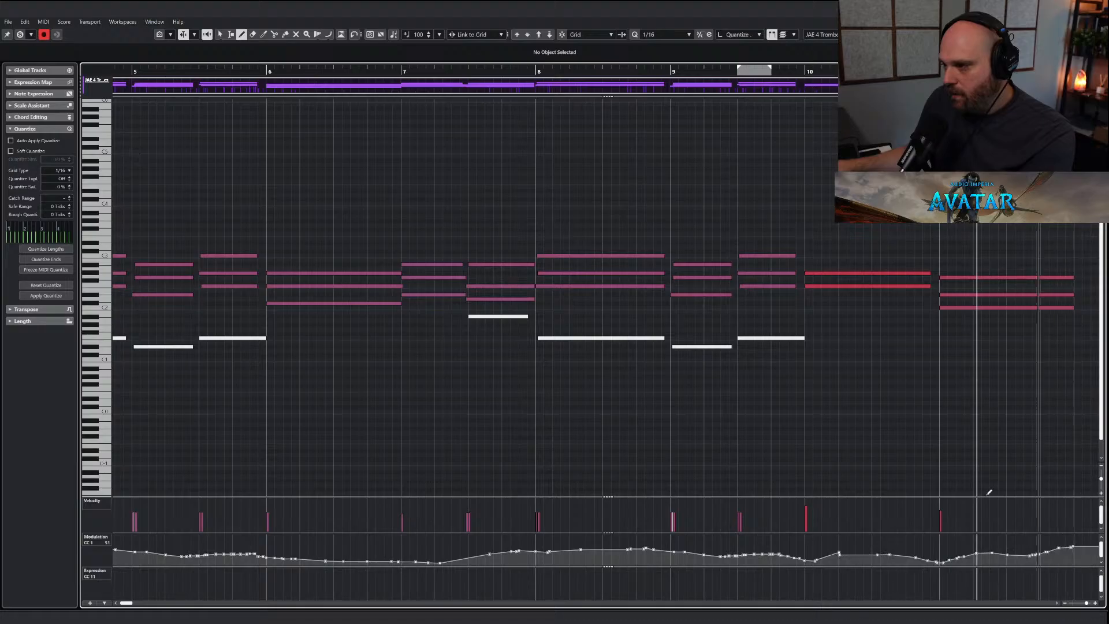
Play back the trombones from just before bar 10, then redraw the modulation to taper off through the second half of bar 10.
left_click_drag(813, 75, 792, 79)
key("space")
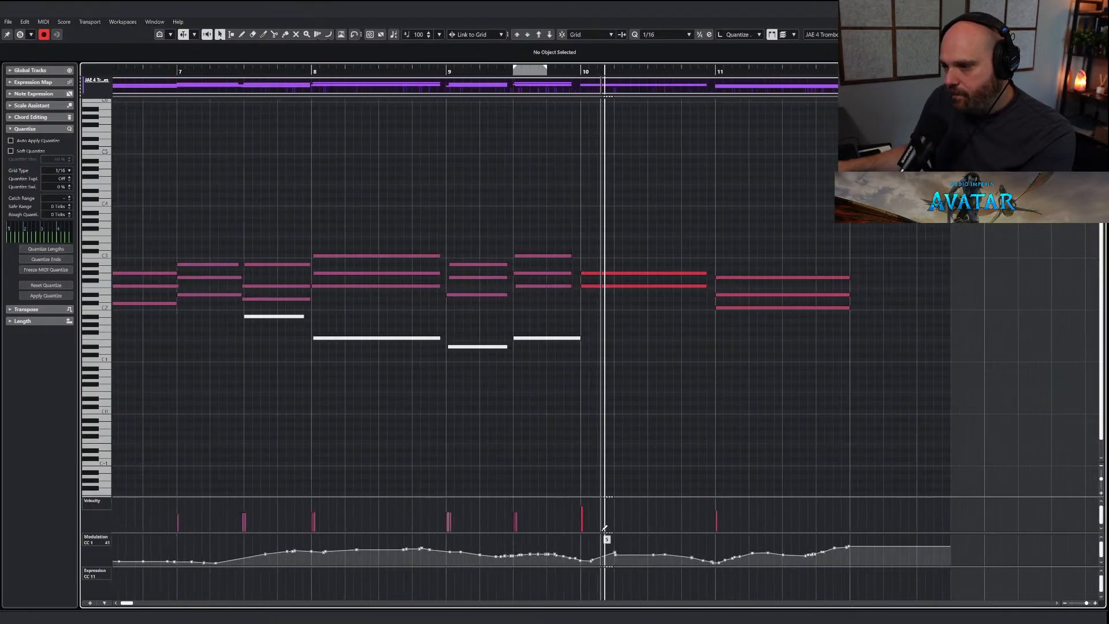
right_click(604, 527)
left_click(621, 513)
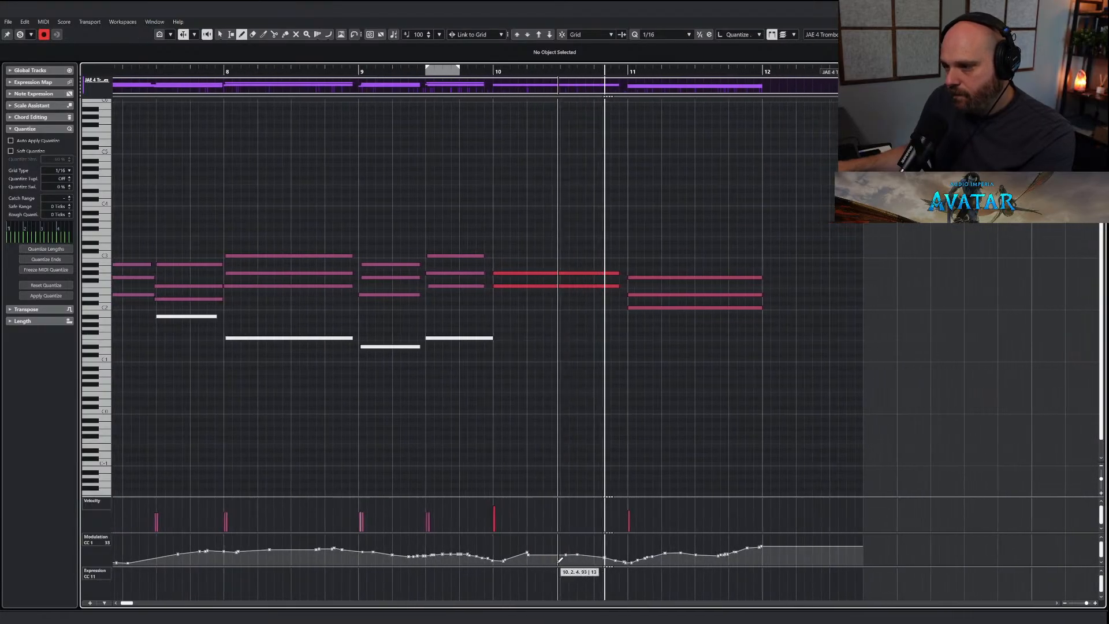
key("space")
left_click_drag(526, 555, 610, 564)
right_click(474, 288)
left_click(476, 293)
key("Escape")
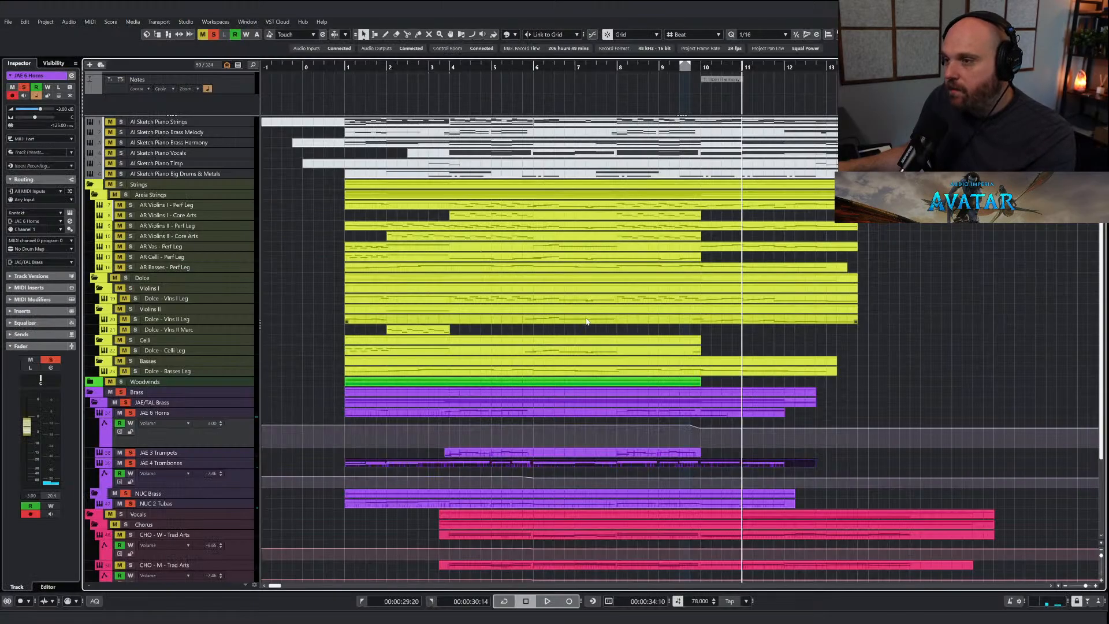
Open the JAE 6 Horns part and redraw its modulation across bars 10 and 11, dipping before each chord and rising to bar 12.
double_click(715, 415)
right_click(448, 428)
left_click(470, 428)
key("g")
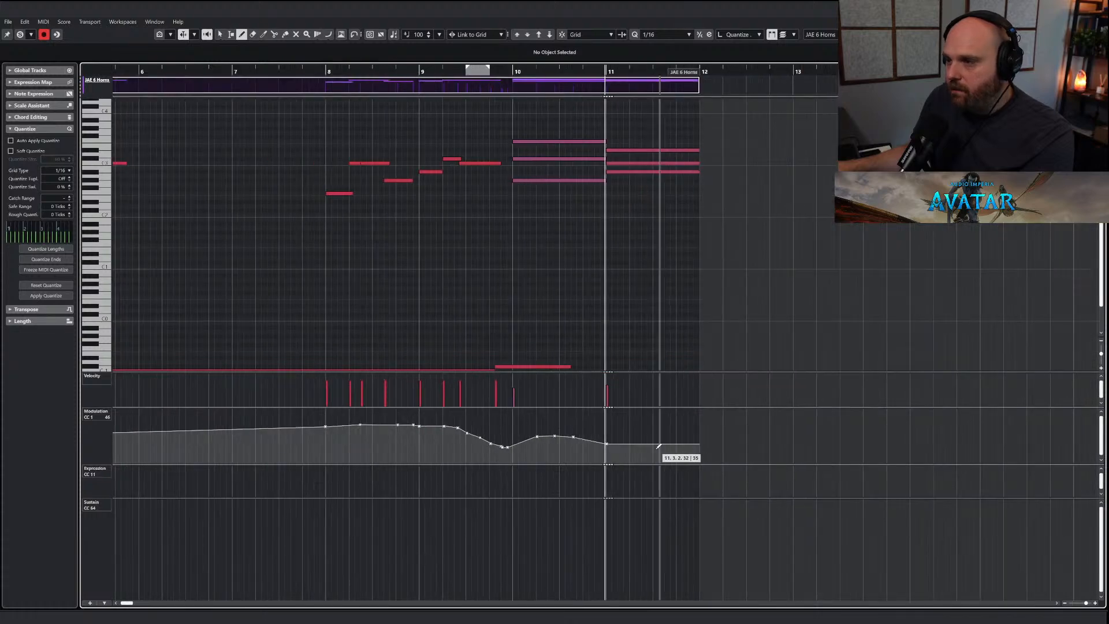
mouse_move(513, 455)
left_mouse_down()
mouse_move(557, 442)
mouse_move(609, 457)
mouse_move(699, 439)
left_mouse_up()
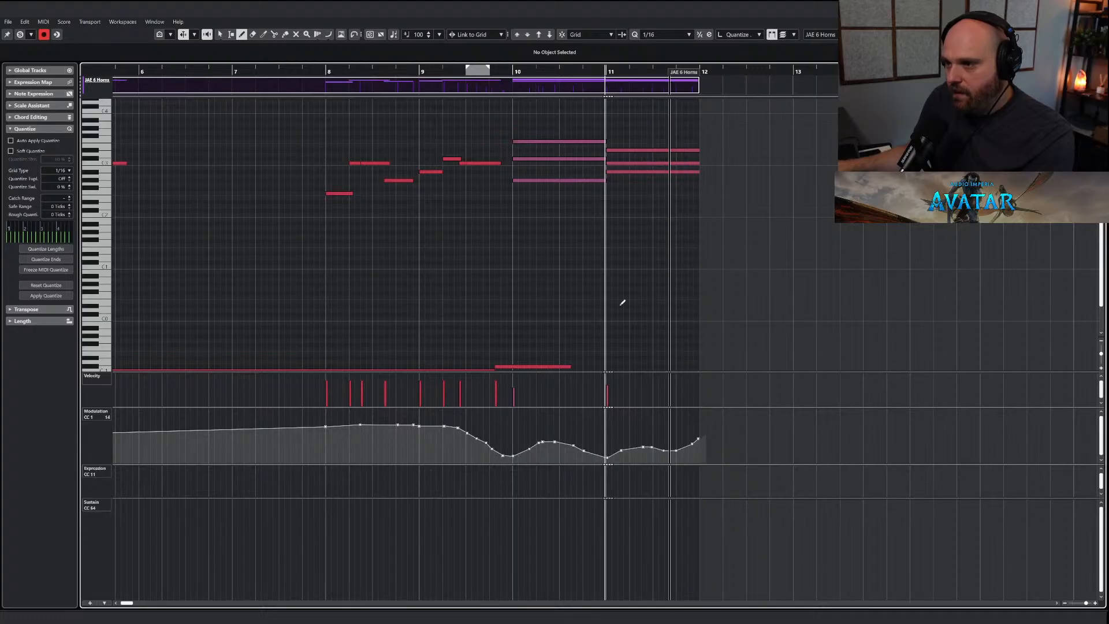
Play back the soloed brass from around bar 10 to check the horn modulation, and close the editor.
left_click(512, 71)
key("space")
key("1")
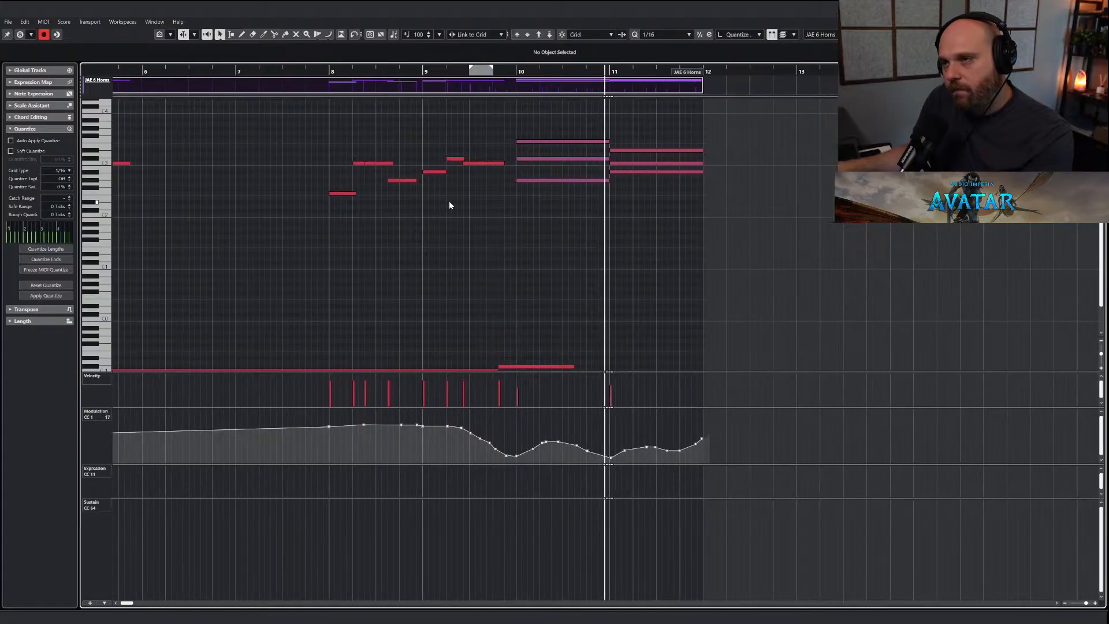
key("space")
key("Return")
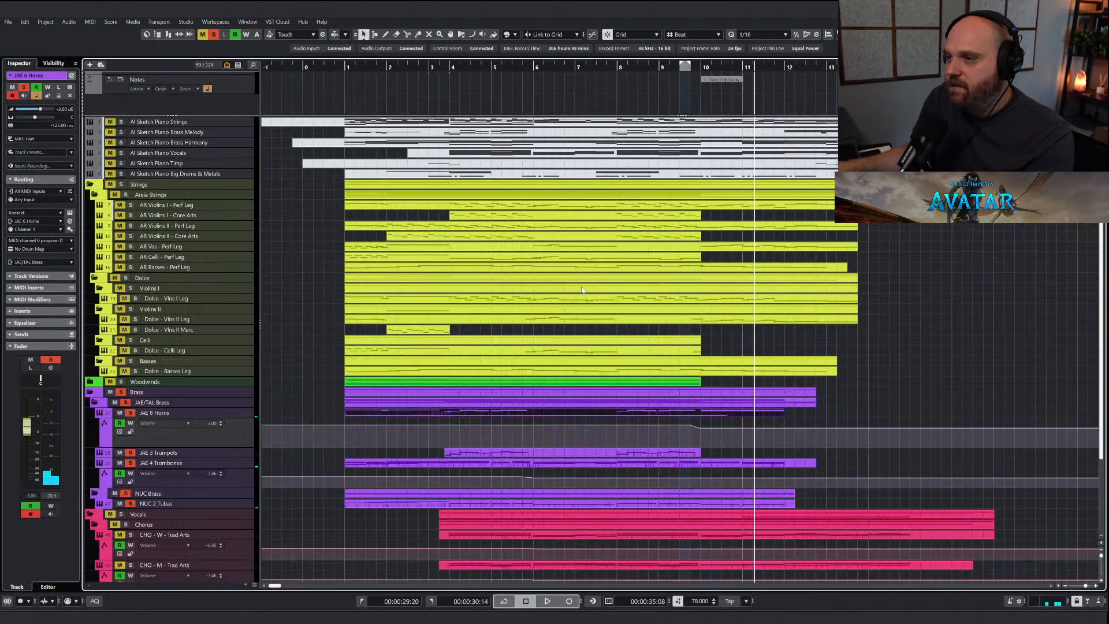
Turn off all solos and play back the full arrangement from just before bar 10.
left_click(695, 67)
left_click(213, 34)
key("space")
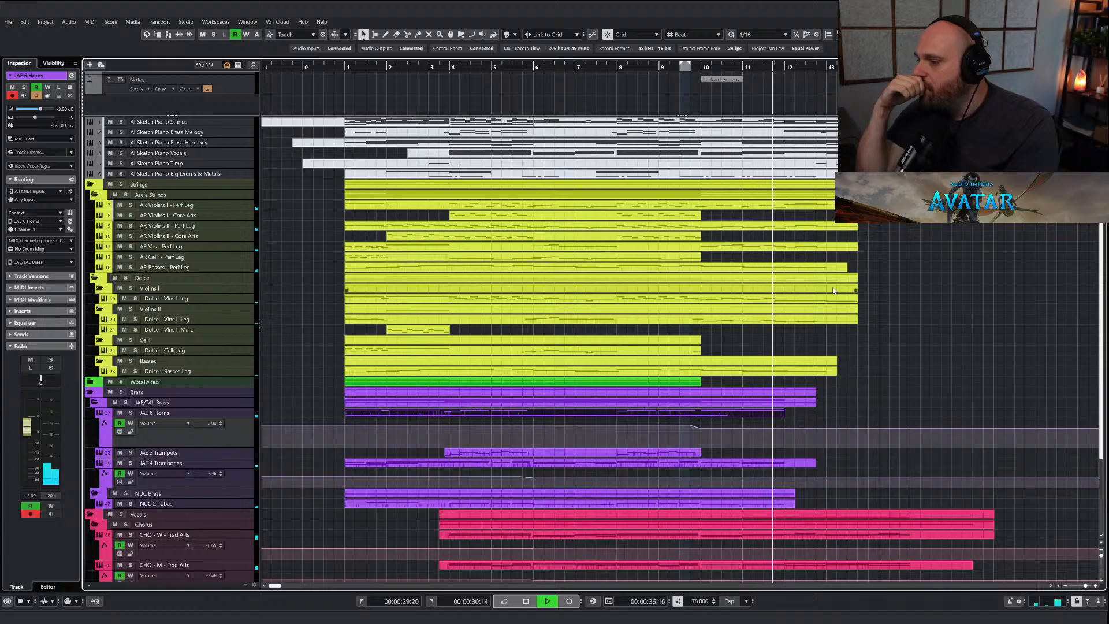
key("space")
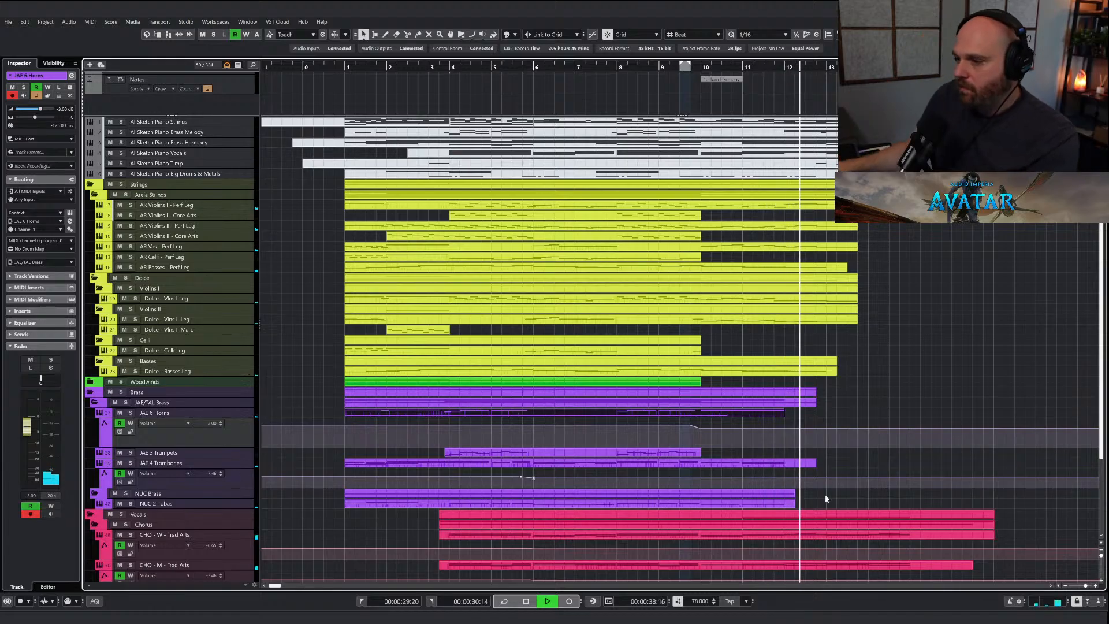
Open the CHO - W - Trad Arts part and reshape its modulation from bar 9 to bar 12 with dips before bars 10, 11 and 12.
left_click(732, 536)
double_click(732, 536)
right_click(533, 327)
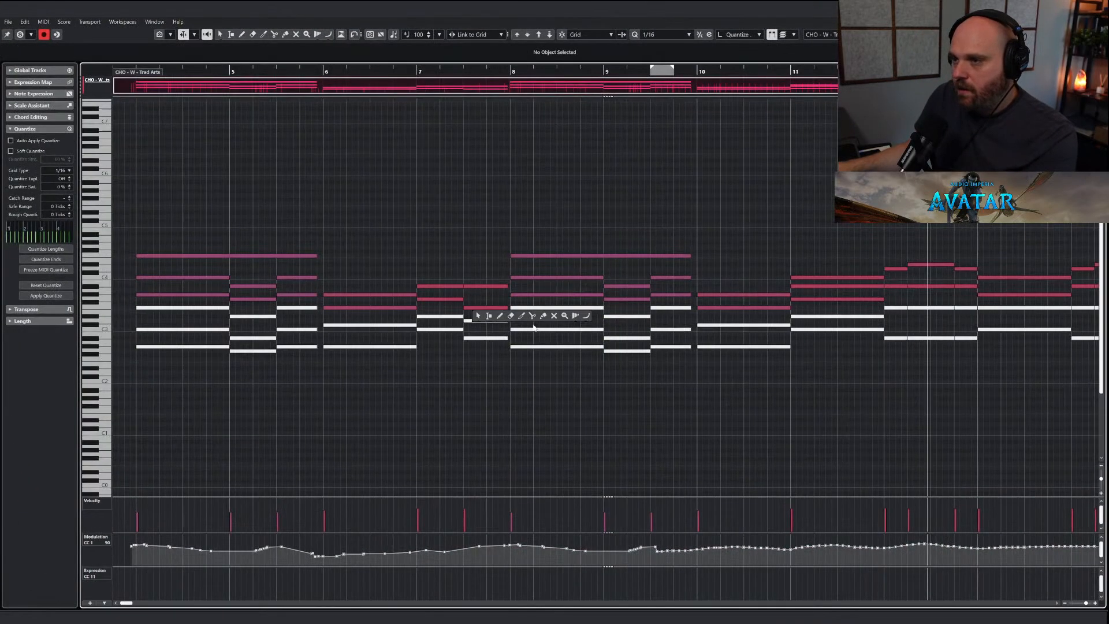
left_click(499, 316)
scroll(560, 377, "right", 10)
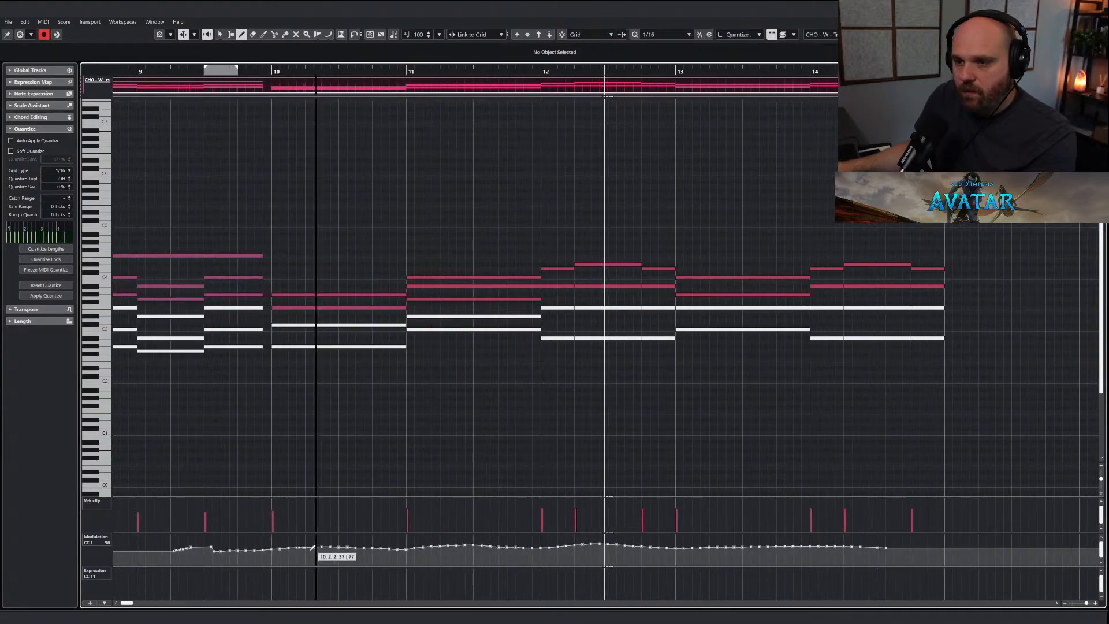
mouse_move(223, 550)
left_mouse_down()
mouse_move(416, 558)
mouse_move(580, 544)
left_mouse_up()
key("1")
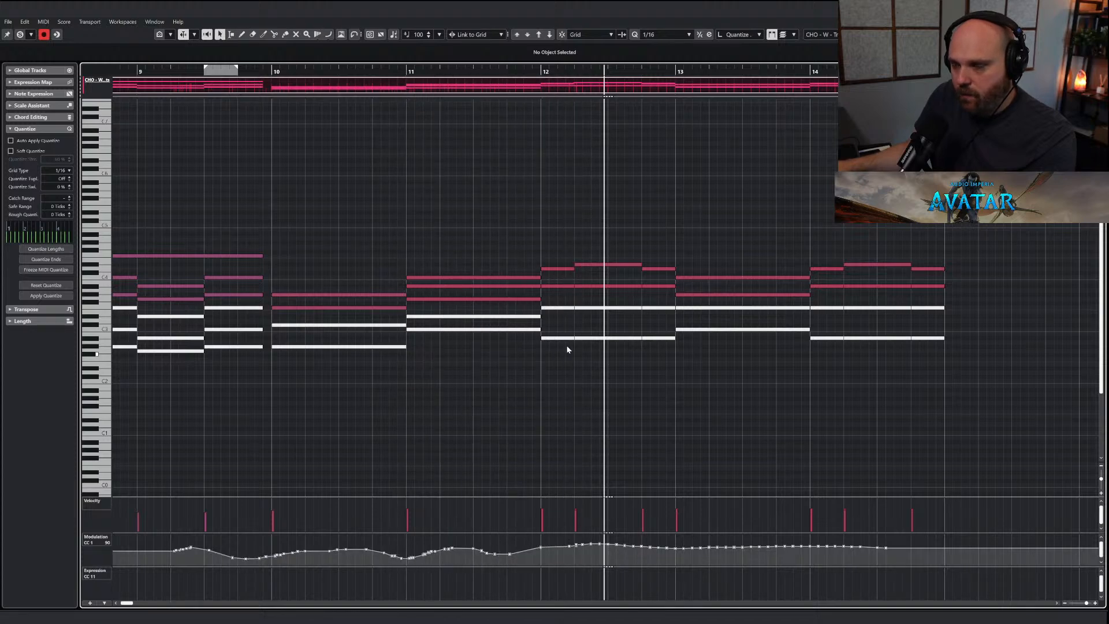
Lengthen the women's top notes in bar 12 to overlap slightly, adjust the end of the held A#3 note before bar 13, and close the editor.
left_click_drag(609, 273, 610, 272)
left_click(610, 270)
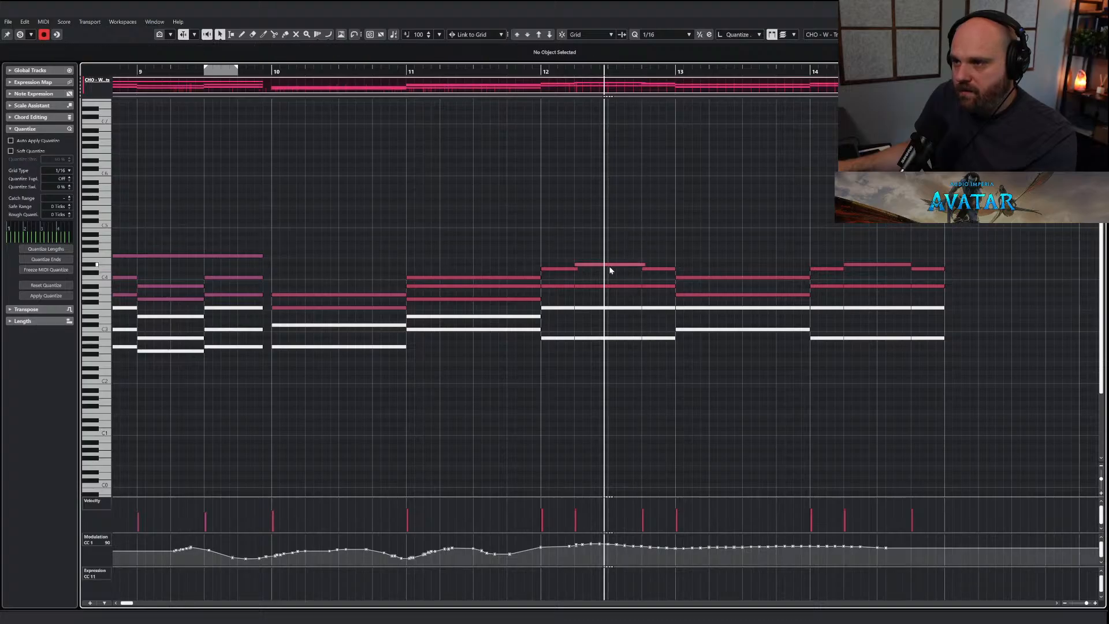
left_click_drag(655, 298, 673, 286)
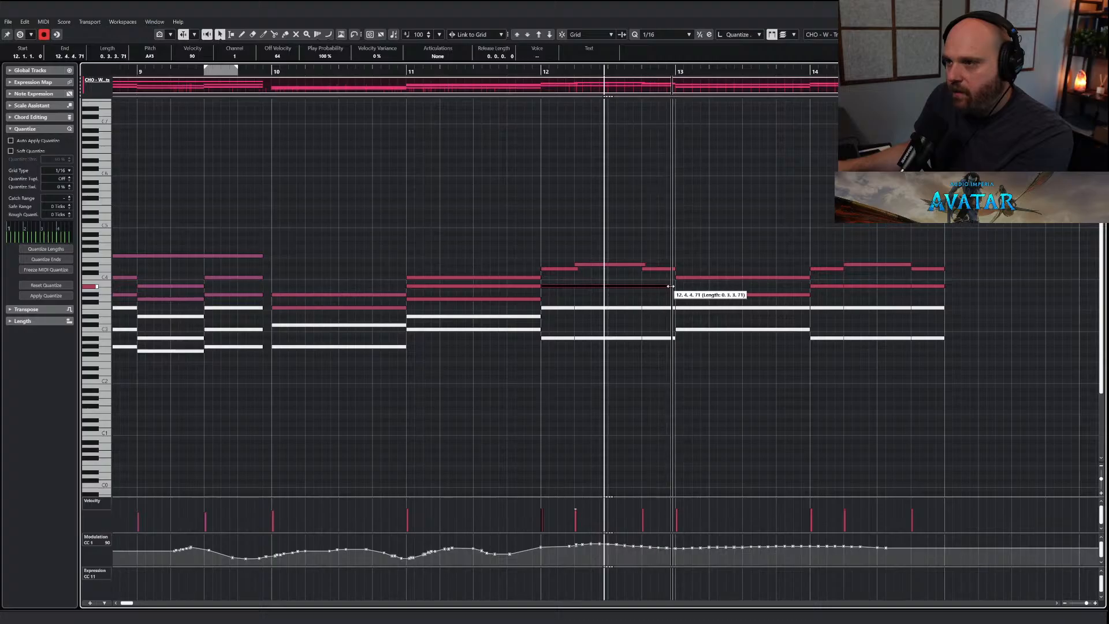
left_click(556, 210)
key("Return")
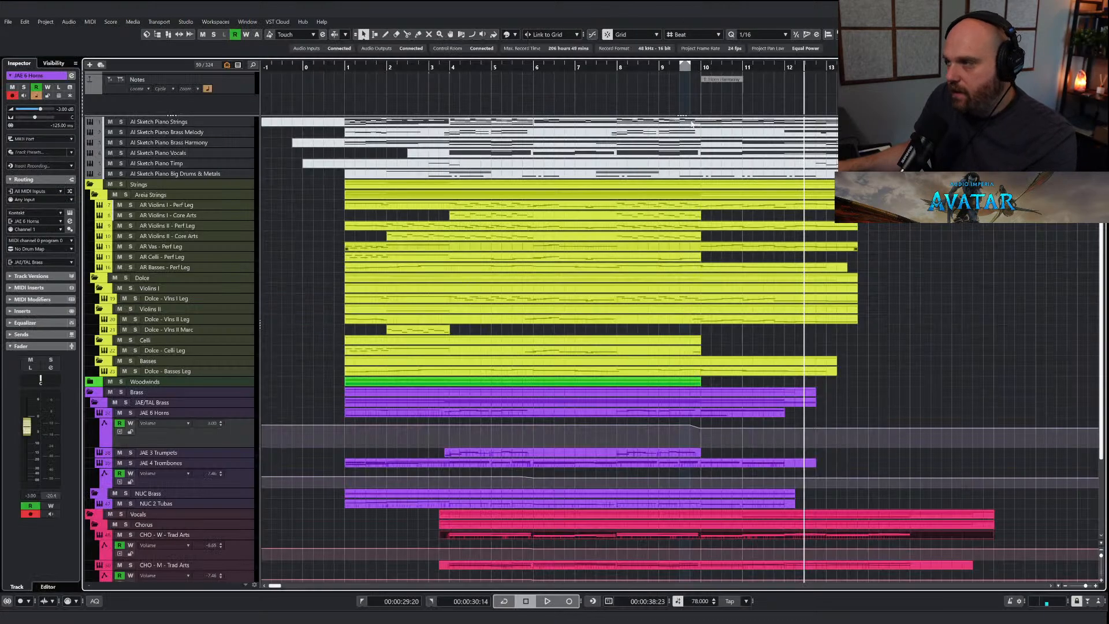
Show the mixer and play back the full arrangement from just before bar 10 to check the channel levels.
key("alt+F3")
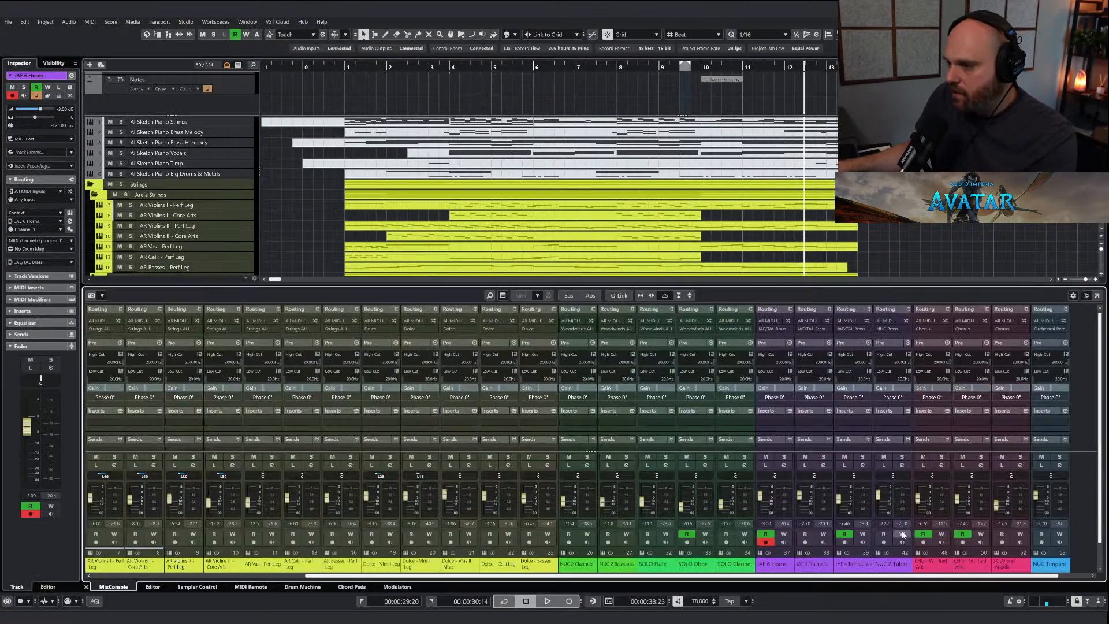
left_click(690, 67)
key("space")
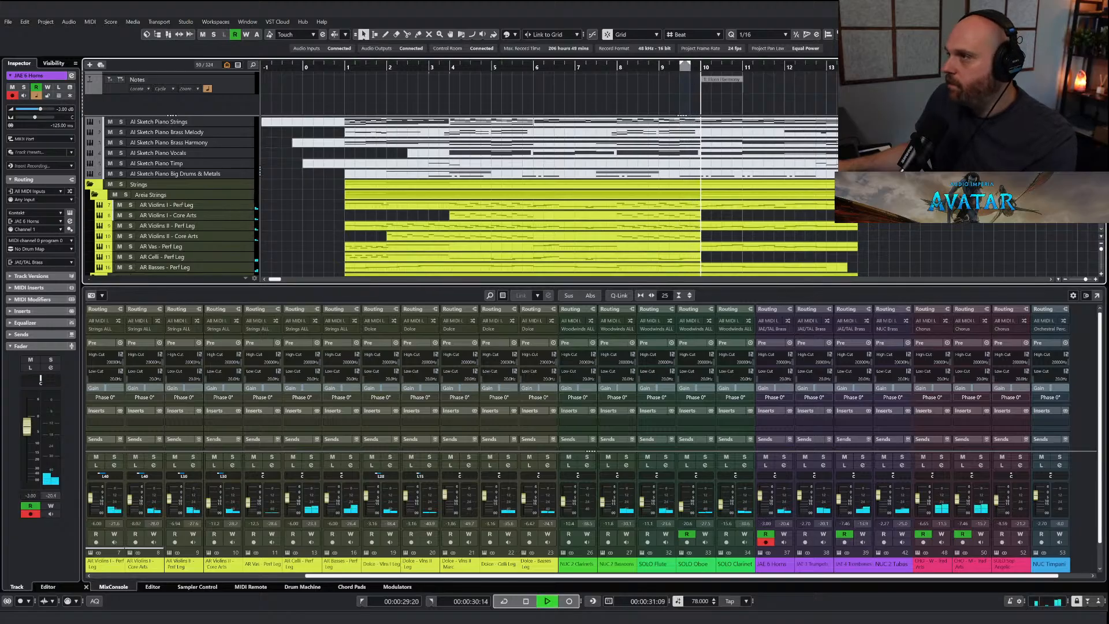
Hide the mixer, show the SOLO Sop Angelic volume automation, and lower its level through early bar 11, ramping back up by bar 12.
key("alt+F3")
scroll(461, 325, "down", 3)
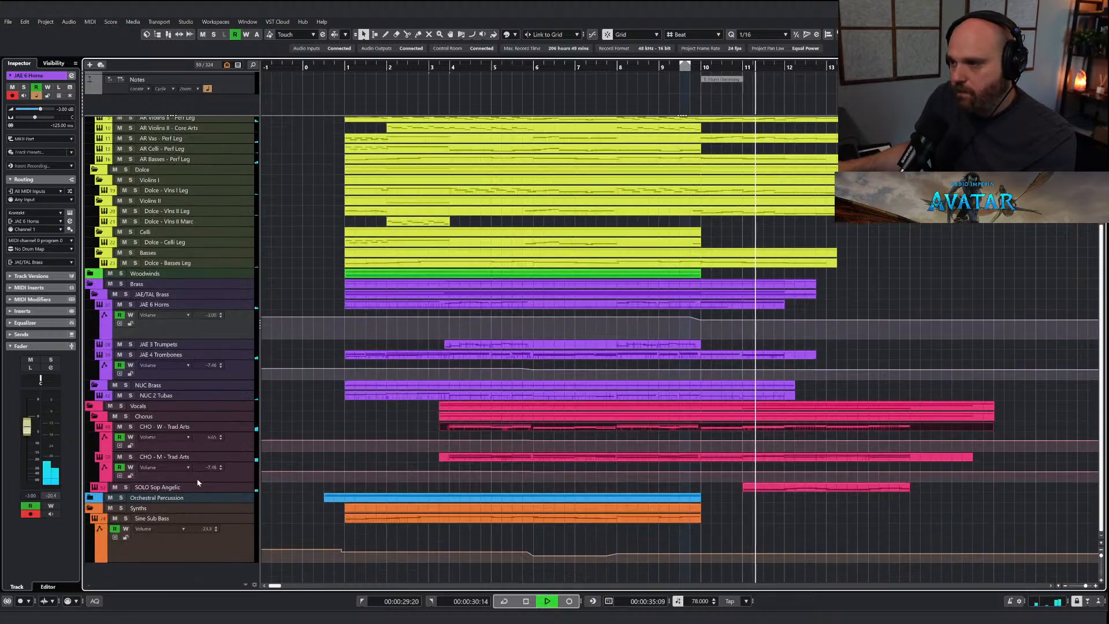
left_click(100, 489)
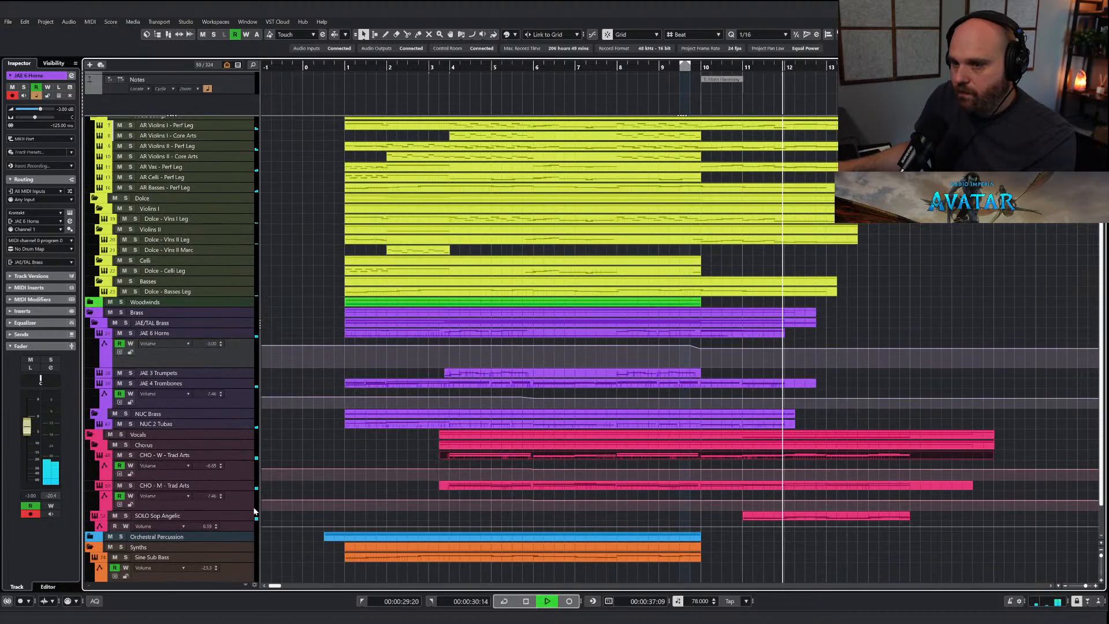
left_click_drag(227, 531, 227, 549)
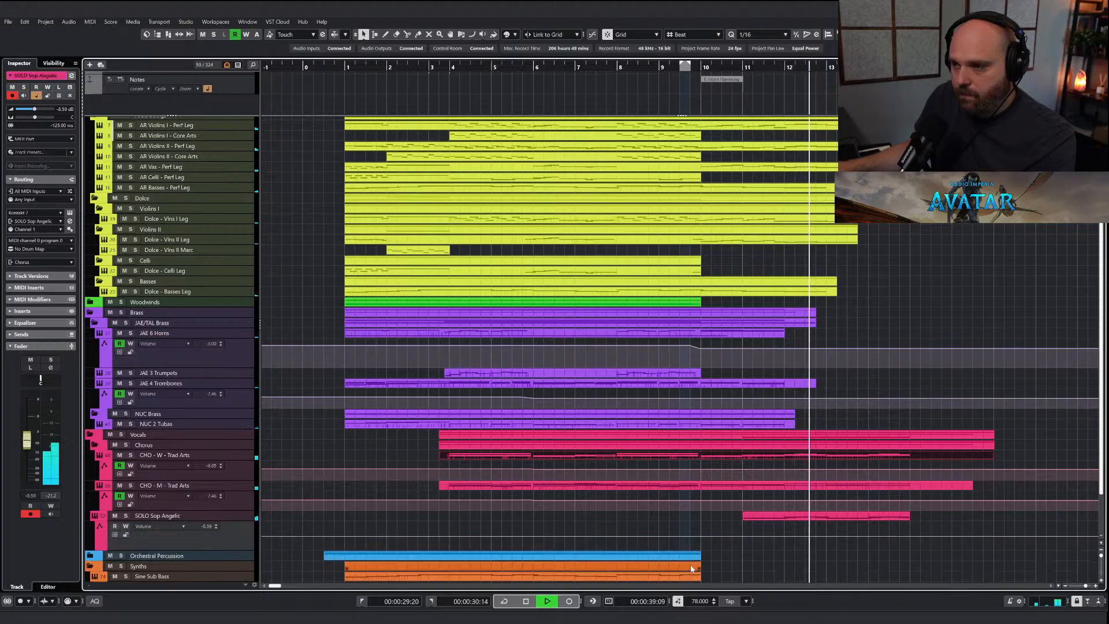
key("space")
left_click(738, 536)
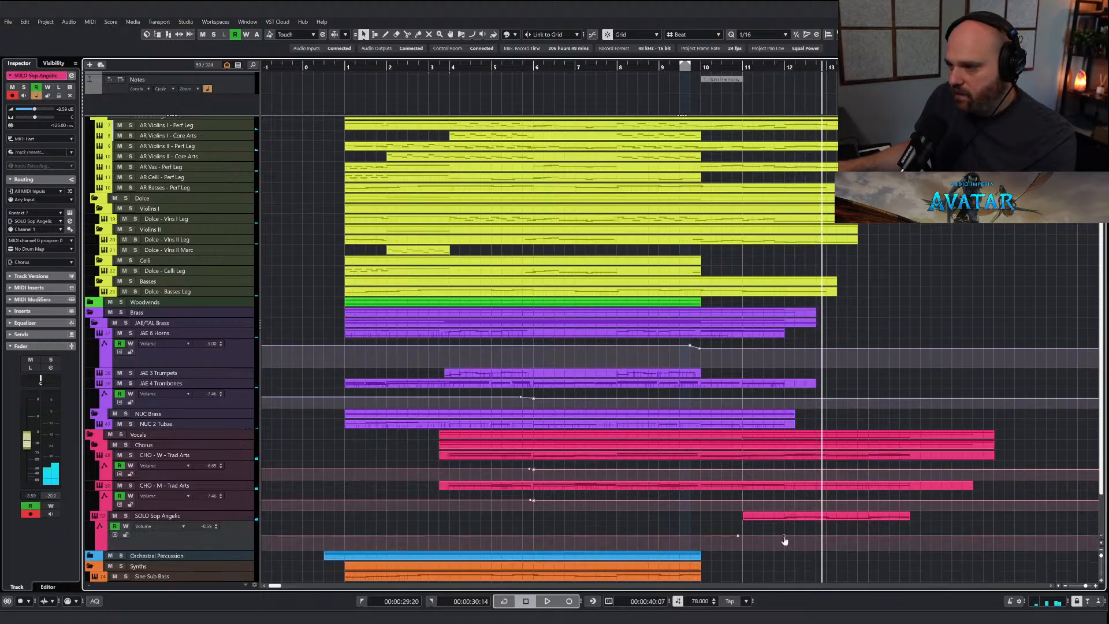
left_click_drag(743, 535, 741, 545)
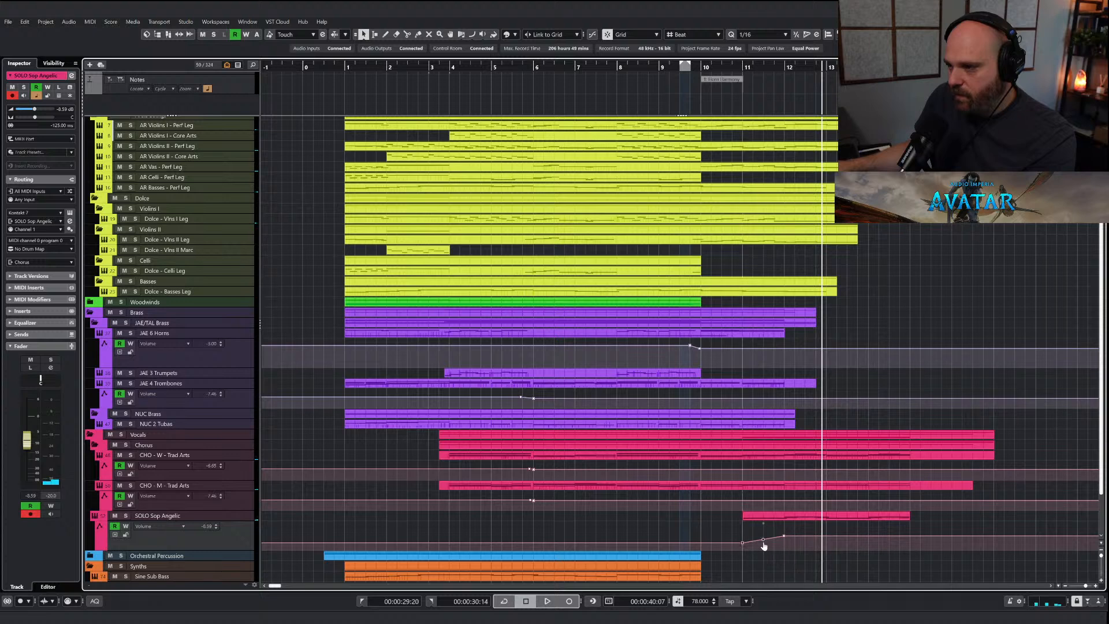
Play back the full arrangement to check the soprano's level and extend the JAE 6 Horns part to bar 14.
left_click(734, 65)
key("space")
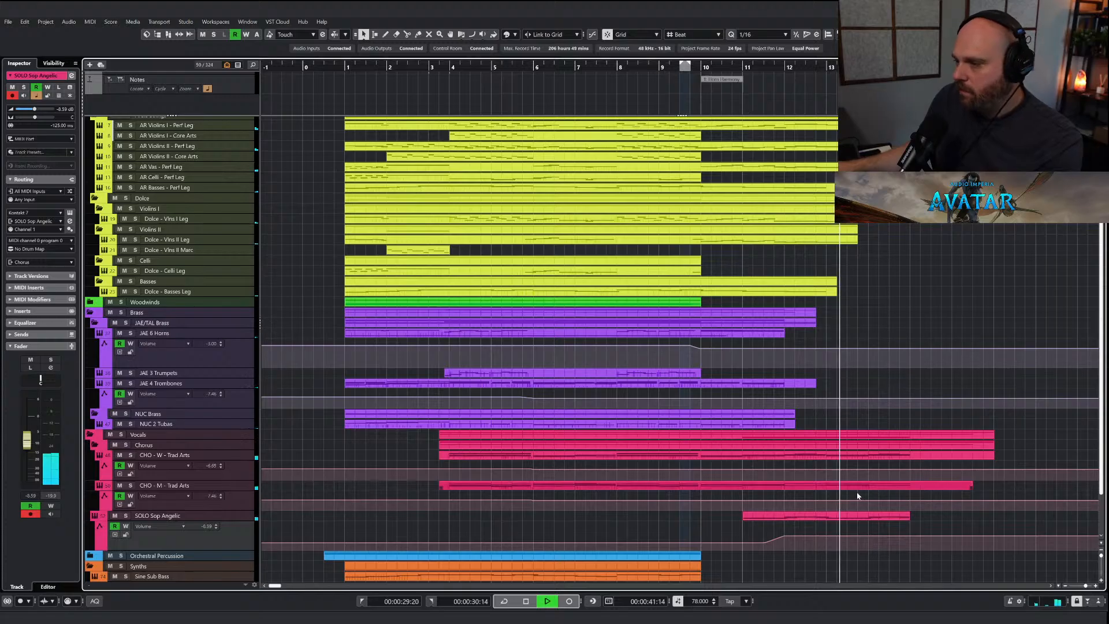
right_click(827, 498)
left_click(827, 498)
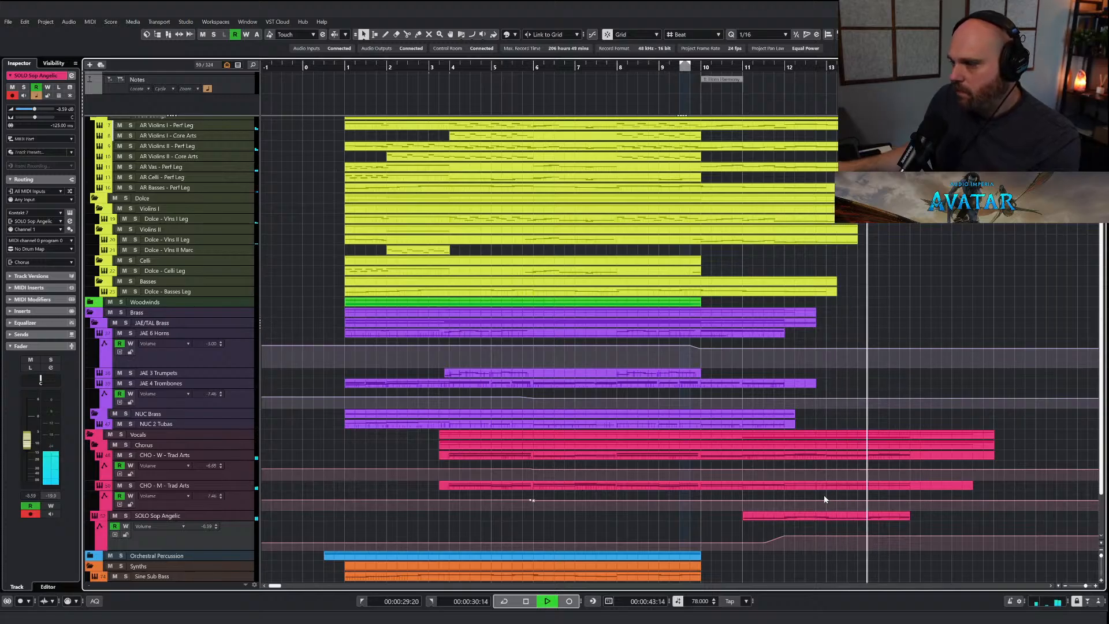
scroll(755, 328, "up", 3)
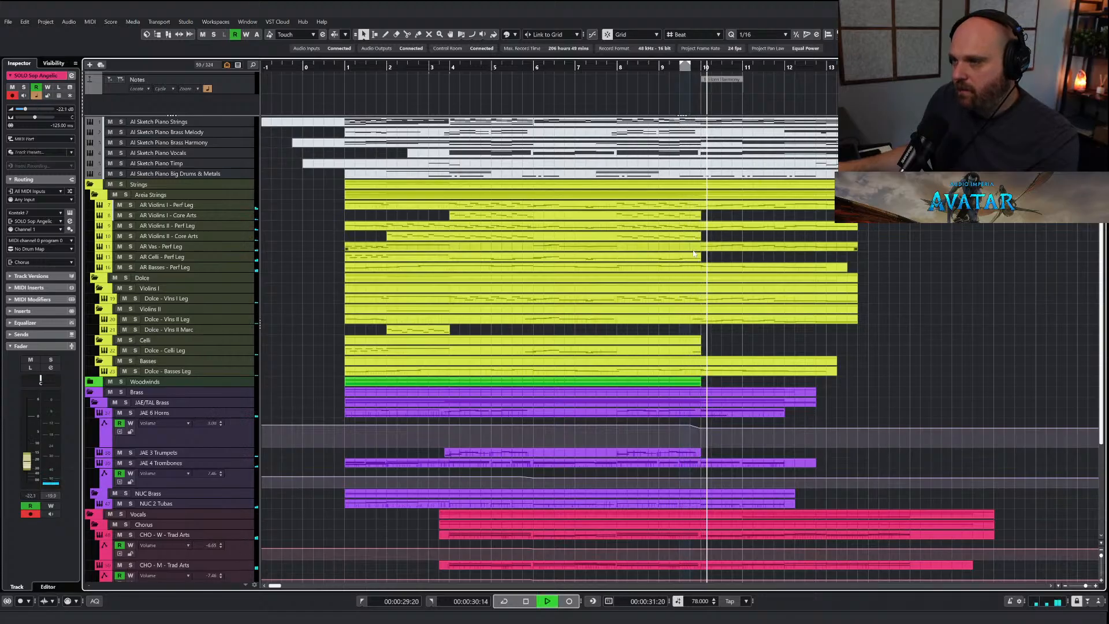
left_click(722, 415)
left_click_drag(782, 415, 868, 415)
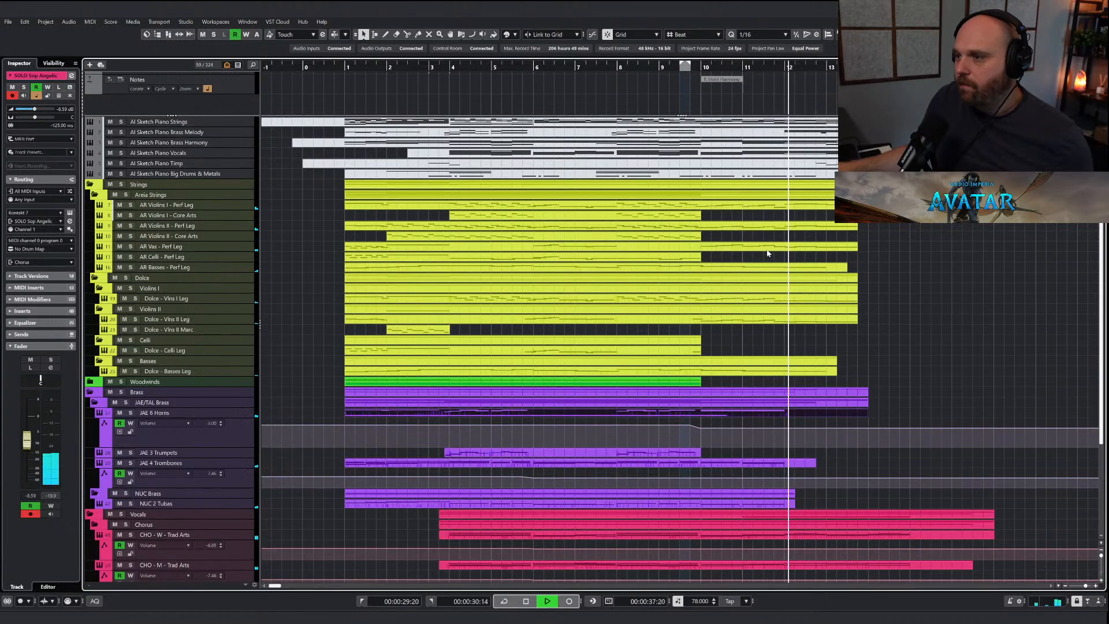
Copy the bar 12 and 13 notes from AI Sketch Piano Brass Melody and paste them onto JAE 3 Trumpets at bar 12.
double_click(782, 134)
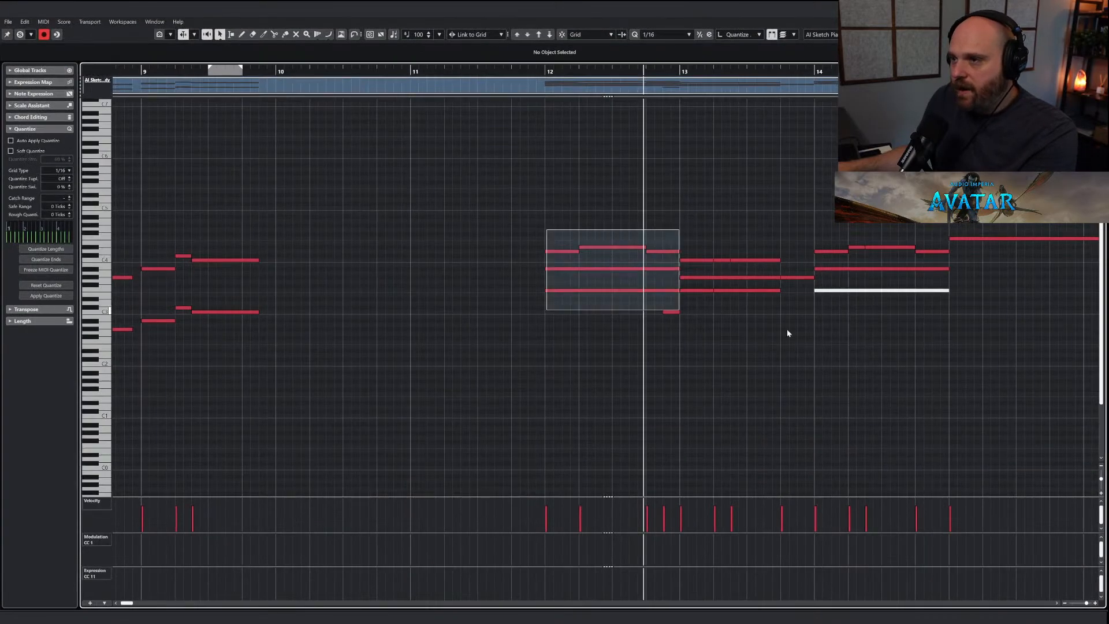
left_click_drag(787, 333, 786, 329)
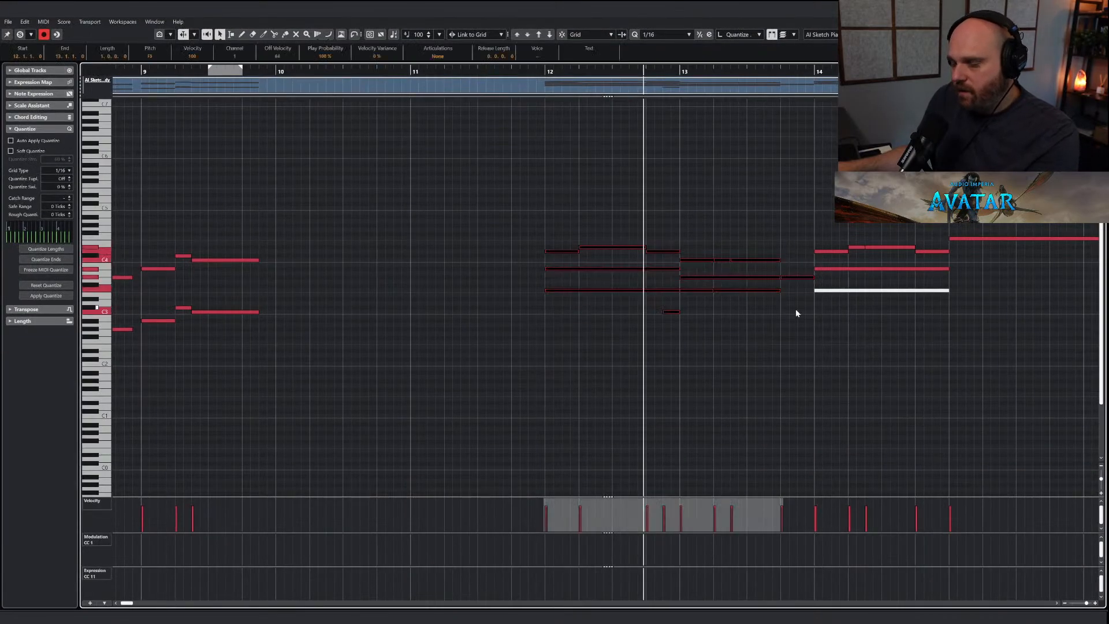
left_click(547, 71)
key("j")
left_click(546, 71)
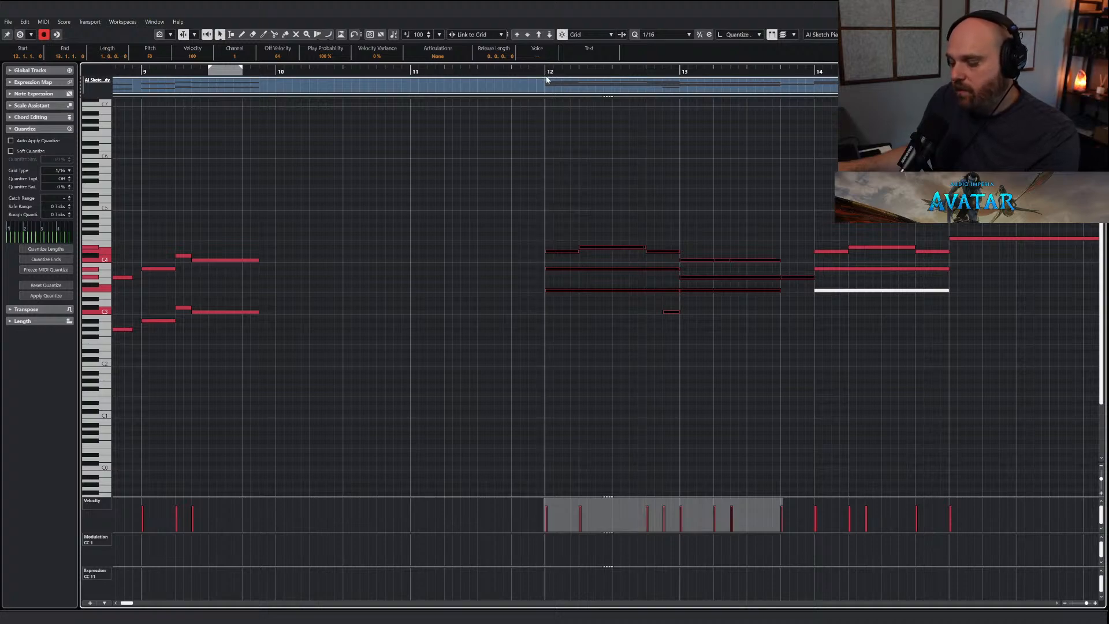
key("Return")
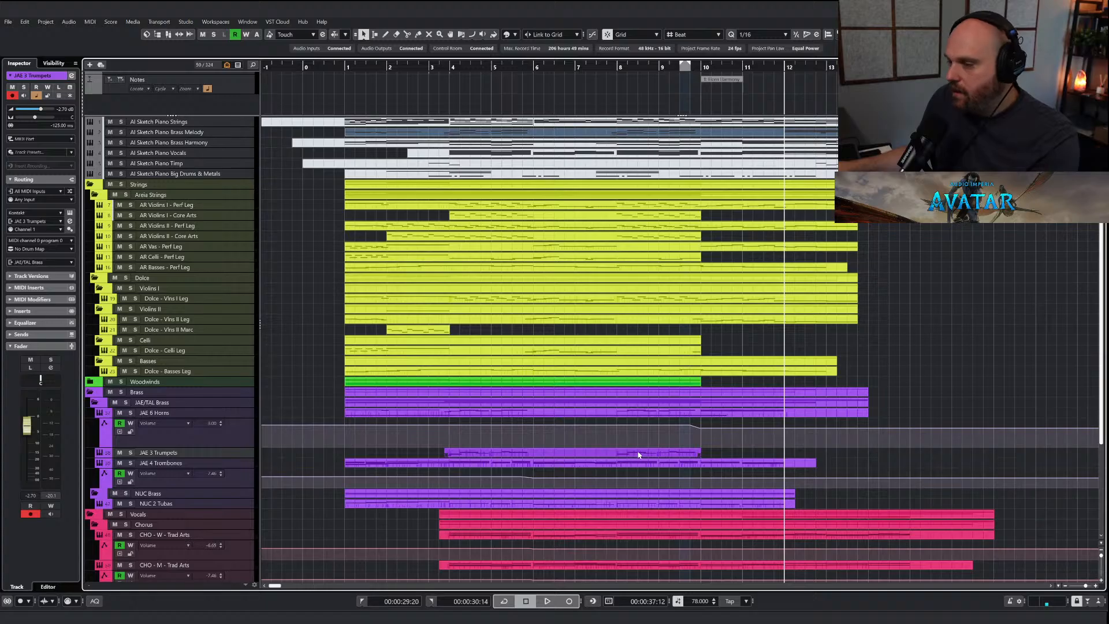
key("ctrl+v")
Solo JAE 3 Trumpets and delete the lower harmony notes and the last note at 13.4, keeping only the top melody line.
left_click(130, 453)
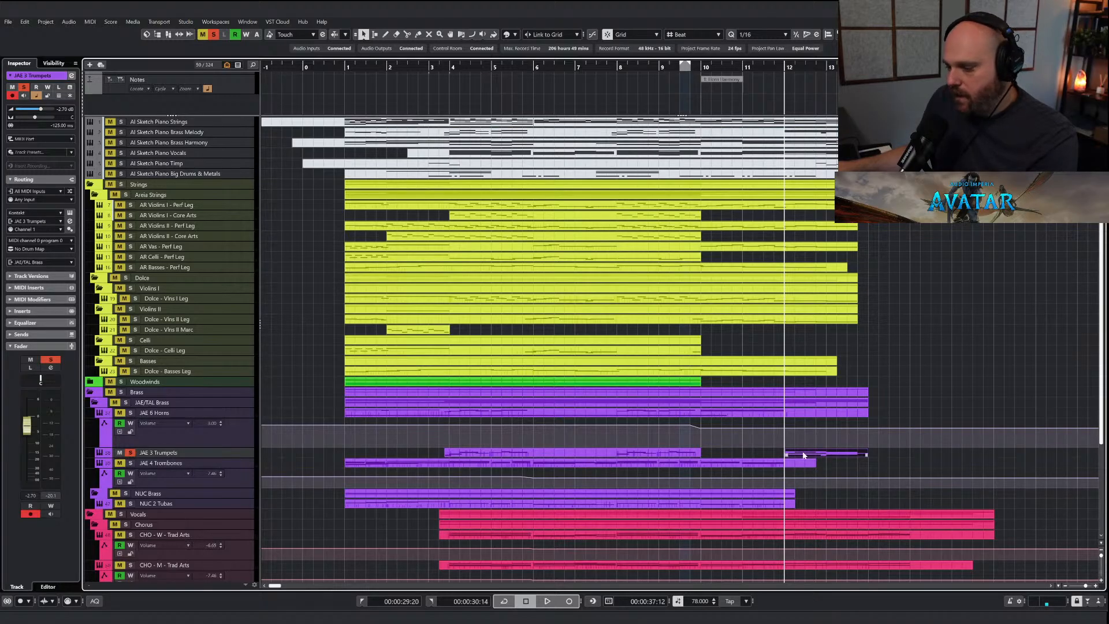
double_click(802, 455)
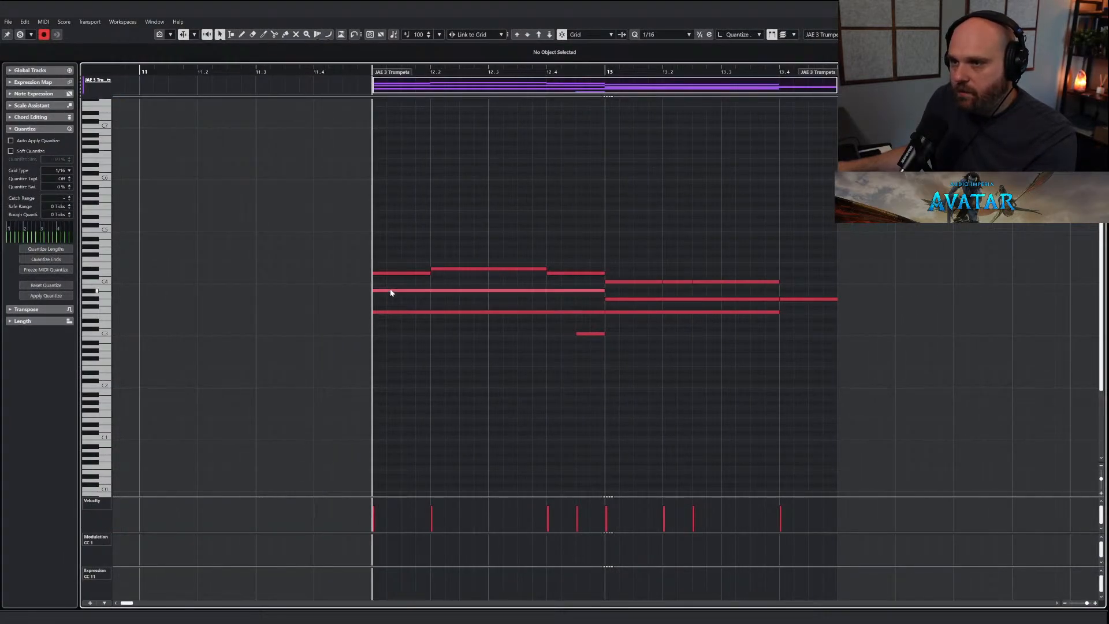
left_click_drag(390, 286, 699, 335)
key("Delete")
left_click_drag(830, 324, 781, 304)
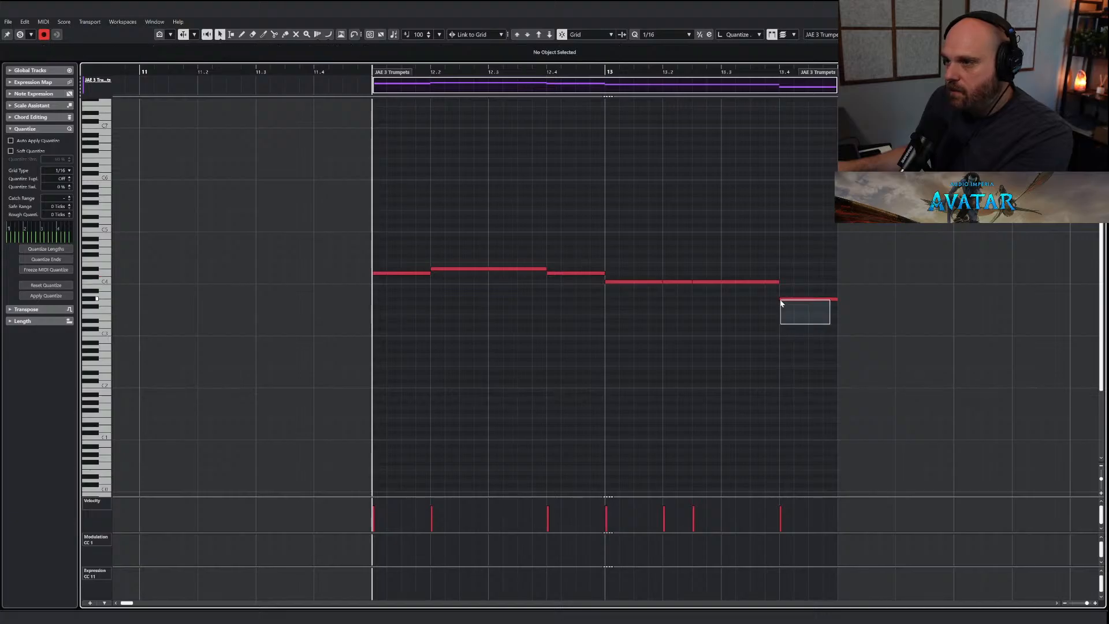
Lengthen the three trumpet notes in bar 12 to overlap slightly and draw a modulation curve that swells and falls back by bar 13.
left_click_drag(429, 272, 443, 274)
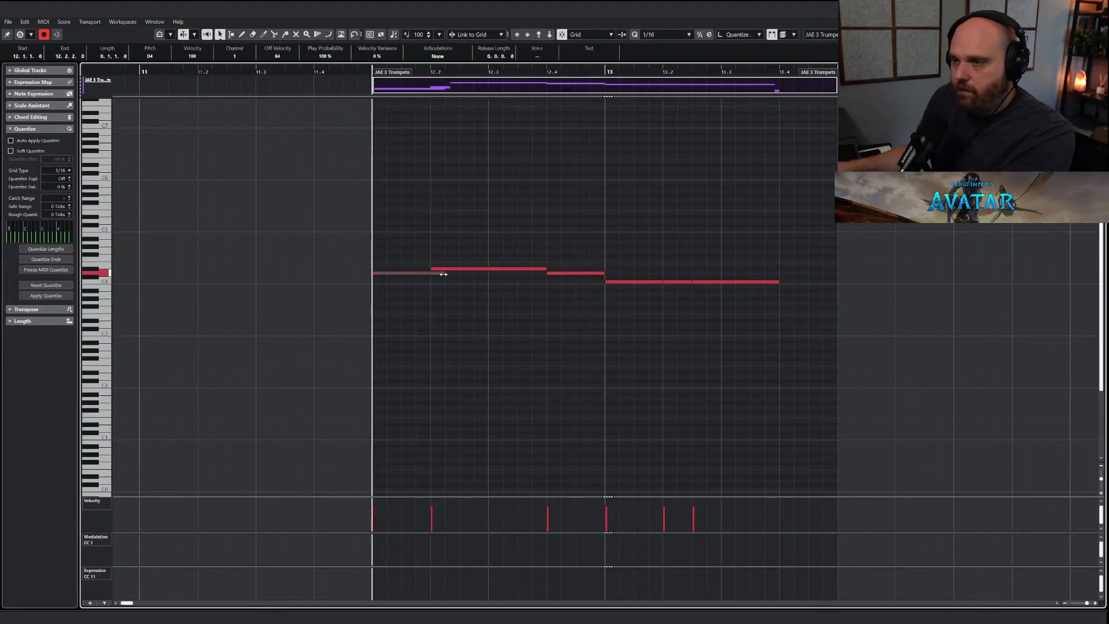
left_click_drag(538, 271, 617, 274)
left_click(561, 343)
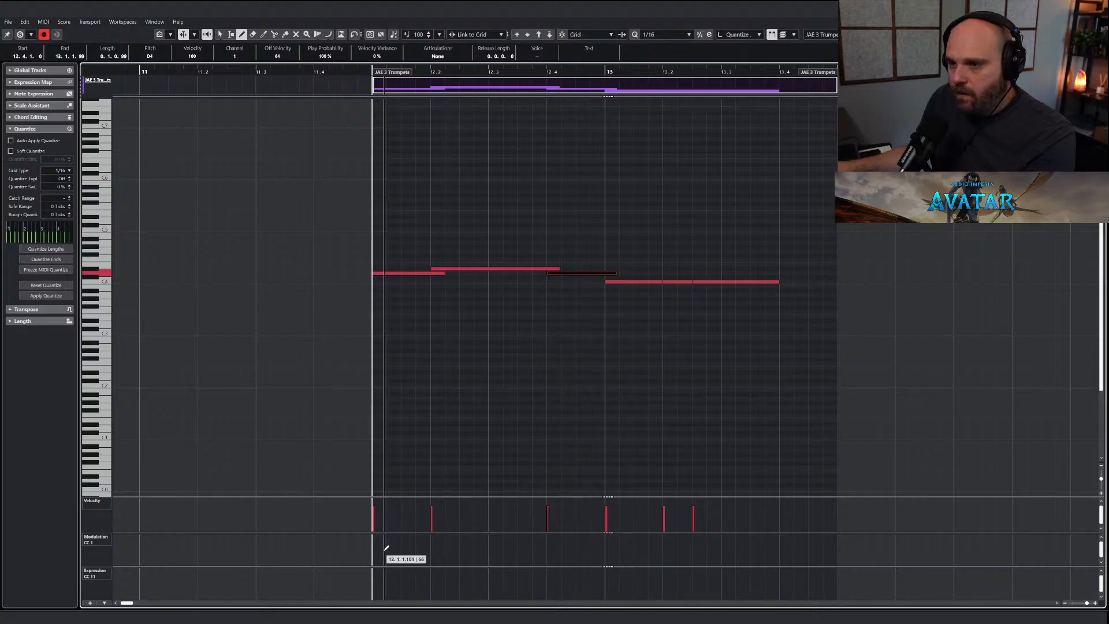
left_click_drag(375, 546, 618, 545)
key("1")
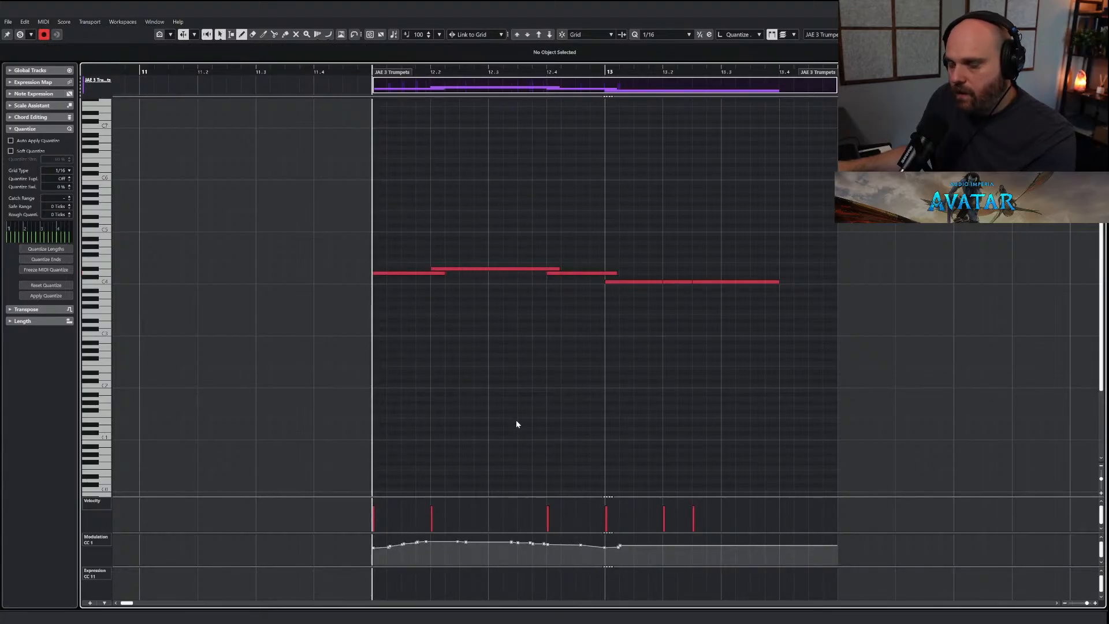
Play the soloed trumpet phrase, close the editor, and turn off the solo to hear the trumpets in the full arrangement.
key("space")
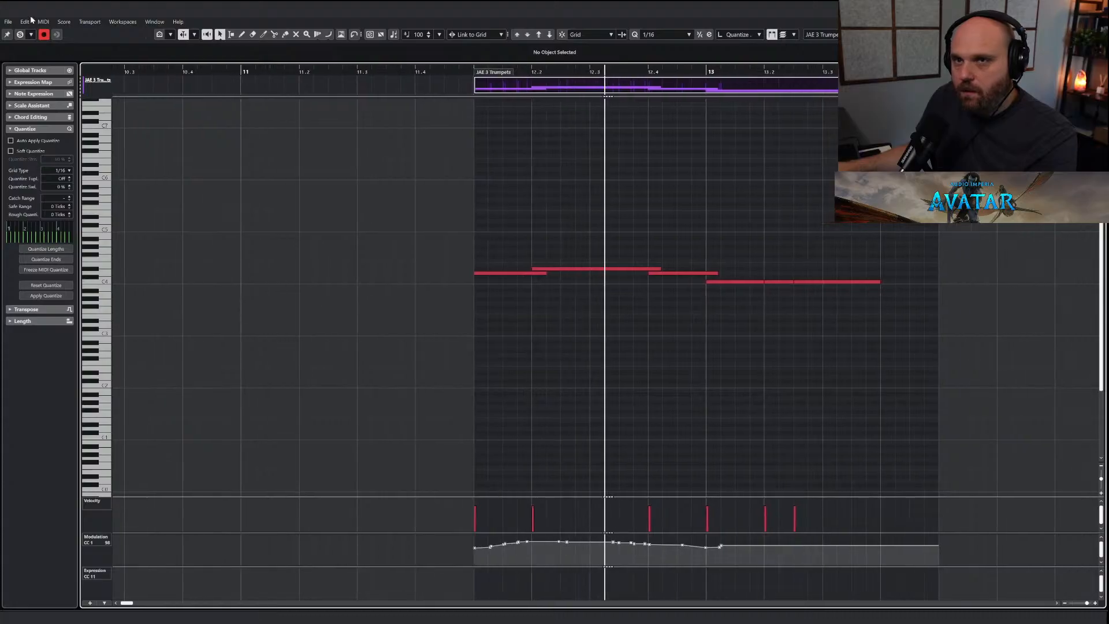
key("Escape")
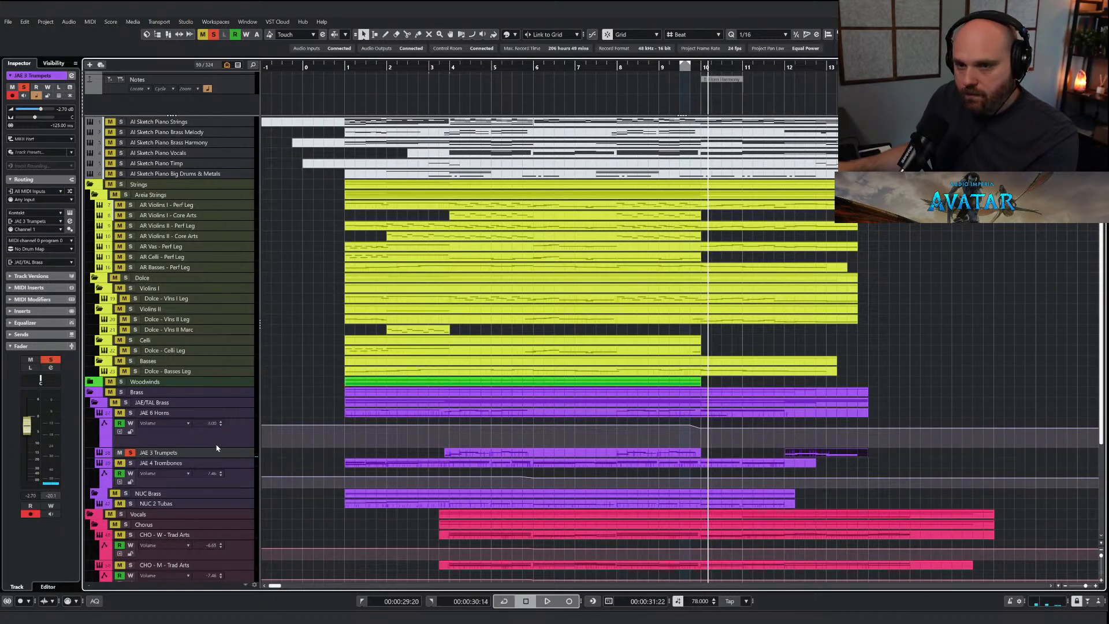
left_click(131, 453)
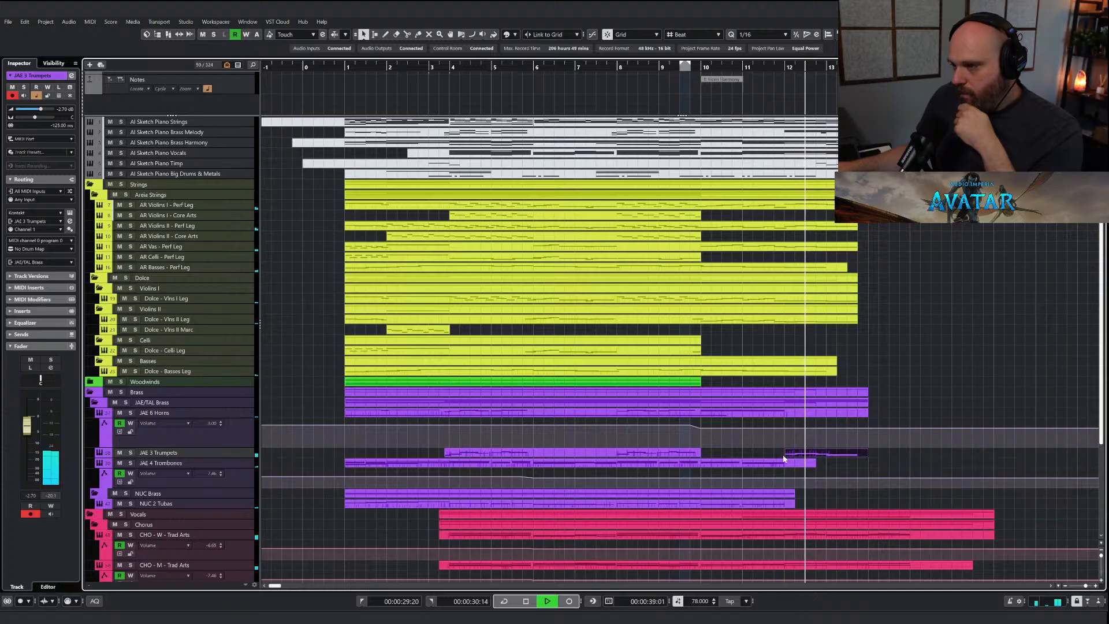
key("space")
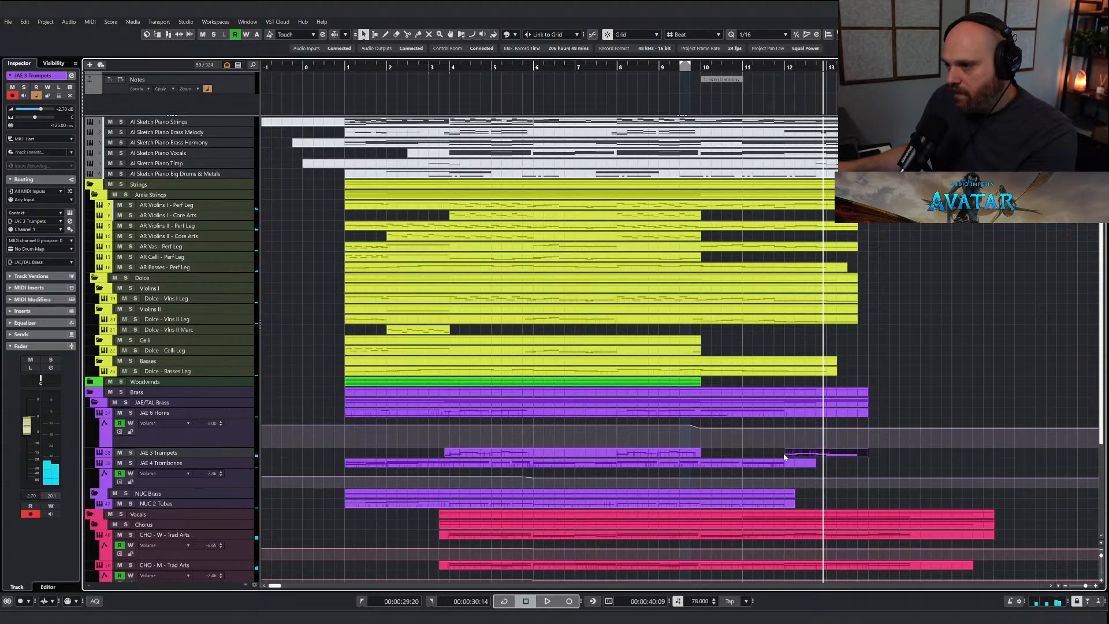
Reopen the new trumpet part, add a C4 pickup note from bar 11 overlapping into bar 12, and draw rising modulation under it.
double_click(800, 454)
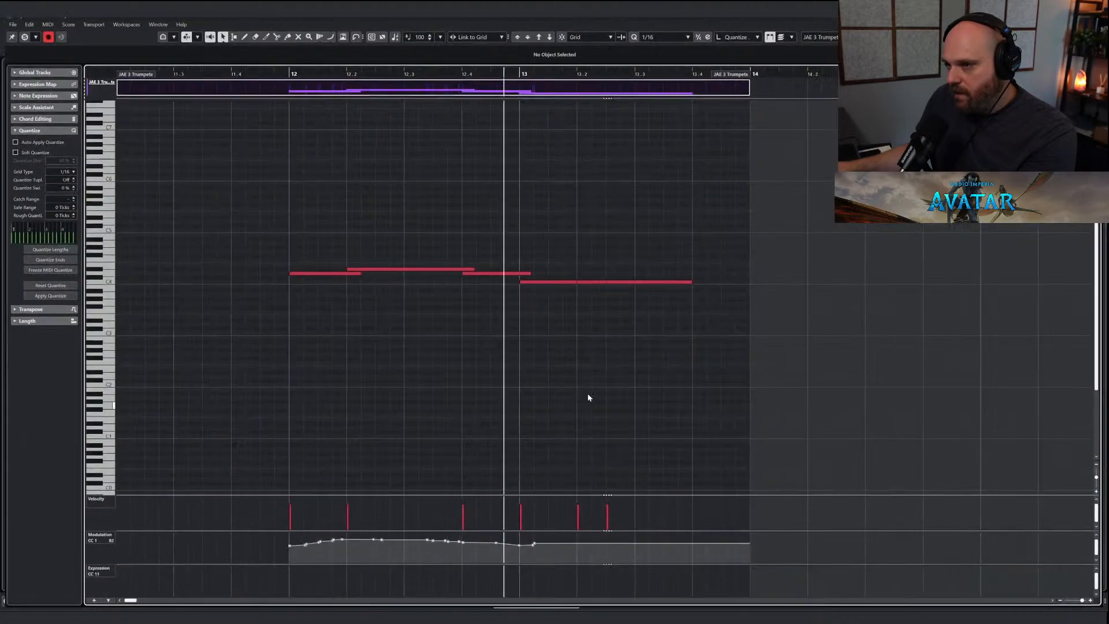
key("h")
key("h")
key("g")
key("g")
key("g")
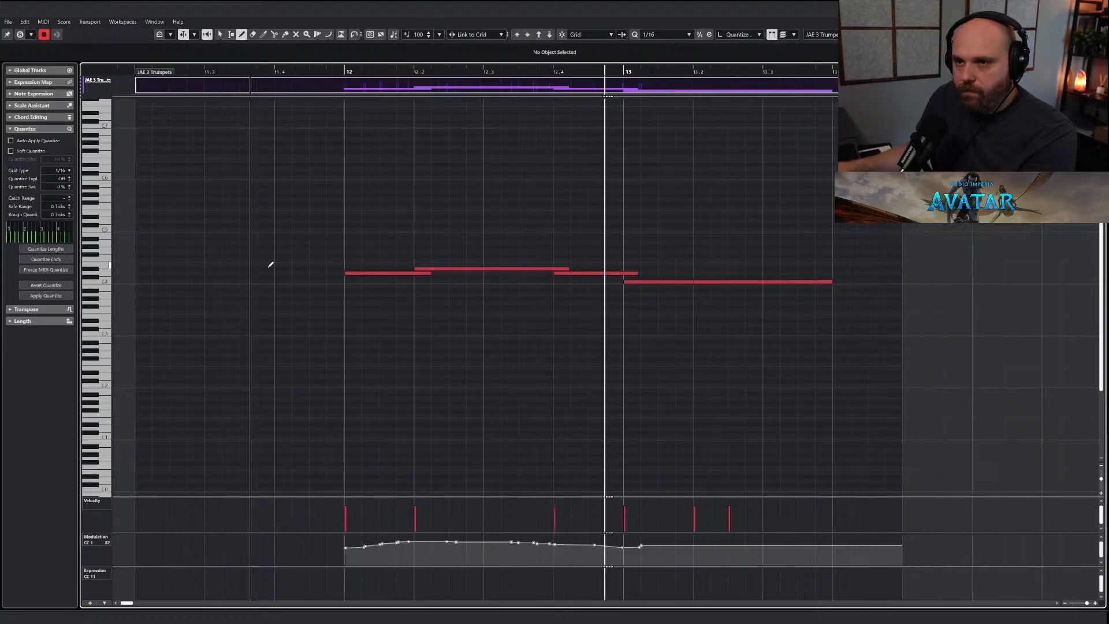
left_click_drag(344, 282, 432, 281)
left_click_drag(329, 561, 438, 546)
Shorten the trumpet pickup note so it starts around 11.4, playing the lead-in to bar 12 before and after the change.
left_click(308, 72)
right_click(305, 172)
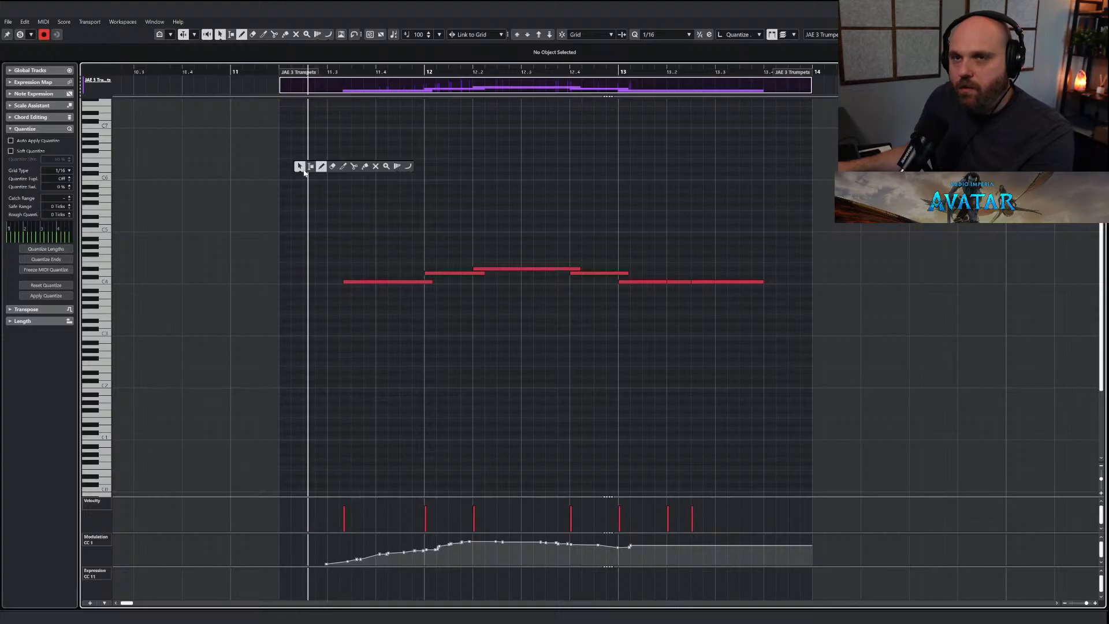
key("space")
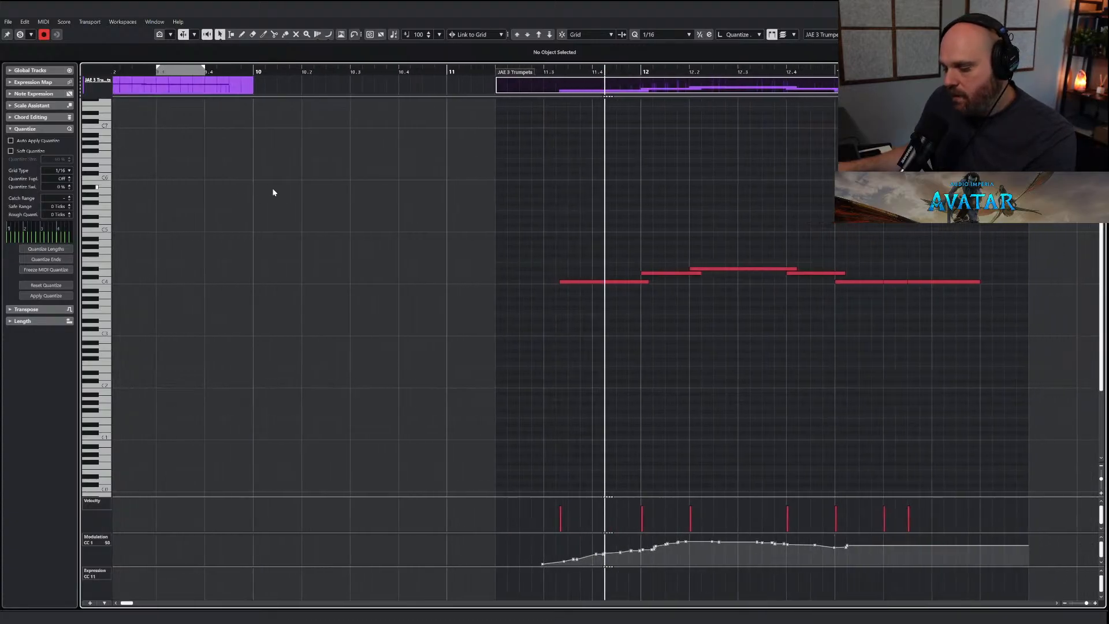
left_click_drag(496, 250, 542, 299)
left_click(488, 74)
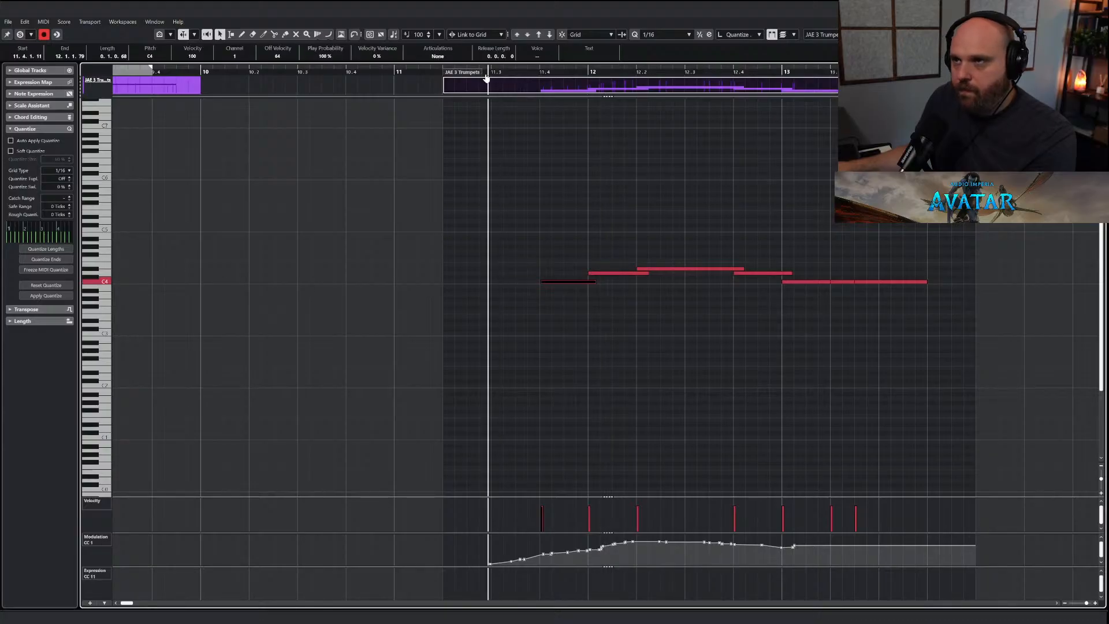
key("space")
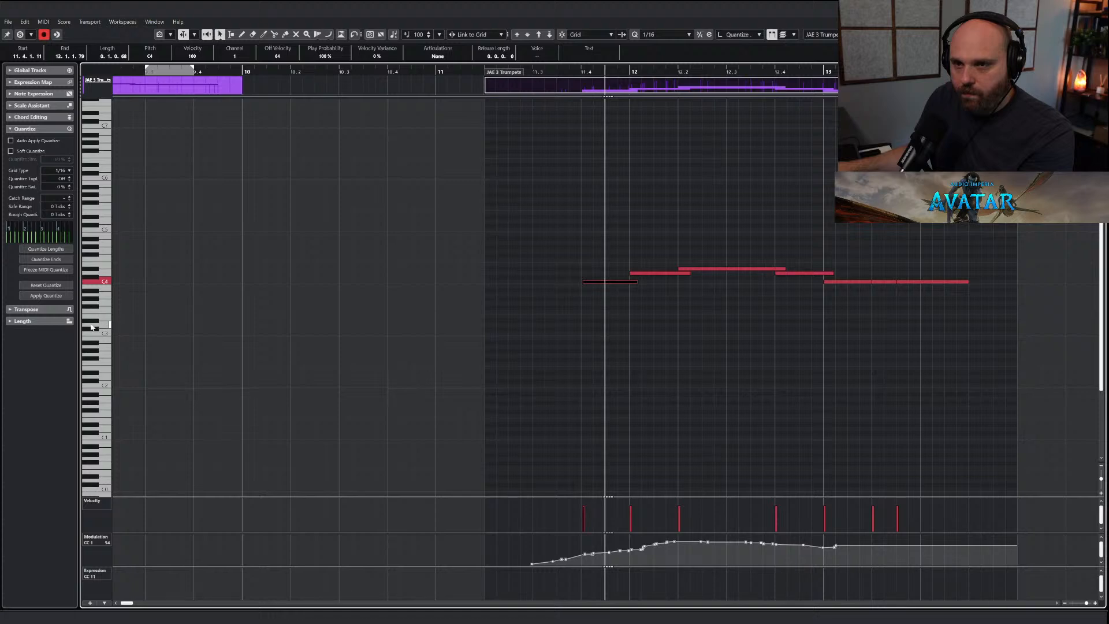
Transpose the trumpet pickup note down nine semitones to D#3 and play the lead-in to bar 12.
left_click_drag(525, 243, 606, 297)
key("Down")
key("Down")
key("Down")
key("Down")
key("Down")
key("Down")
key("Down")
key("Down")
key("Down")
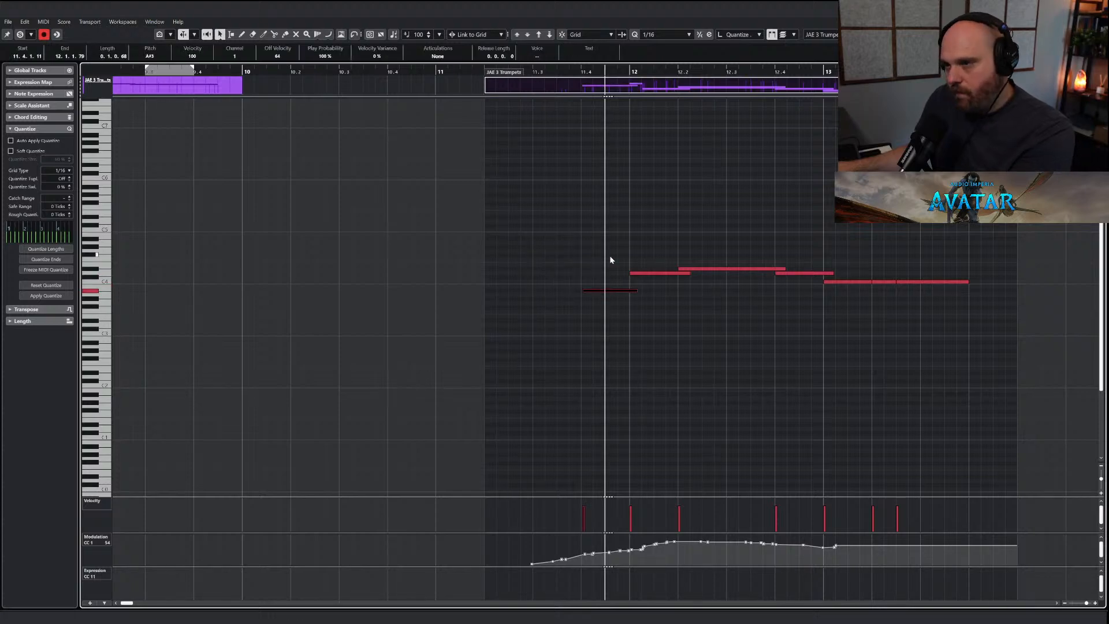
right_click(548, 269)
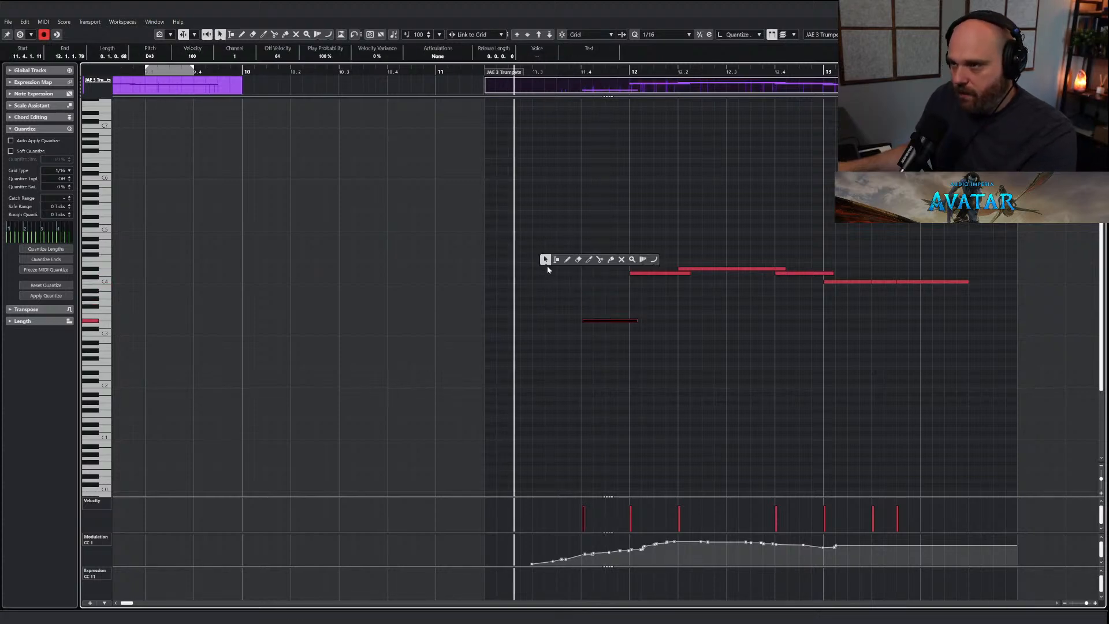
key("space")
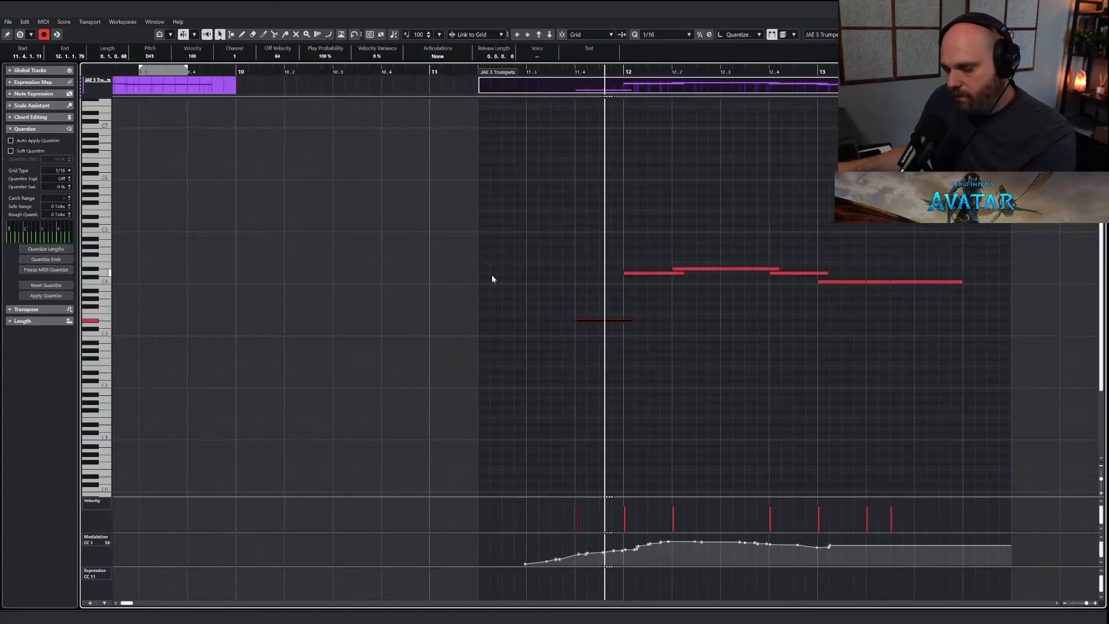
Redraw the trumpets' modulation from the start of bar 12 to just past bar 13 as a smoother swell.
right_click(521, 301)
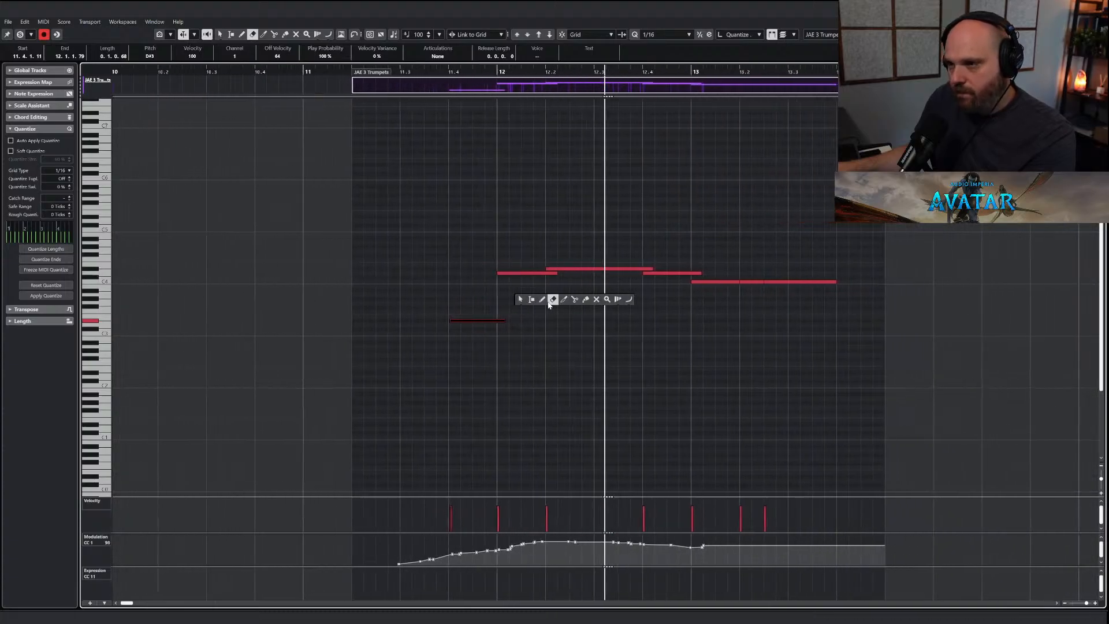
left_click(541, 299)
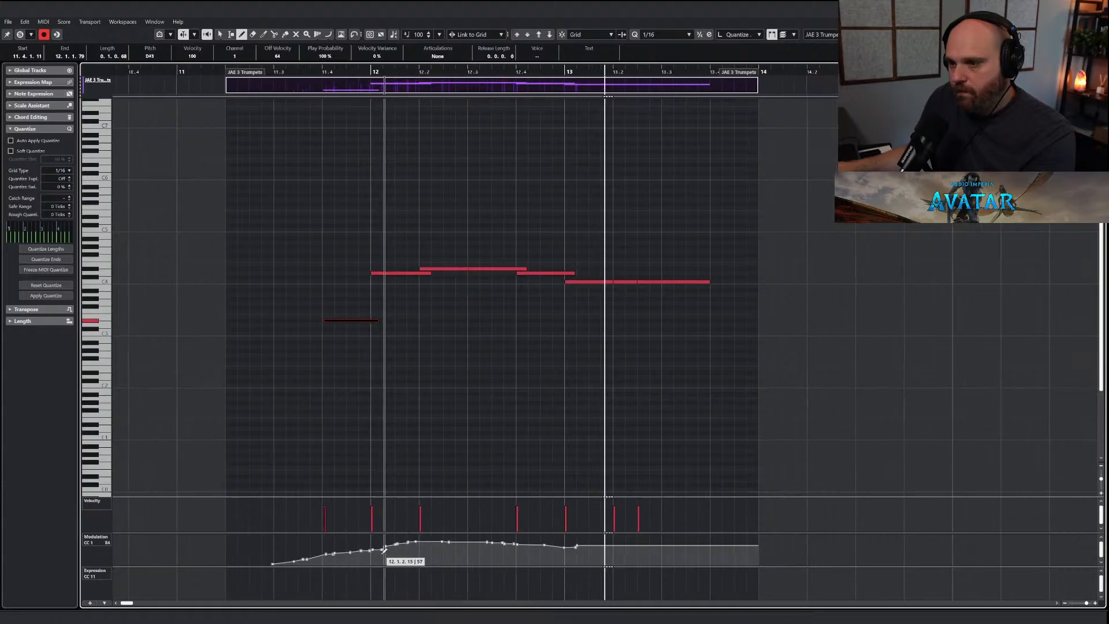
mouse_move(382, 547)
left_mouse_down()
mouse_move(416, 543)
mouse_move(369, 549)
mouse_move(580, 545)
left_mouse_up()
key("1")
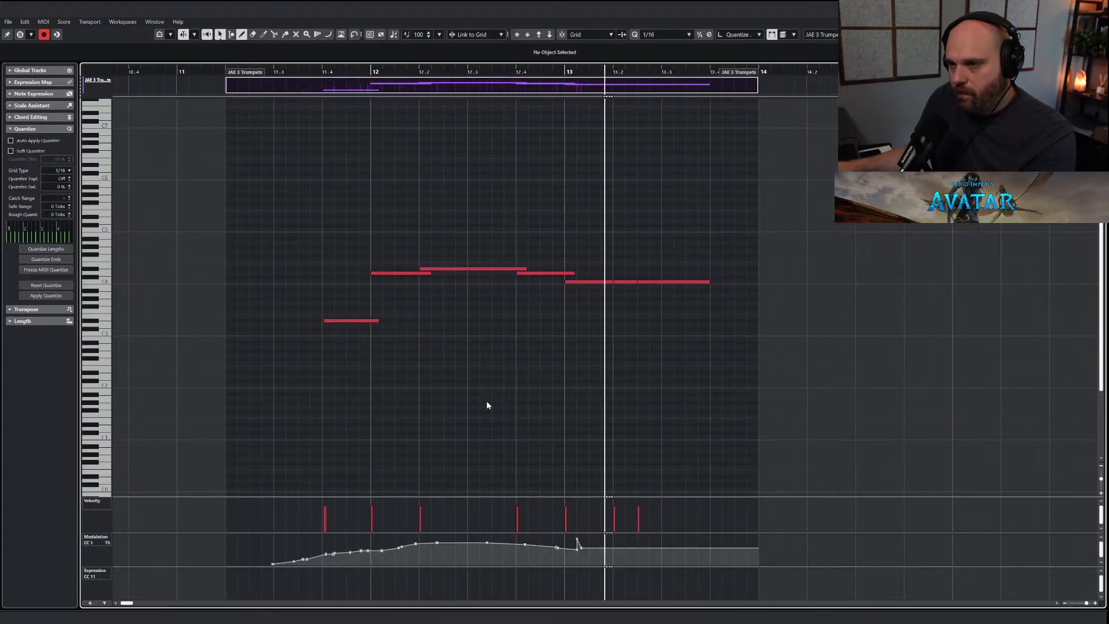
Duplicate the JAE 3 Trumpets track and delete the copied clips from the duplicate, closing its Jaeger instrument window.
key("Return")
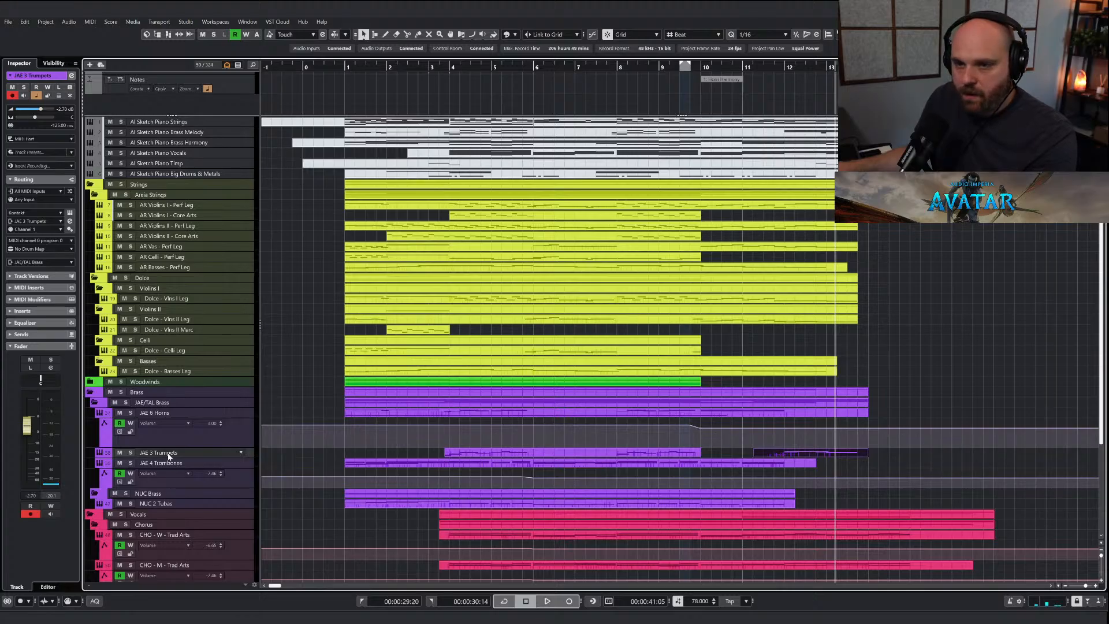
right_click(168, 456)
left_click(206, 283)
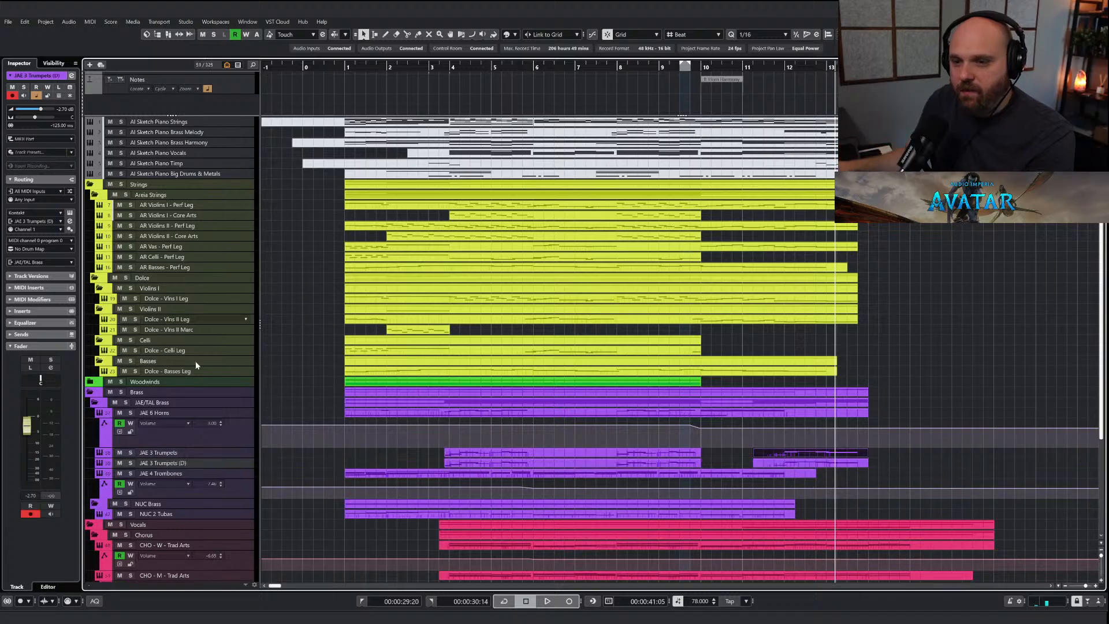
left_click(575, 462)
key("Delete")
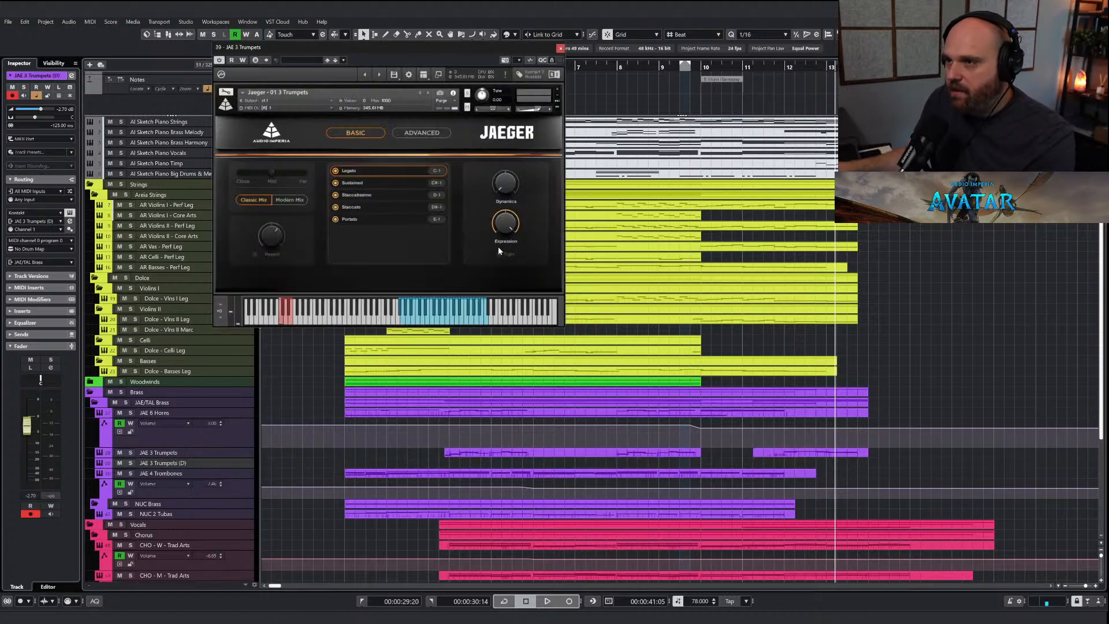
left_click(560, 49)
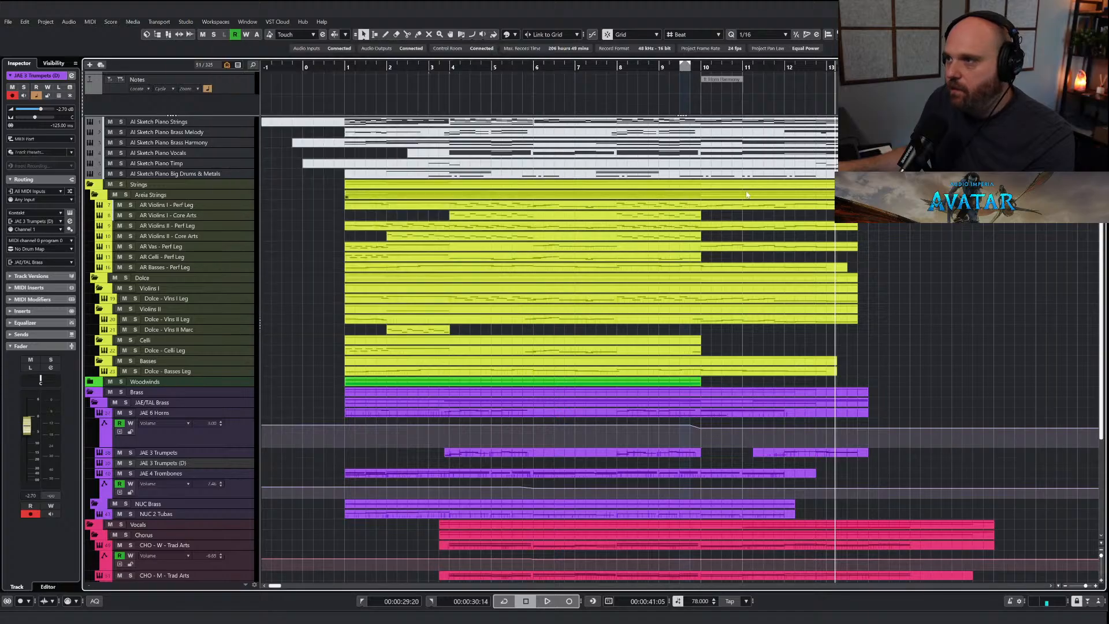
Copy the lower harmony notes of bars 12 to 14 from the sketch brass melody into JAE 3 Trumpets (D), starting at bar 12.
double_click(812, 135)
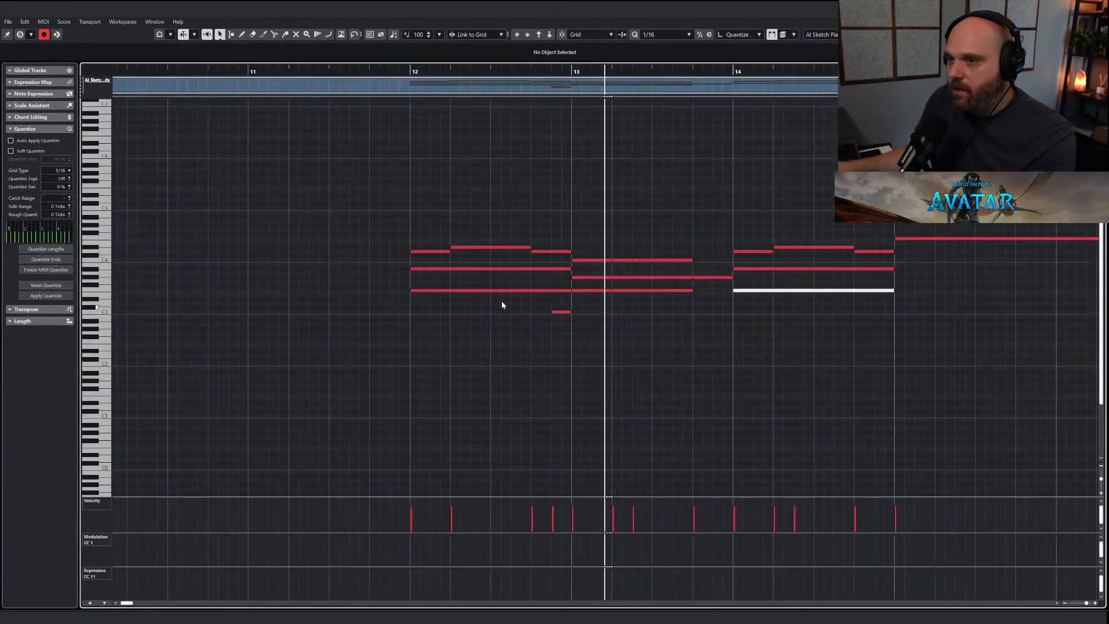
left_click_drag(405, 267, 666, 337)
left_click(751, 268, "shift")
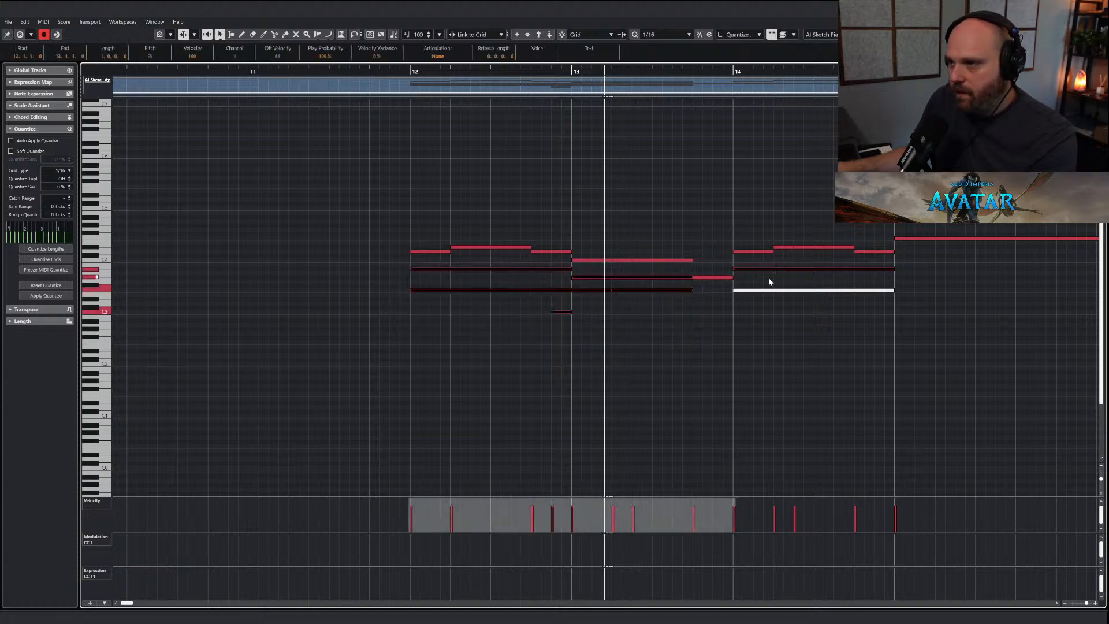
left_click(411, 68)
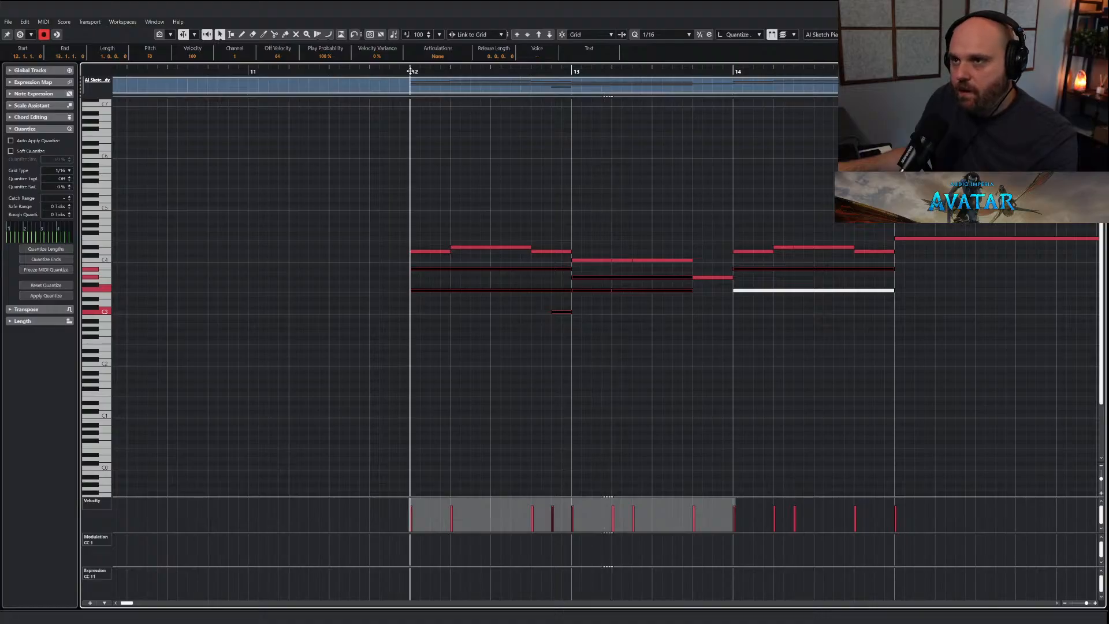
key("Return")
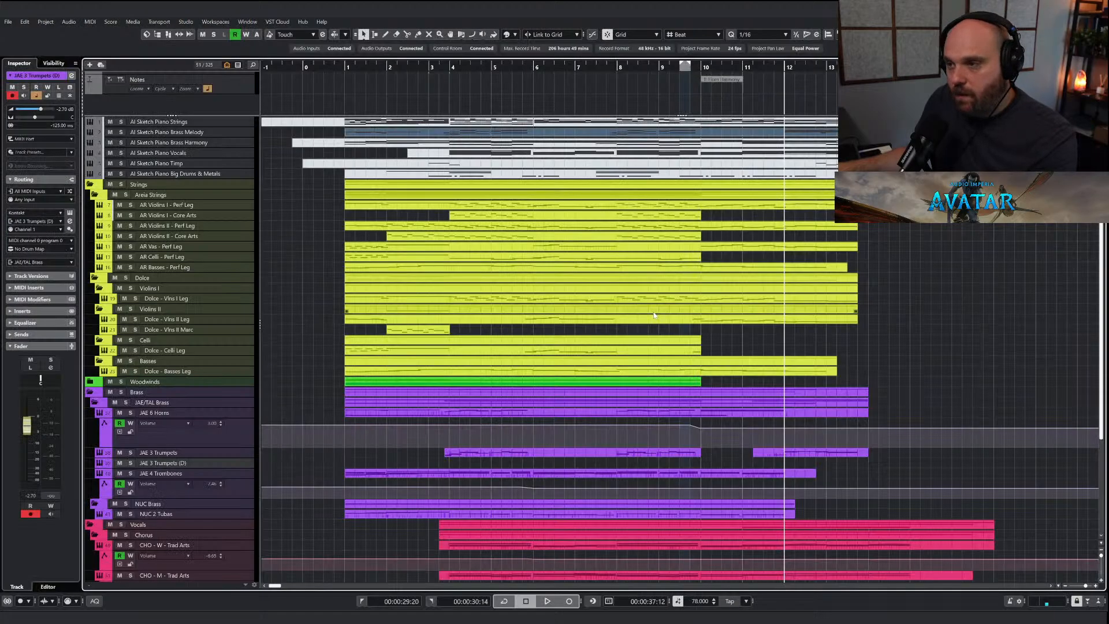
scroll(663, 352, "down", 4)
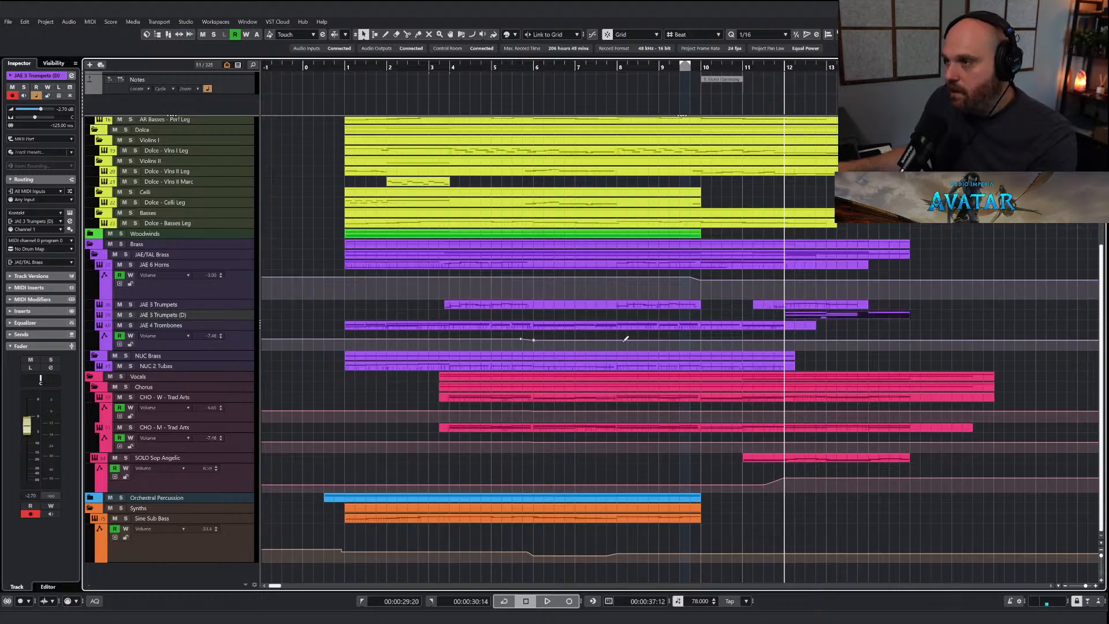
Solo and play the duplicate trumpets, opening the new part to delete the short low note just before bar 13.
left_click(132, 315)
key("space")
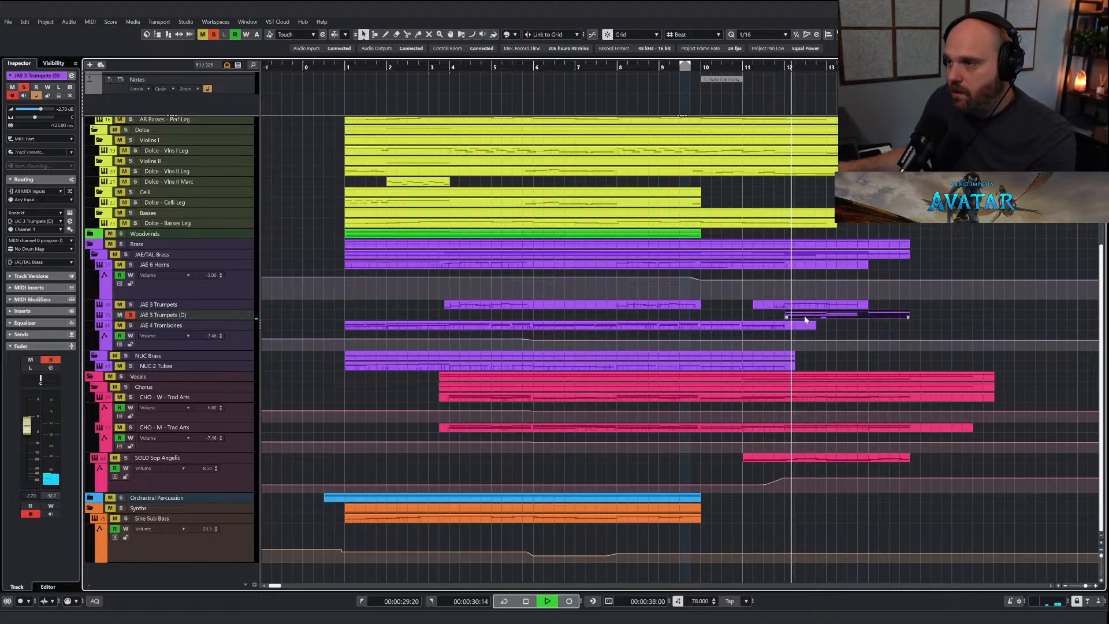
double_click(806, 316)
right_click(469, 371)
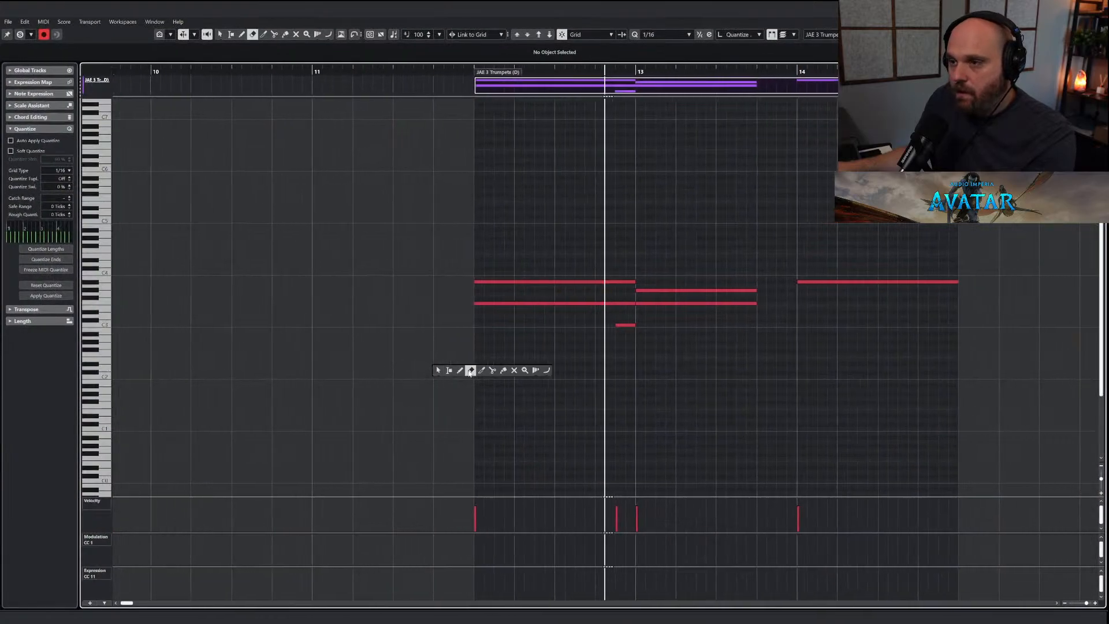
left_click(460, 370)
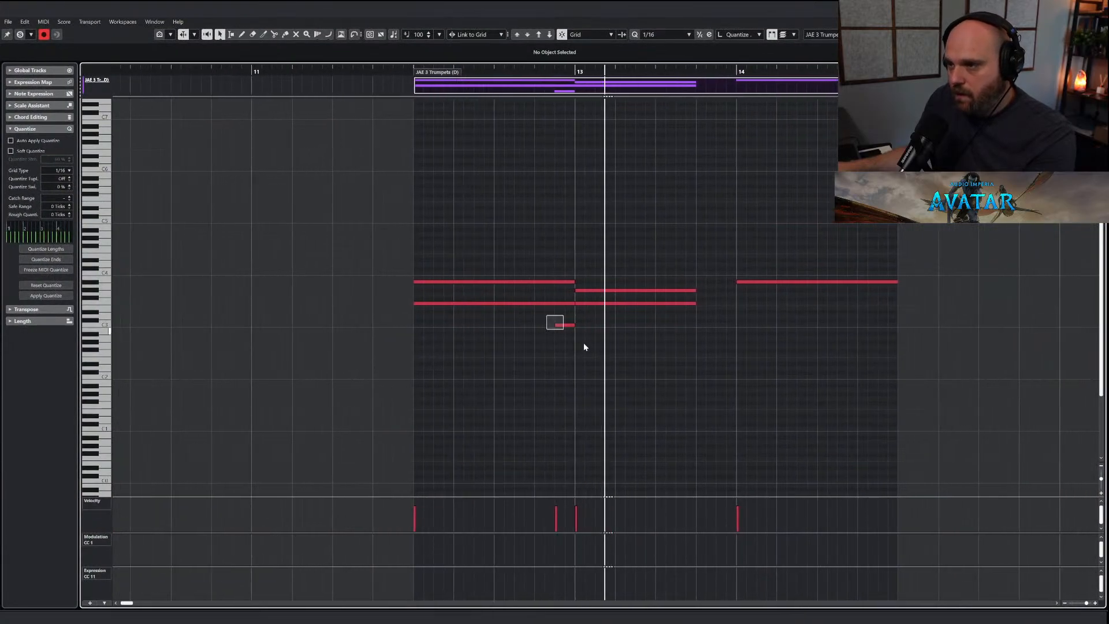
left_click_drag(584, 346, 586, 347)
key("Delete")
Draw a gentle modulation swell in the duplicate trumpets part from bar 12 to just past bar 13.
right_click(525, 356)
left_click(531, 356)
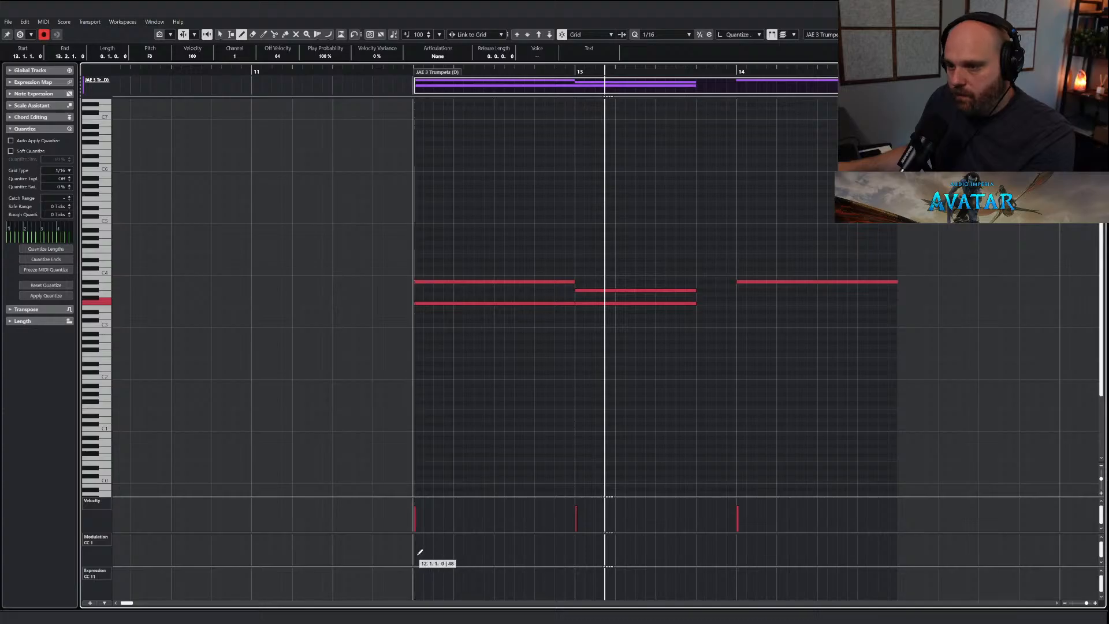
left_click_drag(420, 551, 594, 554)
key("1")
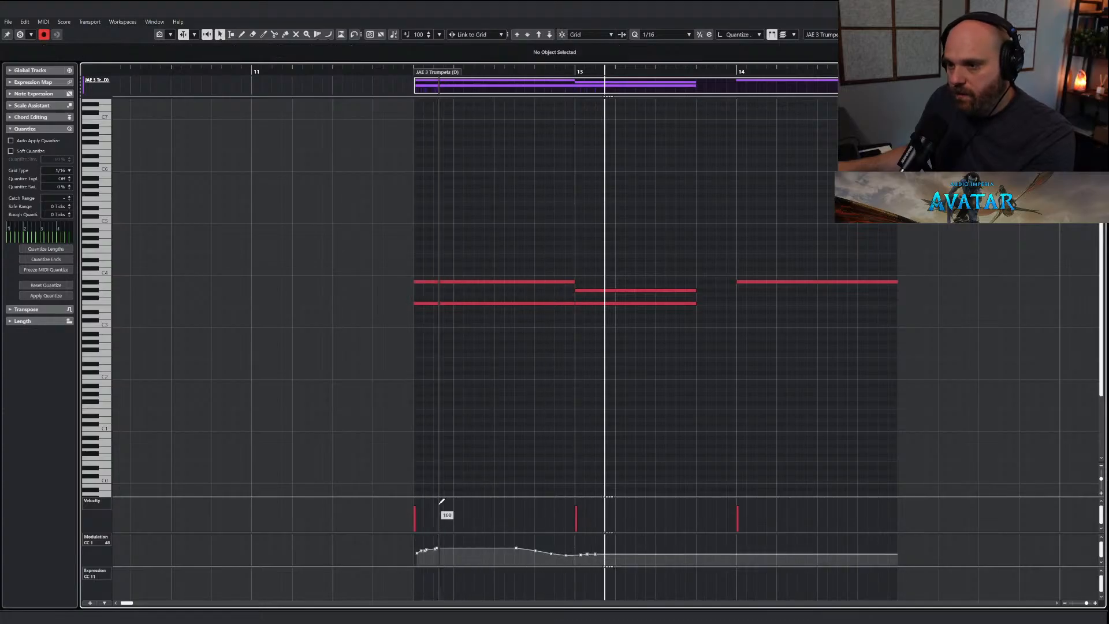
key("Return")
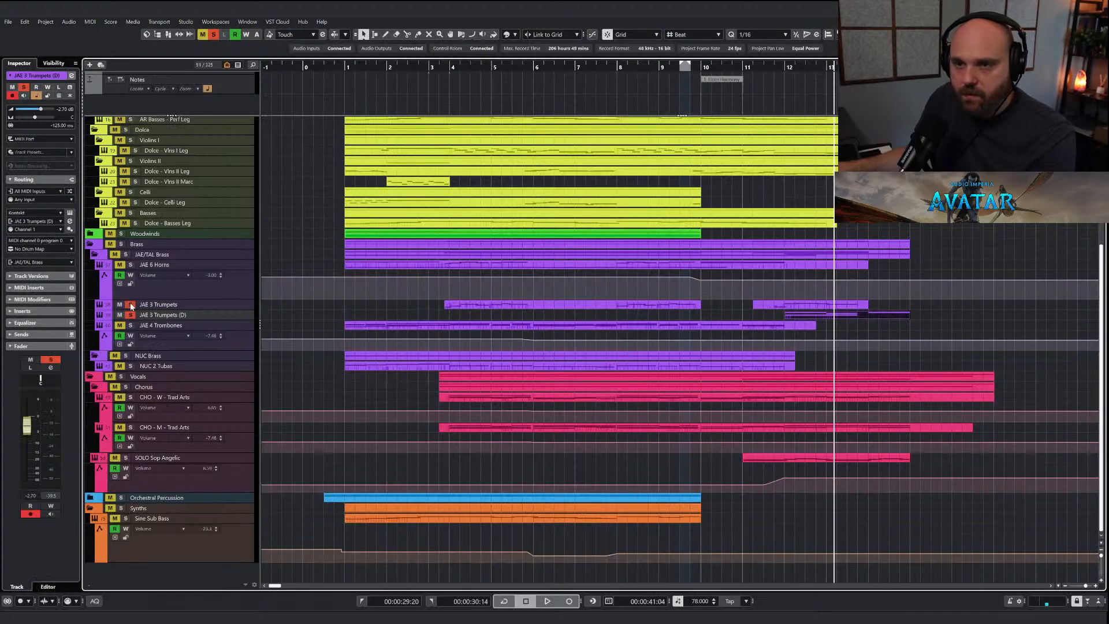
Play both trumpet tracks soloed from just before bar 12 and lower the duplicate trumpets' volume to -7.47 dB.
left_click(780, 66)
key("space")
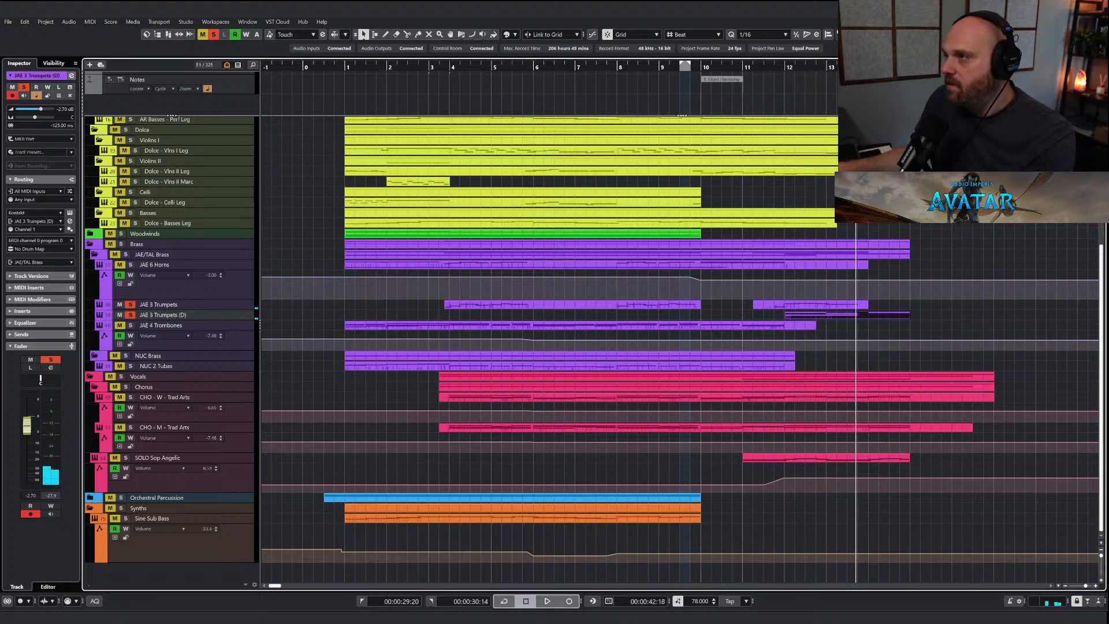
key("alt+F3")
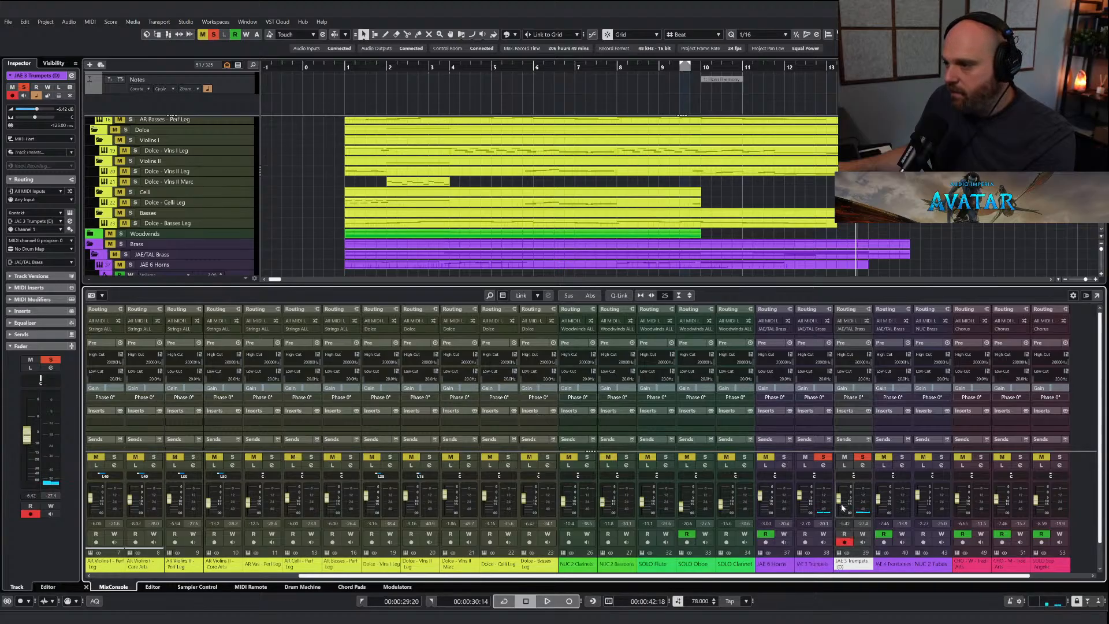
key("alt+F3")
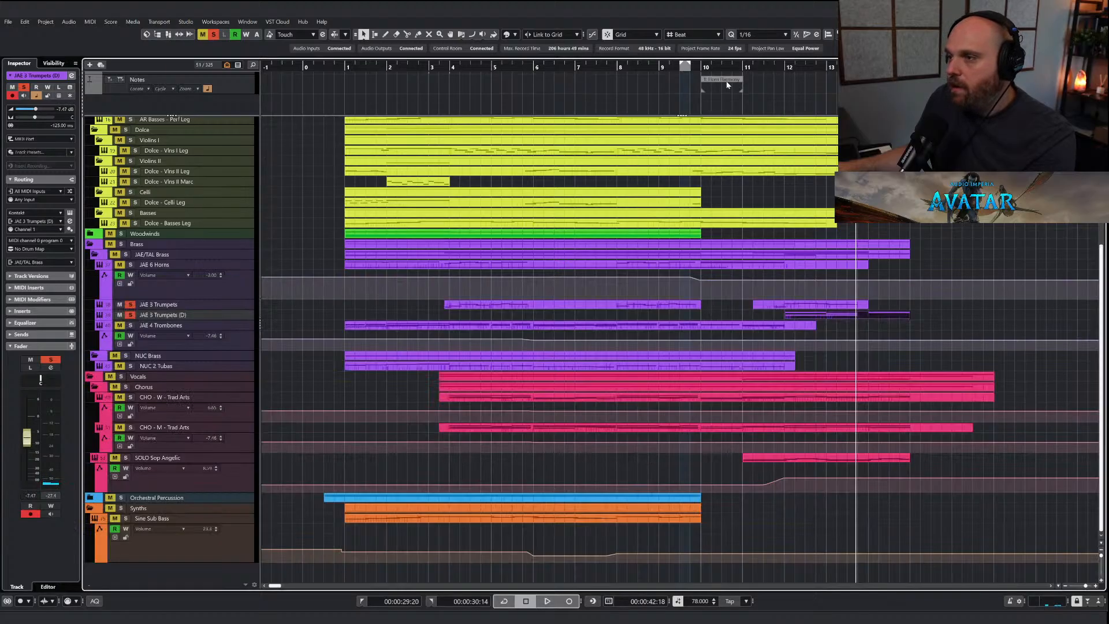
Clear all solos and play the full arrangement from bar 11.
left_click(745, 68)
left_click(212, 35)
key("space")
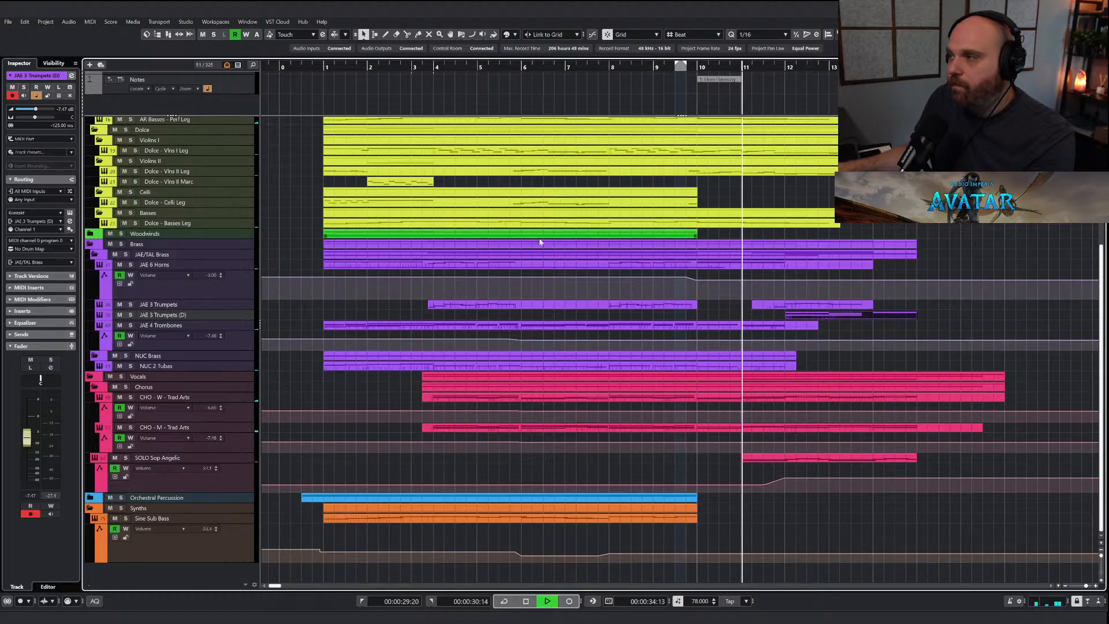
right_click(579, 285)
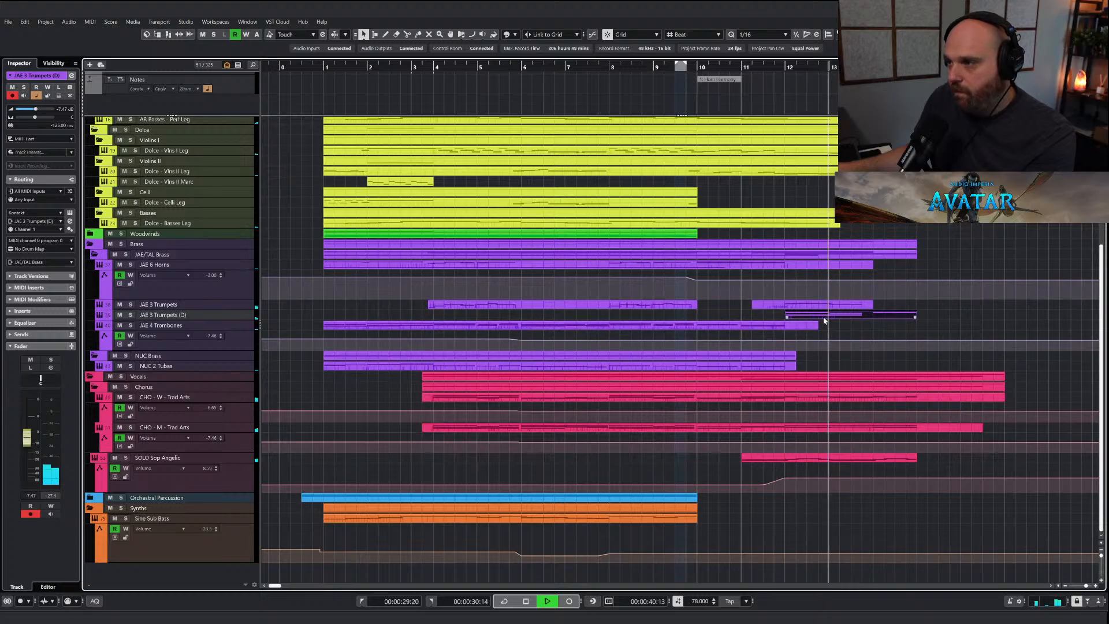
Reopen the duplicate trumpets part and redraw its modulation from about 12.4 to bar 15 with swells in bars 13 and 14.
double_click(843, 316)
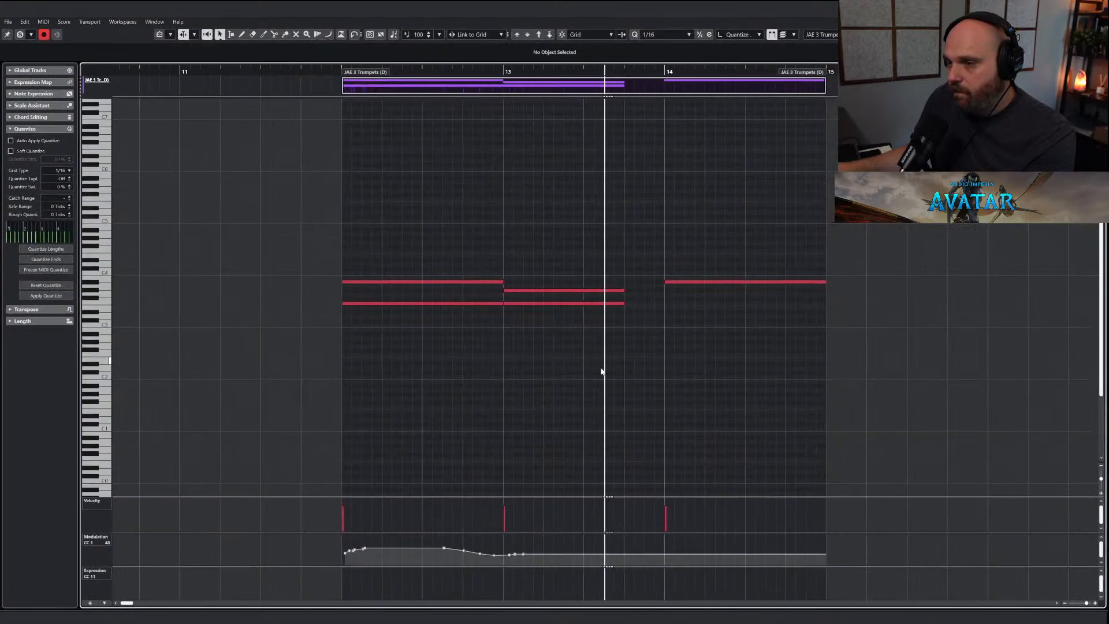
right_click(579, 373)
left_click(601, 374)
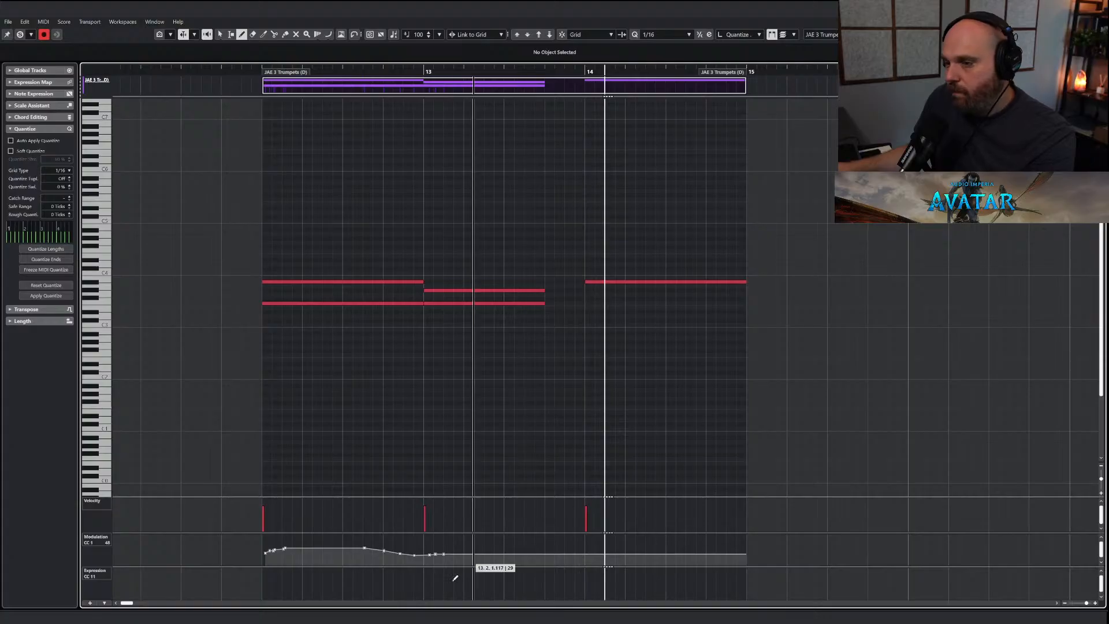
right_click(449, 287)
left_click(414, 281)
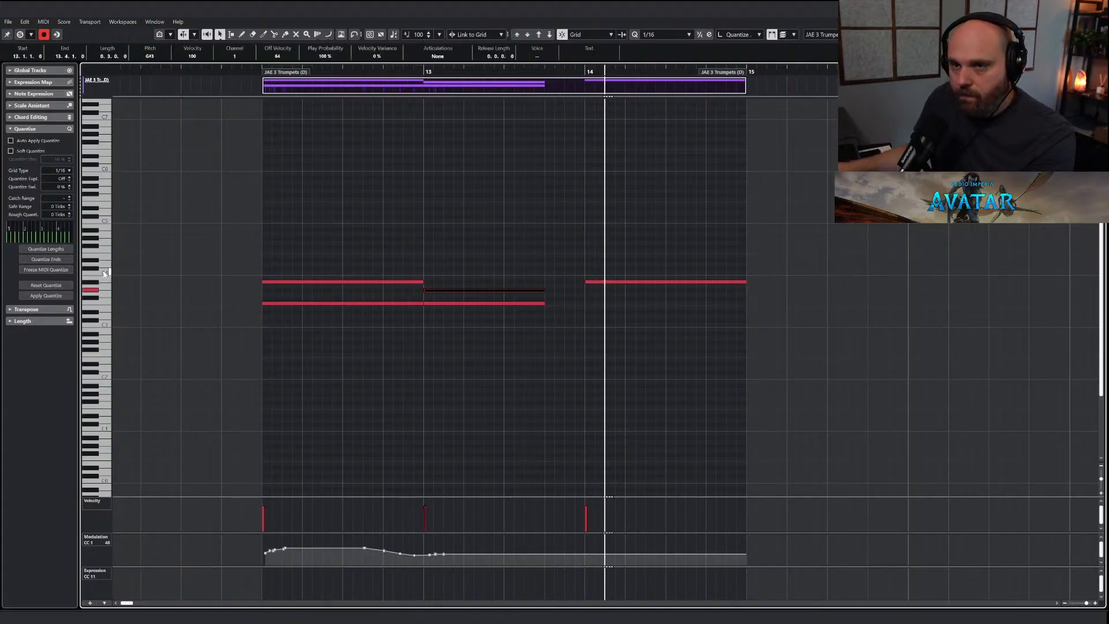
left_click(451, 349)
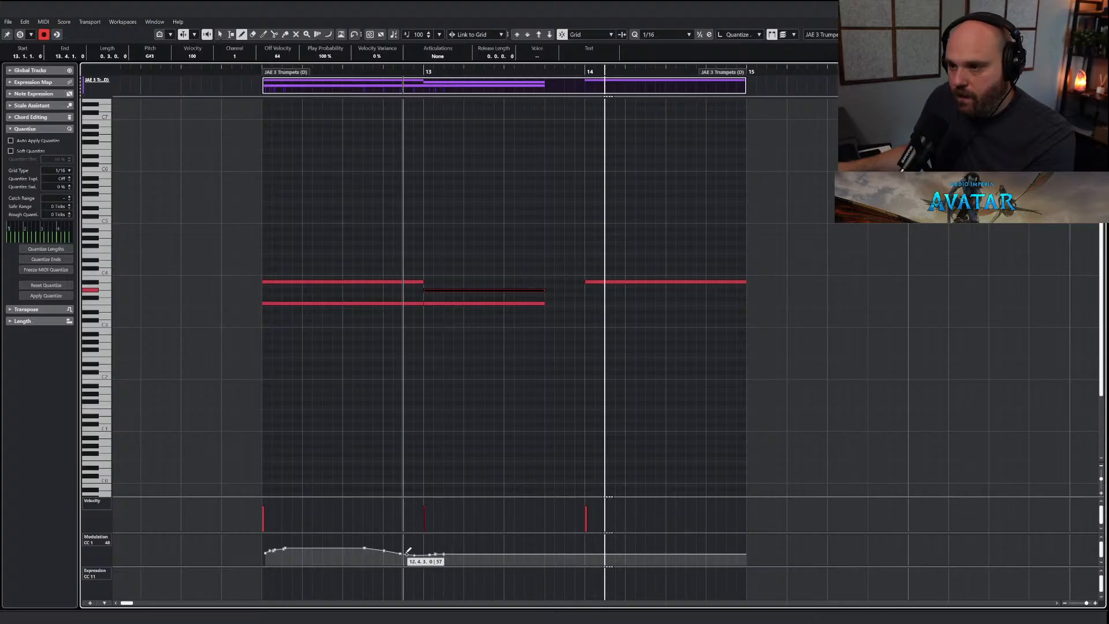
left_click_drag(404, 552, 745, 553)
right_click(658, 414)
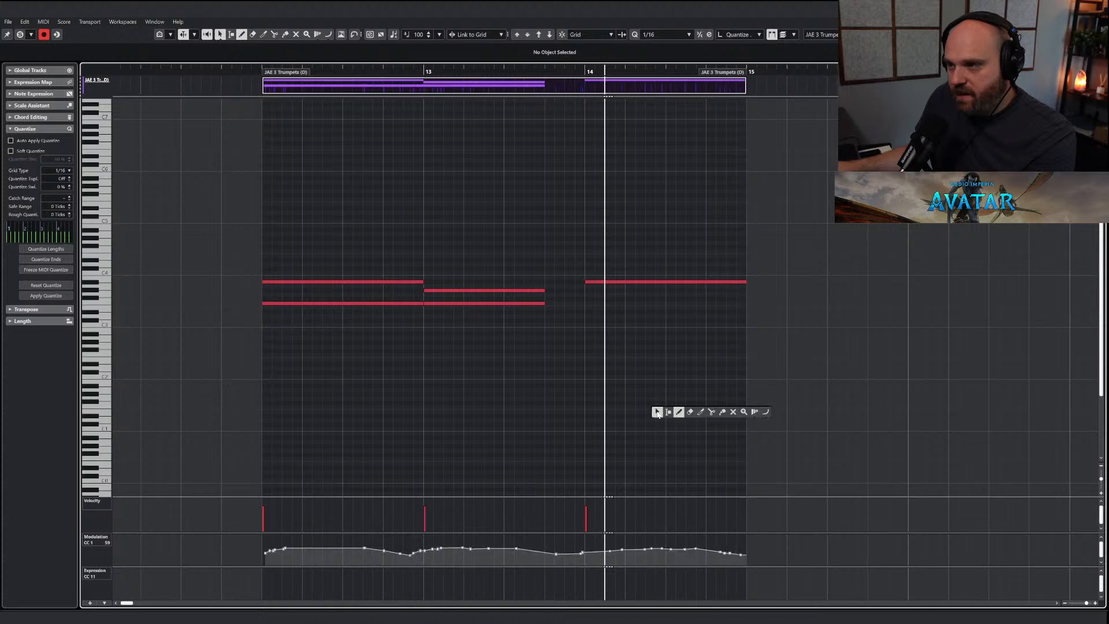
Leave the duplicate trumpets part and play the full arrangement from bar 12.
left_click(608, 282)
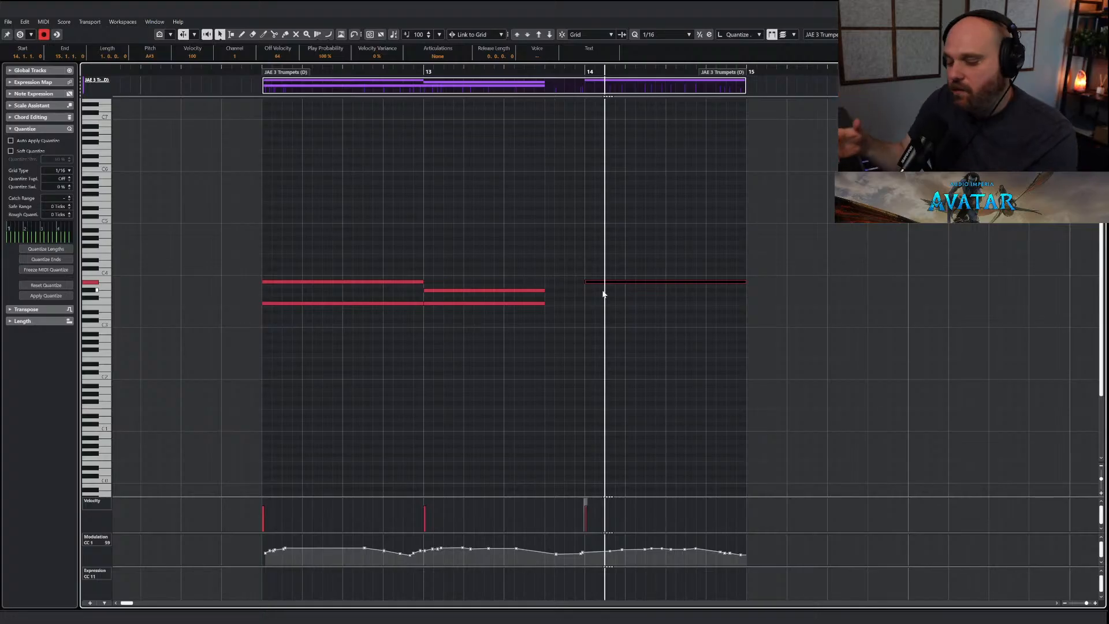
key("Return")
key("g")
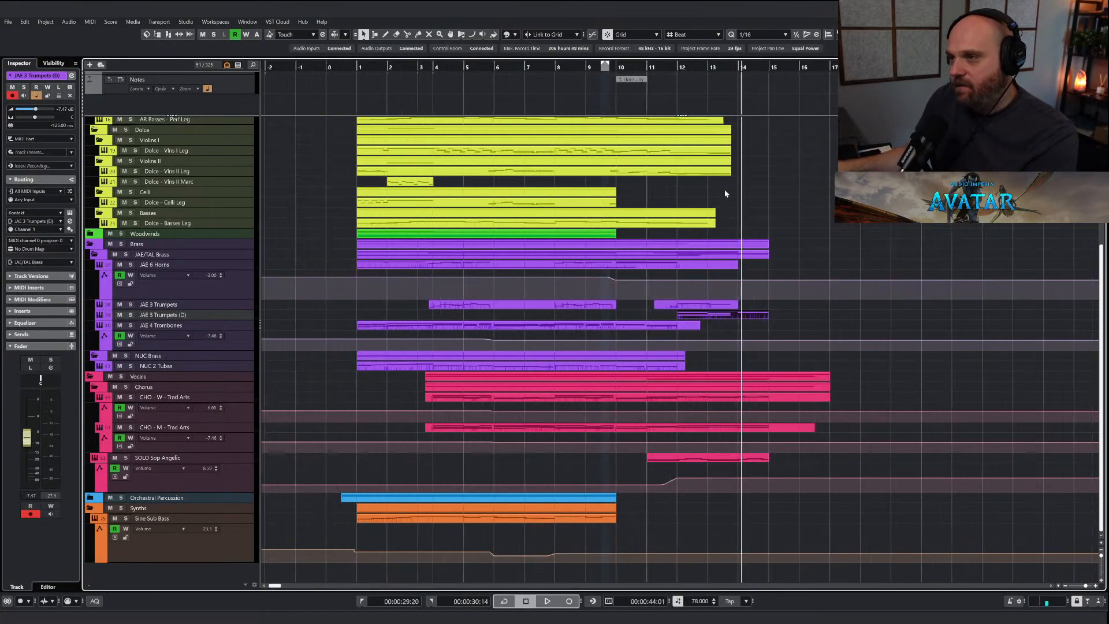
left_click_drag(703, 67, 677, 81)
key("space")
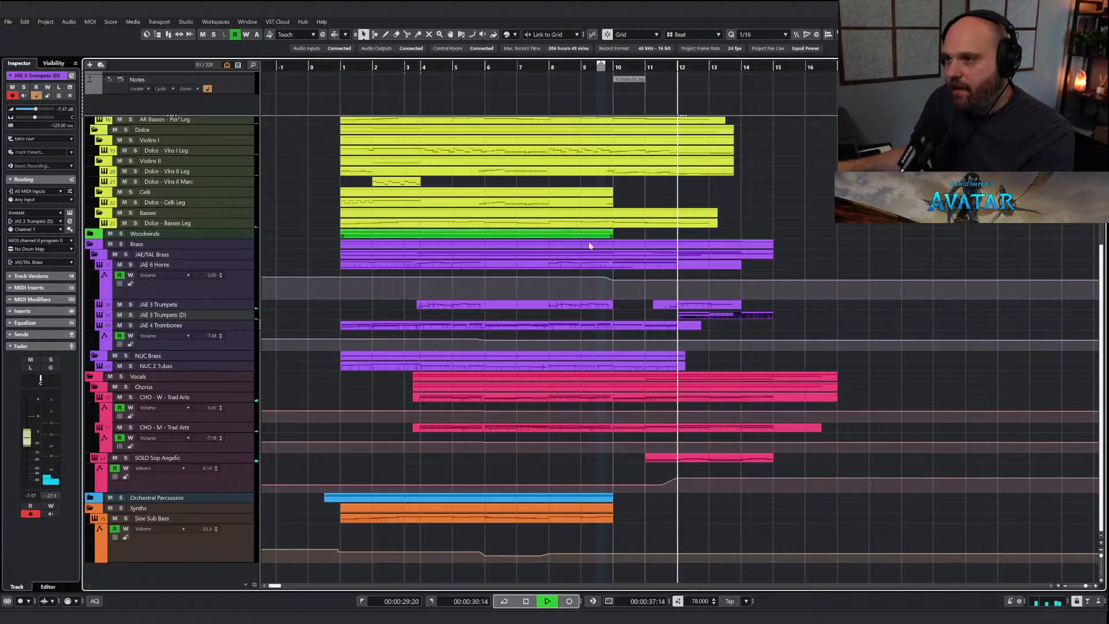
left_click(716, 305)
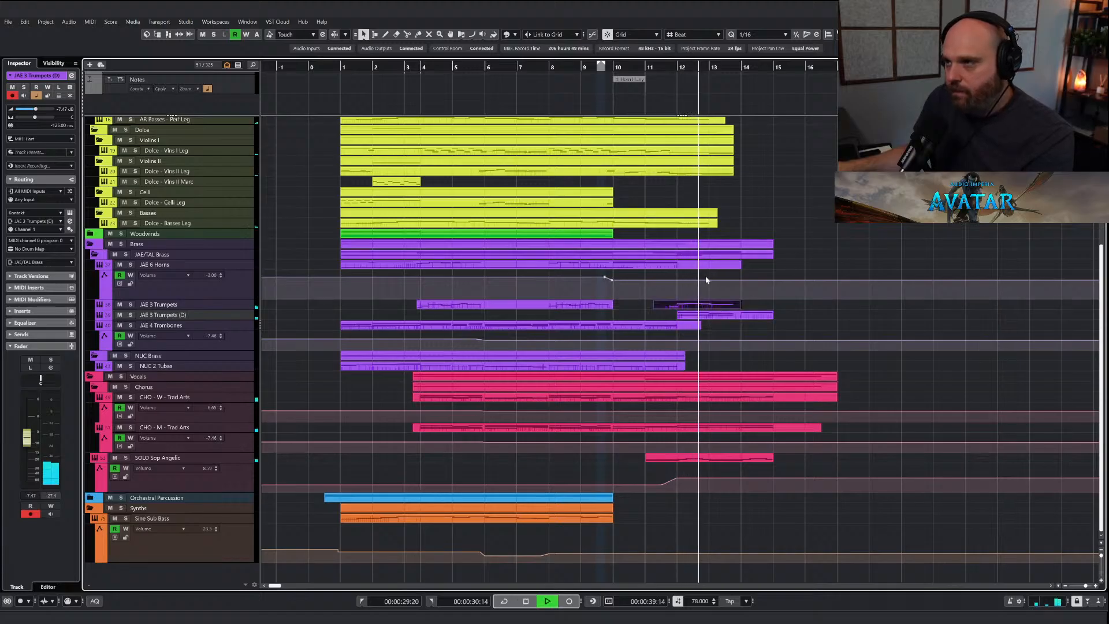
Copy the sketch brass melody from 13.4 to bar 15 into the JAE 3 Trumpets part, lengthening that part past bar 15.
scroll(707, 272, "up", 5)
double_click(688, 132)
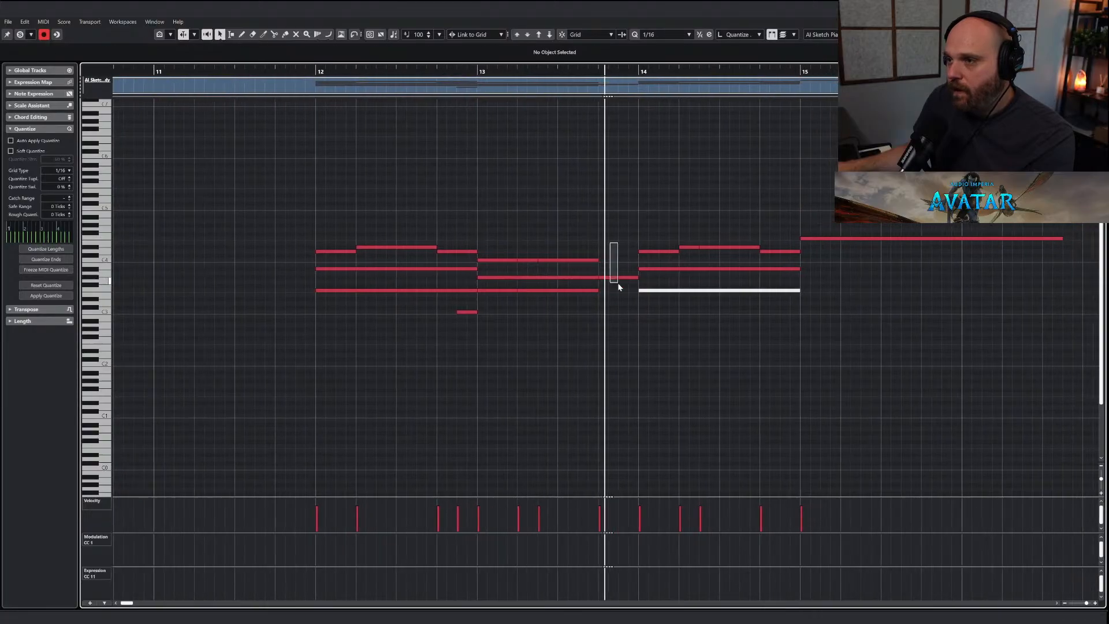
left_click_drag(753, 270, 779, 260)
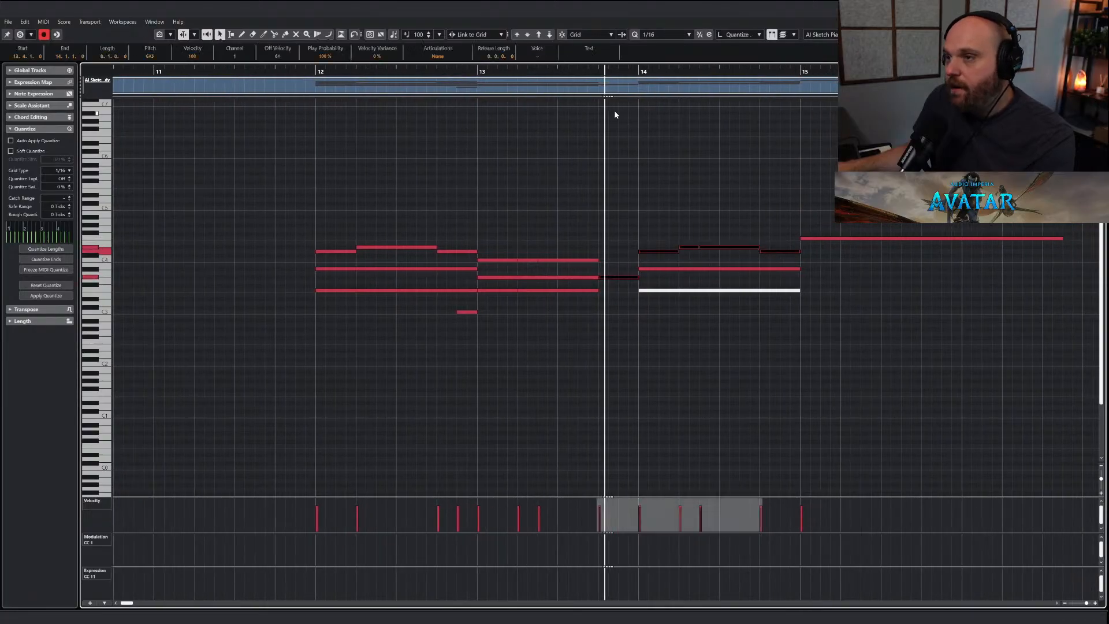
left_click(599, 73)
key("Return")
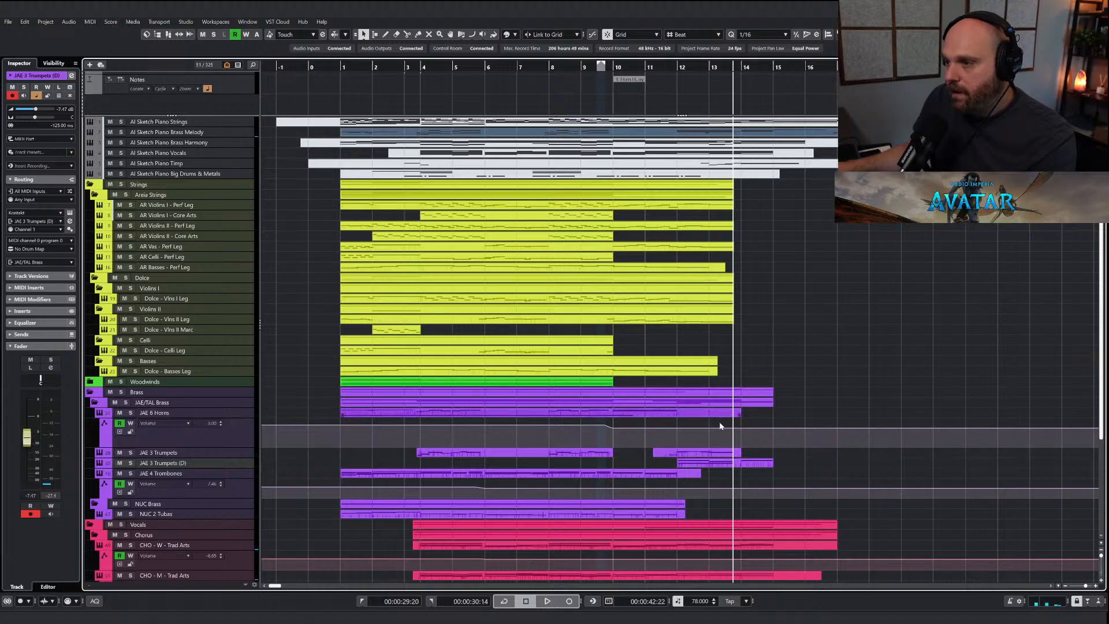
left_click(731, 455)
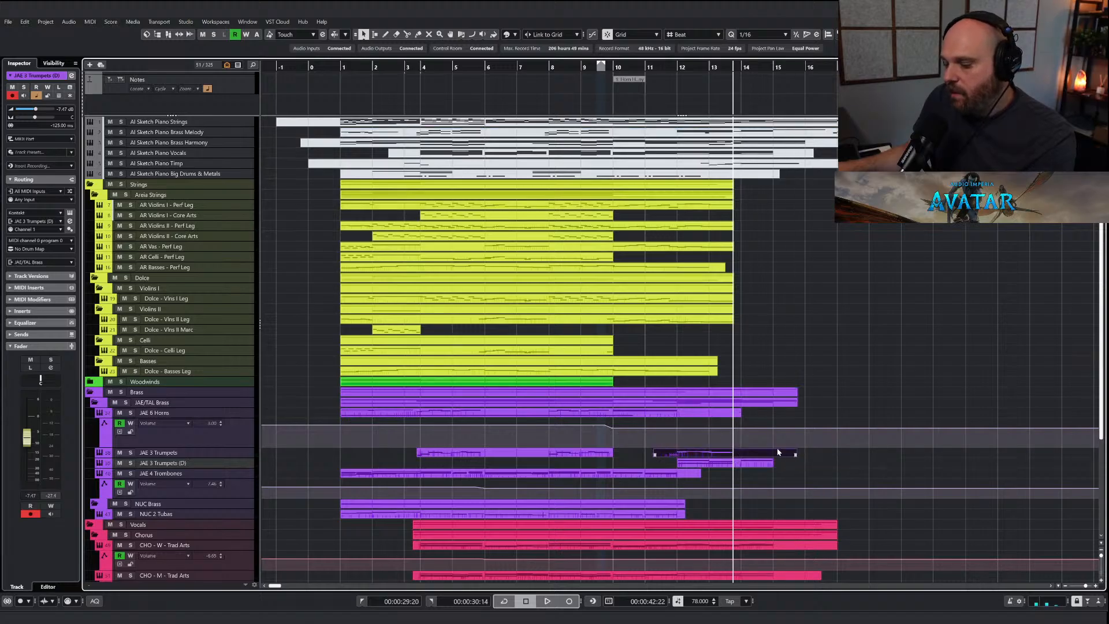
key("Return")
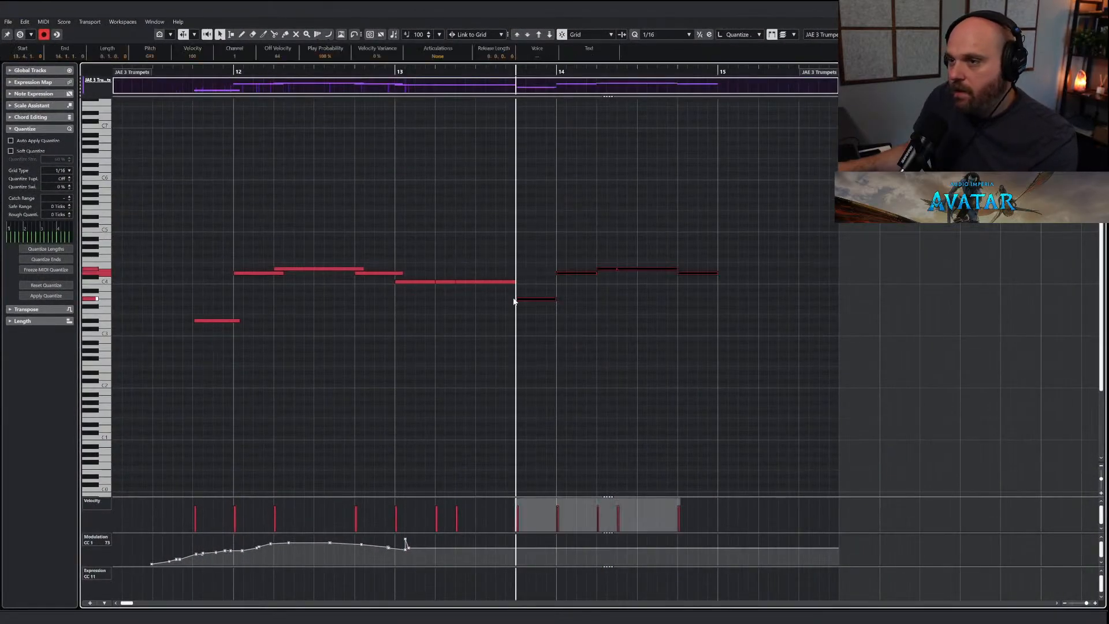
Lengthen the C4 note ending at 13.4 to overlap the next note, and draw the trumpets' modulation from bar 13 to bar 15.
left_click(514, 298)
left_click_drag(514, 282, 521, 284)
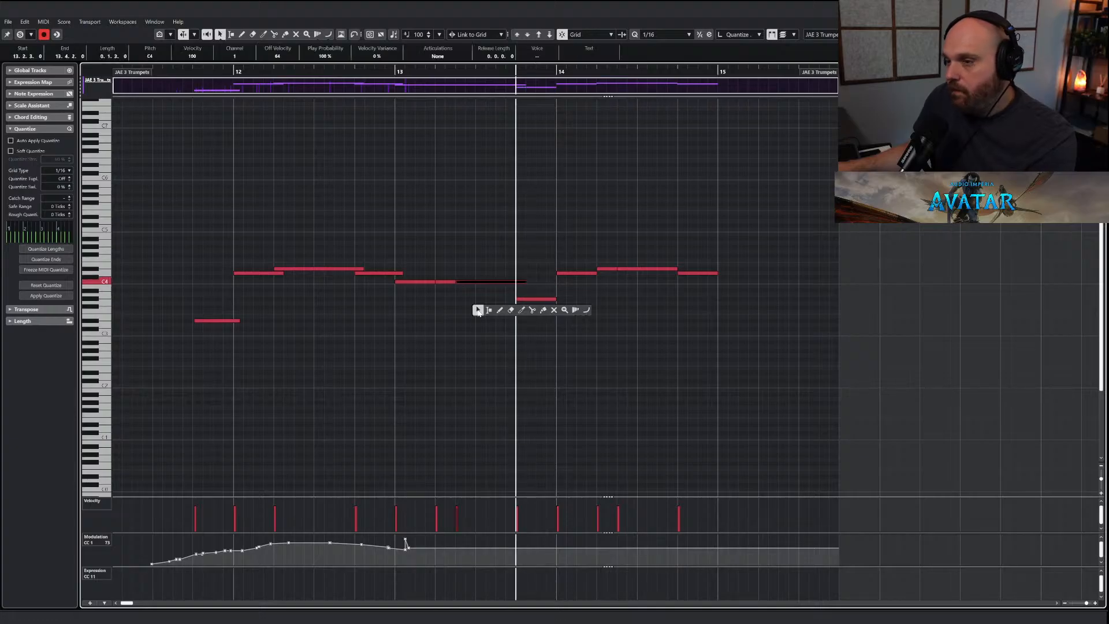
left_click(499, 310)
left_click_drag(400, 547, 737, 557)
right_click(627, 428)
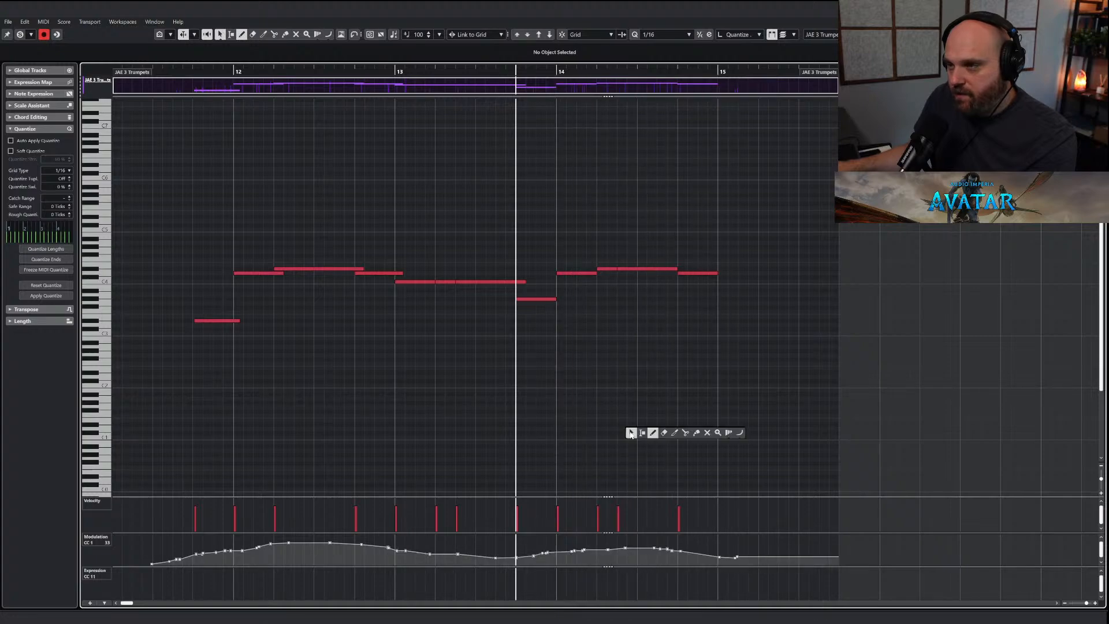
left_click(631, 434)
Lengthen the trumpet notes starting at 13.4, 14.1 and 14.2.3 so each slightly overlaps the note that follows.
key("space")
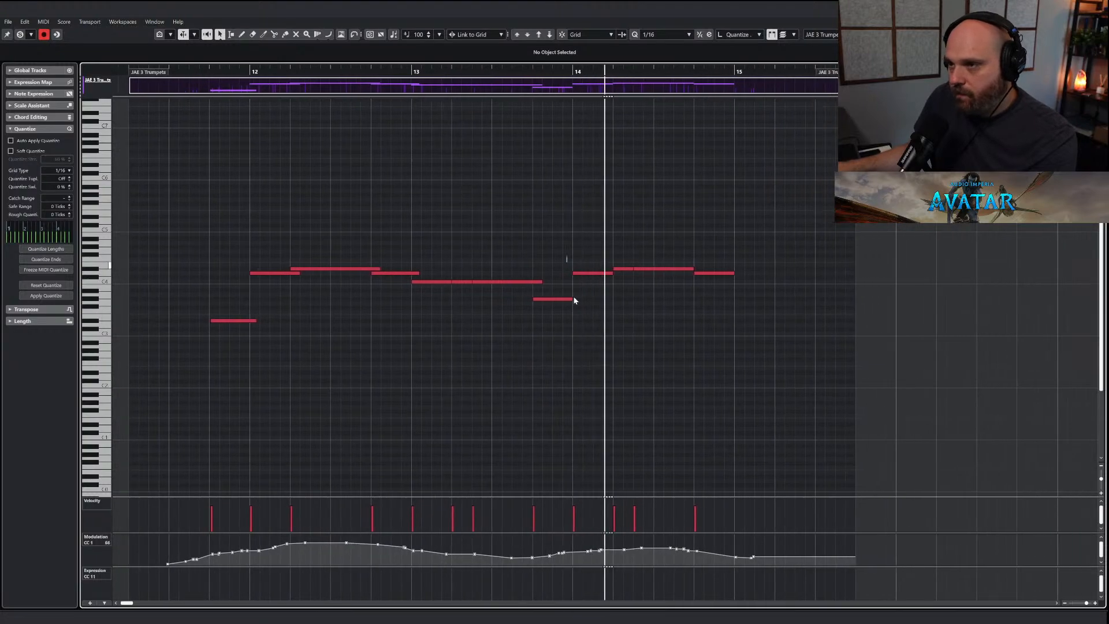
left_click(570, 298)
left_click_drag(612, 272, 619, 274)
left_click(650, 256)
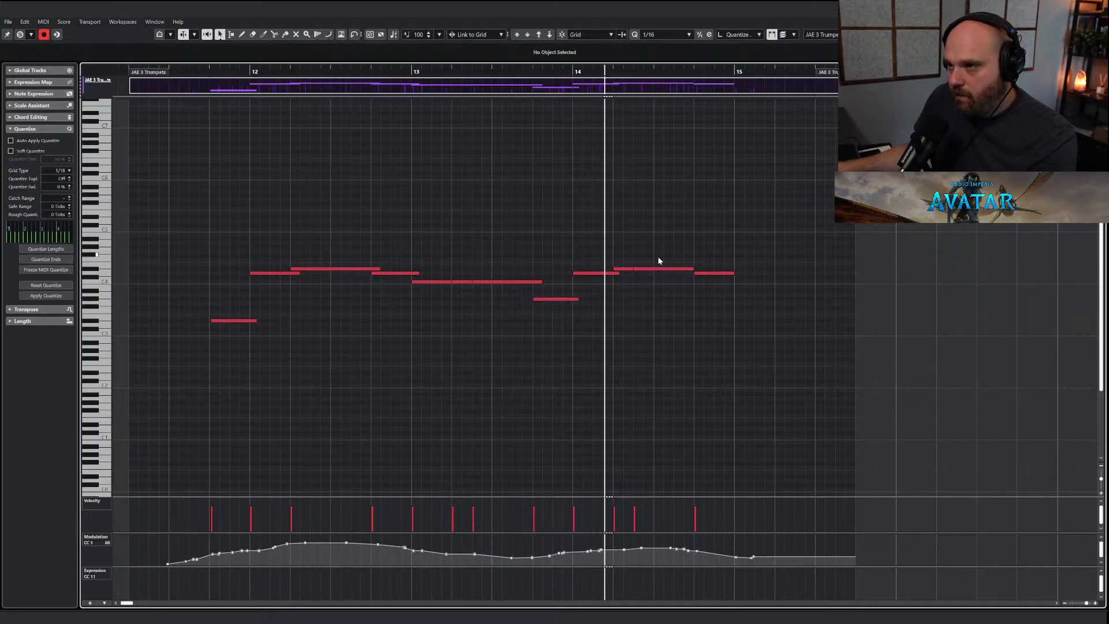
left_click(687, 269)
left_click_drag(692, 269, 698, 269)
Redraw the trumpets' modulation from just before 13.4 to bar 15 as a fuller swell across bar 14.
left_click(523, 72)
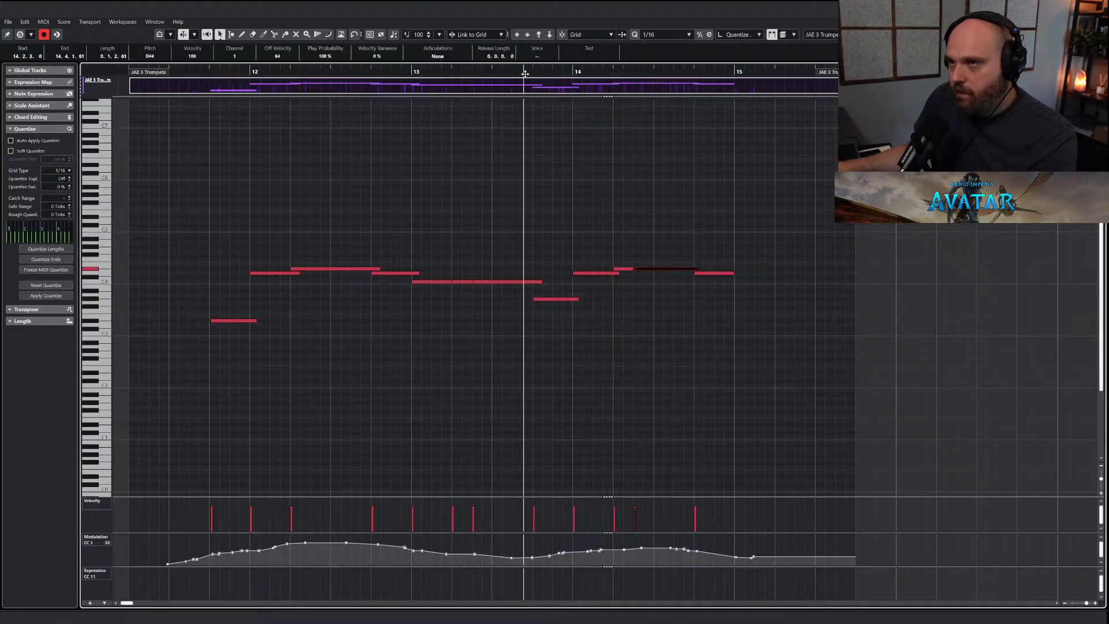
right_click(523, 221)
left_click(549, 228)
key("space")
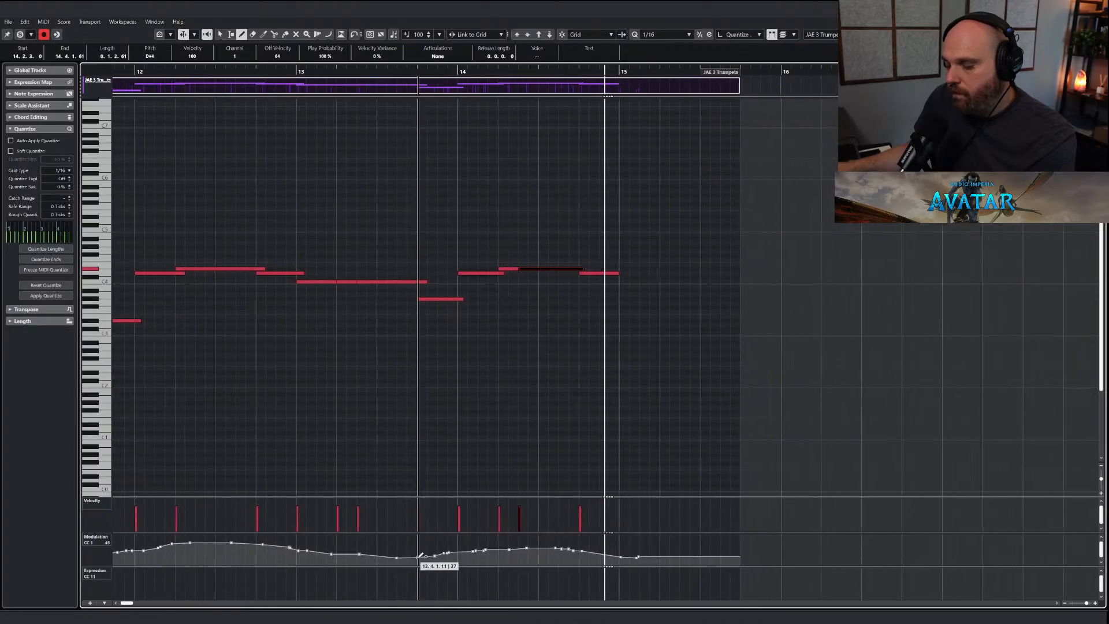
mouse_move(403, 558)
left_mouse_down()
mouse_move(568, 544)
mouse_move(635, 554)
left_mouse_up()
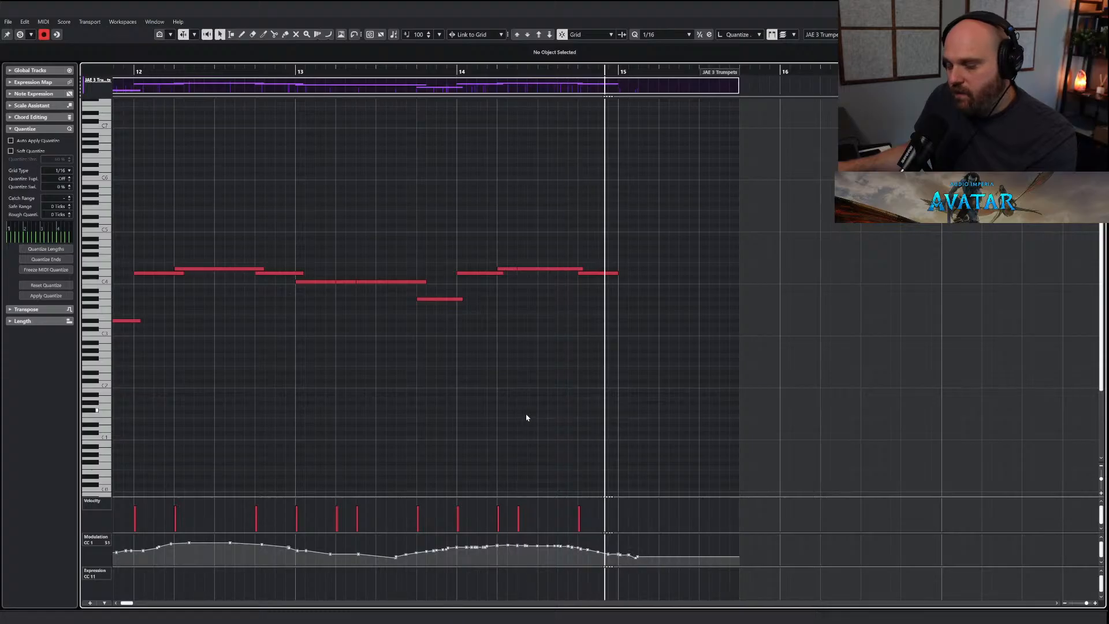
Leave the JAE 3 Trumpets part and play the full arrangement from bar 8.
key("Return")
left_click(550, 67)
key("space")
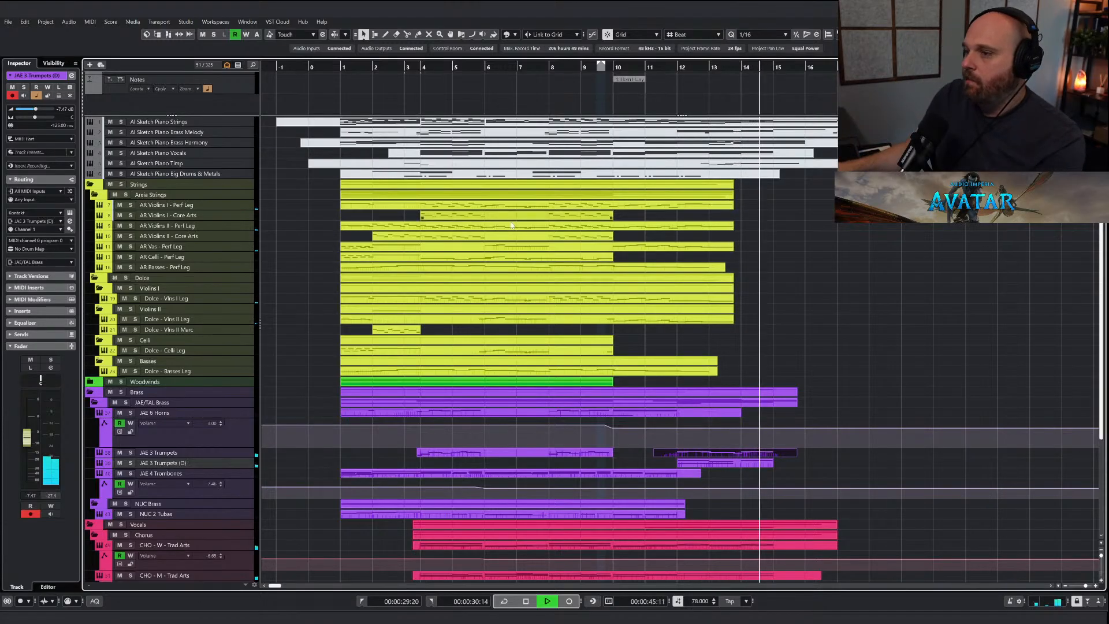
key("space")
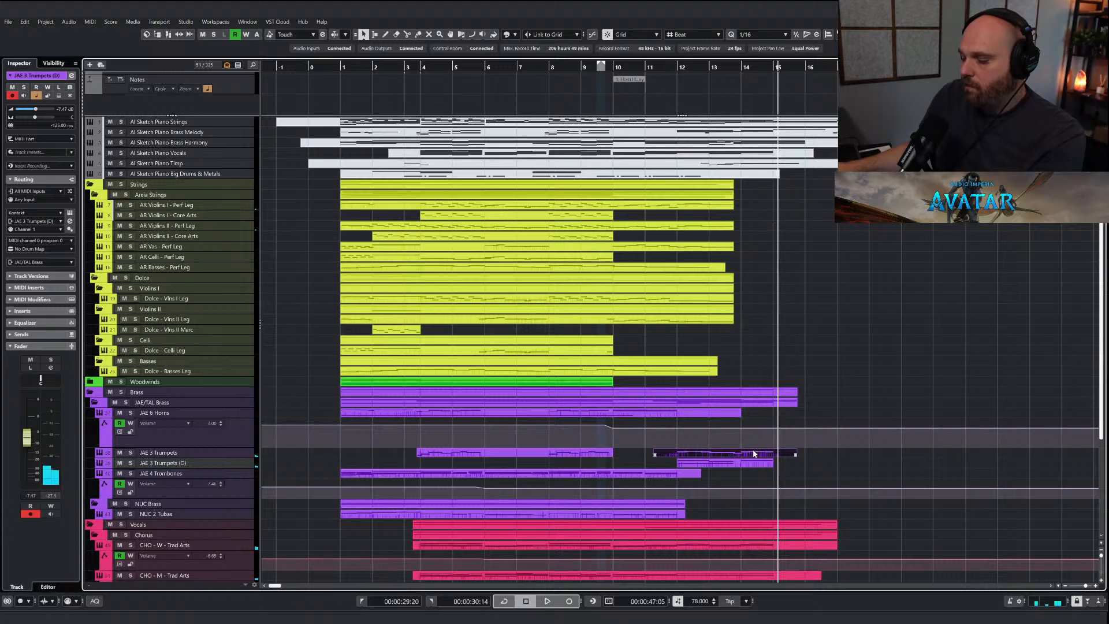
Reopen the later JAE 3 Trumpets part and scale down its modulation curve between about 13.4 and bar 15.
right_click(706, 450)
key("Return")
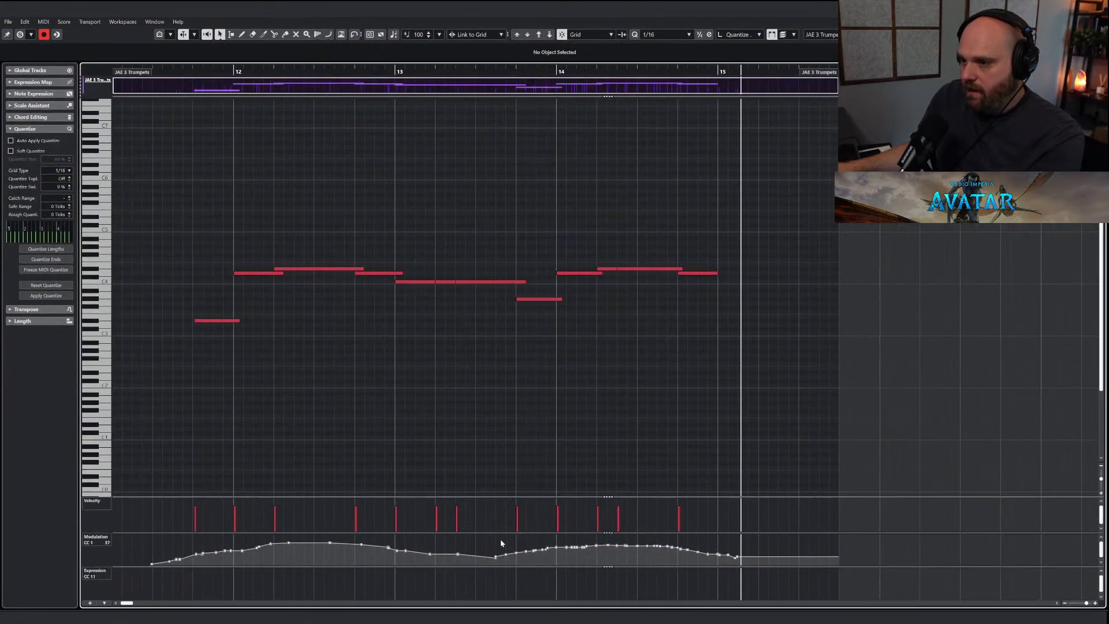
left_click_drag(704, 559, 734, 560)
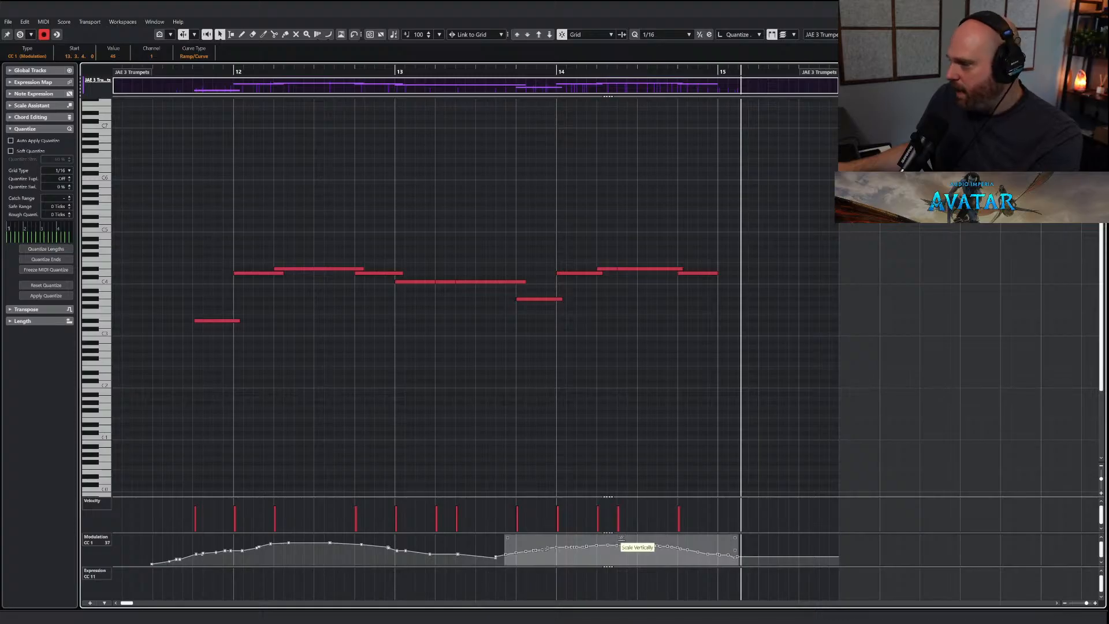
left_click(592, 467)
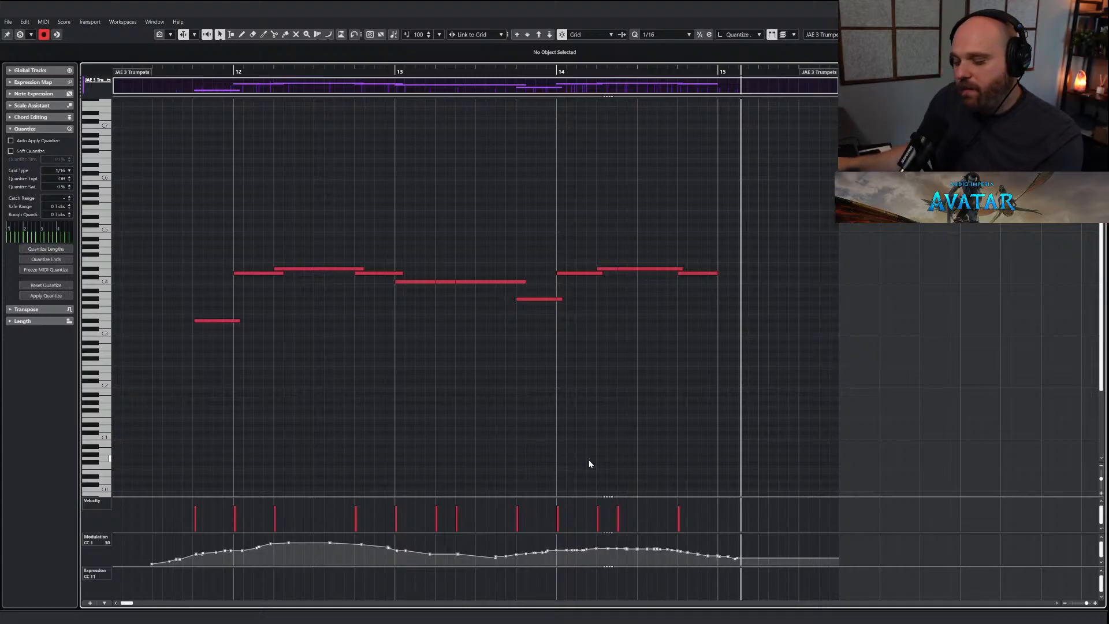
Leave the trumpets part and play the full arrangement from bar 11, checking the brass and vocal tracks.
key("Return")
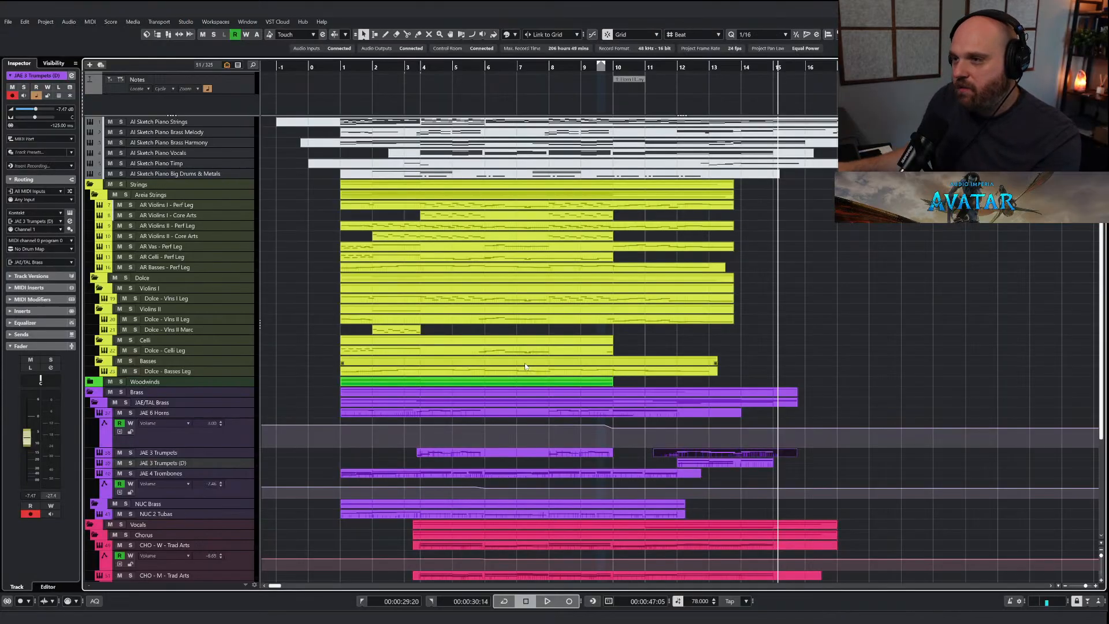
left_click(659, 69)
key("space")
scroll(712, 339, "down", 5)
key("h")
key("h")
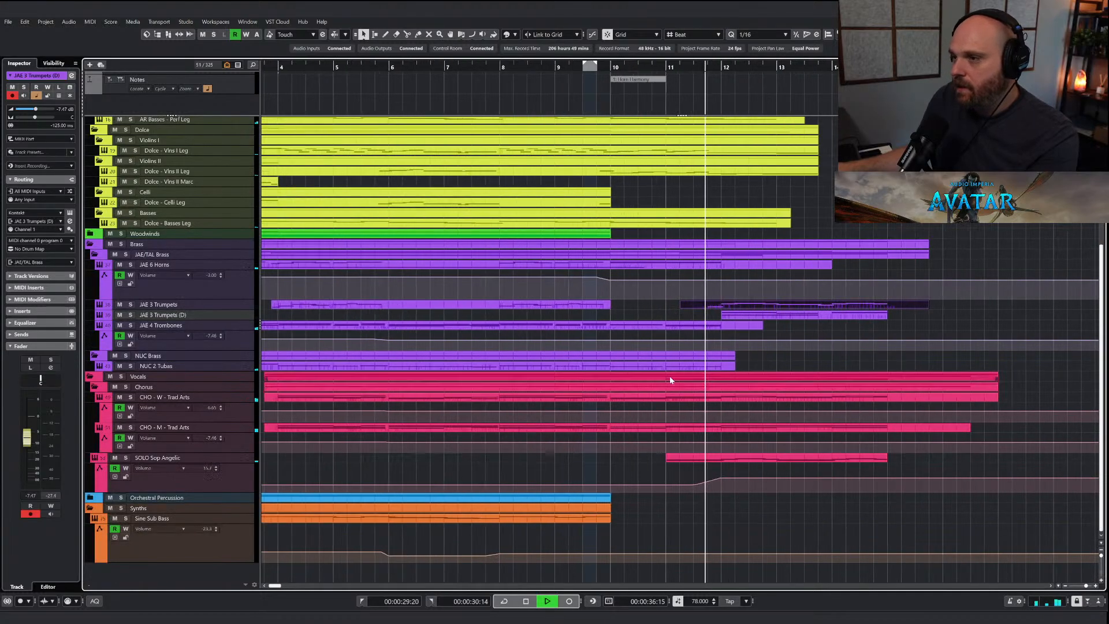
key("h")
key("g")
key("g")
key("g")
key("g")
key("g")
key("h")
key("h")
key("h")
key("h")
key("h")
key("h")
key("h")
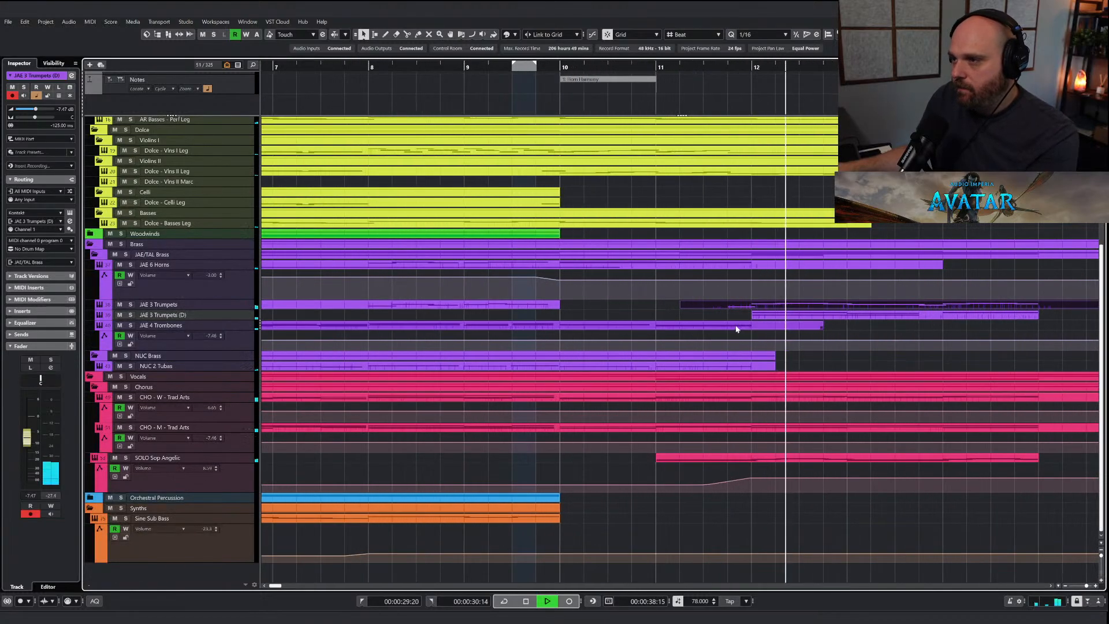
Lengthen the JAE 4 Trombones part past bar 15.
left_click(797, 317)
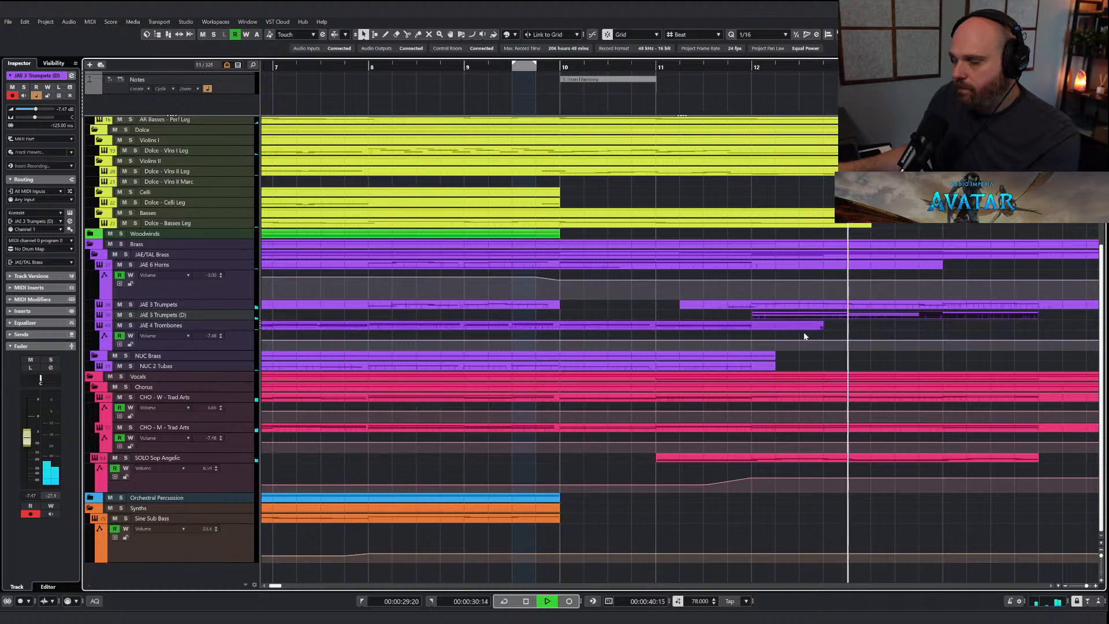
left_click(795, 327)
key("g")
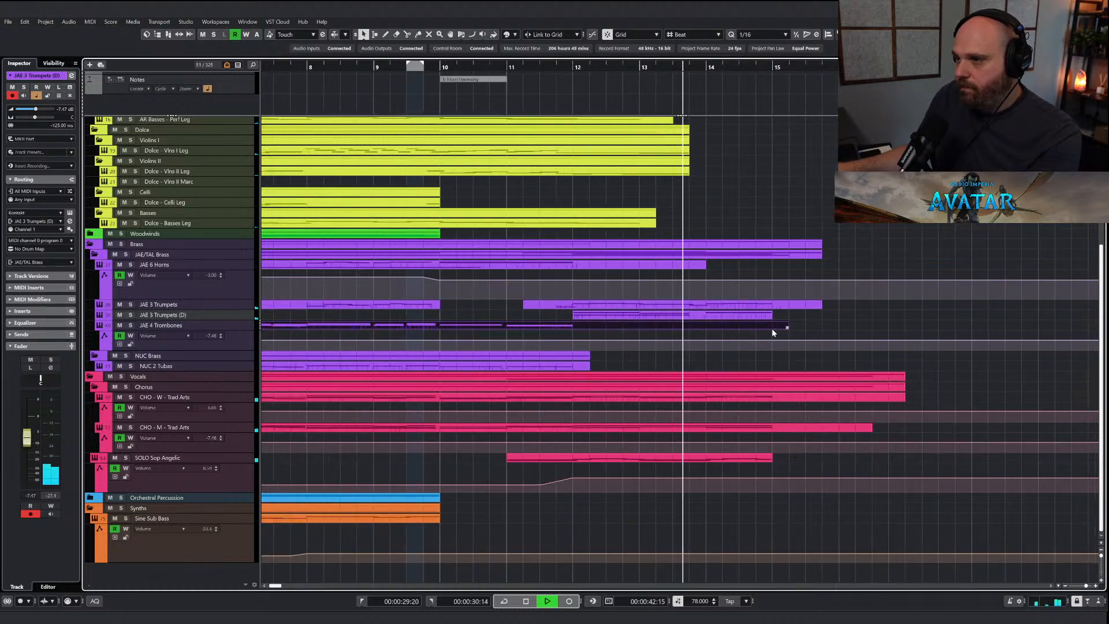
key("g")
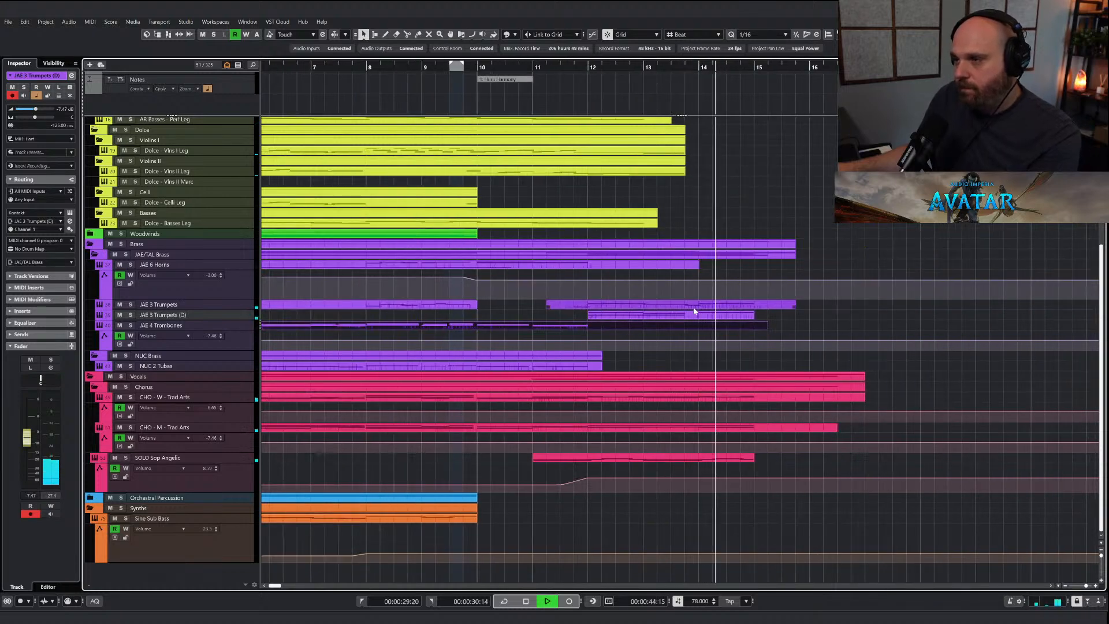
Reopen the later JAE 3 Trumpets part, redraw its modulation from about 14.2 to bar 15, and return to the arrangement.
double_click(694, 306)
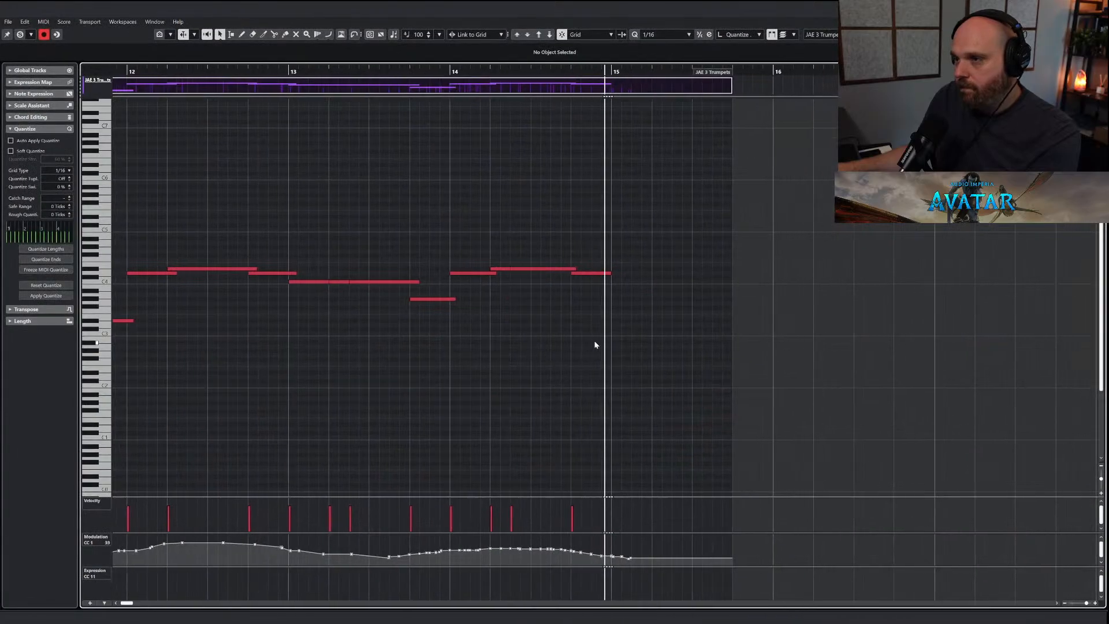
left_click(607, 291)
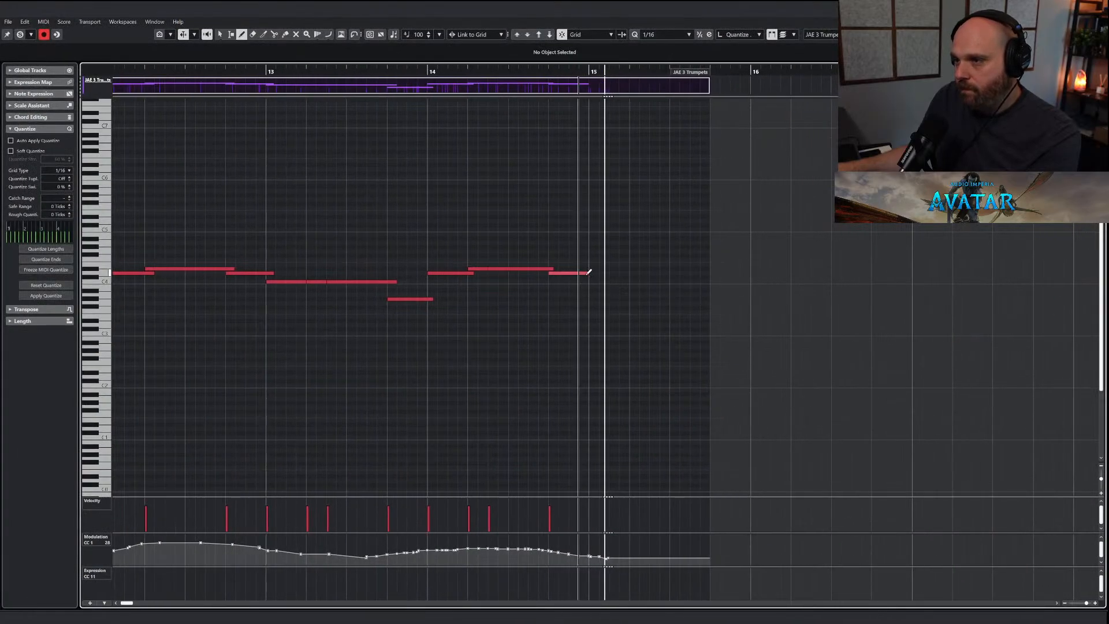
left_click_drag(470, 554, 598, 558)
key("1")
key("Return")
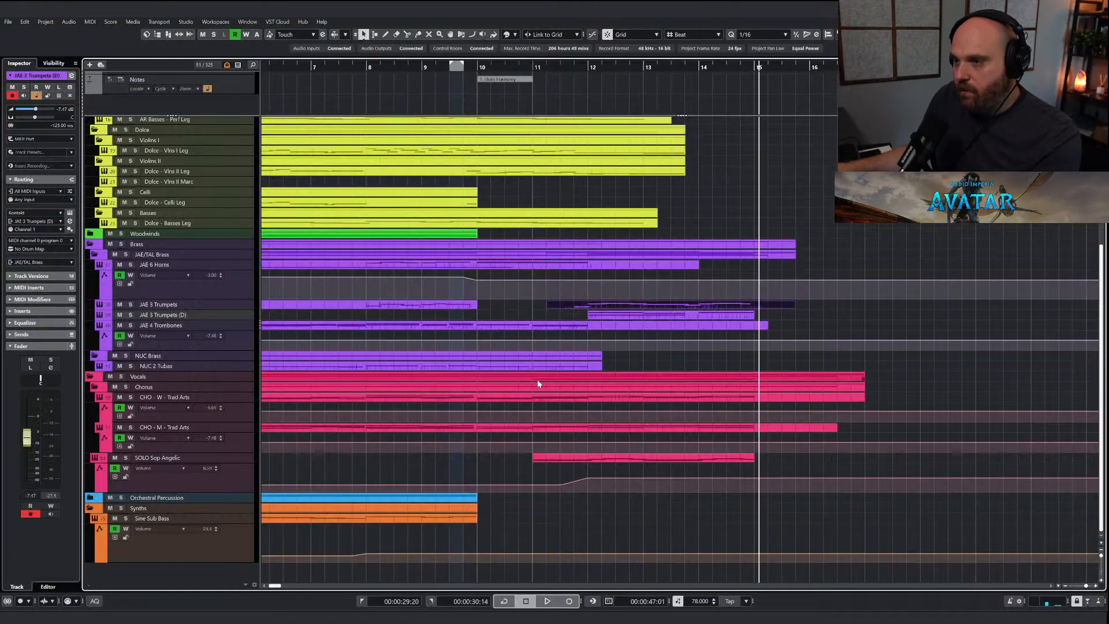
Copy the chords from bar 12 up to bar 14 in the AI Sketch Piano Brass Harmony part.
left_click(590, 325)
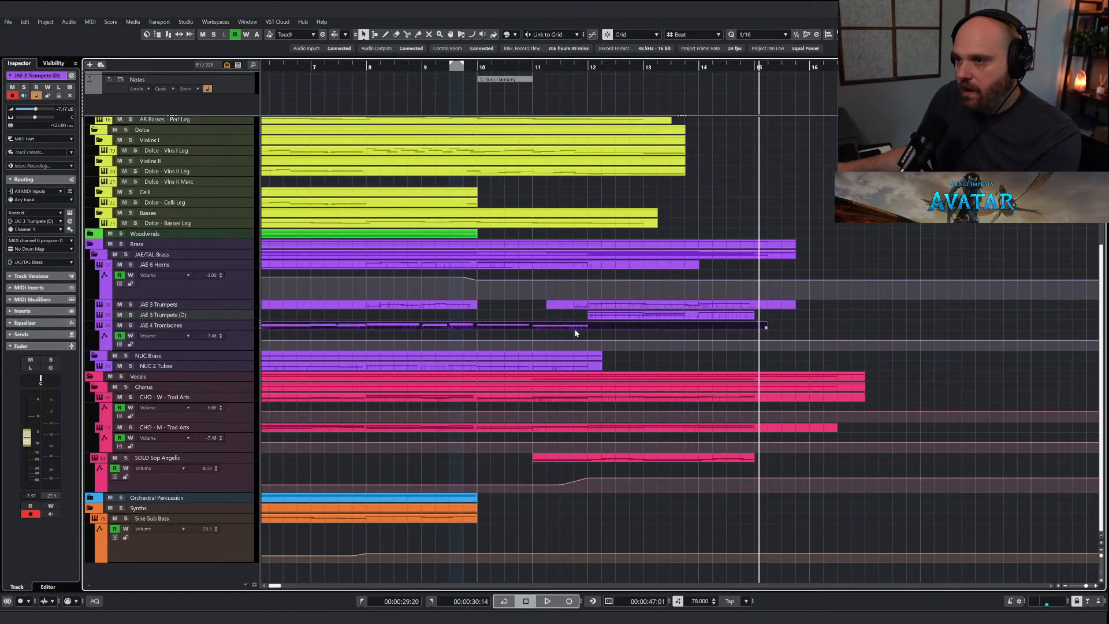
scroll(585, 328, "up", 4)
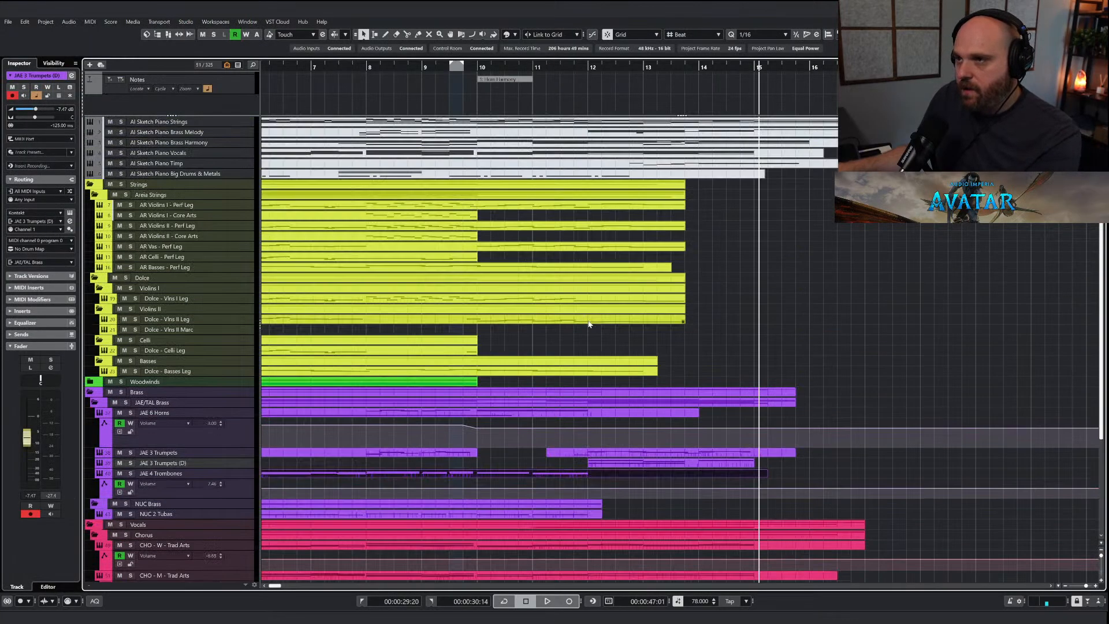
double_click(600, 144)
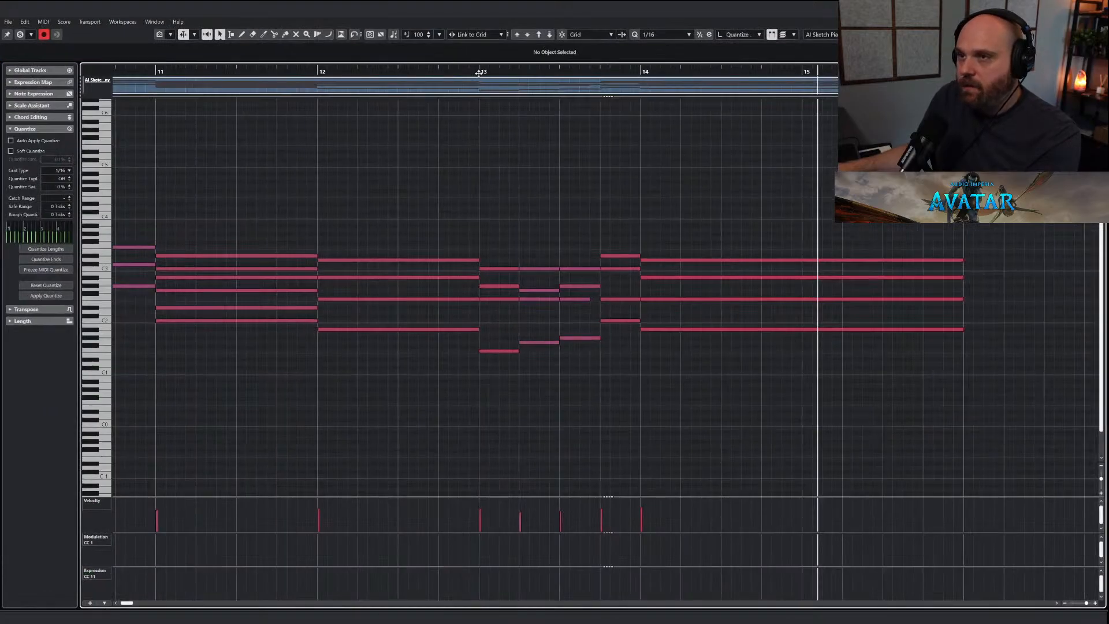
left_click(479, 73)
scroll(430, 113, "left", 3)
left_click(398, 71)
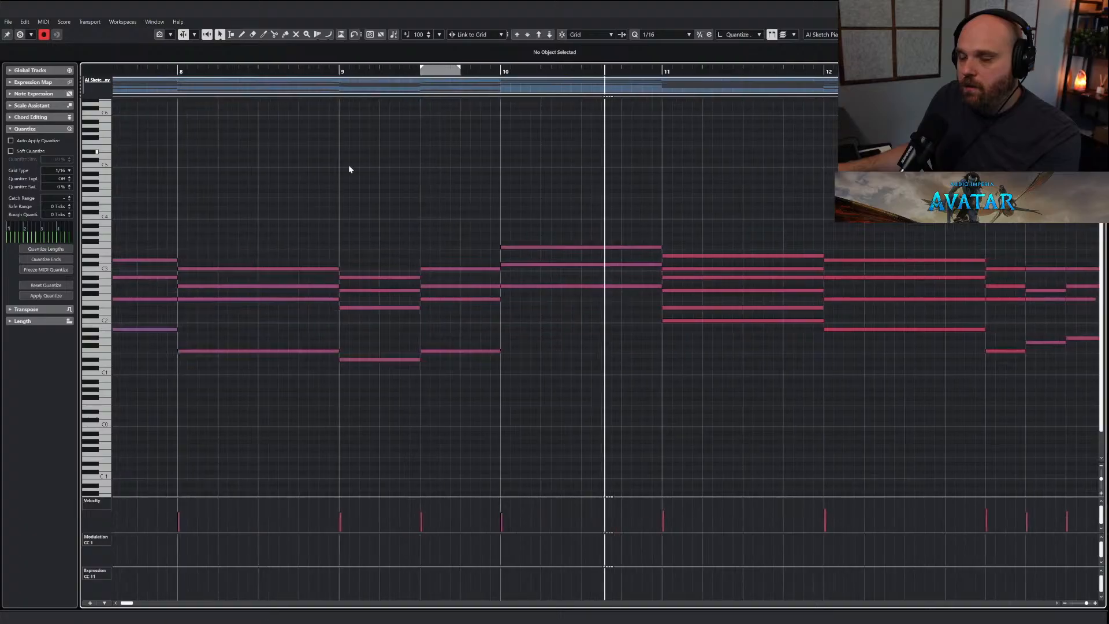
key("g")
key("g")
key("g")
left_click_drag(706, 241, 851, 388)
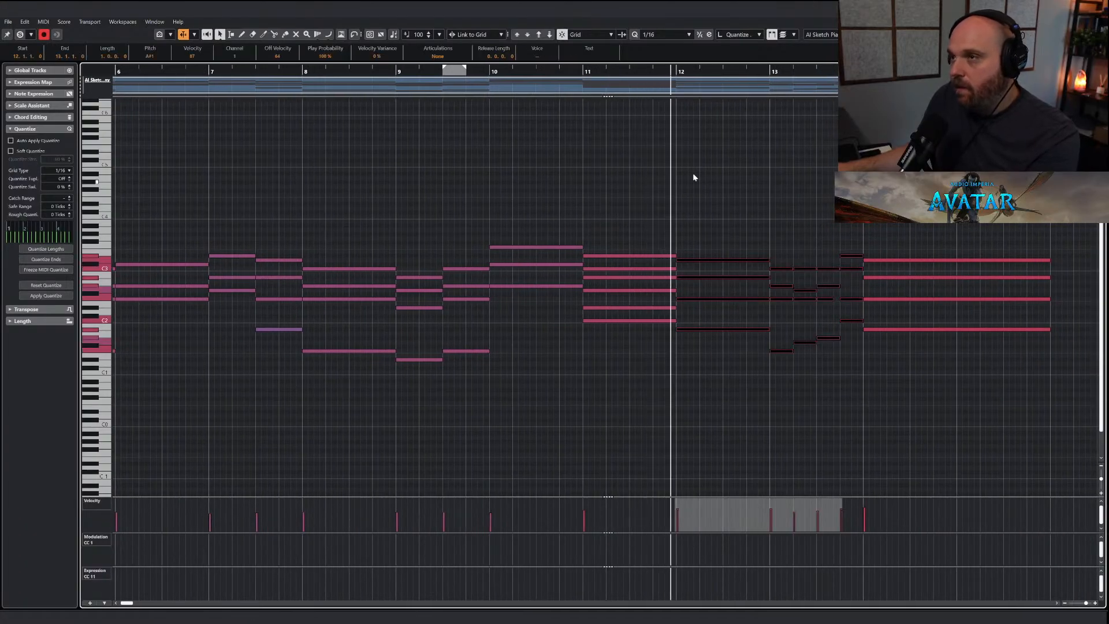
left_click(580, 72)
Paste the copied brass harmony chords into the JAE 4 Trombones part at bar 12.
key("Return")
scroll(681, 282, "down", 5)
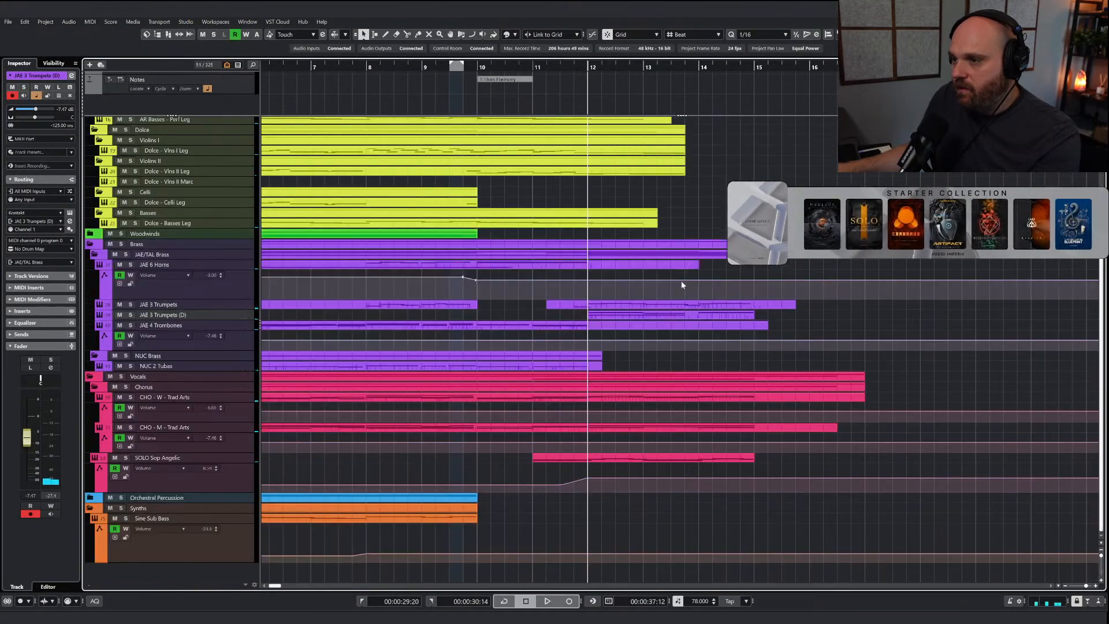
scroll(645, 329, "up", 2)
scroll(600, 317, "down", 2)
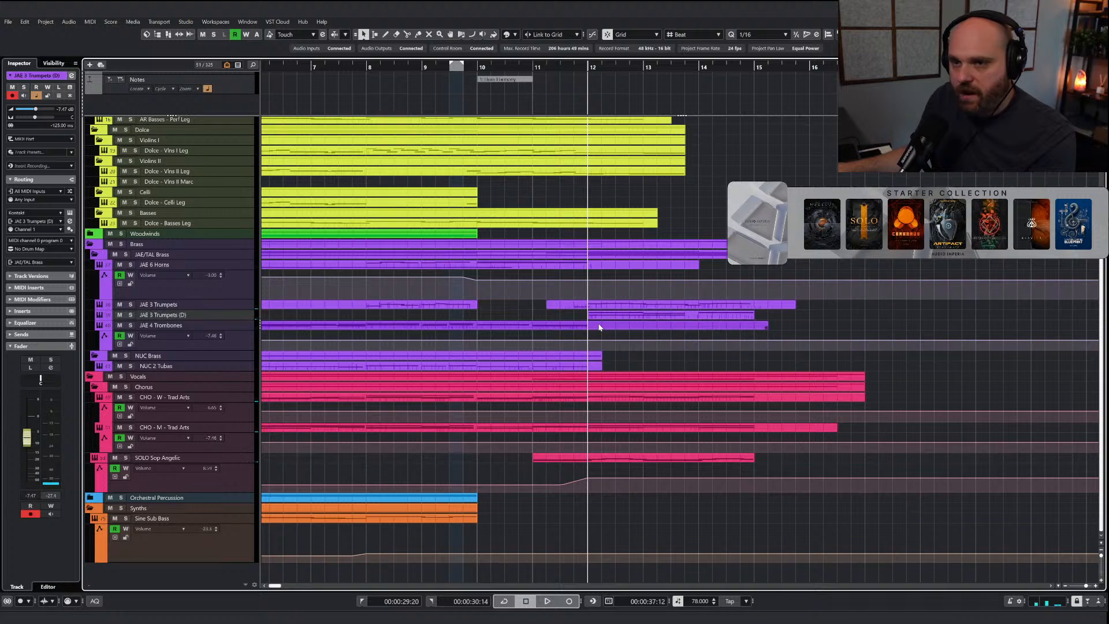
left_click(599, 326)
key("Return")
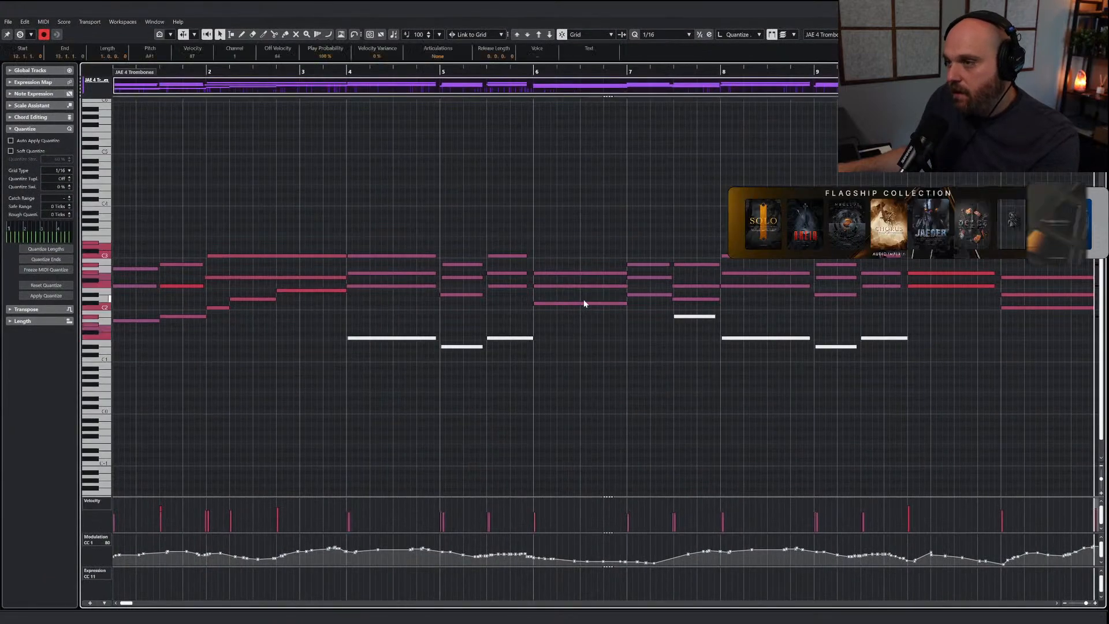
Play the trombones from bar 12 and redraw their modulation as a rise from about 11.3 into bar 12.
key("space")
right_click(610, 354)
left_click(634, 359)
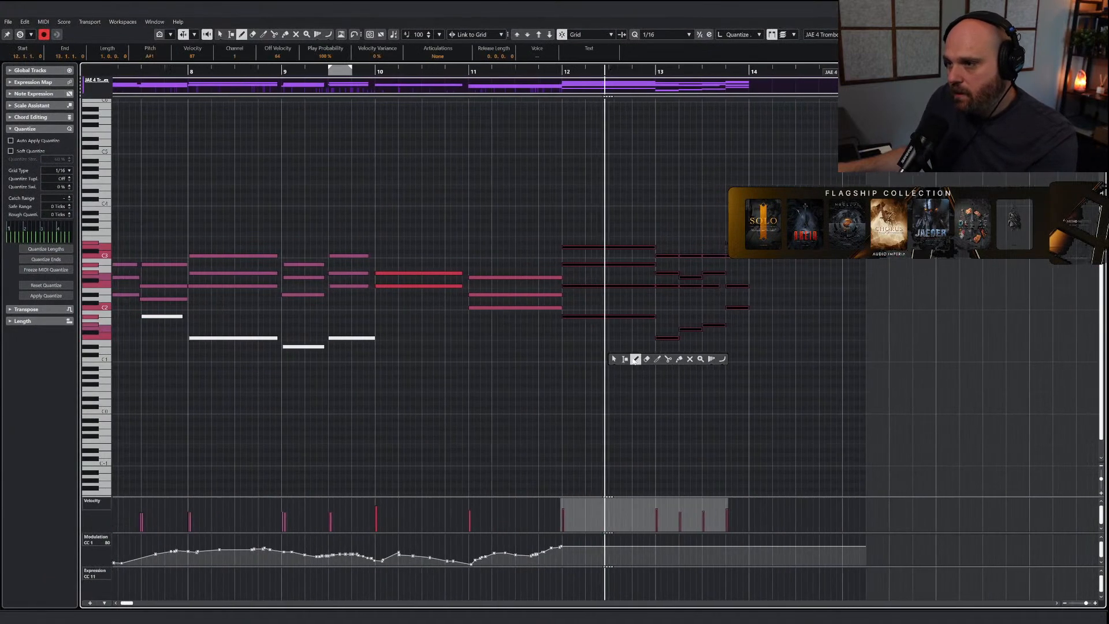
key("space")
key("h")
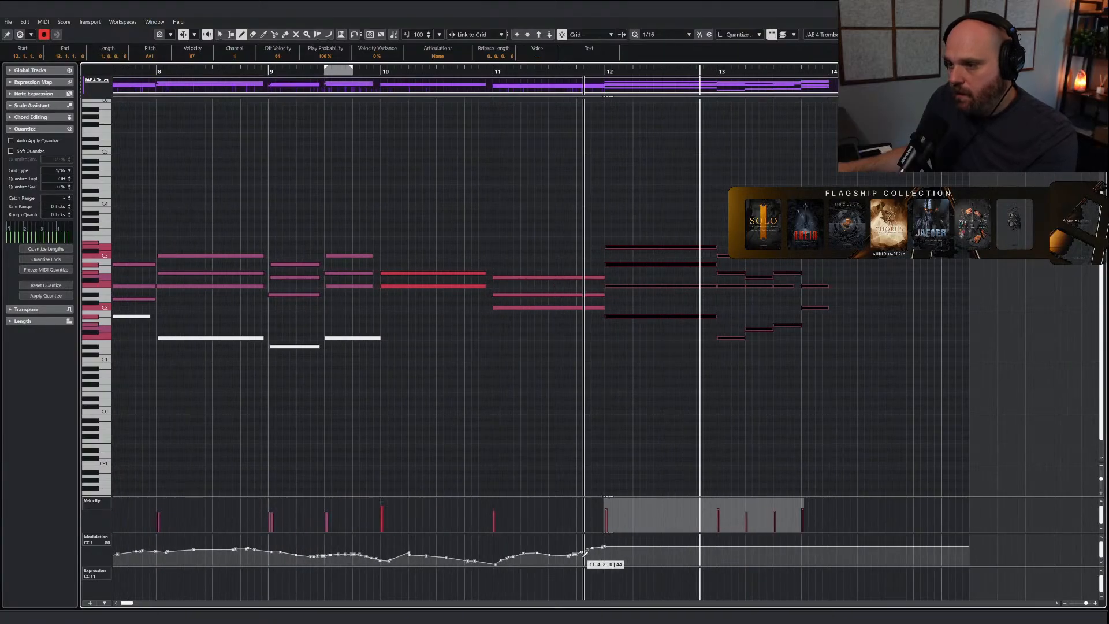
left_click_drag(570, 555, 613, 545)
right_click(624, 341)
left_click(628, 346)
Turn the trombones' top note in bar 12 into a moving line: D3, D#3 from 12.2, and D3 from 12.4 to bar 13.
left_click(632, 249)
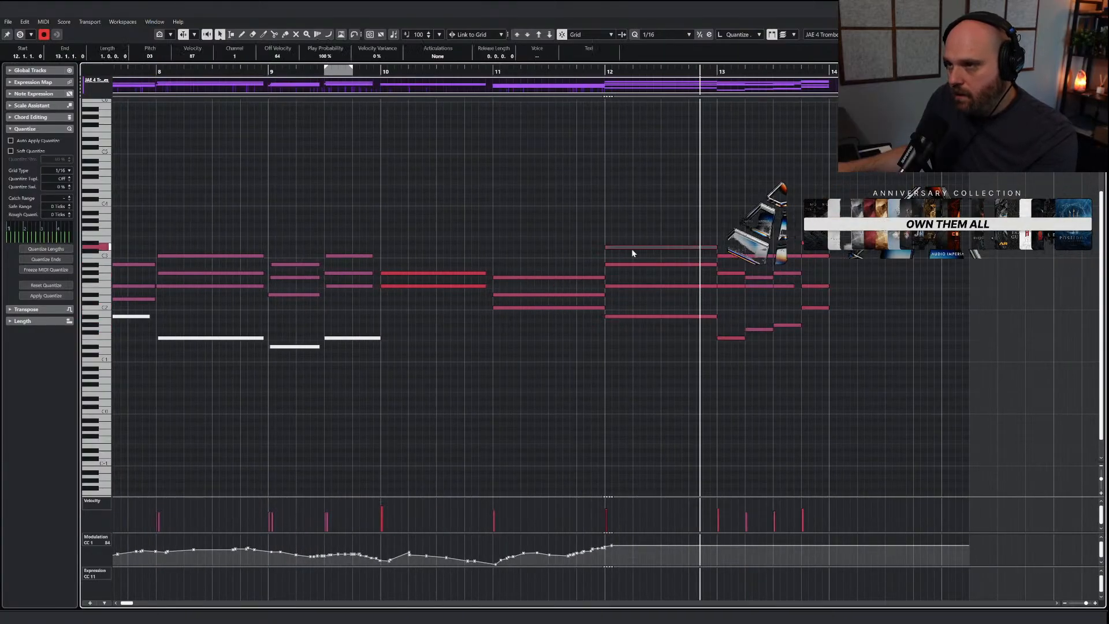
right_click(640, 245)
left_click(660, 246)
left_click_drag(642, 247, 718, 246)
right_click(638, 218)
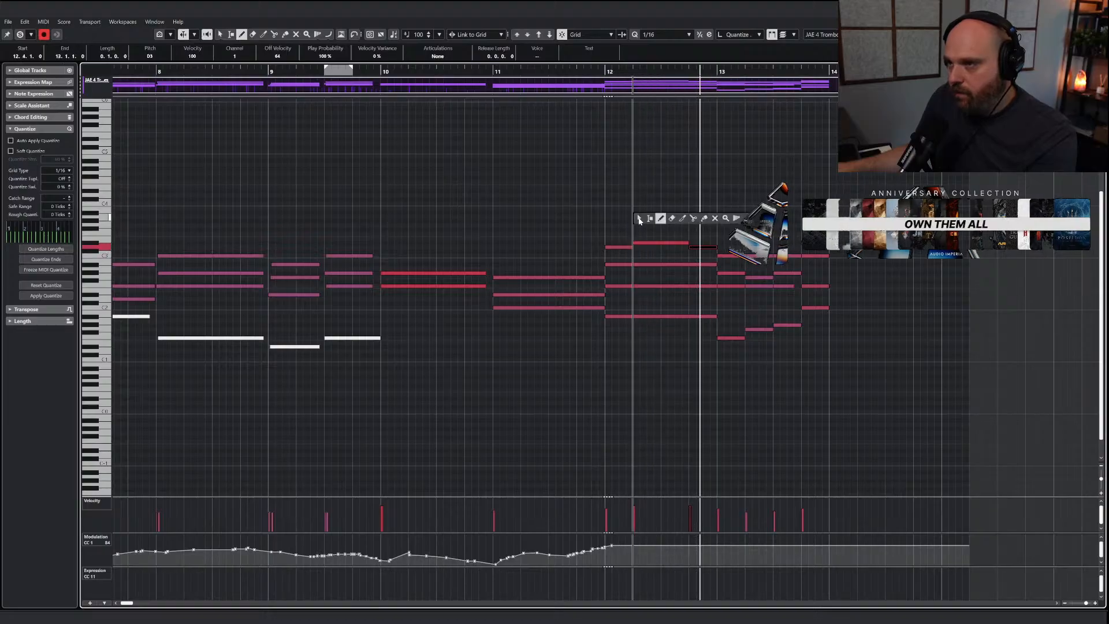
left_click(639, 219)
left_click(639, 230)
Draw the trombones' modulation from about bar 12 to bar 13, peaking near 12.2 and easing down.
right_click(639, 231)
left_click(660, 231)
key("h")
key("j")
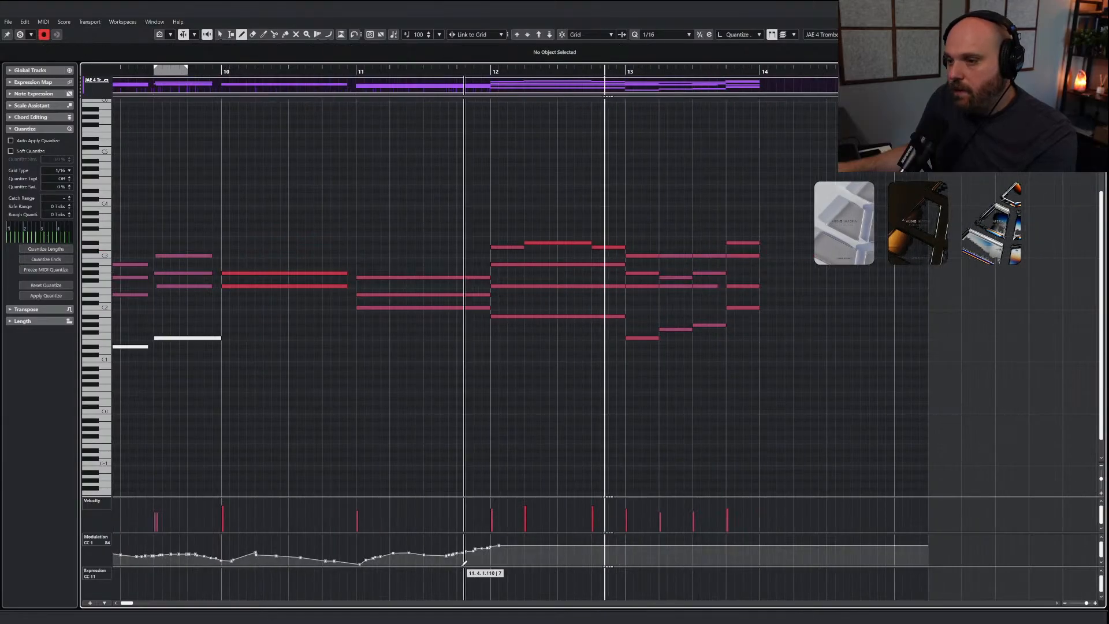
mouse_move(463, 562)
left_mouse_down()
mouse_move(453, 555)
mouse_move(621, 549)
left_mouse_up()
right_click(612, 435)
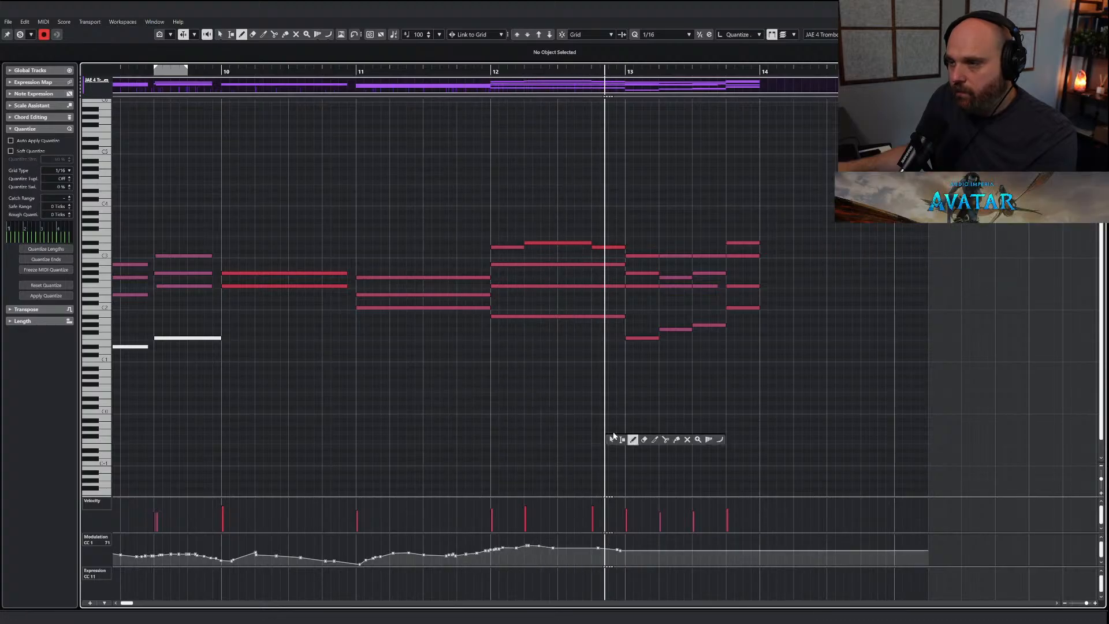
Mute the trombones' lowest notes in bars 12 and 13, and play from shortly before bar 12.
left_click_drag(572, 302, 724, 353)
left_click_drag(726, 302, 739, 309)
left_click_drag(484, 71, 467, 72)
key("space")
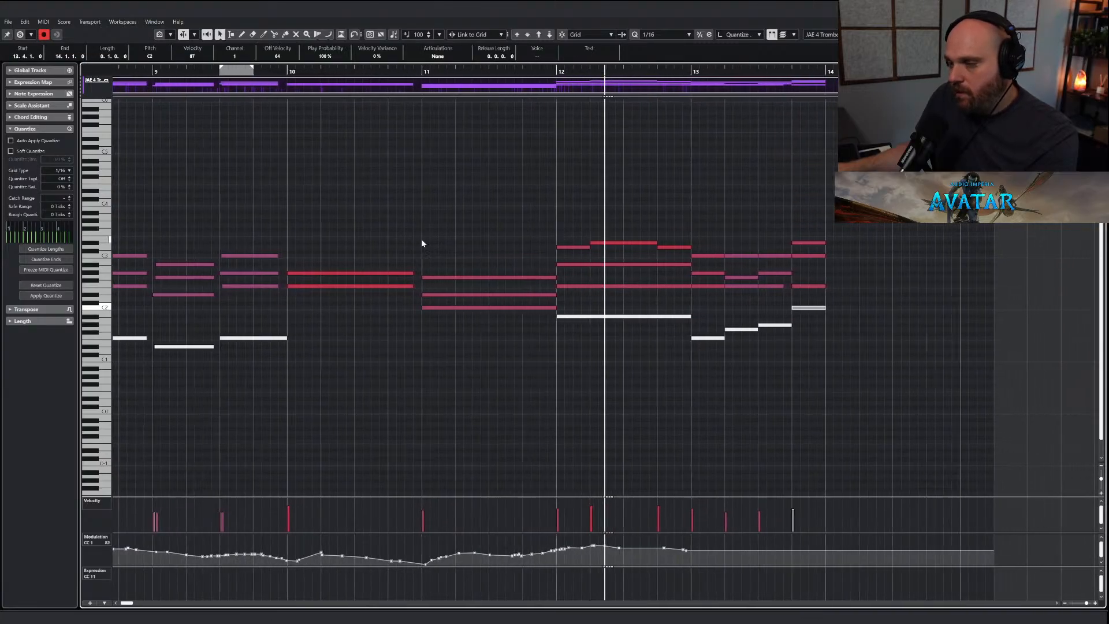
Redraw the trombones' modulation from the middle of bar 12, dipping slightly and rising to about bar 14.
right_click(523, 294)
left_click(548, 298)
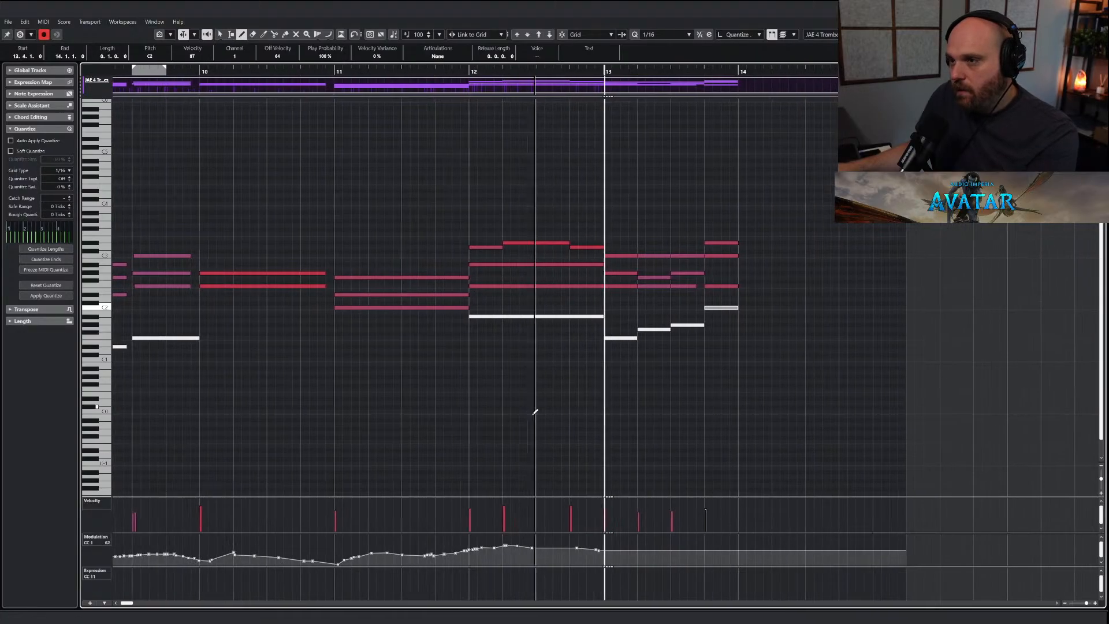
left_click_drag(431, 553, 581, 549)
key("1")
left_click(431, 72)
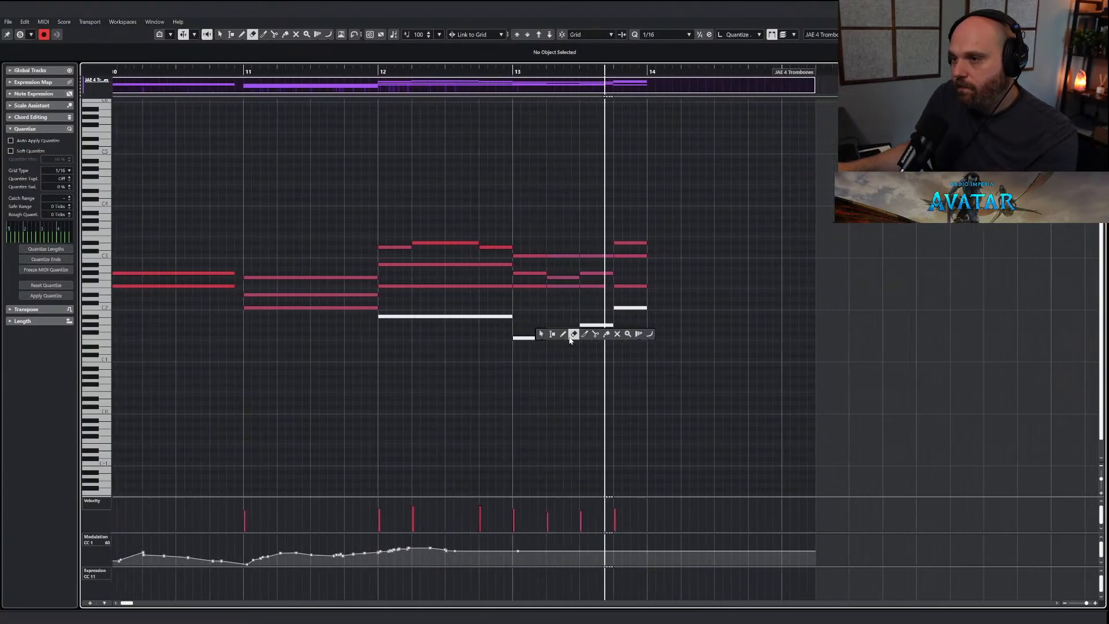
key("8")
mouse_move(443, 551)
left_mouse_down()
mouse_move(417, 552)
mouse_move(608, 539)
left_mouse_up()
Shorten the upper trombone chord notes in bar 13 so the four chords are slightly separated.
right_click(556, 448)
left_click_drag(500, 236, 560, 293)
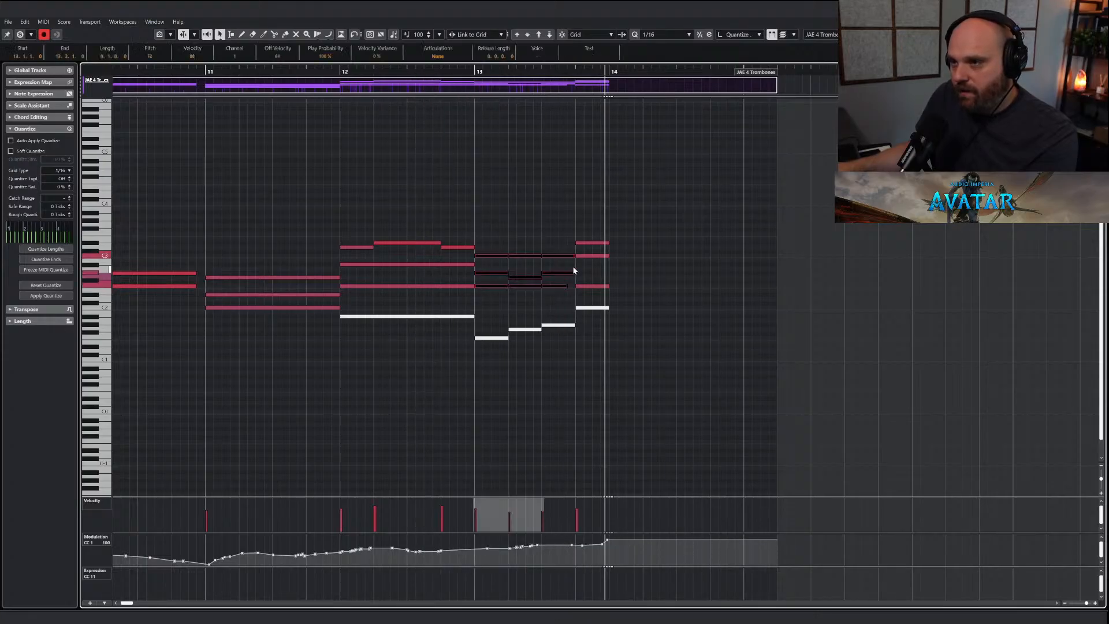
left_click_drag(573, 257, 609, 289)
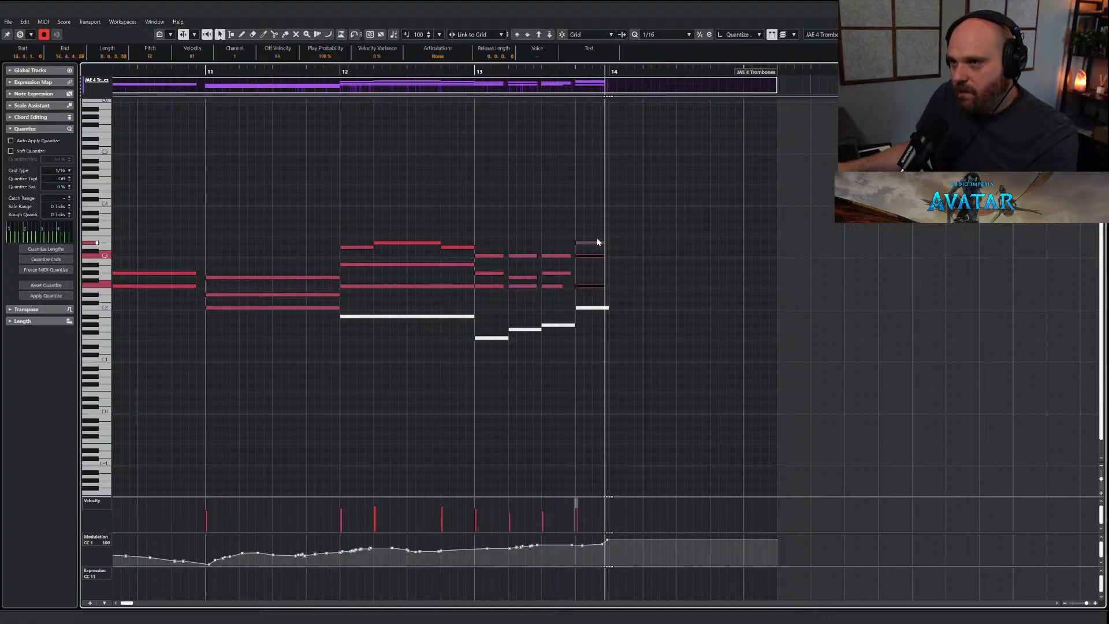
Play the trombones and redraw their modulation through bar 13 as a gentler rise toward bar 14.
left_click(466, 67)
key("space")
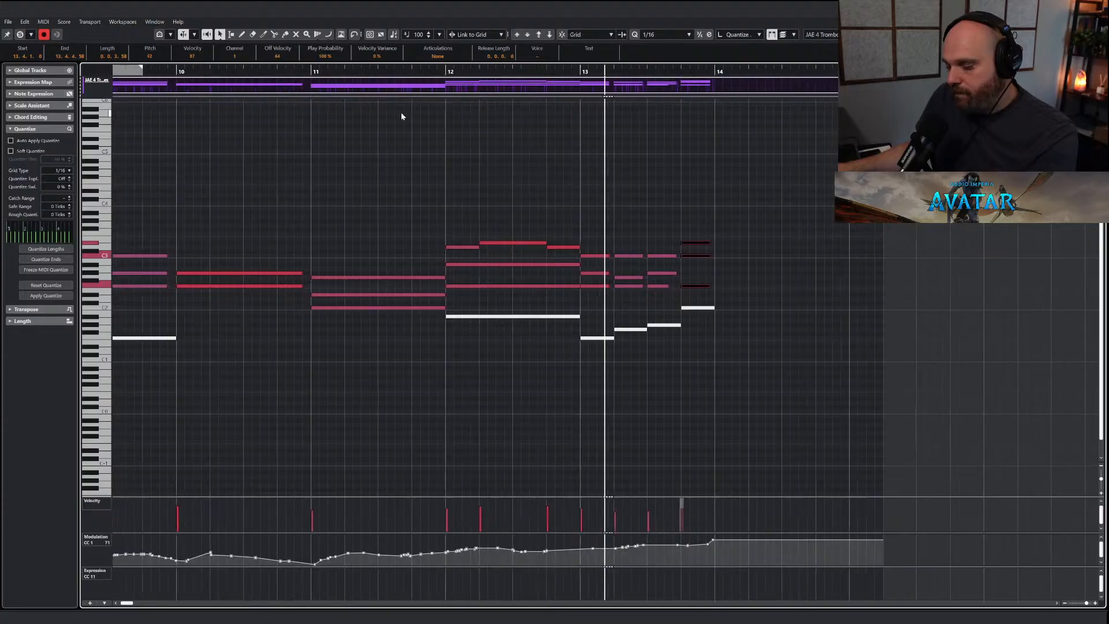
right_click(501, 239)
left_click(523, 241)
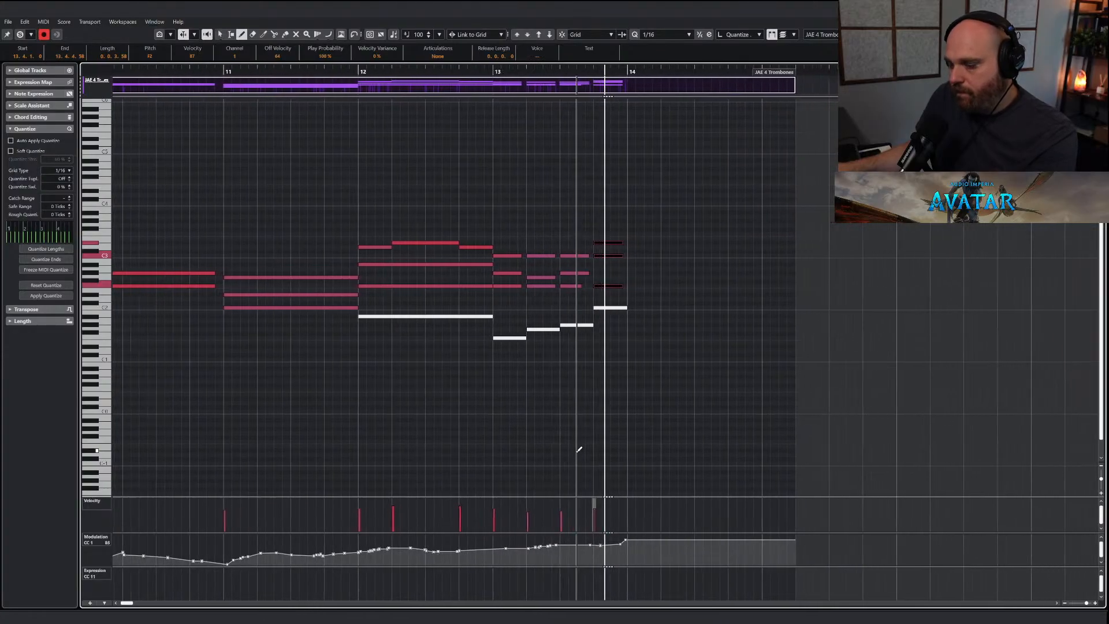
left_click_drag(532, 547, 614, 543)
key("1")
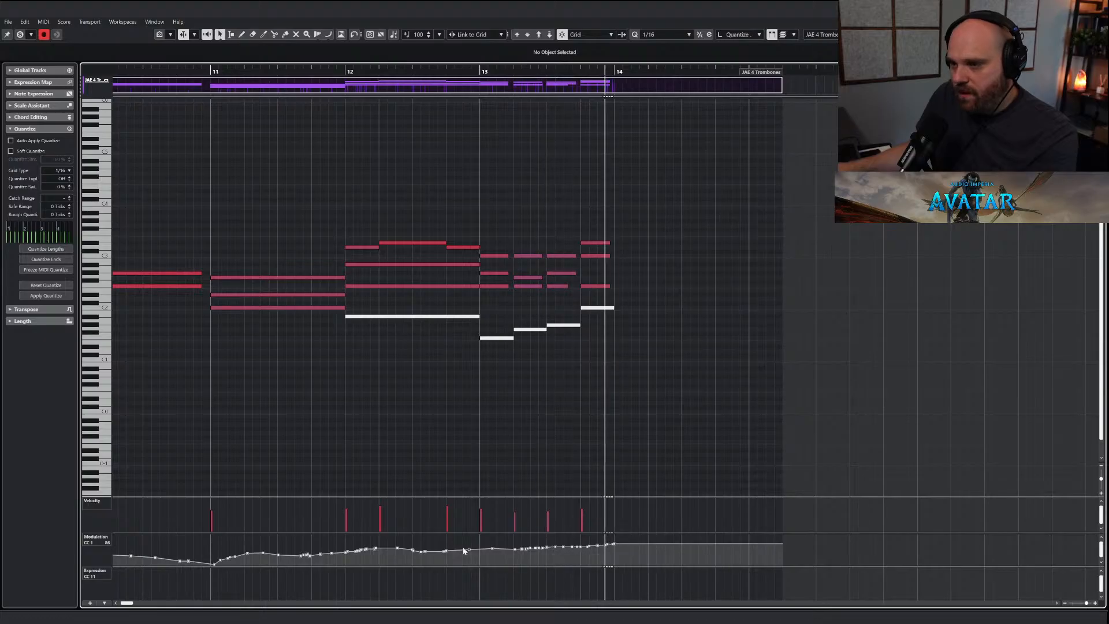
left_click_drag(491, 547, 615, 548)
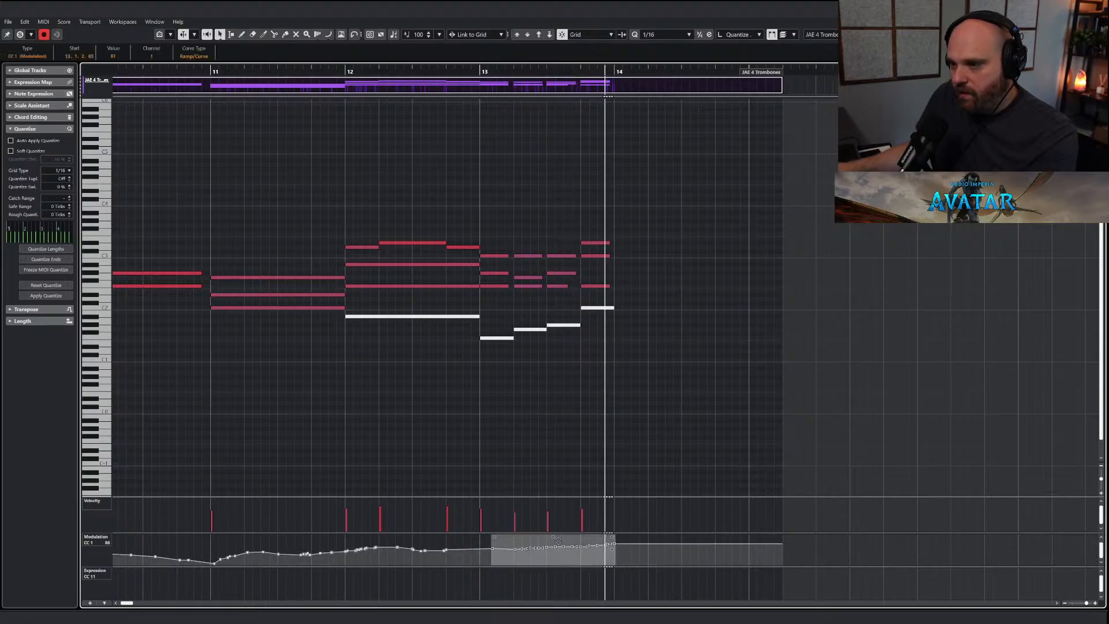
Copy the trombones' muted bass line from bars 12 and 13, and place the cursor at bar 12 for pasting.
left_click_drag(415, 308, 580, 370)
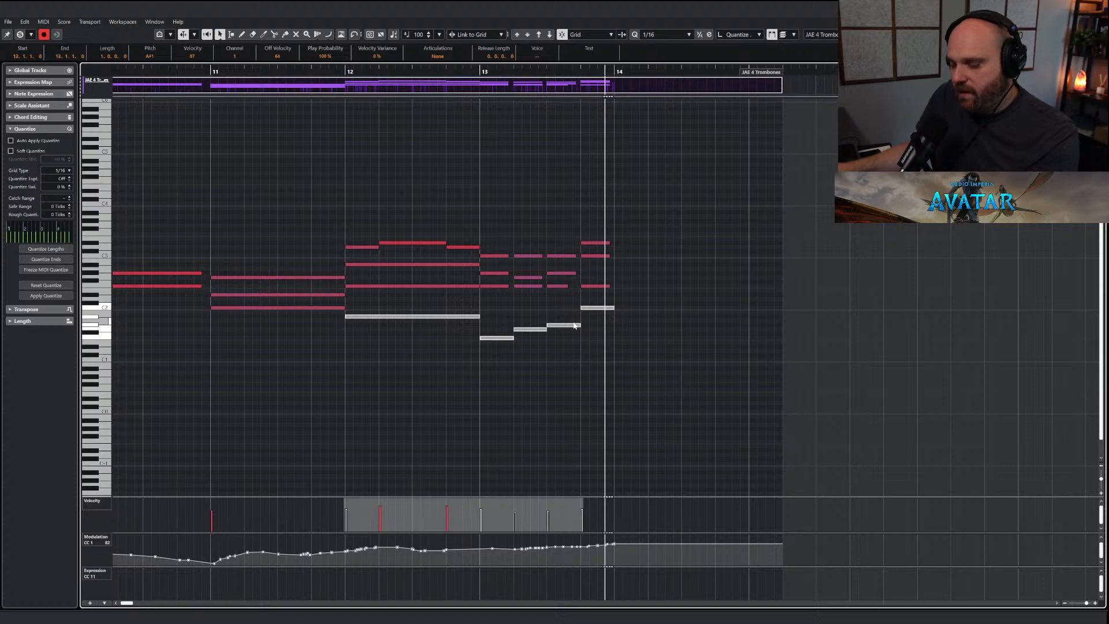
left_click(347, 81)
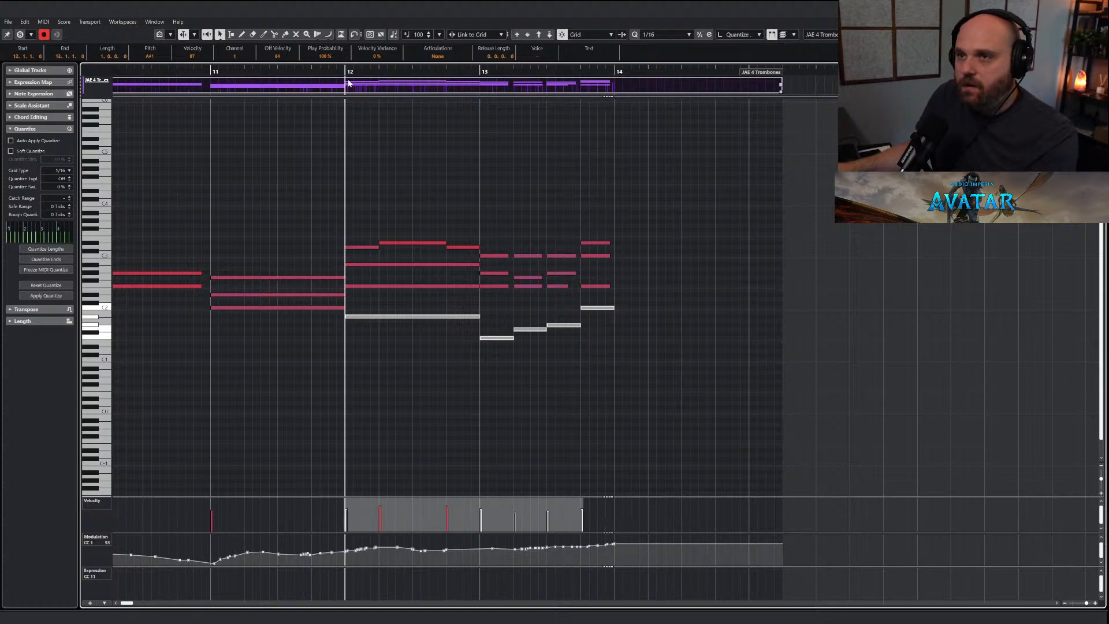
key("Return")
scroll(584, 248, "up", 3)
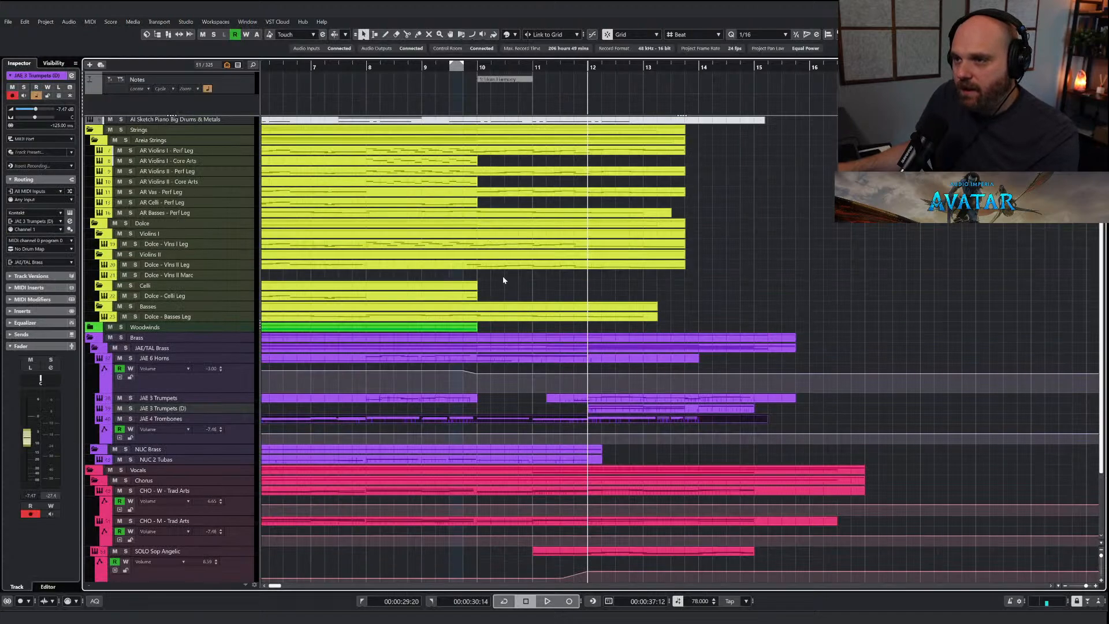
Extend the NUC 2 Tubas part to bar 15 and paste the copied bass notes at bar 12, unmuted.
left_click(595, 462)
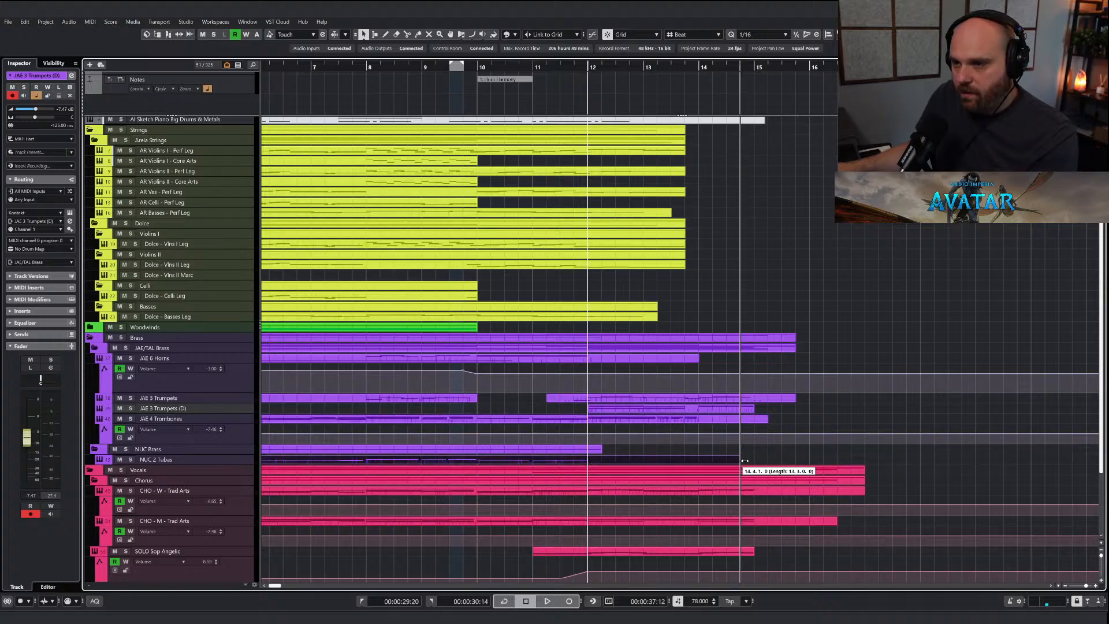
key("Return")
key("ctrl+v")
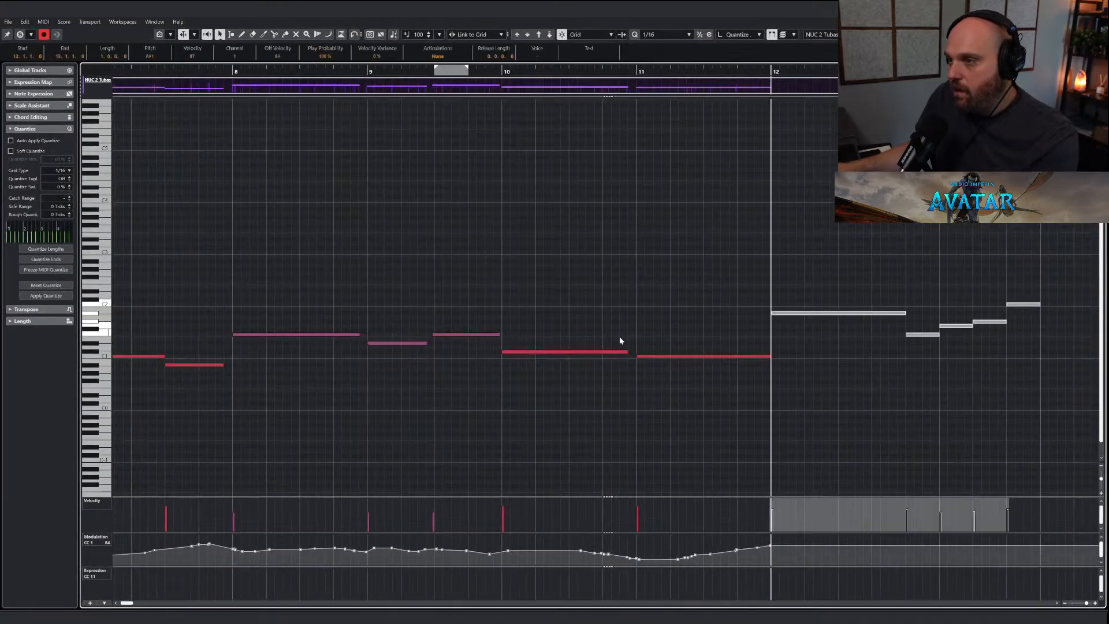
left_click(882, 301)
left_click_drag(838, 278, 1024, 368)
Draw the tubas' modulation from bar 12 with a swell in mid-bar, an easing into bar 13 and a rise toward bar 14.
right_click(903, 413)
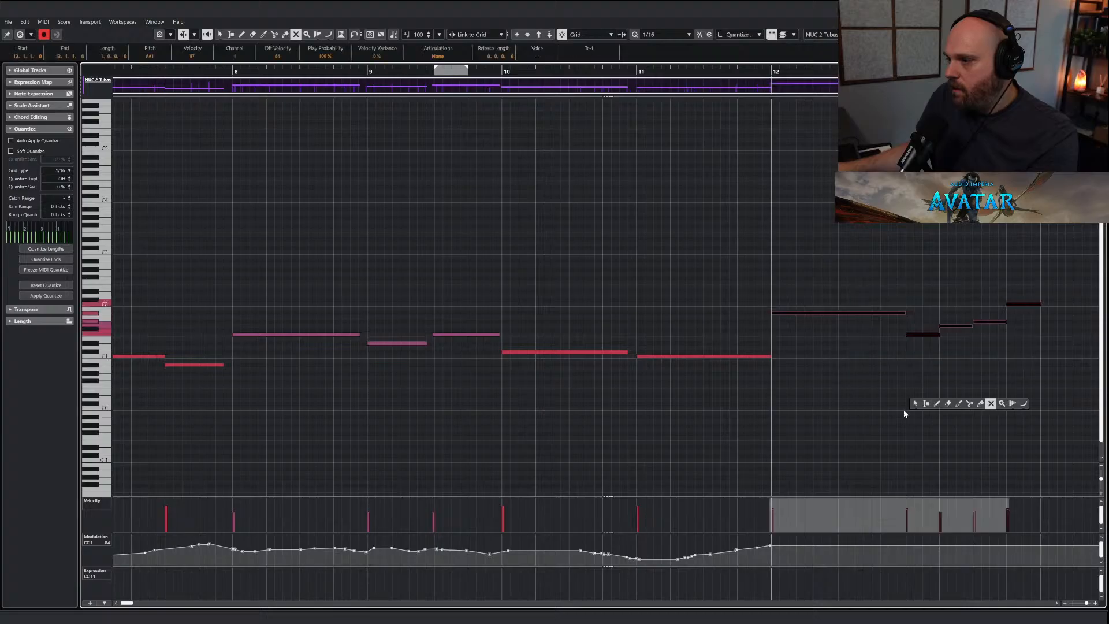
left_click(931, 412)
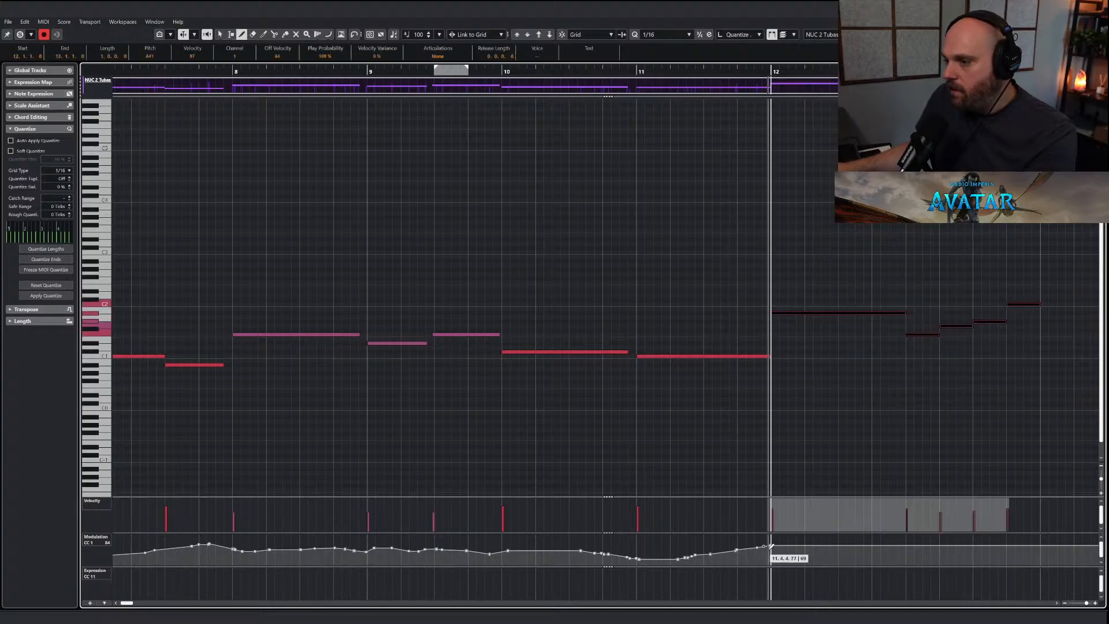
left_click_drag(768, 546, 1021, 536)
key("1")
key("space")
Shorten the first three tuba notes in bar 13 so they are separated.
key("g")
key("g")
key("g")
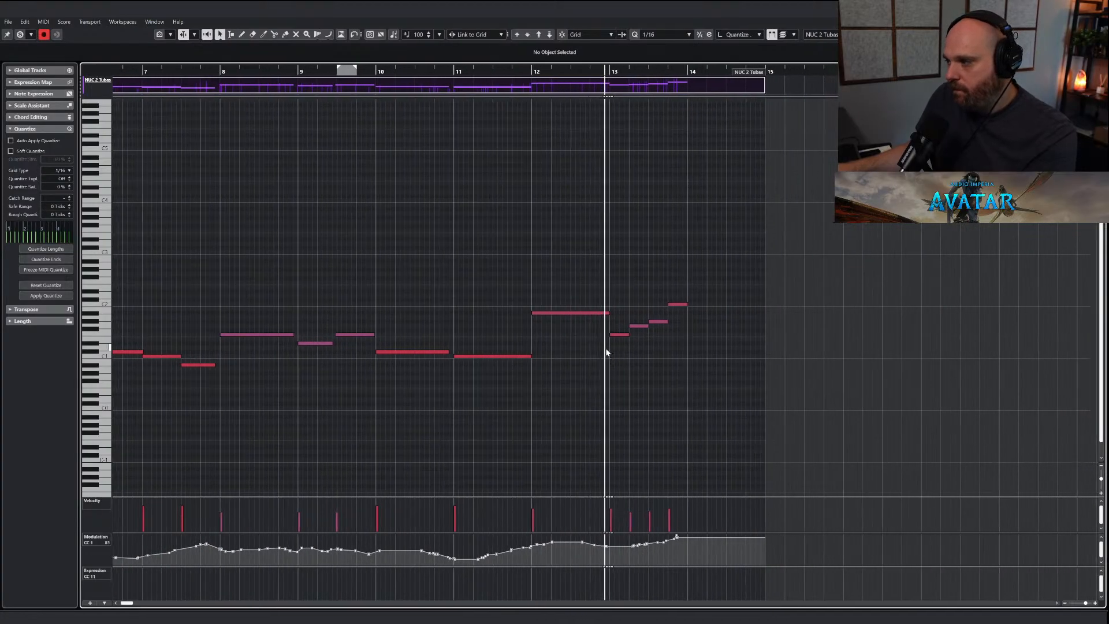
mouse_move(582, 317)
left_mouse_down()
mouse_move(631, 339)
mouse_move(624, 322)
left_mouse_up()
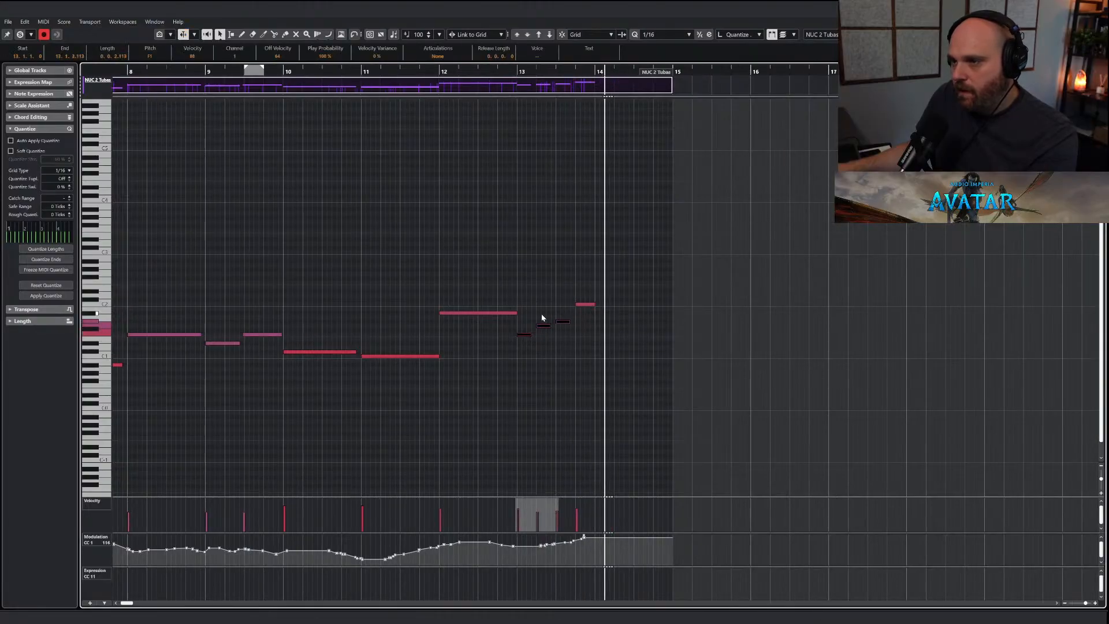
Copy the three shortened tuba notes and place the cursor at bar 13.
left_click_drag(526, 317, 563, 347)
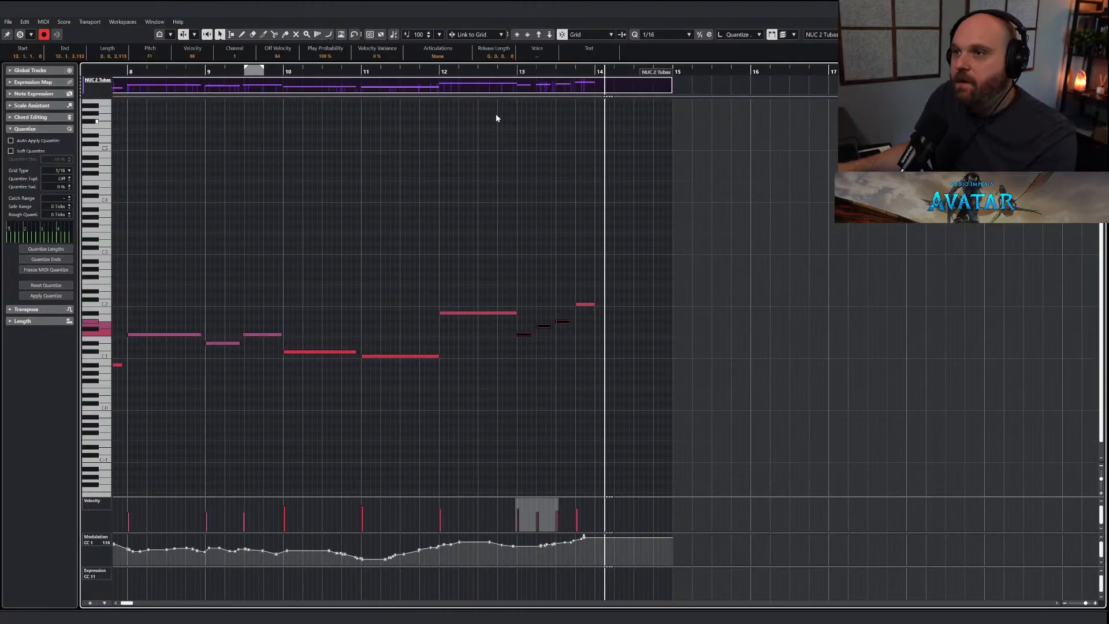
left_click_drag(520, 71, 518, 72)
key("Return")
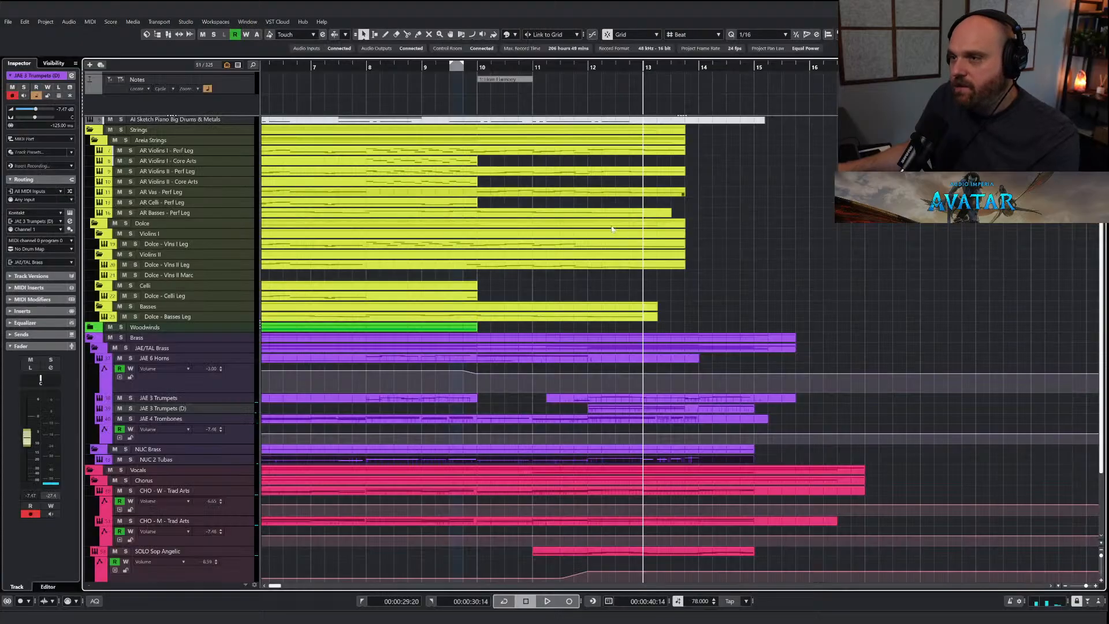
Extend the Dolce - Basses Leg part to 14.2 and try the copied tuba notes at bar 13, deleting them again.
scroll(652, 272, "down", 2)
scroll(656, 275, "up", 2)
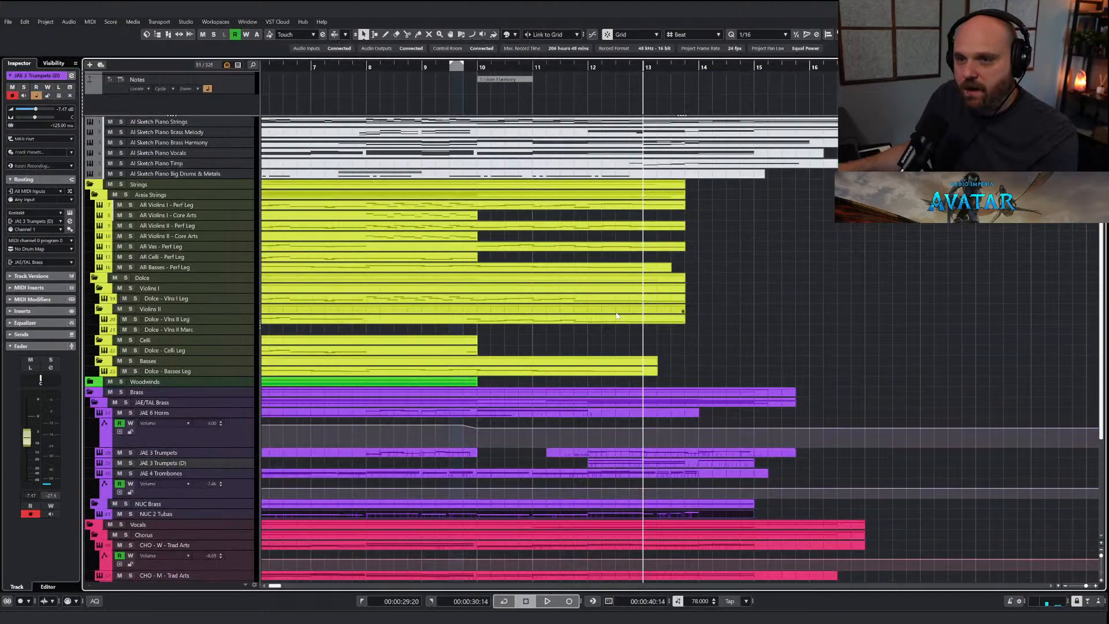
left_click(636, 371)
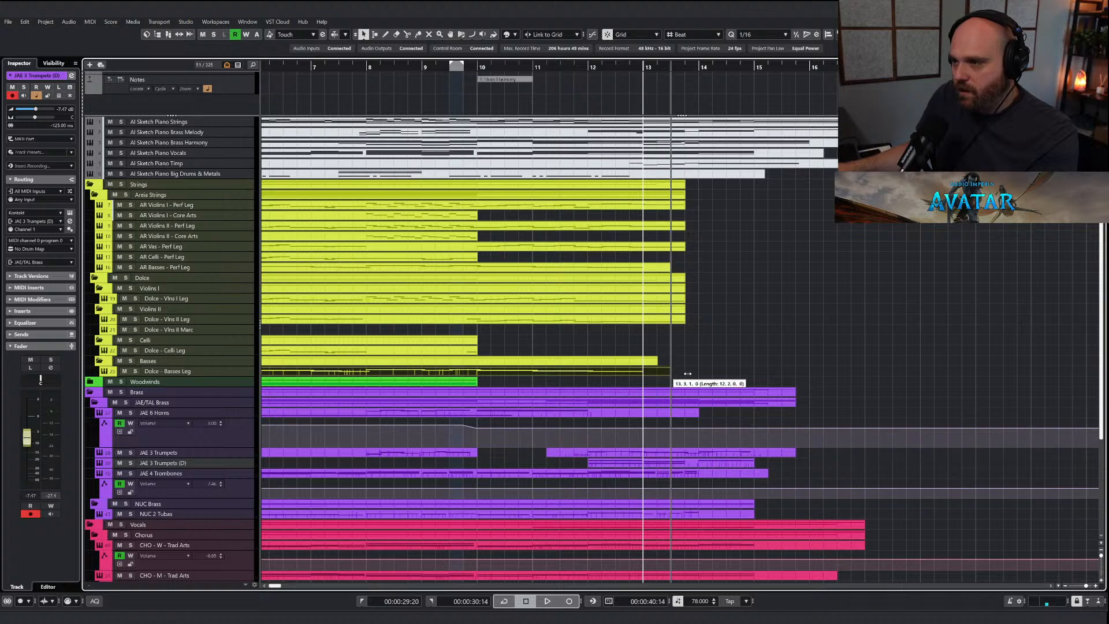
key("Return")
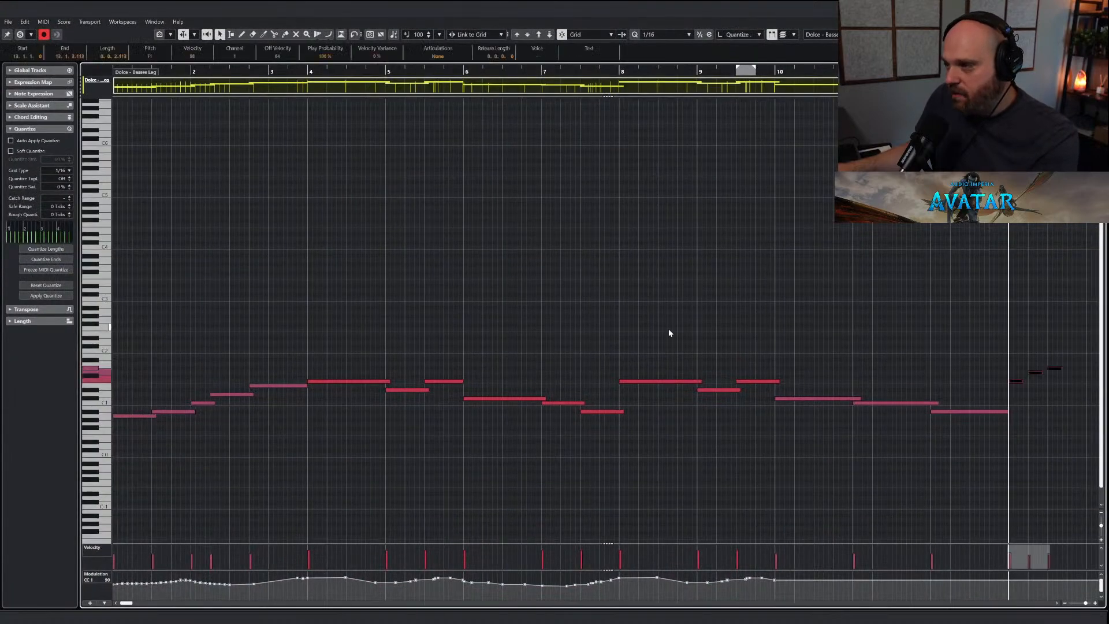
key("h")
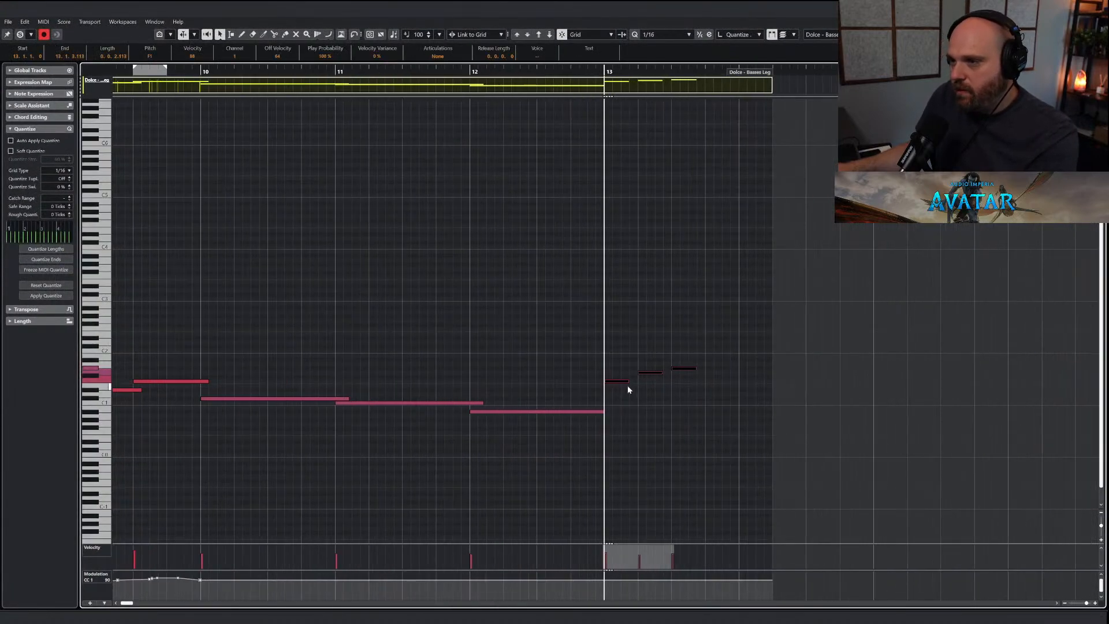
left_click_drag(613, 355, 723, 395)
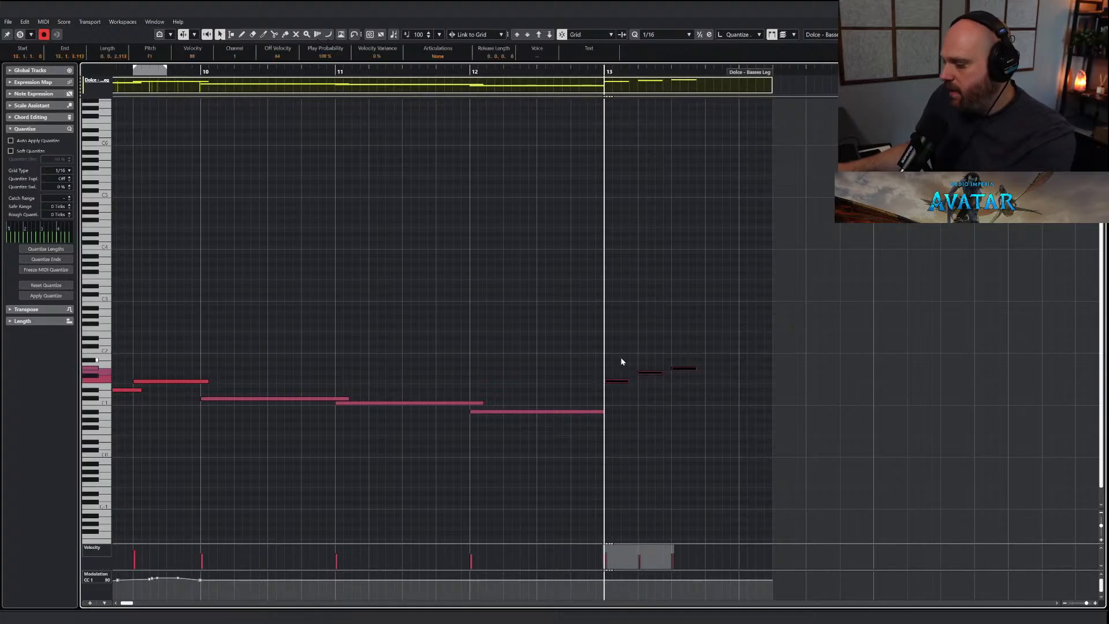
key("Delete")
key("Escape")
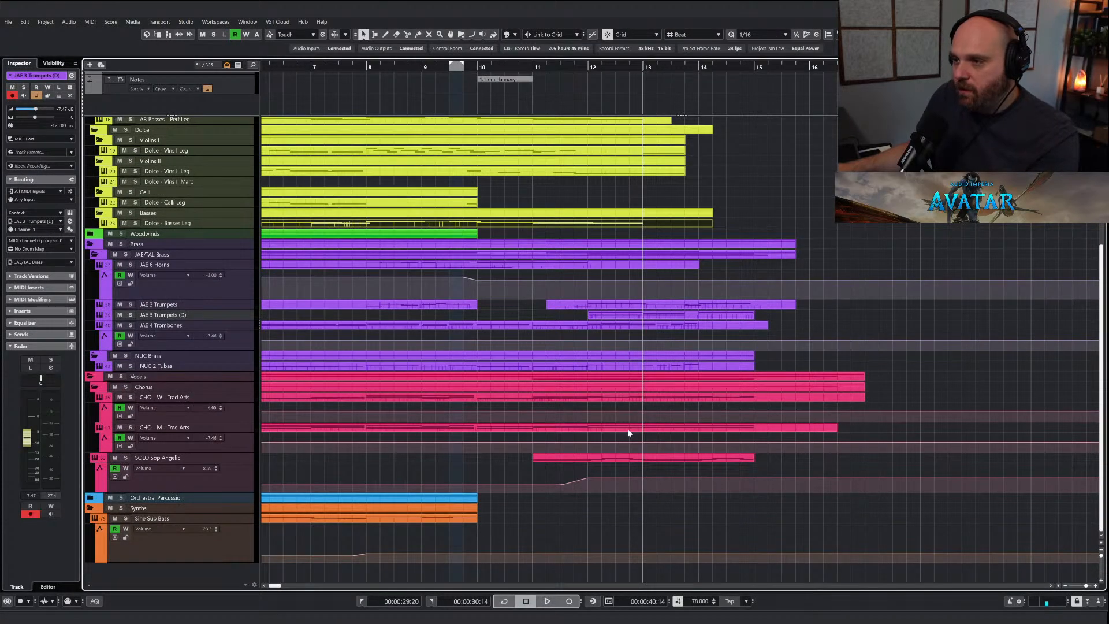
Copy all four bar-13 notes from the NUC 2 Tubas part.
left_click(625, 460)
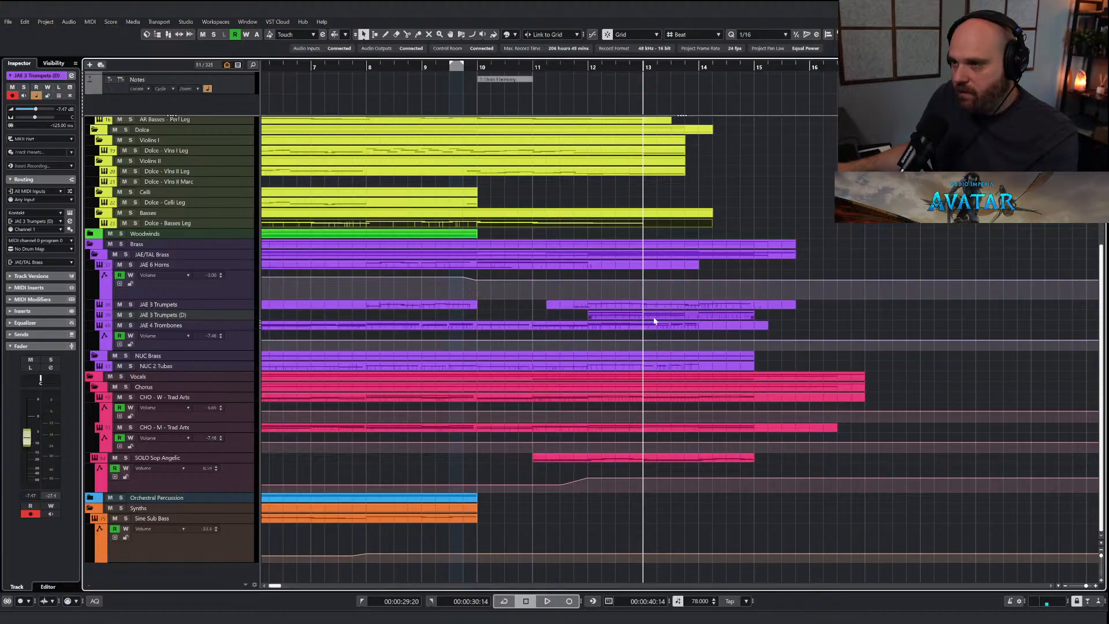
double_click(656, 364)
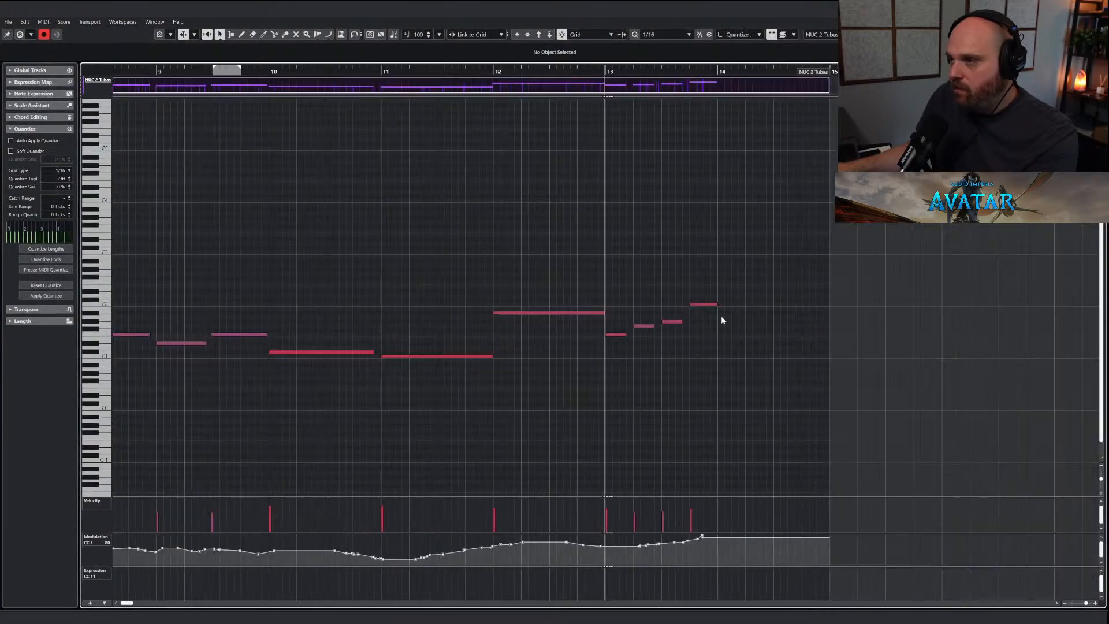
left_click_drag(613, 291, 775, 361)
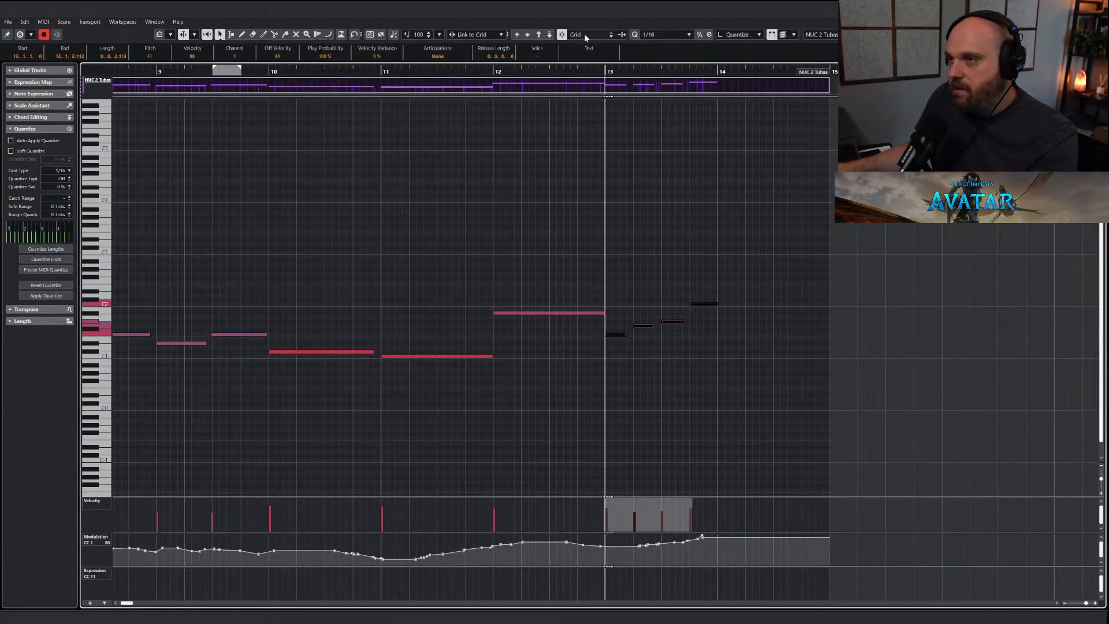
key("Escape")
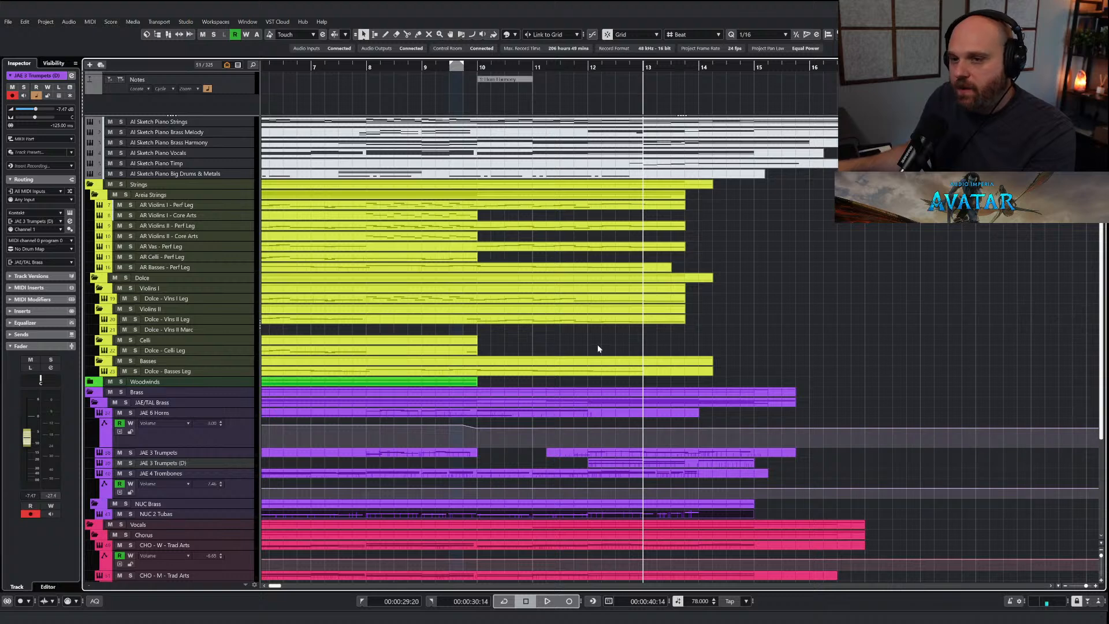
Search the tracks for the marcato basses, show Dolce - Basses Marc and enable the track.
left_click(625, 375)
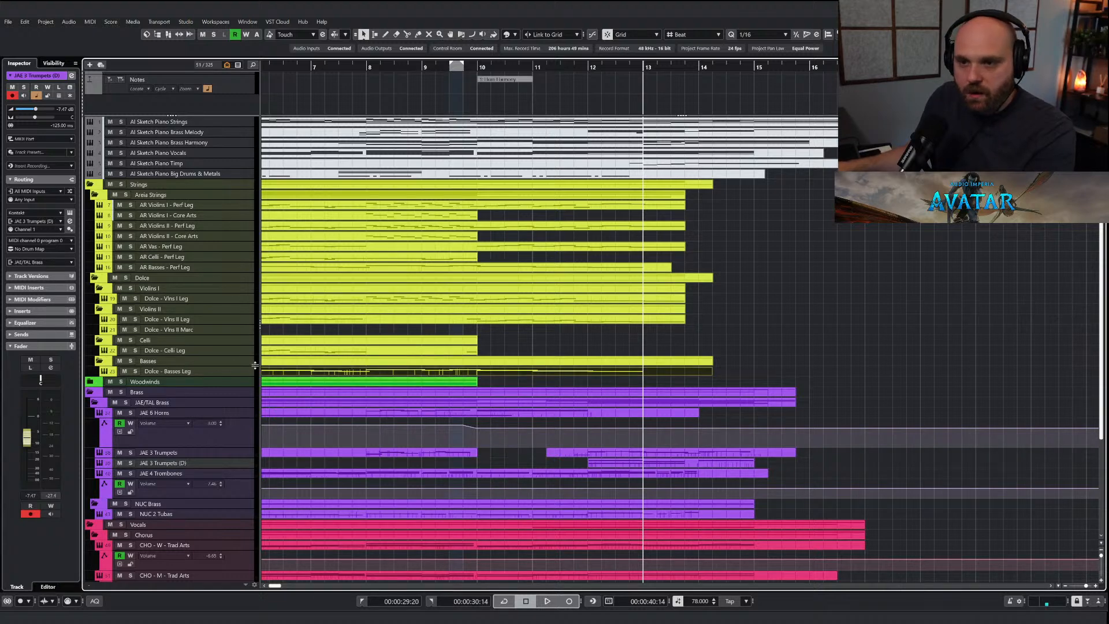
key("ctrl+f")
type("marcx")
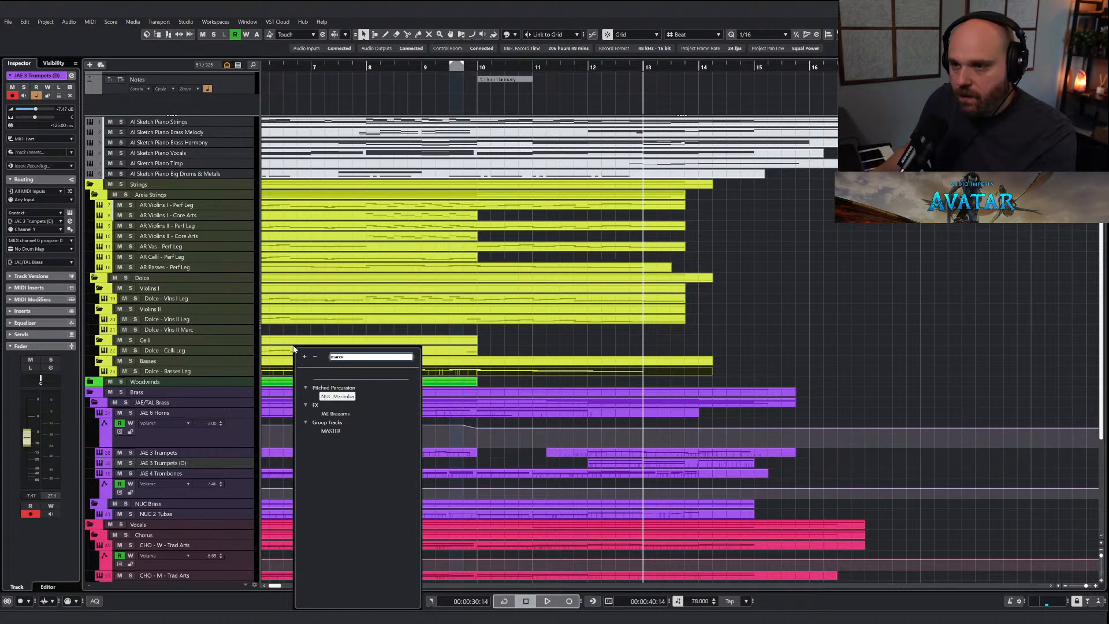
key("Down")
key("Down")
key("Down")
key("Down")
key("Down")
key("Down")
key("Return")
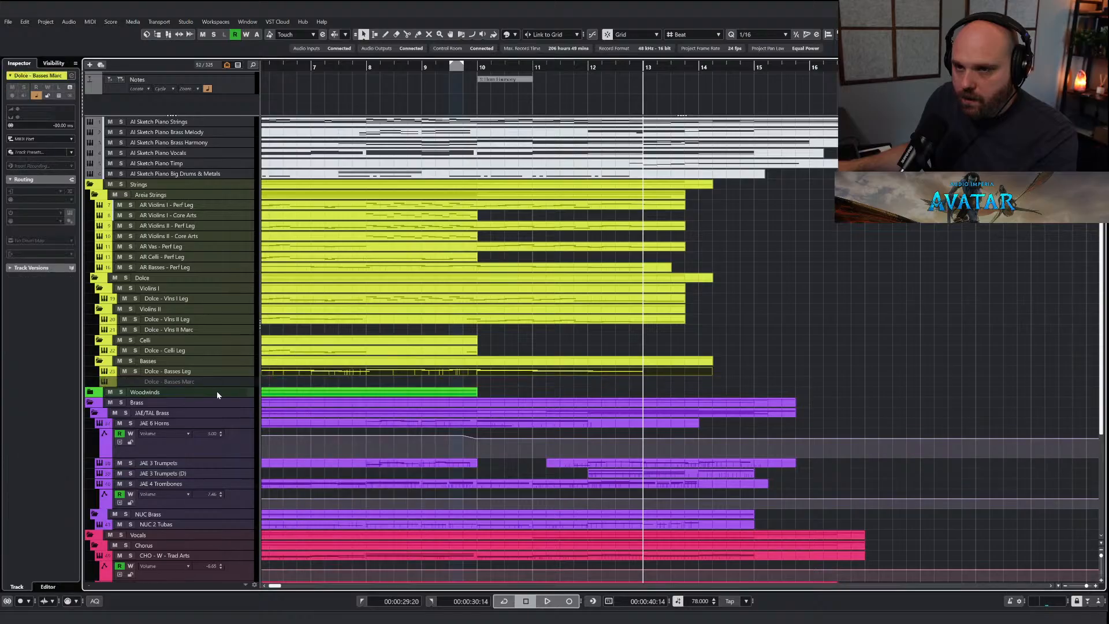
right_click(206, 383)
left_click(243, 441)
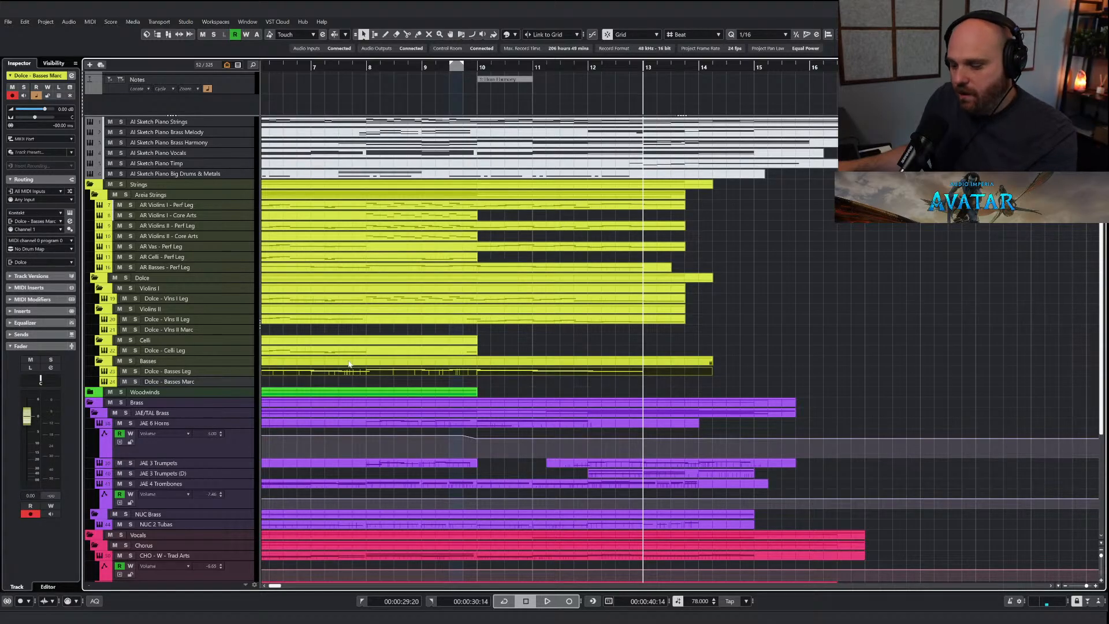
Paste the copied tuba notes onto Dolce - Basses Marc at bar 13, solo the track and play it.
key("ctrl+v")
left_click(135, 381)
key("space")
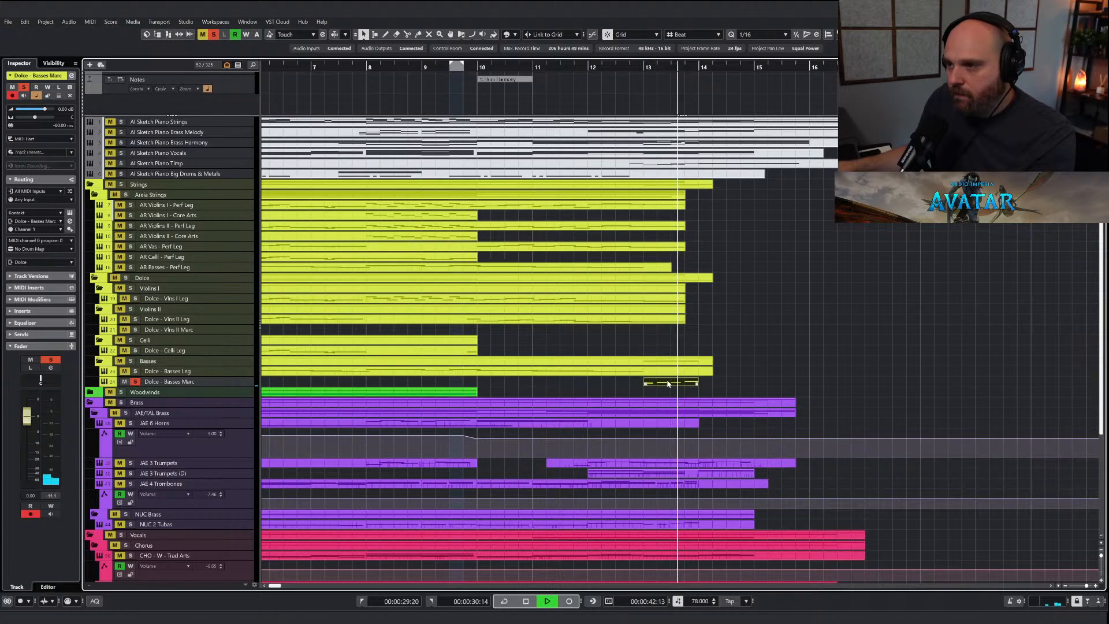
Search the tracks for "core", show AR Basses - Core and place the copied tuba notes on it at bar 13.
key("space")
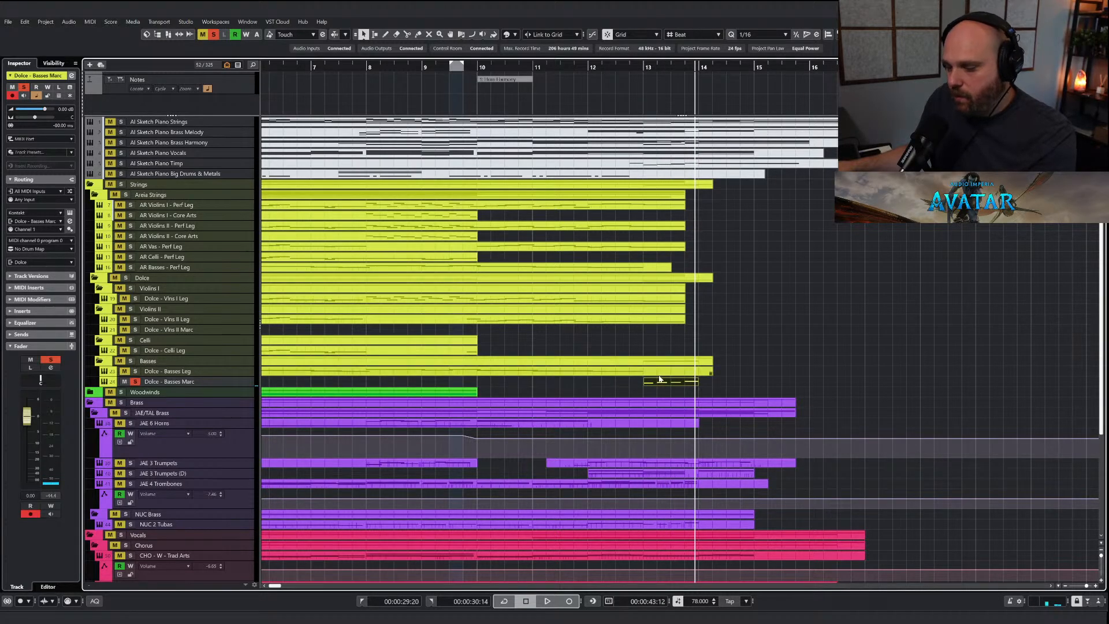
left_click(645, 73)
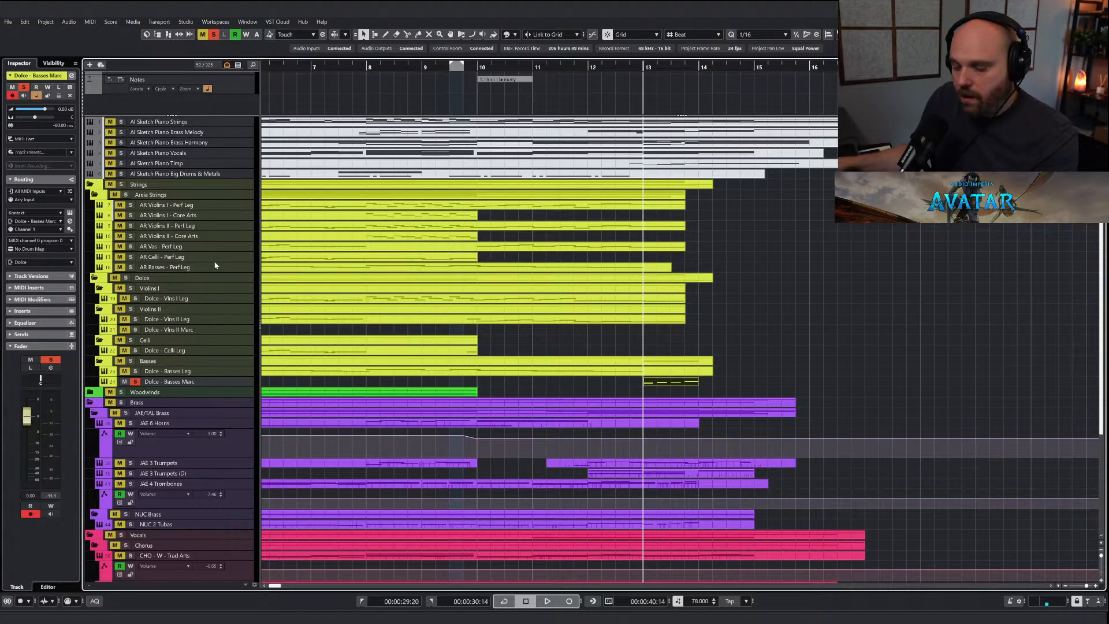
type("f")
type("core")
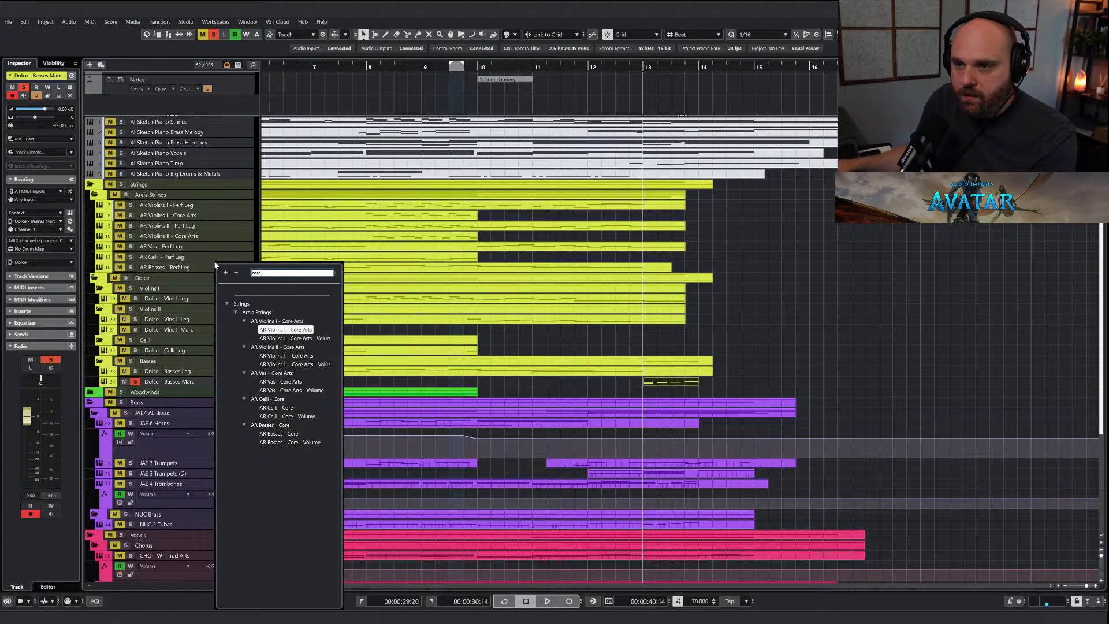
left_click(286, 434)
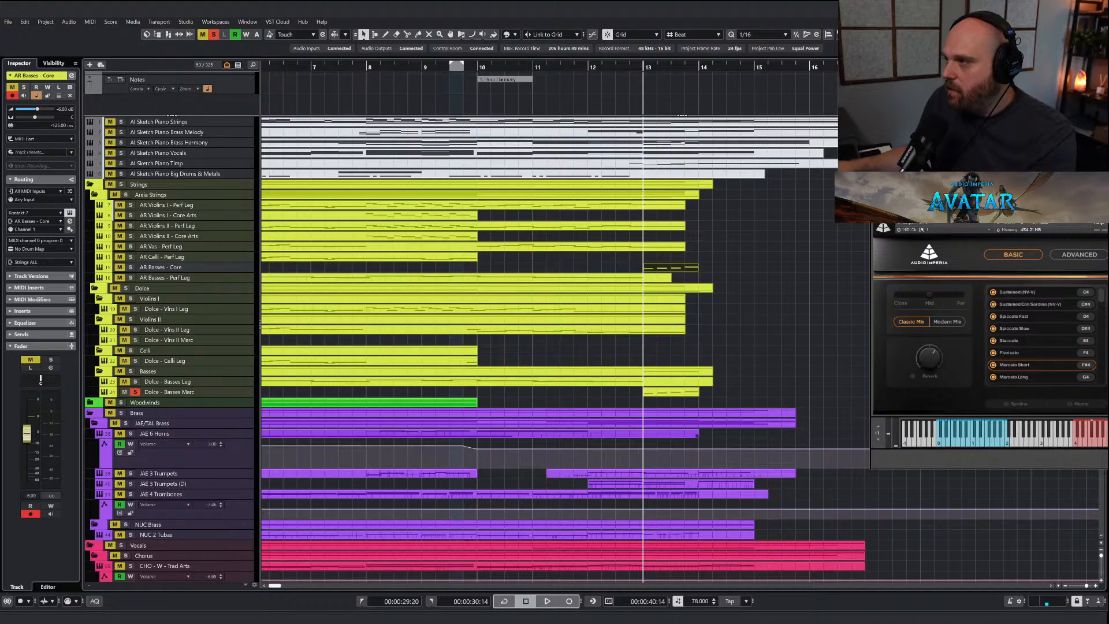
Solo only AR Basses - Core, play its bar-13 notes and look at them in the note editor.
key("ctrl+w")
left_click(213, 34)
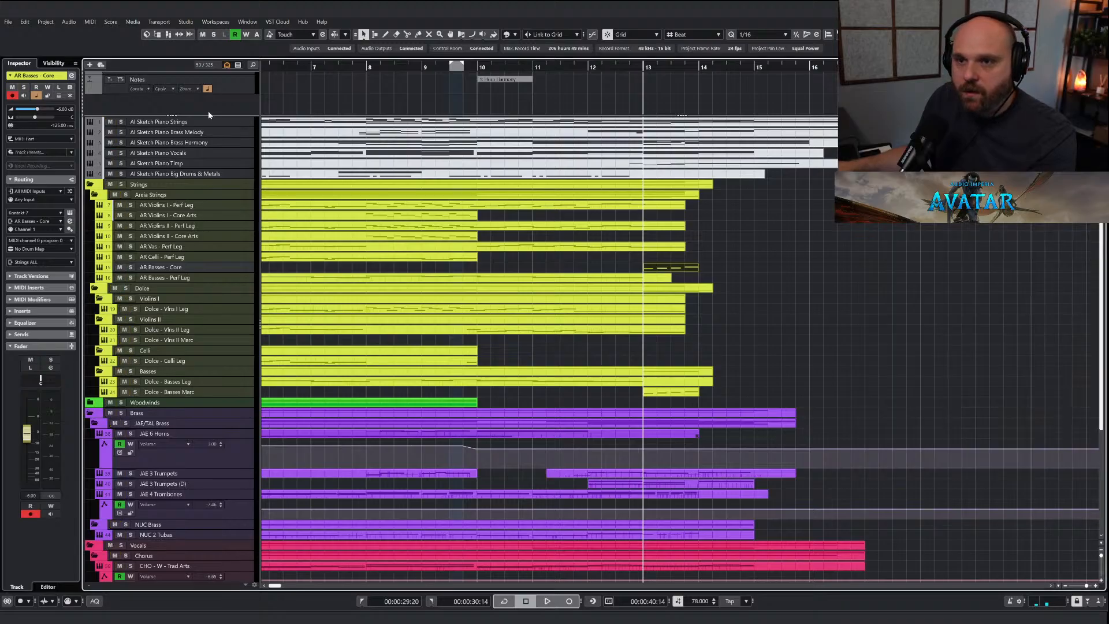
left_click(129, 267)
key("space")
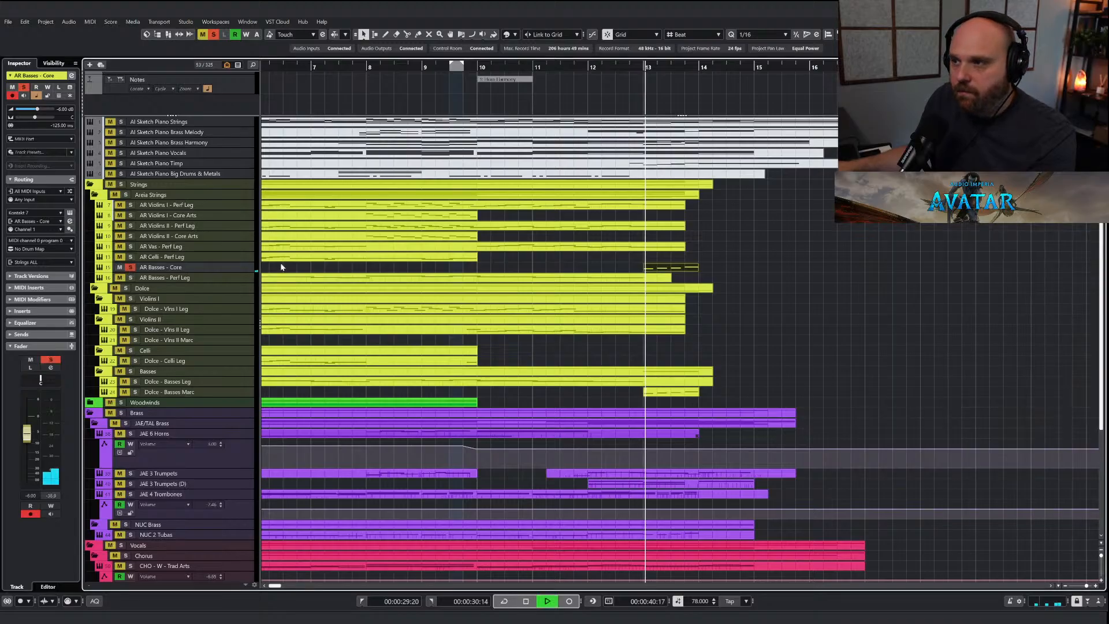
double_click(657, 271)
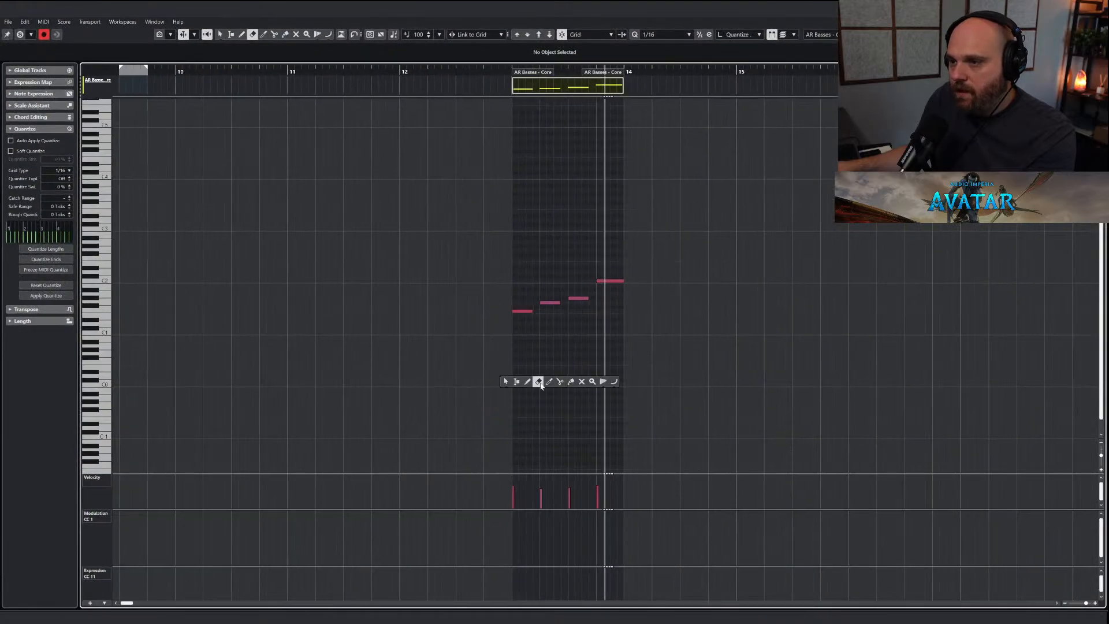
key("Escape")
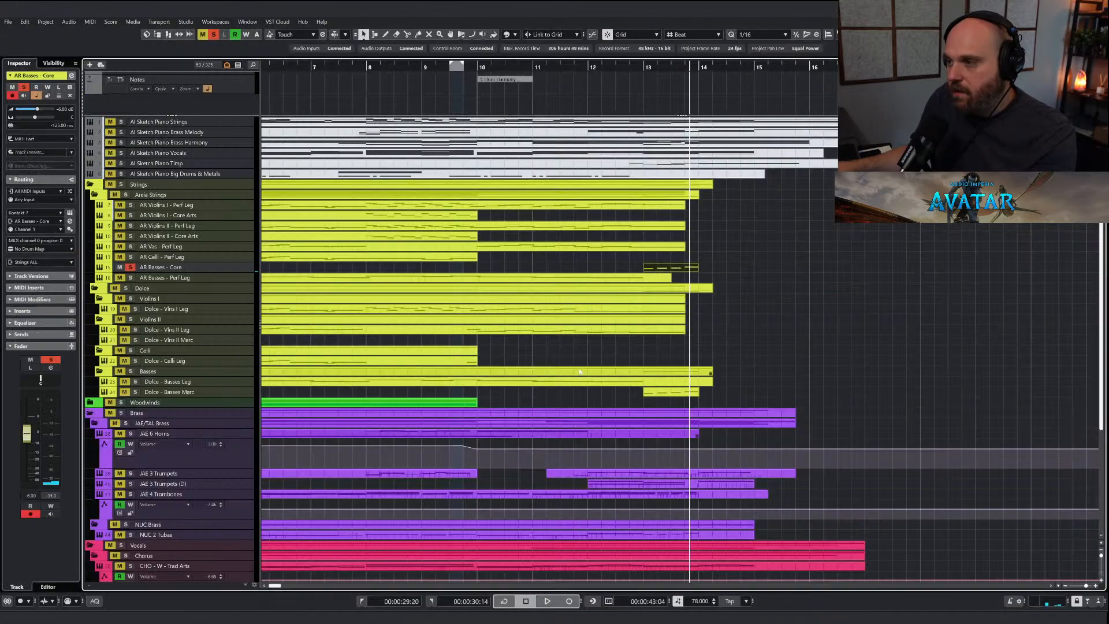
Lower the AR Basses - Core volume to -10.4 dB, clear the solo and play the arrangement from bar 10.
key("alt+F3")
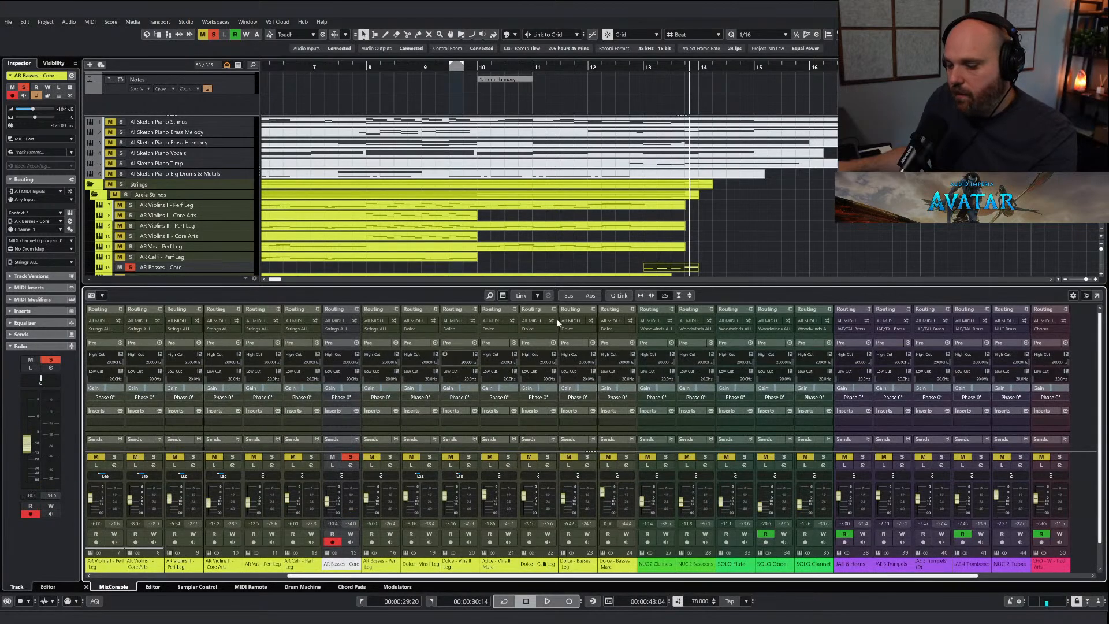
key("alt+F3")
left_click_drag(629, 67, 616, 68)
left_click(213, 36)
key("space")
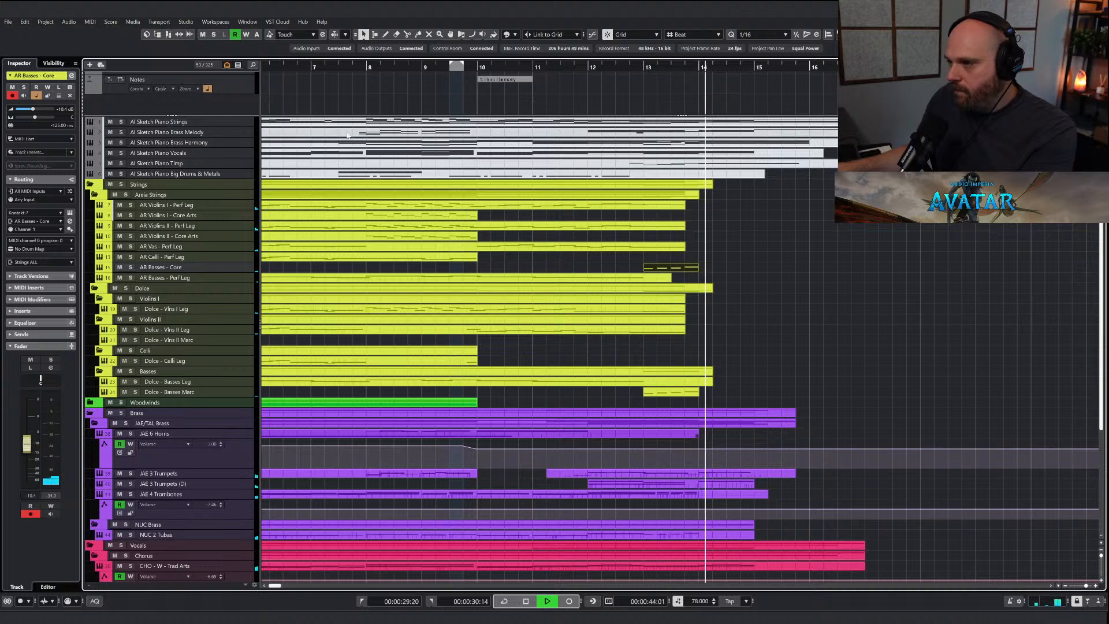
key("space")
left_click(476, 67)
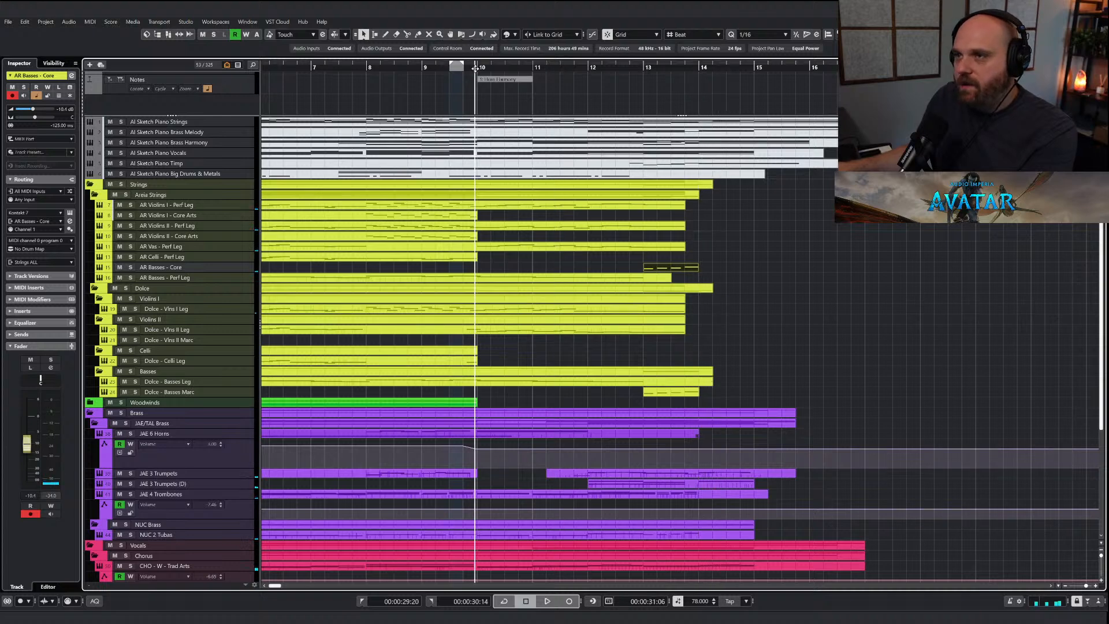
key("space")
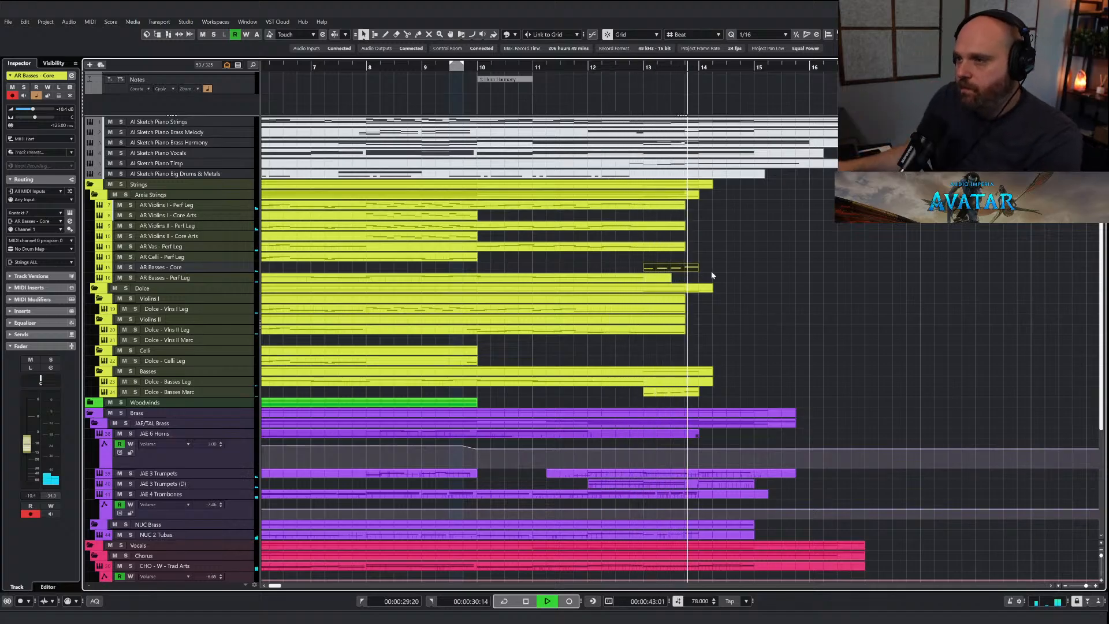
key("space")
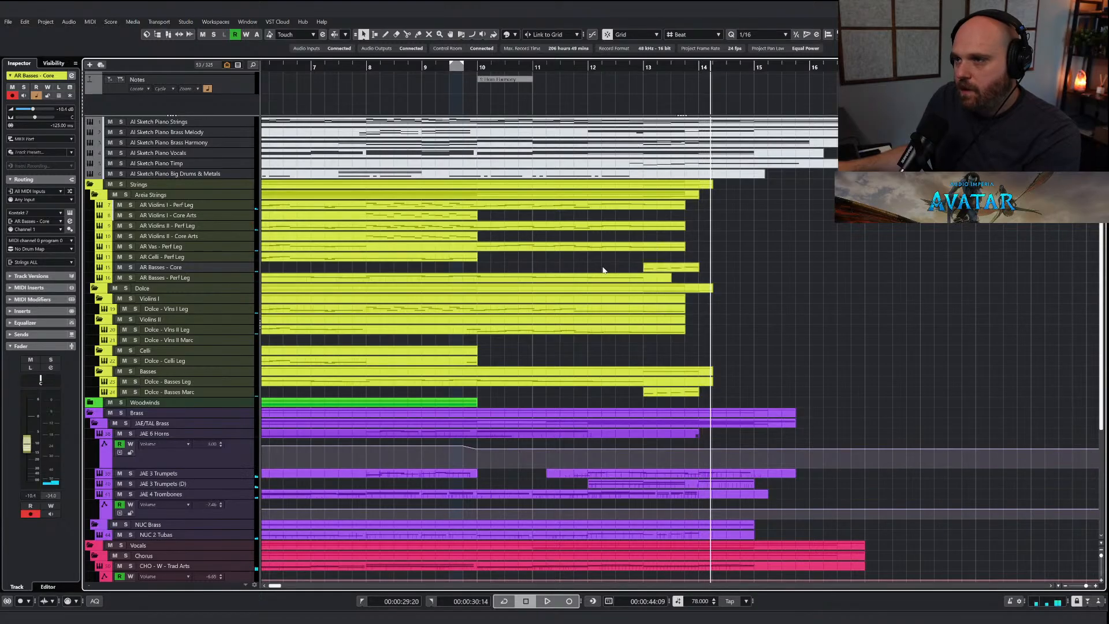
Draw a falling modulation curve under the final held note of AR Basses - Perf Leg, from just before bar 12.
double_click(618, 280)
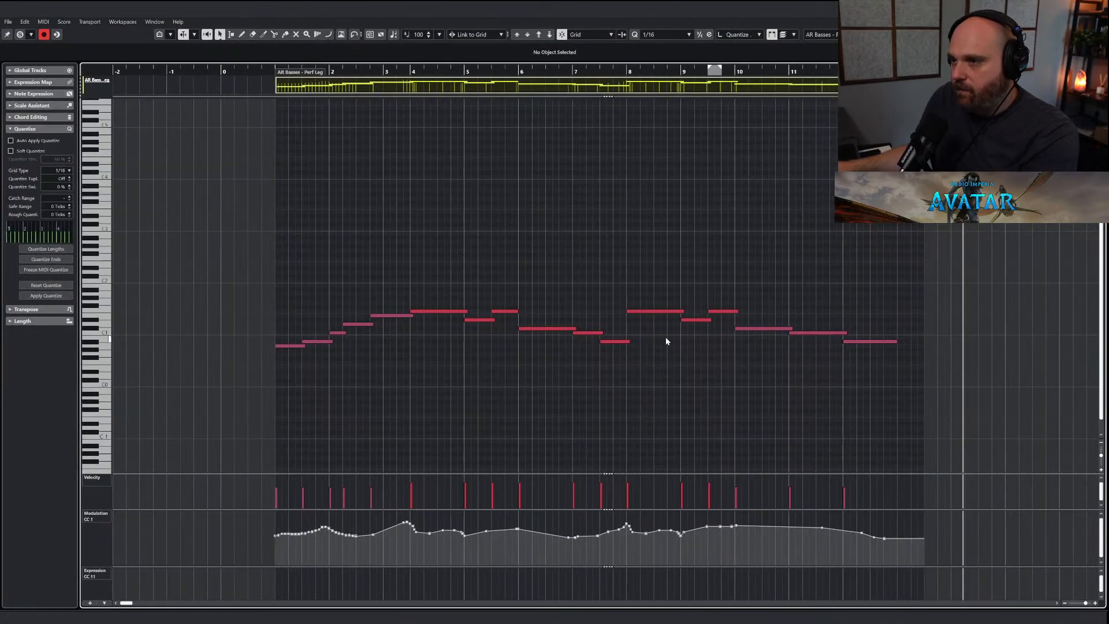
key("g")
left_click_drag(761, 341, 760, 341)
right_click(763, 359)
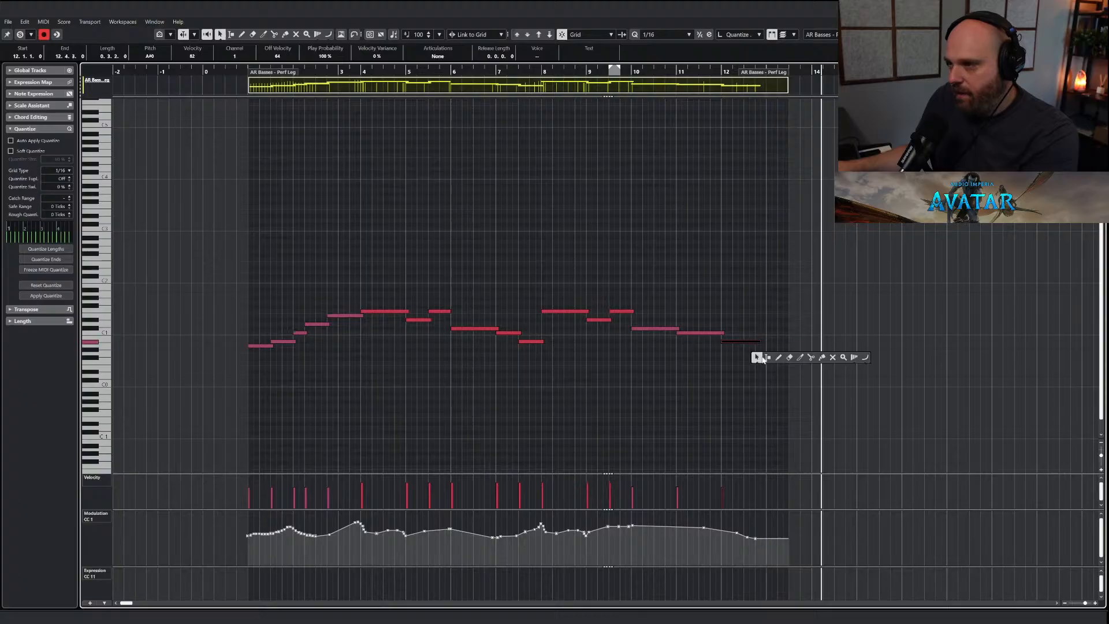
left_click(778, 357)
left_click_drag(700, 528, 765, 546)
right_click(716, 428)
key("Escape")
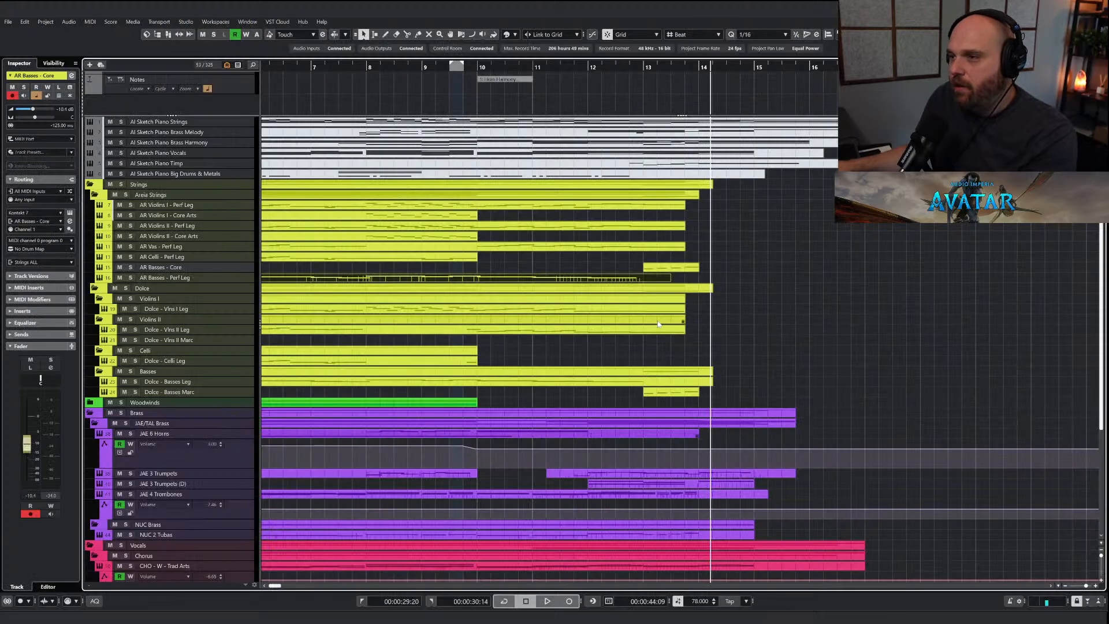
Draw a falling modulation curve under the last note of Dolce - Basses Leg in bar 12.
double_click(631, 383)
right_click(586, 392)
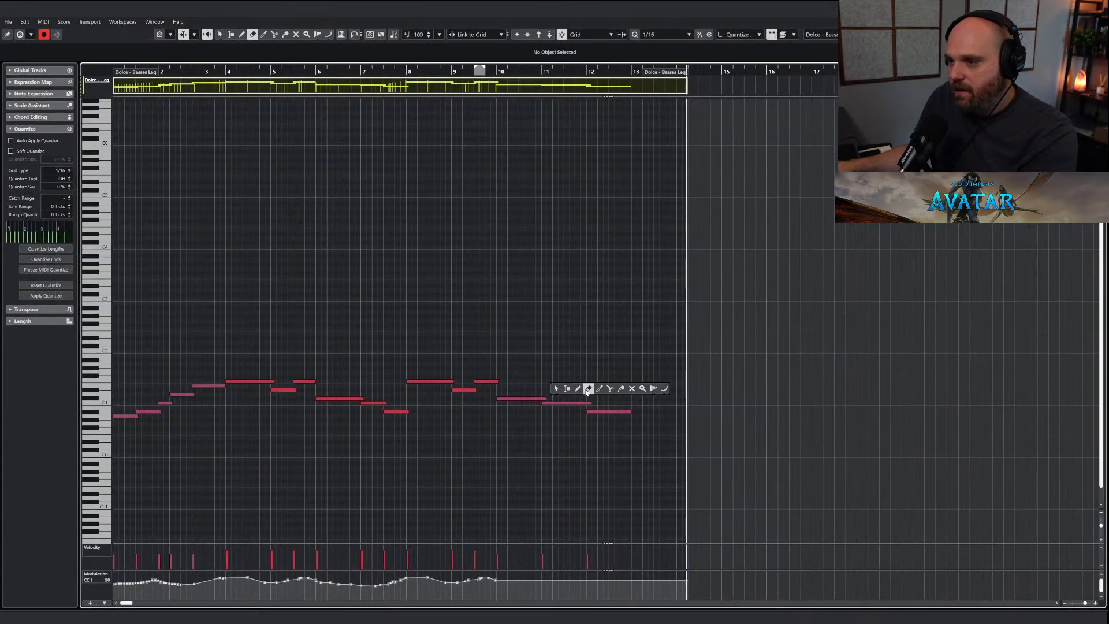
left_click(579, 389)
left_click_drag(590, 578, 630, 587)
key("1")
key("Escape")
Play the full arrangement from the second beat of bar 12 to check the bass transition into bar 13.
right_click(610, 315)
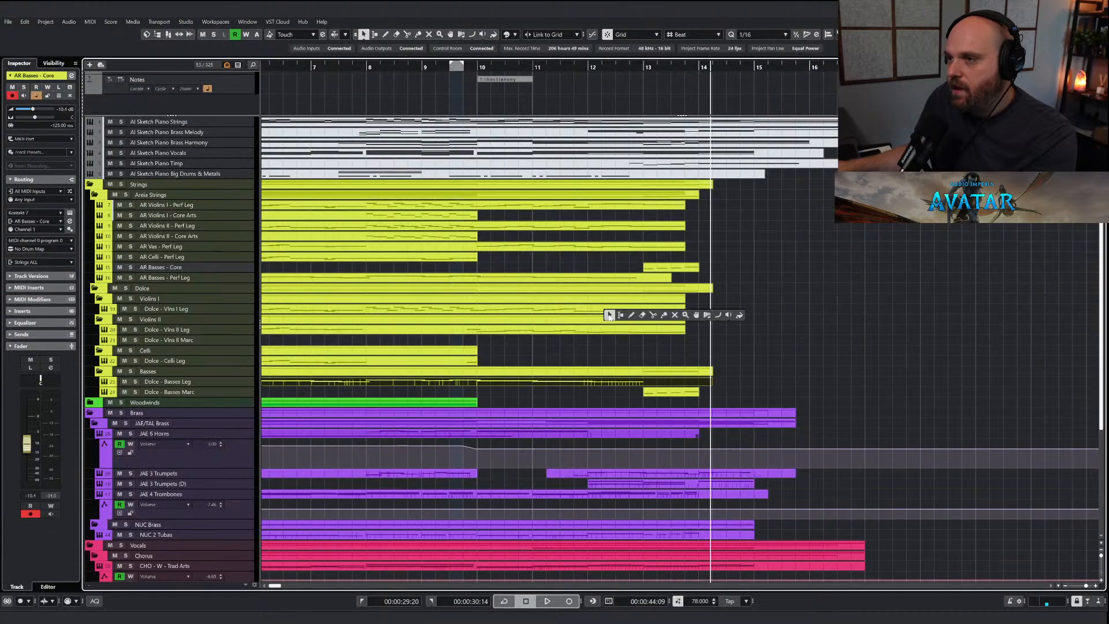
left_click(606, 67)
key("g")
key("h")
key("h")
key("h")
key("h")
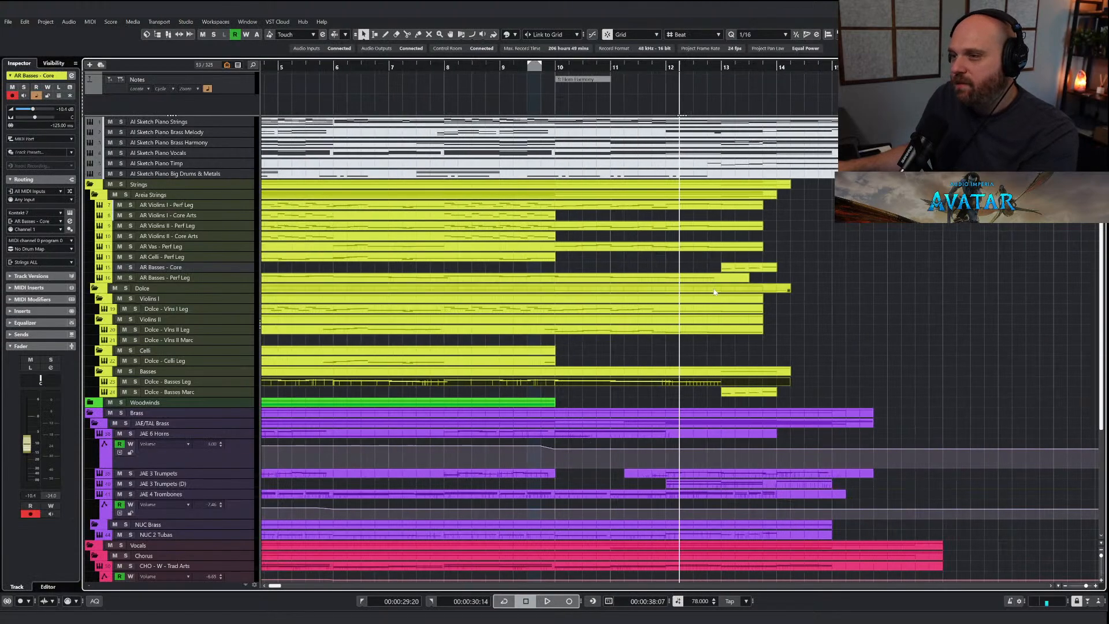
key("space")
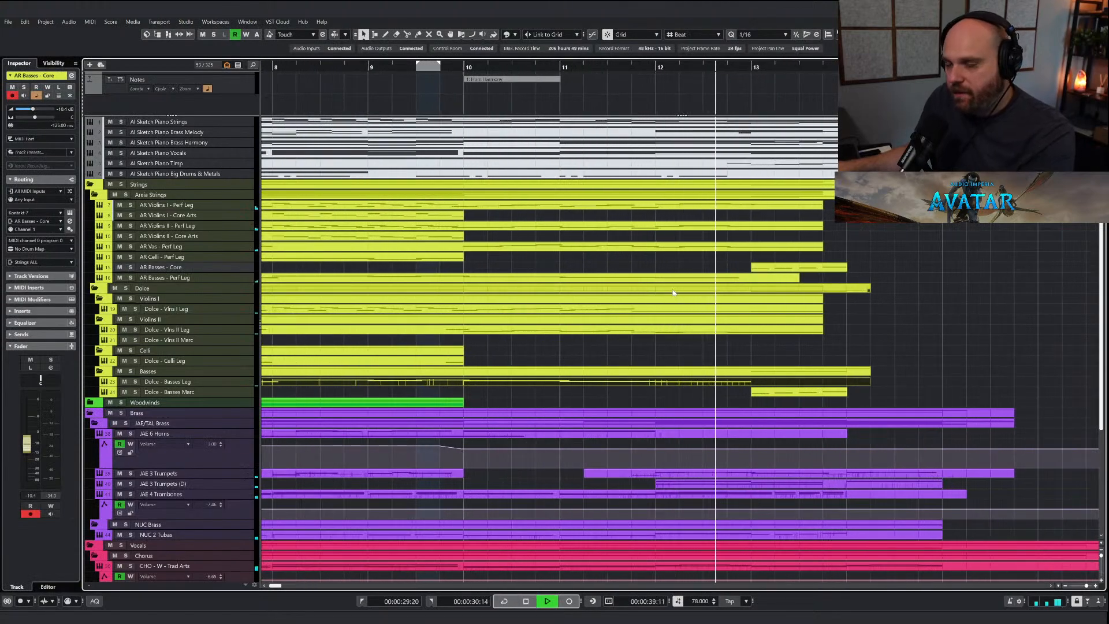
Shape the Dolce - Basses Marc notes in bar 13 with rising velocities and a rising modulation curve.
left_click(765, 393)
double_click(766, 393)
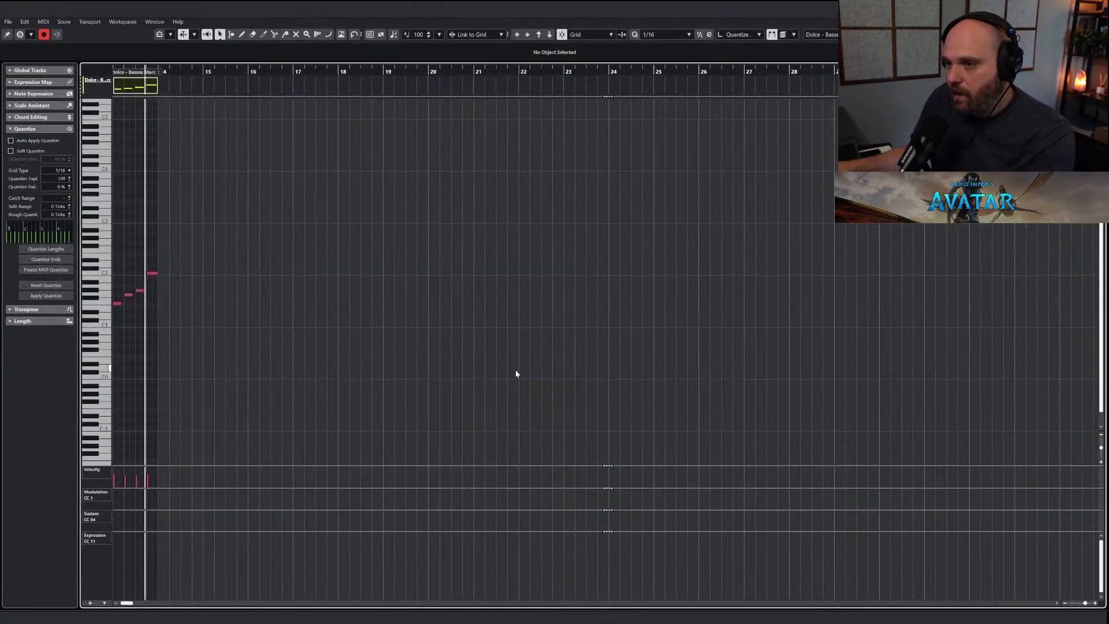
left_click(537, 370)
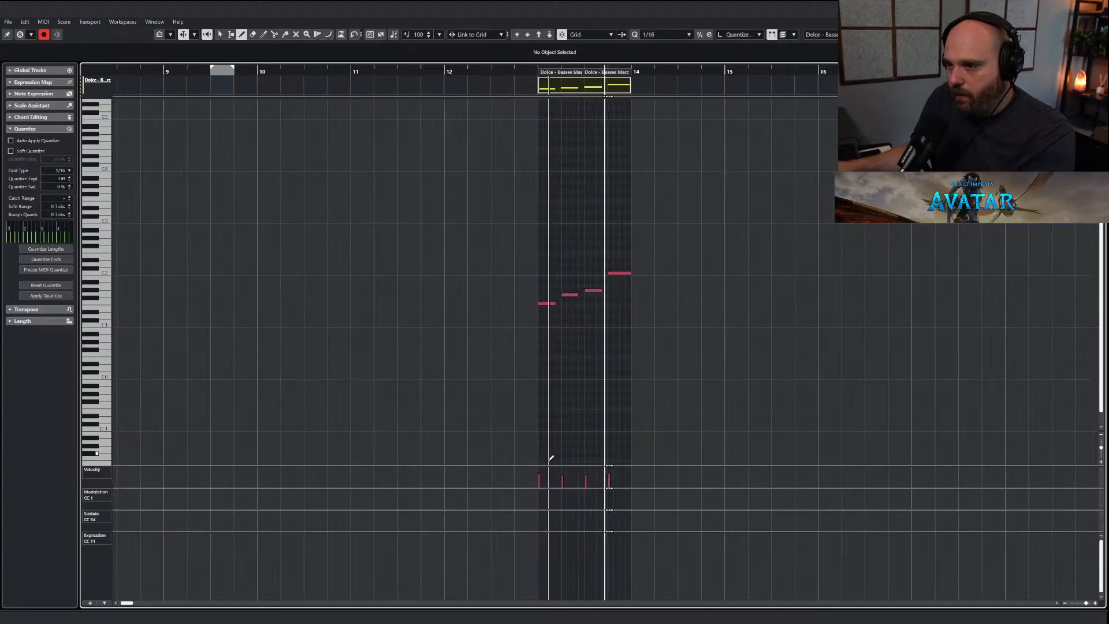
left_click_drag(544, 477, 610, 468)
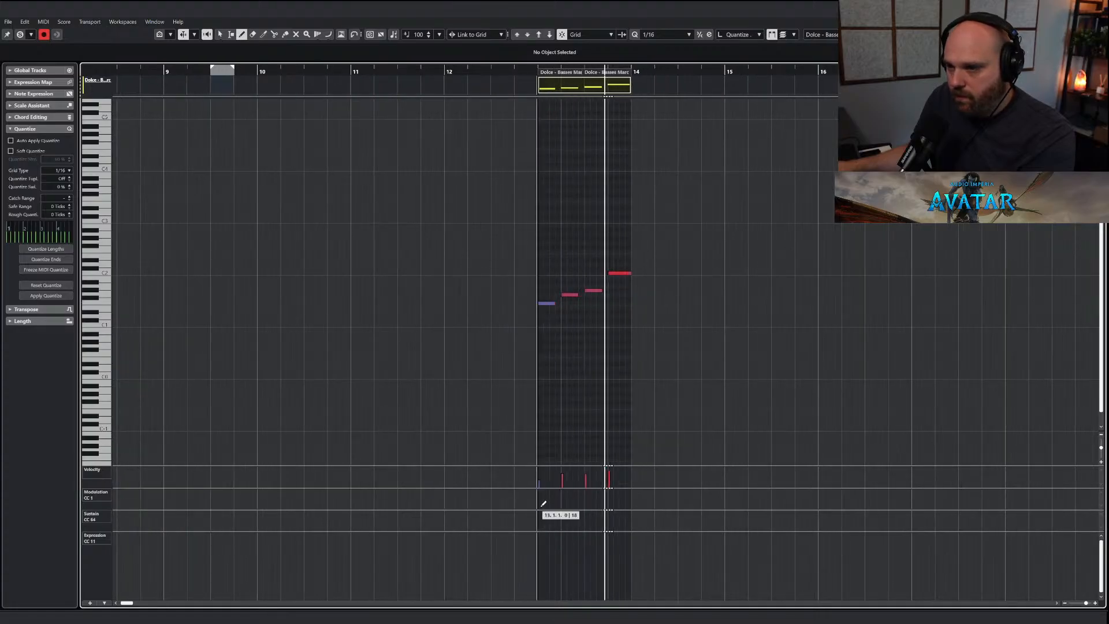
left_click_drag(547, 501, 620, 494)
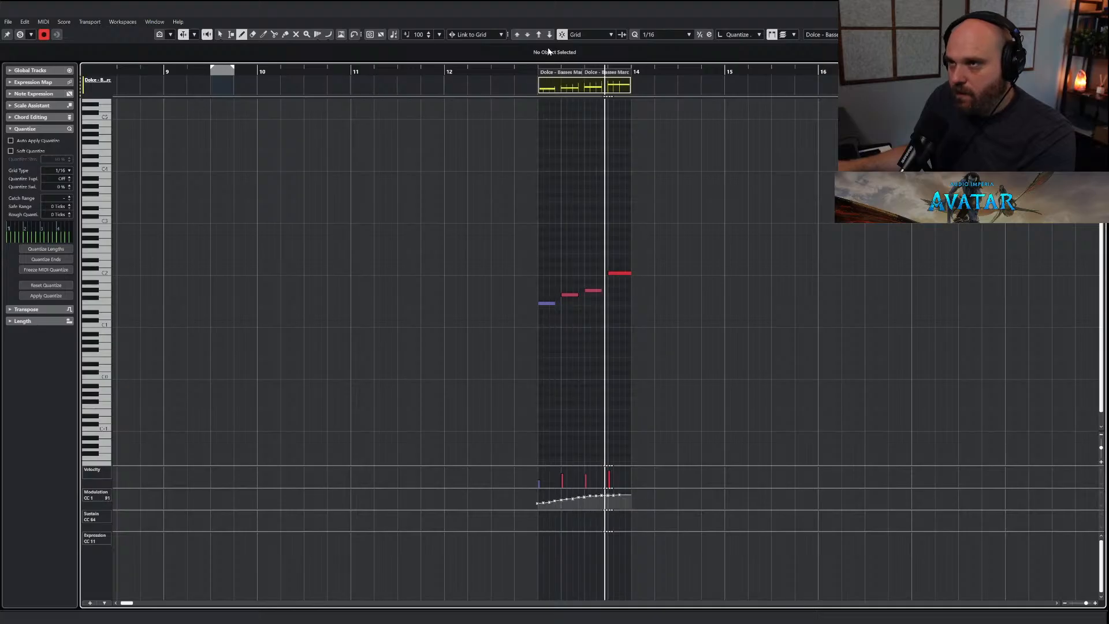
Play through bar 13 to check the marcato basses in context and review the mixer levels.
left_click(529, 73)
key("space")
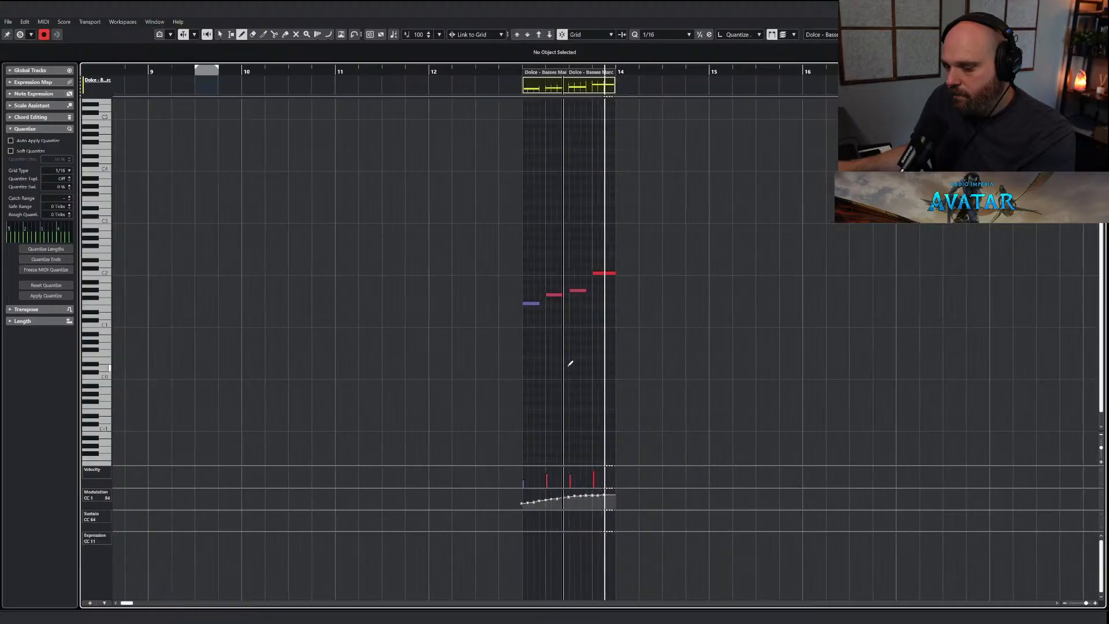
key("Return")
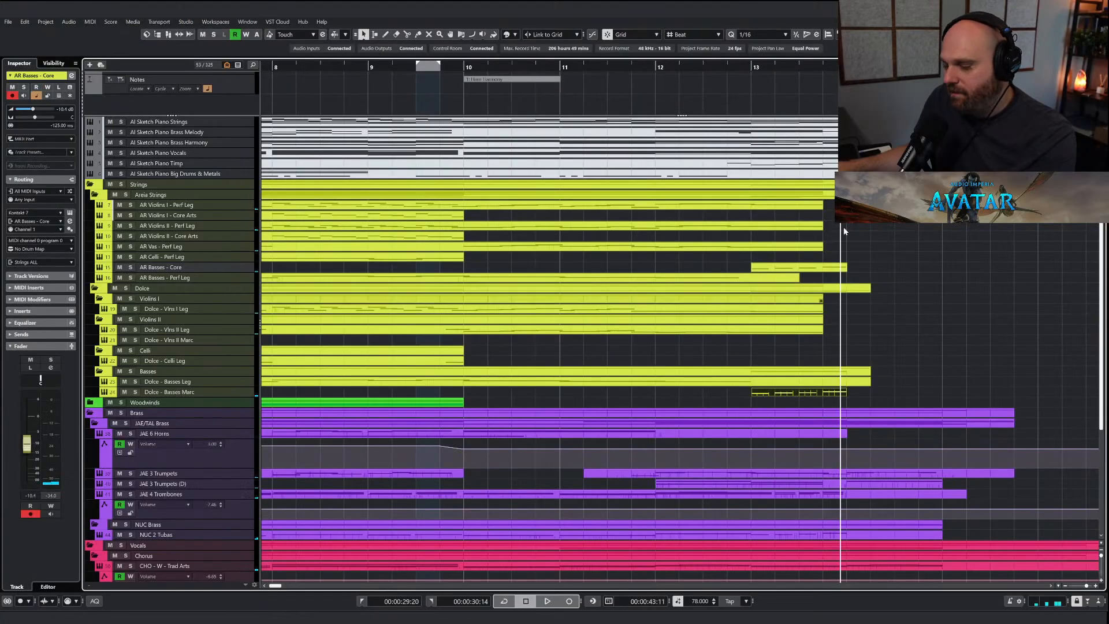
key("alt+F3")
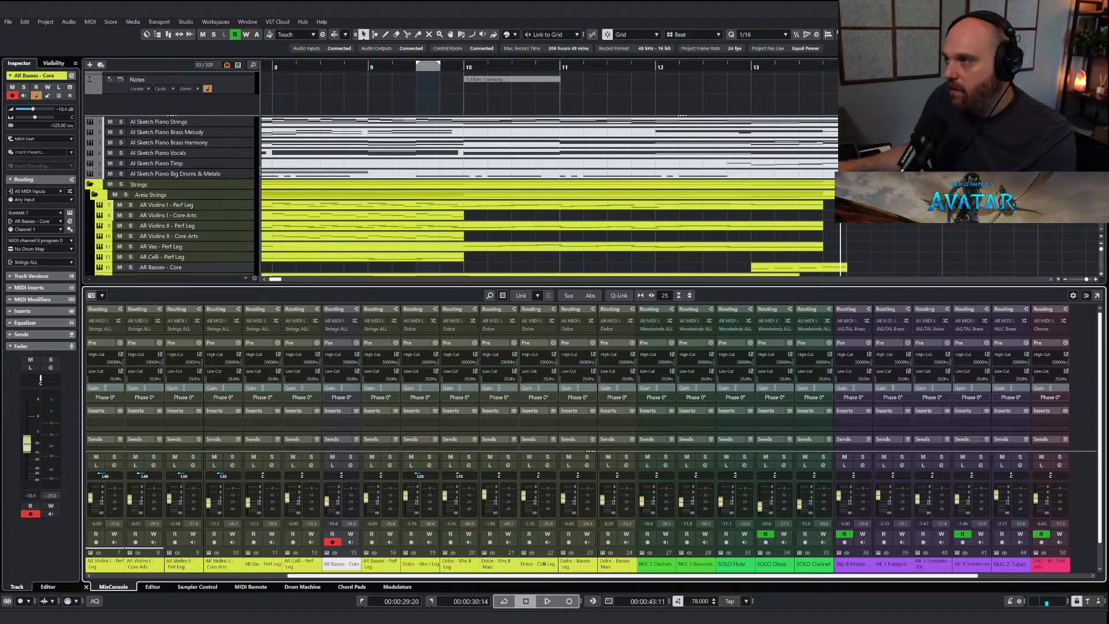
key("alt+F3")
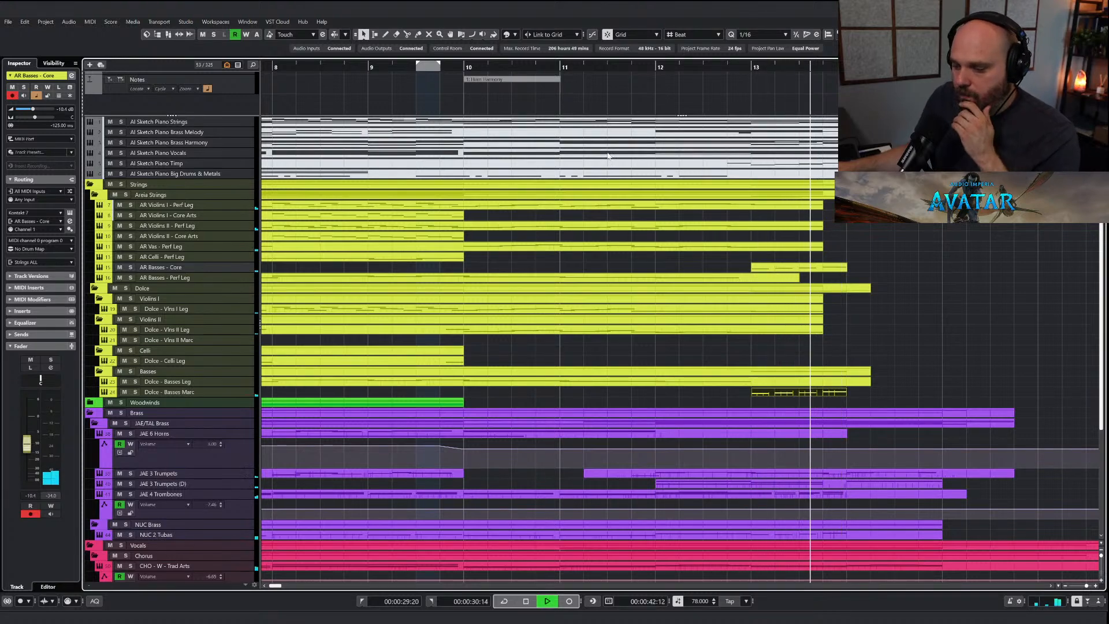
left_click_drag(706, 69, 679, 70)
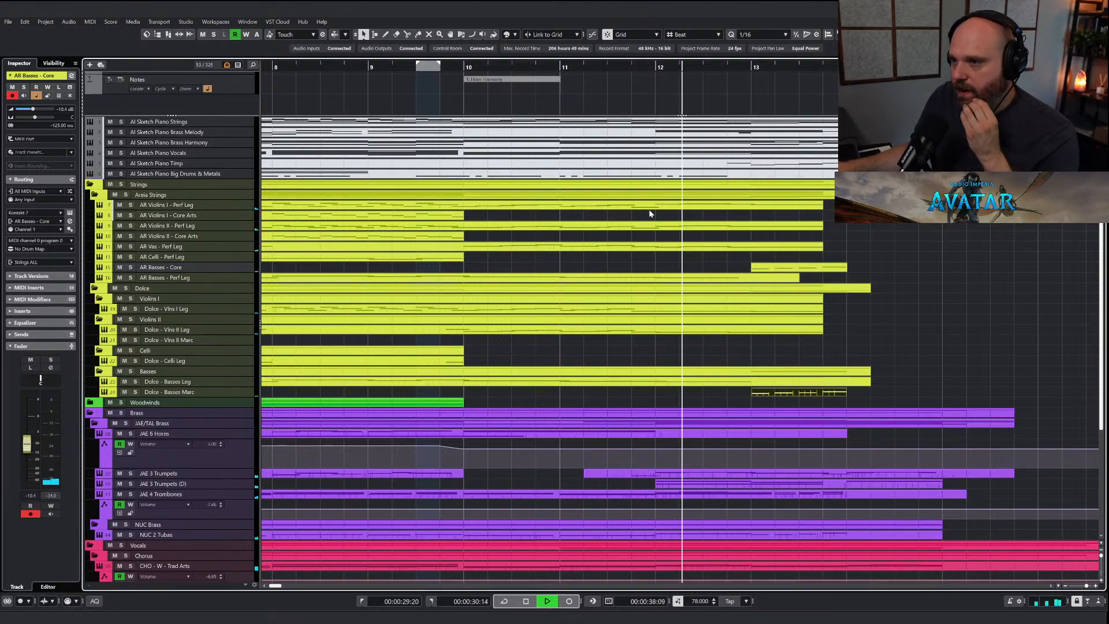
Solo Dolce - Basses Marc, transpose all four of its bar-13 notes down one octave and play the result.
left_click(135, 392)
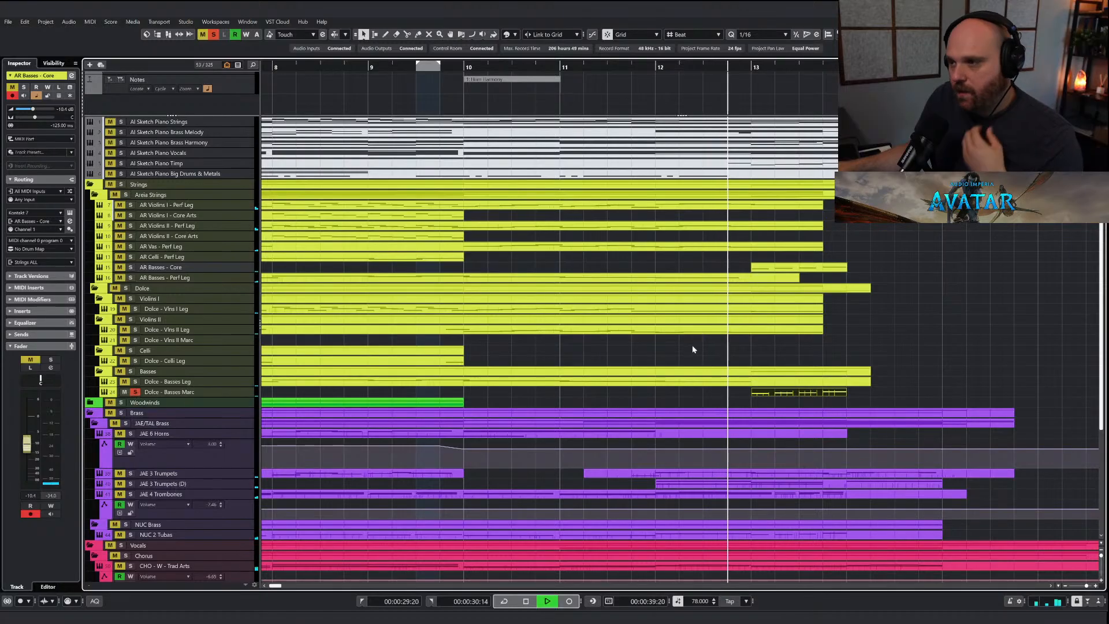
double_click(776, 394)
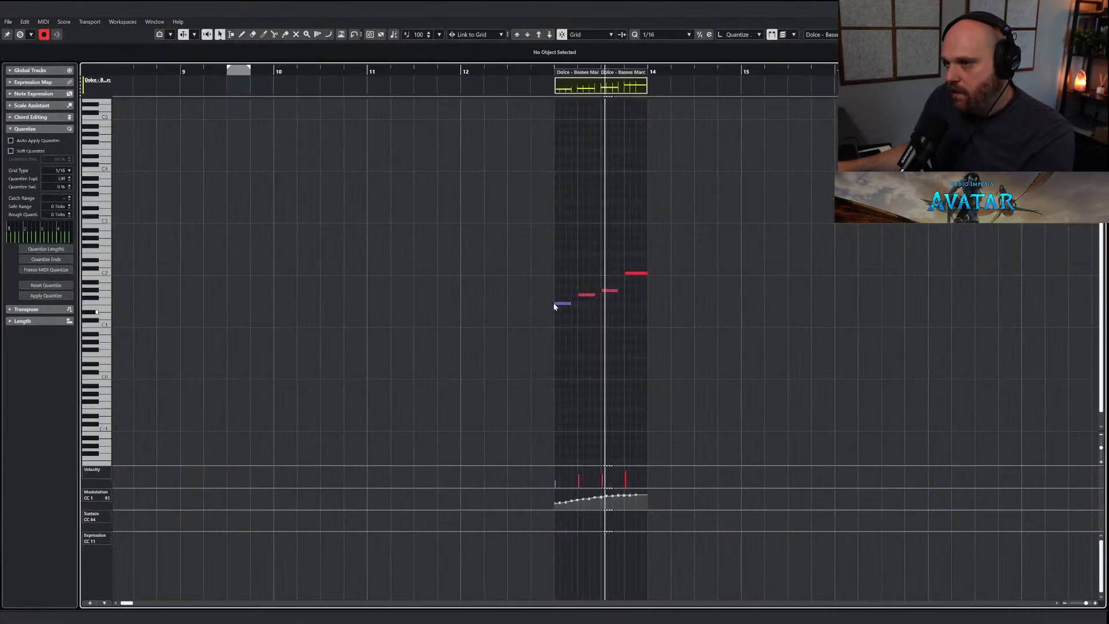
key("ctrl+a")
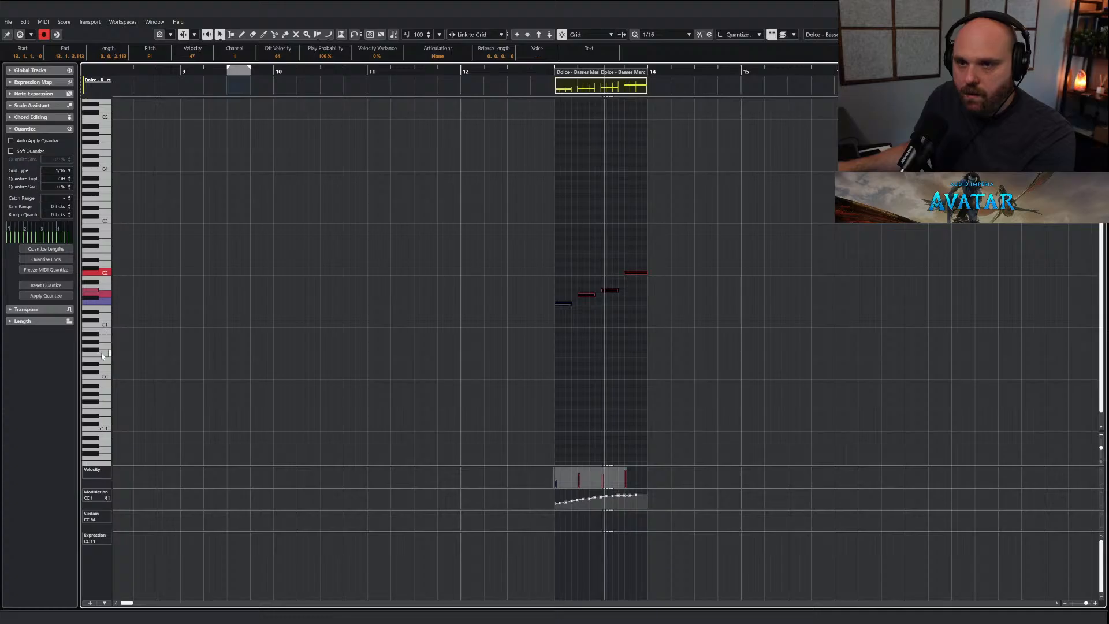
left_click(550, 36)
left_click(544, 71)
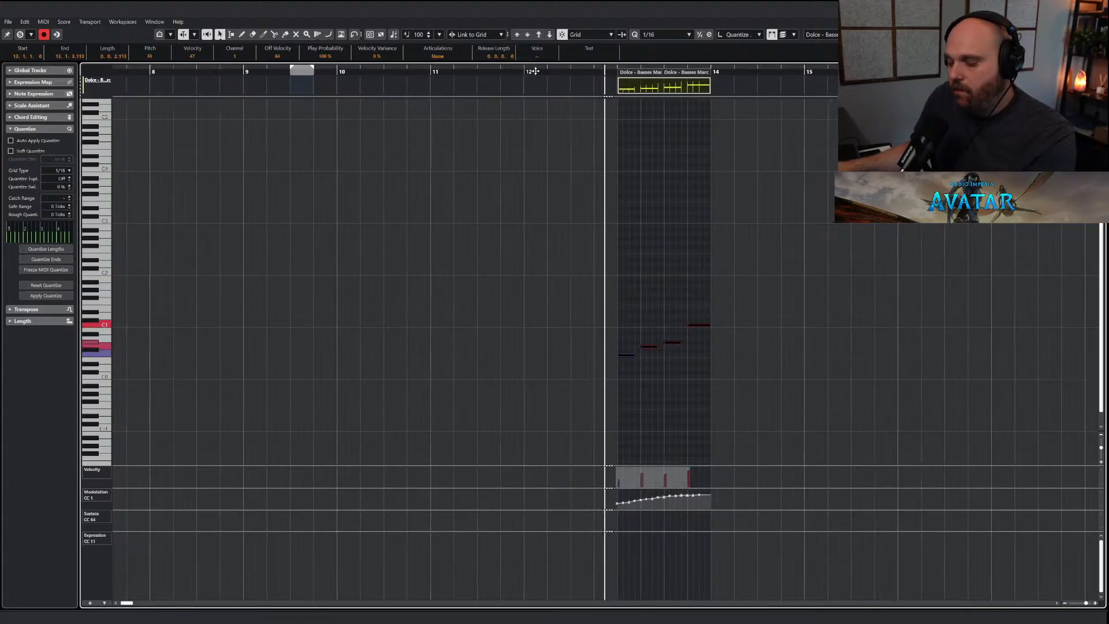
key("space")
key("Return")
Transpose all four bar-13 notes of AR Basses - Core down one octave.
double_click(769, 268)
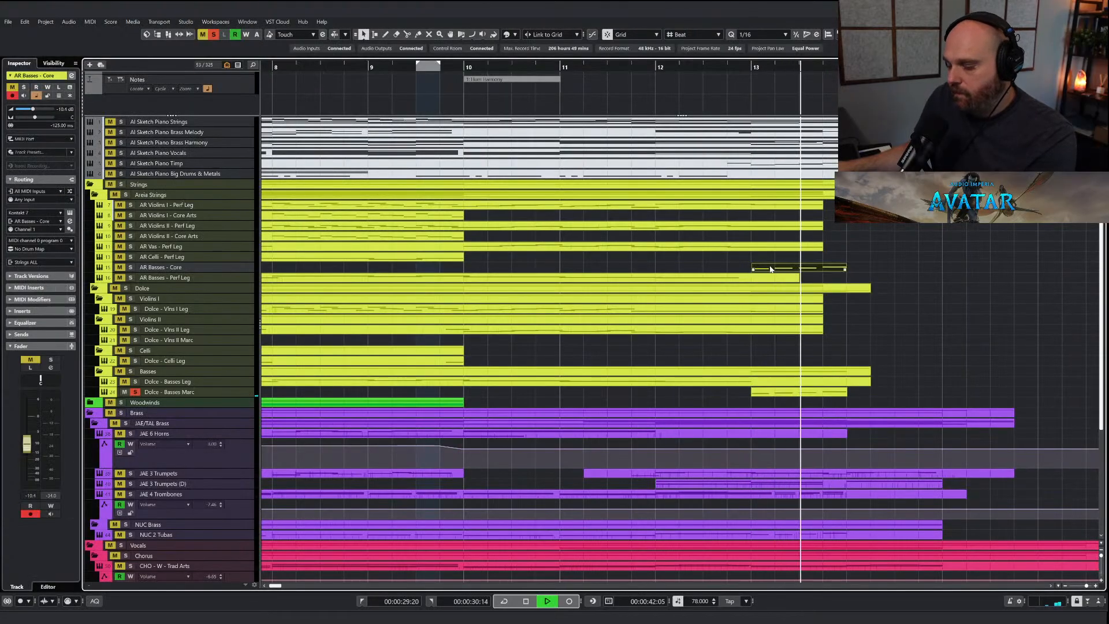
key("space")
key("ctrl+a")
left_click(550, 35)
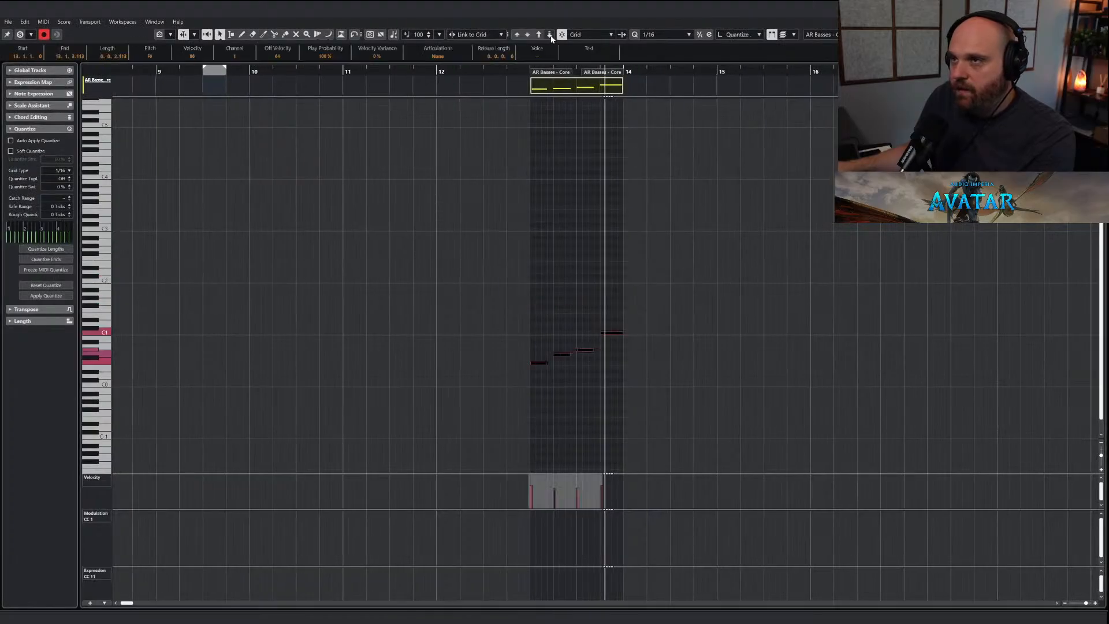
Clear the solo and play from bar 10 through bar 13 to hear both octave-lowered bass parts in the full mix.
key("Return")
key("space")
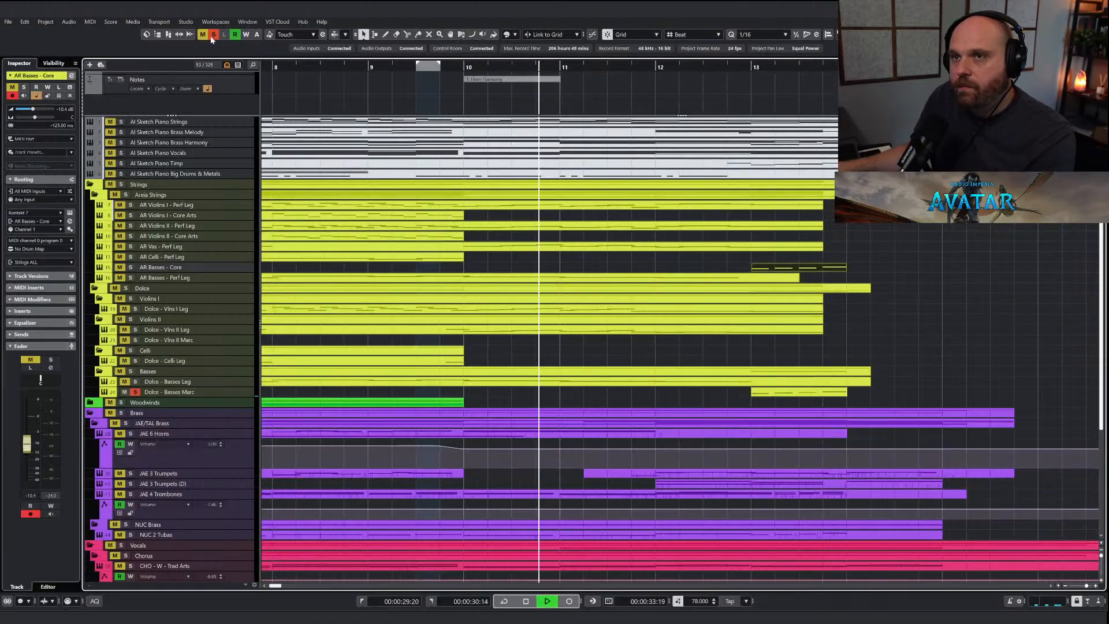
key("alt+s")
left_click(724, 69)
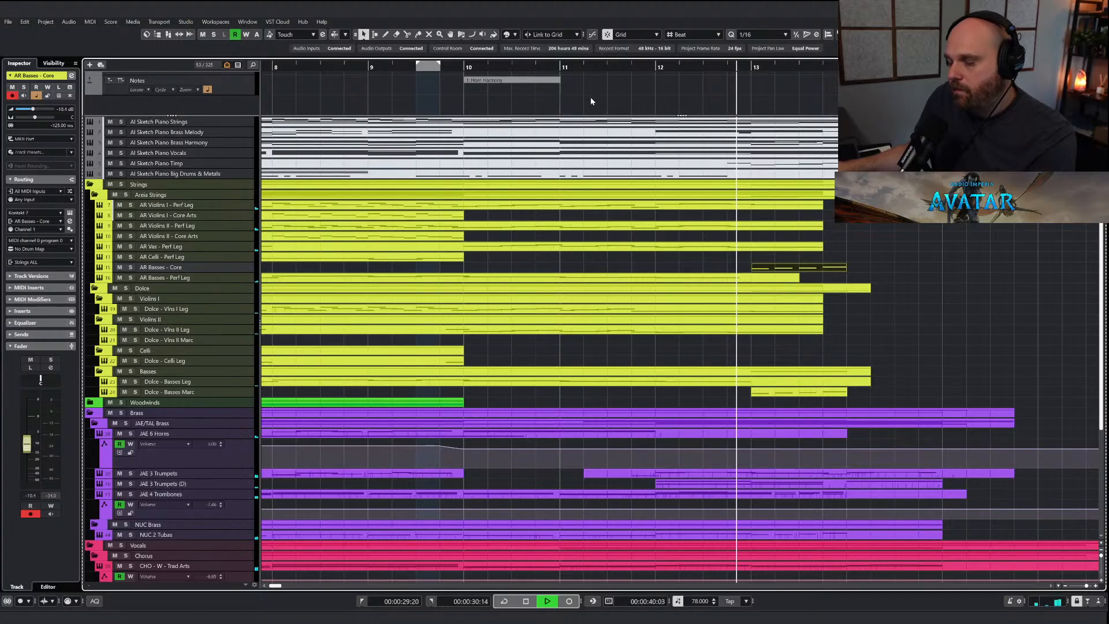
right_click(596, 263)
left_click(596, 264)
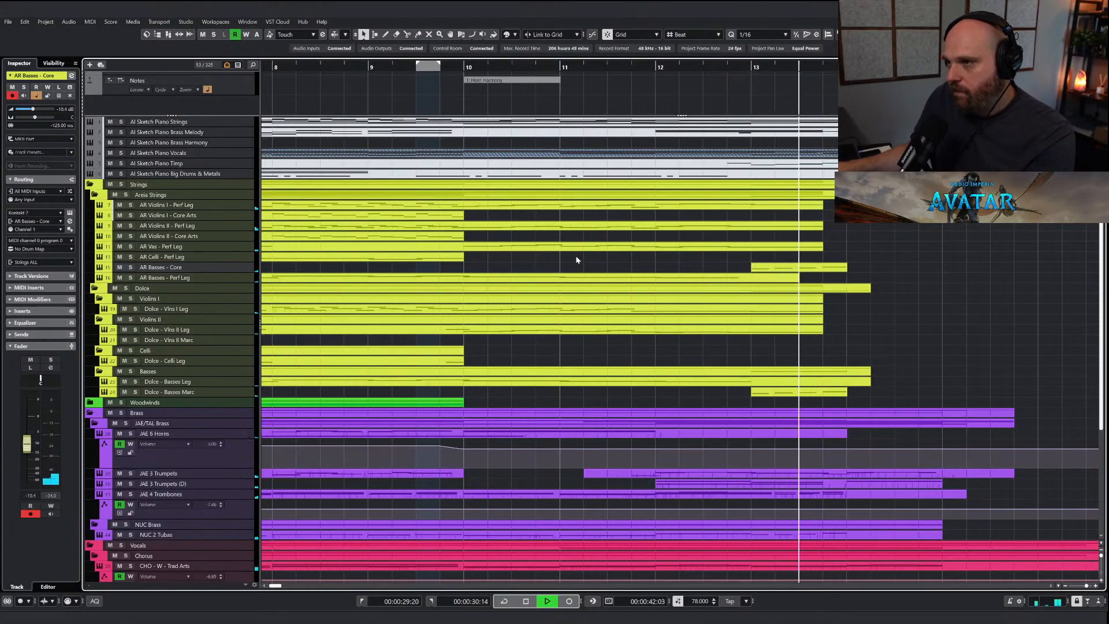
key("space")
left_click(738, 68)
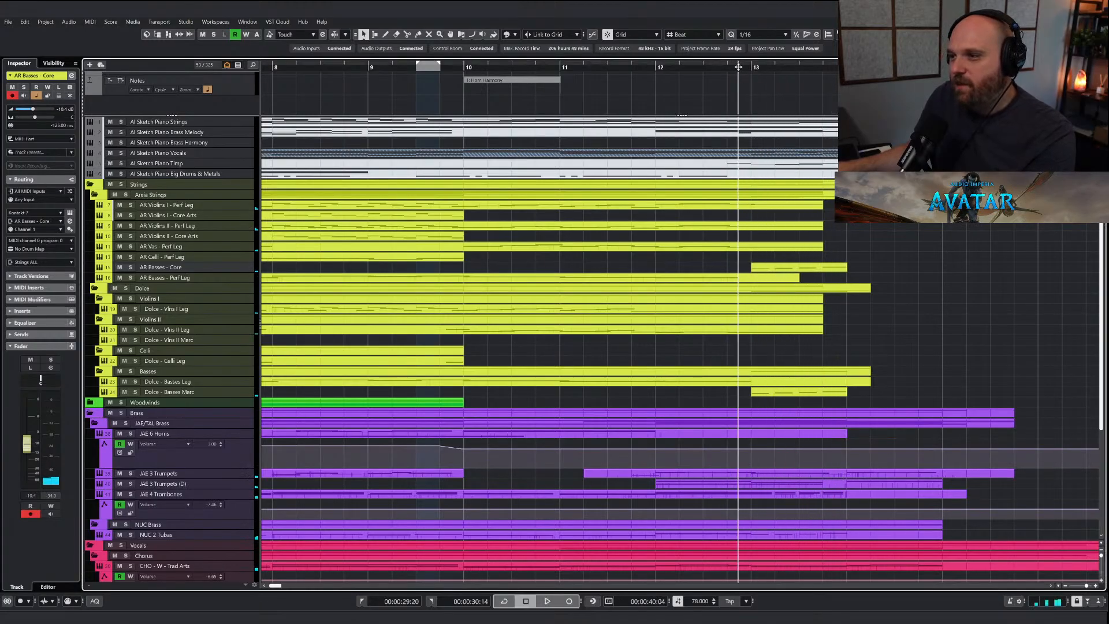
Extend the end of the Sine Sub Bass part from bar 10 to past bar 15.
key("g")
key("g")
key("g")
scroll(565, 281, "down", 5)
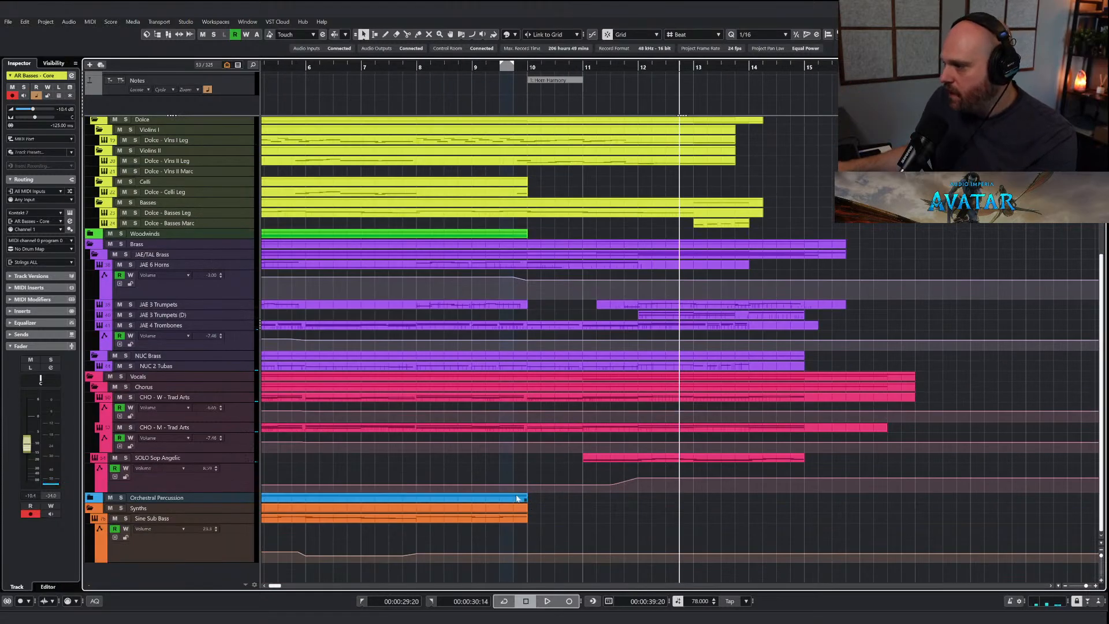
left_click(493, 522)
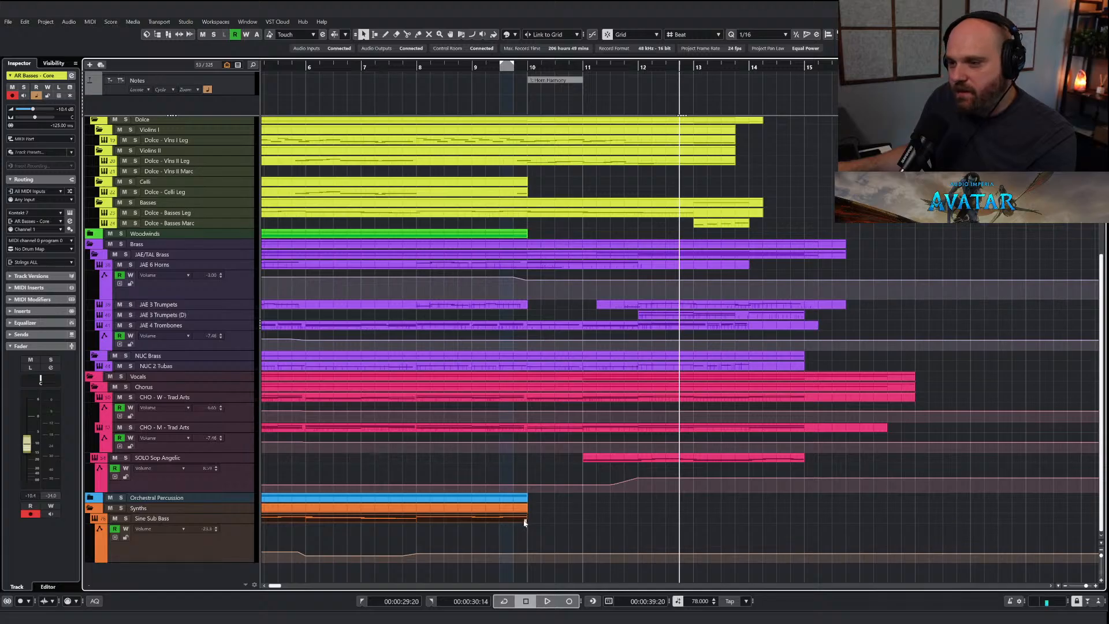
left_click_drag(524, 521, 846, 522)
key("Return")
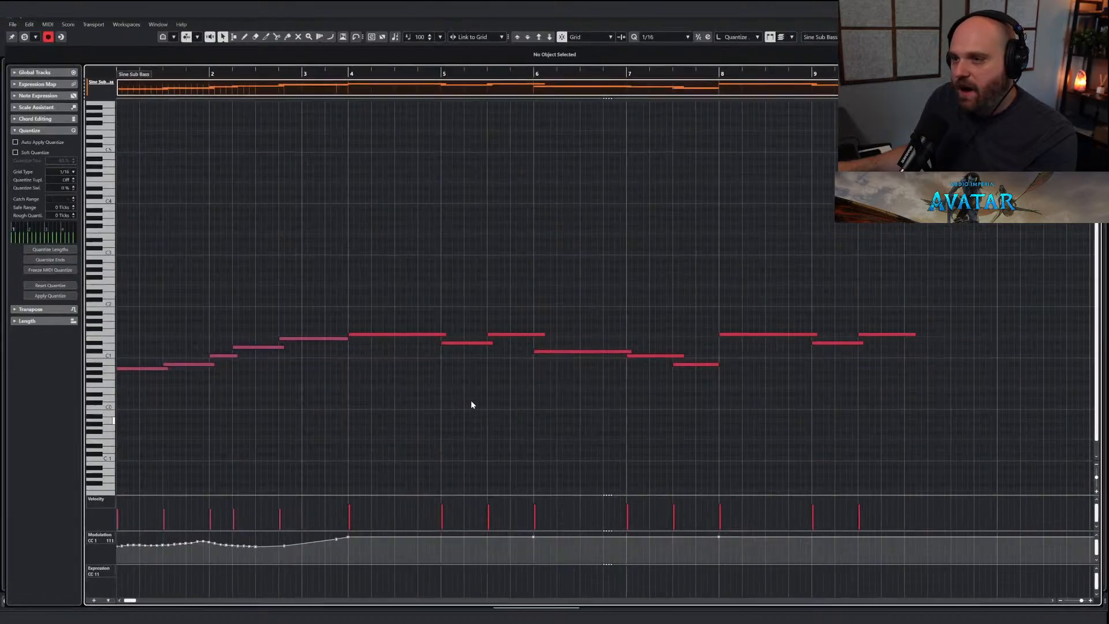
right_click(472, 401)
left_click(495, 396)
key("g")
key("g")
key("g")
key("h")
key("h")
key("h")
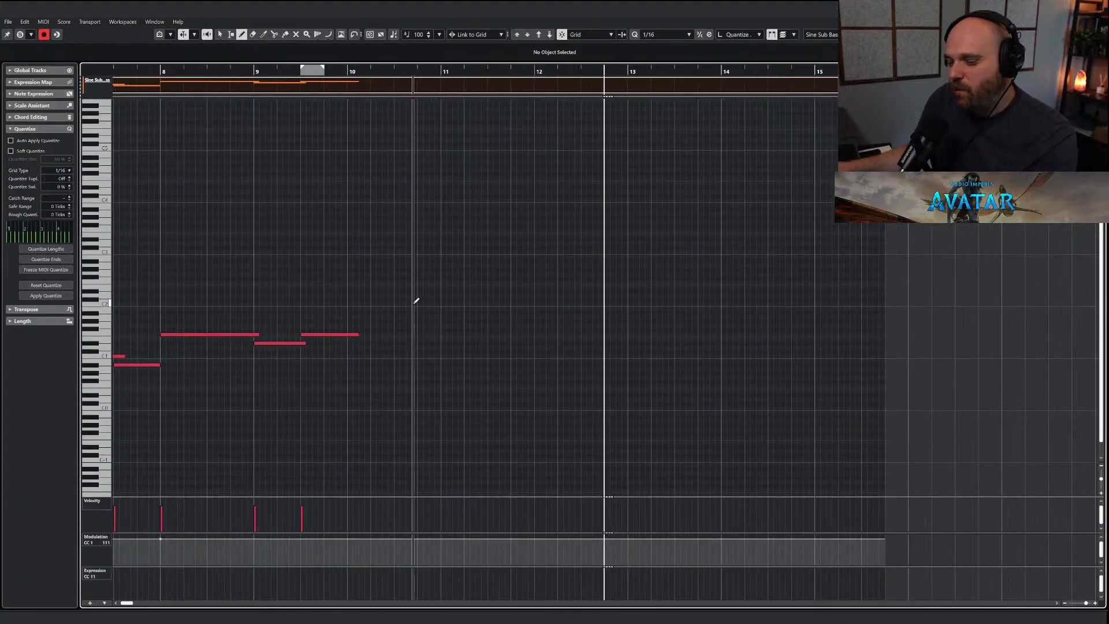
key("Escape")
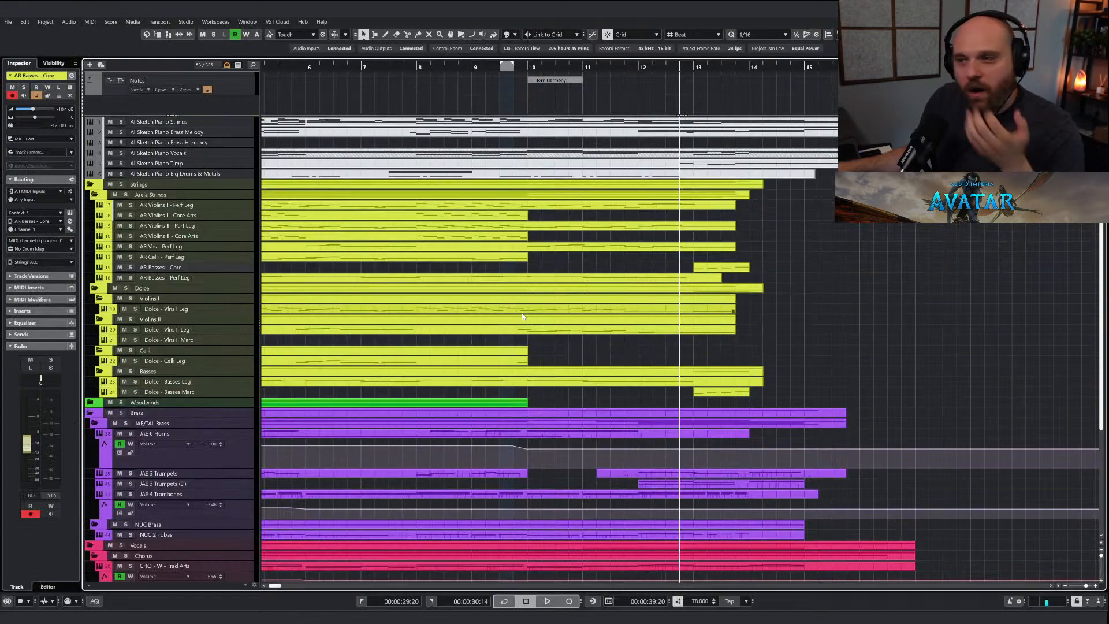
Copy the three Dolce - Basses Leg notes in bars 10 to 12 into the Sine Sub Bass part at bar 10.
left_click(599, 380)
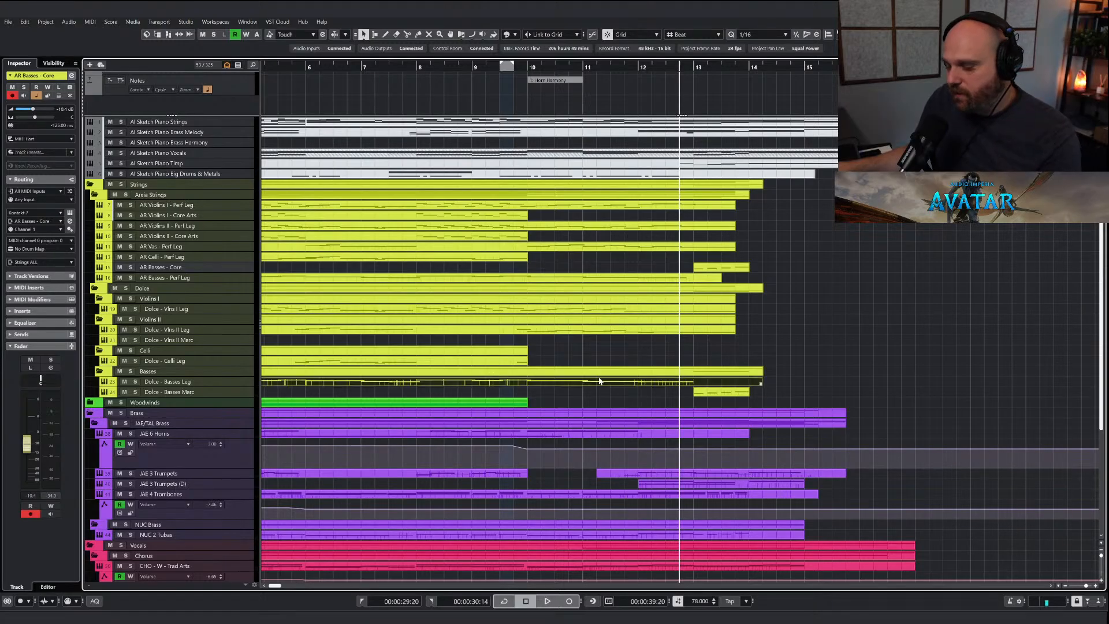
double_click(597, 380)
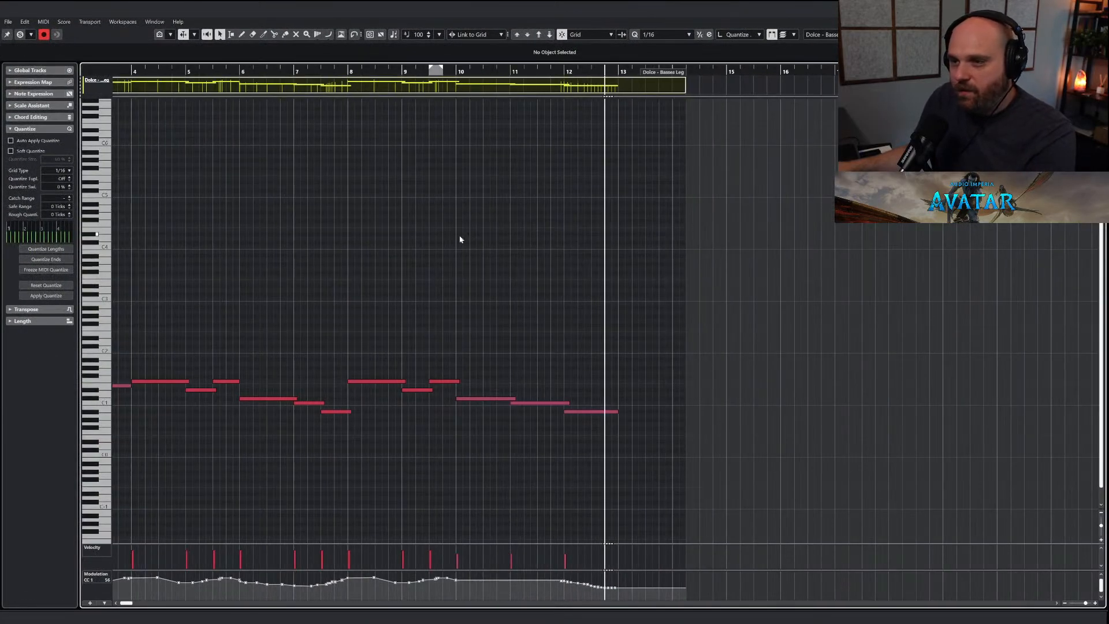
left_click_drag(486, 373, 613, 442)
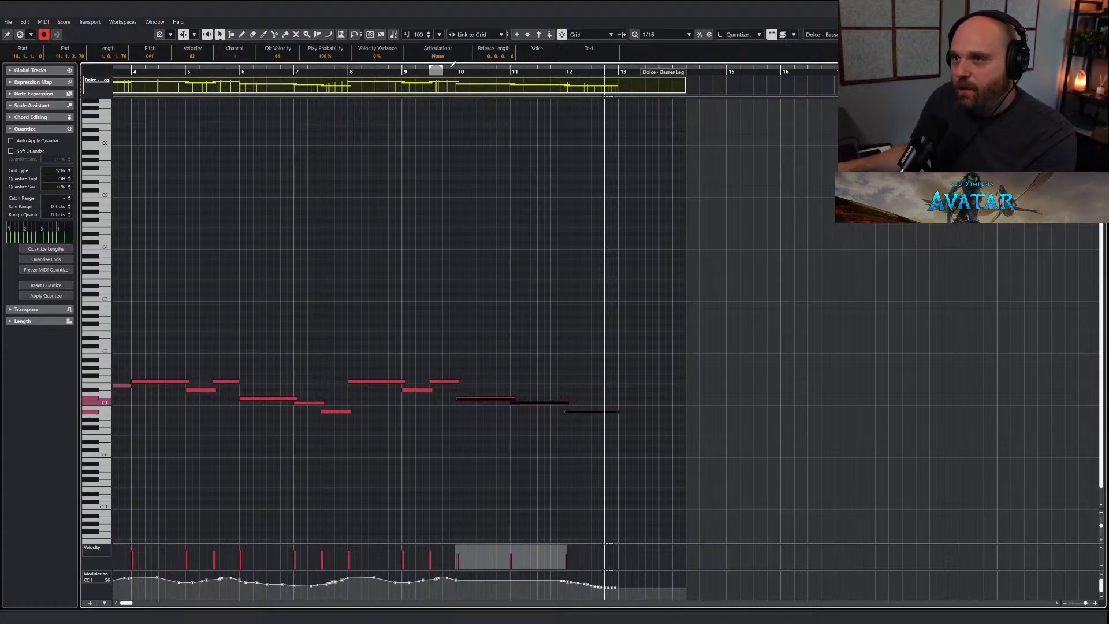
left_click(454, 73)
left_click(456, 74)
key("Return")
scroll(460, 151, "down", 4)
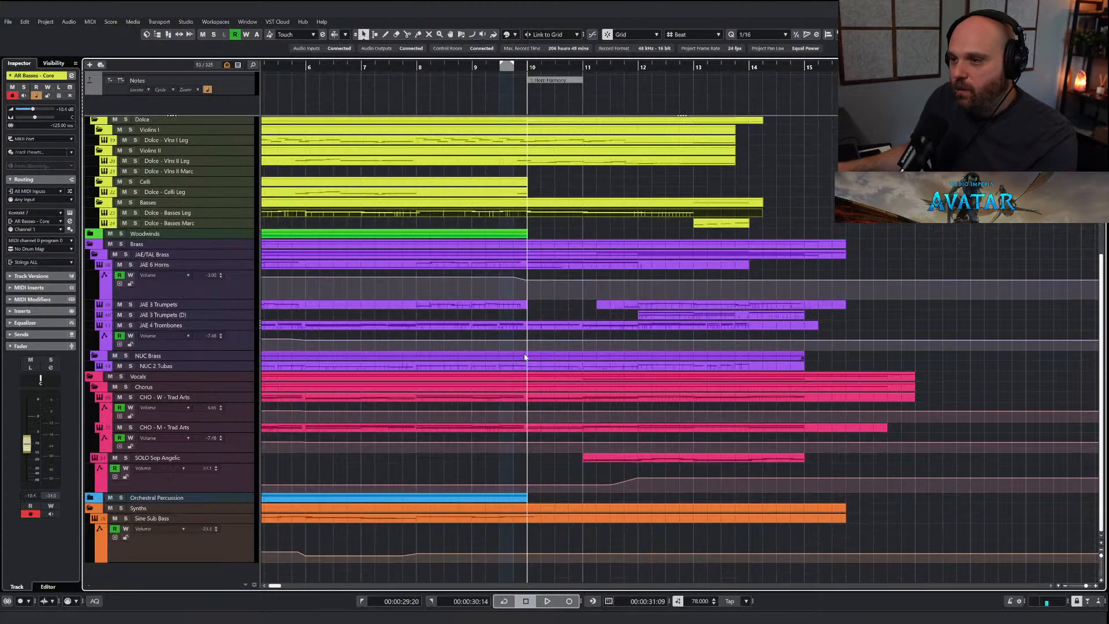
left_click(549, 518)
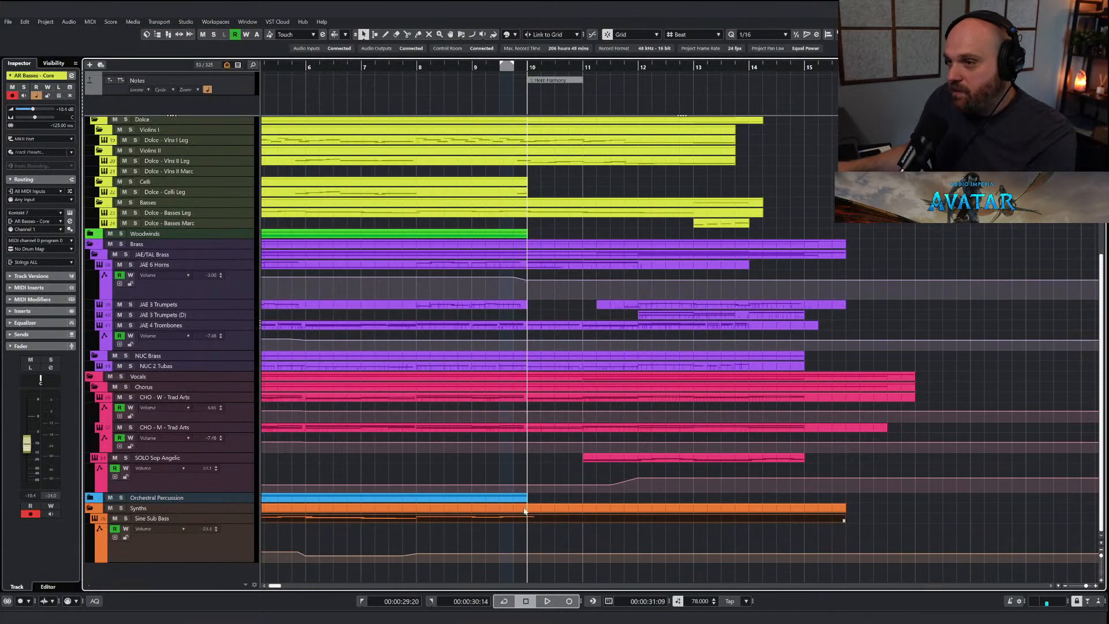
key("Return")
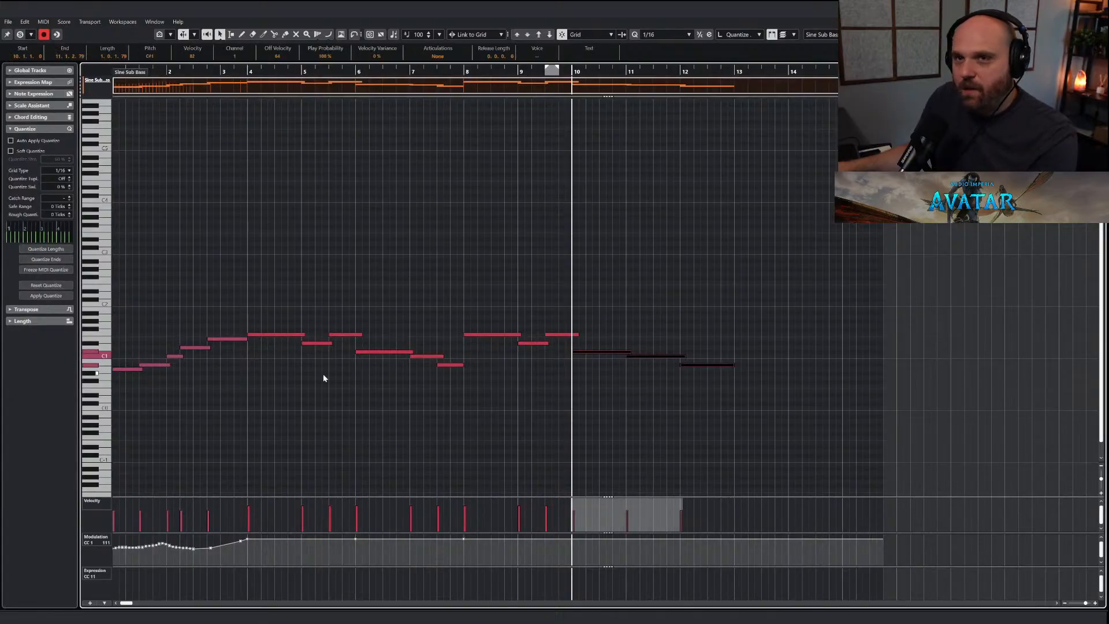
key("Return")
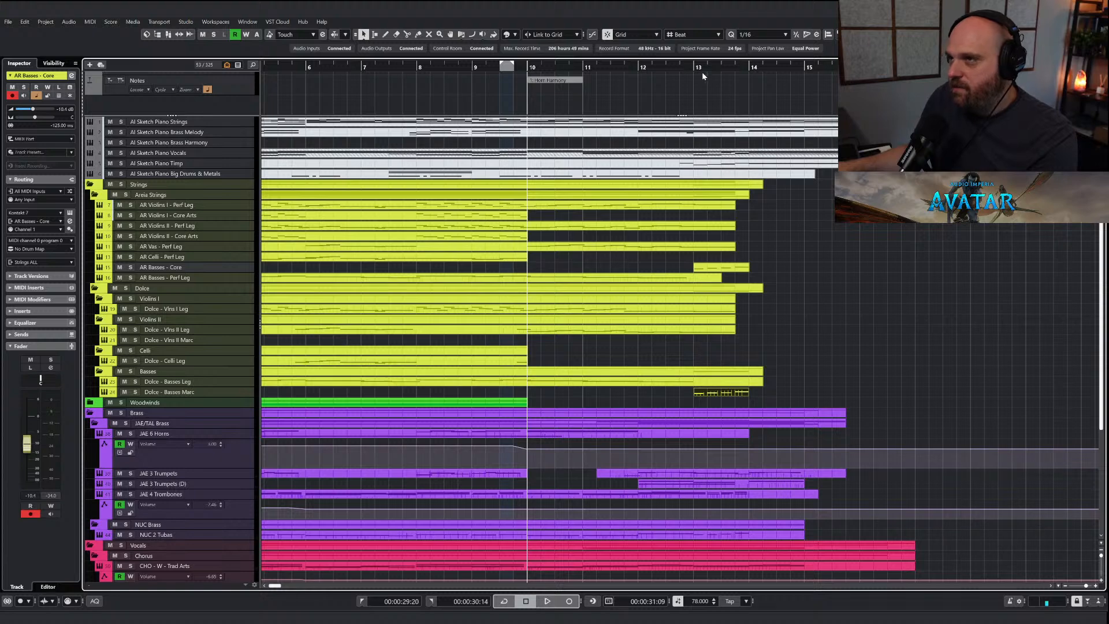
Paste a copy of the Dolce - Basses Marc part onto Sine Sub Bass at bar 13 and glue it to the existing part.
left_click(700, 106)
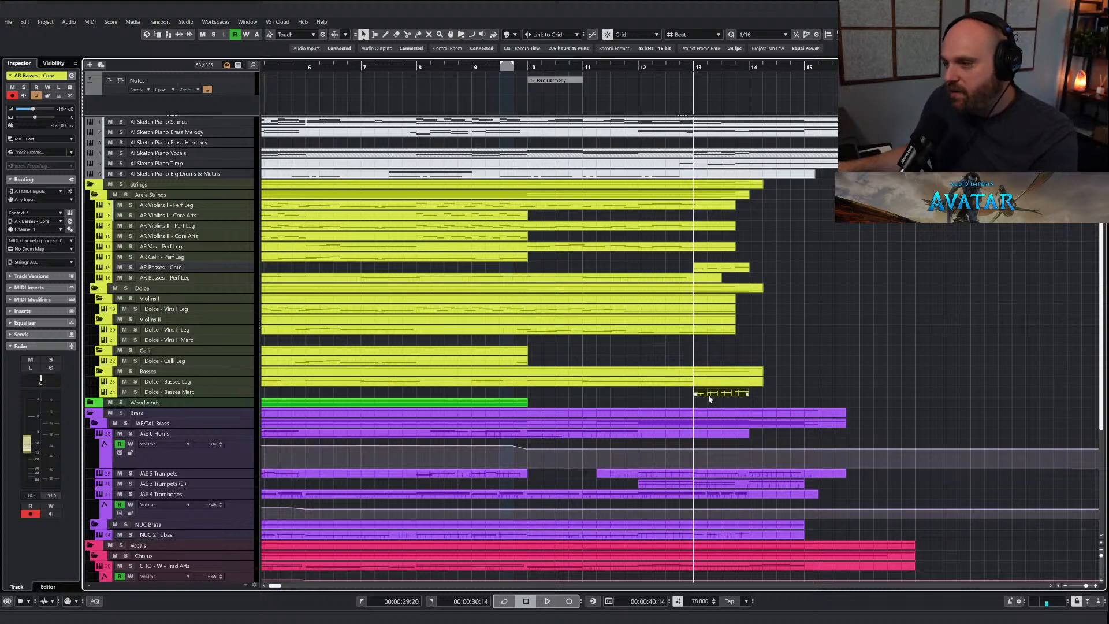
scroll(705, 451, "down", 5)
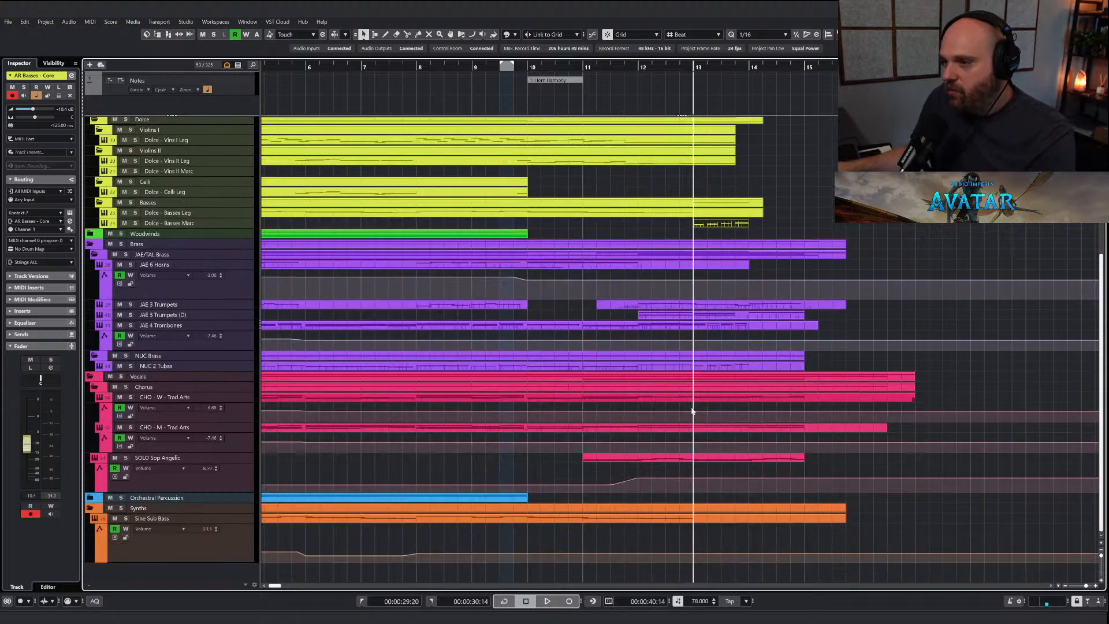
left_click(701, 519)
left_click(701, 513)
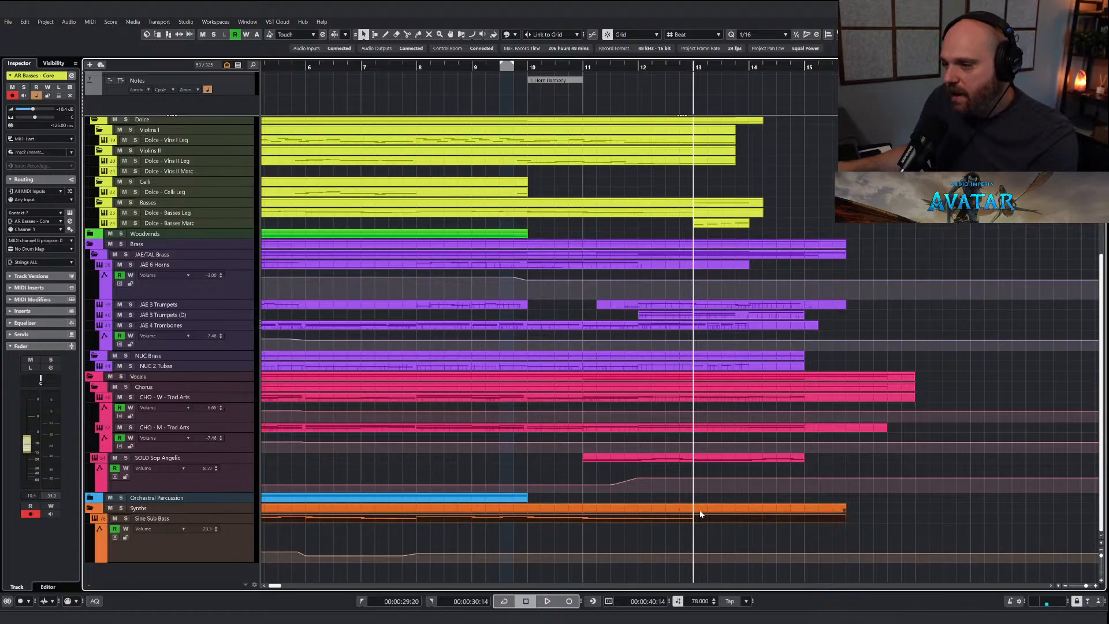
left_click(199, 518)
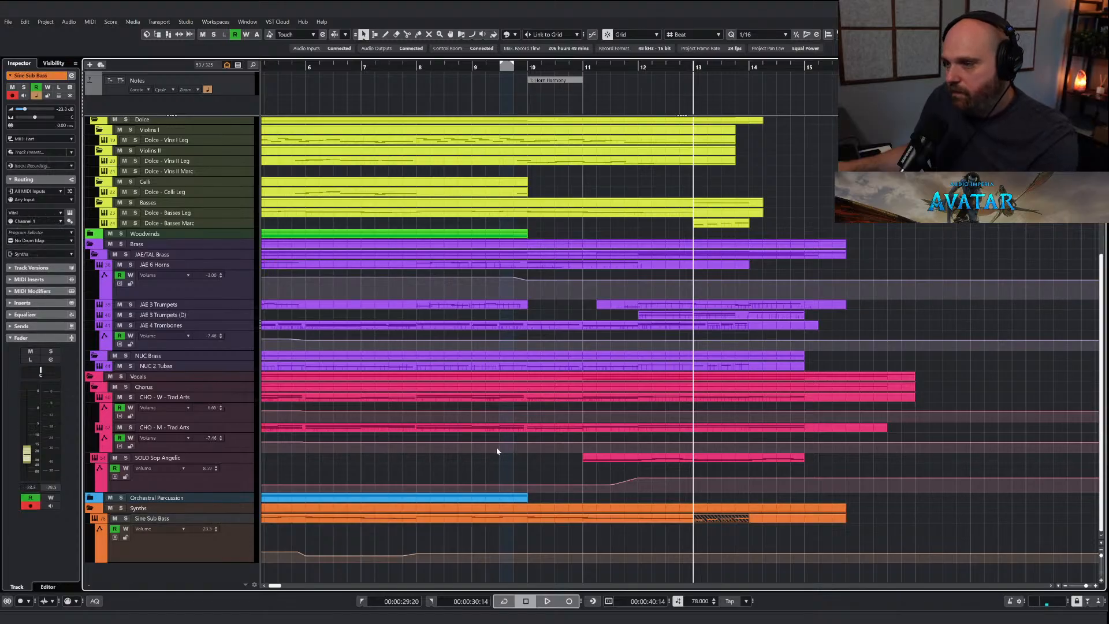
right_click(701, 467)
left_click(754, 465)
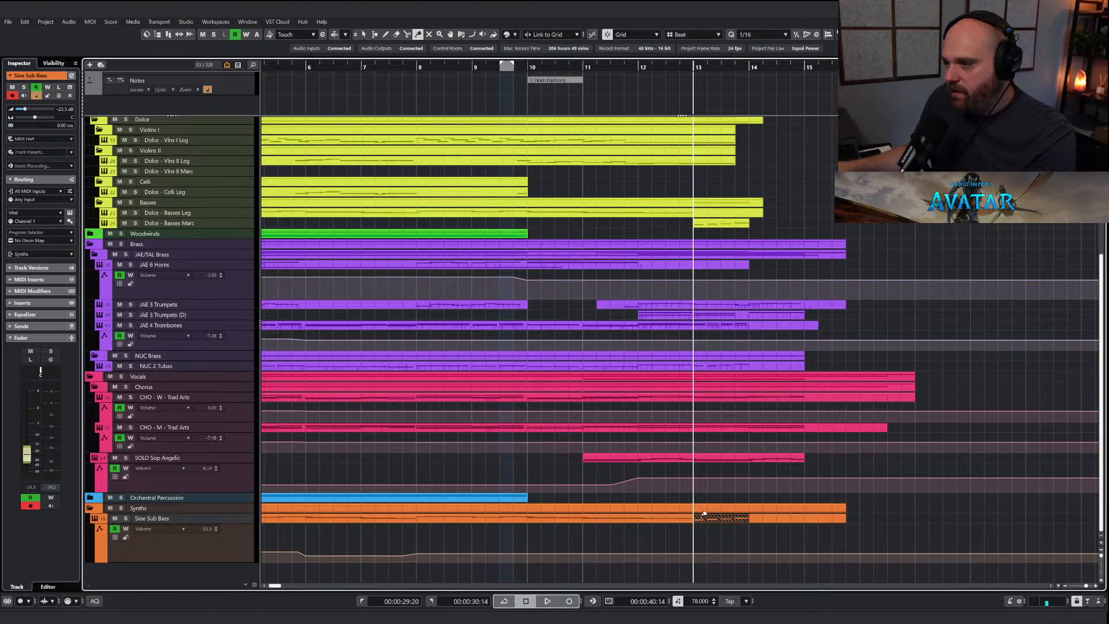
left_click(702, 518)
key("1")
left_click(700, 520)
Solo Sine Sub Bass to audition bar 13, transpose its four bar-13 notes up one octave and clear the solo.
left_click(126, 518)
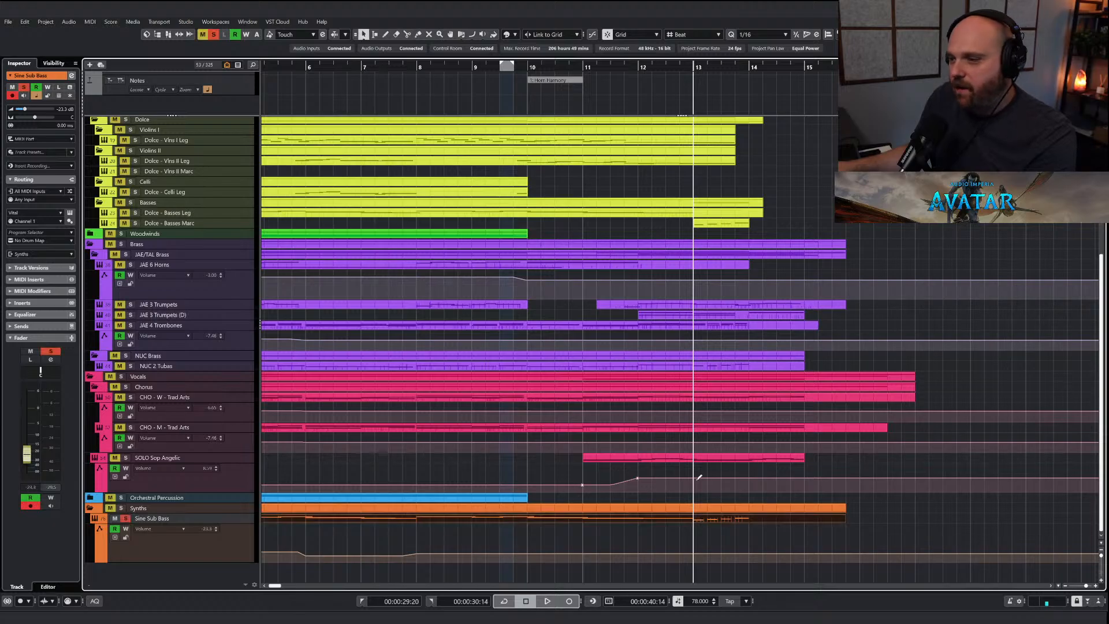
key("space")
double_click(712, 519)
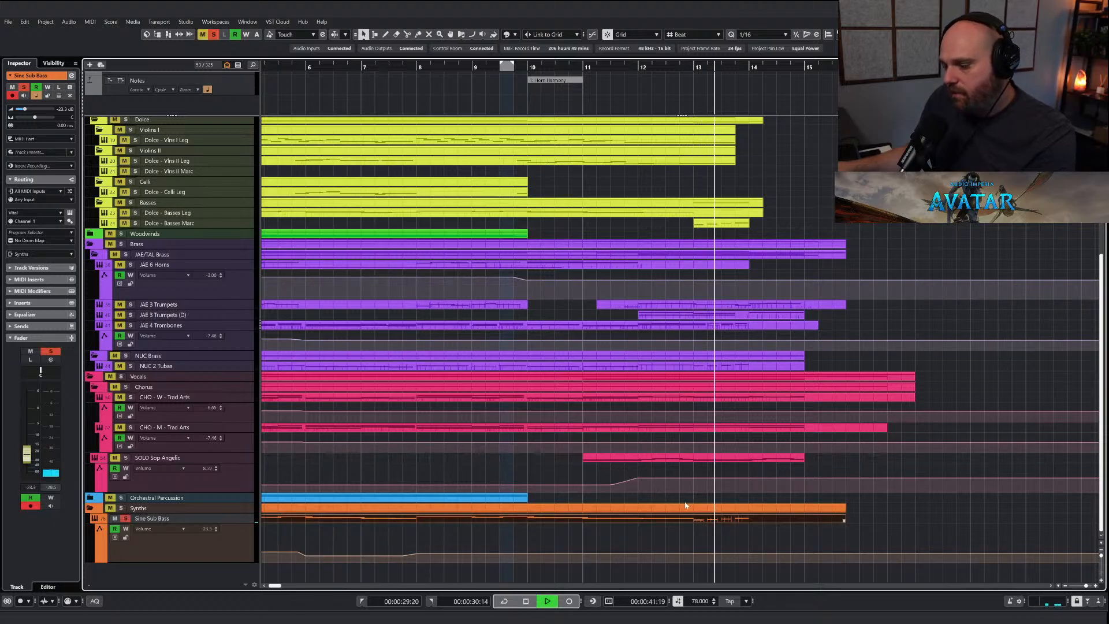
left_click_drag(683, 423, 575, 333)
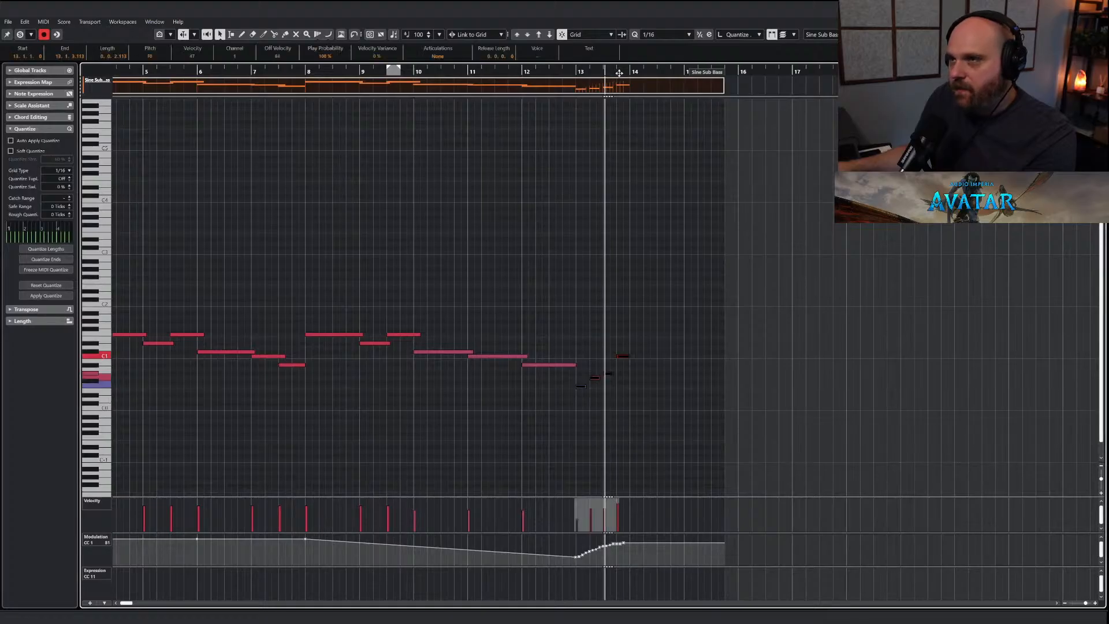
left_click(539, 36)
left_click(600, 226)
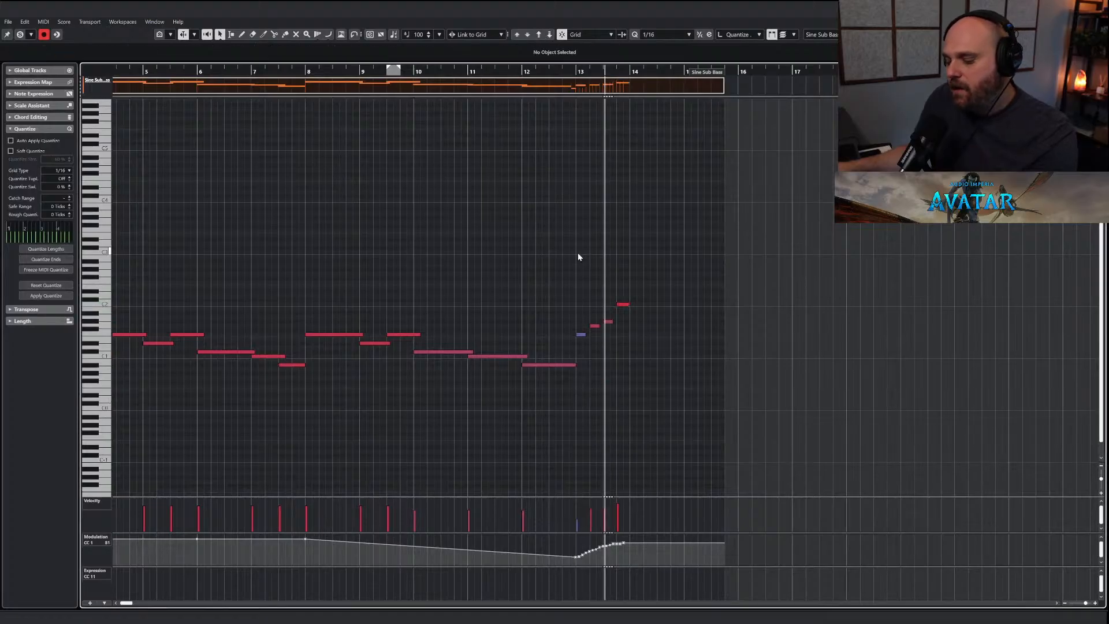
key("Return")
right_click(677, 416)
left_click(679, 414)
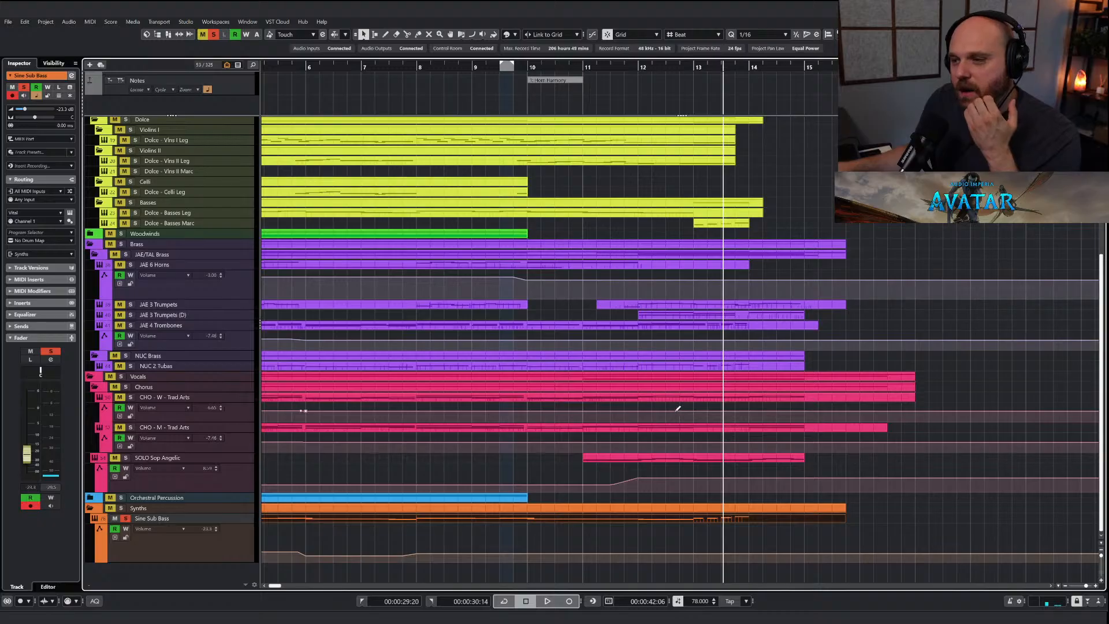
left_click(126, 518)
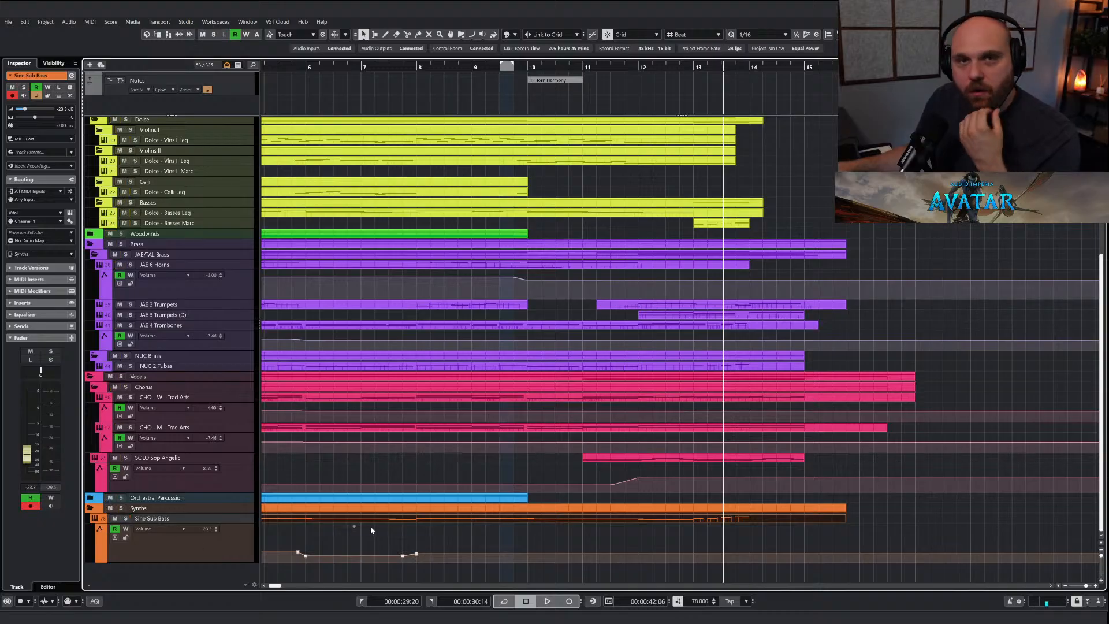
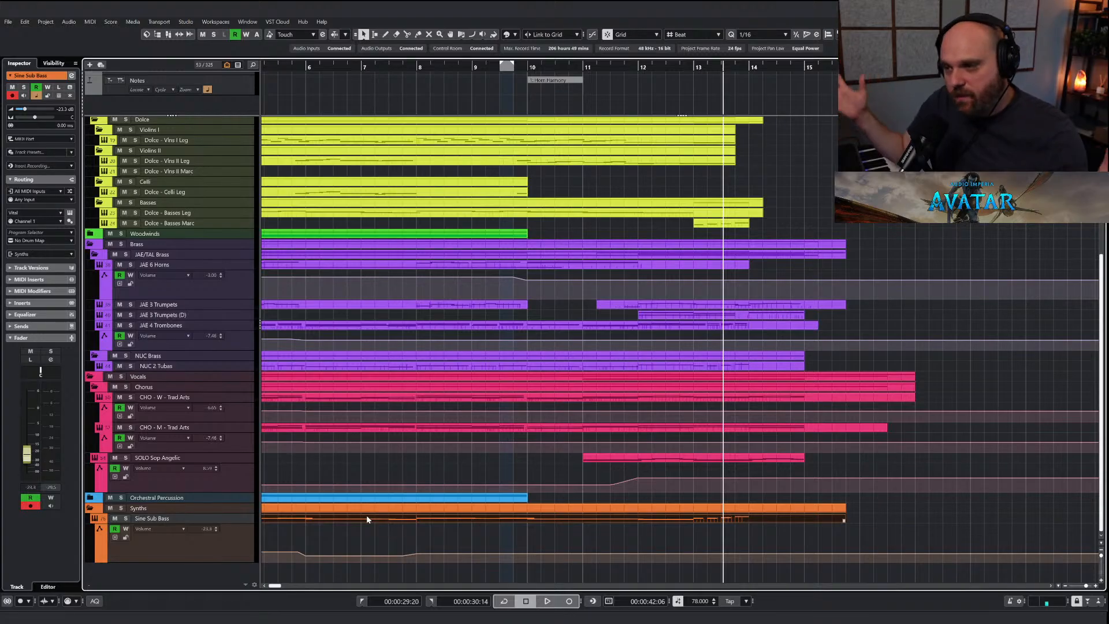
Raise the Sine Sub Bass volume automation slightly at bar 13 with two new points and play bars 12 and 13 to check it.
left_click(679, 554)
left_click_drag(696, 552, 694, 551)
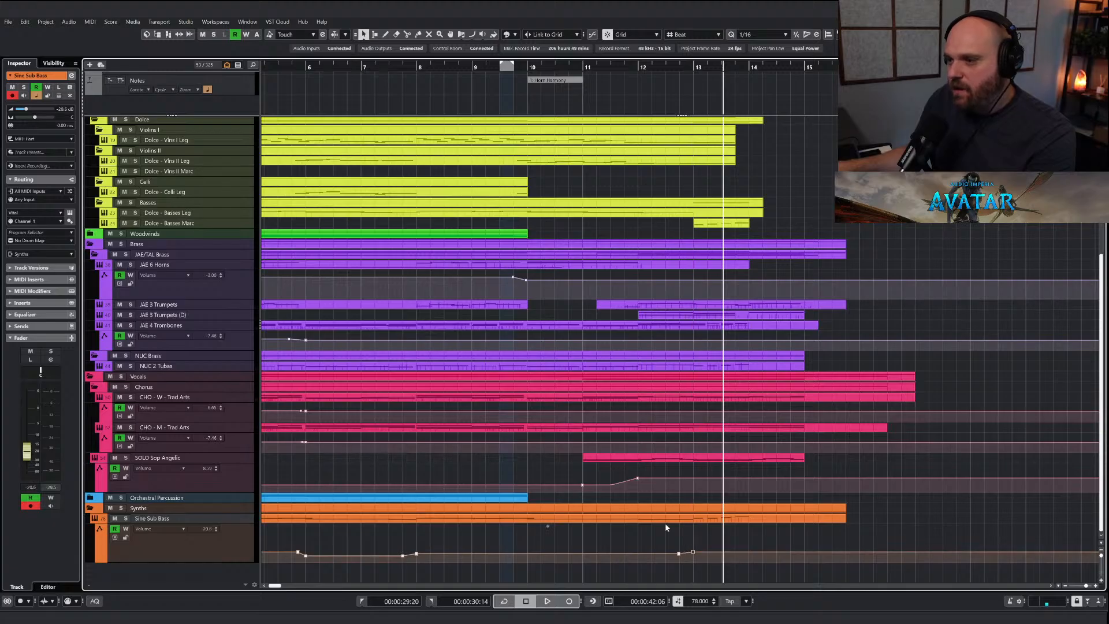
left_click_drag(640, 69, 636, 74)
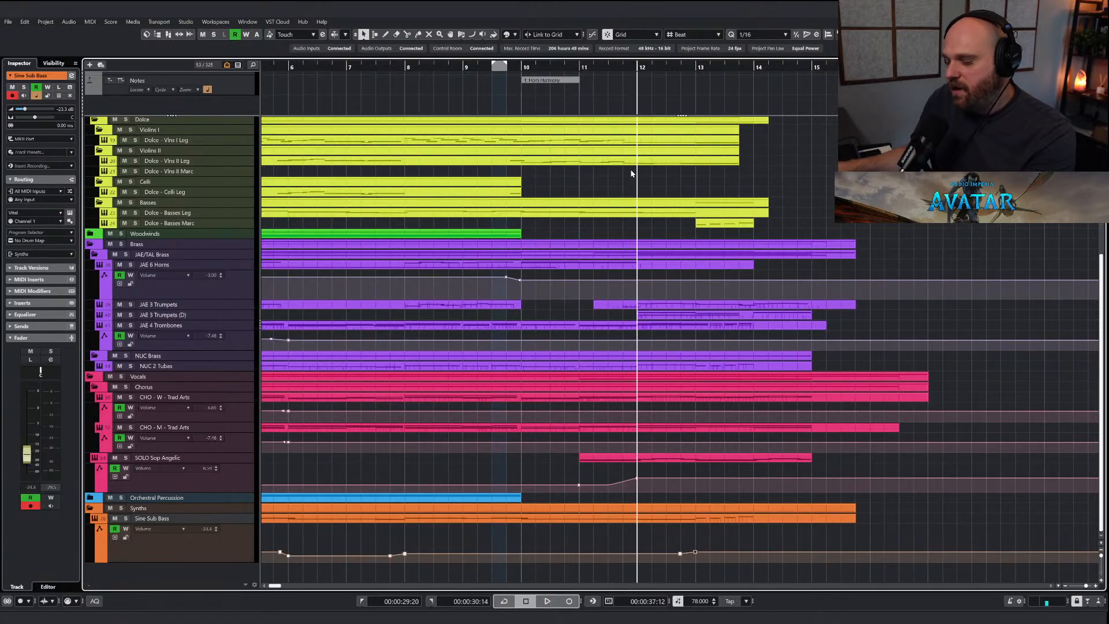
key("g")
key("g")
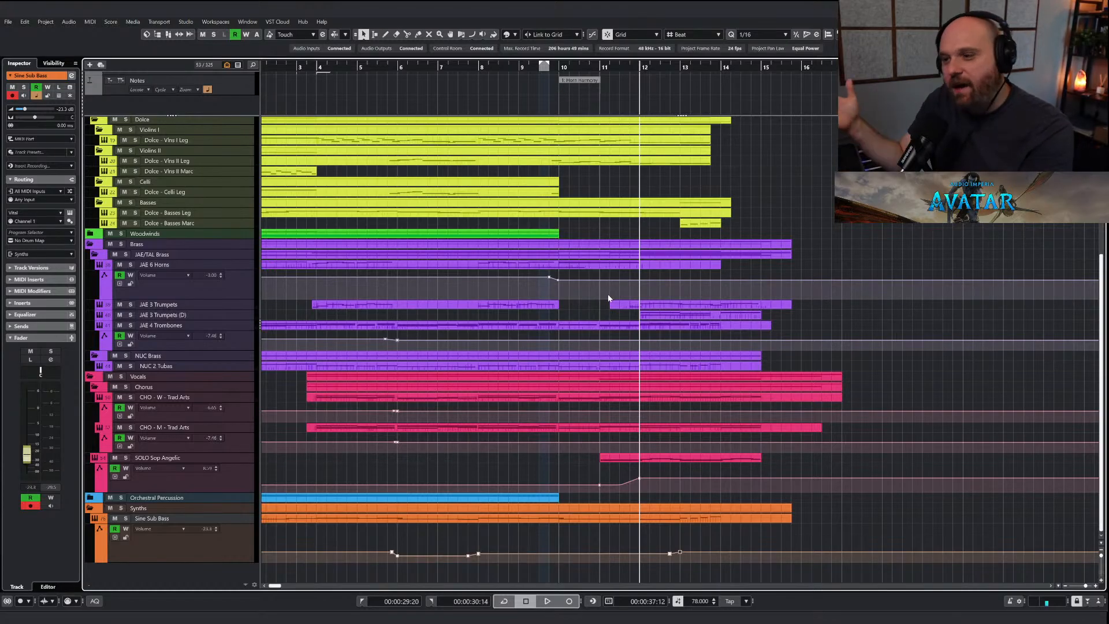
key("h")
key("h")
key("h")
key("h")
key("h")
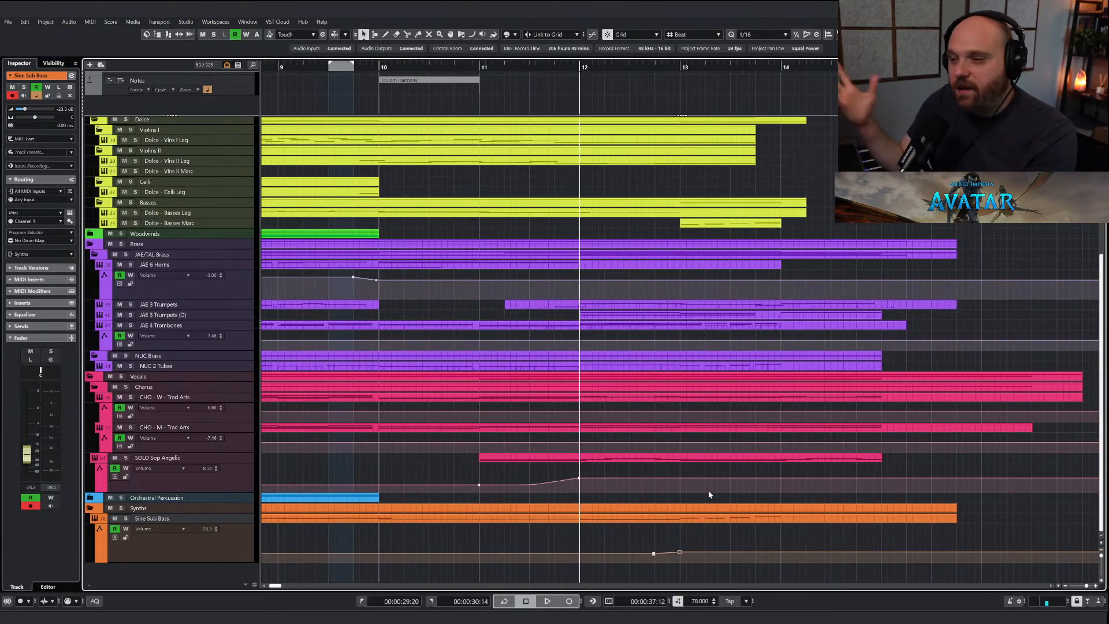
scroll(684, 435, "down", 2)
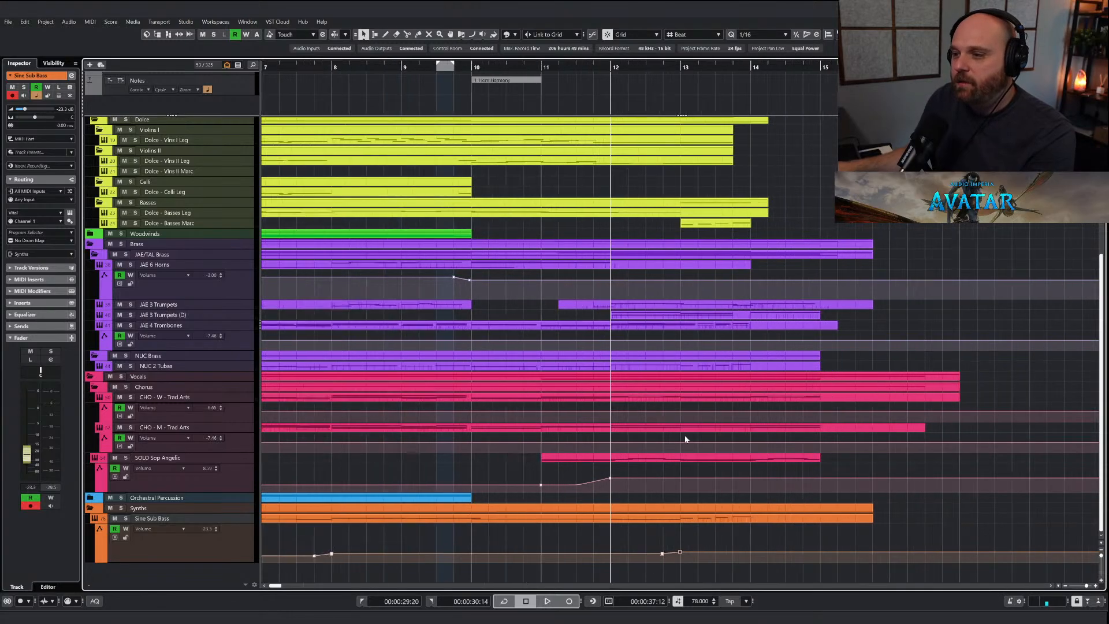
key("space")
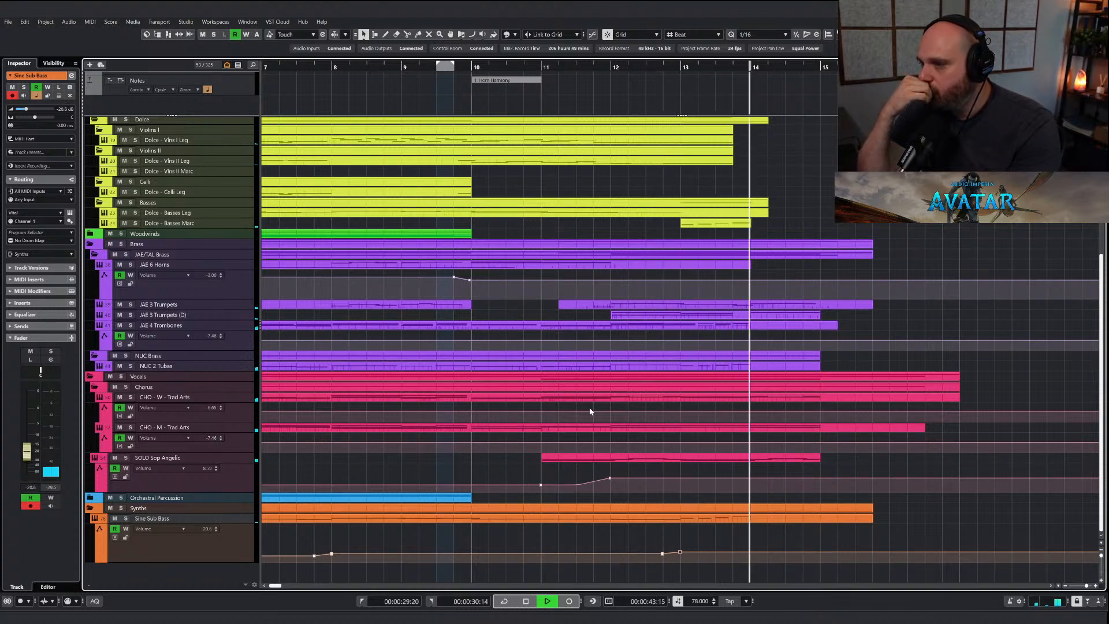
key("space")
Draw an A#1 note lasting the whole of bar 14 in the Sine Sub Bass part.
key("g")
double_click(704, 517)
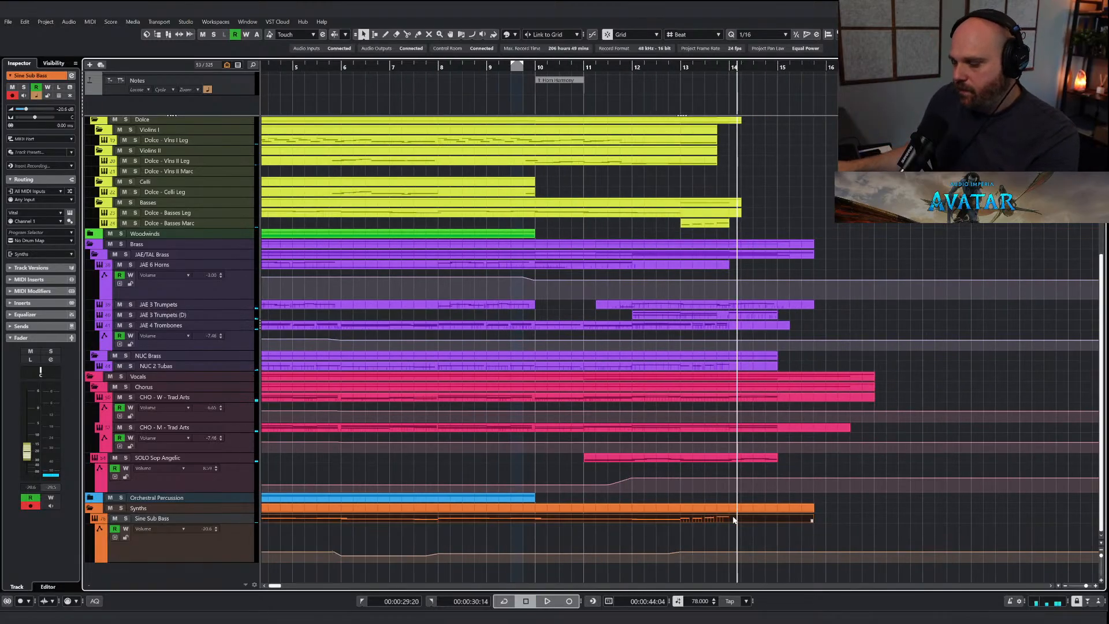
right_click(596, 408)
left_click(585, 407)
key("h")
key("h")
key("h")
key("h")
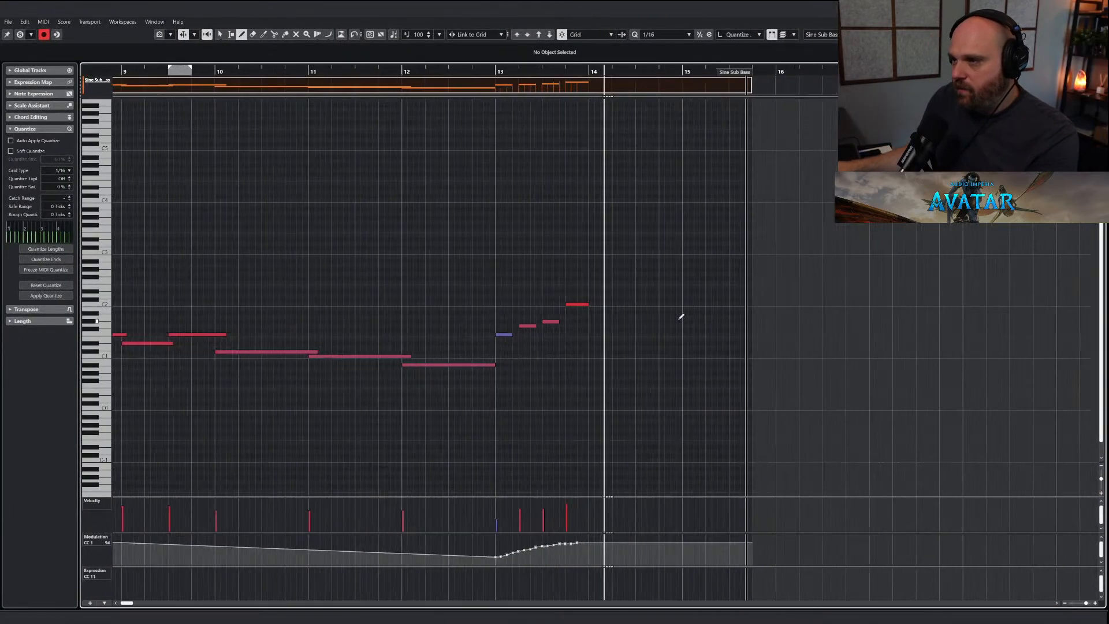
left_click_drag(589, 312, 718, 312)
right_click(718, 312)
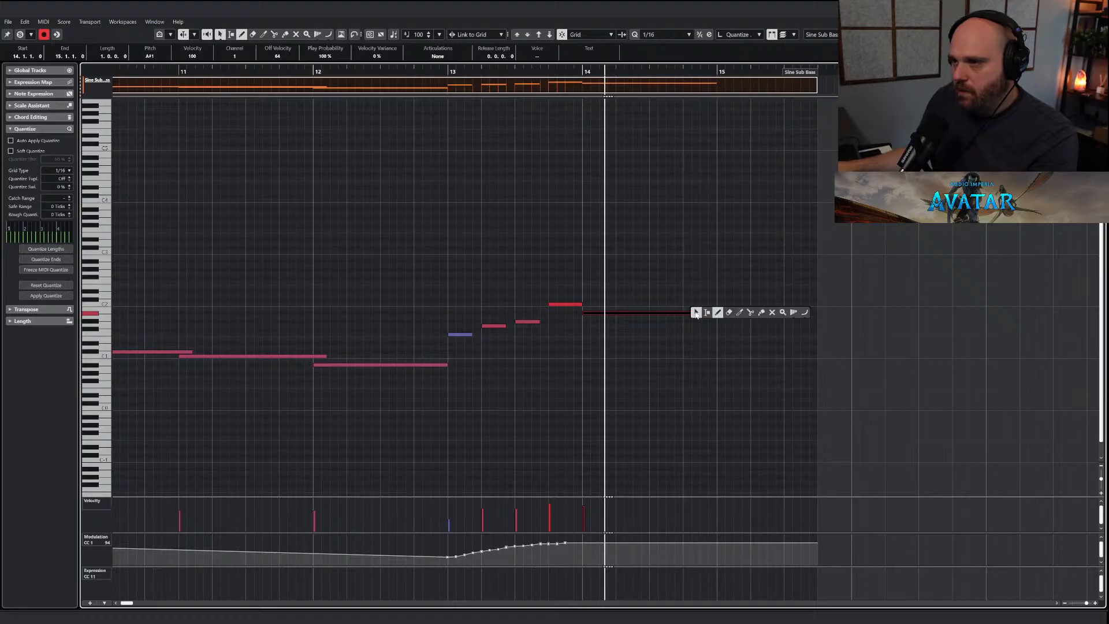
left_click(698, 312)
Transpose the Sine Sub Bass notes in bars 13 and 14 down one octave and play the passage with the full arrangement.
left_click_drag(450, 289, 639, 368)
key("shift+Down")
left_click_drag(442, 72, 431, 71)
key("space")
key("Return")
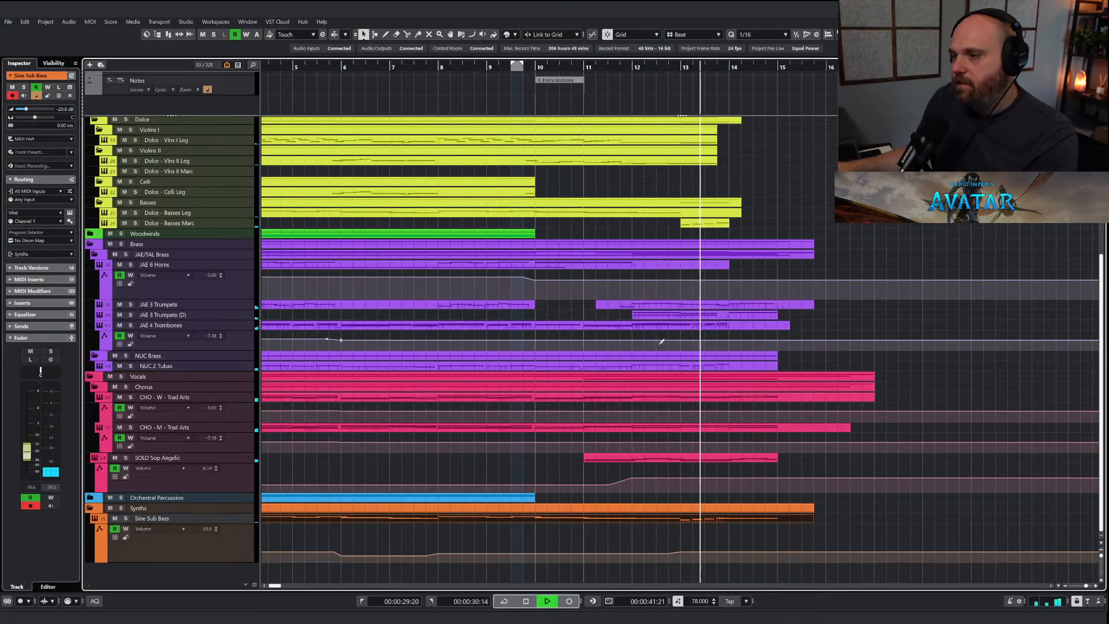
scroll(681, 384, "up", 5)
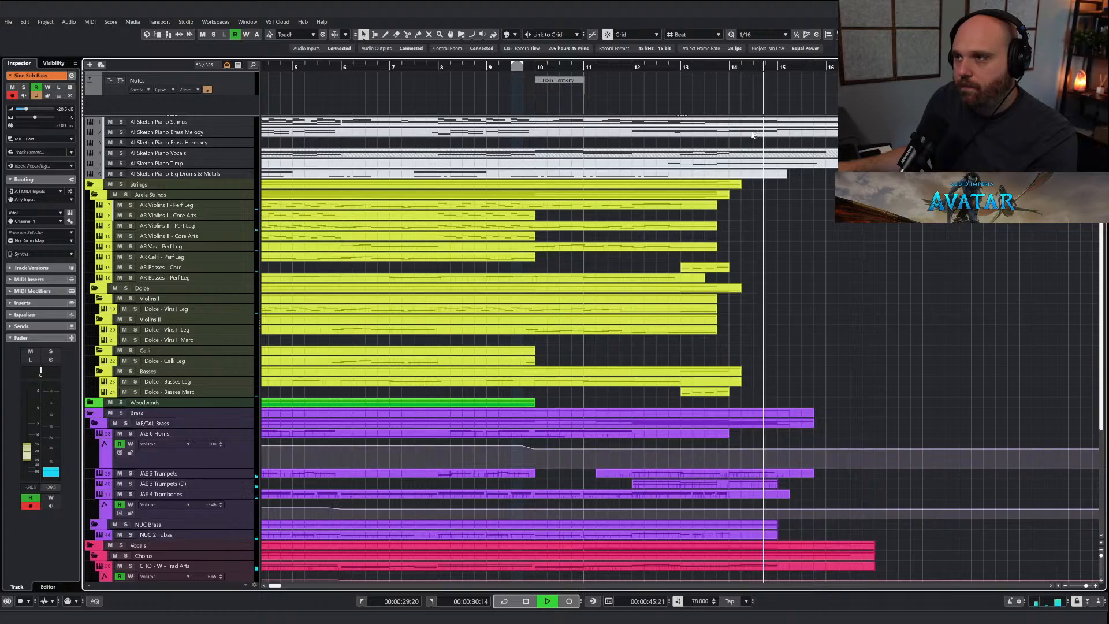
Replay the arrangement from just before bar 13.
key("space")
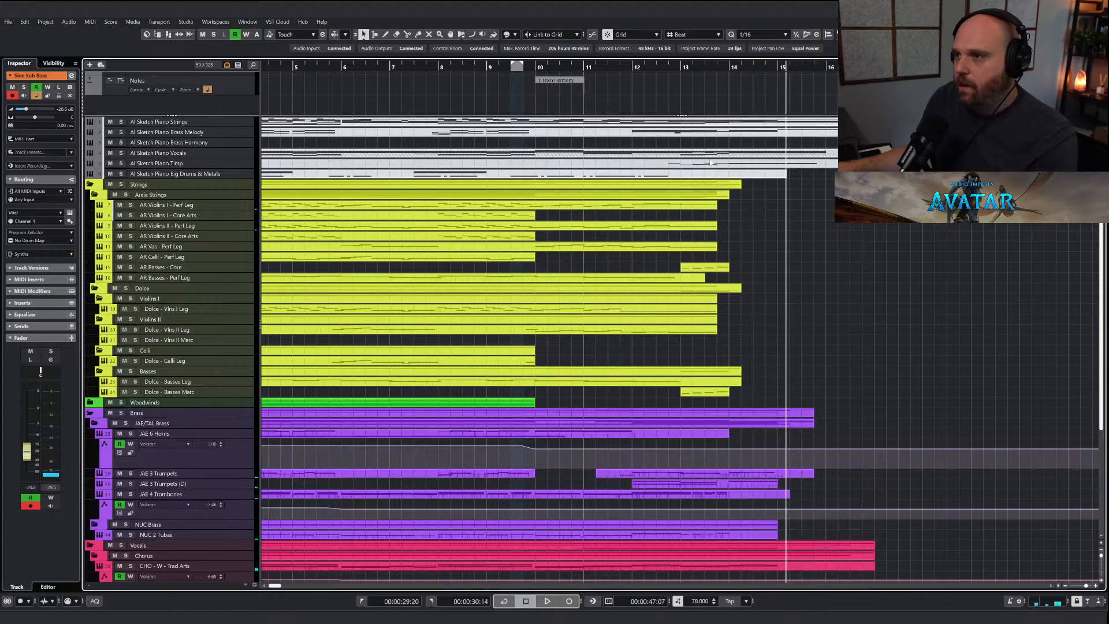
left_click_drag(683, 67, 662, 70)
key("space")
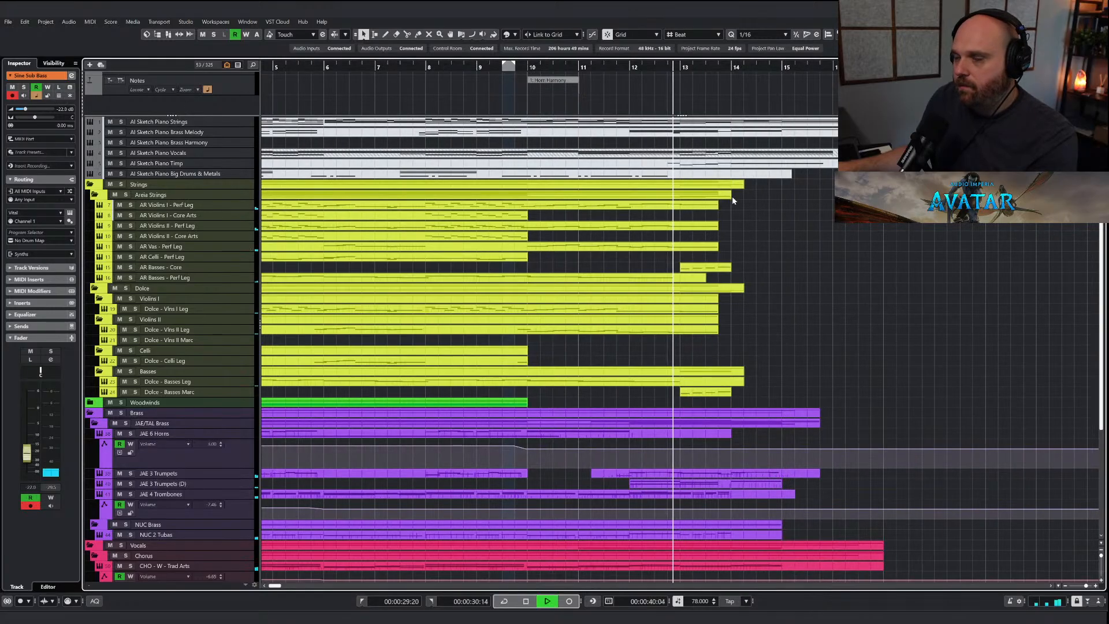
Copy the top melody line starting in bars 14 and 15 of the AI Sketch Piano Strings part and set the playhead to bar 14.
double_click(737, 122)
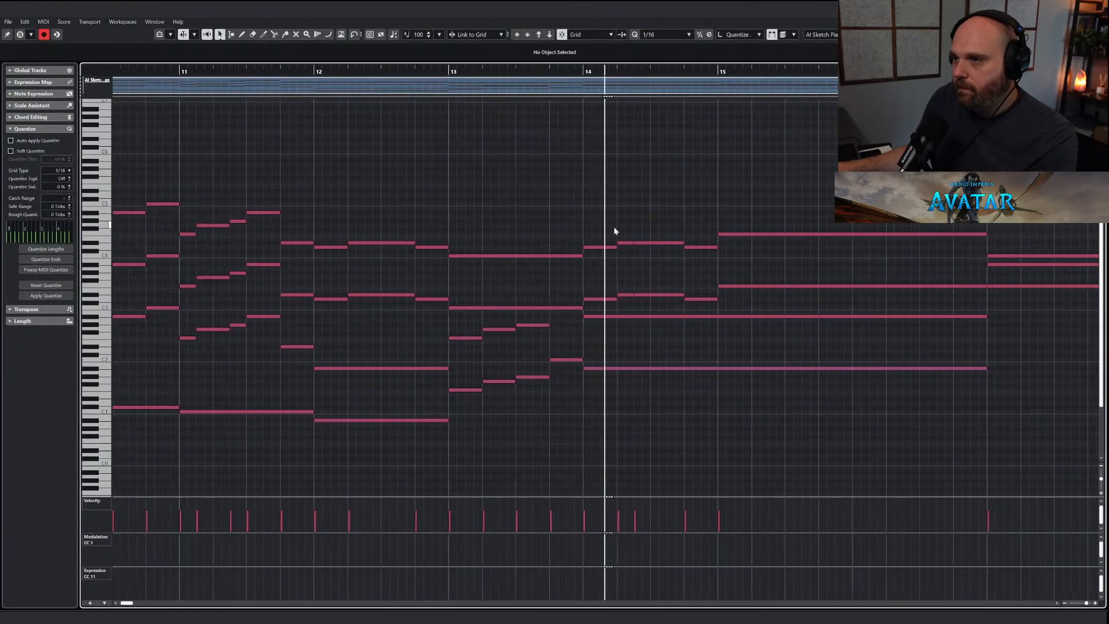
left_click_drag(783, 278, 772, 269)
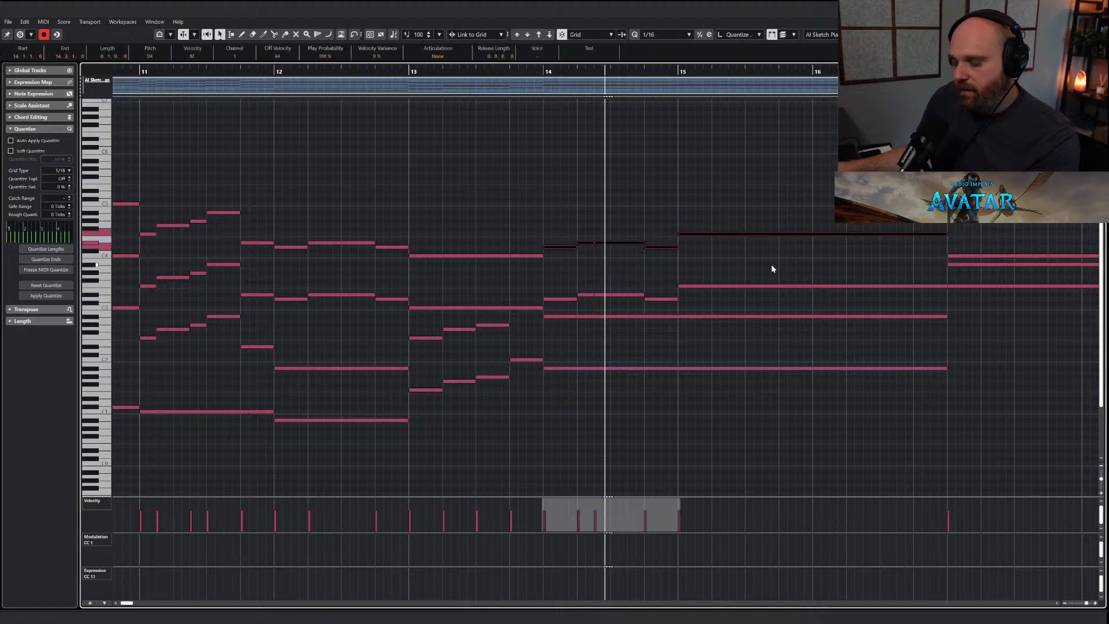
left_click(544, 69)
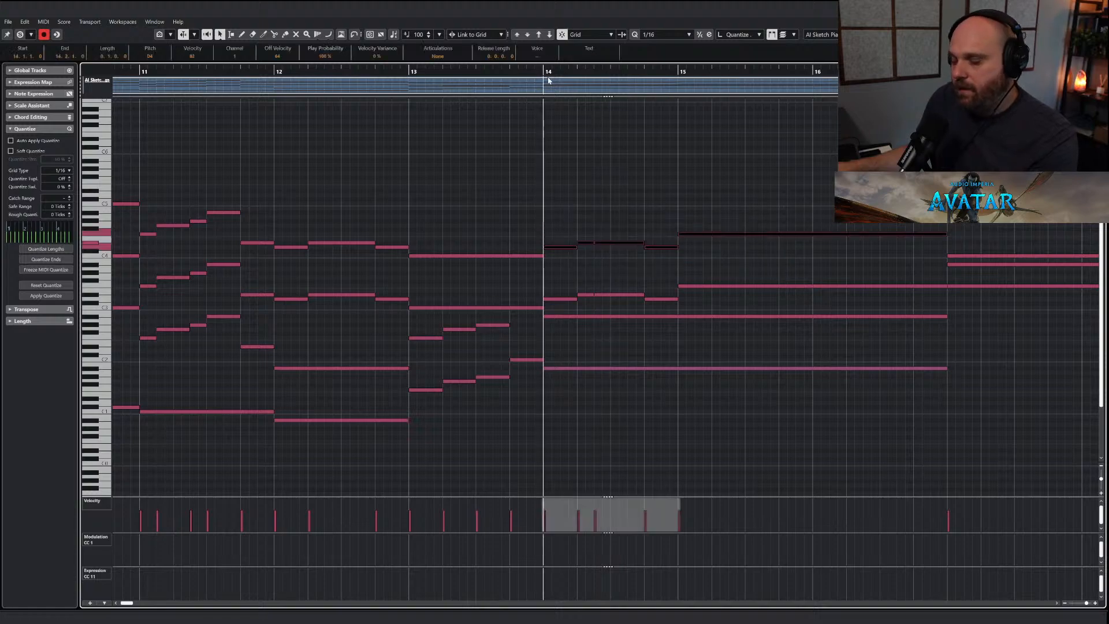
key("Escape")
Extend the AR Violins I - Perf Leg part past bar 17 and paste the copied phrase at bar 14.
left_click(707, 206)
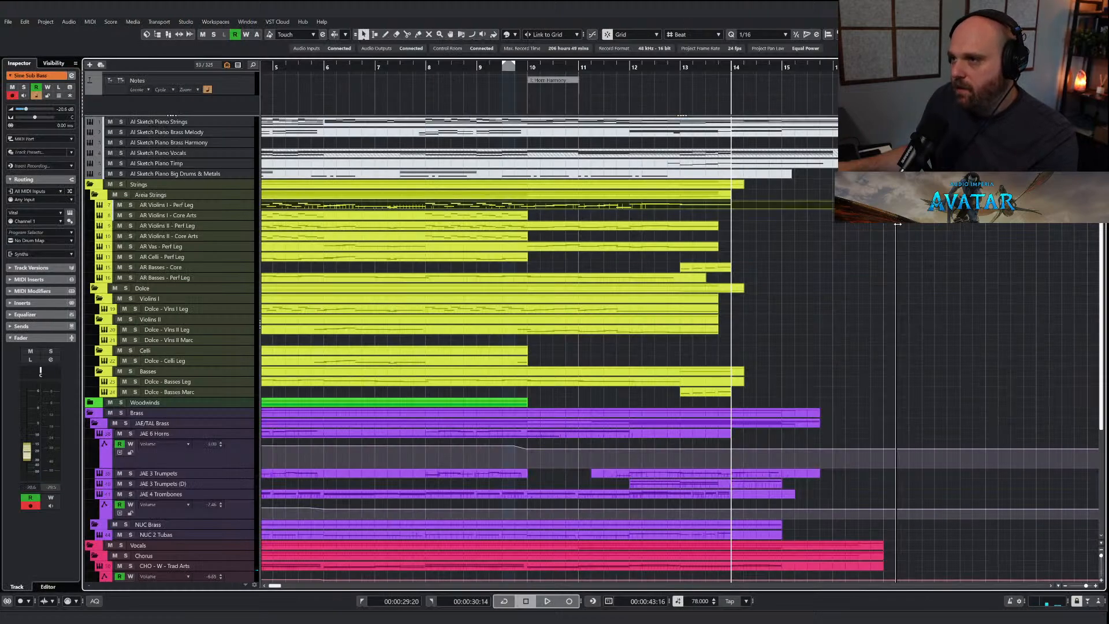
key("Return")
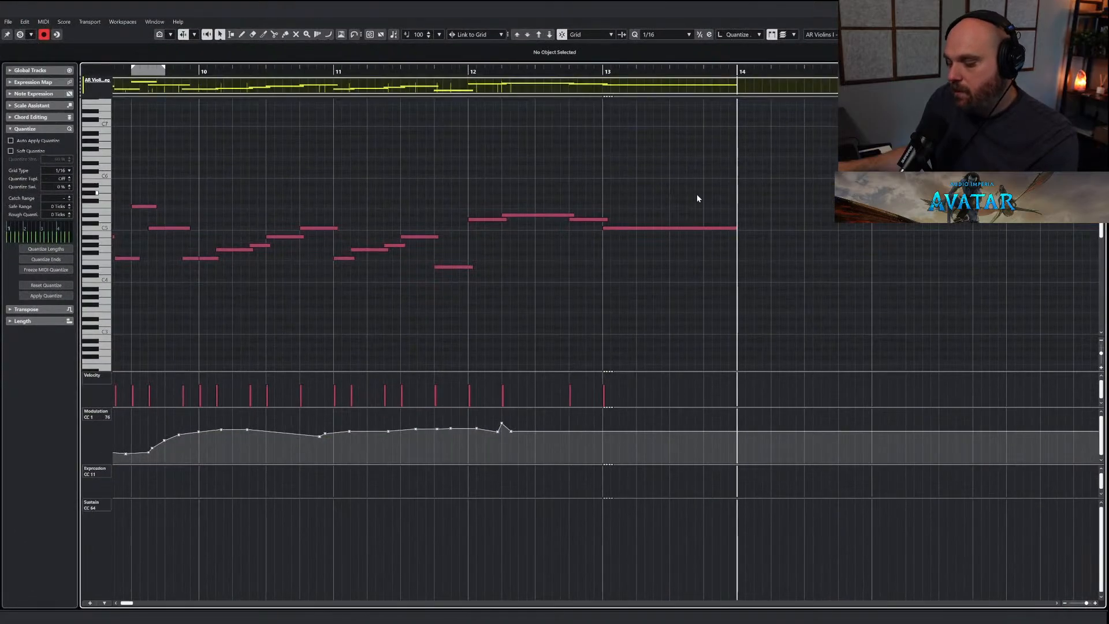
key("ctrl+v")
Lengthen the held bar 13 note slightly past bar 14 and transpose the pasted phrase up one octave.
left_click(735, 241)
left_click_drag(738, 229, 980, 311)
left_click(900, 267)
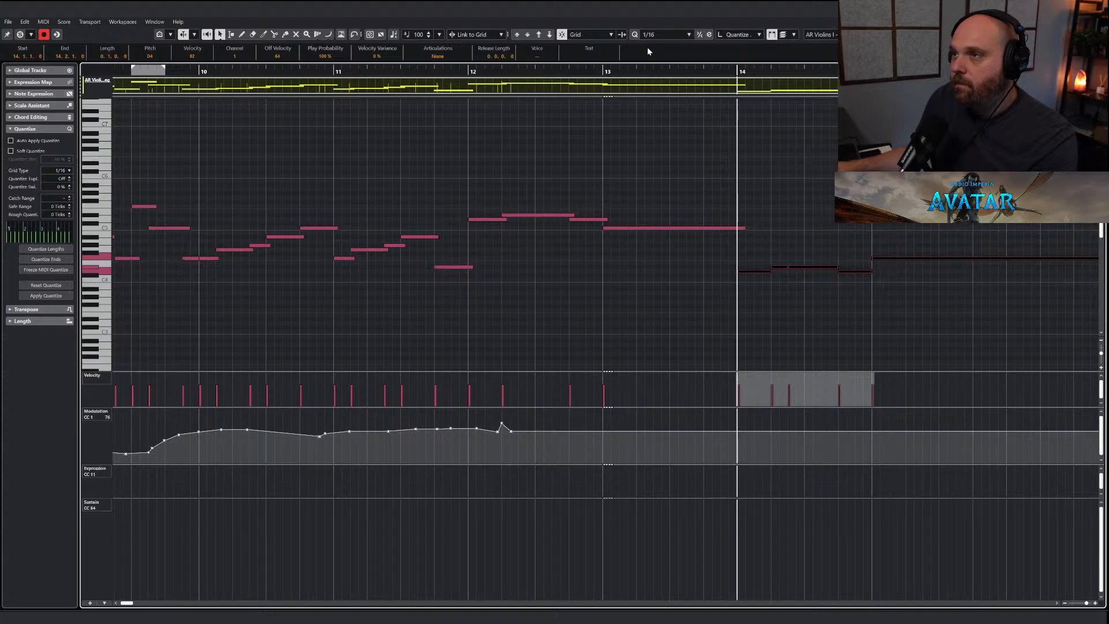
left_click(539, 34)
left_click(866, 190)
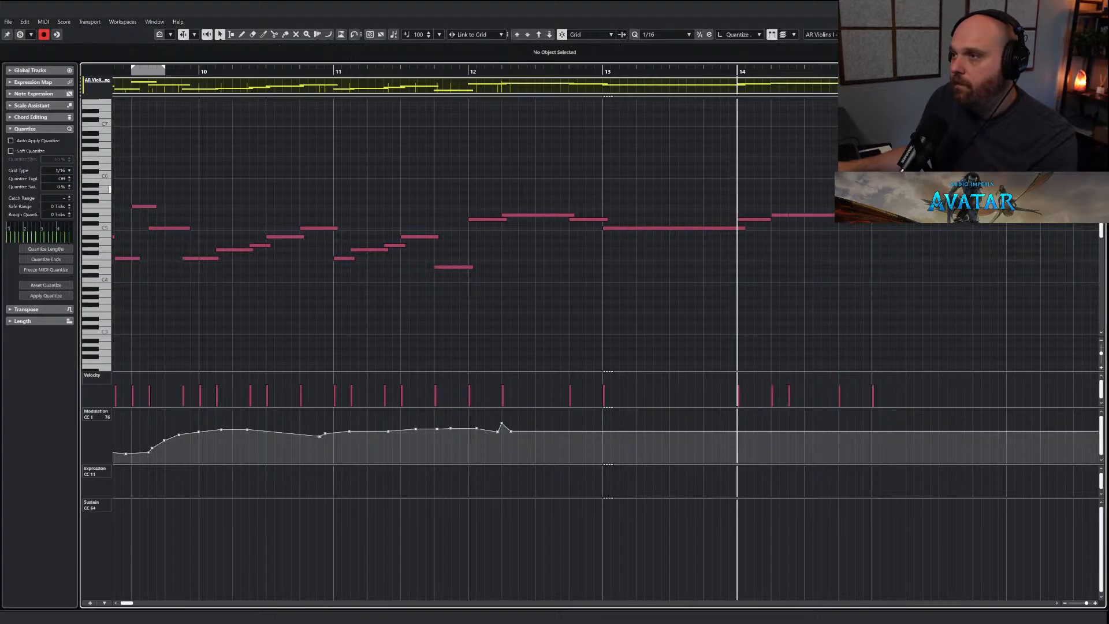
Lengthen the D5 note on beat 4 of bar 14 slightly past bar 15 and play the phrase back.
left_click(879, 219)
right_click(837, 327)
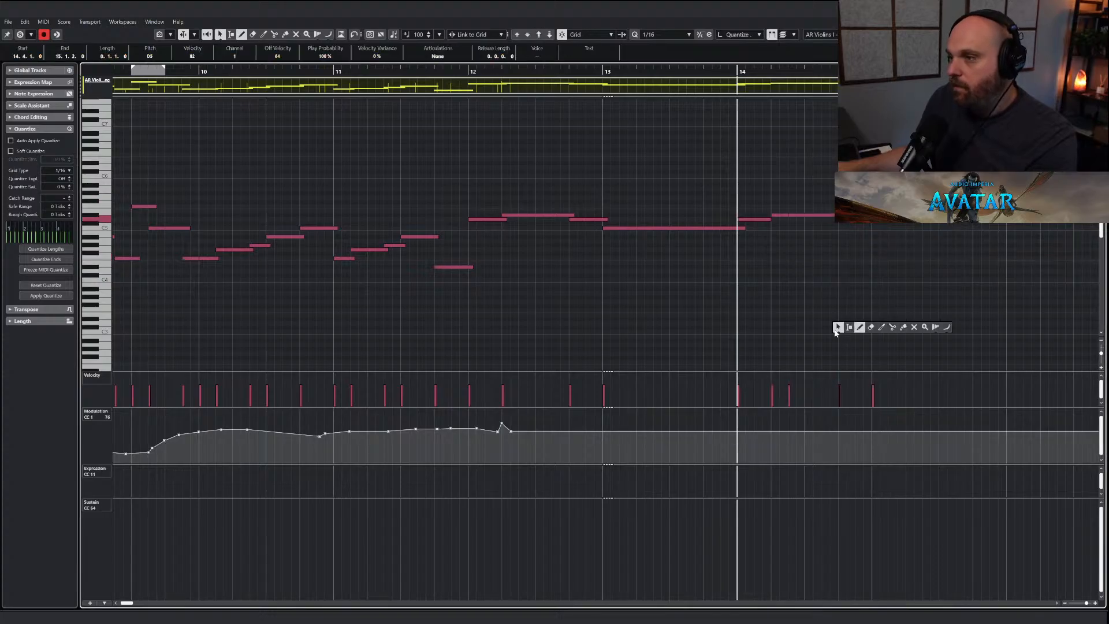
left_click(838, 328)
left_click(813, 321)
key("space")
right_click(771, 333)
left_click(796, 337)
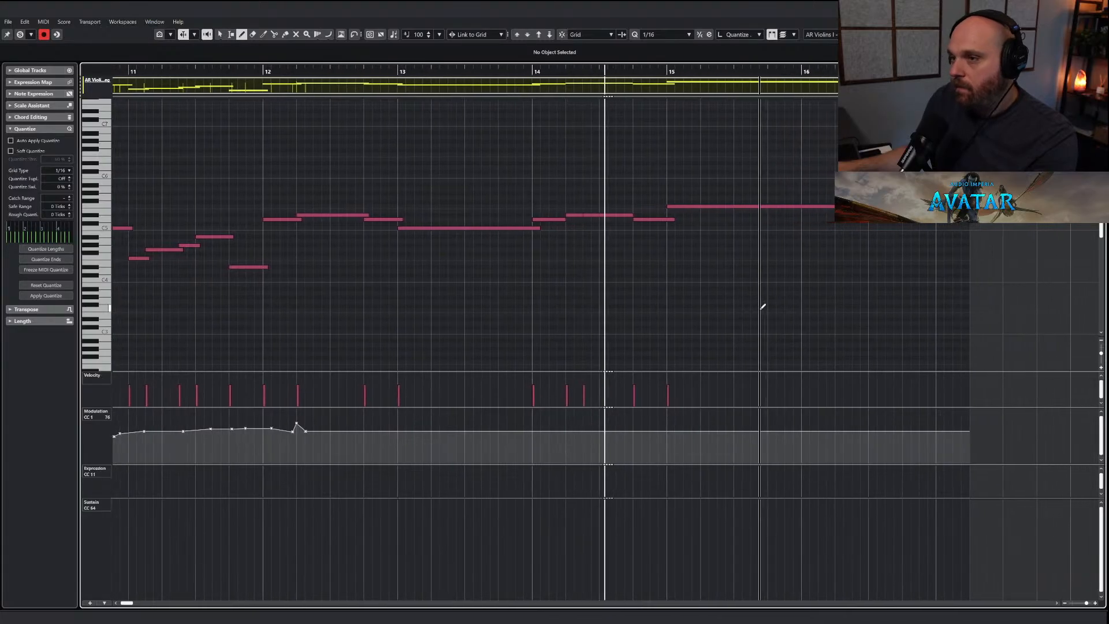
key("space")
Replace the repeated D#5 notes in bar 14 with one note held to beat 4, and lengthen the preceding D5 to overlap it.
left_click_drag(575, 201, 578, 238)
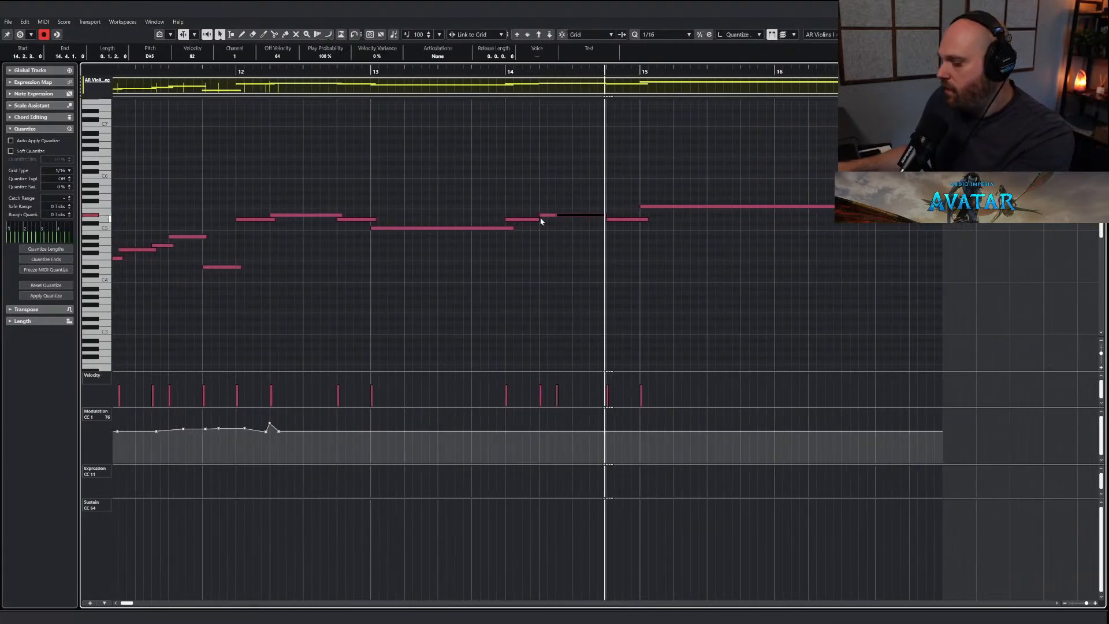
key("Delete")
left_click_drag(554, 215, 606, 215)
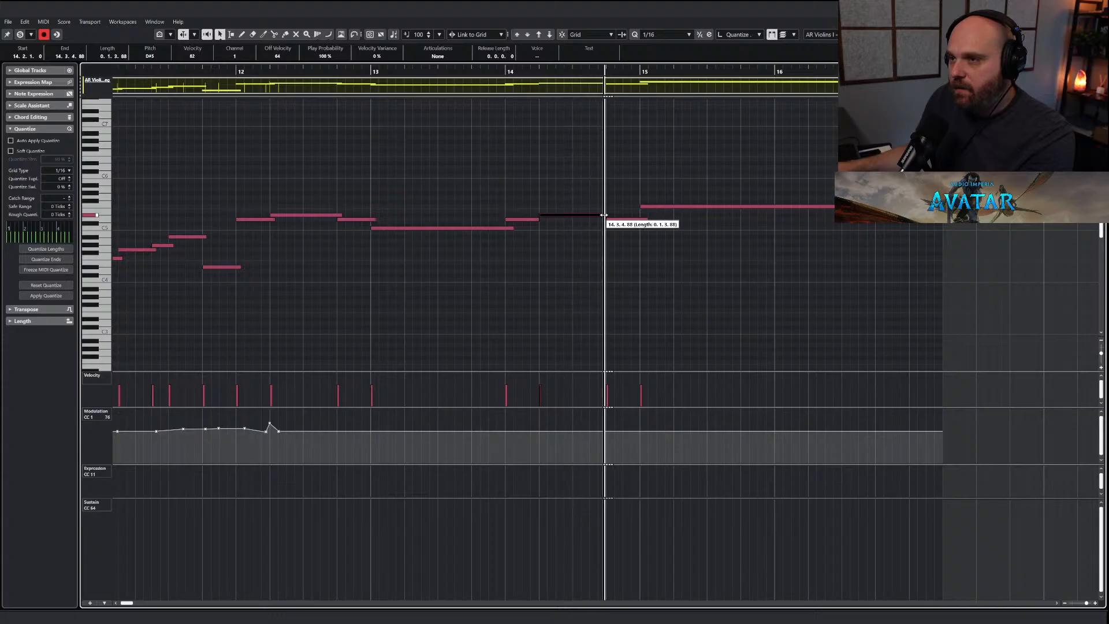
left_click_drag(540, 220, 549, 221)
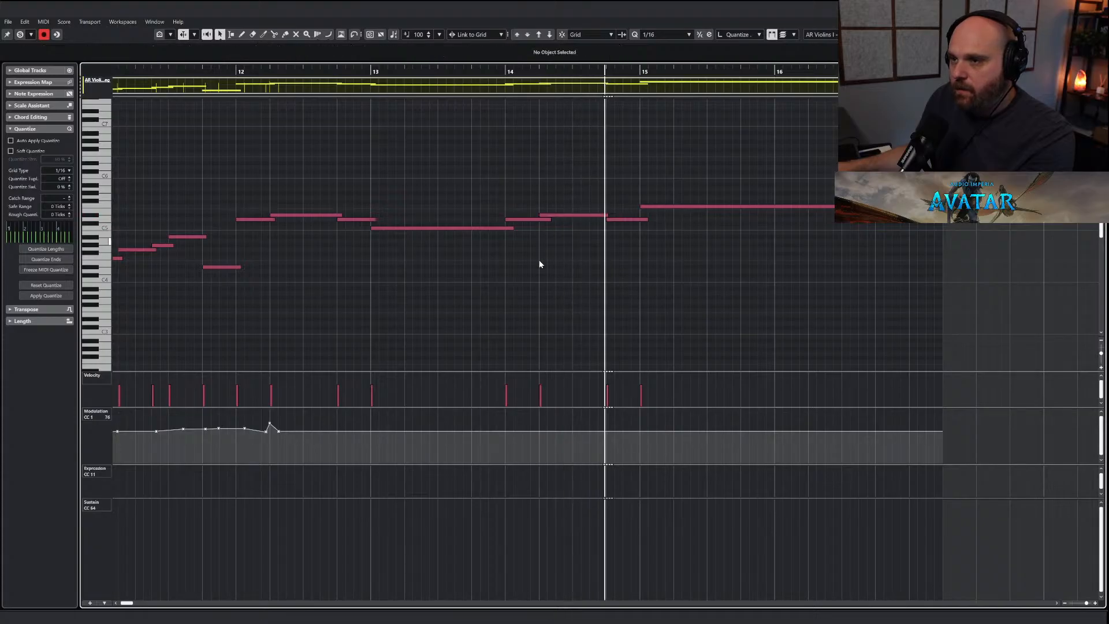
Draw a CC1 modulation curve that dips in bar 13, swells up to bar 15 and tapers off towards bar 17.
left_click(542, 313)
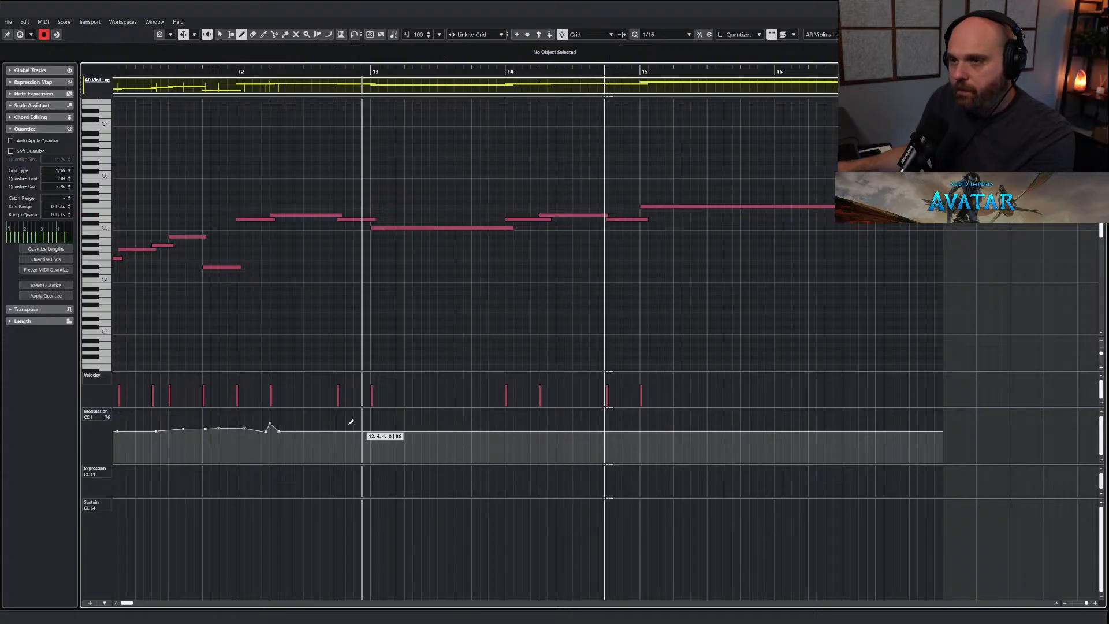
mouse_move(364, 428)
left_mouse_down()
mouse_move(494, 440)
mouse_move(669, 423)
mouse_move(917, 440)
left_mouse_up()
key("1")
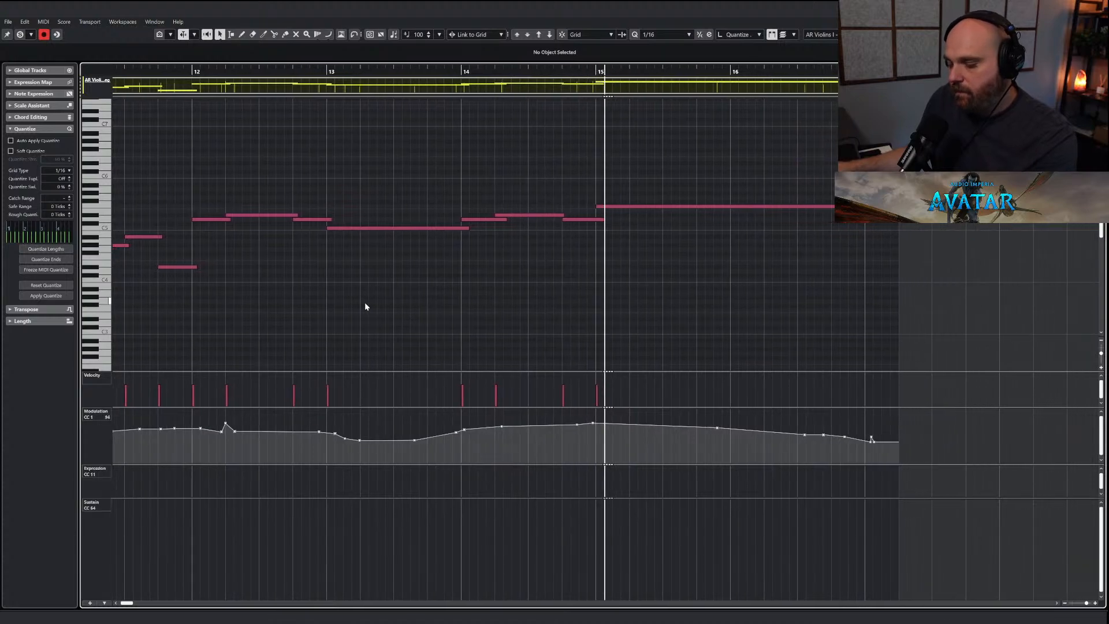
Redraw the modulation between bars 13 and 16 with a gentler rise held through bar 15, and return to the project.
left_click(664, 266)
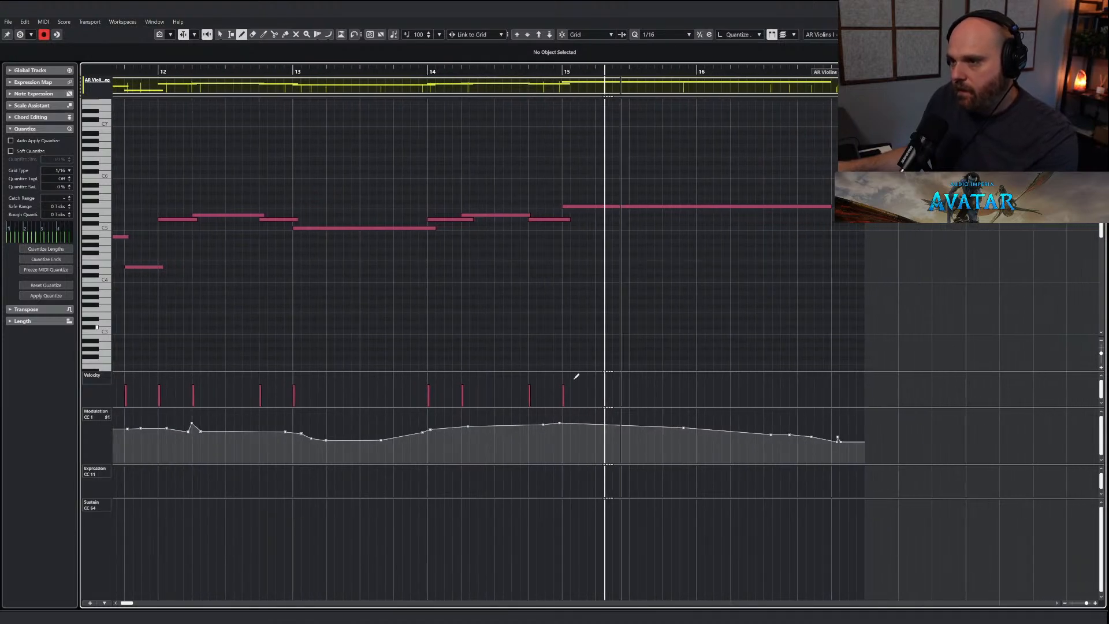
mouse_move(497, 426)
left_mouse_down()
mouse_move(584, 423)
mouse_move(364, 439)
mouse_move(618, 428)
left_mouse_up()
key("1")
left_click_drag(531, 72, 497, 73)
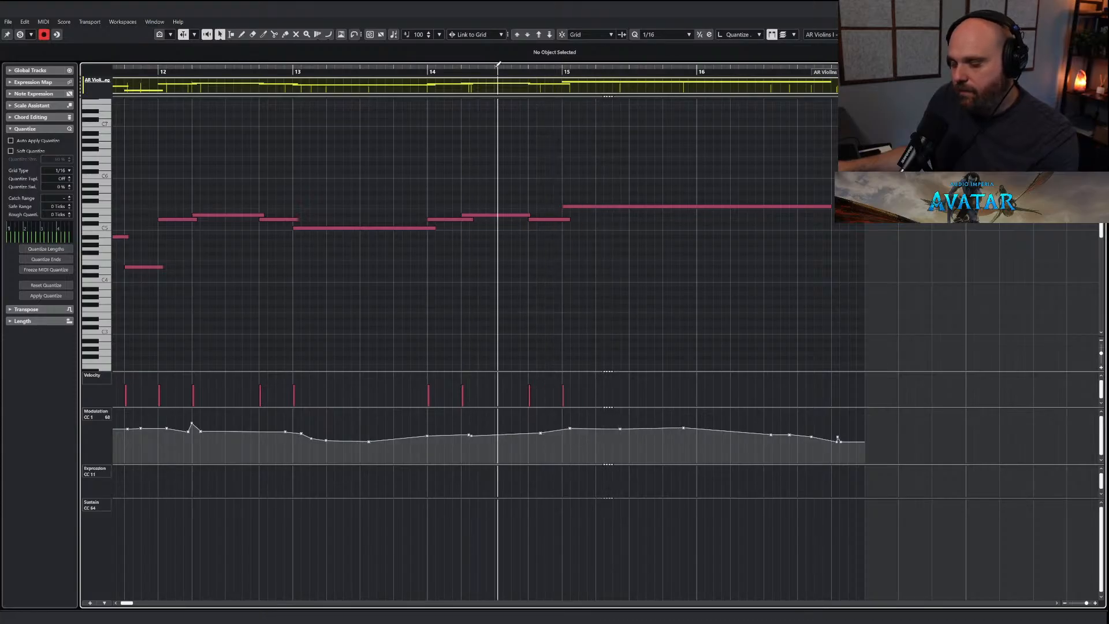
key("space")
key("Return")
right_click(647, 272)
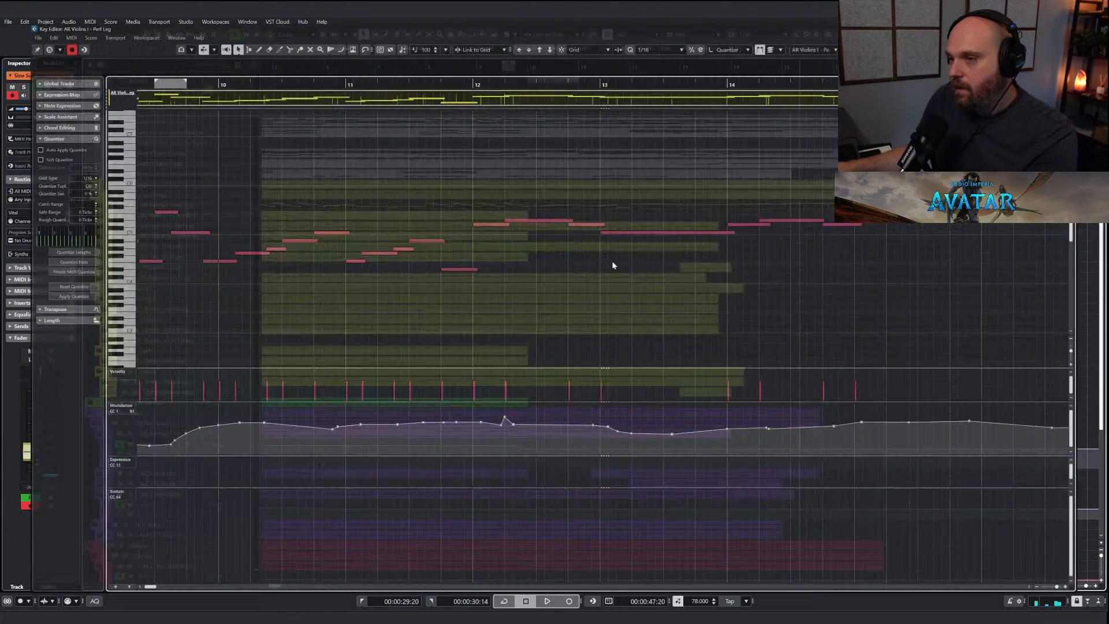
Copy the phrase starting at bar 14 in the AR Violins I - Perf Leg part and set the playhead to bar 14.
double_click(777, 203)
key("g")
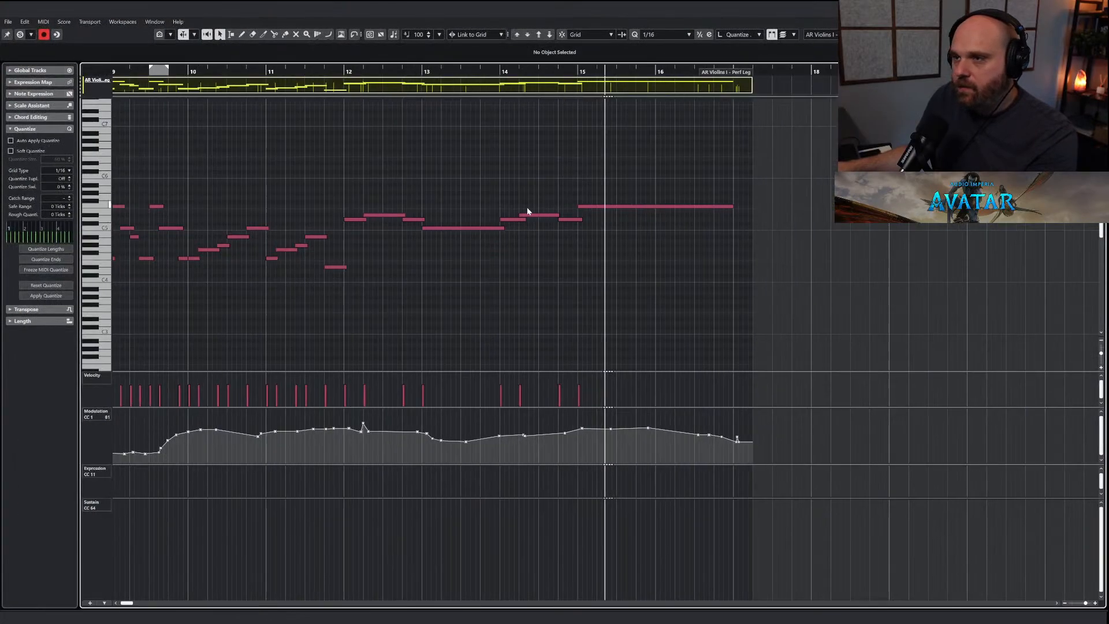
left_click_drag(518, 198, 666, 257)
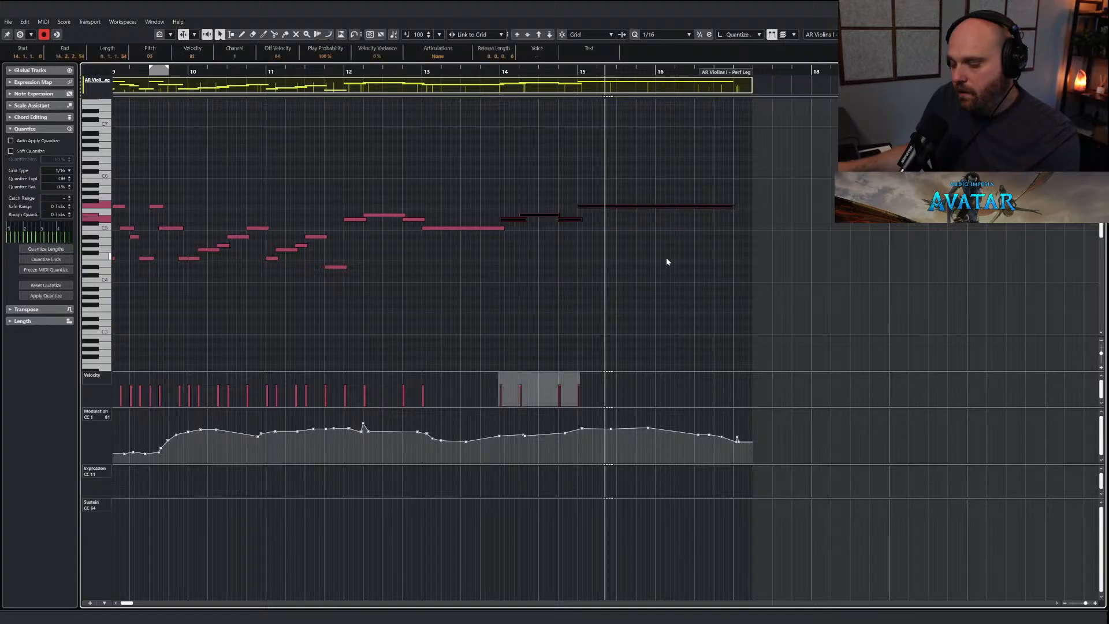
left_click(499, 73)
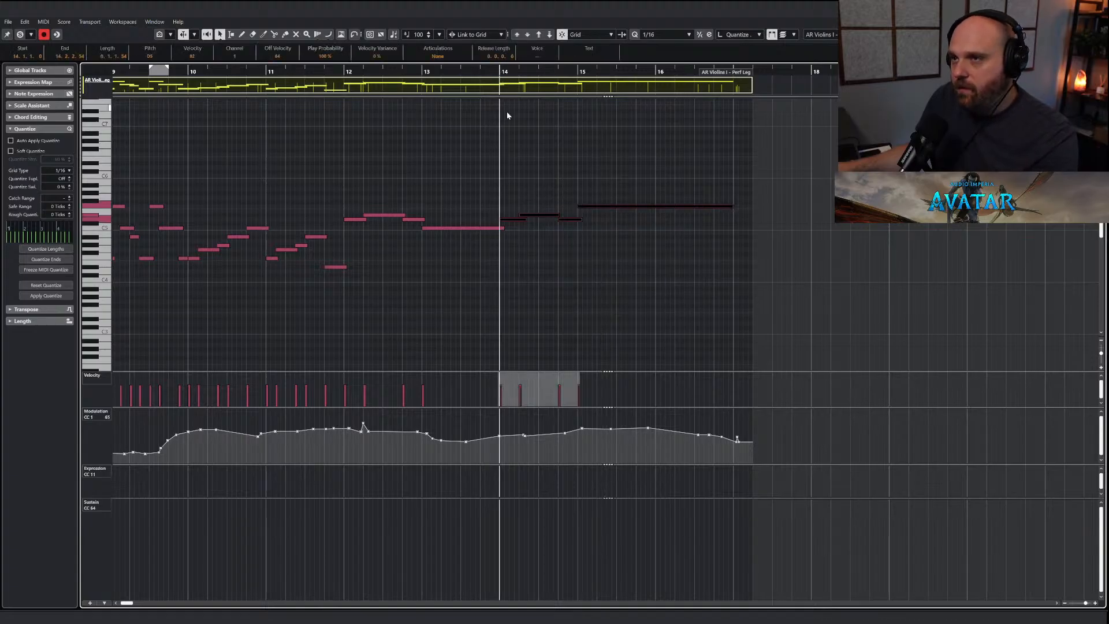
key("Escape")
Split the AR Violins I - Perf Leg part at bar 14 and duplicate its second piece onto the AR Violins II - Perf Leg track.
right_click(673, 213)
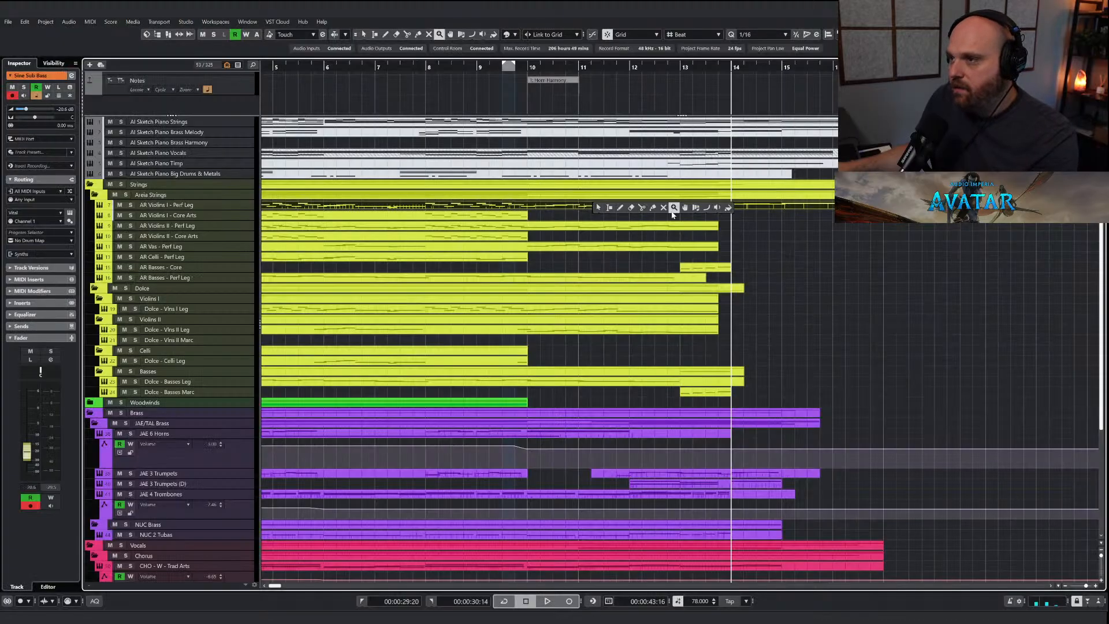
left_click(642, 208)
left_click(734, 207)
right_click(735, 210)
left_click(743, 216)
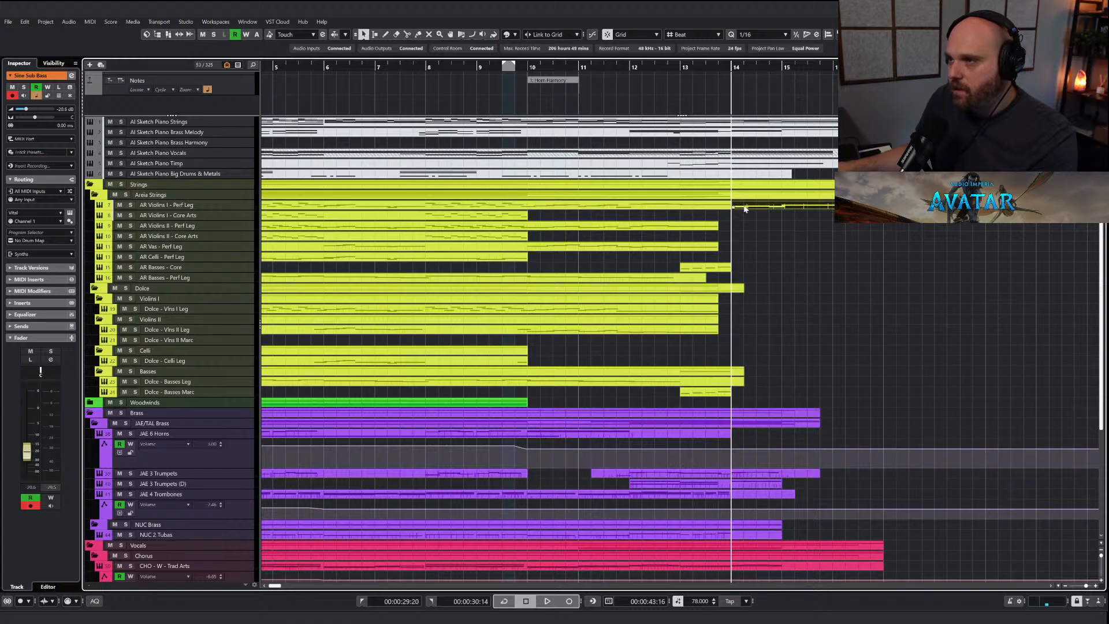
left_click_drag(744, 206, 745, 227)
Extend the existing AR Violins II - Perf Leg part to bar 14 and glue the duplicated piece to it.
left_click(716, 229)
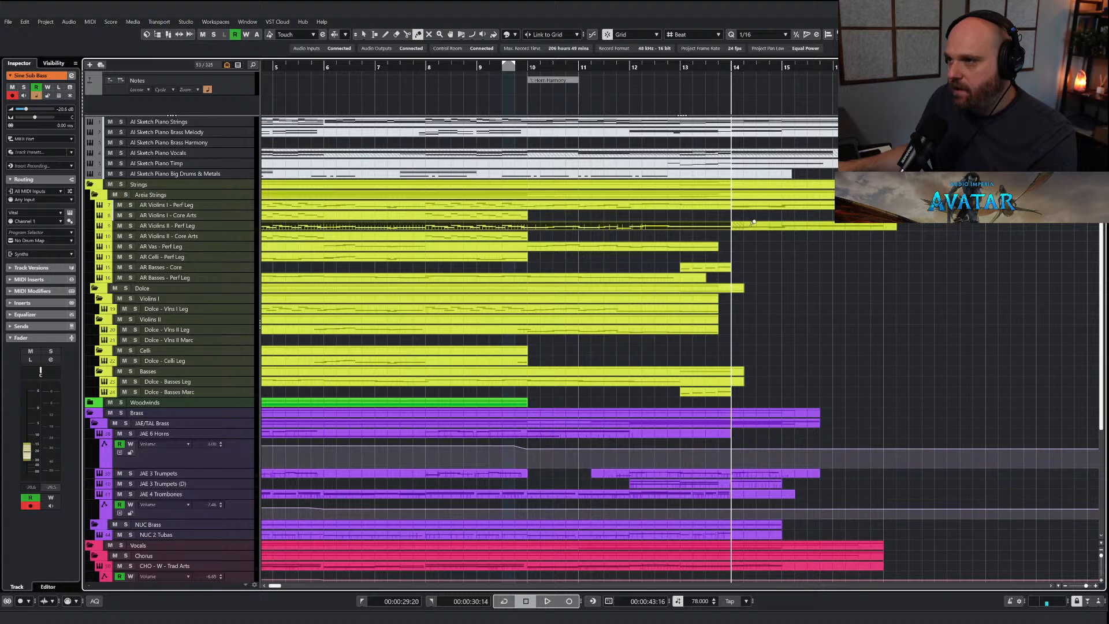
left_click(729, 226)
key("1")
left_click(734, 228)
Transpose the AR Violins II phrase from bar 14 down one octave and lengthen the held bar 13 note to overlap it.
double_click(718, 225)
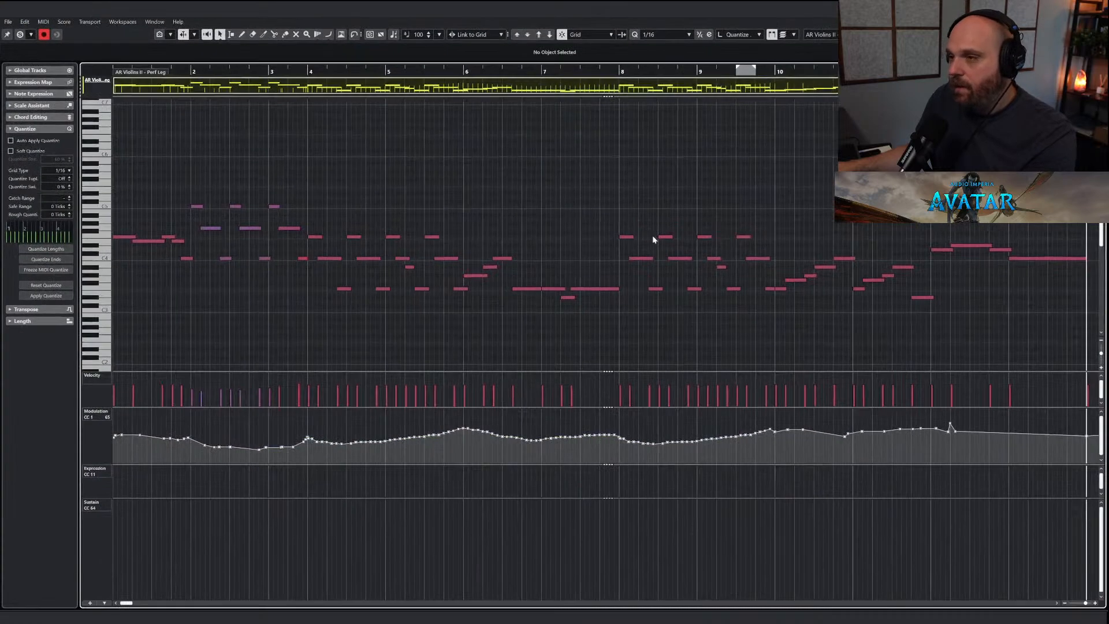
key("shift+Down")
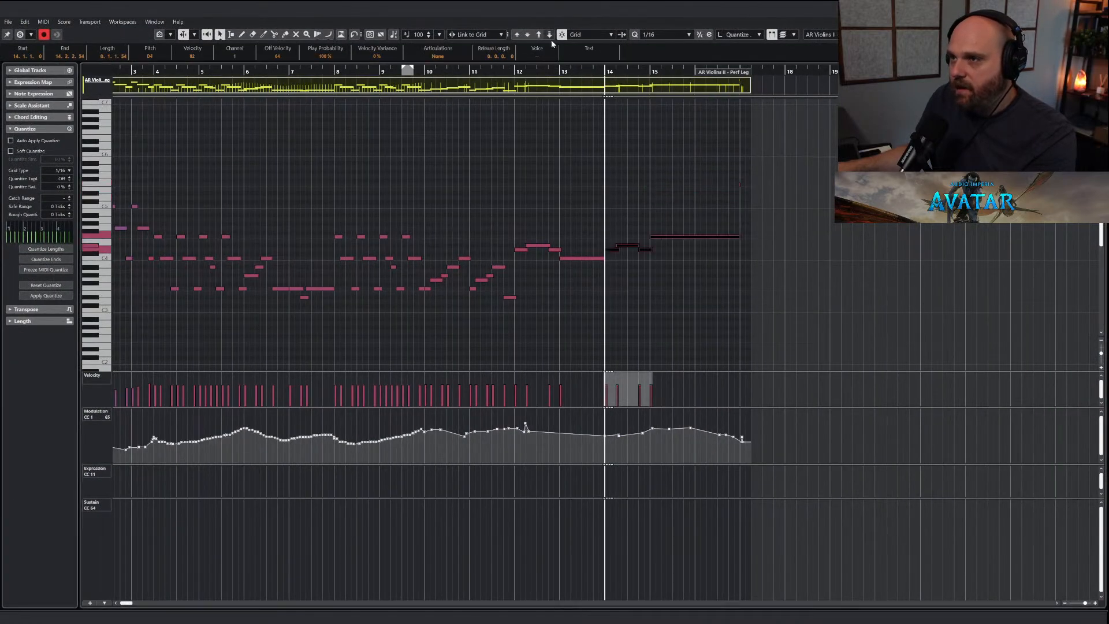
left_click(605, 272)
left_click_drag(604, 259, 609, 259)
key("space")
key("Escape")
Glue the two AR Violins I - Perf Leg pieces back together and replay the passage around bar 14.
right_click(651, 278)
left_click(652, 277)
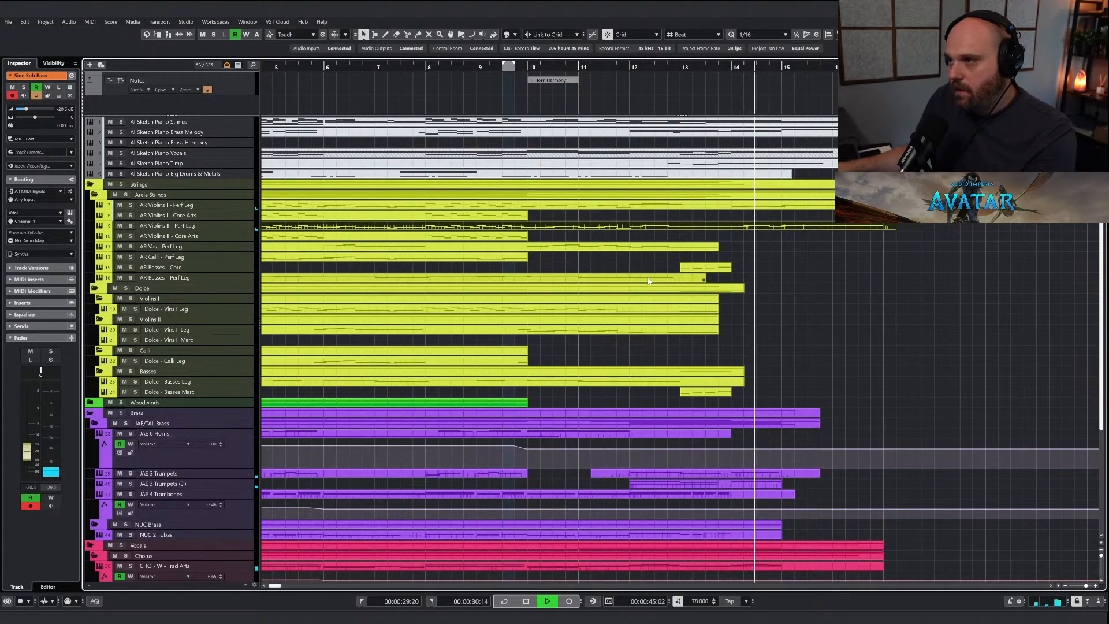
right_click(729, 209)
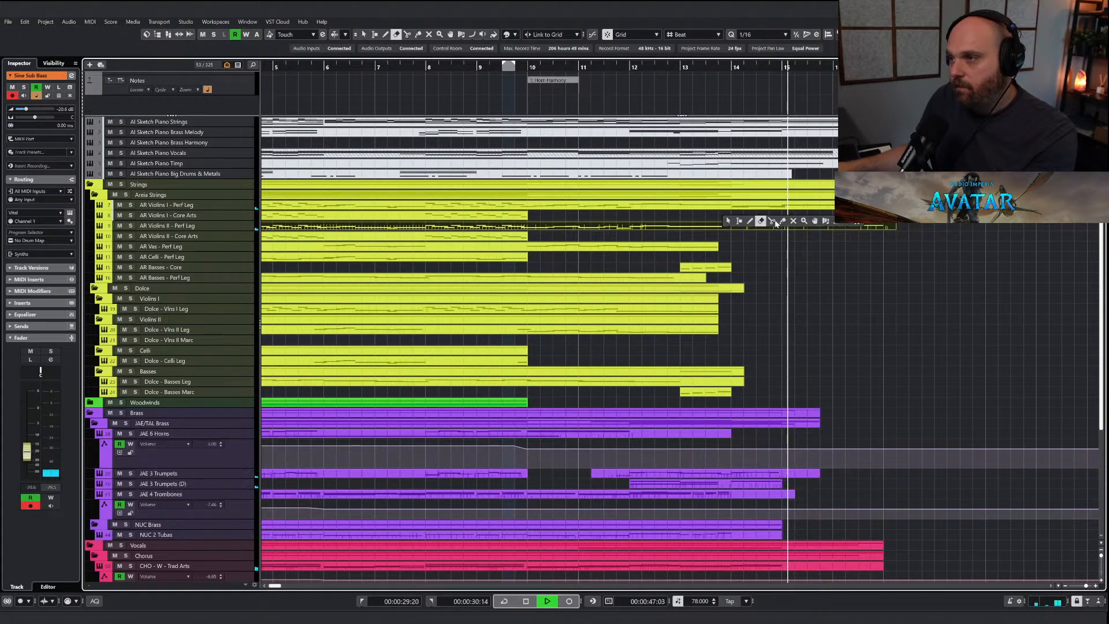
left_click(778, 220)
key("space")
left_click(719, 203)
left_click(729, 68)
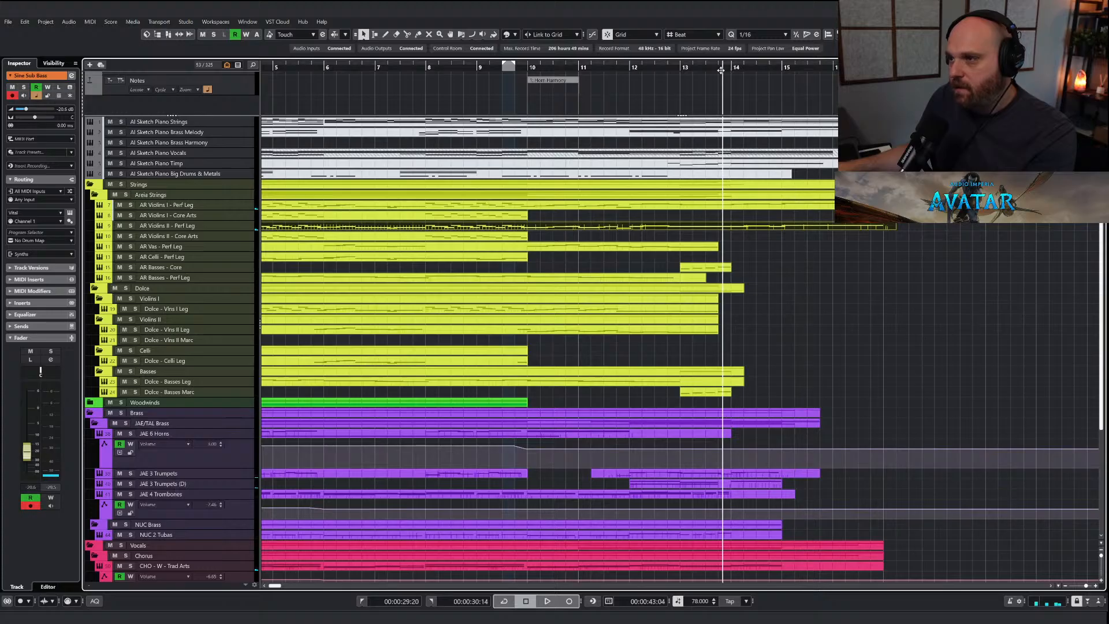
key("space")
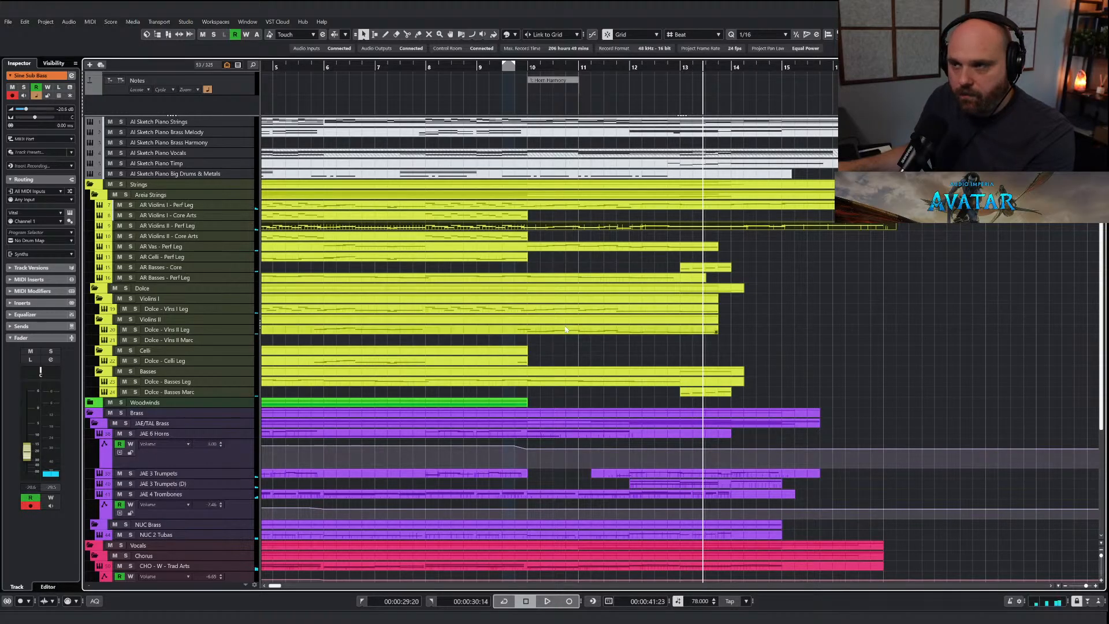
Extend the Dolce - Vins I Leg part to bar 15 and paste the copied phrase onto its track at bar 14.
left_click(688, 311)
left_click_drag(716, 311, 780, 311)
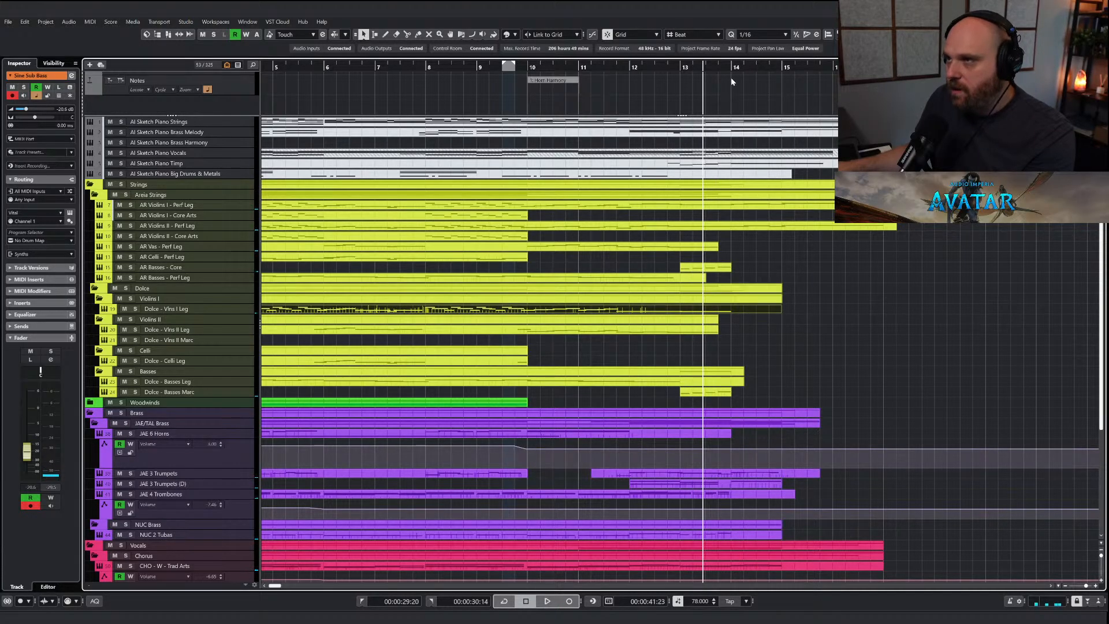
left_click(203, 310)
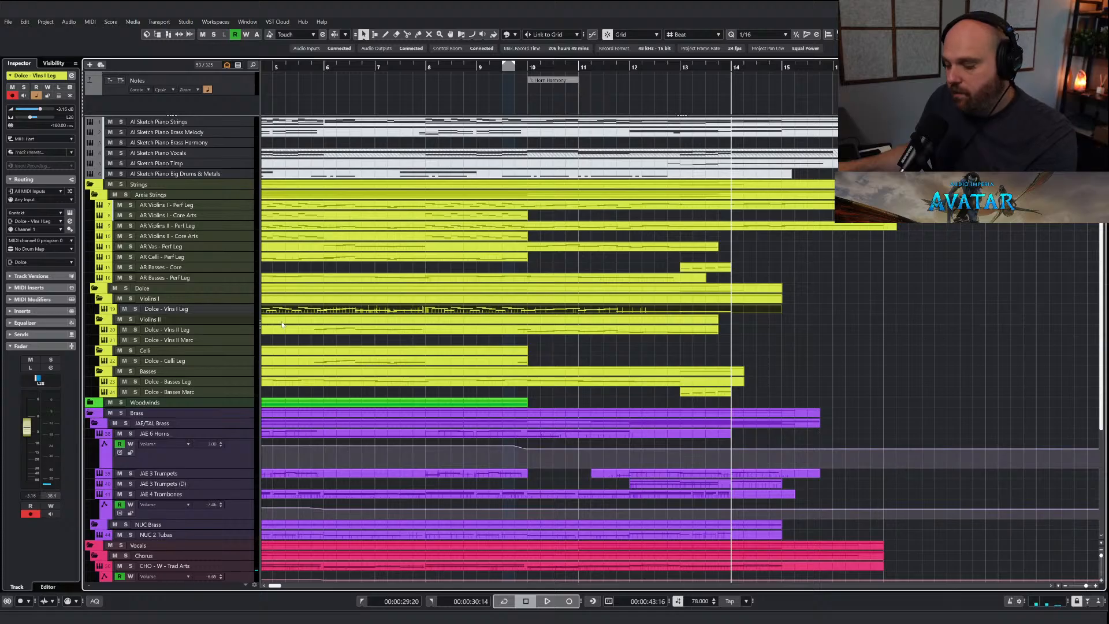
key("ctrl+v")
Glue the pasted phrase to the Dolce - Vins I Leg part and open the joined part in the Key Editor.
right_click(677, 322)
left_click(737, 322)
left_click(718, 310)
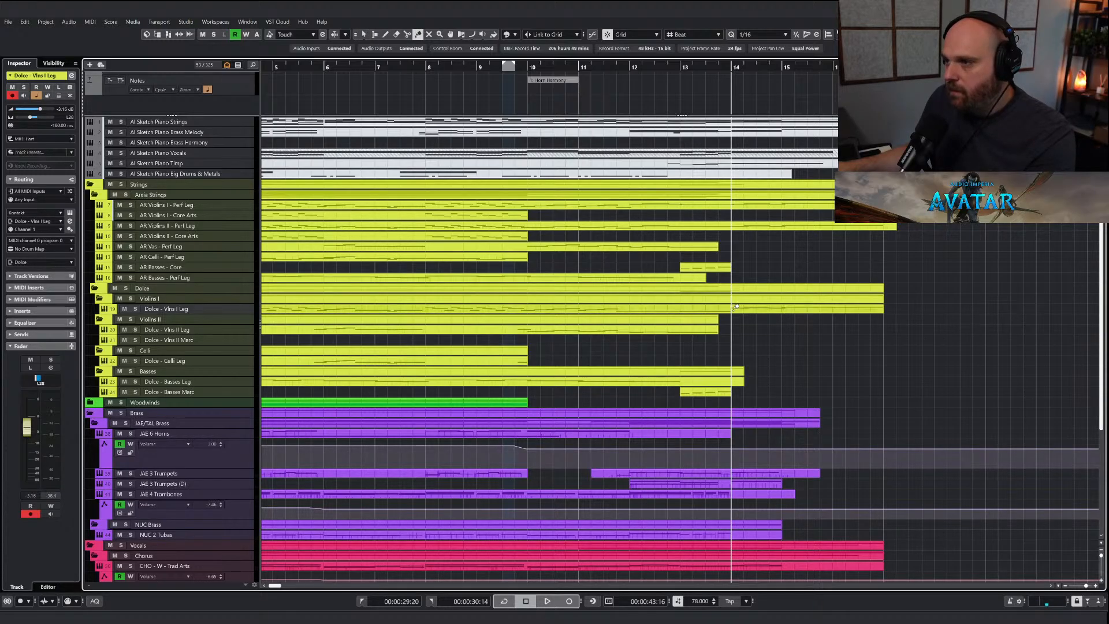
key("1")
double_click(733, 310)
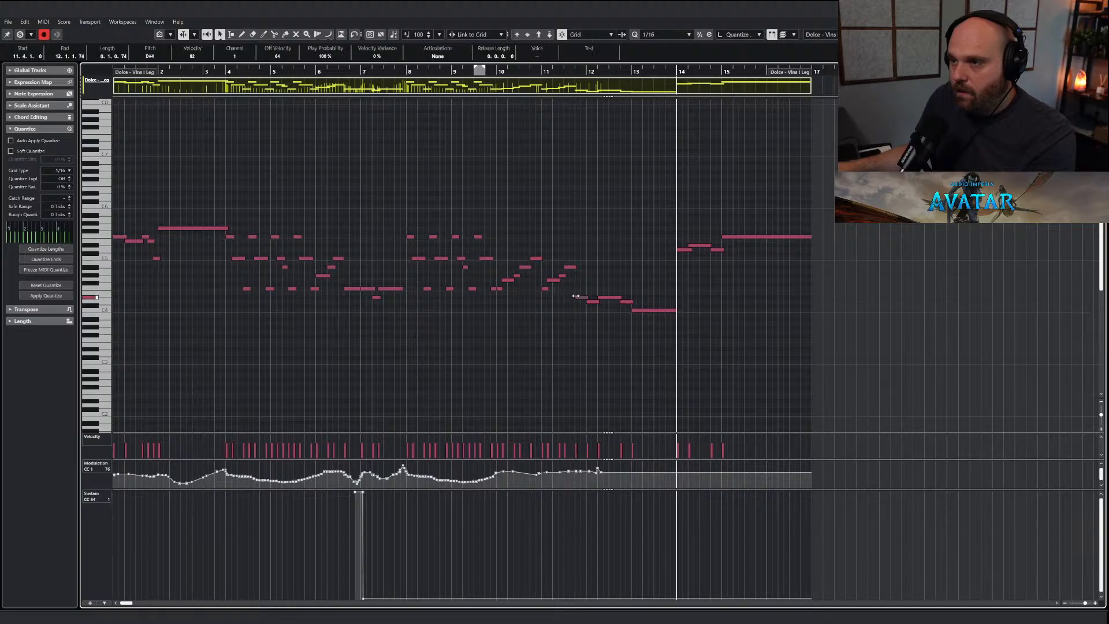
Transpose the Dolce - Vins I Leg notes in bars 12 and 13 up one octave and play the passage back.
left_click_drag(598, 295, 687, 326)
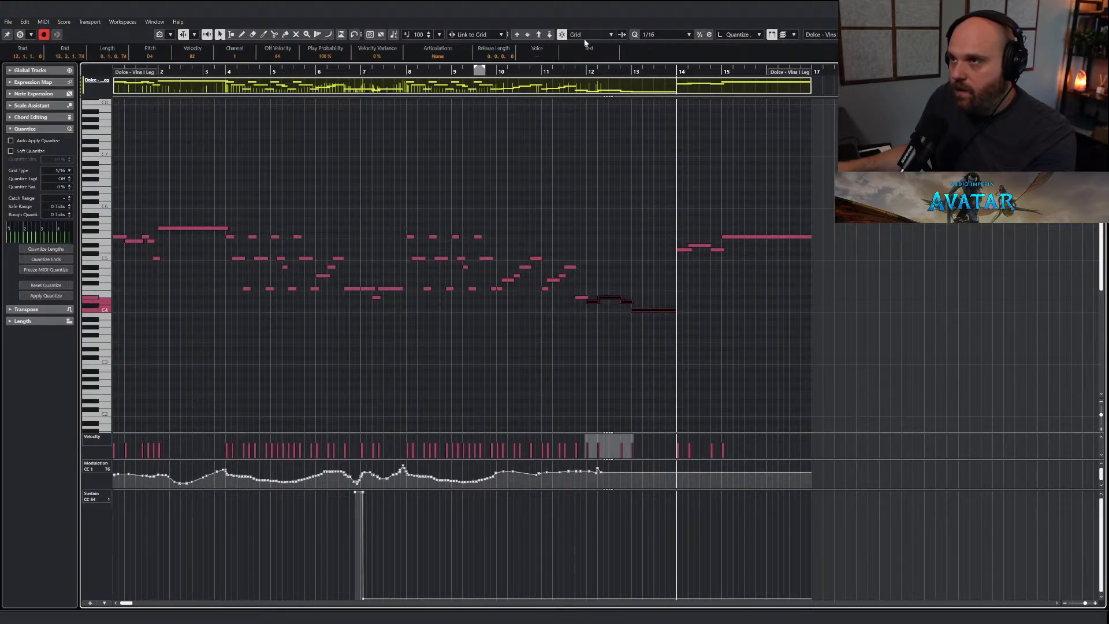
left_click(542, 34)
left_click(621, 208)
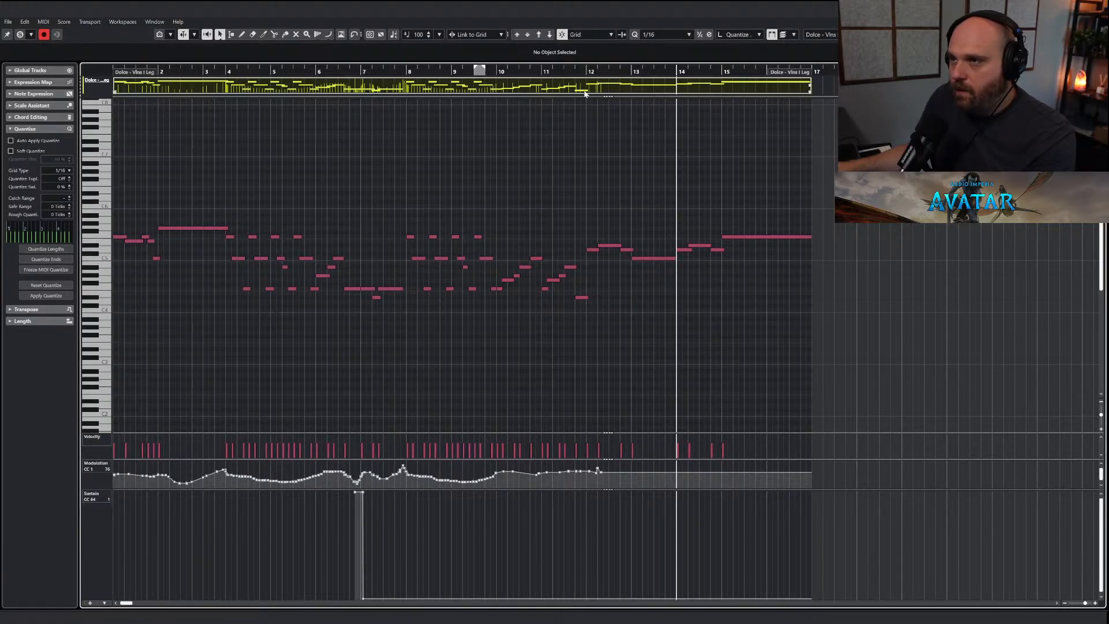
left_click(570, 71)
key("space")
key("Escape")
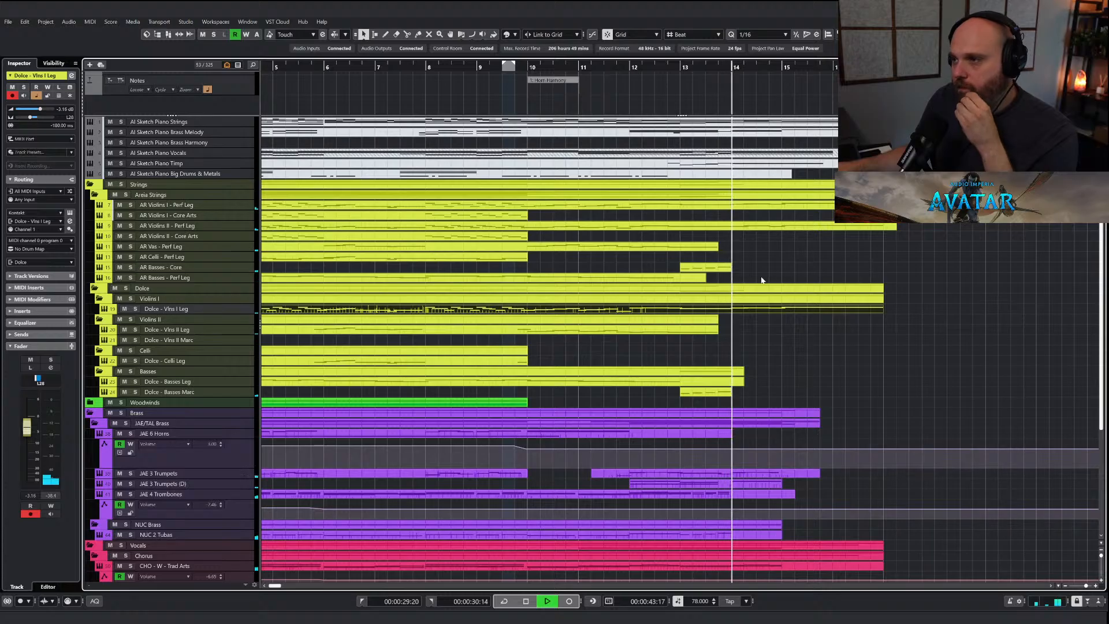
Extend the AR Vas - Perf Leg part past bar 17, paste the copied phrase at bar 14 and glue them together.
left_click(717, 249)
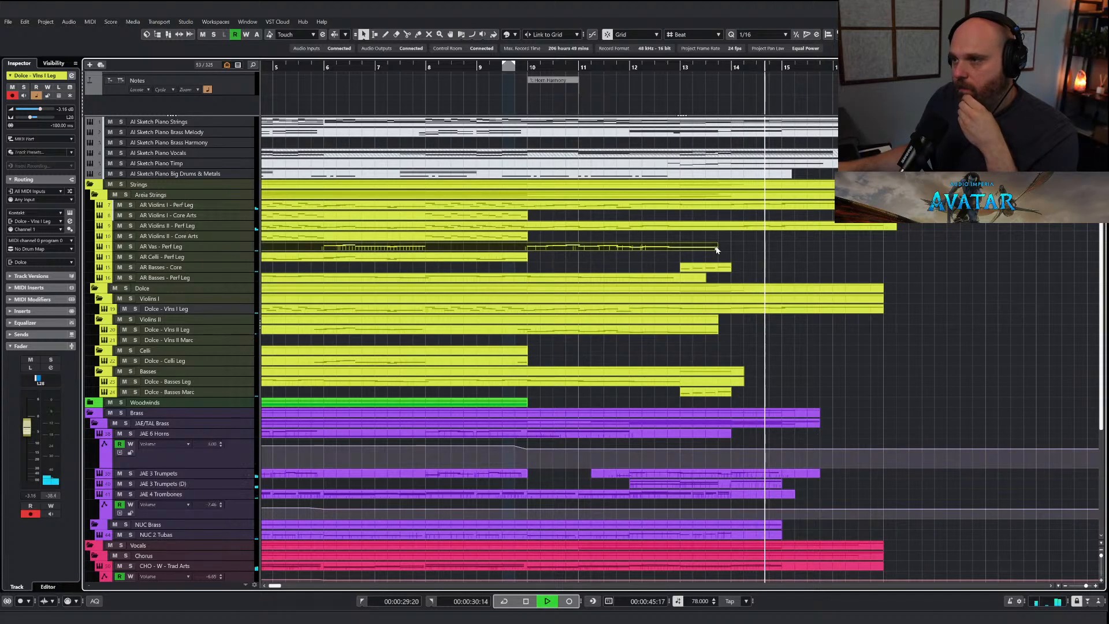
left_click_drag(717, 249, 922, 249)
key("space")
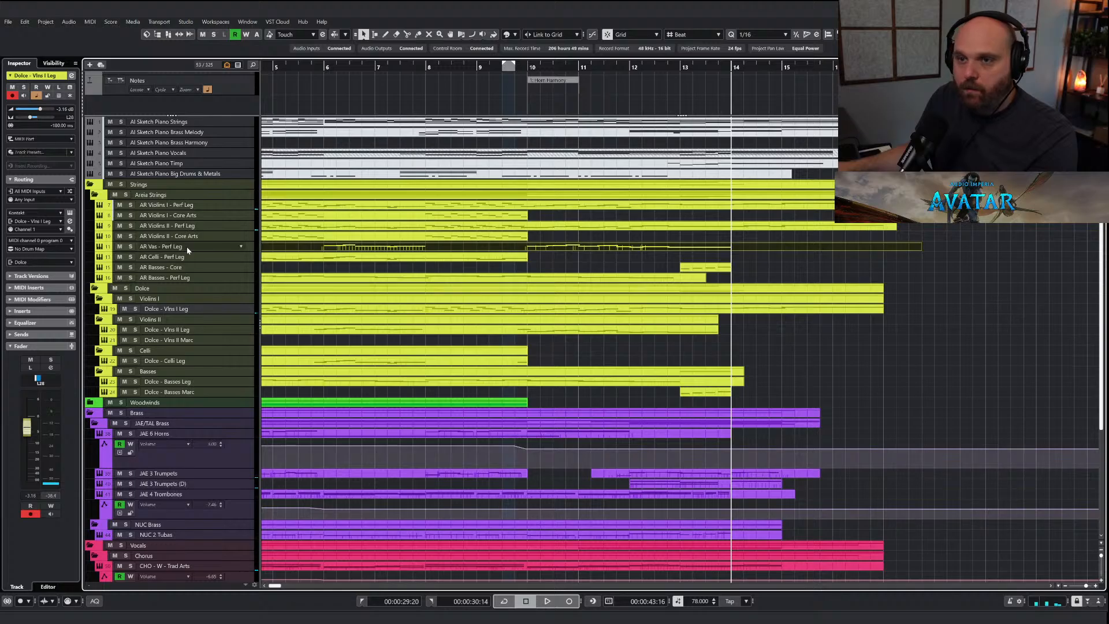
key("ctrl+v")
right_click(723, 254)
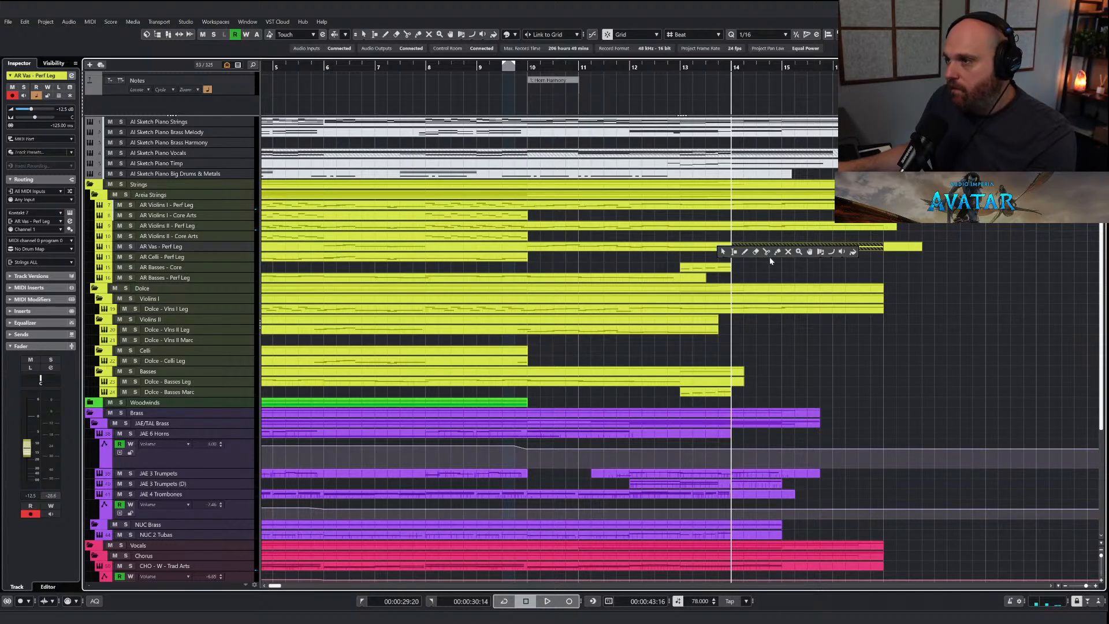
left_click(776, 249)
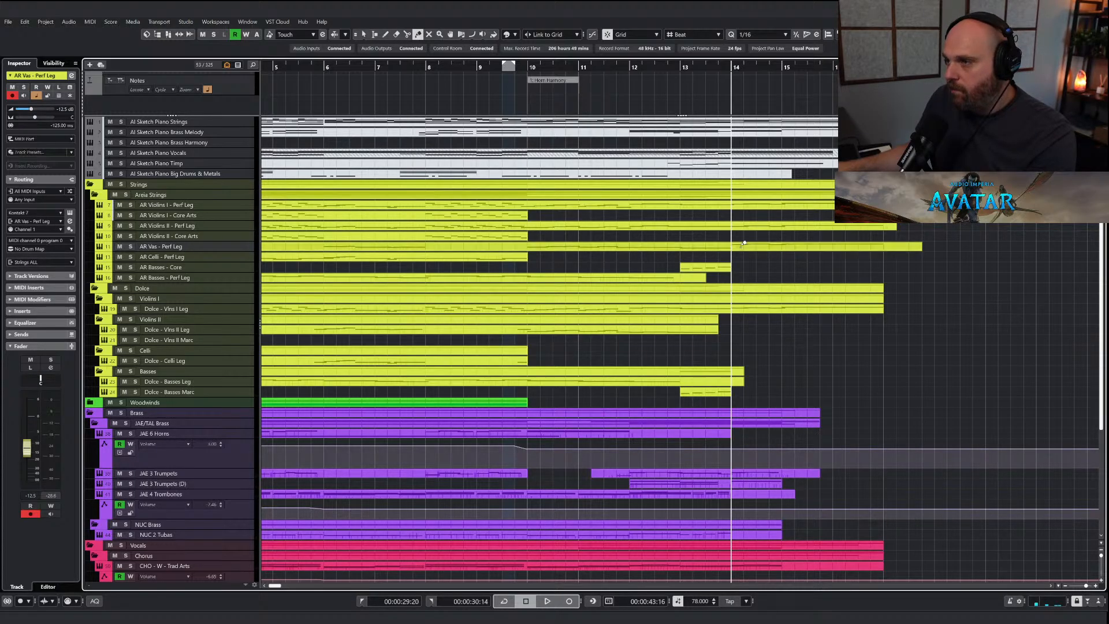
Open the joined AR Vas - Perf Leg part and transpose the pasted phrase from bar 14 down two octaves.
double_click(664, 255)
left_click(549, 36)
left_click(550, 36)
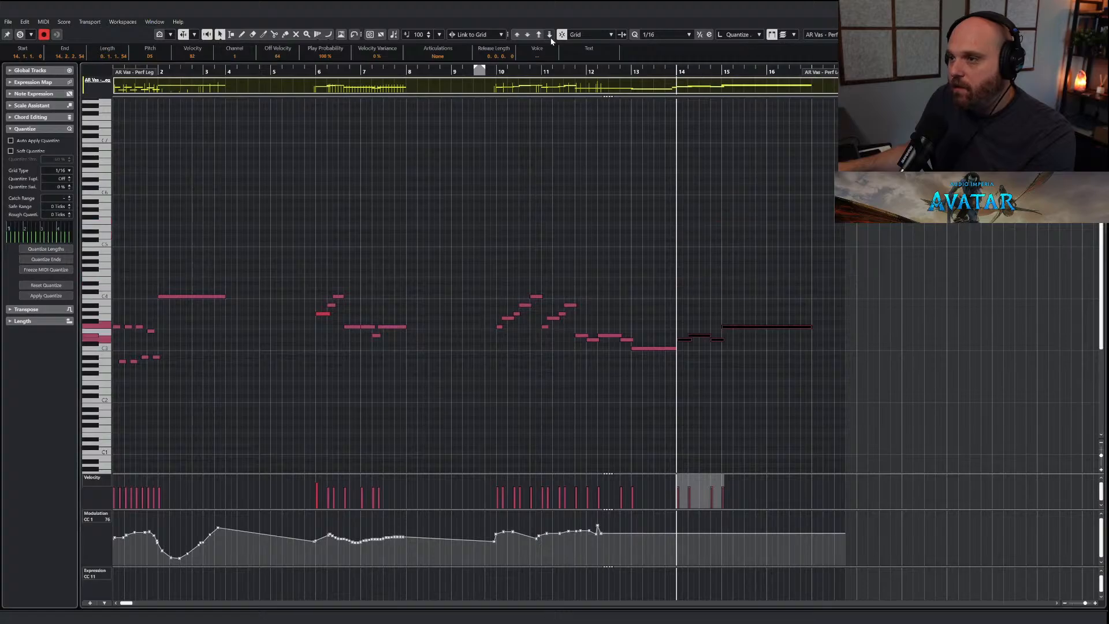
Lengthen the held bar 13 viola note to overlap bar 14 and draw a modulation curve from about bar 12 to bar 16.
left_click(679, 361)
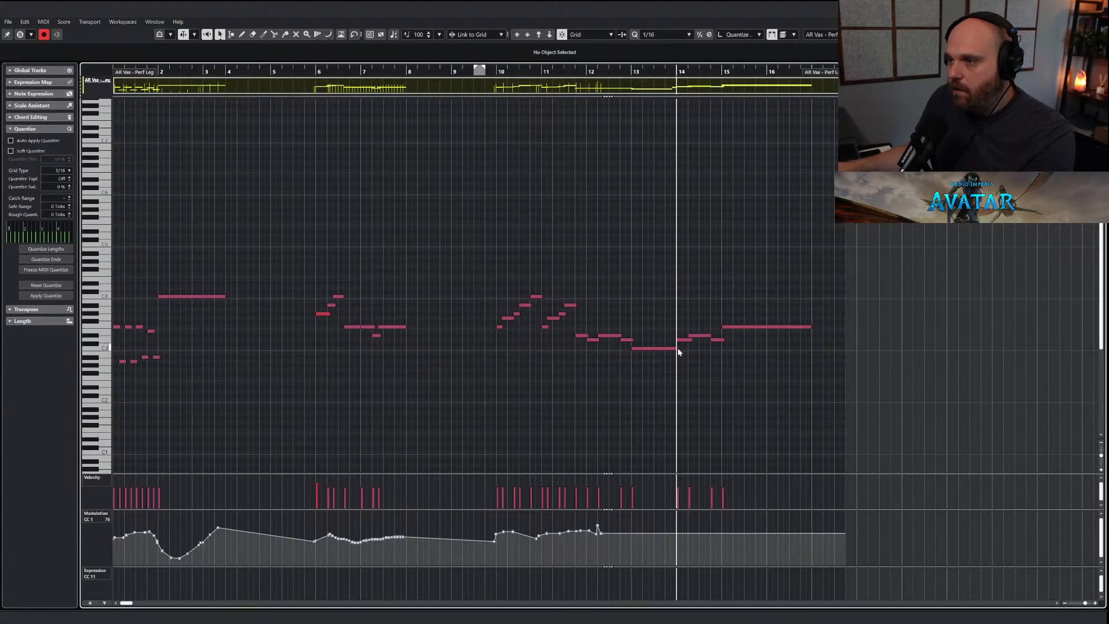
left_click(679, 349)
right_click(682, 360)
left_click(704, 360)
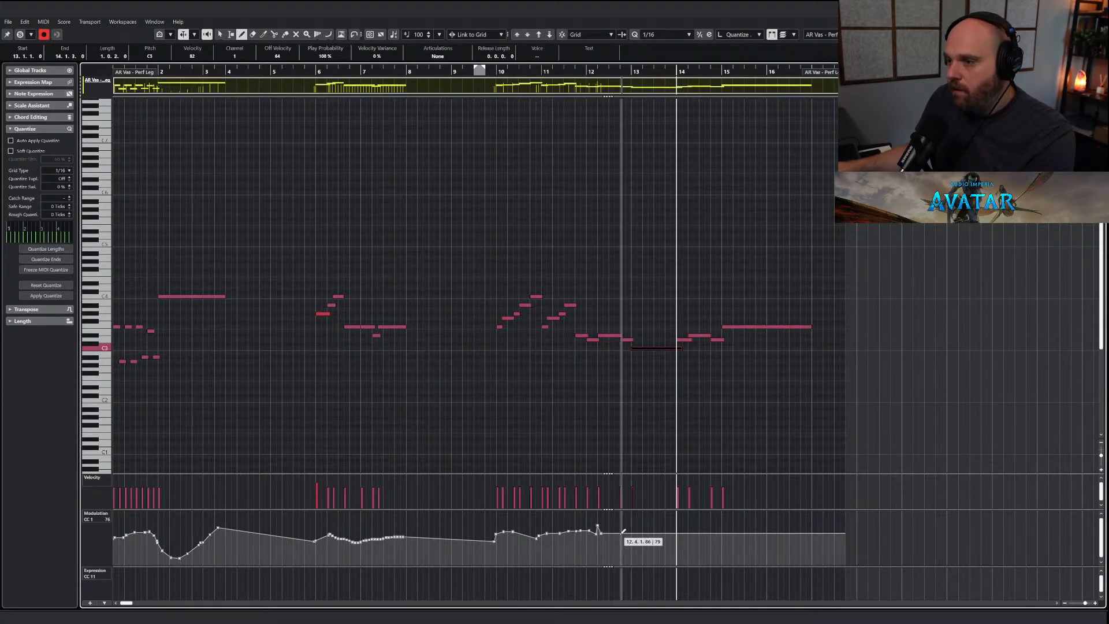
left_click_drag(582, 528, 797, 535)
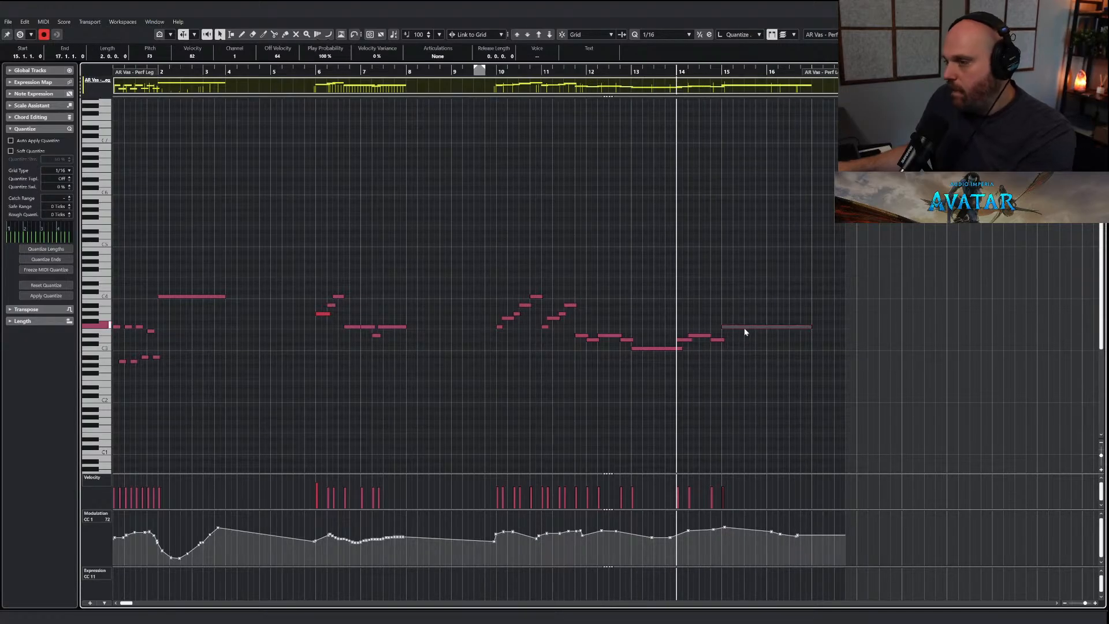
Try lowering the held viola note at bar 15 by seven semitones to A#2 and audition it.
key("Down")
key("Down")
key("Down")
key("Down")
key("Down")
key("Down")
key("Down")
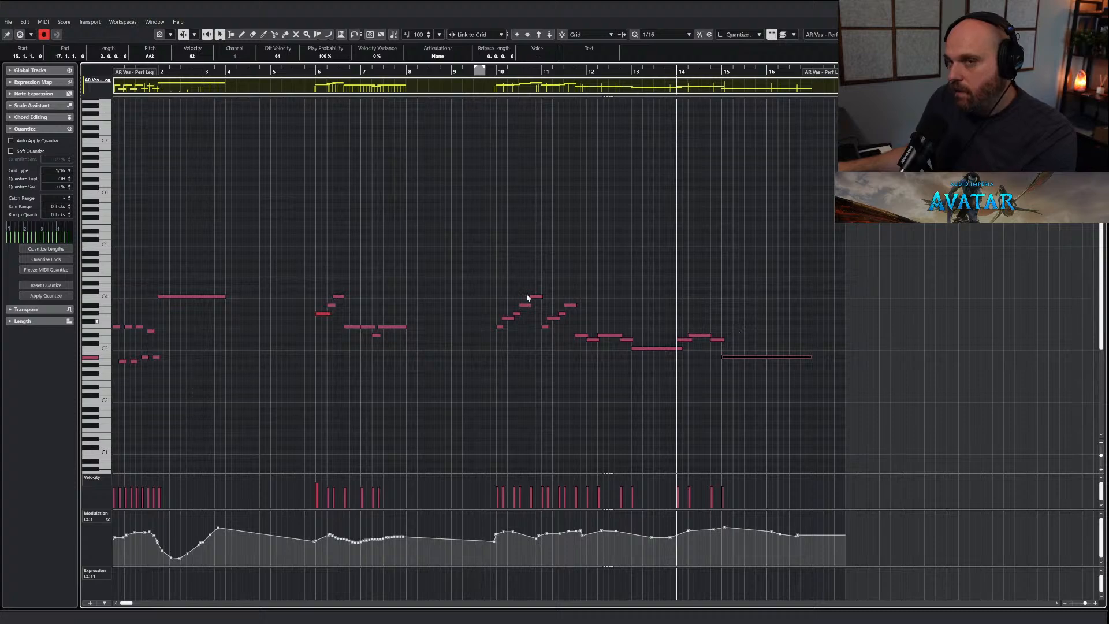
key("space")
key("Return")
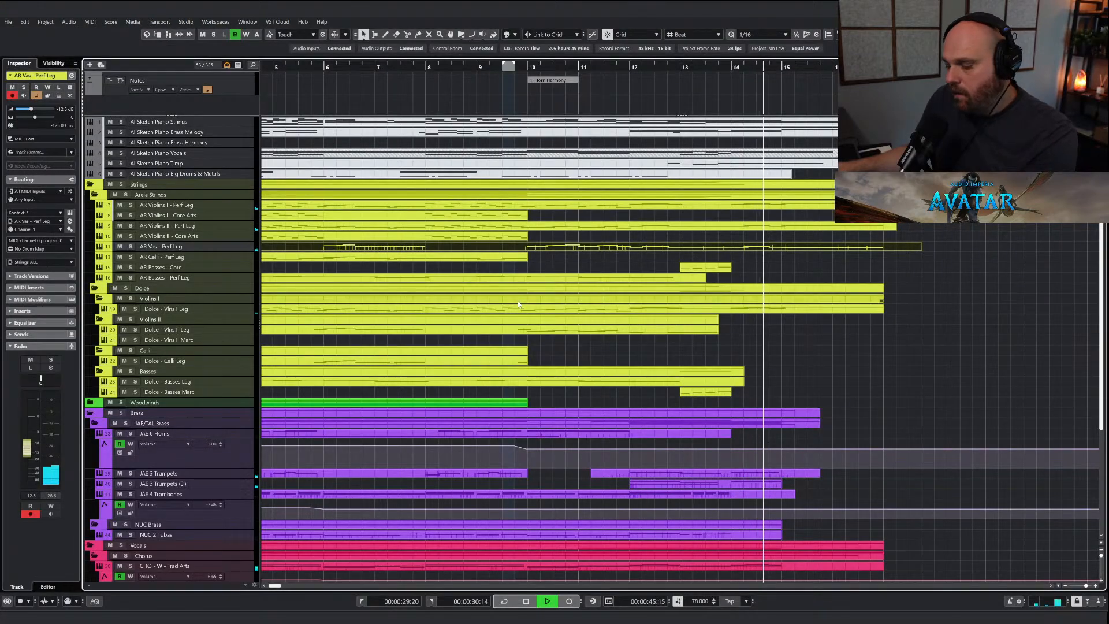
Return the held viola note at bar 15 to its original pitch and replay the passage from bar 14.
double_click(784, 249)
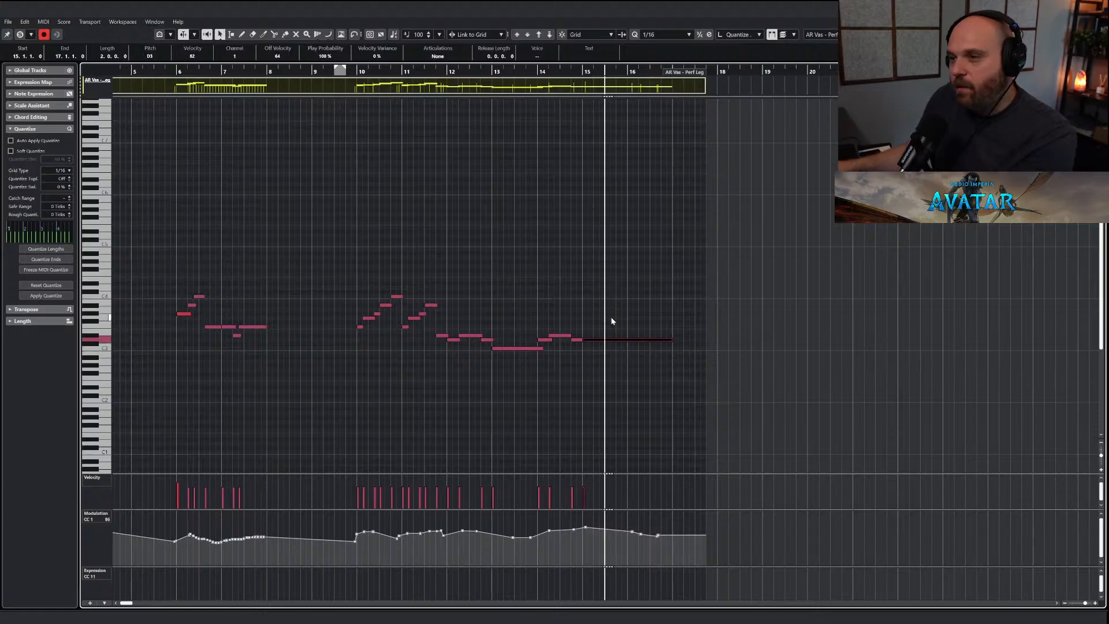
left_click_drag(611, 318, 630, 353)
key("Return")
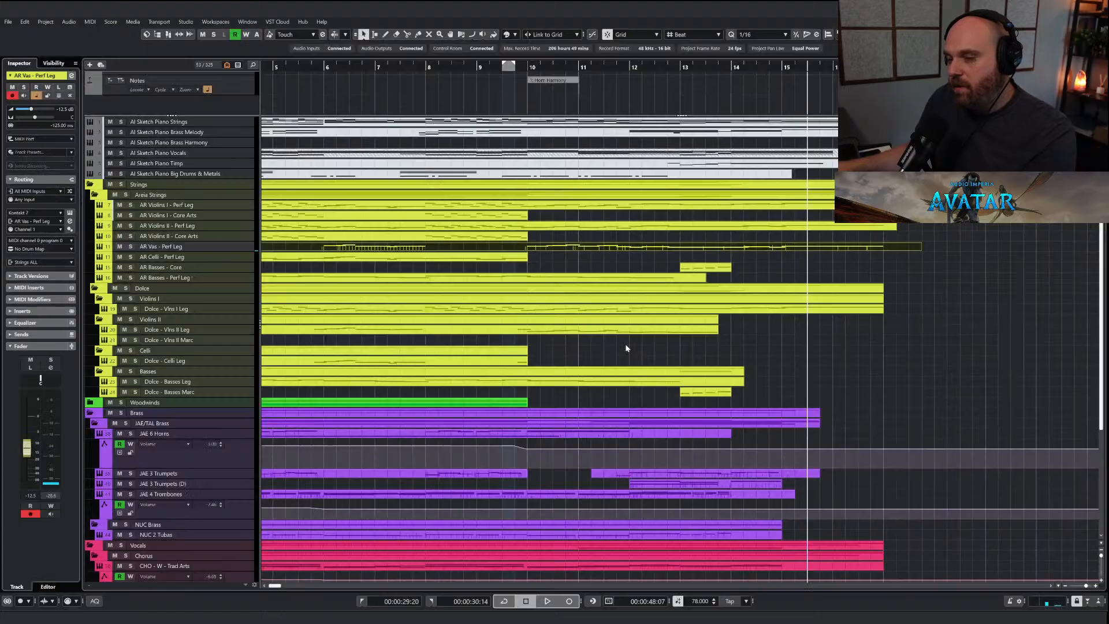
left_click(753, 67)
key("space")
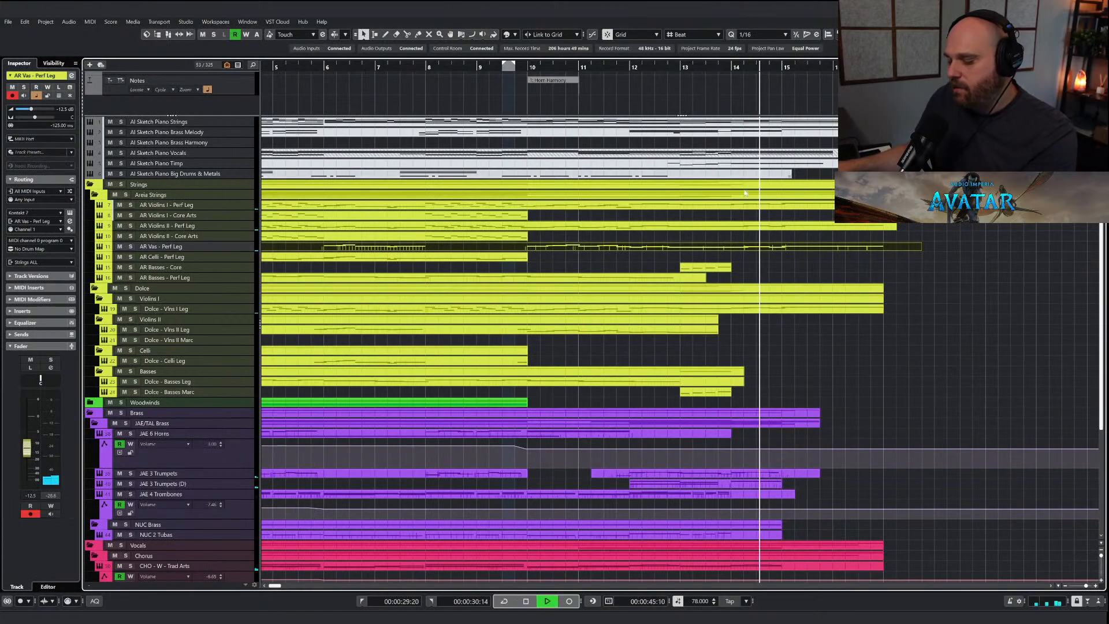
key("h")
key("Return")
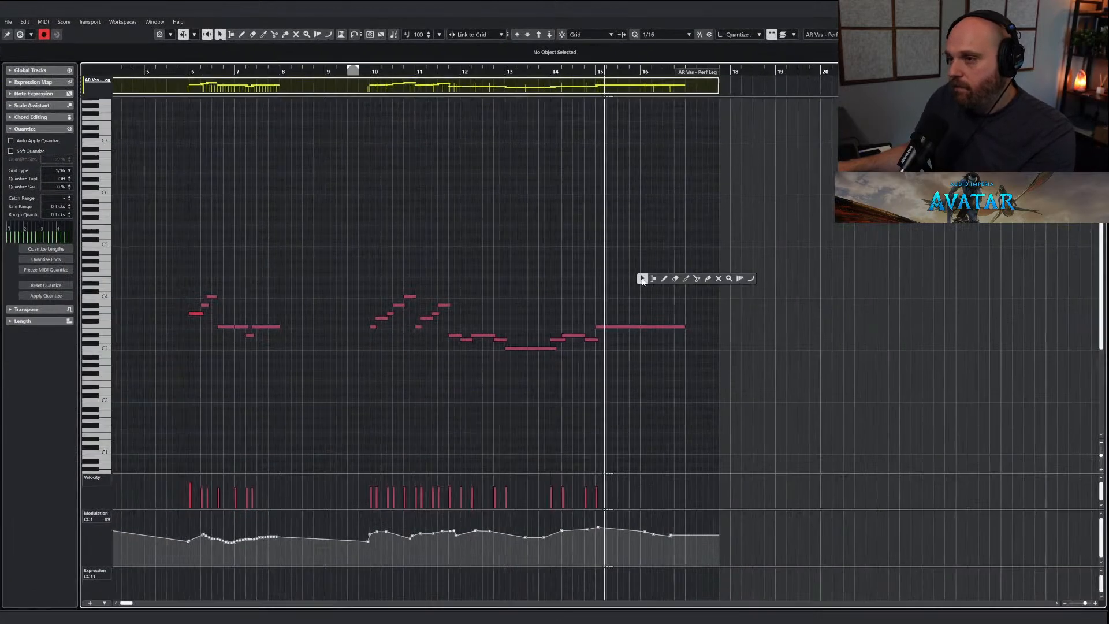
Redraw the AR Vas - Perf Leg modulation from bar 13 through bar 16 as a gentler, gradually falling curve.
left_click(545, 549)
left_click_drag(519, 538, 662, 540)
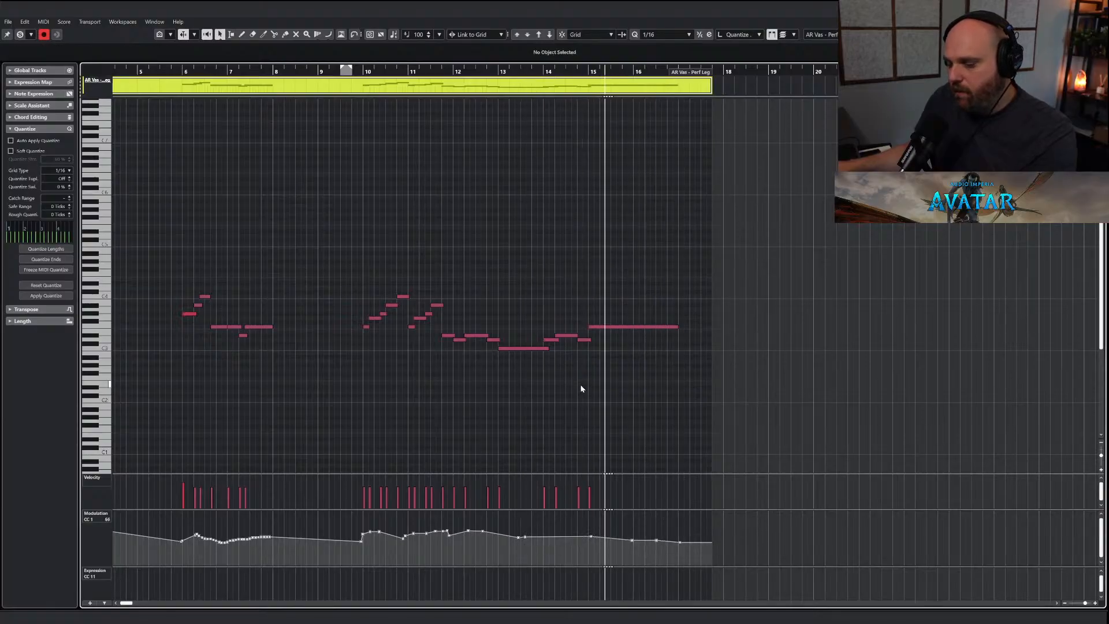
key("Return")
Play back the arrangement from the middle of bar 14 to check the viola line against the other parts.
left_click(652, 68)
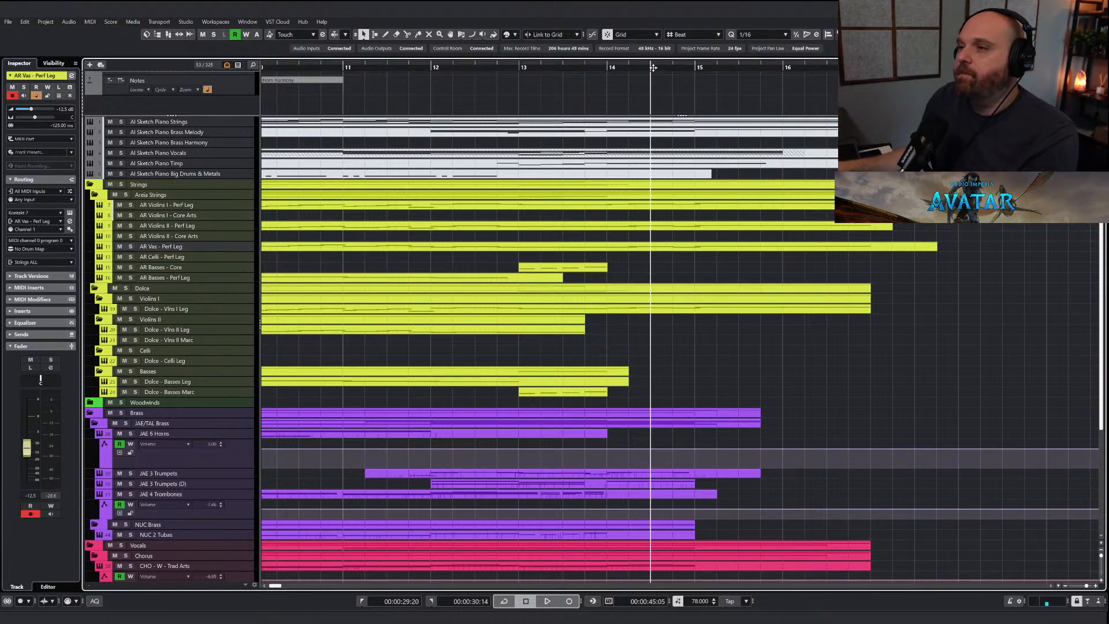
left_click(730, 258)
key("g")
key("g")
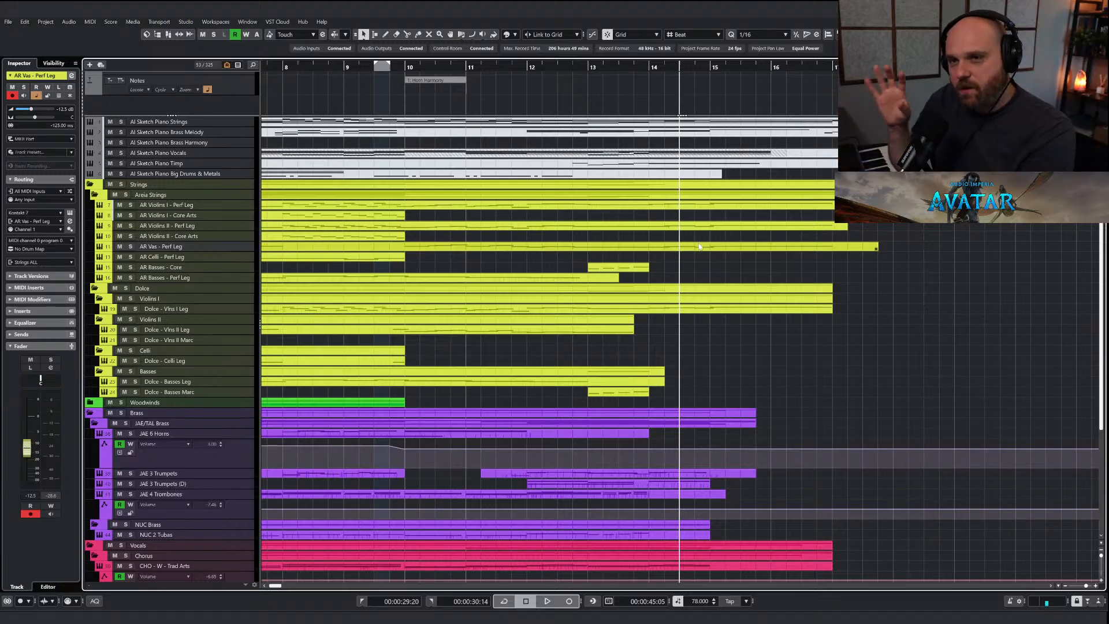
key("space")
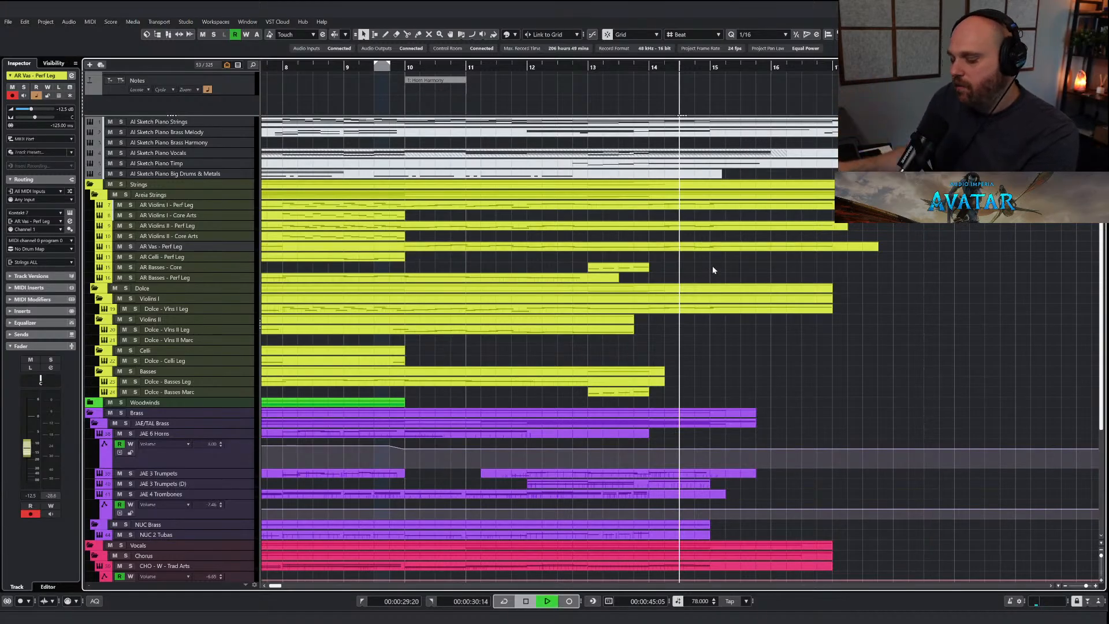
key("h")
key("g")
key("g")
key("g")
key("g")
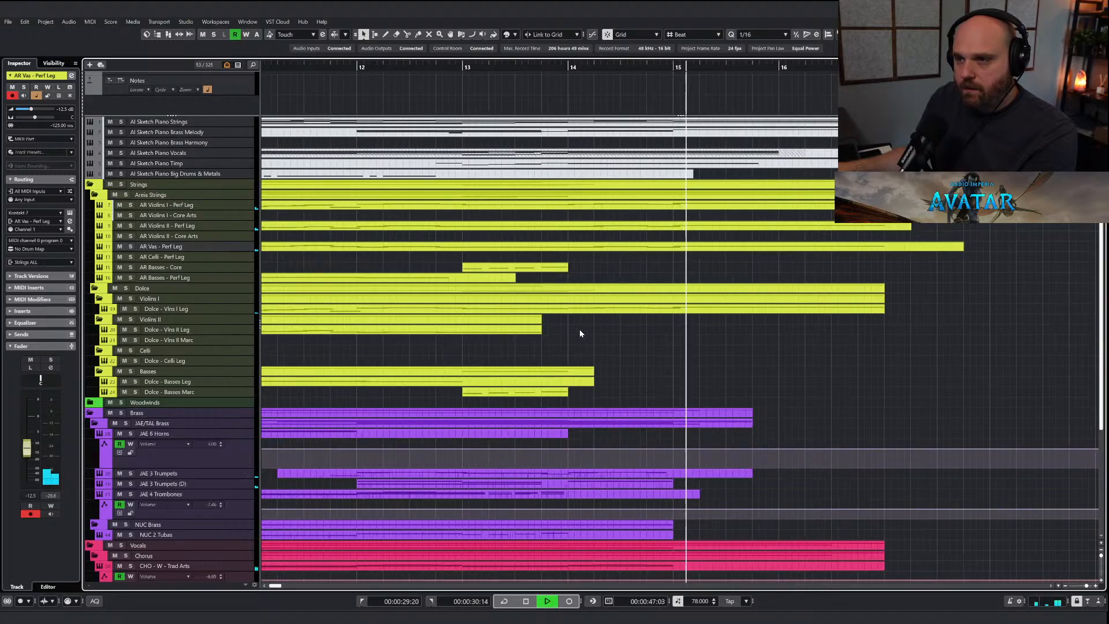
key("space")
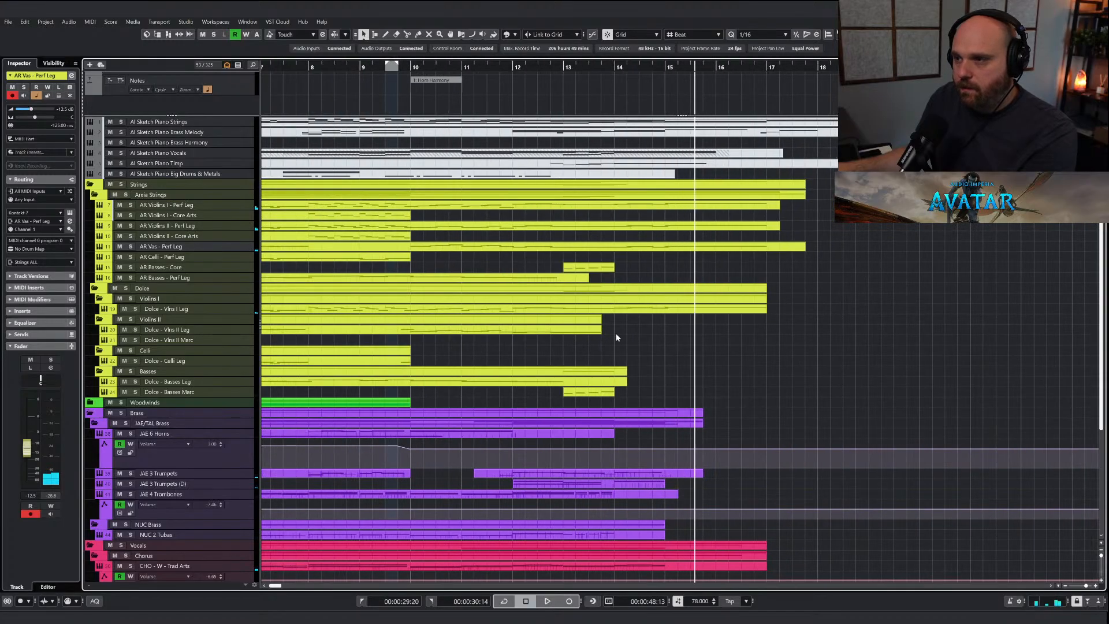
Split the AR Vas - Perf Leg part at bar 14 and copy the second piece onto the Dolce - Vins II Leg track.
right_click(652, 332)
left_click(669, 317)
right_click(642, 250)
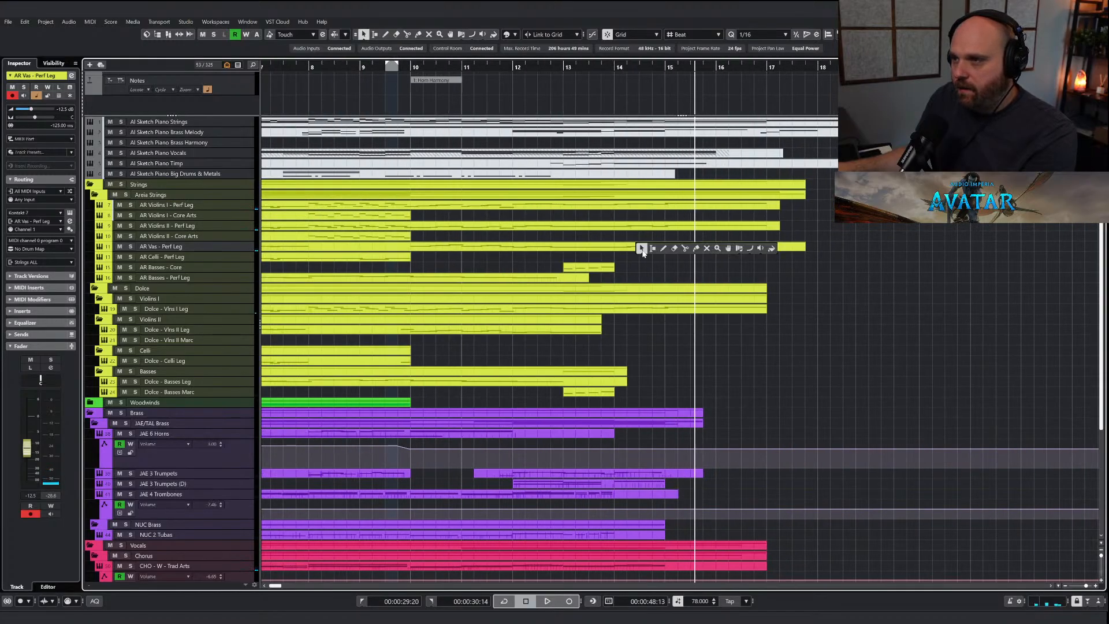
left_click(685, 249)
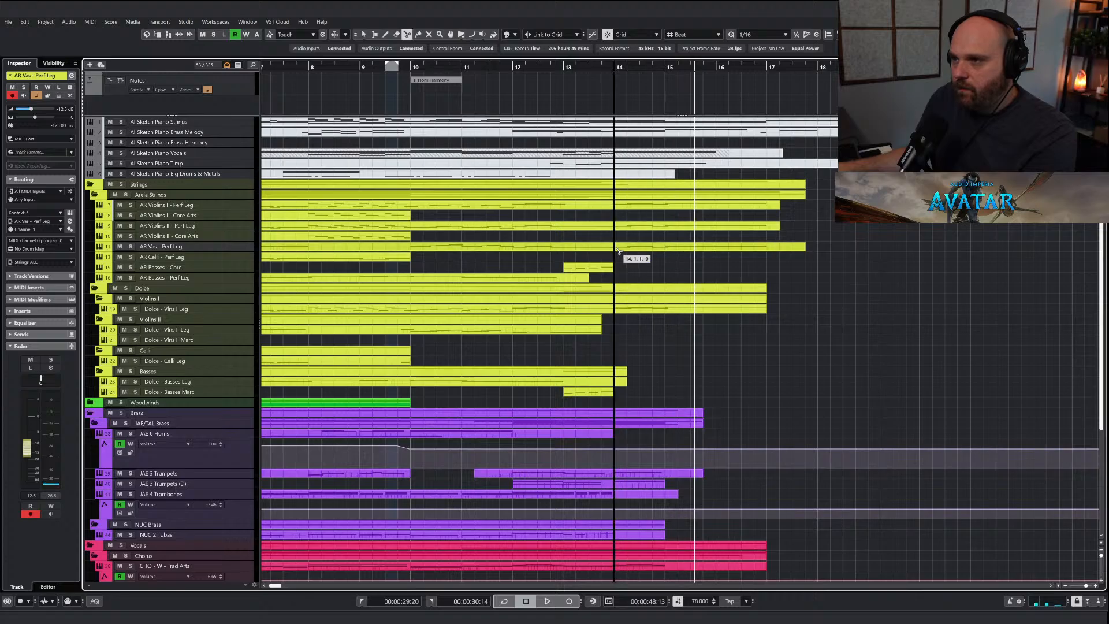
left_click(627, 247)
key("1")
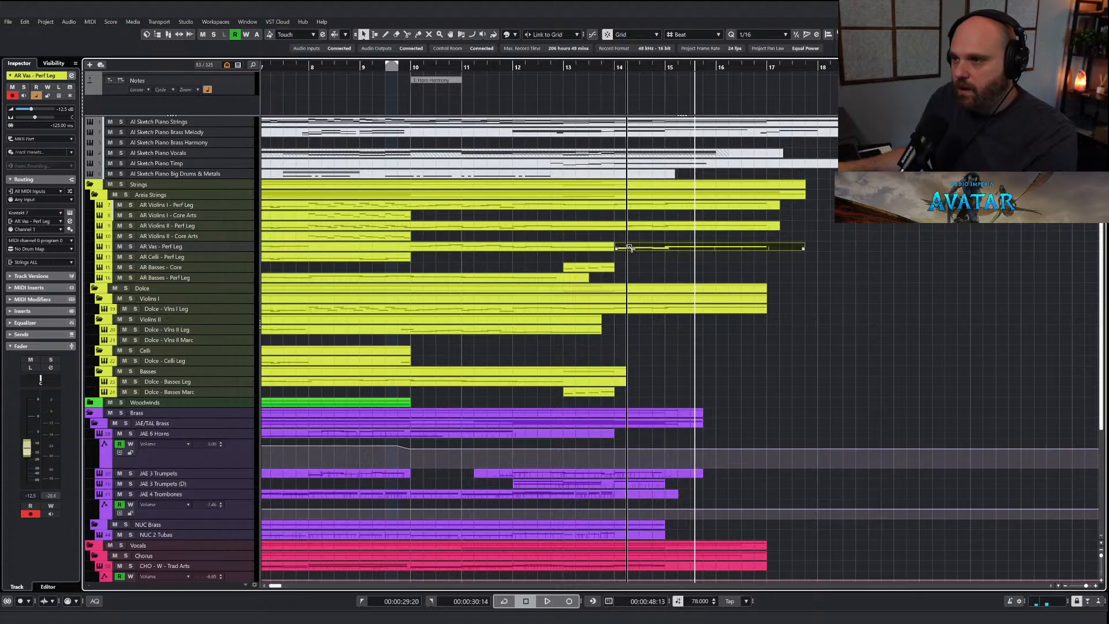
left_click_drag(630, 247, 628, 330)
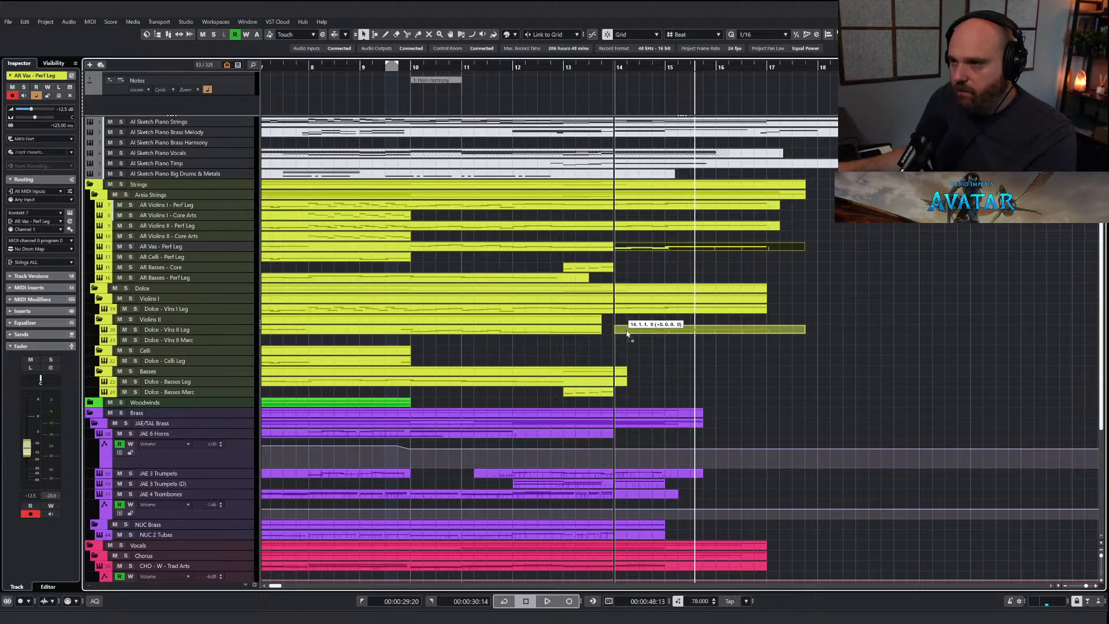
Glue the copied phrase to the Dolce - Vins II Leg part and play back from bar 14.
right_click(649, 337)
left_click(568, 328)
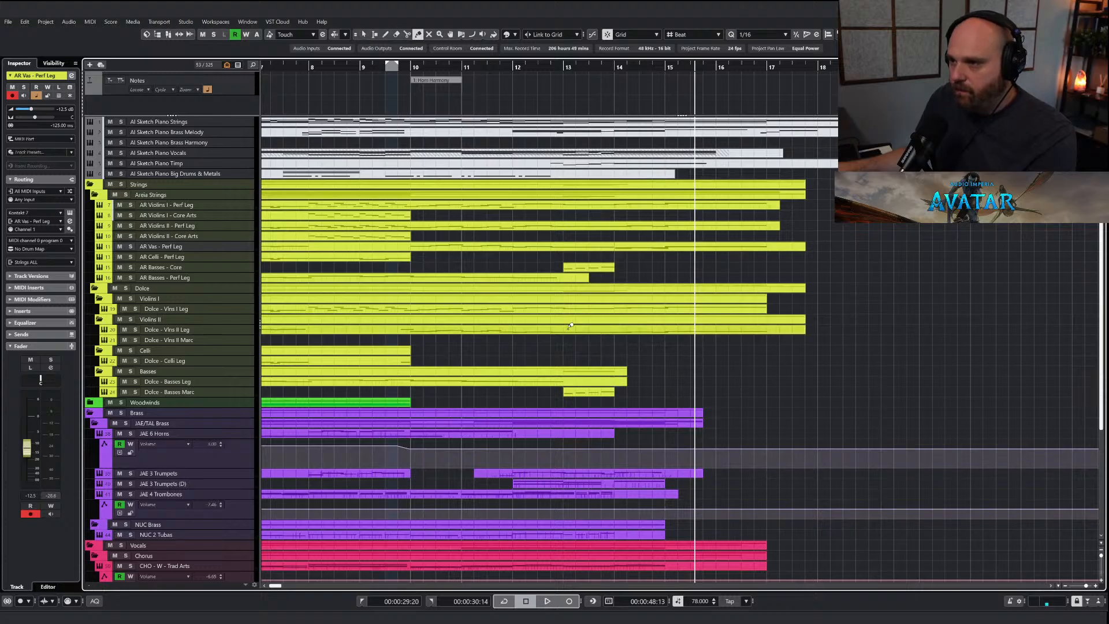
key("1")
left_click(618, 333)
left_click(615, 67)
key("space")
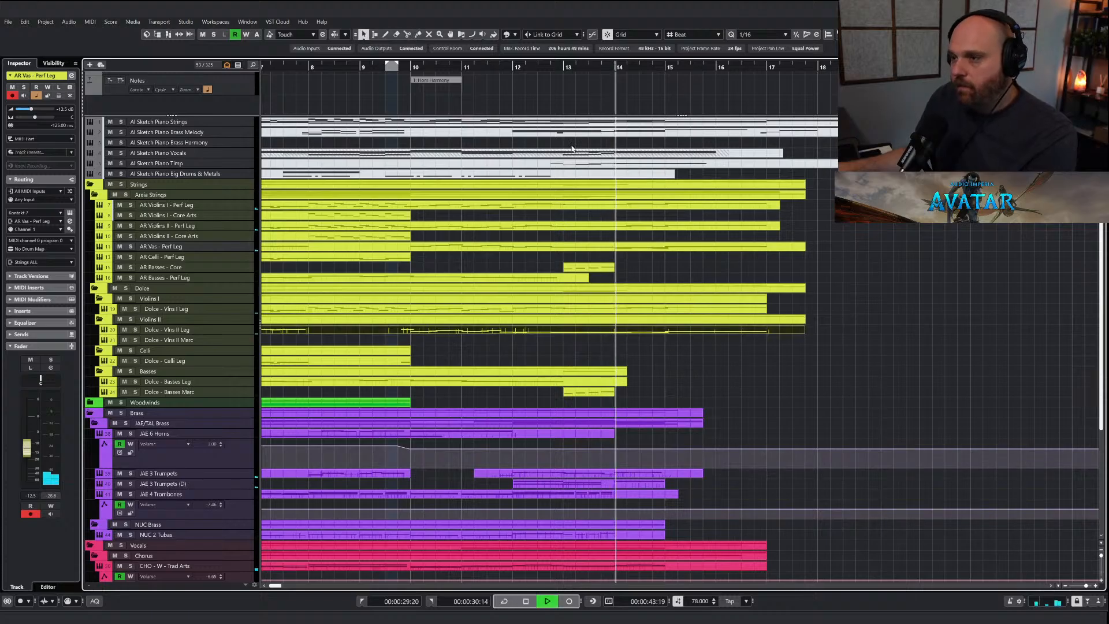
Extend the Dolce - Basses Leg part past bar 17 and the Dolce - Basses Marc part just past bar 15.
left_click(622, 382)
left_click_drag(624, 382, 779, 382)
key("space")
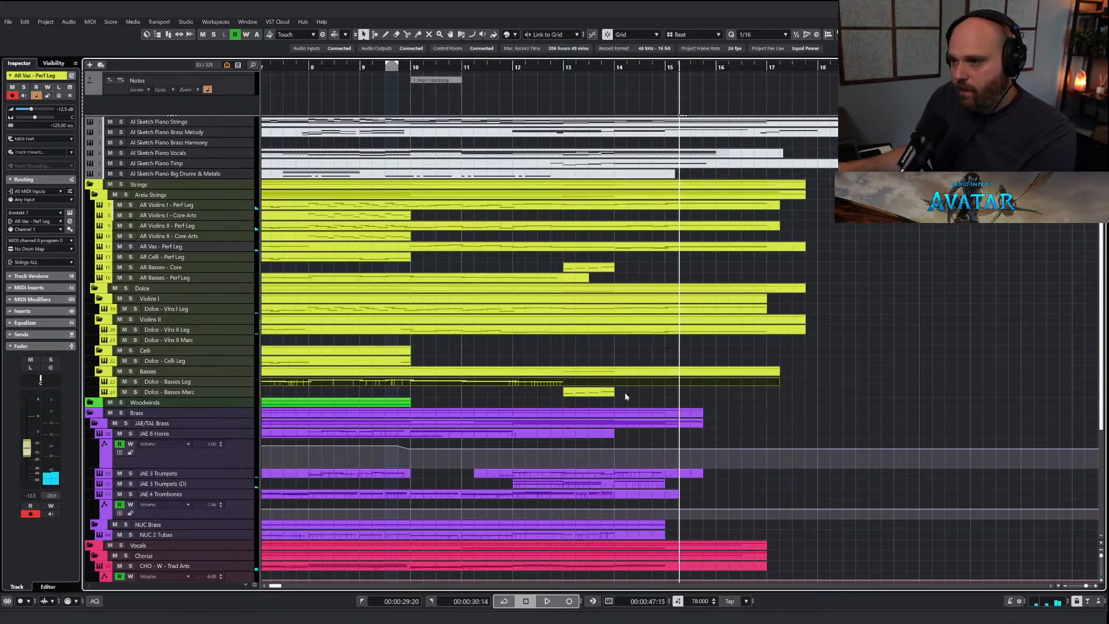
left_click(610, 393)
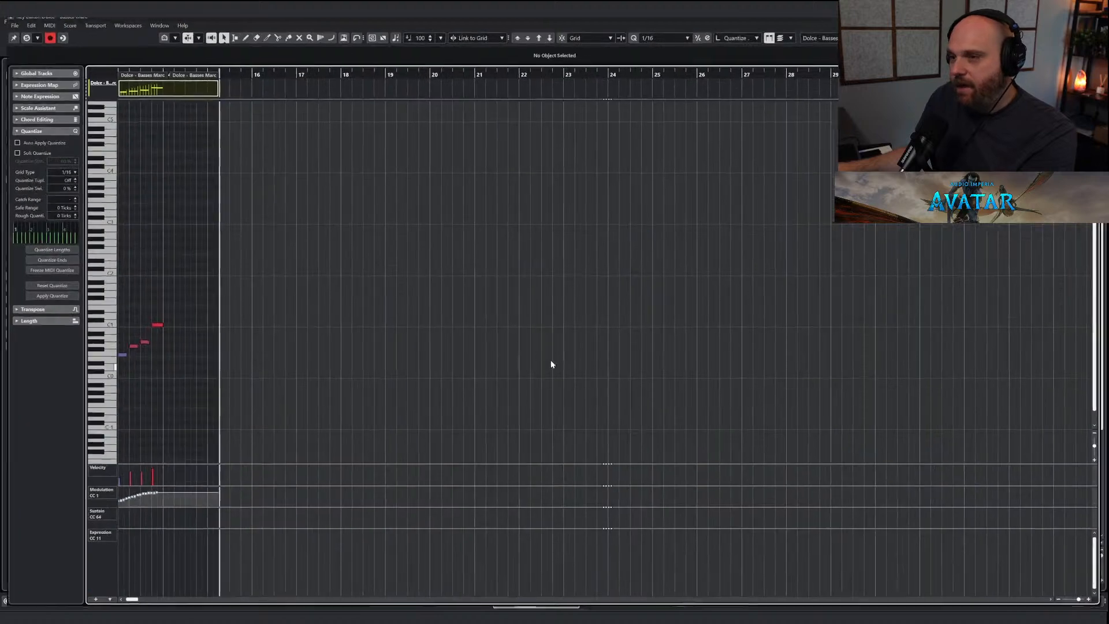
In the Dolce - Basses Marc part, shorten the last bar 13 note and draw a lower note about 1.25 beats long at bar 14.
double_click(607, 394)
key("h")
key("h")
key("h")
key("h")
key("h")
key("h")
key("h")
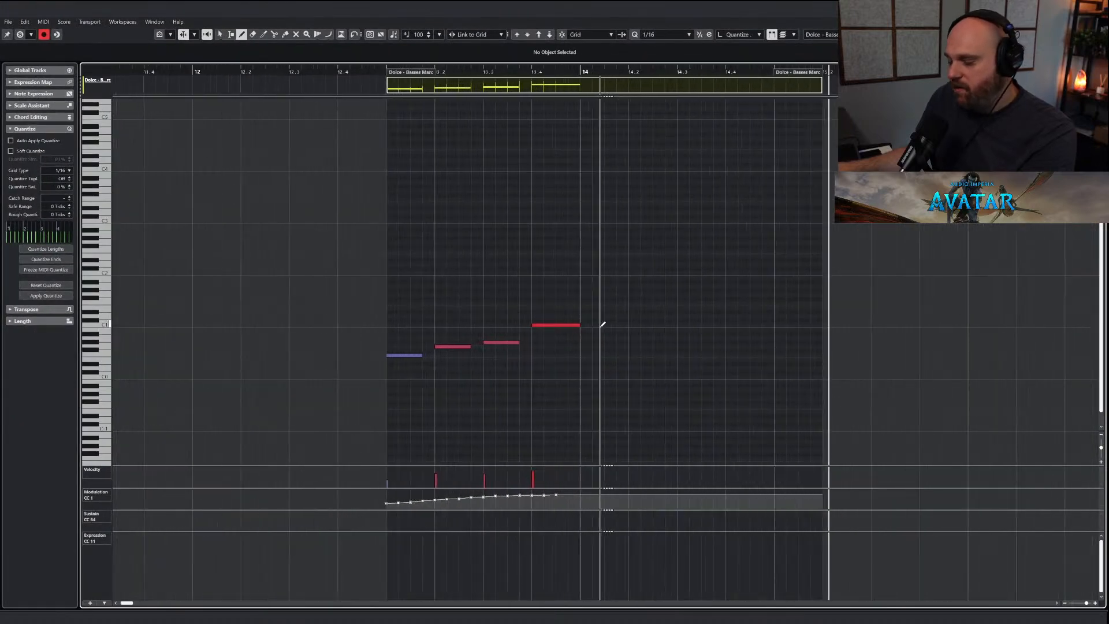
key("j")
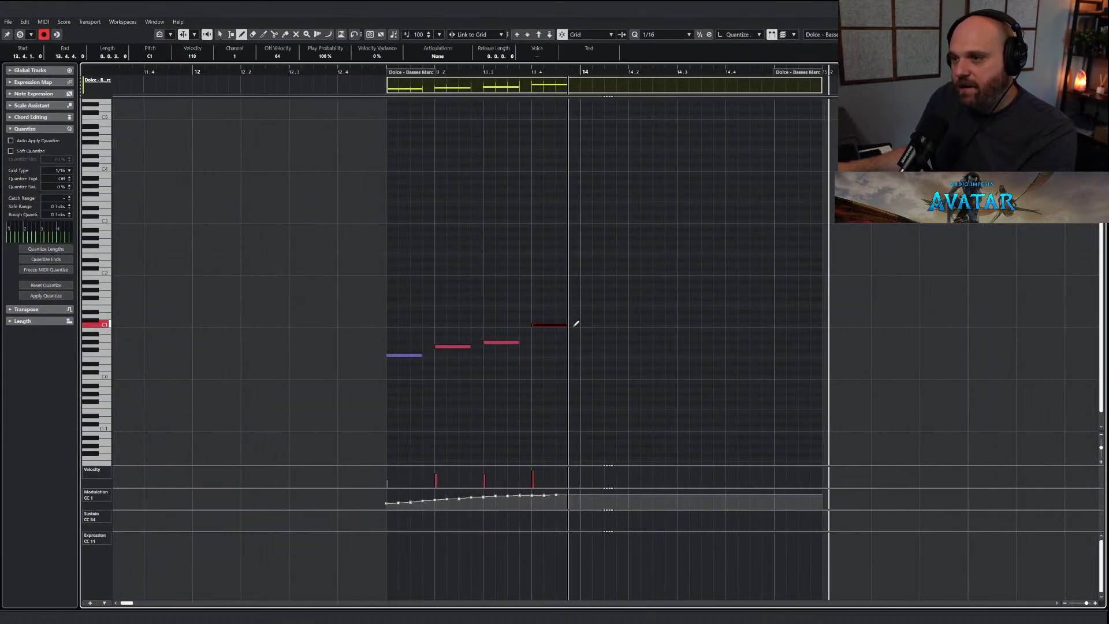
left_click_drag(585, 333, 642, 334)
key("1")
left_click(523, 288)
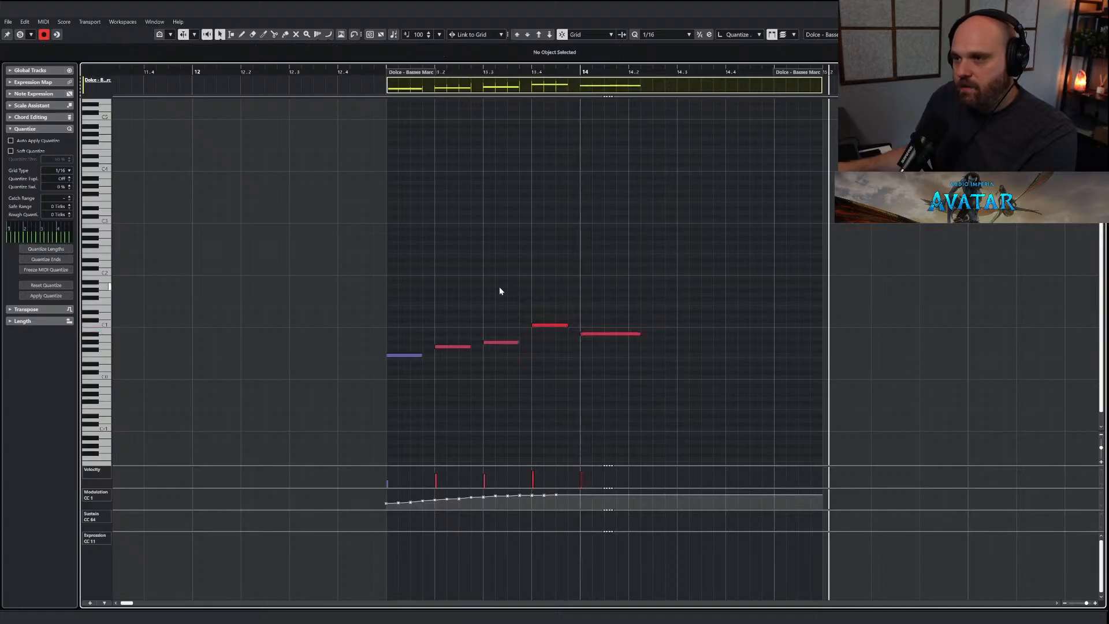
key("Return")
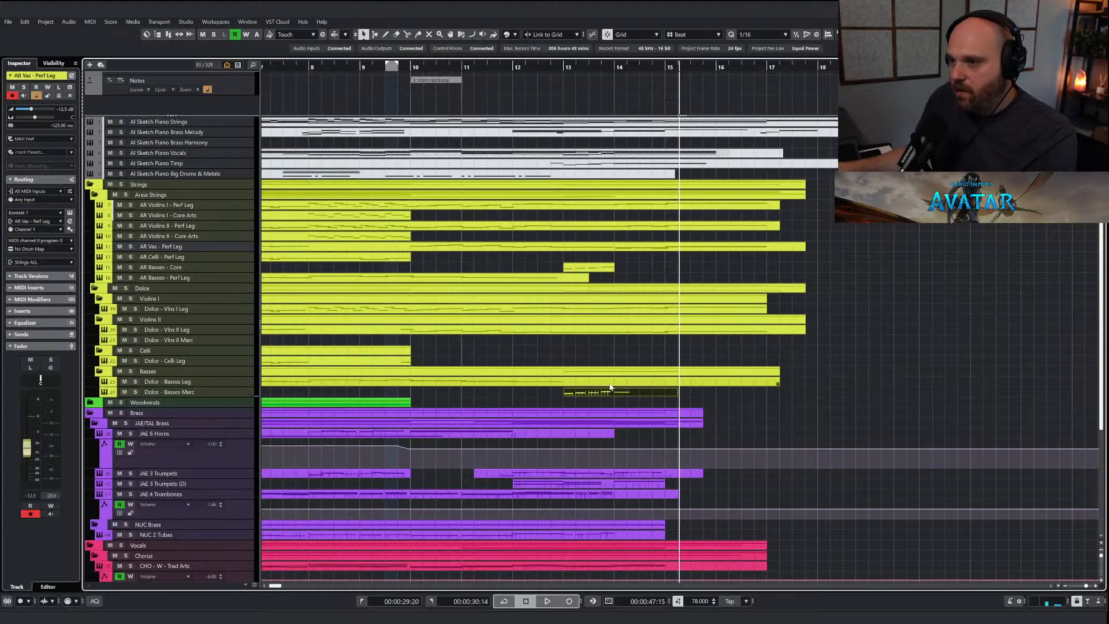
In the Dolce - Basses Leg part, draw a one-bar note at bar 14 on the bar 12 pitch and raise the modulation into it.
double_click(609, 383)
right_click(587, 376)
left_click(608, 375)
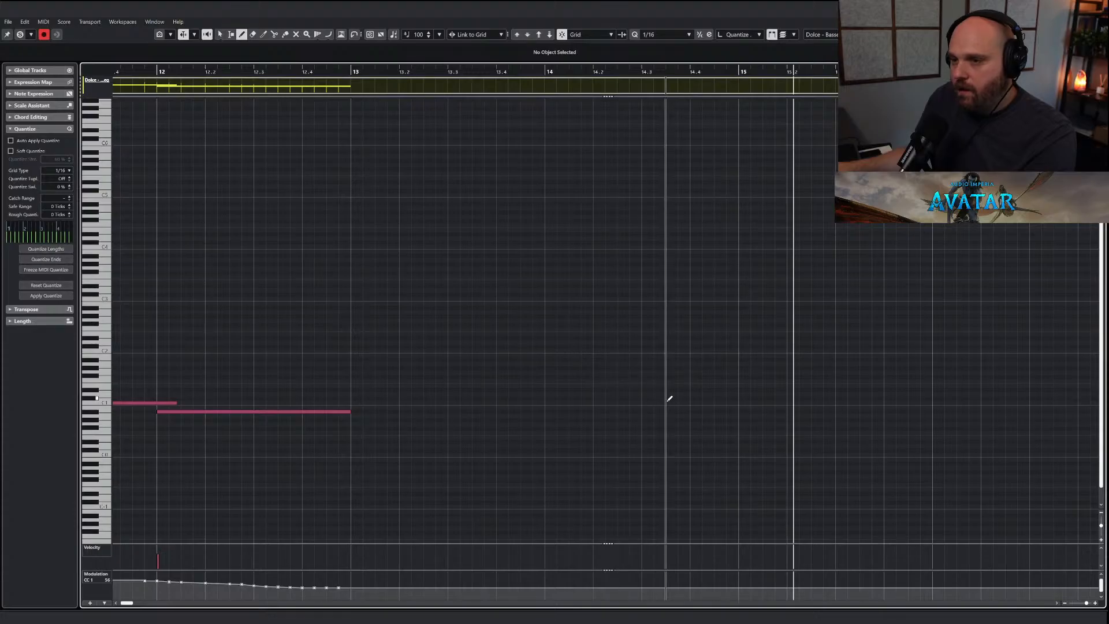
scroll(733, 304, "right", 5)
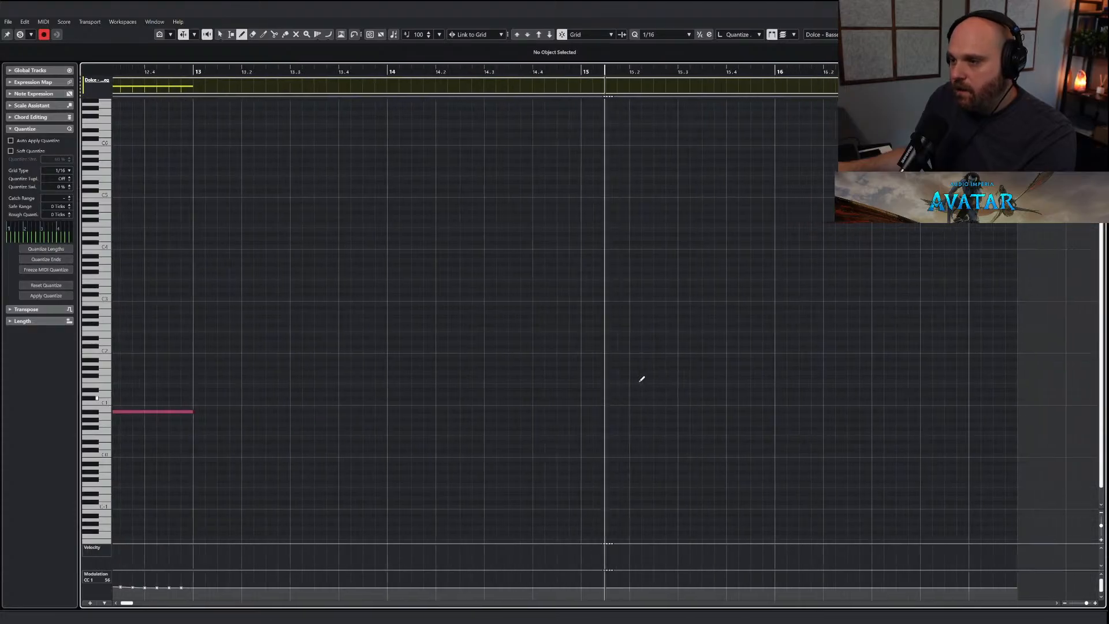
scroll(472, 329, "left", 7)
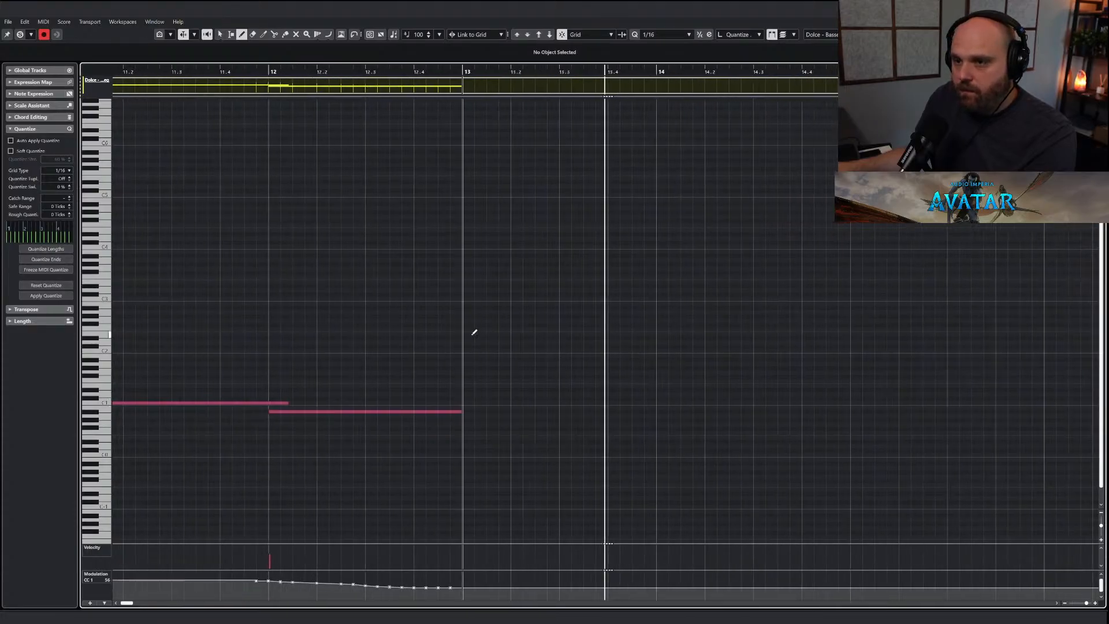
left_click_drag(613, 411, 808, 406)
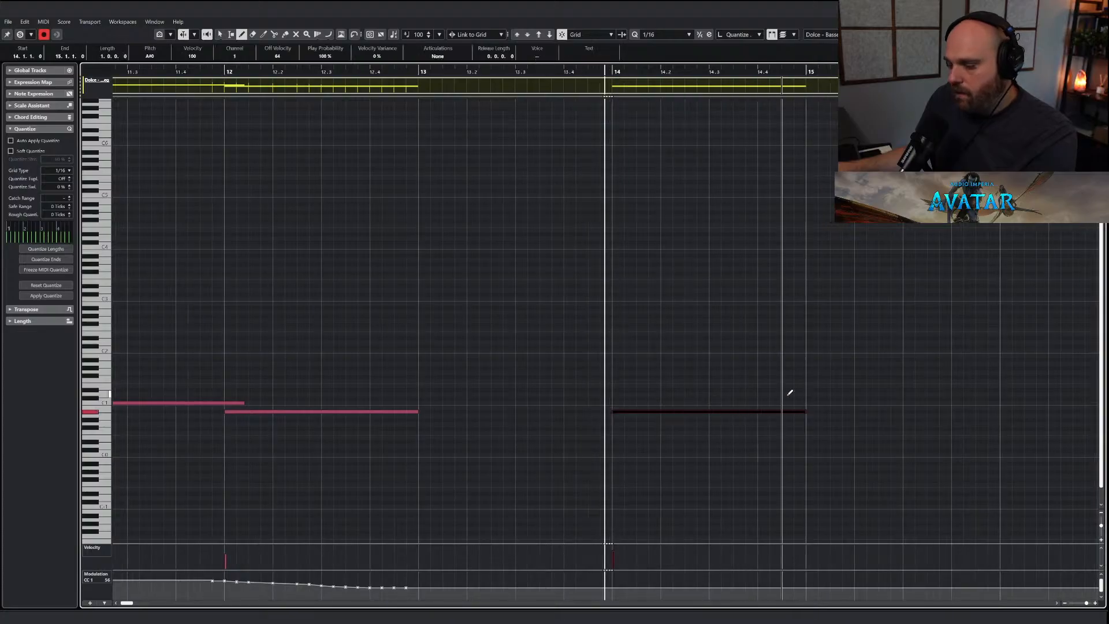
left_click_drag(592, 588, 616, 579)
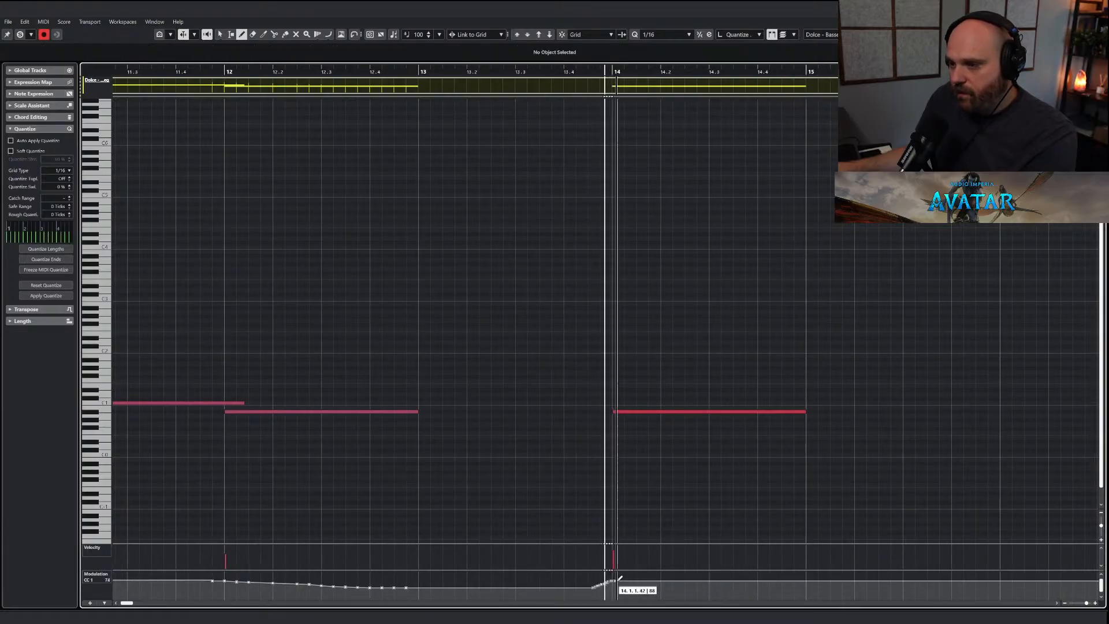
key("1")
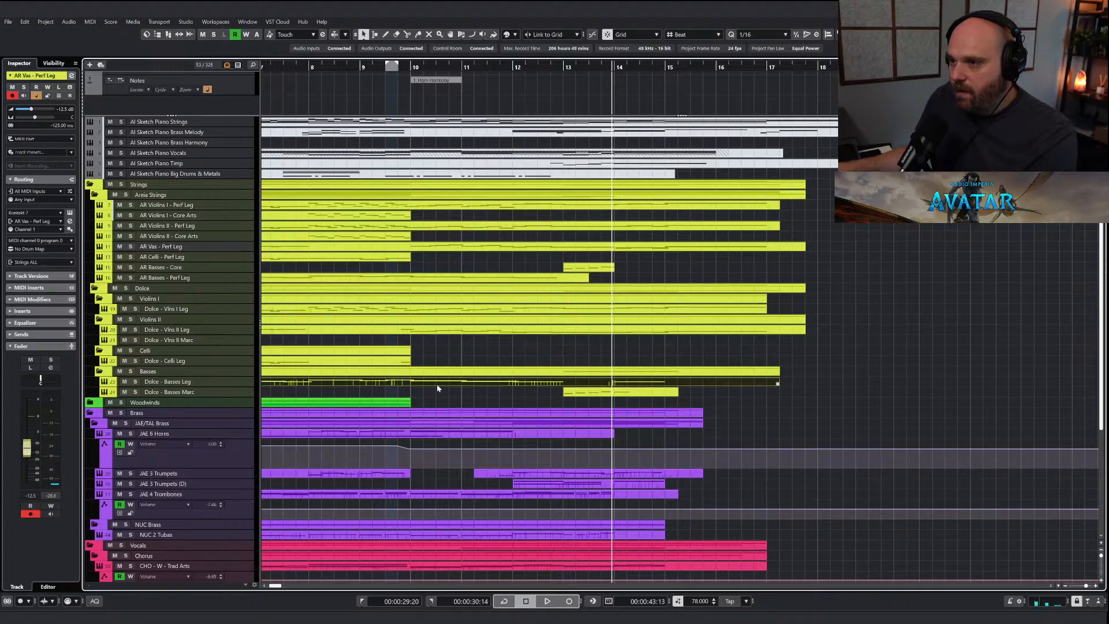
Split the Dolce - Basses Marc part at bar 14 and mute the second piece.
right_click(595, 388)
left_click(595, 387)
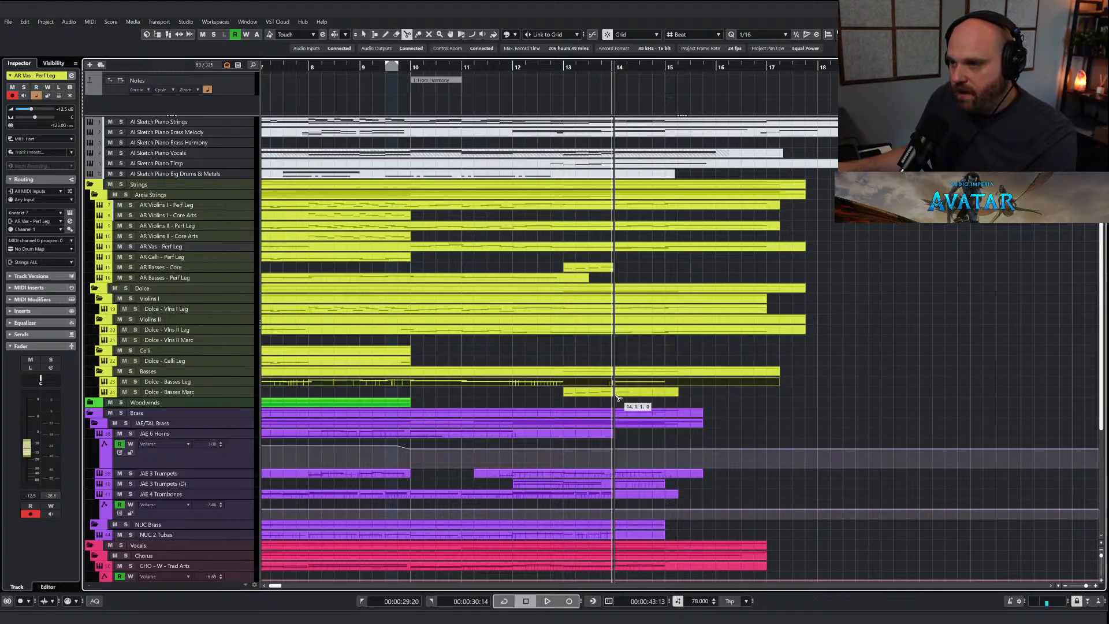
right_click(631, 399)
left_click(687, 399)
left_click(645, 394)
right_click(645, 395)
left_click(640, 396)
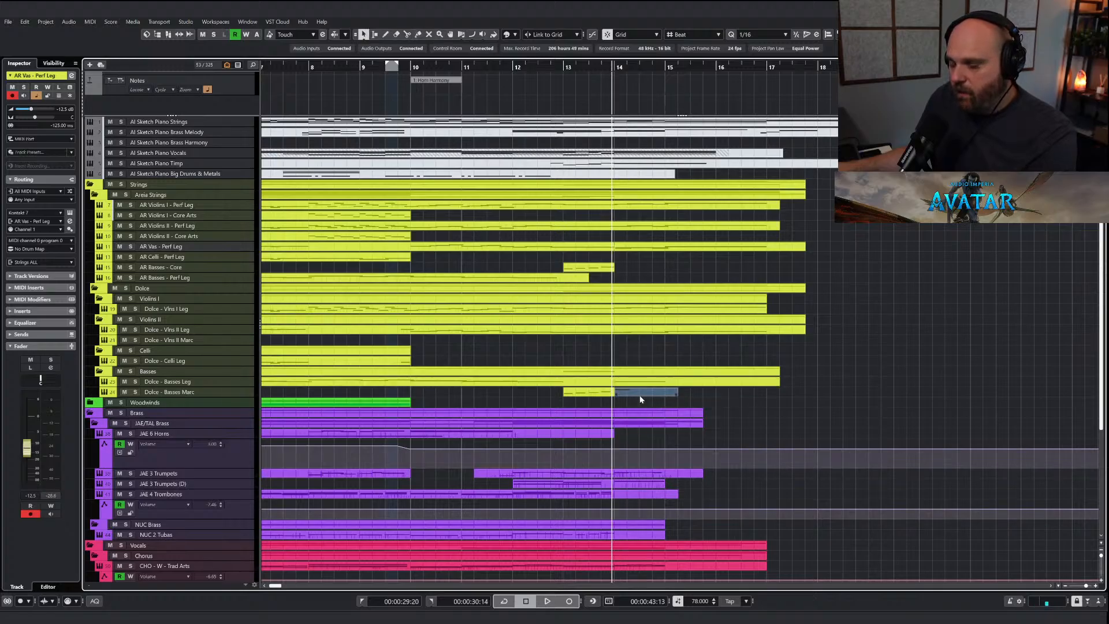
Solo the Dolce - Basses Leg and Dolce - Basses Marc tracks and listen to the transition from bar 13 into bar 14.
key("h")
key("h")
key("h")
key("h")
key("h")
key("h")
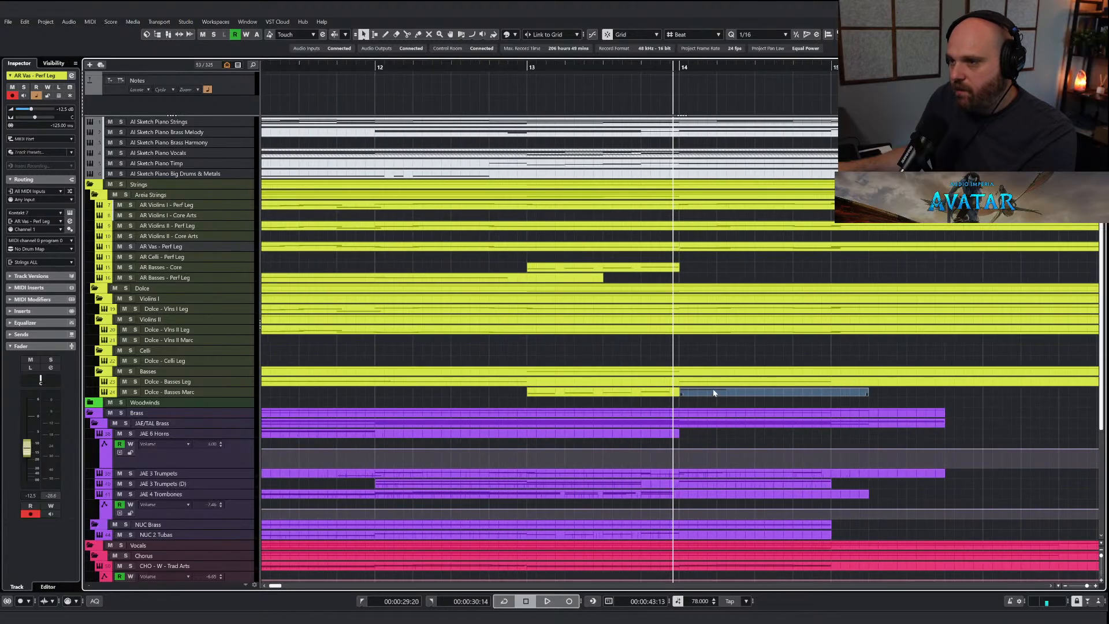
left_click(479, 63)
left_click(135, 381)
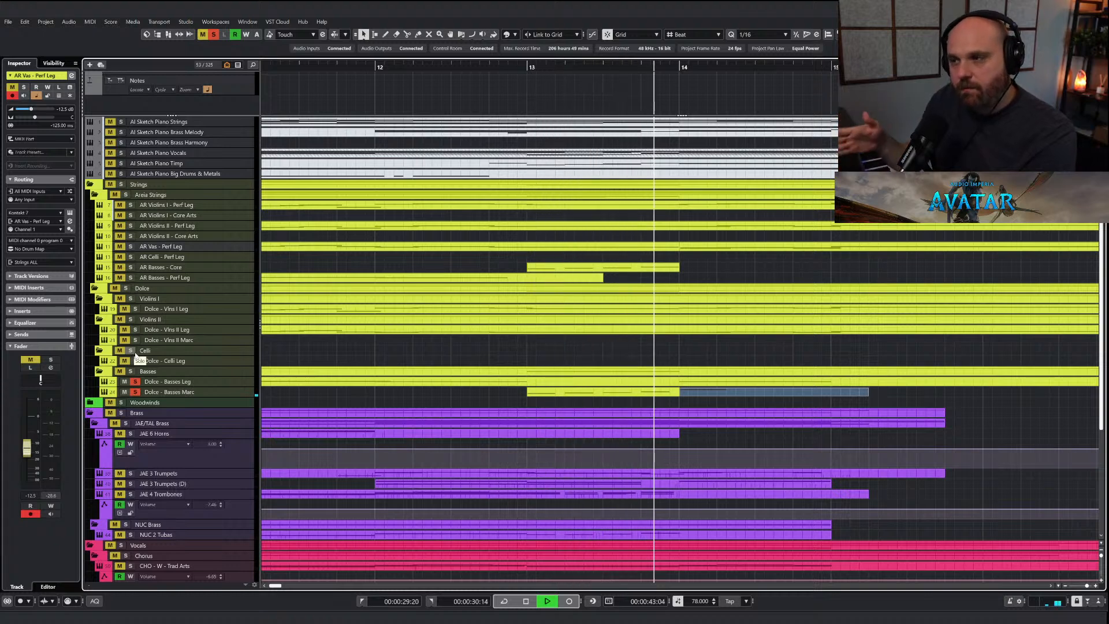
key("space")
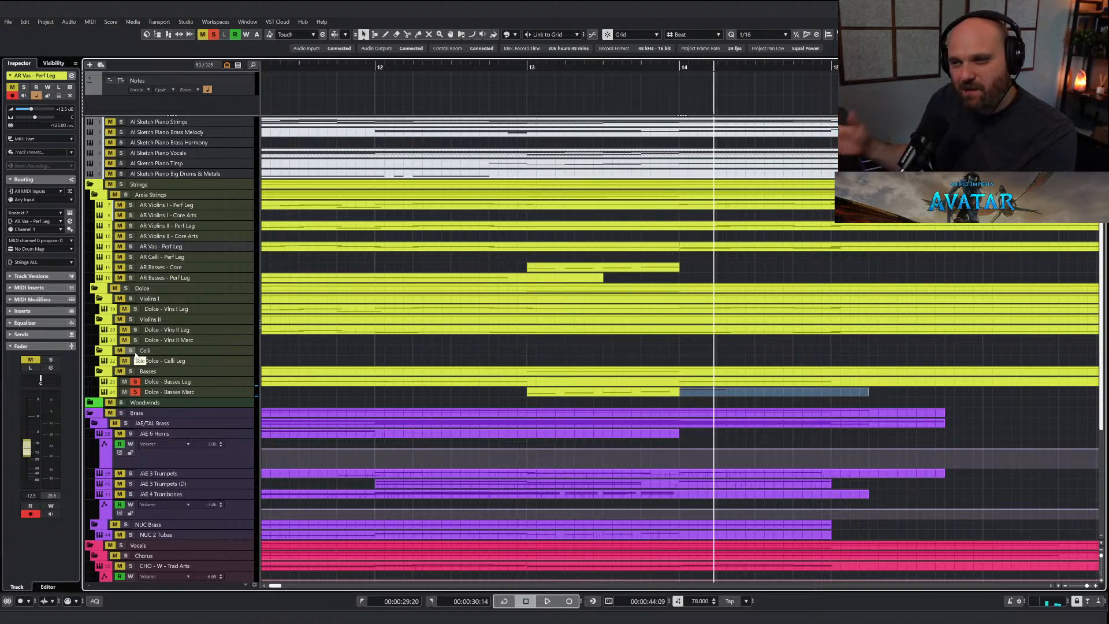
left_click(529, 66)
key("space")
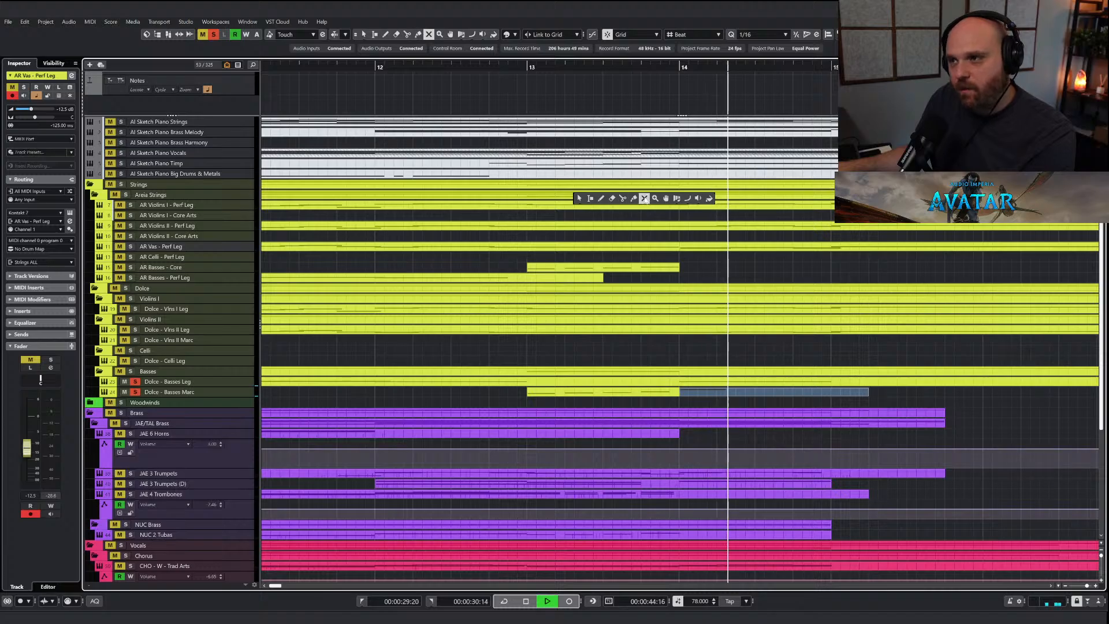
key("space")
Unmute the bar 14 piece of the Dolce - Basses Marc part and play that track alone from bar 13.
left_click(693, 393)
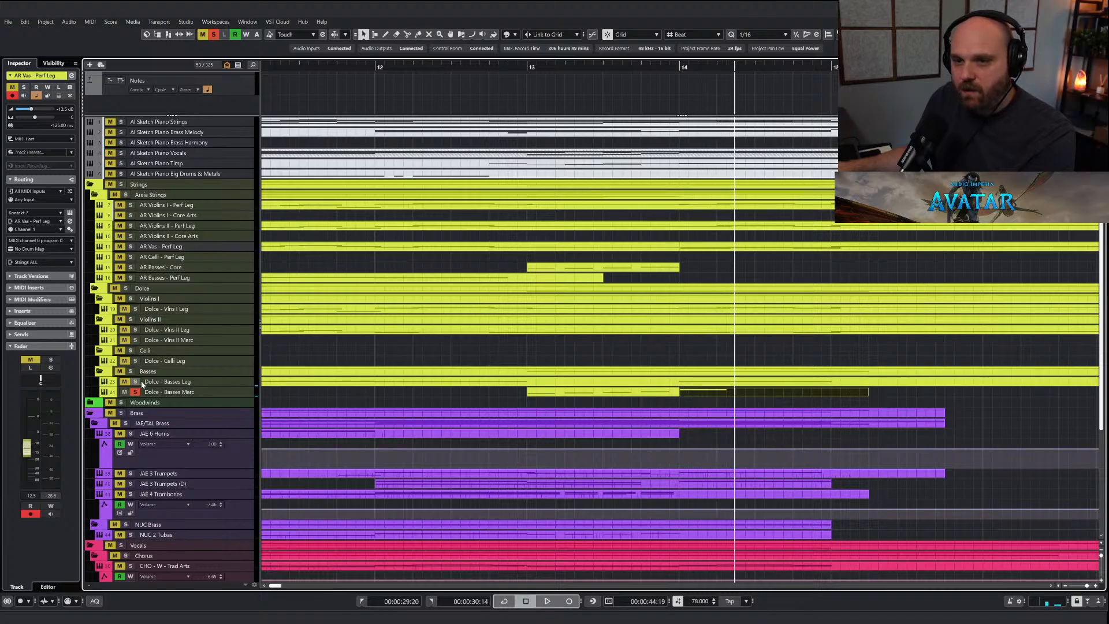
left_click(529, 67)
key("space")
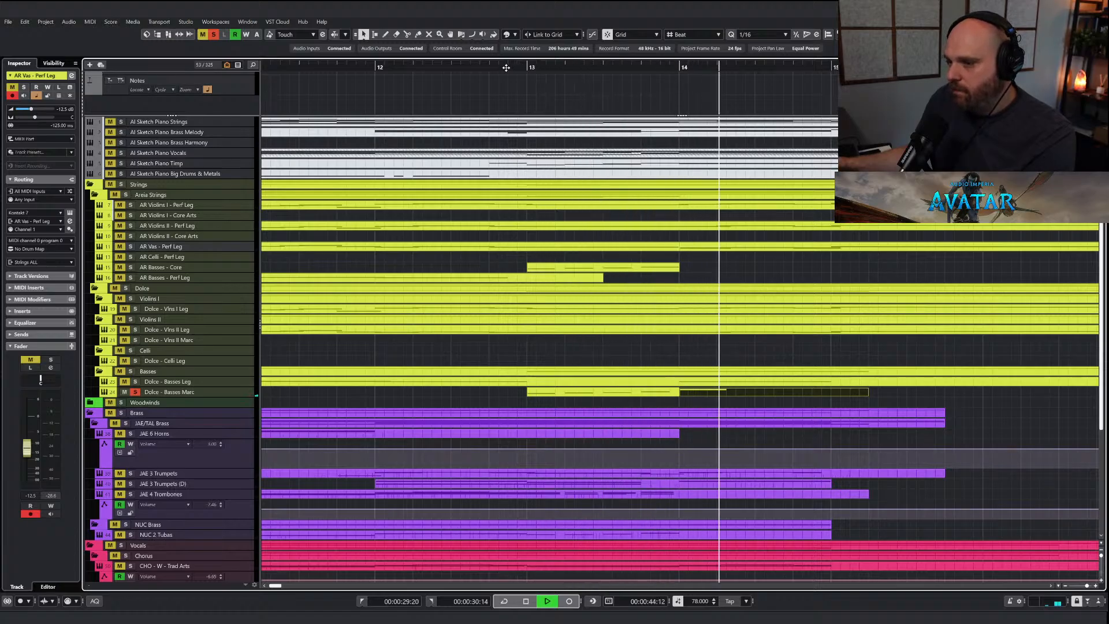
key("space")
Solo the Dolce - Basses Leg track again and play back from bar 13.
right_click(614, 344)
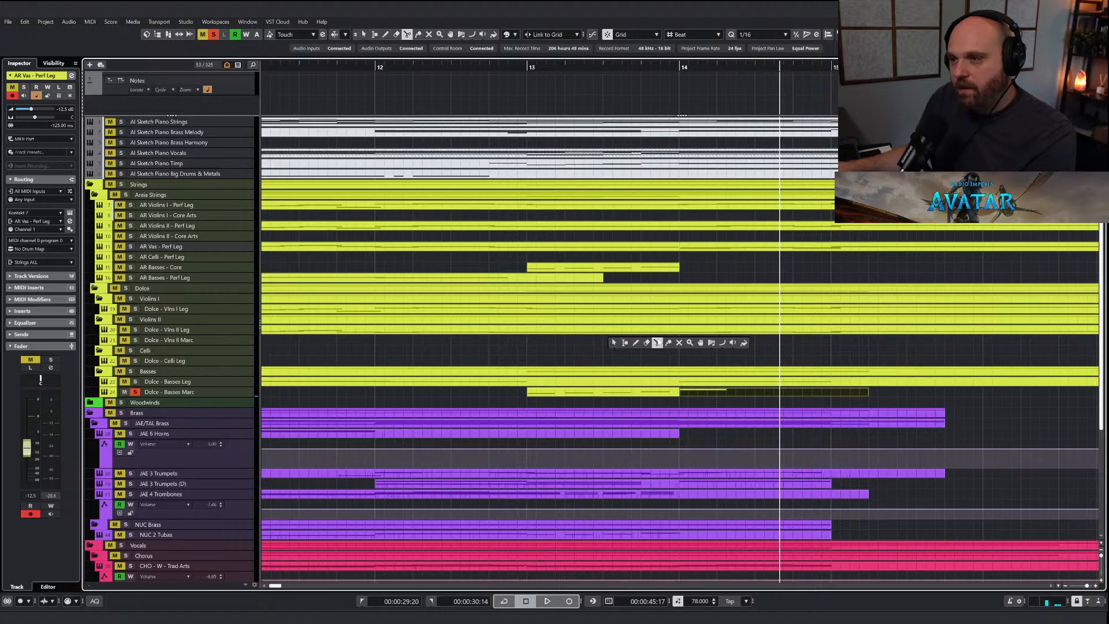
left_click(679, 343)
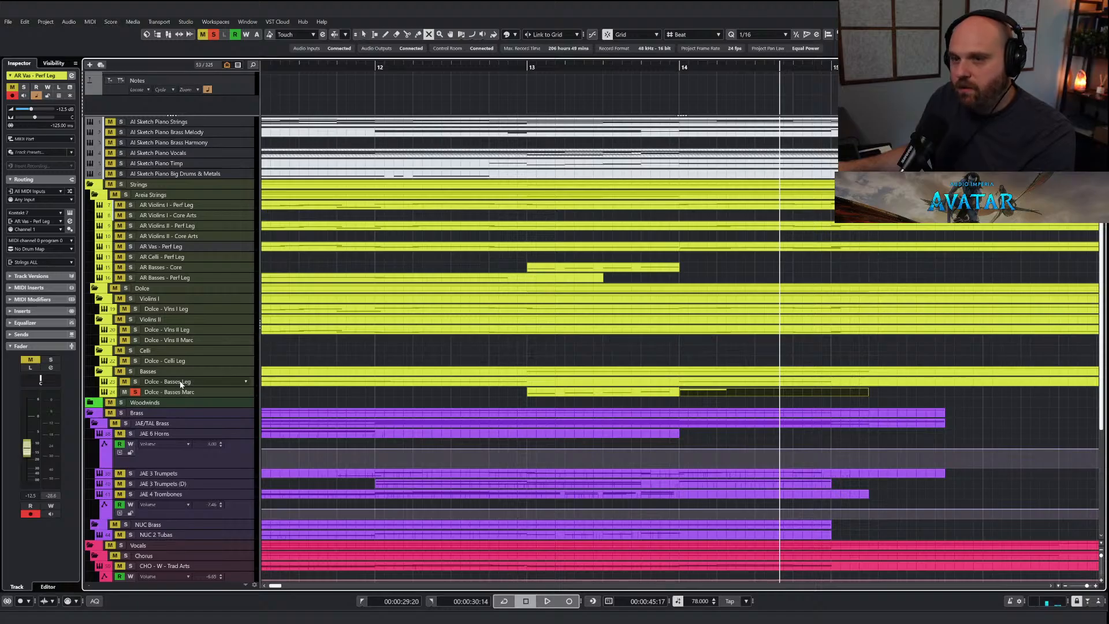
left_click(136, 392)
left_click(135, 382)
key("1")
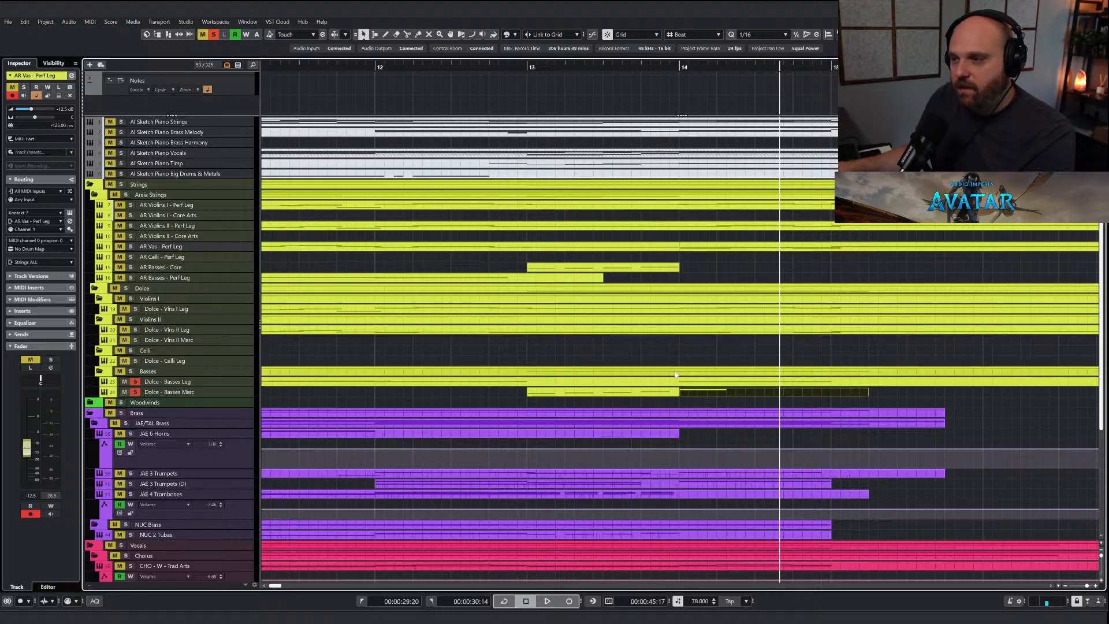
left_click(519, 68)
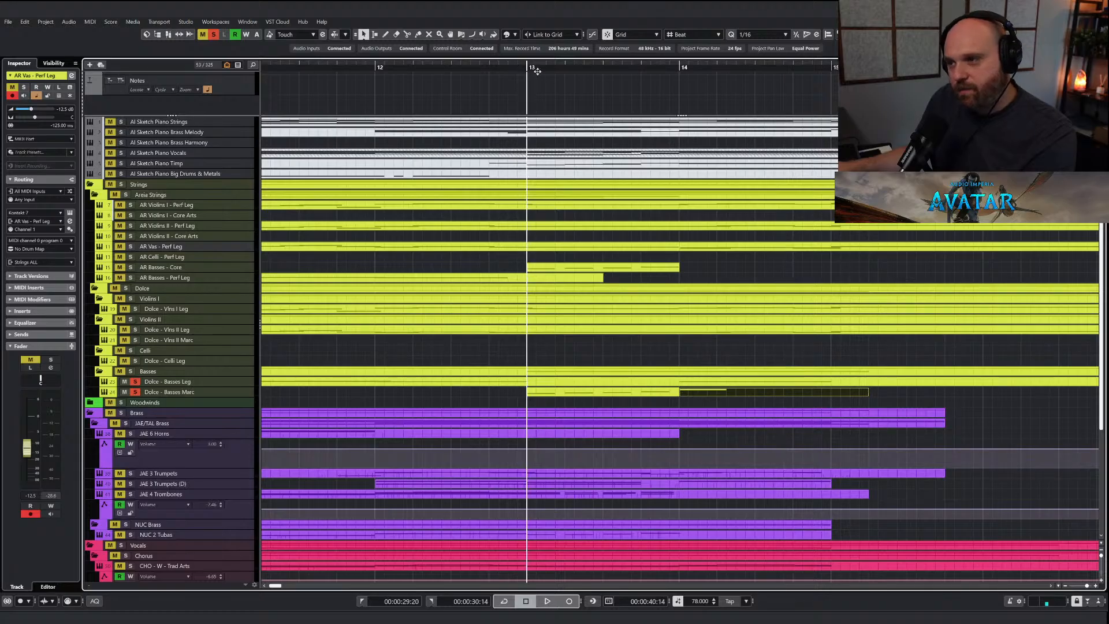
right_click(588, 312)
left_click(588, 312)
key("space")
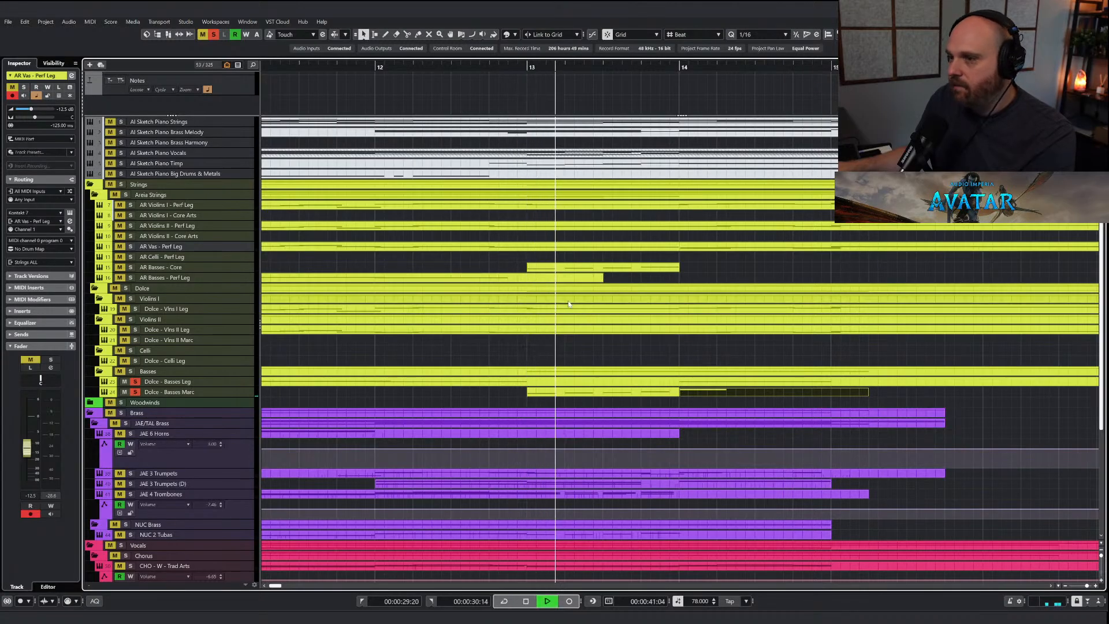
Redraw the modulation rise leading into bar 14 in the Dolce - Basses Leg part.
left_click(719, 383)
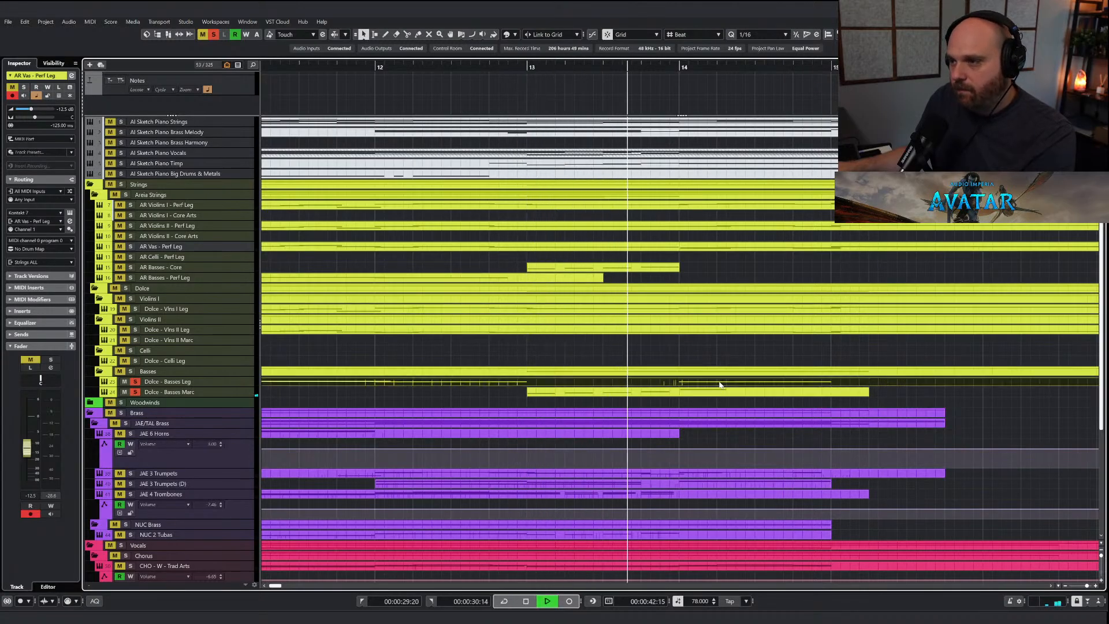
double_click(668, 383)
right_click(535, 357)
left_click_drag(449, 588, 472, 579)
key("Escape")
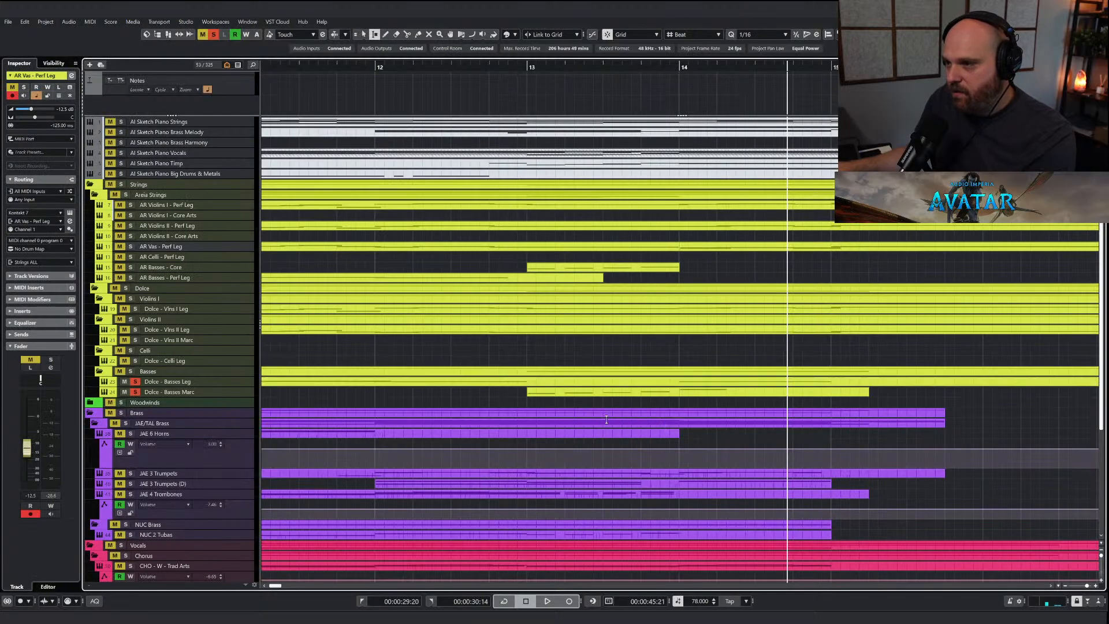
Glue the Dolce - Basses Marc pieces at bar 14 and lower the bar 14 note's velocity to about 70 along with its modulation.
right_click(726, 400)
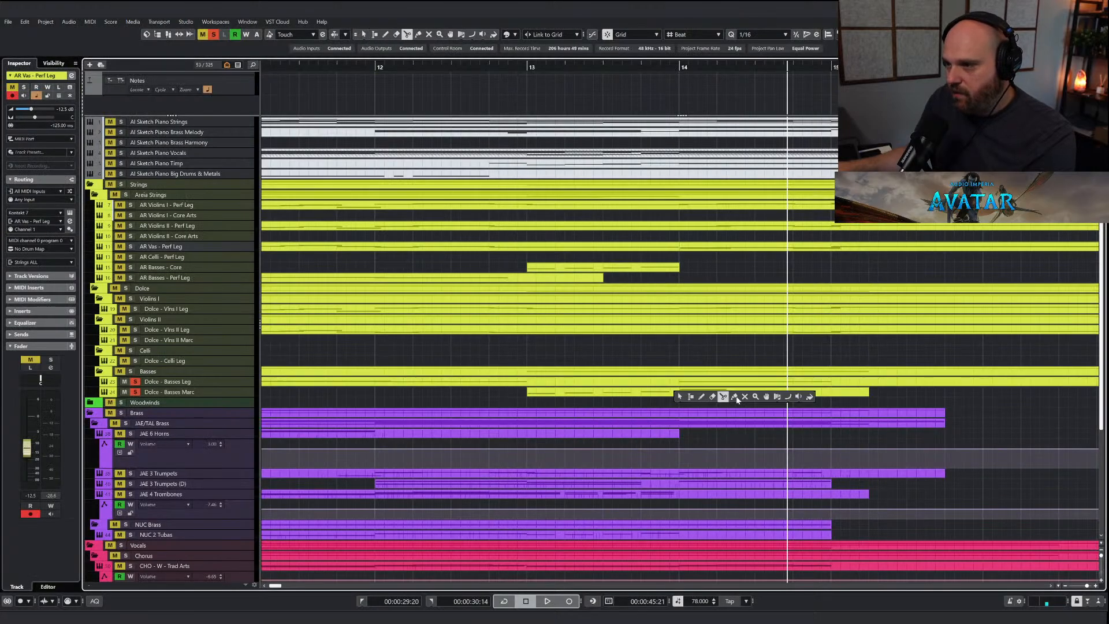
left_click(735, 397)
double_click(675, 395)
right_click(543, 427)
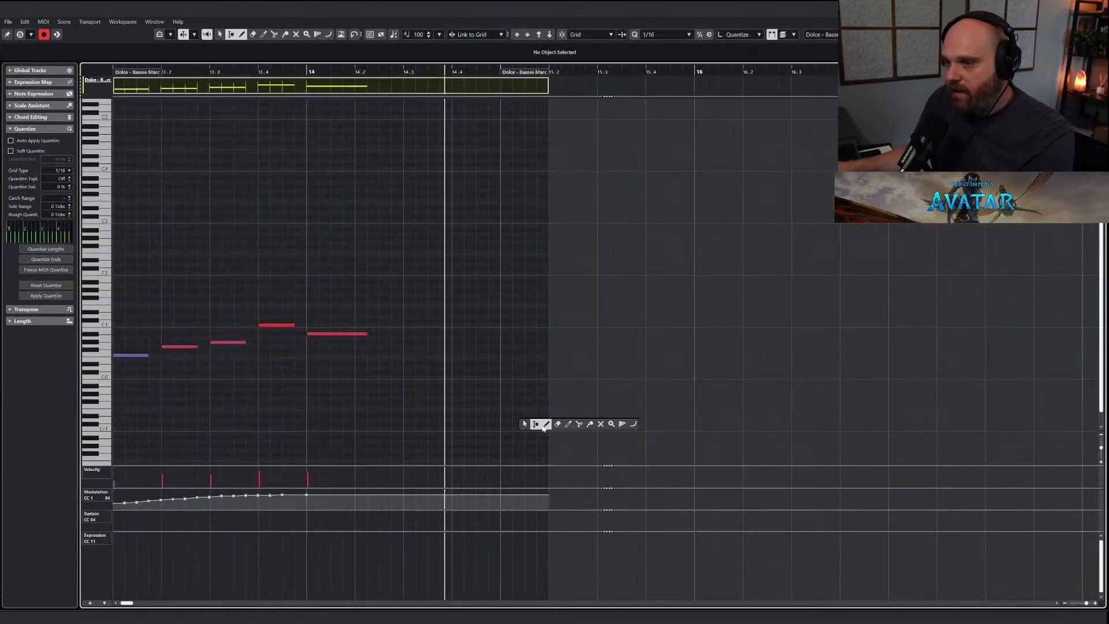
left_click(543, 428)
left_click(310, 476)
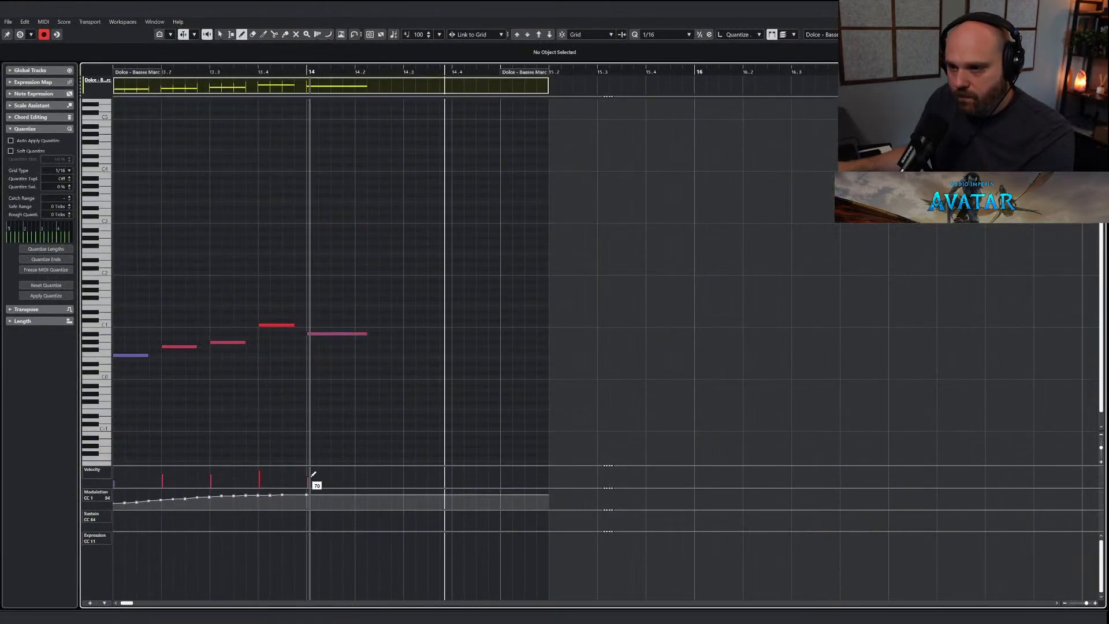
left_click_drag(287, 495, 310, 499)
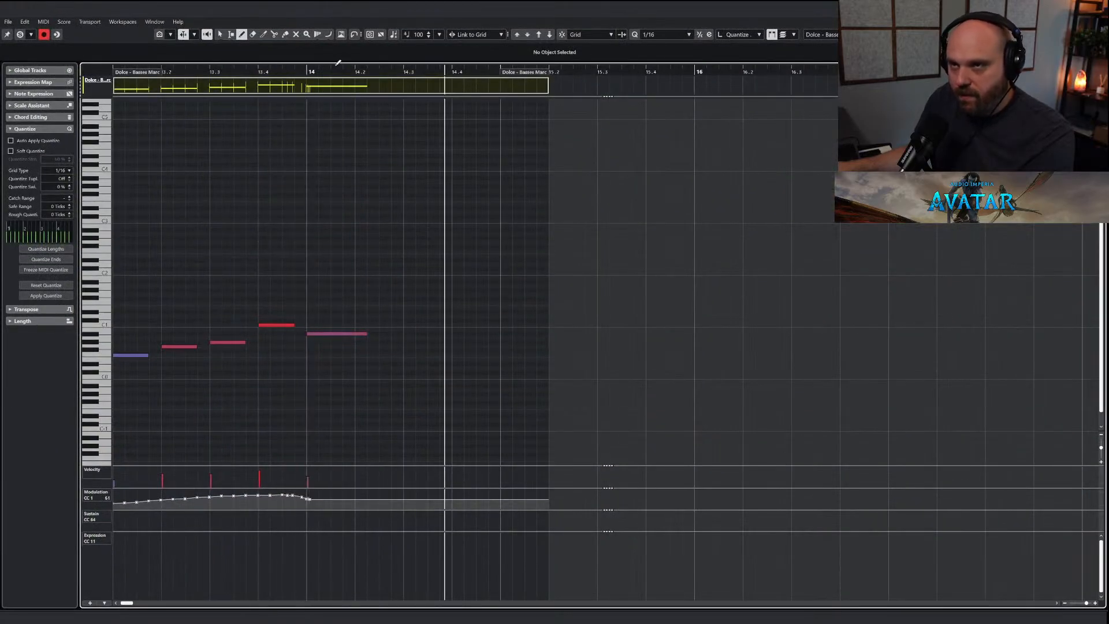
Listen to the soloed Dolce basses around bars 13 and 14, comparing the passage with and without the Dolce - Basses Marc track.
left_click_drag(298, 74, 275, 72)
key("space")
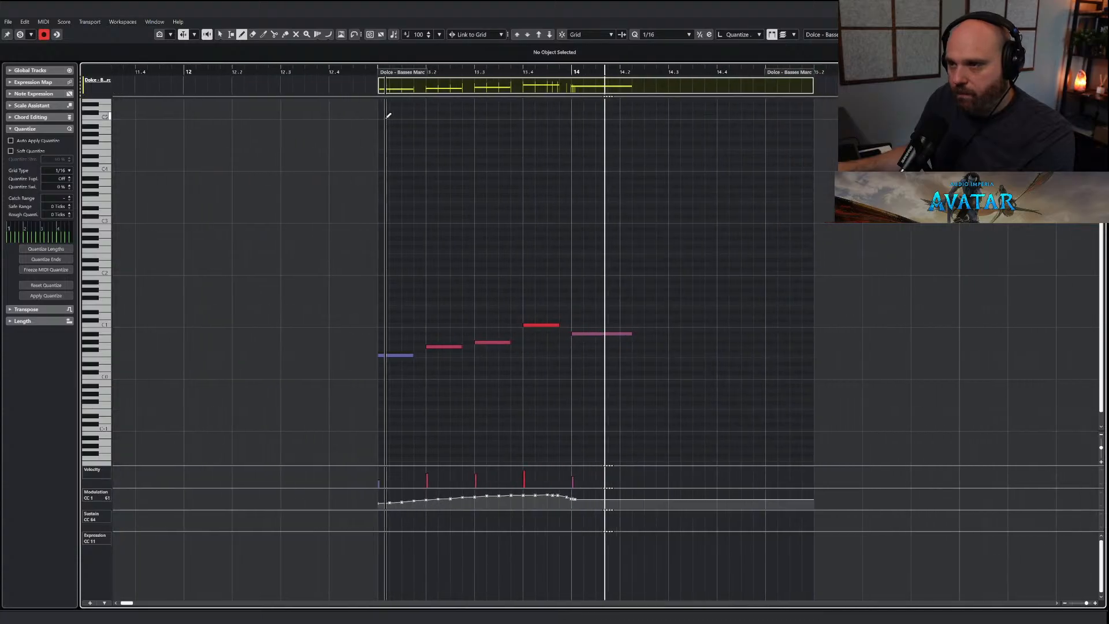
right_click(497, 224)
left_click(501, 228)
key("space")
key("Return")
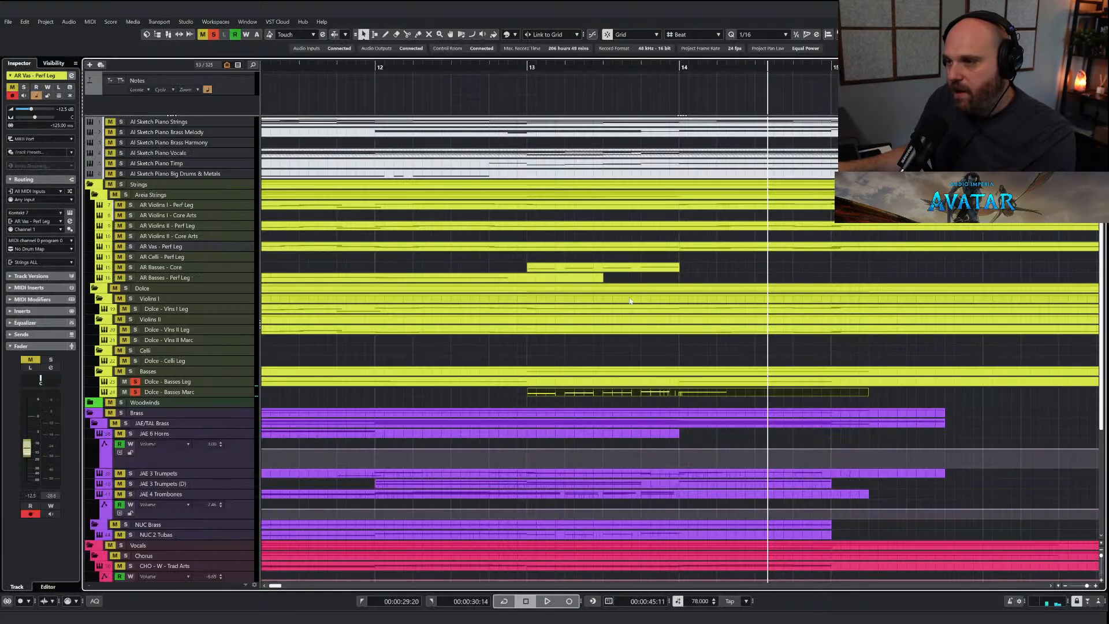
left_click_drag(640, 66, 528, 66)
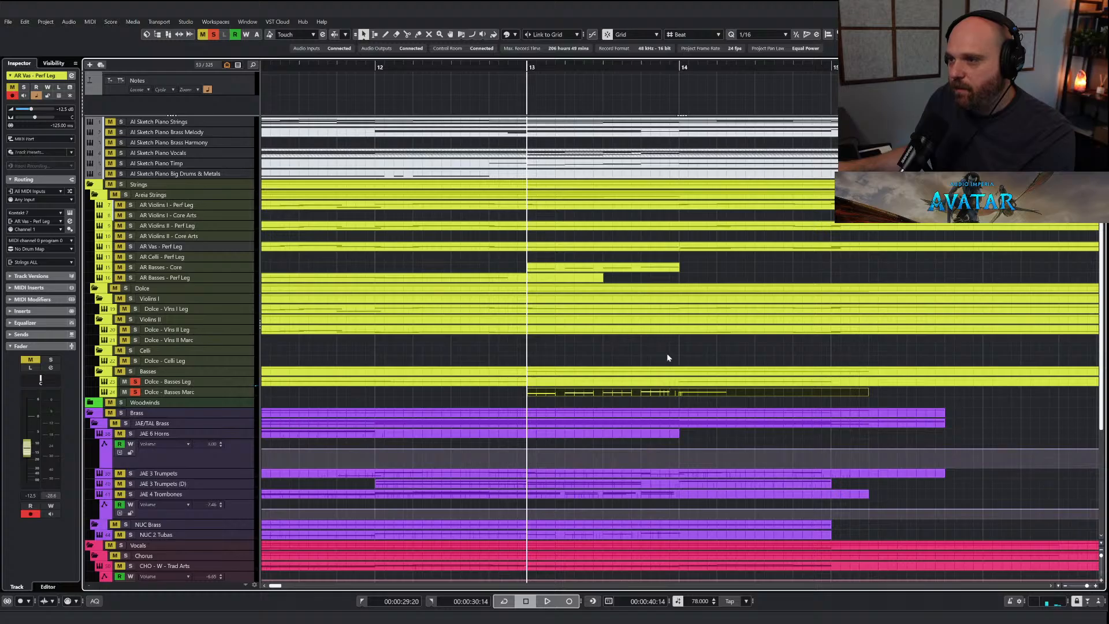
key("space")
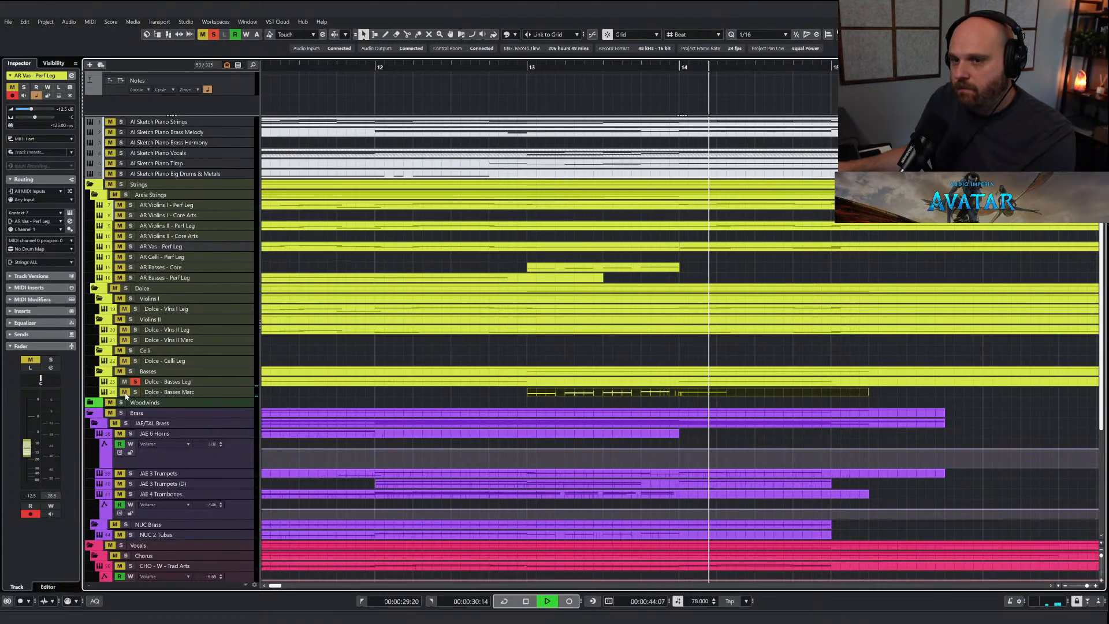
key("space")
left_click(640, 68)
key("space")
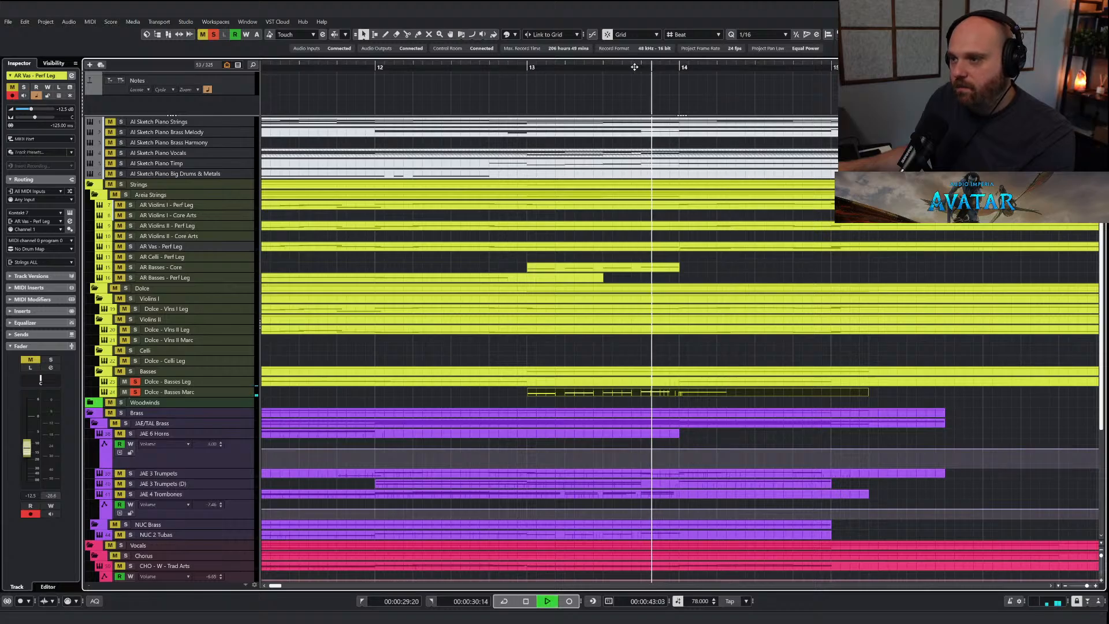
Clear all solos, play the full arrangement from about bar 12 and return the playback position to just before bar 13.
left_click(608, 68)
left_click(396, 68)
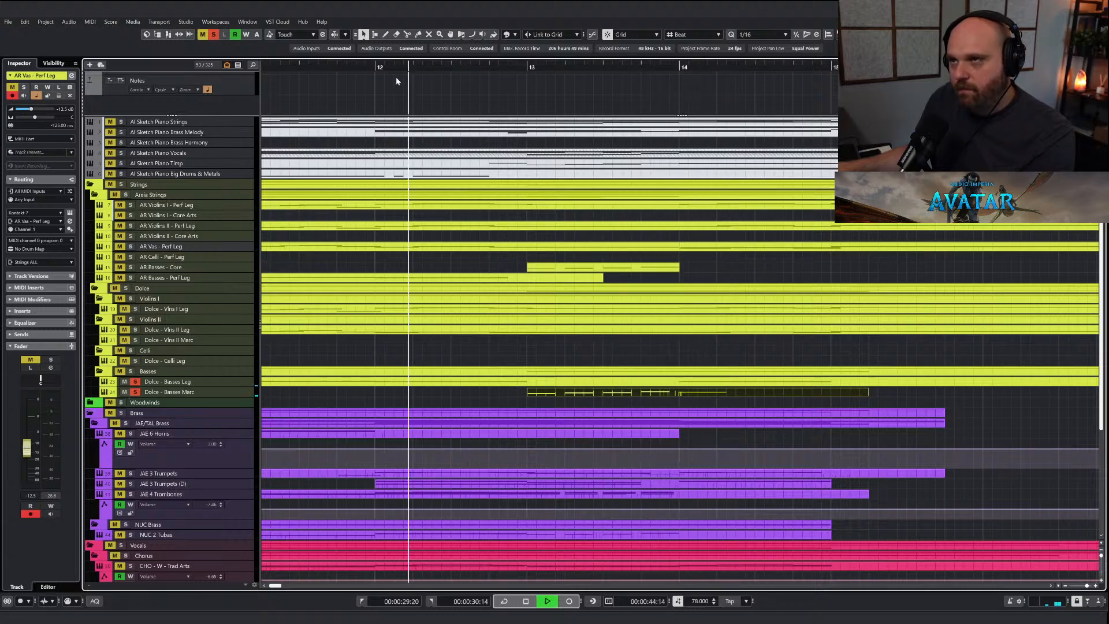
left_click(214, 34)
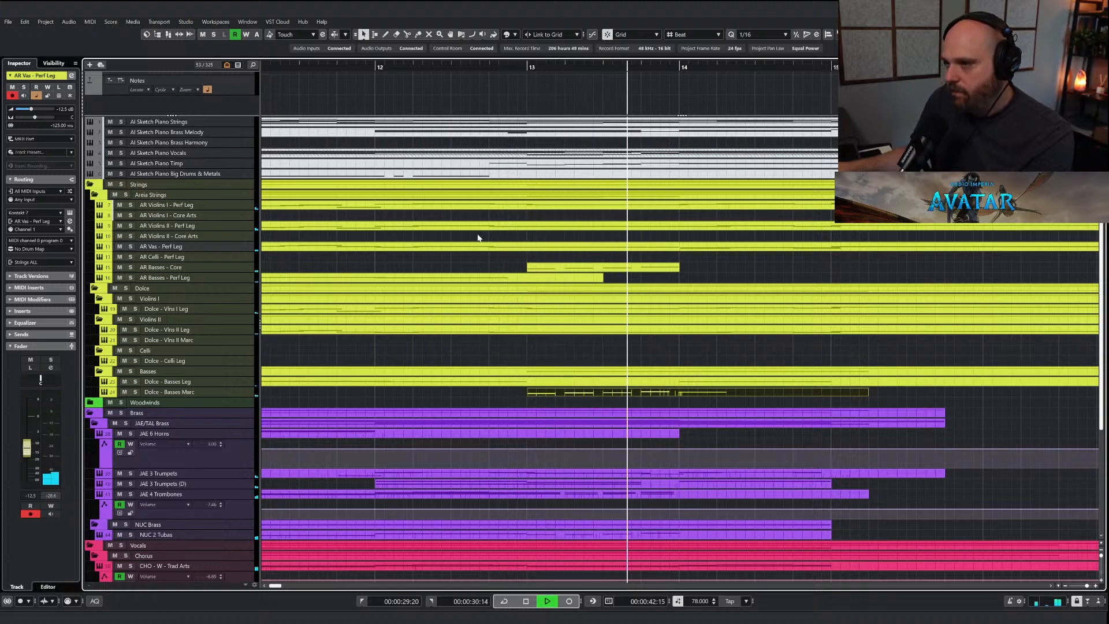
key("g")
key("g")
key("g")
key("g")
key("g")
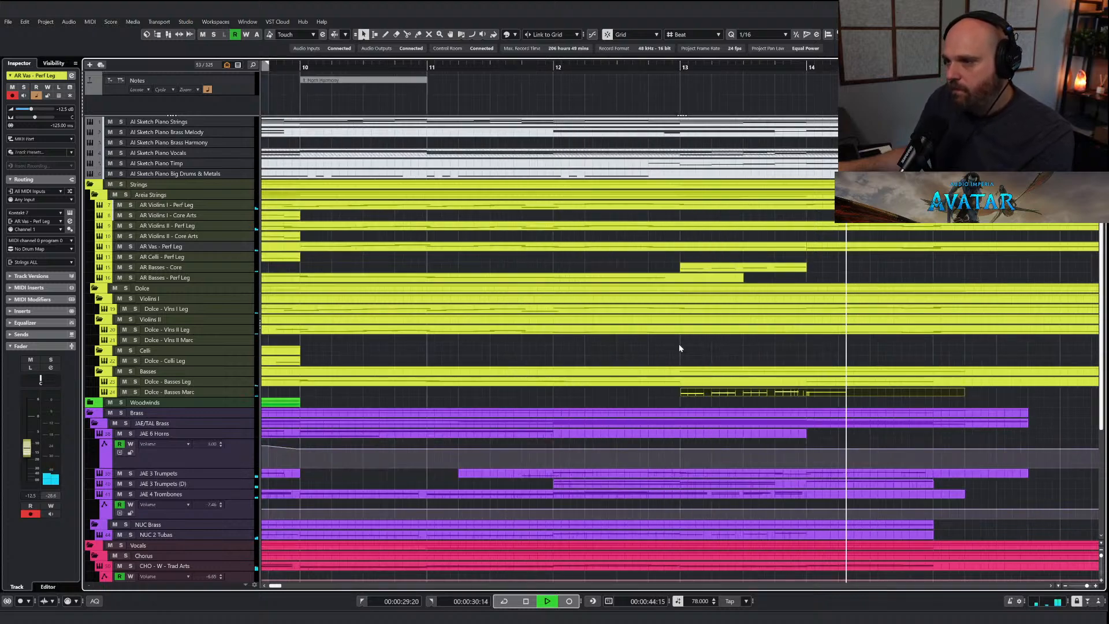
key("g")
key("space")
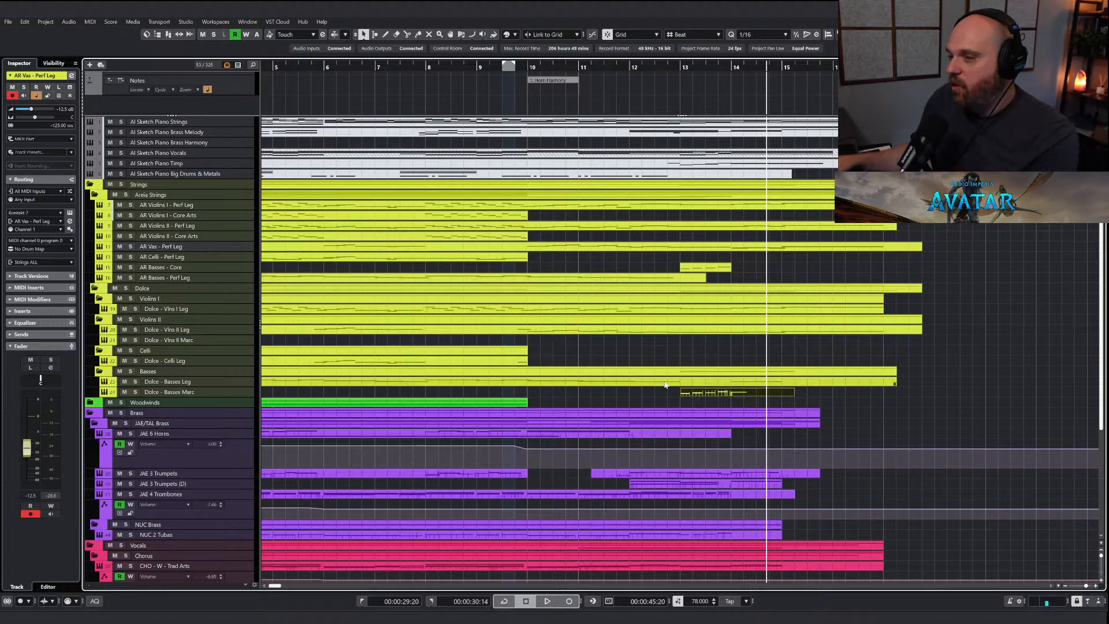
left_click_drag(667, 68, 672, 283)
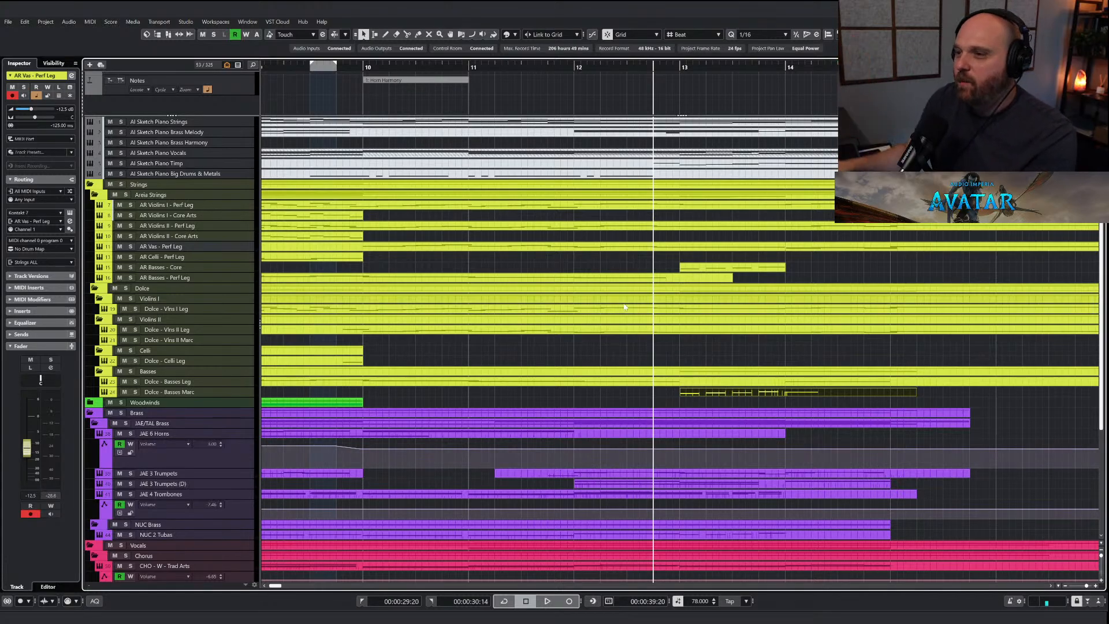
Play the full arrangement from just before bar 13 through the bar 14 arrival.
scroll(678, 348, "down", 4)
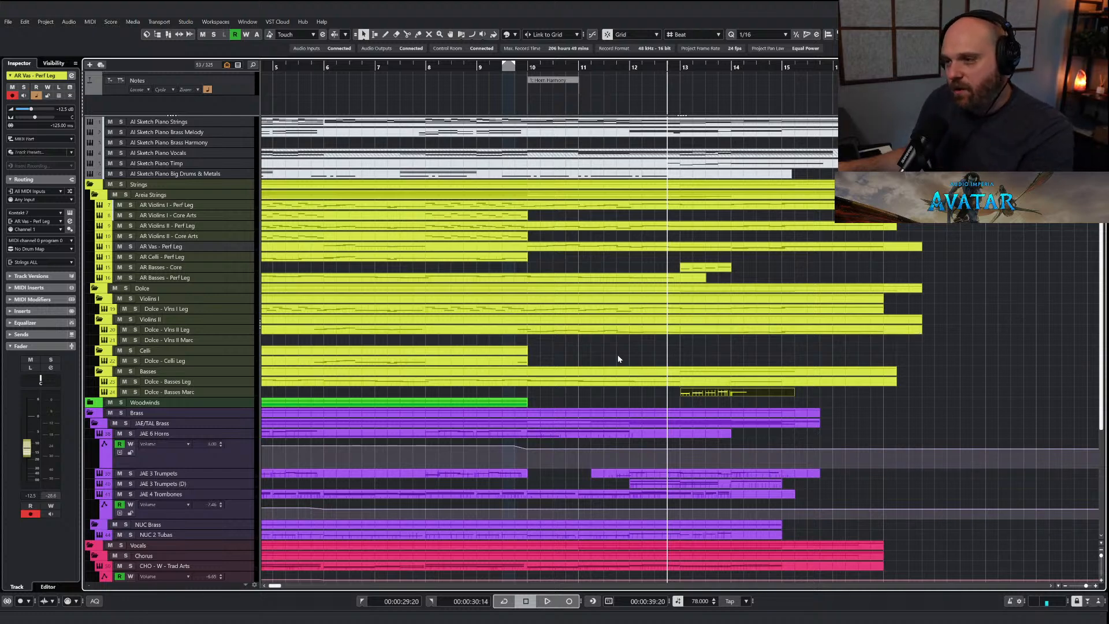
scroll(618, 354, "up", 4)
key("space")
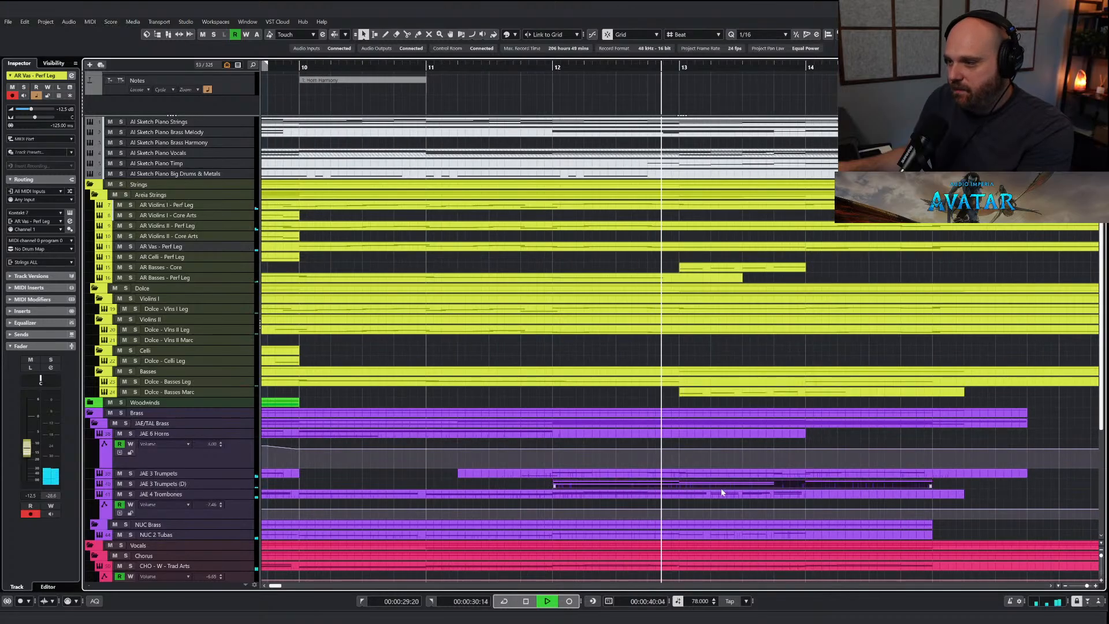
left_click(722, 494)
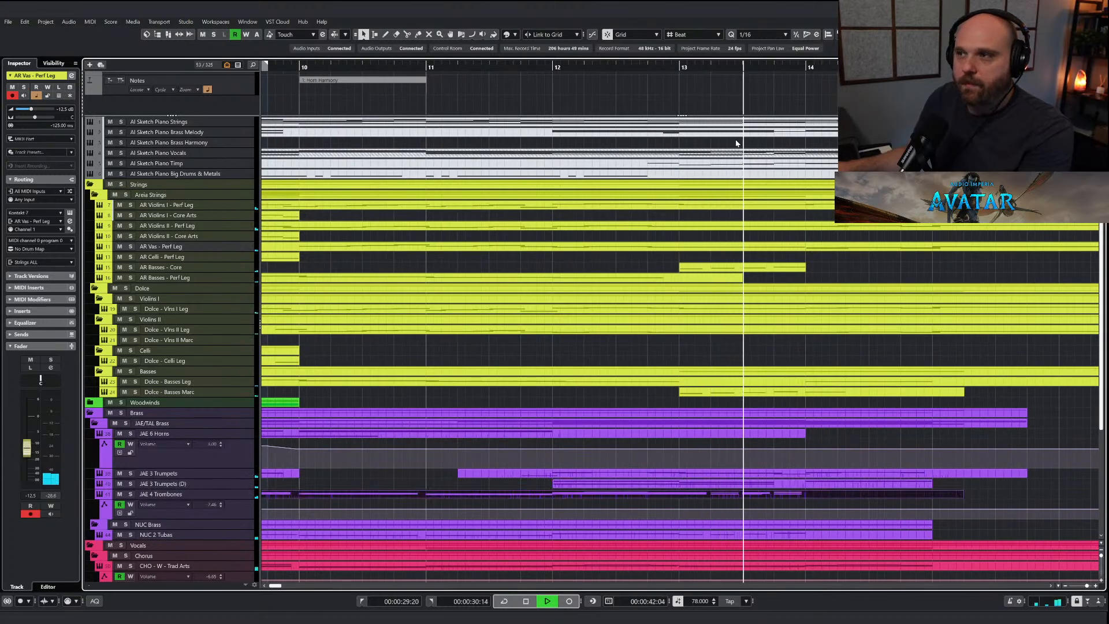
scroll(758, 165, "down", 8)
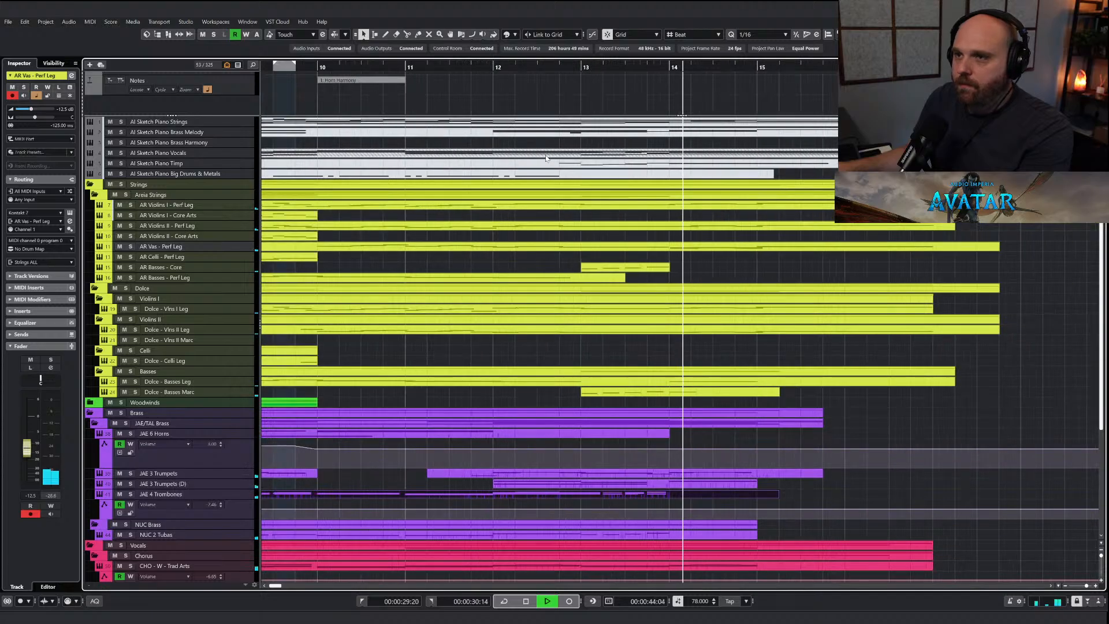
key("space")
Open the sketch piano part and play its chords from just before bar 13.
left_click_drag(477, 153, 478, 148)
double_click(525, 146)
right_click(524, 204)
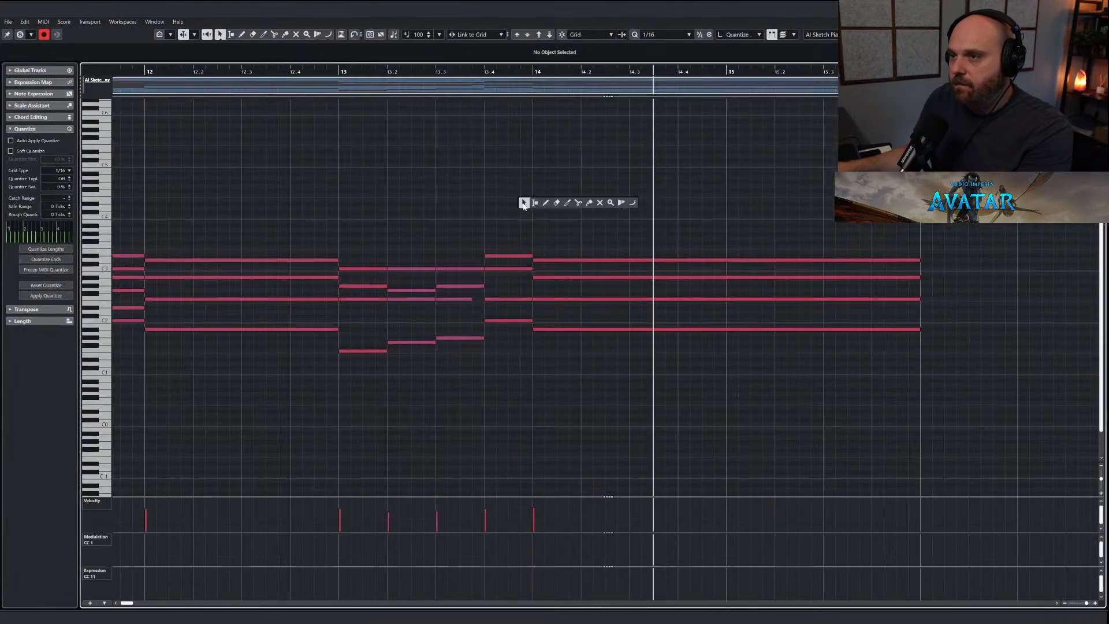
left_click(510, 256)
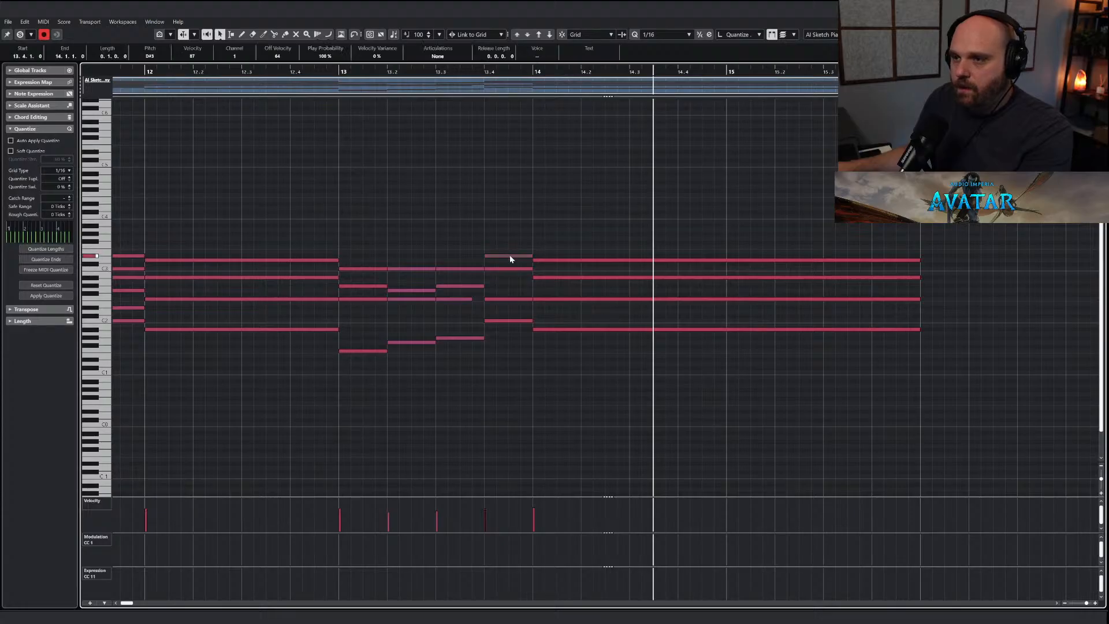
left_click(330, 73)
key("space")
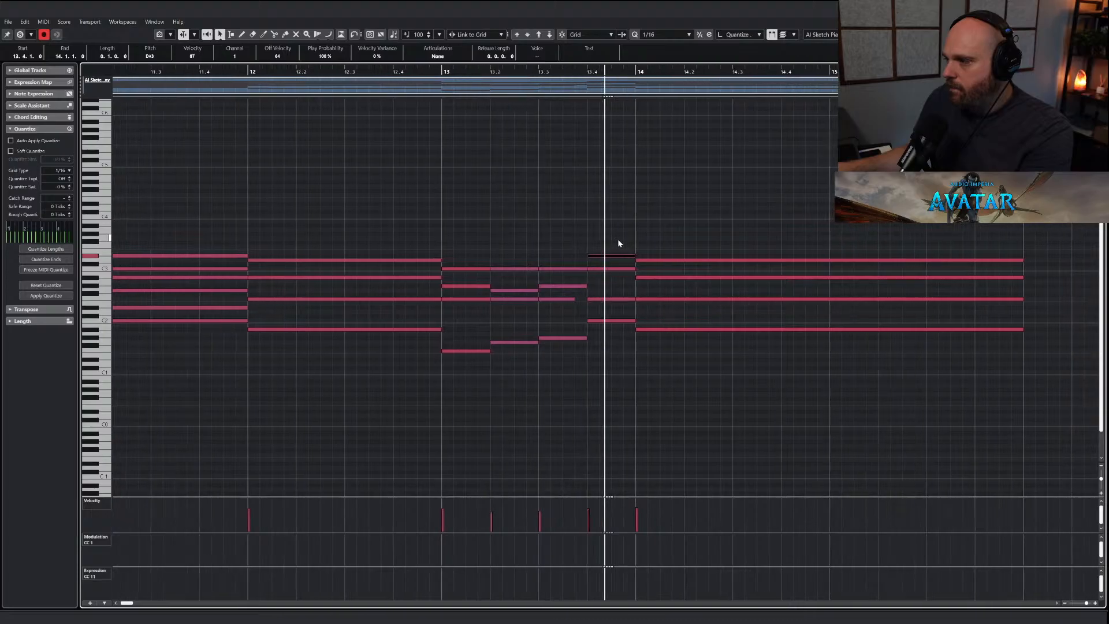
Copy the sustained four-note chord at bar 14 from the sketch piano into the JAE 4 Trombones part at bar 14.
left_click_drag(539, 232, 654, 348)
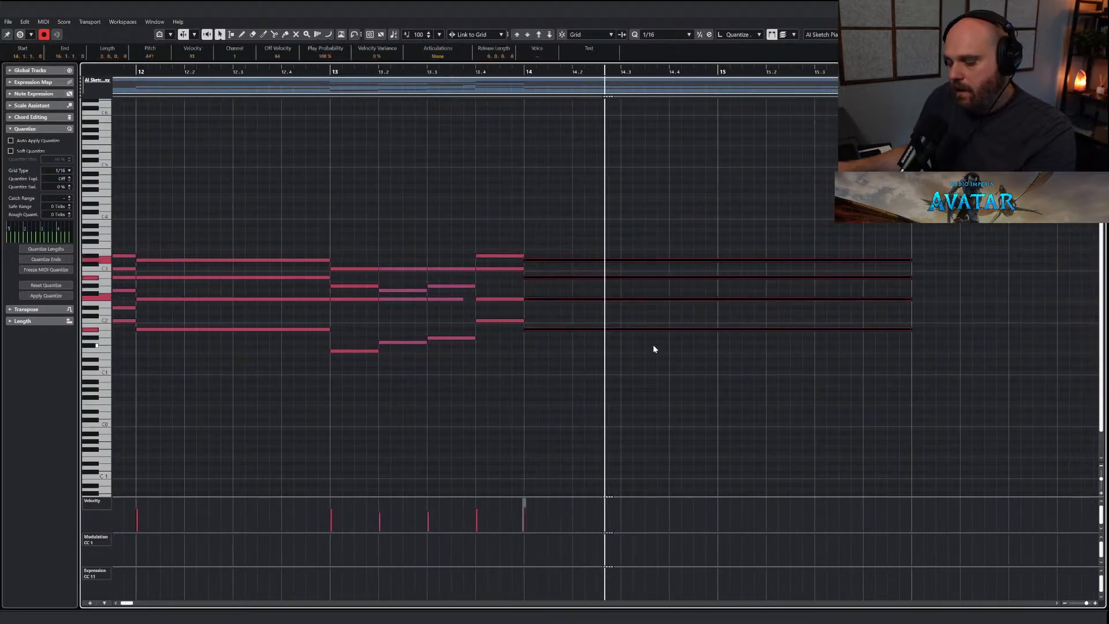
left_click(524, 82)
key("Return")
scroll(564, 401, "down", 4)
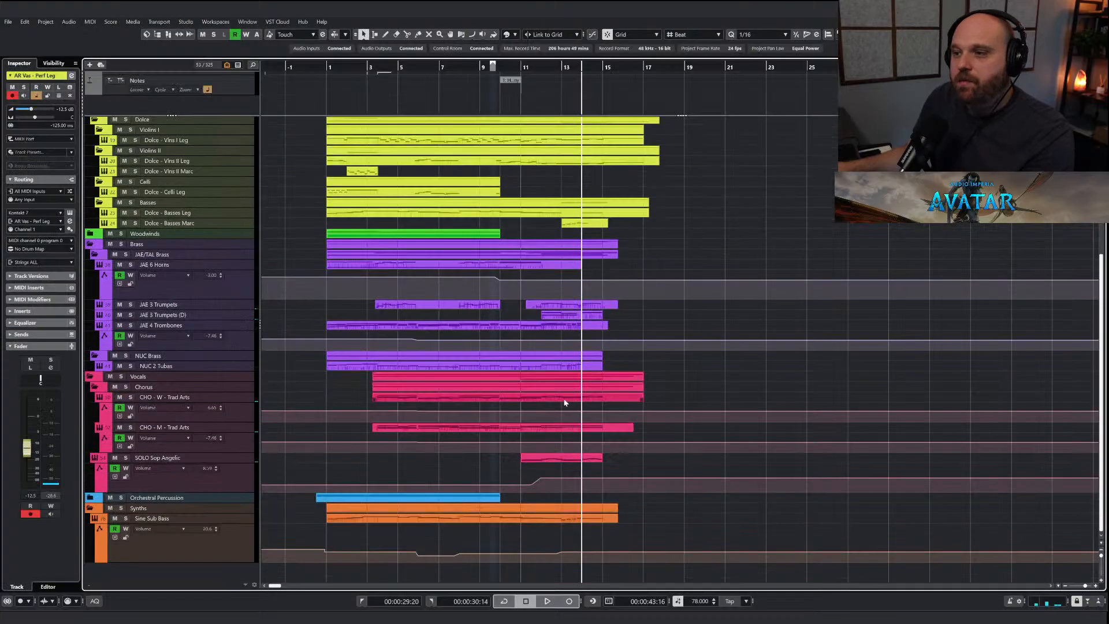
left_click(570, 328)
key("Return")
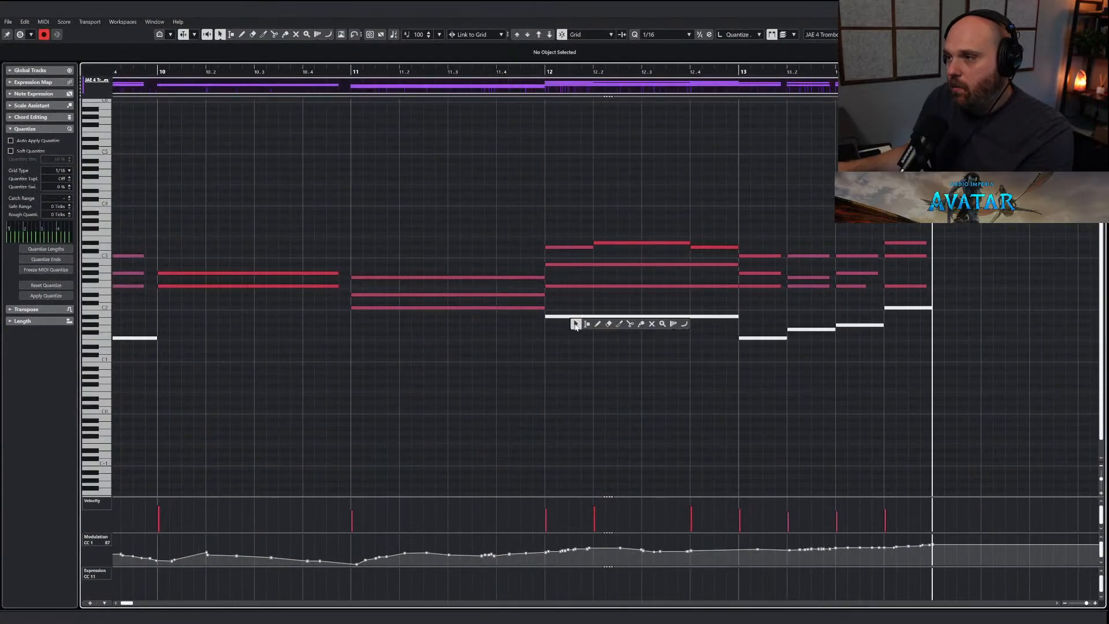
key("ctrl+v")
Draw a short modulation drop after bar 14 in the JAE 4 Trombones part and extend the part's end past bar 16.
right_click(586, 317)
left_click(595, 324)
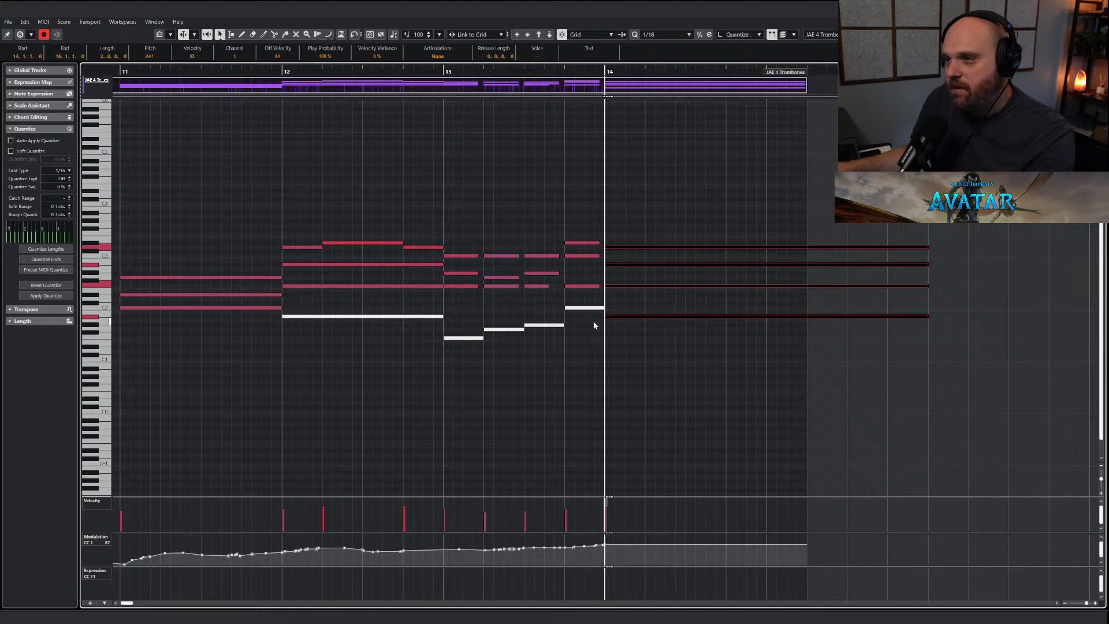
right_click(594, 324)
left_click(617, 322)
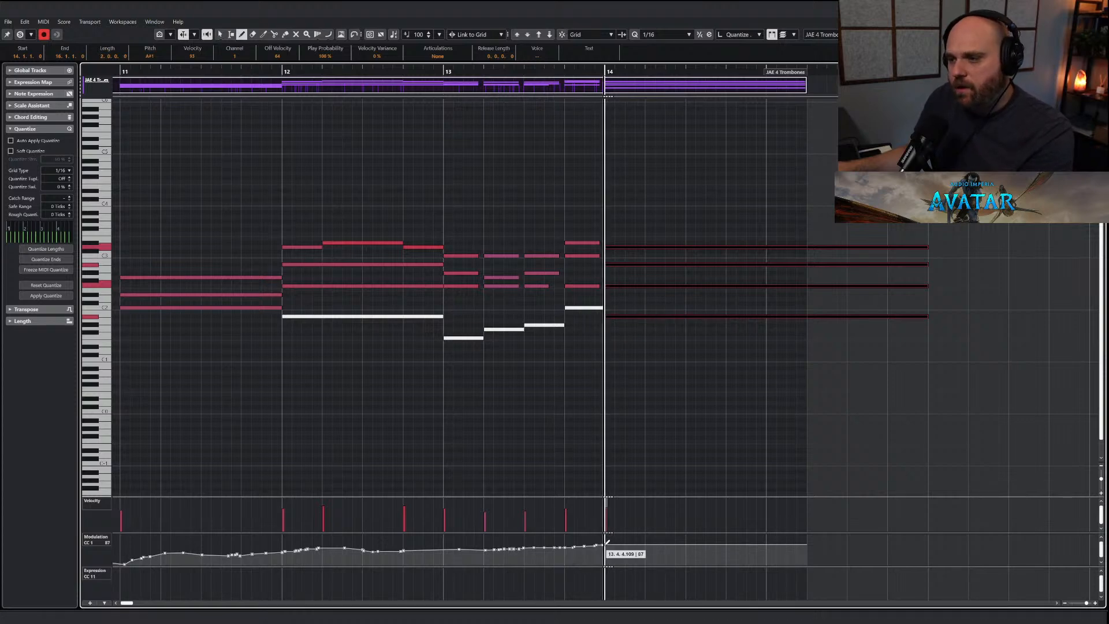
left_click_drag(603, 544, 650, 551)
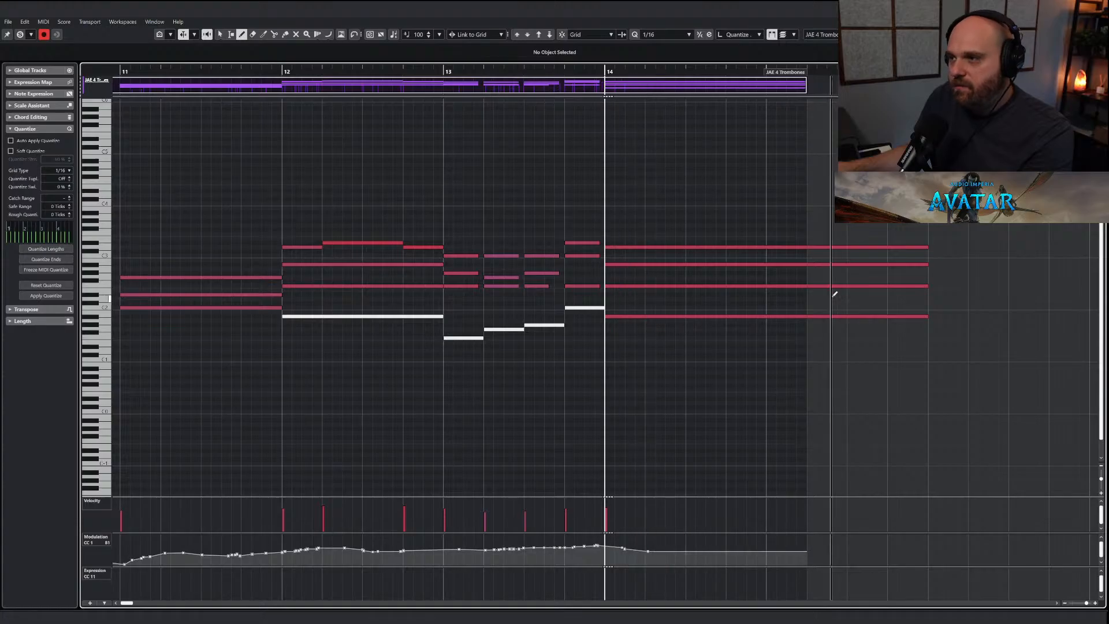
left_click_drag(787, 74, 970, 74)
Redraw the trombones' modulation as a long falling curve from bar 14 past bar 15 and play it from about bar 13.
right_click(626, 541)
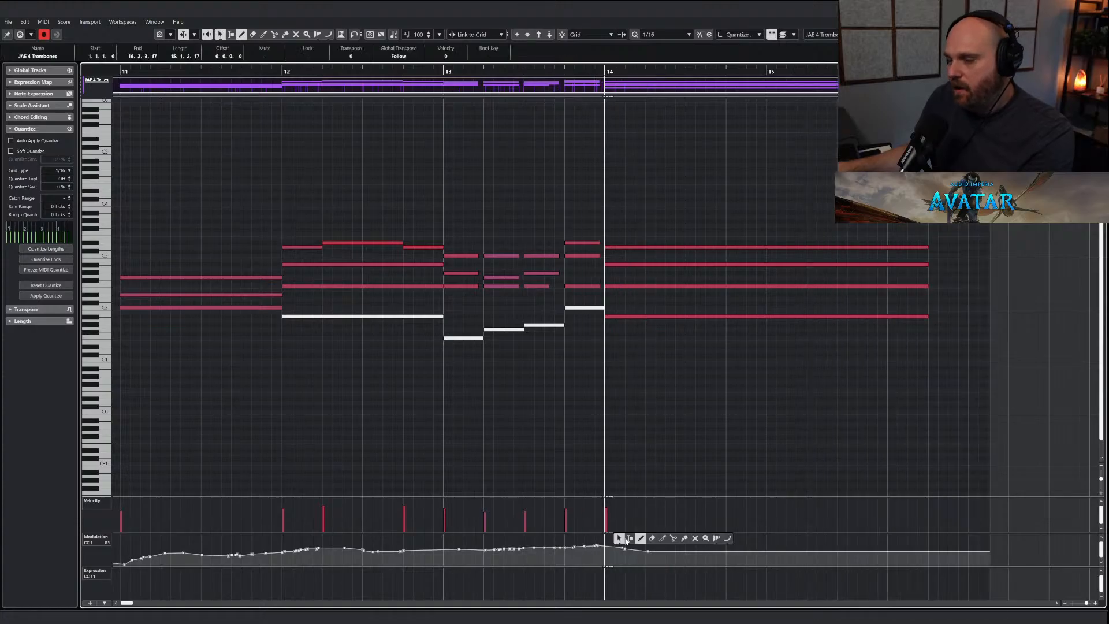
left_click(727, 539)
mouse_move(591, 545)
left_mouse_down()
mouse_move(905, 559)
mouse_move(634, 537)
mouse_move(594, 547)
left_mouse_up()
right_click(598, 469)
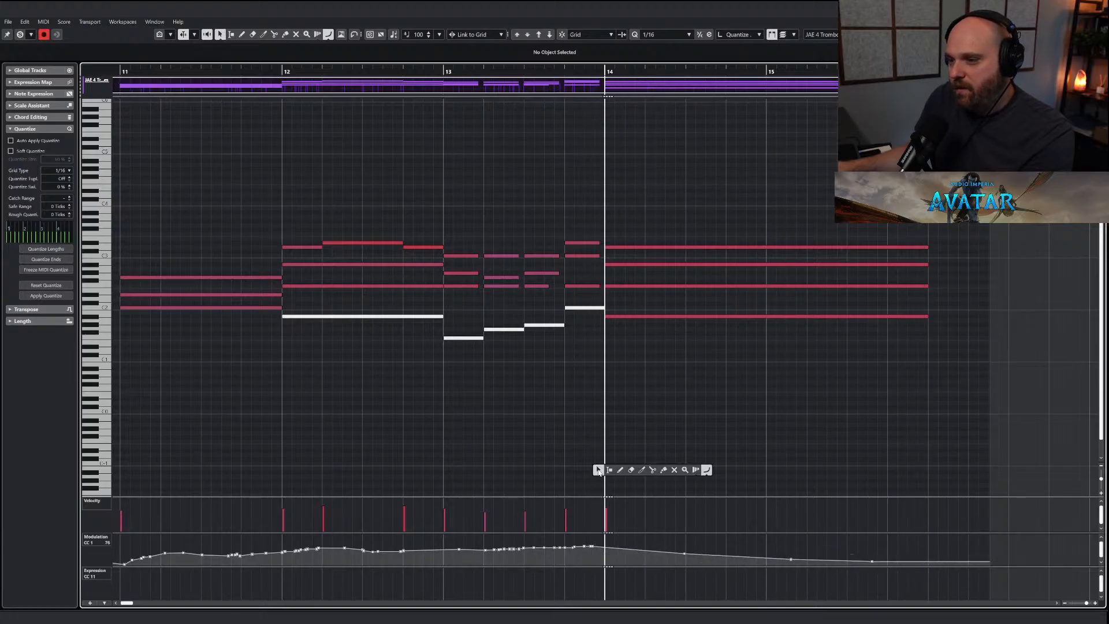
left_click(534, 68)
key("space")
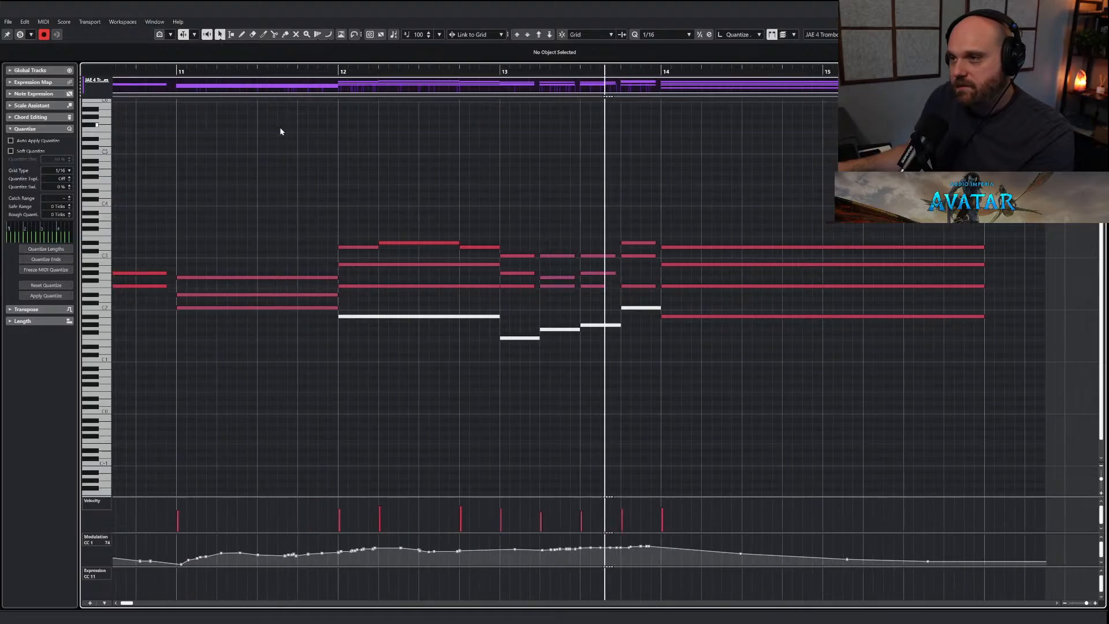
Reshape the trombones' modulation into a gentler fall from bar 14 to bar 16 and close the note editor.
right_click(500, 363)
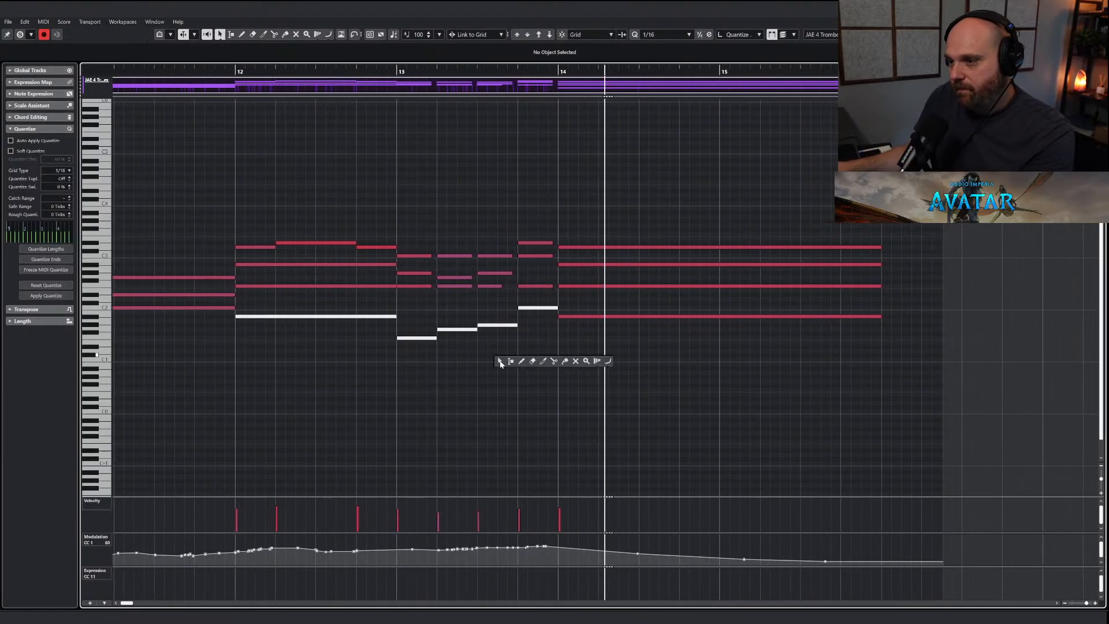
left_click(608, 364)
left_click_drag(475, 546, 809, 559)
key("1")
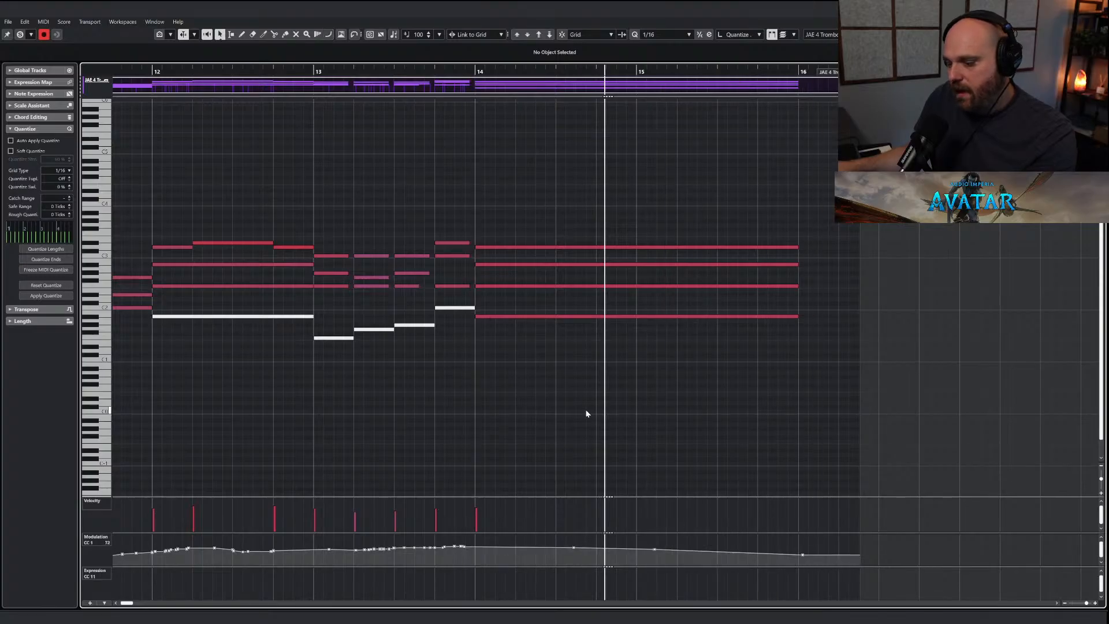
key("ctrl+e")
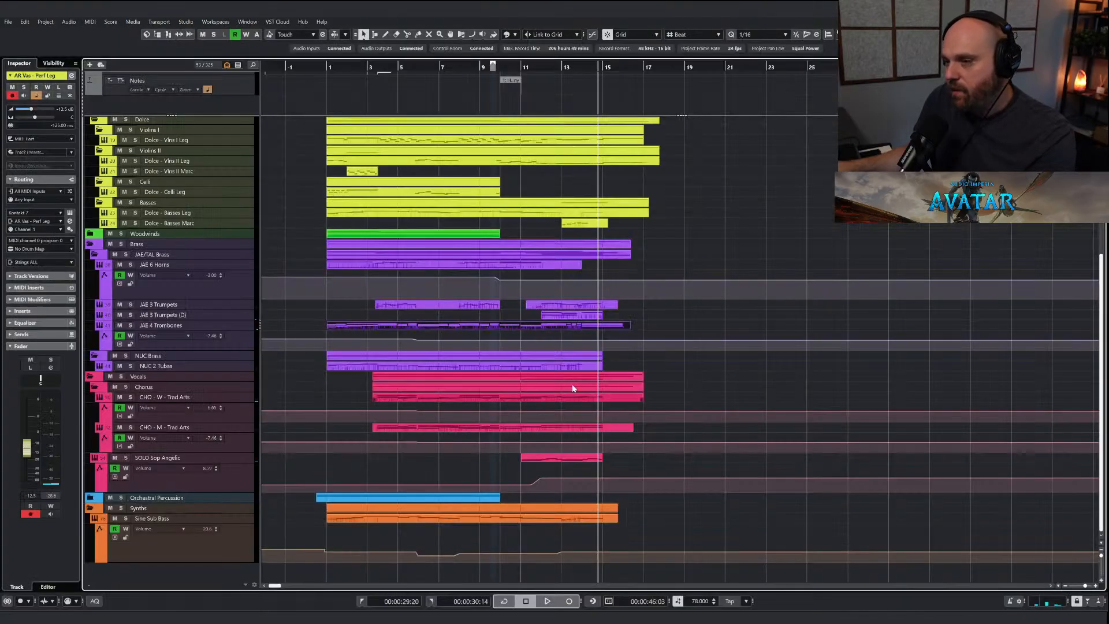
Play the full arrangement from bar 13 to check the trombones' chord change at bar 14.
left_click(570, 64)
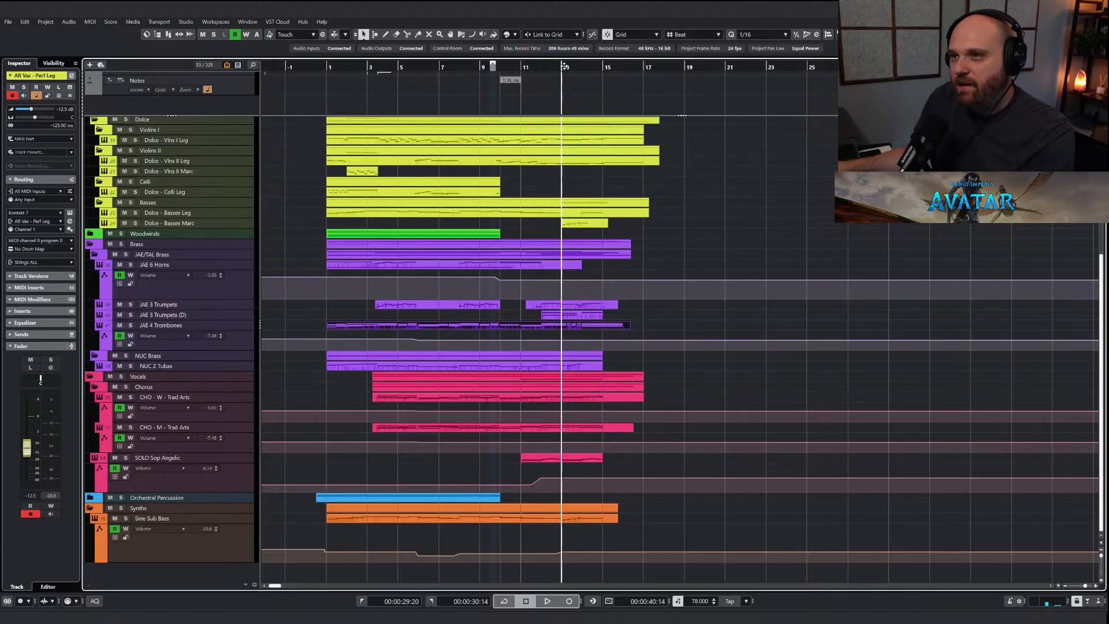
key("space")
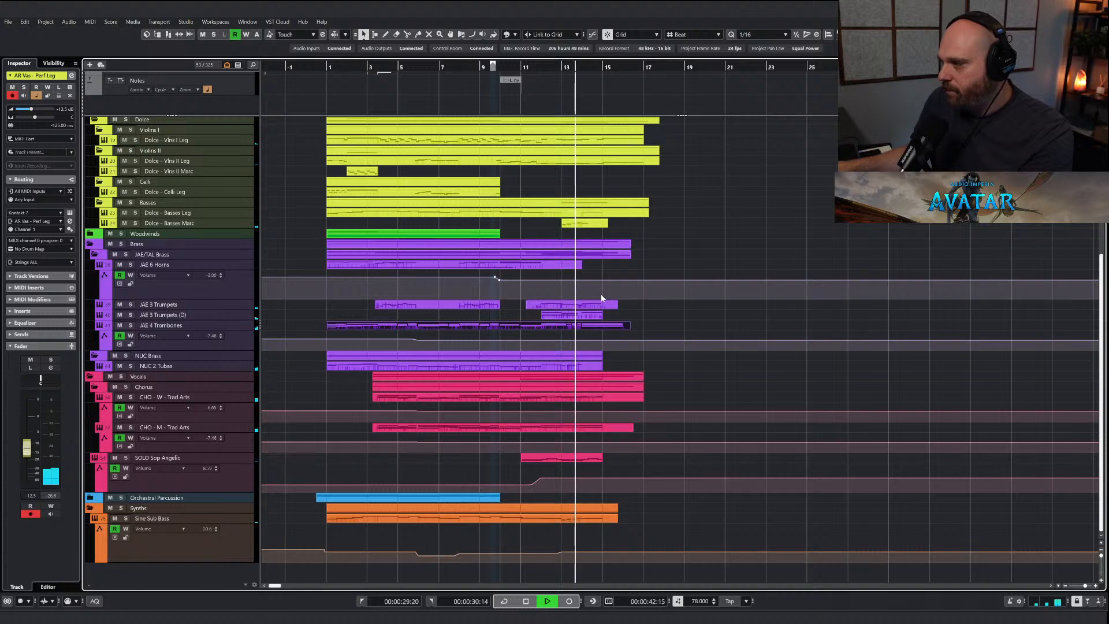
key("space")
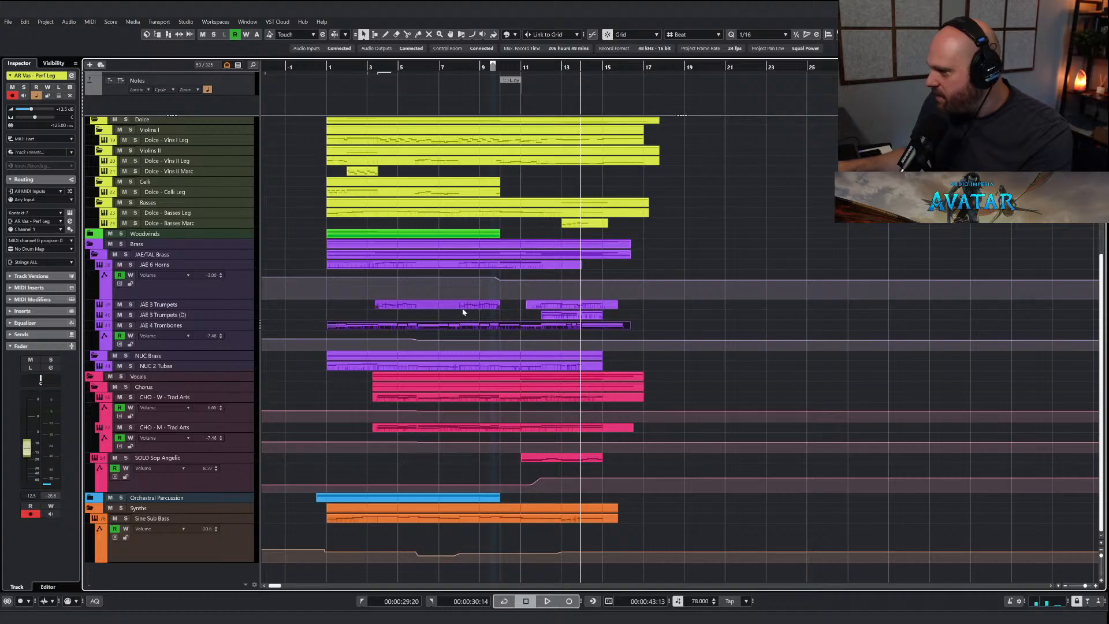
right_click(489, 287)
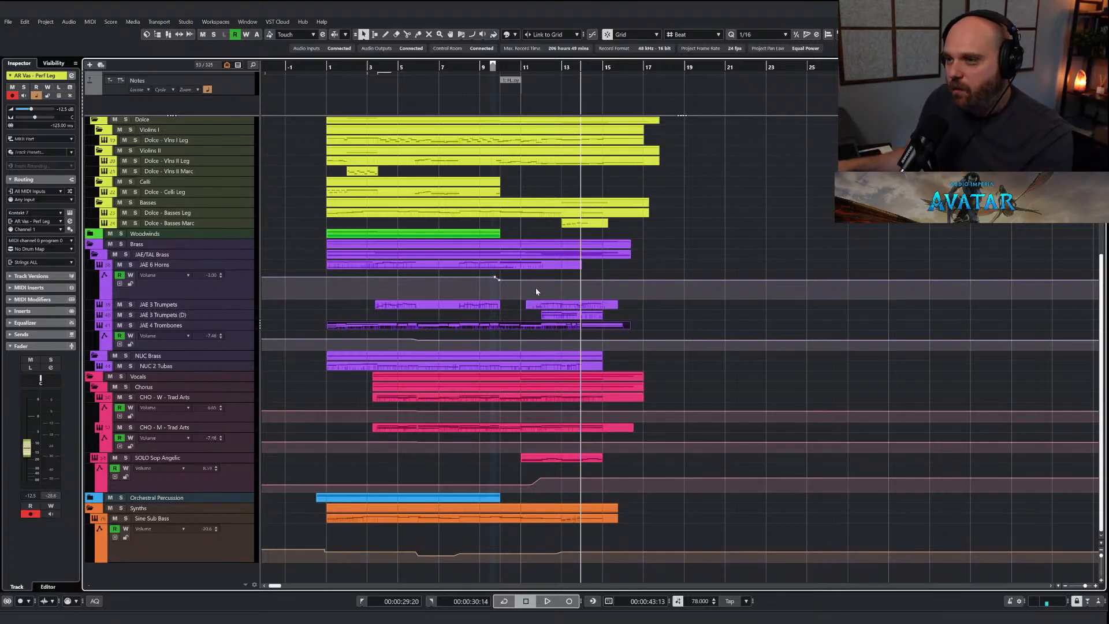
key("h")
key("h")
key("h")
left_click(802, 66)
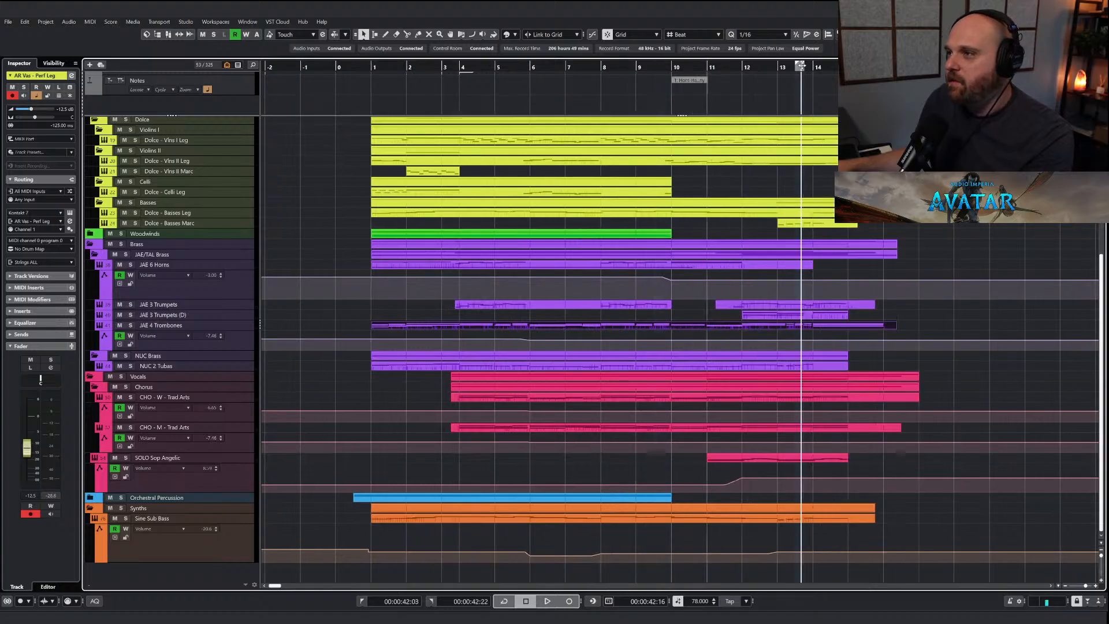
left_click_drag(802, 66, 512, 134)
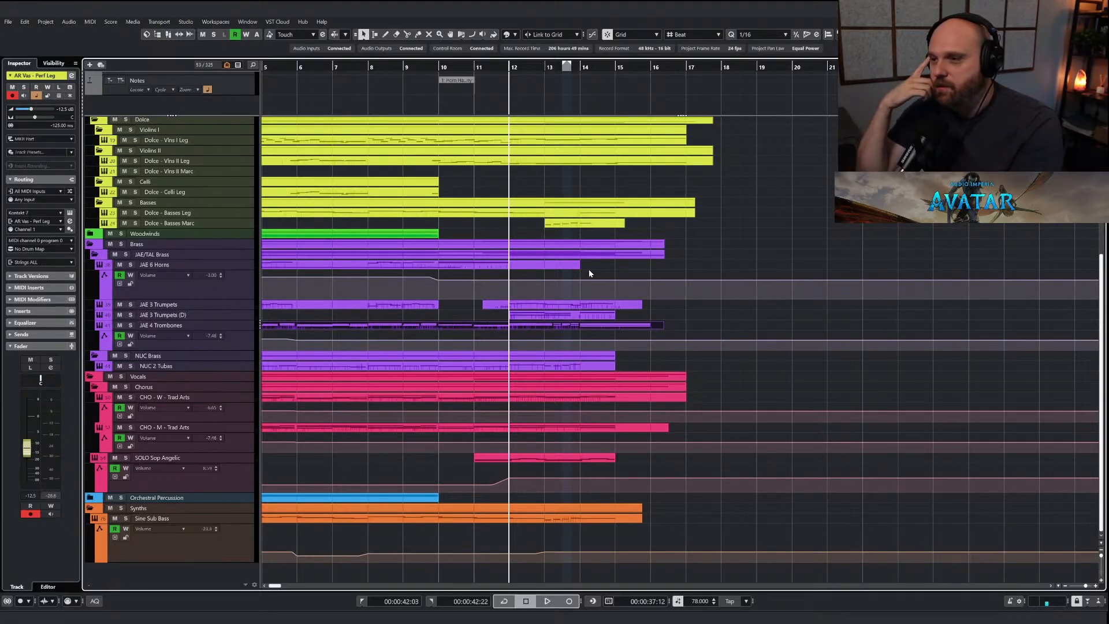
right_click(577, 301)
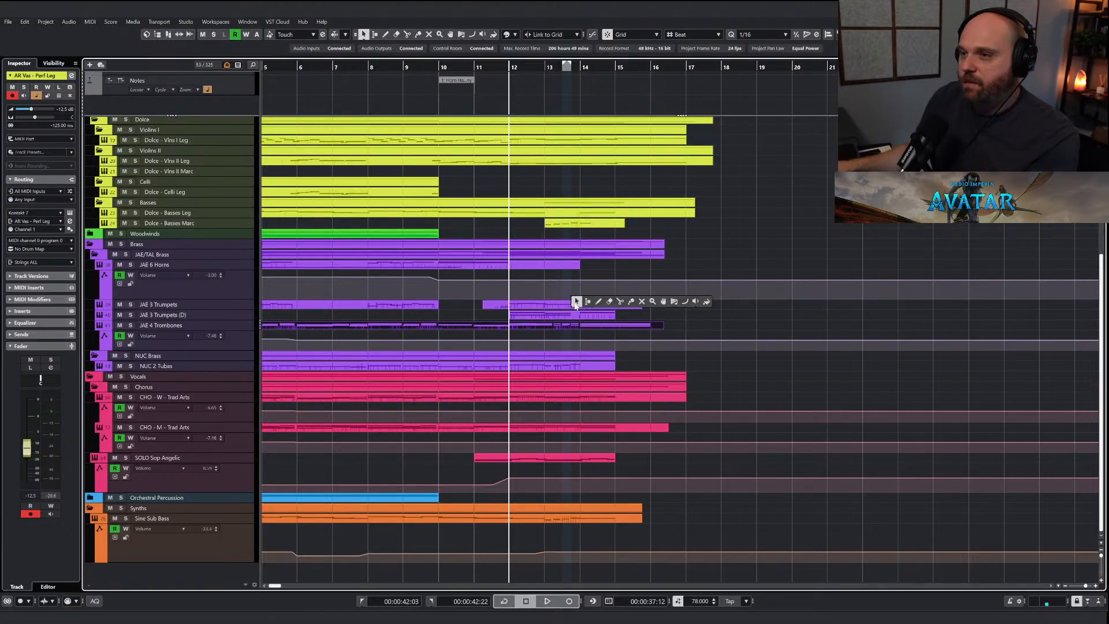
key("h")
key("h")
key("h")
left_click_drag(660, 66, 1006, 67)
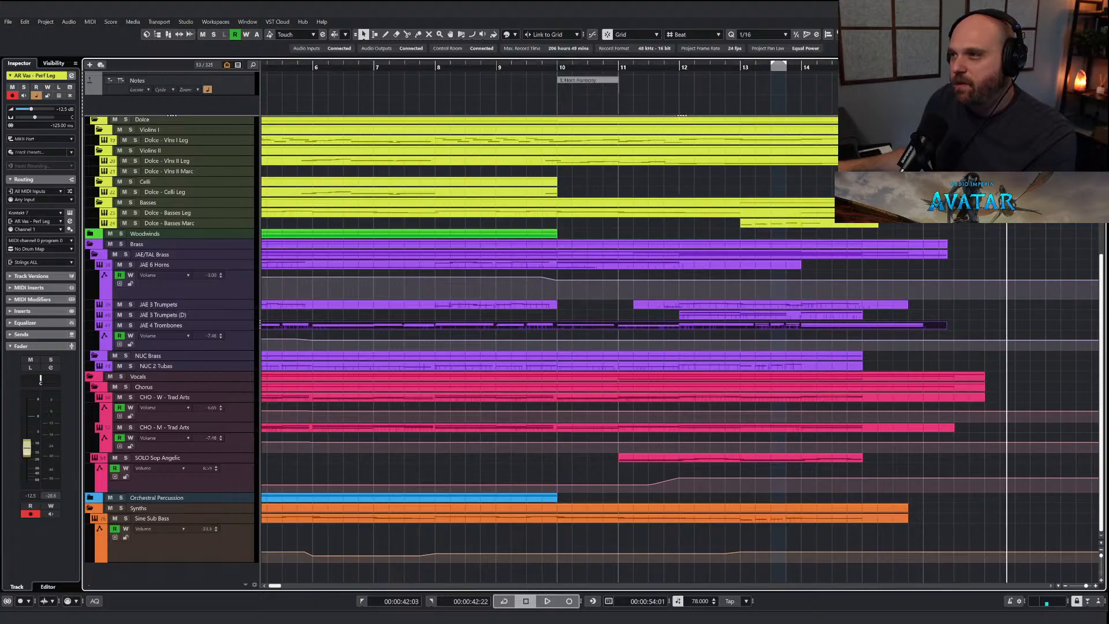
Play the full arrangement from late in bar 10 past bar 14 and select the JAE 6 Horns part.
left_click_drag(1095, 66, 508, 66)
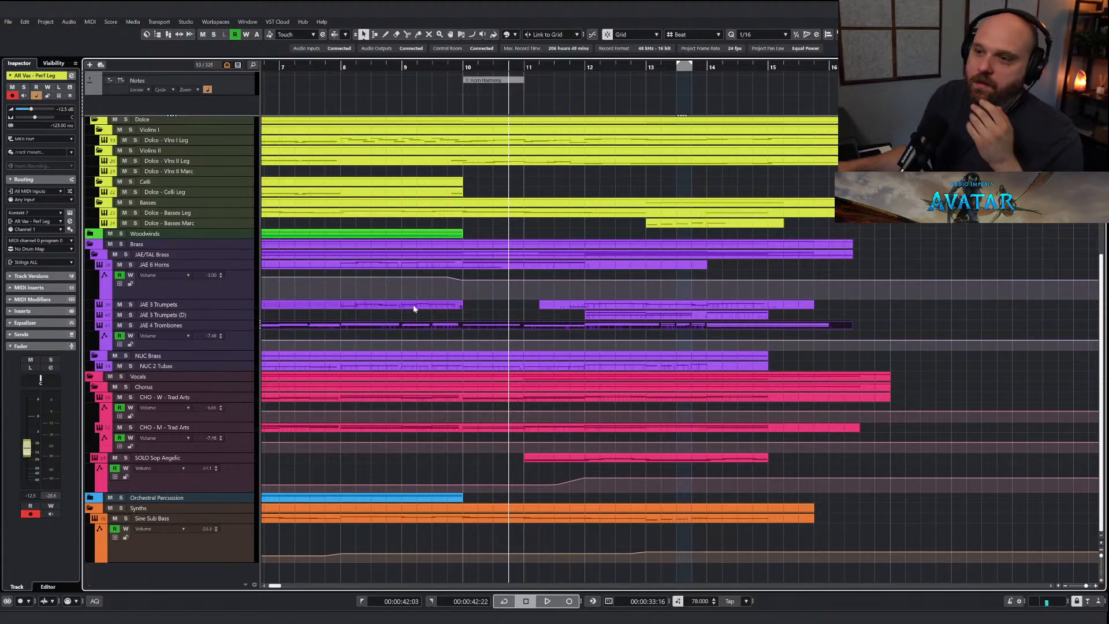
right_click(476, 302)
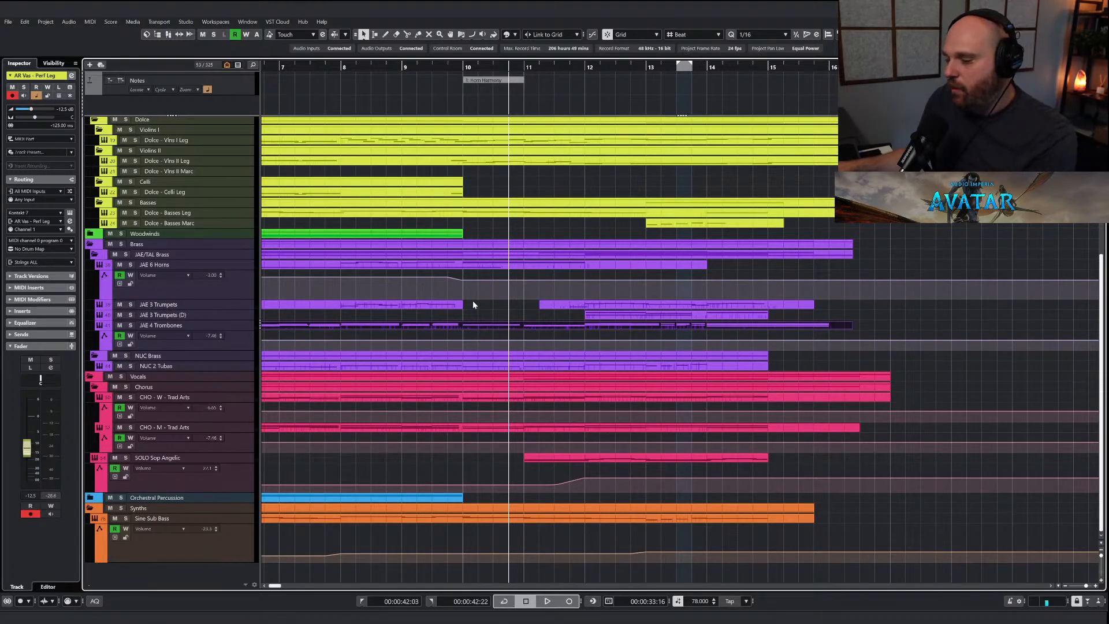
scroll(472, 304, "left", 5)
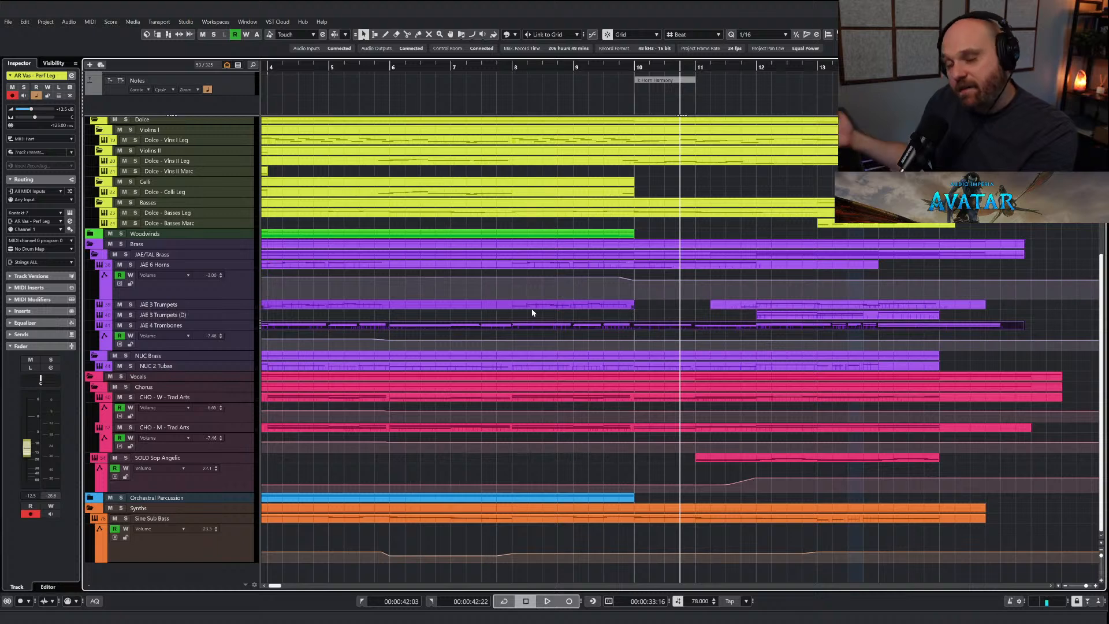
right_click(716, 300)
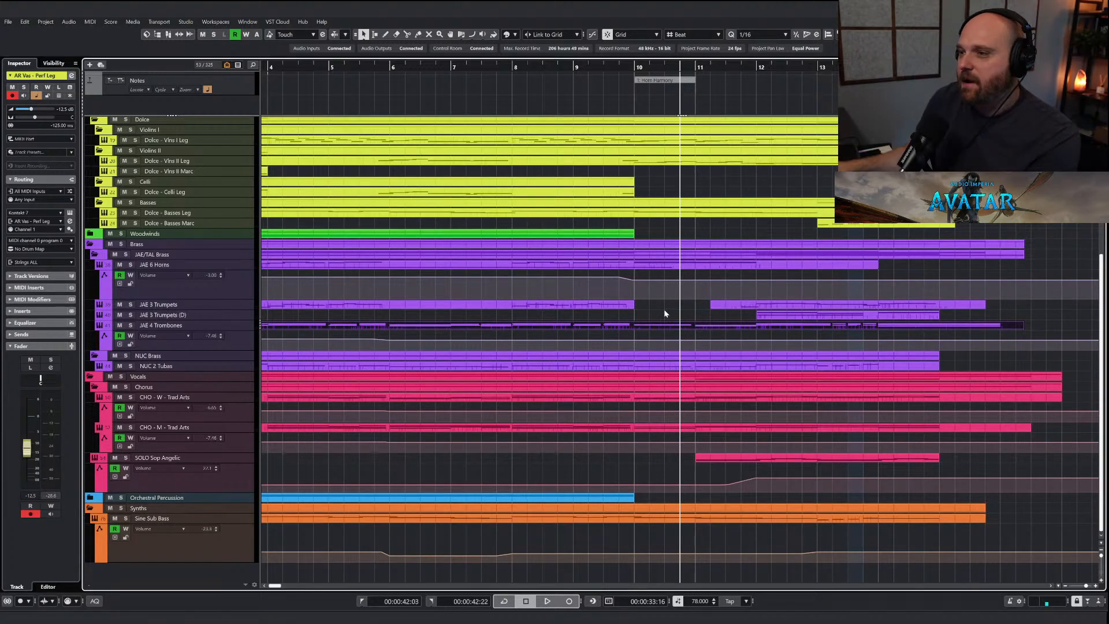
key("space")
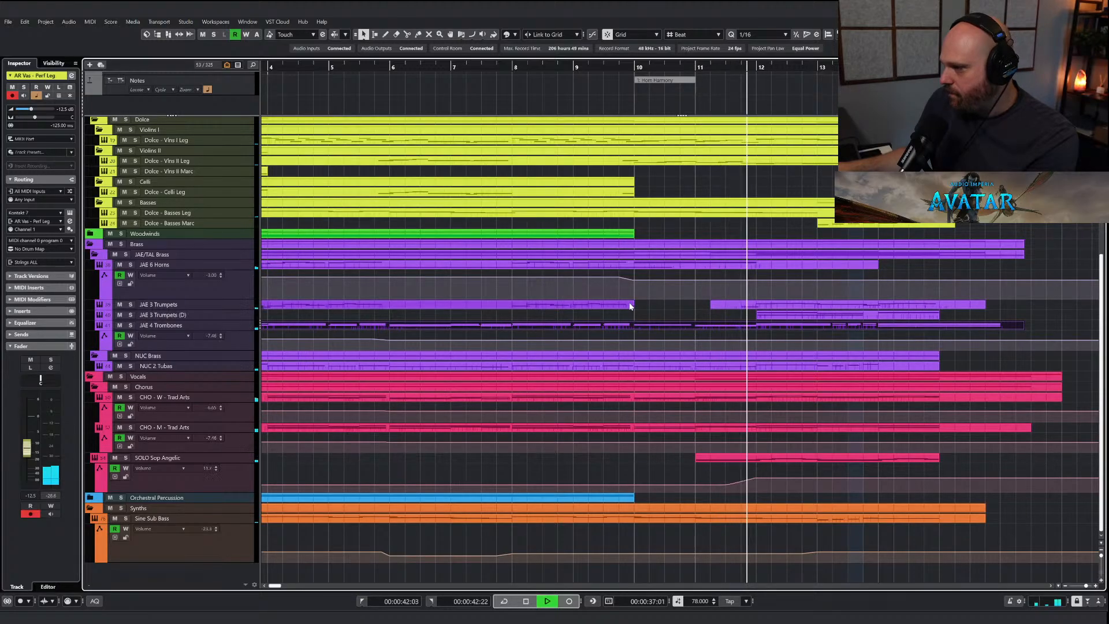
key("g")
key("g")
key("g")
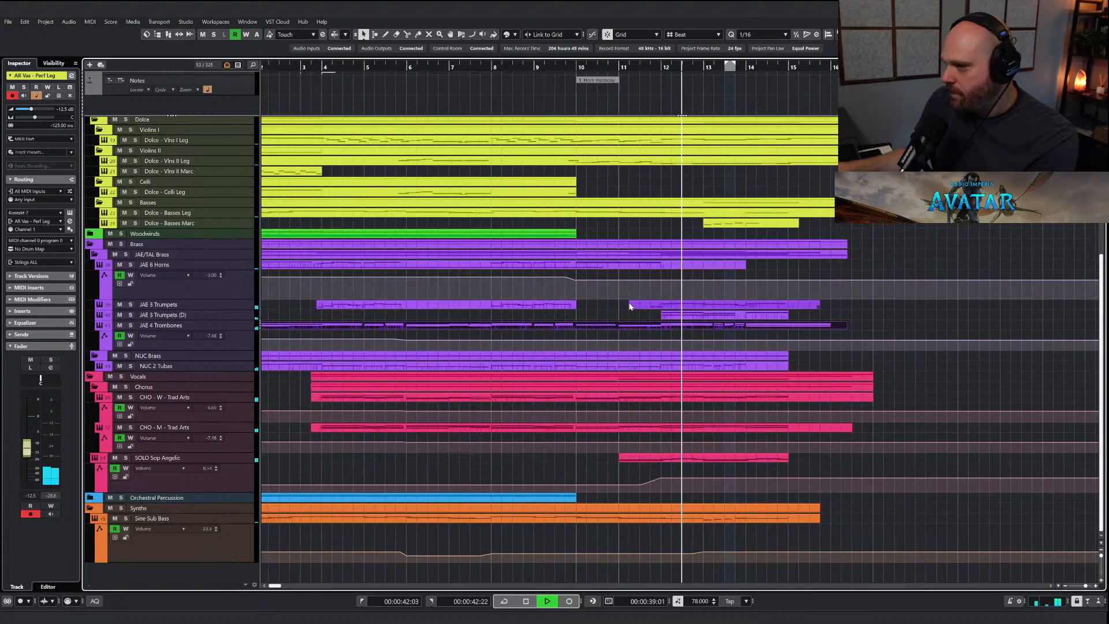
key("h")
key("h")
key("h")
key("h")
scroll(657, 341, "left", 10)
key("g")
key("g")
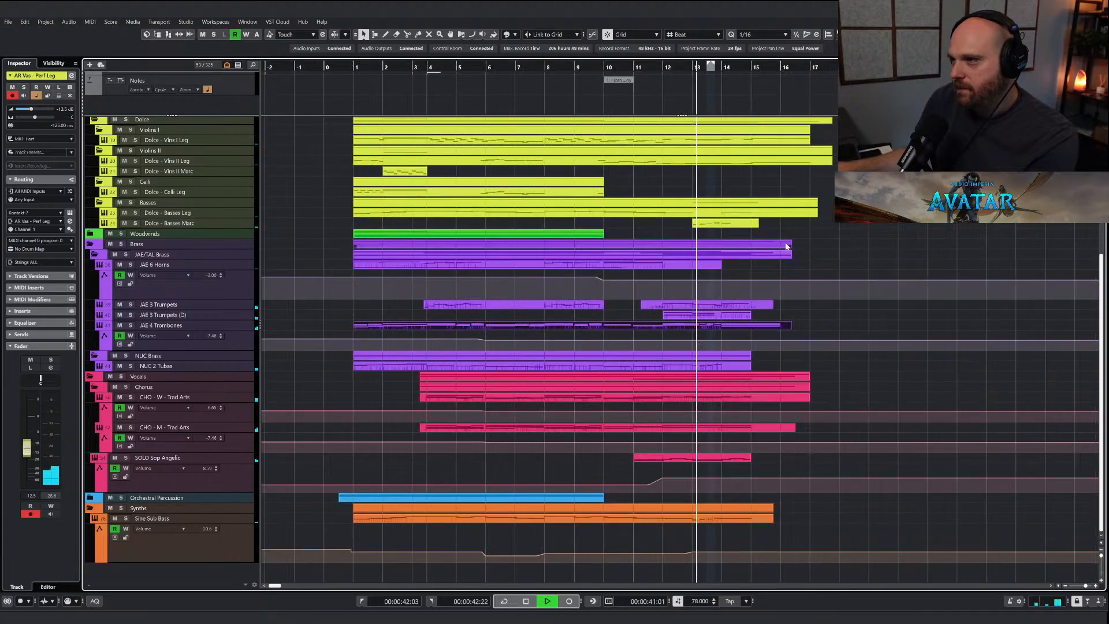
left_click(717, 266)
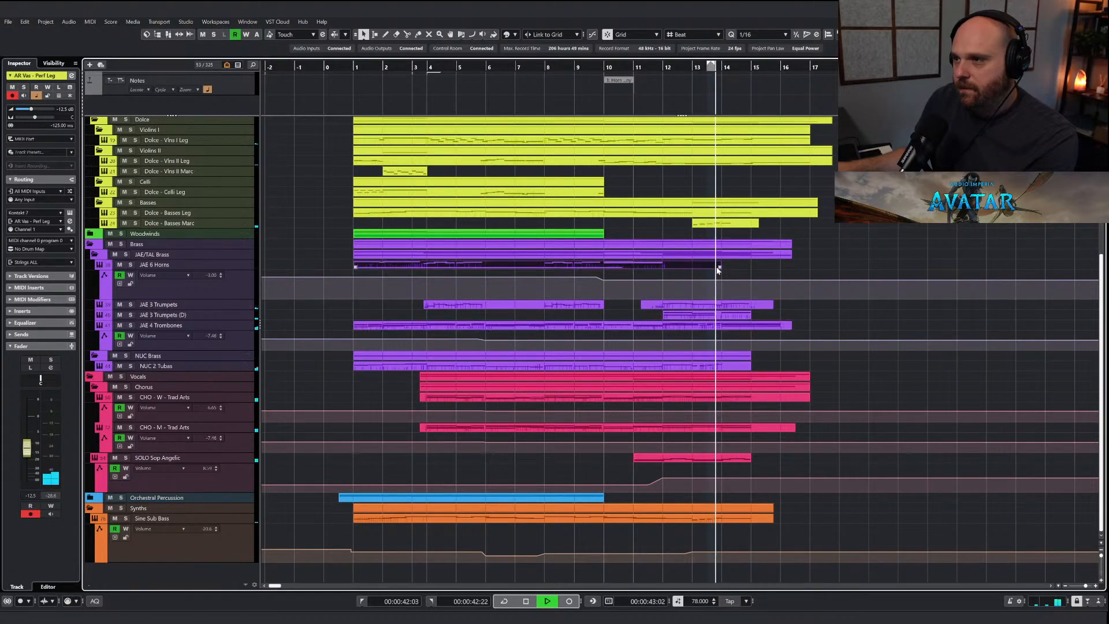
key("space")
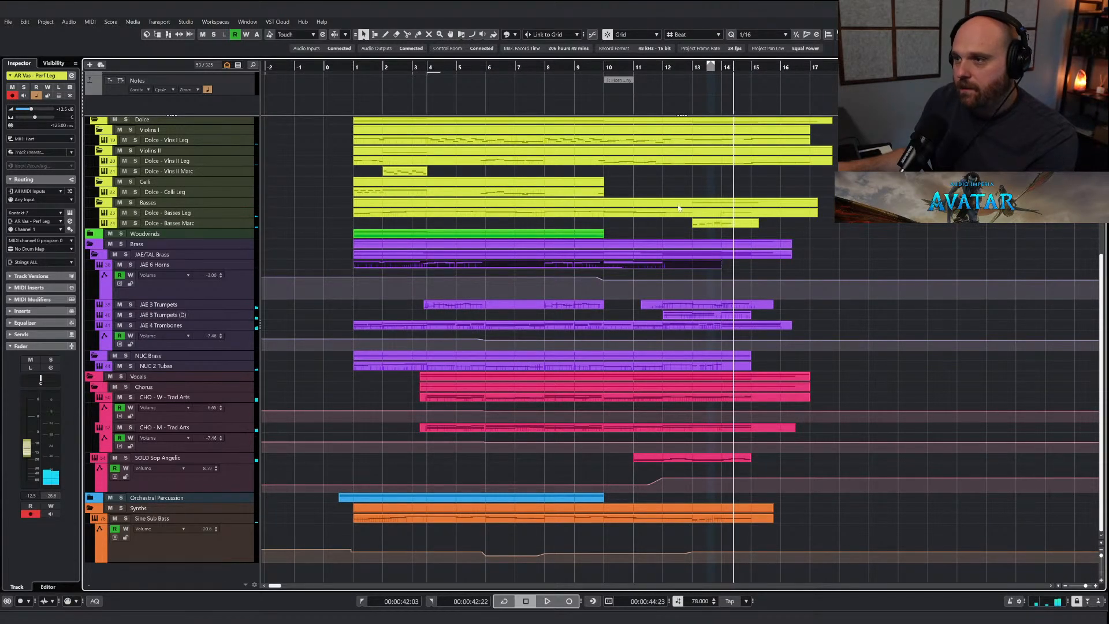
Copy the JAE 3 Trumpets melody from the bar 11 beat 4 pickup through bar 14 and set the cursor at its start.
left_click(652, 64)
key("space")
scroll(664, 191, "up", 5)
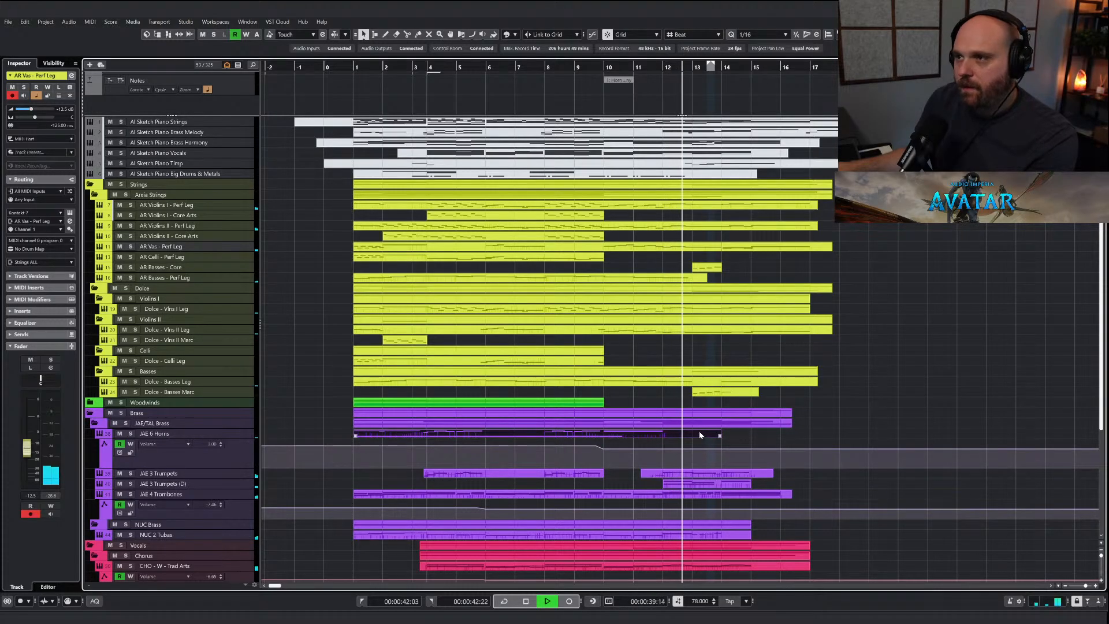
double_click(681, 472)
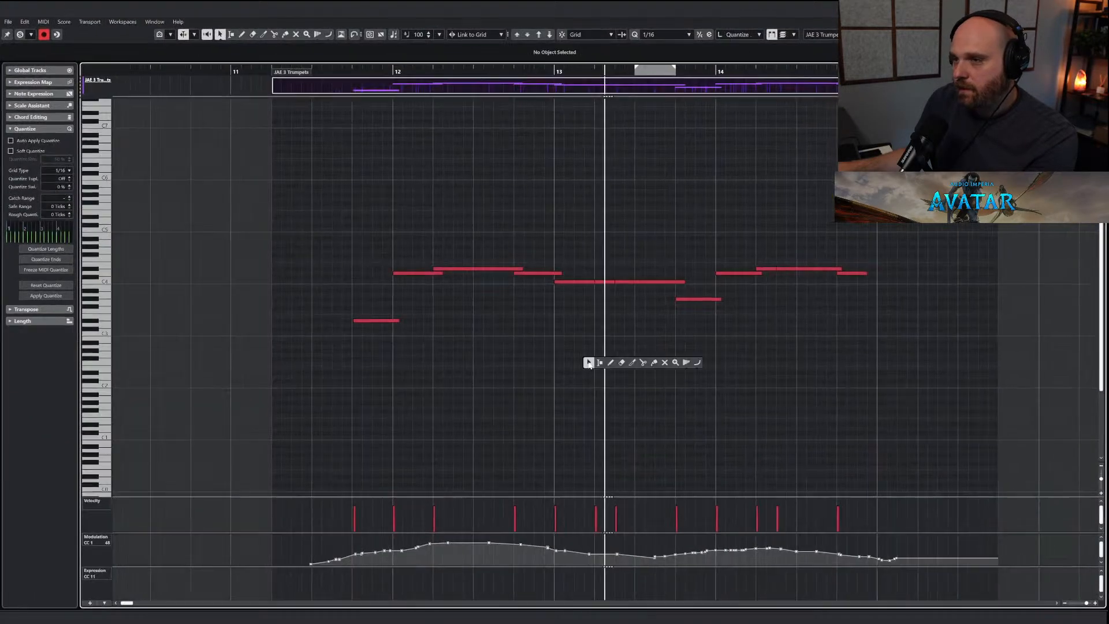
left_click_drag(322, 232, 863, 373)
left_click(314, 79)
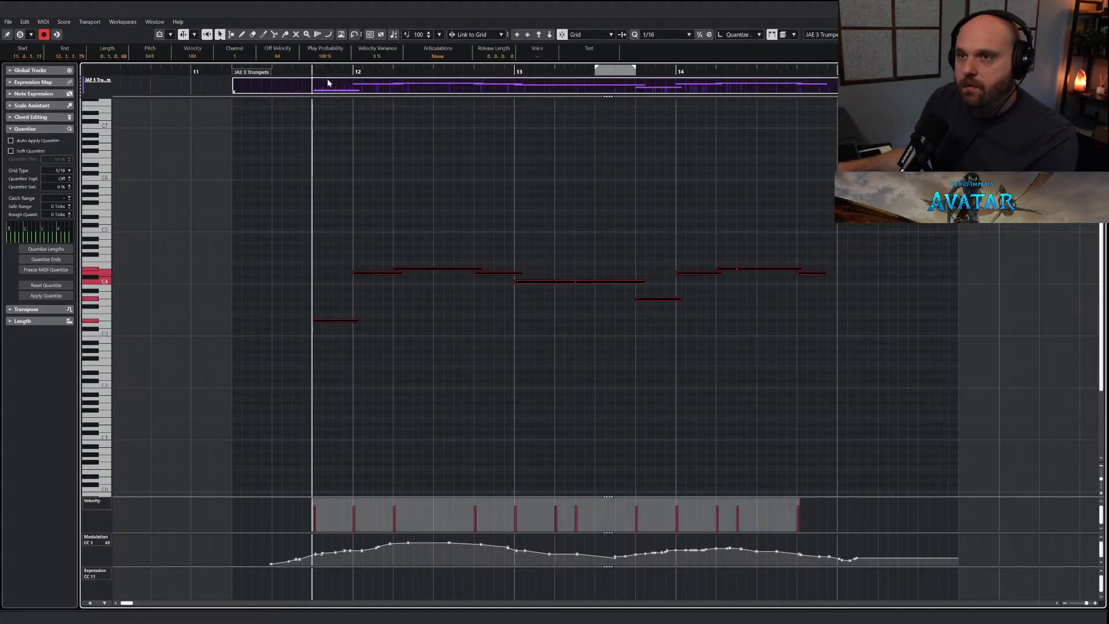
key("Return")
Paste the copied melody into the JAE 6 Horns part at bar 11 beat 4 and transpose it down an octave.
left_click(700, 435)
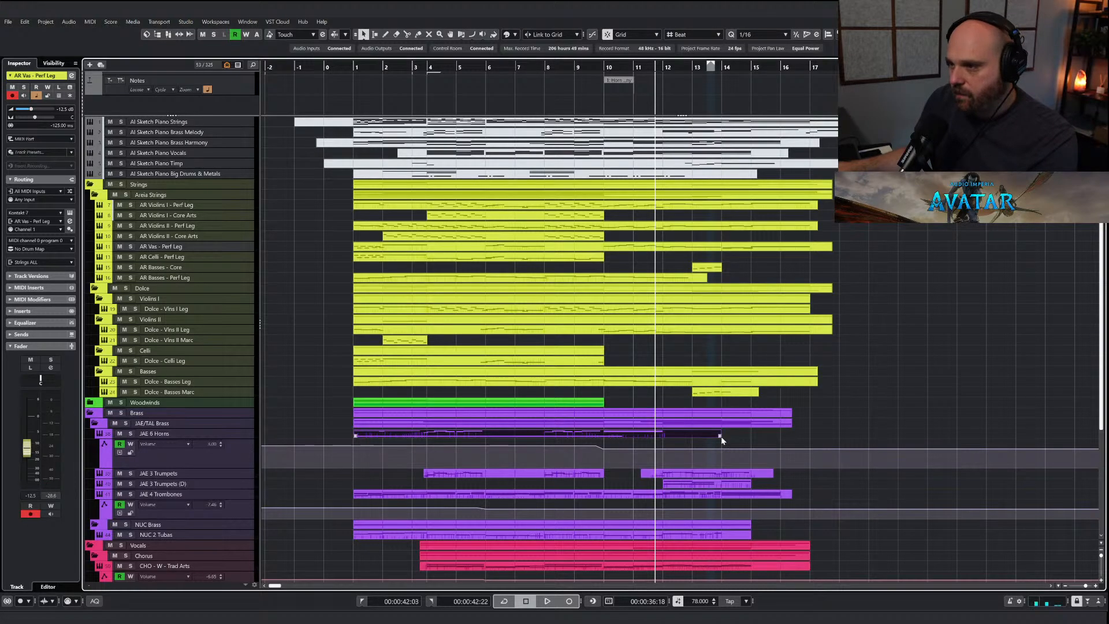
key("Return")
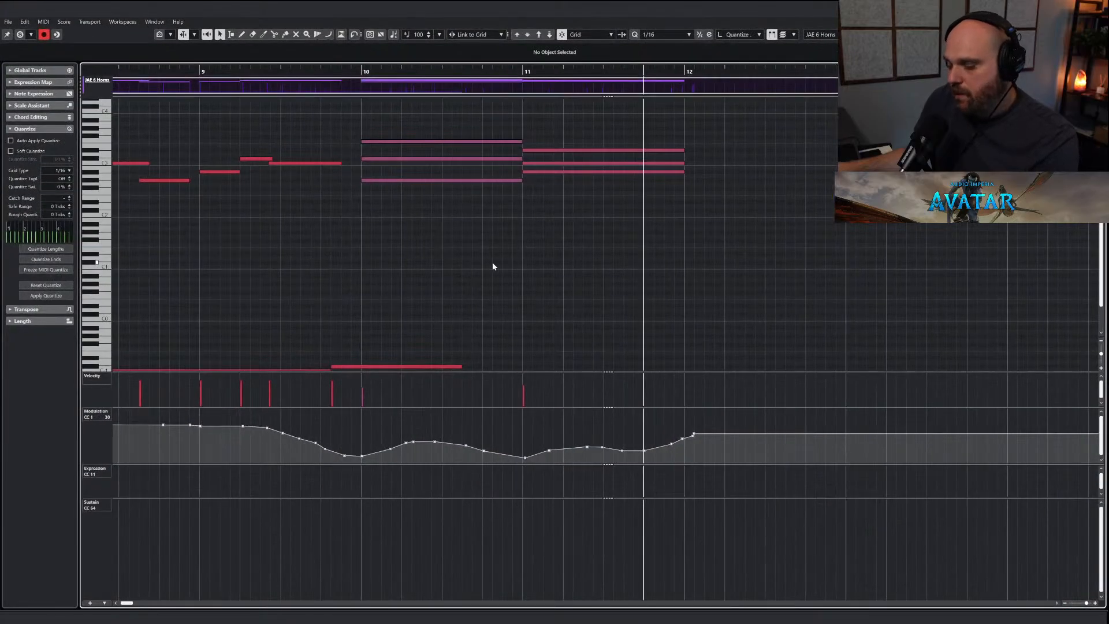
key("ctrl+v")
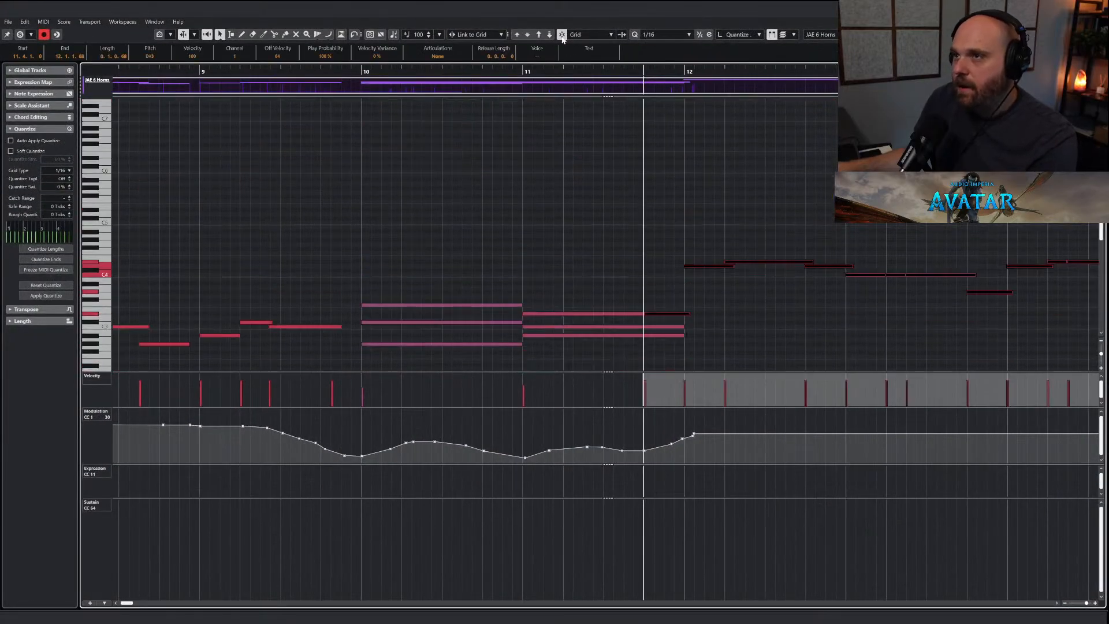
key("shift+Down")
Add a low key-switch note just before bar 11 beat 4 in the horns and extend the previous key-switch note towards it.
scroll(529, 298, "down", 5)
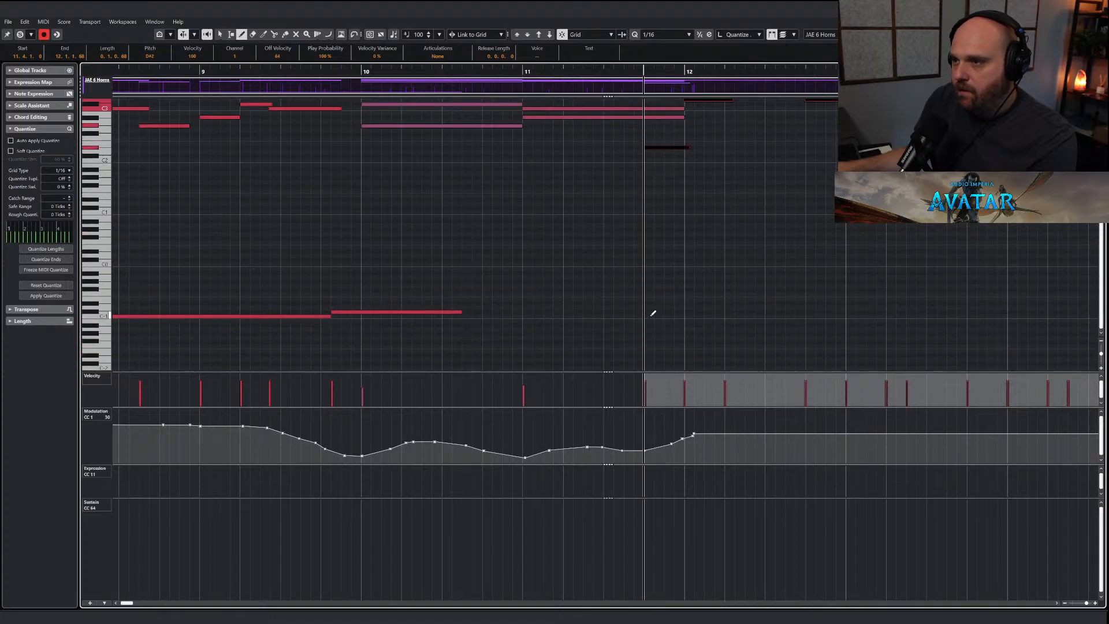
left_click_drag(636, 317, 735, 317)
right_click(527, 297)
left_click(528, 298)
left_click_drag(461, 311, 617, 315)
Shorten the horns' bar 11 chord to end at beat 4 and play the transition into the melody.
scroll(618, 271, "up", 6)
scroll(623, 253, "down", 3)
left_click_drag(614, 248, 640, 290)
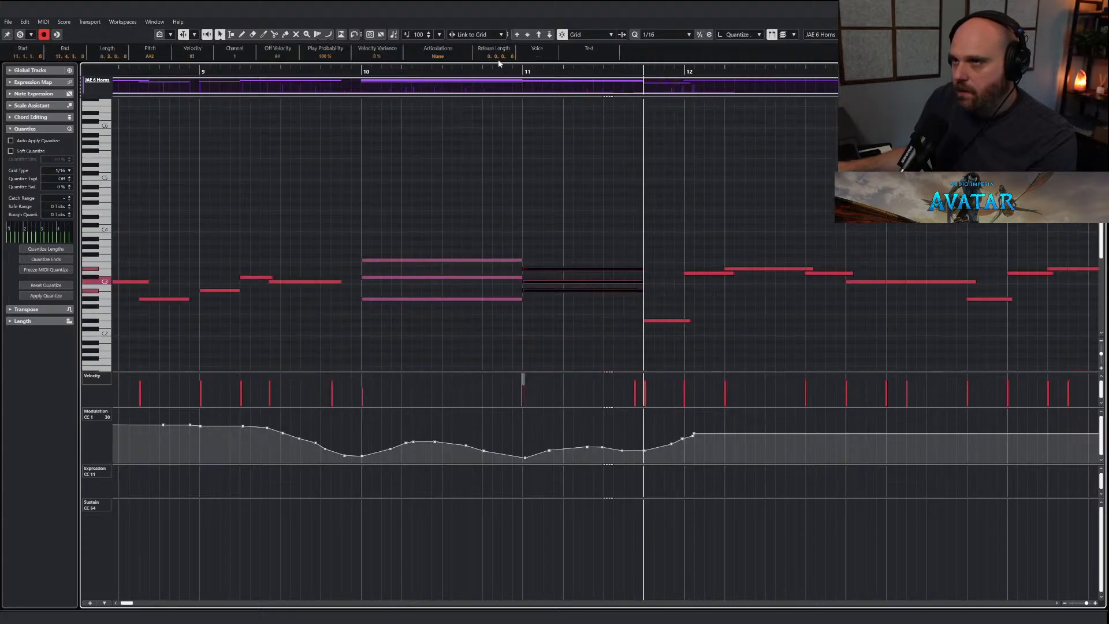
left_click_drag(511, 71, 483, 77)
key("space")
right_click(583, 280)
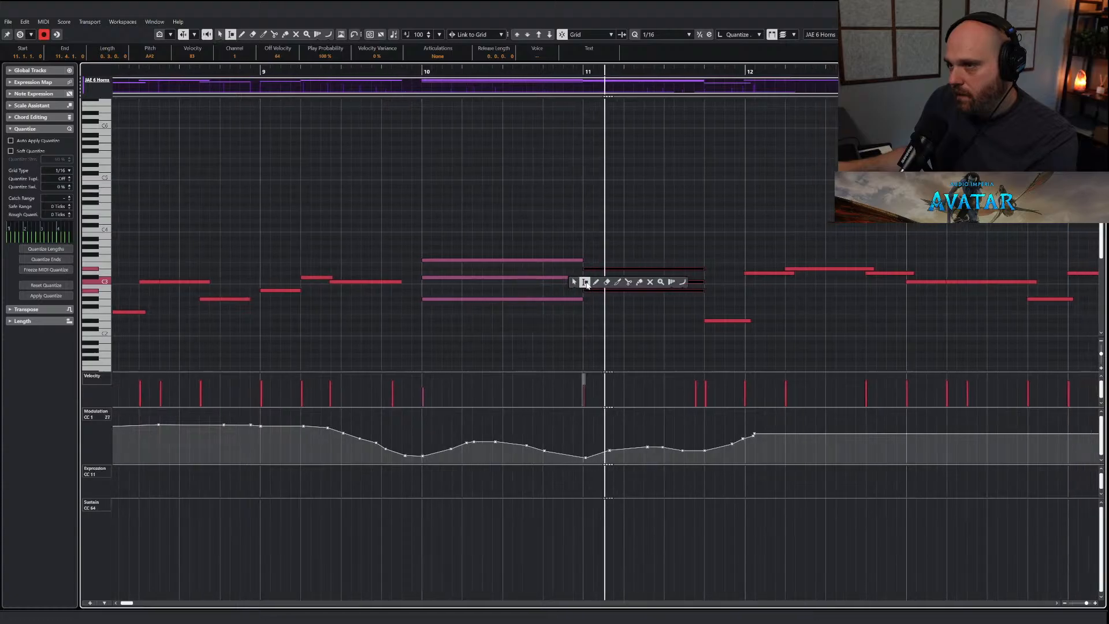
left_click(603, 281)
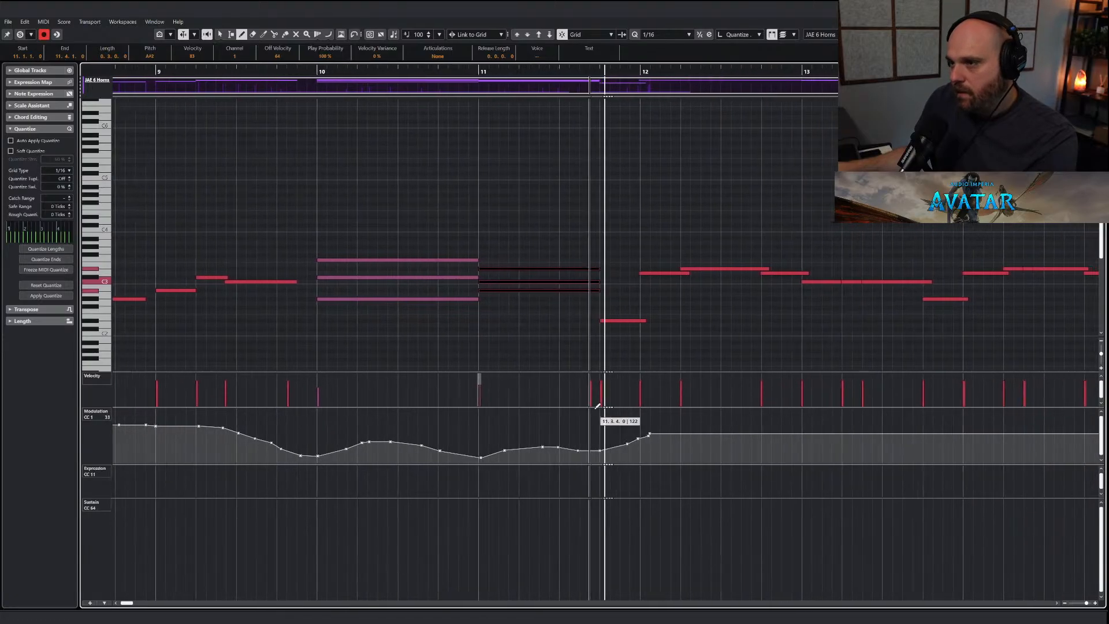
key("space")
Delete the horns' pickup note at bar 11 beat 4 and extend the bar 11 chord to bar 12.
key("1")
left_click_drag(556, 303, 569, 331)
key("Delete")
mouse_move(541, 302)
left_mouse_down()
mouse_move(529, 263)
mouse_move(579, 269)
left_mouse_up()
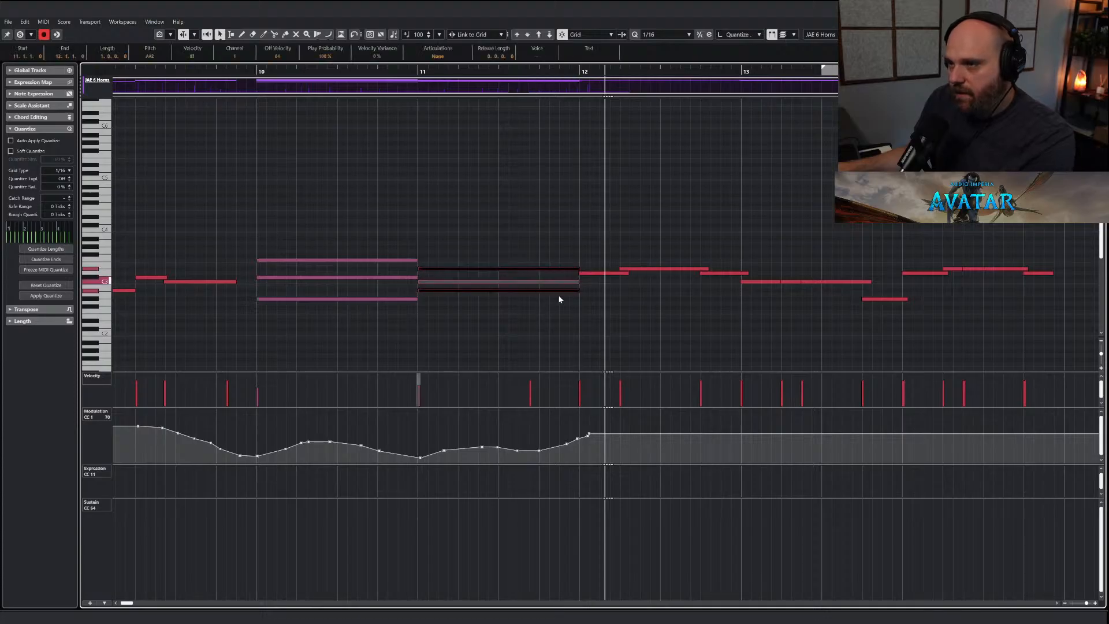
Redraw the horns' modulation as a swell from just before bar 11 into bar 14 and play the passage.
right_click(588, 309)
left_click(581, 306)
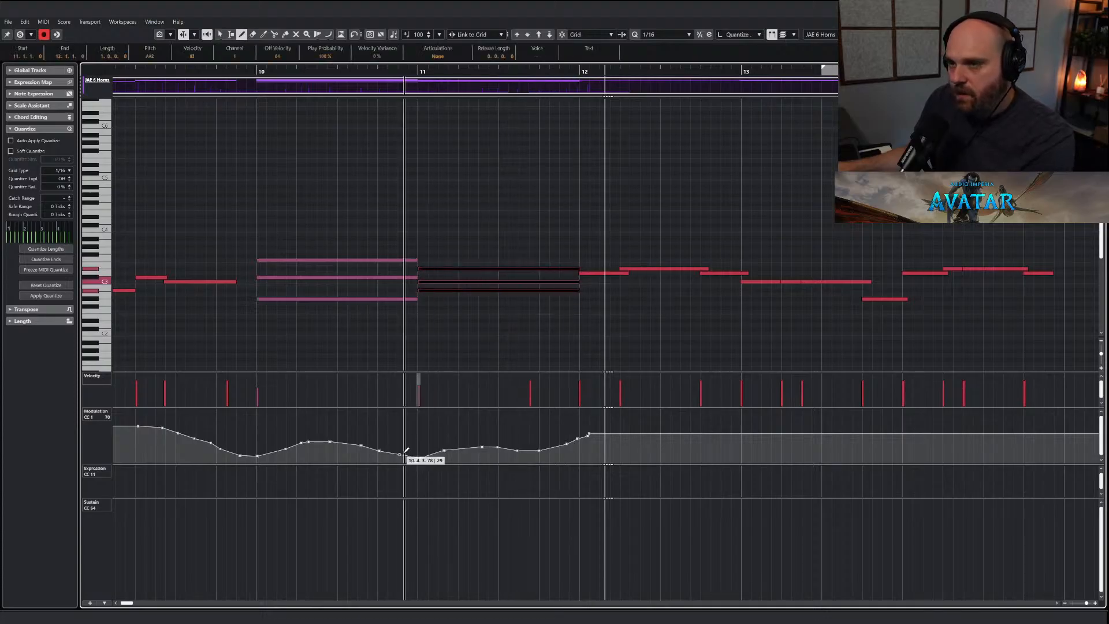
mouse_move(409, 456)
left_mouse_down()
mouse_move(629, 428)
mouse_move(957, 430)
left_mouse_up()
key("space")
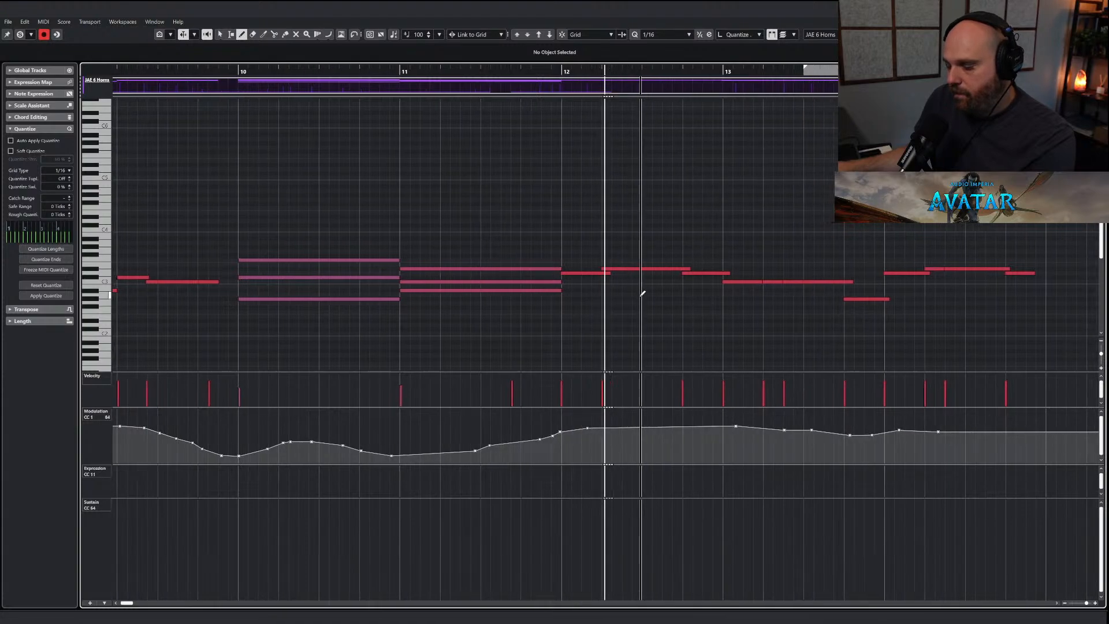
key("g")
key("g")
key("g")
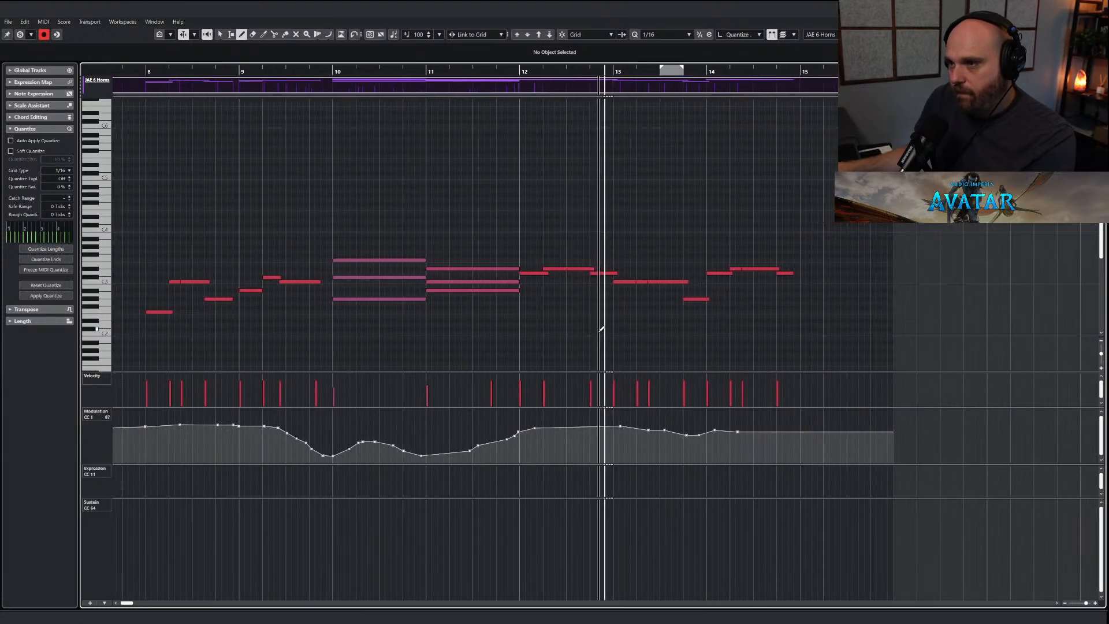
key("h")
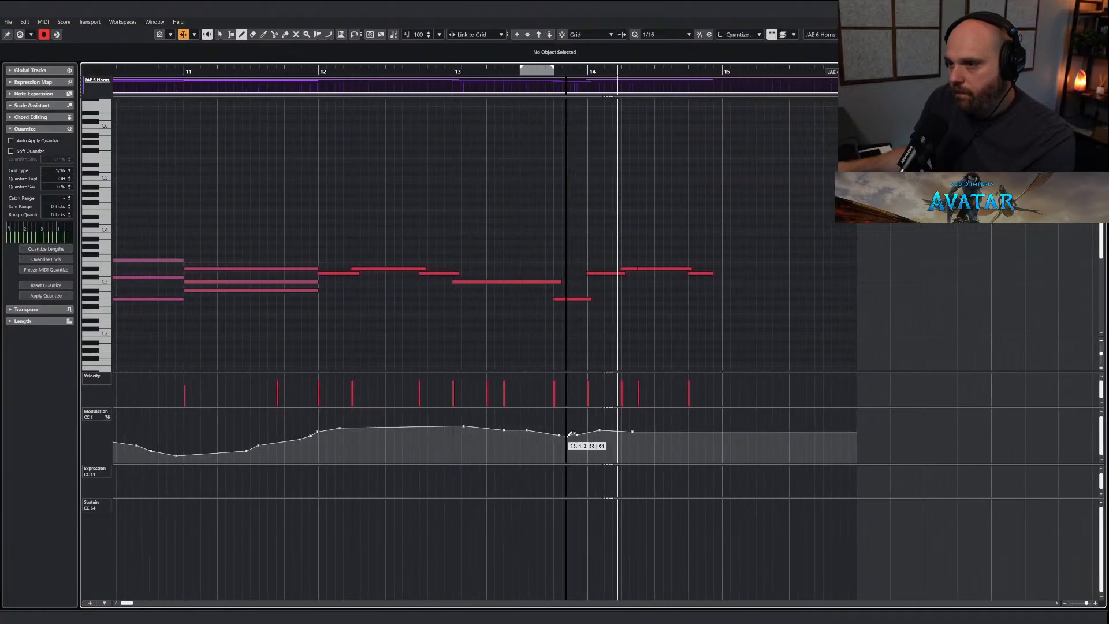
Add a held horn note at bar 15 and reshape the modulation from late bar 13 through bar 15.
left_click_drag(567, 433, 719, 435)
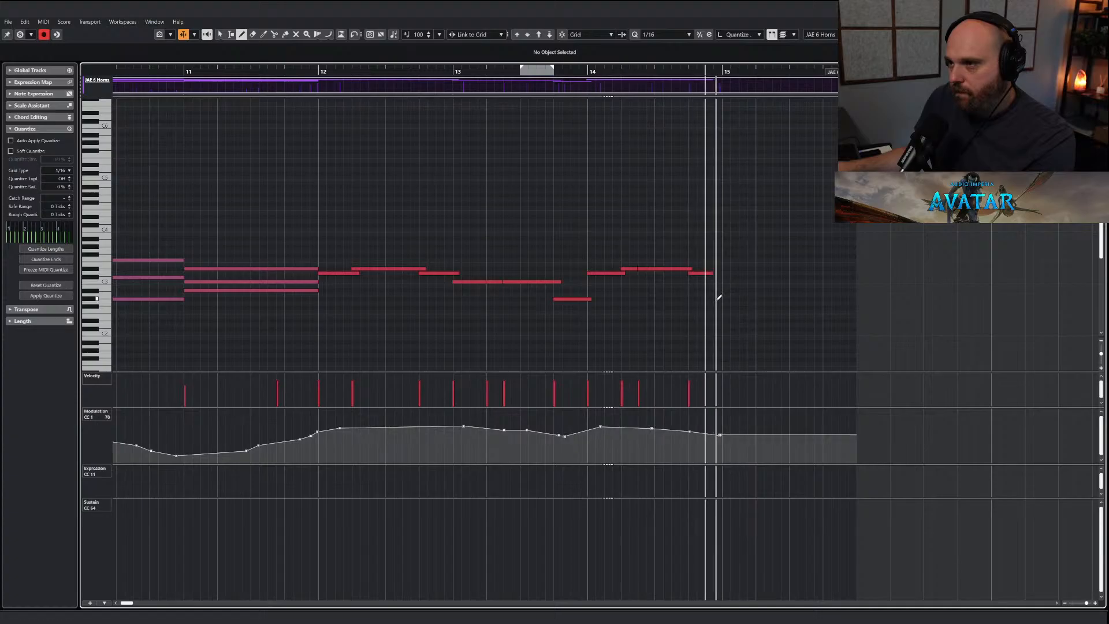
key("space")
left_click(605, 273)
left_click_drag(607, 271, 699, 260)
mouse_move(567, 433)
left_mouse_down()
mouse_move(614, 424)
mouse_move(722, 437)
left_mouse_up()
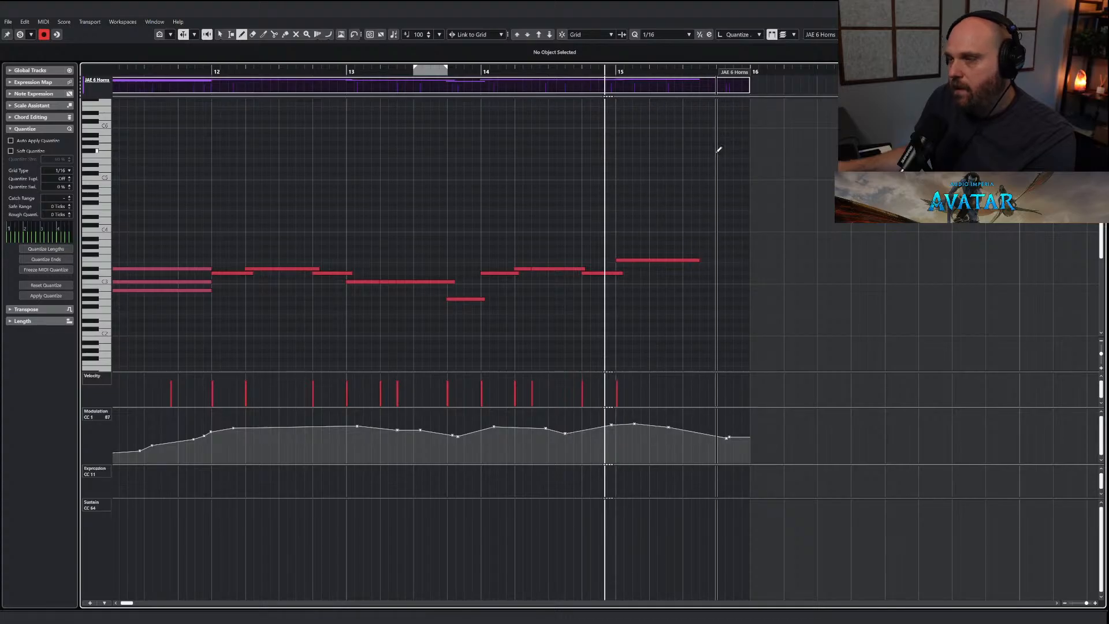
Extend the JAE 6 Horns part to the end of bar 18 and lengthen the bar 15 note to nearly bar 17.
key("g")
key("g")
key("g")
left_click_drag(673, 72, 903, 72)
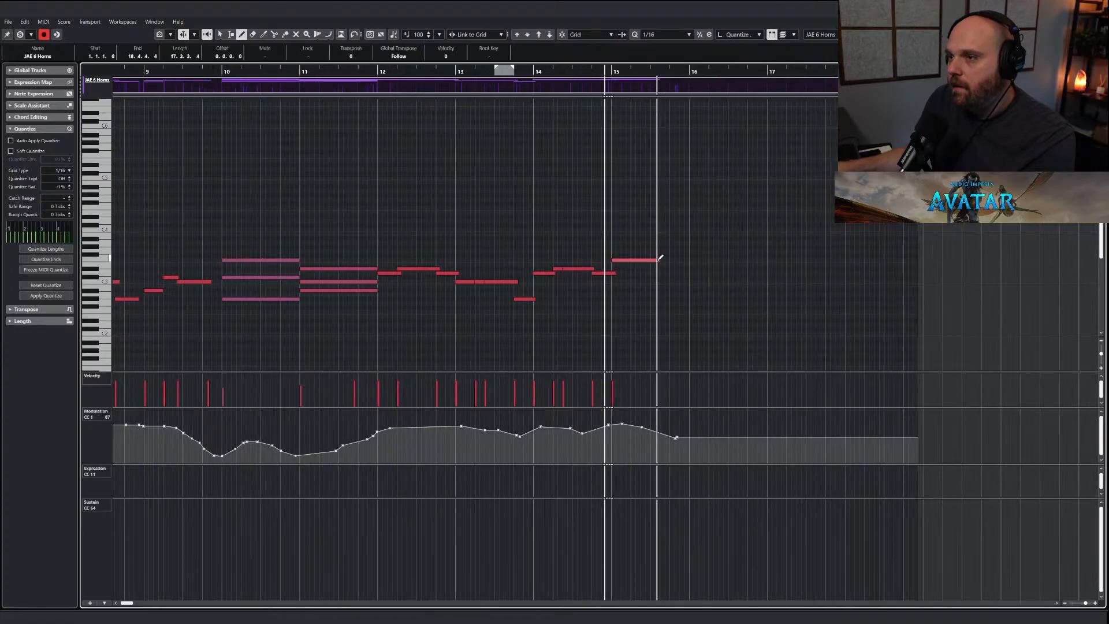
left_click_drag(657, 259, 756, 260)
Draw a long modulation fall under the horns' held note from bar 15 past bar 17 and play back the ending.
left_click_drag(616, 425, 777, 453)
key("space")
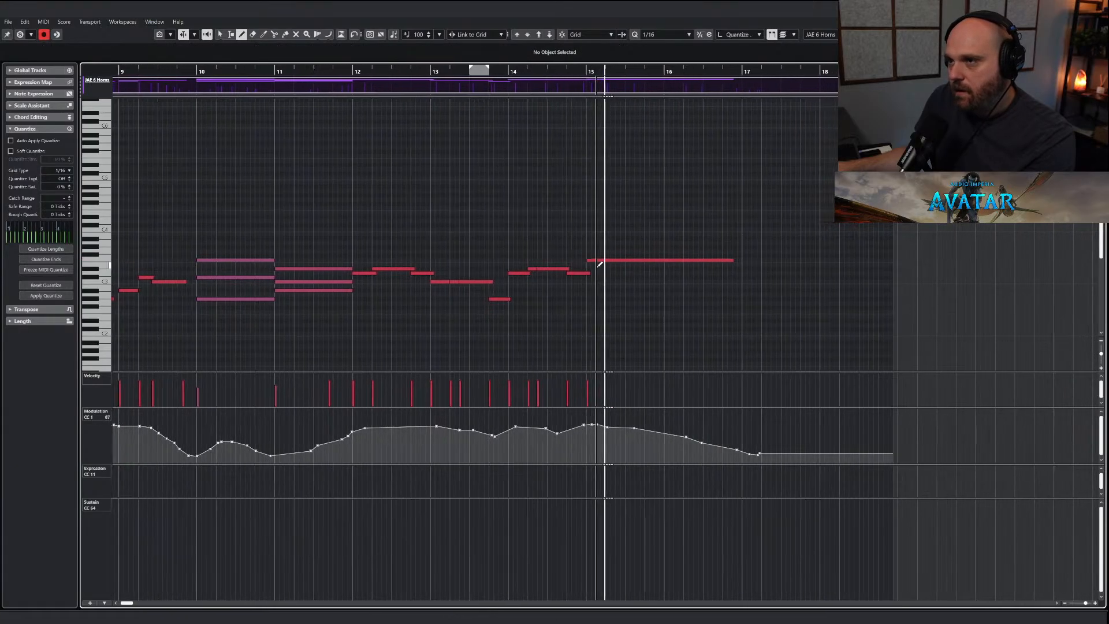
mouse_move(583, 425)
left_mouse_down()
mouse_move(566, 428)
mouse_move(716, 454)
left_mouse_up()
key("1")
left_click_drag(550, 71, 404, 73)
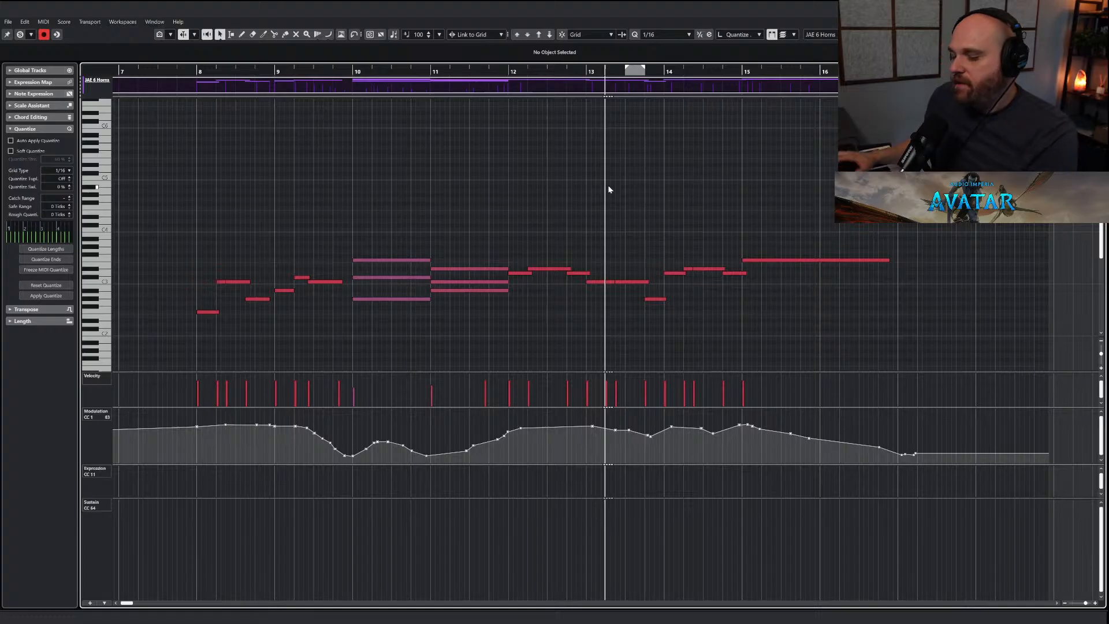
Close the horns' note editor and play the full arrangement from late in bar 12.
right_click(613, 203)
left_click(613, 208)
key("g")
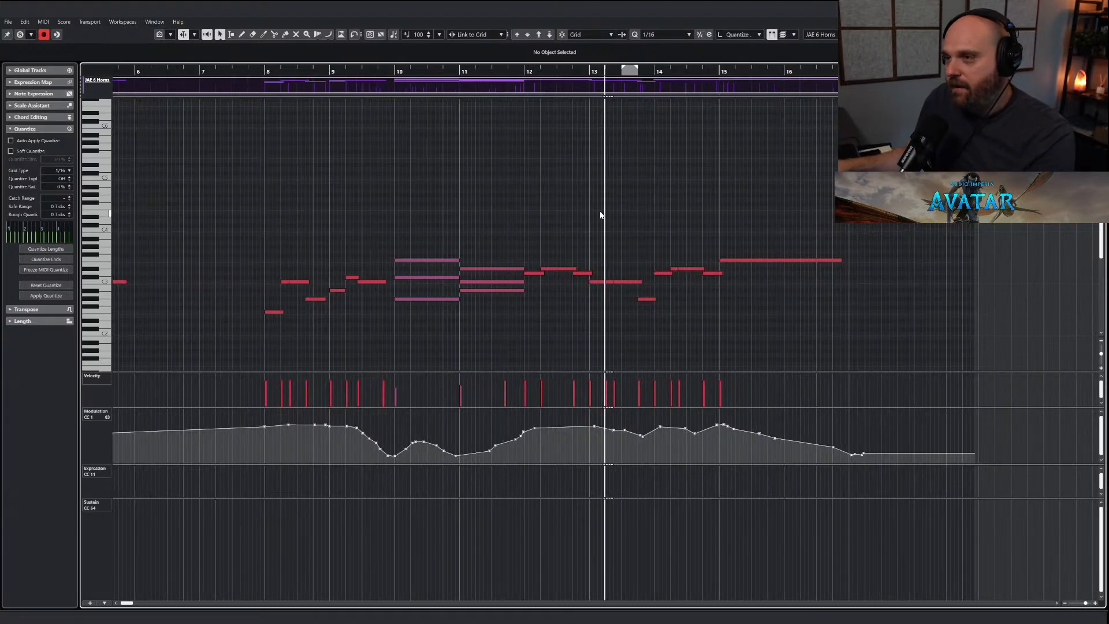
key("Return")
key("h")
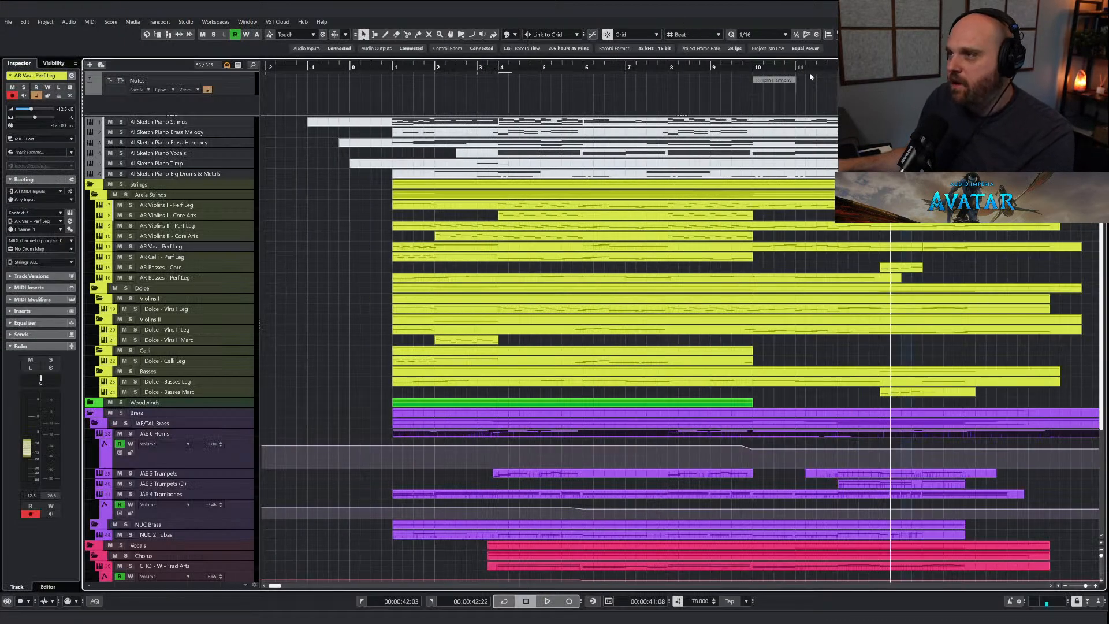
scroll(743, 176, "right", 4)
left_click(612, 67)
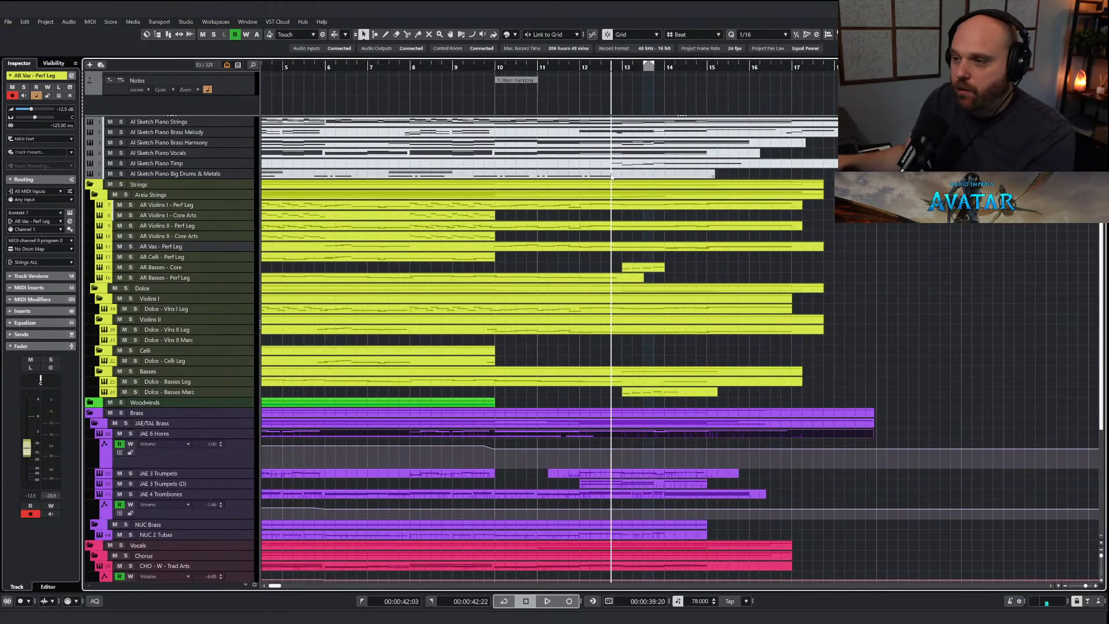
scroll(462, 317, "down", 4)
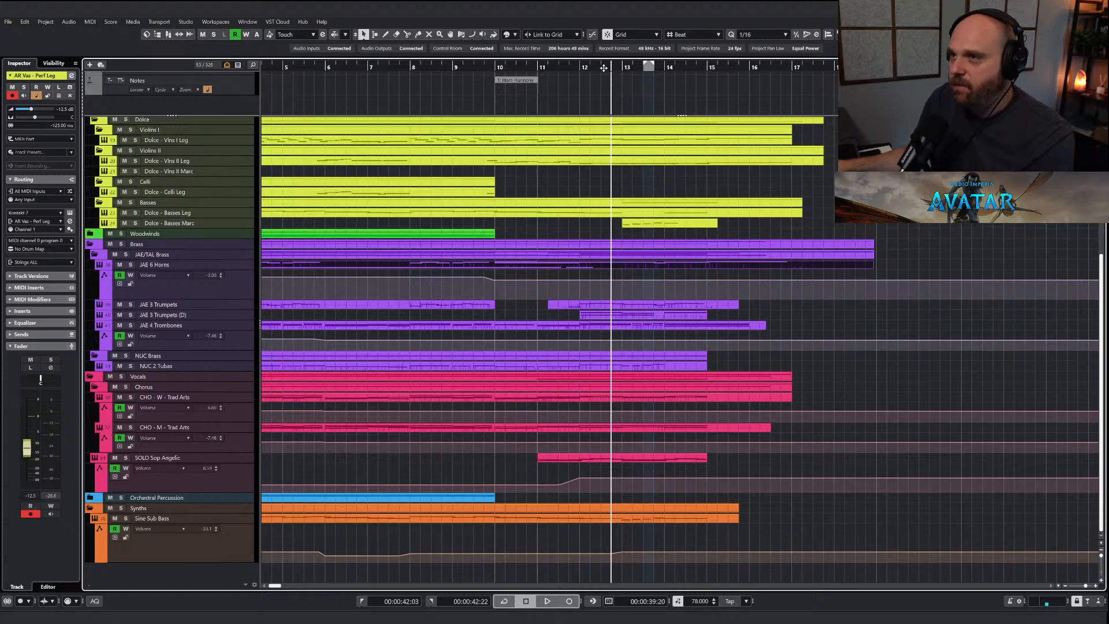
key("space")
scroll(588, 245, "up", 2)
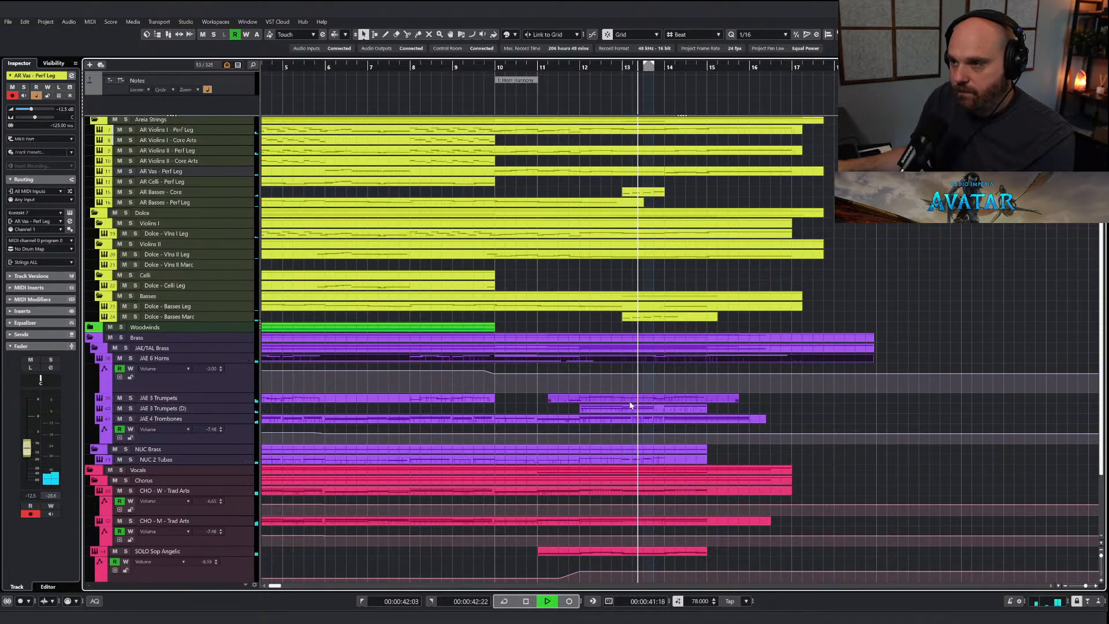
Redraw the JAE 6 Horns modulation as a smooth swell from bar 13 into bar 15, falling toward bar 17, and close the editor.
double_click(649, 359)
right_click(618, 373)
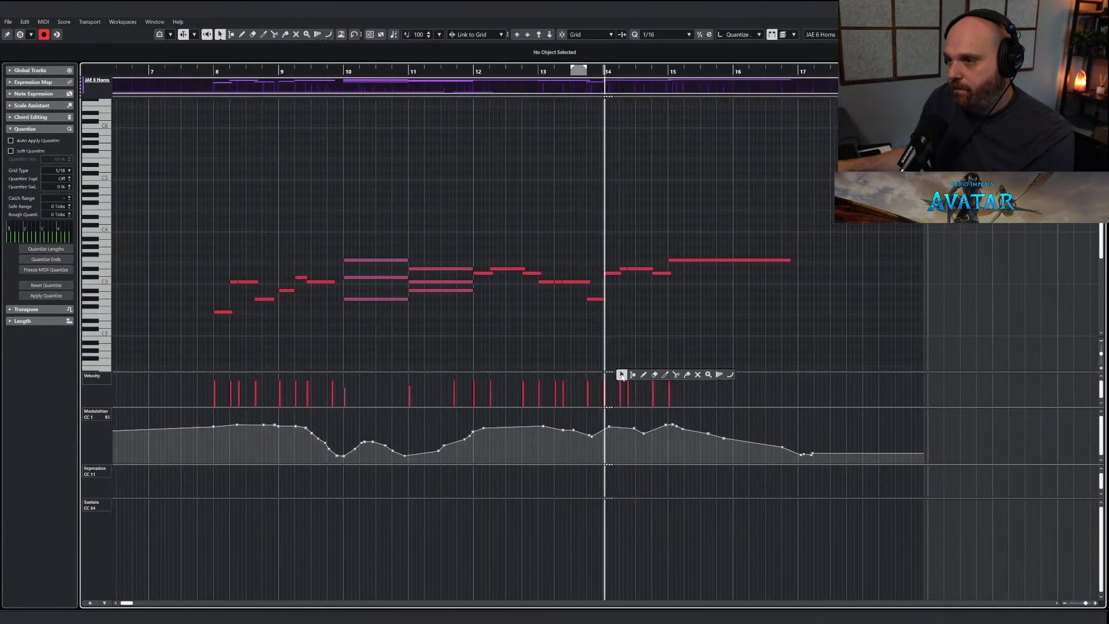
left_click(644, 374)
mouse_move(549, 432)
left_mouse_down()
mouse_move(588, 416)
mouse_move(575, 421)
mouse_move(634, 418)
mouse_move(775, 454)
left_mouse_up()
key("1")
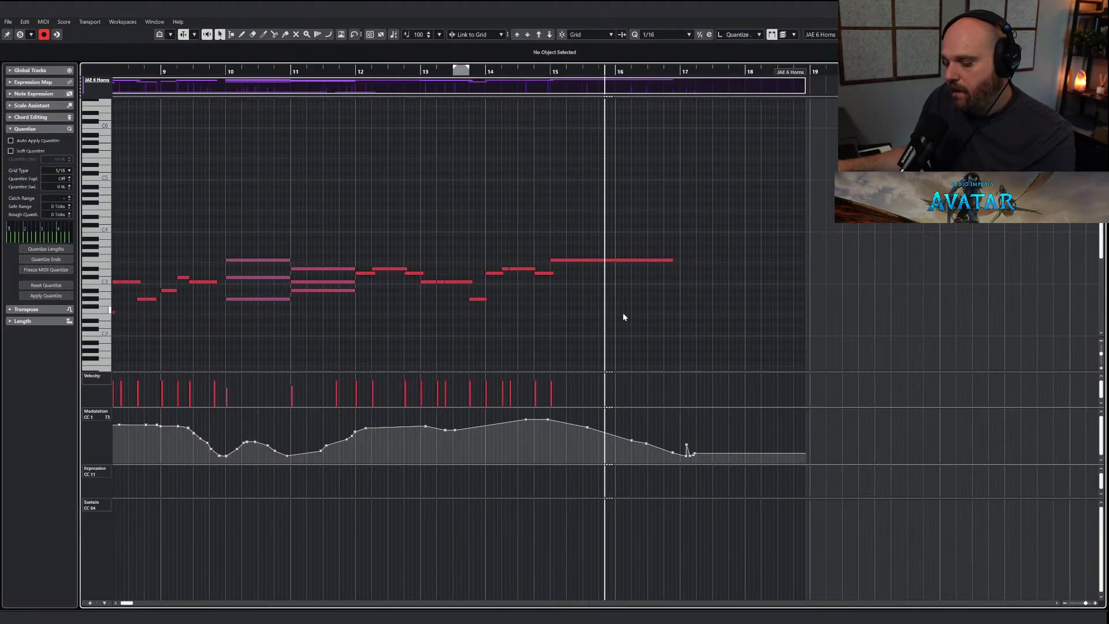
key("Escape")
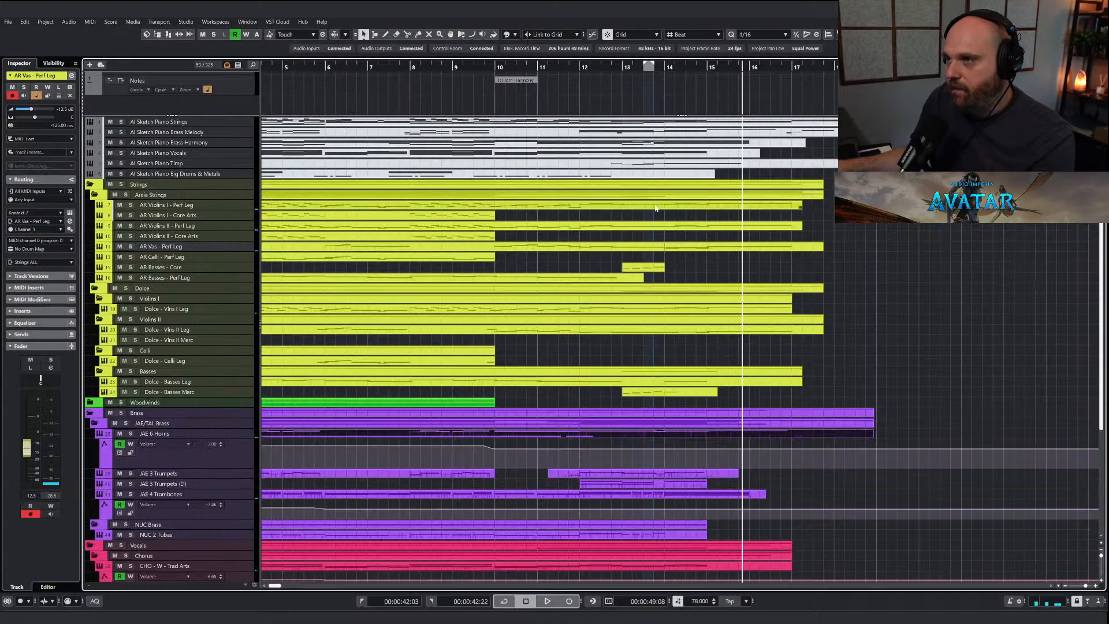
Draw a falling modulation curve under the AR Violins I - Perf Leg held note from bar 15 to the part's end.
right_click(593, 318)
left_click(595, 335)
key("g")
key("g")
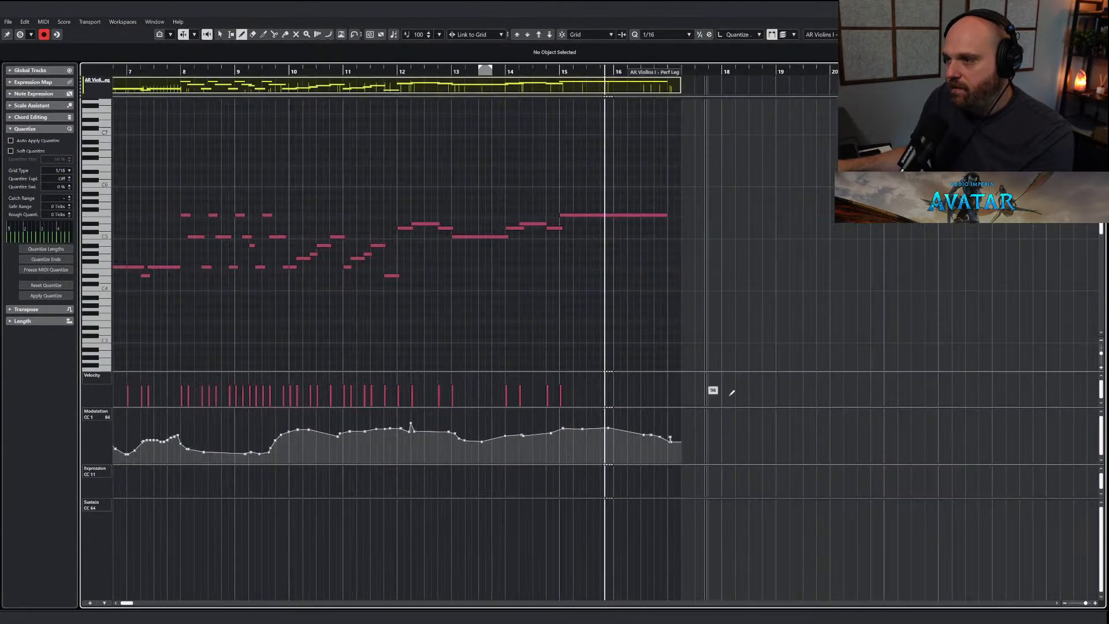
left_click_drag(571, 432, 669, 456)
right_click(578, 296)
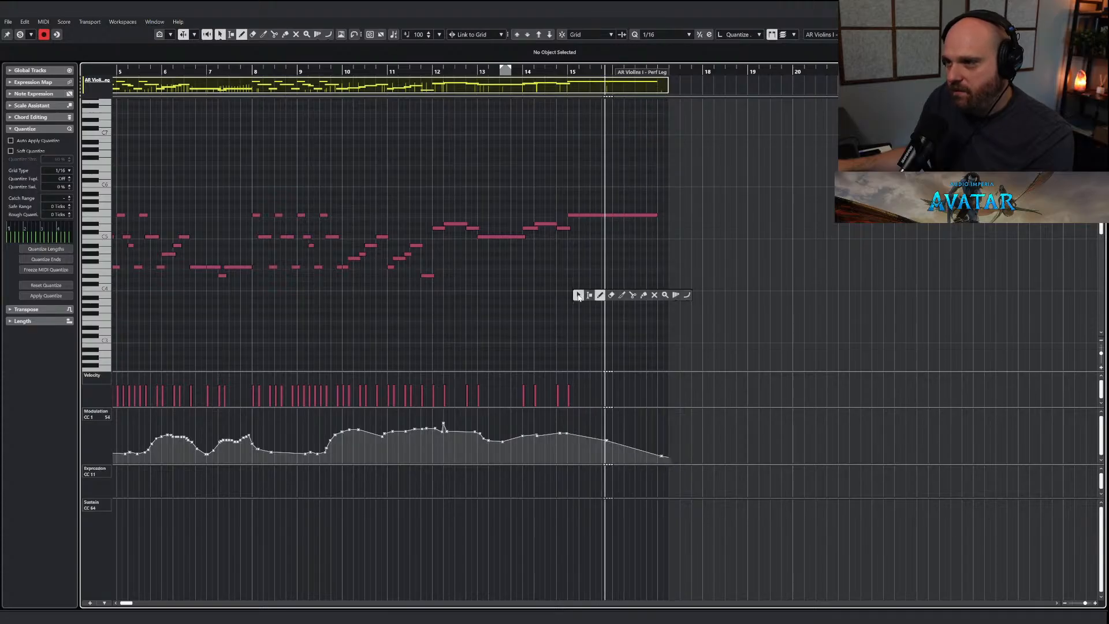
key("Return")
Draw a modulation fall from bar 15 to the end of the AR Violins II - Perf Leg part and play it back from bar 14.
double_click(705, 229)
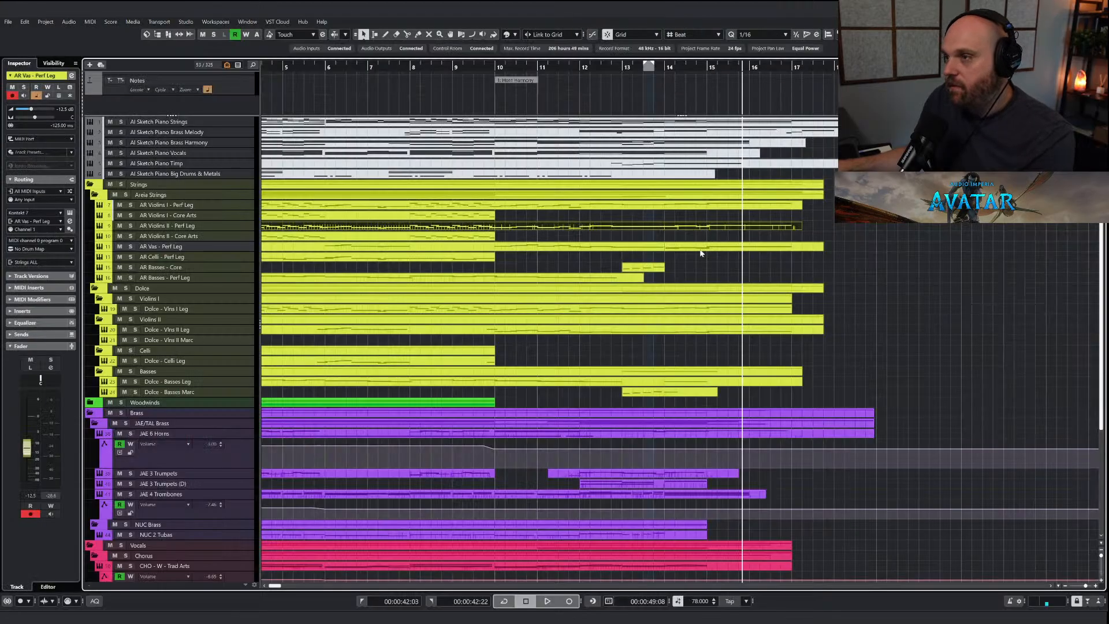
right_click(714, 282)
left_click(715, 281)
left_click(695, 276)
left_click_drag(722, 430, 820, 458)
key("1")
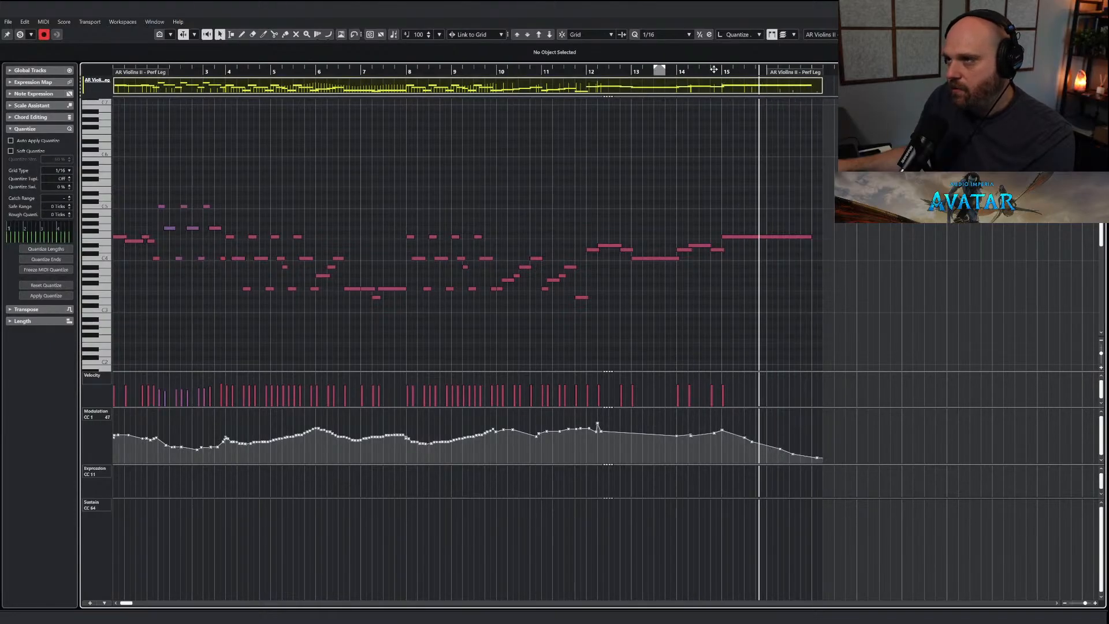
left_click_drag(693, 70, 684, 70)
key("space")
key("Return")
Taper the Dolce - Vlns I Leg modulation from bar 15 to nearly bar 17 and close its editor.
left_click(727, 309)
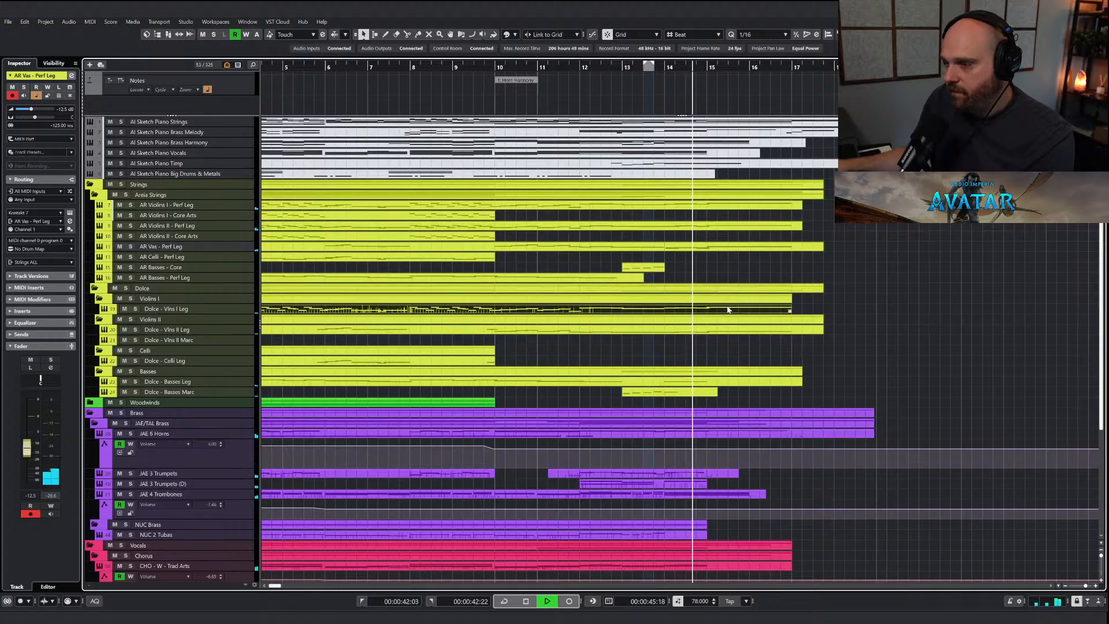
key("Return")
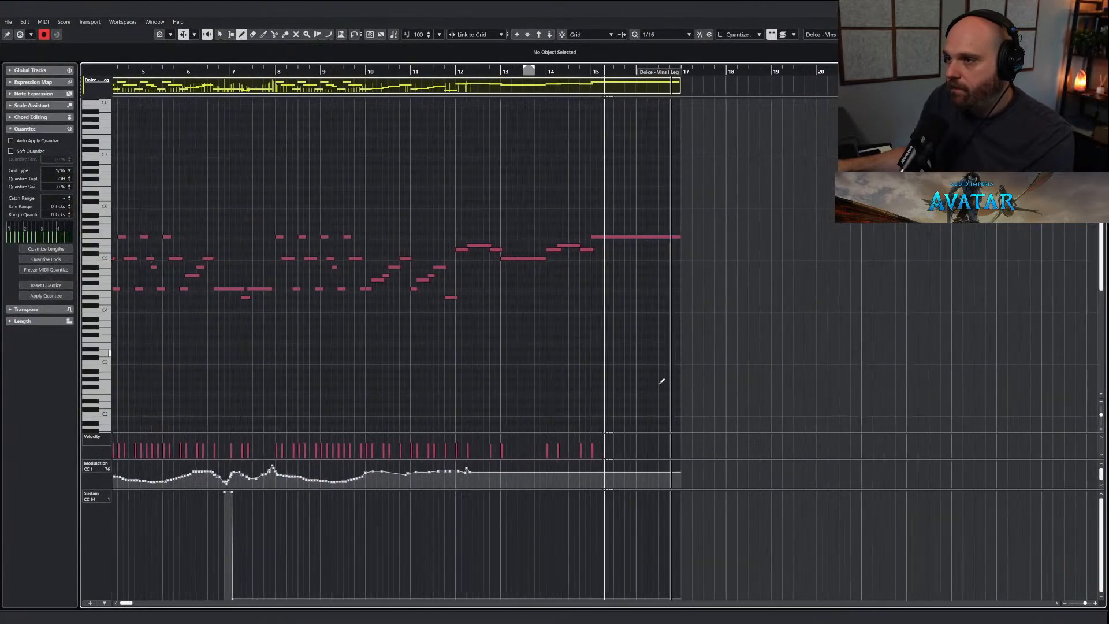
left_click_drag(583, 475, 668, 481)
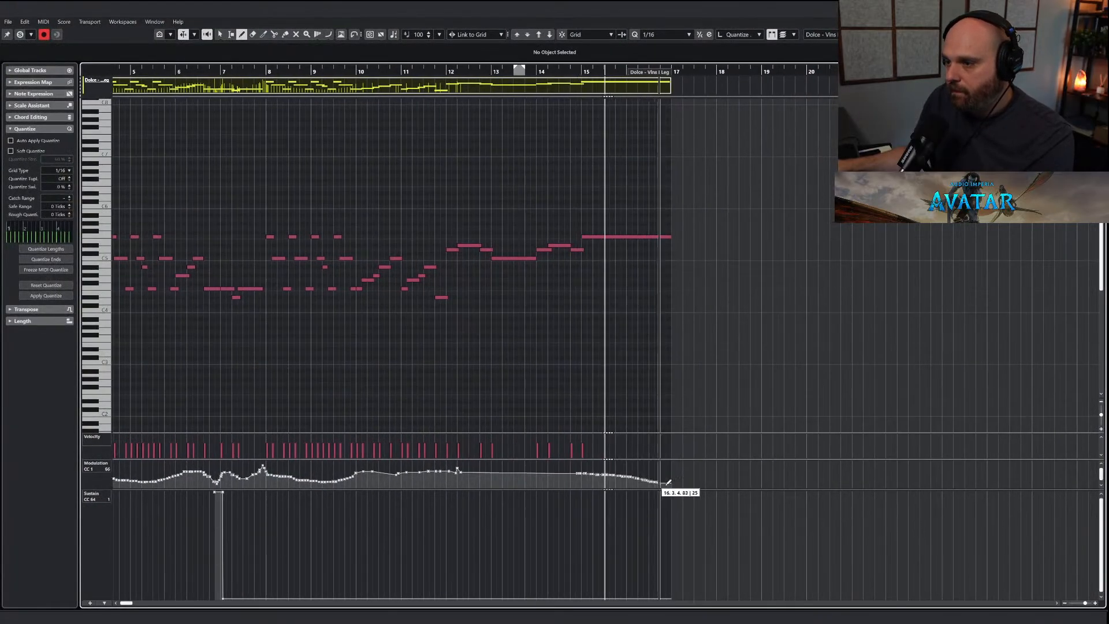
key("Return")
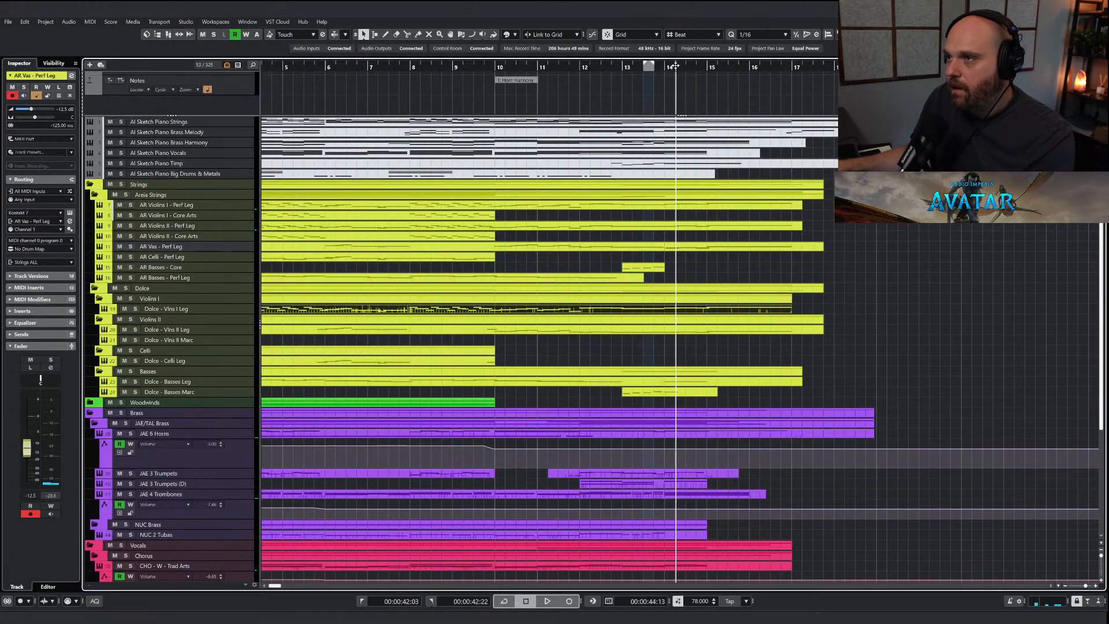
Play back the ending and extend the JAE 4 Trombones part to late in bar 17.
scroll(700, 269, "down", 2)
scroll(696, 346, "down", 3)
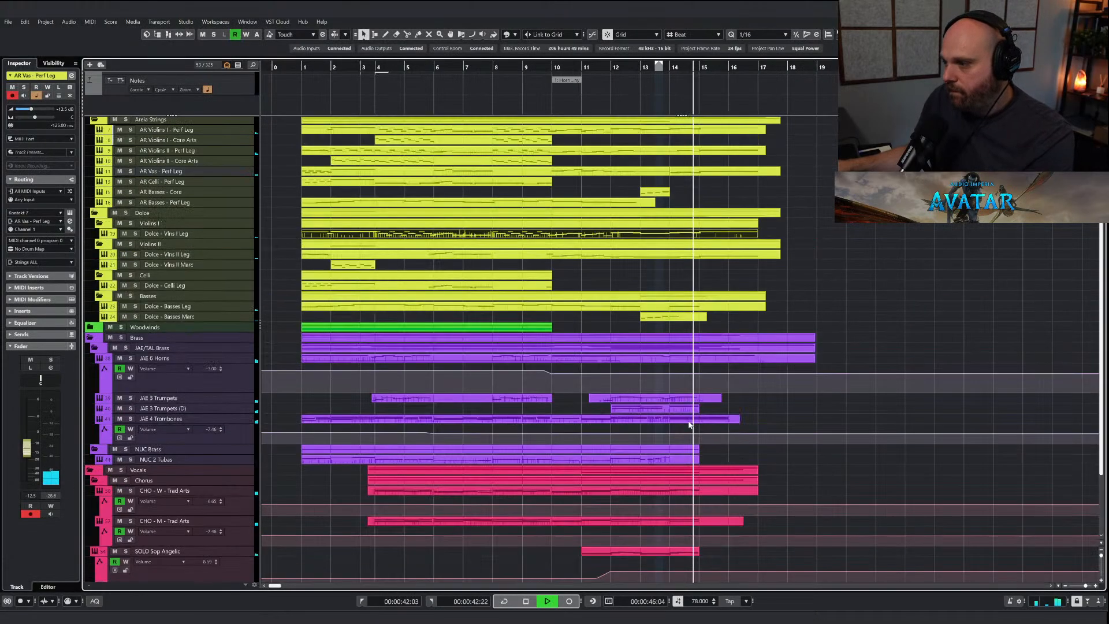
scroll(716, 488, "up", 1)
key("g")
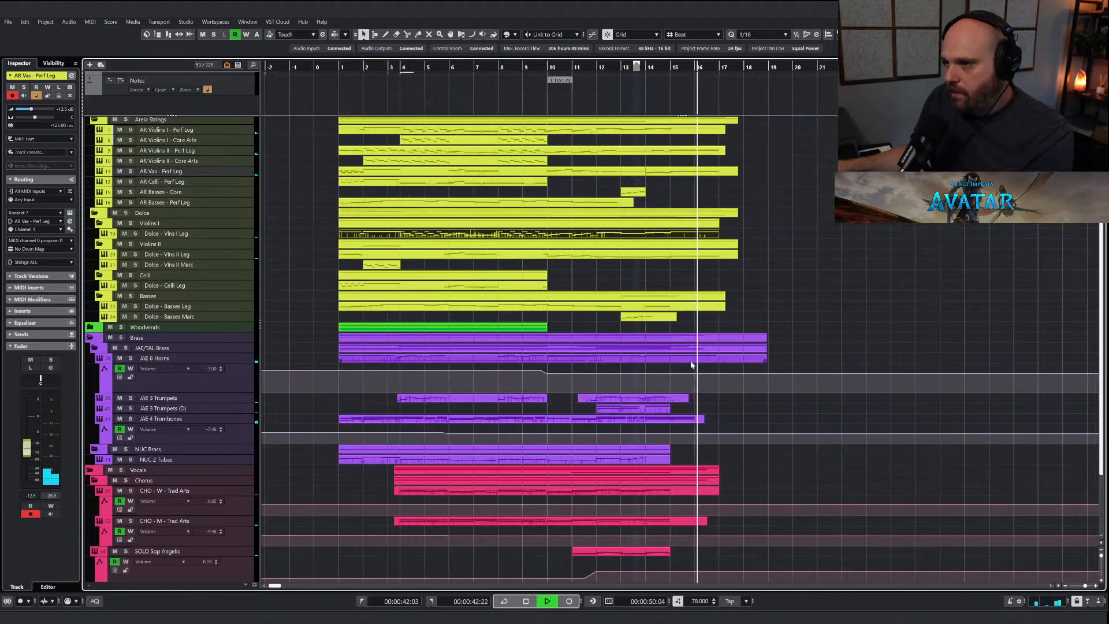
left_click(696, 420)
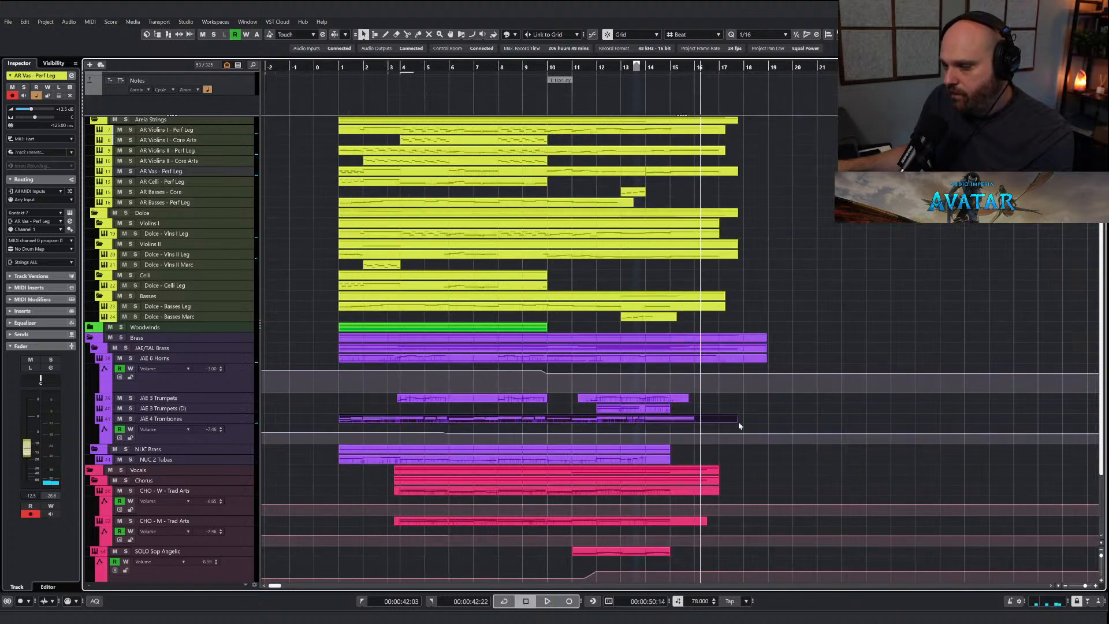
Lengthen the four-note trombone chord that starts at bar 14 to nearly bar 17 during playback.
key("Return")
left_click_drag(729, 258, 761, 325)
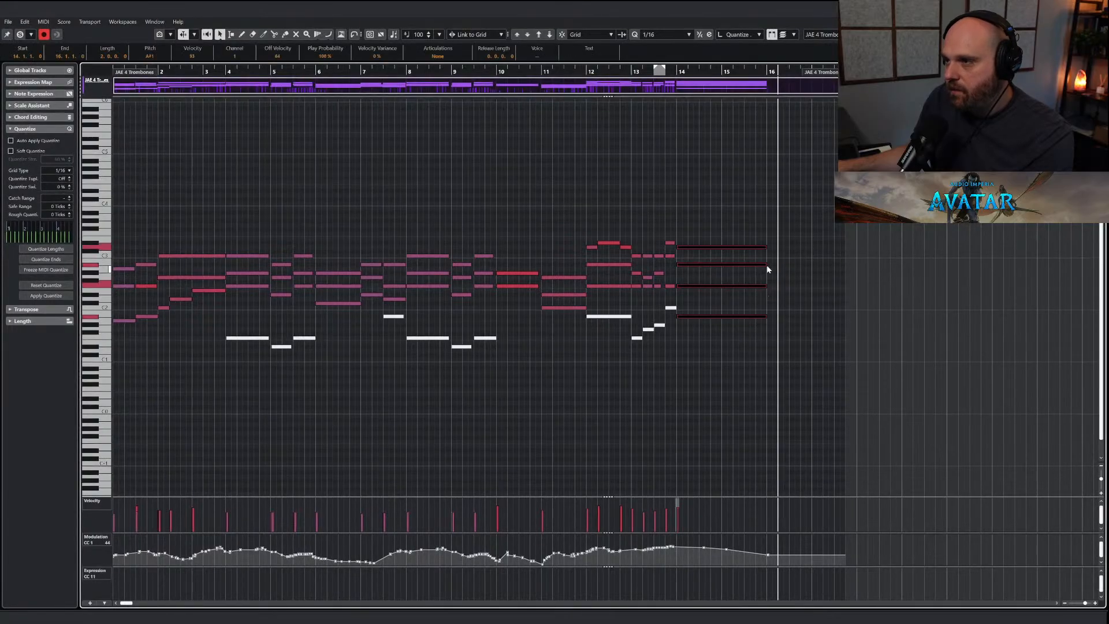
left_click(664, 73)
key("space")
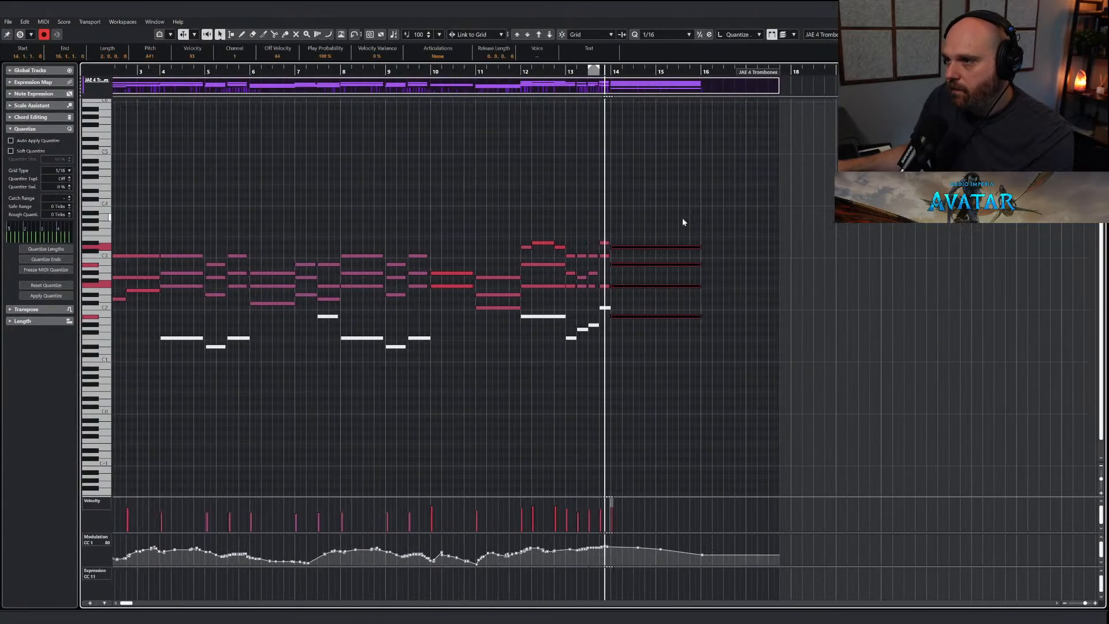
left_click_drag(699, 248, 737, 248)
Draw a gradual modulation fall under the trombones' held chord from bar 14 to nearly bar 17 and close the editor.
right_click(709, 276)
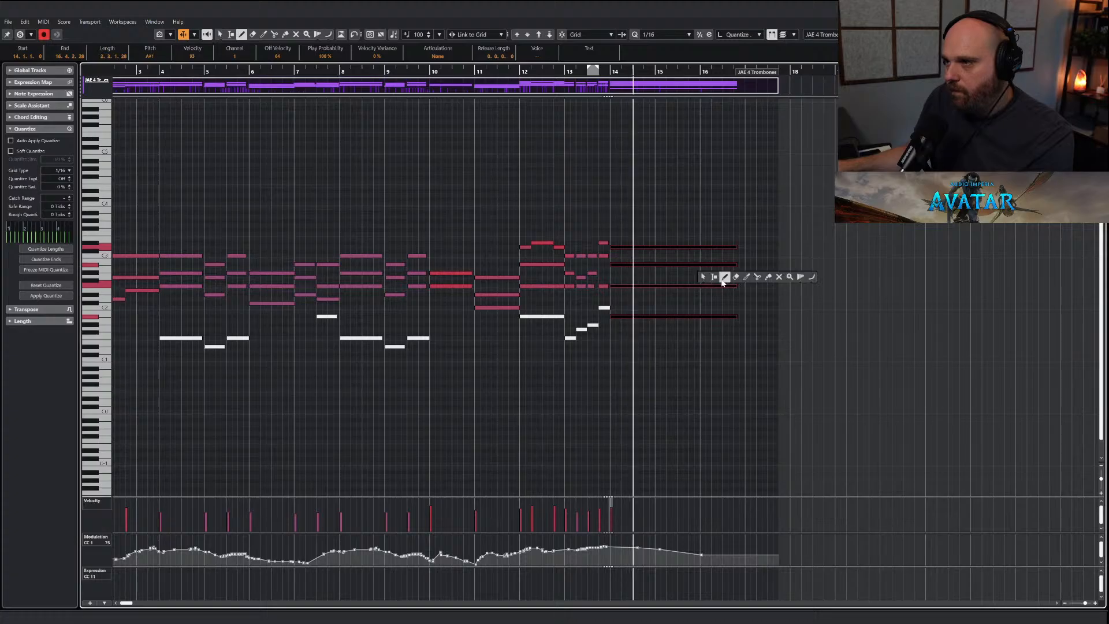
left_click(724, 277)
scroll(670, 508, "up", 3)
left_click_drag(611, 545, 830, 563)
key("1")
key("space")
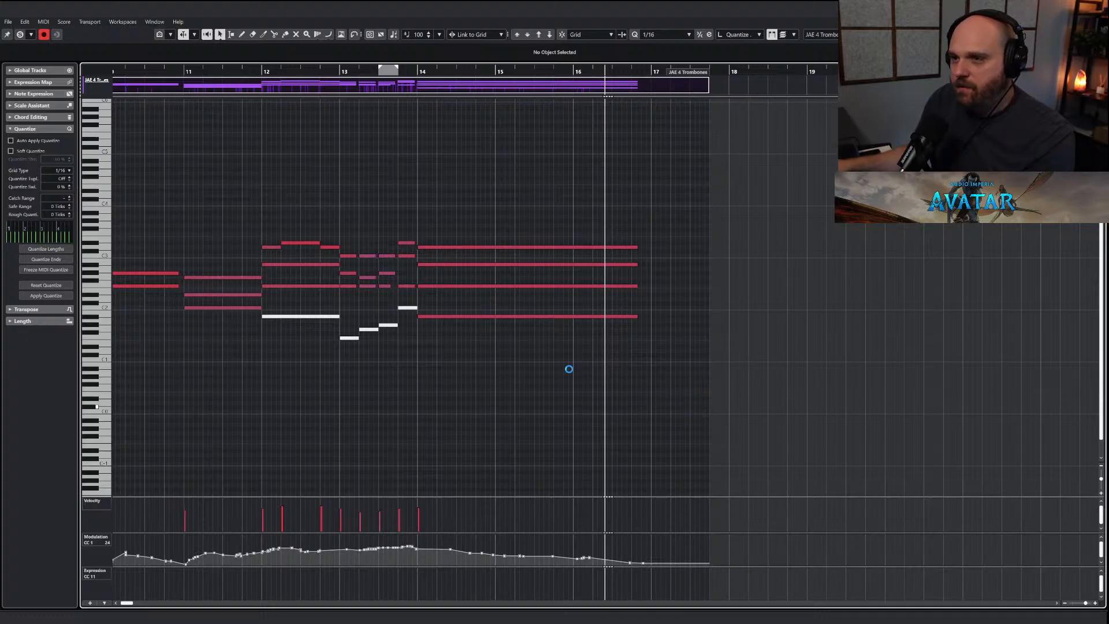
key("Return")
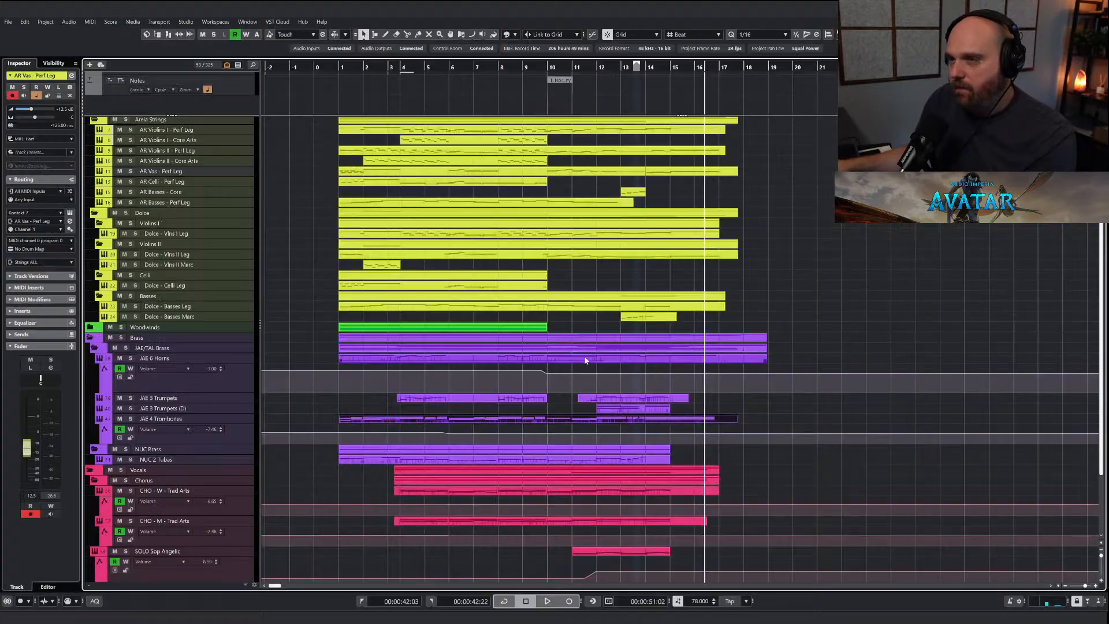
Play back the full arrangement's ending from bar 14 to check how the parts sustain.
left_click(672, 65)
key("h")
key("h")
key("h")
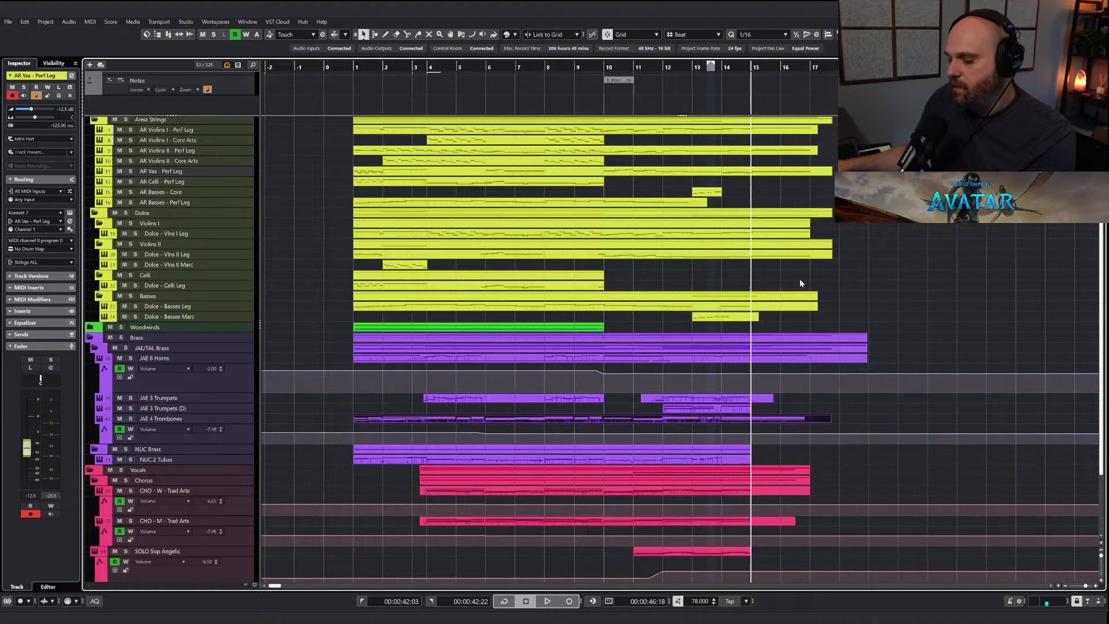
key("g")
key("g")
scroll(826, 151, "right", 2)
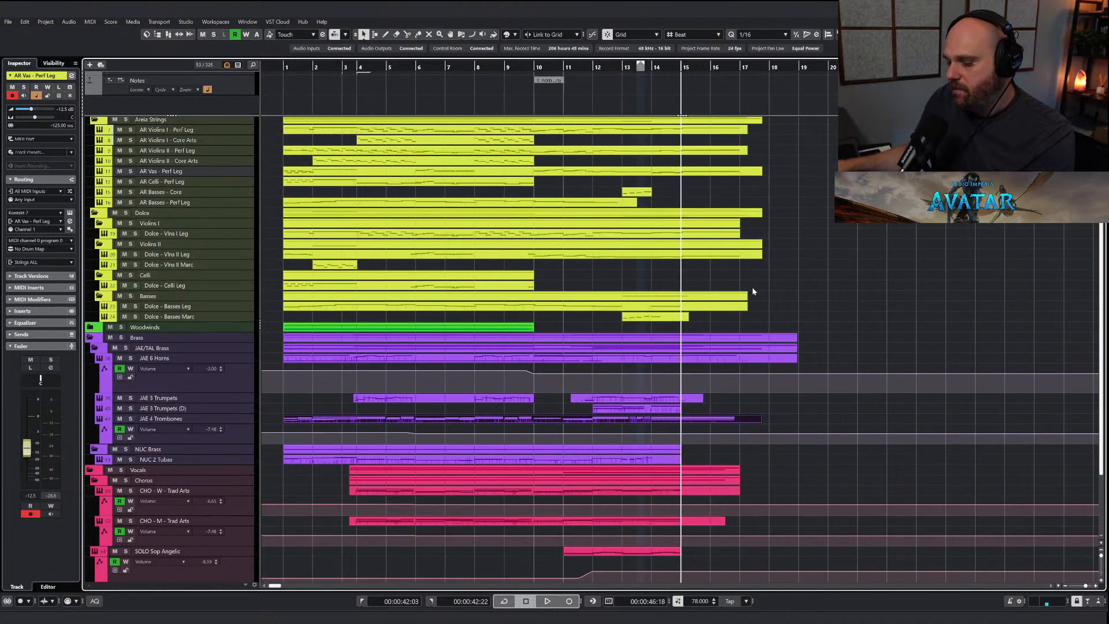
key("h")
key("h")
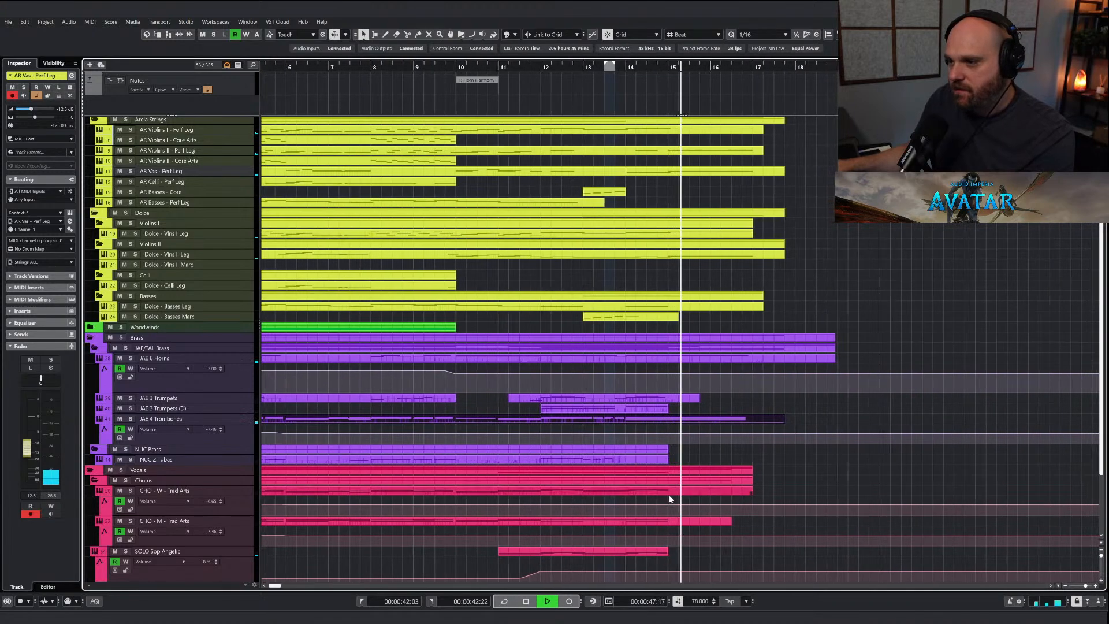
key("space")
left_click_drag(664, 68, 629, 67)
key("space")
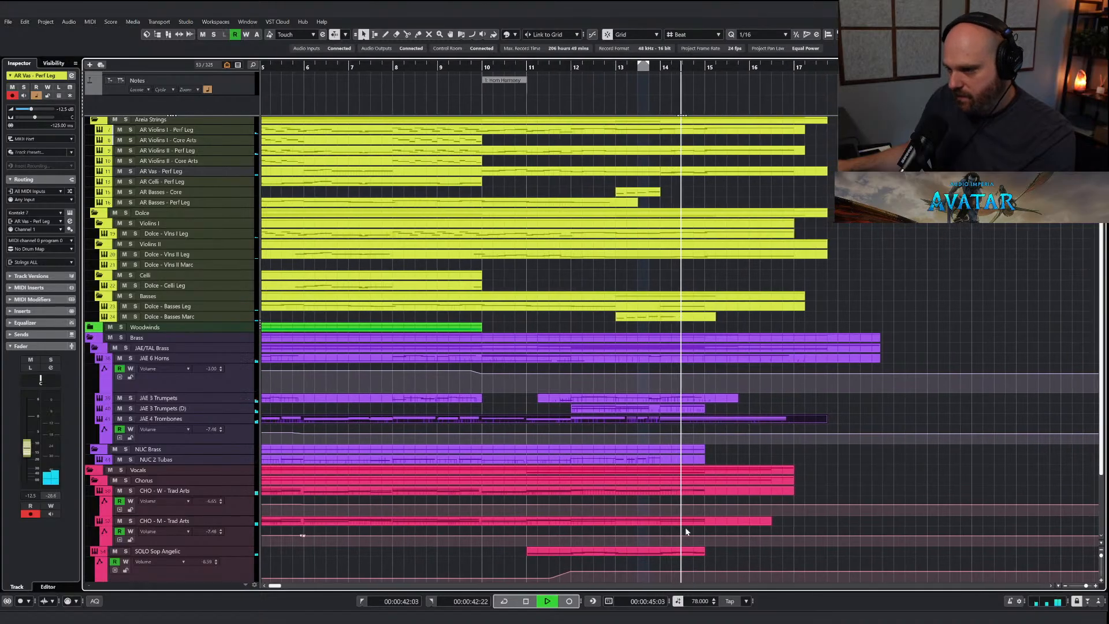
Add two held notes to CHO - W - Trad Arts from bar 15 to the middle of bar 16.
double_click(698, 491)
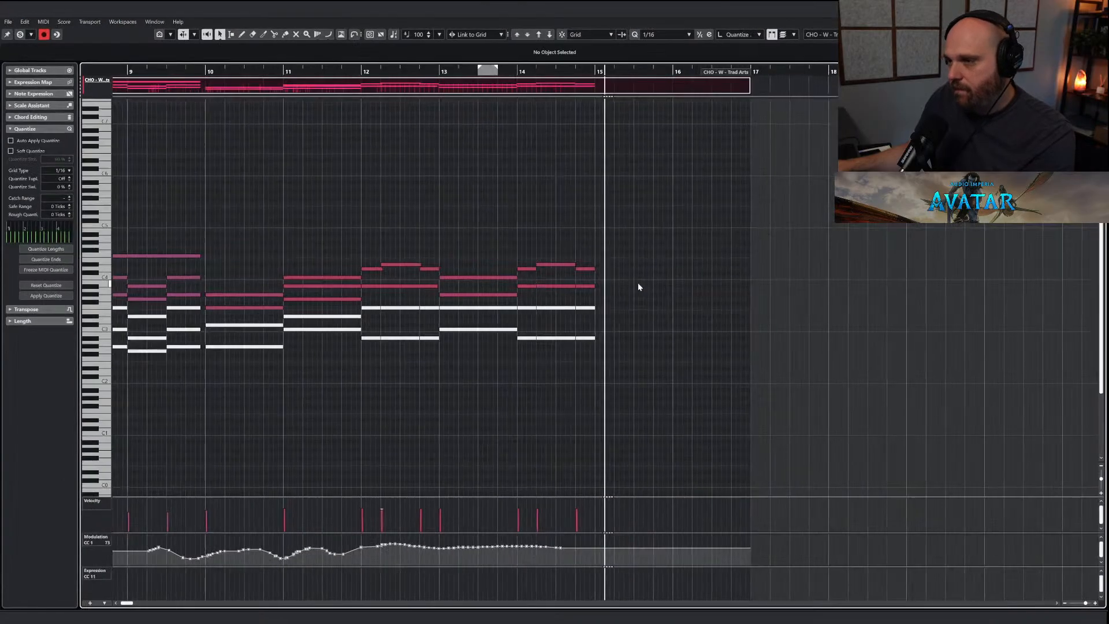
right_click(650, 283)
left_click(657, 284)
key("h")
key("h")
key("h")
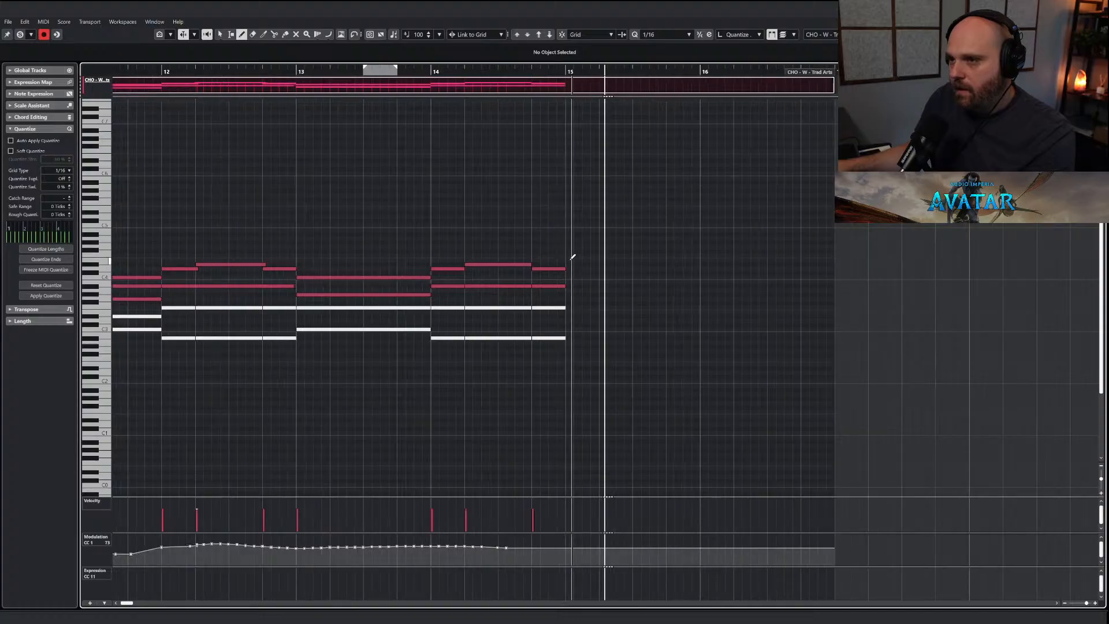
key("j")
left_click_drag(567, 256, 648, 256)
left_click_drag(567, 269, 775, 257)
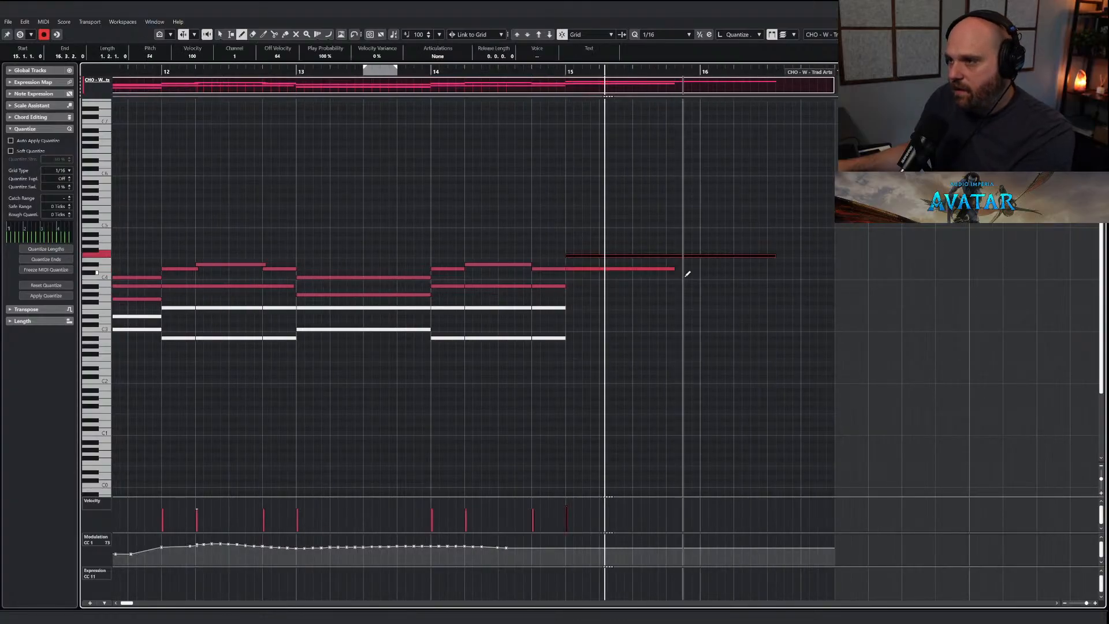
left_click_drag(673, 269, 776, 270)
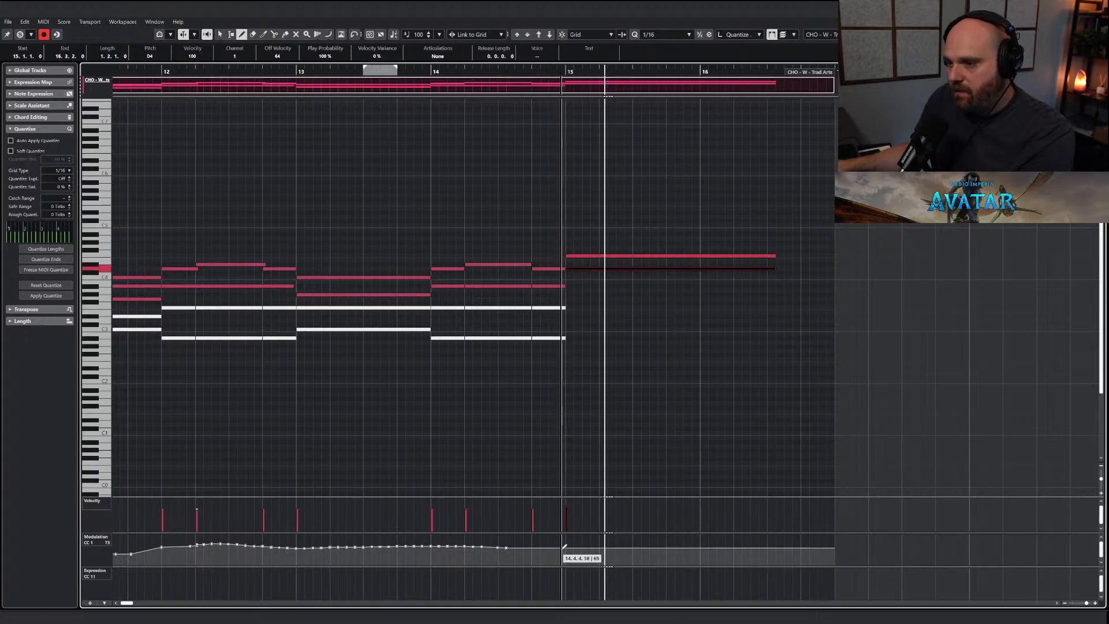
Draw a modulation fall under the women's choir notes from bar 15 past bar 16 and play it back from late bar 14.
left_click_drag(564, 549, 757, 565)
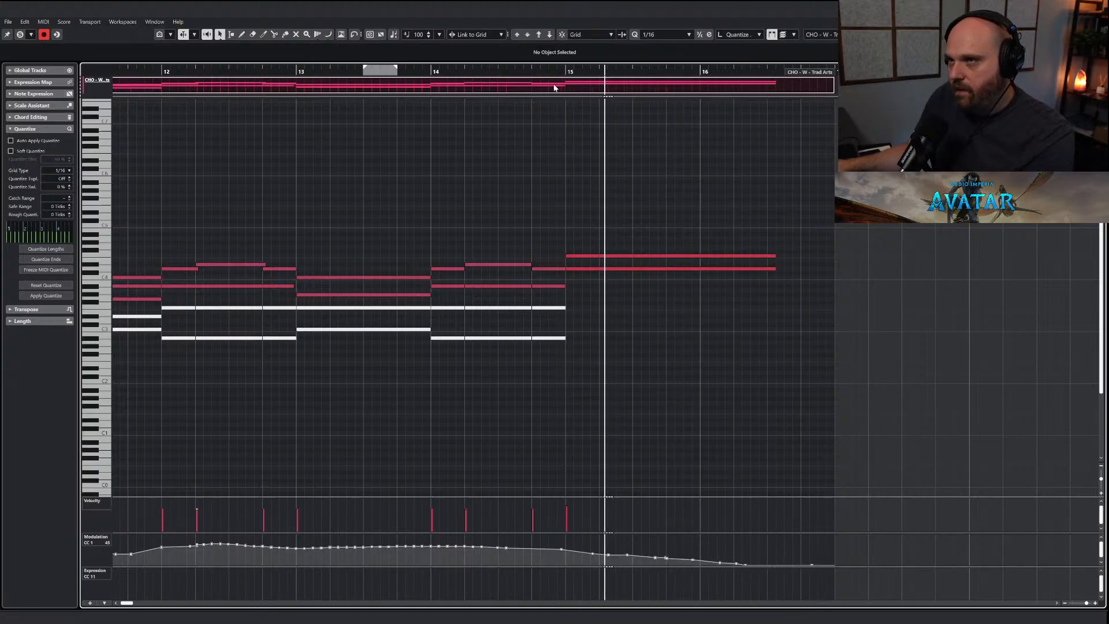
left_click(530, 72)
key("space")
key("Return")
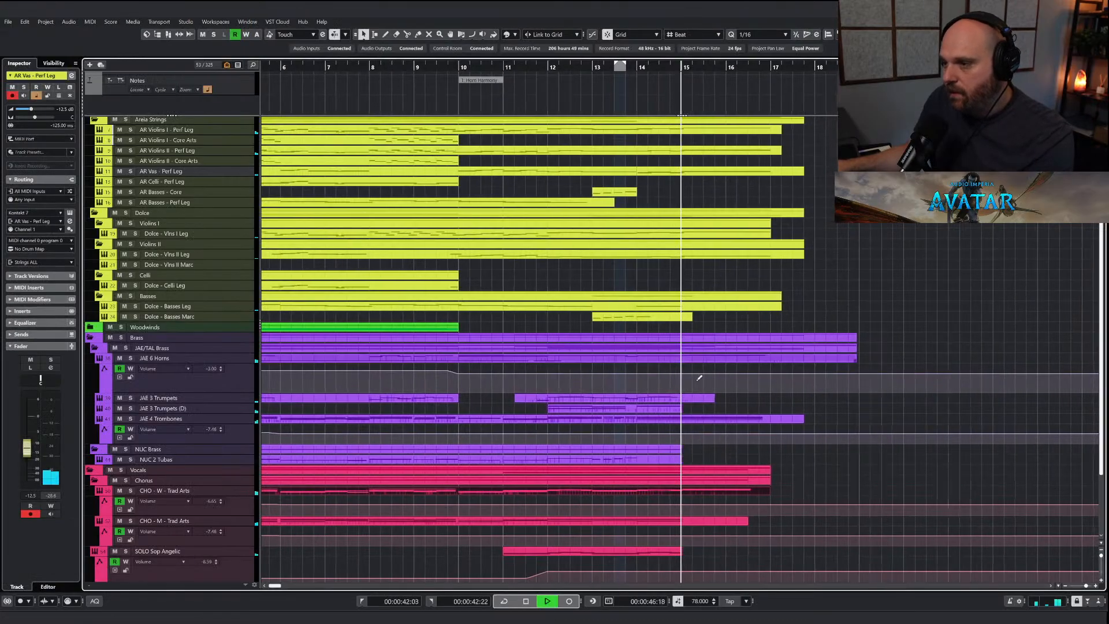
Fade the CHO - W - Trad Arts volume automation down from bar 15 to the middle of bar 16.
left_click(681, 522)
left_click(670, 505)
left_click(726, 506)
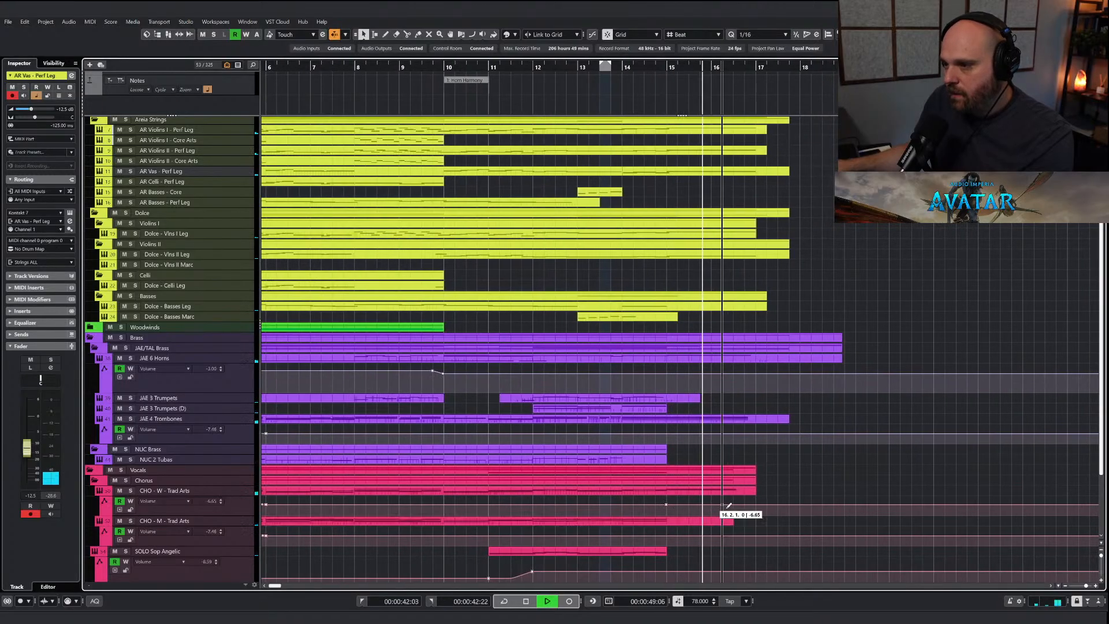
left_click_drag(726, 506, 738, 511)
Add two held notes to CHO - M - Trad Arts from bar 15 to about the part's end in bar 16.
left_click(684, 522)
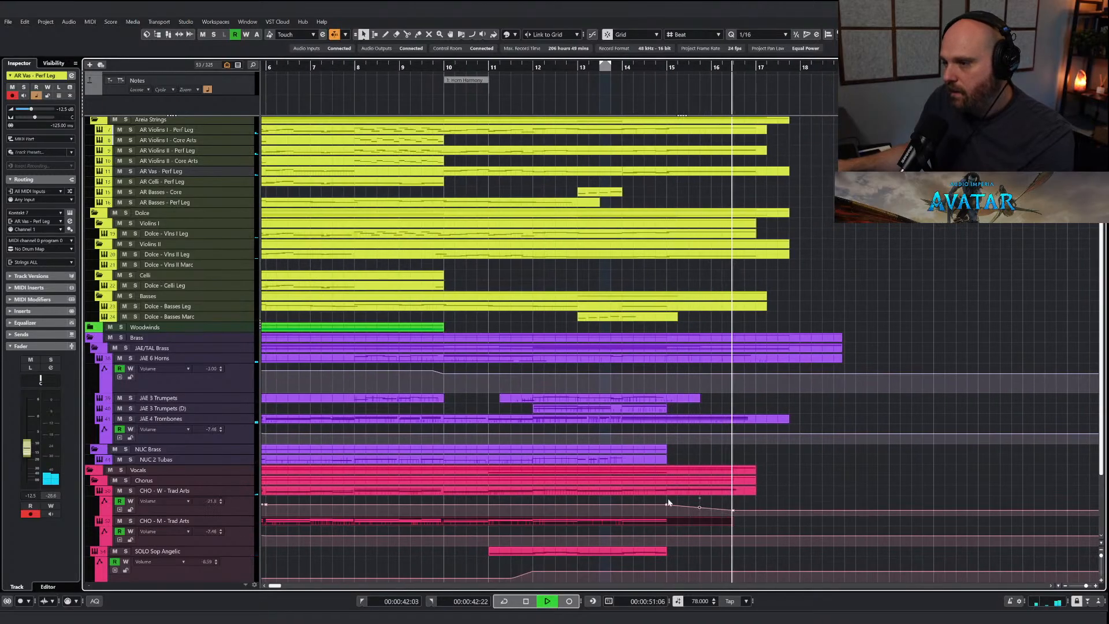
key("Return")
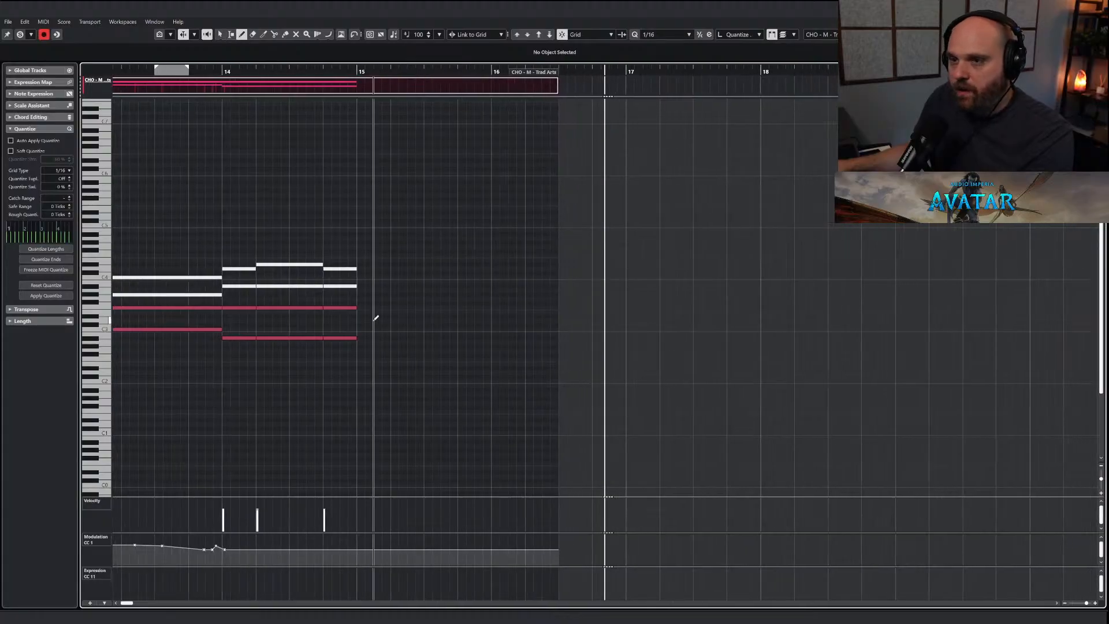
left_click_drag(362, 298, 468, 298)
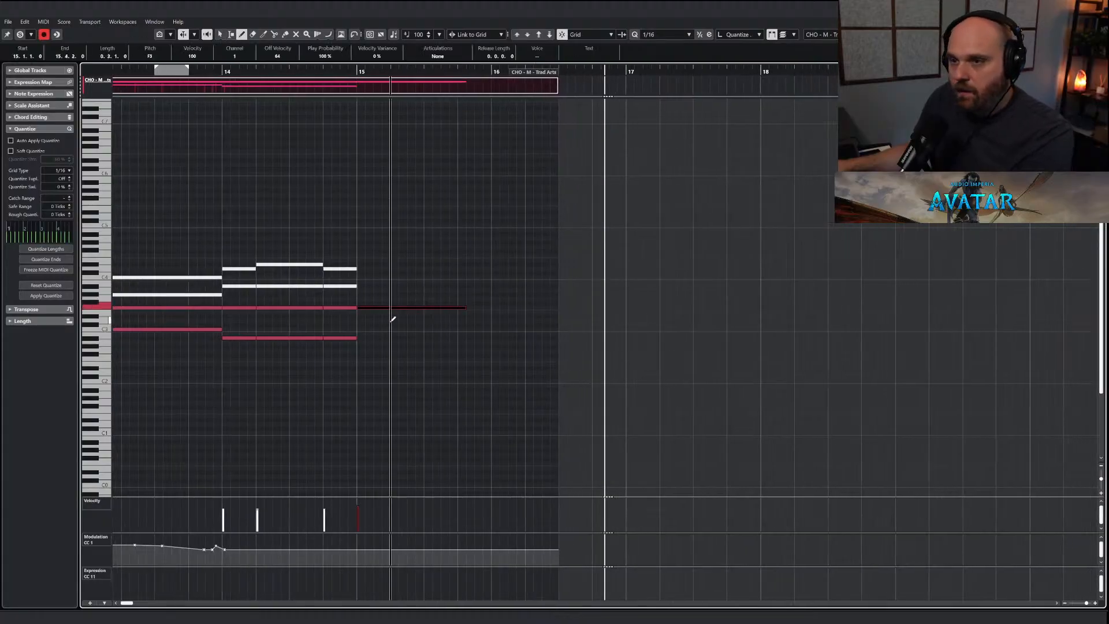
left_click_drag(362, 337, 551, 338)
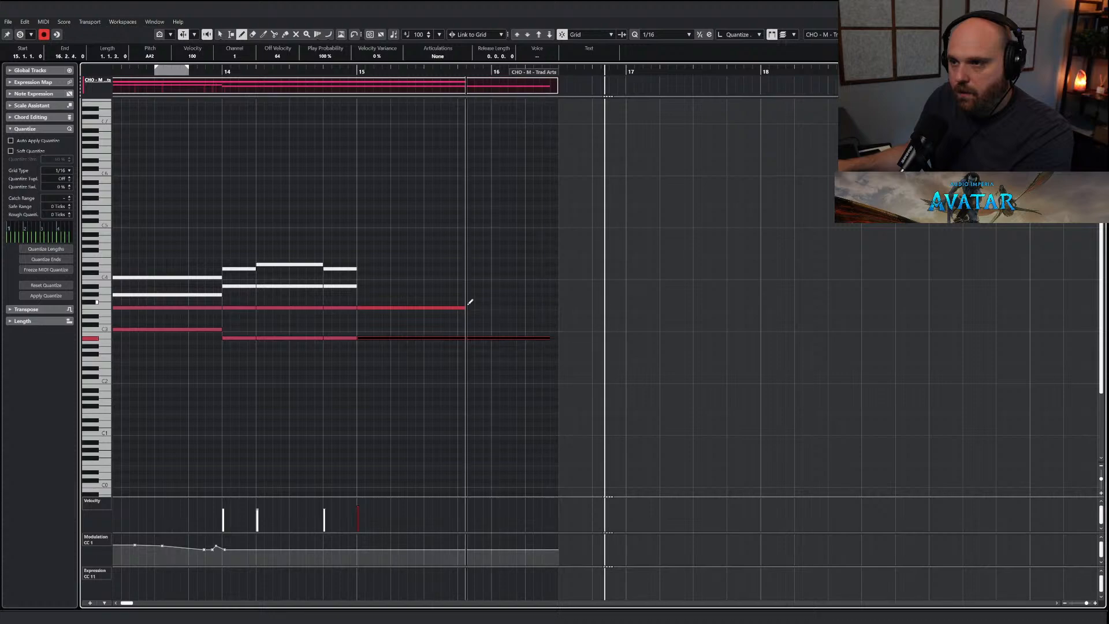
left_click_drag(464, 307, 553, 311)
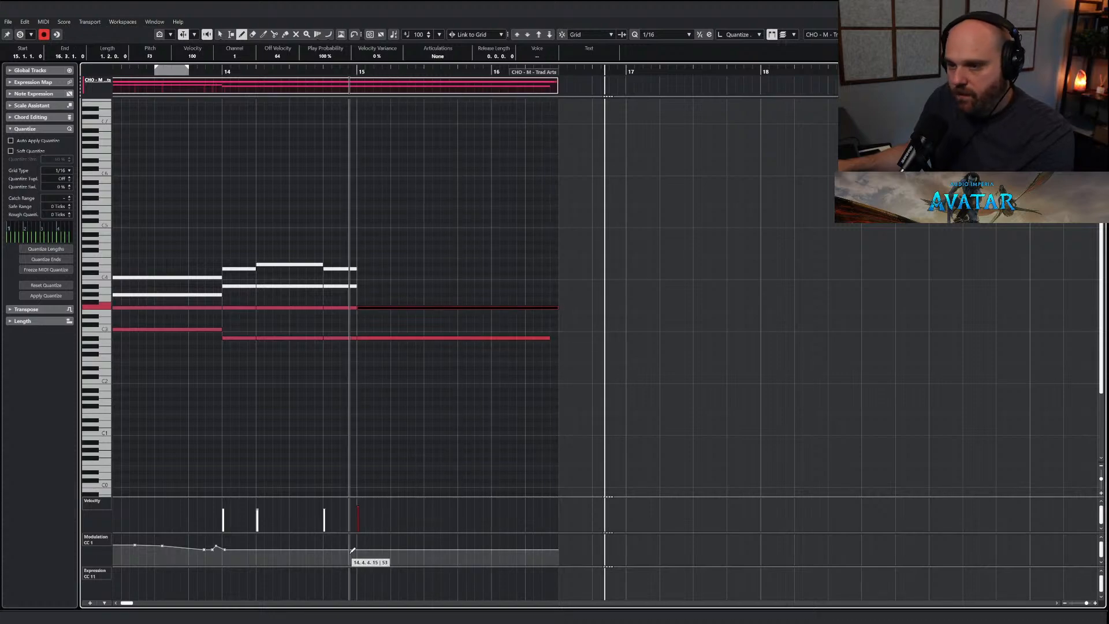
Draw a modulation fall under the CHO - M - Trad Arts notes from just before bar 15 to the part's end.
left_click_drag(352, 549, 569, 562)
key("1")
key("Return")
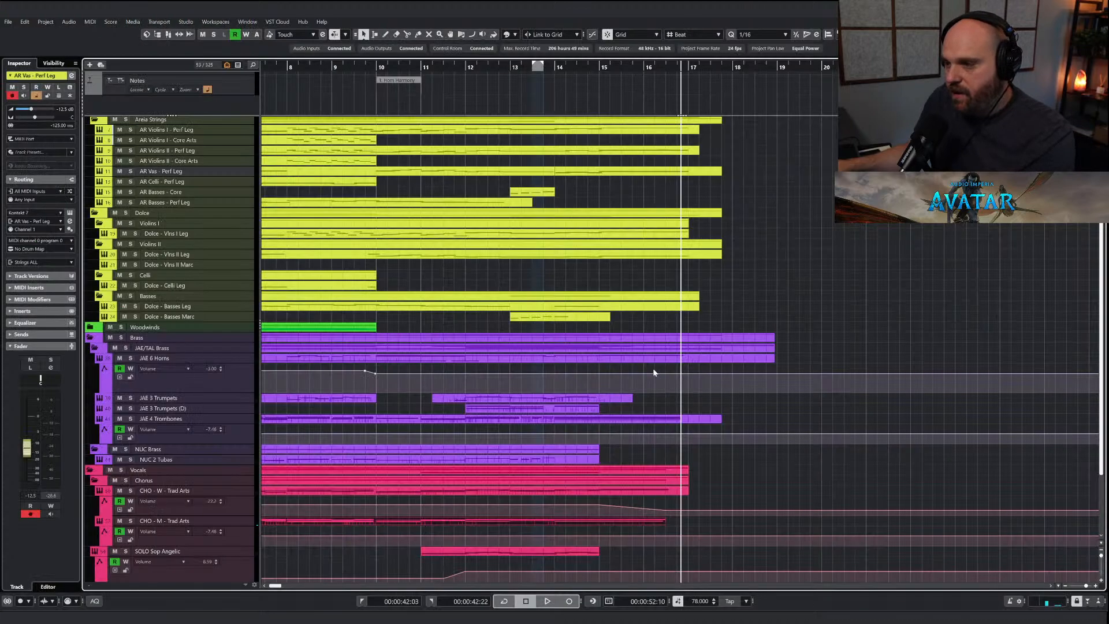
Play back from mid bar 14 and fade the CHO - M - Trad Arts volume automation down from bar 15 to mid bar 16.
left_click(577, 73)
key("space")
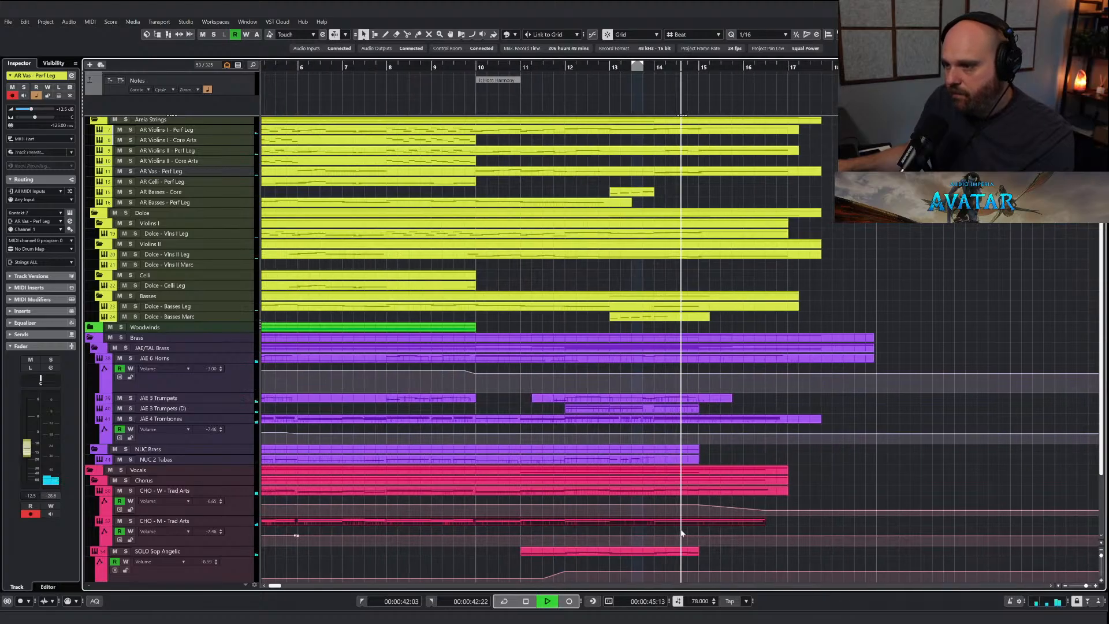
left_click_drag(719, 536, 756, 543)
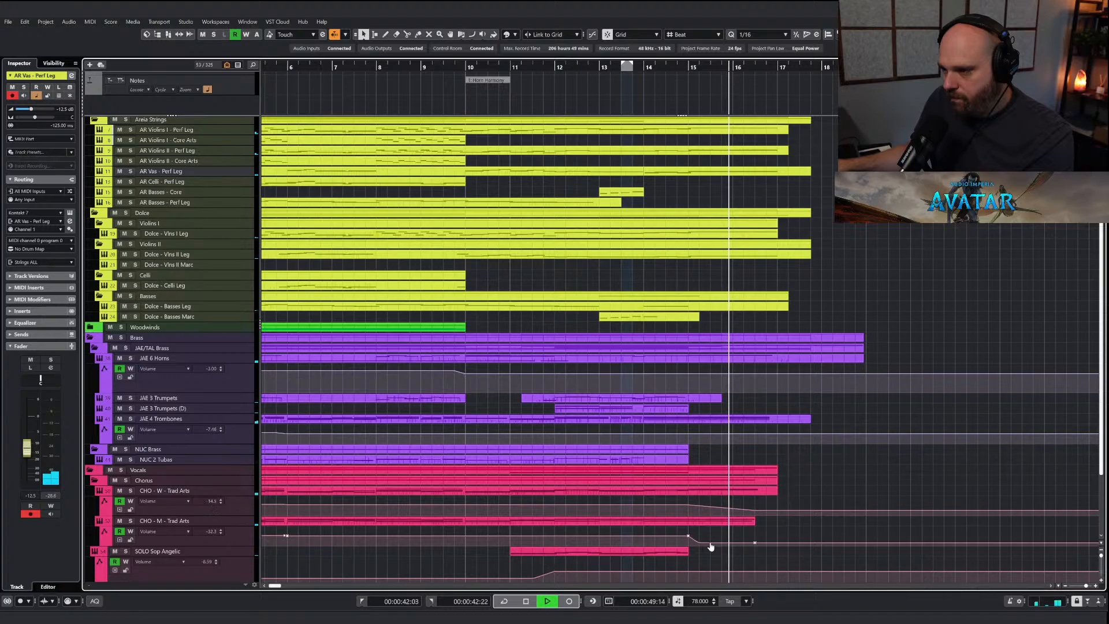
key("g")
key("g")
key("g")
key("g")
scroll(590, 249, "up", 3)
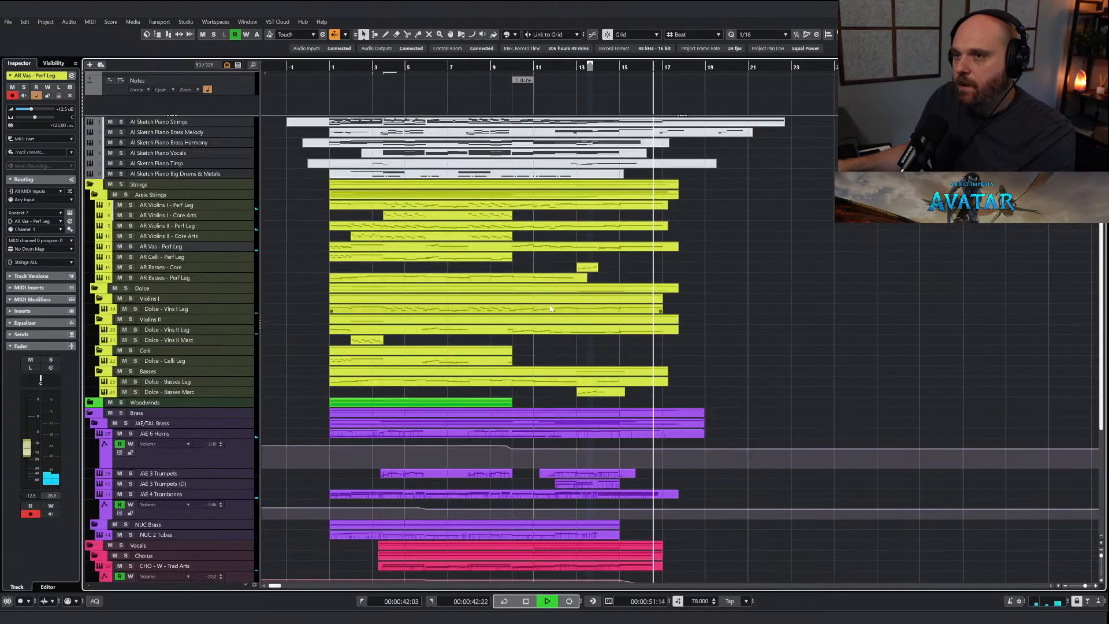
key("space")
Play the opening, expand the Orchestral Percussion folder and extend the NUC Timpani part past bar 18.
scroll(610, 94, "up", 2)
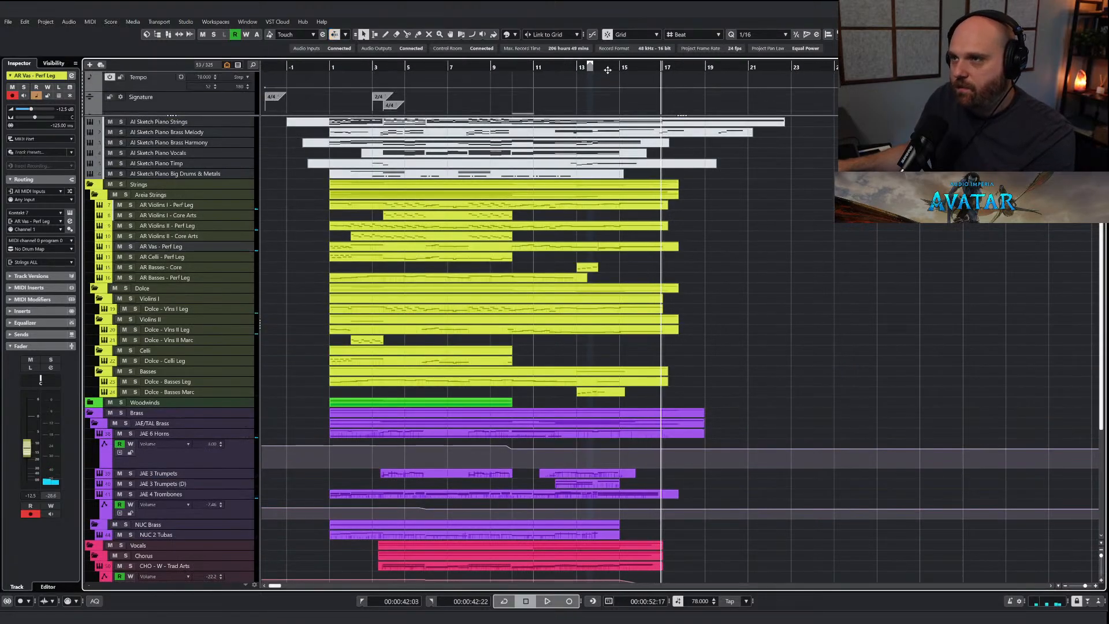
left_click(309, 68)
key("space")
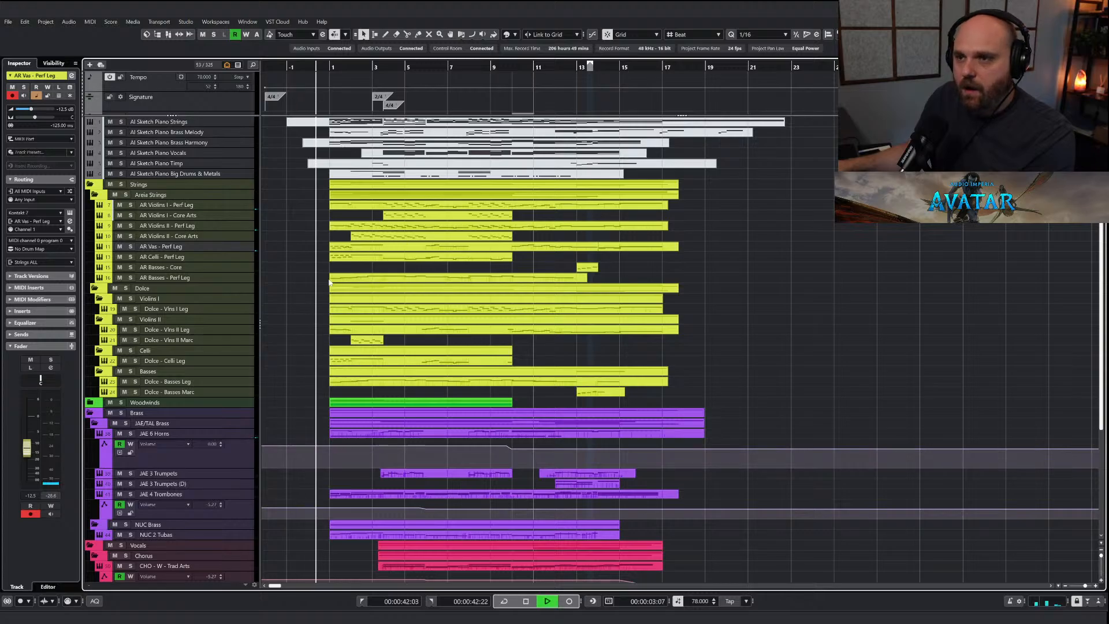
scroll(335, 298, "down", 5)
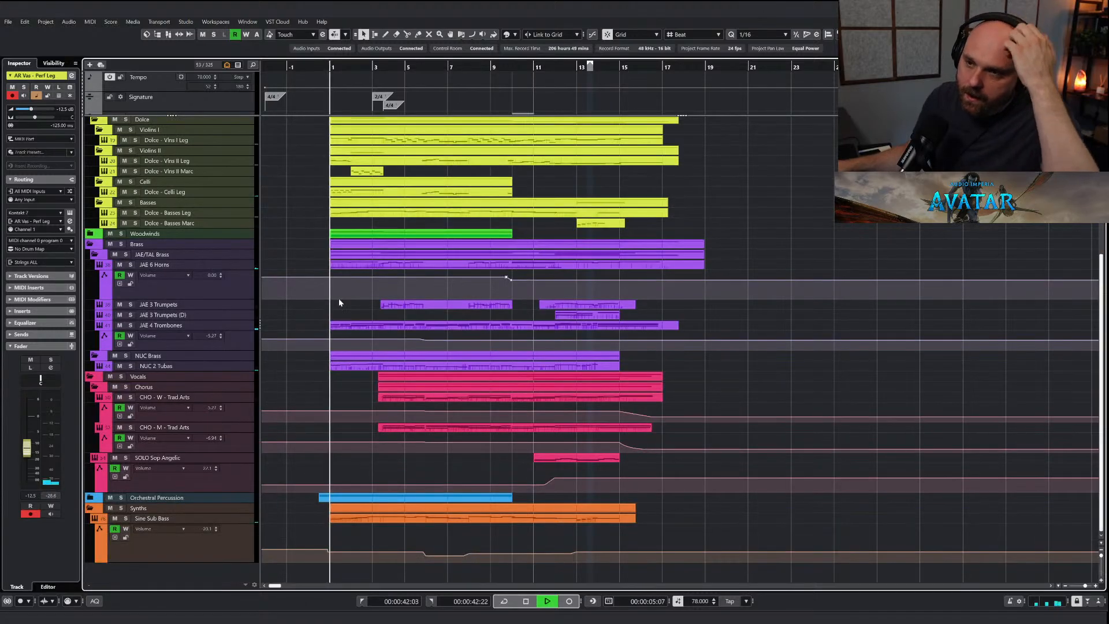
left_click(90, 498)
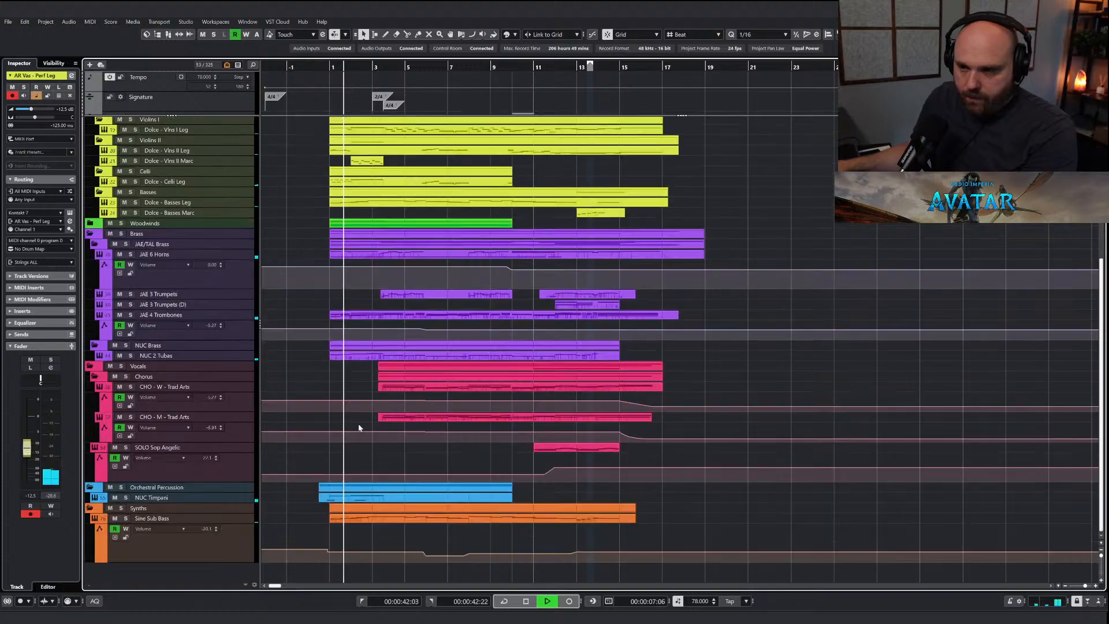
key("space")
left_click_drag(509, 500, 691, 510)
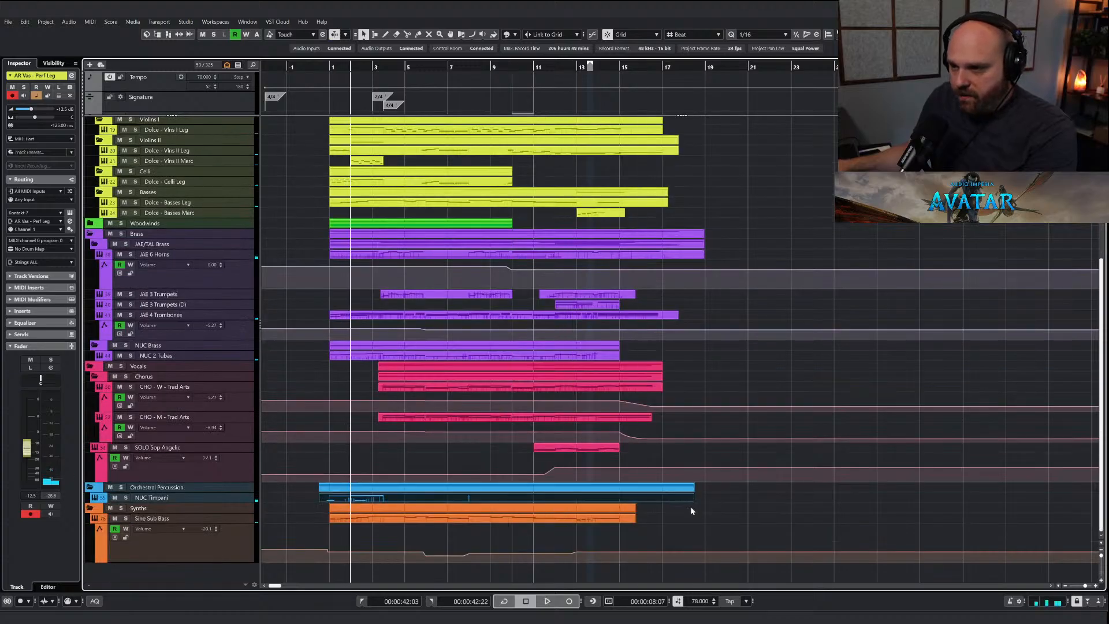
Copy the four rising bar 13 notes from NUC 2 Tubas into the NUC Timpani part at the same position.
left_click(550, 67)
key("space")
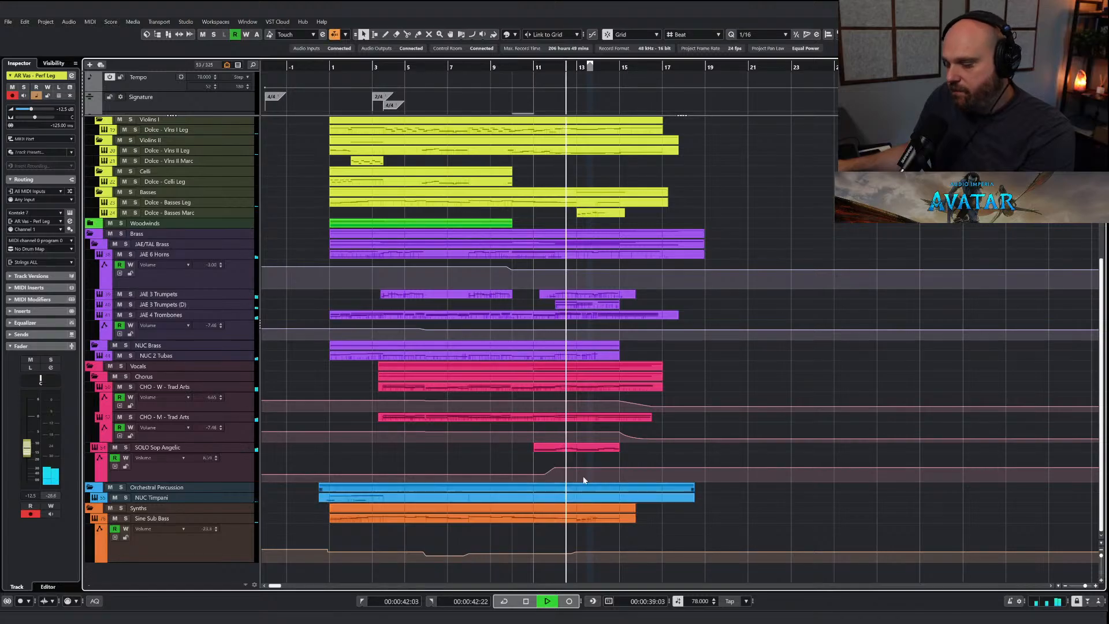
double_click(586, 357)
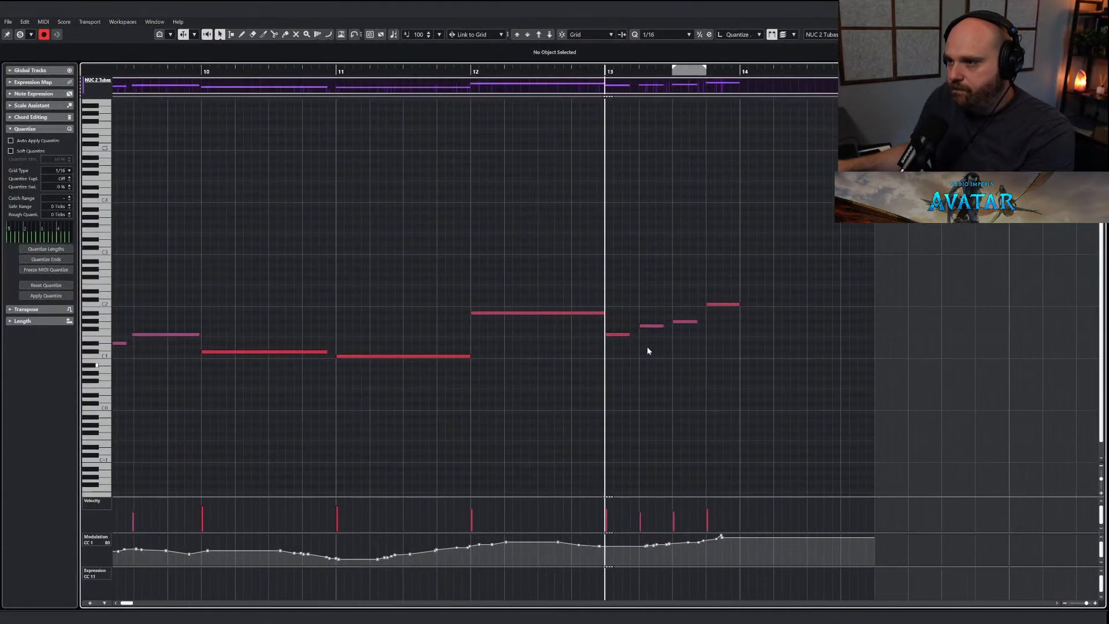
key("space")
left_click_drag(609, 280, 760, 375)
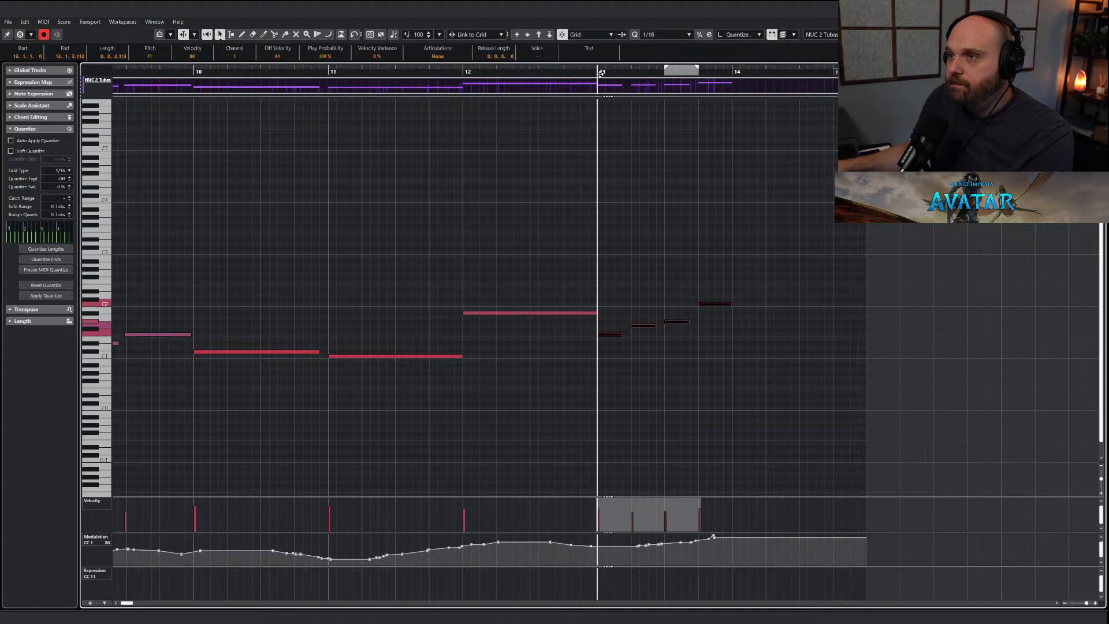
key("ctrl+e")
left_click(592, 500)
double_click(592, 500)
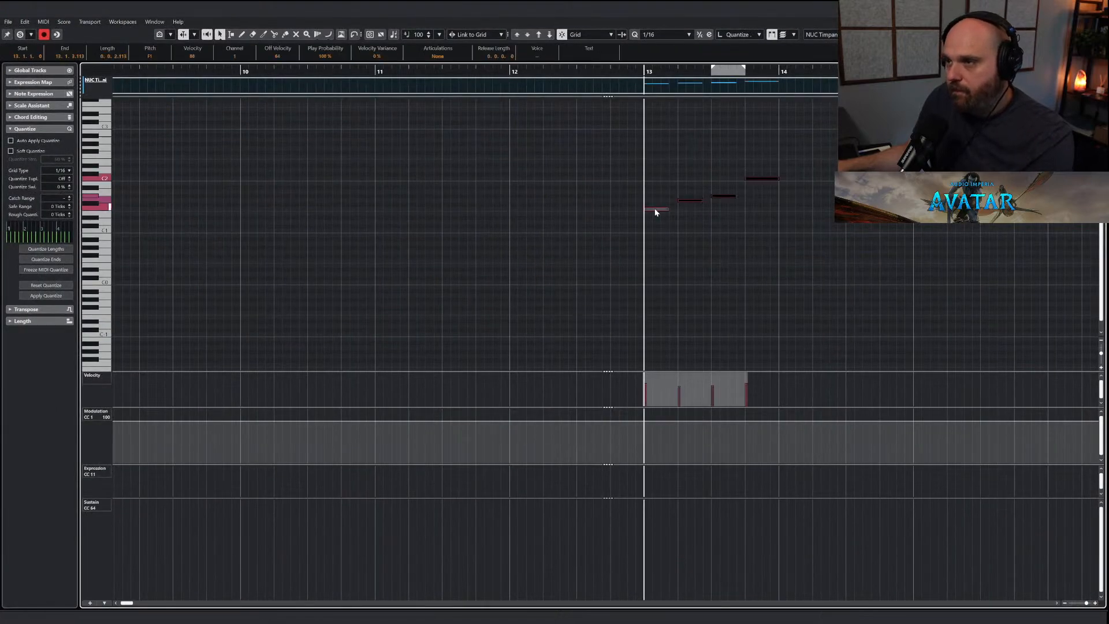
Play the four timpani notes in bar 13 and redraw their velocities as a rise reaching about 83.
left_click(656, 209)
key("space")
right_click(636, 279)
key("g")
right_click(631, 280)
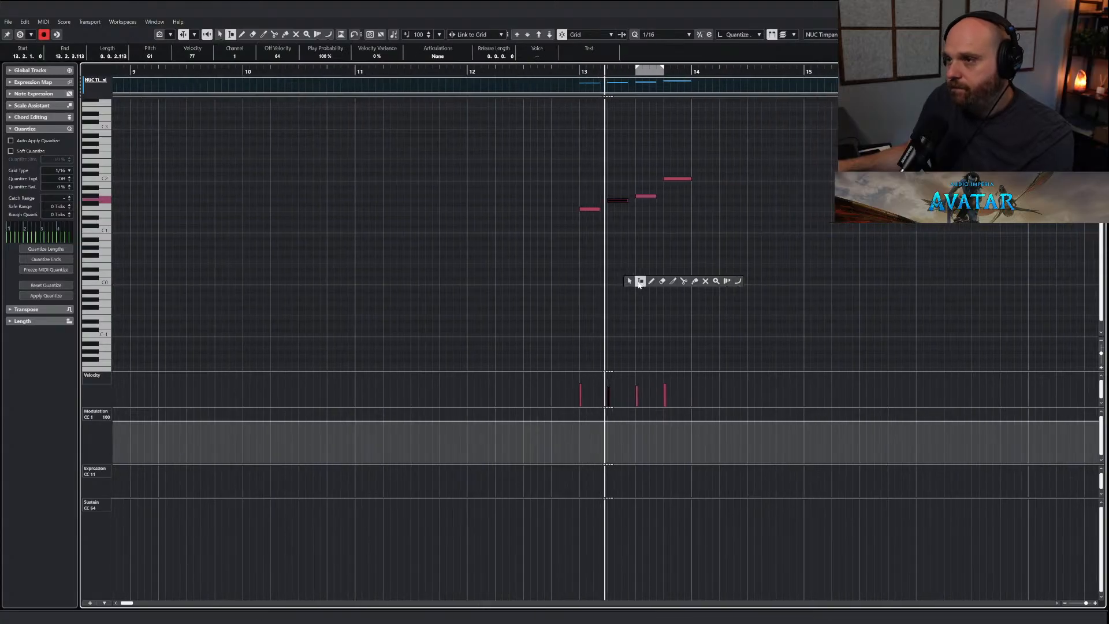
left_click(650, 281)
key("g")
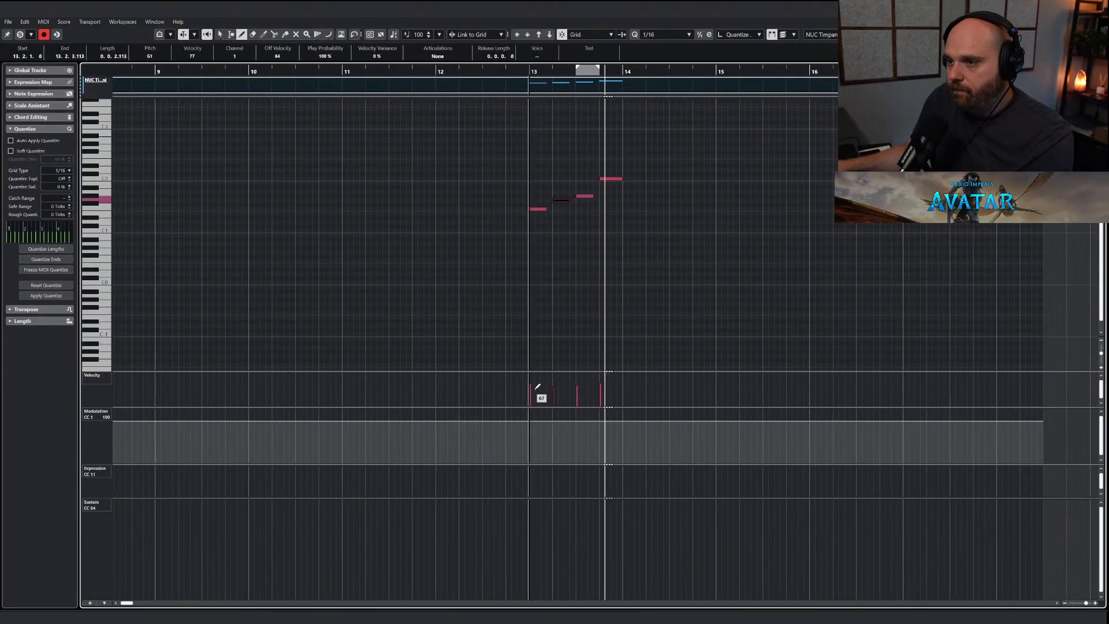
left_click(562, 381)
left_click_drag(562, 381, 606, 380)
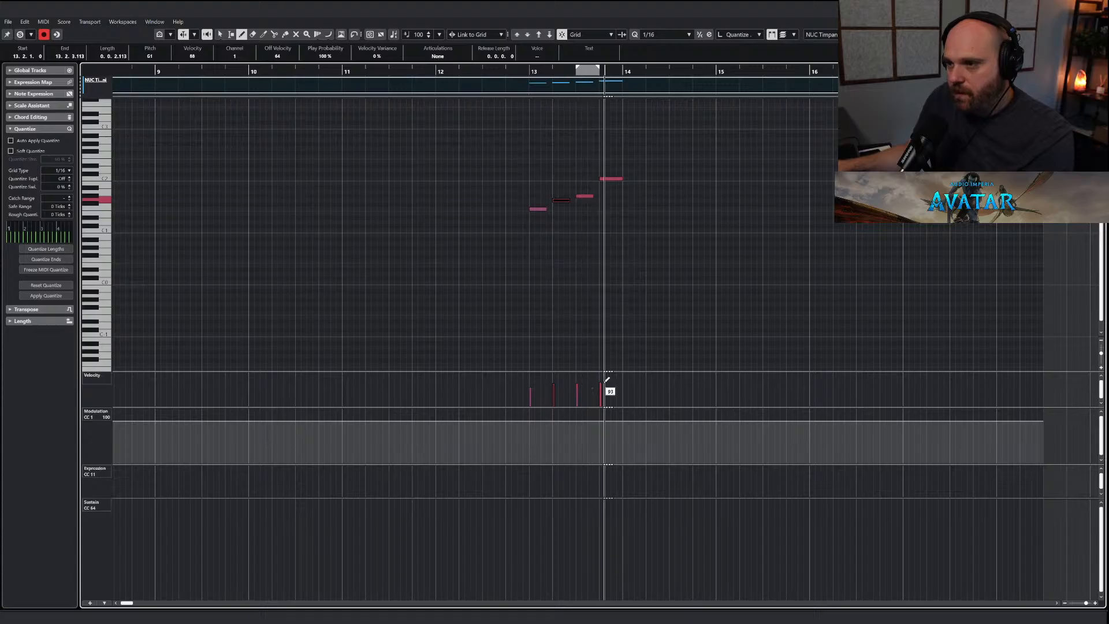
Extend the timpani's C#-1 keyswitch note to late bar 13 and add a C-1 note from there to mid bar 15.
right_click(592, 330)
left_click(592, 331)
key("g")
key("g")
key("g")
key("g")
key("g")
right_click(454, 259)
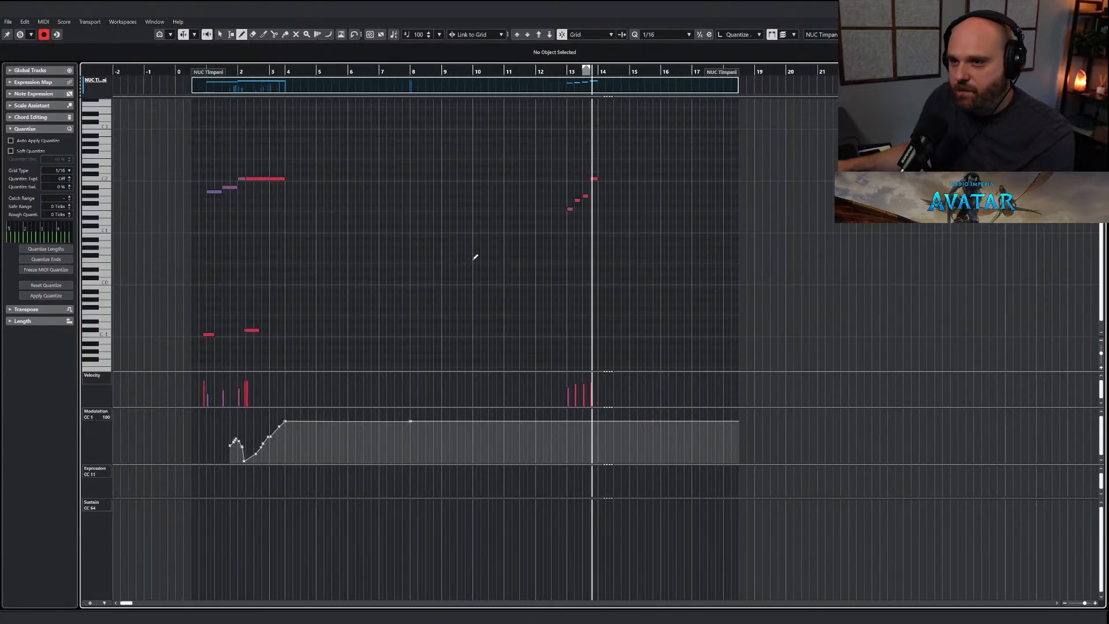
left_click_drag(263, 330, 593, 332)
left_click_drag(594, 334, 649, 337)
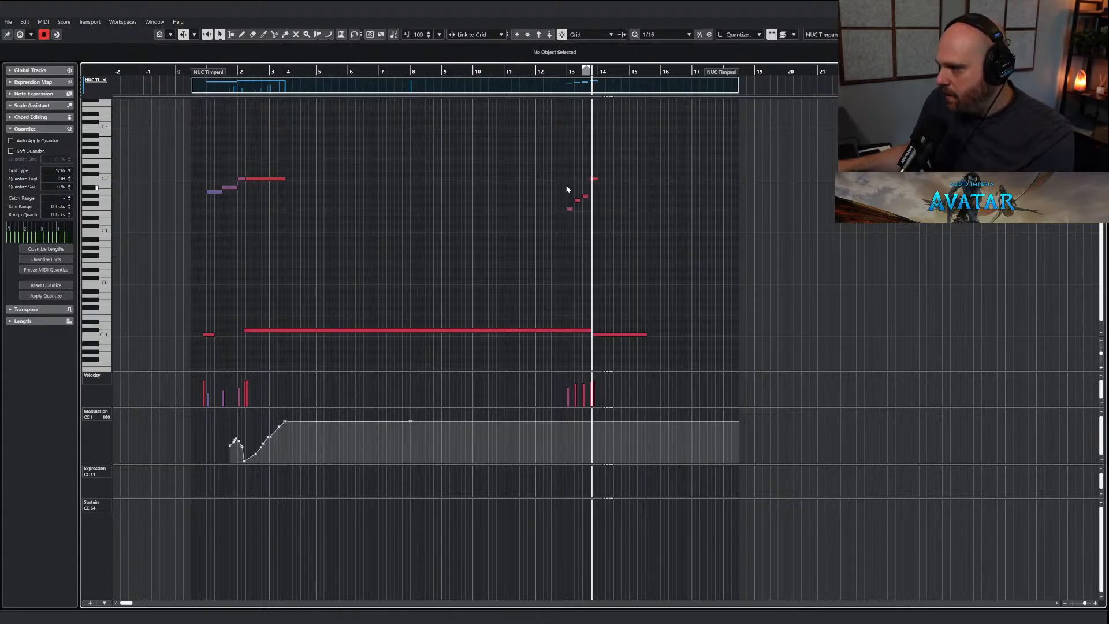
Delete the C-1 keyswitch note after late bar 13 and stretch the C#-1 keyswitch note to bar 14.
left_click_drag(595, 72, 614, 248)
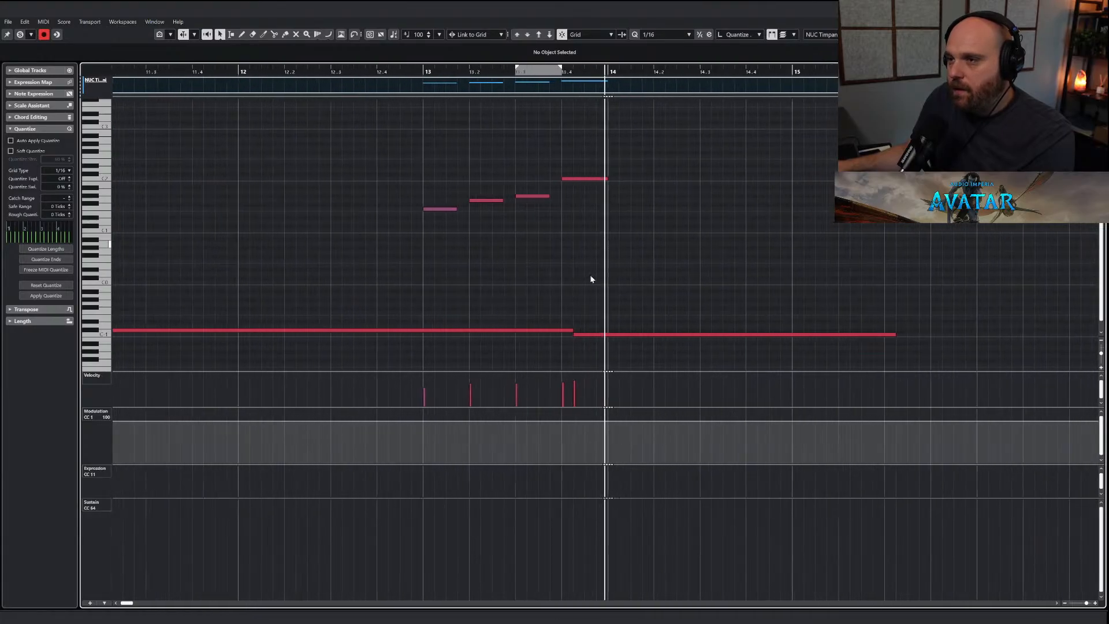
left_click_drag(569, 335, 604, 336)
left_click_drag(605, 320, 652, 359)
key("Delete")
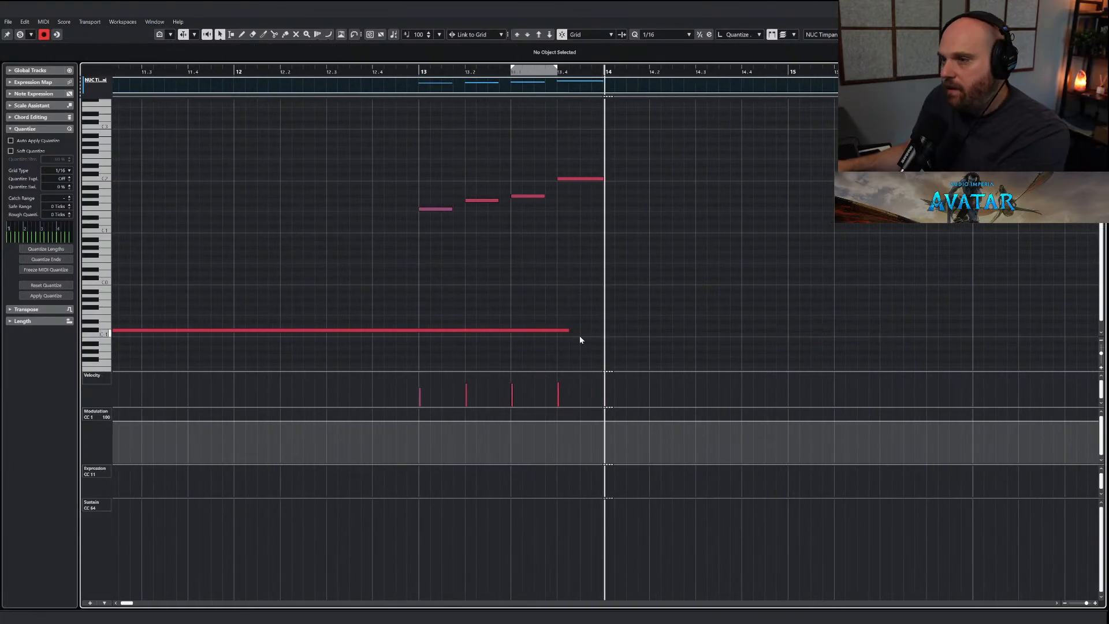
left_click_drag(568, 330, 605, 331)
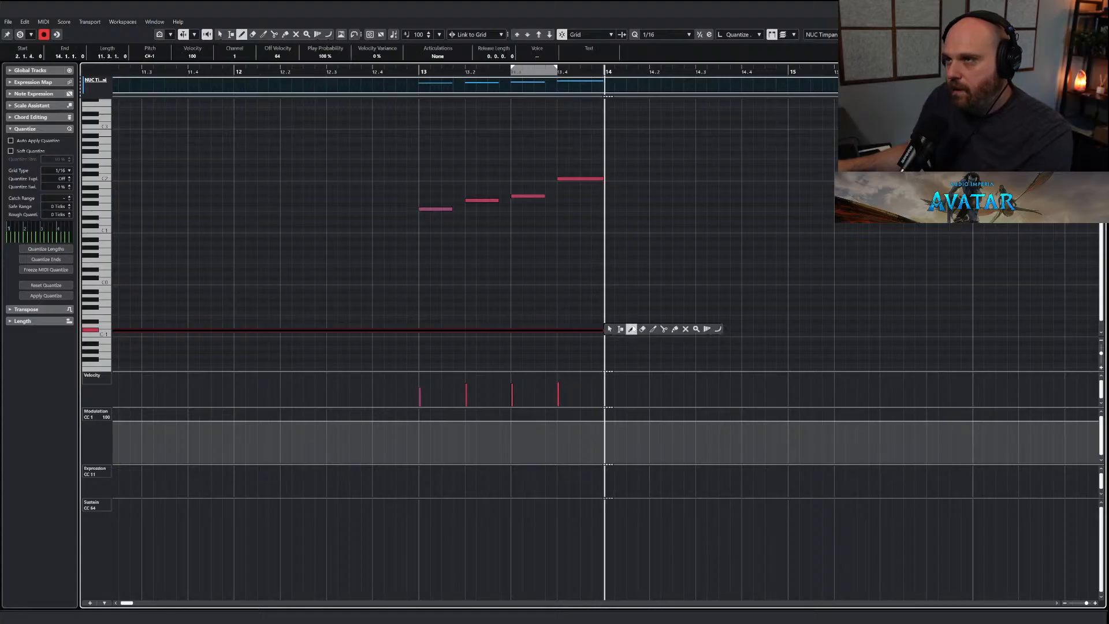
Set the grid to 1/64 and add three short A#1 timpani notes at the start of bar 14 with rising velocities.
left_click(659, 36)
left_click(664, 121)
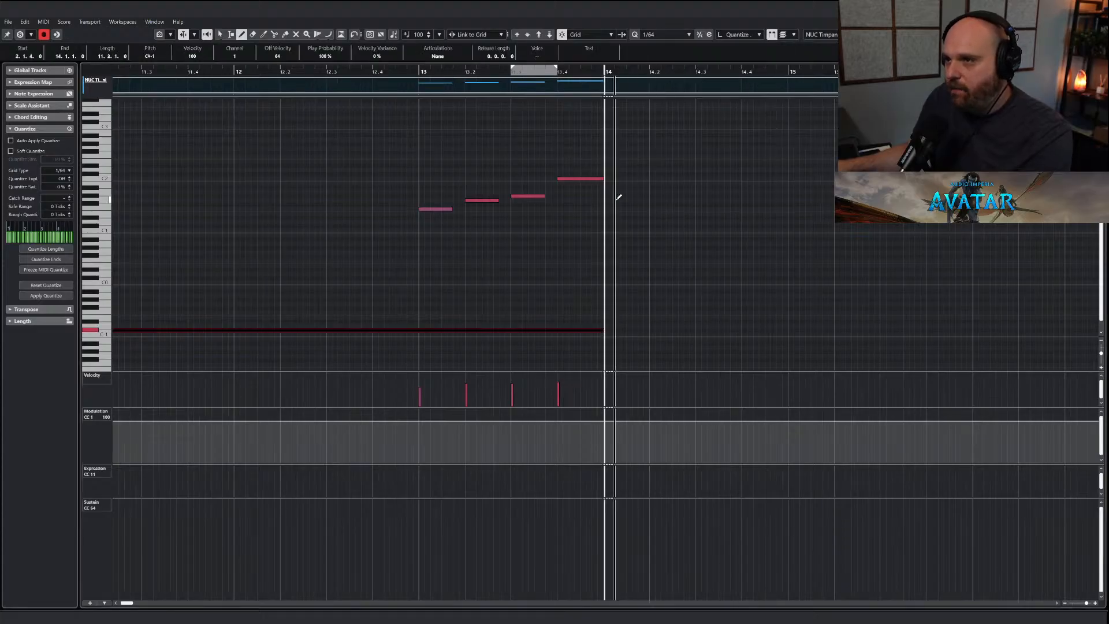
key("h")
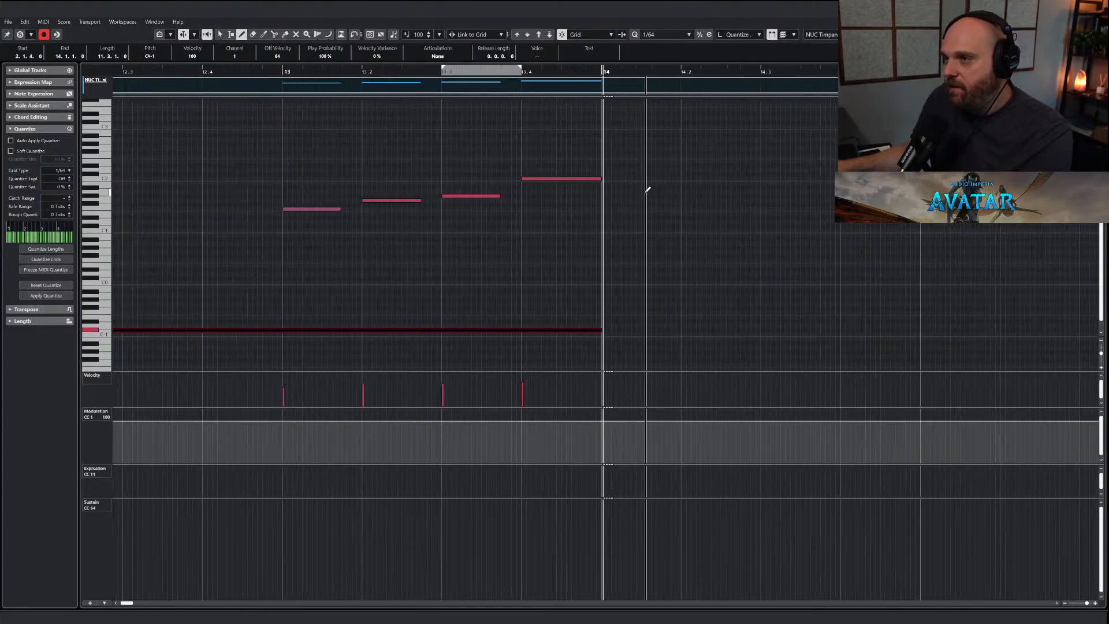
left_click(607, 185)
left_click(613, 186)
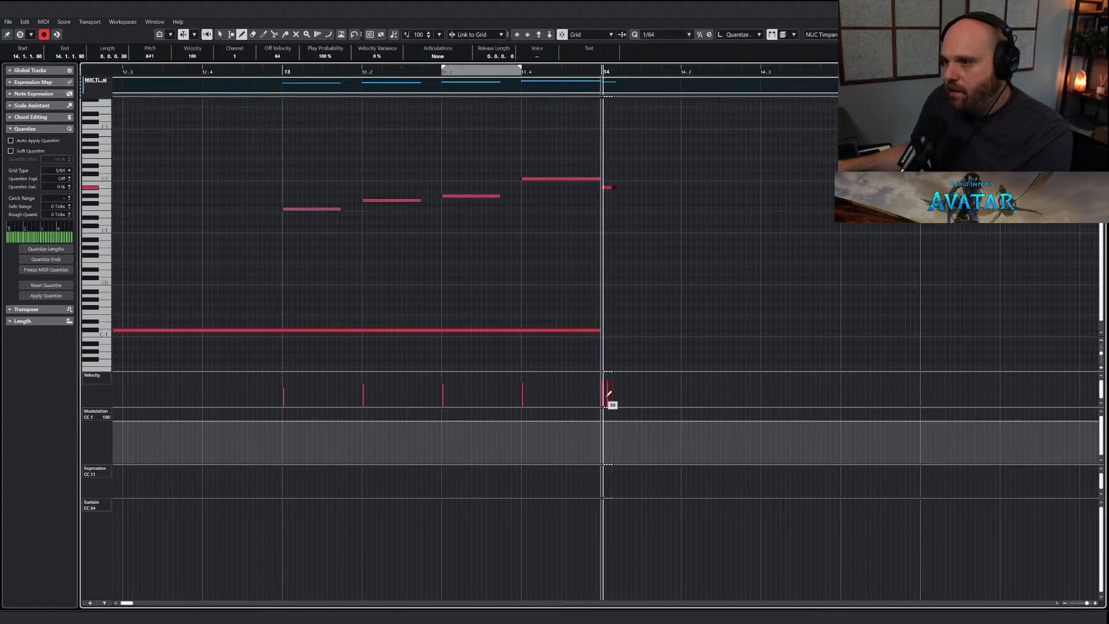
left_click_drag(609, 394, 616, 382)
Play back the timpani phrase from just before bar 13.
left_click_drag(311, 73, 267, 73)
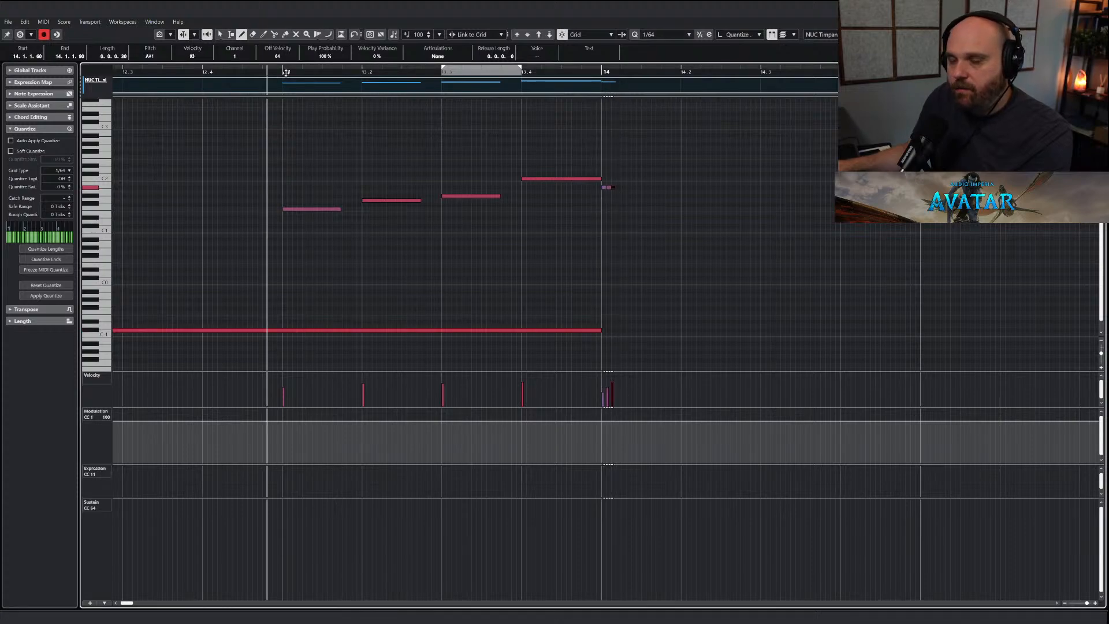
key("space")
key("g")
key("space")
Try lowering the long timpani keyswitch note by a semitone to C-1.
key("1")
left_click(585, 308)
key("g")
key("g")
key("g")
key("g")
key("g")
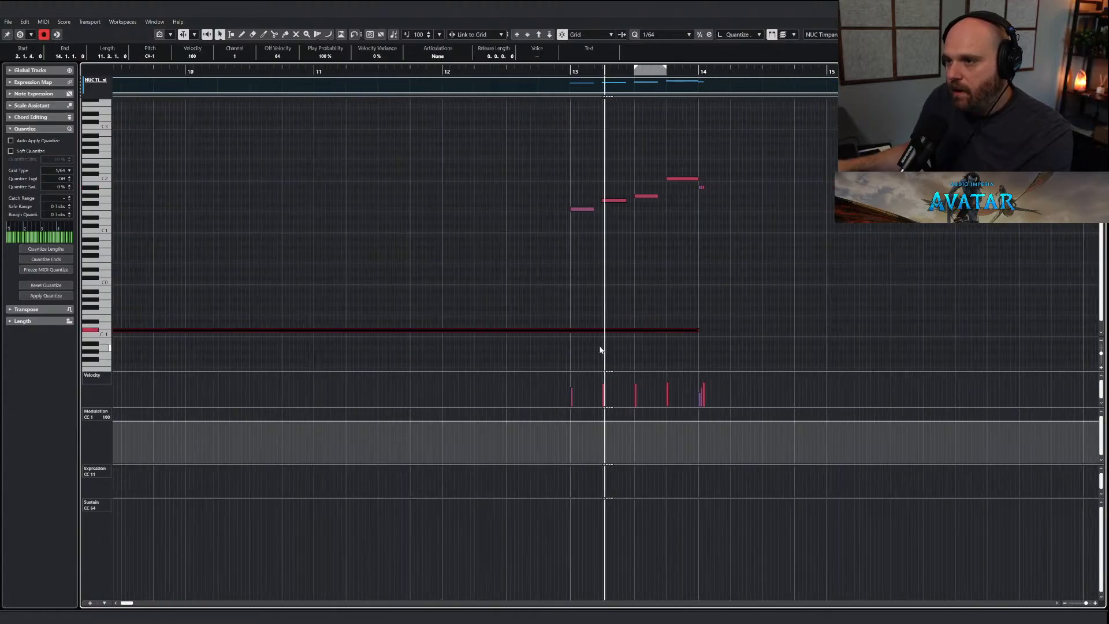
left_click(583, 331)
key("g")
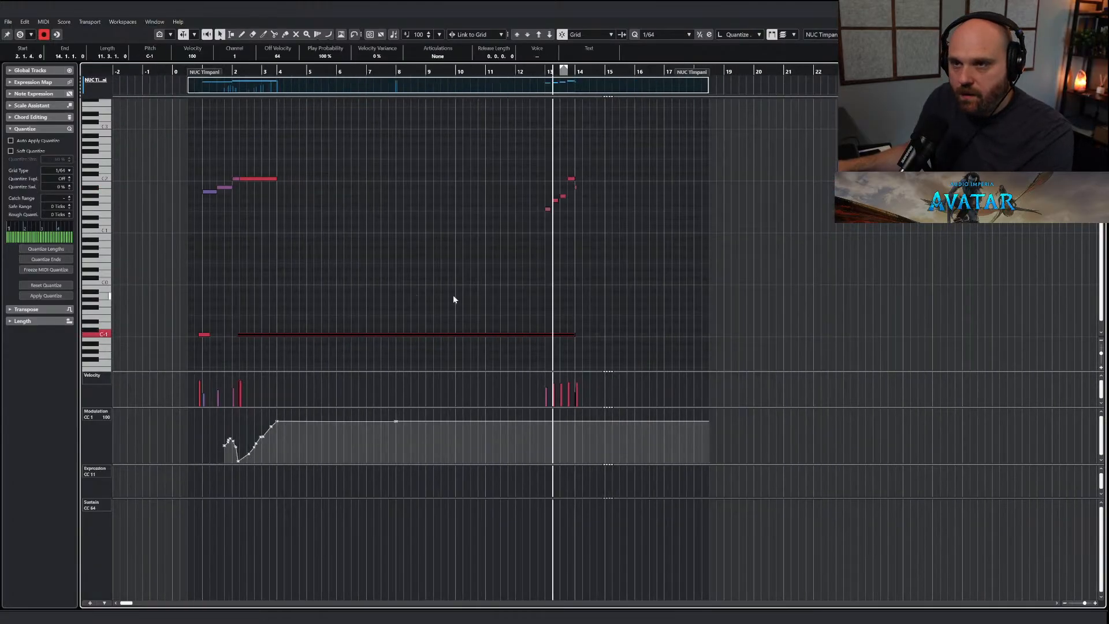
left_click(282, 313)
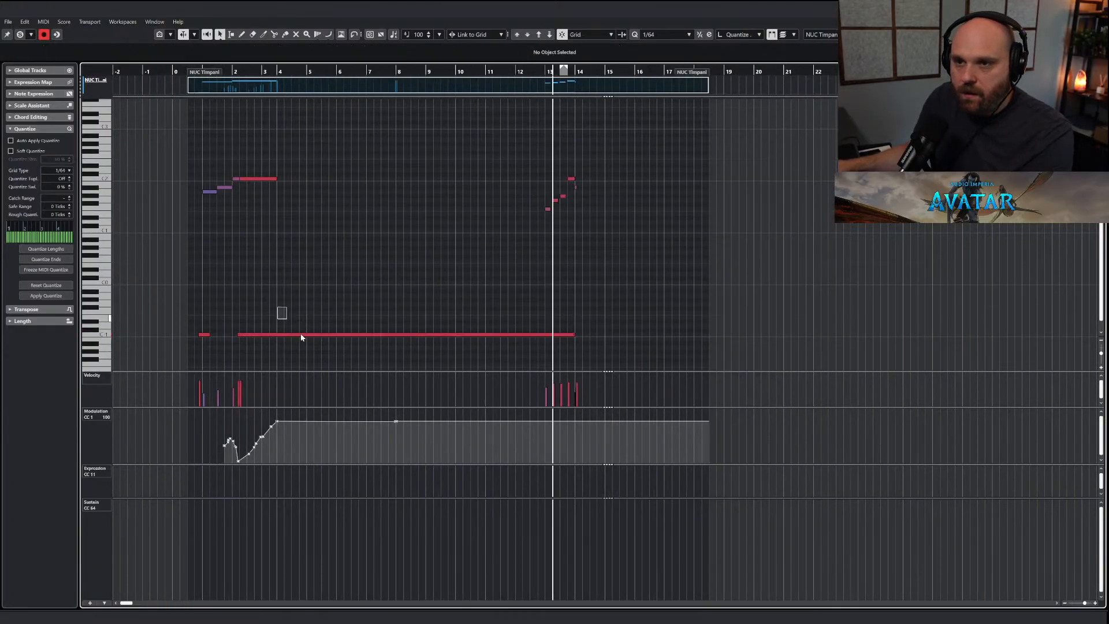
End the C#-1 keyswitch note in late bar 9 and add a C-1 keyswitch note from mid bar 12 to bar 15.
left_click_drag(570, 336, 452, 331)
right_click(485, 331)
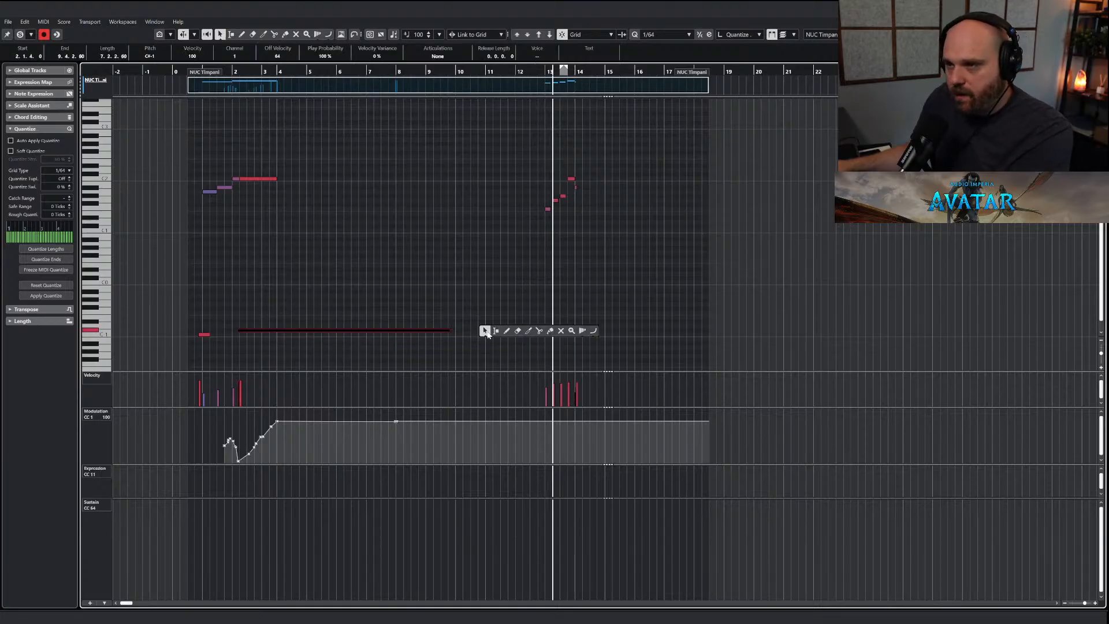
left_click_drag(533, 334, 606, 334)
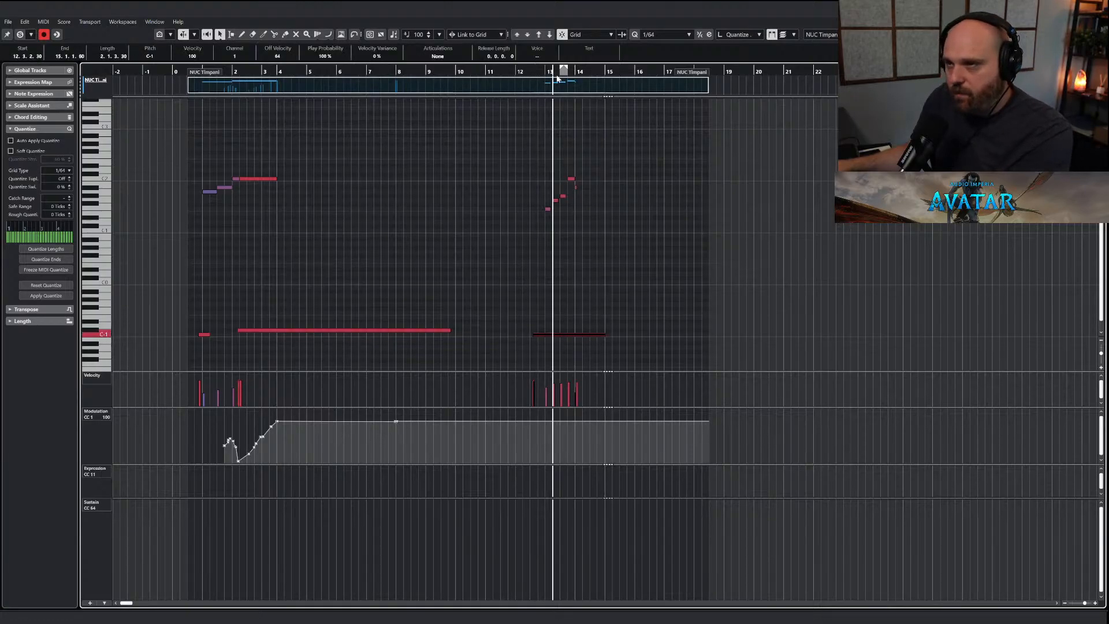
key("1")
Play back the timpani phrase and redraw the velocities of the three short bar 14 notes as a stronger rise.
key("space")
key("h")
key("h")
key("h")
key("h")
key("h")
key("h")
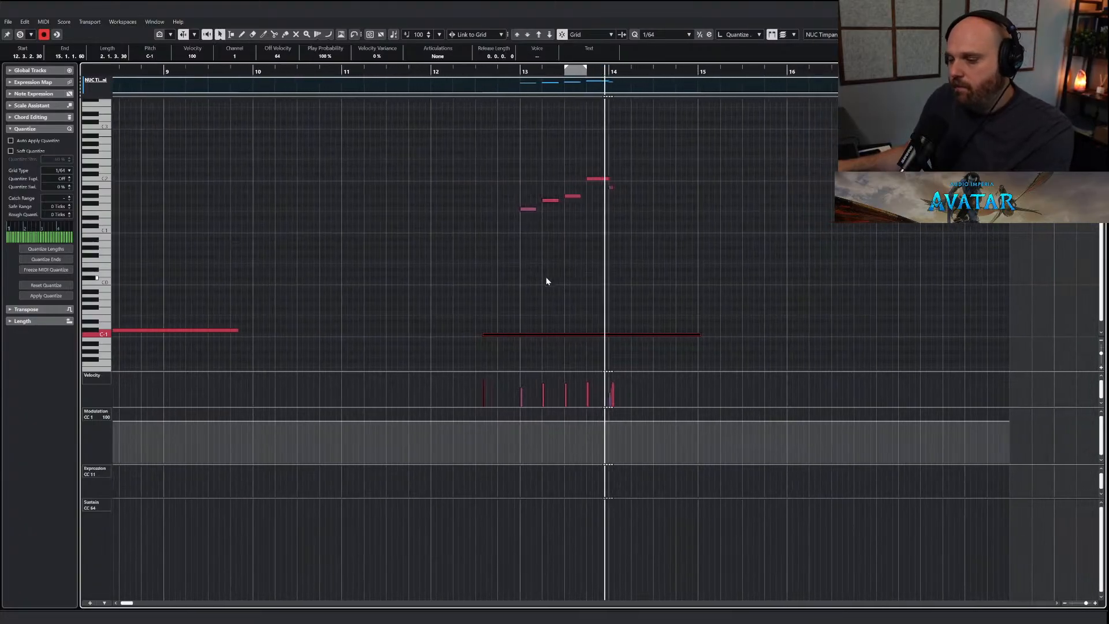
right_click(560, 283)
left_click(574, 283)
left_click(584, 283)
key("h")
key("h")
key("h")
key("h")
key("h")
key("space")
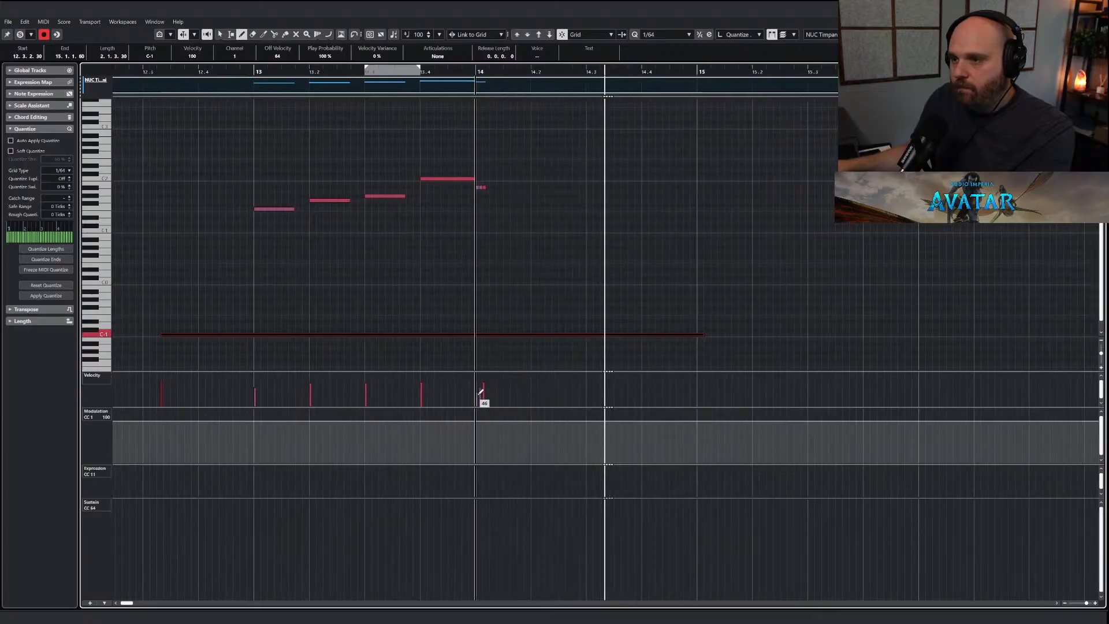
left_click_drag(474, 388, 484, 380)
key("1")
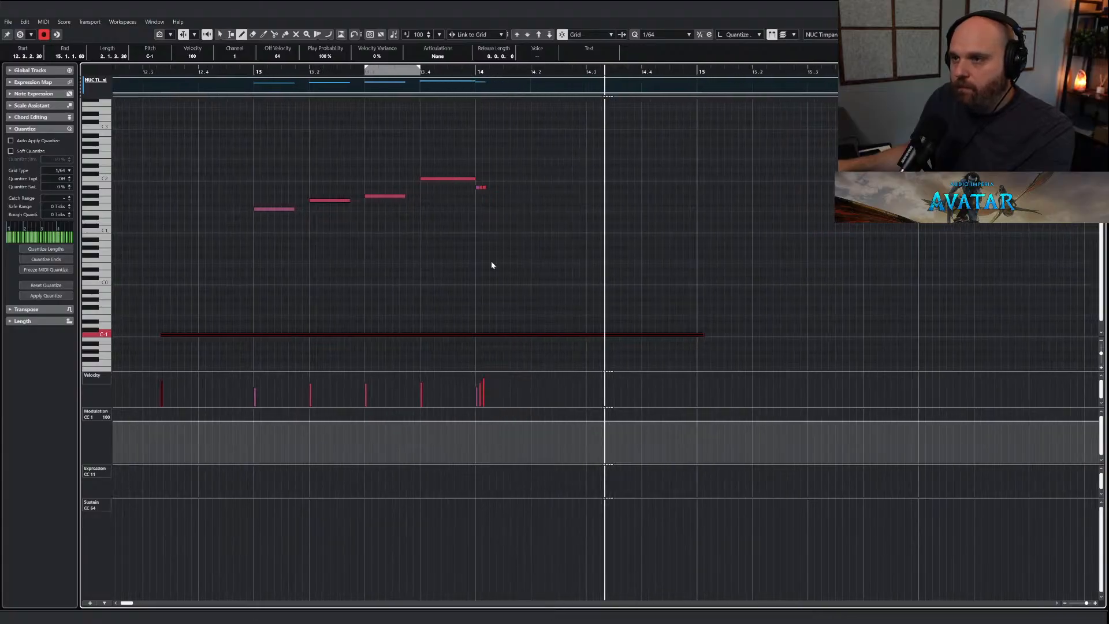
Shift the three short timpani notes to begin slightly before bar 14 and play back from late bar 13.
left_click(493, 264)
key("h")
key("h")
key("h")
key("h")
left_click_drag(345, 189, 341, 190)
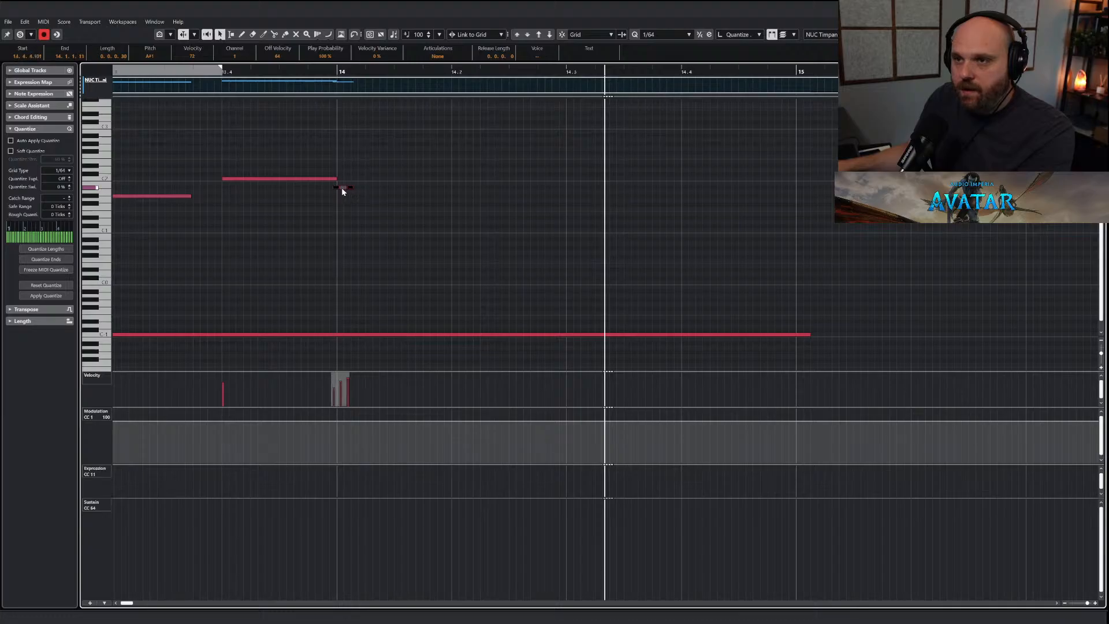
left_click_drag(317, 70, 228, 71)
key("space")
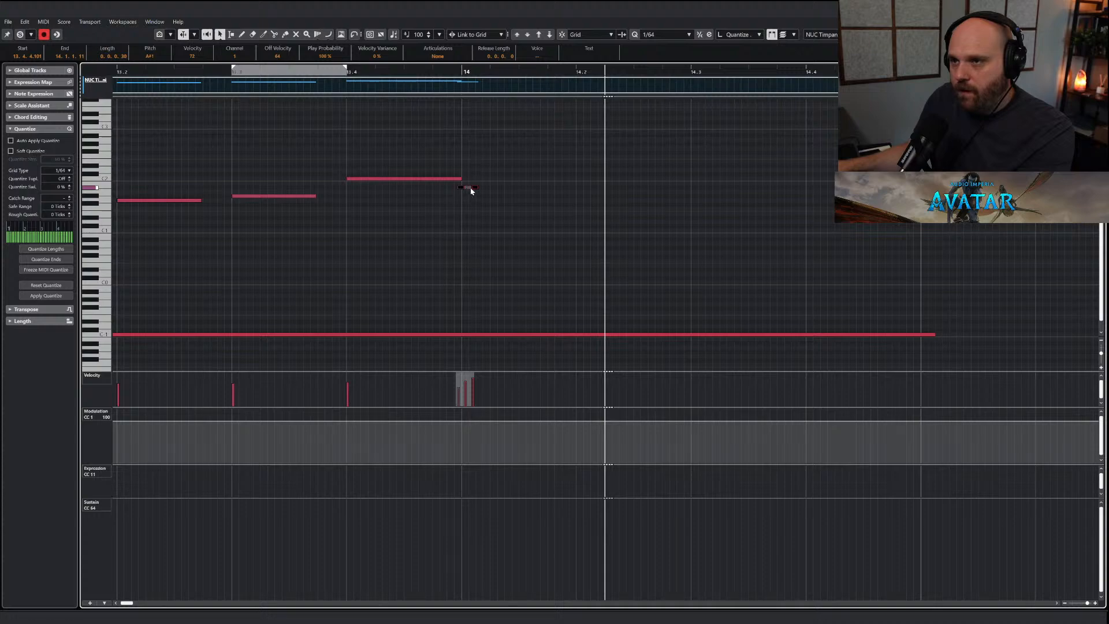
Redraw the velocities of the three short timpani notes before bar 14 as a rising line and play back from bar 13.
left_click_drag(461, 387, 474, 379)
right_click(471, 313)
left_click(475, 318)
key("g")
key("g")
key("g")
key("g")
key("g")
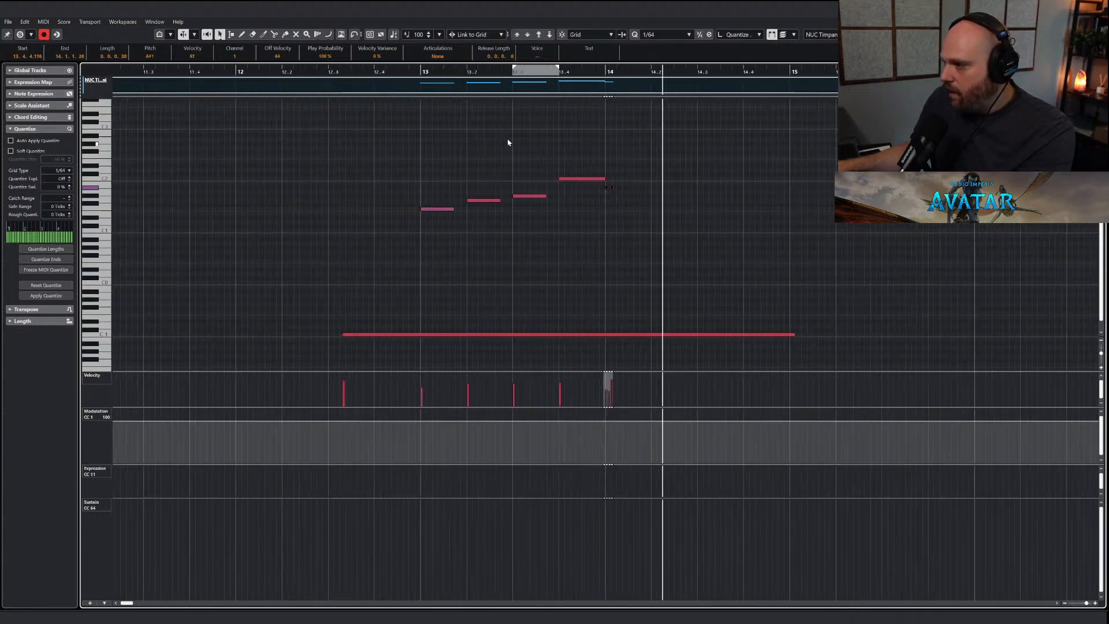
left_click(421, 72)
key("space")
key("Return")
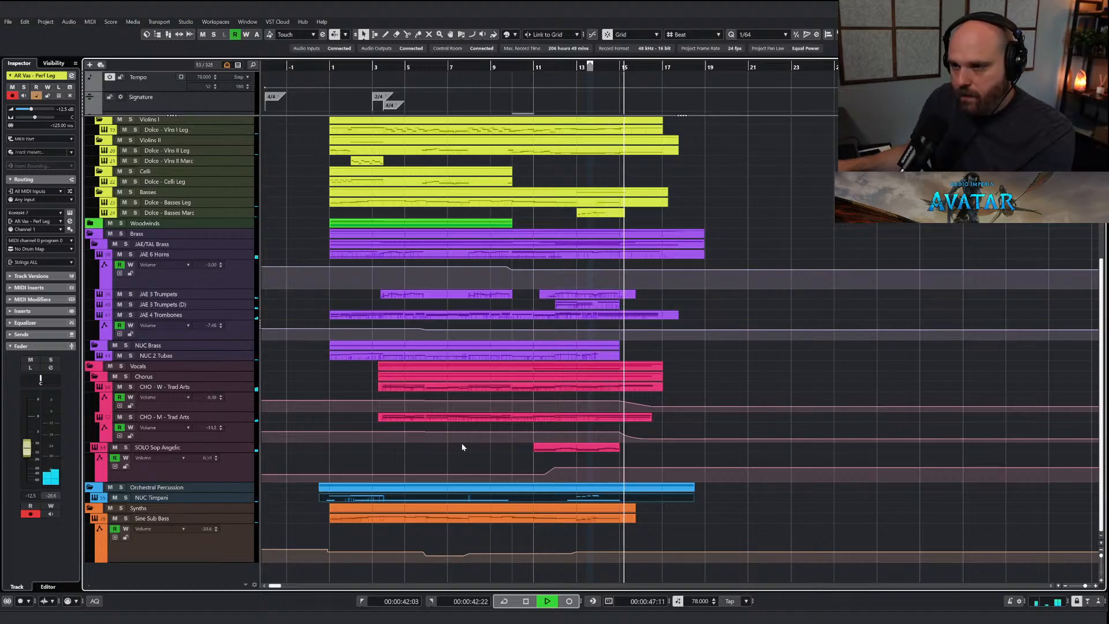
key("space")
Extend the Sine Sub Bass part to about mid bar 18 and lengthen its bar 14 note to about mid bar 16.
left_click(609, 507)
left_click(610, 518)
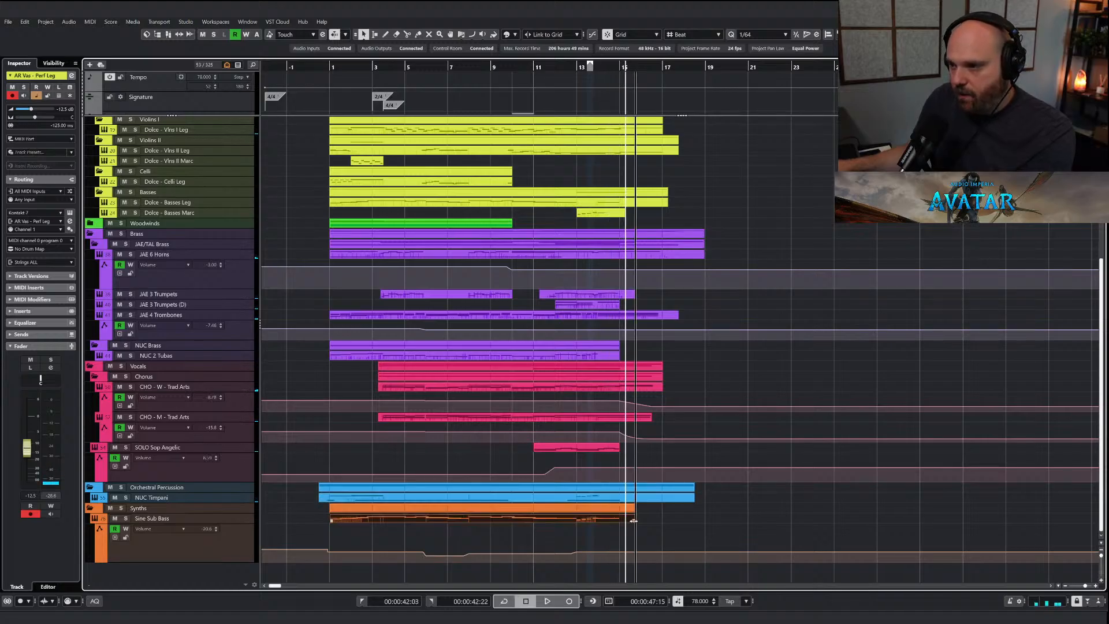
left_click_drag(634, 521, 695, 521)
double_click(677, 520)
left_click(498, 365)
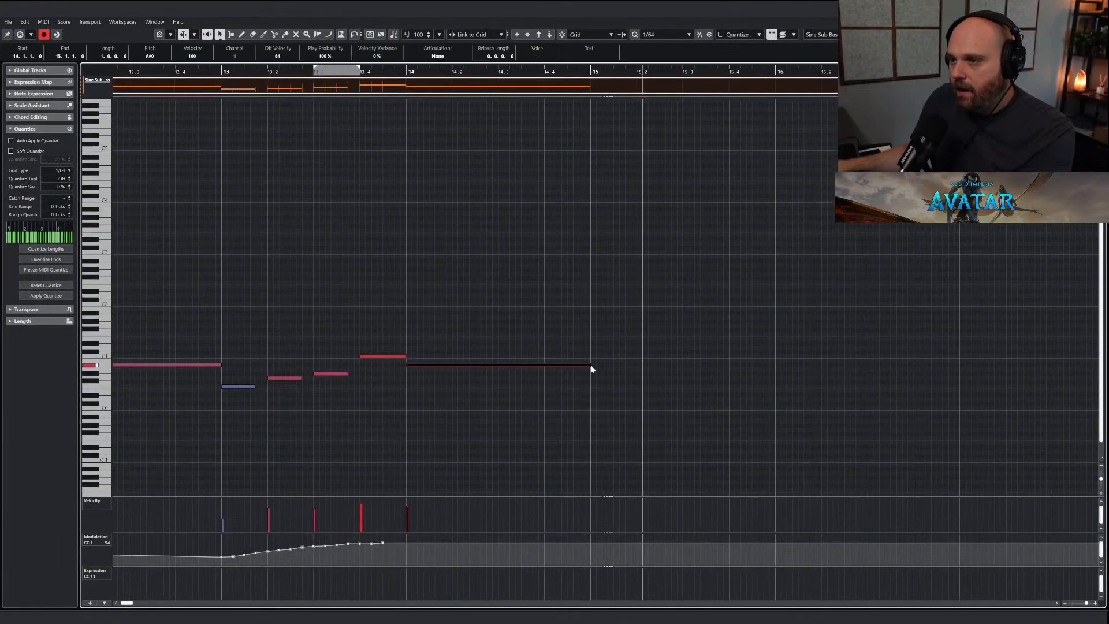
left_click_drag(592, 369, 864, 372)
key("Return")
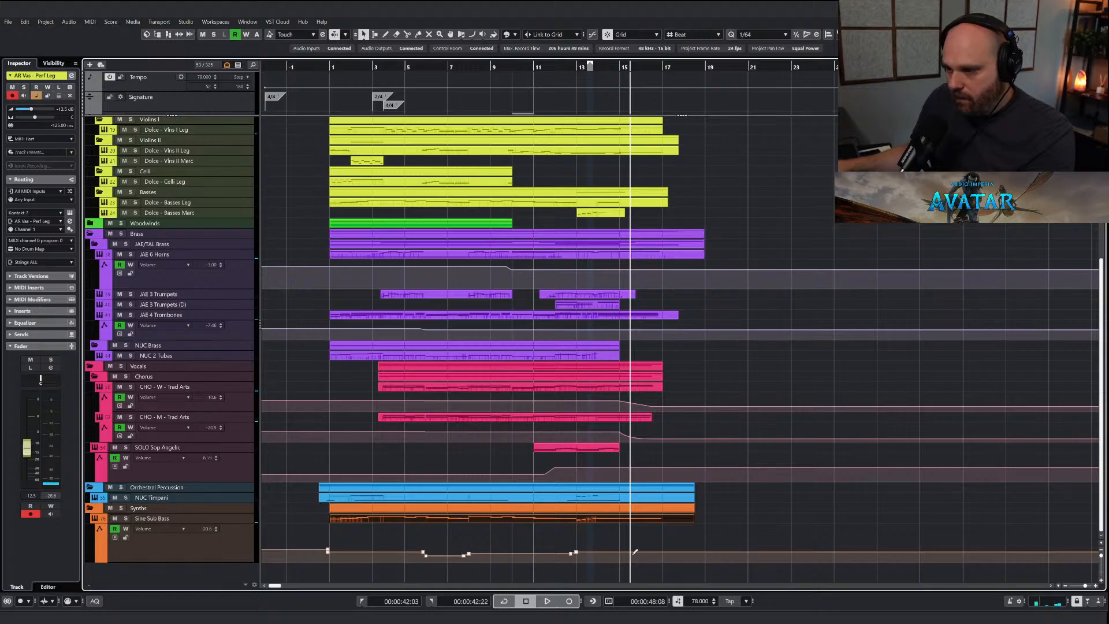
Fade the Sine Sub Bass volume automation down from bar 13 to a lower point at bar 17.
left_click_drag(661, 552, 663, 556)
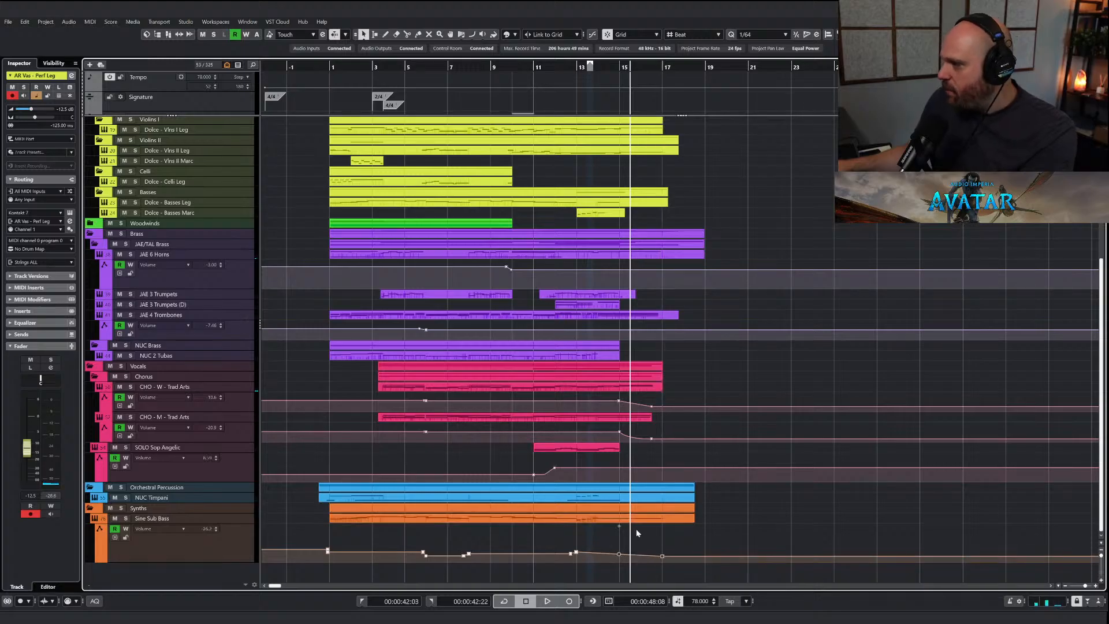
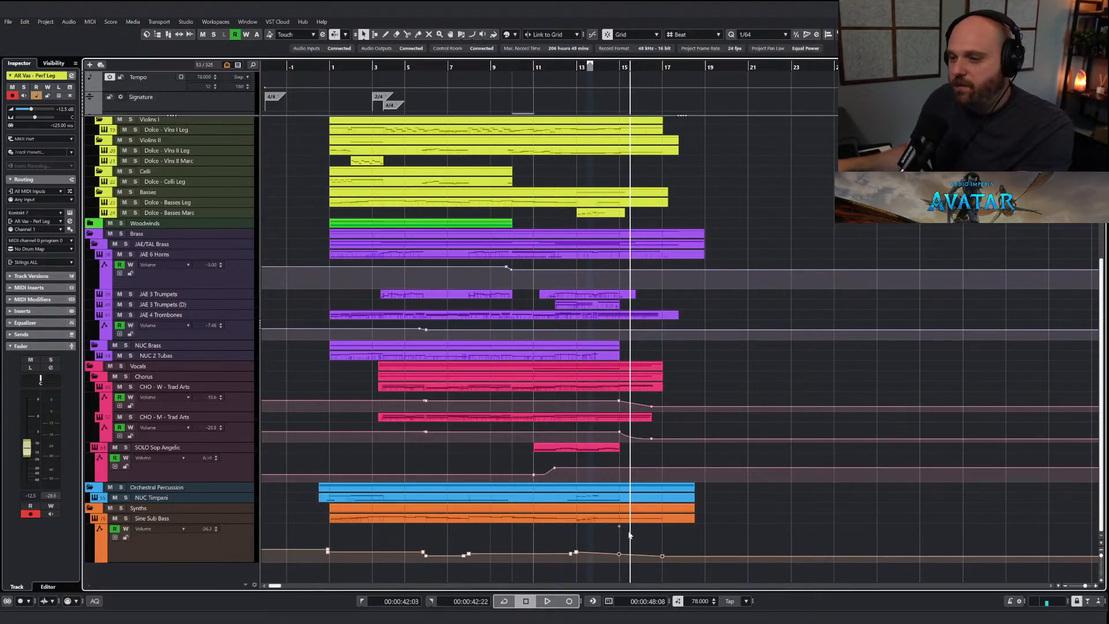
left_click_drag(571, 69, 521, 554)
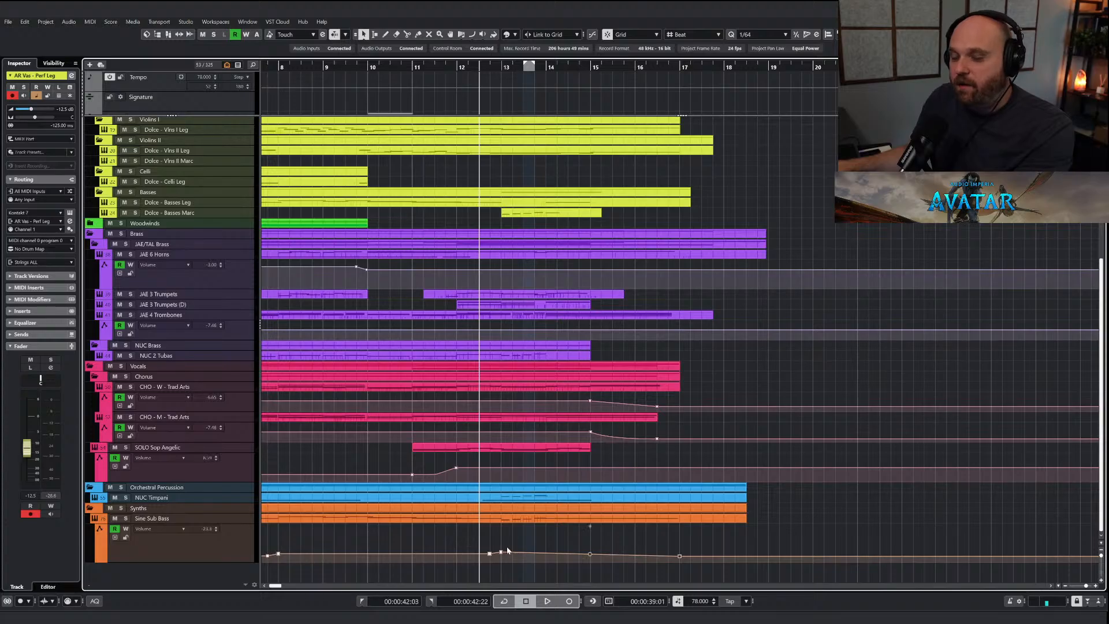
key("g")
key("g")
key("g")
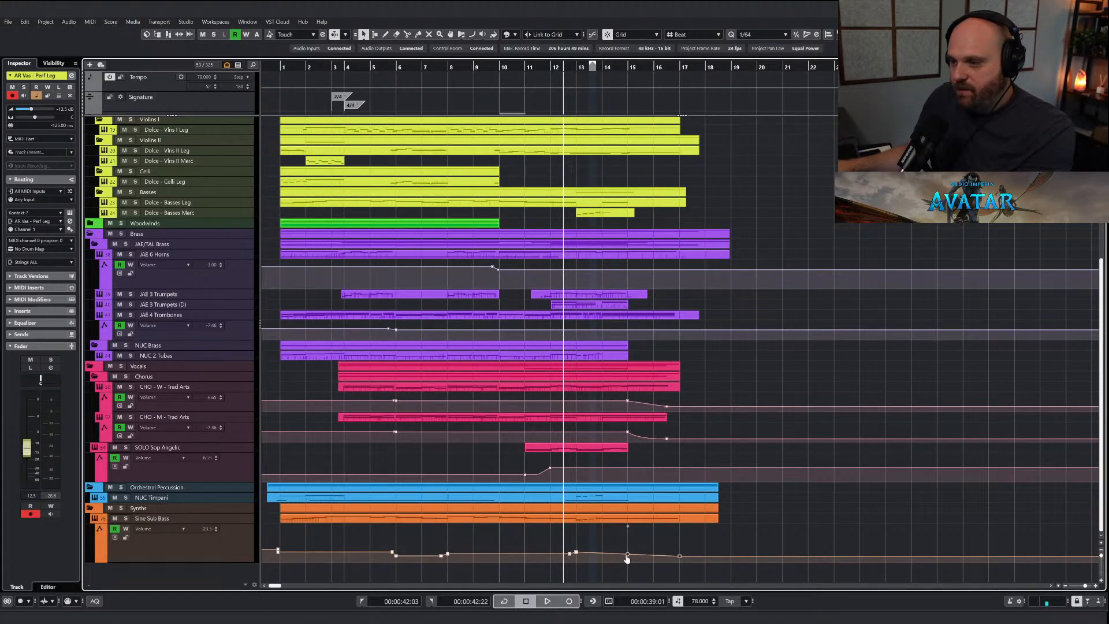
left_click(680, 556)
left_click_drag(680, 562, 679, 560)
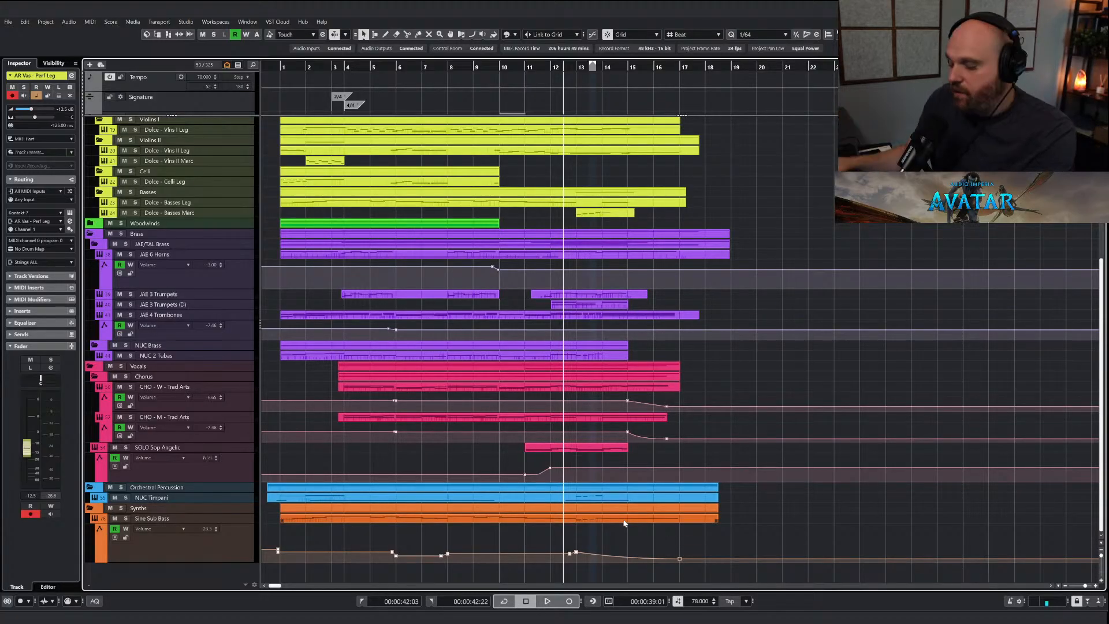
Play back from bar 12 and raise the Sine Sub Bass volume automation at bar 14 so the fade starts from there.
key("space")
key("space")
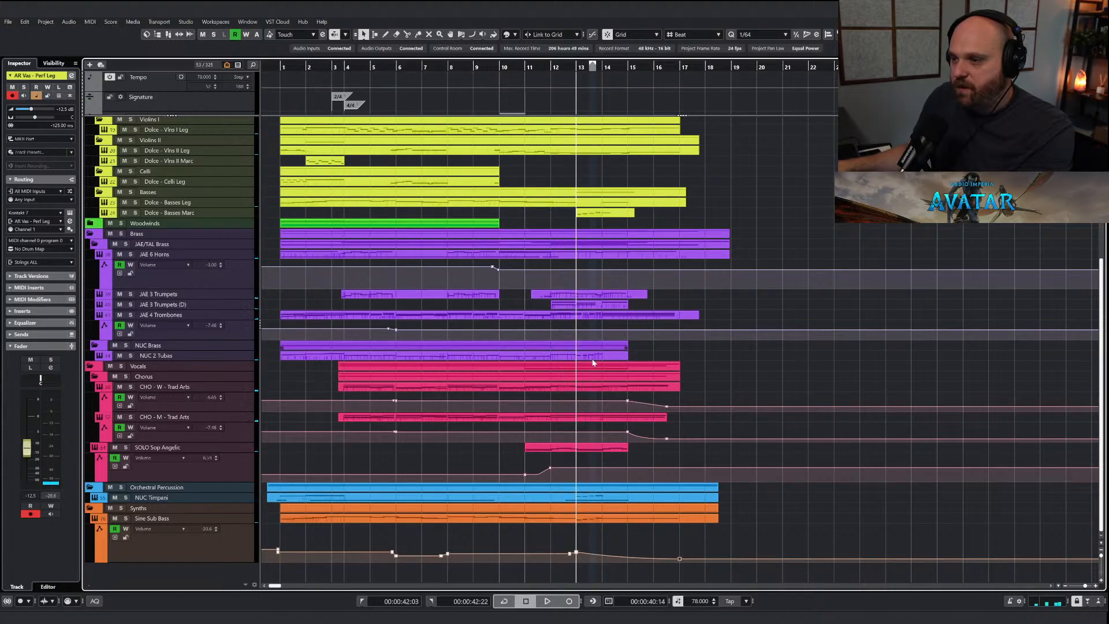
key("space")
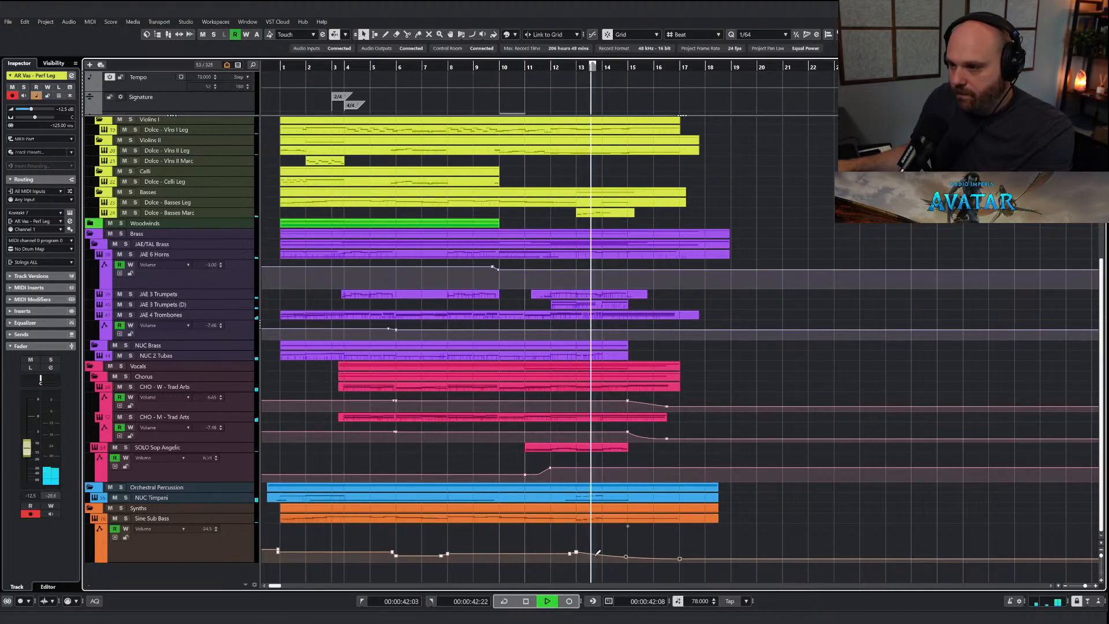
left_click_drag(607, 554, 603, 551)
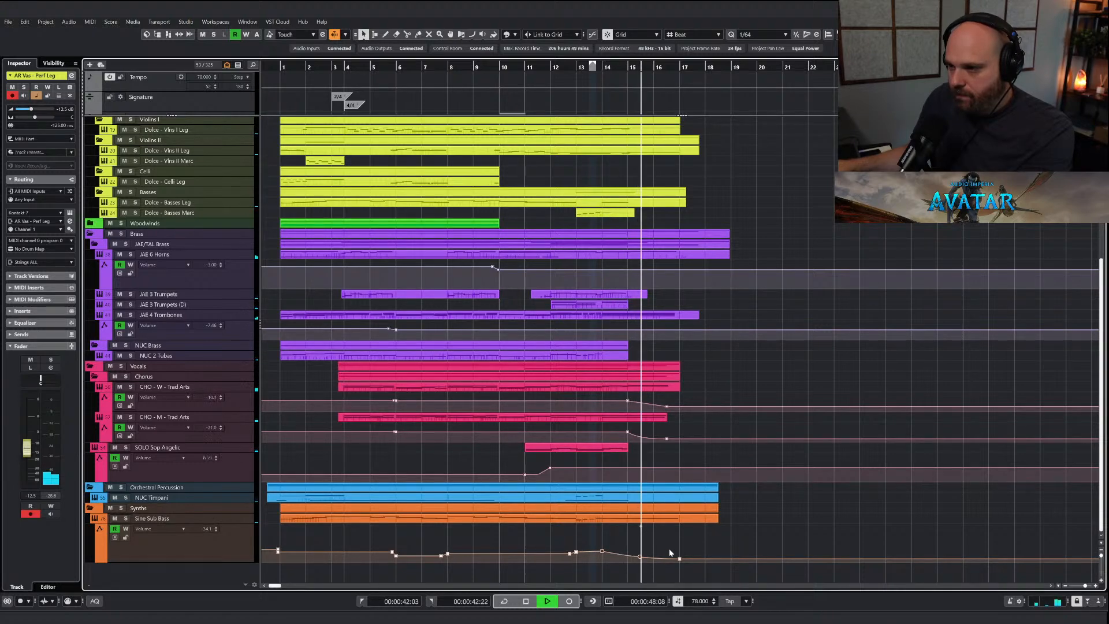
scroll(626, 260, "up", 5)
key("space")
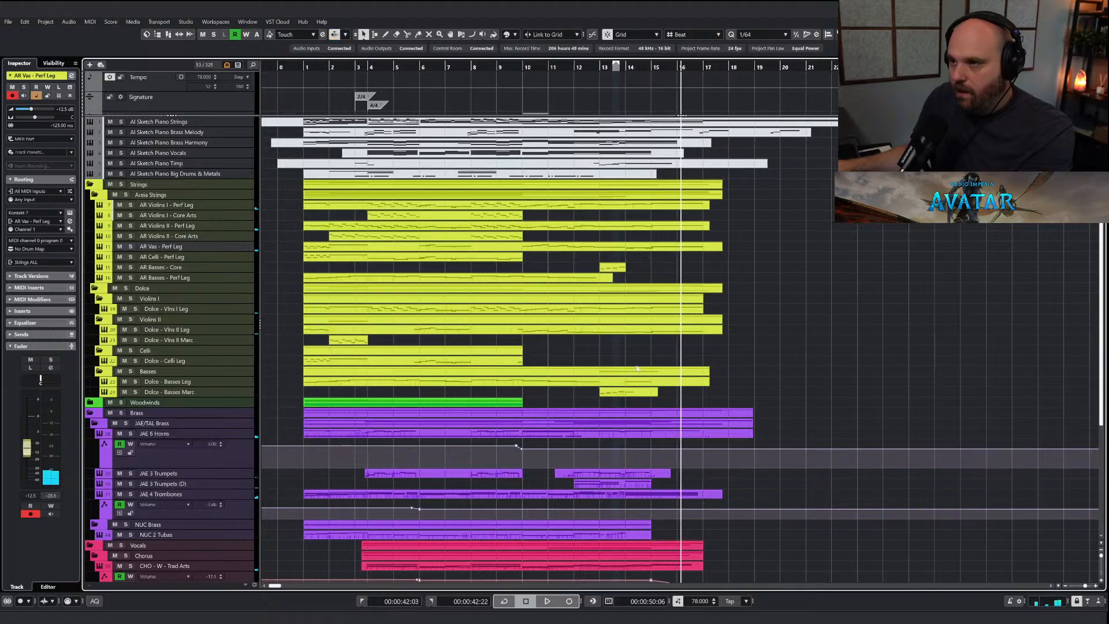
Lengthen the bar 14 note of the Dolce - Basses Leg part to near the end of bar 16.
left_click(639, 384)
double_click(629, 385)
left_click_drag(684, 390, 756, 450)
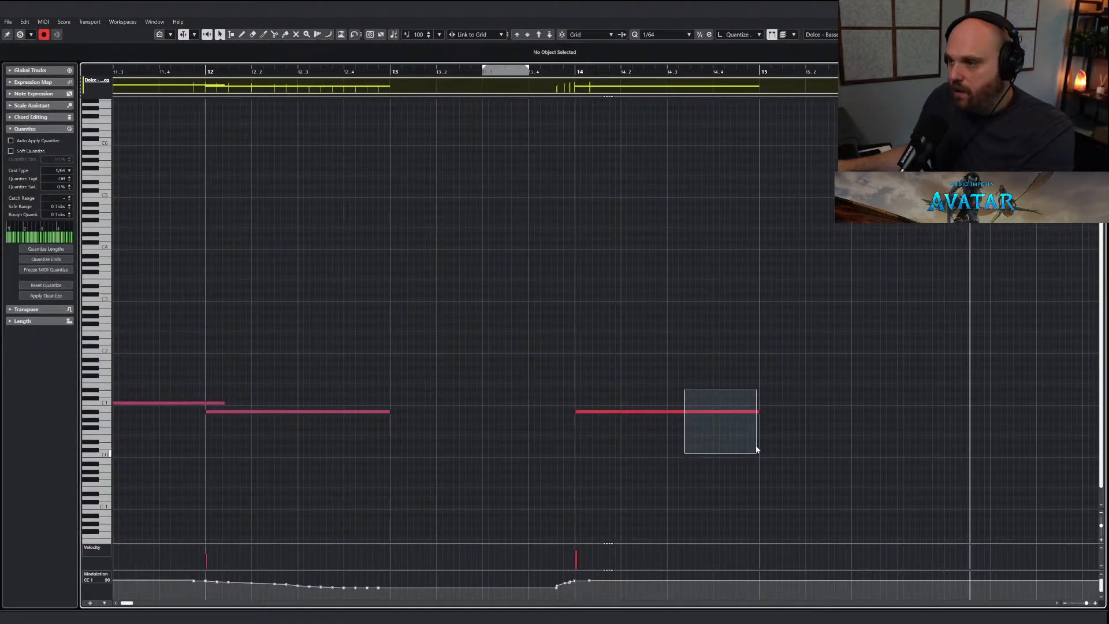
right_click(583, 377)
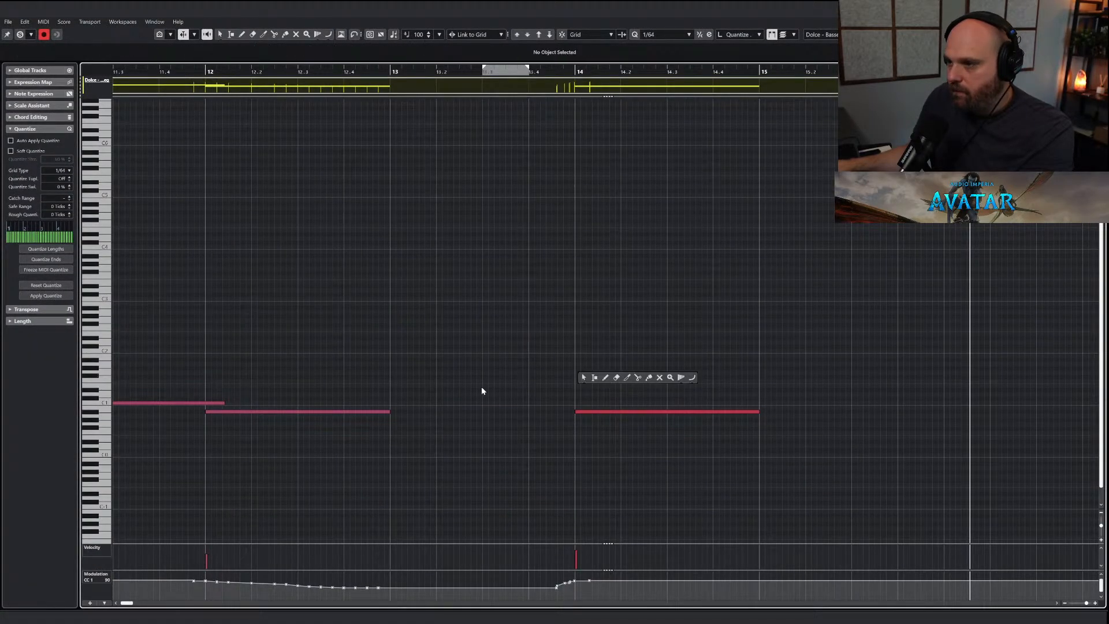
left_click(695, 412)
left_click_drag(757, 412, 1043, 413)
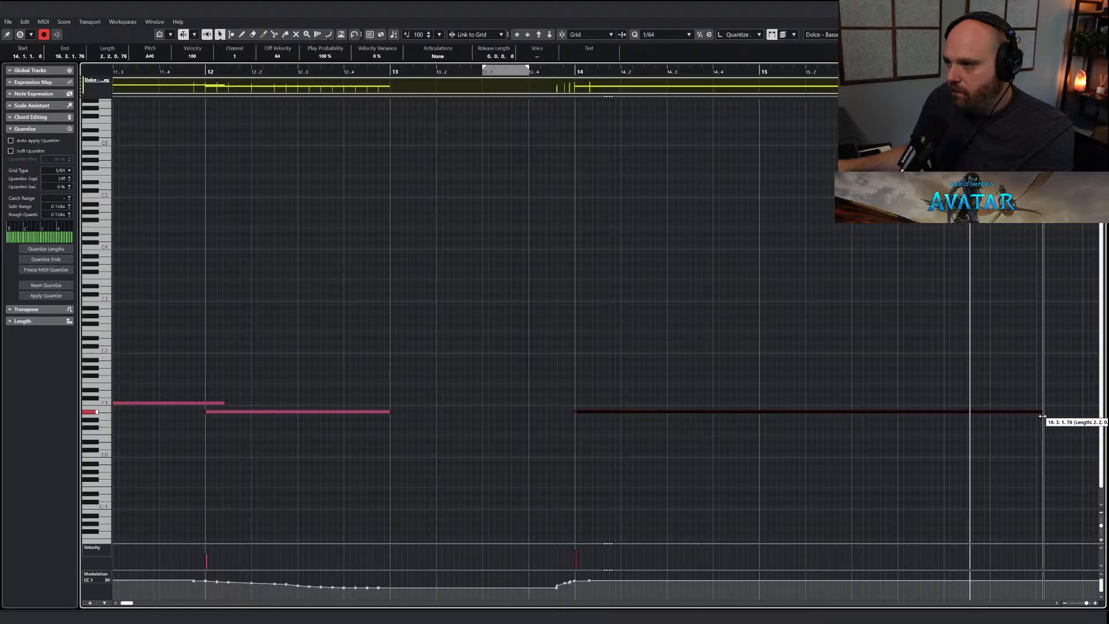
key("g")
key("g")
key("g")
key("g")
left_click_drag(828, 412, 871, 411)
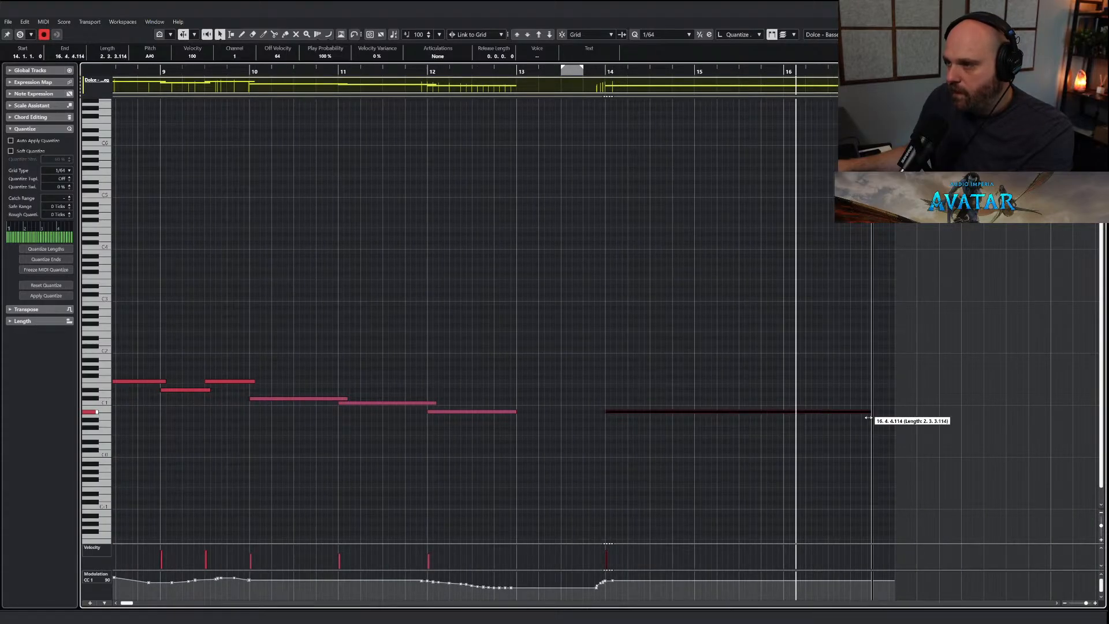
Draw a falling modulation curve under the long Dolce - Basses Leg note from bar 14 to late bar 16 and play back the ending.
right_click(663, 462)
left_click(708, 462)
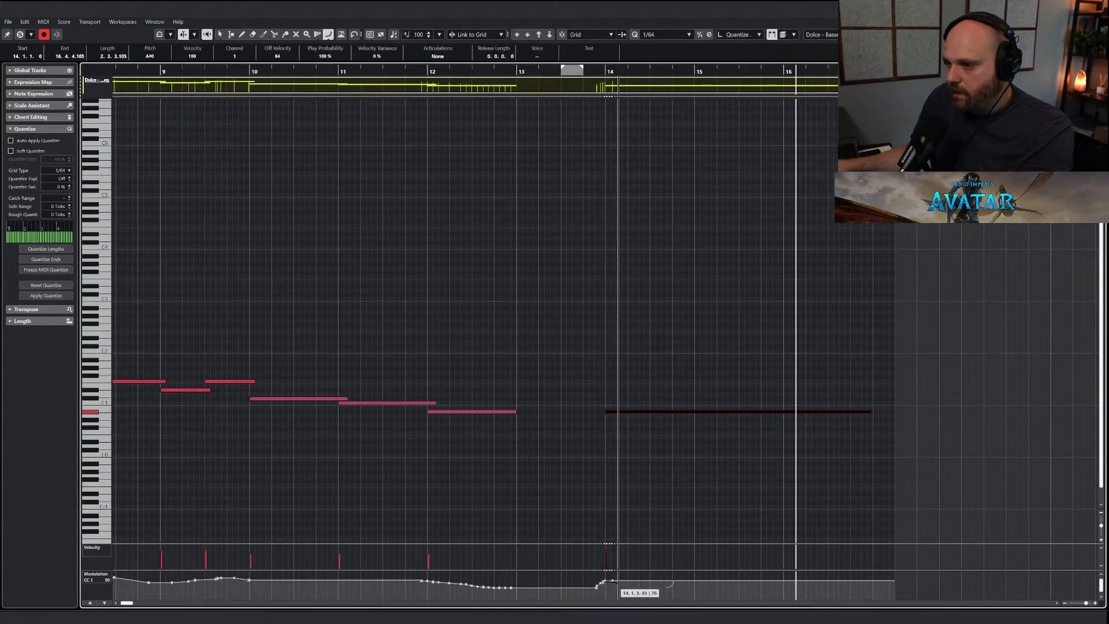
left_click_drag(611, 581, 873, 594)
key("1")
key("Return")
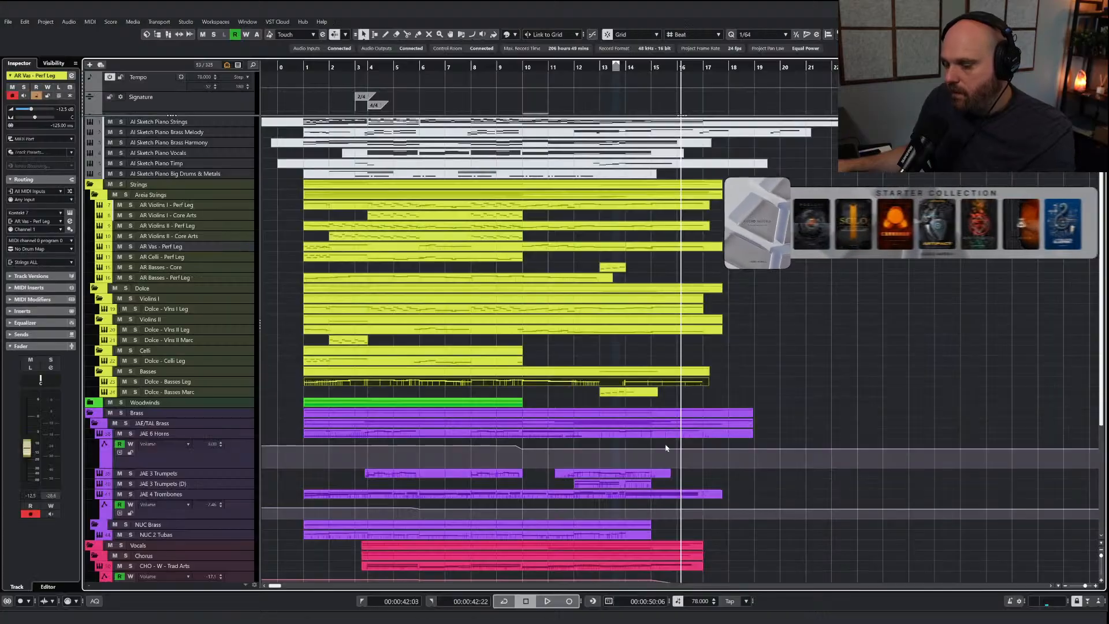
key("space")
left_click(618, 65)
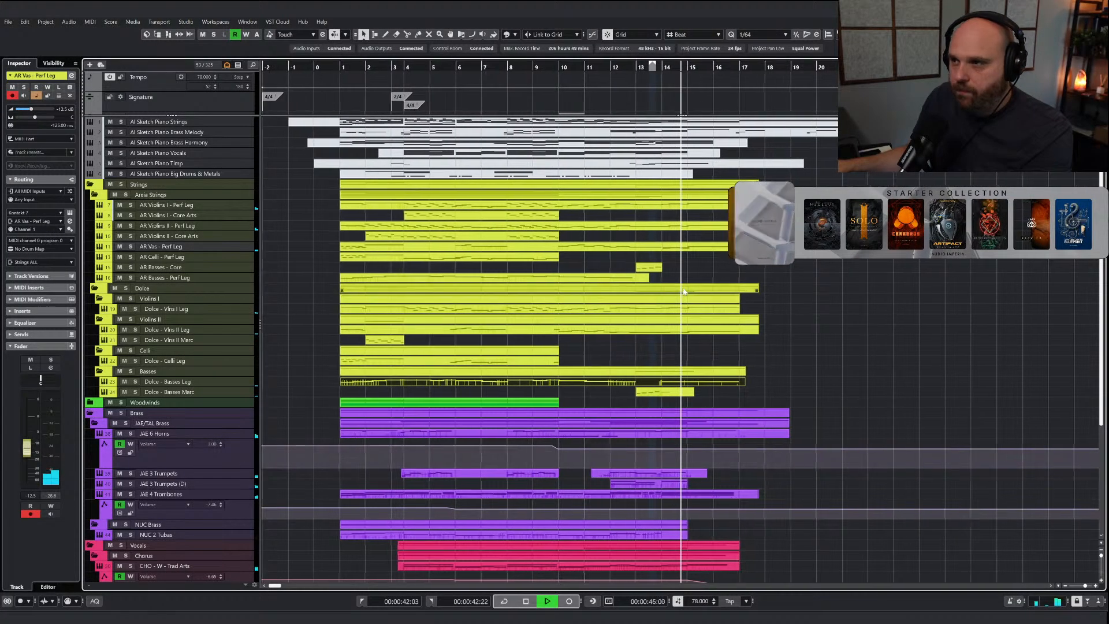
Extend the AR Basses - Perf Leg part to about mid bar 17 and add a note at the bar 12 pitch from bar 14 to bar 17.
left_click(634, 279)
left_click_drag(637, 280, 742, 281)
left_click(639, 67)
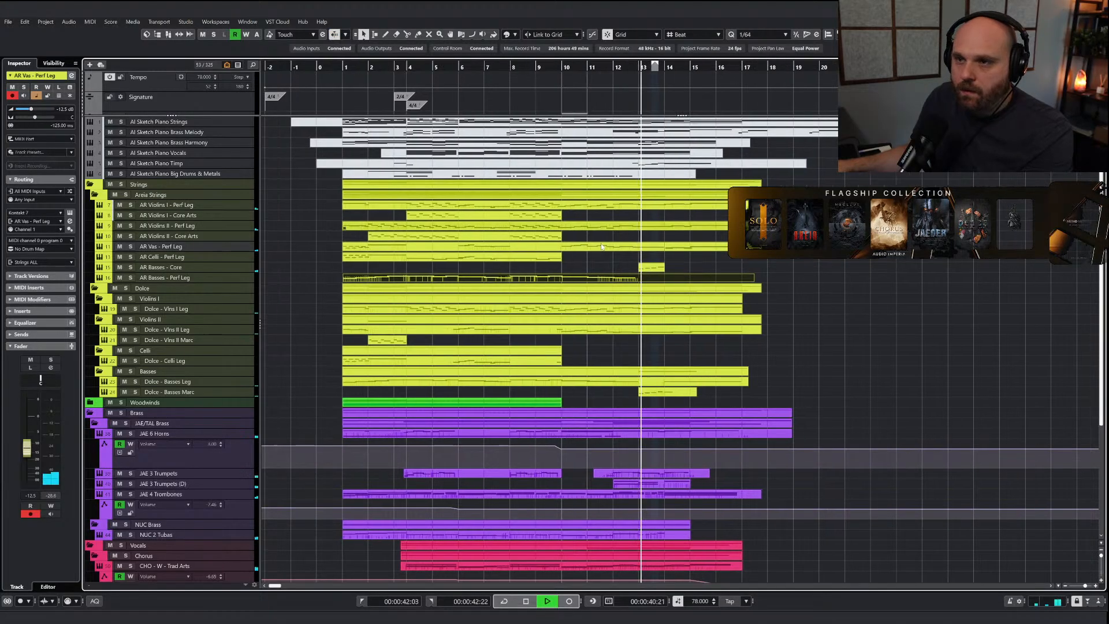
double_click(656, 283)
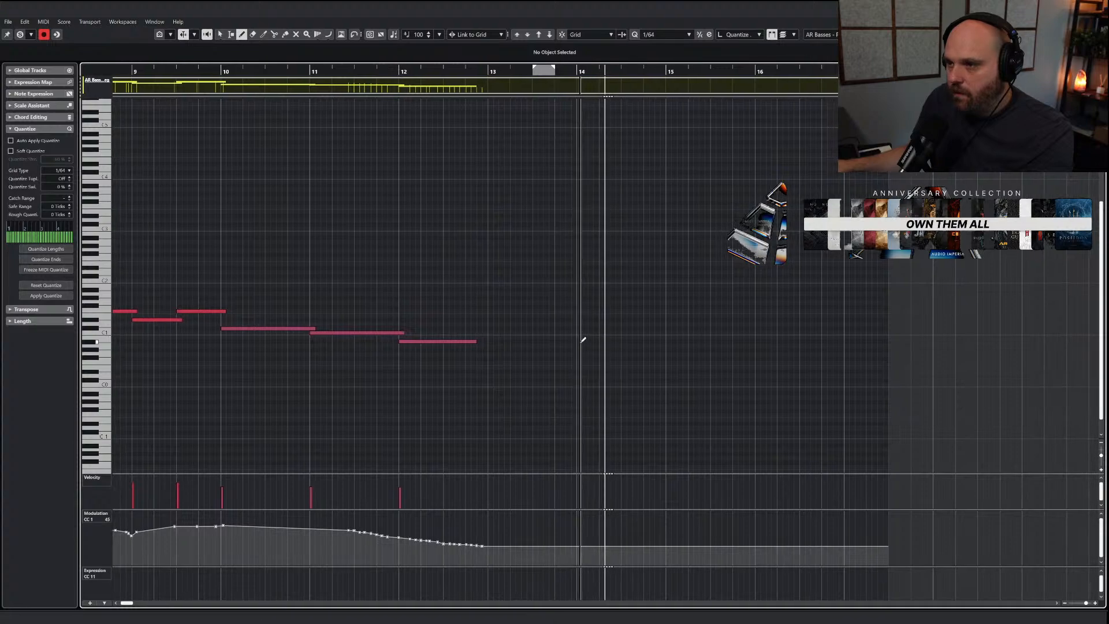
left_click_drag(580, 342, 646, 341)
right_click(578, 342)
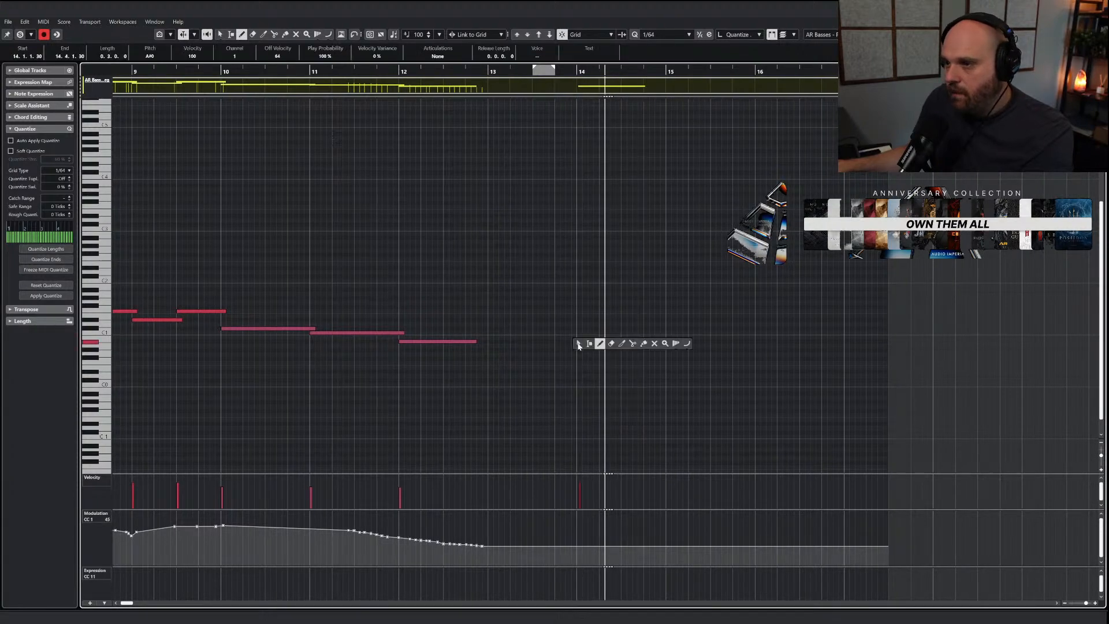
left_click(580, 344)
left_click_drag(579, 341, 847, 342)
Draw AR Basses - Perf Leg modulation rising in late bar 13 and tapering down to bar 17, and play back the ending.
right_click(608, 343)
left_click(630, 342)
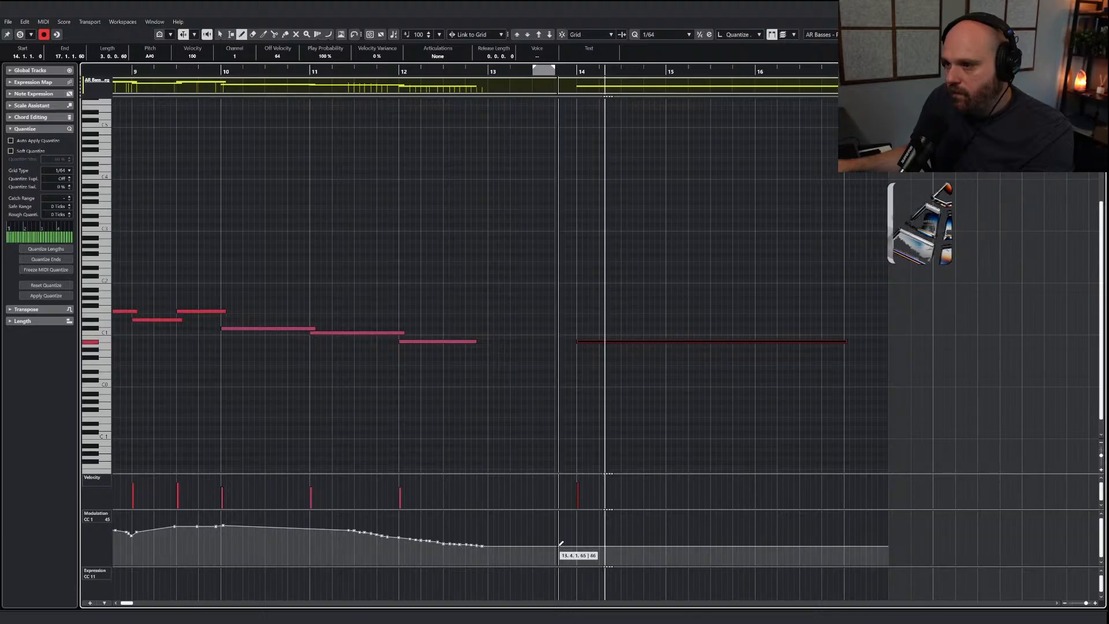
mouse_move(560, 540)
left_mouse_down()
mouse_move(626, 530)
mouse_move(867, 558)
left_mouse_up()
key("space")
right_click(599, 399)
left_click(600, 400)
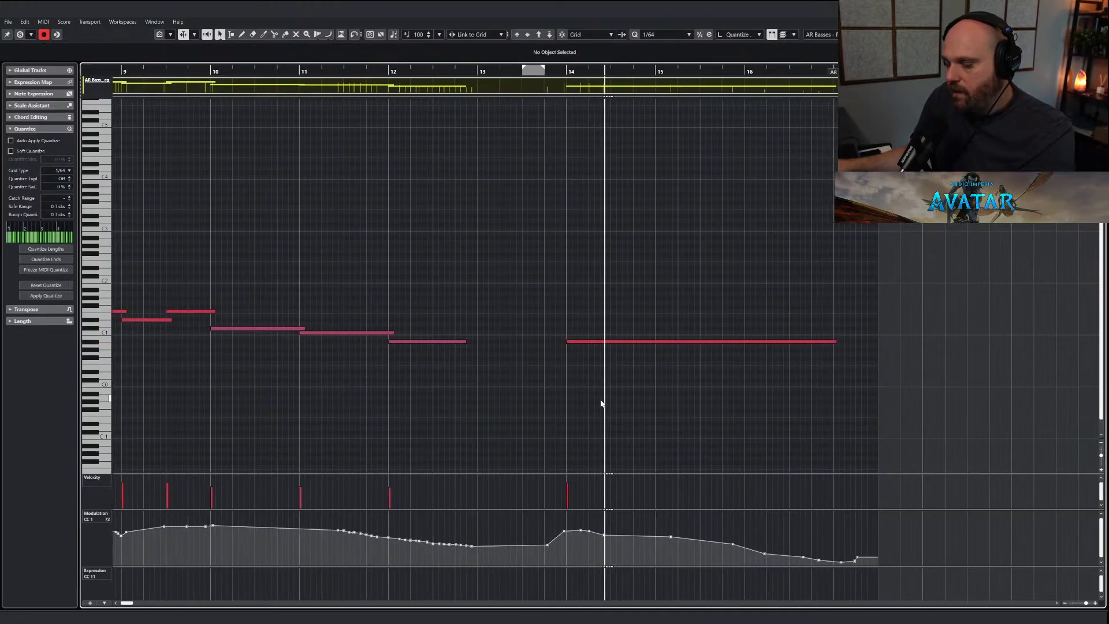
key("Return")
key("g")
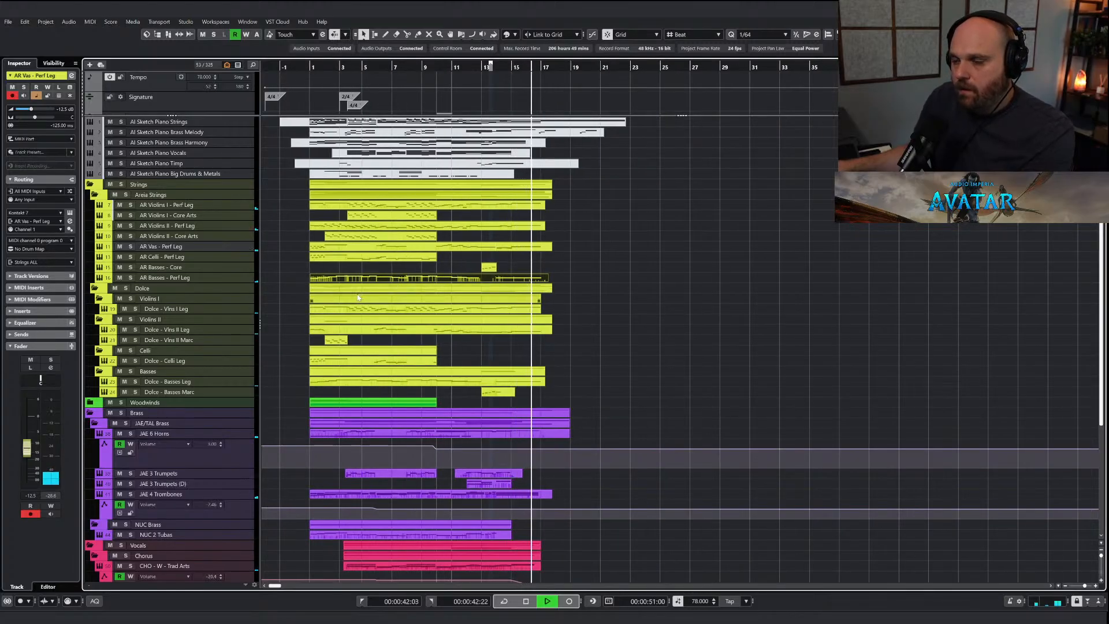
key("space")
Open the AI Sketch Piano Big Drums & Metals part, check its low drum notes and place the playhead just before bar 3.
left_click(367, 174)
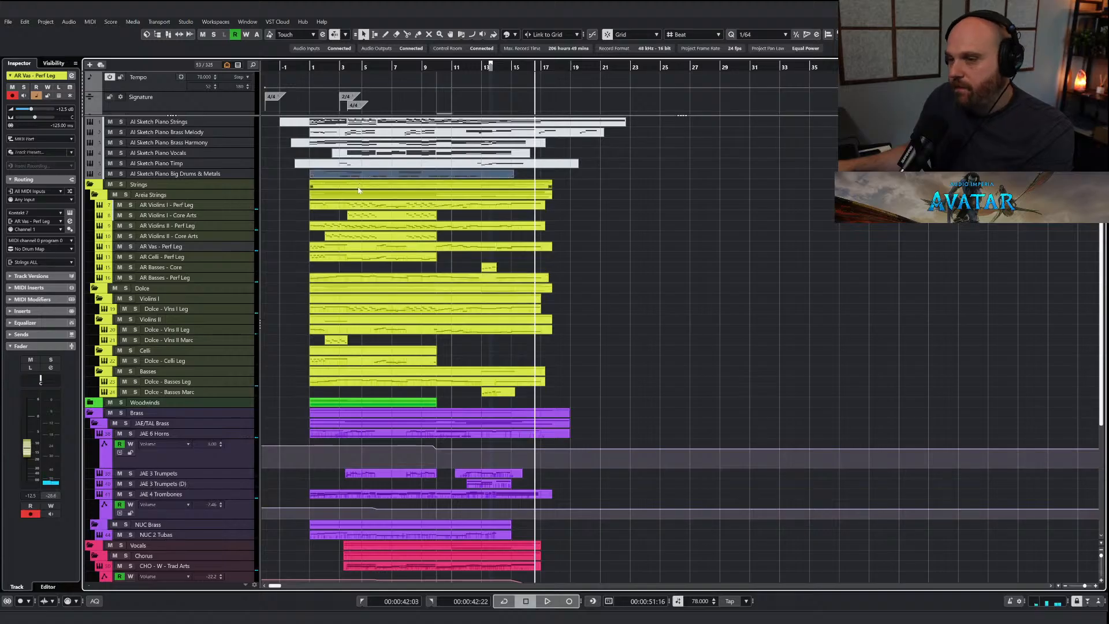
key("Return")
right_click(352, 306)
left_click(354, 306)
scroll(346, 353, "down", 3)
left_click_drag(288, 356, 833, 433)
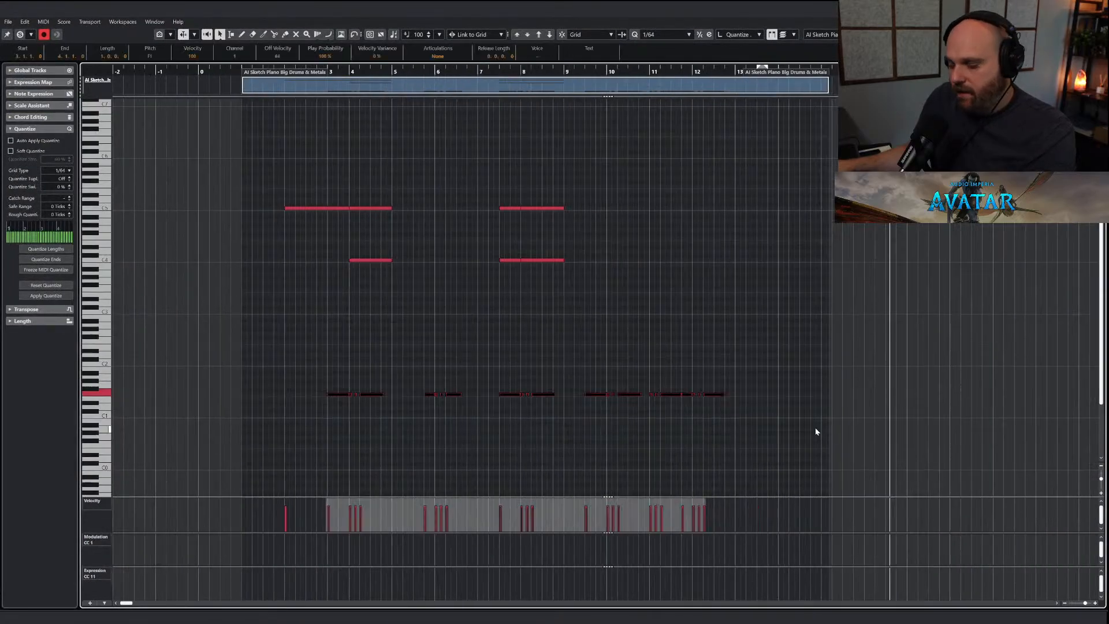
left_click(327, 72)
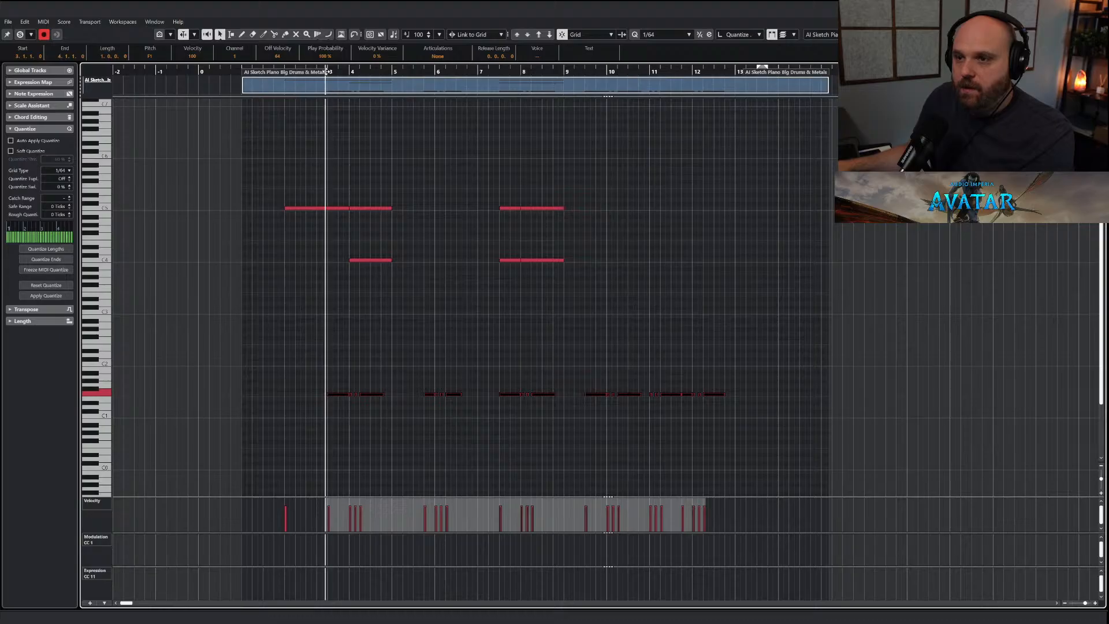
key("h")
key("h")
key("h")
key("h")
key("h")
left_click(539, 407)
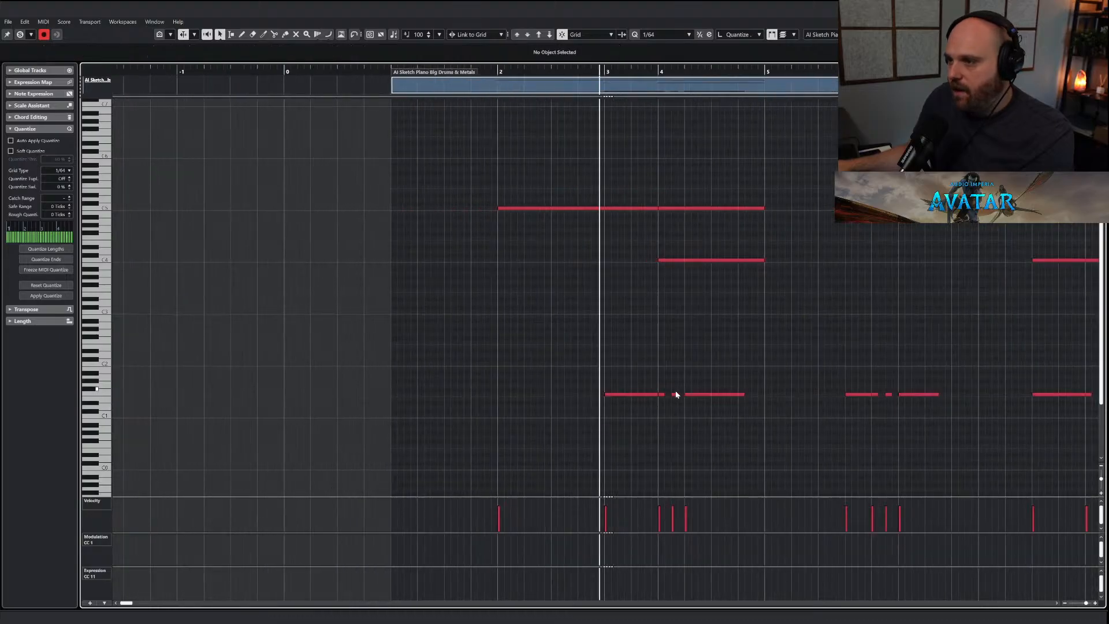
Select the low drum note groups starting at bars 4, 6, 8, 10, 11 and 12, leaving out their long pickup notes.
left_click_drag(665, 391, 732, 405)
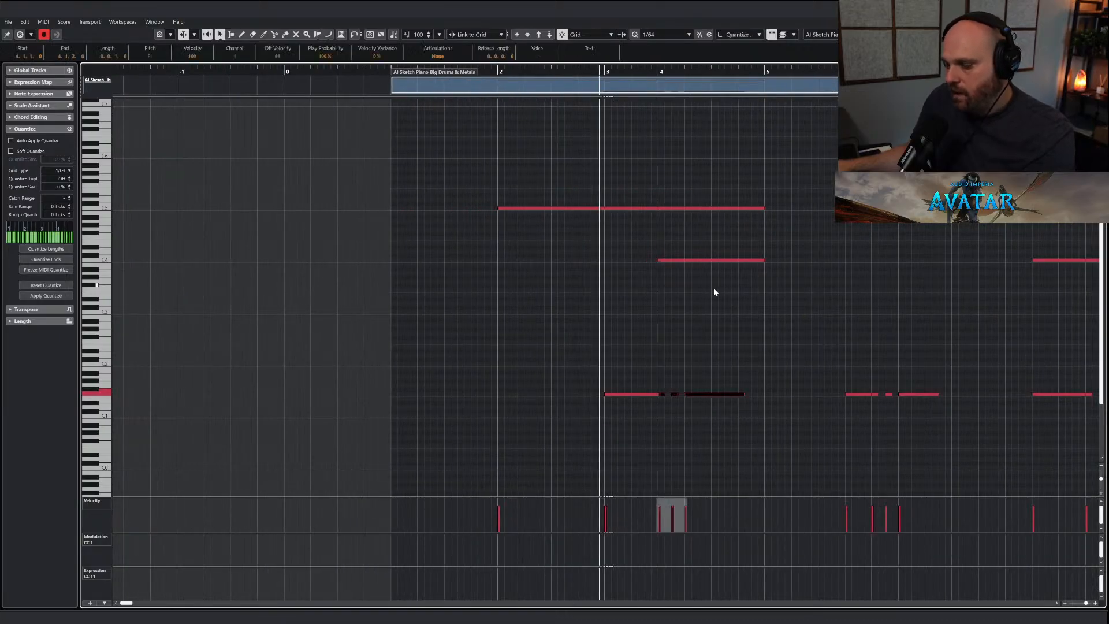
key("g")
key("g")
left_click_drag(701, 405, 702, 405)
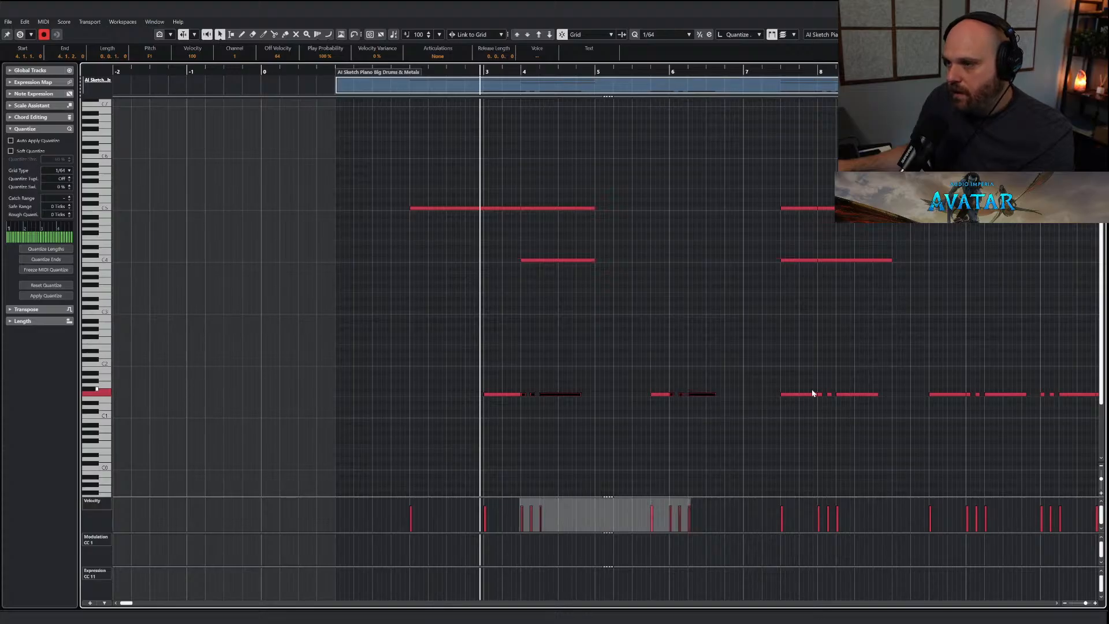
left_click_drag(859, 405, 861, 406)
left_click_drag(1005, 407, 1006, 406)
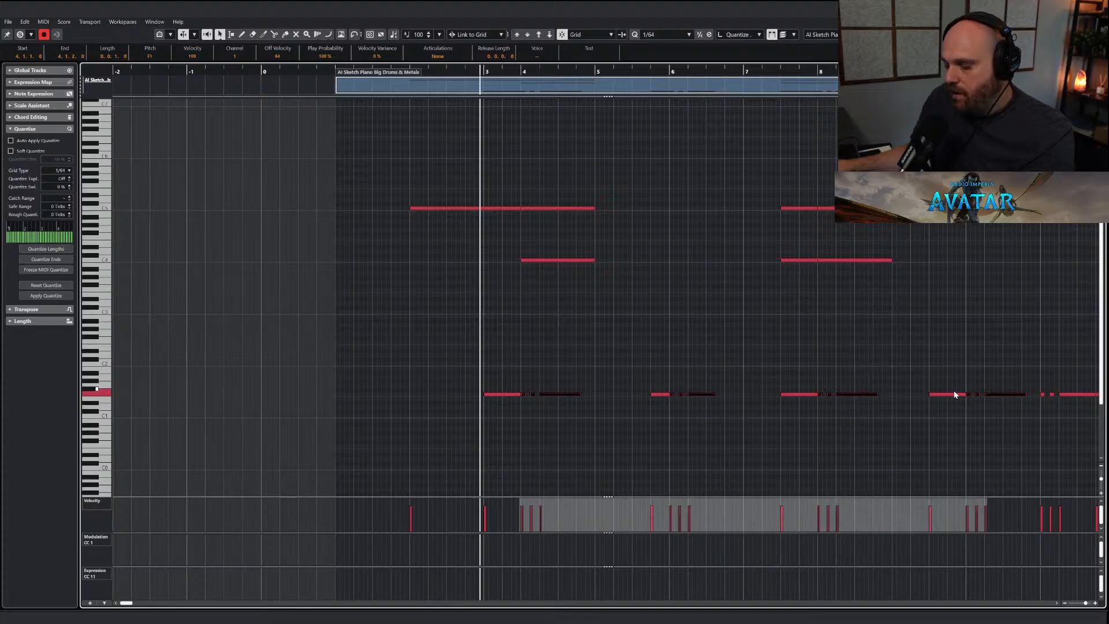
key("g")
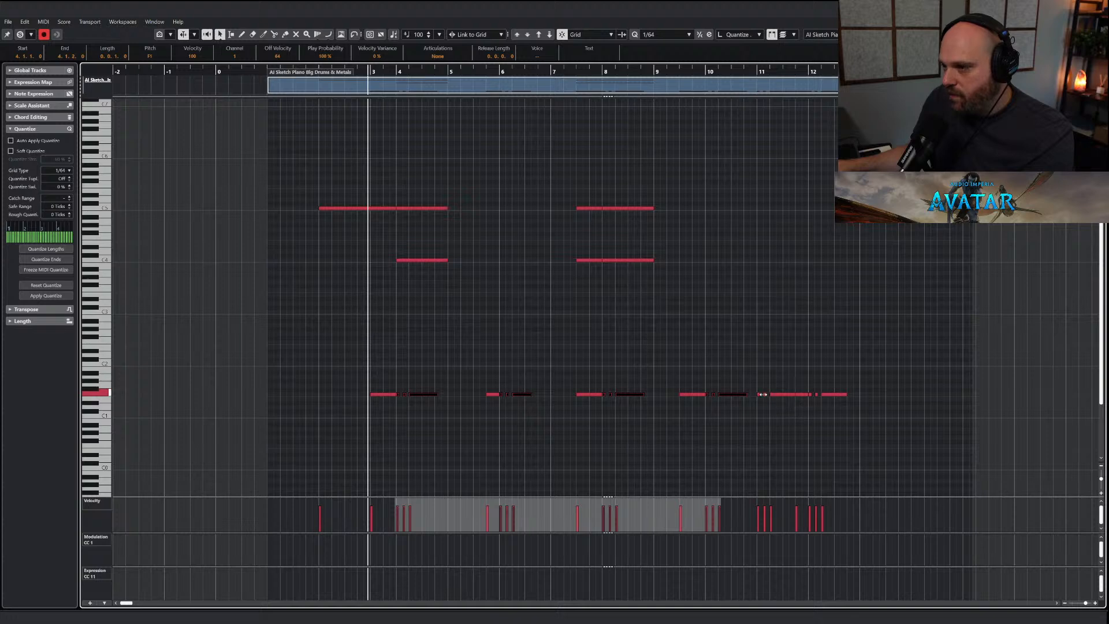
left_click_drag(772, 401, 866, 409)
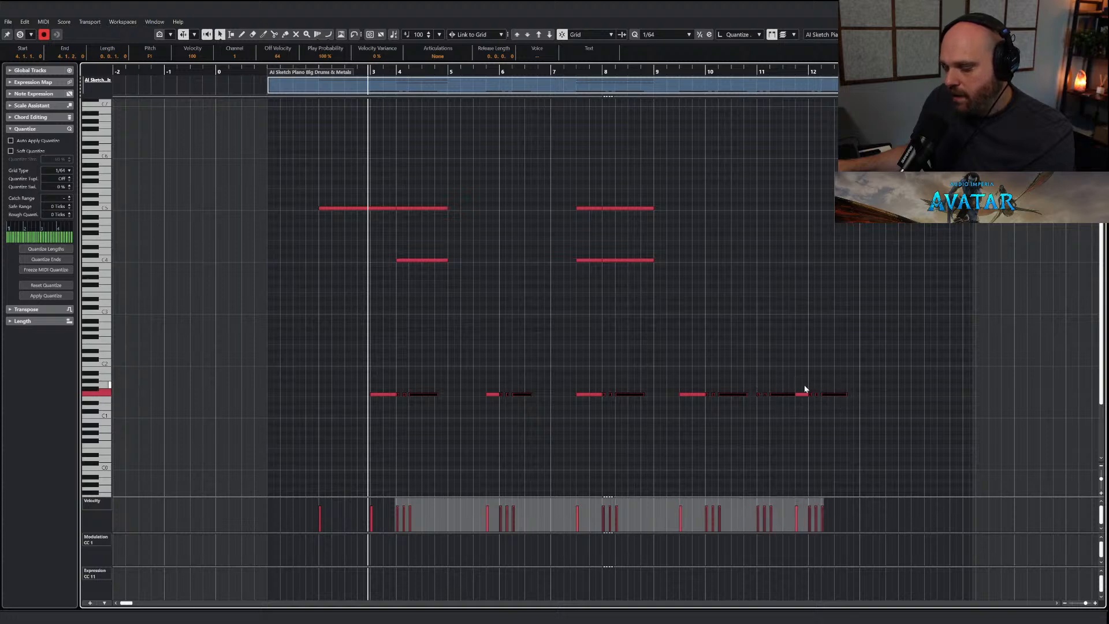
Snap the playhead to bar 4, set the quantize grid to 1/8 and return to the project's track overview.
left_click(395, 72)
key("j")
left_click(393, 71)
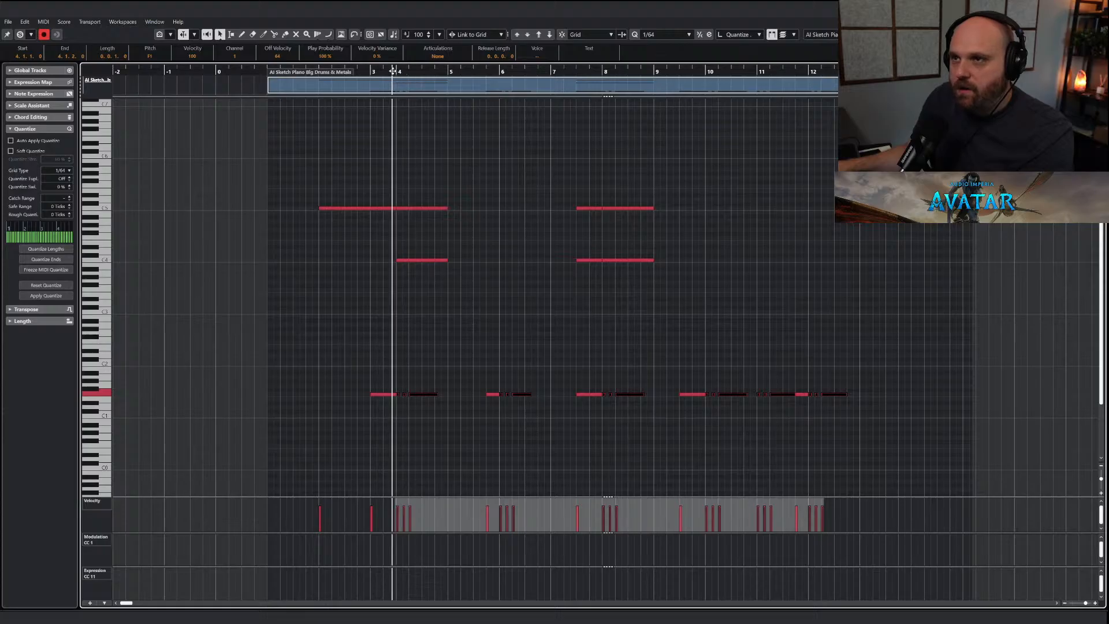
left_click(396, 73)
key("h")
key("h")
key("h")
key("h")
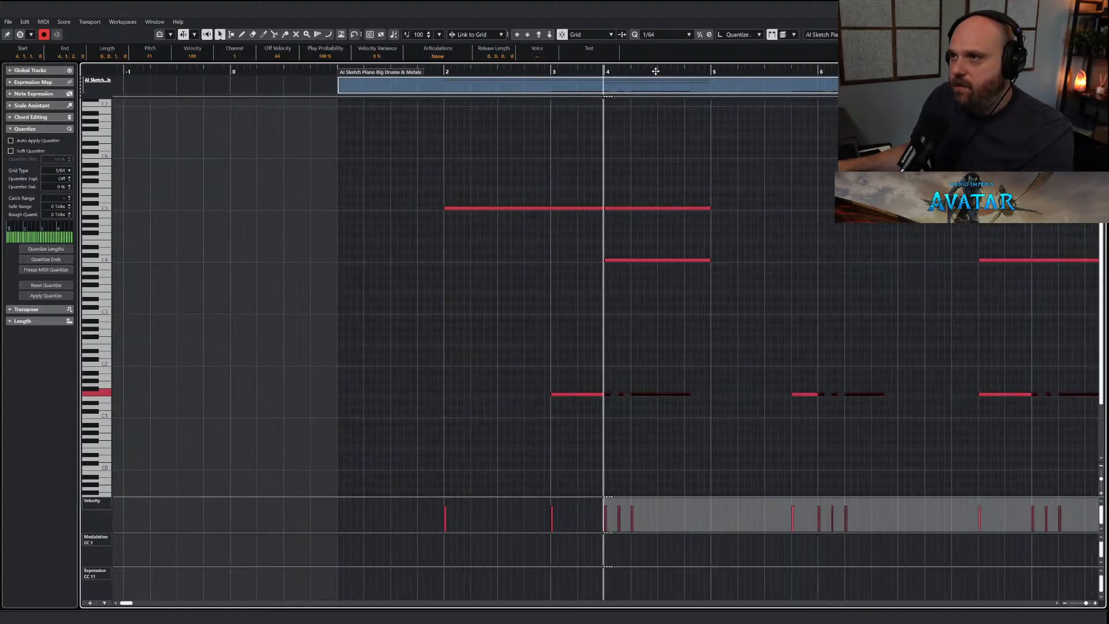
left_click(676, 36)
left_click(667, 96)
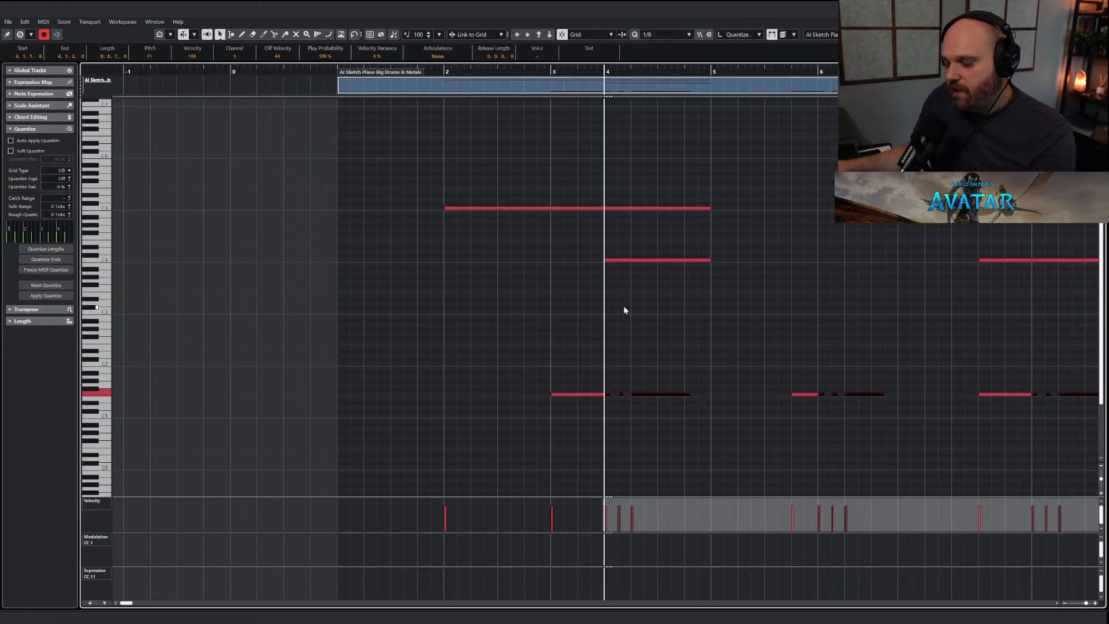
key("Return")
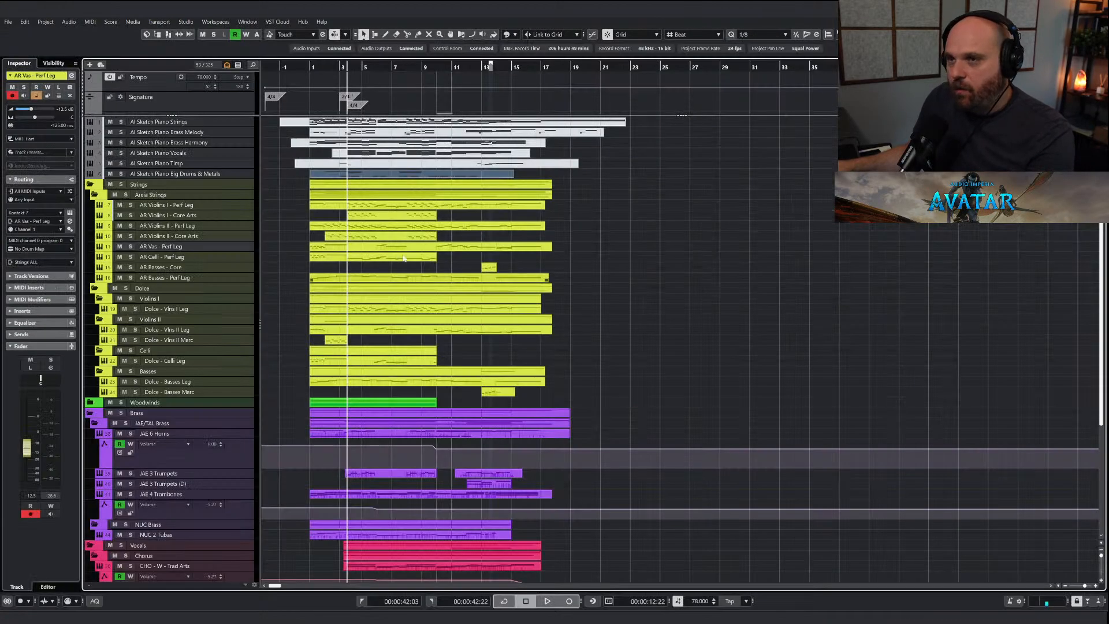
Search the hidden tracks for "jae" and show the JAE Gran Cassa track.
scroll(410, 257, "down", 5)
scroll(155, 451, "up", 3)
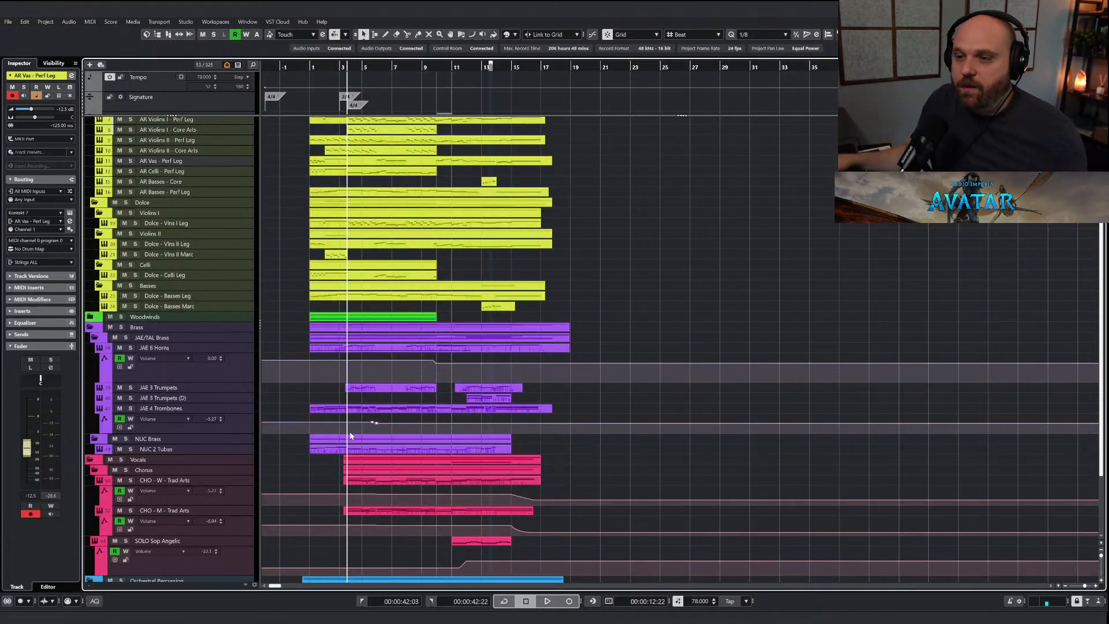
scroll(226, 443, "down", 3)
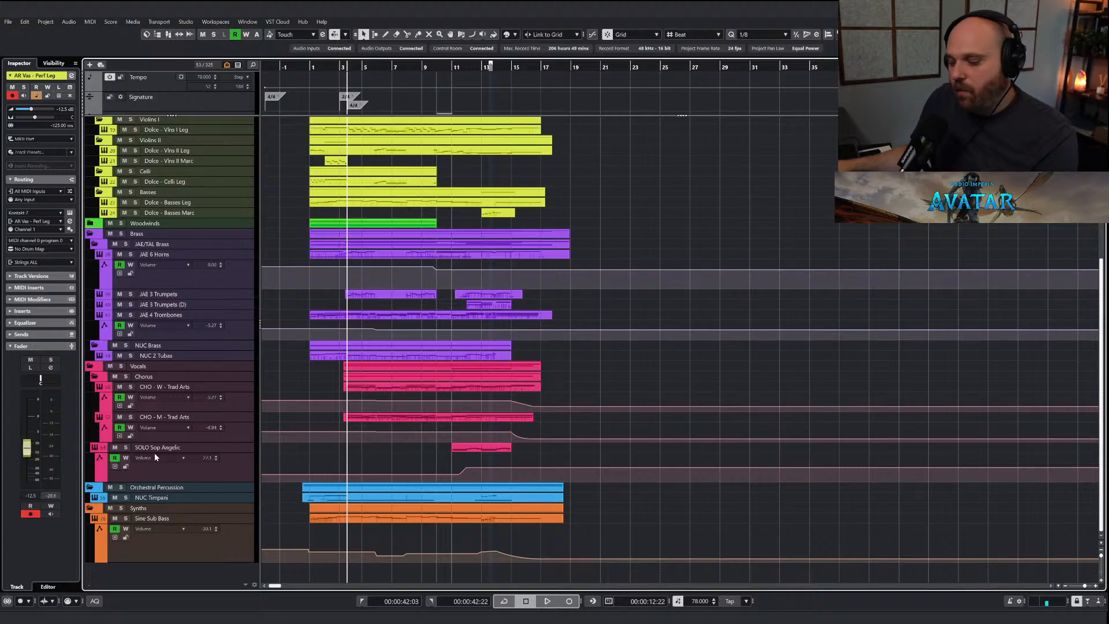
key("ctrl+f")
type("jae")
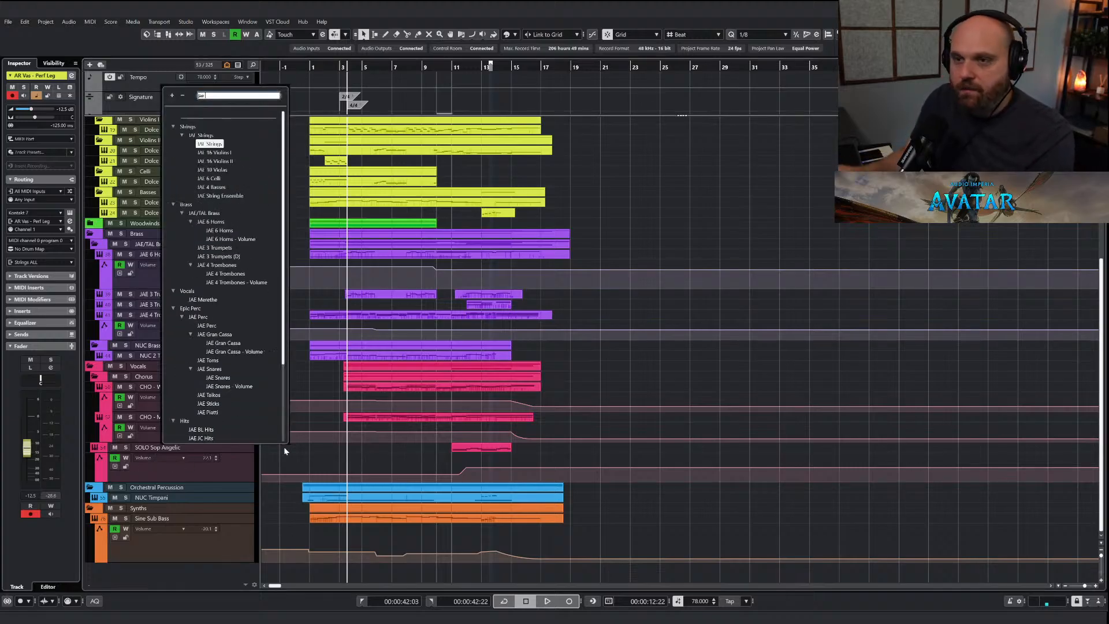
scroll(212, 355, "down", 5)
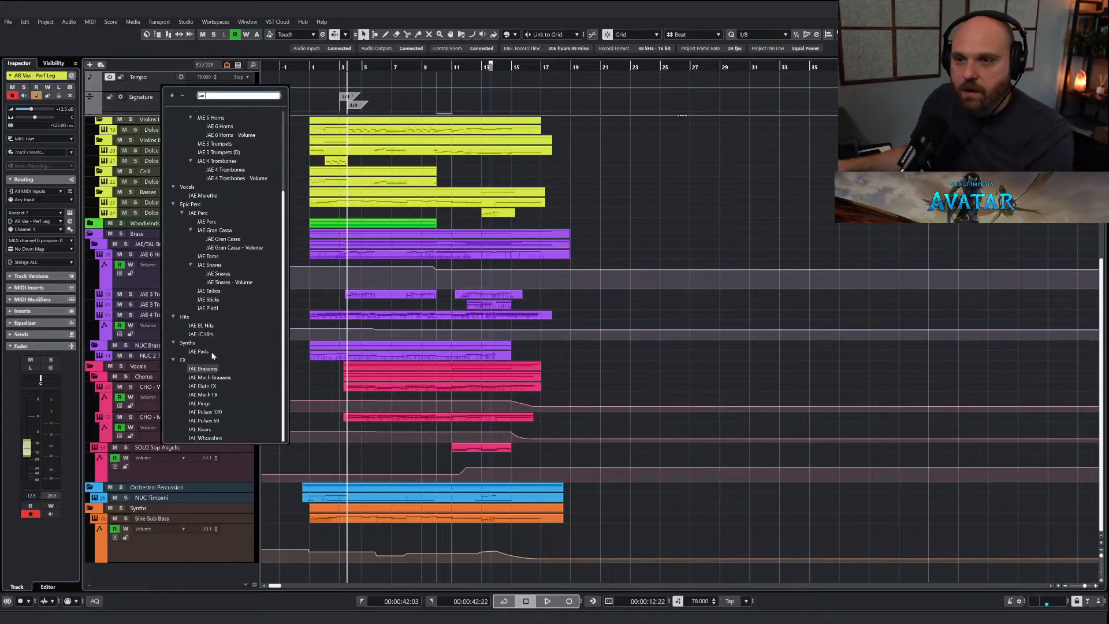
left_click(226, 241)
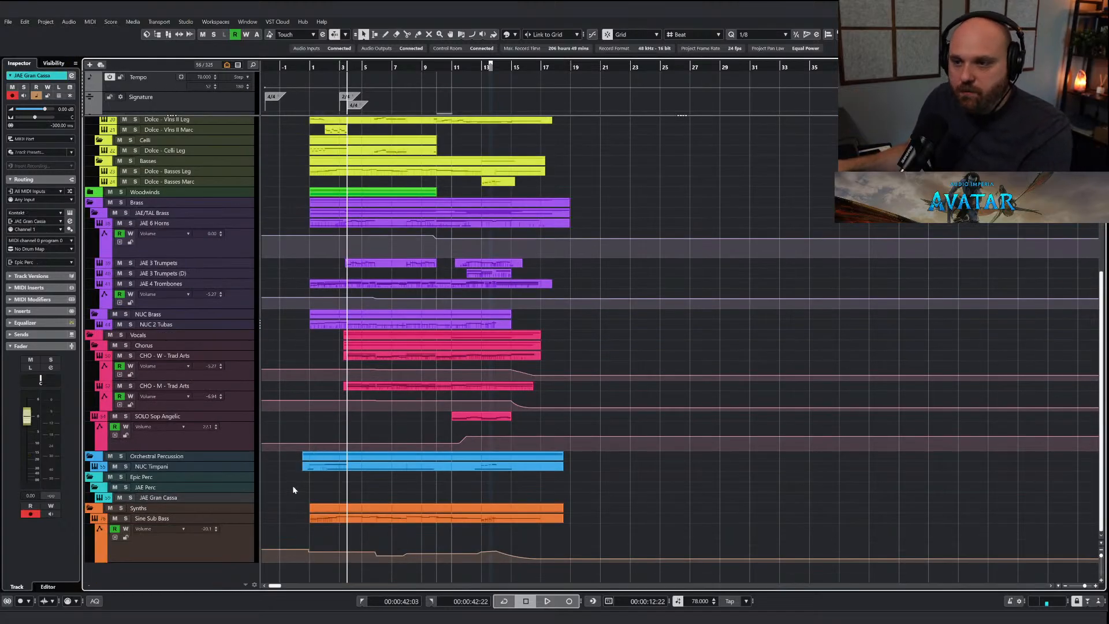
Draw an empty part on the JAE Gran Cassa track from bar 1 to about bar 23.
scroll(319, 209, "up", 5)
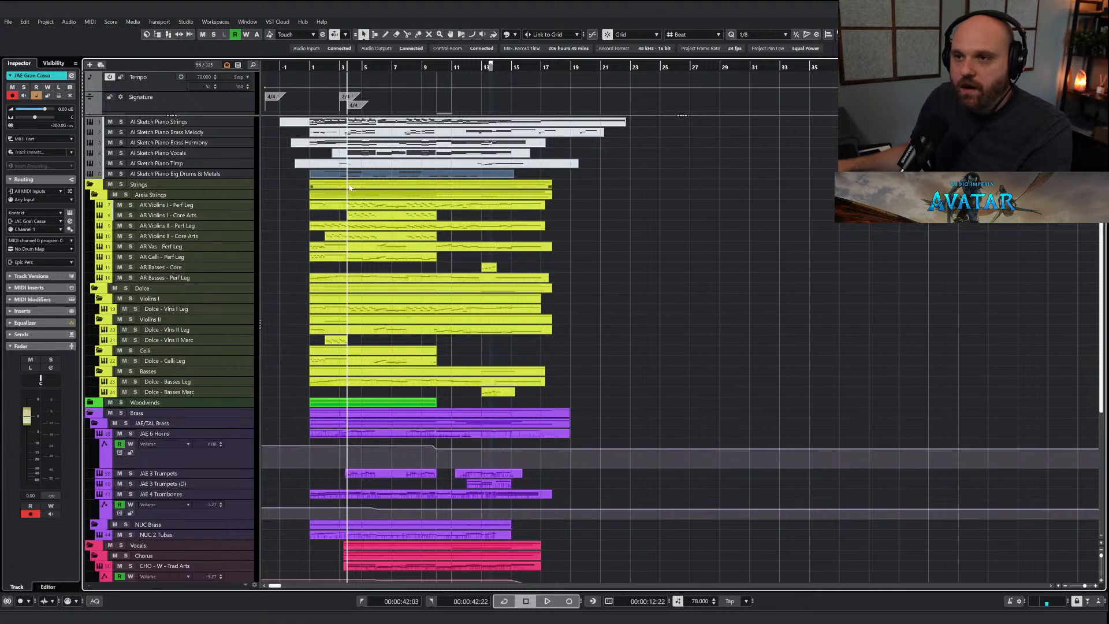
scroll(320, 428, "down", 5)
right_click(331, 501)
left_click(371, 519)
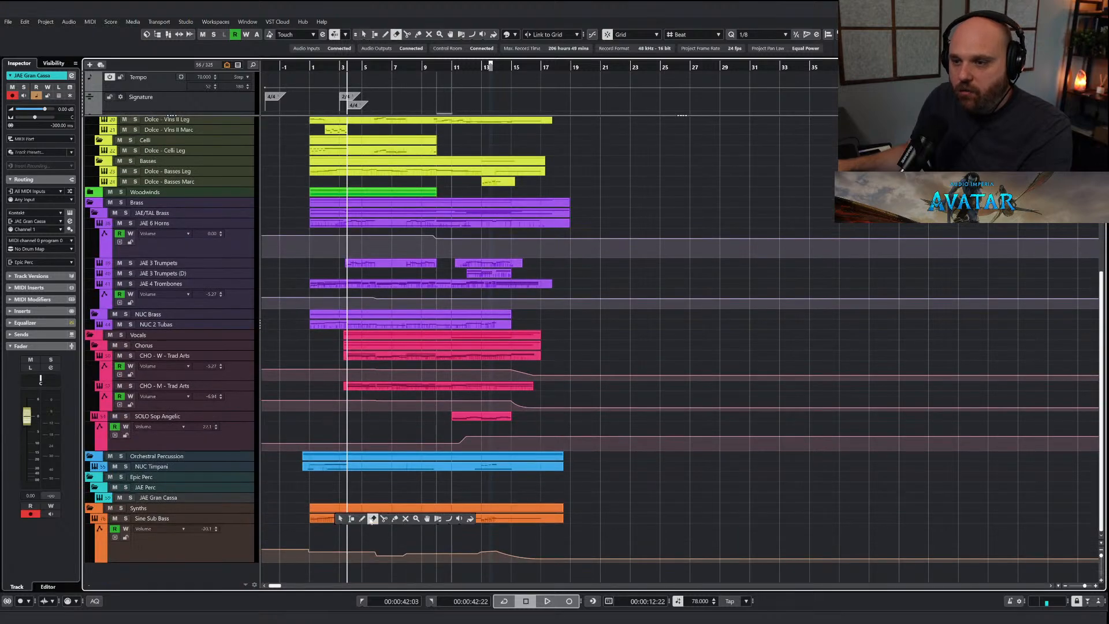
left_click(363, 518)
left_click_drag(311, 497, 641, 498)
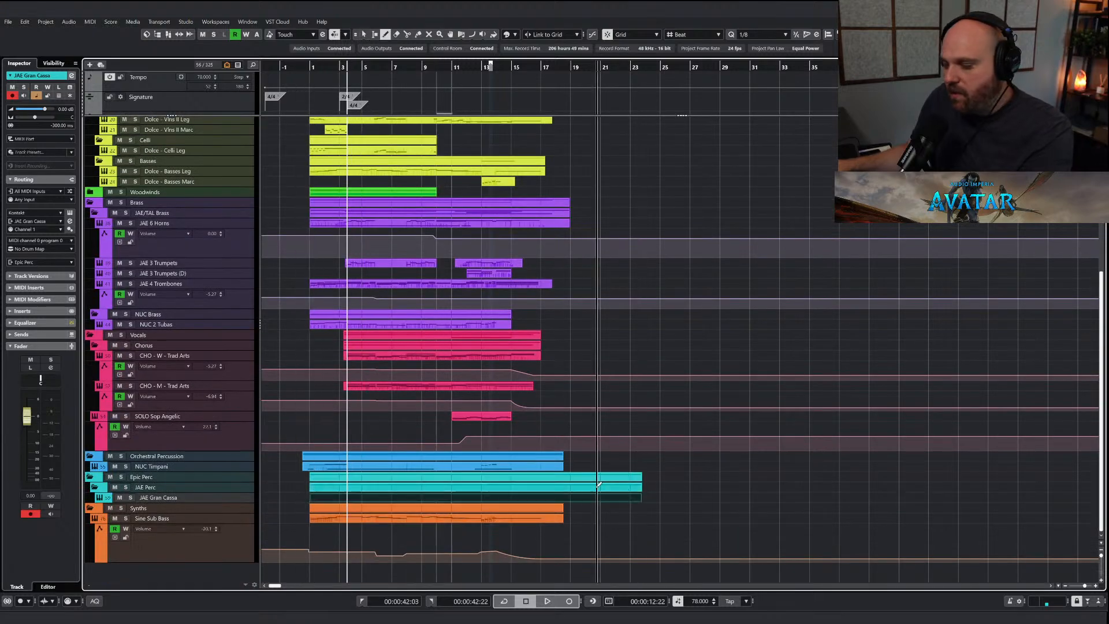
scroll(365, 325, "up", 5)
key("1")
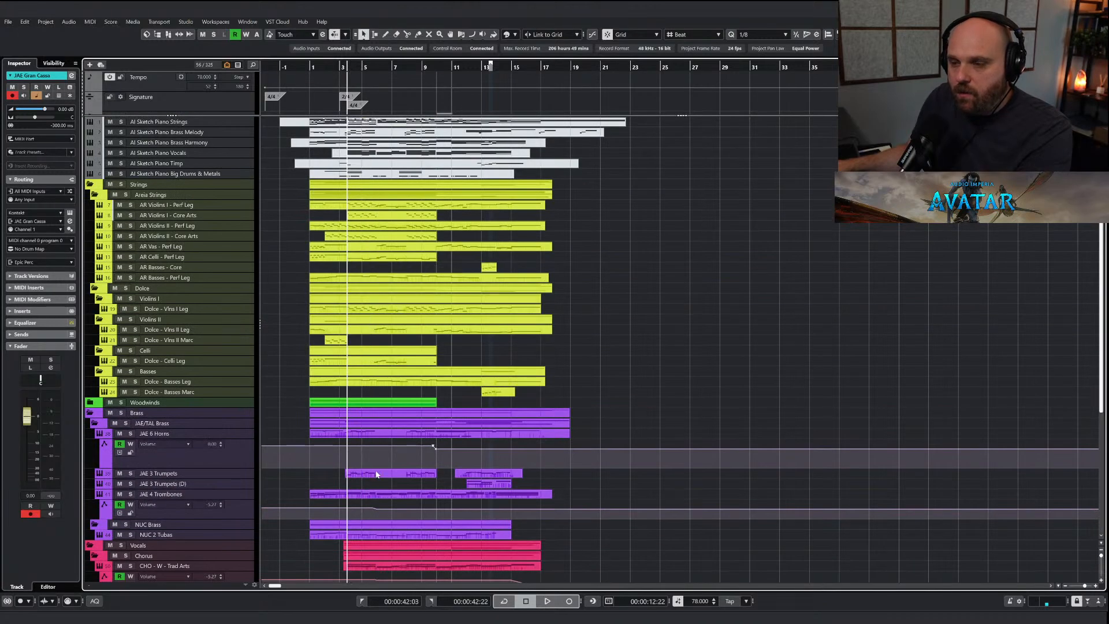
Paste the copied drum hits into the JAE Gran Cassa part at bar 4 and lower their velocities.
scroll(370, 487, "down", 5)
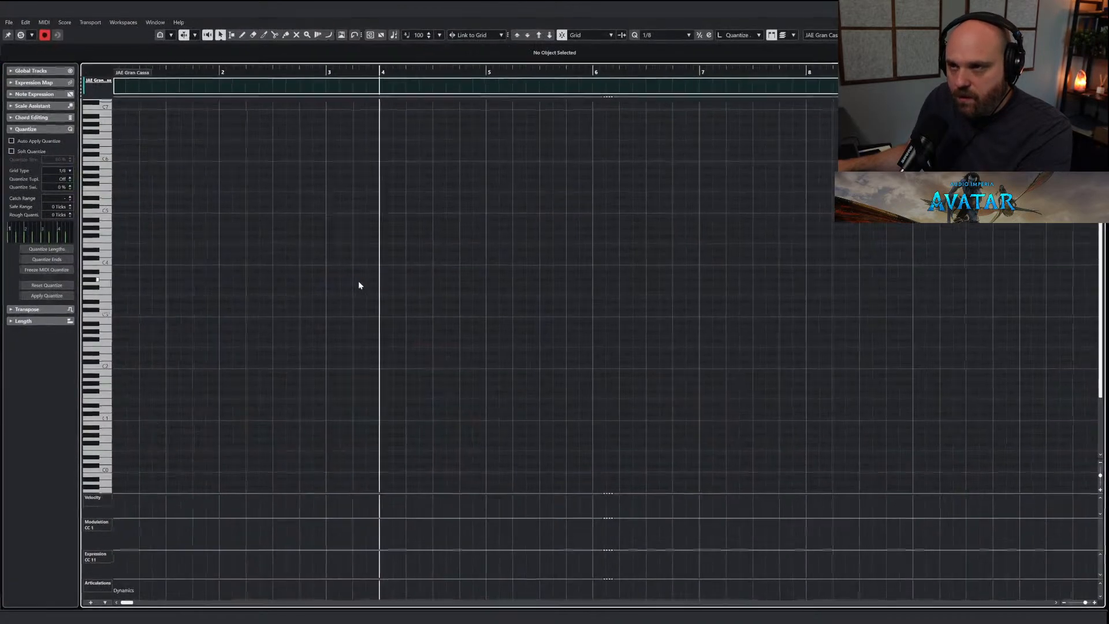
double_click(367, 497)
key("ctrl+v")
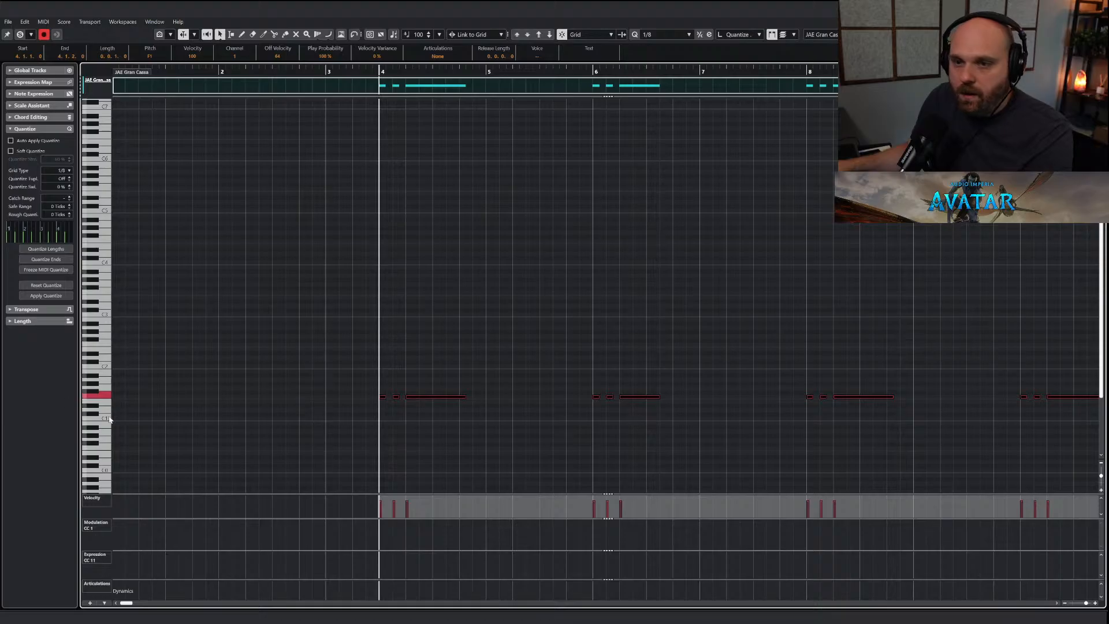
scroll(121, 458, "down", 3)
scroll(144, 444, "down", 1)
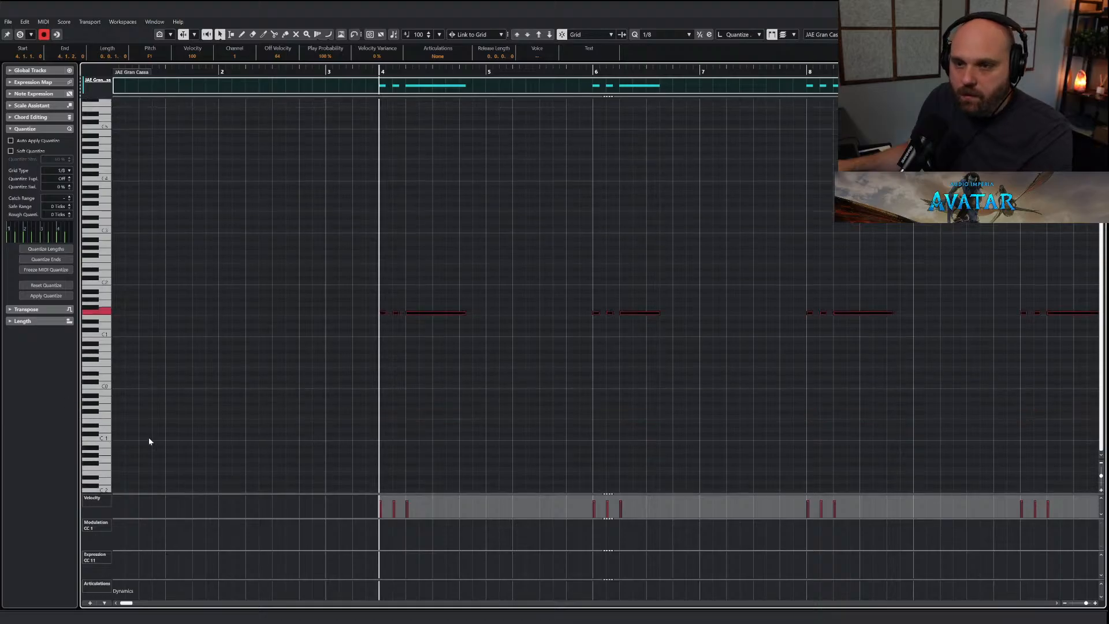
left_click_drag(305, 246, 914, 364)
key("g")
key("g")
key("g")
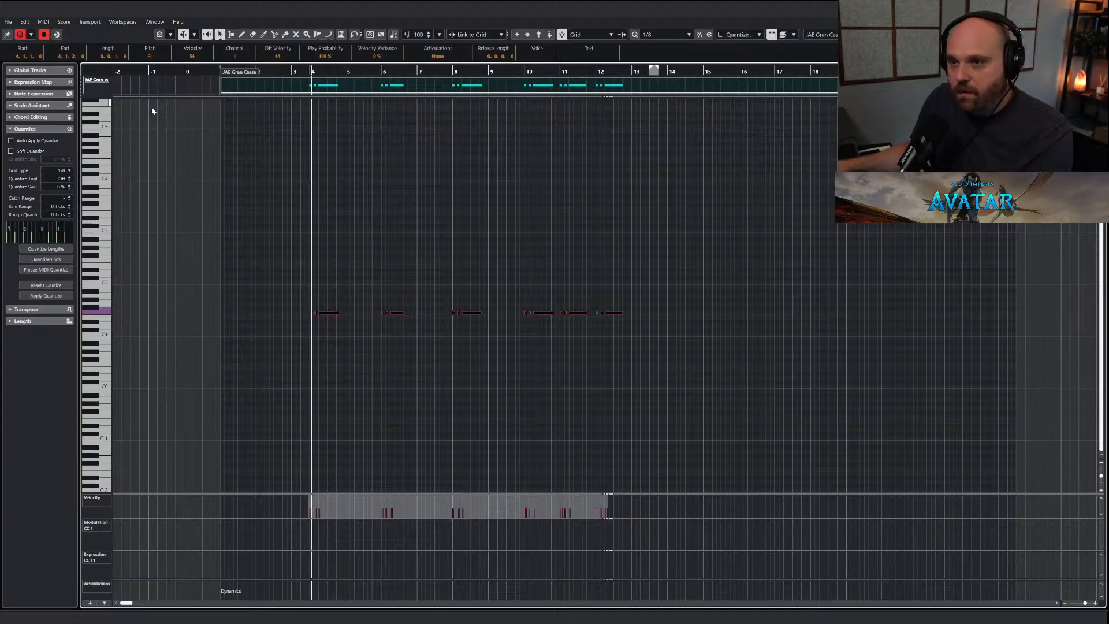
key("h")
key("h")
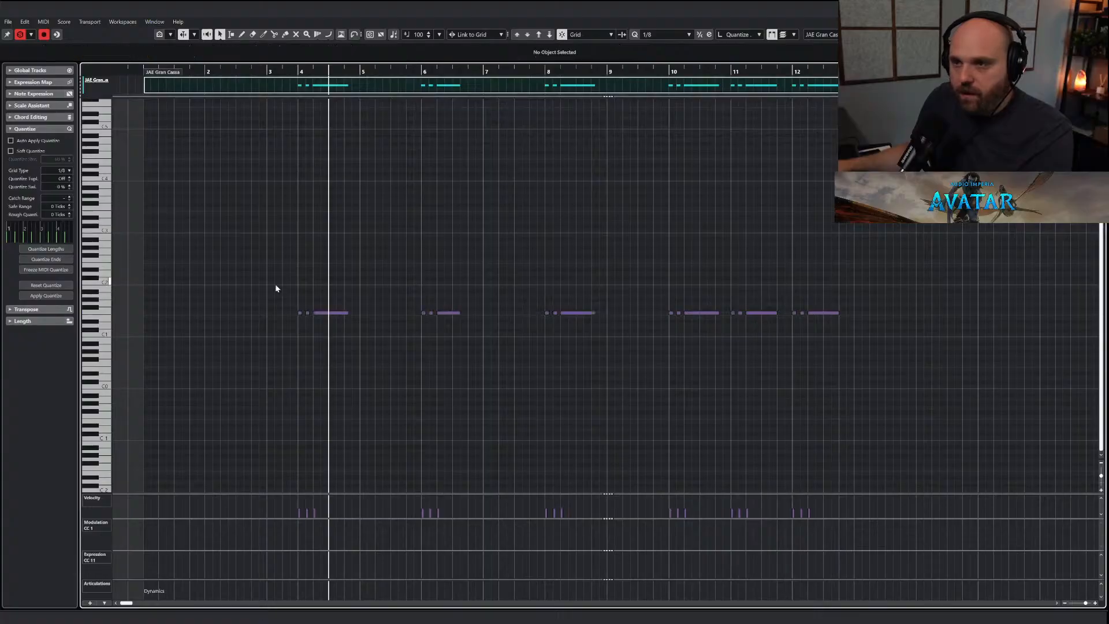
Transpose all the Gran Cassa hits down to C-1.
left_click(551, 36)
left_click(551, 36)
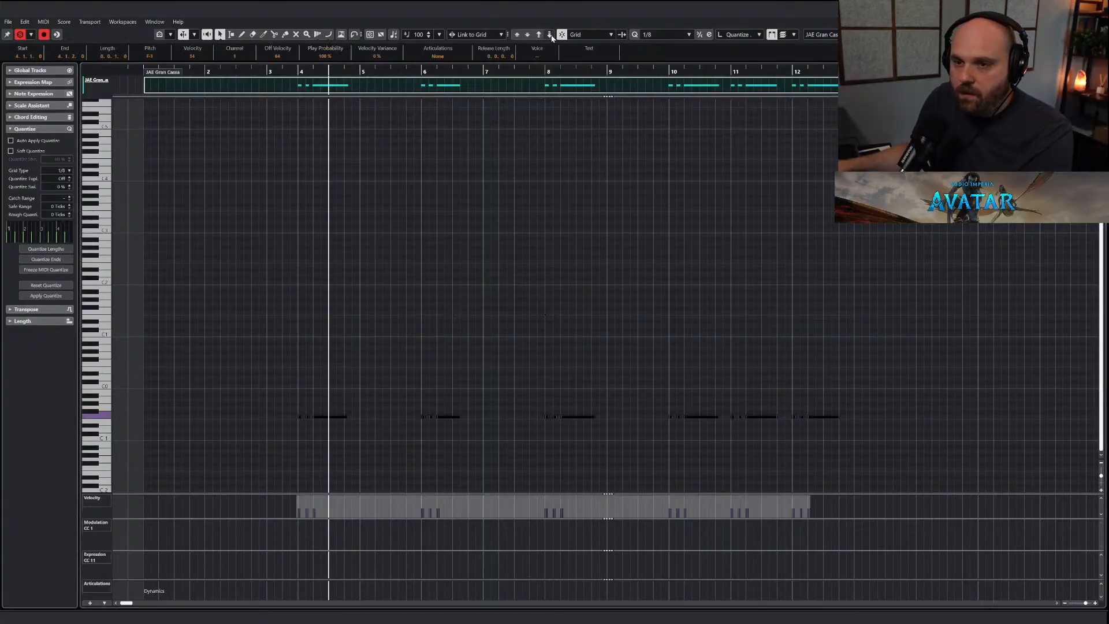
left_click(551, 35)
key("Up")
key("Up")
key("Up")
key("Up")
key("Up")
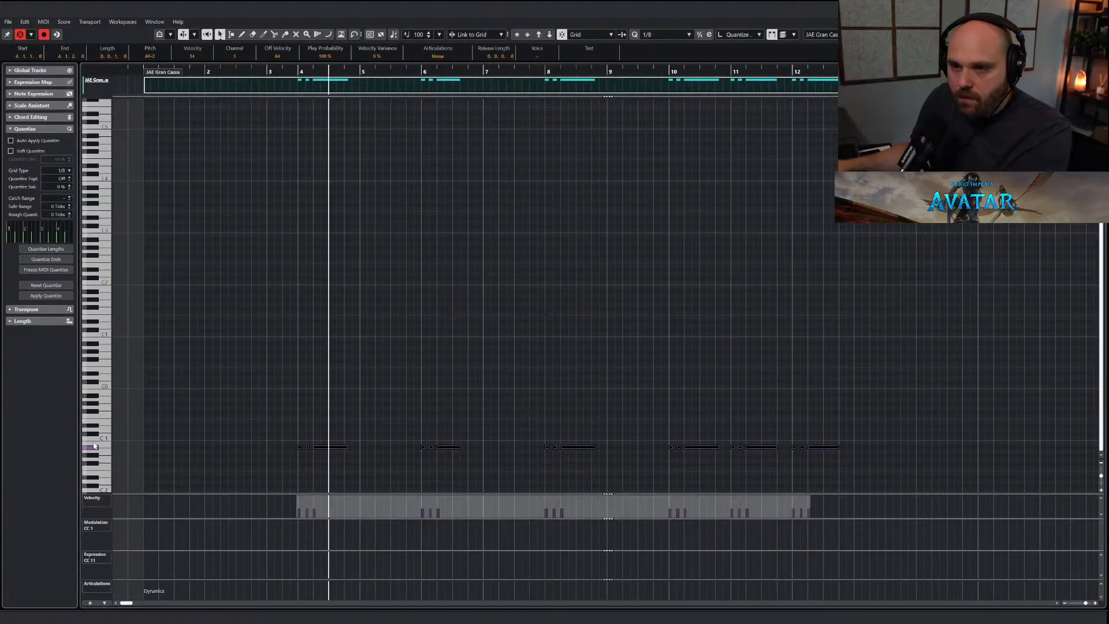
key("Up")
key("Up")
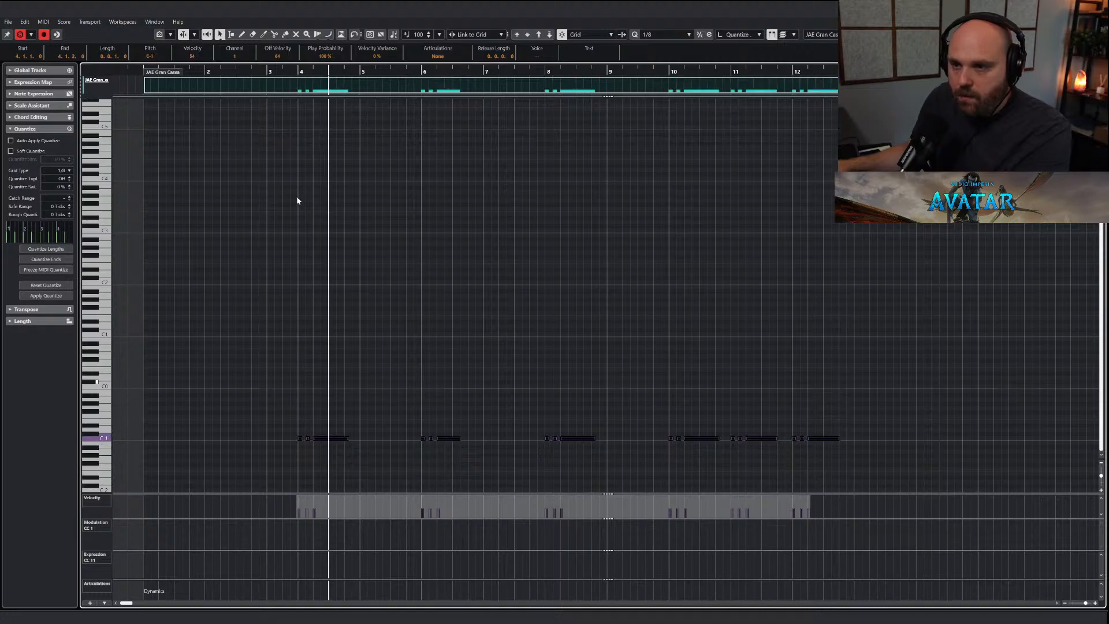
Audition the Gran Cassa hits from just before bar 4, raise their velocities and leave the soloed editor.
left_click(292, 73)
key("space")
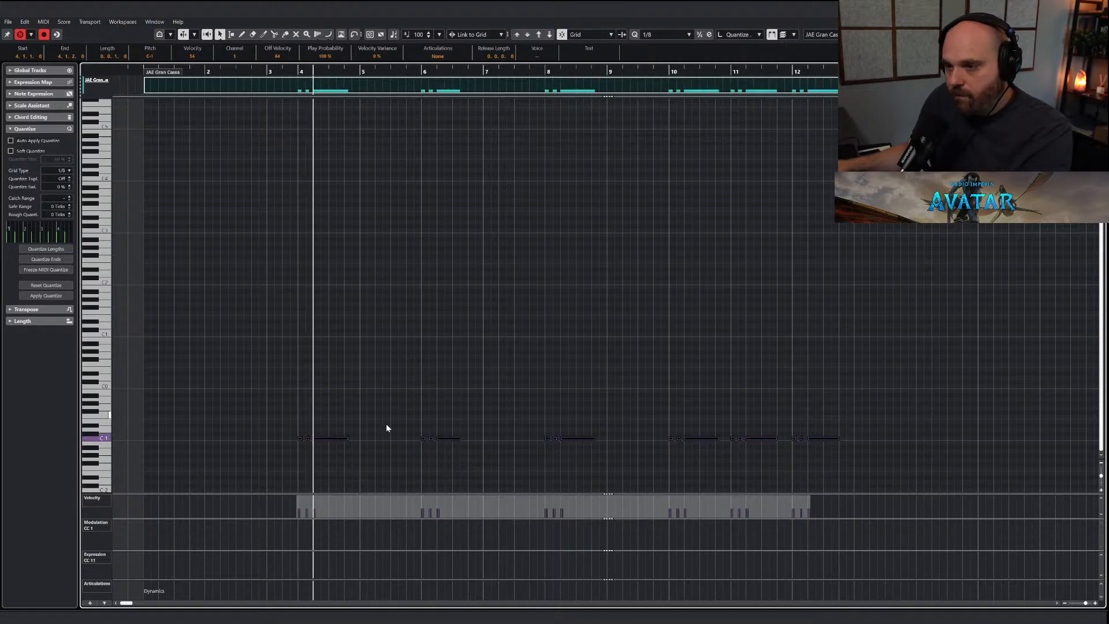
left_click_drag(261, 404, 801, 469)
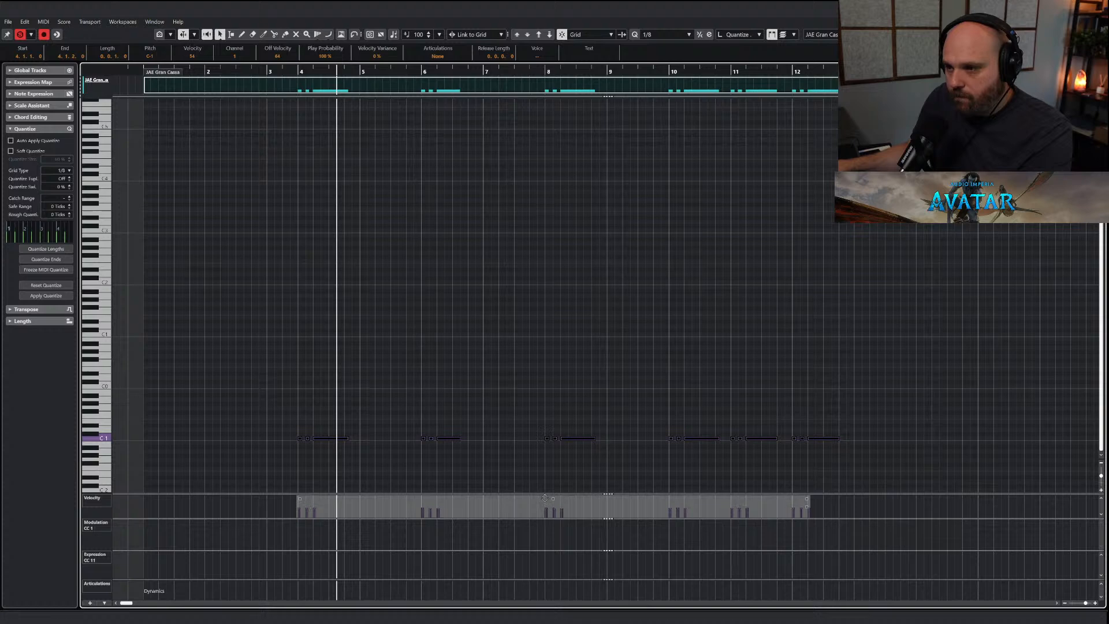
left_click(300, 70)
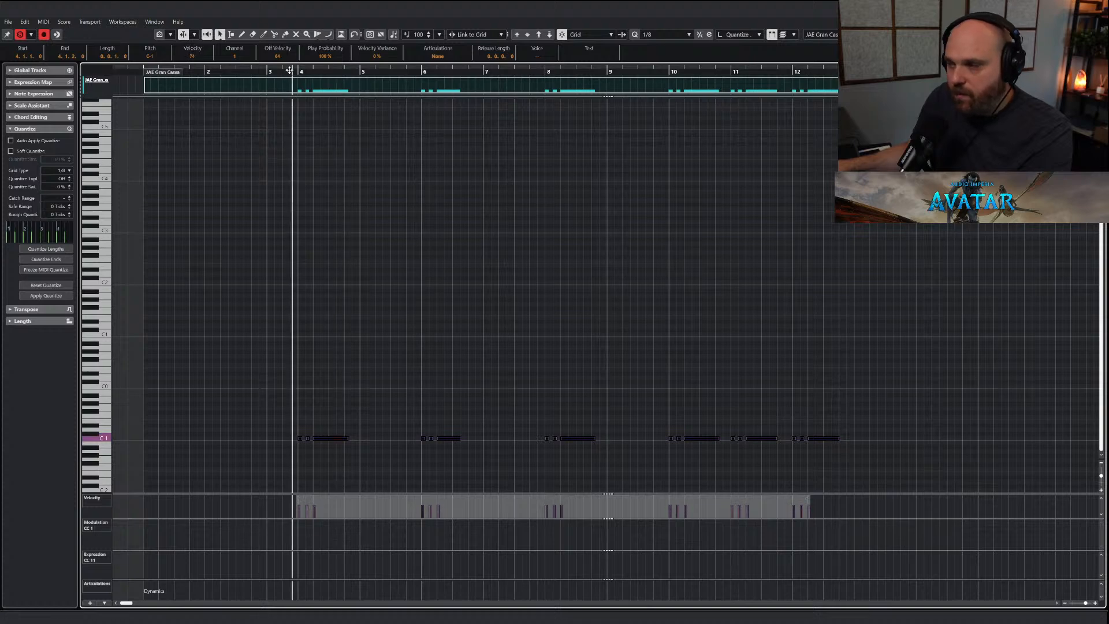
right_click(445, 360)
left_click(445, 360)
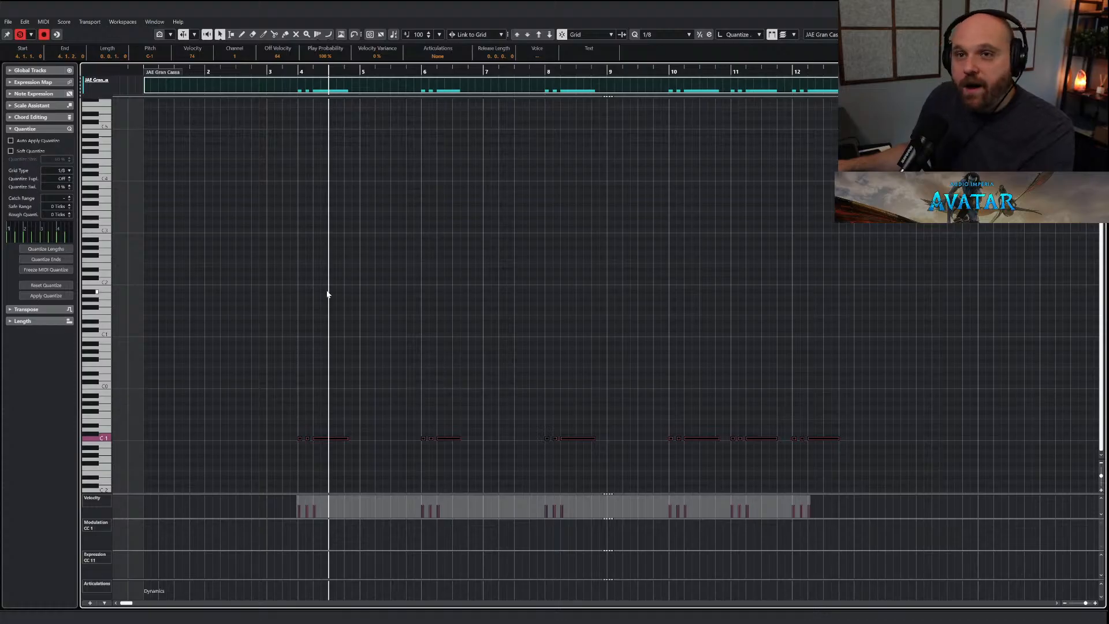
left_click(20, 35)
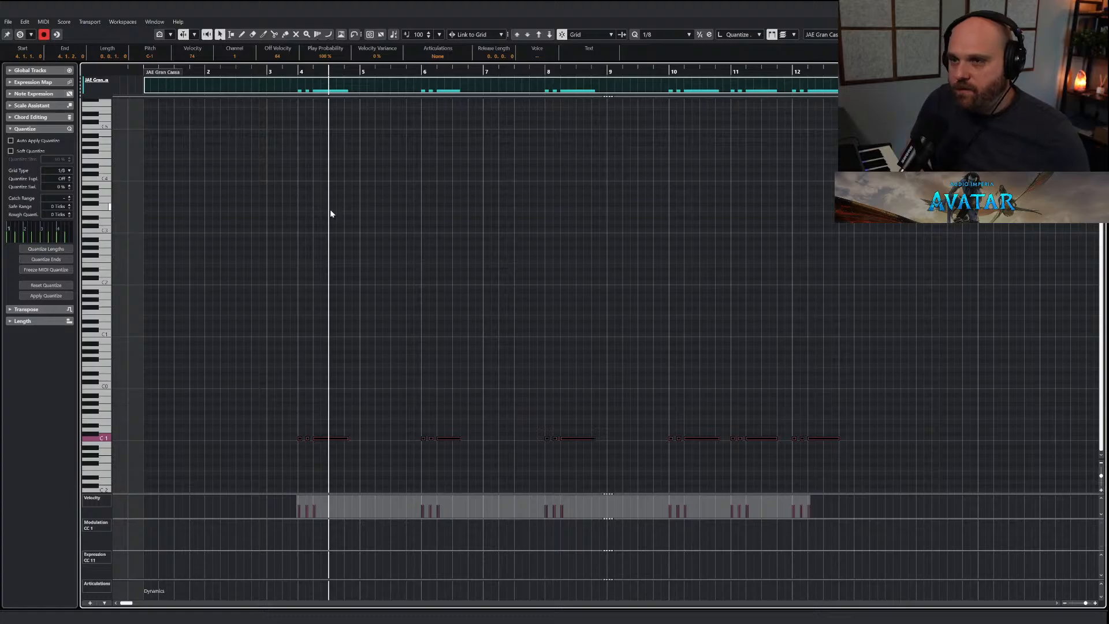
key("Return")
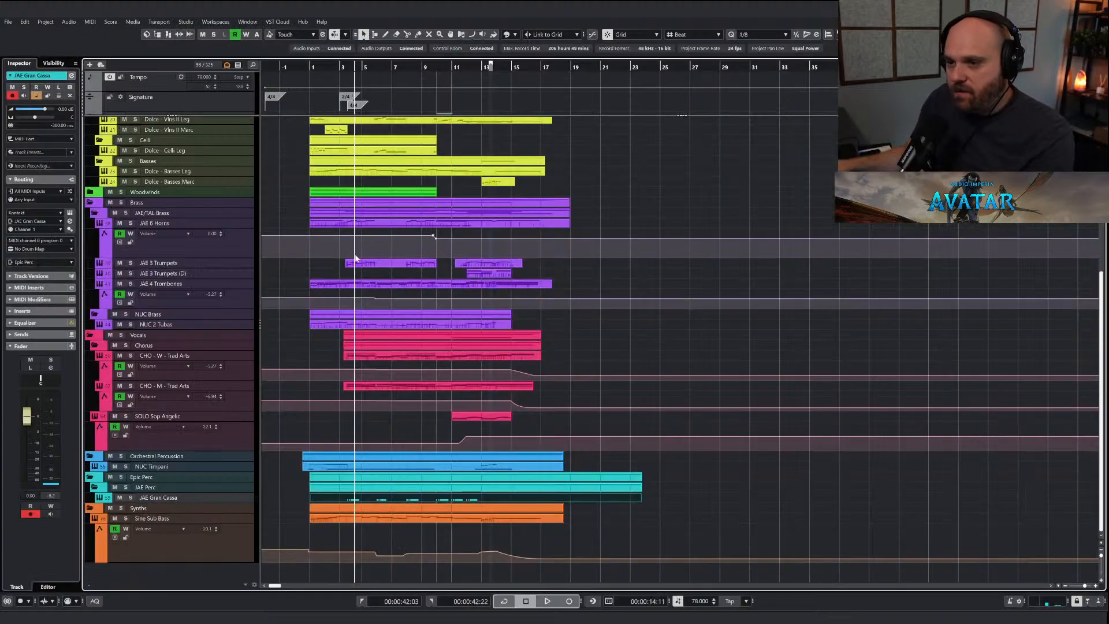
Search the hidden tracks for "tom" and show the JAE Toms track.
key("ctrl+f")
type("tom")
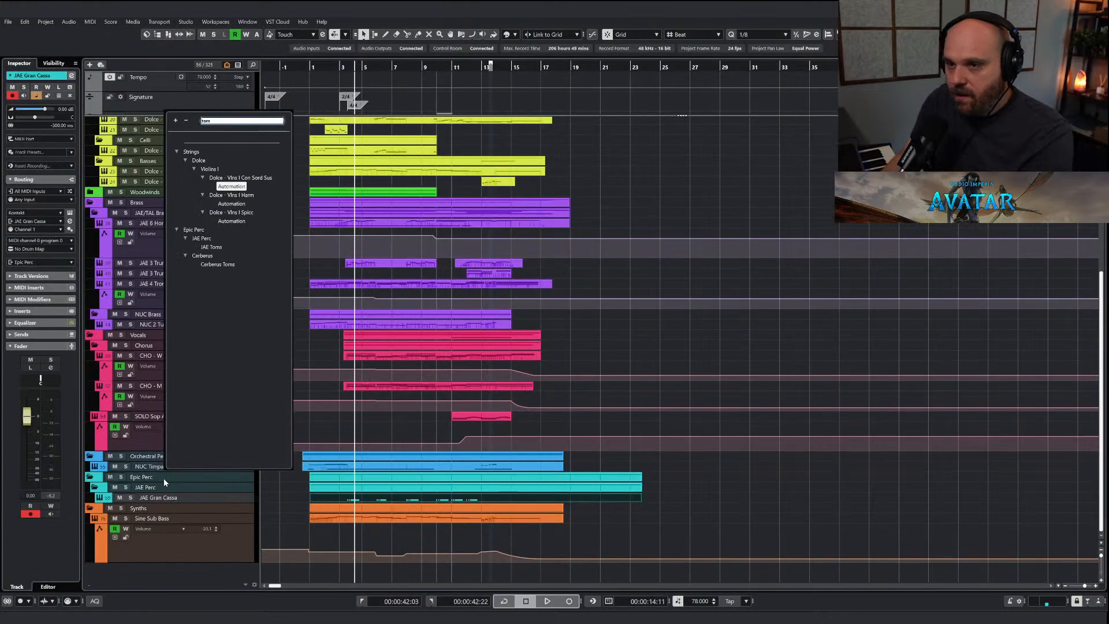
left_click(211, 247)
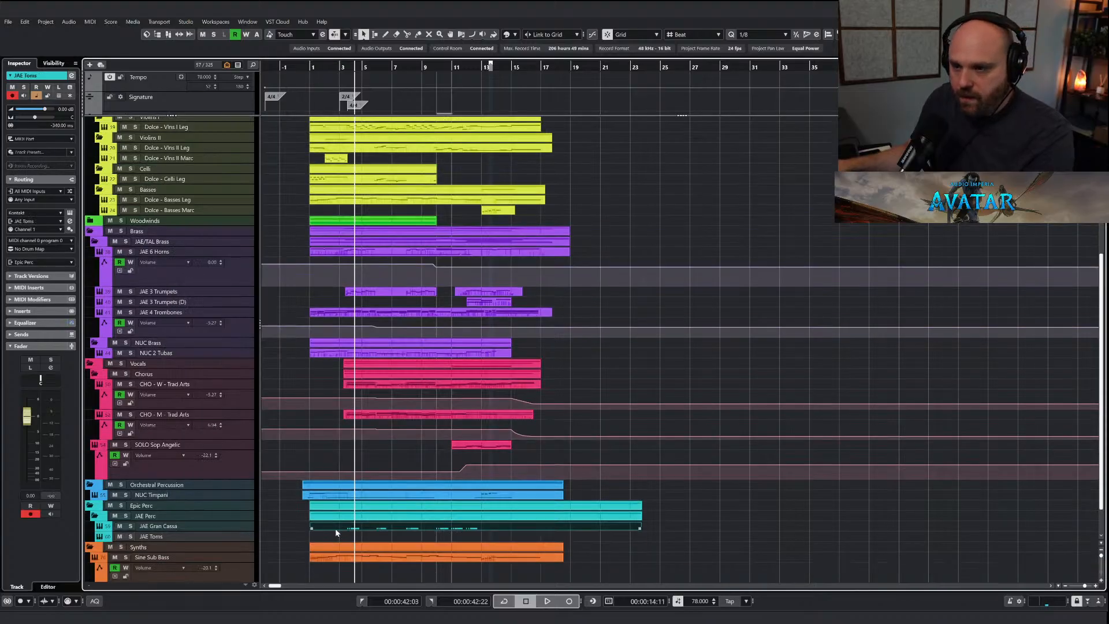
Copy the JAE Gran Cassa part onto the JAE Toms track and solo the toms.
left_click_drag(337, 535, 337, 536)
left_click(130, 536)
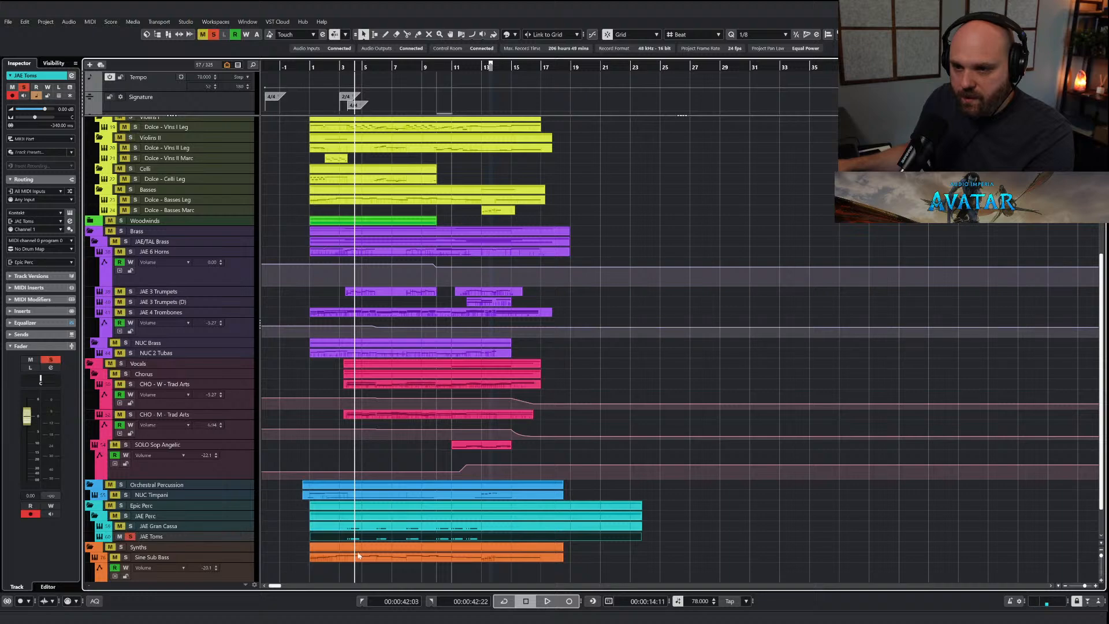
Transpose all the hits in the JAE Toms part up to F-1.
key("ctrl+e")
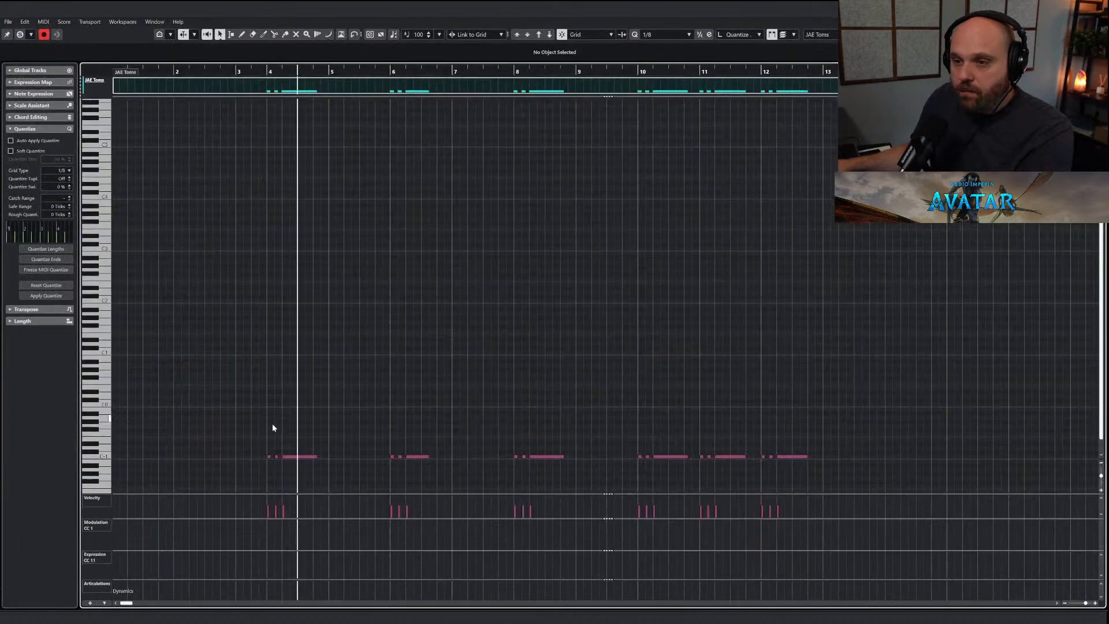
key("Up")
key("Up")
key("Up")
key("Up")
key("Up")
key("Up")
key("Up")
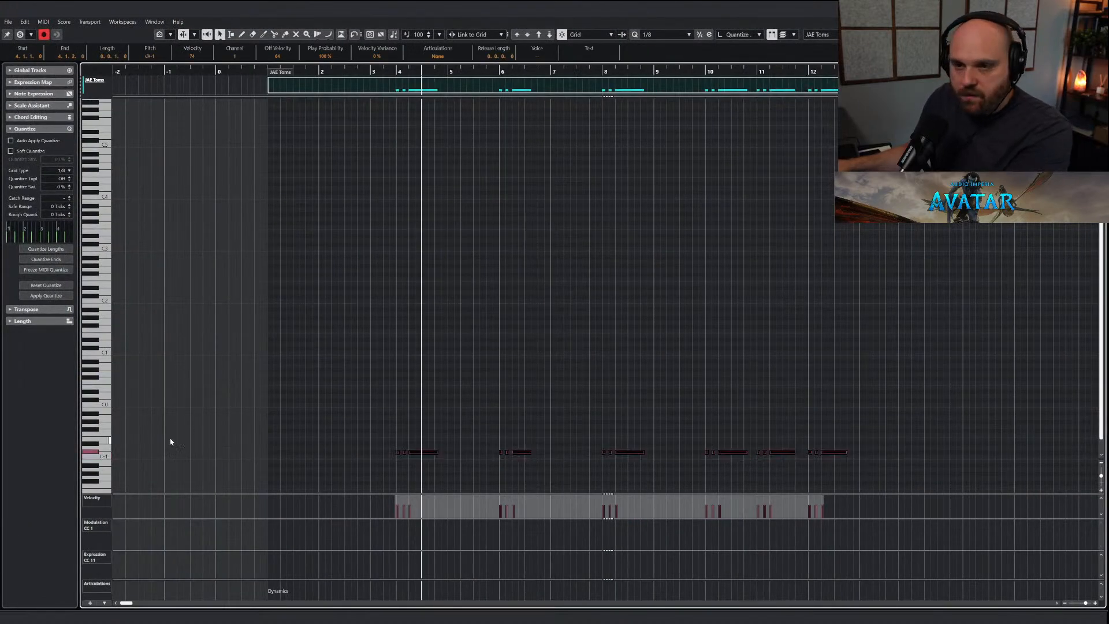
key("Down")
key("Down")
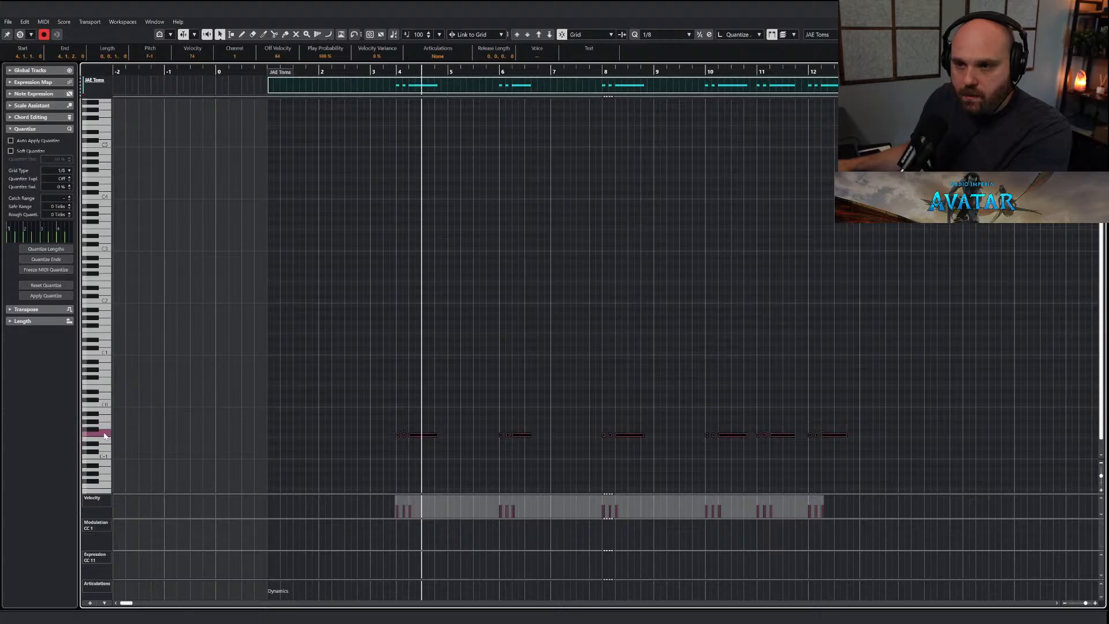
Duplicate the tom hits at the same positions and transpose the copied row to B-1.
key("h")
key("h")
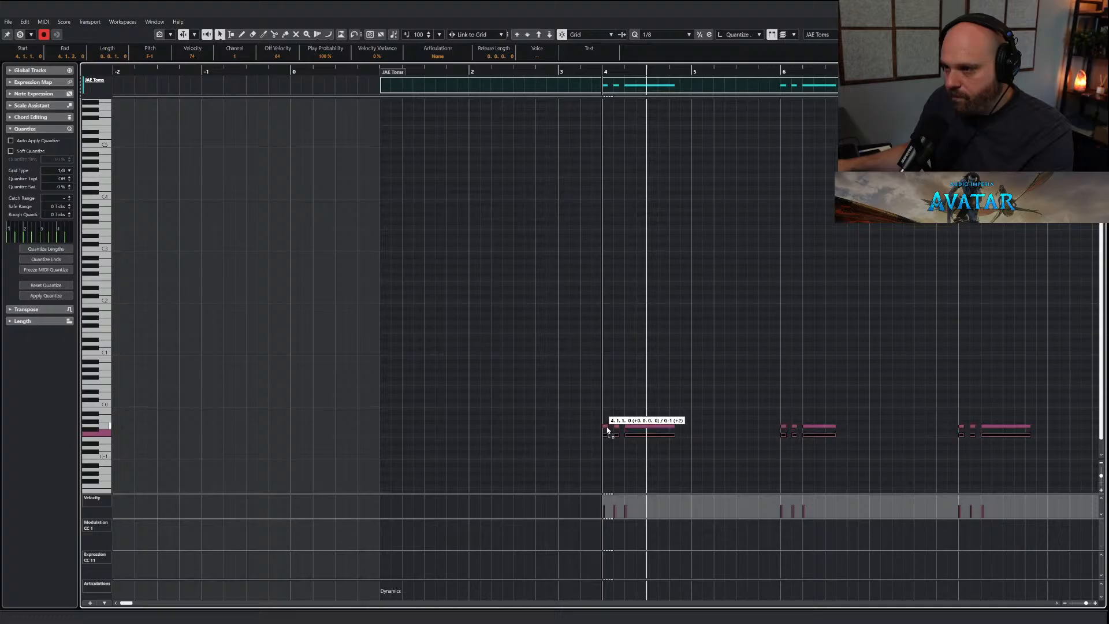
left_click_drag(607, 430, 607, 428)
key("g")
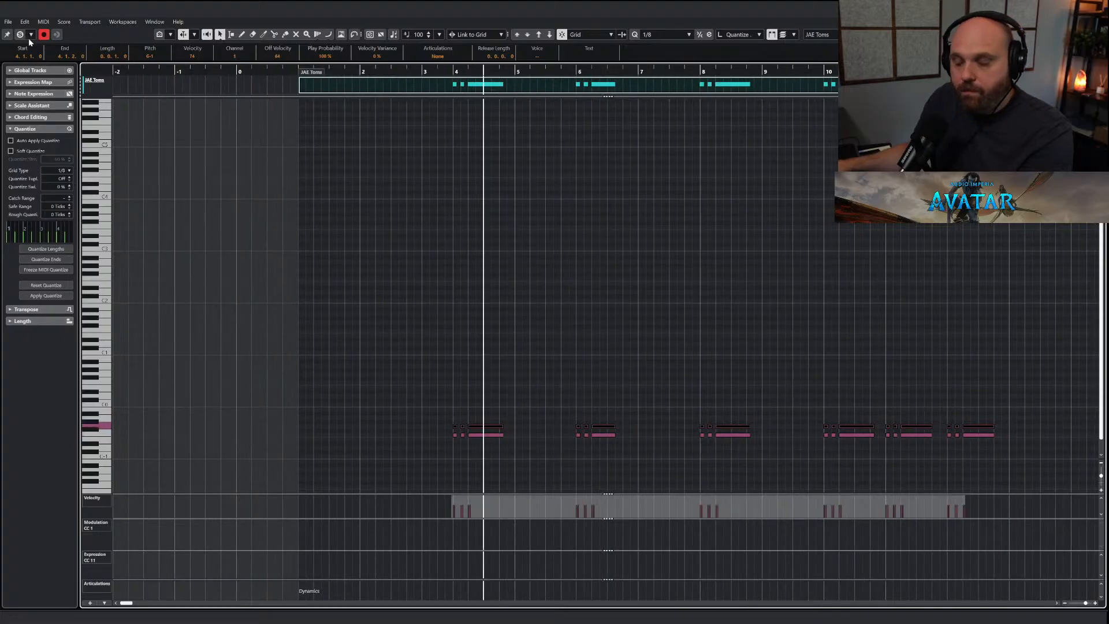
key("Up")
key("Up")
key("Up")
key("Up")
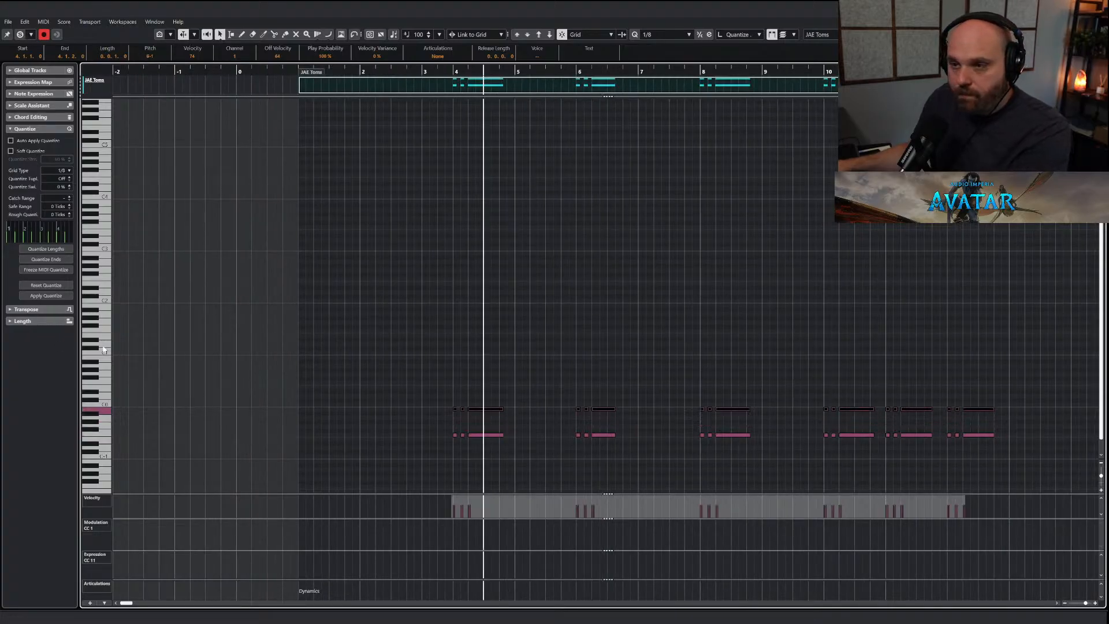
key("g")
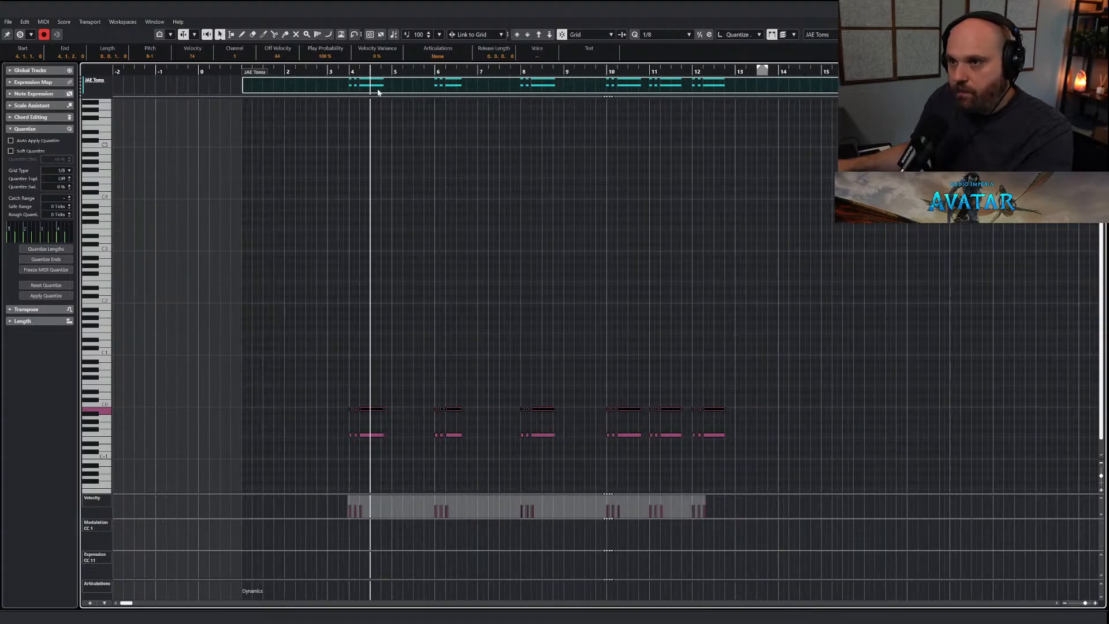
Audition the tom hits from just before bar 4, lower their velocities slightly and leave the editor.
left_click_drag(346, 69, 338, 72)
key("space")
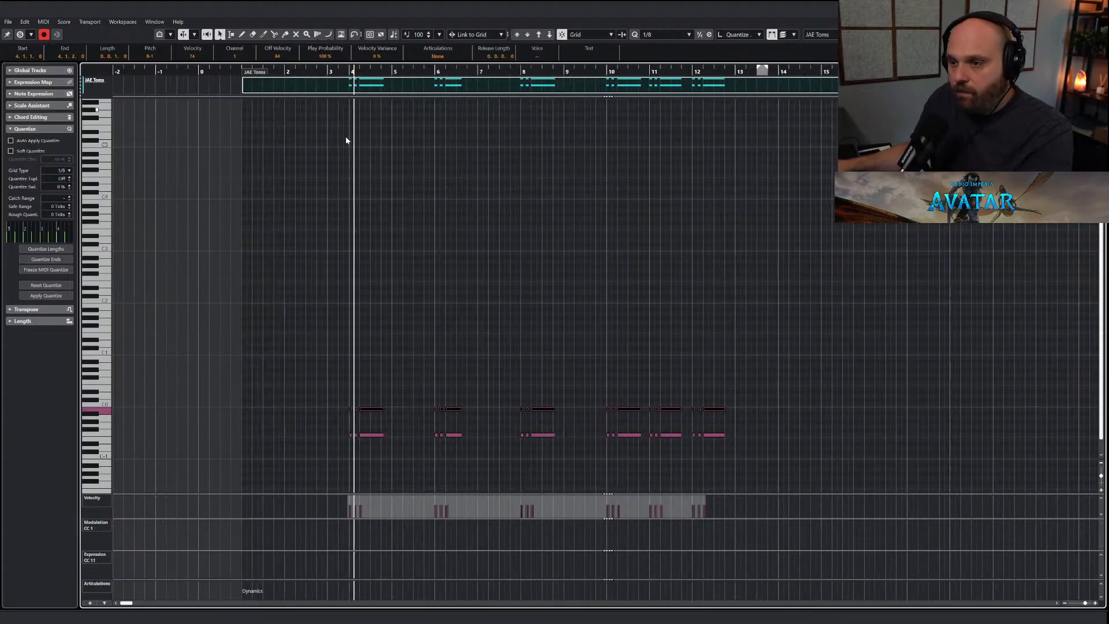
left_click_drag(329, 384, 799, 458)
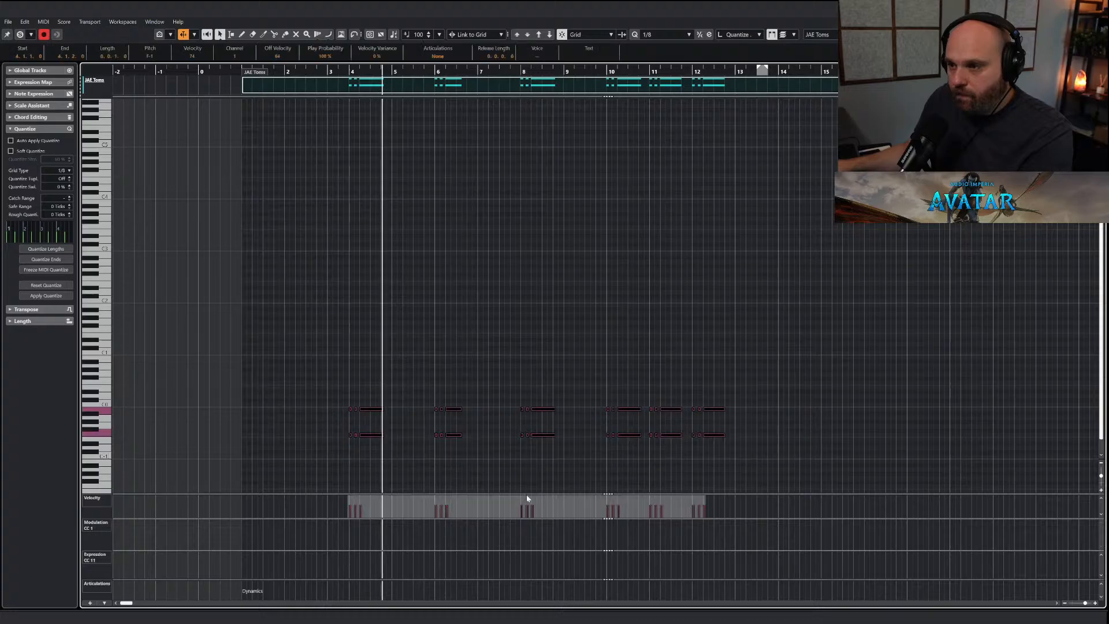
left_click(424, 432)
key("space")
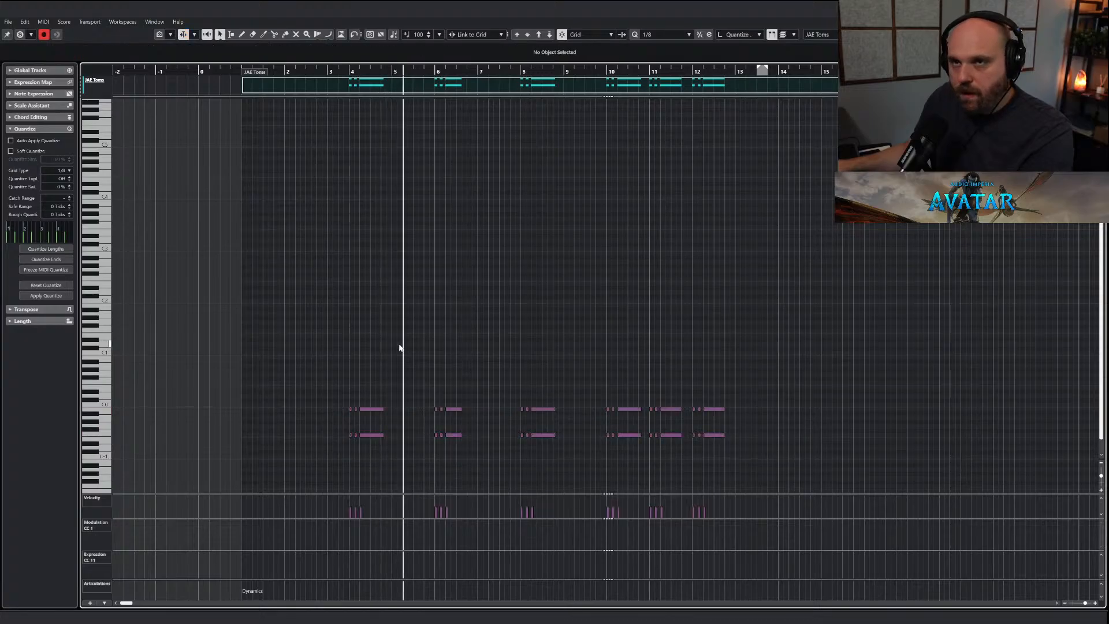
key("Return")
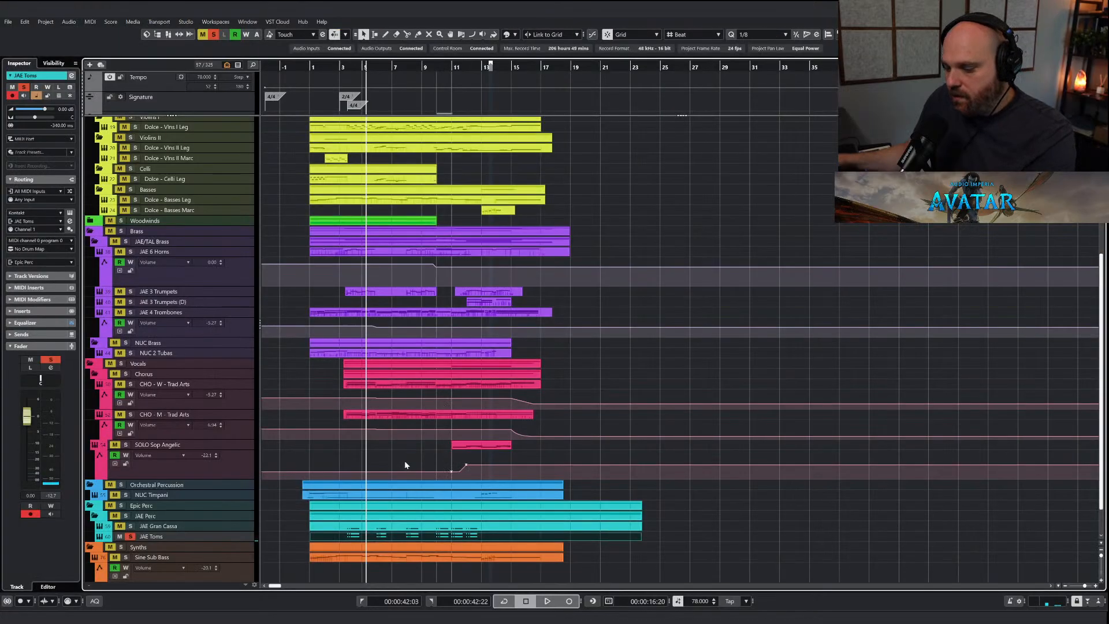
Search the hidden tracks for "taik", show JAE Taikos and copy the toms part onto it.
key("ctrl+f")
type("taik")
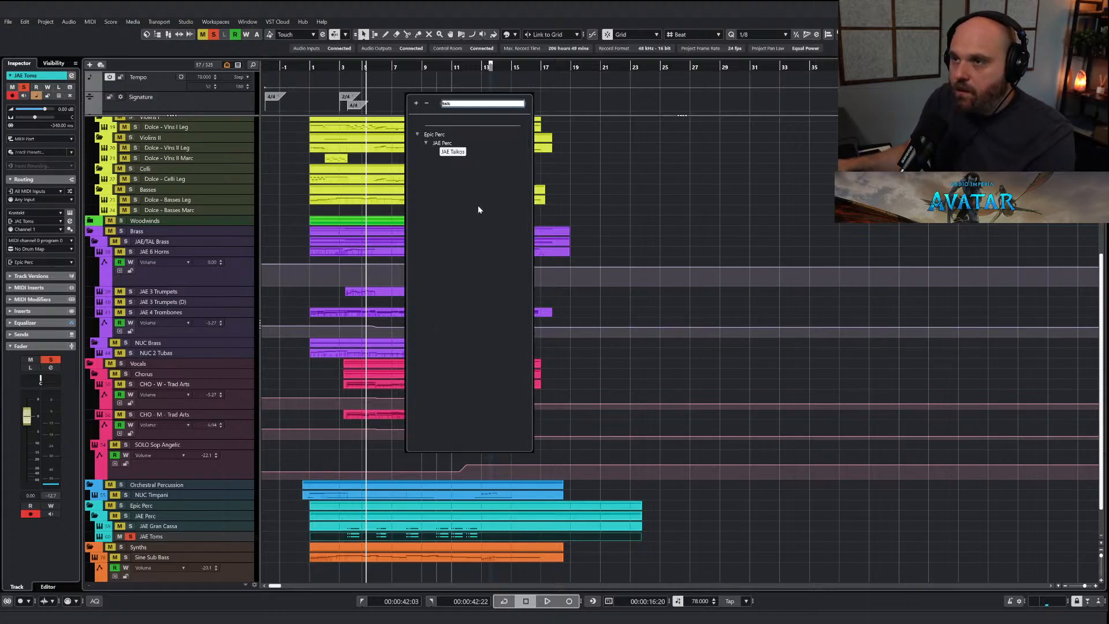
left_click(455, 152)
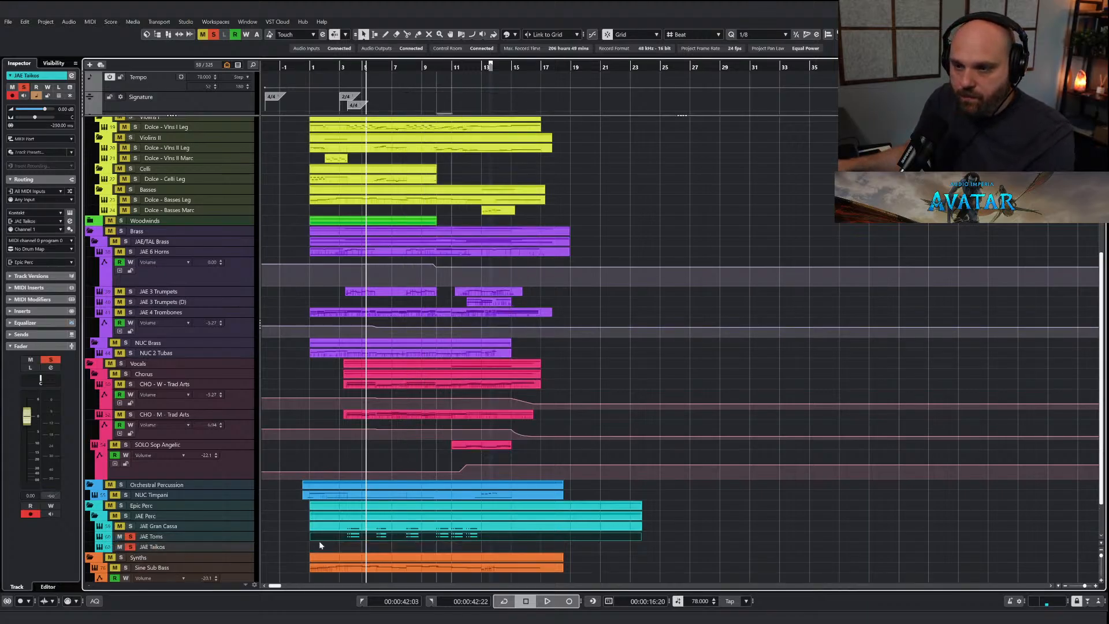
left_click_drag(338, 538, 355, 549)
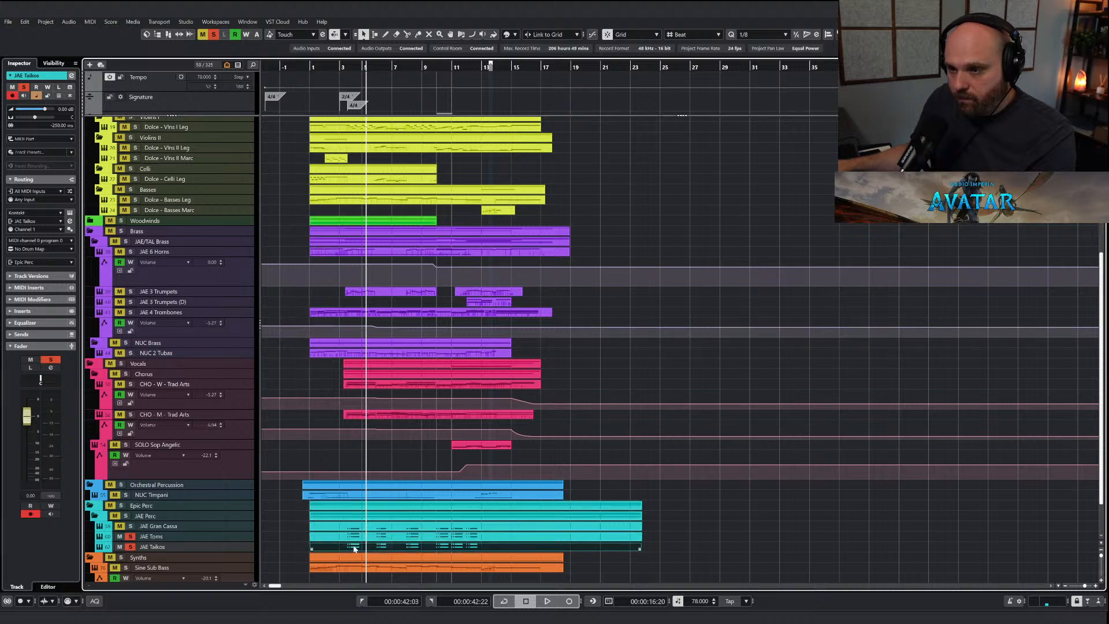
Check the Jaeger taiko key mapping and transpose the upper row of taiko hits, except its first note, up to F2.
double_click(355, 549)
left_click_drag(272, 406, 507, 411)
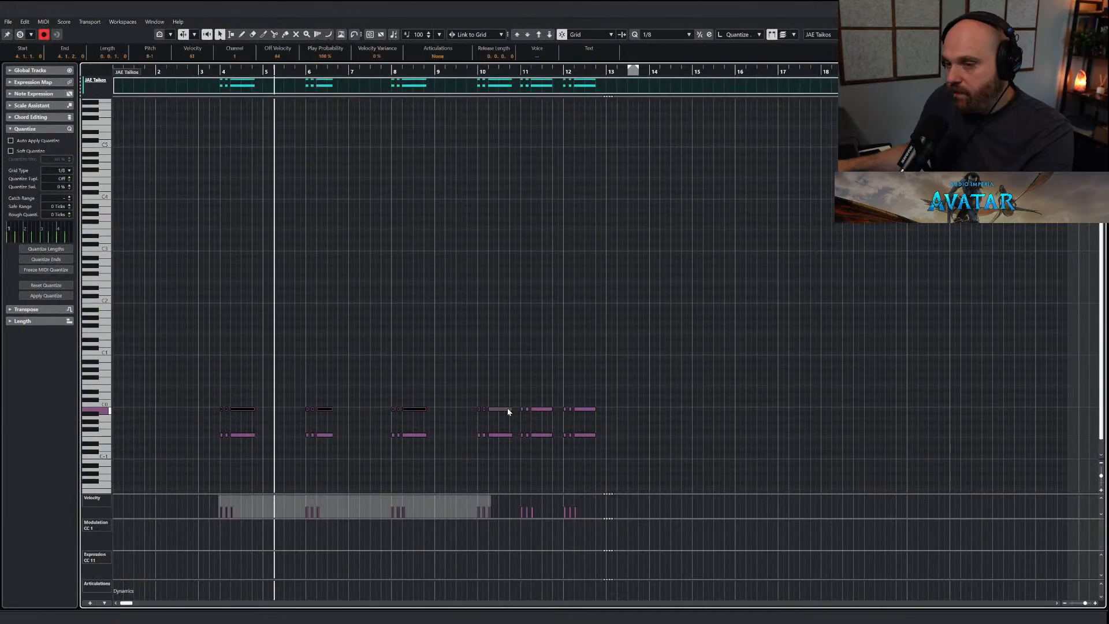
key("F11")
left_click_drag(241, 386, 639, 418)
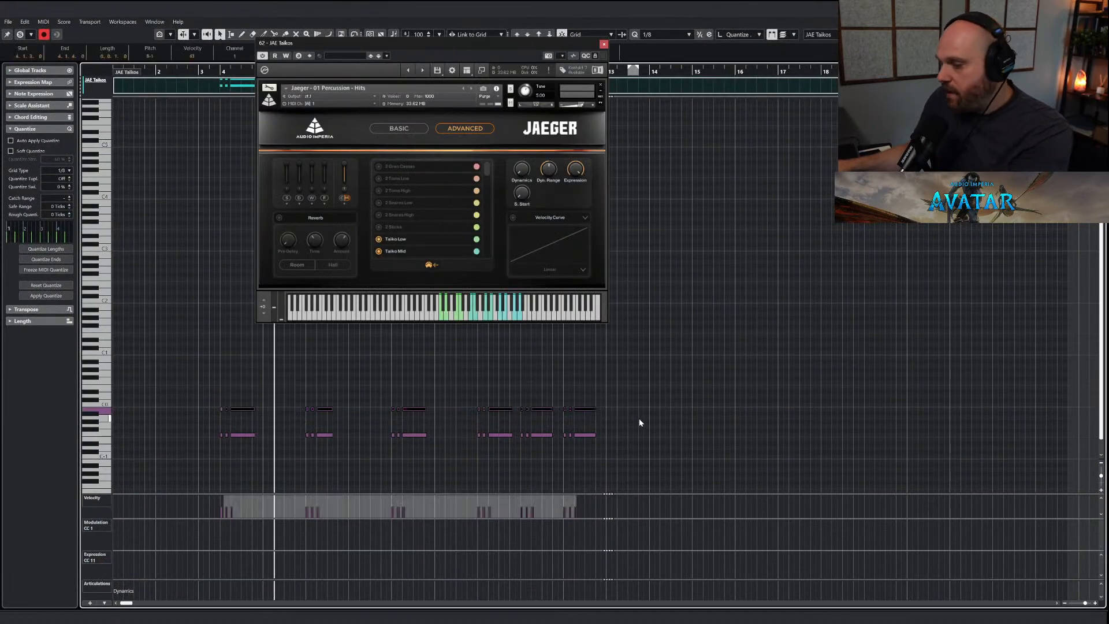
key("shift+Up")
key("Up")
key("Up")
key("Up")
key("Up")
key("Up")
key("Up")
key("Up")
key("Up")
key("Up")
key("Up")
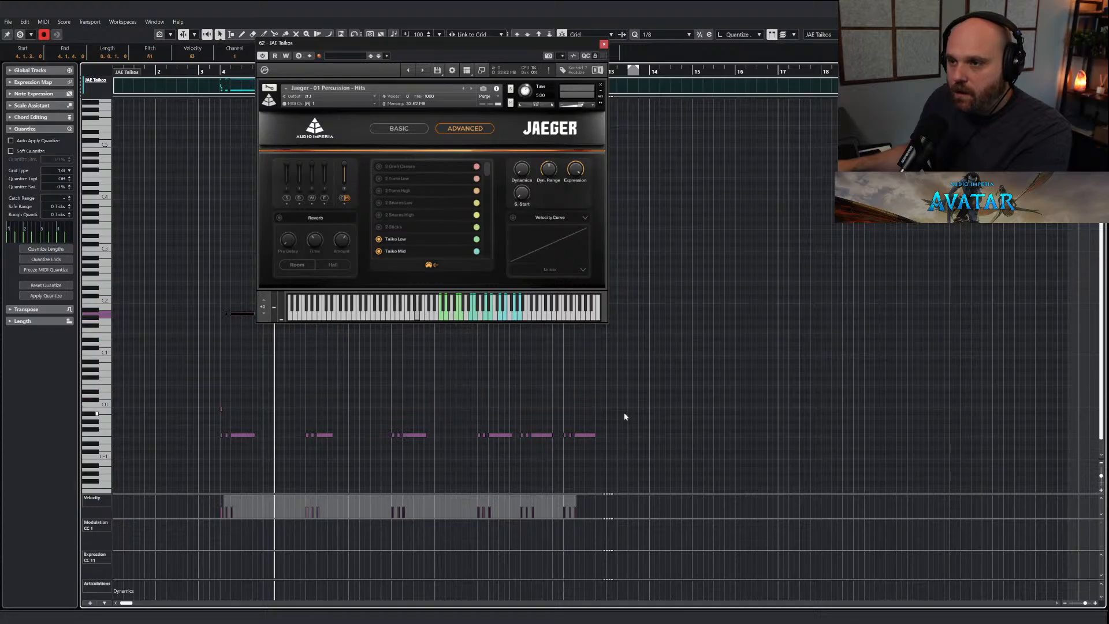
key("Up")
key("Up")
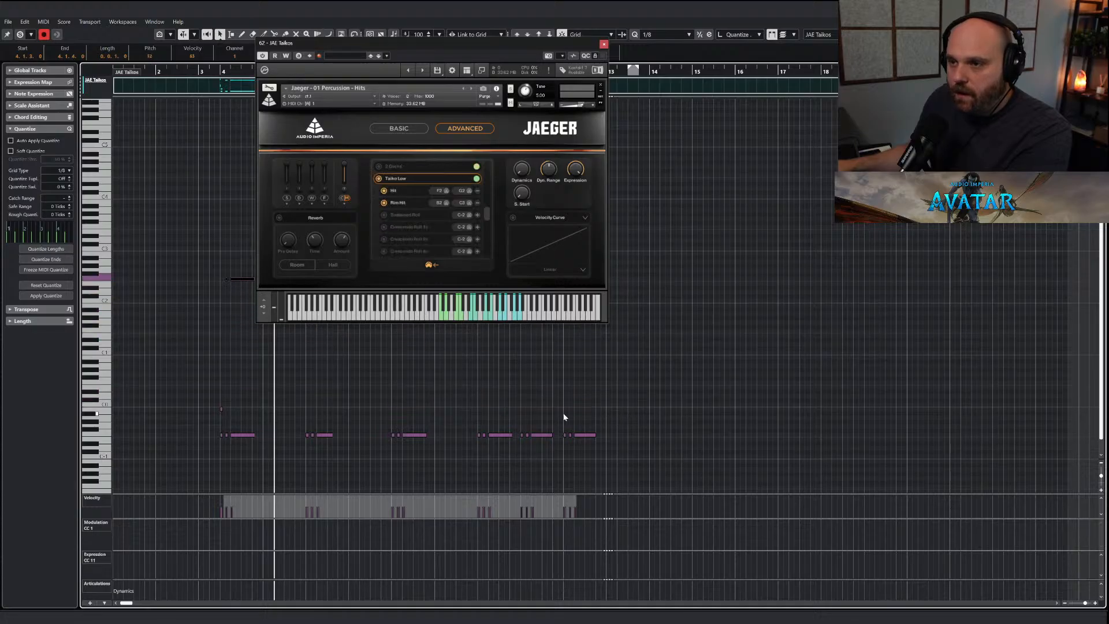
Transpose the leftover first note of the upper taiko row up to F2.
left_click_drag(208, 408, 390, 441)
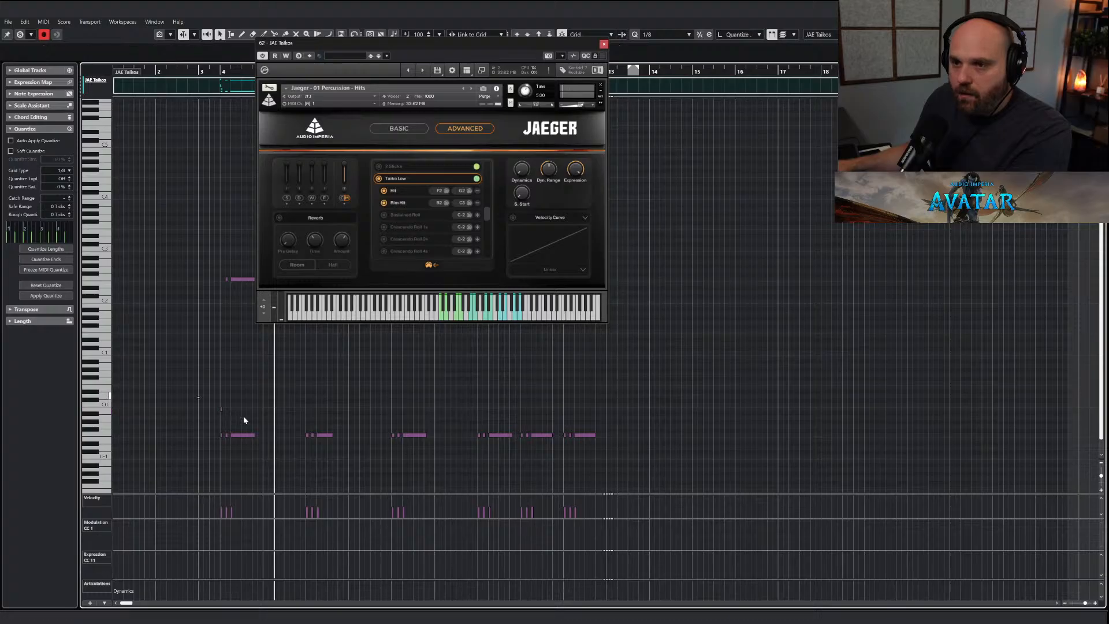
key("Up")
key("Up")
key("Up")
key("Up")
key("Up")
key("Up")
key("Up")
key("Up")
key("Up")
key("Up")
key("Up")
key("Up")
key("Up")
key("Up")
key("Up")
key("Up")
key("Up")
key("Up")
key("Up")
key("Up")
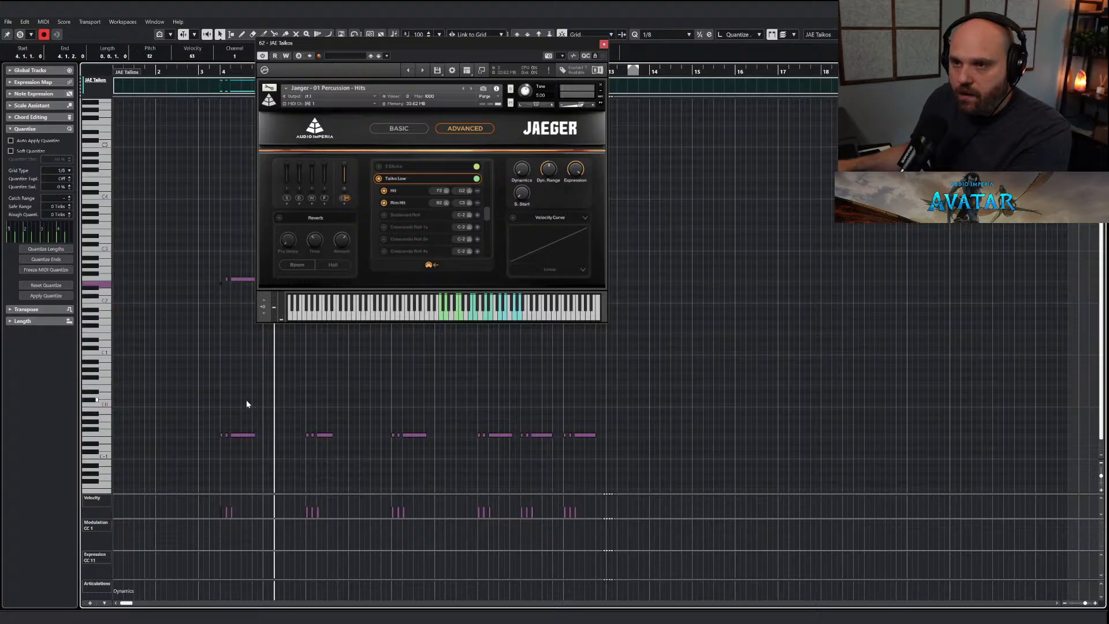
Transpose the lower row of taiko hits up to E3 for the mid taikos, then close the instrument and editor.
left_click_drag(208, 408, 598, 456)
left_click_drag(544, 44, 546, 54)
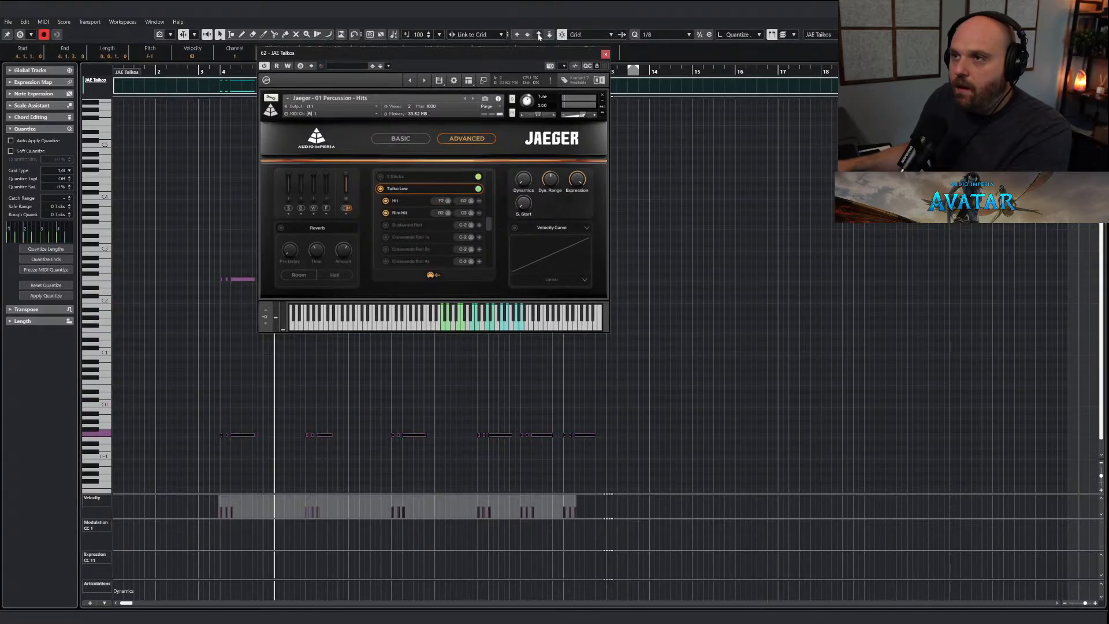
left_click(539, 35)
left_click(539, 35)
left_click(539, 35)
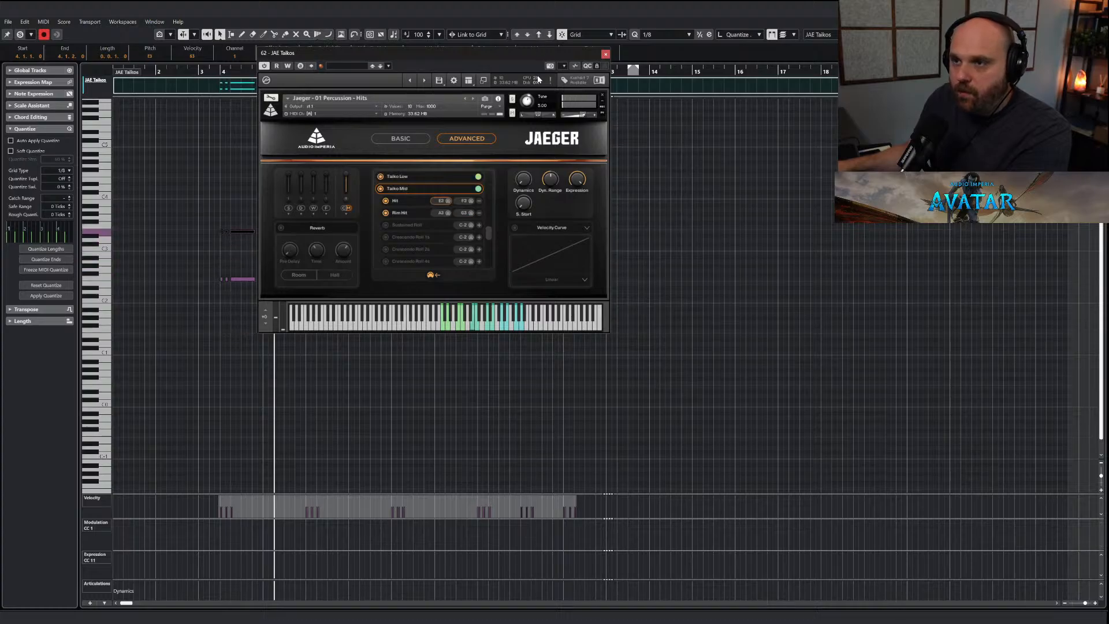
left_click(604, 55)
key("Return")
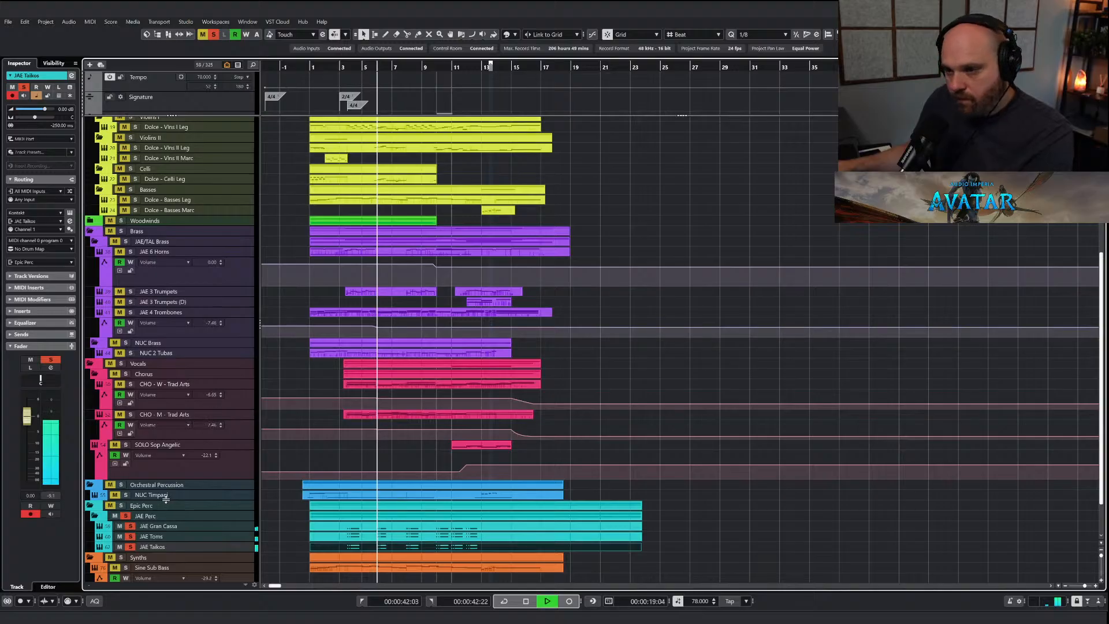
Play back the gran cassa and toms around bar 4 with and without the taikos soloed.
key("h")
key("h")
key("h")
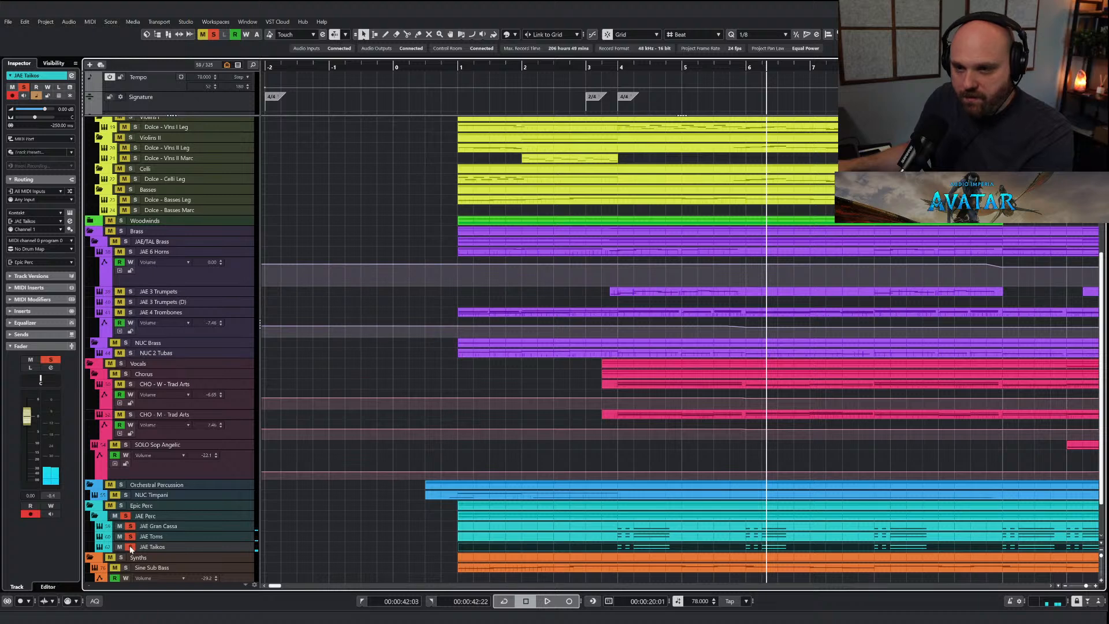
double_click(619, 67)
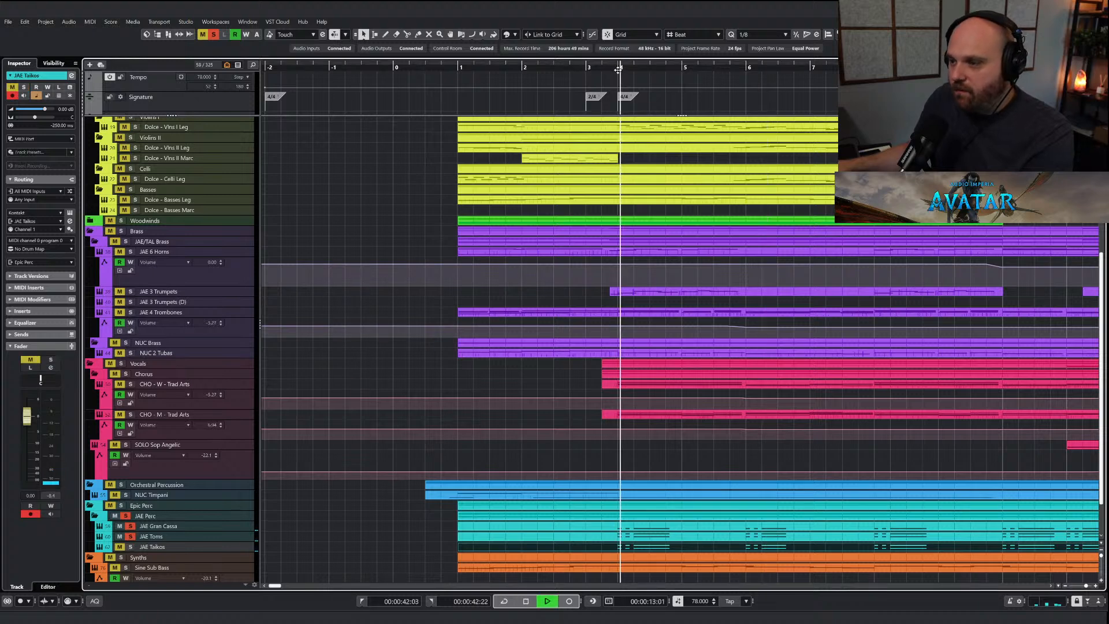
left_click(602, 67)
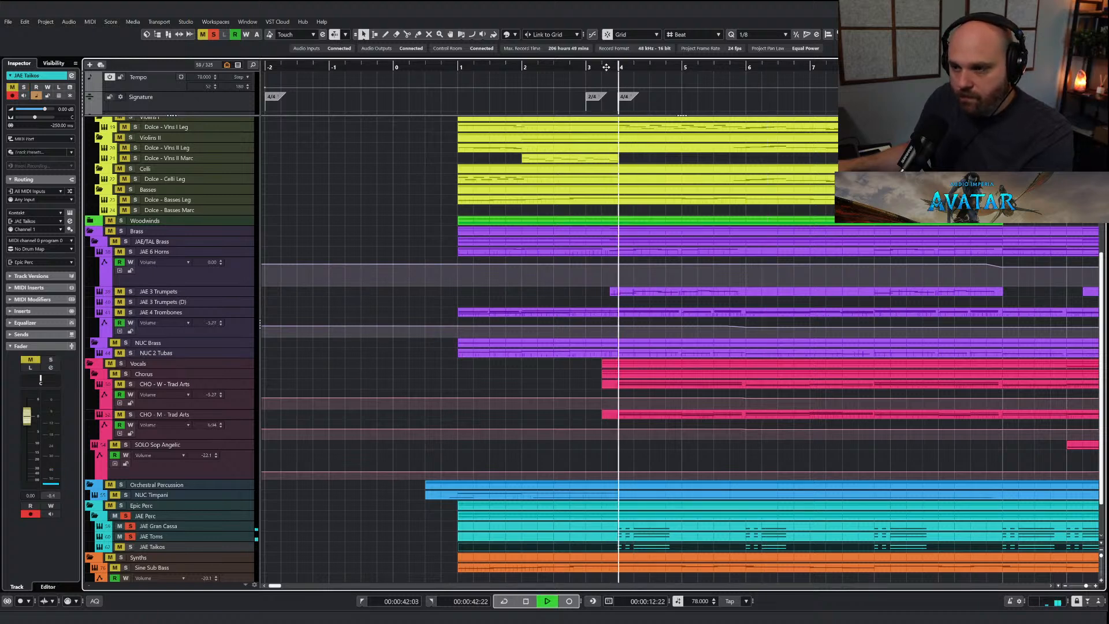
key("space")
left_click(131, 547)
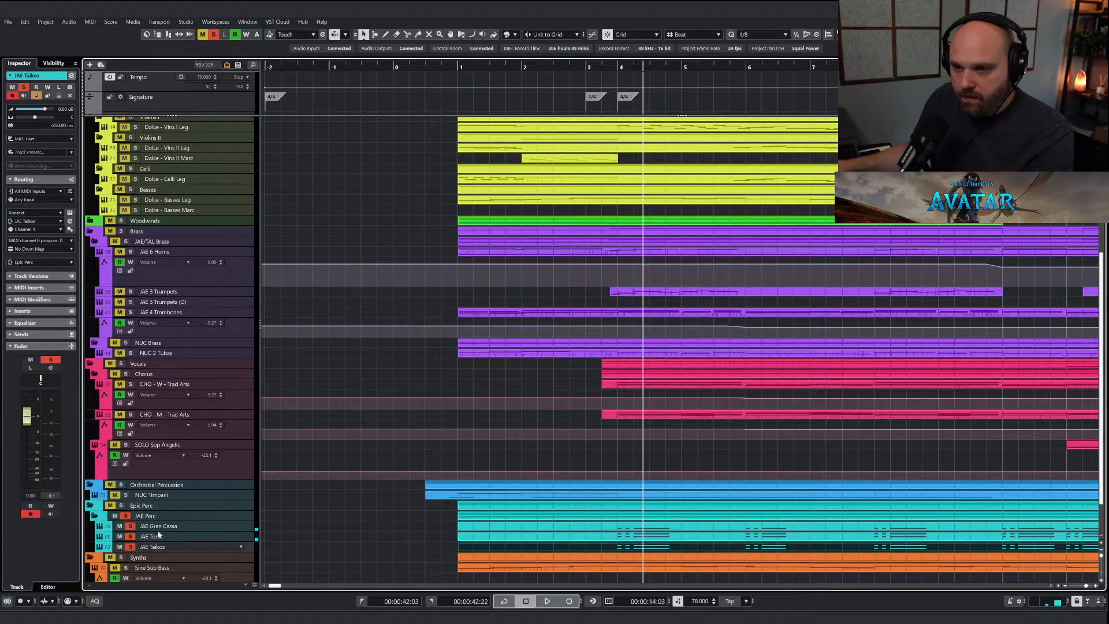
Set the JAE Taikos track delay to -125 ms and check its Jaeger instrument.
double_click(65, 125)
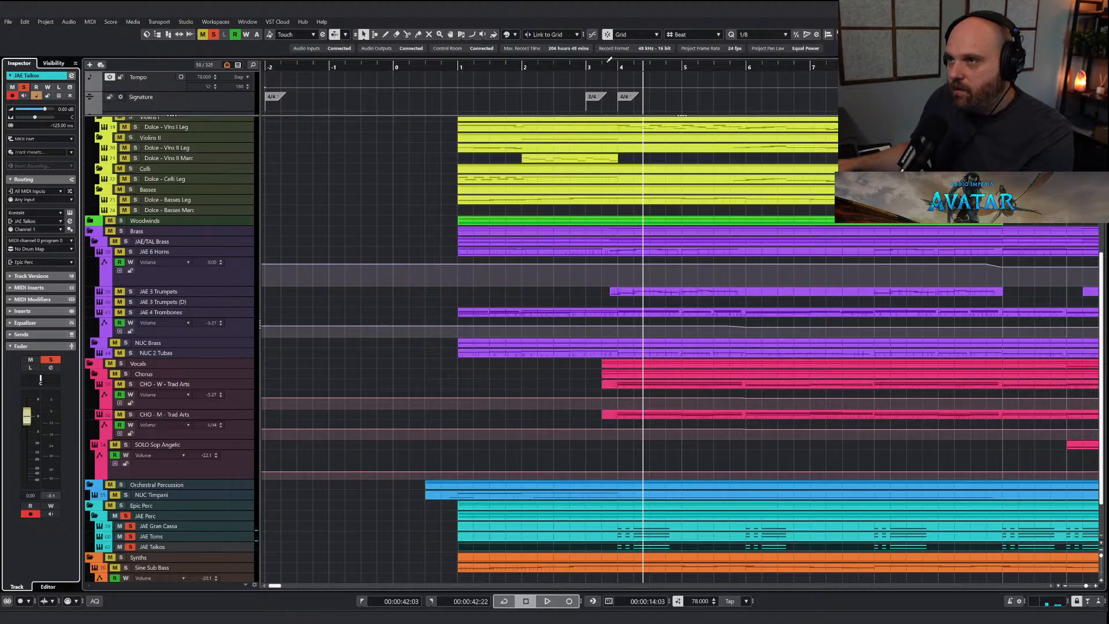
key("space")
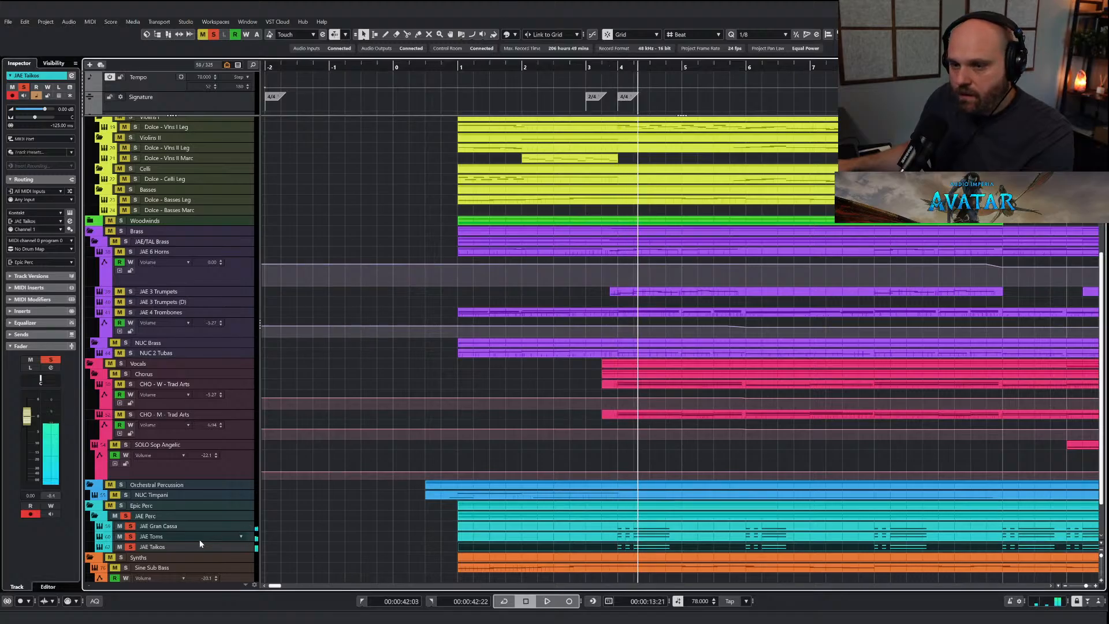
left_click(238, 547)
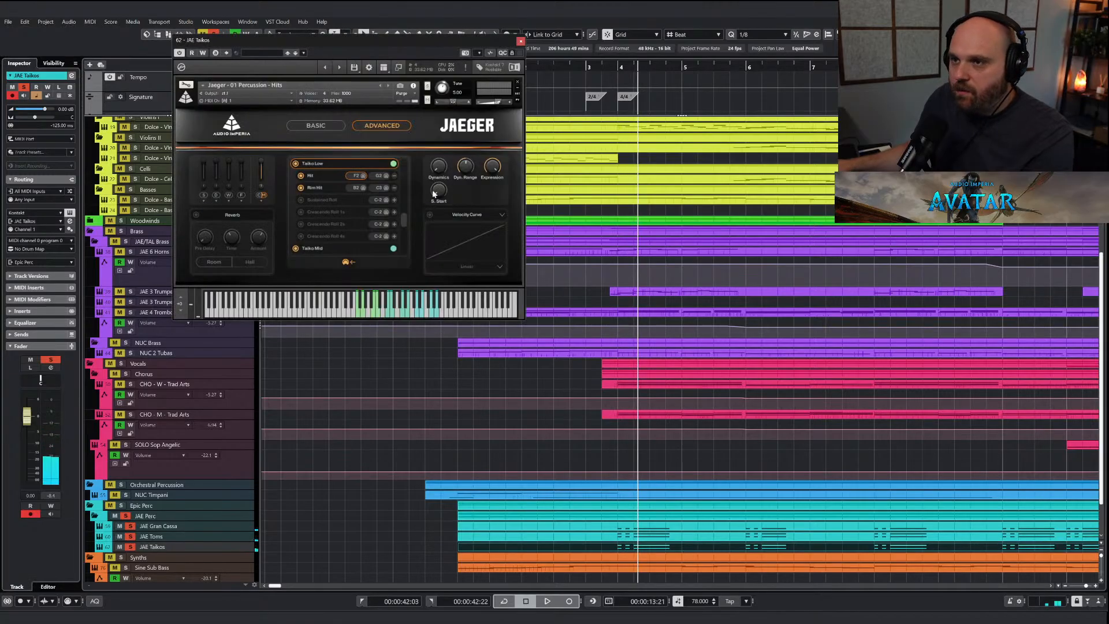
left_click(520, 42)
Audition the soloed gran cassa, toms and taikos together from just before bar 4.
scroll(231, 416, "down", 2)
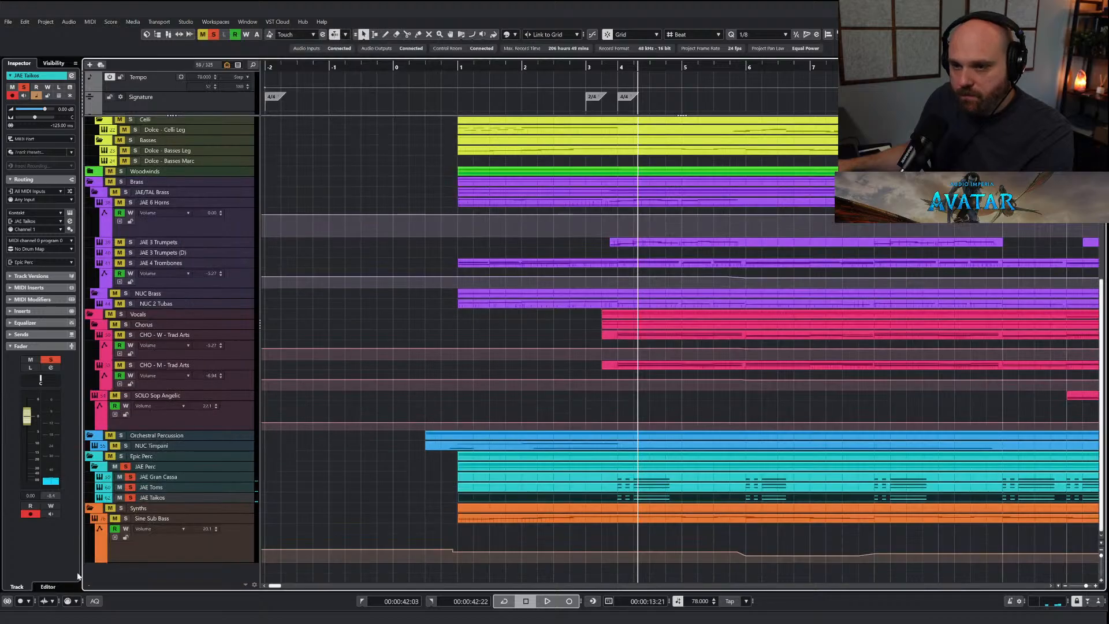
left_click(610, 65)
key("space")
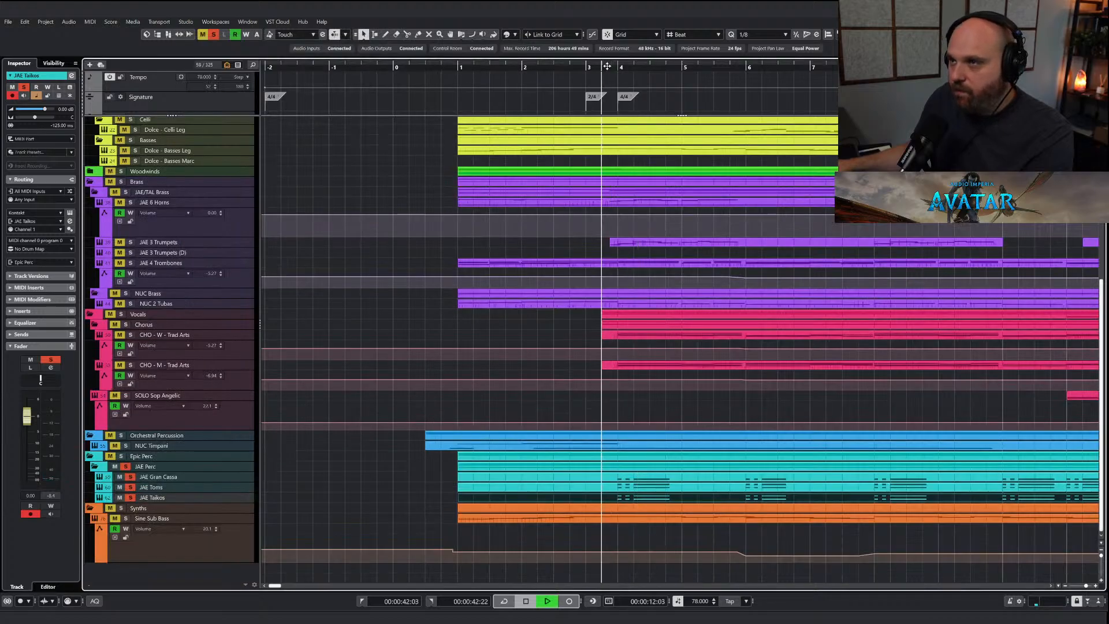
key("h")
key("h")
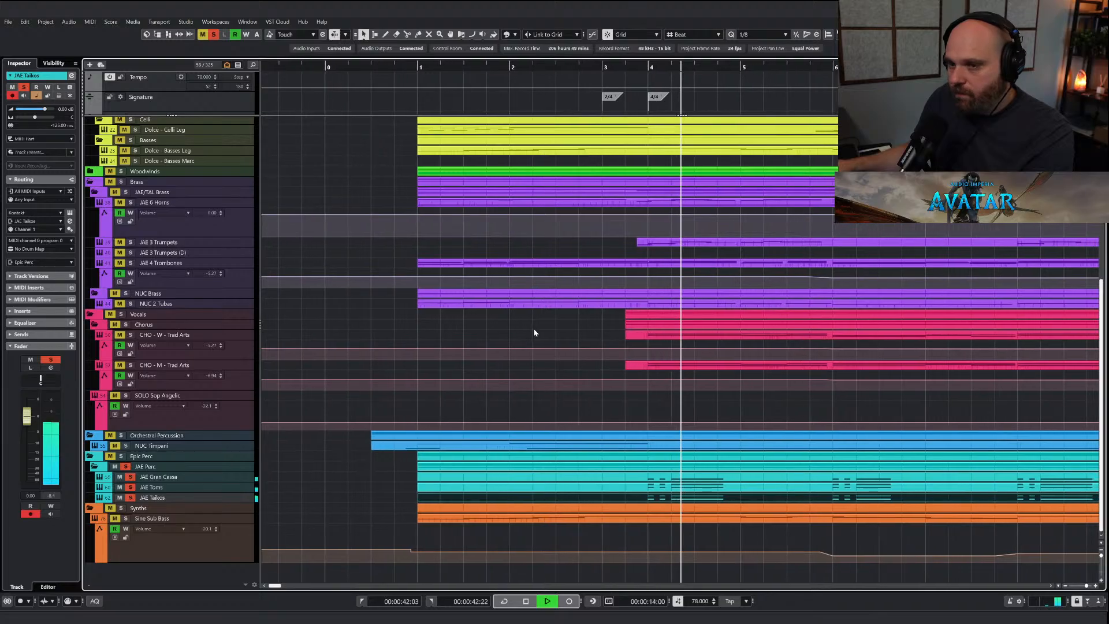
key("g")
key("g")
key("space")
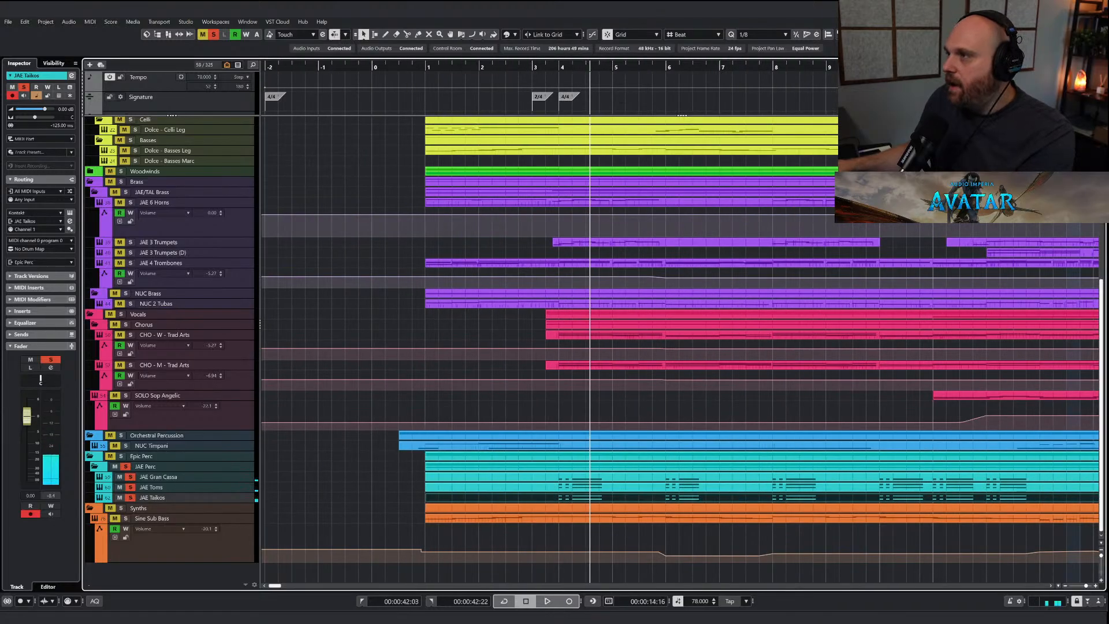
Lower the JAE Taikos channel volume to -5.89 dB in the mixer, then hide the mixer.
key("alt+F3")
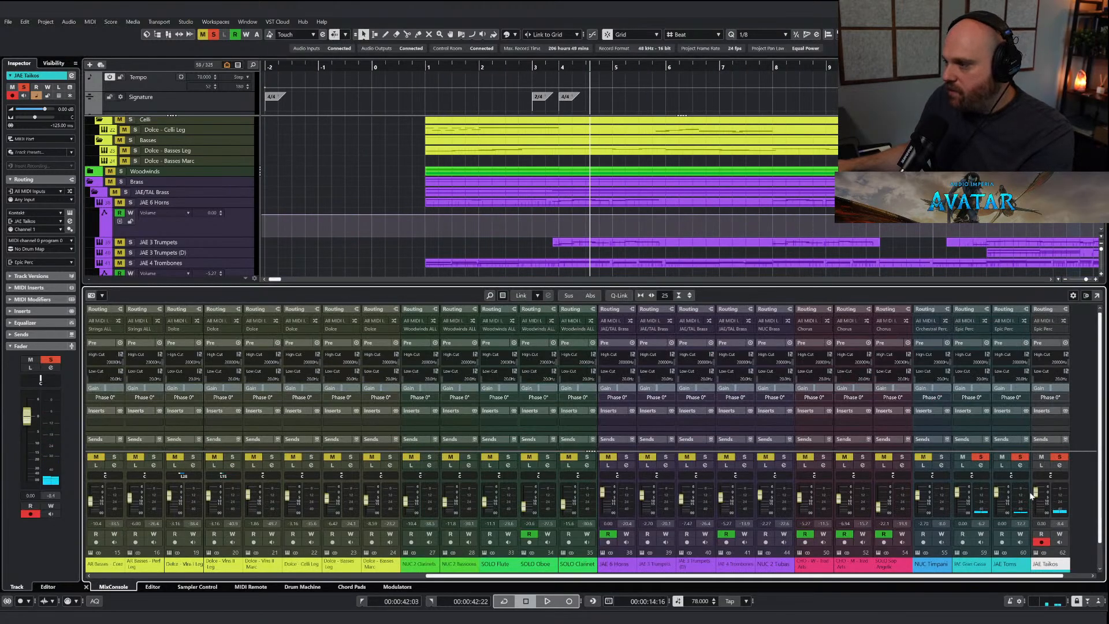
key("alt+F3")
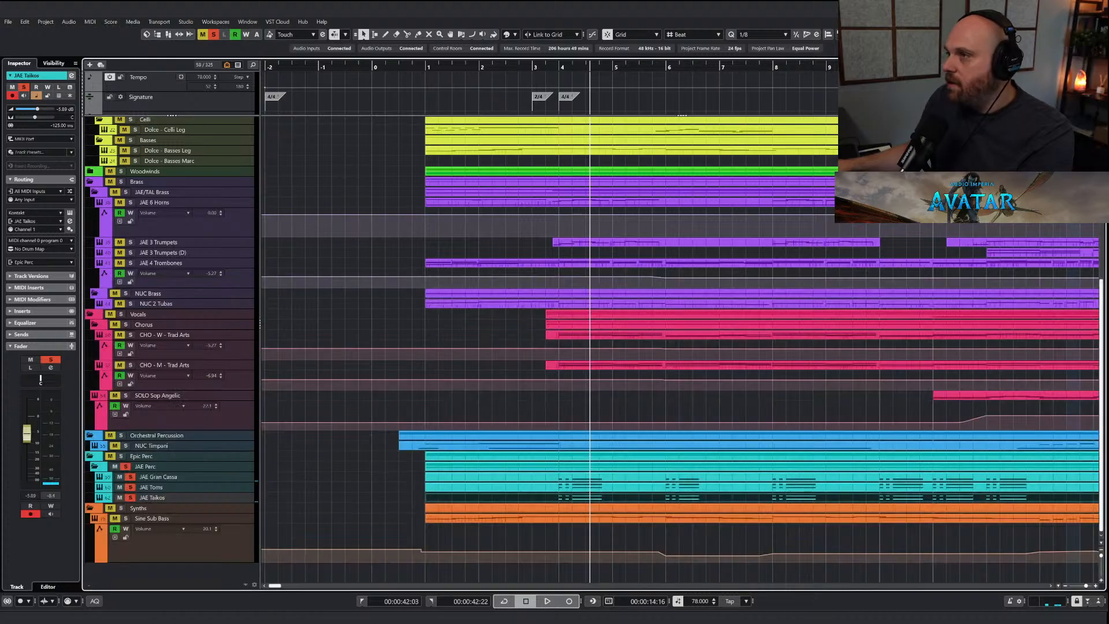
Clear all solos and play back the full arrangement from around bar 4 to judge the taikos in the mix.
left_click_drag(533, 72, 519, 71)
left_click(214, 36)
key("space")
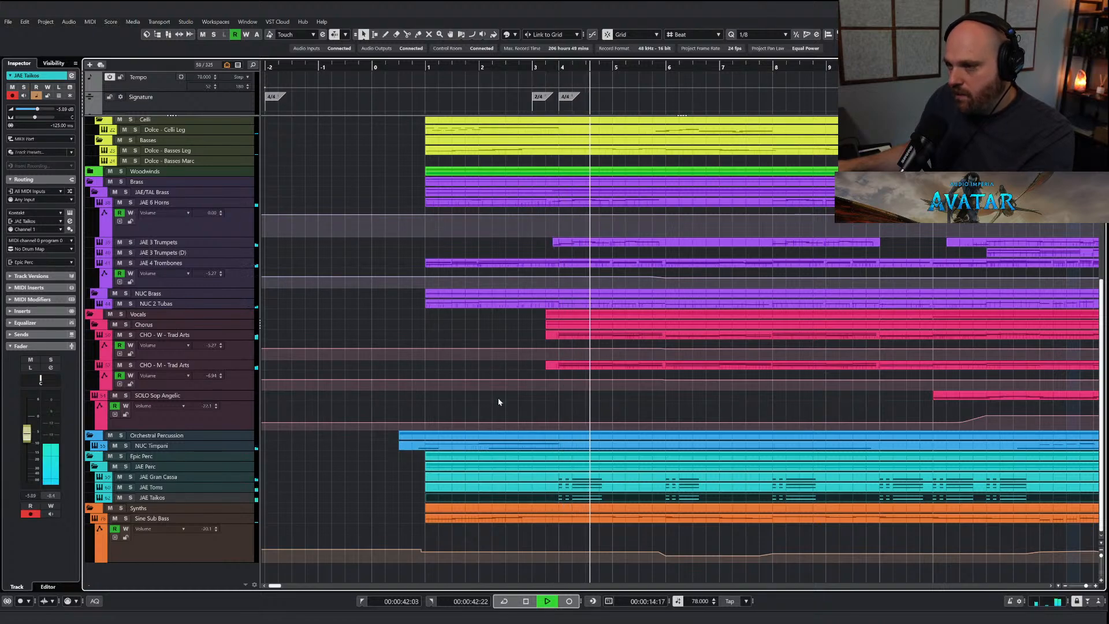
key("g")
key("g")
key("g")
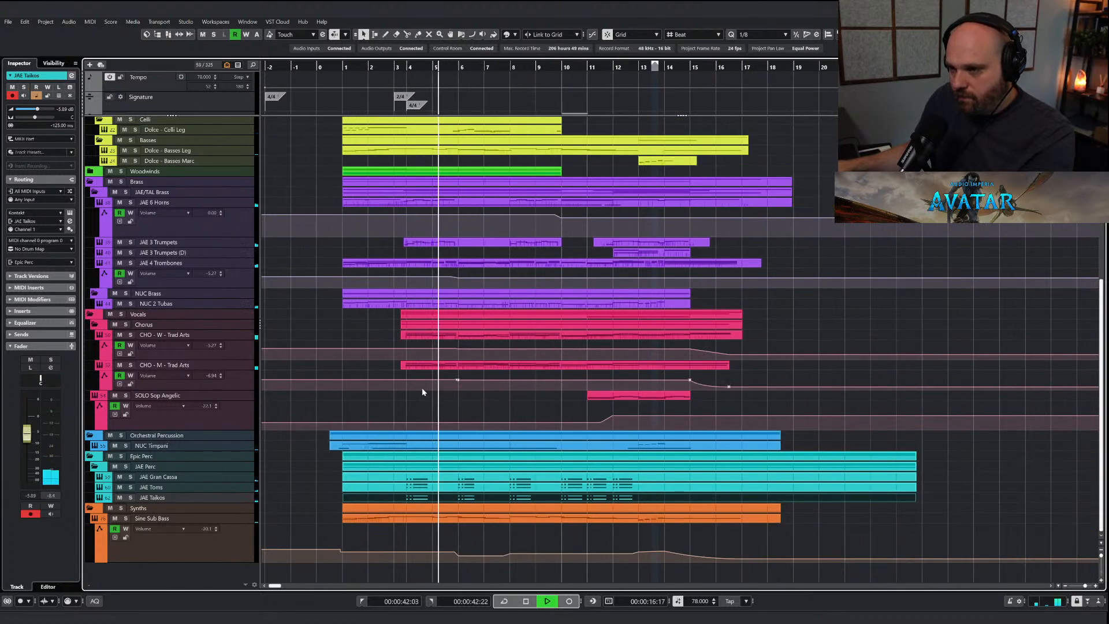
key("space")
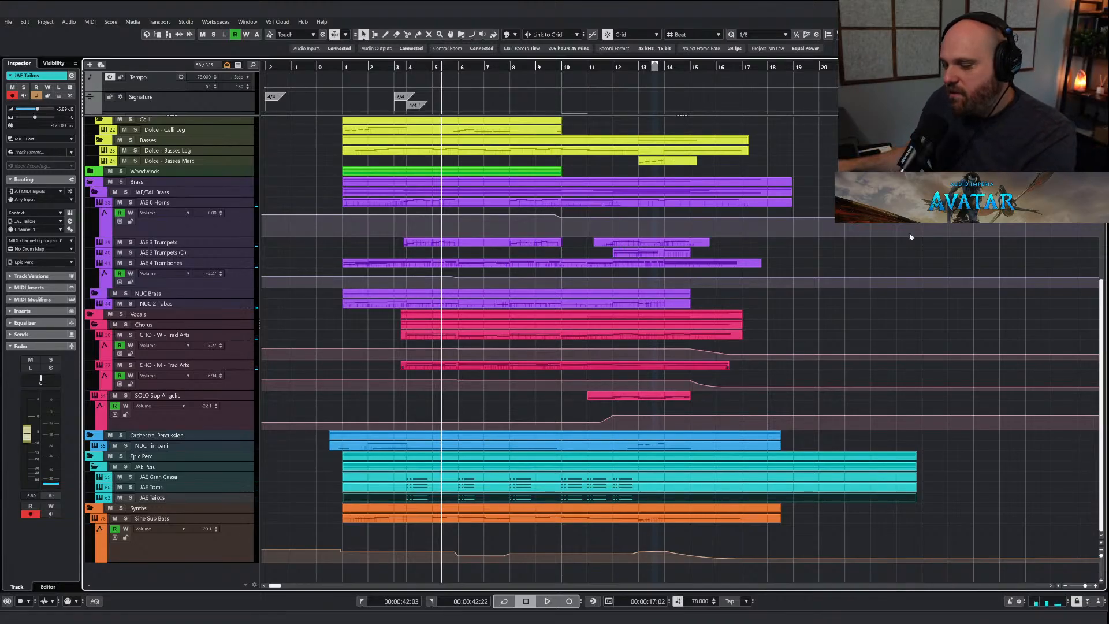
Show the mixer at a reduced height beneath the project tracks and toggle the JAE Toms solo on and off.
key("alt+F3")
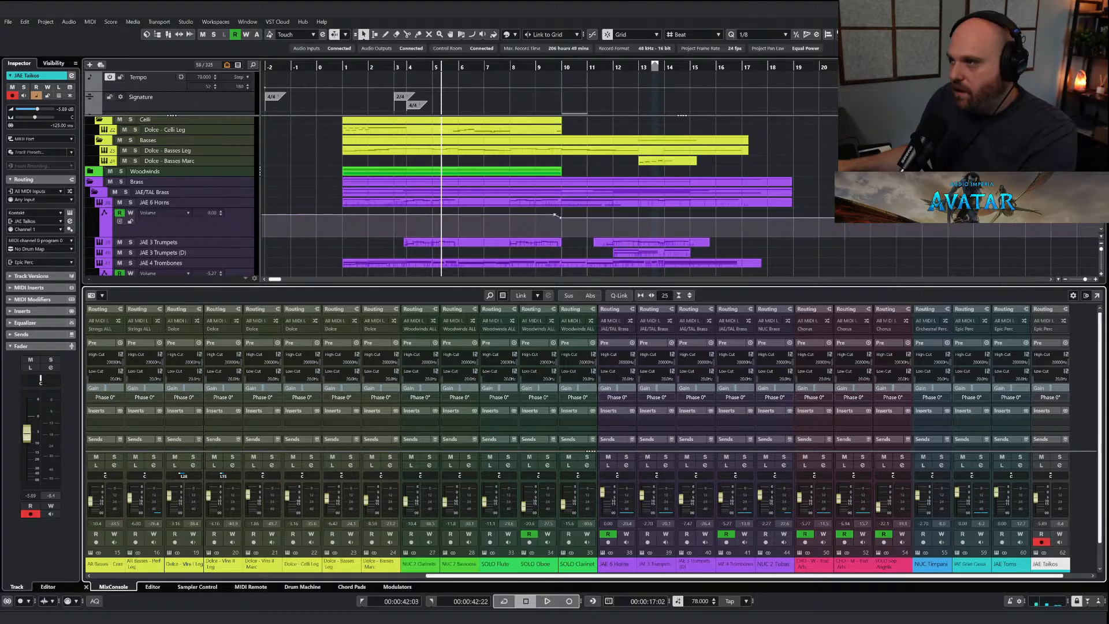
left_click_drag(887, 286, 883, 457)
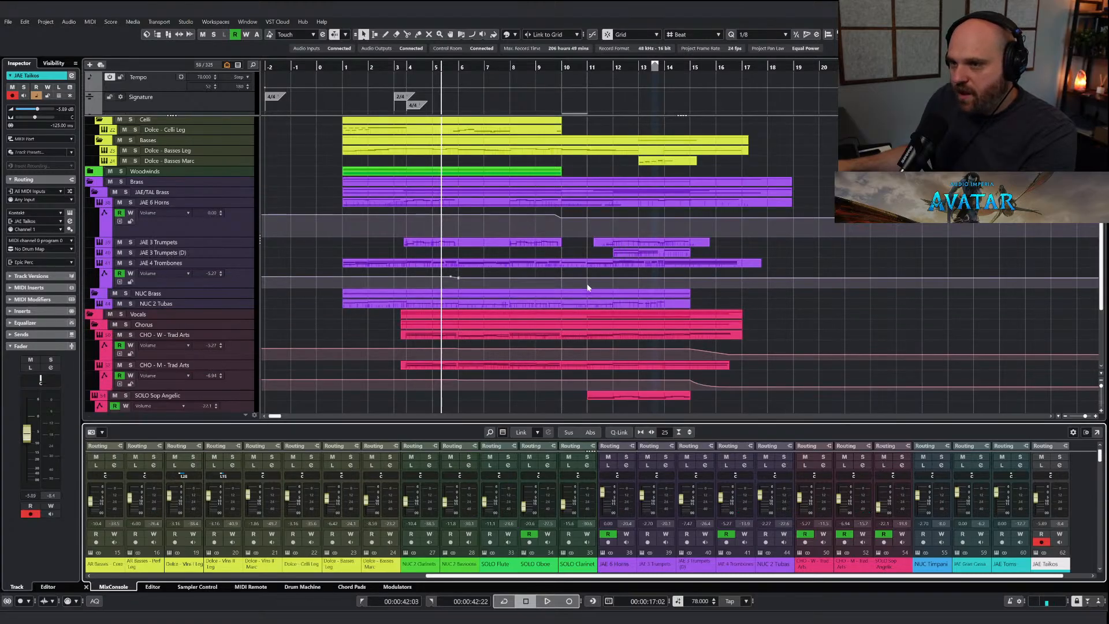
scroll(588, 287, "down", 5)
left_click(129, 318)
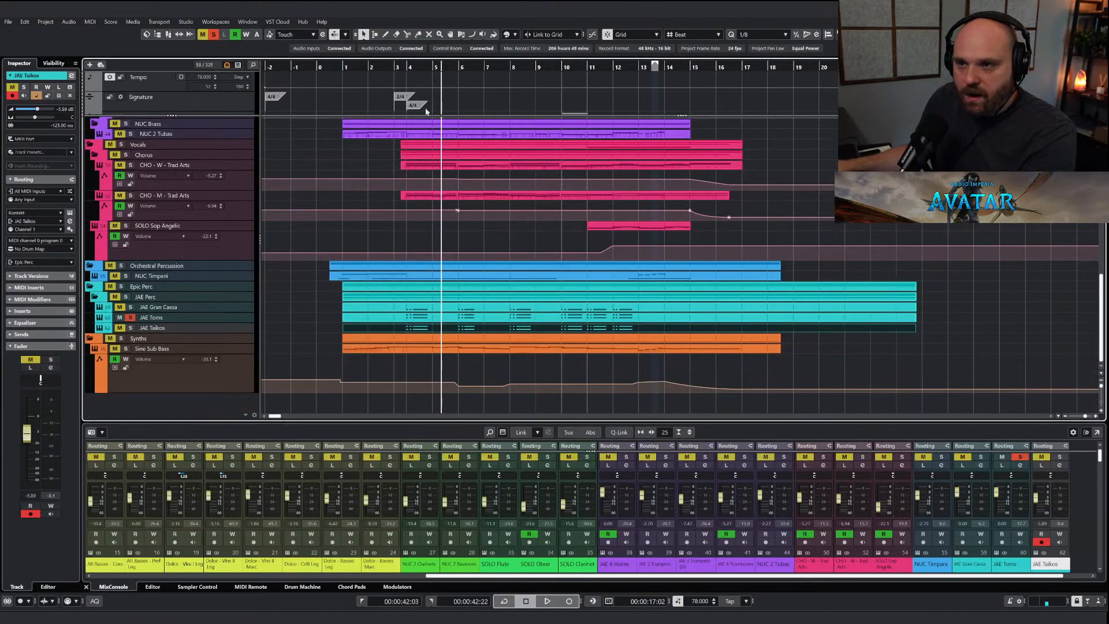
left_click(130, 327, "ctrl")
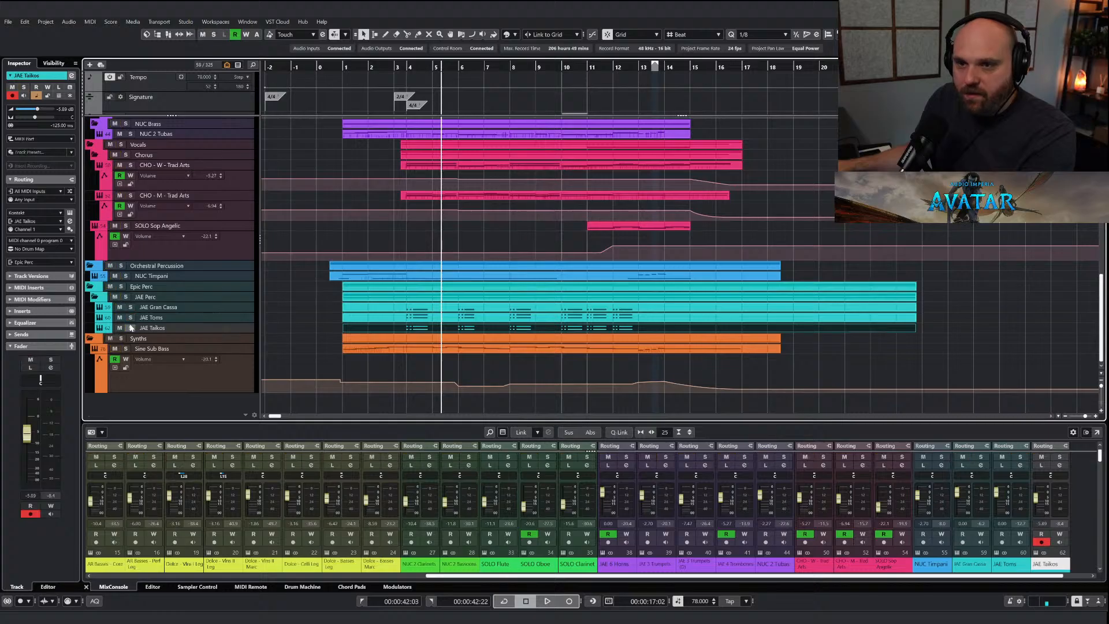
Open the JAE Taikos part and duplicate its upper row of hits down onto D3.
double_click(439, 331)
left_click_drag(205, 212, 698, 256)
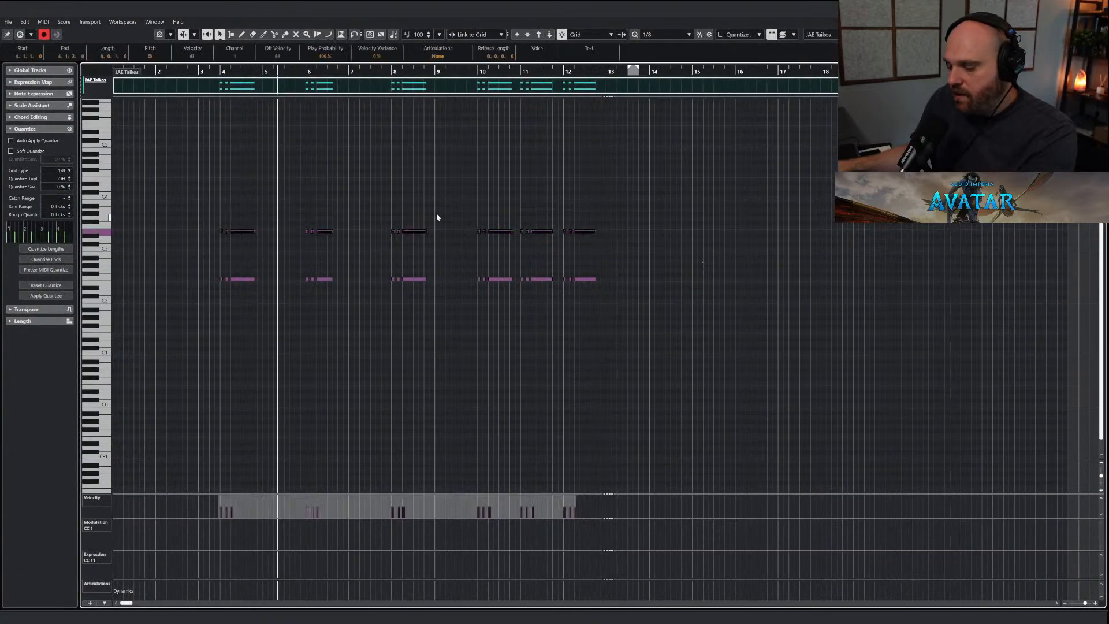
key("Down")
key("Down")
key("Down")
key("Up")
key("Up")
key("Up")
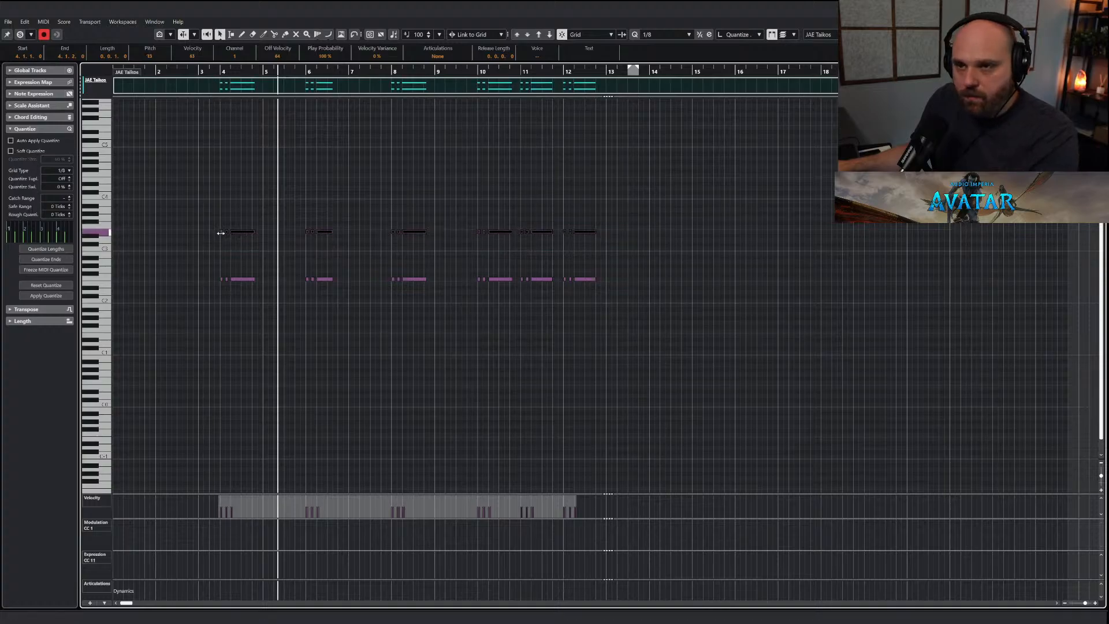
left_click_drag(221, 233, 223, 243)
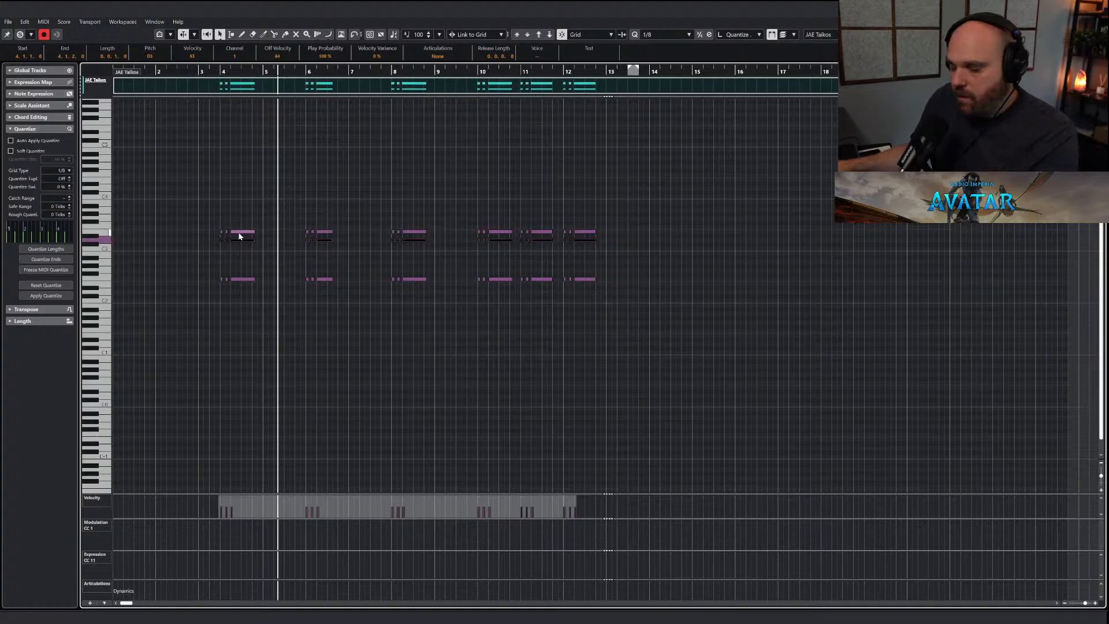
Transpose the selected taiko notes down to the pitch just below C3, between the upper and lower note rows, and close the editor.
key("Down")
key("Down")
key("Down")
key("Down")
key("Up")
key("Up")
key("Down")
key("Down")
key("Down")
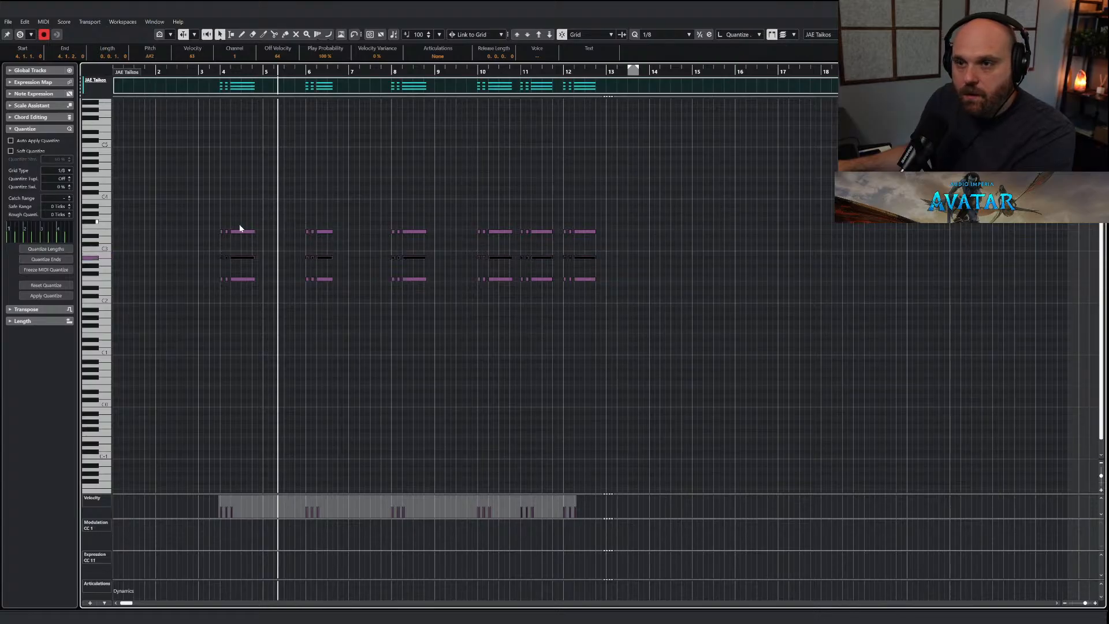
key("Up")
key("Up")
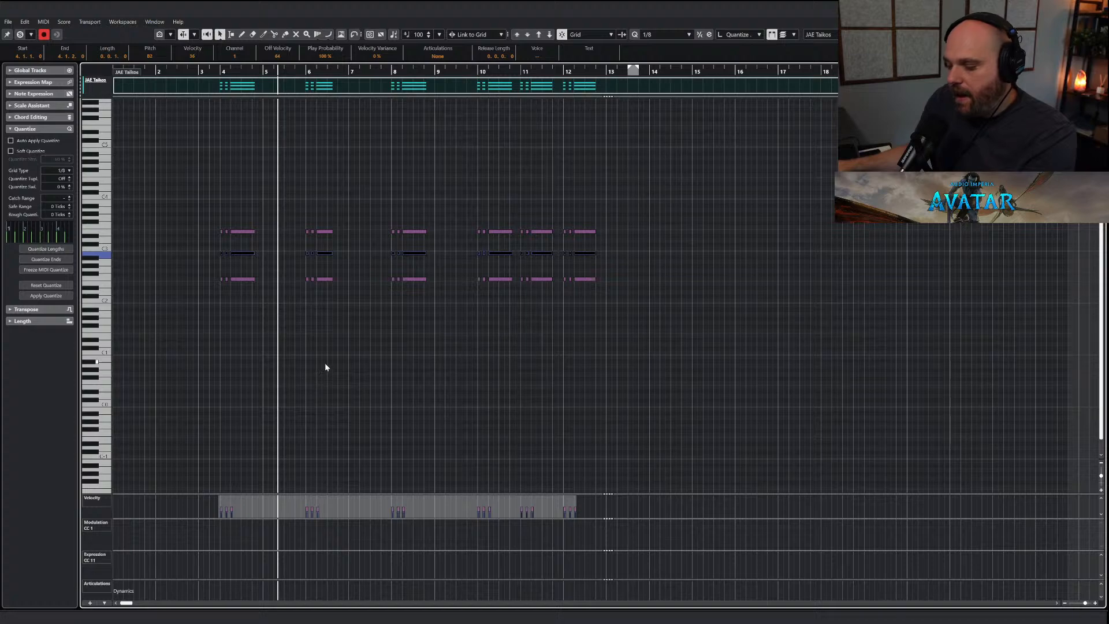
key("Return")
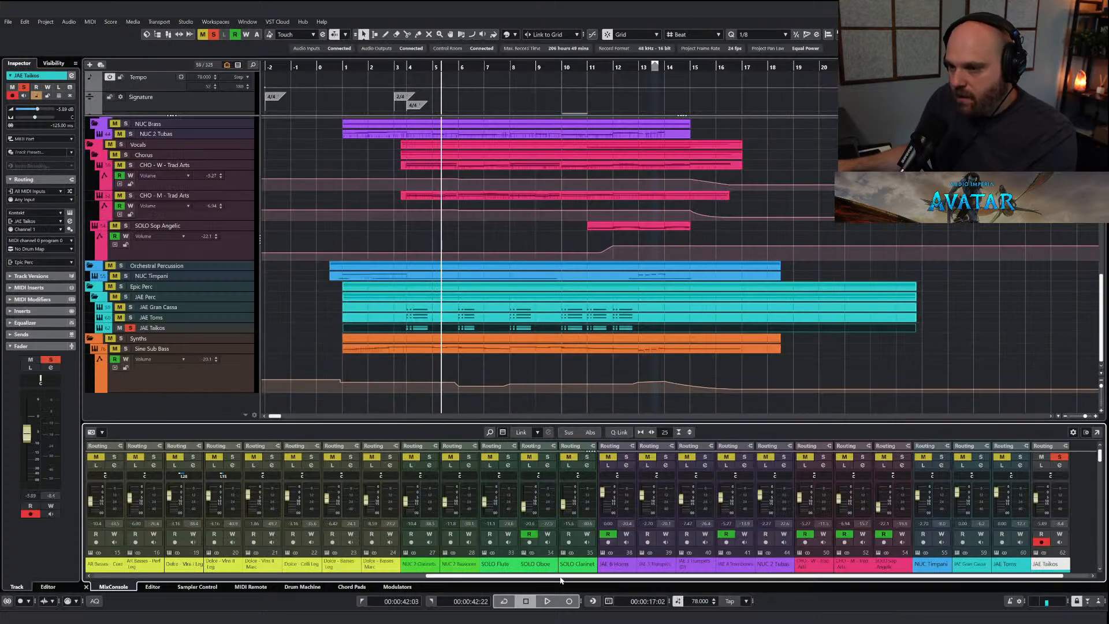
Lower the Mix of the Seventh Heaven reverb on the Epic Perc group and close the plug-in.
left_click_drag(562, 578, 744, 575)
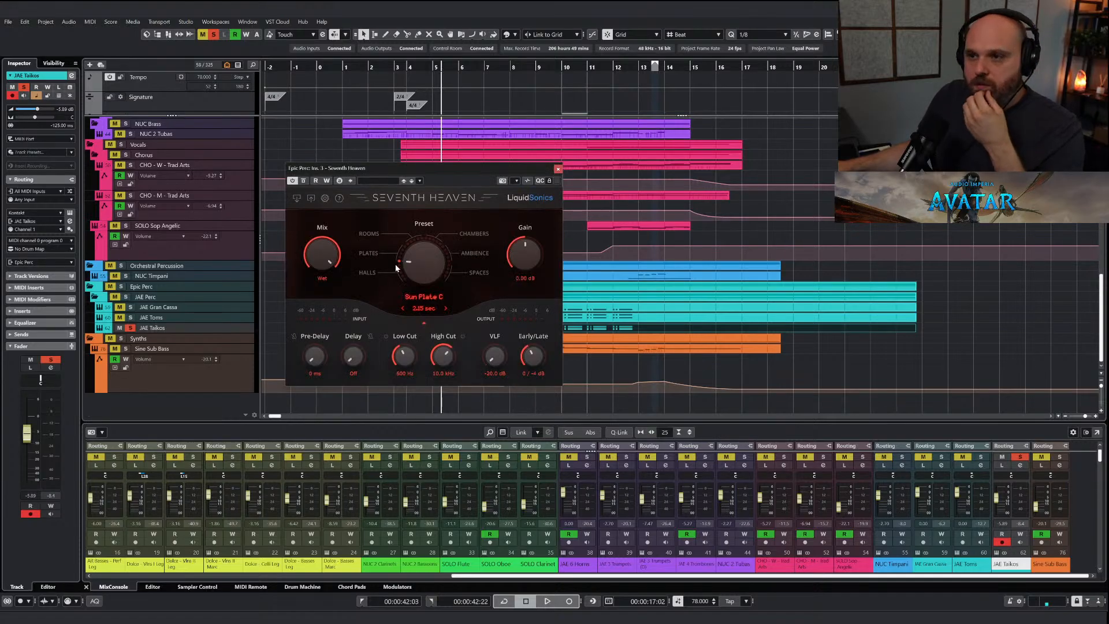
left_click_drag(321, 255, 331, 319)
left_click(558, 170)
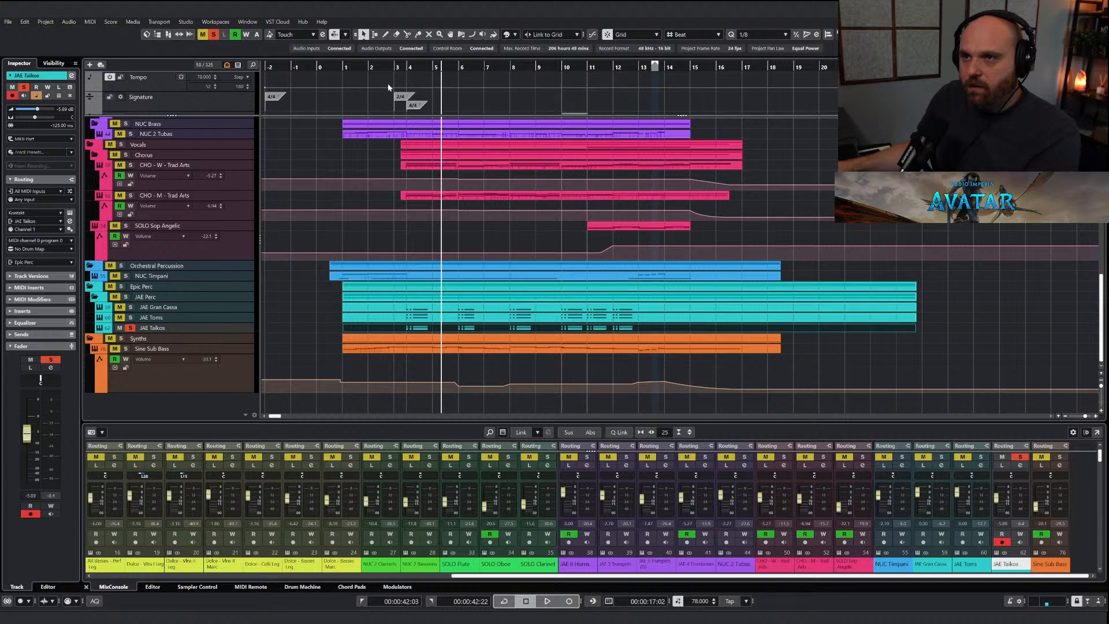
Audition the soloed JAE Gran Cassa, JAE Toms and JAE Taikos tracks from just before bar 4.
key("space")
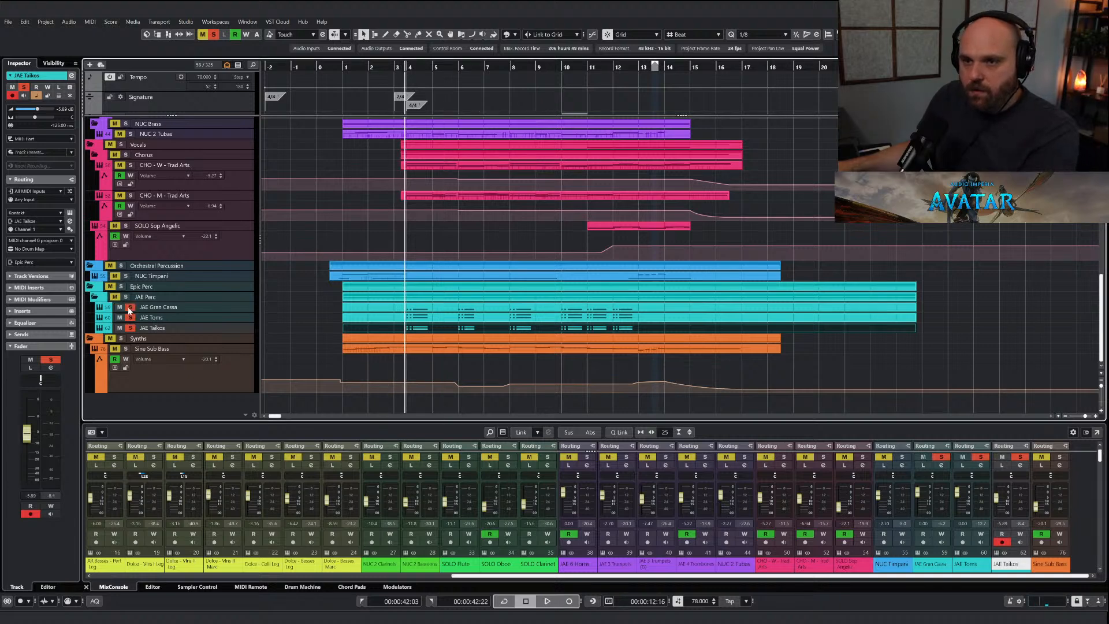
key("space")
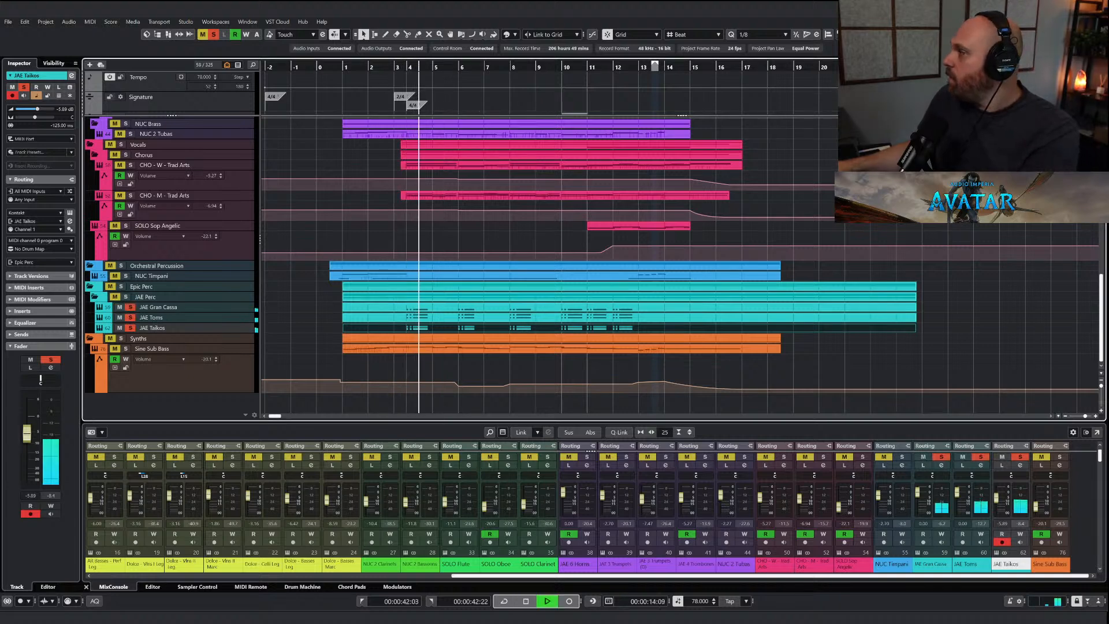
key("space")
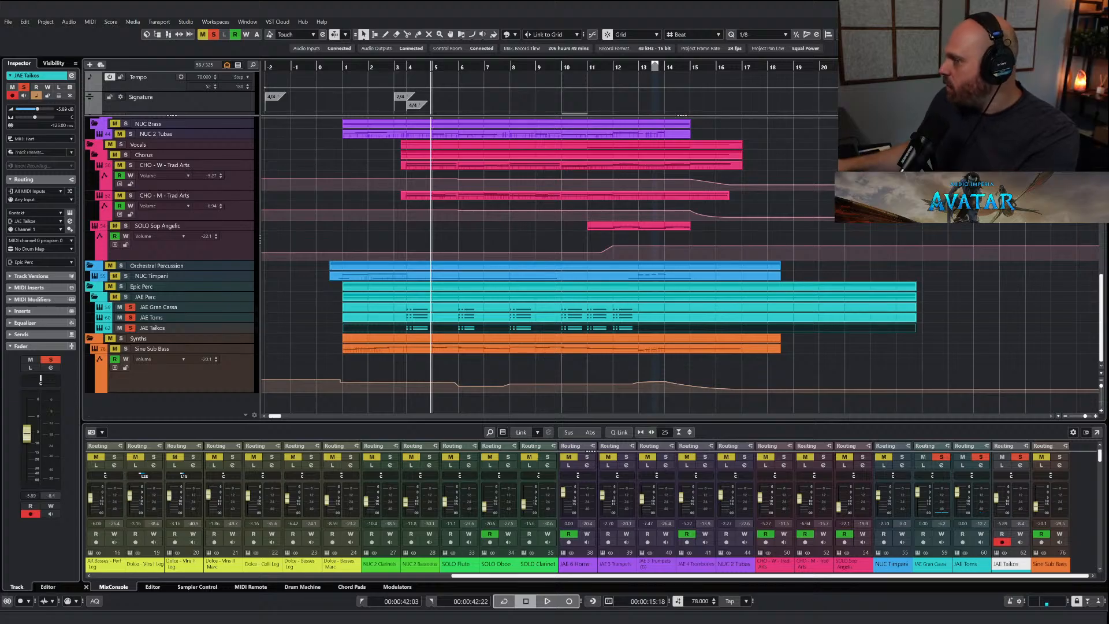
left_click(399, 69)
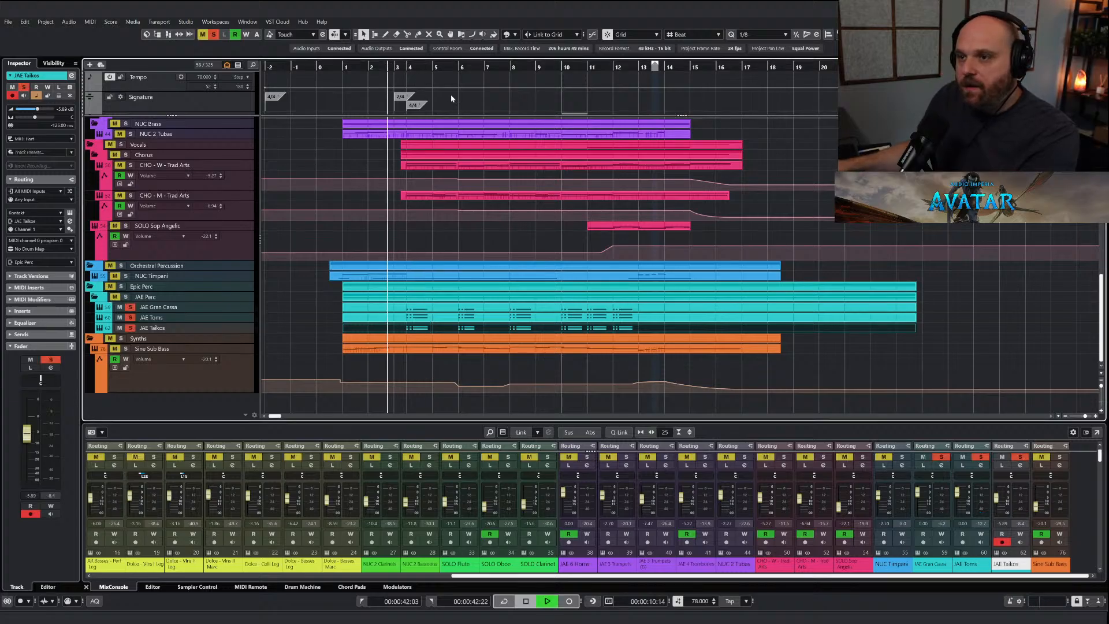
key("space")
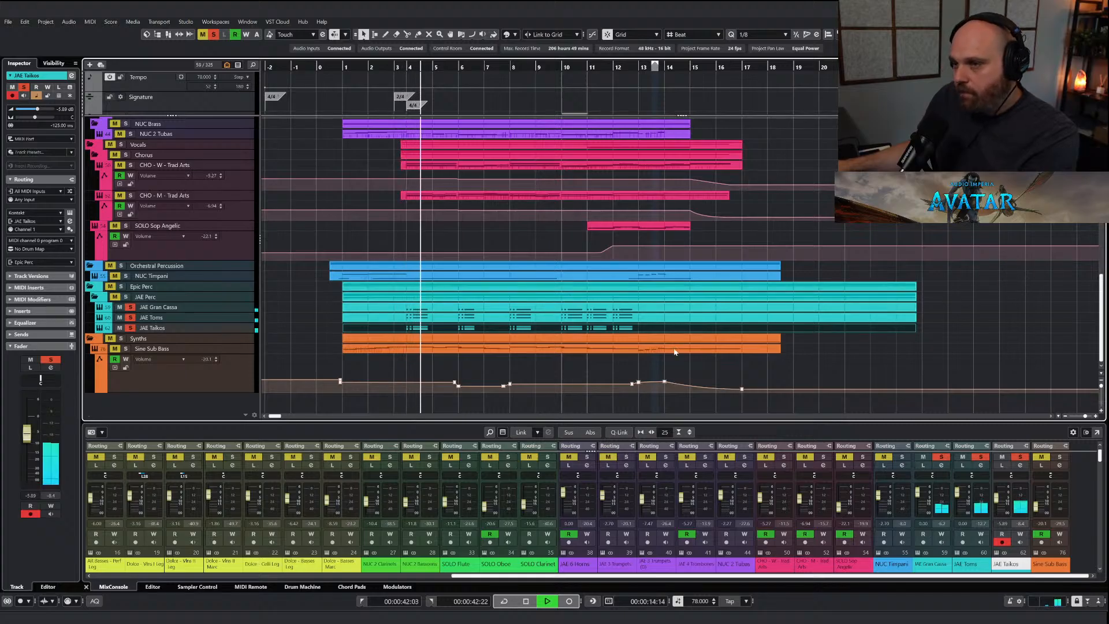
Clear all solos and play the percussion within the full mix from just before bar 4.
key("space")
left_click(214, 34)
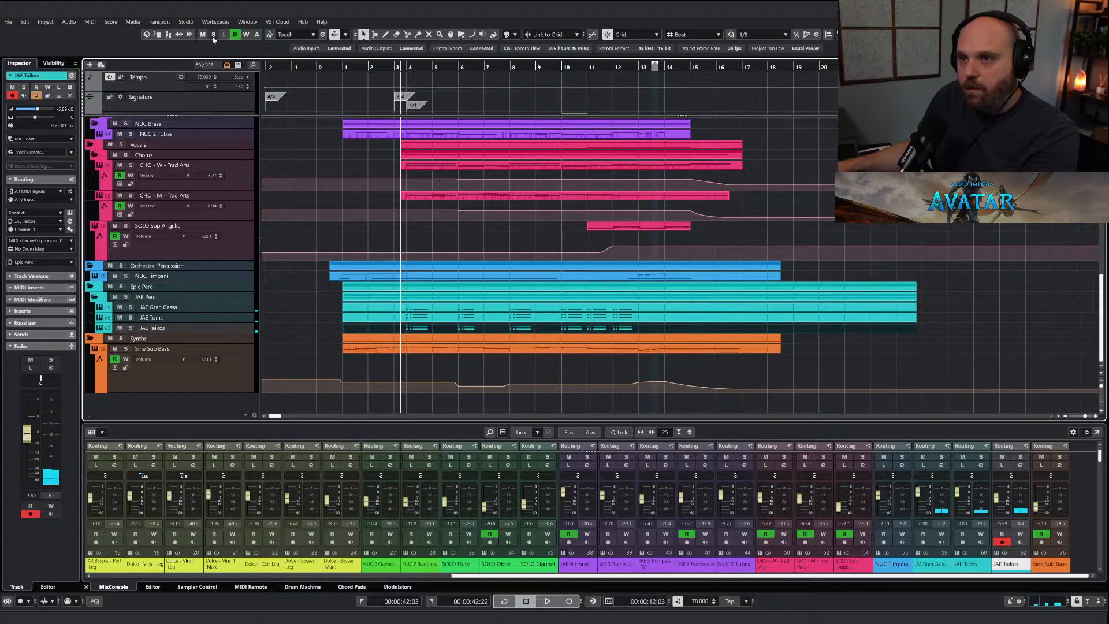
key("space")
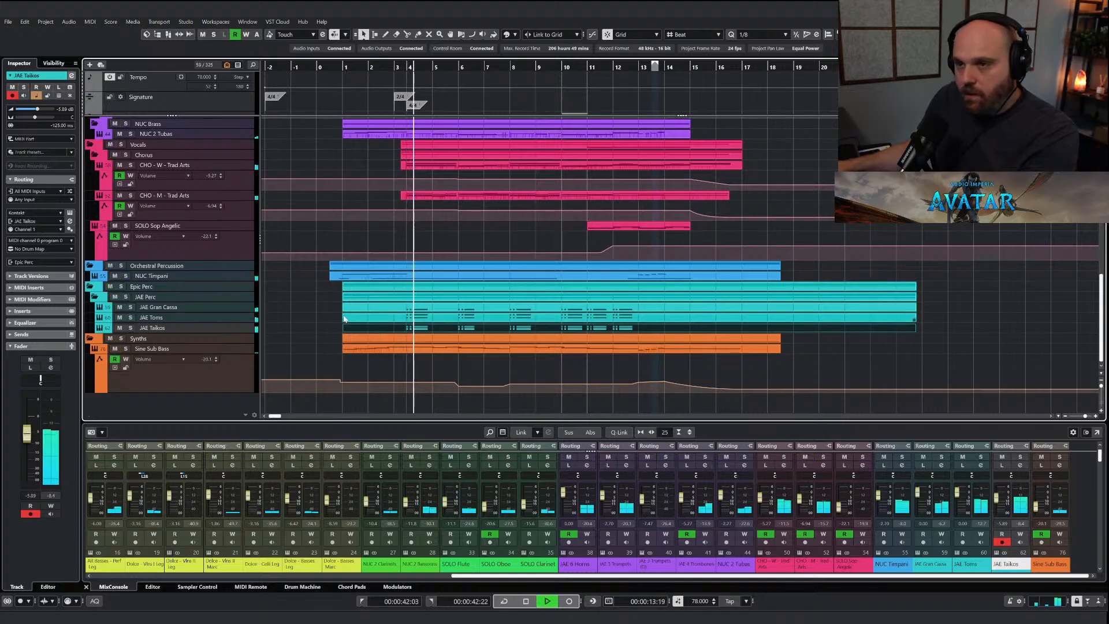
Solo the JAE Gran Cassa track and listen to it from just before bar 4.
left_click(131, 307)
key("space")
left_click(396, 77)
key("space")
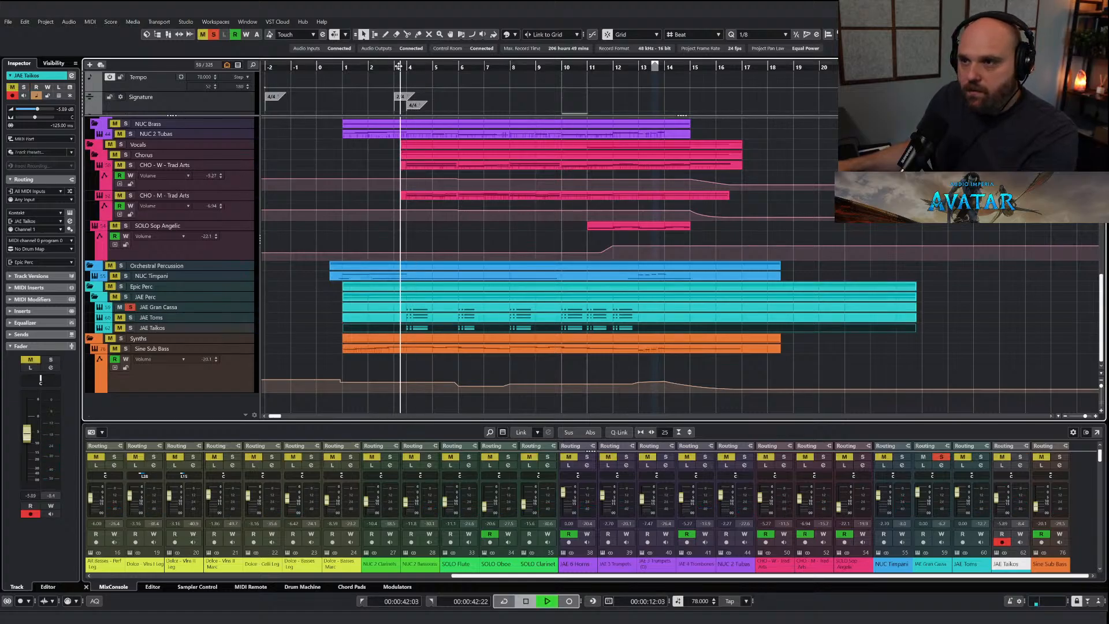
key("space")
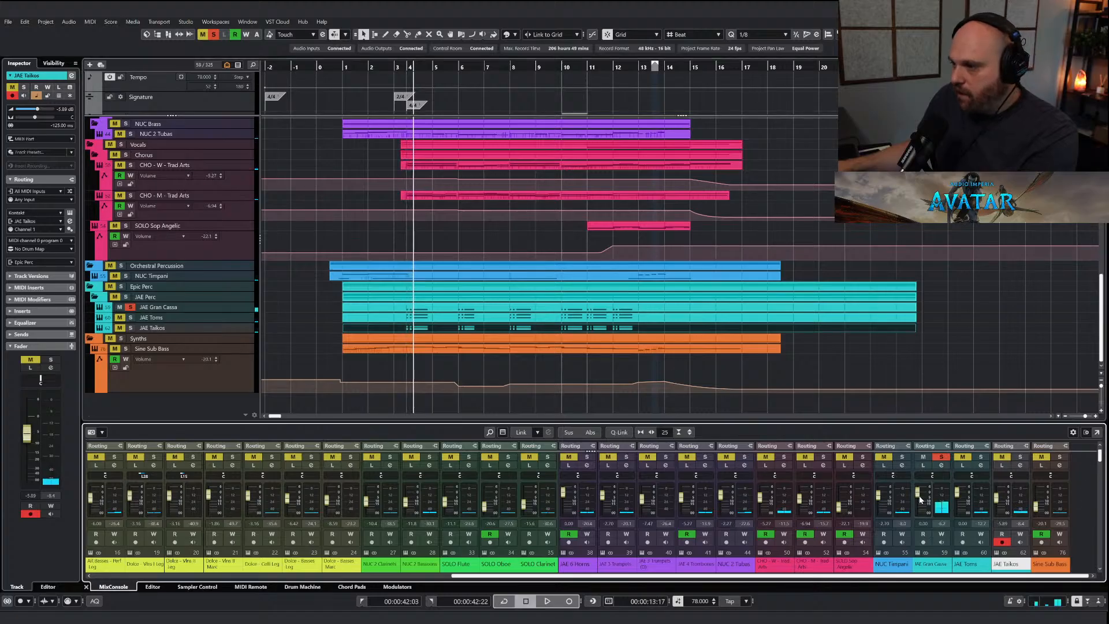
Add JAE Toms and JAE Taikos to the solo and listen to the three drum tracks together.
left_click(130, 317)
key("space")
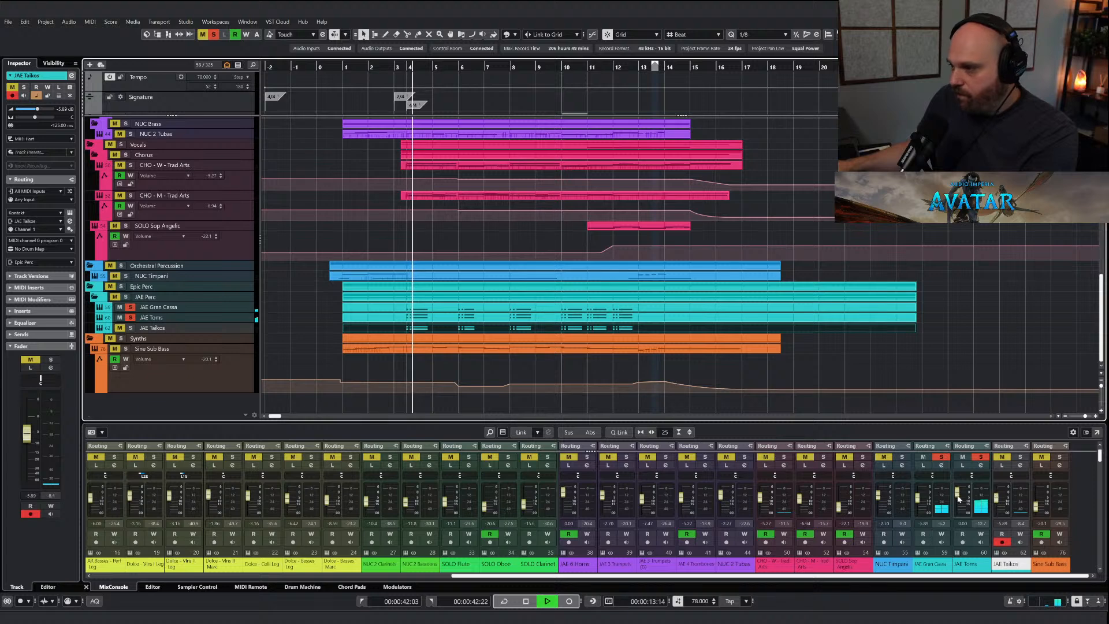
left_click(1017, 457)
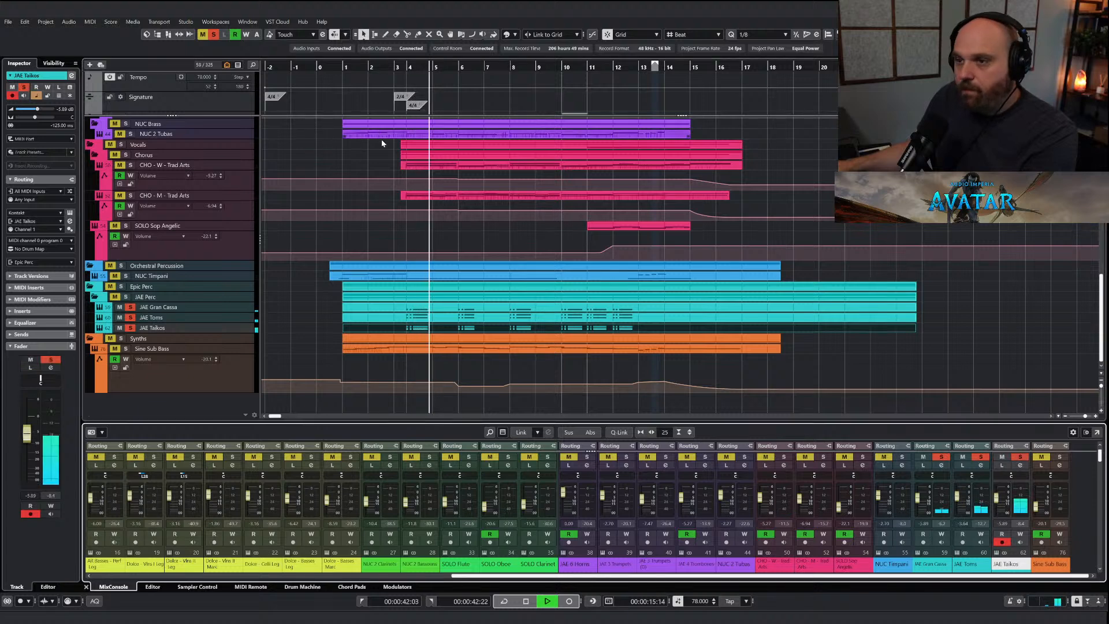
key("space")
key("space")
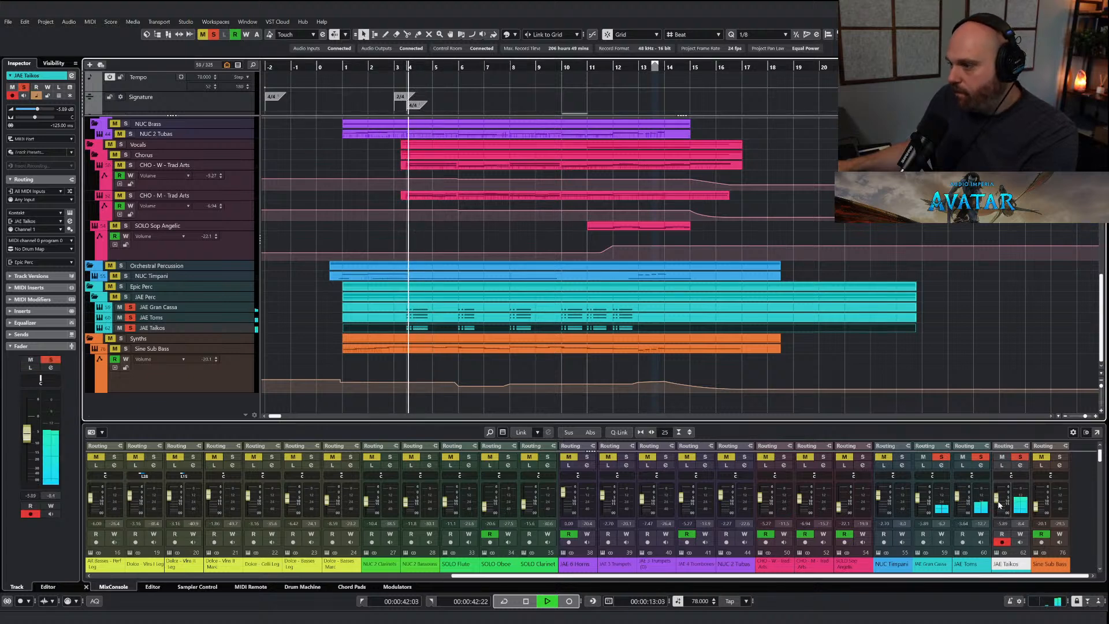
Try a slightly lower JAE Taikos volume while the soloed drums play.
left_click_drag(996, 498, 996, 500)
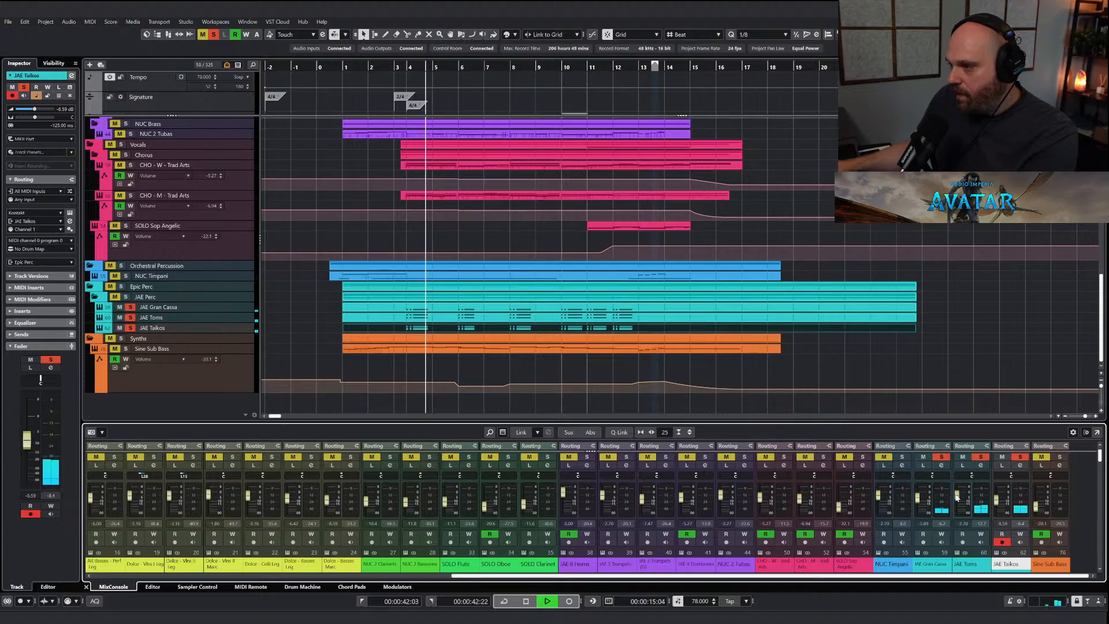
key("space")
key("space")
Clear all solos and open the JAE Gran Cassa, JAE Toms and JAE Taikos parts together in the Key Editor.
left_click(214, 35)
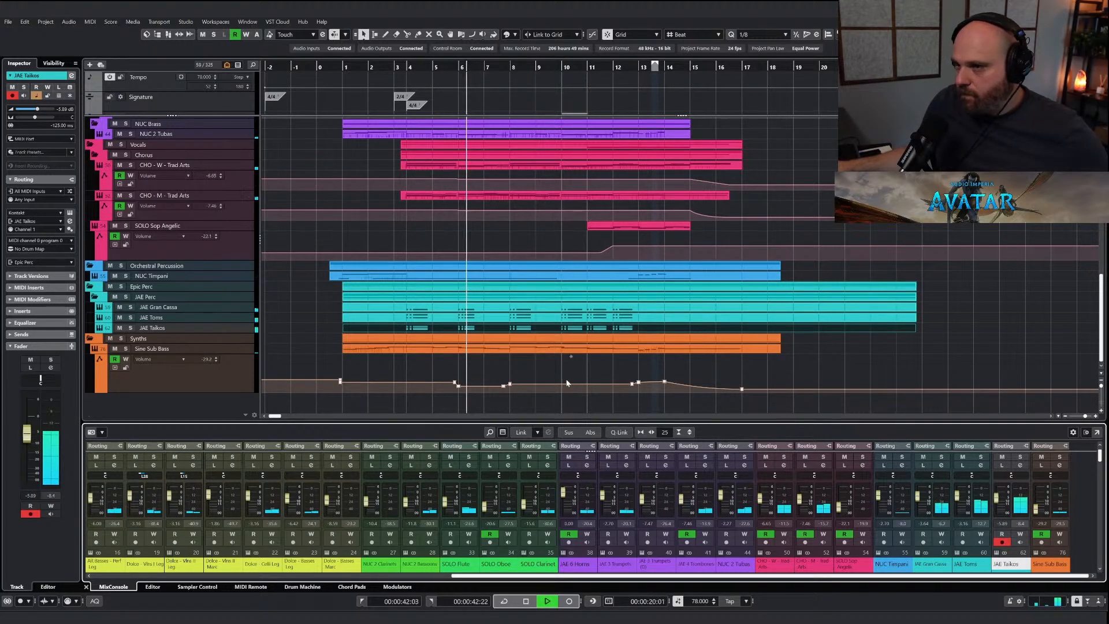
left_click(885, 340)
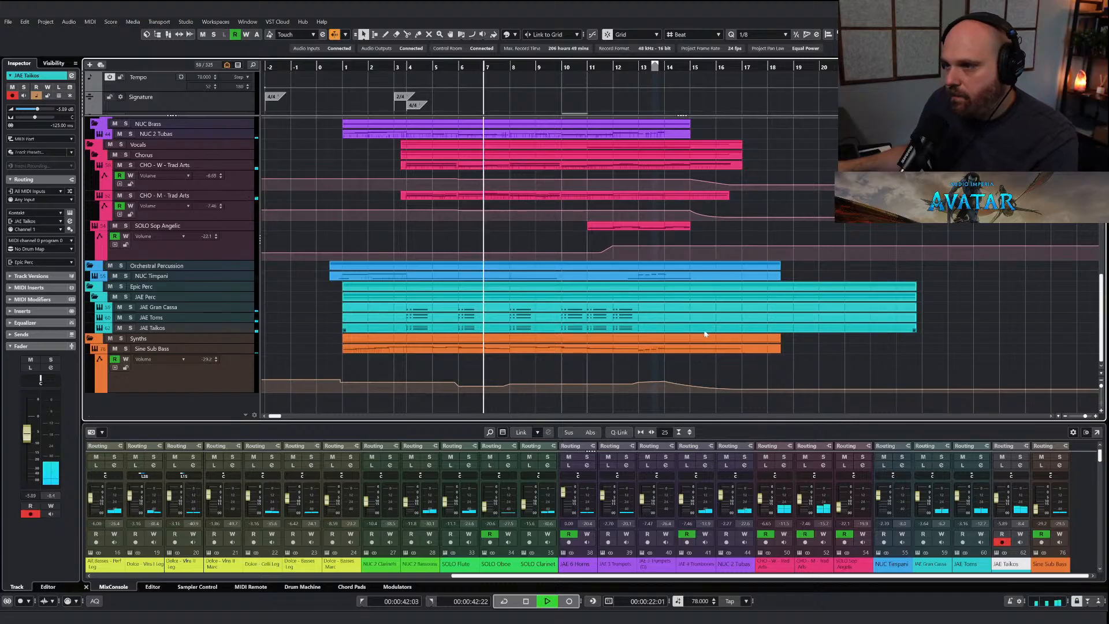
left_click_drag(957, 323, 497, 316)
key("Return")
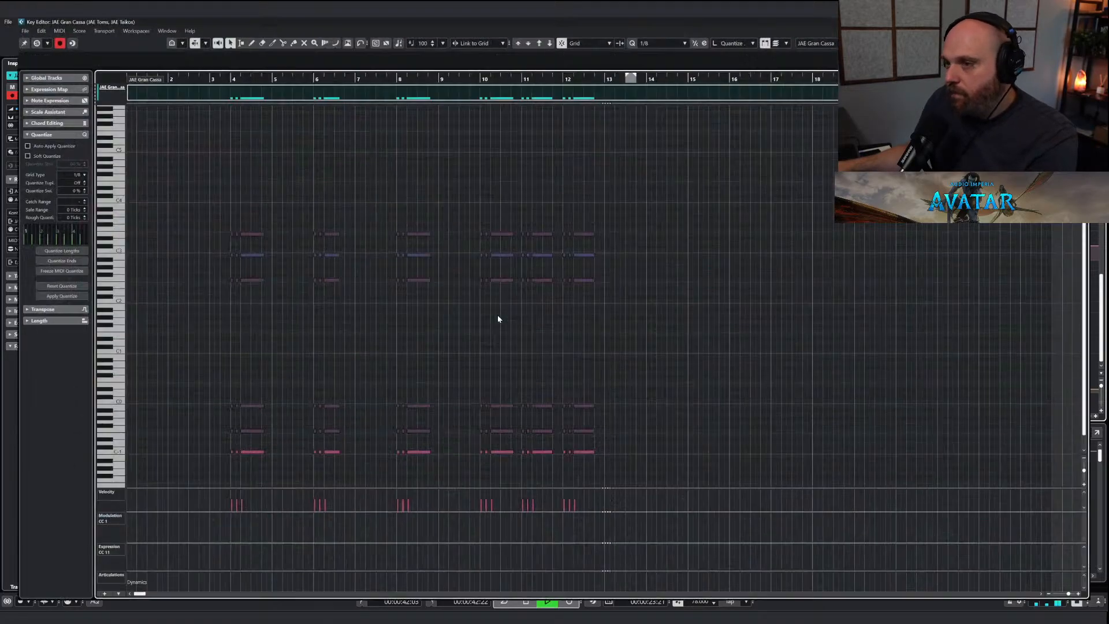
Redraw the JAE Gran Cassa hit velocities with the Draw tool at about 81 to 83 and close the editor.
key("g")
key("h")
key("h")
right_click(398, 335)
key("h")
key("h")
key("h")
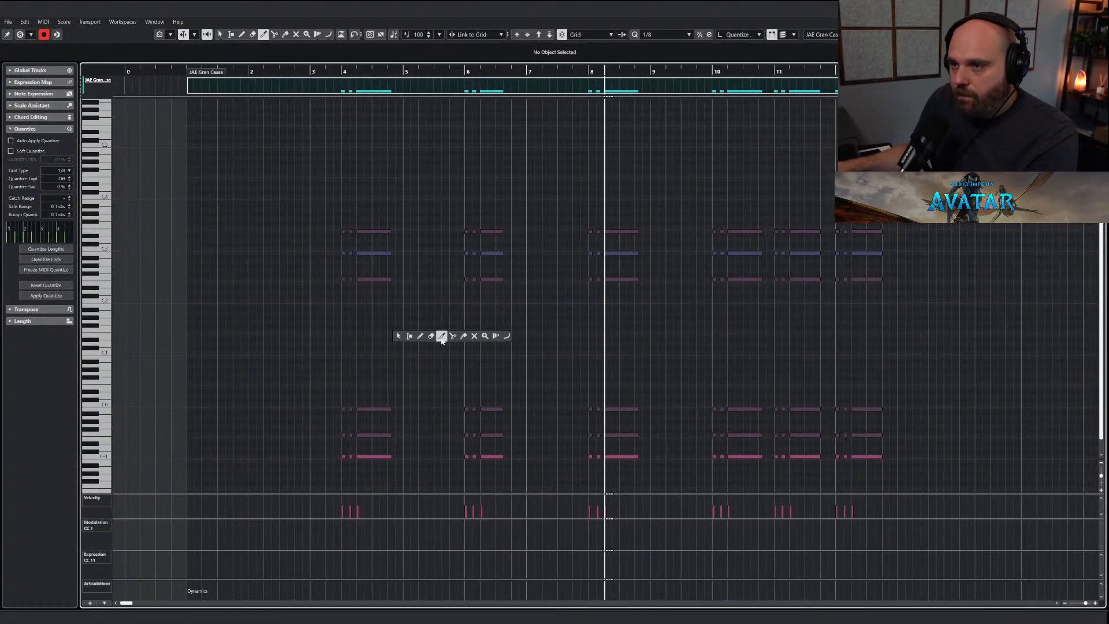
left_click(420, 336)
key("g")
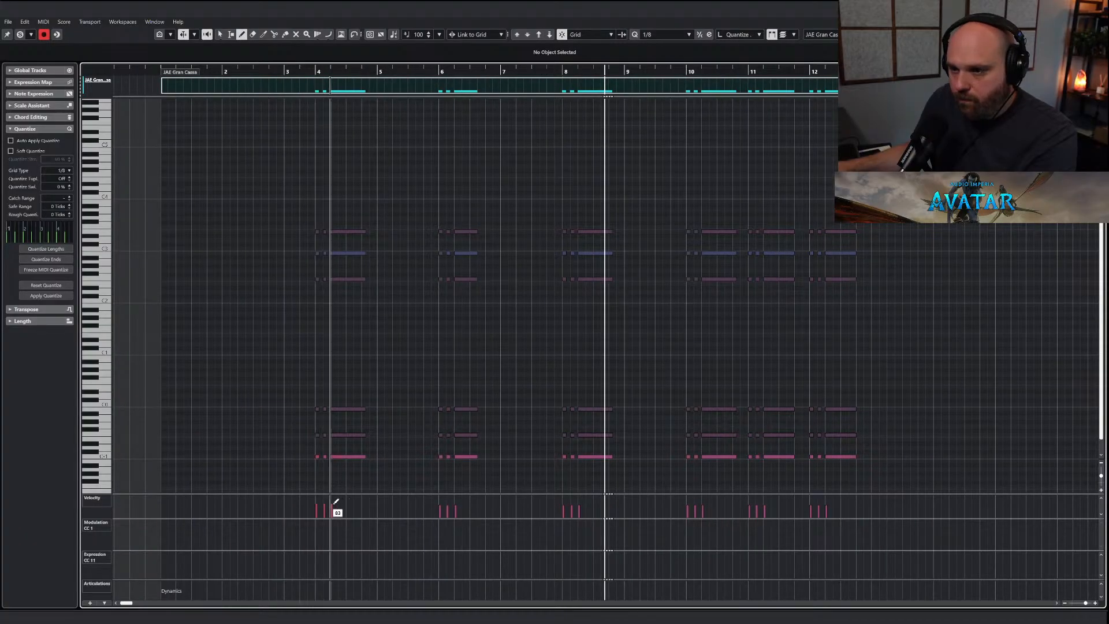
key("1")
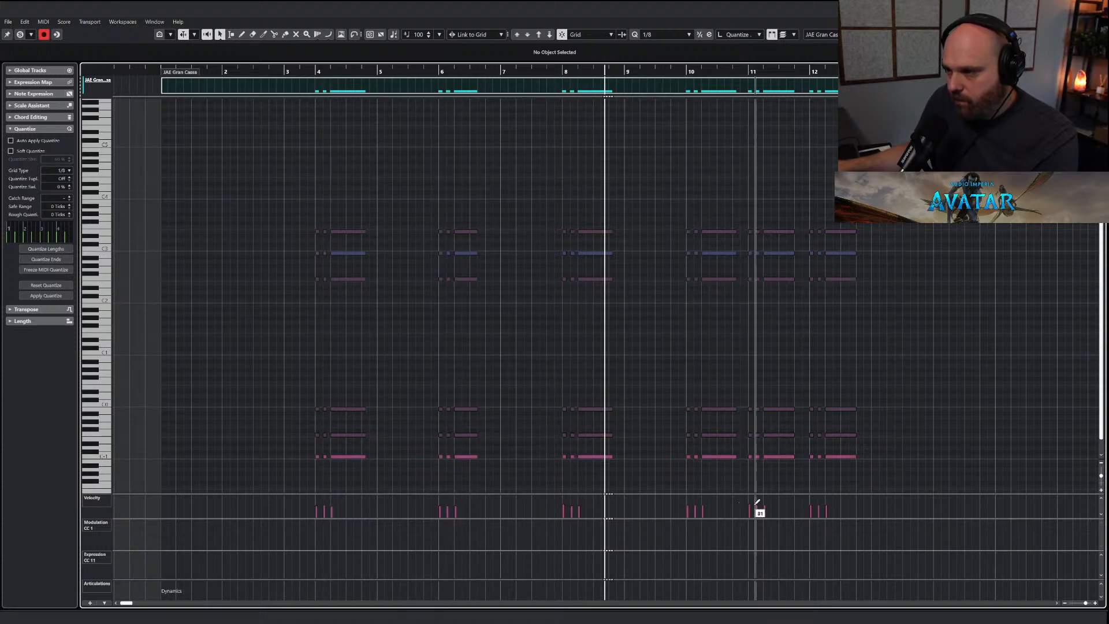
key("Escape")
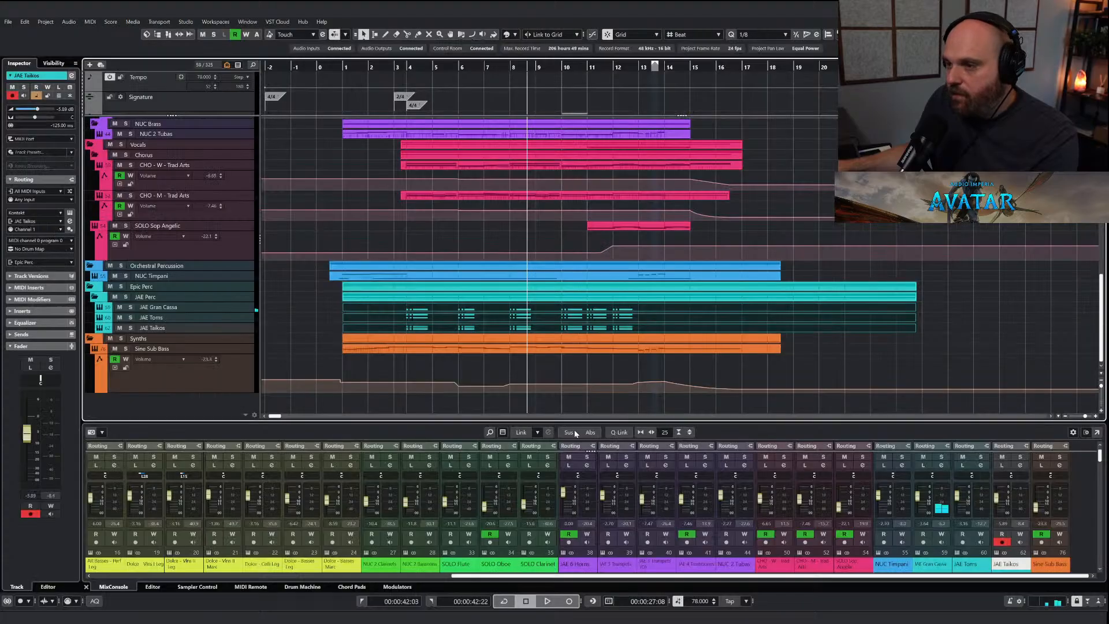
Open the JAE Taikos part on its own, select all its notes and set the quantize grid to 1/16.
left_click(476, 346)
double_click(470, 327)
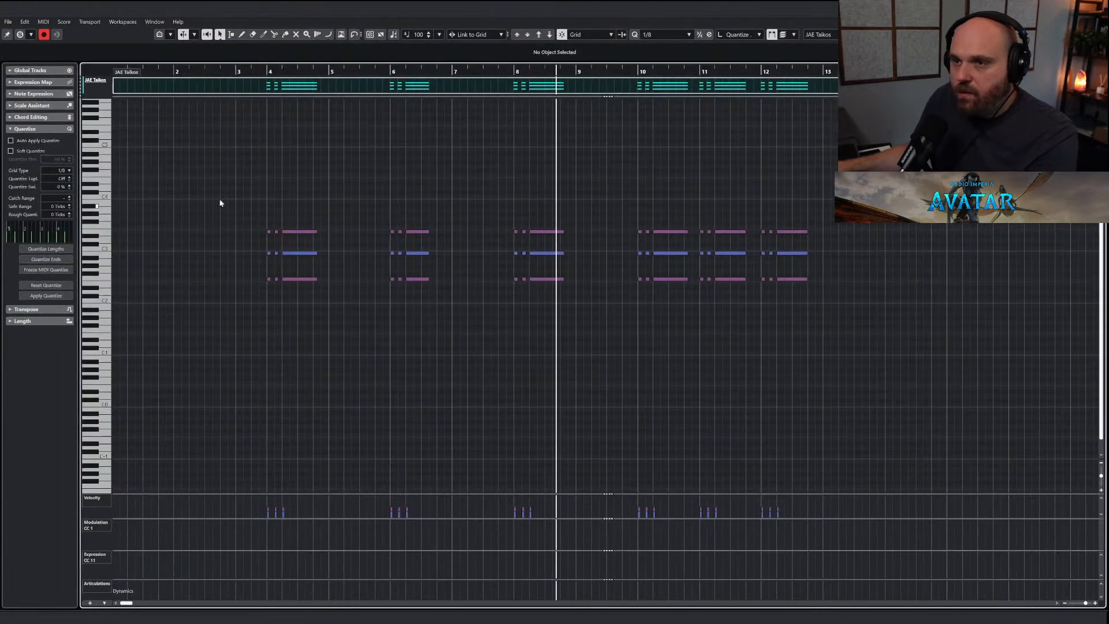
left_click_drag(220, 203, 852, 277)
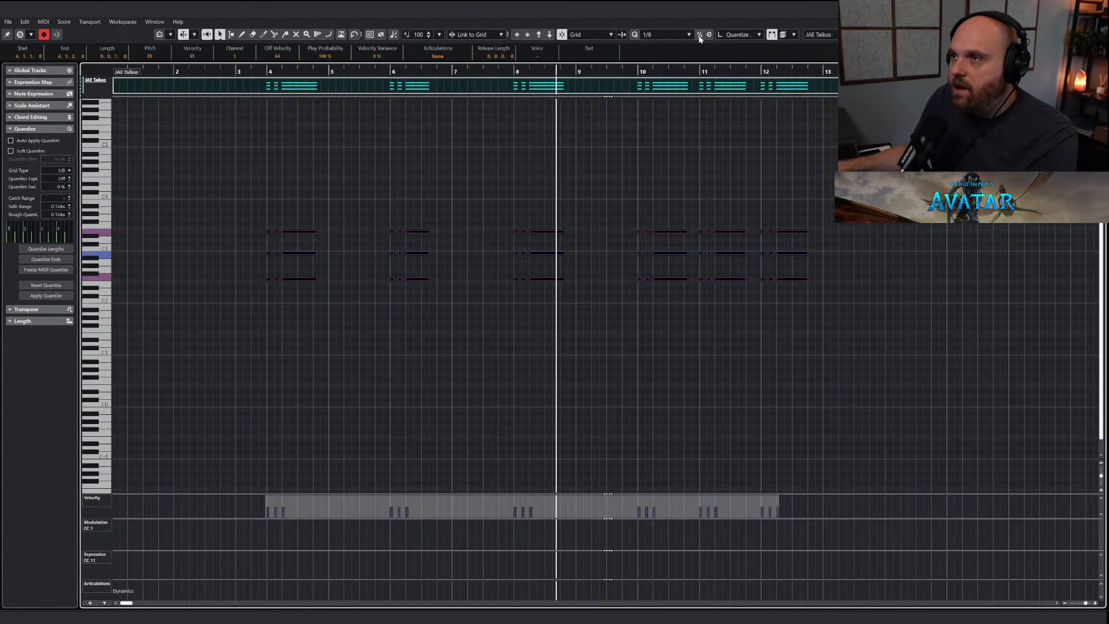
left_click(655, 37)
left_click(673, 104)
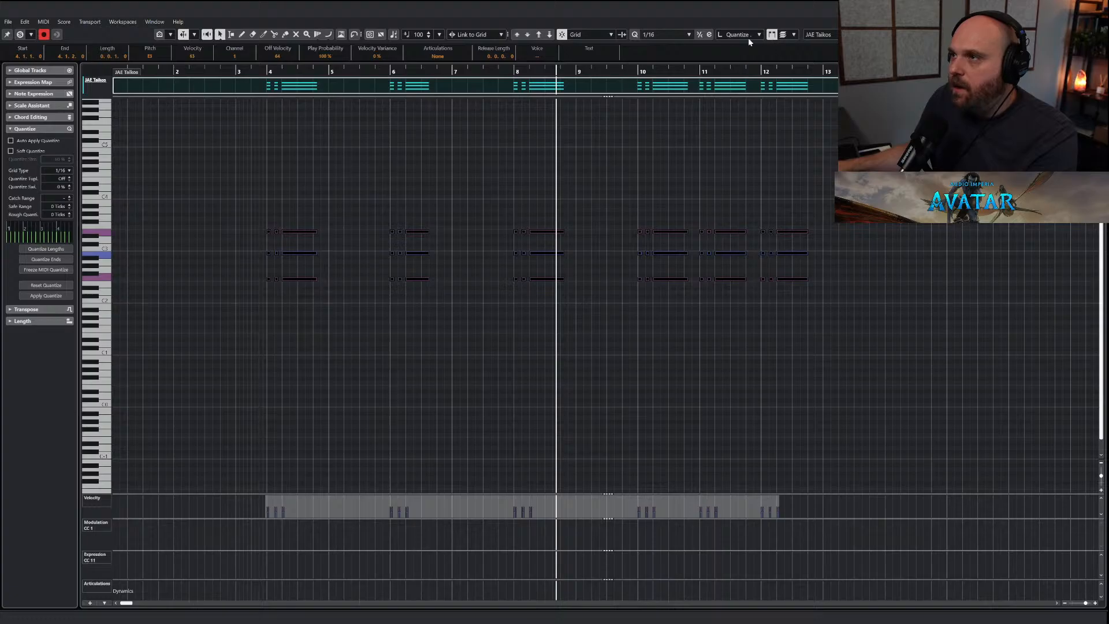
Quantize the selected taiko notes with a roughness of 12 ticks and close the quantize settings.
left_click(709, 36)
scroll(341, 198, "up", 2)
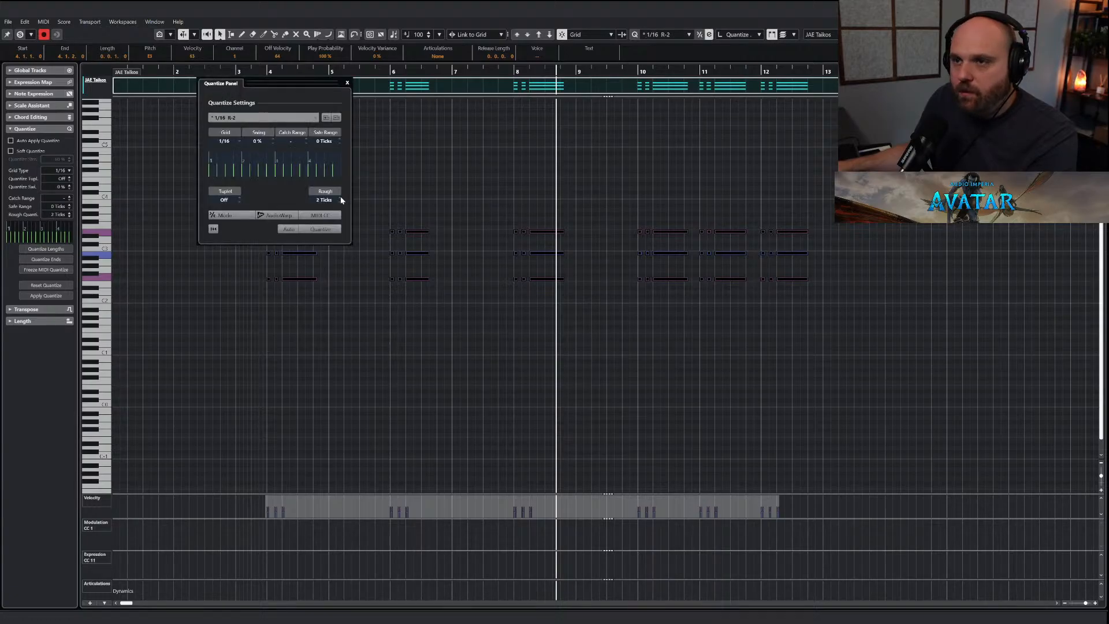
scroll(341, 200, "up", 2)
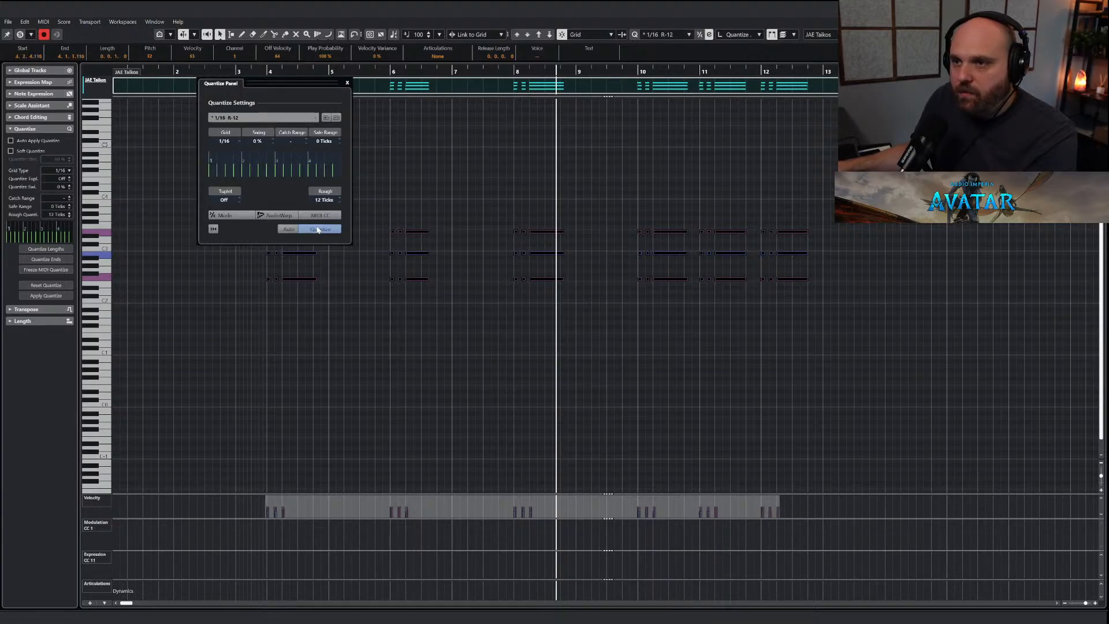
left_click(347, 83)
left_click(359, 301)
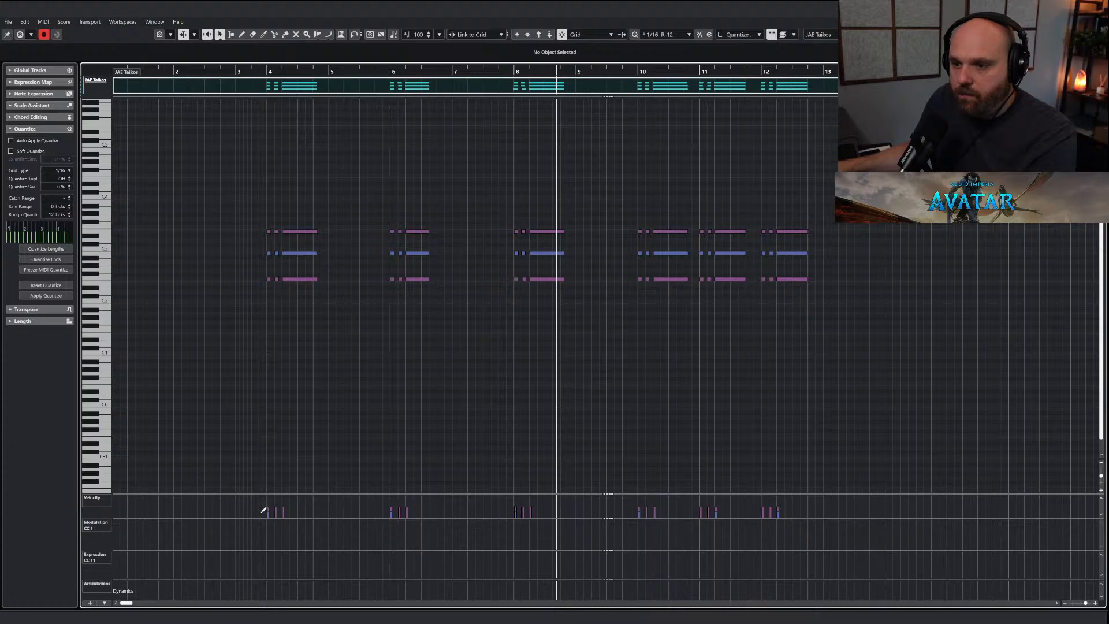
Redraw the velocities of the taiko hits, raising the first group at bar 4, and close the editor.
left_click_drag(263, 502, 329, 494)
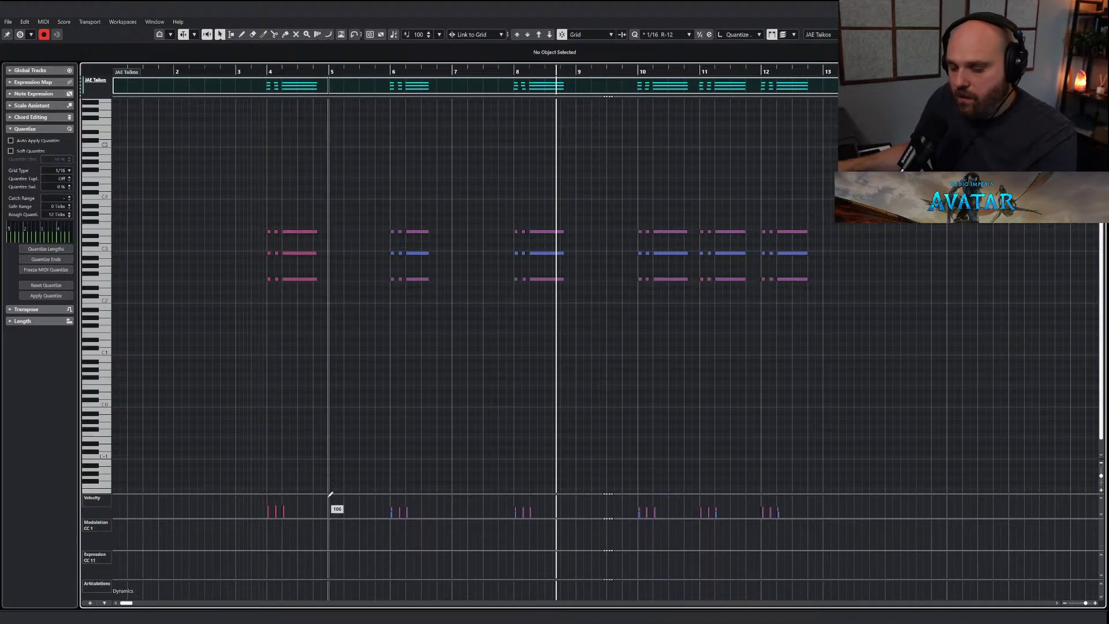
left_click_drag(241, 166, 919, 238)
left_click_drag(950, 309, 231, 265)
left_click_drag(267, 517, 643, 512)
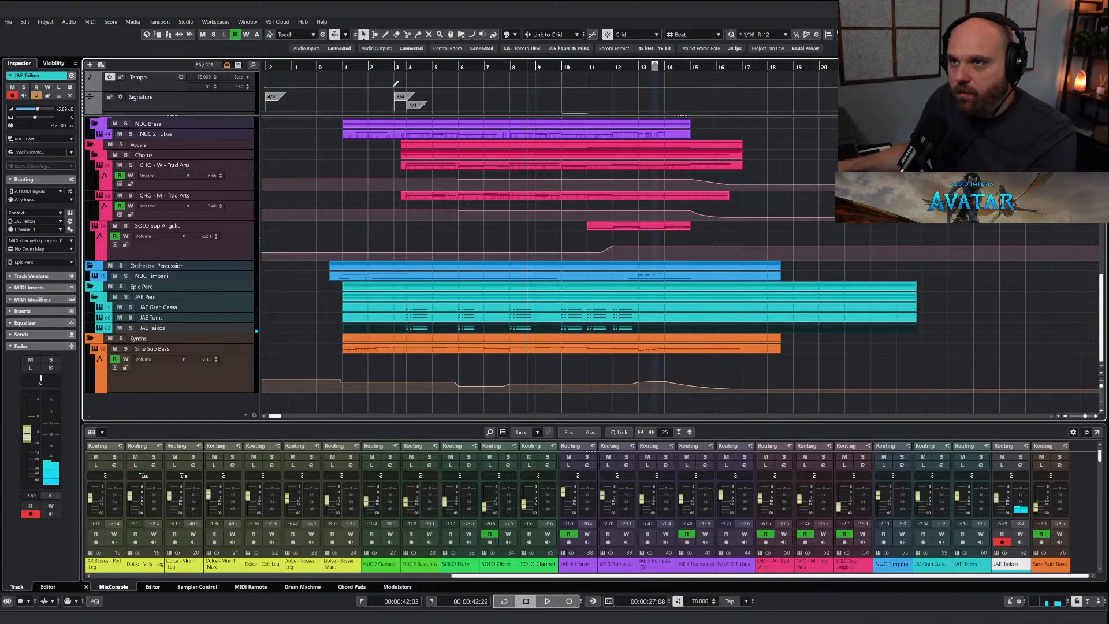
Play the full mix from just before bar 4 and select the JAE Gran Cassa part.
left_click(400, 67)
key("space")
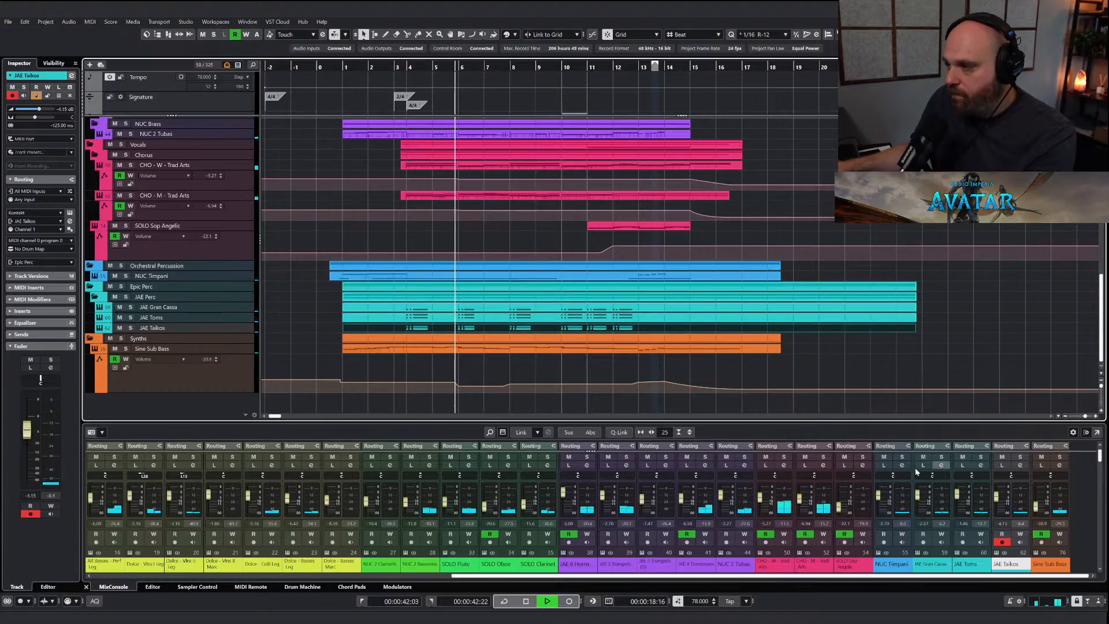
key("space")
left_click(481, 309)
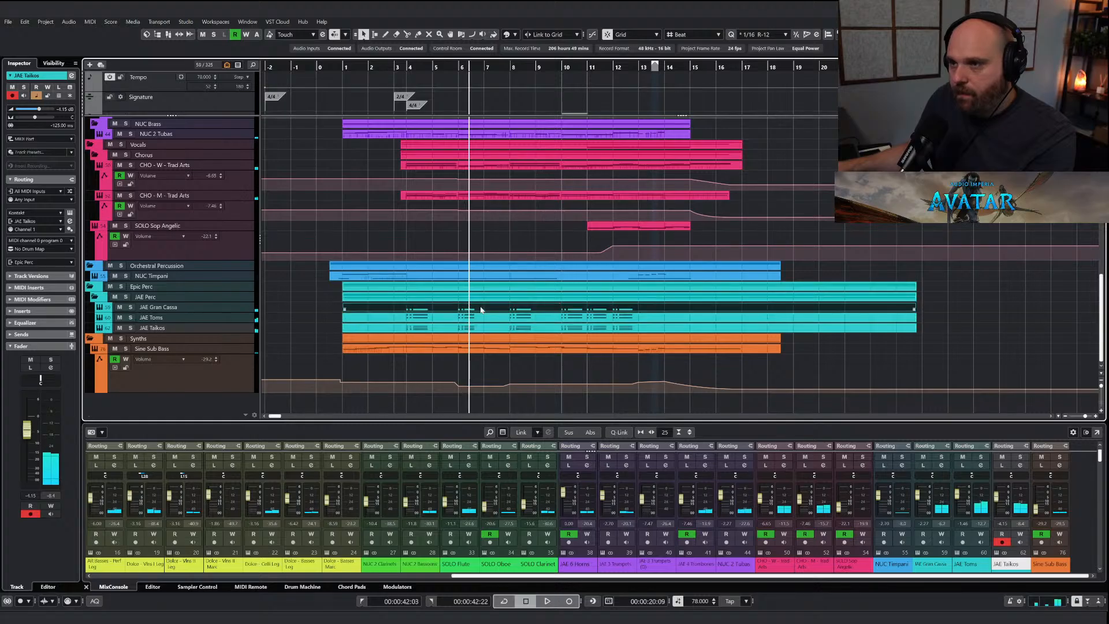
Redraw the velocities of the JAE Taikos hits at bar 6 and close the editor.
left_click(481, 320, "shift")
left_click(480, 329, "shift")
left_click(477, 319)
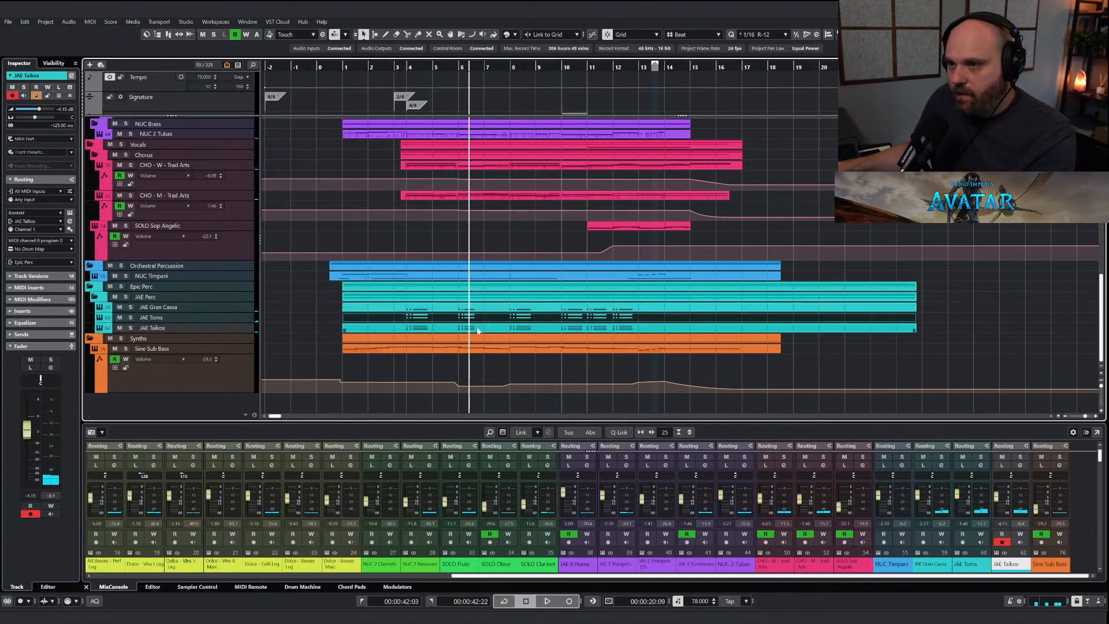
double_click(473, 328)
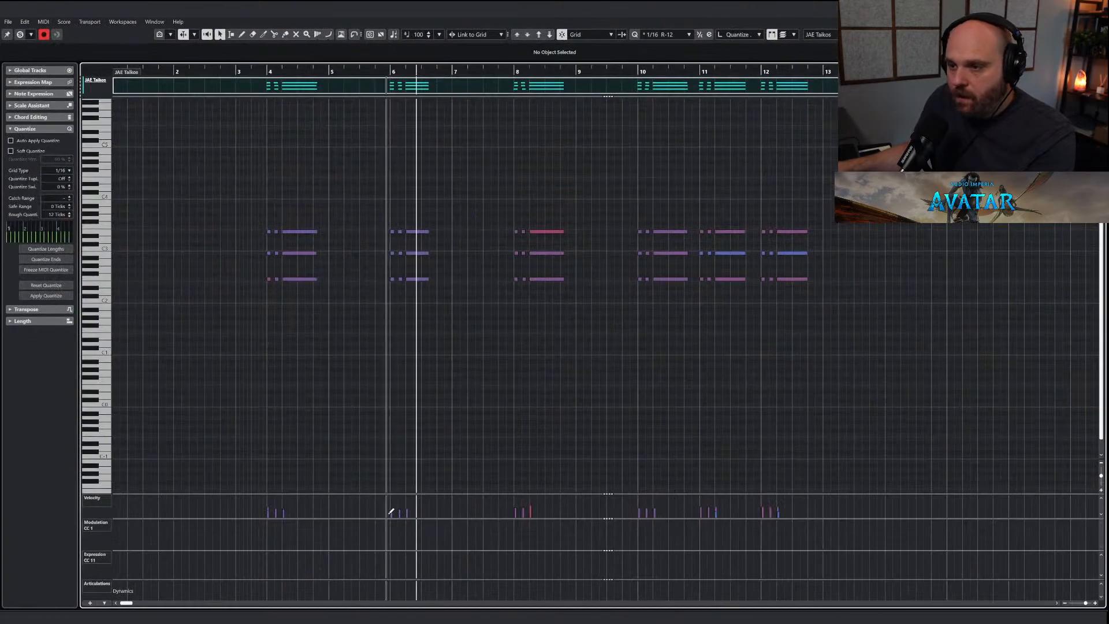
left_click_drag(387, 512, 412, 512)
key("Escape")
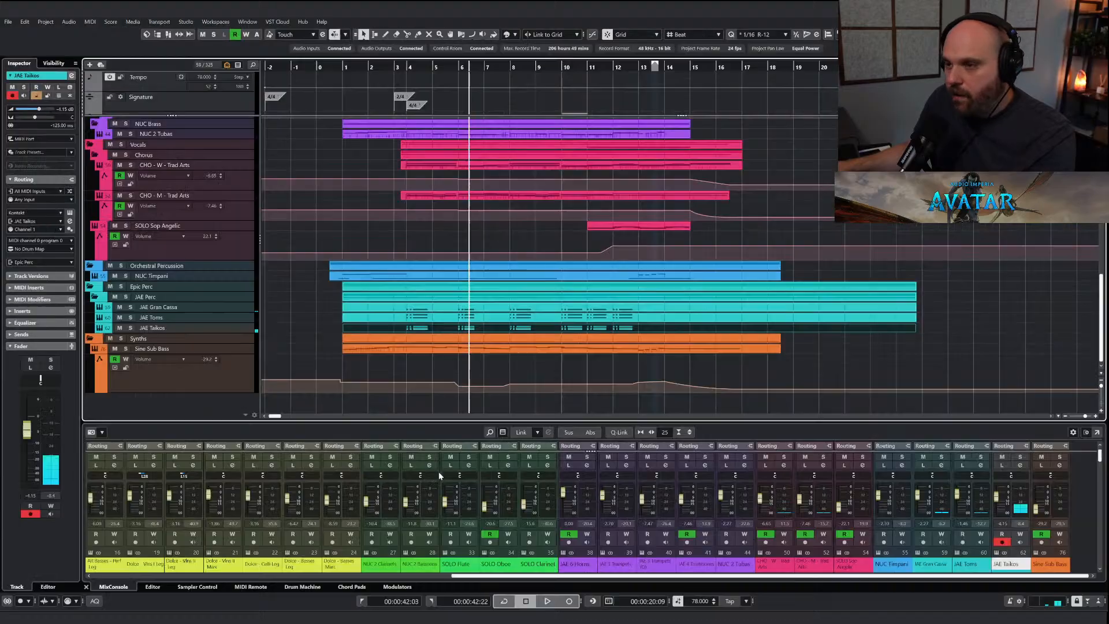
Redraw the velocities of the JAE Gran Cassa hits at bar 10 and close the editor.
left_click(468, 308)
key("Return")
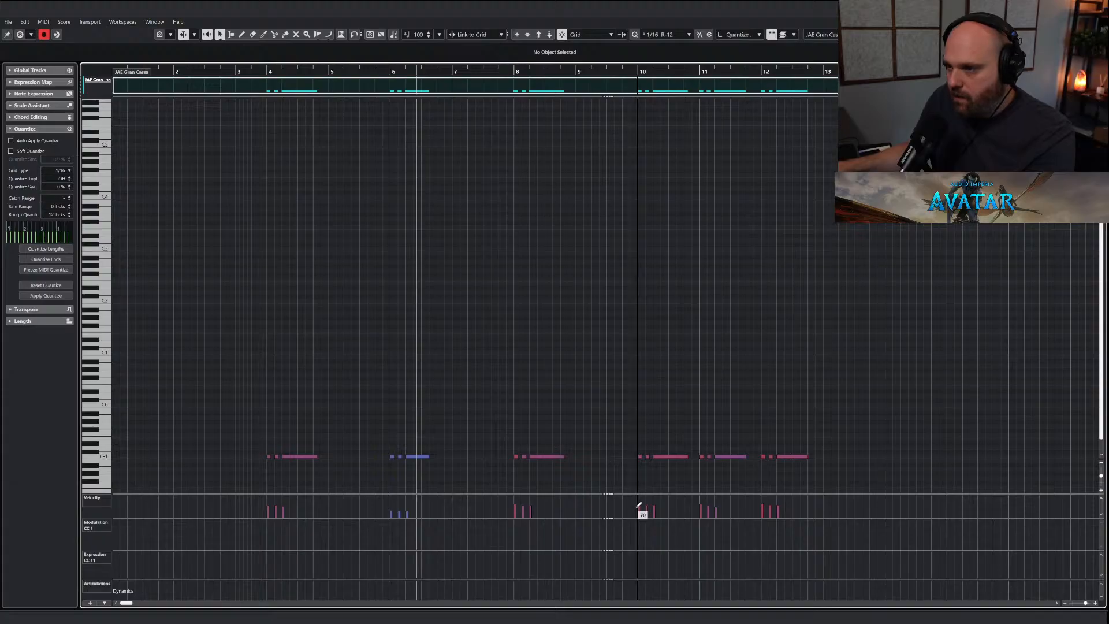
left_click_drag(637, 509, 656, 510)
key("Return")
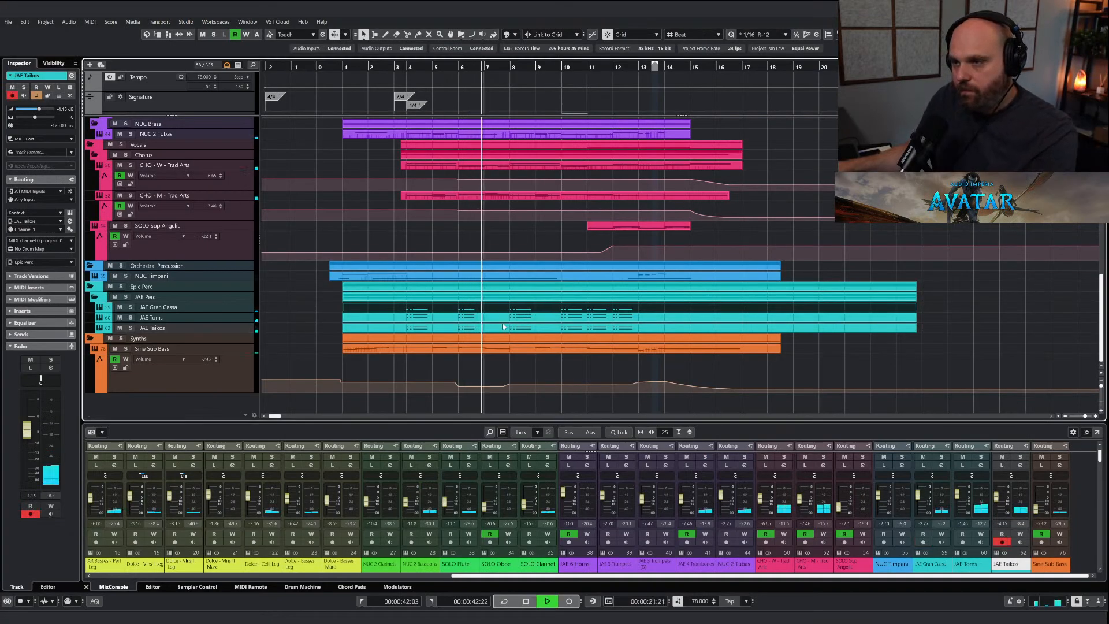
Play the mix, replay it from bar 3, and lower the JAE Toms level and the JAE Taikos level to -6.94 dB.
key("g")
key("h")
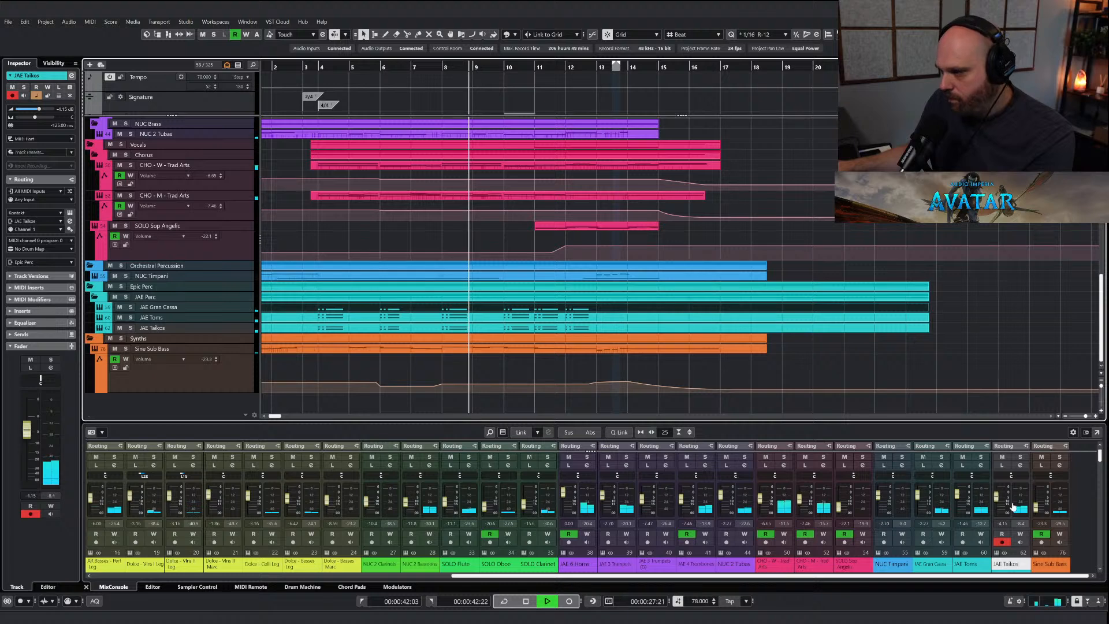
left_click_drag(999, 497, 1001, 499)
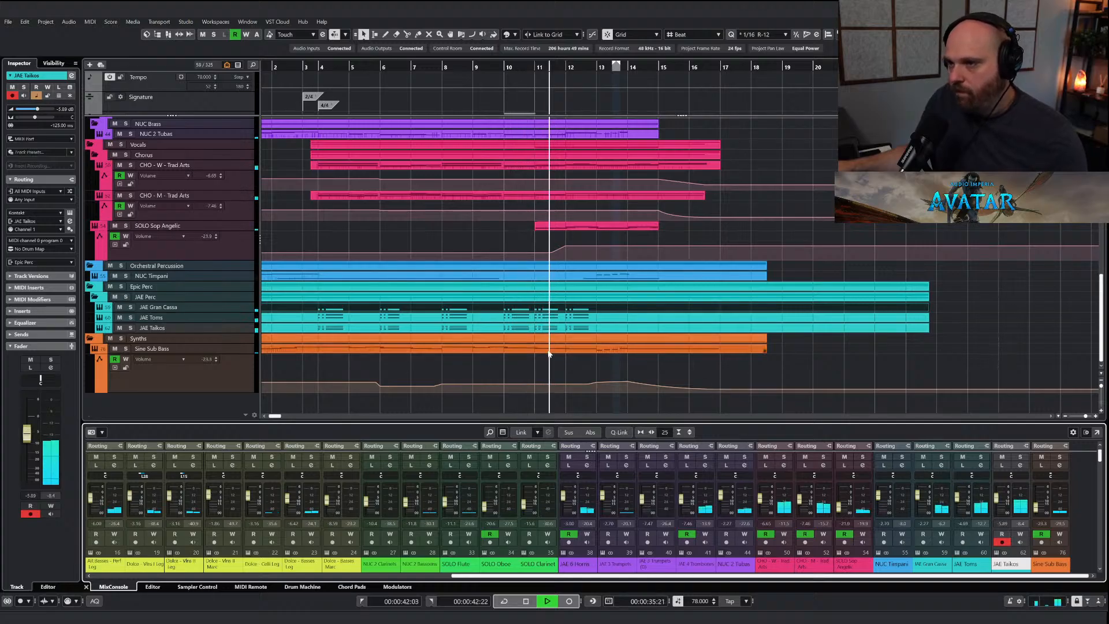
scroll(527, 349, "left", 4)
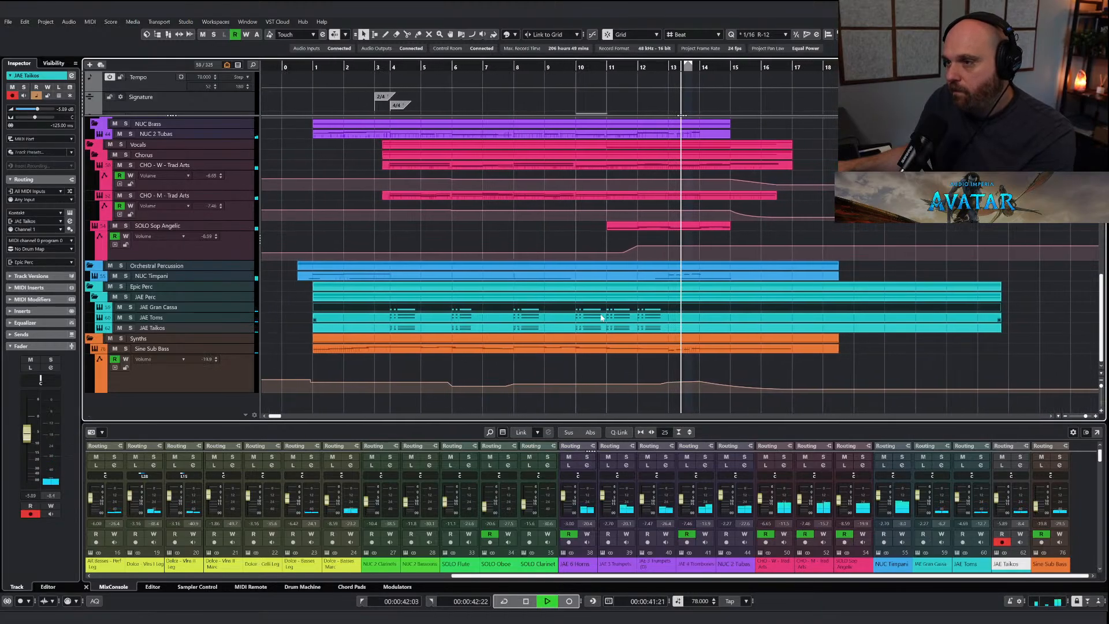
key("g")
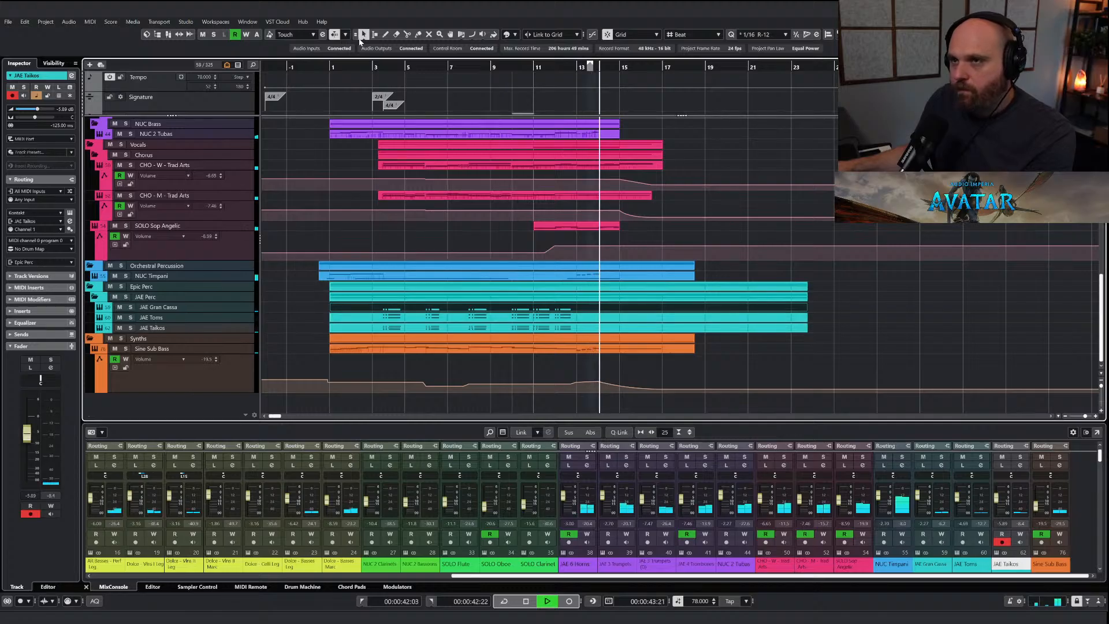
left_click(375, 74)
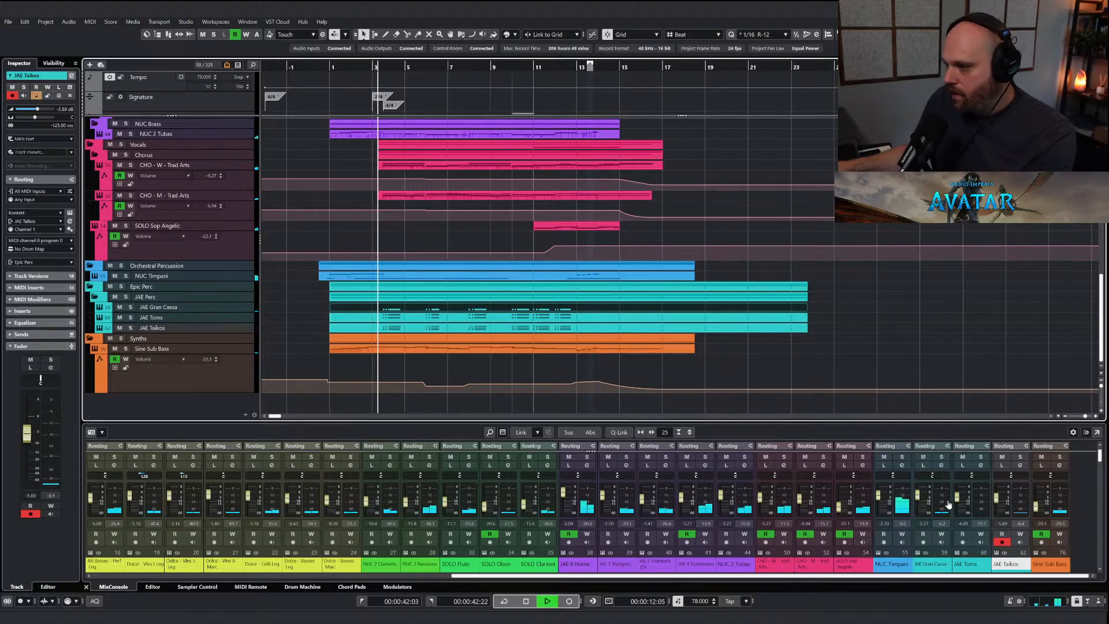
left_click_drag(957, 500, 1001, 504)
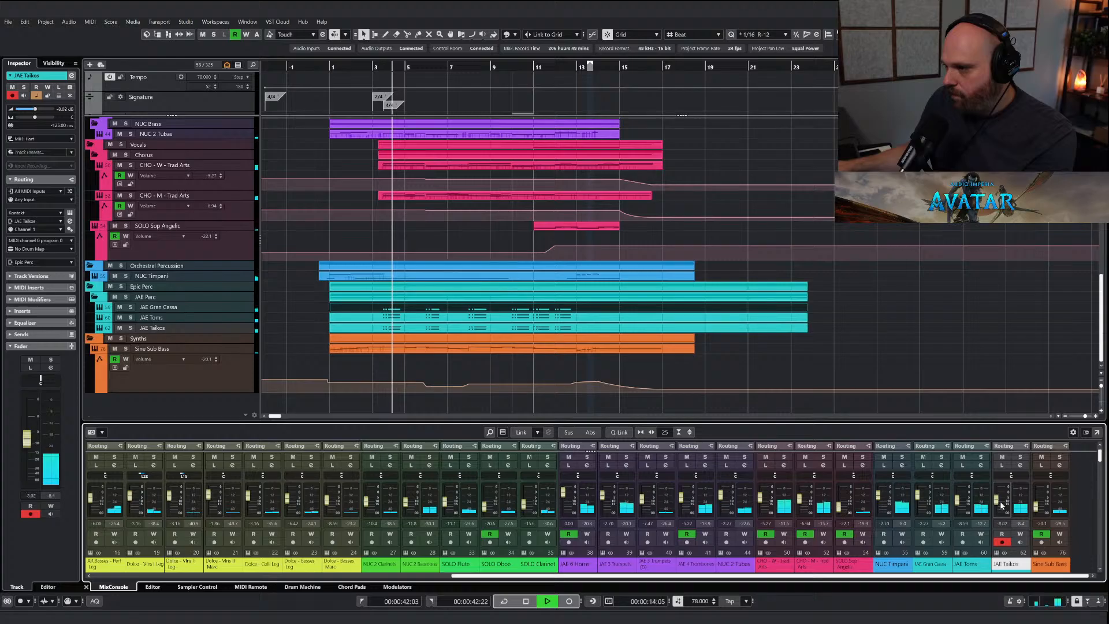
left_click(354, 312)
key("g")
key("g")
key("h")
key("h")
key("h")
key("h")
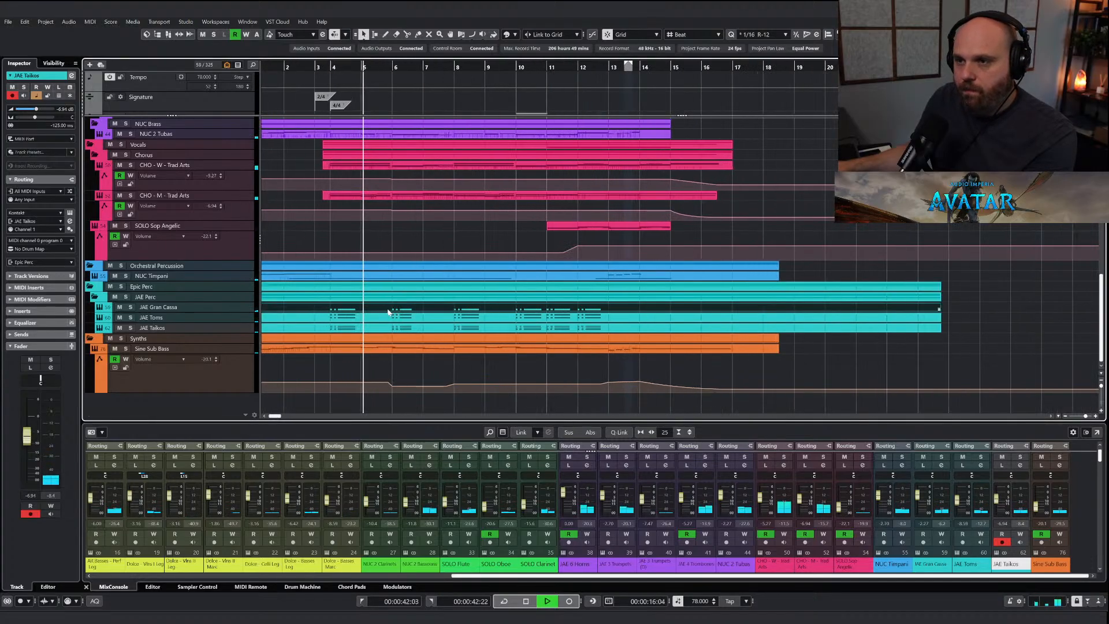
key("g")
key("g")
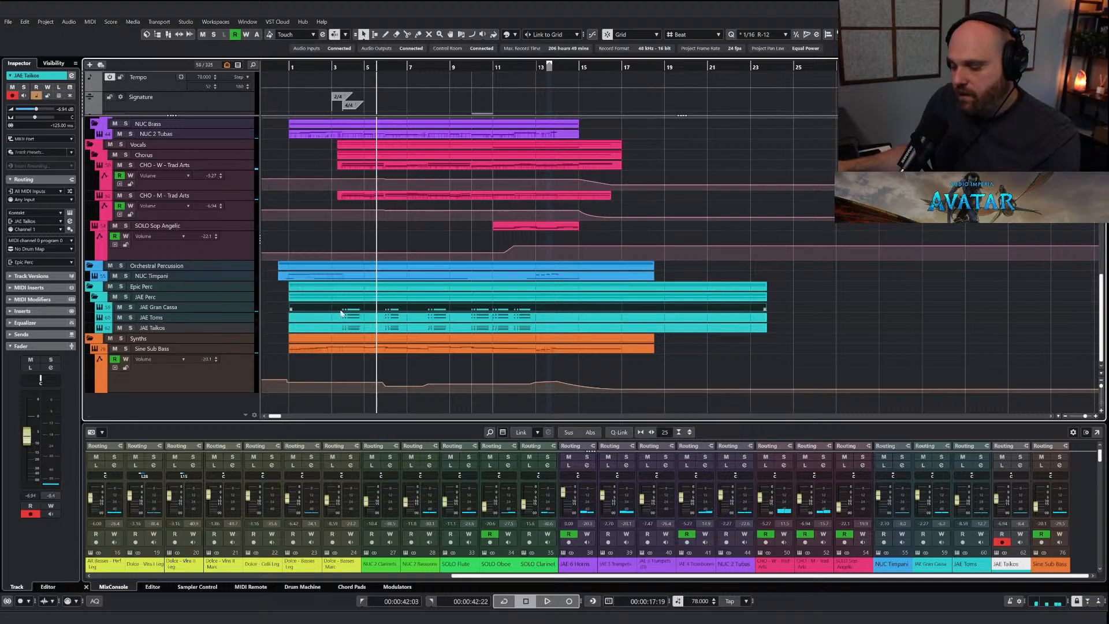
Duplicate the JAE Gran Cassa track.
right_click(238, 306)
left_click(214, 307)
right_click(214, 308)
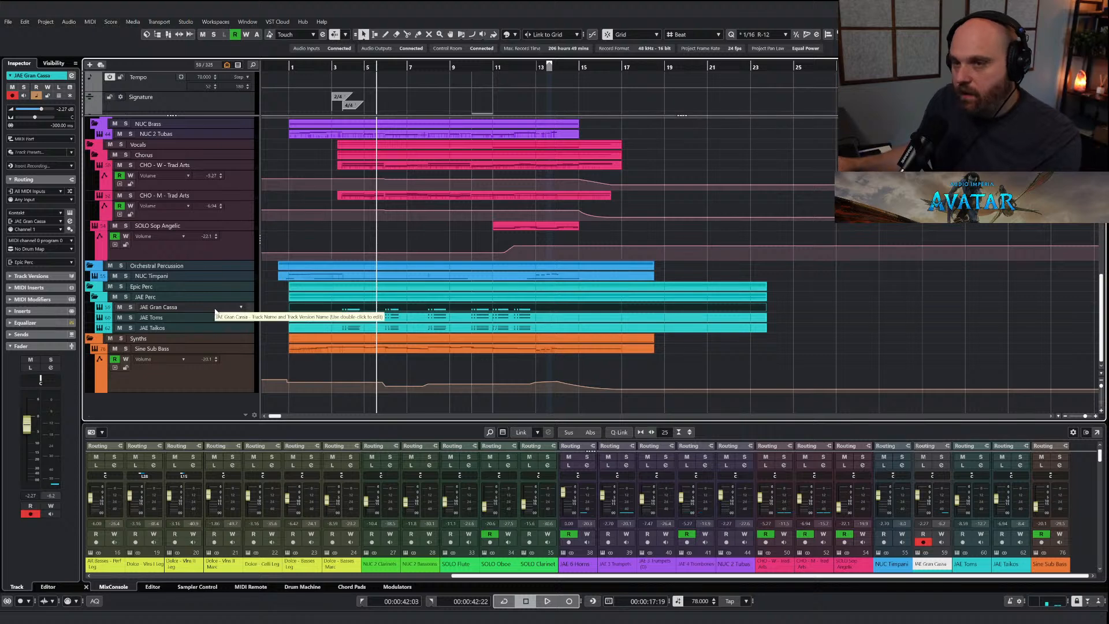
left_click(270, 338)
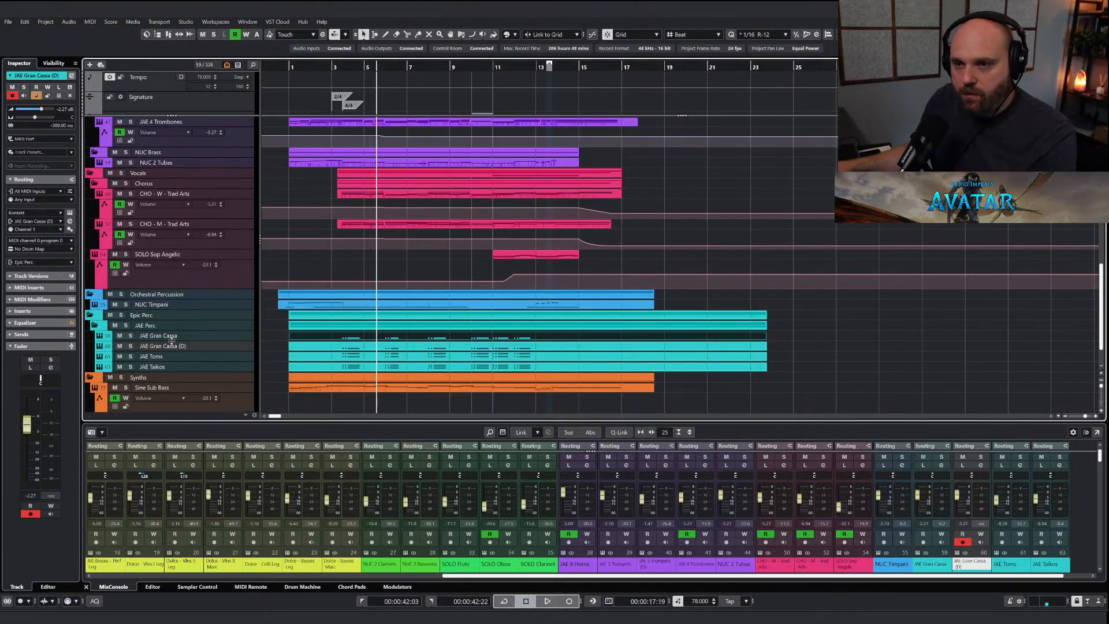
Rename the duplicated track JAE Gran Cassa Rolls and delete the part copied onto it.
double_click(173, 345)
left_click_drag(176, 345, 323, 361)
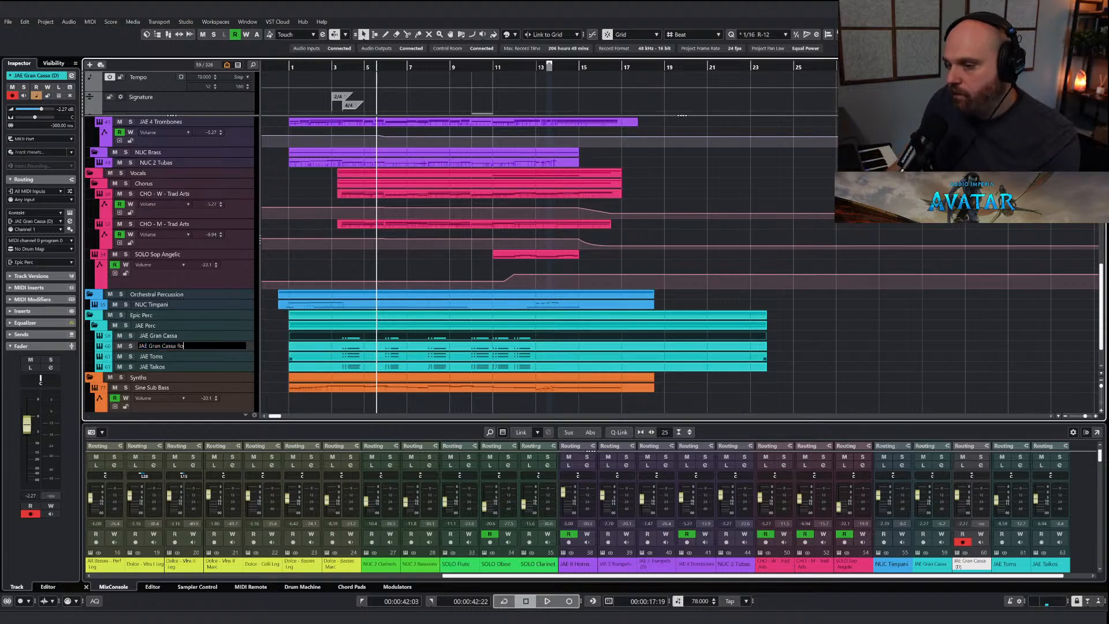
left_click(353, 350)
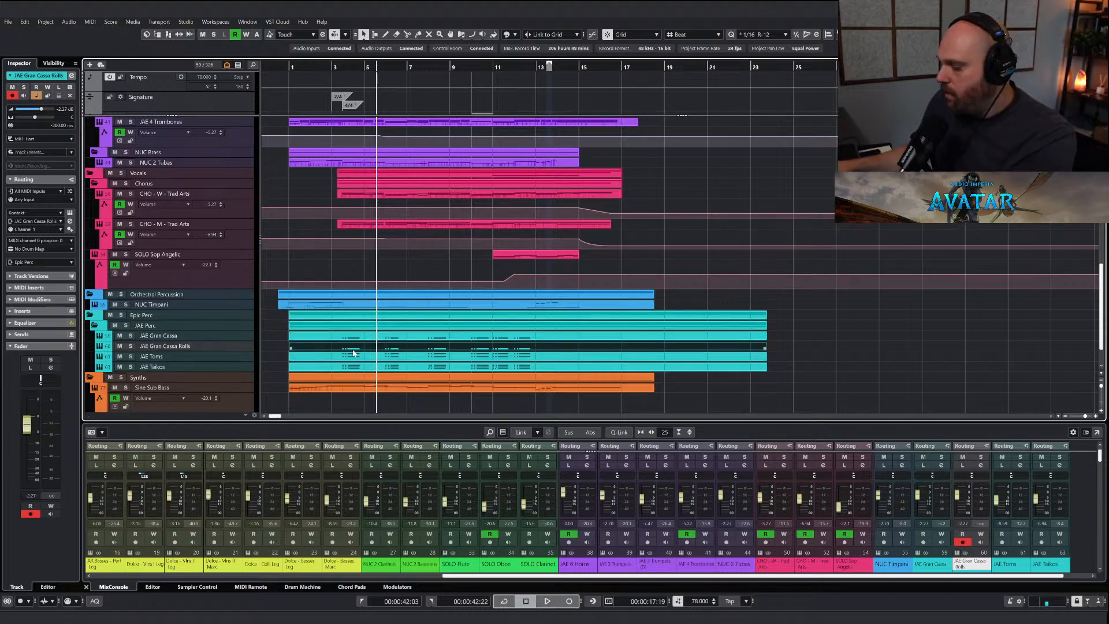
key("Delete")
Find the Jaeger library in the rolls track's Kontakt and replace the loaded patch with Jaeger - 02 Percussion - Rolls.
key("e")
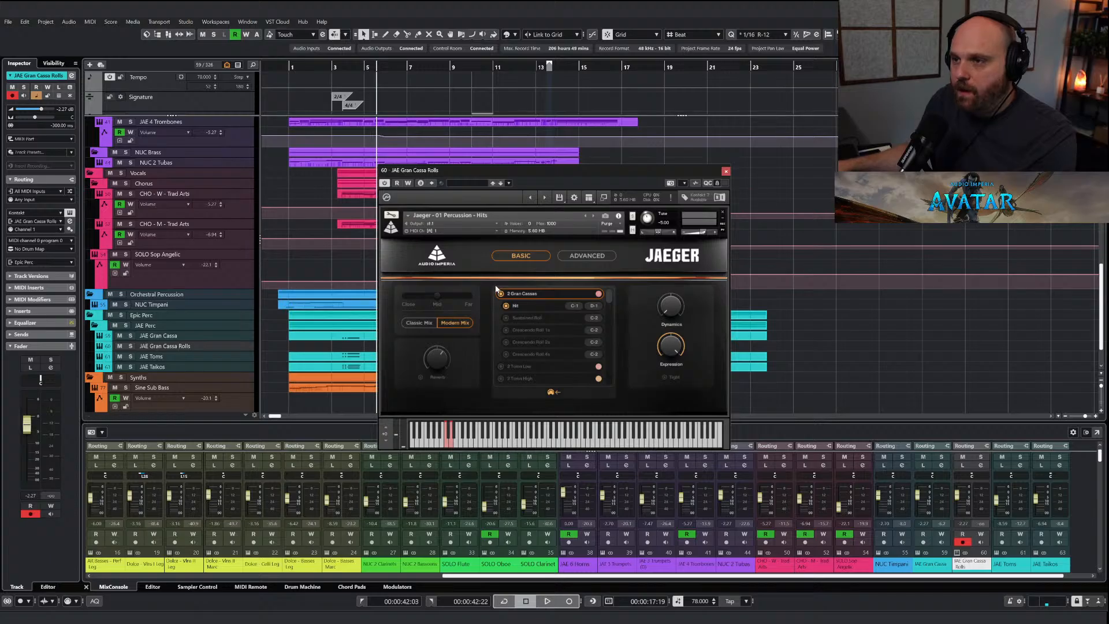
left_click(603, 197)
left_click(650, 302)
type("jaeg")
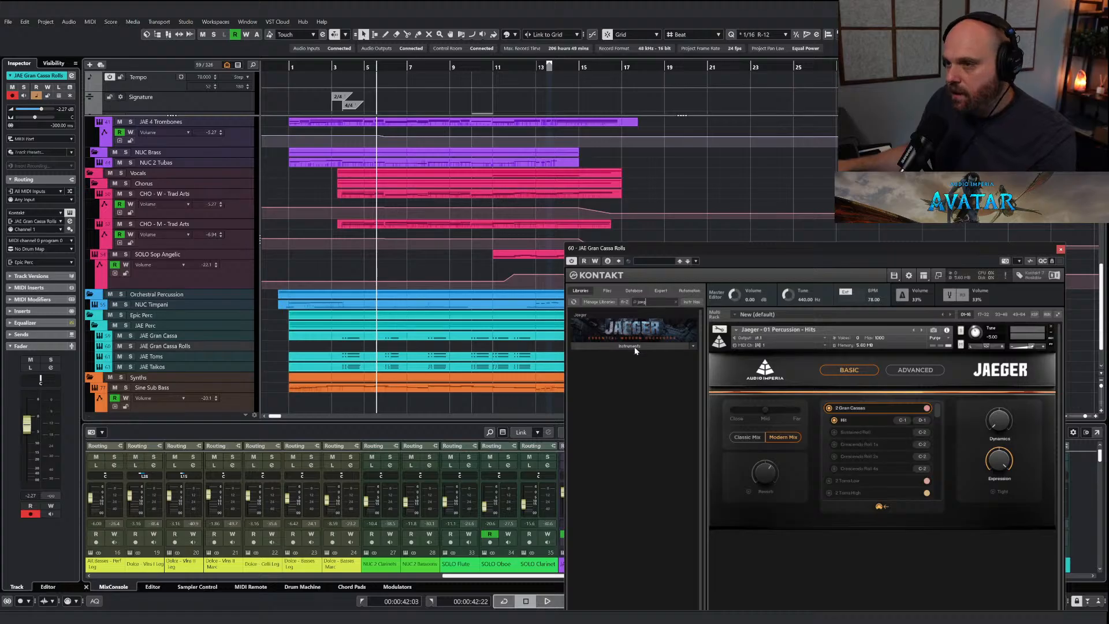
left_click(635, 347)
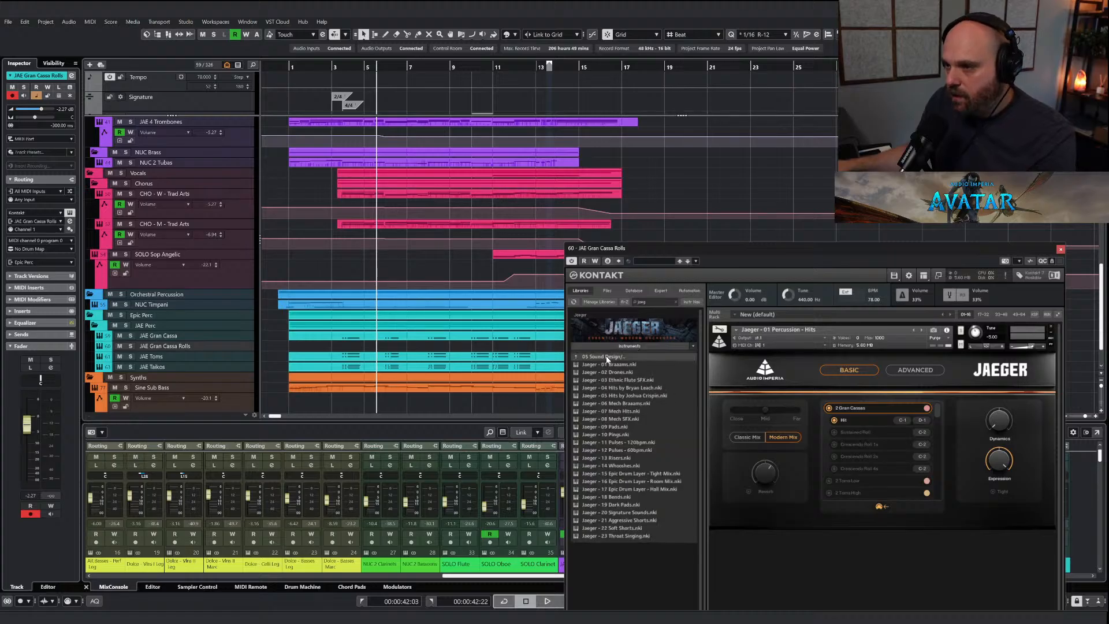
left_click(606, 357)
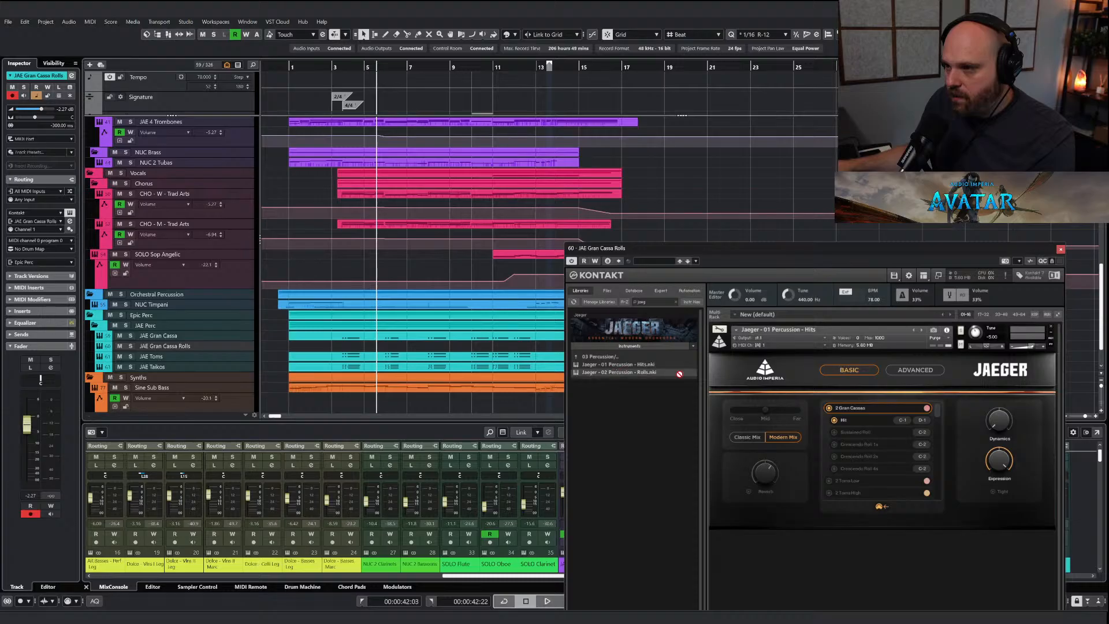
double_click(671, 372)
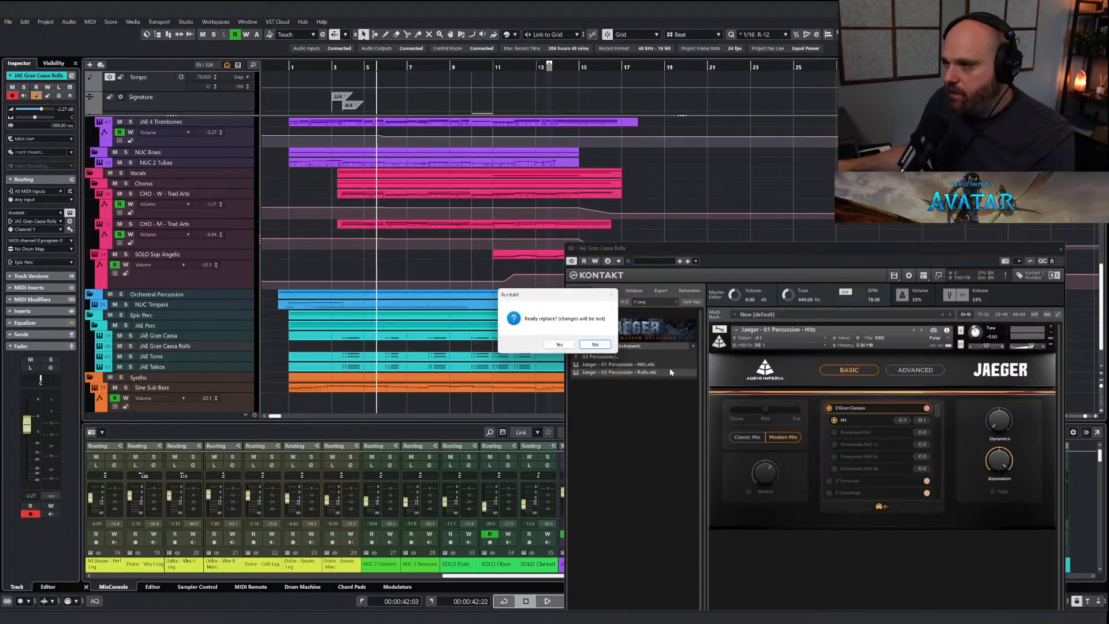
left_click(559, 345)
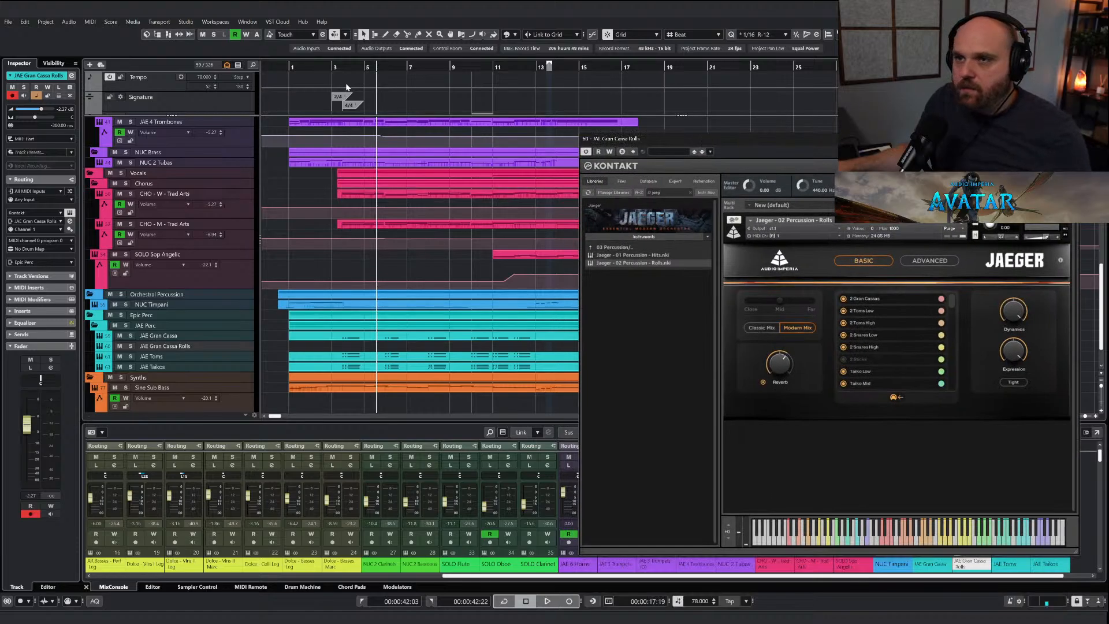
Play briefly from just before bar 3 and open the AI Sketch Piano Big Drums & Metals part.
left_click(322, 68)
key("space")
scroll(369, 254, "up", 10)
key("space")
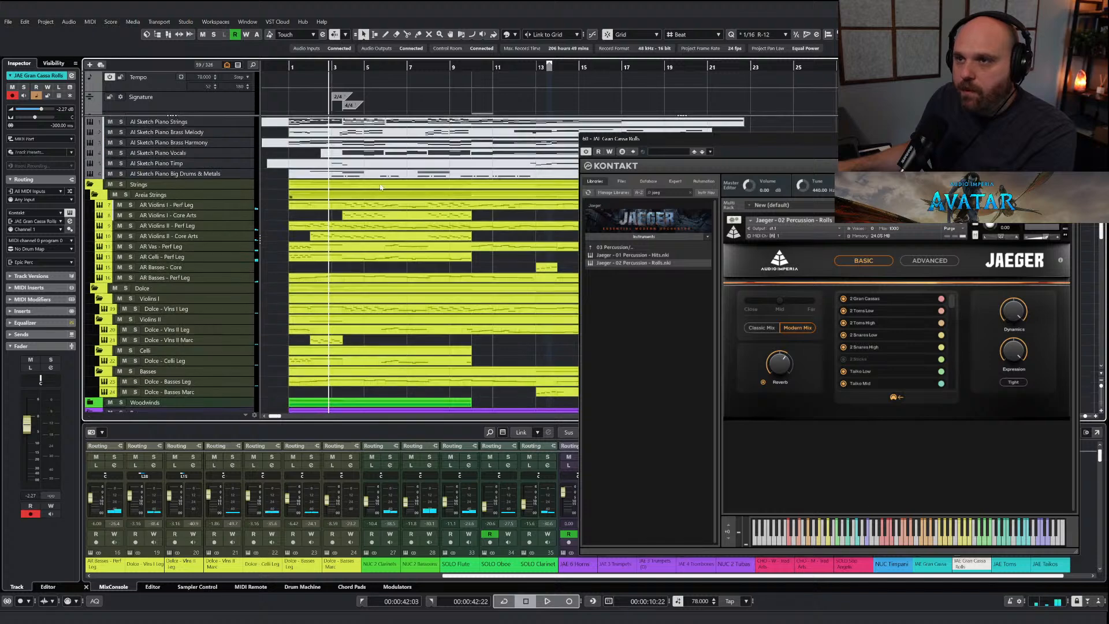
double_click(373, 173)
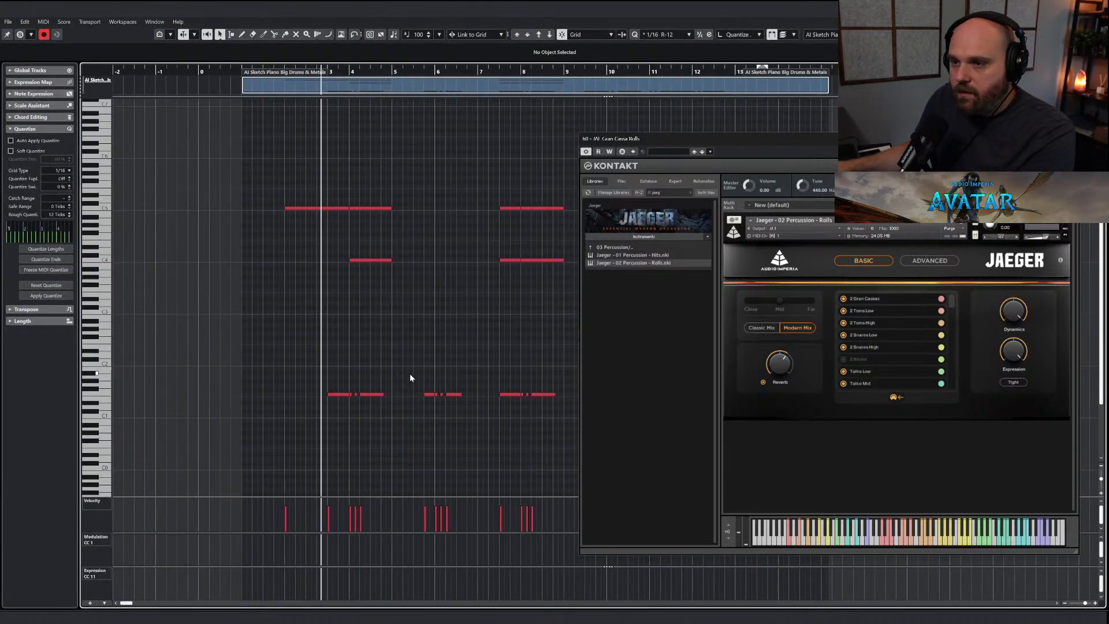
Copy the long low notes leading into bars 4, 6, 8 and 10, put the cursor at bar 3, and close the editor.
key("g")
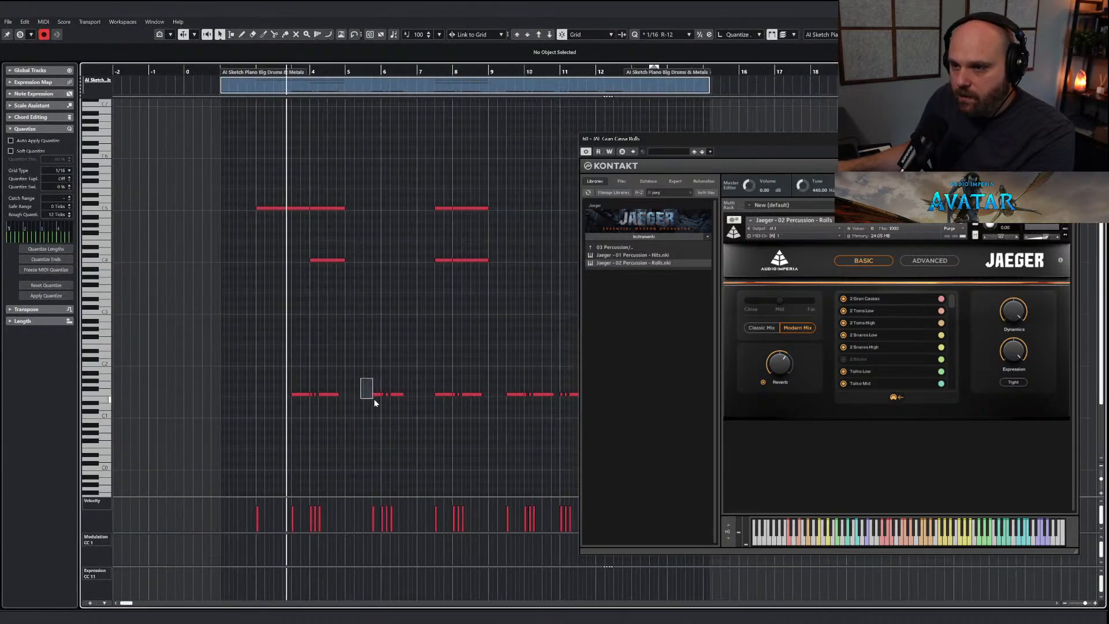
left_click_drag(374, 400, 376, 401)
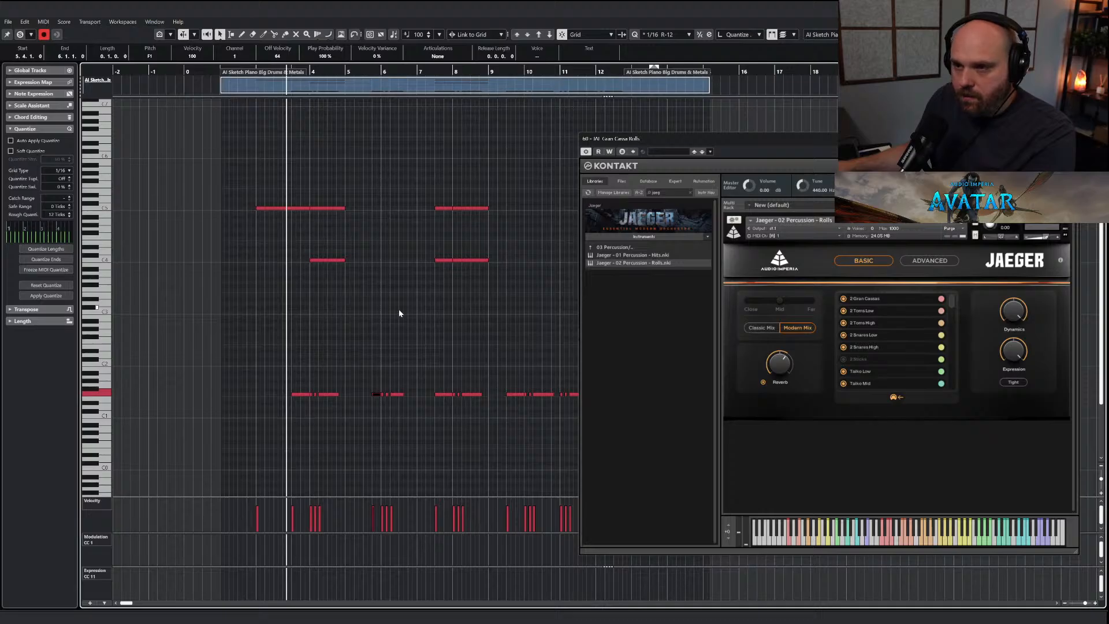
left_click(299, 395)
left_click_drag(370, 382, 373, 403, "shift")
key("g")
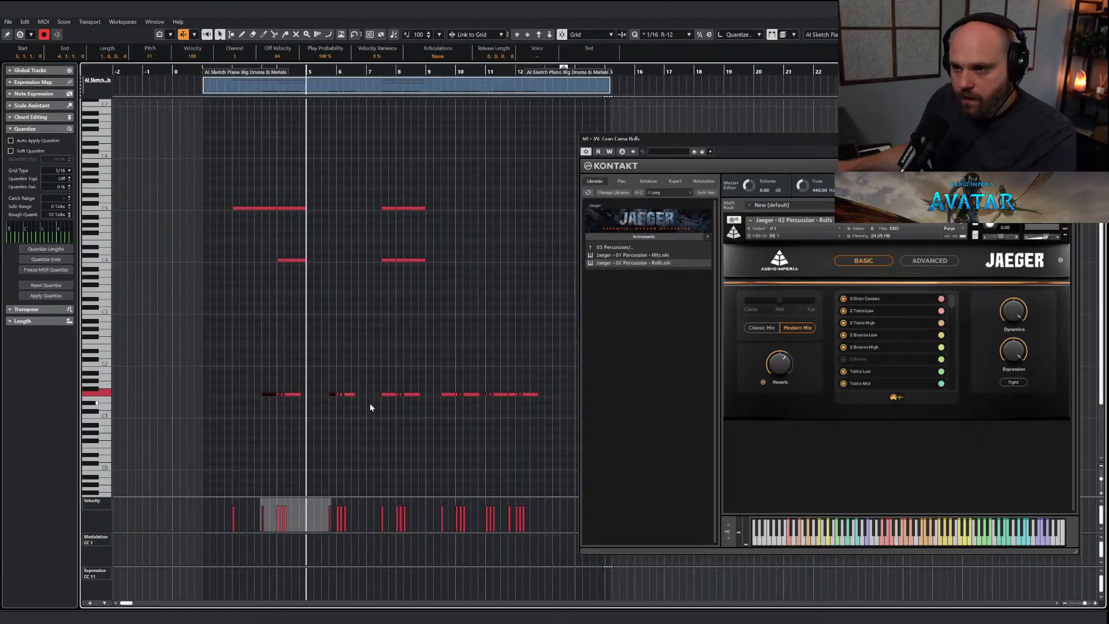
left_click_drag(383, 383, 448, 403, "shift")
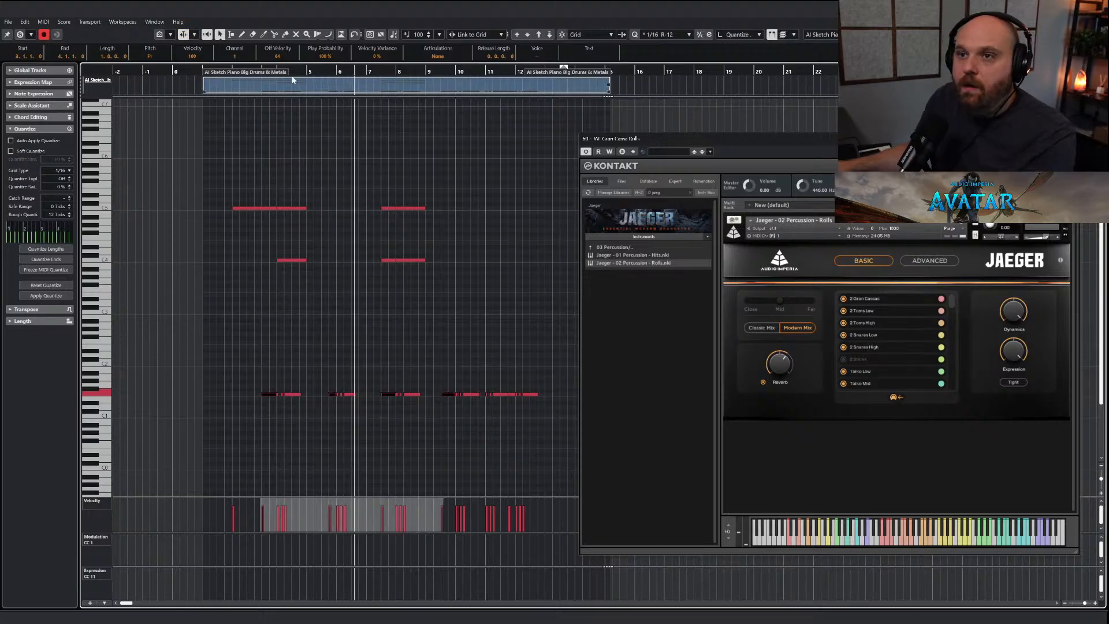
left_click(273, 81)
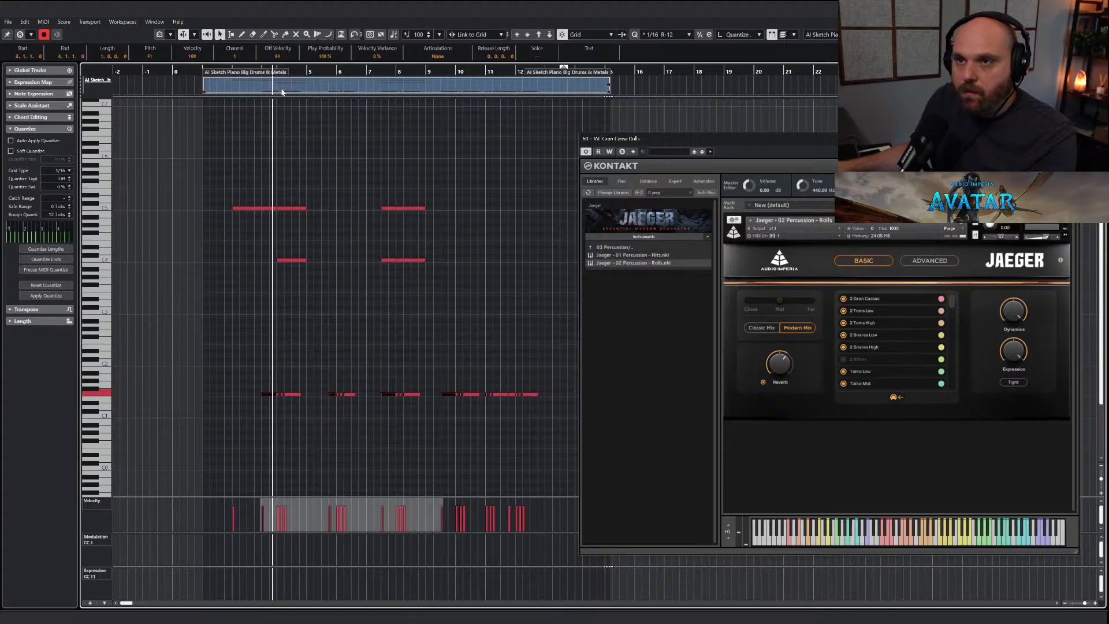
key("Return")
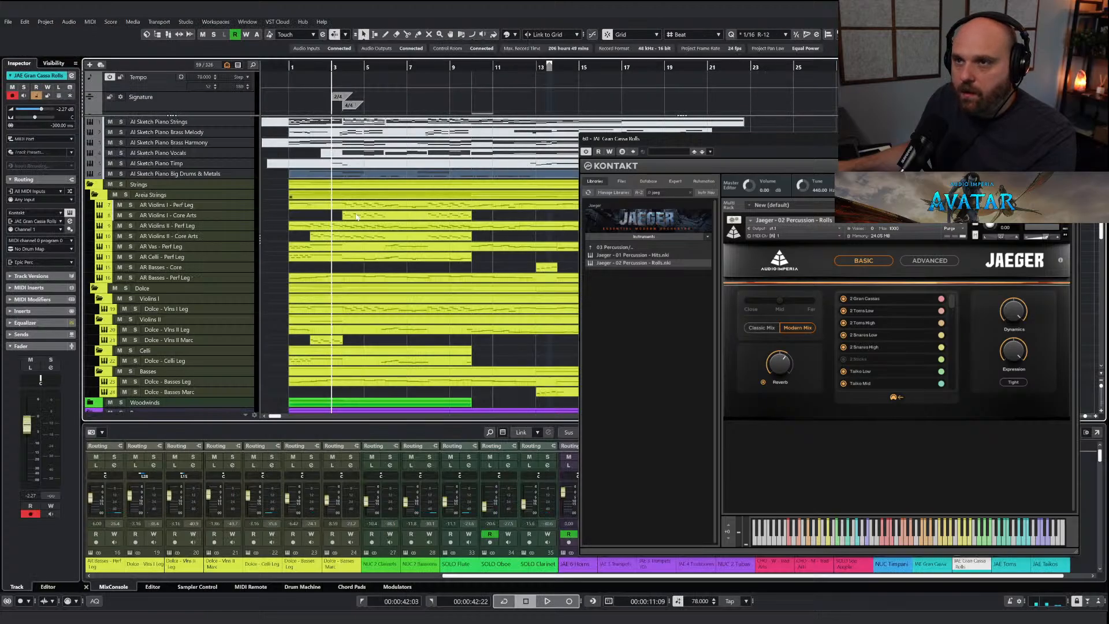
Draw an empty part on the JAE Gran Cassa Rolls track, from before bar 2 to about bar 12, and open it.
scroll(356, 217, "down", 15)
key("8")
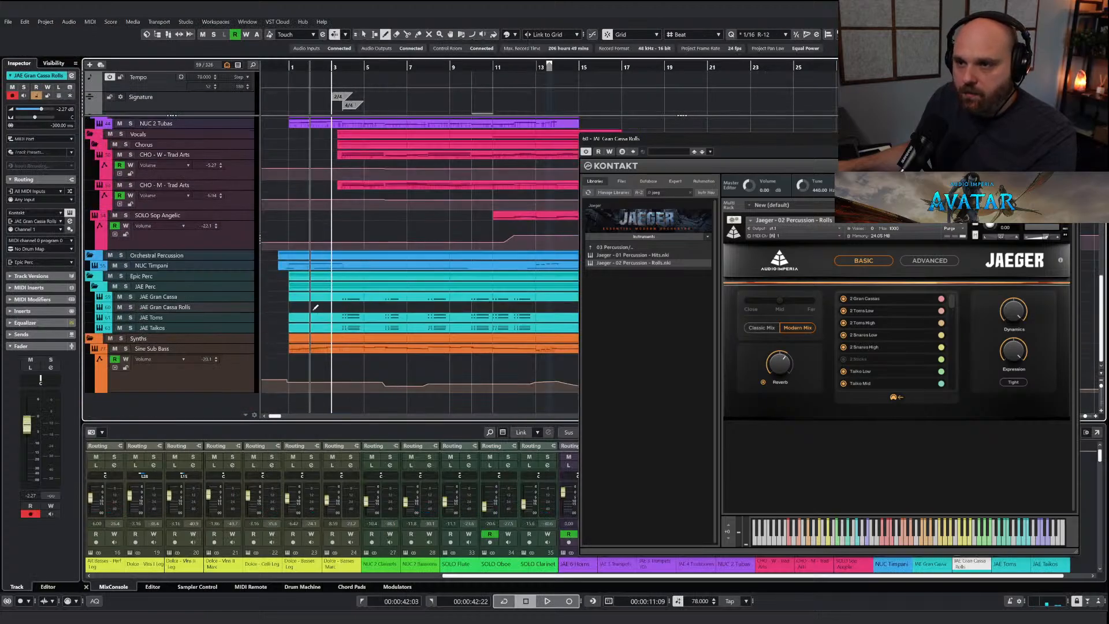
left_click_drag(300, 307, 519, 308)
key("Return")
right_click(334, 295)
left_click(337, 296)
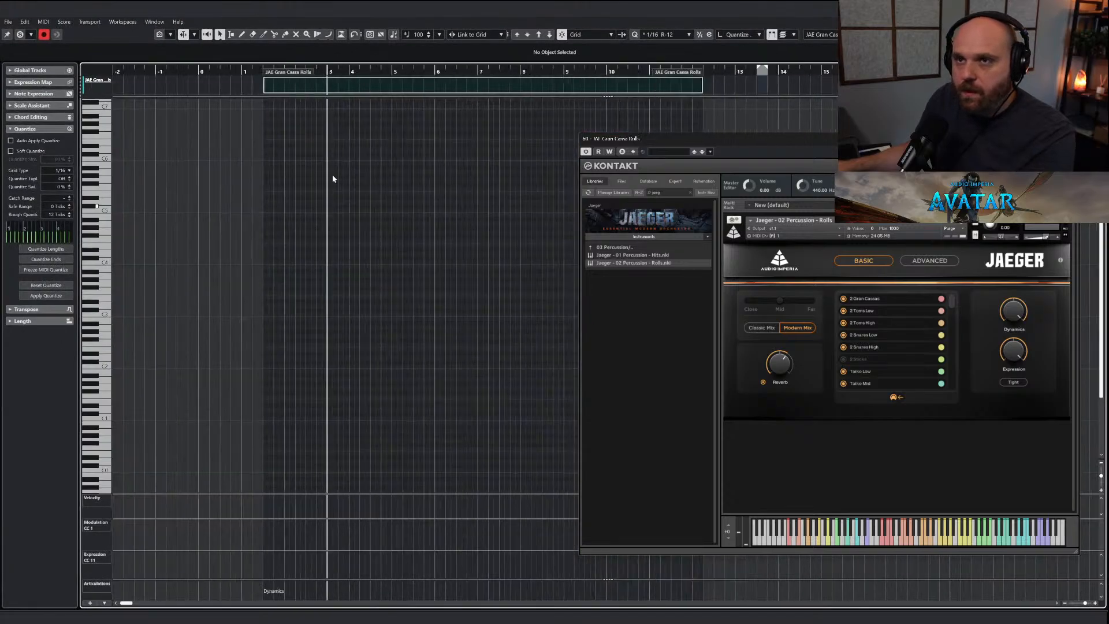
Paste the copied roll notes at bar 3 and expand the 2 Gran Cassas articulations in the Jaeger instrument.
key("h")
key("h")
key("h")
key("ctrl+v")
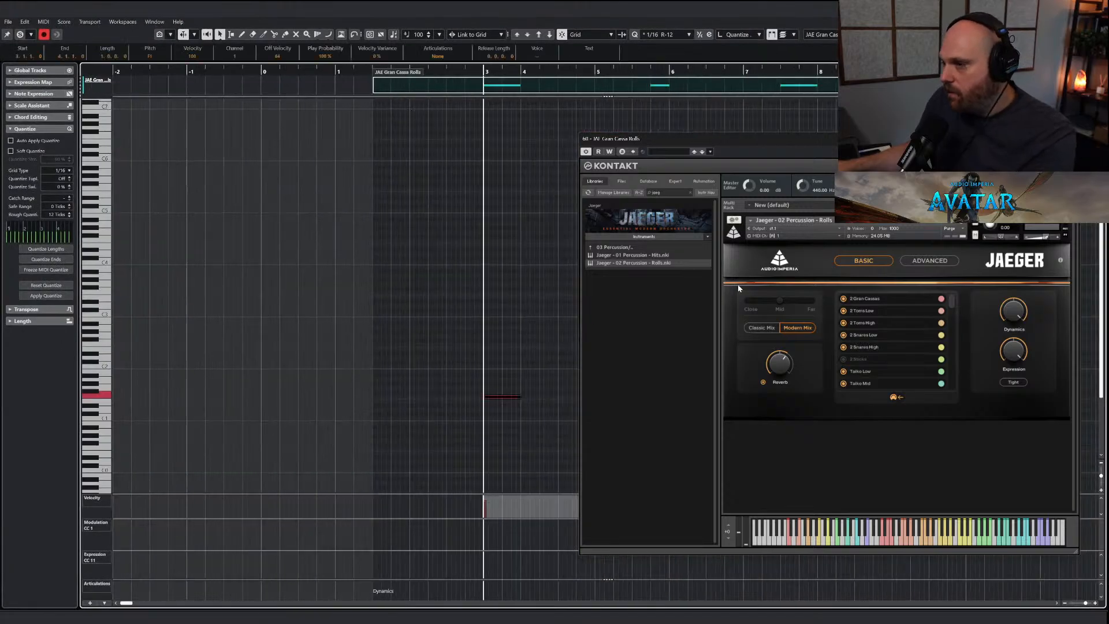
left_click(873, 301)
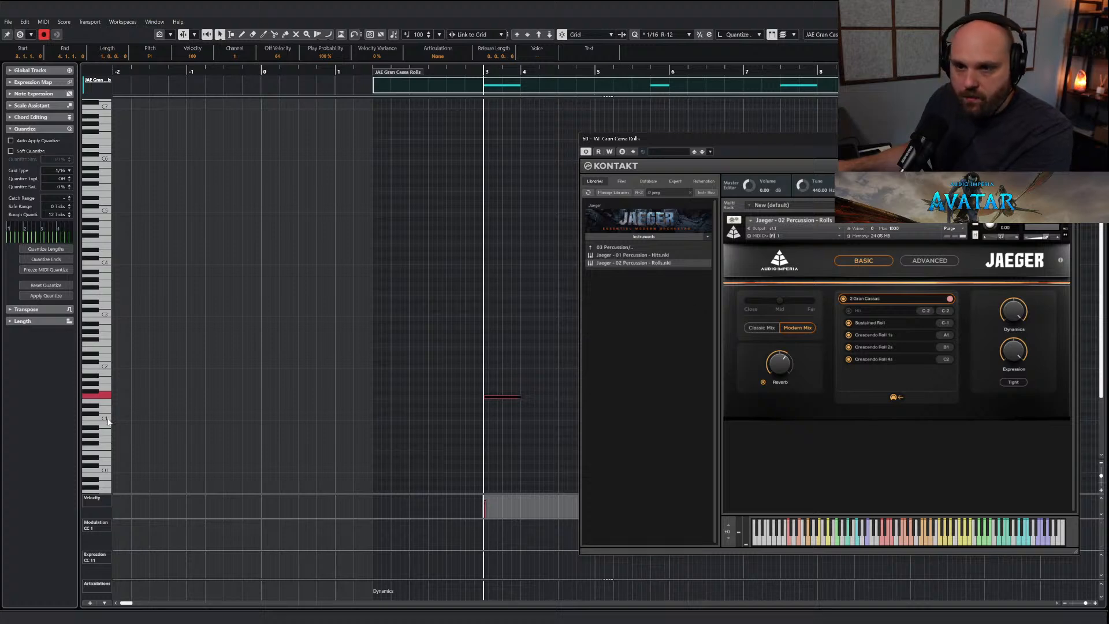
Transpose the first roll note down to C-1, the 2 Gran Cassas sustained roll pitch.
scroll(221, 392, "down", 3)
key("Down")
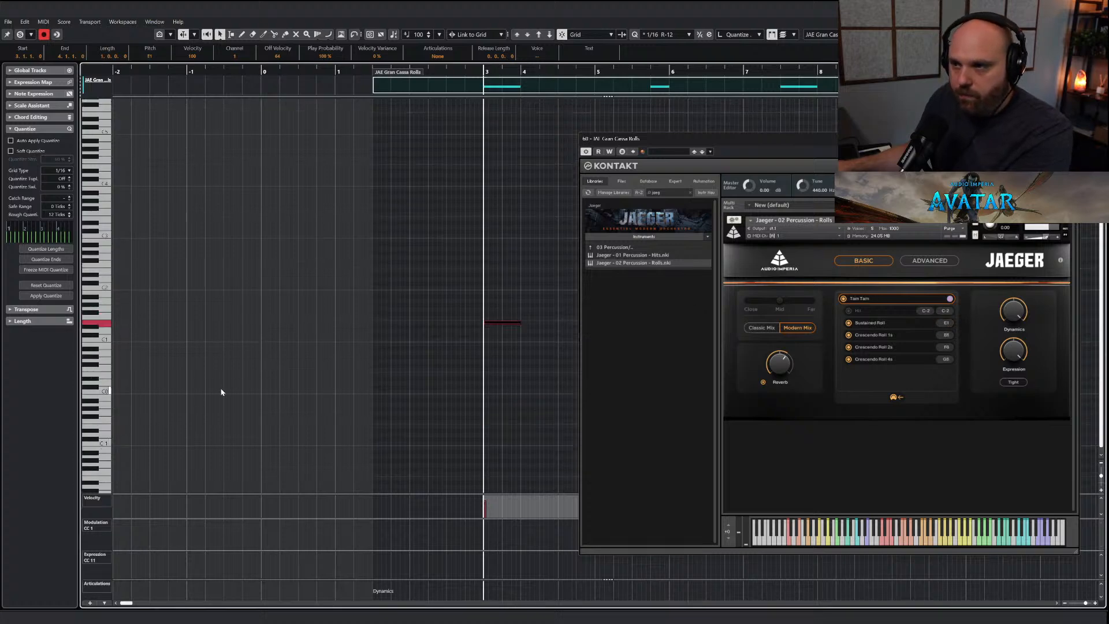
left_click(550, 35)
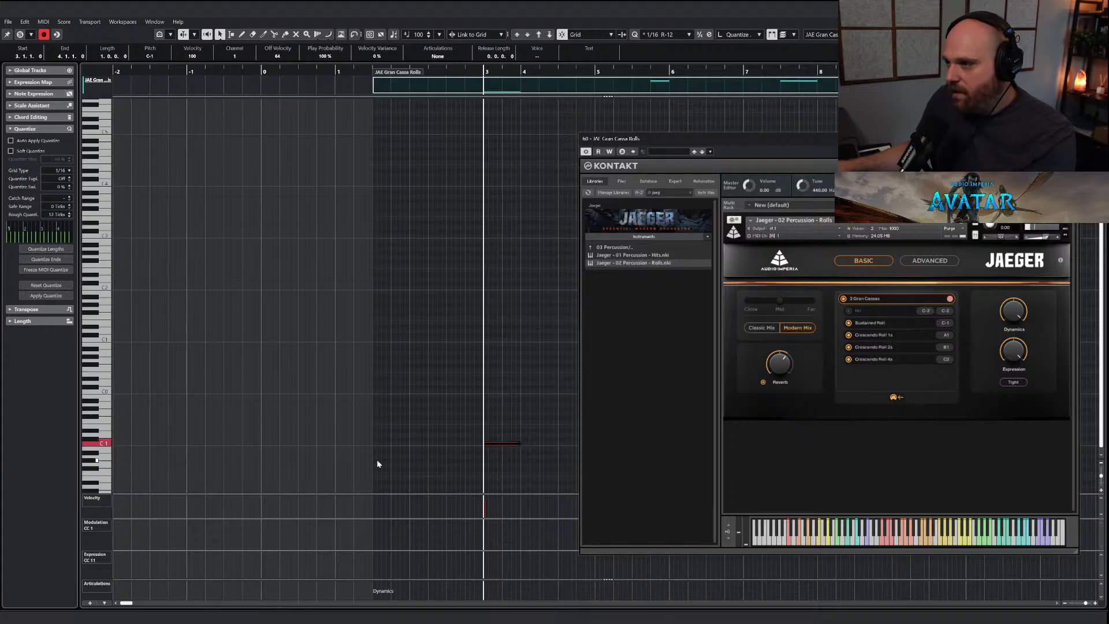
Look up the toms' sustained roll pitches and layer the first roll with note copies for 2 Toms Low and 2 Toms High.
left_click(870, 299)
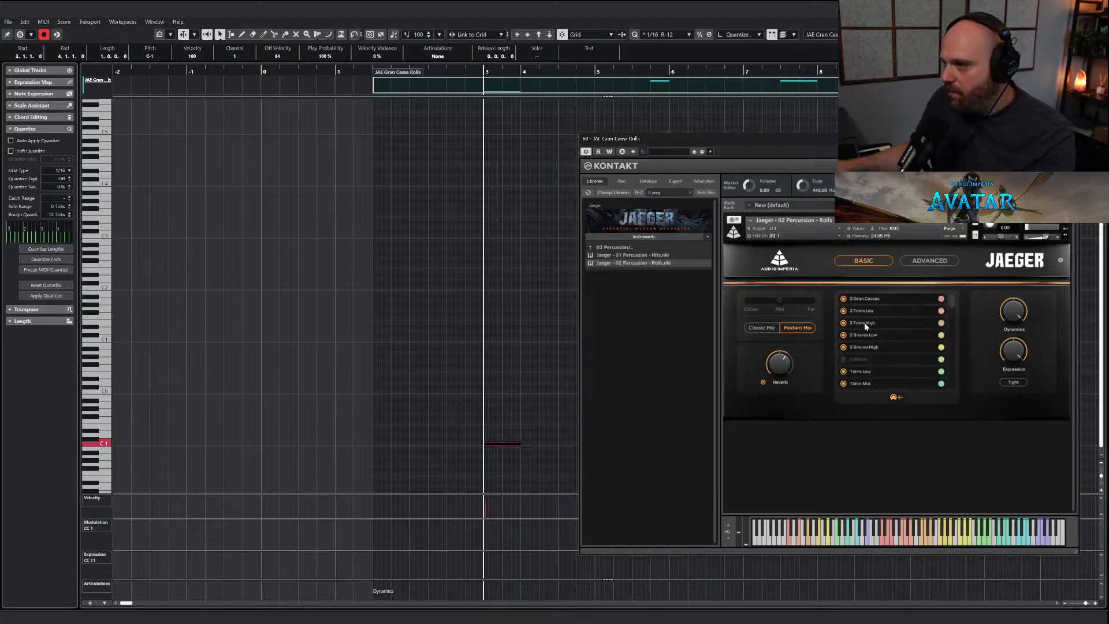
left_click(867, 315)
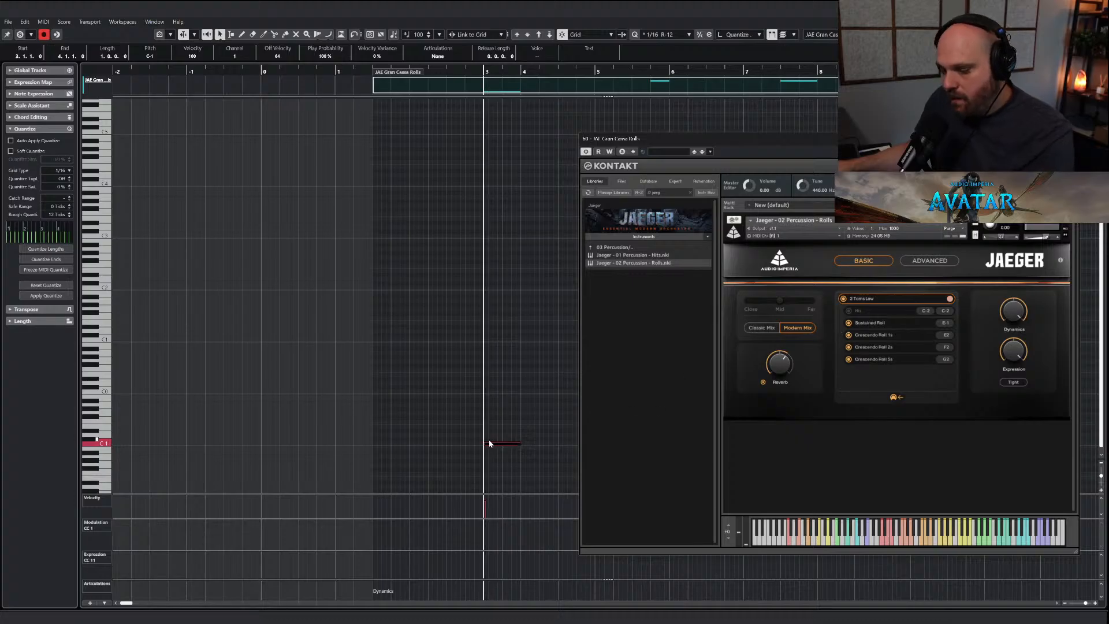
left_click_drag(492, 441, 502, 416)
left_click(471, 389)
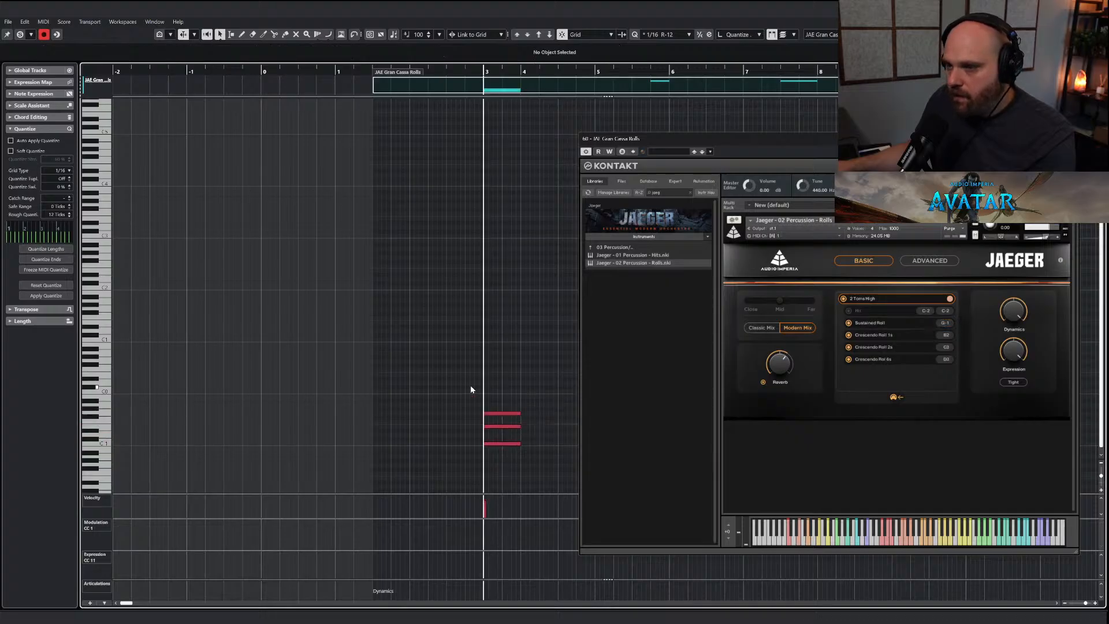
Draw a rising modulation curve under the first roll, peaking at bar 4, and close the Kontakt window.
left_click(570, 386)
left_click_drag(483, 548, 522, 523)
key("1")
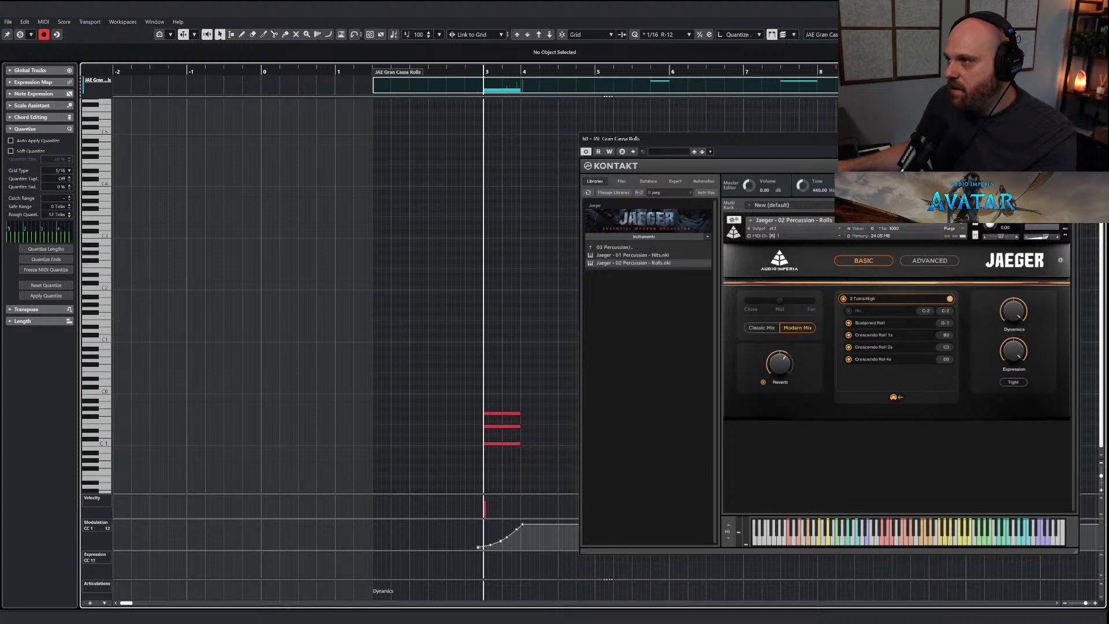
left_click(1072, 138)
Transpose the other three rolls down to C-1 and layer them with the same low and high toms copies.
left_click_drag(627, 275, 1024, 352)
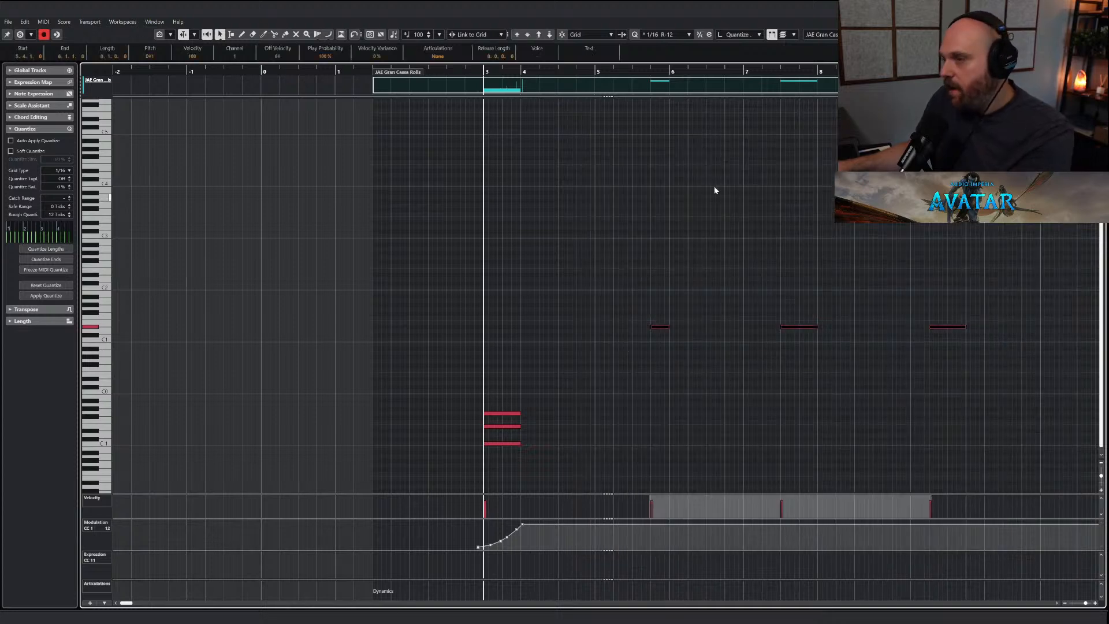
left_click(550, 35)
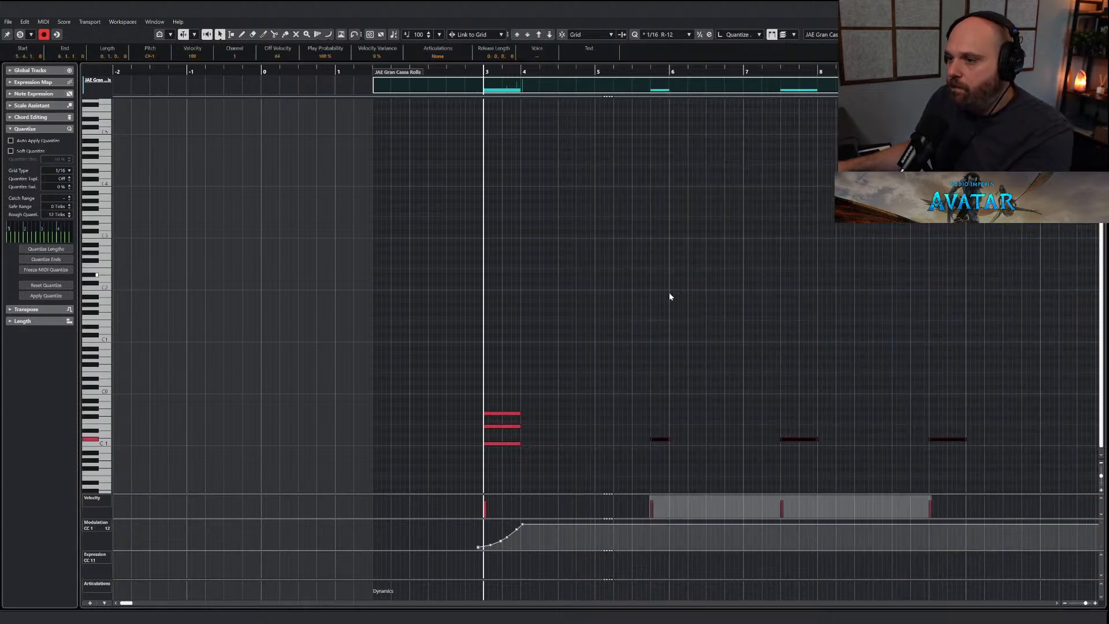
left_click_drag(661, 445, 663, 418)
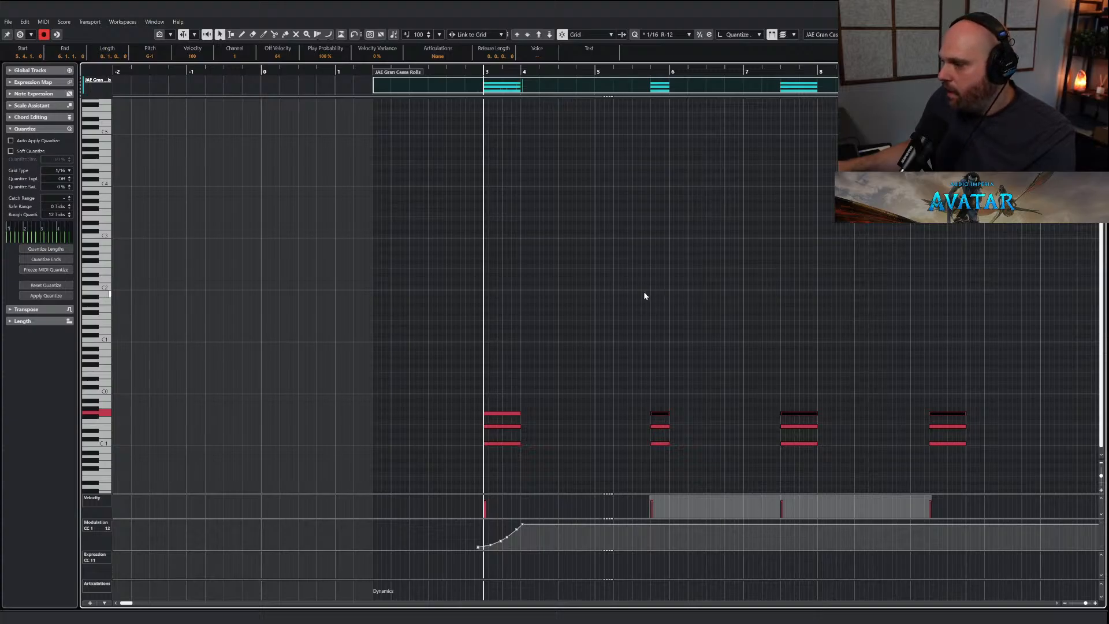
Draw a modulation swell under the second roll, starting low before it, peaking at bar 6 and falling back afterward.
key("space")
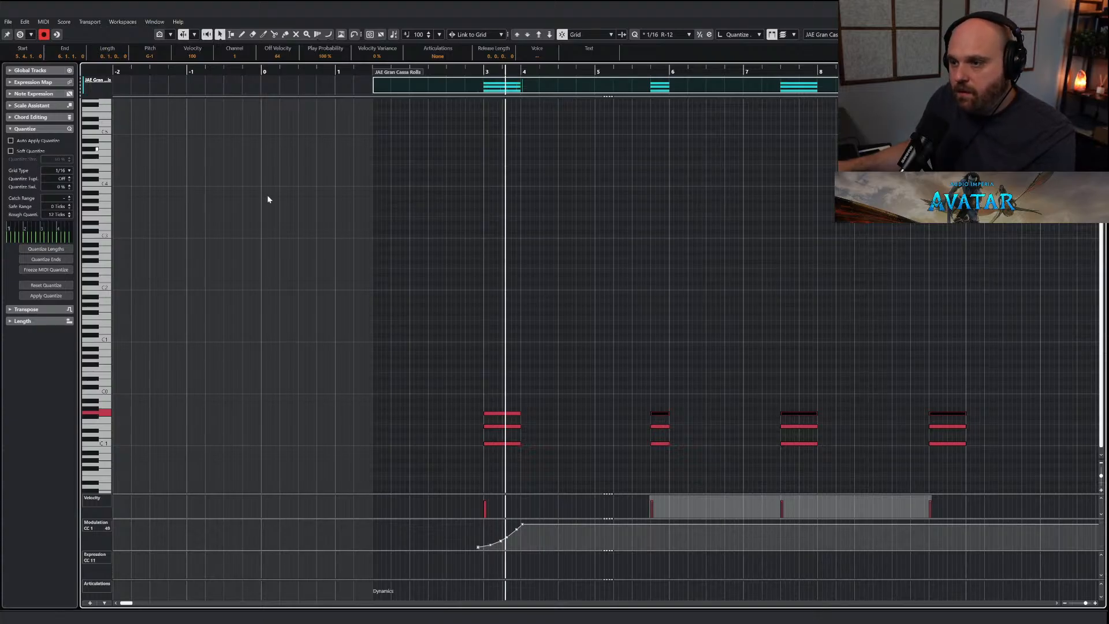
right_click(556, 307)
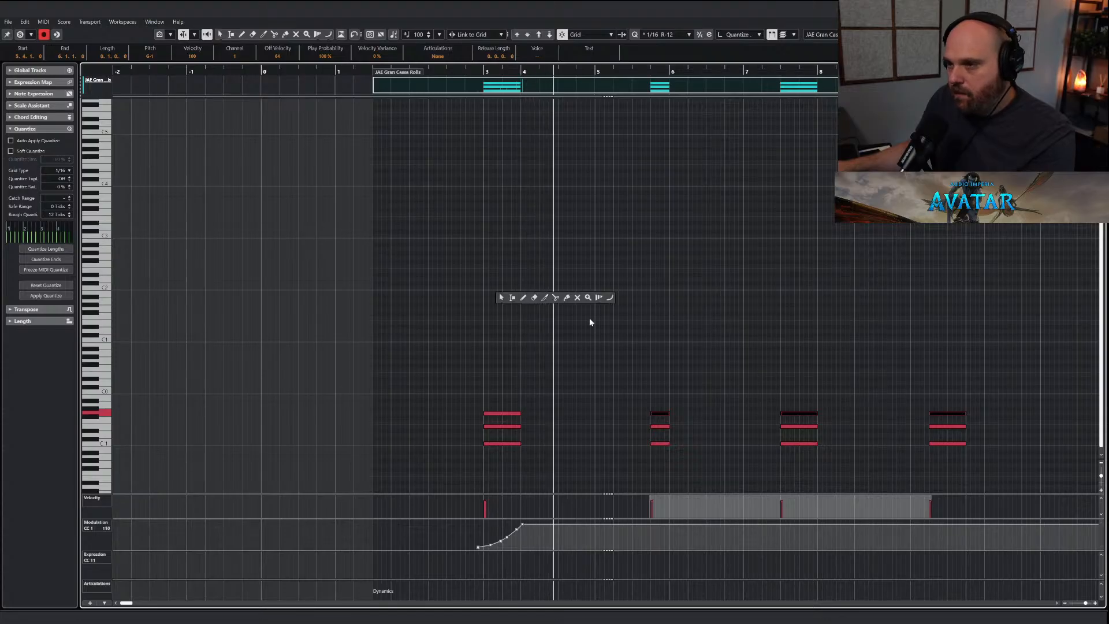
left_click(524, 298)
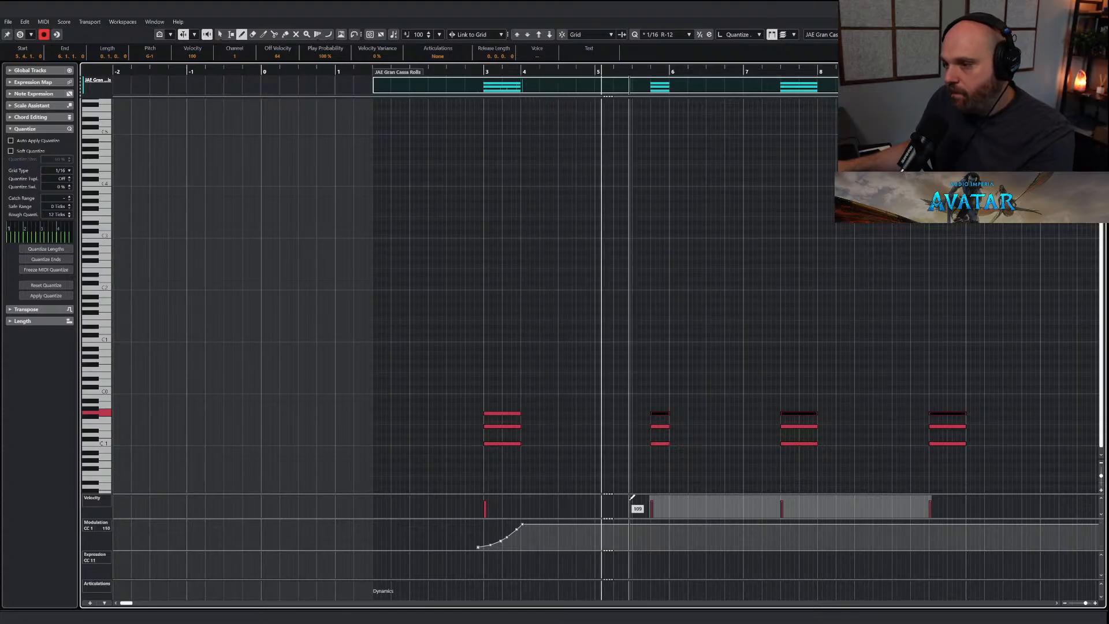
key("j")
mouse_move(630, 546)
left_mouse_down()
mouse_move(651, 526)
mouse_move(644, 508)
mouse_move(663, 519)
mouse_move(658, 538)
left_mouse_up()
key("space")
left_click(630, 545)
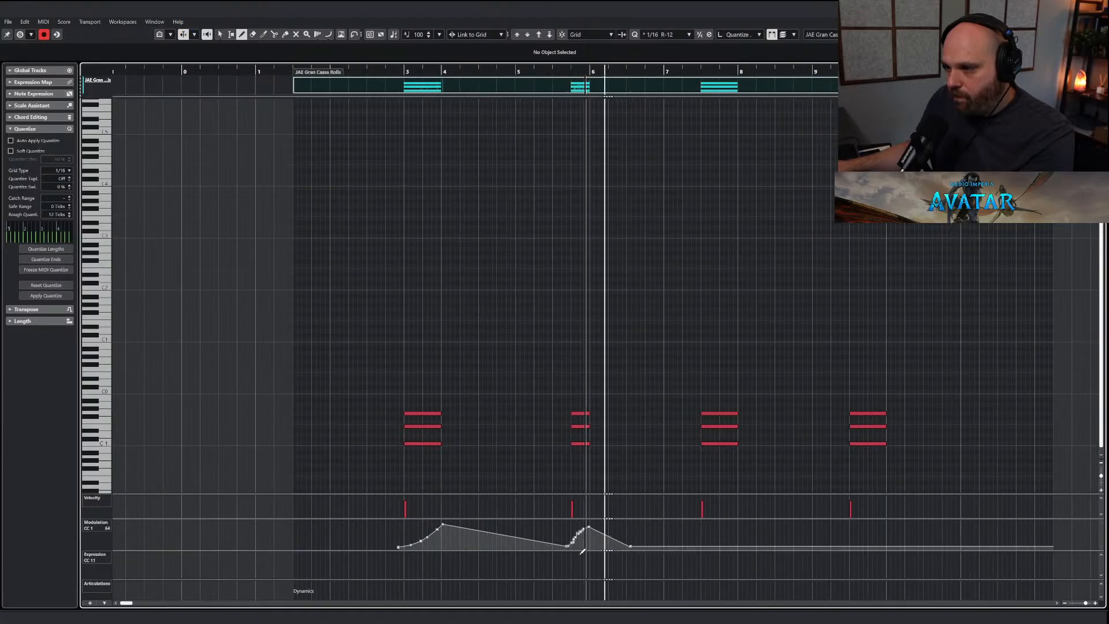
left_click_drag(560, 546, 588, 527)
right_click(503, 359)
left_click(485, 358)
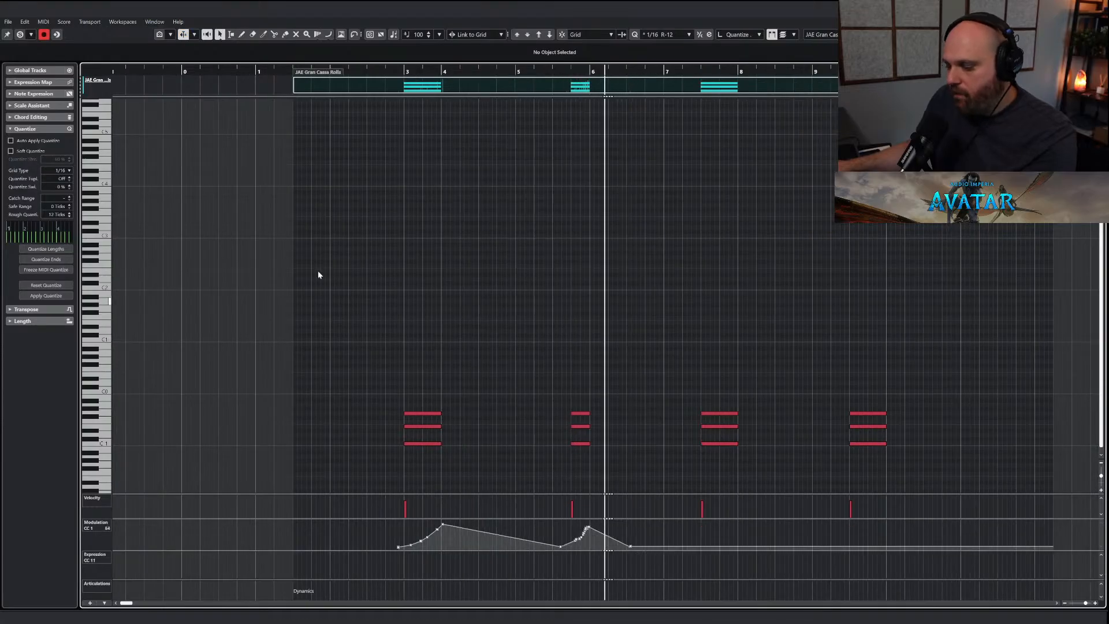
Solo the editor, play the first two rolls from bar 3 to check the swells, and close the editor.
left_click(393, 73)
key("space")
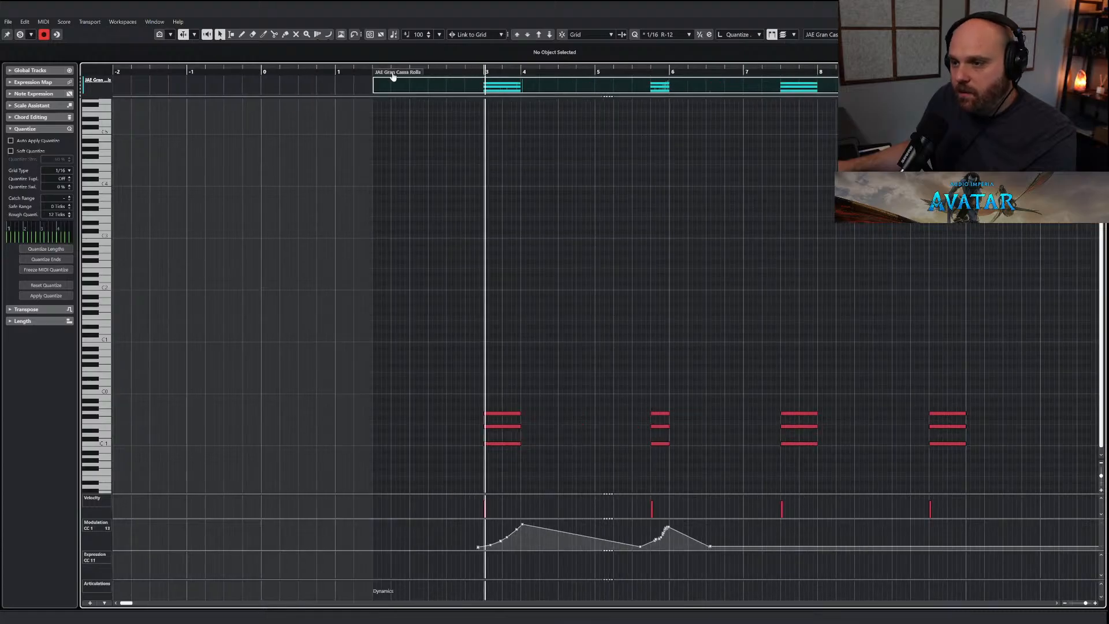
key("space")
left_click(20, 34)
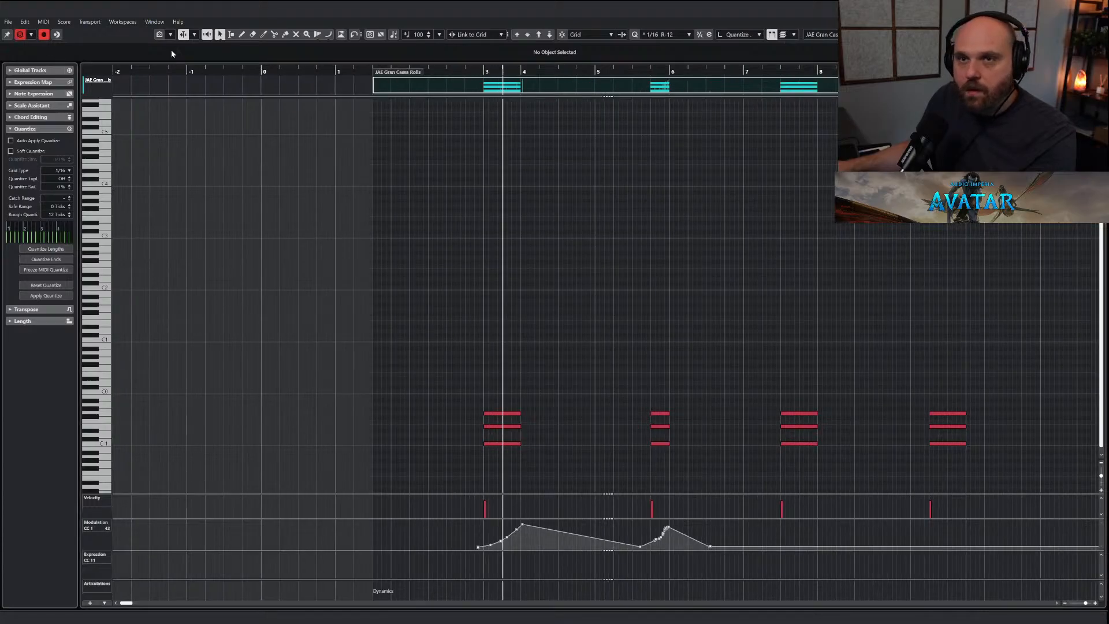
left_click(484, 72)
key("space")
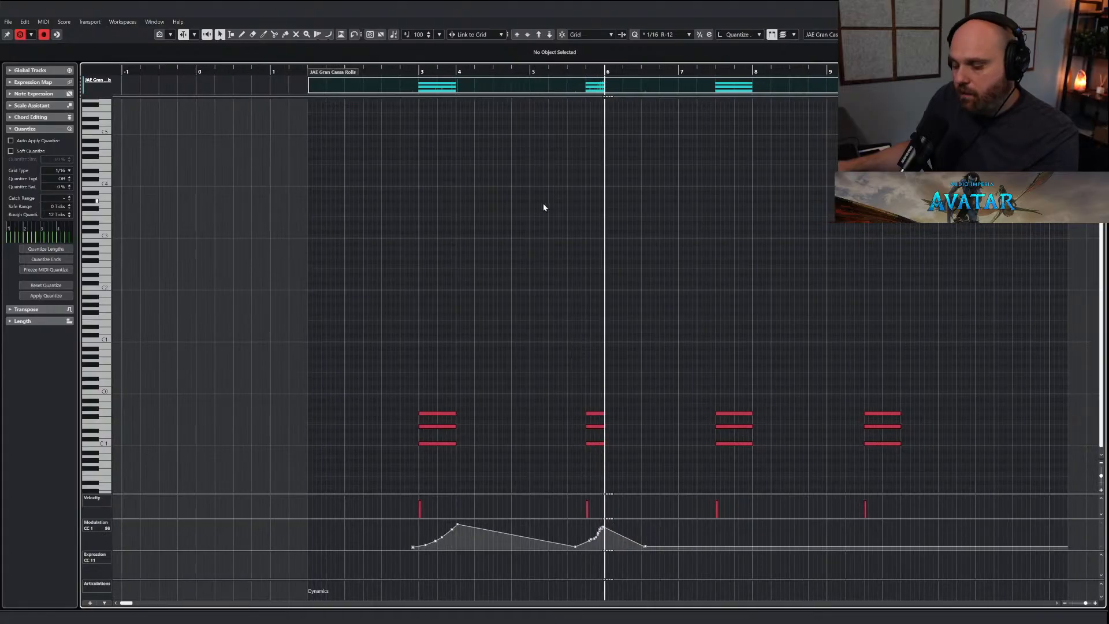
key("space")
key("Return")
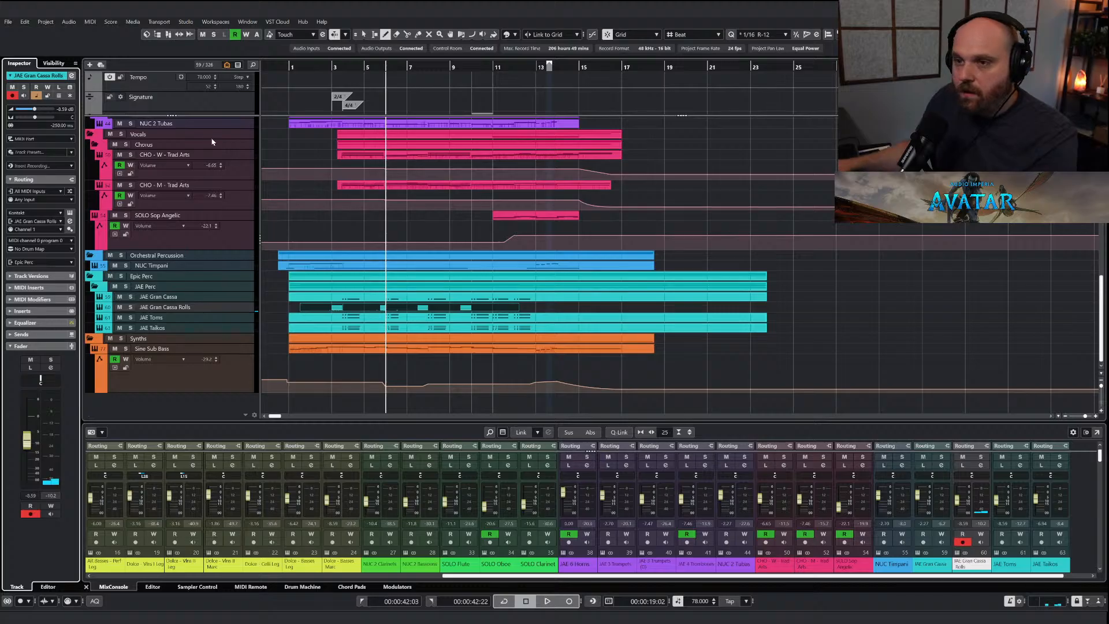
Play from just before bar 3, check the Jaeger rolls instrument's advanced settings, and set the JAE Gran Cassa Rolls track delay to -125 ms.
left_click(327, 67)
key("space")
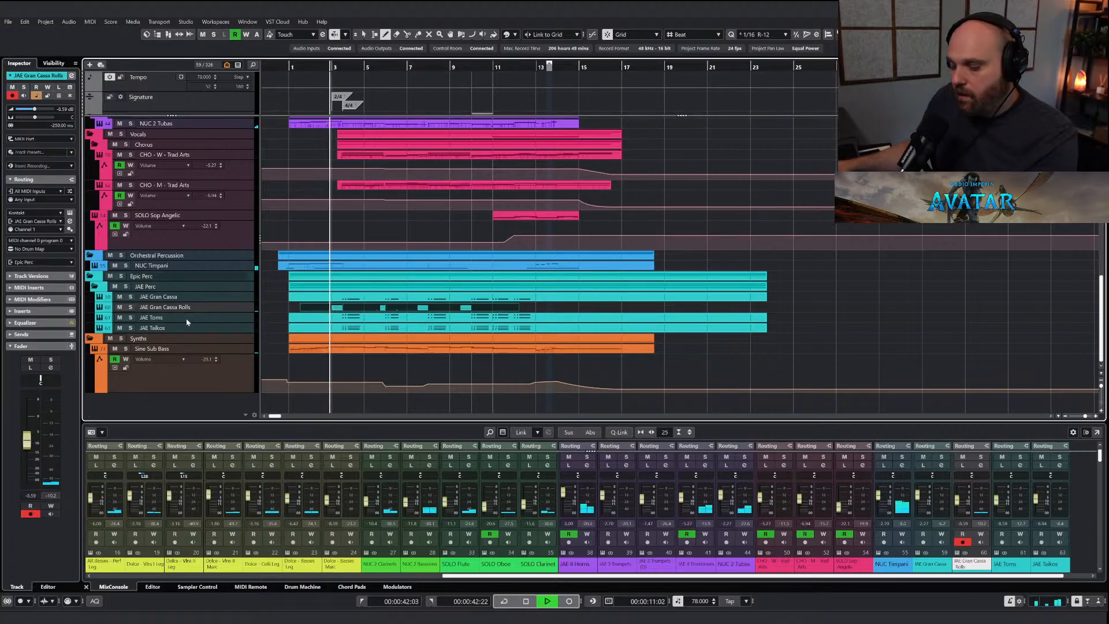
left_click(70, 221)
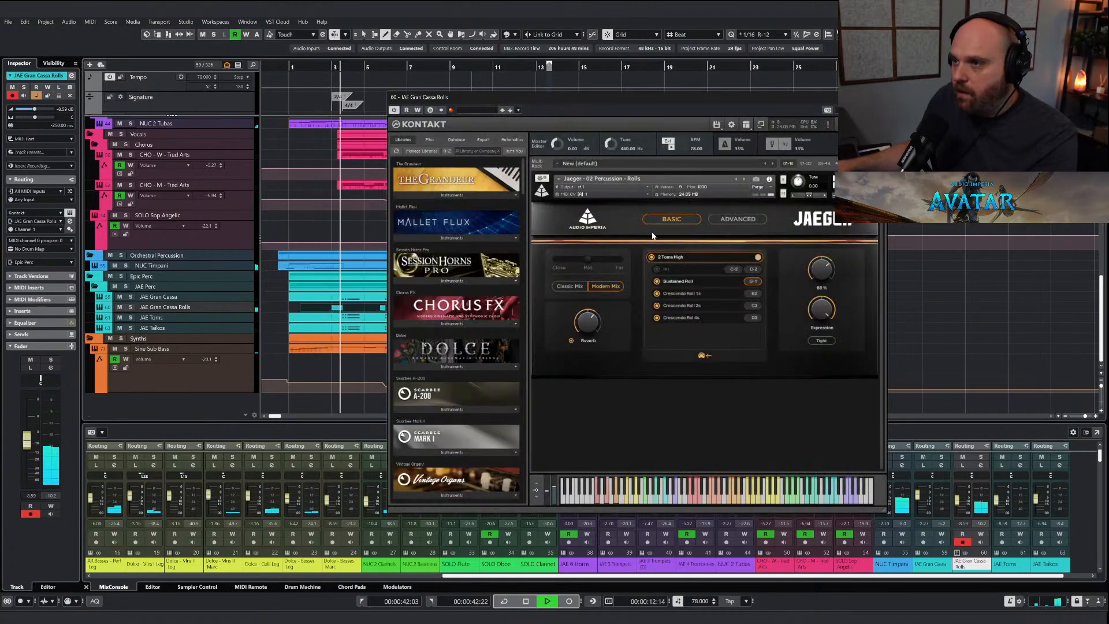
left_click(745, 219)
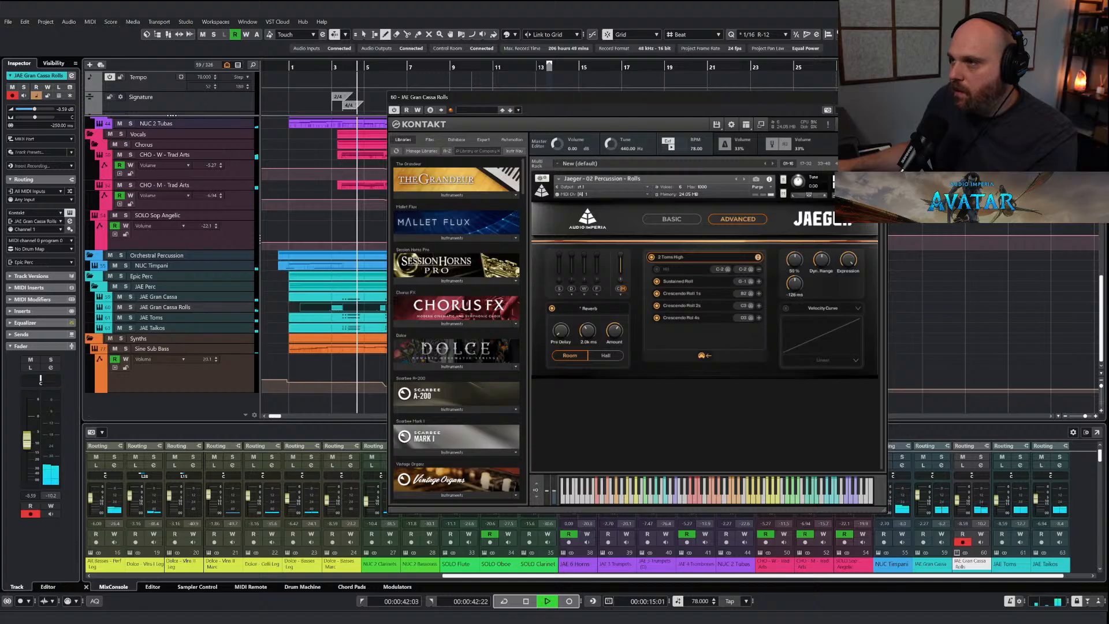
left_click(877, 97)
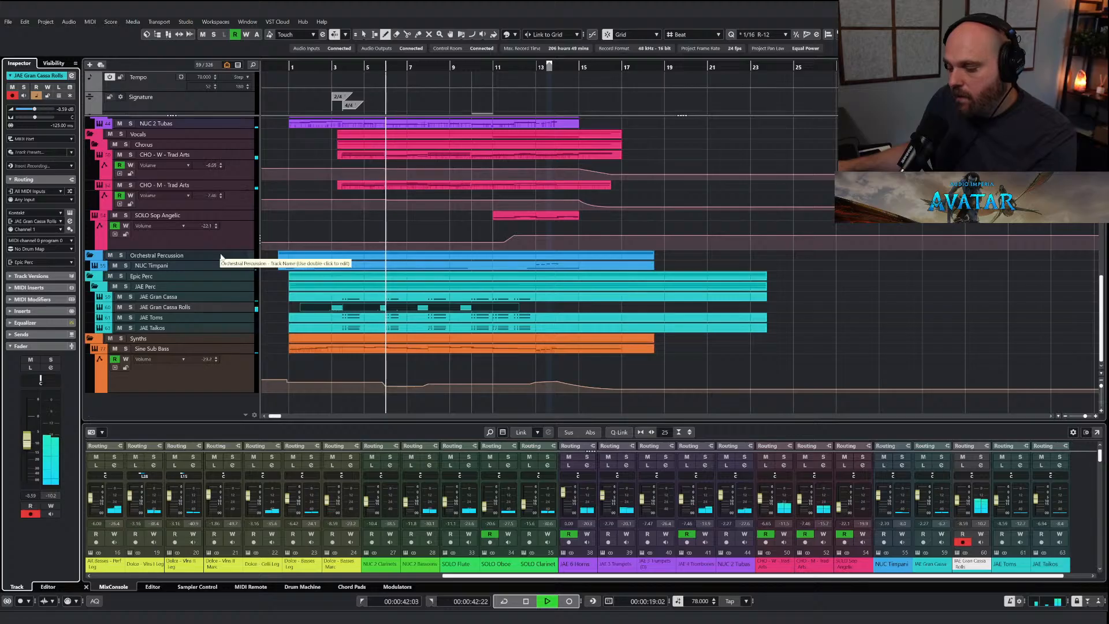
key("1")
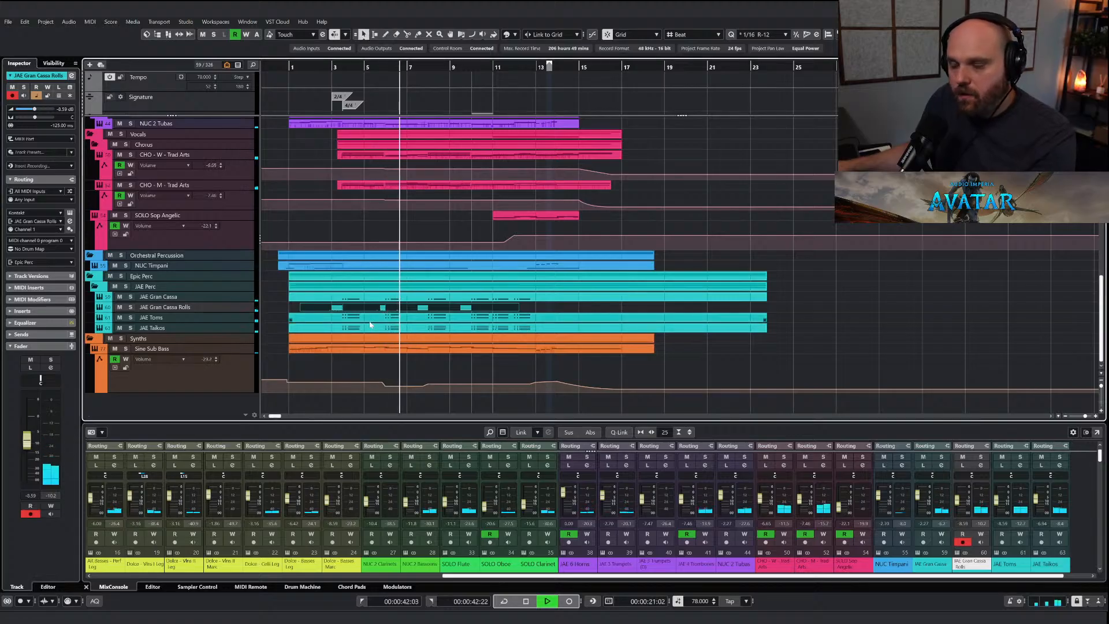
Draw modulation swells under the last two rolls, peaking at bars 8 and 10, and lower the whole modulation curve slightly.
left_click(371, 324)
key("h")
key("h")
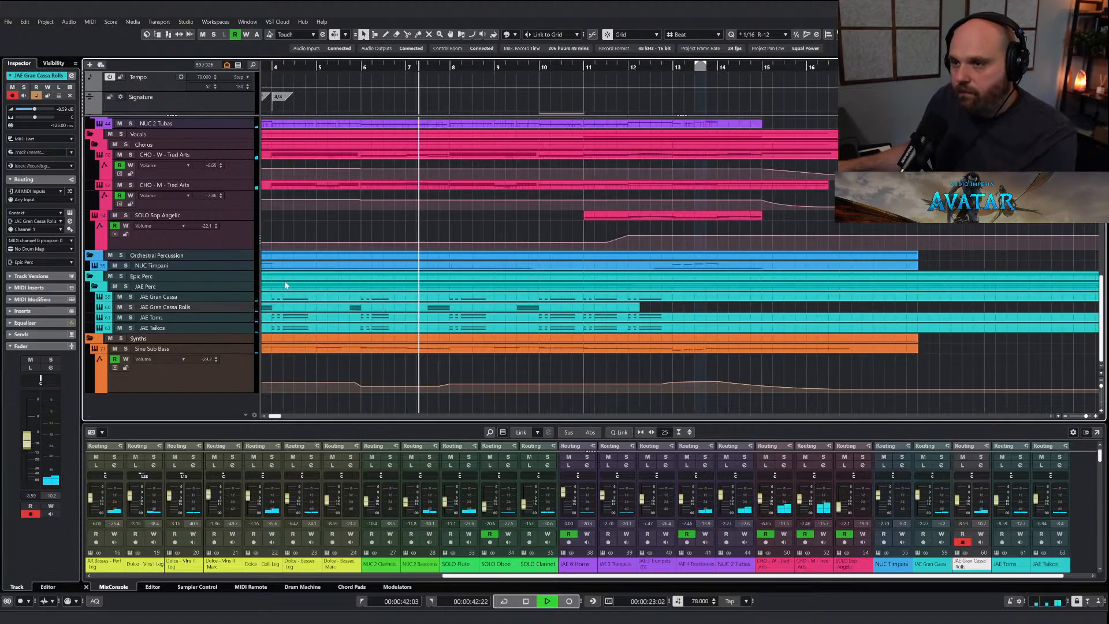
scroll(580, 292, "left", 5)
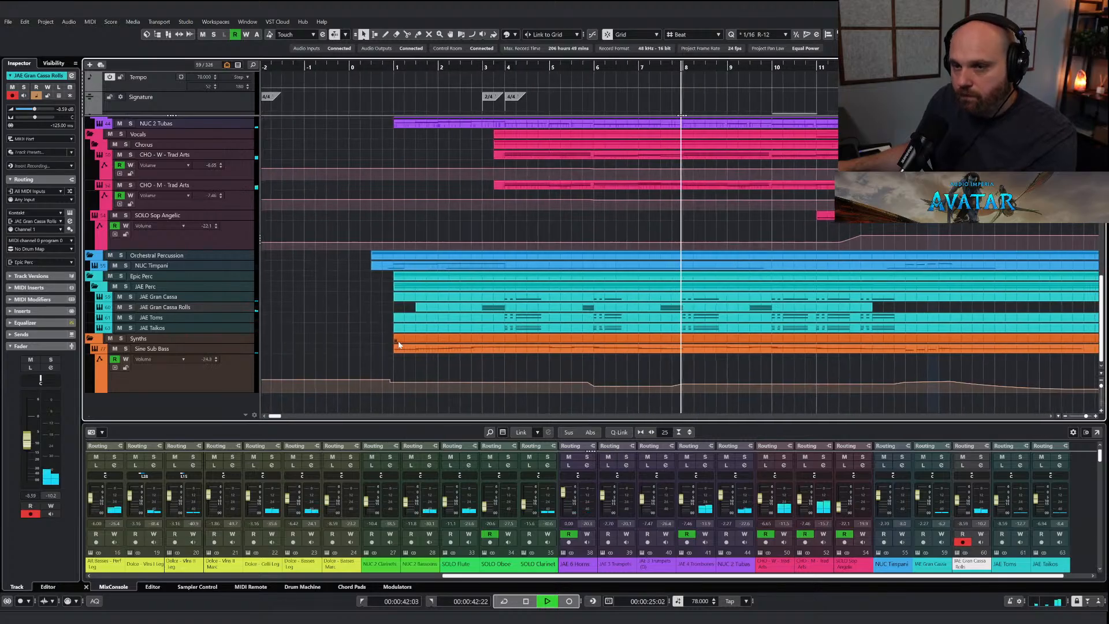
double_click(571, 307)
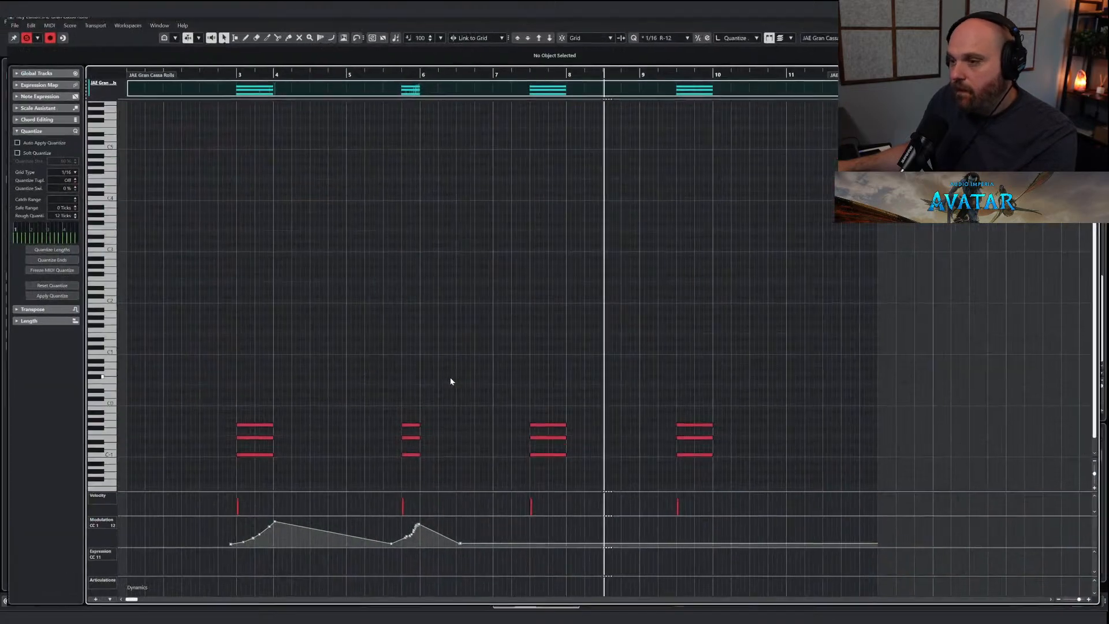
right_click(450, 377)
left_click(474, 379)
mouse_move(519, 544)
left_mouse_down()
mouse_move(566, 524)
mouse_move(671, 547)
mouse_move(712, 529)
left_mouse_up()
right_click(636, 530)
left_click_drag(409, 548, 581, 560)
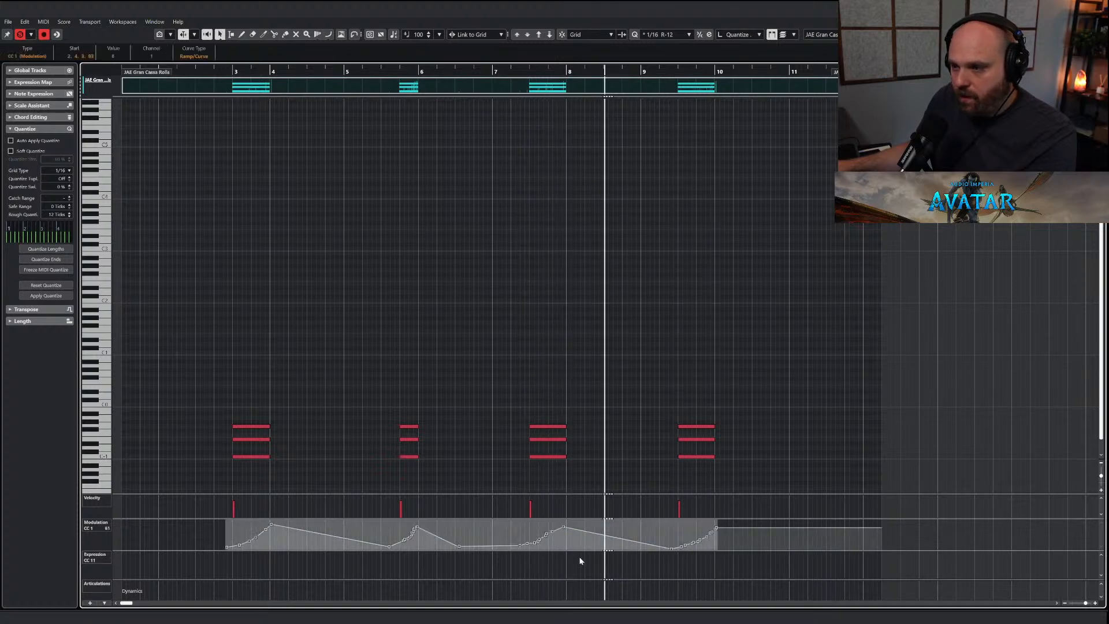
key("Return")
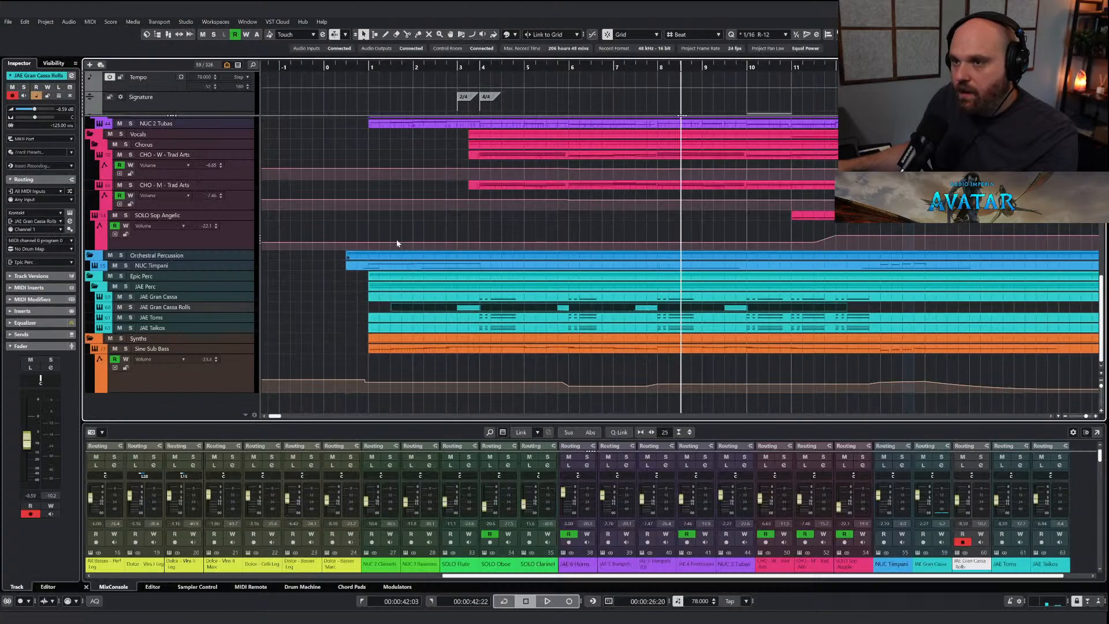
Play the full arrangement from just before bar 3 to judge the gran cassa rolls in context.
left_click(382, 68)
left_click(450, 68)
key("space")
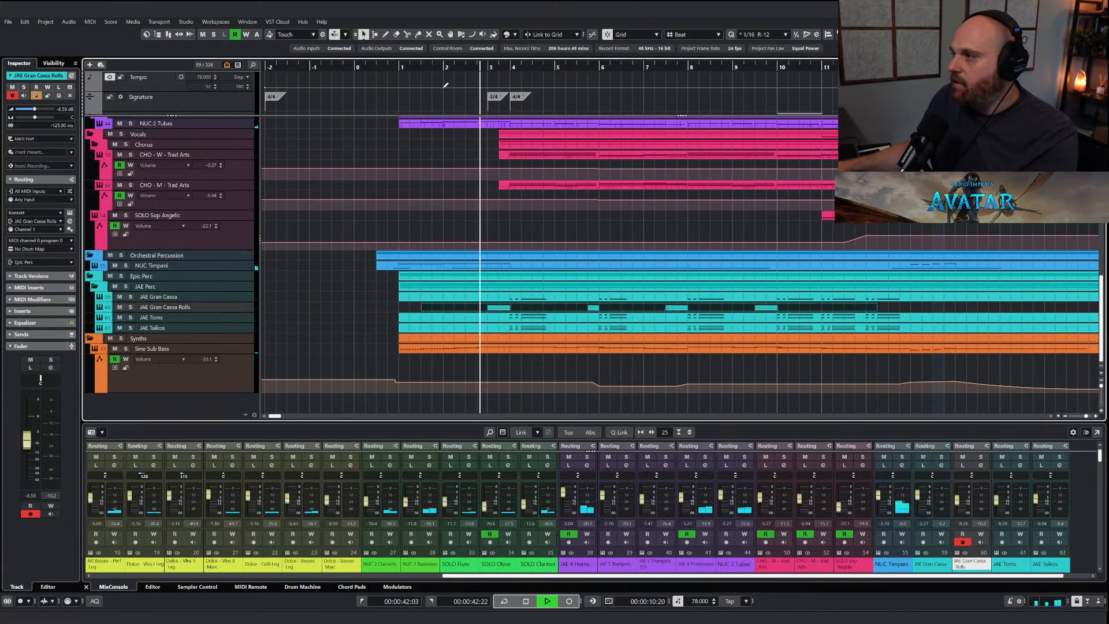
key("g")
key("g")
key("g")
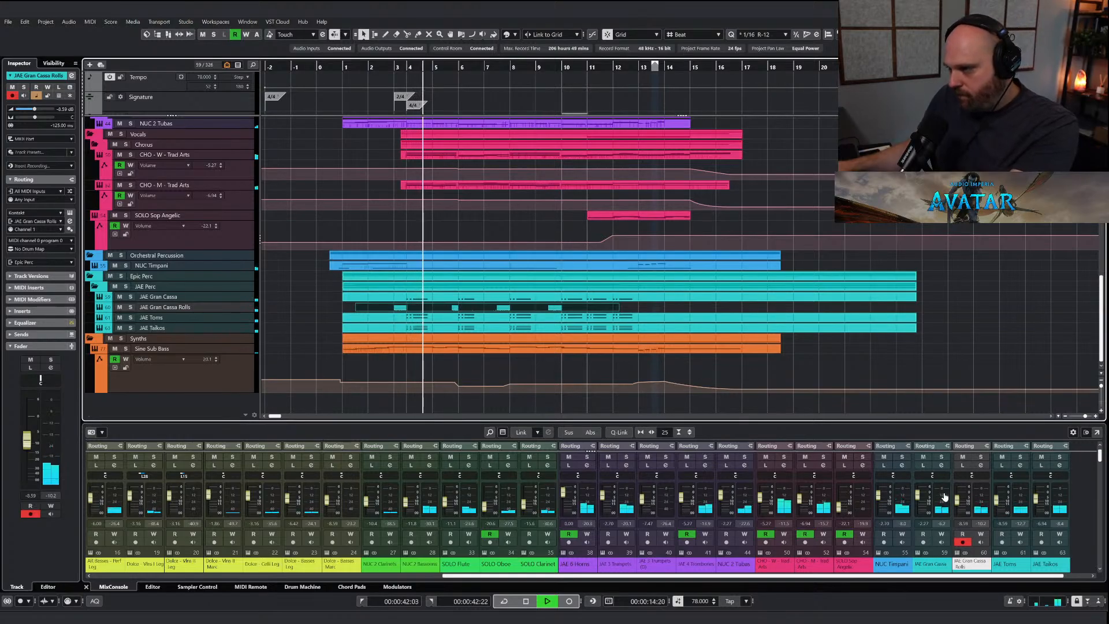
Reopen the JAE Gran Cassa Rolls part, lower the modulation peaks of all four swells, and close the editor.
double_click(446, 308)
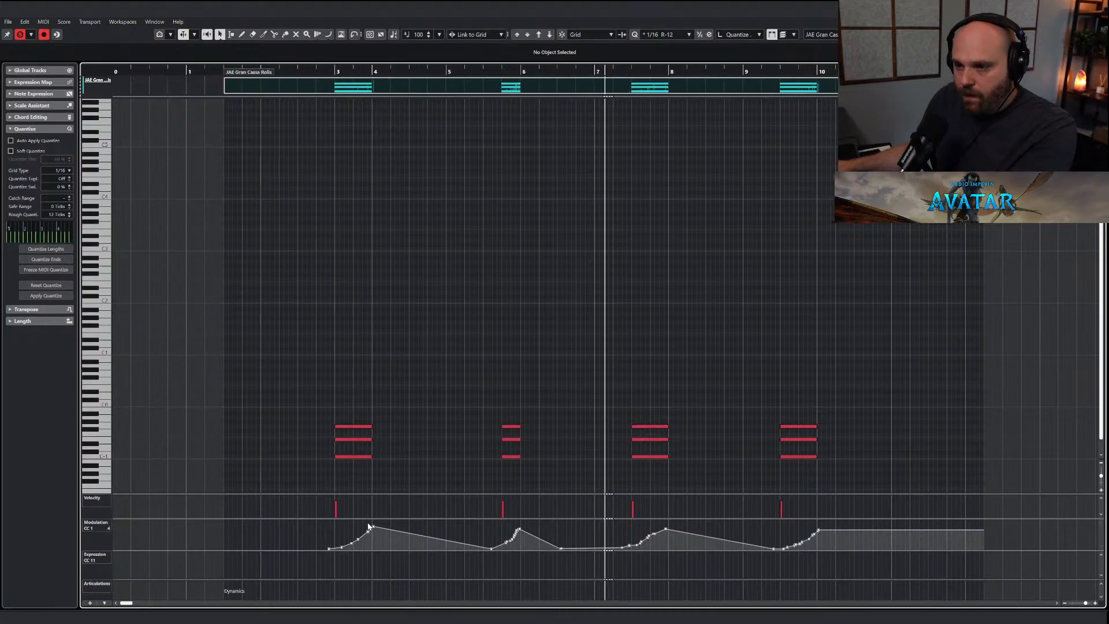
left_click_drag(366, 524, 860, 530)
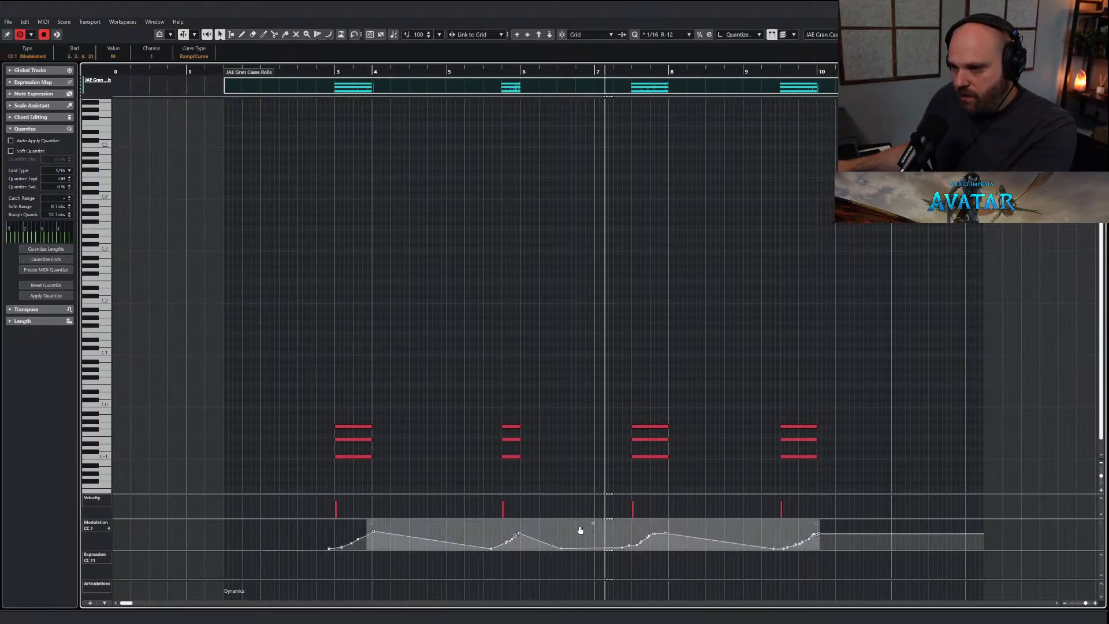
left_click(585, 439)
key("Escape")
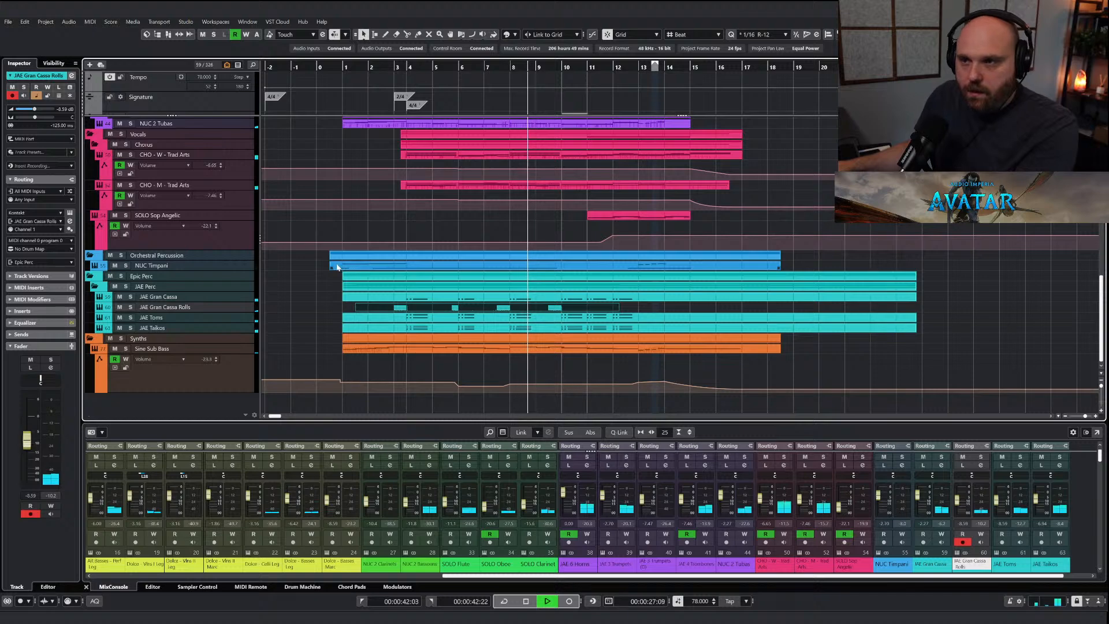
scroll(374, 264, "up", 10)
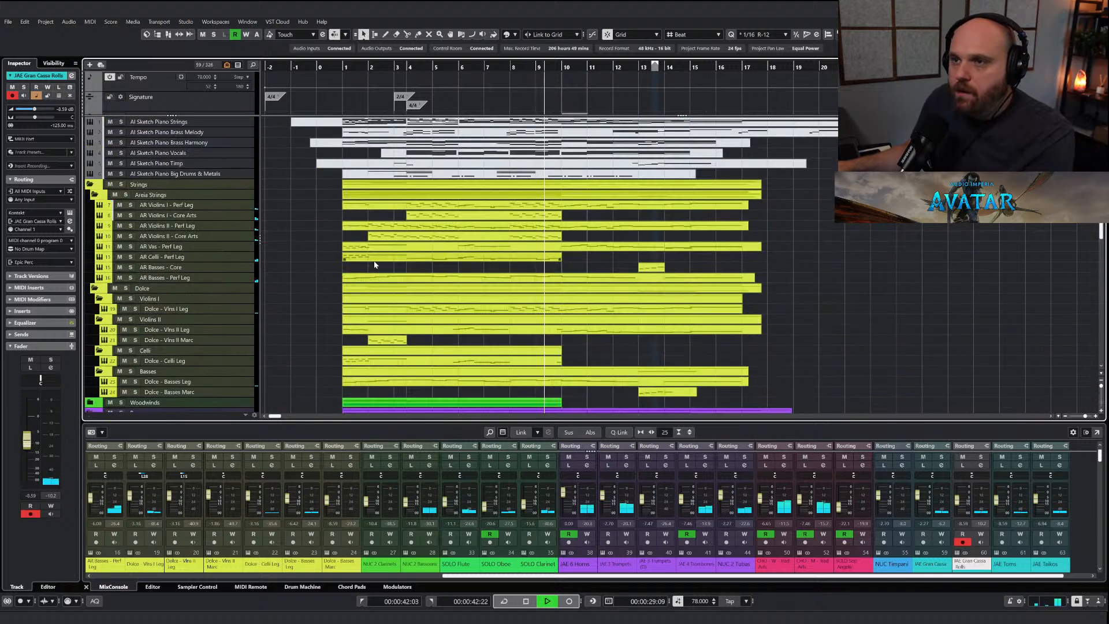
left_click(394, 173)
key("g")
scroll(412, 244, "down", 8)
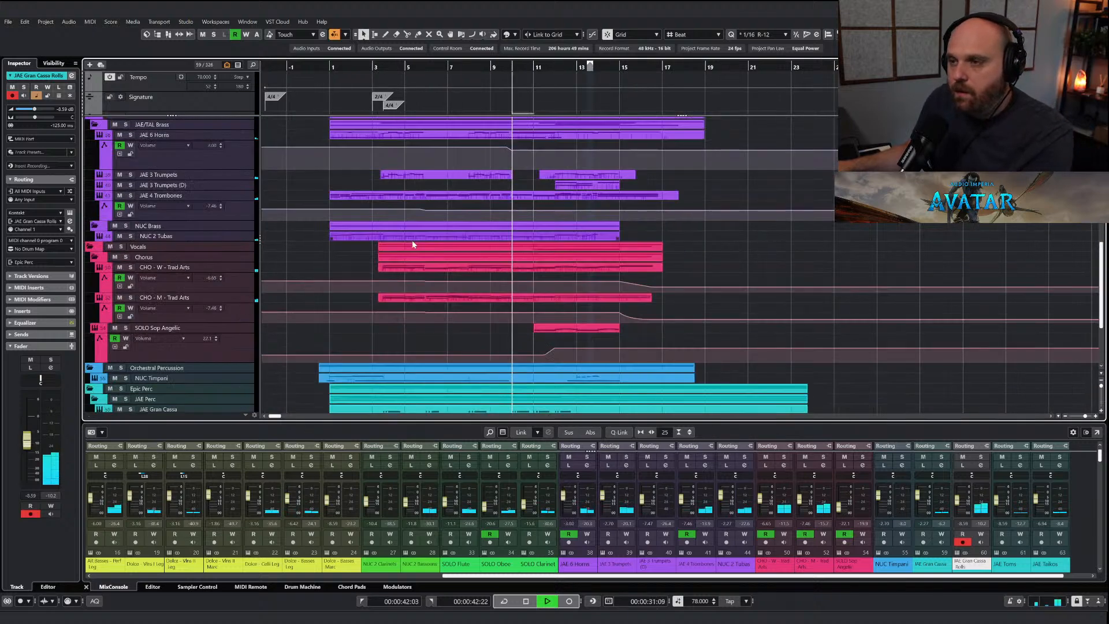
Solo the JAE Taikos track during playback and check the advanced settings of its Jaeger hits instrument.
scroll(411, 241, "down", 3)
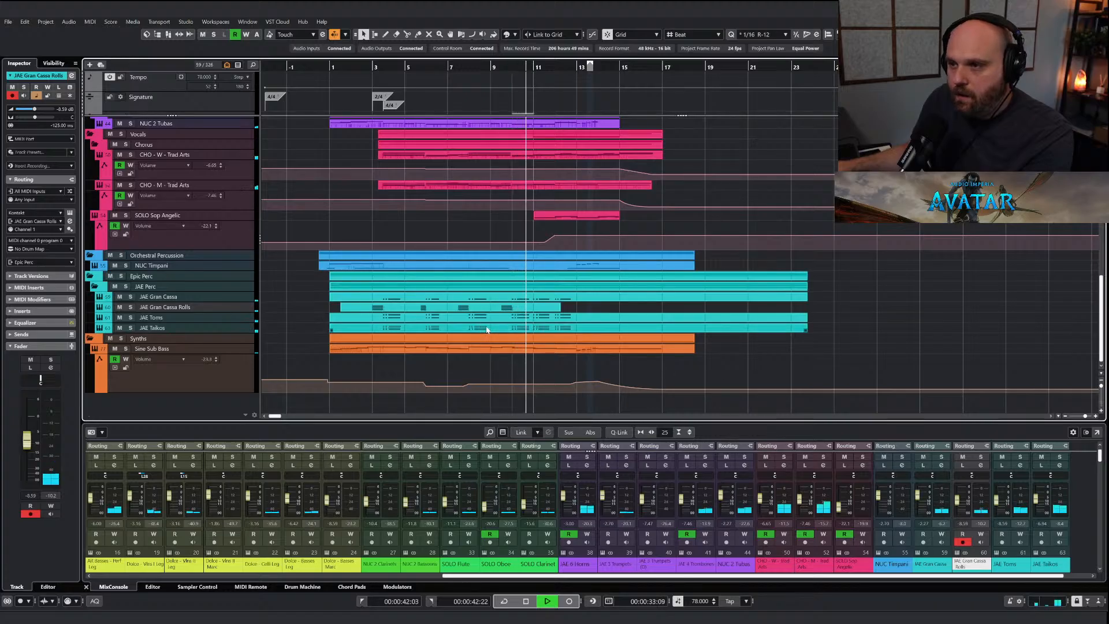
key("h")
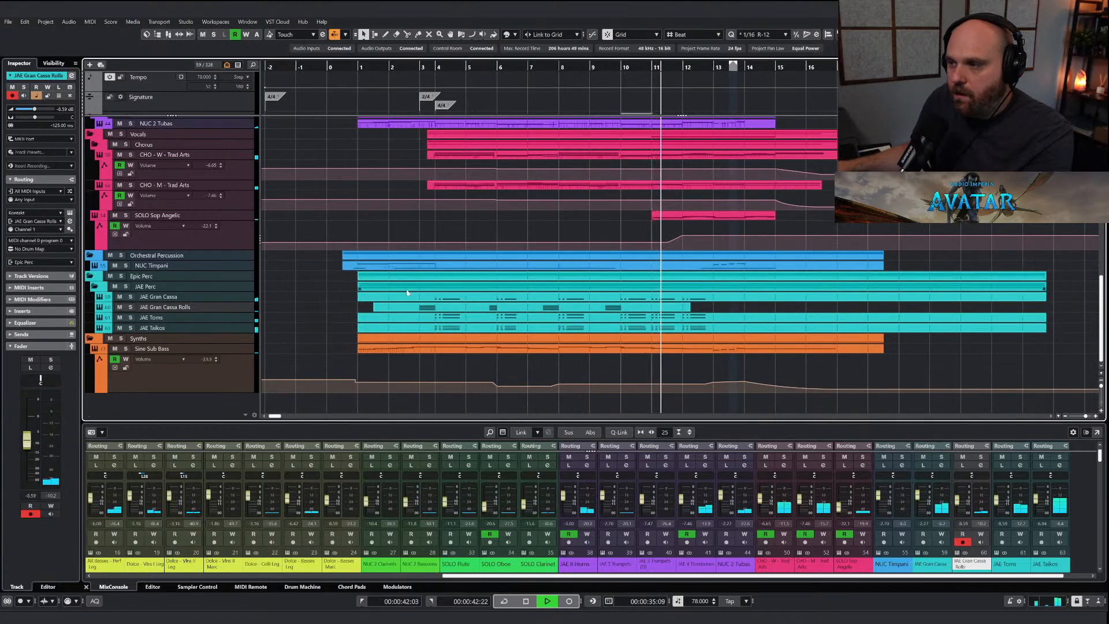
left_click(1059, 456)
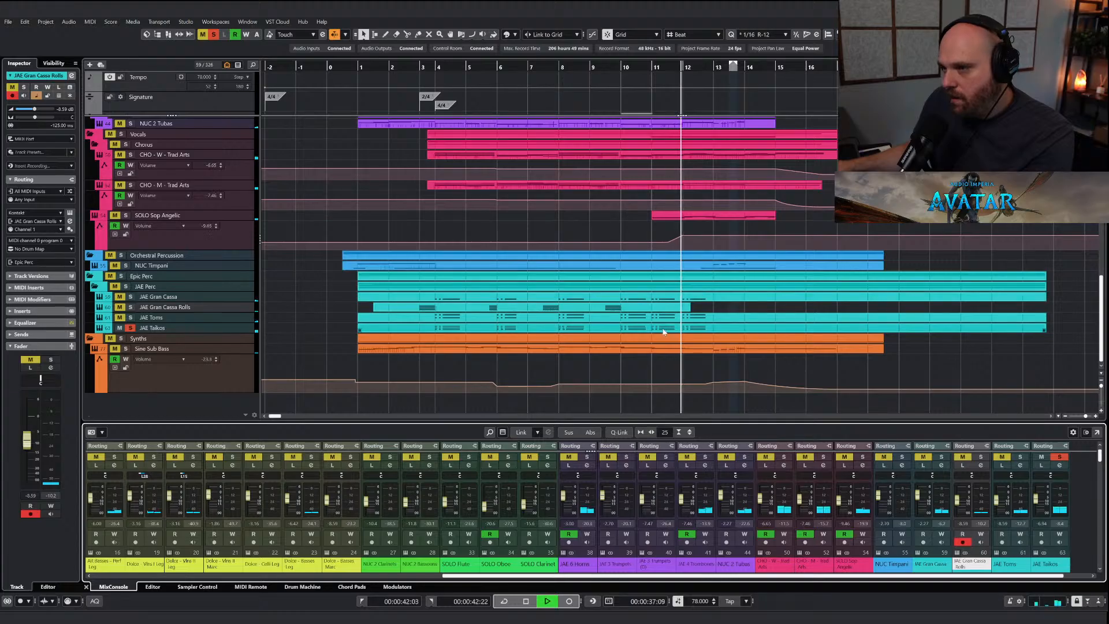
left_click(162, 329)
key("space")
key("e")
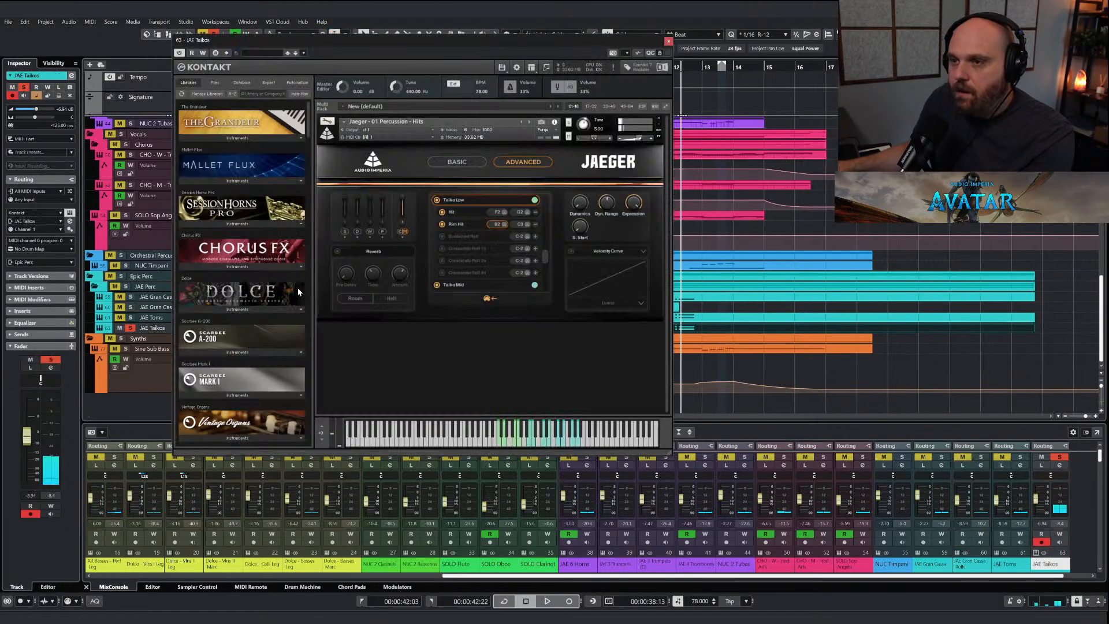
key("space")
key("e")
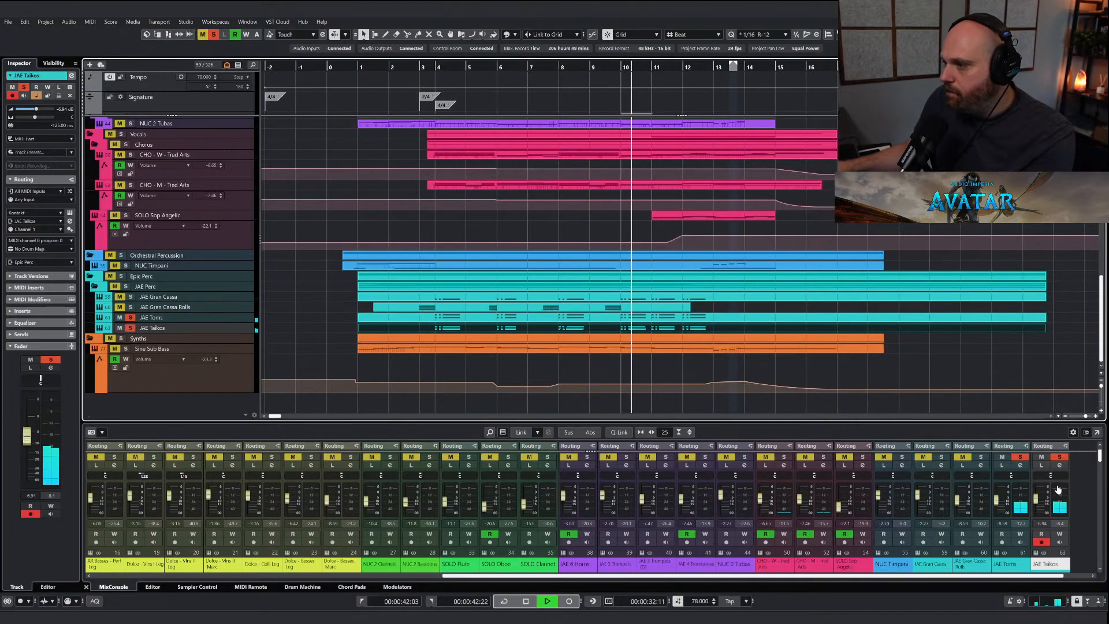
Lower JAE Taikos to -11.8 dB, solo the JAE Gran Cassa and Gran Cassa Rolls channels, and adjust their levels against it.
left_click_drag(1037, 497, 1038, 507)
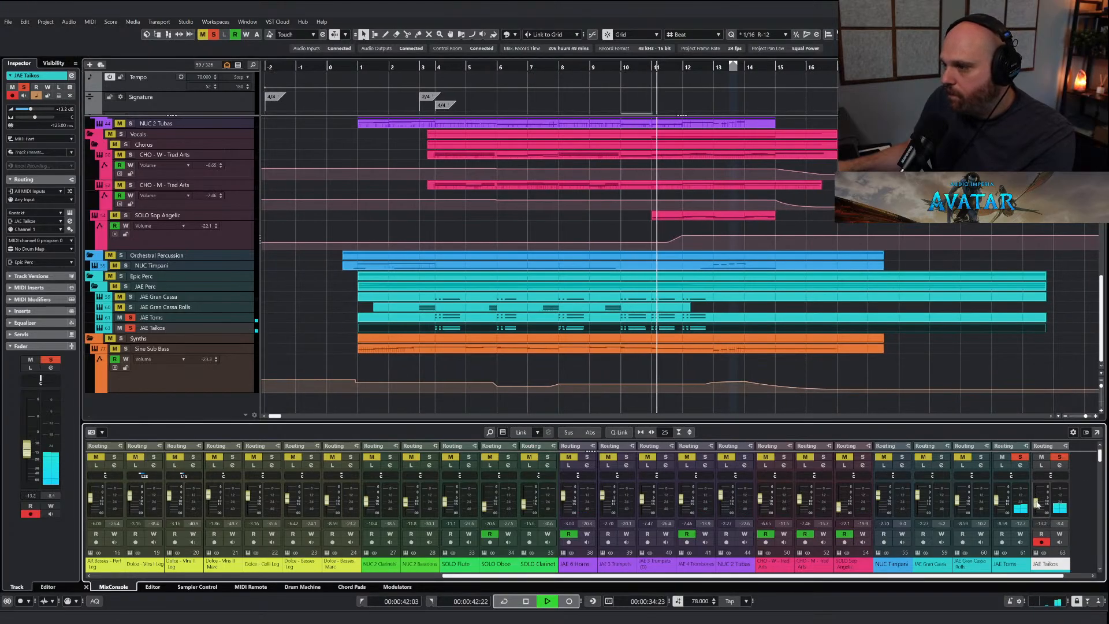
left_click(981, 457)
left_click(962, 456)
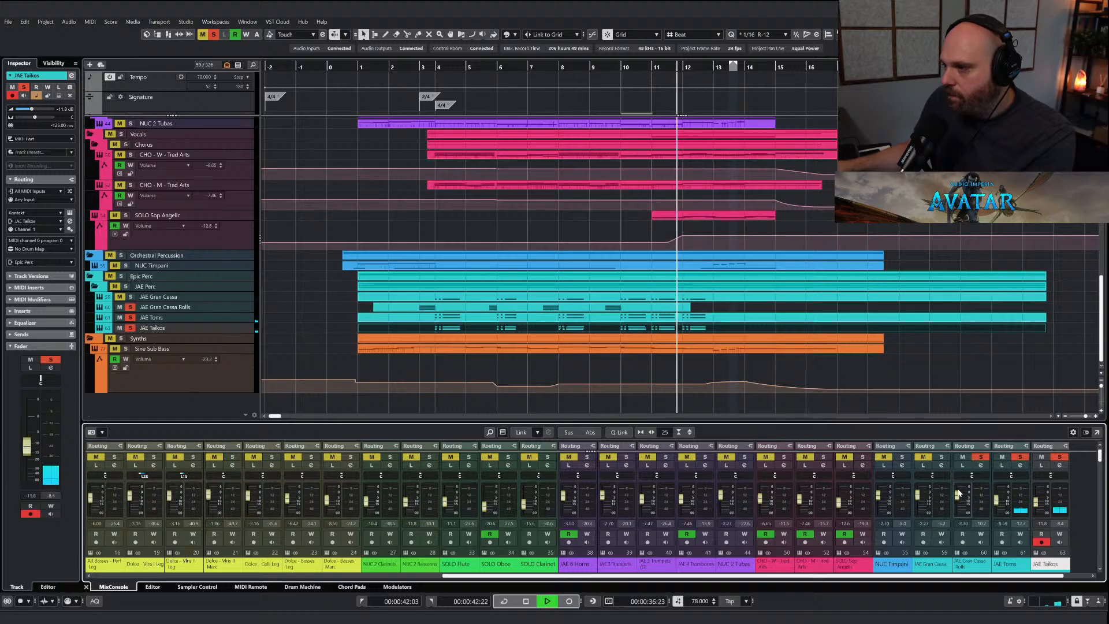
left_click_drag(958, 494, 921, 489)
left_click(941, 456)
Clear all solos and mutes and play the full arrangement from just before bar 3.
left_click(380, 70)
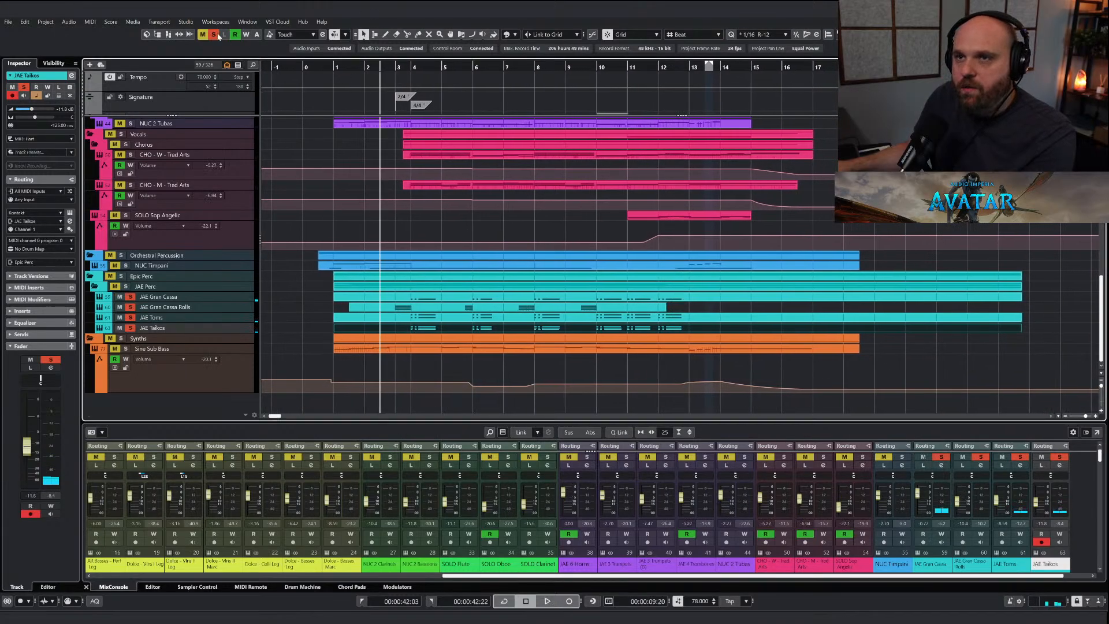
left_click(214, 34)
left_click(202, 35)
key("space")
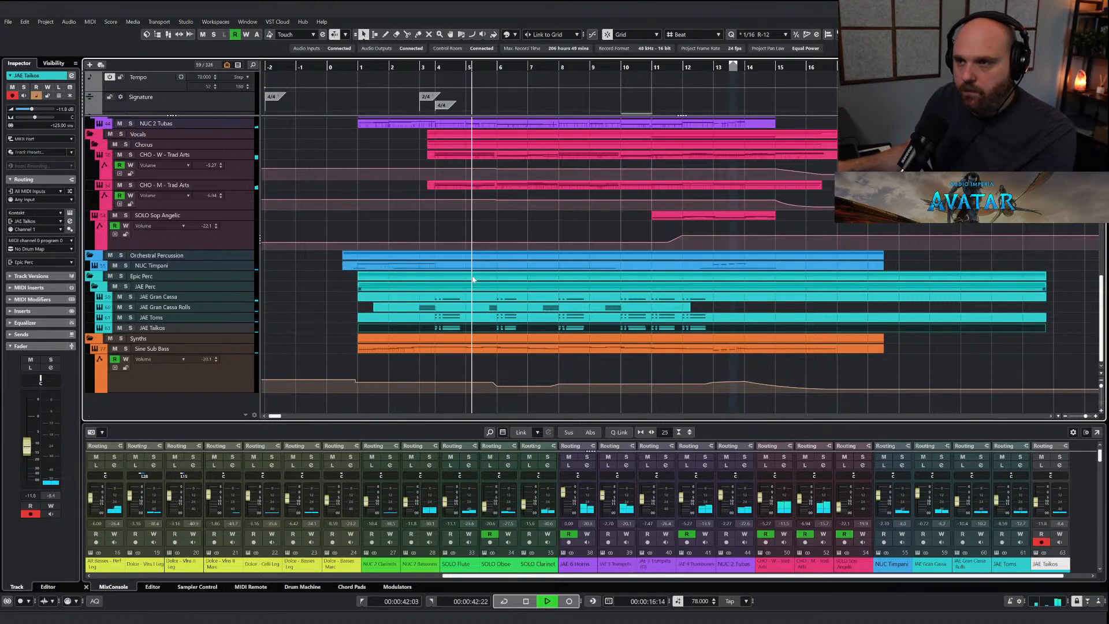
left_click(439, 264)
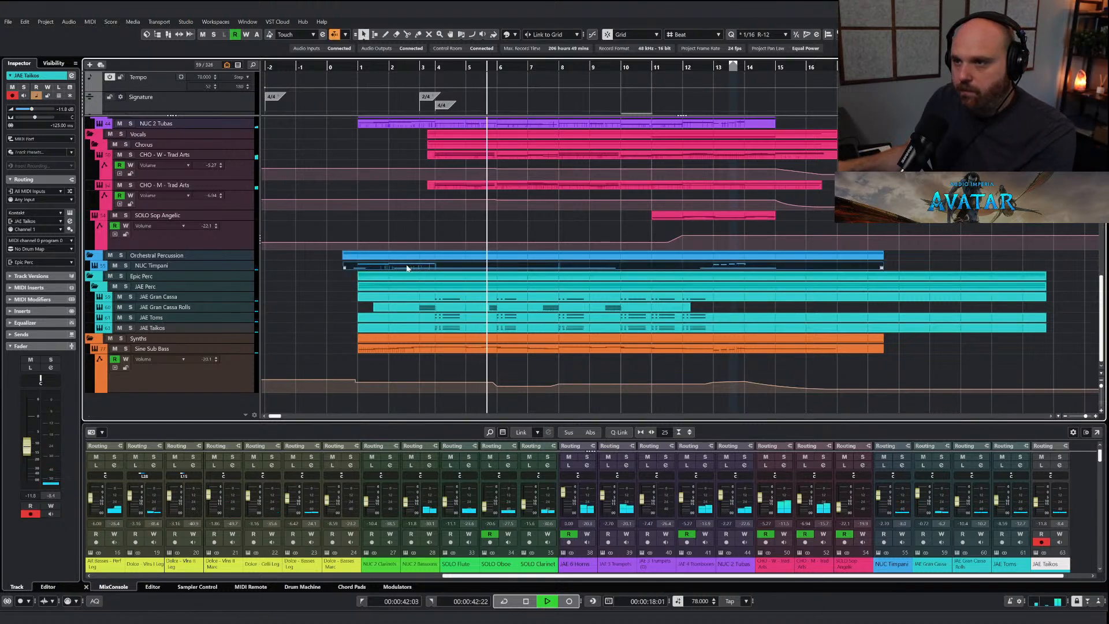
left_click(454, 275)
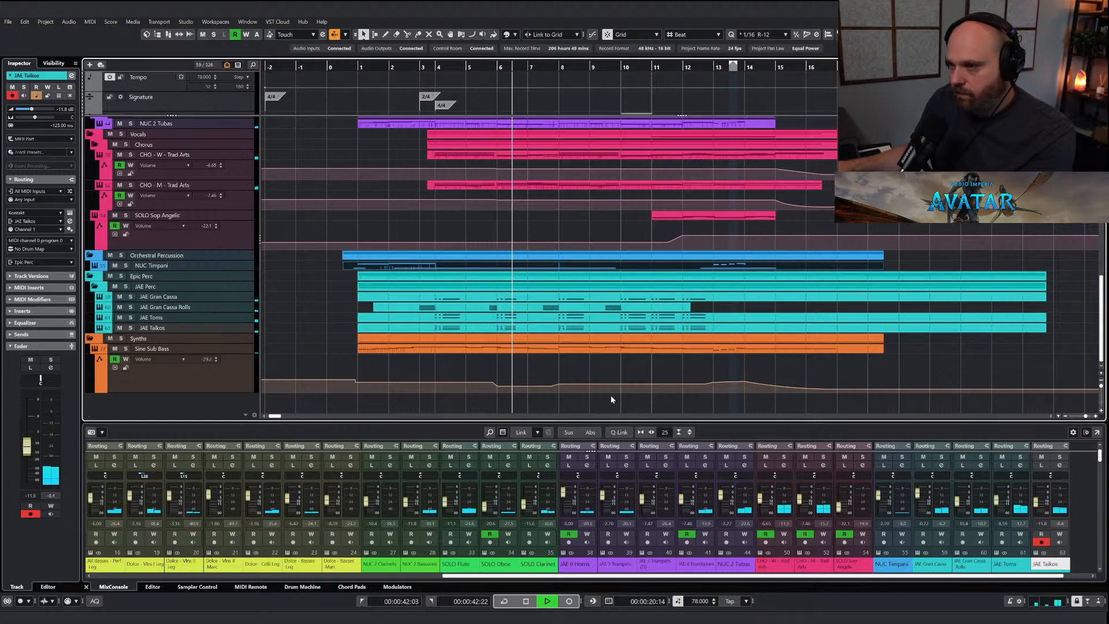
Raise the velocities of the JAE Toms hits at bars 6, 8 and 10 to 12, turn off the editor's solo, and close it.
left_click(512, 319)
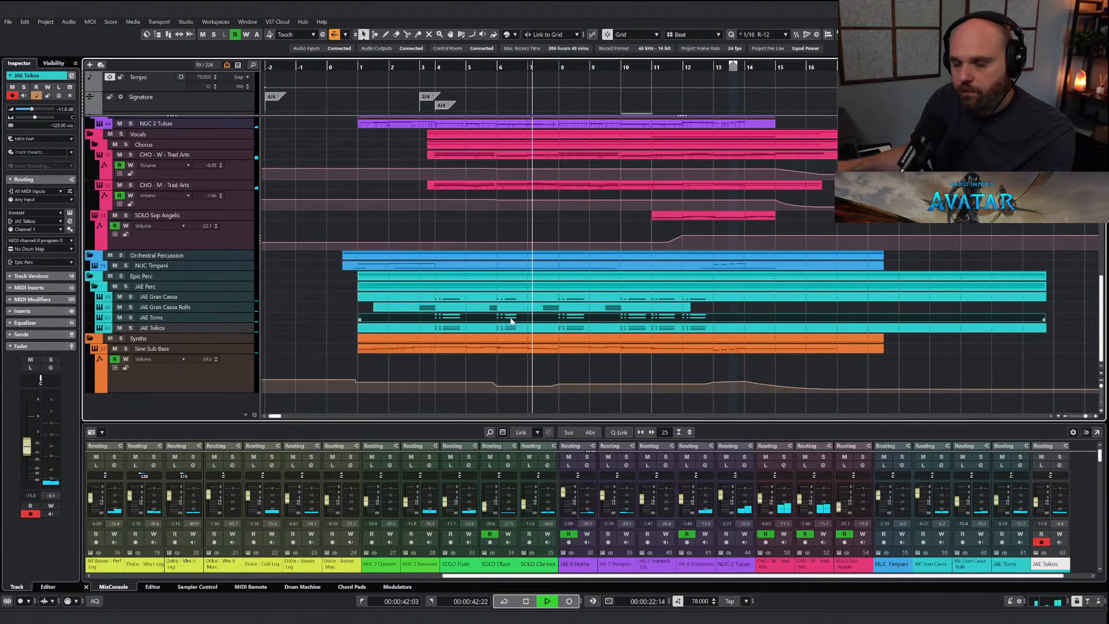
double_click(511, 319)
left_click_drag(486, 378, 523, 456)
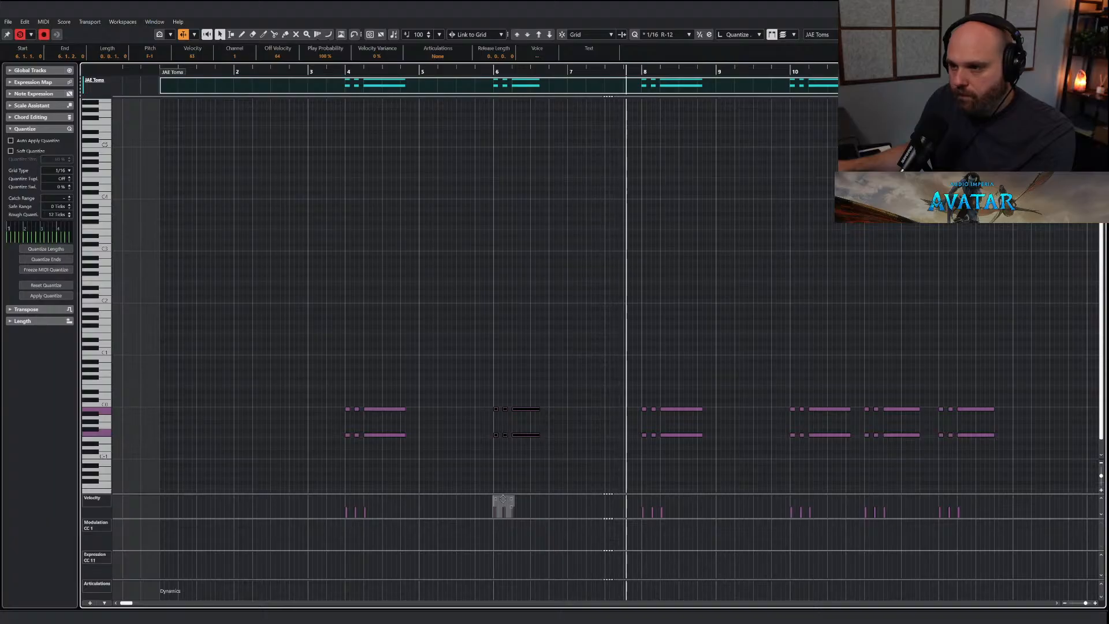
left_click_drag(503, 498, 502, 496)
left_click_drag(598, 396, 673, 453)
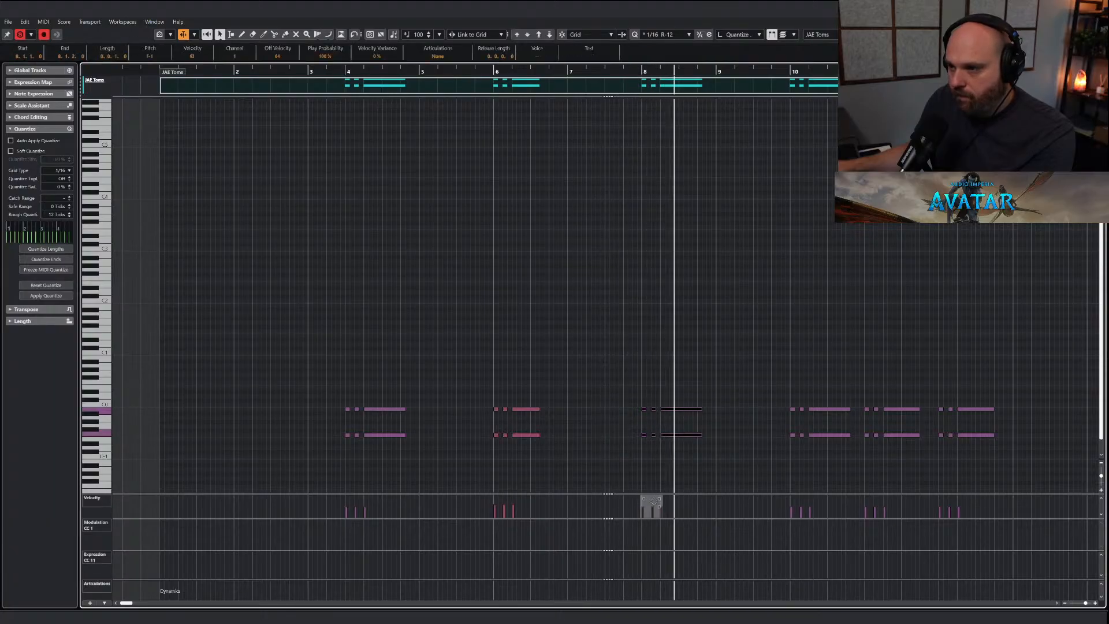
left_click_drag(655, 500, 654, 497)
left_click_drag(786, 373, 1003, 441)
left_click_drag(792, 501, 791, 496)
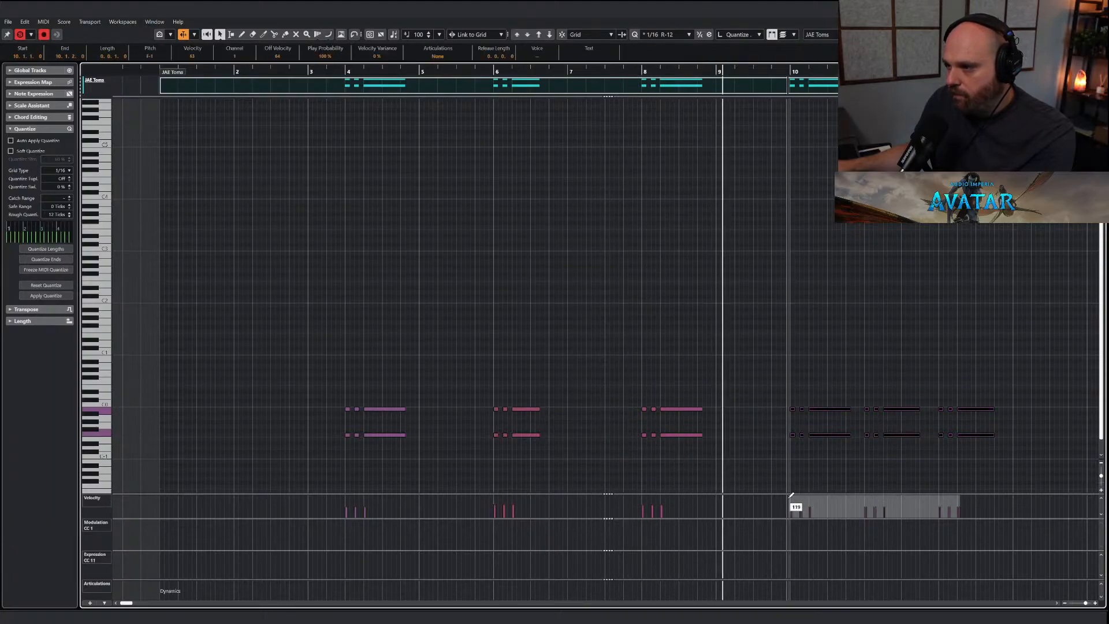
left_click(19, 35)
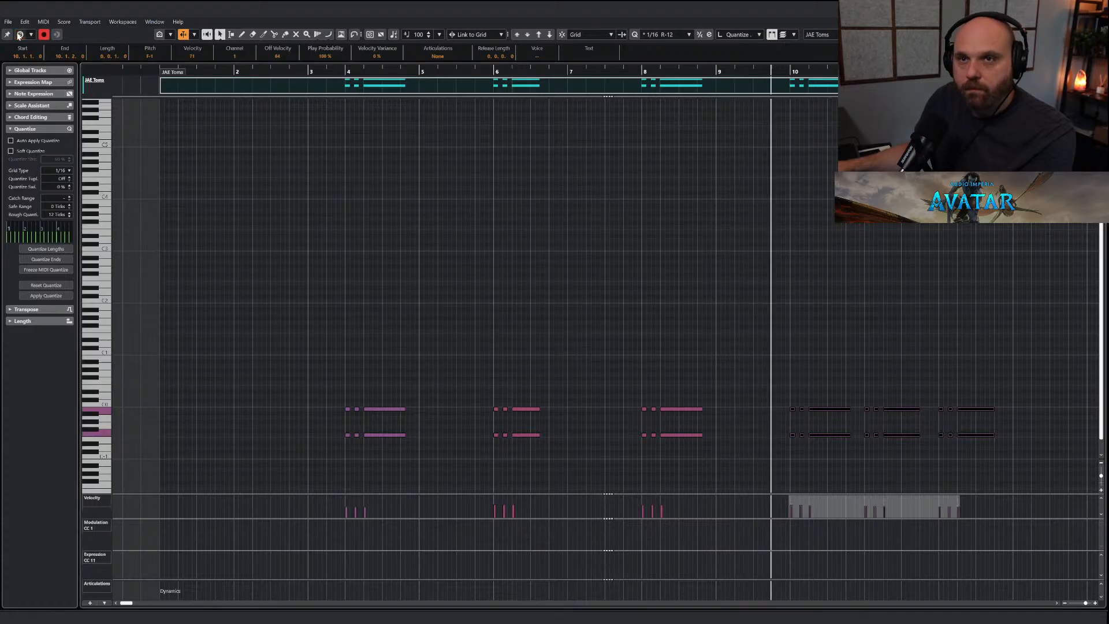
key("Return")
key("g")
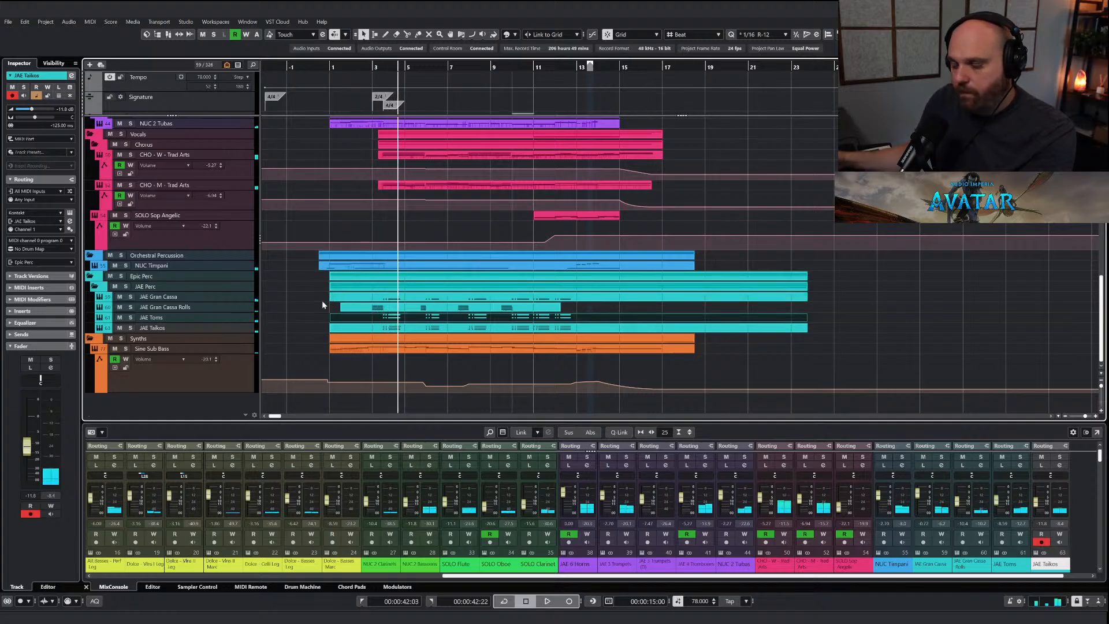
Find the JAE Piatti track by searching for "piatti" and check its Jaeger hits instrument.
key("ctrl+f")
type("piatti")
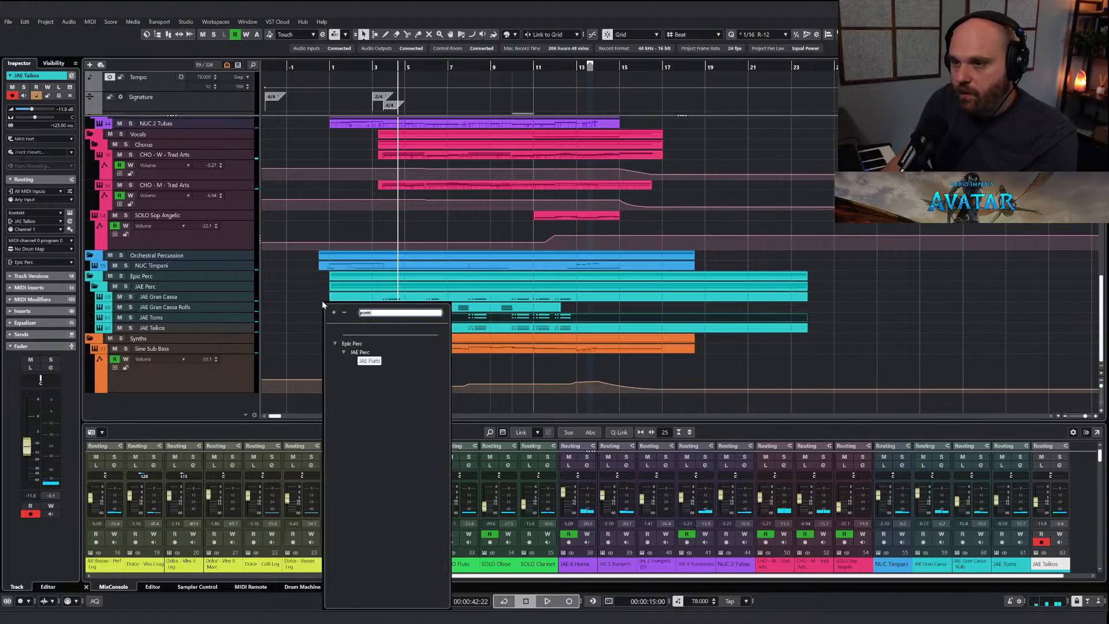
left_click(369, 361)
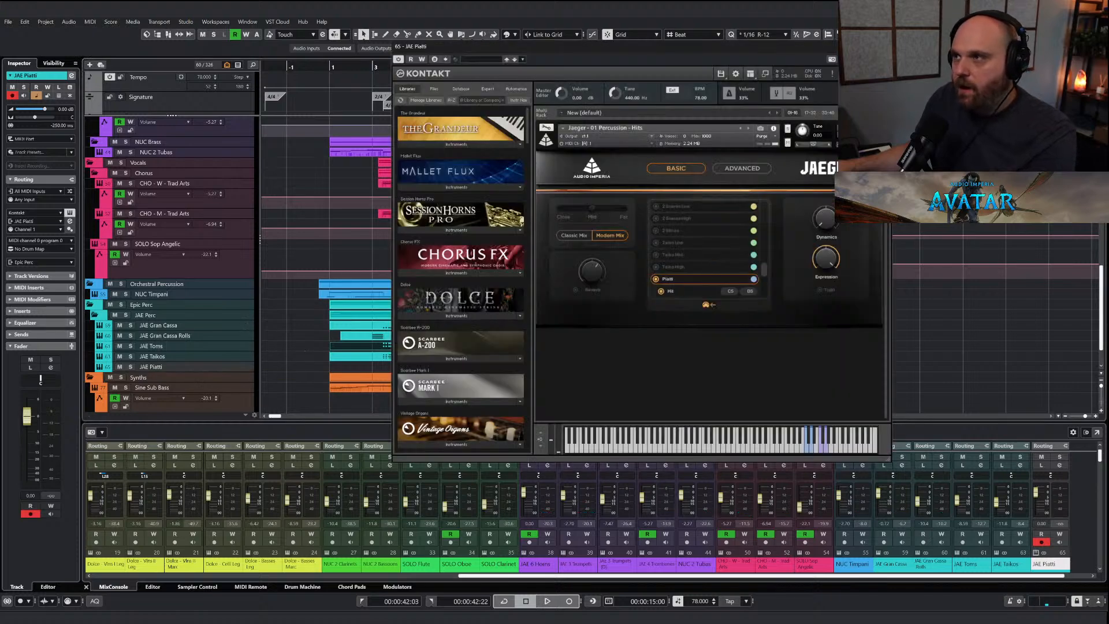
left_click(70, 213)
Draw a JAE Piatti part from bar 1 to bar 15 and add a C5 note starting at bar 3.
key("8")
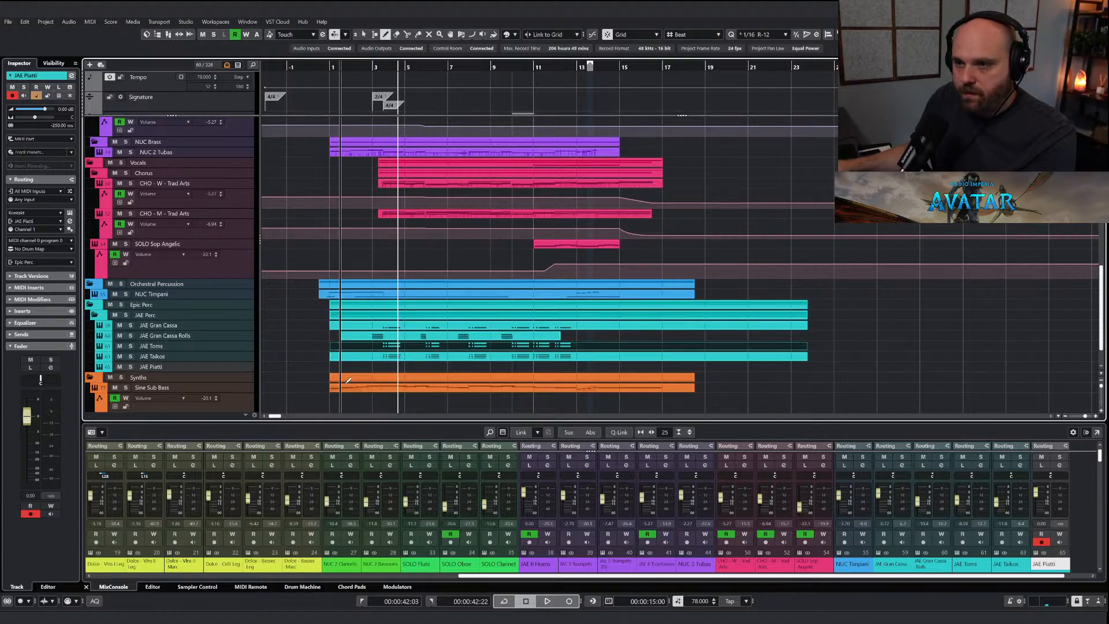
left_click_drag(331, 367, 599, 360)
key("Return")
right_click(385, 308)
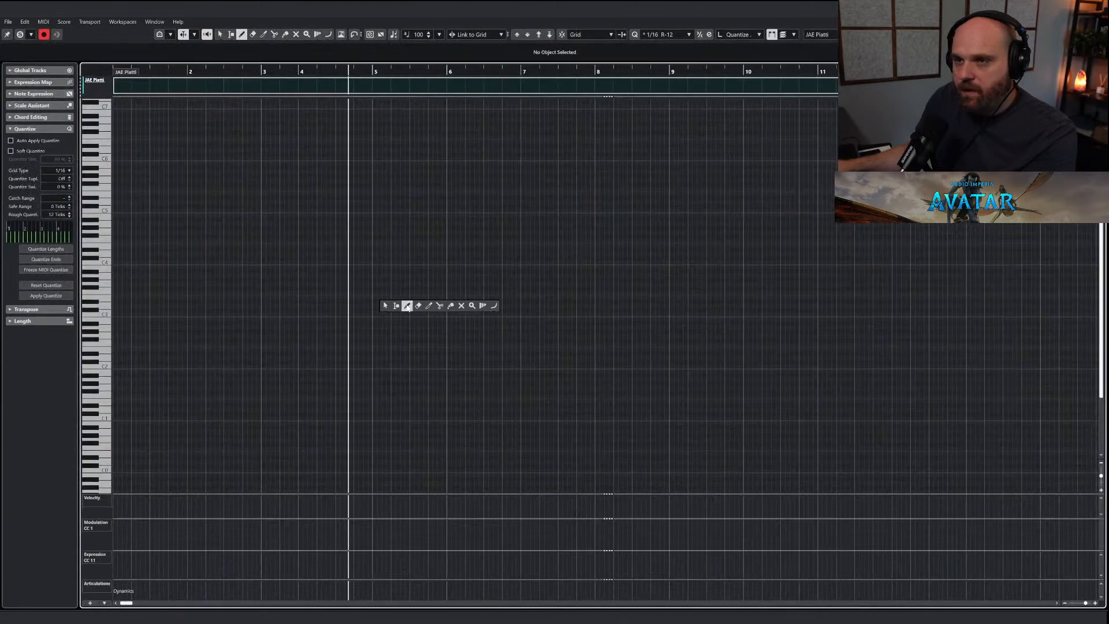
left_click_drag(263, 209, 400, 209)
key("1")
left_click(283, 222)
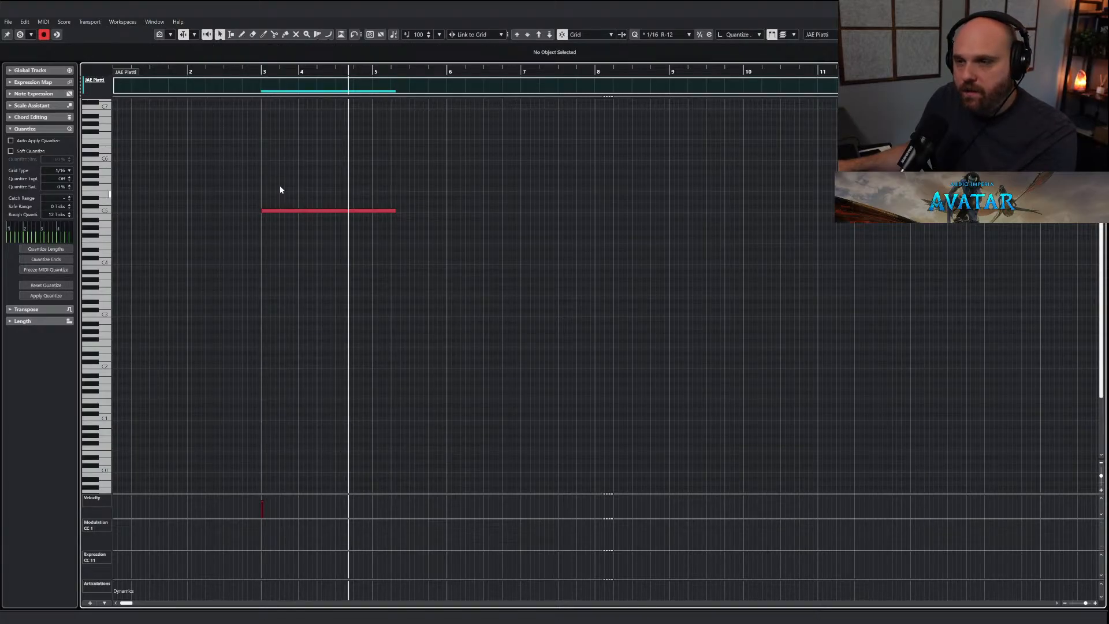
left_click(283, 211)
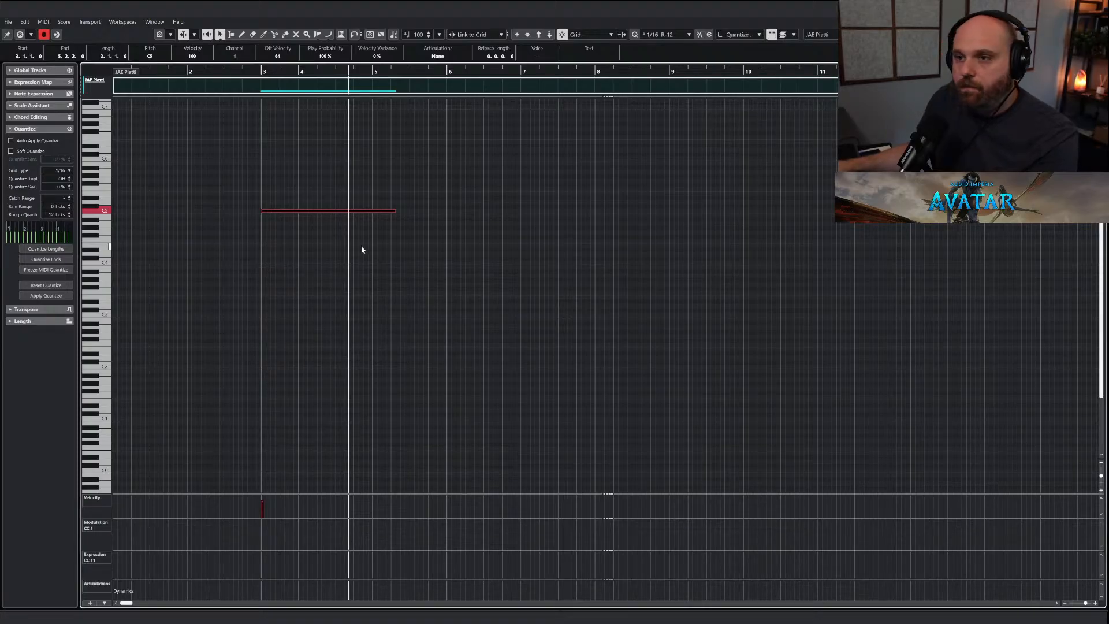
Play the JAE Piatti part from just before bar 3 and hide the controller lanes.
key("g")
key("g")
key("g")
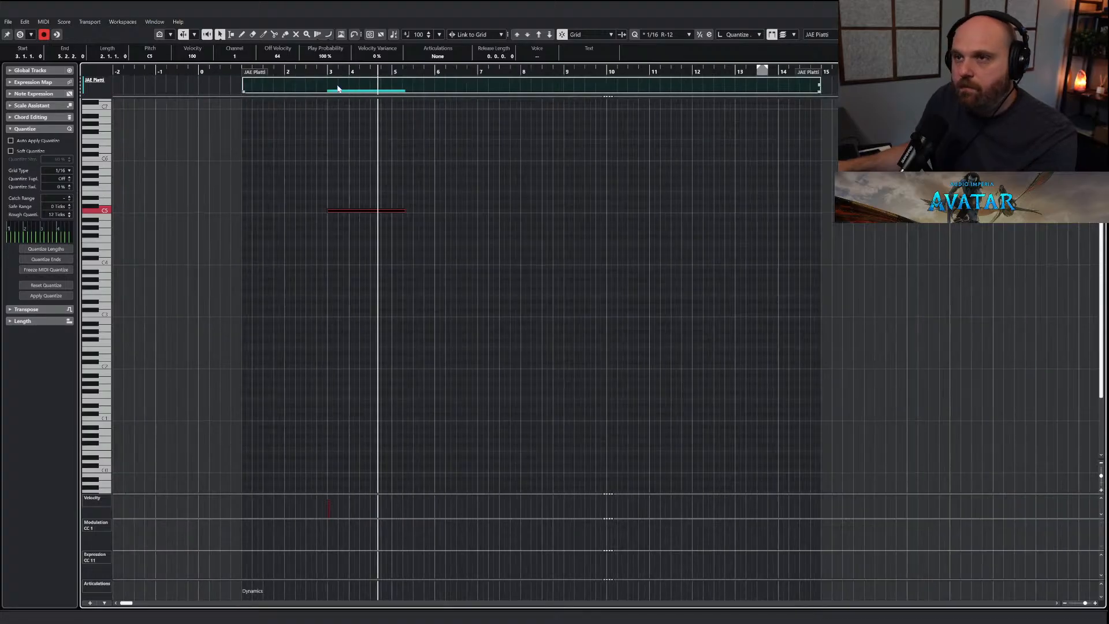
left_click(309, 70)
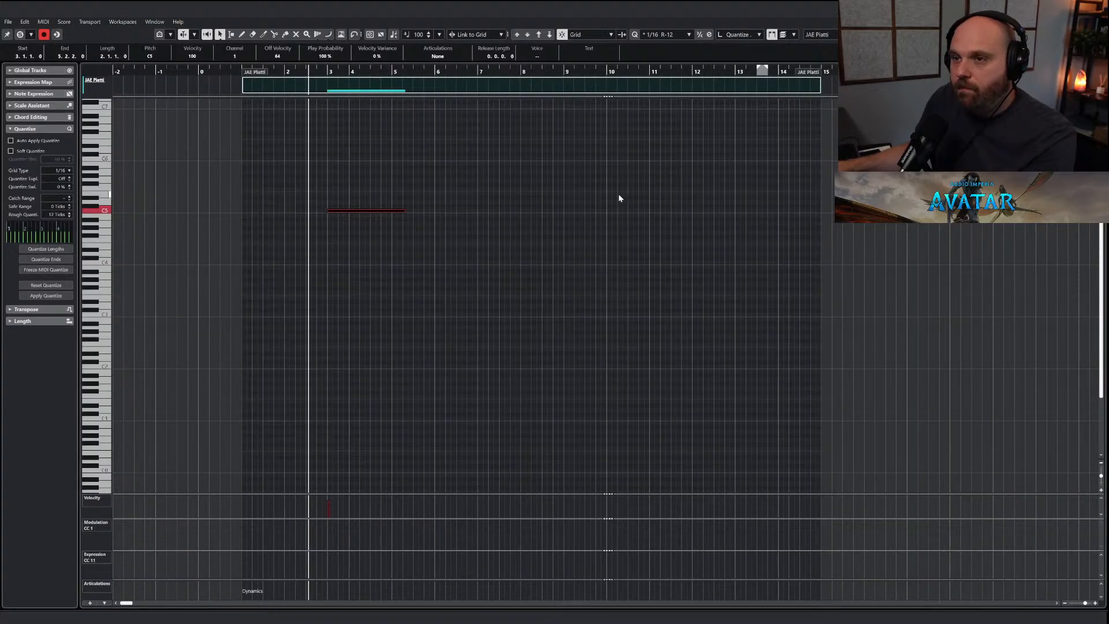
key("space")
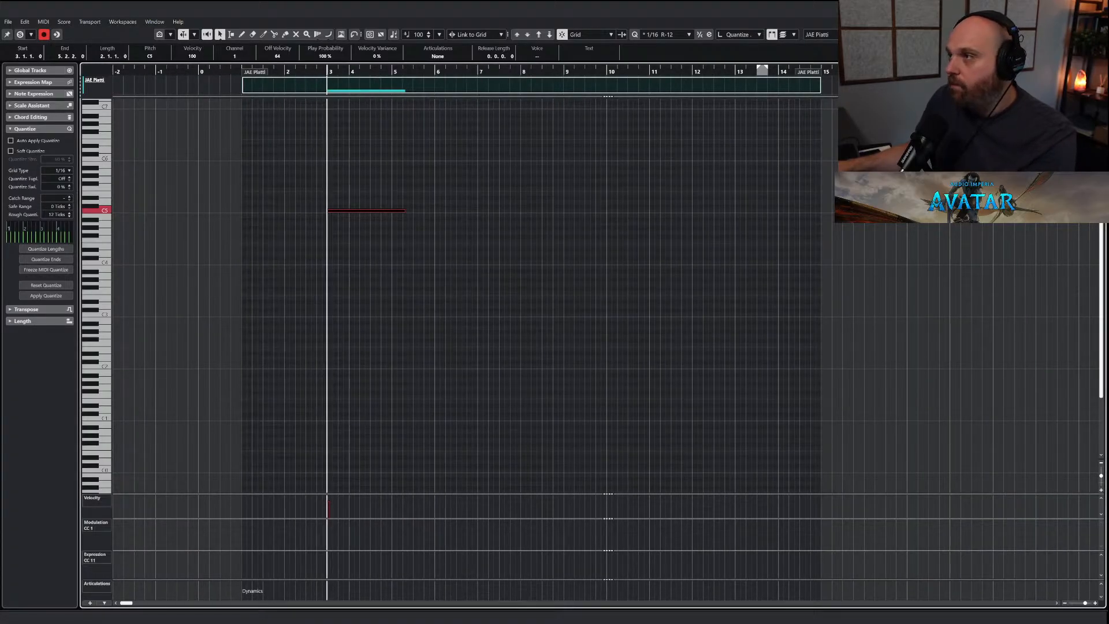
key("alt+l")
Move the C5 cymbal note to start at bar 4 and close the editor.
left_click(411, 237)
key("h")
key("h")
key("h")
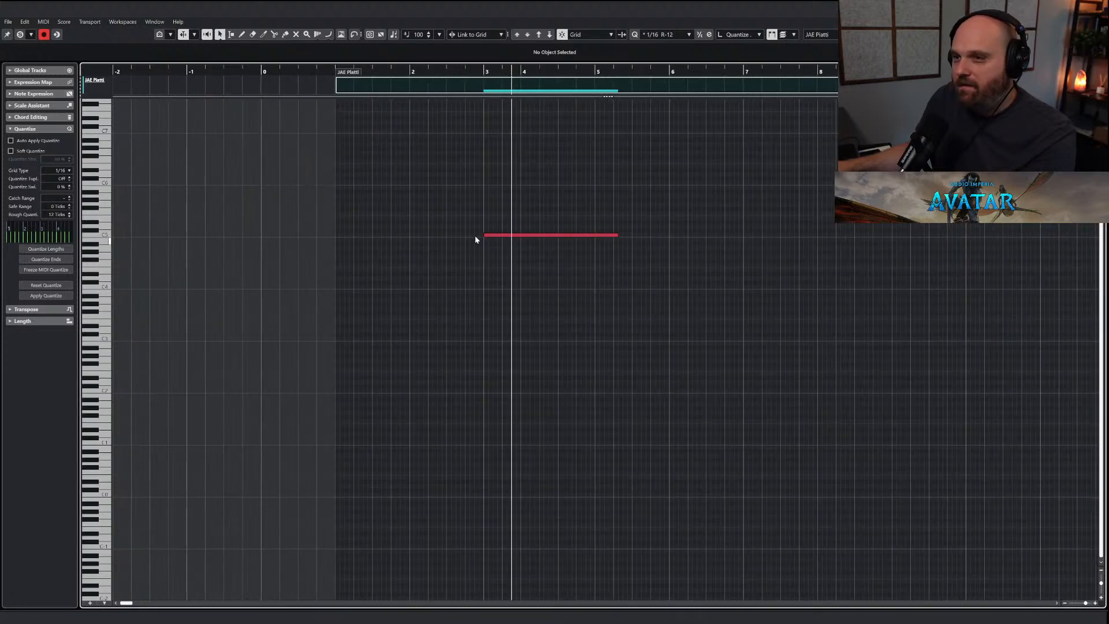
left_click_drag(514, 235, 553, 239)
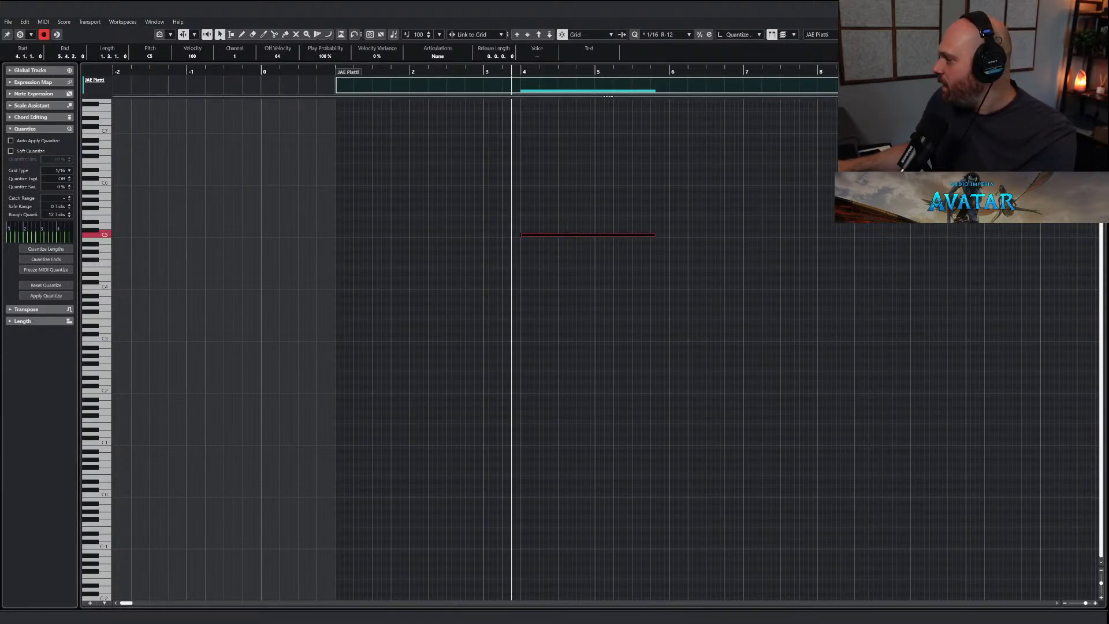
right_click(654, 242)
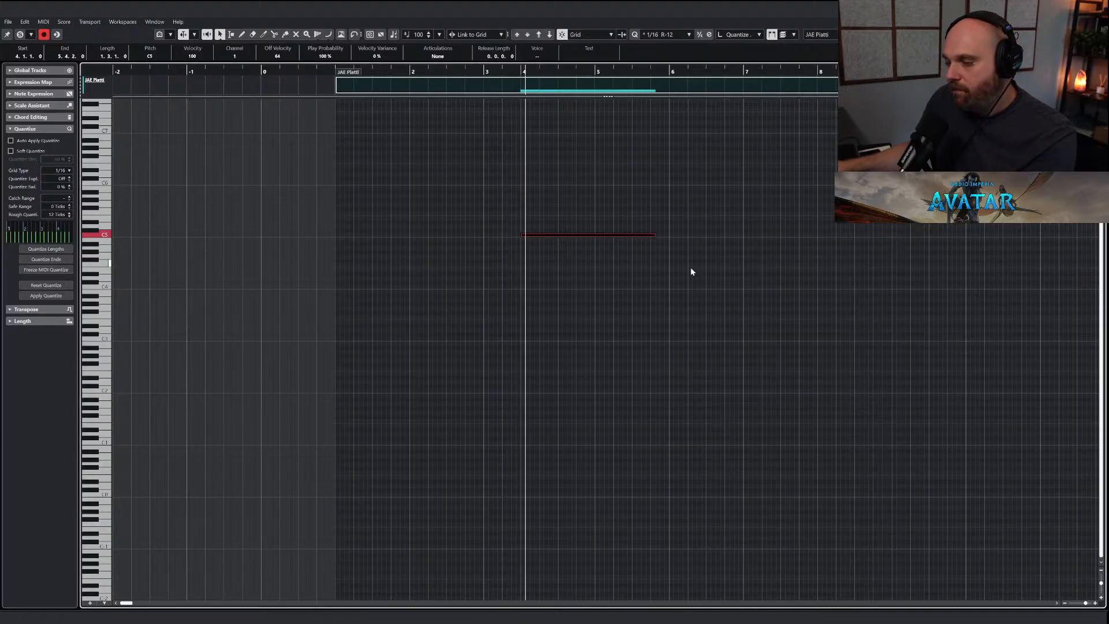
left_click(1096, 8)
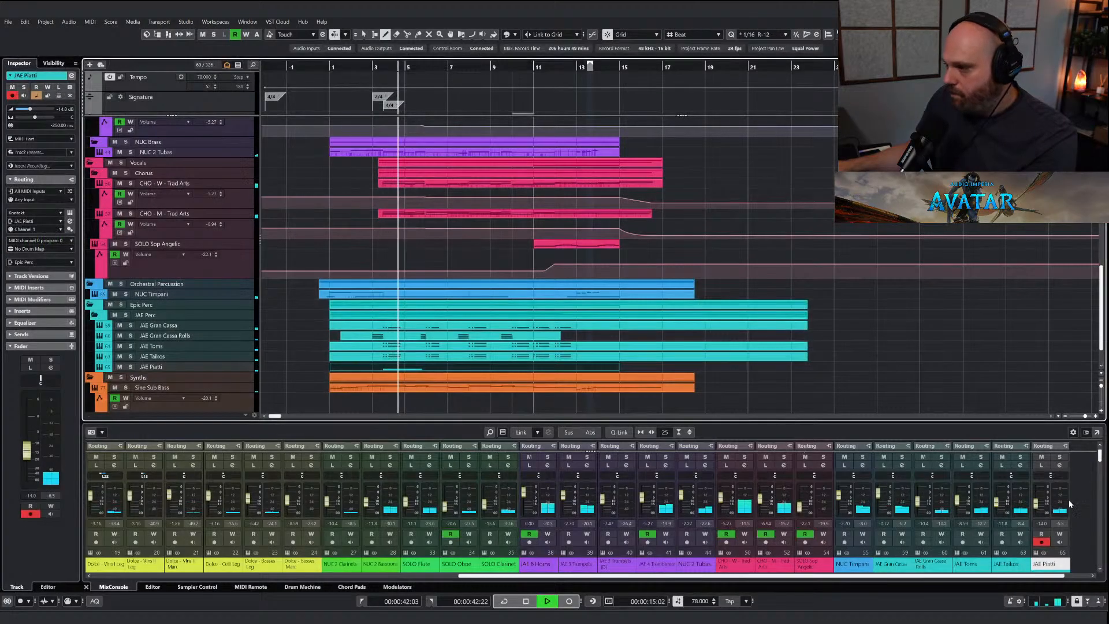
Lower the JAE Piatti channel to -15.6 dB and switch back to the selection tool.
left_click_drag(1037, 507, 1038, 509)
right_click(515, 278)
left_click(517, 282)
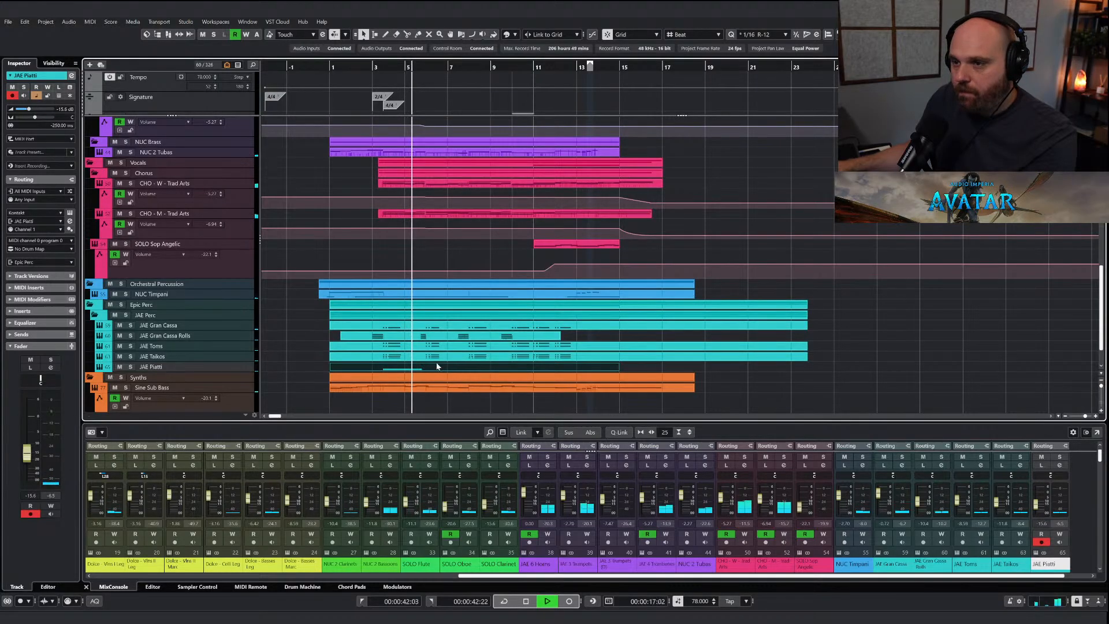
Reopen the JAE Piatti part and copy the C5 note from bar 4 to bar 8.
double_click(431, 369)
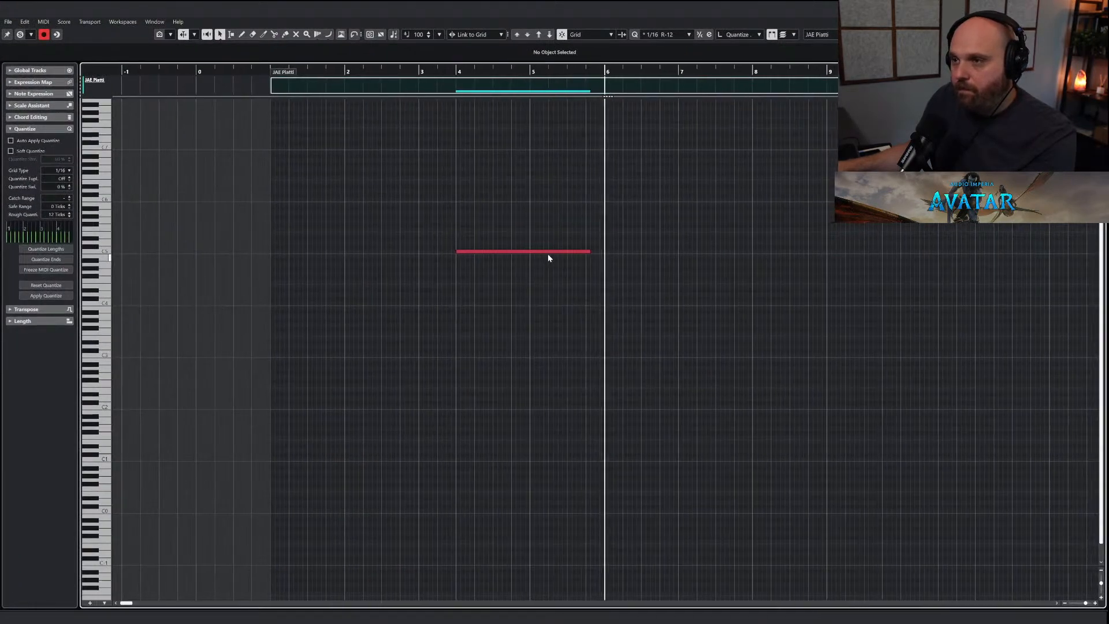
left_click(493, 252)
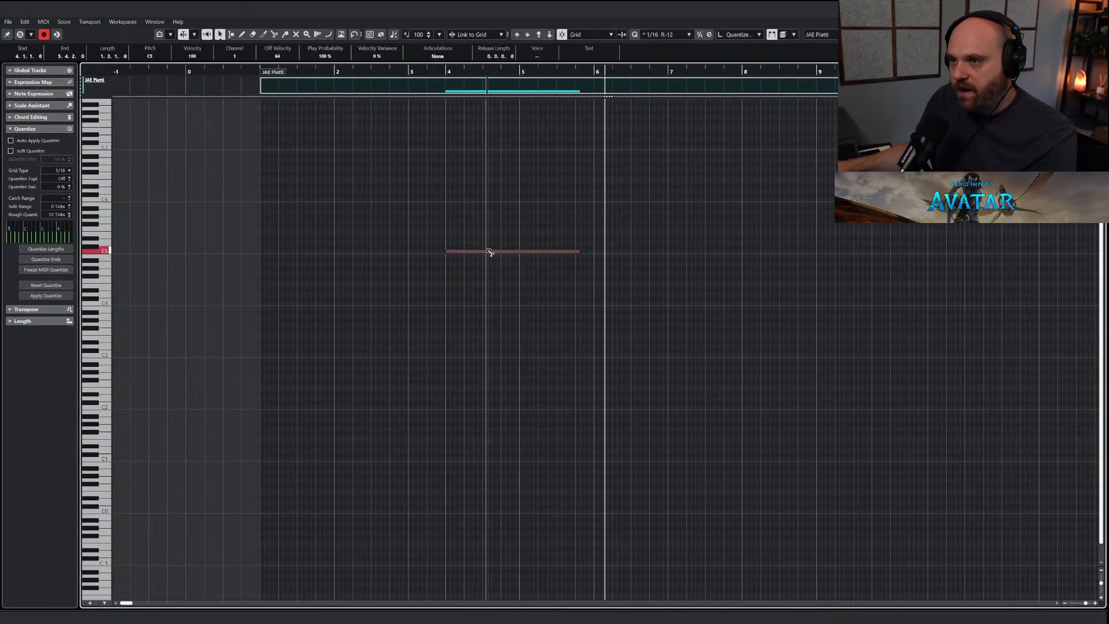
left_click_drag(489, 253, 786, 255)
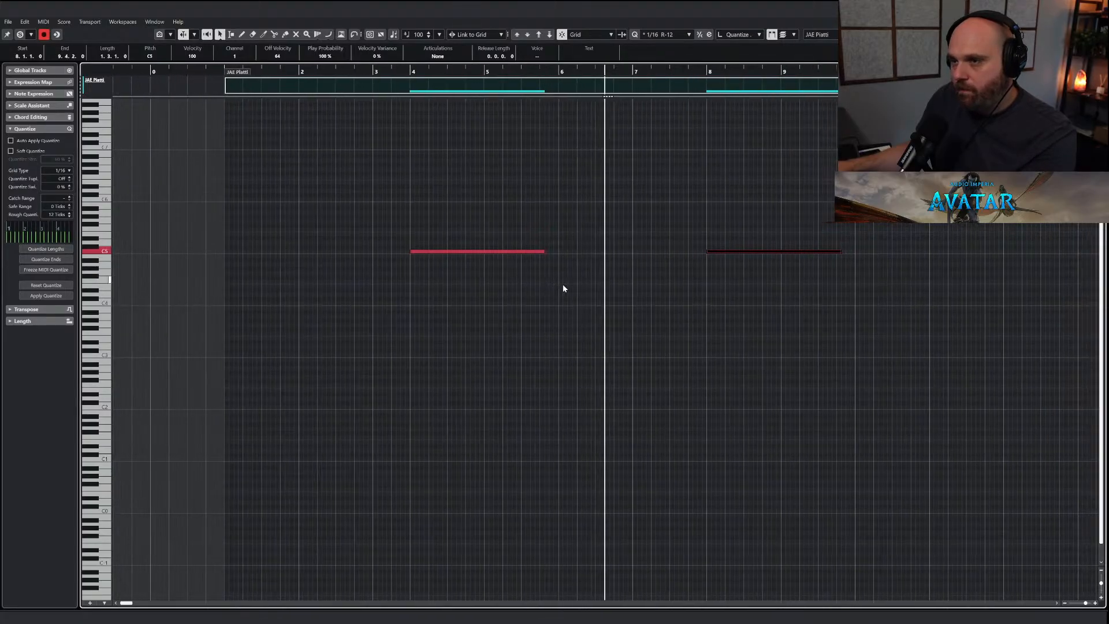
key("g")
key("g")
key("g")
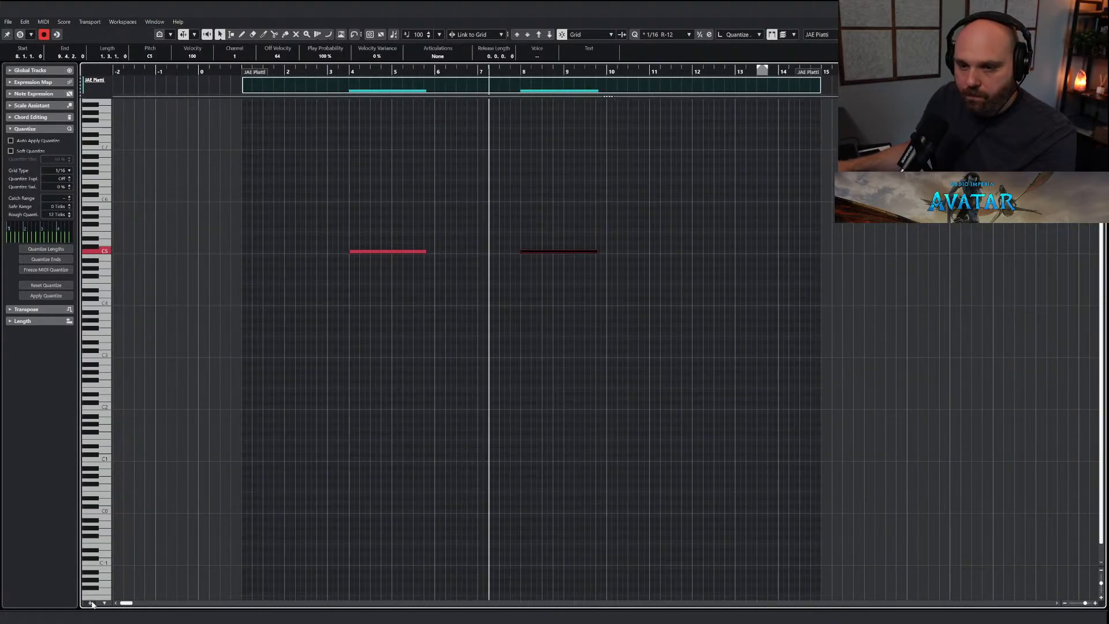
Show the velocity lane and lower the velocities of the C5 notes at bars 4 and 8, the latter to 75.
left_click(92, 604)
left_click(131, 350)
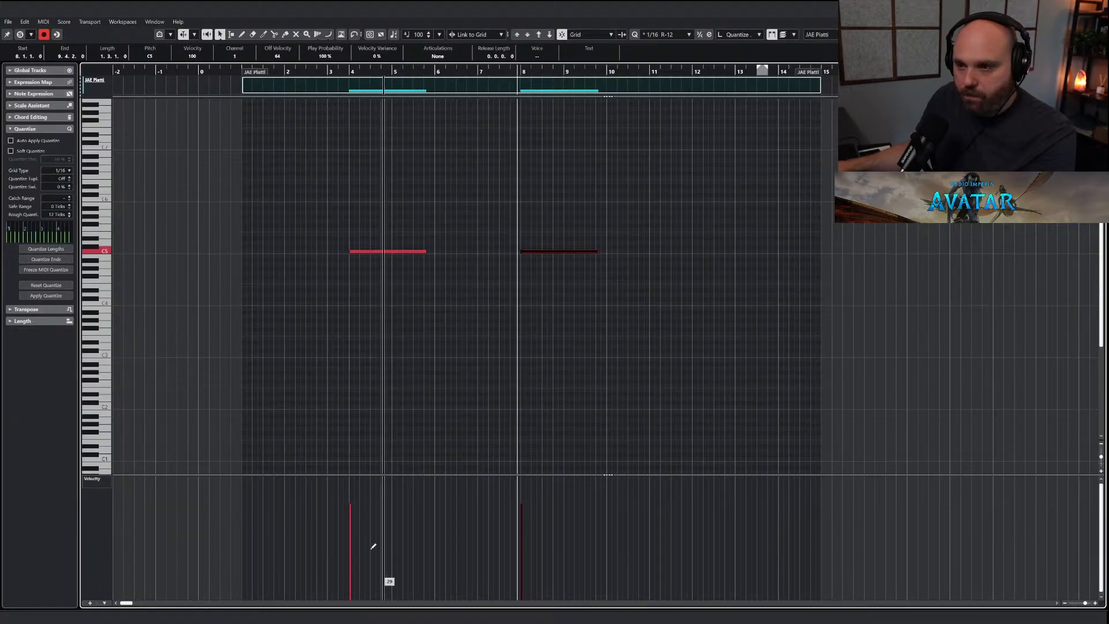
left_click_drag(359, 524, 356, 518)
left_click(527, 524)
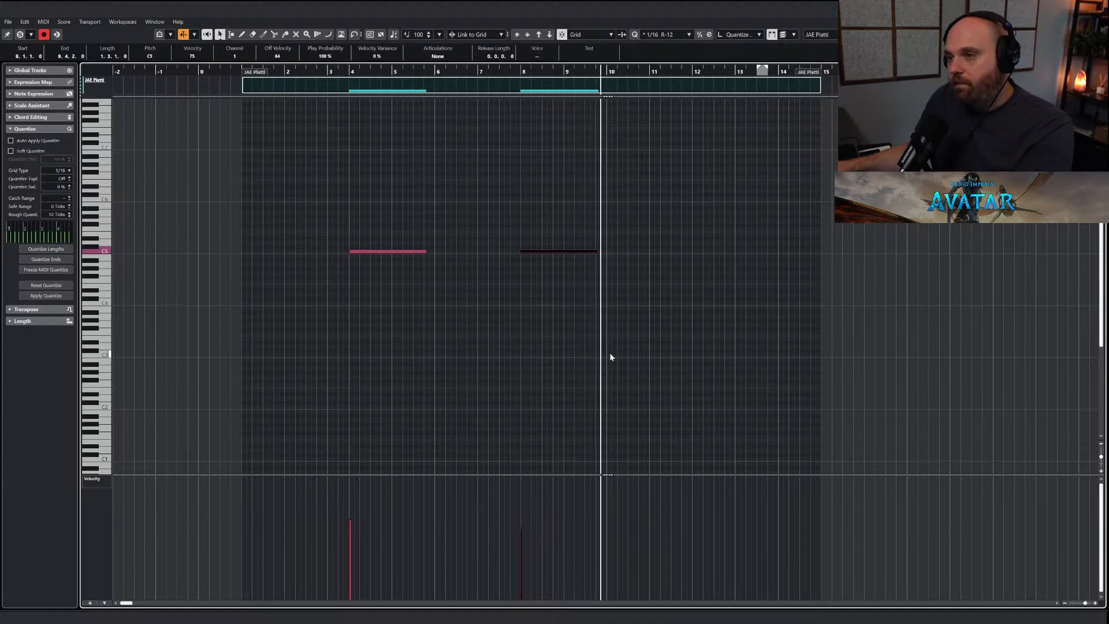
Copy the C5 cymbal note from bar 8 to the start of bar 12.
left_click_drag(624, 292, 550, 247)
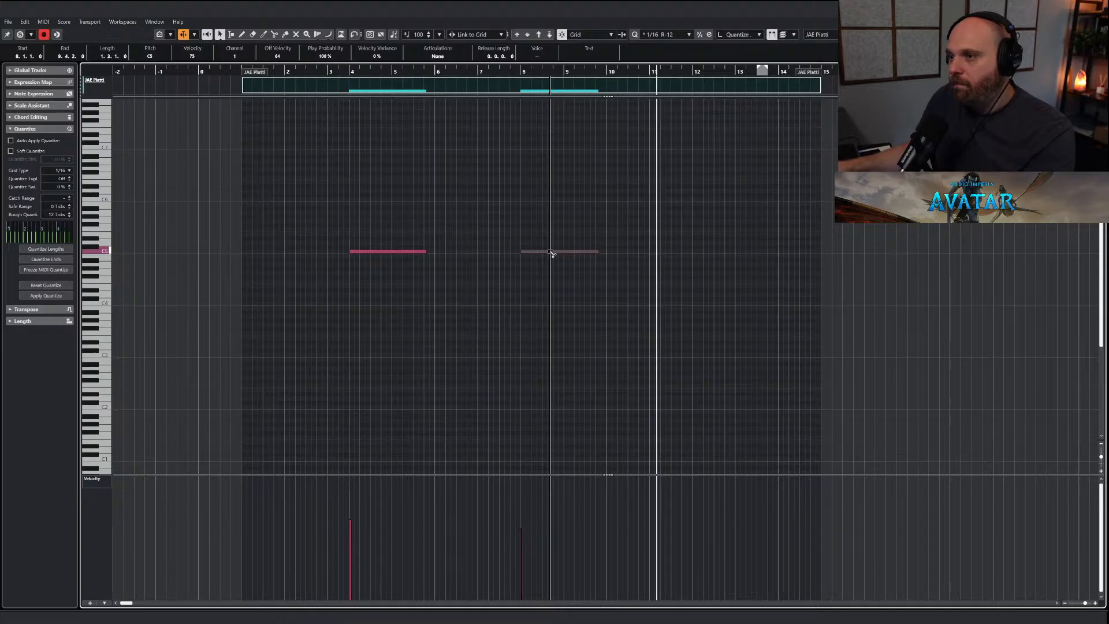
left_click_drag(551, 253, 721, 257)
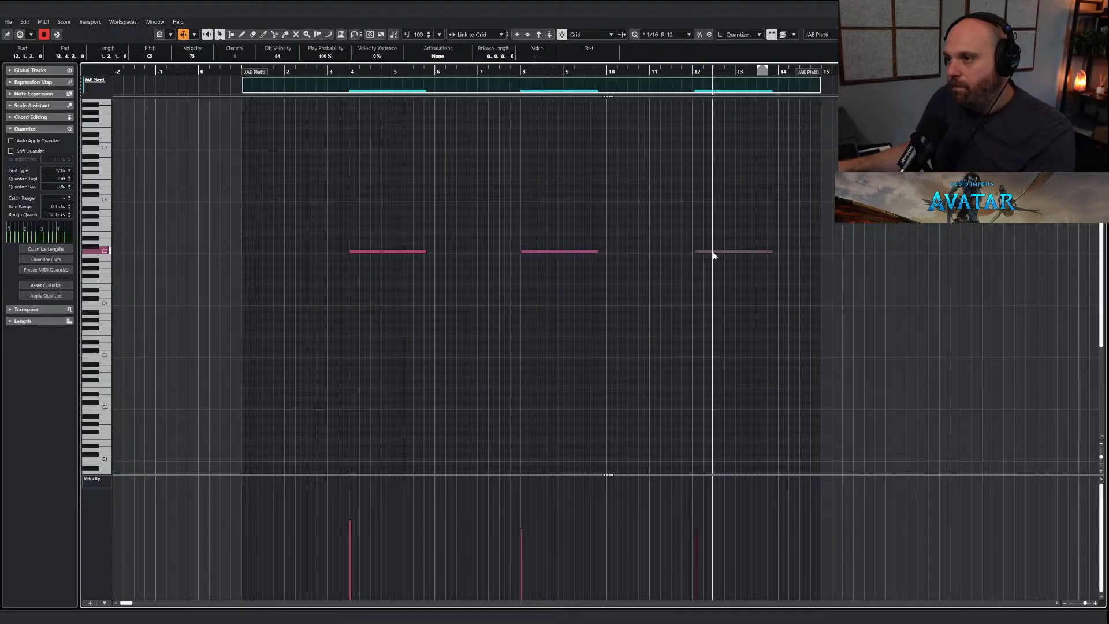
left_click_drag(717, 256, 714, 261)
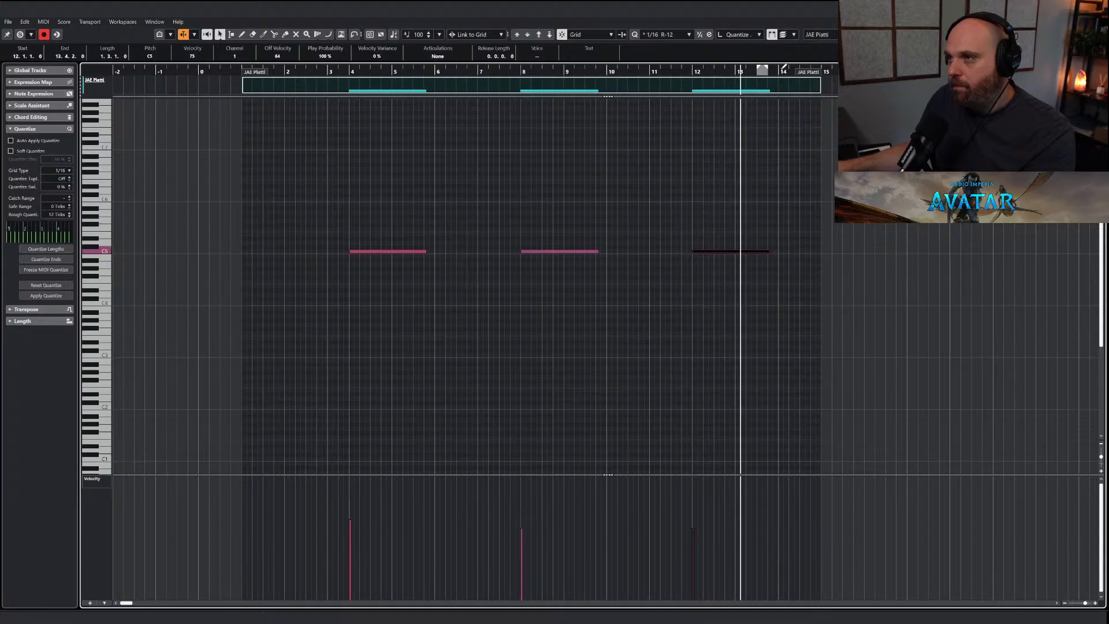
Extend the JAE Piatti part to about bar 20, copy the C5 note from bar 12 to bar 14, and close the editor.
left_click_drag(808, 72, 1029, 73)
left_click_drag(730, 253, 815, 252)
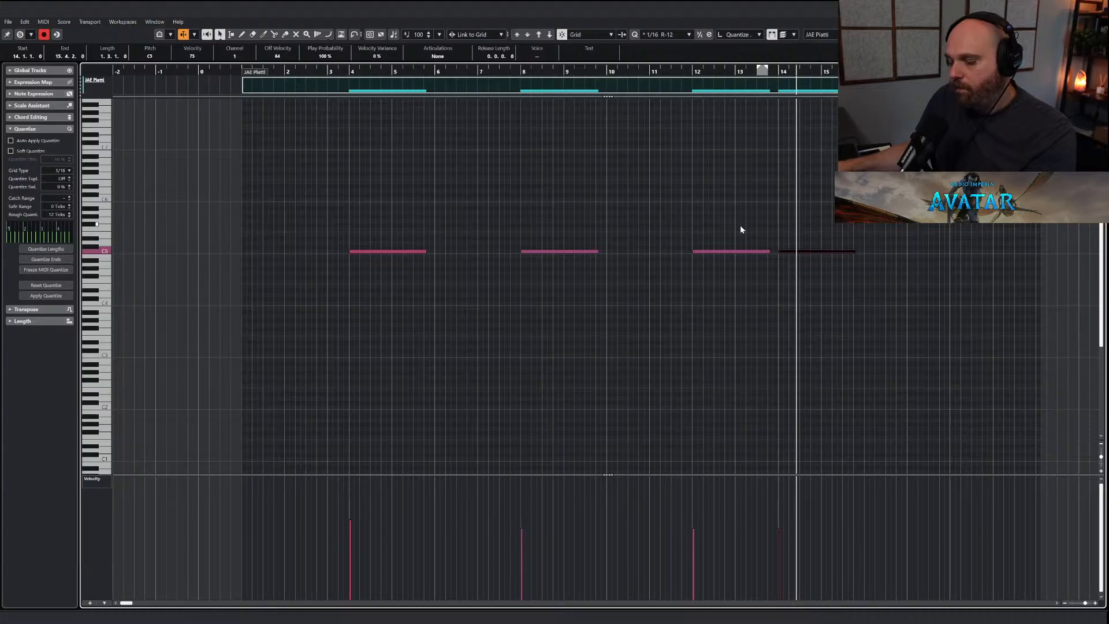
key("space")
key("Return")
right_click(493, 268)
left_click(493, 270)
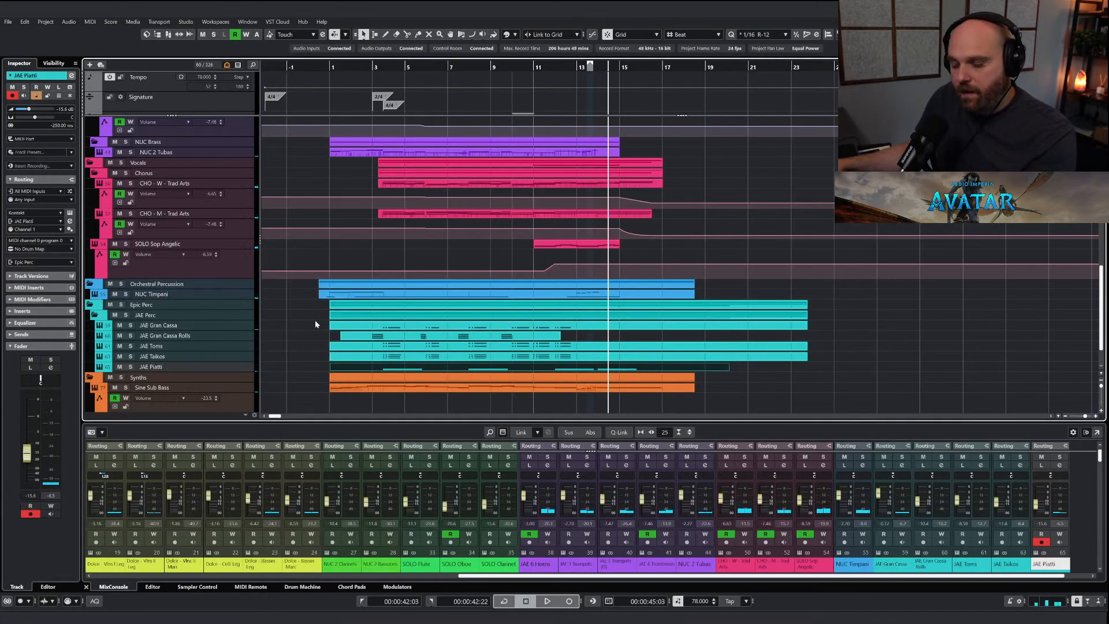
Search the track list for "nuc" and bring up the NUC Atonal Percussion track.
type("f")
type("cym")
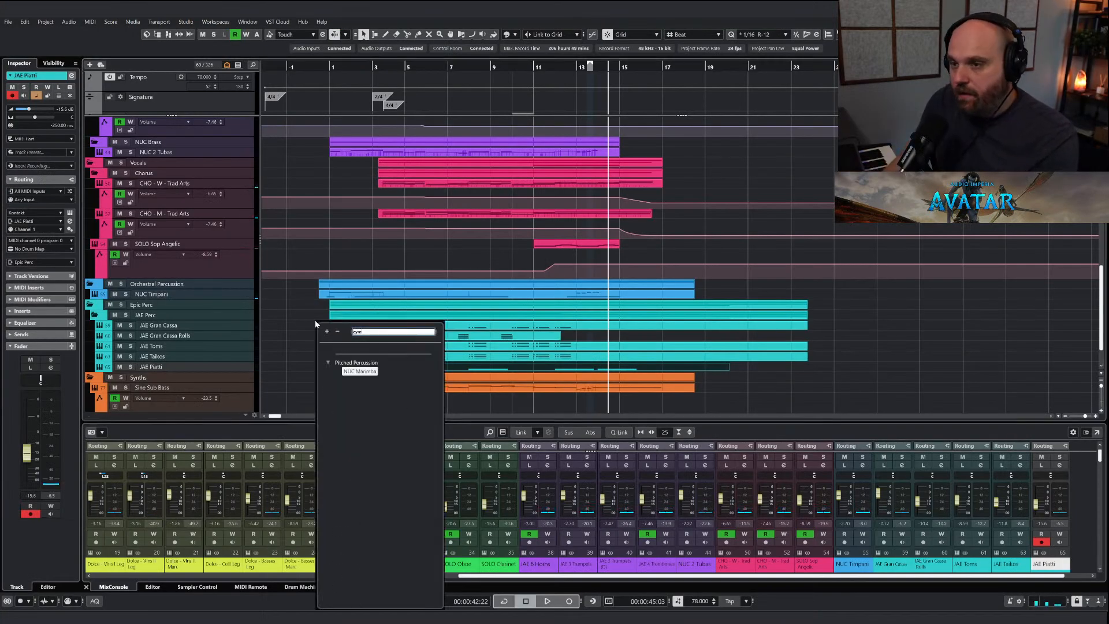
type("nuc")
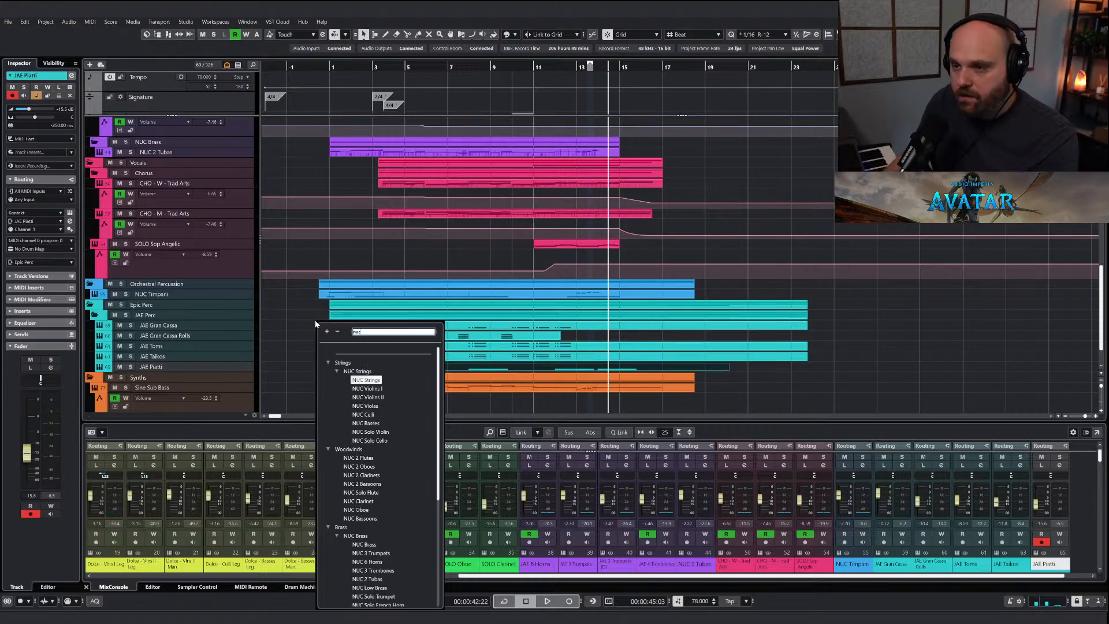
type(" cy")
key("BackSpace")
key("BackSpace")
key("BackSpace")
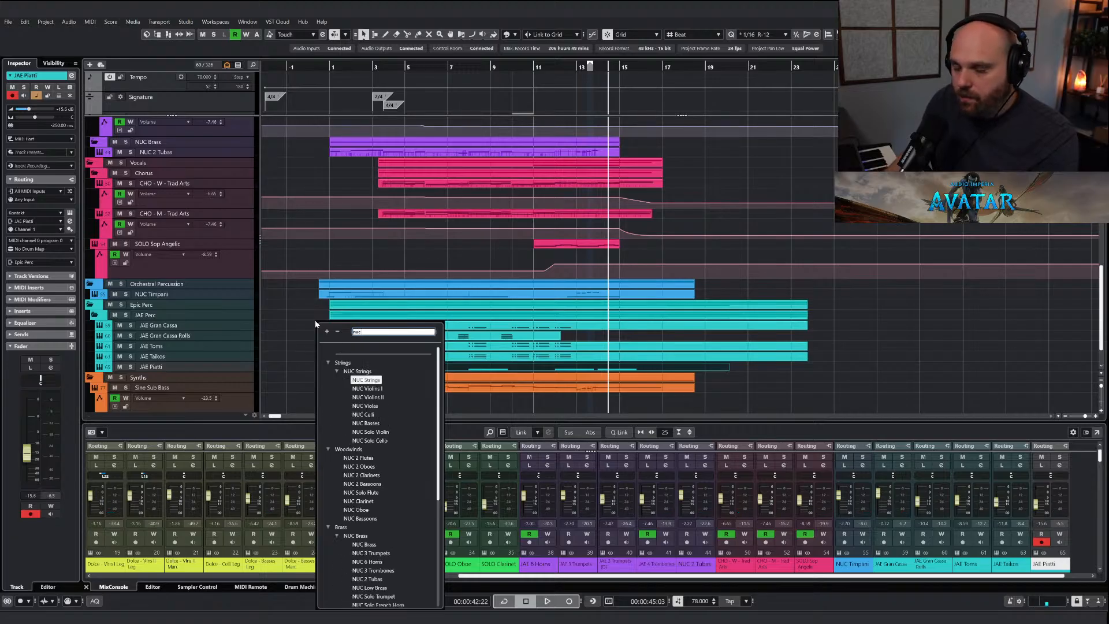
type("met")
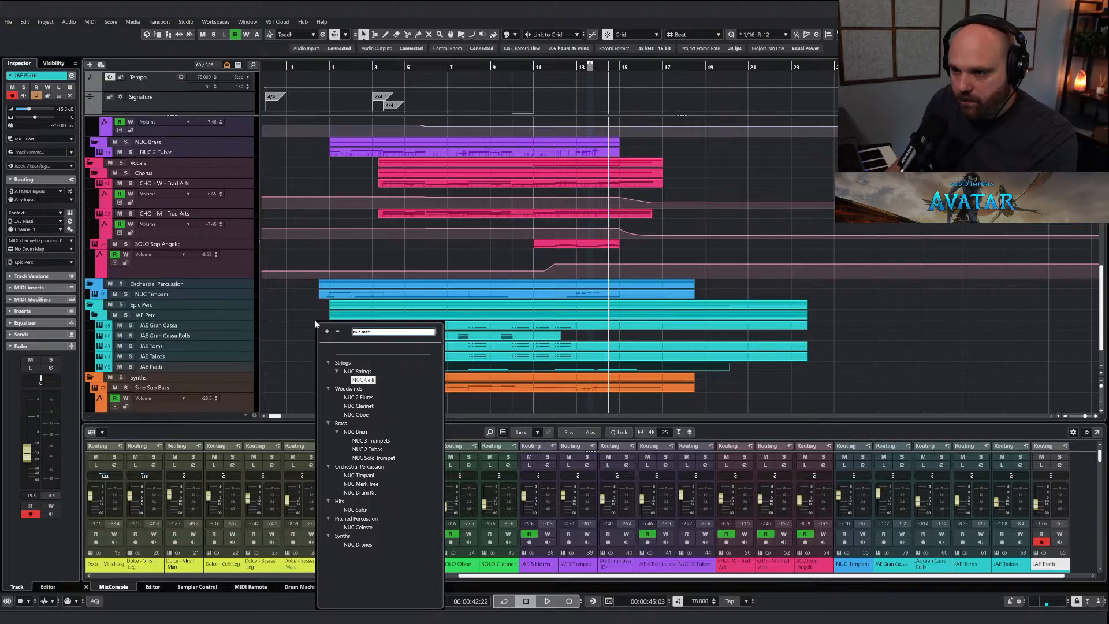
key("BackSpace")
key("BackSpace")
key("BackSpace")
key("BackSpace")
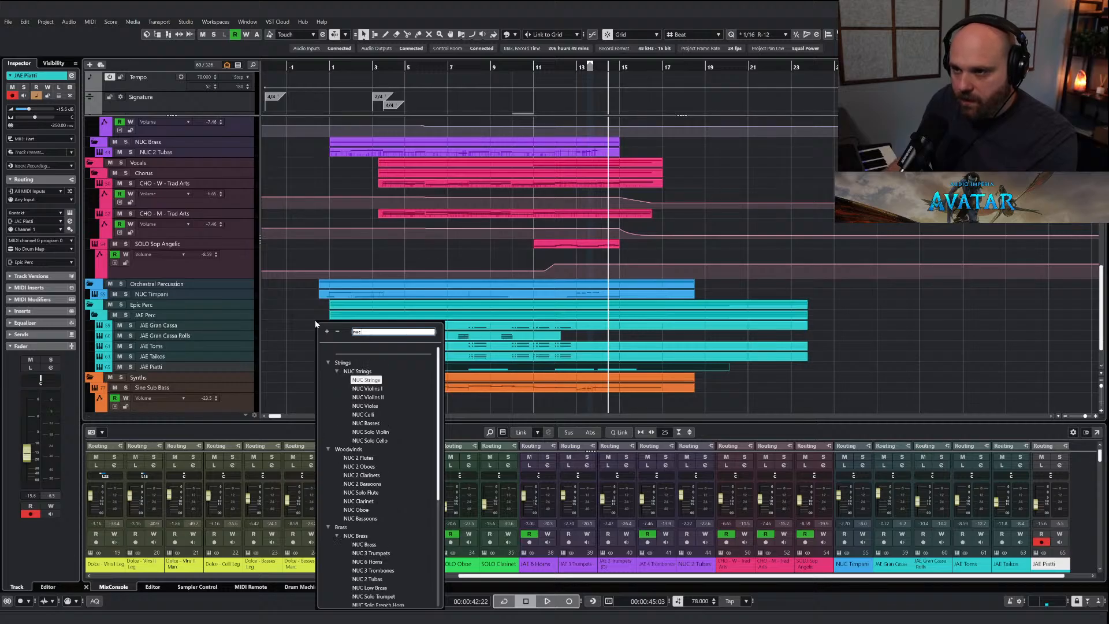
scroll(374, 515, "down", 7)
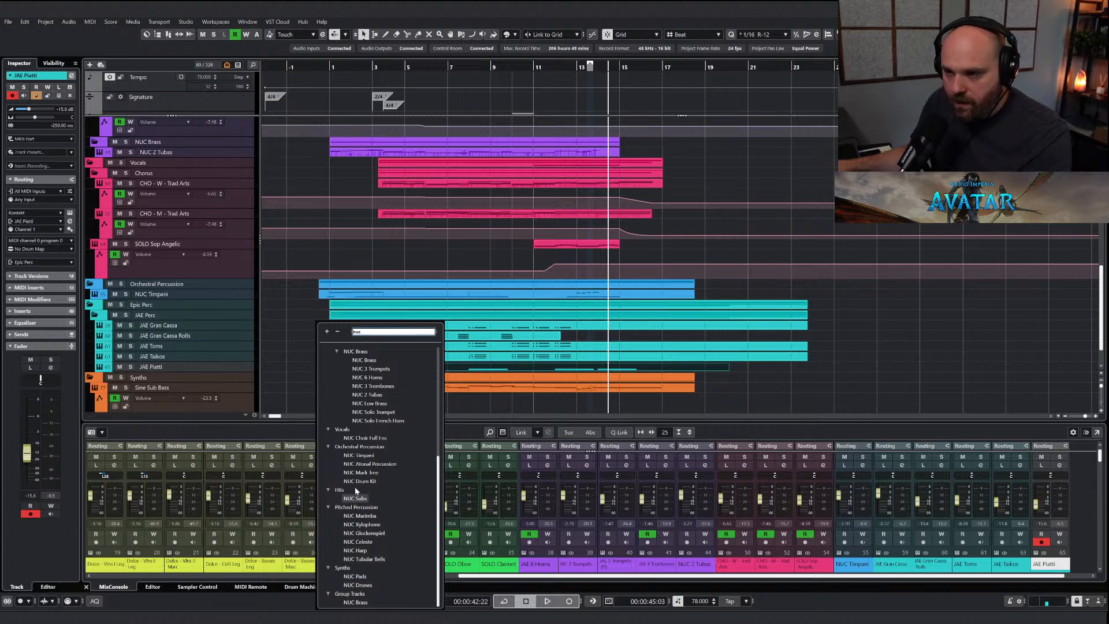
left_click(364, 464)
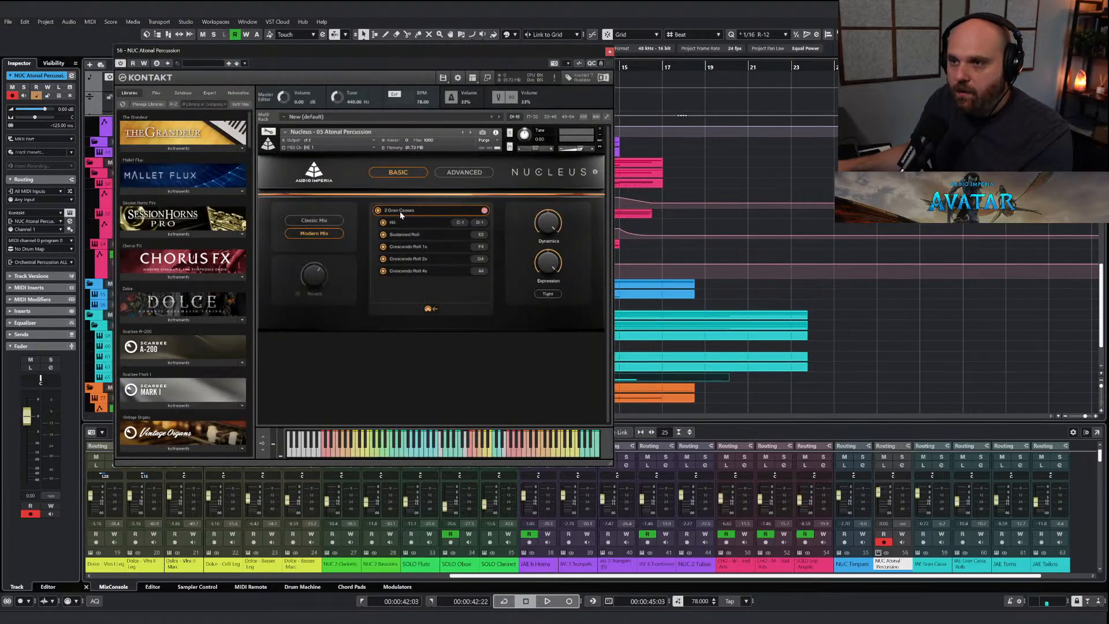
Switch Nucleus Atonal Percussion to the Cymbal instrument, audition its Sustained Roll, and close the plug-in window.
left_click(401, 213)
left_click(402, 295)
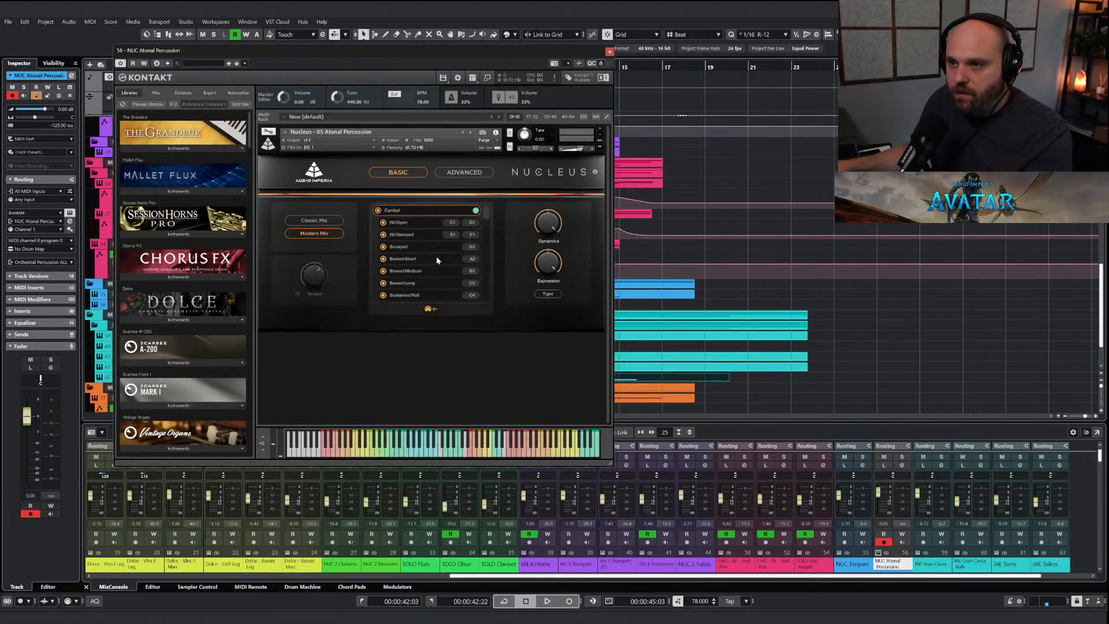
left_click(508, 439)
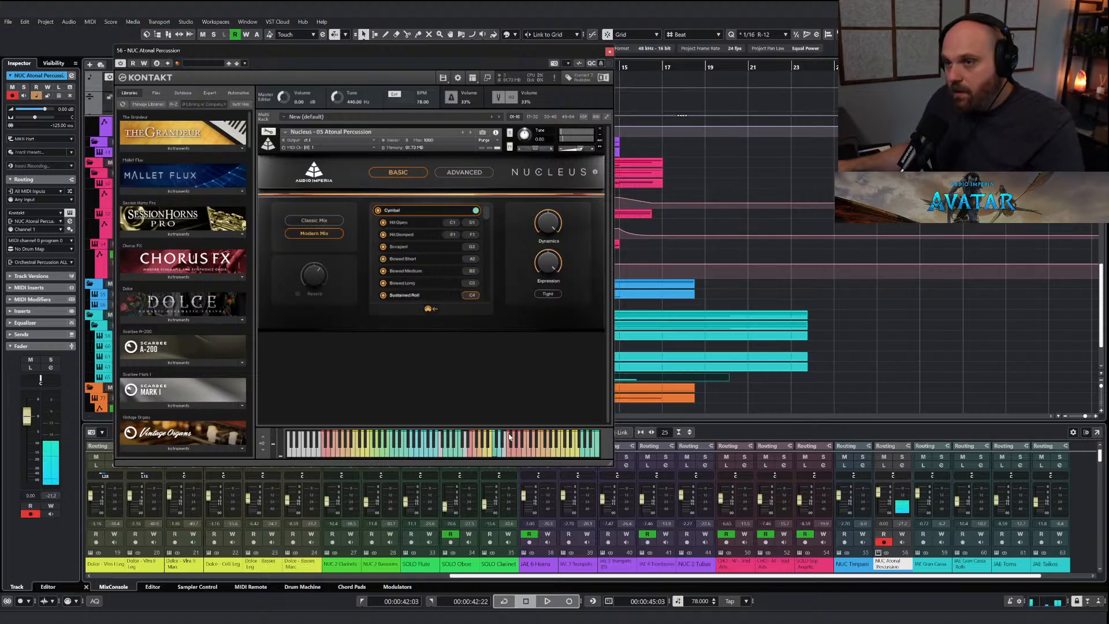
left_click(610, 51)
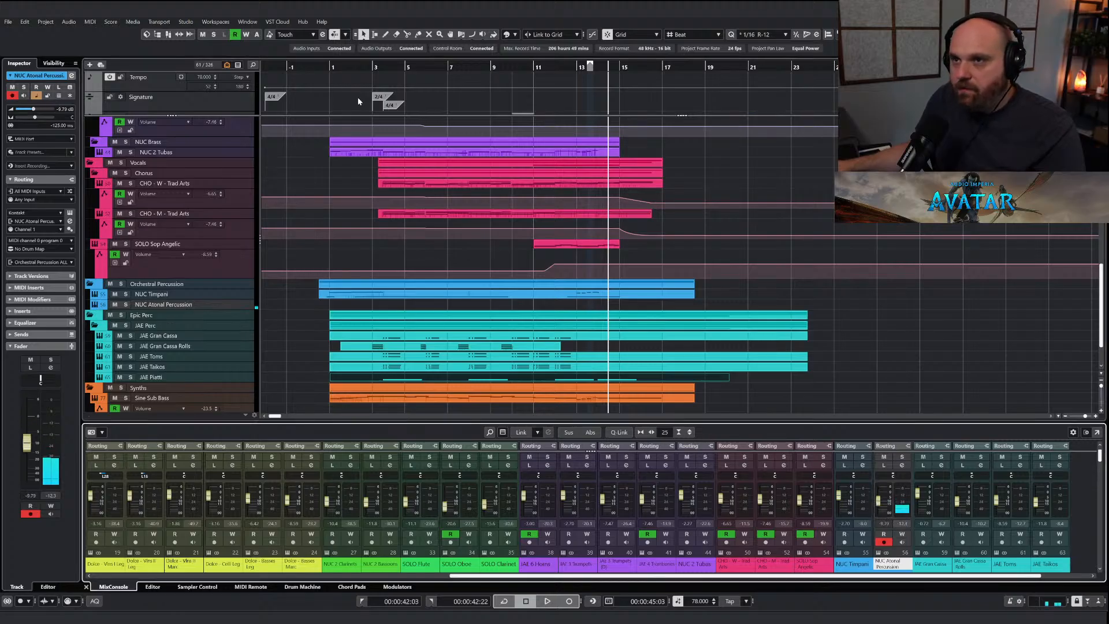
Record a cymbal pass on NUC Atonal Percussion from just before bar 1 to about bar 17, raising its channel to -5.89 dB.
left_click(324, 68)
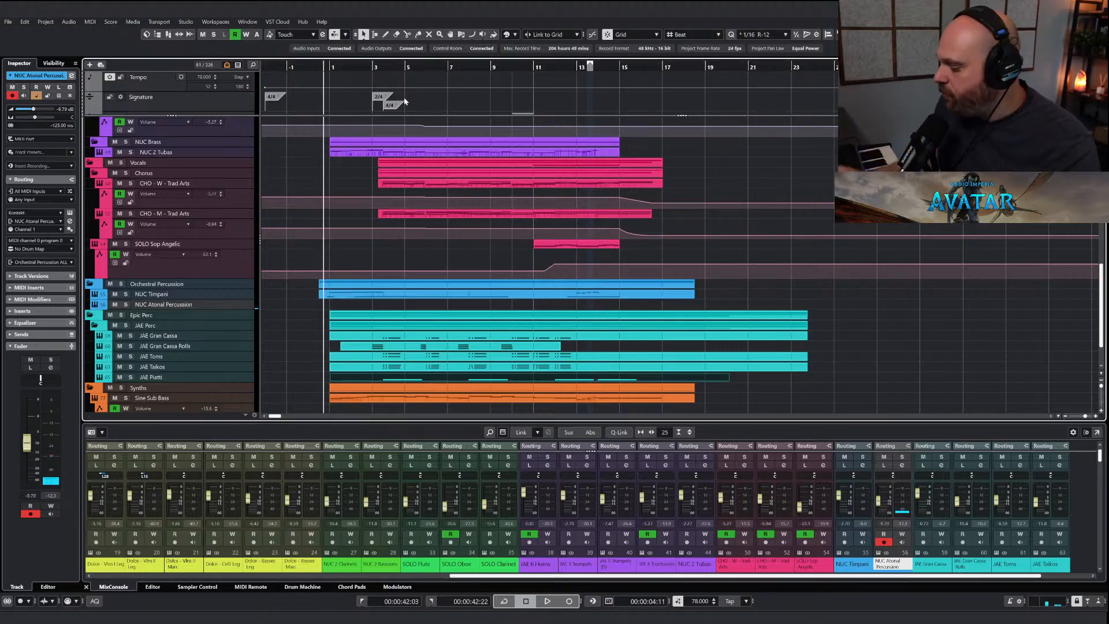
key("KP_Multiply")
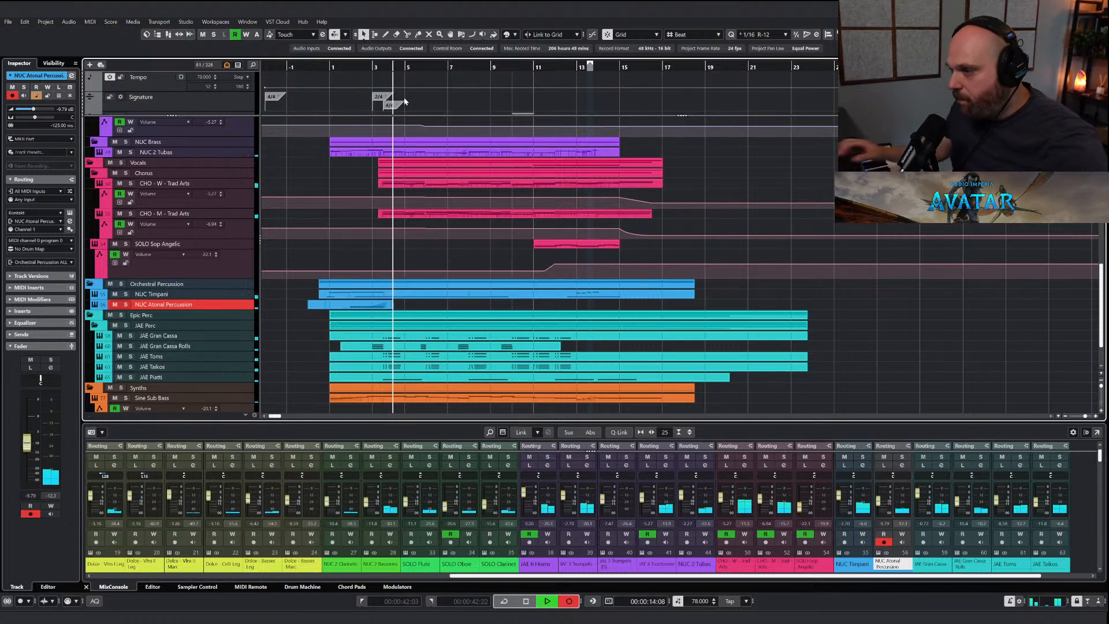
left_click_drag(878, 504, 879, 501)
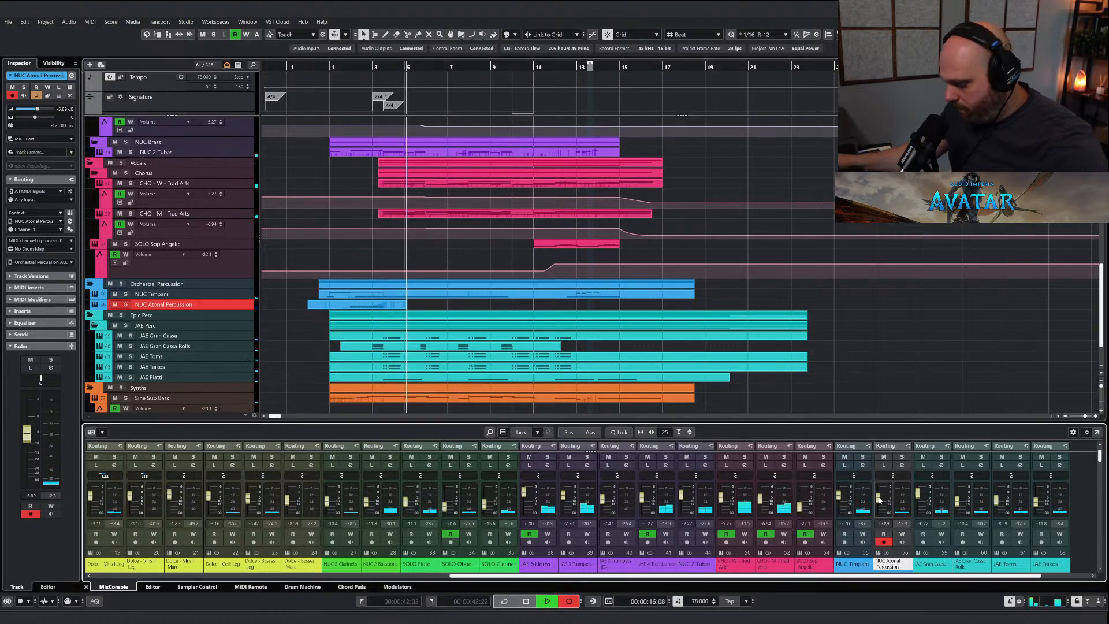
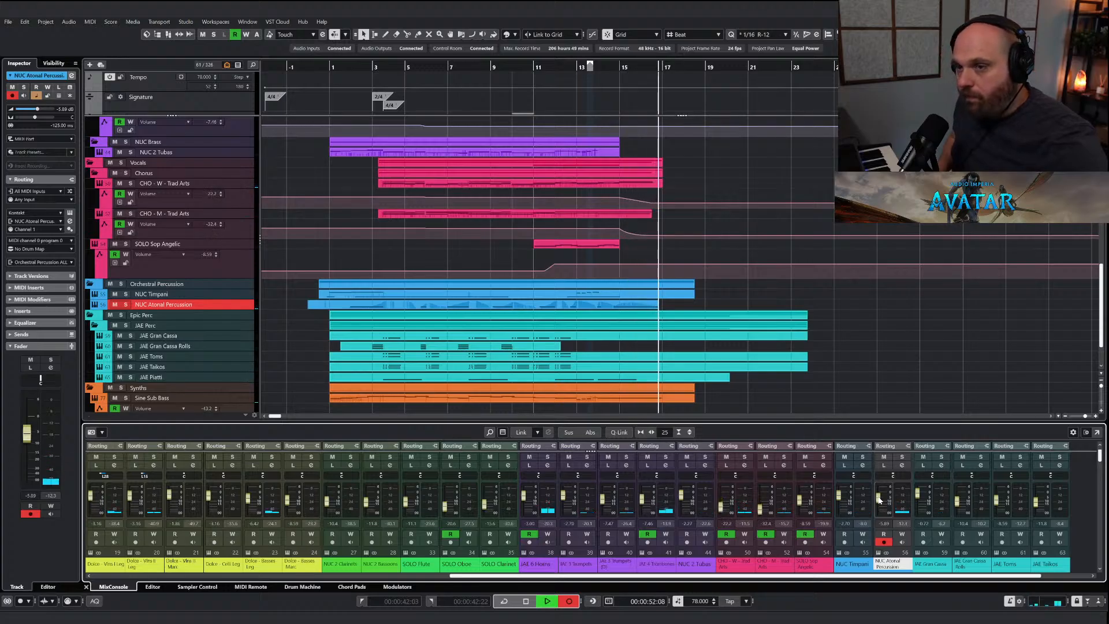
key("space")
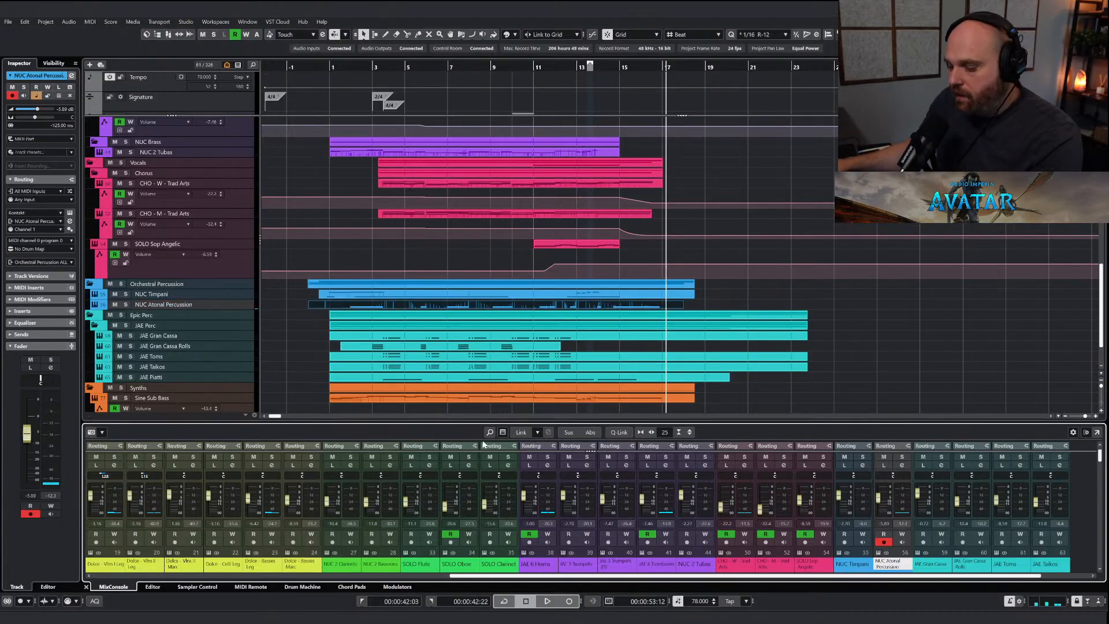
Play the cue from just before bar 1 and open the NUC Timpani part for note editing.
left_click(330, 65)
key("space")
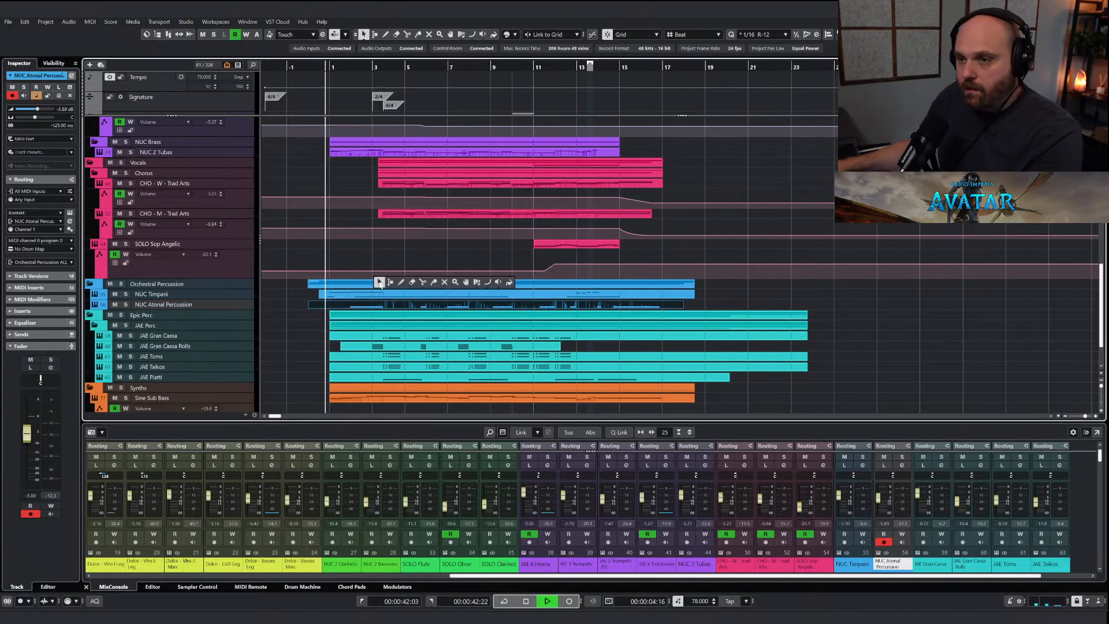
left_click(396, 305)
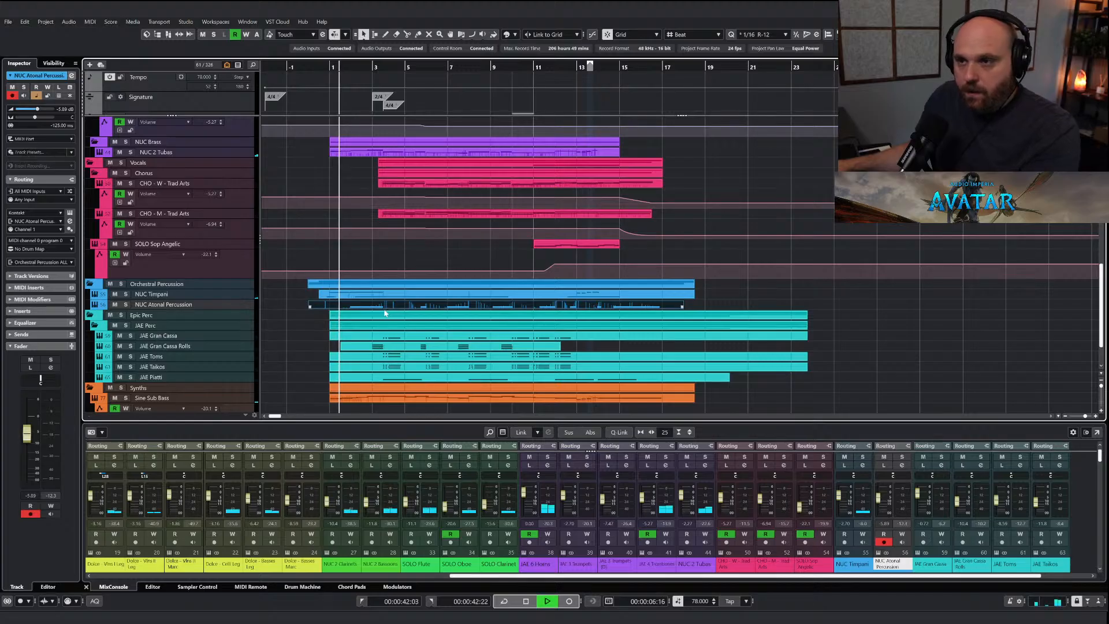
left_click(382, 297)
double_click(382, 297)
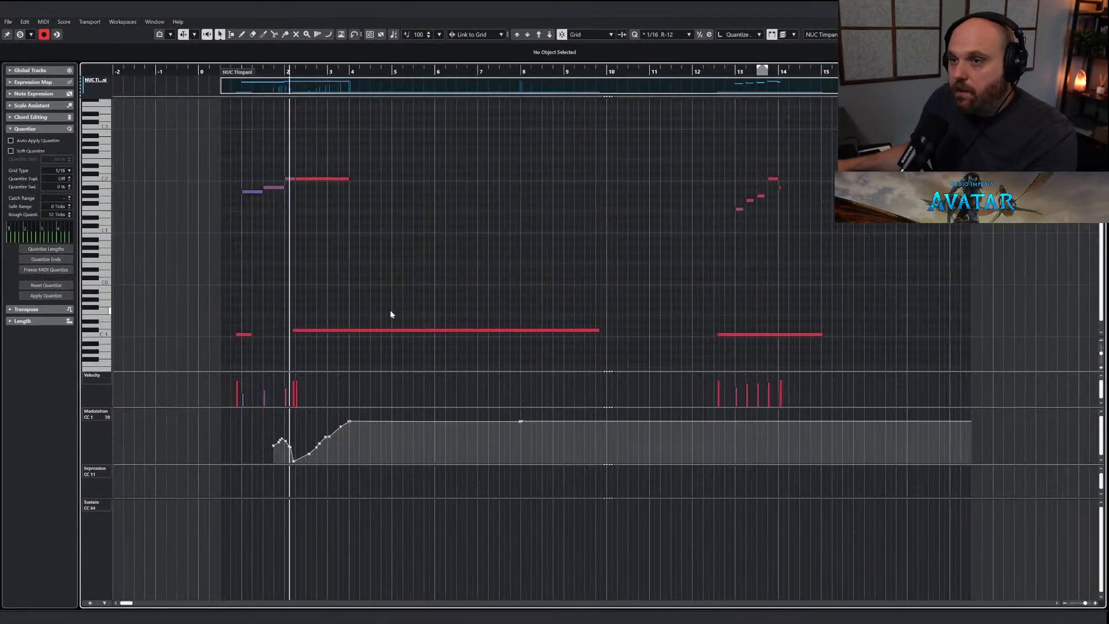
End the long C#-1 keyswitch at bar 4, add a C-1 keyswitch there, and draw an F1 timpani note from 4.1.1 to 5.3.2.
right_click(390, 308)
left_click(412, 305)
key("h")
key("h")
key("h")
key("h")
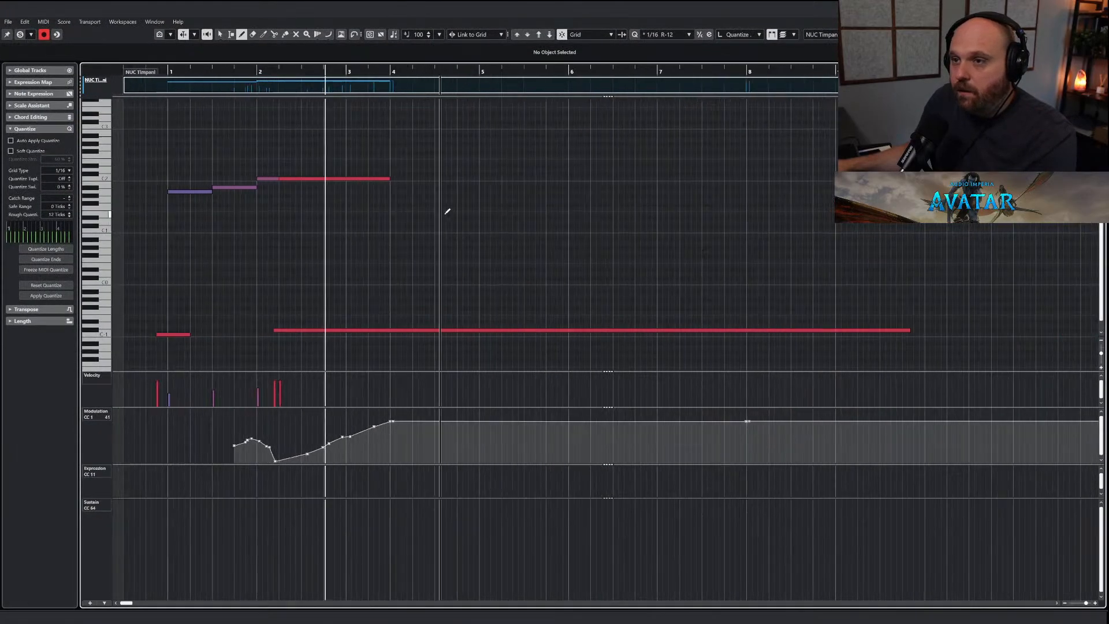
left_click(388, 330)
left_click_drag(387, 330, 479, 335)
left_click_drag(395, 206, 529, 209)
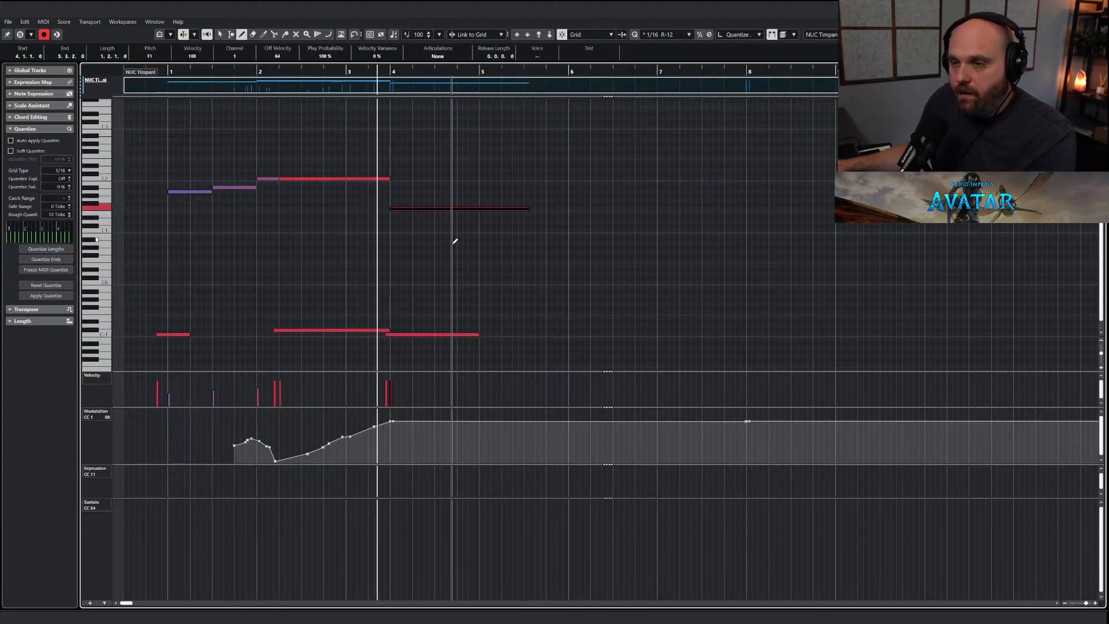
Play past the F1 timpani note at bar 4 and close the editor.
key("space")
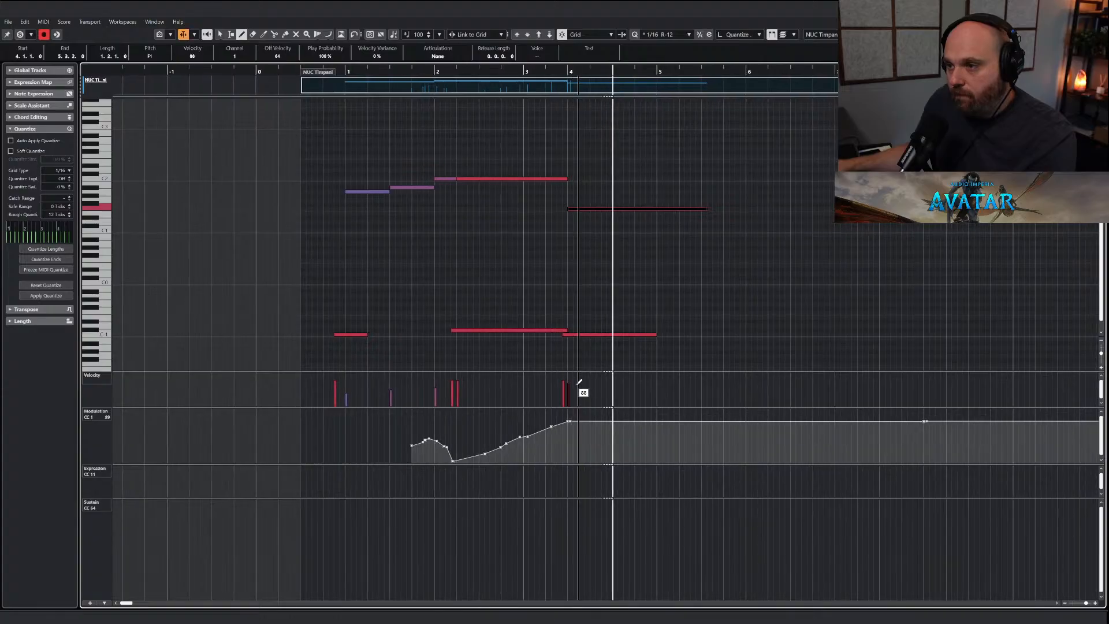
key("g")
key("h")
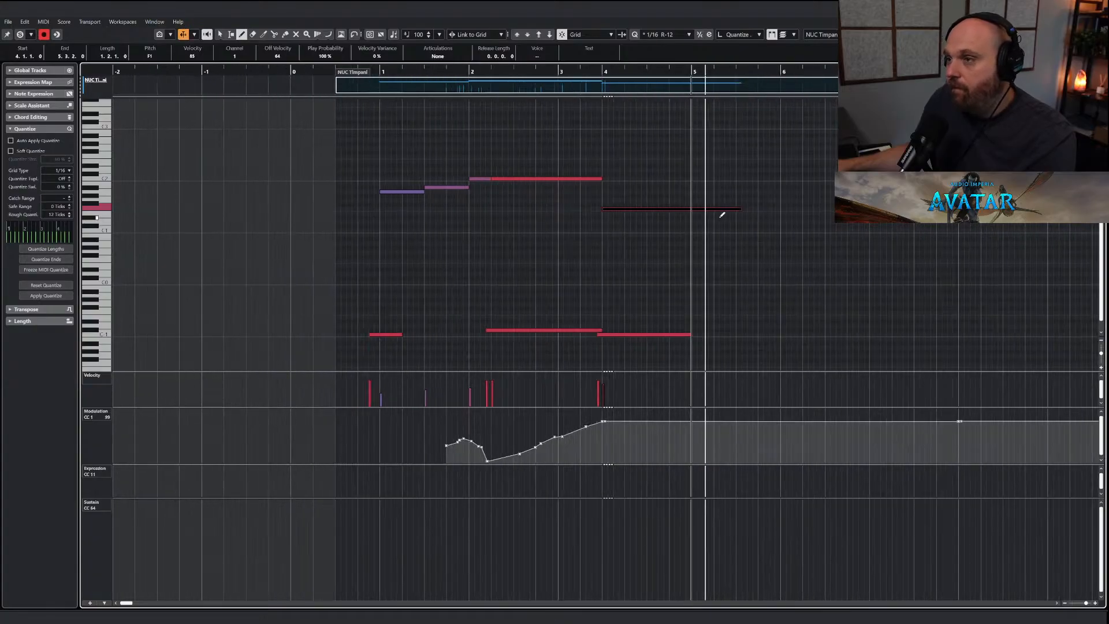
key("Escape")
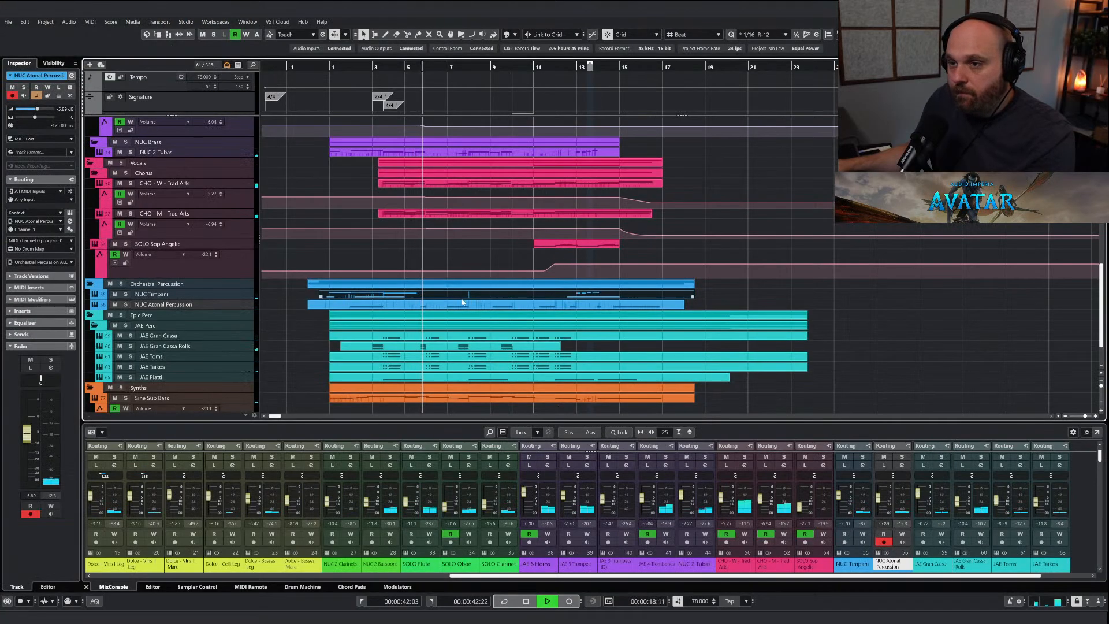
Reopen the NUC Timpani part and add a C#-1 keyswitch from 6.3.4 to 7.4.4 and an A#1 note spanning bar 7.
double_click(461, 299)
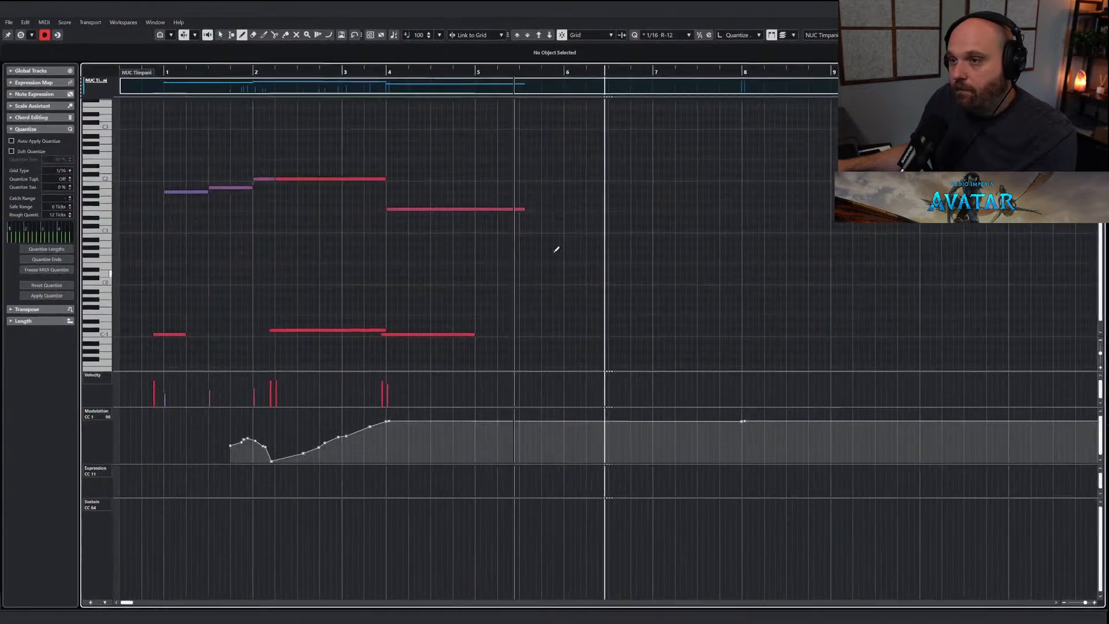
left_click_drag(570, 330, 682, 330)
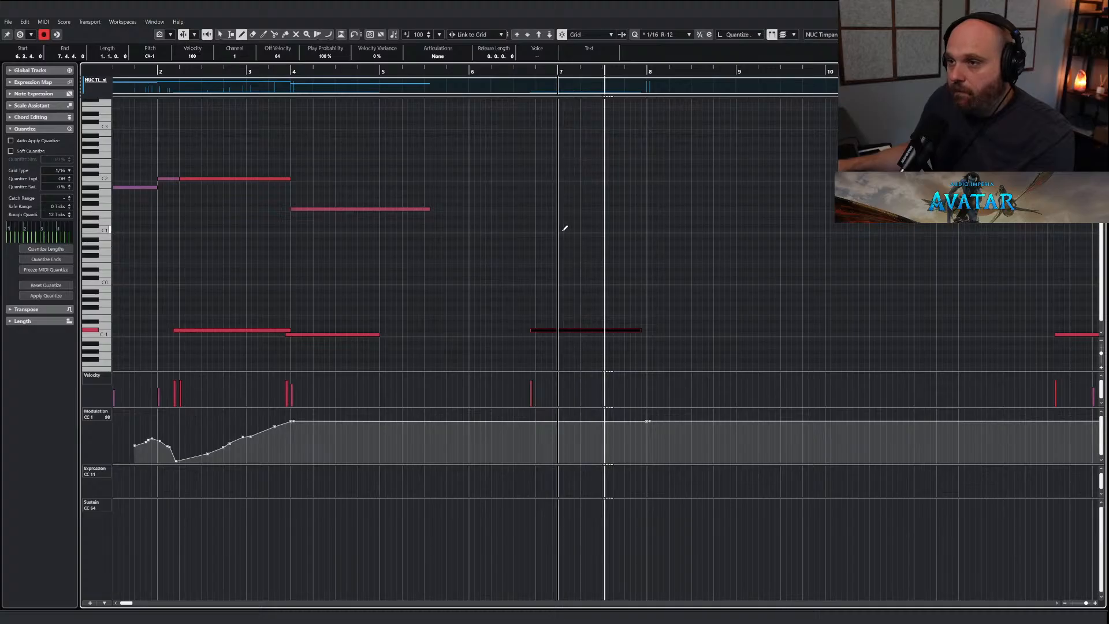
mouse_move(563, 230)
left_mouse_down()
mouse_move(646, 230)
mouse_move(614, 227)
left_mouse_up()
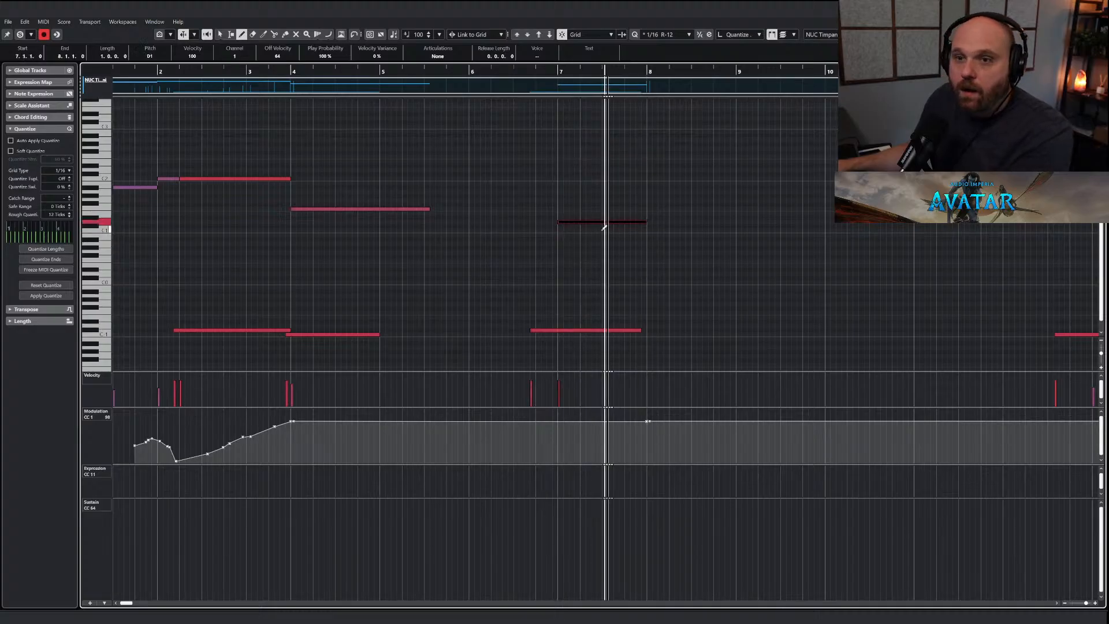
key("Up")
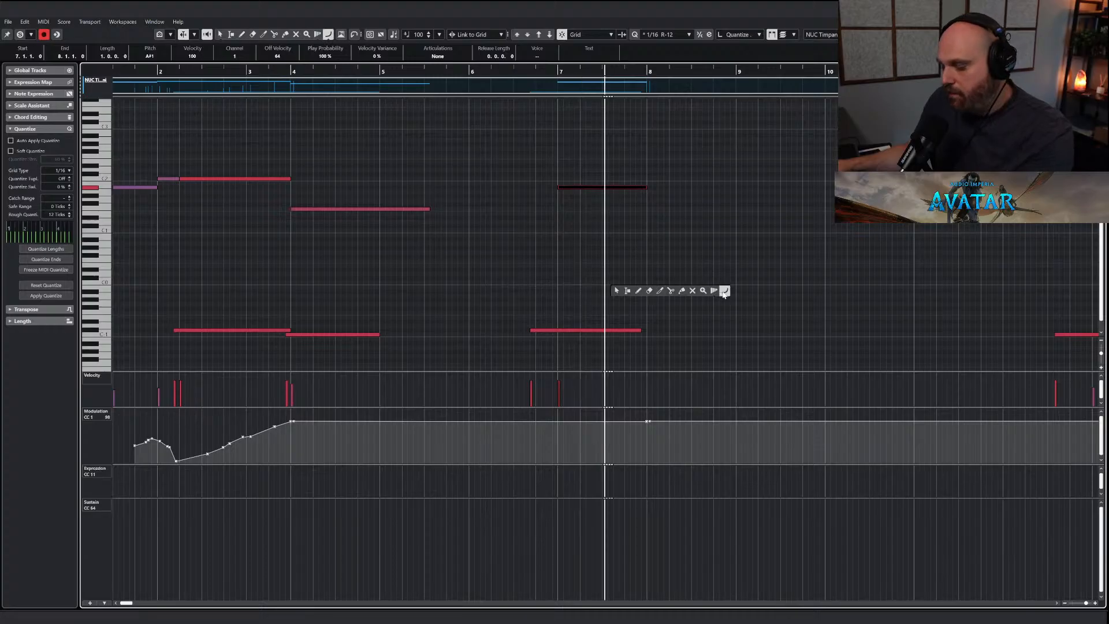
Draw a curved modulation swell rising from just before bar 7 to the start of bar 8.
left_click(724, 292)
mouse_move(546, 460)
left_mouse_down()
mouse_move(649, 426)
mouse_move(648, 416)
left_mouse_up()
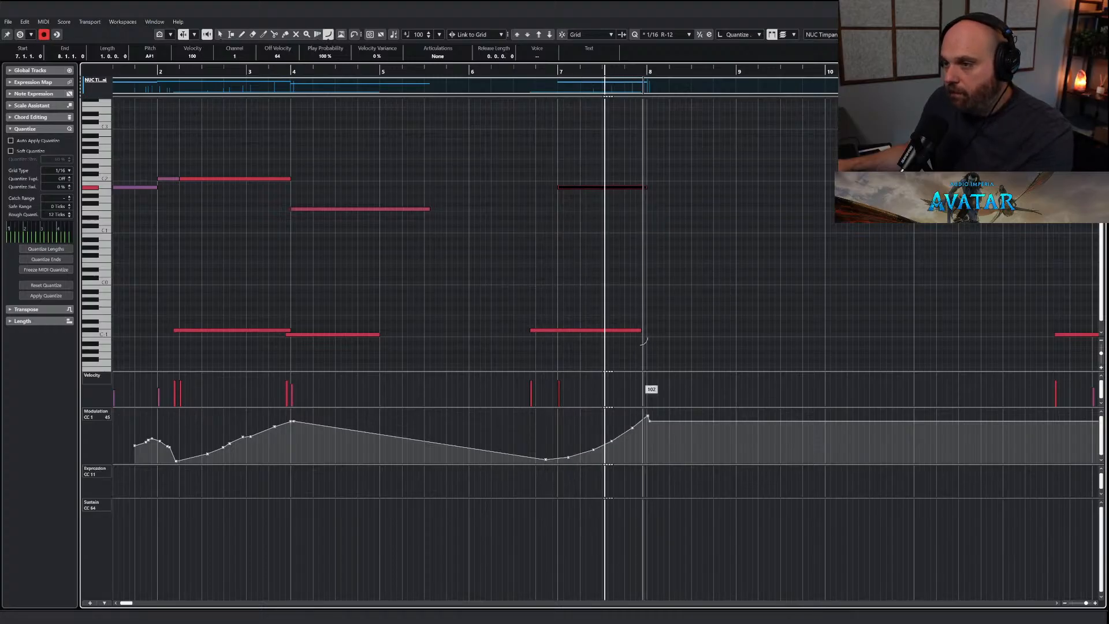
Add a C-1 keyswitch and an F1 timpani note from 8.1.1 to 8.2.3, plus short F1 notes and a C#1 just before bar 10.
left_click_drag(645, 334, 709, 334)
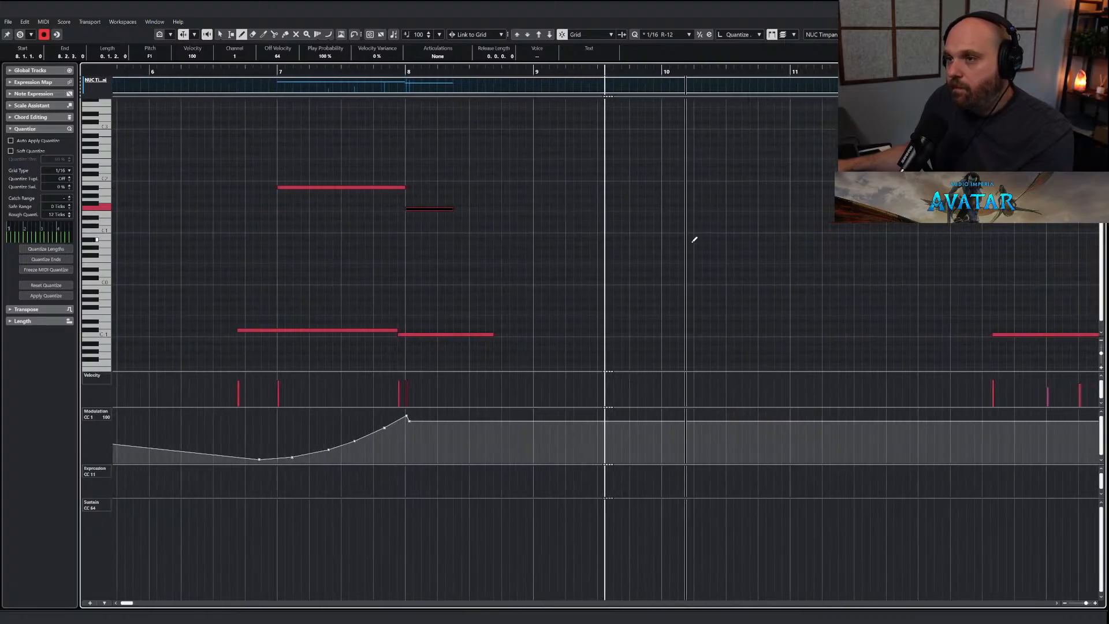
key("h")
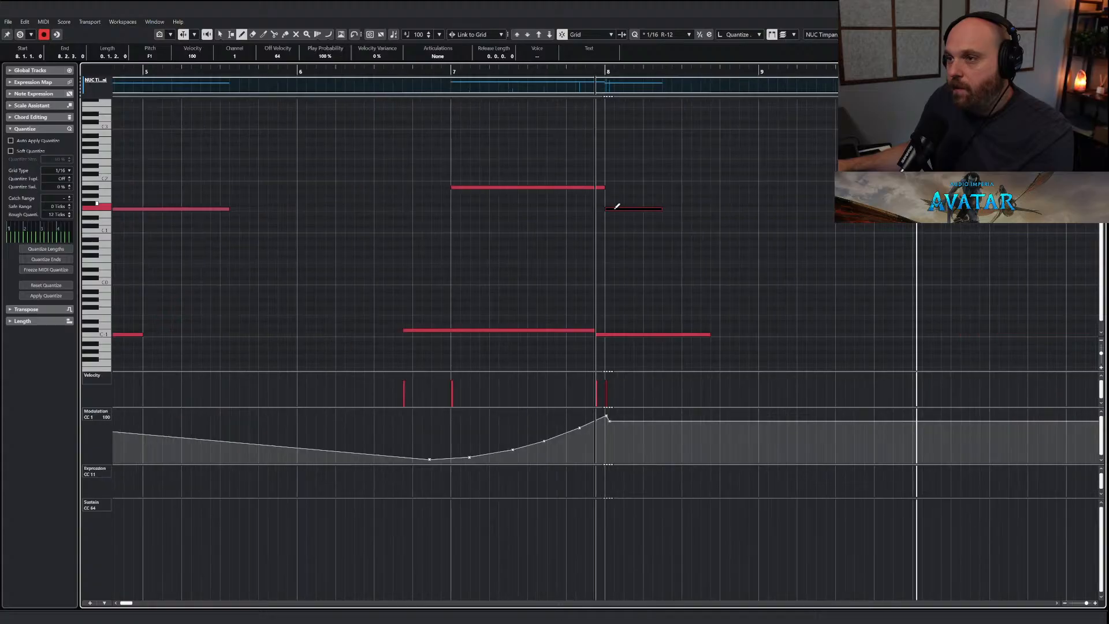
key("g")
key("g")
key("g")
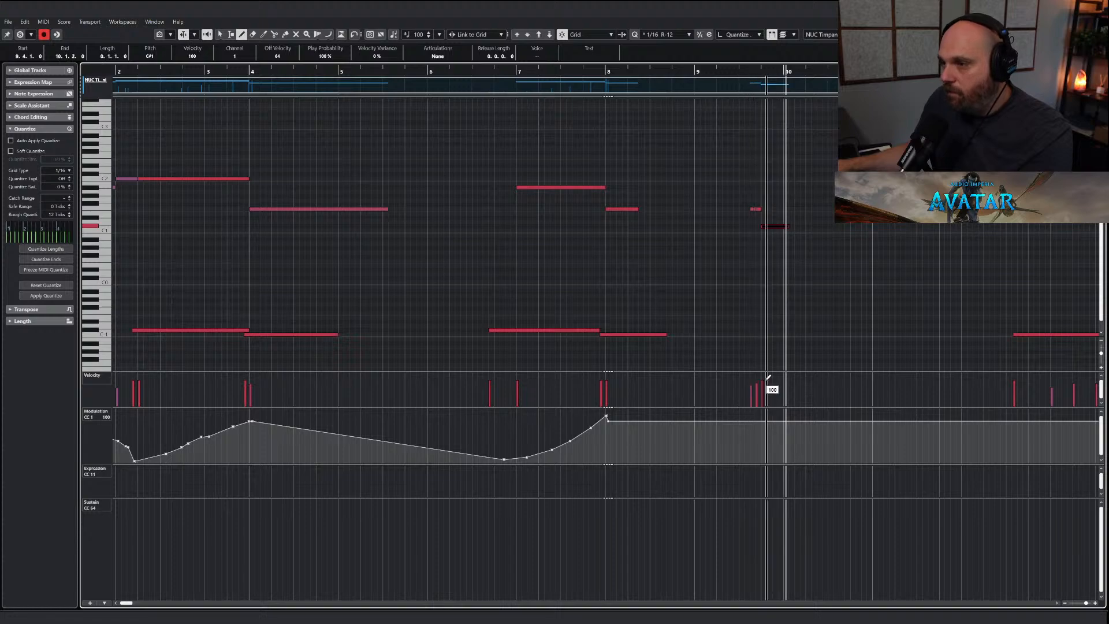
Shift the short F1 pickup notes and the C#1 so the C#1 starts on bar 10, and close the editor during playback.
key("1")
left_click(742, 220)
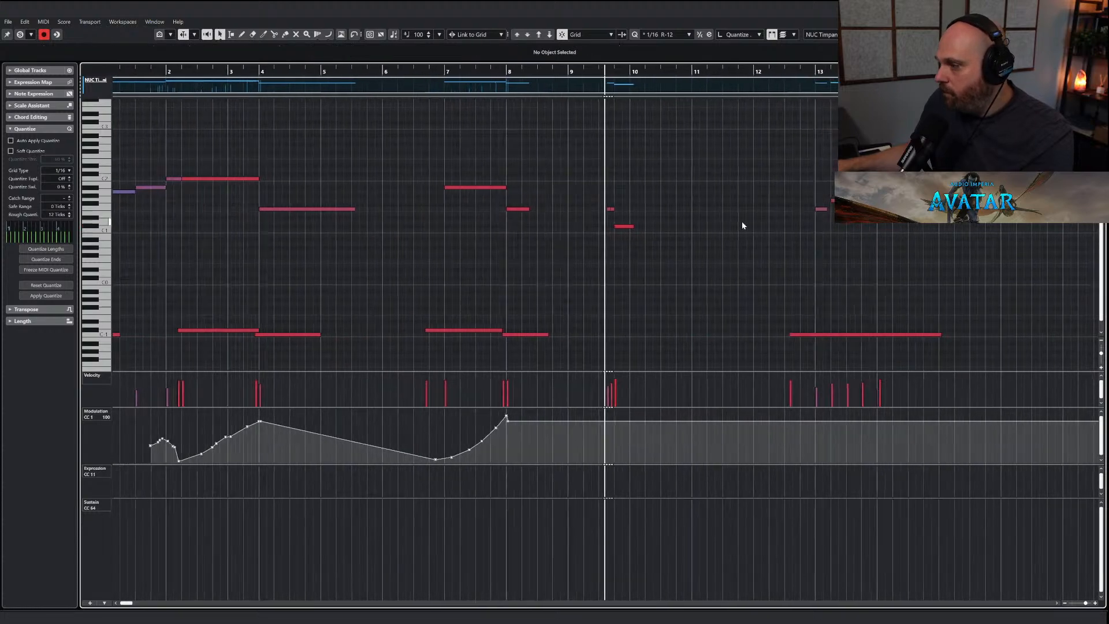
key("h")
left_click_drag(635, 233, 567, 213)
left_click(547, 74)
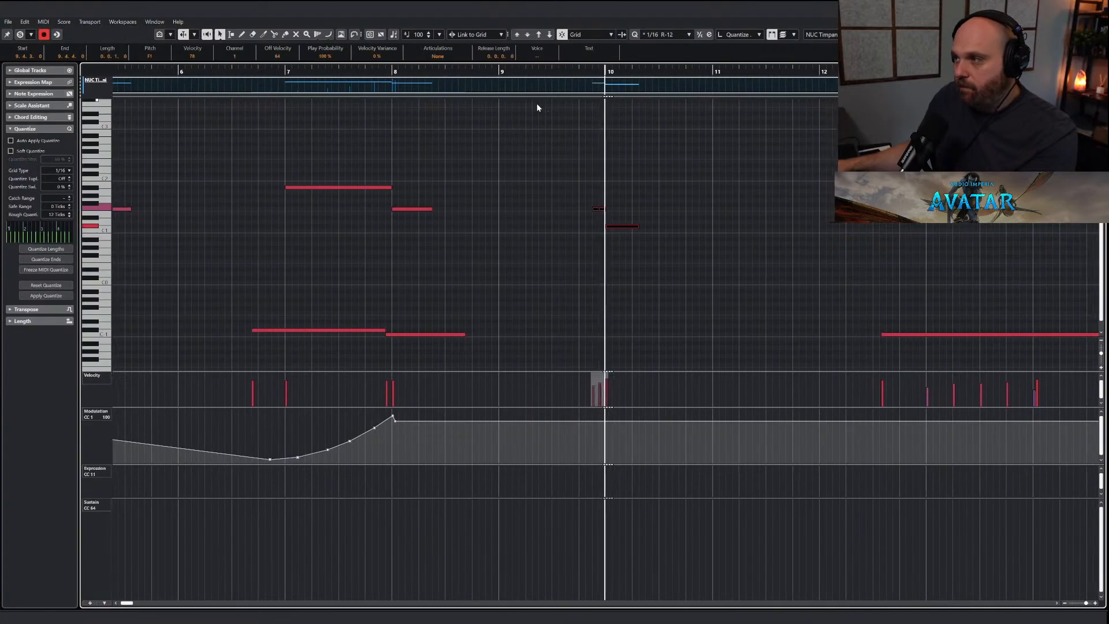
key("Return")
right_click(586, 240)
key("g")
key("g")
key("g")
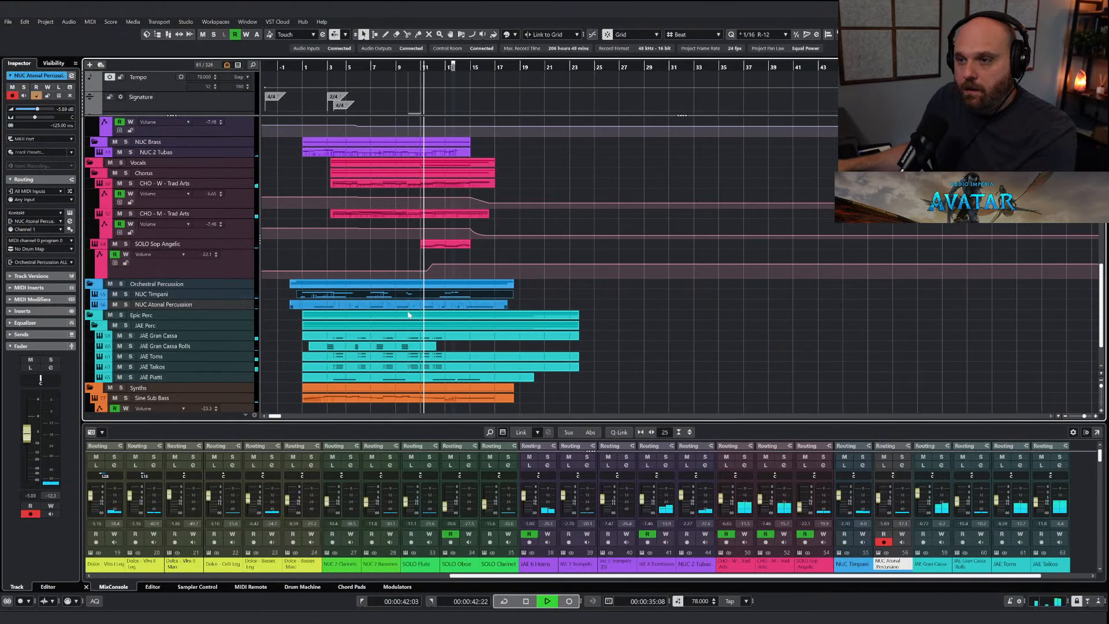
Check the JAE Taikos part, and lower the velocities of the three JAE Toms hits in bar 11.
scroll(411, 316, "down", 3)
key("space")
double_click(427, 317)
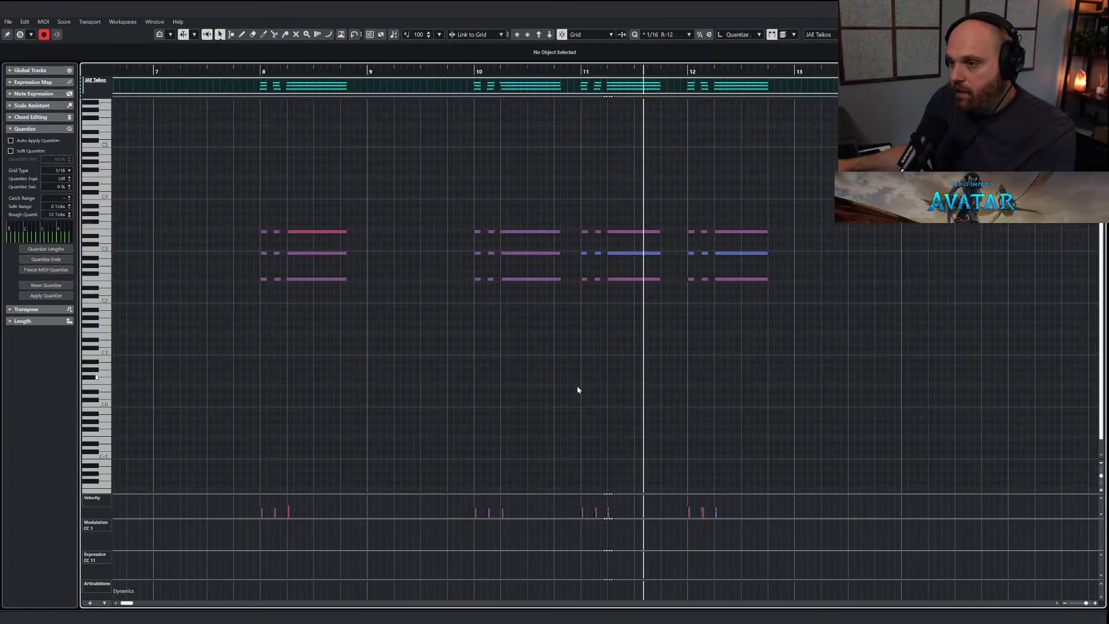
right_click(578, 386)
left_click(618, 385)
key("Return")
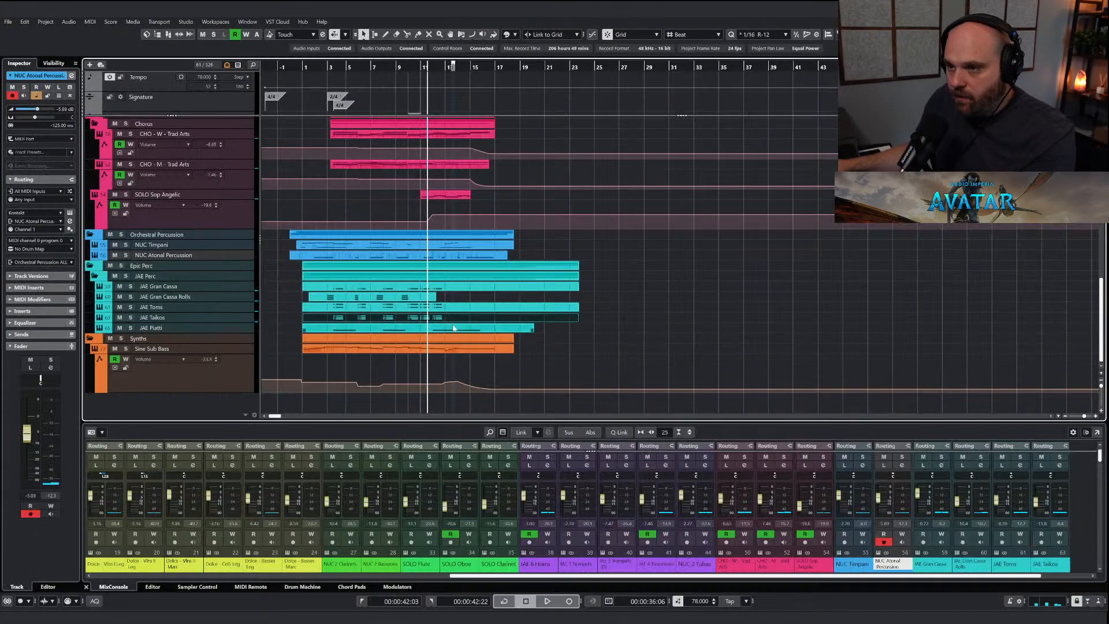
double_click(433, 307)
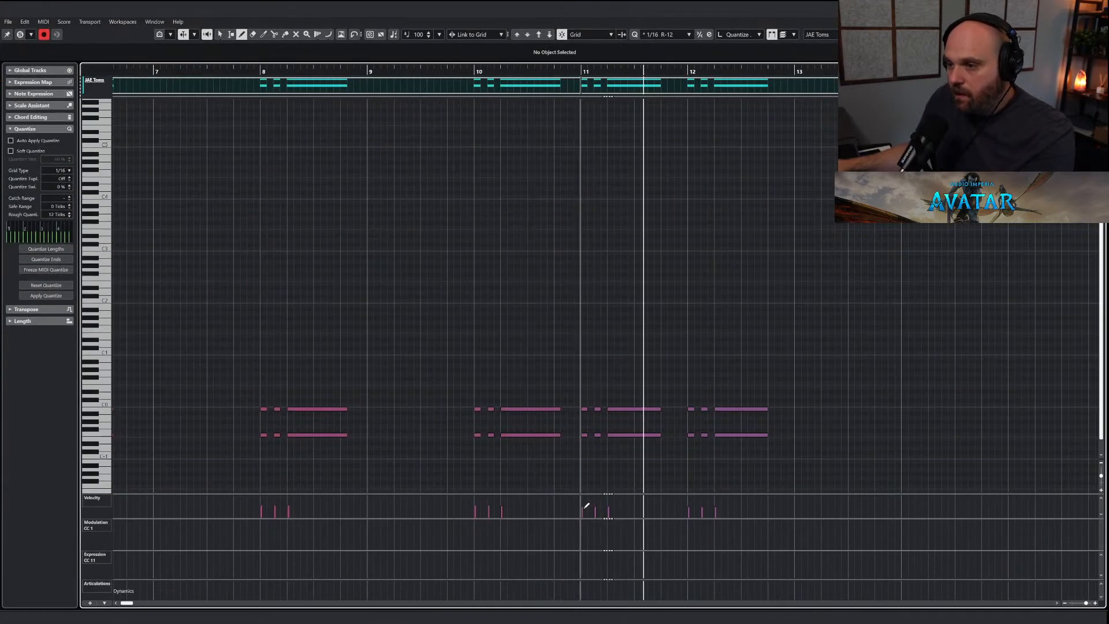
left_click_drag(583, 508, 610, 512)
key("Return")
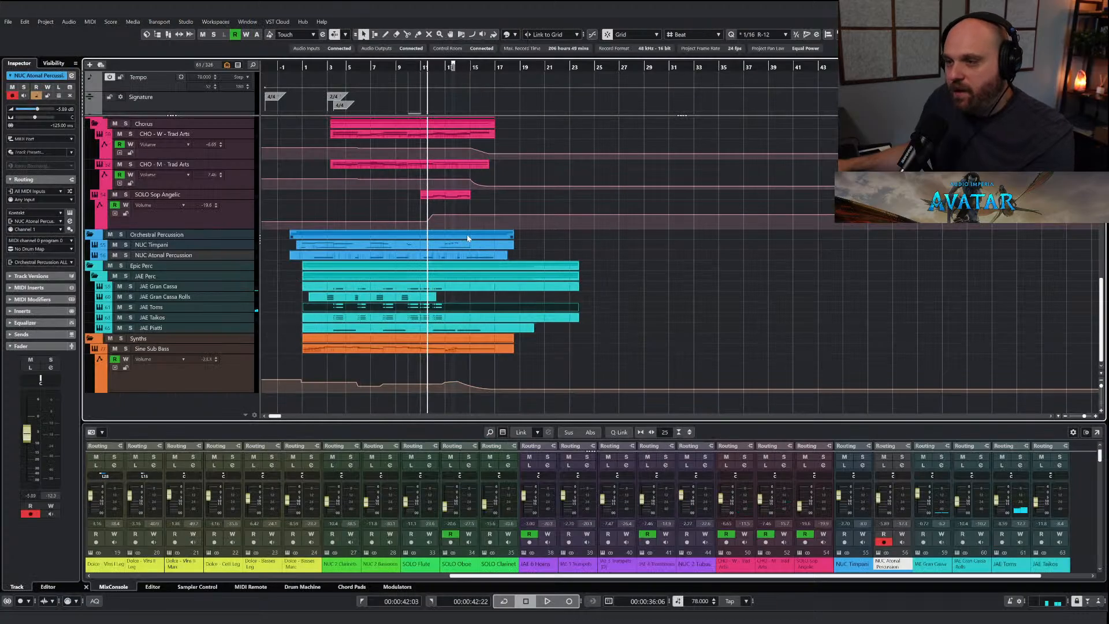
Play the opening of the cue from bar 1, and set the playback position back to just before bar 1.
left_click(304, 67)
key("g")
key("g")
key("h")
key("h")
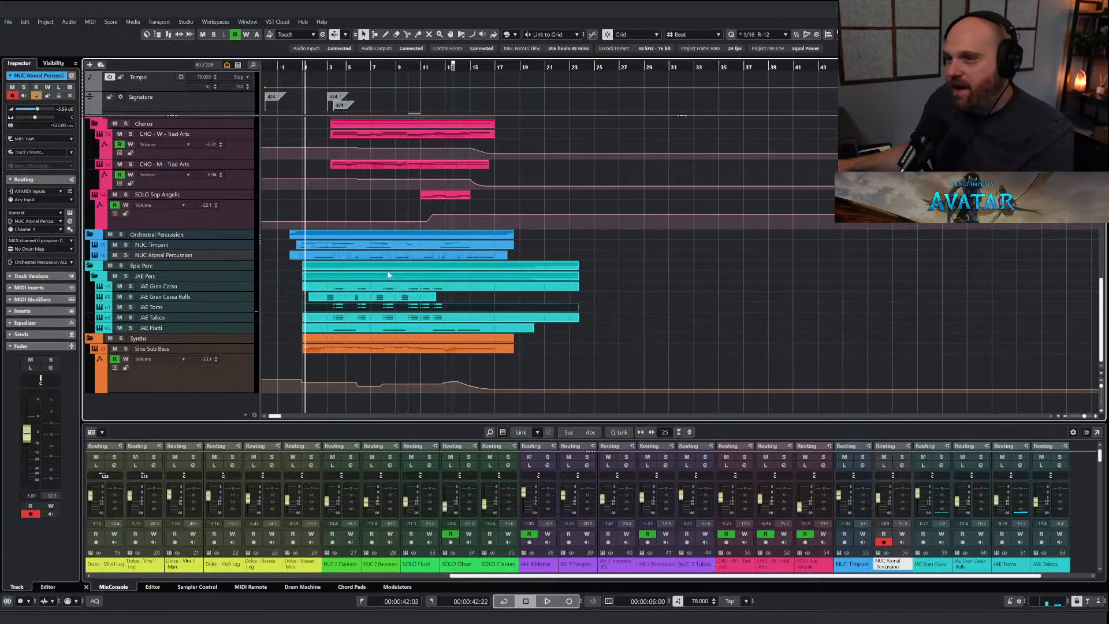
key("space")
key("h")
key("h")
key("h")
key("space")
key("g")
key("g")
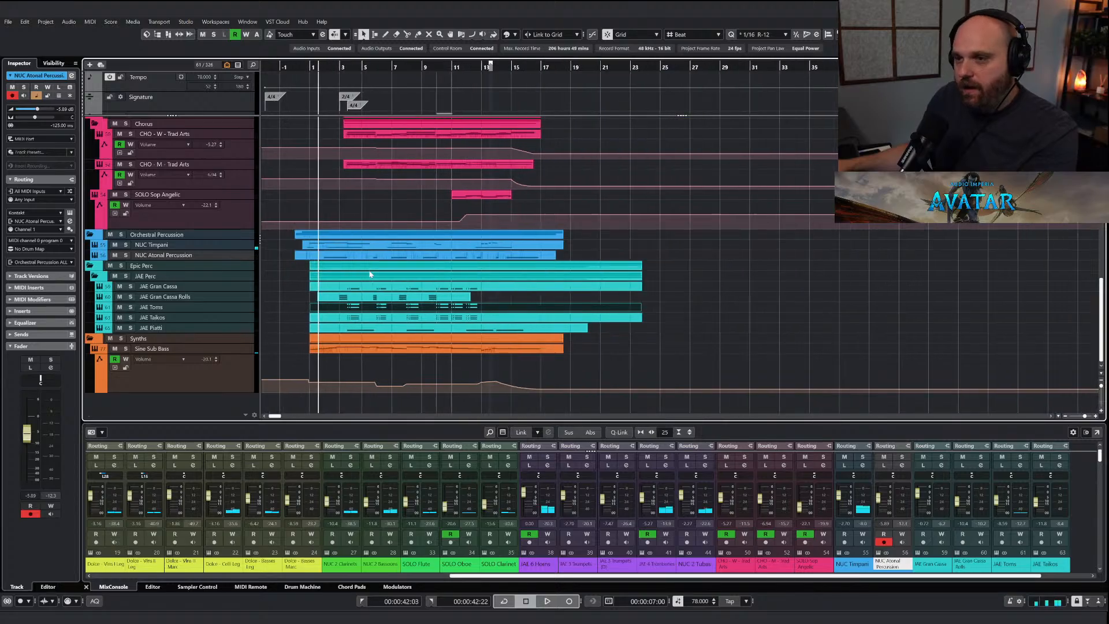
left_click(294, 66)
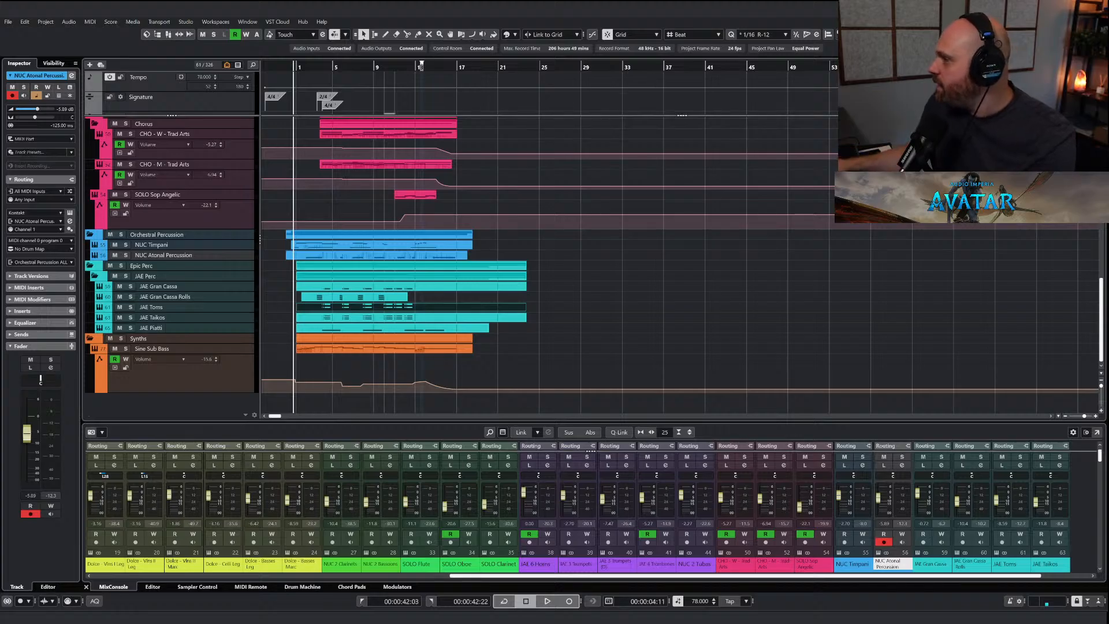
Load the Hard basic preset in the C6 Stereo insert on the MASTER channel and close the plug-in.
left_click(478, 219)
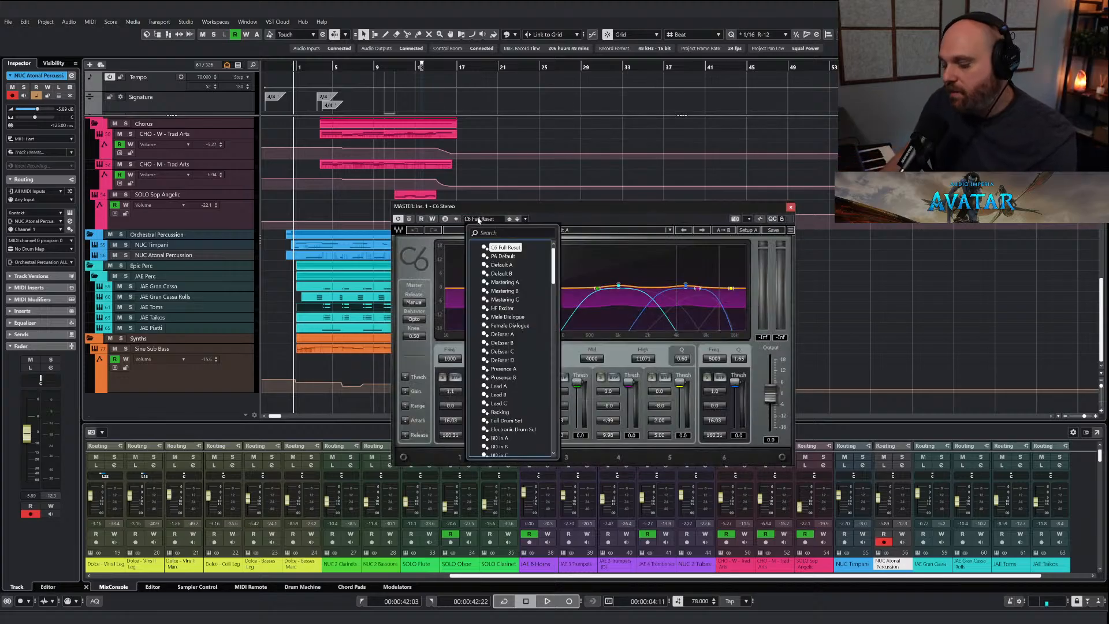
type("hard")
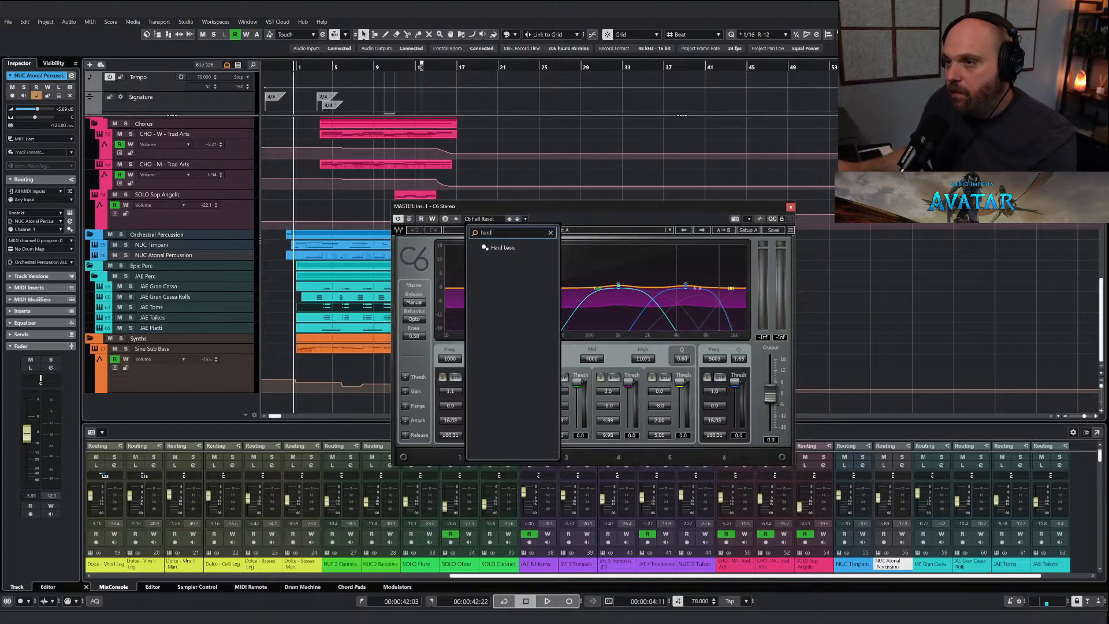
left_click(504, 248)
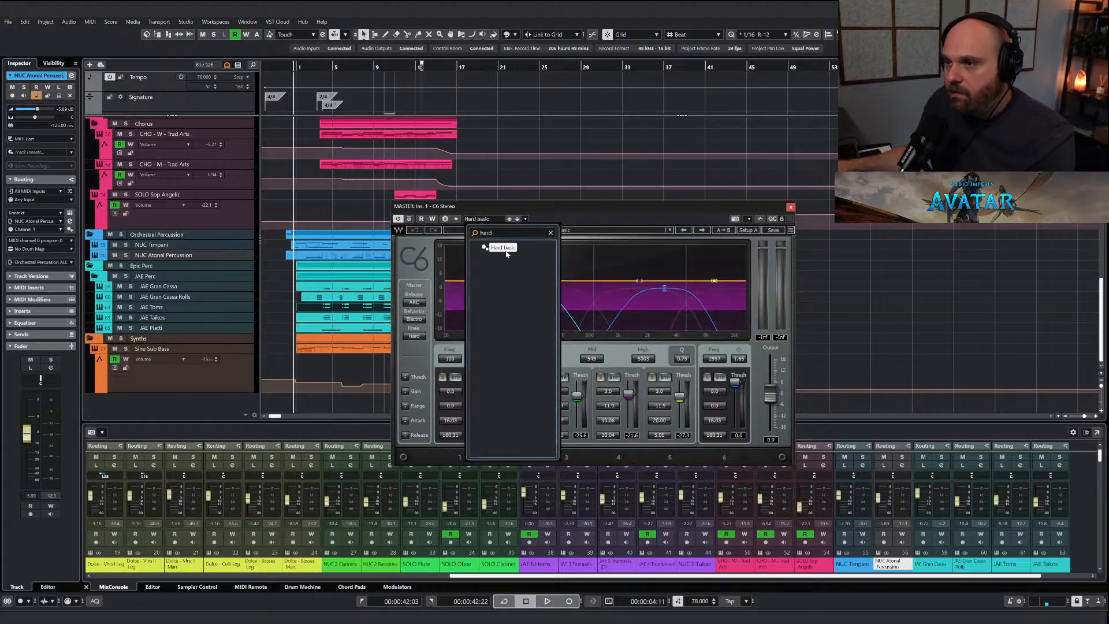
left_click(790, 207)
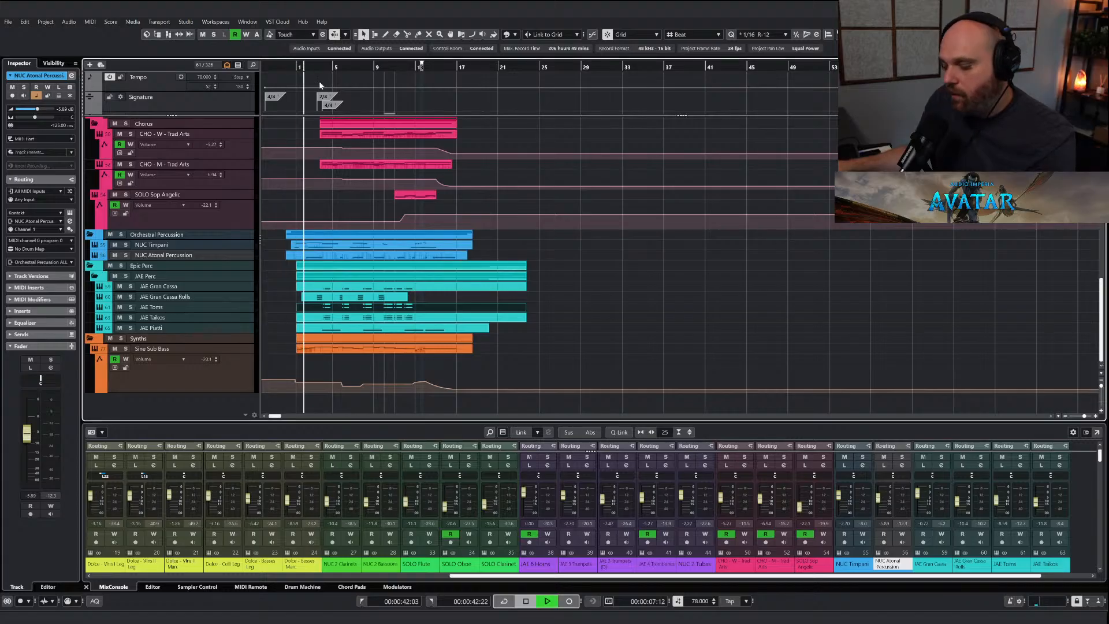
Listen to the opening bars with the new master preset and examine the mixer levels.
key("h")
key("h")
key("h")
key("h")
key("g")
key("g")
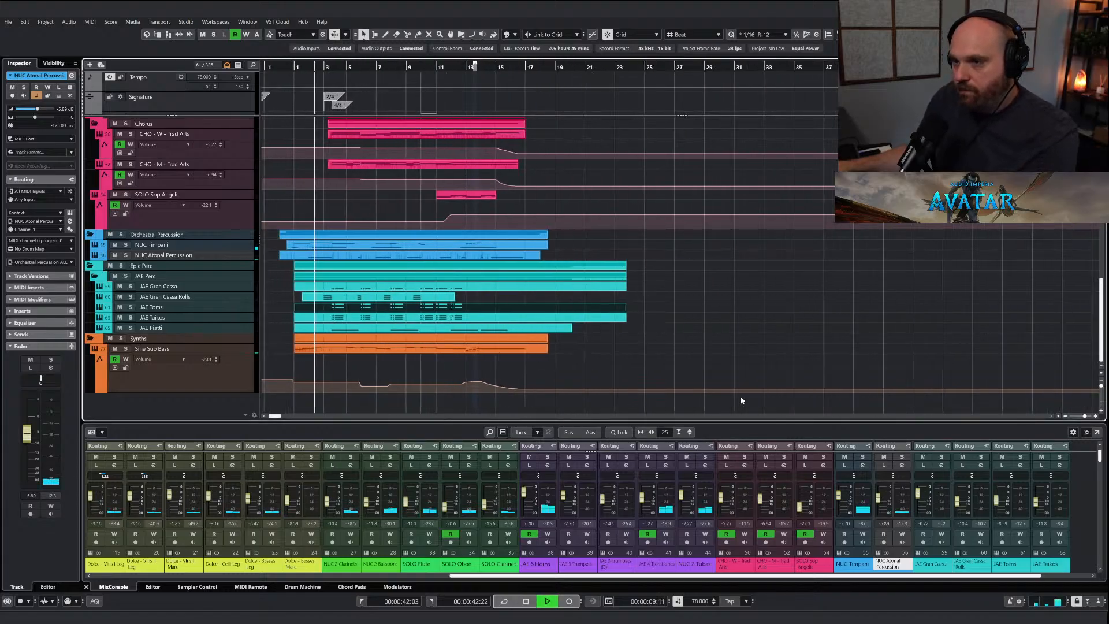
key("g")
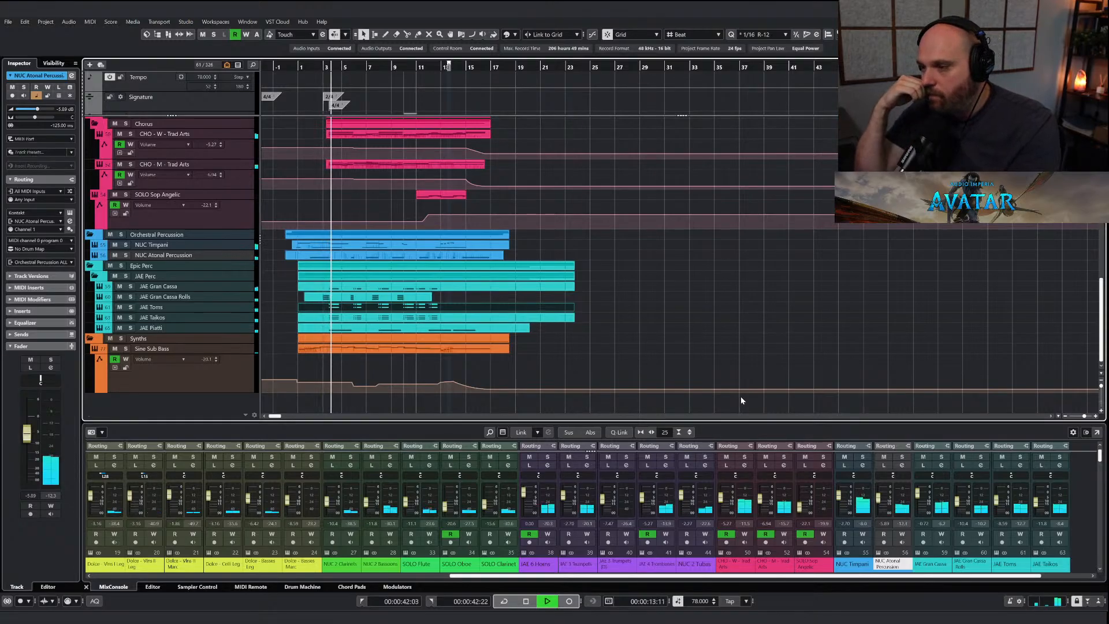
key("h")
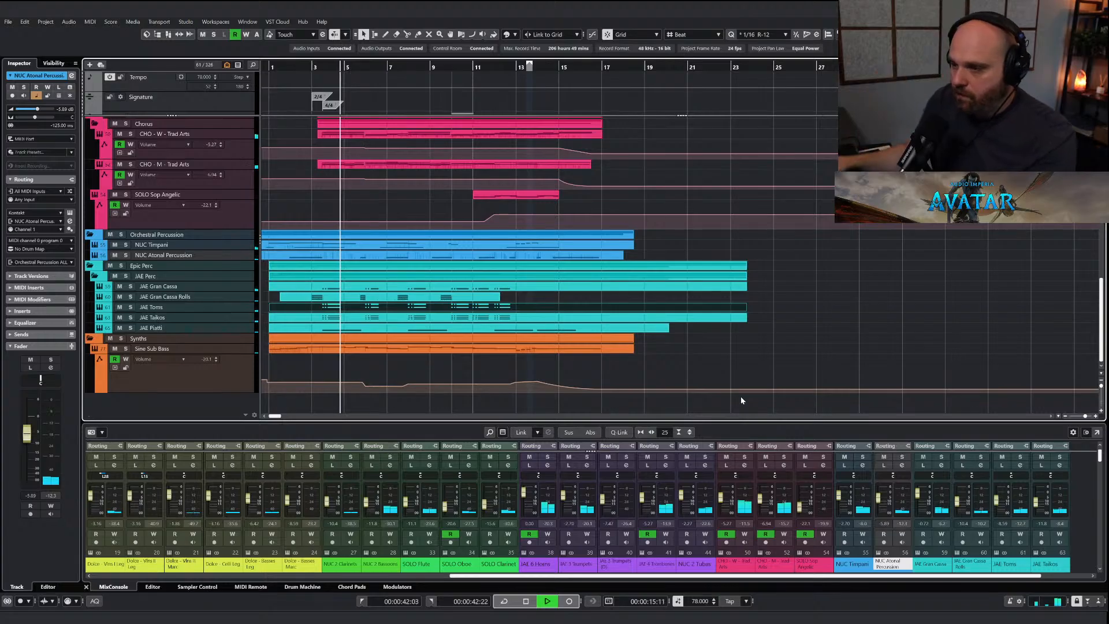
Raise the JAE 3 Trumpets fader slightly and lower the JAE 6 Horns volume automation before bar 10 to about -1.74.
left_click_drag(568, 499, 569, 497)
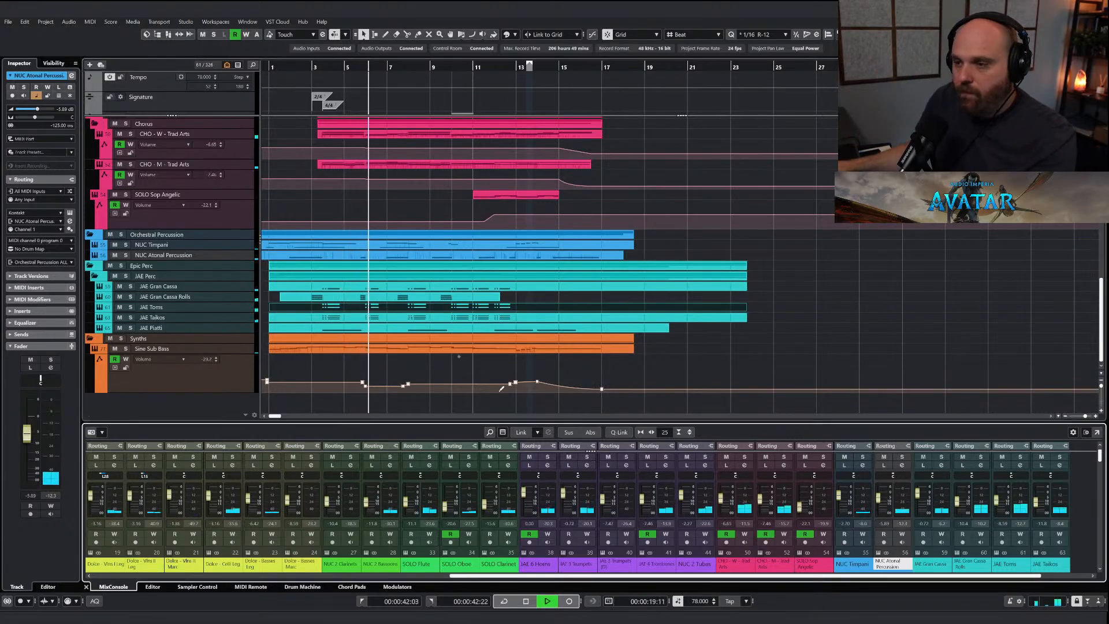
scroll(387, 293, "up", 10)
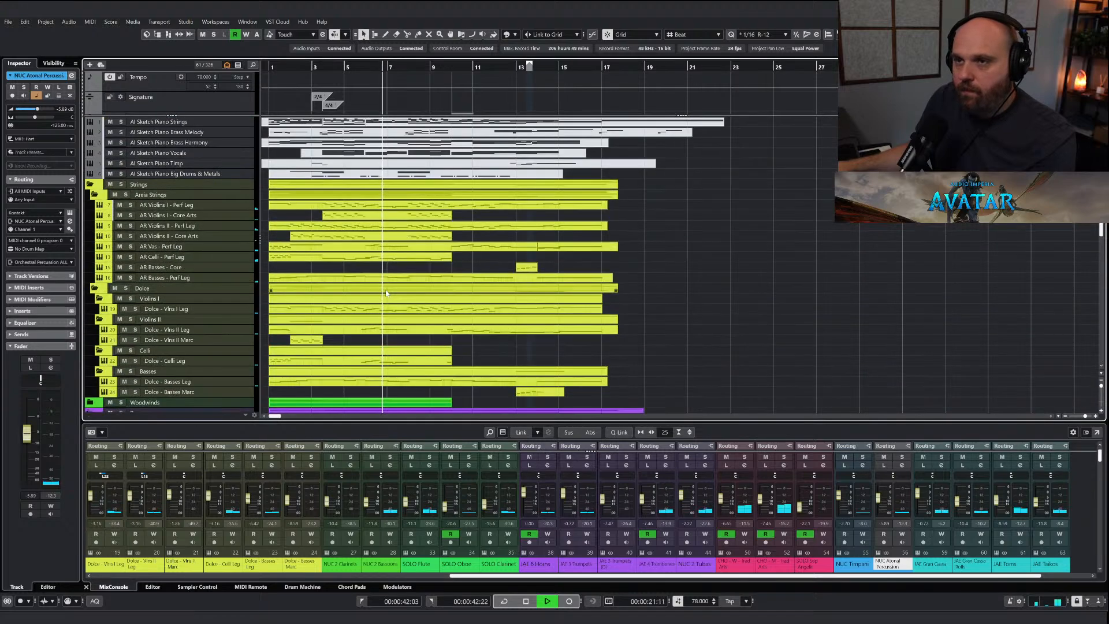
scroll(387, 294, "down", 5)
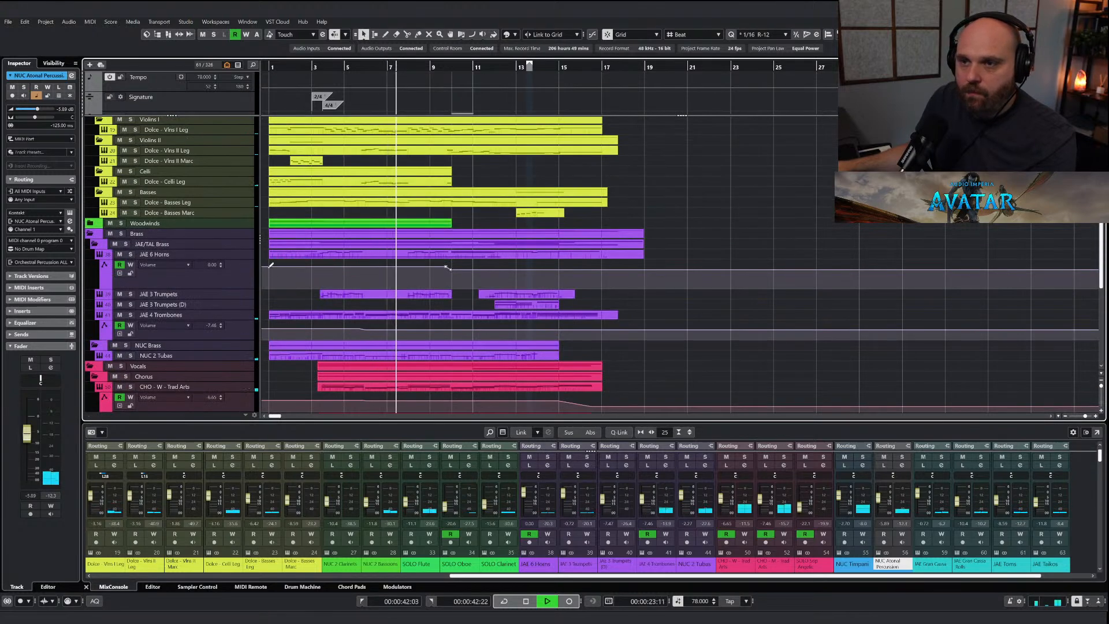
left_click_drag(341, 266, 341, 269)
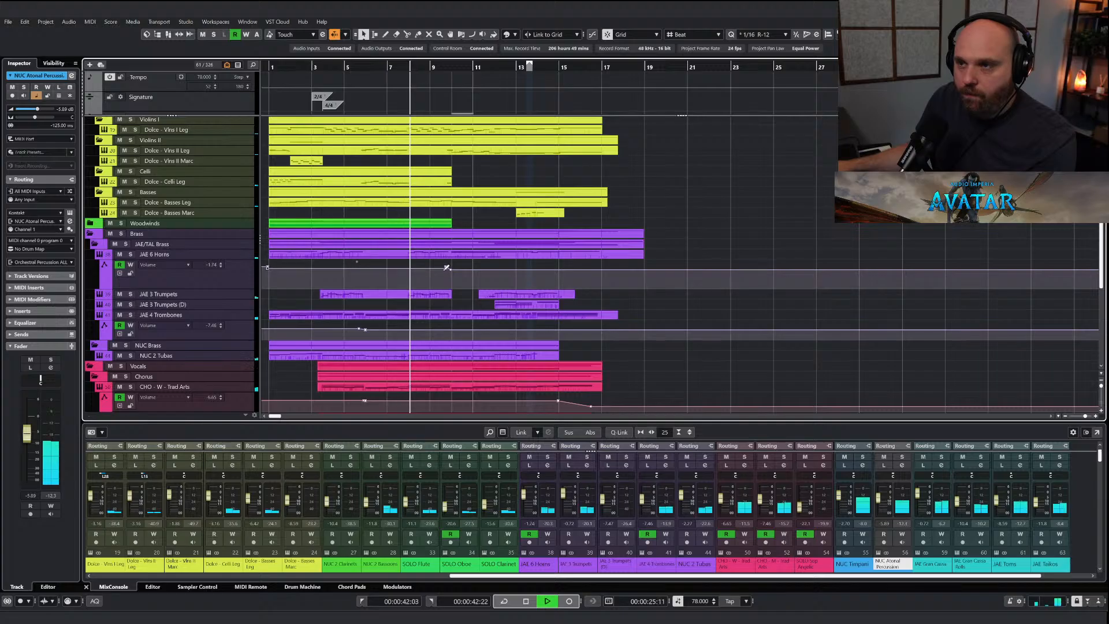
left_click_drag(446, 268, 446, 268)
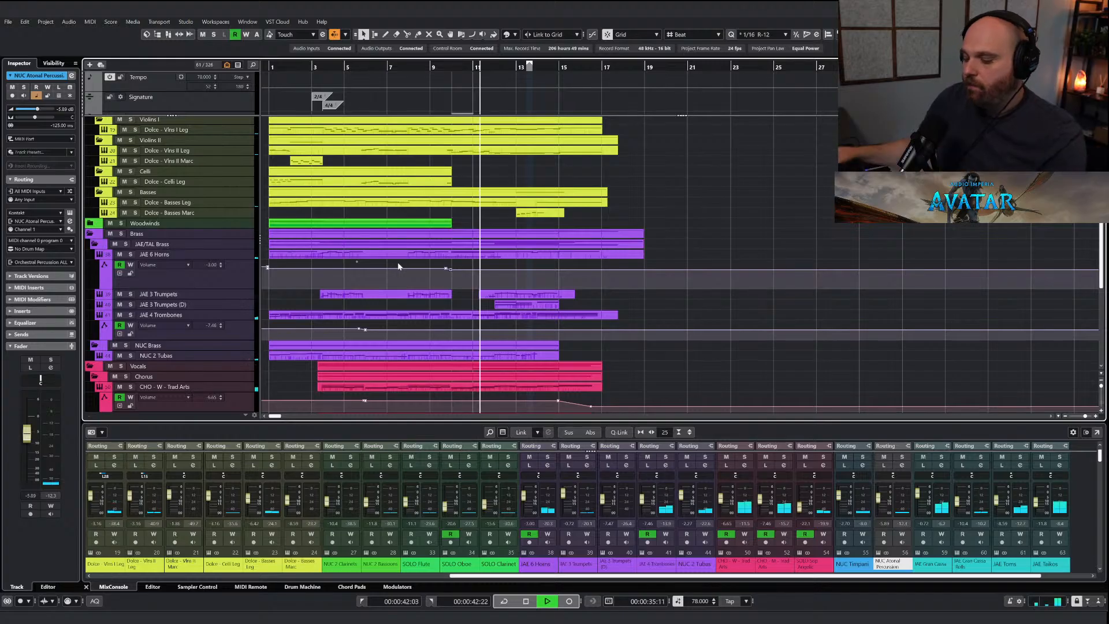
Expand the Woodwinds folder, and open the JAE Gran Cassa, Toms and Taikos parts together in the editor around bar 12.
left_click(89, 223)
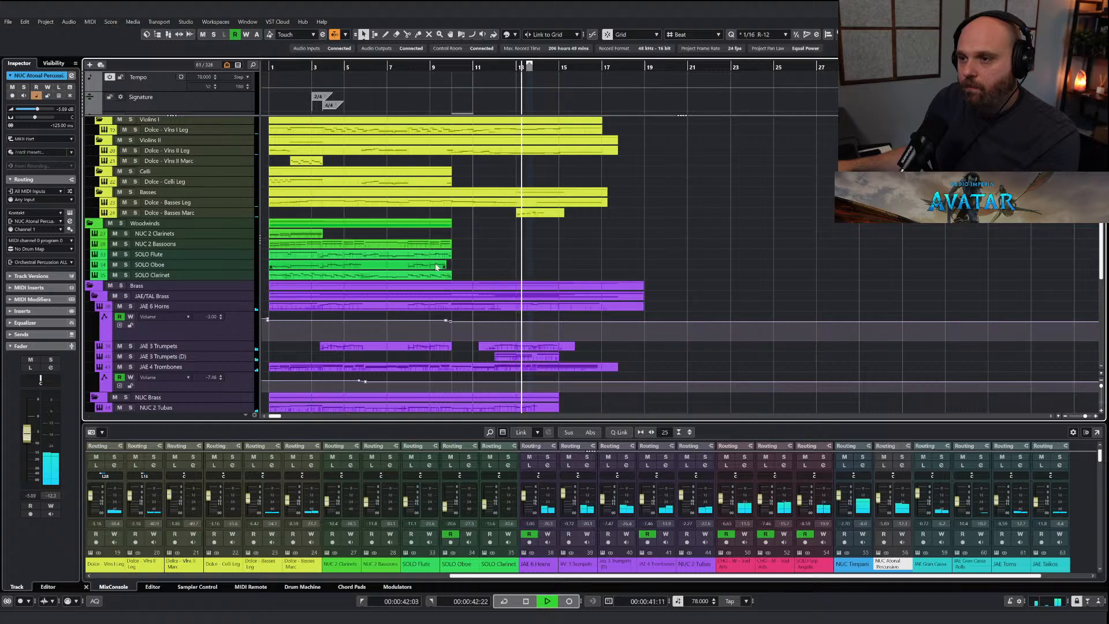
scroll(491, 260, "down", 5)
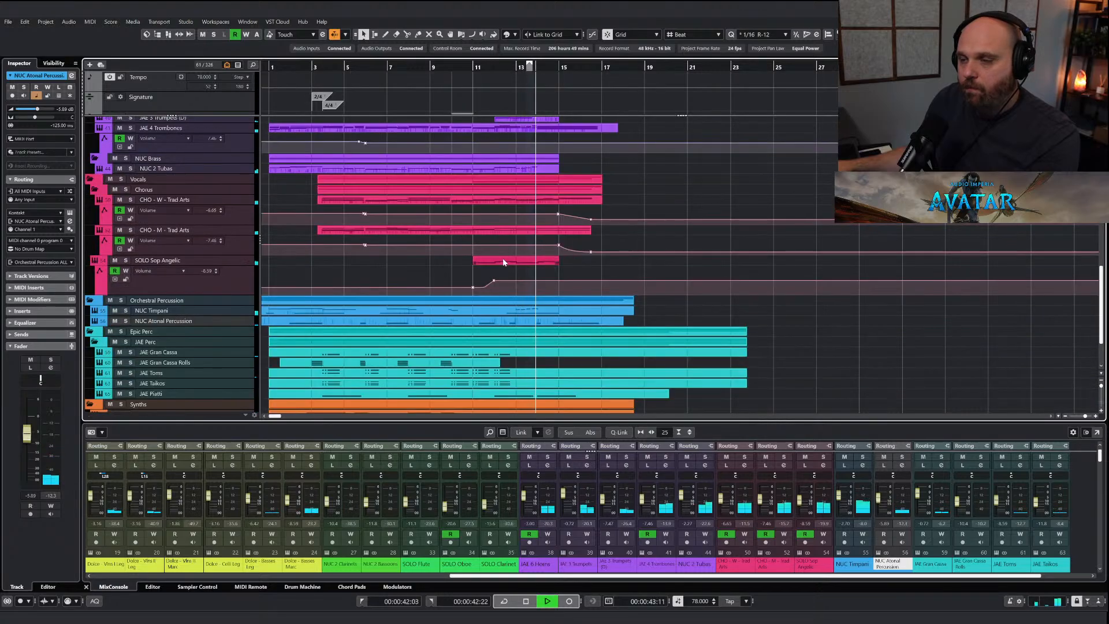
left_click_drag(513, 67, 706, 387)
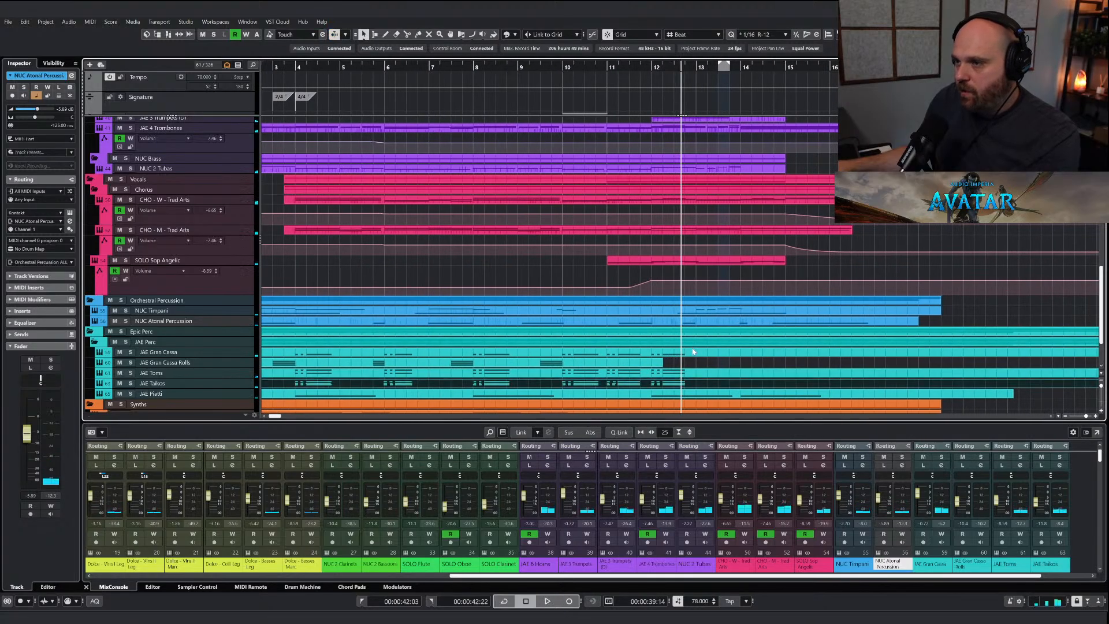
left_click(691, 350, "shift")
left_click(691, 374, "shift")
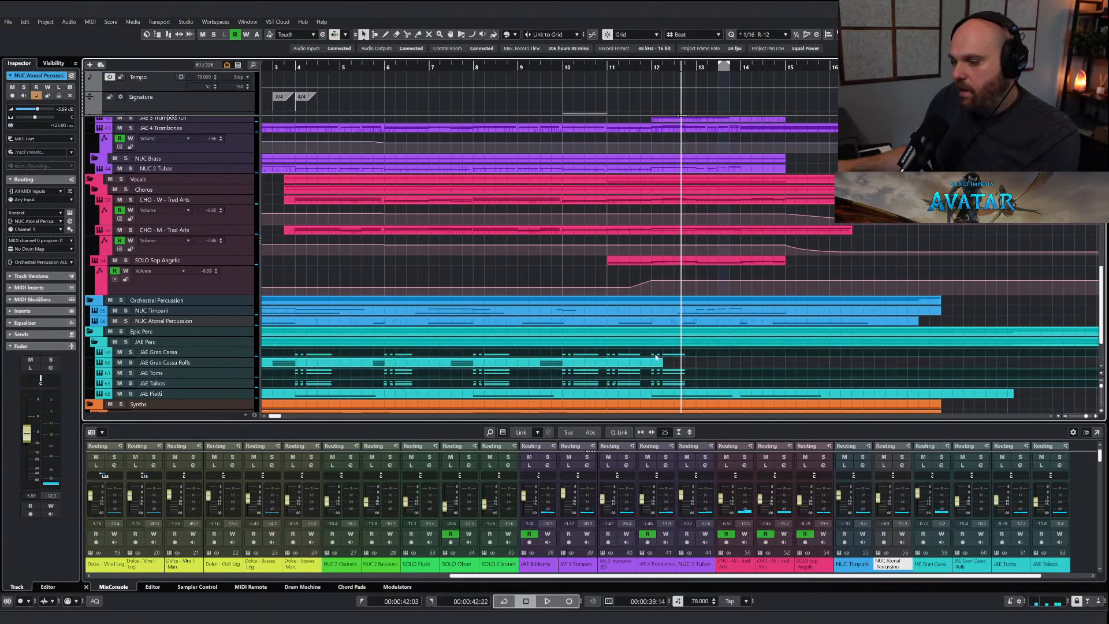
key("Return")
Copy the drum hits at 12.1.1 in all three parts to the downbeats of bars 13 and 14, and play them back.
left_click_drag(575, 467, 580, 466)
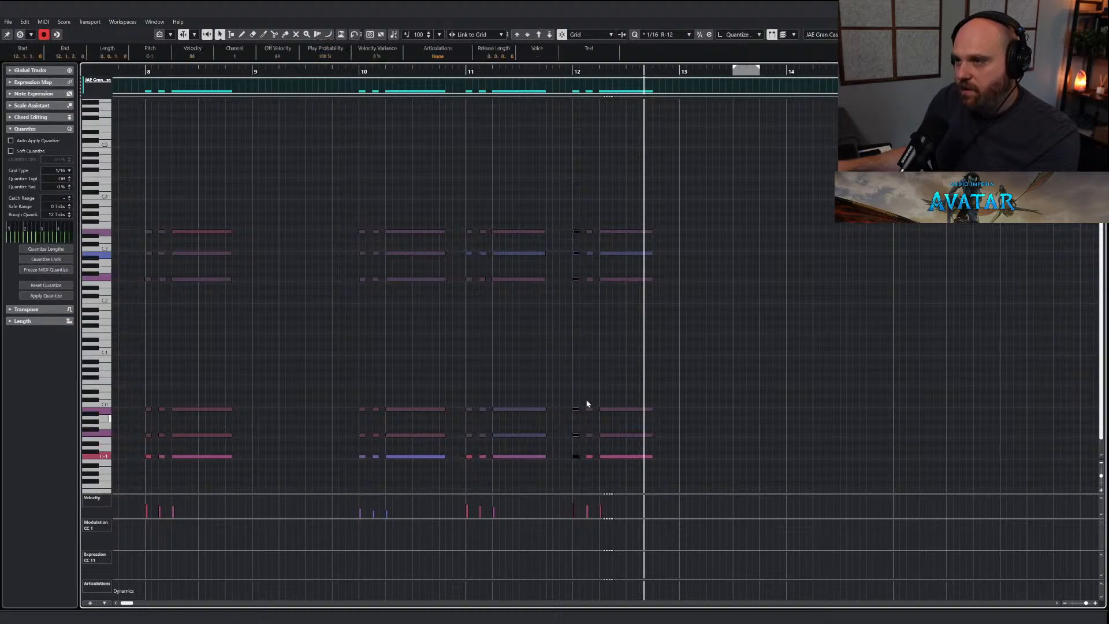
key("space")
key("space")
left_click_drag(502, 235, 609, 238)
key("space")
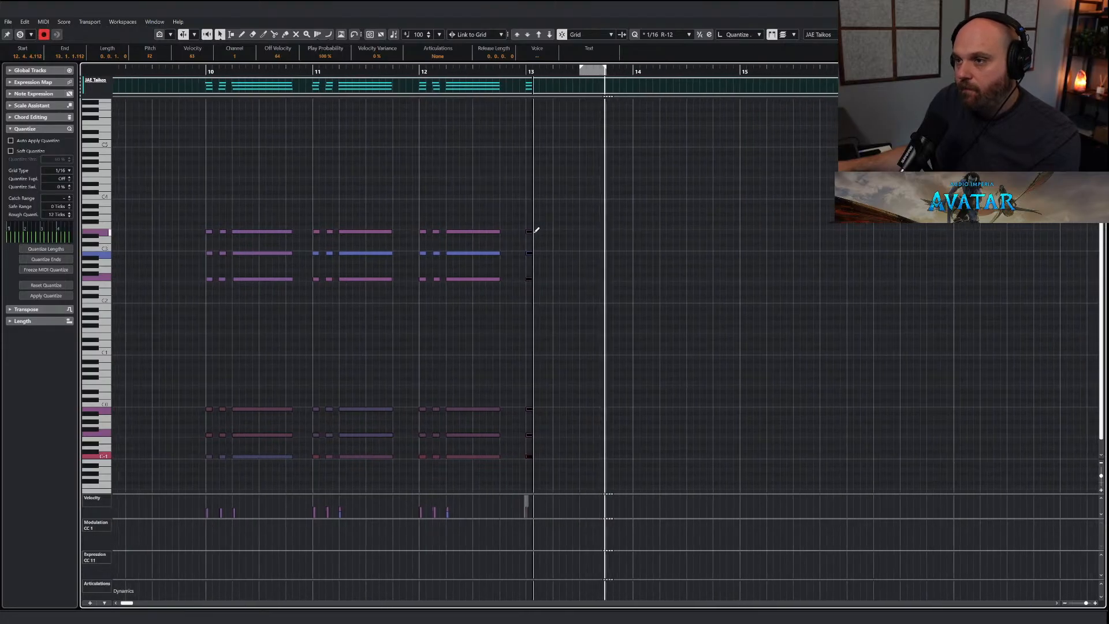
left_click_drag(517, 233, 623, 230)
left_click(588, 305)
left_click(495, 71)
key("space")
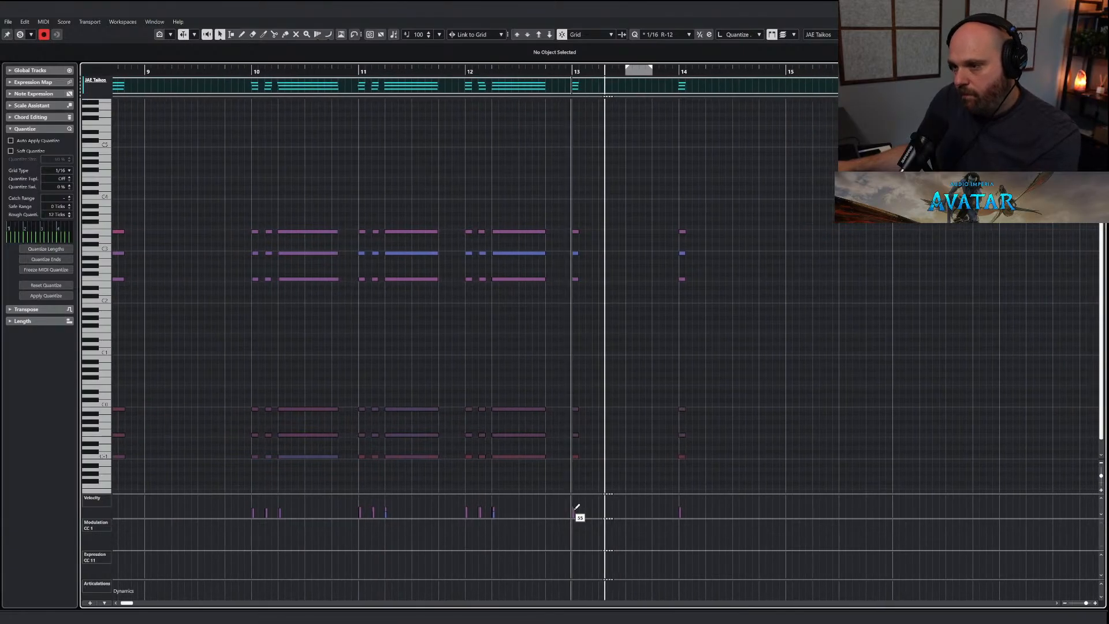
Lower the velocities of the JAE Taikos hits at bars 13 and 14, and close the editor during playback.
left_click_drag(575, 509, 685, 508)
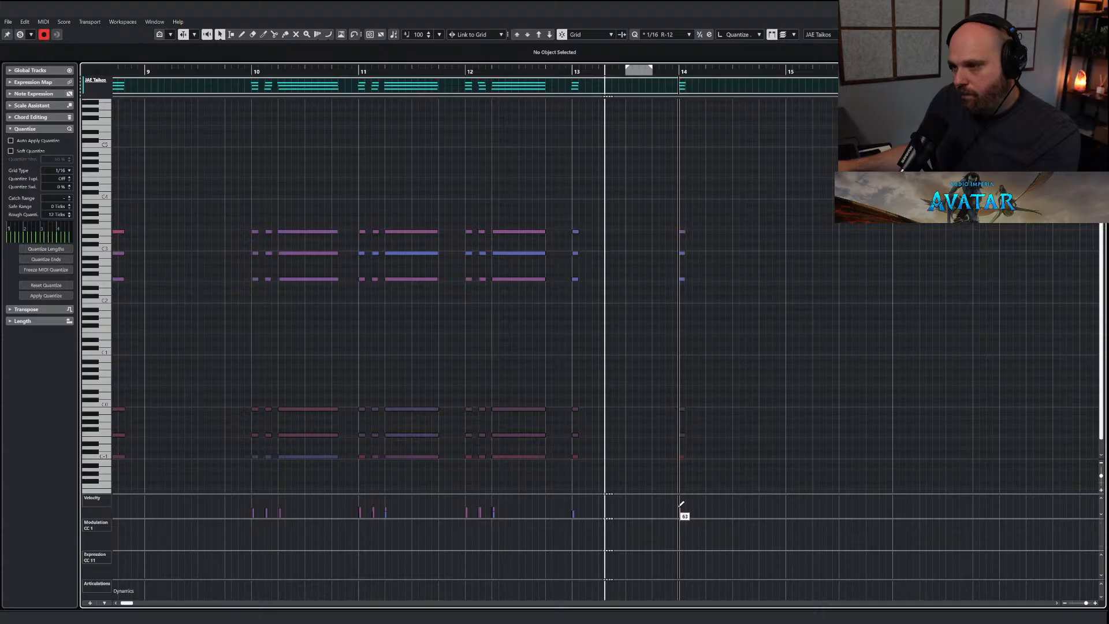
right_click(611, 372)
key("g")
key("Return")
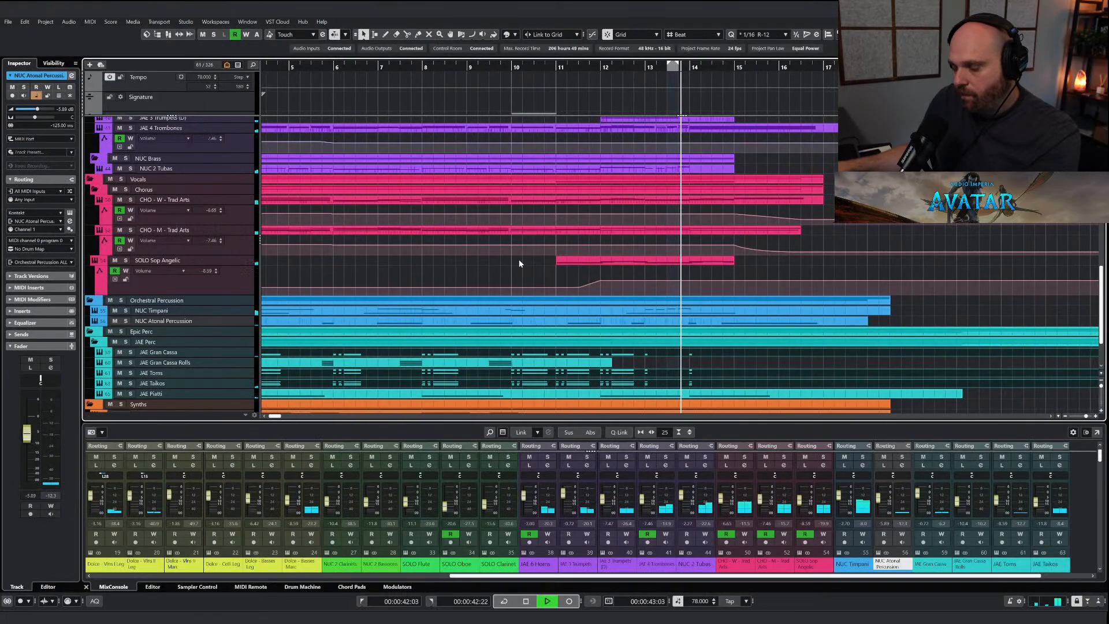
key("space")
Lower the velocities of the JAE Gran Cassa hits at bars 13 and 14, and play the cue through its ending.
left_click(655, 364)
double_click(660, 353)
key("g")
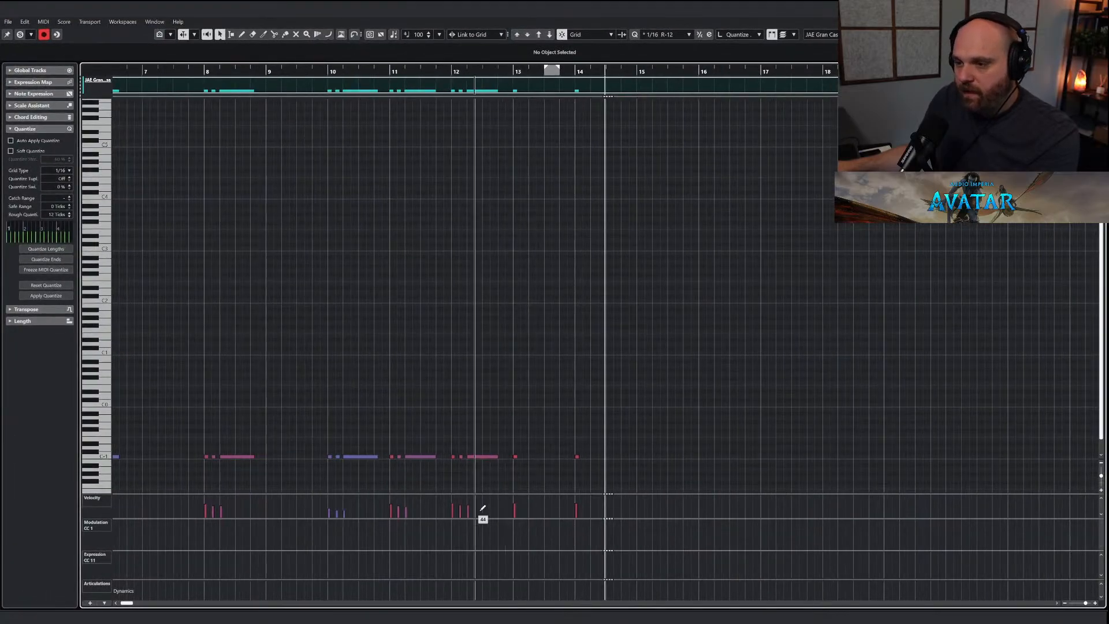
left_click_drag(483, 508, 585, 507)
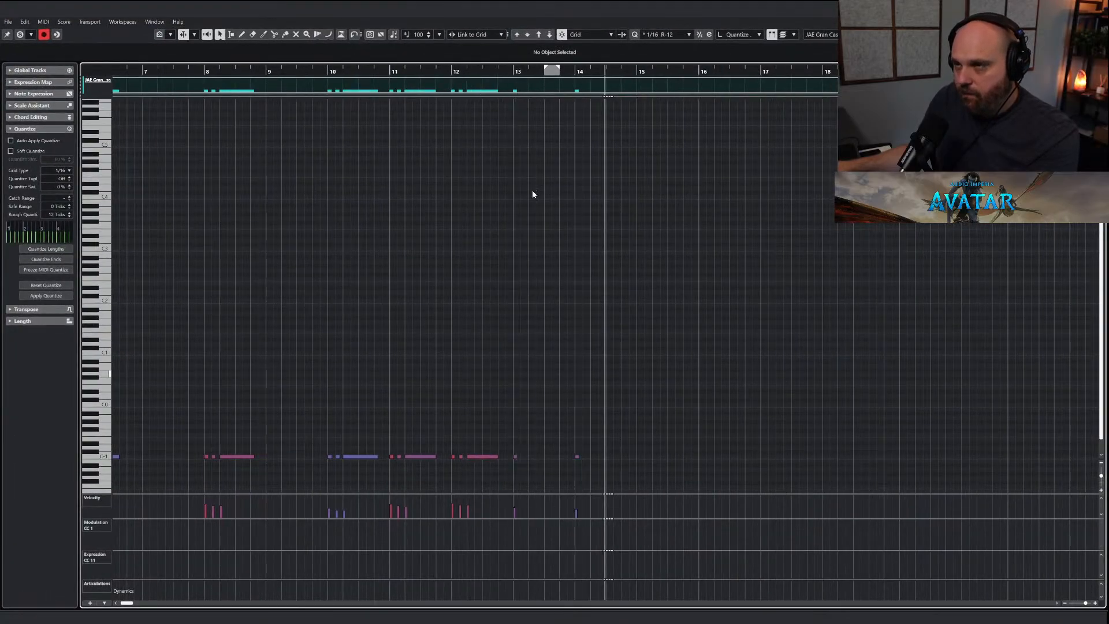
key("Return")
key("space")
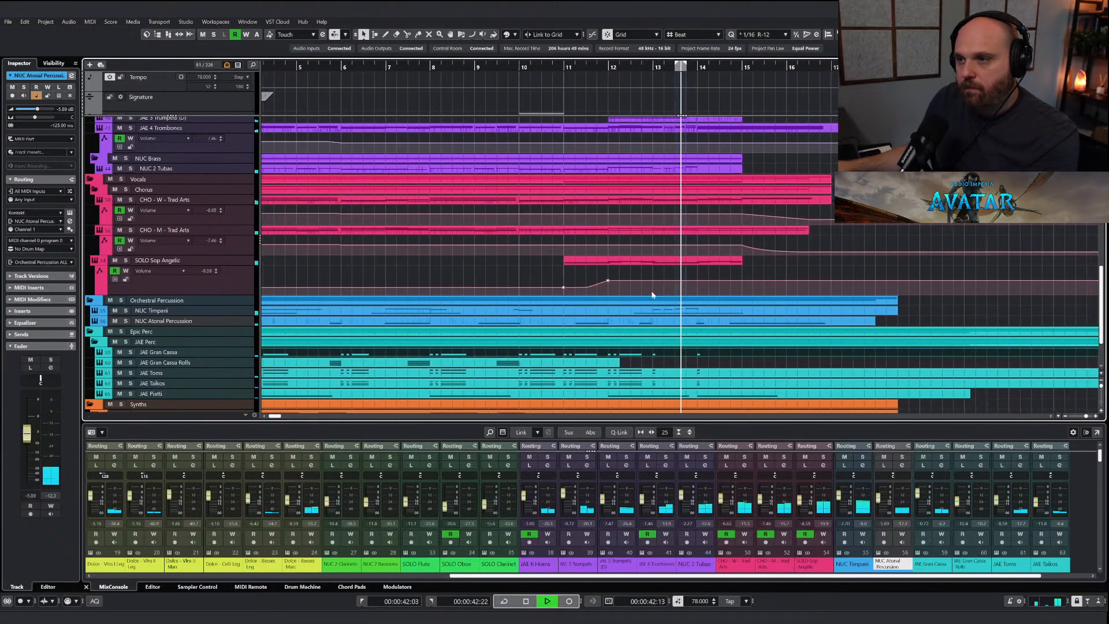
key("g")
scroll(642, 275, "down", 3)
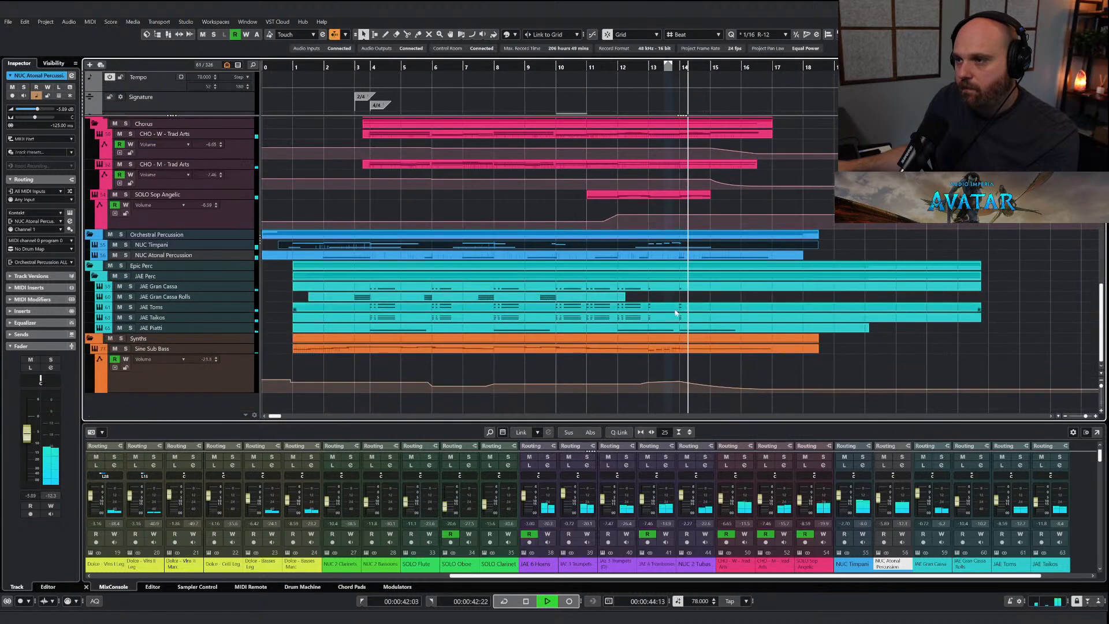
left_click(675, 256)
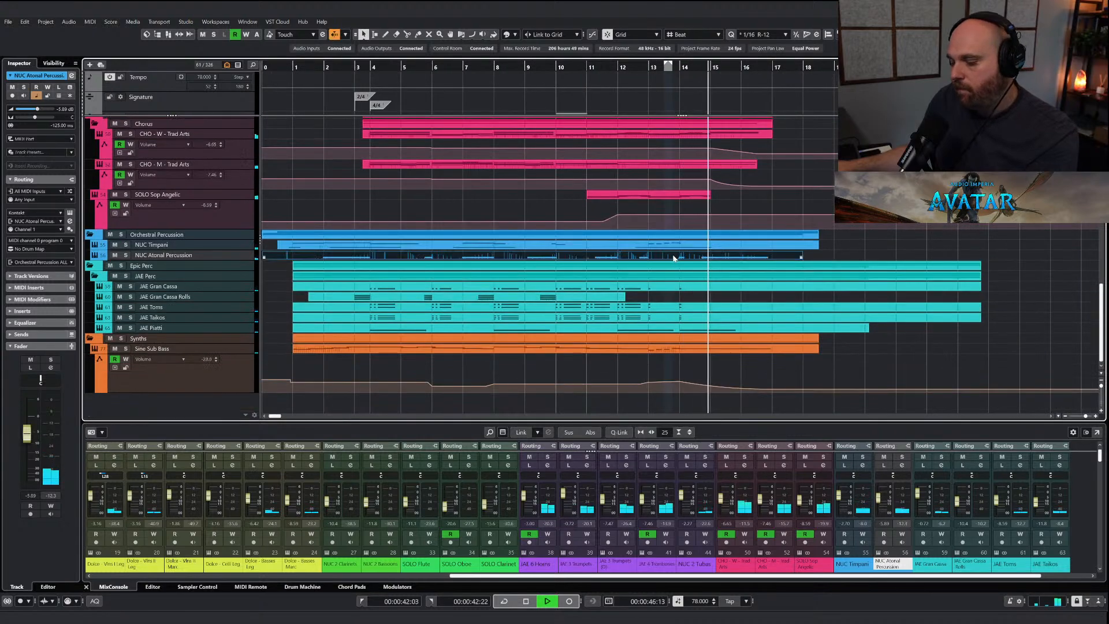
scroll(693, 266, "up", 10)
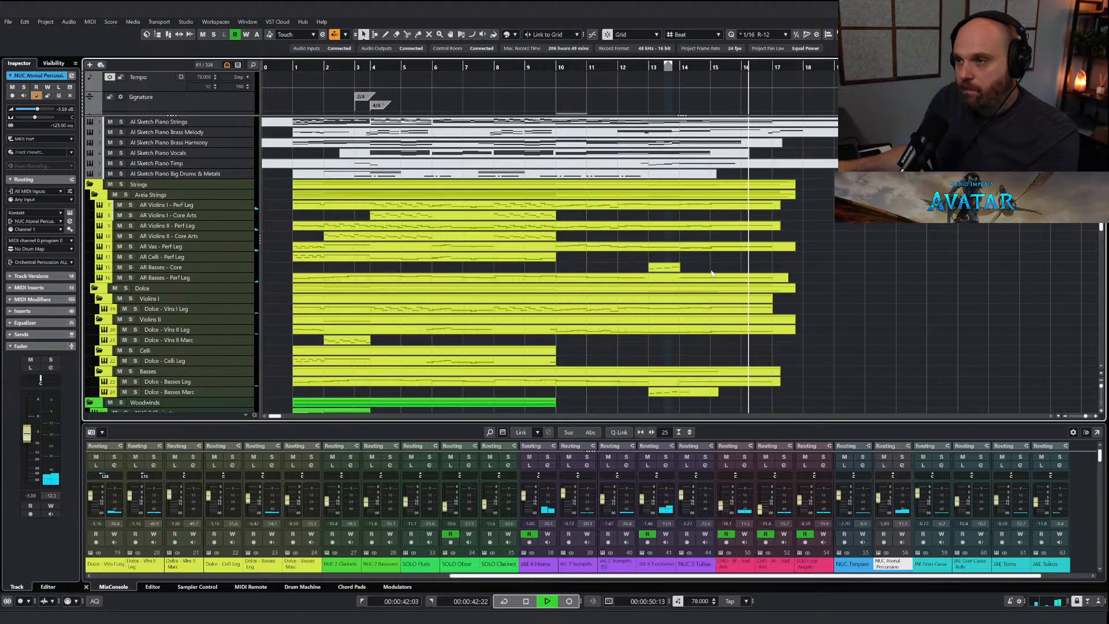
Open the AI Sketch Piano Brass Melody part in the editor and select its closing notes from 16.4.3 onward.
double_click(777, 134)
key("space")
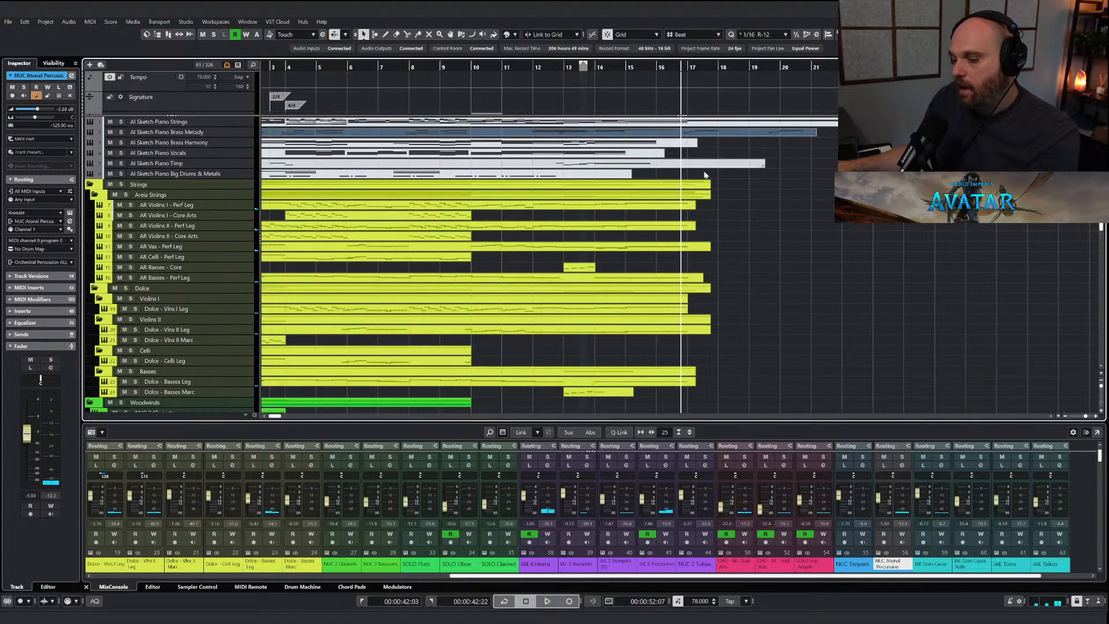
right_click(573, 222)
key("g")
left_click_drag(598, 247, 841, 354)
key("h")
key("h")
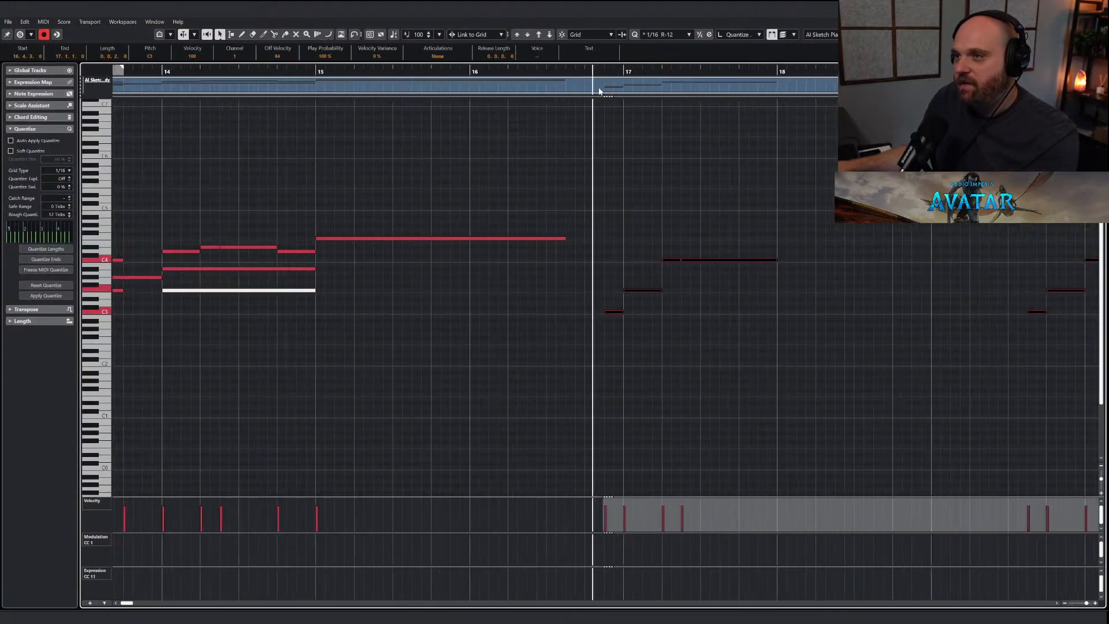
Place the playhead at 16.4.3 and copy the closing brass melody notes from that position.
left_click(603, 74)
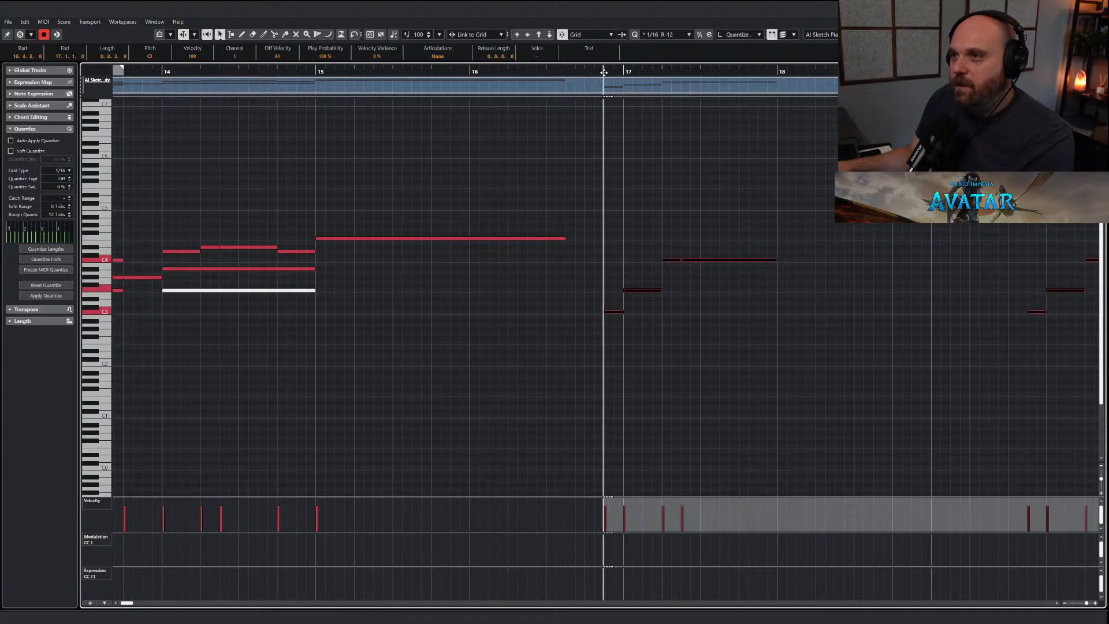
key("h")
key("h")
key("g")
key("g")
key("g")
key("g")
key("g")
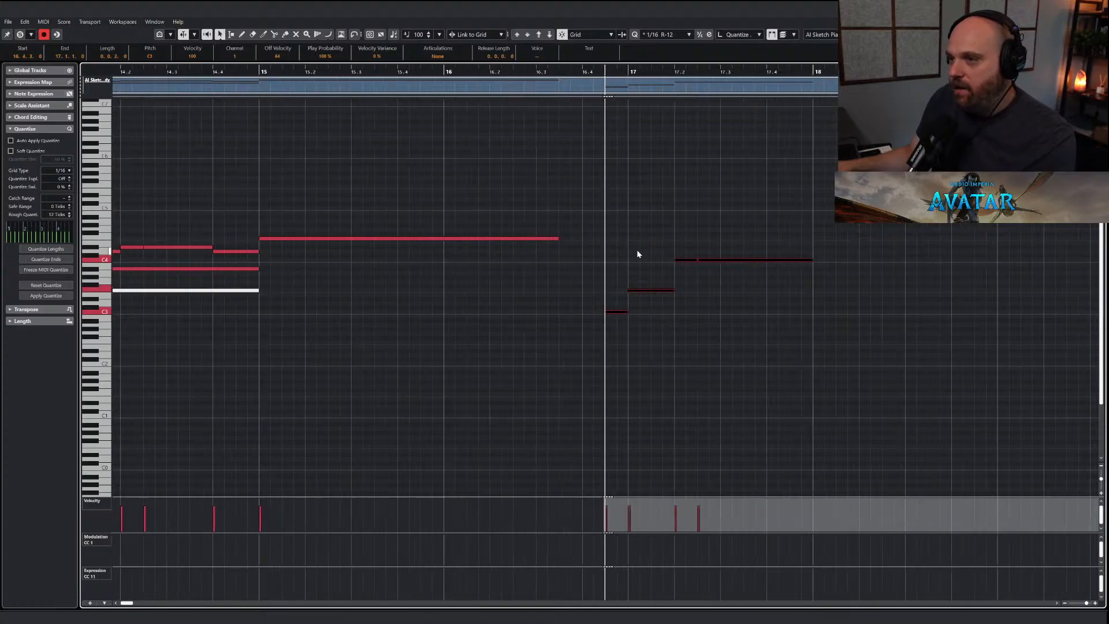
left_click_drag(608, 239, 1036, 357)
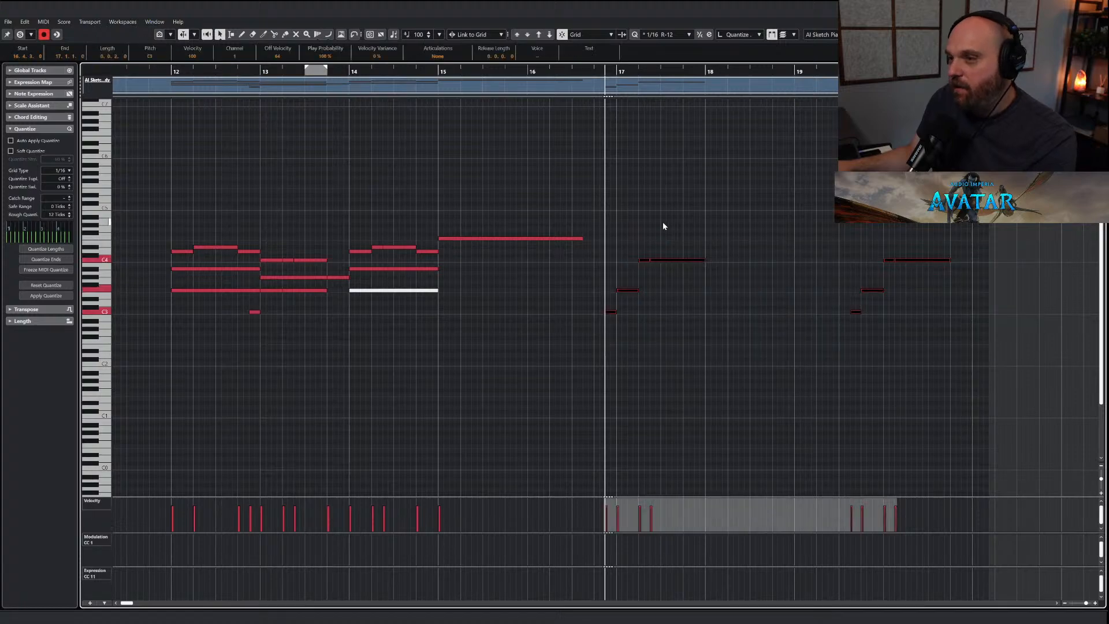
key("Return")
Find and show the NUC Solo French Horn track, paste the copied melody at 16.4.3, and play it soloed.
scroll(630, 270, "down", 3)
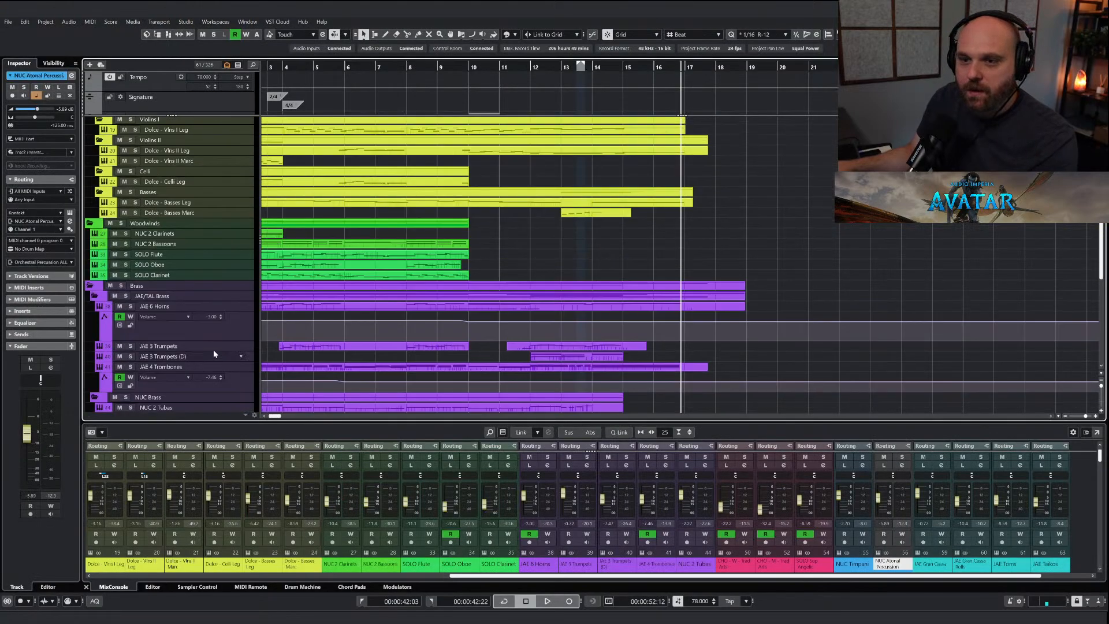
scroll(214, 351, "down", 3)
key("ctrl+f")
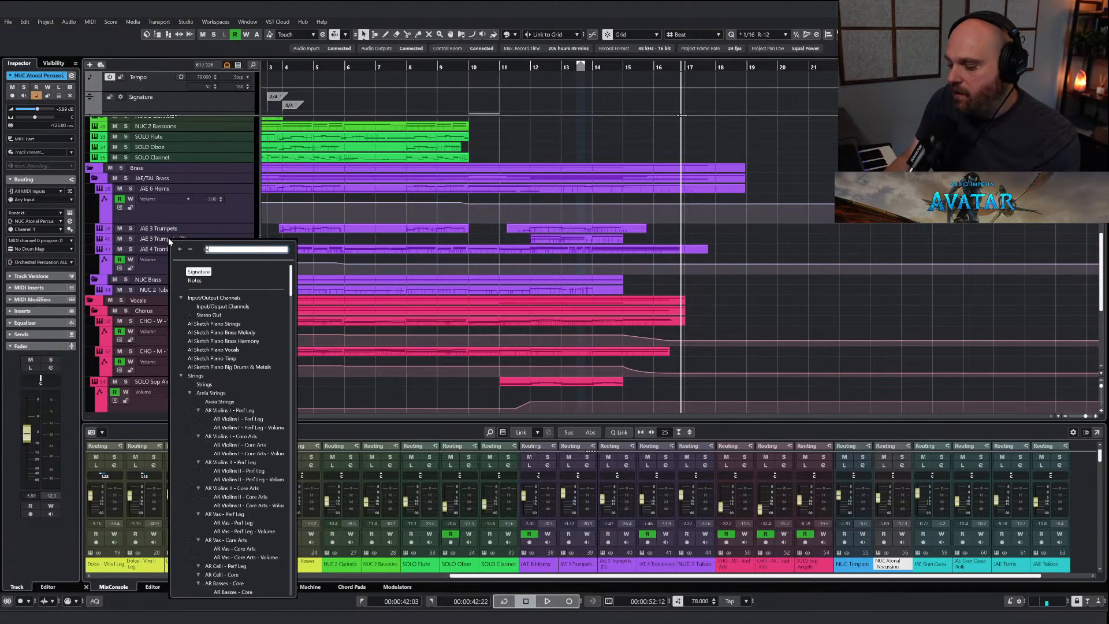
type("solo fr")
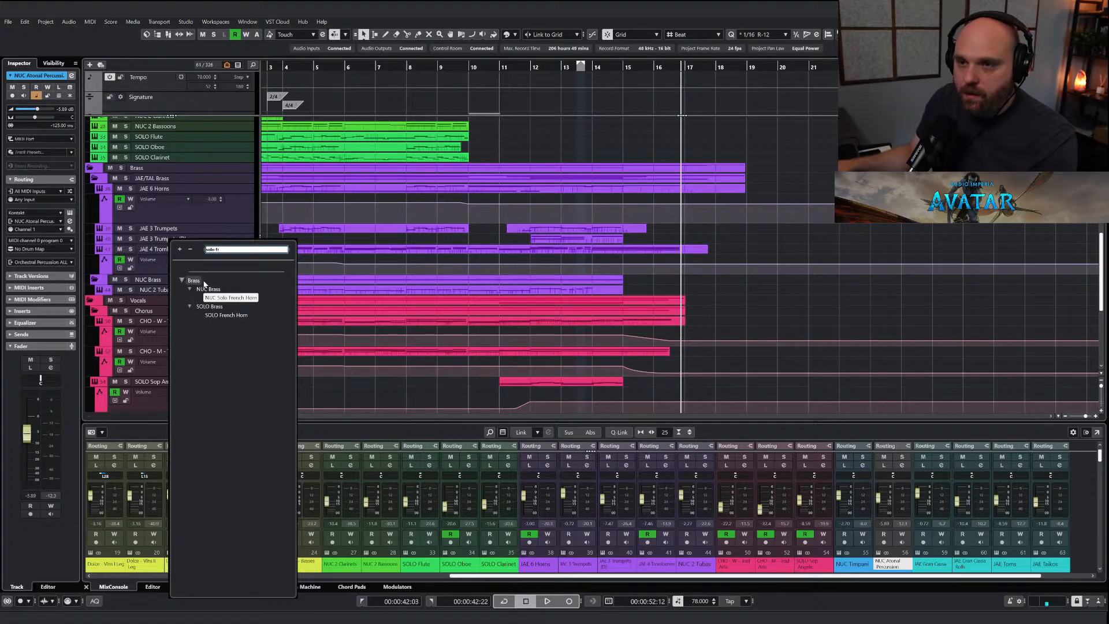
left_click(214, 297)
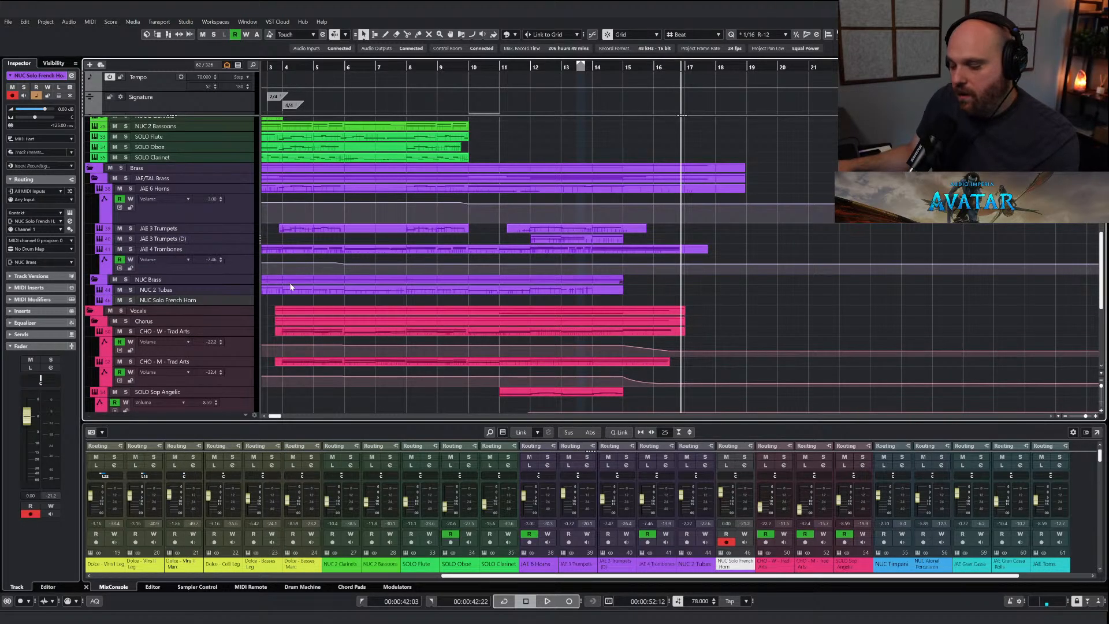
key("ctrl+v")
left_click(132, 301)
key("space")
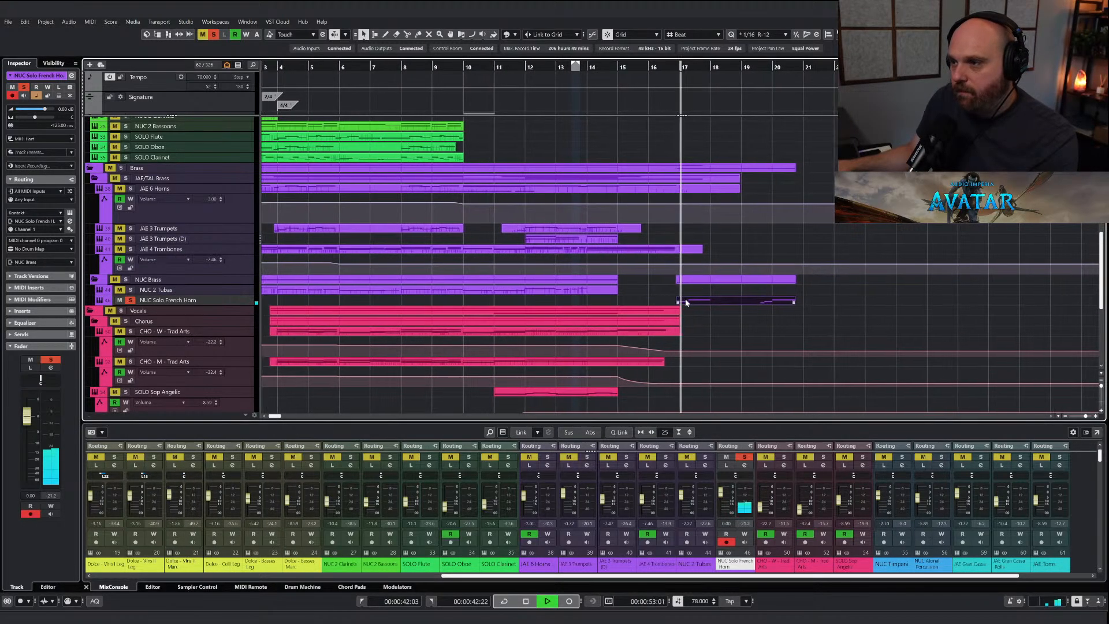
Lengthen the notes in the NUC Solo French Horn part so they overlap, and extend its last C4 note to 21.2.1.
double_click(690, 301)
left_click_drag(525, 267, 668, 280)
key("space")
left_click(639, 285)
left_click_drag(745, 313, 791, 341)
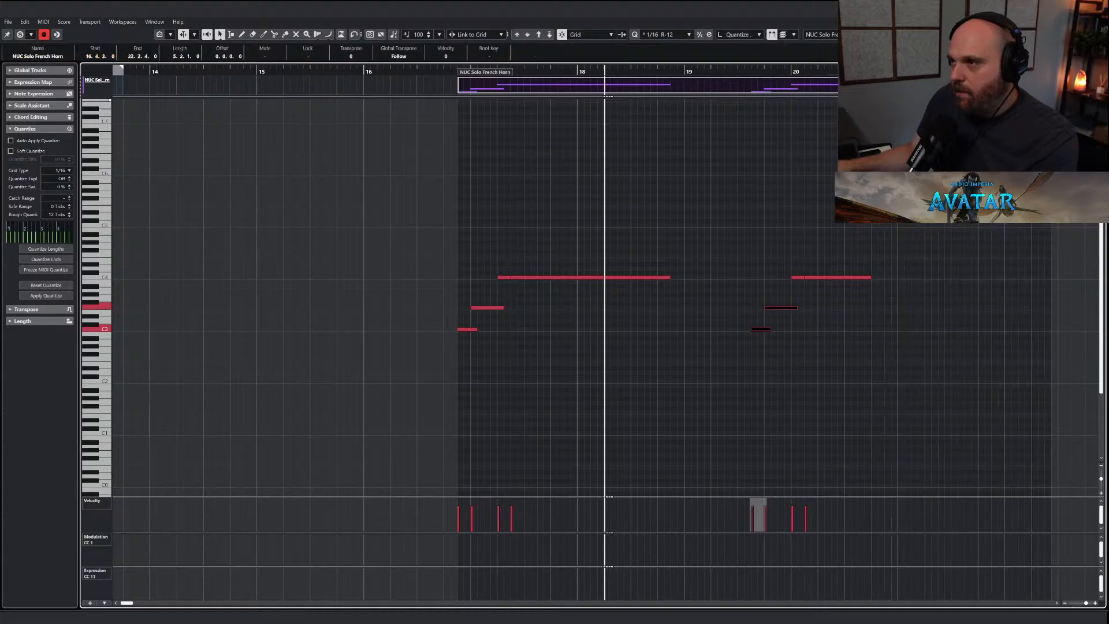
left_click(893, 302)
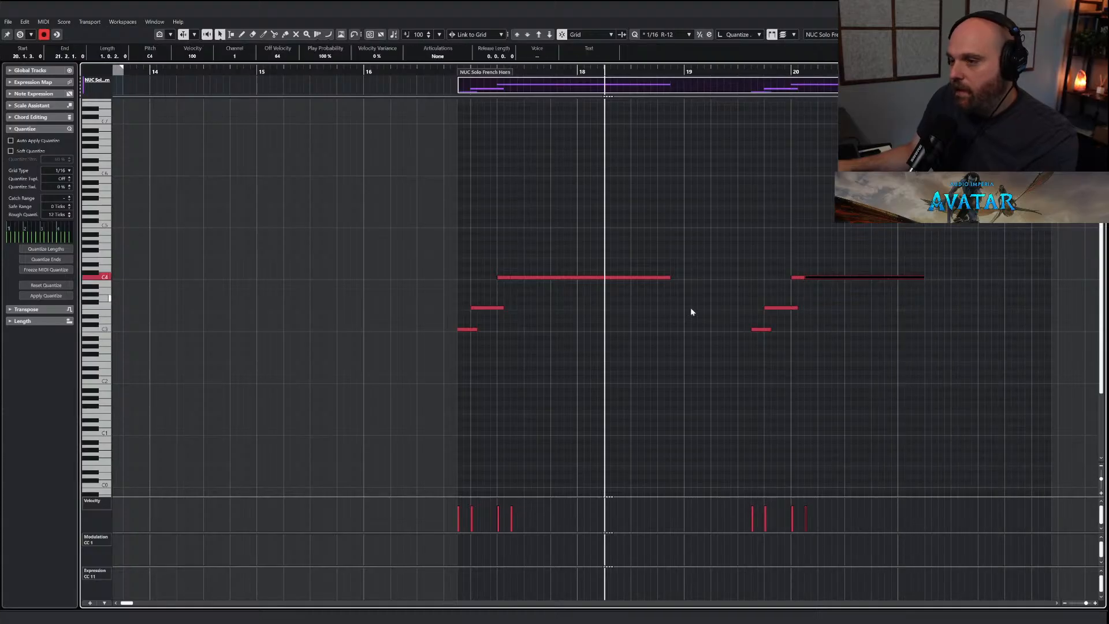
key("Escape")
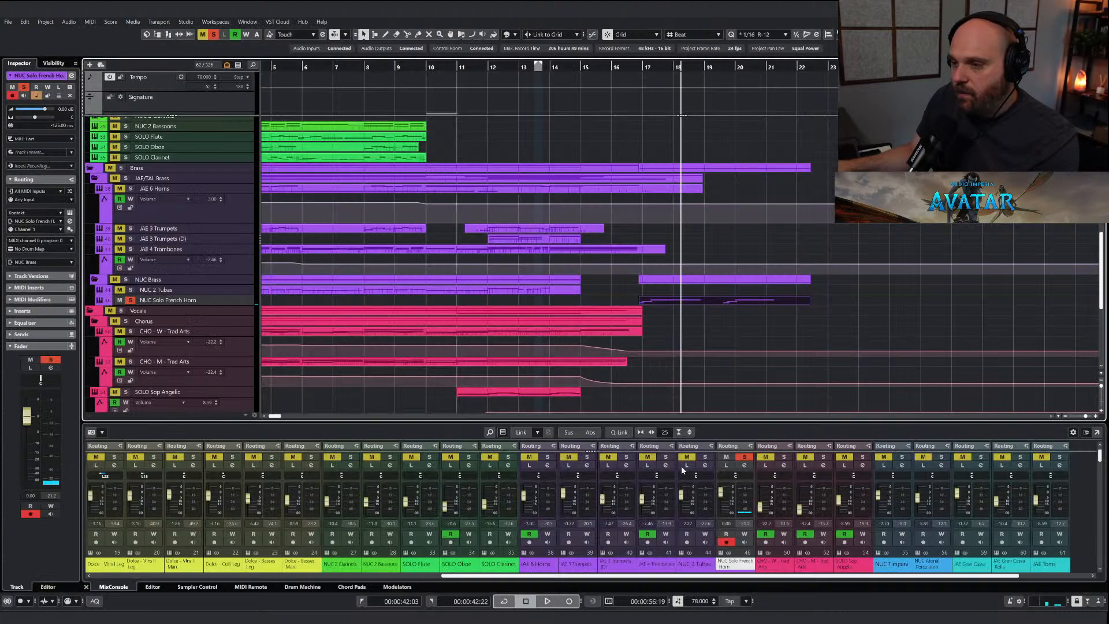
Lower the NUC Solo French Horn fader to about -11.1, turn off solo, and play the ending with all tracks.
left_click_drag(724, 498, 722, 506)
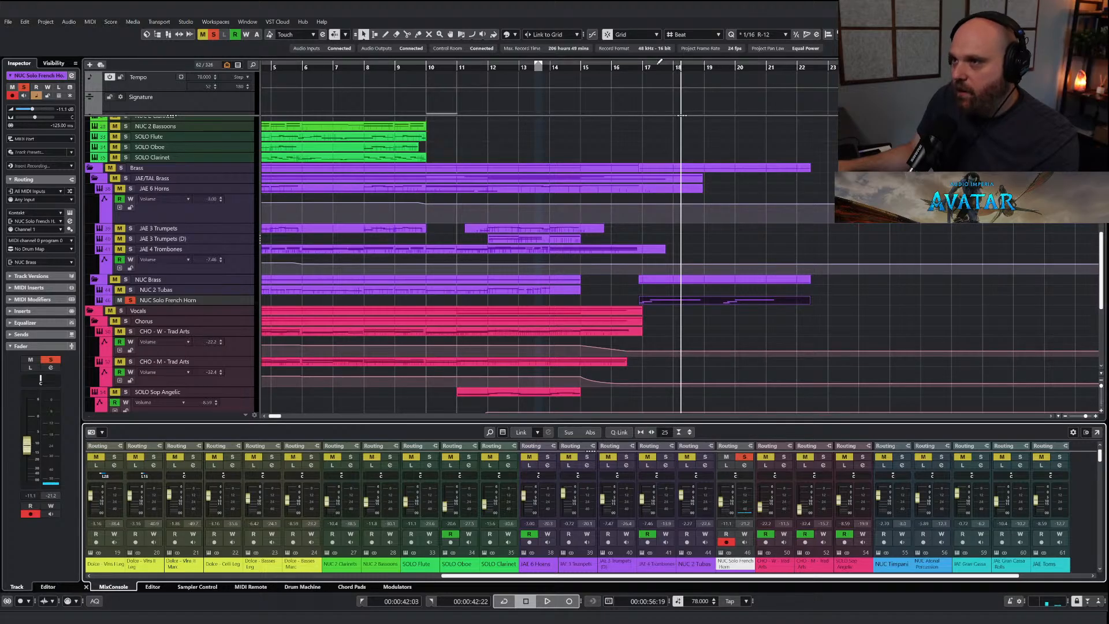
key("space")
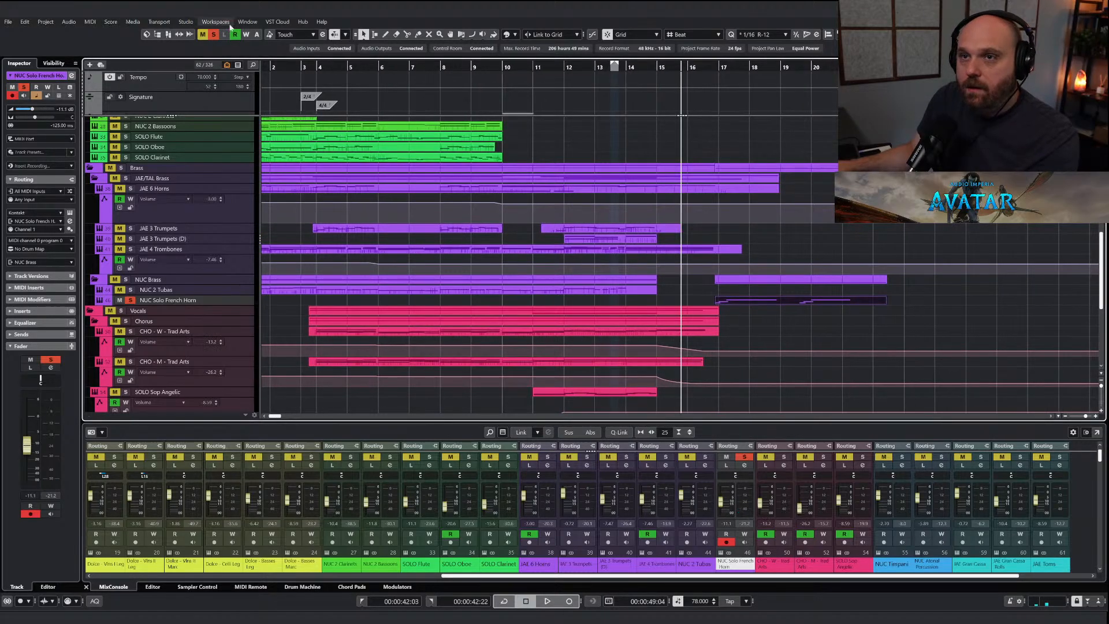
left_click(213, 34)
scroll(633, 210, "up", 8)
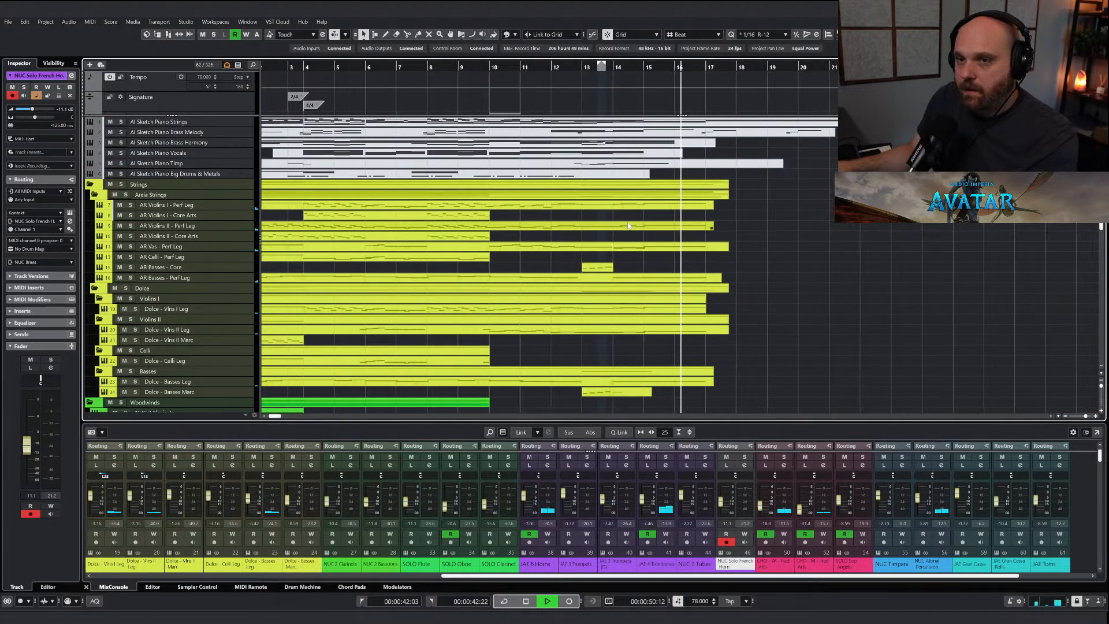
scroll(618, 224, "down", 8)
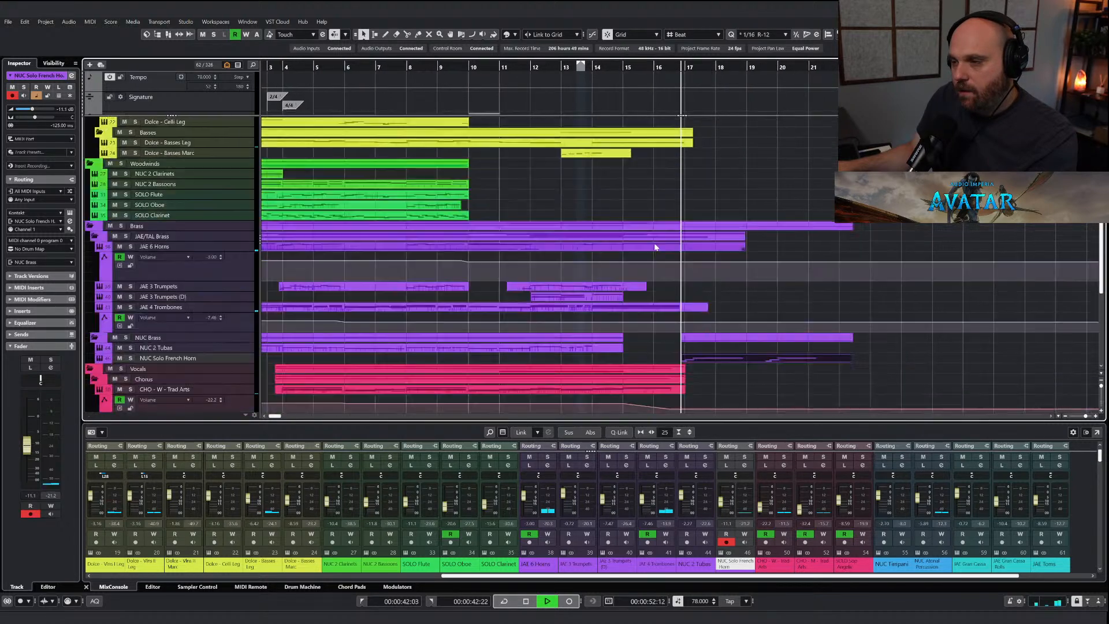
scroll(651, 254, "up", 8)
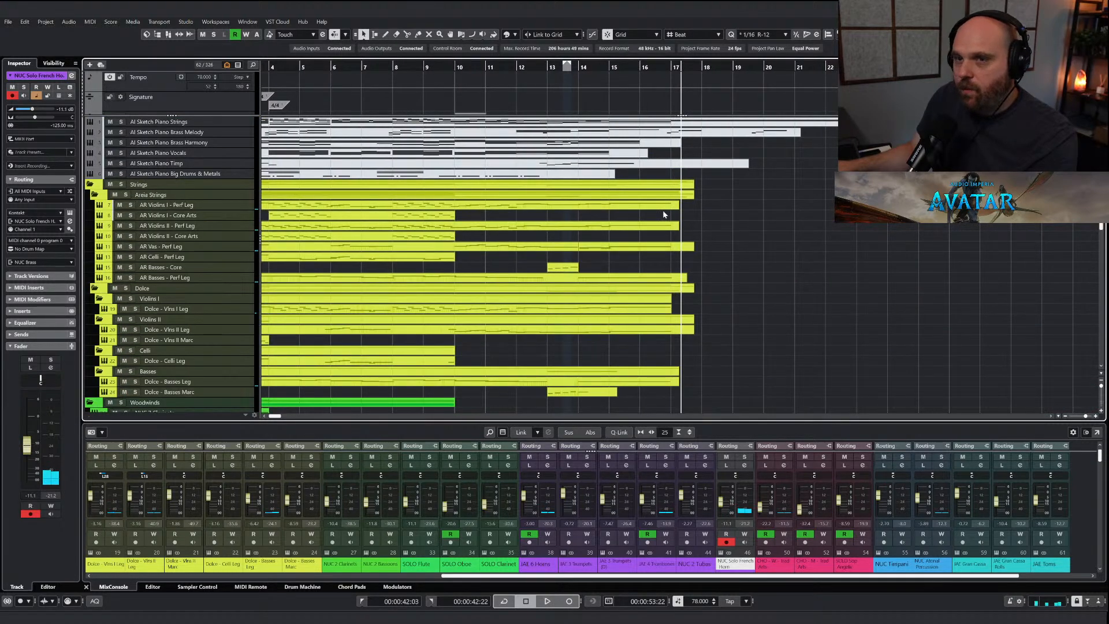
Extend the Dolce - Vlns I Leg part to bar 22 and lengthen its final note from bar 15 to 20.1.3.
left_click(655, 312)
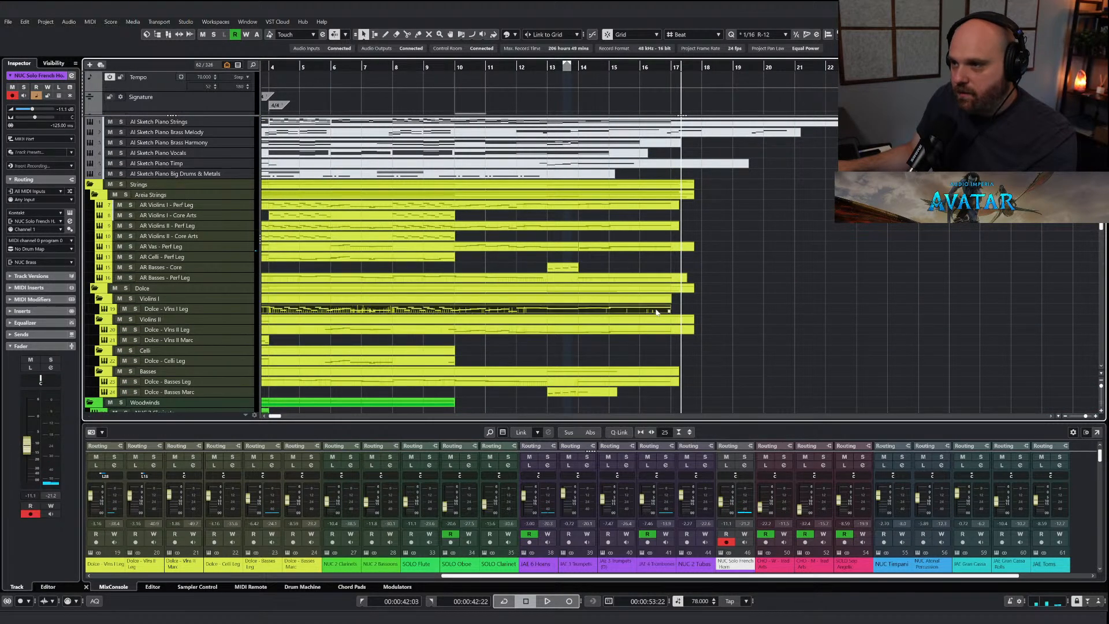
left_click_drag(669, 312, 824, 315)
double_click(464, 311)
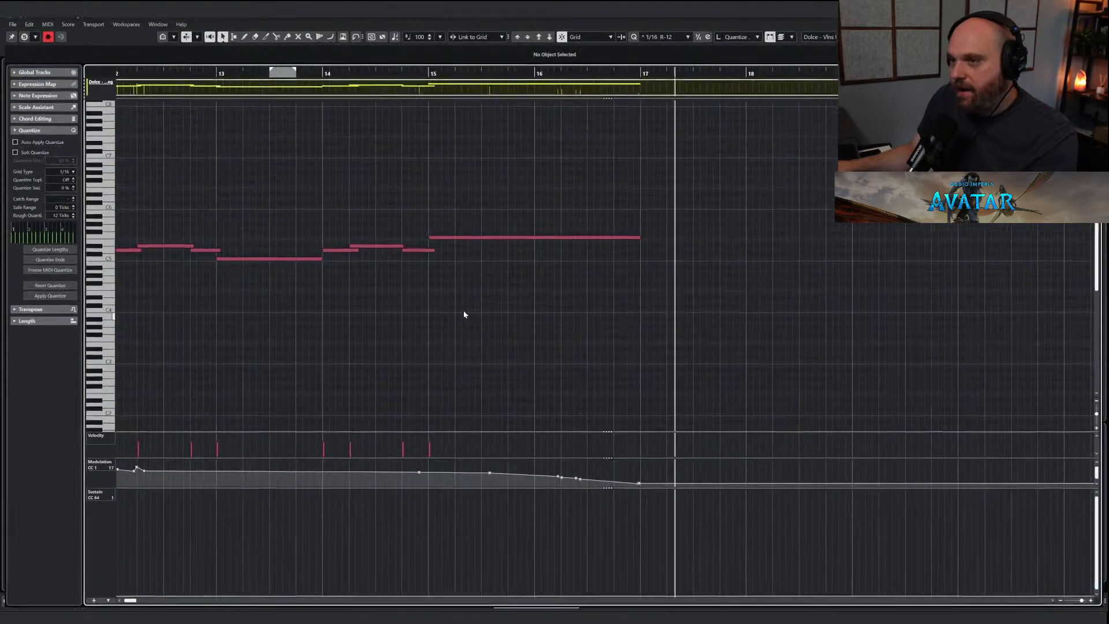
left_click(572, 237)
left_click_drag(574, 240, 857, 239)
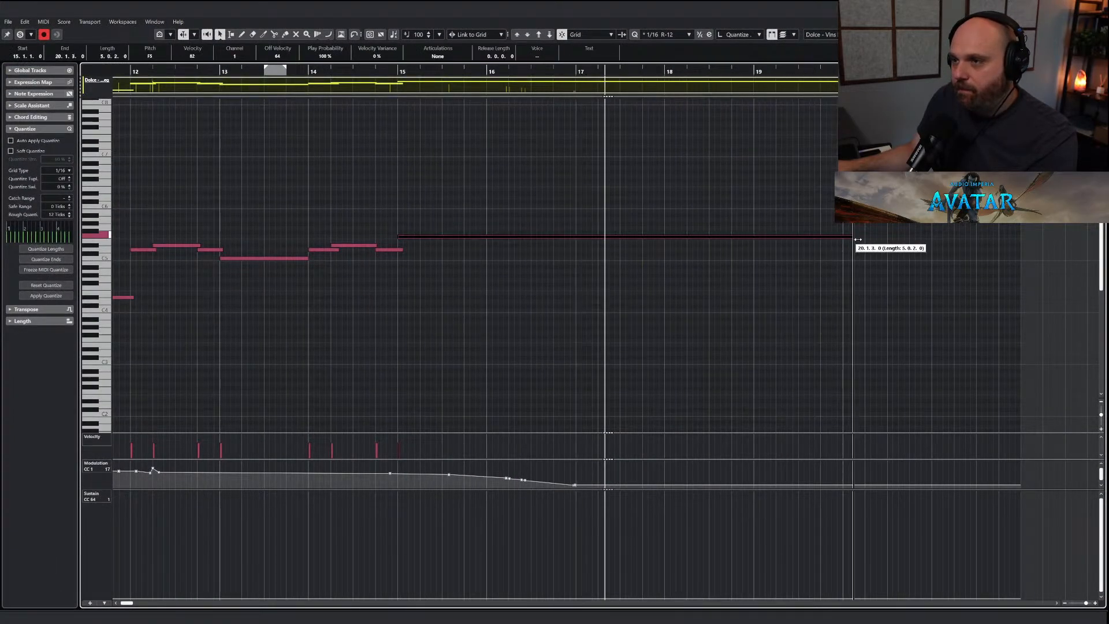
key("Return")
key("space")
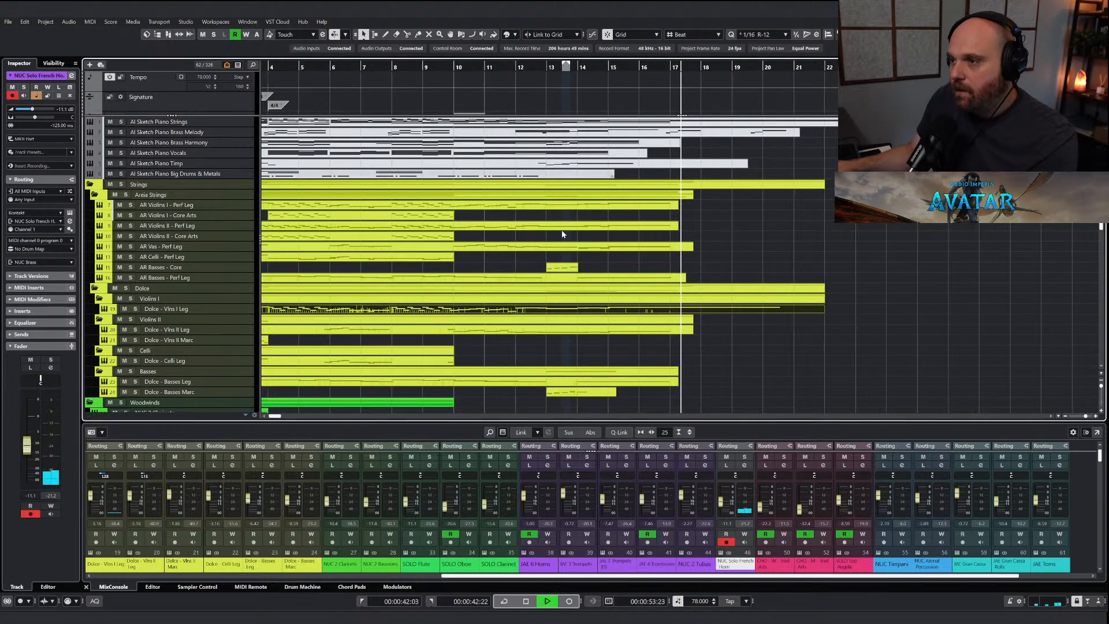
Show the Dolce - Vlns I Leg volume automation, ramp it down between bars 15 and 17, and play the result.
left_click(602, 69)
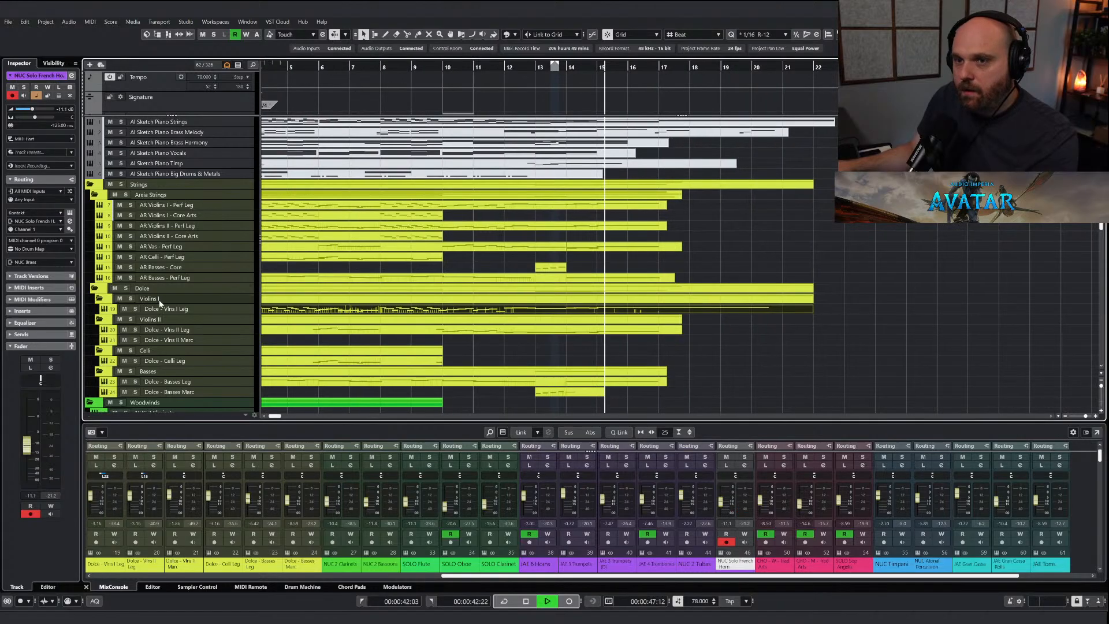
left_click(107, 313)
left_click(664, 335)
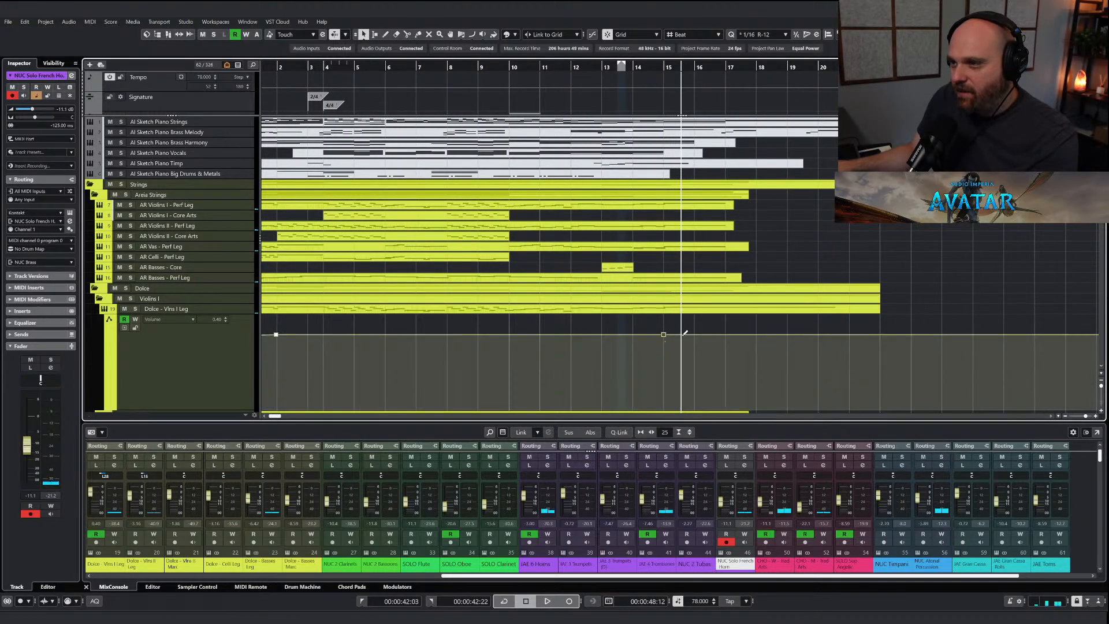
left_click_drag(690, 335, 703, 357)
key("space")
key("space")
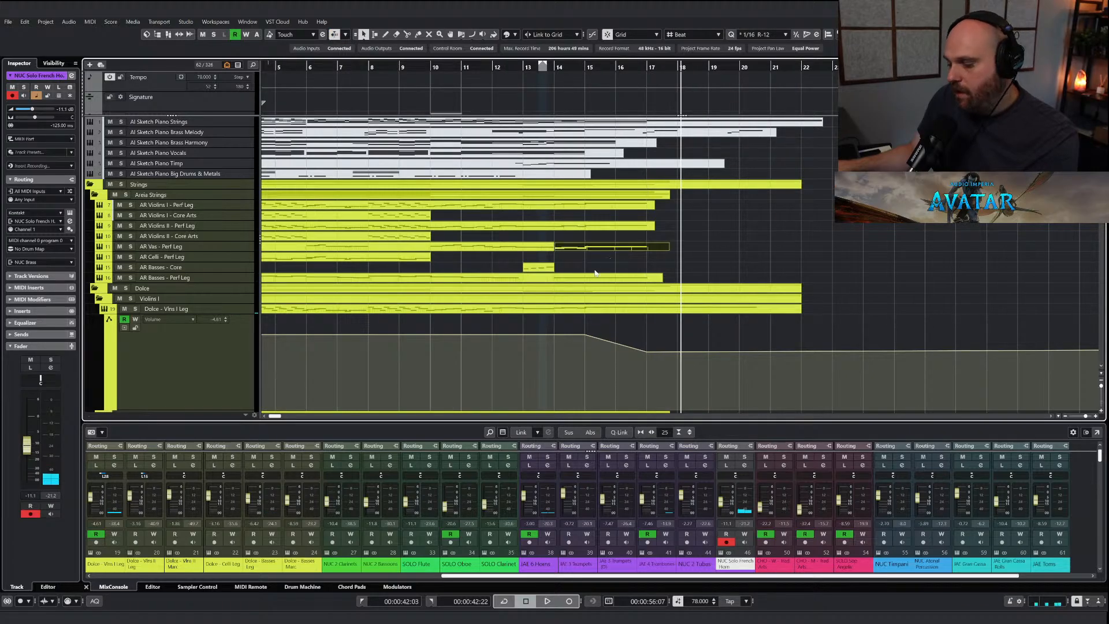
Redraw the CC 1 modulation of the AR Vas - Perf Leg part as a fade to zero from bar 15 to about 16.3.
key("Return")
key("8")
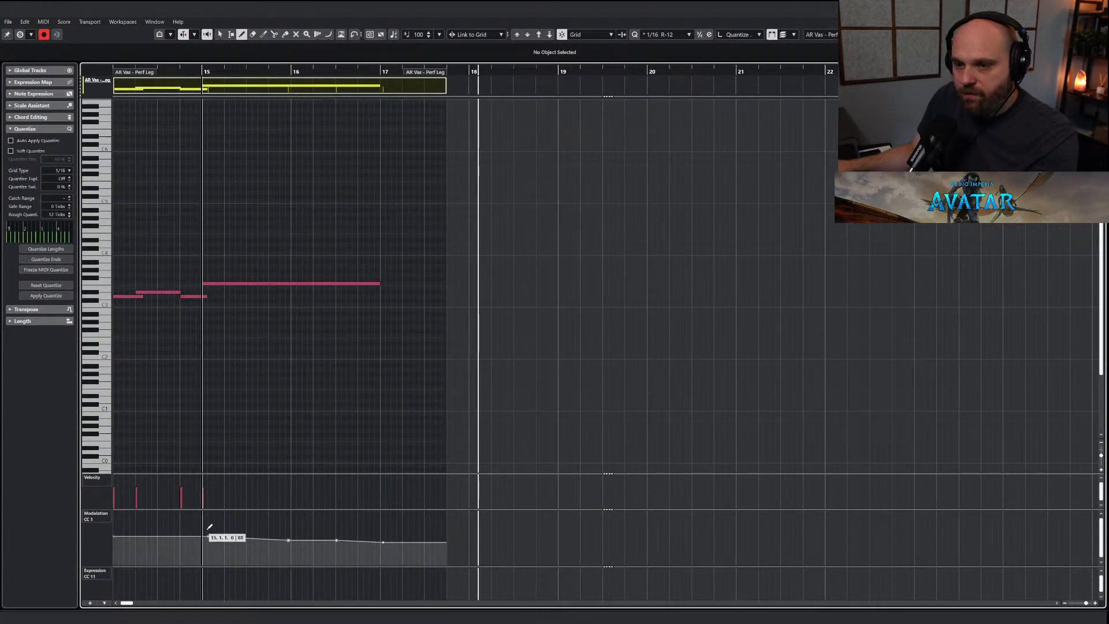
left_click_drag(208, 534, 409, 565)
right_click(296, 357)
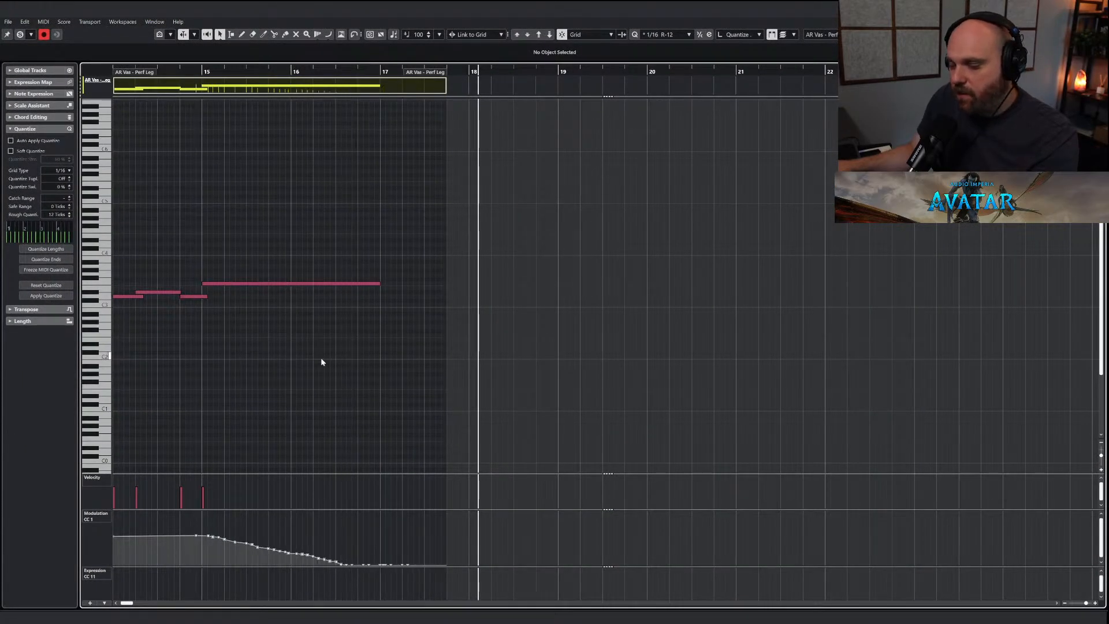
key("Return")
Open the AR Violins II - Perf Leg part and examine its CC 1 modulation over the ending.
left_click(600, 223)
key("Return")
right_click(424, 362)
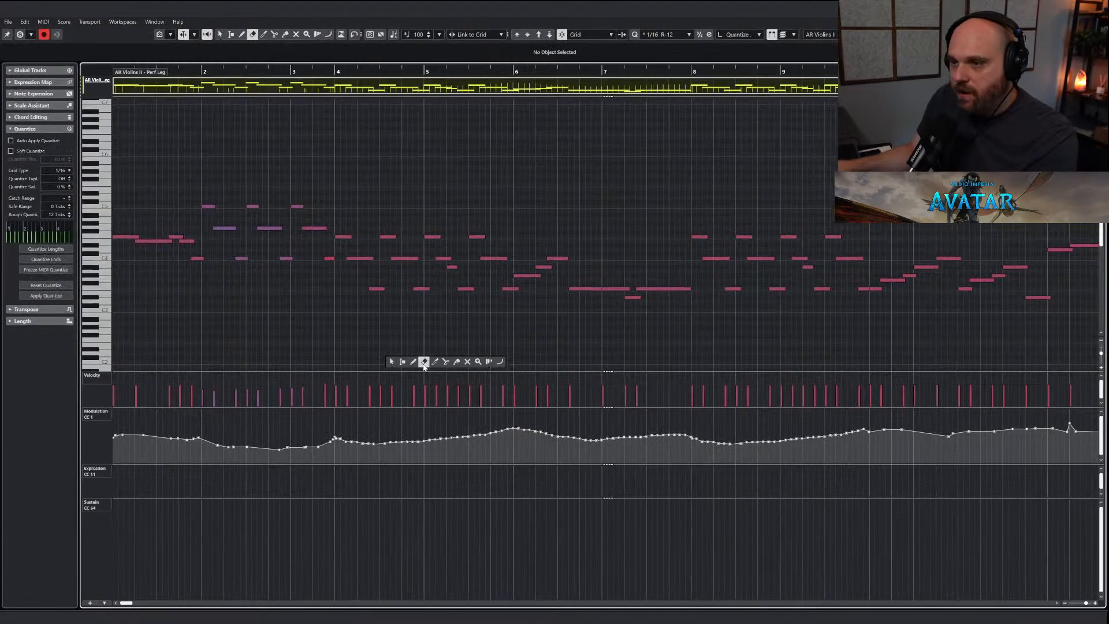
left_click(414, 366)
key("g")
key("g")
key("g")
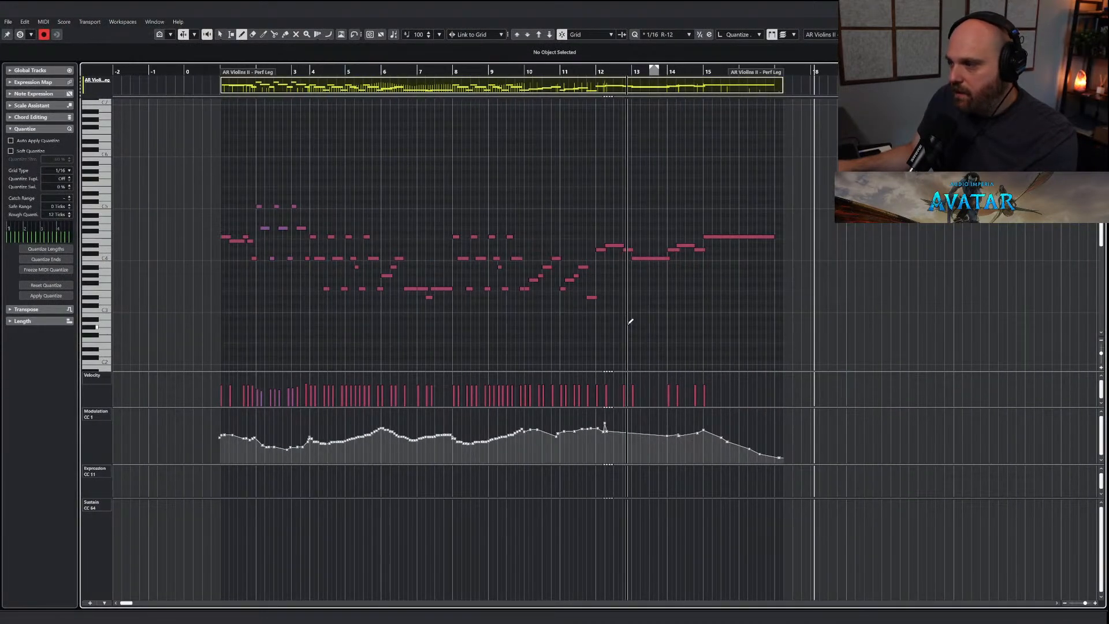
key("Return")
Play the ending from about bar 12 while checking the string and brass parts.
key("r")
left_click(579, 67)
key("space")
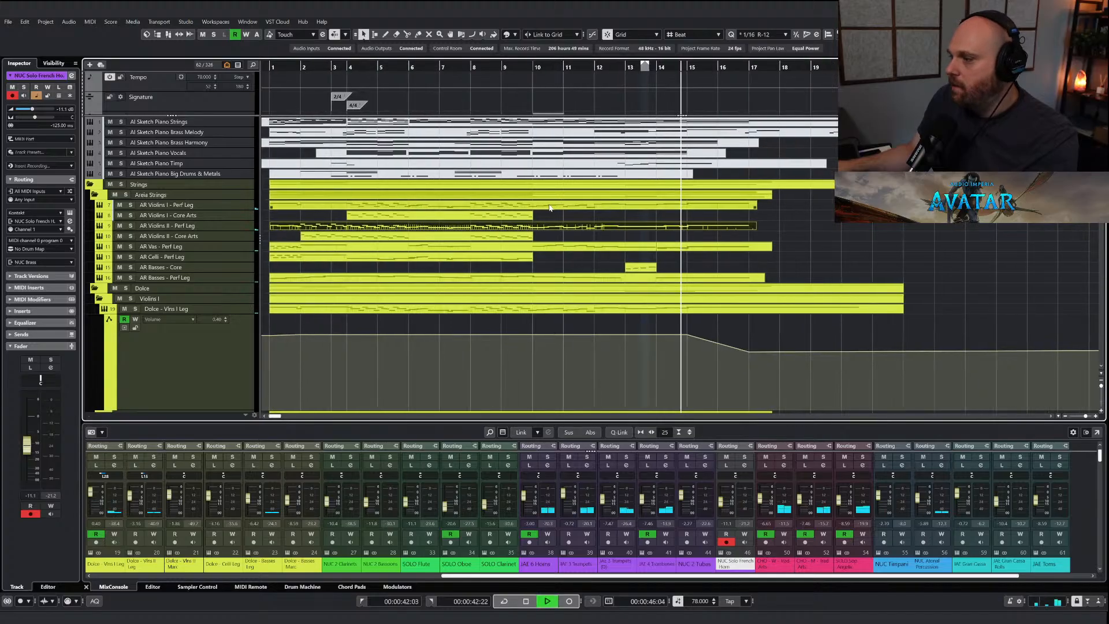
key("space")
left_click(523, 216)
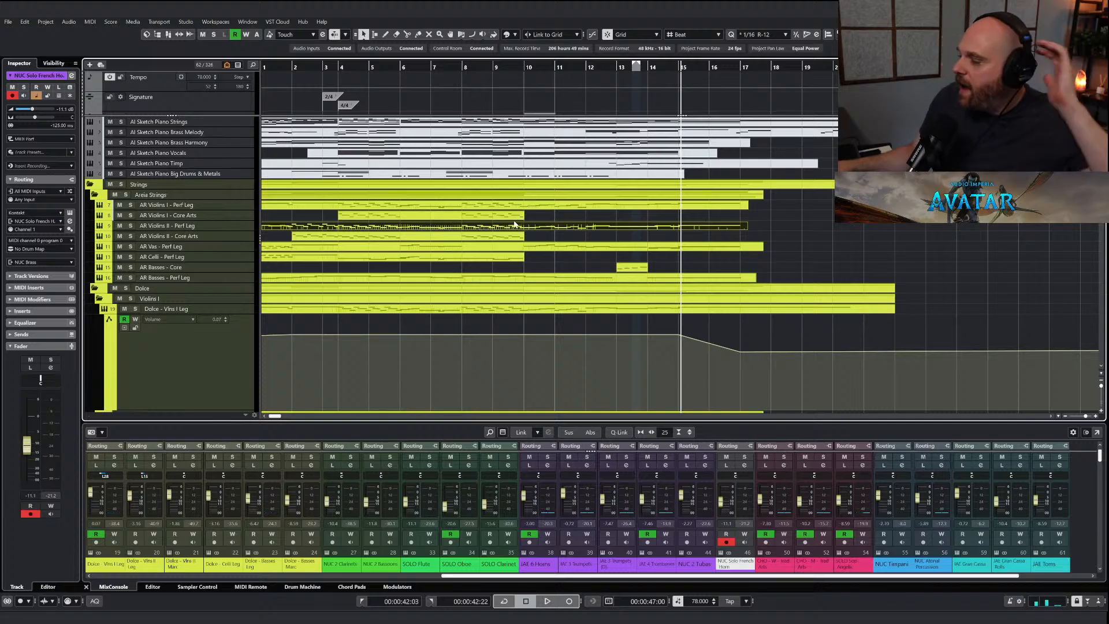
left_click(610, 67)
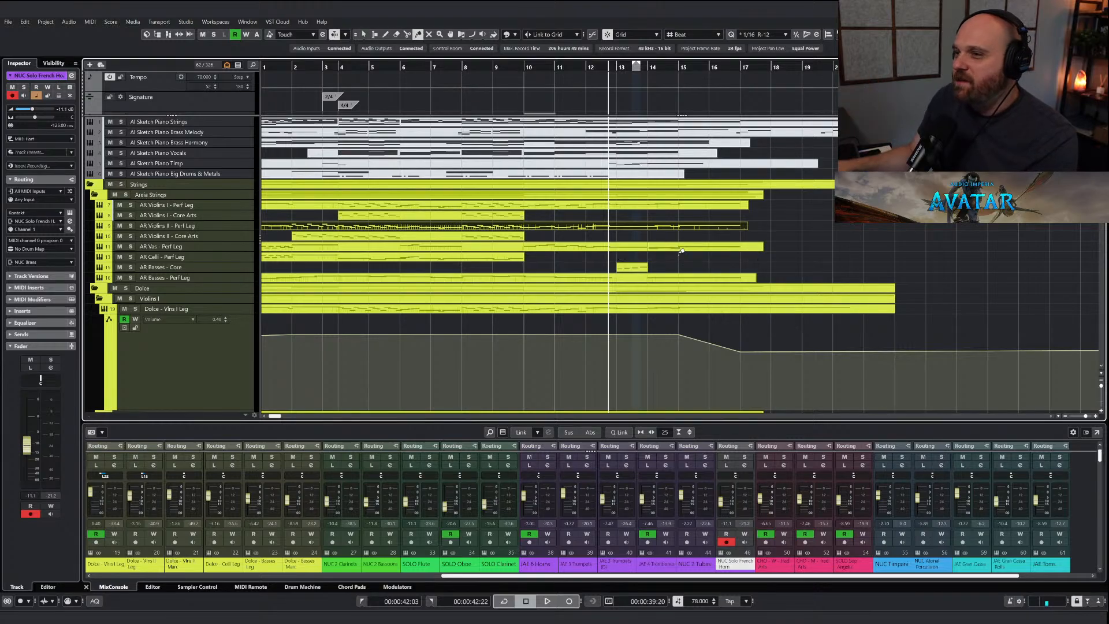
key("1")
key("space")
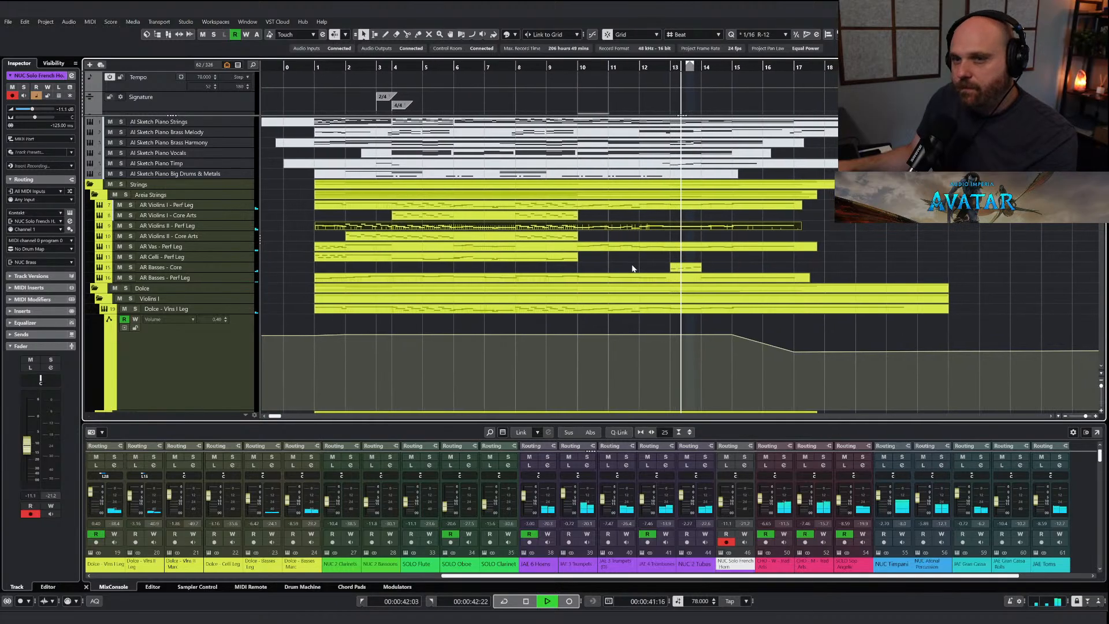
scroll(637, 270, "down", 15)
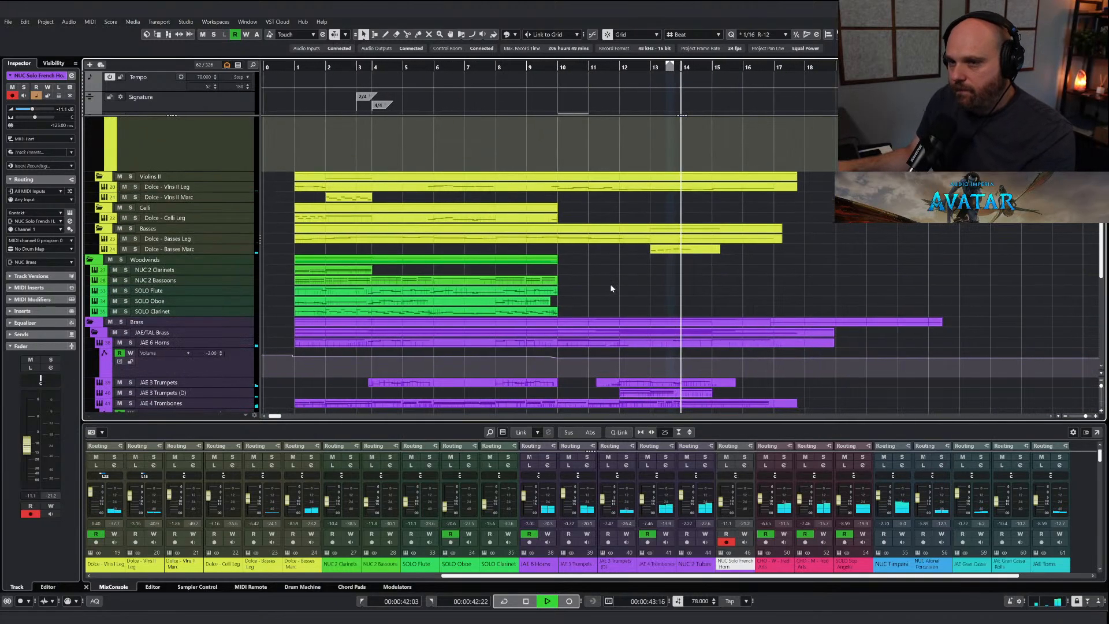
scroll(658, 306, "up", 5)
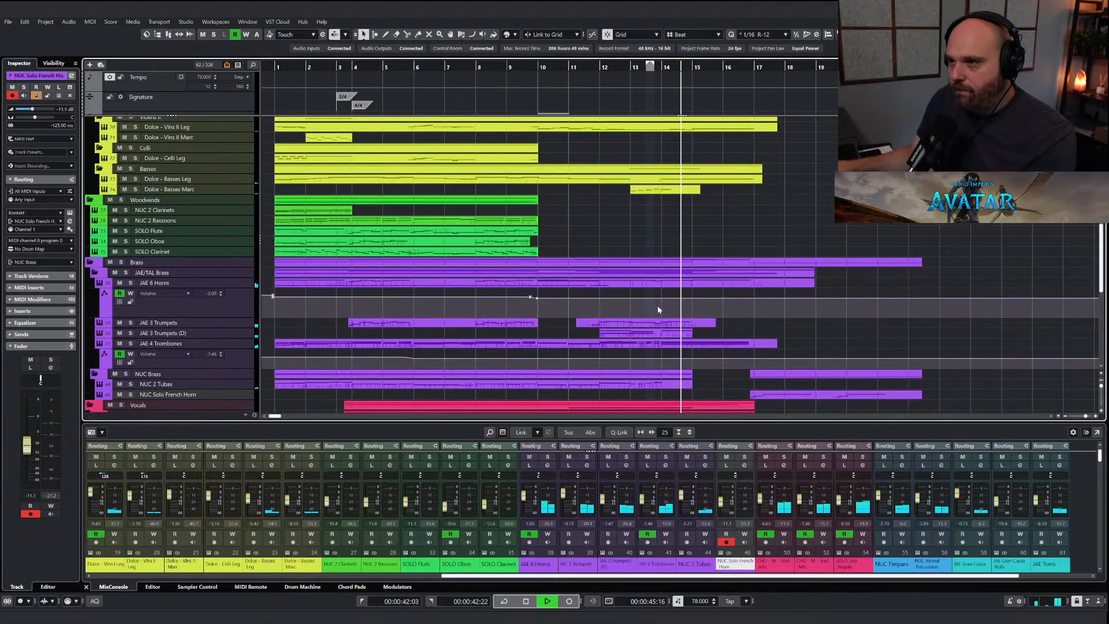
key("space")
Extend the NUC 2 Tubas part past bar 17 and draw a sustained A#1 note from bar 14 to about 16.4.2.
left_click(653, 325)
left_click_drag(677, 327, 746, 326)
double_click(679, 325)
right_click(553, 312)
left_click(555, 309)
key("h")
key("h")
key("h")
key("h")
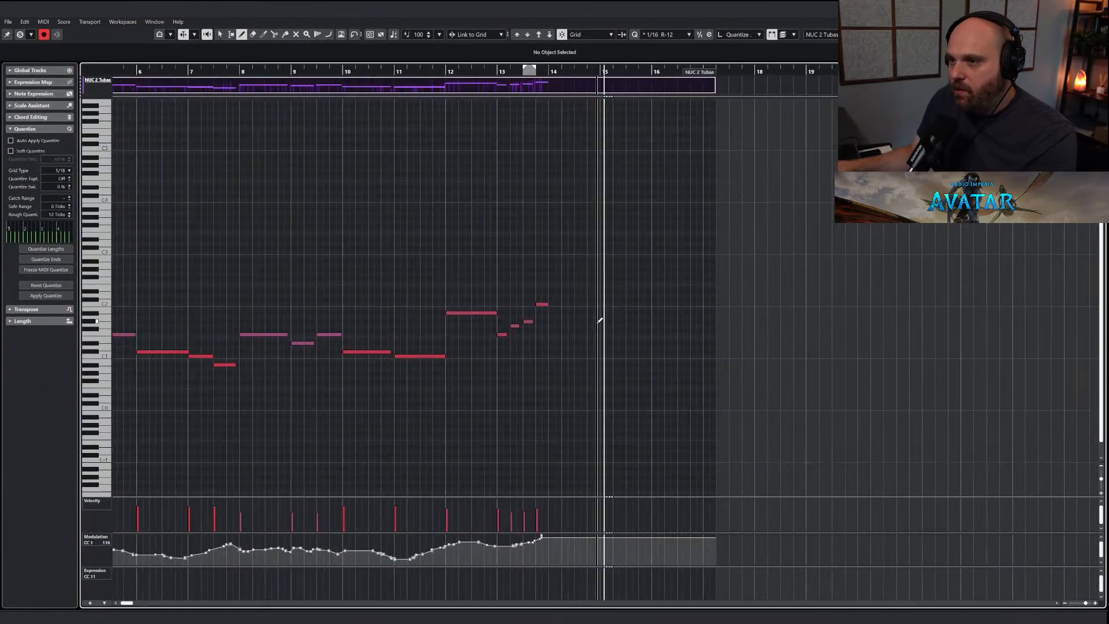
left_click_drag(528, 313, 735, 312)
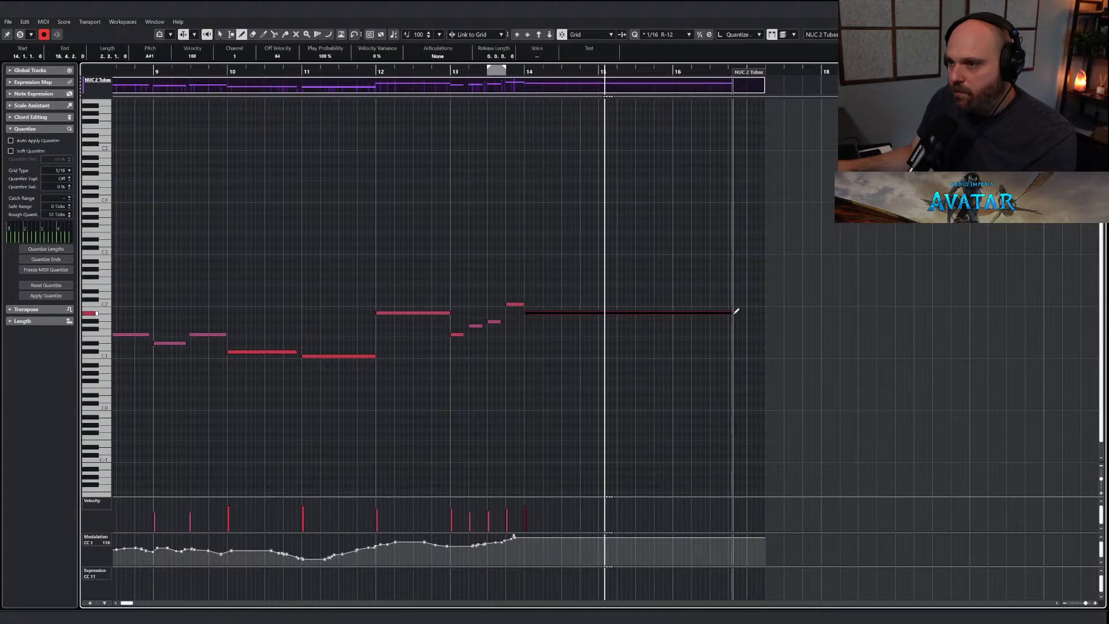
Redraw the NUC 2 Tubas CC 1 modulation beneath the sustained note from about bar 14 to bar 17, and close the editor.
mouse_move(517, 539)
left_mouse_down()
mouse_move(732, 557)
mouse_move(736, 542)
left_mouse_up()
key("1")
key("Return")
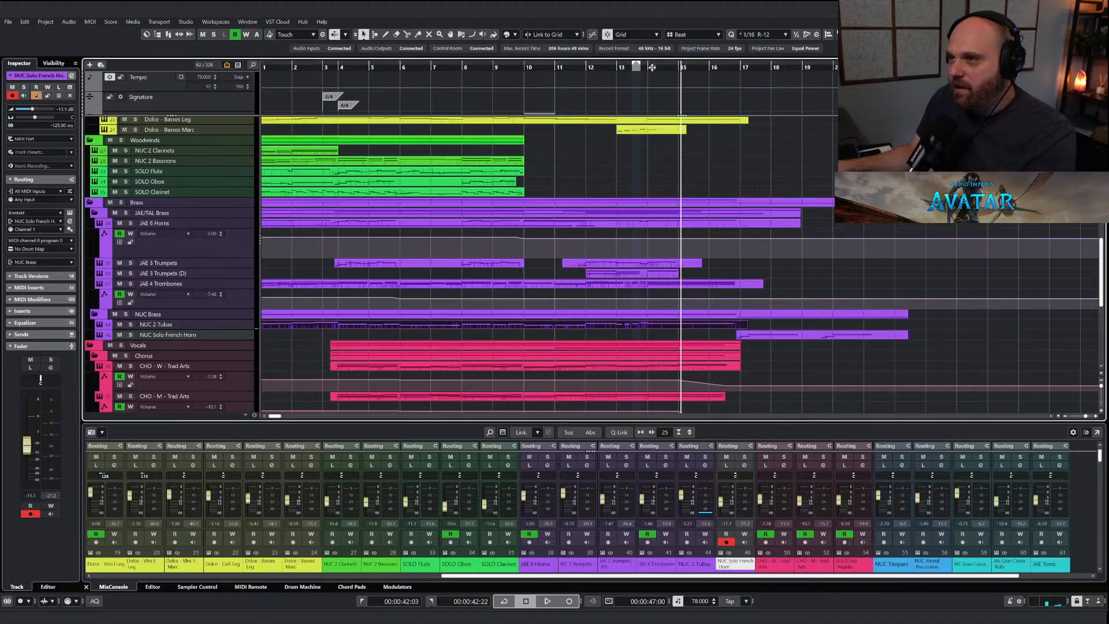
Play the ending with the new tuba note while reviewing the strings, vocals and percussion tracks.
left_click_drag(651, 67, 648, 104)
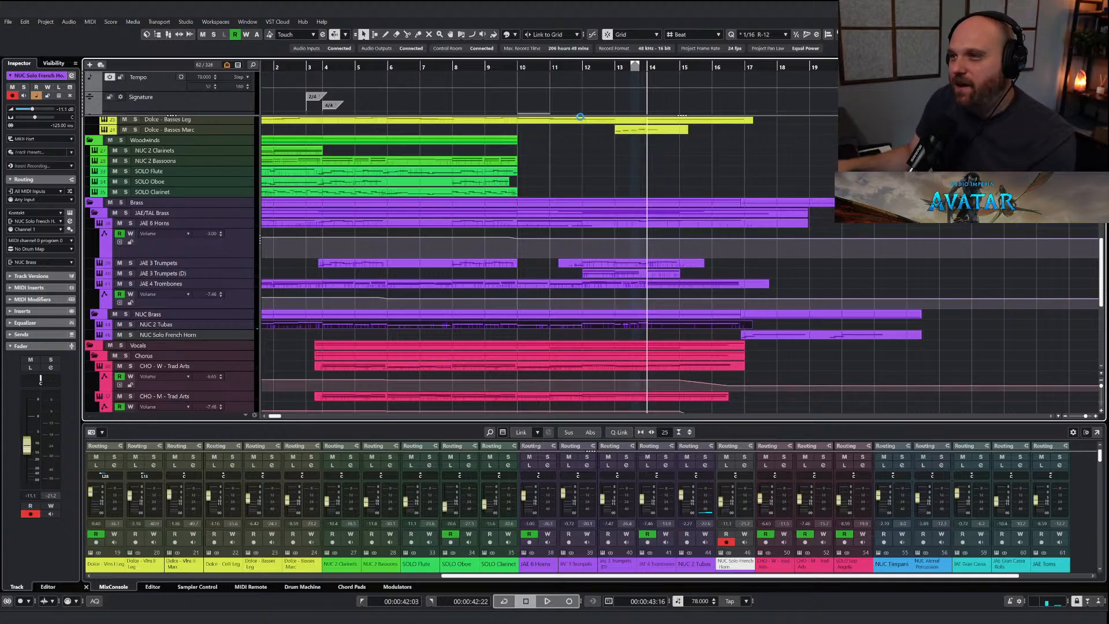
left_click(612, 67)
key("space")
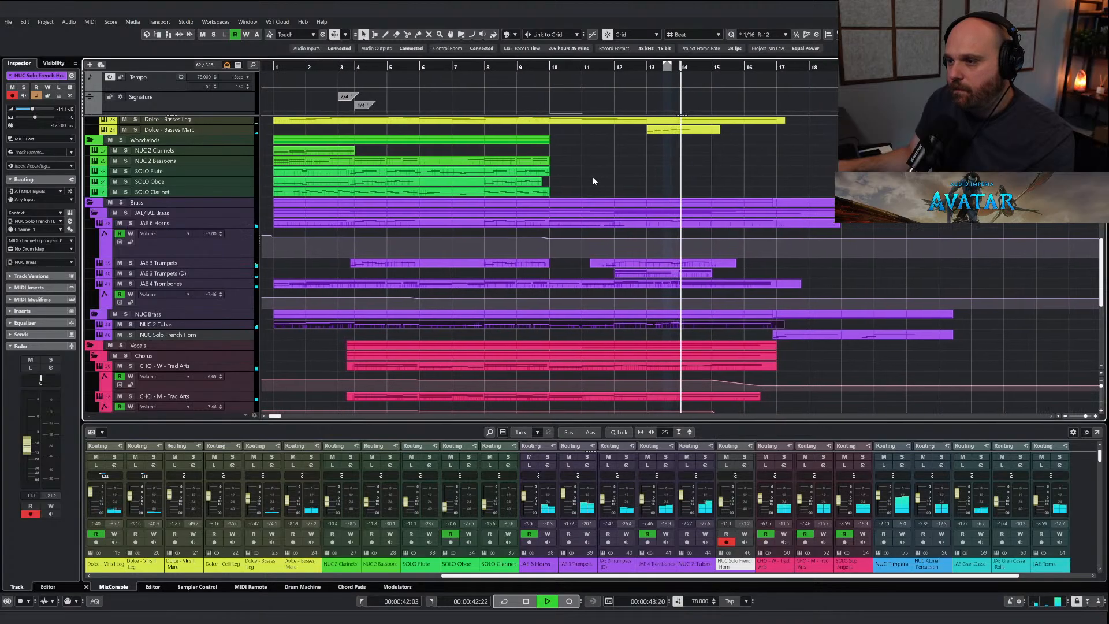
scroll(630, 197, "up", 3)
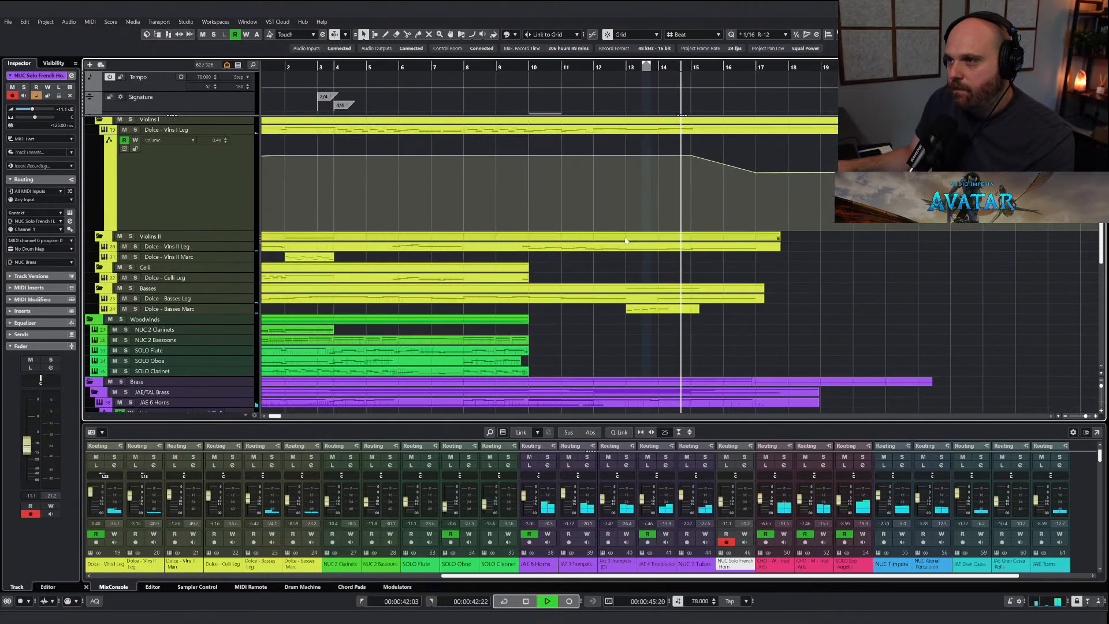
scroll(647, 260, "down", 10)
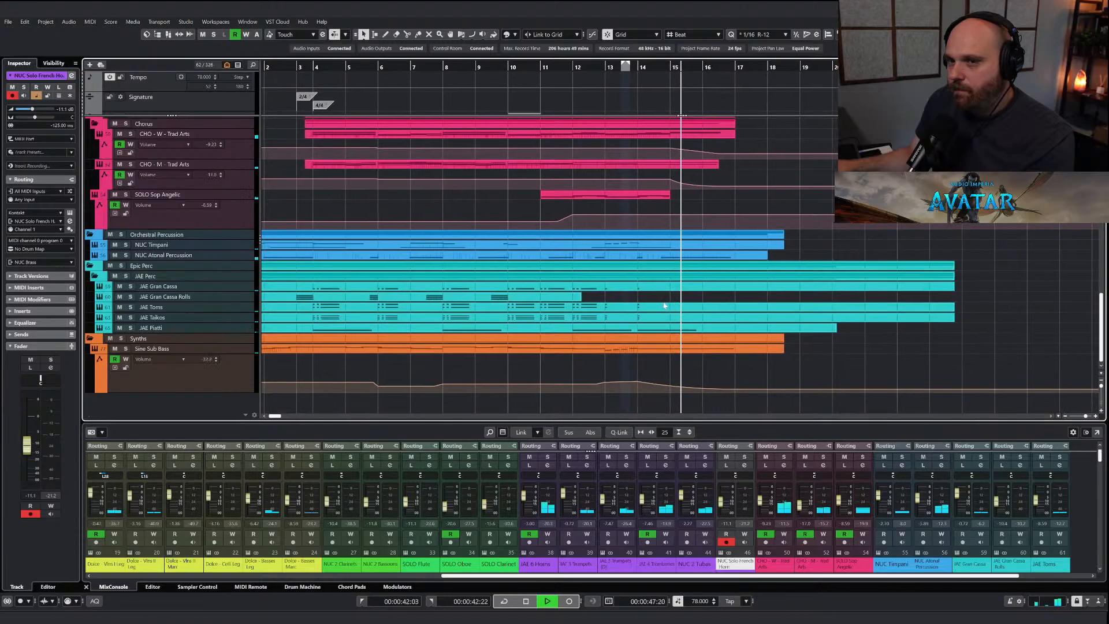
Copy the JAE Gran Cassa hit at bar 14 to bar 15.
left_click(638, 287)
key("Return")
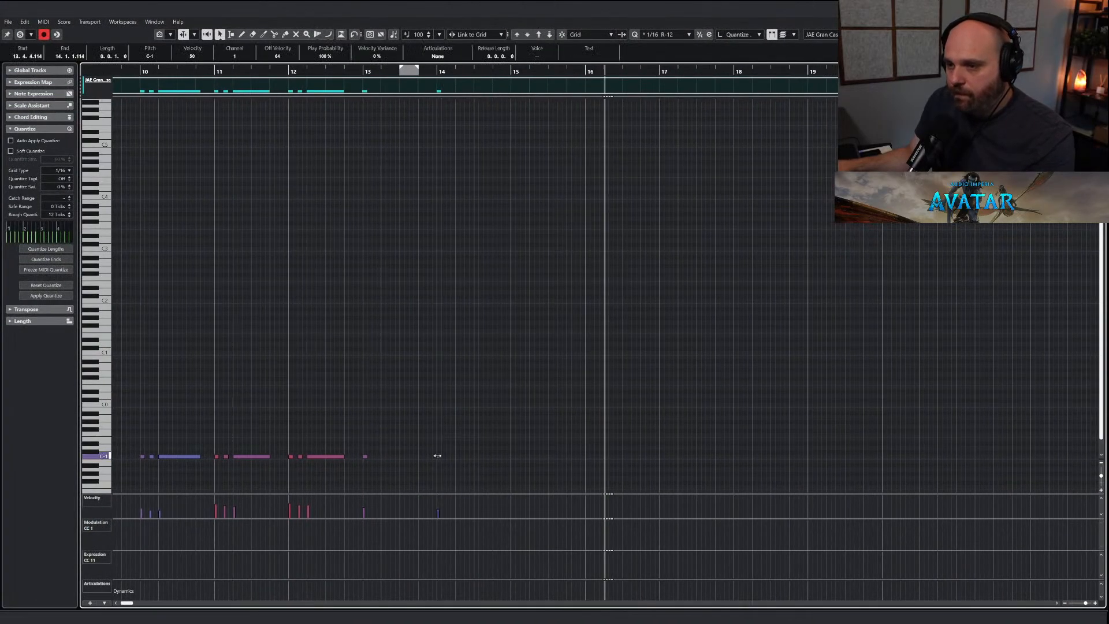
left_click(512, 457)
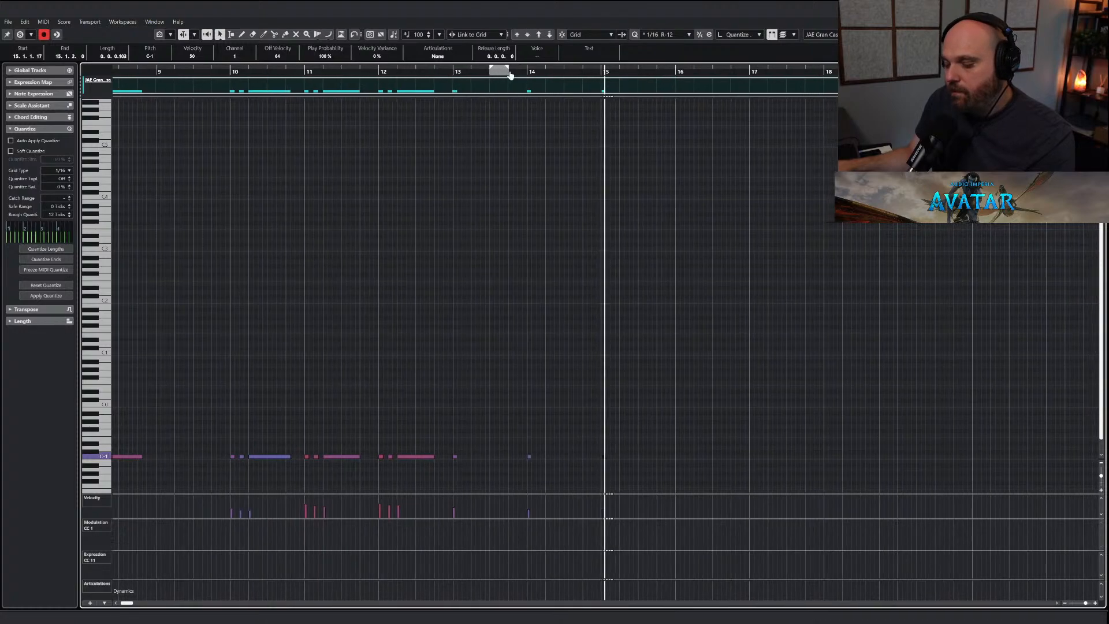
key("Return")
Show the AR Violins I - Perf Leg volume automation and ramp it down between about bars 15 and 17.
scroll(595, 310, "up", 20)
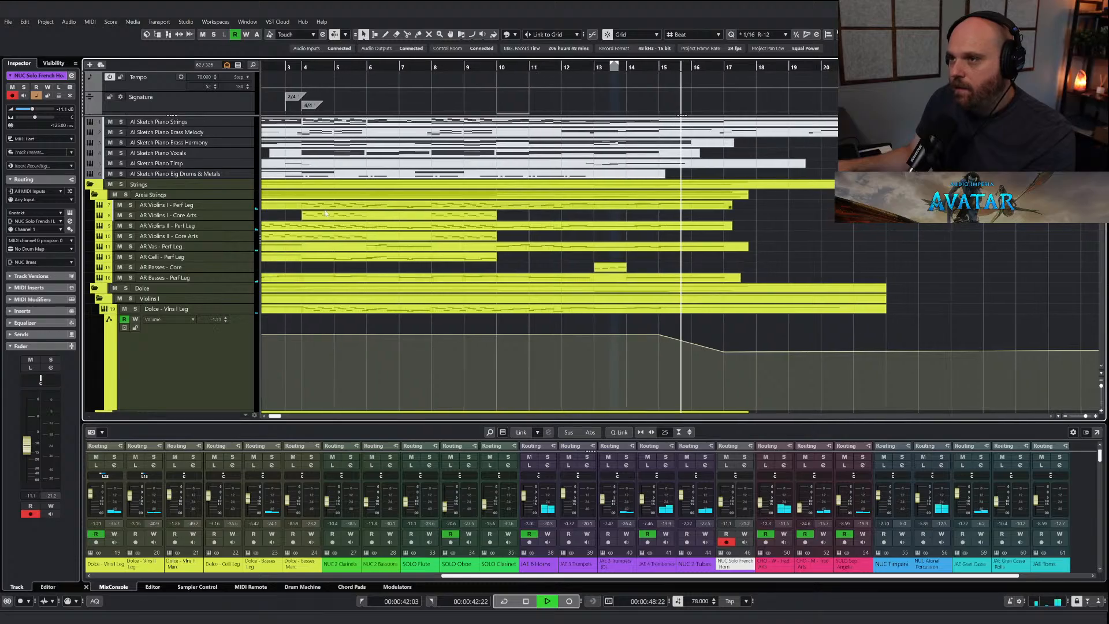
left_click(107, 207)
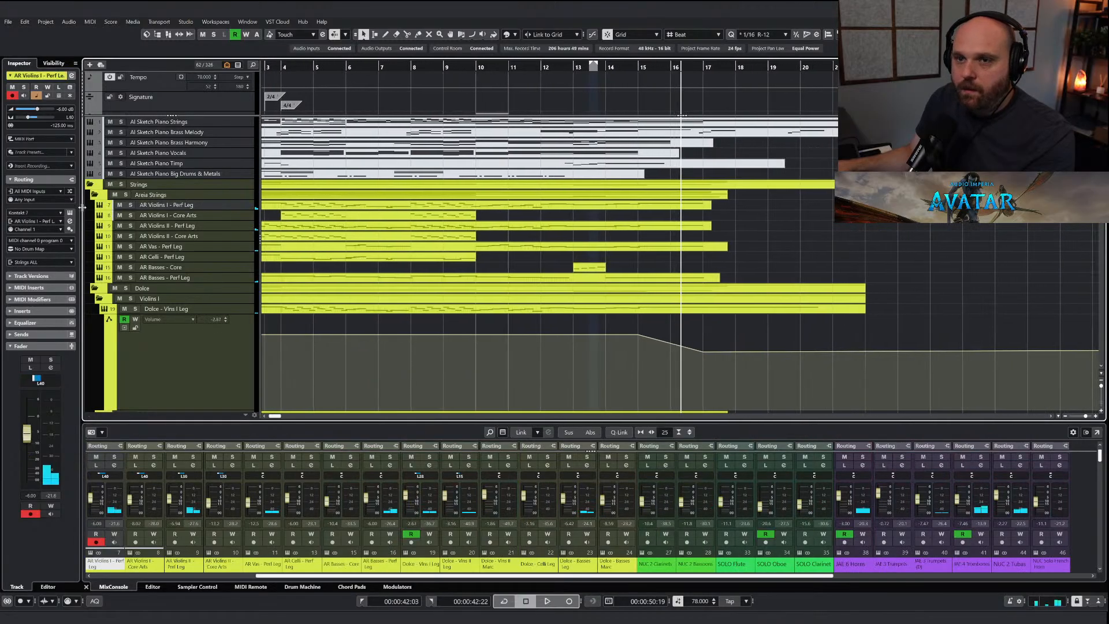
left_click(100, 206)
left_click(634, 268)
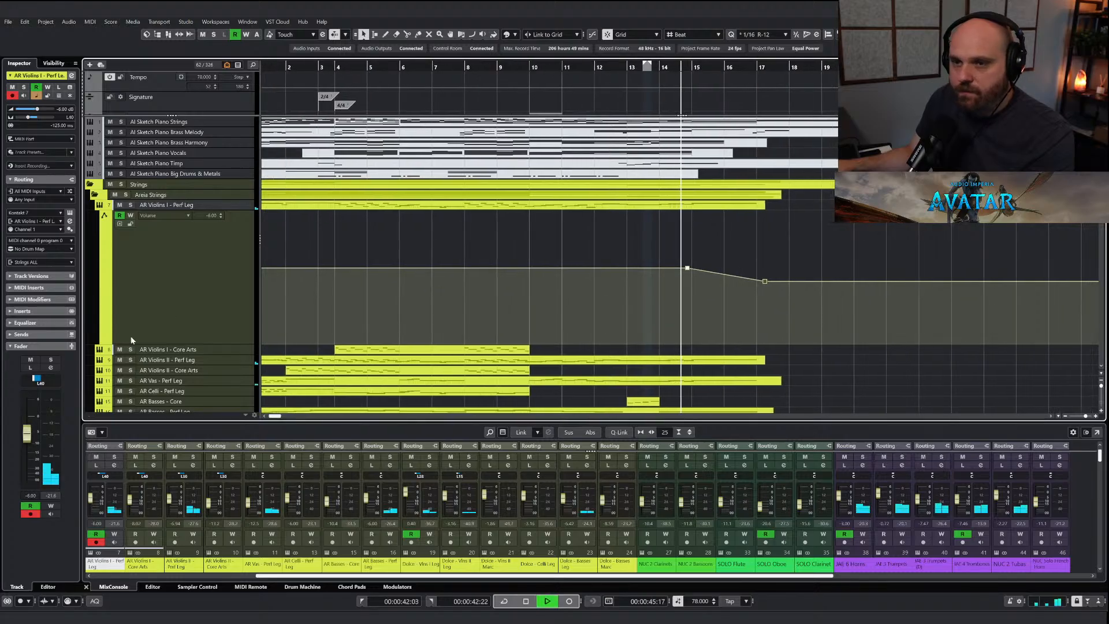
Show the AR Violins II - Perf Leg volume automation and ramp it down from bar 15 to bar 17.
left_click(100, 361)
scroll(675, 364, "down", 4)
scroll(673, 231, "up", 4)
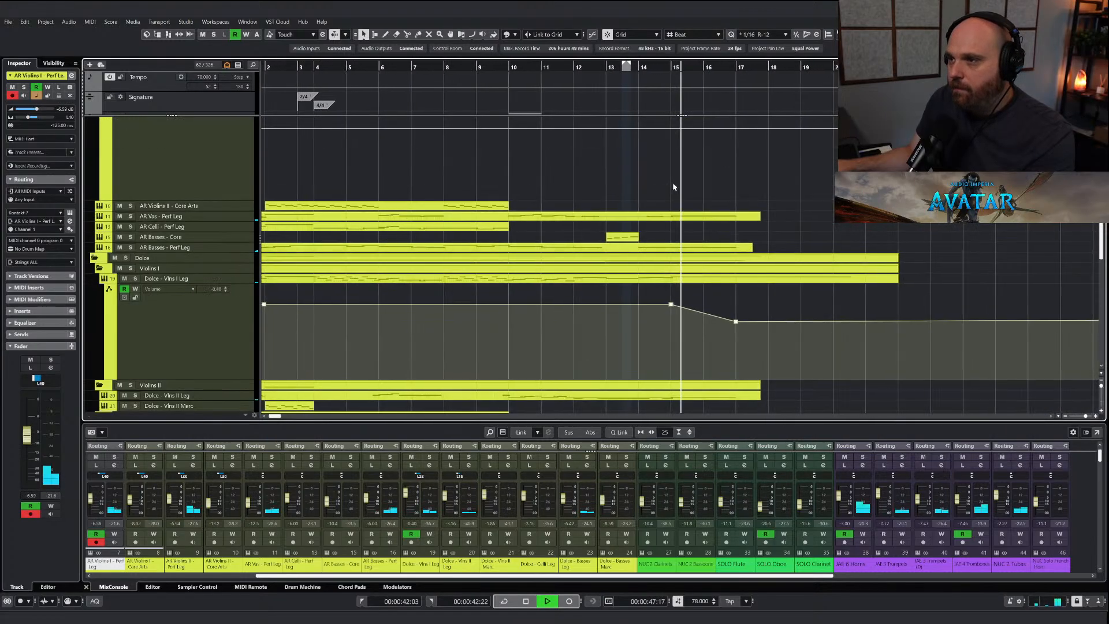
scroll(659, 254, "down", 4)
left_click_drag(678, 245, 723, 268)
Ramp down the AR Vas - Perf Leg volume automation between bars 15 and 17 and restart playback.
left_click(119, 337)
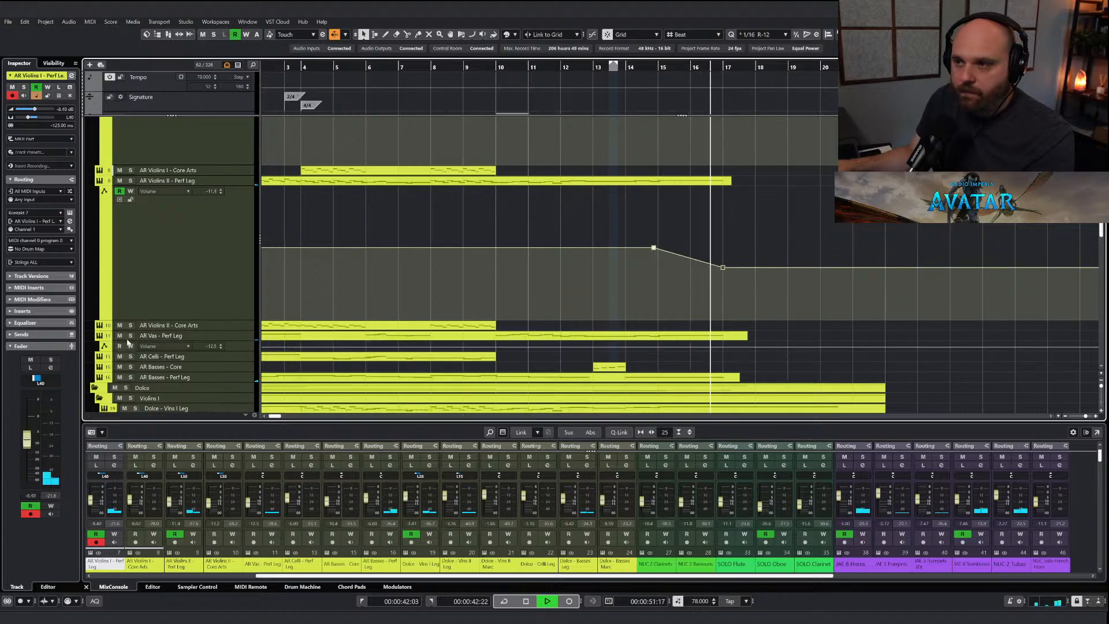
left_click(723, 349)
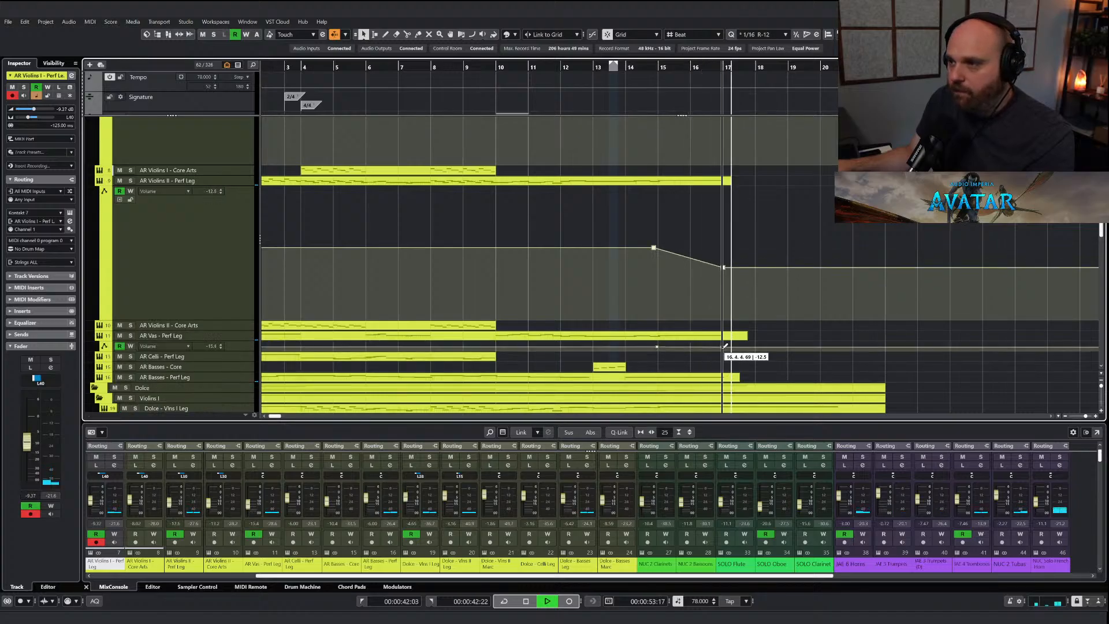
key("space")
key("space")
Ramp down the JAE 4 Trombones volume automation from just after bar 15 to about bar 17 and listen to the ending.
scroll(718, 273, "down", 10)
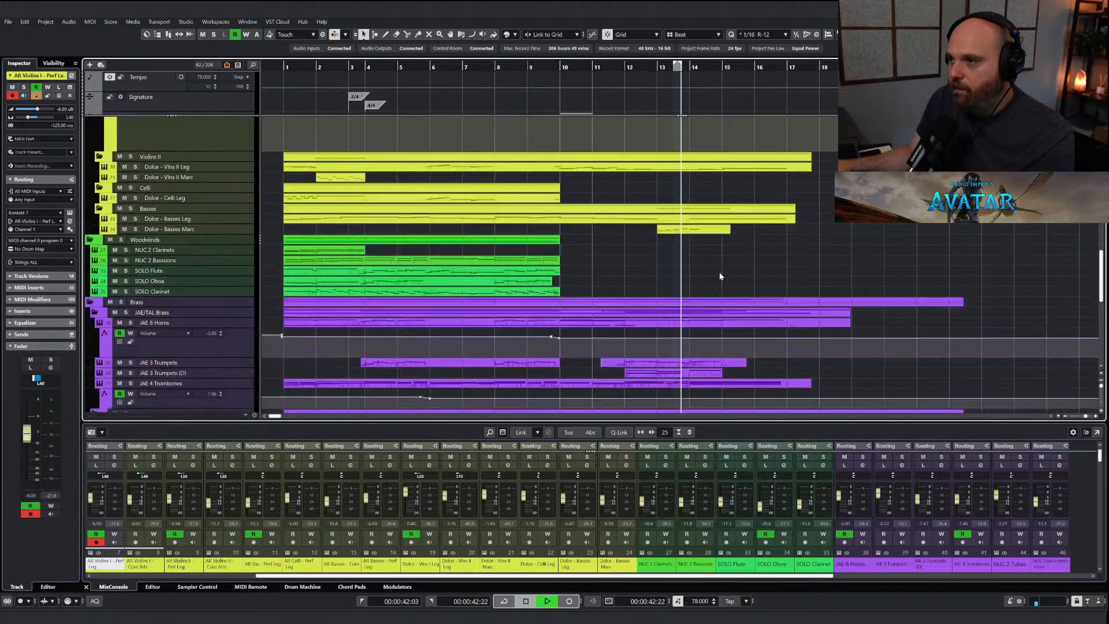
left_click(716, 279)
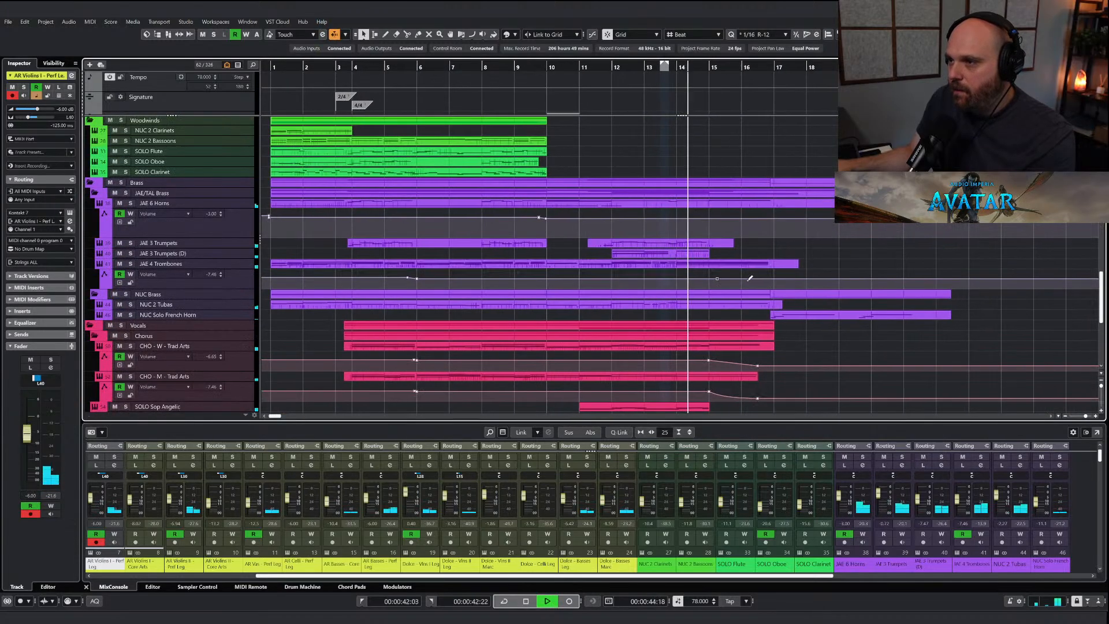
left_click_drag(769, 279, 769, 282)
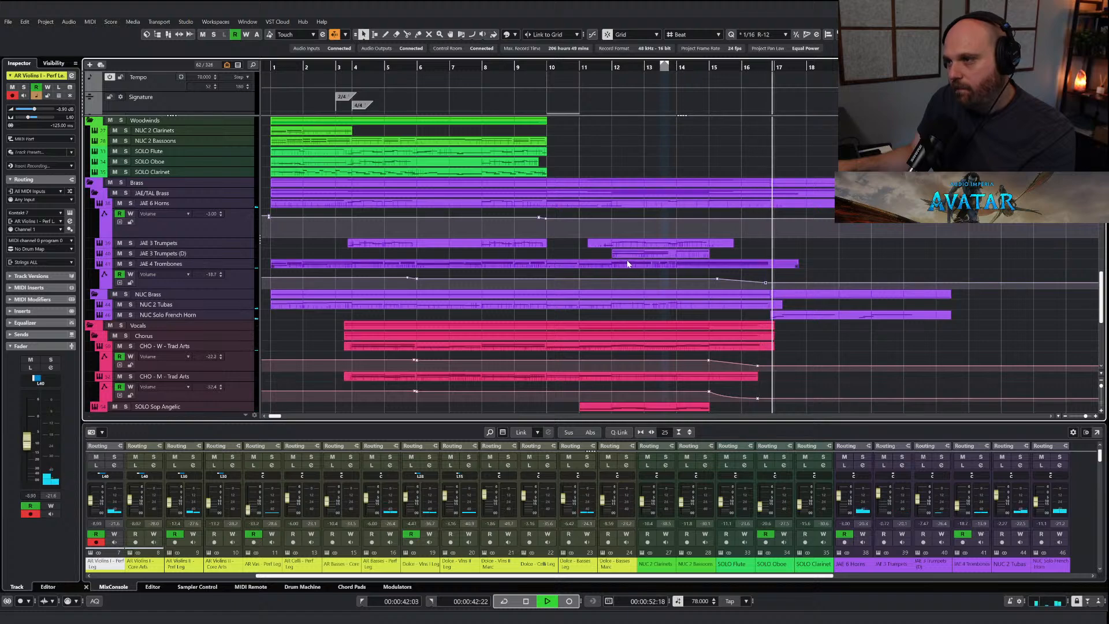
key("space")
Search the track list for "nuc fl" and bring up the NUC 2 Flutes track.
scroll(704, 199, "up", 4)
key("ctrl+f")
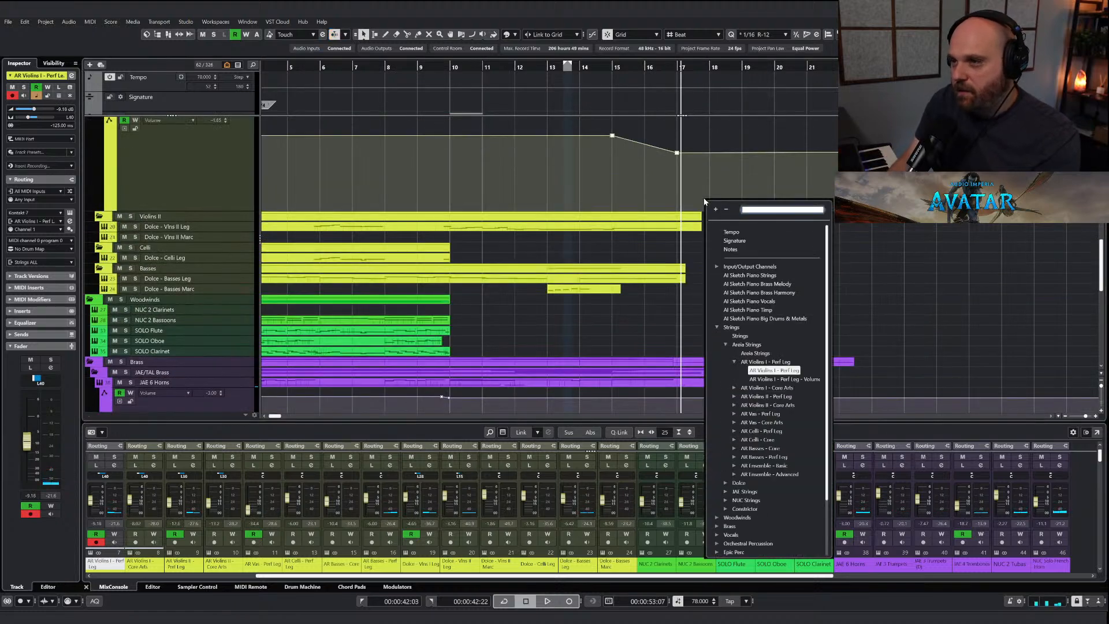
type("nuc fl")
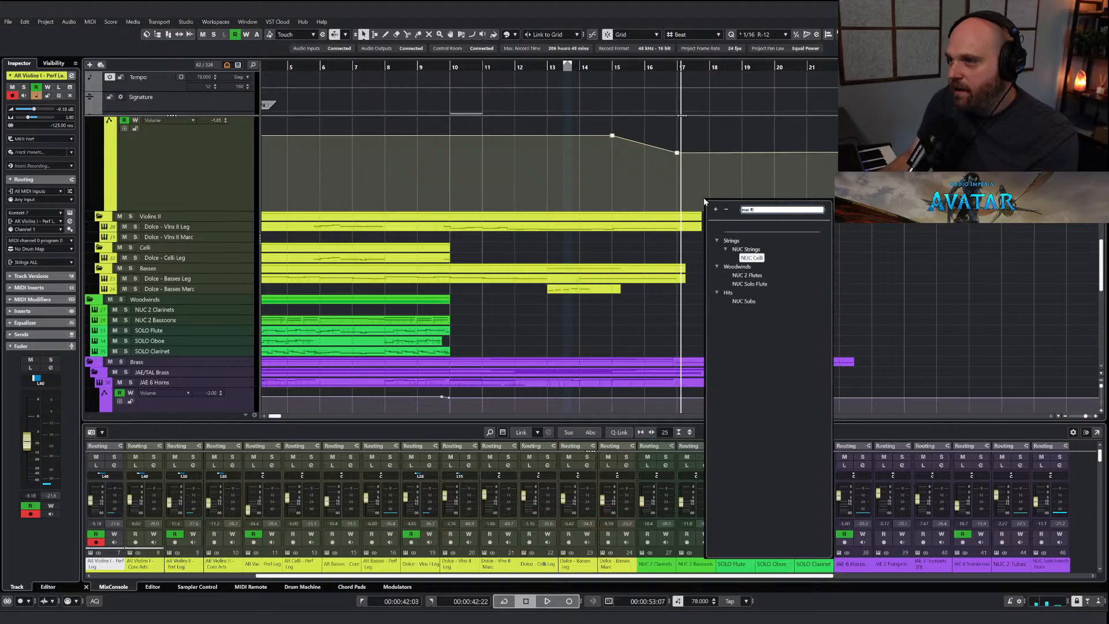
double_click(748, 276)
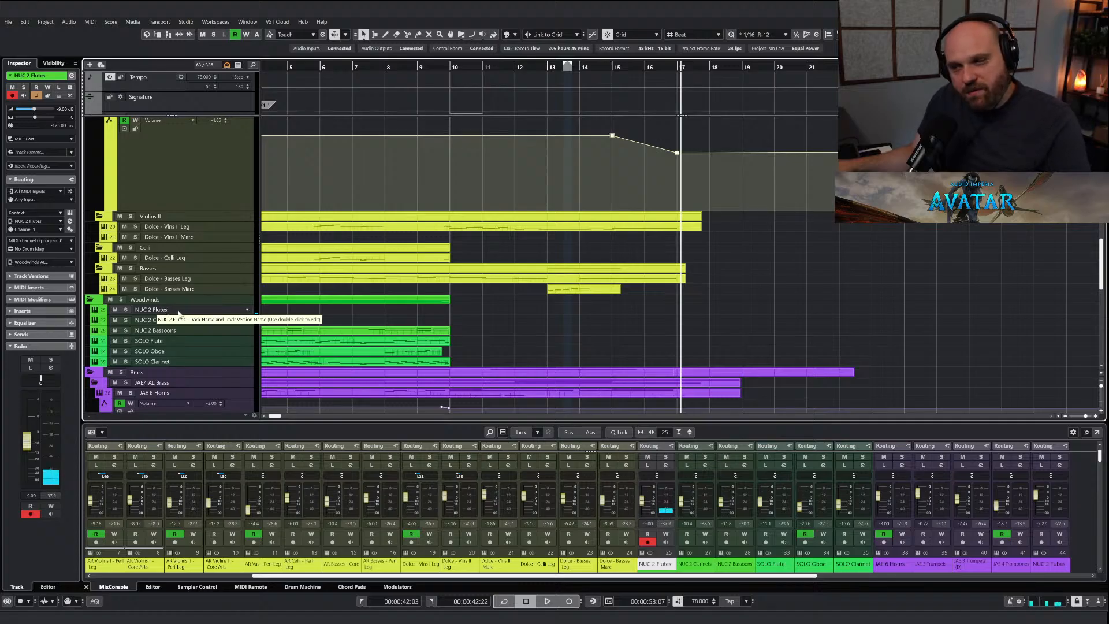
Insert the Shimmer reverb on the NUC 2 Flutes channel and lower the channel's fader.
scroll(649, 311, "down", 4)
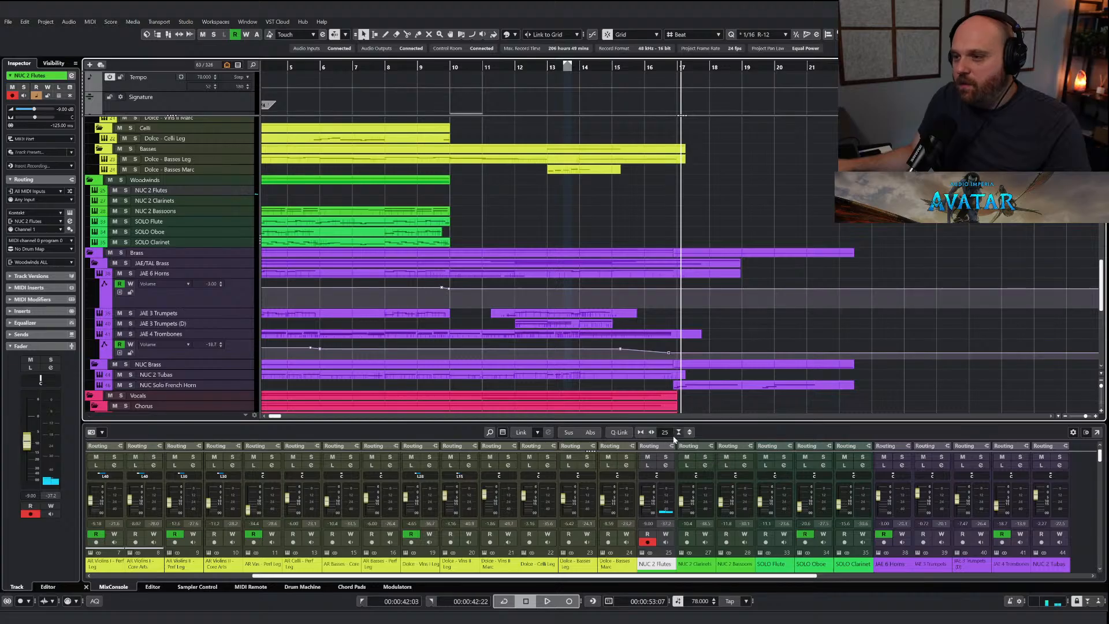
left_click_drag(695, 423, 687, 288)
left_click(653, 425)
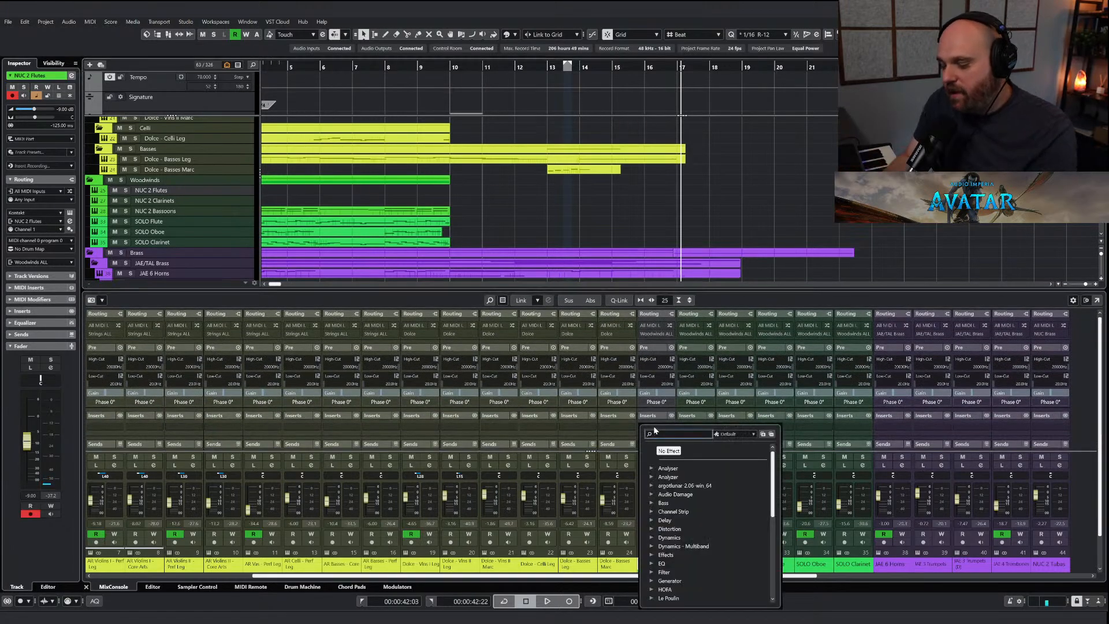
type("shimmer")
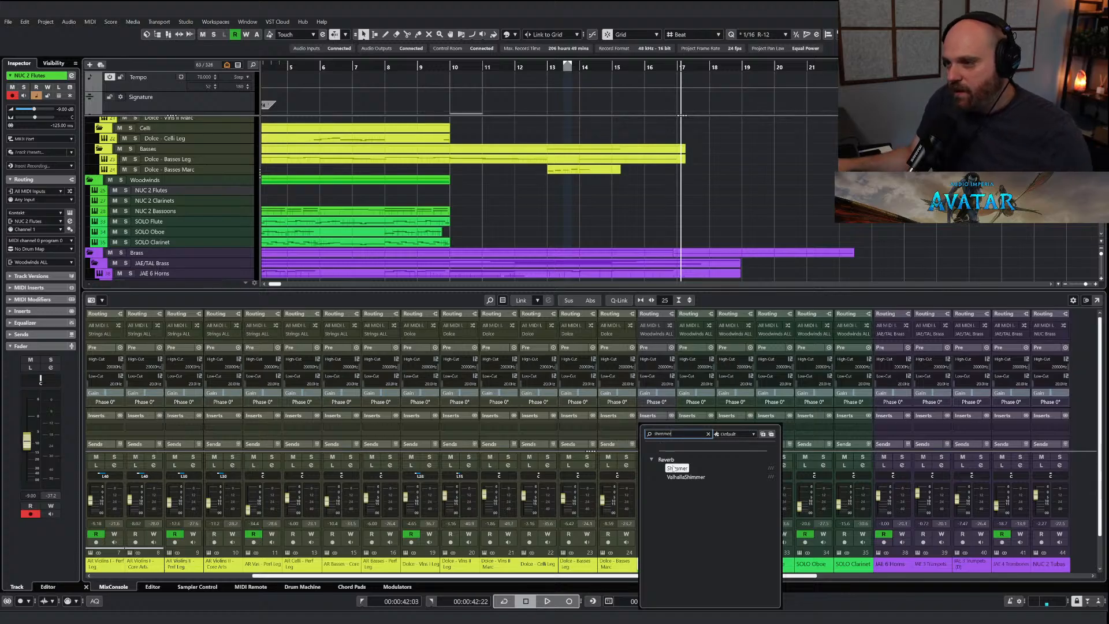
left_click(675, 468)
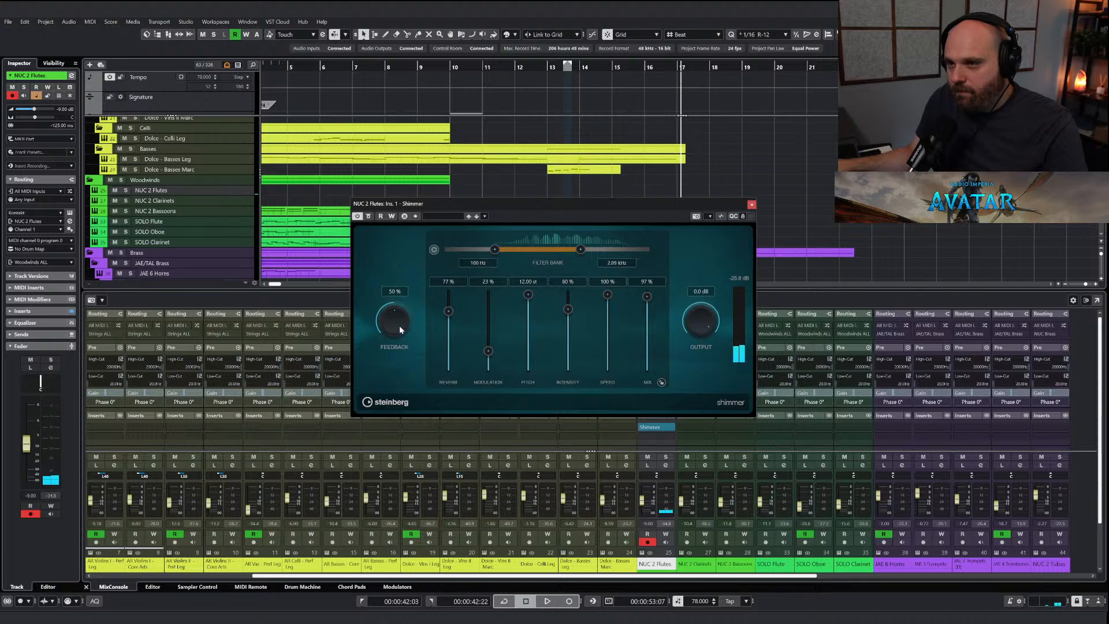
left_click(751, 205)
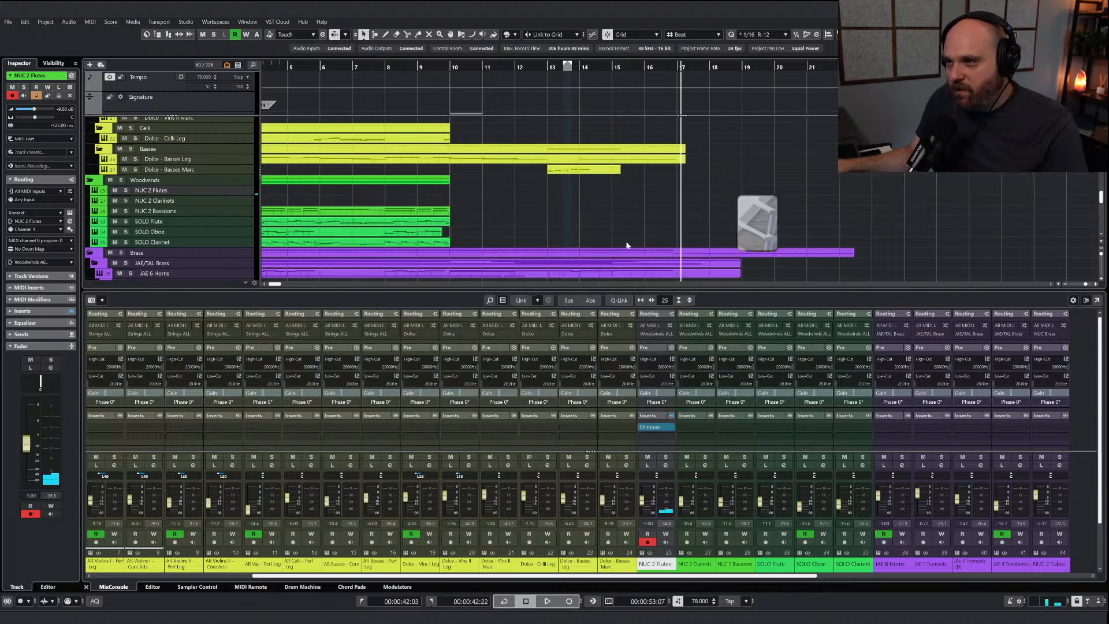
left_click_drag(643, 495, 644, 504)
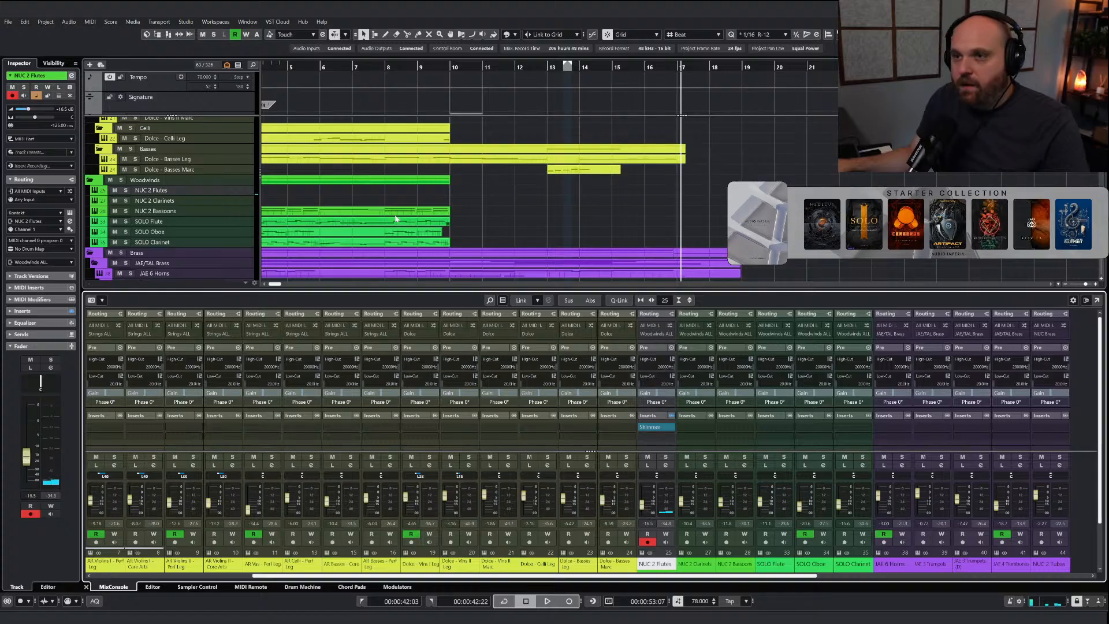
Record a sustained NUC 2 Flutes part from bar 13 to about bar 22.
left_click(538, 67)
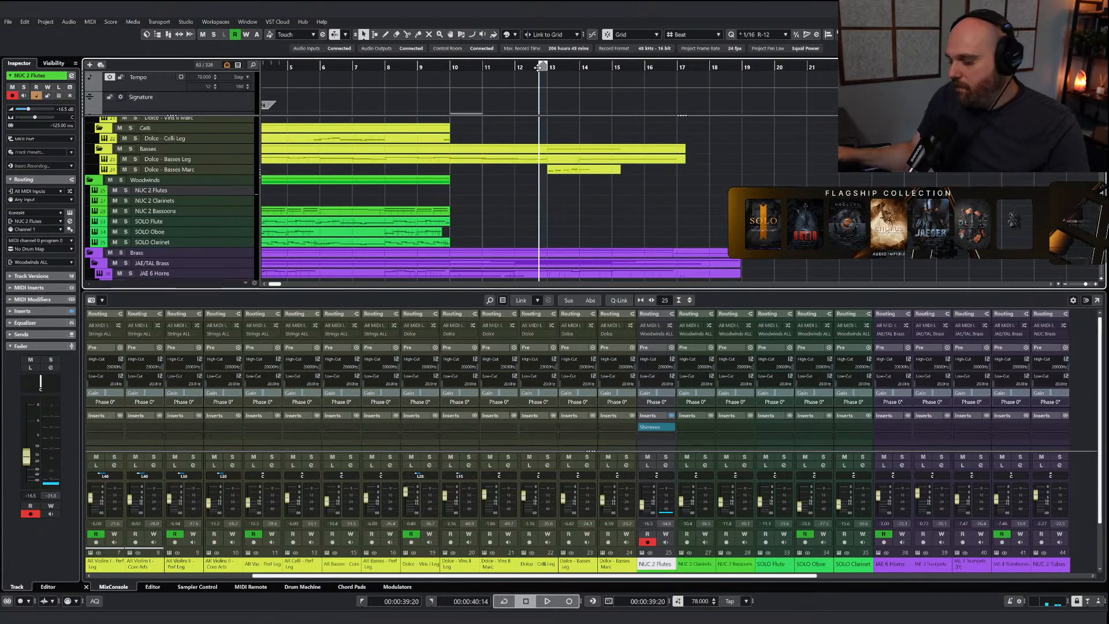
key("space")
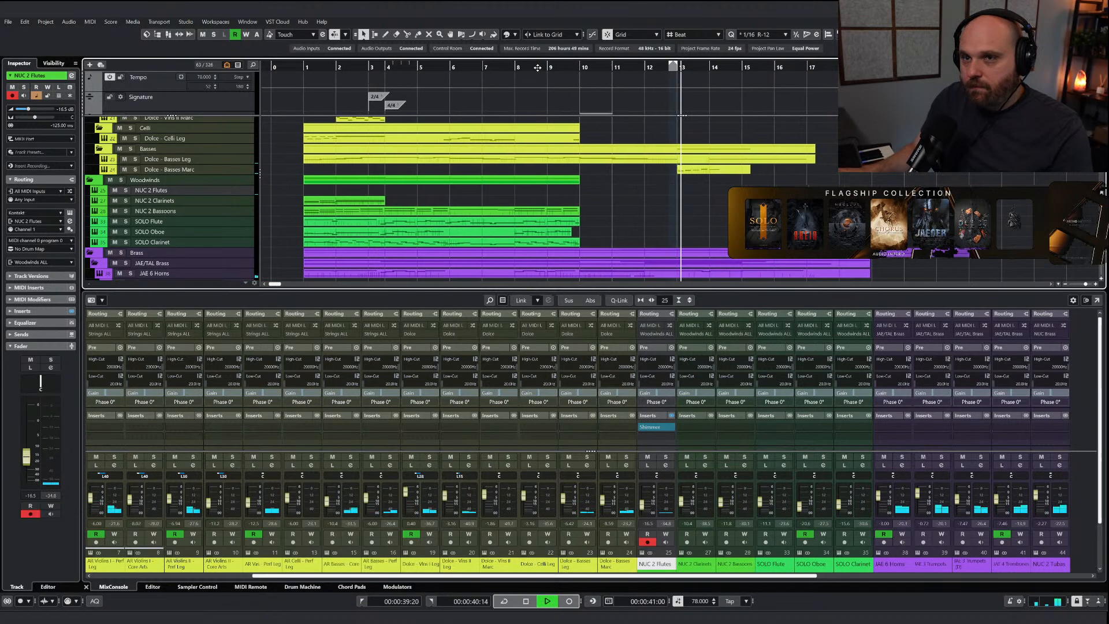
key("KP_Multiply")
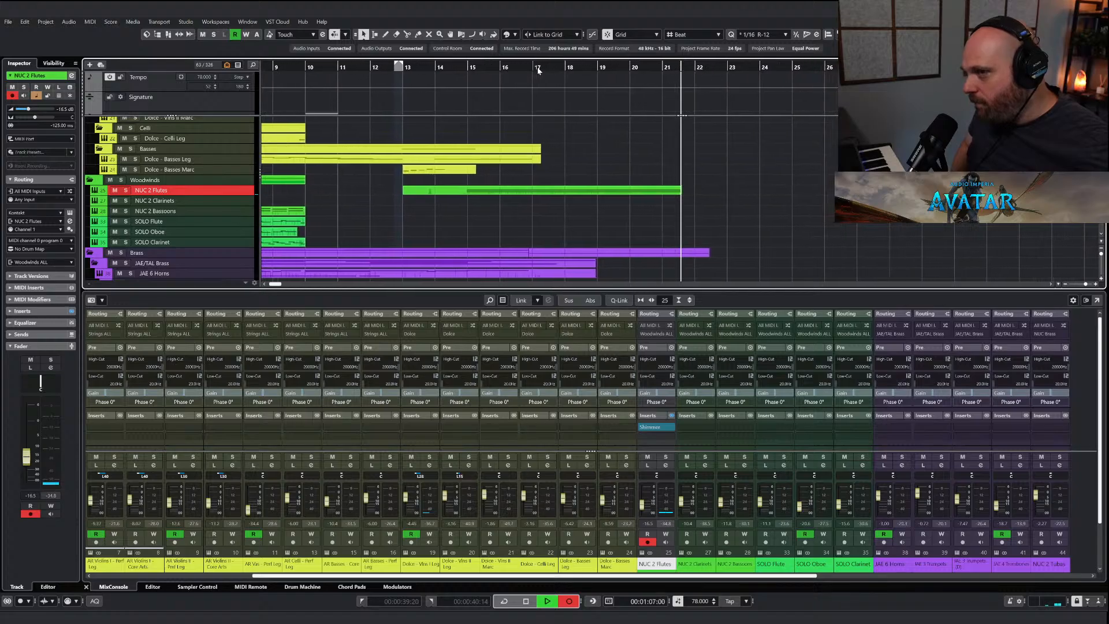
key("space")
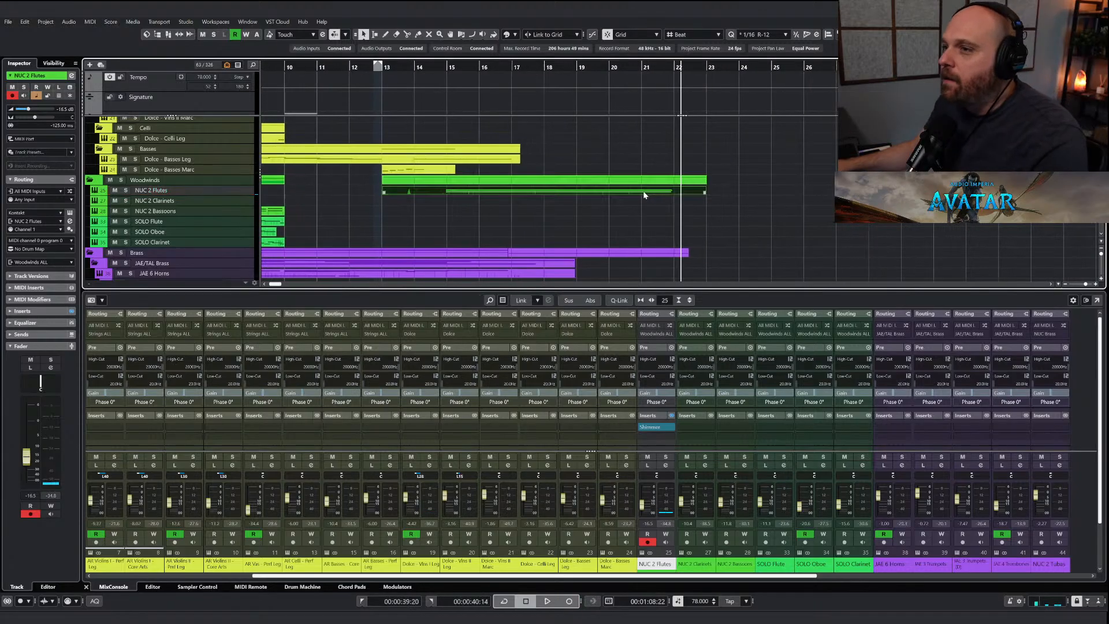
Extend the final sustained note of the Dolce - Vlns I Leg part to just past bar 22.
scroll(642, 191, "up", 5)
scroll(553, 250, "down", 5)
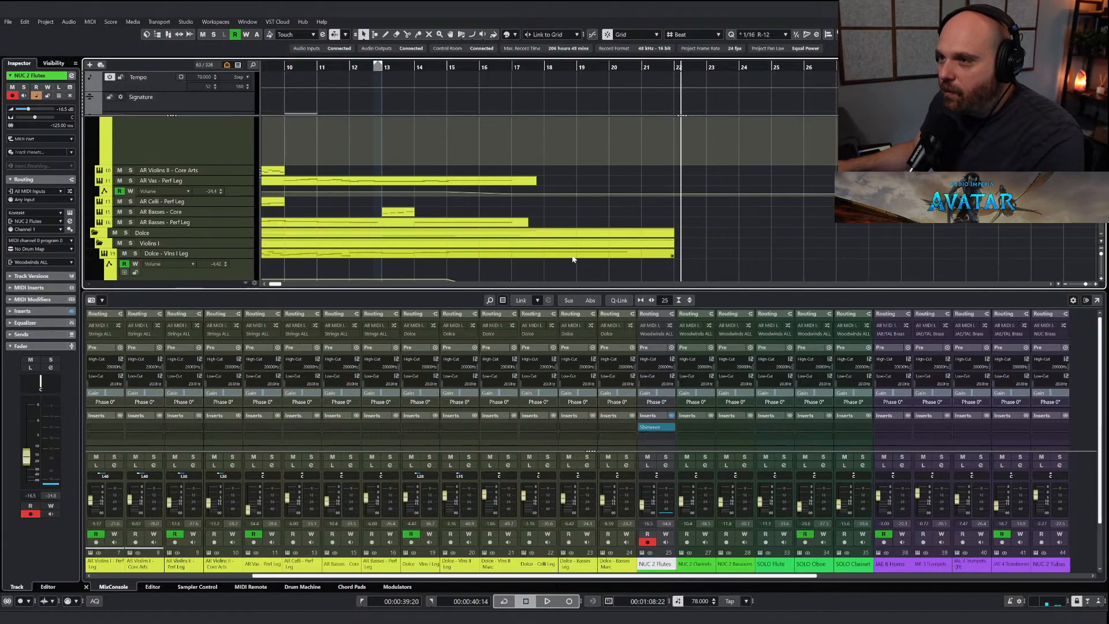
double_click(664, 254)
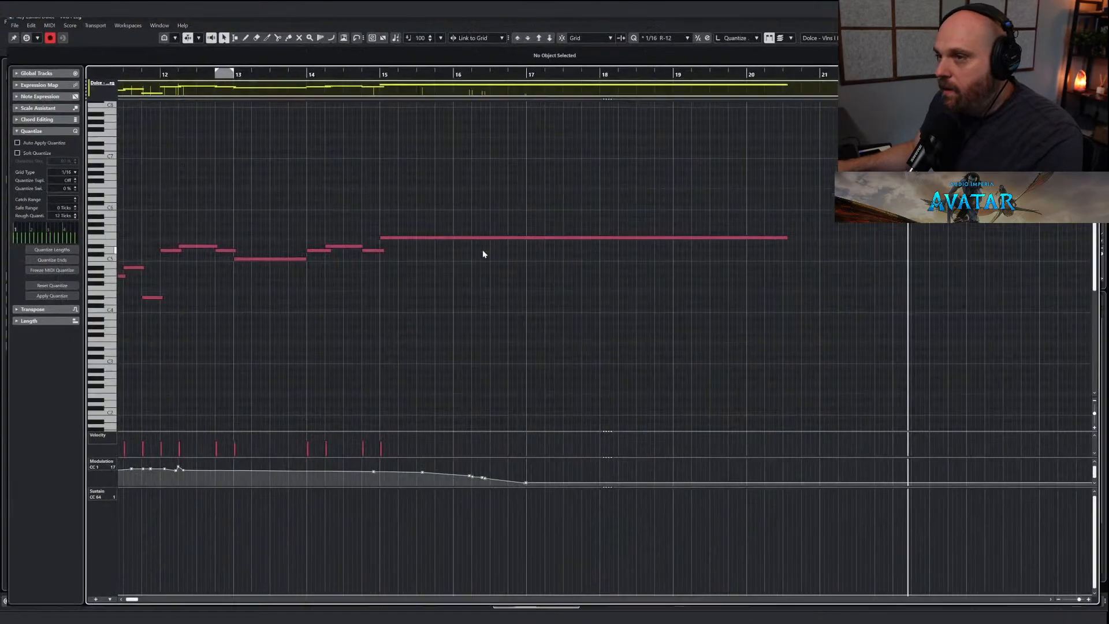
left_click(519, 237)
left_click_drag(519, 237, 614, 237)
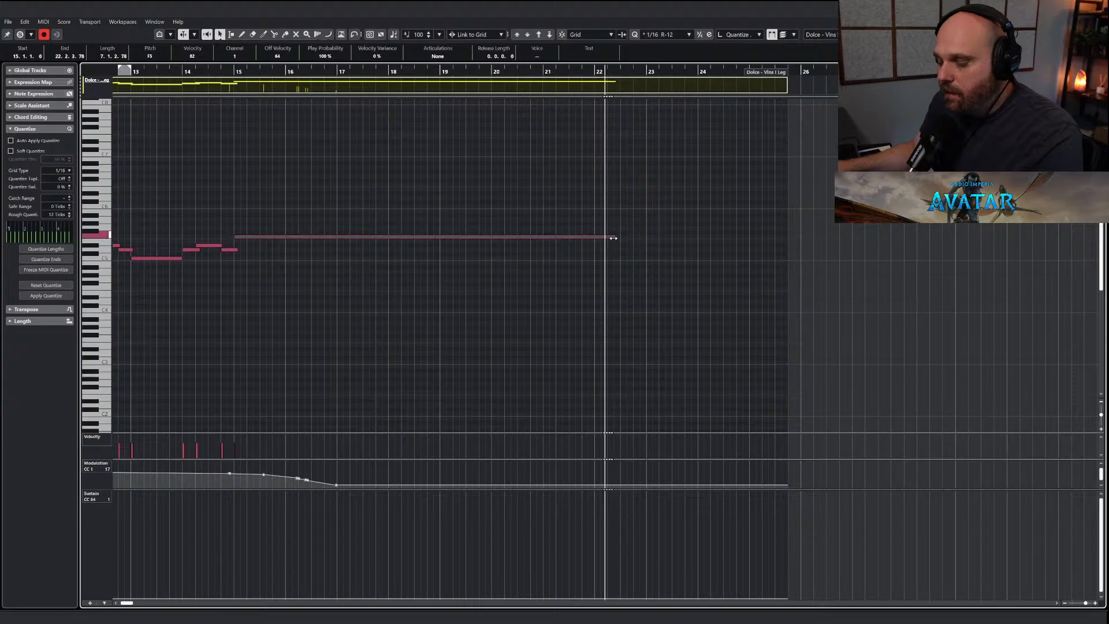
key("Return")
Move the Dolce - Vlns I Leg volume fade to run from about bar 19 to about bar 22 and audition the ending.
scroll(578, 258, "down", 3)
left_click_drag(515, 197, 698, 249)
left_click(499, 68)
key("space")
scroll(611, 208, "down", 3)
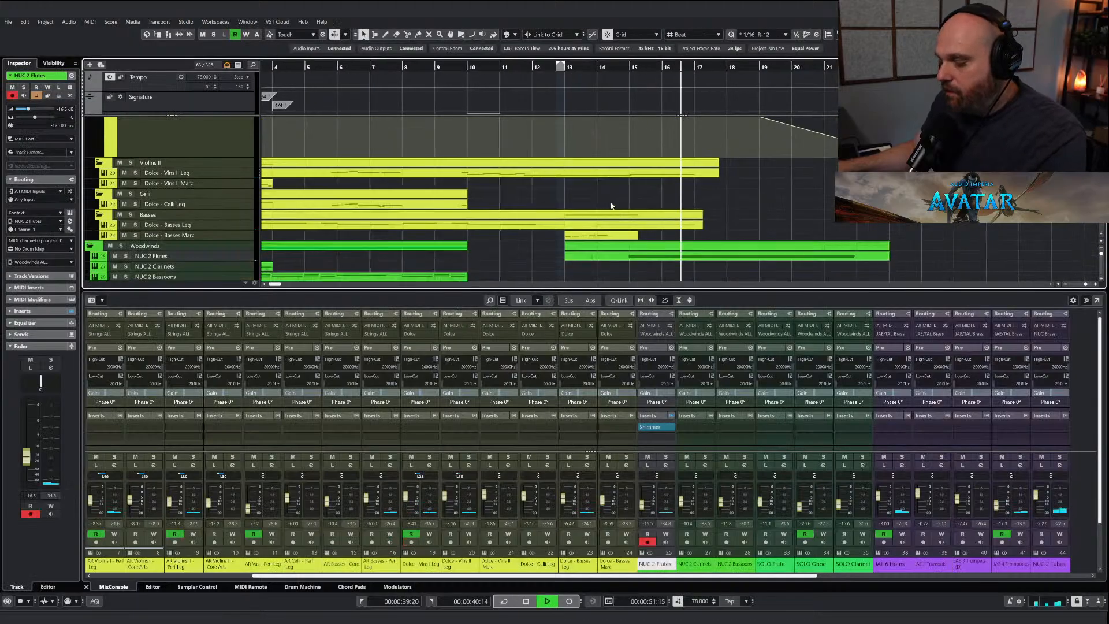
scroll(611, 217, "down", 3)
scroll(604, 218, "down", 6)
key("space")
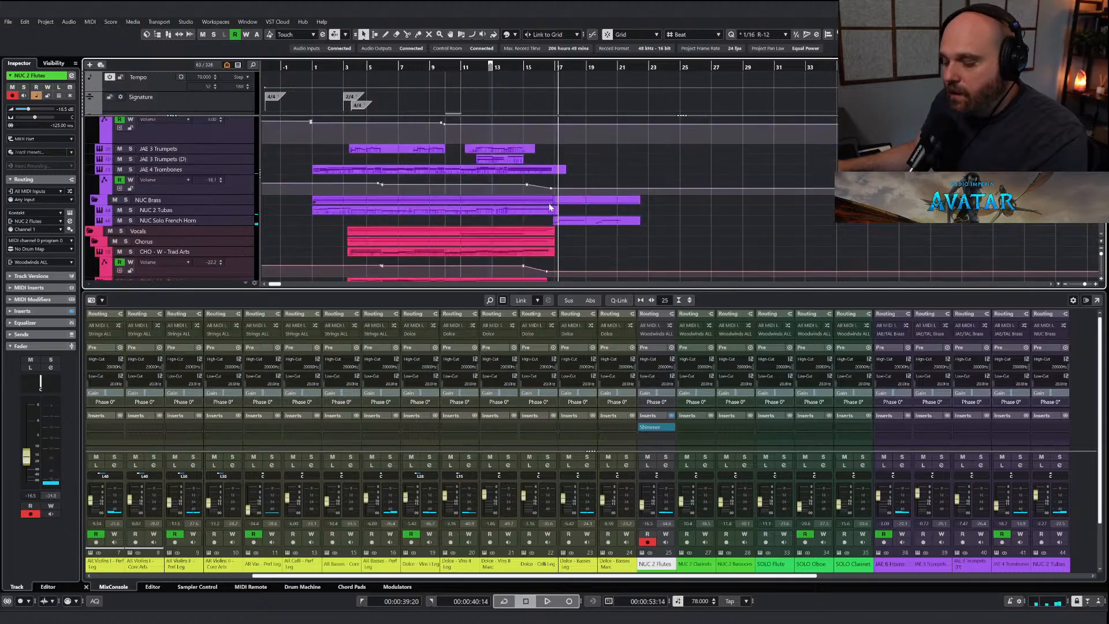
Search the track list for "mark" and bring up the NUC Mark Tree track.
key("ctrl+f")
type("mark")
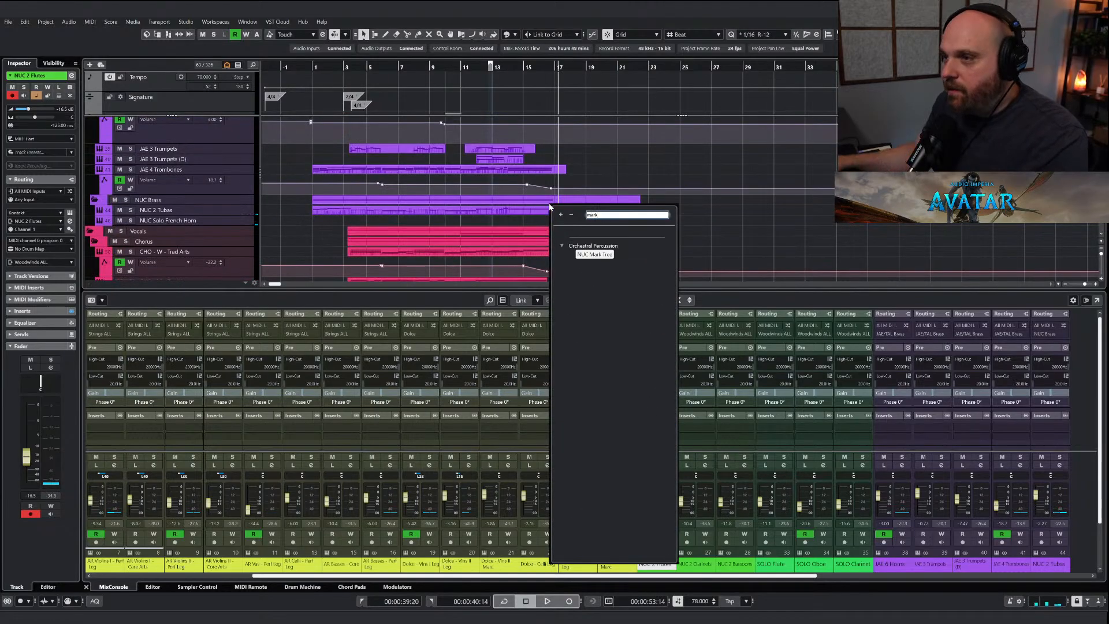
key("Return")
scroll(510, 227, "down", 5)
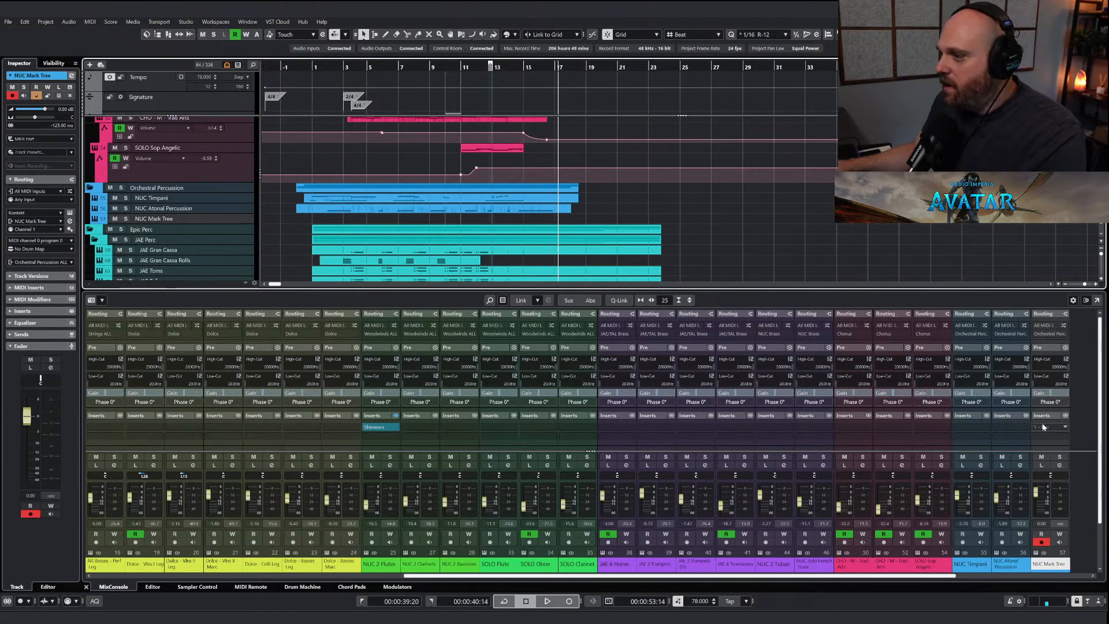
Insert the Soundtoys Decapitator in the first insert slot of the NUC Mark Tree channel with its default settings.
left_click(1046, 427)
key("Escape")
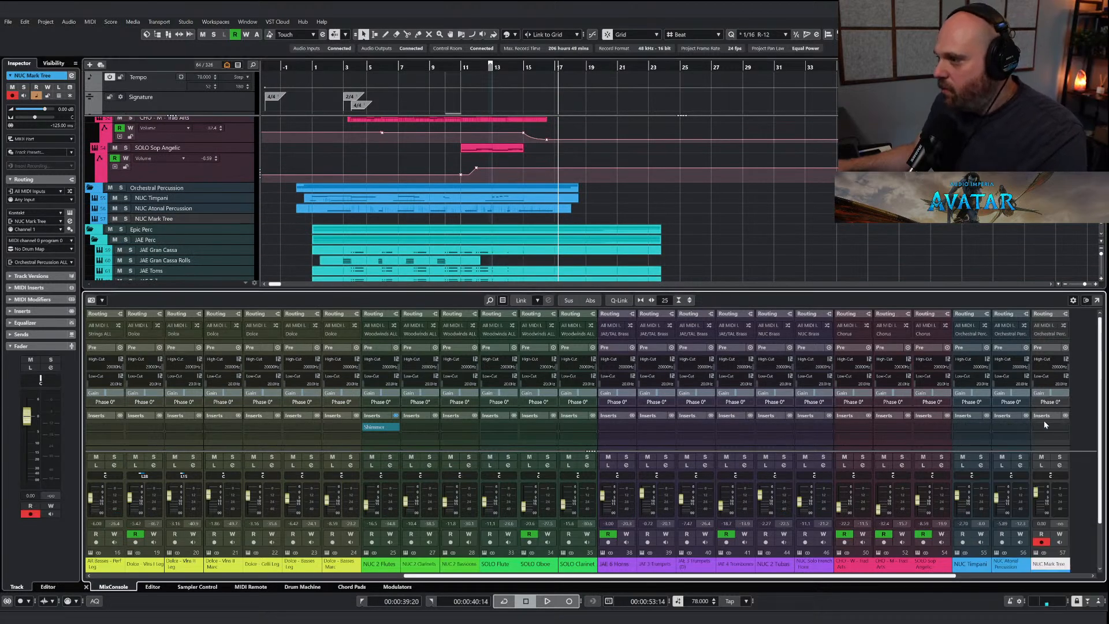
left_click(1050, 427)
type("deca")
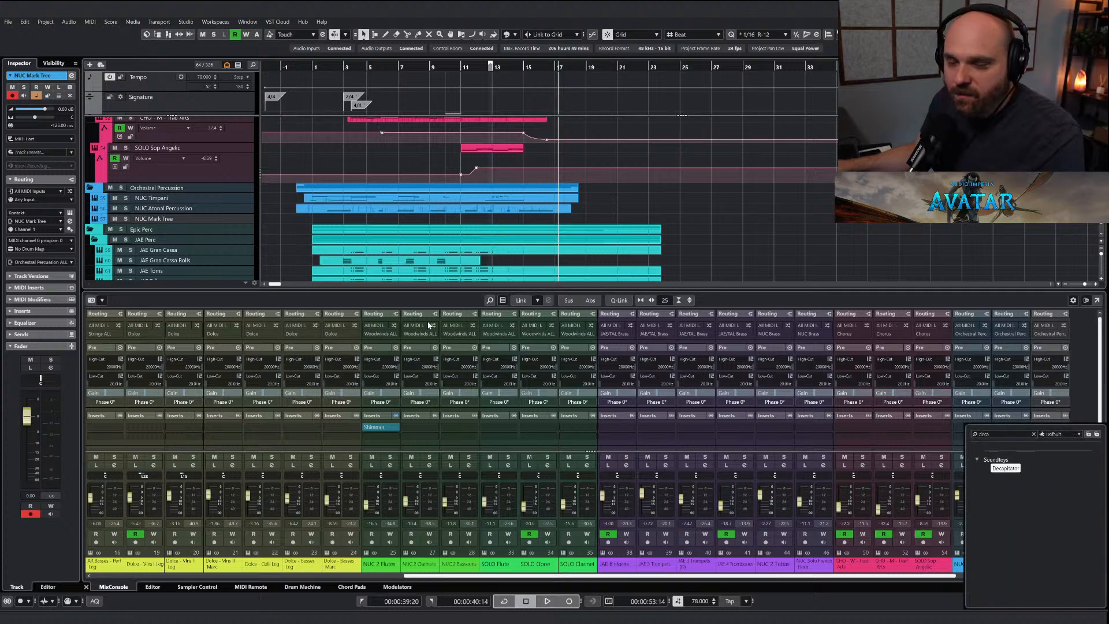
key("Return")
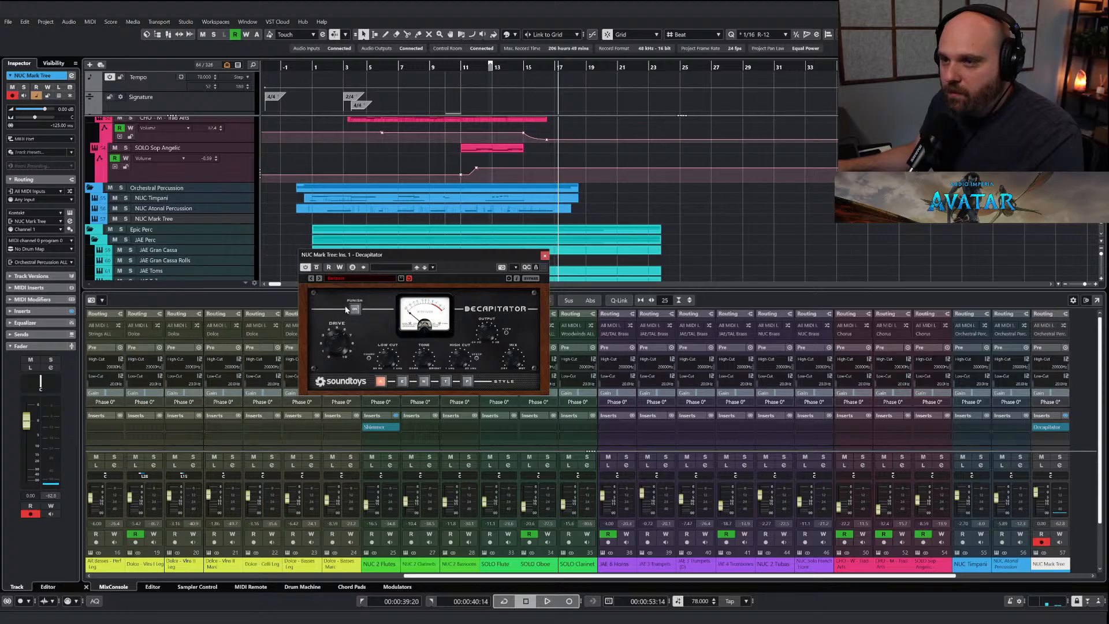
left_click(546, 256)
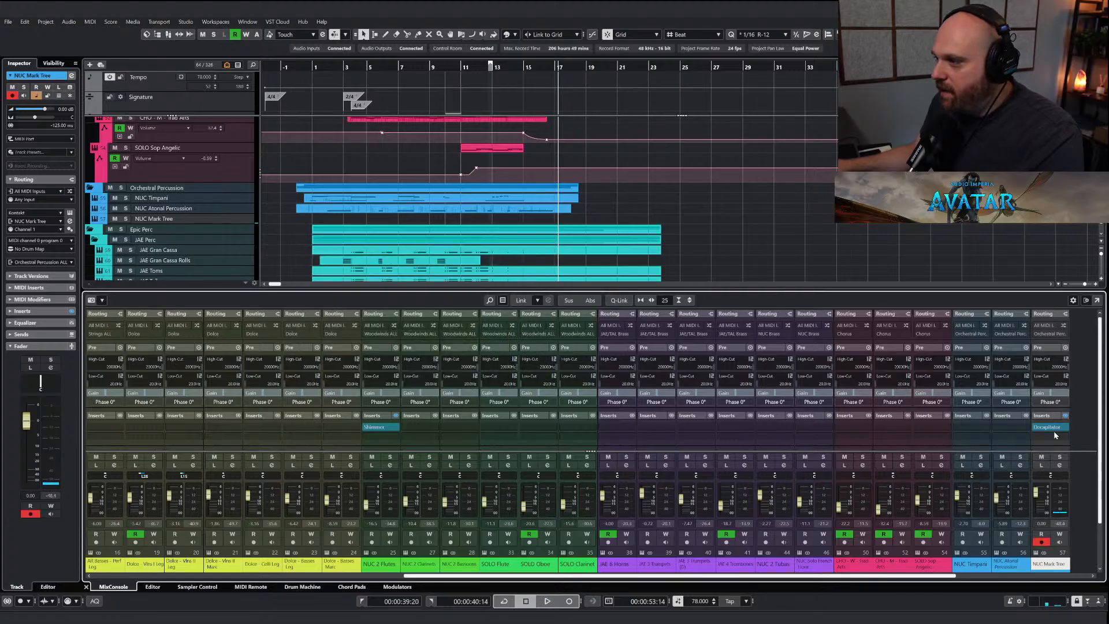
Set the NUC Mark Tree channel's pre-gain to -20 dB, lower its fader to -21.8 dB and close its instrument window.
double_click(1051, 394)
type("-20")
key("Return")
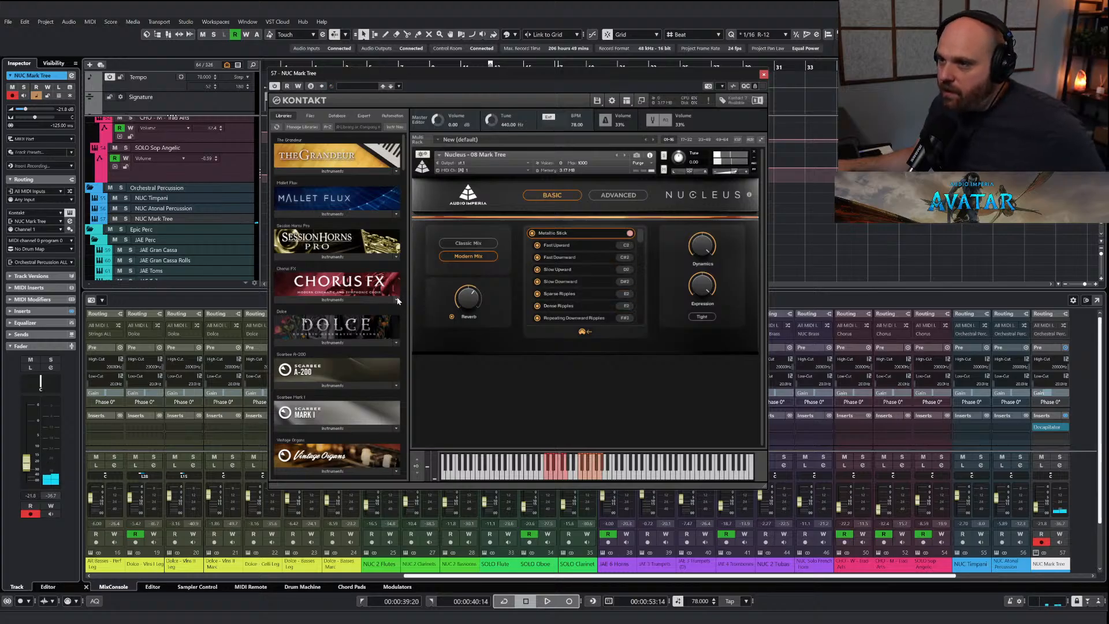
left_click(763, 73)
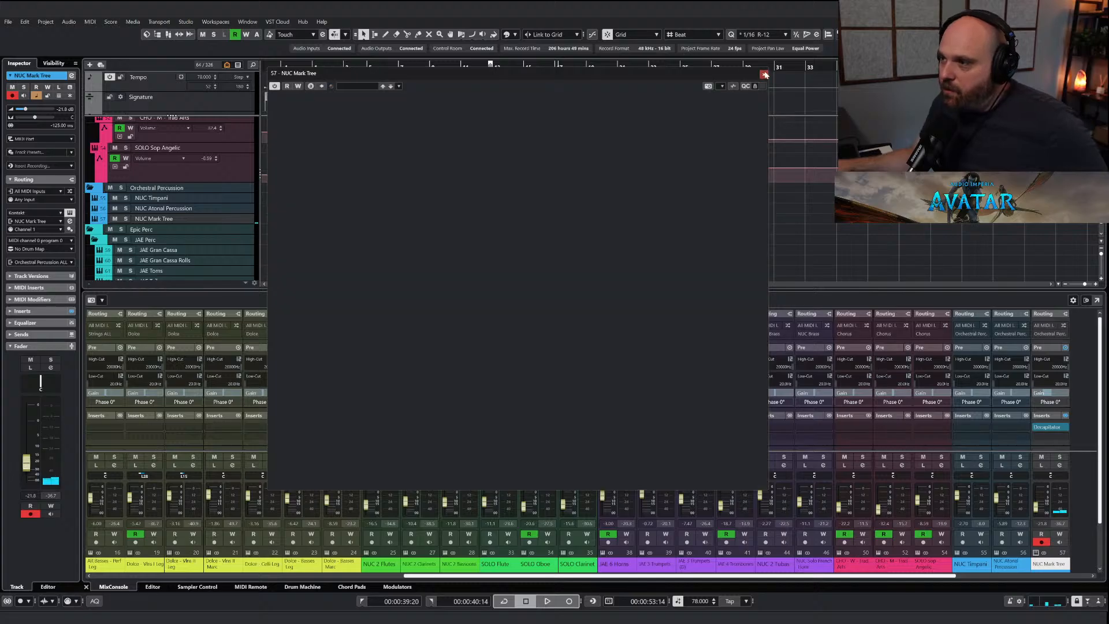
Add the Shimmer reverb in the second insert slot of the NUC Mark Tree channel.
left_click(1052, 440)
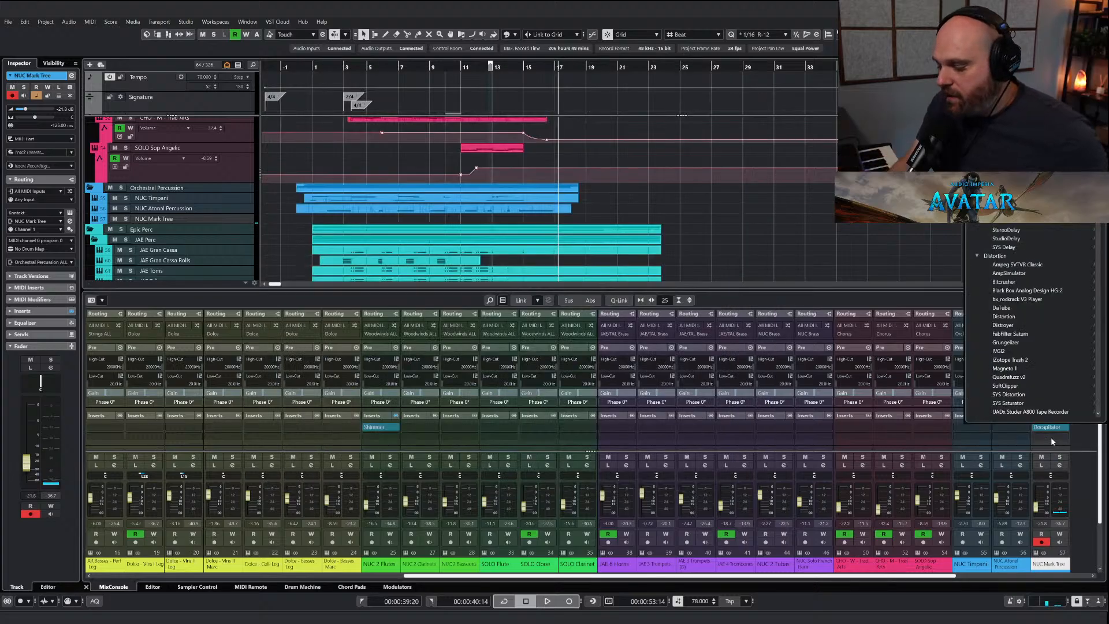
scroll(1052, 441, "up", 3)
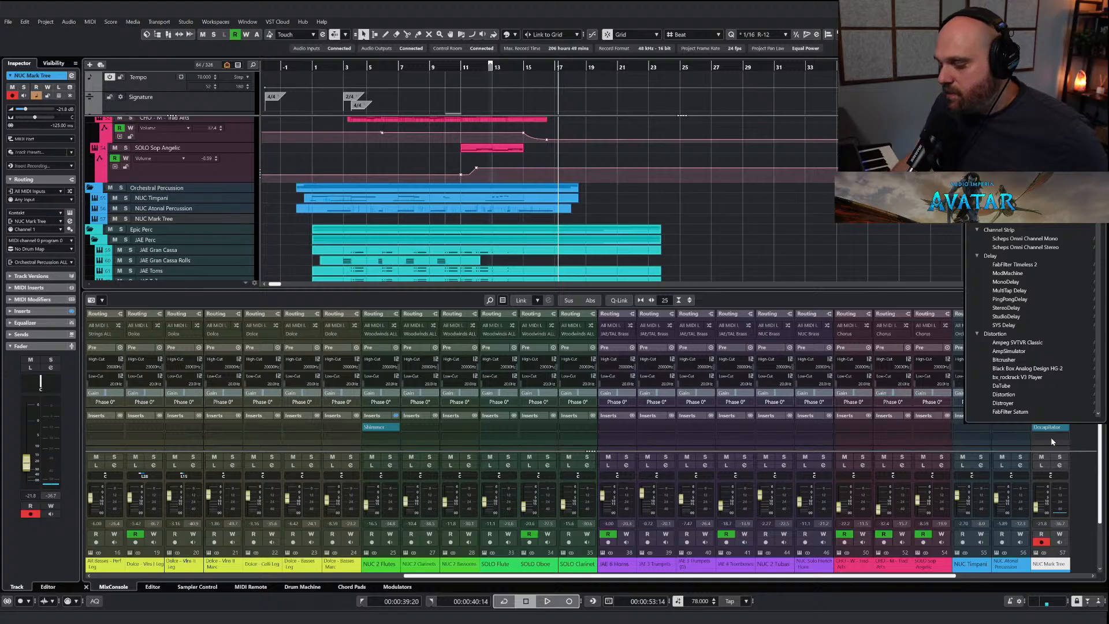
scroll(1052, 442, "down", 3)
type("echo")
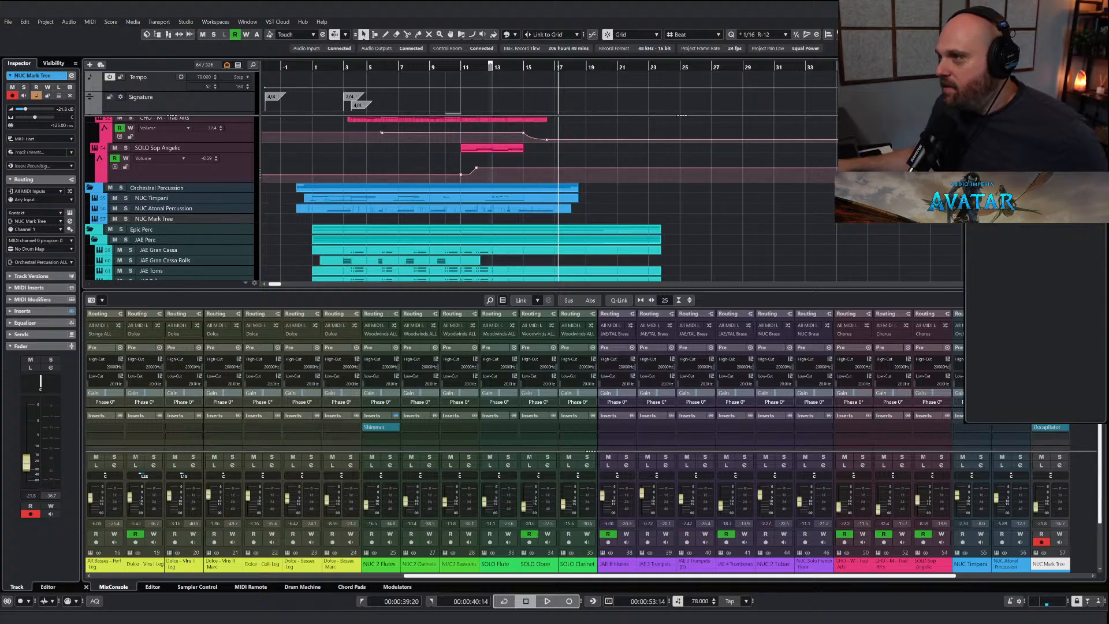
double_click(1008, 174)
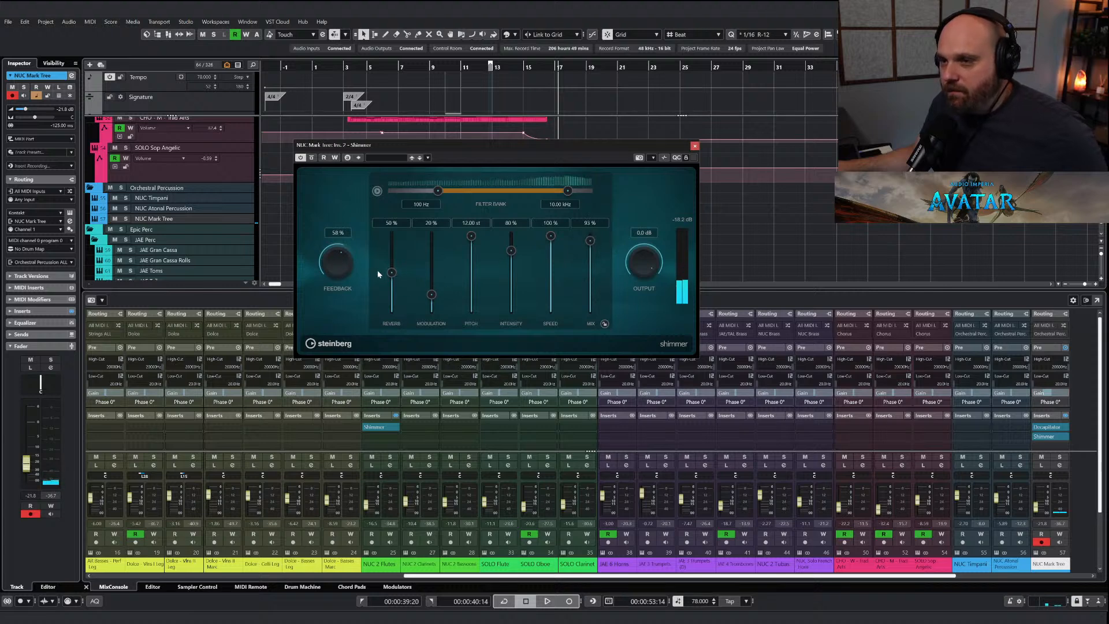
left_click(695, 146)
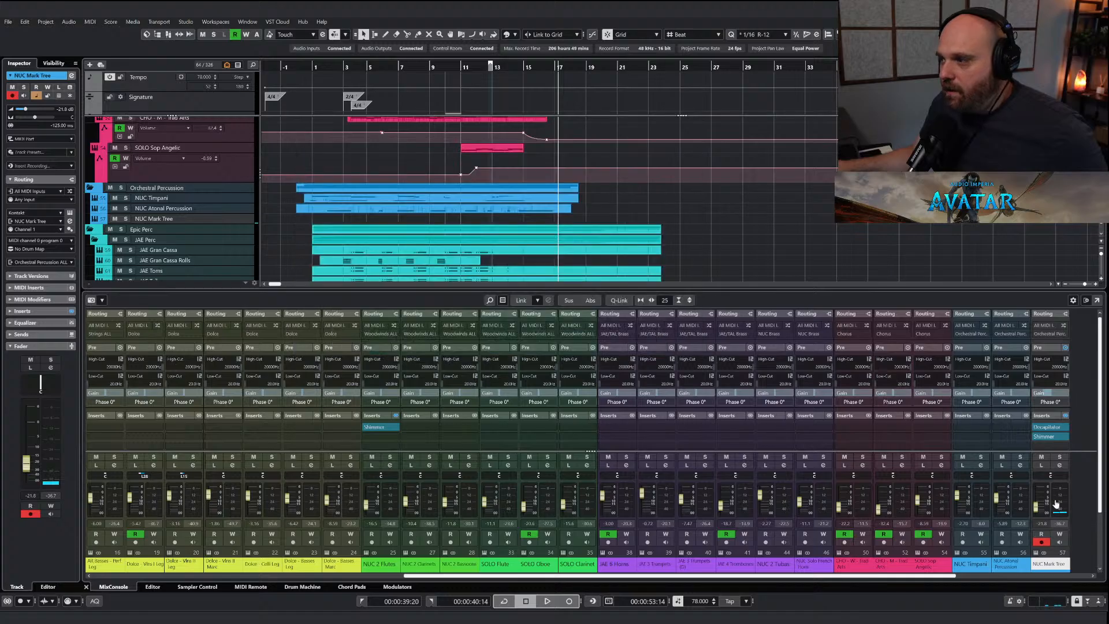
Record a NUC Mark Tree part from bar 15 to about bar 22 and raise the channel's fader to -18.5 dB.
scroll(520, 100, "down", 3)
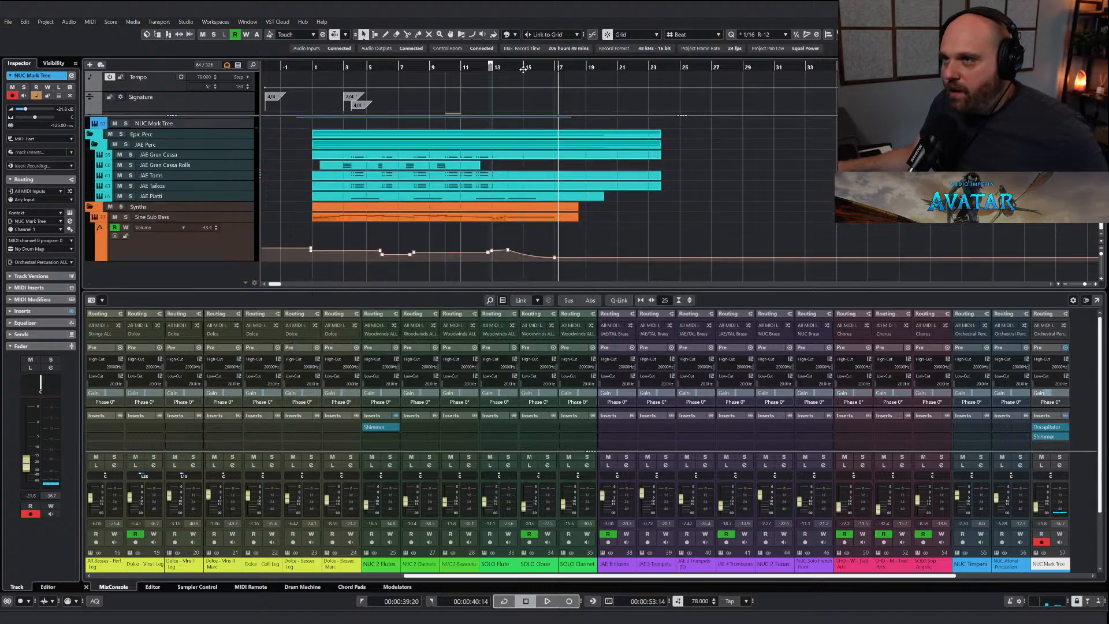
left_click(522, 68)
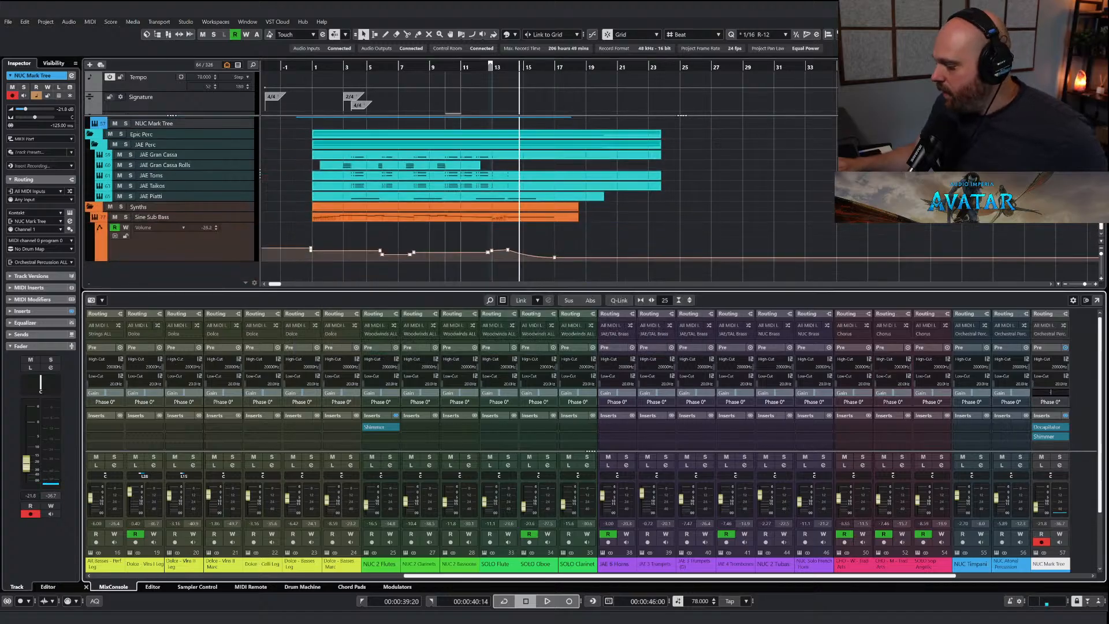
key("space")
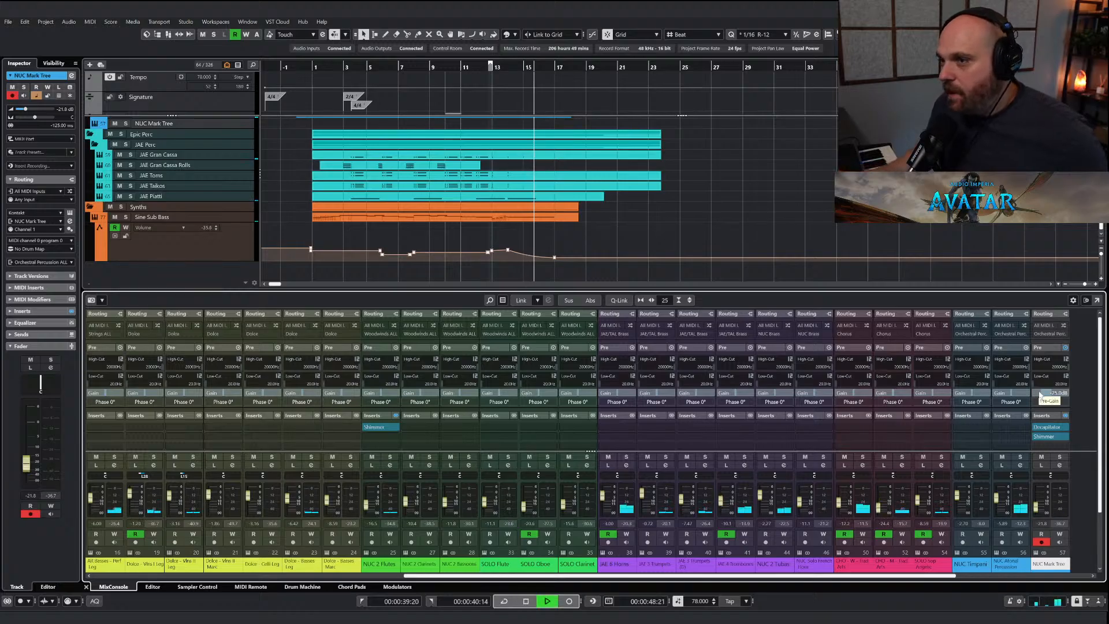
key("KP_Multiply")
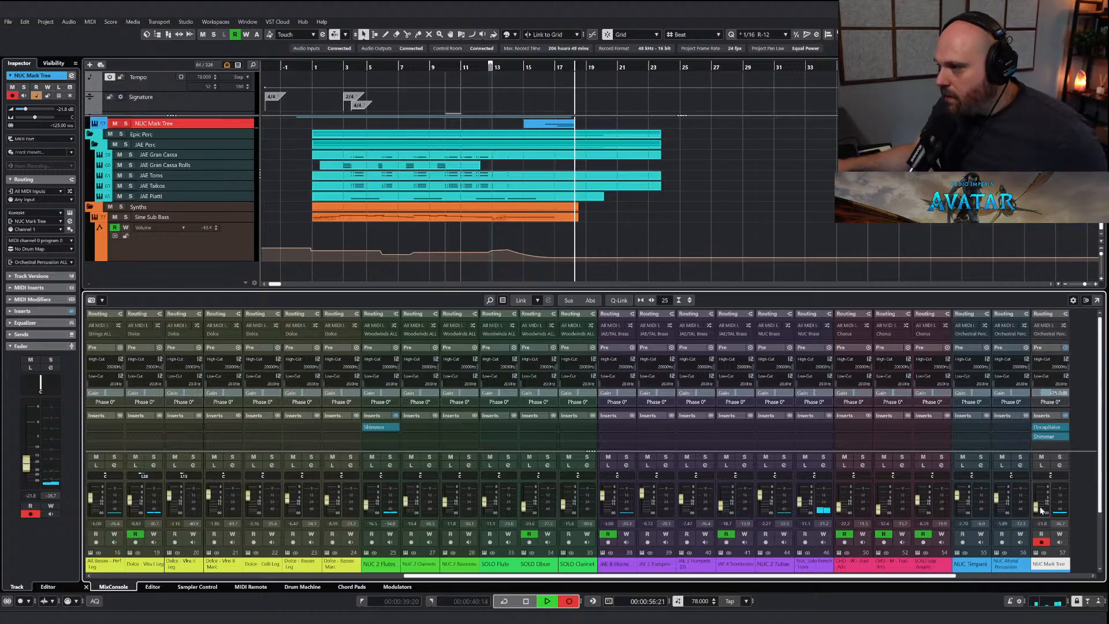
left_click_drag(1038, 510, 1037, 507)
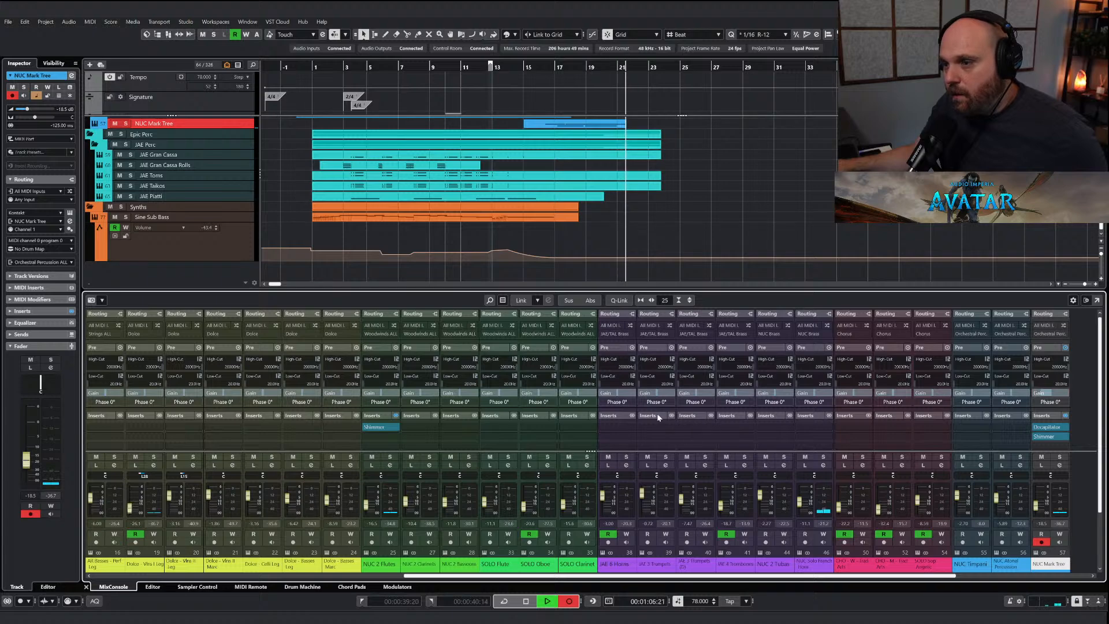
scroll(607, 248, "down", 8)
scroll(607, 251, "up", 6)
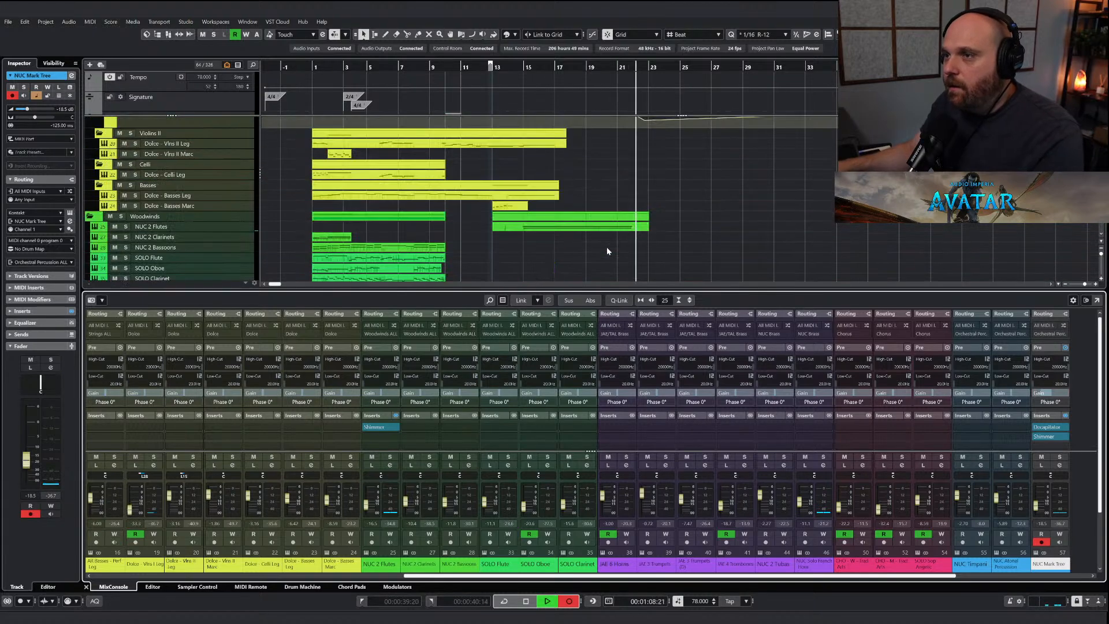
key("space")
Show the NUC 2 Flutes volume automation and draw a fade-out from bar 15 to about bar 22.
left_click(286, 231)
scroll(530, 236, "down", 1)
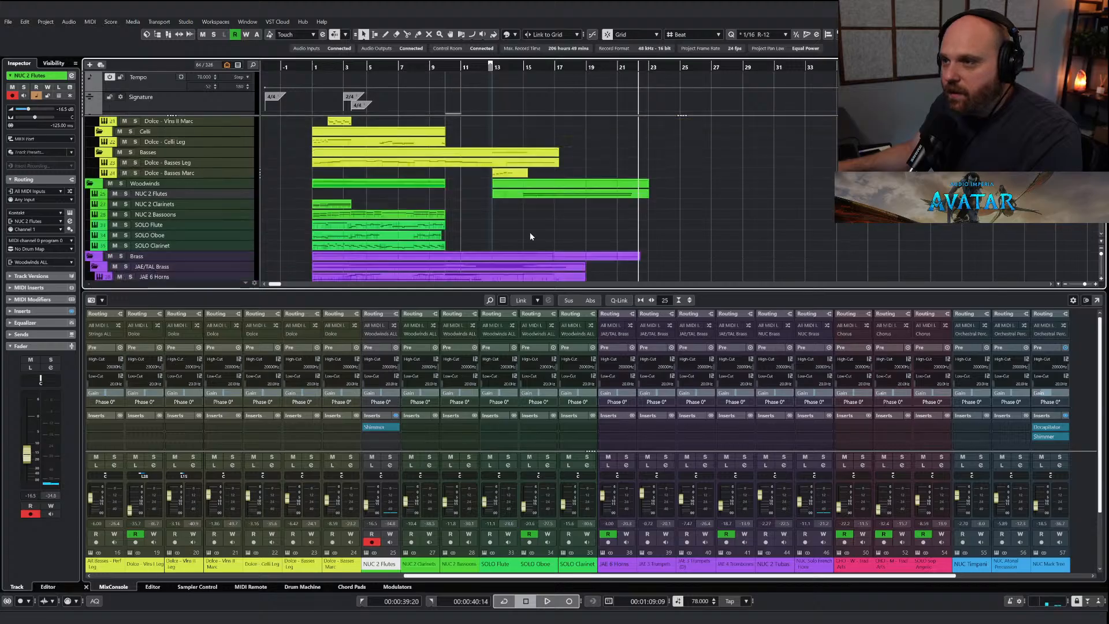
left_click(99, 198)
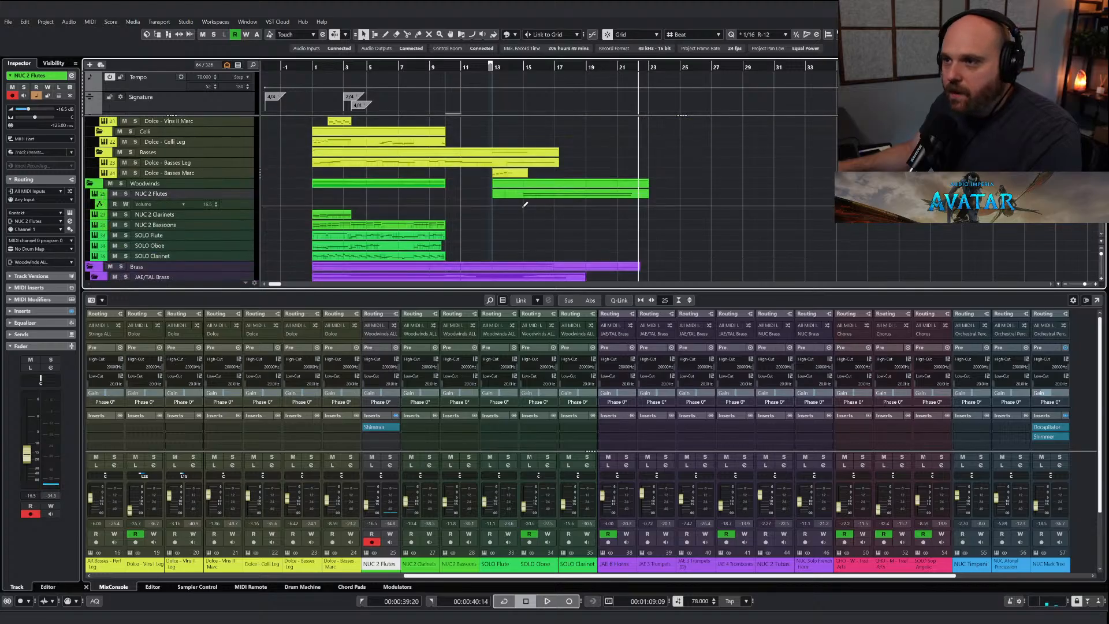
left_click_drag(525, 204, 635, 207)
key("g")
key("g")
key("g")
Split the AR Vas - Perf Leg part at bar 10 and return to the selection tool.
scroll(367, 191, "down", 2)
scroll(370, 192, "up", 4)
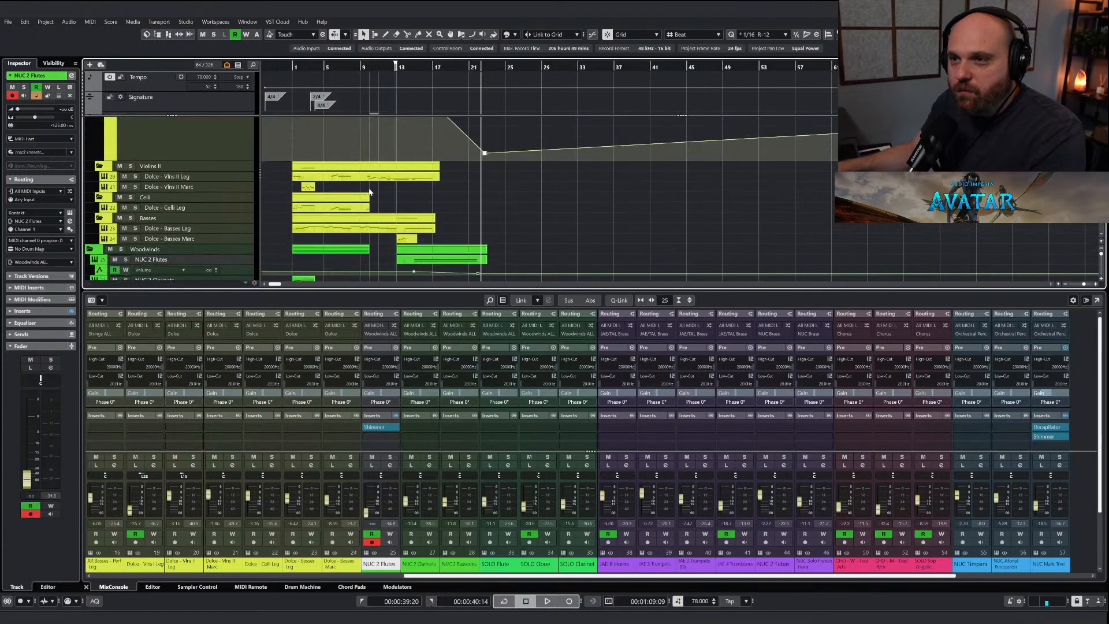
scroll(381, 184, "up", 4)
right_click(378, 185)
left_click(421, 184)
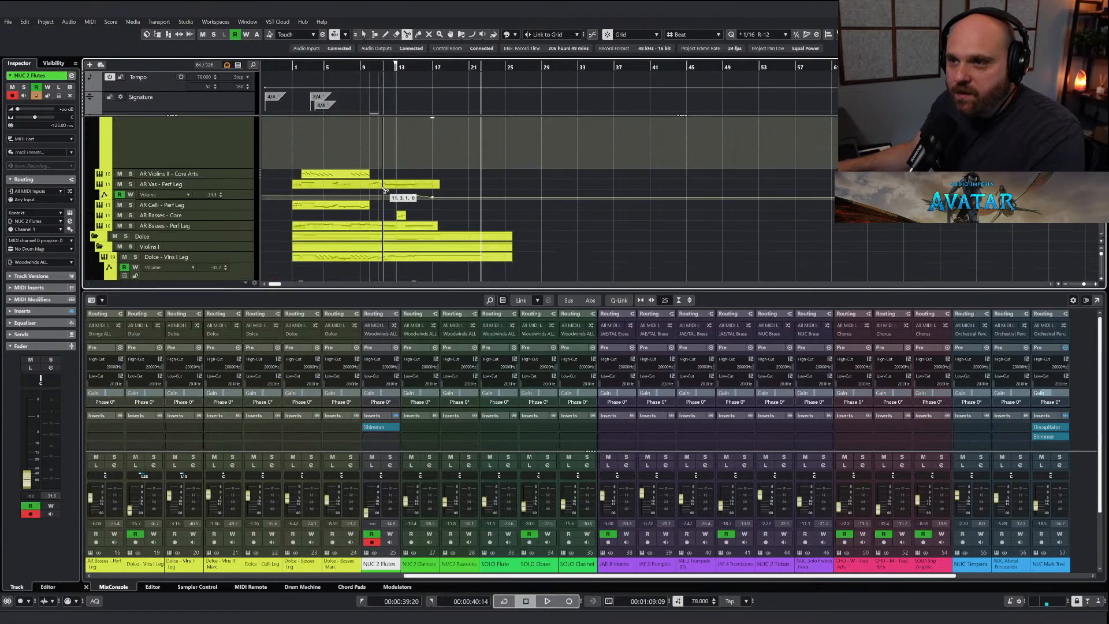
left_click(369, 186)
key("1")
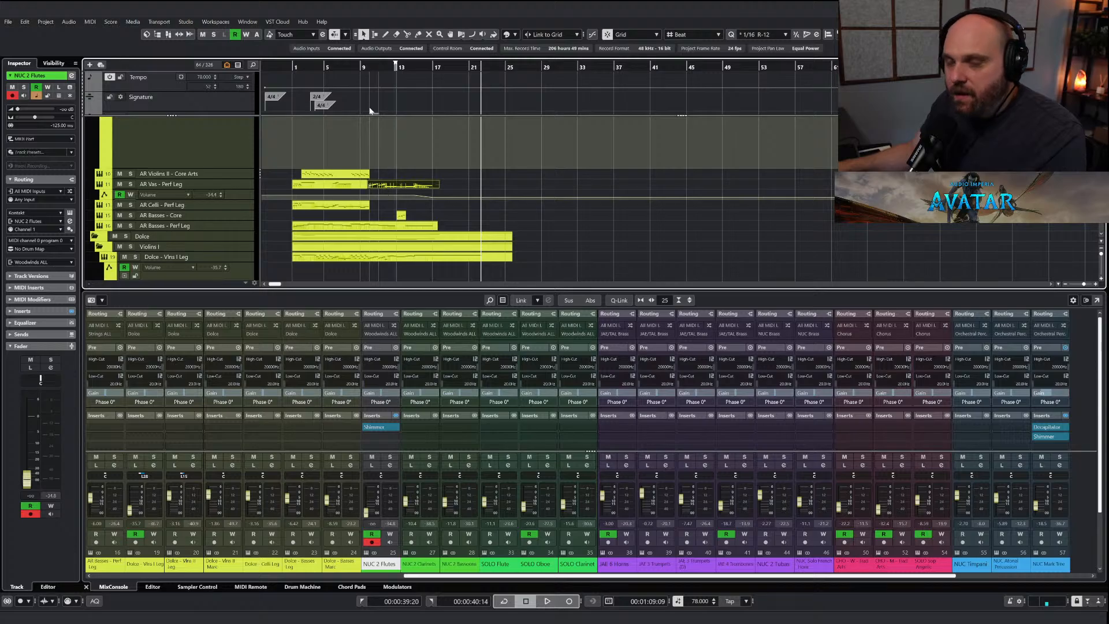
Paste the copied AR Vas - Perf Leg phrase onto the SOLO Flute track at about bar 10.
key("h")
key("h")
key("h")
left_click(477, 67)
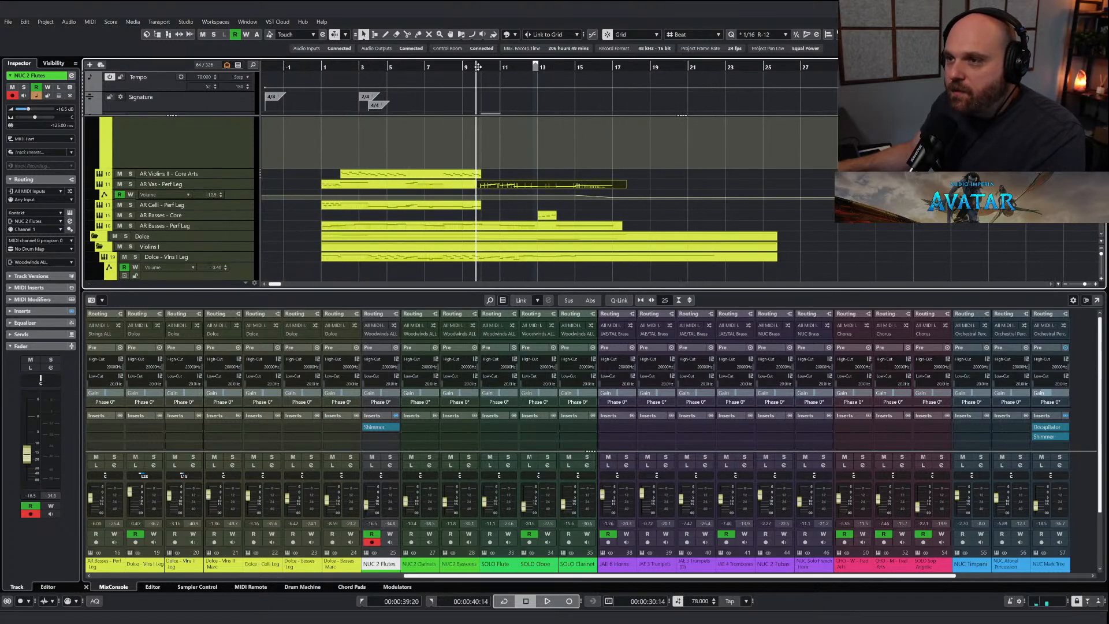
scroll(265, 199, "down", 10)
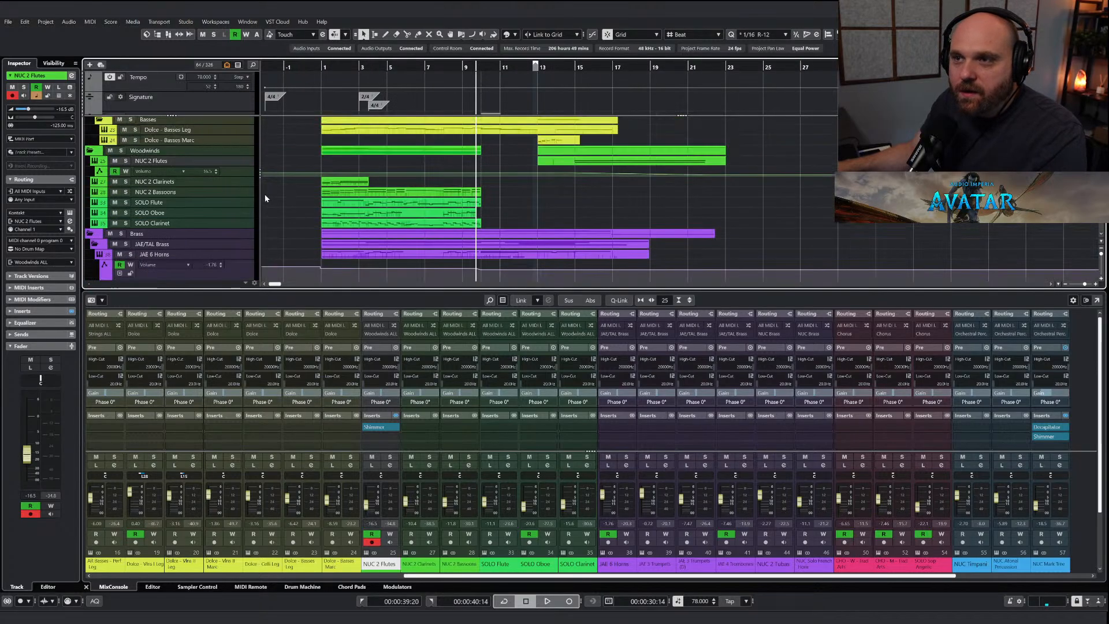
left_click(190, 205)
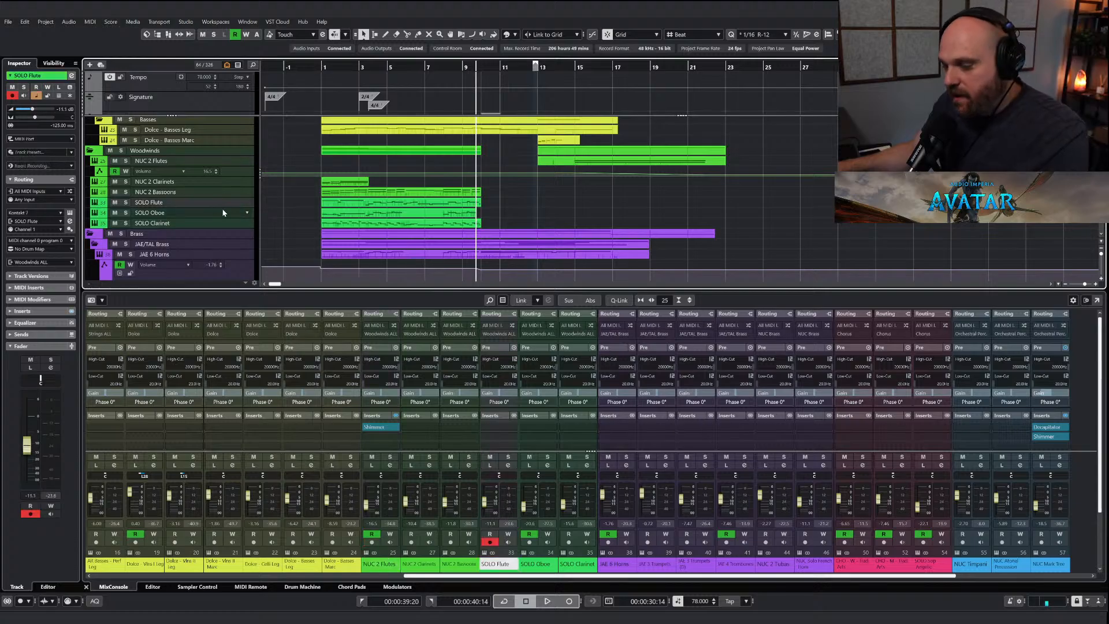
key("ctrl+v")
Glue the pasted phrase to the preceding SOLO Flute part and return to the selection tool.
right_click(512, 224)
left_click(573, 225)
left_click(467, 201)
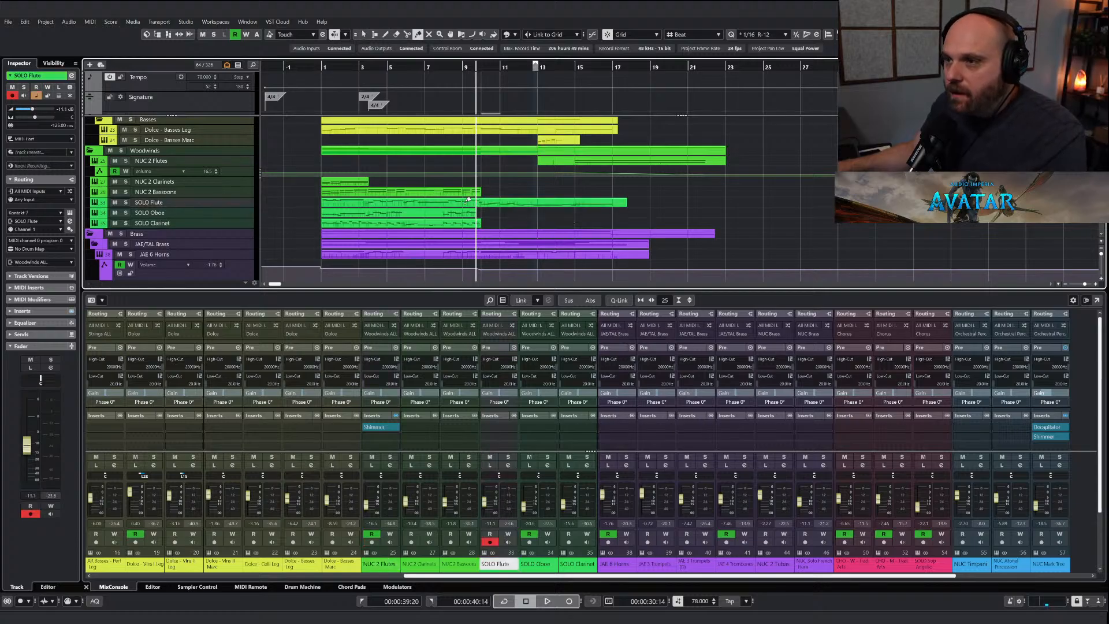
key("1")
left_click(468, 204)
Transpose the SOLO Flute notes from bar 10 onward up one octave and return to the project.
double_click(468, 209)
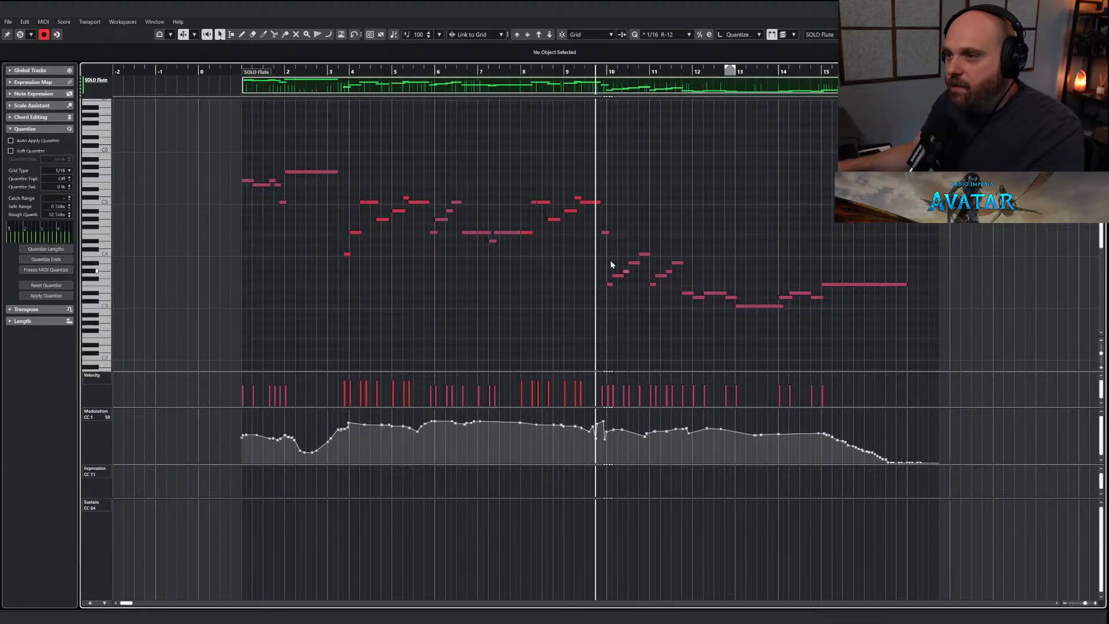
left_click_drag(612, 243, 900, 331)
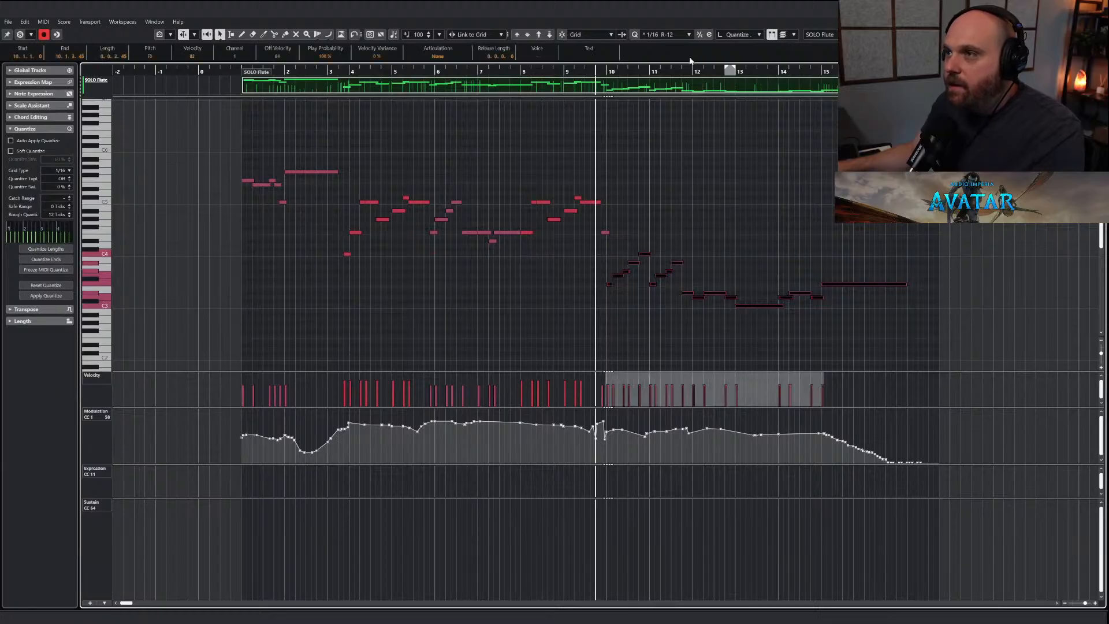
left_click(538, 35)
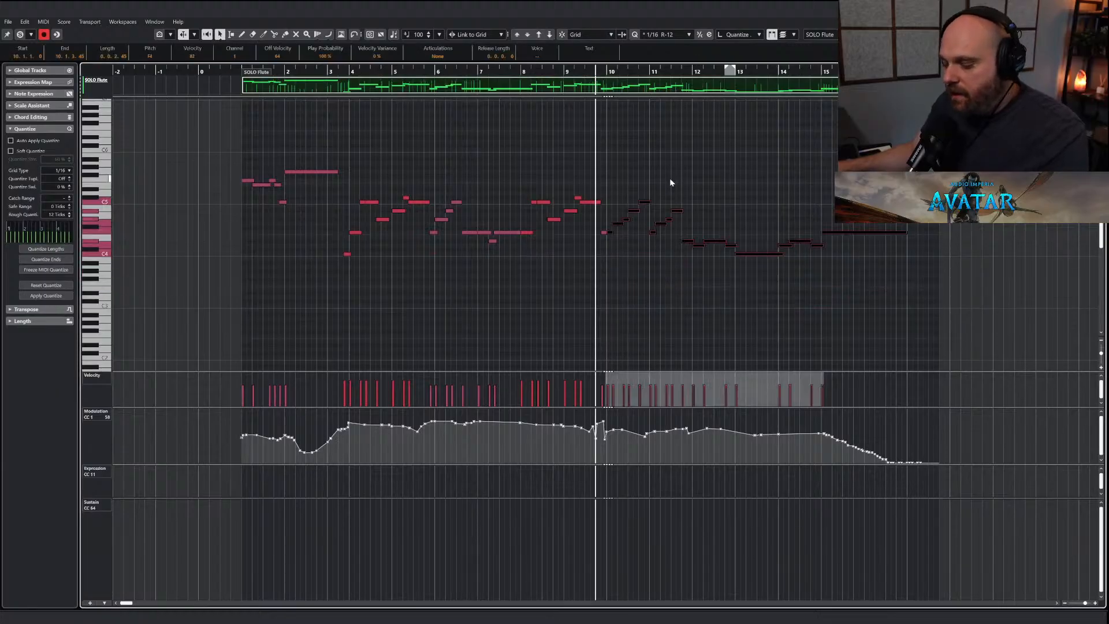
key("Return")
Extend the end of the NUC 2 Bassoons part to about bar 21.
left_click(475, 193)
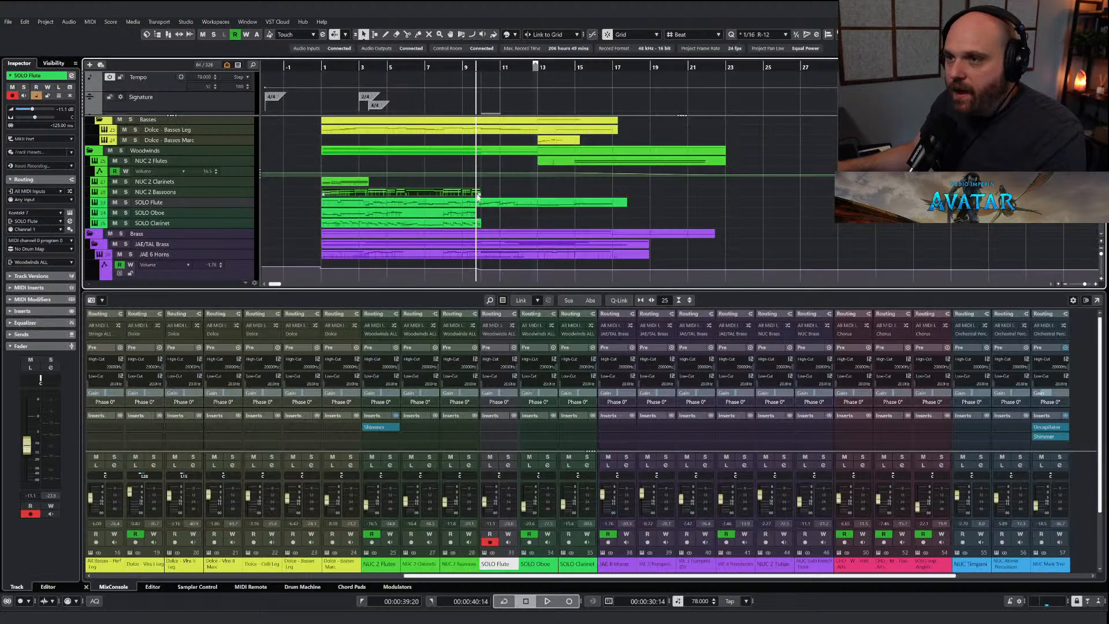
left_click_drag(478, 195, 693, 197)
scroll(634, 200, "up", 3)
Split the Dolce - Basses Leg part at bar 10.
left_click(510, 196)
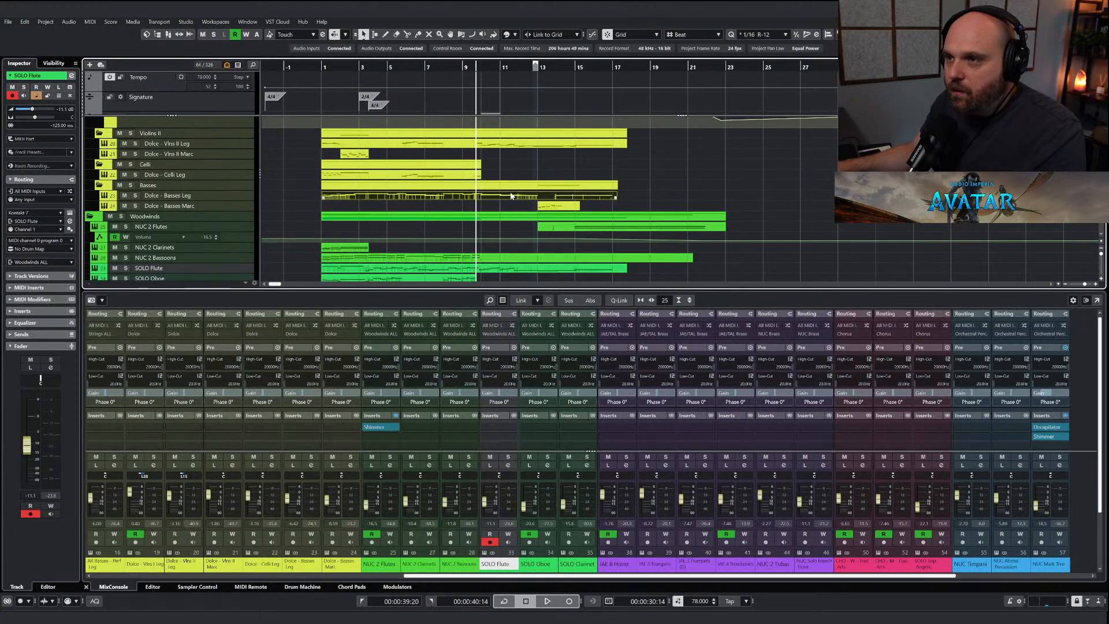
right_click(507, 198)
left_click(551, 199)
key("h")
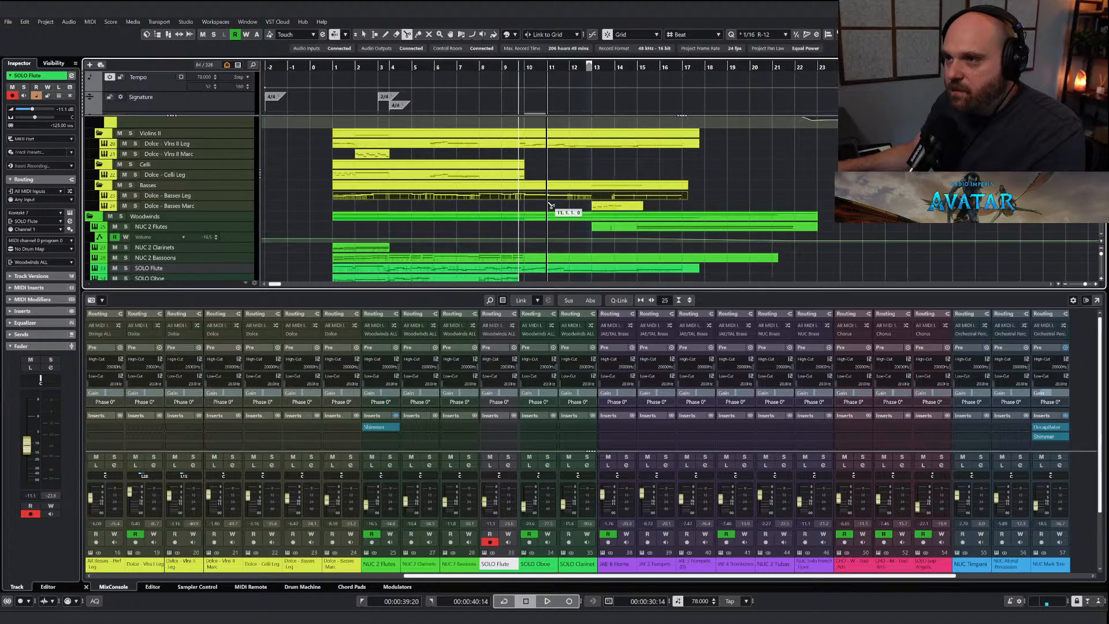
left_click(526, 200)
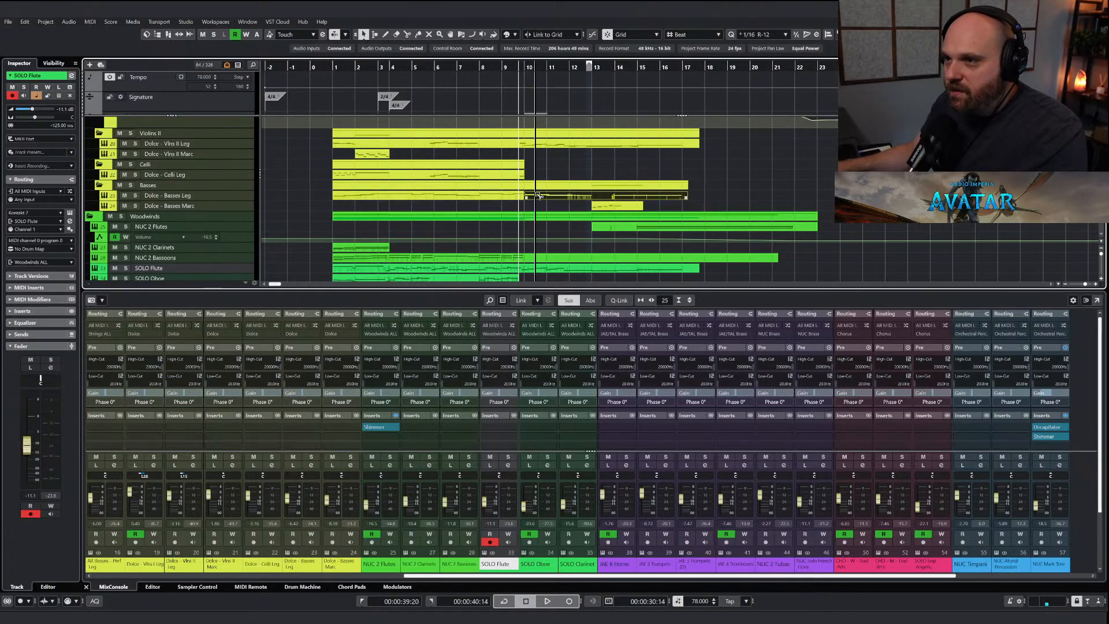
Copy the Dolce - Basses Leg section from bar 10 onto NUC 2 Bassoons and glue it to the part there.
right_click(601, 259)
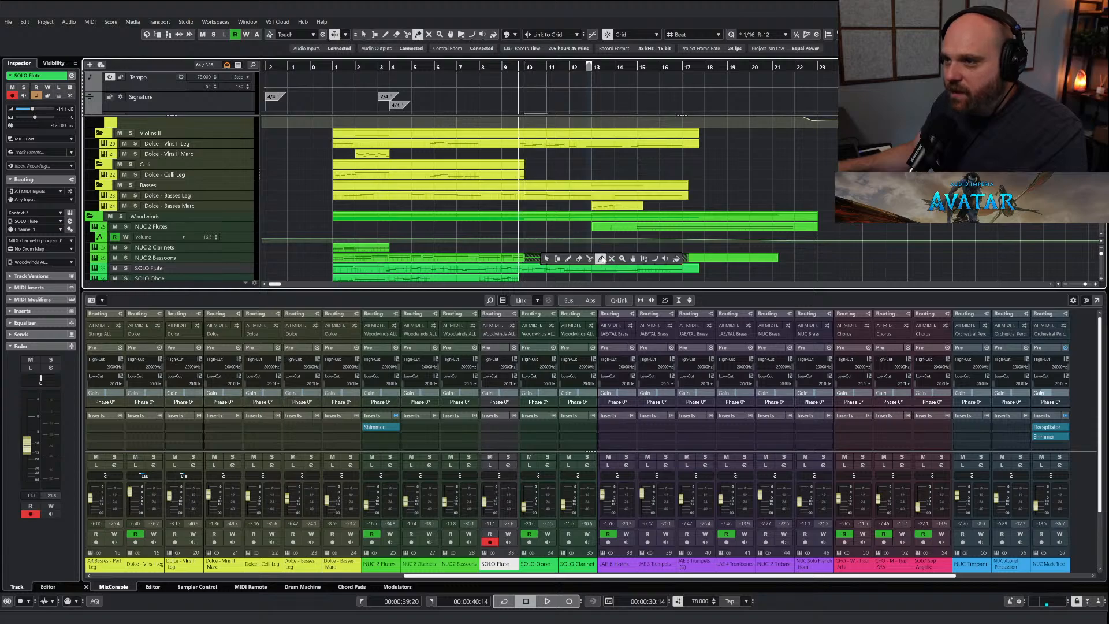
left_click(539, 252)
key("1")
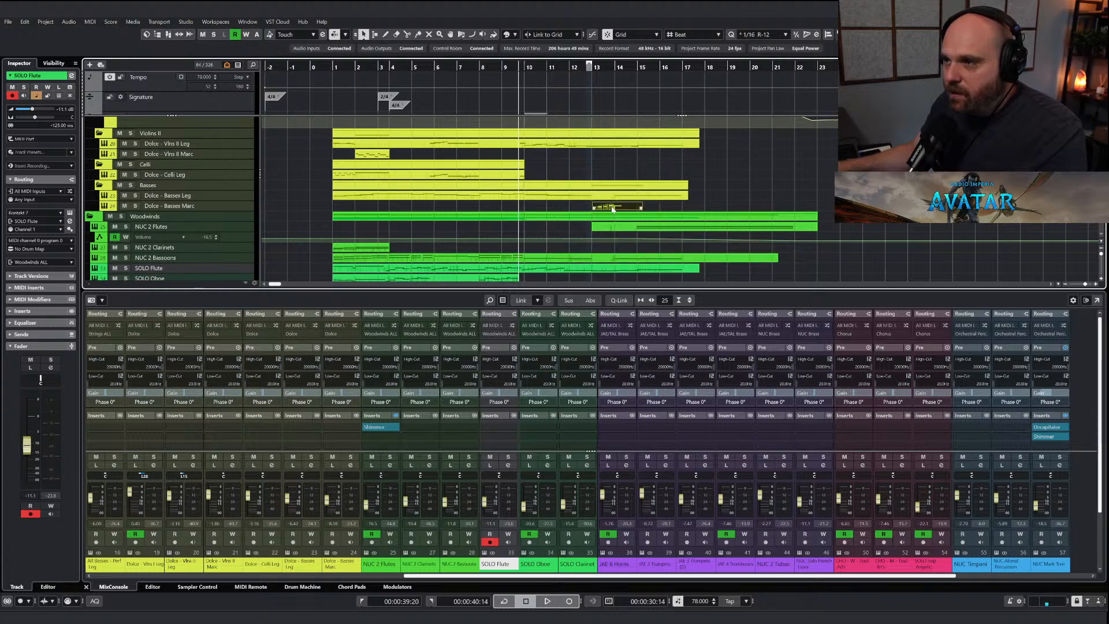
left_click_drag(601, 266, 611, 263)
right_click(611, 262)
left_click(666, 258)
key("1")
Duplicate the NUC 2 Bassoons notes from bar 10 onward one octave higher.
double_click(559, 260)
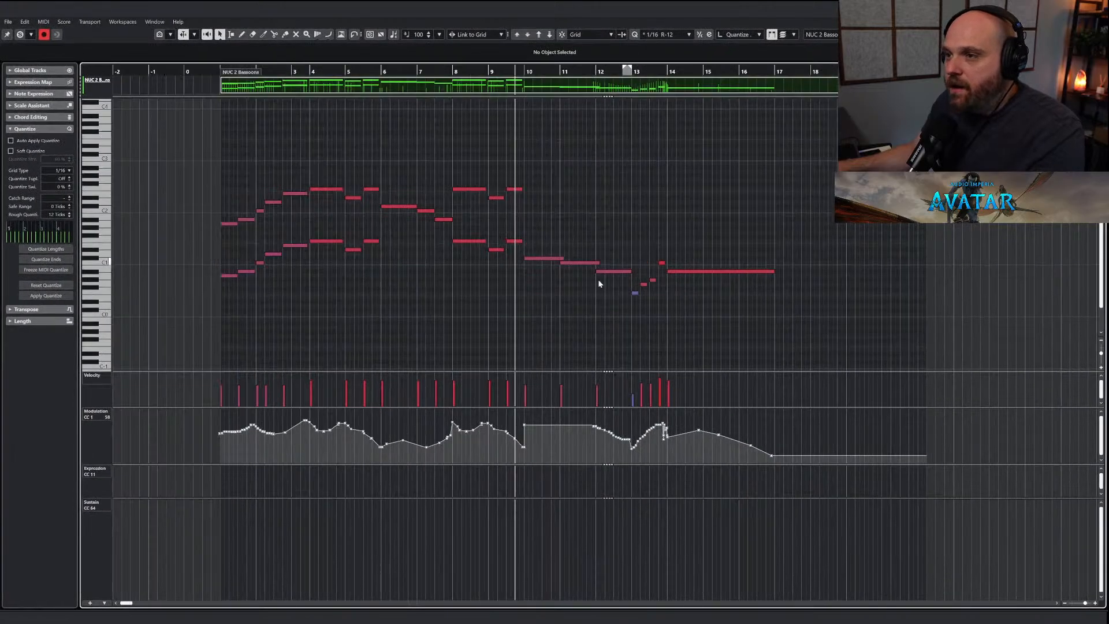
left_click_drag(832, 333, 536, 224)
key("h")
key("h")
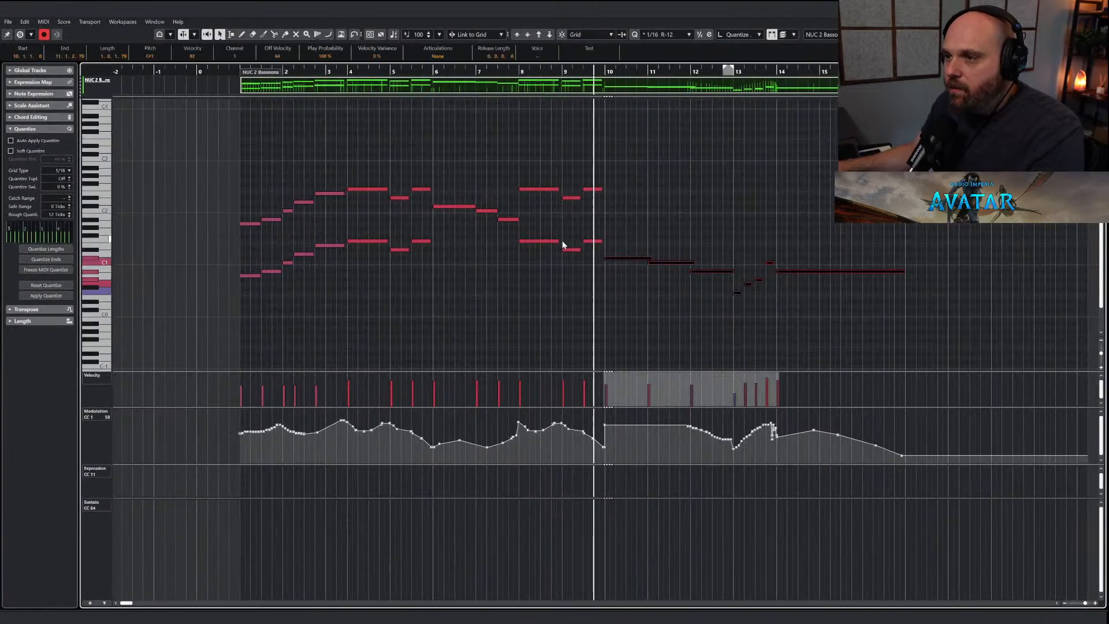
left_click_drag(626, 259, 627, 207)
Redraw the NUC 2 Bassoons modulation (CC 1) curve from bar 10, swelling around bar 14 and fading out by about bar 17.
right_click(626, 225)
left_click(649, 224)
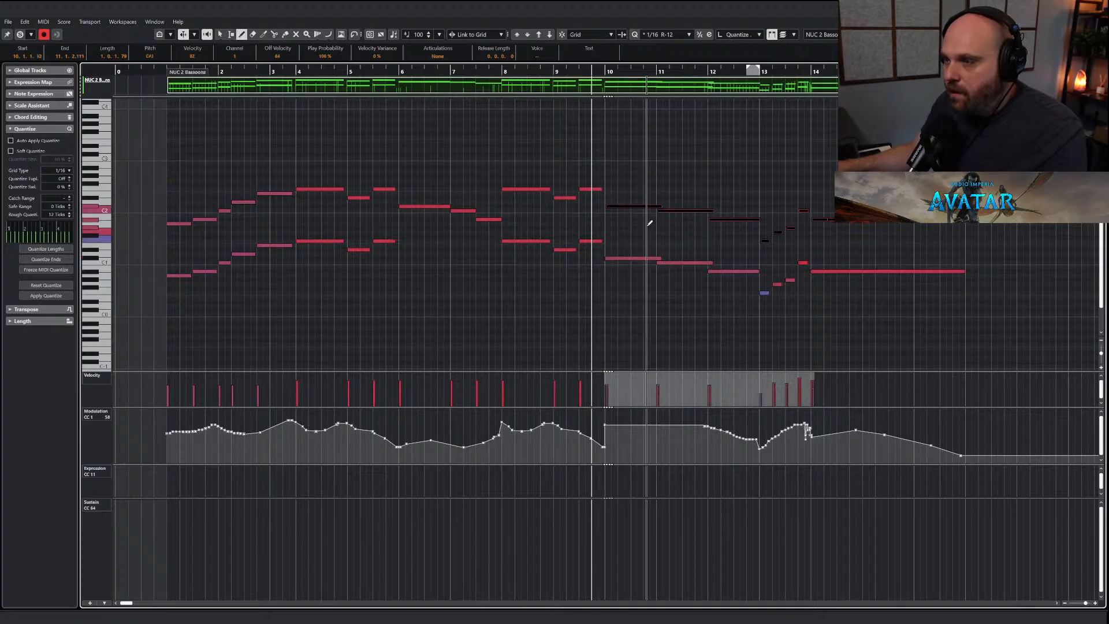
mouse_move(594, 436)
left_mouse_down()
mouse_move(762, 444)
mouse_move(789, 430)
mouse_move(901, 433)
mouse_move(984, 453)
left_mouse_up()
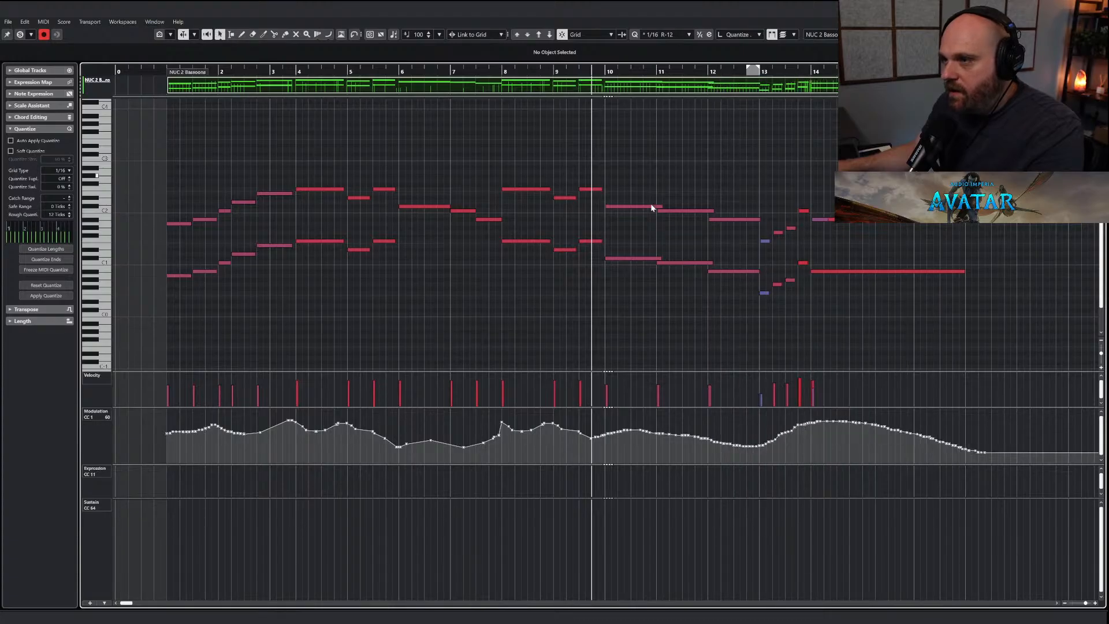
Remove the overlaps between the NUC 2 Bassoons notes in bars 10 to 12.
left_click_drag(625, 178, 732, 282)
left_click(40, 22)
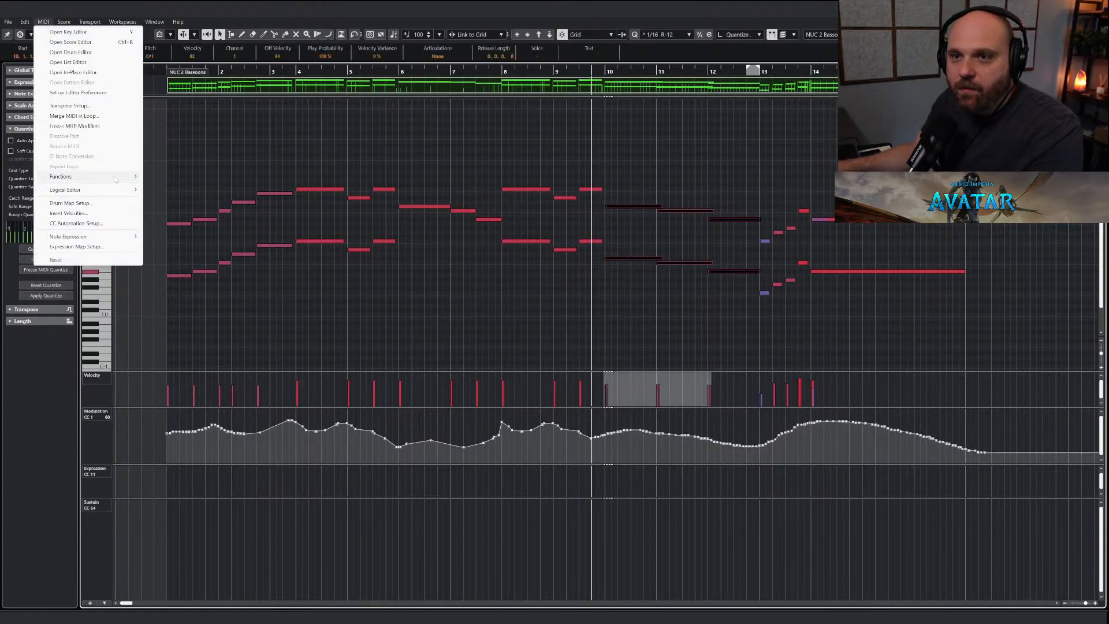
mouse_move(116, 178)
left_click(182, 217)
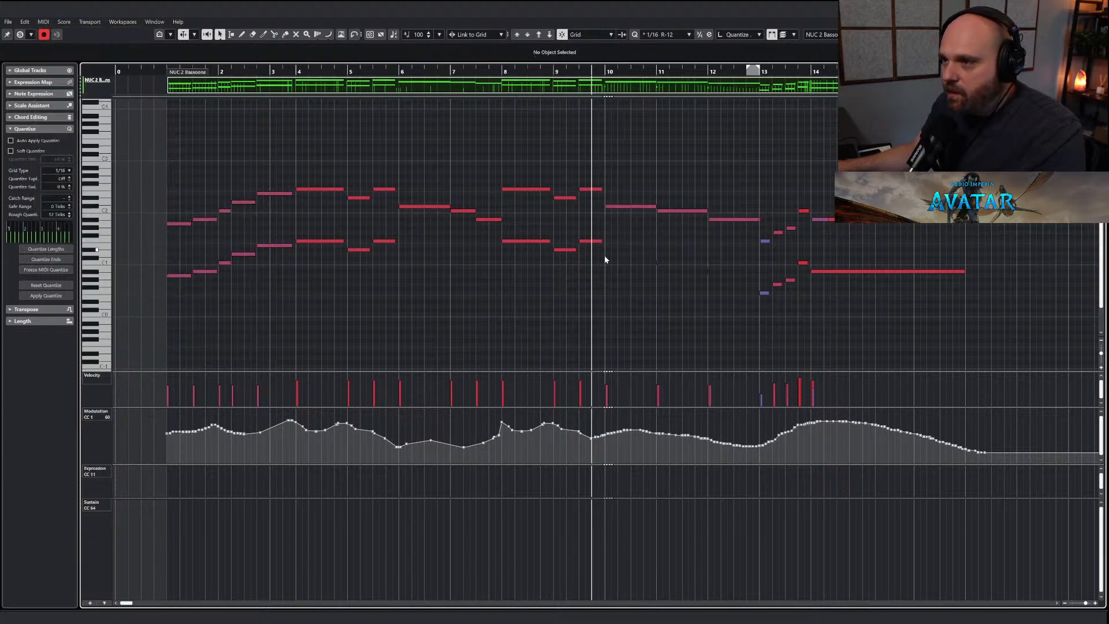
Replace the lower bassoon notes in bars 10 to 12 with copies of the upper notes one octave down.
left_click_drag(597, 252, 736, 292)
key("Delete")
left_click_drag(630, 190, 711, 238)
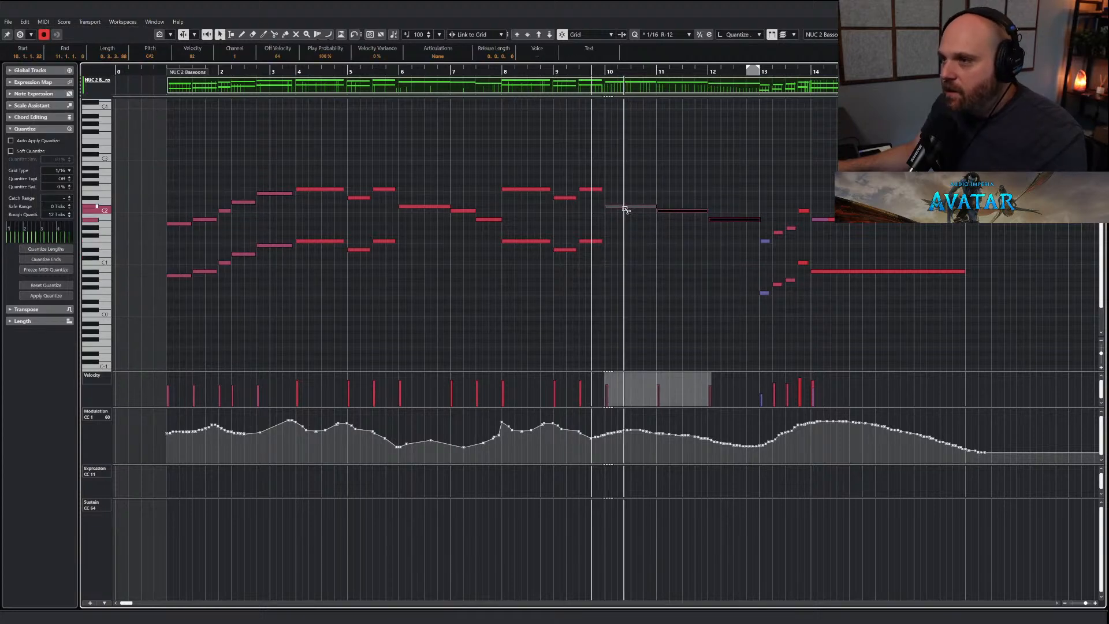
left_click_drag(625, 207, 623, 258)
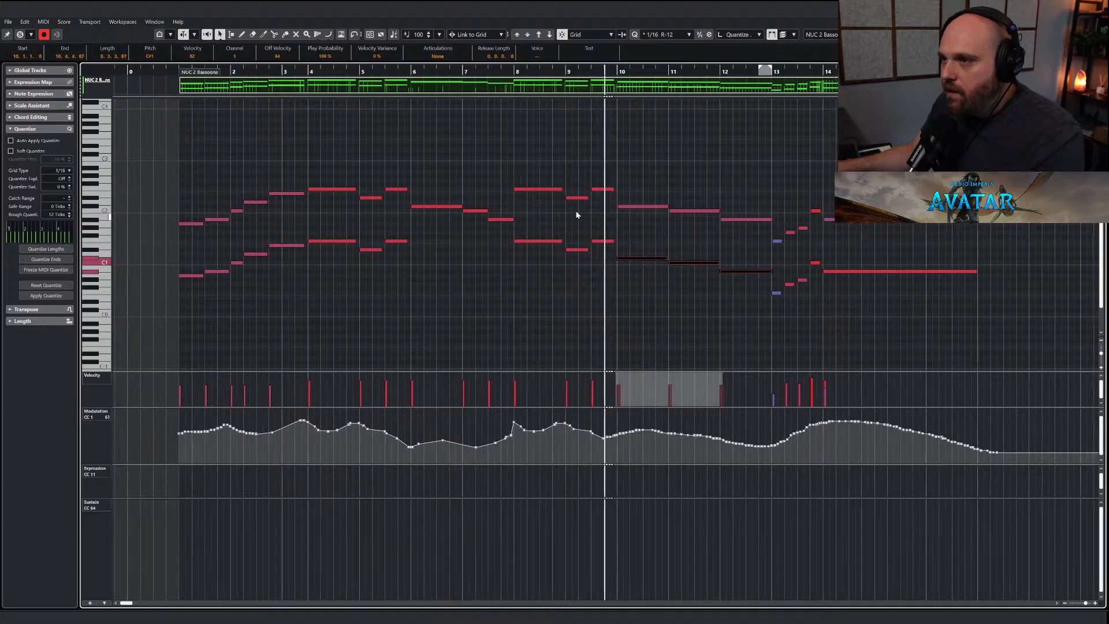
key("Return")
Play the cue from about bar 10 to check the new bassoon line.
right_click(565, 209)
left_click(566, 211)
scroll(566, 212, "down", 5)
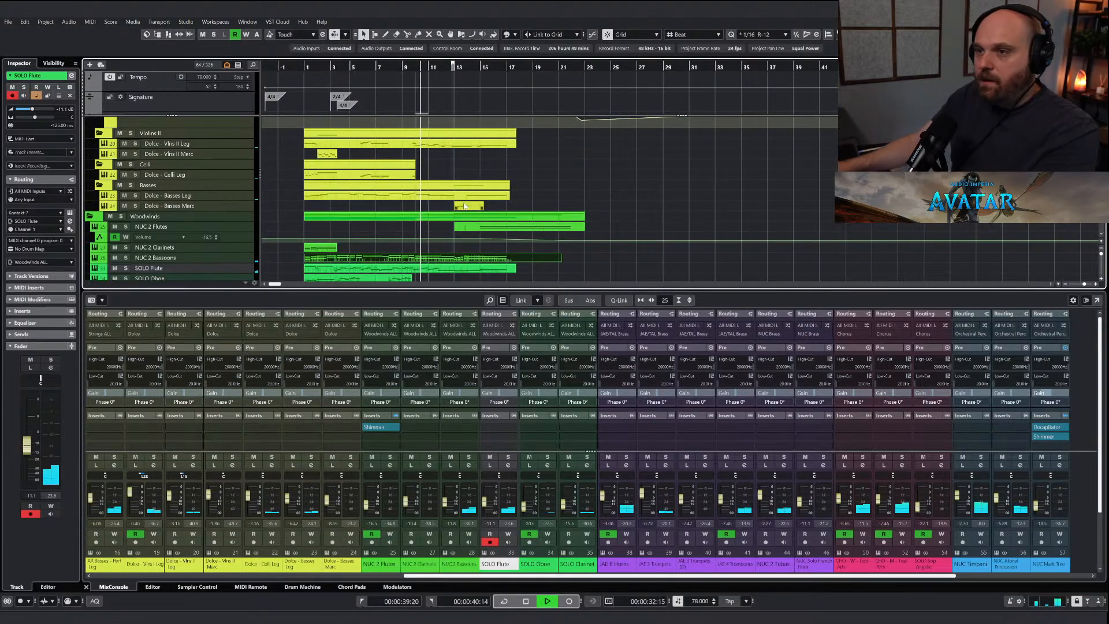
scroll(155, 200, "down", 5)
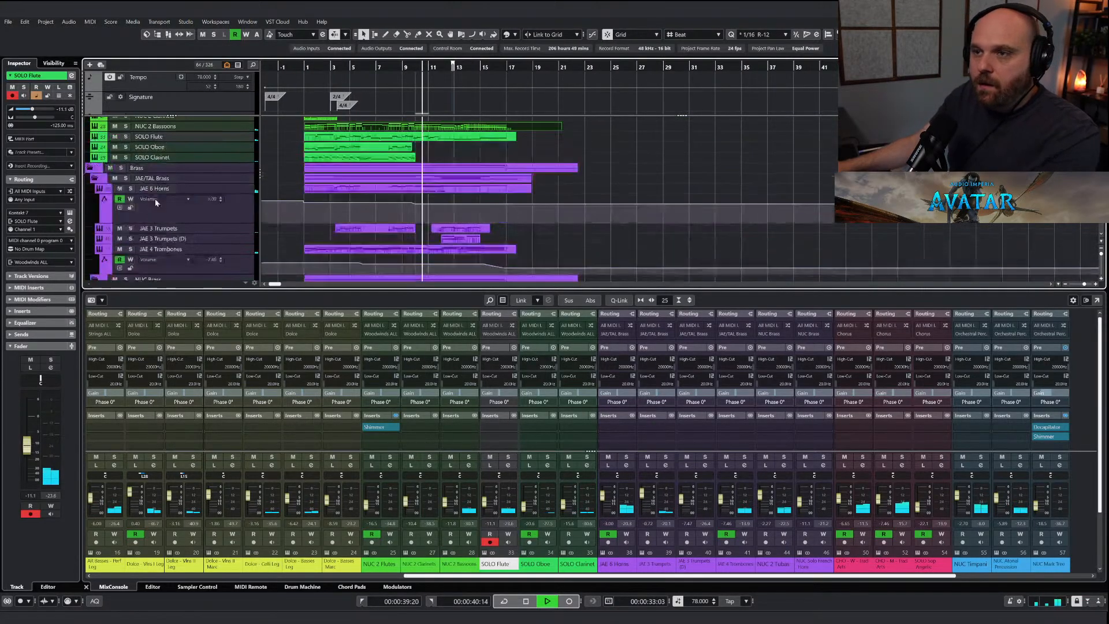
Return to the start of the cue, hide the lower mixer, and check the C6 compressor on the MASTER channel.
left_click(303, 67)
scroll(480, 183, "up", 5)
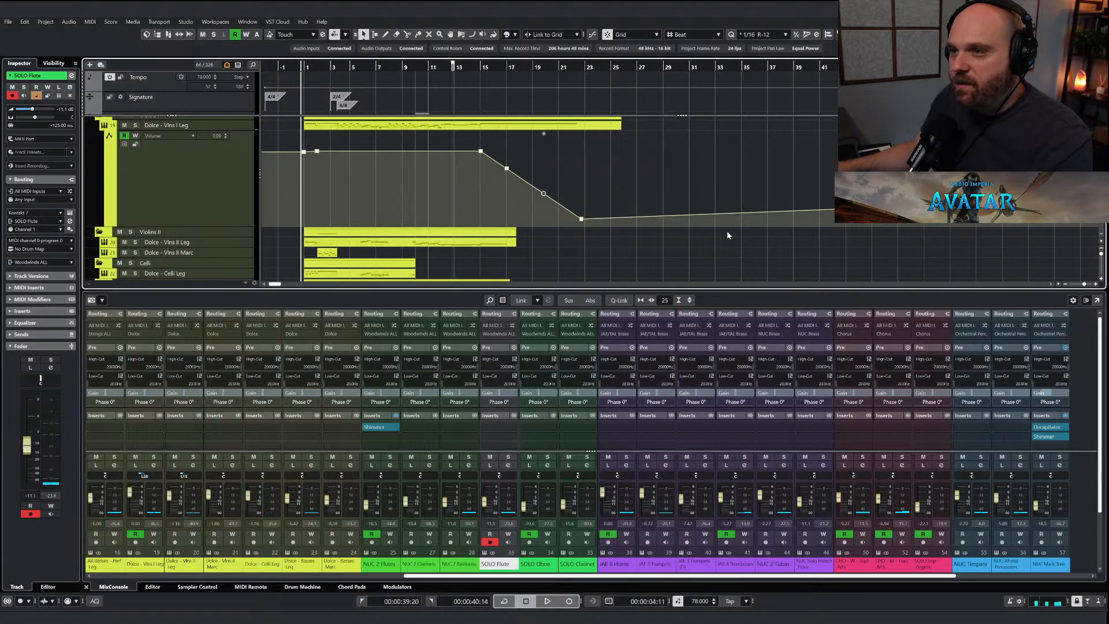
key("alt+F3")
key("h")
key("h")
key("h")
key("h")
key("h")
key("h")
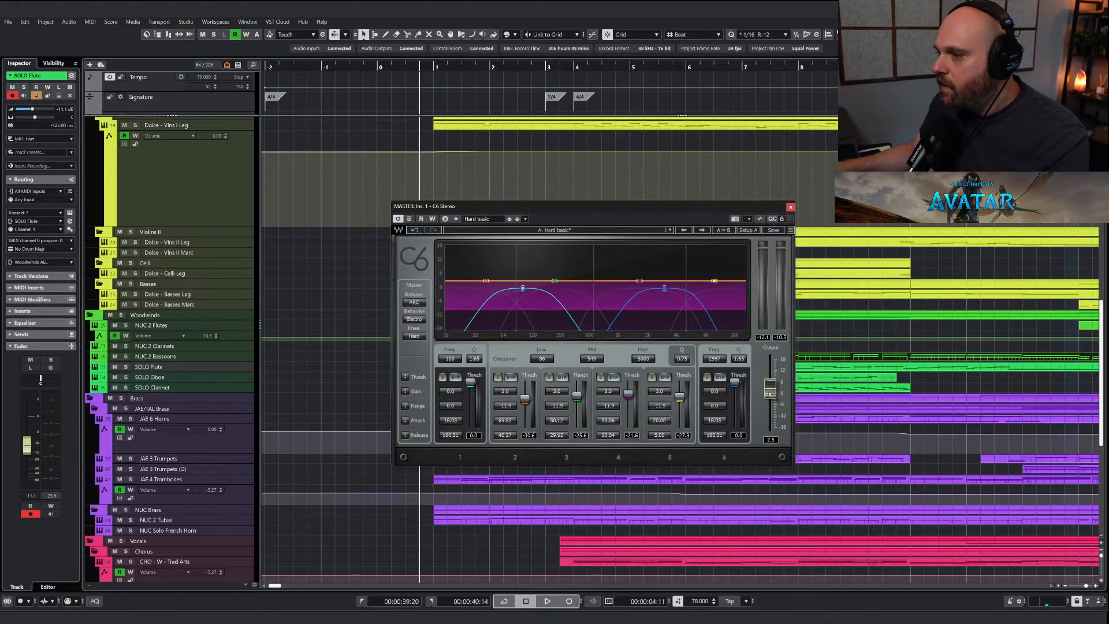
left_click(790, 207)
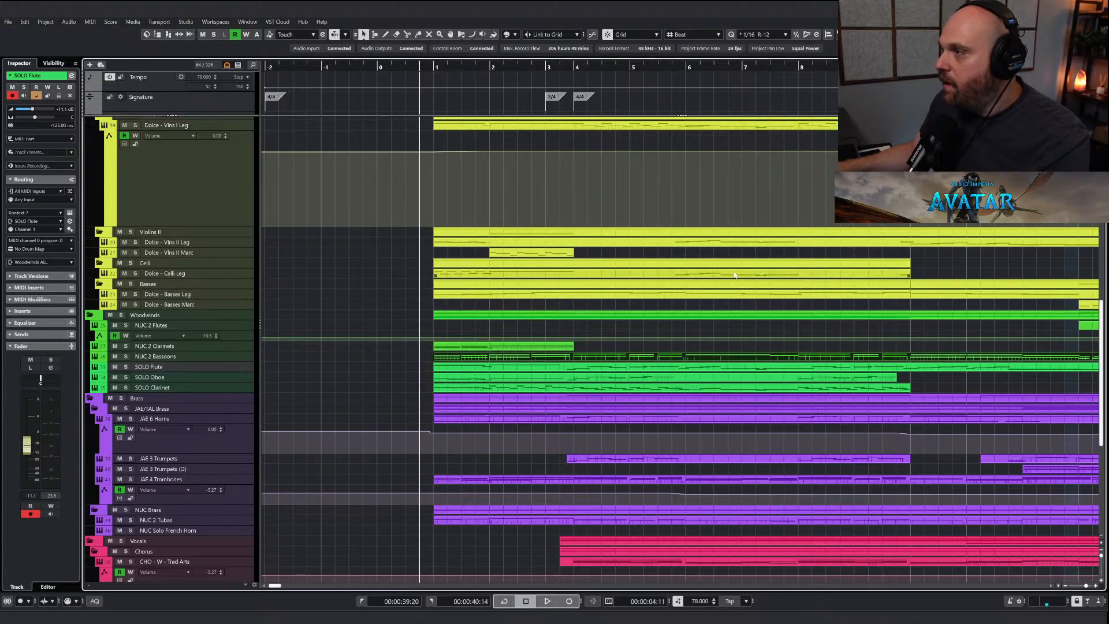
Play the whole cue from just before bar 1 to review the arrangement.
left_click(408, 64)
key("space")
key("g")
key("g")
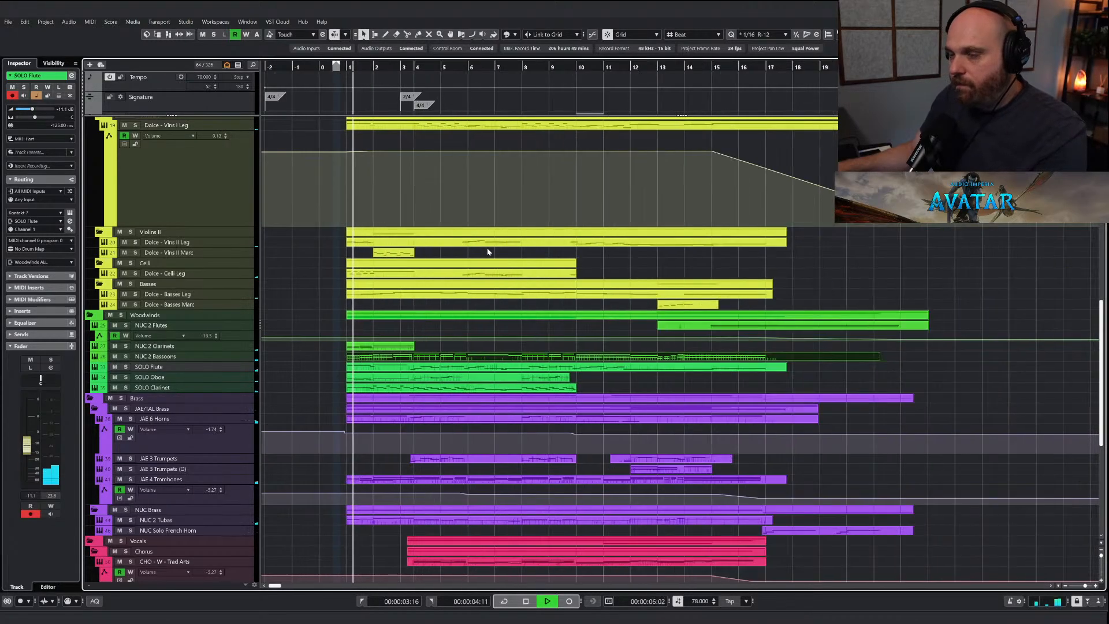
key("g")
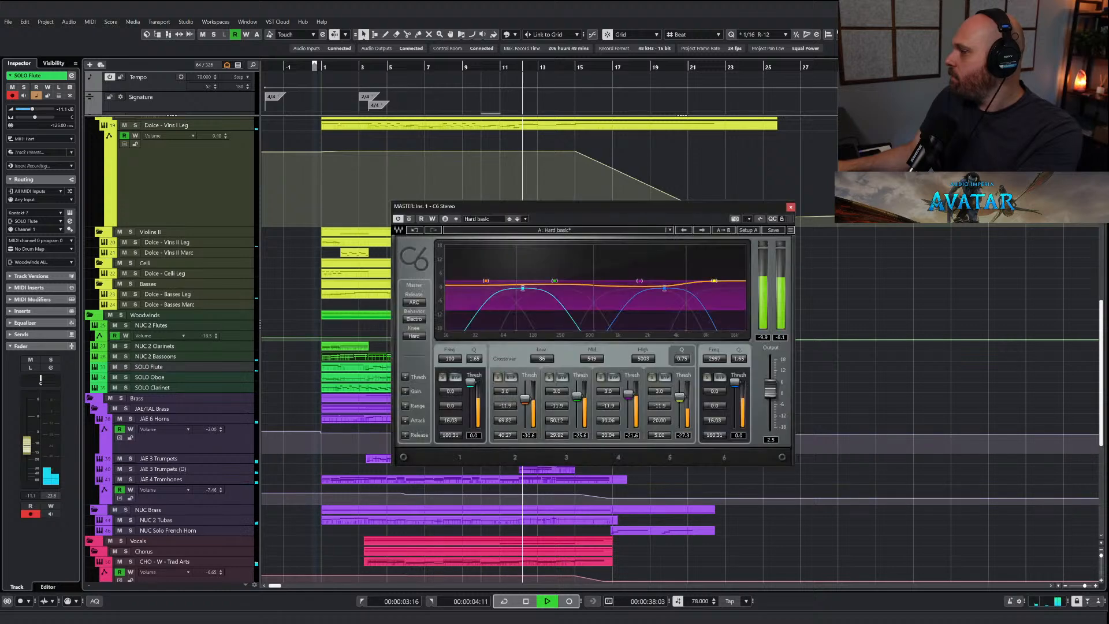
Lower the MASTER channel's C6 output to 1.1, close the plug-in, and stop playback at about bar 22.
left_click_drag(770, 388, 770, 391)
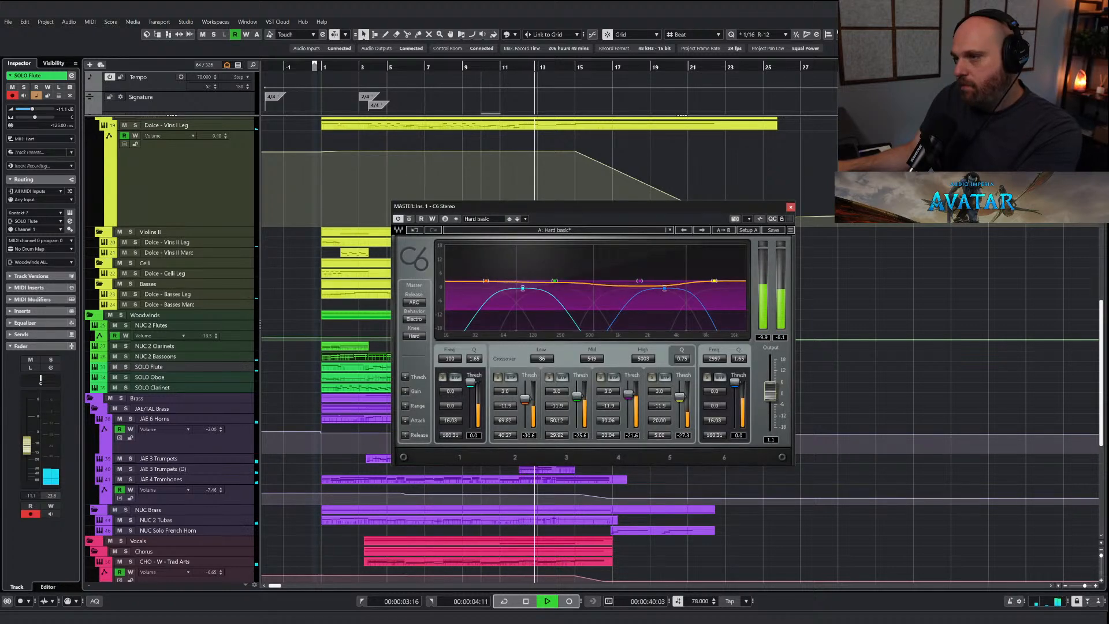
left_click(790, 206)
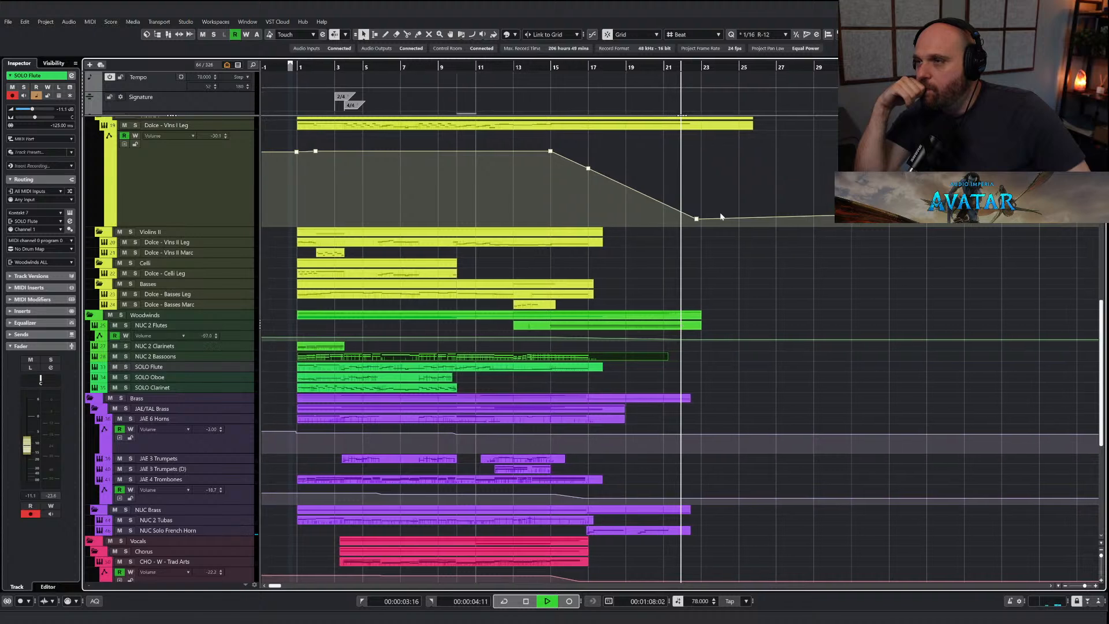
key("space")
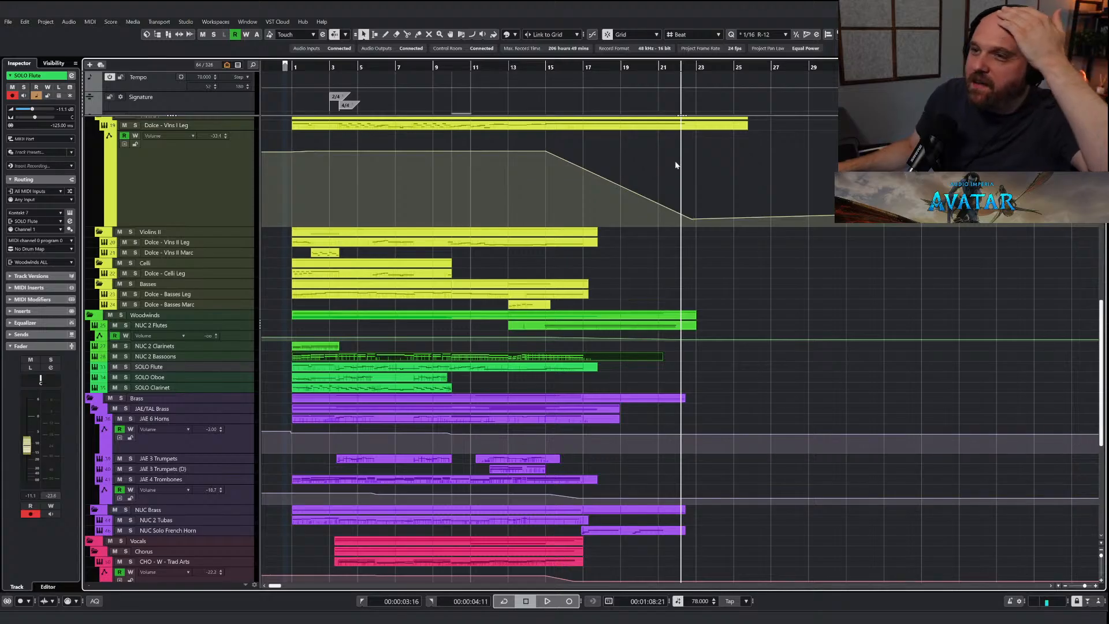
Look through the finished arrangement's tracks, from the sketch pianos and strings to the percussion and synths.
scroll(679, 184, "up", 10)
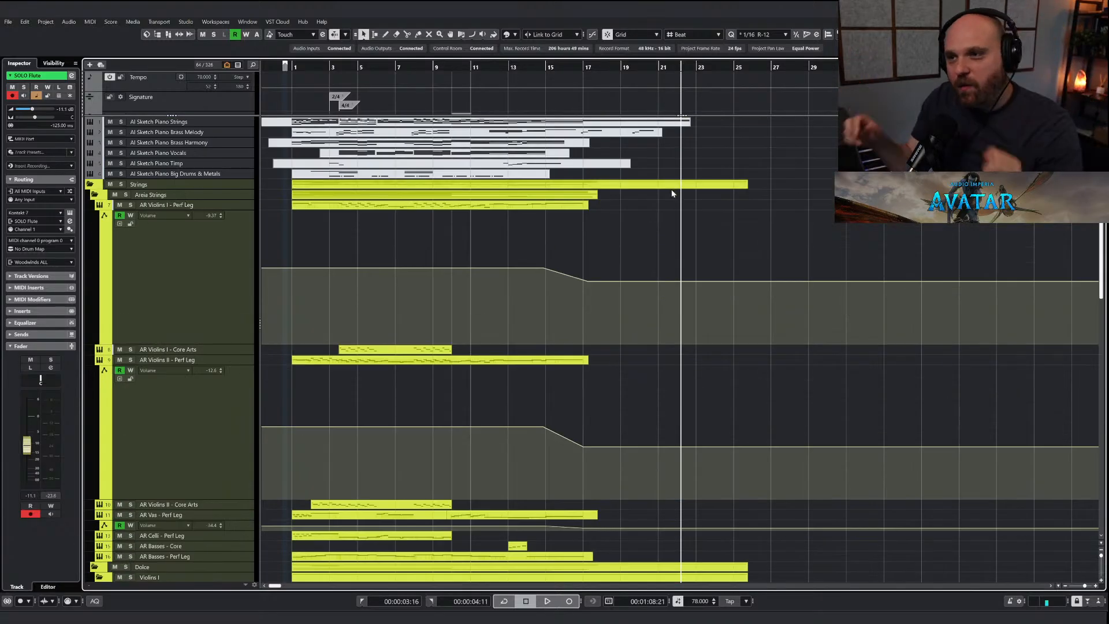
scroll(671, 193, "down", 15)
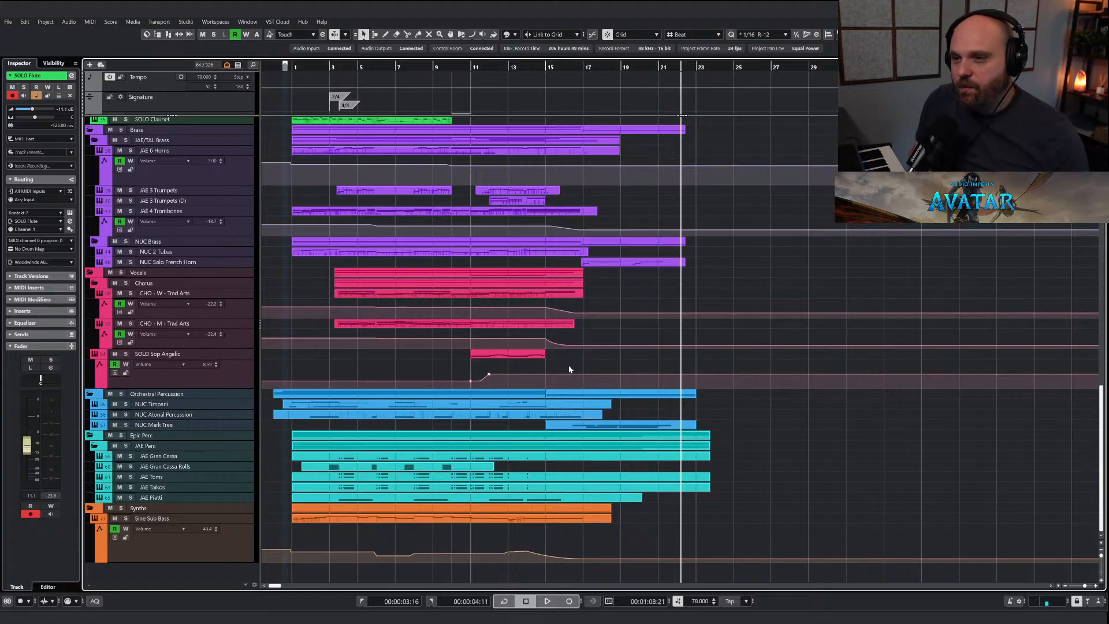
scroll(540, 321, "up", 4)
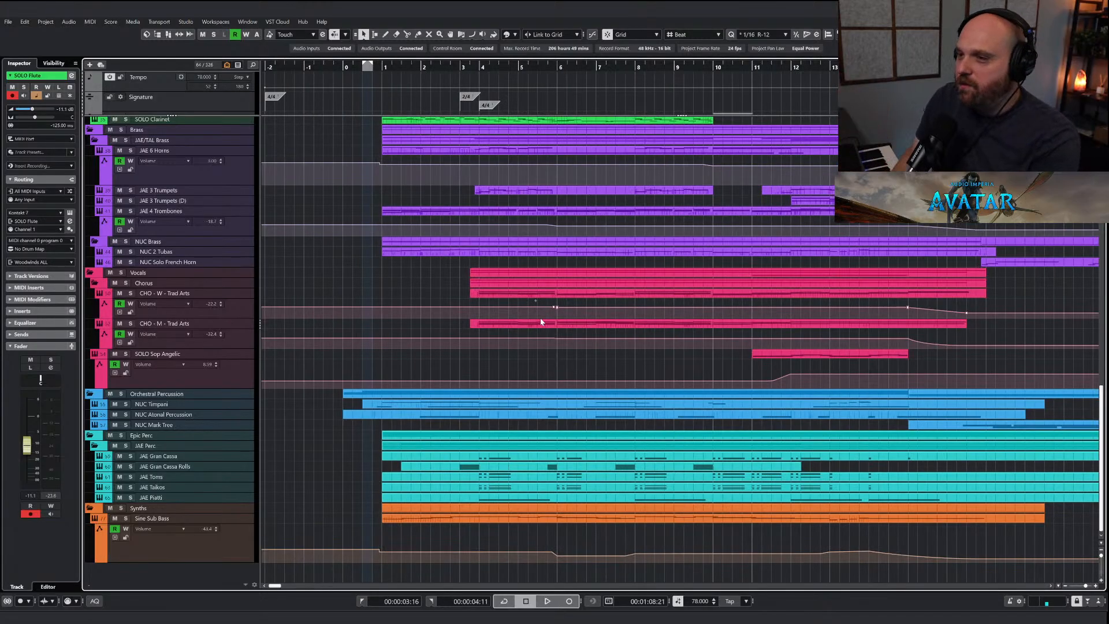
scroll(541, 322, "up", 10)
right_click(539, 320)
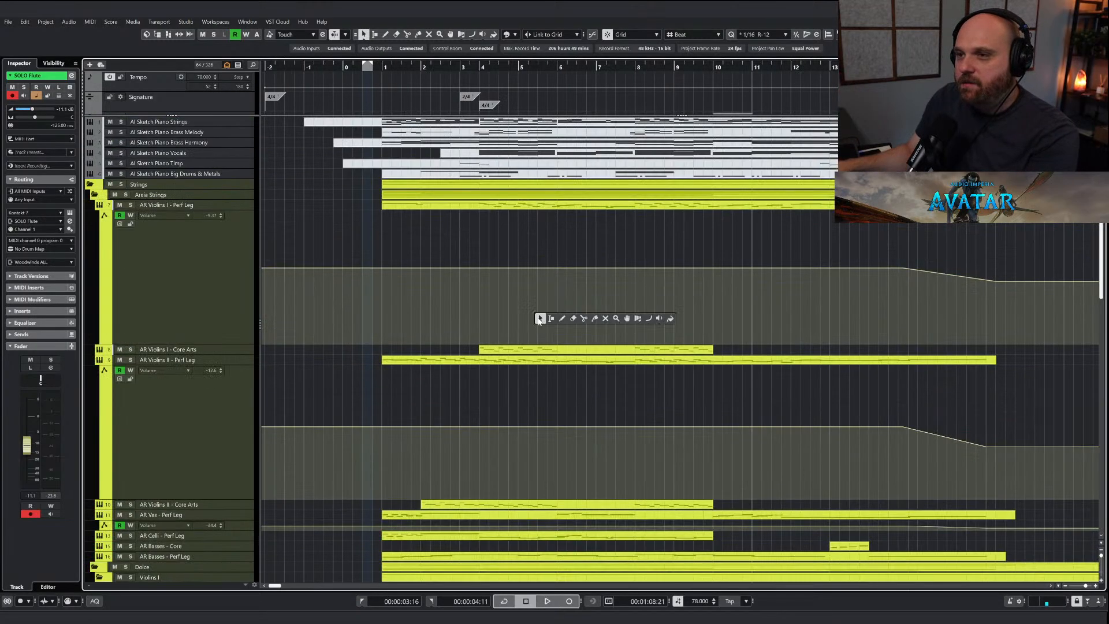
right_click(536, 317)
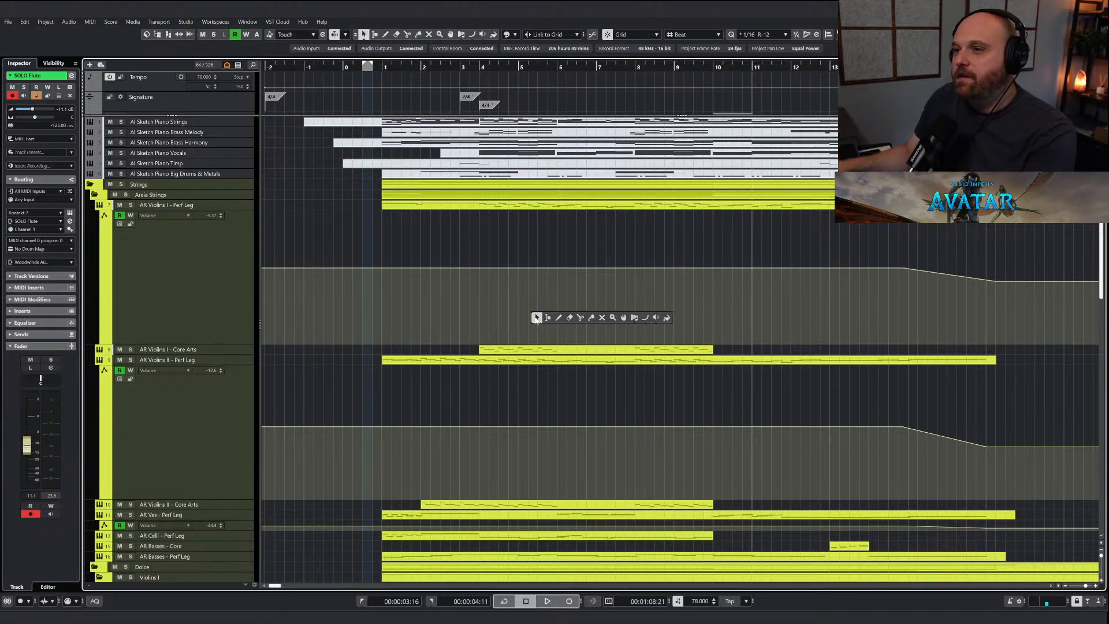
scroll(536, 317, "down", 8)
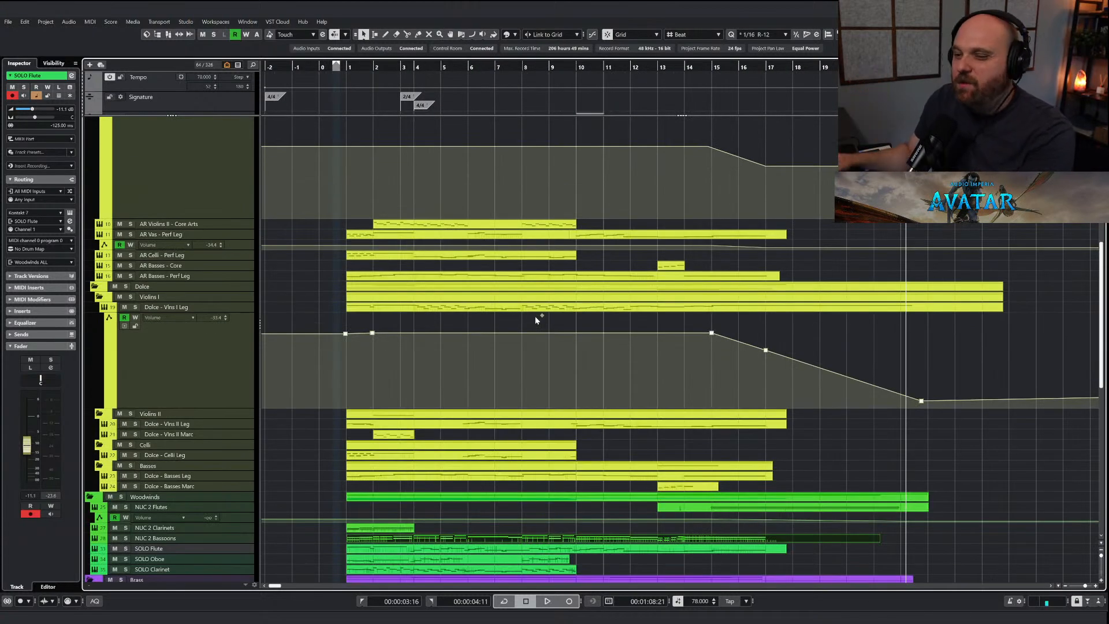
scroll(535, 320, "down", 5)
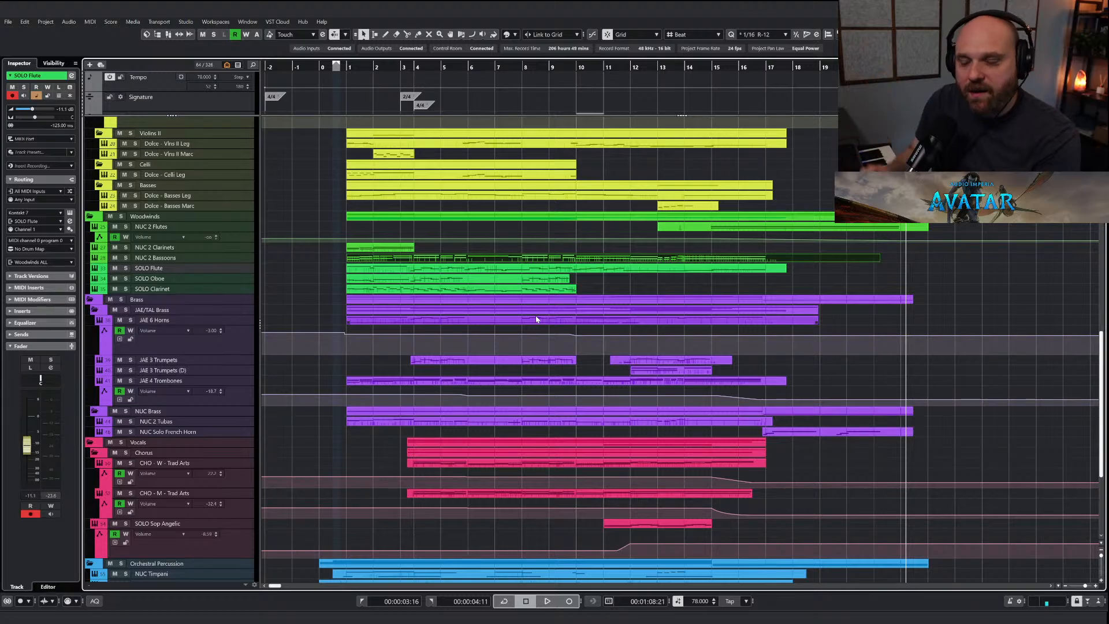